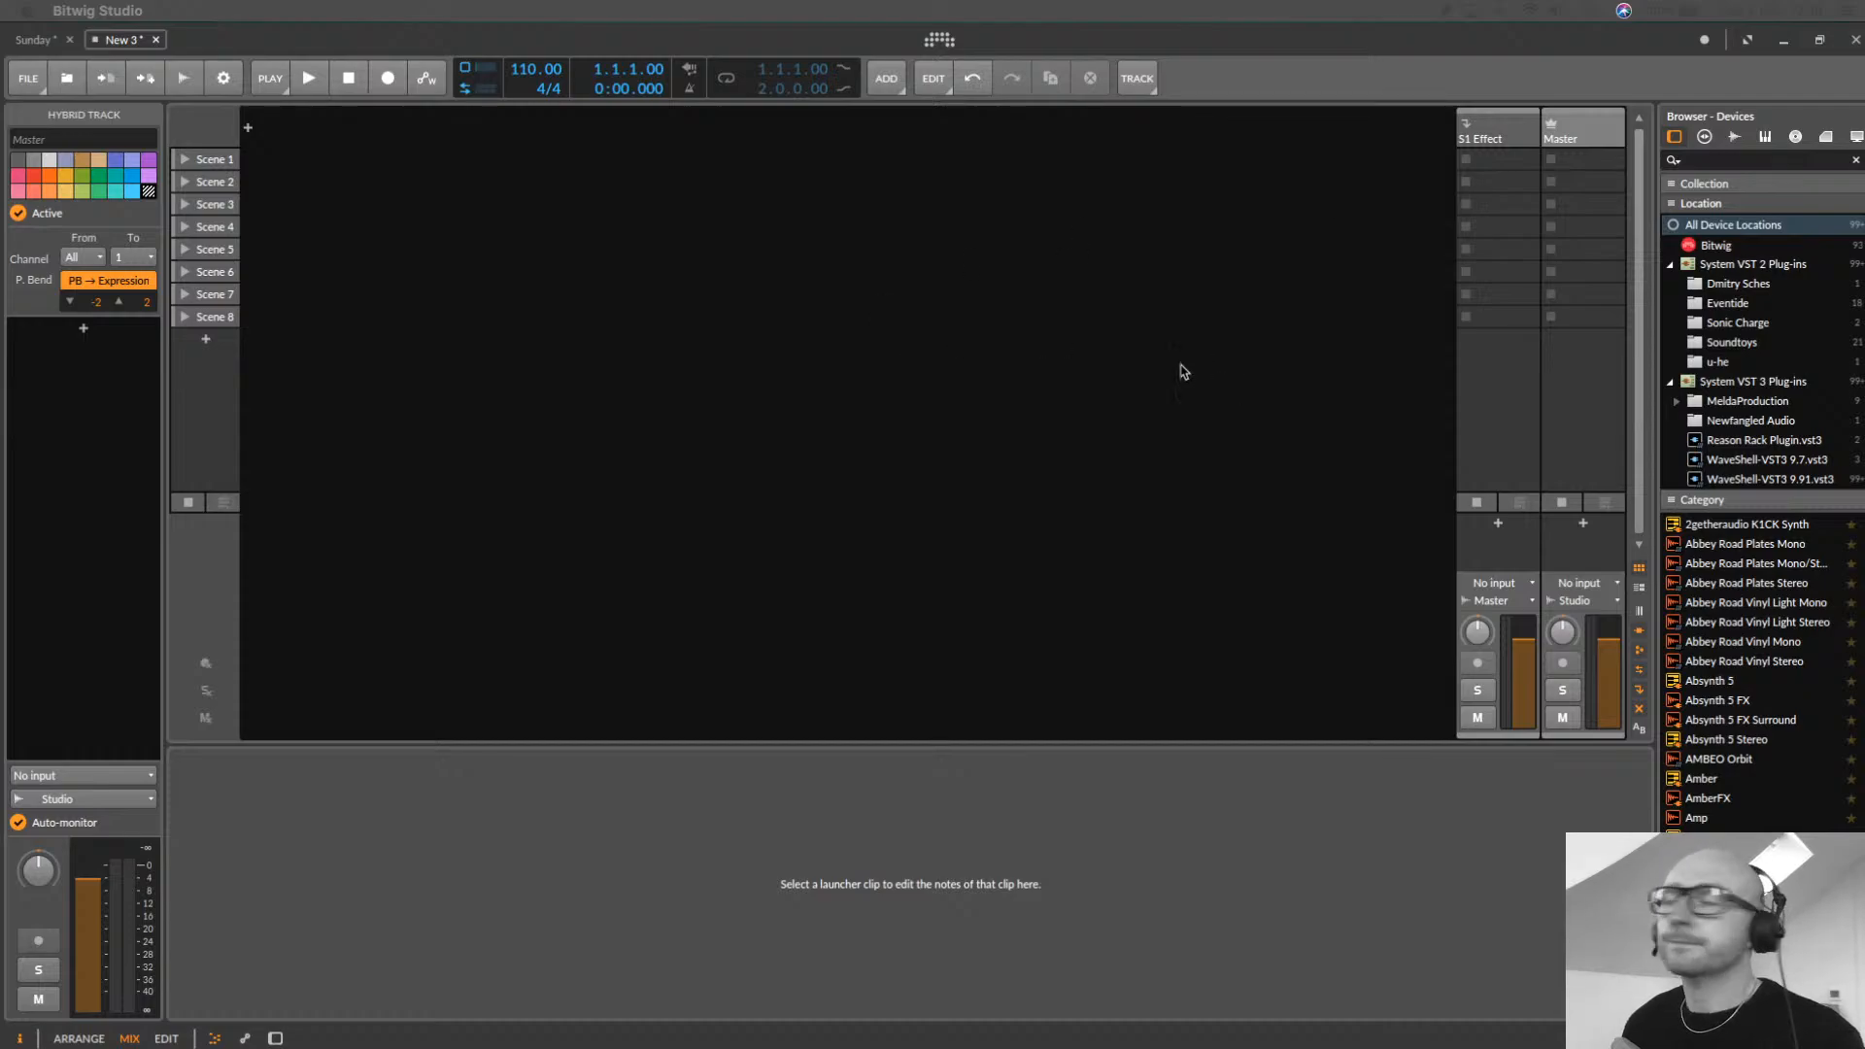
Add an instrument track with the Poly Grid device and create an empty clip in its Scene 1 slot
left_click(1076, 379)
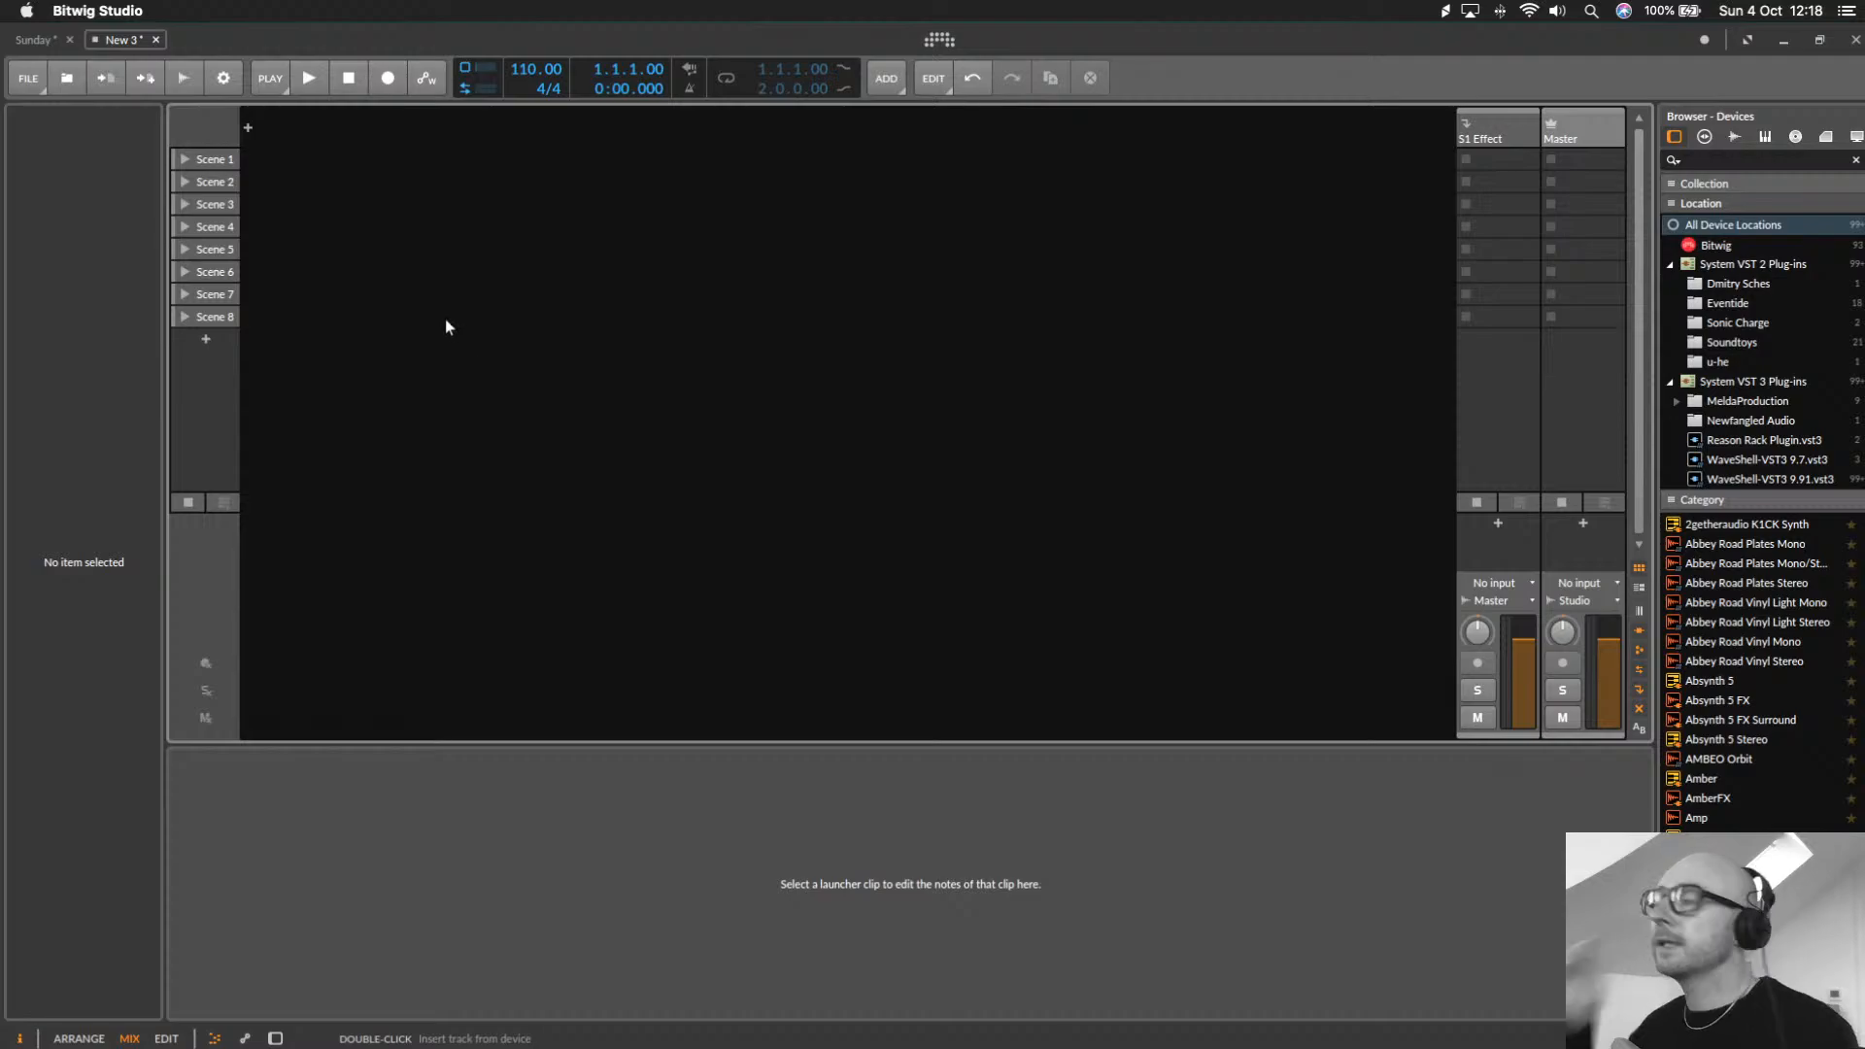
double_click(251, 127)
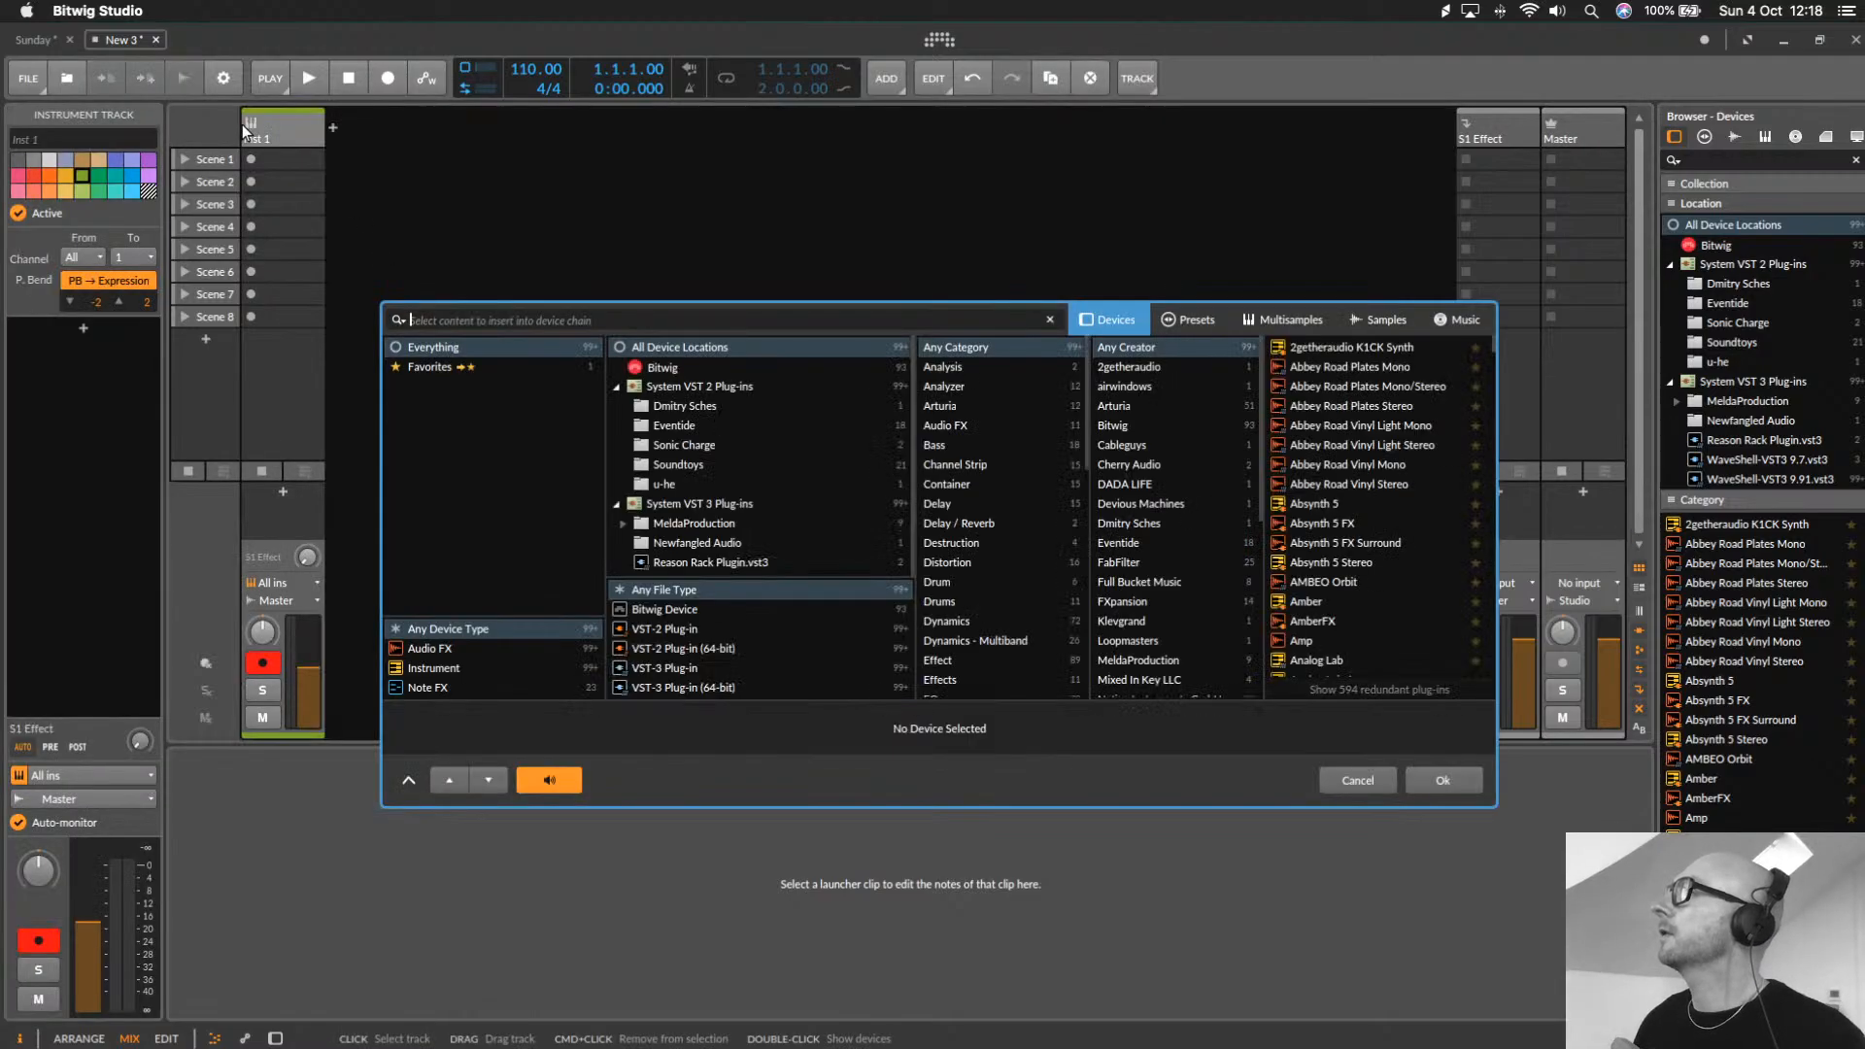
type("grid")
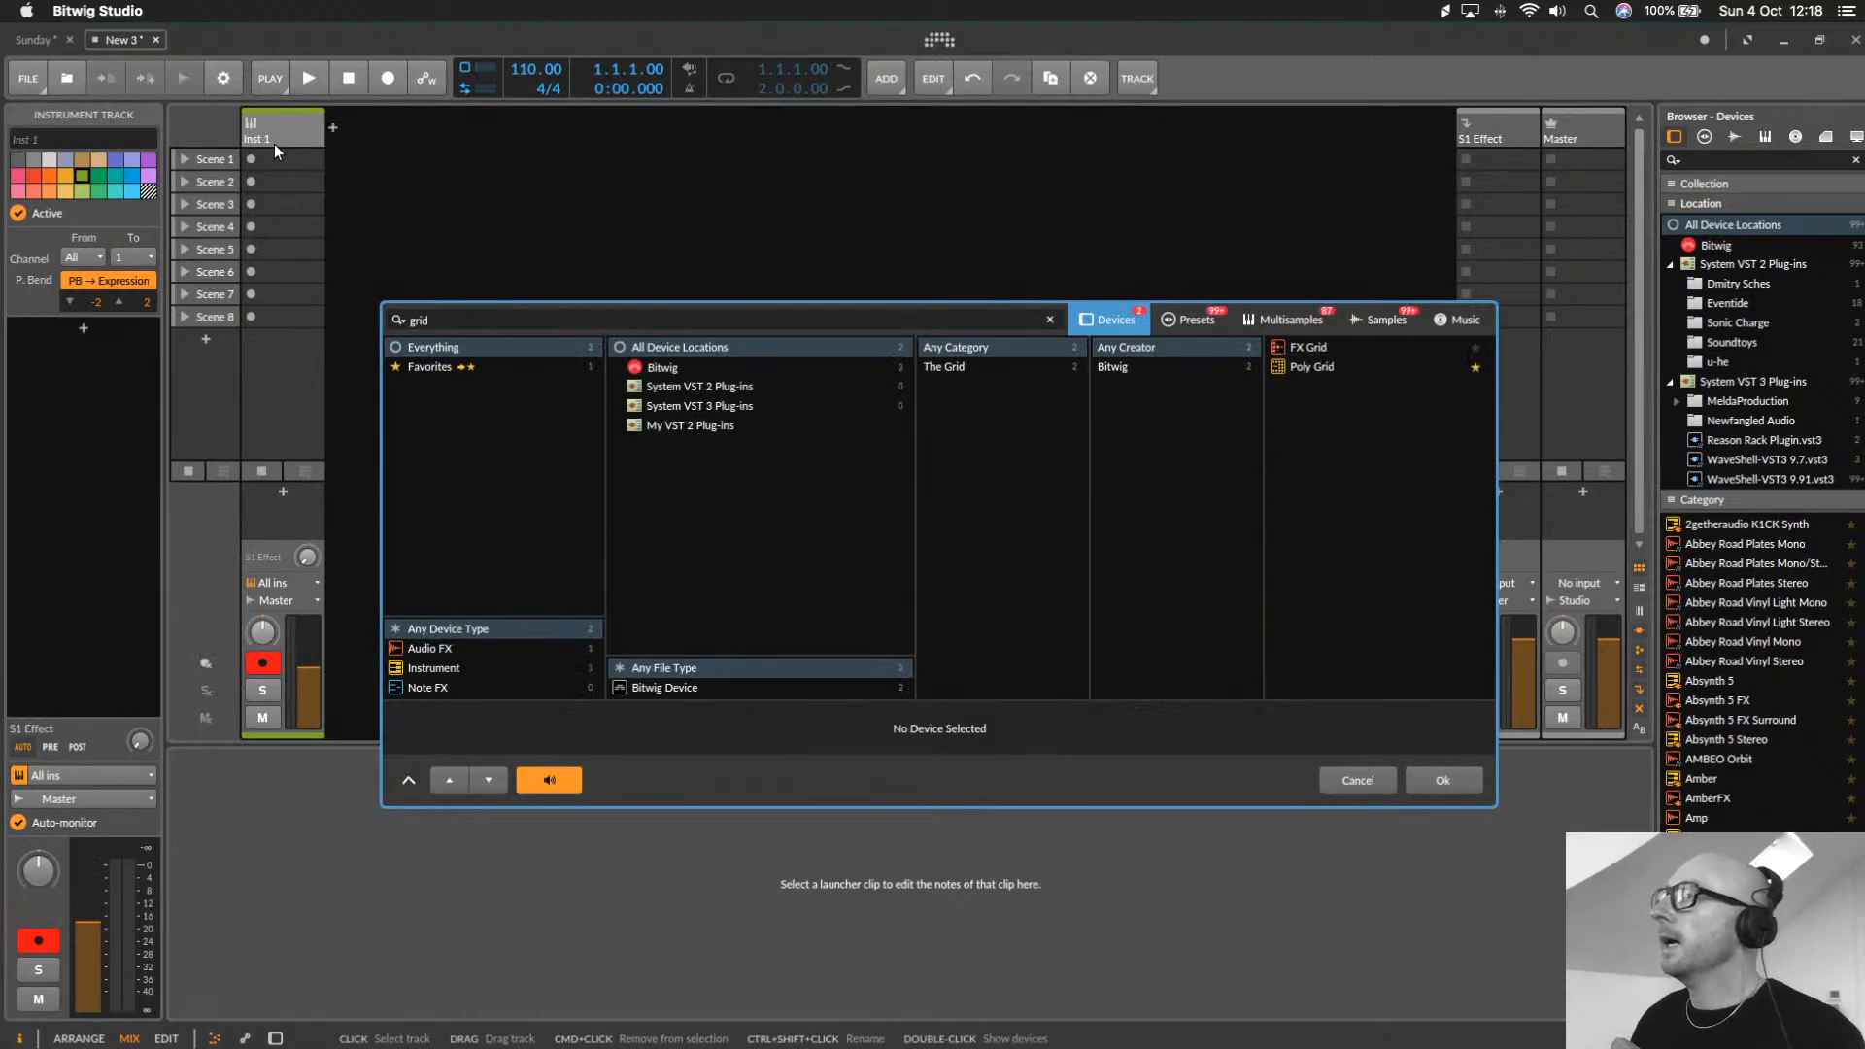
double_click(1316, 374)
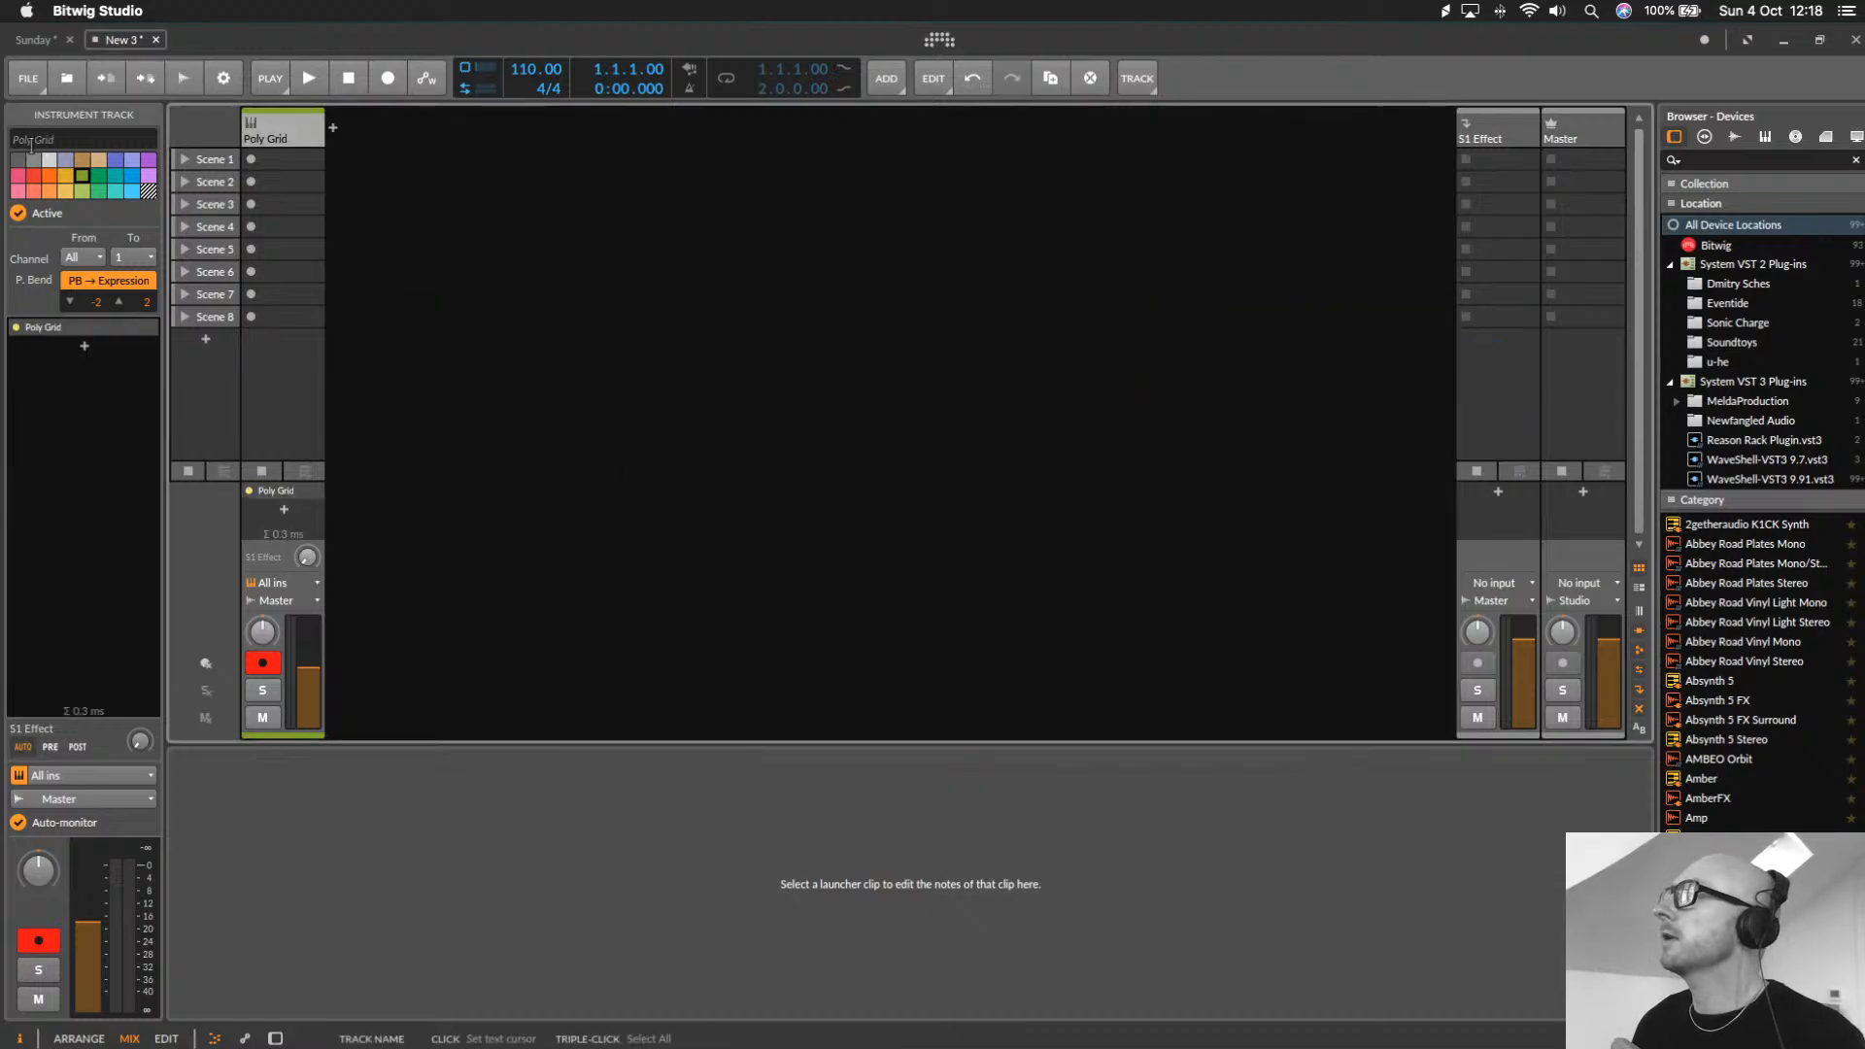
double_click(279, 128)
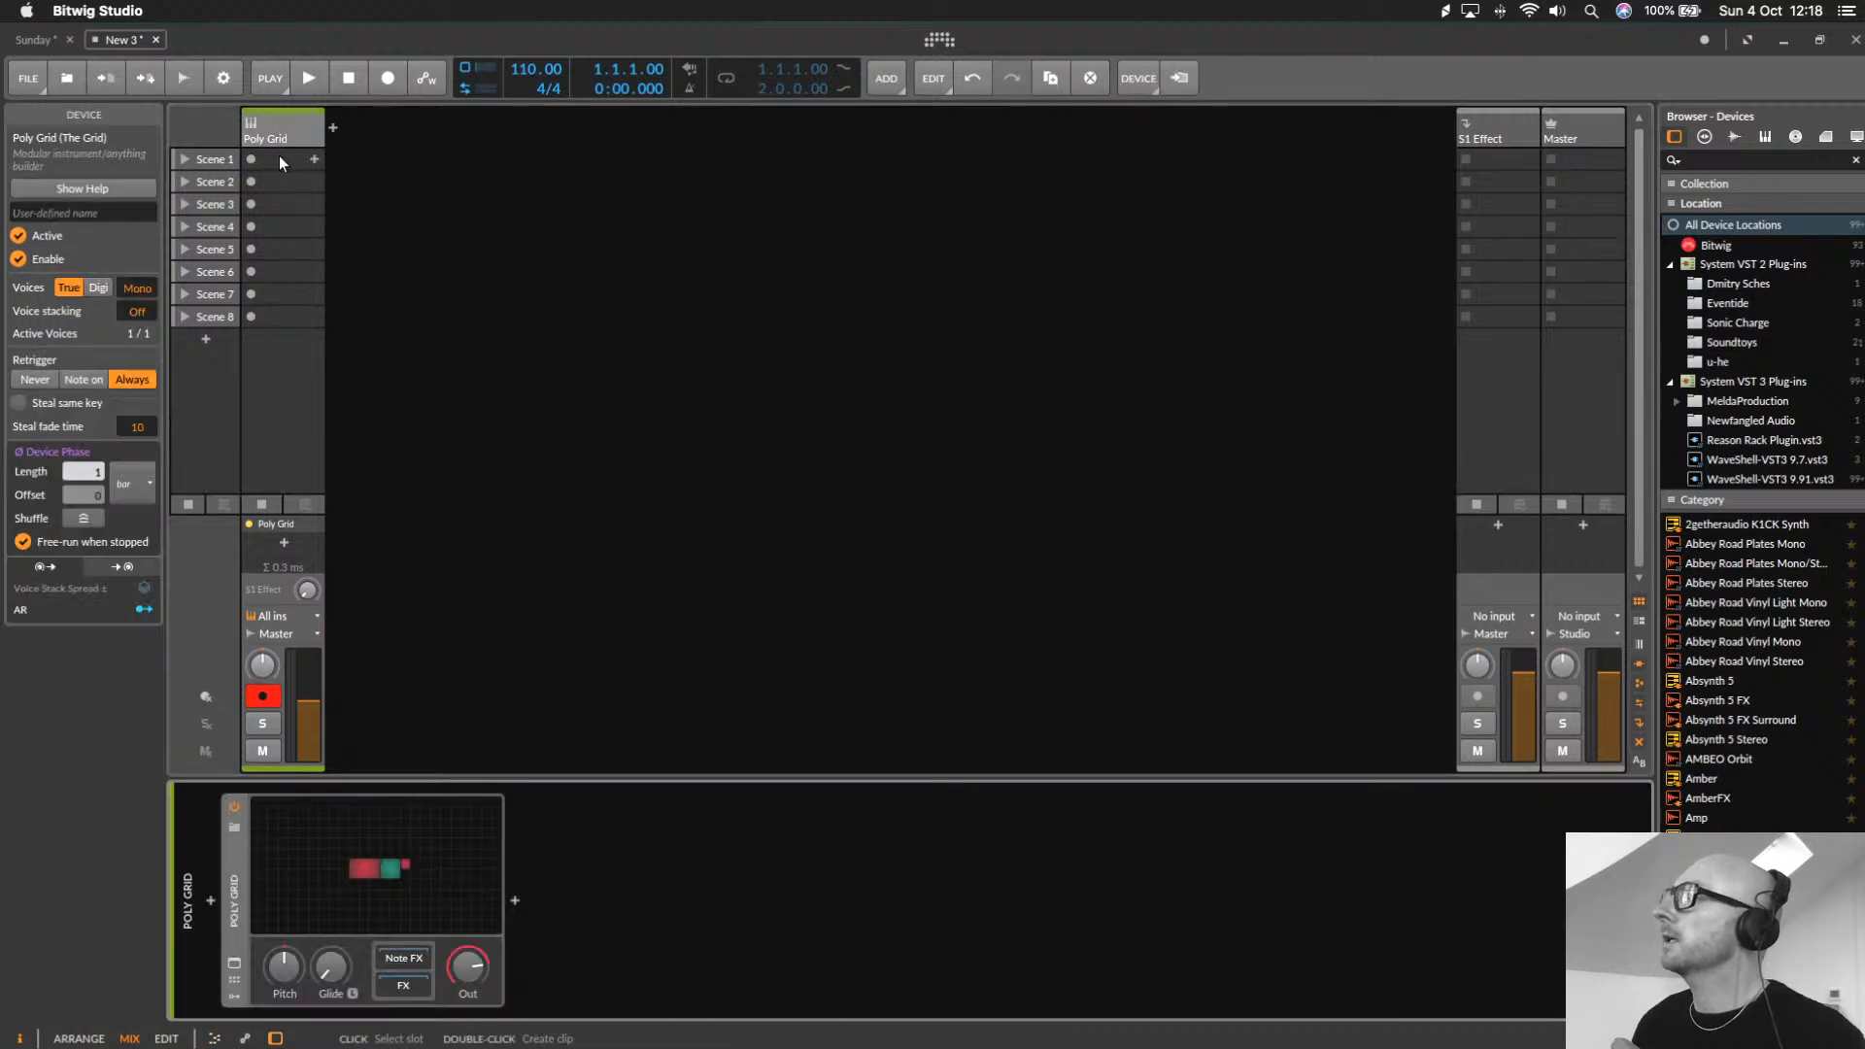
double_click(283, 160)
In the Poly Grid patch, move the Triangle and Audio Out modules away from AR to leave a gap on each side
double_click(389, 852)
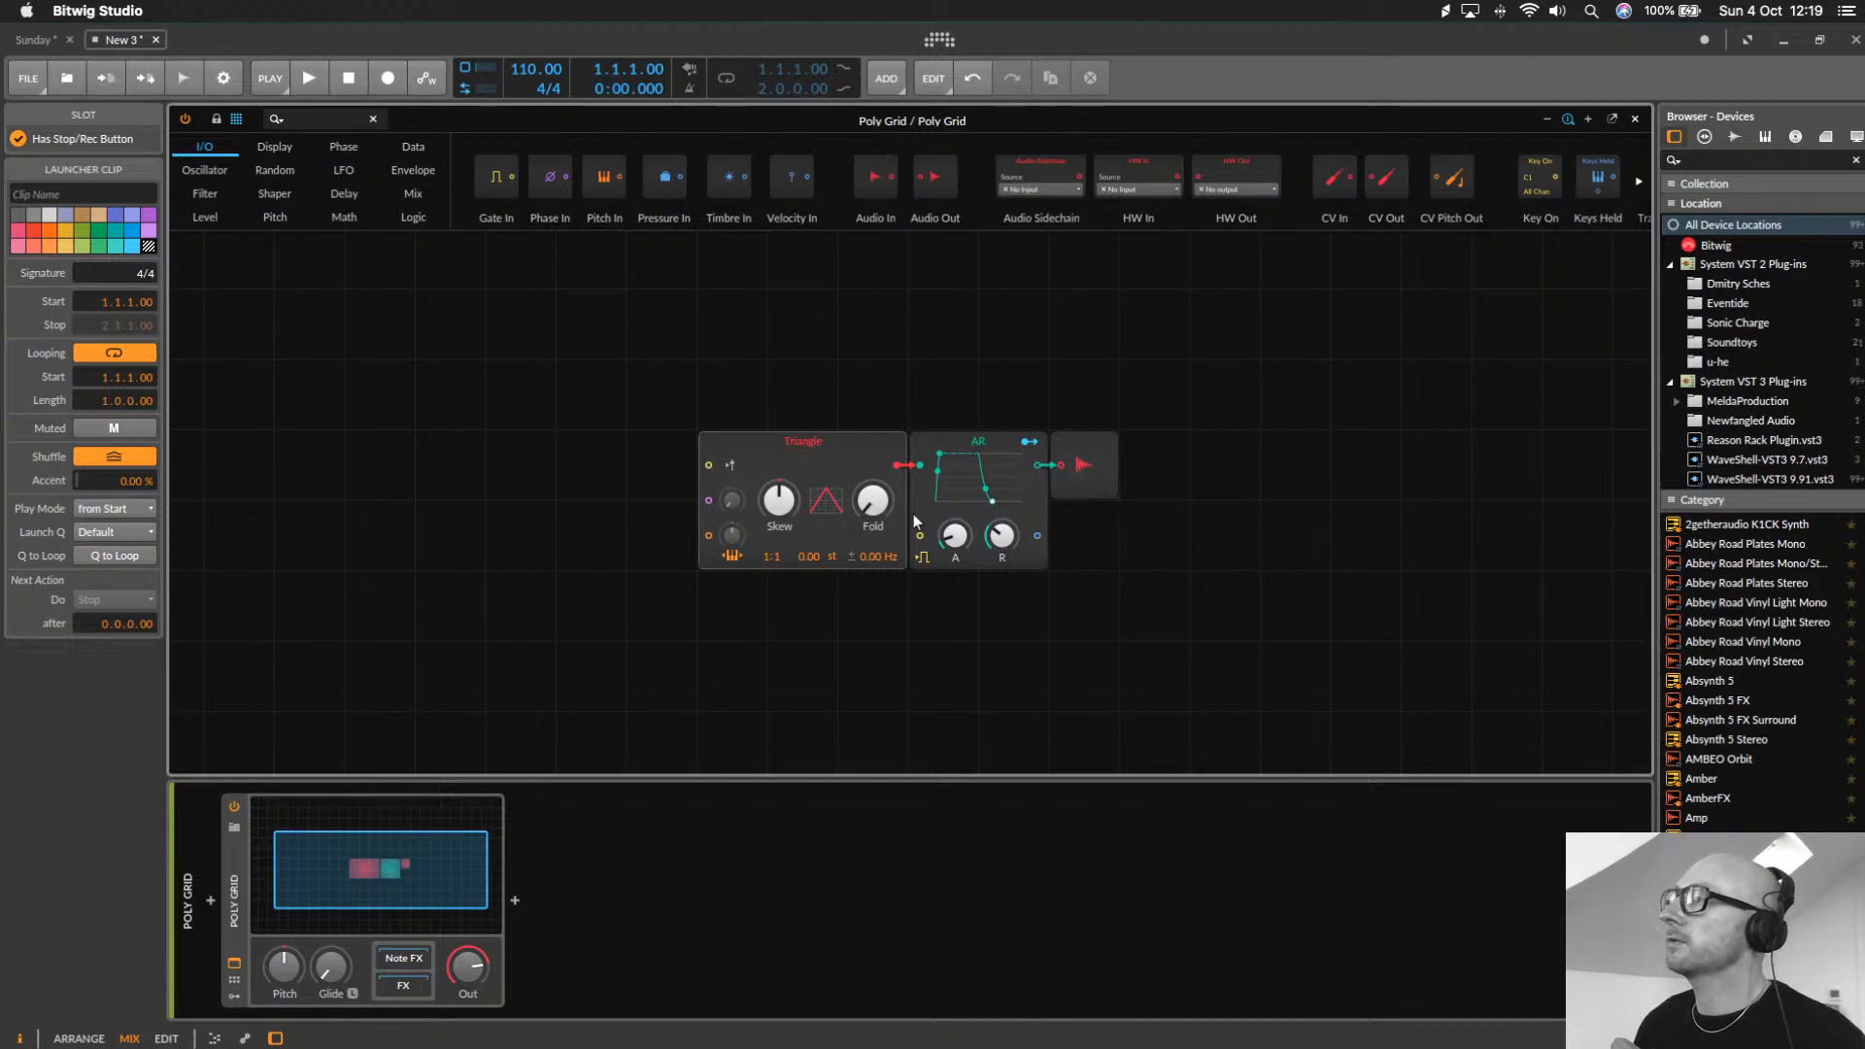
left_click_drag(826, 449, 709, 454)
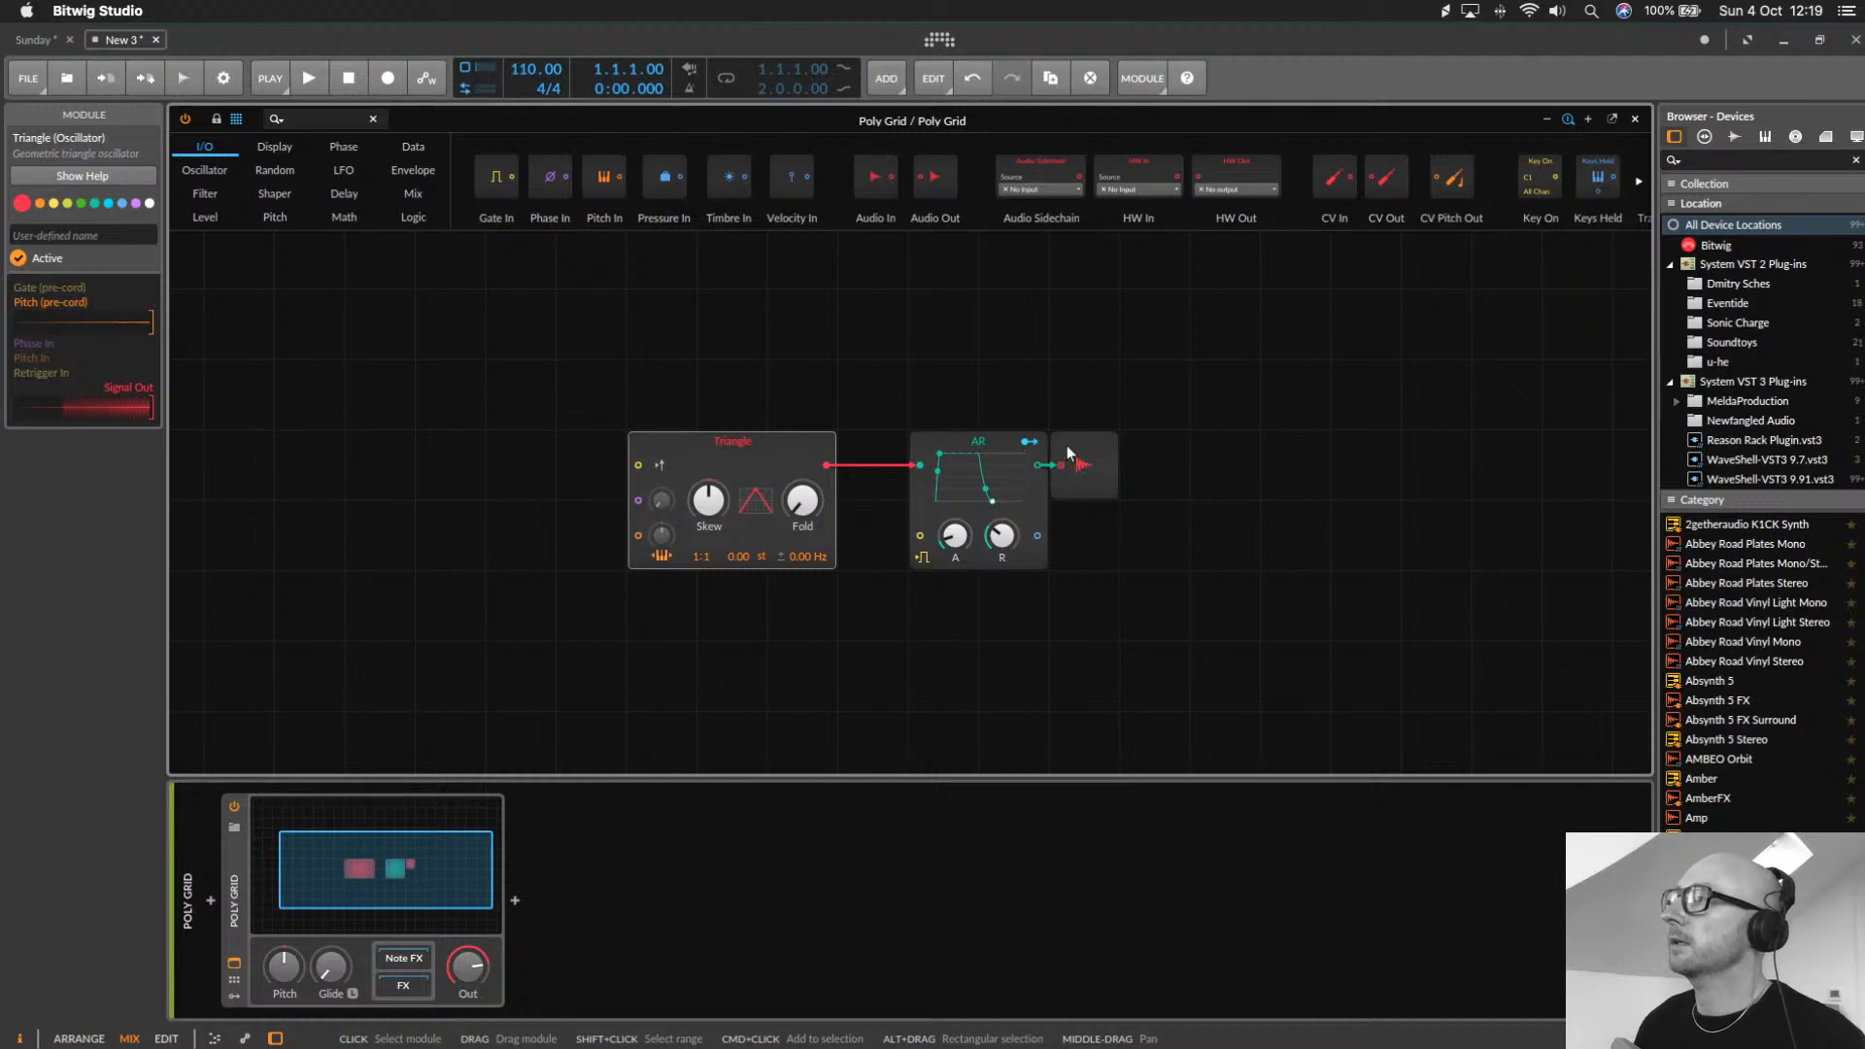
left_click_drag(1068, 452, 1137, 453)
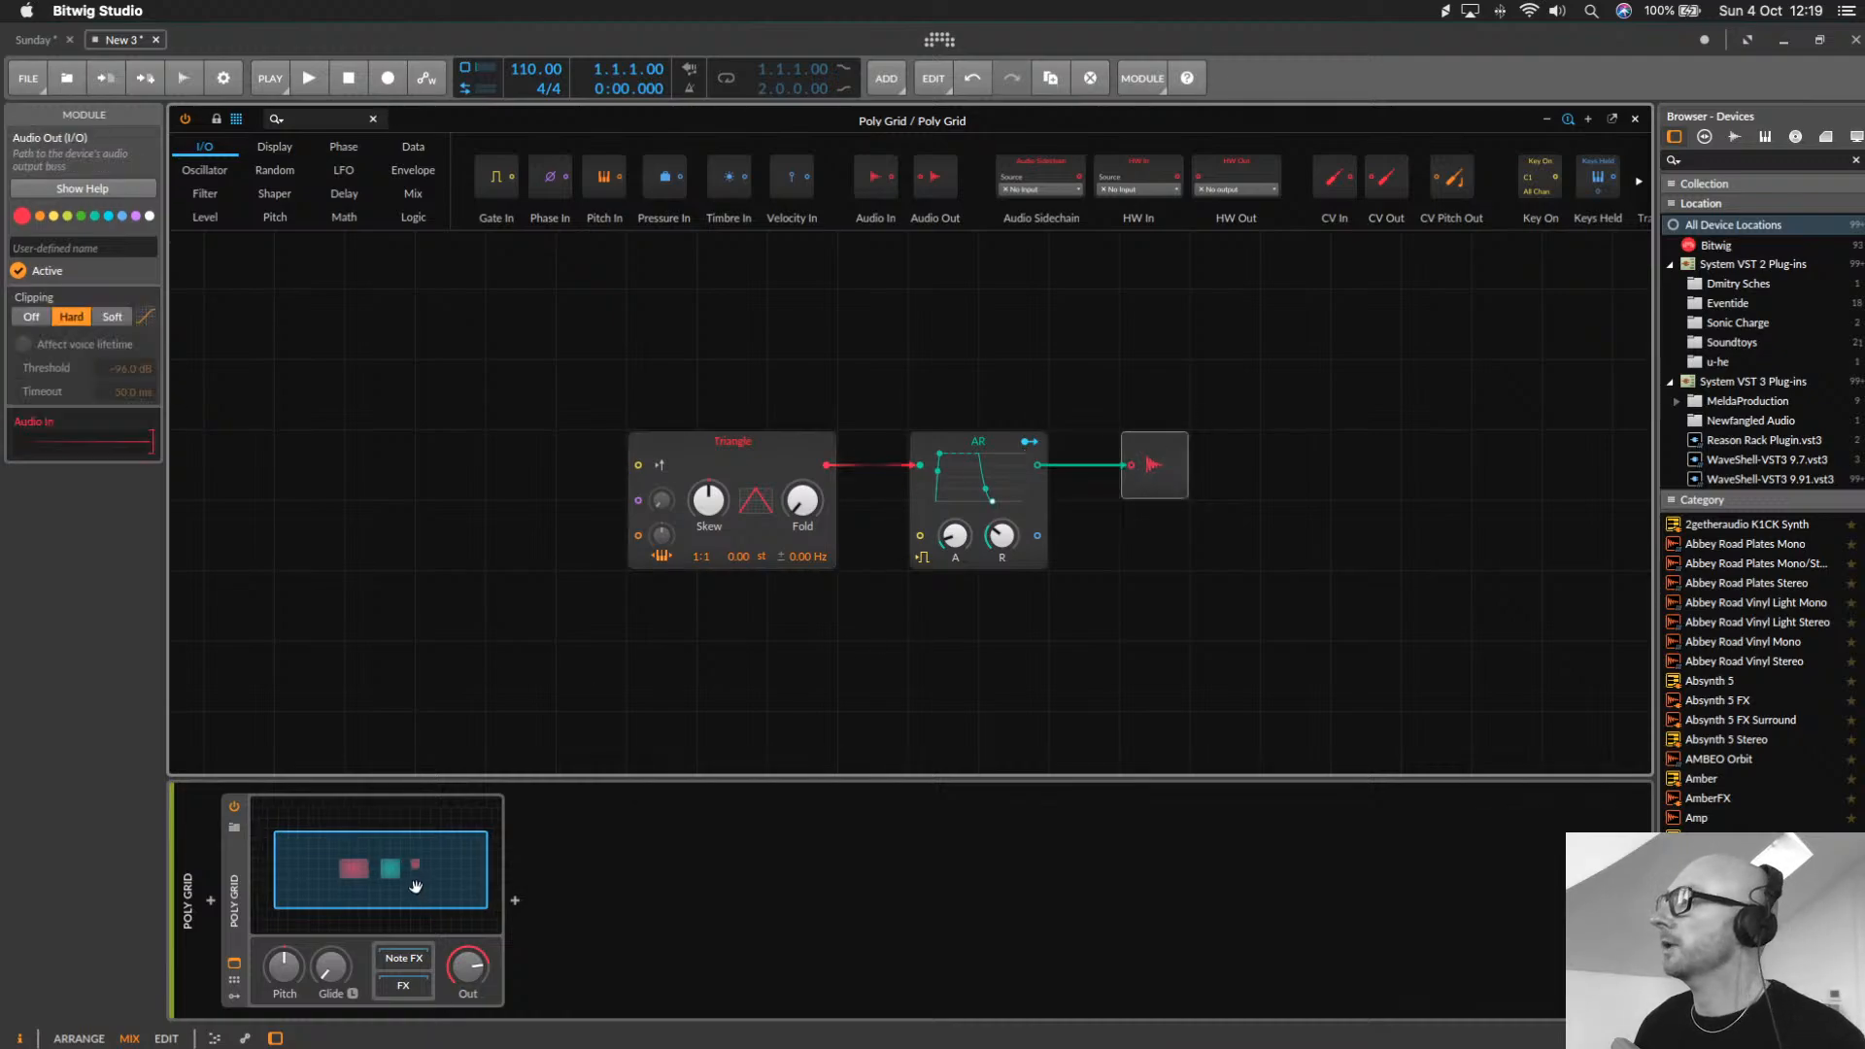
left_click(411, 876)
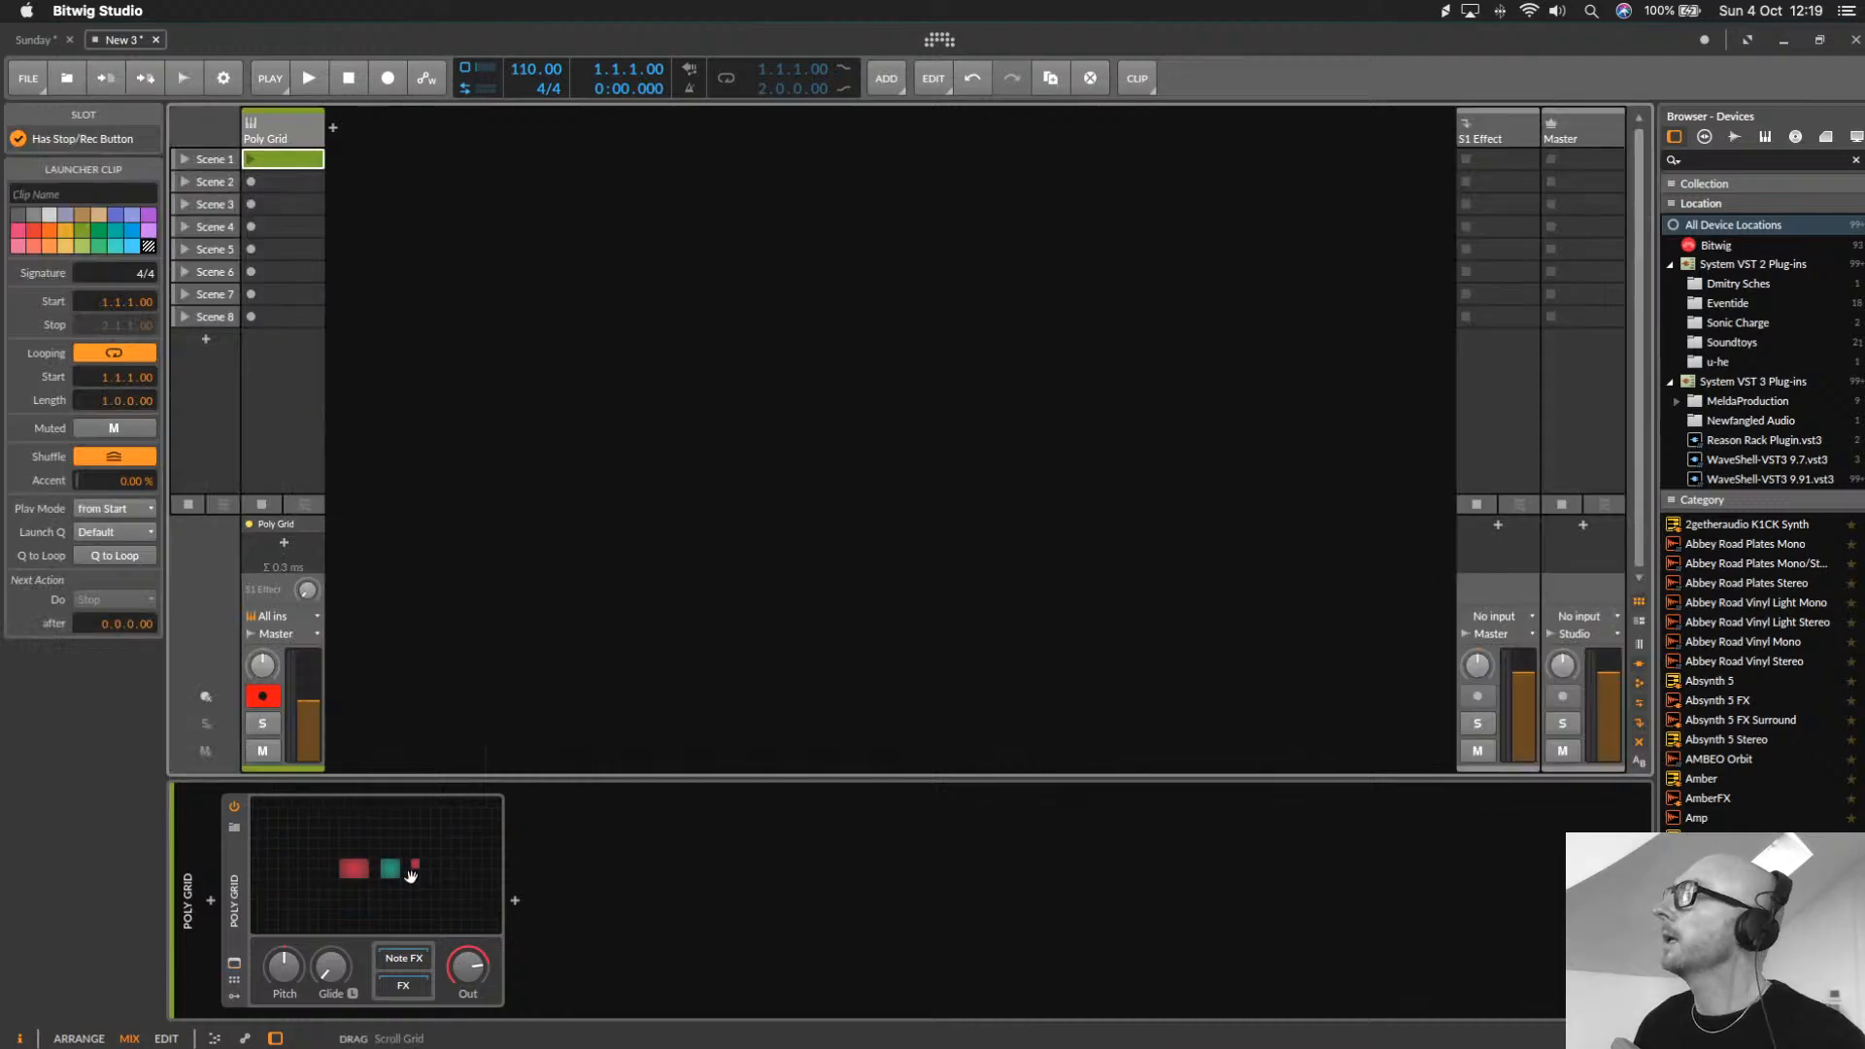
Draw a C1 note at the start of the Scene 1 clip and extend it to the full one-bar length
double_click(286, 161)
double_click(368, 892)
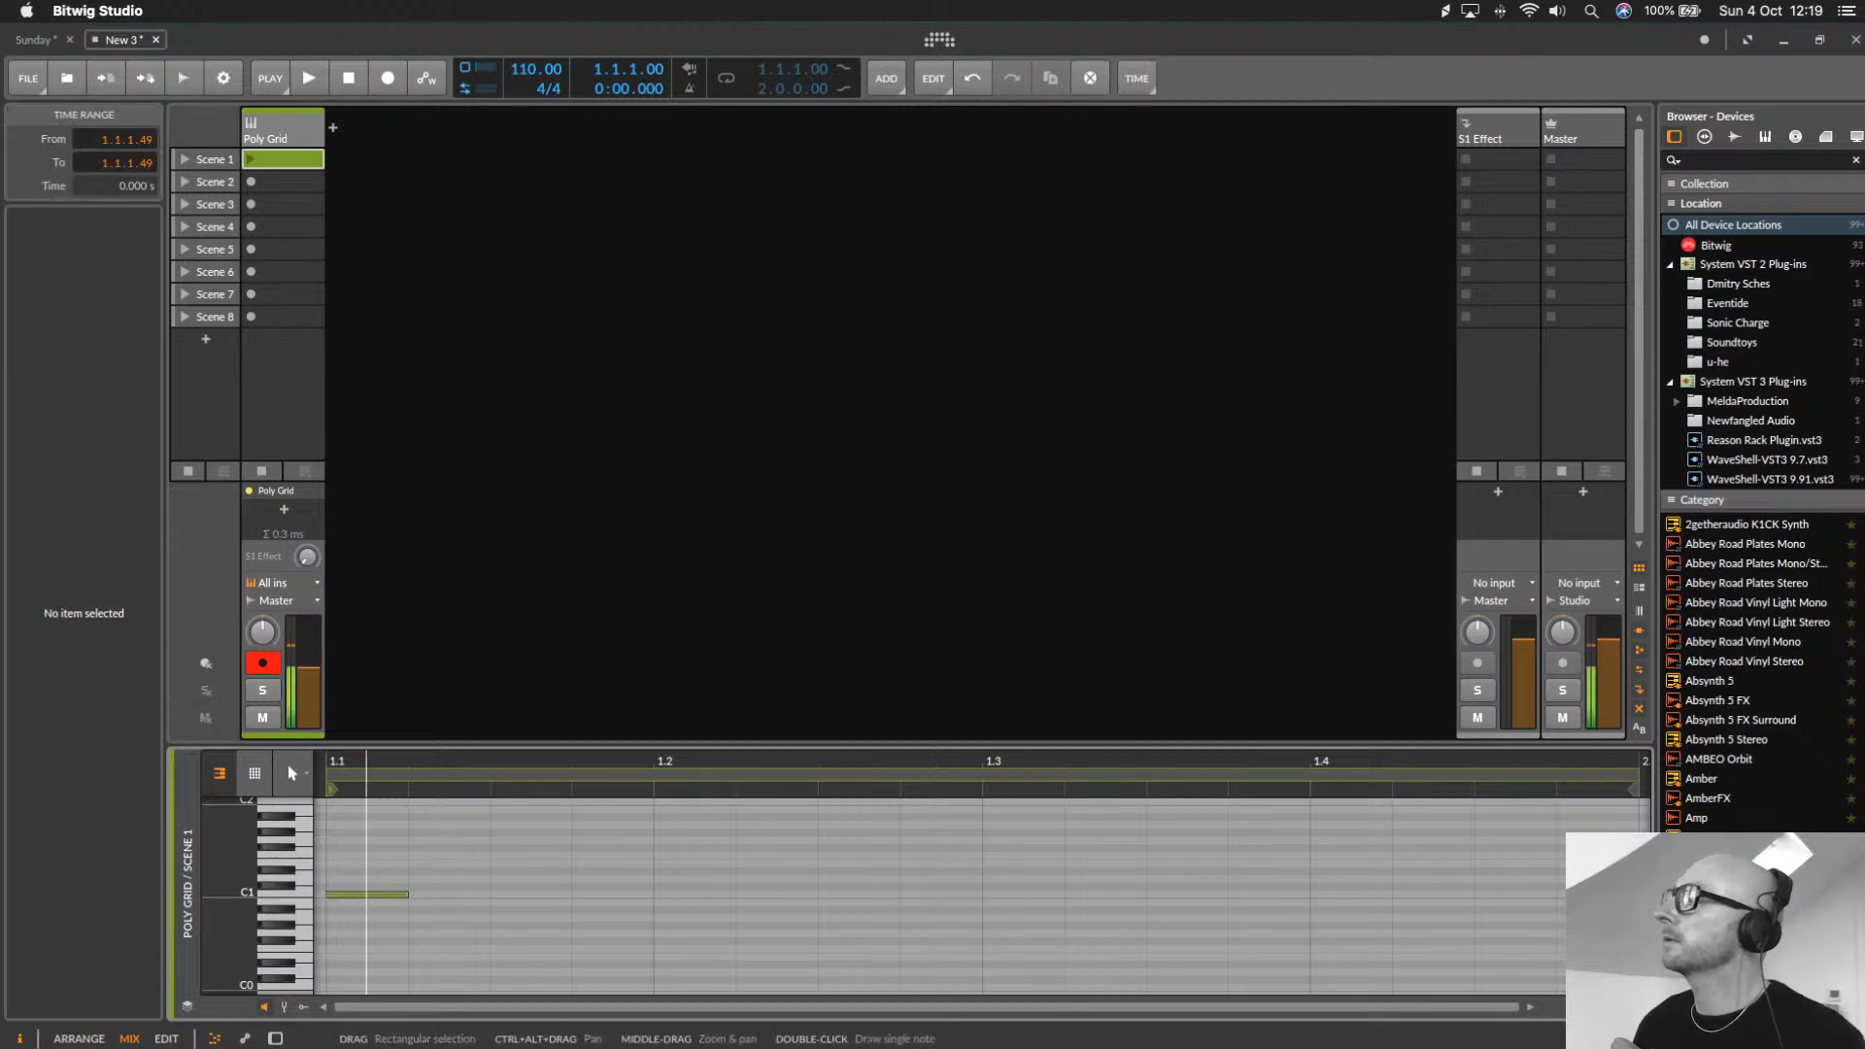
left_click_drag(405, 899, 1574, 895)
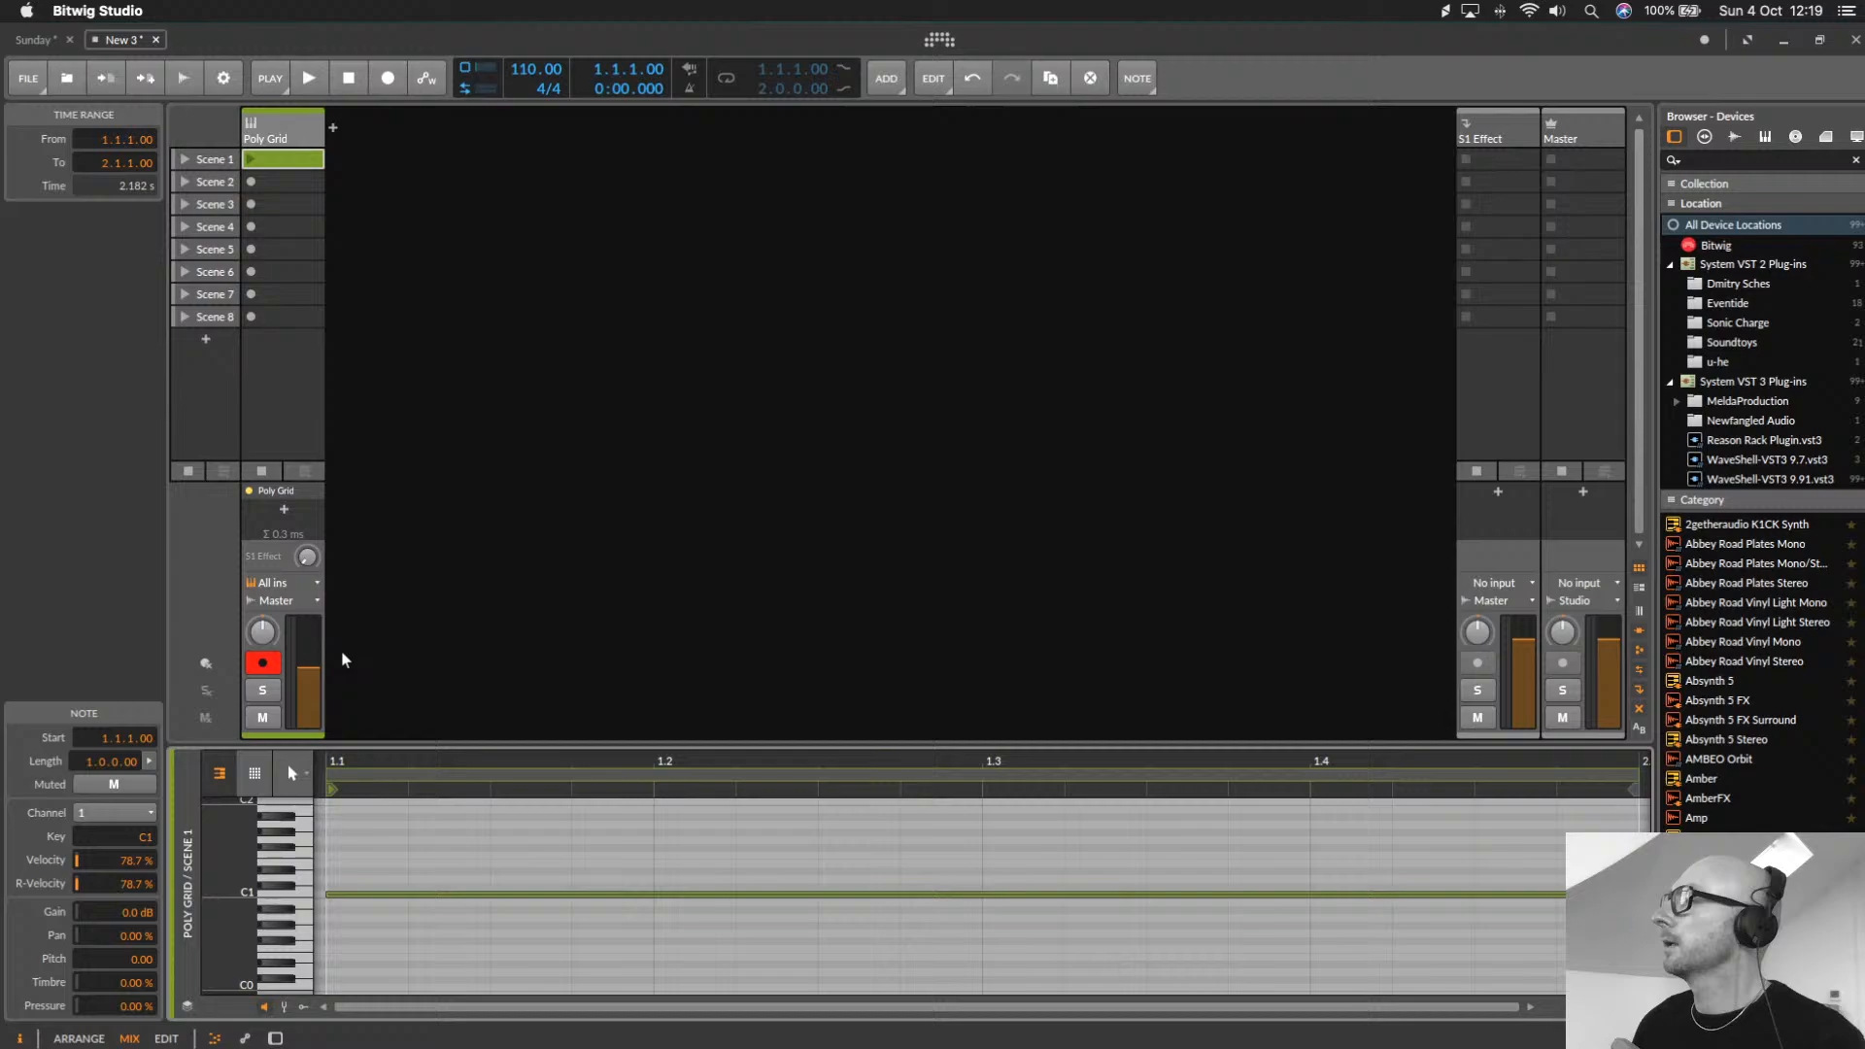
Set the Poly Grid track's input to No input and launch the Scene 1 clip
left_click(273, 583)
left_click(291, 608)
left_click(251, 159)
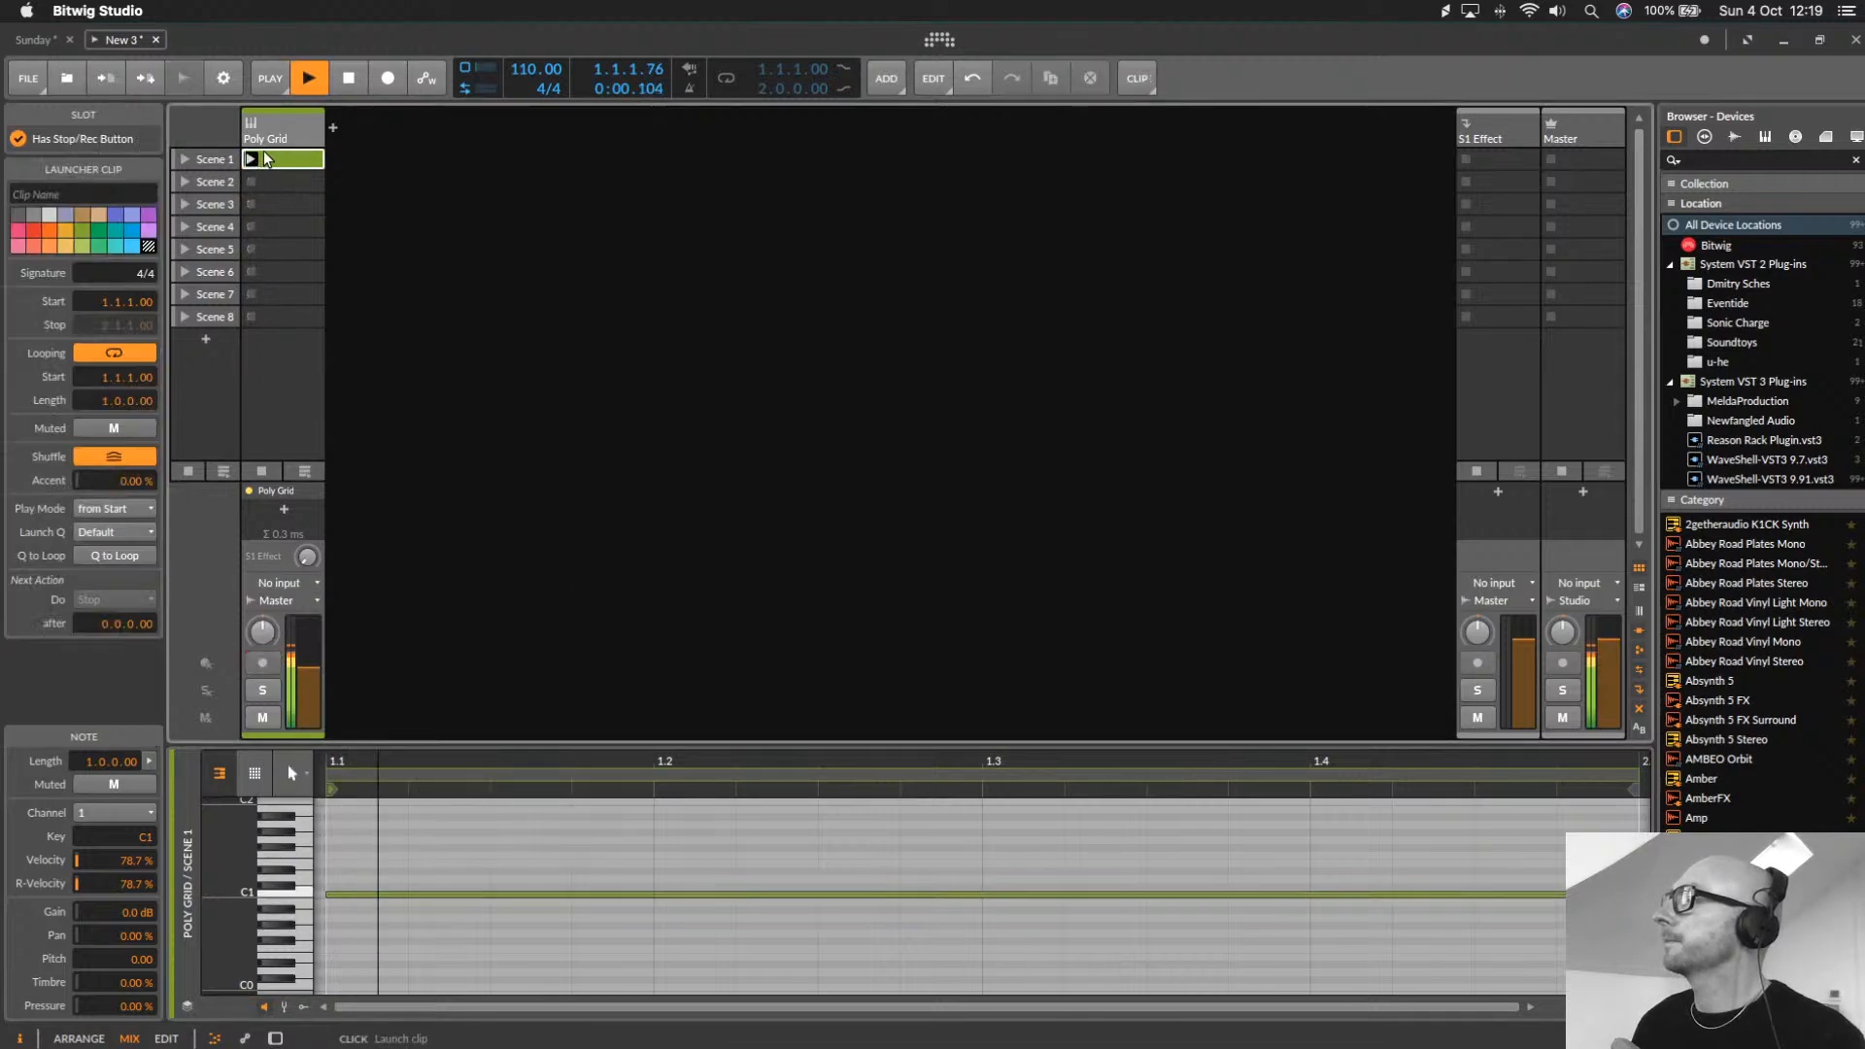
Replace the patch's AR envelope with an AD set to 601 ms decay, and lower the Triangle oscillator's Skew below centre
key("d")
double_click(403, 877)
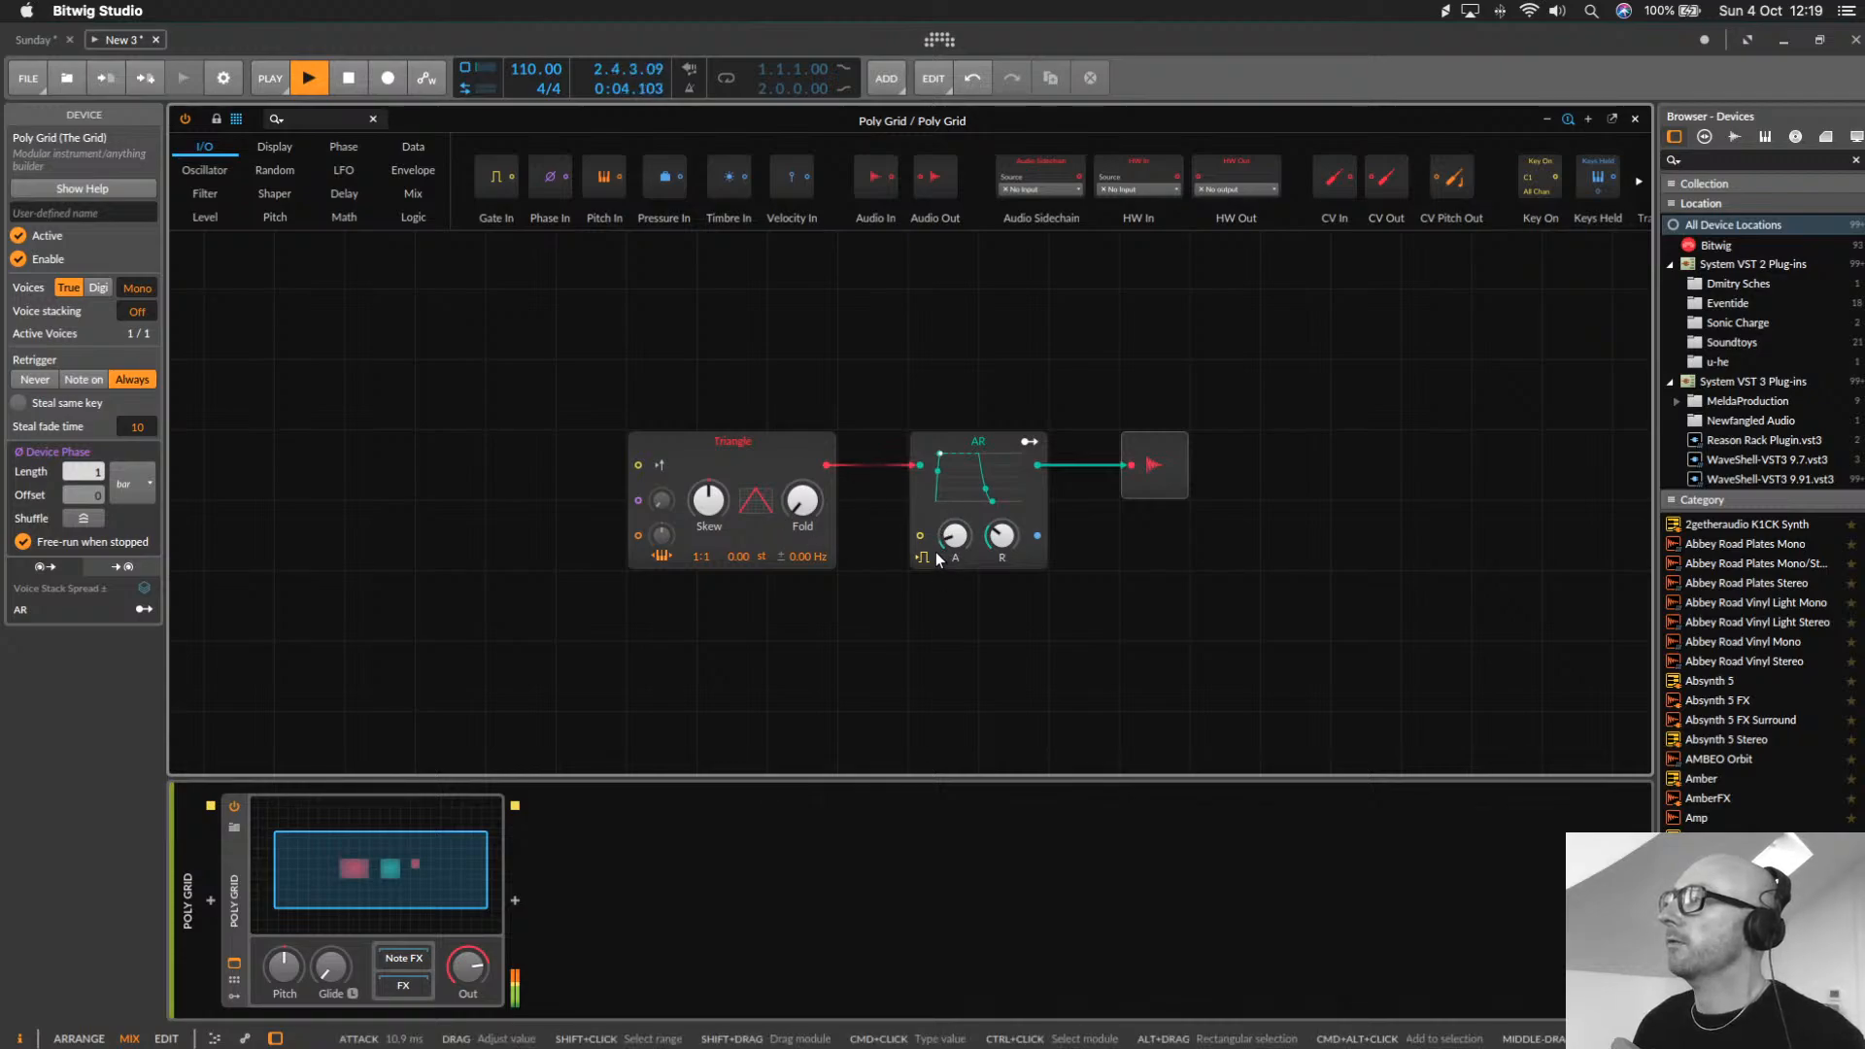
right_click(977, 443)
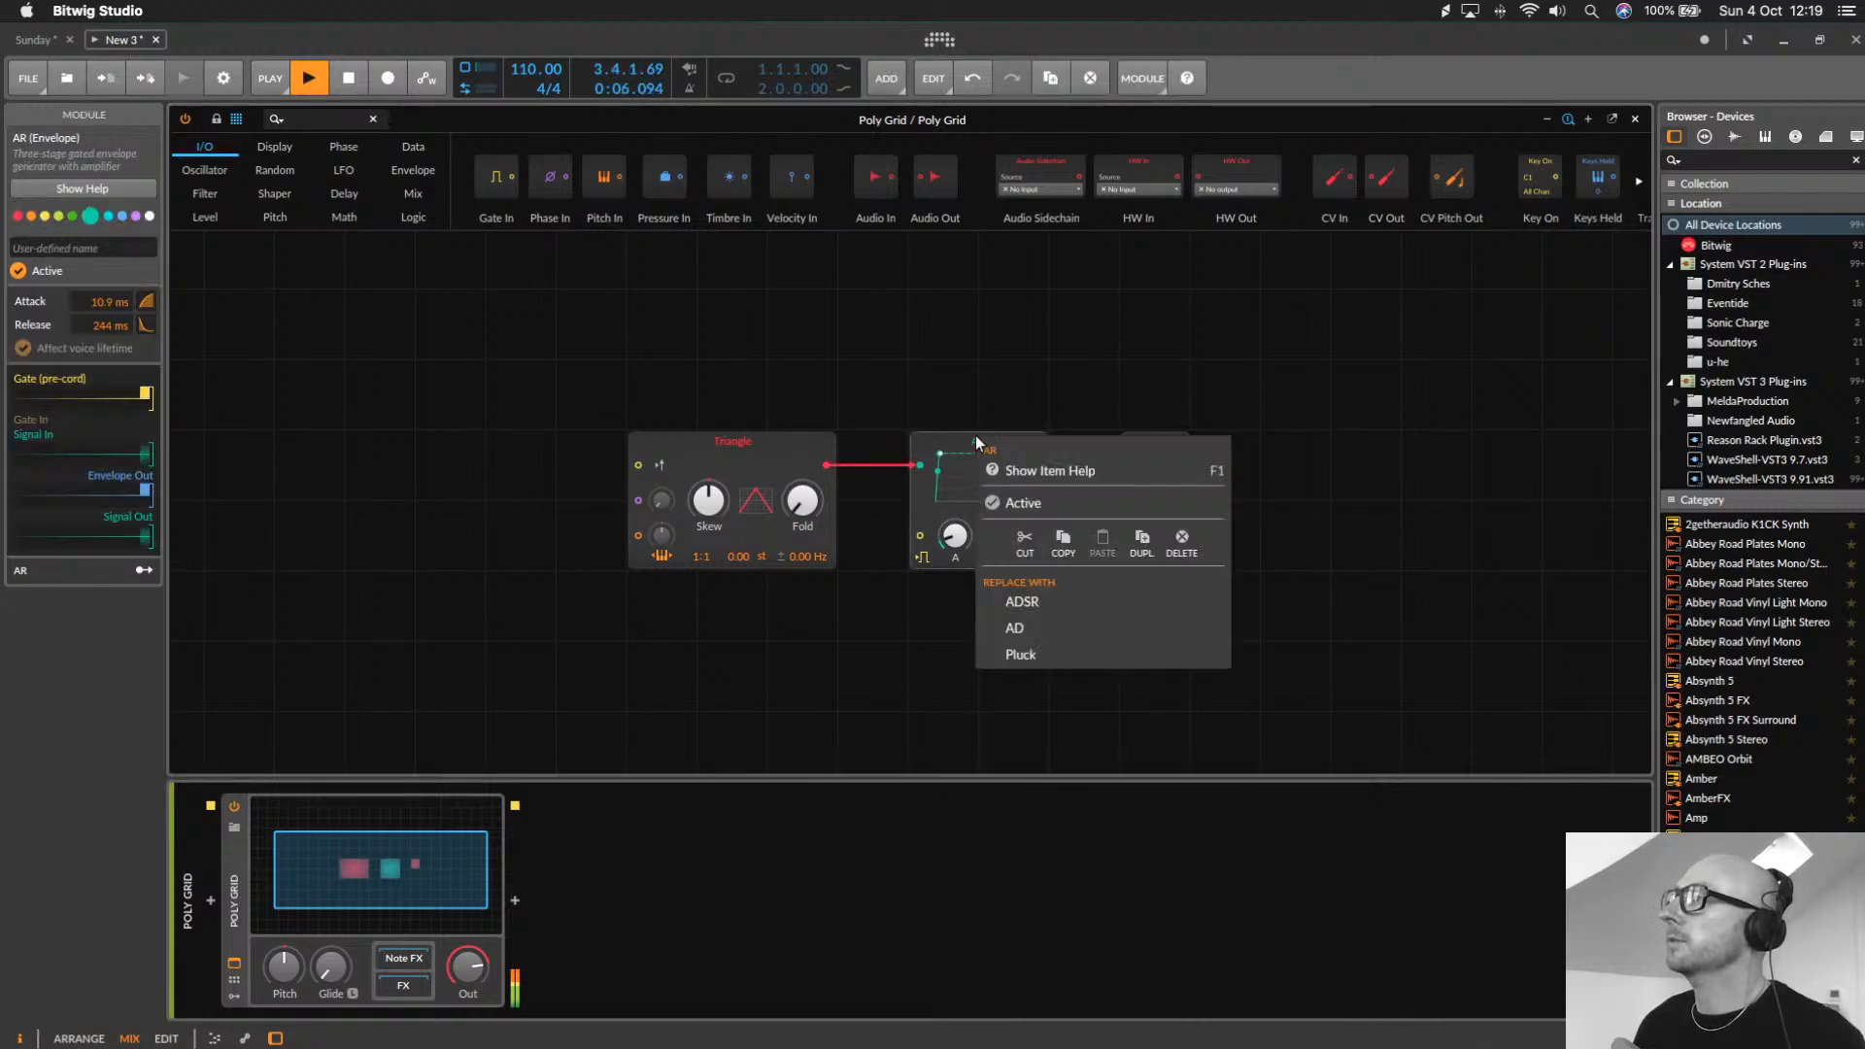
left_click(1014, 628)
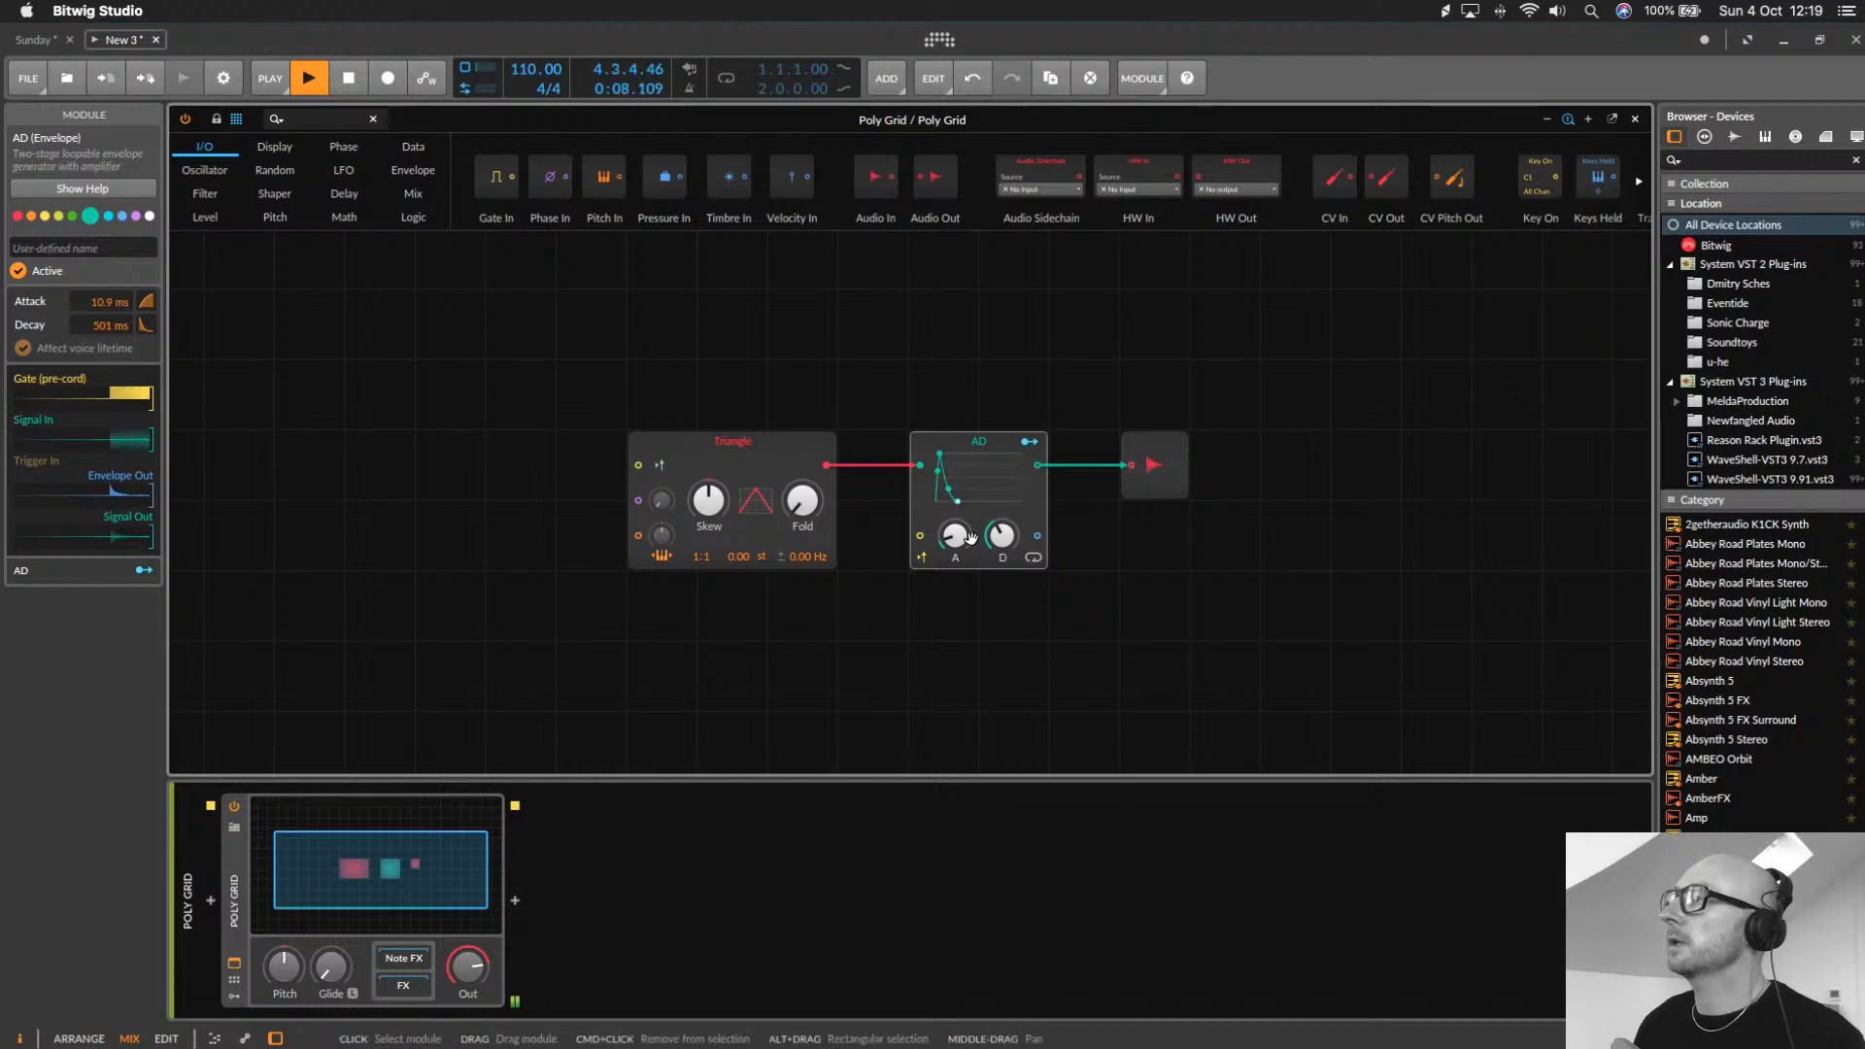
left_click_drag(1001, 535, 989, 541)
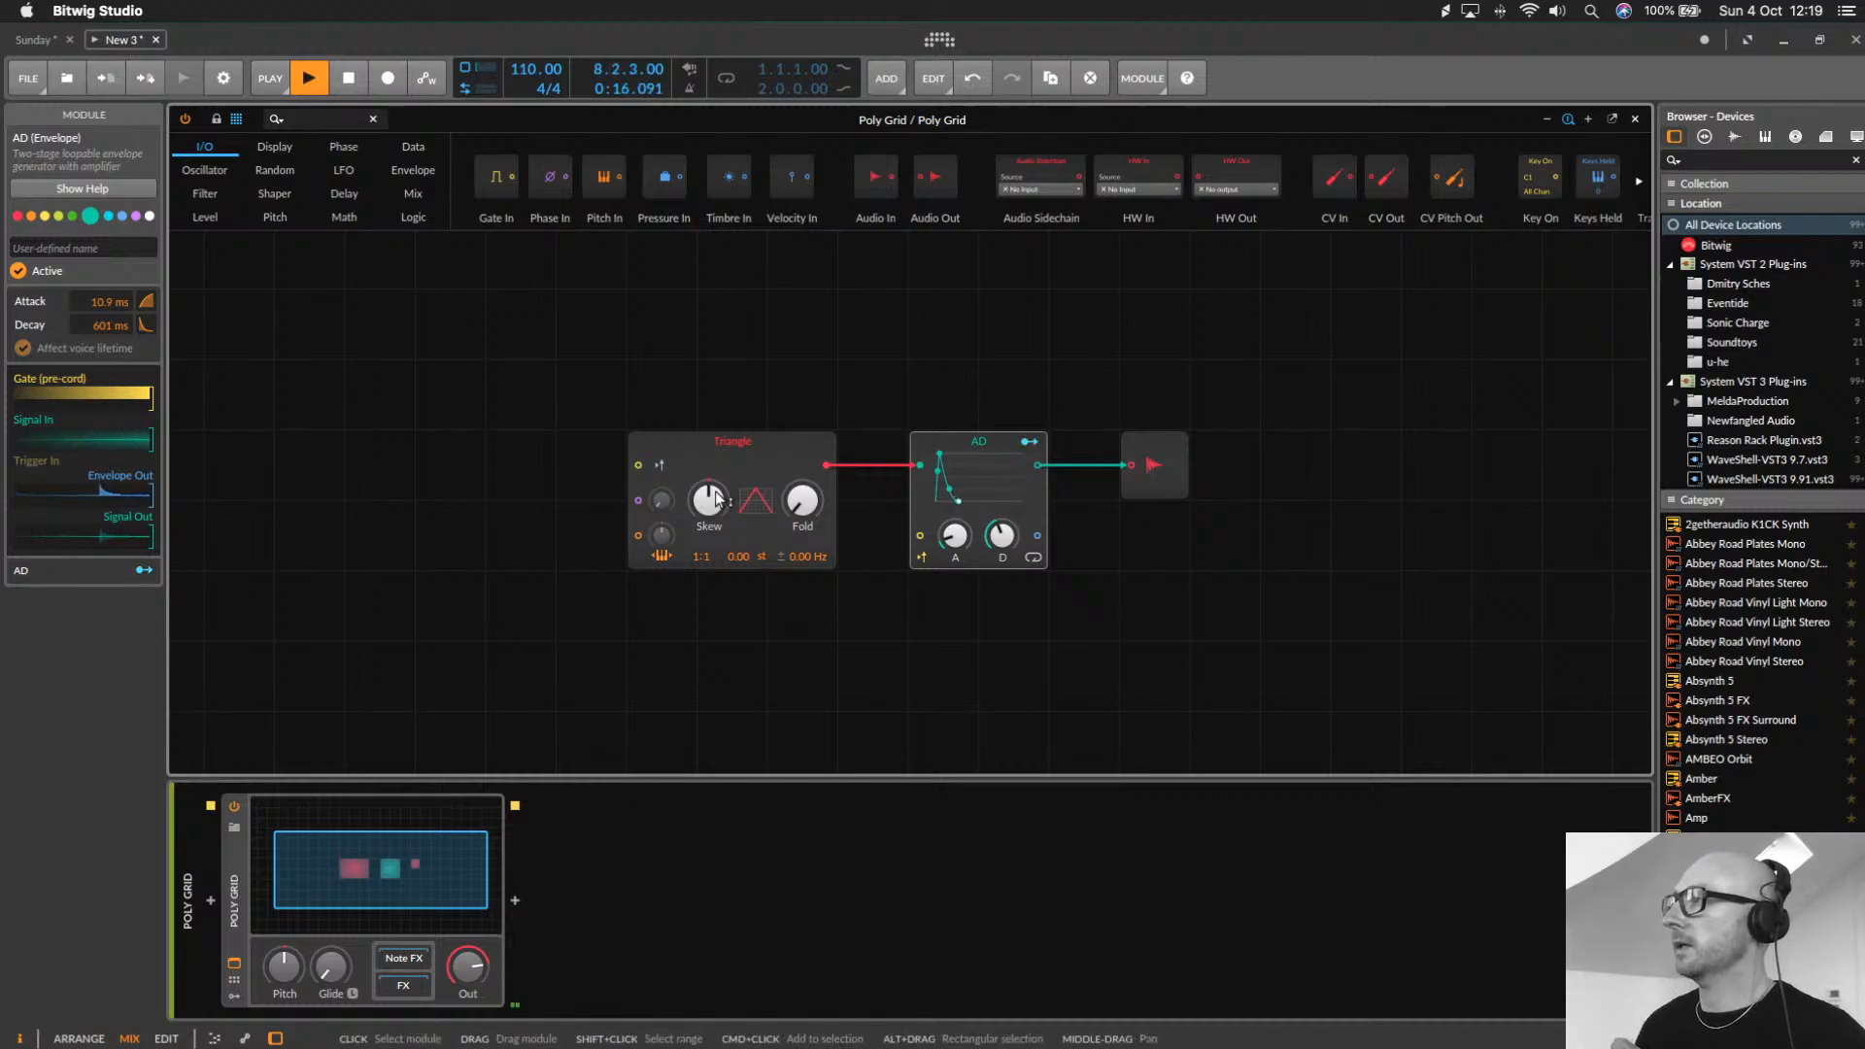
left_click_drag(709, 499, 708, 497)
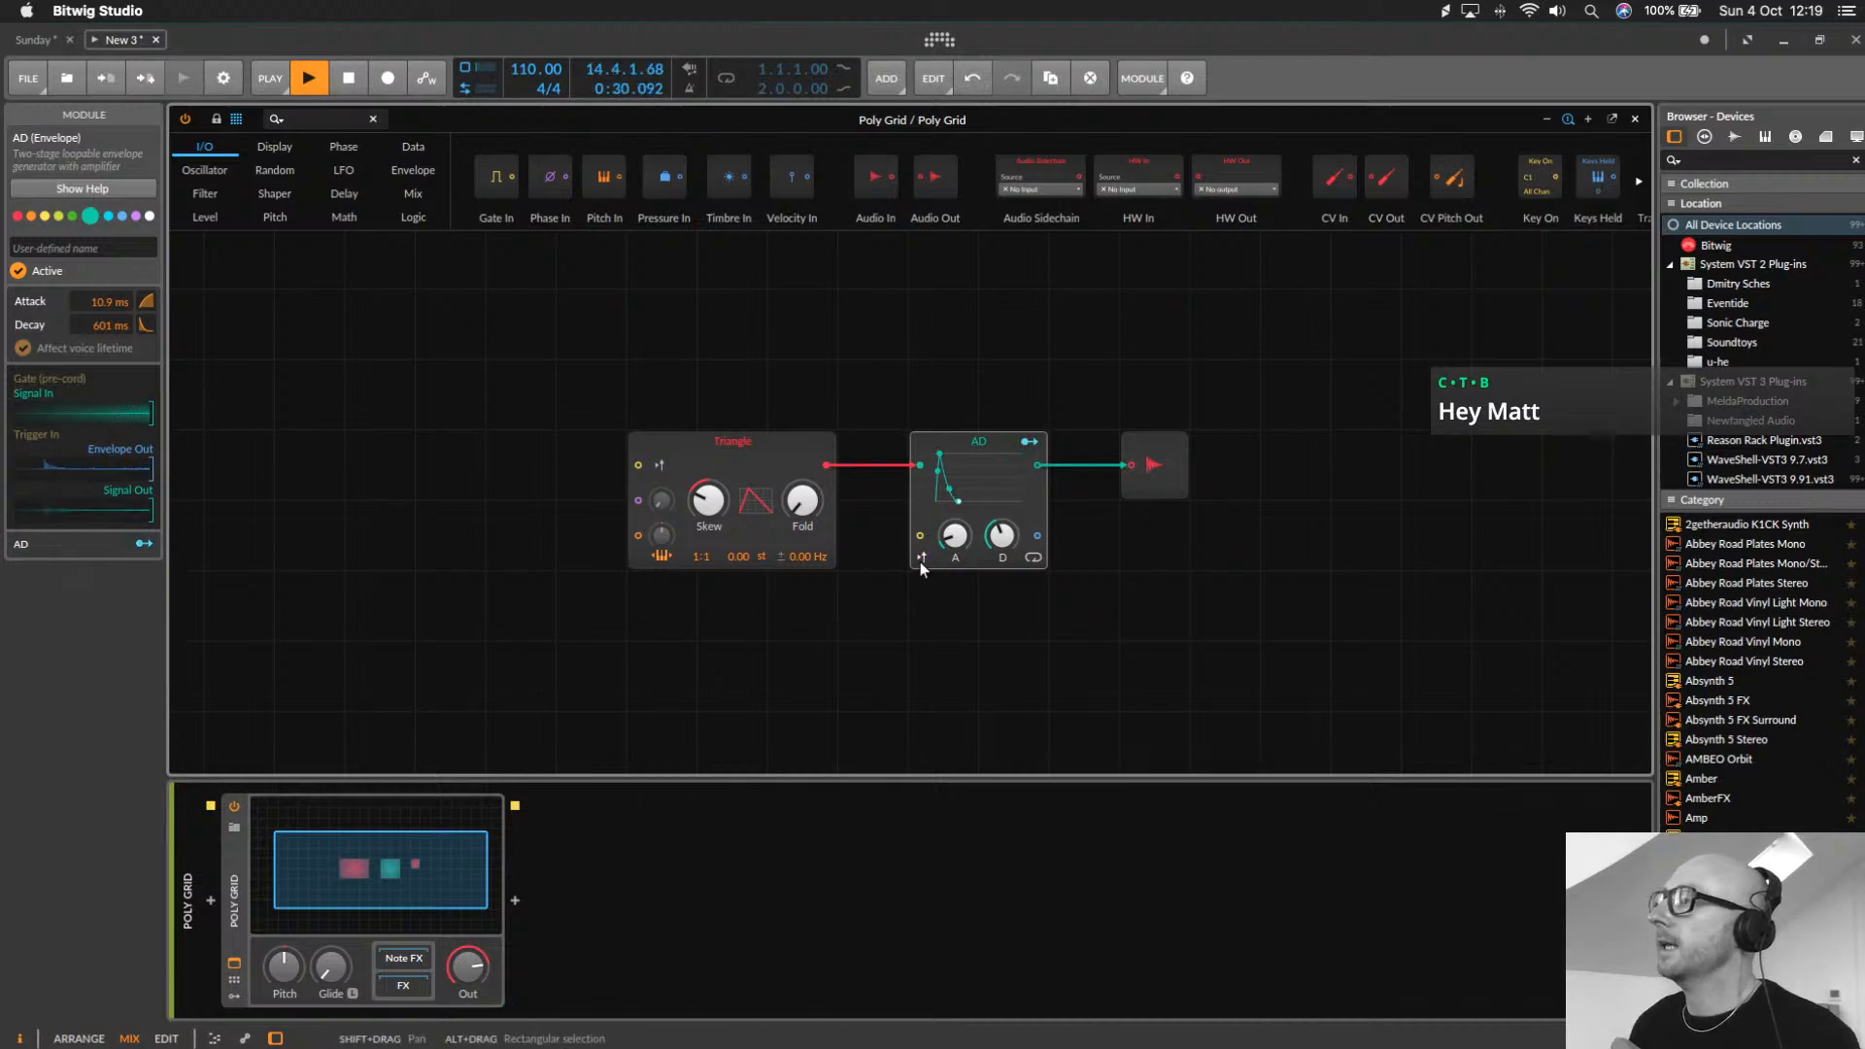
Inspect the held C1 note in the playing Scene 1 clip and return to the track's device view
left_click(453, 836)
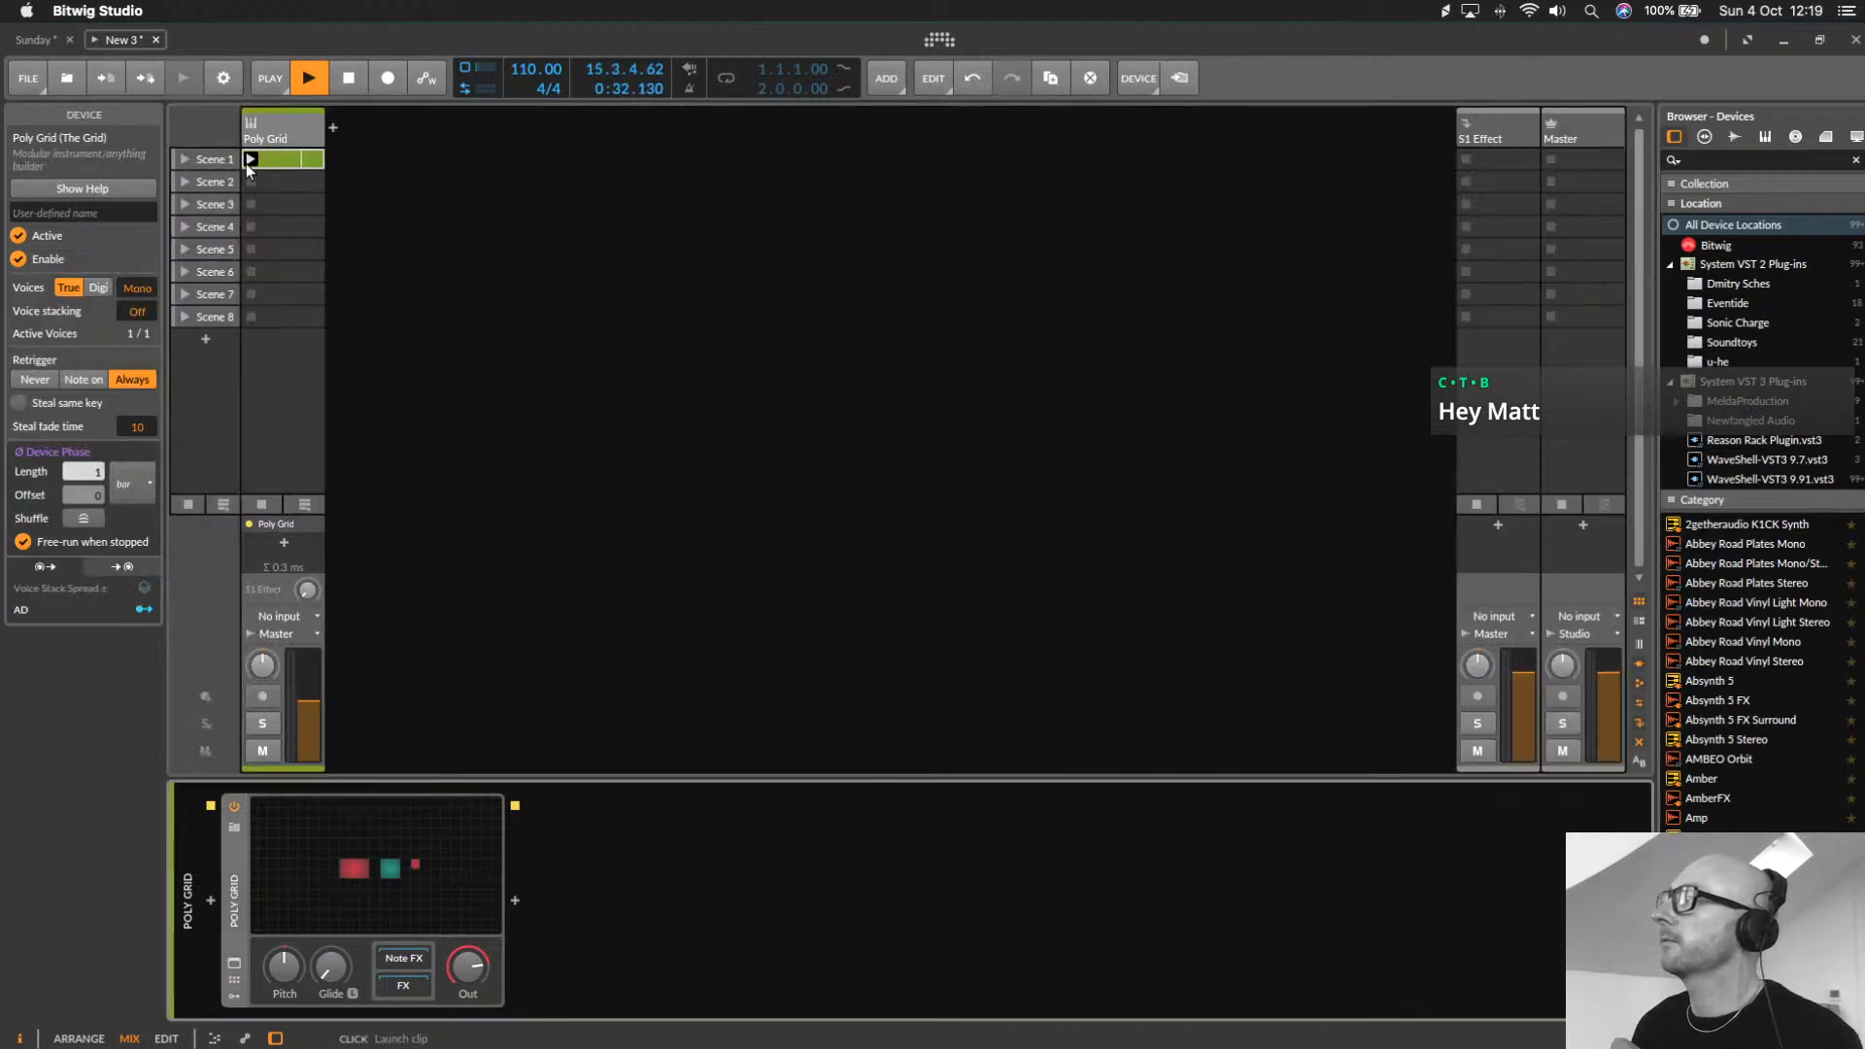
double_click(288, 165)
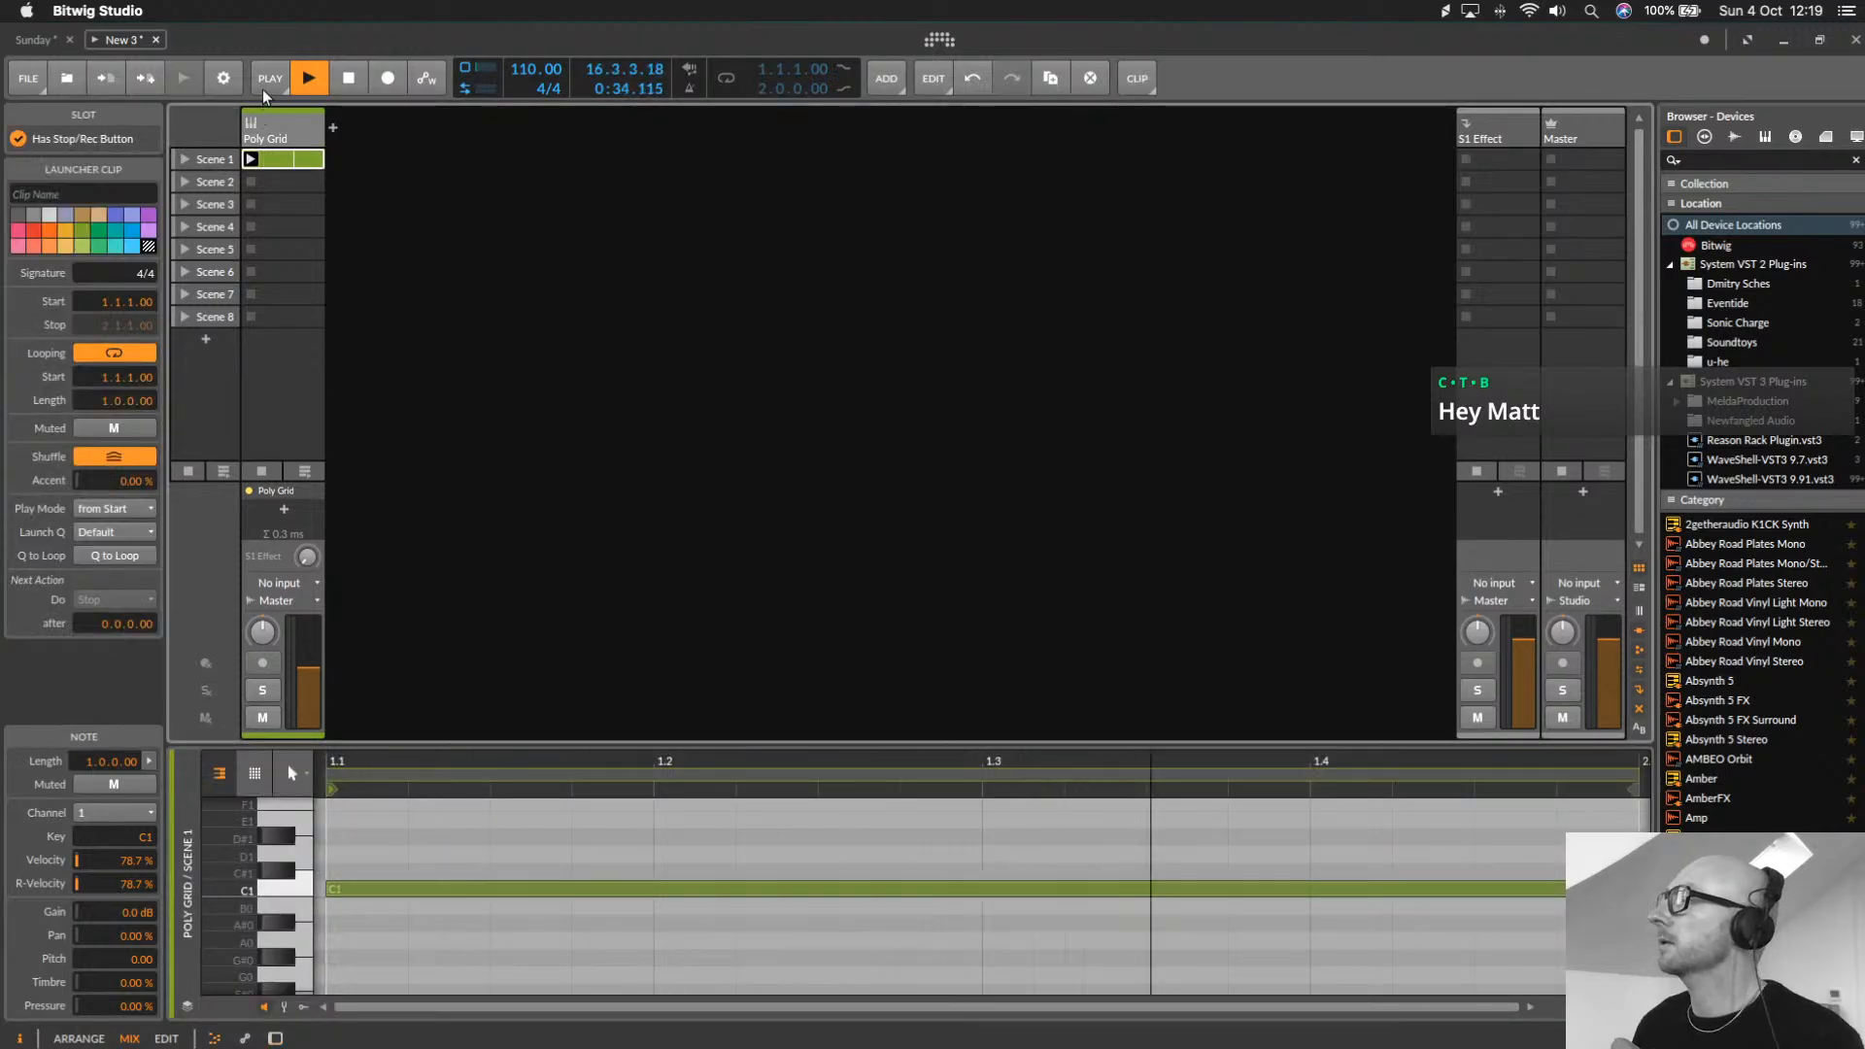
double_click(292, 132)
Add a Gates data module to the Poly Grid patch and connect its output to the AD envelope's trigger input
double_click(416, 814)
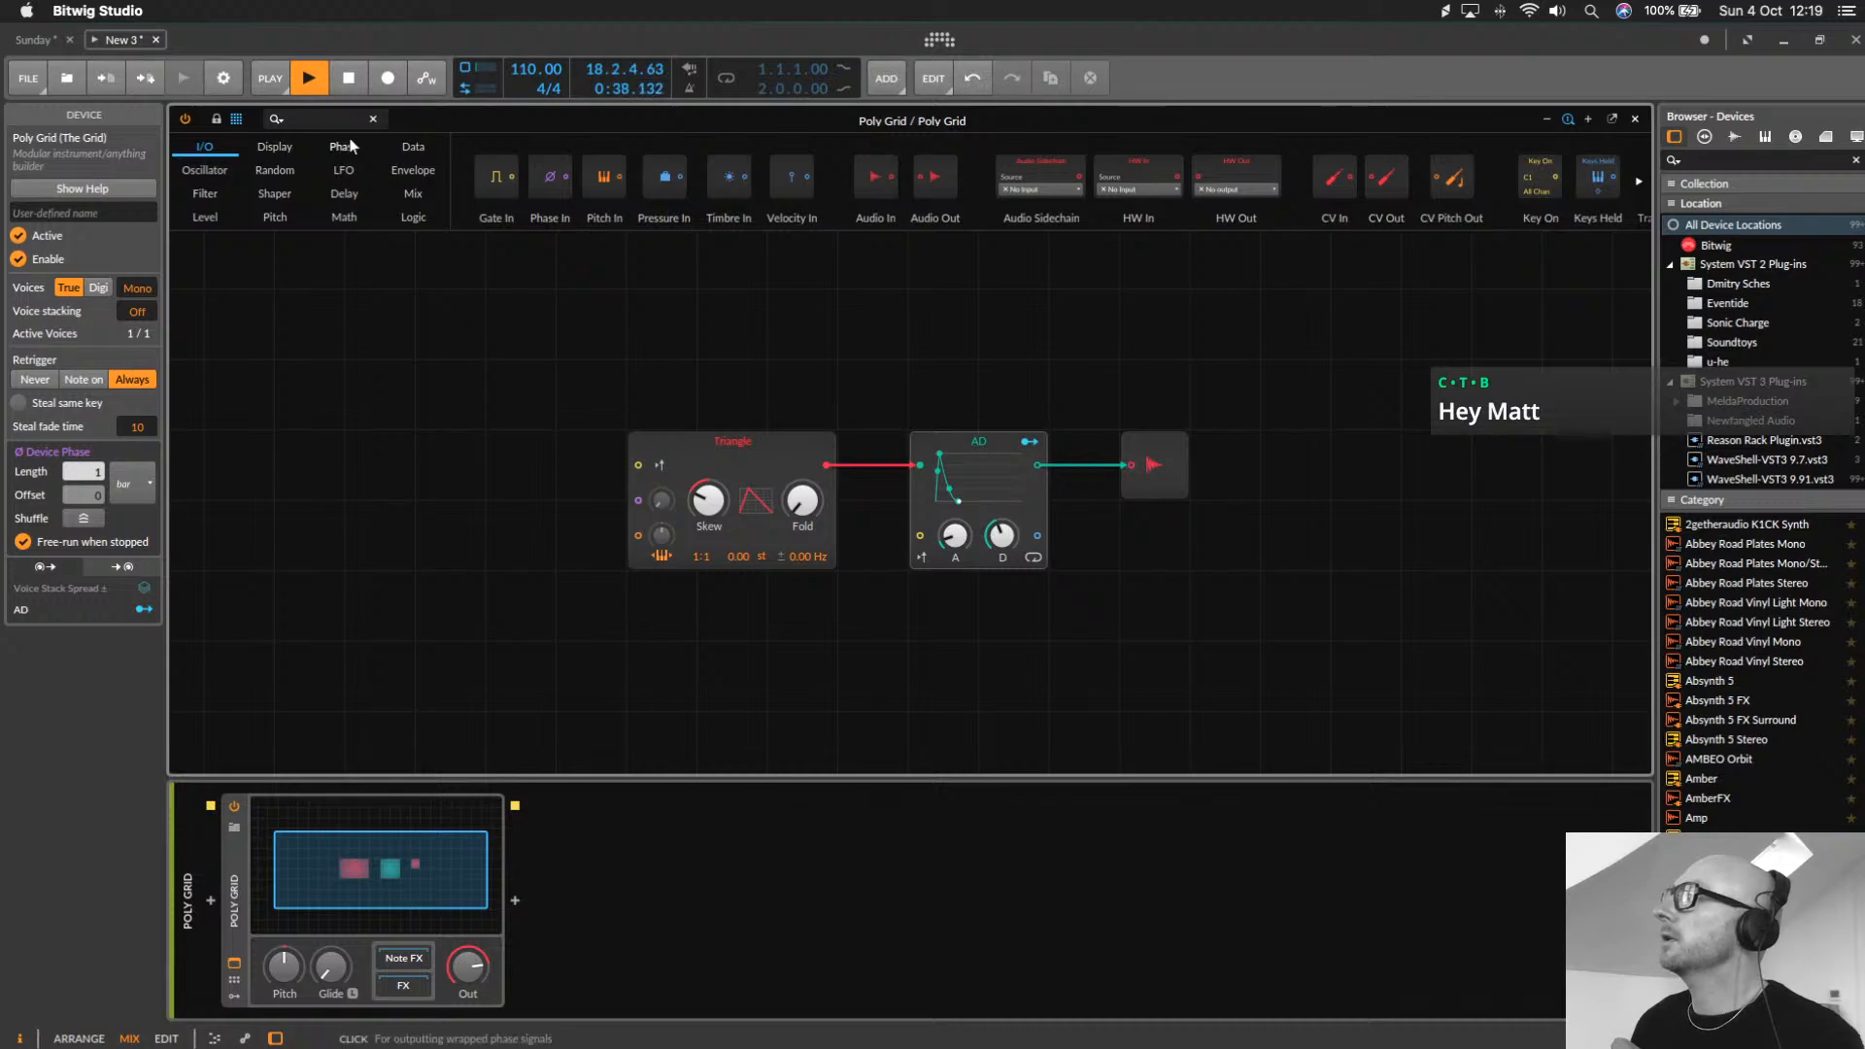
left_click(404, 146)
left_click_drag(543, 177, 428, 301)
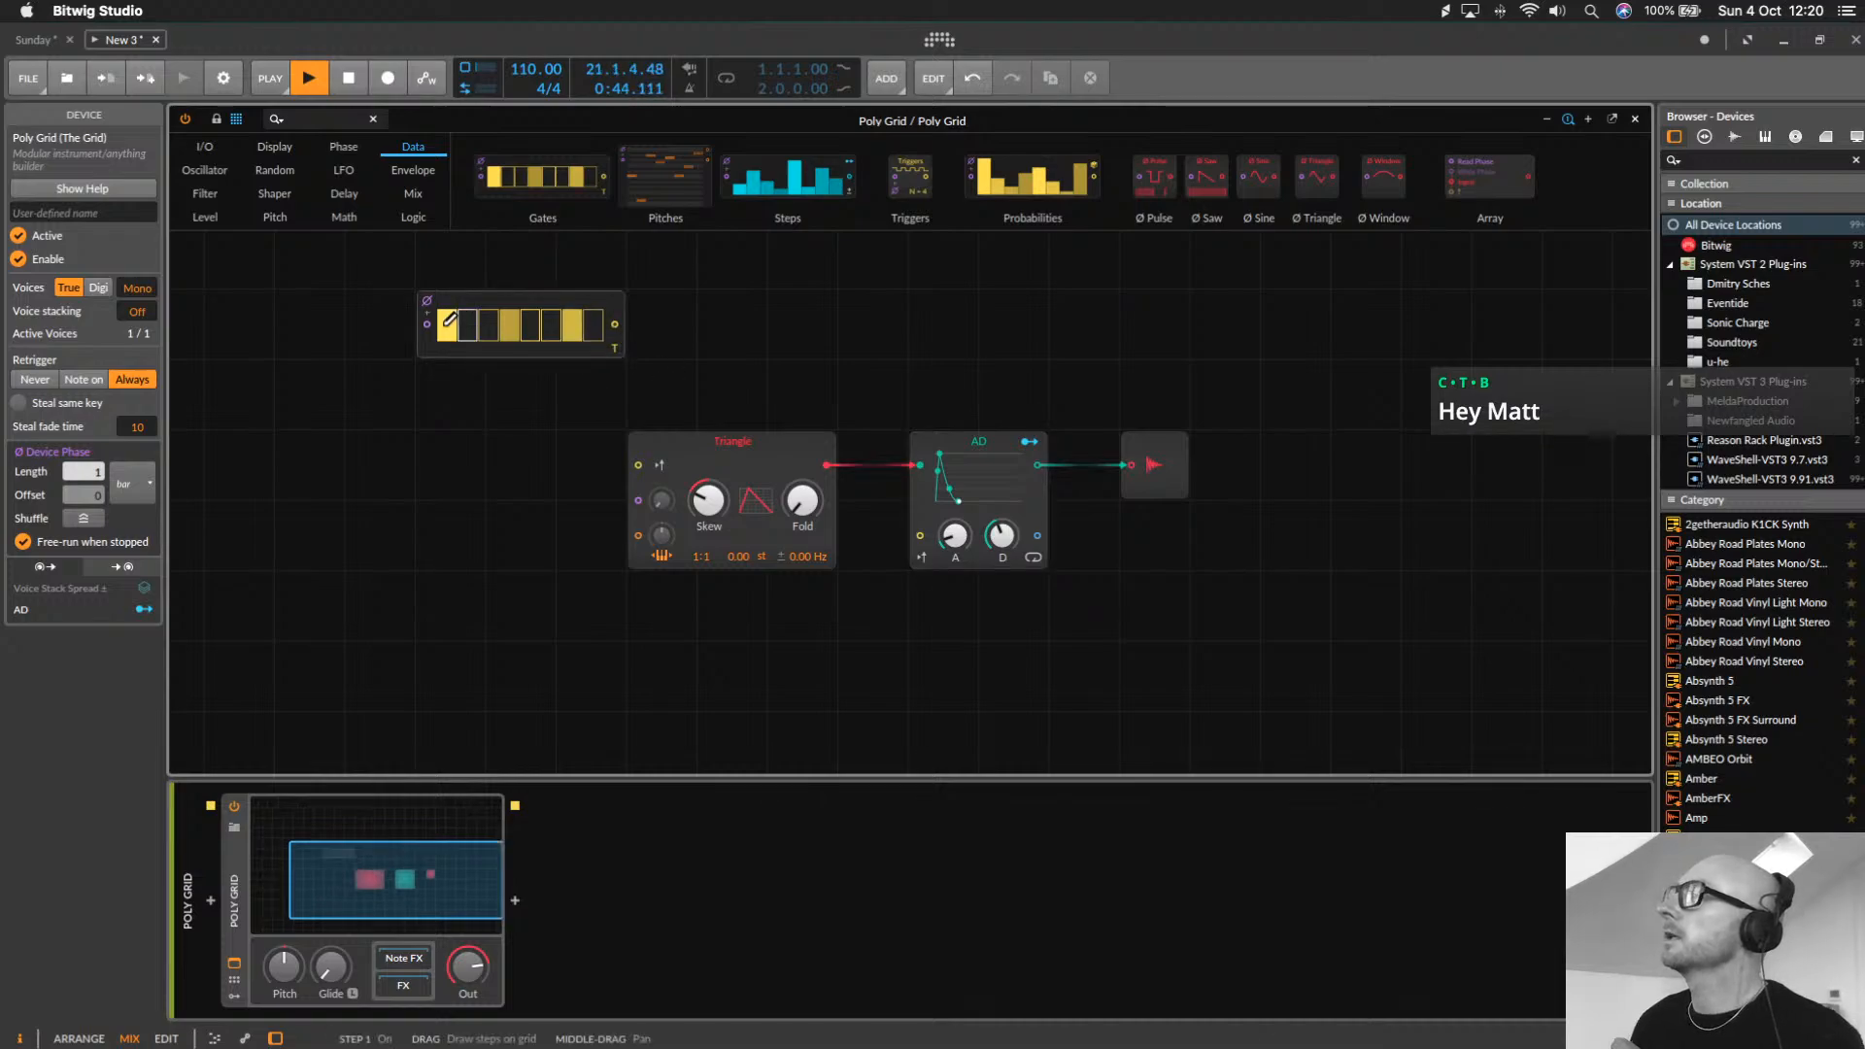
left_click_drag(616, 324, 919, 536)
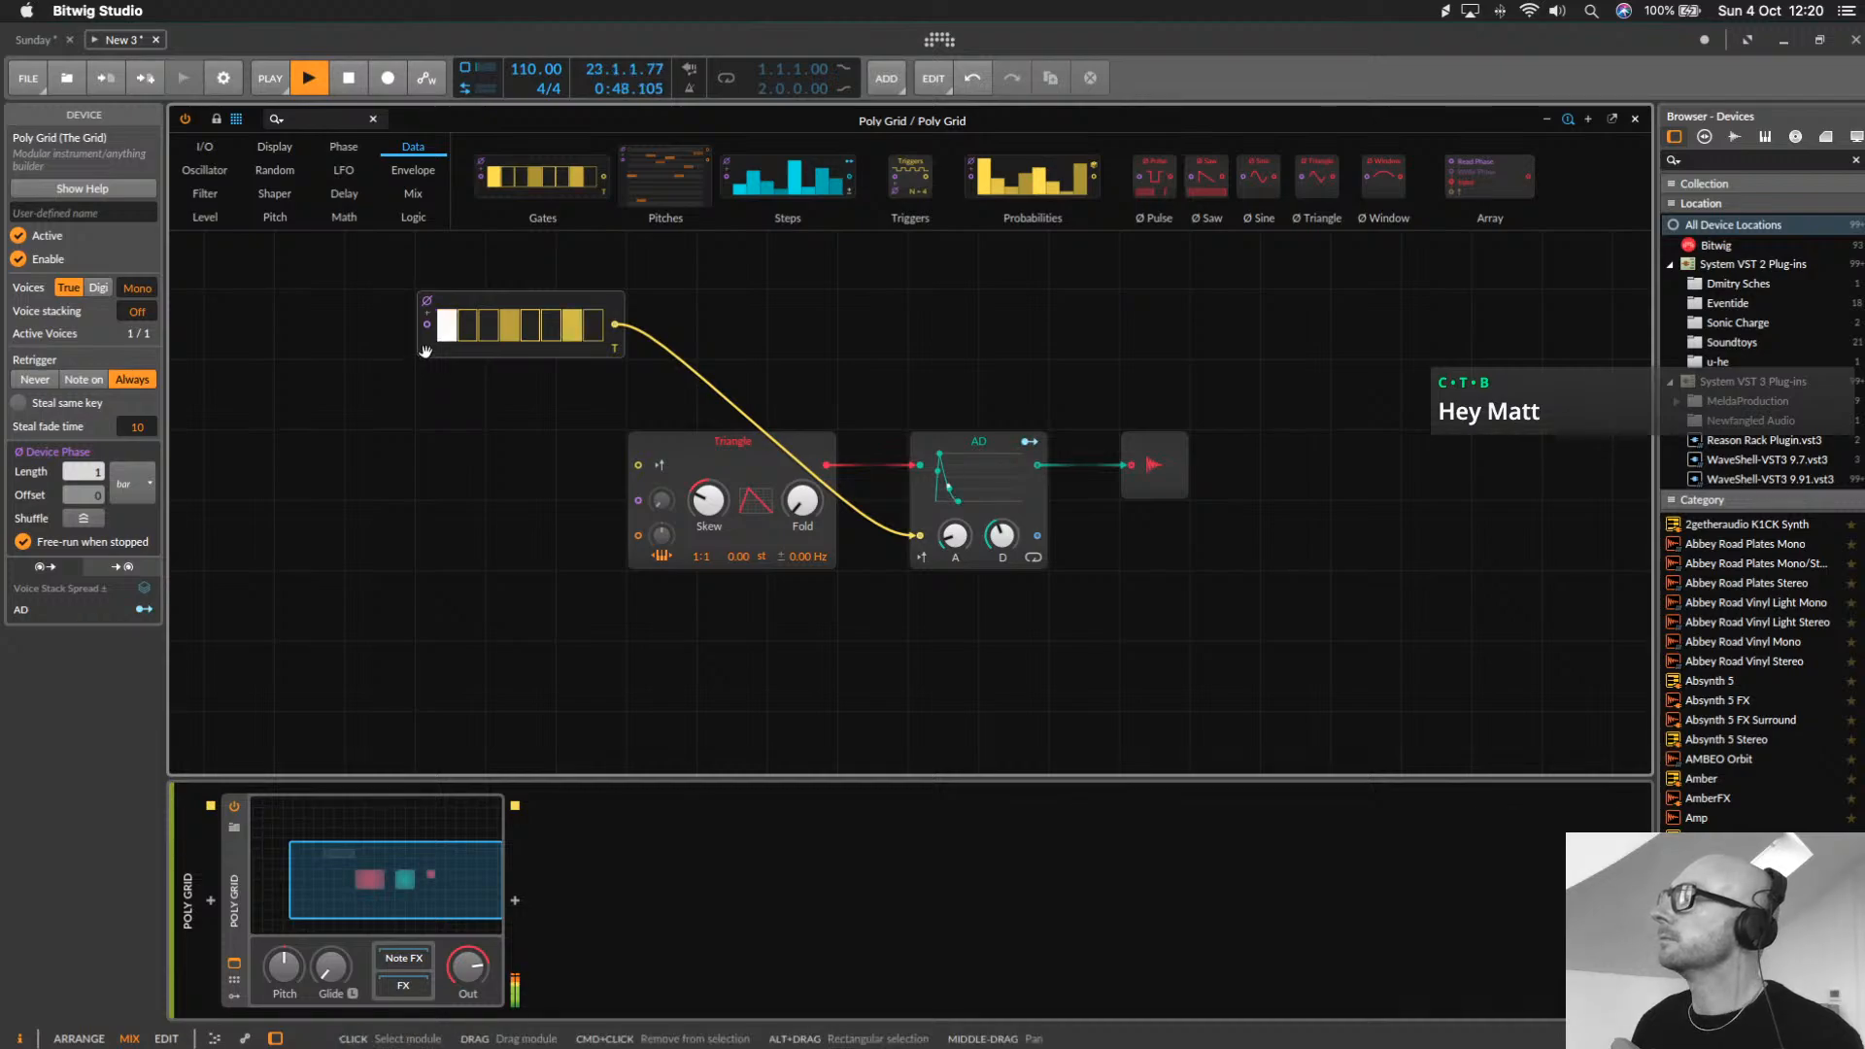
Move the Gates module directly beneath the Triangle and insert a Mixer between its output and the AD trigger input
left_click(425, 351)
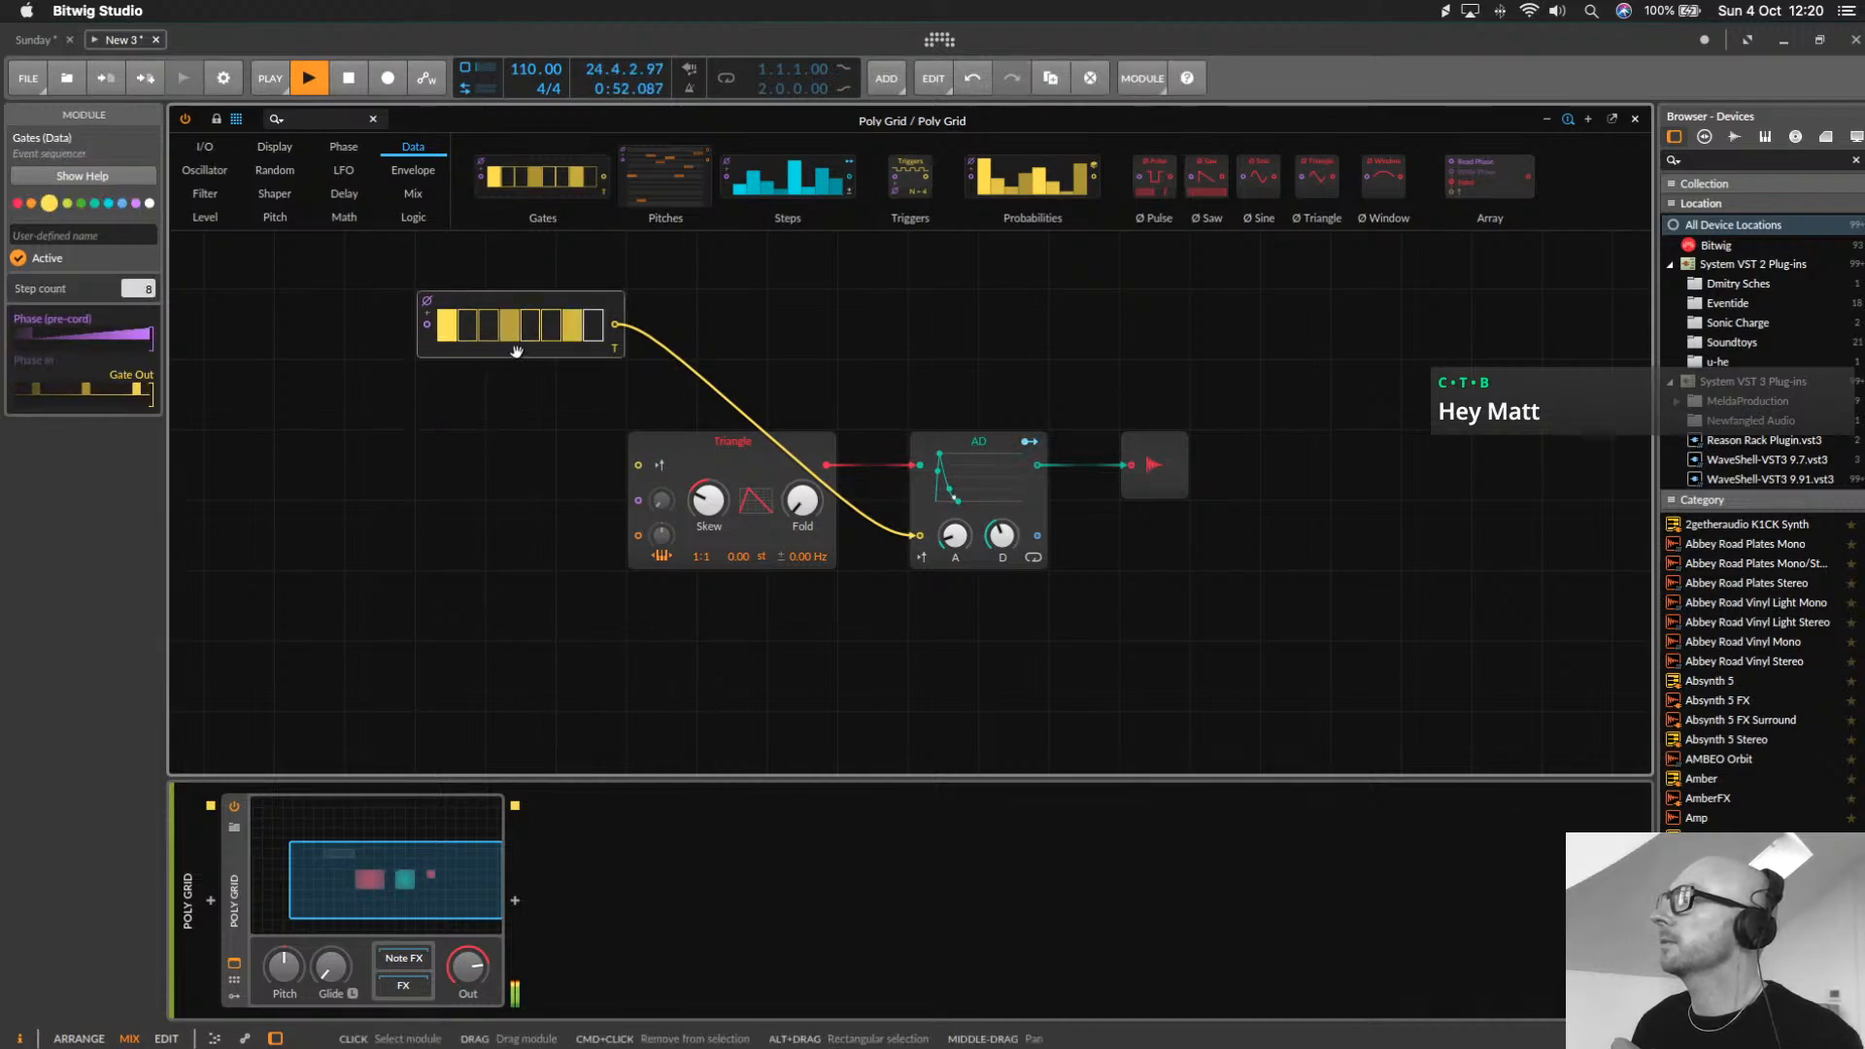
left_click_drag(512, 349, 738, 580)
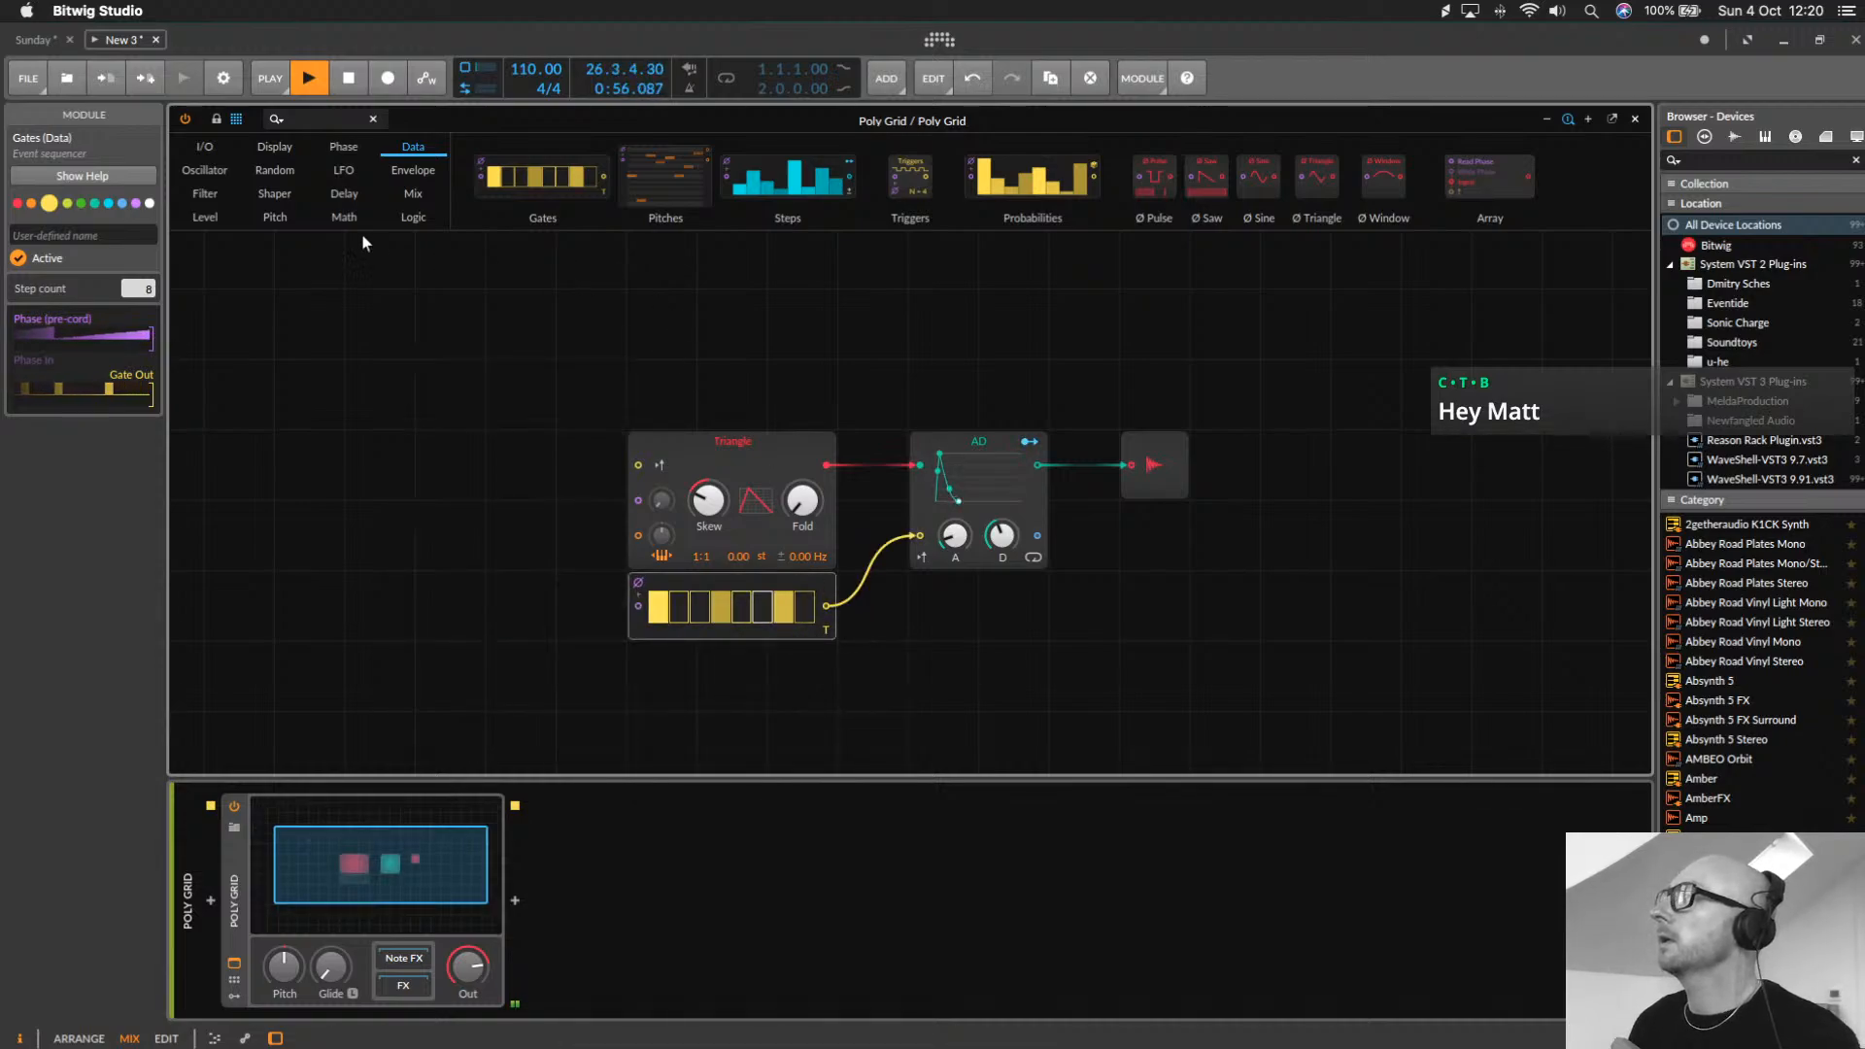
left_click(399, 194)
left_click_drag(569, 216, 869, 614)
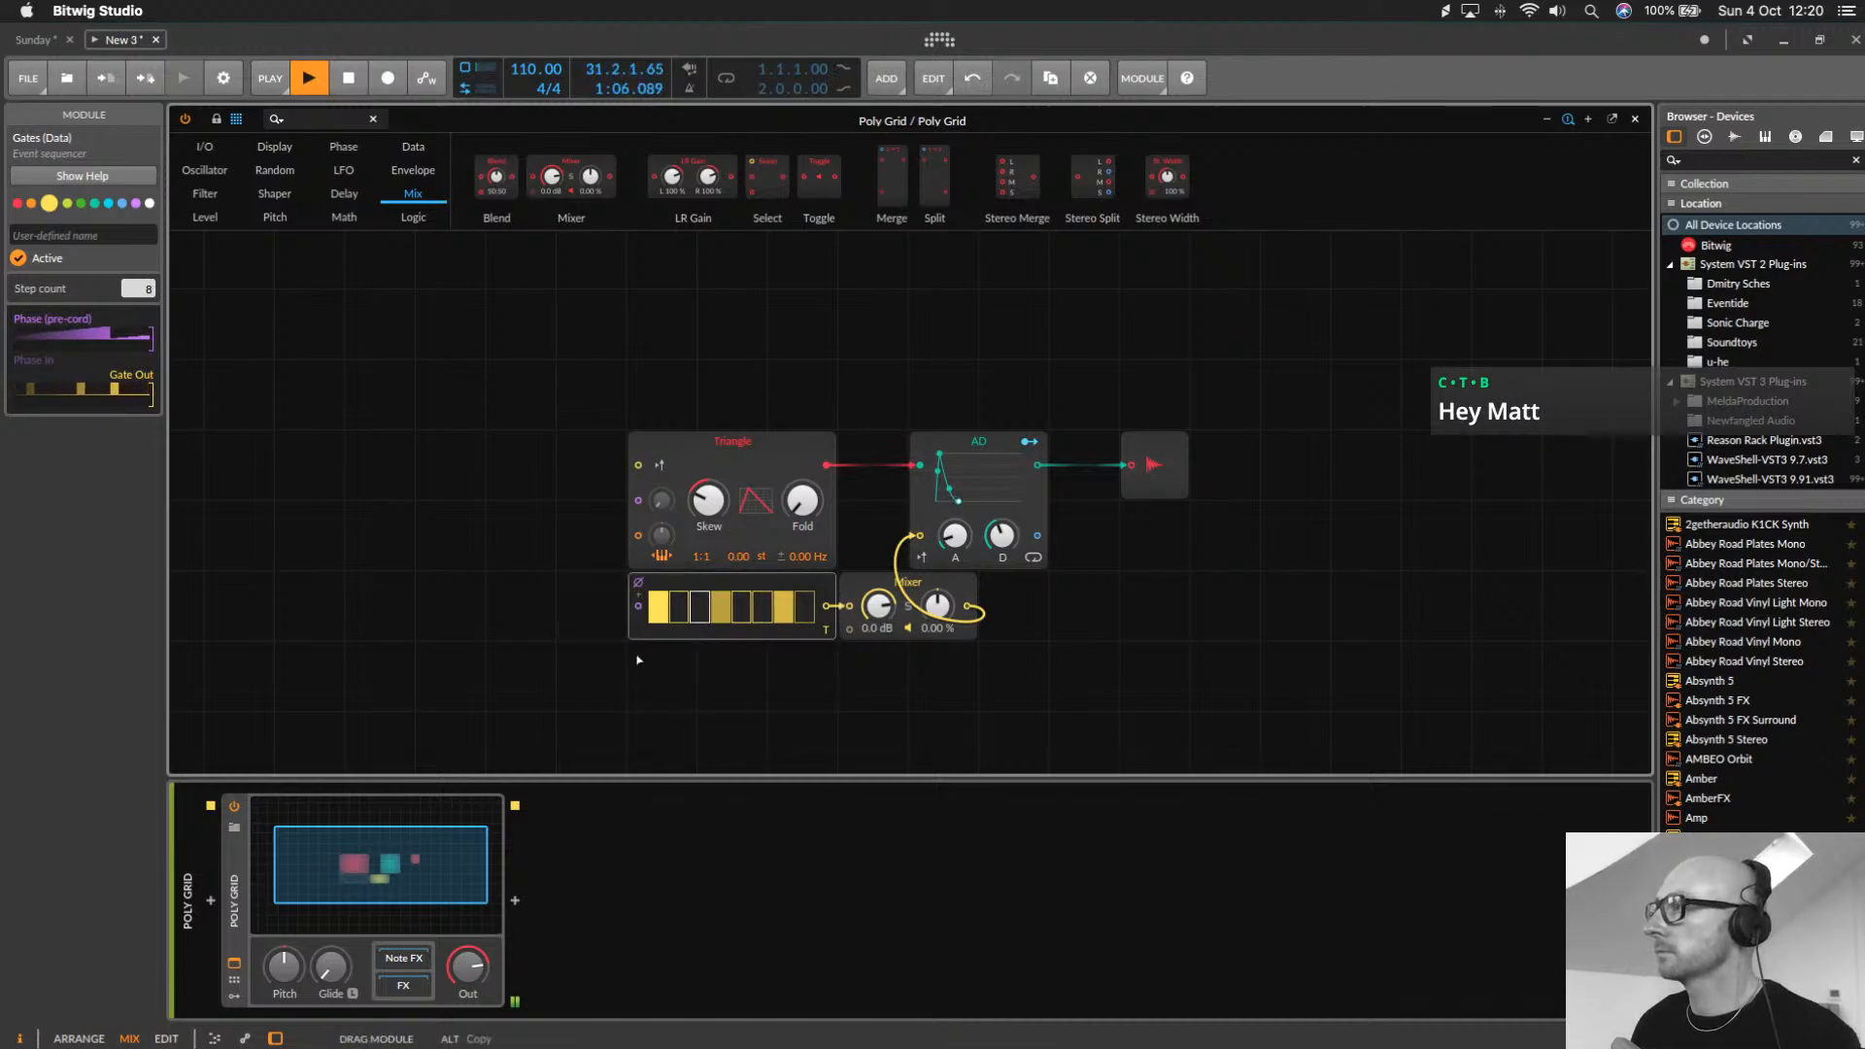
Duplicate the Gates module below the original into the Mixer's second channel and switch on steps 2 and 6 of the copy
left_click_drag(637, 659, 641, 691)
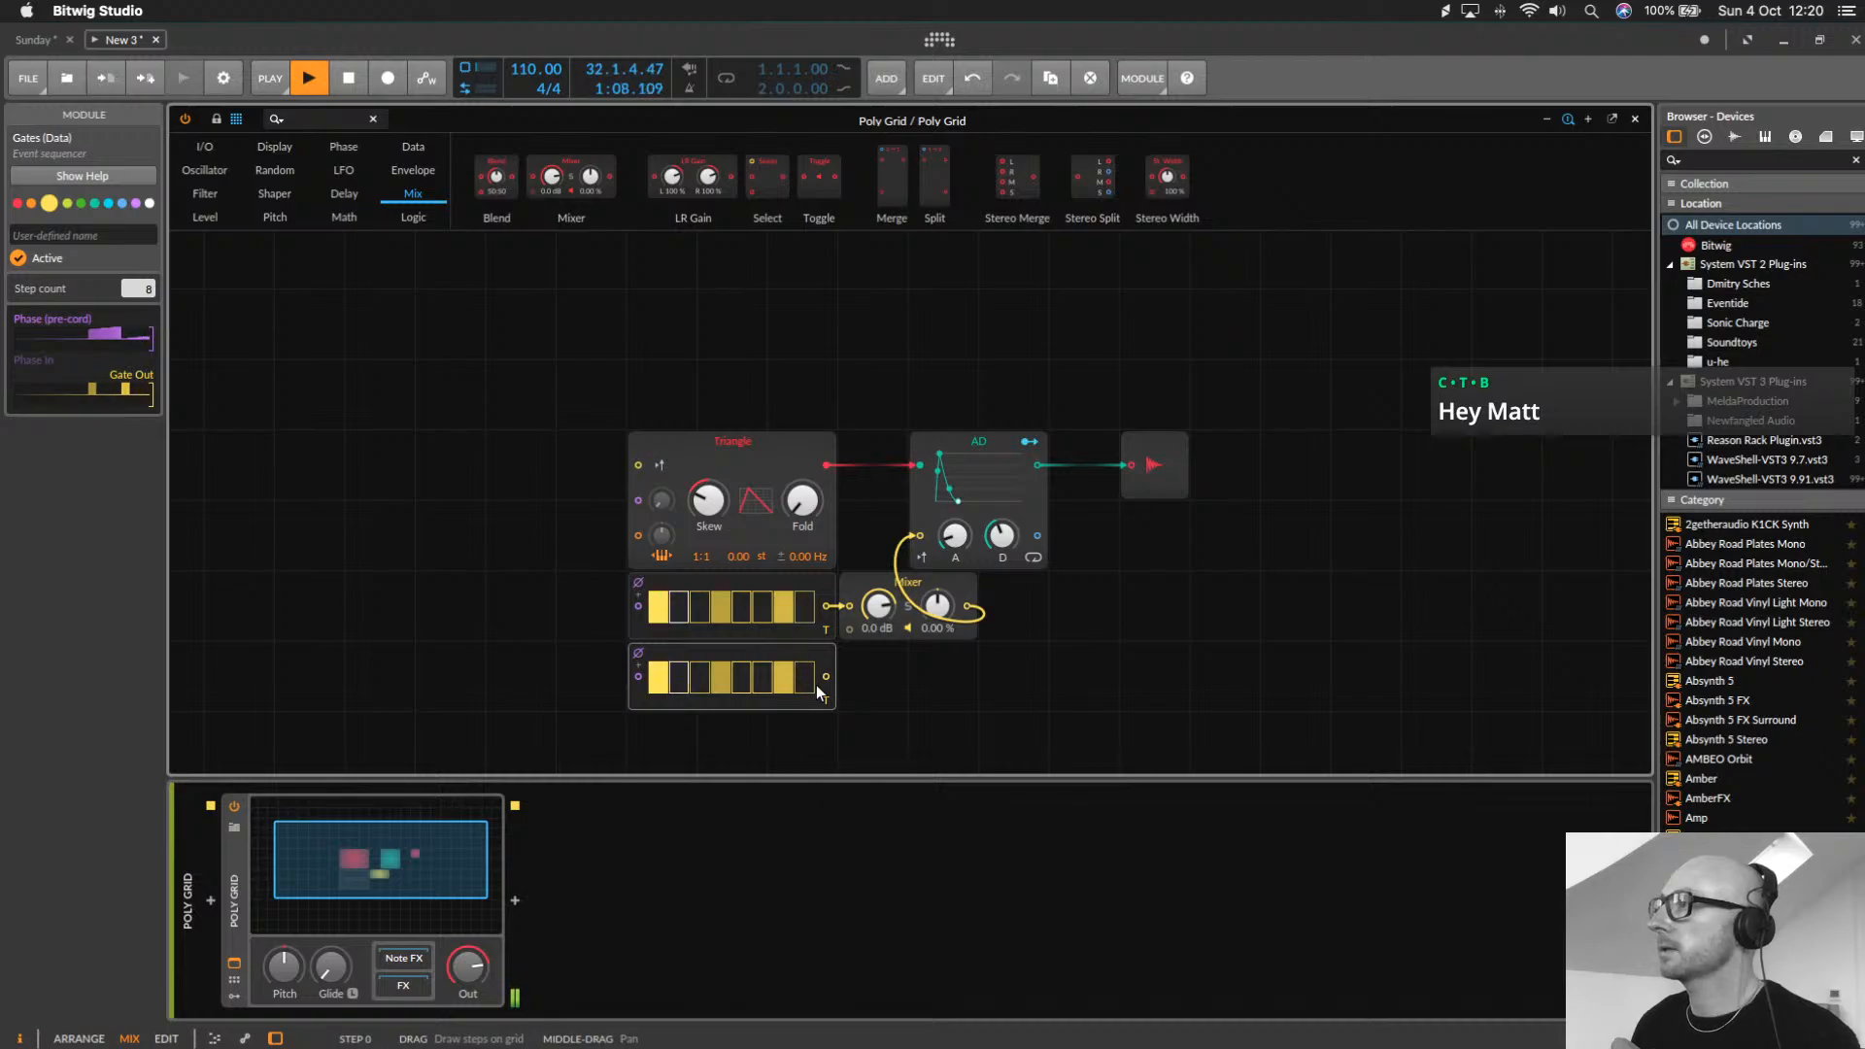
left_click_drag(826, 677, 849, 630)
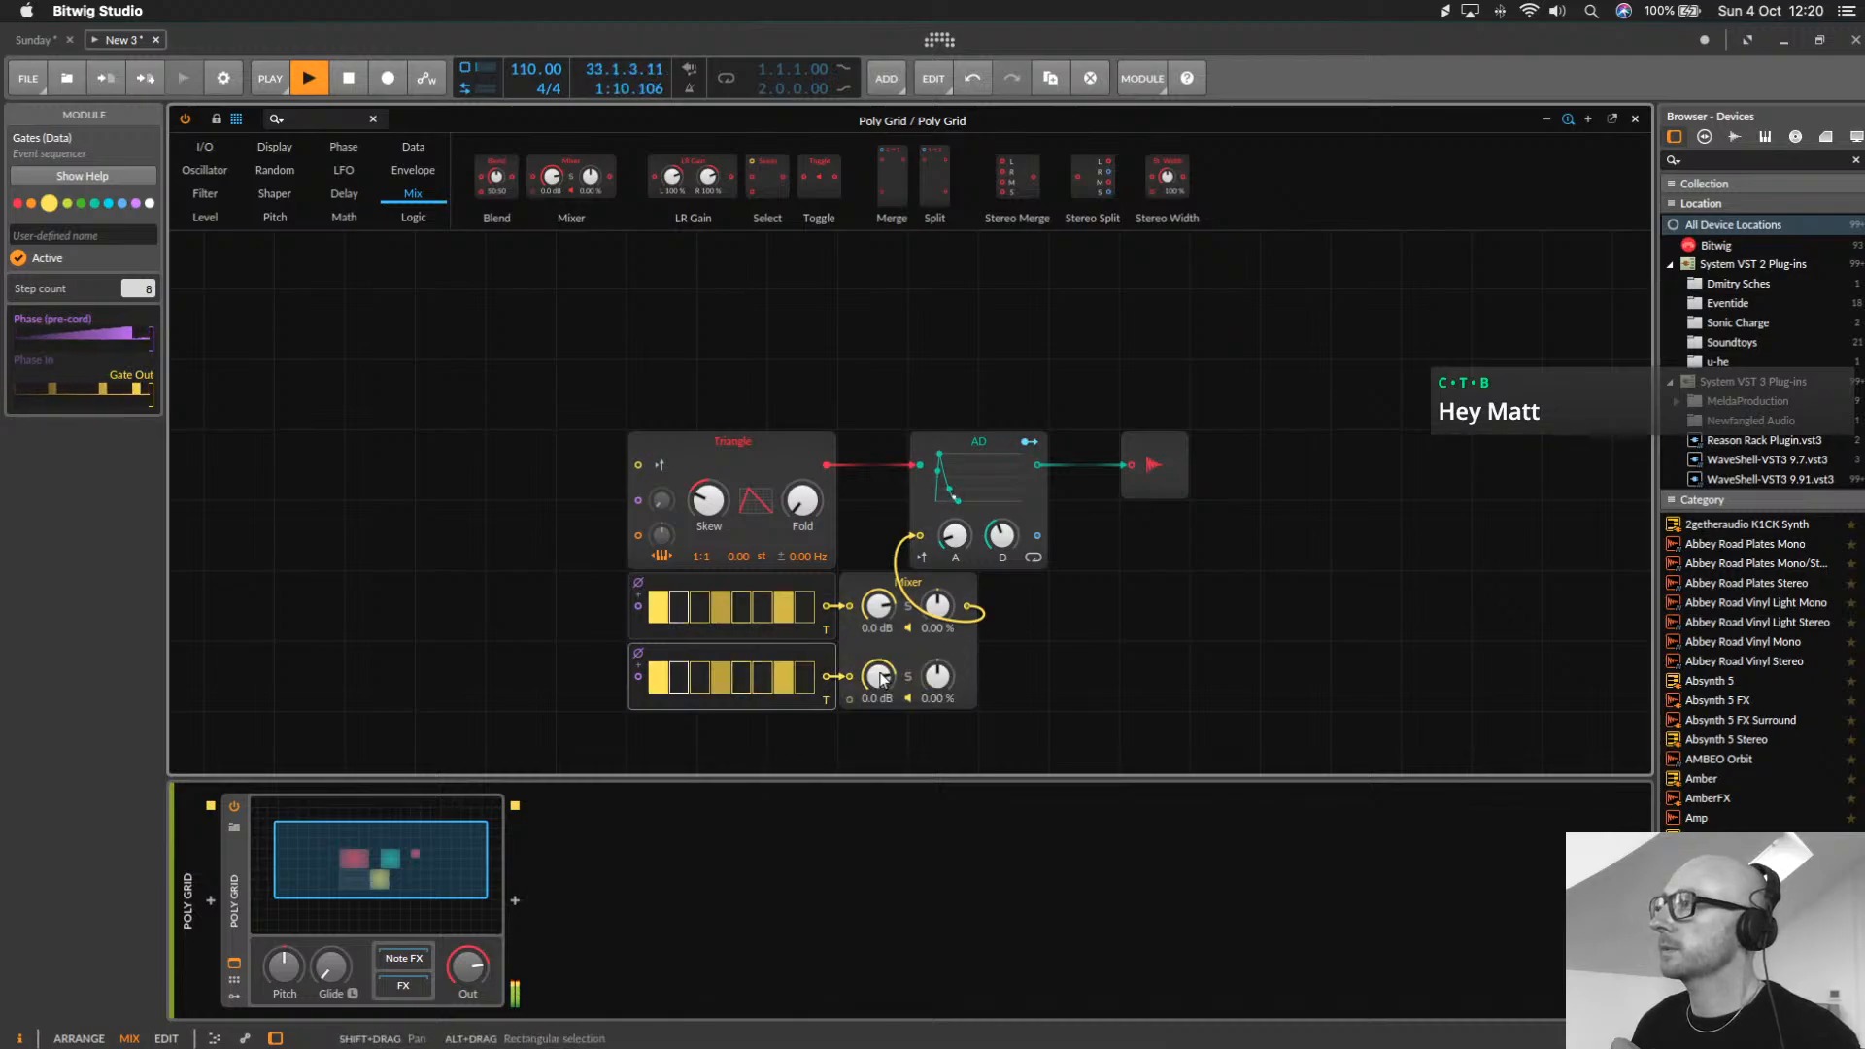
left_click(682, 677)
left_click(763, 677)
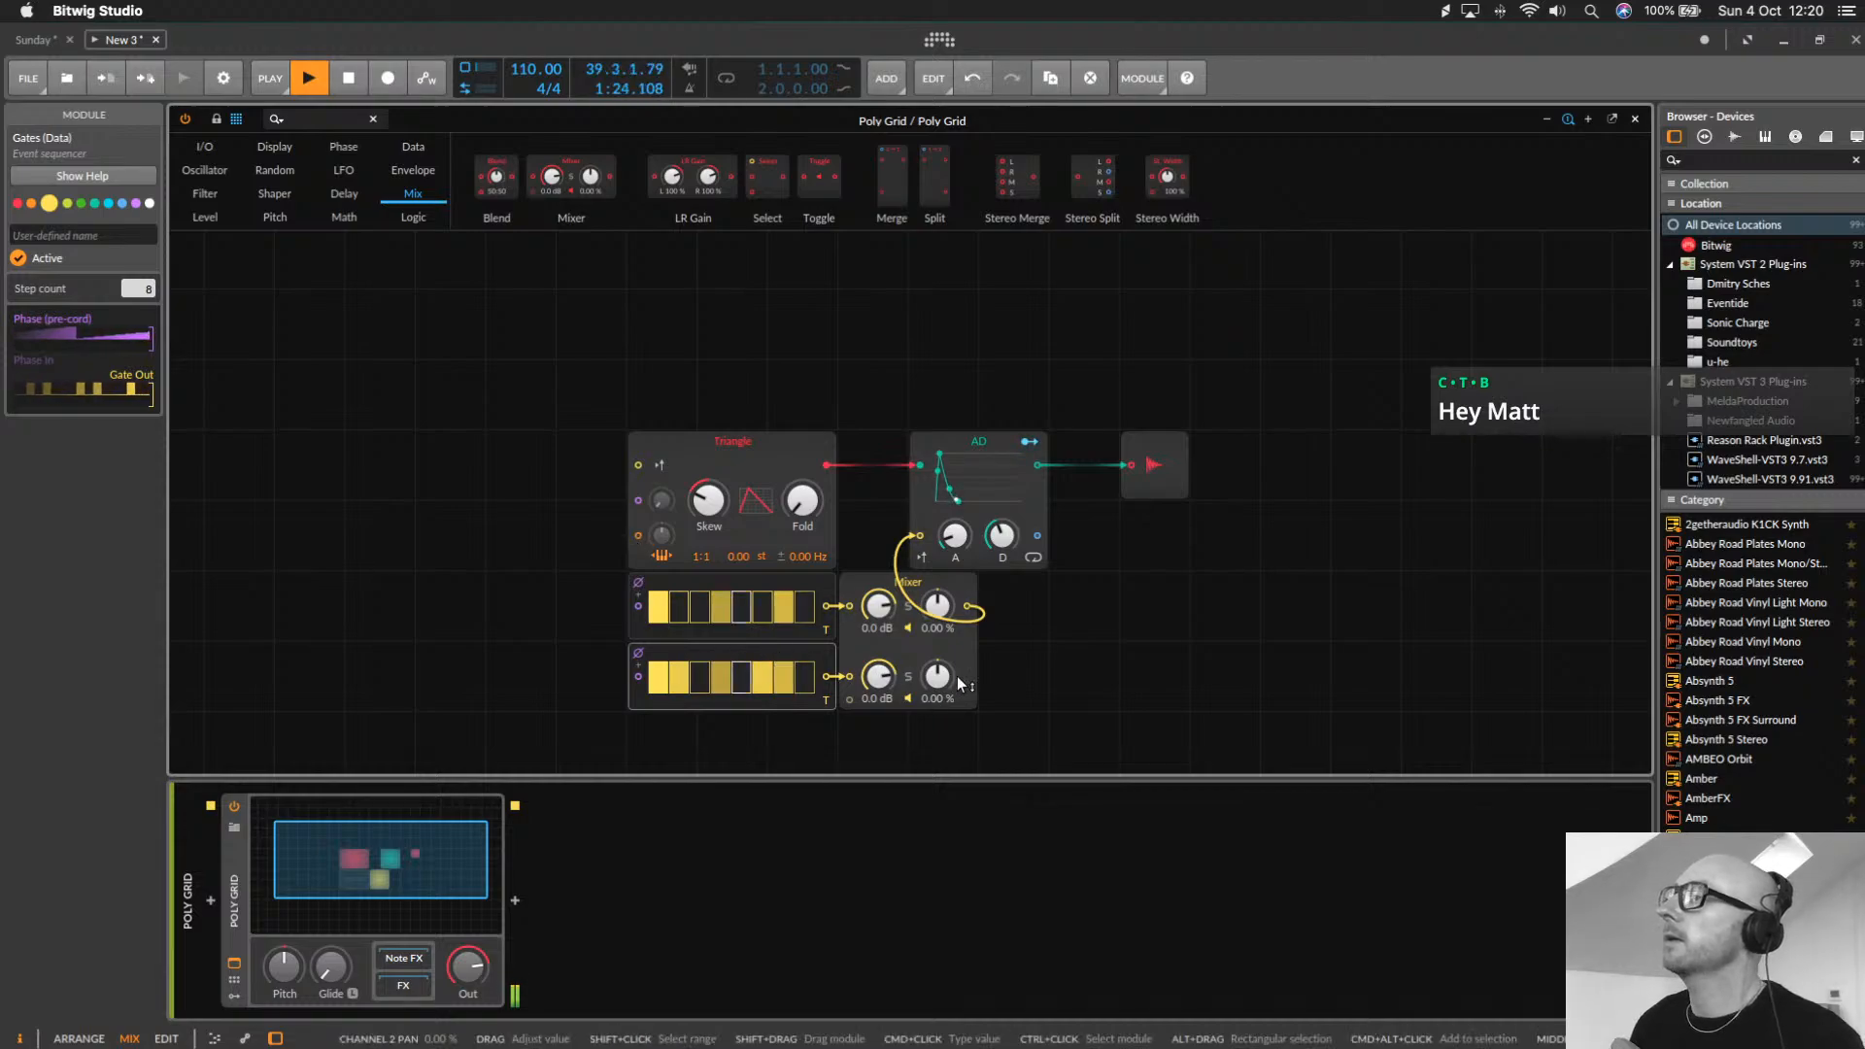
Move the AD and Audio Out modules together up and to the right, clear of the Mixer
left_click(1114, 436)
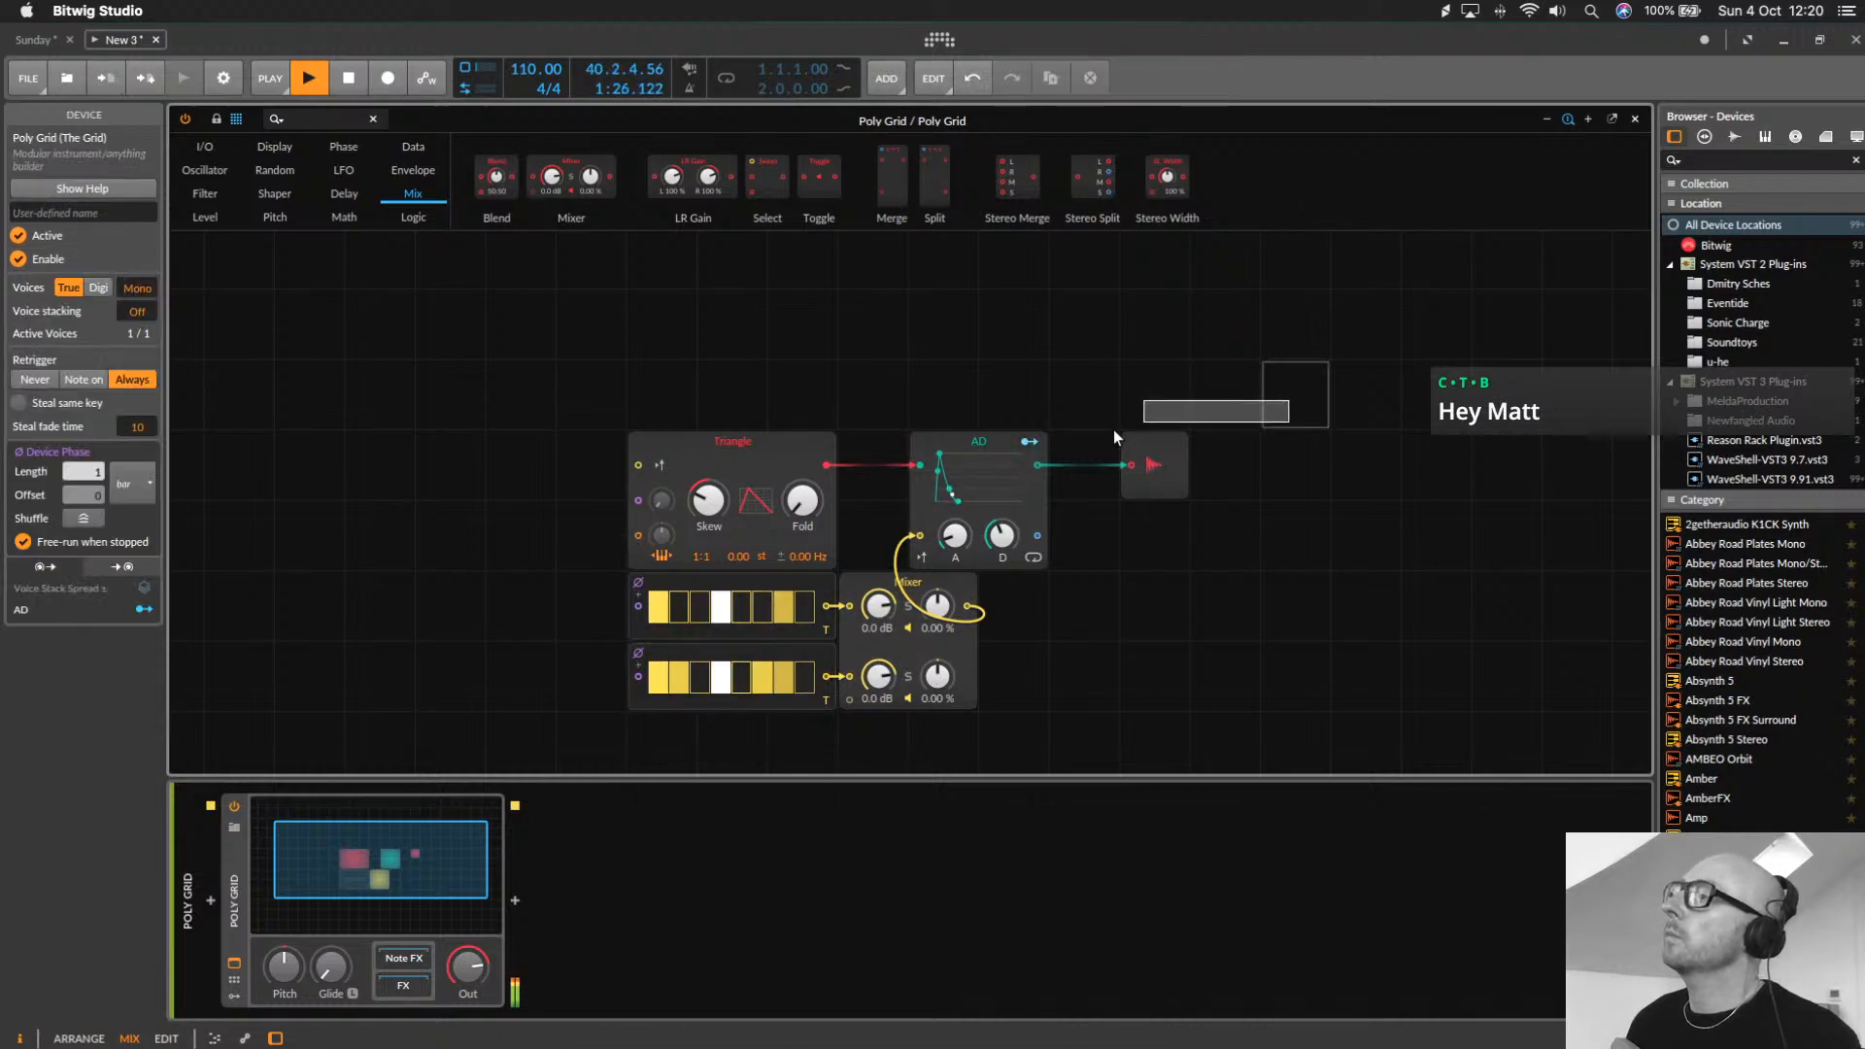
left_click_drag(1115, 437, 1193, 418)
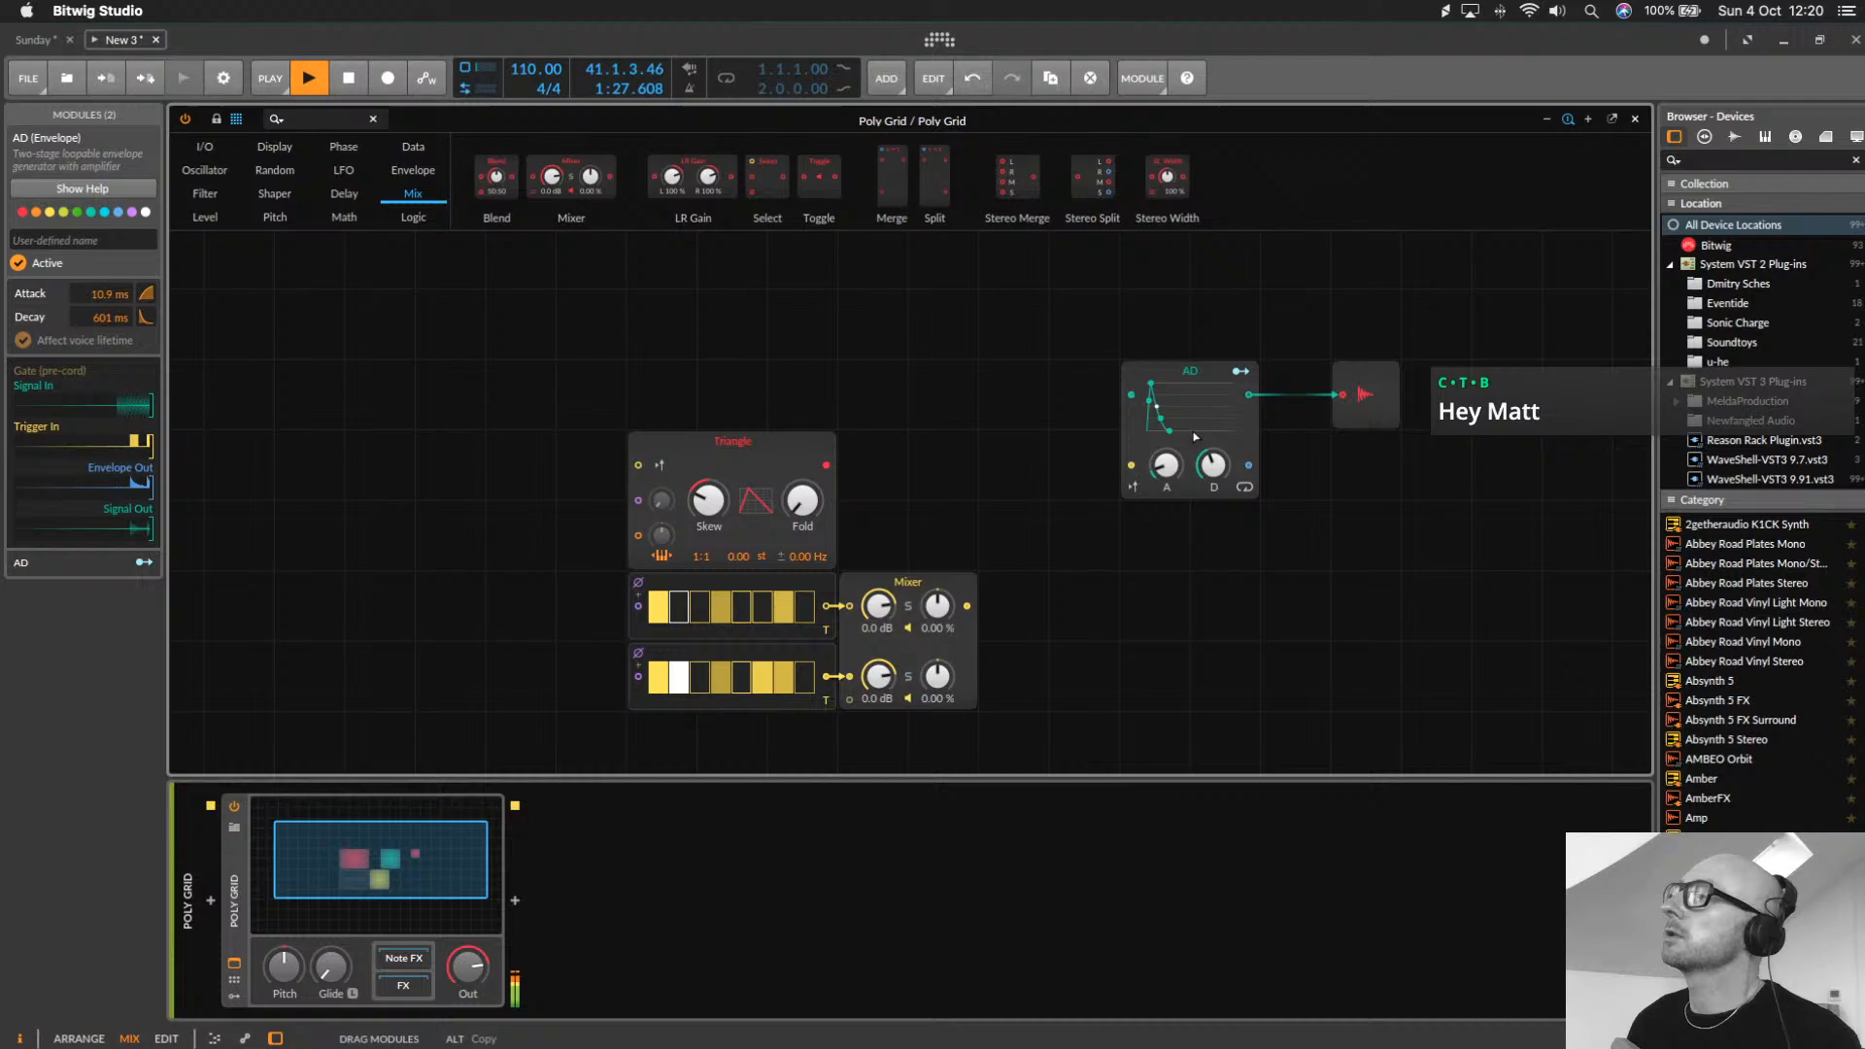
left_click(1197, 610)
Duplicate the AD envelope directly below the original and connect the lower Gates output to the copy's trigger input
left_click(1190, 373)
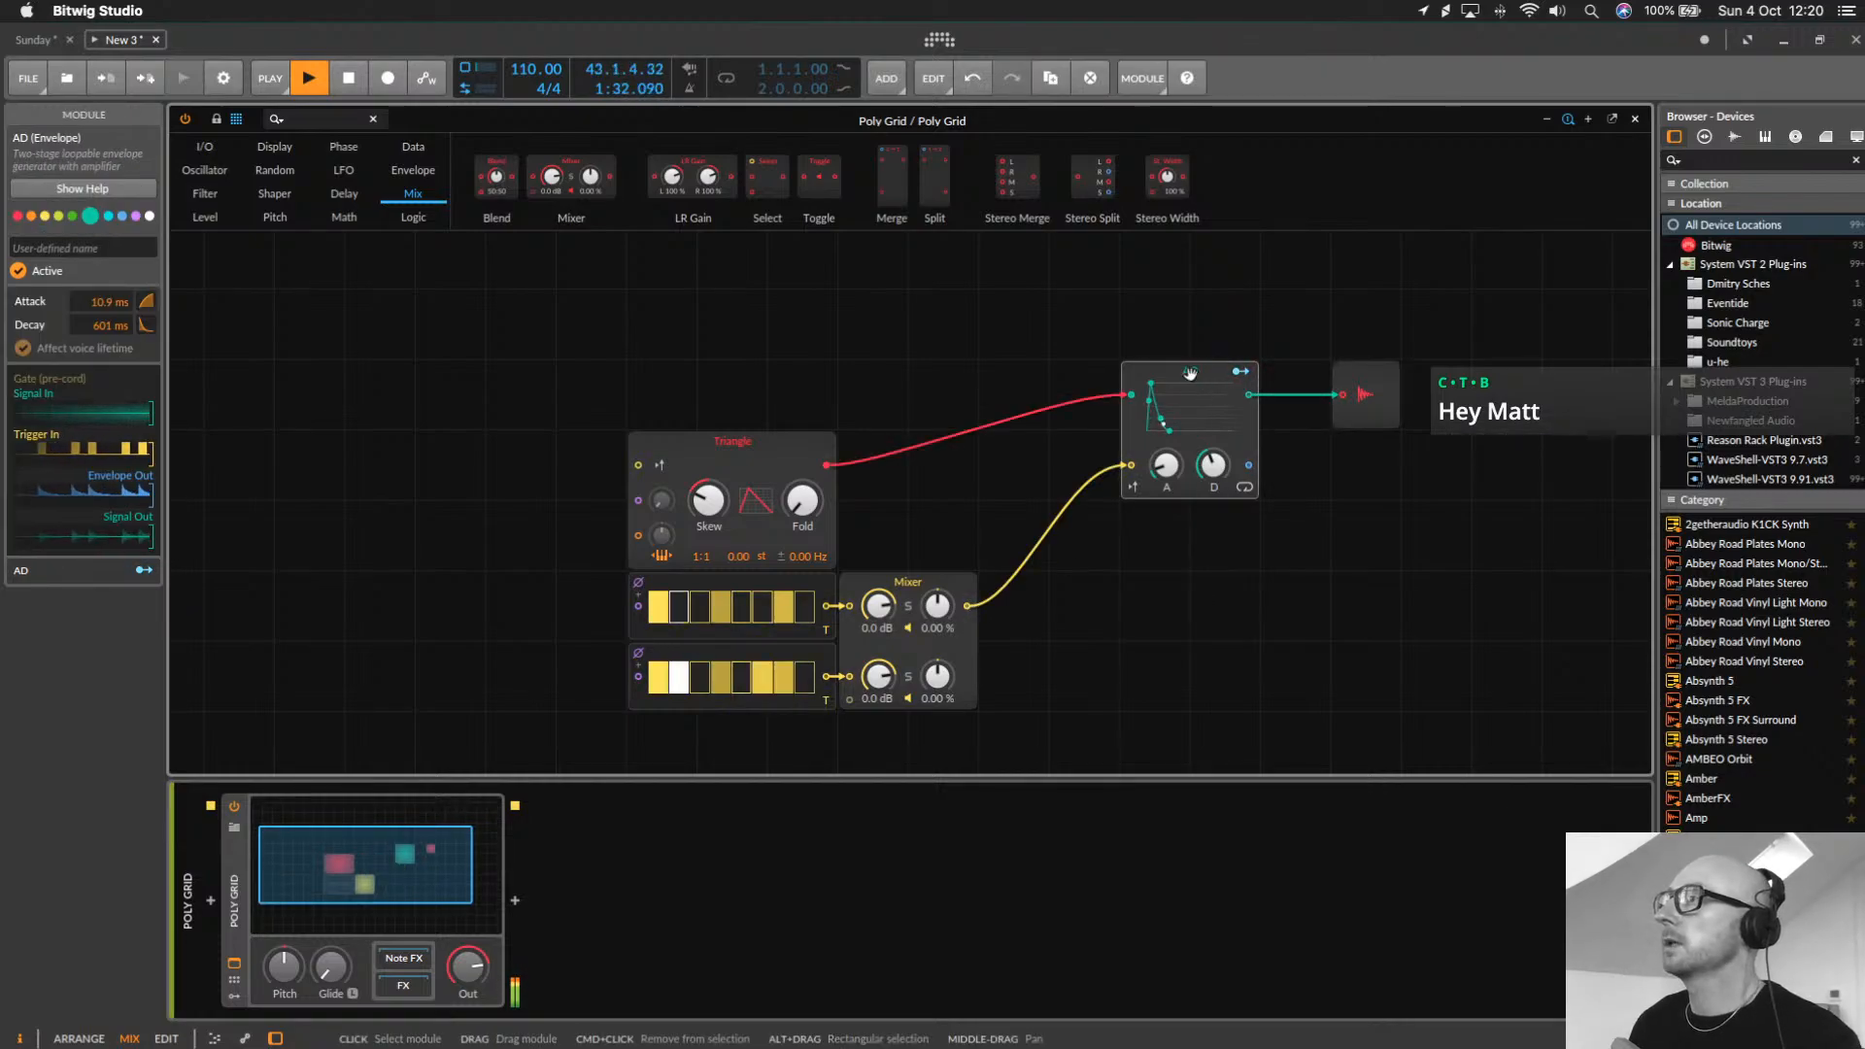
left_click_drag(1191, 373, 1192, 514)
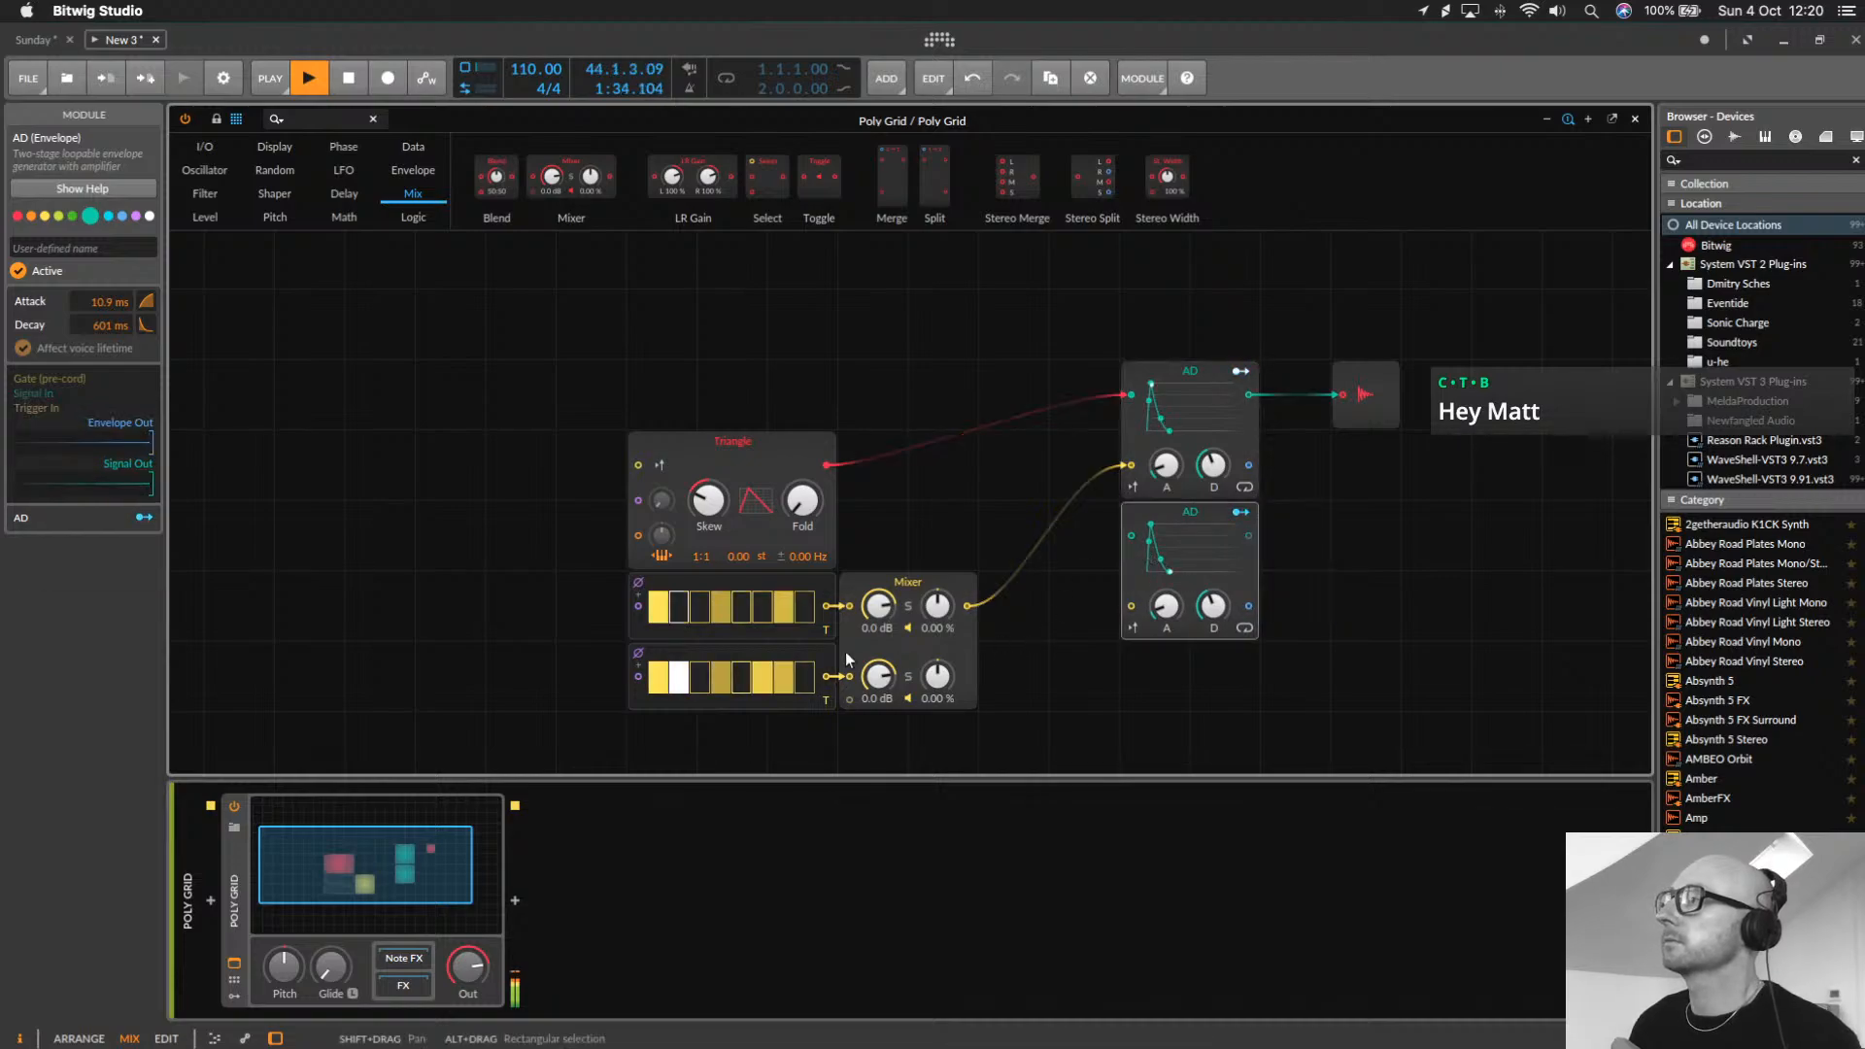
left_click_drag(826, 674, 1132, 606)
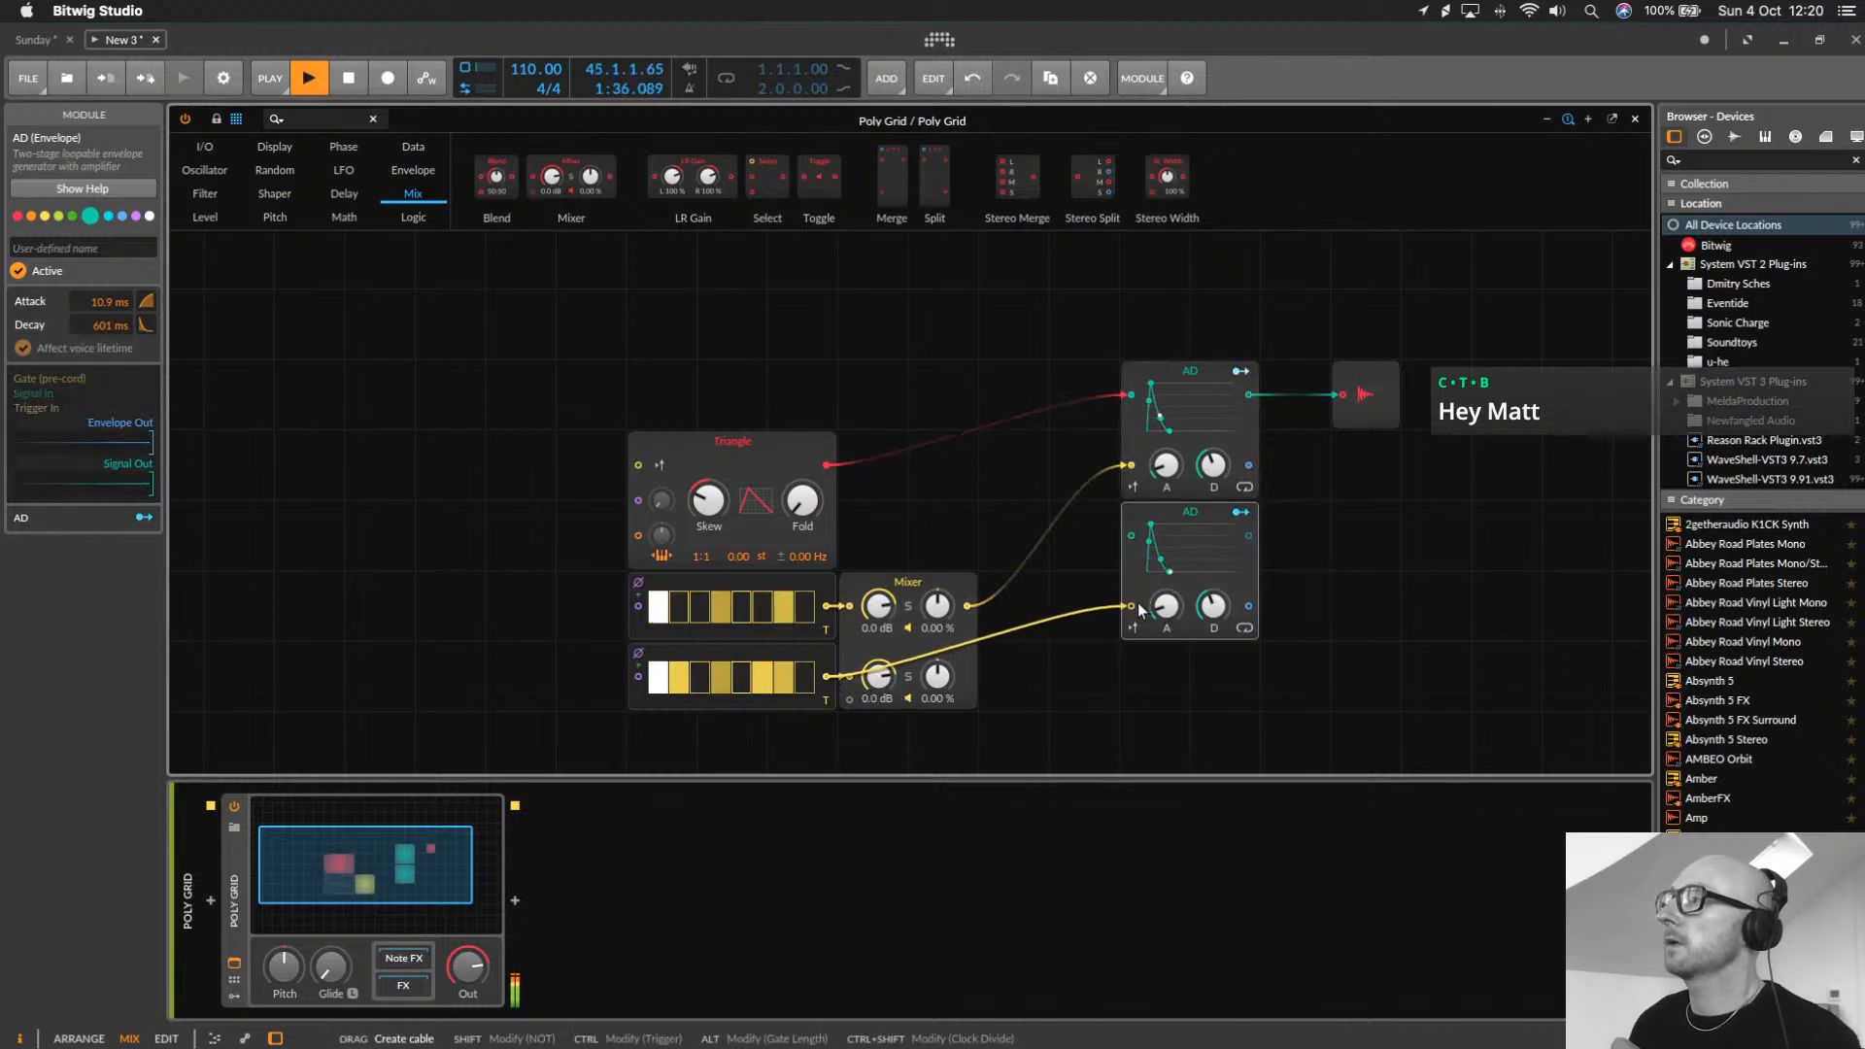
Delete the Mixer after the Gates modules and insert a Mixer between the upper AD and the Audio Out
left_click(849, 627)
key("Delete")
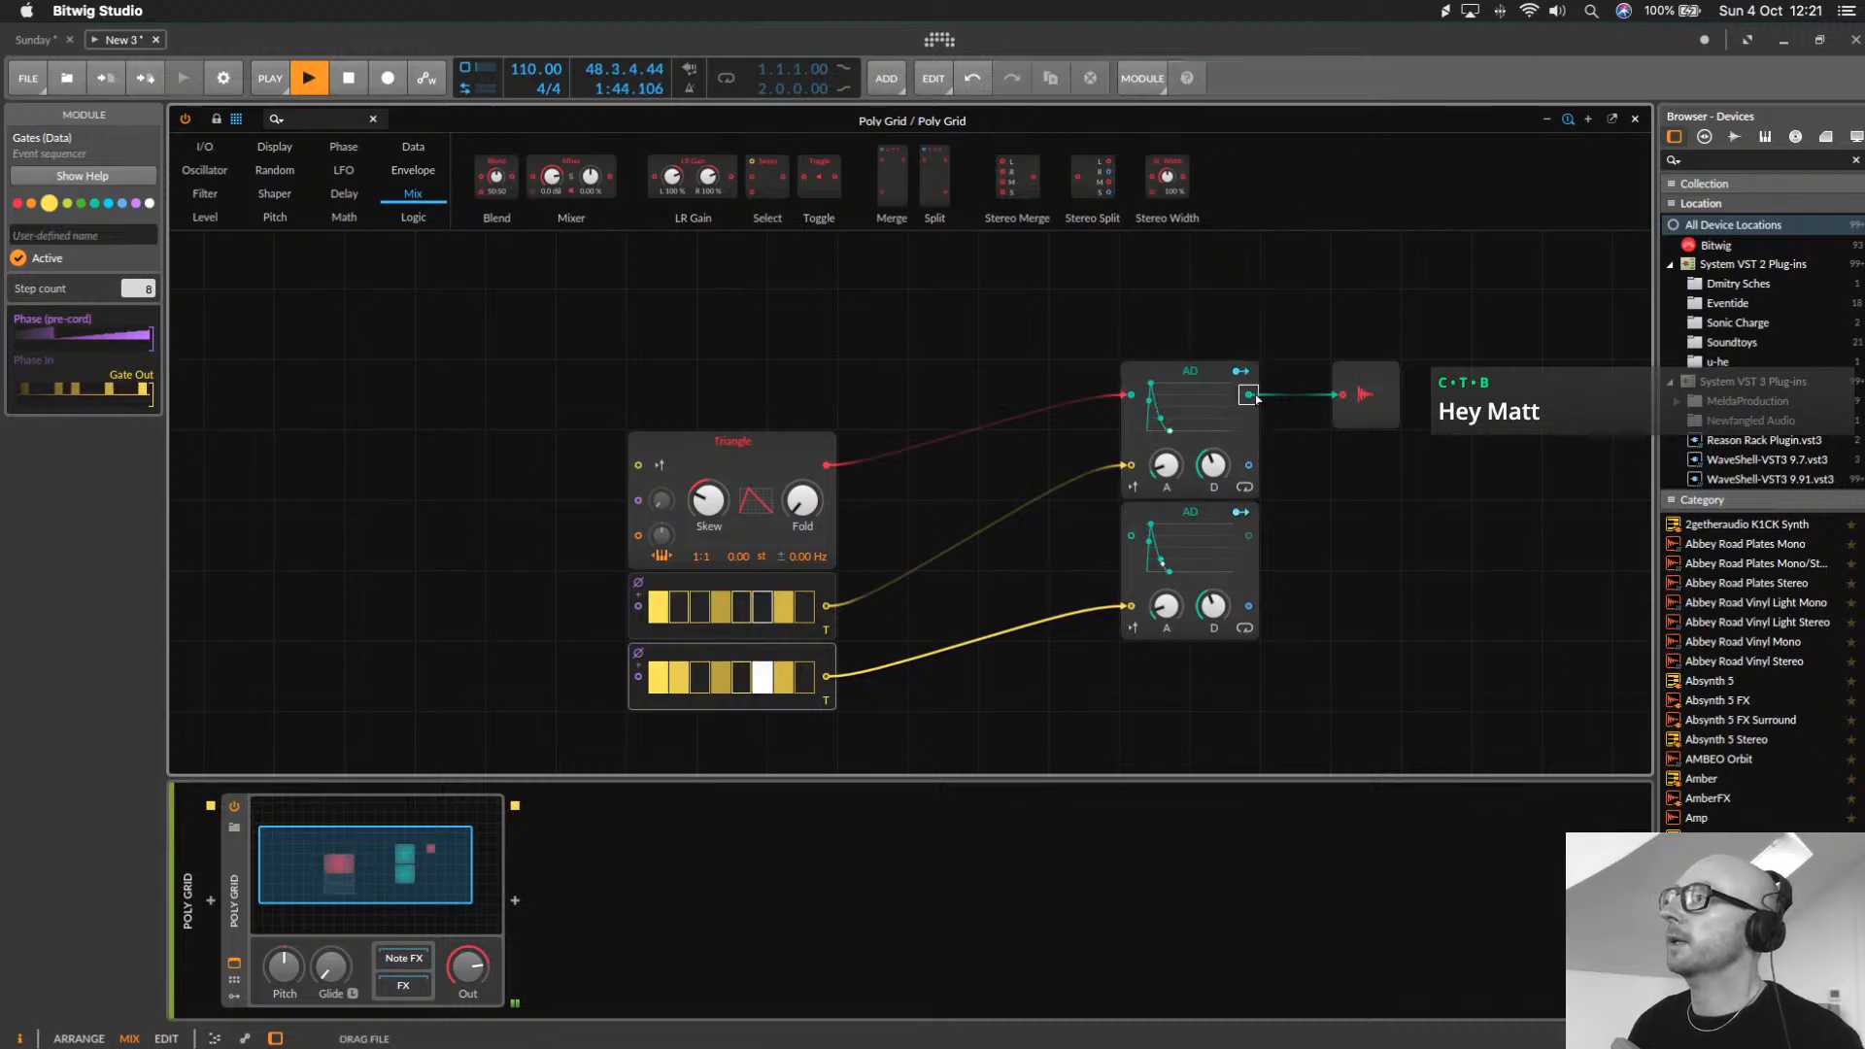
left_click_drag(1256, 395, 1254, 396)
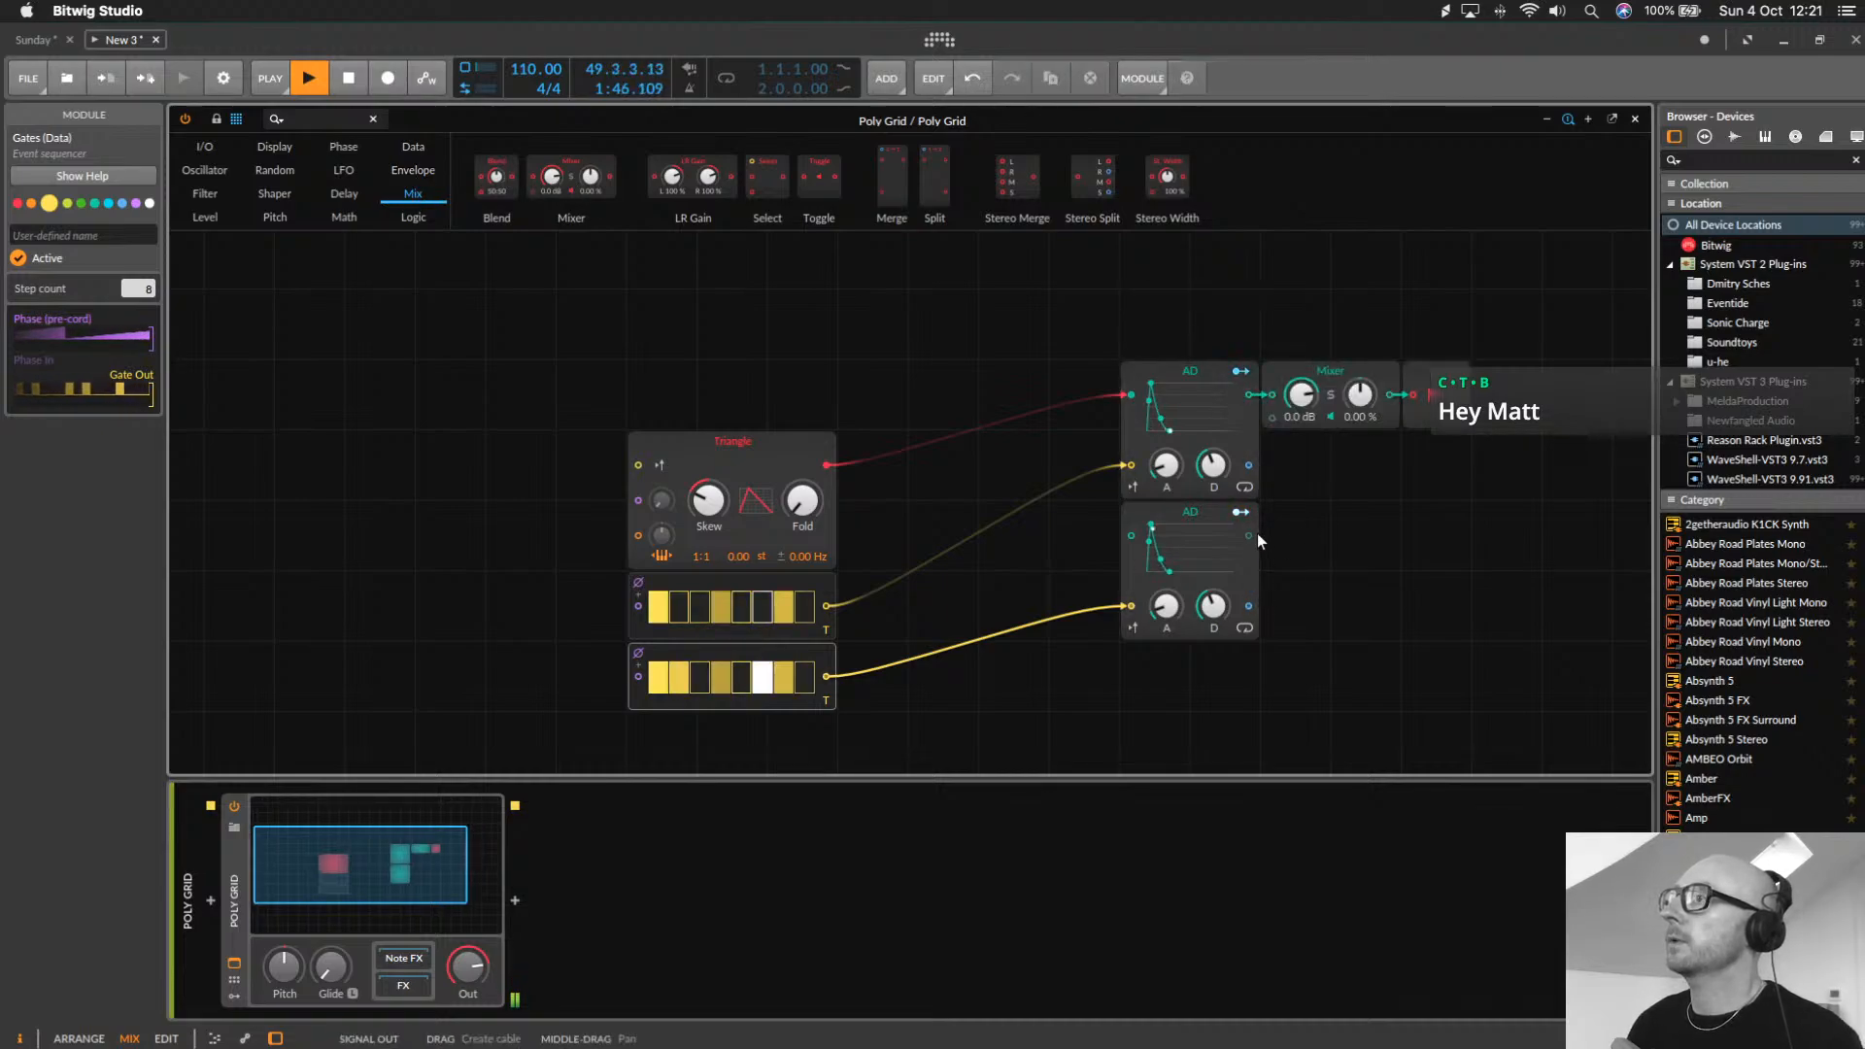
Route the Triangle through the lower AD into the Mixer's second channel and shift the Mixer and Audio Out right, away from the envelopes
left_click_drag(1251, 530, 1310, 418)
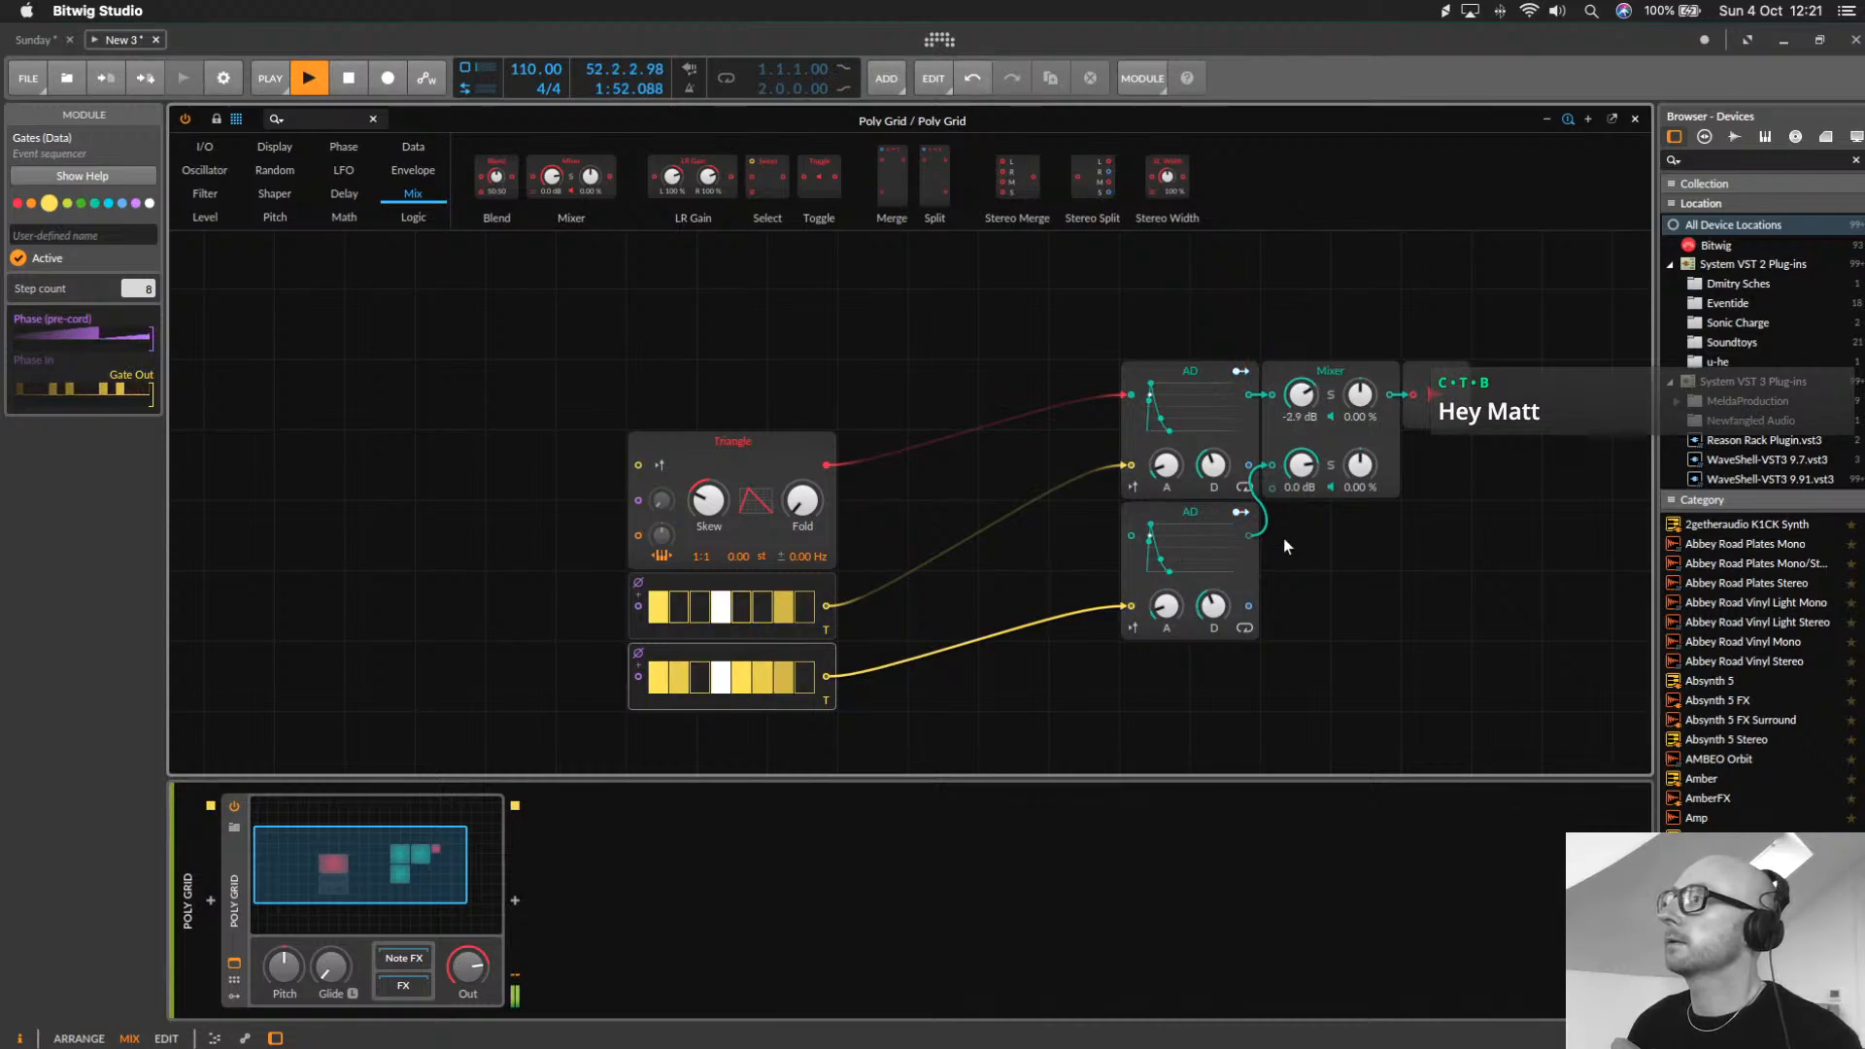
left_click(1344, 357)
left_click(1429, 387)
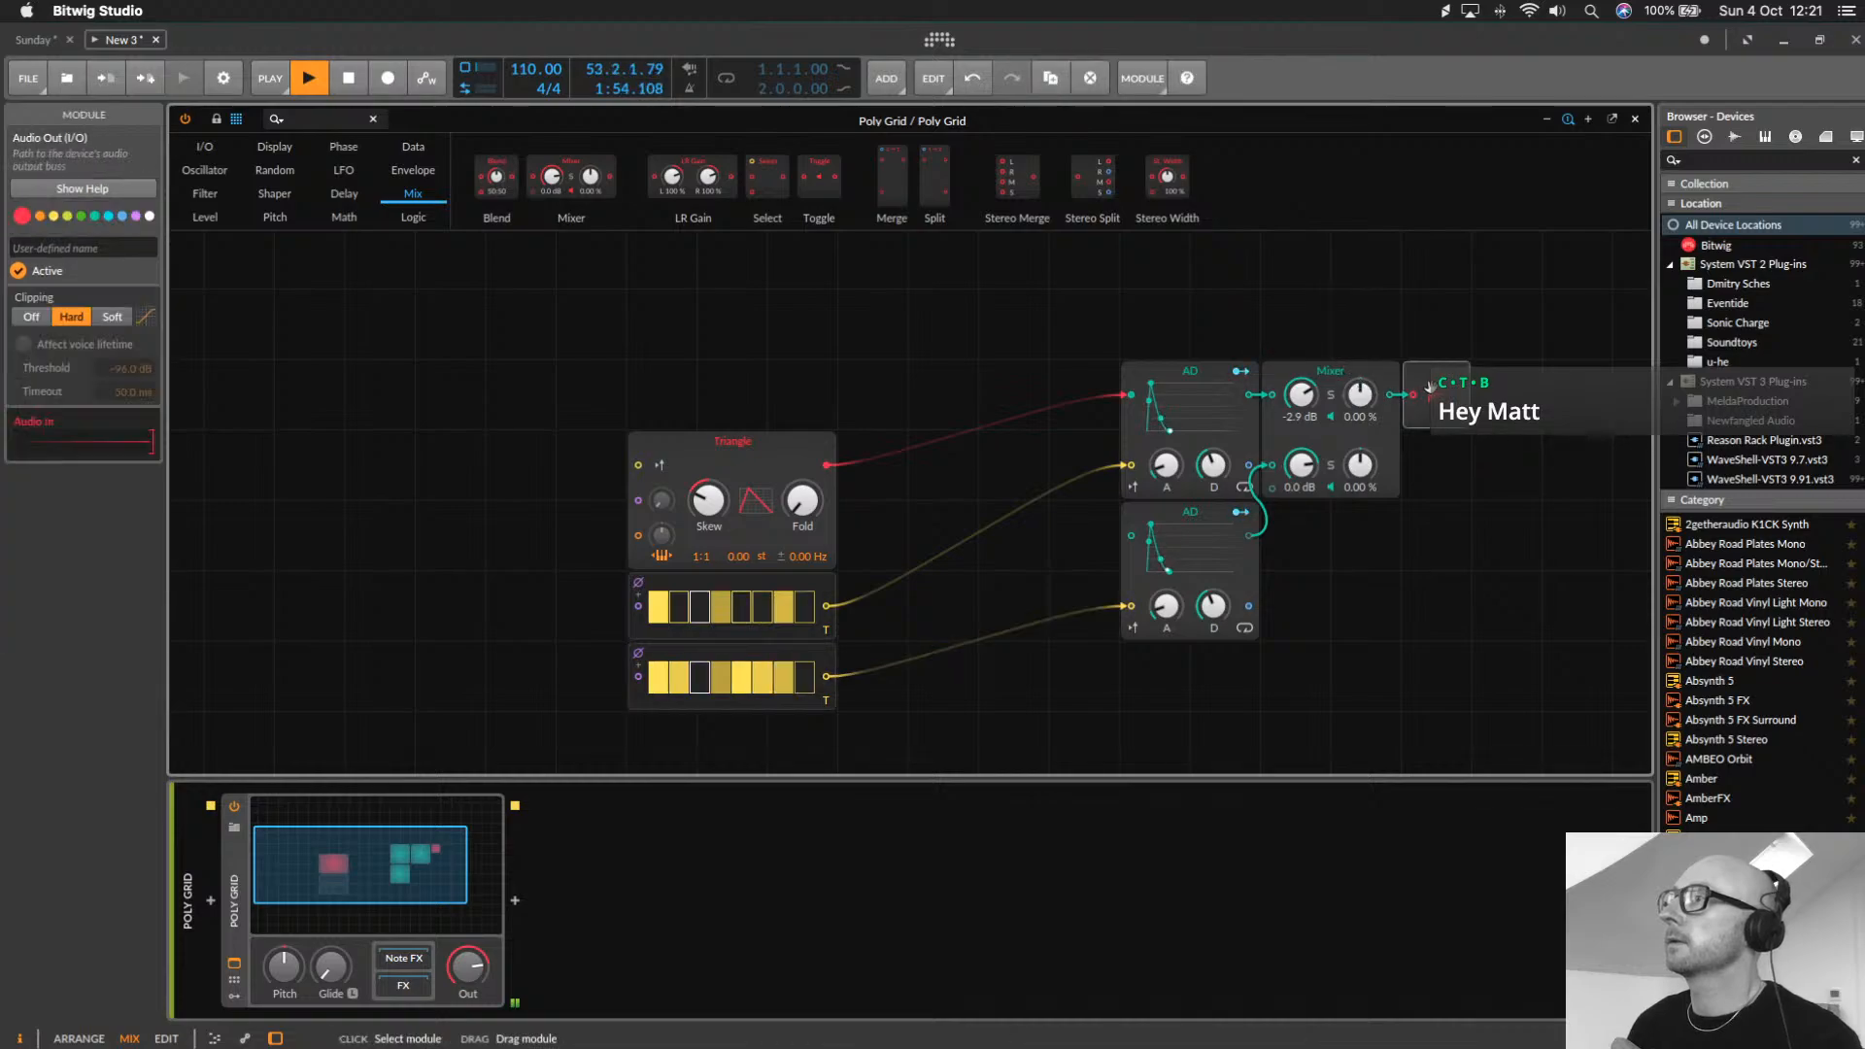
left_click_drag(1429, 387, 1568, 386)
left_click_drag(1360, 394, 1389, 373)
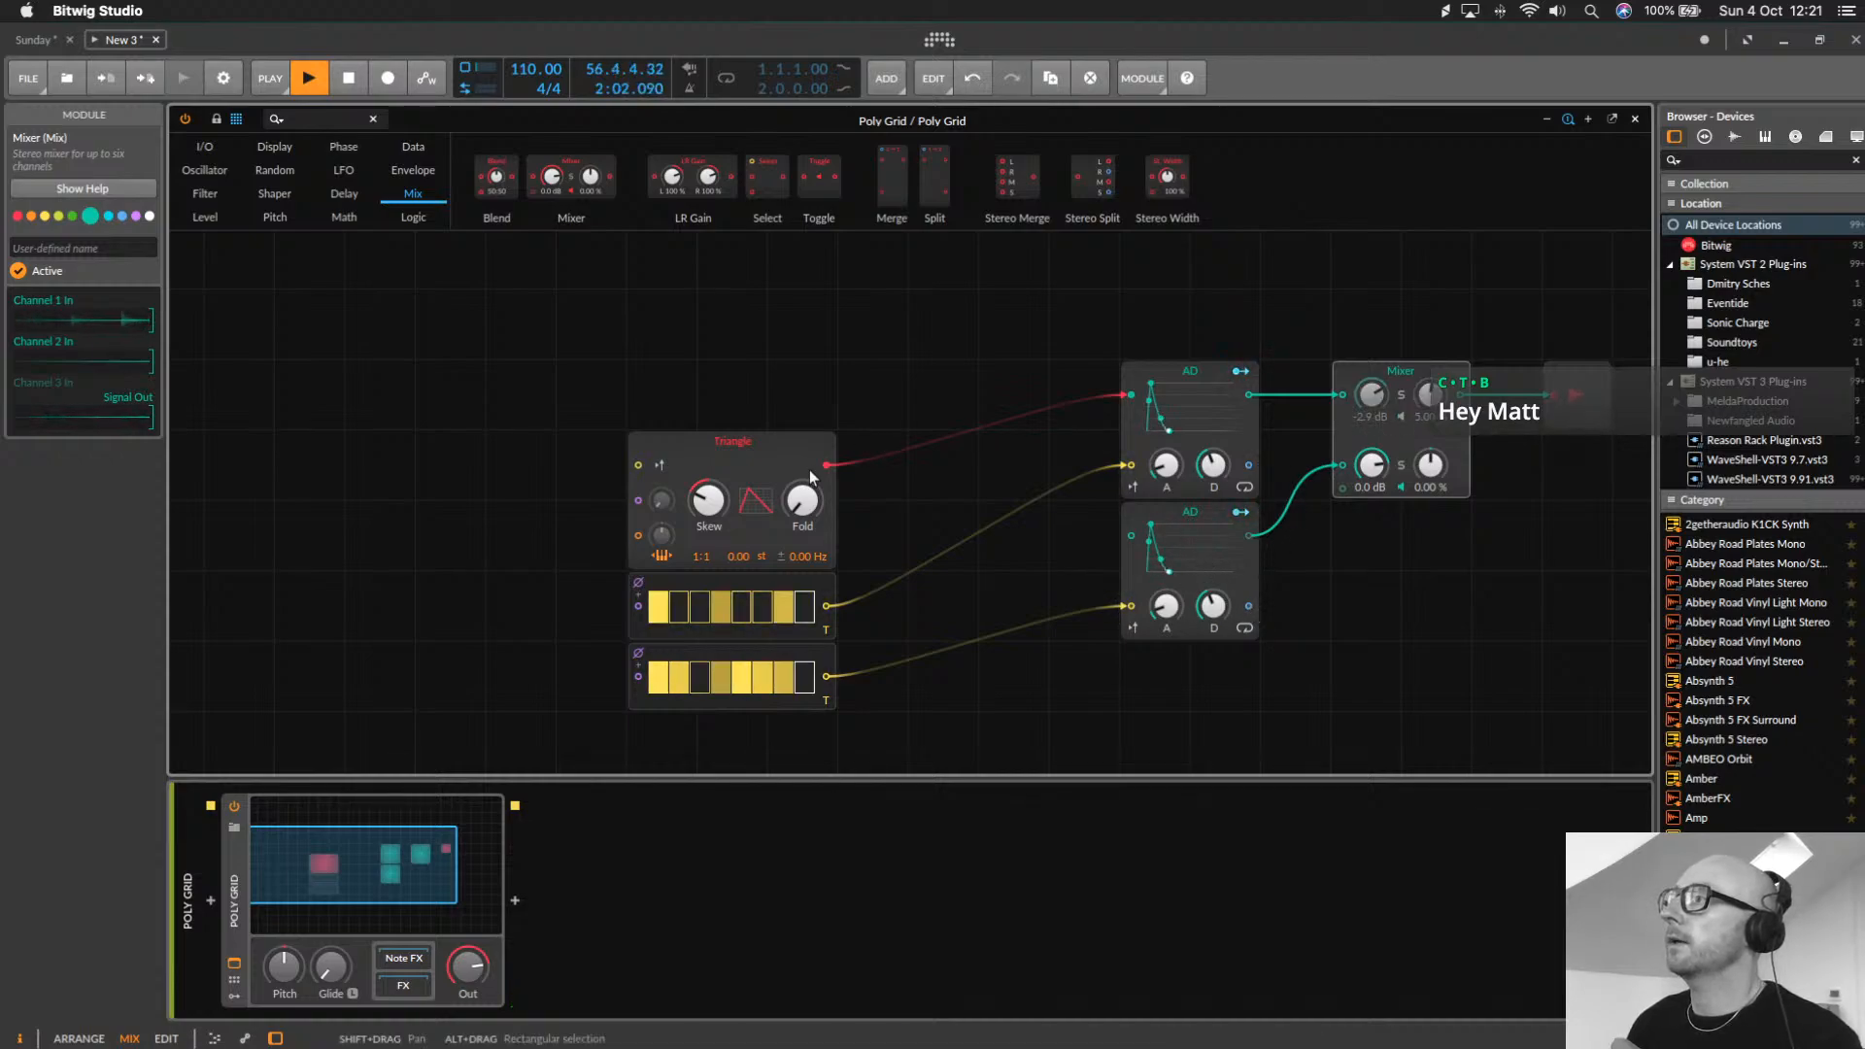
left_click_drag(826, 466, 1131, 536)
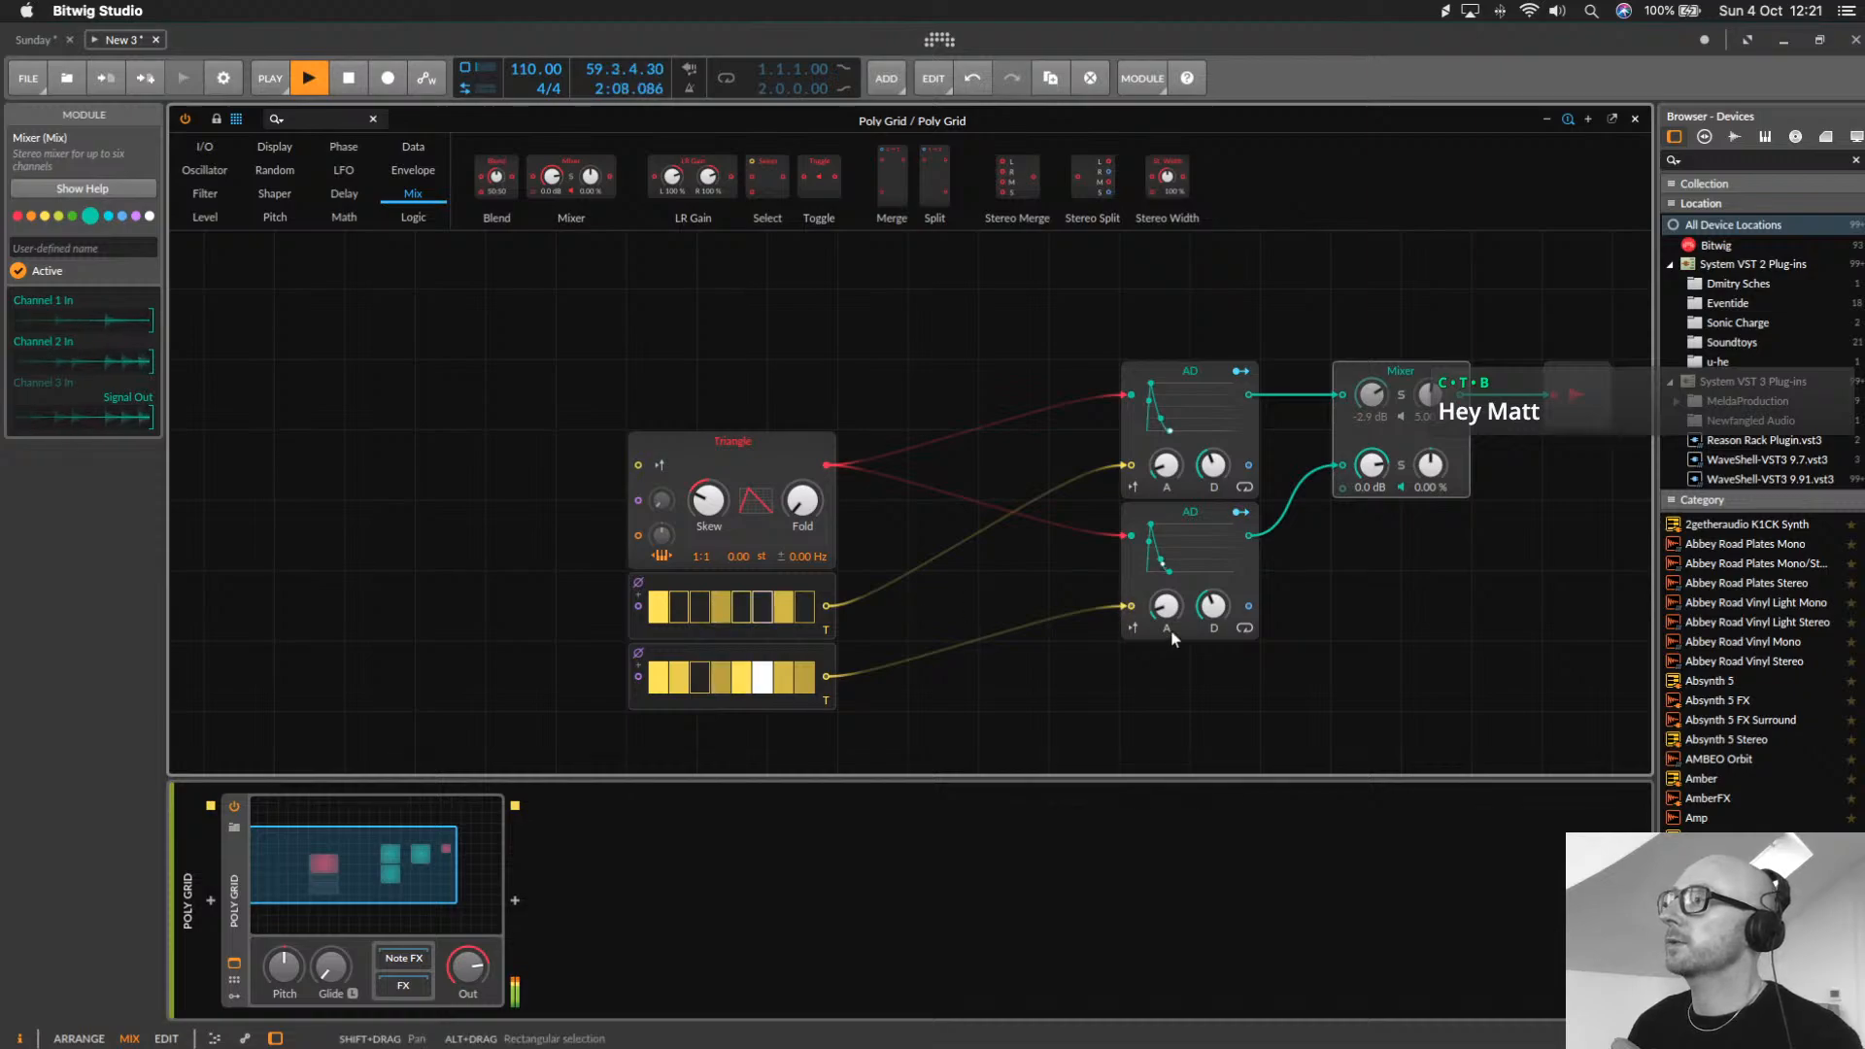
Shorten the lower AD's decay and set the Mixer's first channel level to -4.5 dB
left_click_drag(1214, 608, 1214, 631)
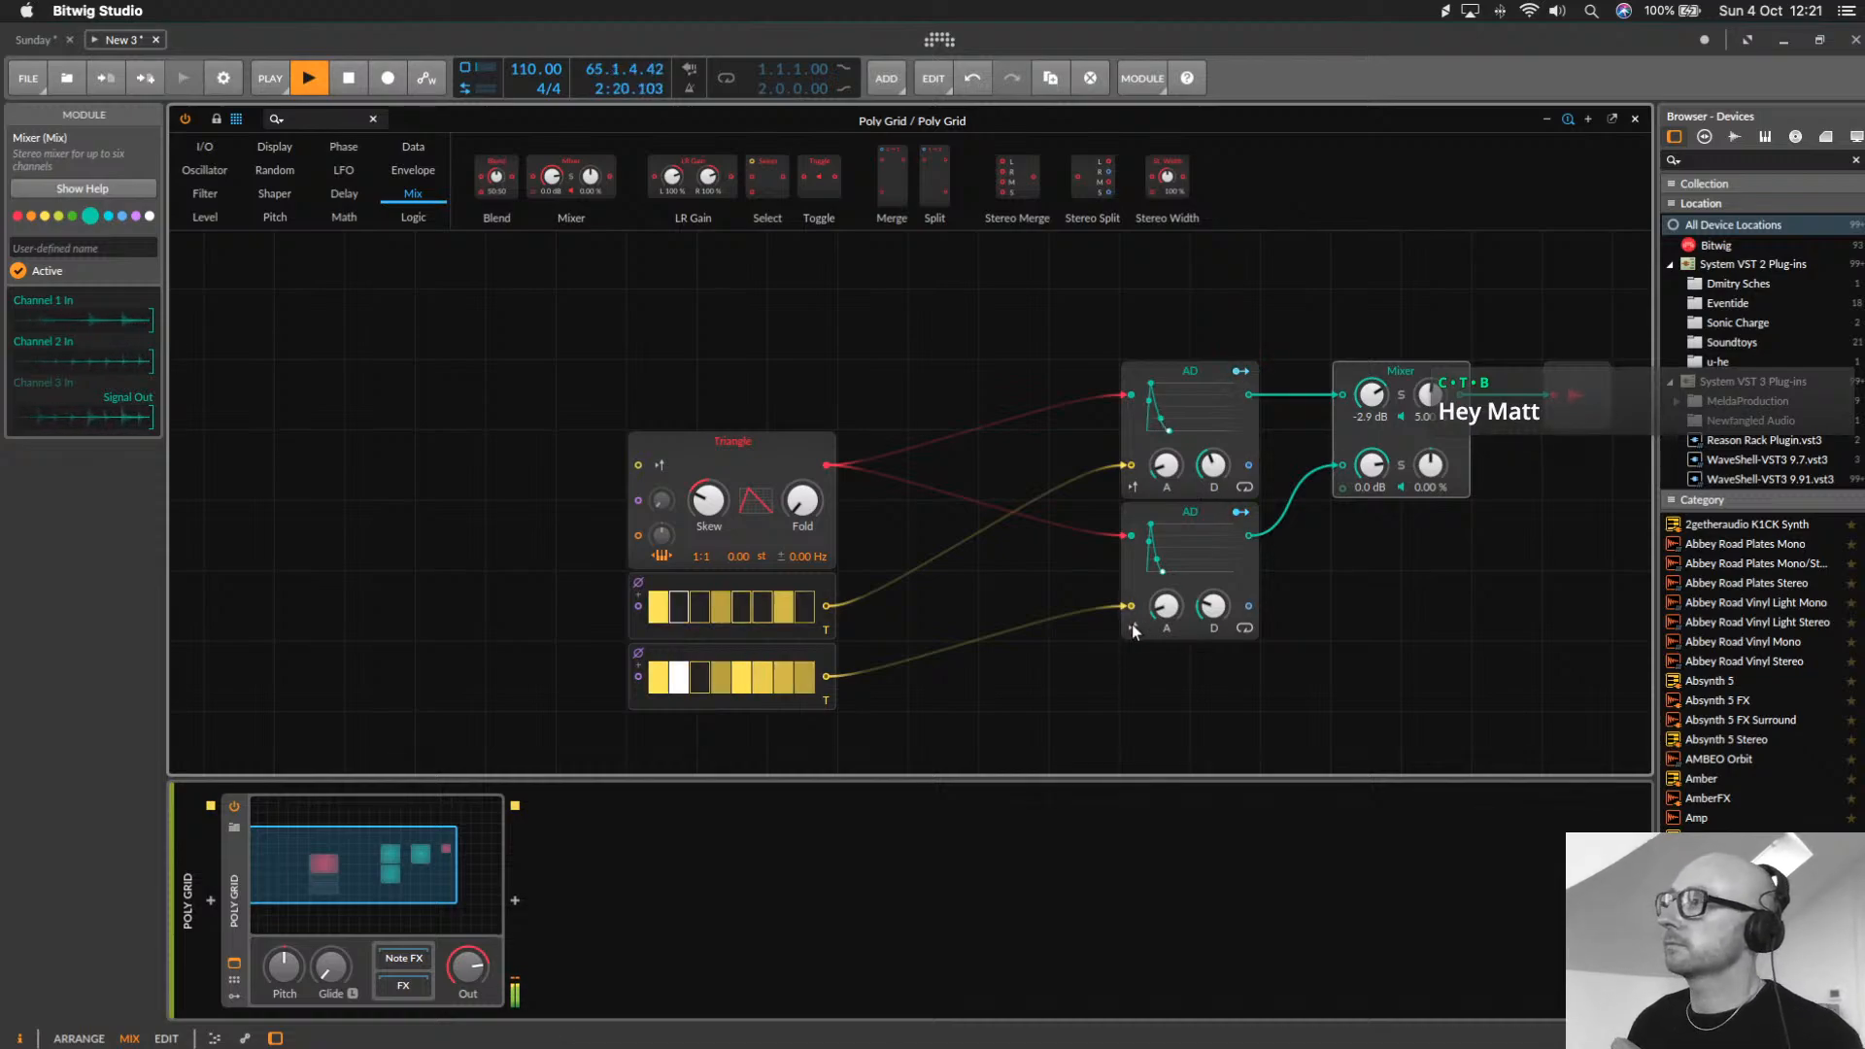
mouse_move(1371, 394)
left_mouse_down()
mouse_move(1371, 428)
mouse_move(1371, 396)
left_mouse_up()
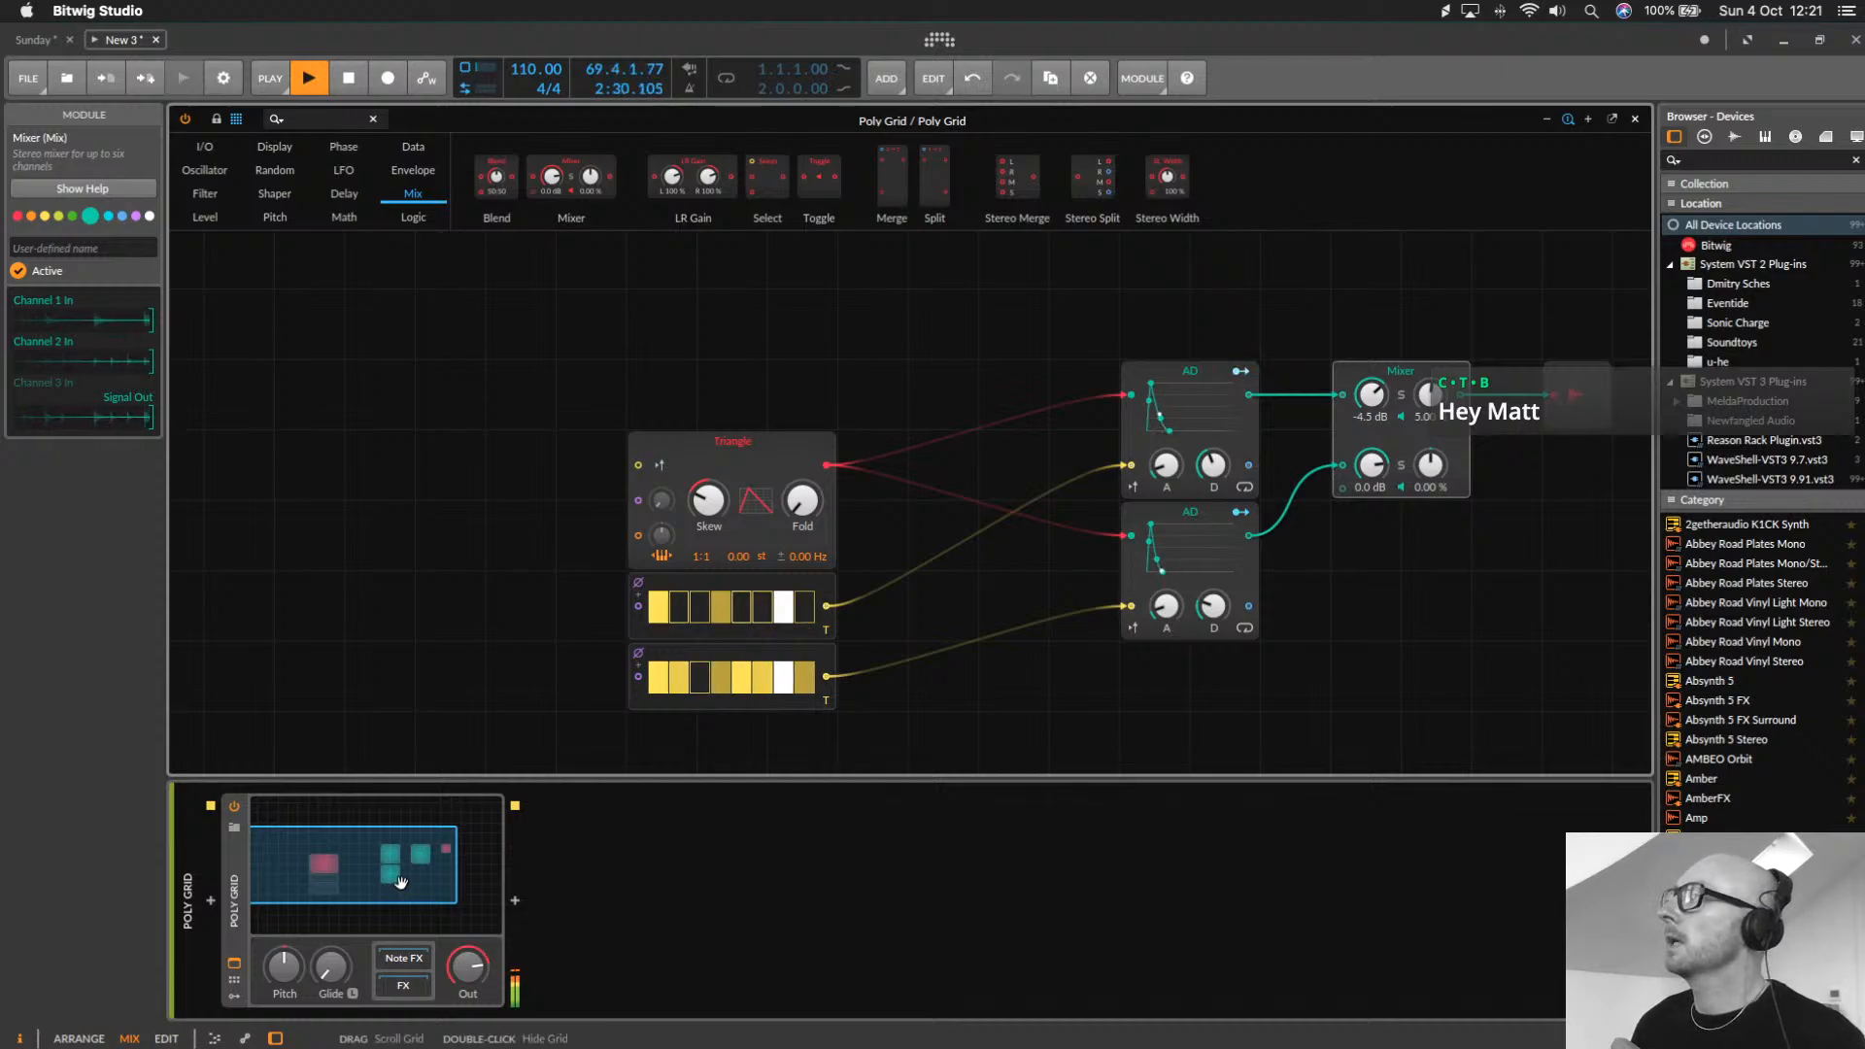
Hide the grid editor and add the EchoBoy effect after the Poly Grid with its mix at 57.5
double_click(400, 881)
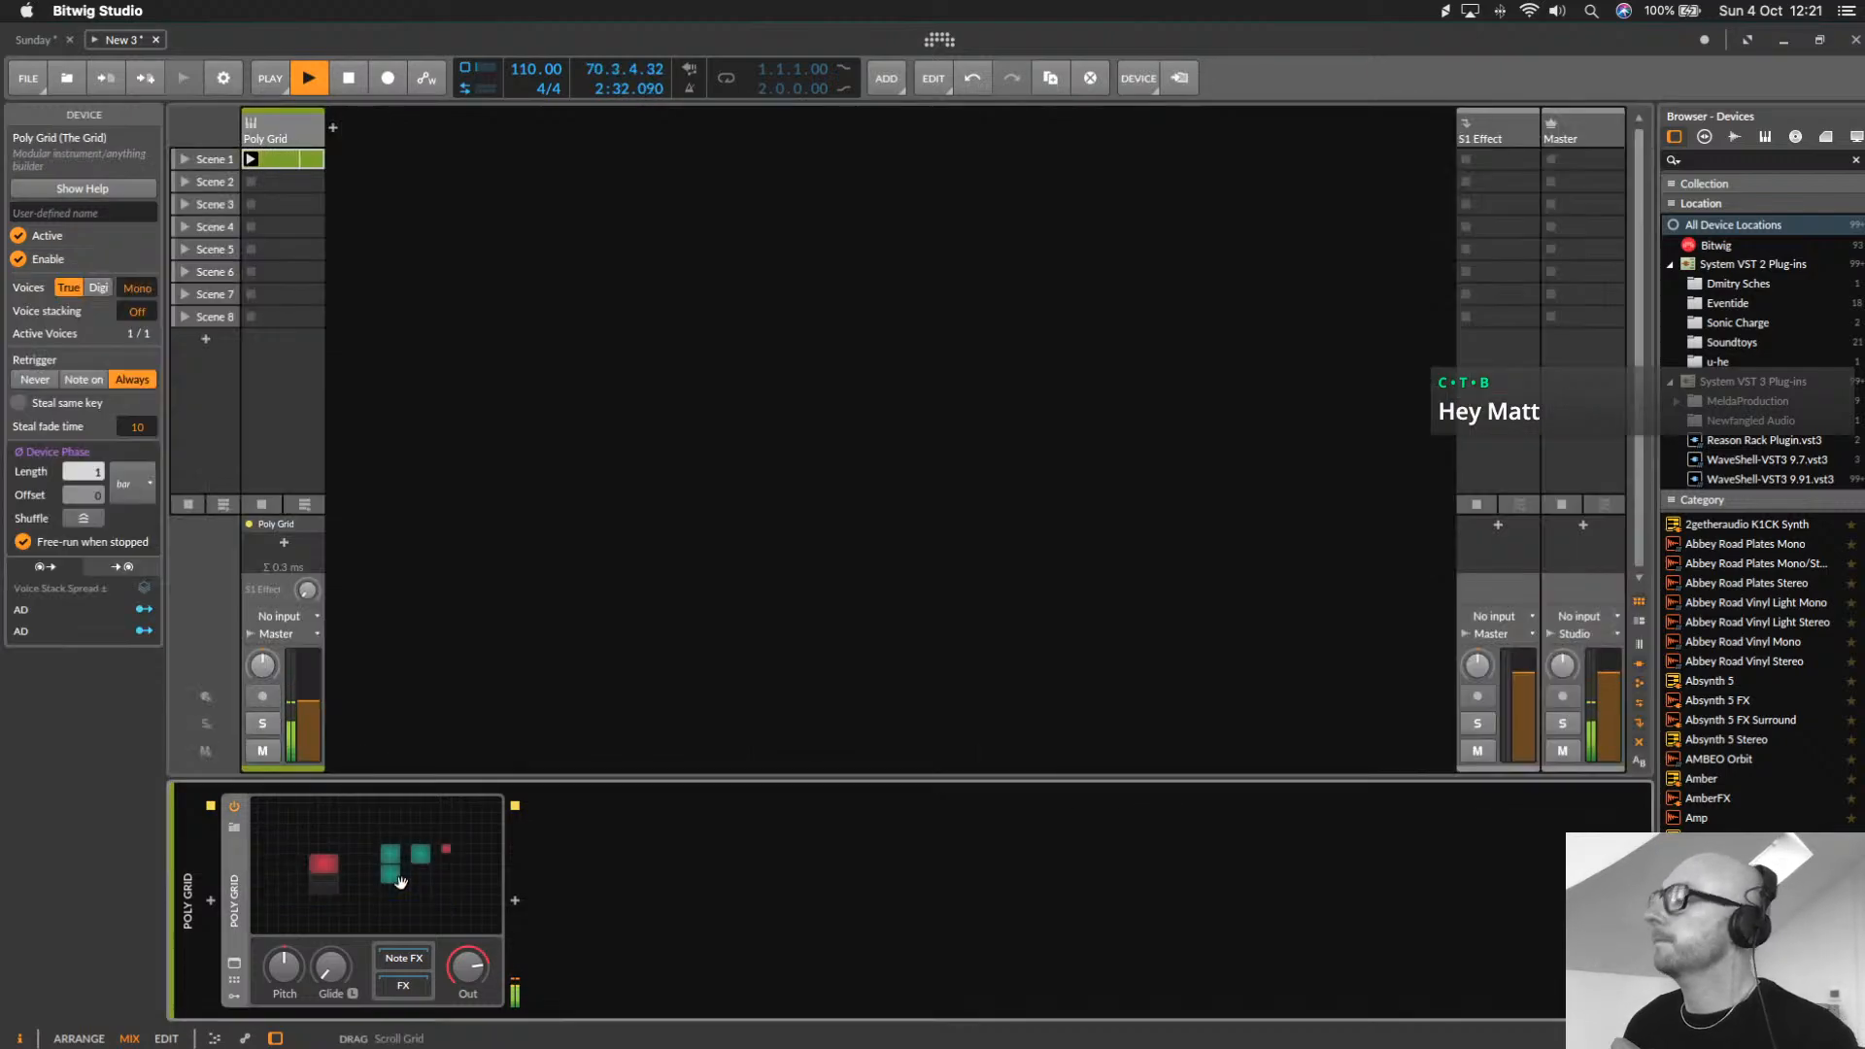
double_click(529, 913)
type("ech")
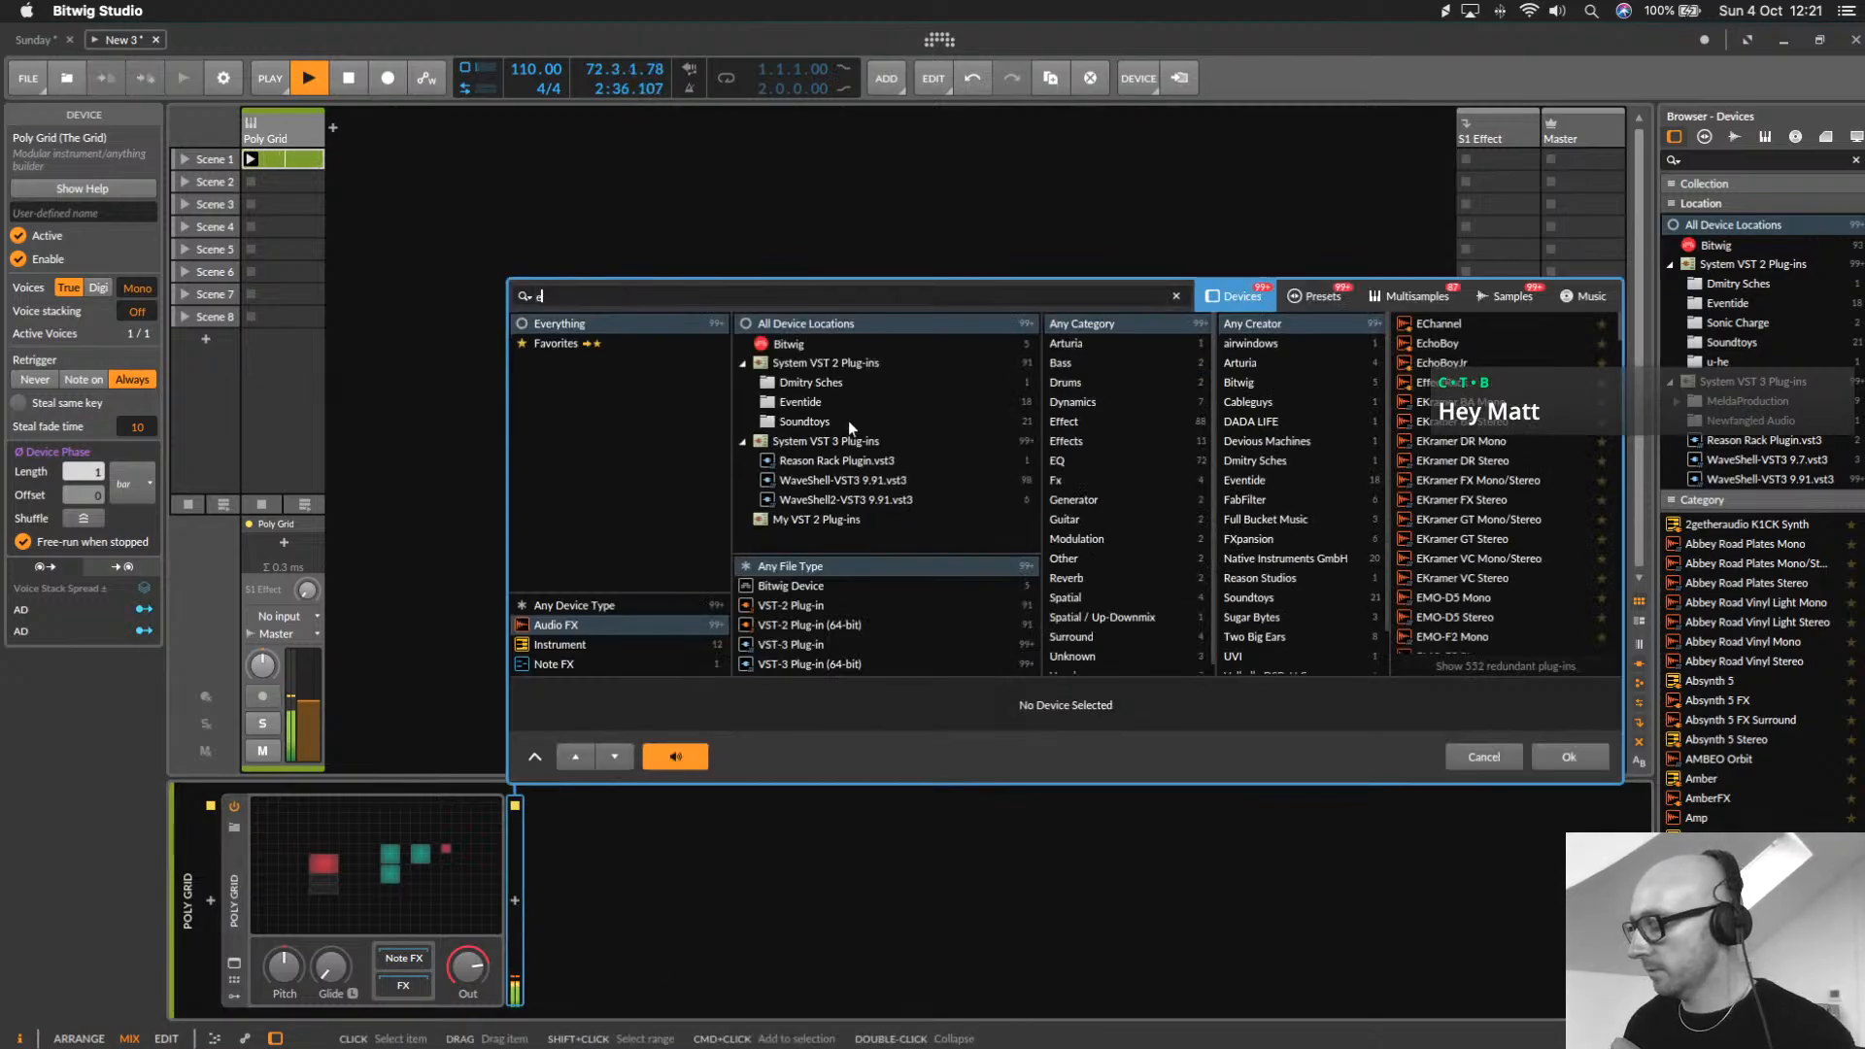
double_click(1437, 343)
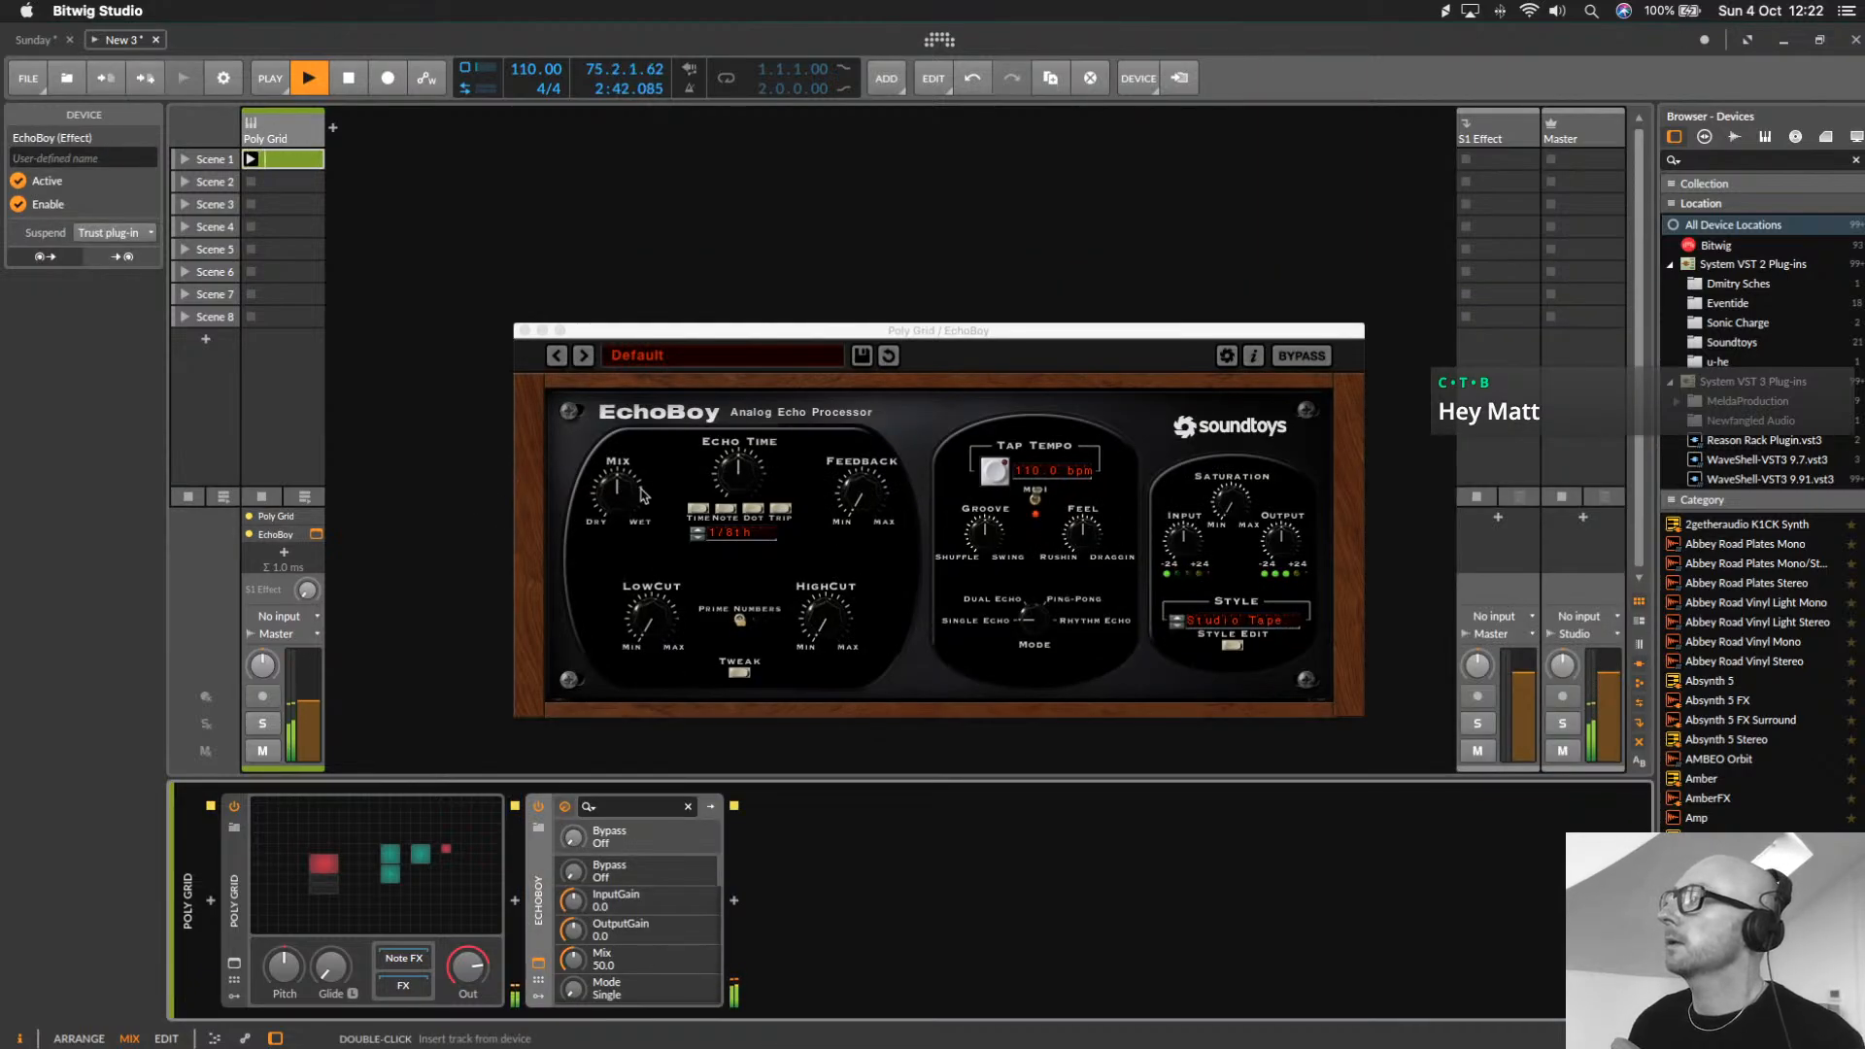
left_click_drag(642, 496, 641, 479)
left_click_drag(602, 337, 614, 329)
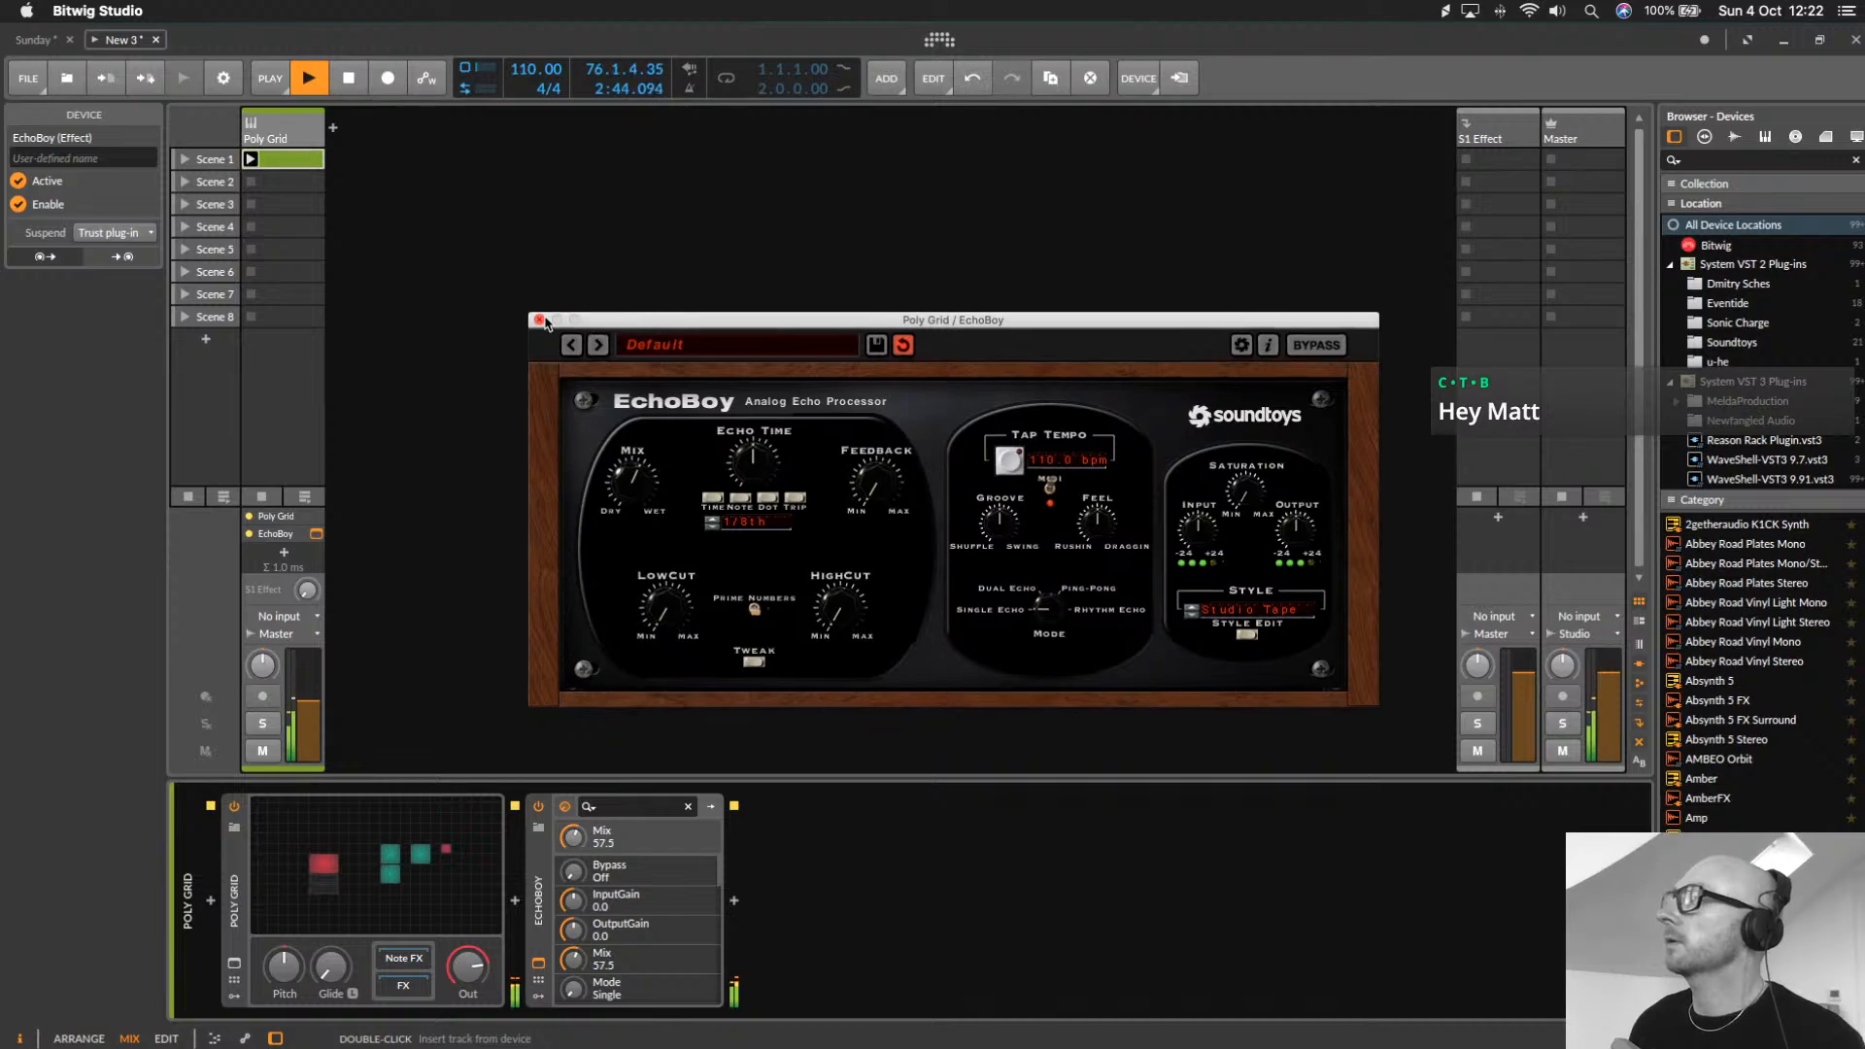
left_click(536, 321)
left_click(272, 121)
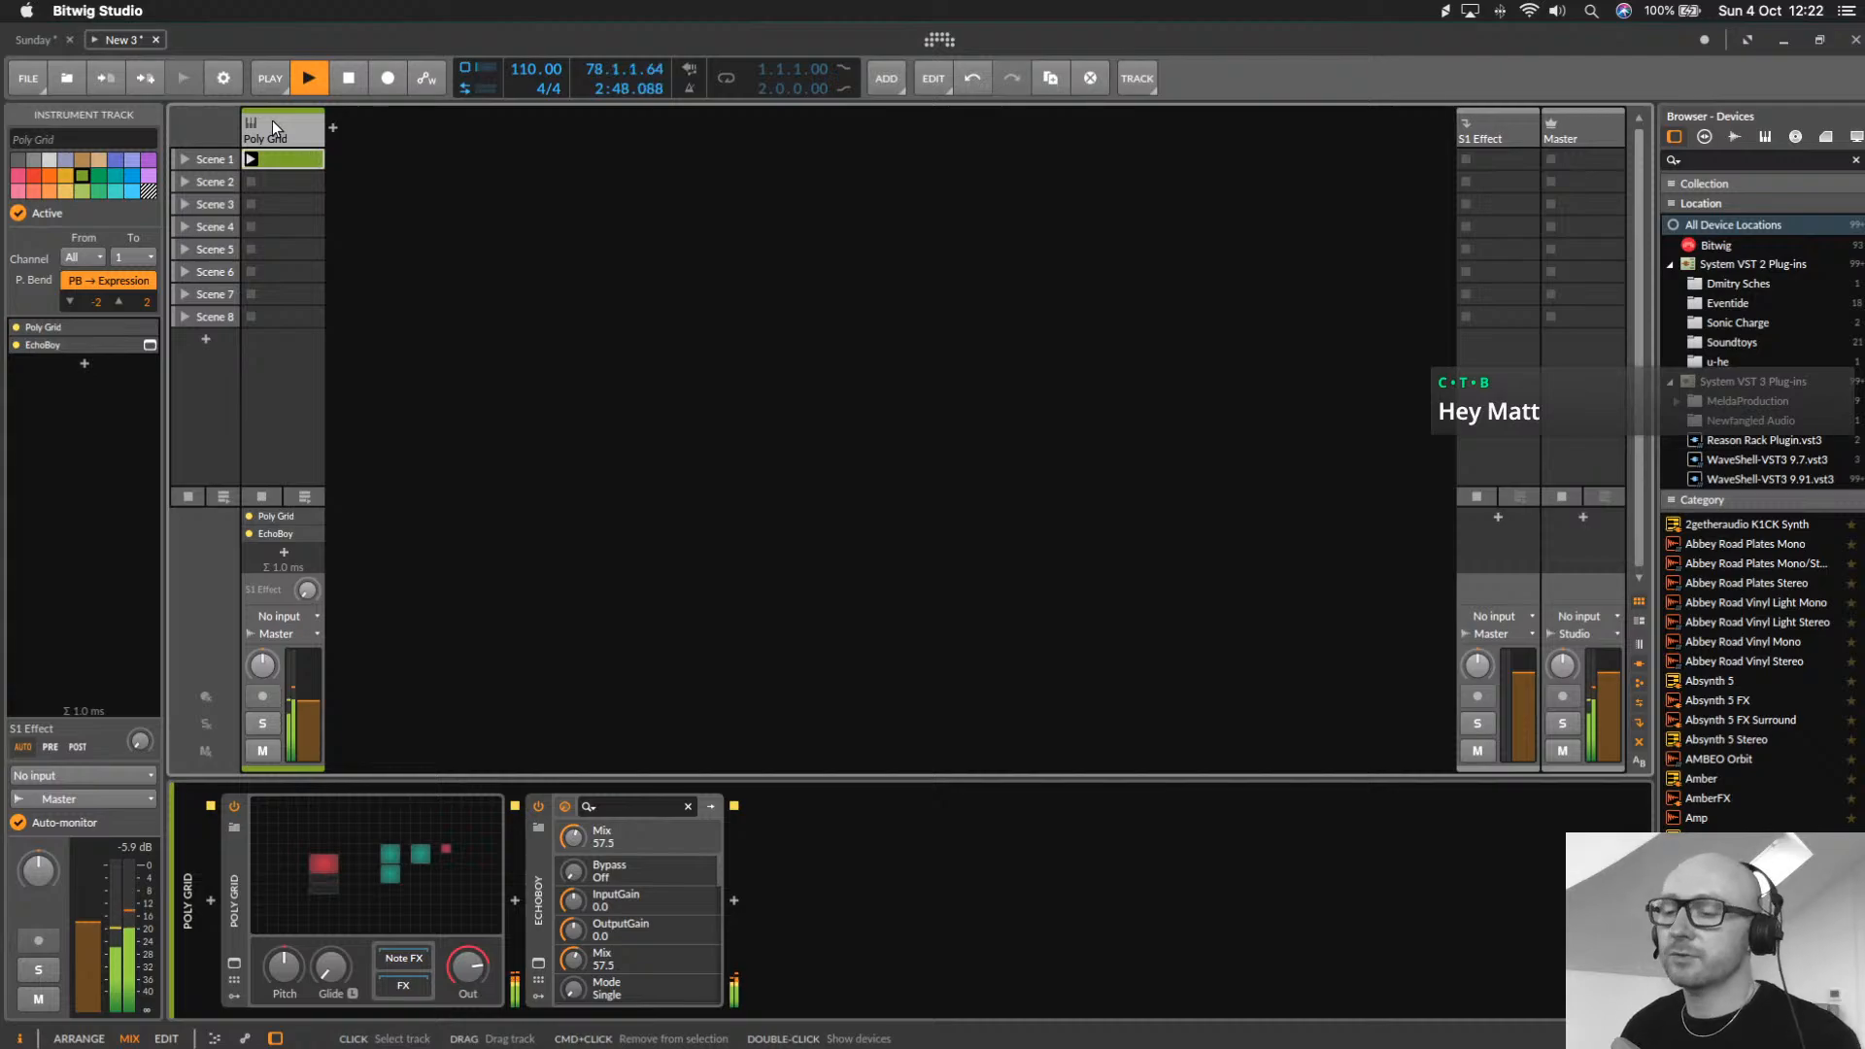
double_click(272, 123)
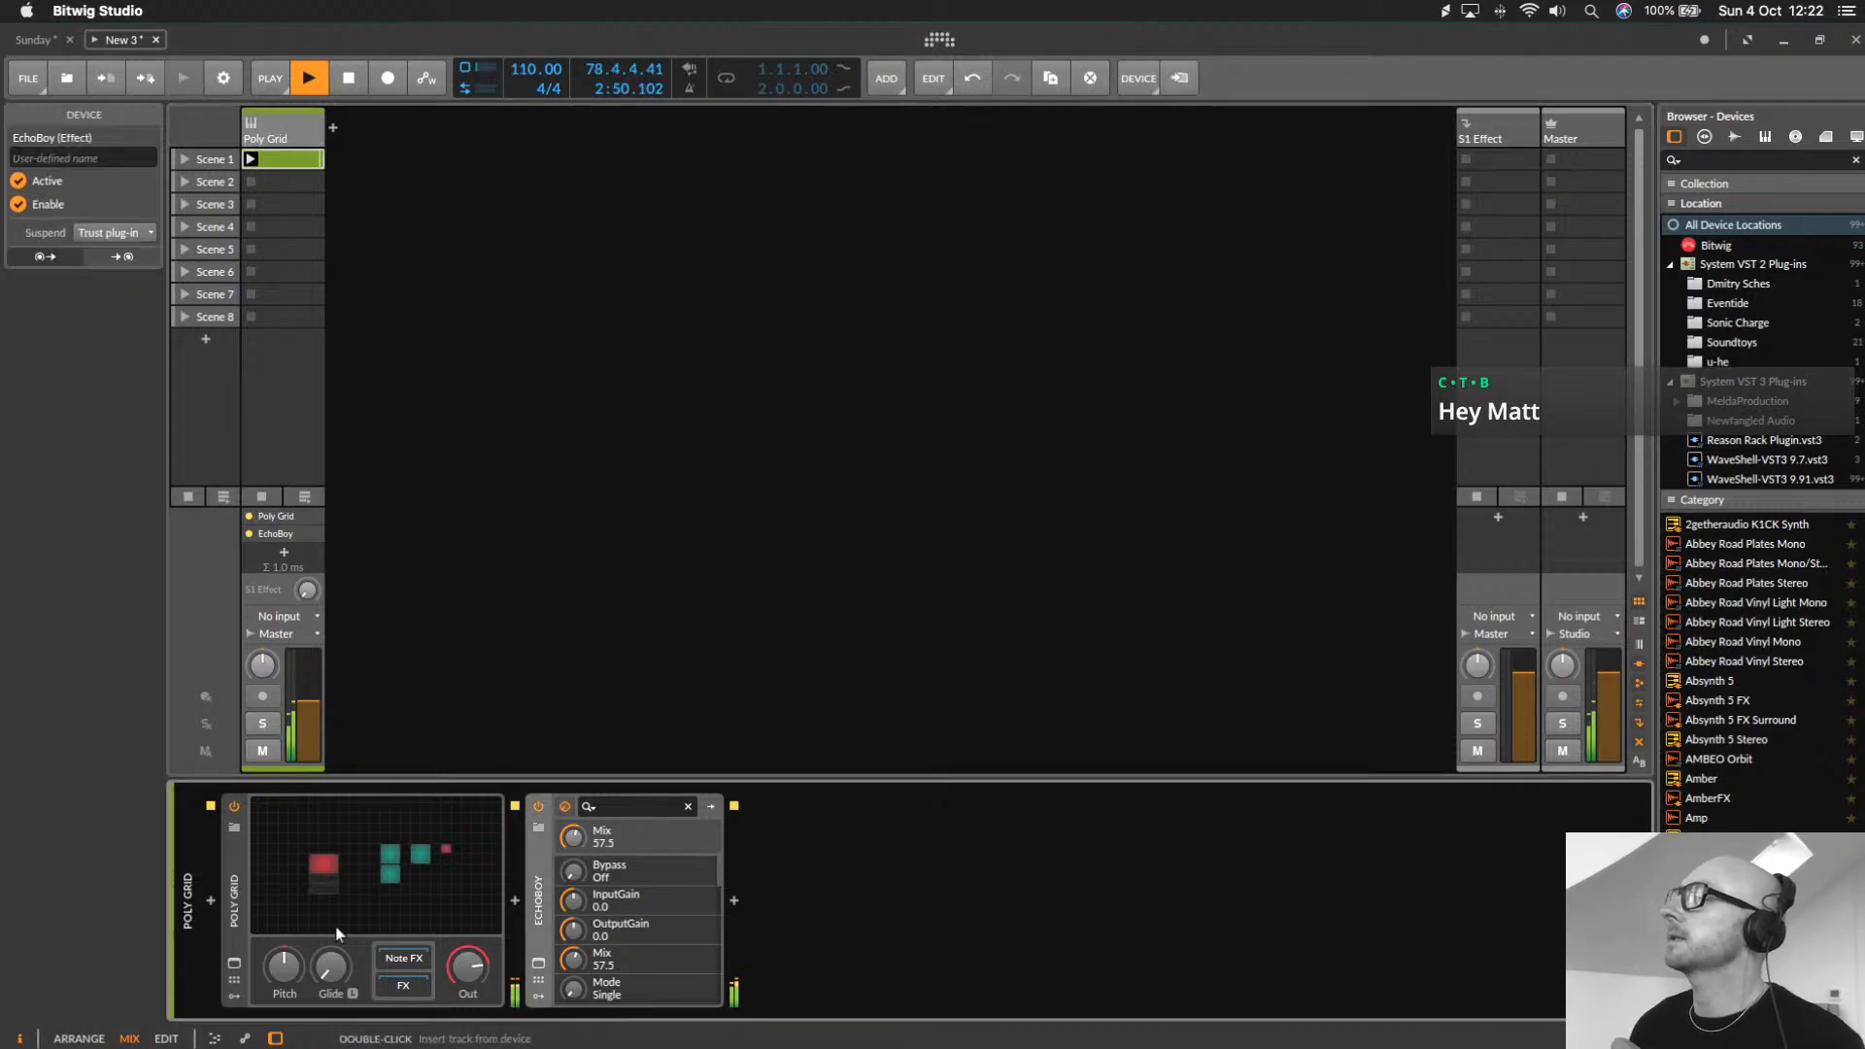
left_click(366, 883)
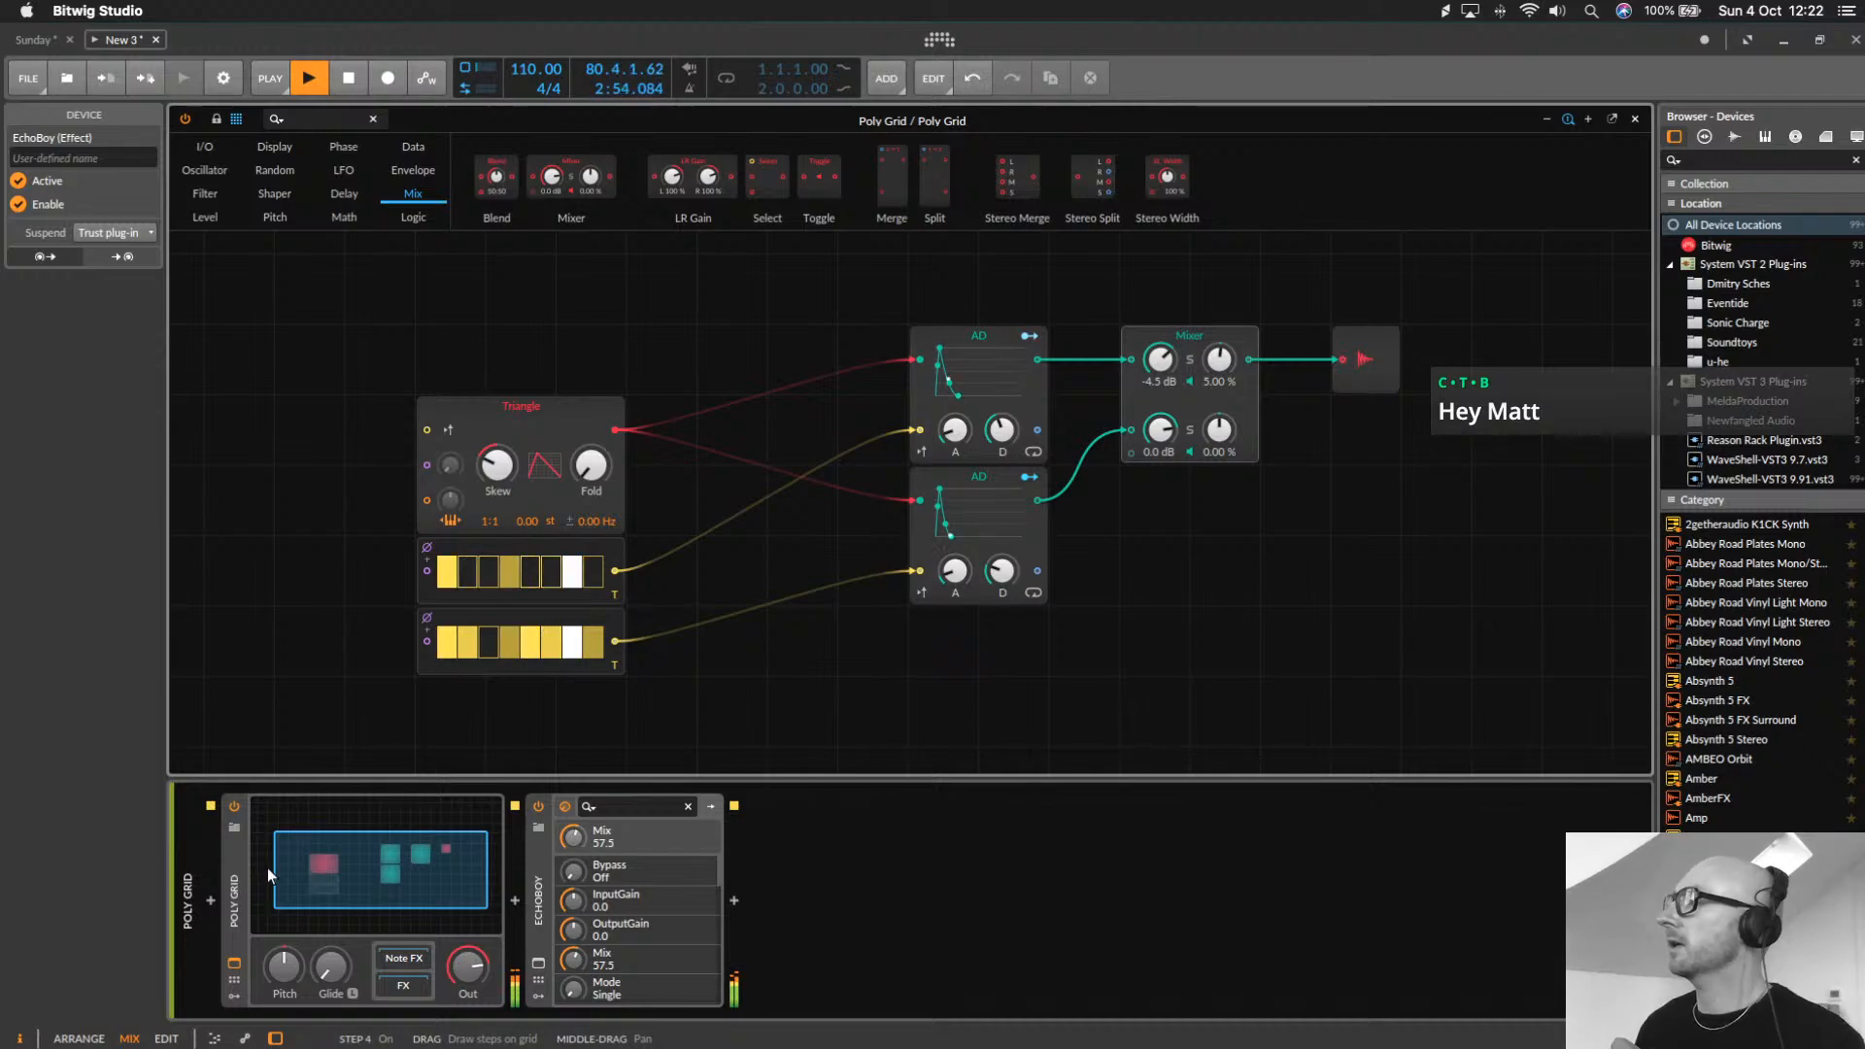
left_click(375, 869)
Set up a playing duplicate of the Poly Grid track with EchoBoy switched off, and mute the original track
right_click(288, 118)
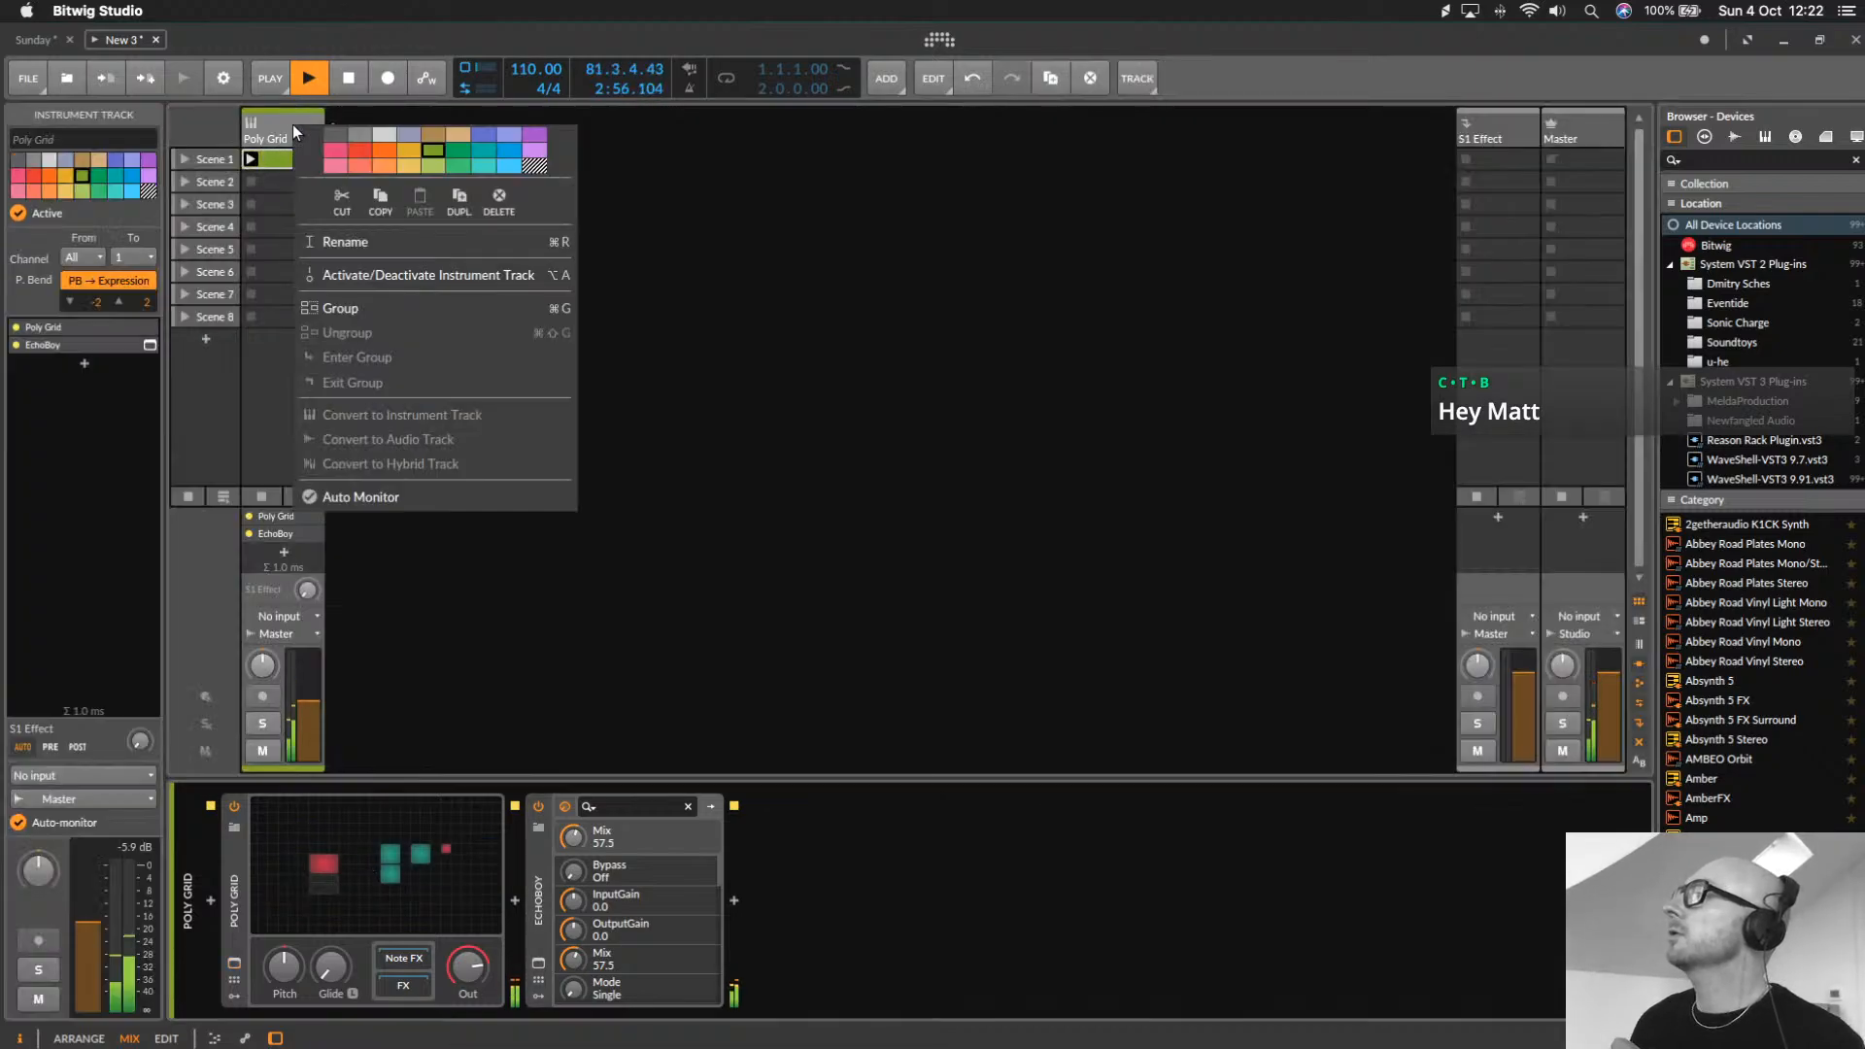
left_click(455, 209)
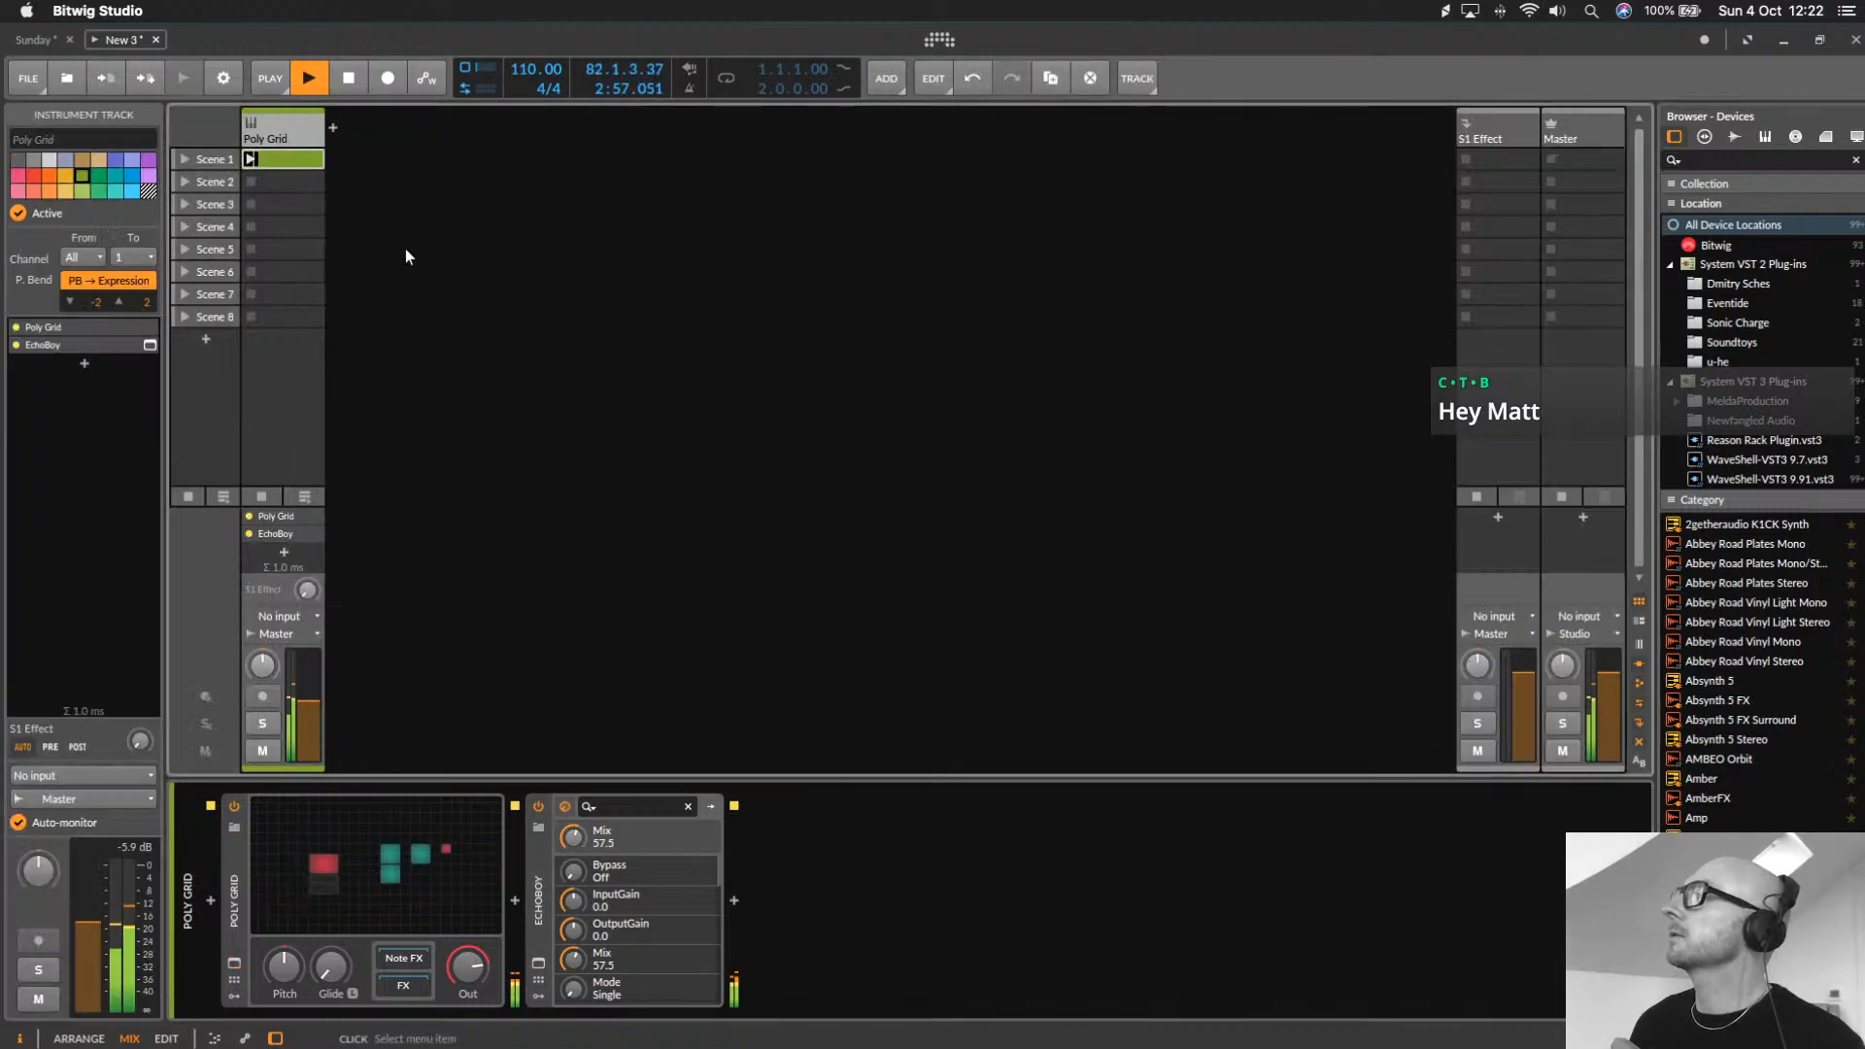
left_click(260, 750)
left_click(339, 160)
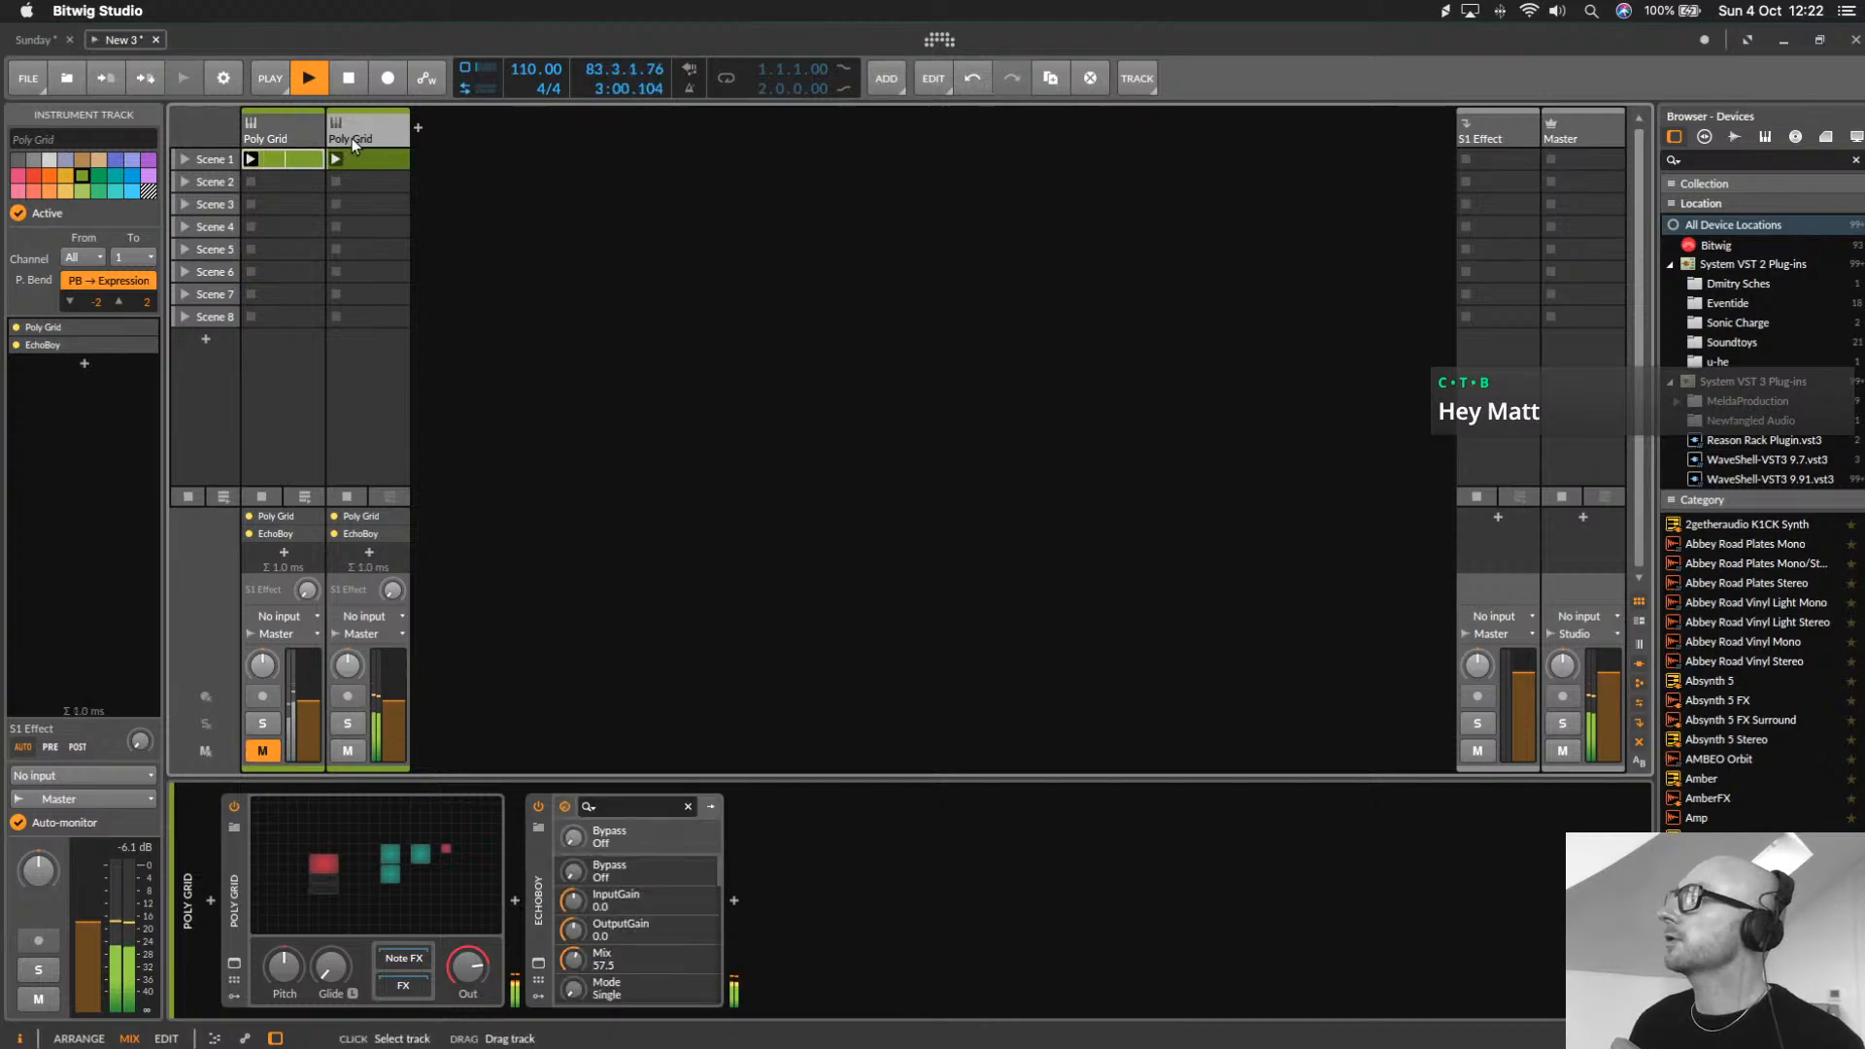
left_click(536, 814)
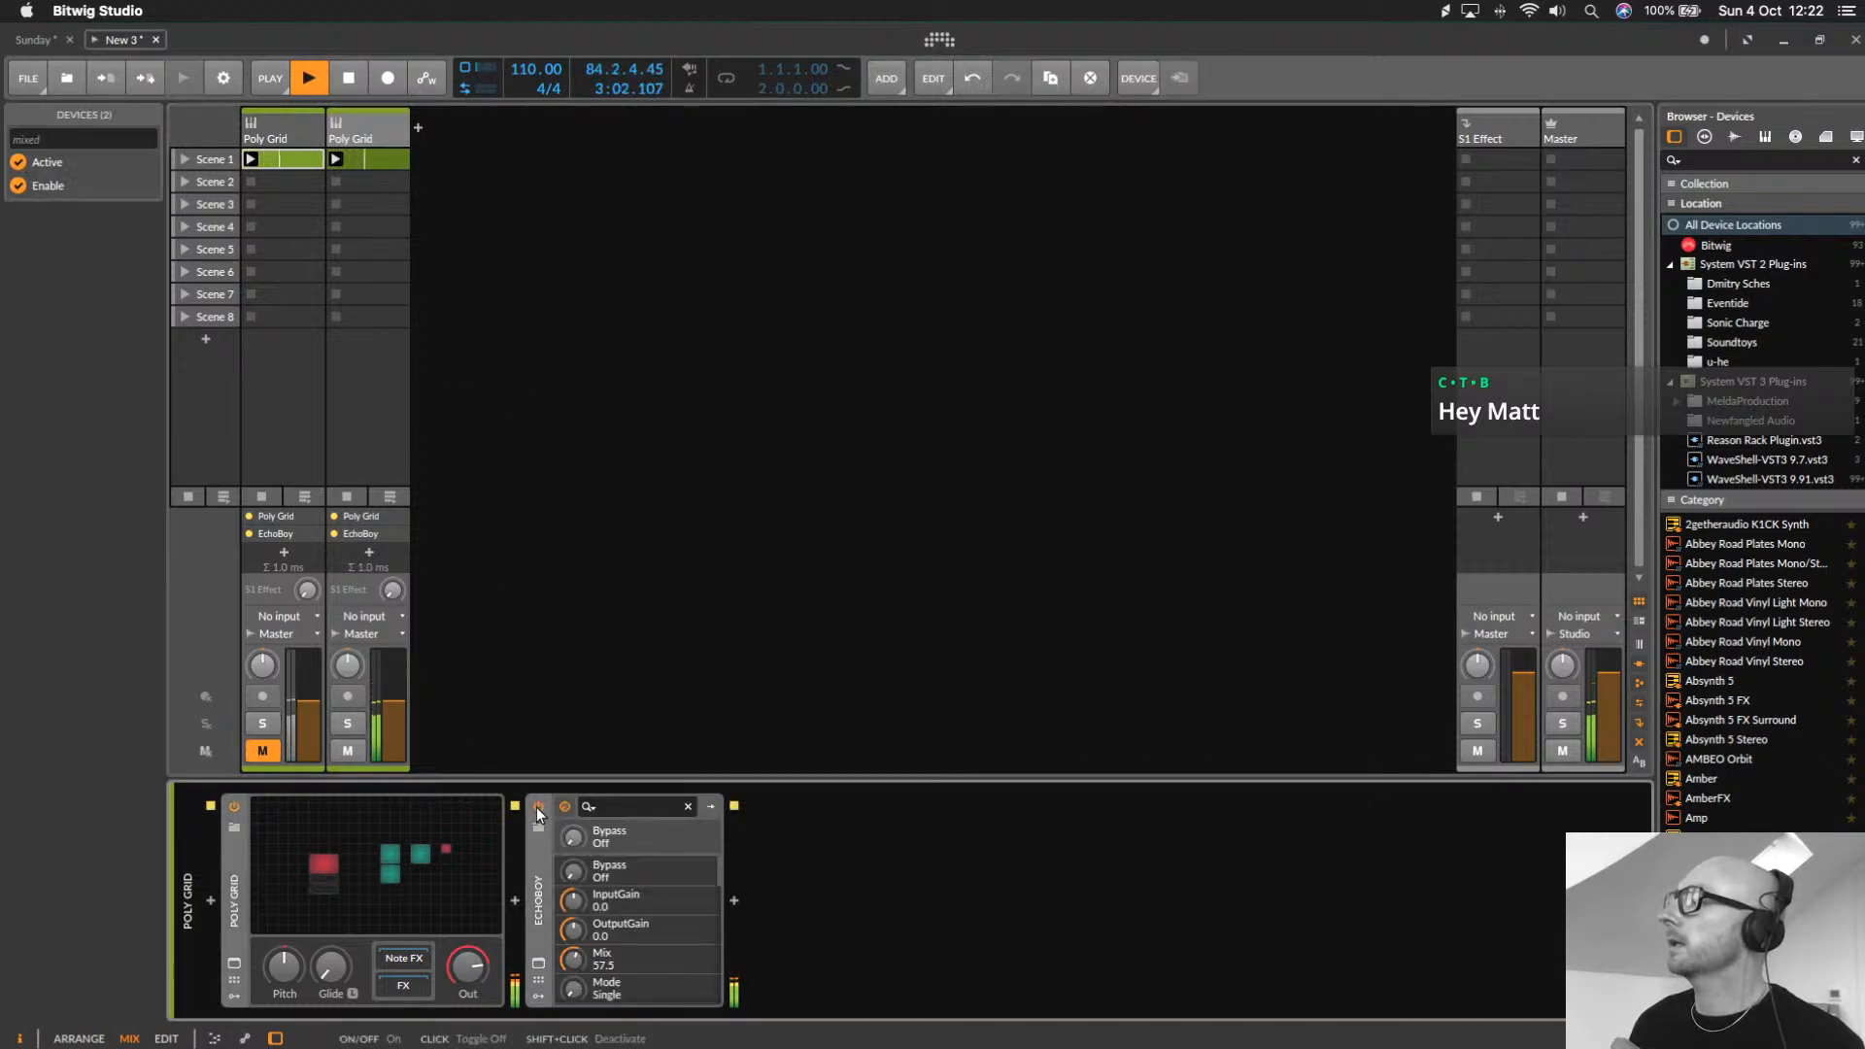
Strip the duplicated patch down by deleting the lower AD, the cable into the Mixer's second channel and the lower Gates module
left_click(405, 863)
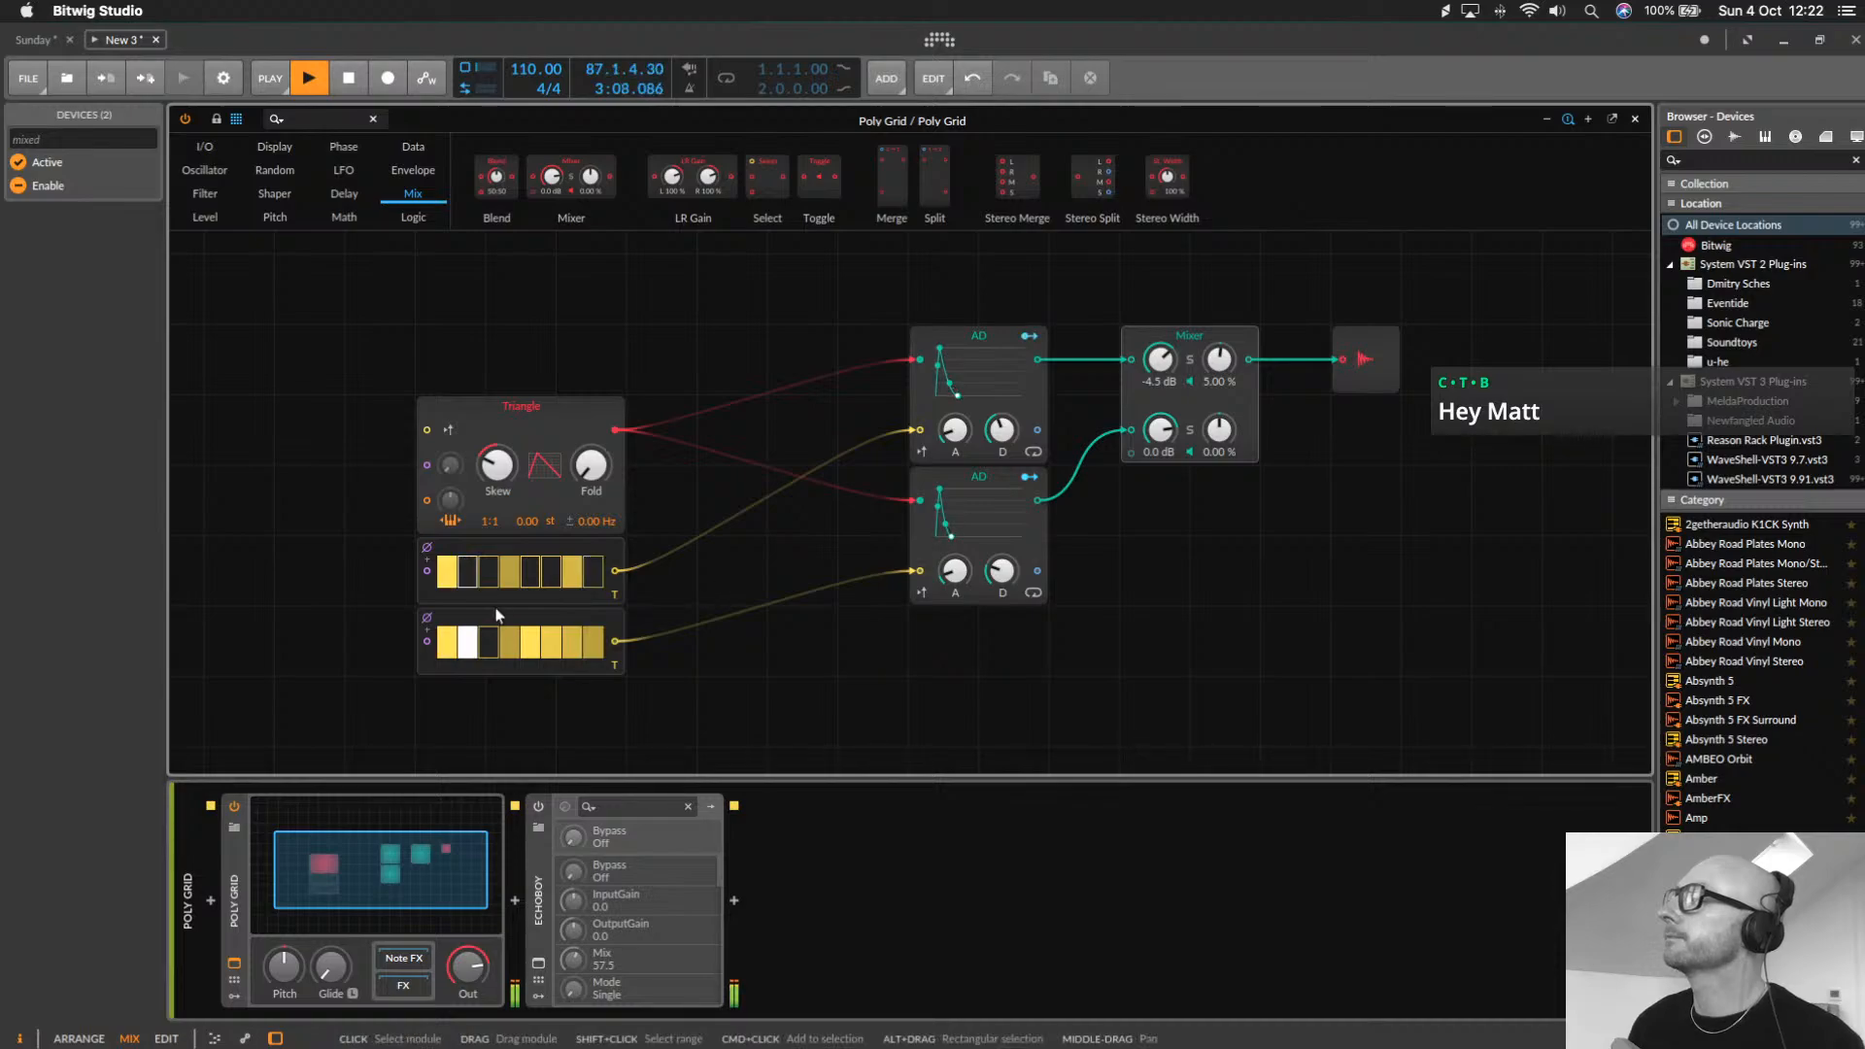
left_click_drag(1117, 501, 754, 658)
key("Delete")
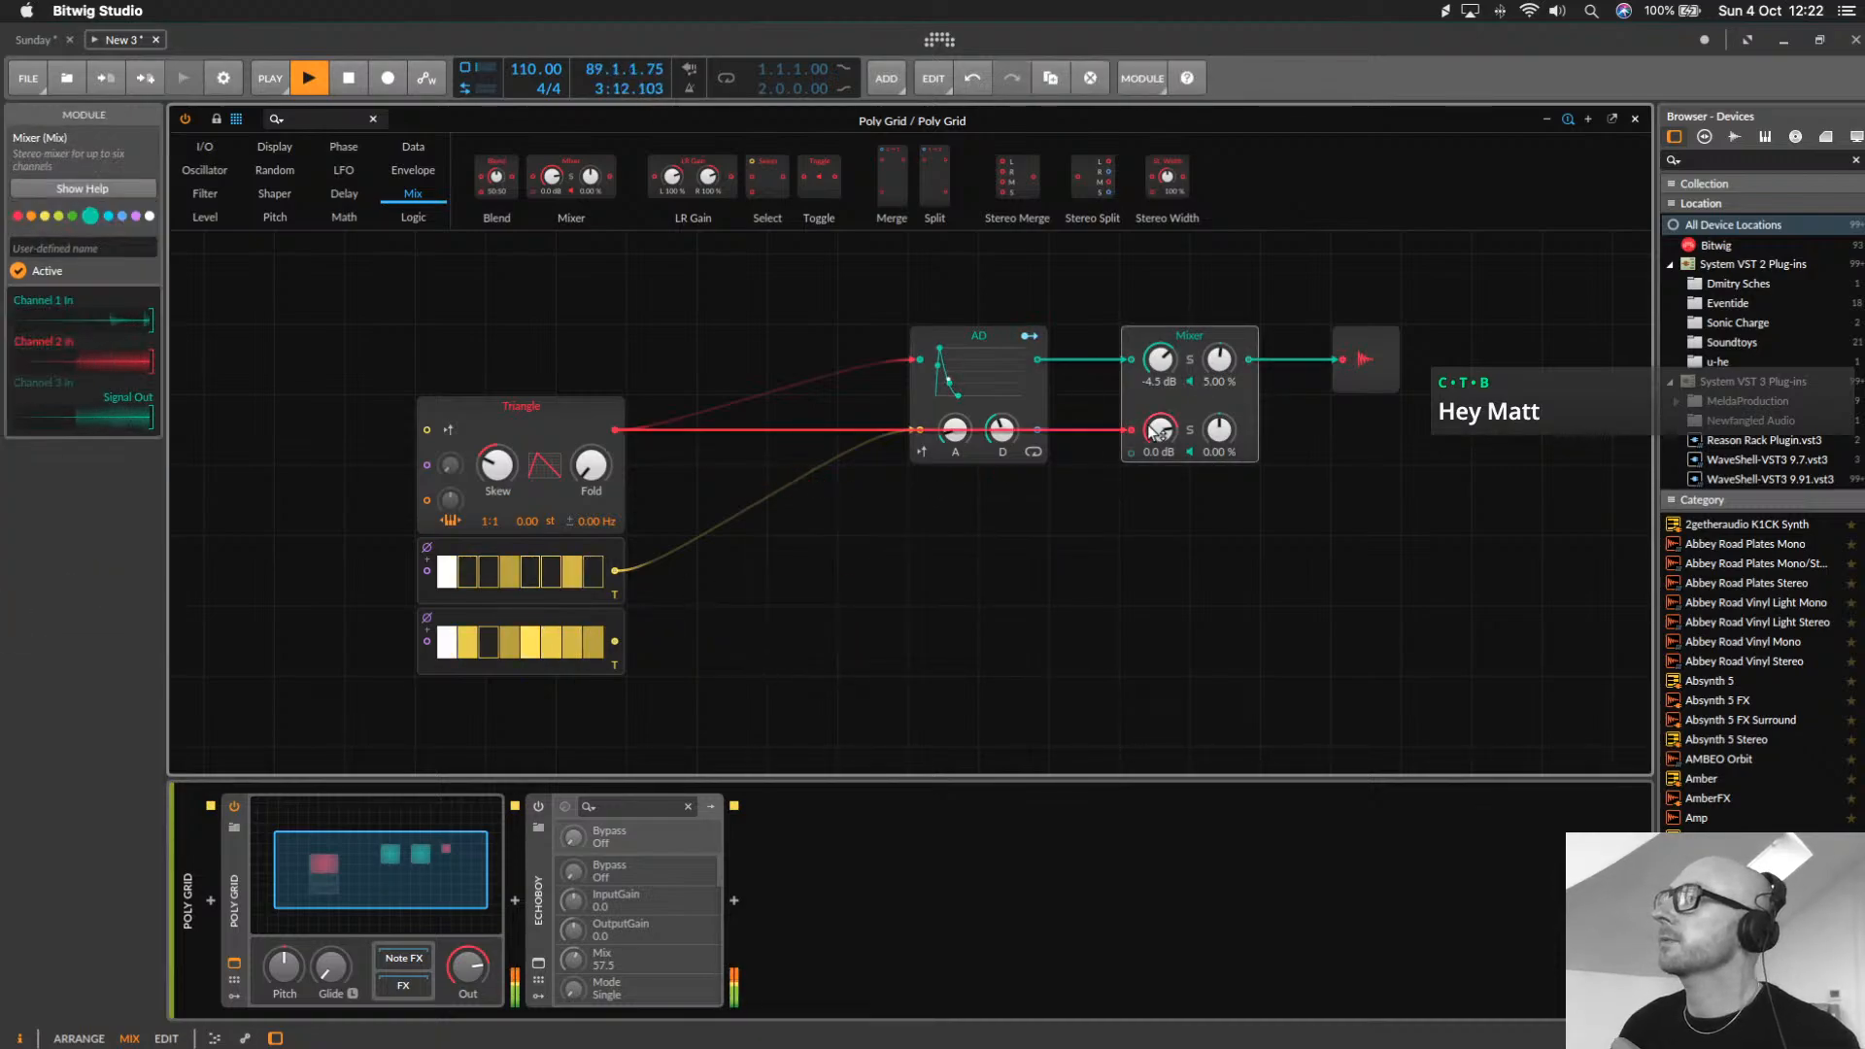
left_click_drag(1127, 429, 1038, 437)
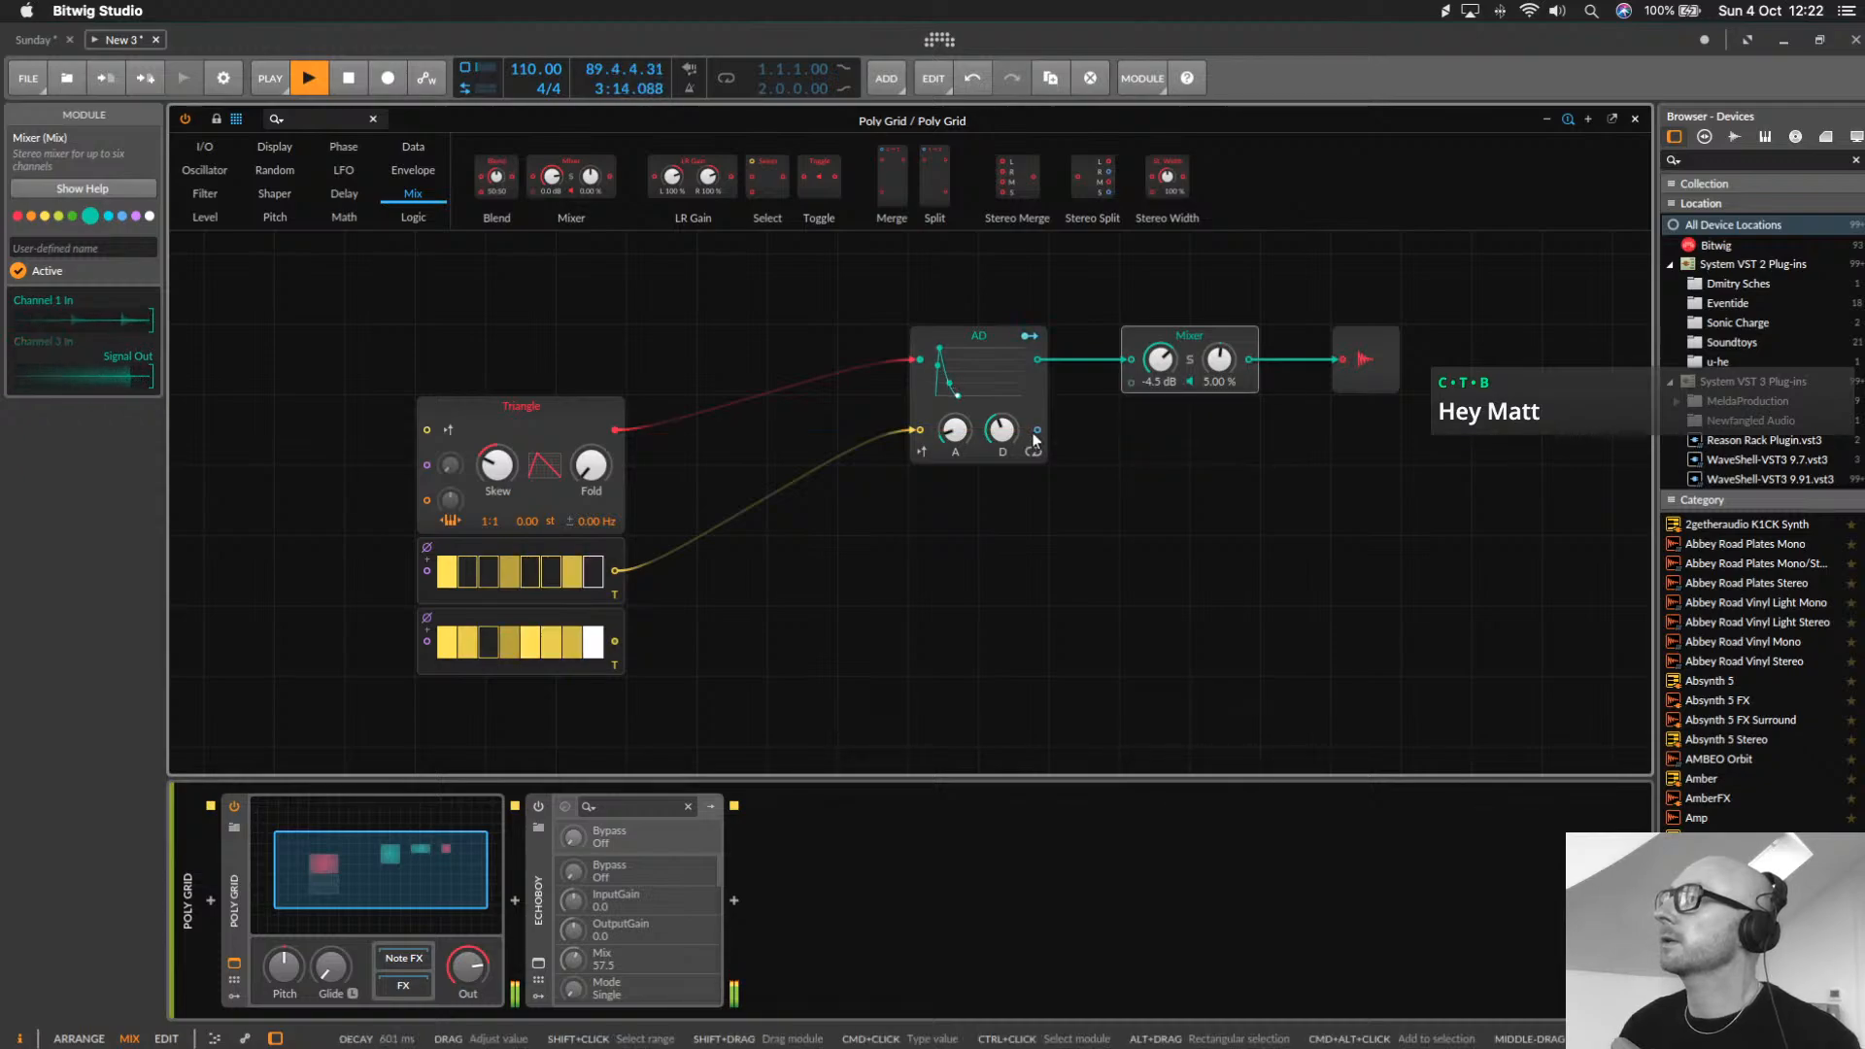
left_click_drag(763, 612, 402, 661)
key("Delete")
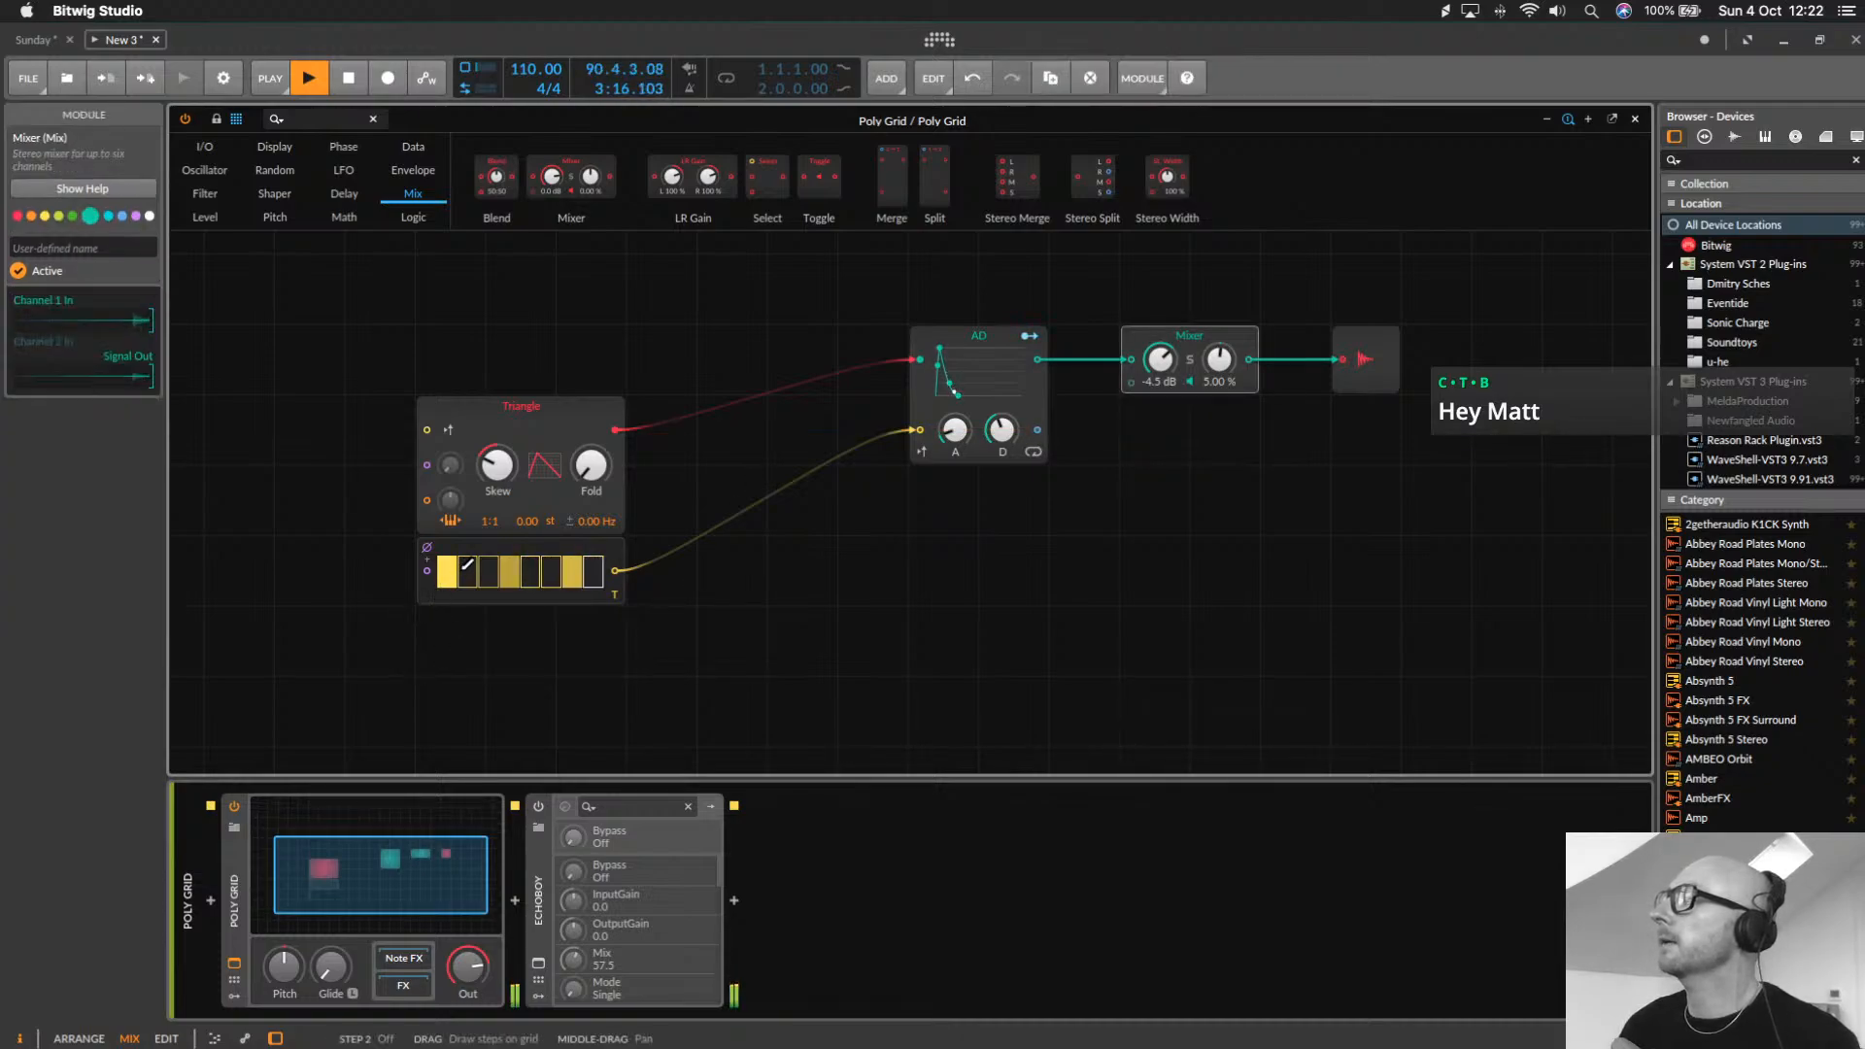
Switch on all eight steps of the Gates module and move the Triangle up and right, level with the AD
left_click_drag(468, 573, 684, 574)
left_click_drag(573, 419, 643, 348)
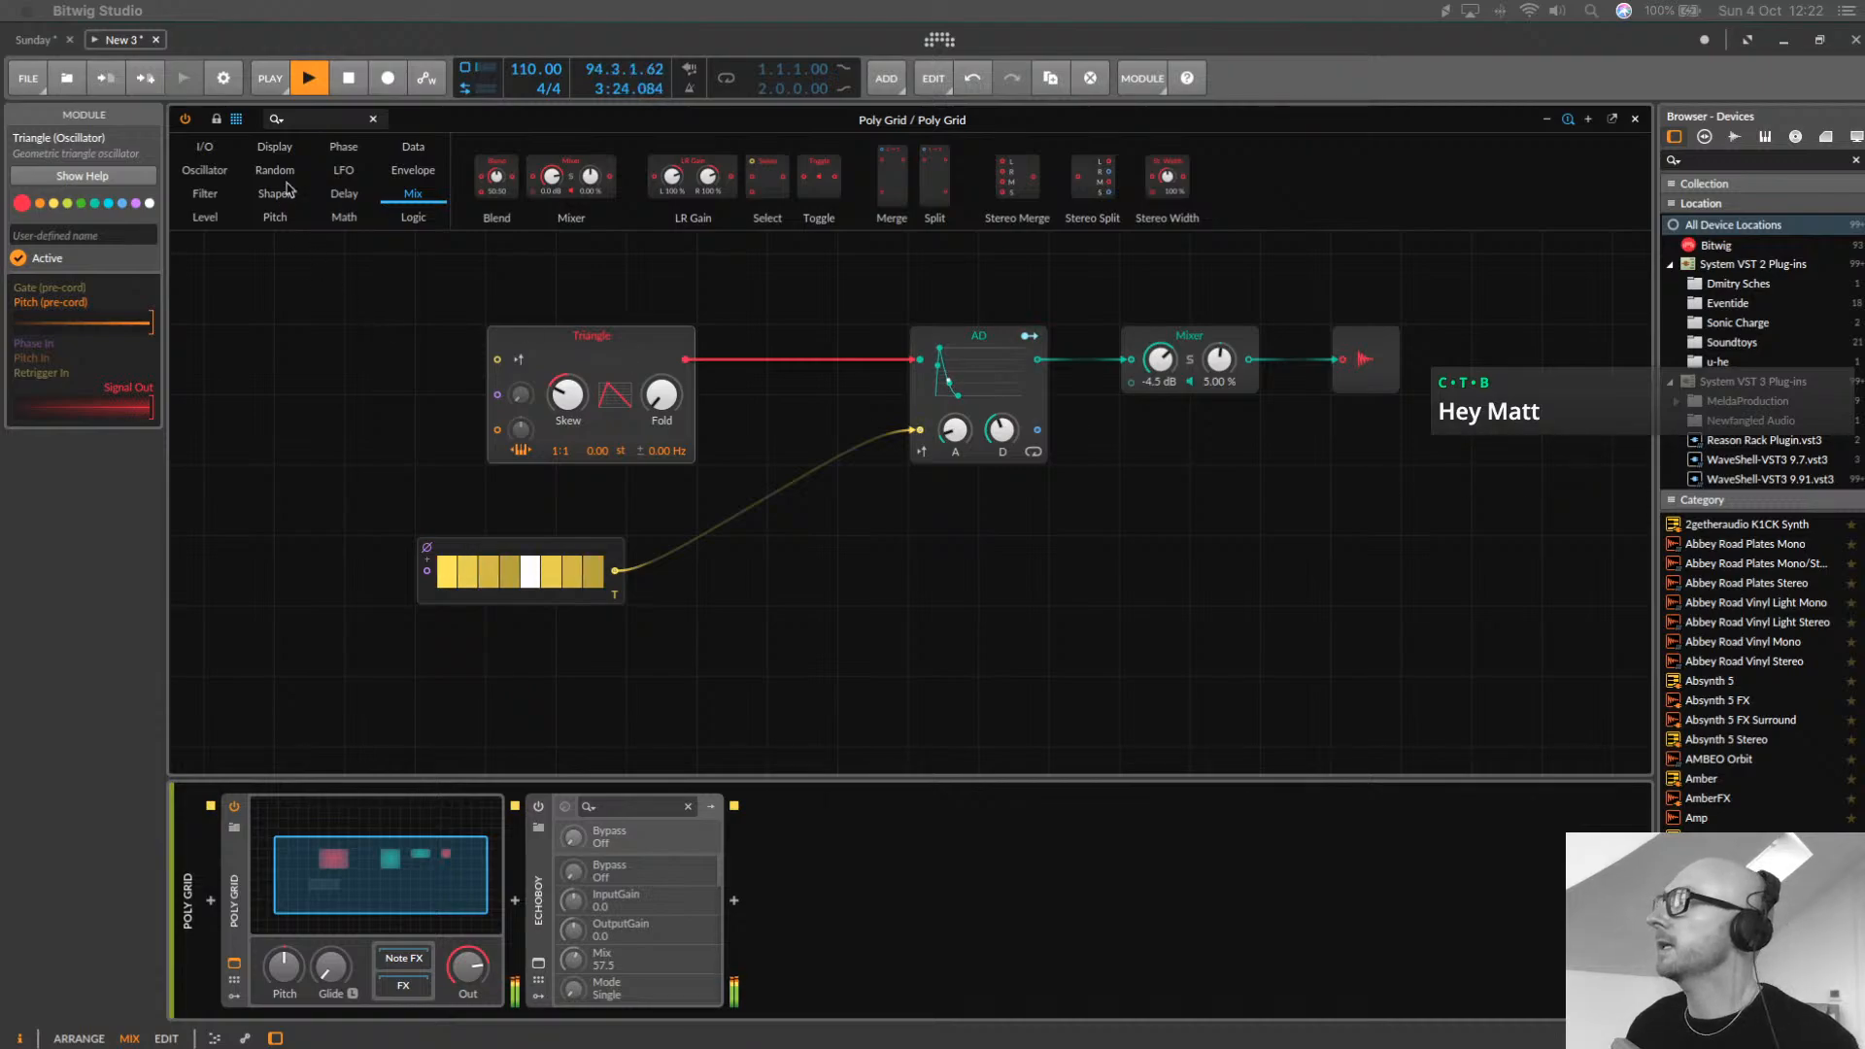
Add a Triggers module to the left of the Triangle and connect it to the AD's trigger input in place of the Gates
type("tr")
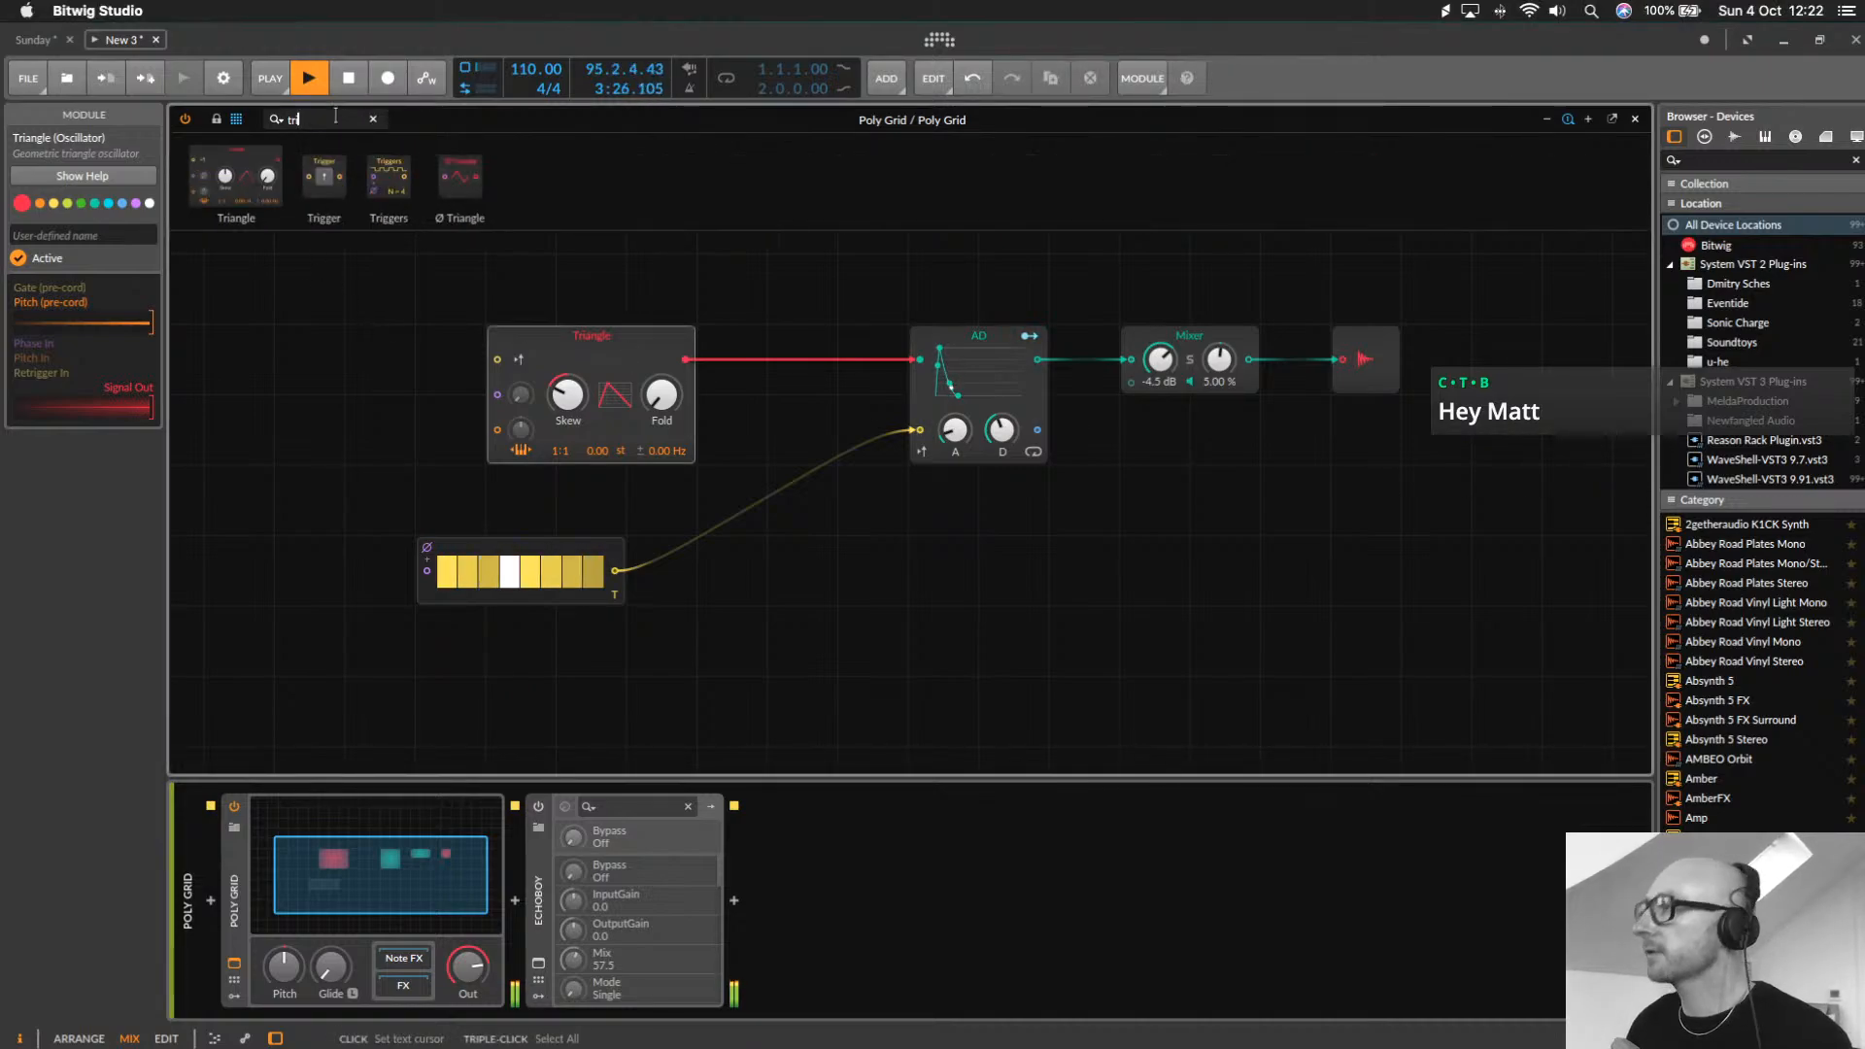
left_click_drag(389, 176, 380, 432)
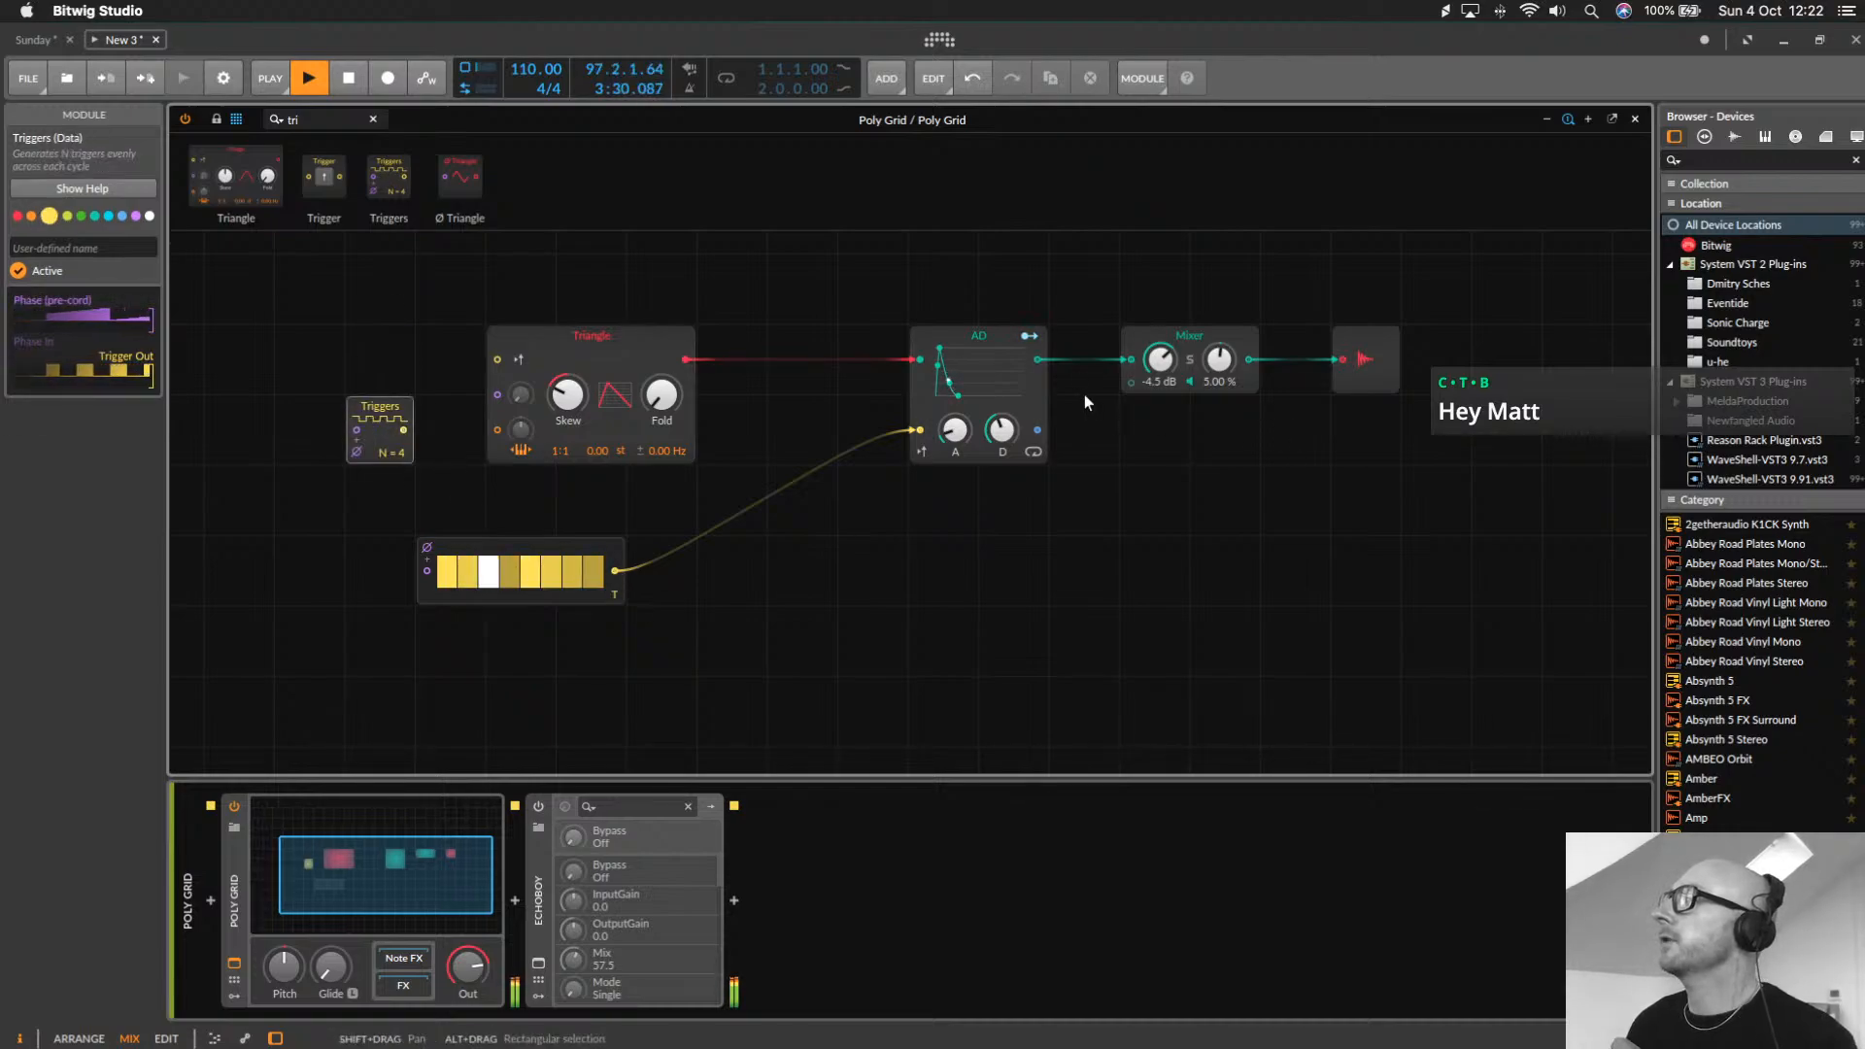
left_click_drag(919, 430, 404, 429)
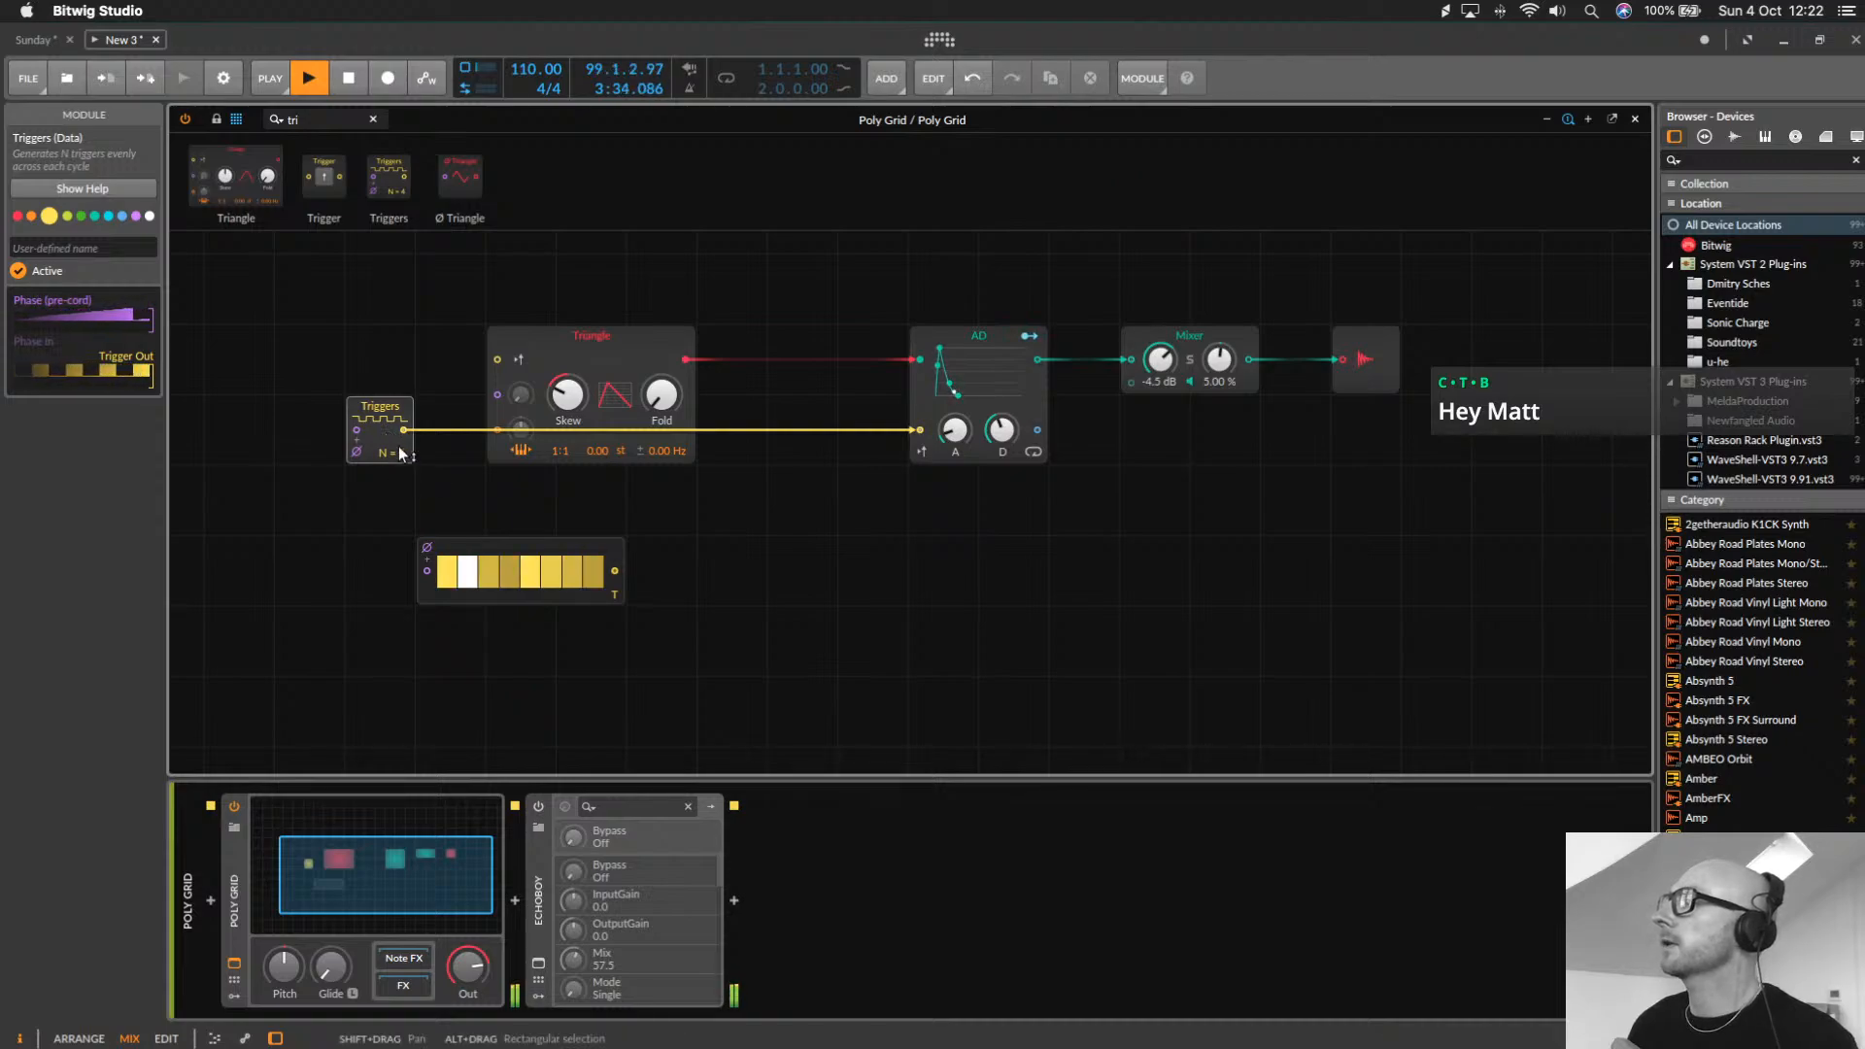
Try 2 triggers per cycle, return to 4, and duplicate the Triggers module directly below with its count set to 7
left_click_drag(404, 452, 404, 443)
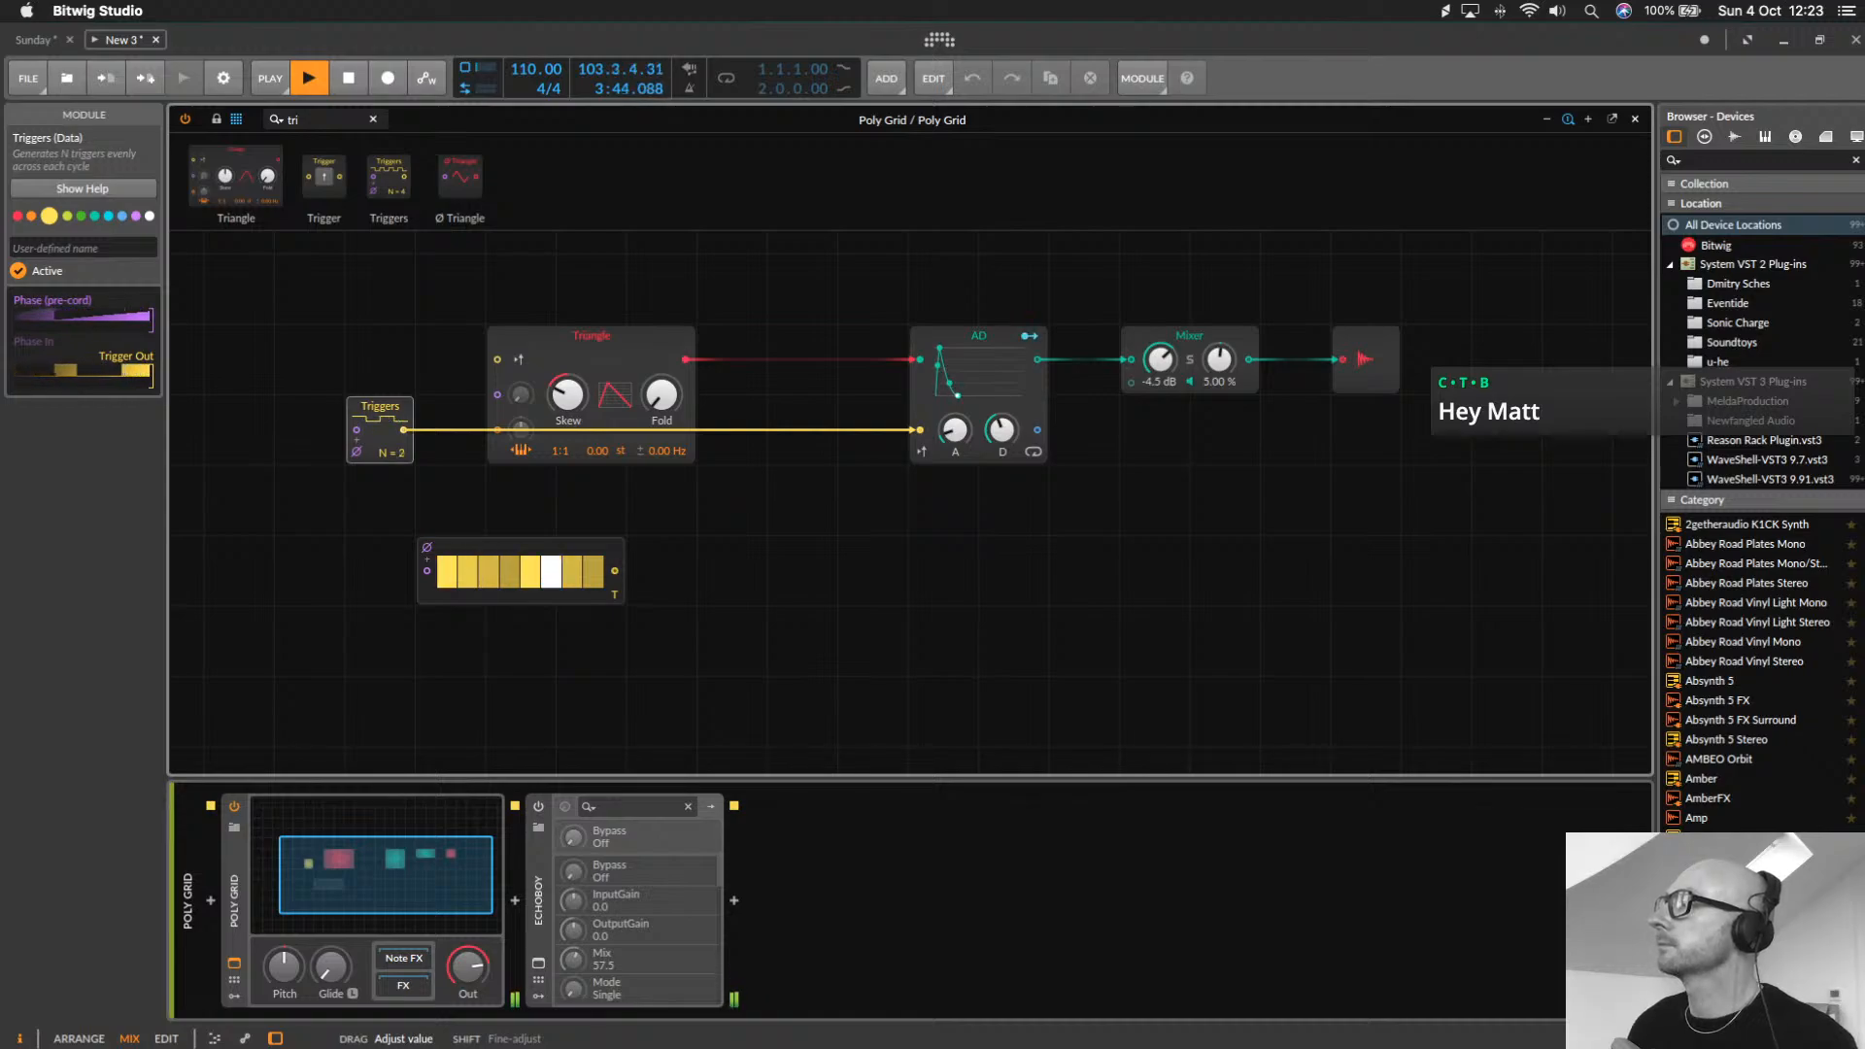
left_click_drag(404, 447, 398, 421)
key("super+d")
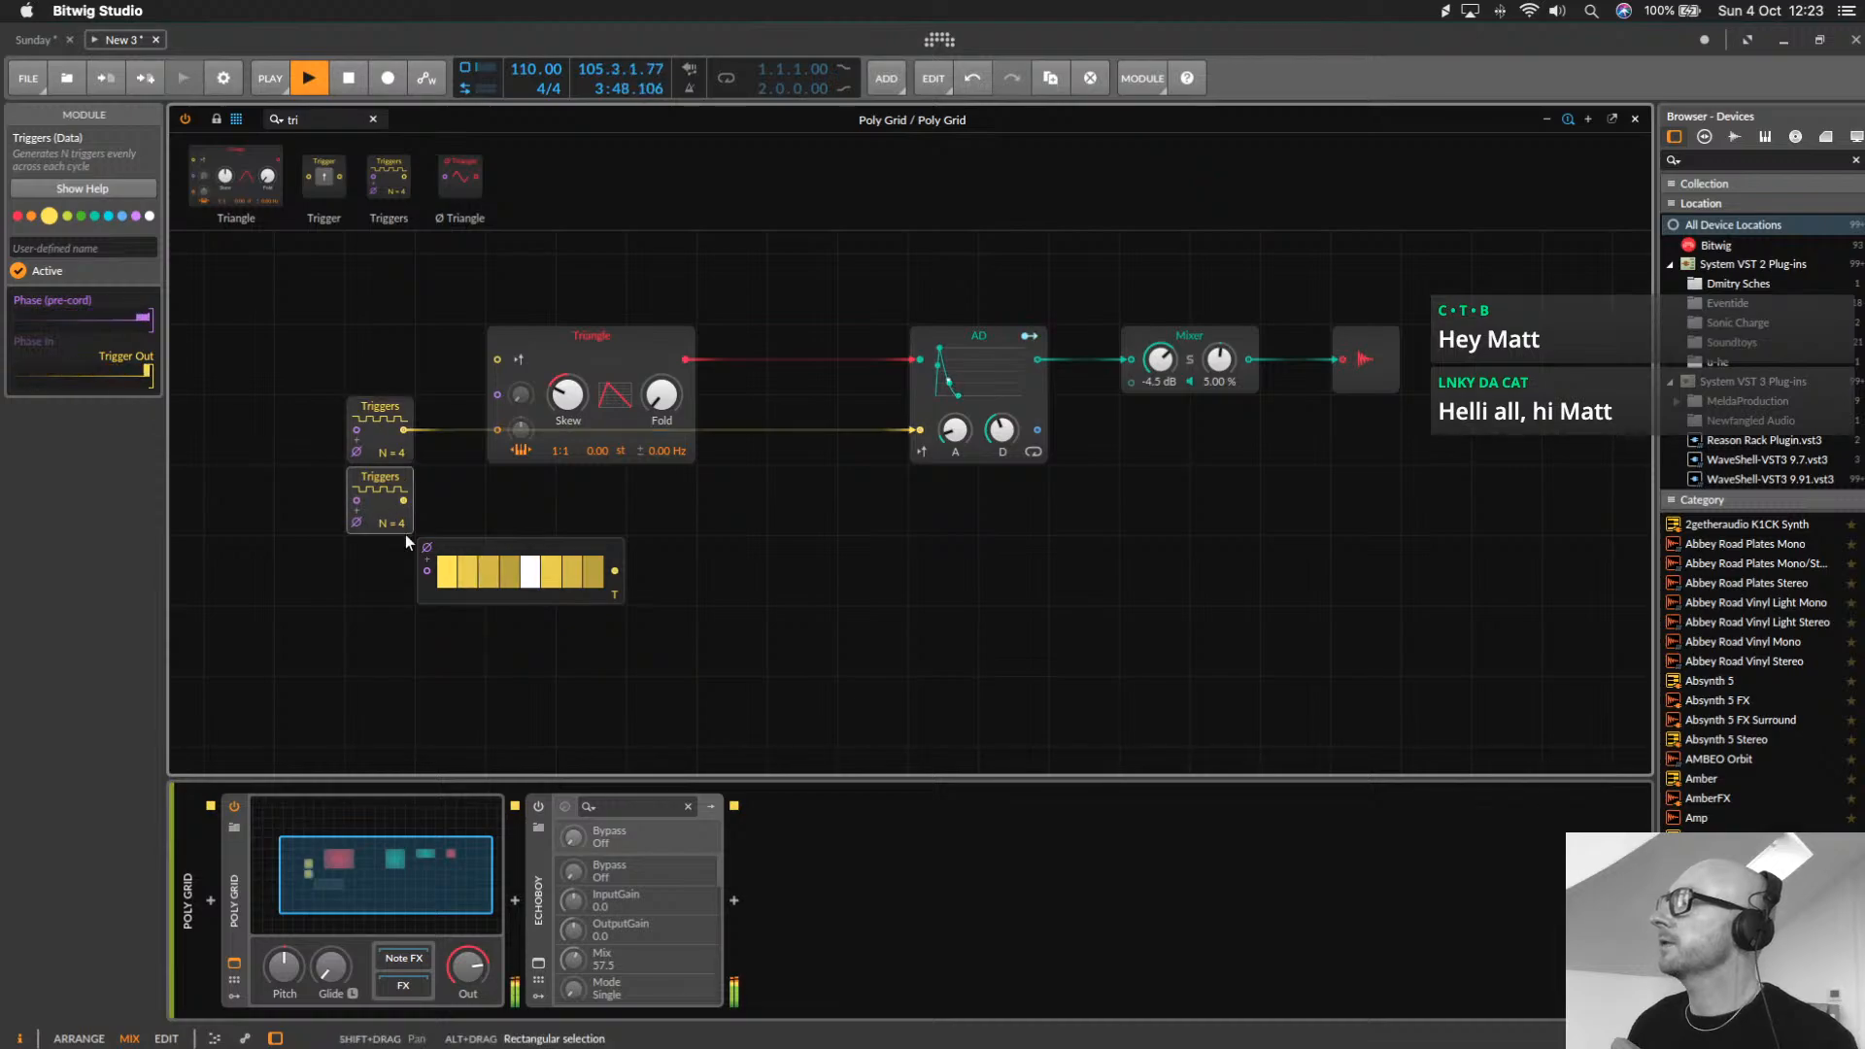
left_click_drag(405, 521, 405, 482)
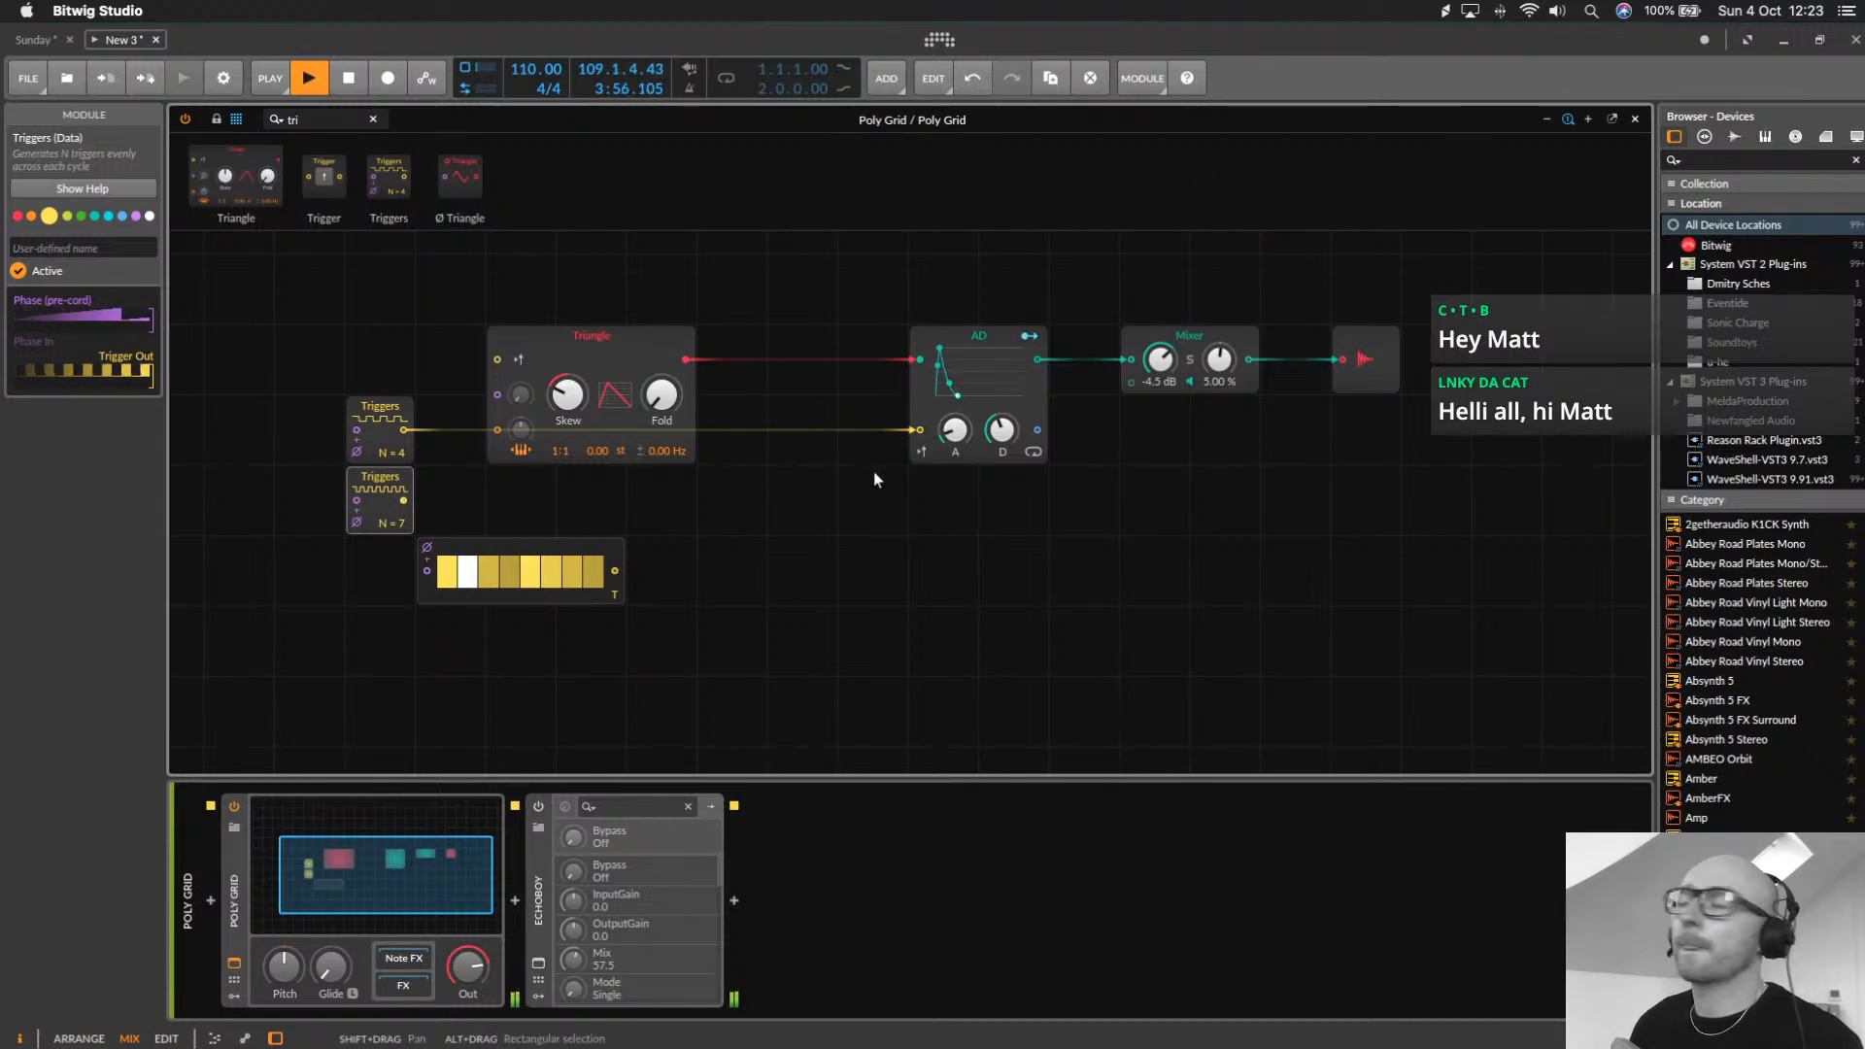
Disconnect the AD's trigger input and add a Clock Quantize module above the Triggers, fed by the 4-count Triggers placed on its left
double_click(919, 431)
left_click(343, 118)
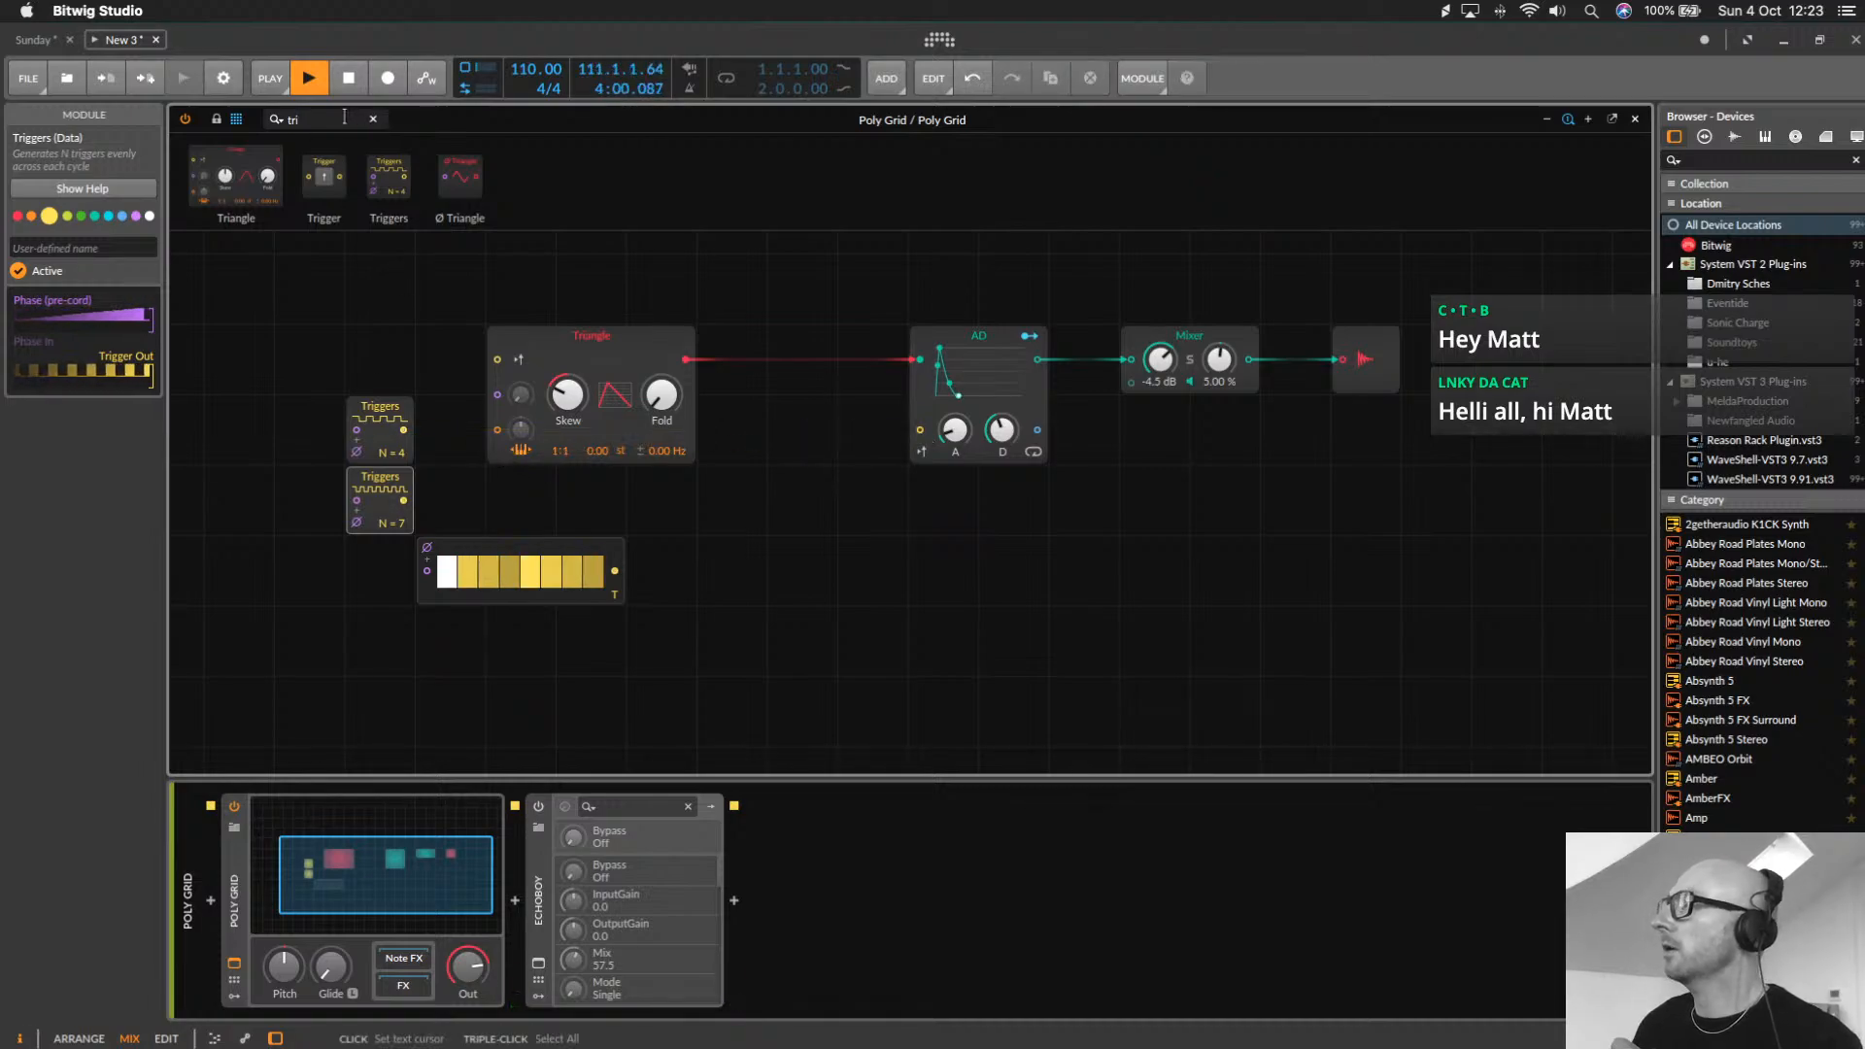
type("cl")
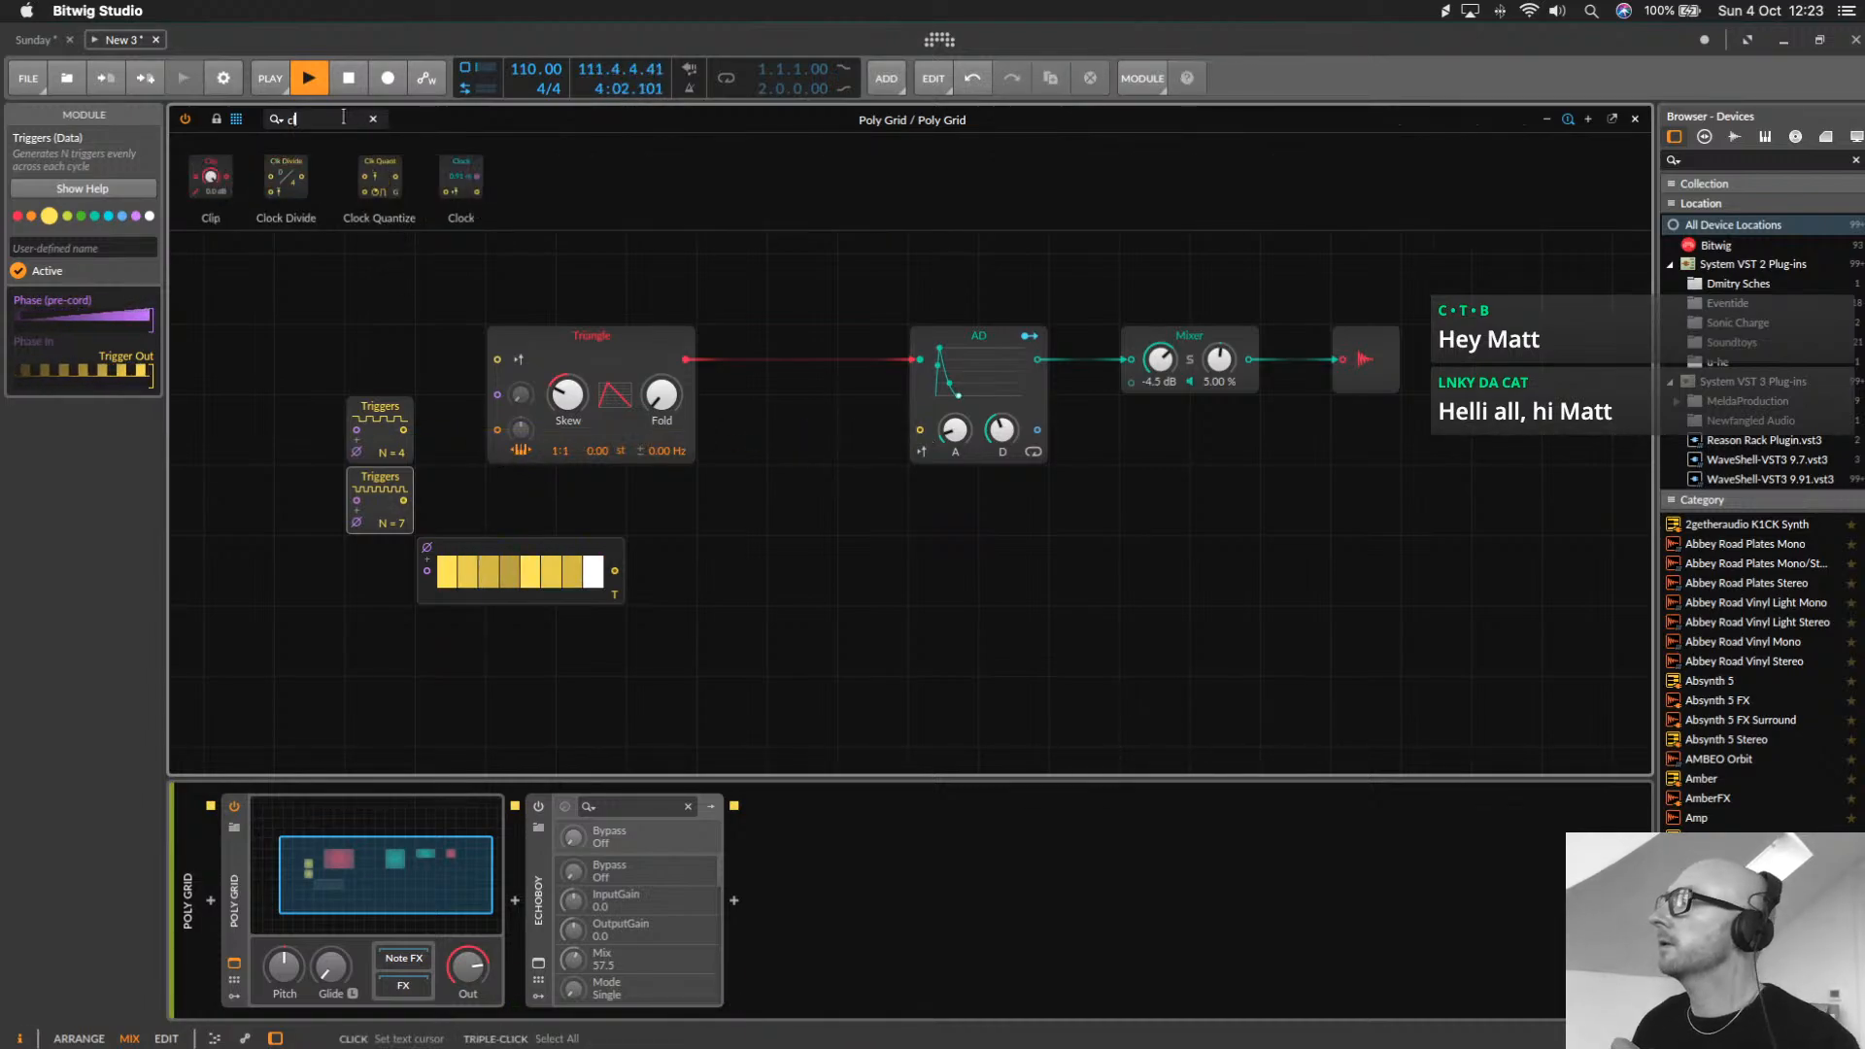
left_click_drag(353, 182, 283, 284)
left_click(370, 410)
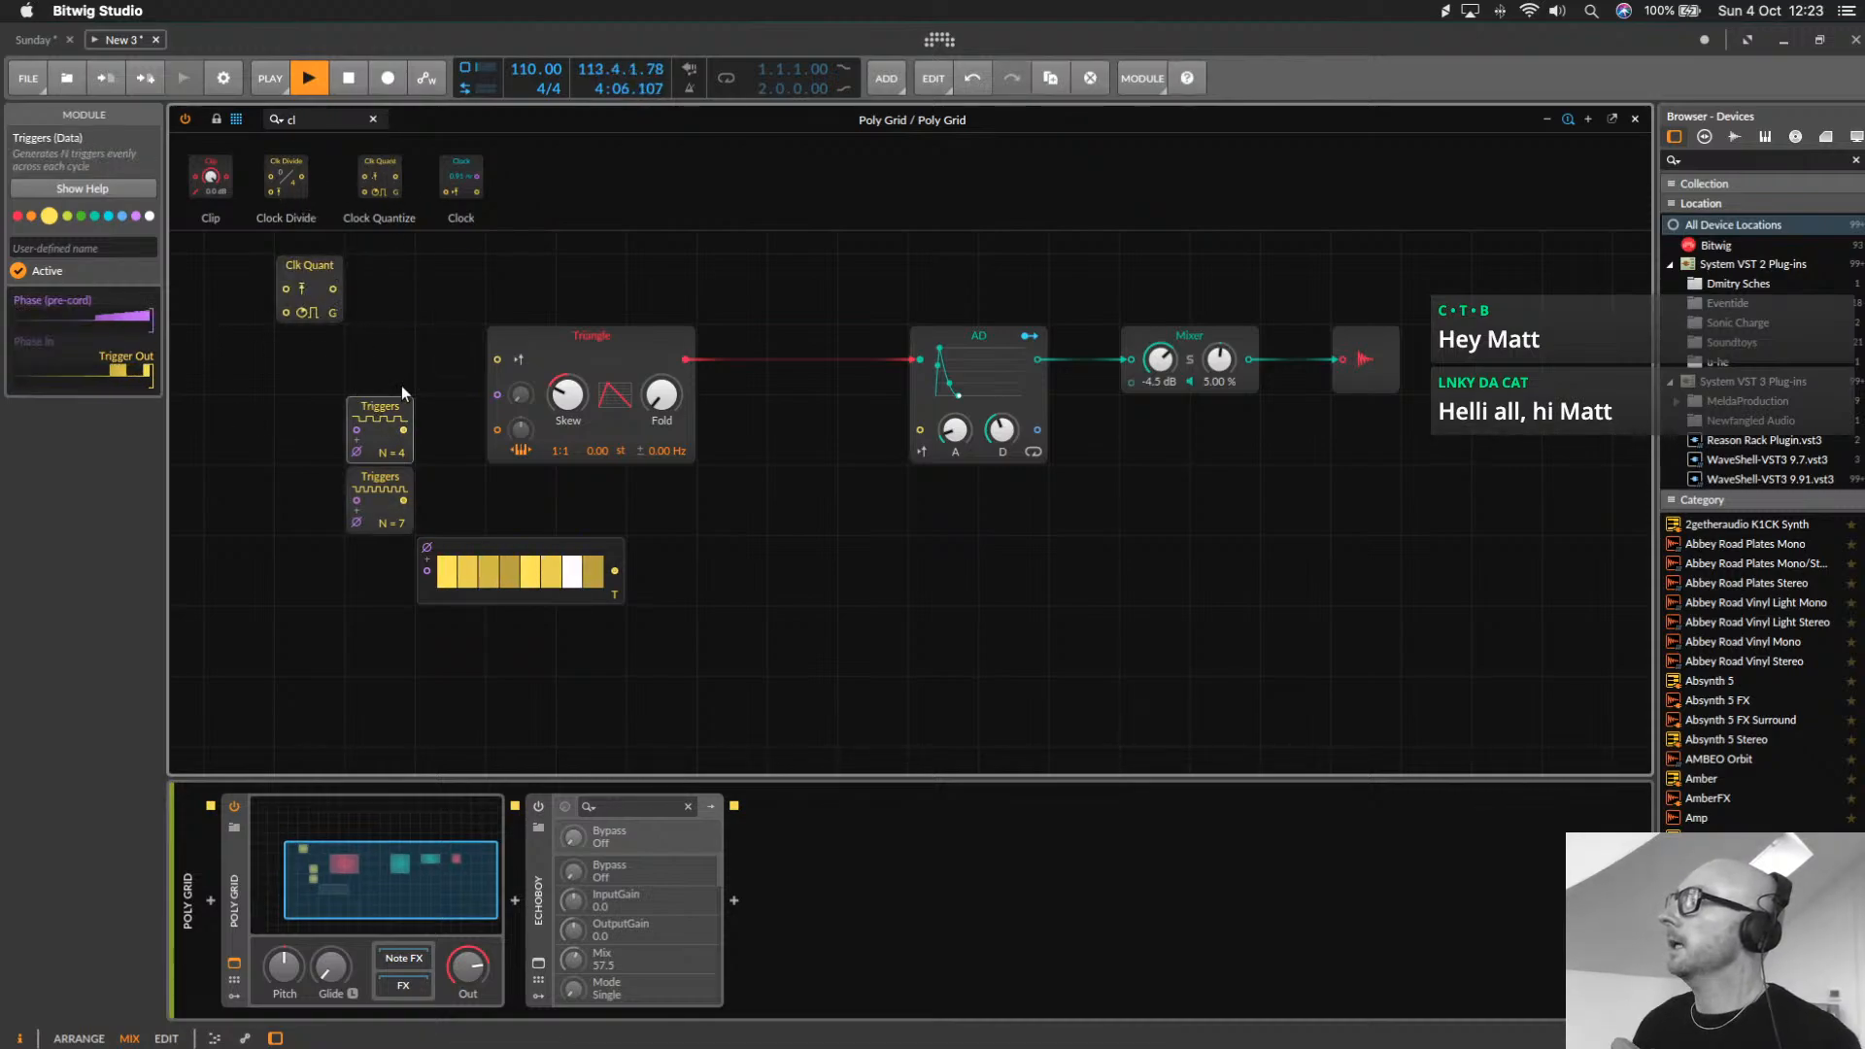
left_click_drag(386, 411, 285, 288)
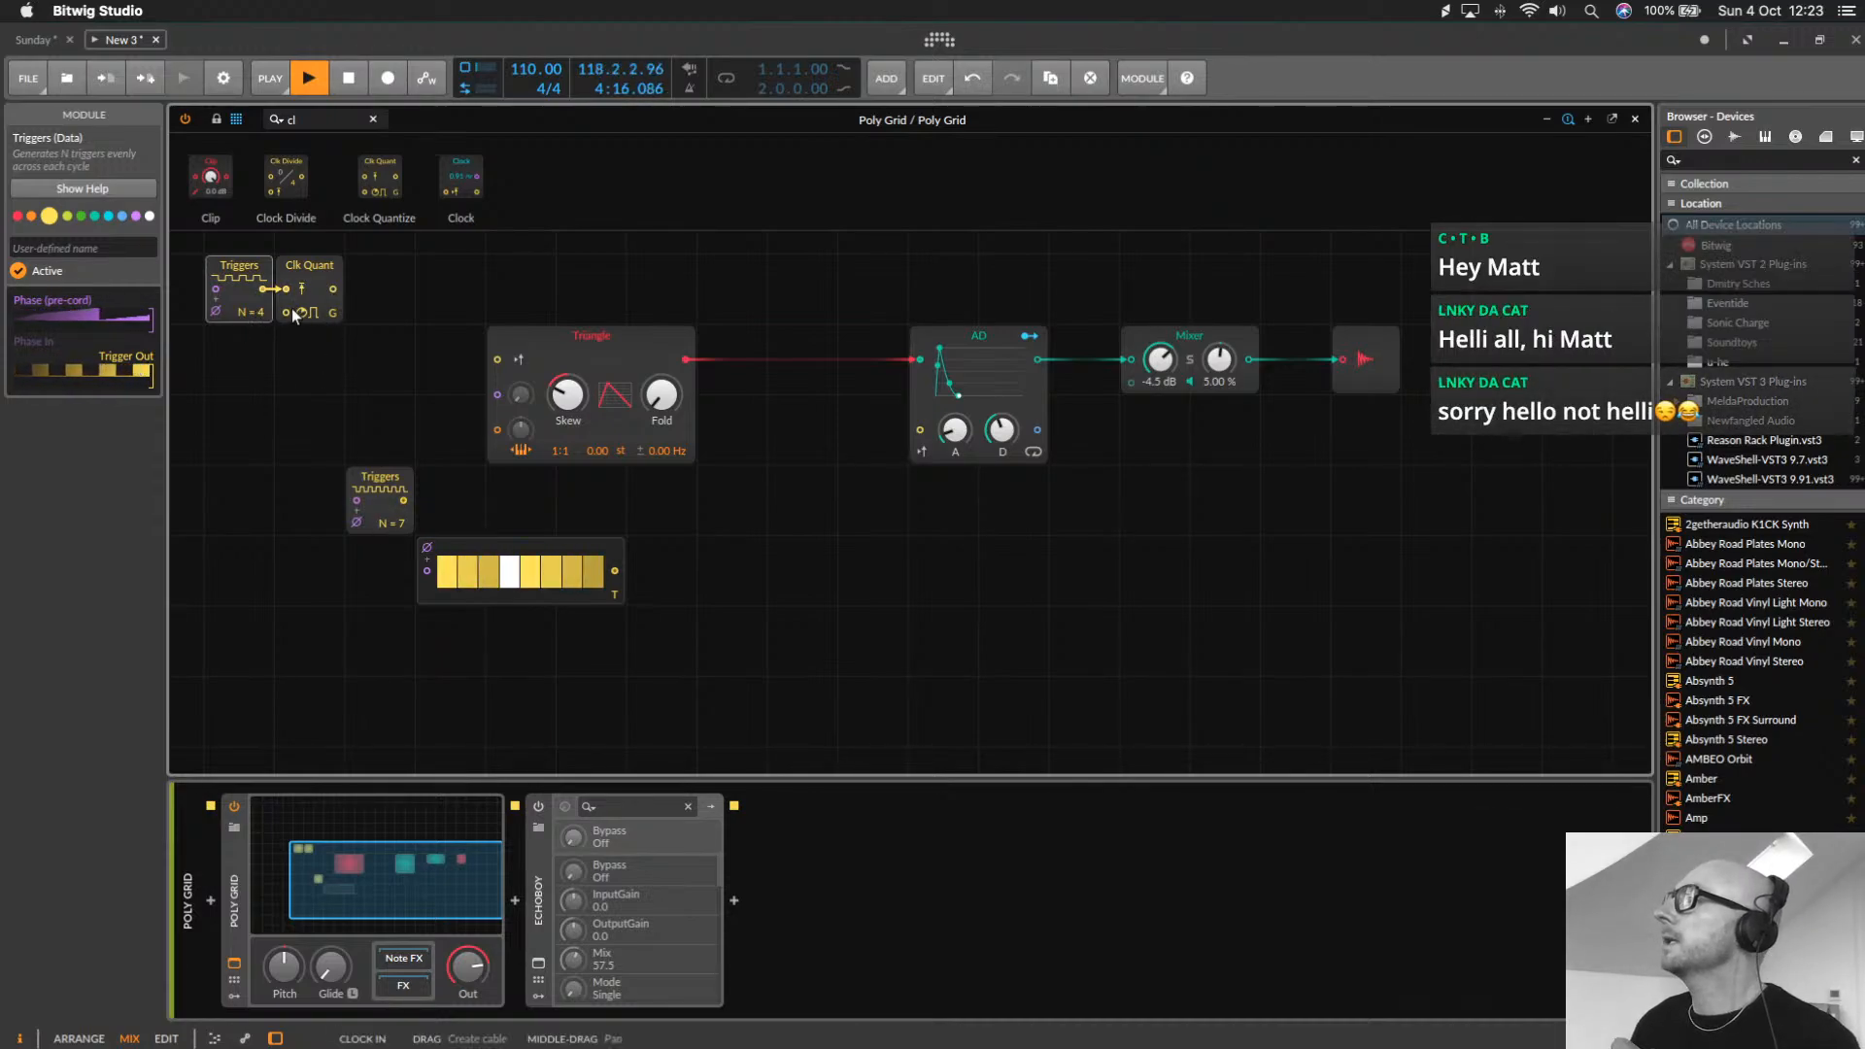
Move the Clock Quantize one slot right and place the Gates module below the 4-count Triggers
left_click_drag(300, 276, 370, 276)
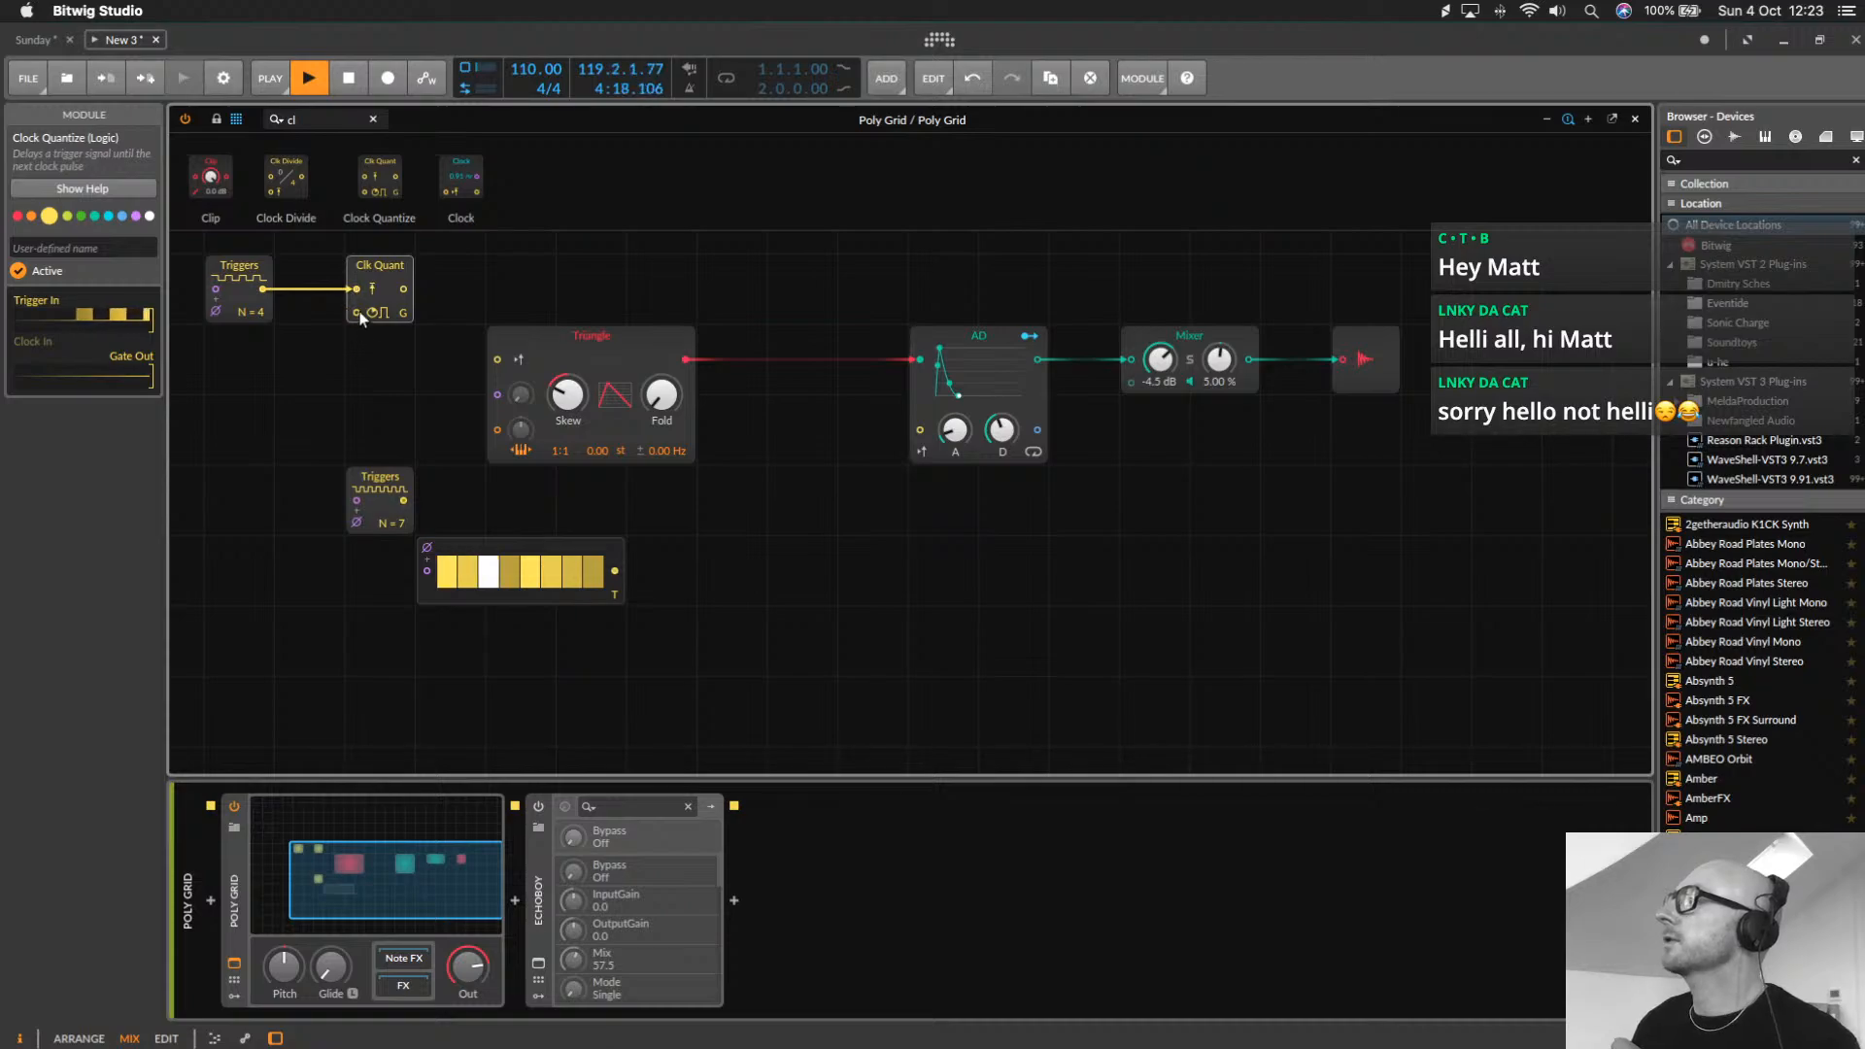
left_click(434, 595)
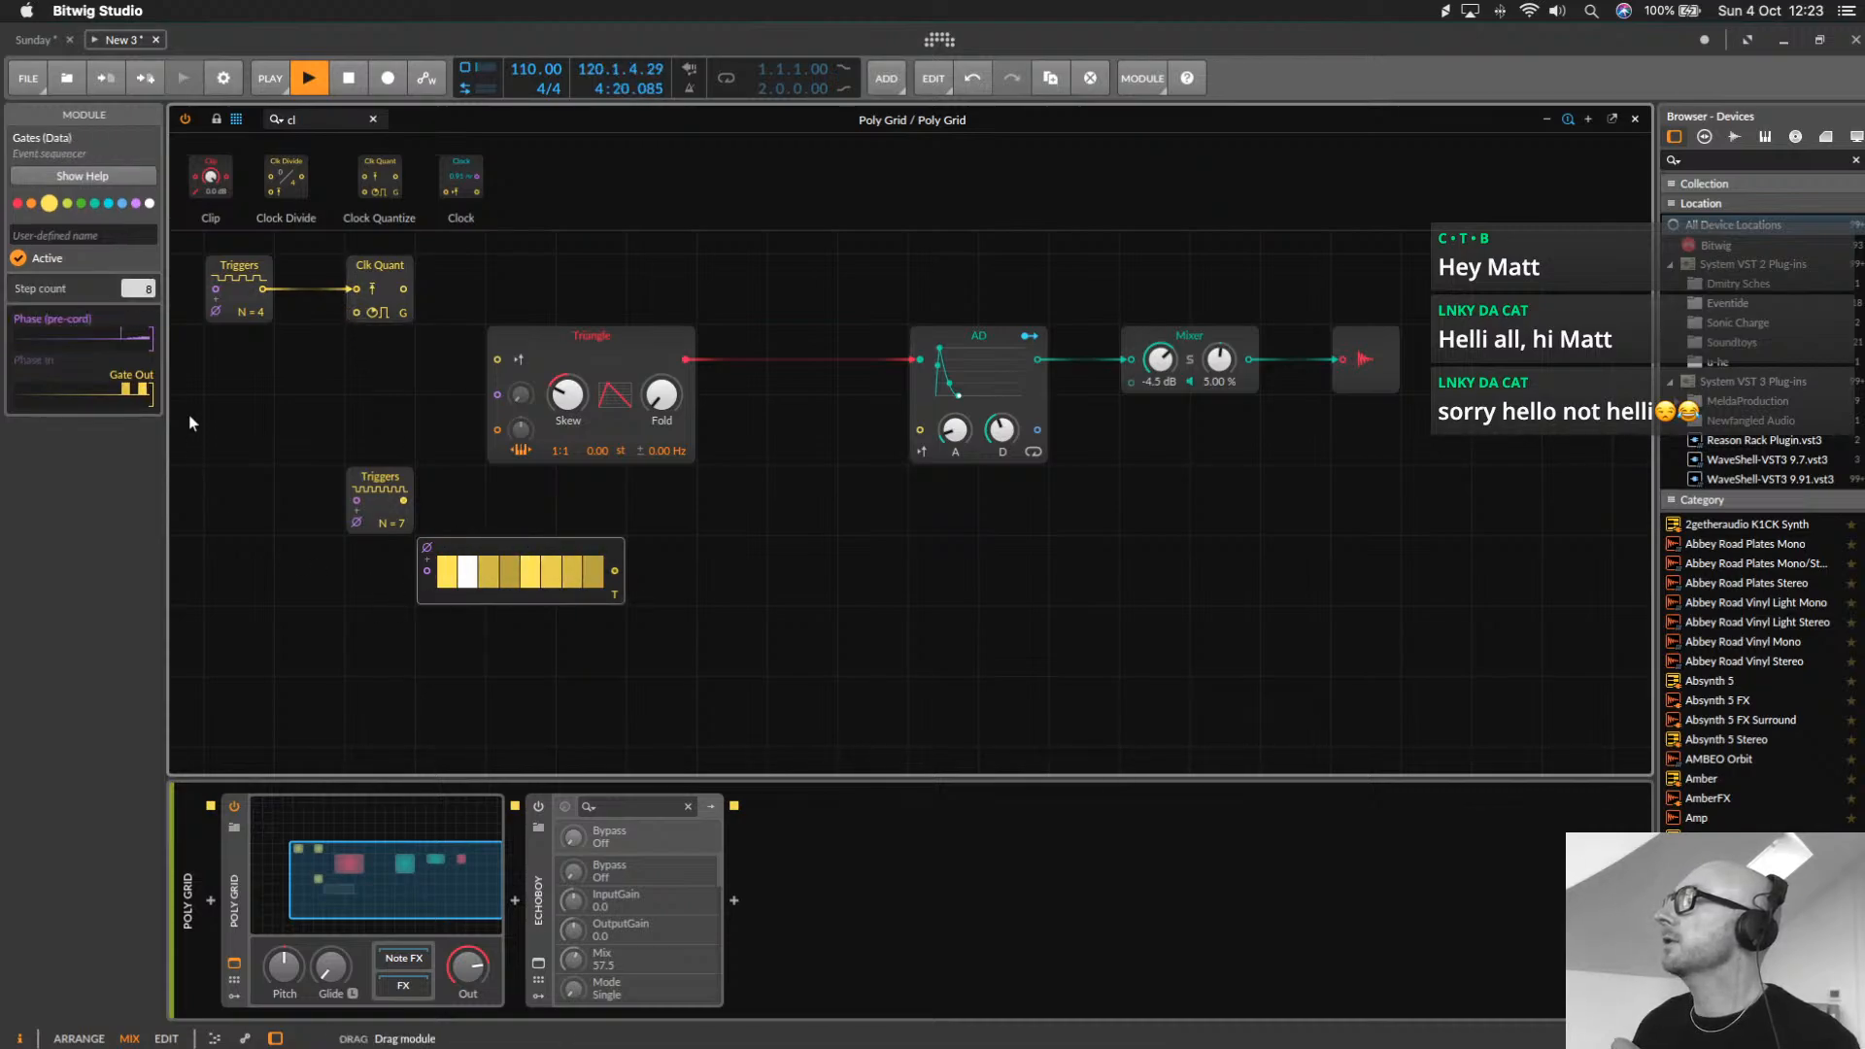
left_click_drag(434, 607, 150, 396)
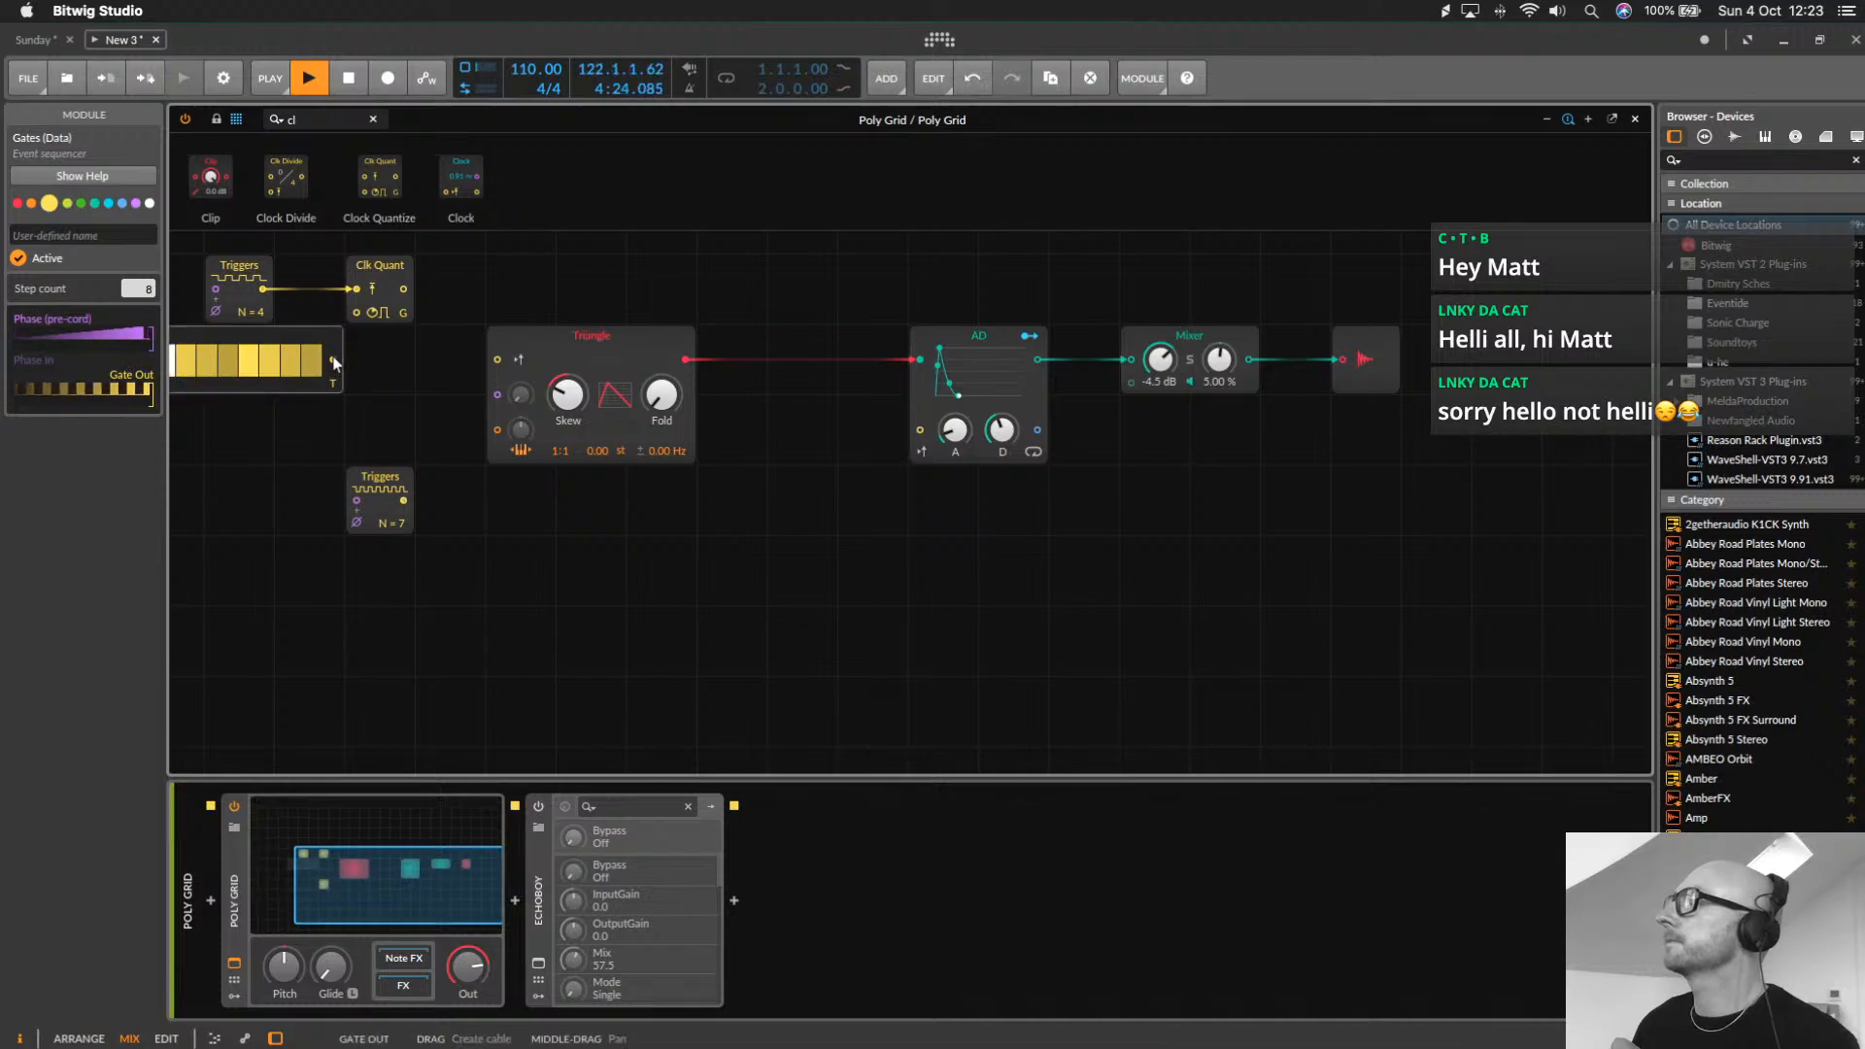
Connect the Gates output to the Clock Quantize's clock input and the Clock Quantize output to the AD's trigger input
left_click_drag(334, 364, 356, 320)
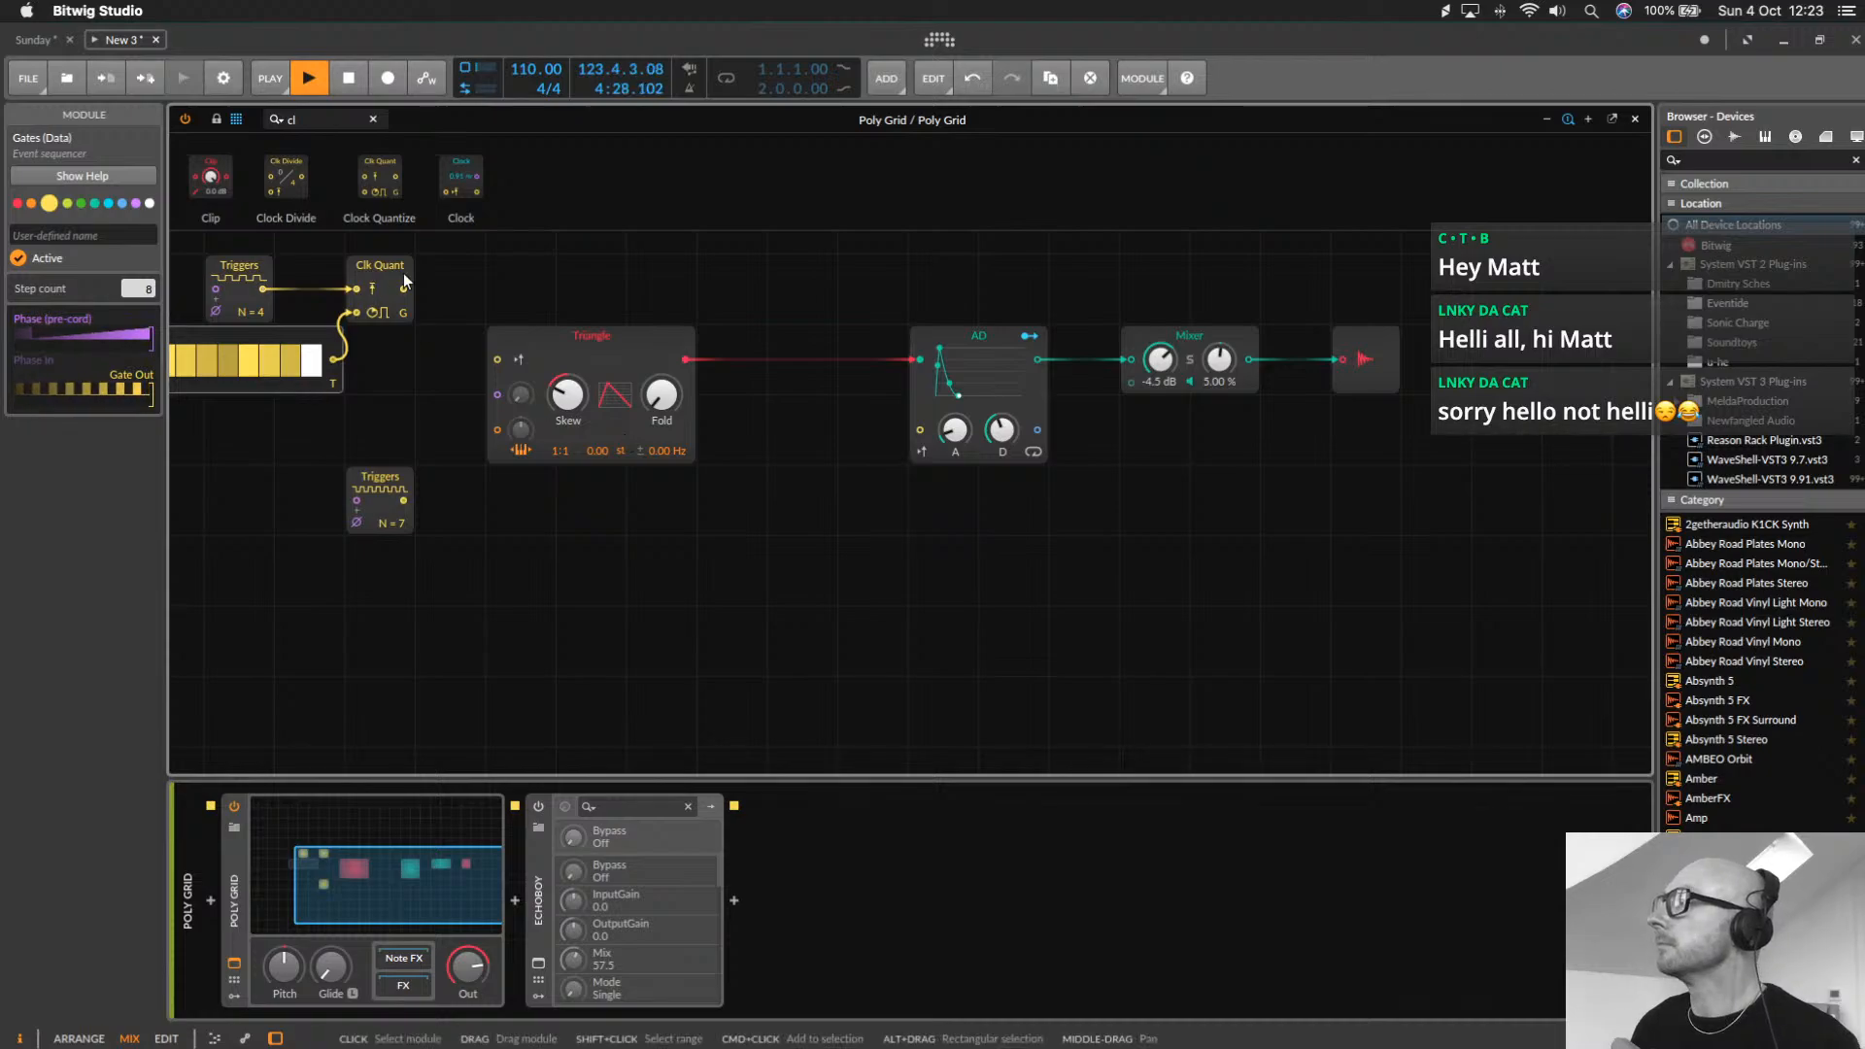
left_click_drag(404, 289, 913, 429)
scroll(863, 575, "left", 5)
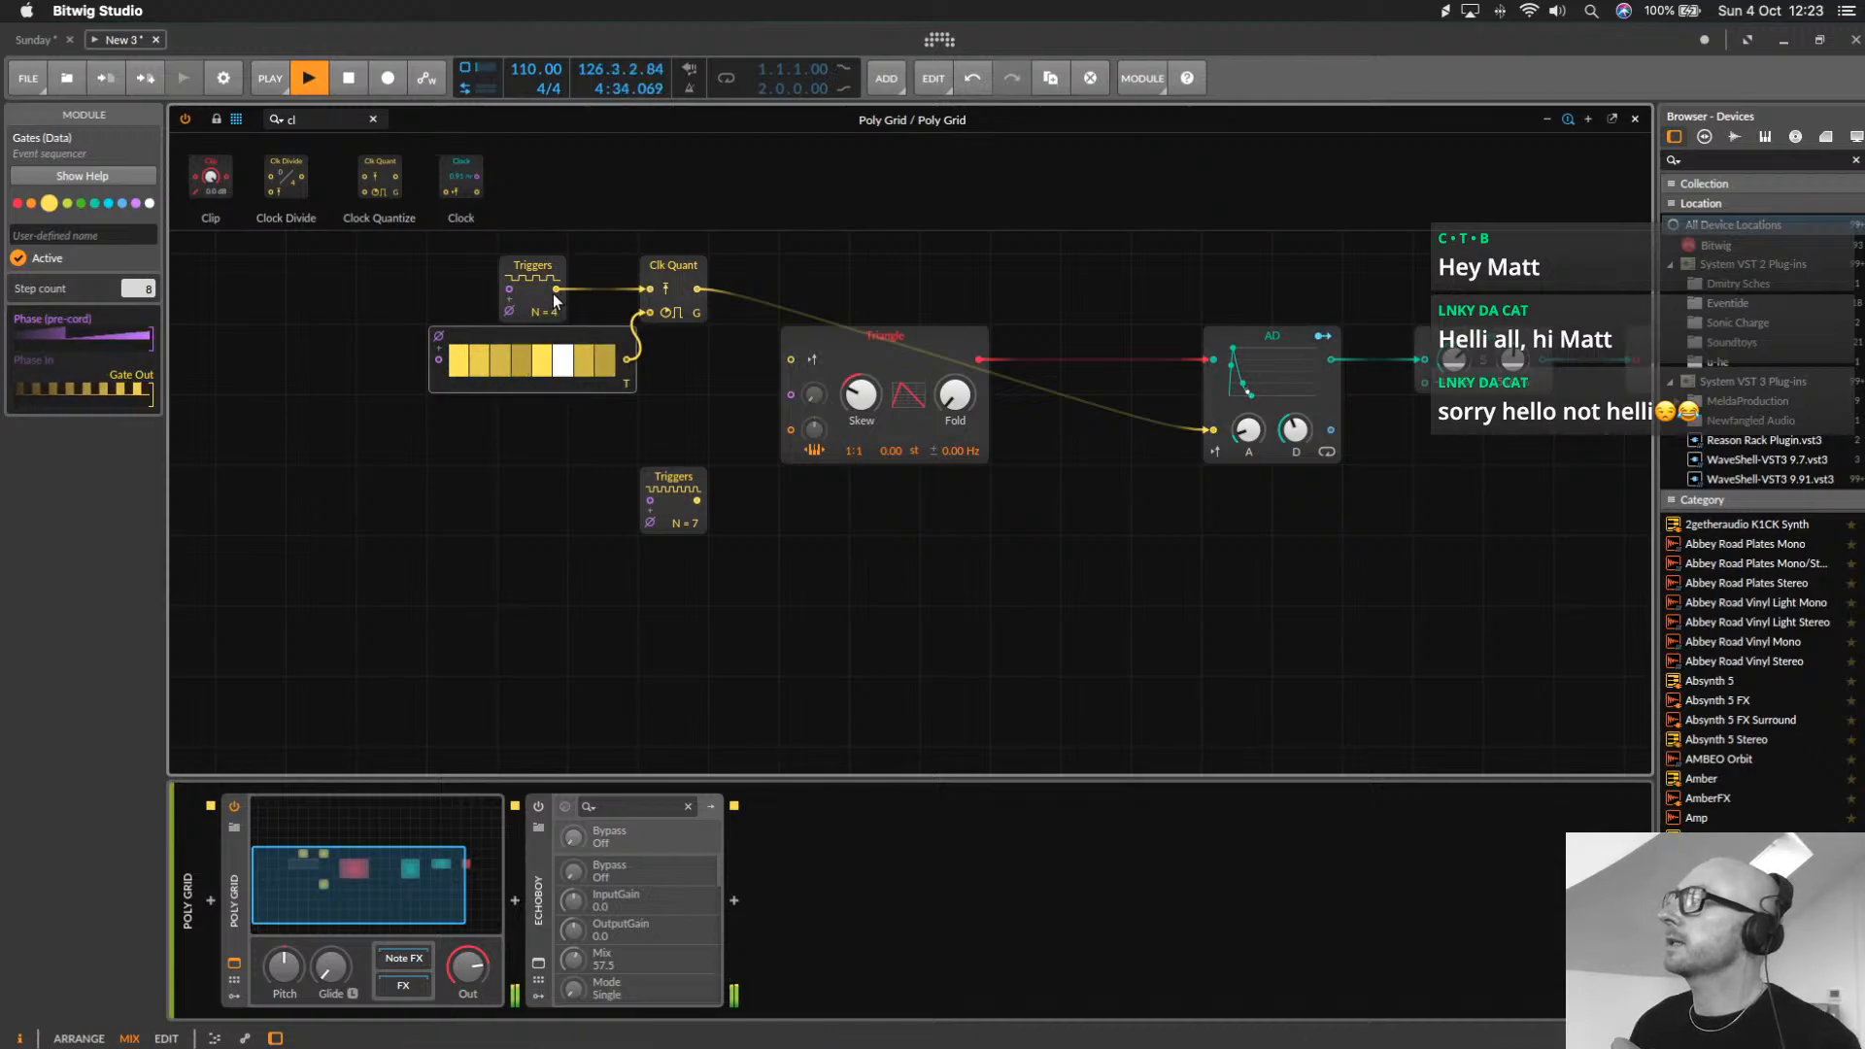
Set the upper Triggers to 5 per cycle and the Gates to 16 steps, with all the added steps turned on
left_click_drag(558, 307, 558, 296)
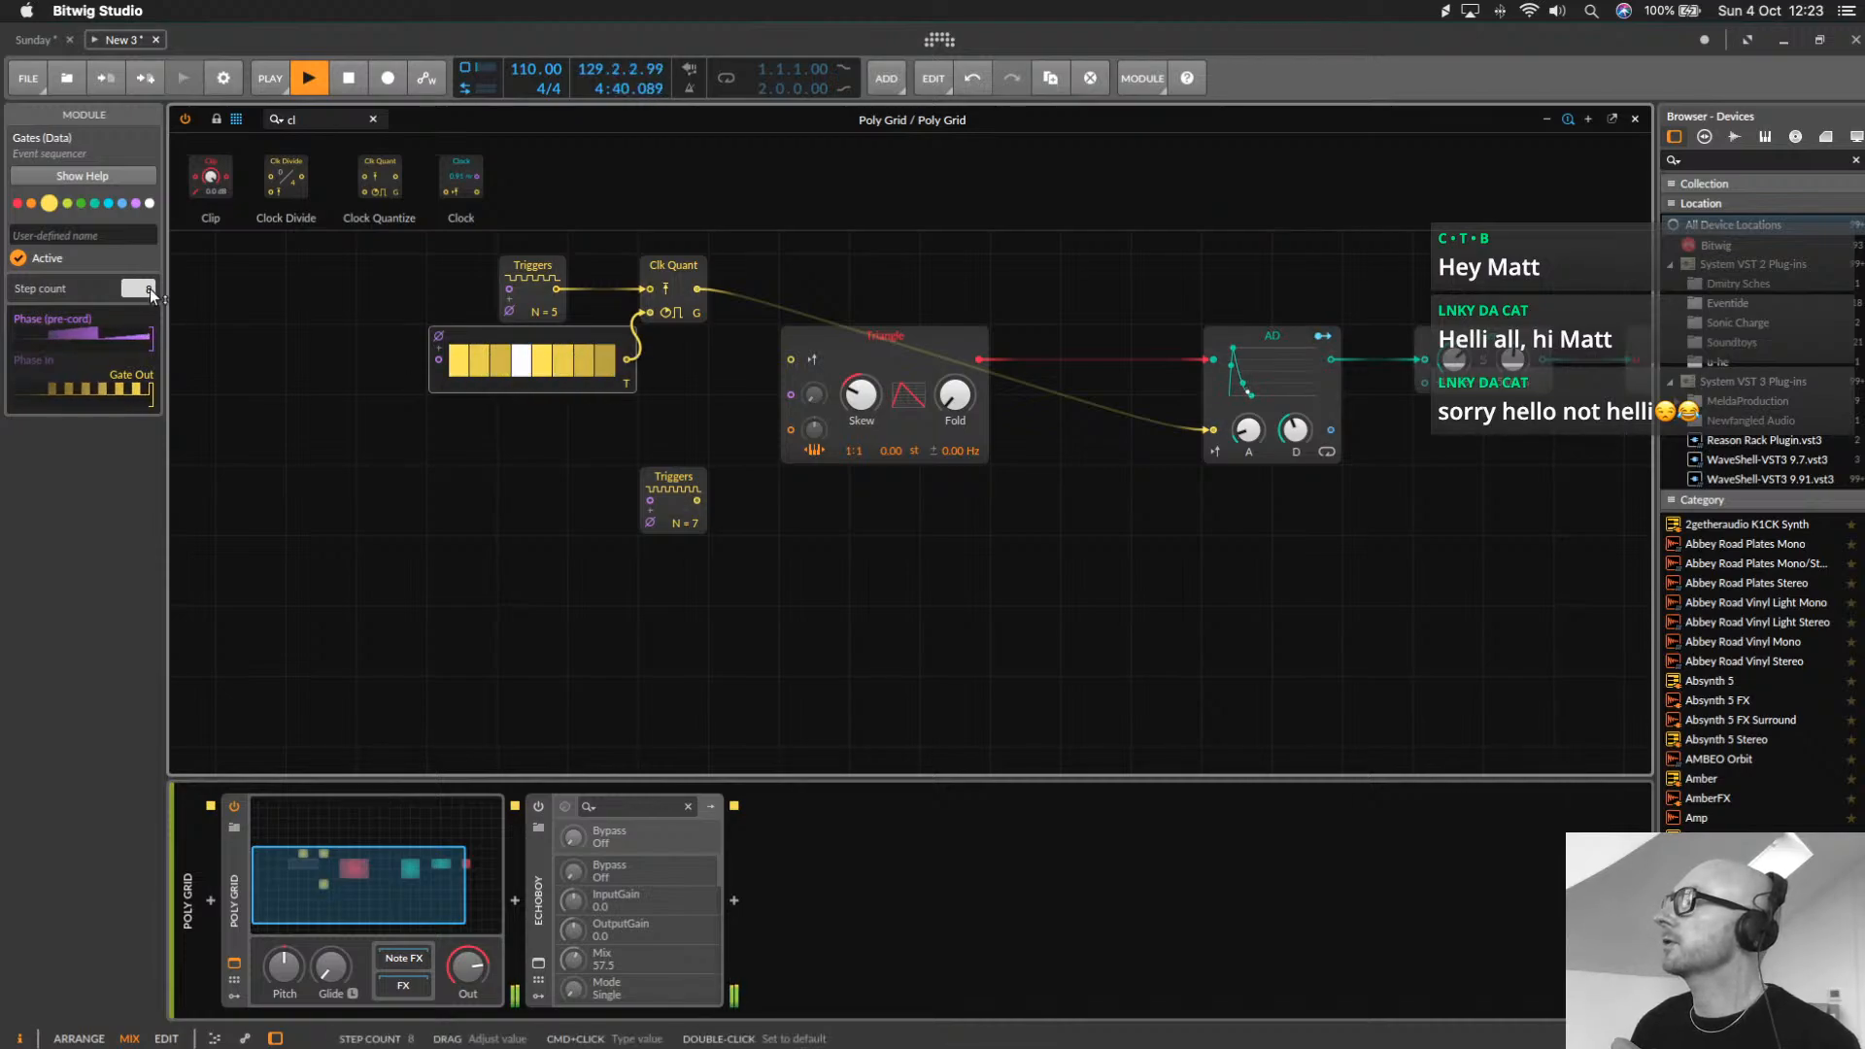
left_click_drag(149, 288, 149, 265)
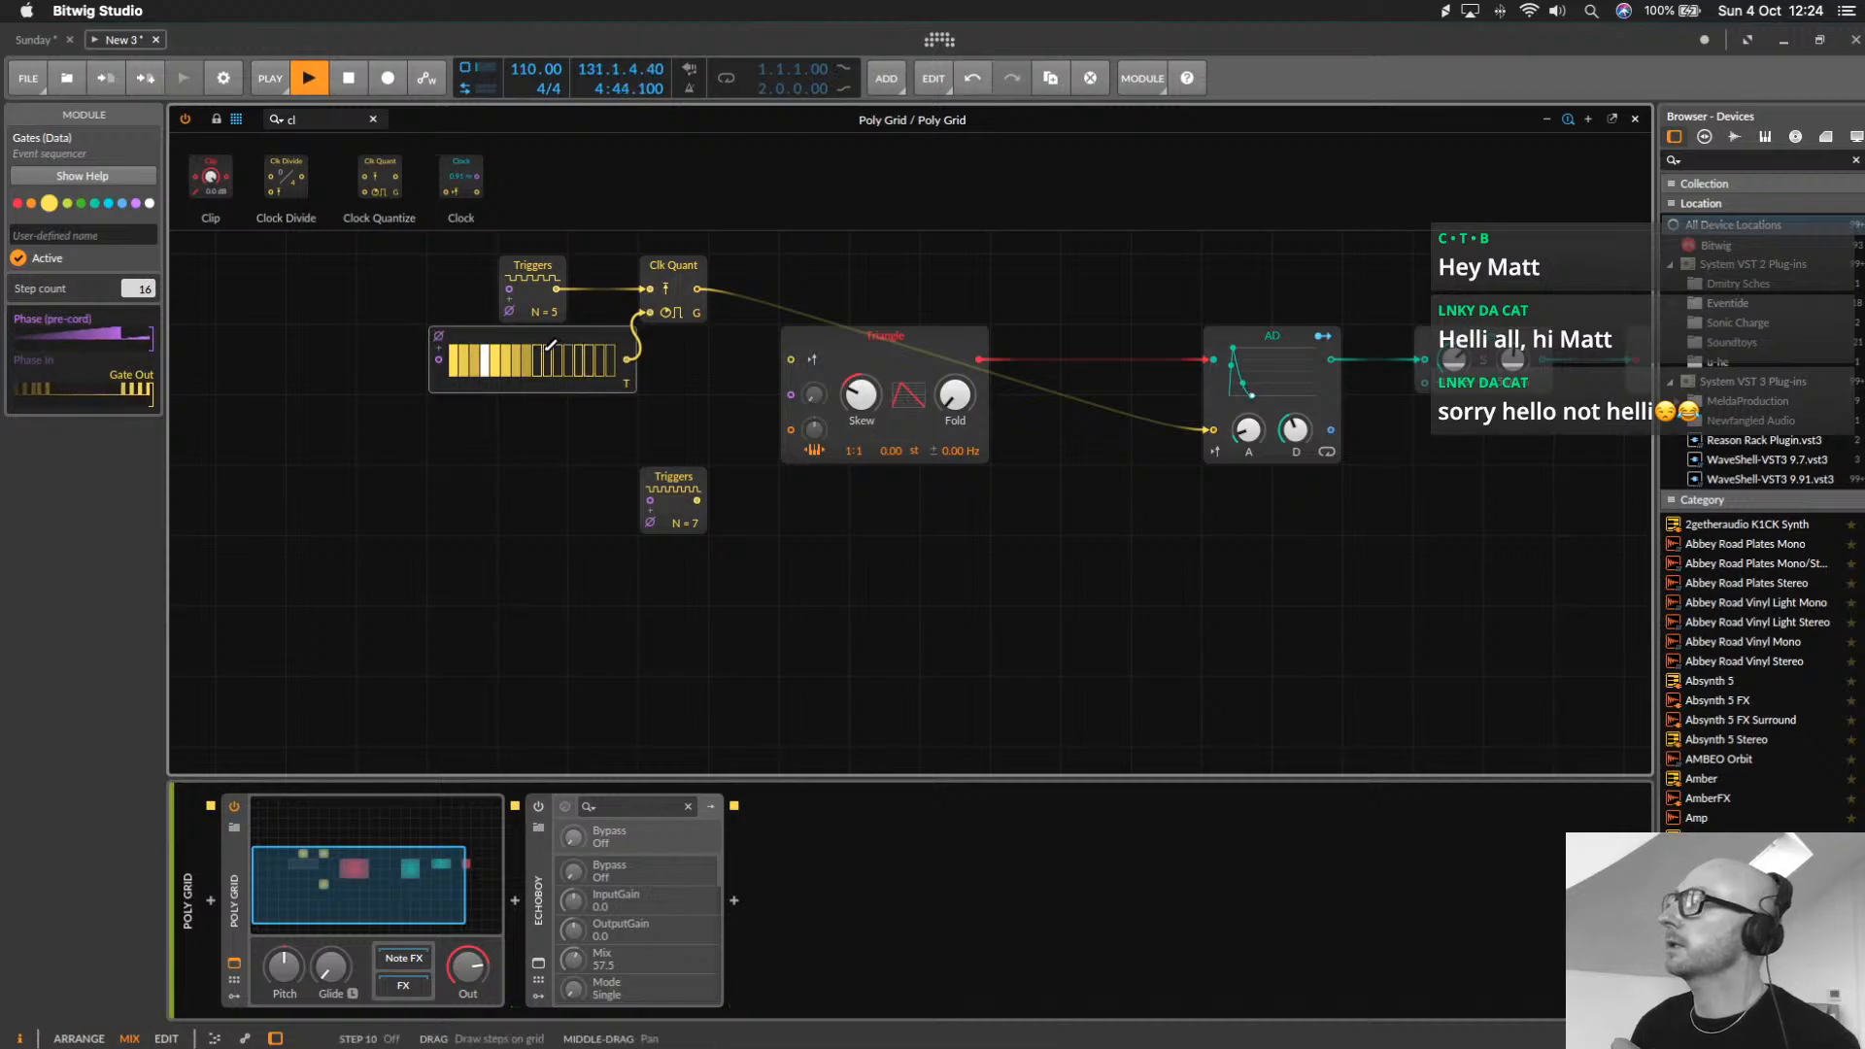
left_click_drag(544, 342, 612, 346)
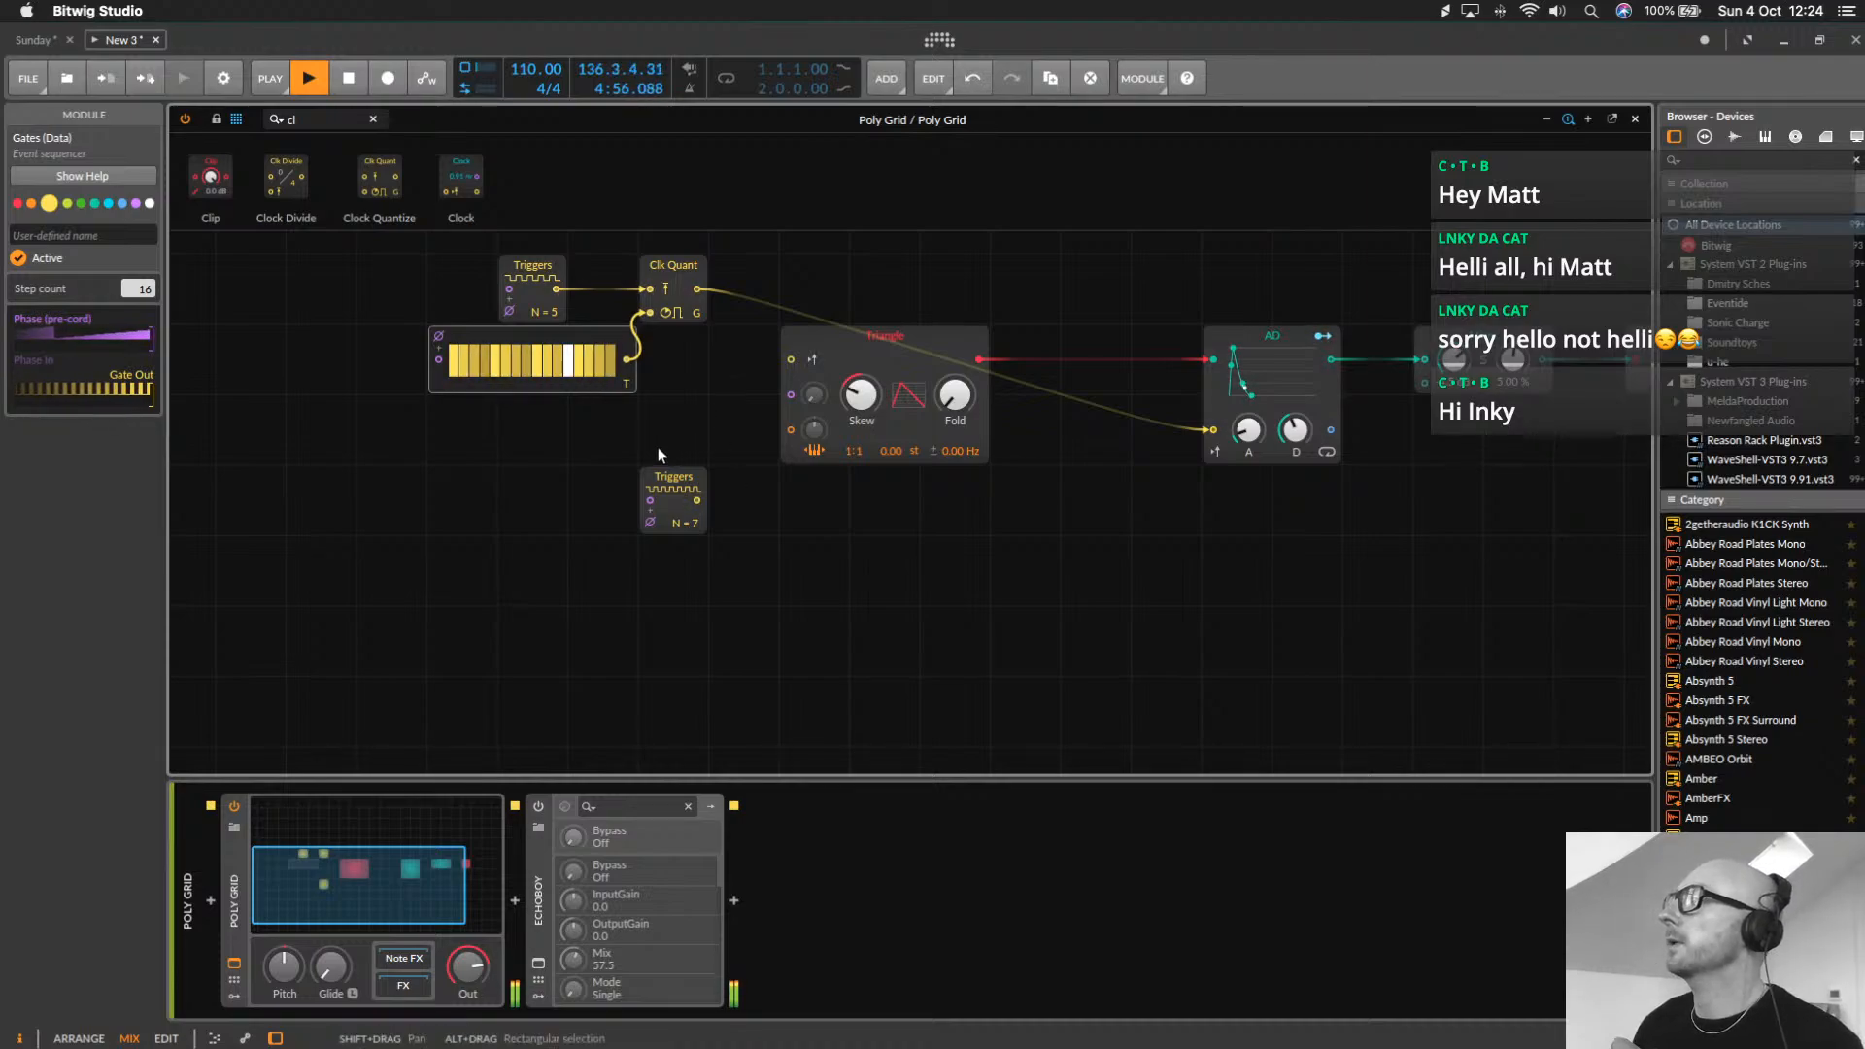
Delete the unused 7-count Triggers and add a Value module directly above the remaining Triggers
left_click(661, 478)
key("Delete")
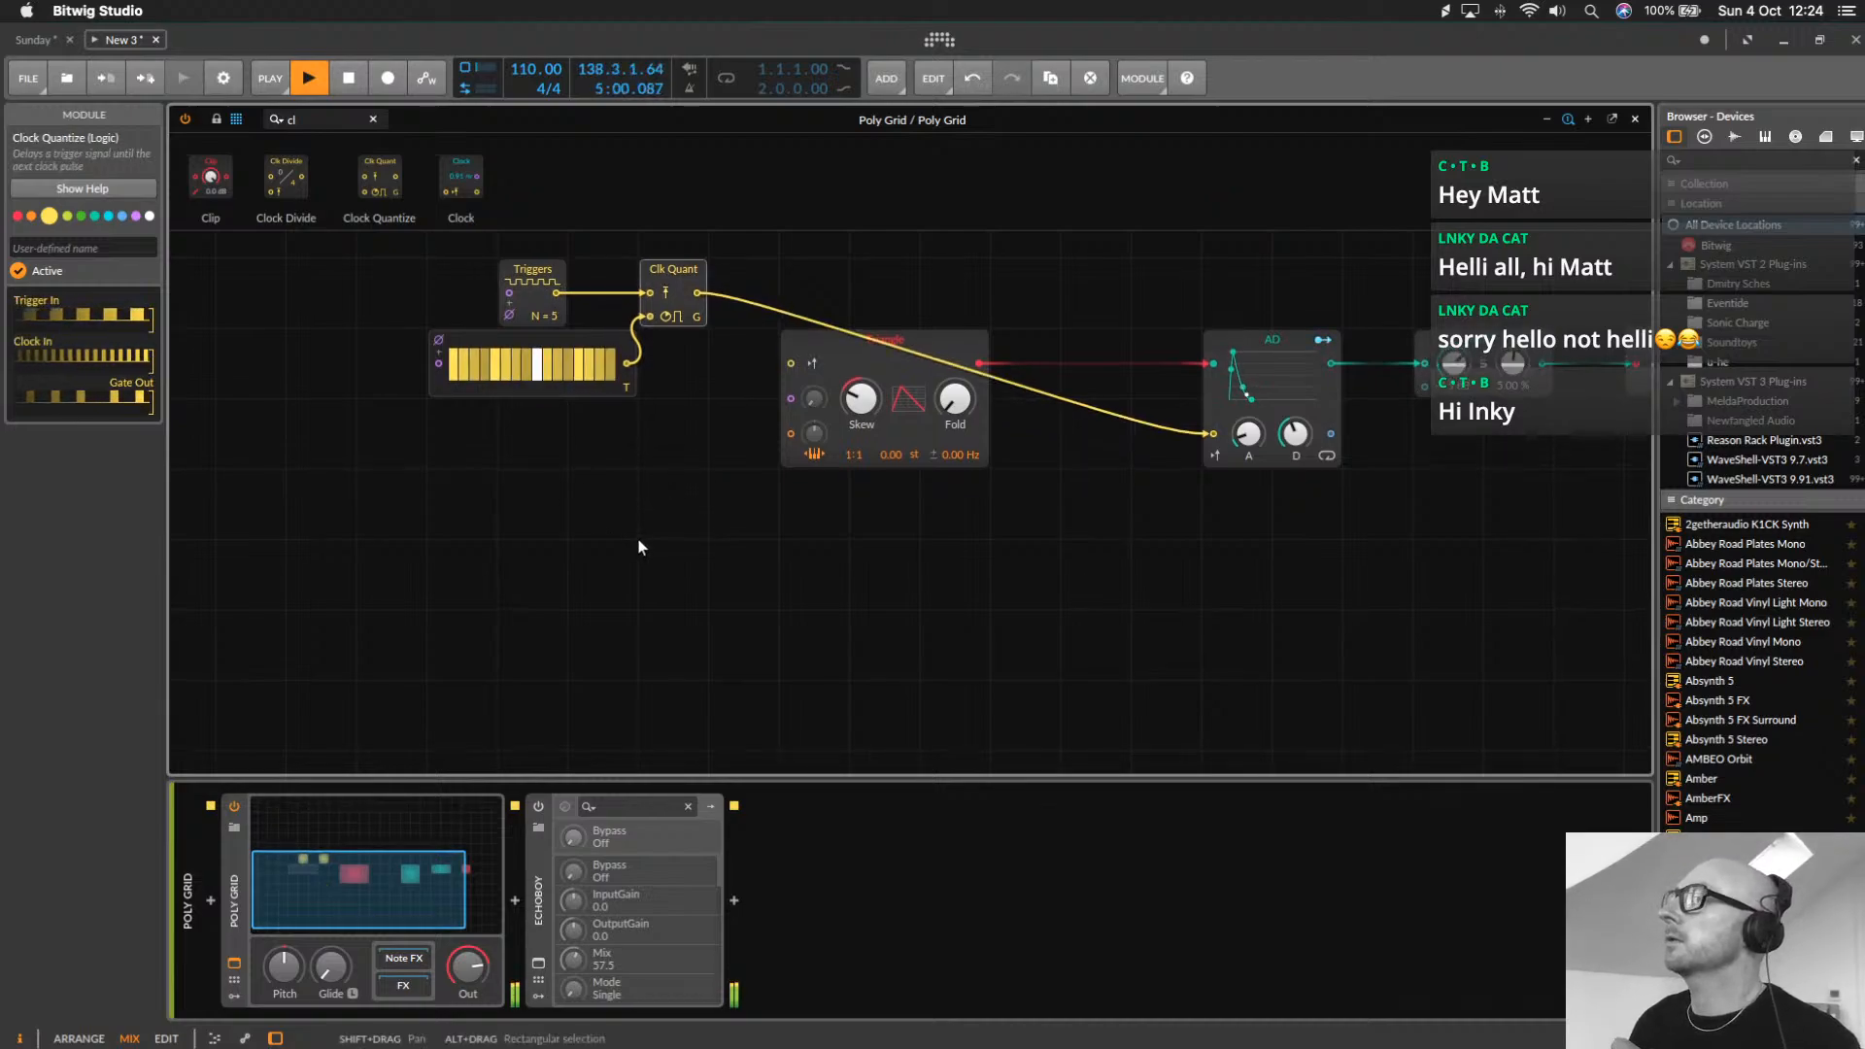
double_click(352, 113)
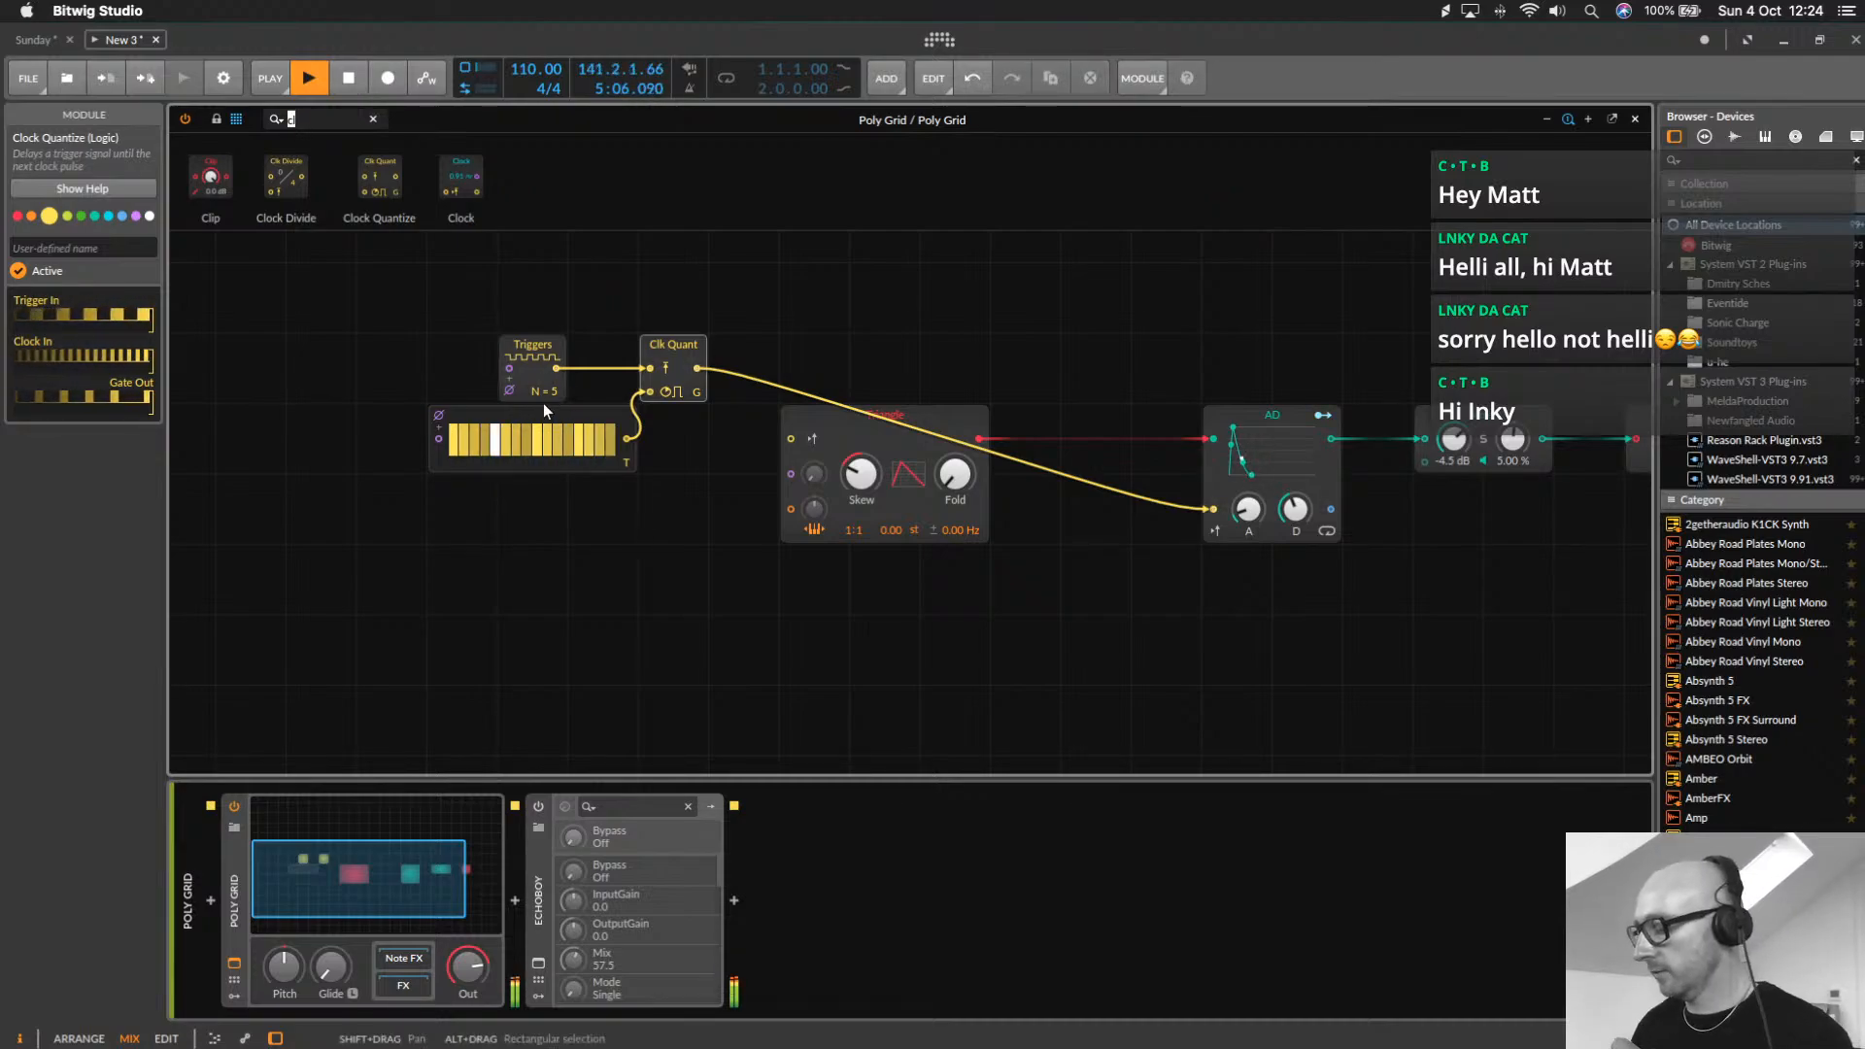
type("va")
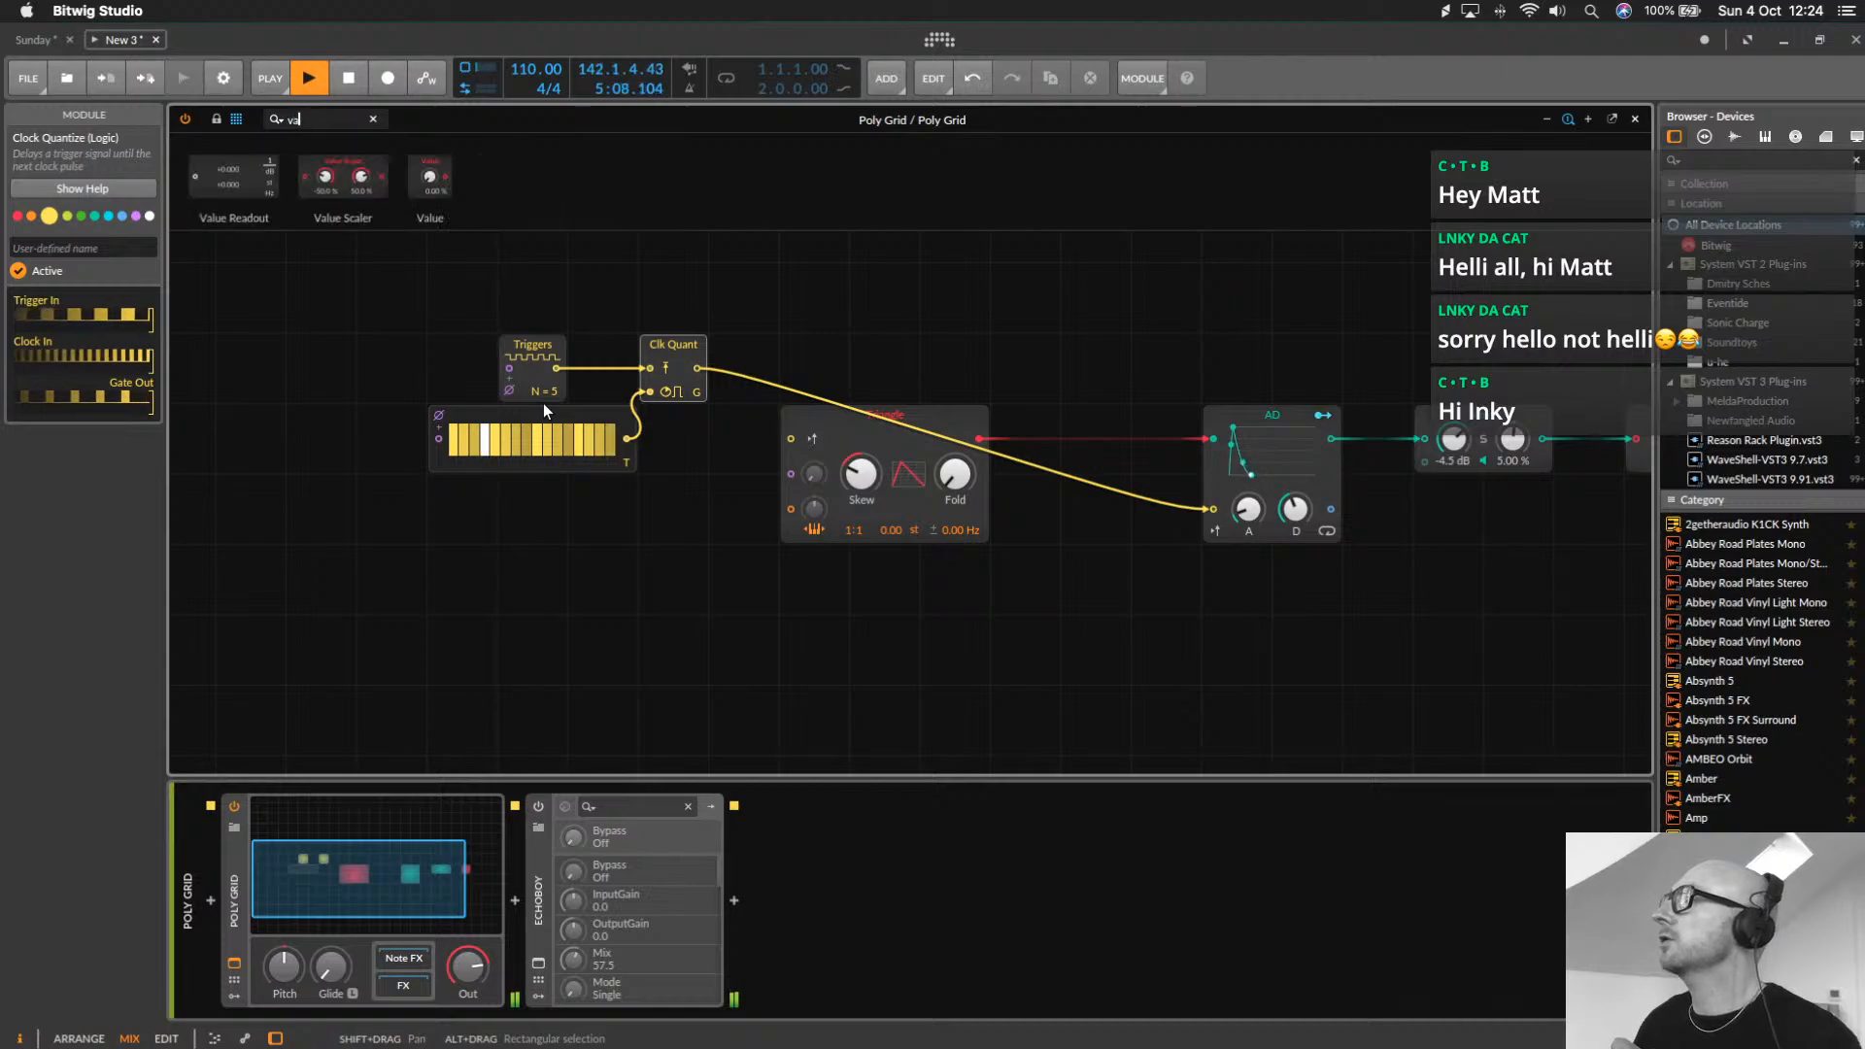
left_click_drag(431, 164, 534, 279)
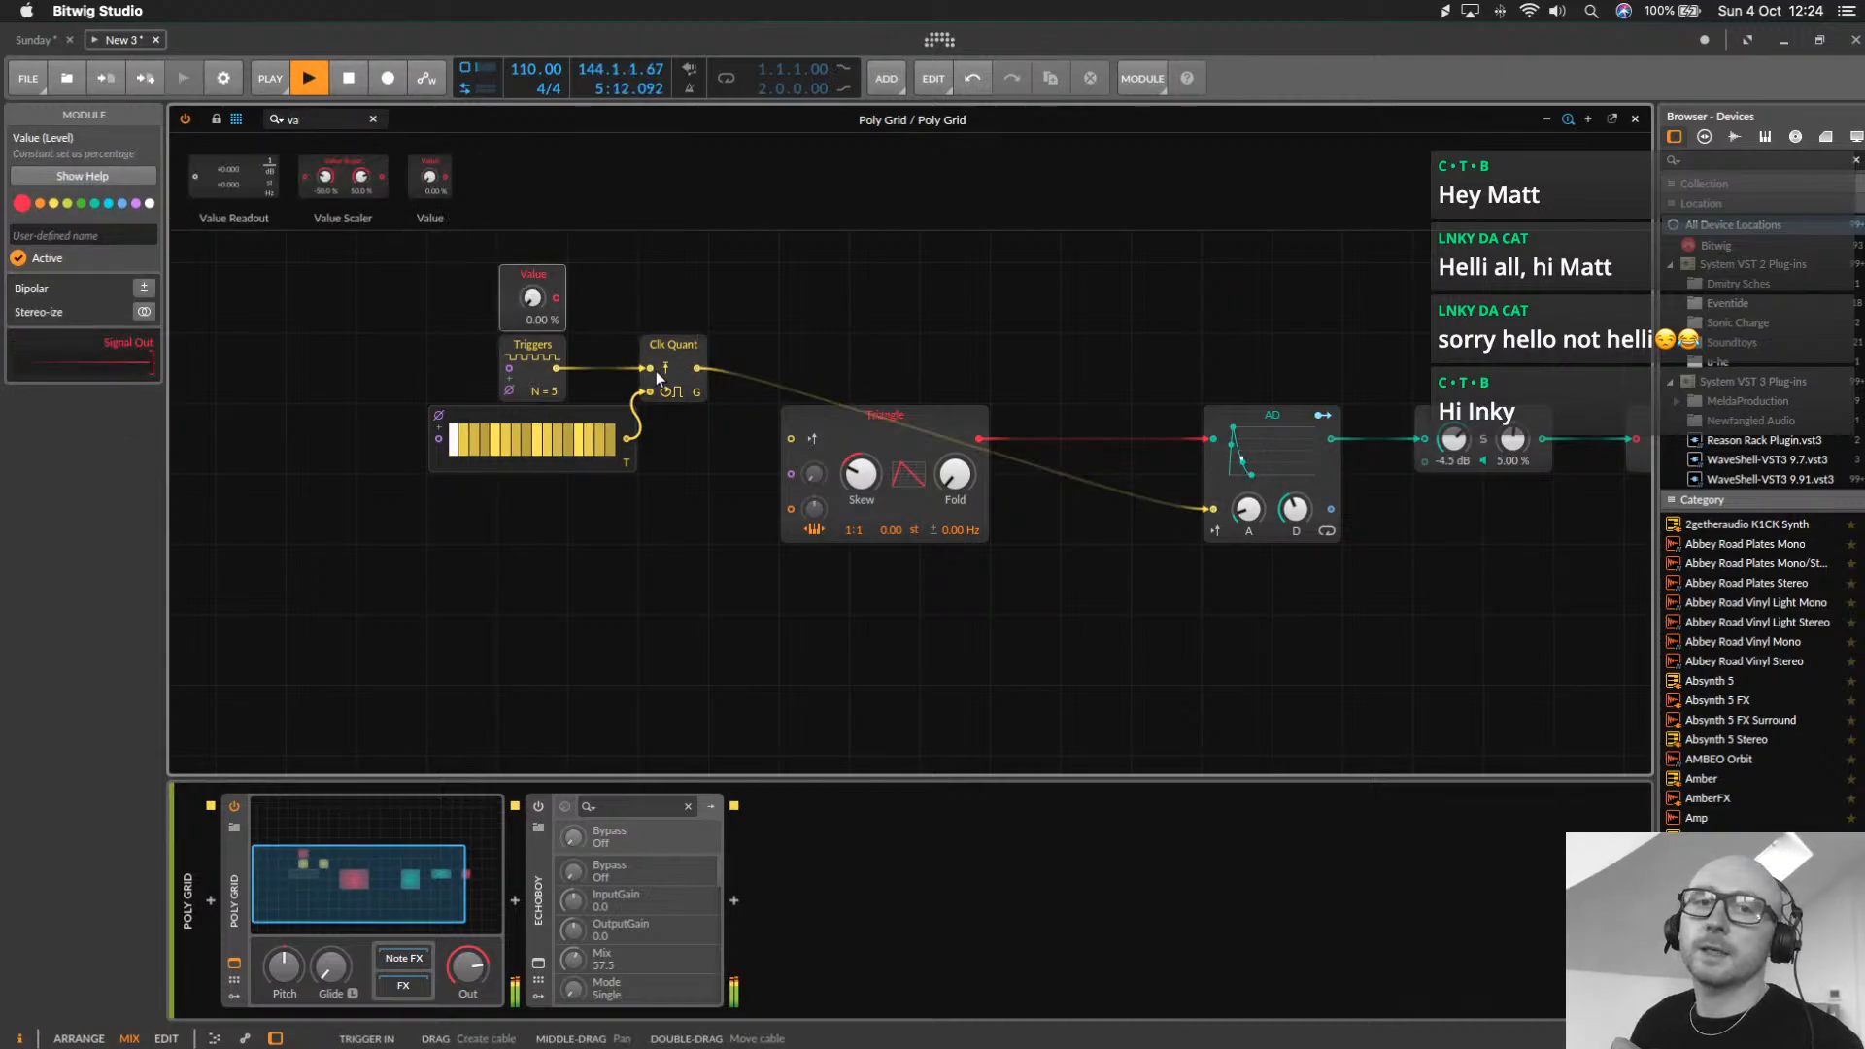
Add a Modulator Out module directly right of the Value module, fed by the Value's output
left_click(372, 119)
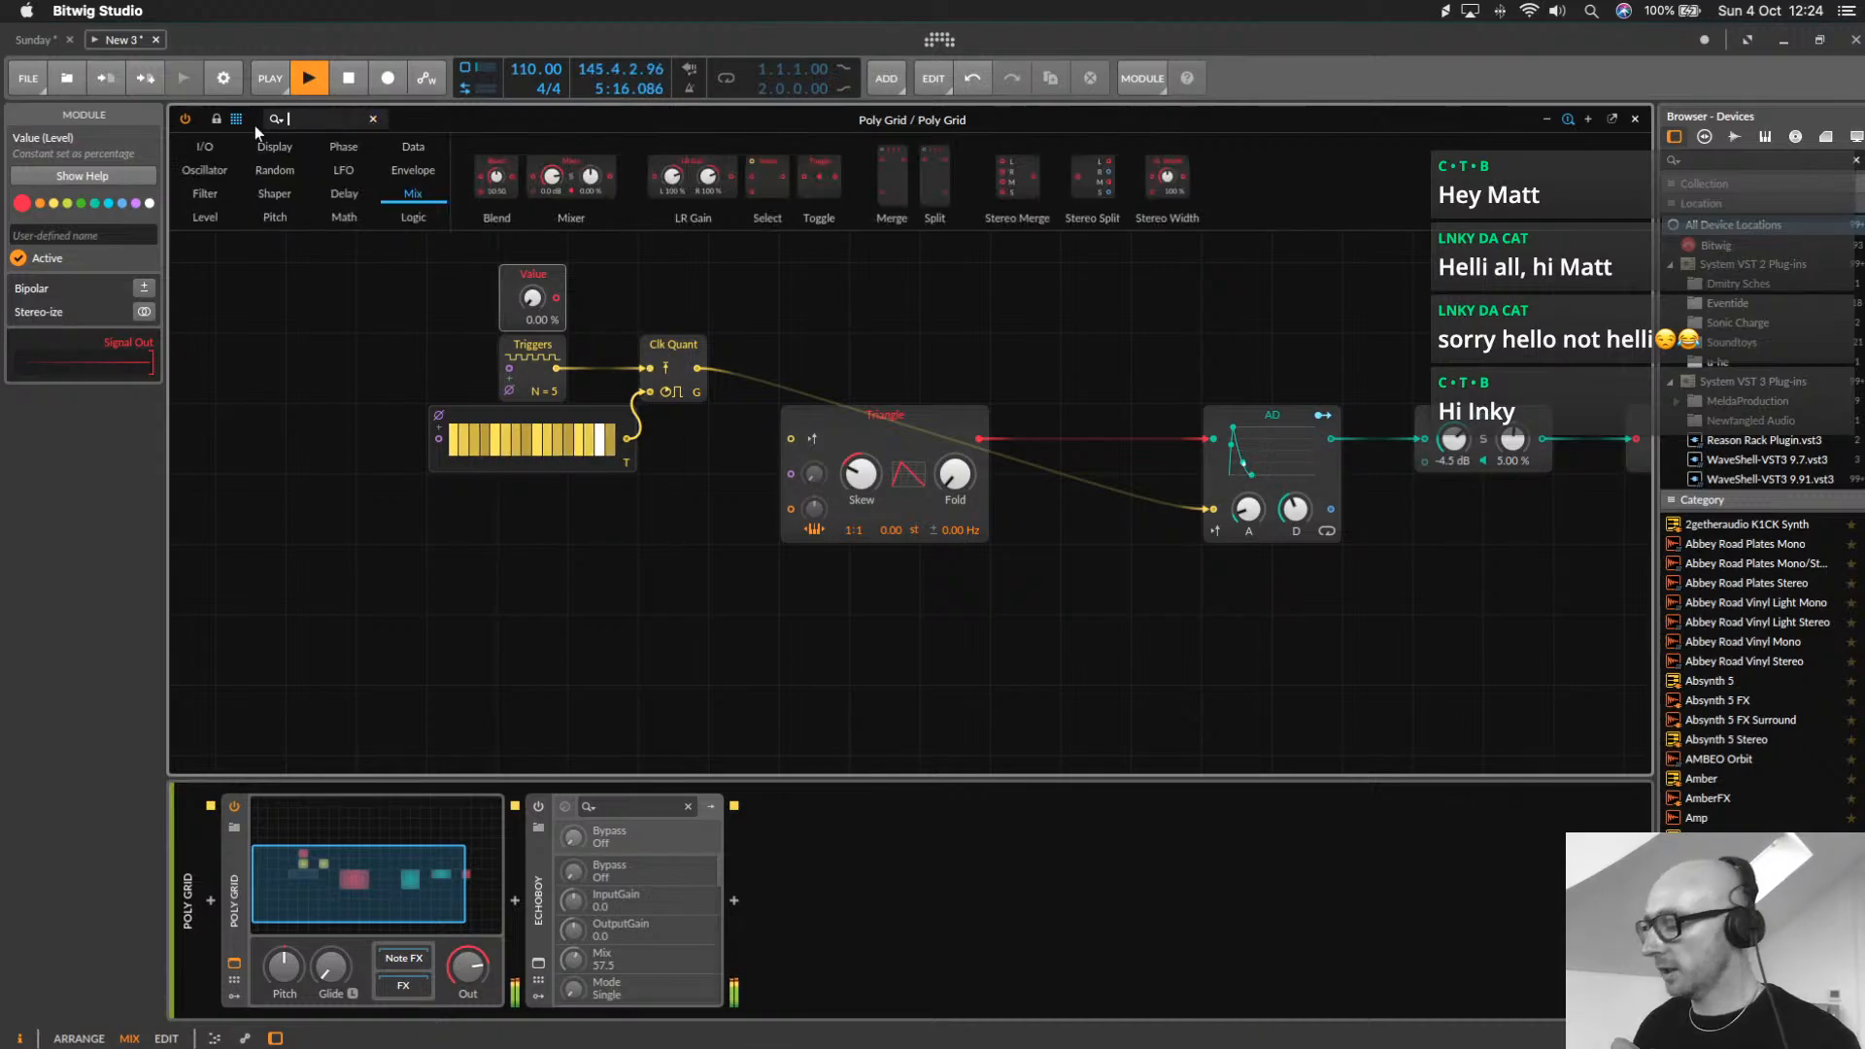
type("m")
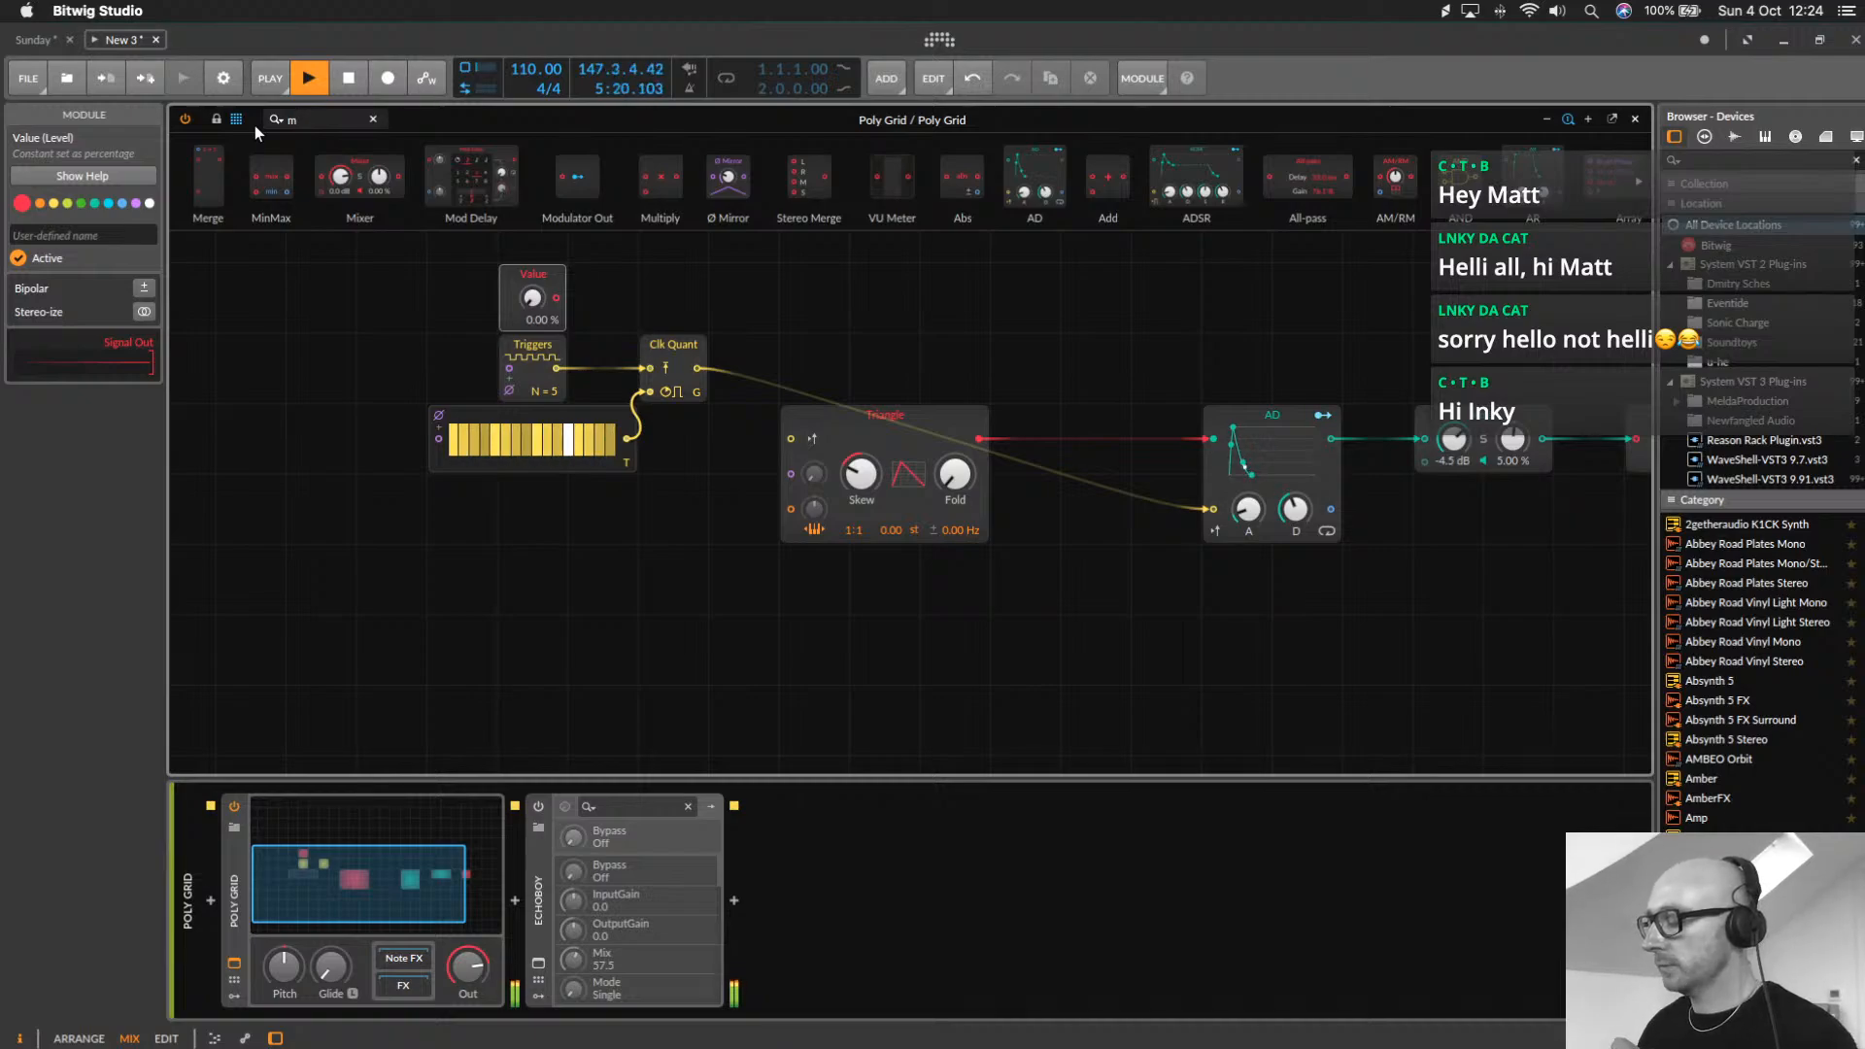
type("od")
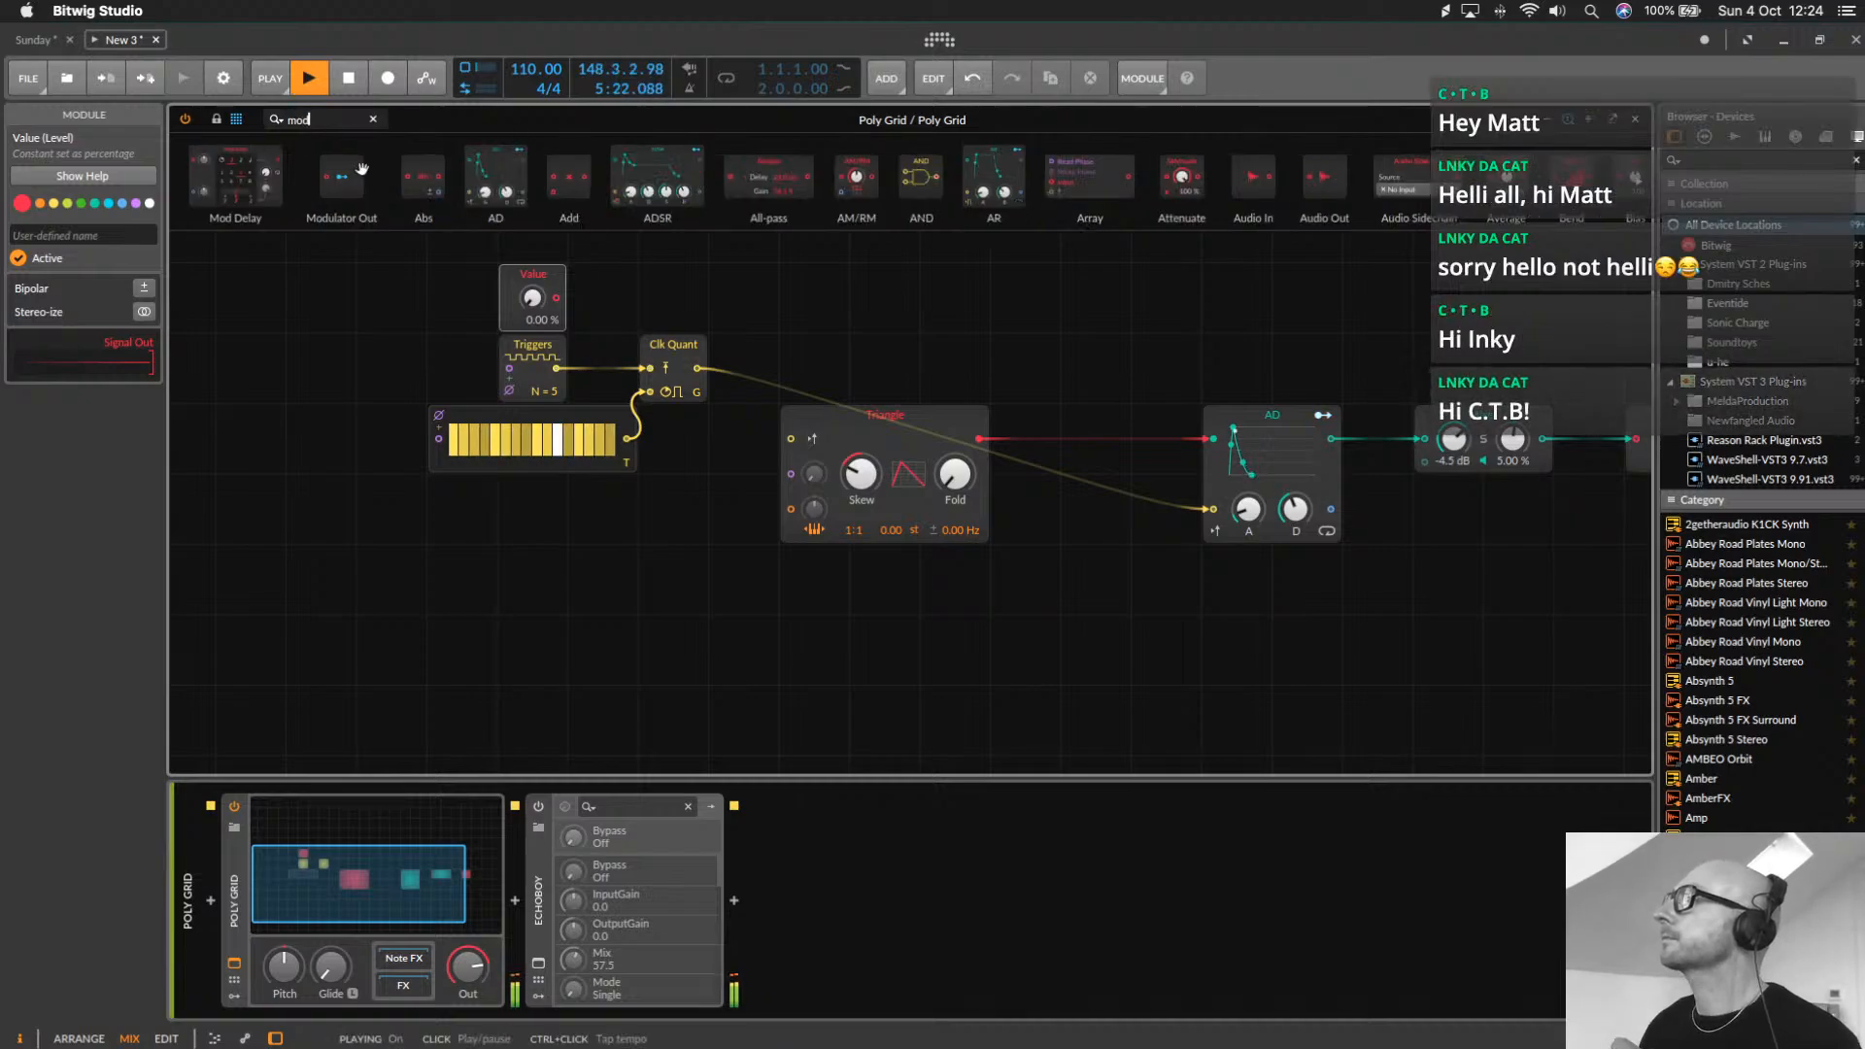
left_click_drag(562, 304, 562, 304)
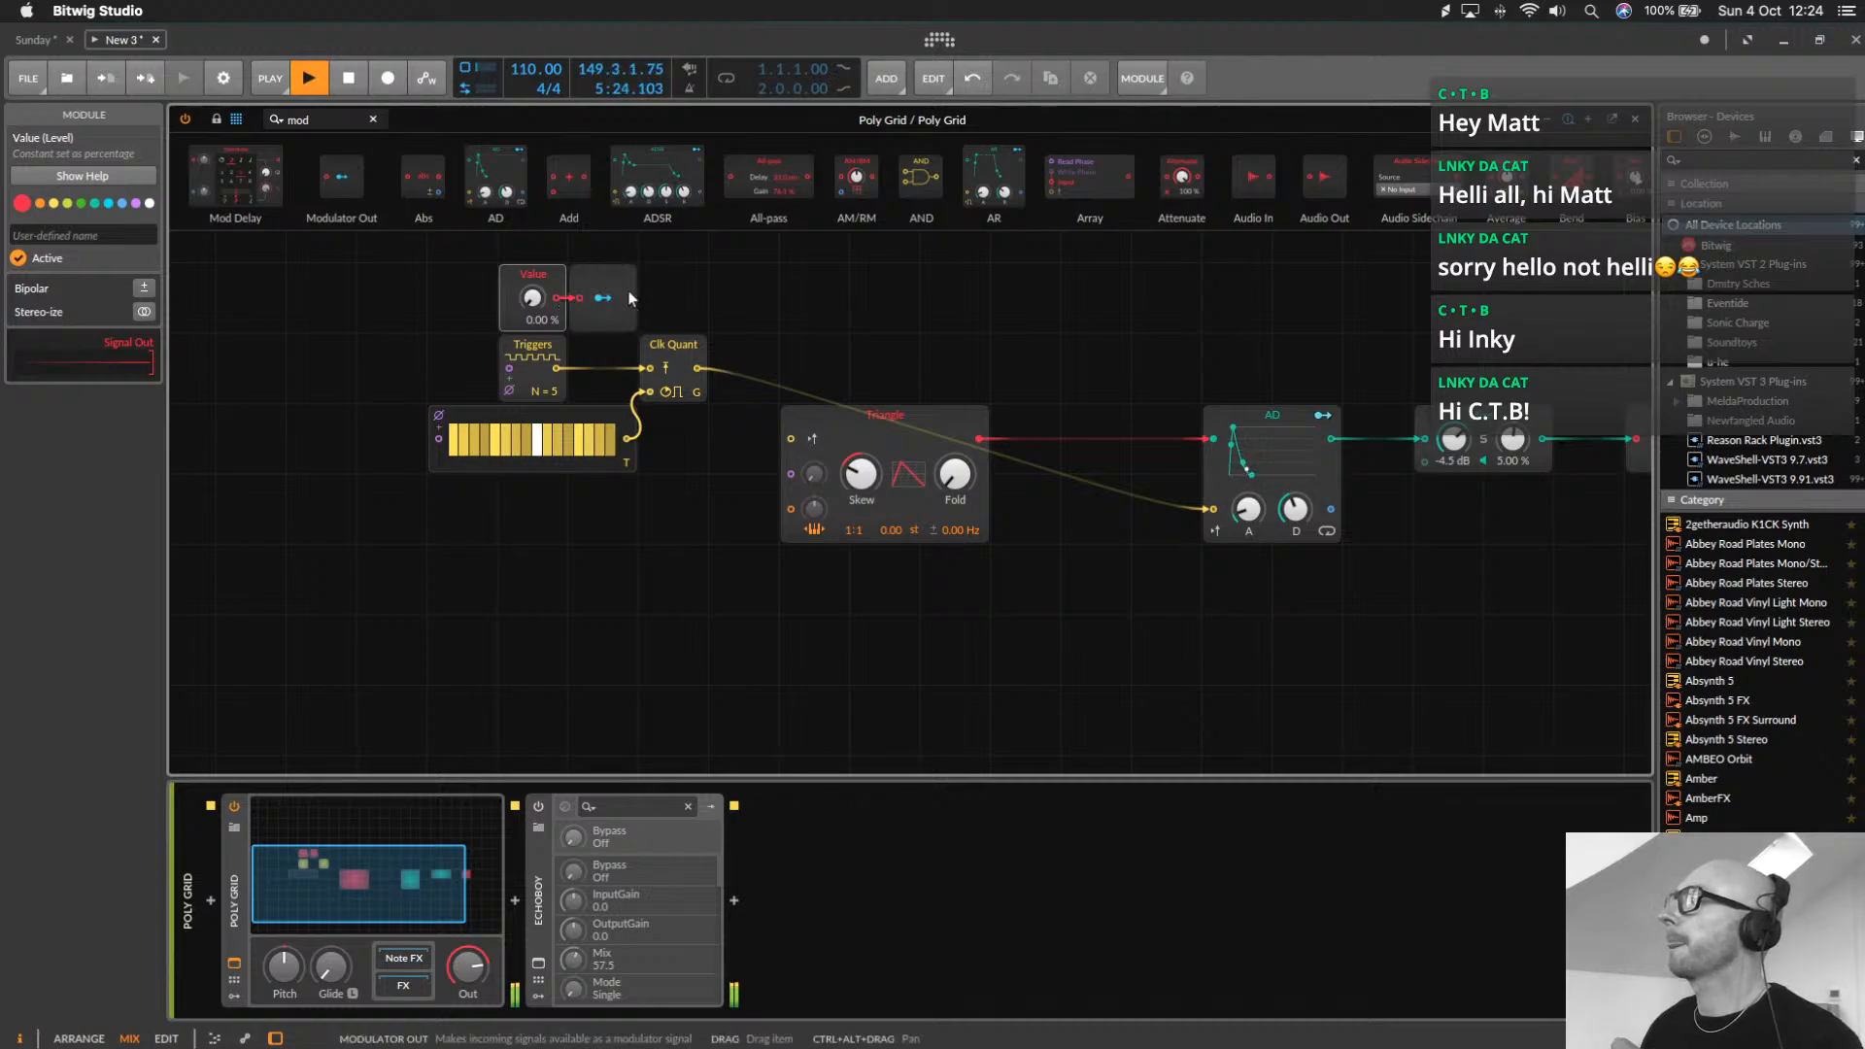
Modulate the Triggers' step count from the Modulator Out by +15.05 and lower the base count to 1
left_click(603, 299)
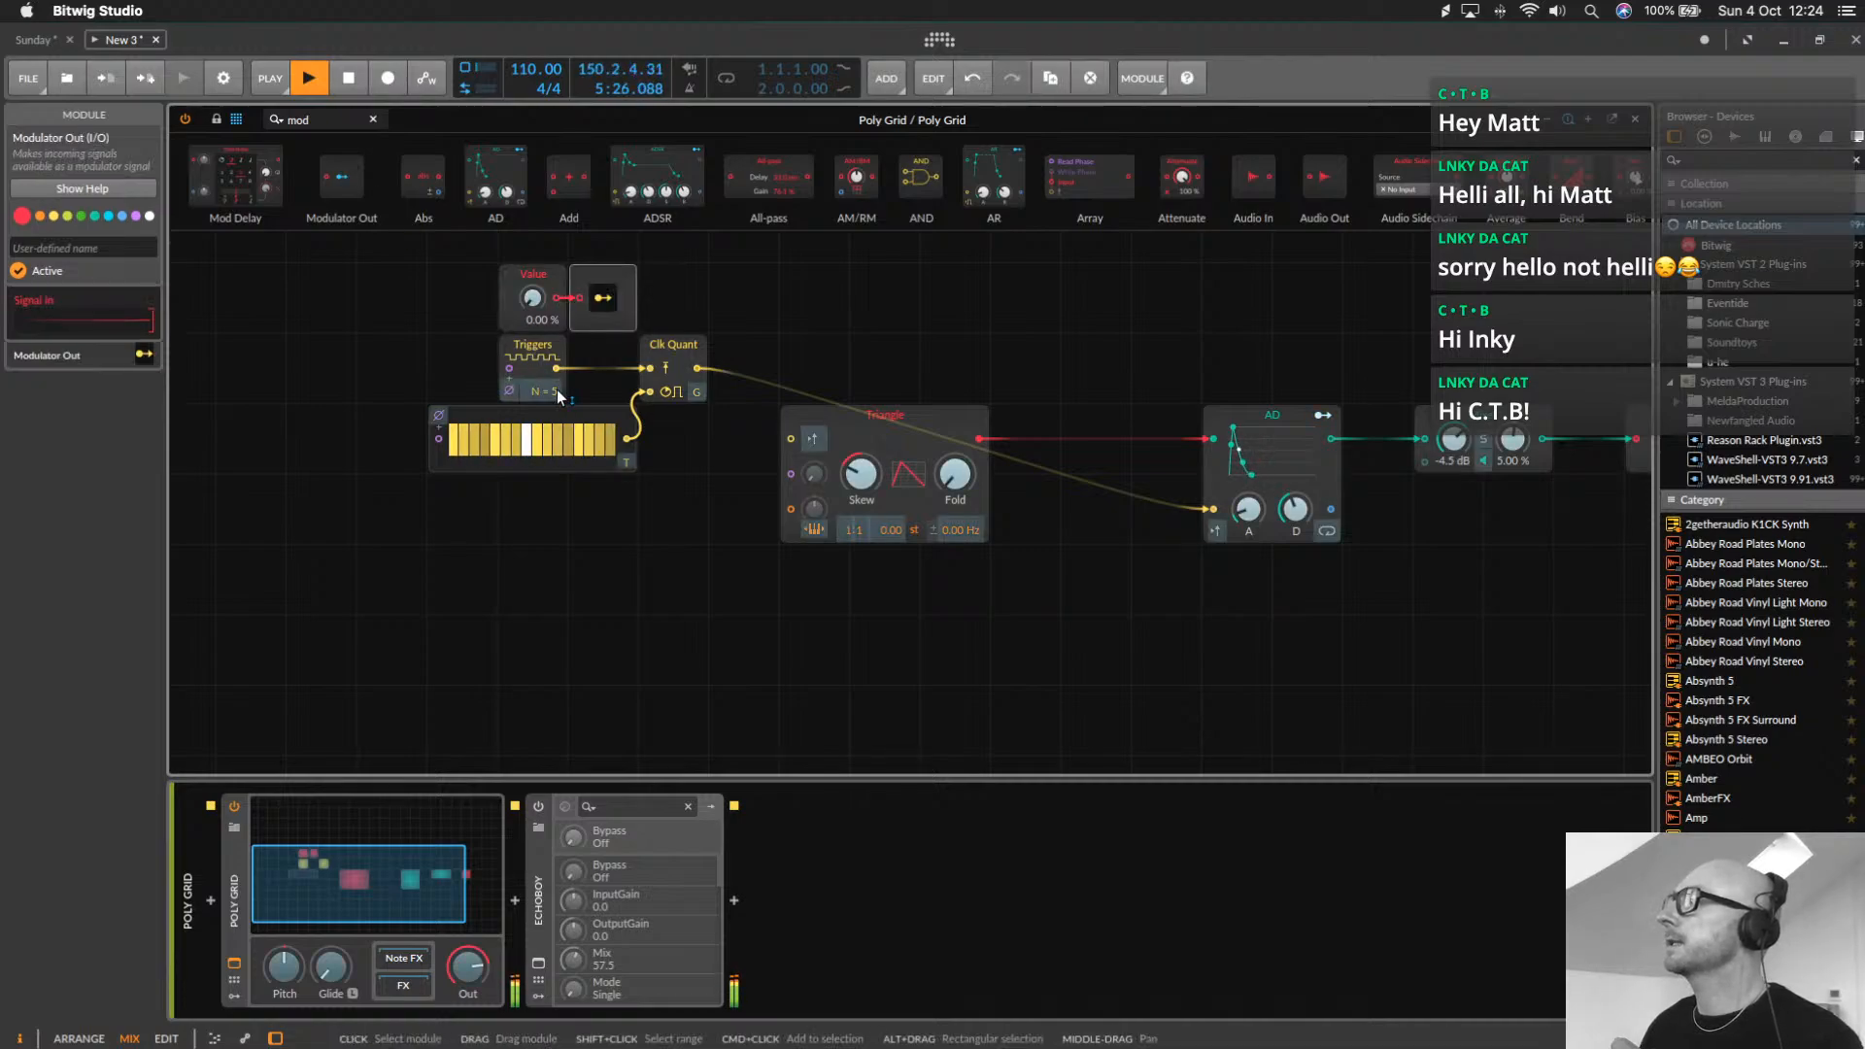
left_click_drag(544, 390, 544, 353)
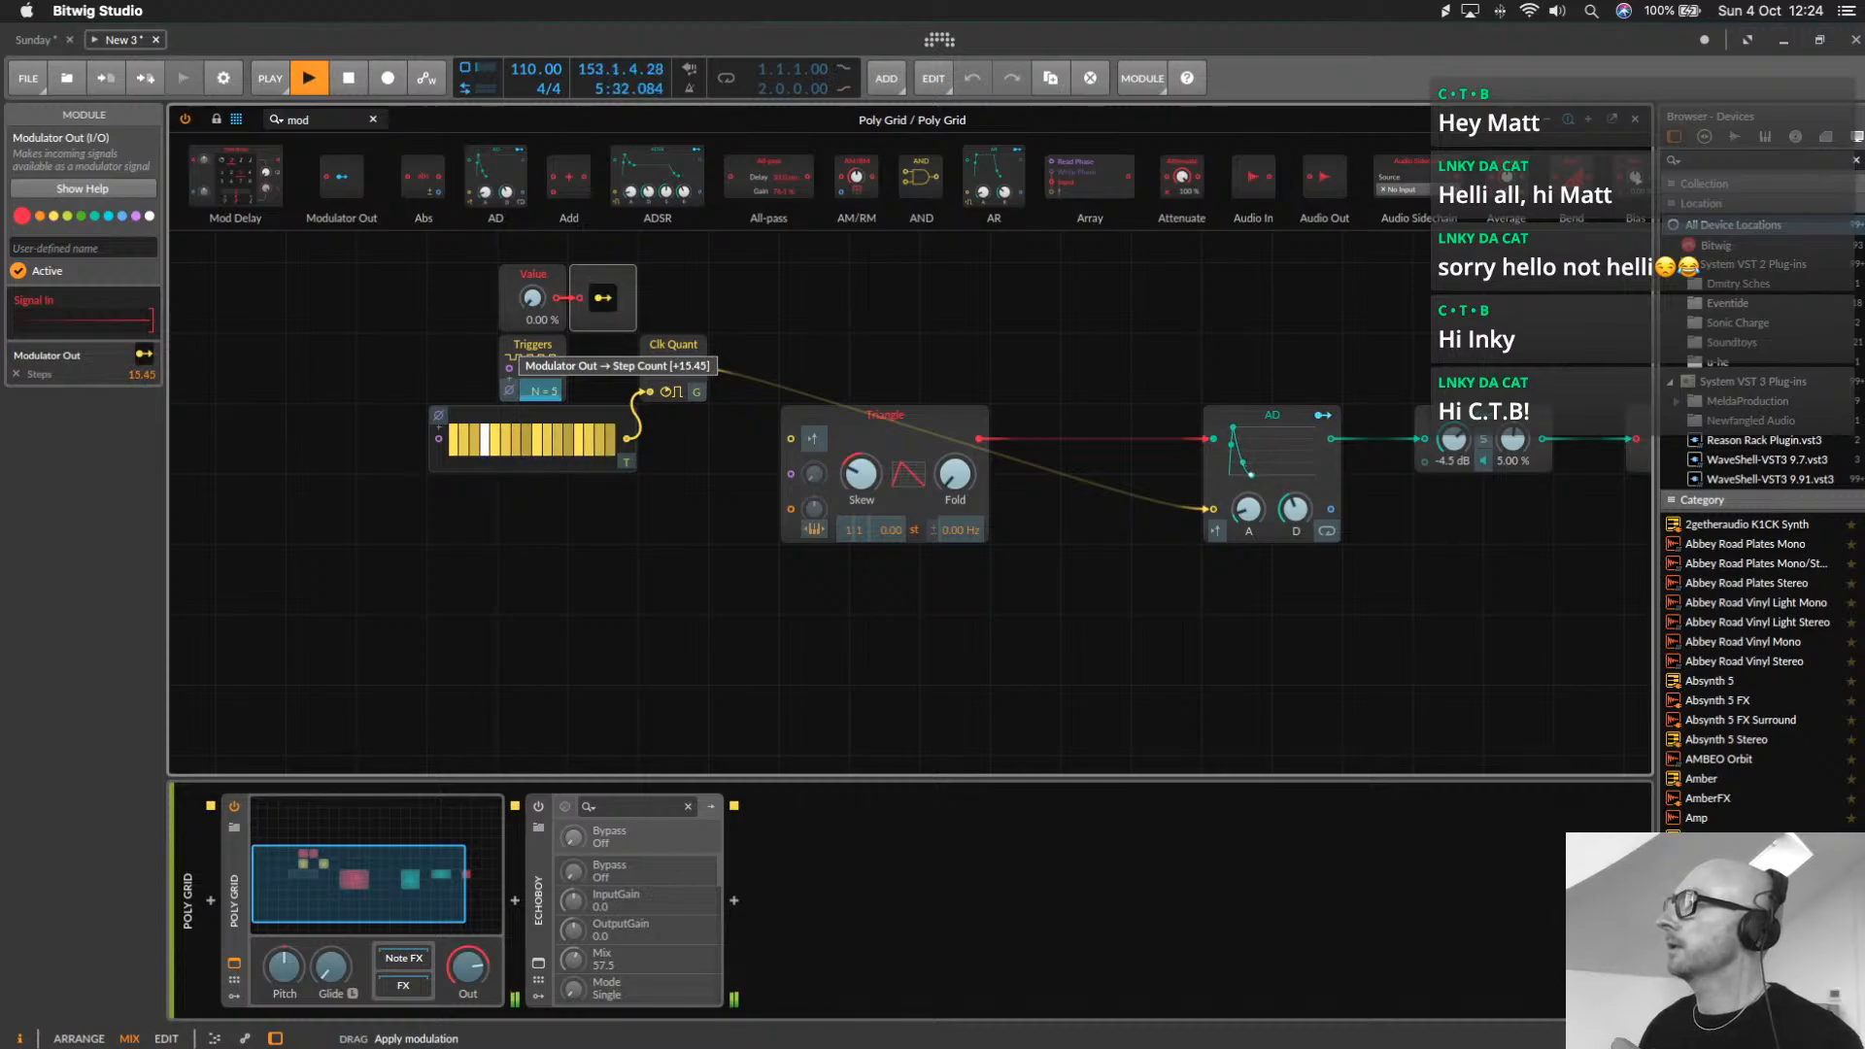
left_click_drag(544, 353, 553, 357)
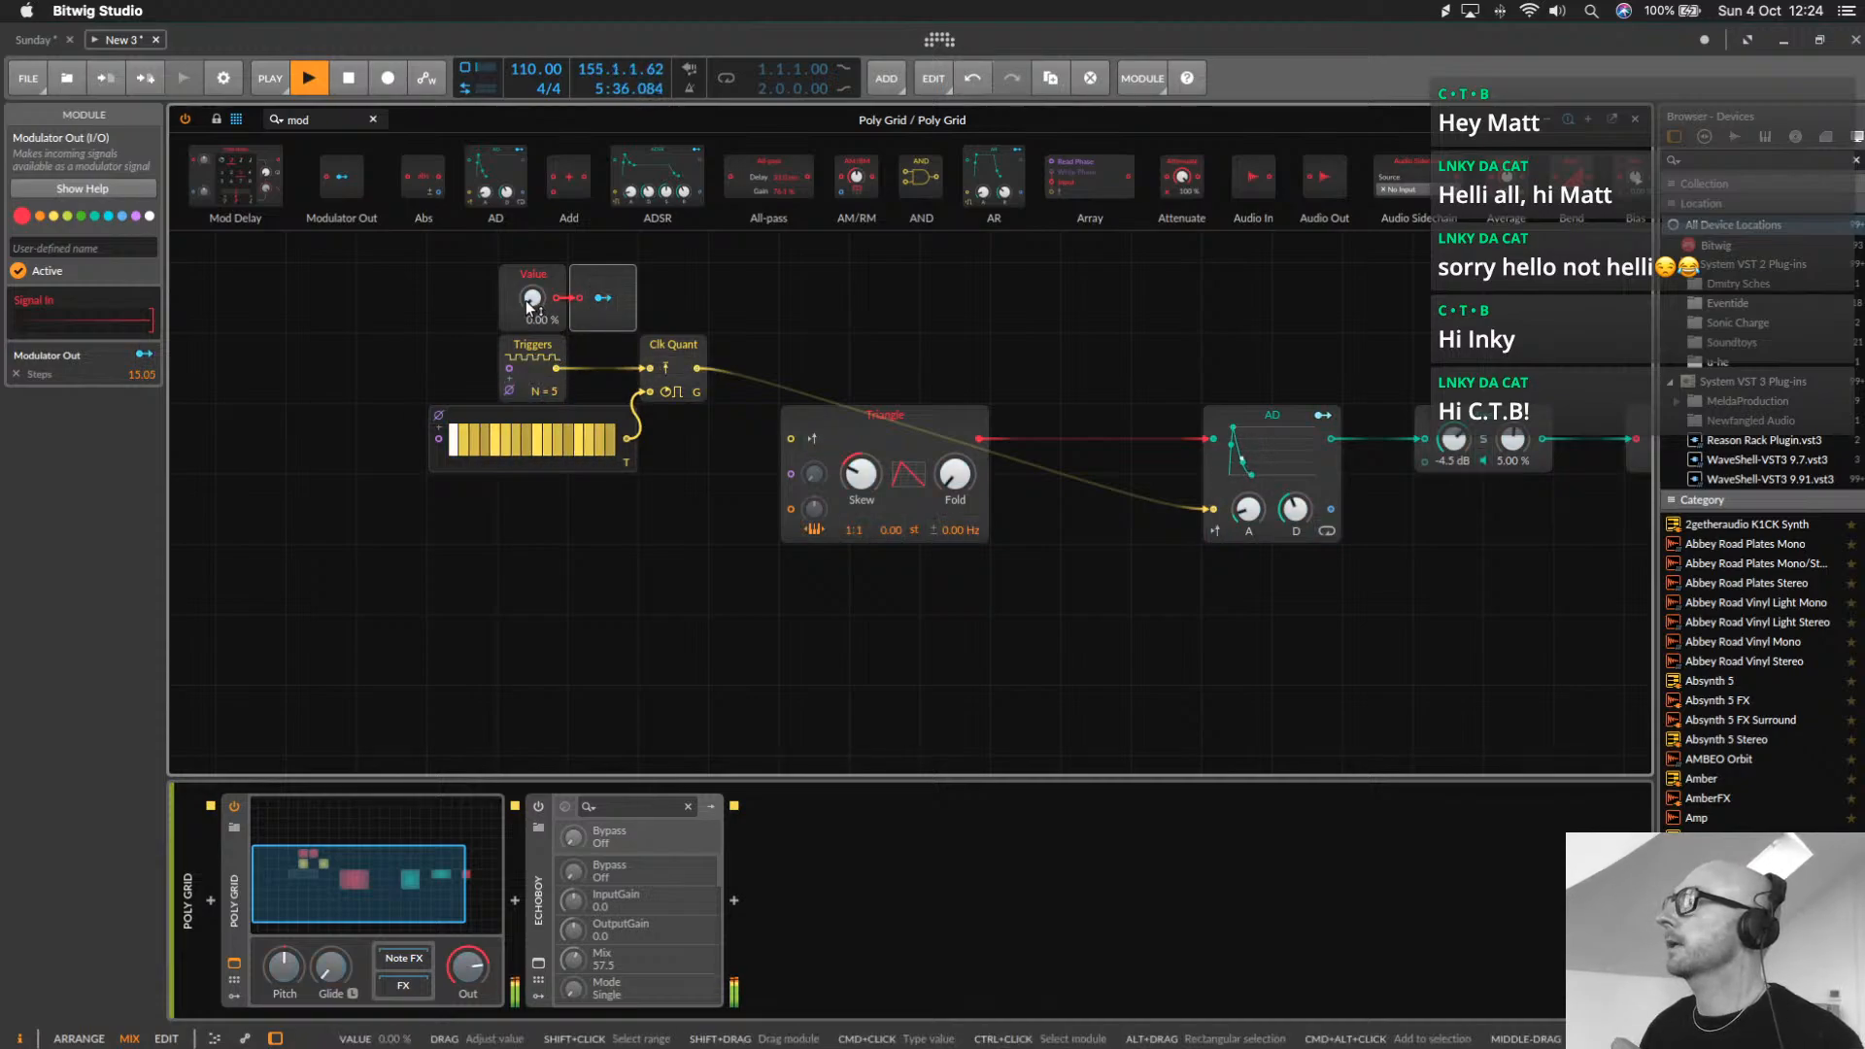
left_click_drag(554, 381, 554, 408)
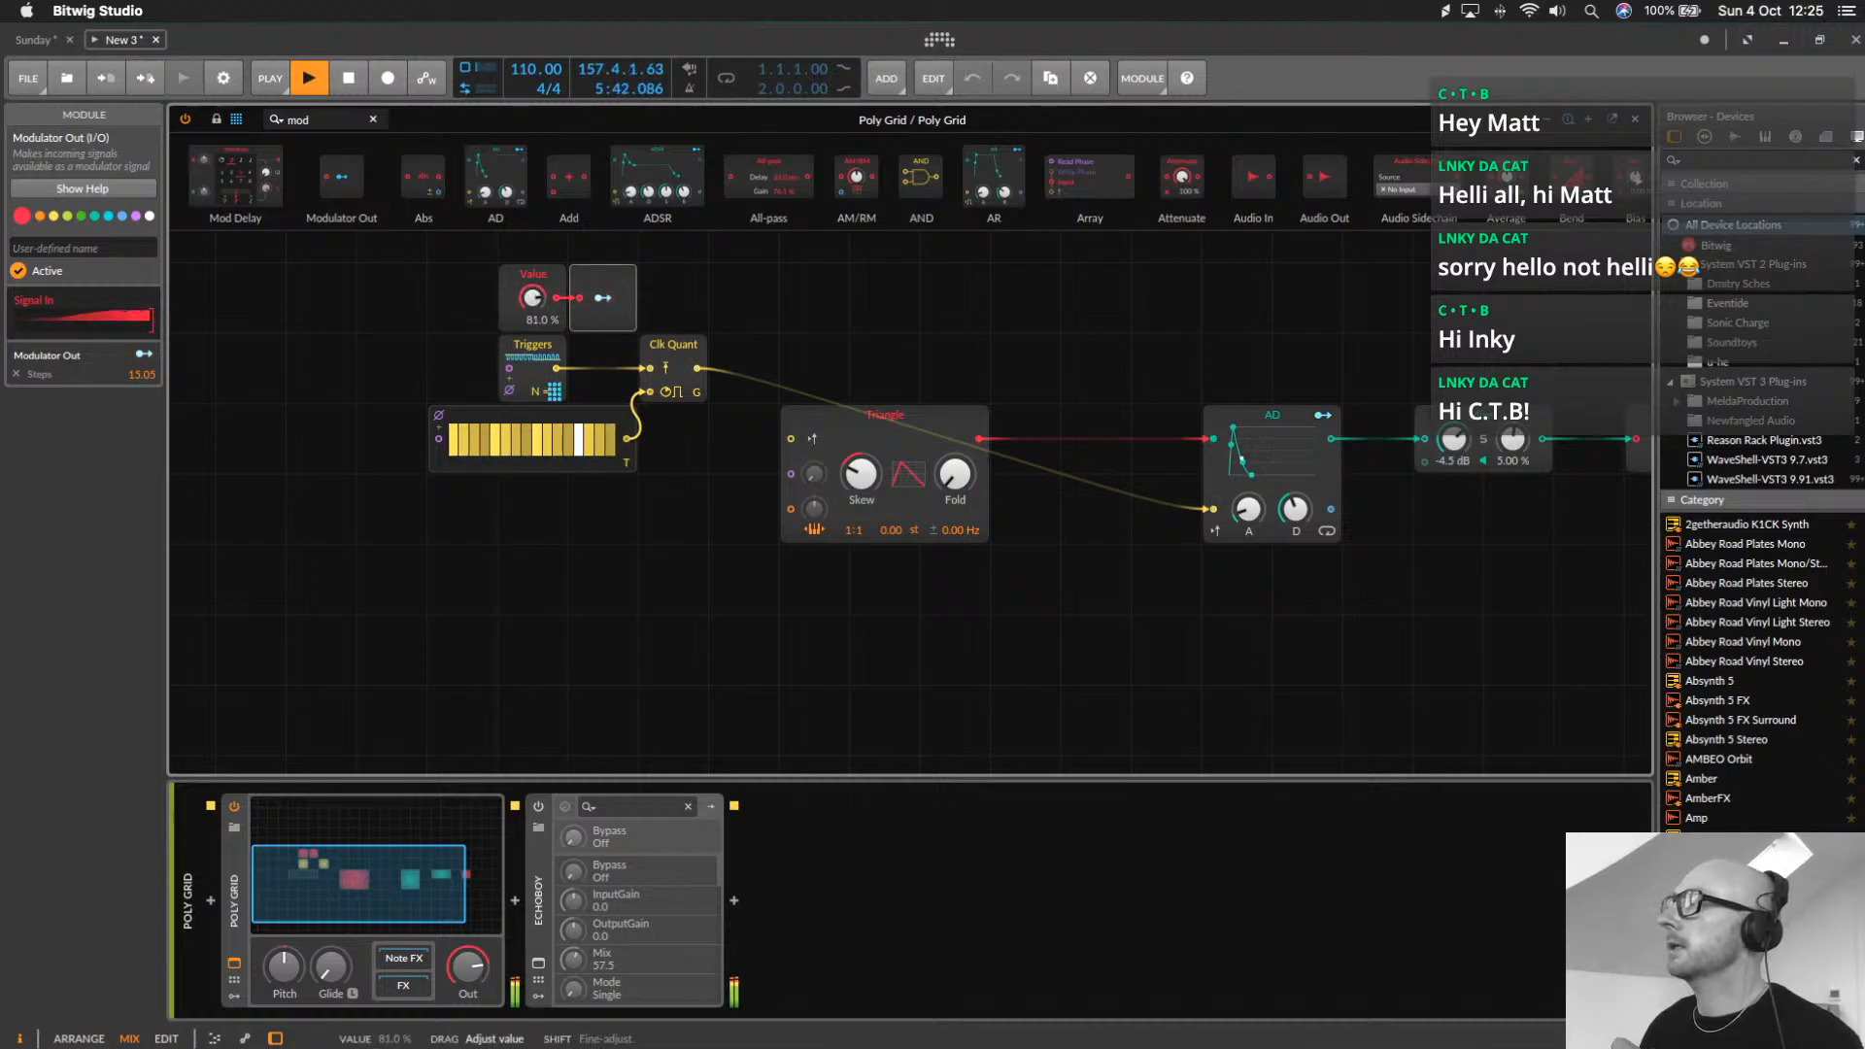
Set the Gates to 32 active steps and the Value module to 20 %
left_click(435, 464)
left_click_drag(145, 290, 145, 233)
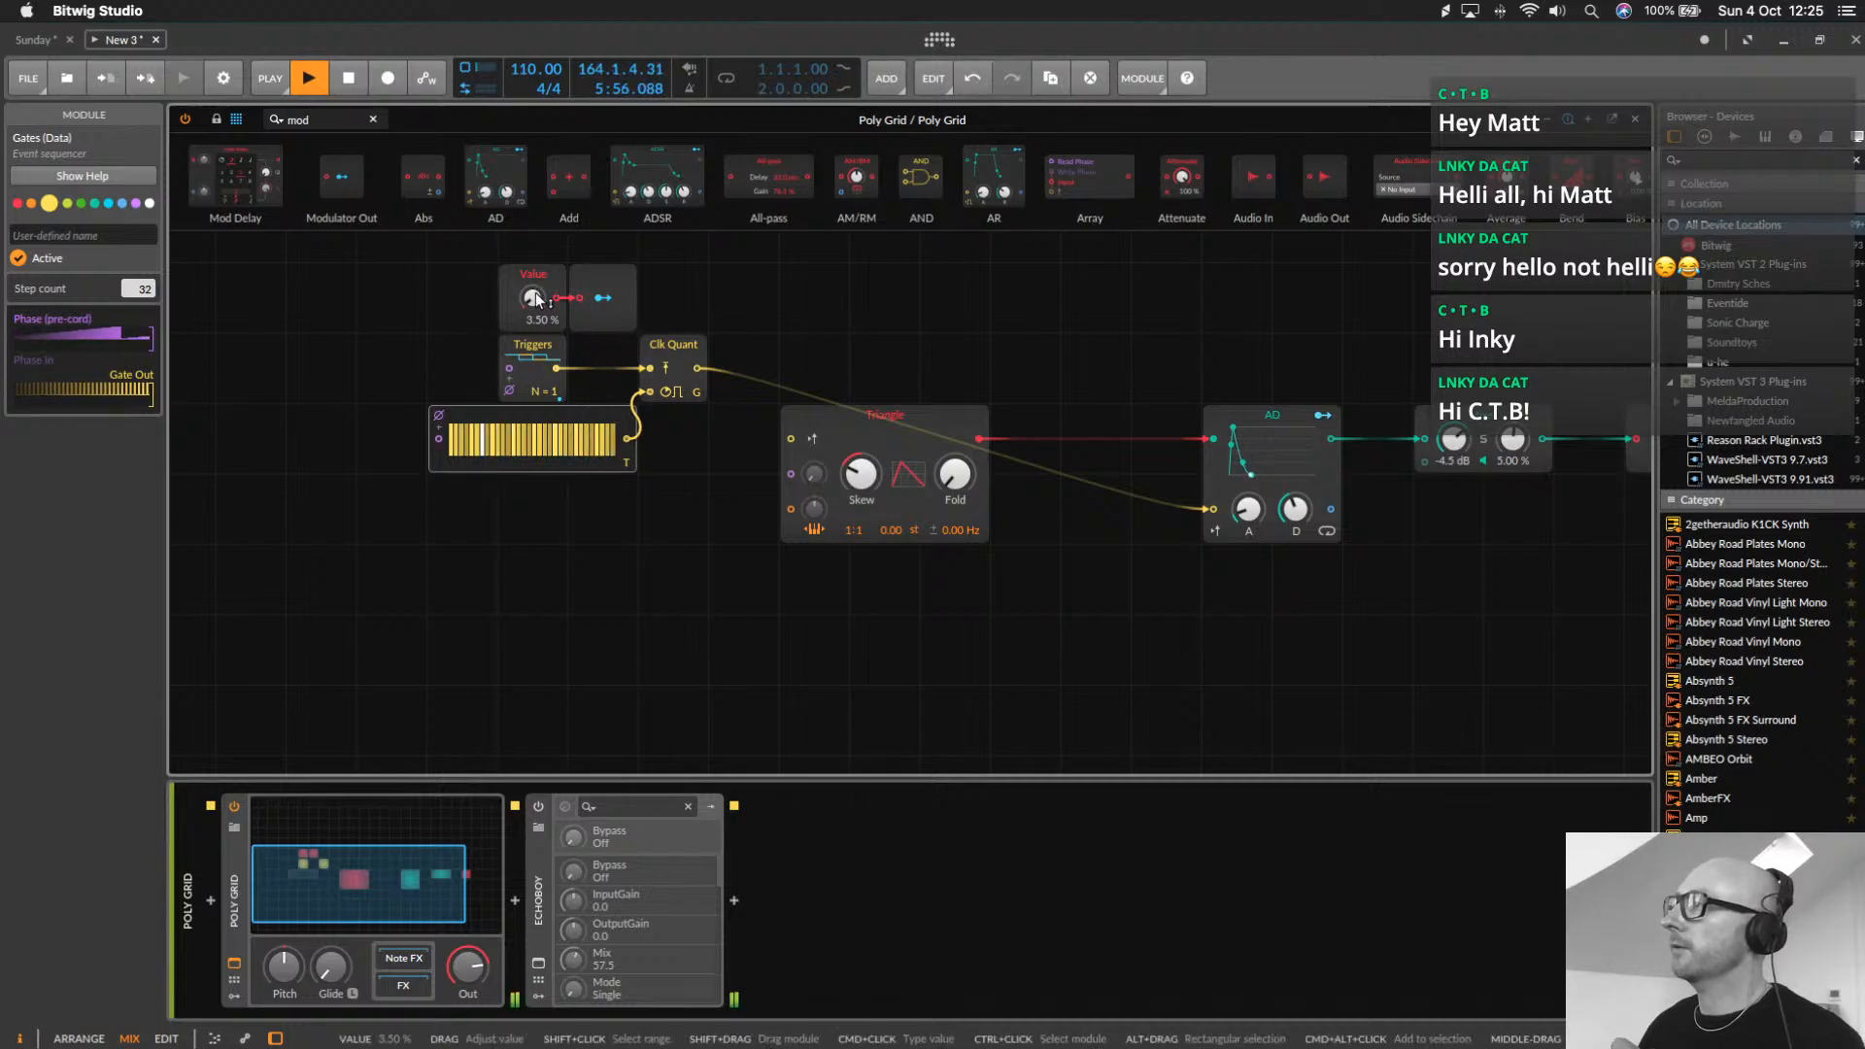
left_click_drag(536, 298, 536, 30)
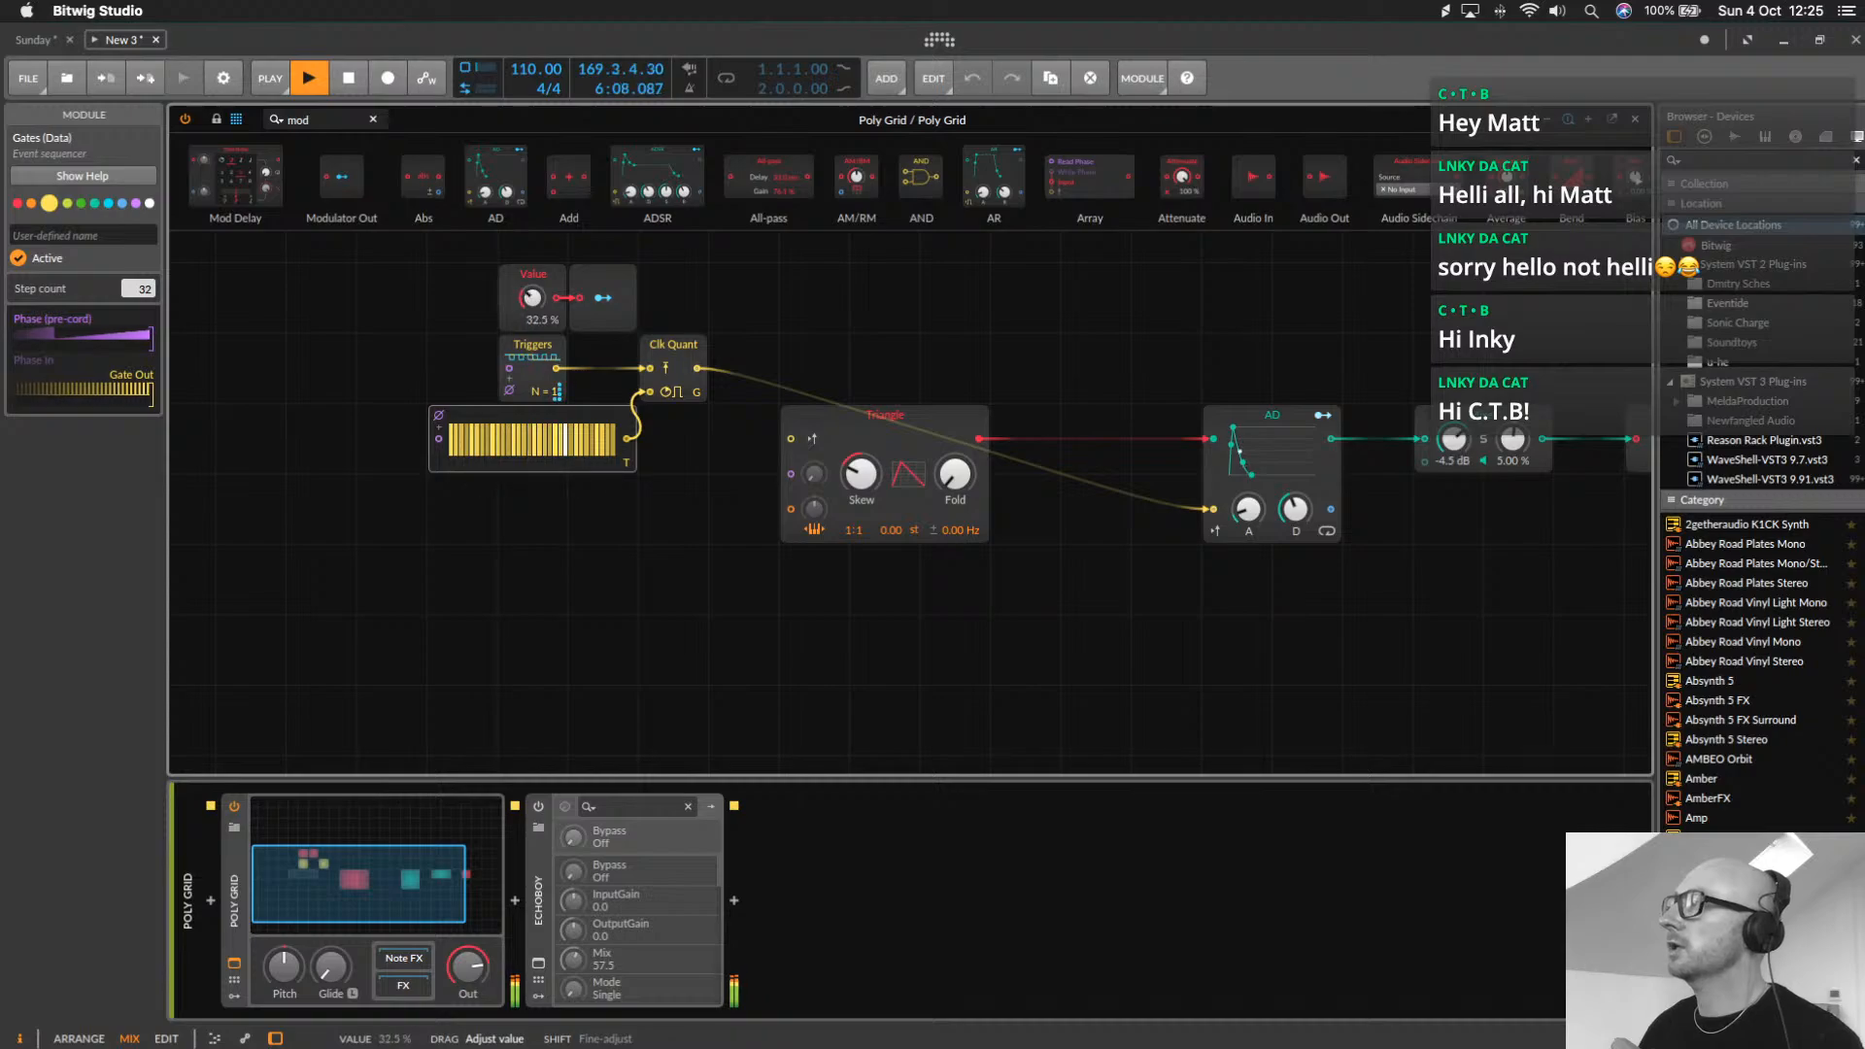
left_click_drag(536, 250, 536, 250)
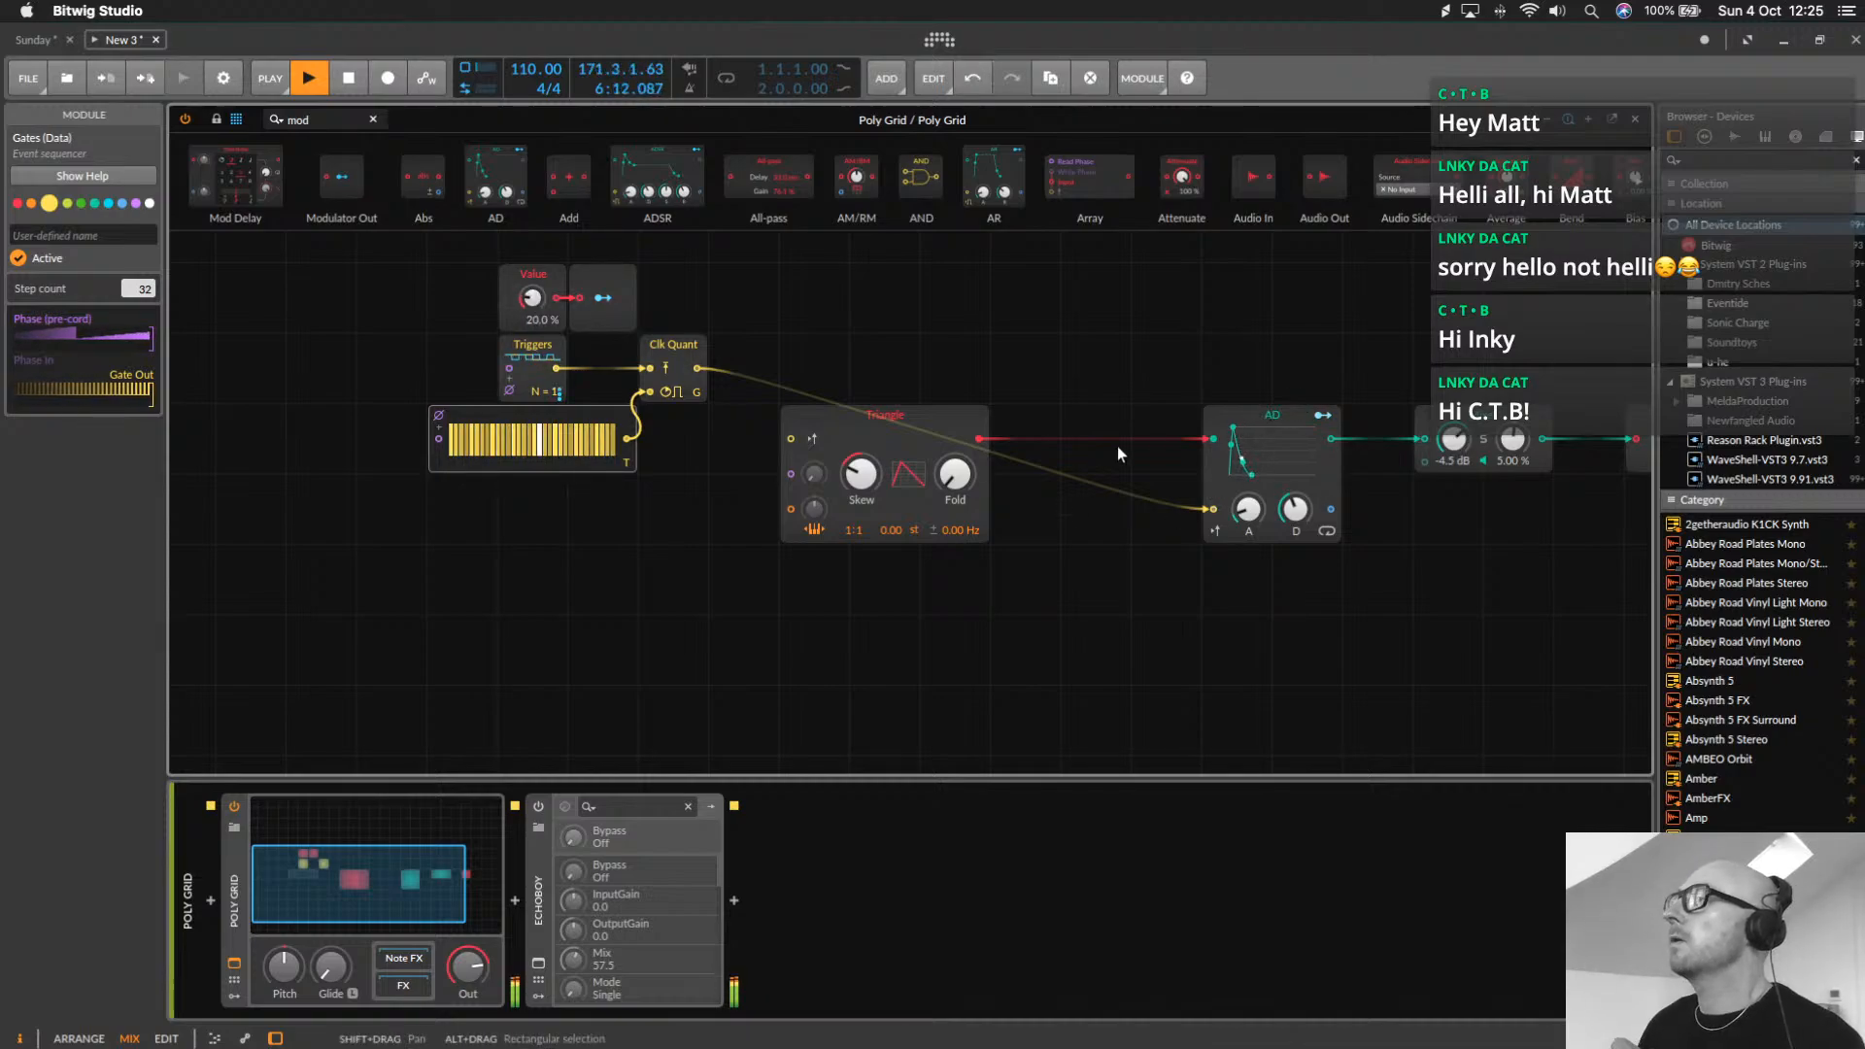
Raise the Mixer's first channel to +2.4 dB and duplicate the AD below, wired from the Triangle into the Mixer's second channel
mouse_move(1454, 439)
left_mouse_down()
mouse_move(1455, 413)
mouse_move(1463, 447)
left_mouse_up()
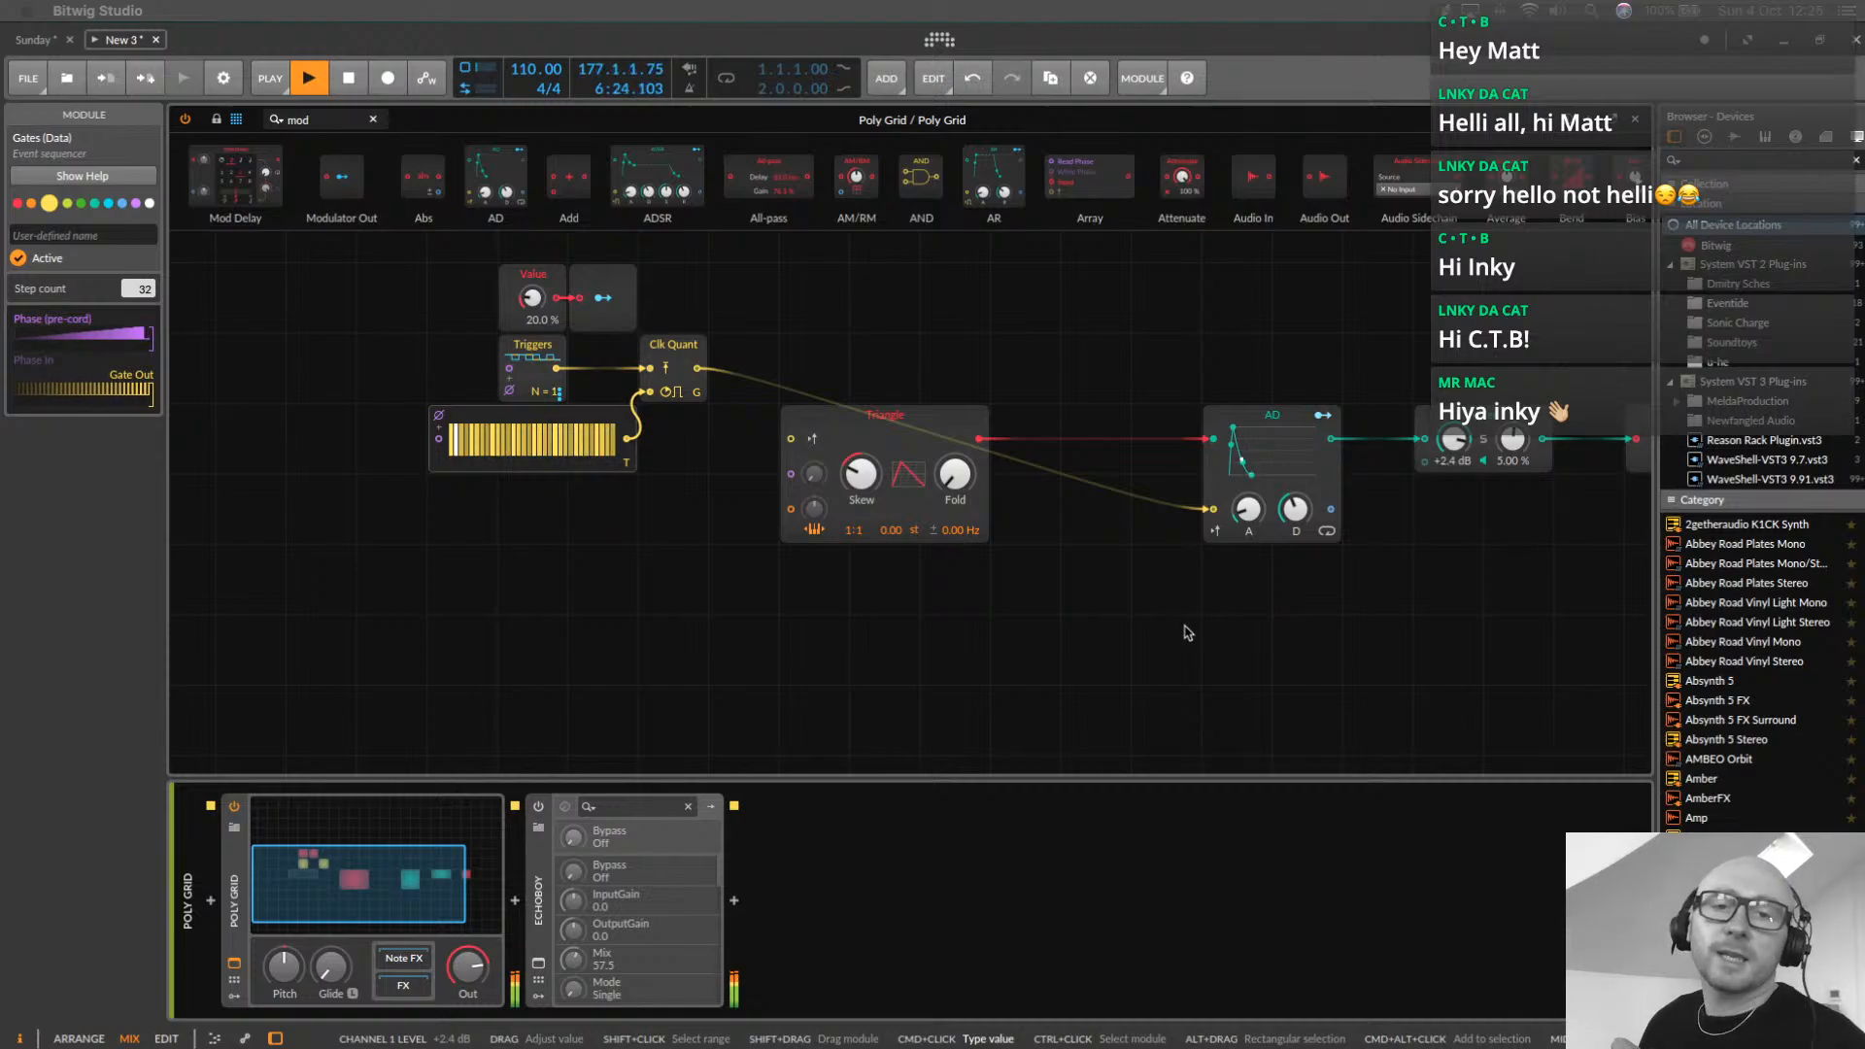
scroll(1195, 680, "right", 5)
scroll(1211, 541, "left", 5)
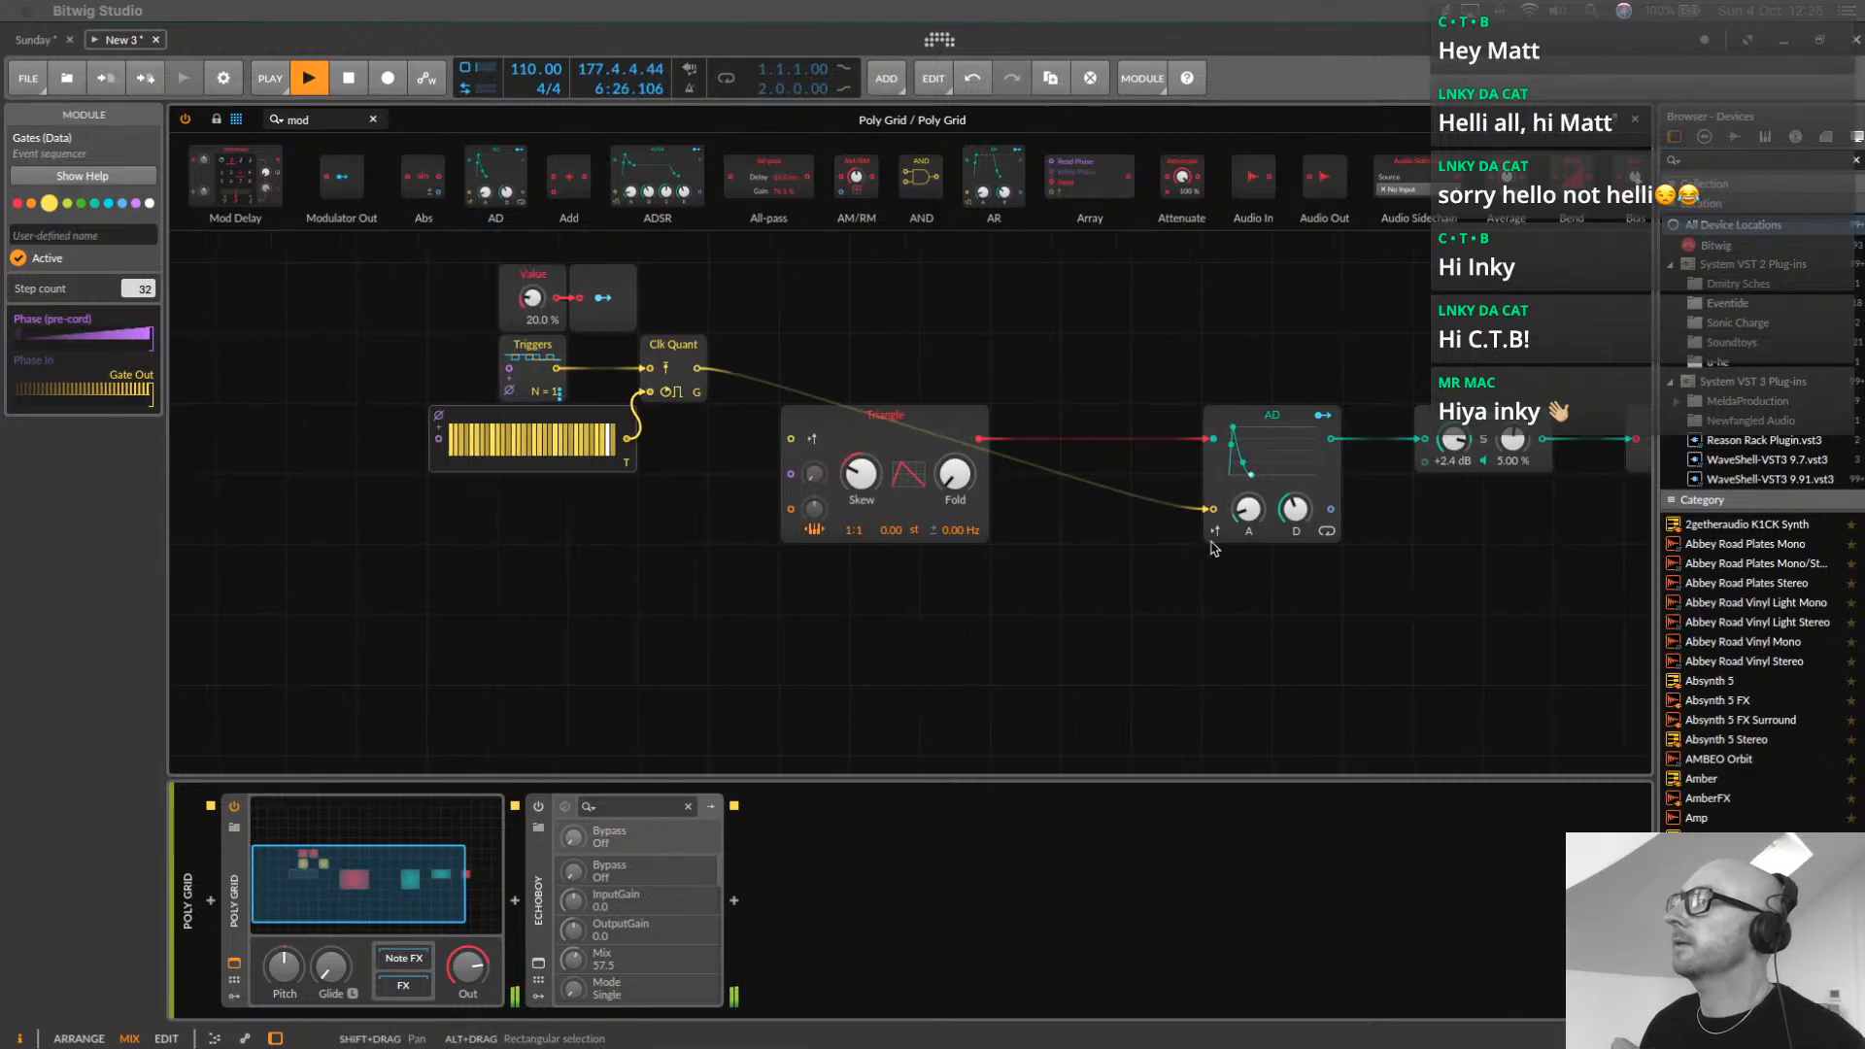
scroll(1211, 545, "right", 1)
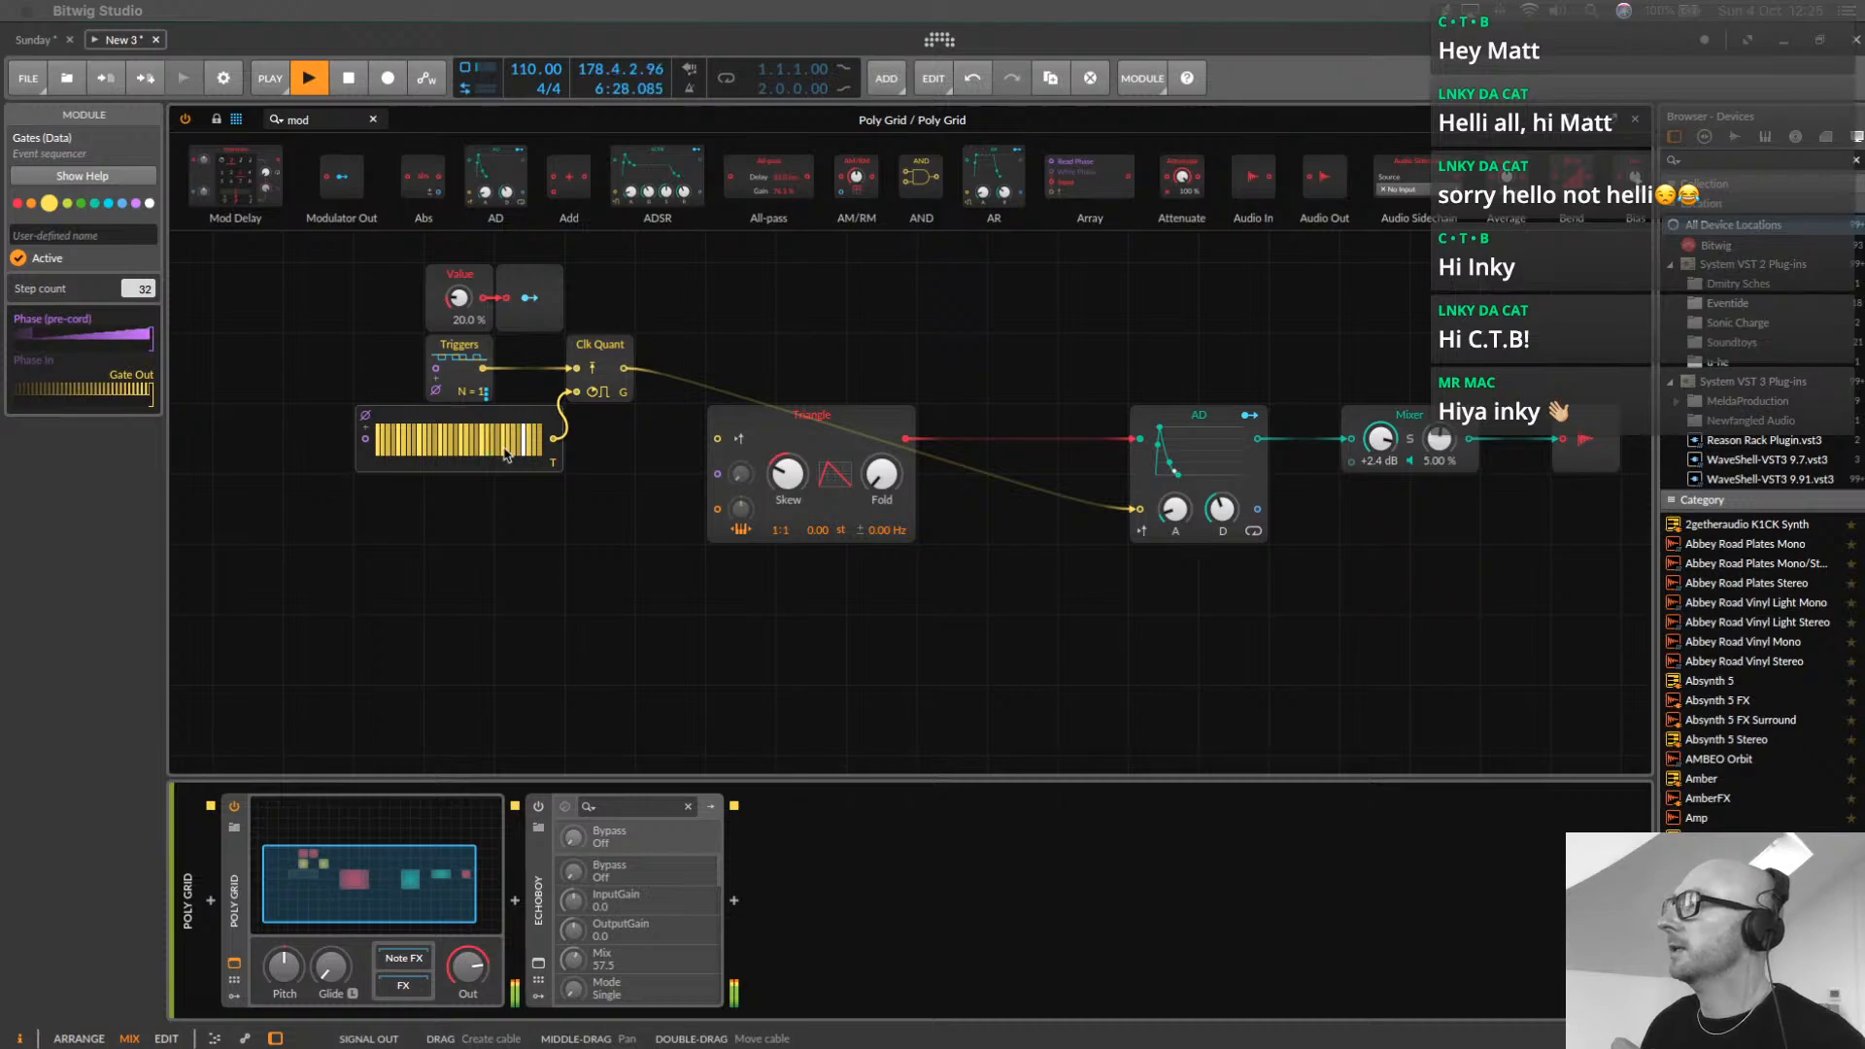
left_click_drag(1176, 413, 1360, 465)
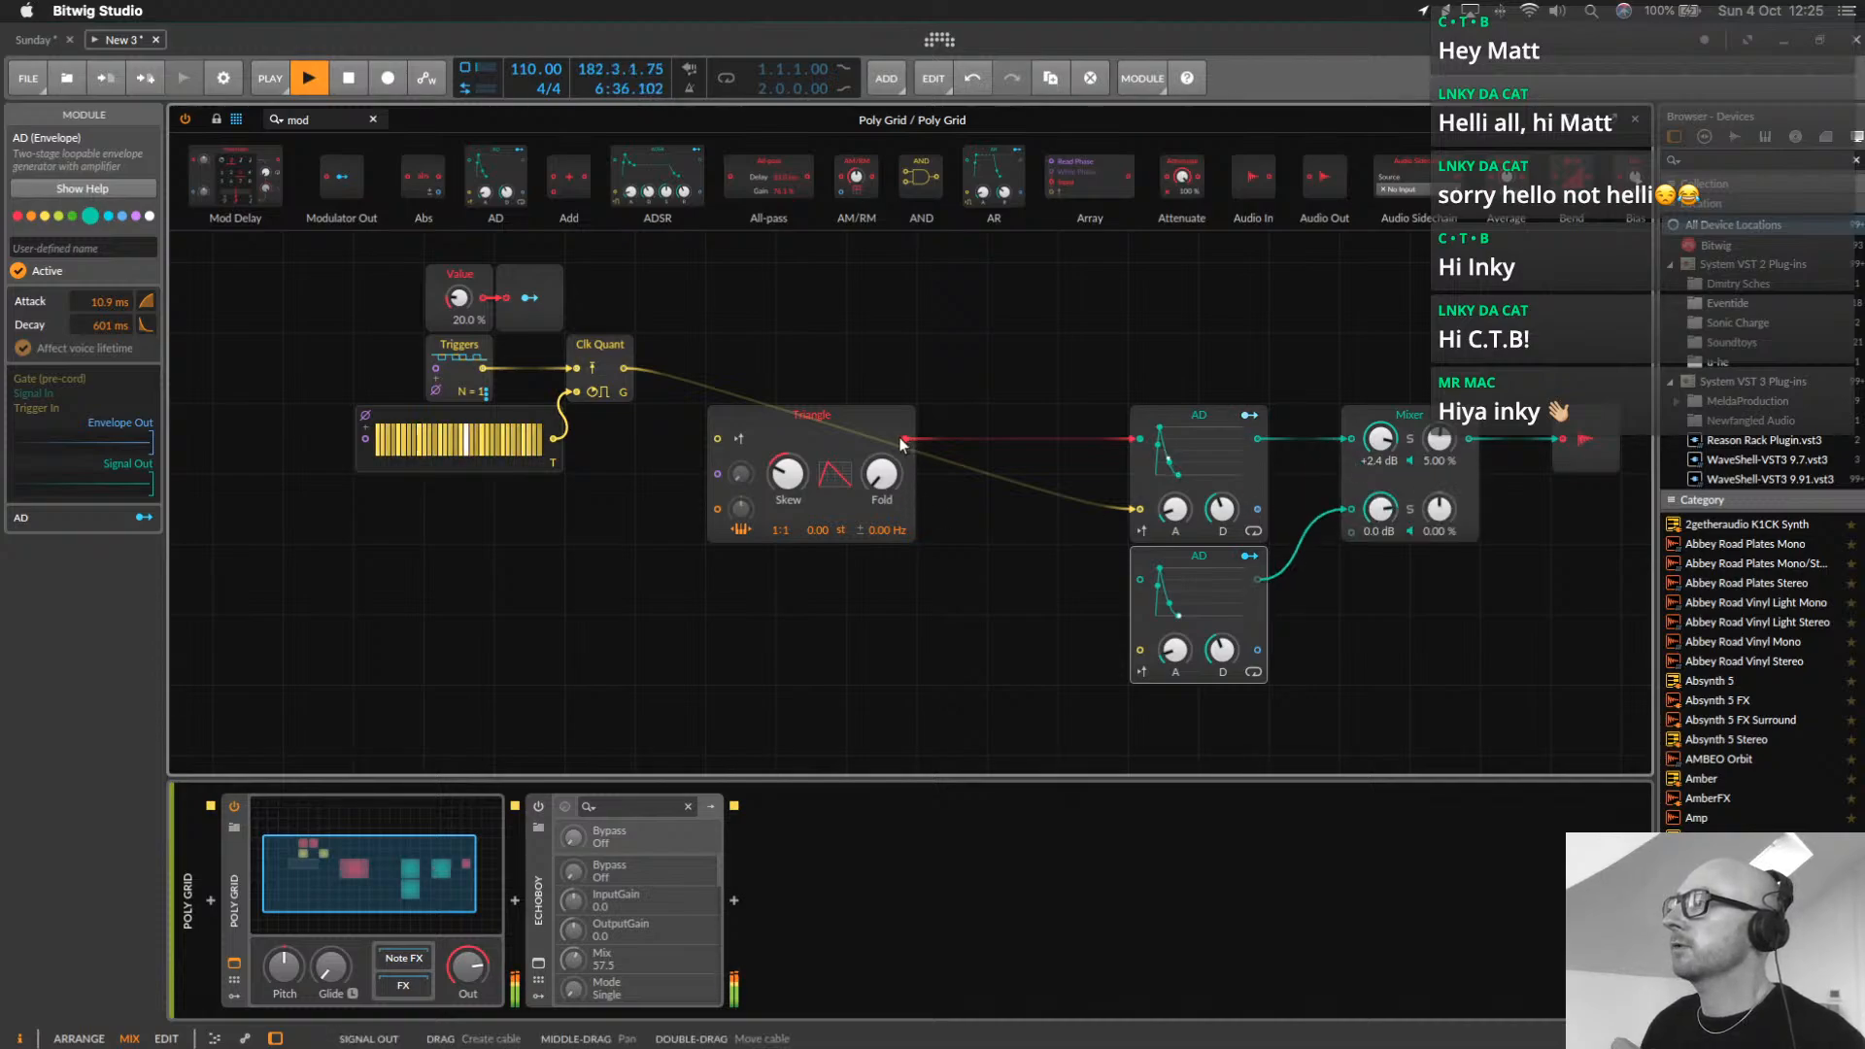
left_click_drag(906, 439, 1138, 580)
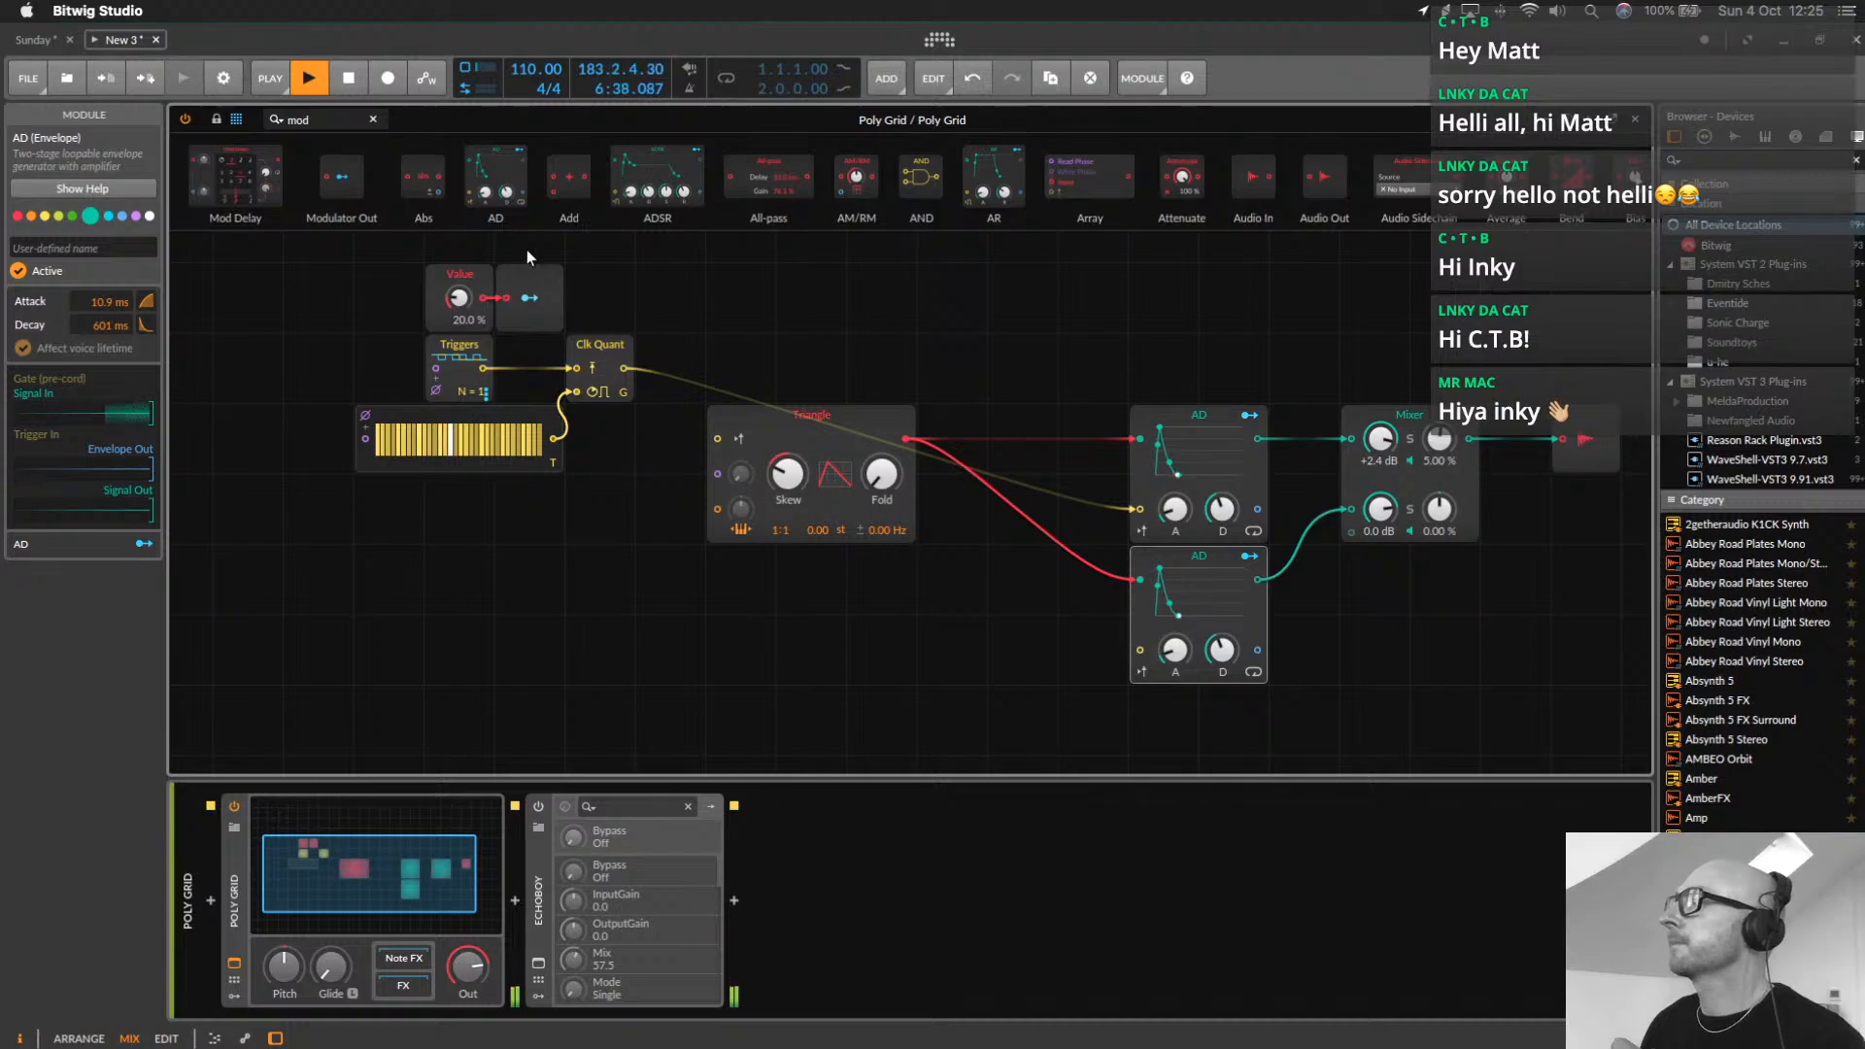
Duplicate the Value, Triggers, Gates and Clock Quantize group below to trigger the second AD, and switch both Clock Quantize outputs to trigger mode
left_click_drag(355, 267, 617, 464)
left_click_drag(610, 350, 1150, 658)
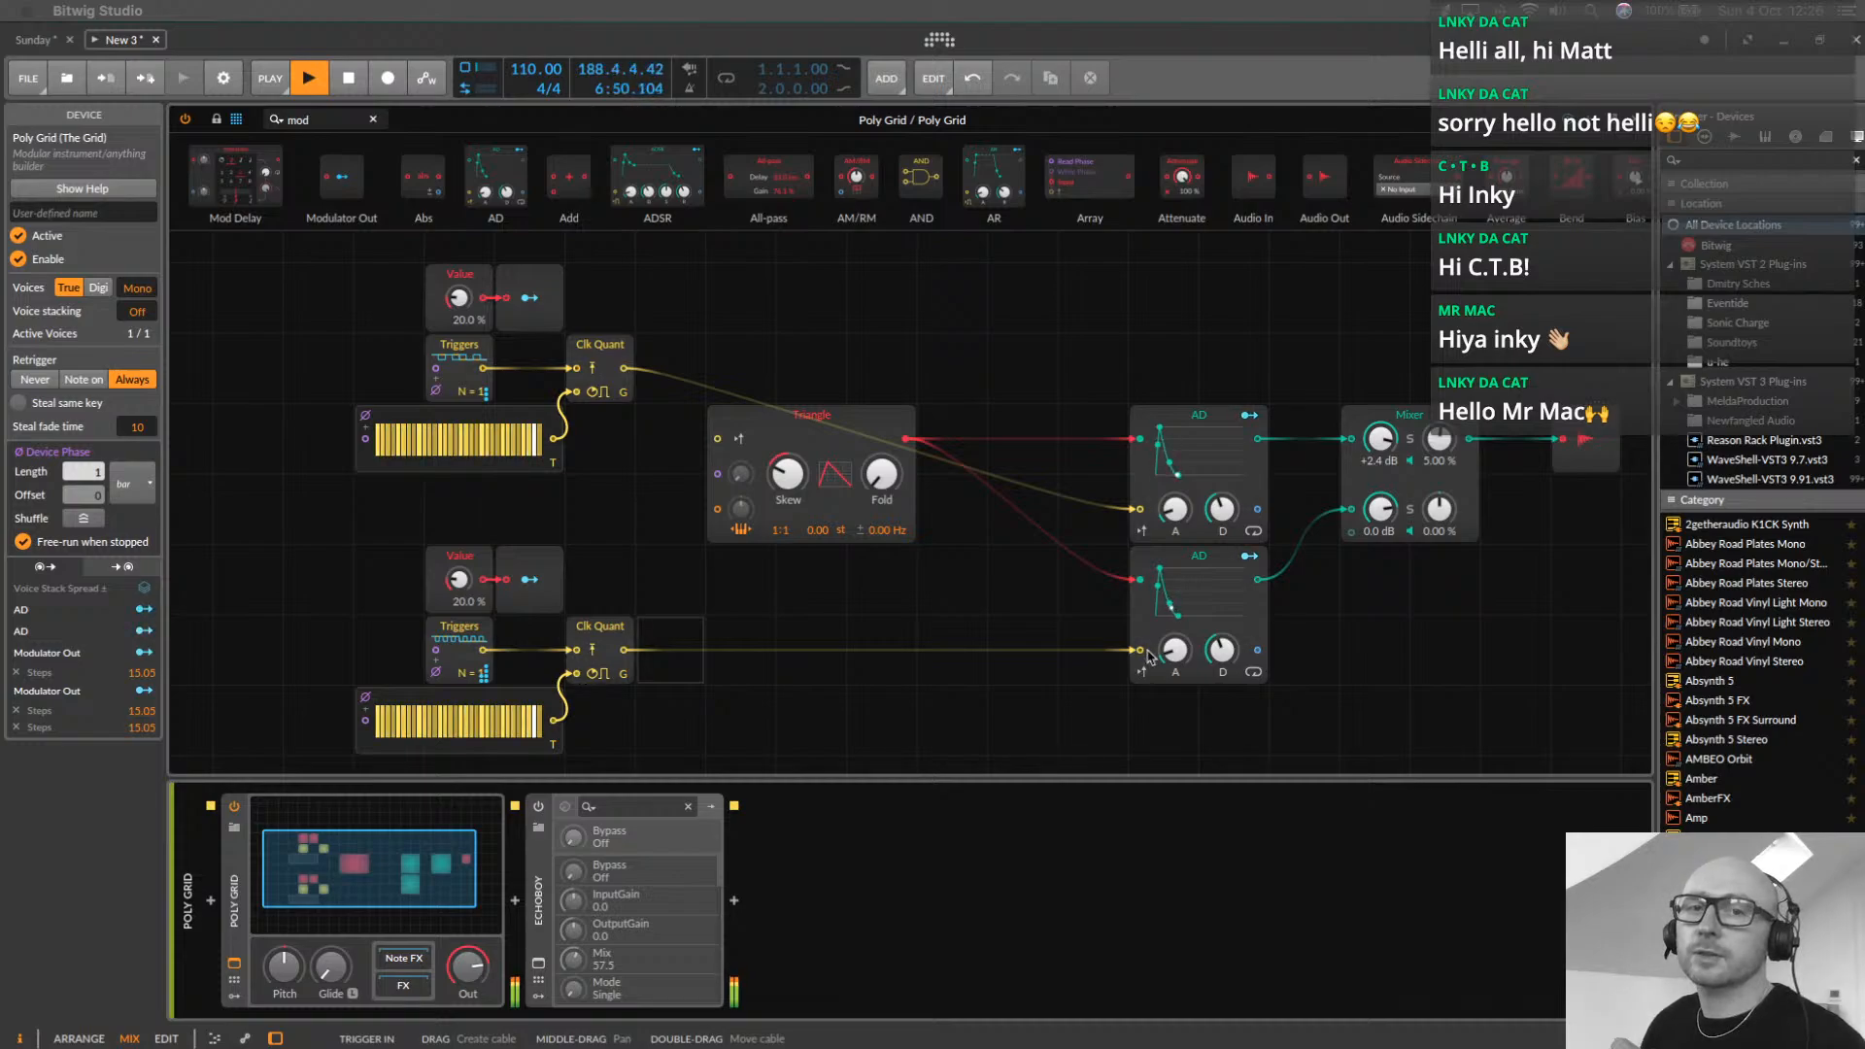
left_click(623, 391)
left_click(624, 675)
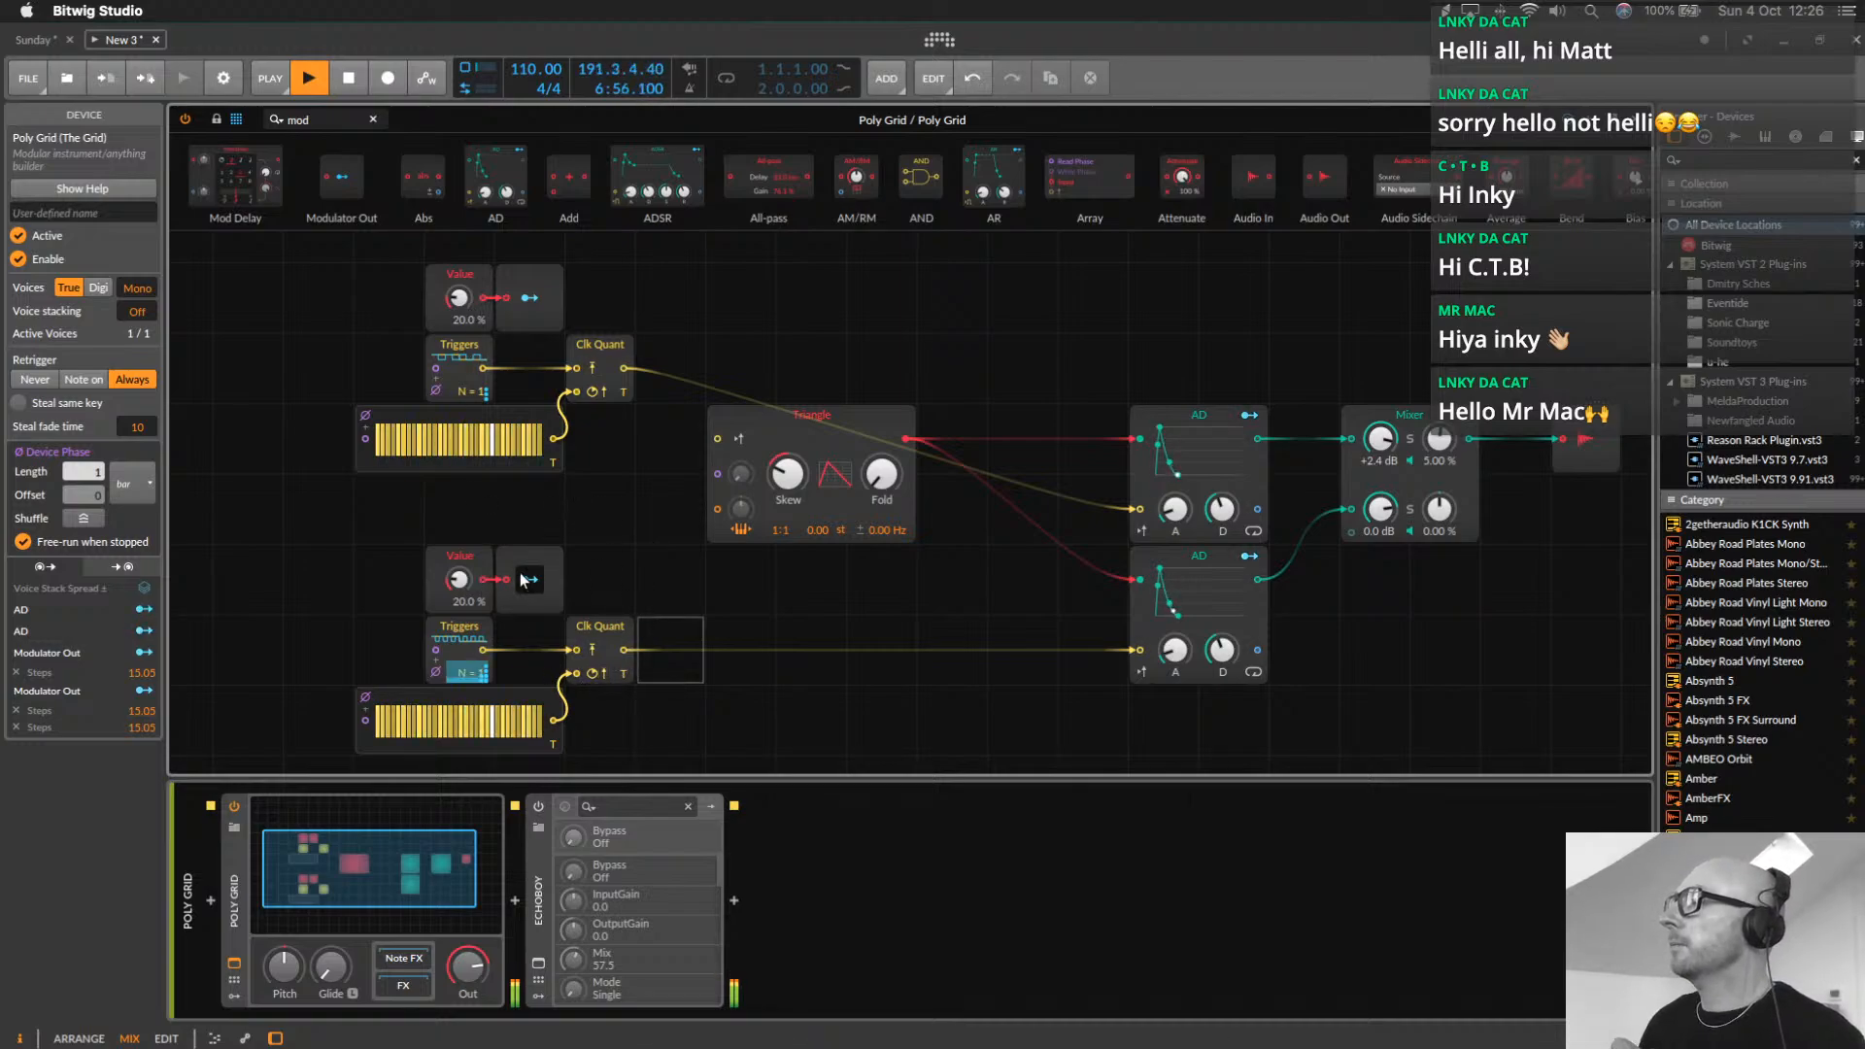
Set the lower Value module to 0 % and the second AD to a longer attack and a decay of about 1.17 s
left_click_drag(458, 579, 458, 549)
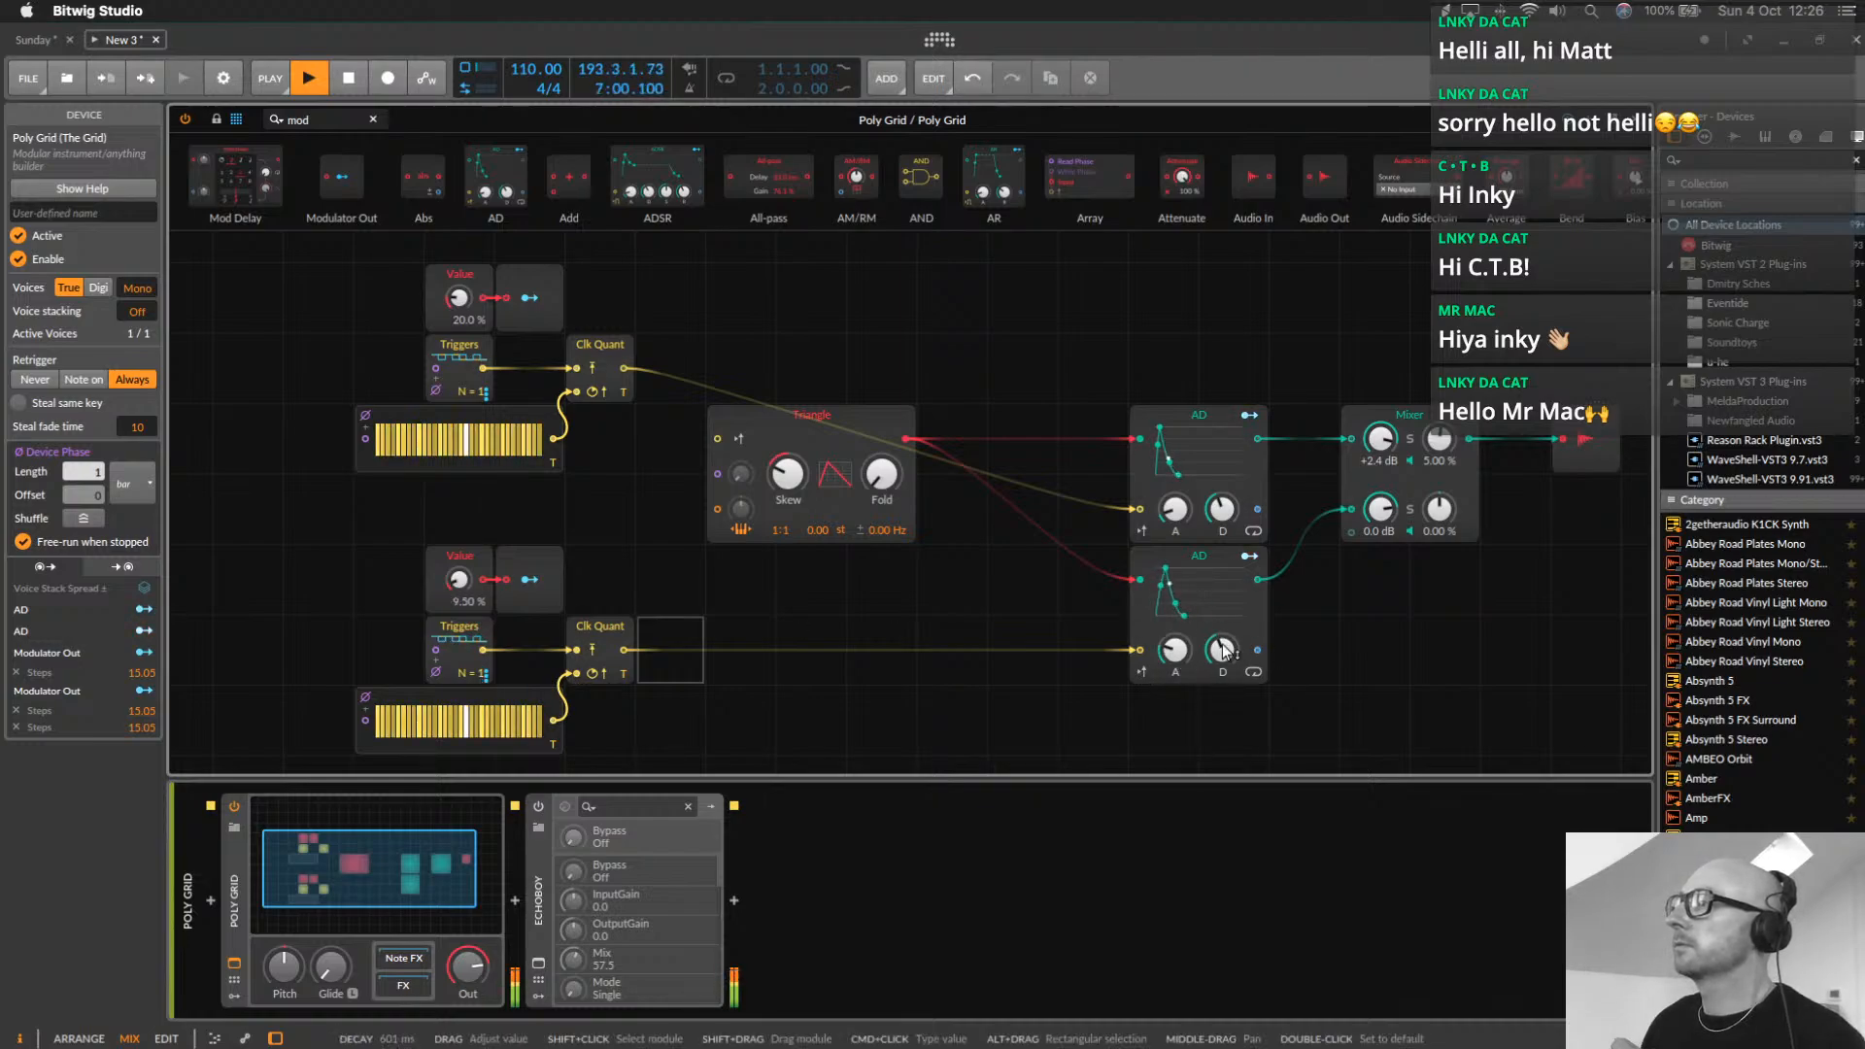
left_click_drag(1223, 651, 1223, 699)
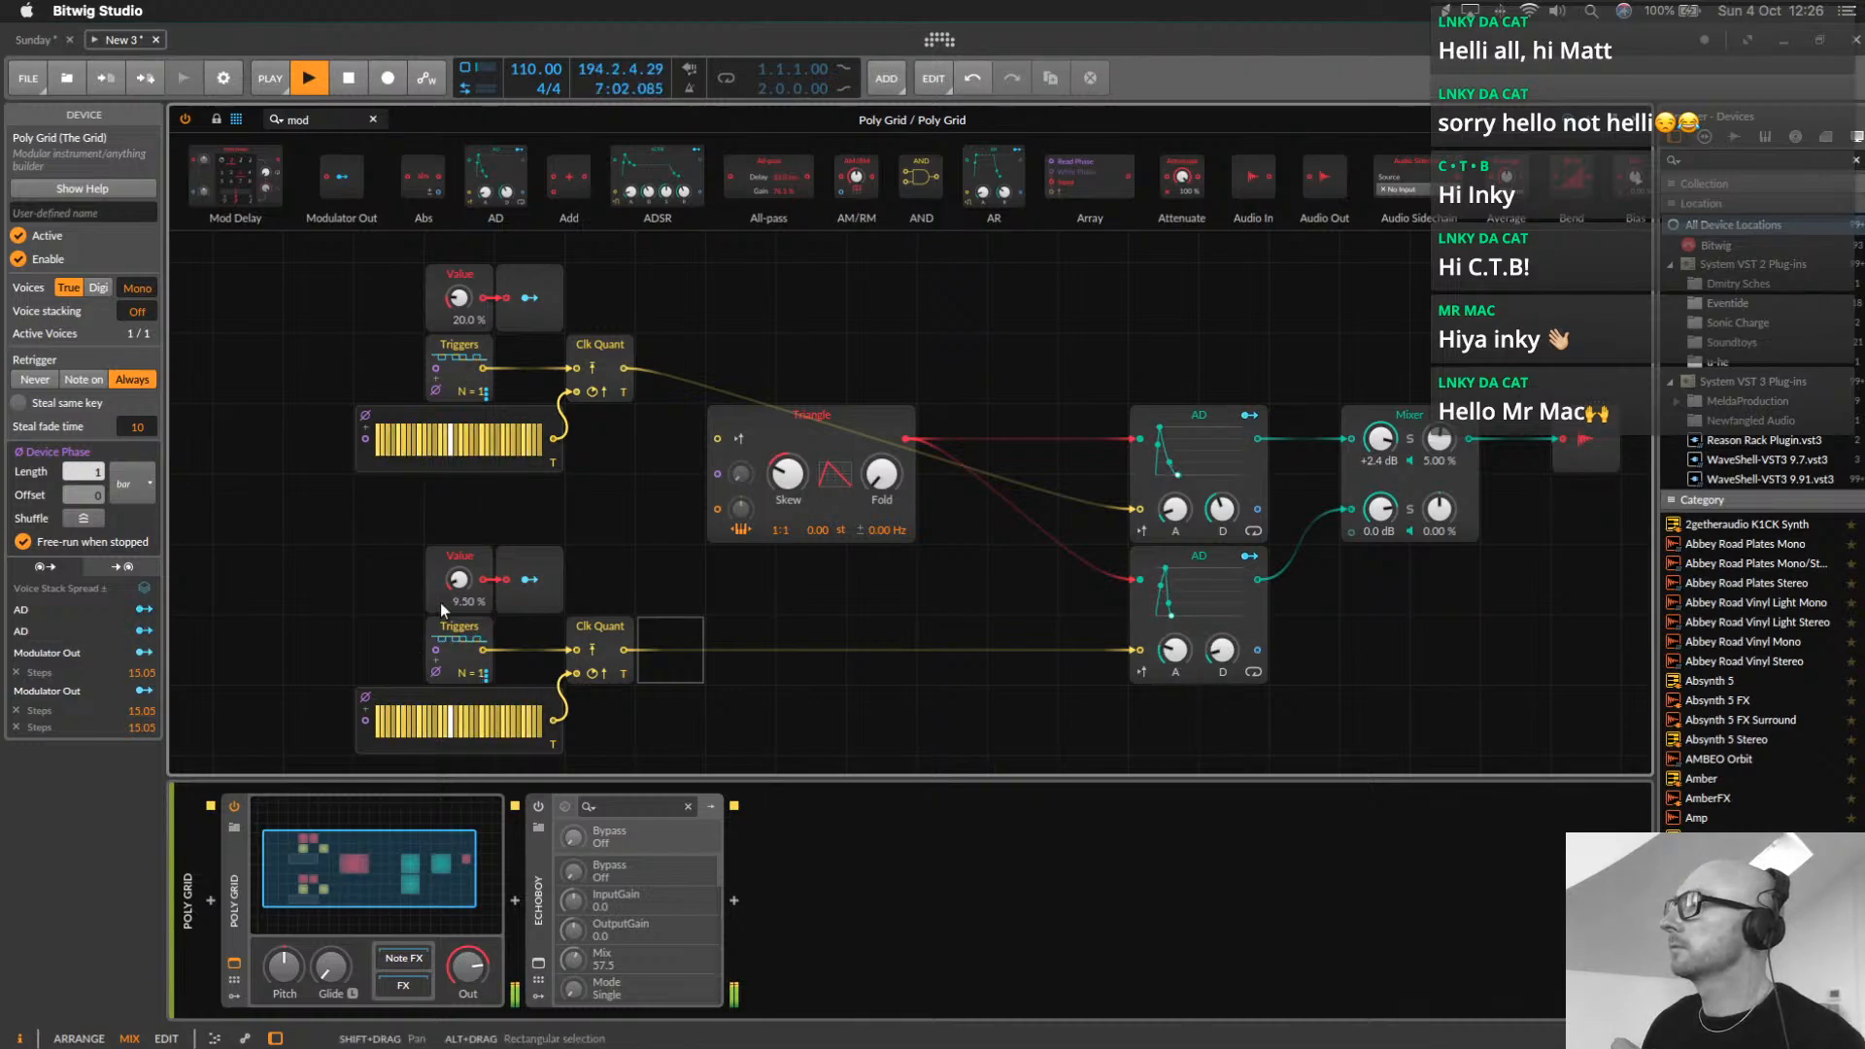
left_click_drag(465, 580, 466, 609)
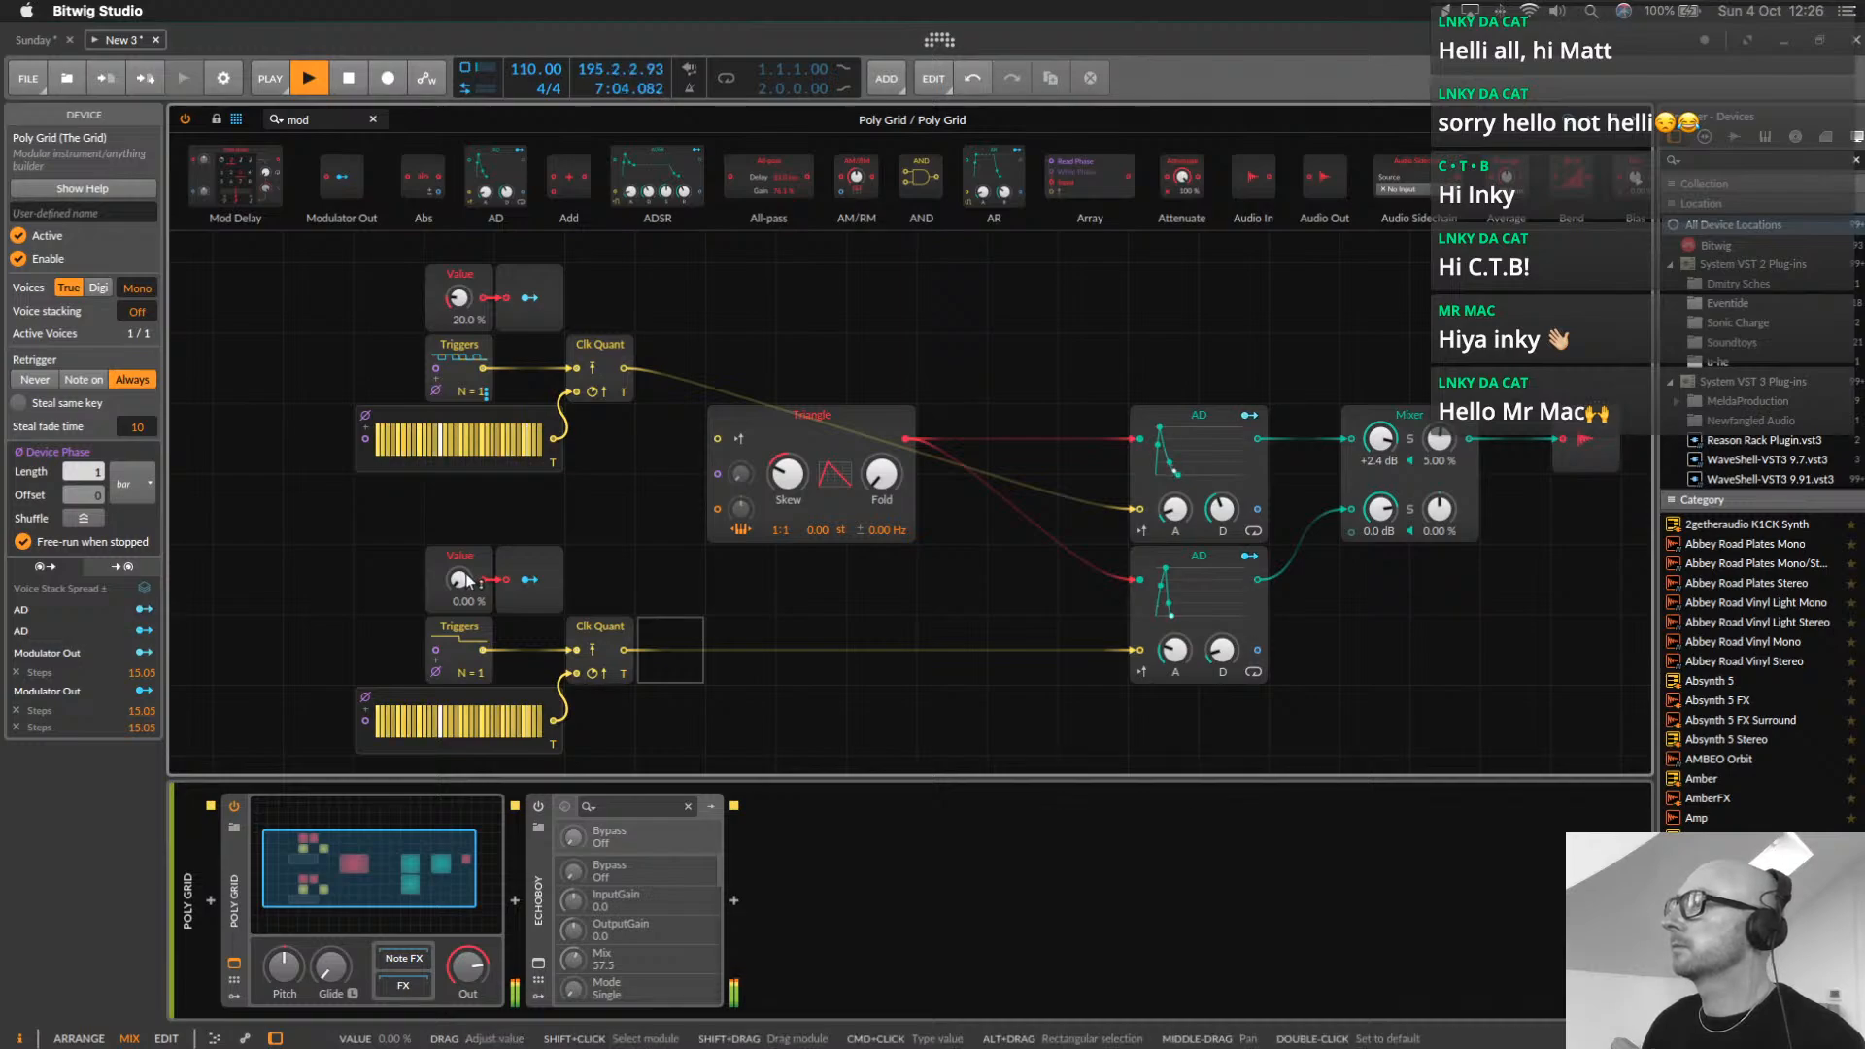
left_click_drag(1179, 658, 1220, 621)
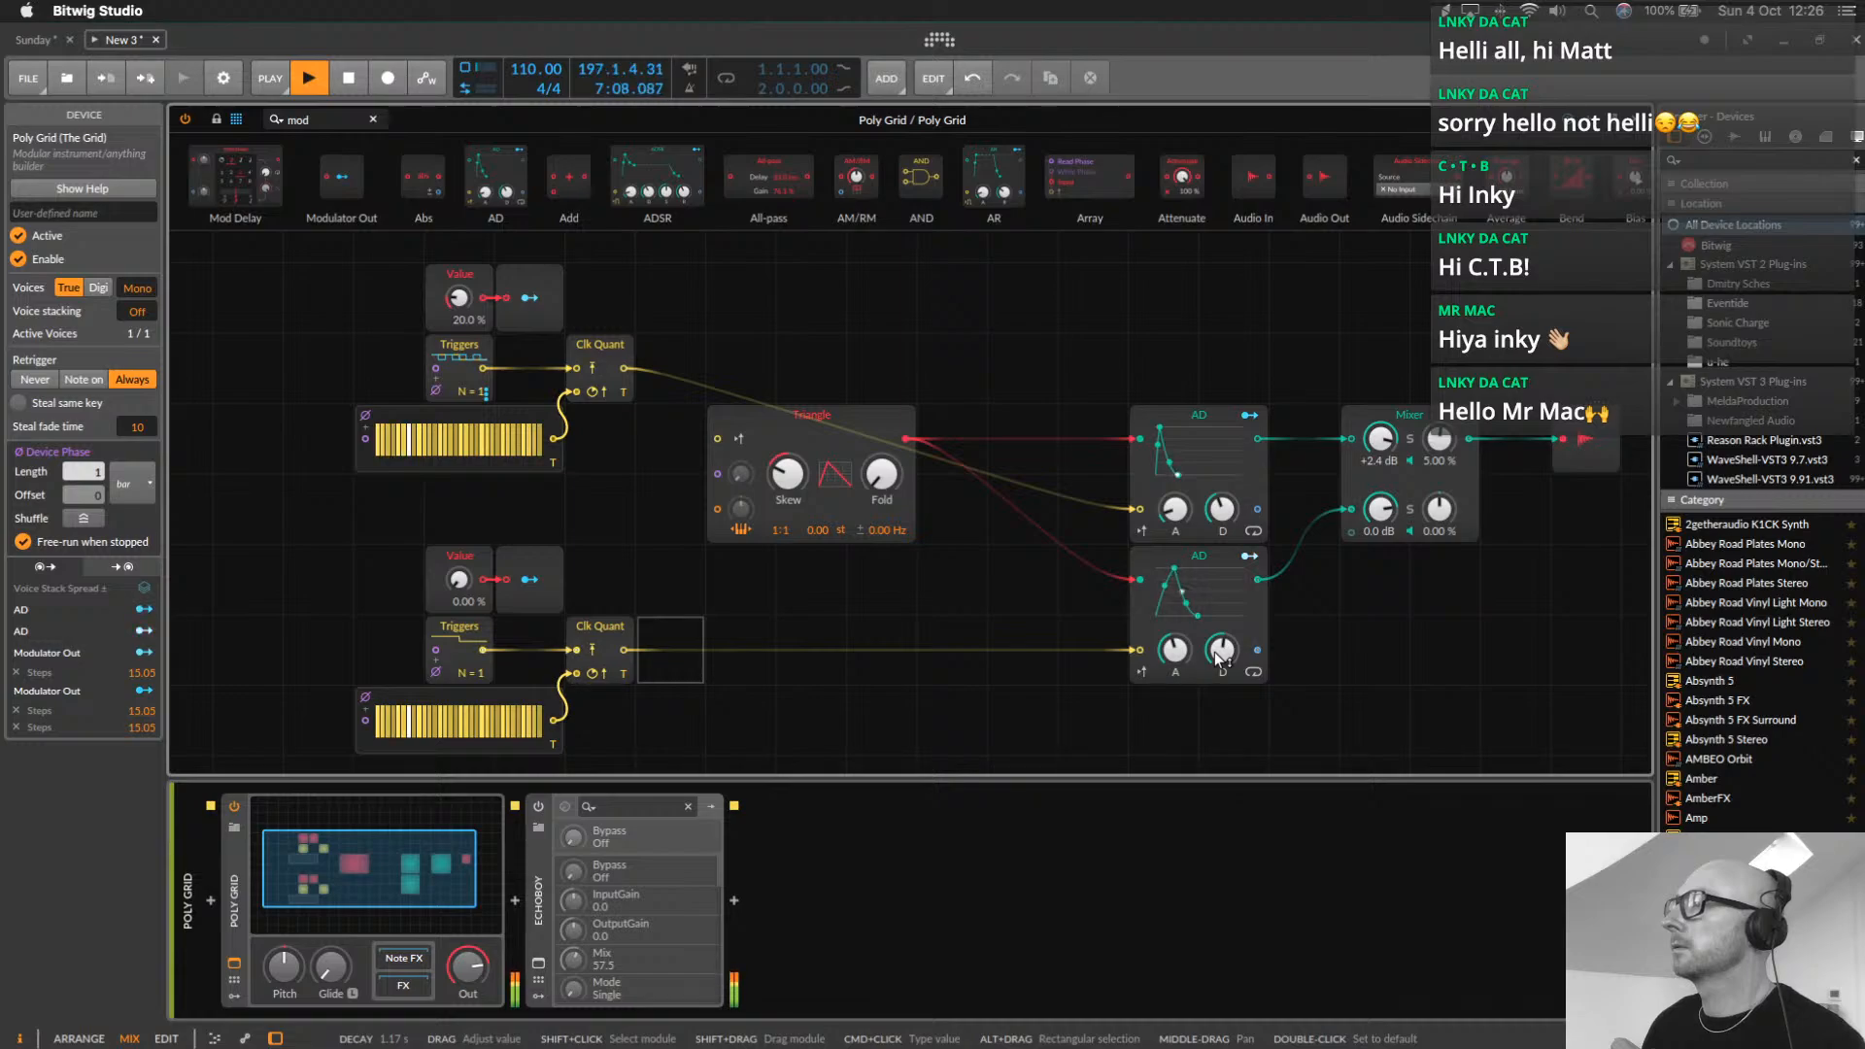
Set the Mixer's second channel to -2.6 dB and the upper Value module to 33 %
left_click_drag(1380, 508, 1380, 529)
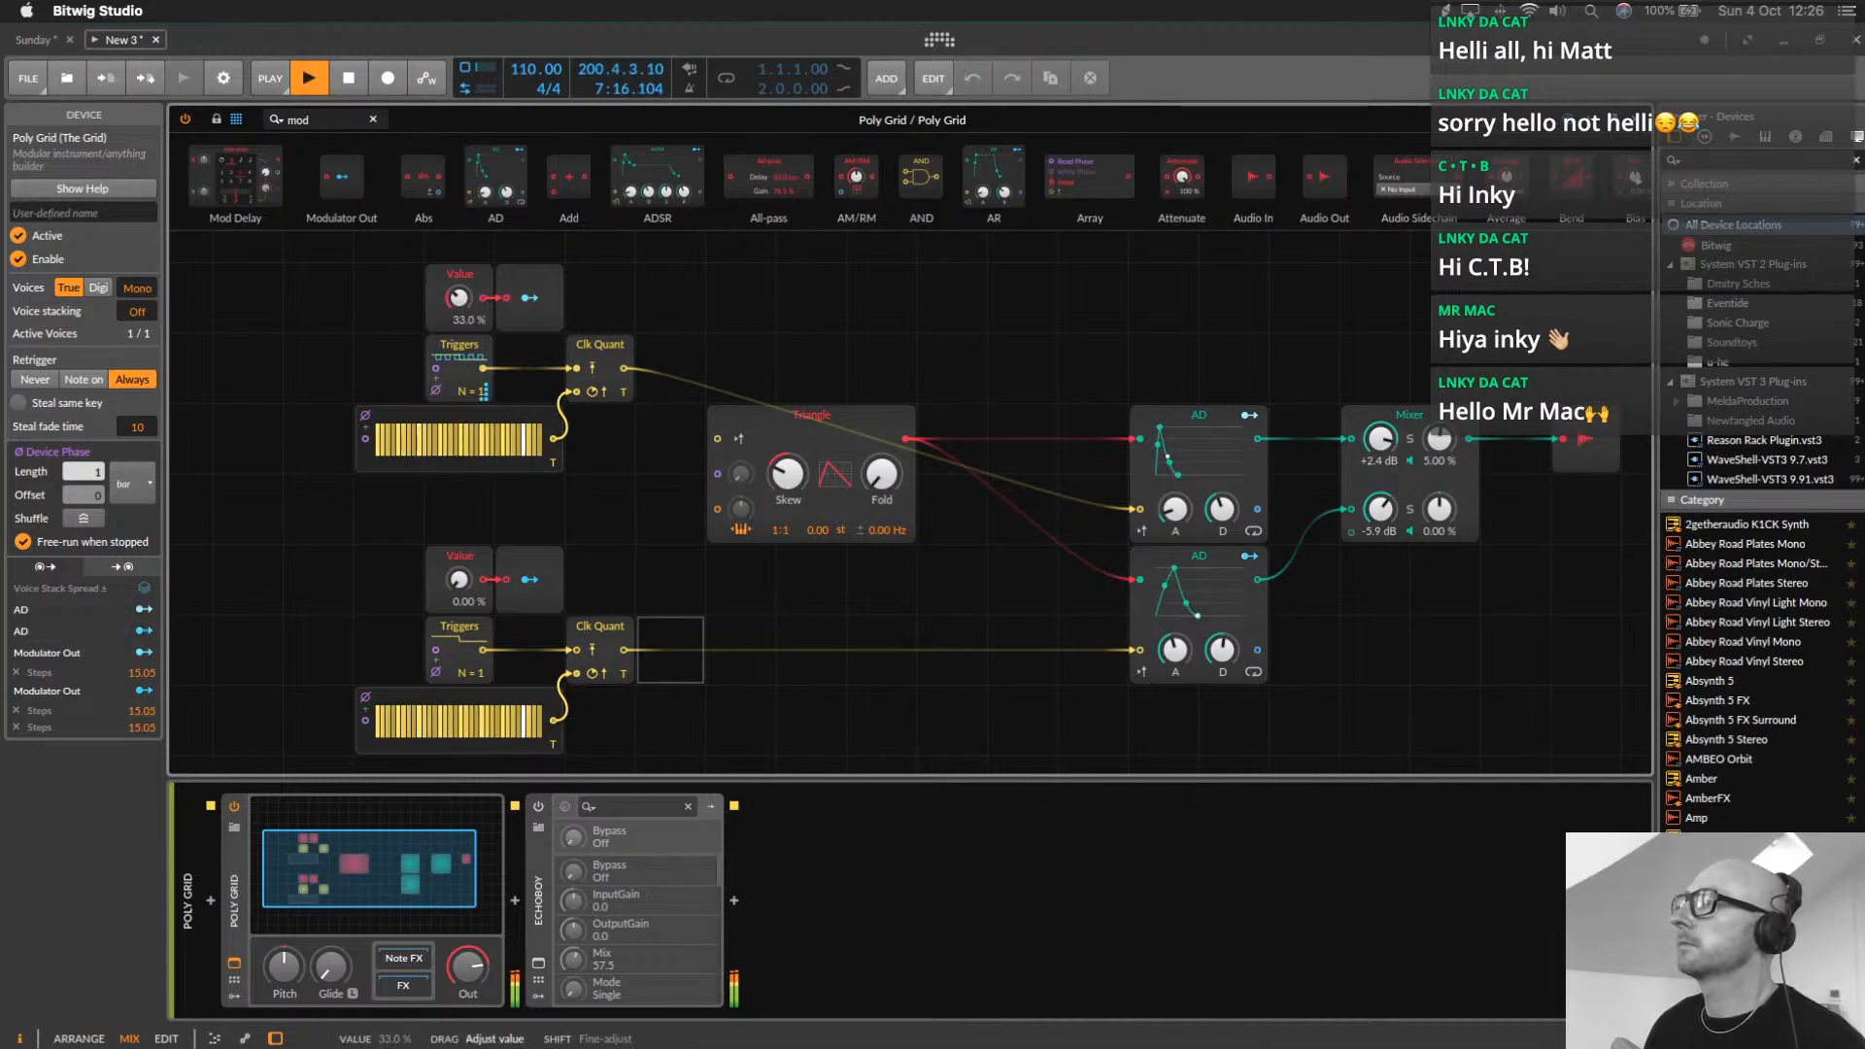
left_click_drag(1379, 508, 1379, 498)
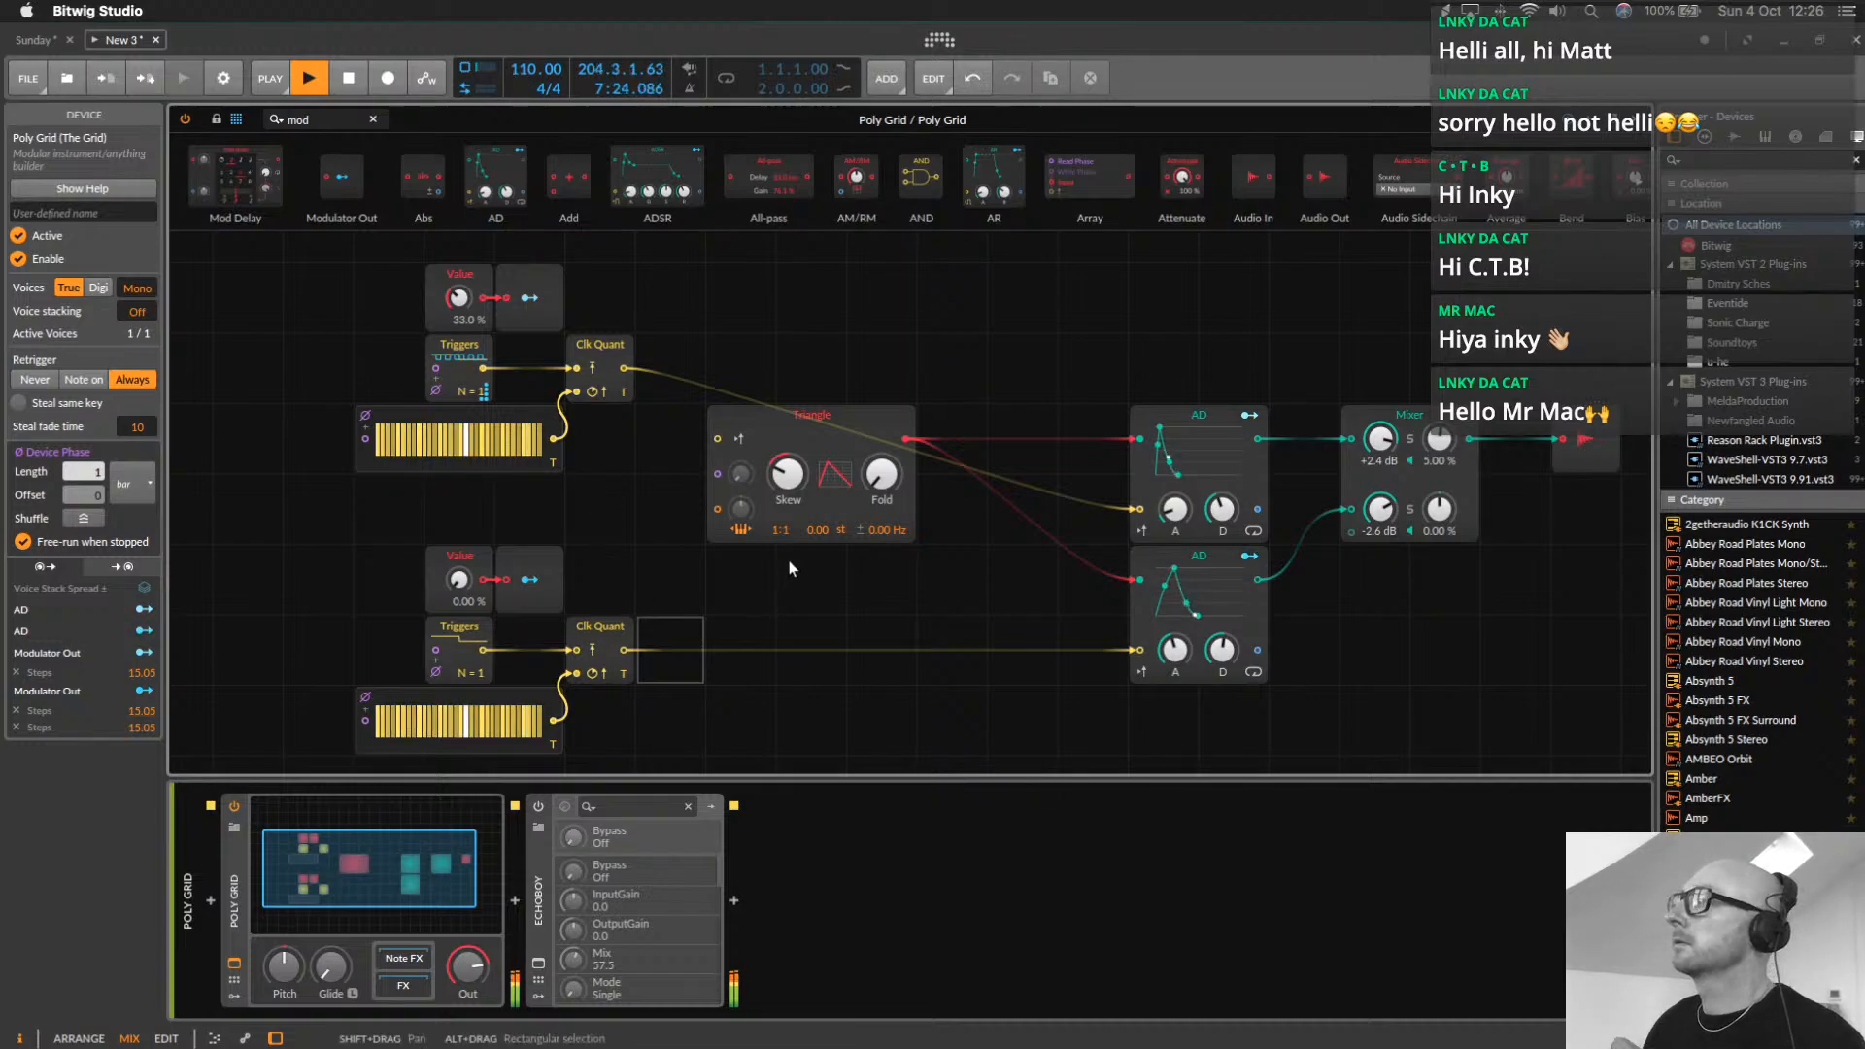
Move the Triangle up and to the right of the Clock Quantize modules and set its Skew to 29 %
left_click_drag(801, 430, 942, 288)
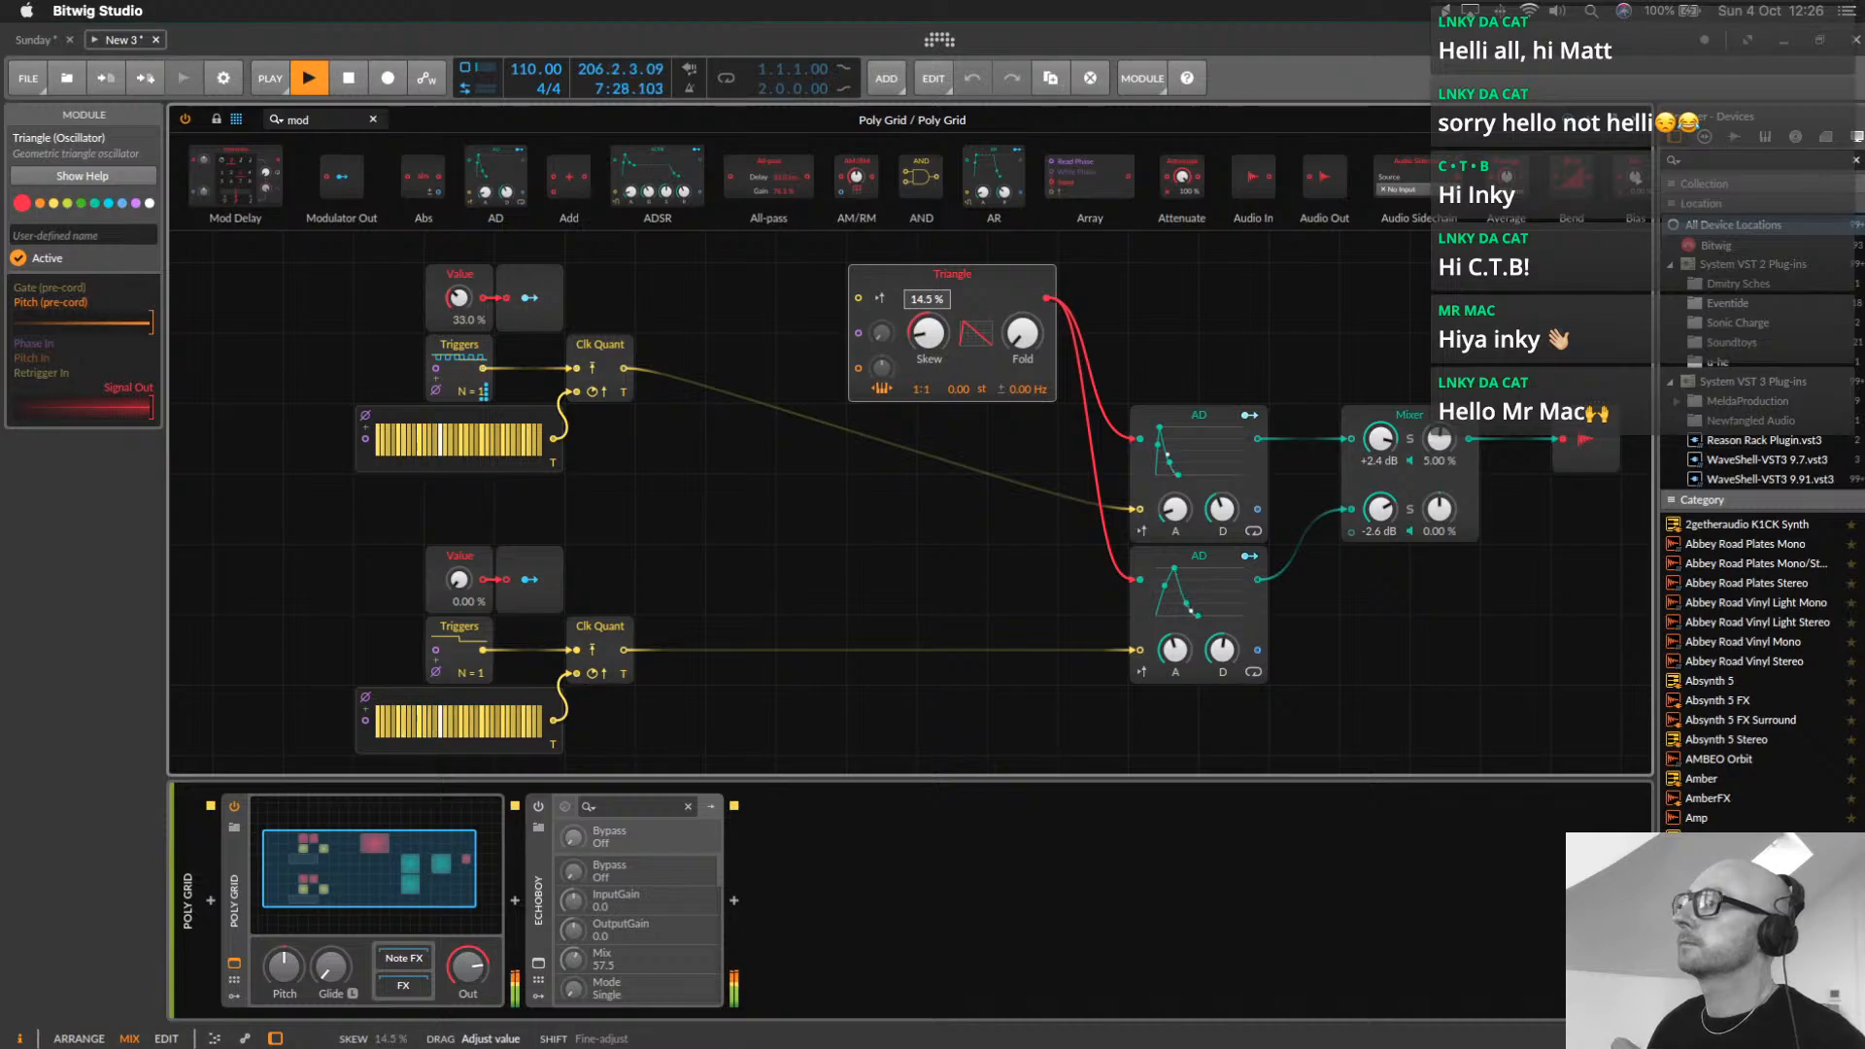
left_click_drag(928, 333, 928, 313)
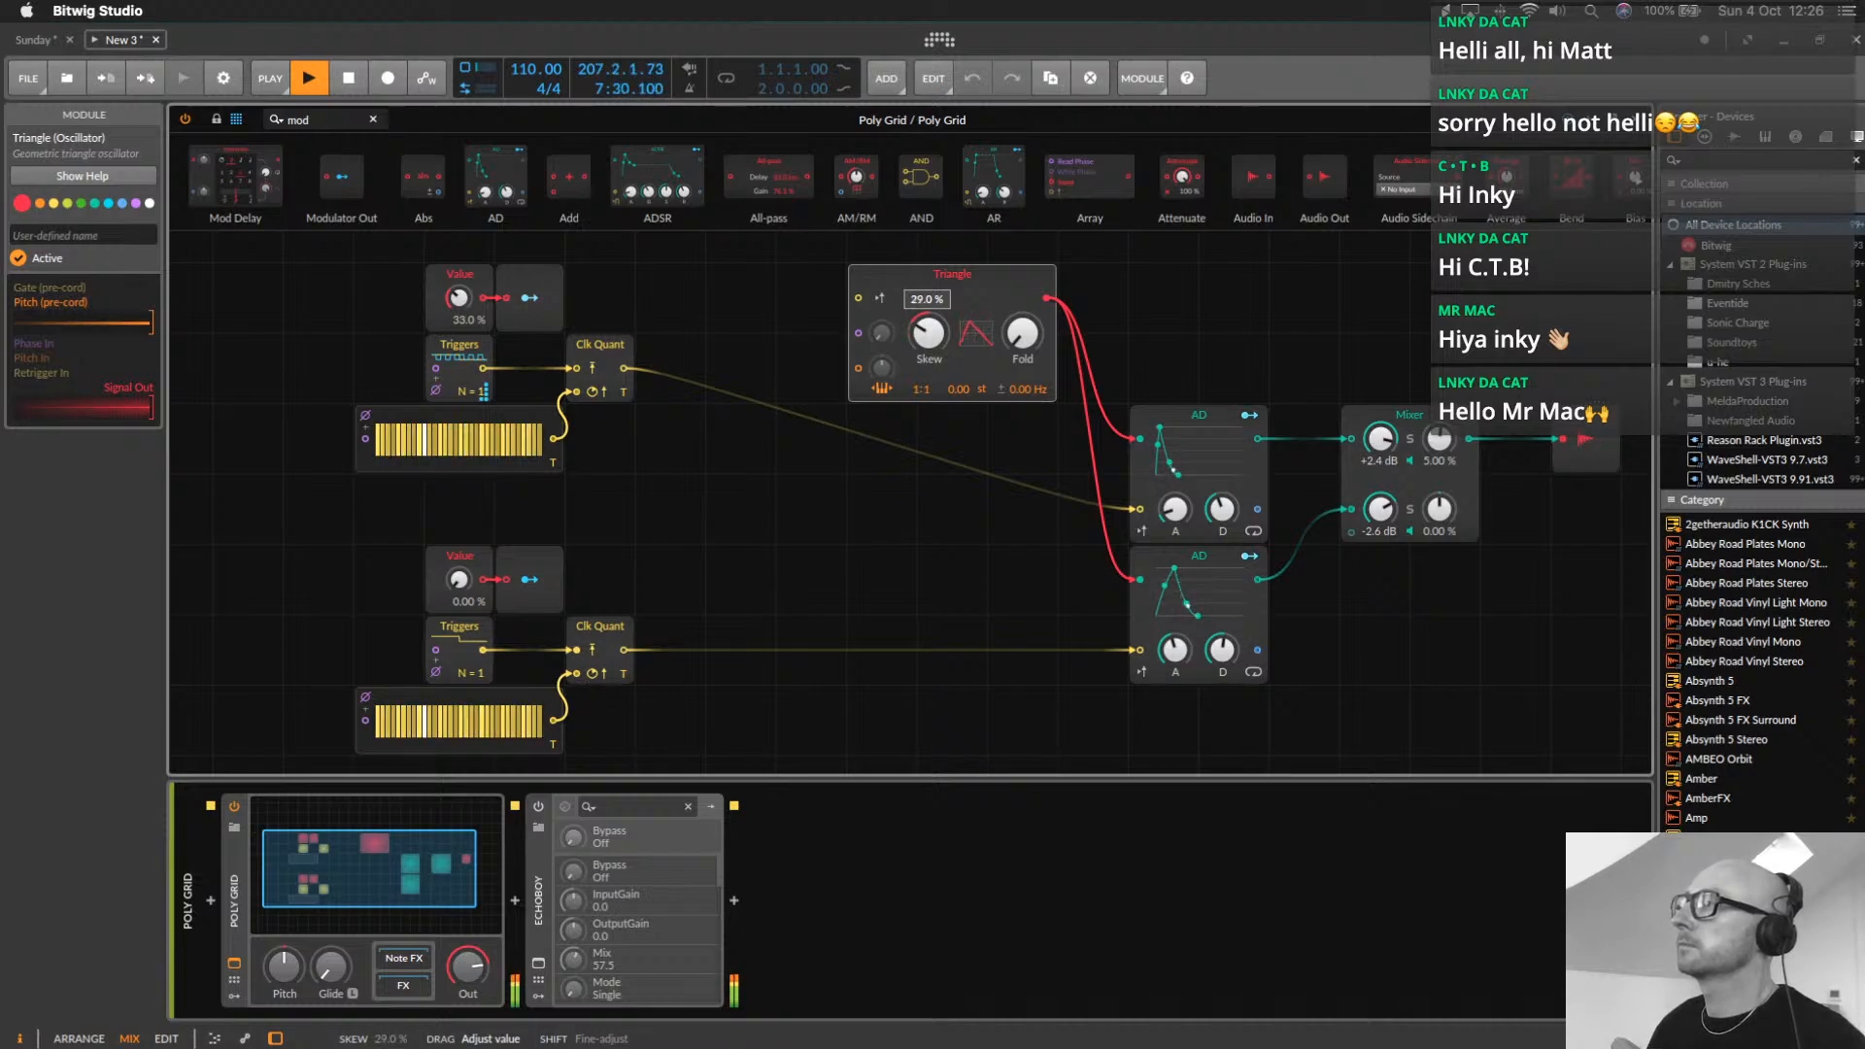
Turn on the EchoBoy delay after the Poly Grid and load its AnaLogged preset
left_click(538, 808)
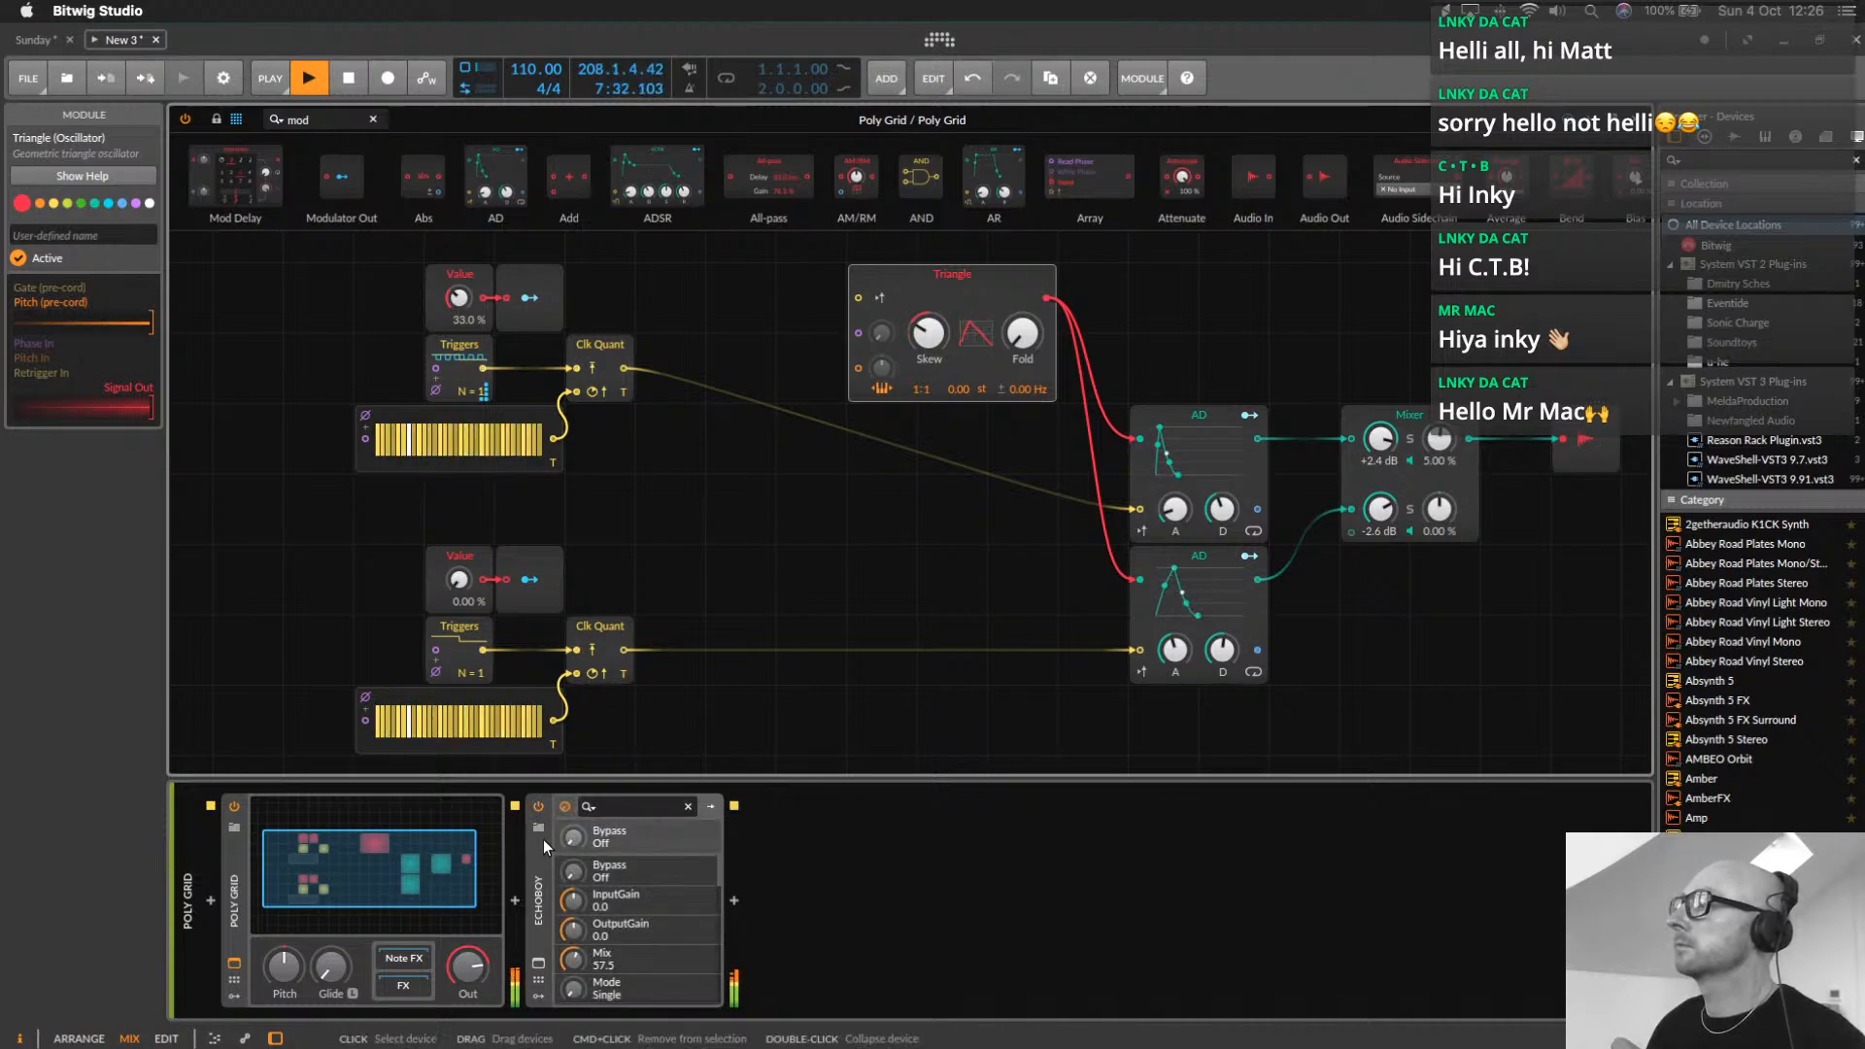
left_click(539, 829)
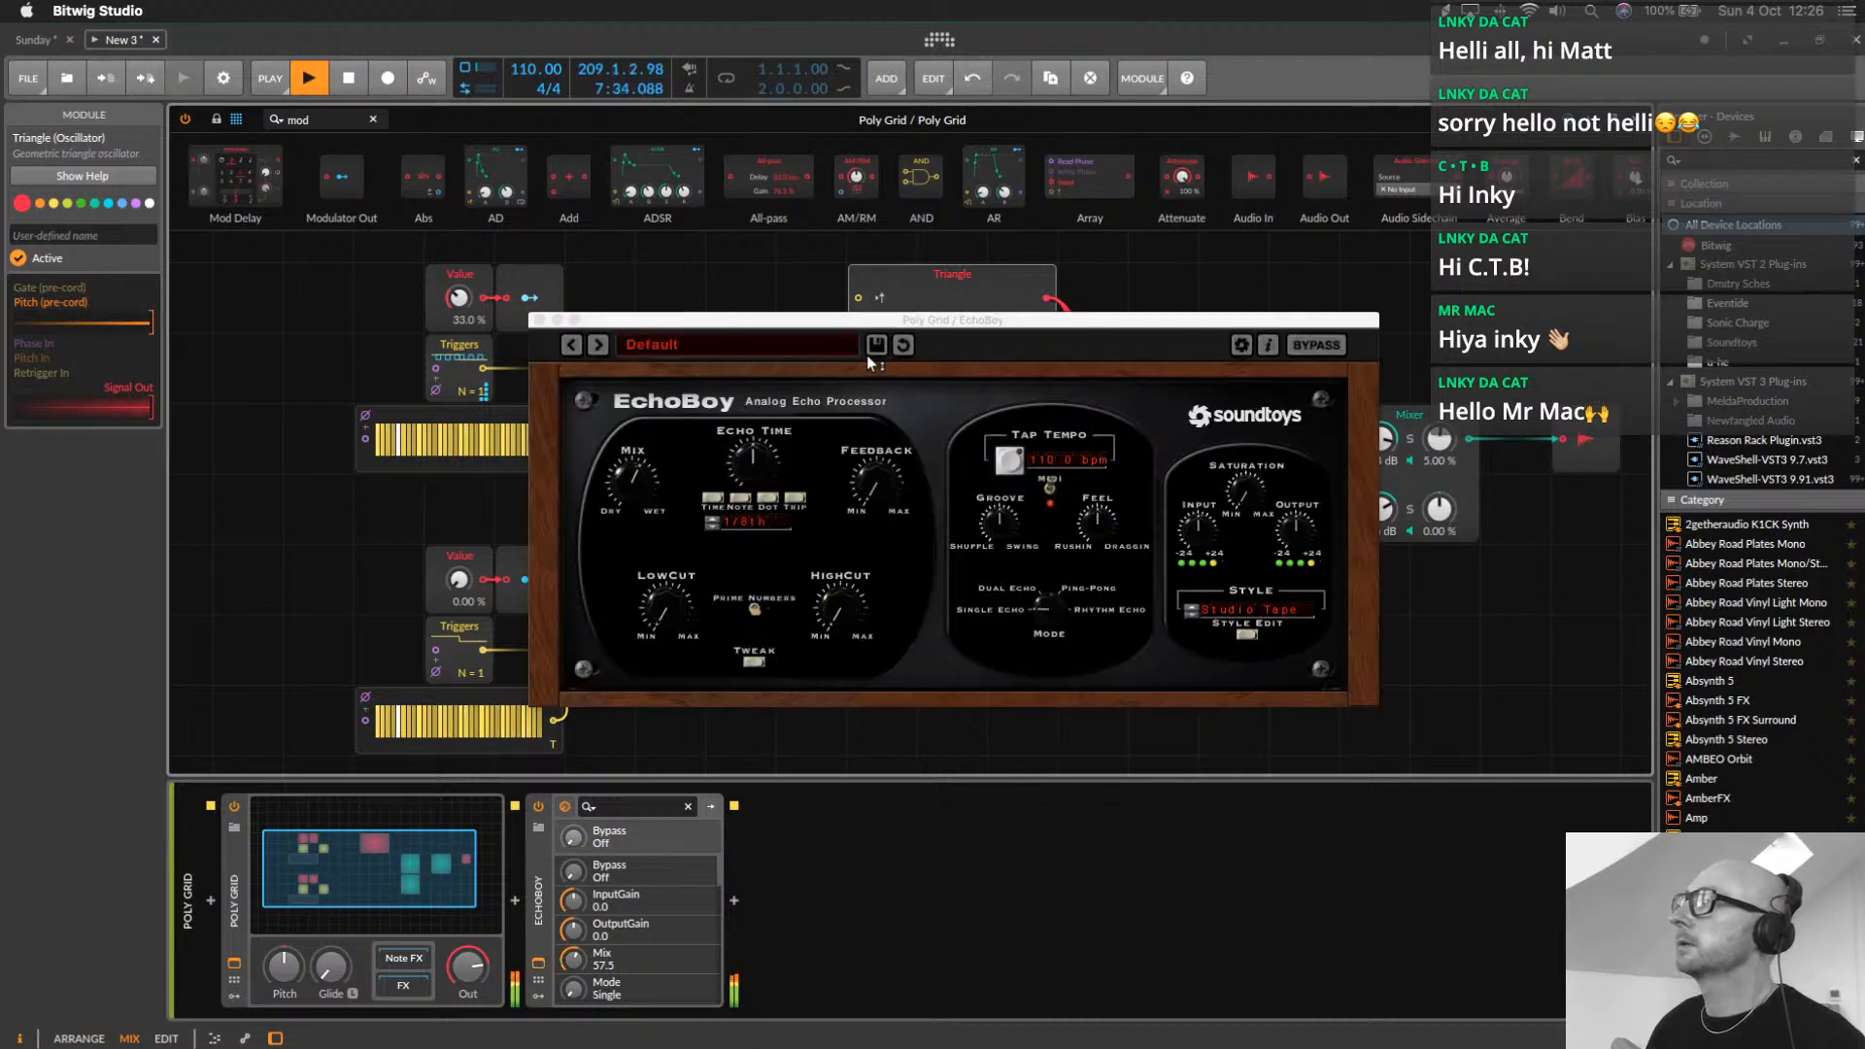
left_click(599, 345)
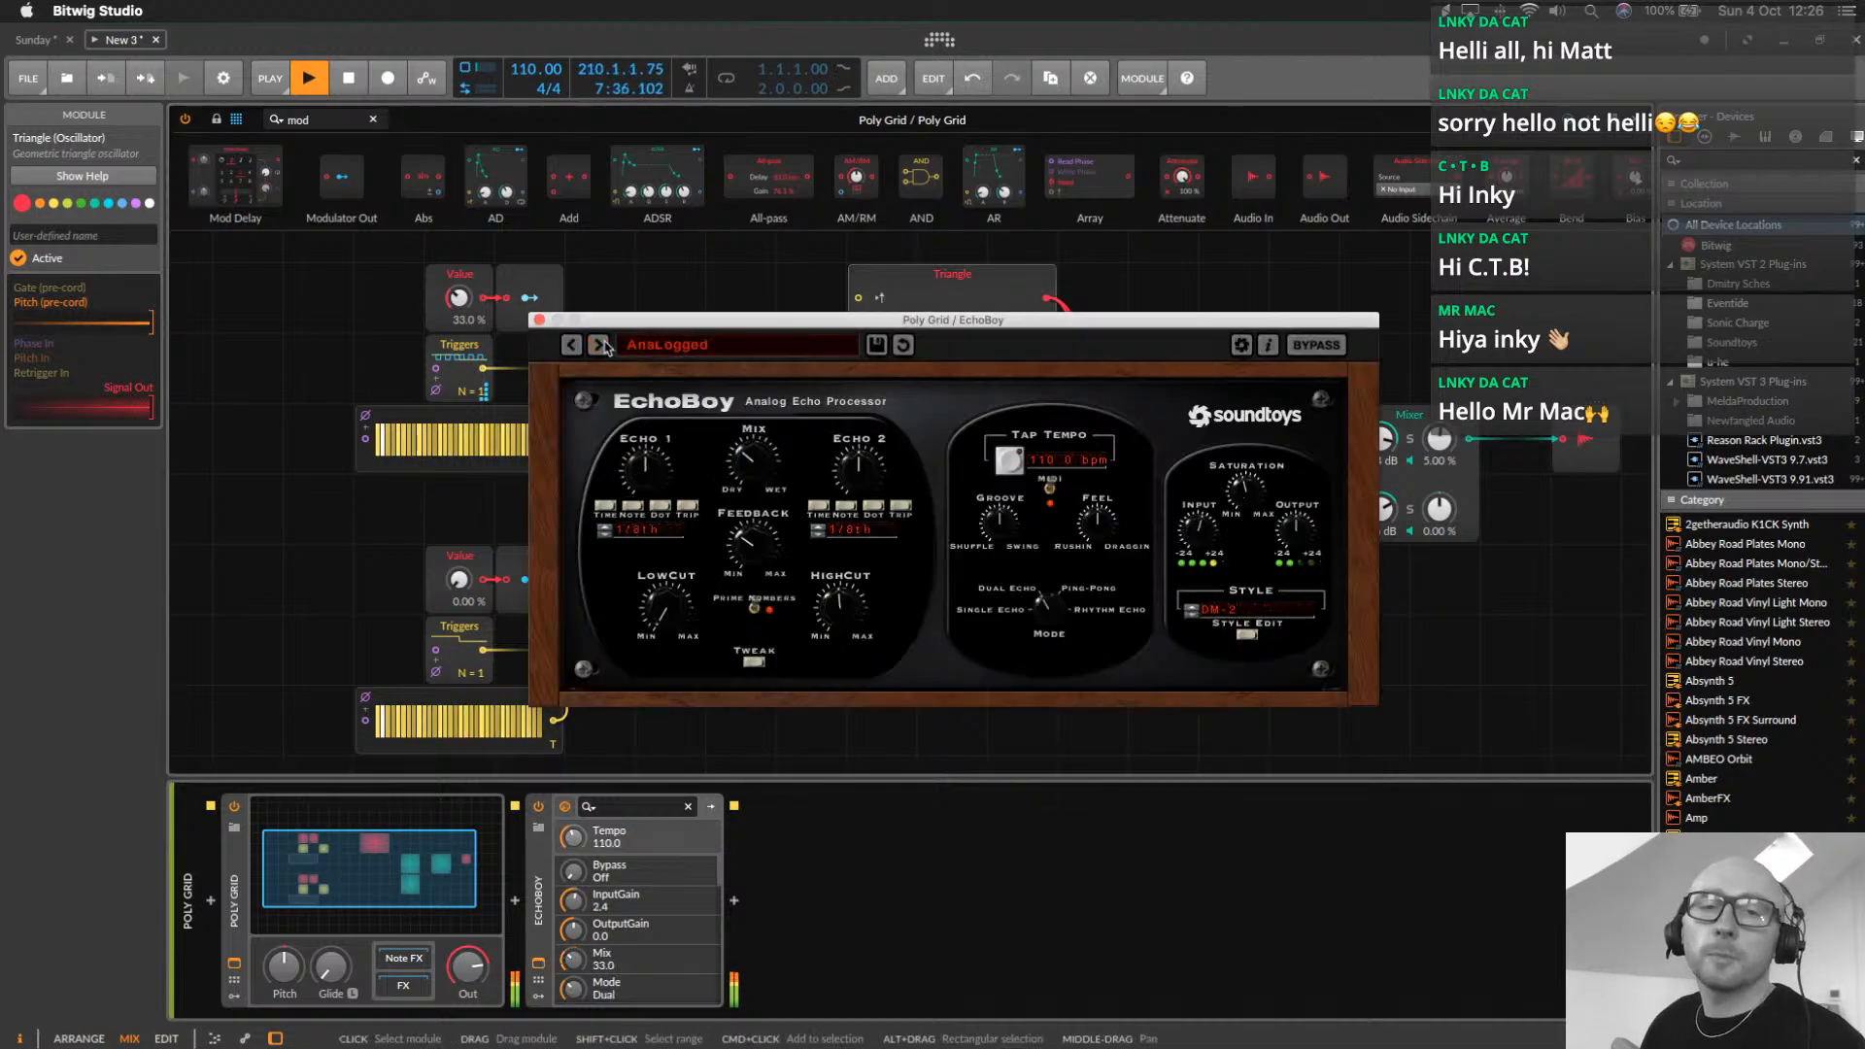
key("super+Tab")
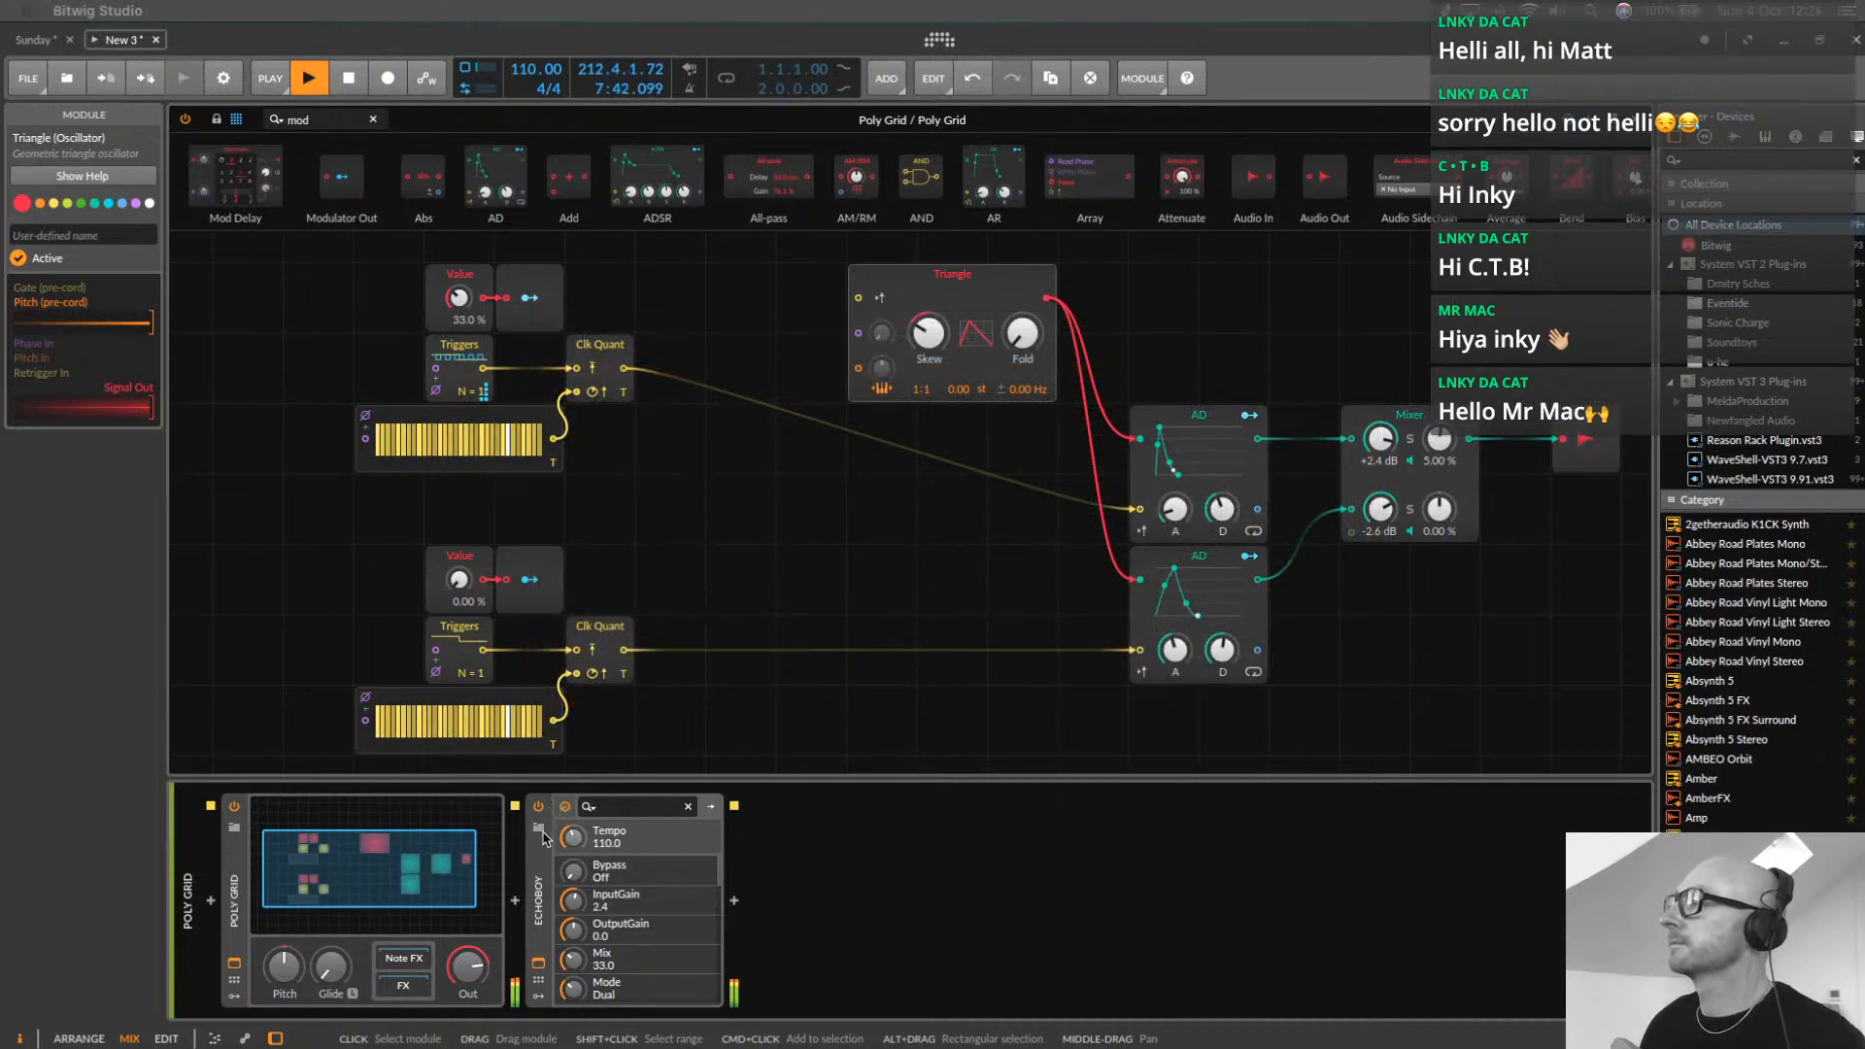
Set EchoBoy's mix to 43, feedback to about 0.62 and input gain to 12.4, and close its window
left_click(540, 829)
left_click(541, 876)
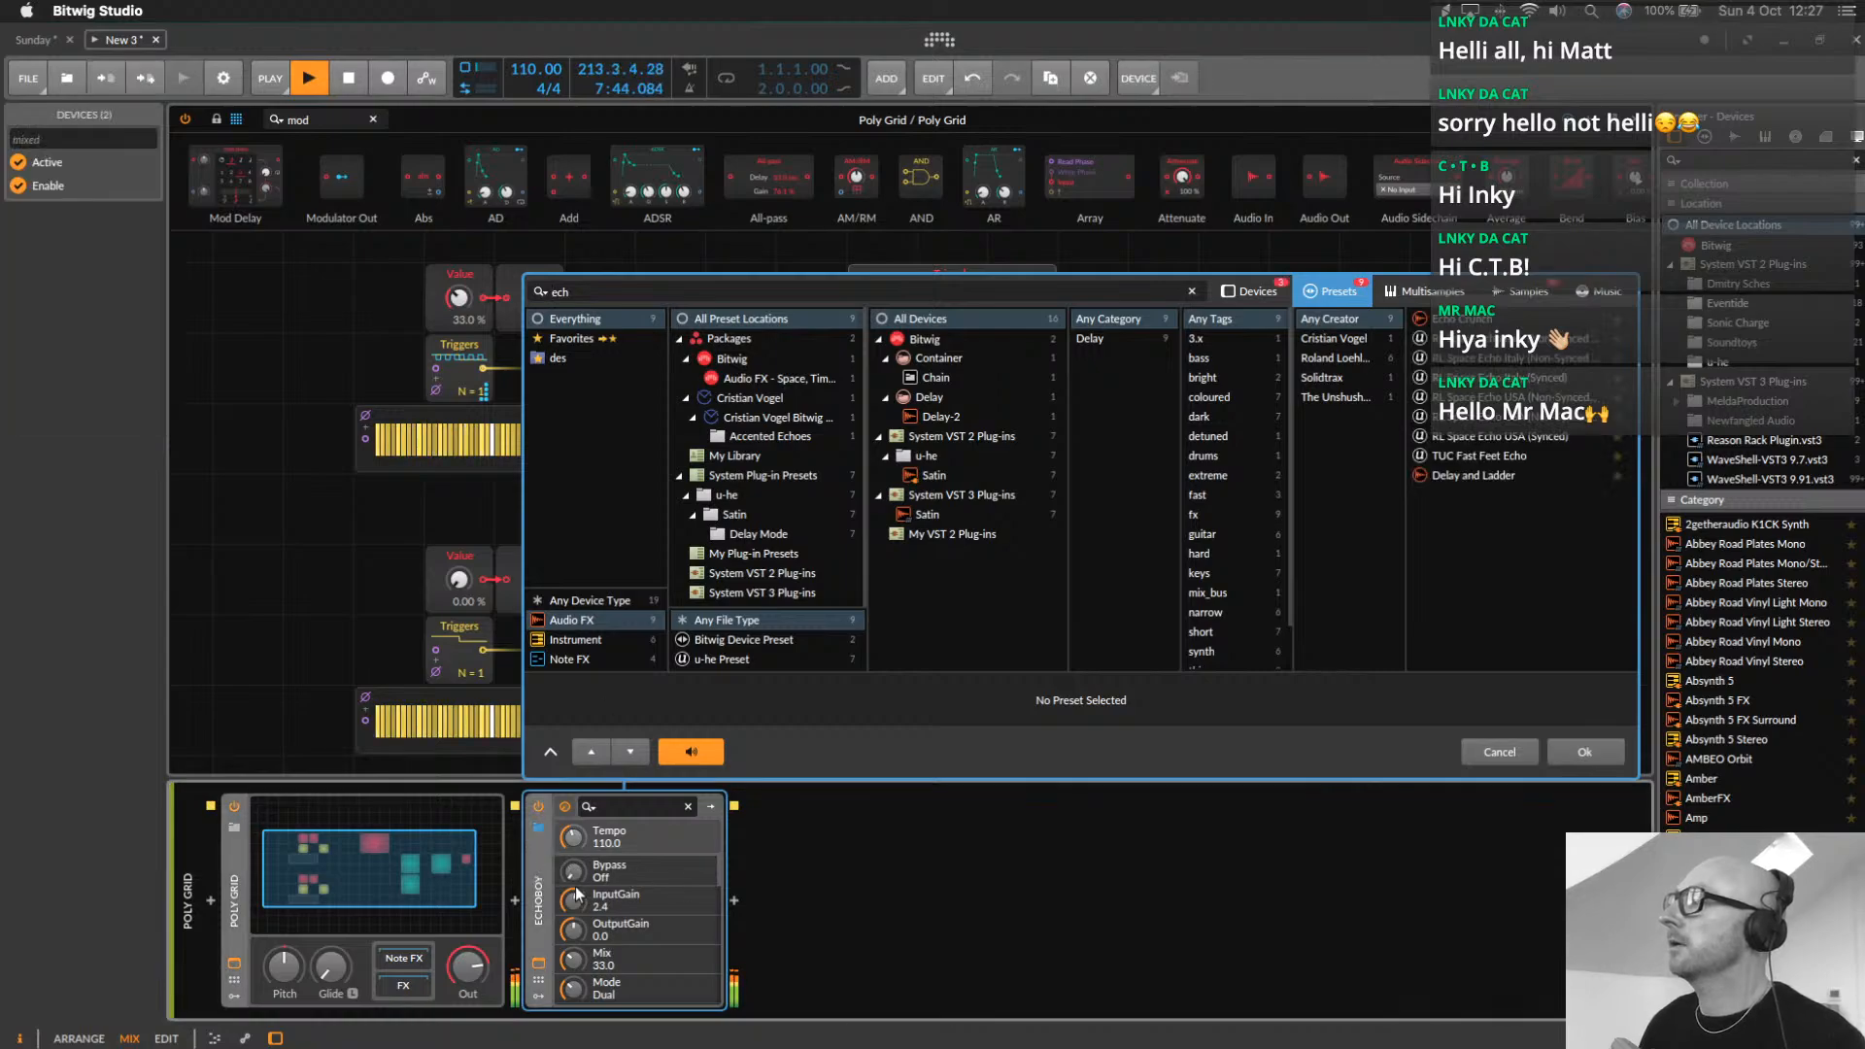
left_click(1509, 750)
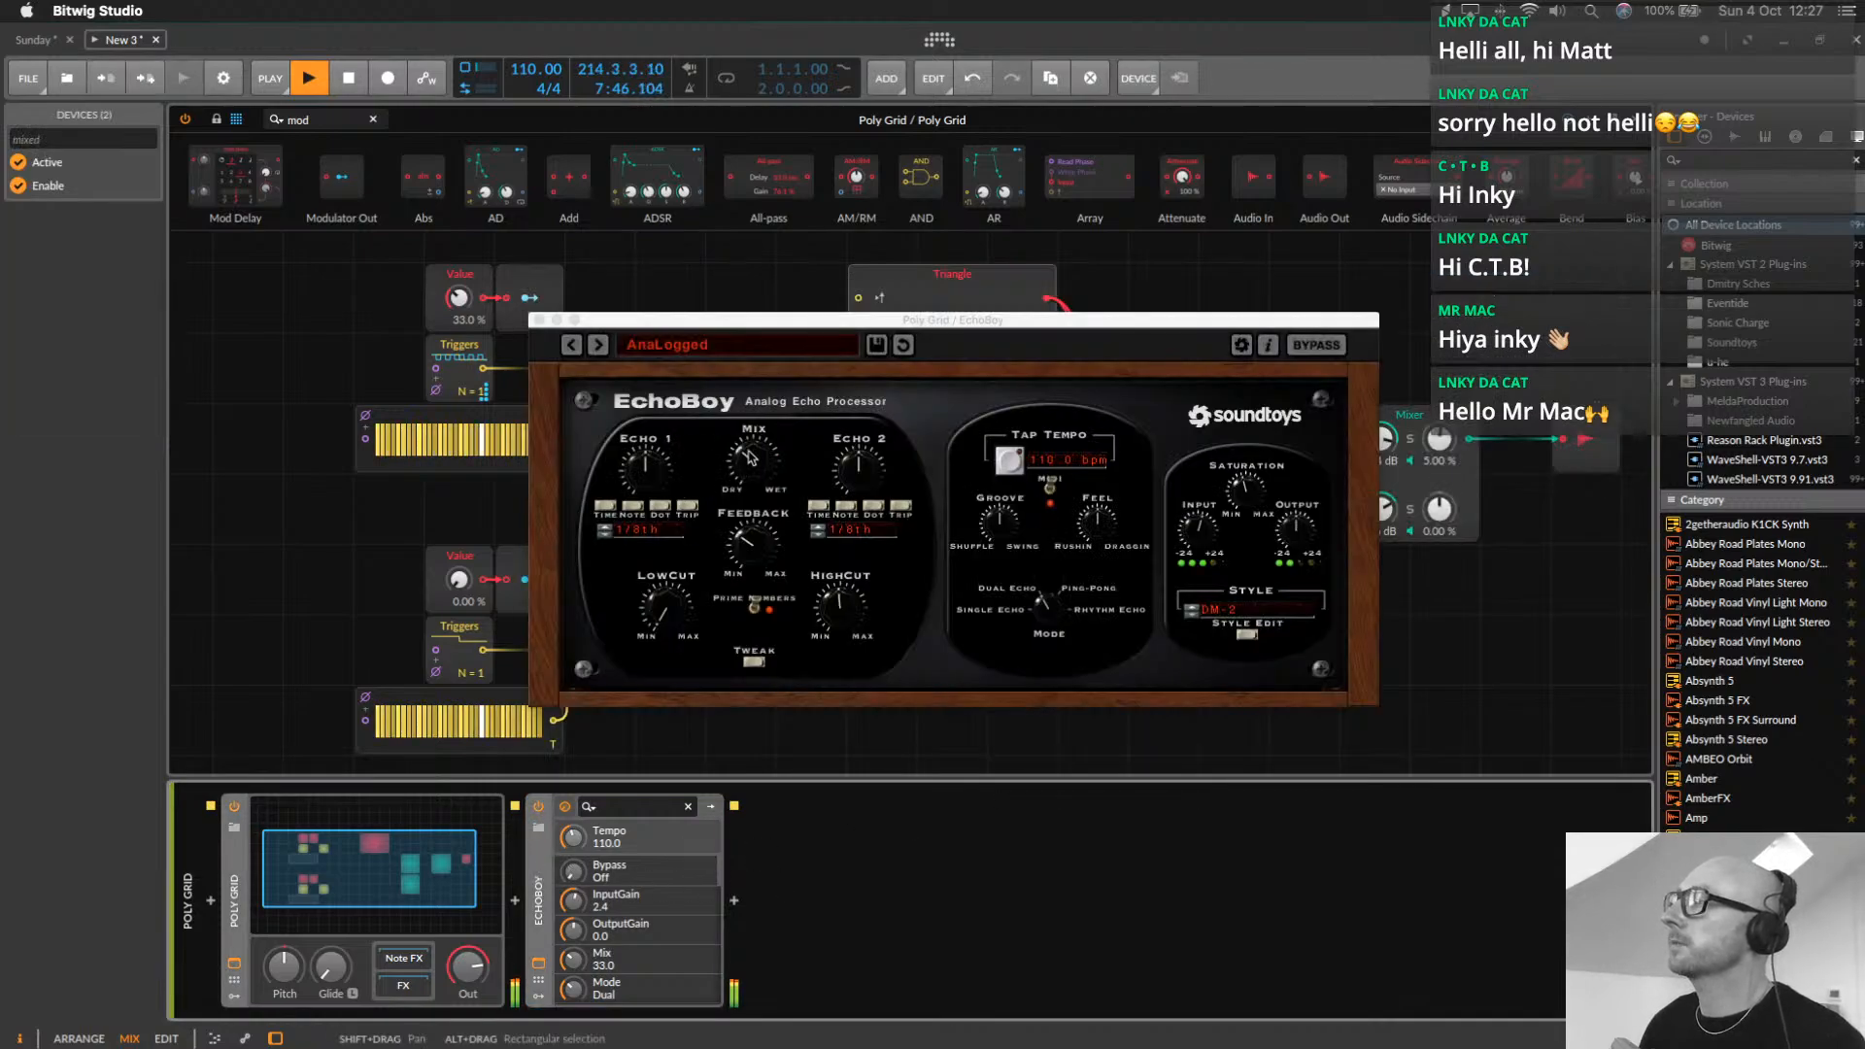
left_click_drag(749, 456, 759, 432)
left_click_drag(767, 556, 774, 533)
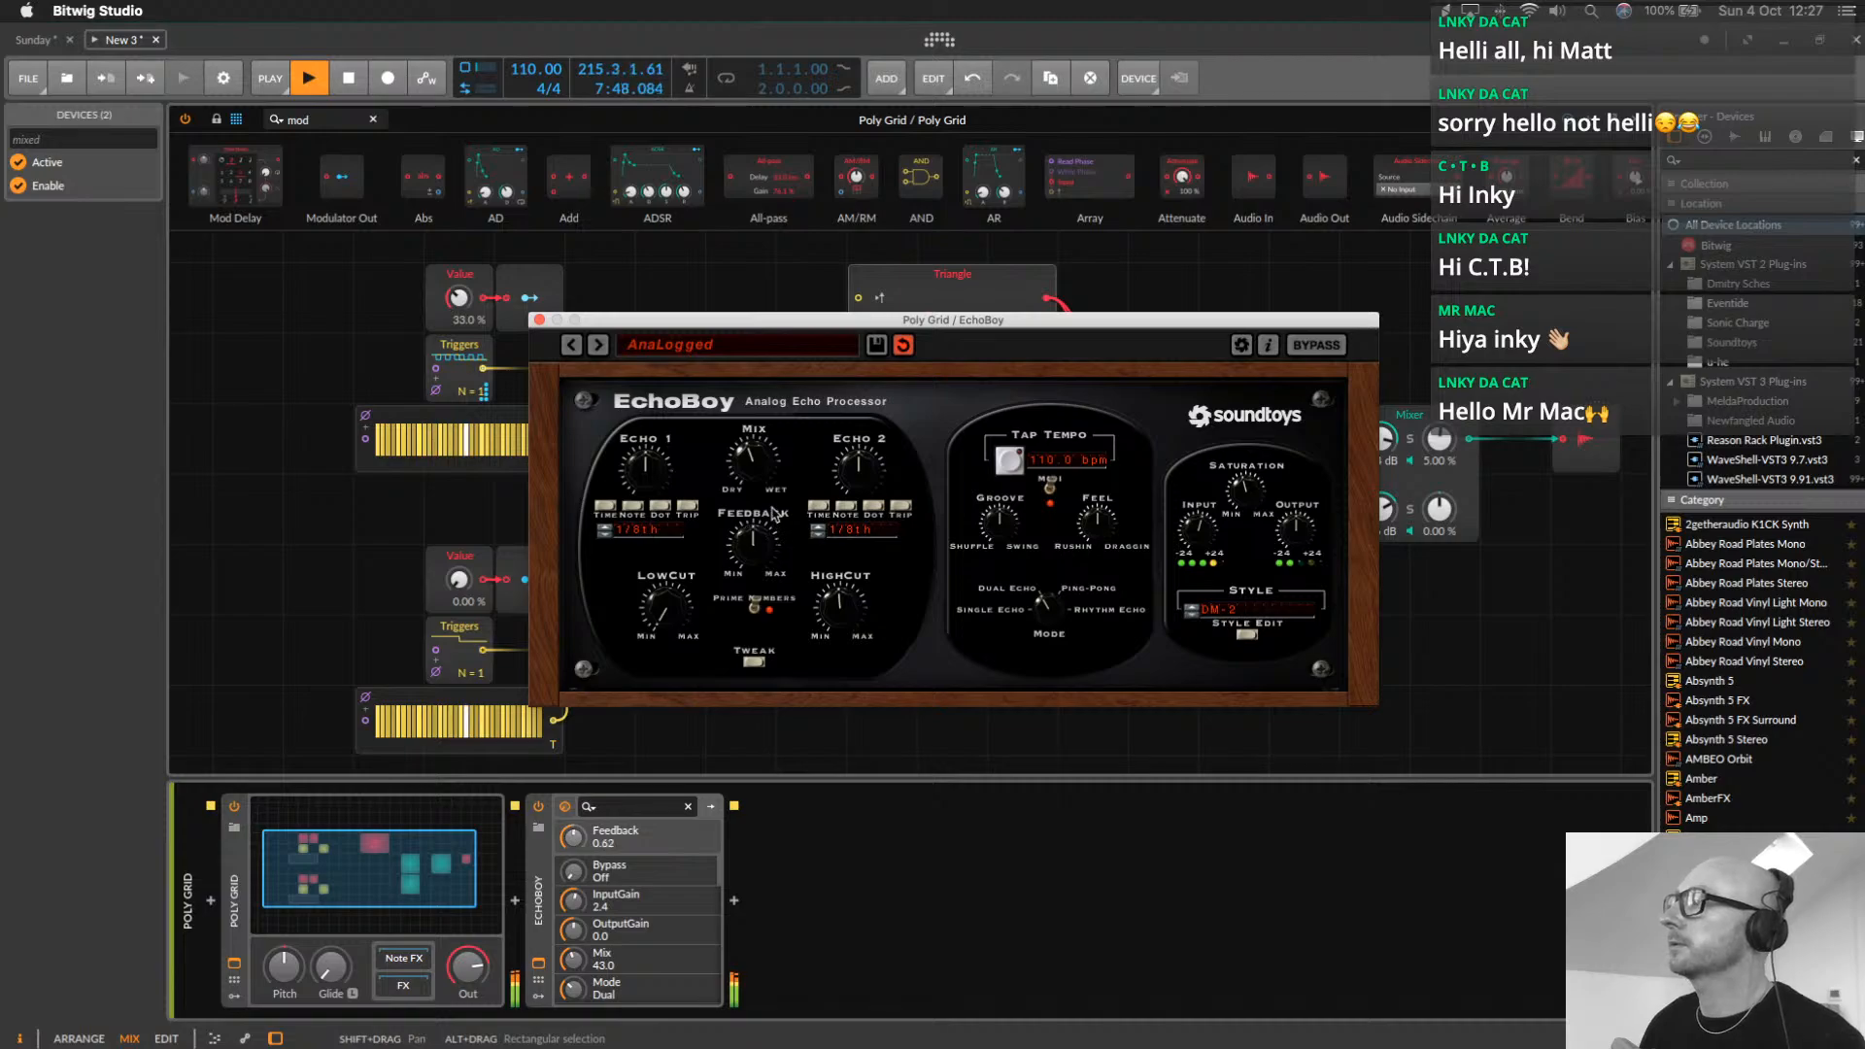
left_click_drag(1193, 534, 1201, 518)
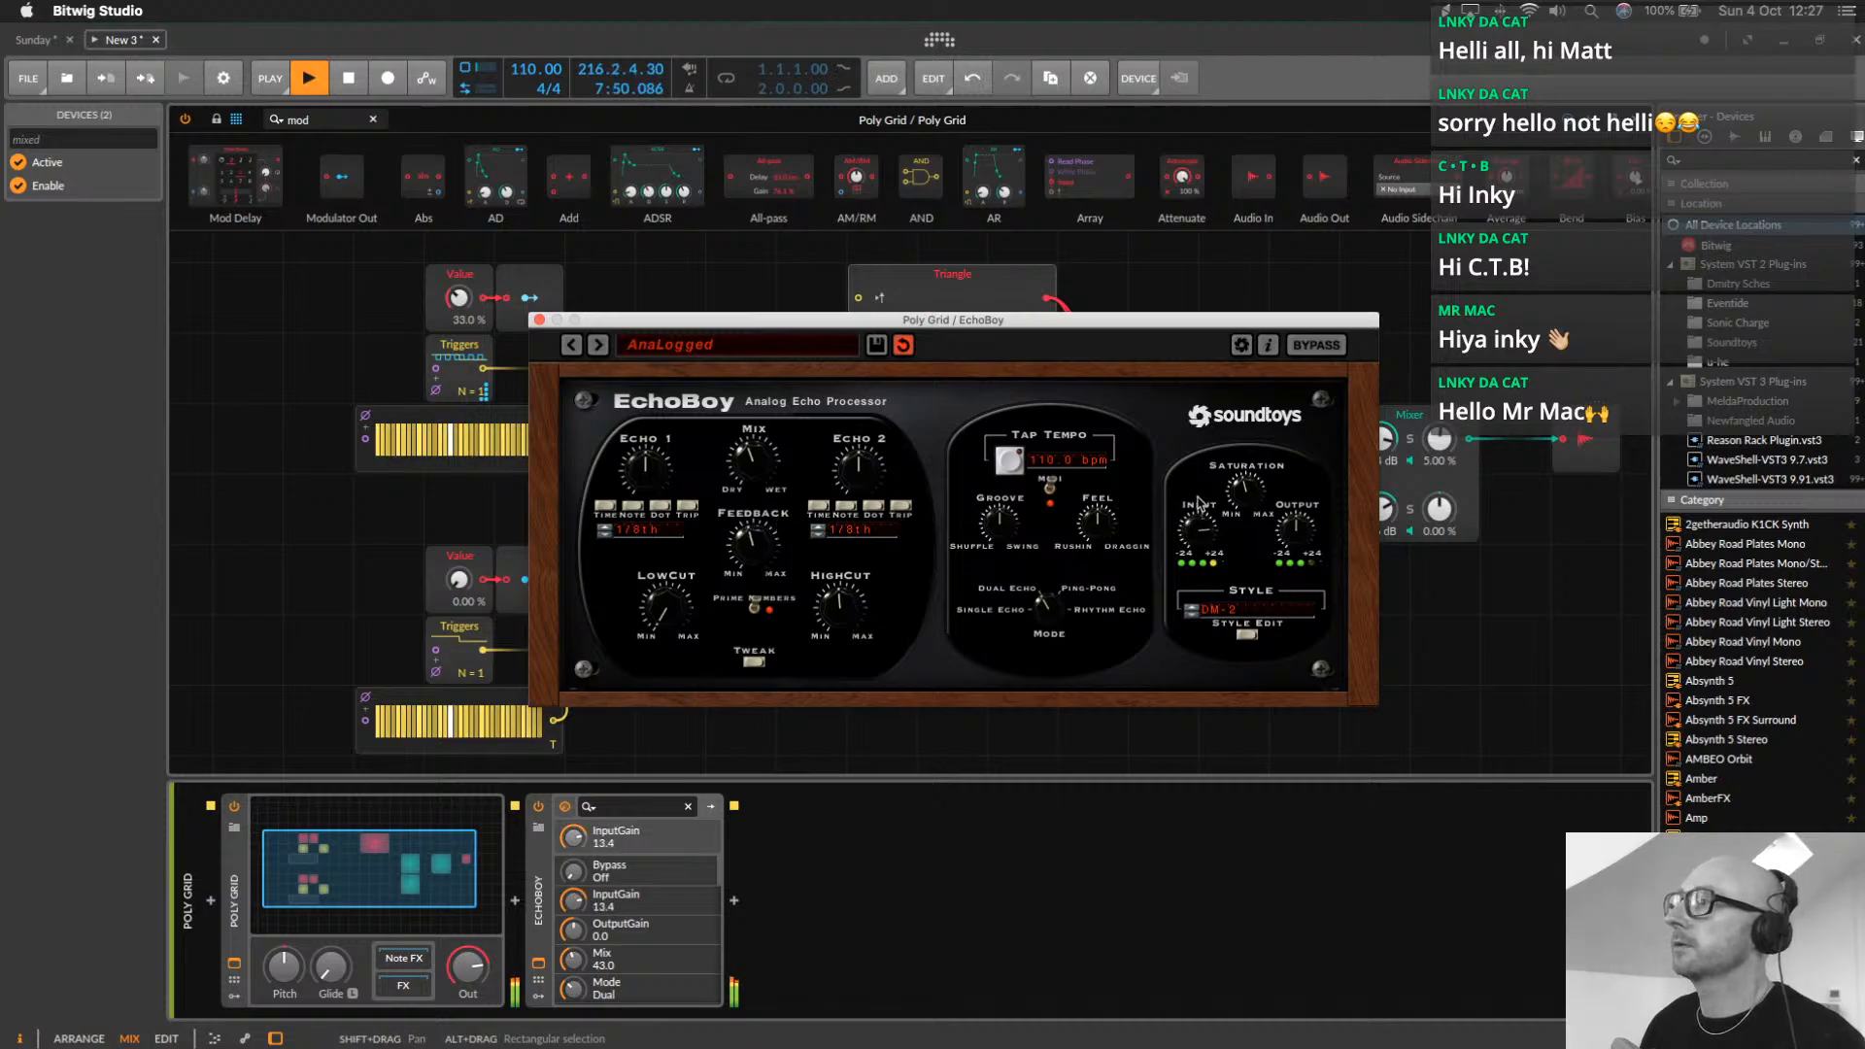
left_click(539, 320)
Close the Grid editor and unmute the first Poly Grid track so both tracks play together
double_click(384, 862)
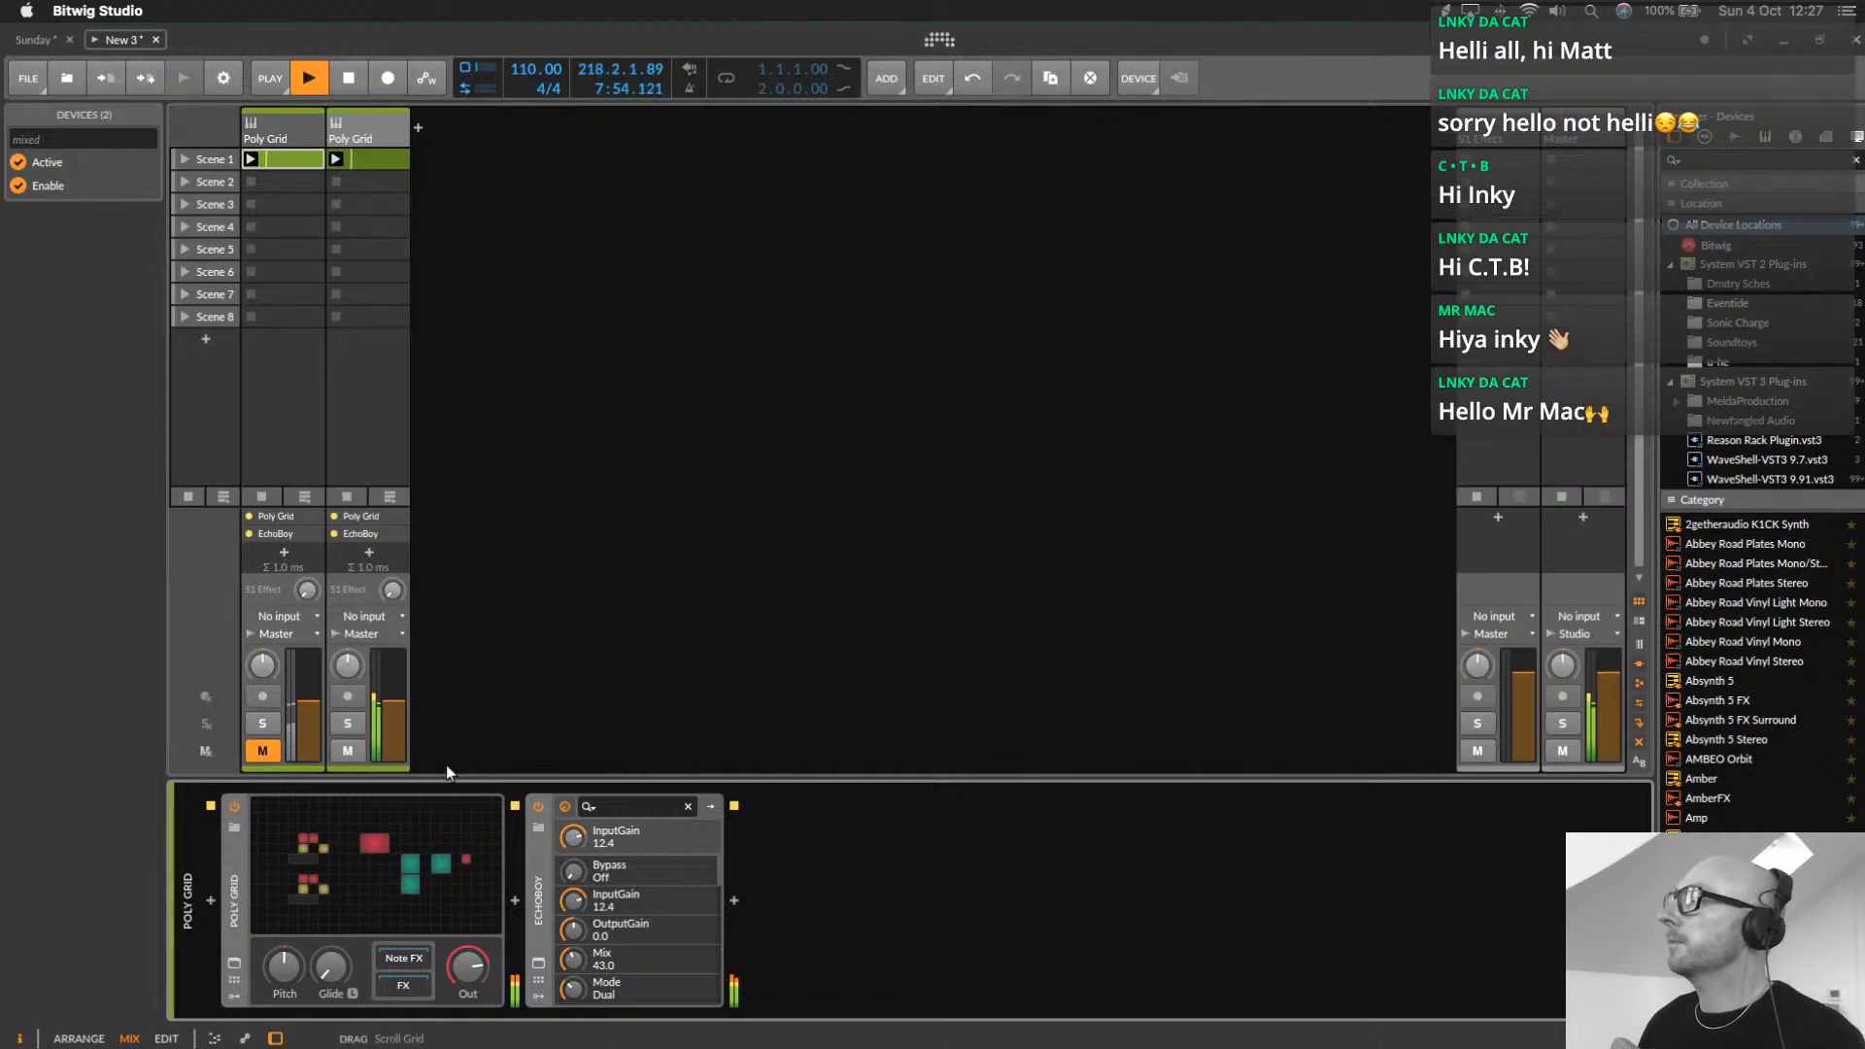
left_click(348, 751)
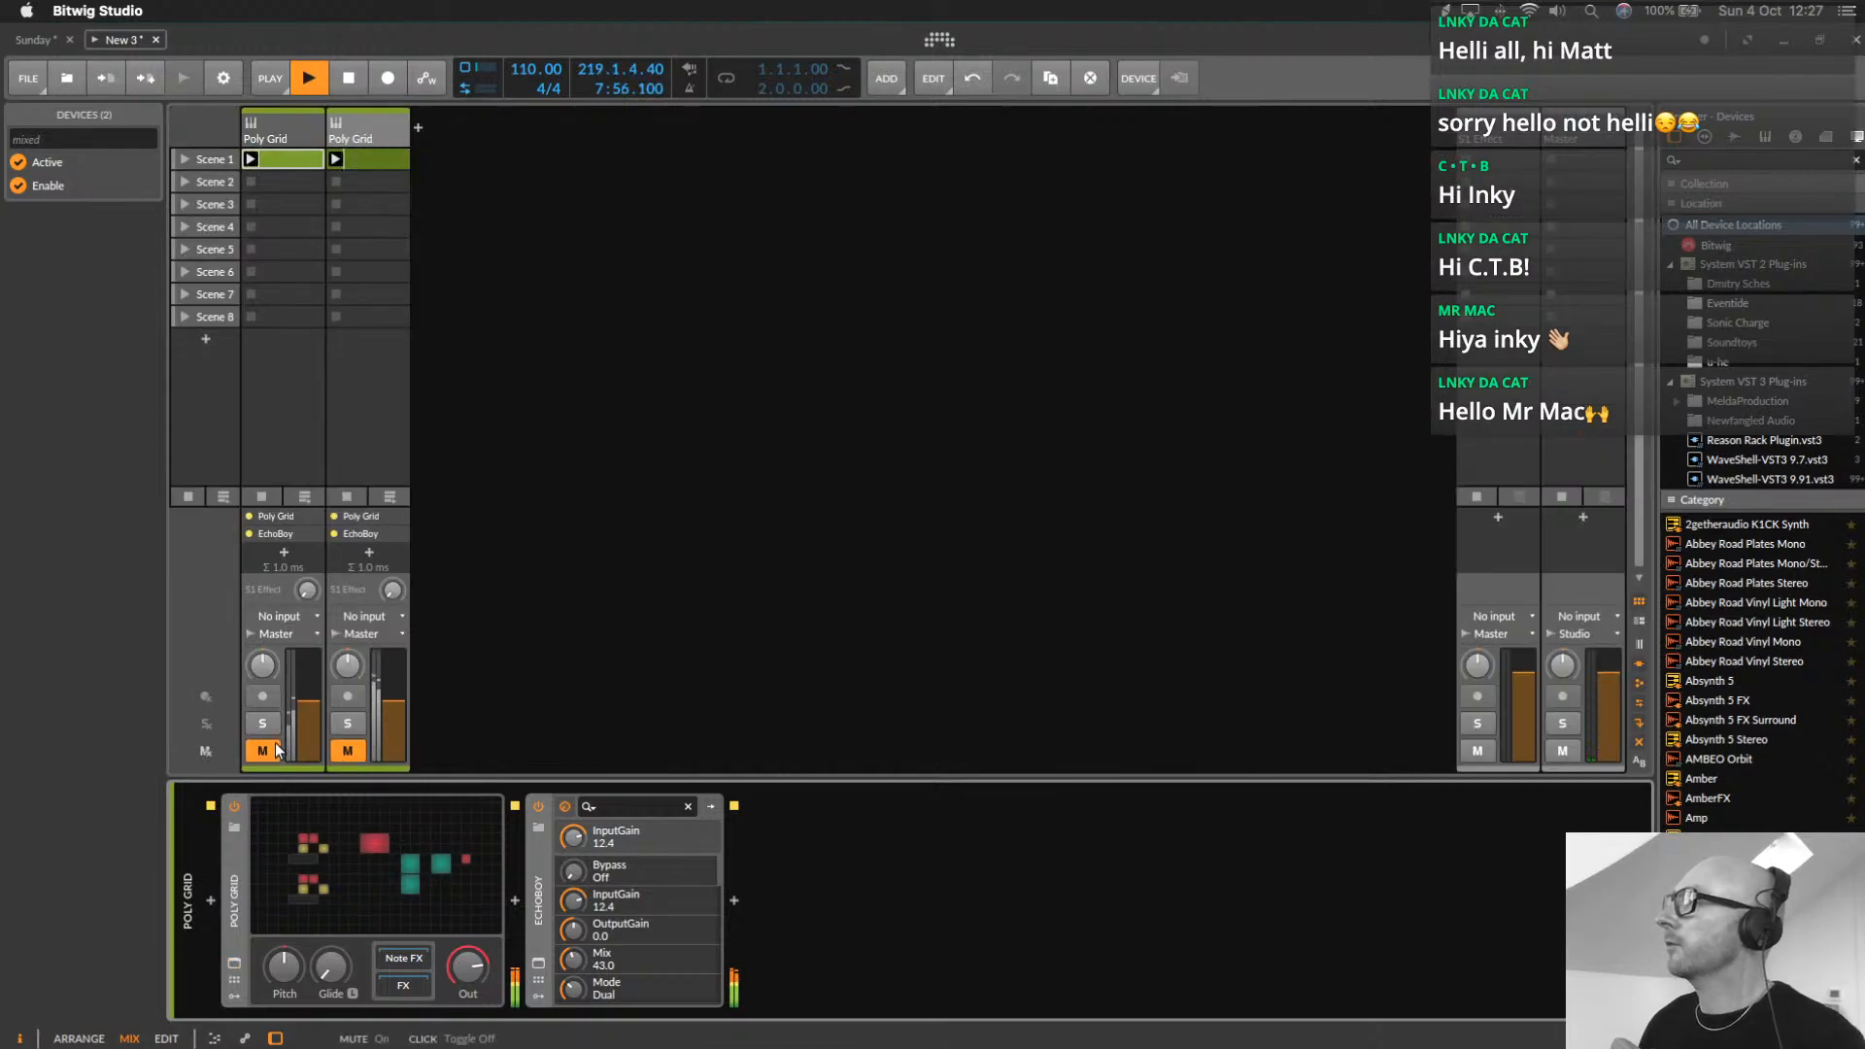
left_click(262, 751)
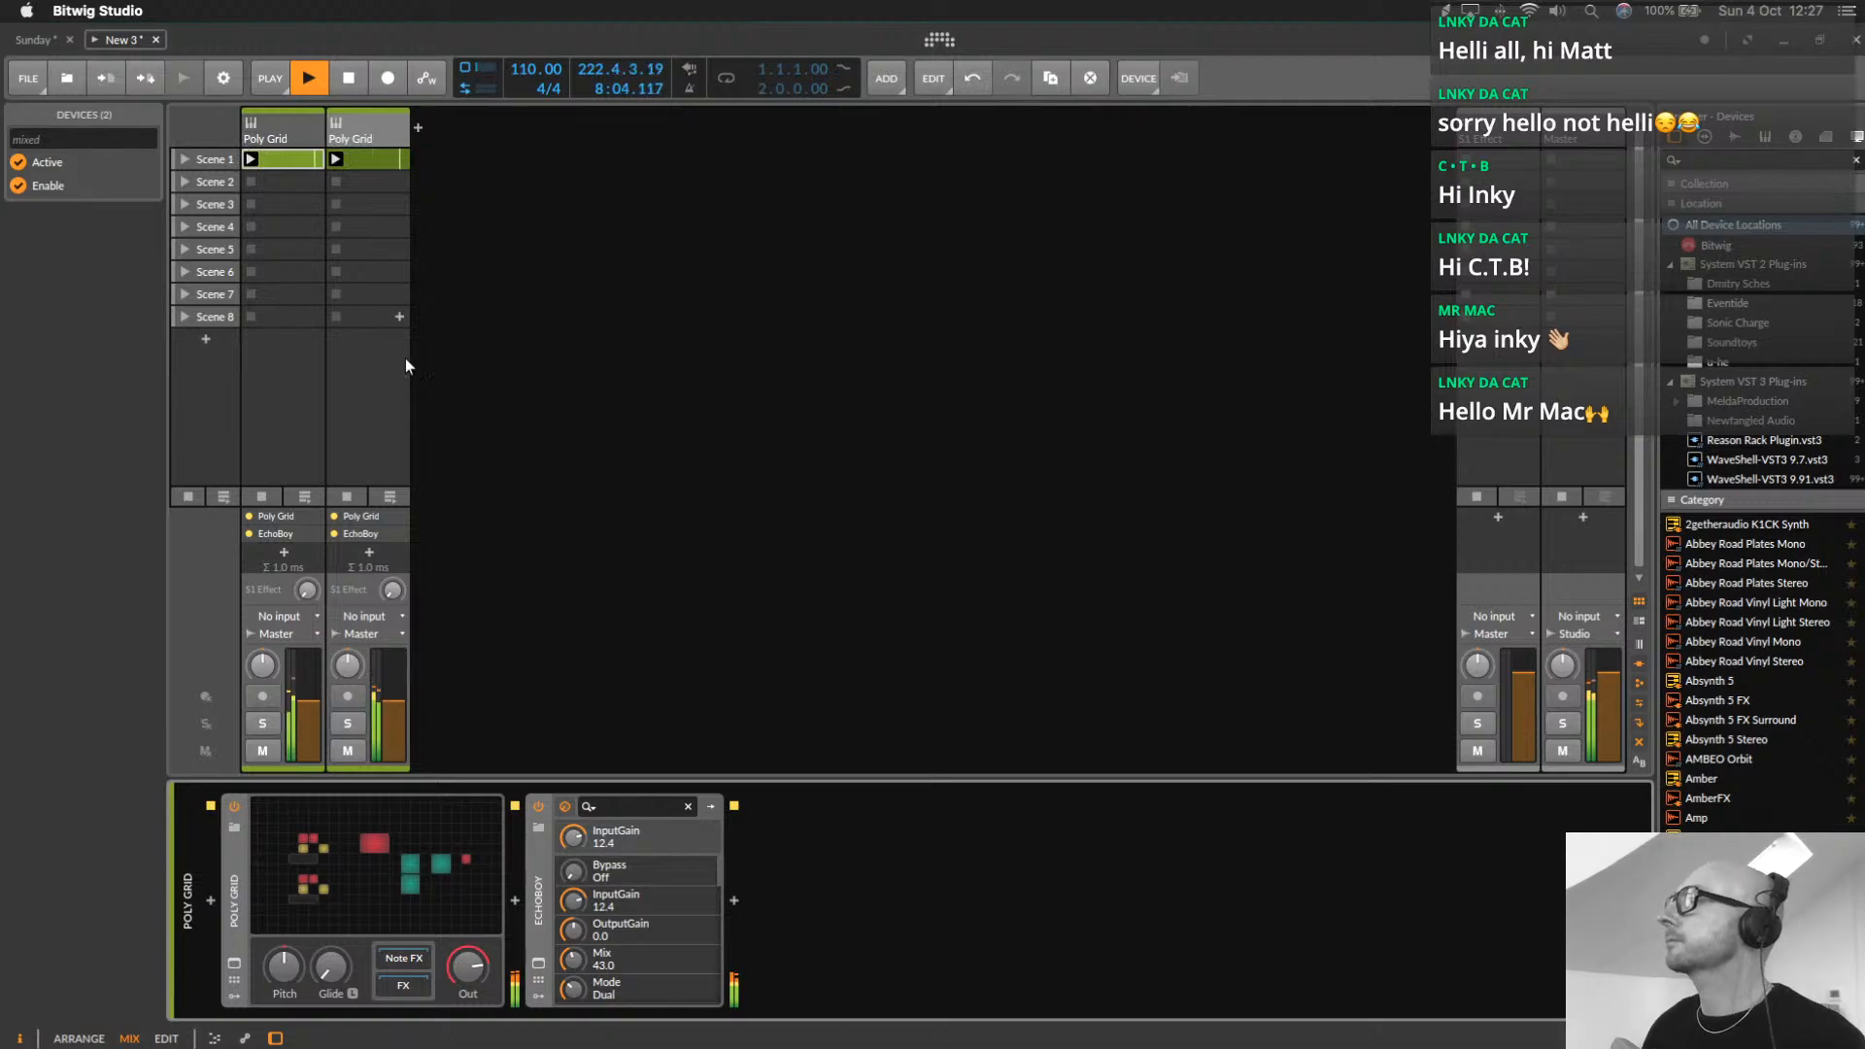
Reopen the second track's Poly Grid and insert a Low-pass SK filter between the Mixer and the audio output
left_click(394, 129)
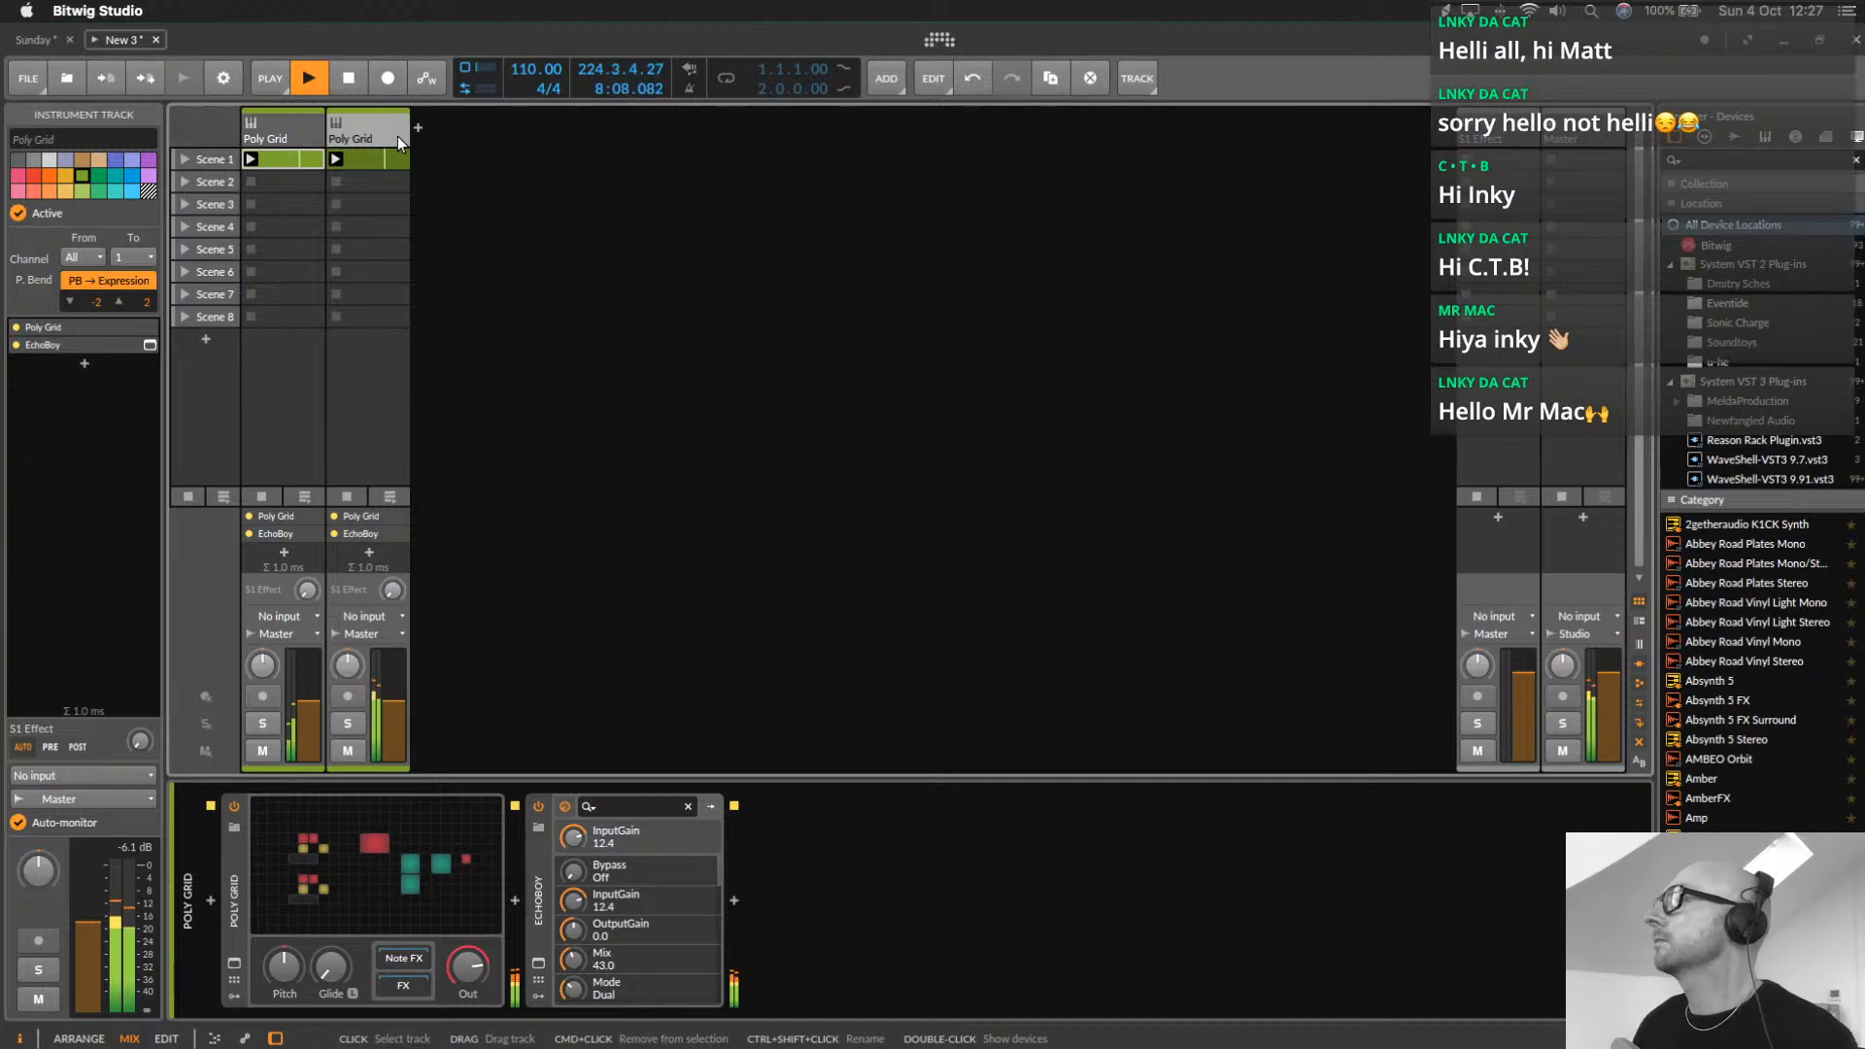
double_click(350, 136)
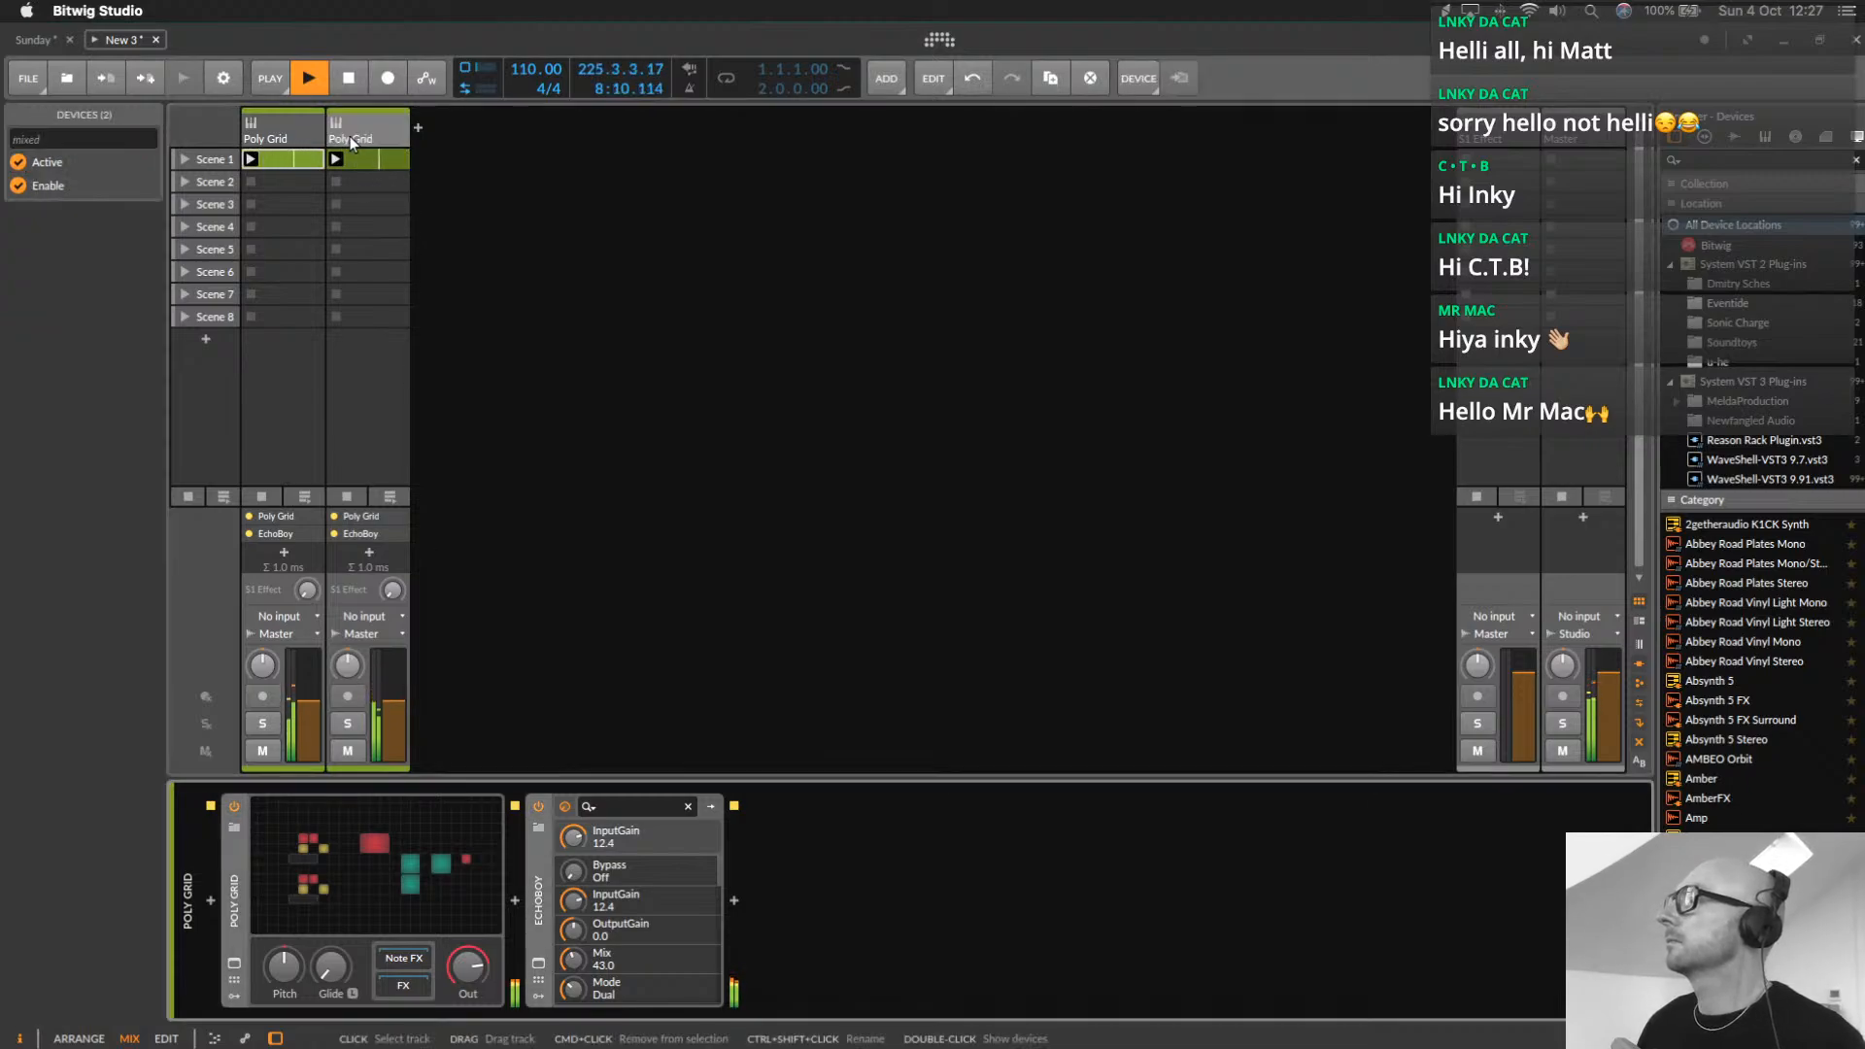
left_click(457, 854)
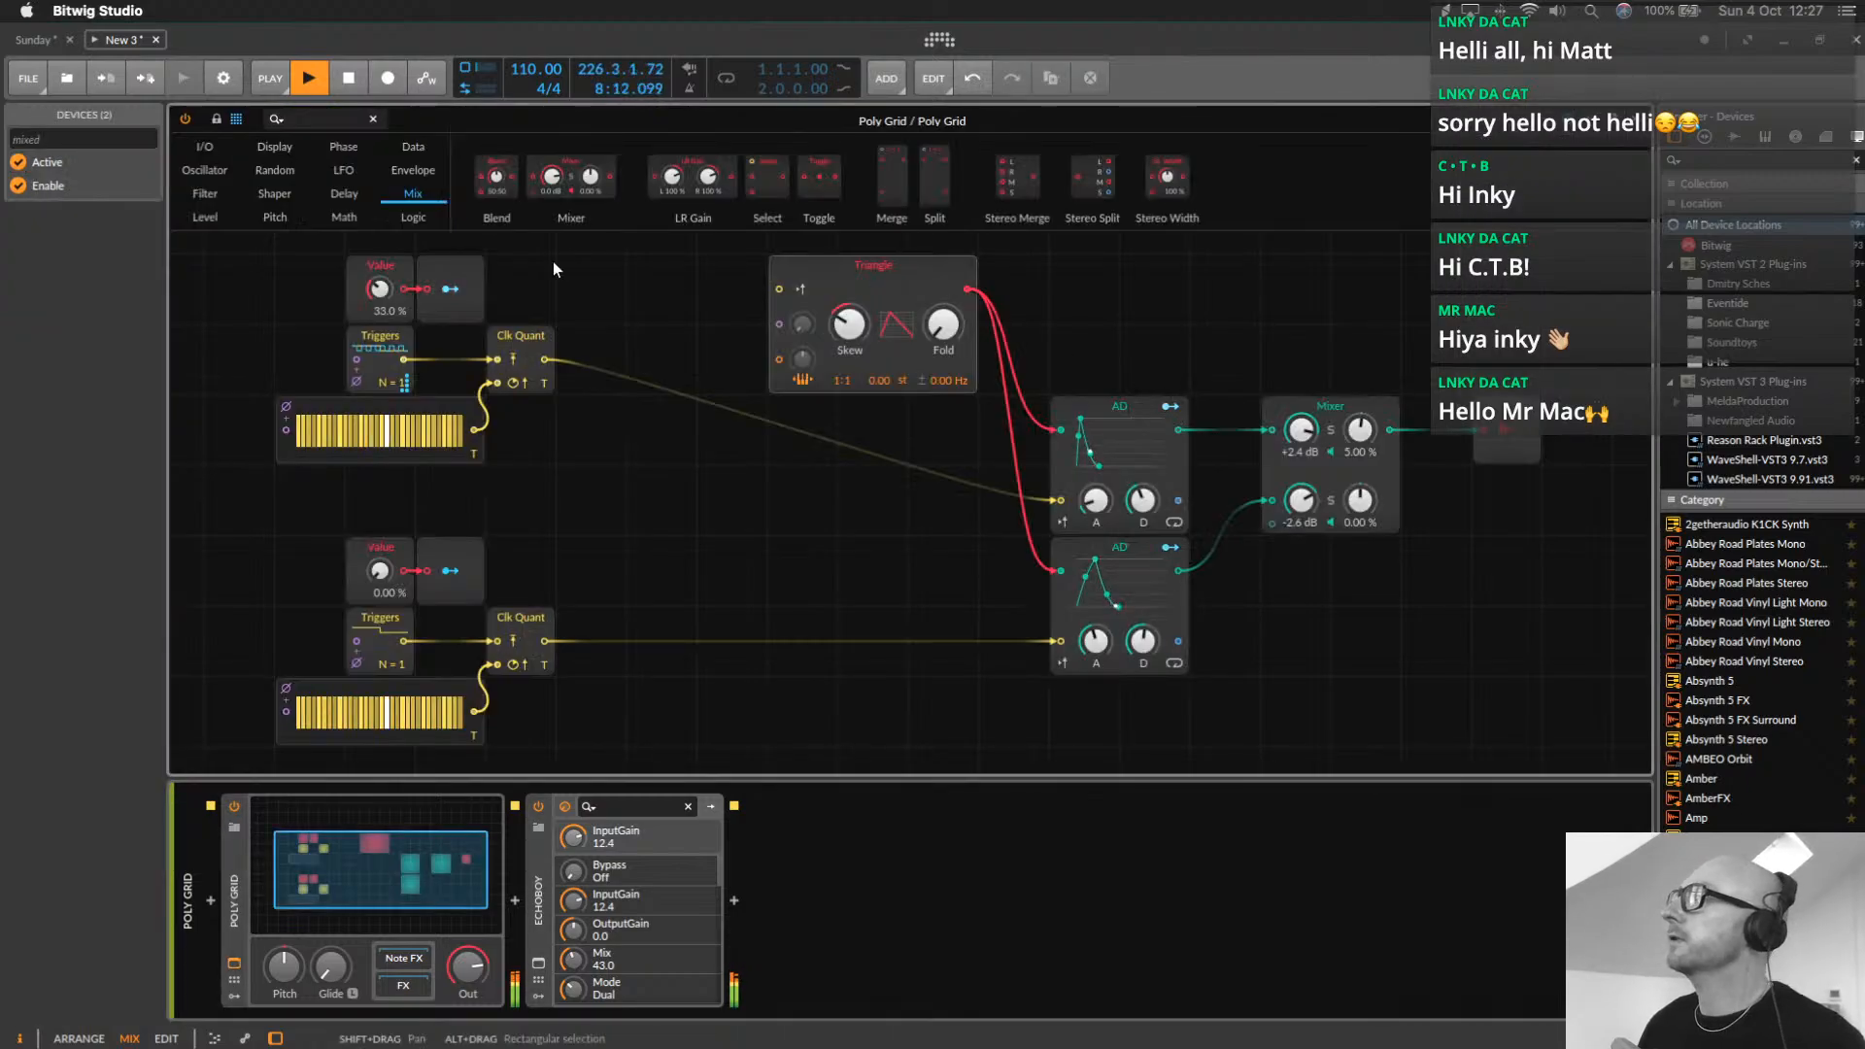
left_click(205, 194)
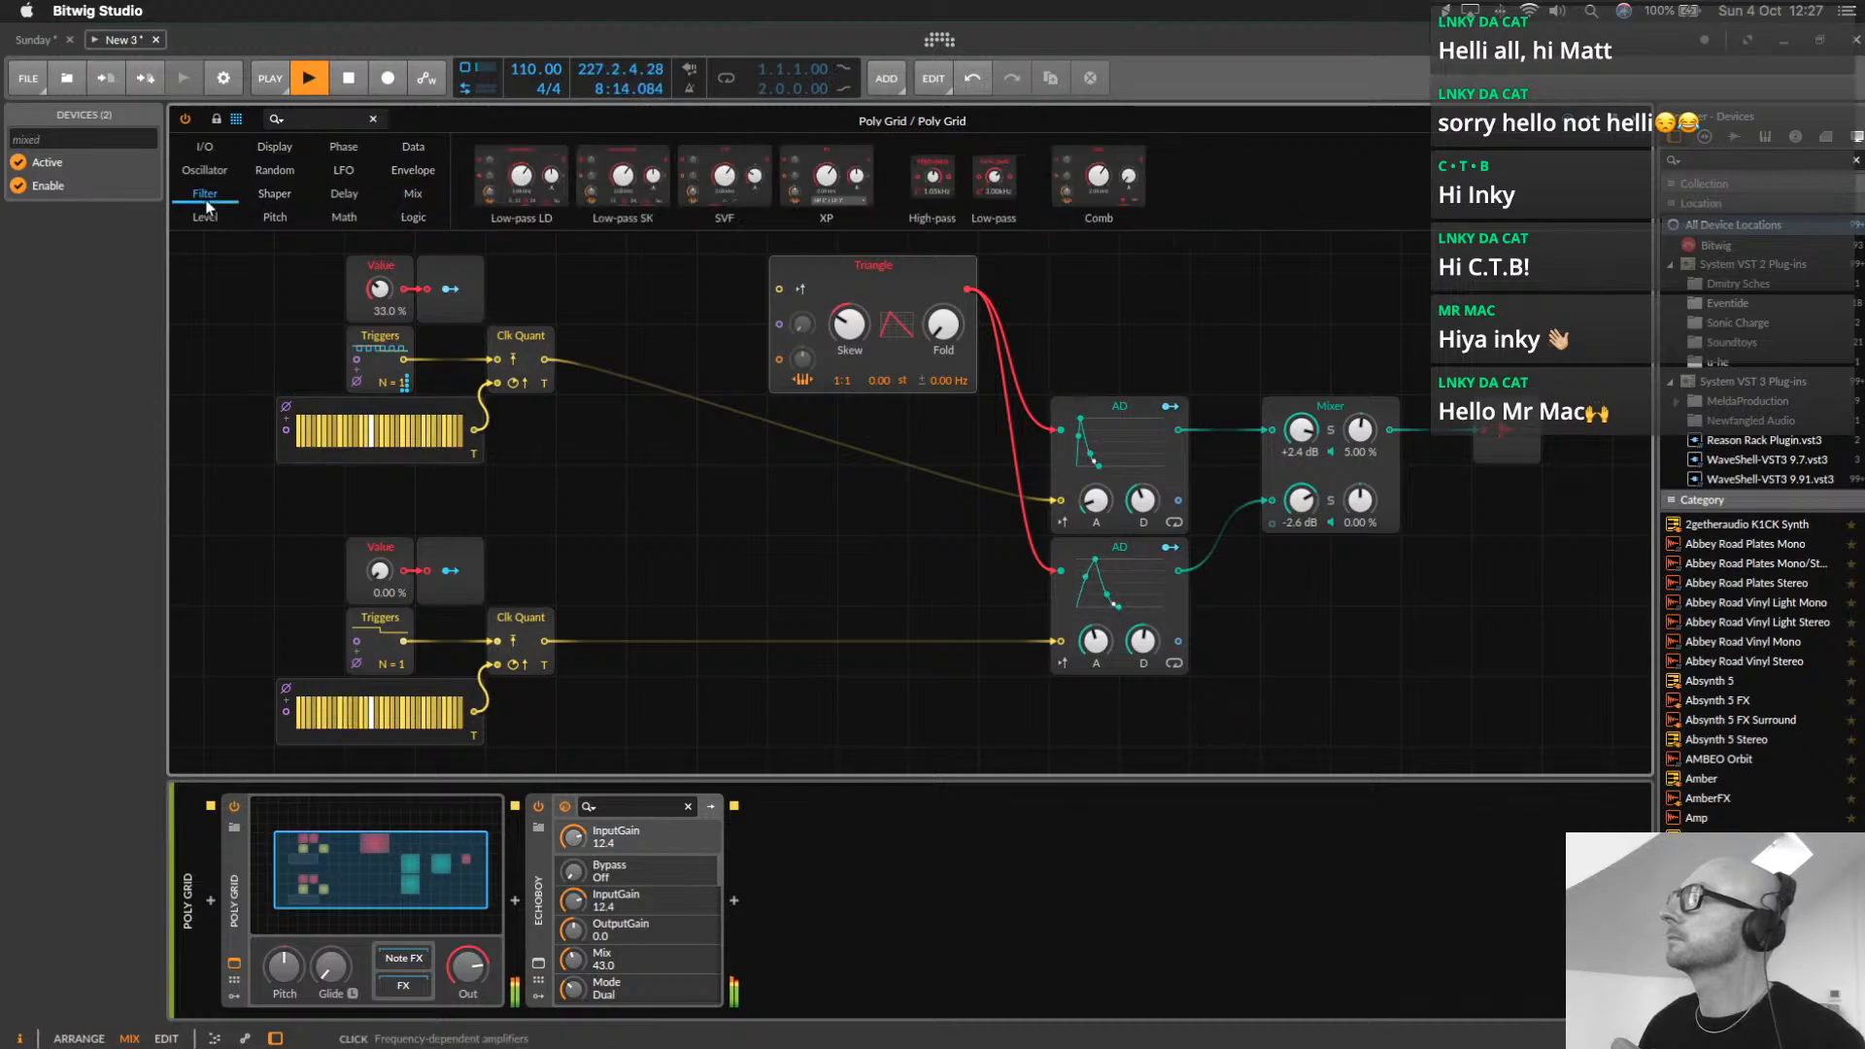
left_click_drag(618, 169, 1391, 431)
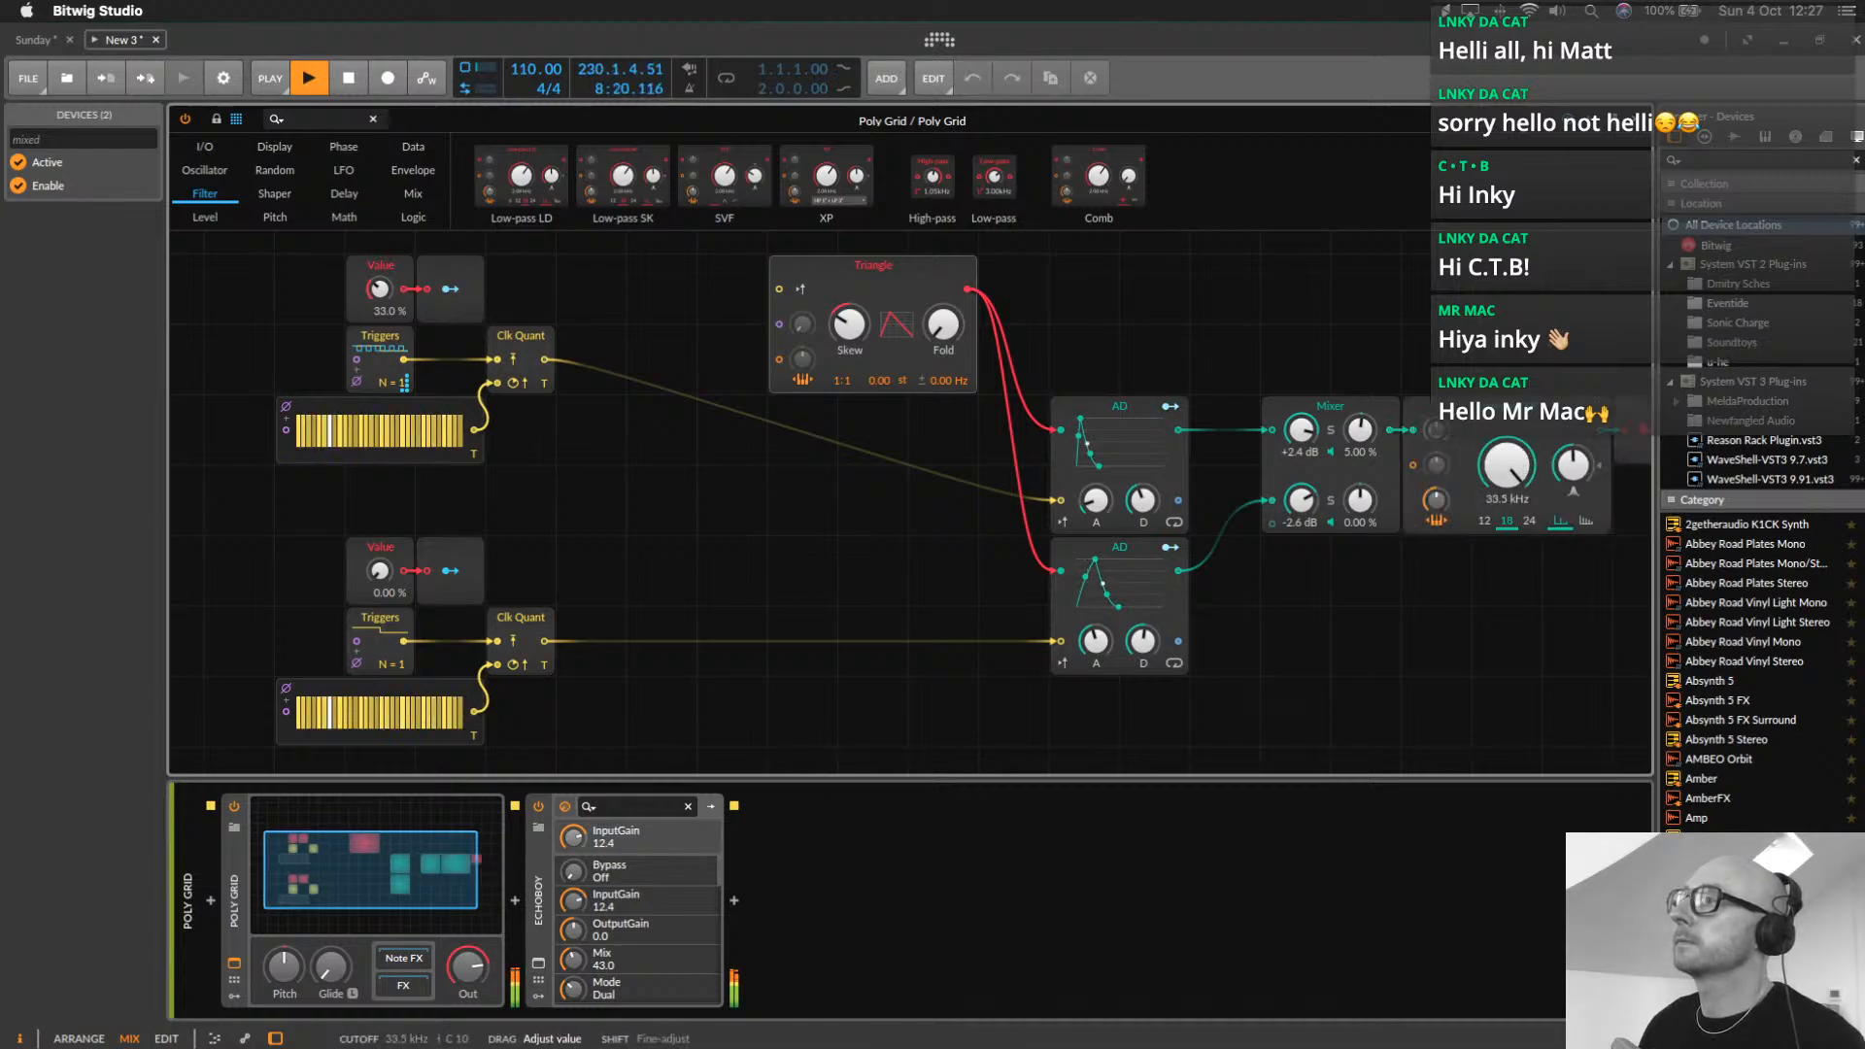
Set the Low-pass SK's cutoff to about 3.14 kHz and shift the module slightly below the Mixer's output line
left_click_drag(1507, 466, 1507, 505)
left_click_drag(848, 333, 848, 340)
left_click_drag(1428, 435, 1437, 435)
left_click_drag(1507, 466, 1507, 515)
scroll(1295, 699, "right", 10)
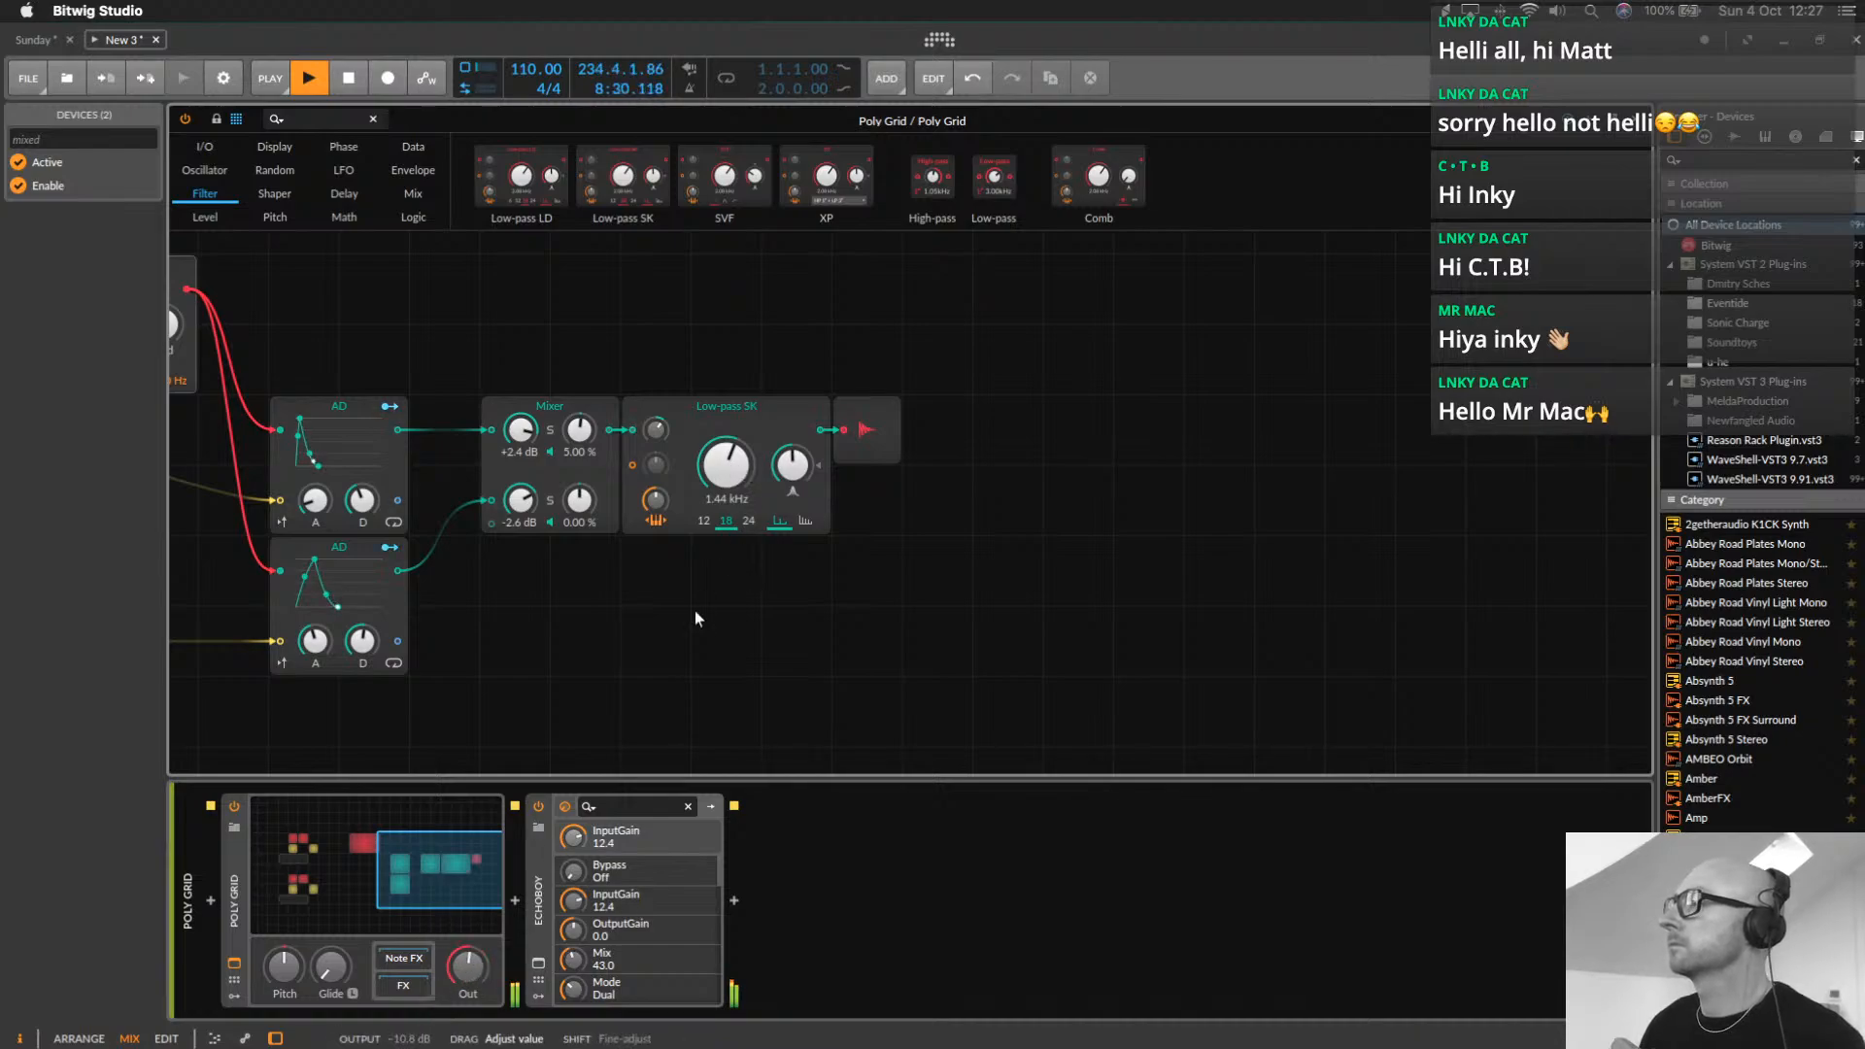
left_click_drag(754, 427, 756, 504)
mouse_move(729, 535)
left_mouse_down()
mouse_move(729, 622)
mouse_move(729, 519)
left_mouse_up()
Set the Poly Grid's output level to about -7.8 dB and raise the second track's S1 Effect send
mouse_move(469, 966)
left_mouse_down()
mouse_move(468, 932)
mouse_move(468, 948)
left_mouse_up()
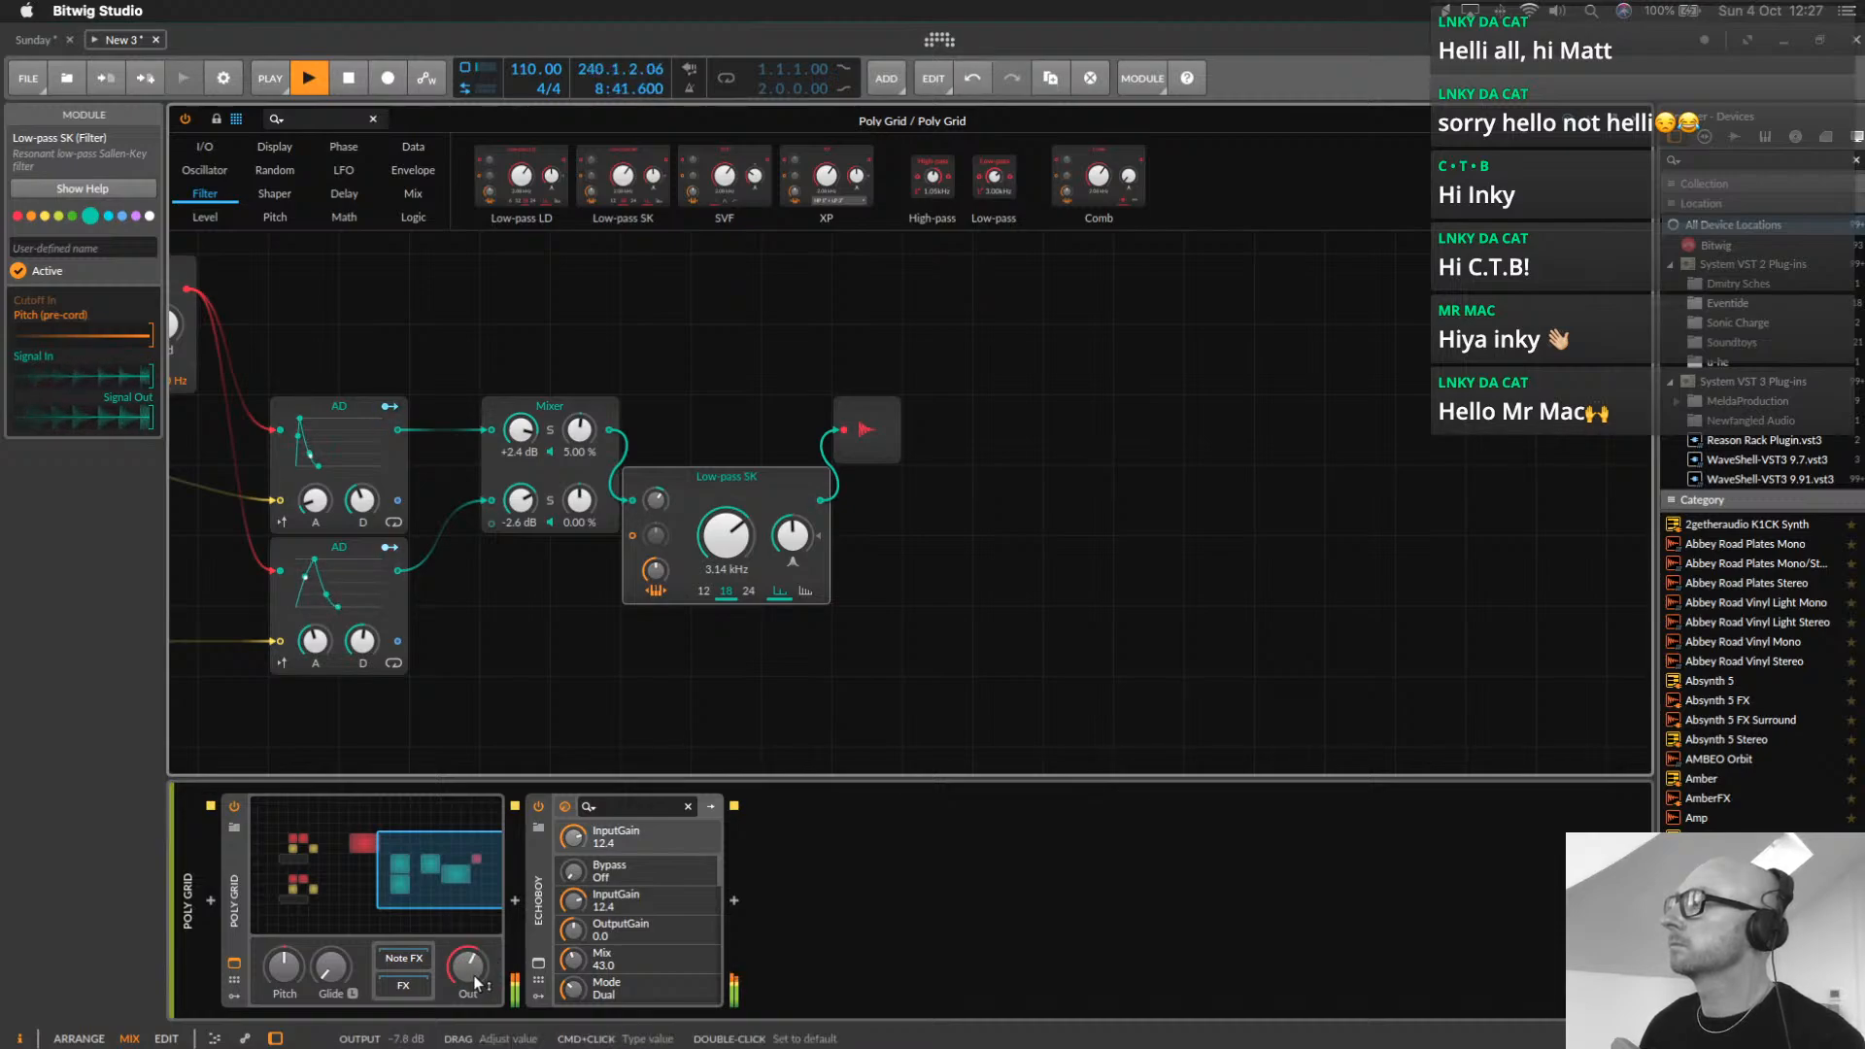
double_click(451, 864)
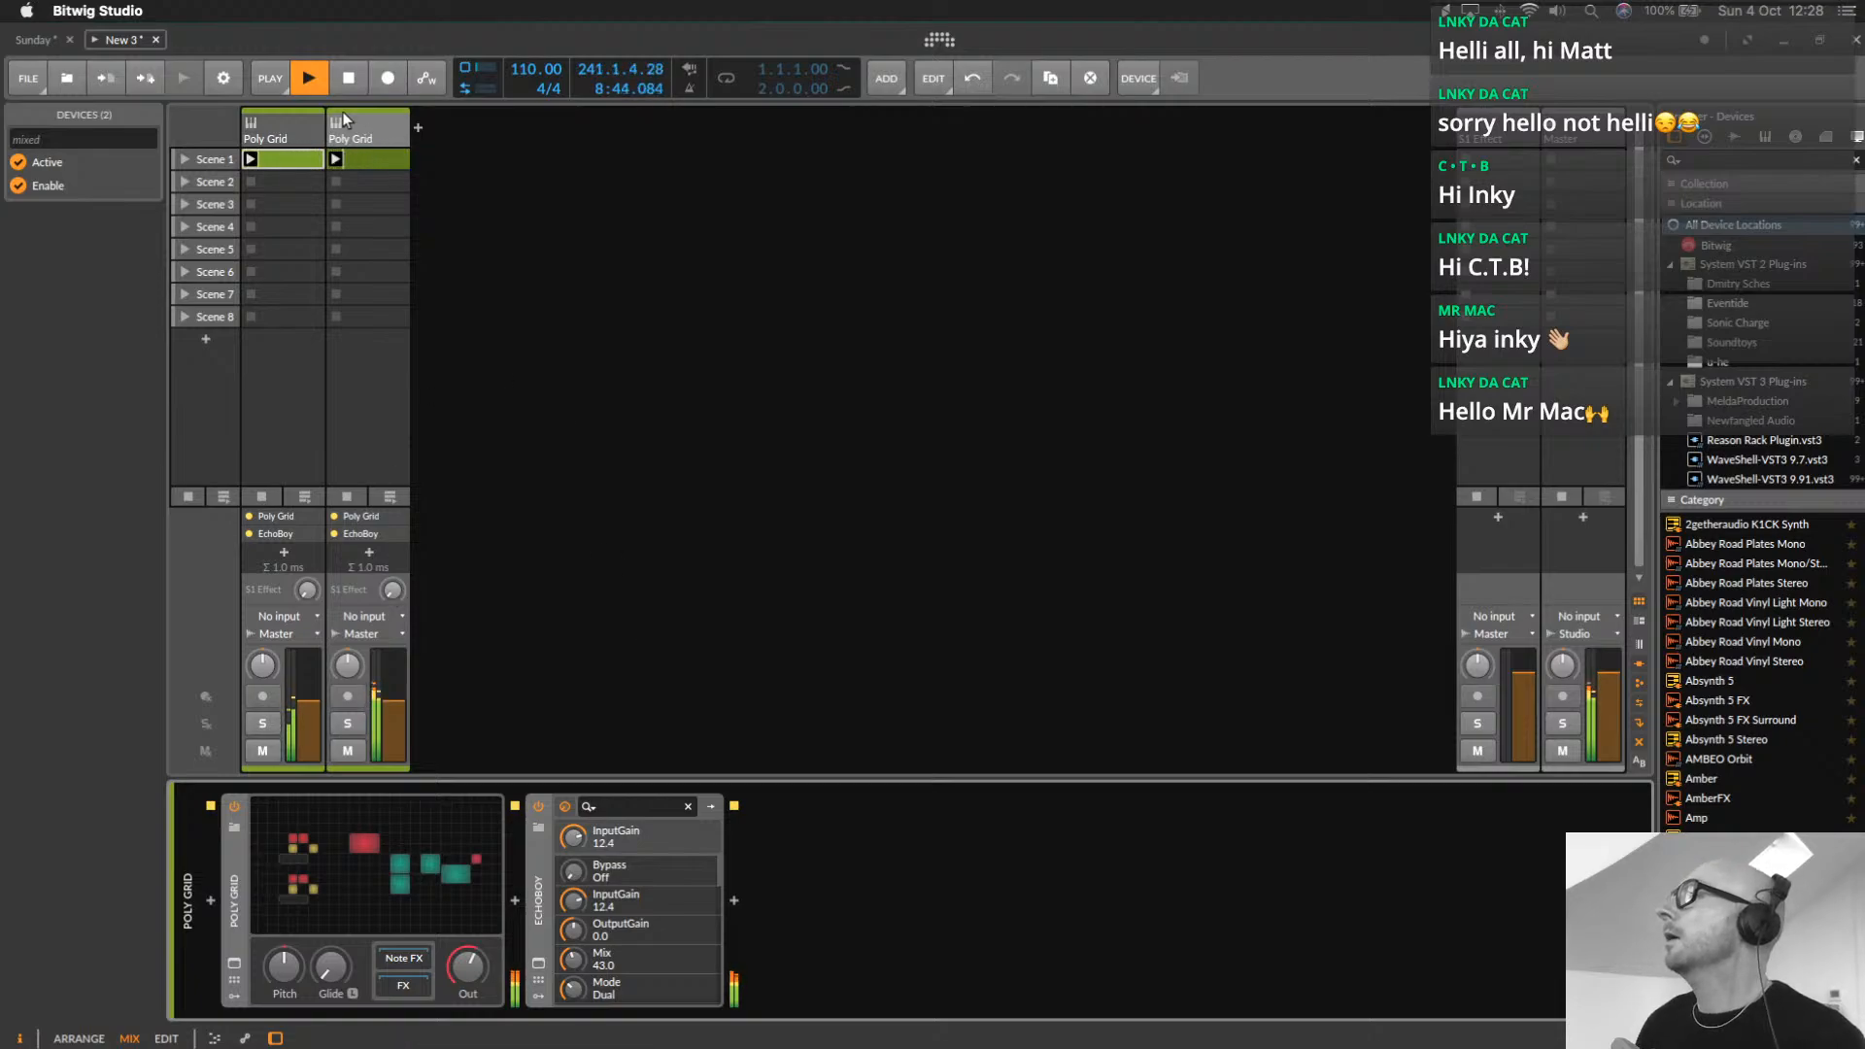
left_click(383, 117)
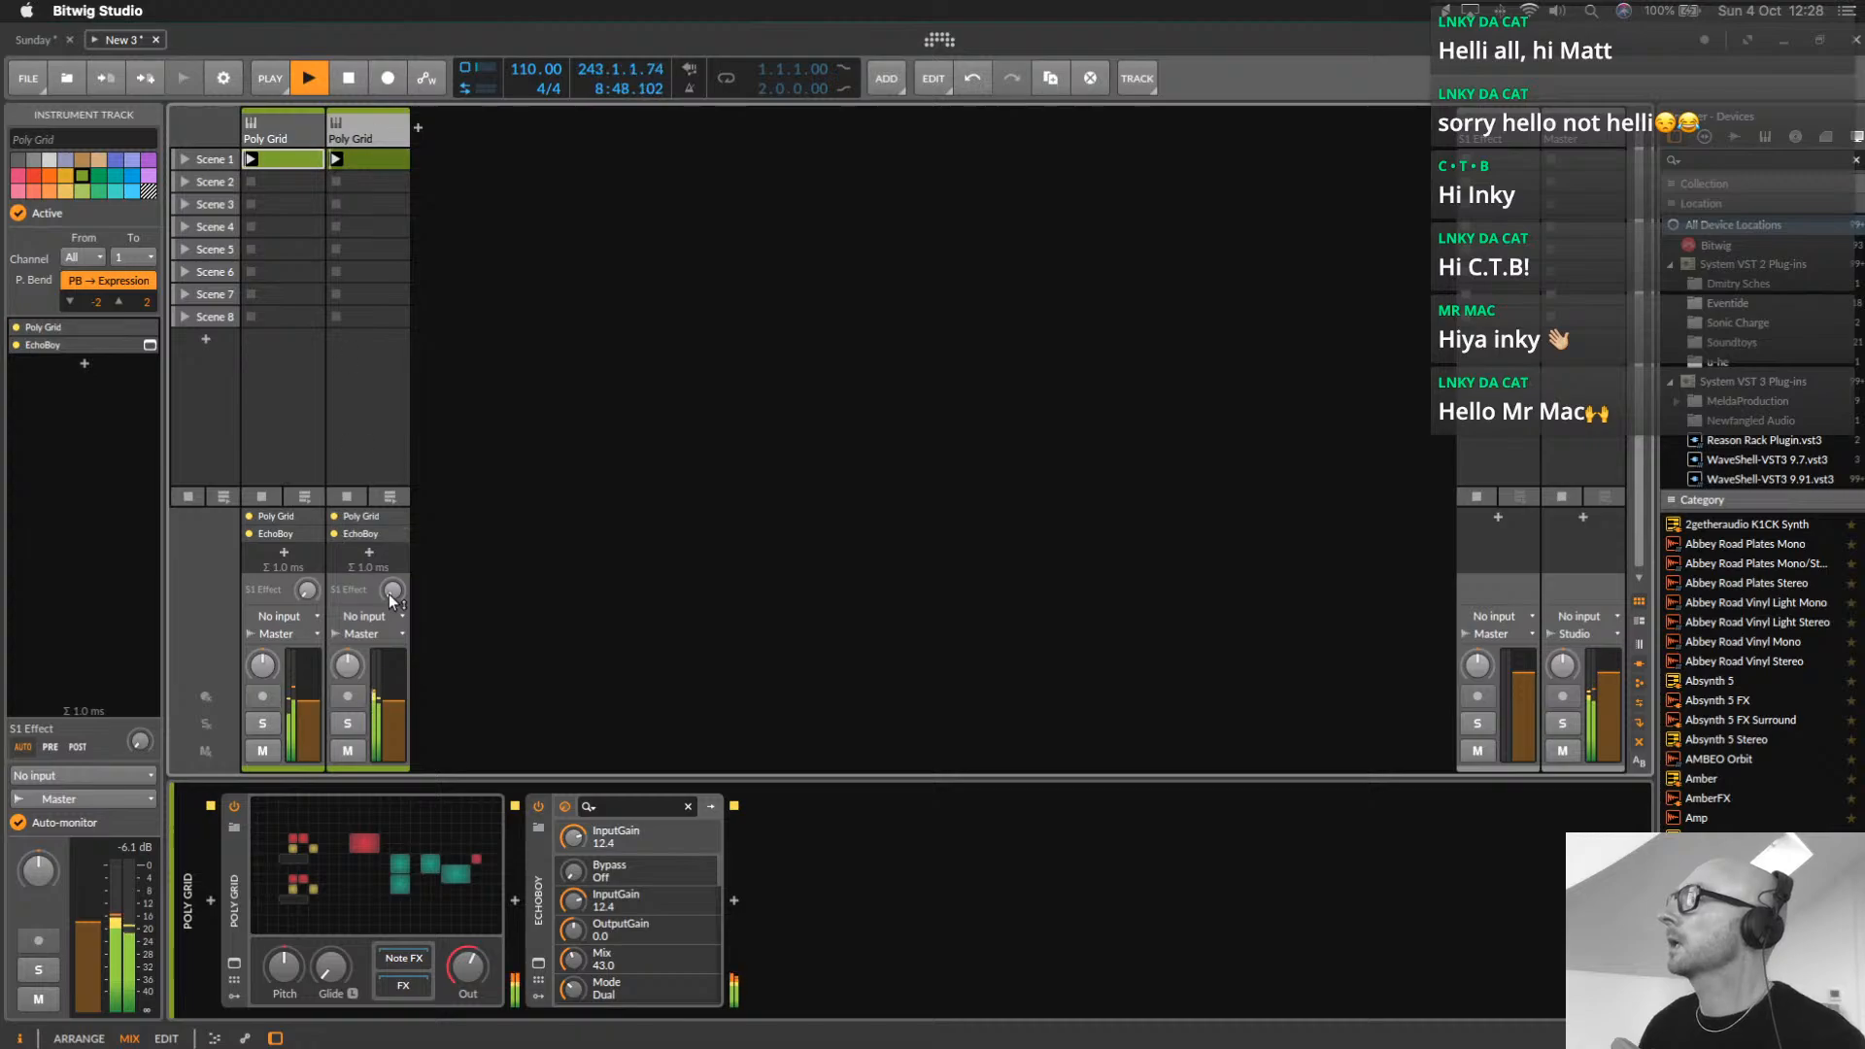
left_click_drag(393, 590, 392, 589)
Insert the Valhalla DSP plug-in ValhallaSupermassive on the S1 Effect track
left_click(1497, 130)
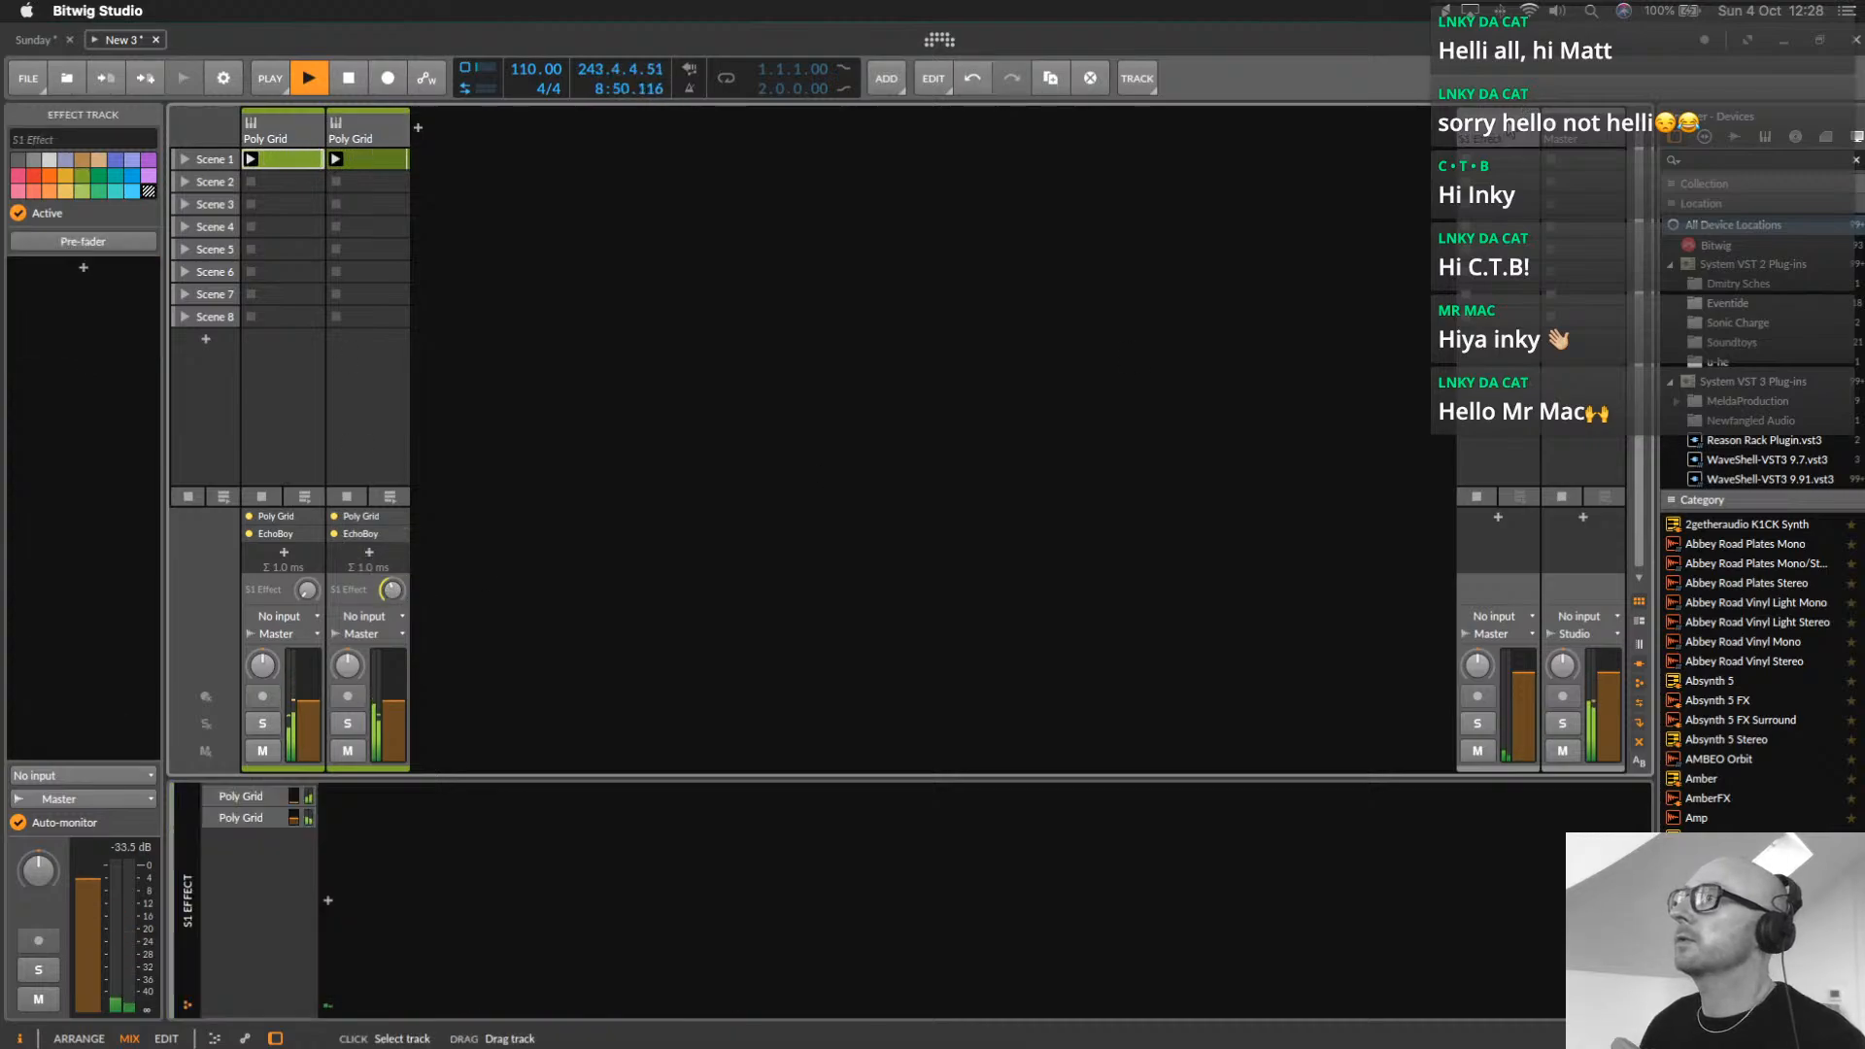
left_click(329, 900)
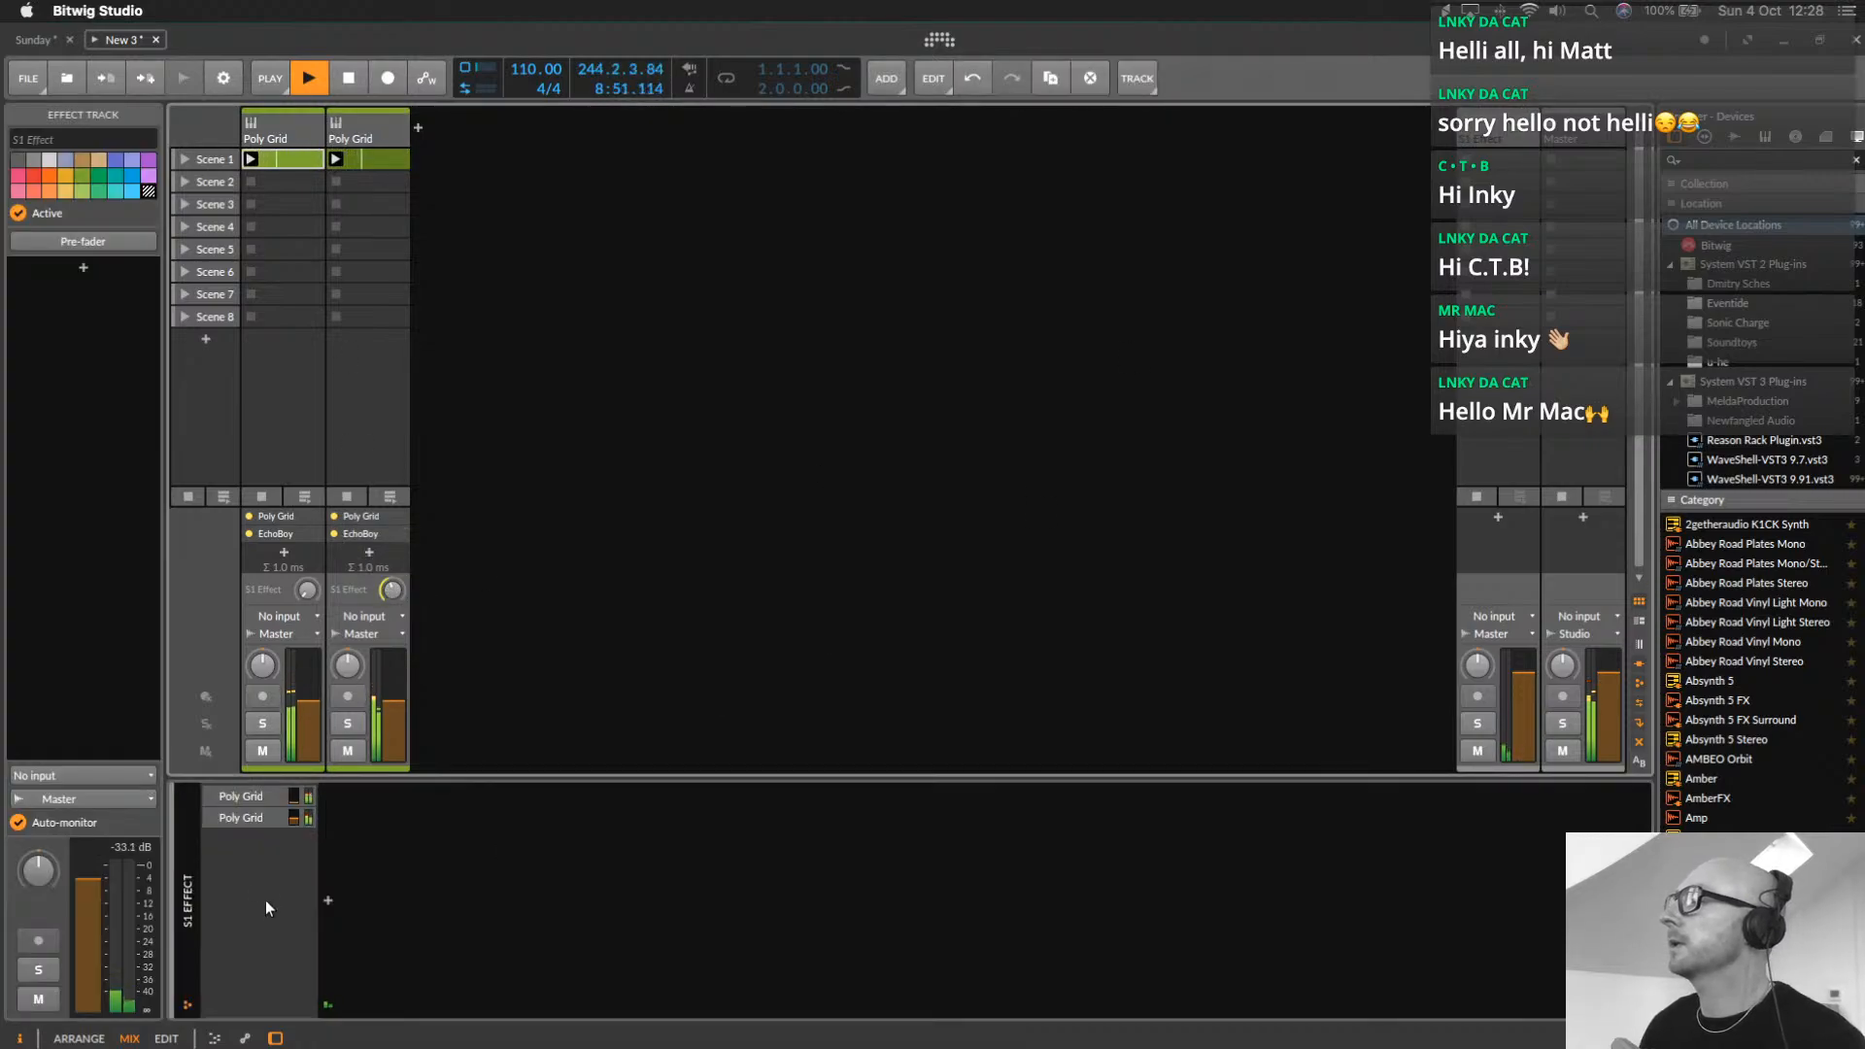
left_click(328, 901)
scroll(1146, 556, "down", 5)
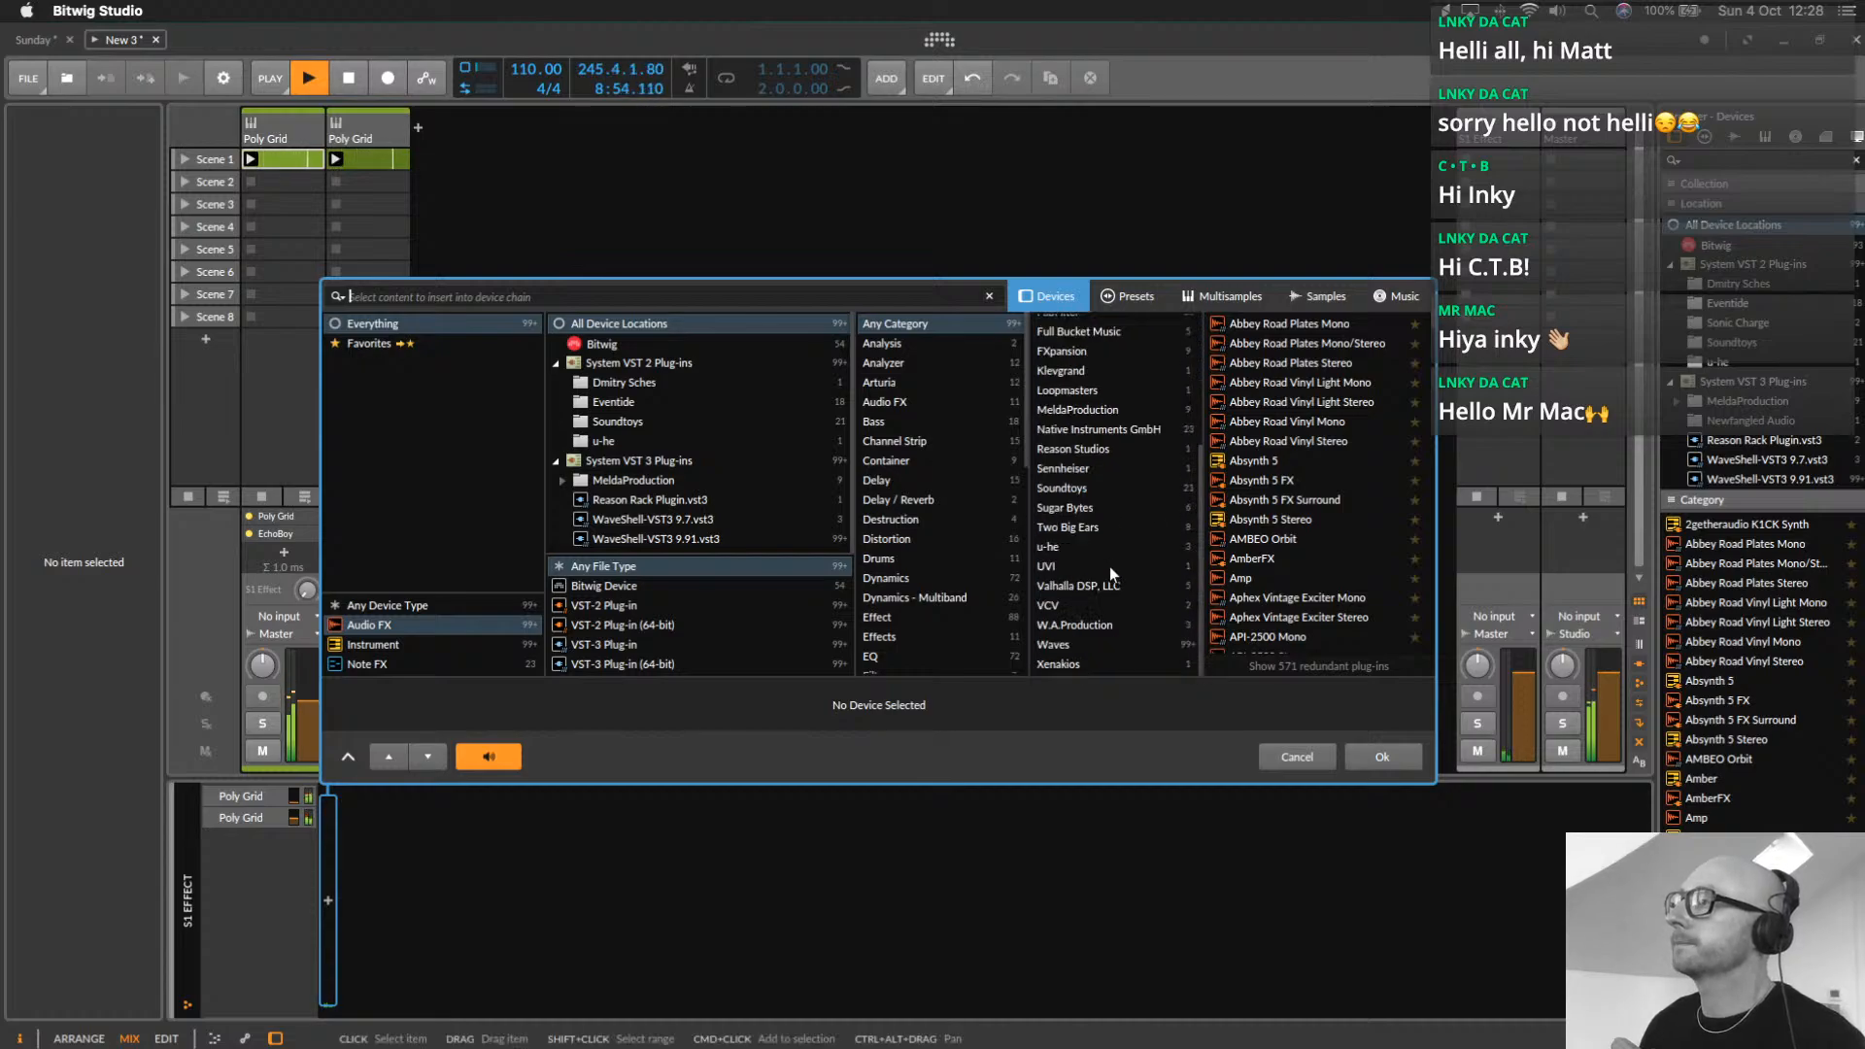
left_click(1086, 588)
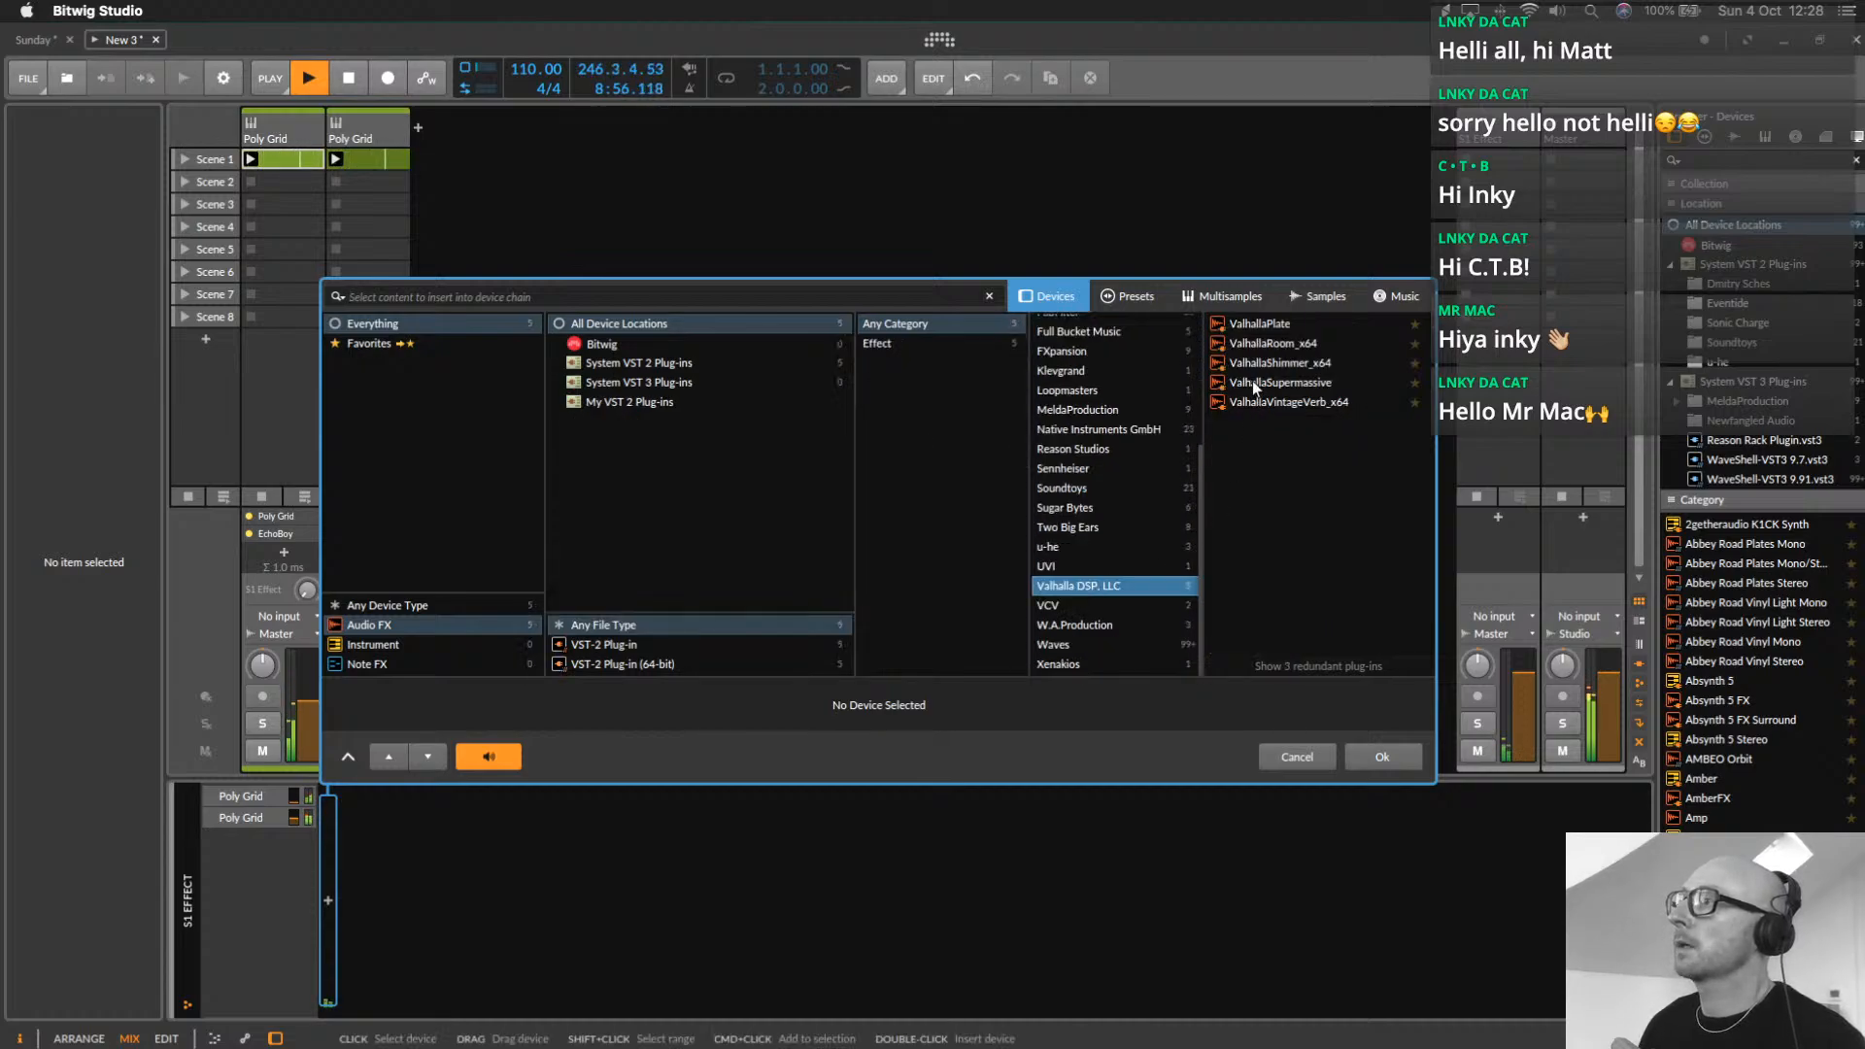
double_click(1251, 381)
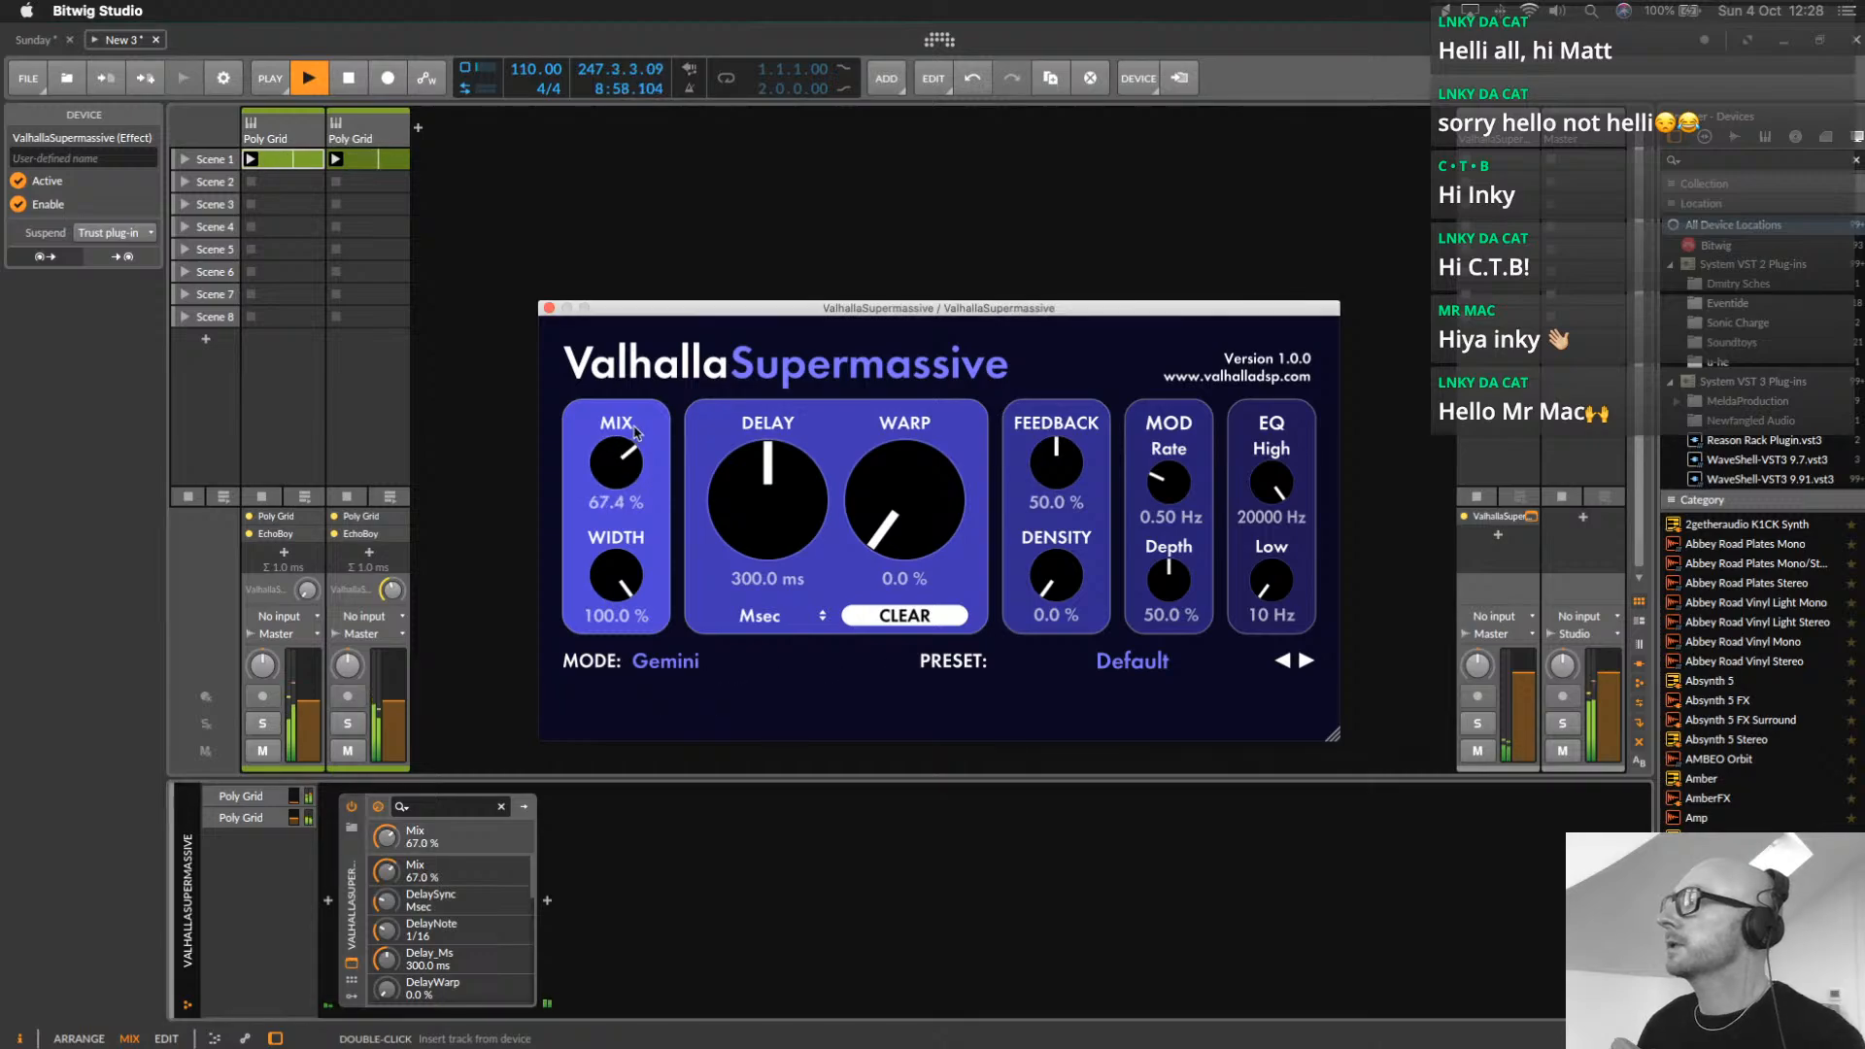
Set ValhallaSupermassive's mix to 62.8 % and raise the second Poly Grid track's send to it
left_click_drag(637, 435, 639, 445)
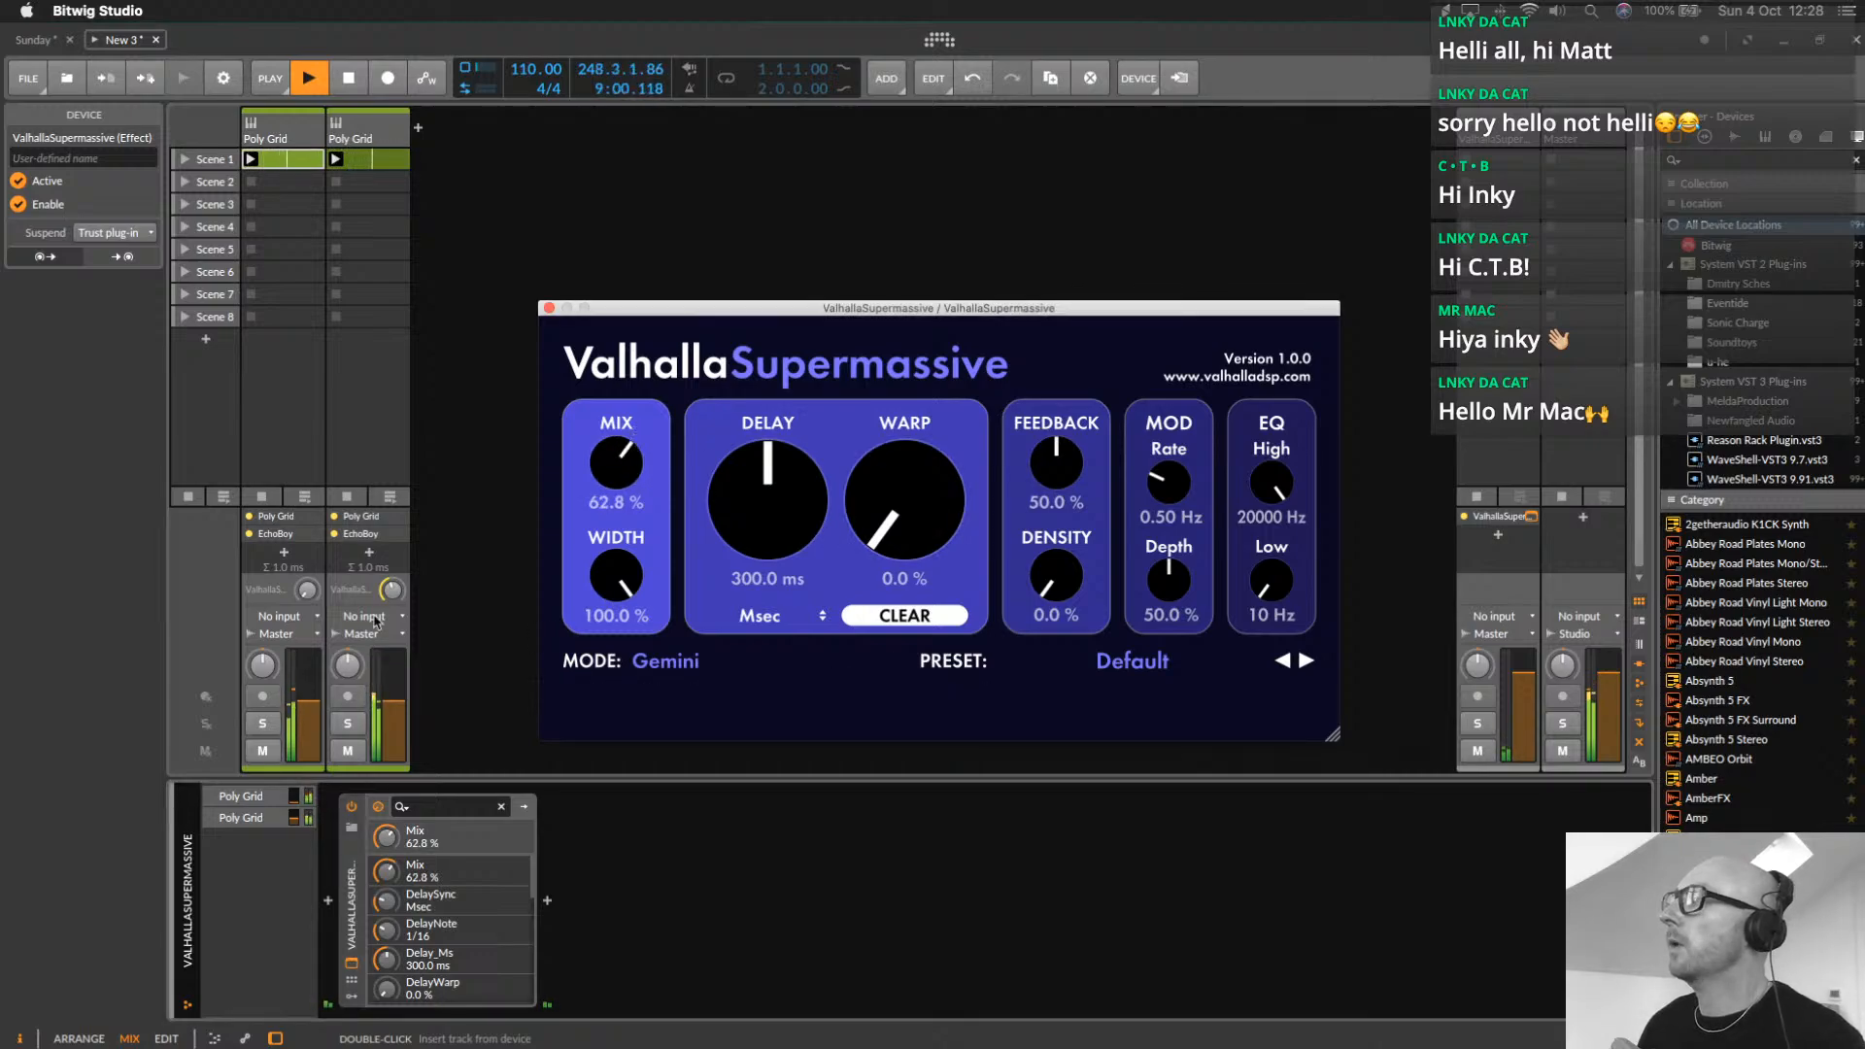
left_click(395, 589)
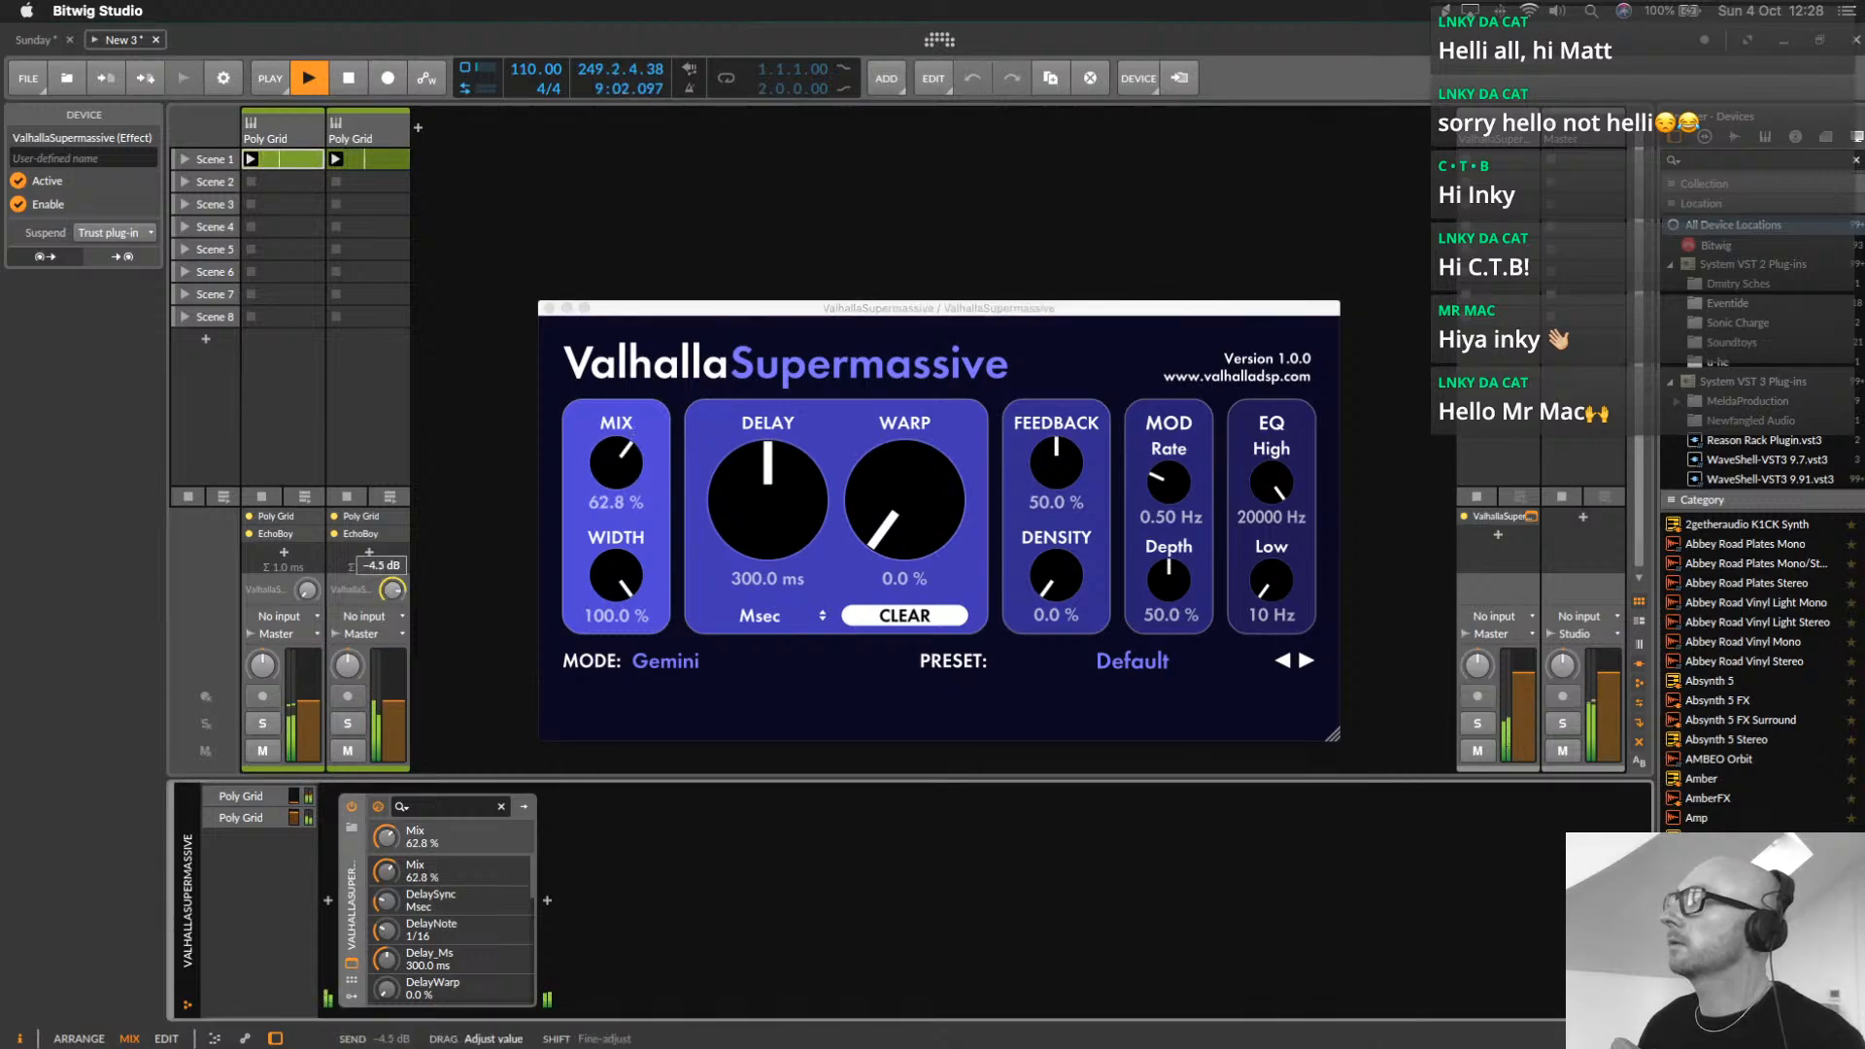
left_click_drag(392, 589, 393, 592)
left_click(973, 466)
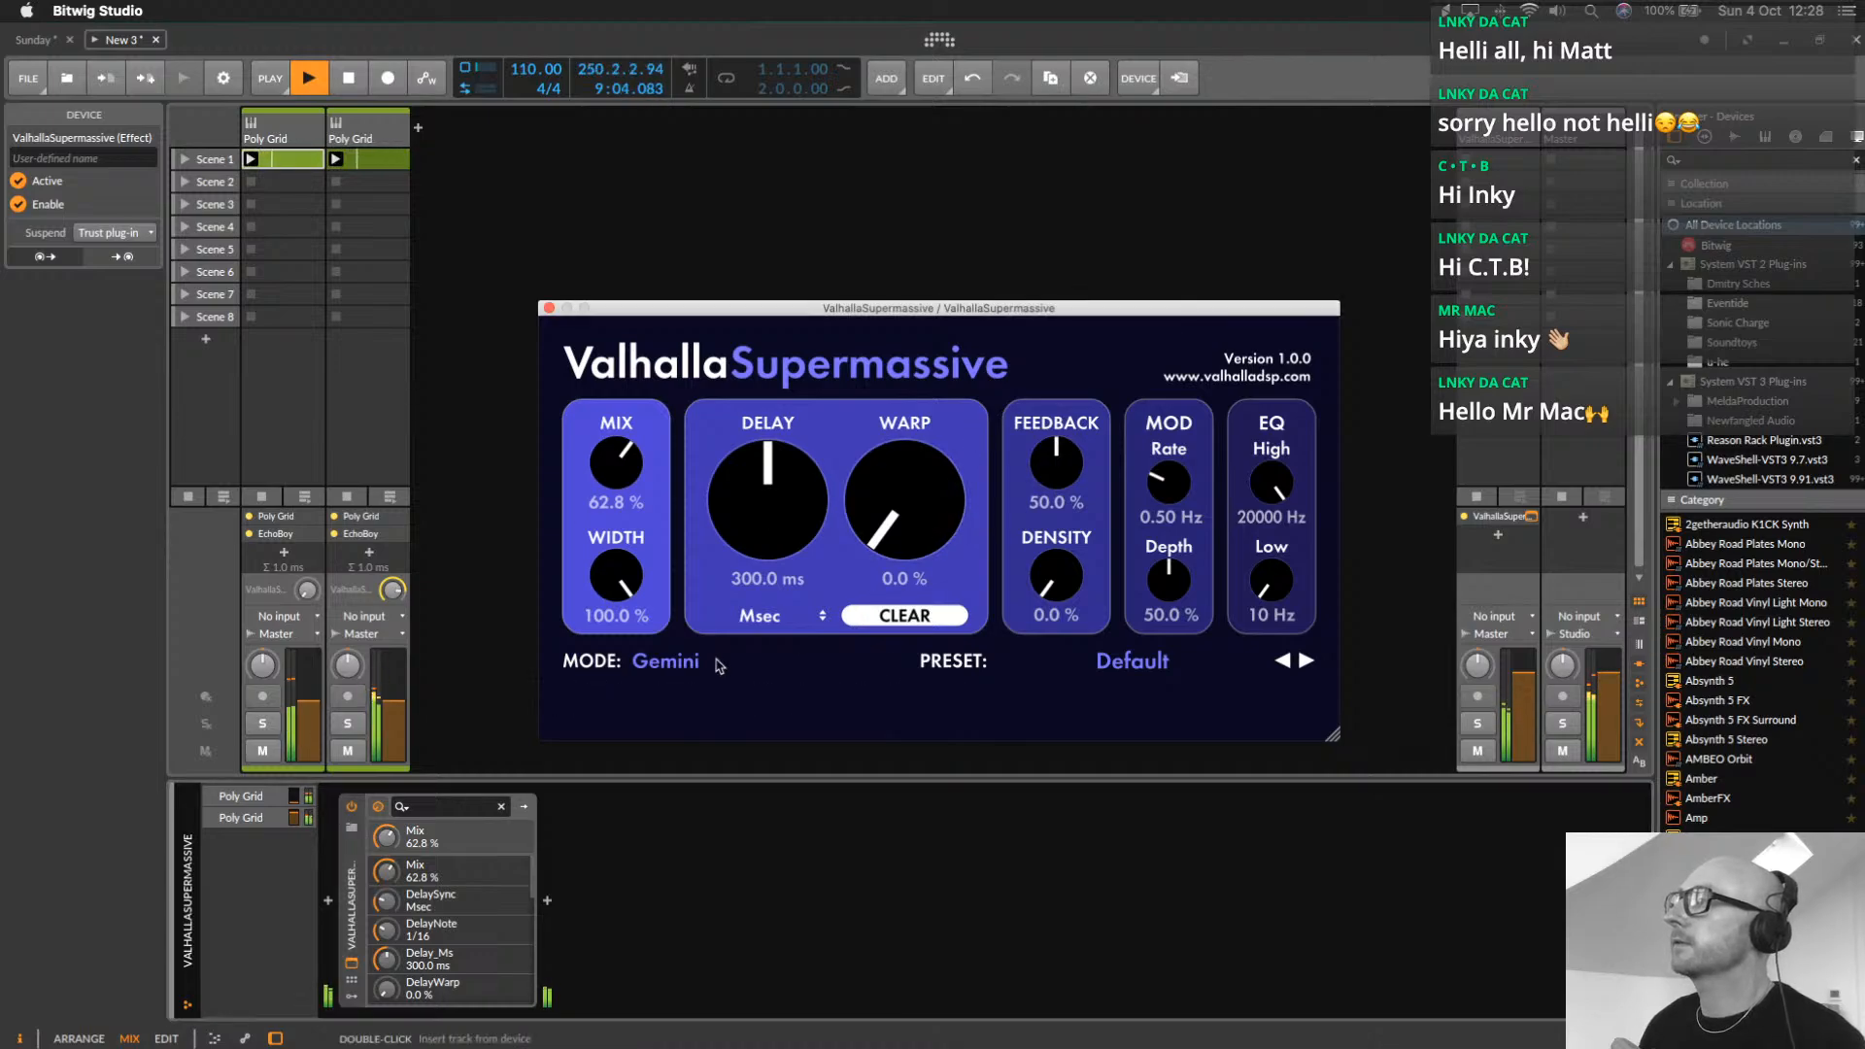
Load Supermassive's DottedEighthOrbits preset and set mix to 100 %, feedback to 64.1 %, warp to 31.6 % and low EQ to 180 Hz
left_click(1307, 661)
left_click(1305, 662)
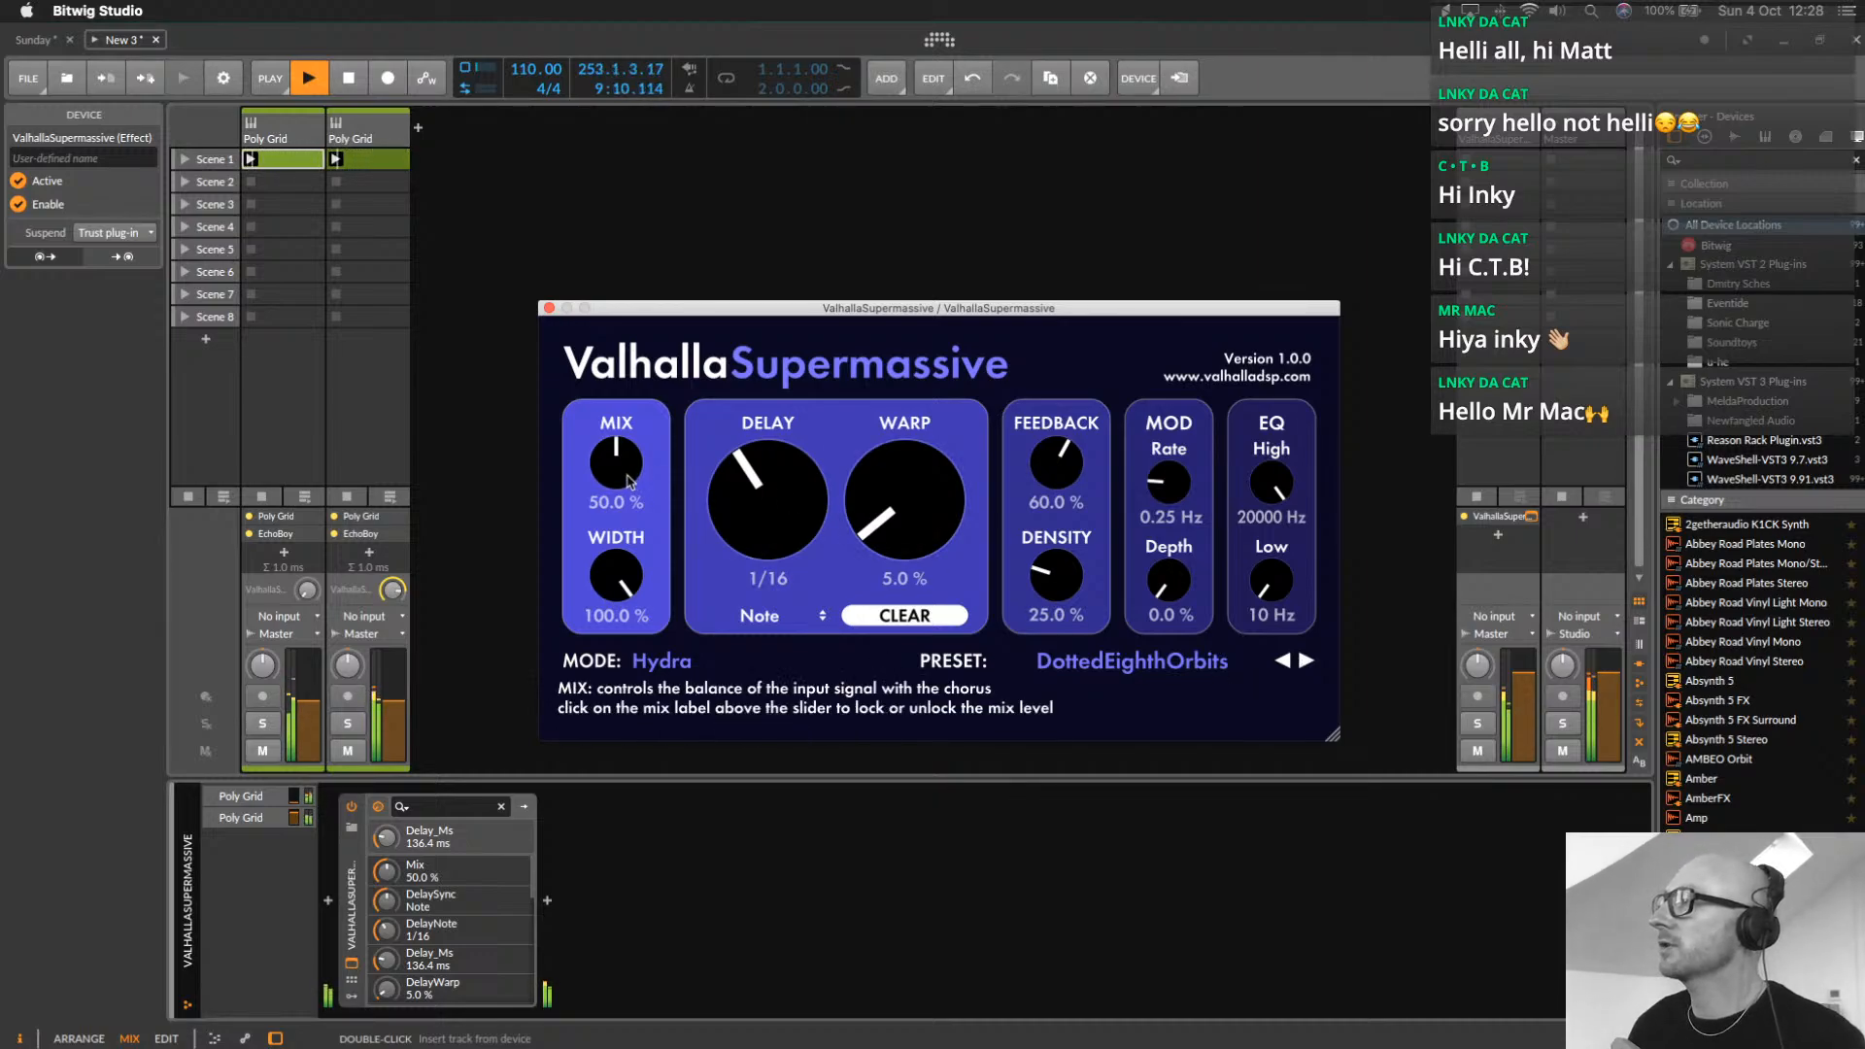
left_click_drag(622, 460, 657, 328)
left_click_drag(1043, 481, 1050, 470)
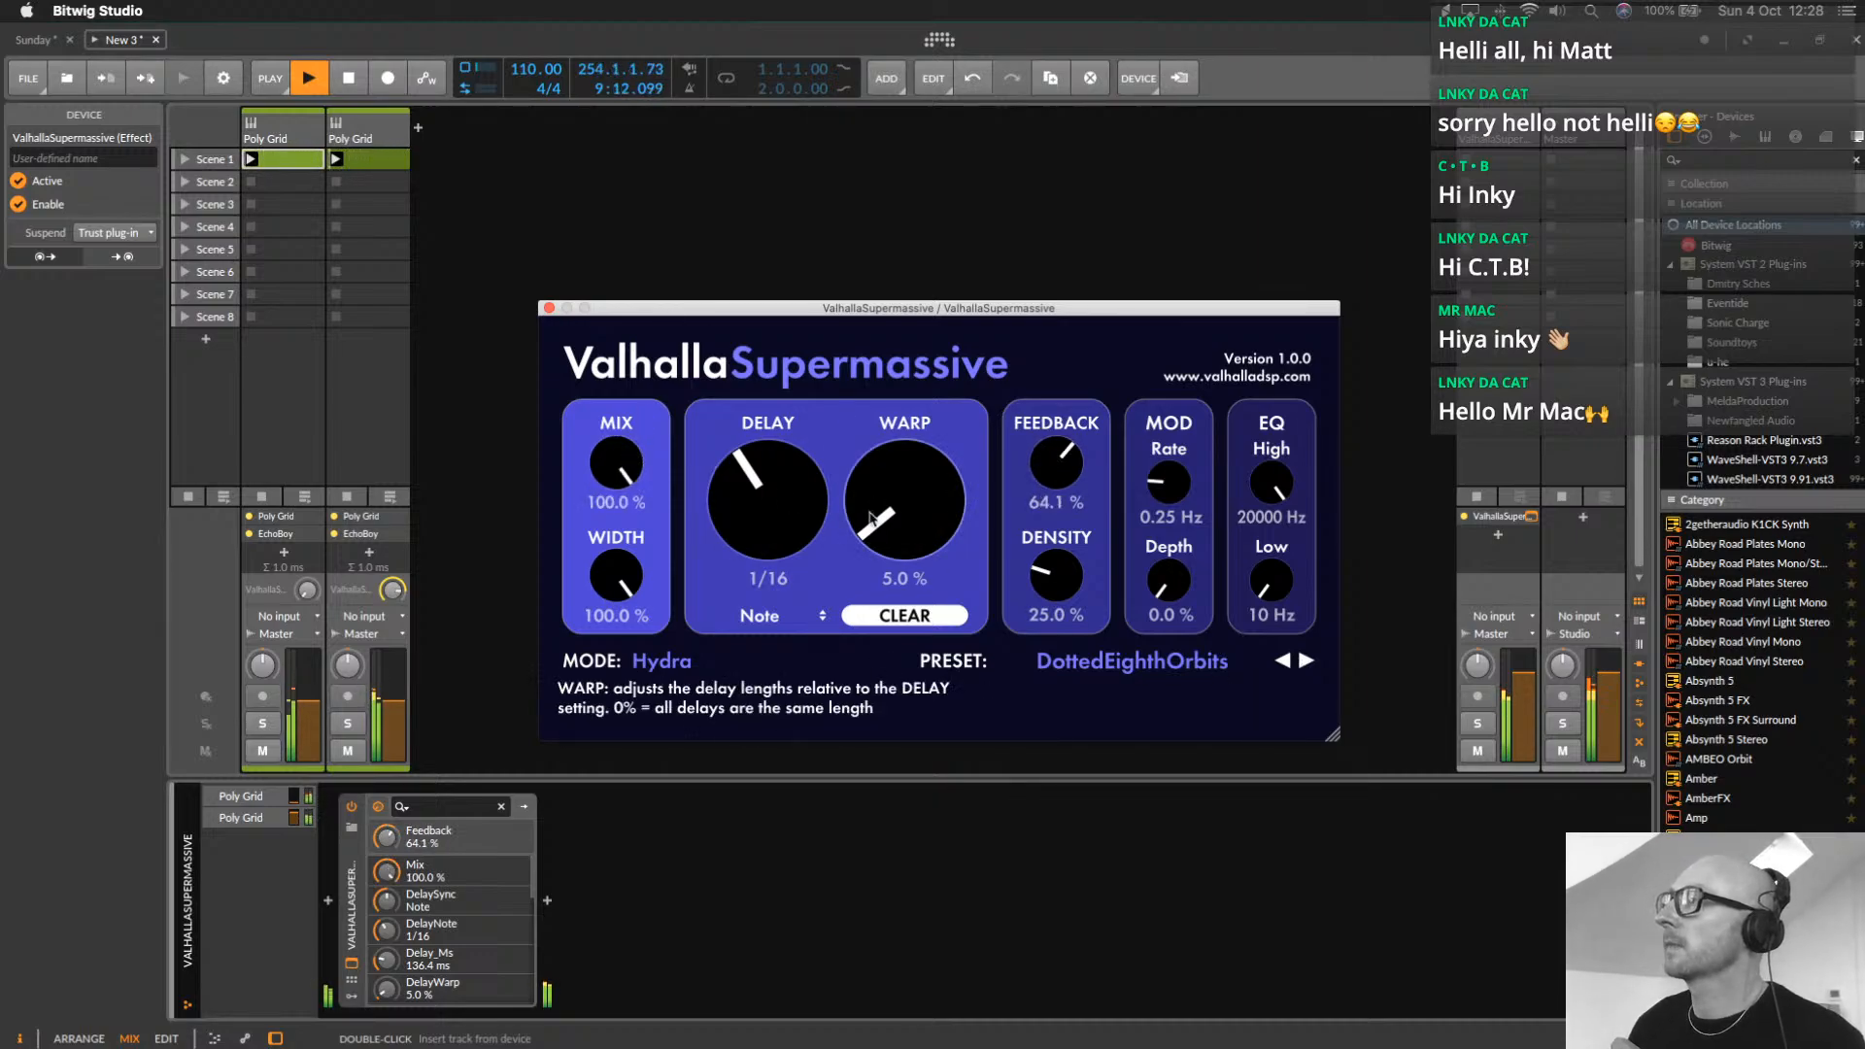
left_click_drag(882, 511, 888, 441)
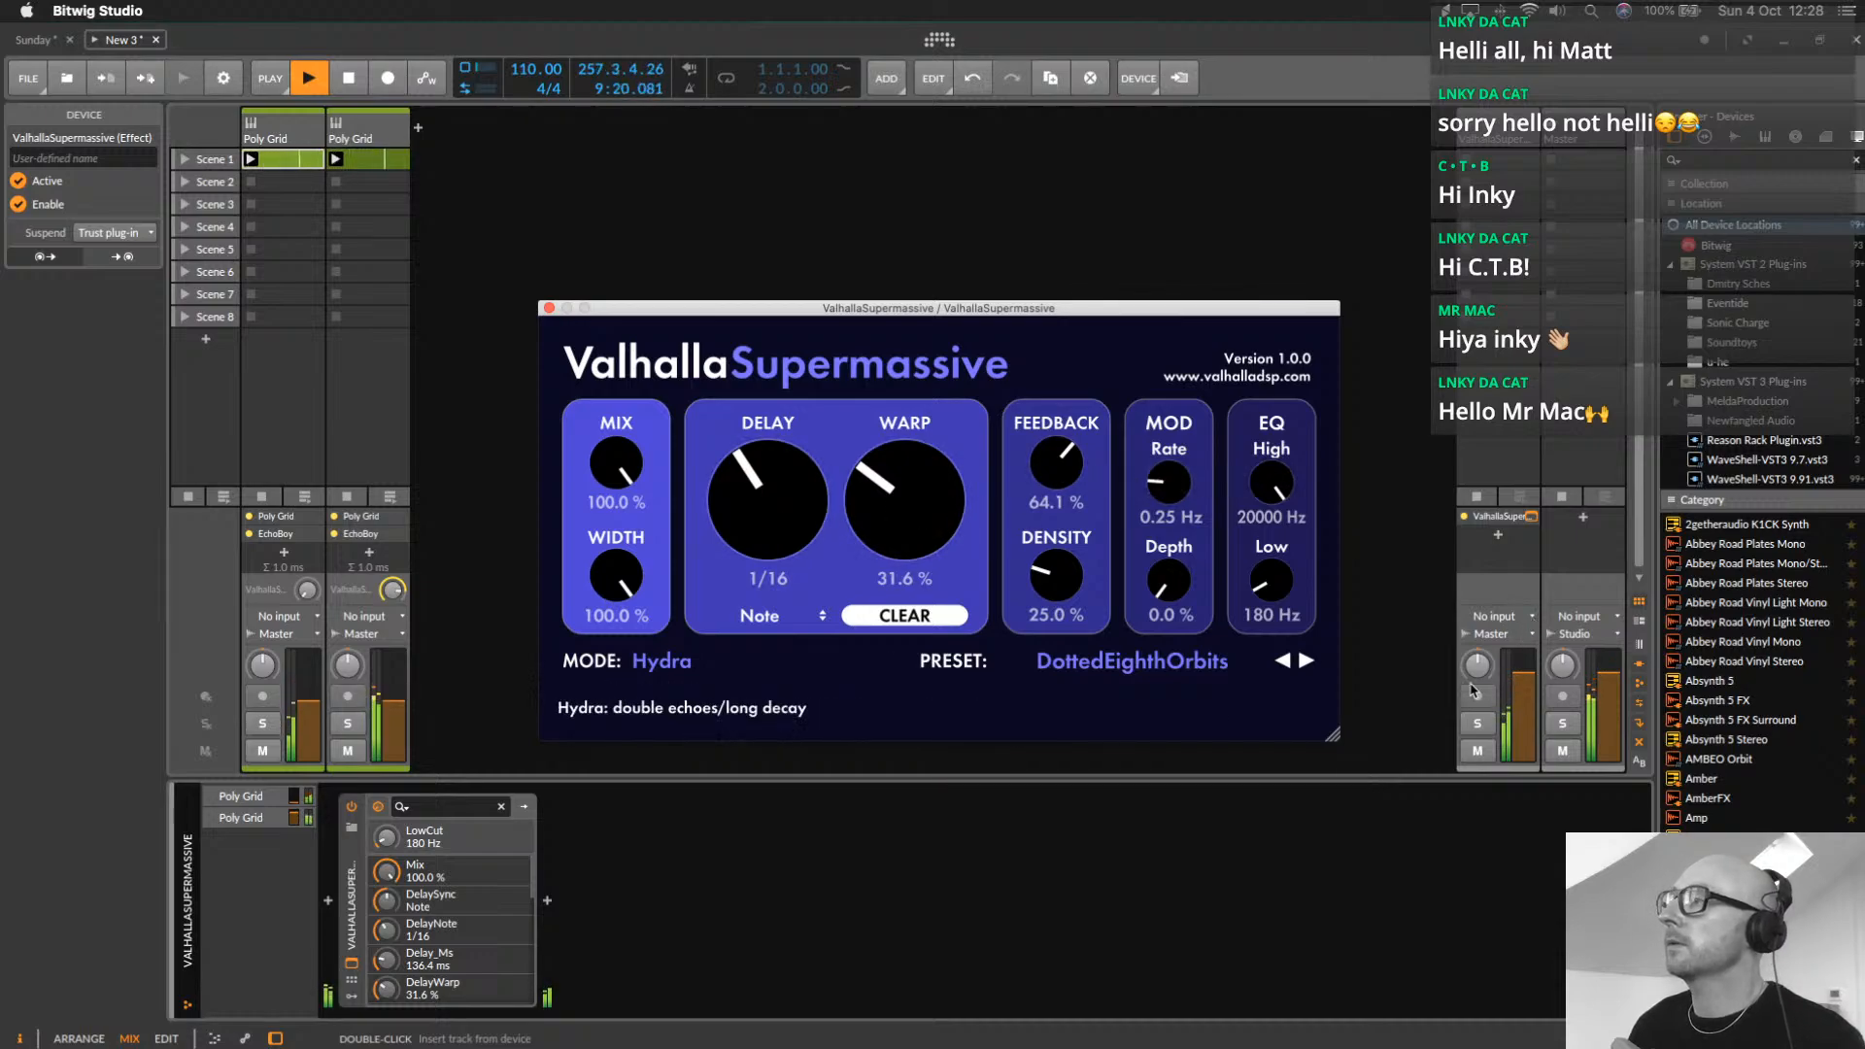
Close Supermassive, add a one-bar clip with a C1 note to Scene 2 of the second Poly Grid track, and open it for note editing
left_click(367, 136)
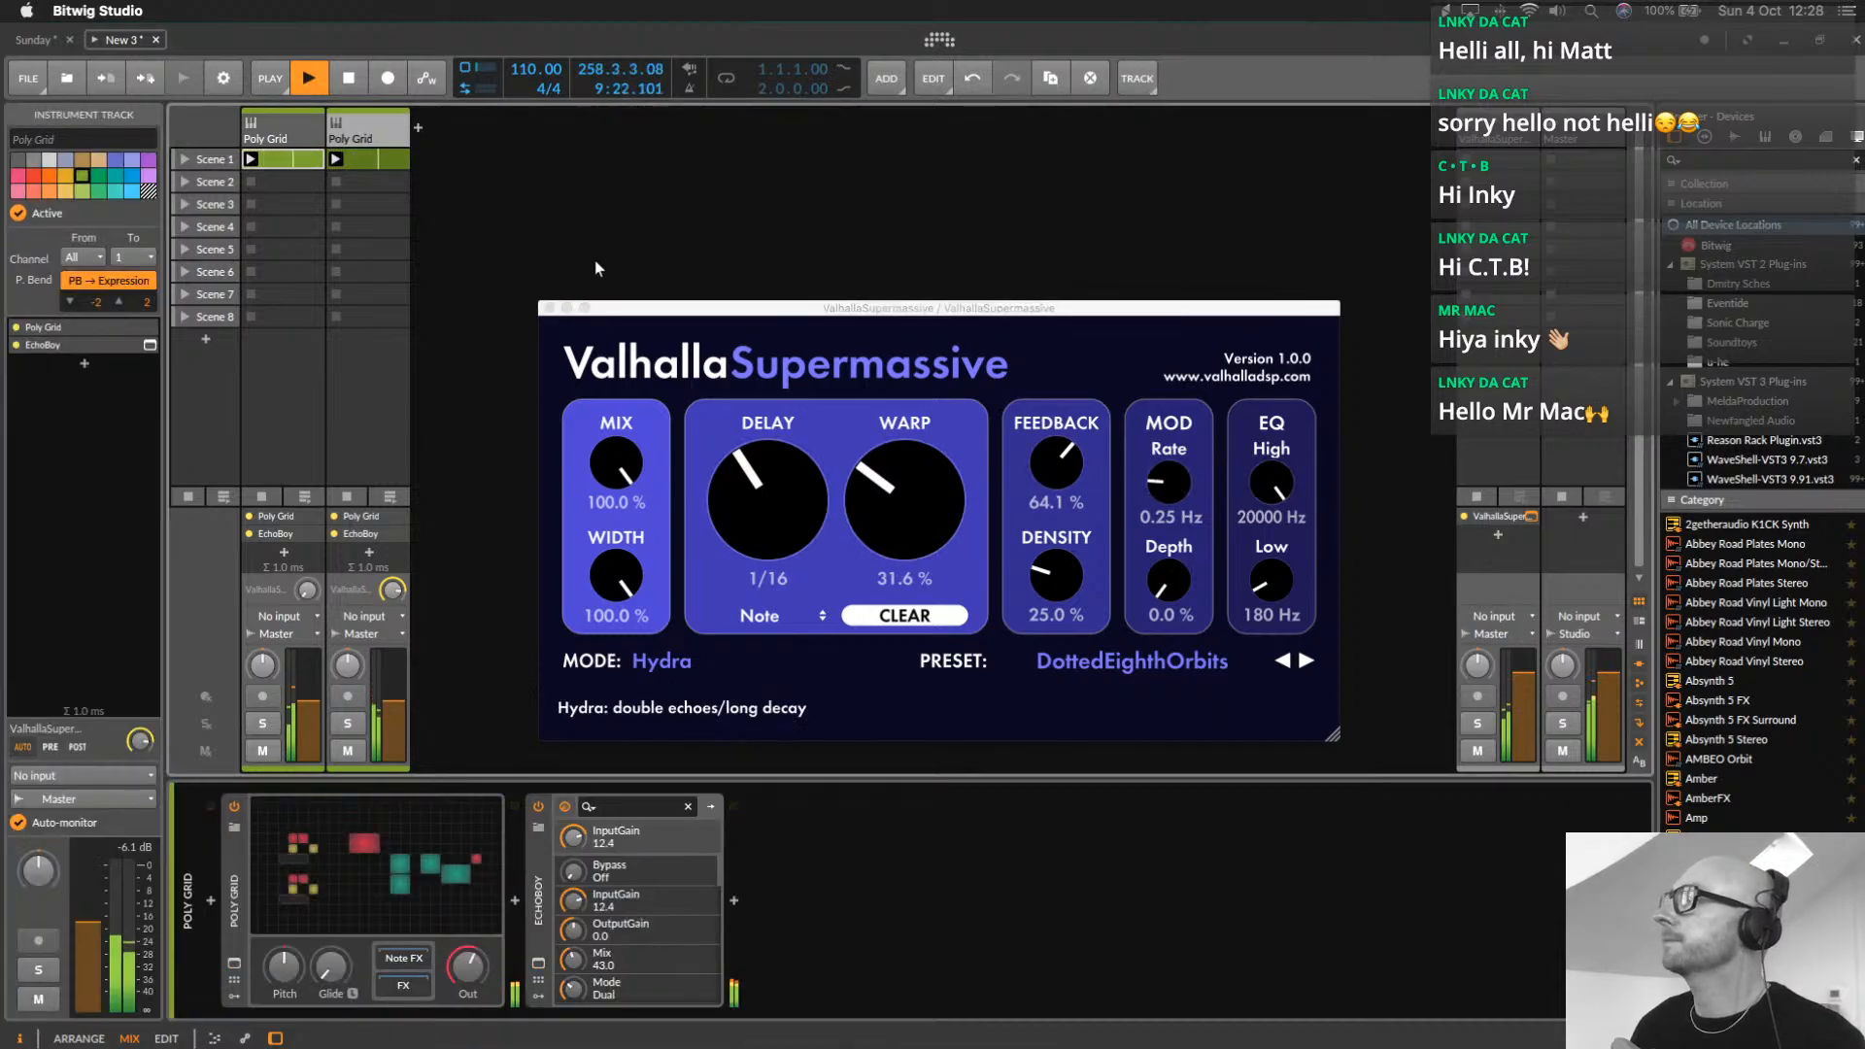
left_click(549, 308)
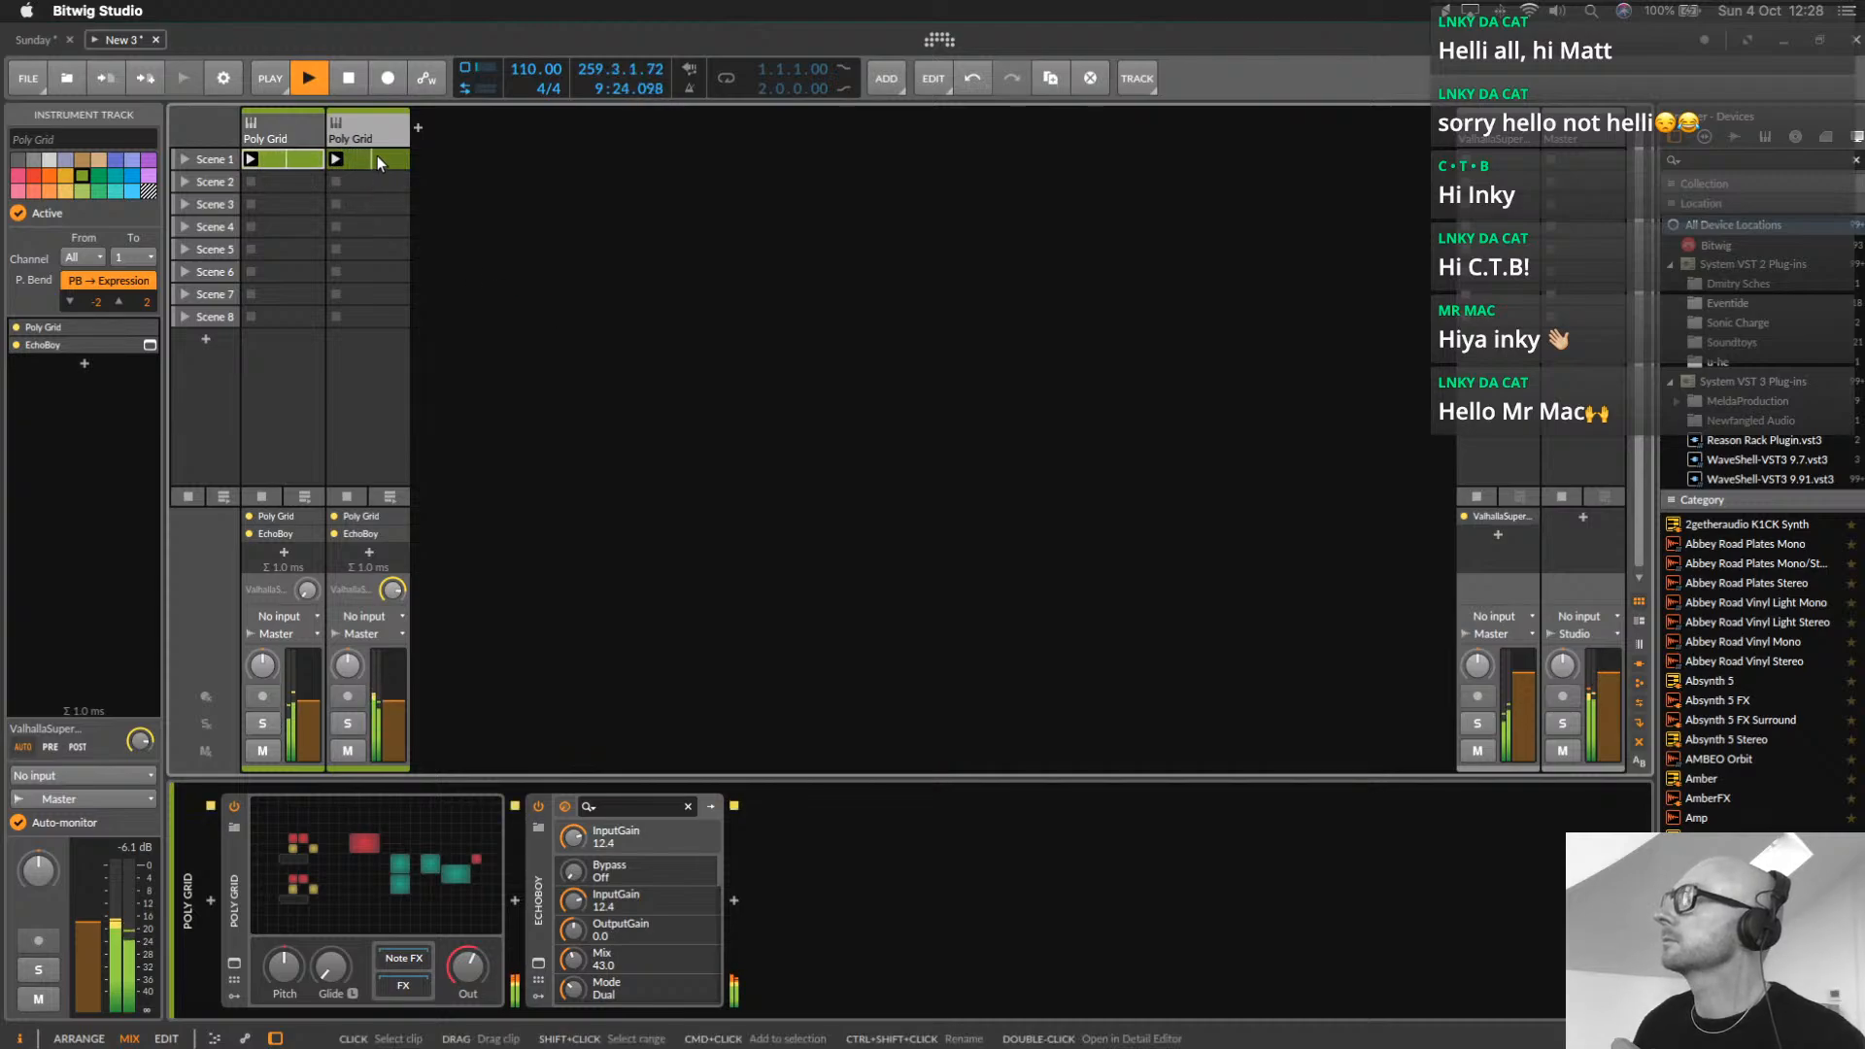
double_click(365, 182)
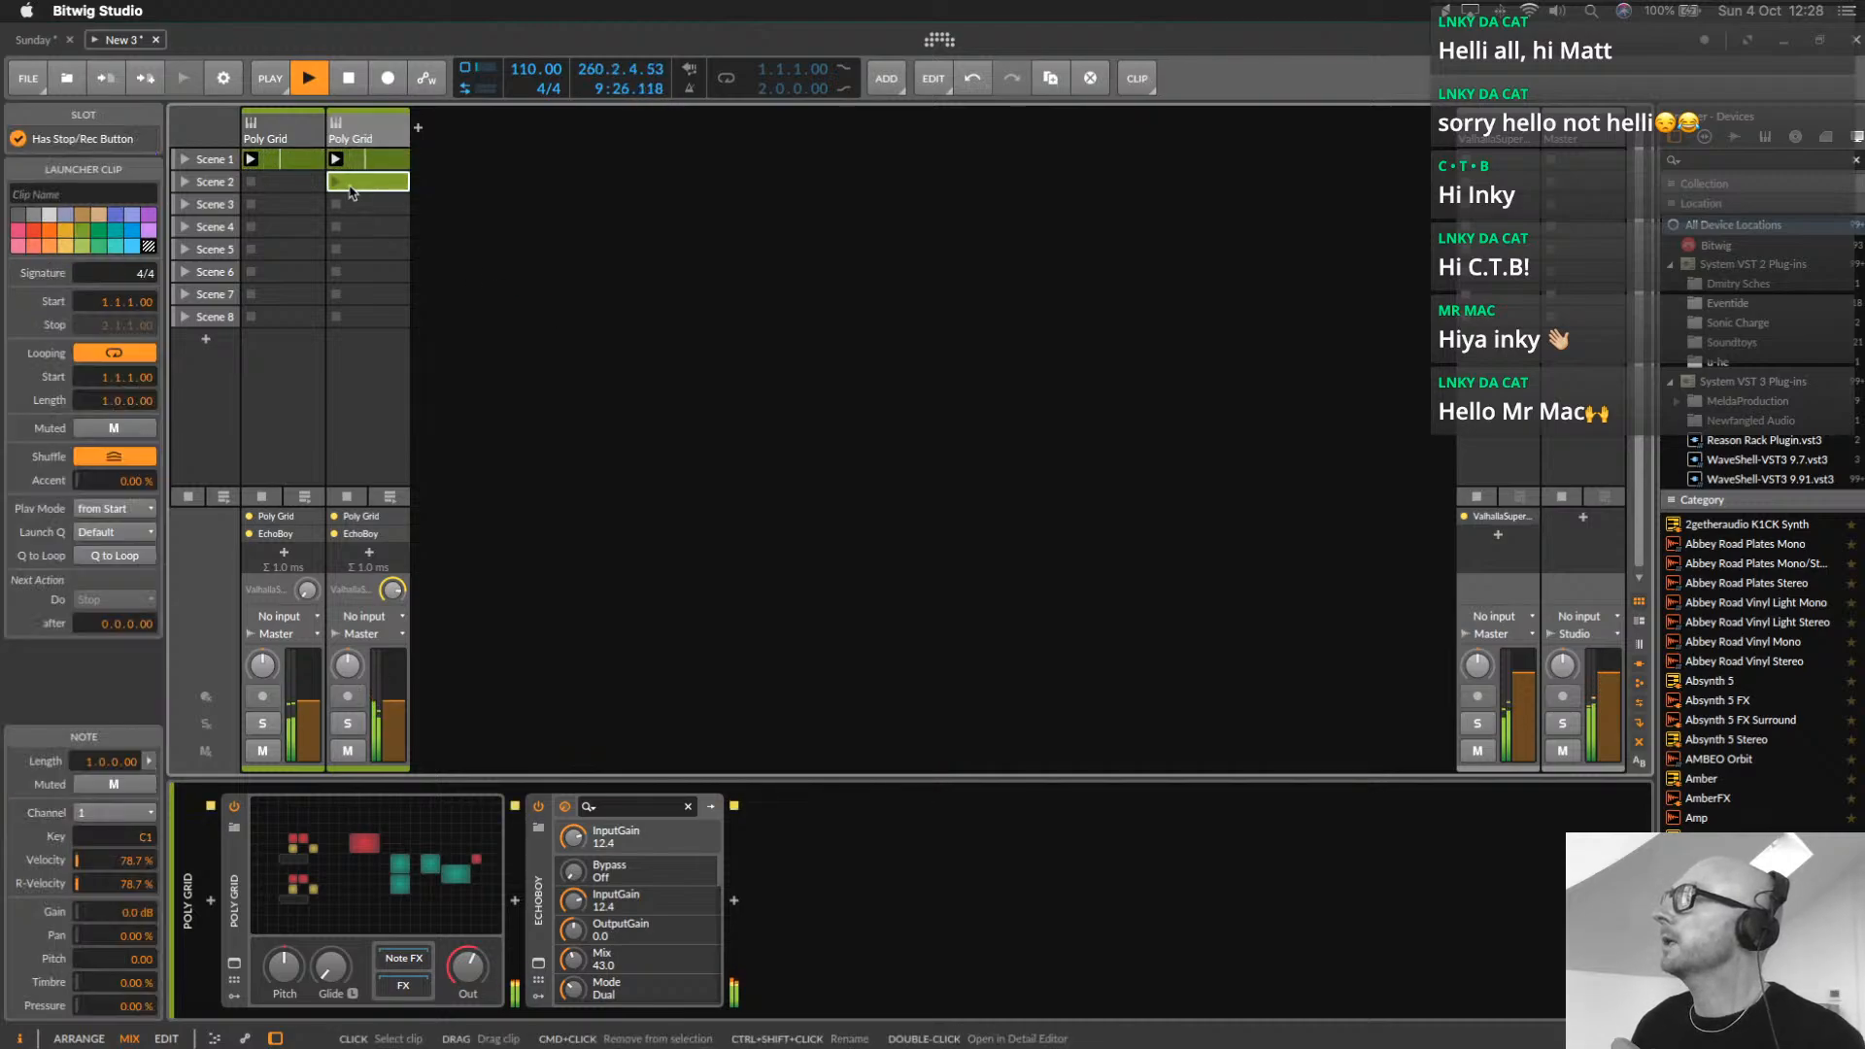
double_click(379, 194)
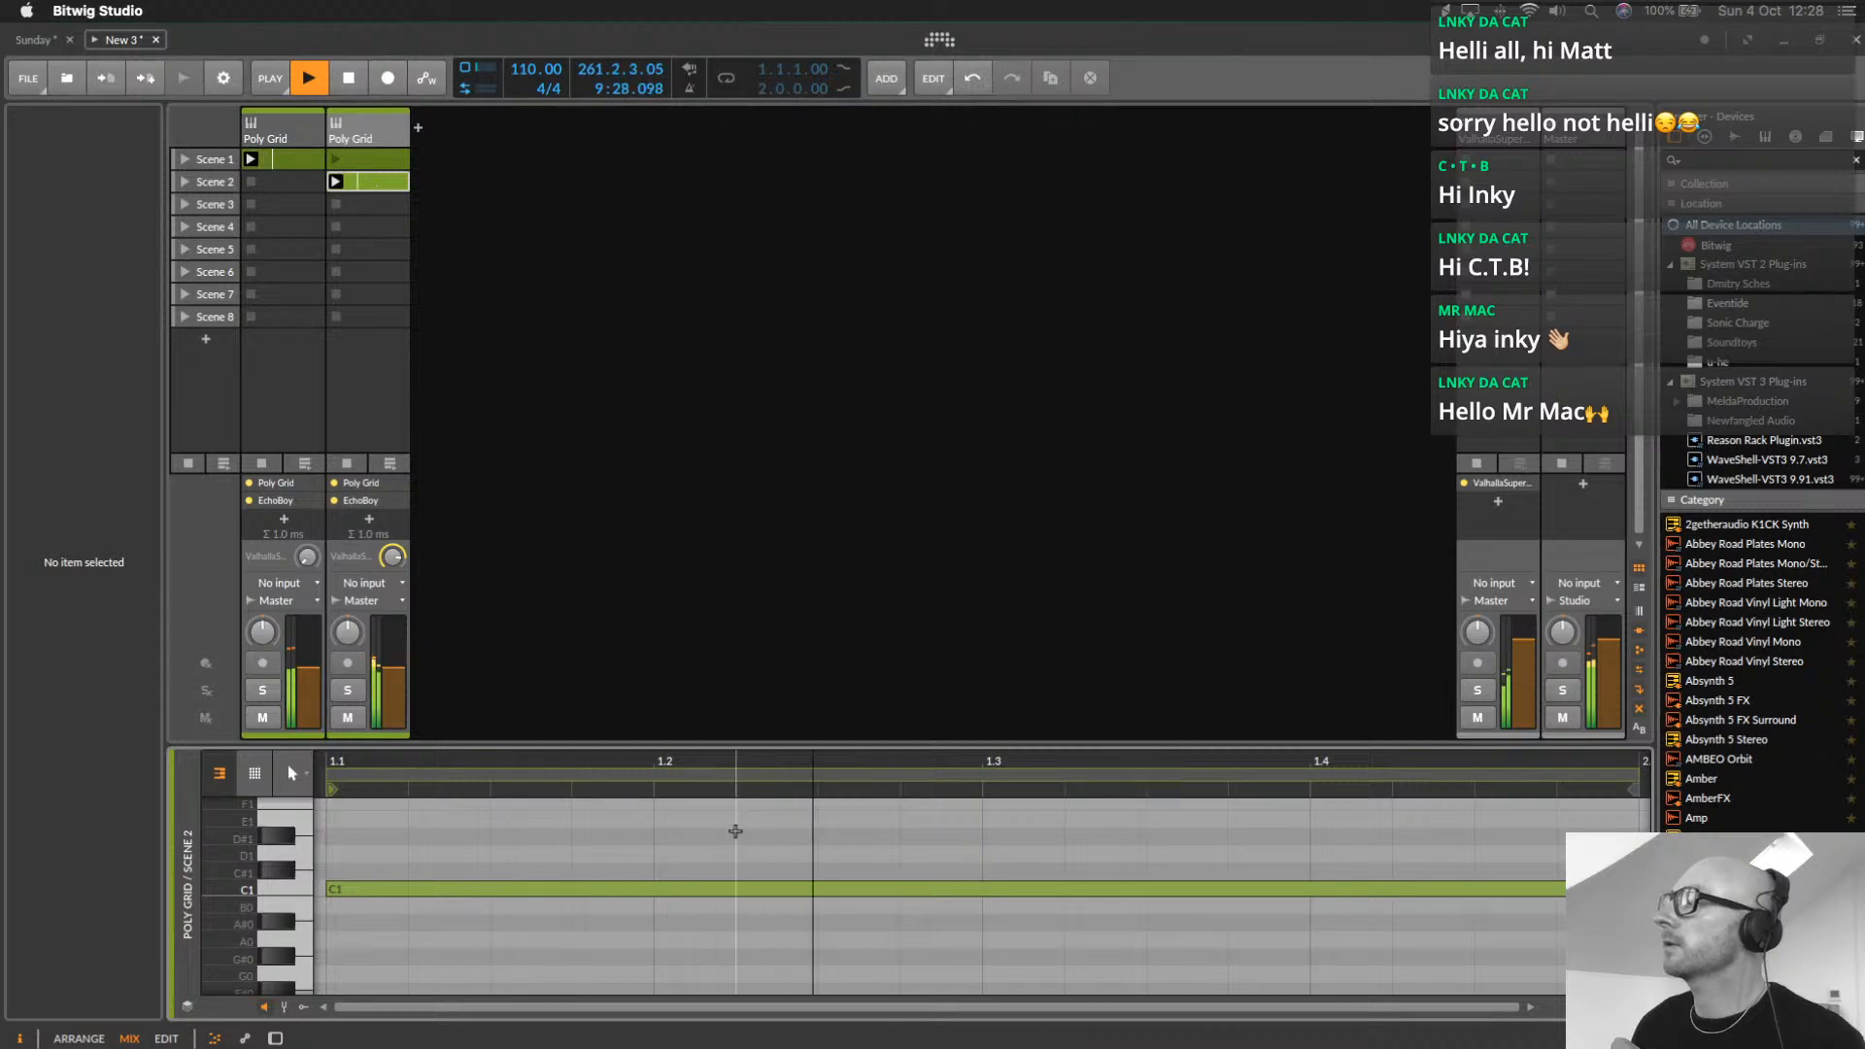
Add a sixteenth-length G1 note at 1.1.3 and a D2 note of the same length at 1.3.2 to the Scene 2 clip
left_click_drag(735, 746, 736, 406)
scroll(641, 622, "up", 5)
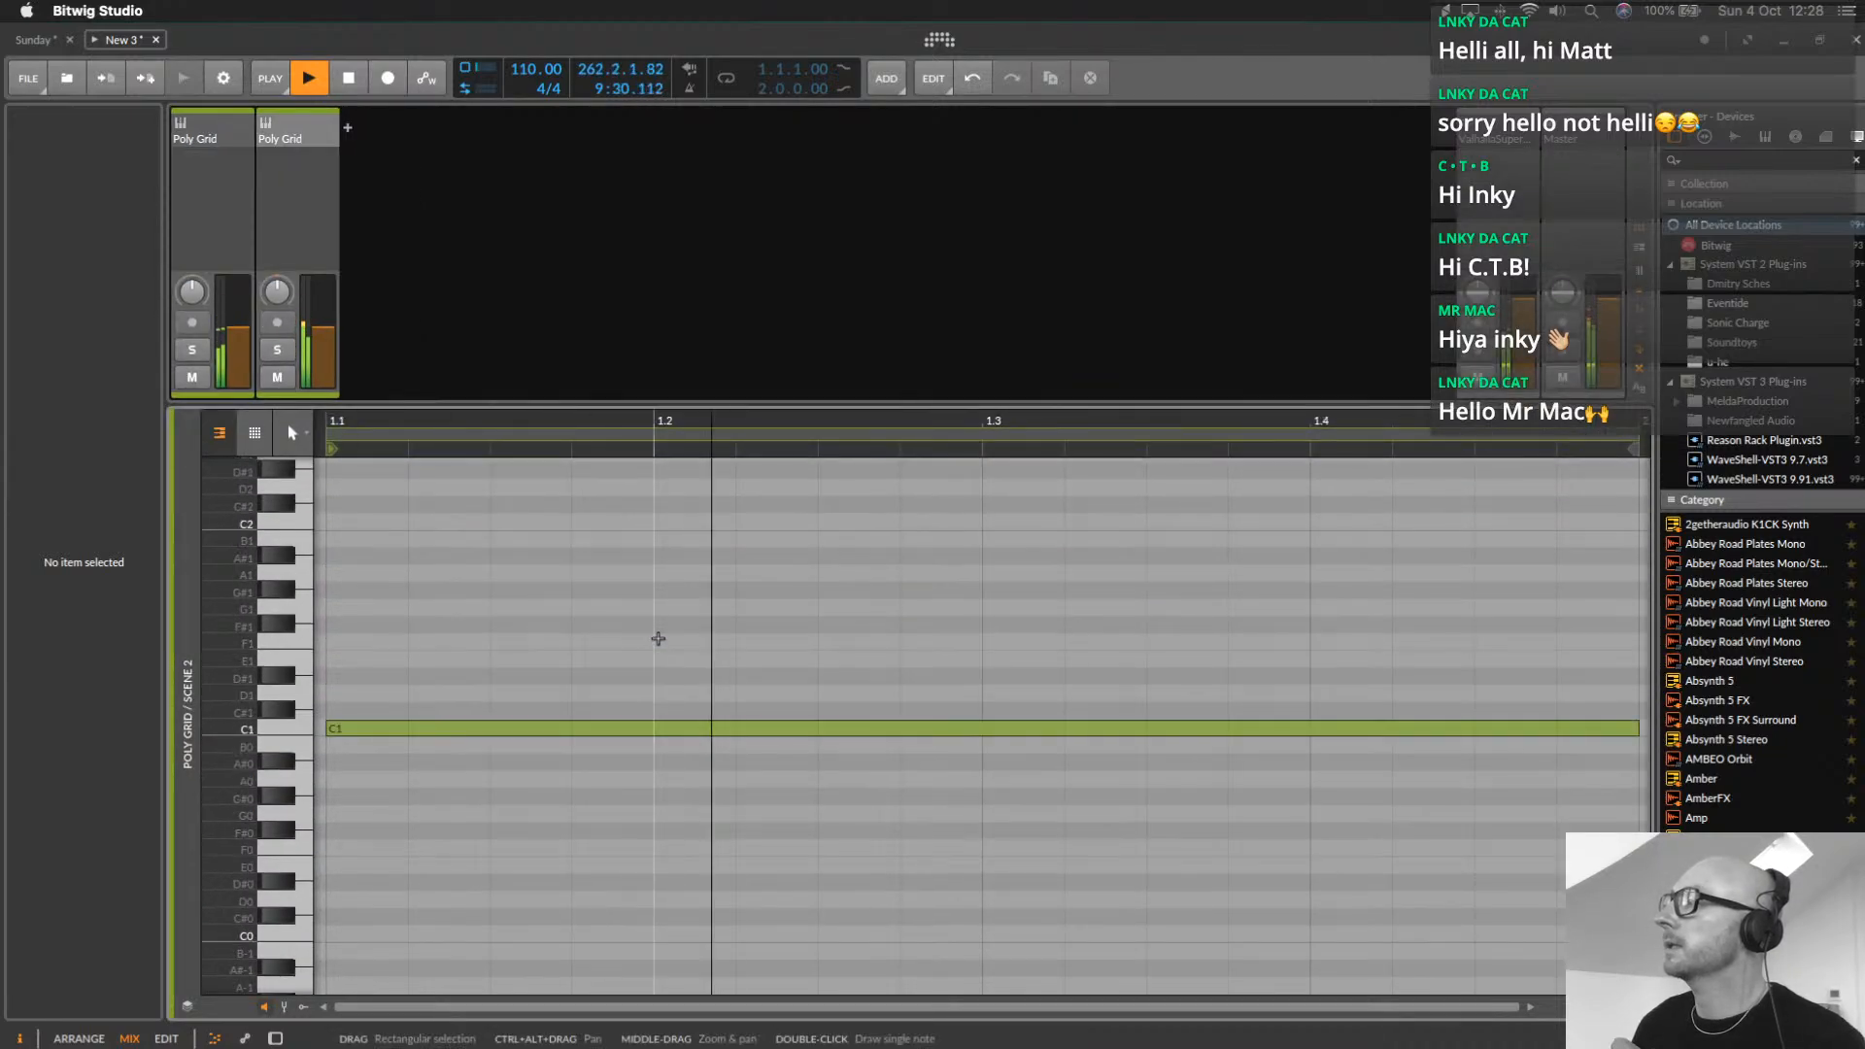
double_click(524, 631)
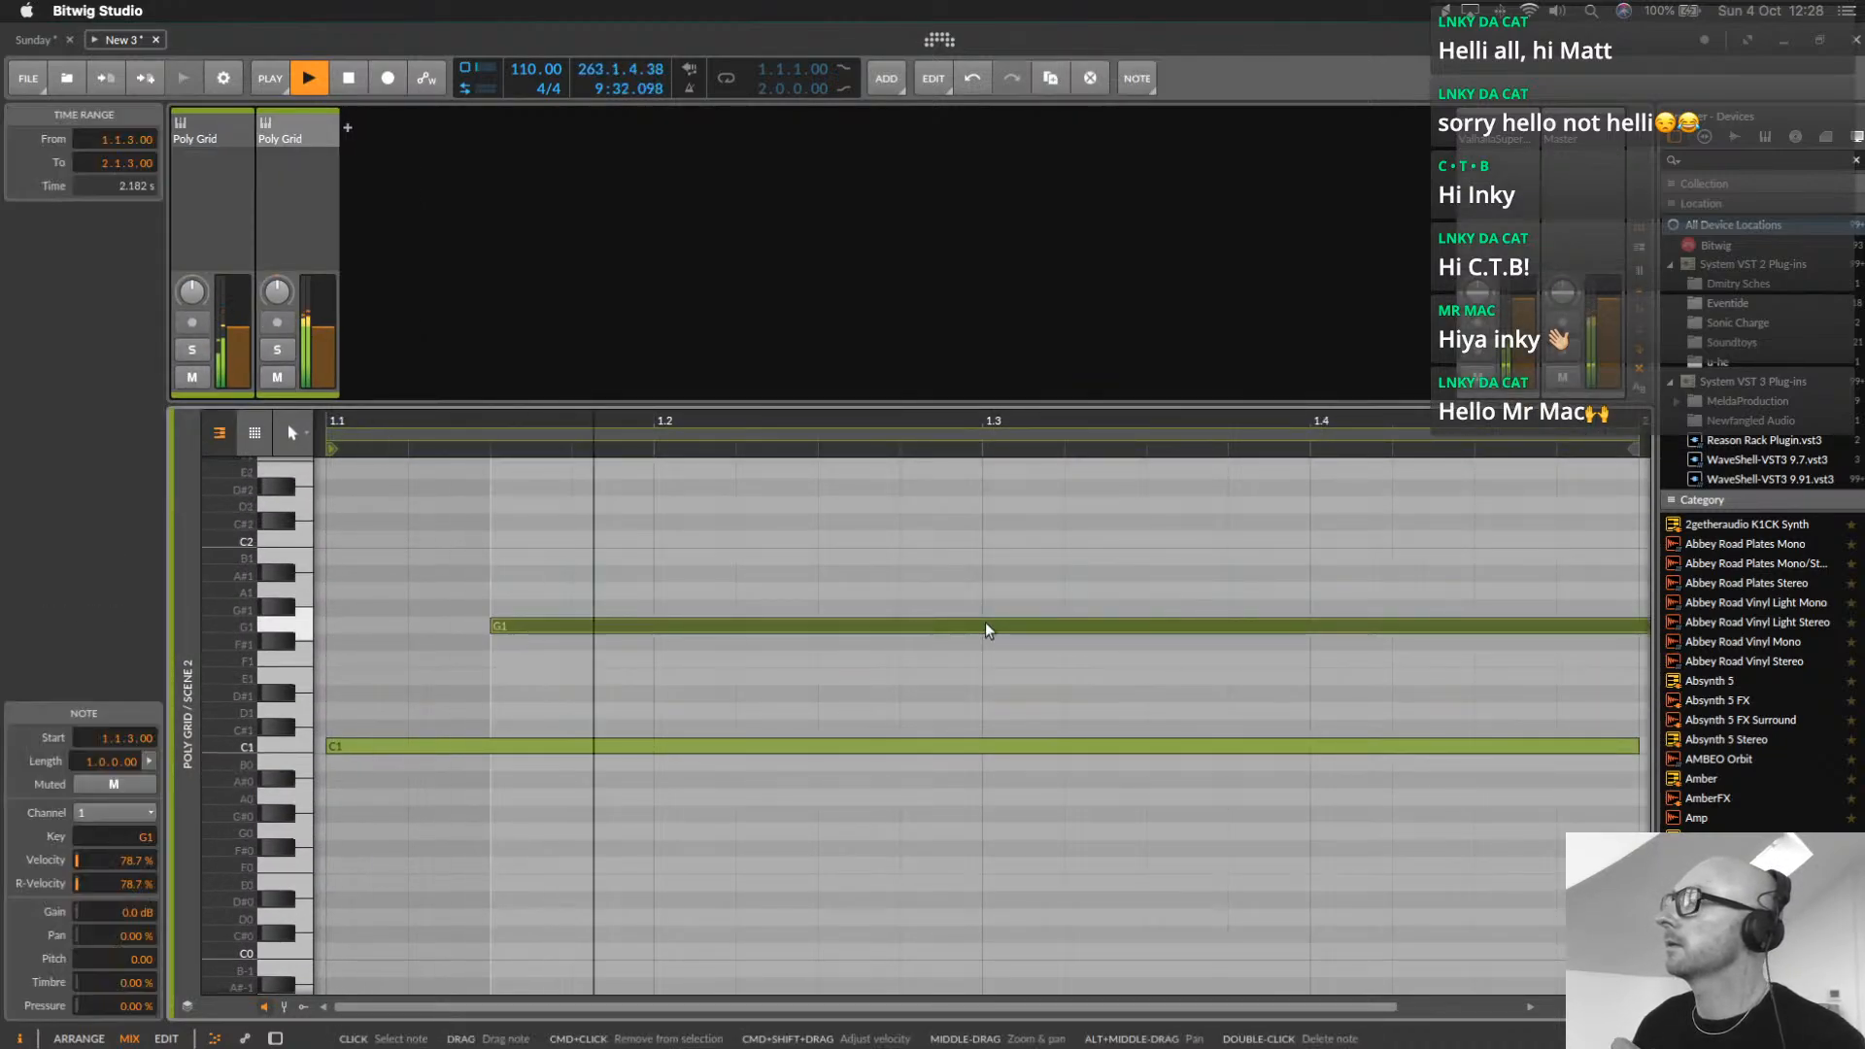
left_click_drag(1062, 424, 1082, 388)
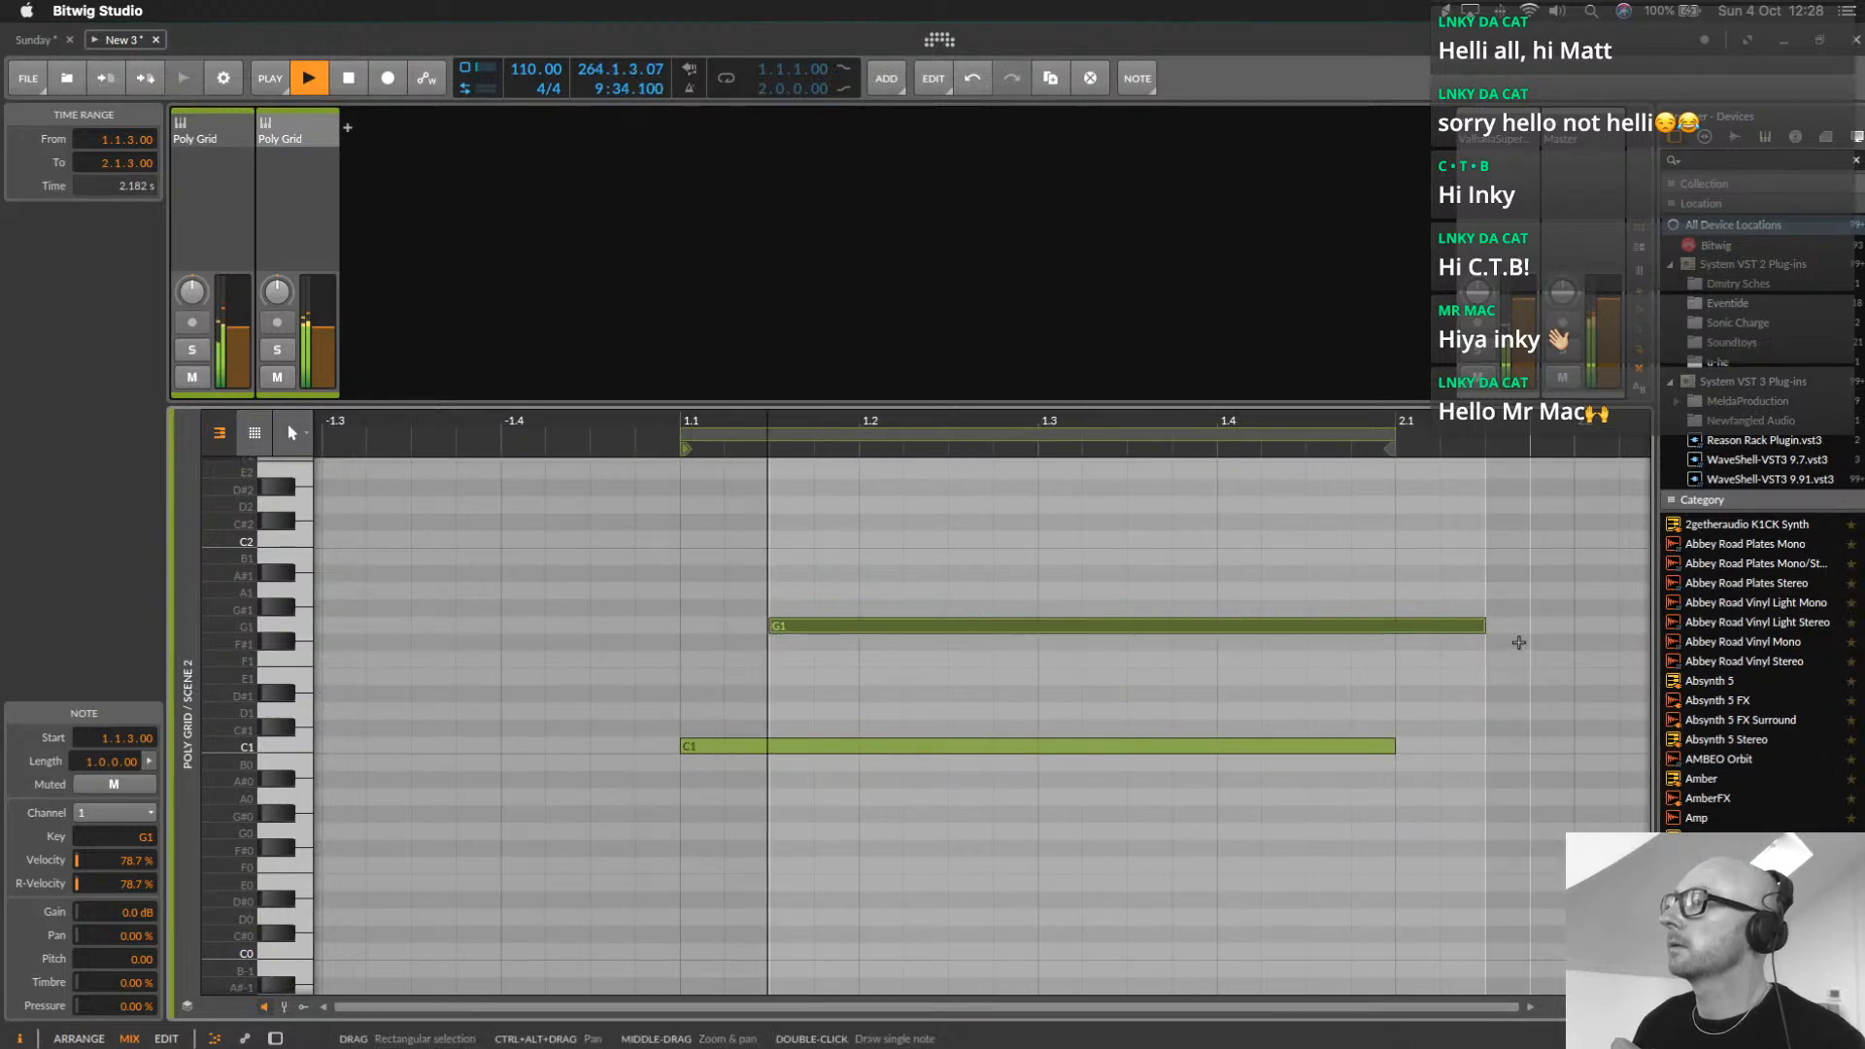
left_click_drag(1483, 624, 801, 639)
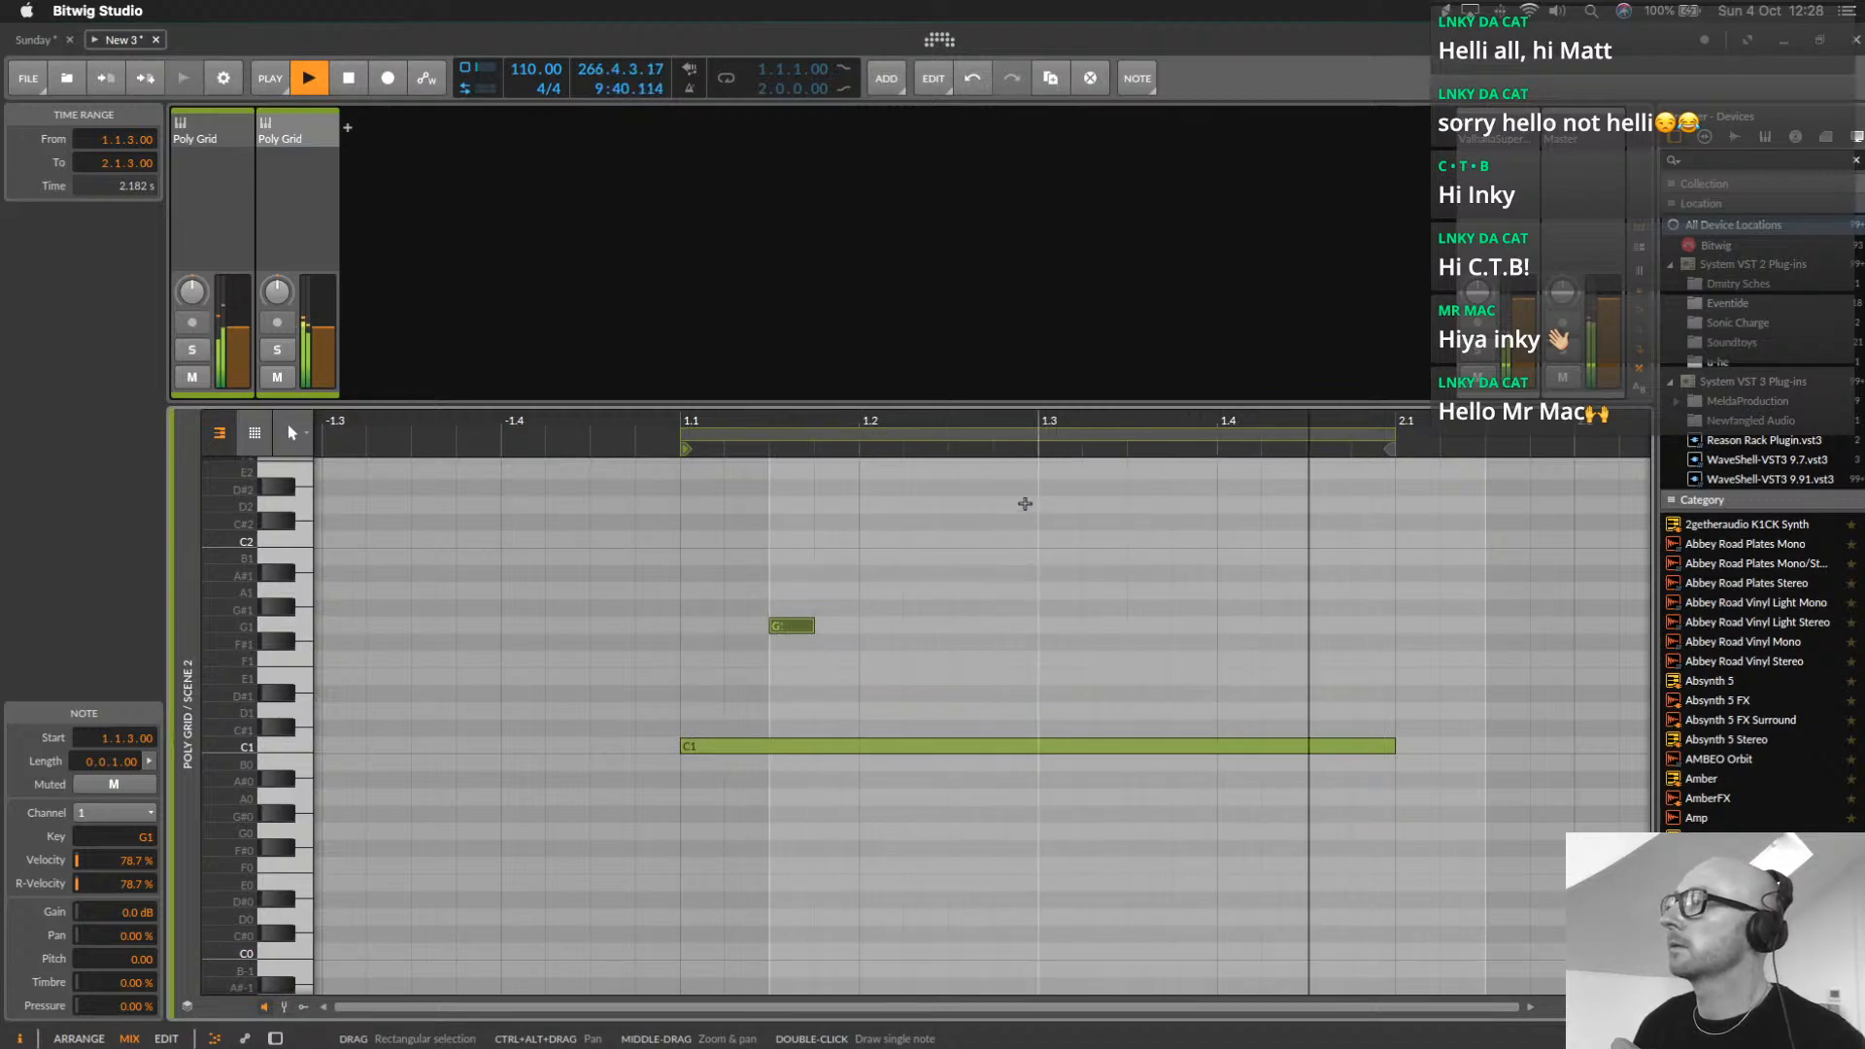
double_click(1108, 505)
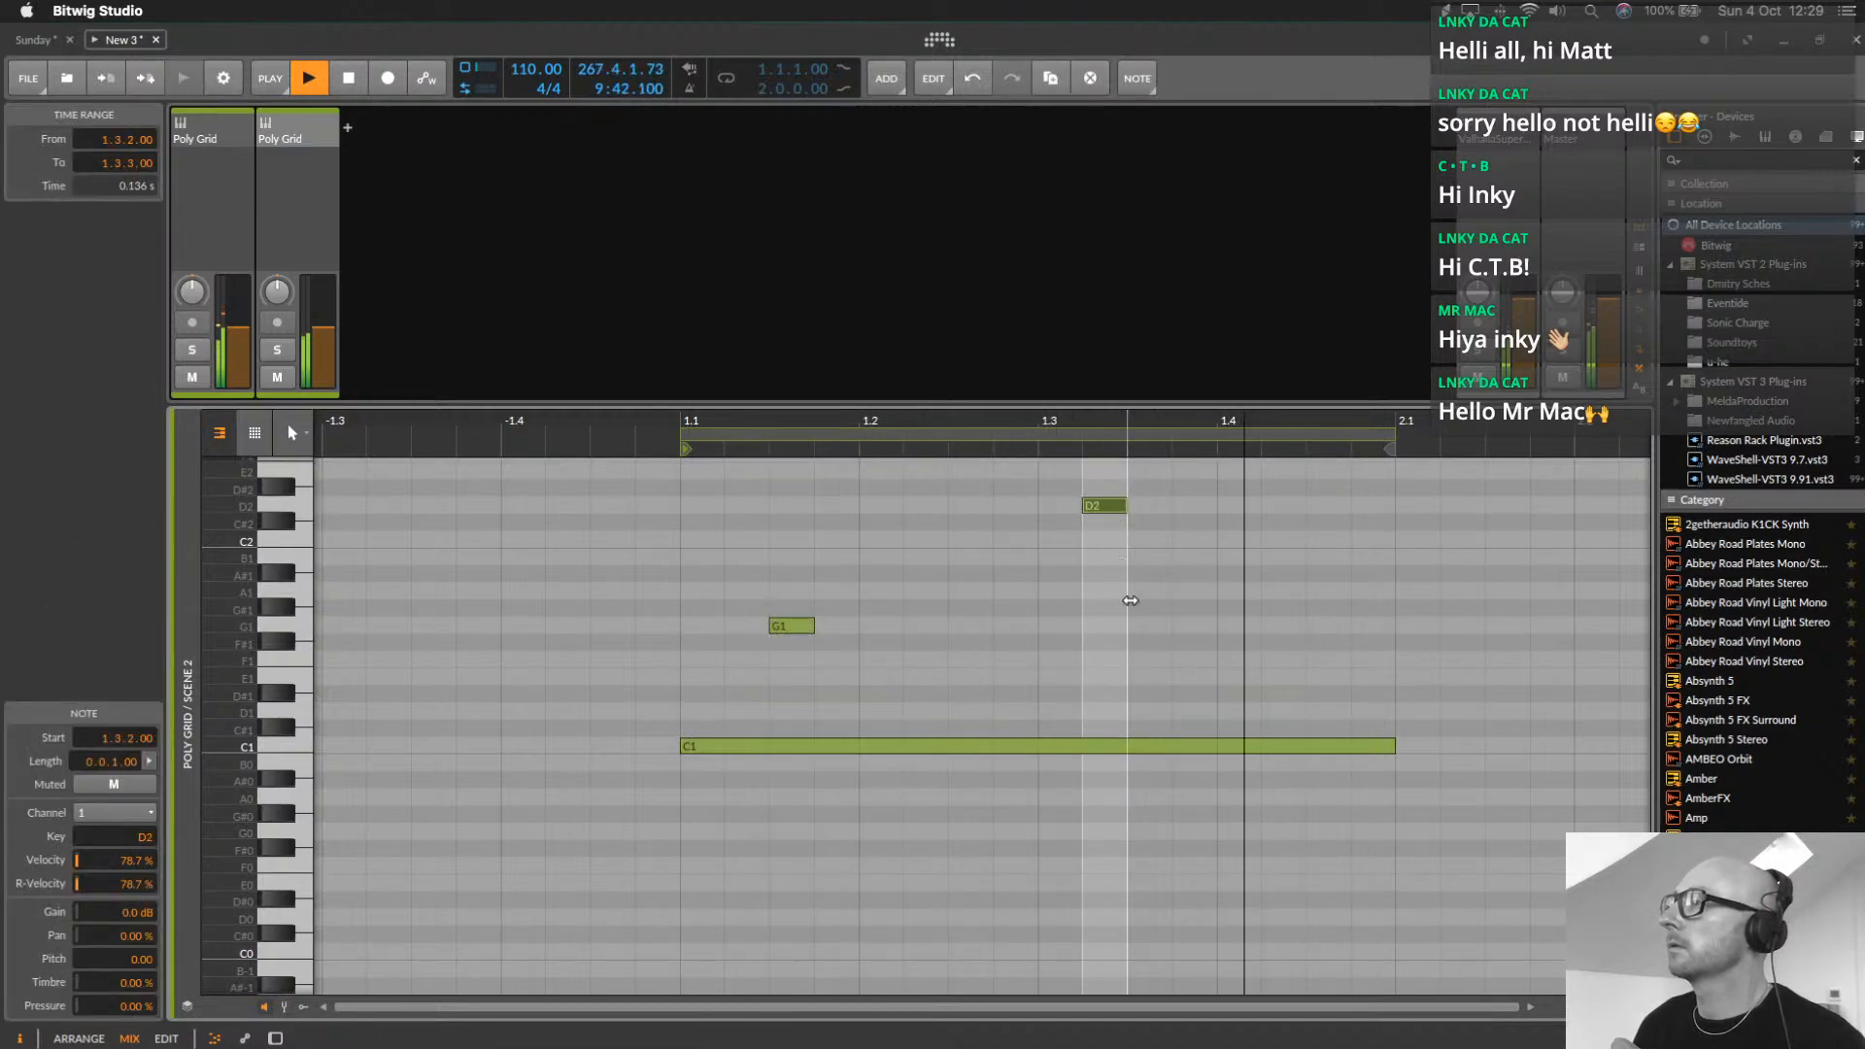
scroll(1137, 613, "up", 2)
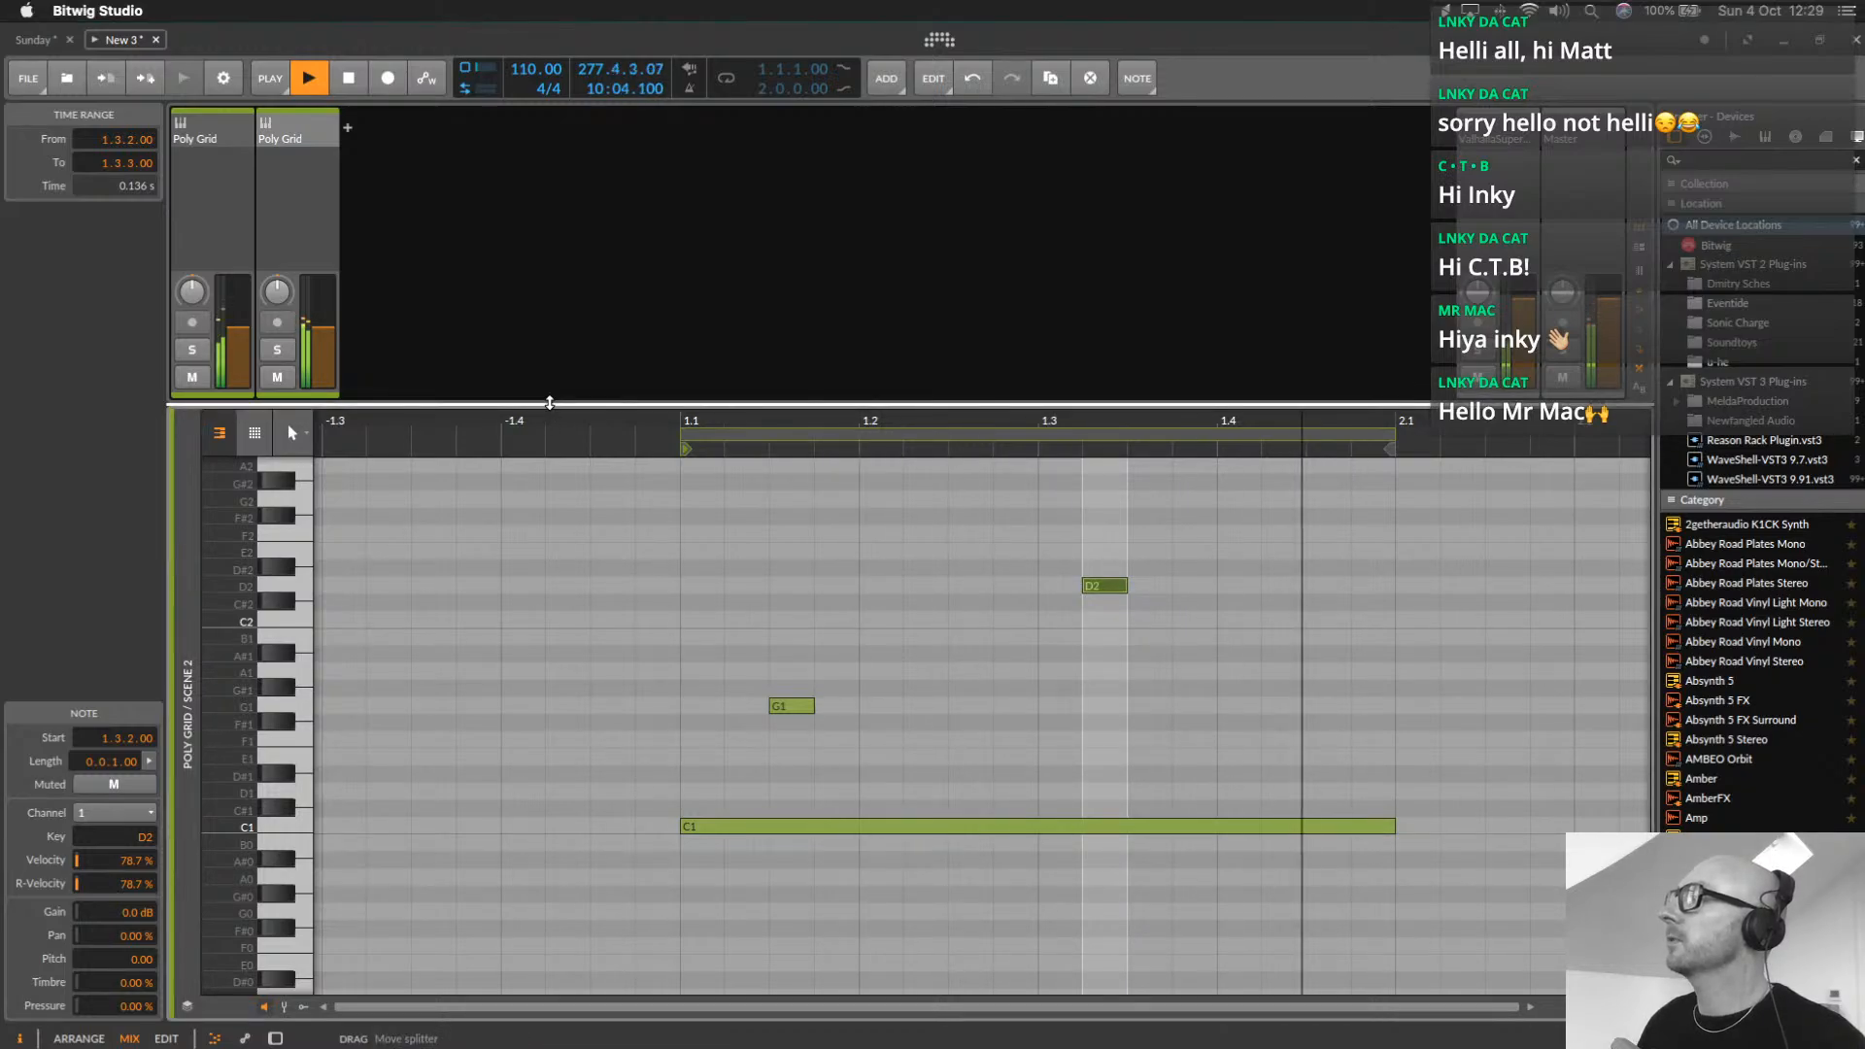
Copy the second Poly Grid track's Scene 2 clip to Scene 3 and raise the copy's D2 note to B2
left_click_drag(550, 402, 550, 719)
left_click(369, 183)
left_click_drag(369, 192, 362, 205)
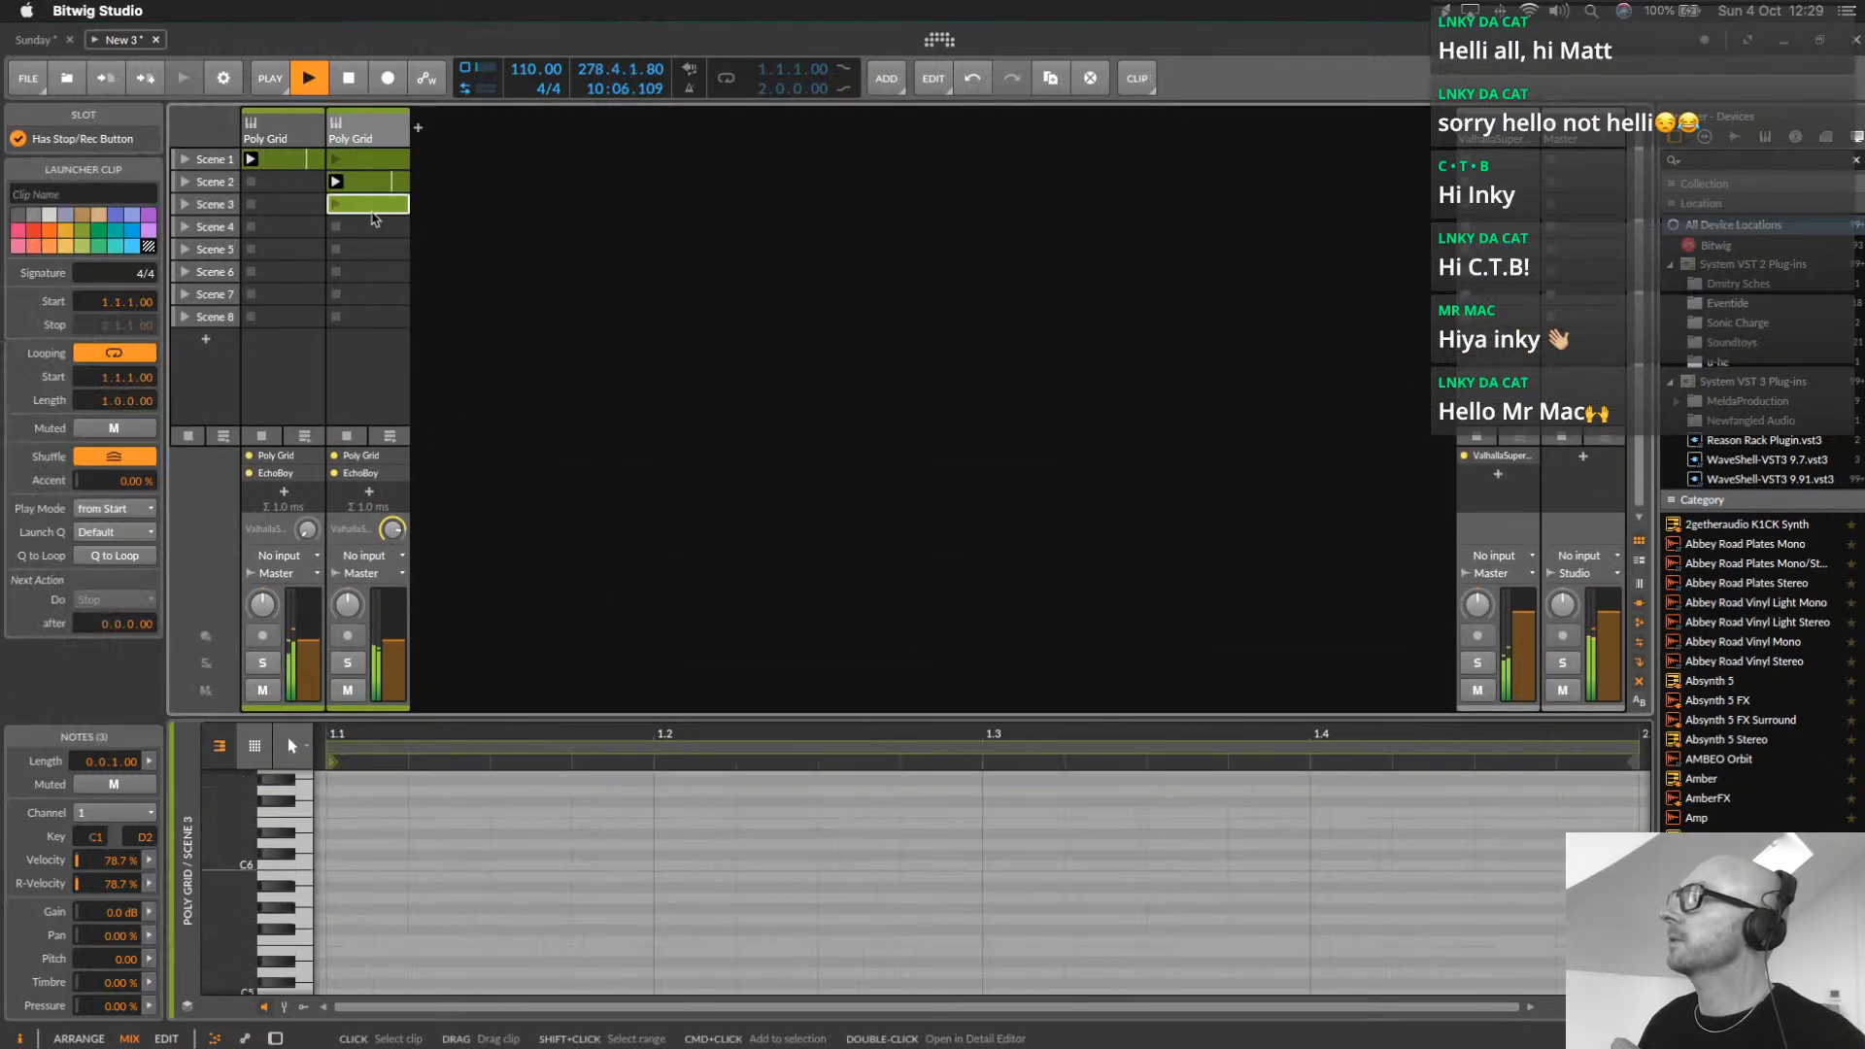
left_click_drag(1148, 718, 1147, 472)
scroll(1146, 706, "up", 6)
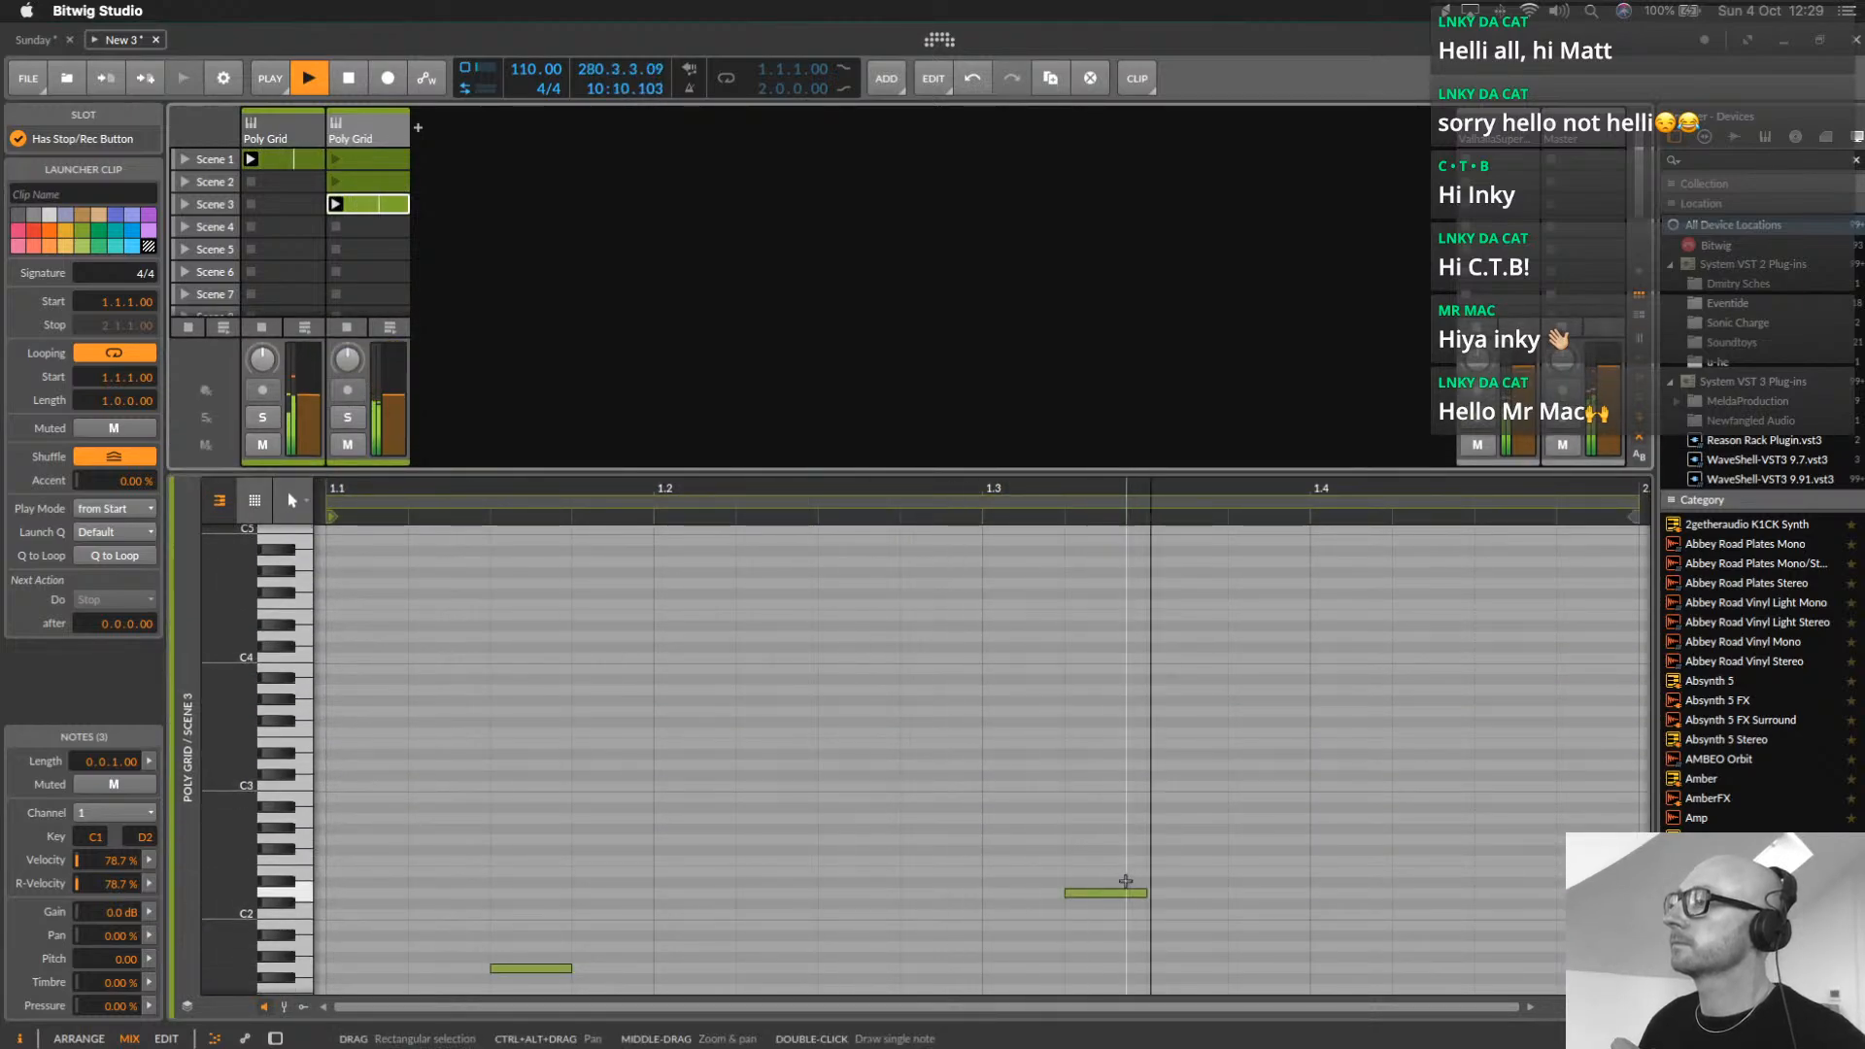
left_click_drag(1115, 894, 1108, 797)
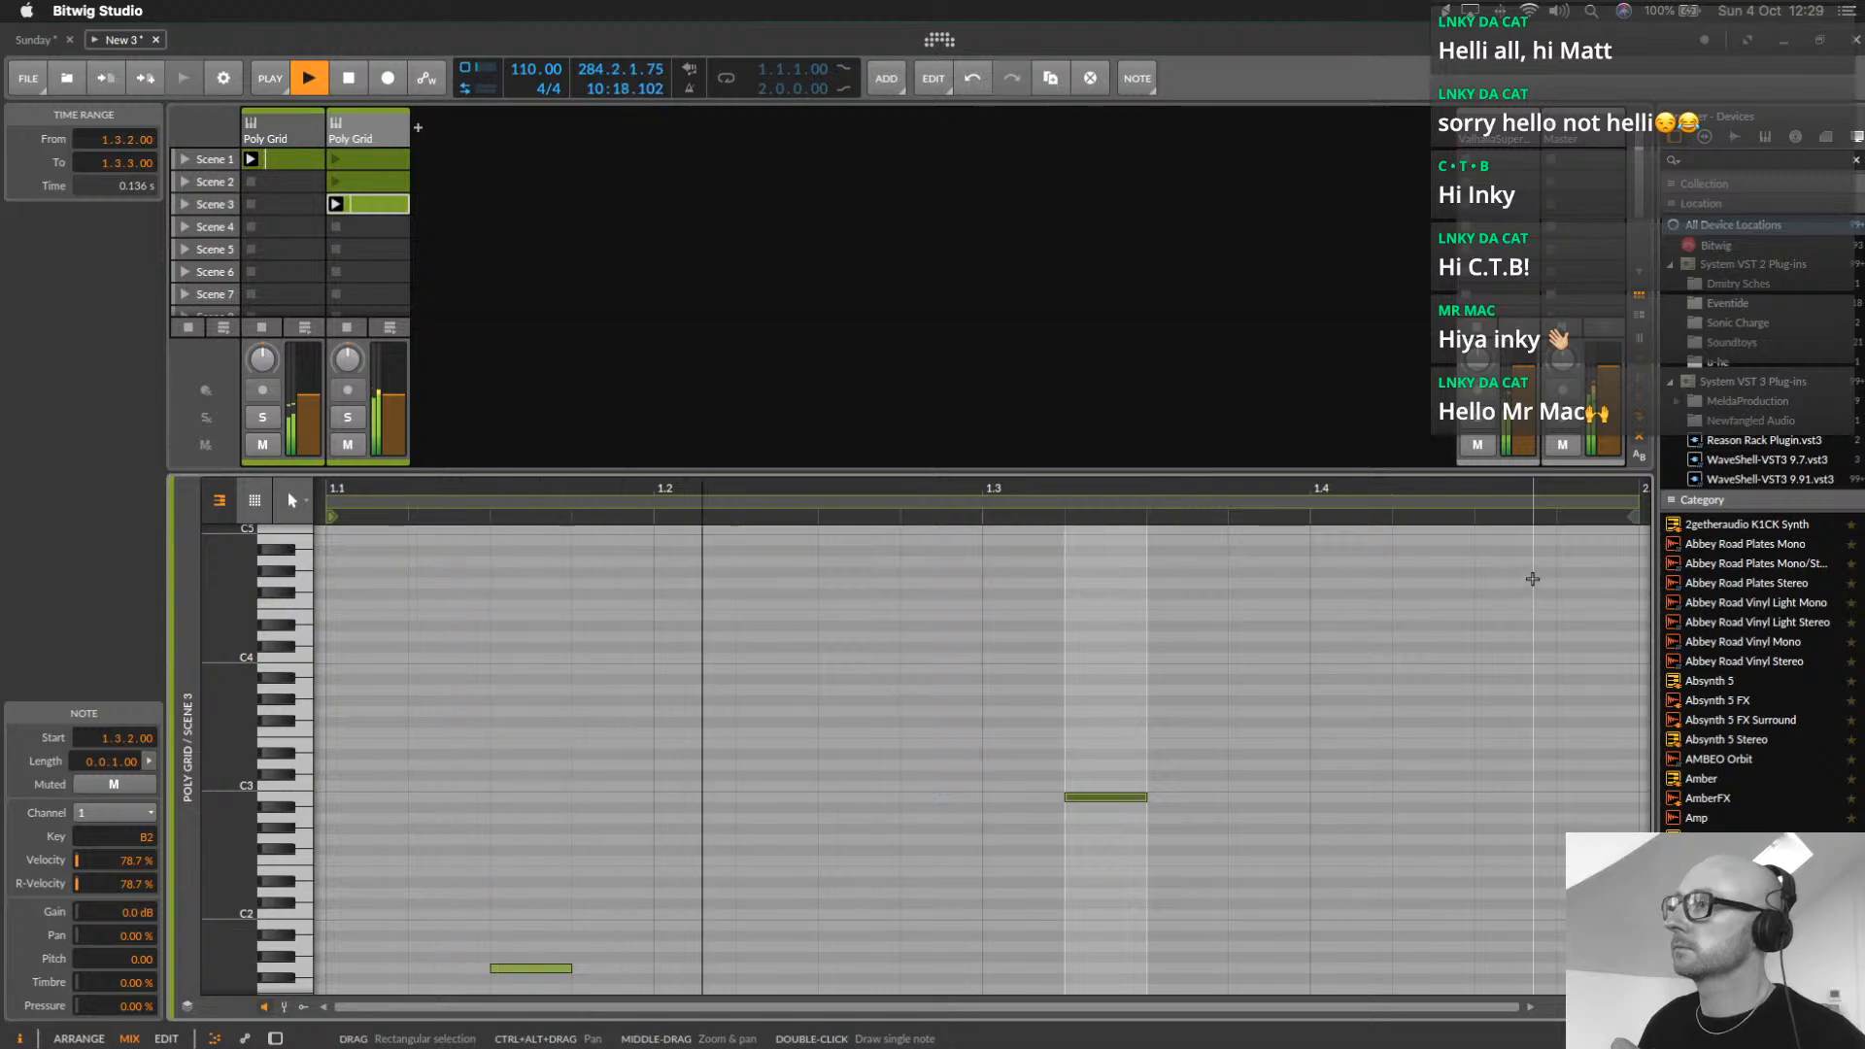
Try an extra sixteenth-length note near the end of the Scene 3 clip, shift it to D4 at 1.4.2, and delete it
double_click(1533, 571)
key("Down")
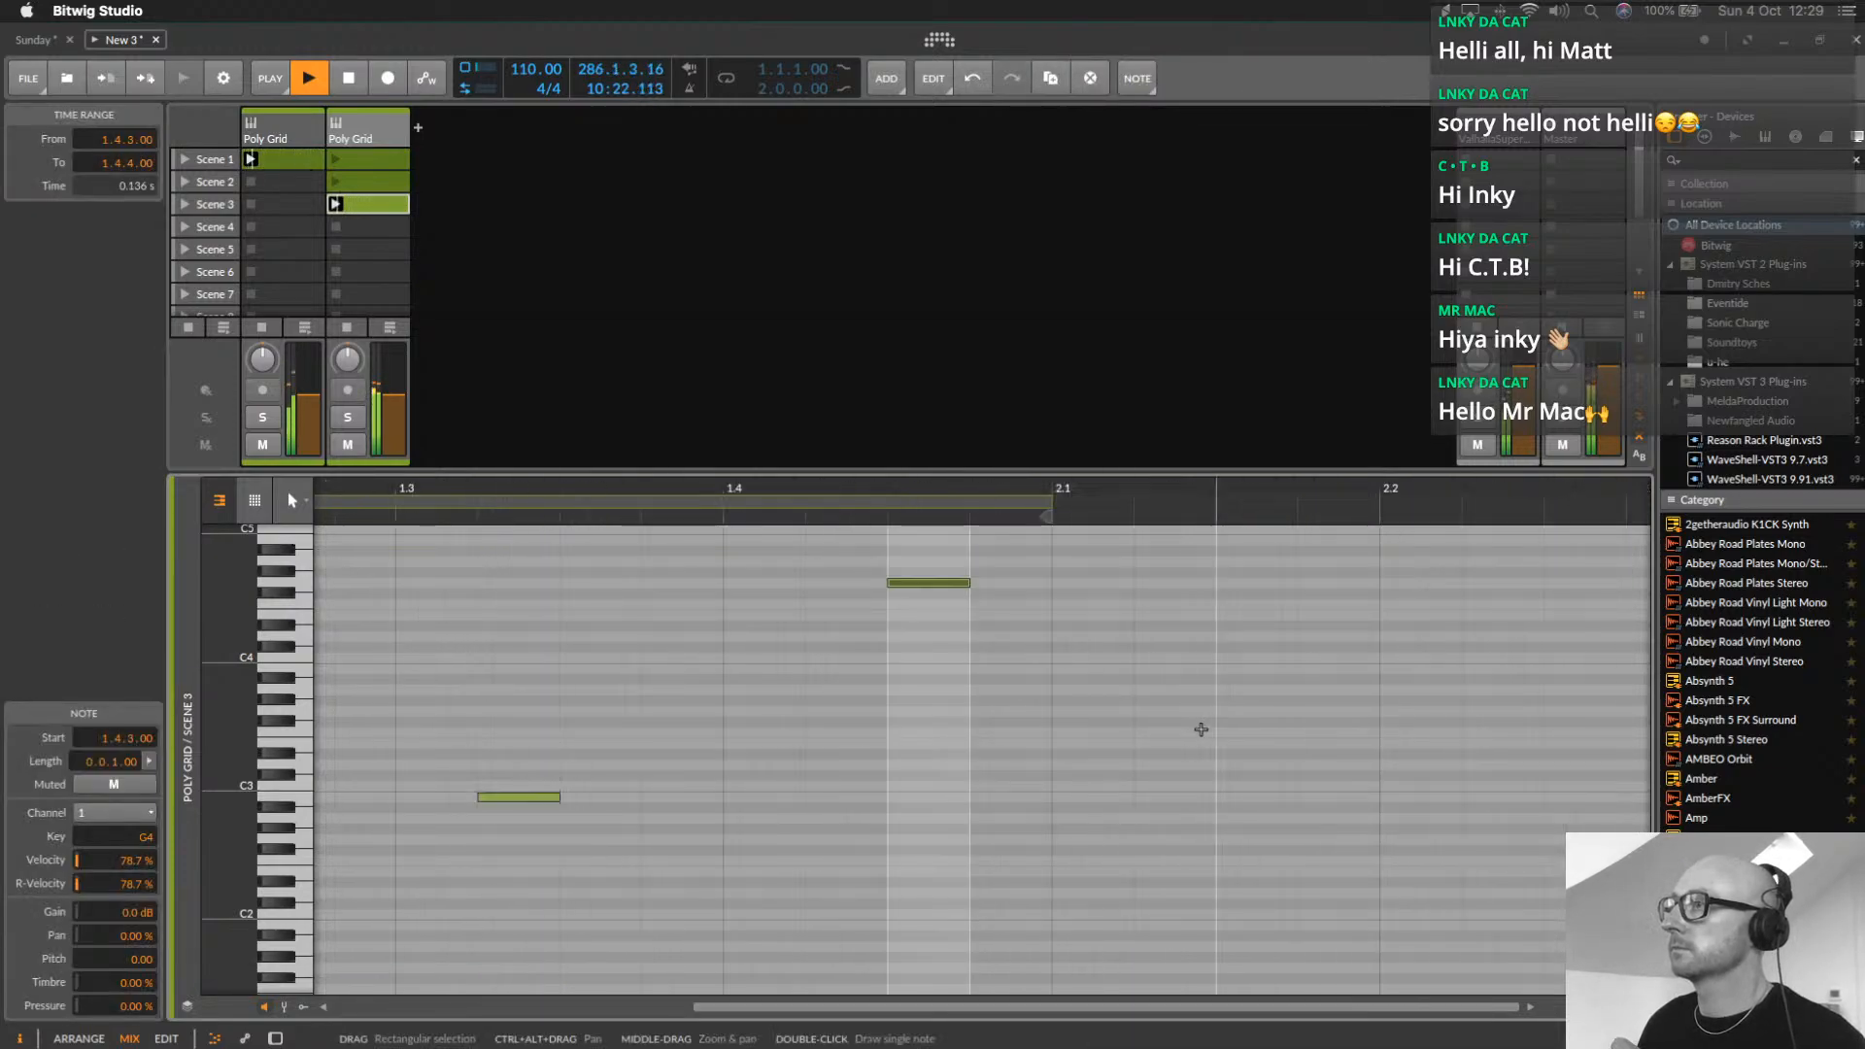
key("Down")
key("Down")
key("Left")
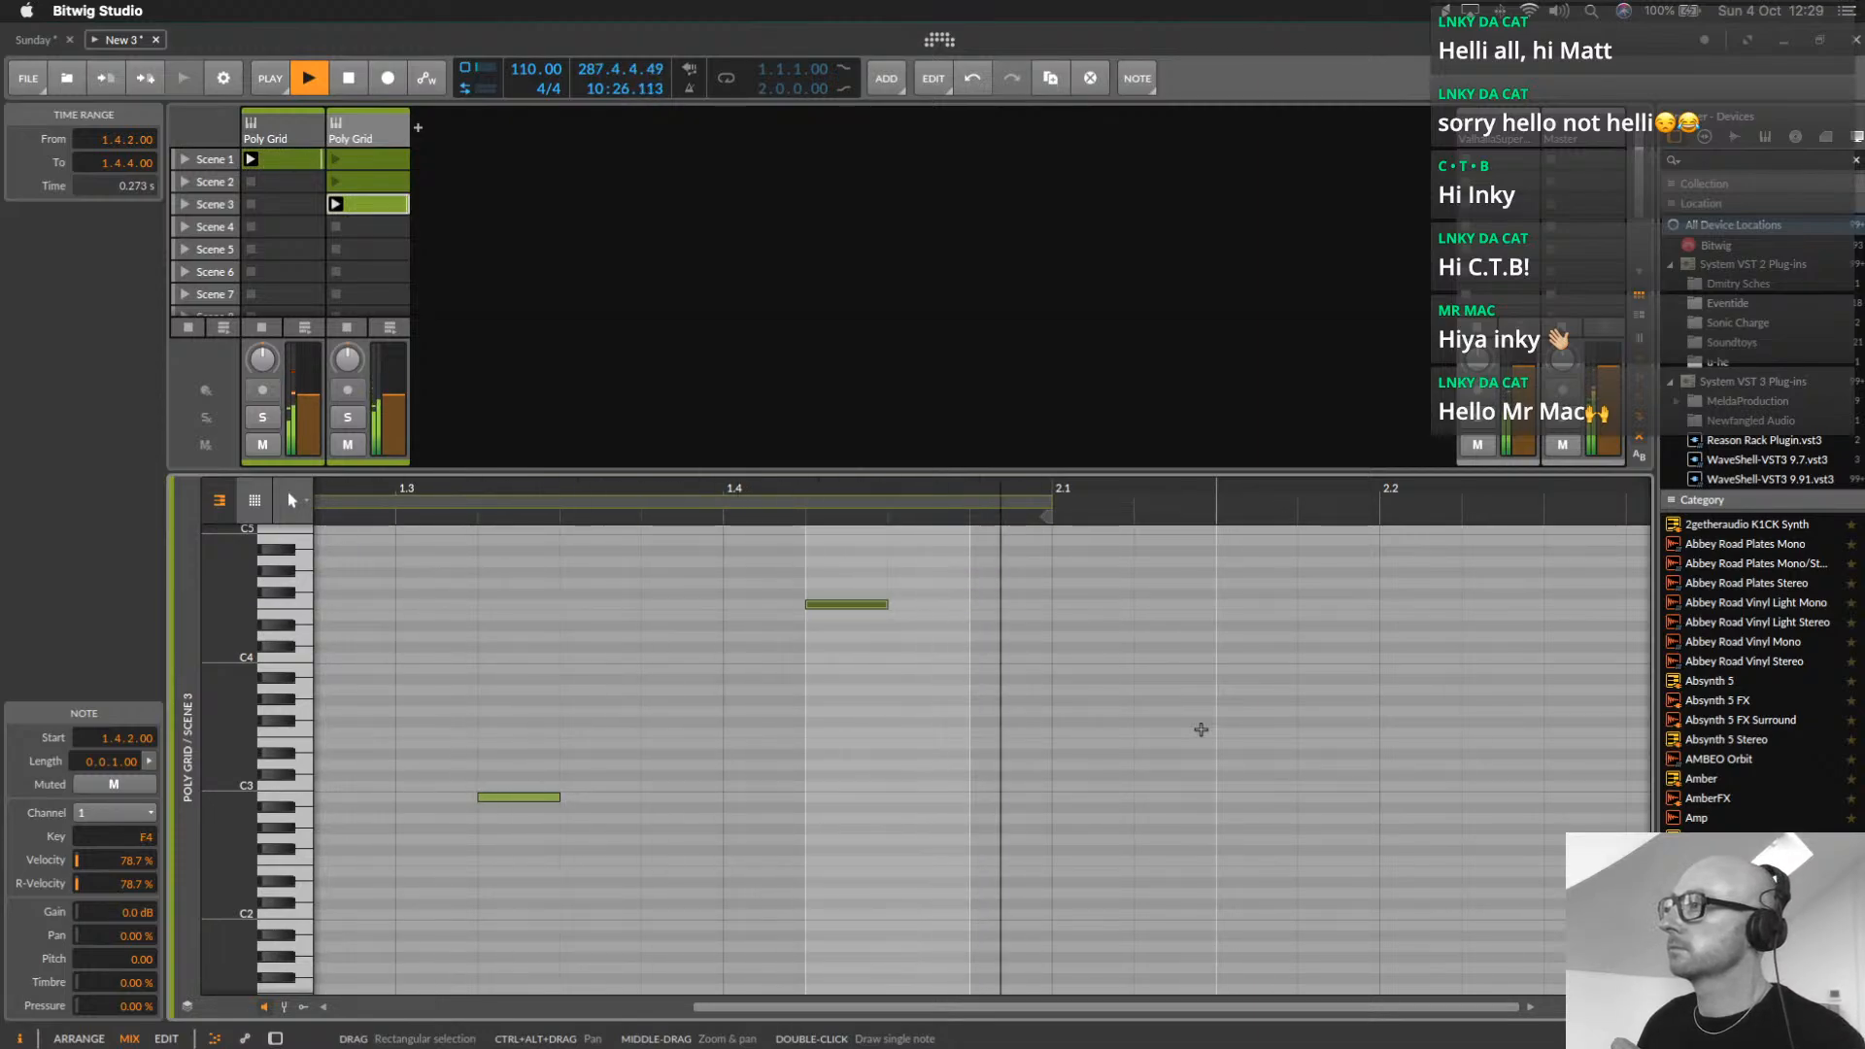
key("Down")
key("Down")
key("Down")
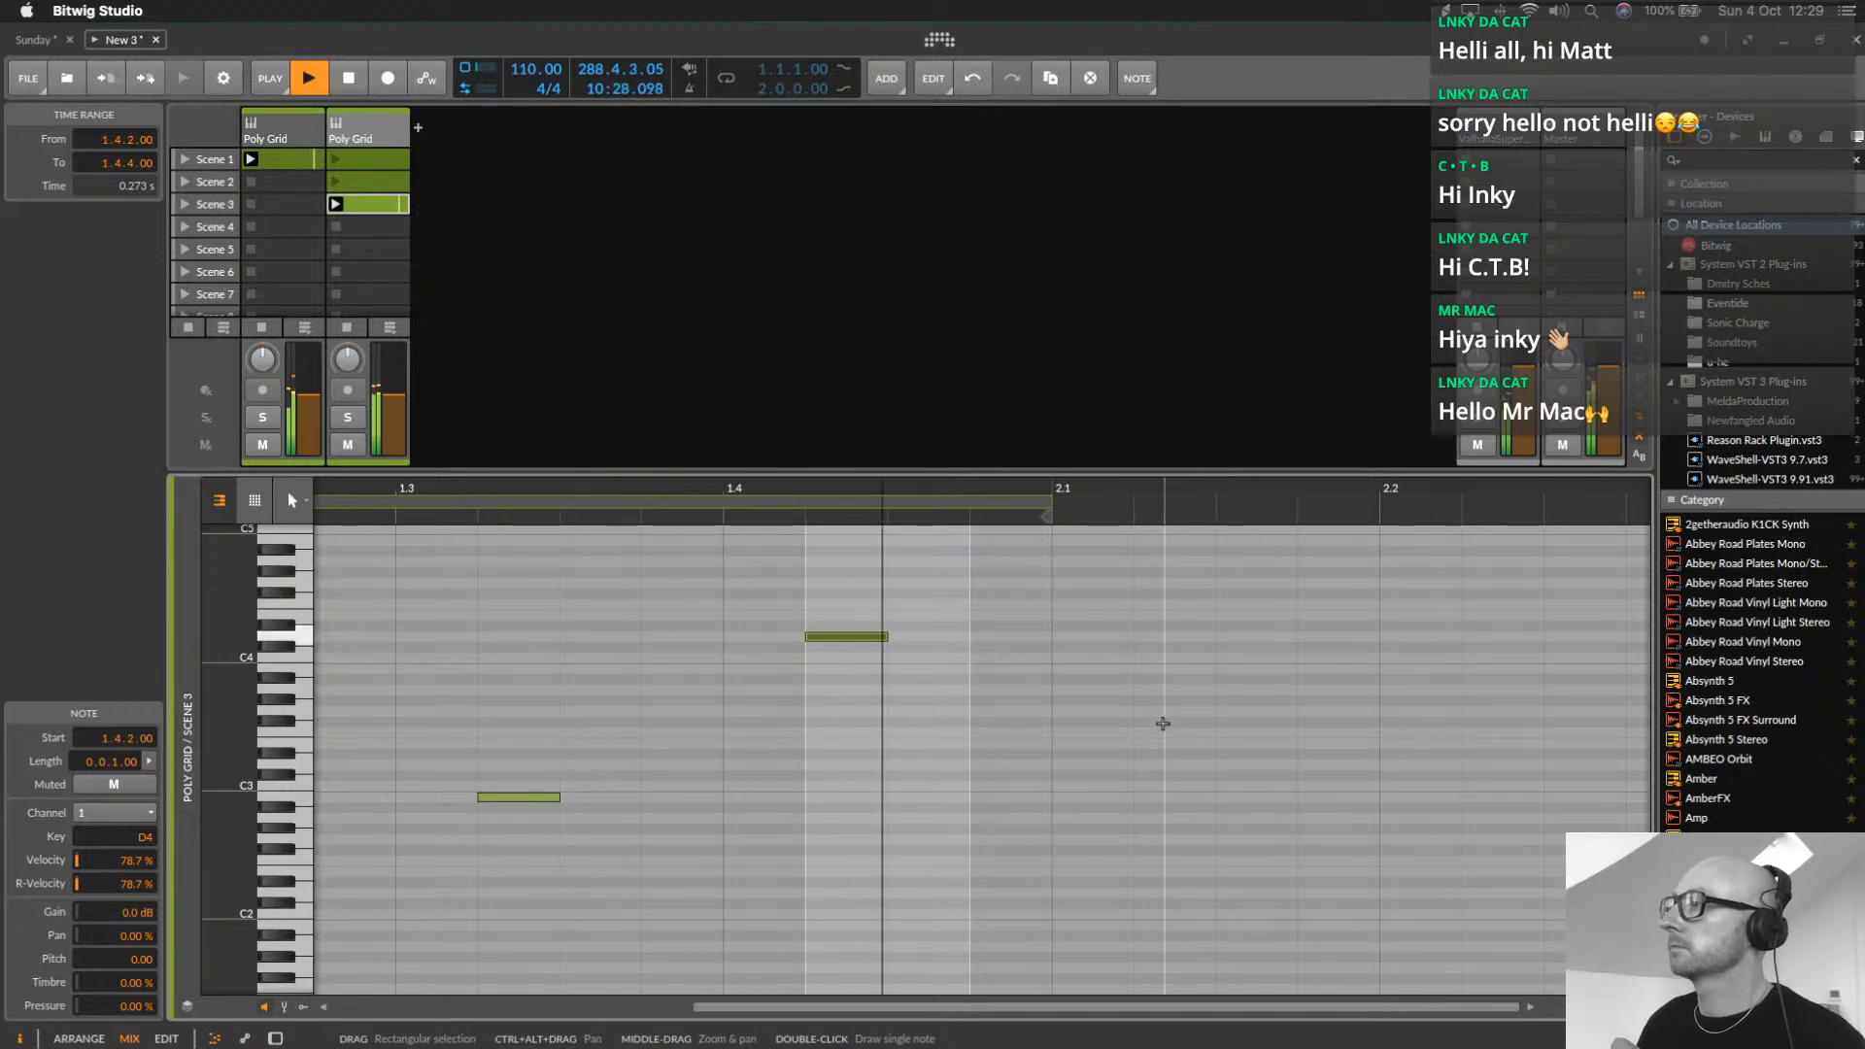
key("Delete")
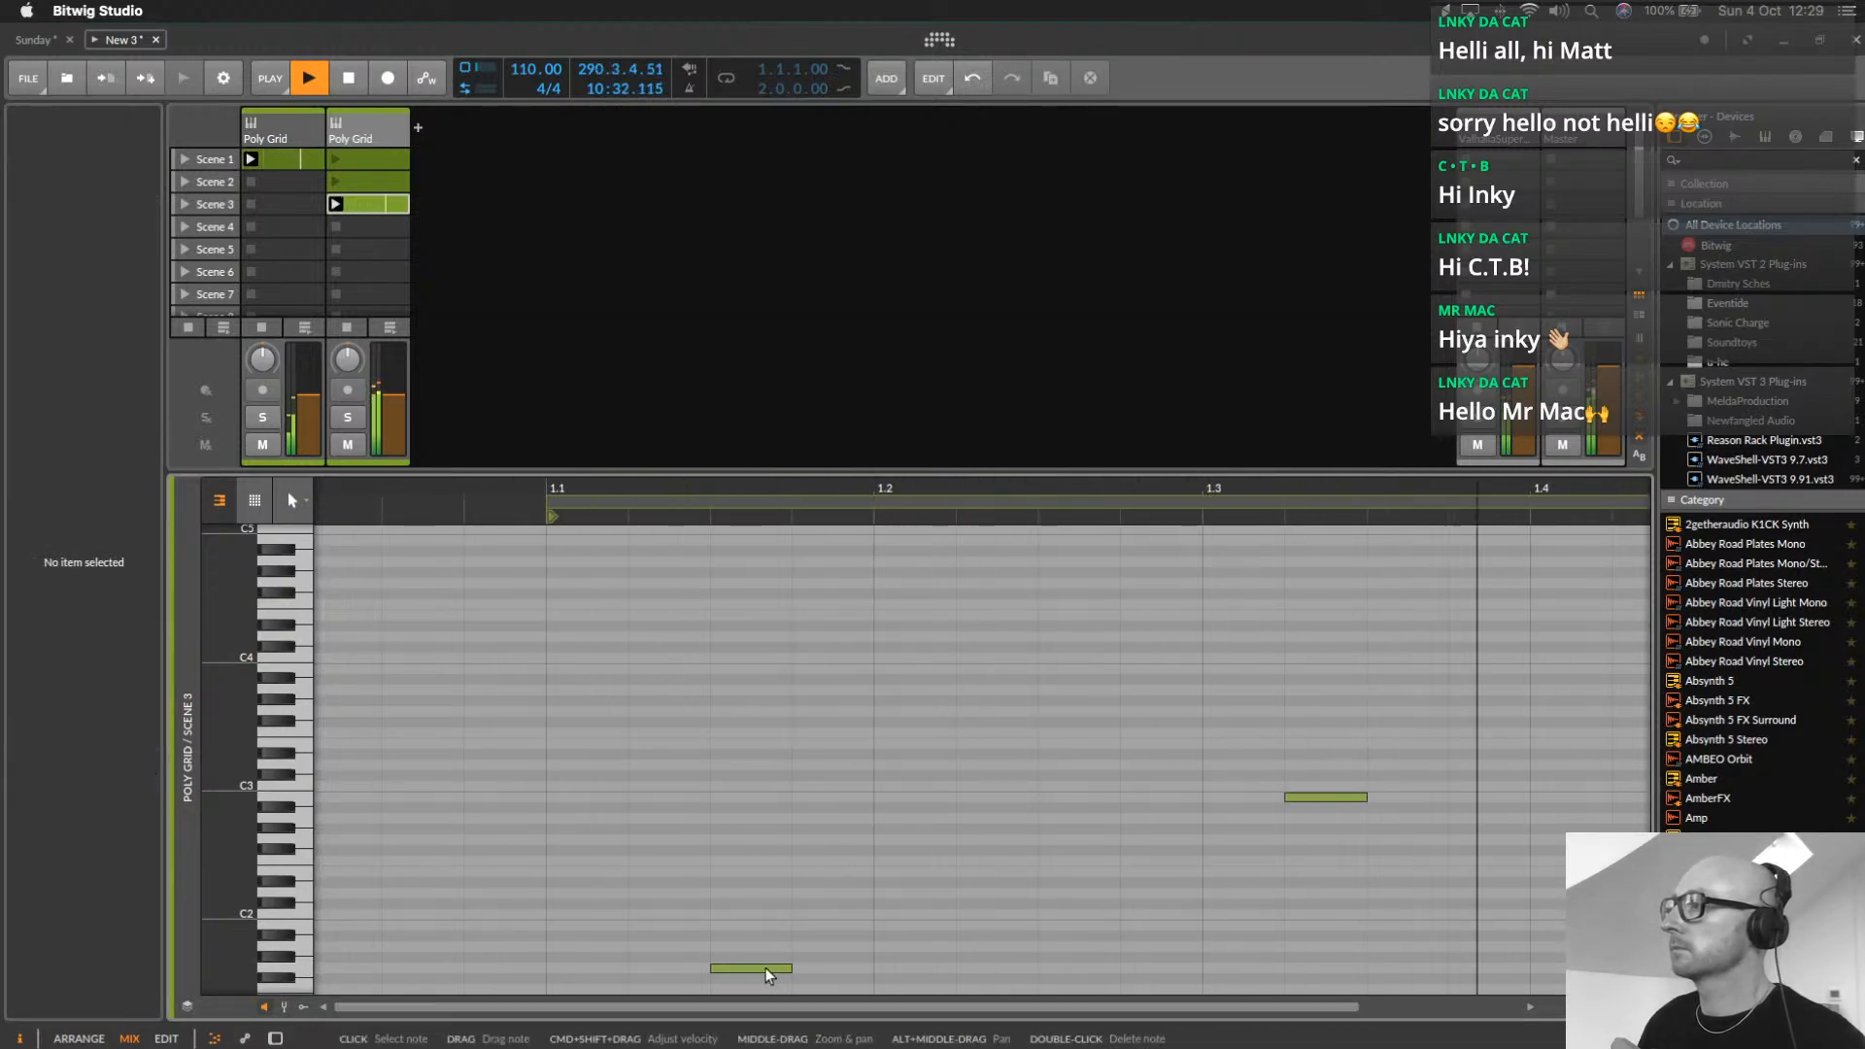
Raise the Scene 3 clip's short note at 1.1.3 to E2
left_click_drag(766, 968, 777, 884)
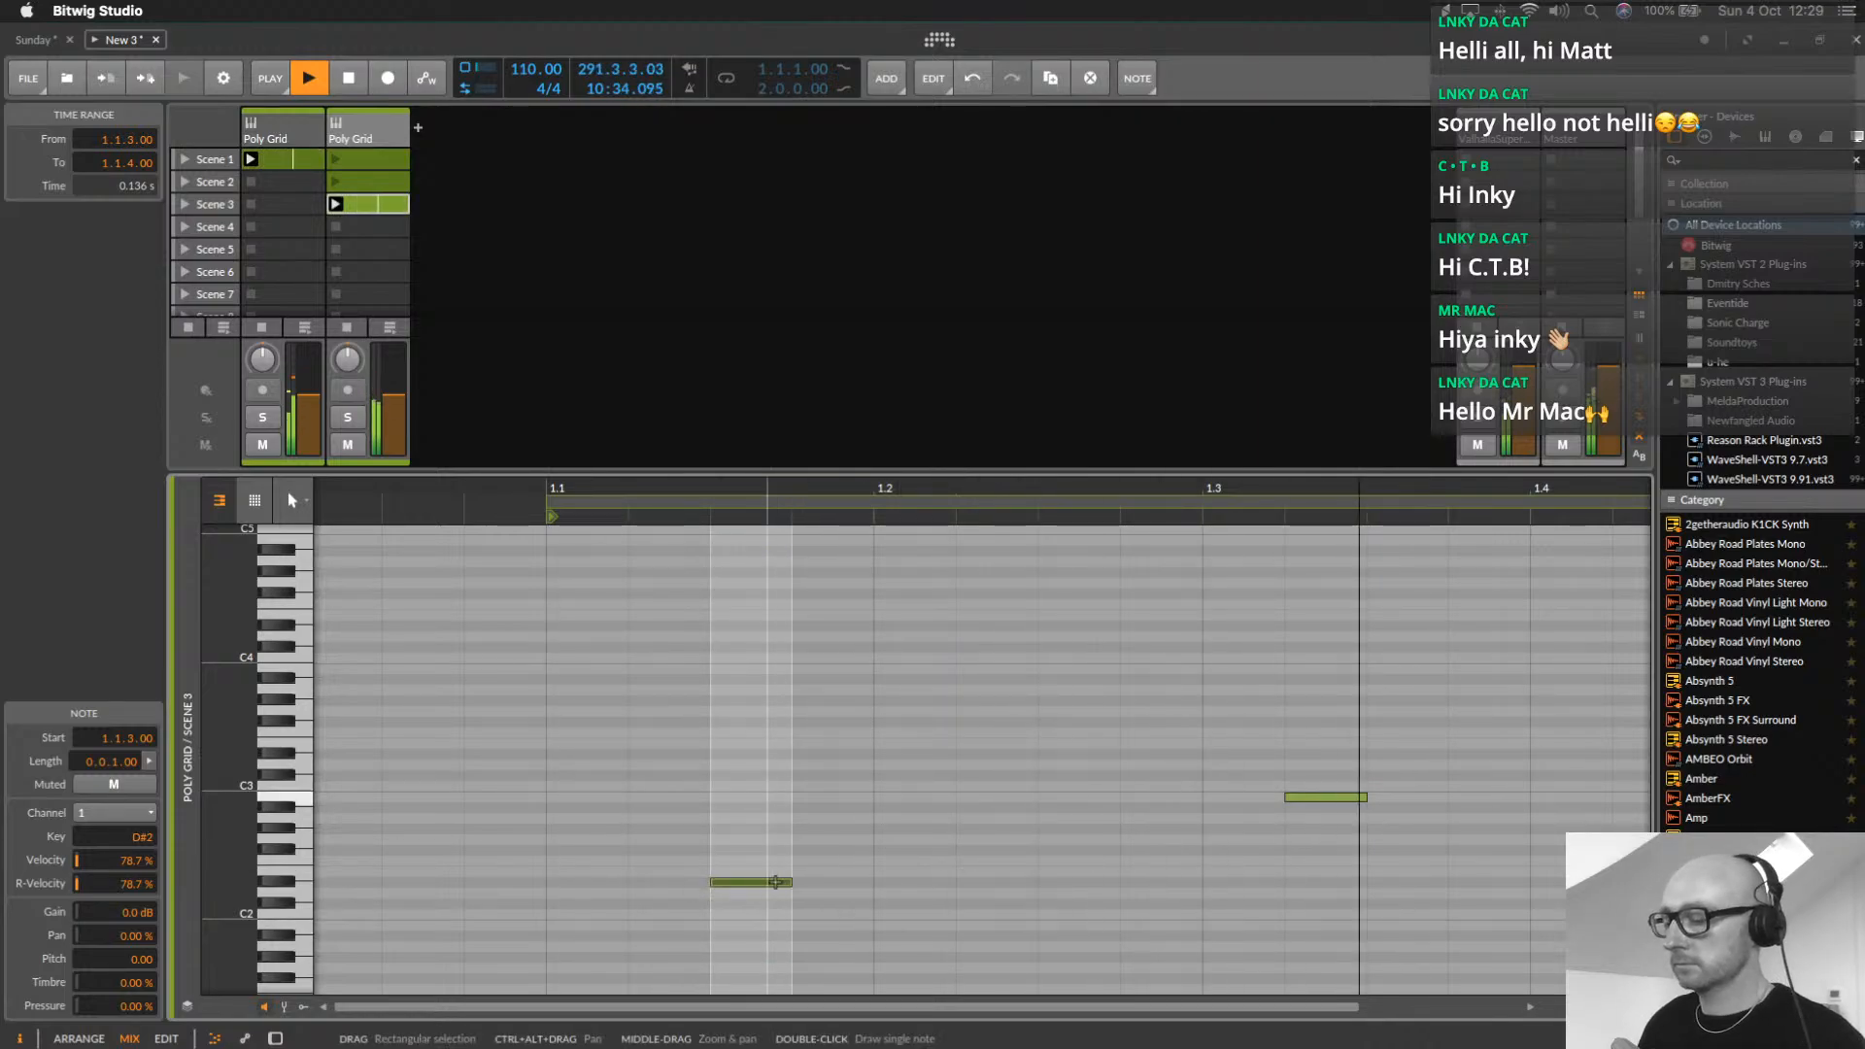
key("Up")
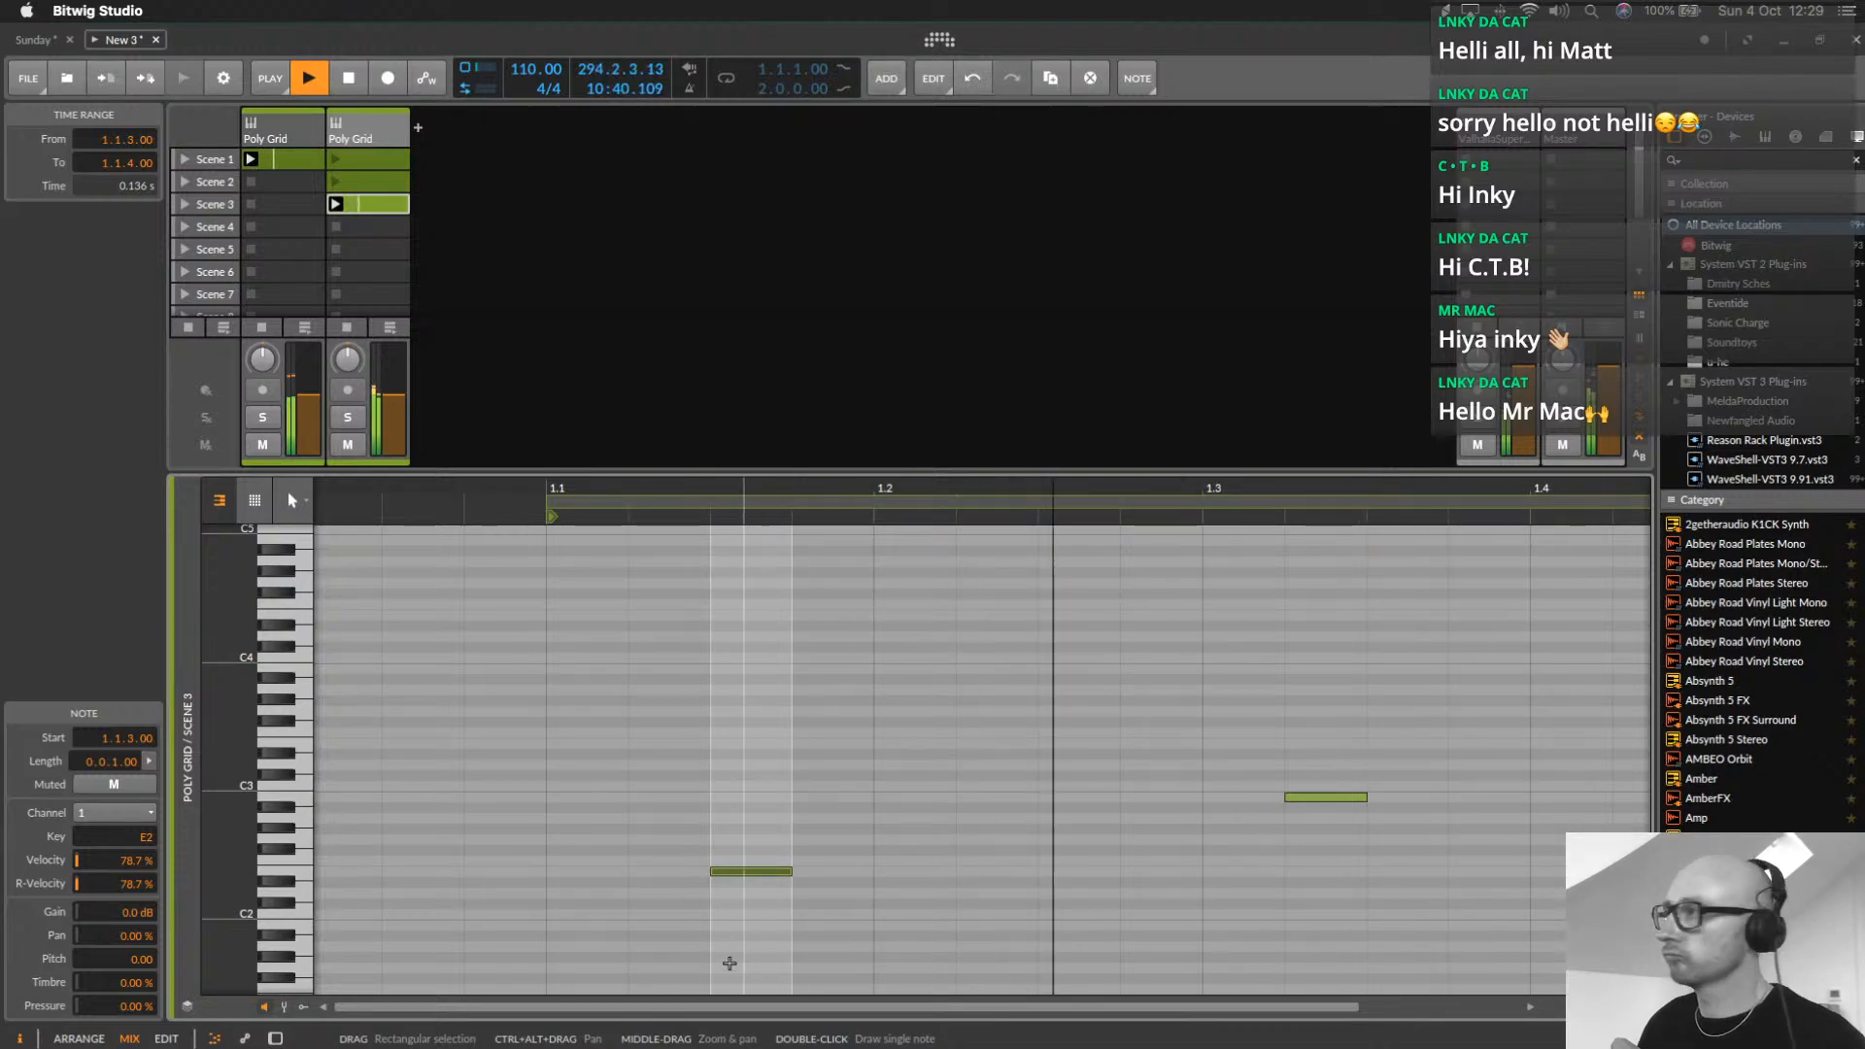
Shrink the note editor and copy the second Poly Grid track's Scene 3 clip to Scene 4
left_click(300, 142)
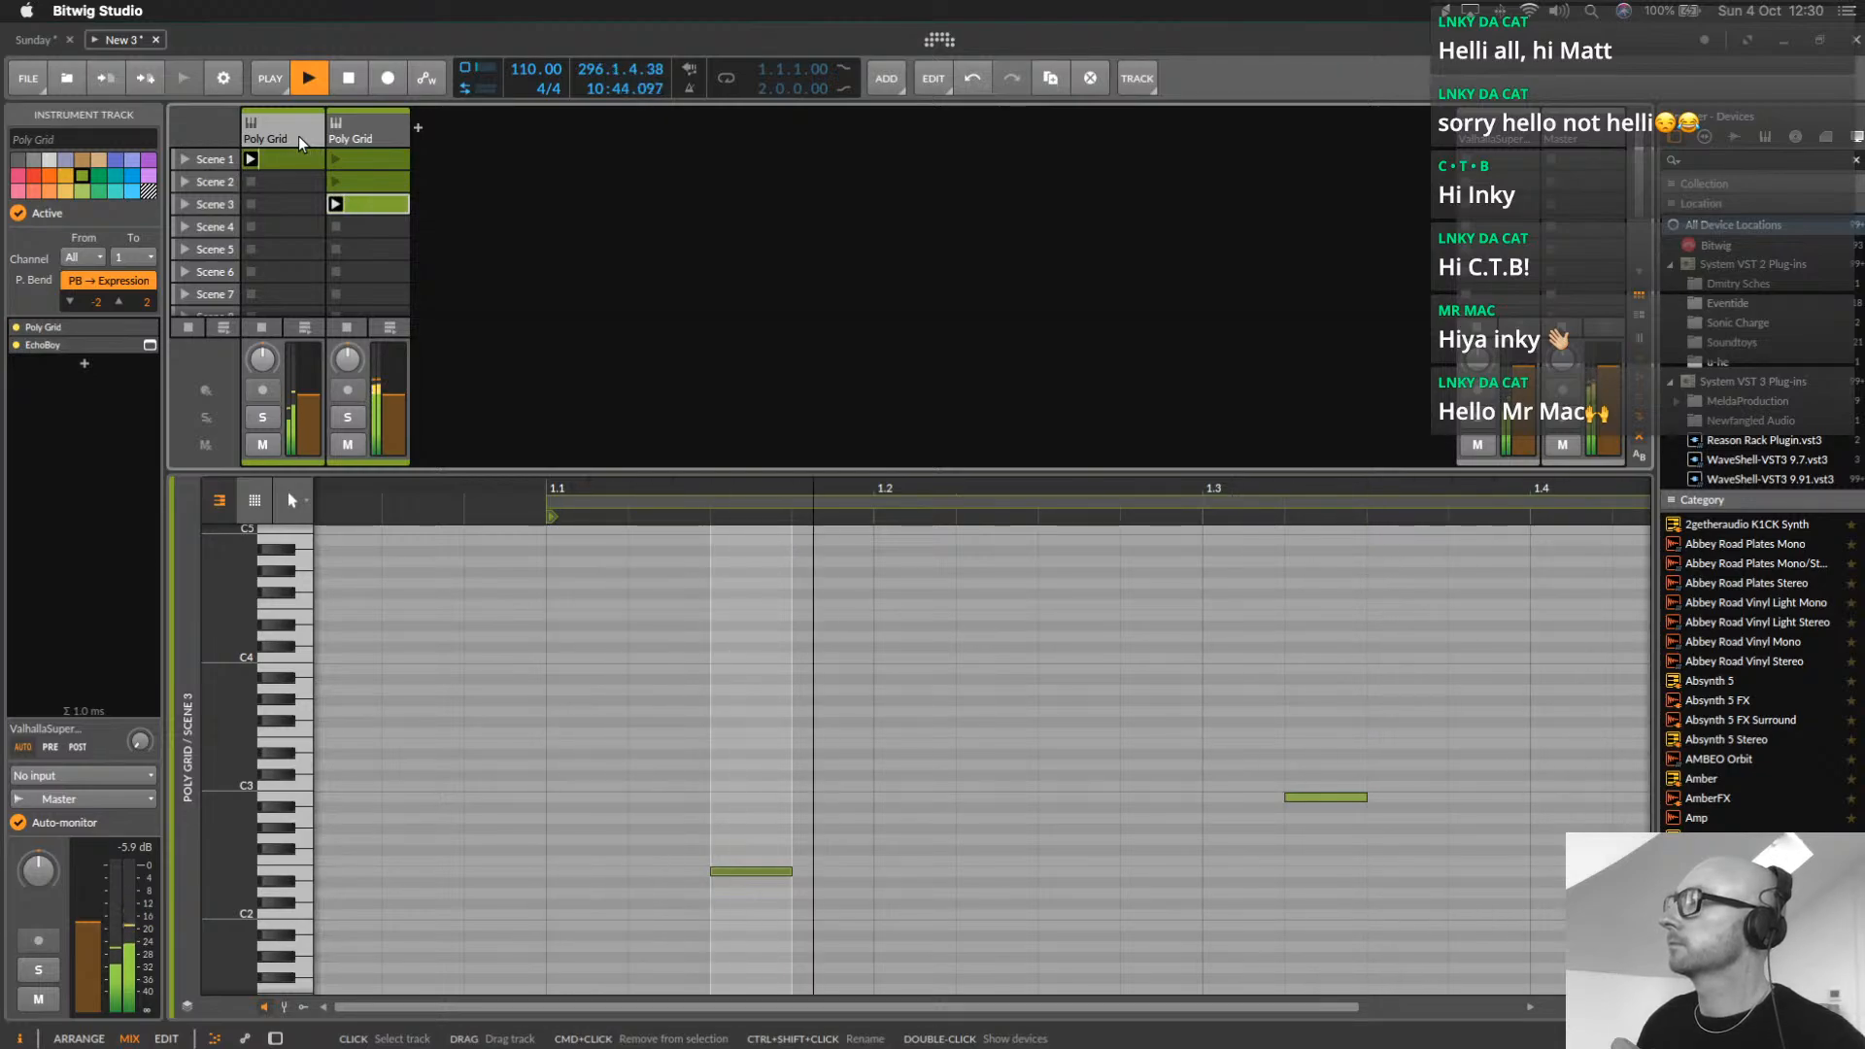
left_click(356, 132)
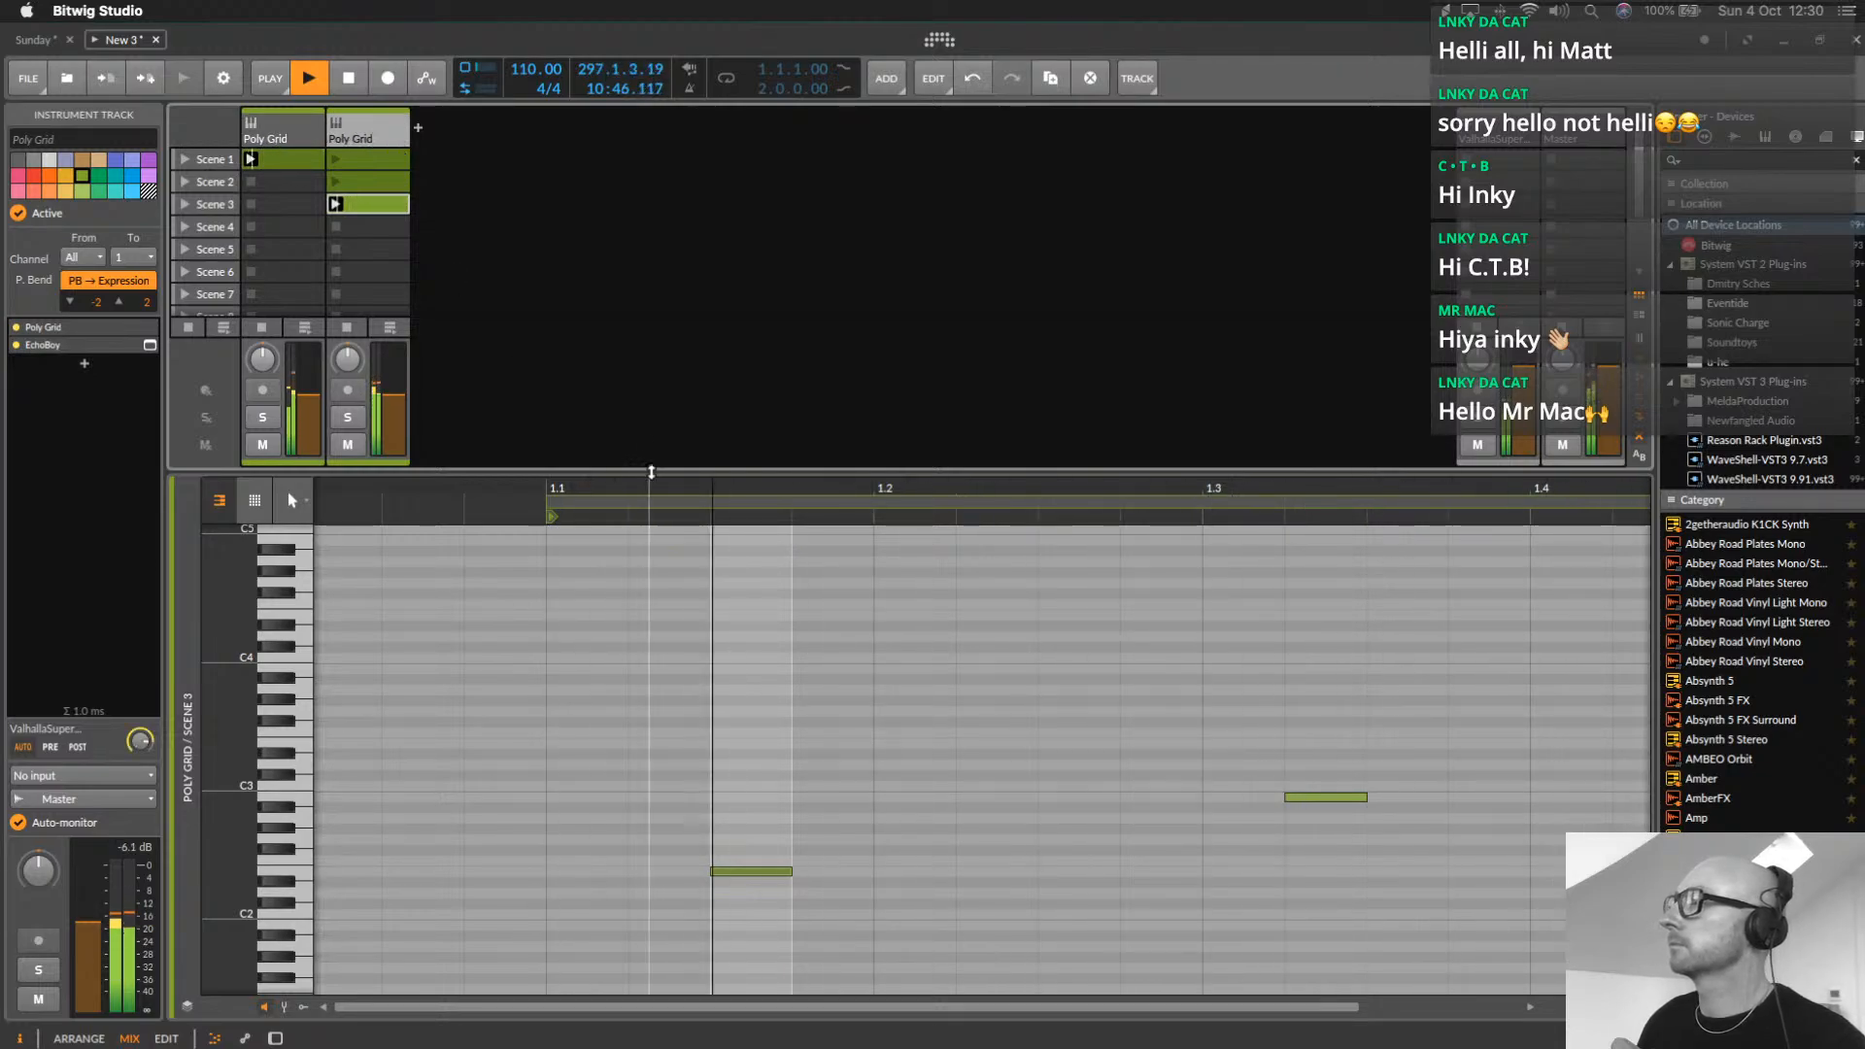
left_click_drag(713, 473, 712, 787)
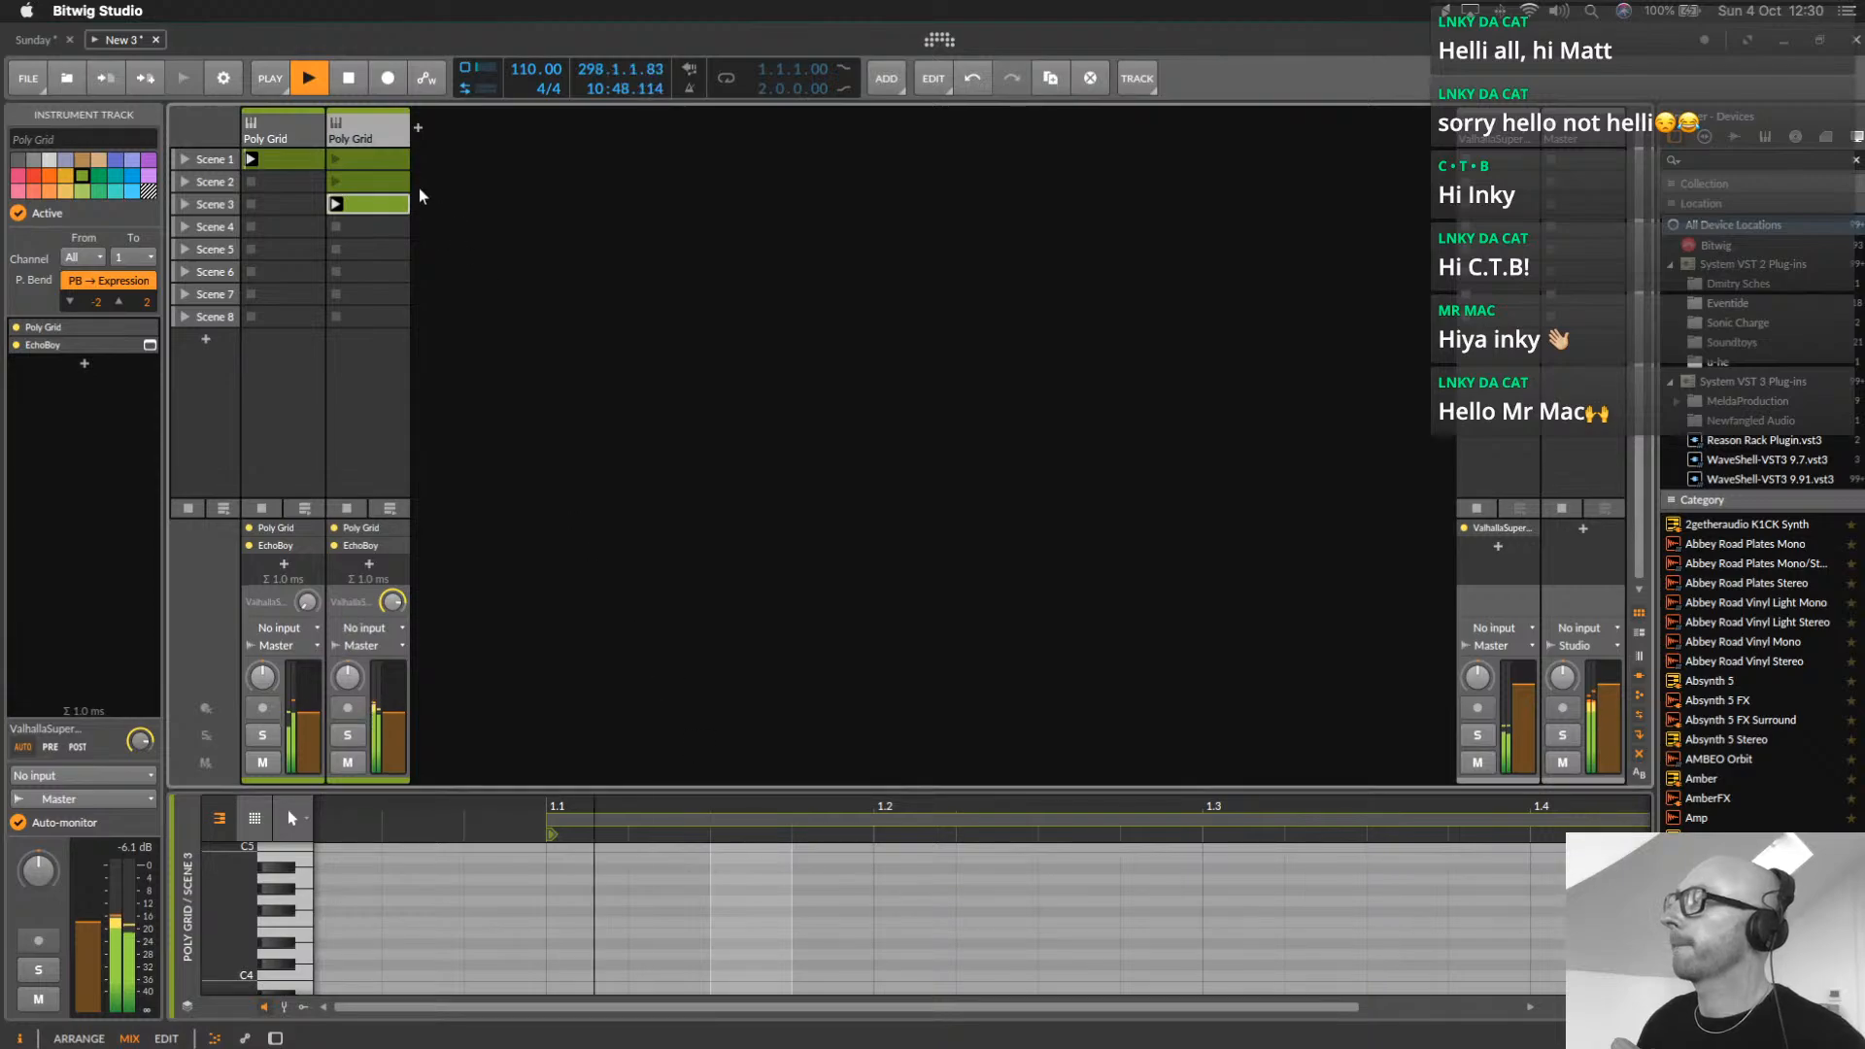
left_click(358, 156)
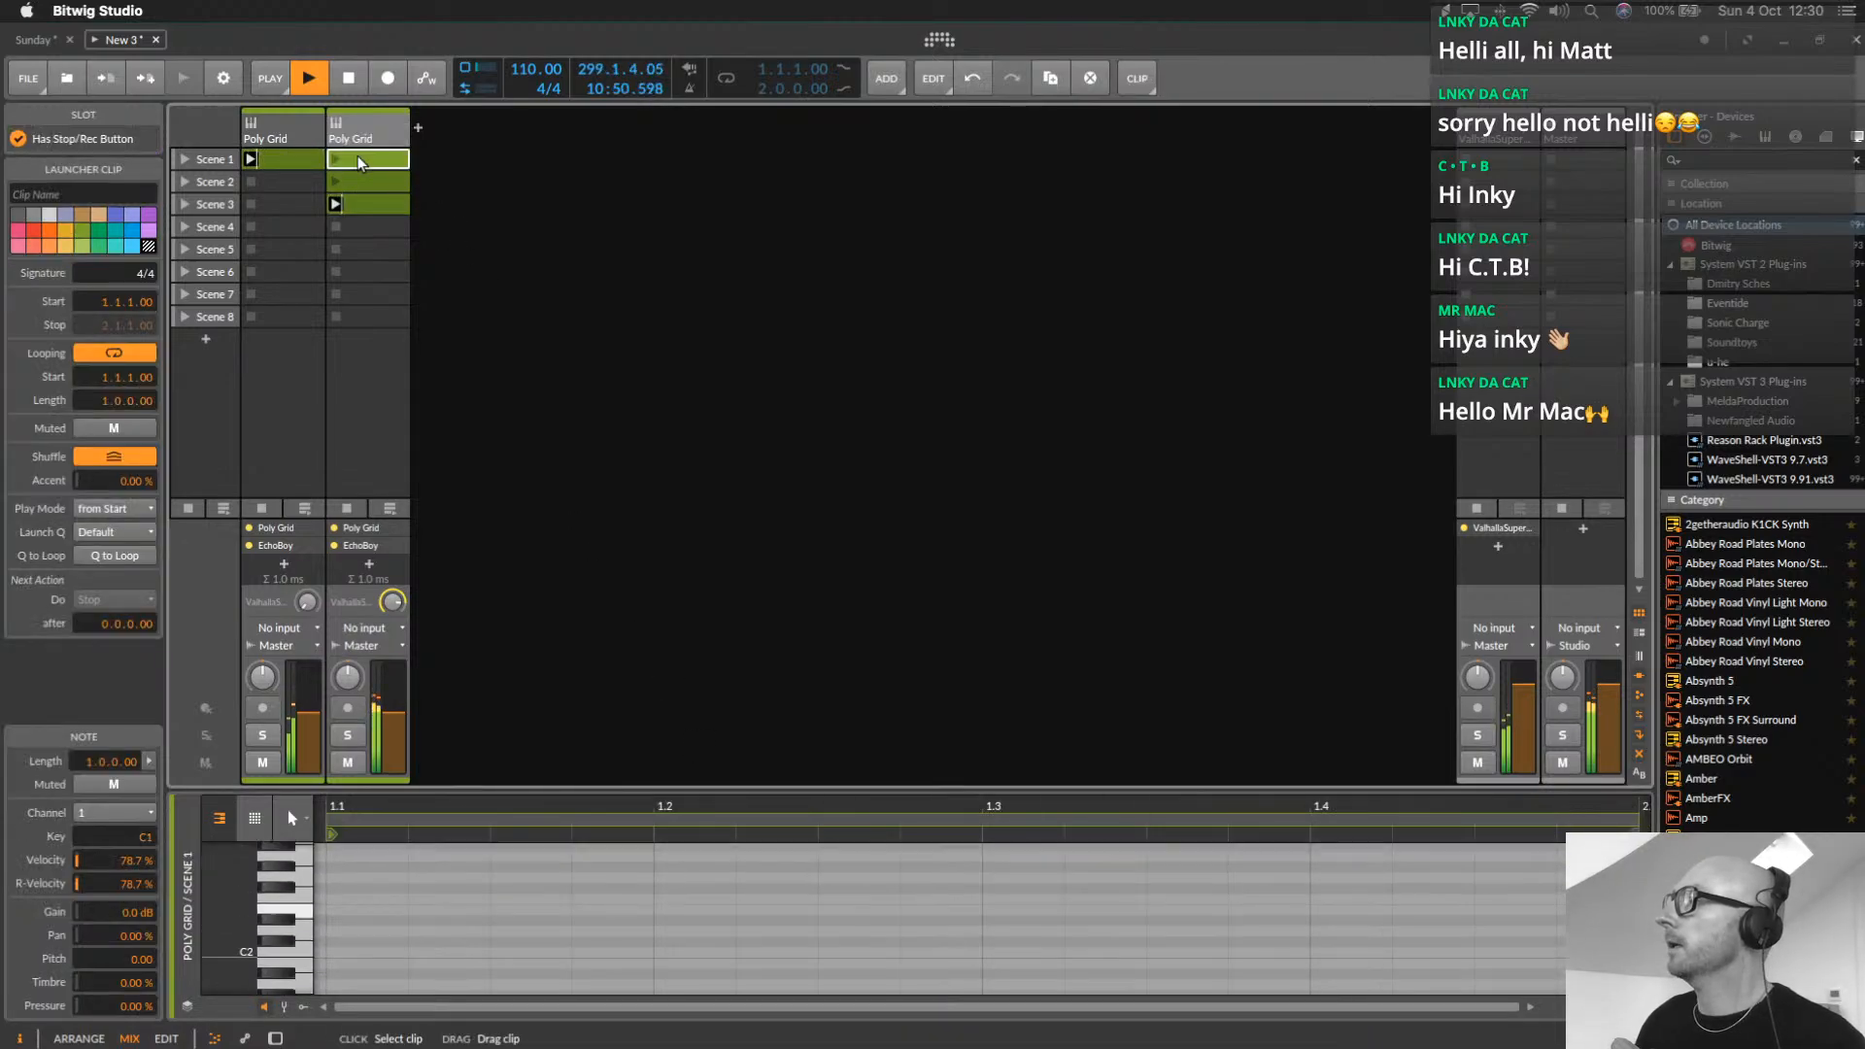
left_click(334, 202)
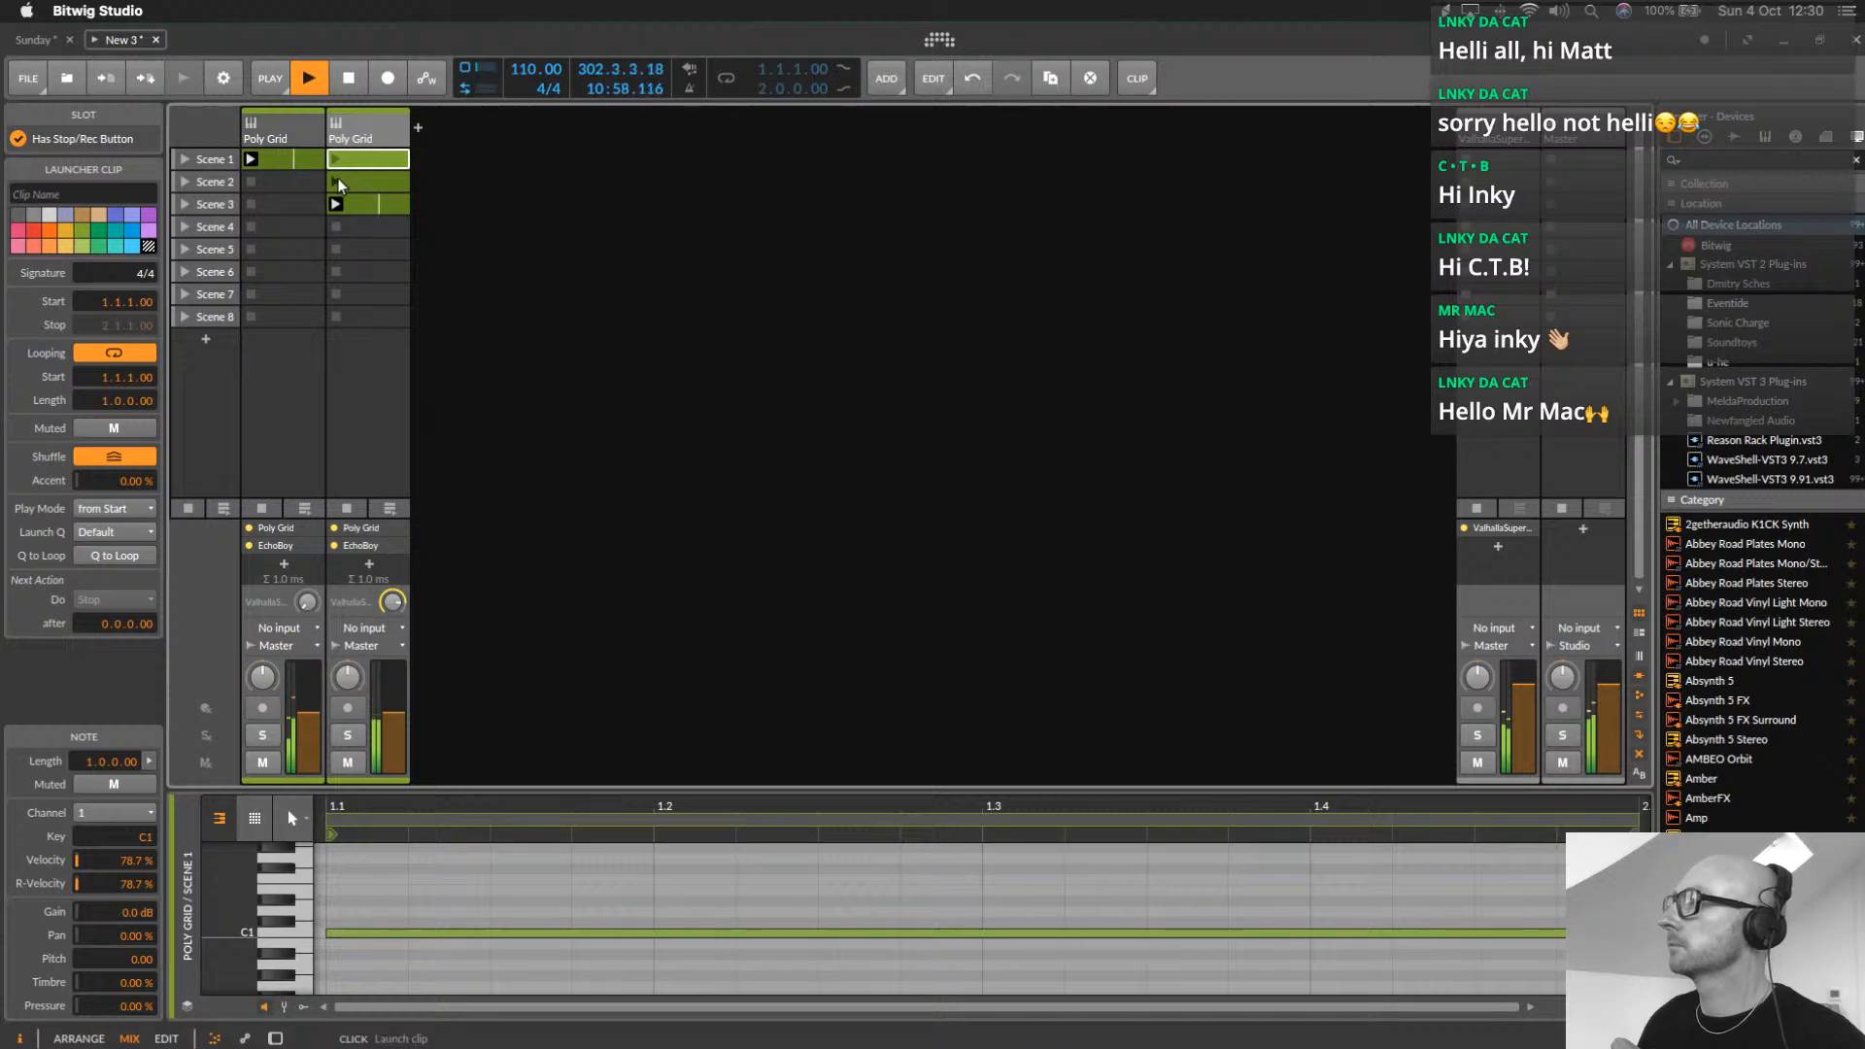
left_click_drag(365, 206, 367, 227)
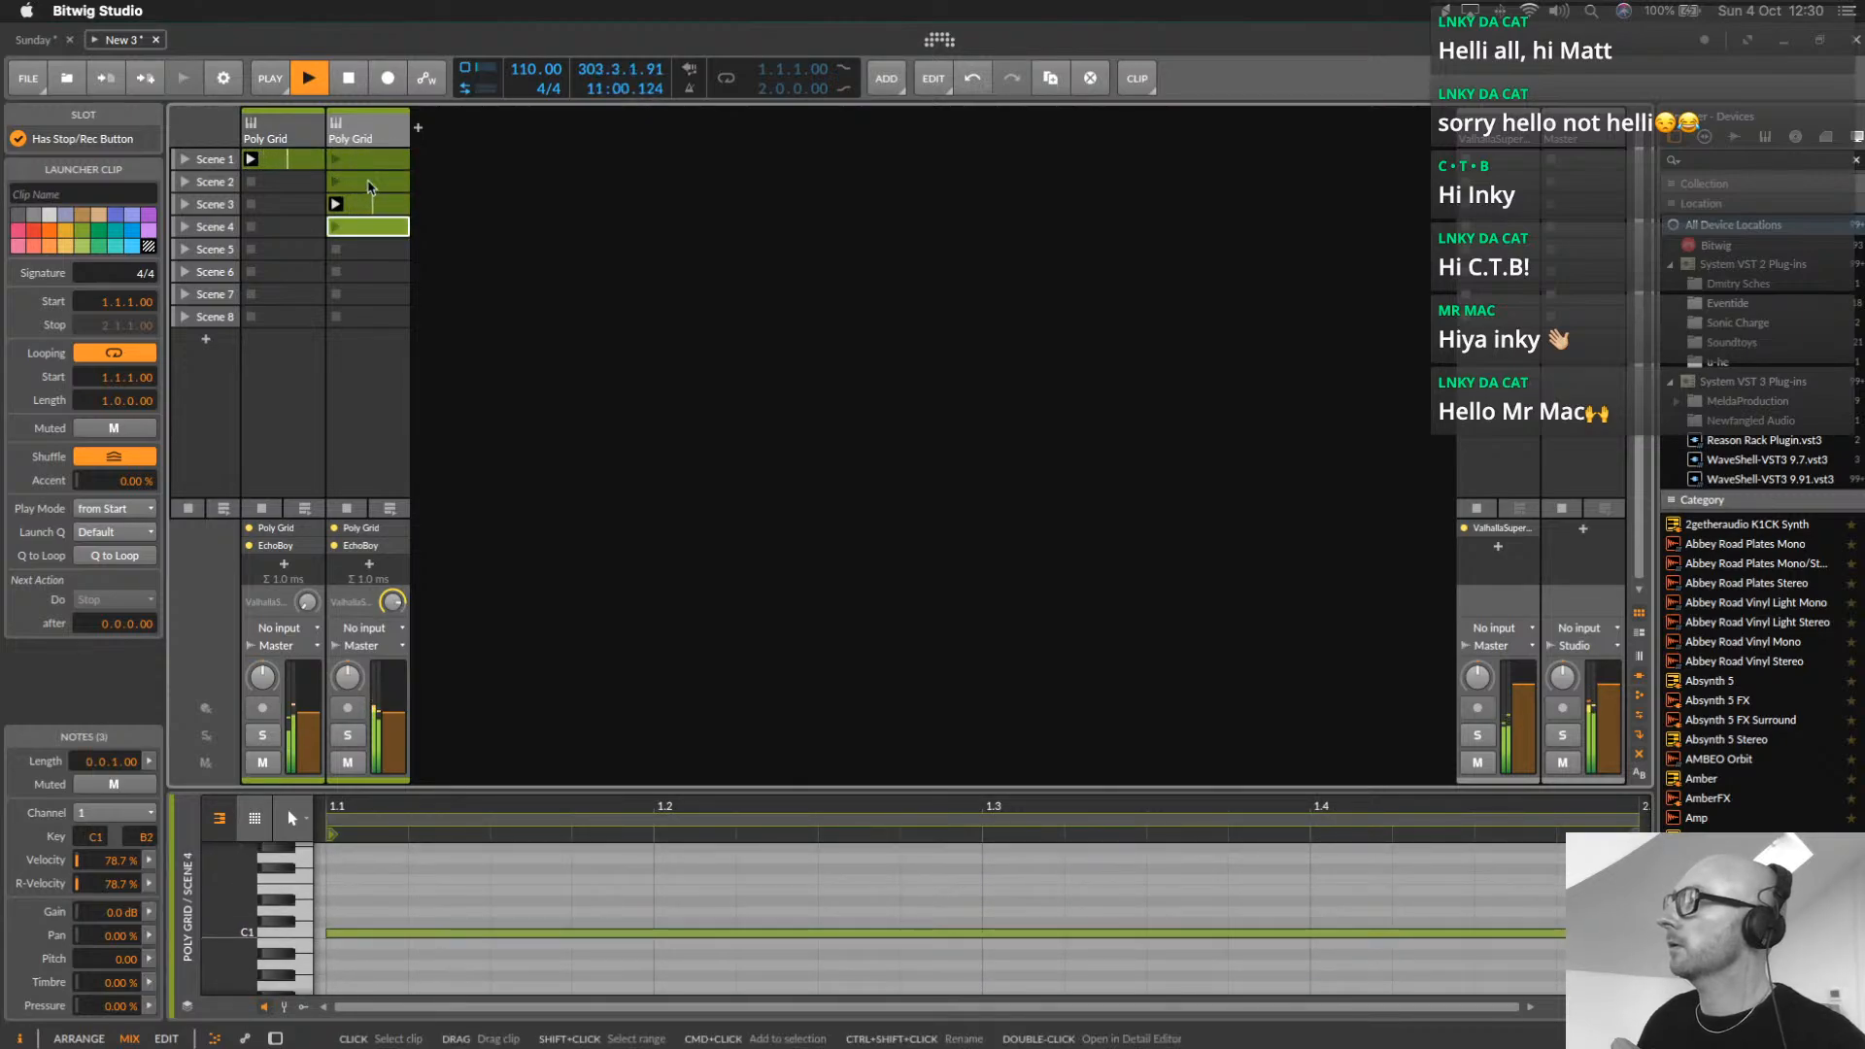
Colour the second Poly Grid track's clips in Scenes 2, 3 and 4 orange
left_click(369, 183)
right_click(369, 183)
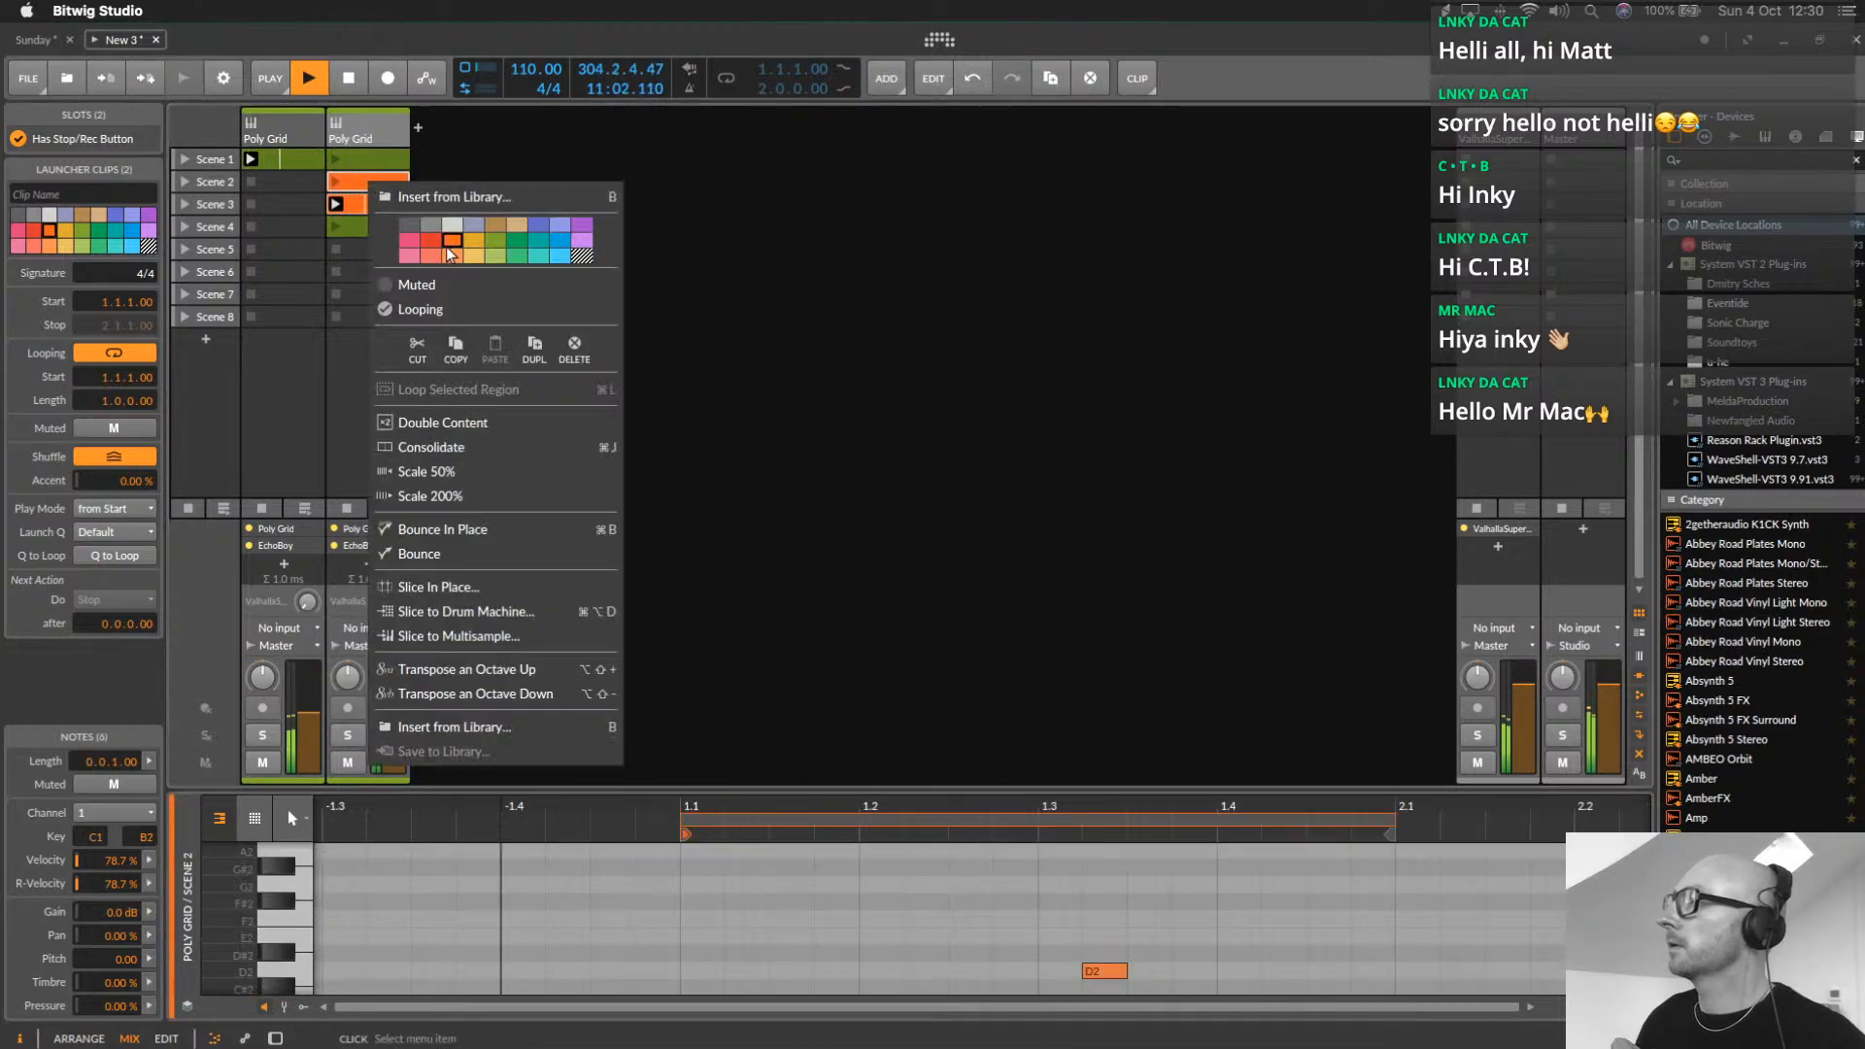
left_click(355, 228)
right_click(359, 224)
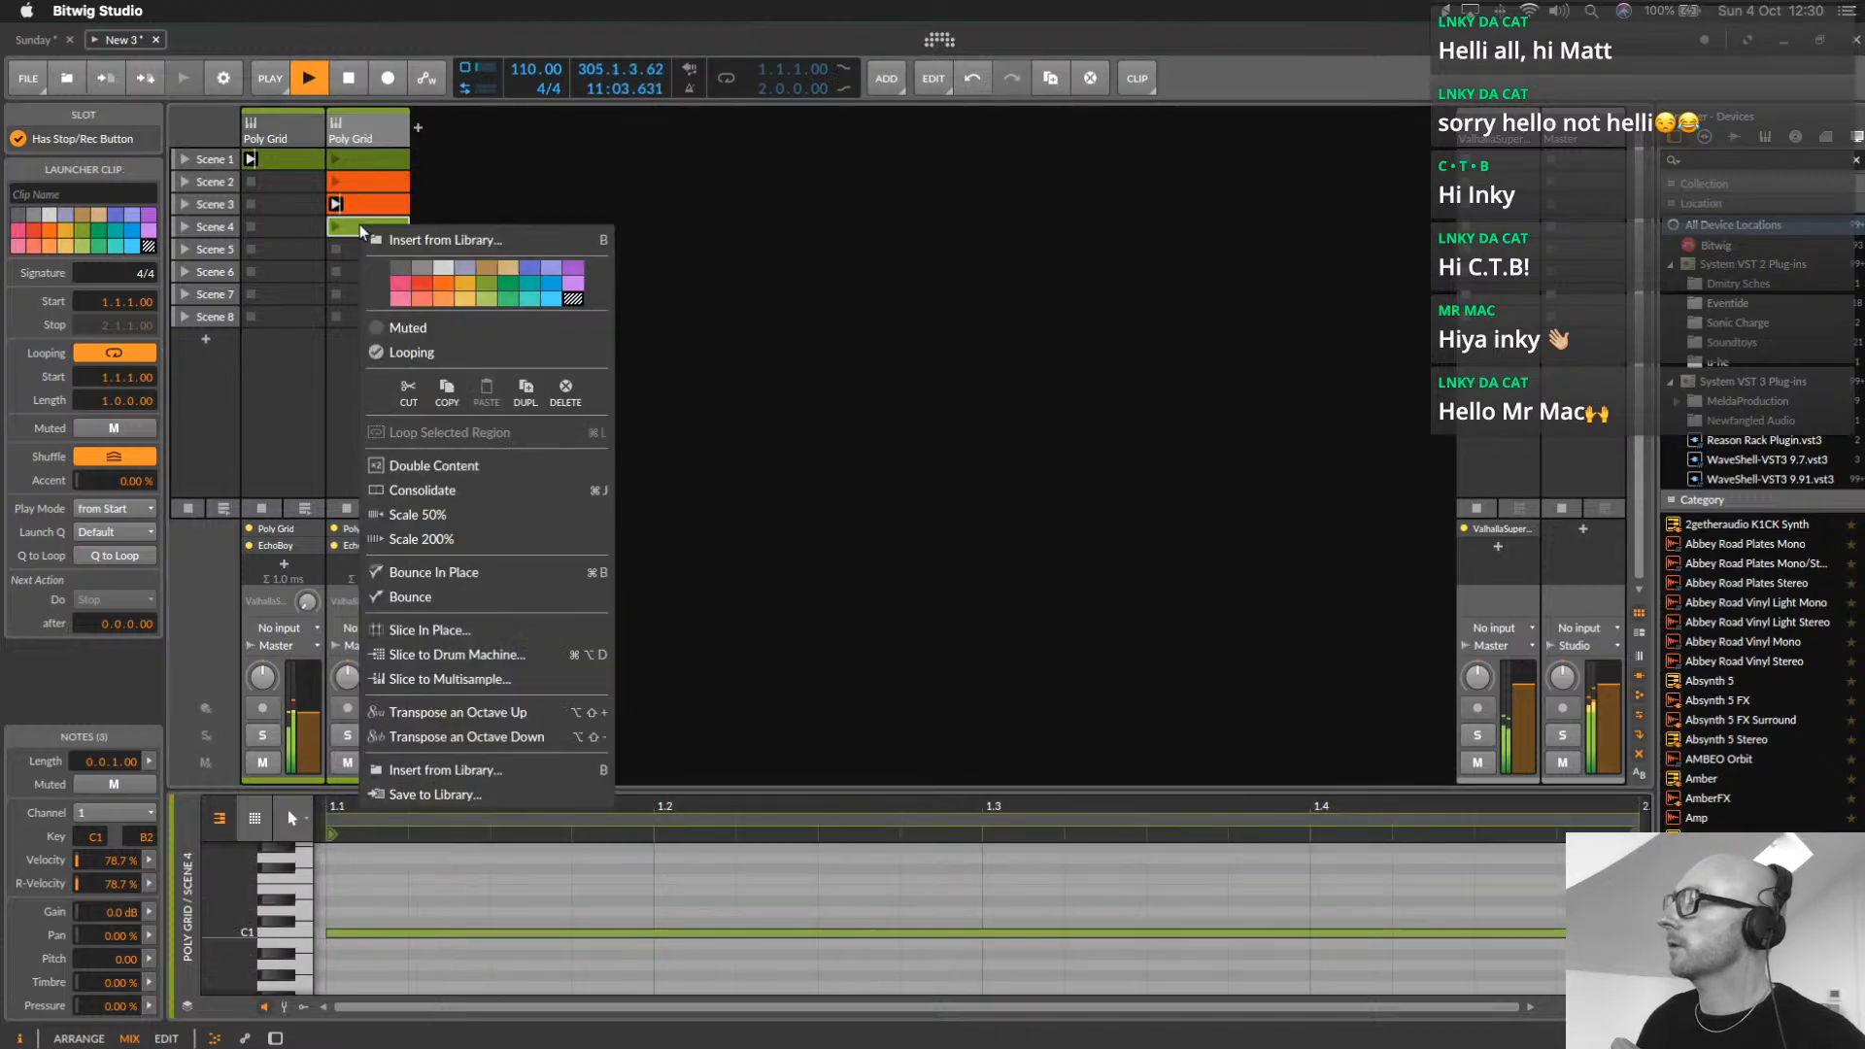
left_click(444, 283)
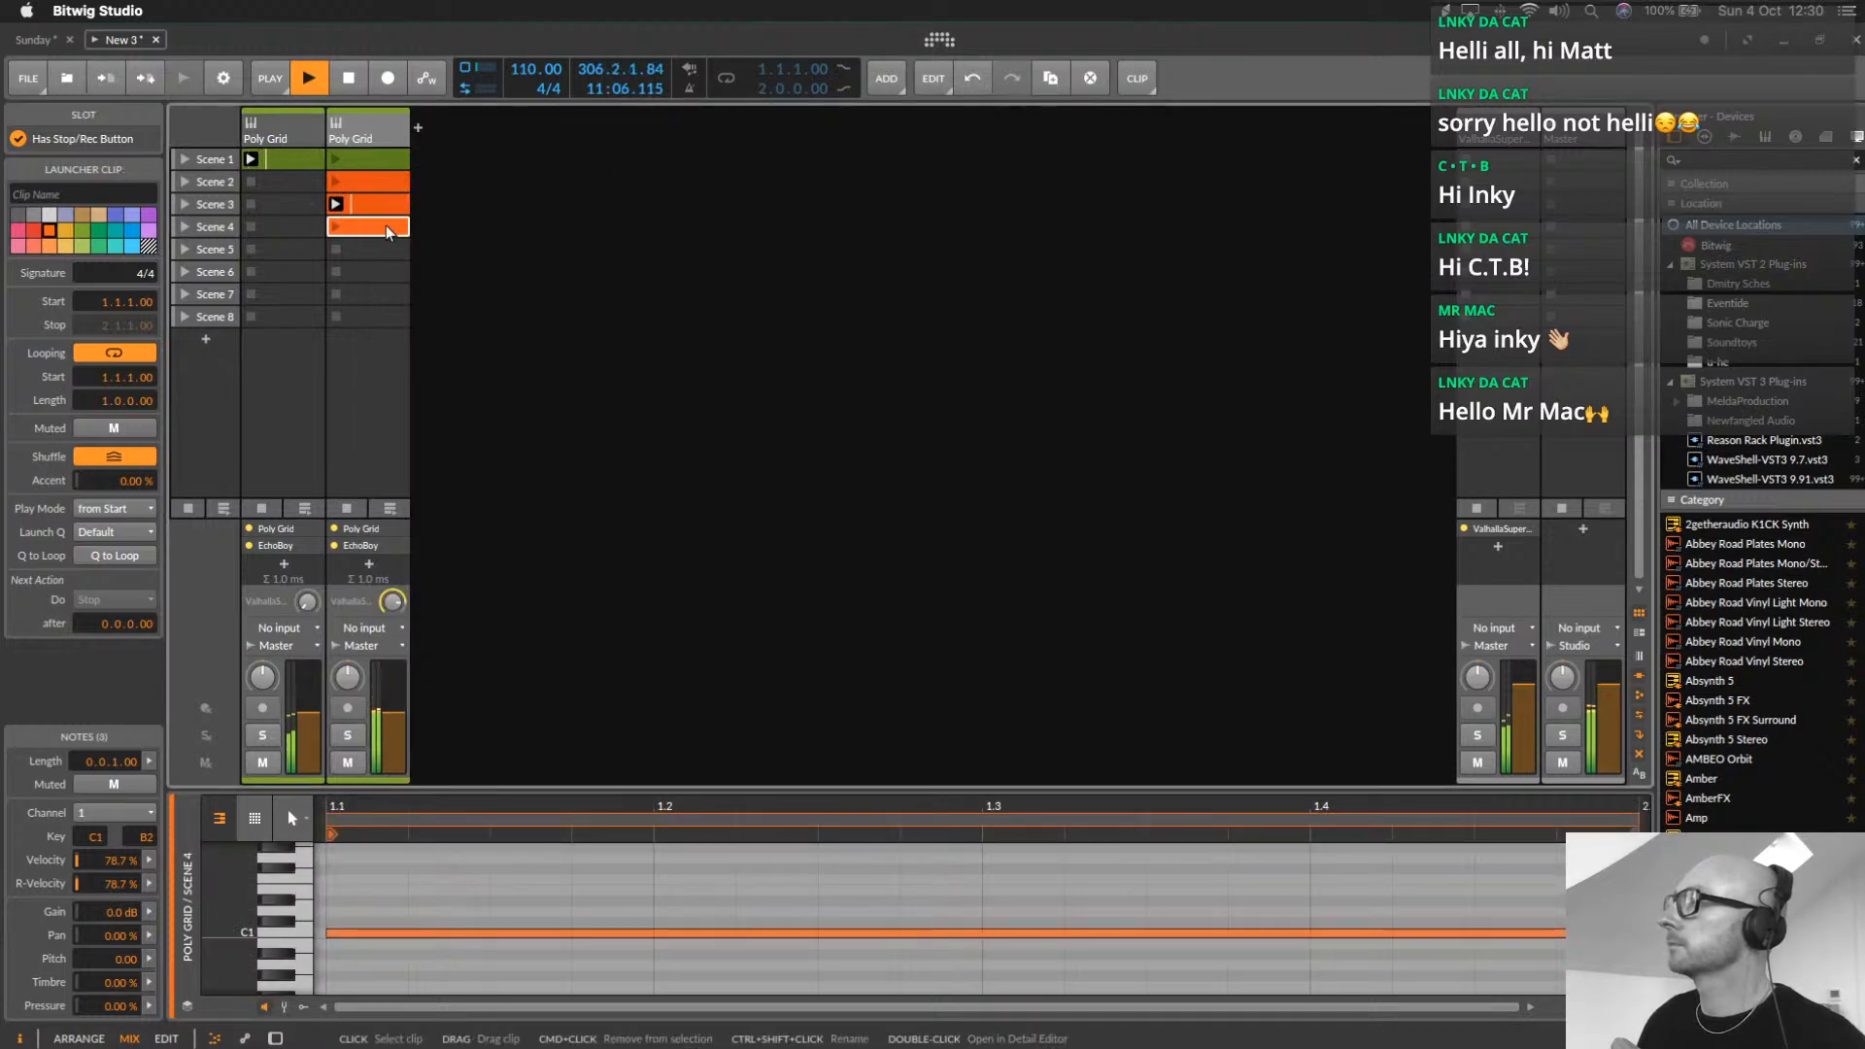
Launch the Scene 4 clip and raise its B2 note at 1.3.2 to C3
left_click_drag(1069, 789, 1062, 450)
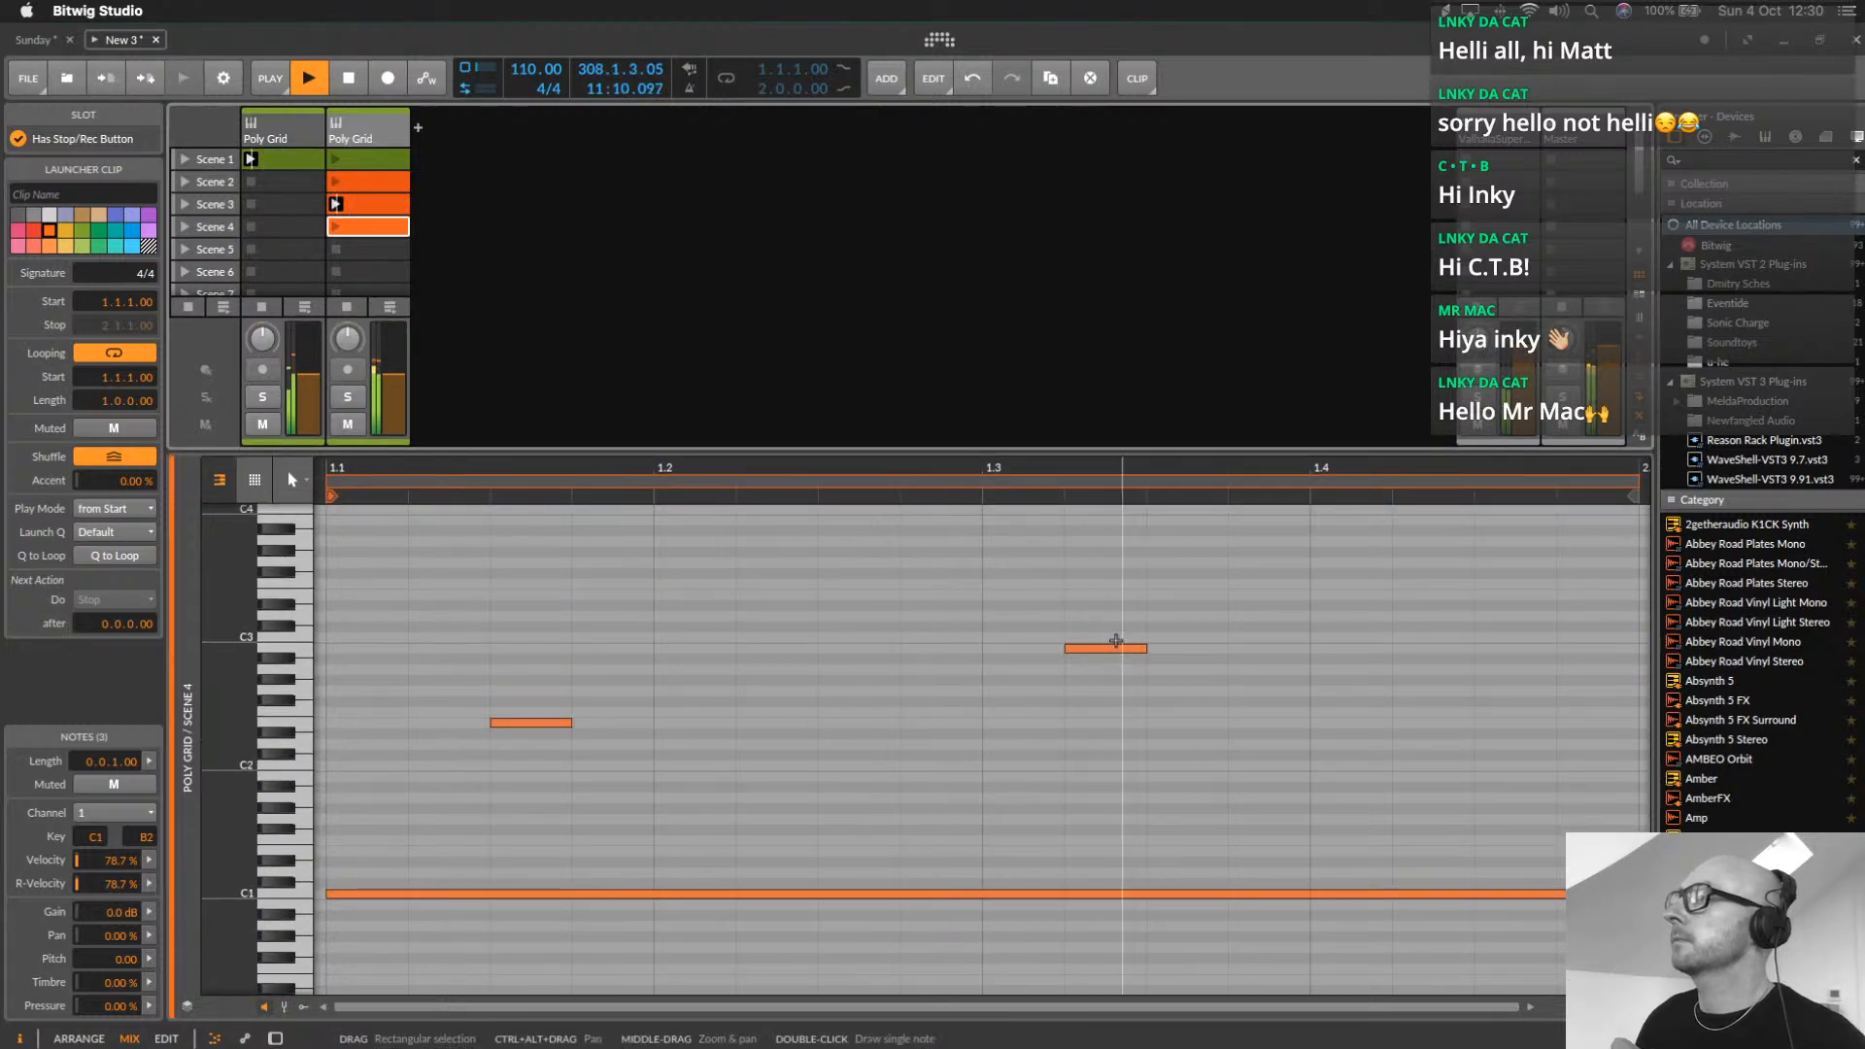
left_click_drag(1162, 464, 1197, 519)
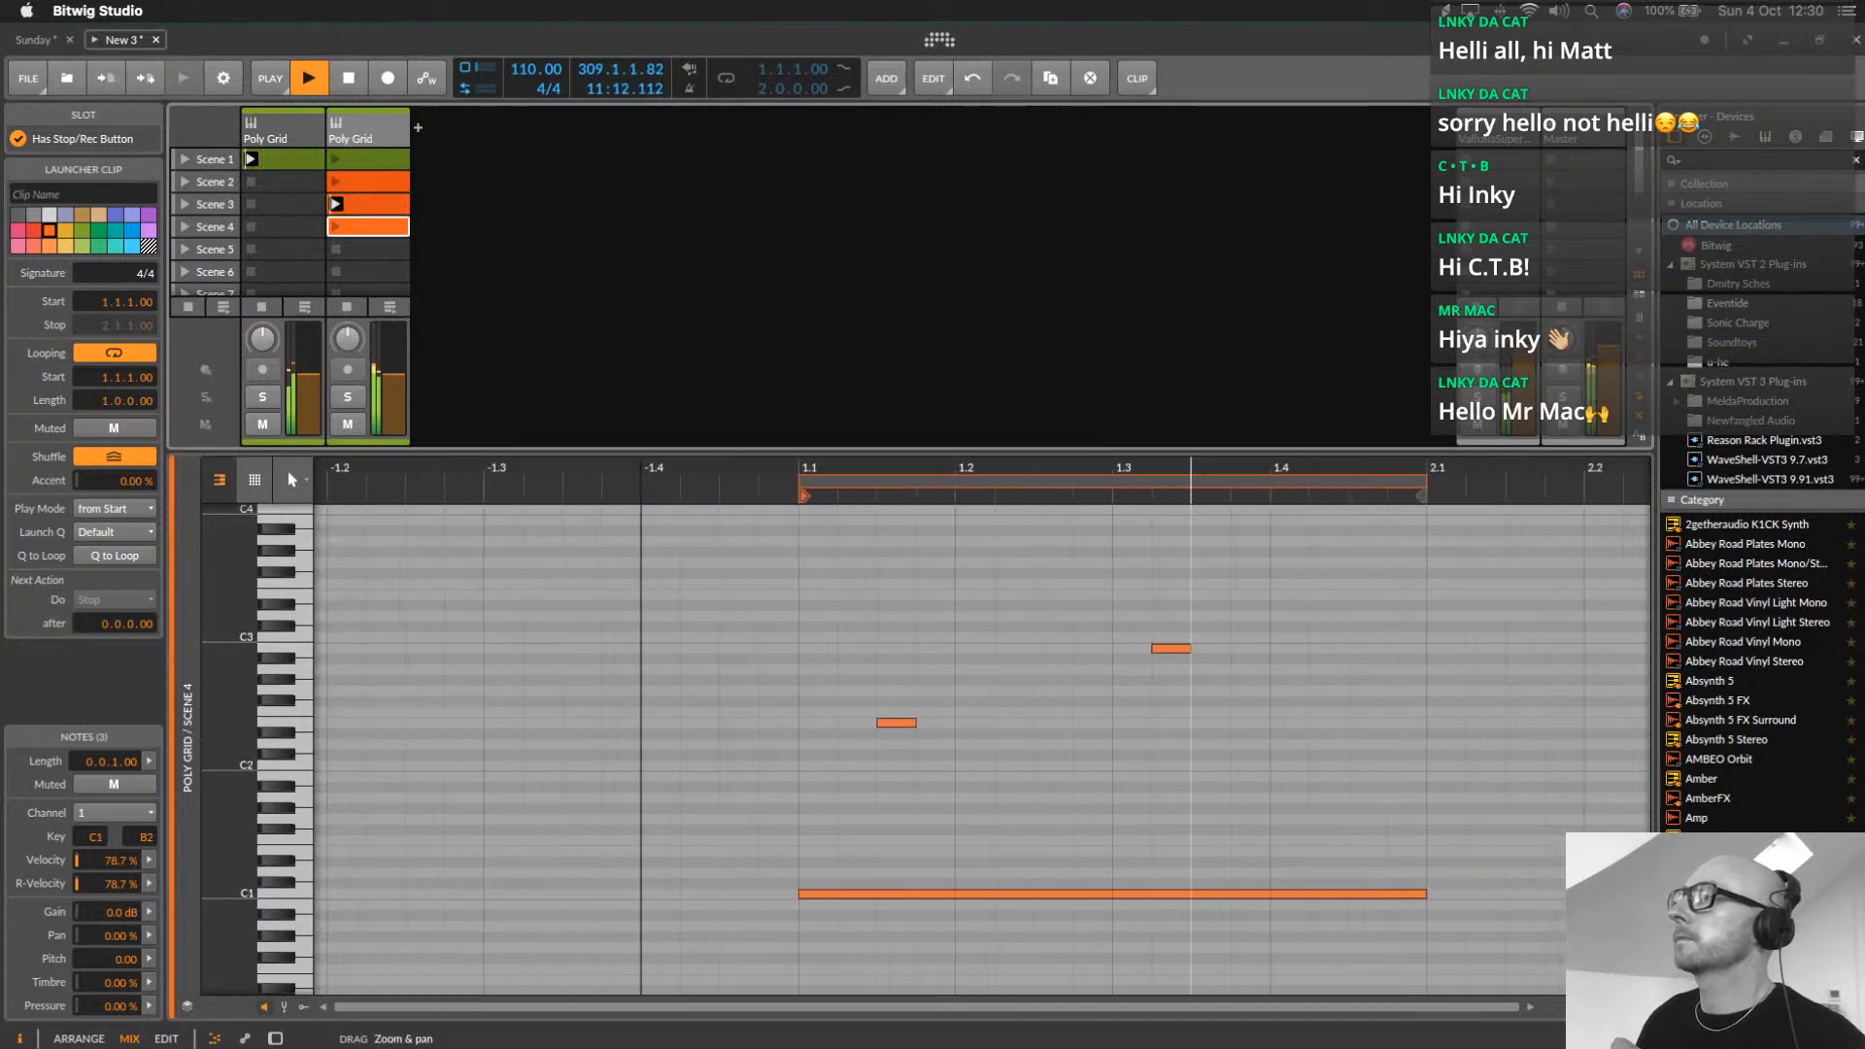
left_click(335, 228)
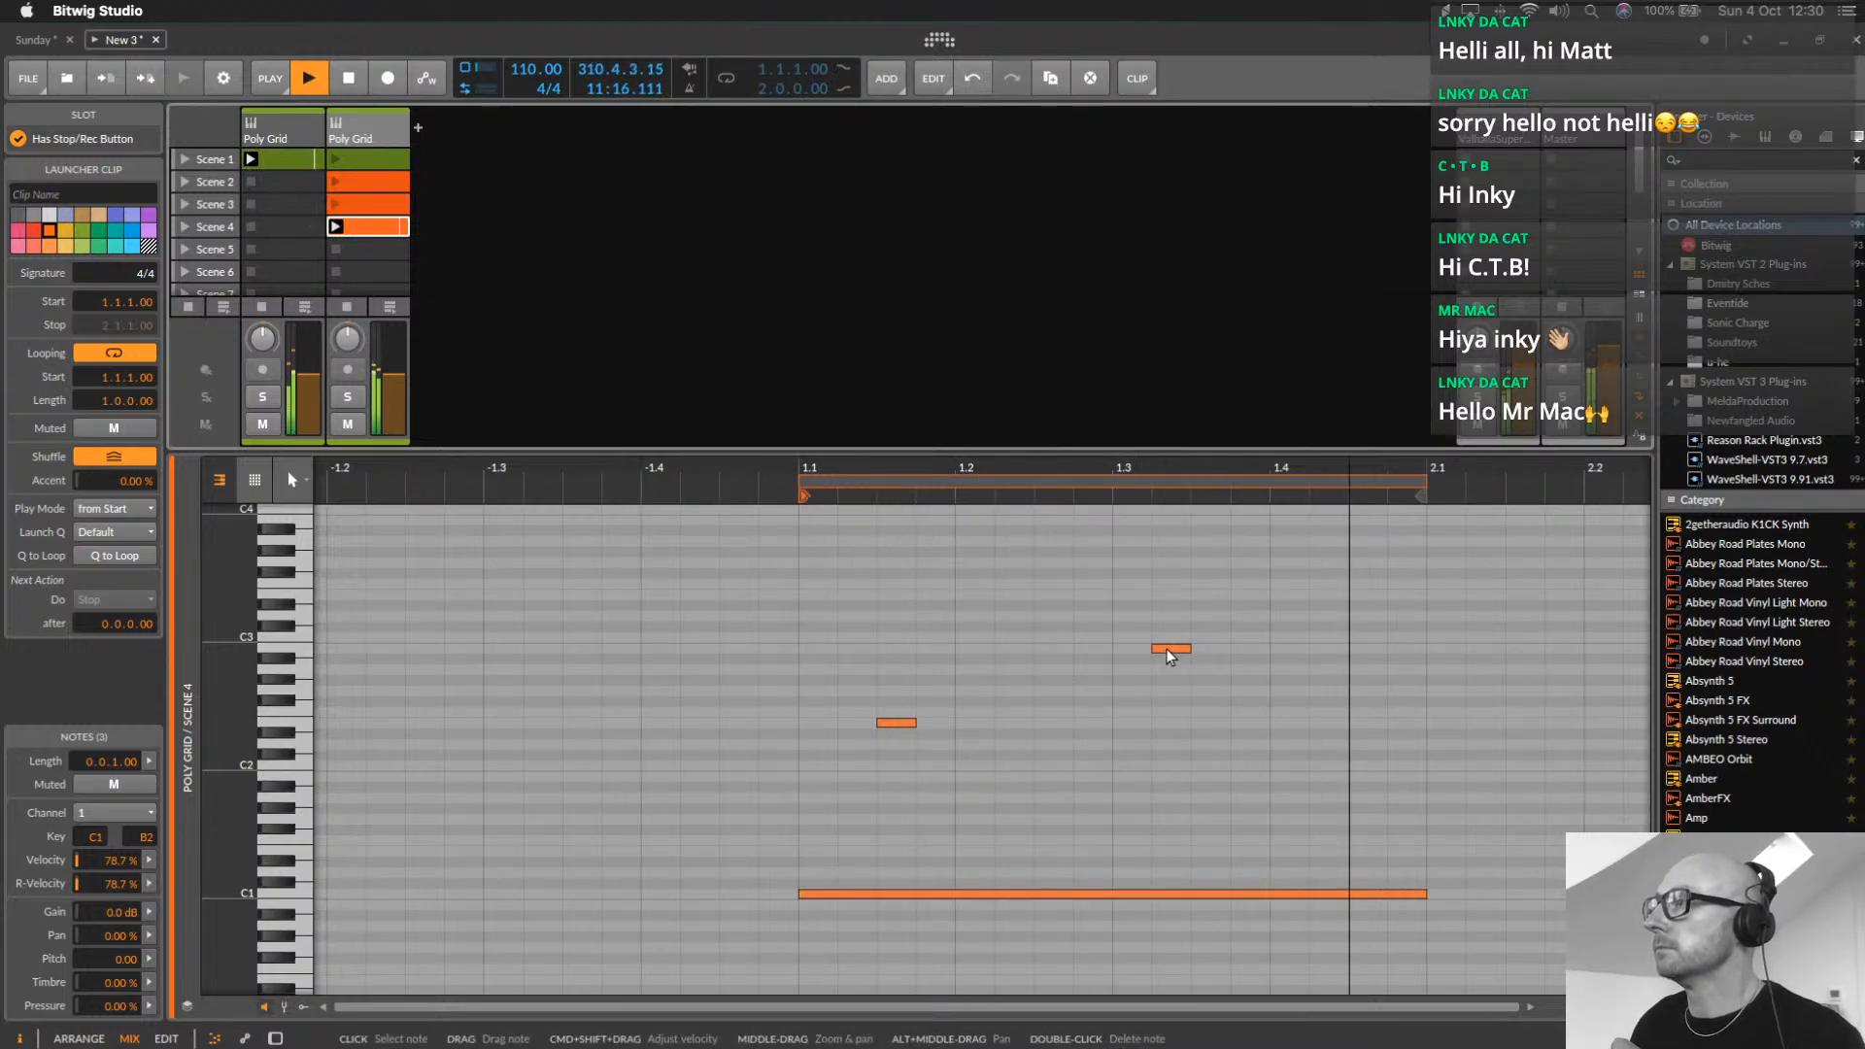
left_click_drag(1165, 649, 1171, 640)
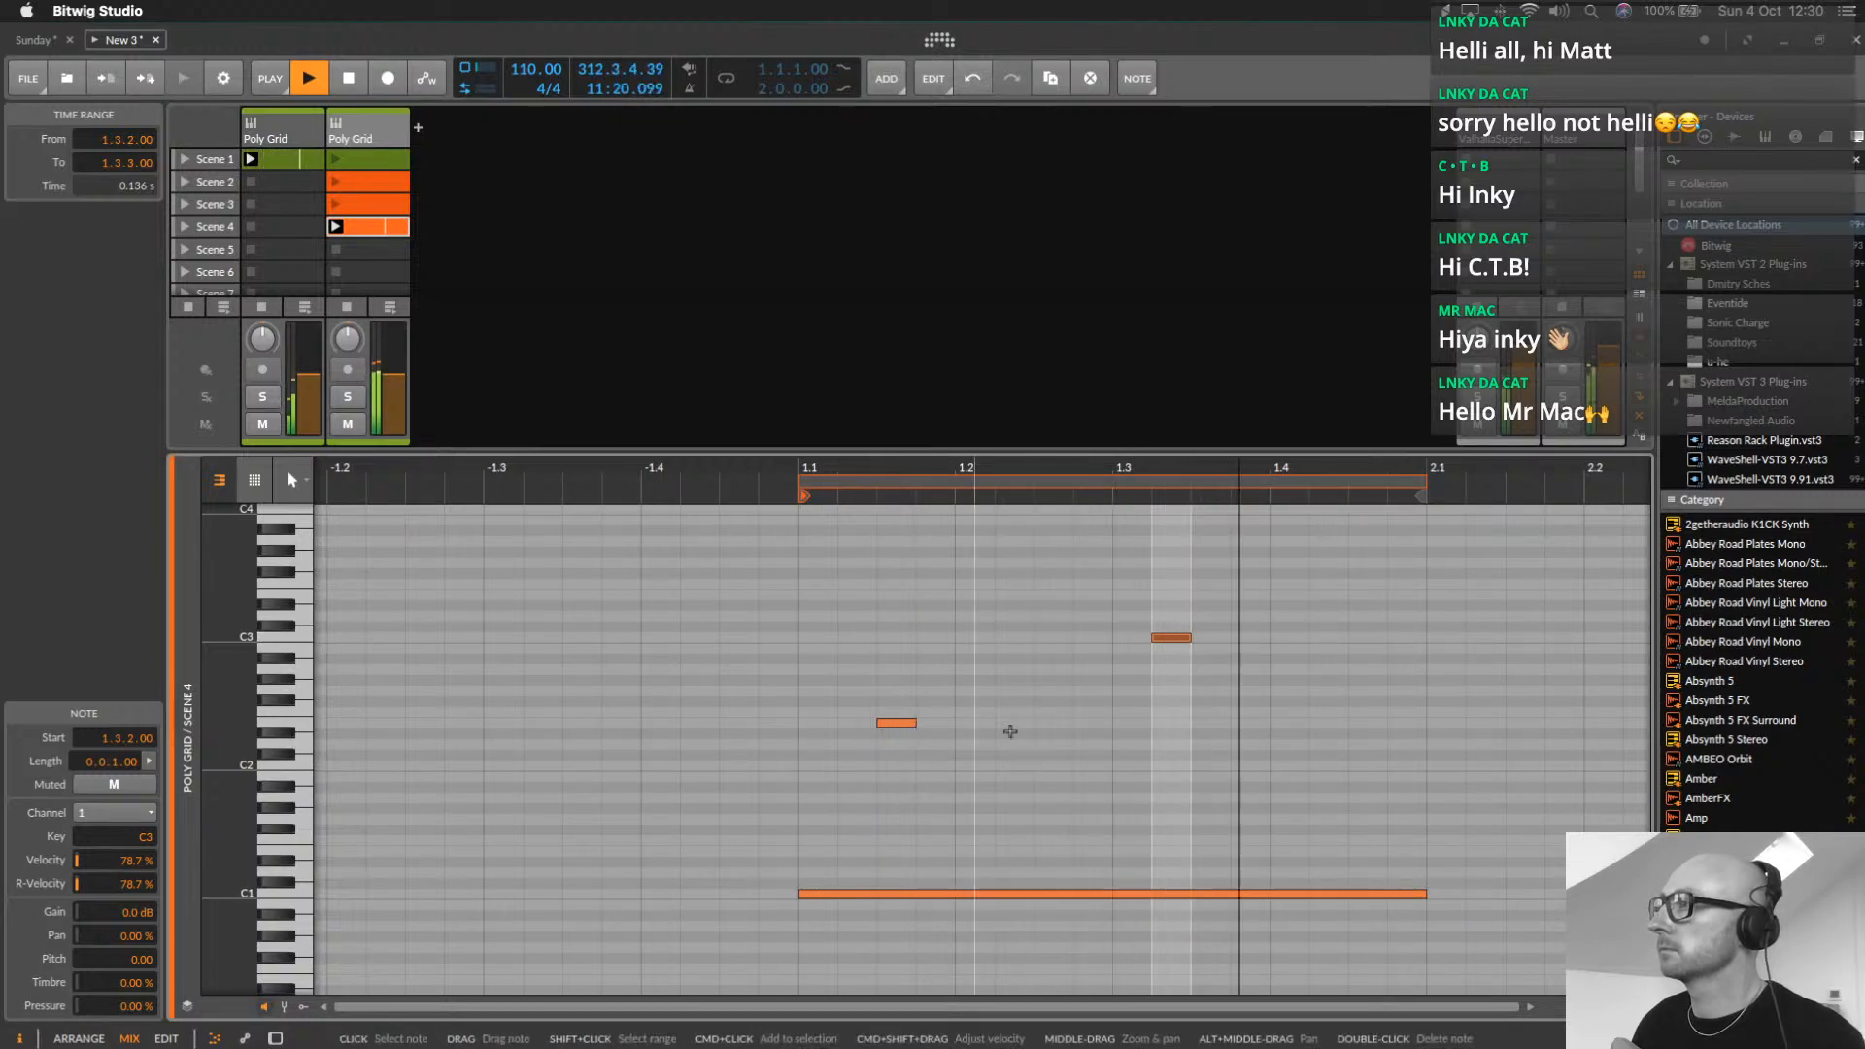
Add another sixteenth-length note to the Scene 4 clip and nudge it to A2 at 1.2.4, between the two existing short notes
double_click(976, 775)
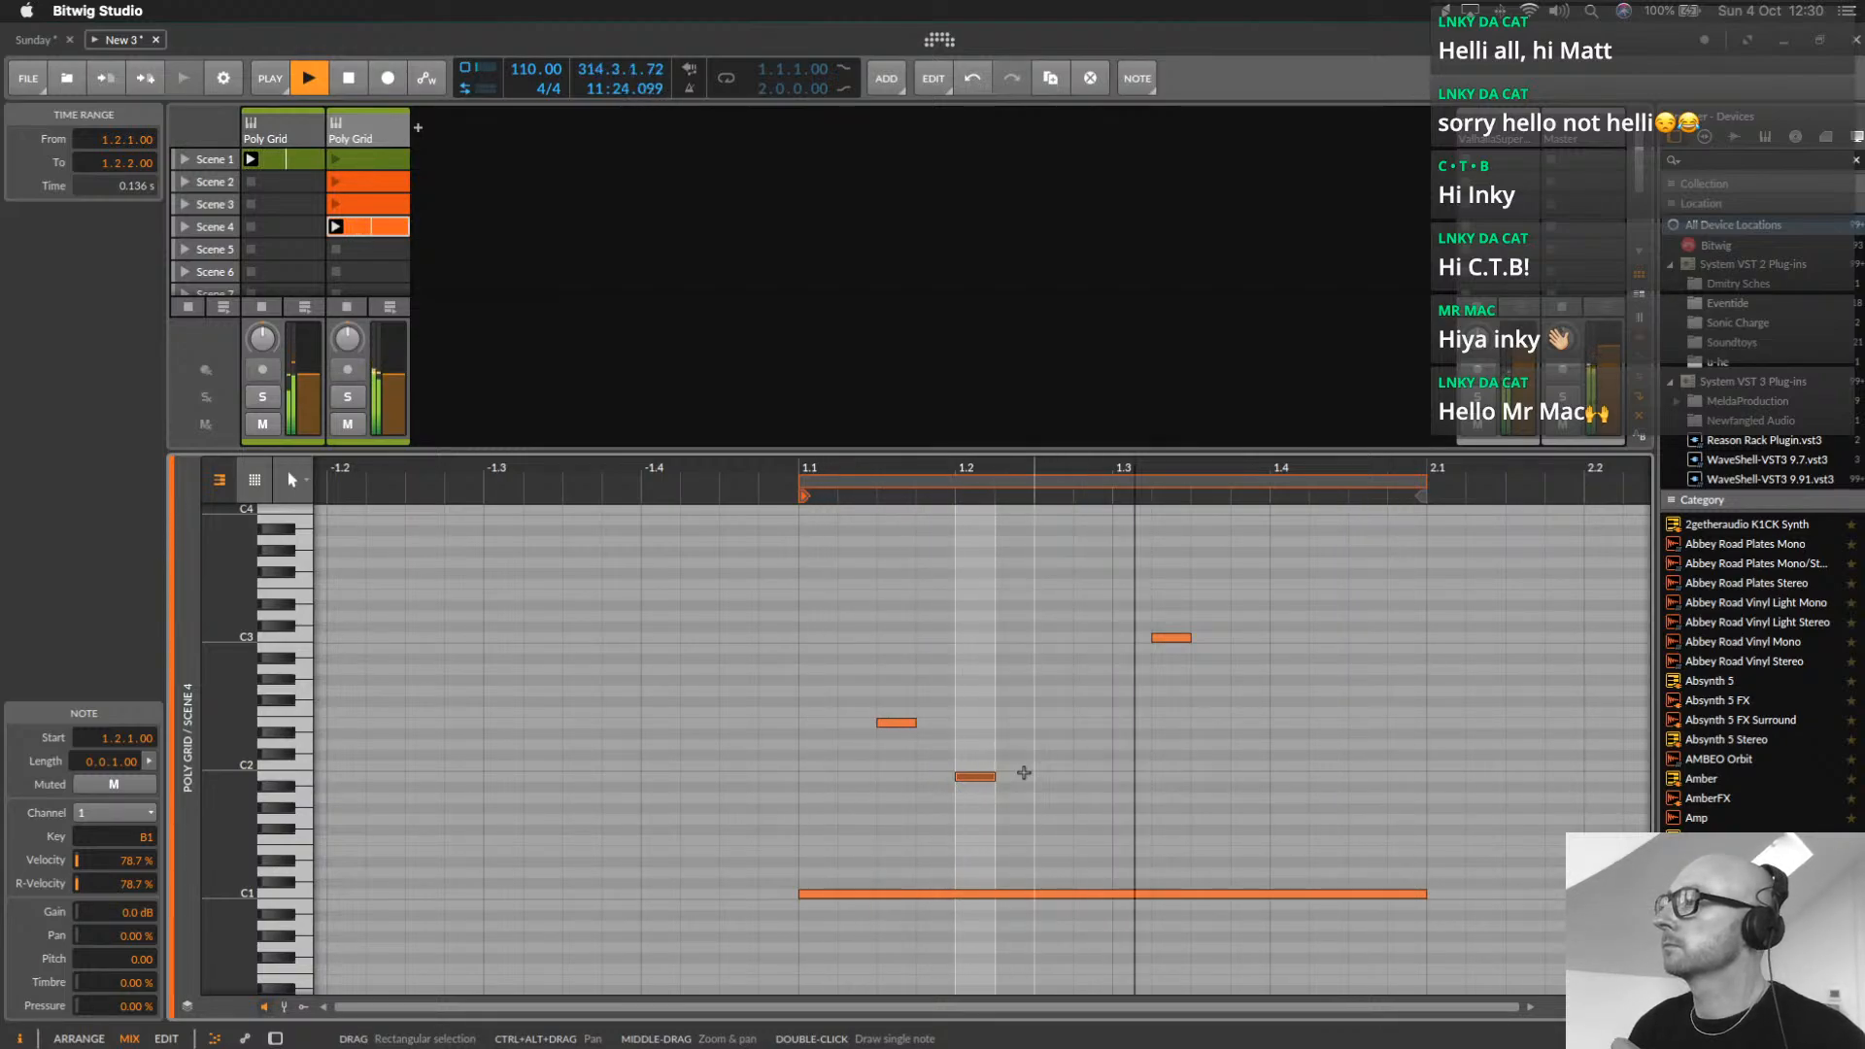
key("Down")
key("Down")
key("Left")
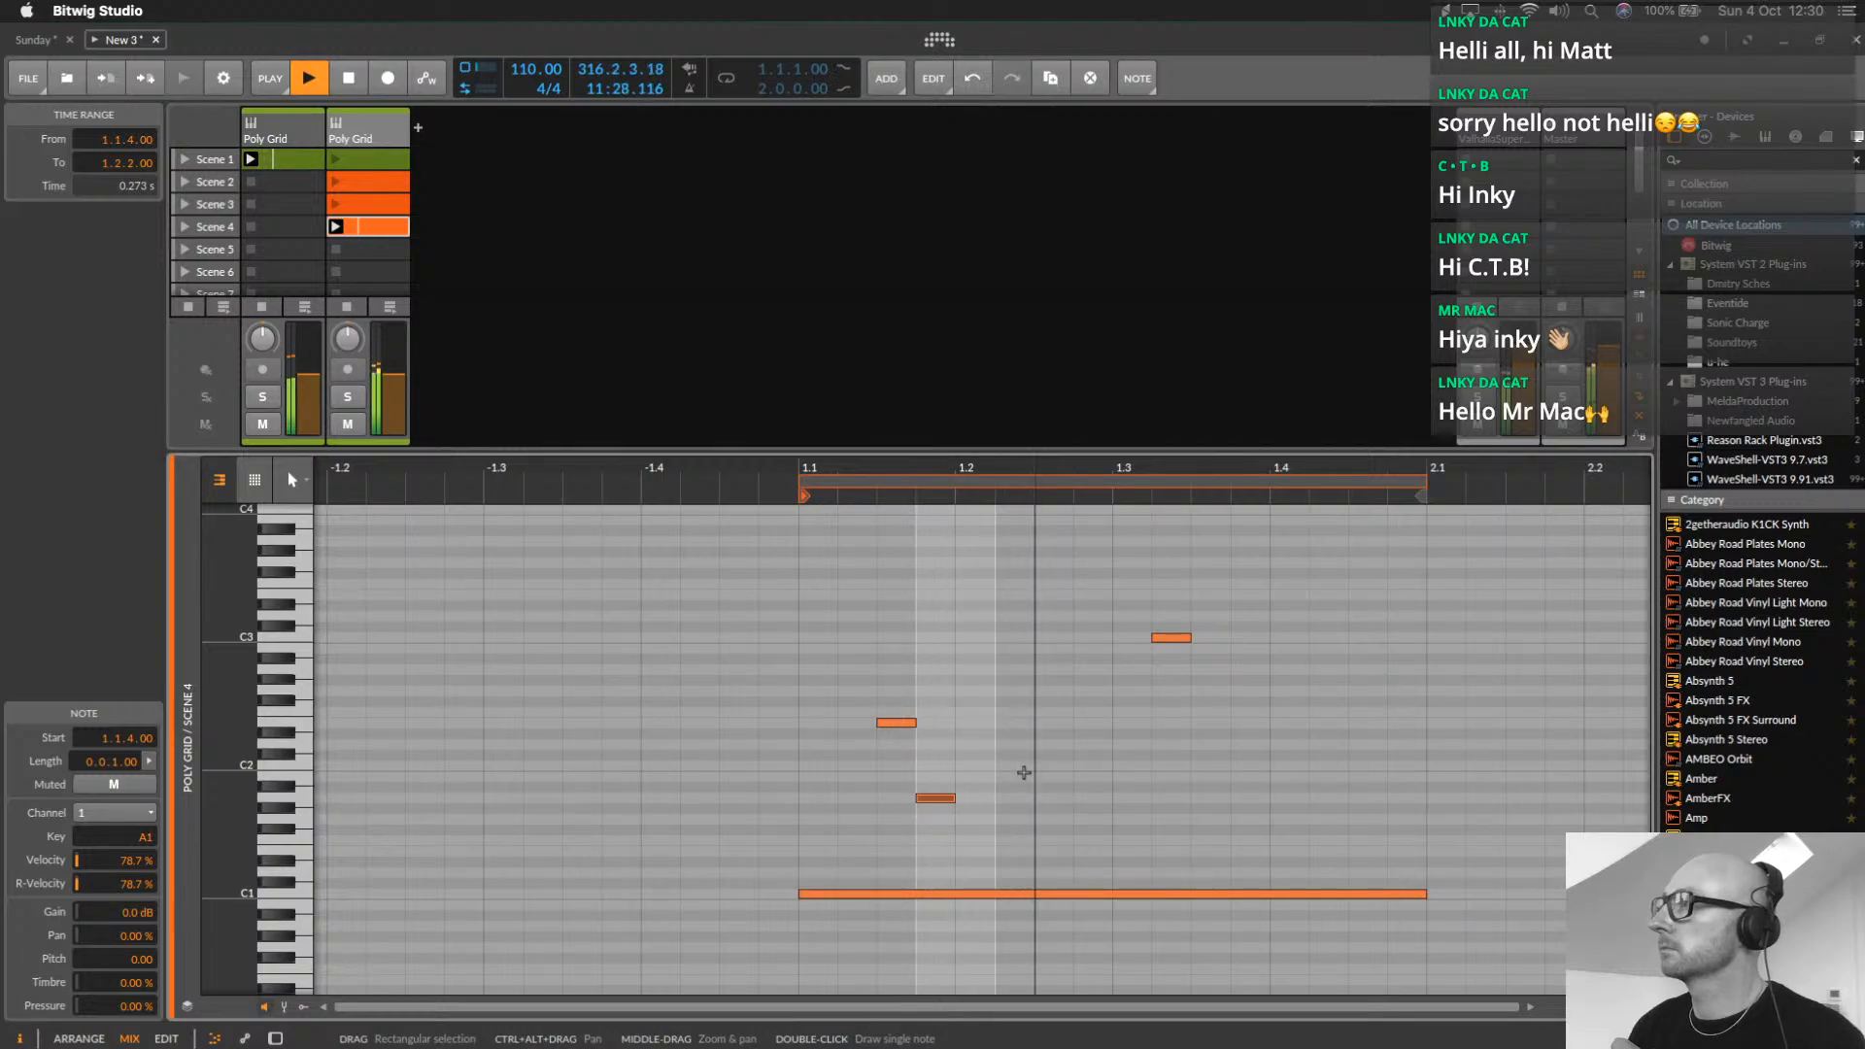
key("shift+Up")
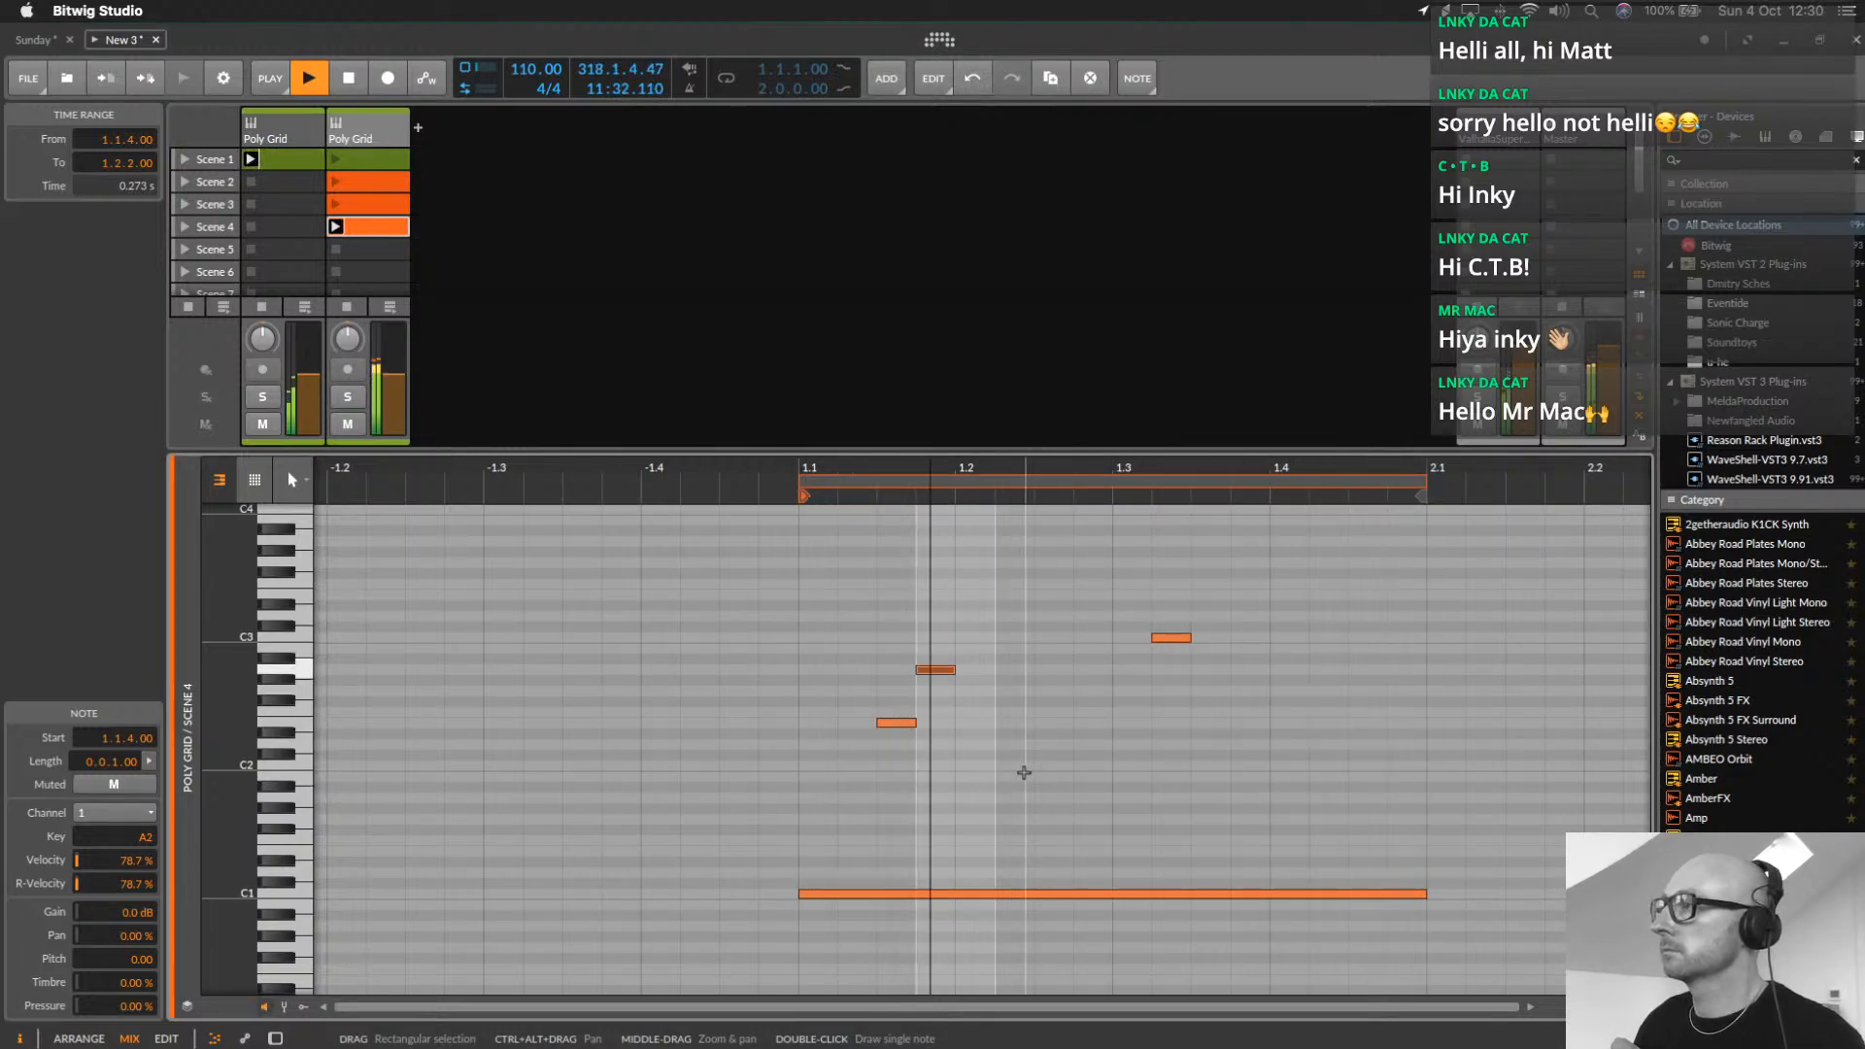
key("Right")
key("Right")
key("Right")
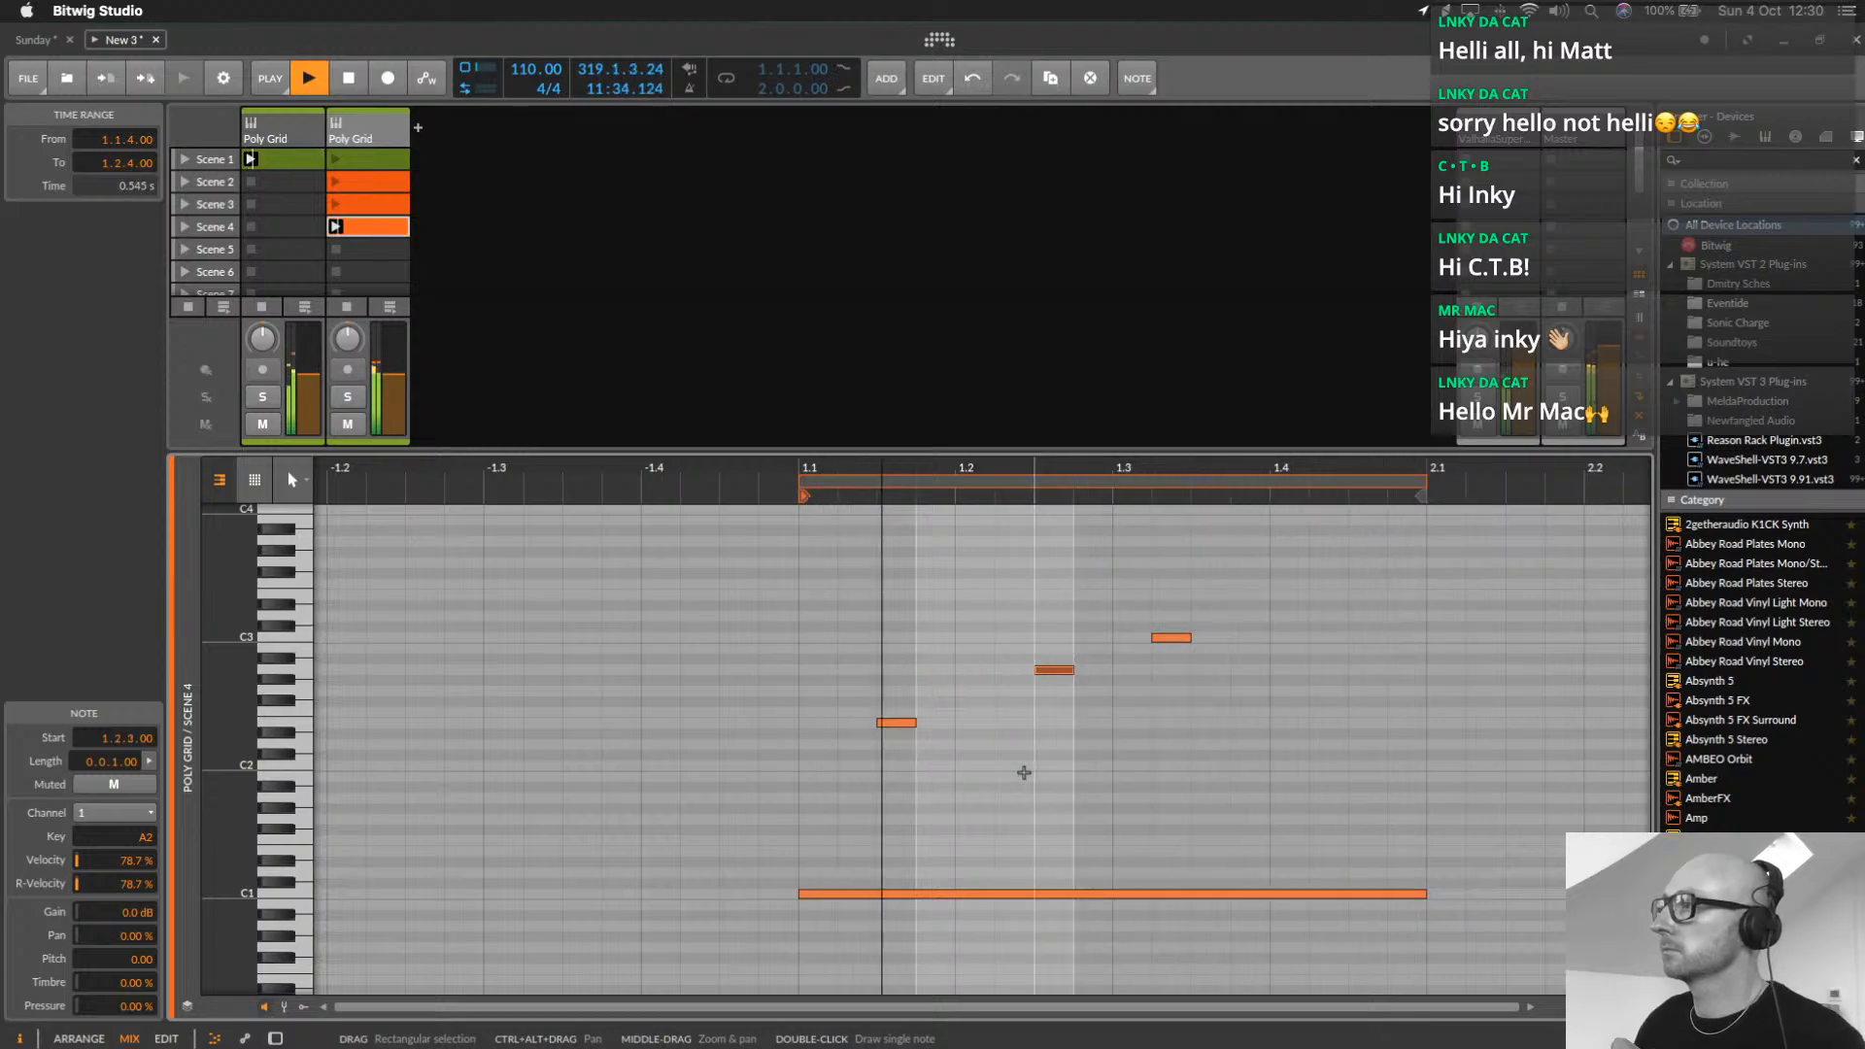
key("shift+Down")
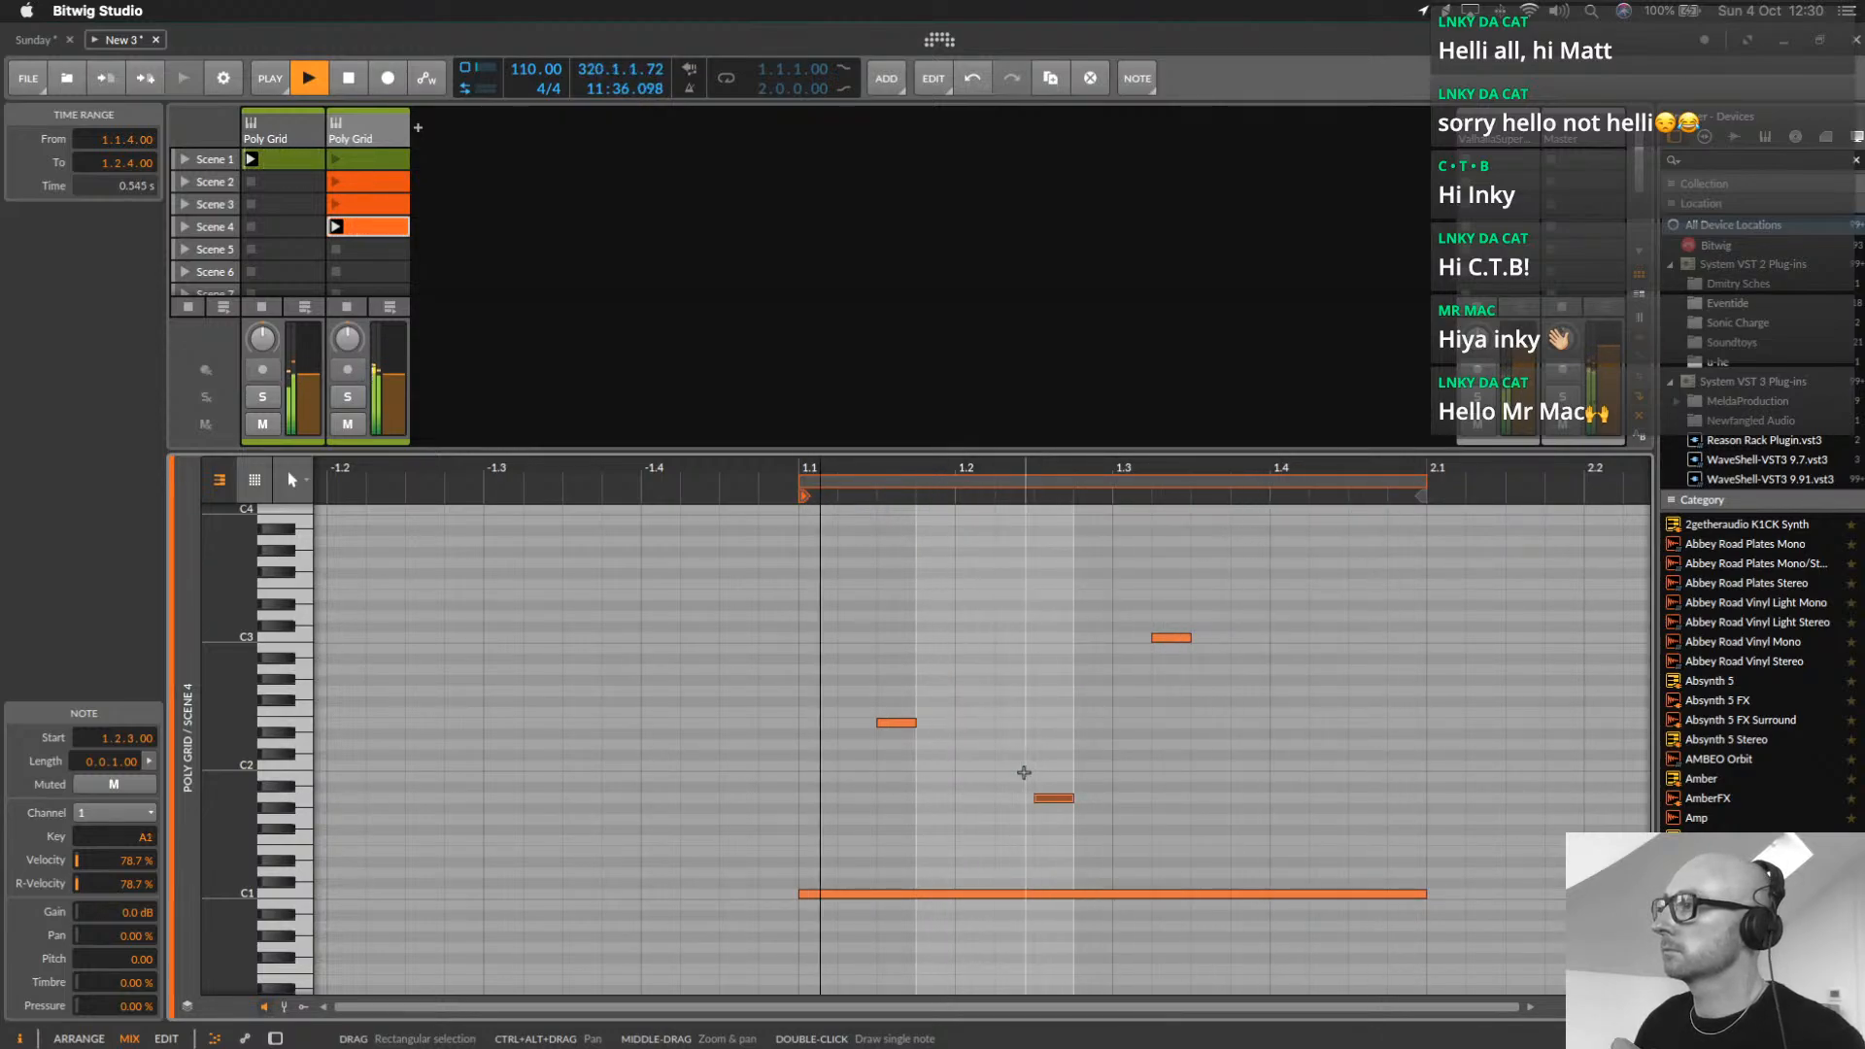
key("shift+Up")
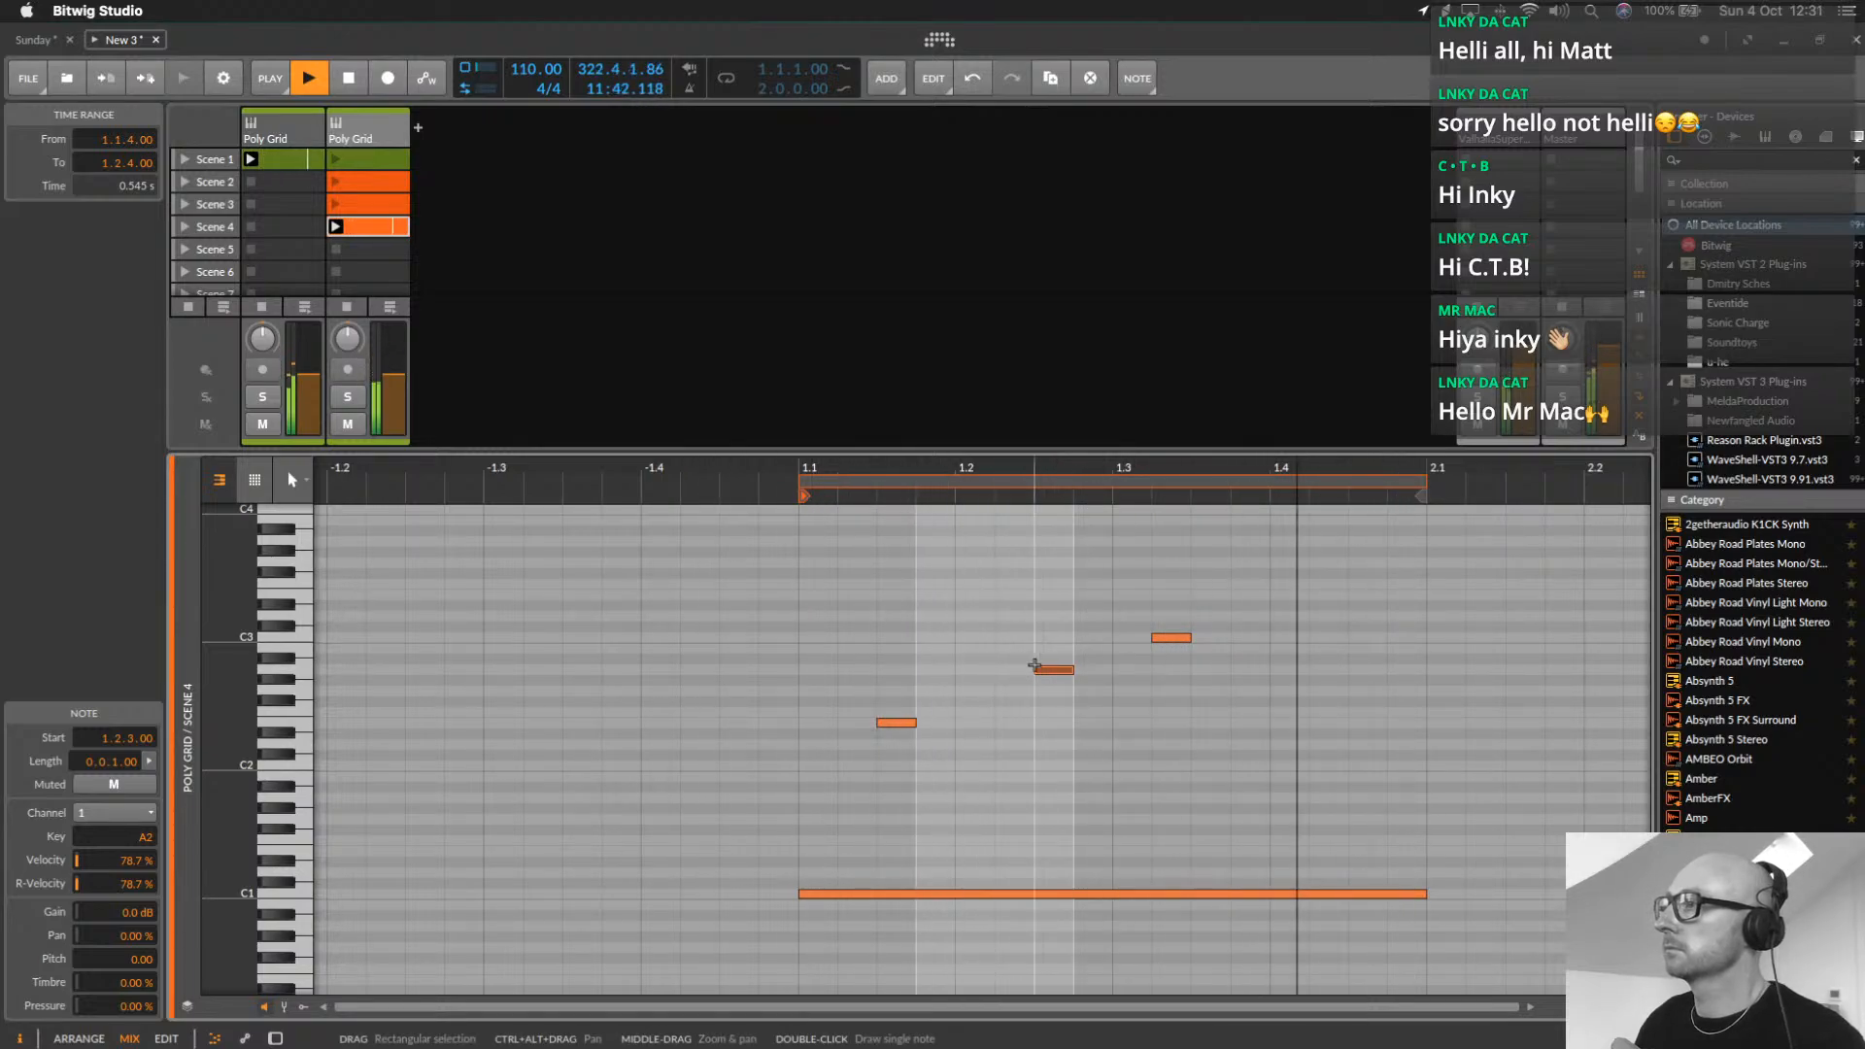
key("Right")
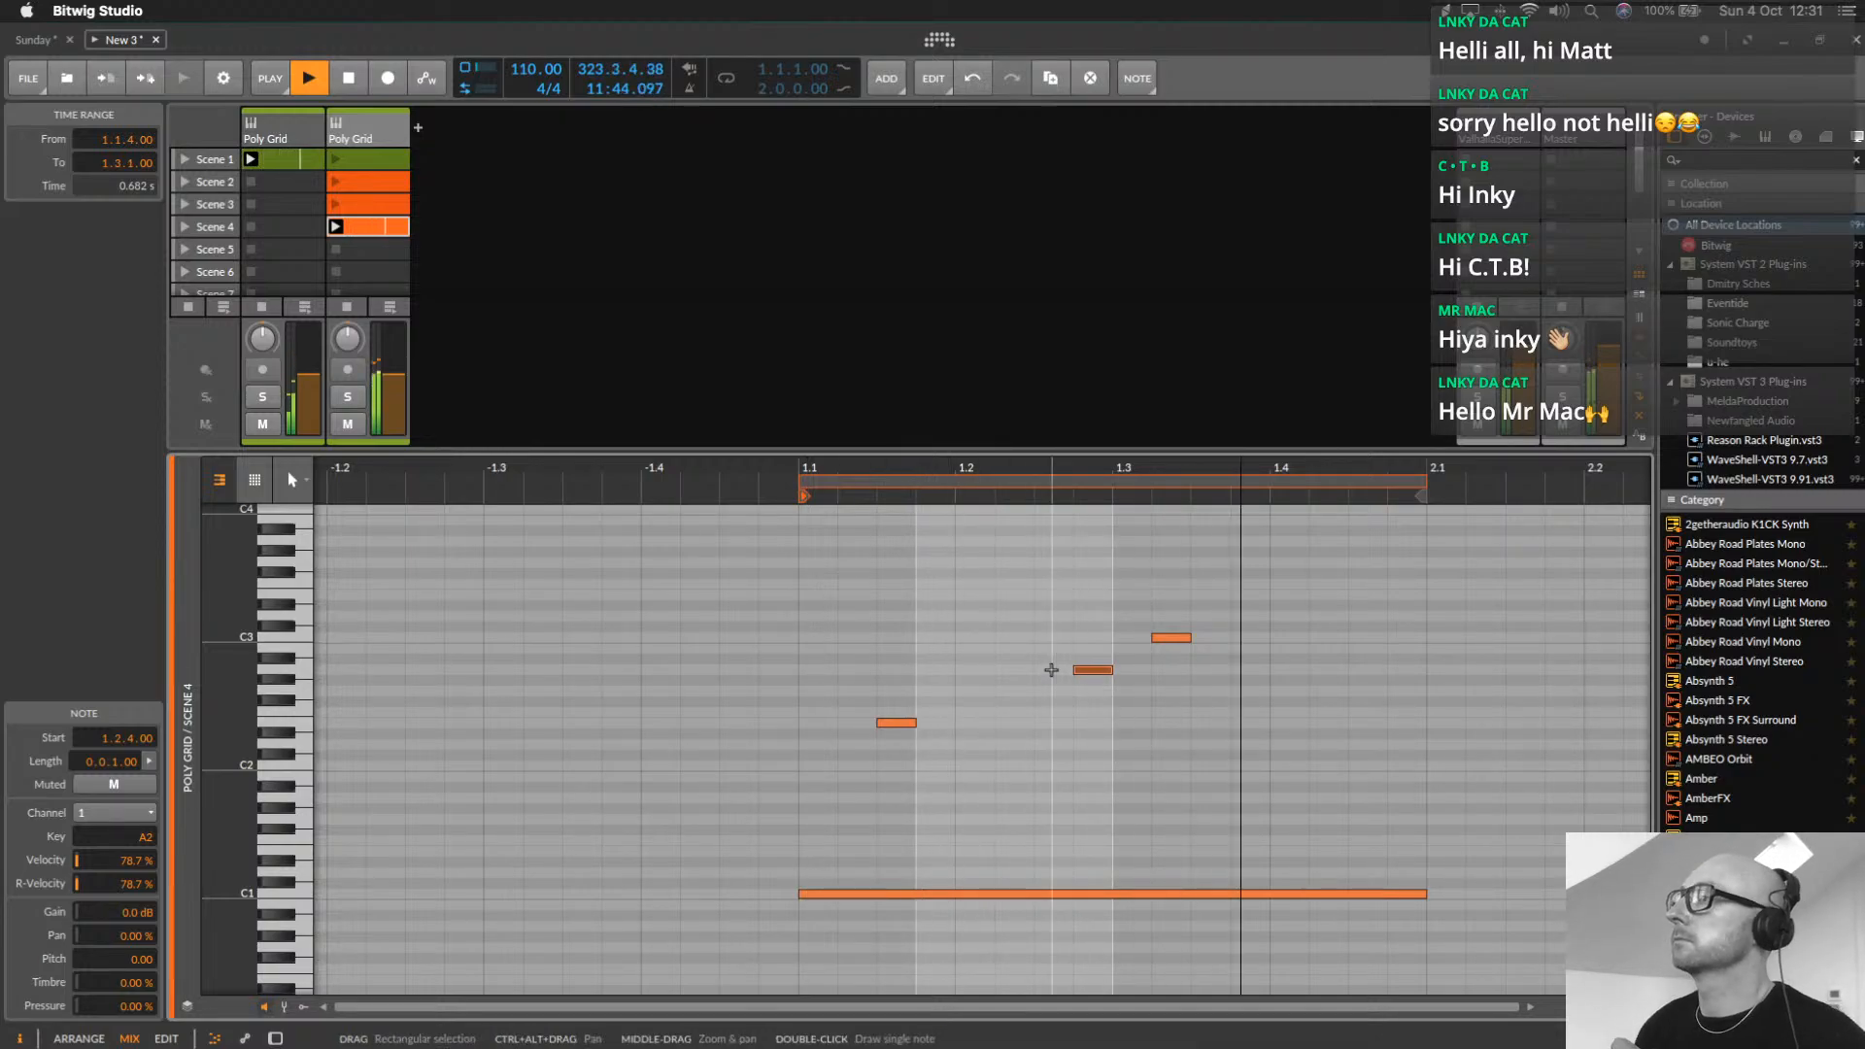
Set the second Poly Grid track's clips in Scenes 2 to 4 to Play Random as their next action after 2.0.0.00
left_click(356, 181)
left_click(365, 224, "shift")
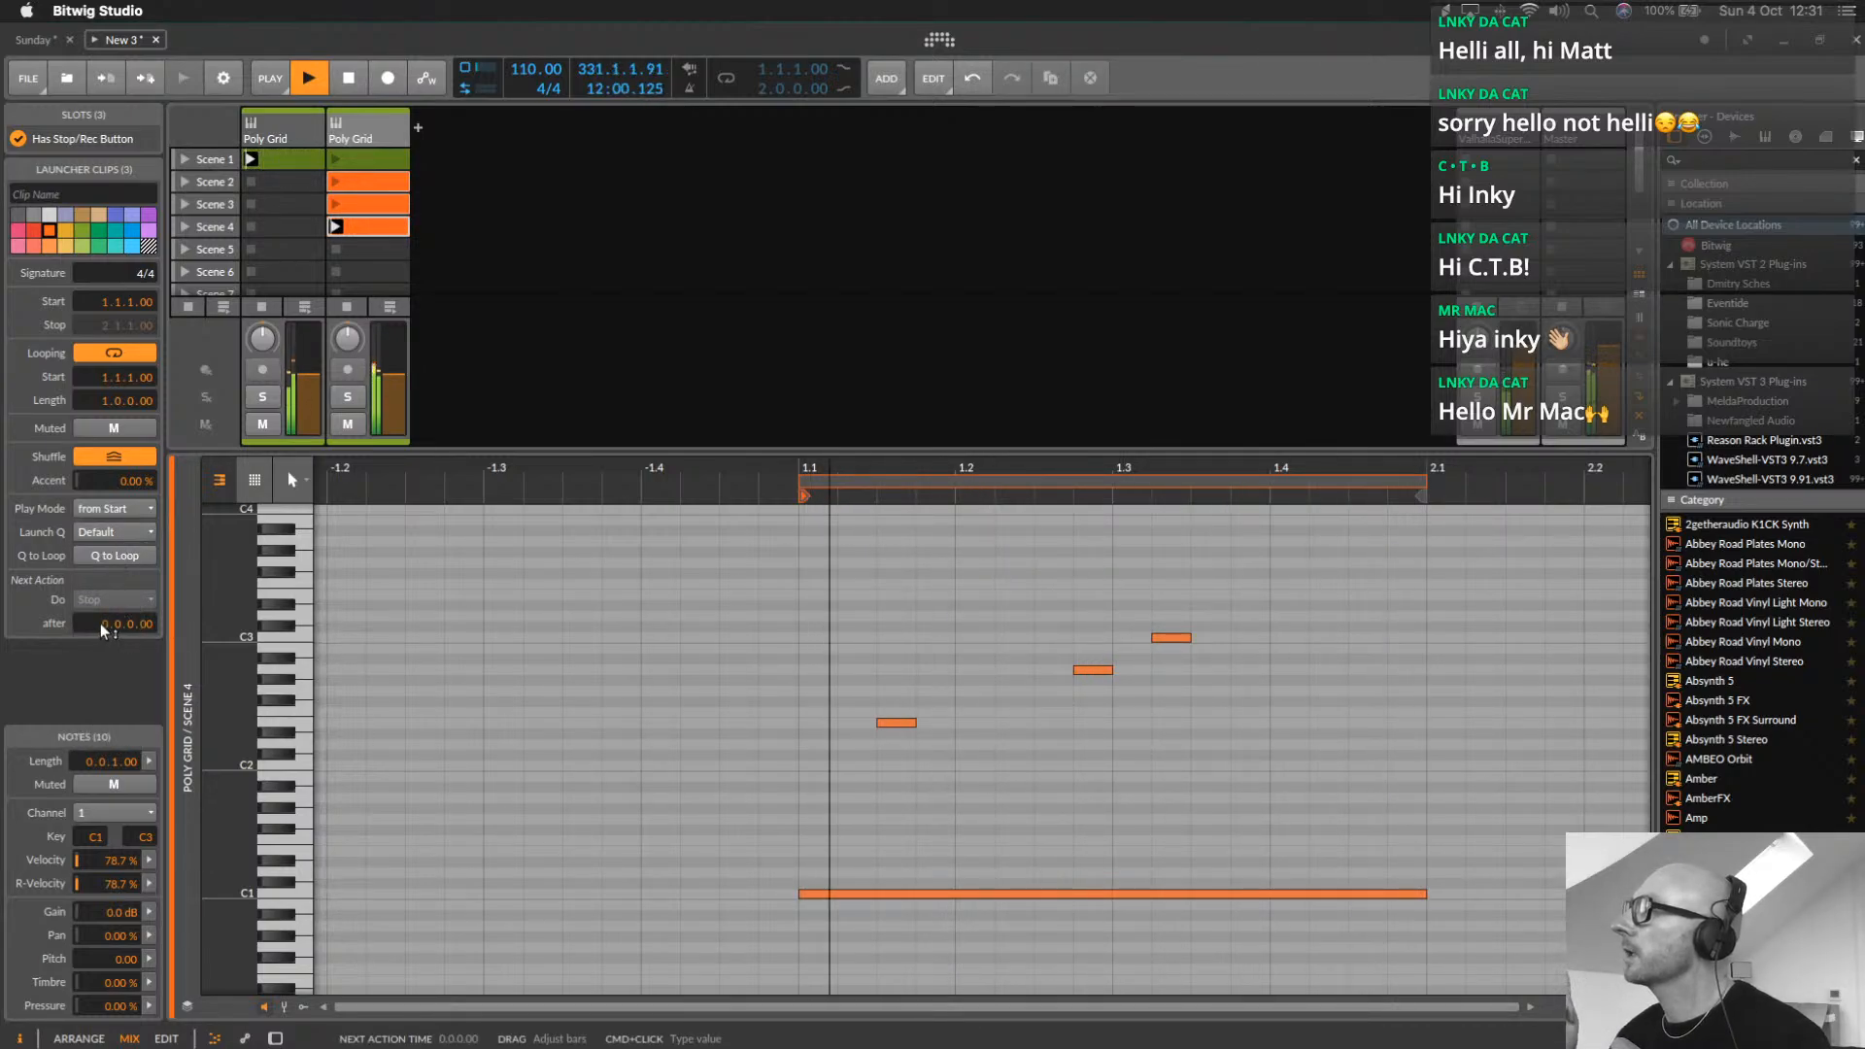
left_click_drag(101, 624, 101, 608)
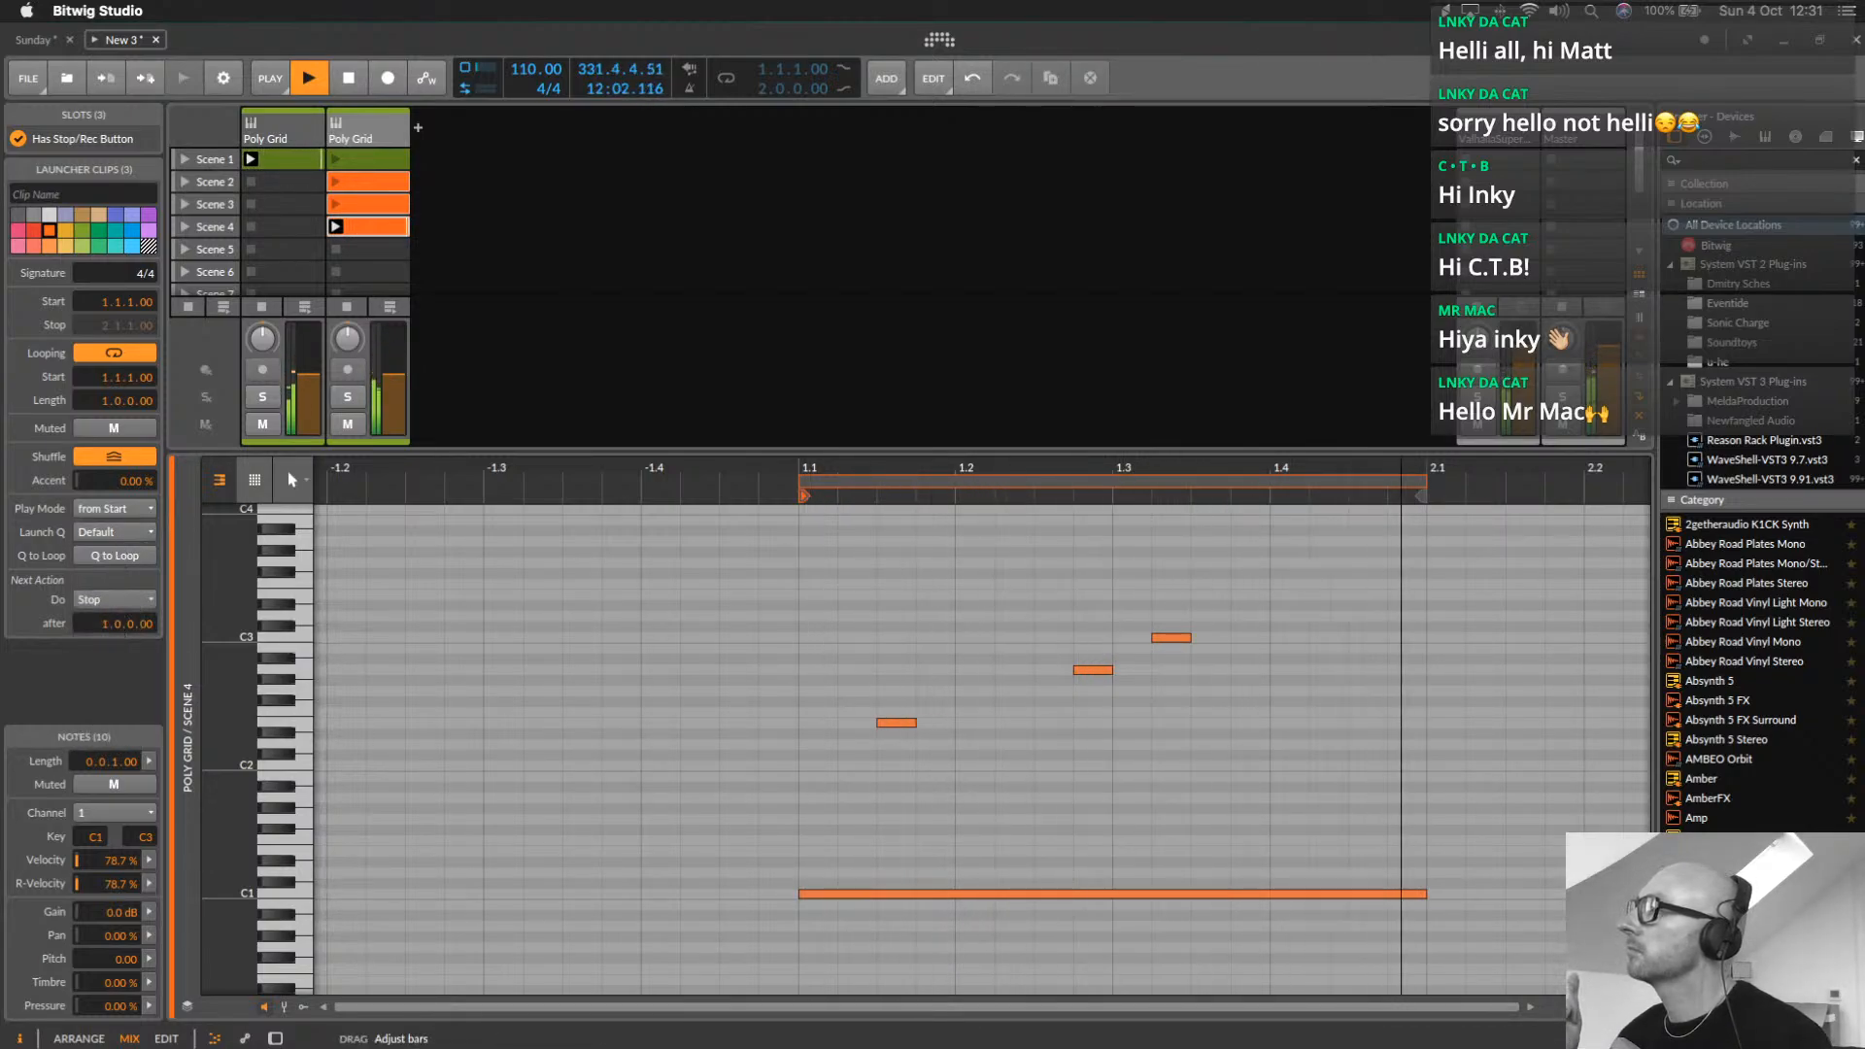
left_click(109, 602)
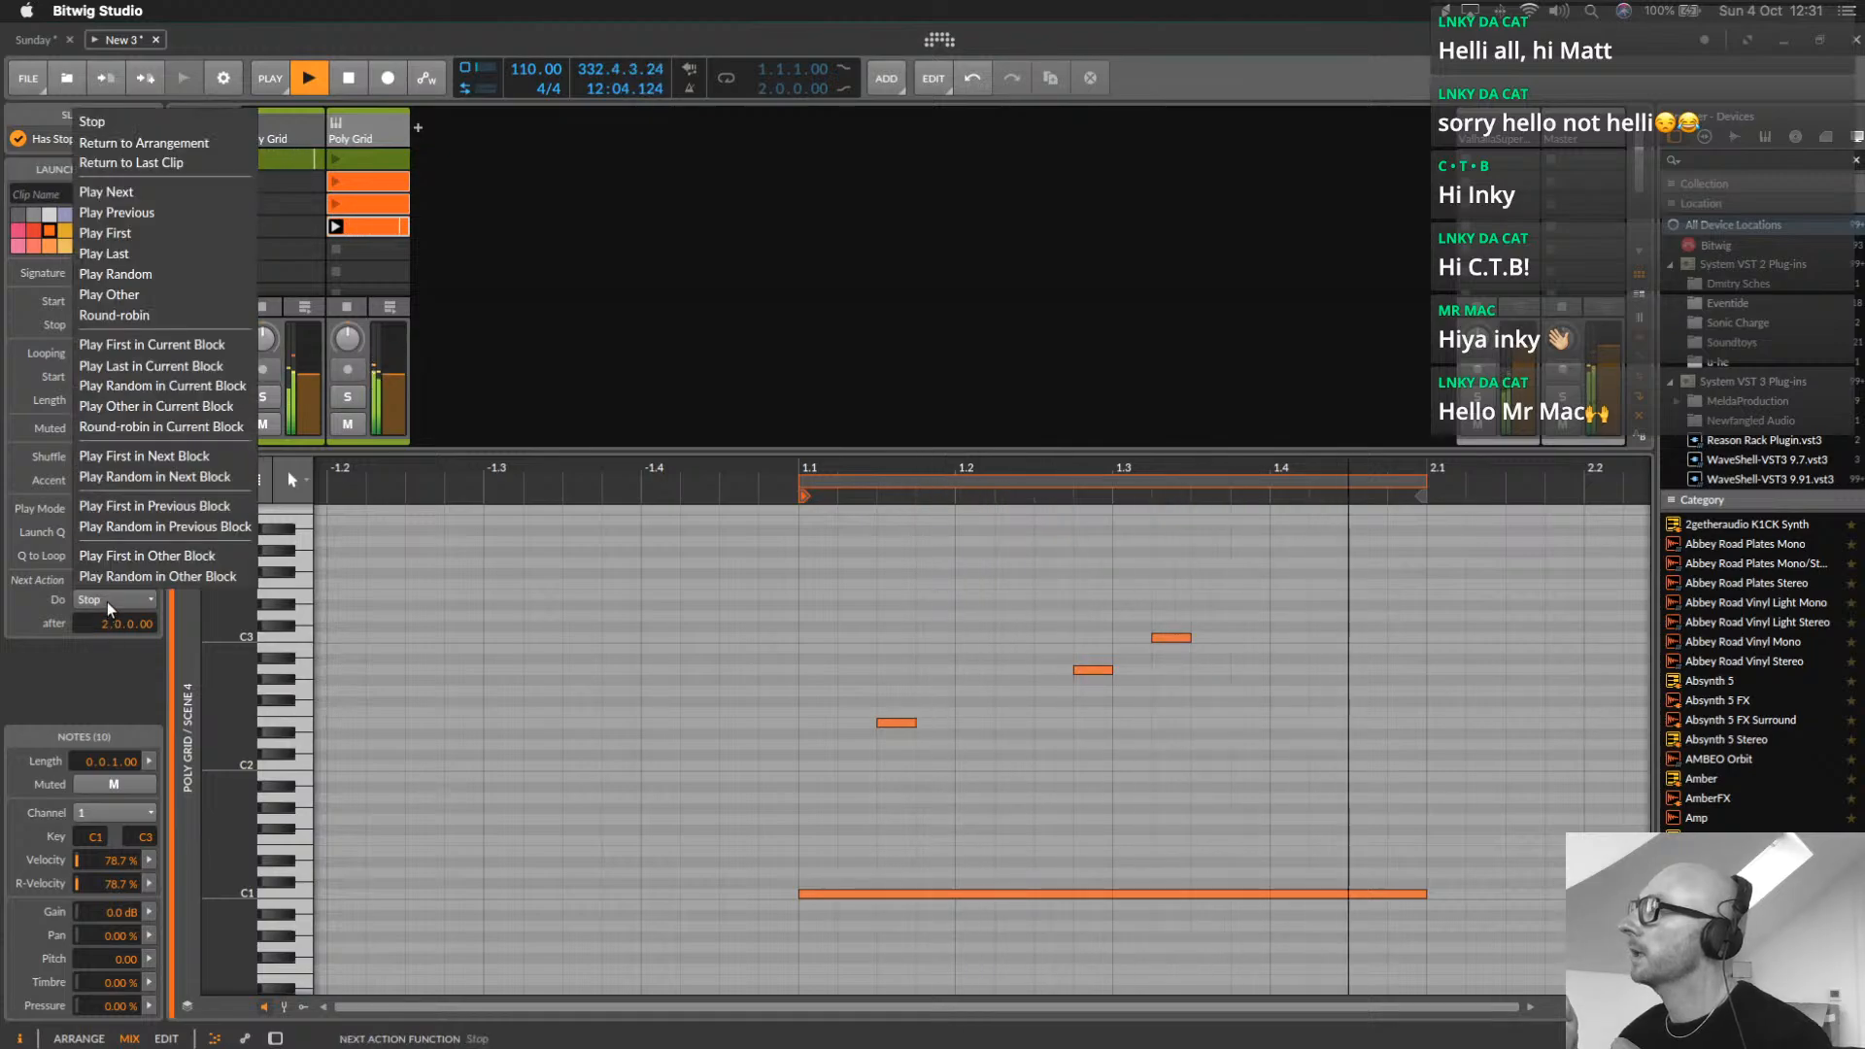
left_click(148, 276)
left_click(385, 156)
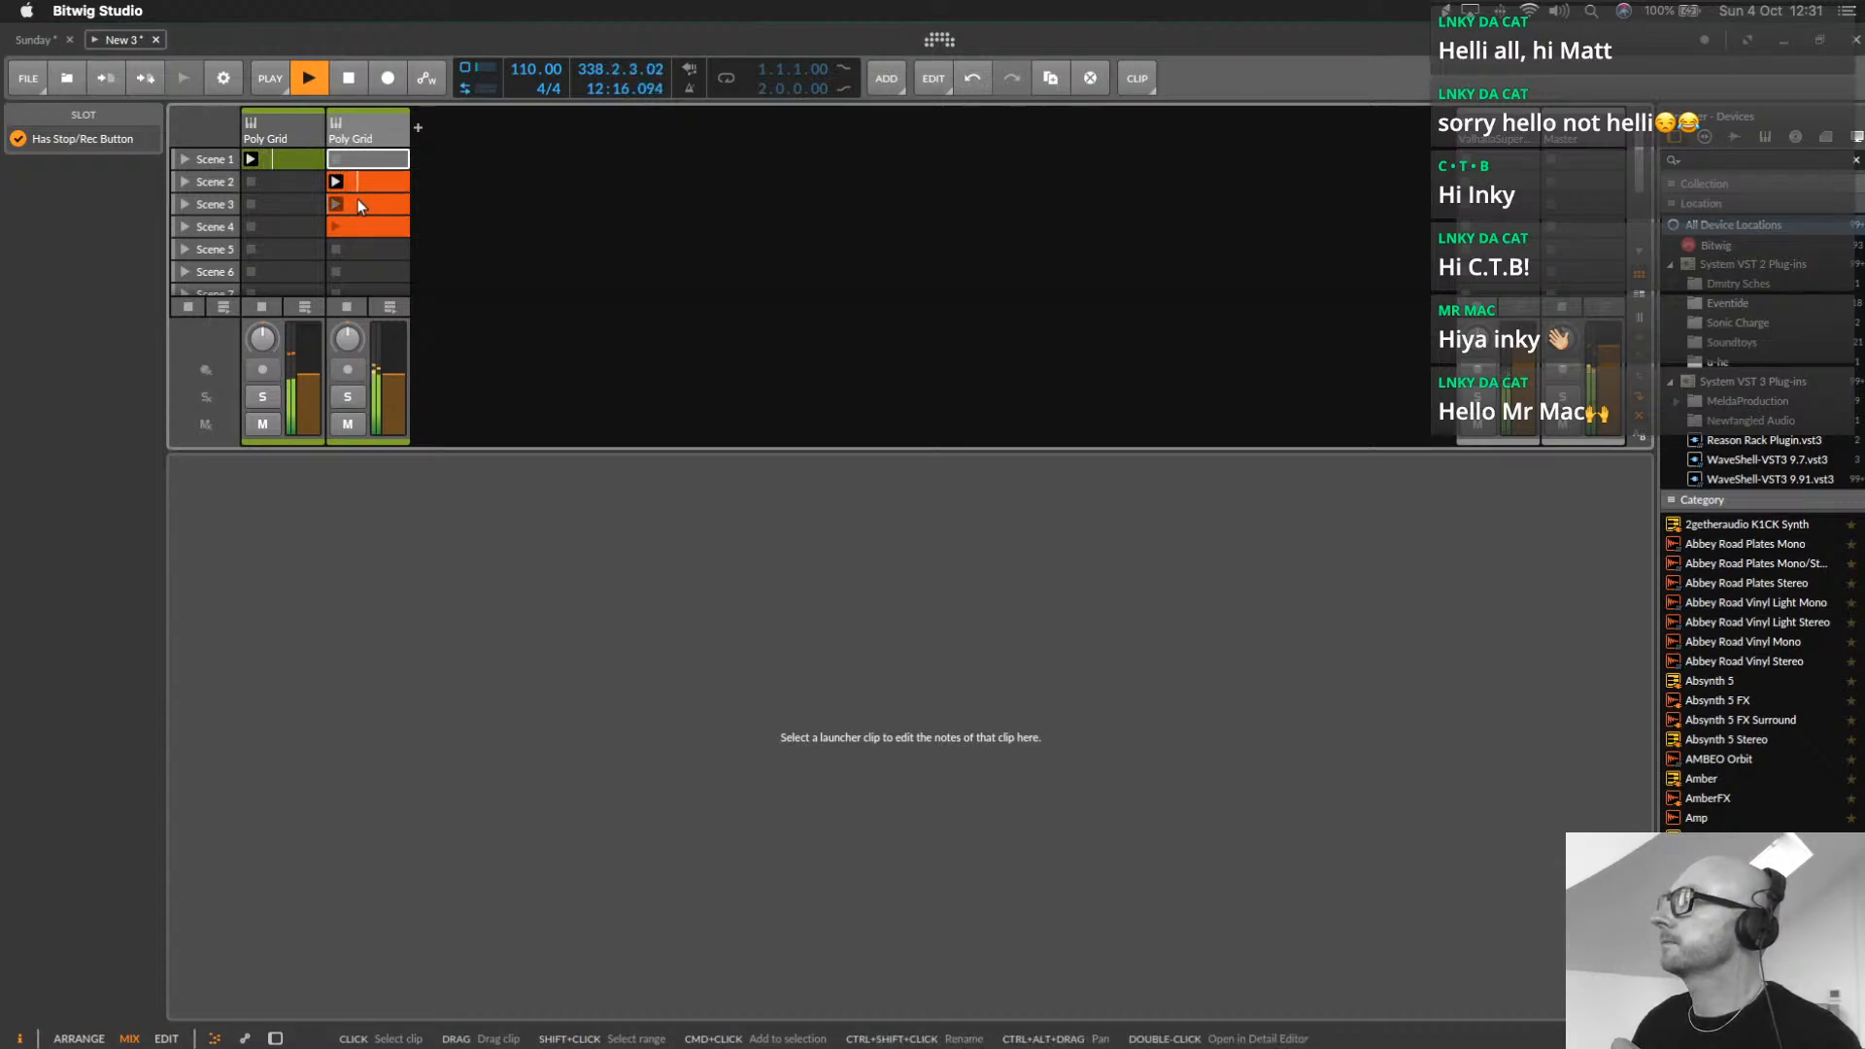
Add a new instrument track after the second Poly Grid track and load u-he's Diva synth on it
left_click(381, 125)
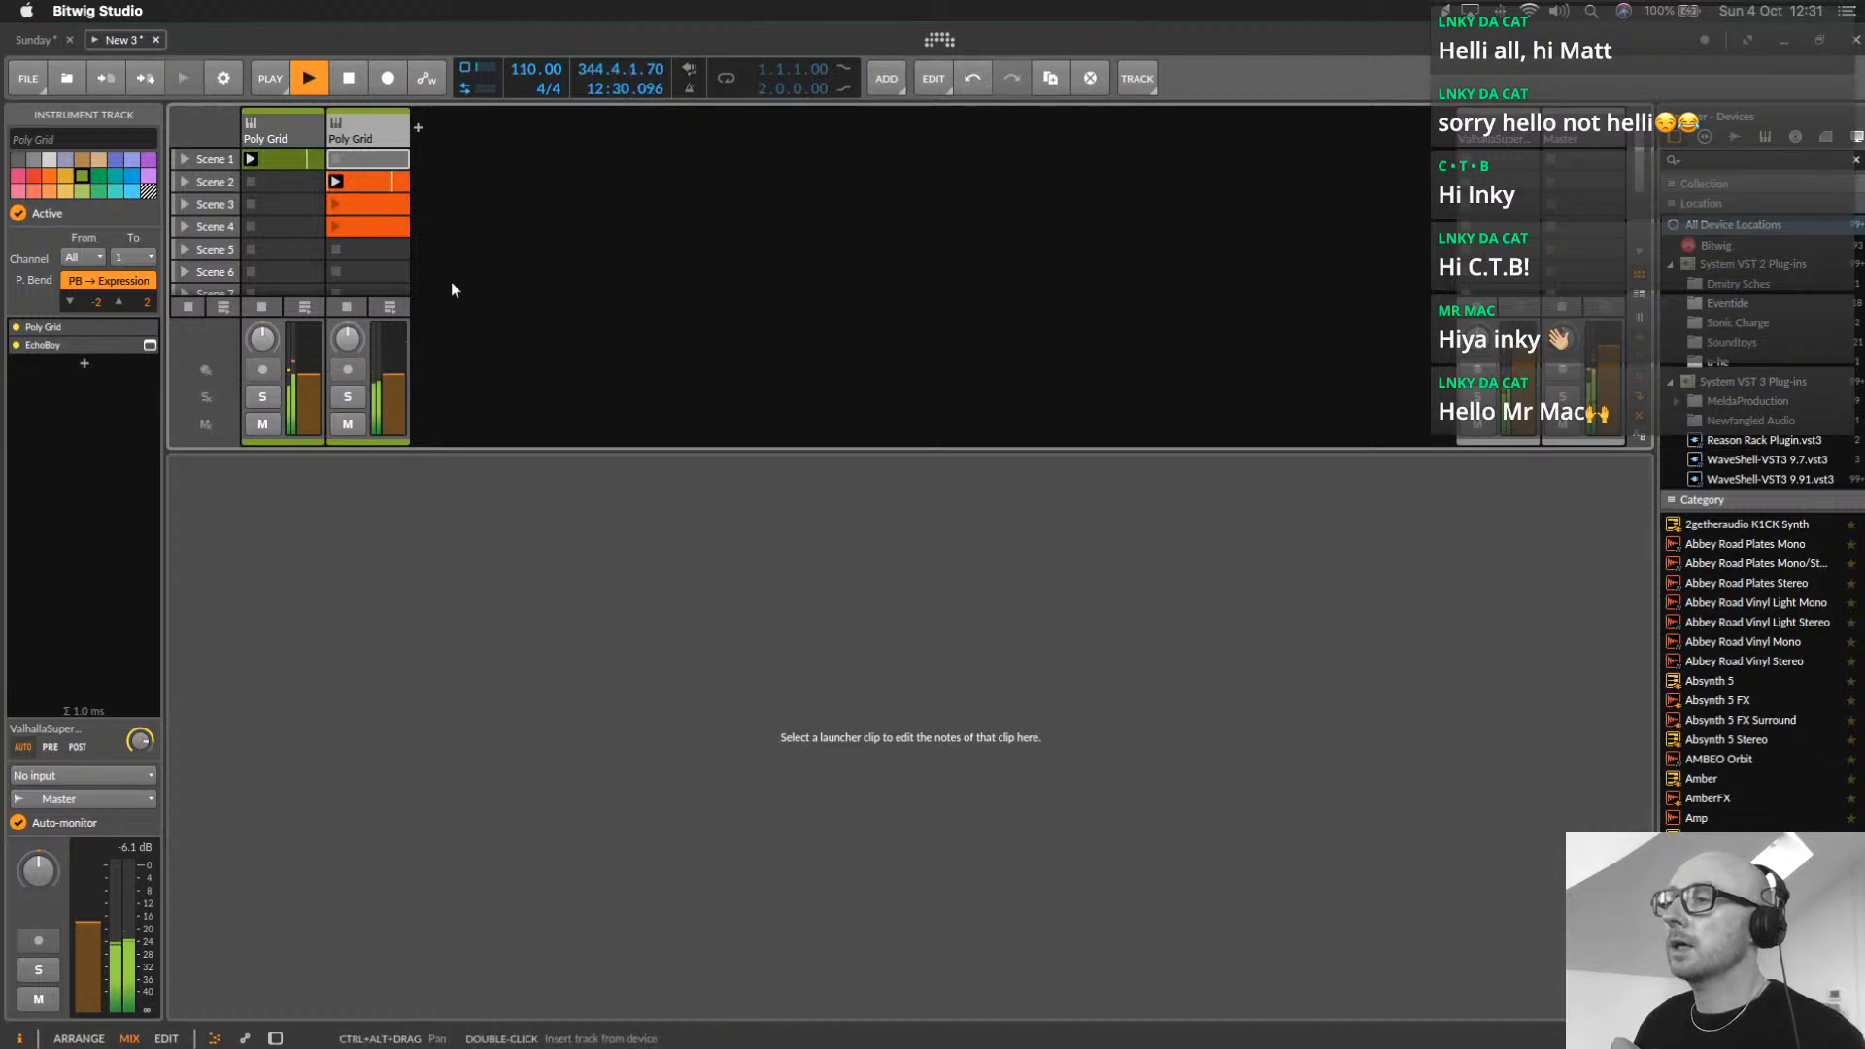
left_click(284, 158)
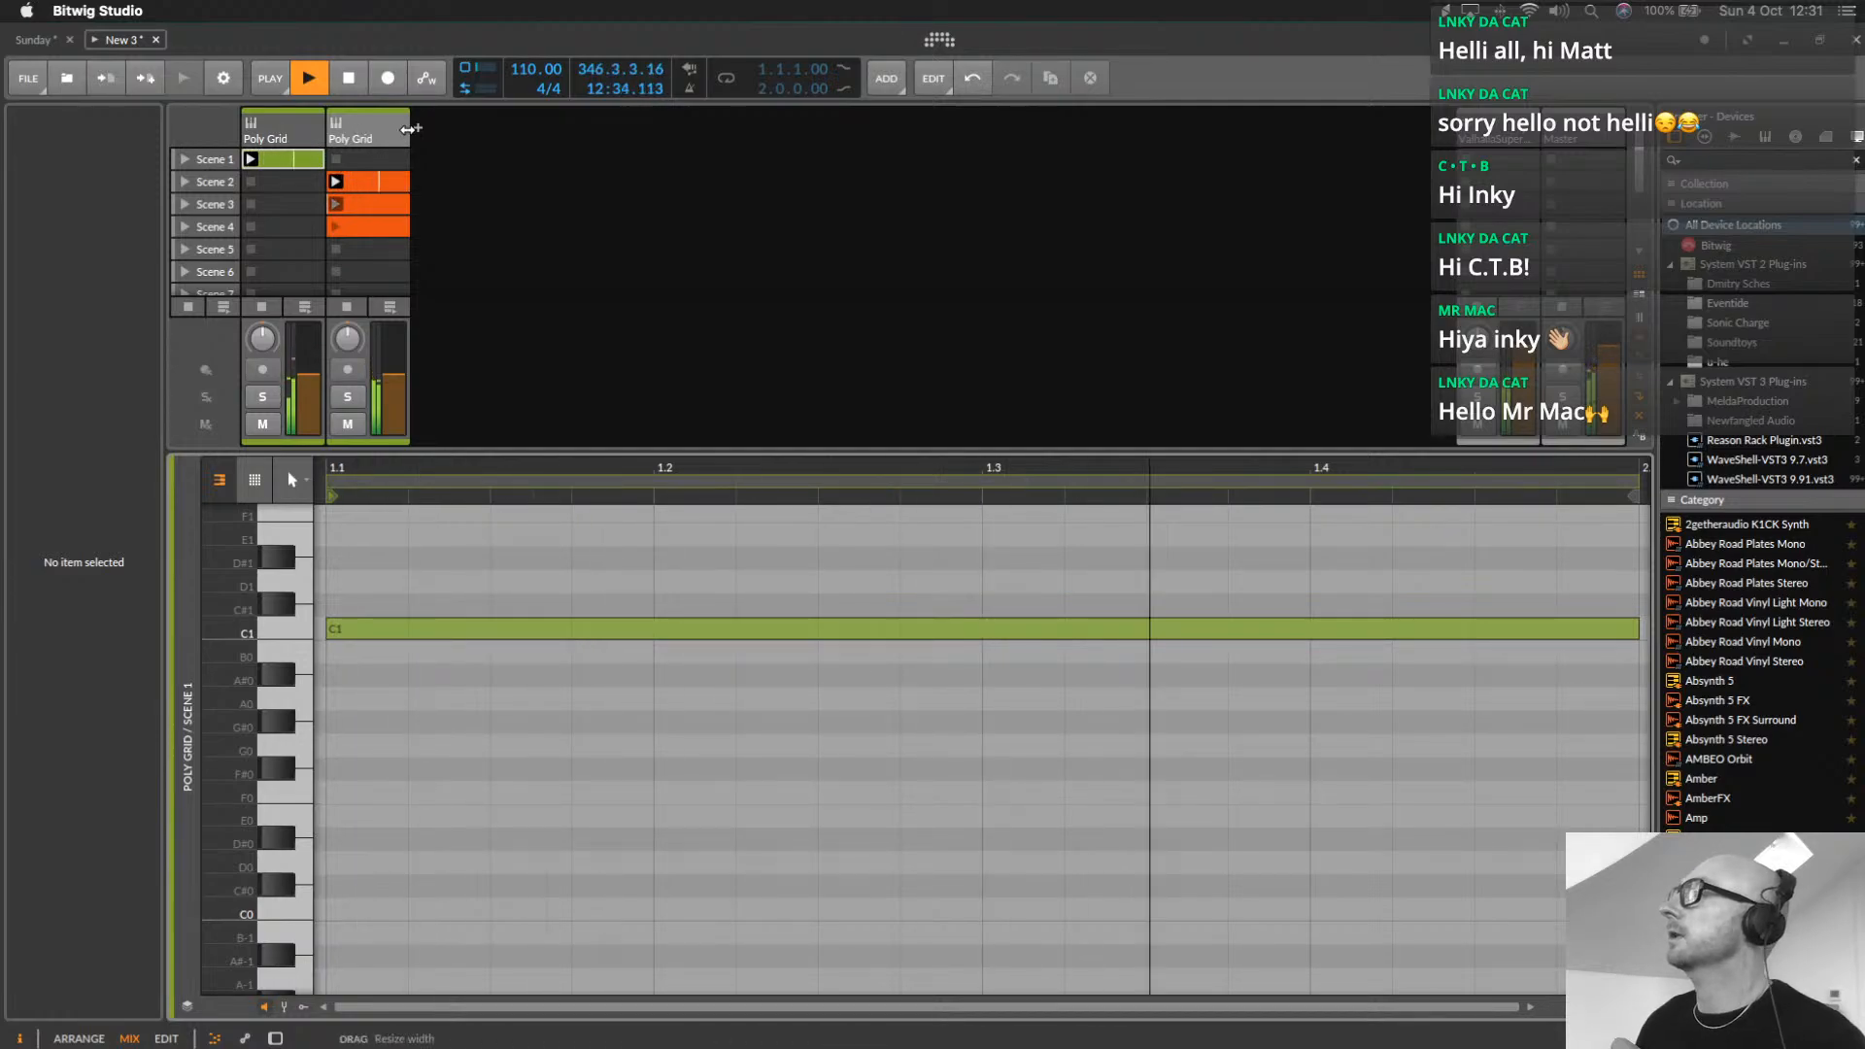
left_click(375, 129)
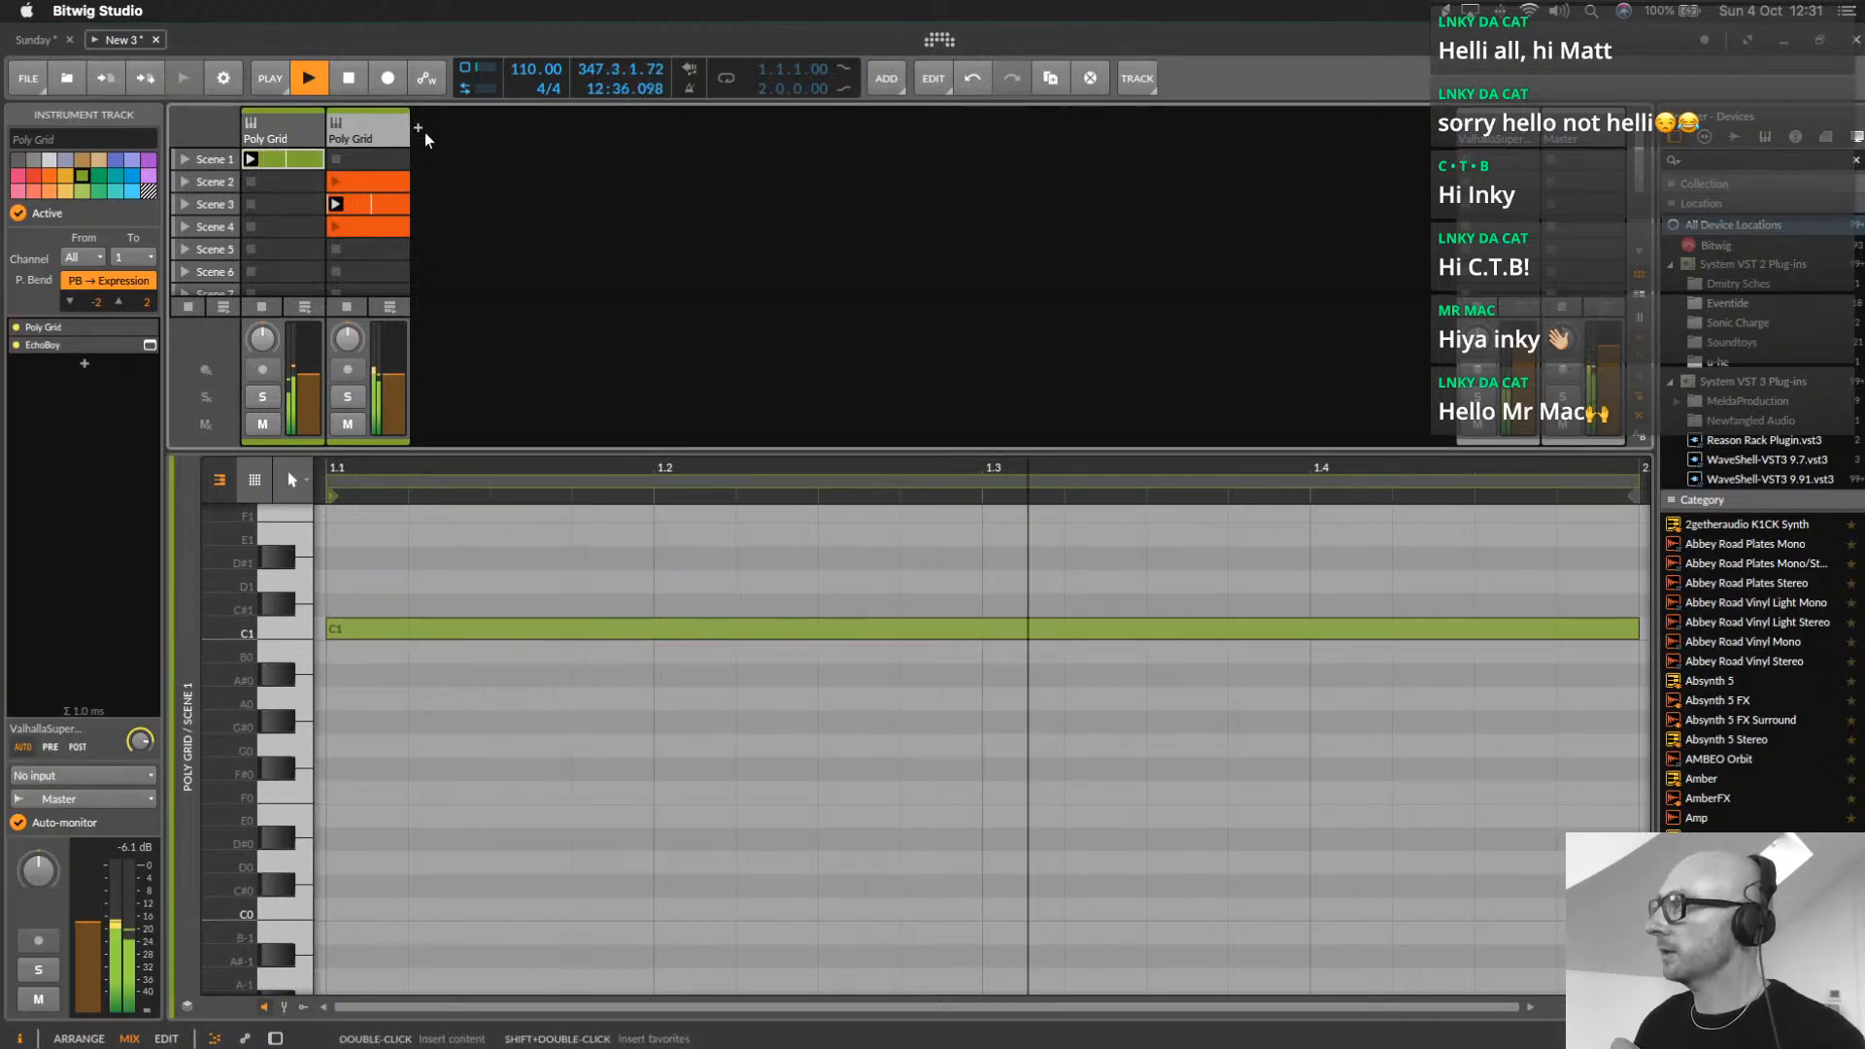
left_click(418, 127)
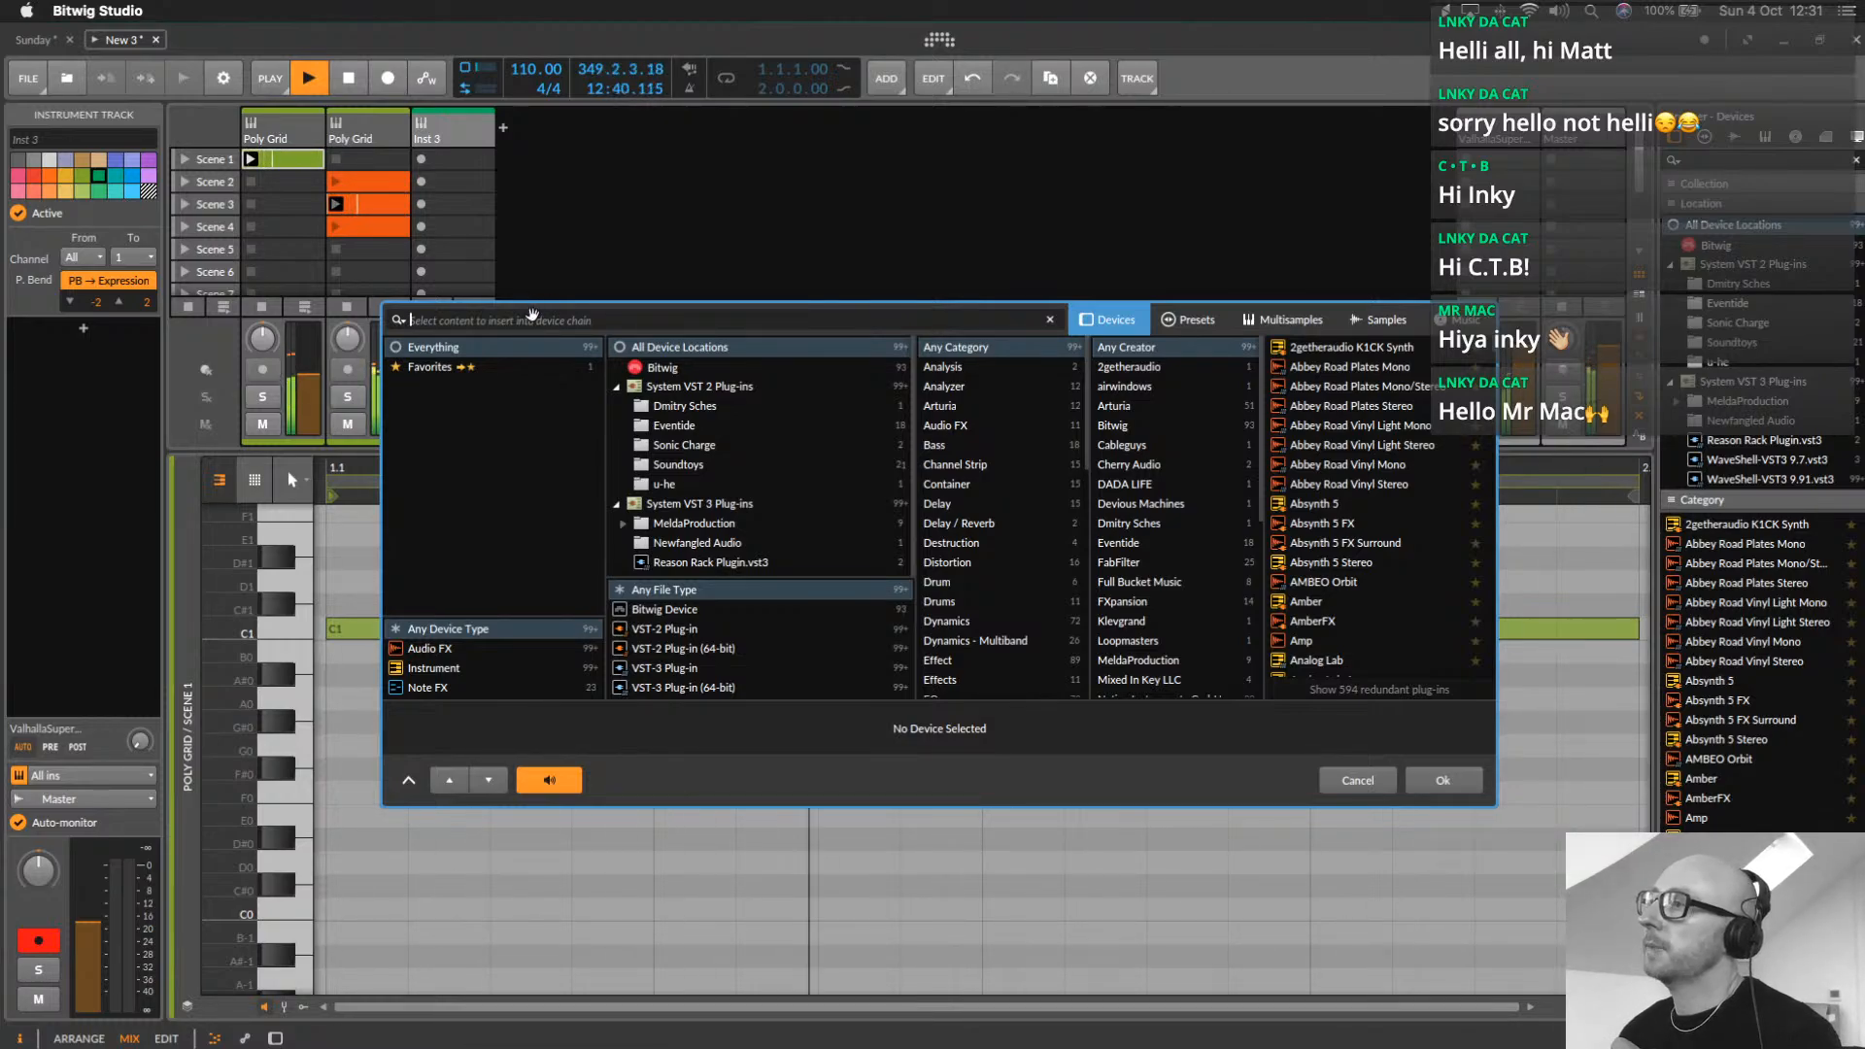
scroll(1166, 602, "down", 2)
scroll(1165, 602, "down", 4)
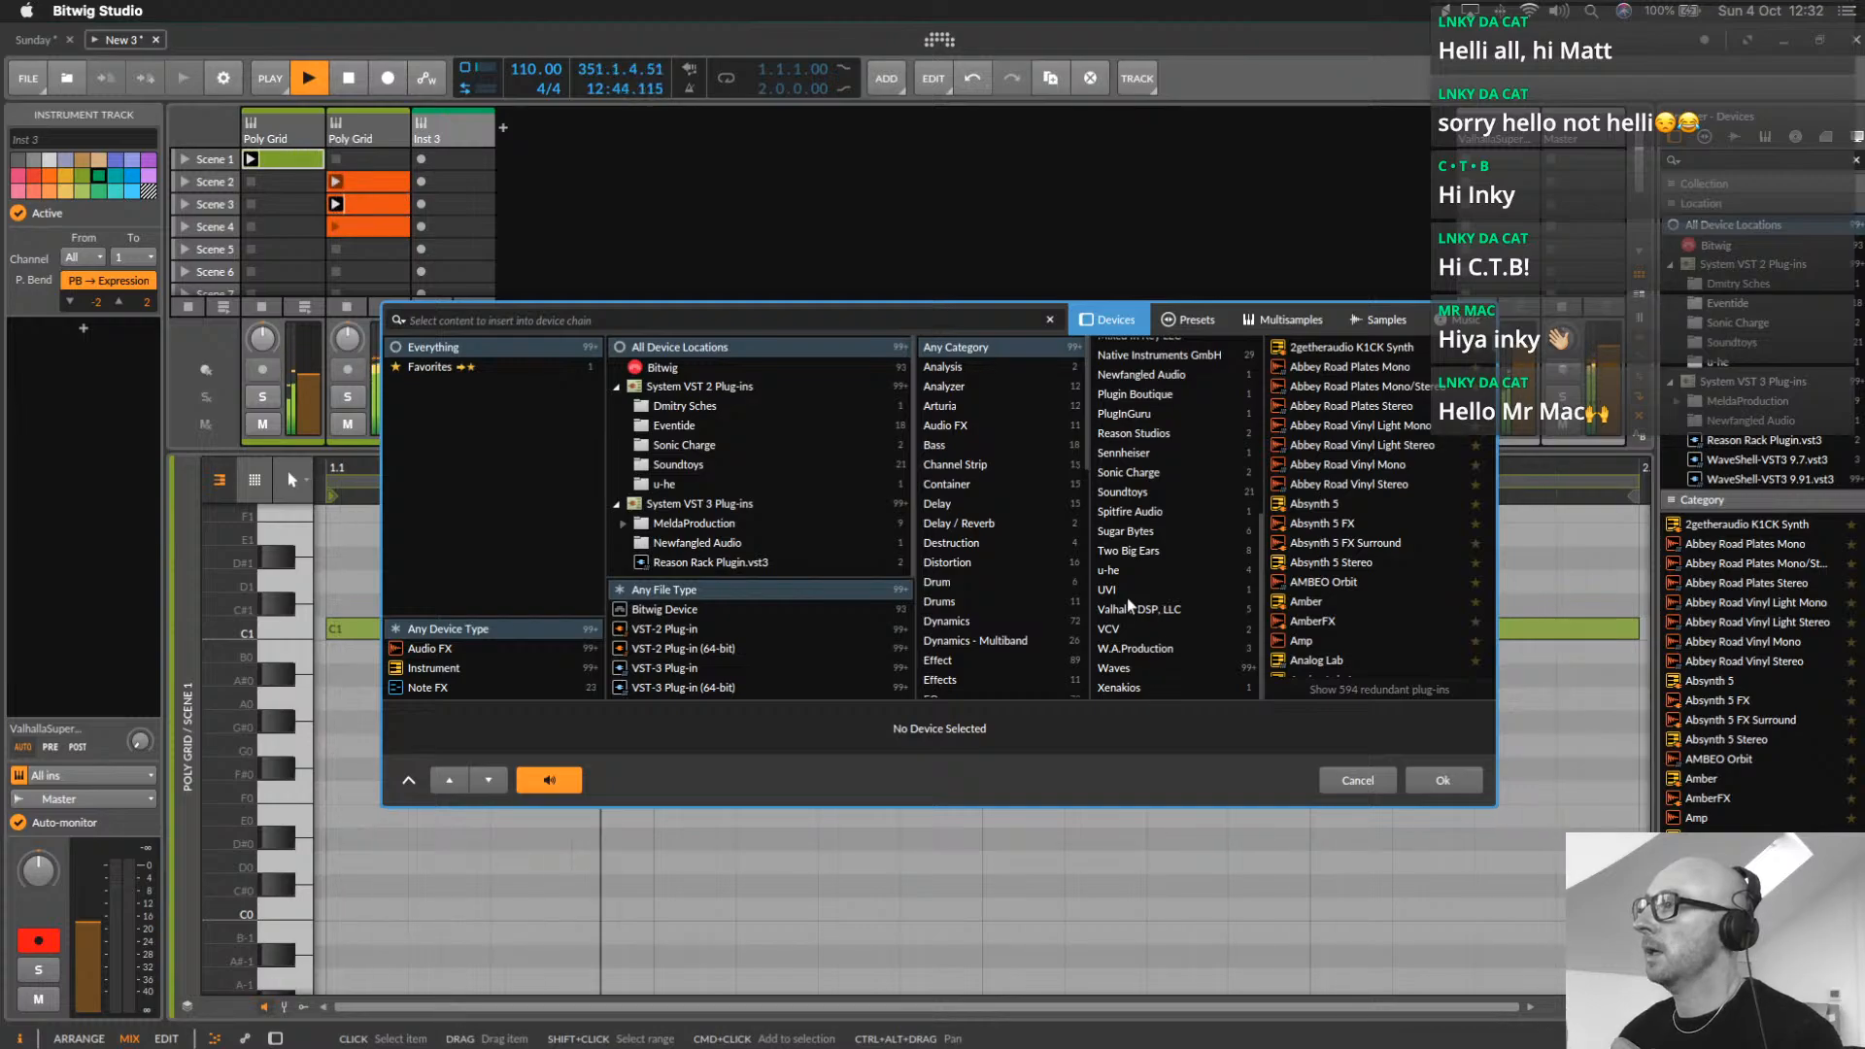
left_click(1123, 571)
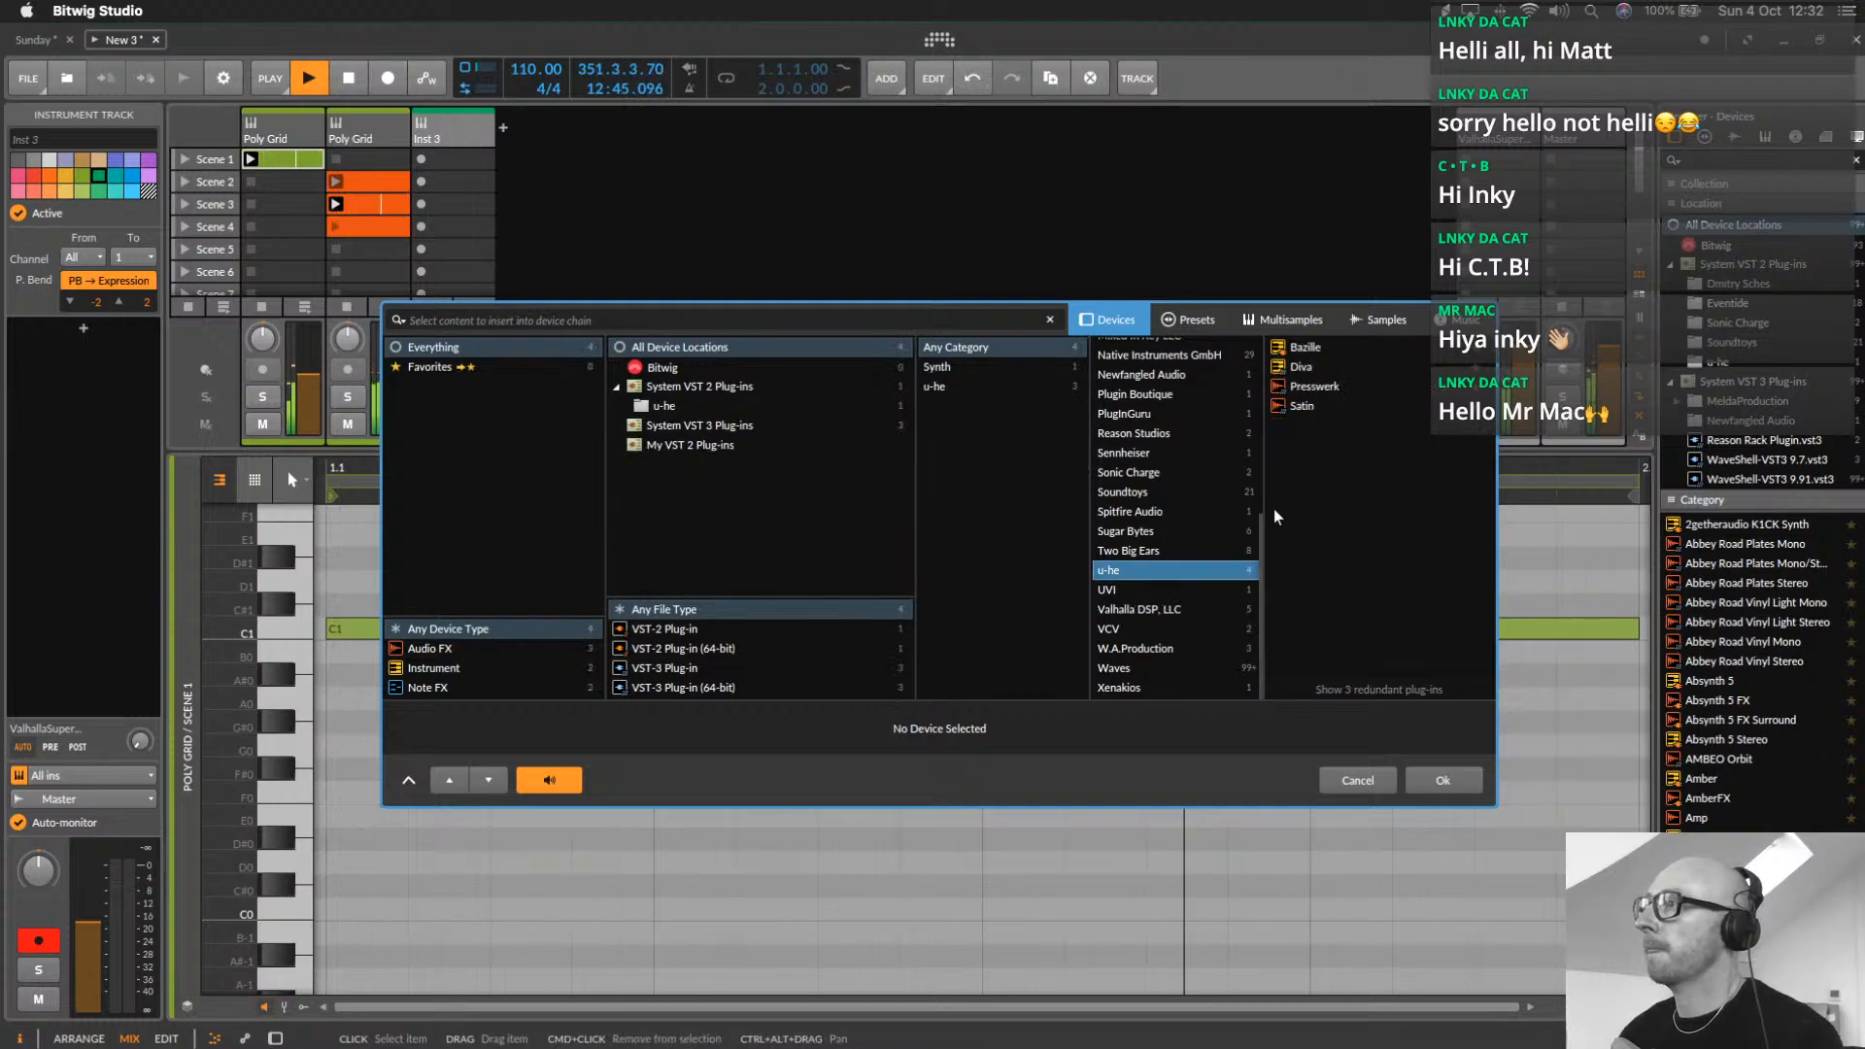
double_click(1302, 367)
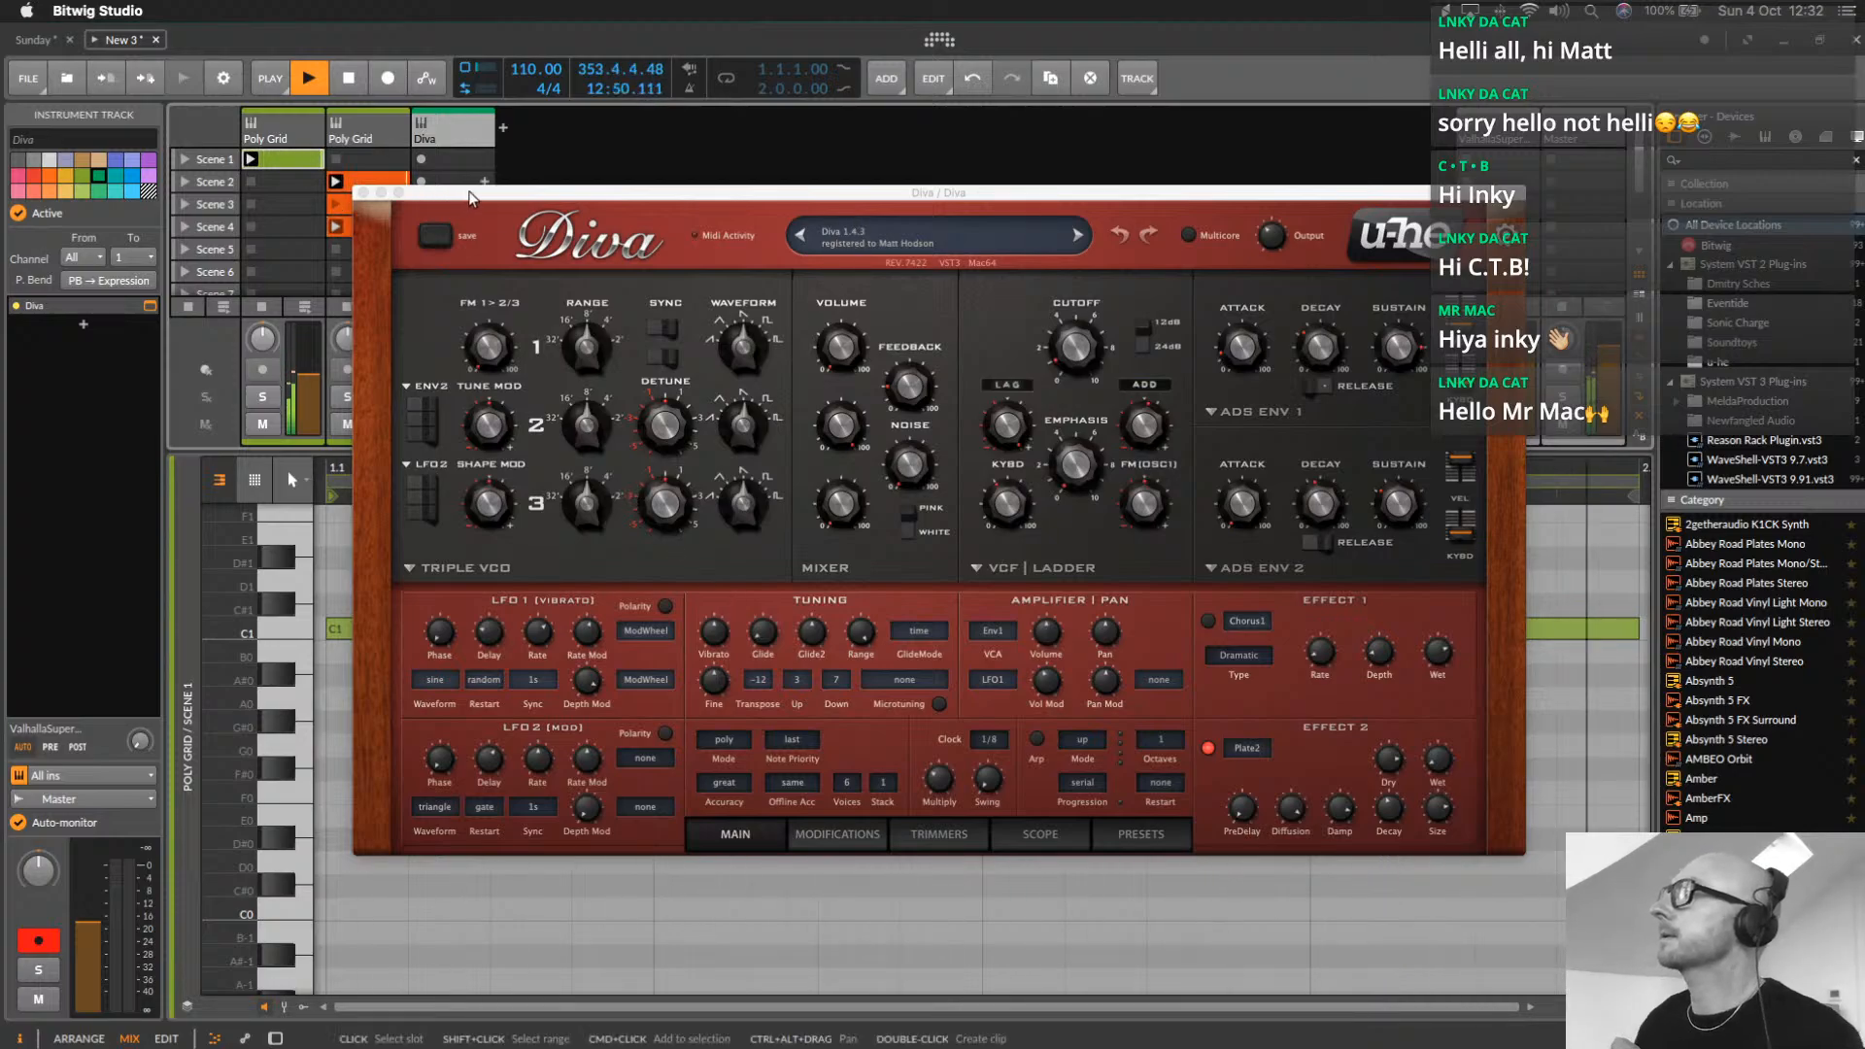
Load the HS Citadel preset from Diva's Dream Synth preset folder
left_click_drag(424, 200, 559, 211)
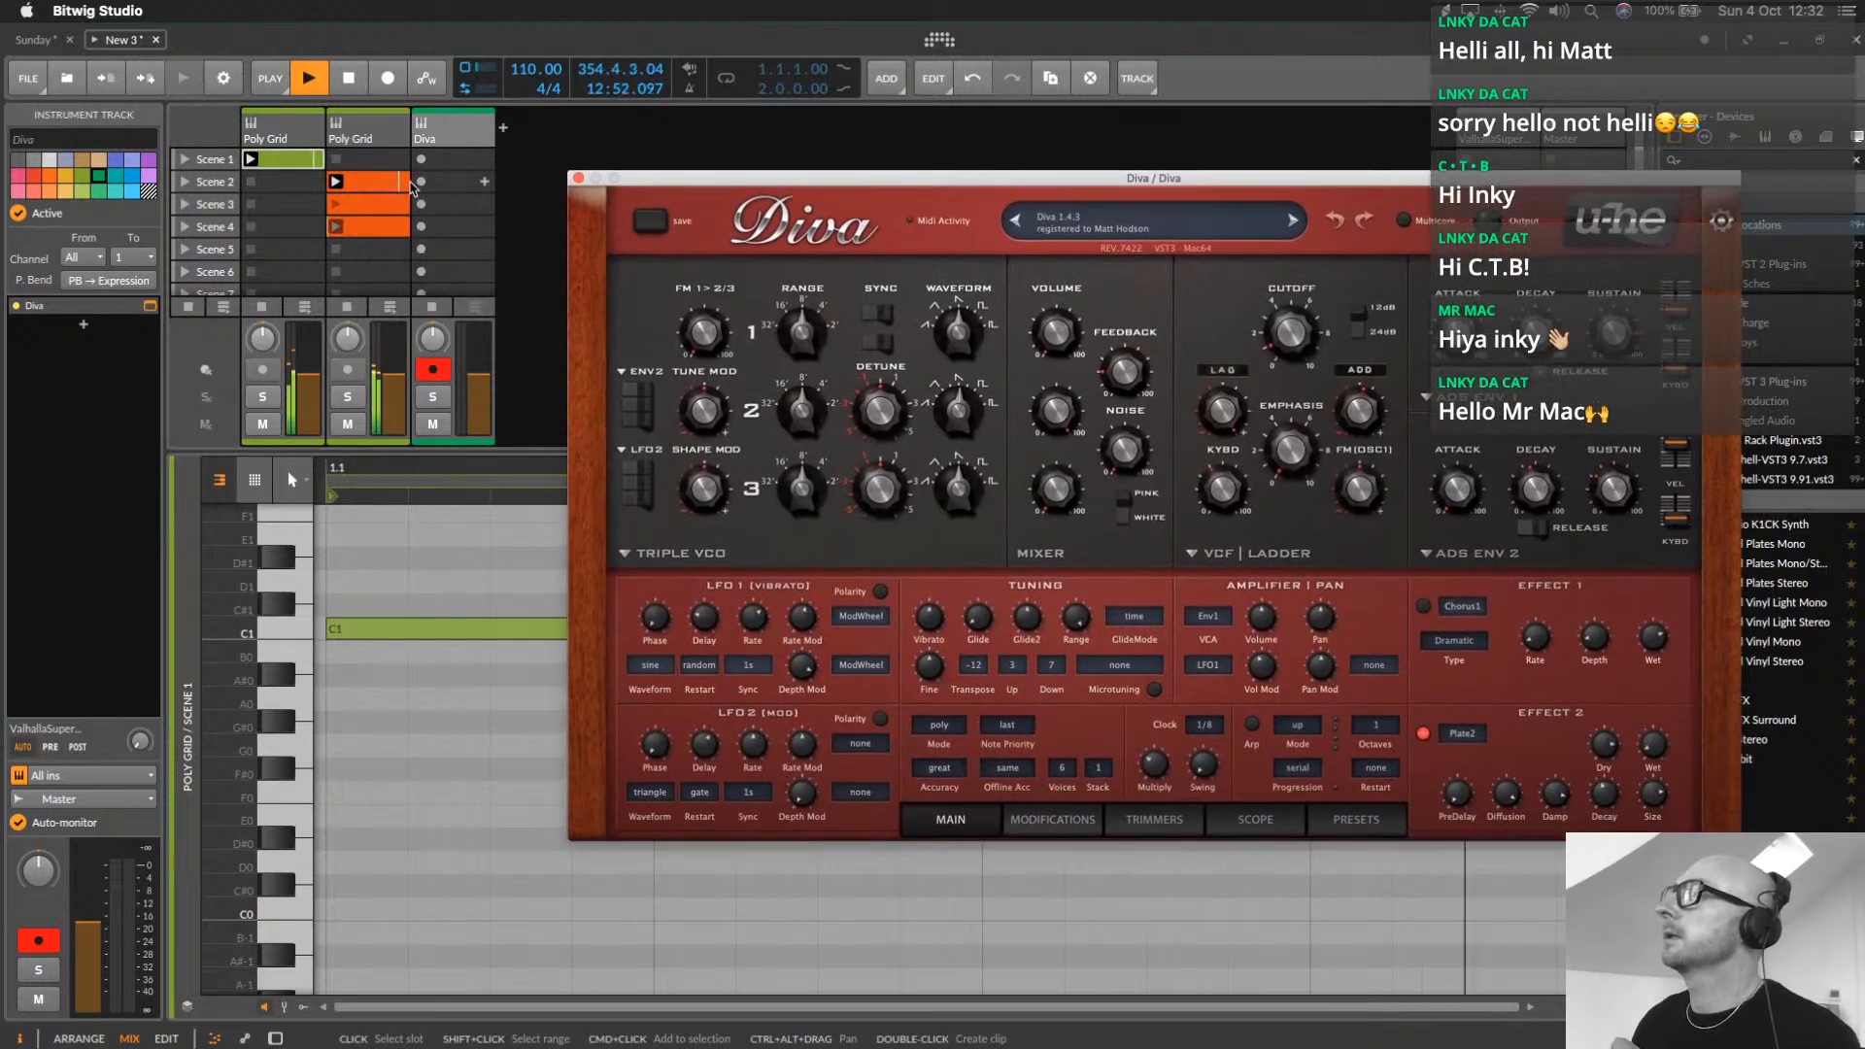
left_click(1352, 821)
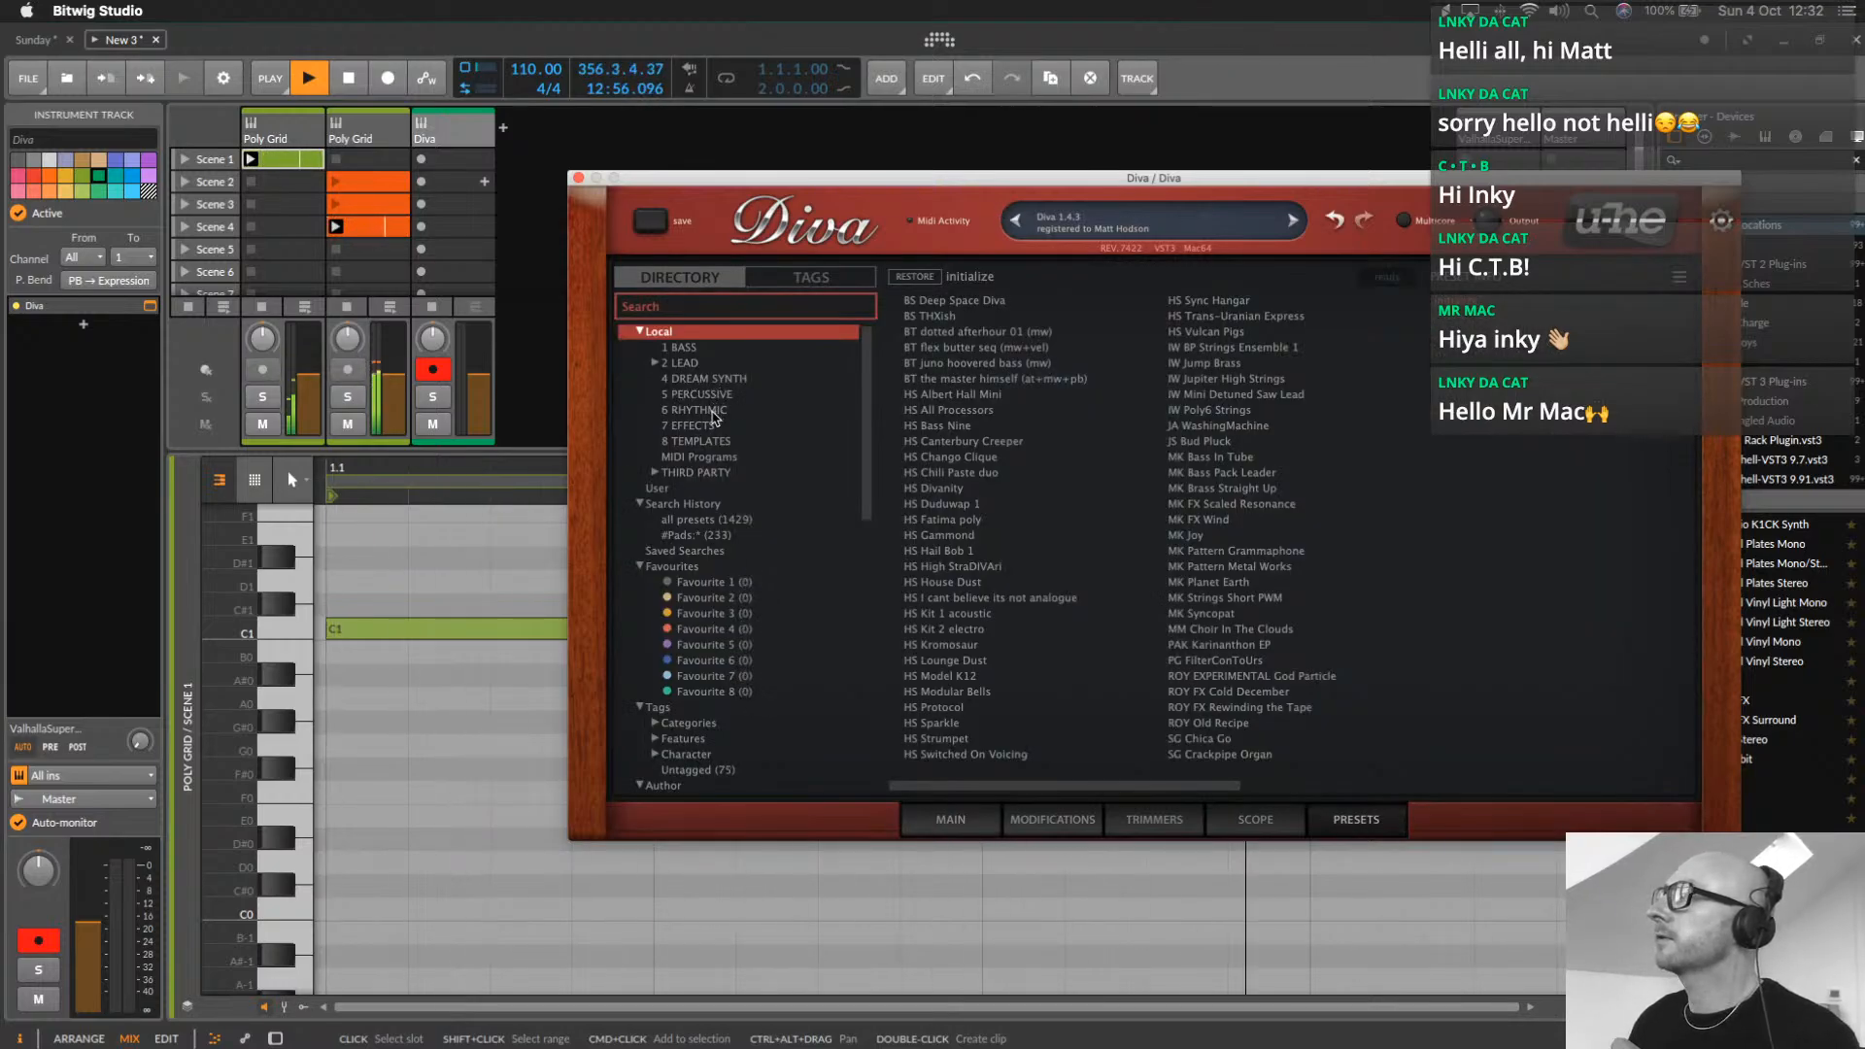
left_click(709, 379)
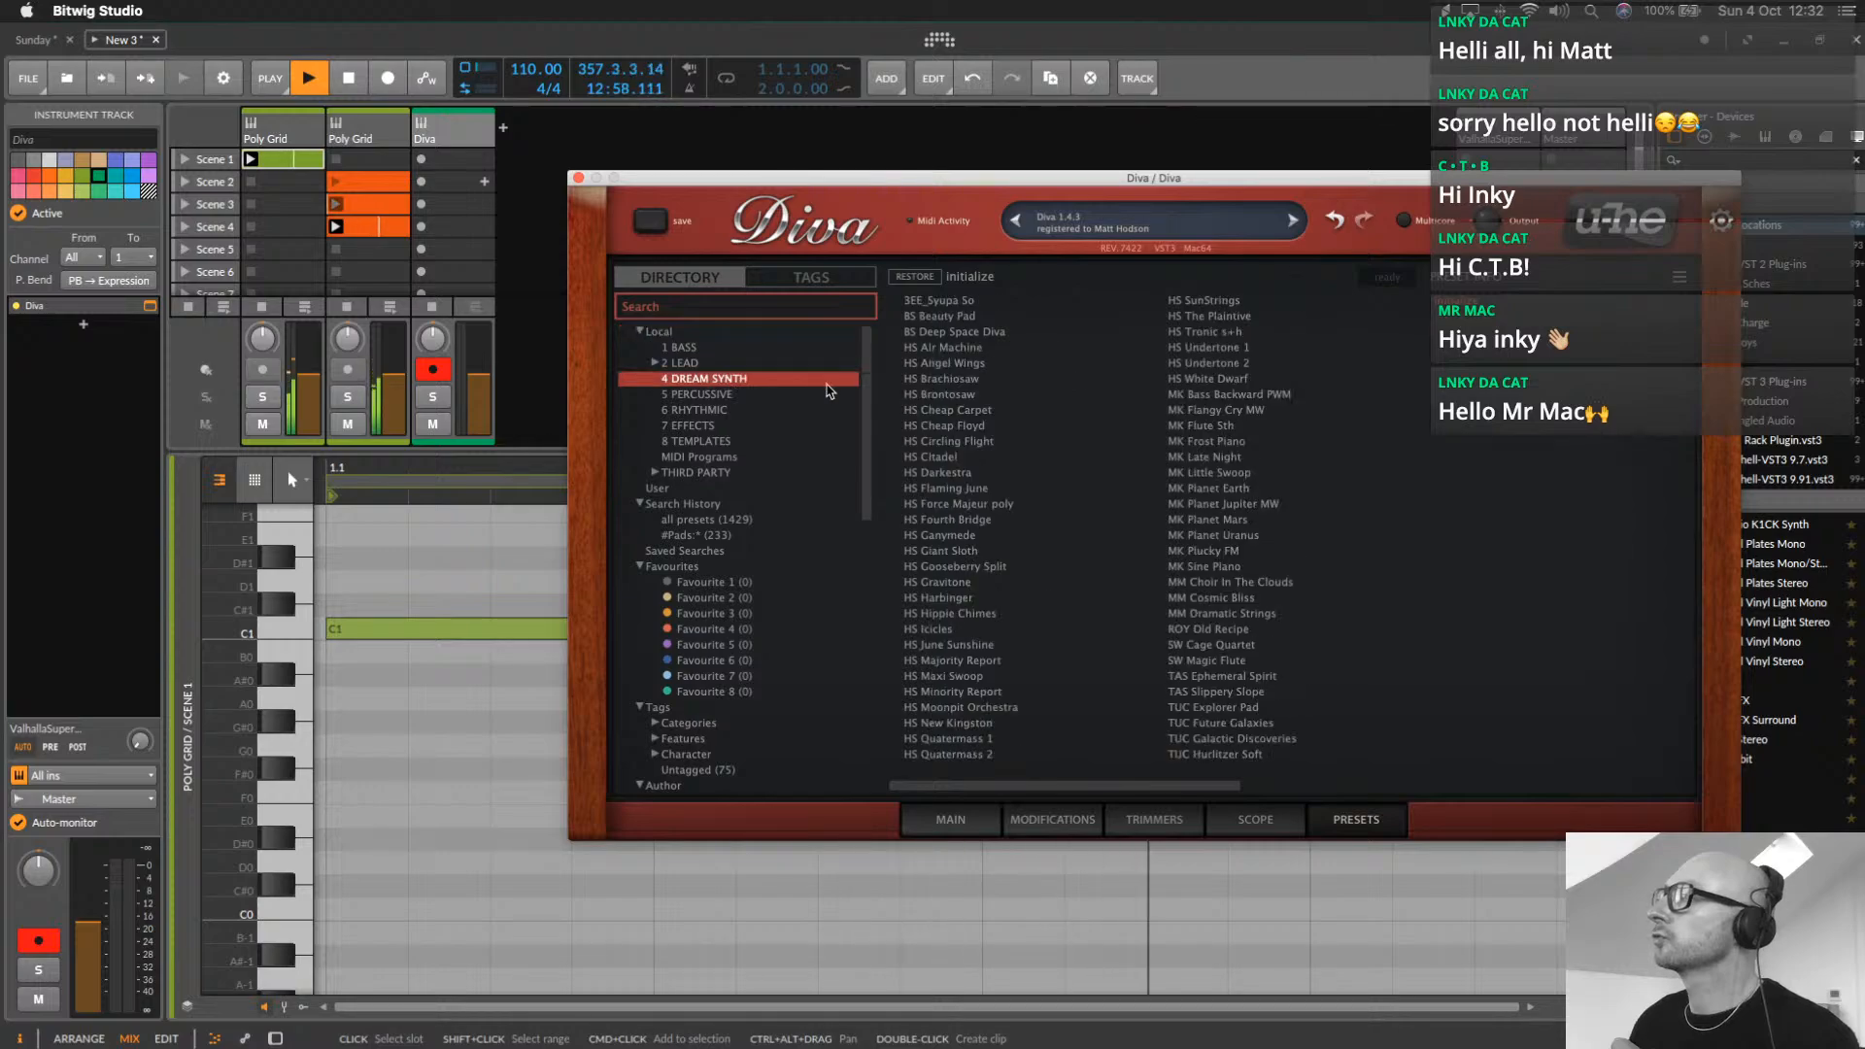
left_click(969, 454)
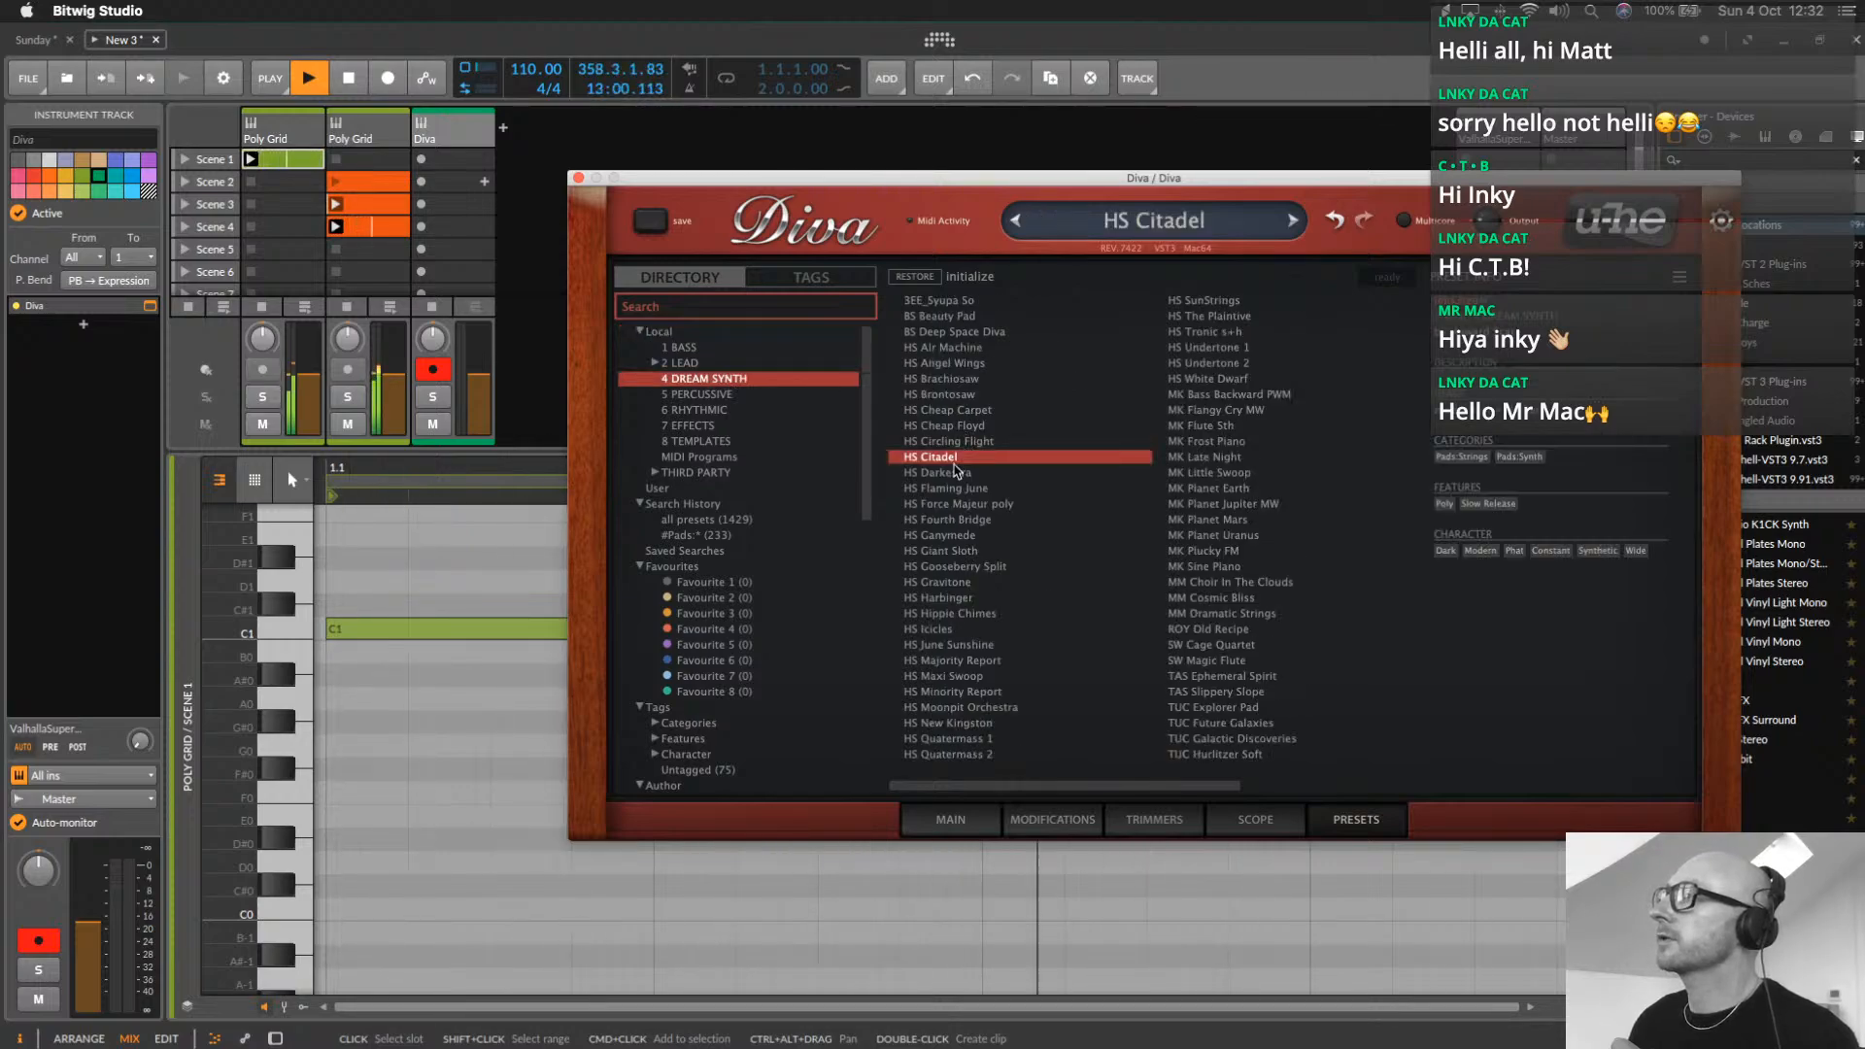
Insert Soundtoys Devil-Loc Deluxe after Diva and set Crush to about 3.7, Crunch to about 7.6 and Darkness to about 2354
left_click(441, 126)
double_click(441, 126)
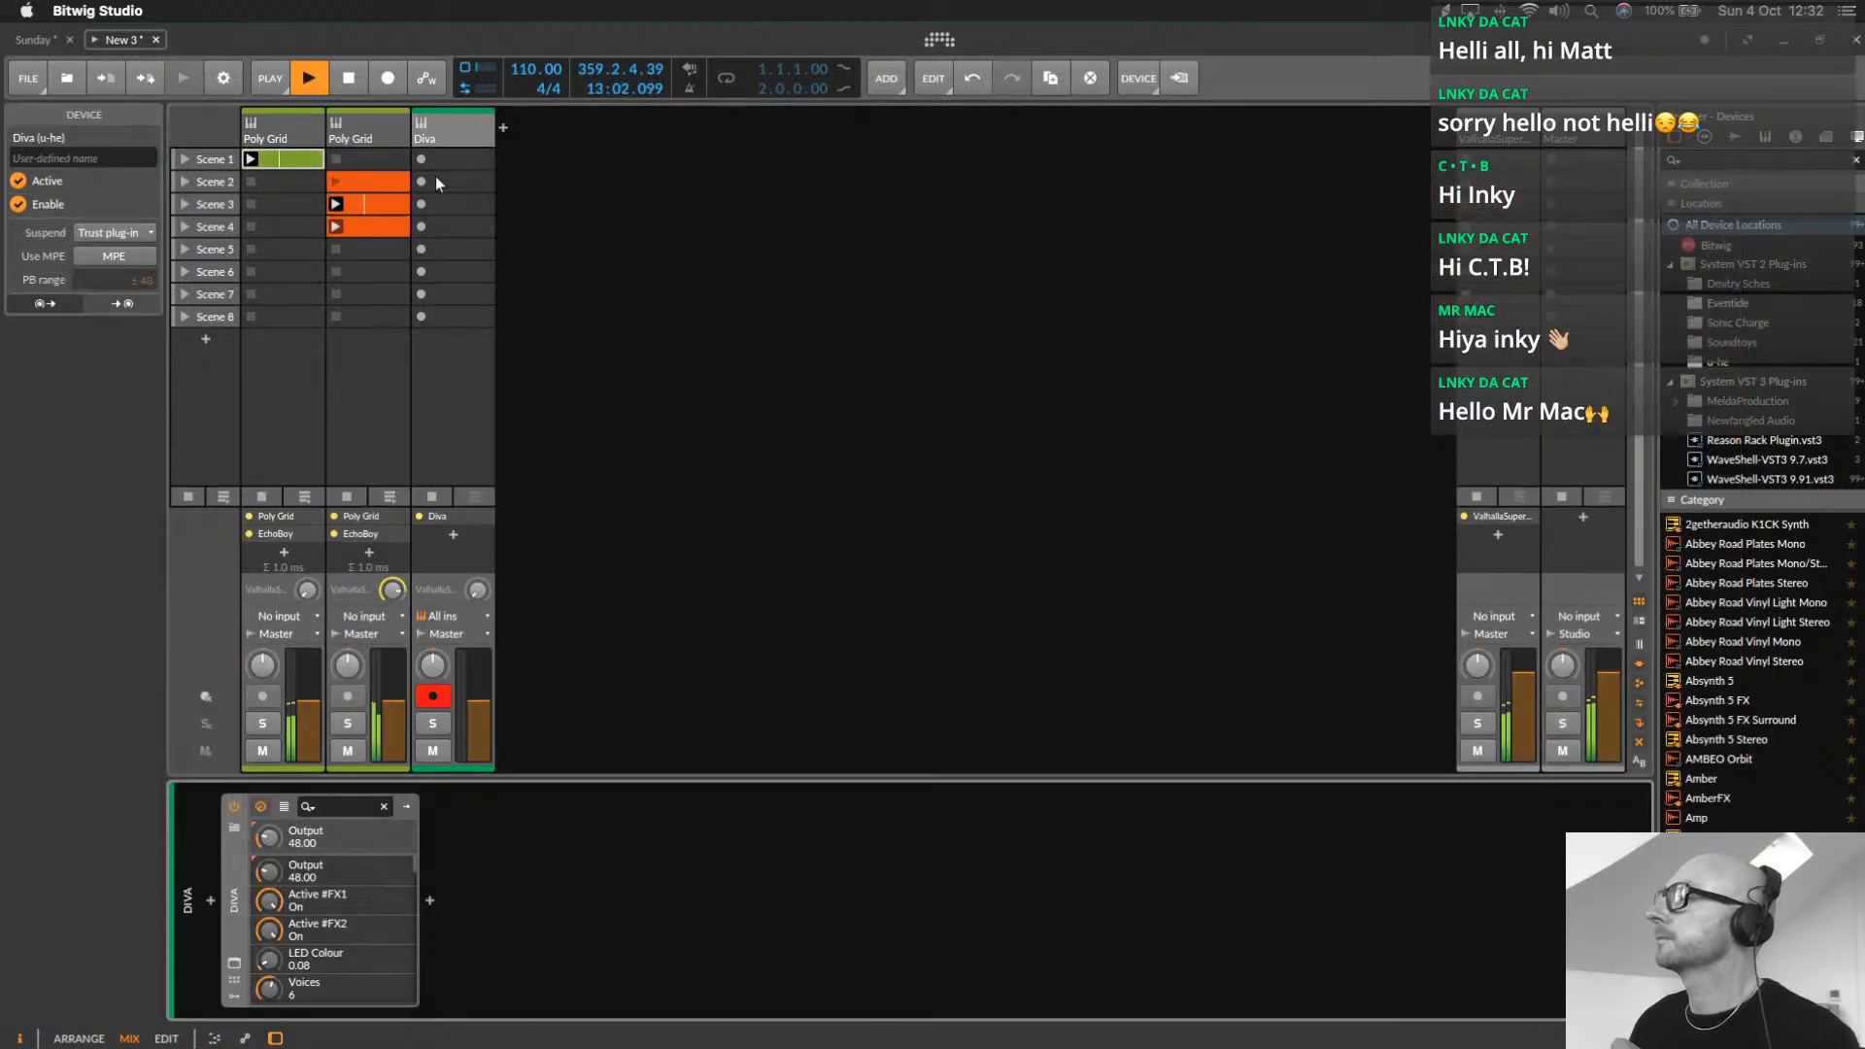
left_click(429, 901)
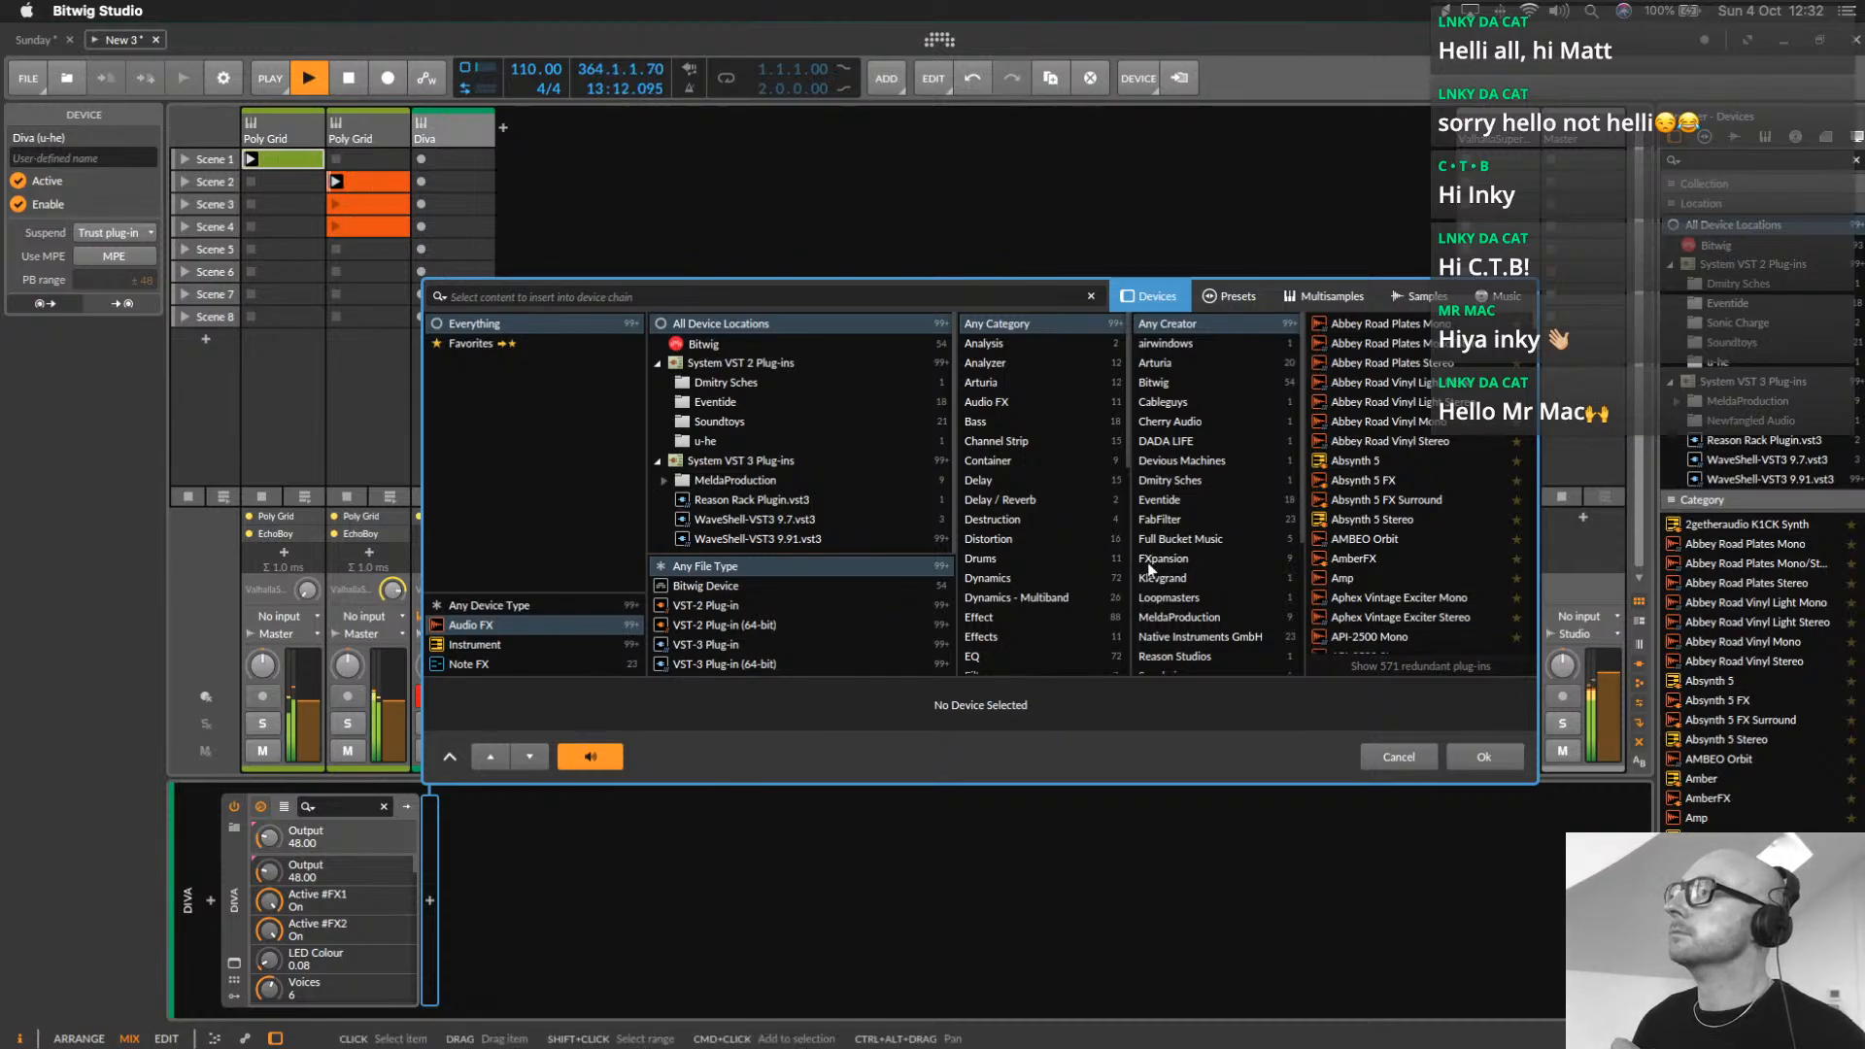
scroll(1156, 544, "down", 1)
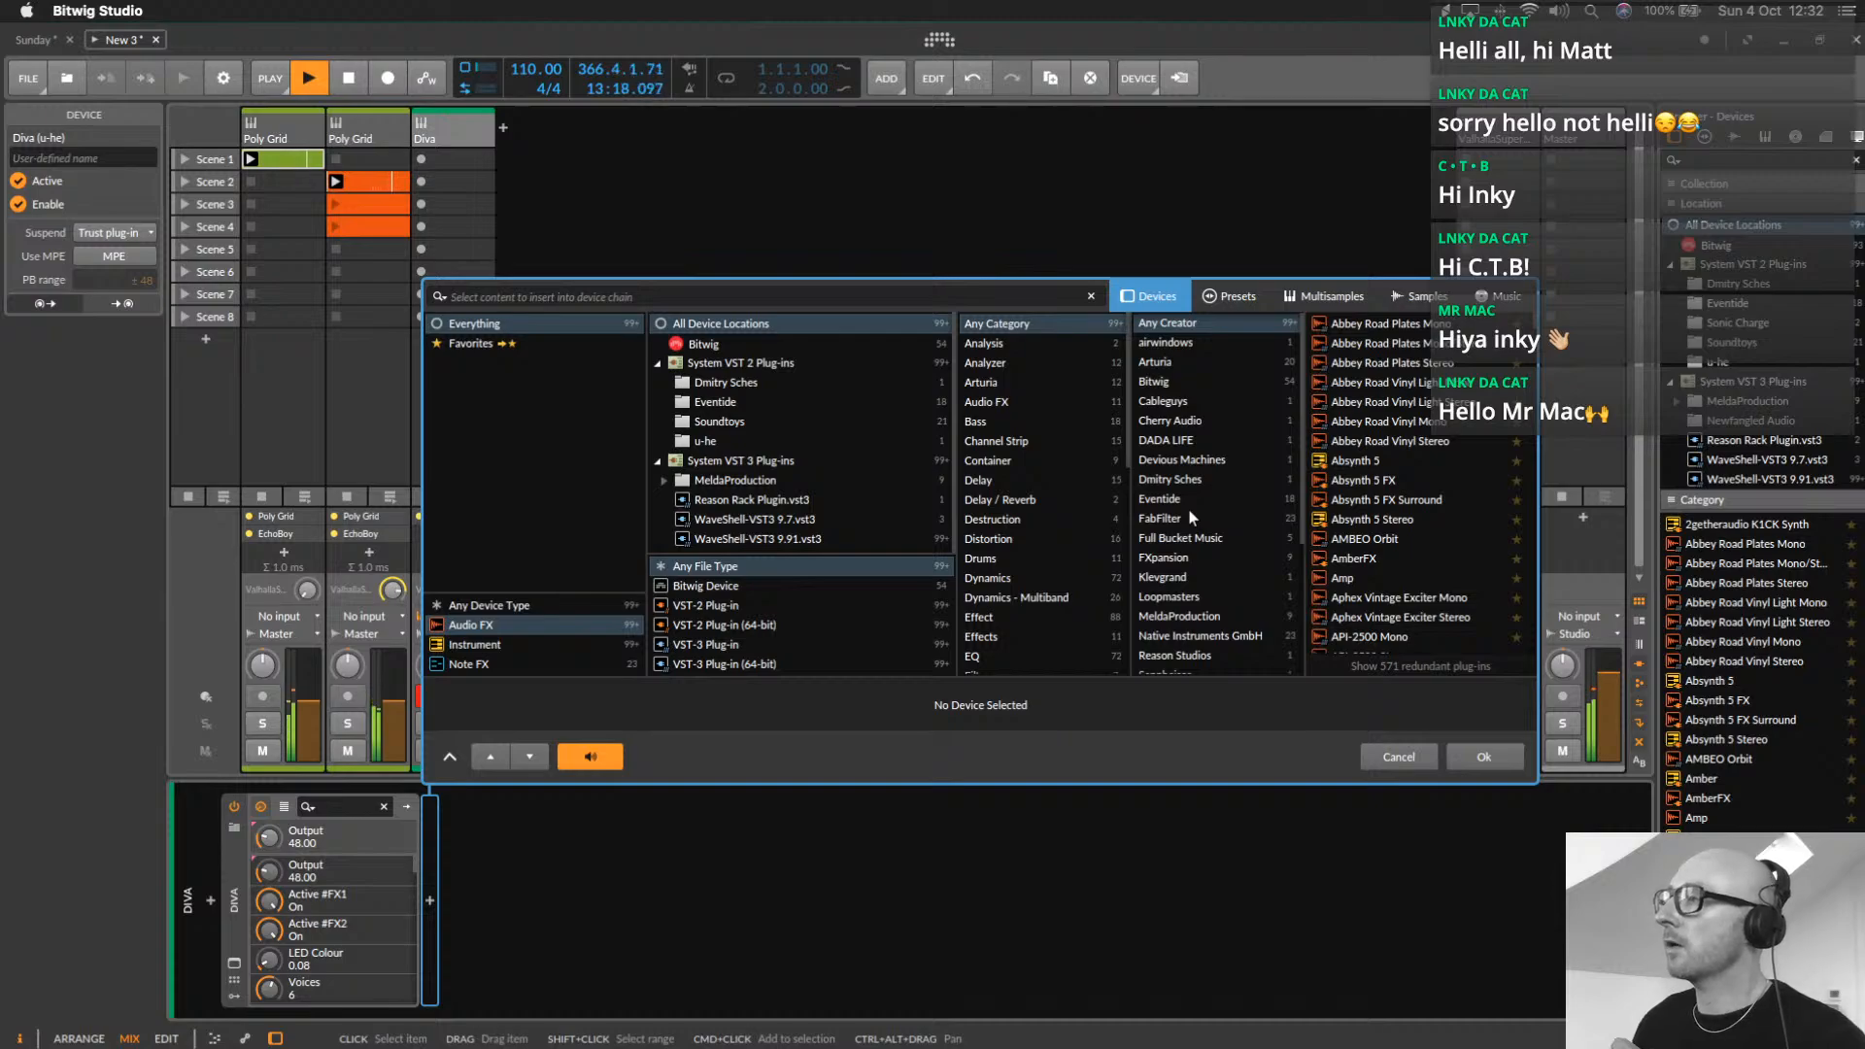
left_click(1082, 540)
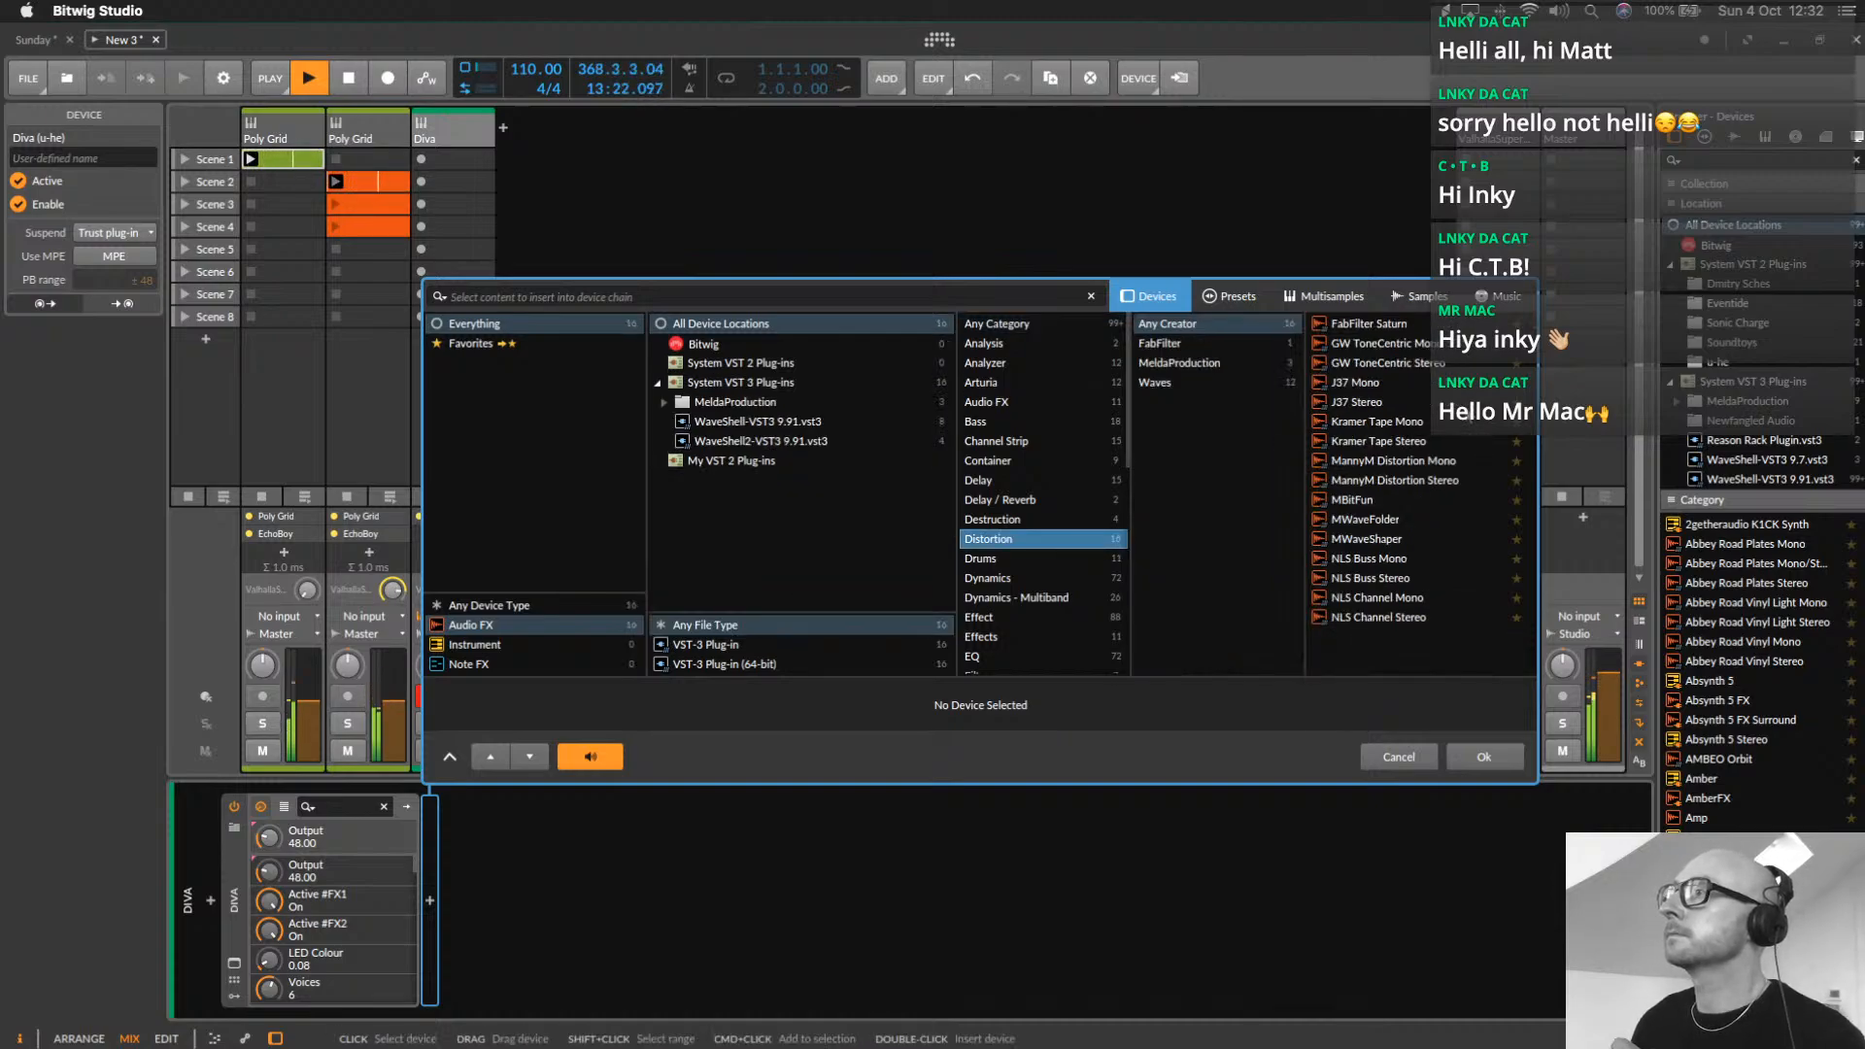
left_click(974, 324)
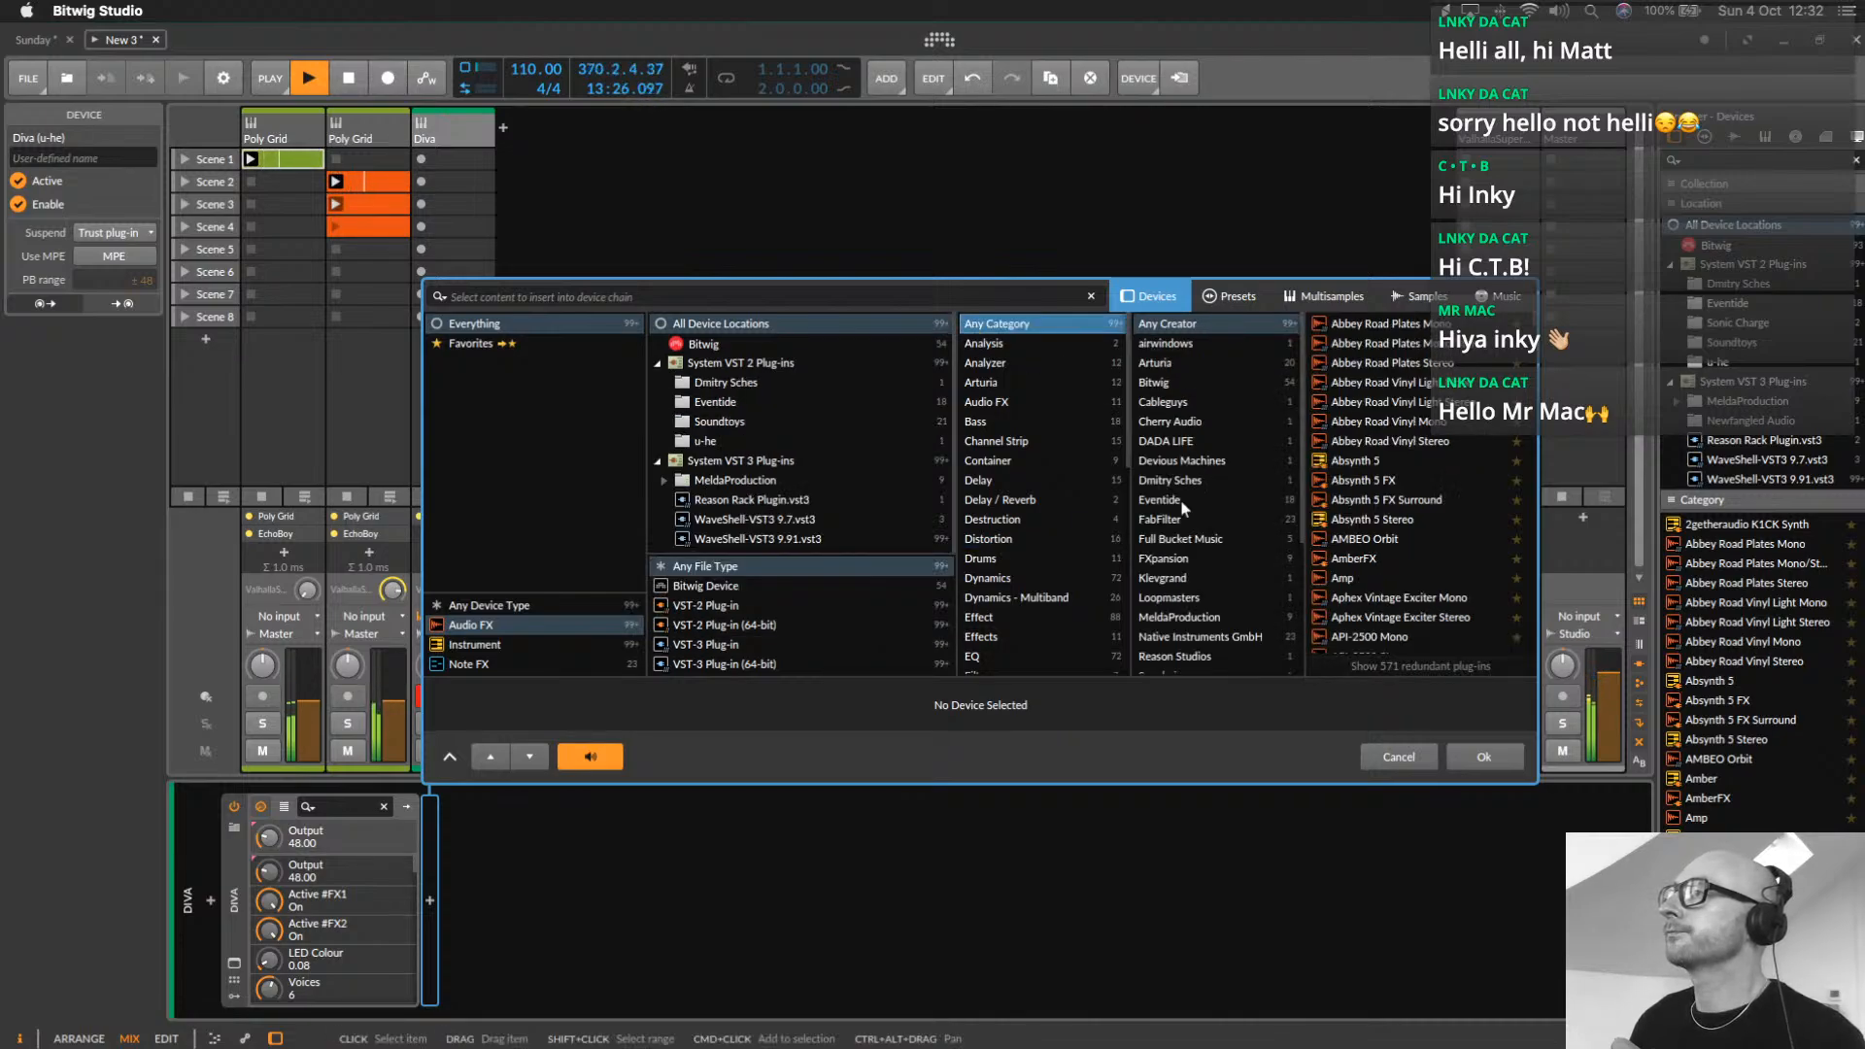
scroll(1183, 507, "down", 2)
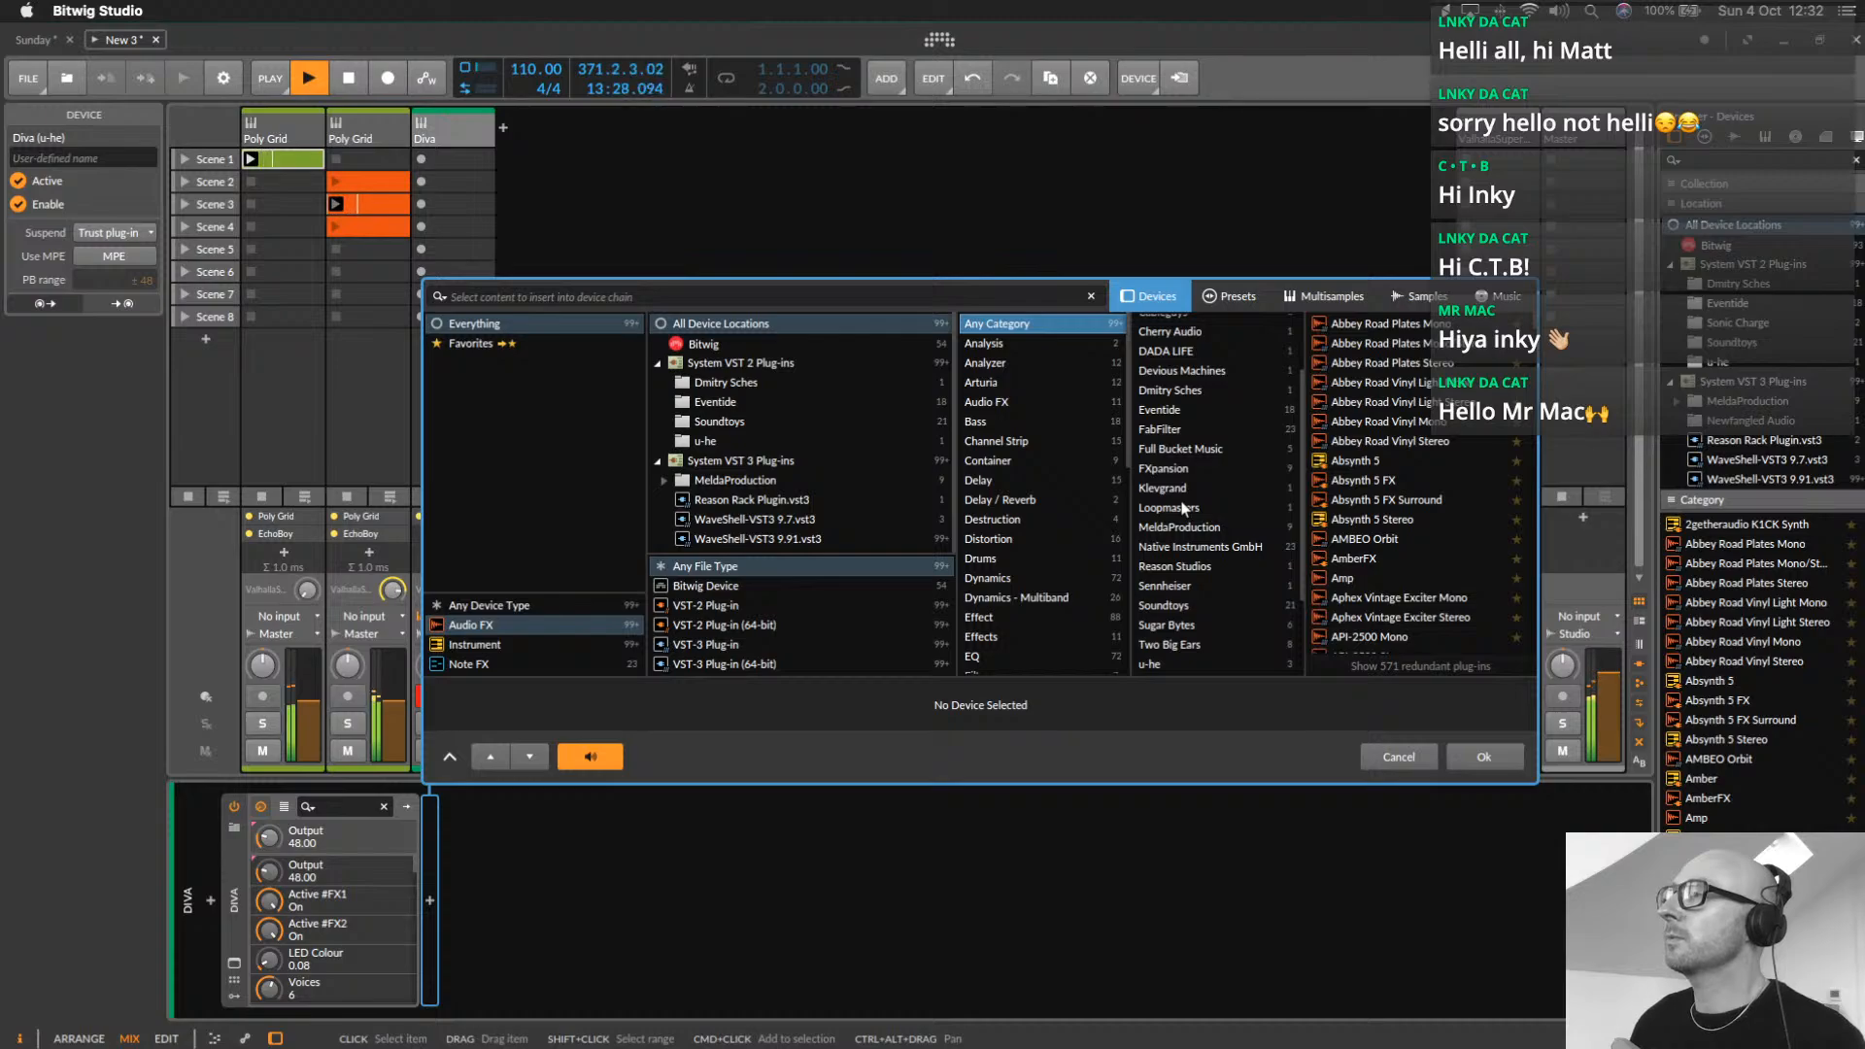
left_click(1183, 609)
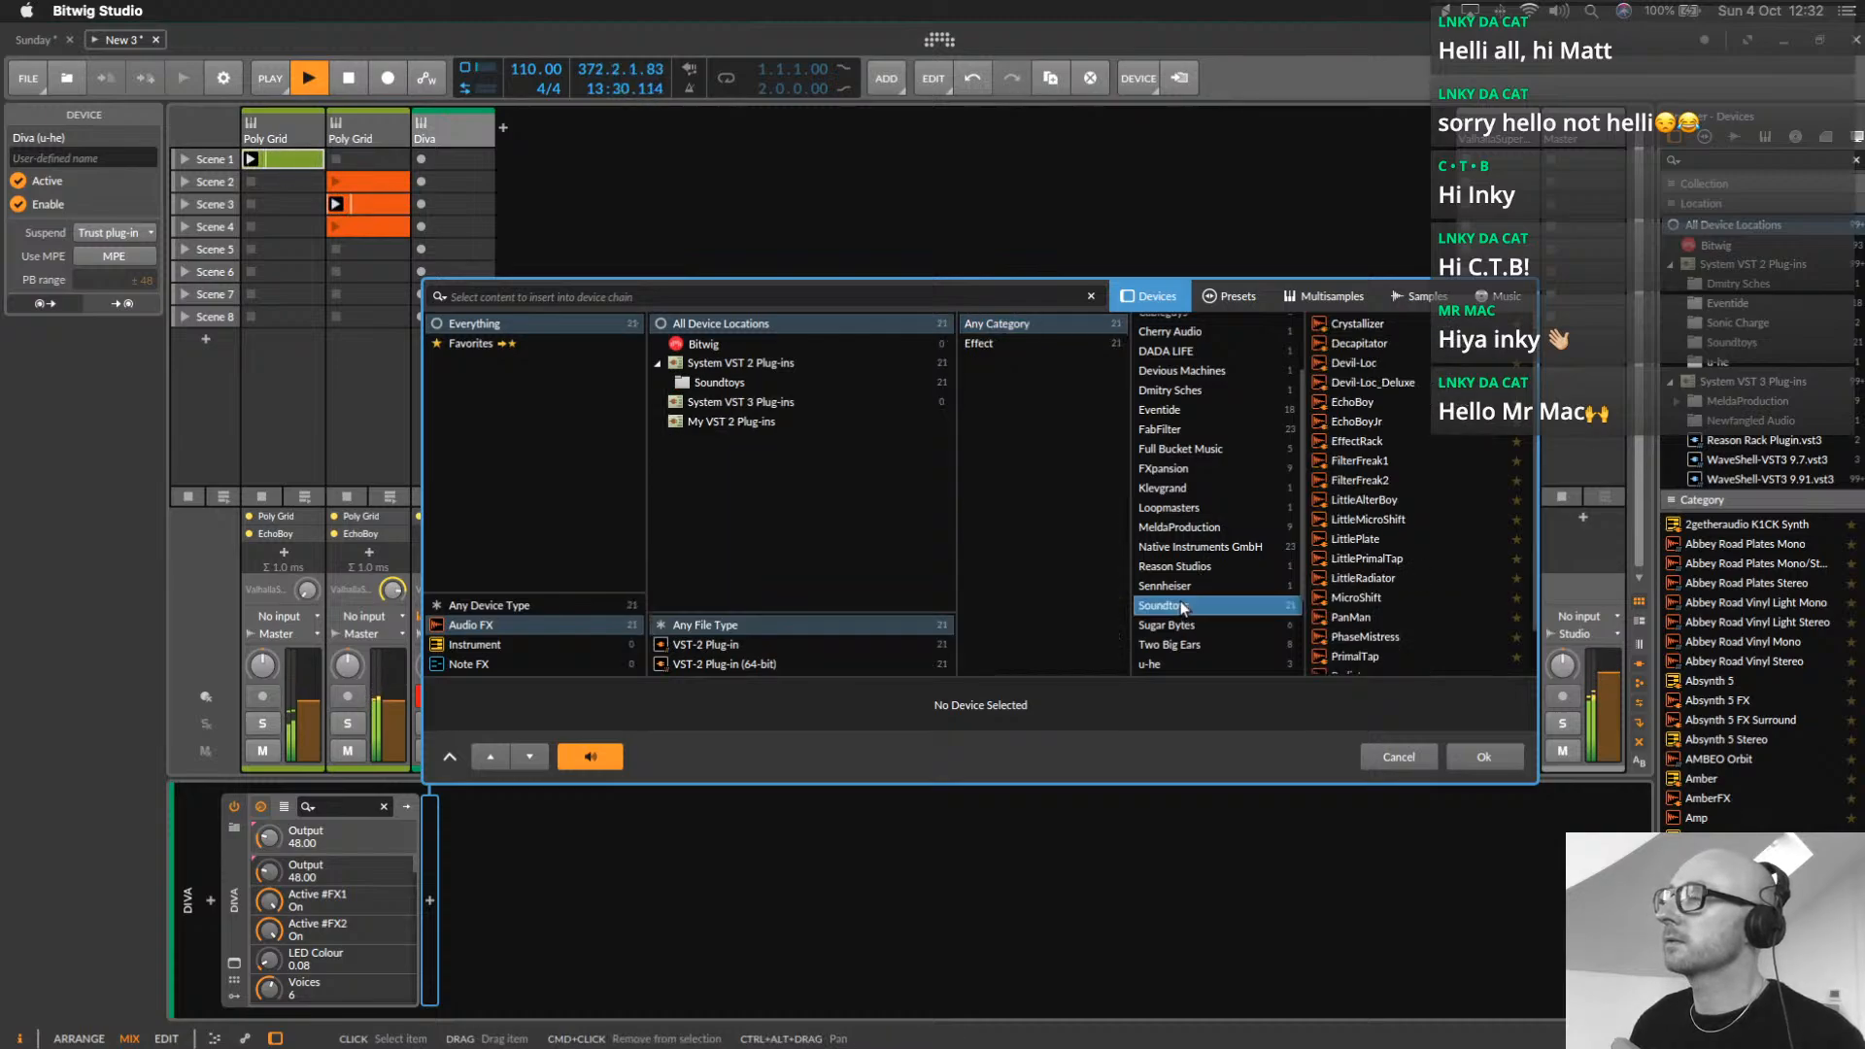
double_click(1367, 382)
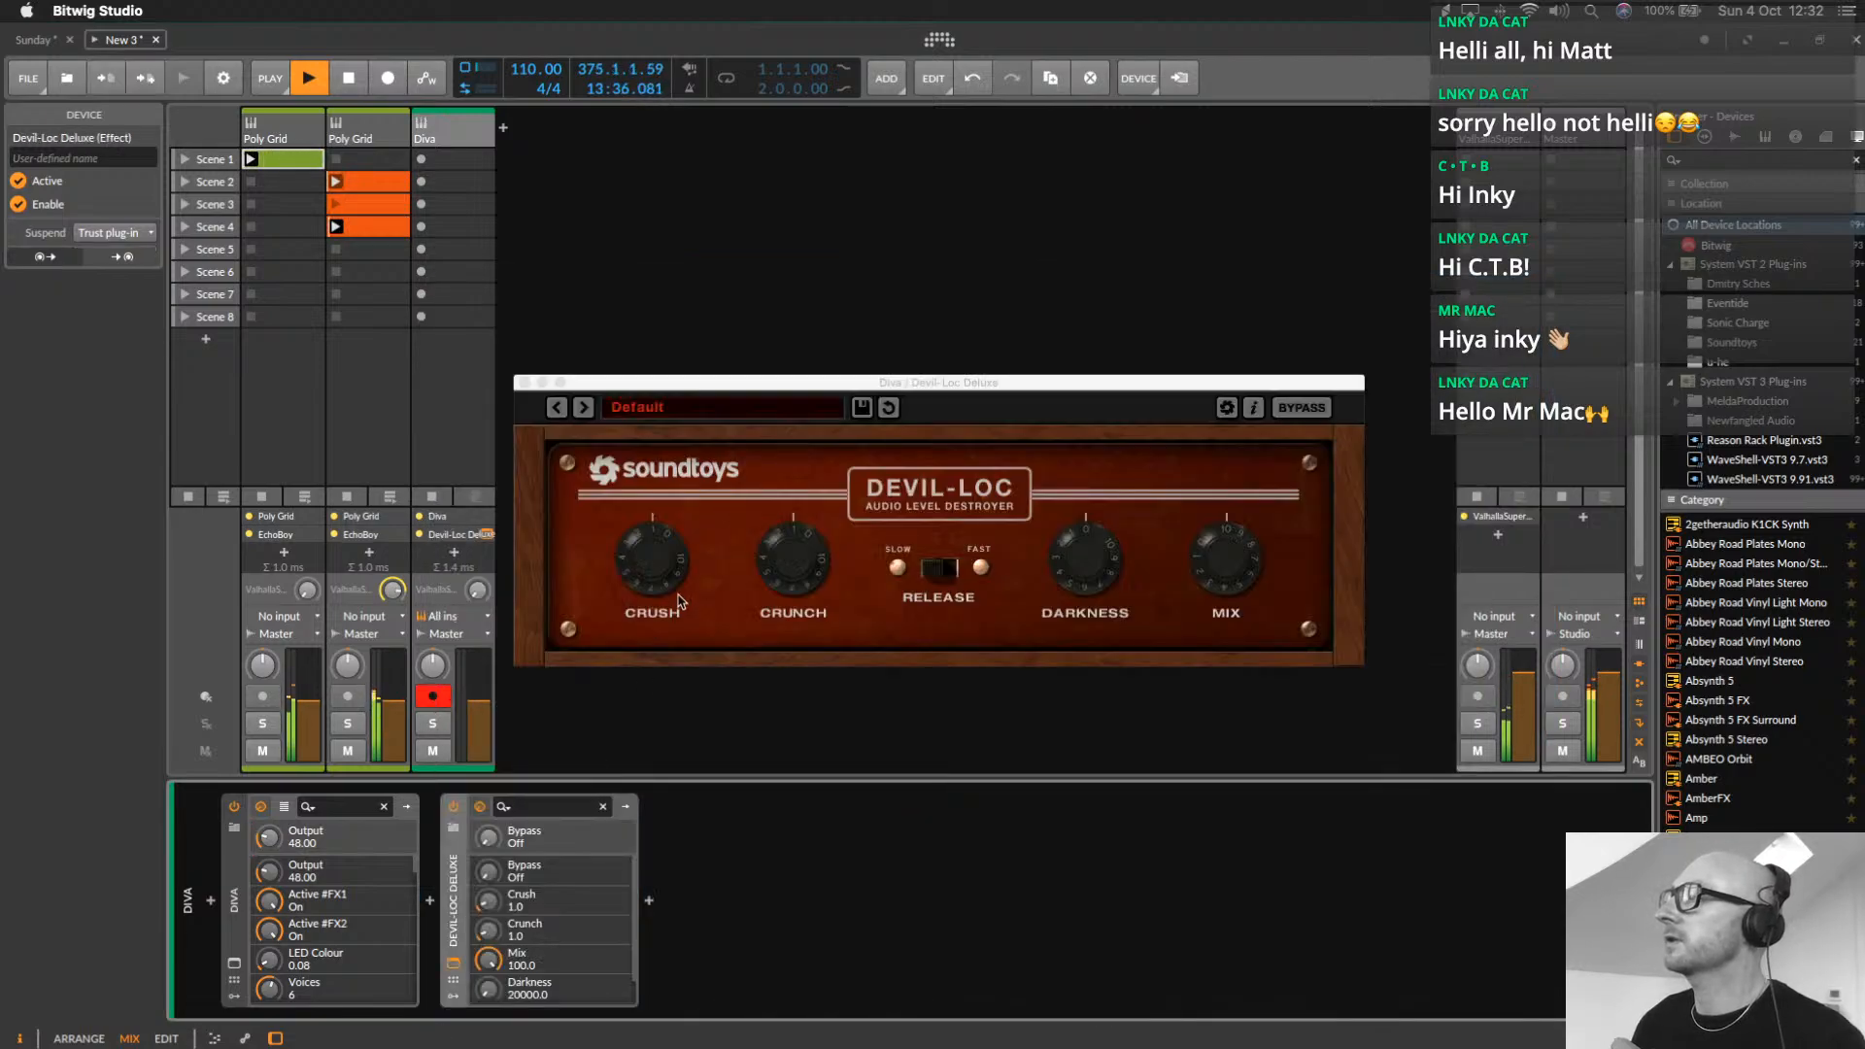
left_click_drag(789, 563, 818, 499)
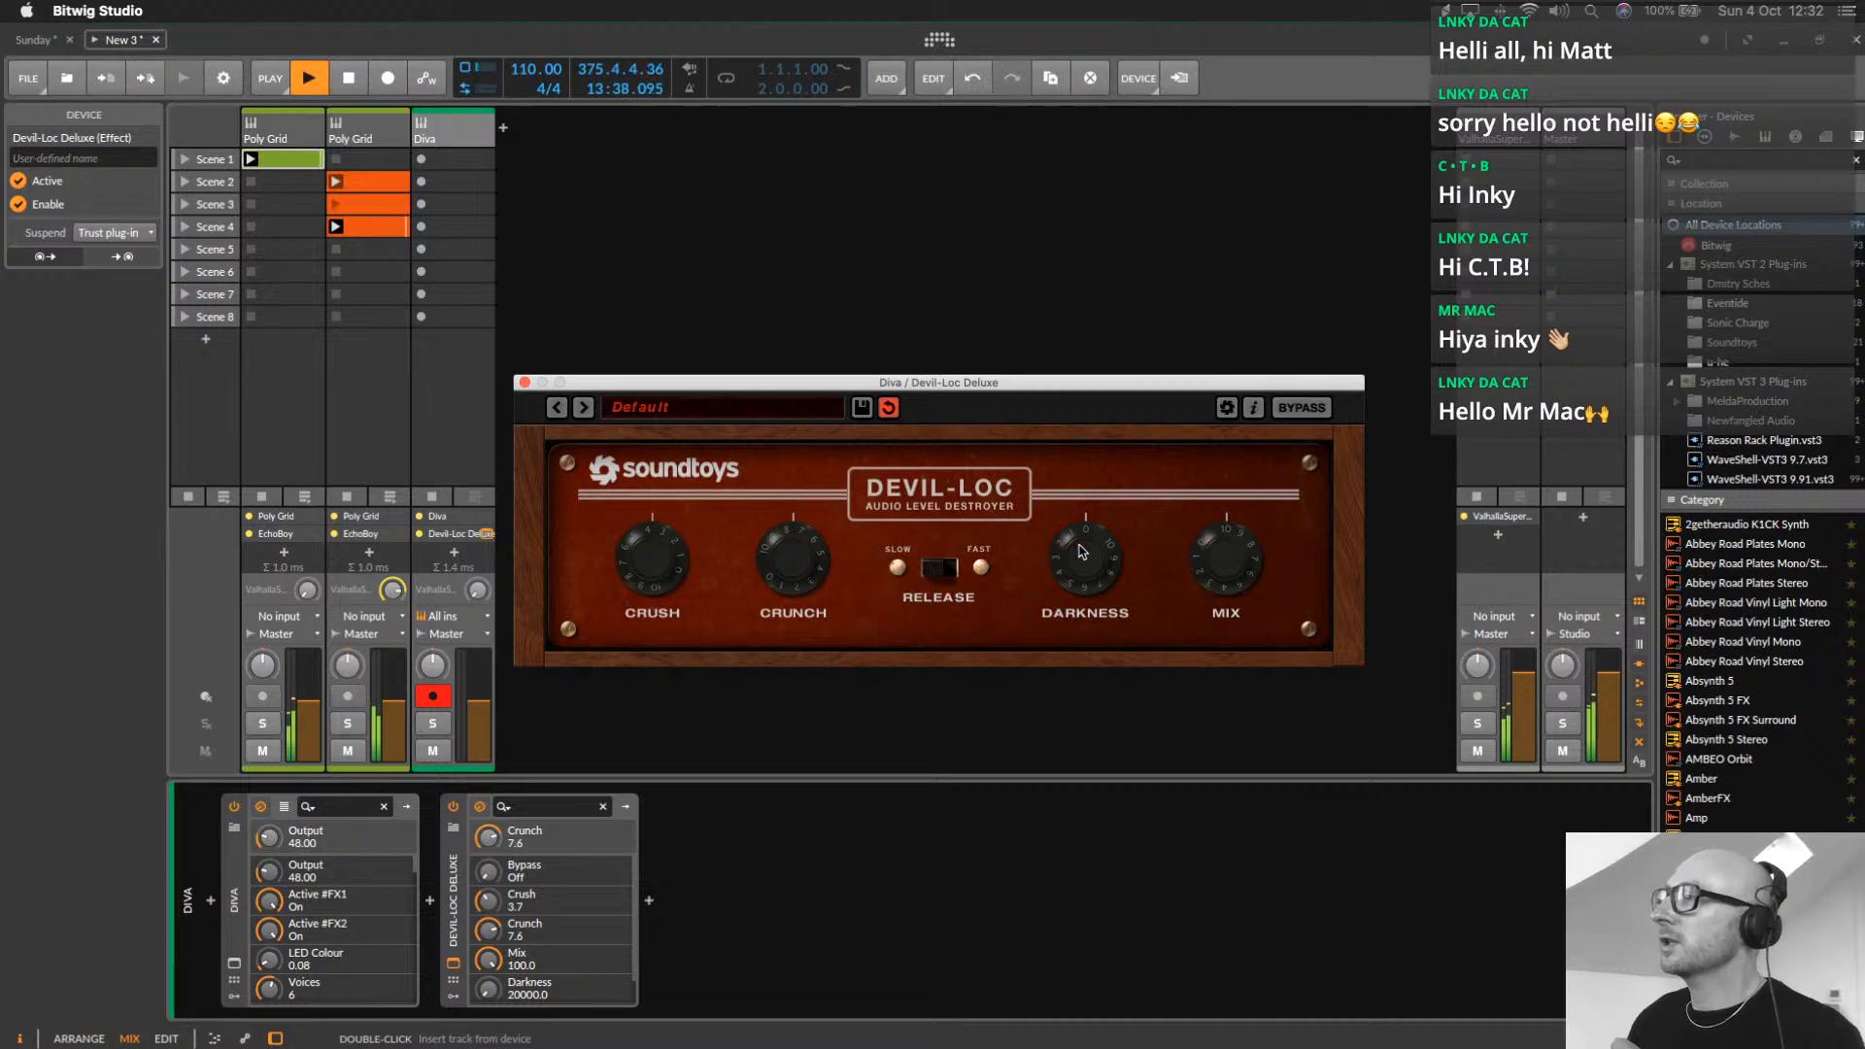
left_click_drag(1082, 551, 1101, 508)
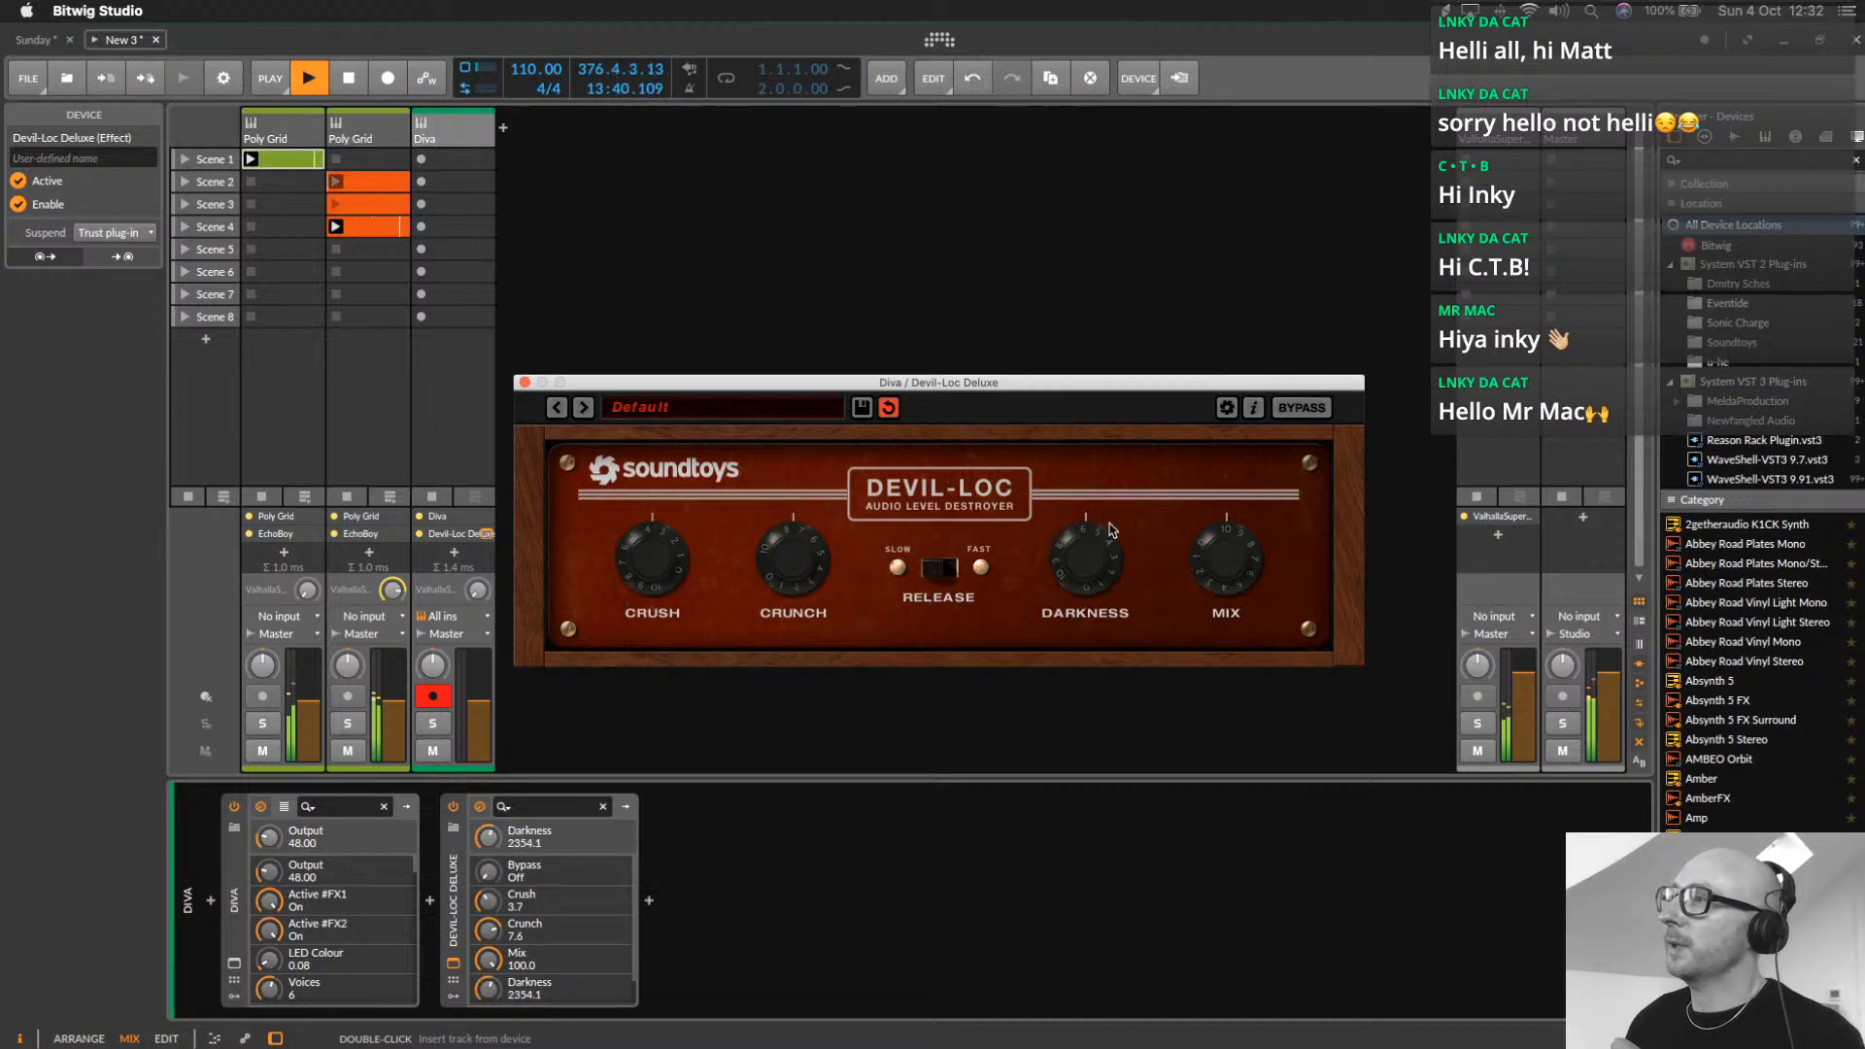
Insert ValhallaShimmer between Diva and Devil-Loc Deluxe in the Diva track's device chain
left_click(431, 901)
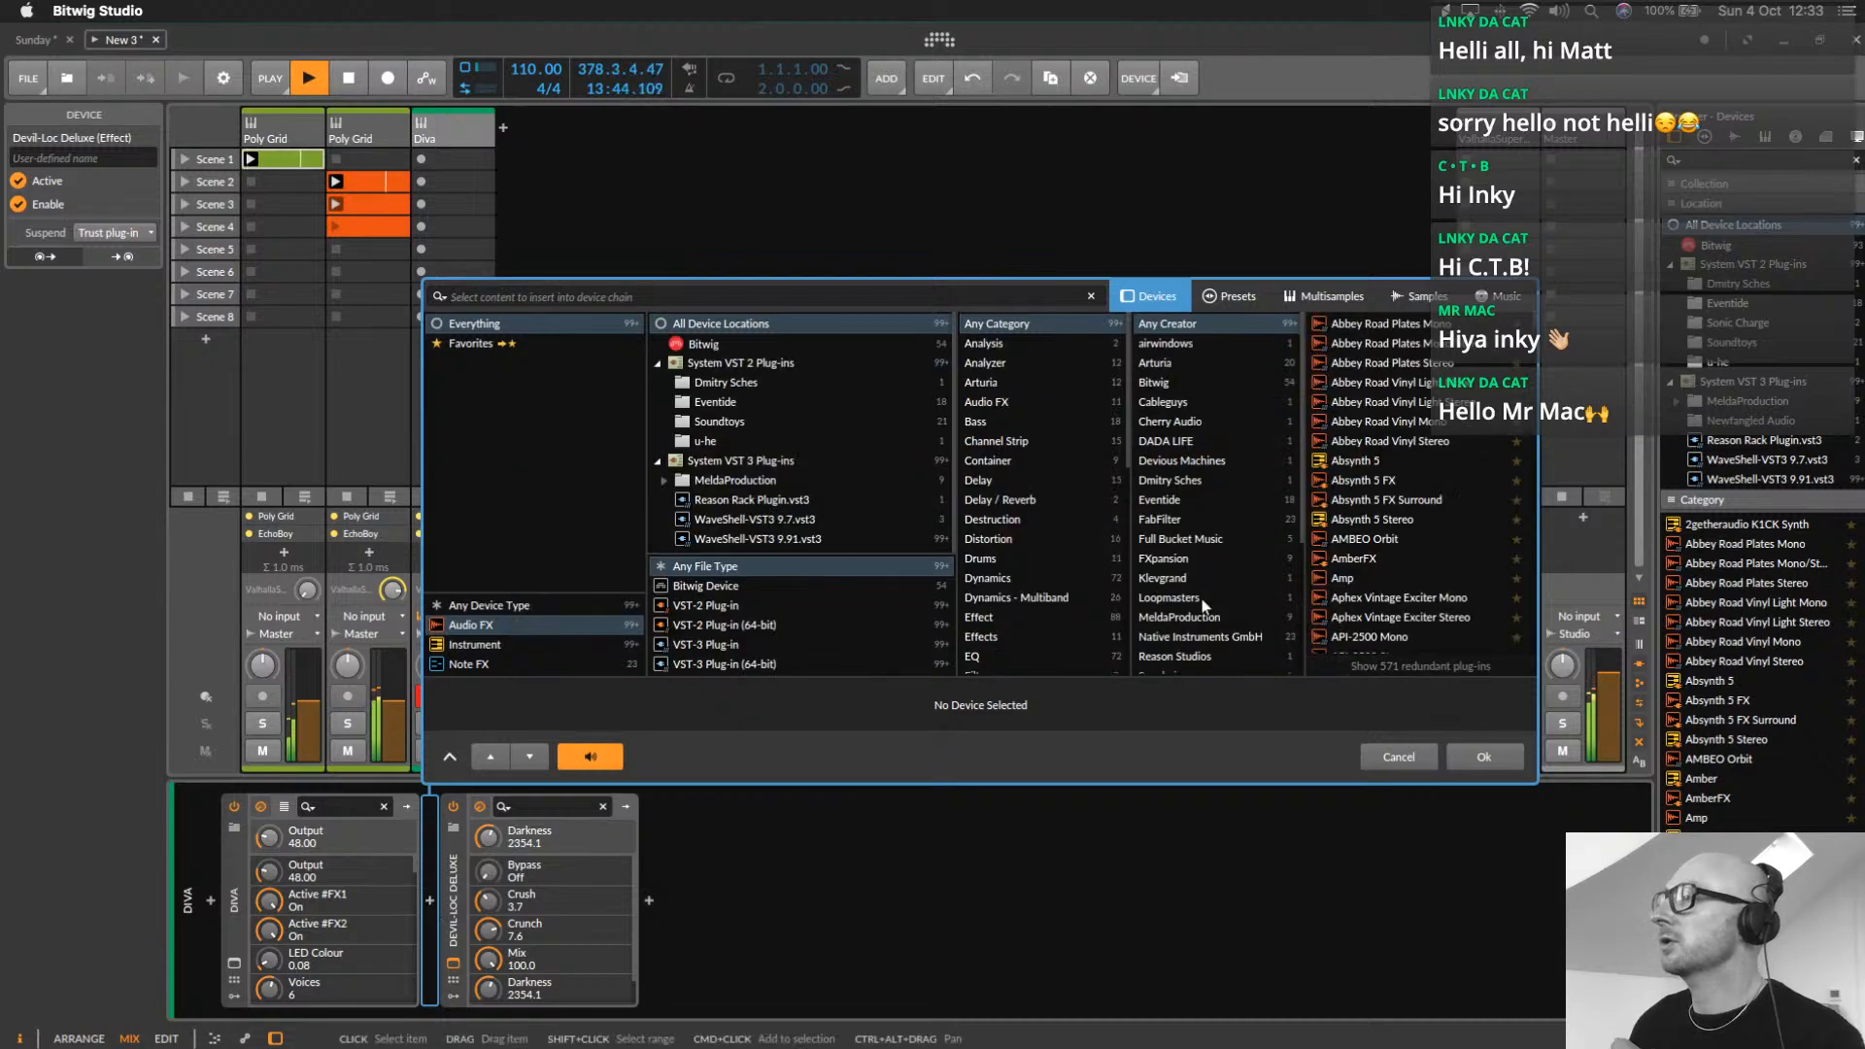
scroll(1204, 606, "down", 5)
left_click(1181, 586)
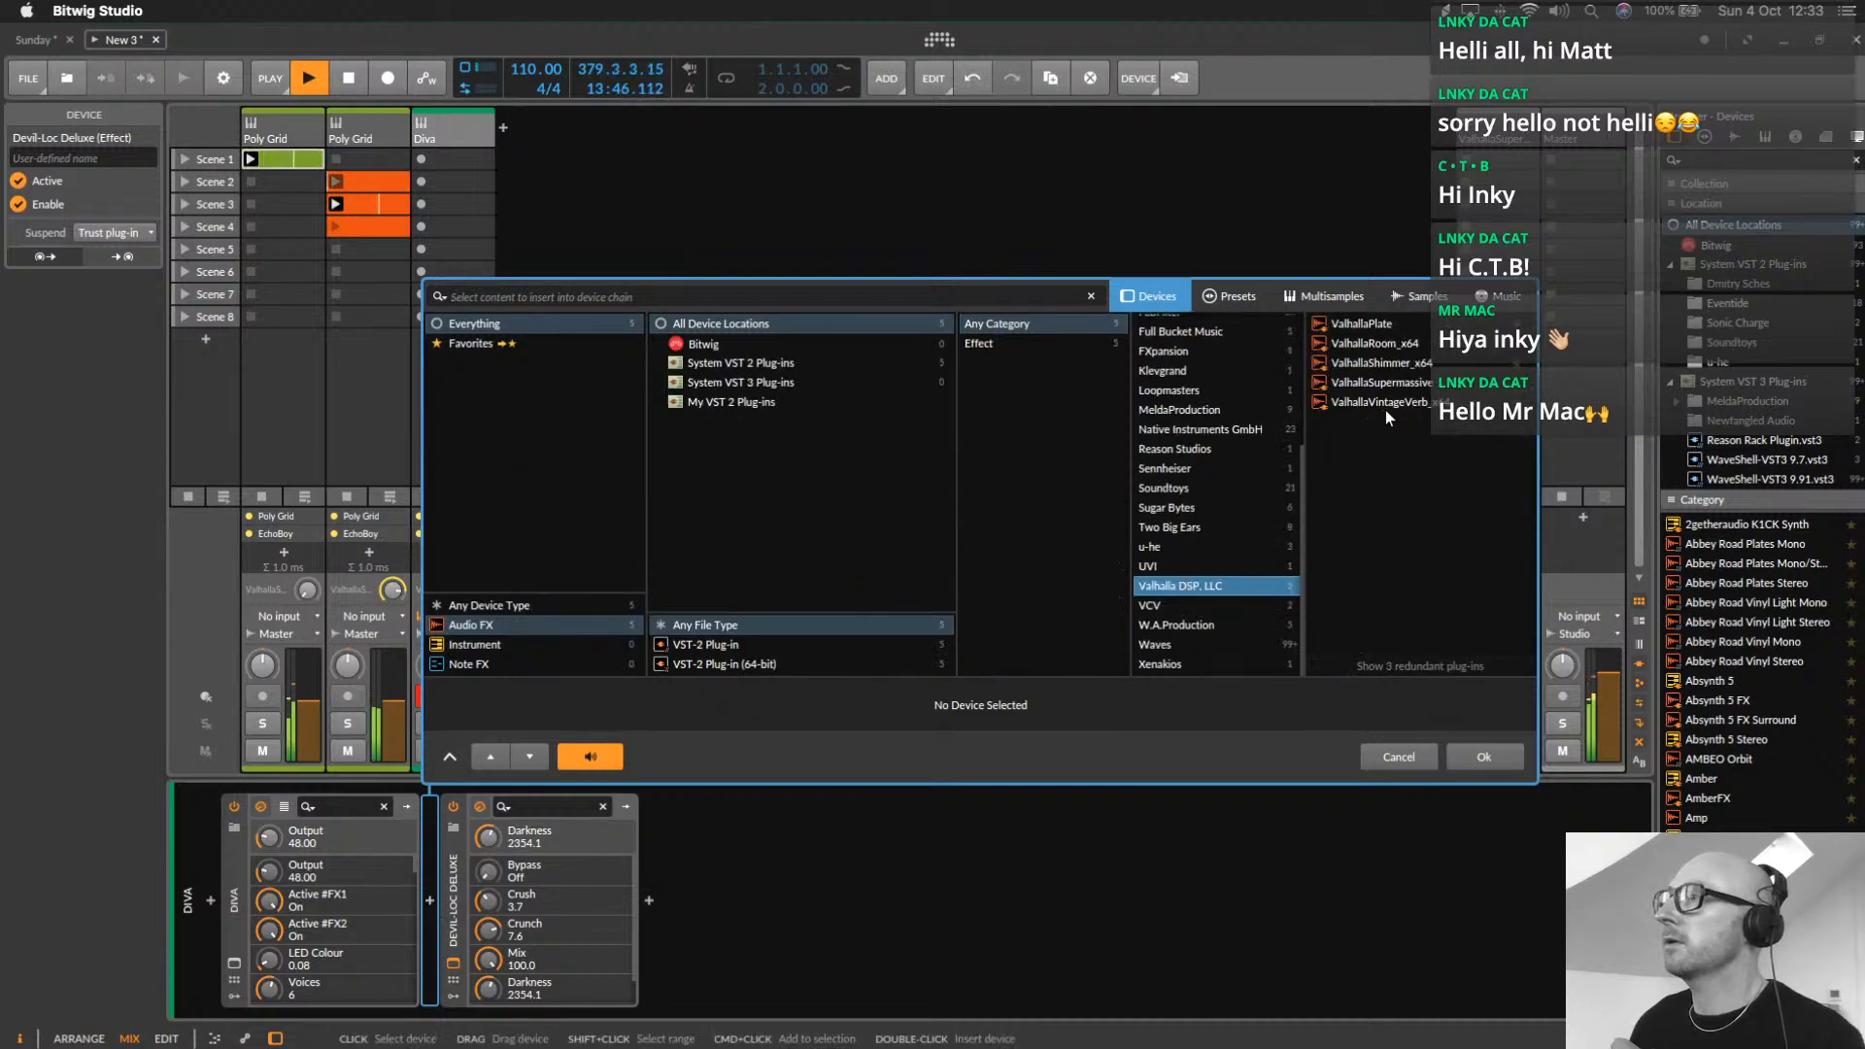
left_click(1390, 364)
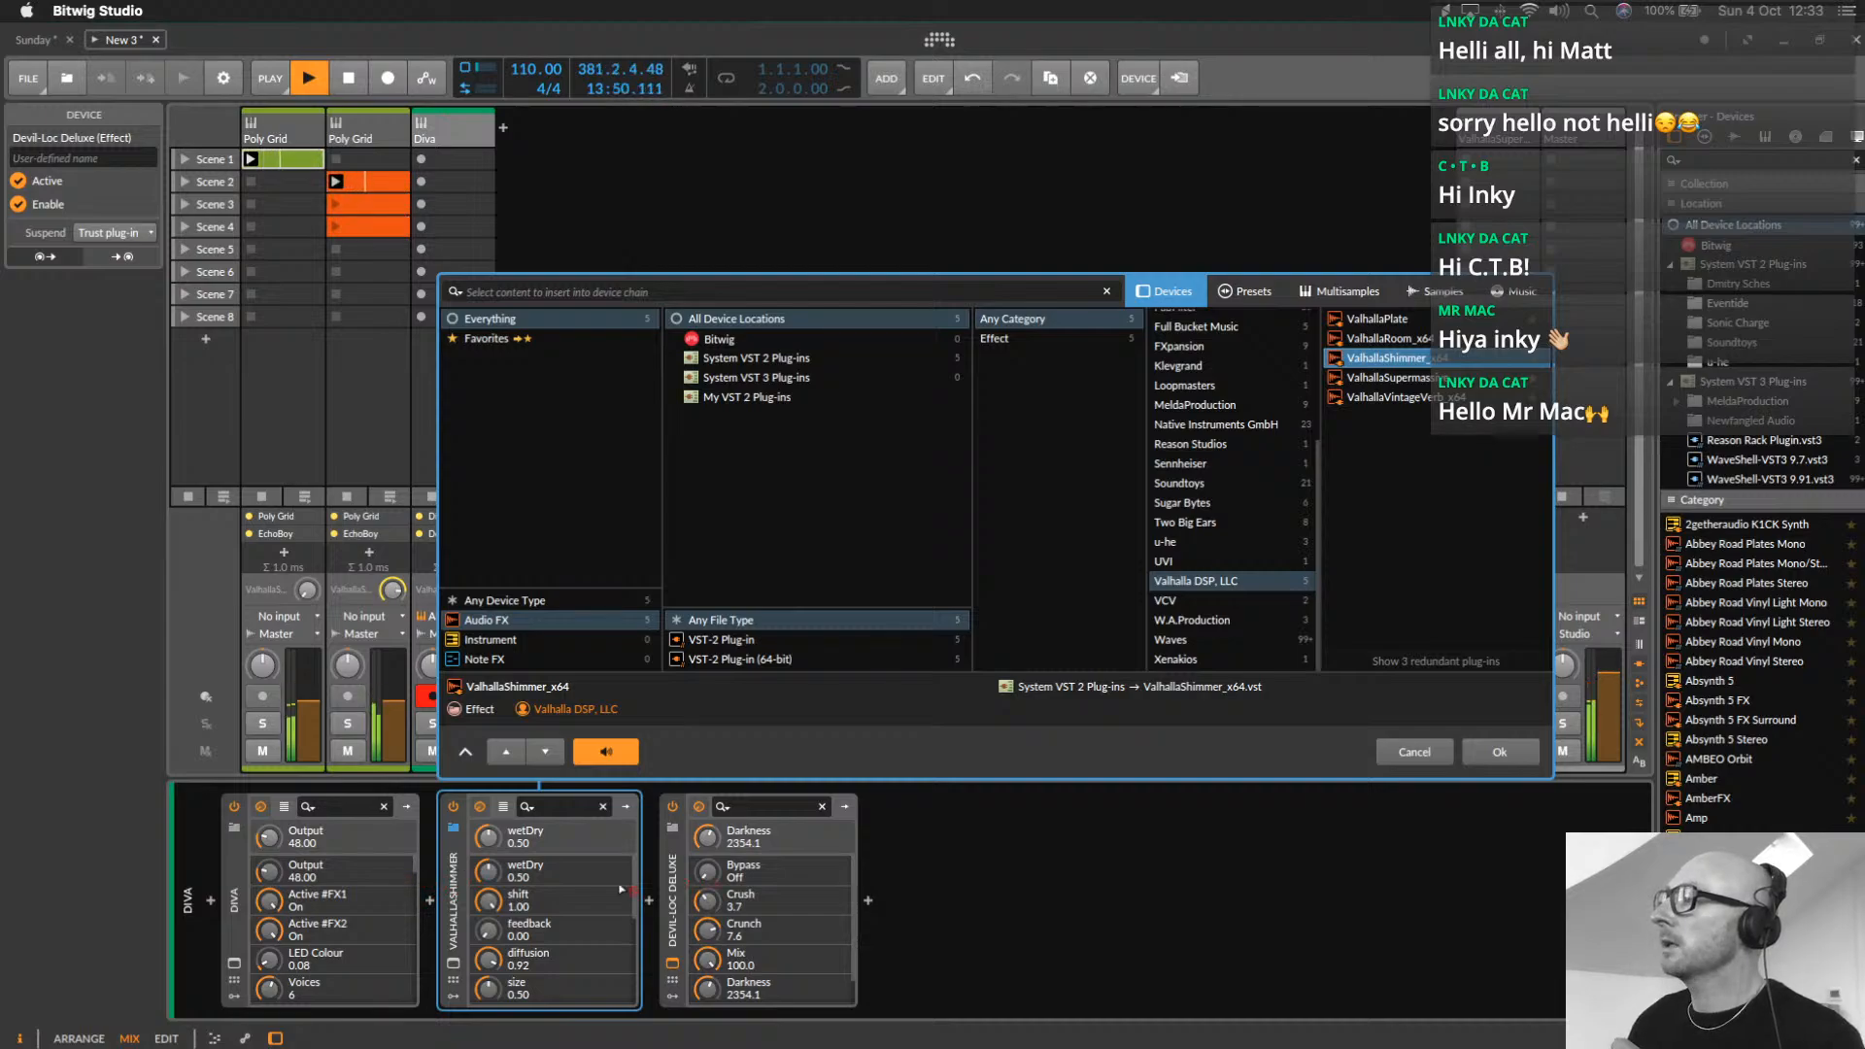
left_click(1497, 752)
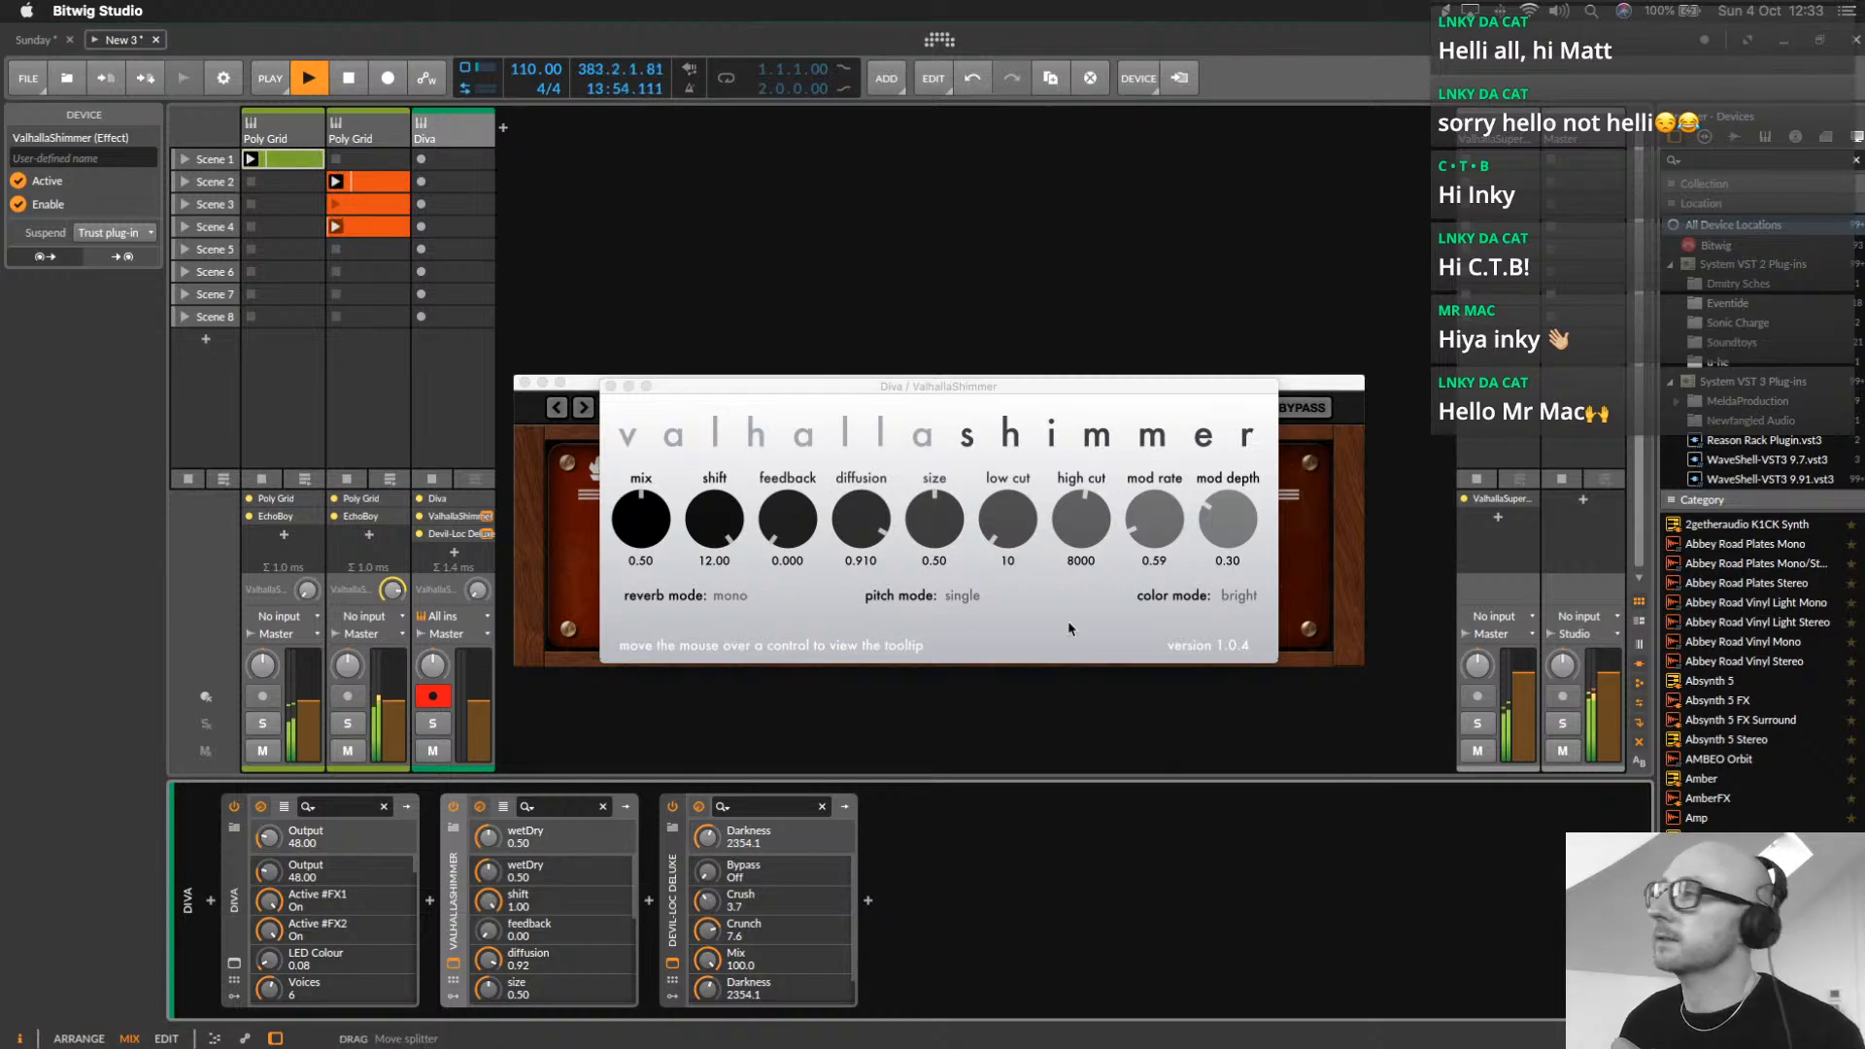
Set ValhallaShimmer's feedback to 0.200, mix to 1.00 and size to 0.56
left_click_drag(799, 532, 800, 483)
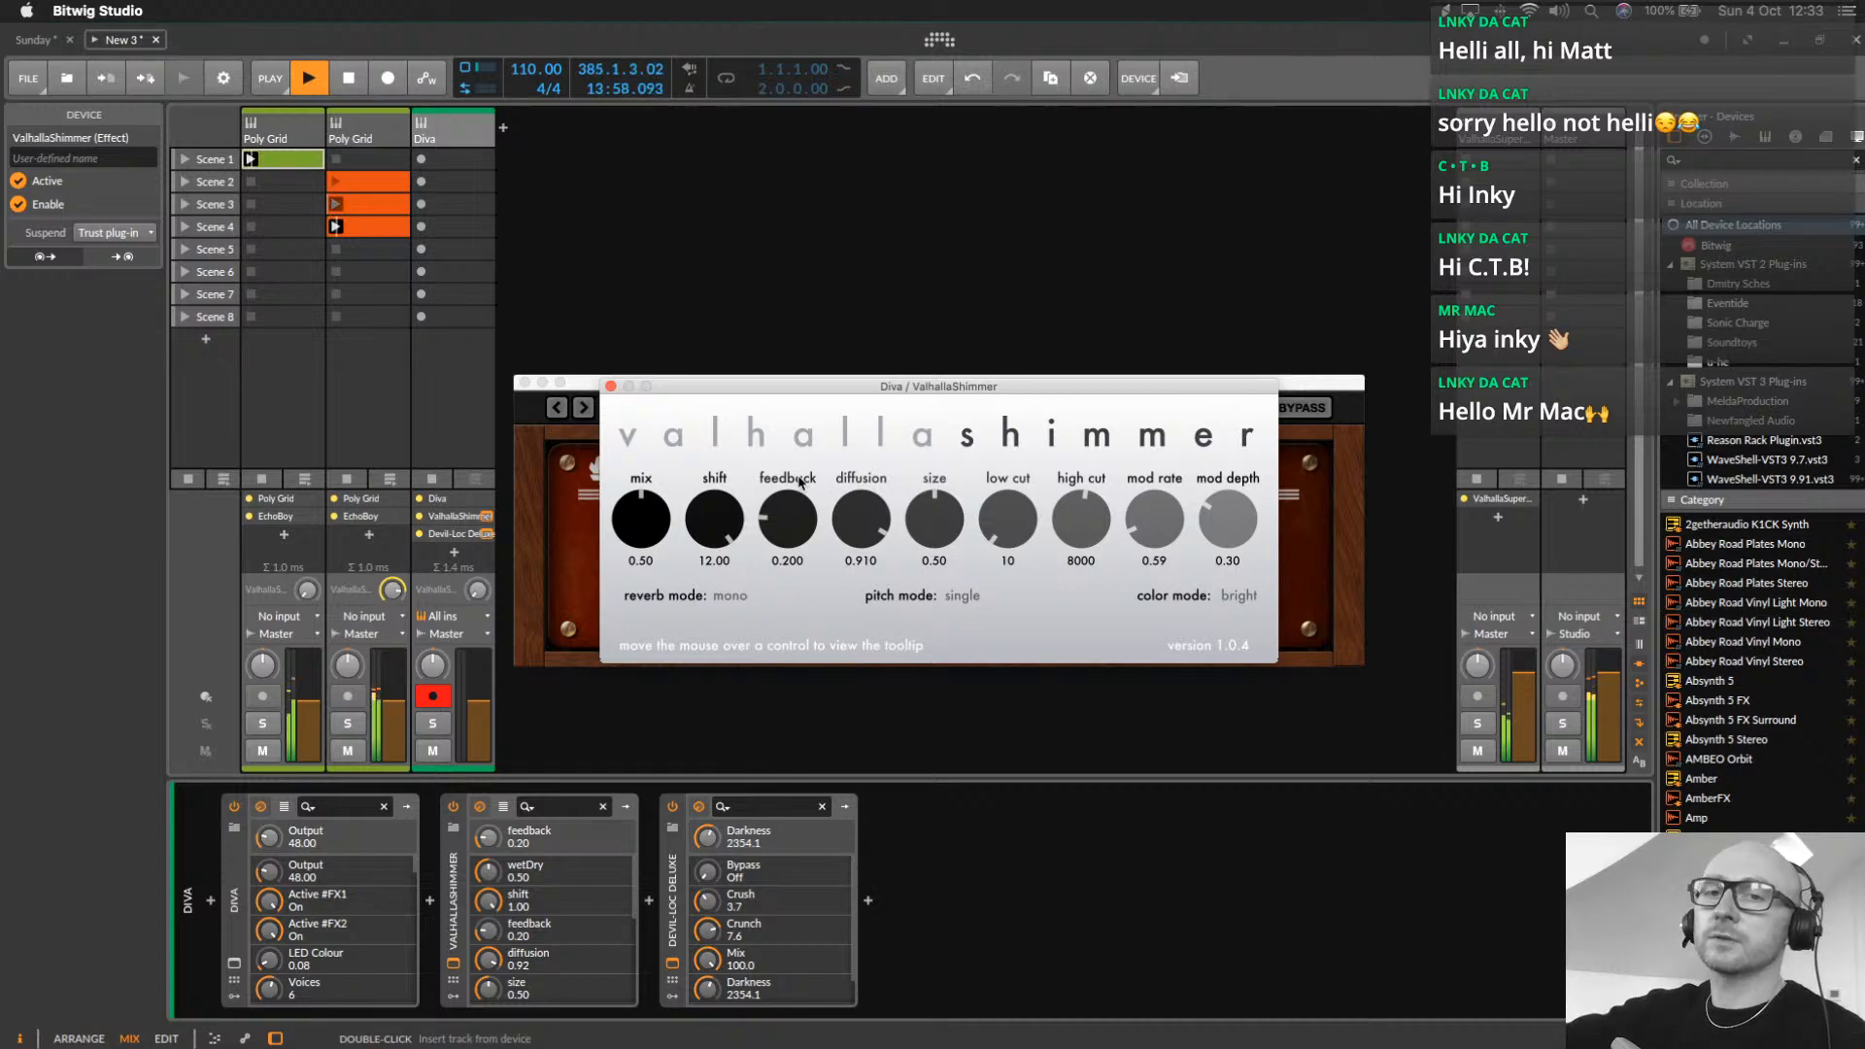
left_click_drag(641, 522, 810, 203)
left_click_drag(1014, 335, 1016, 329)
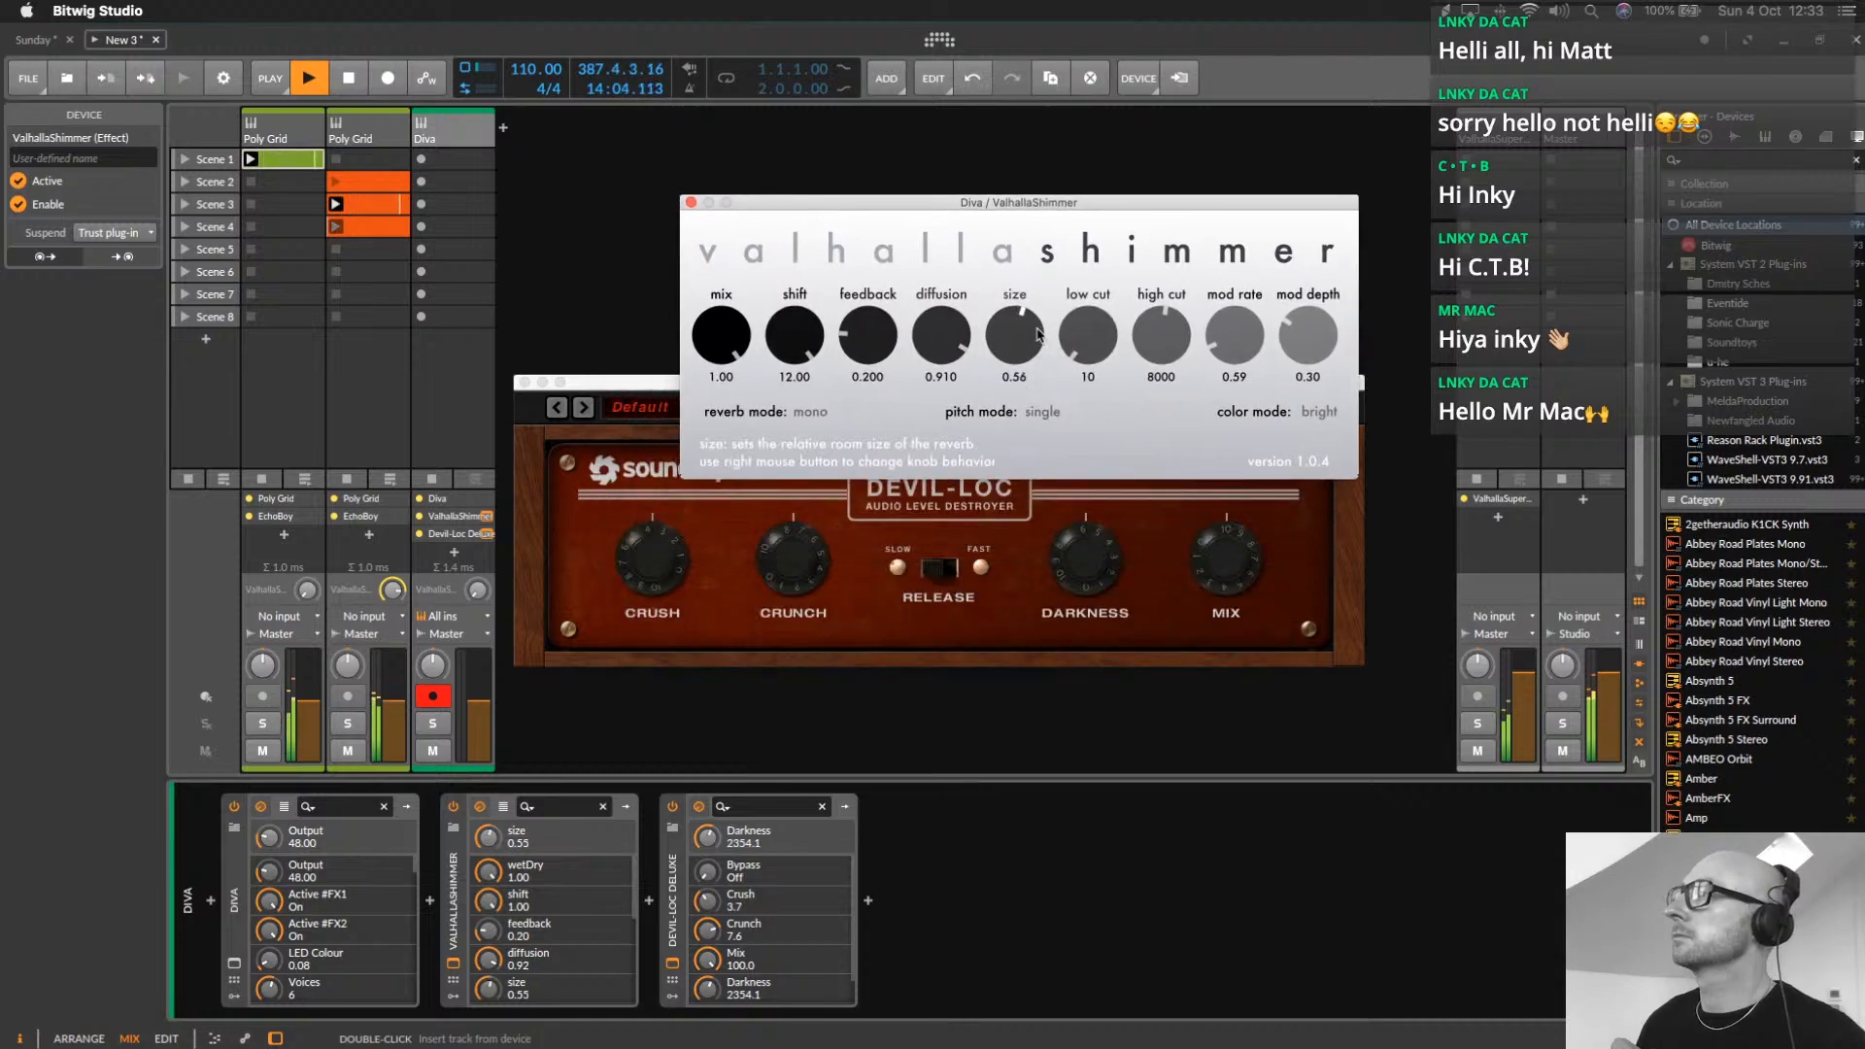
Reopen Diva's main synth controls and raise the attack of Analogue Env2 to about half of its range
left_click(428, 173)
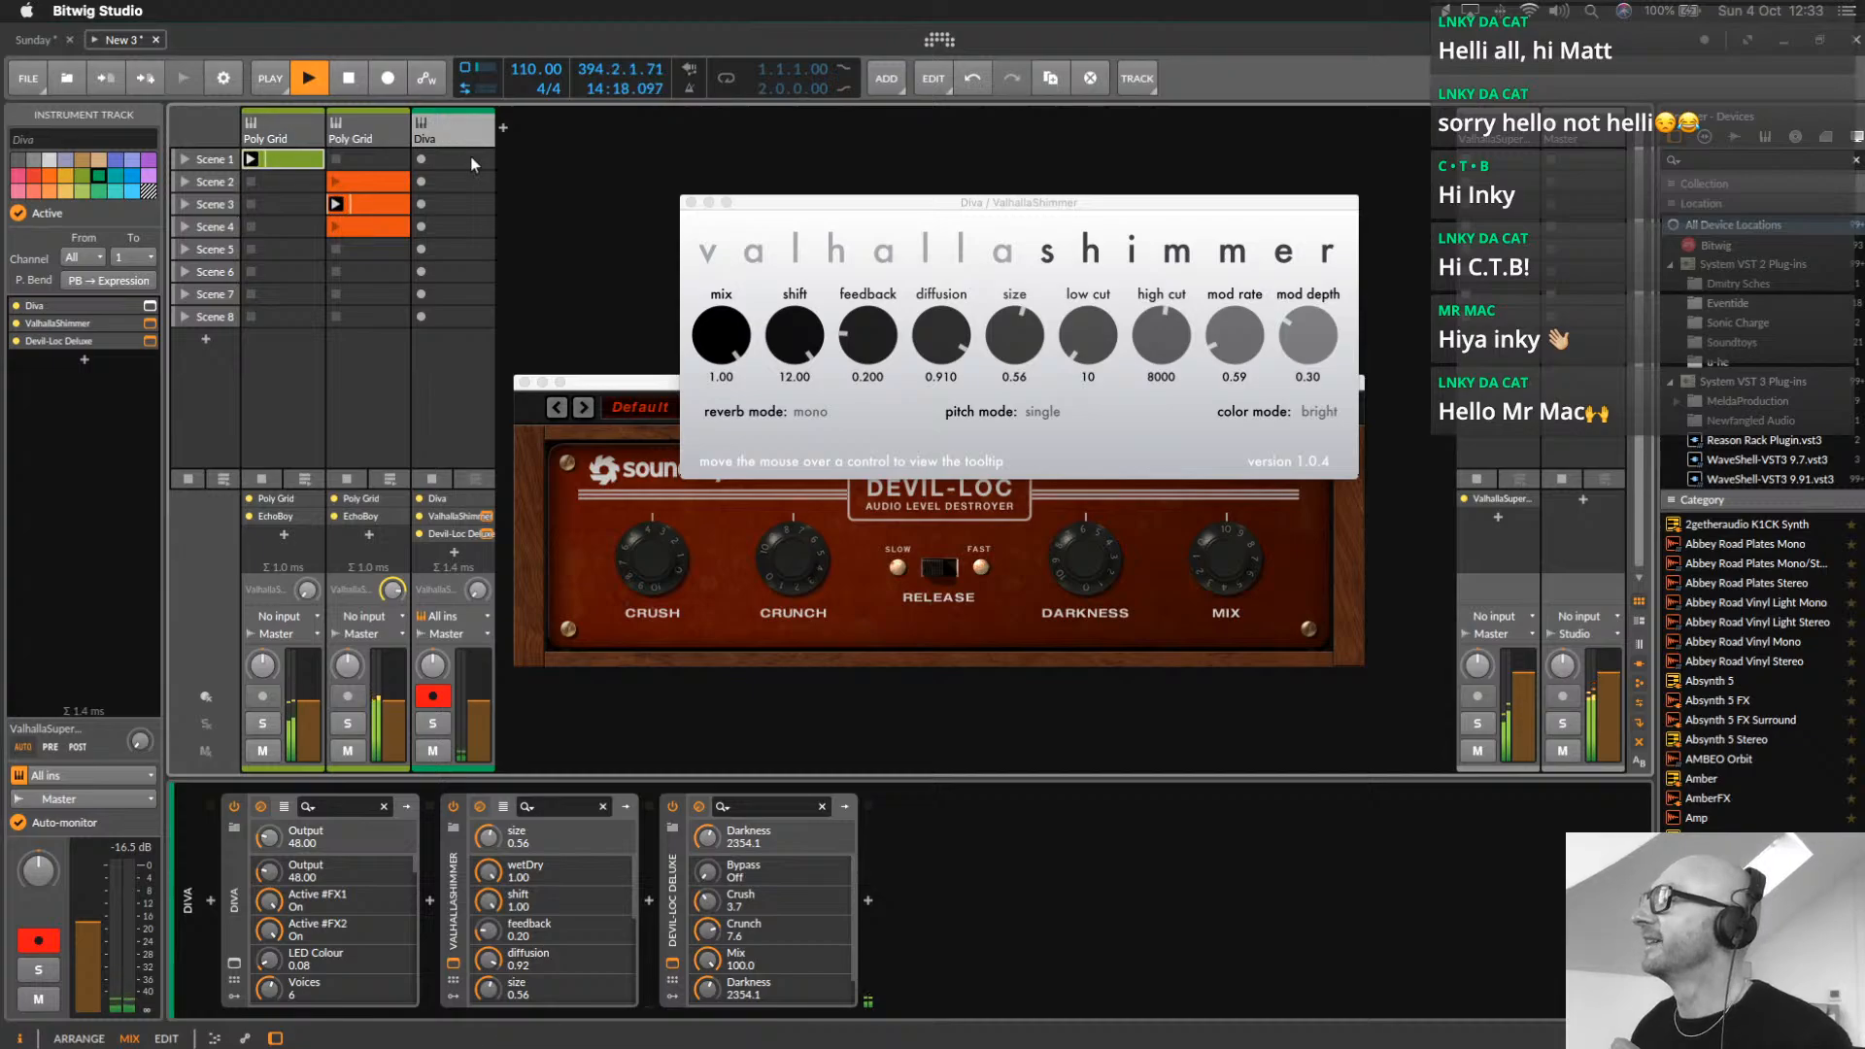
left_click(234, 963)
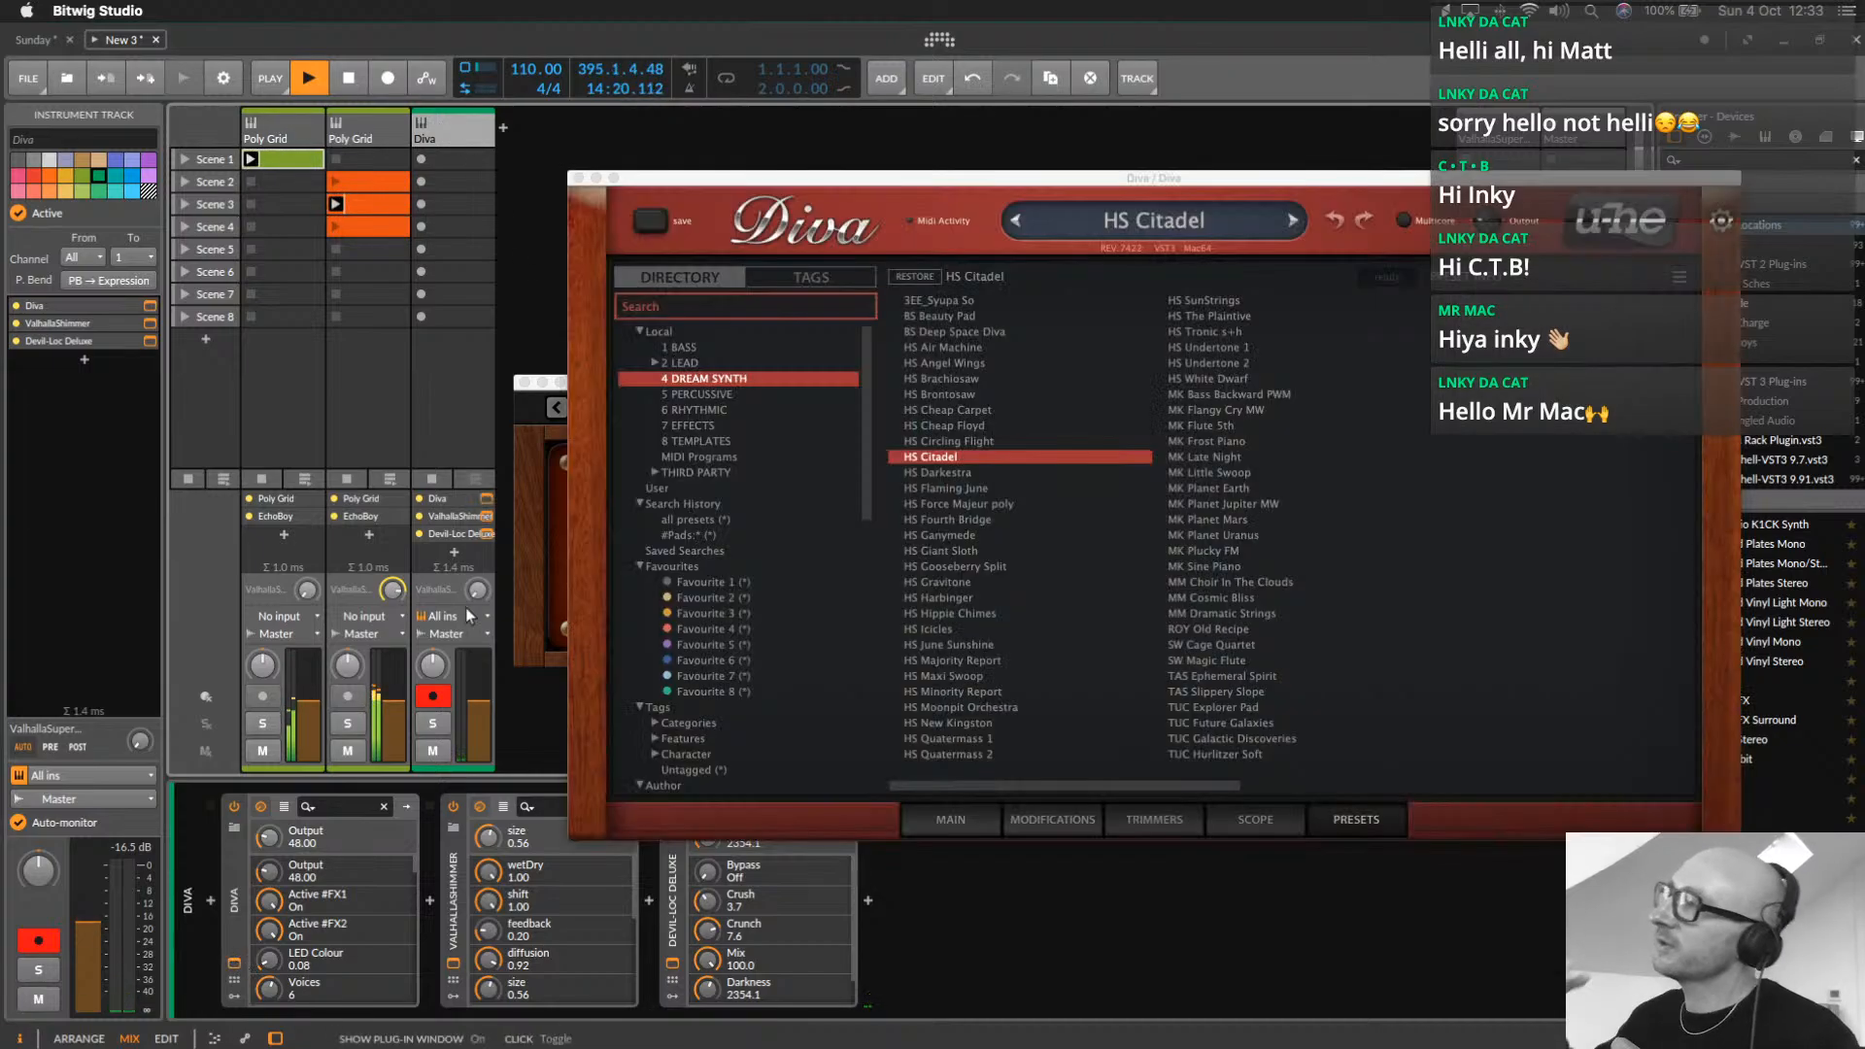
left_click(989, 825)
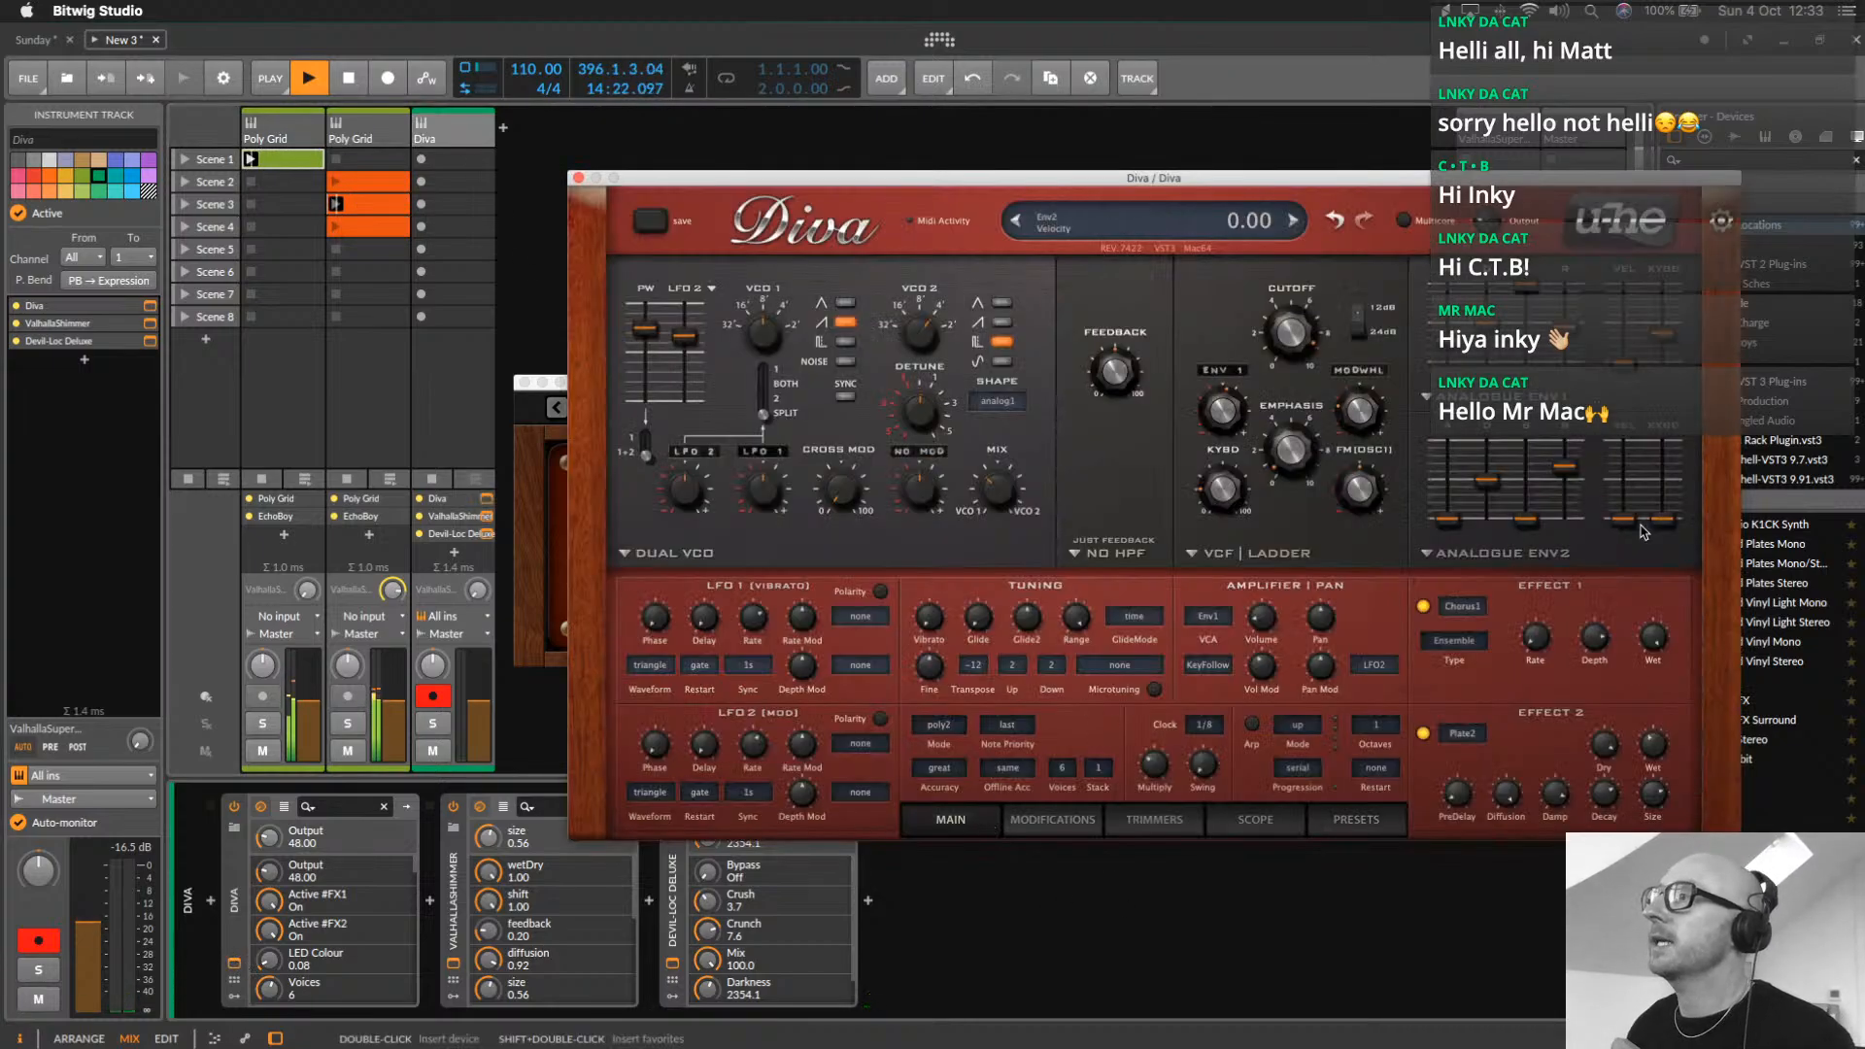
left_click_drag(1454, 525, 1455, 481)
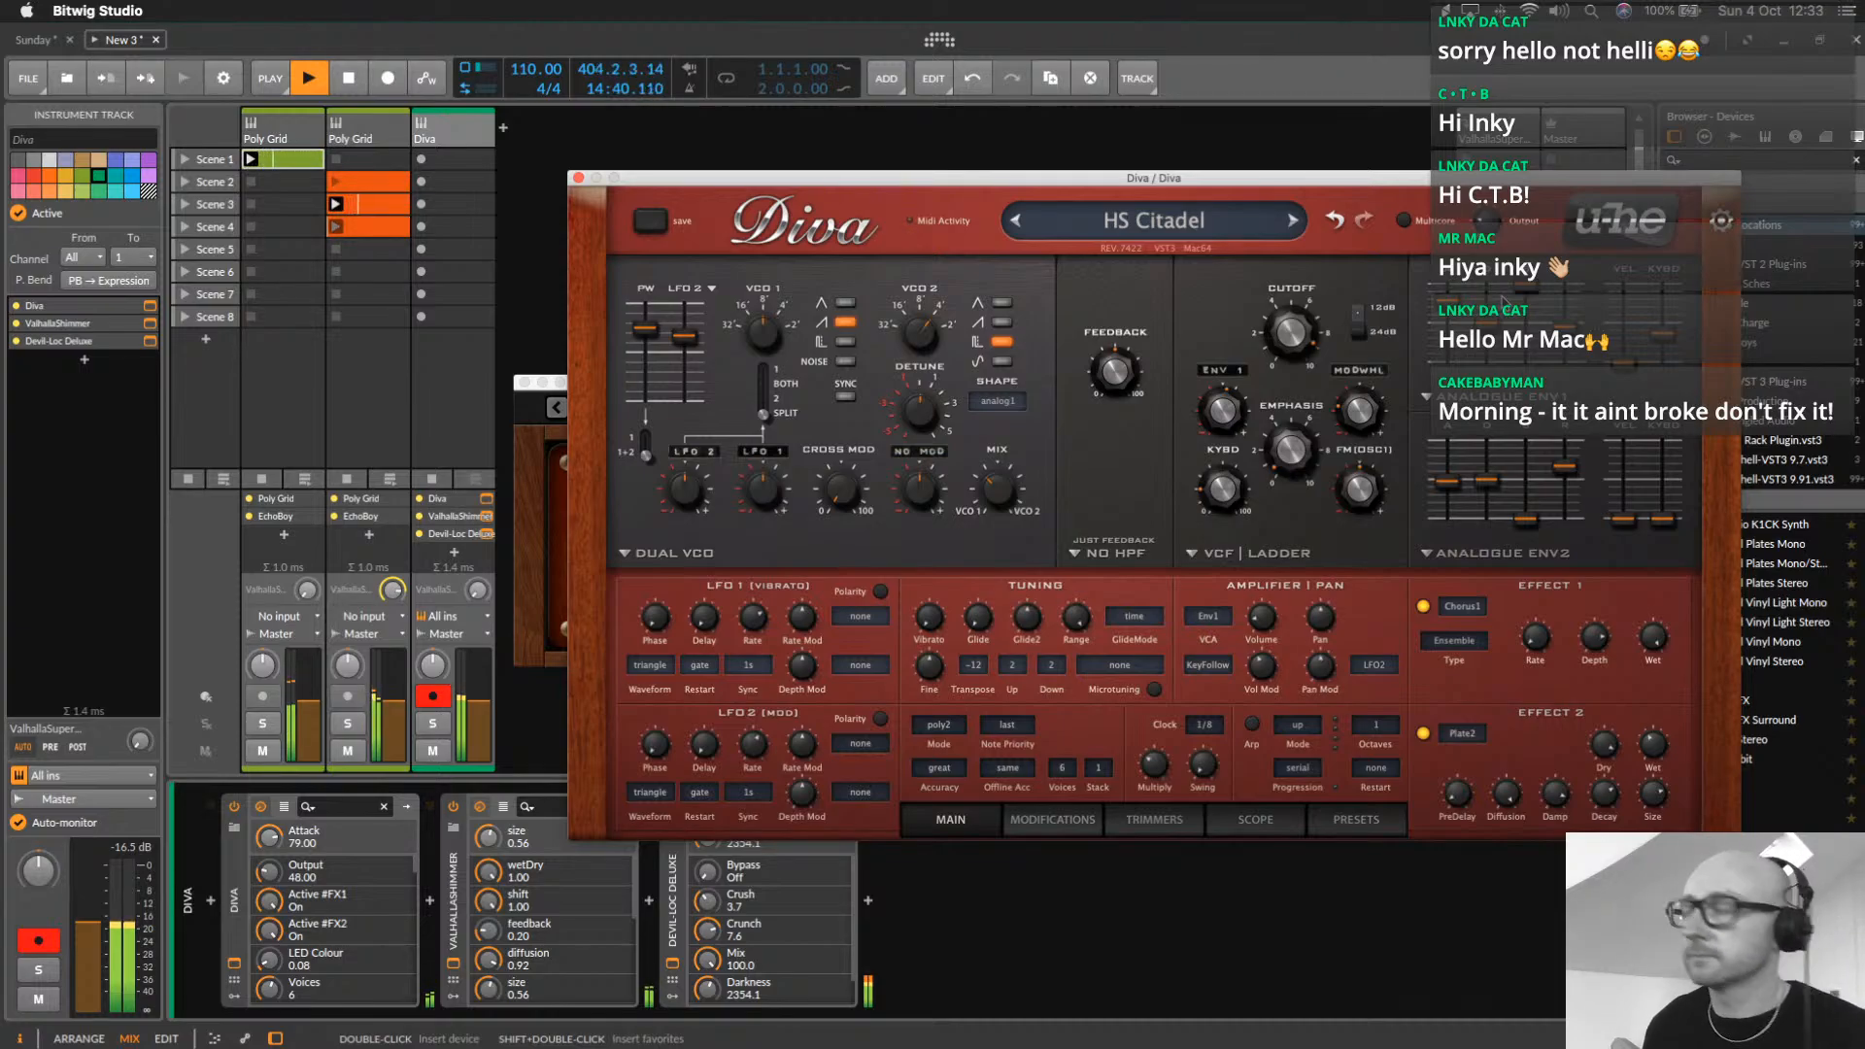
Set the attack of Diva's Analogue Env2 to 67 and close the open Diva, Devil-Loc and ValhallaShimmer windows
left_click_drag(1448, 481, 1454, 471)
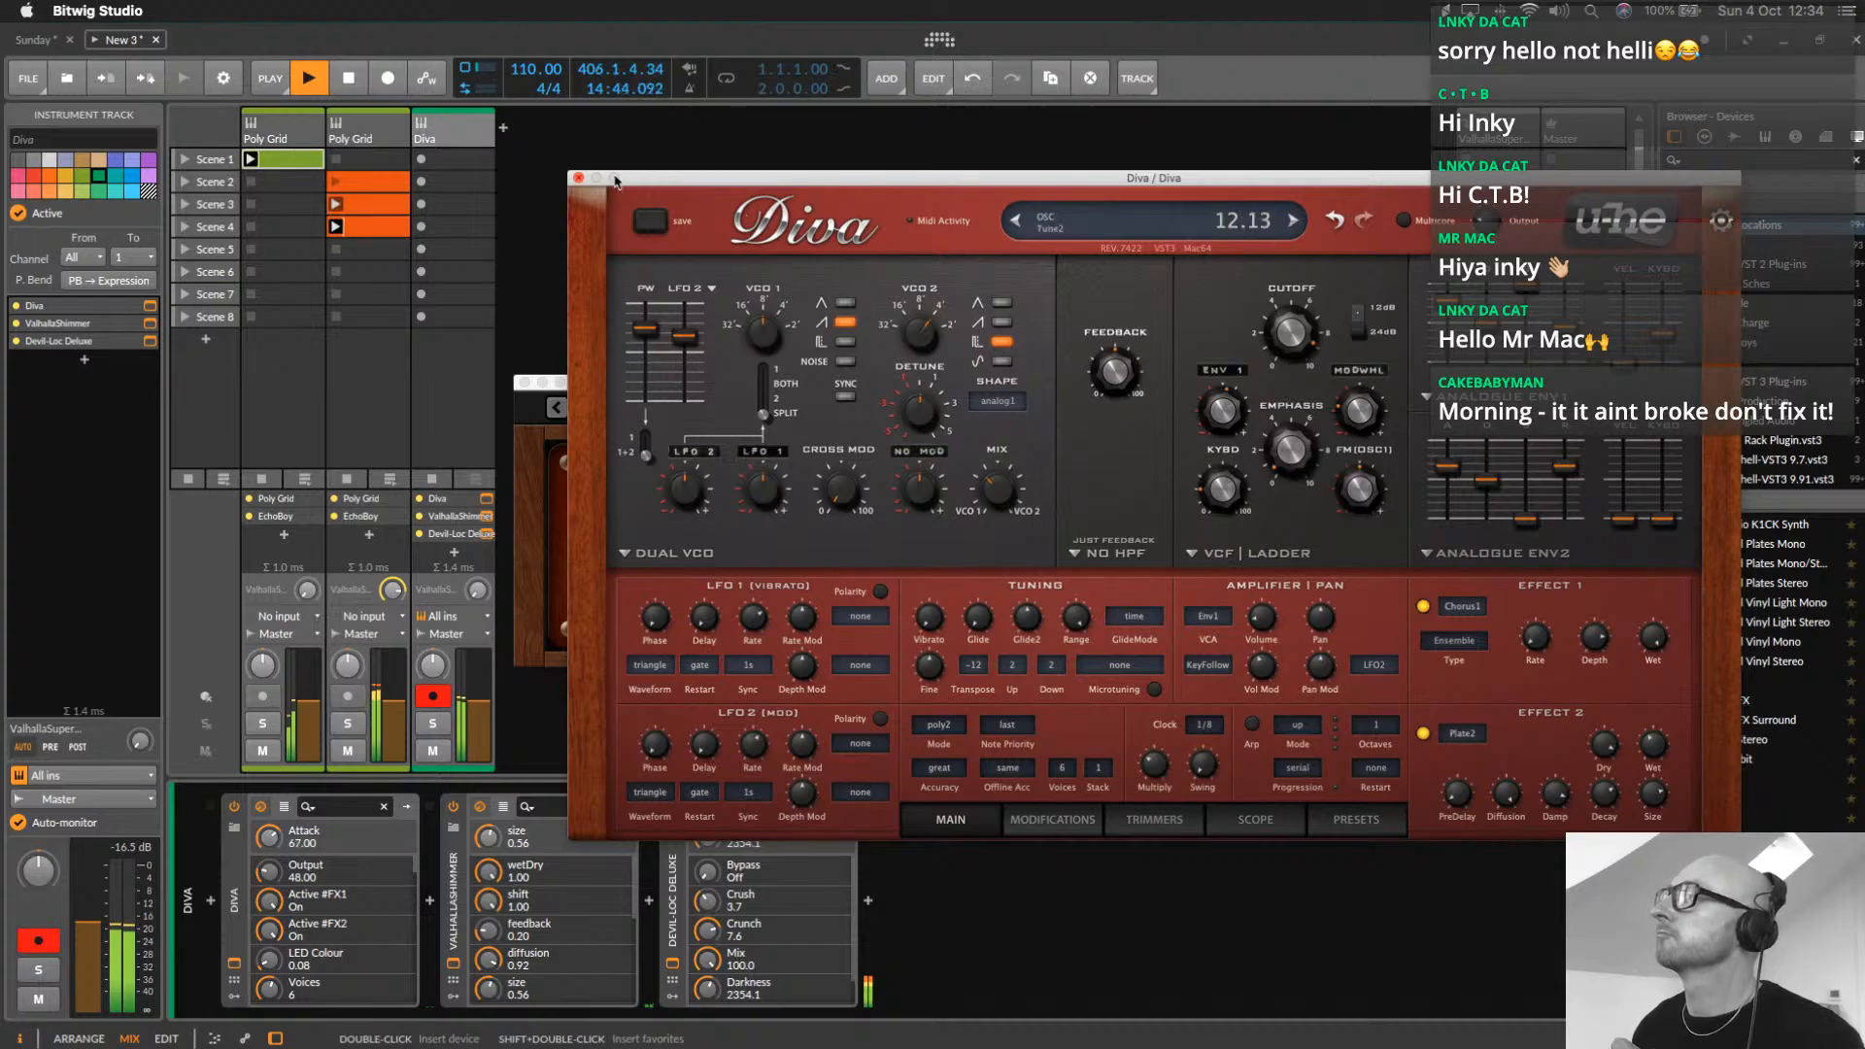
left_click(579, 181)
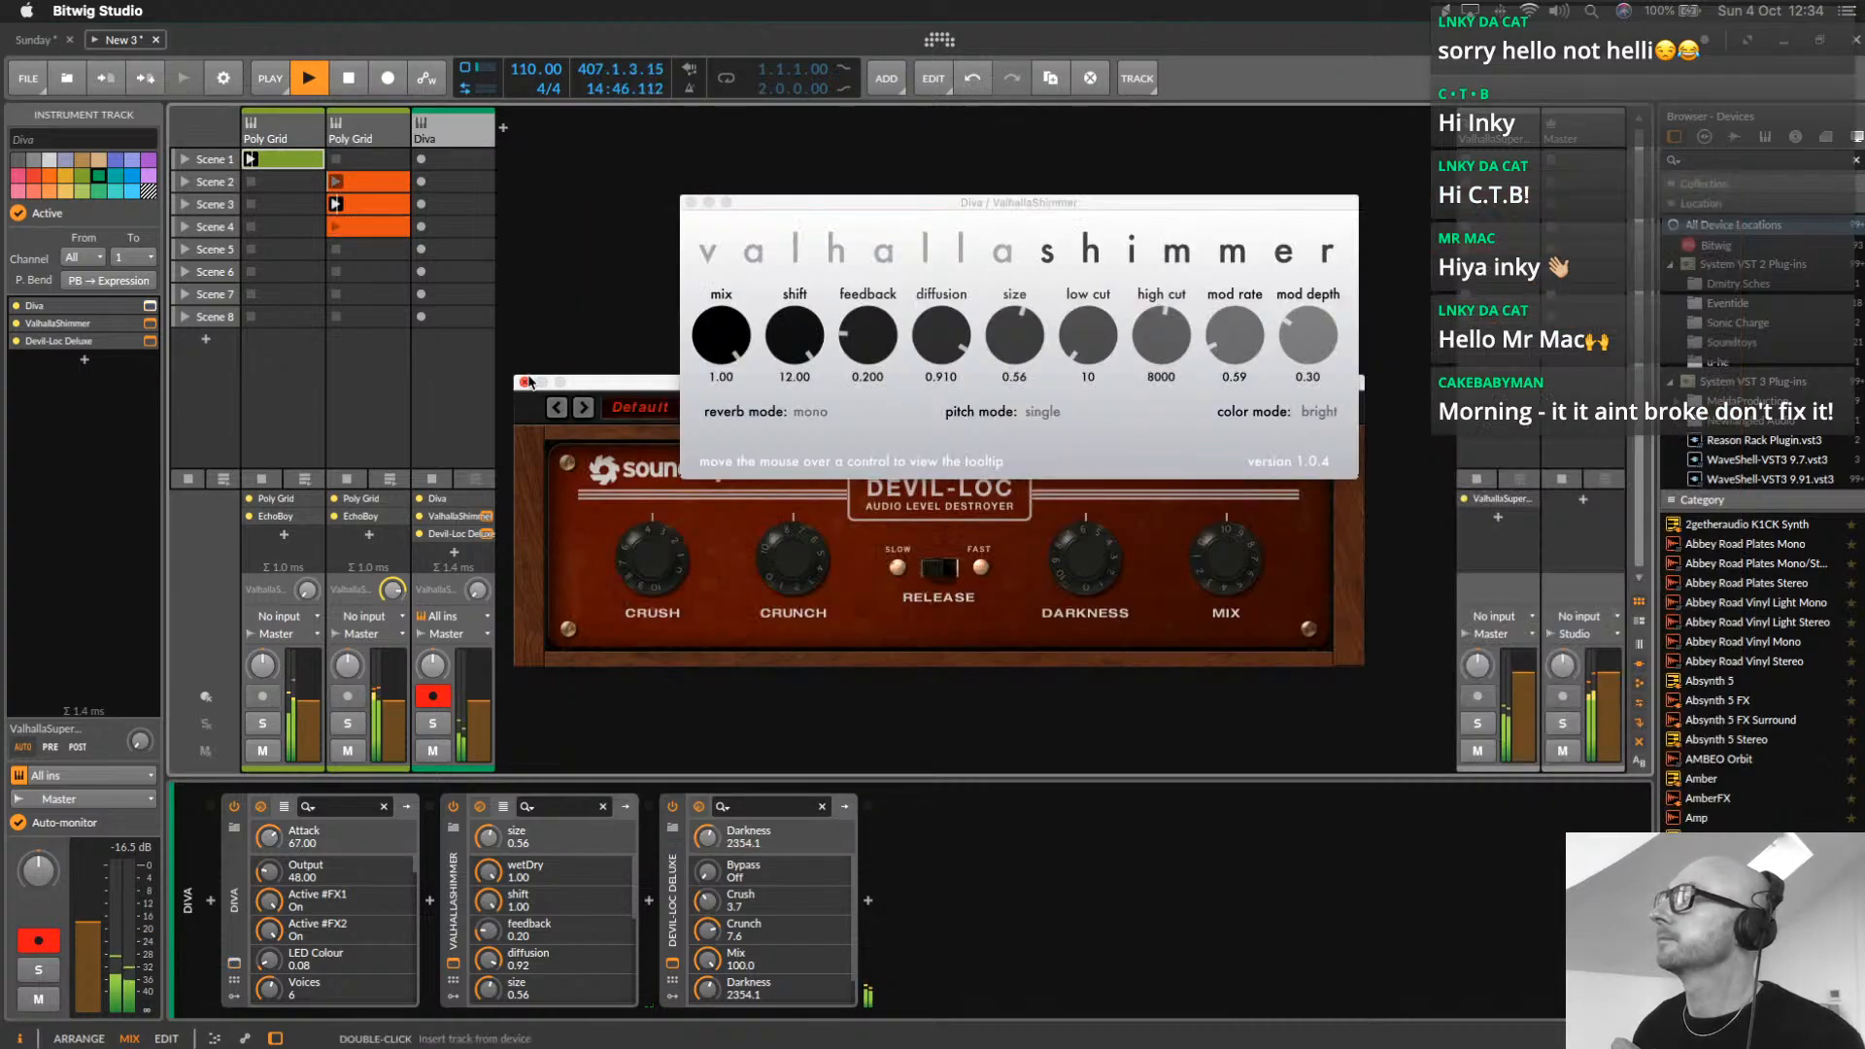
left_click(525, 382)
left_click(692, 202)
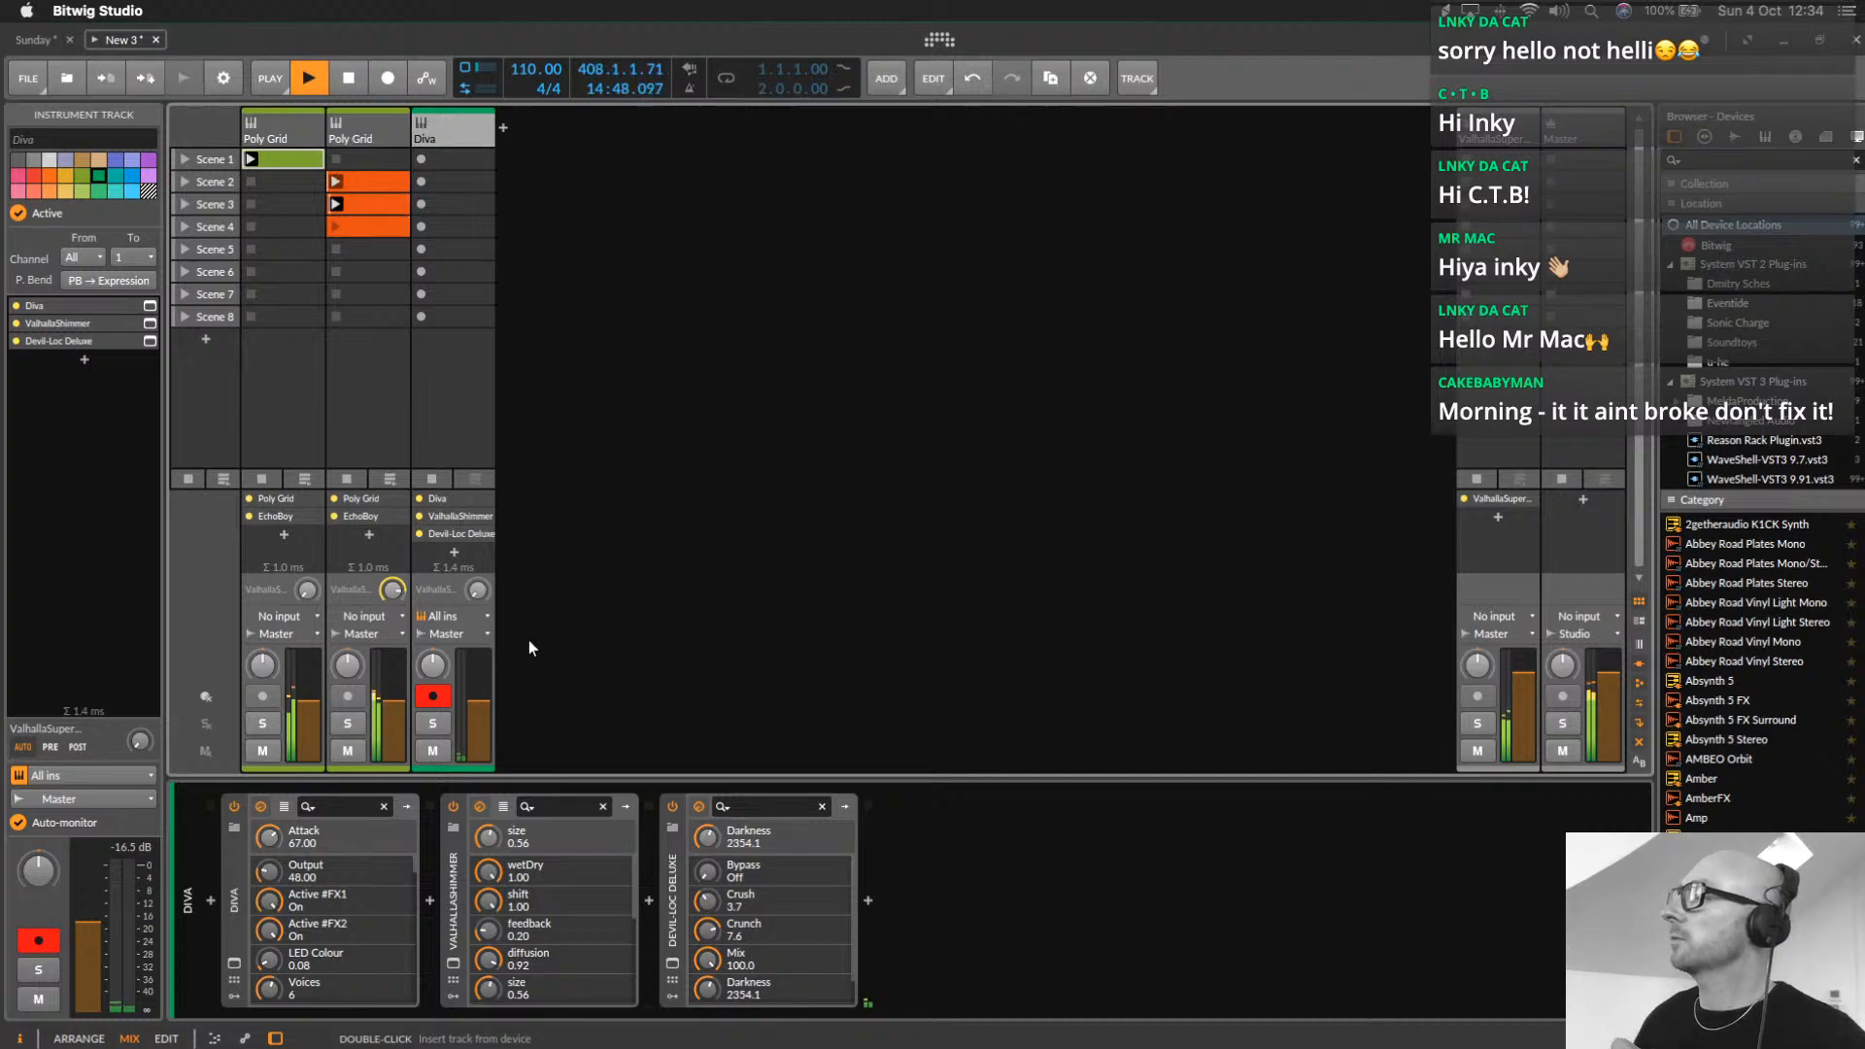
Lower the Diva track's volume slightly and group the two Poly Grid tracks
left_click_drag(481, 700, 481, 714)
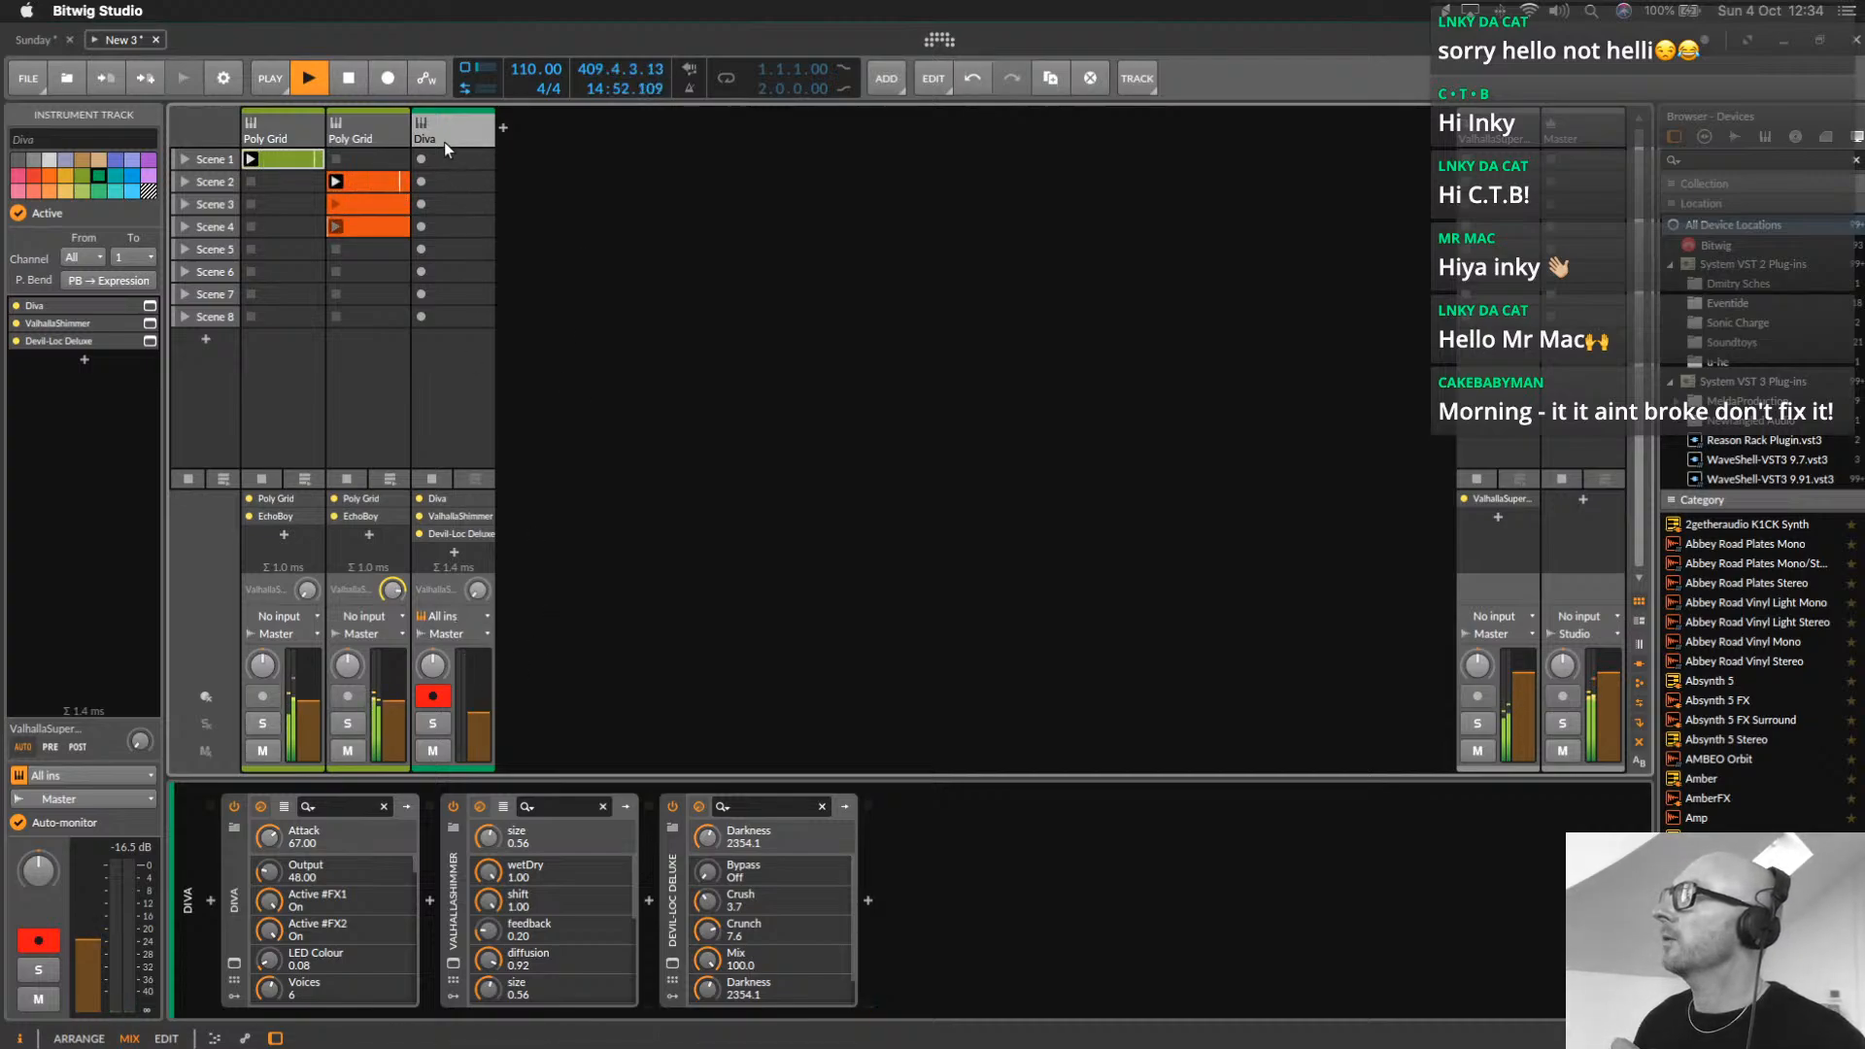
left_click(368, 123)
left_click(255, 125, "shift")
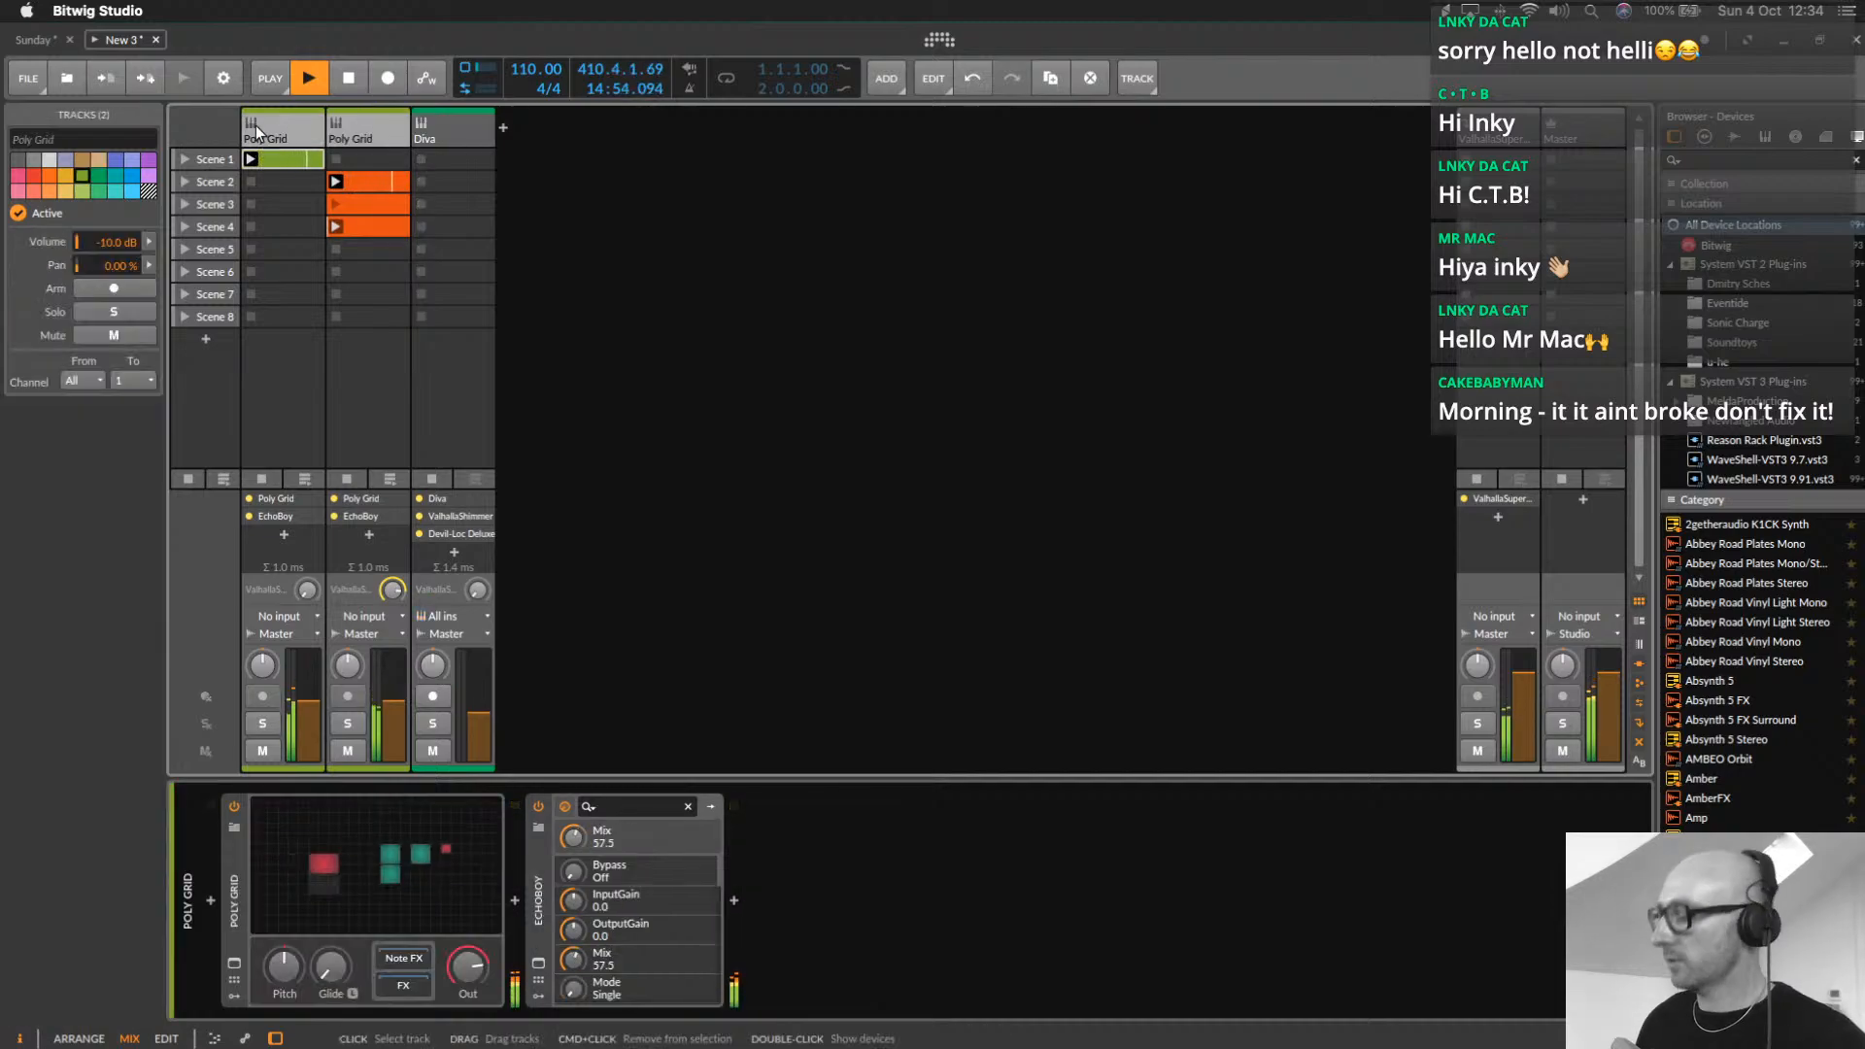
key("super+g")
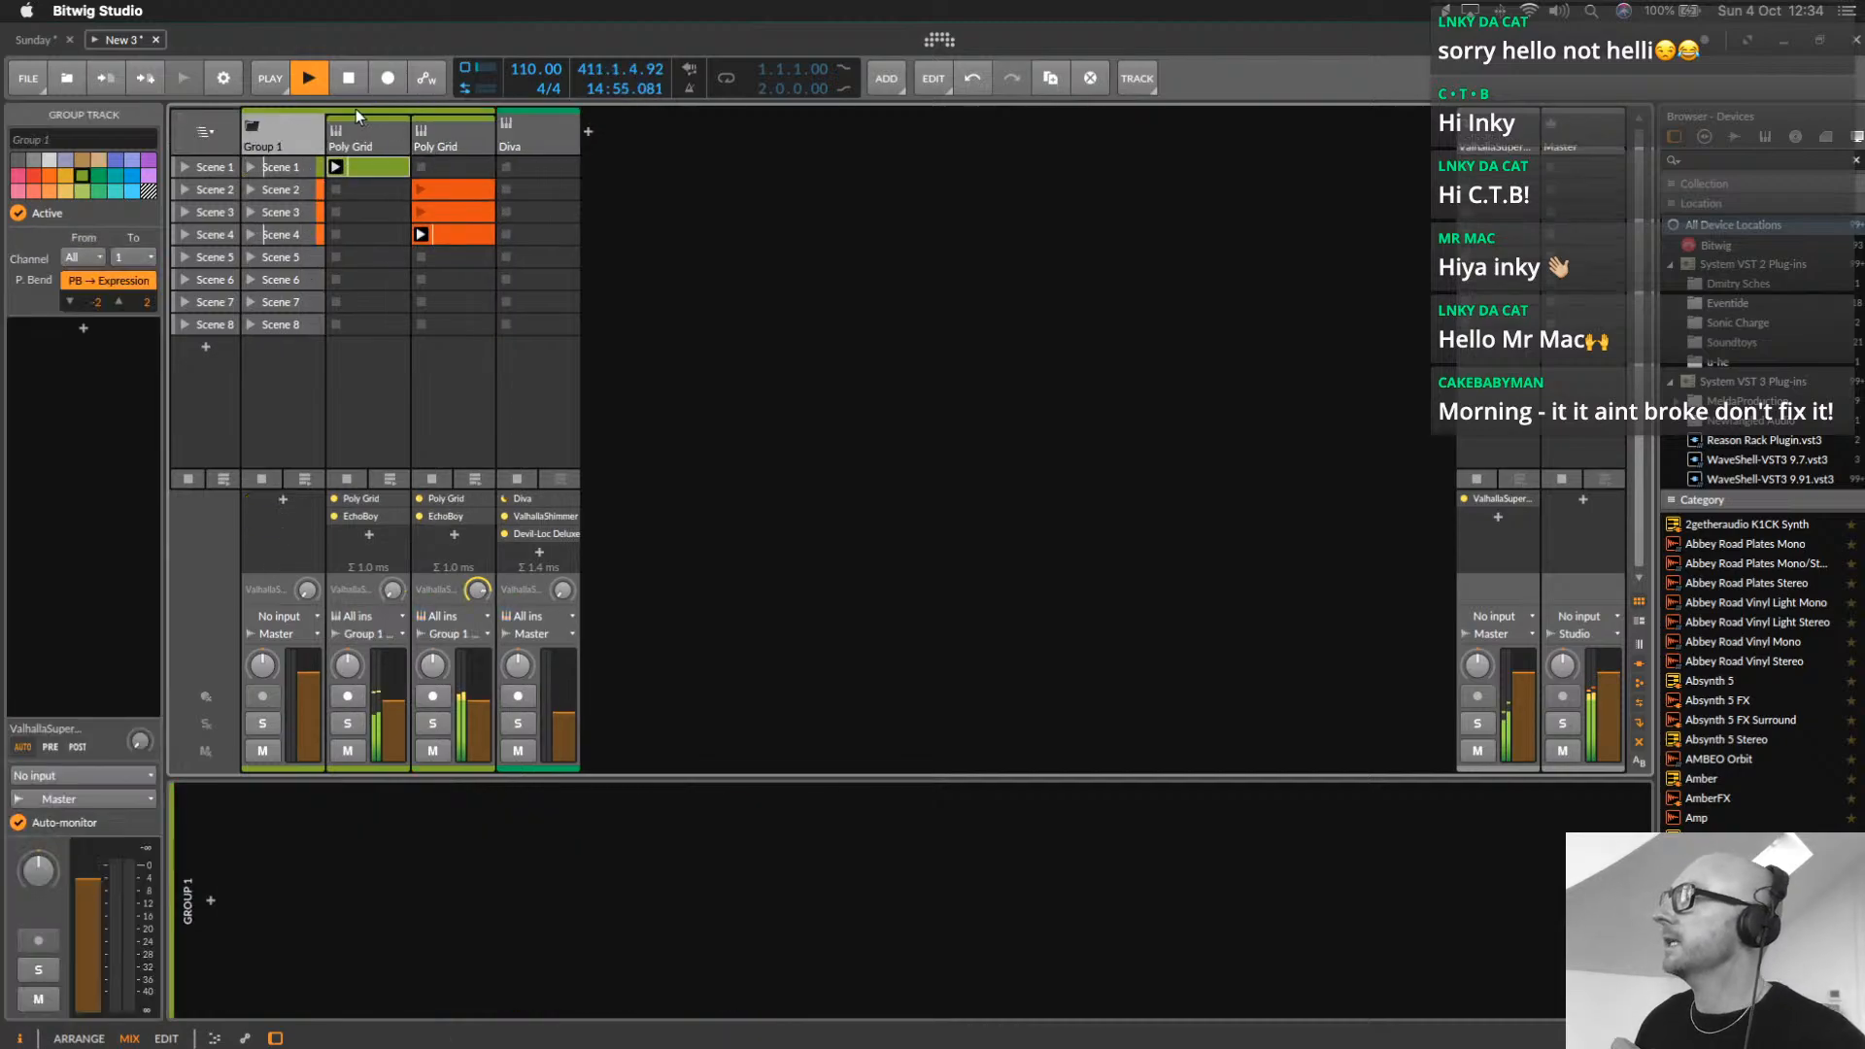
Insert Bitwig's Dynamics device after Devil-Loc Deluxe on the Diva track
left_click(537, 125)
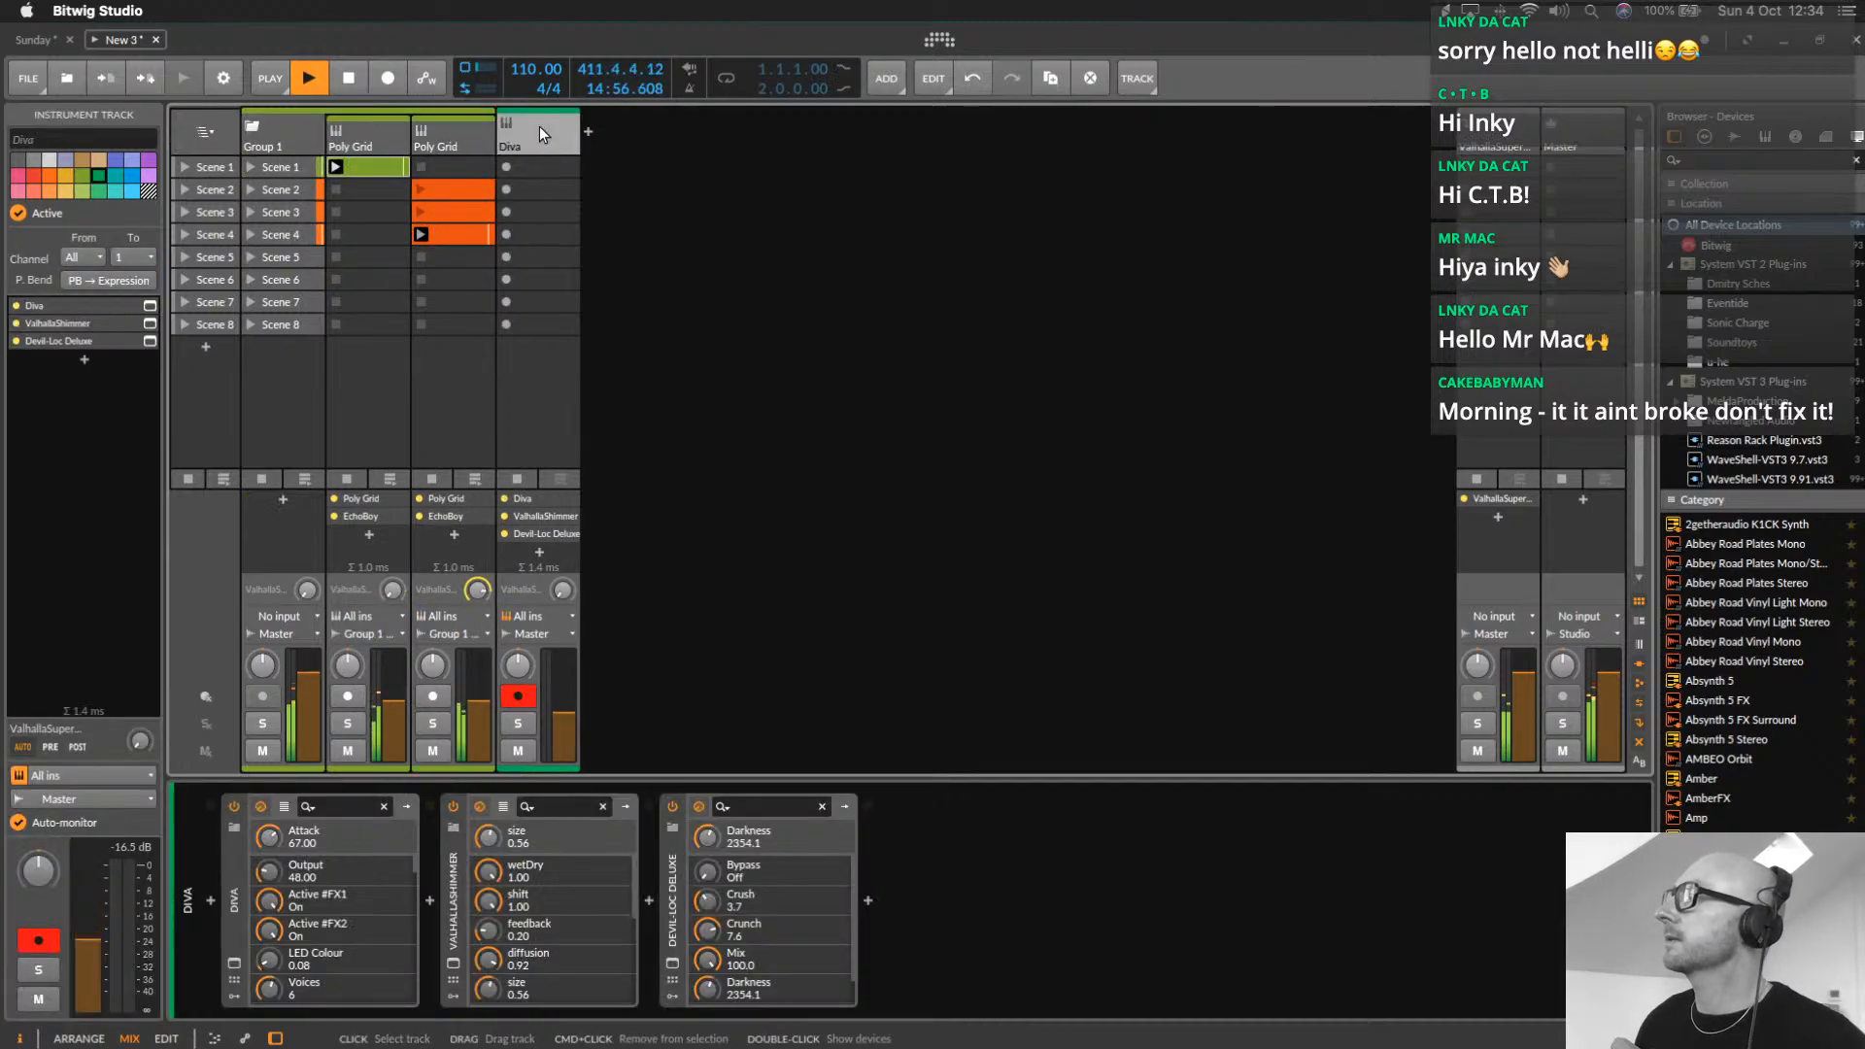
left_click(868, 900)
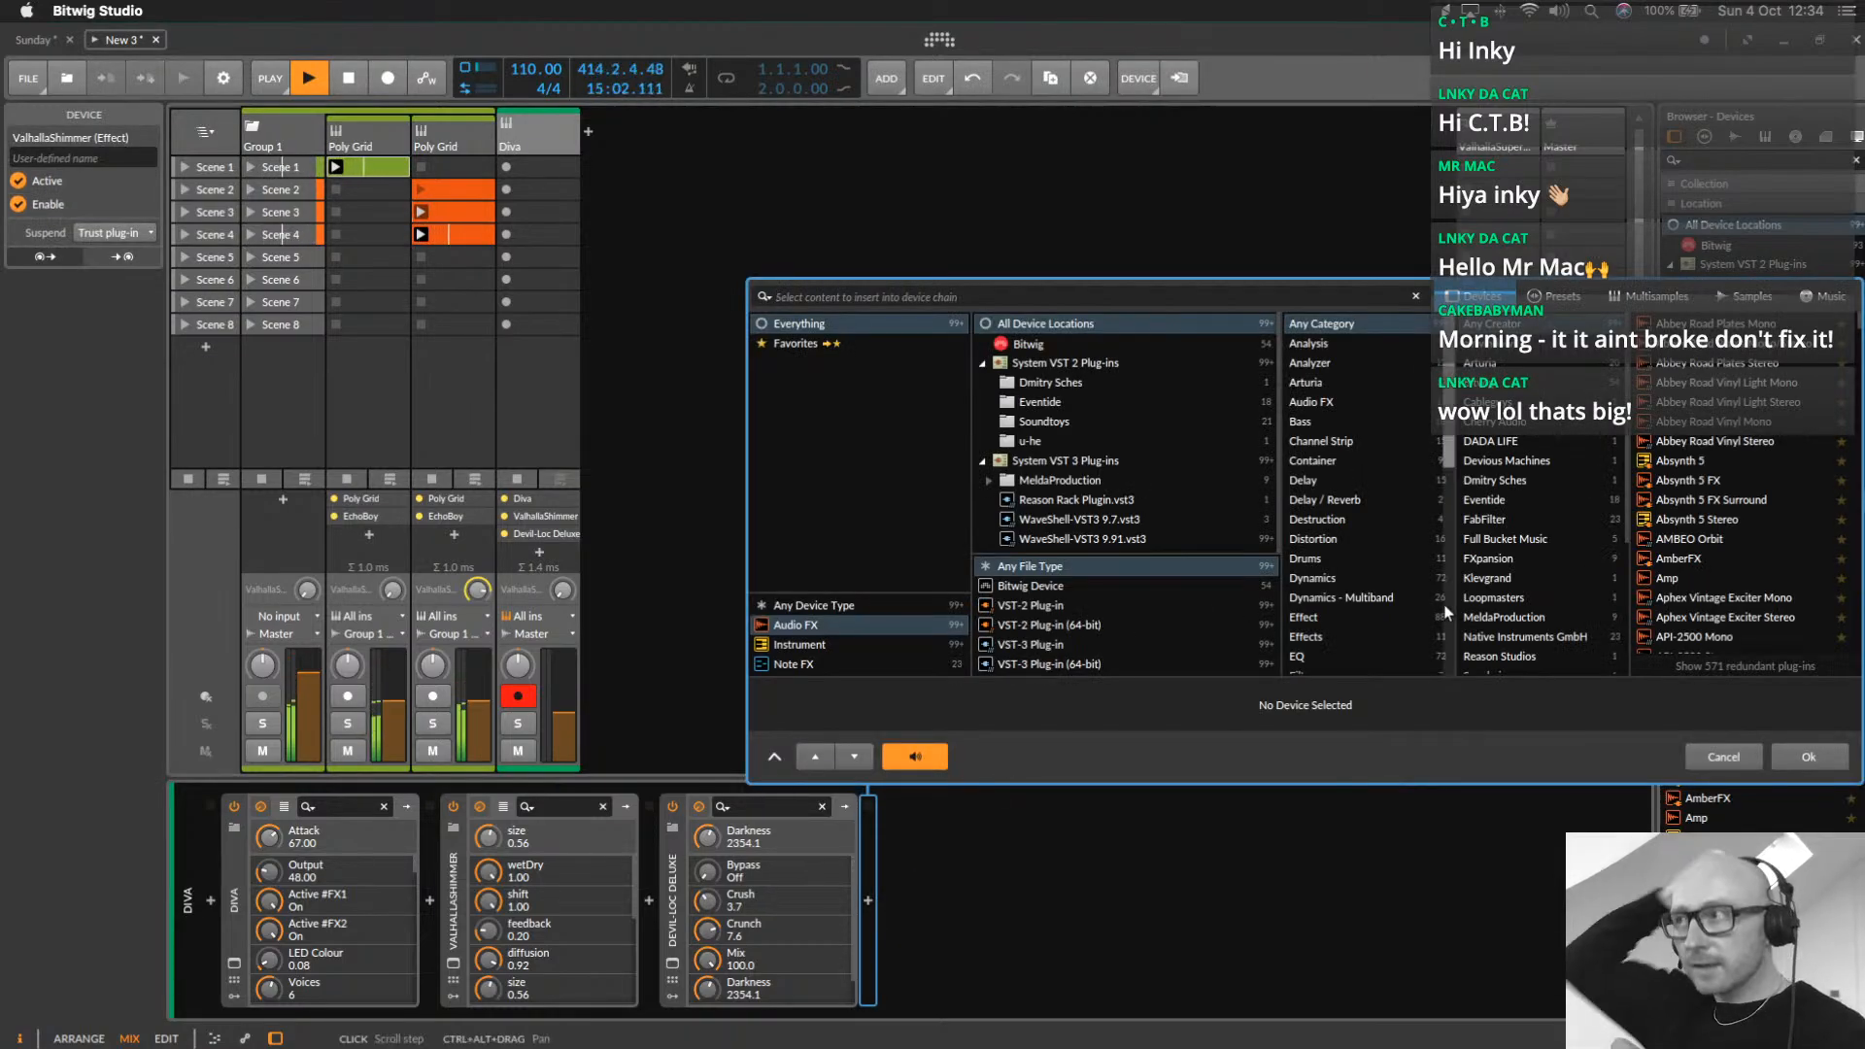
left_click(1314, 576)
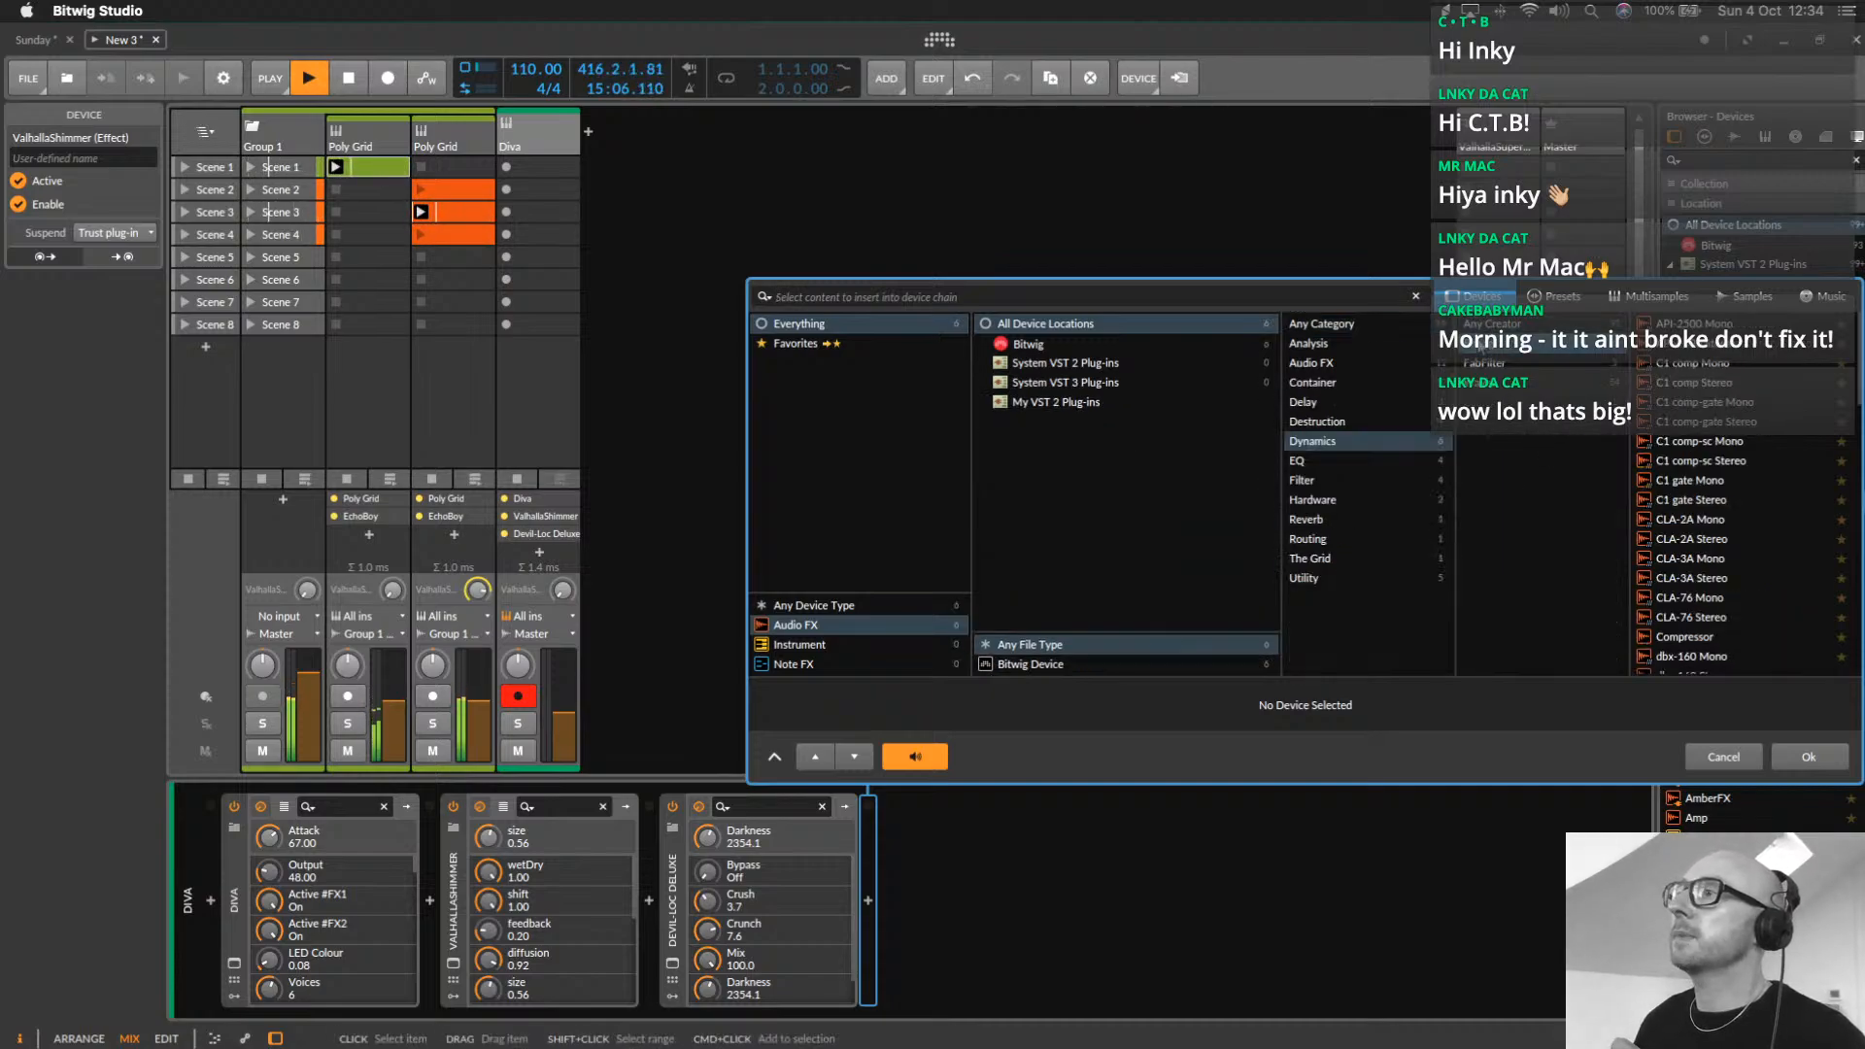
double_click(1683, 364)
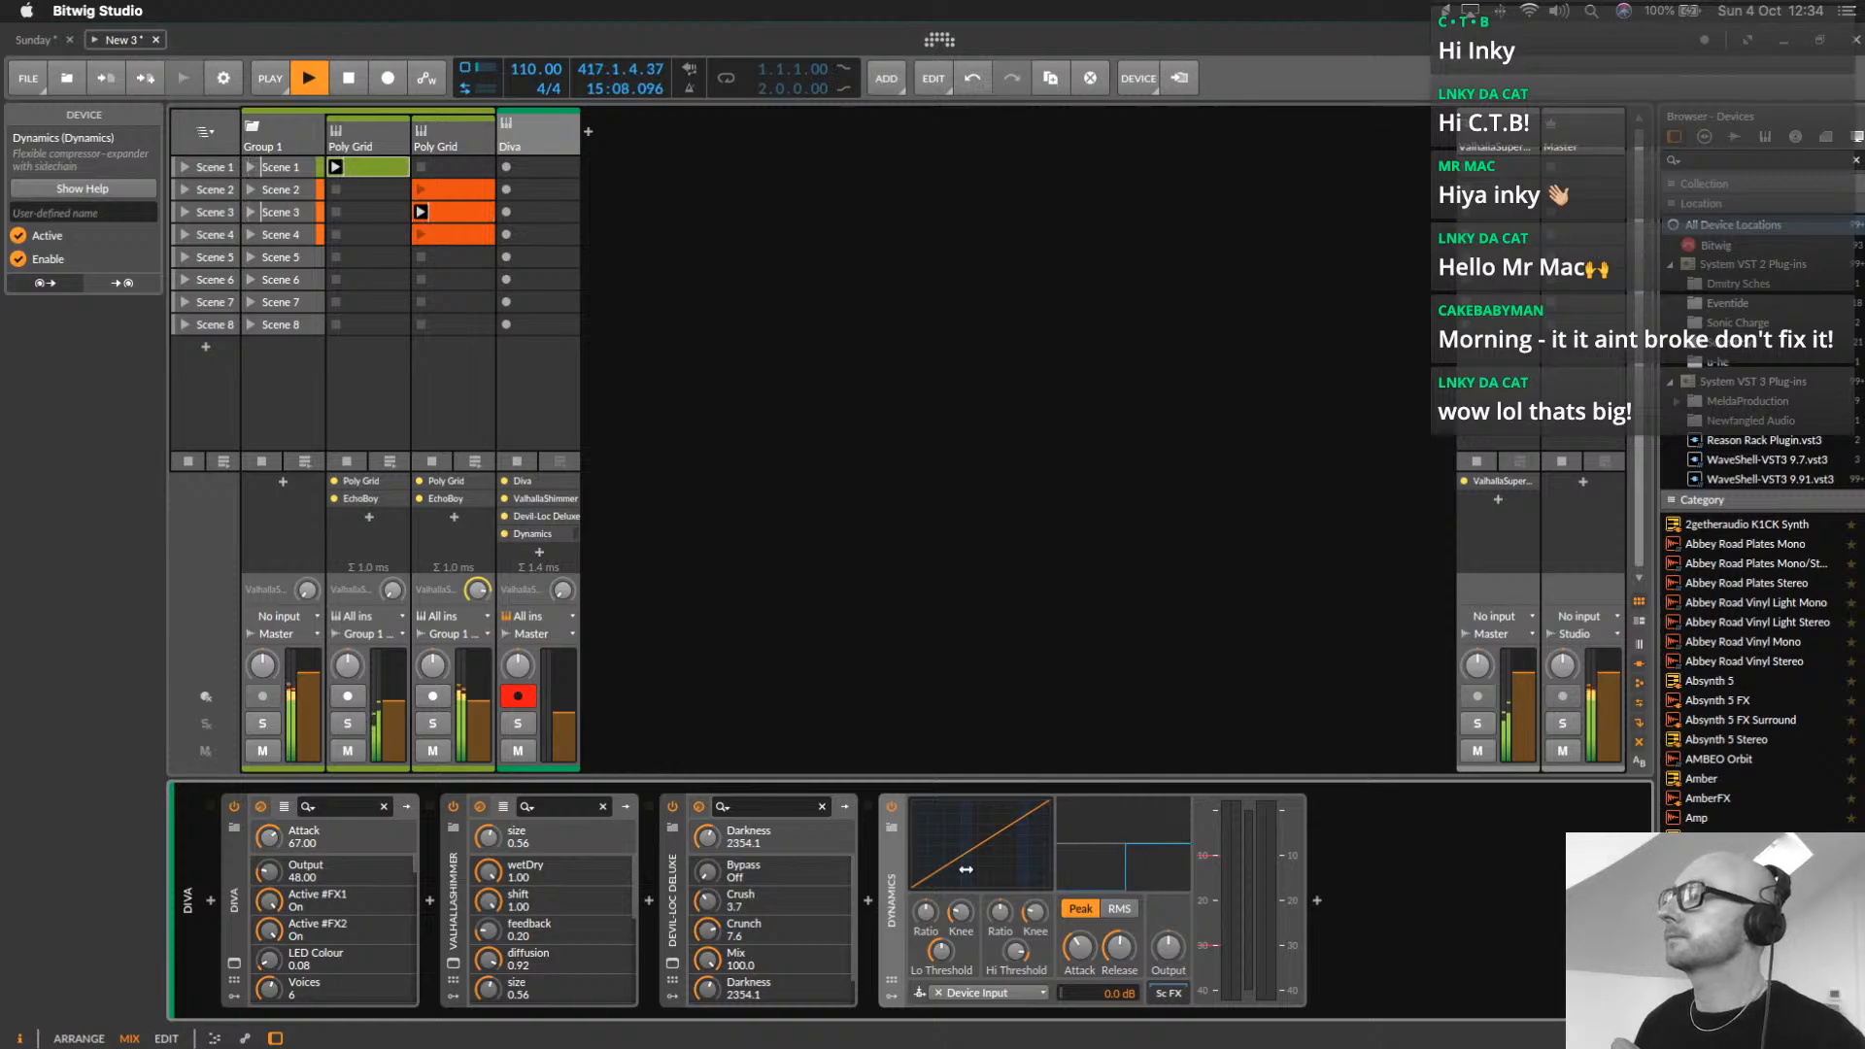
Set the sidechain source of the Dynamics device to Group 1 Master
left_click(960, 992)
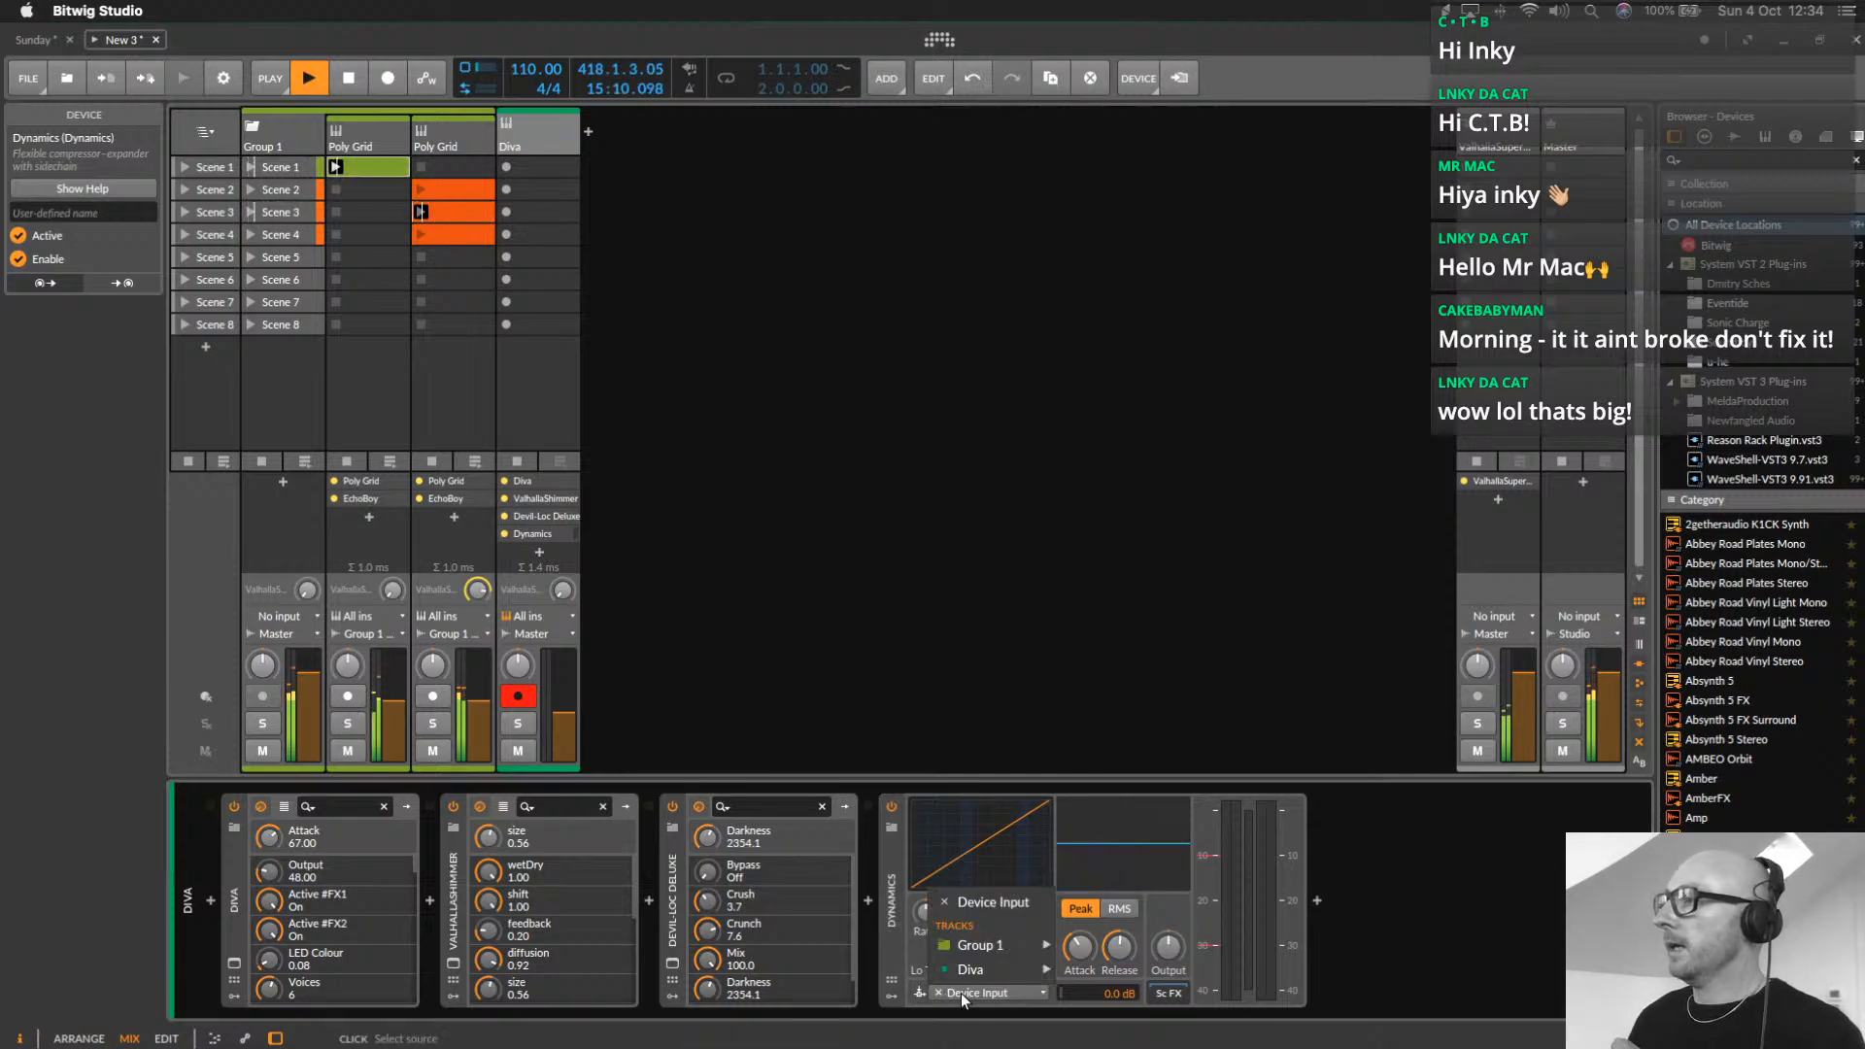
mouse_move(1011, 944)
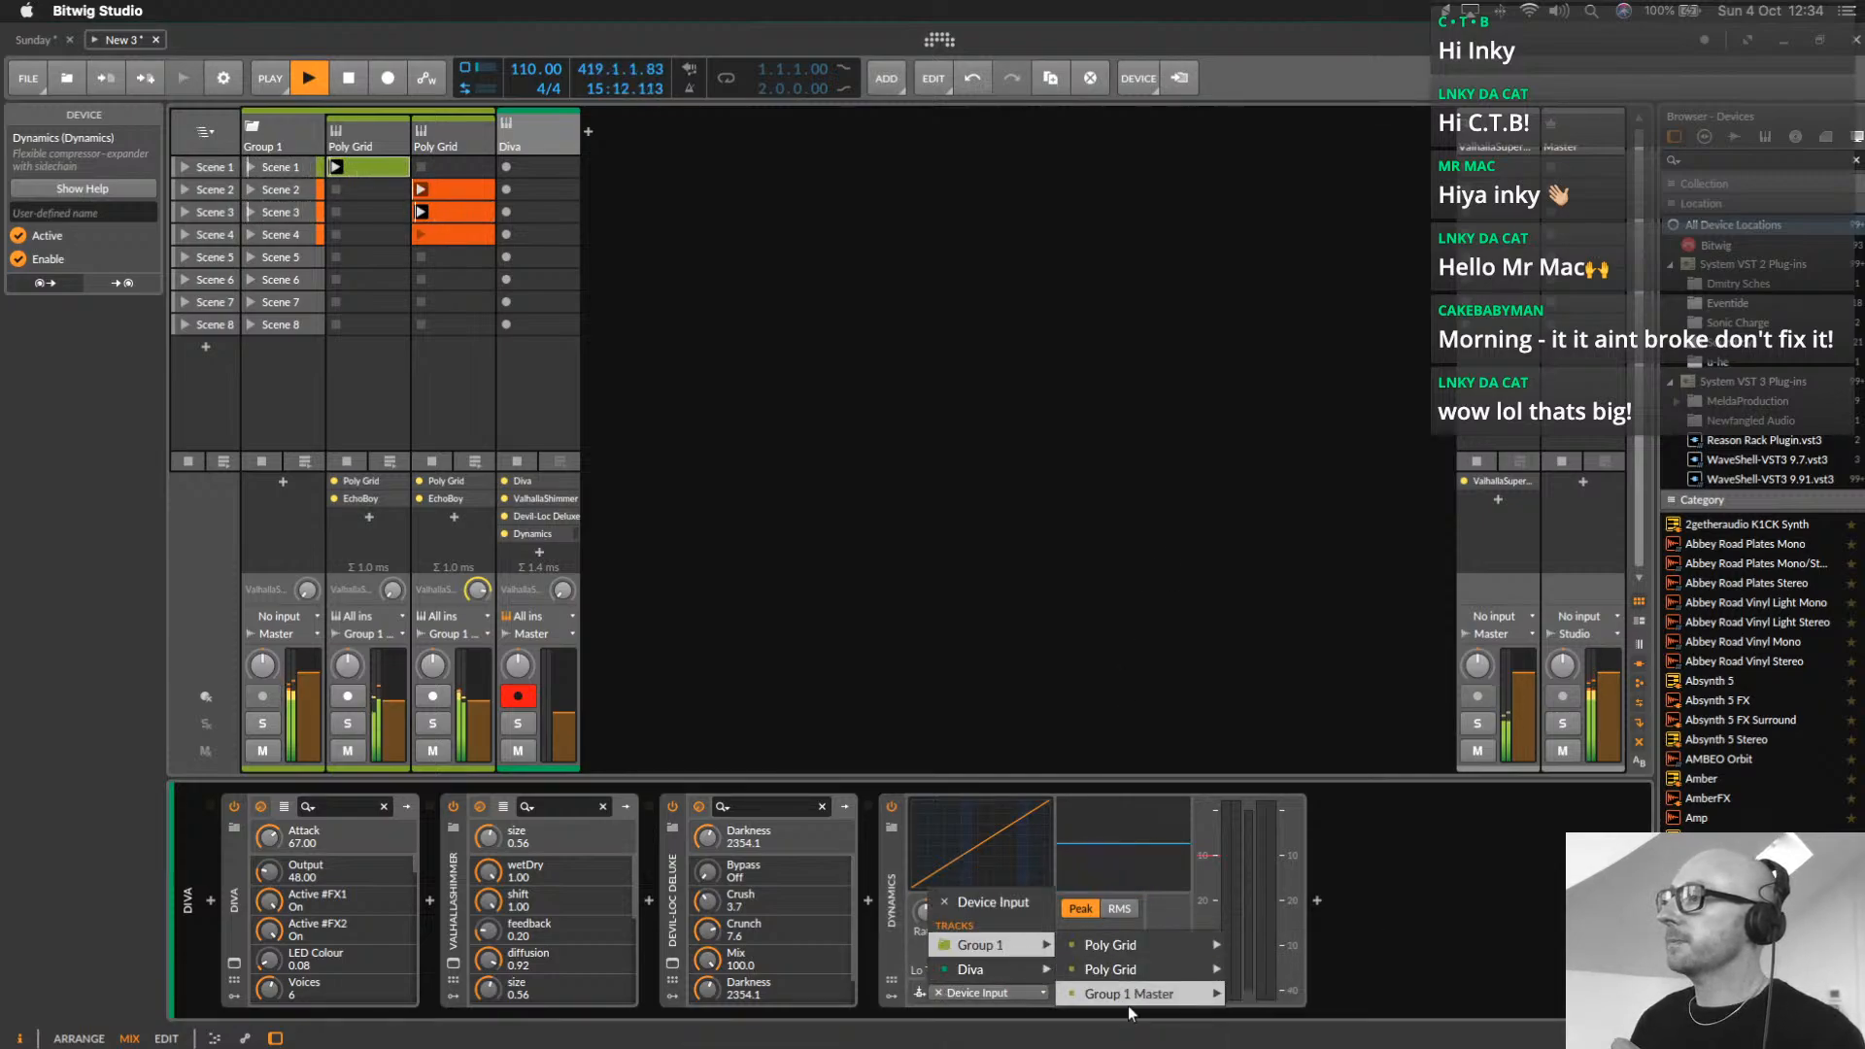
mouse_move(1132, 994)
left_click(1272, 996)
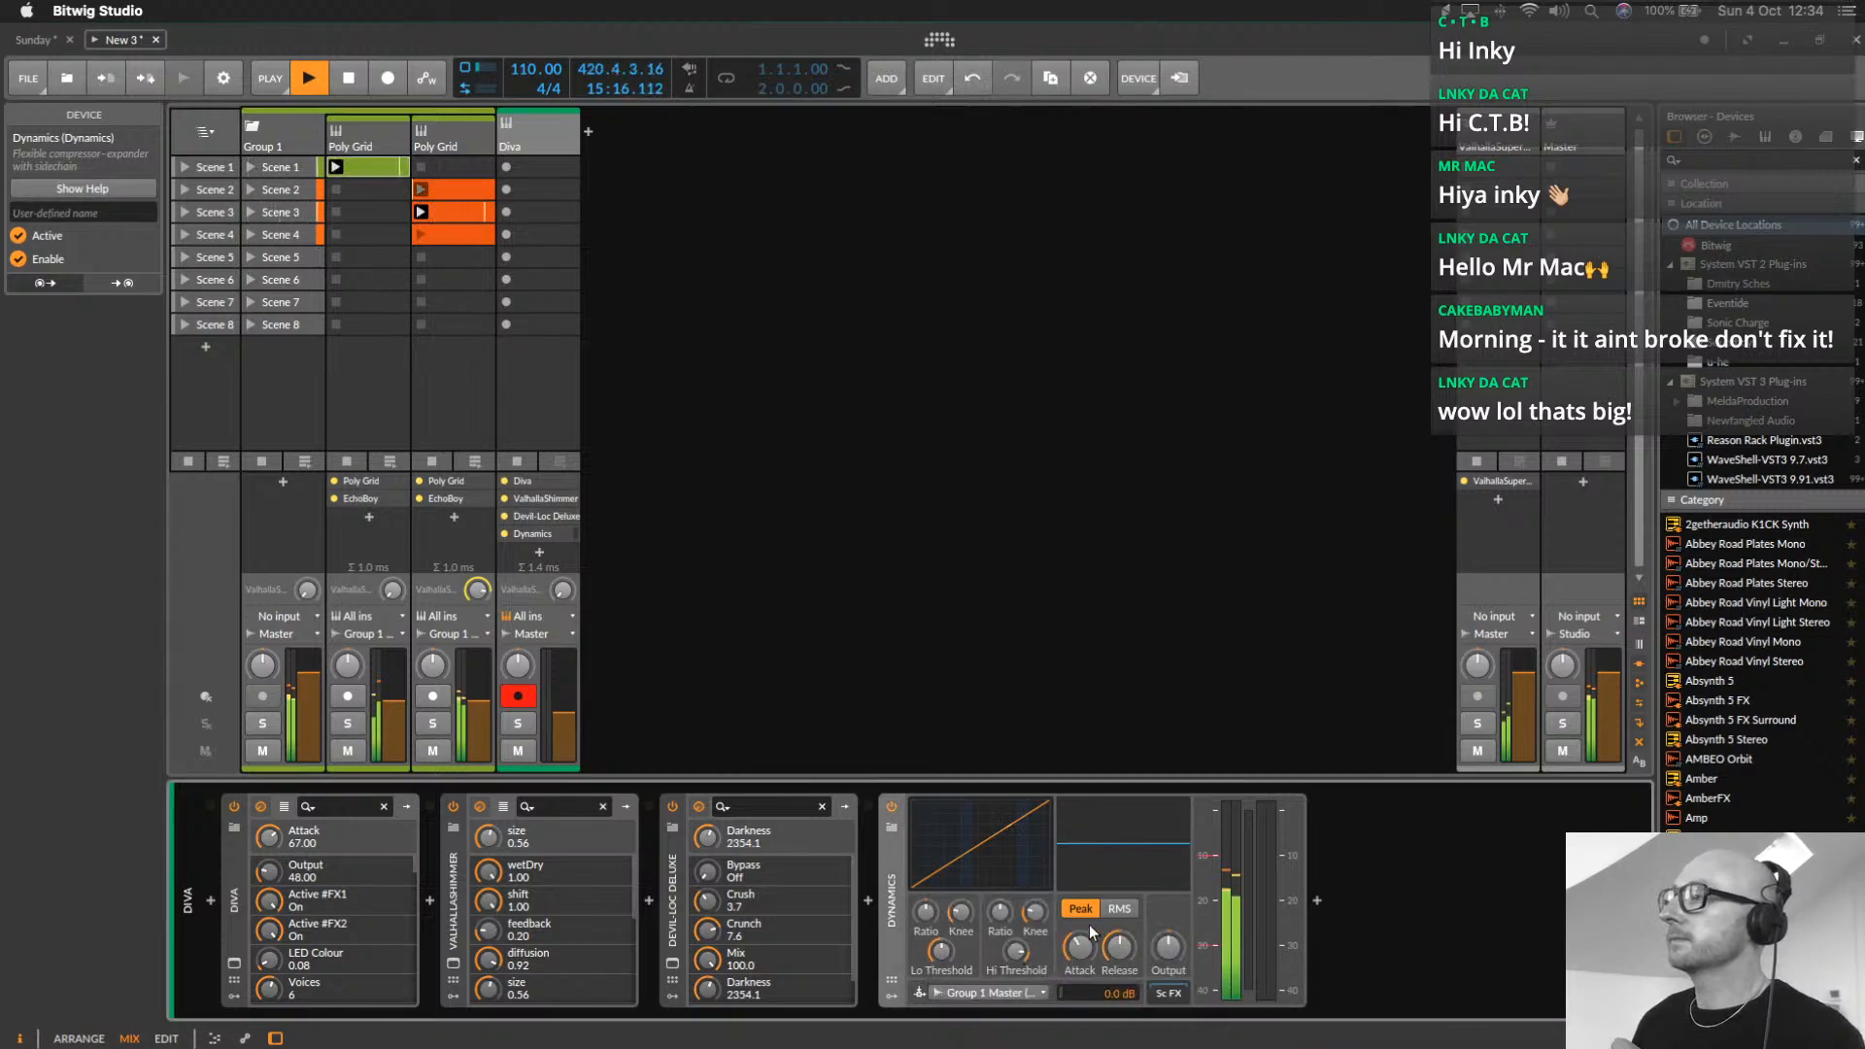
Set the Dynamics device's high ratio to about 1:2.13 and its attack to about 0.31 ms
left_click_drag(1000, 913, 1016, 927)
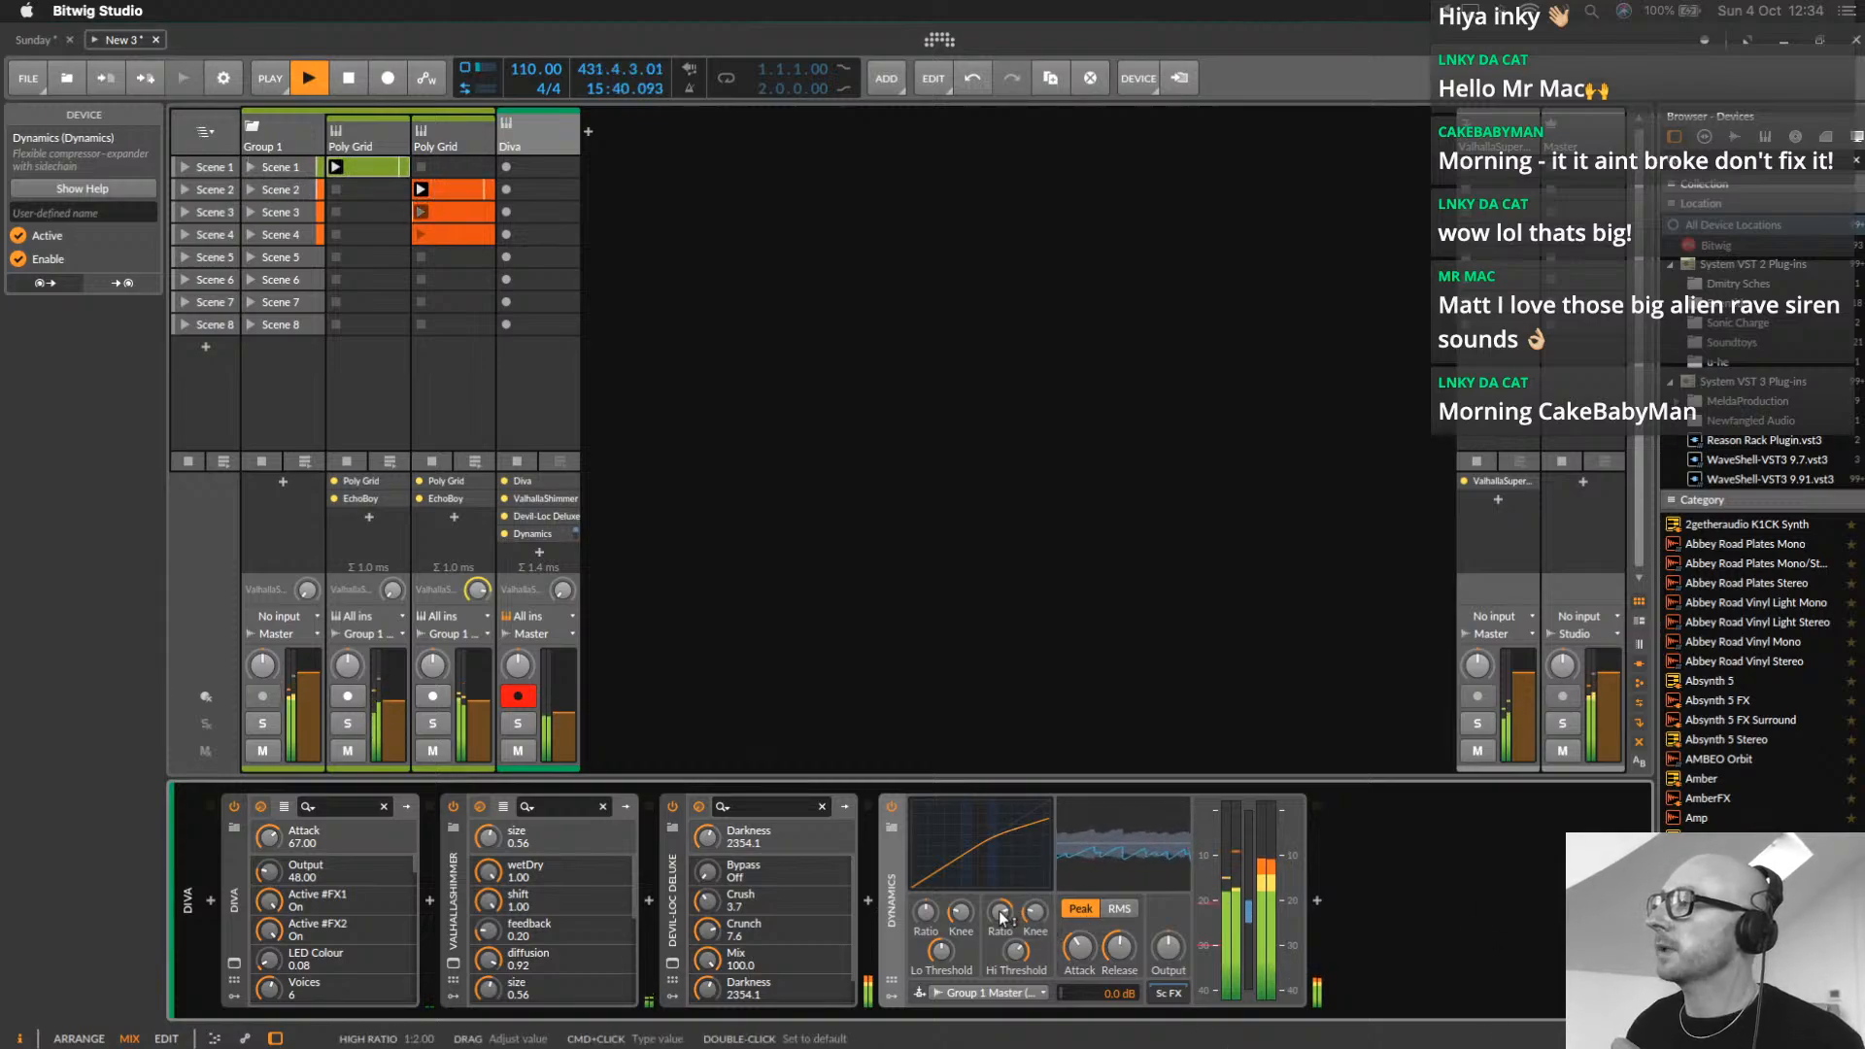
left_click_drag(1002, 911, 1002, 909)
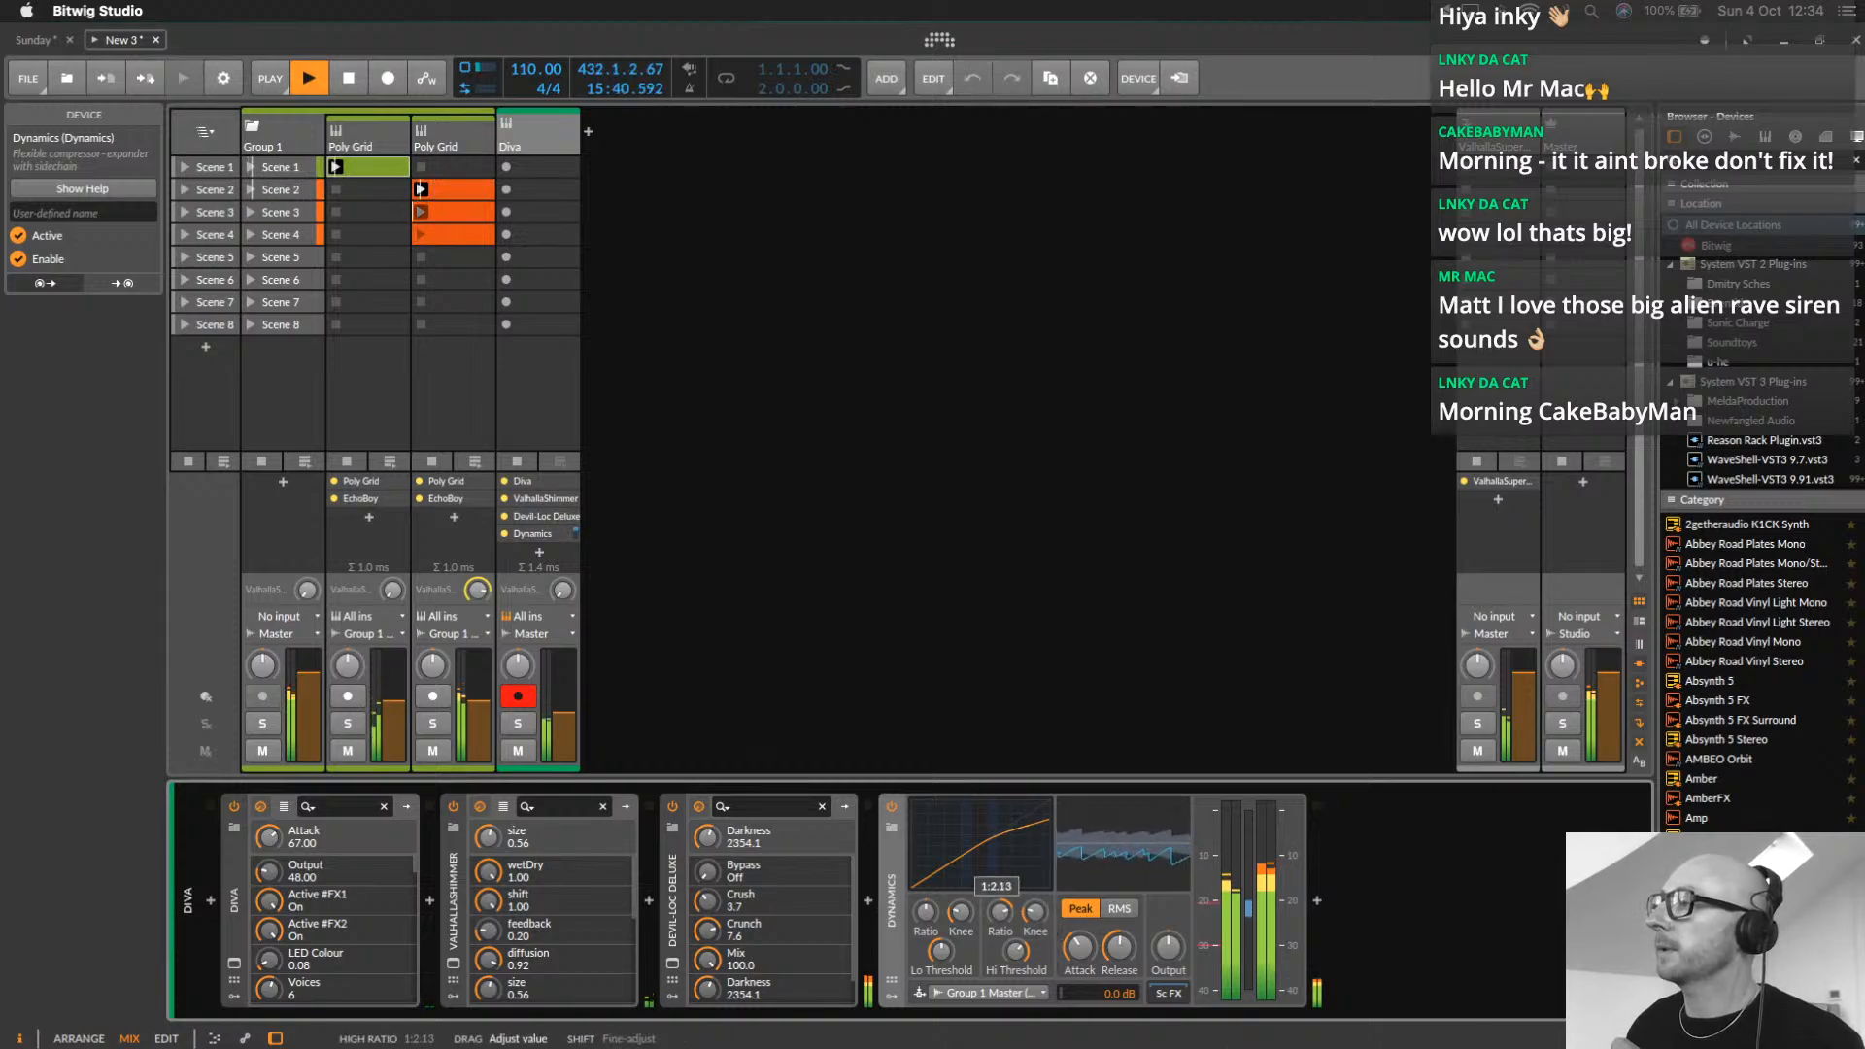
left_click(1119, 947)
left_click(1078, 947)
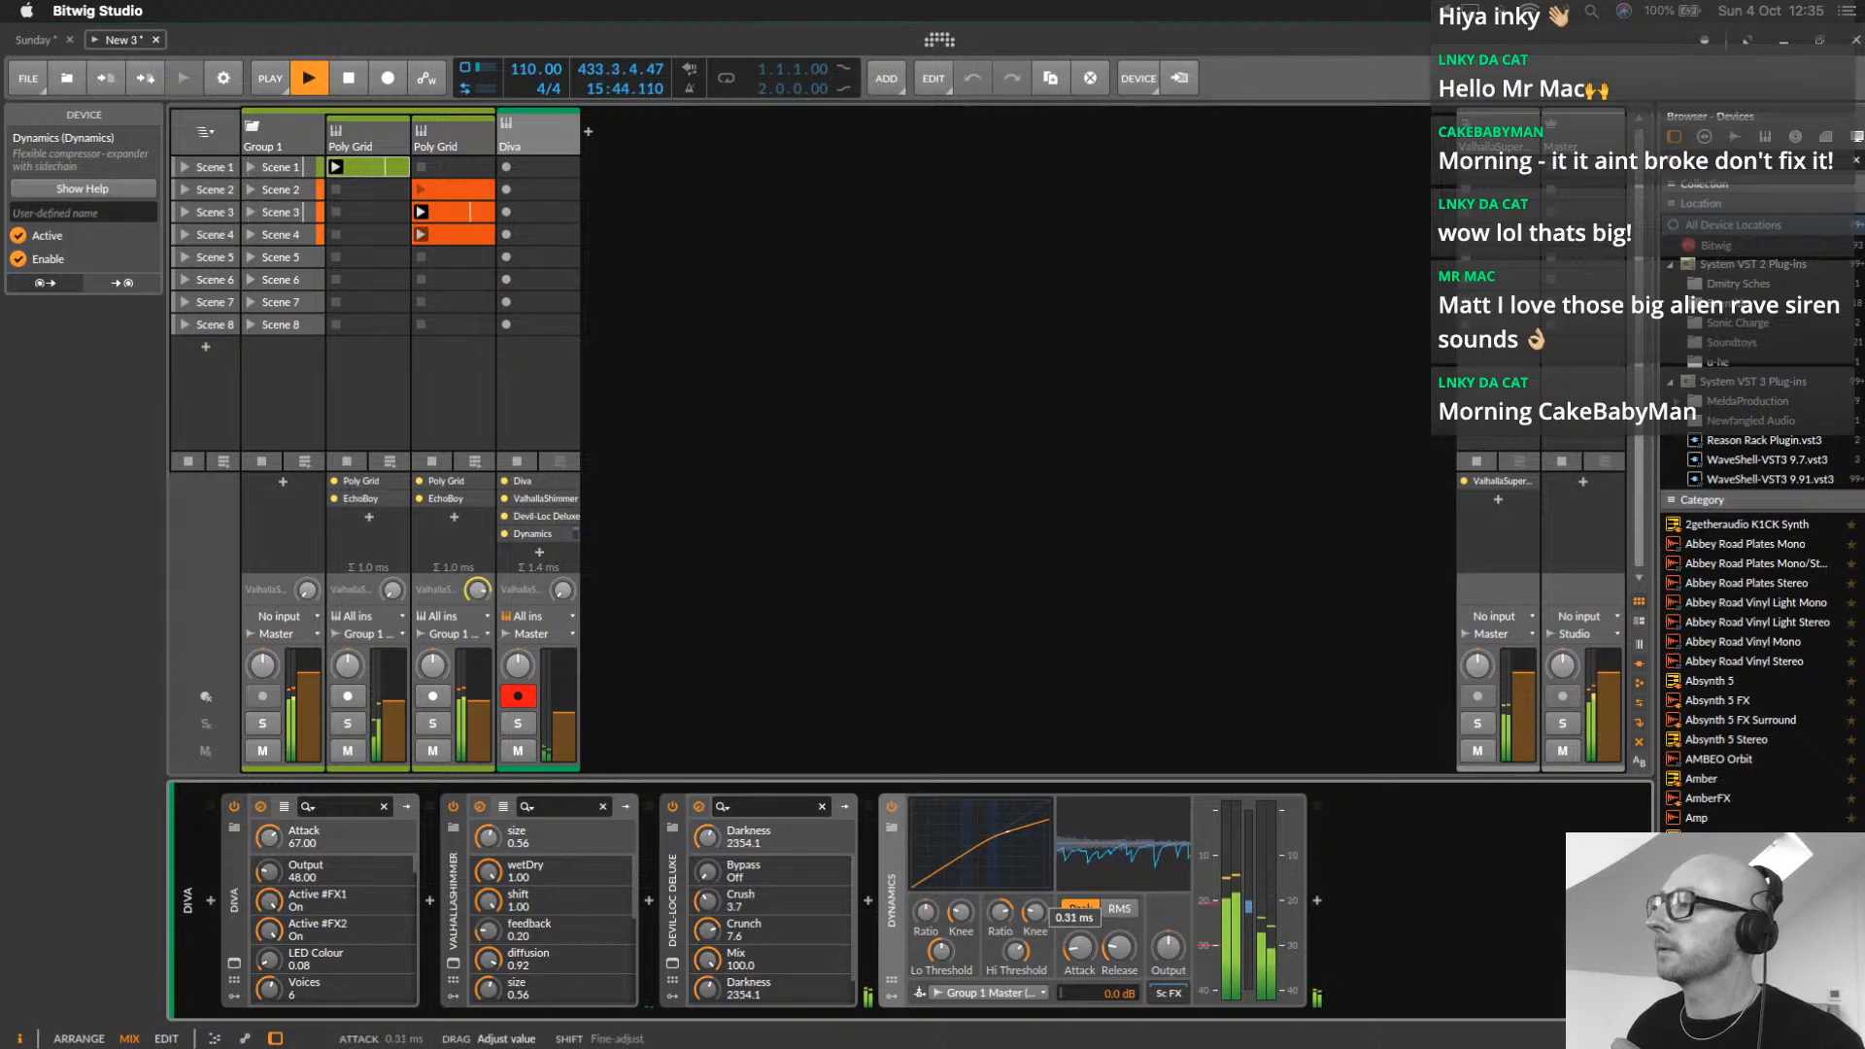
left_click_drag(1079, 947, 1079, 950)
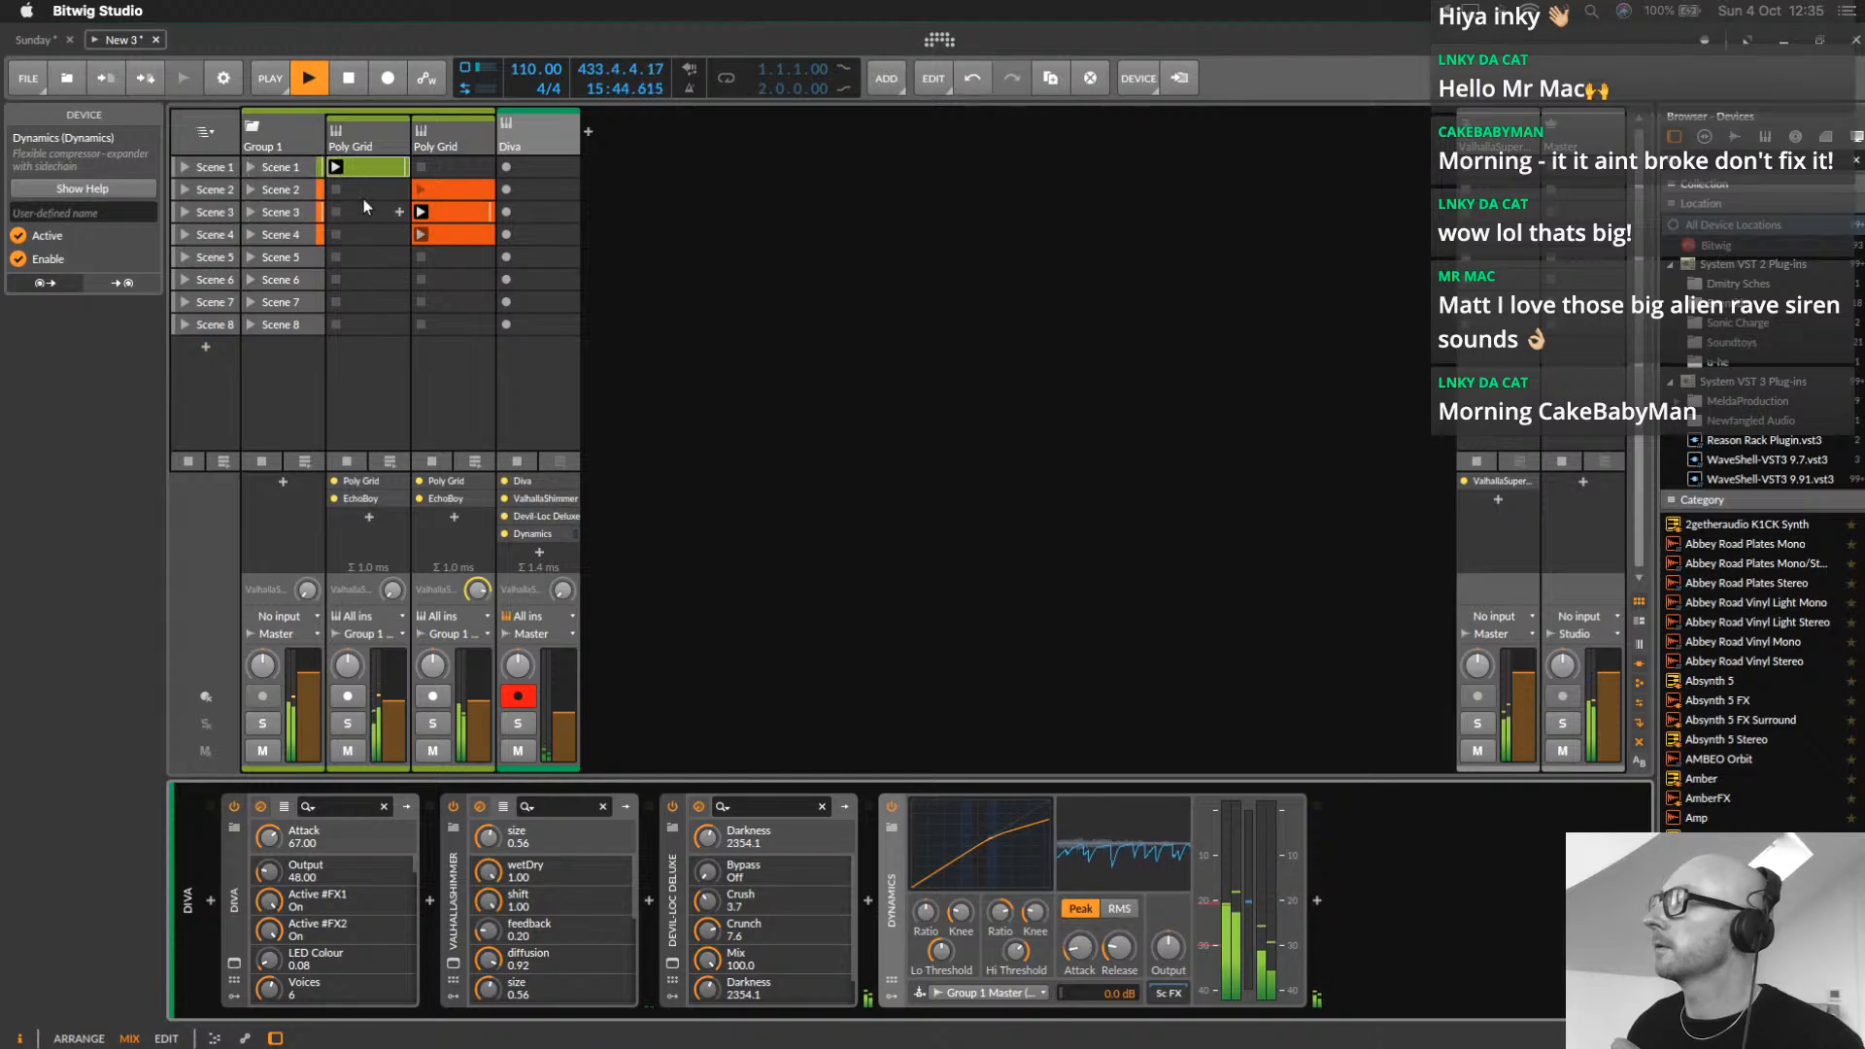
Set Diva's filter cutoff frequency to about 131.5 and map that Frequency parameter to a hardware controller
left_click(235, 964)
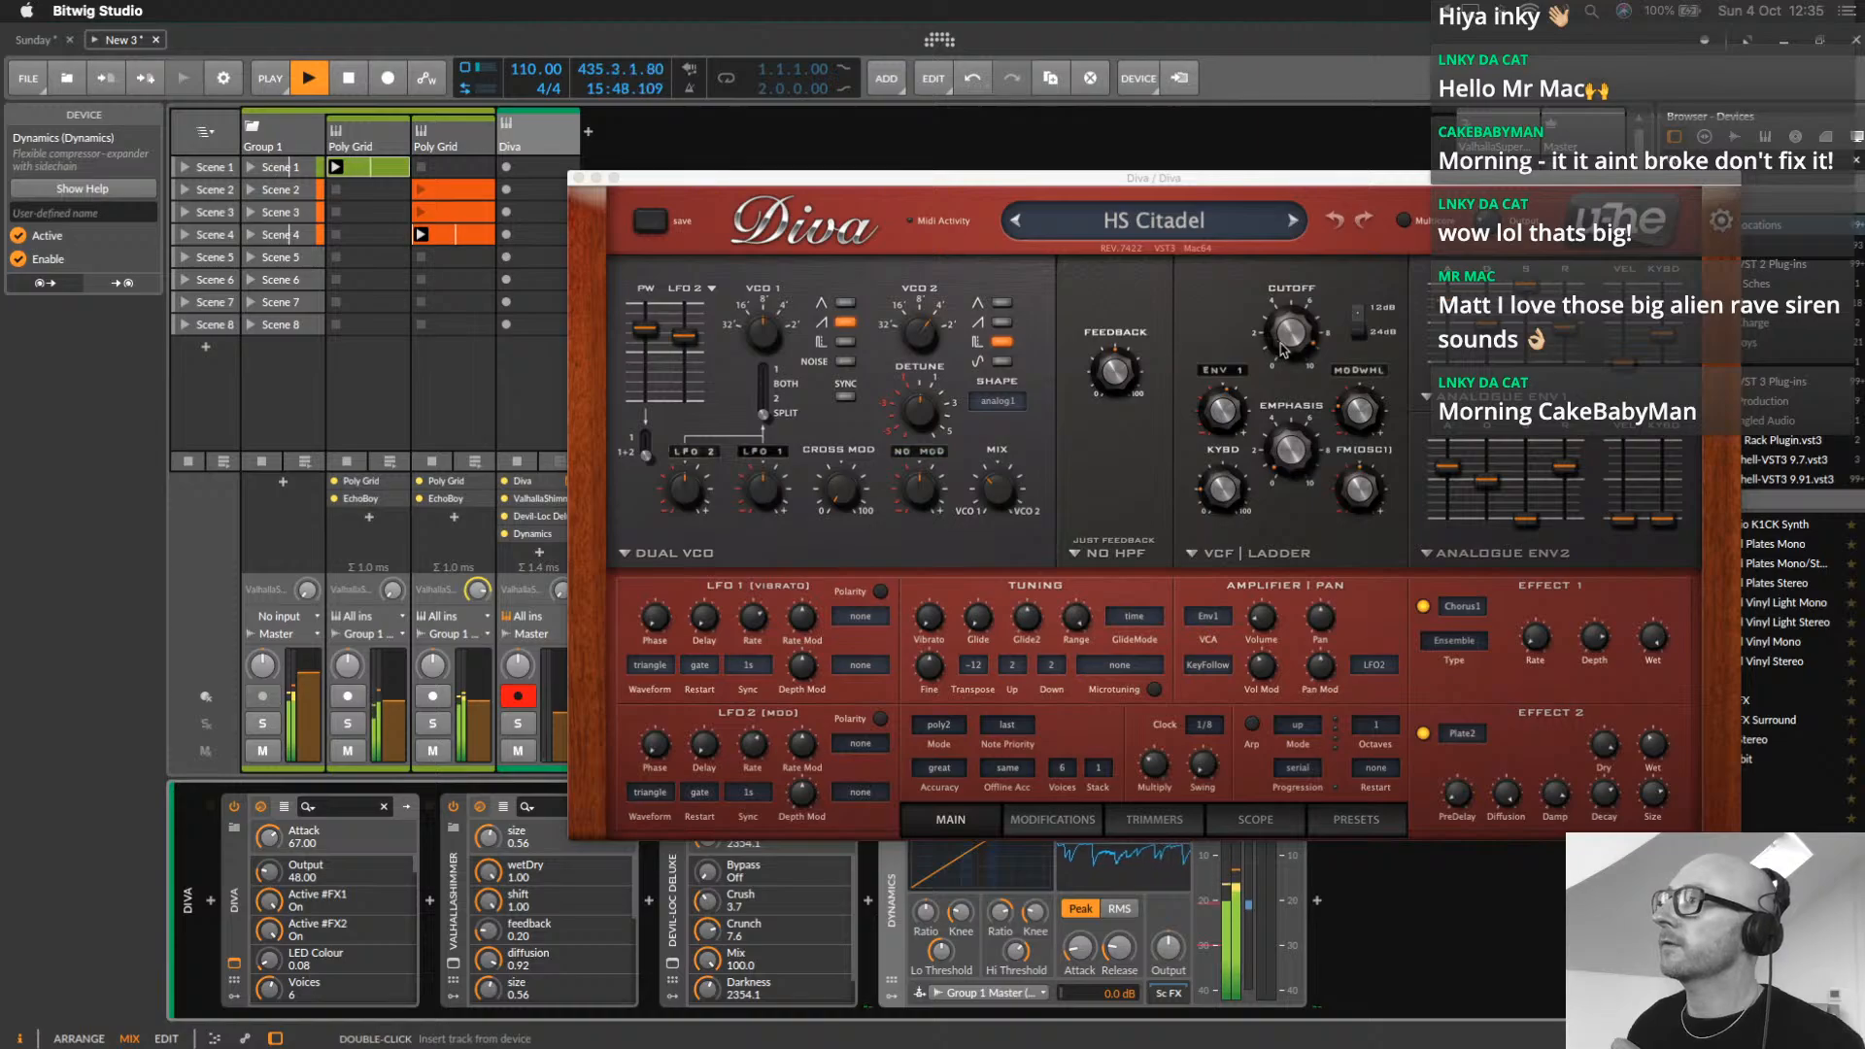
left_click_drag(1283, 349, 1298, 311)
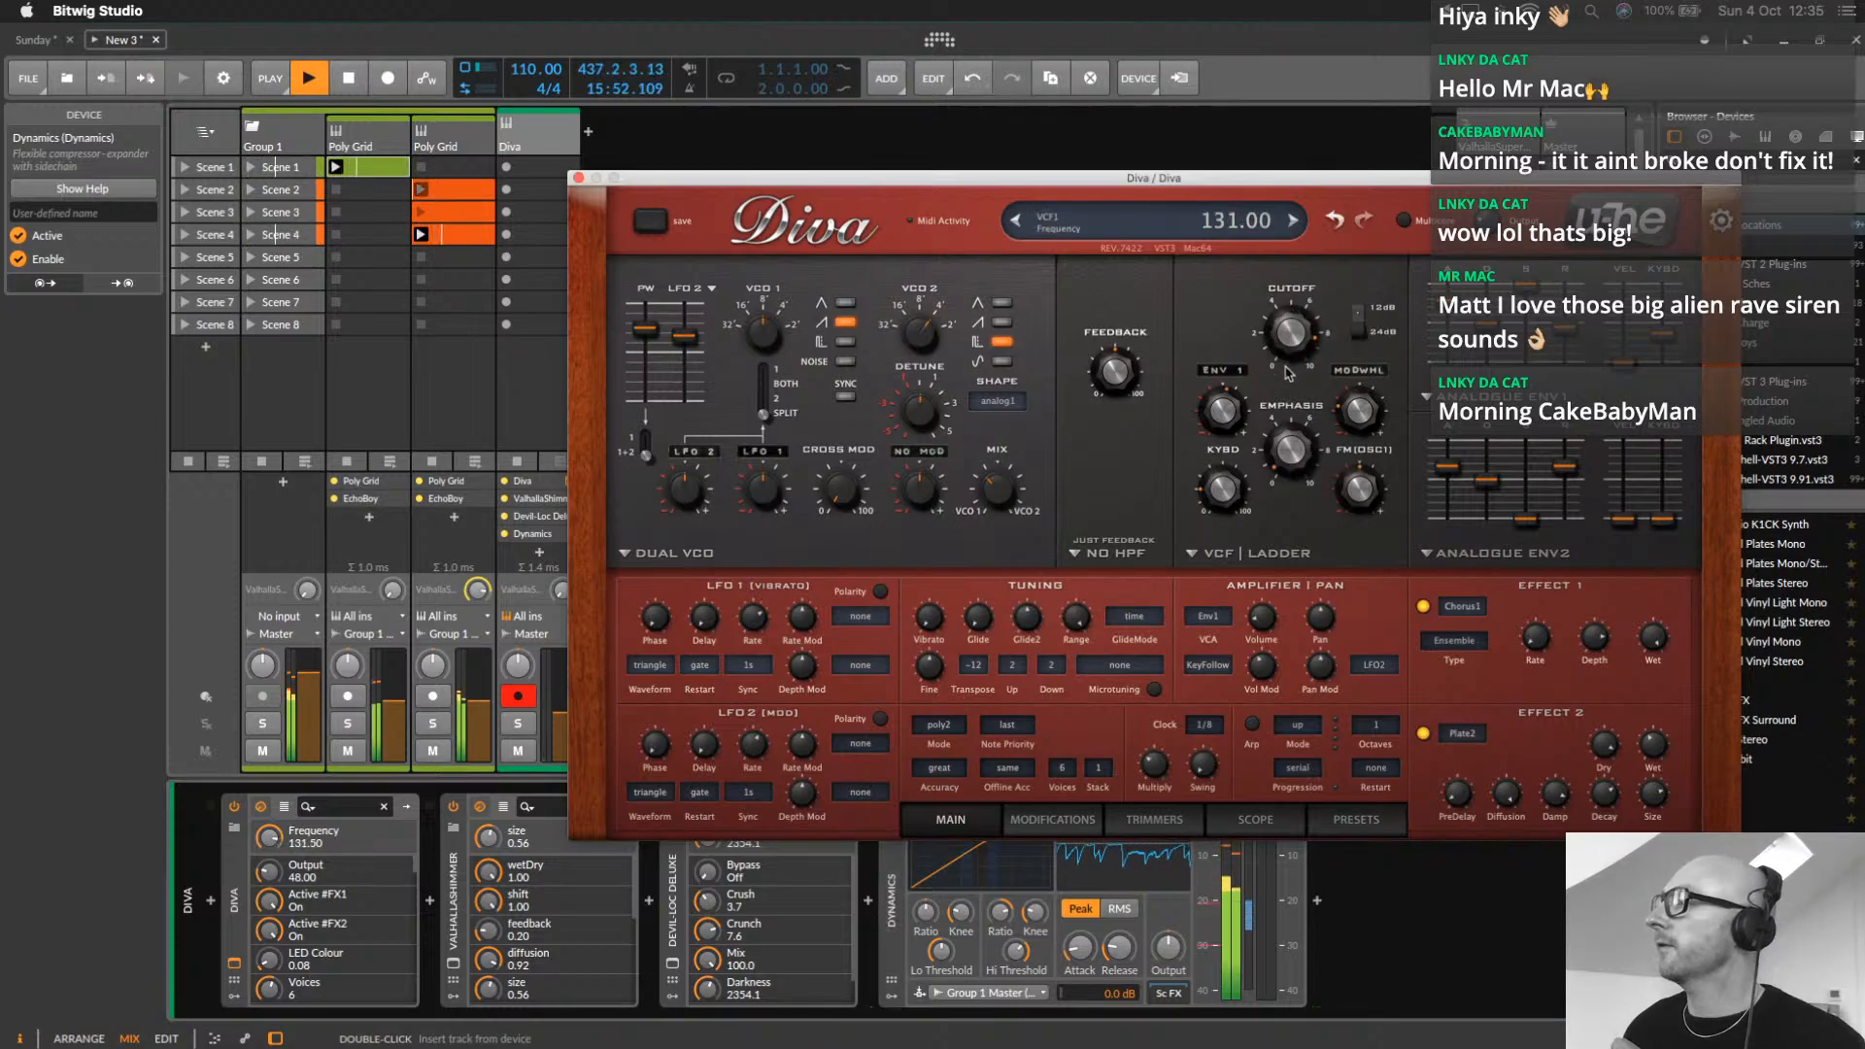
left_click_drag(1265, 373, 1261, 381)
right_click(270, 838)
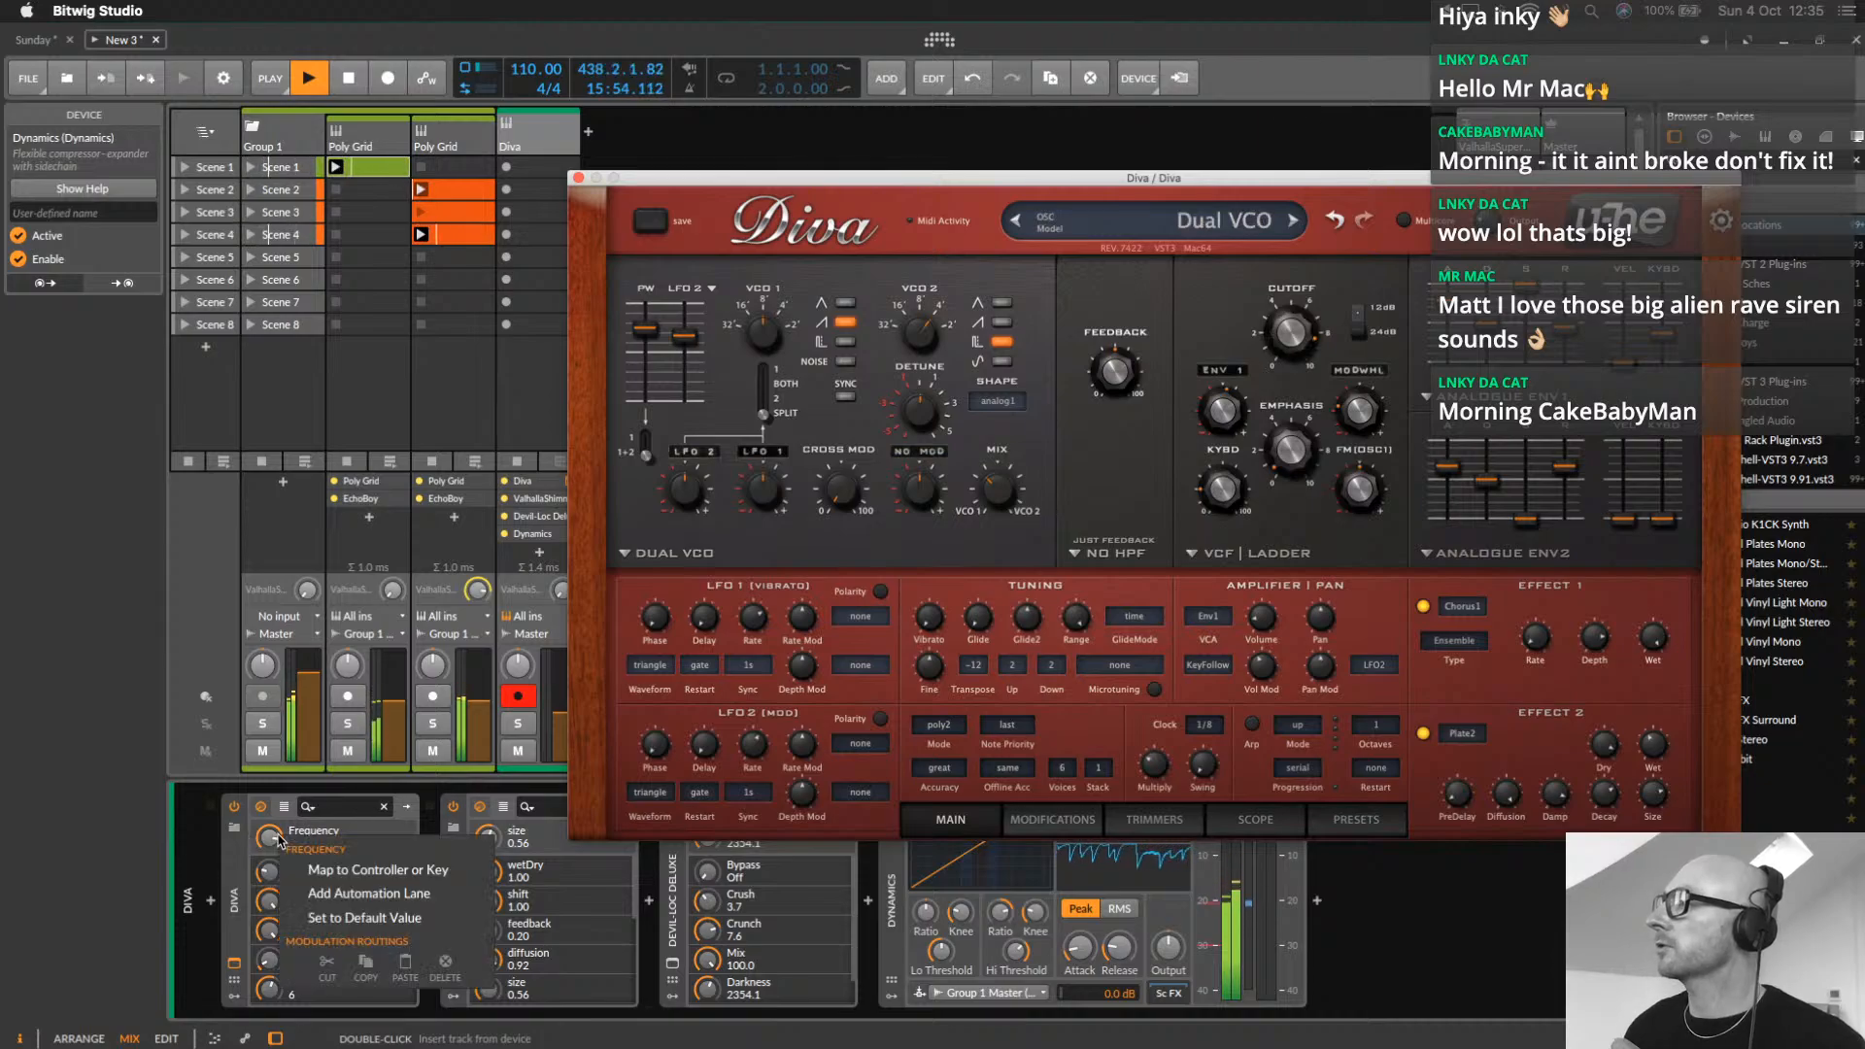
left_click(332, 867)
right_click(263, 834)
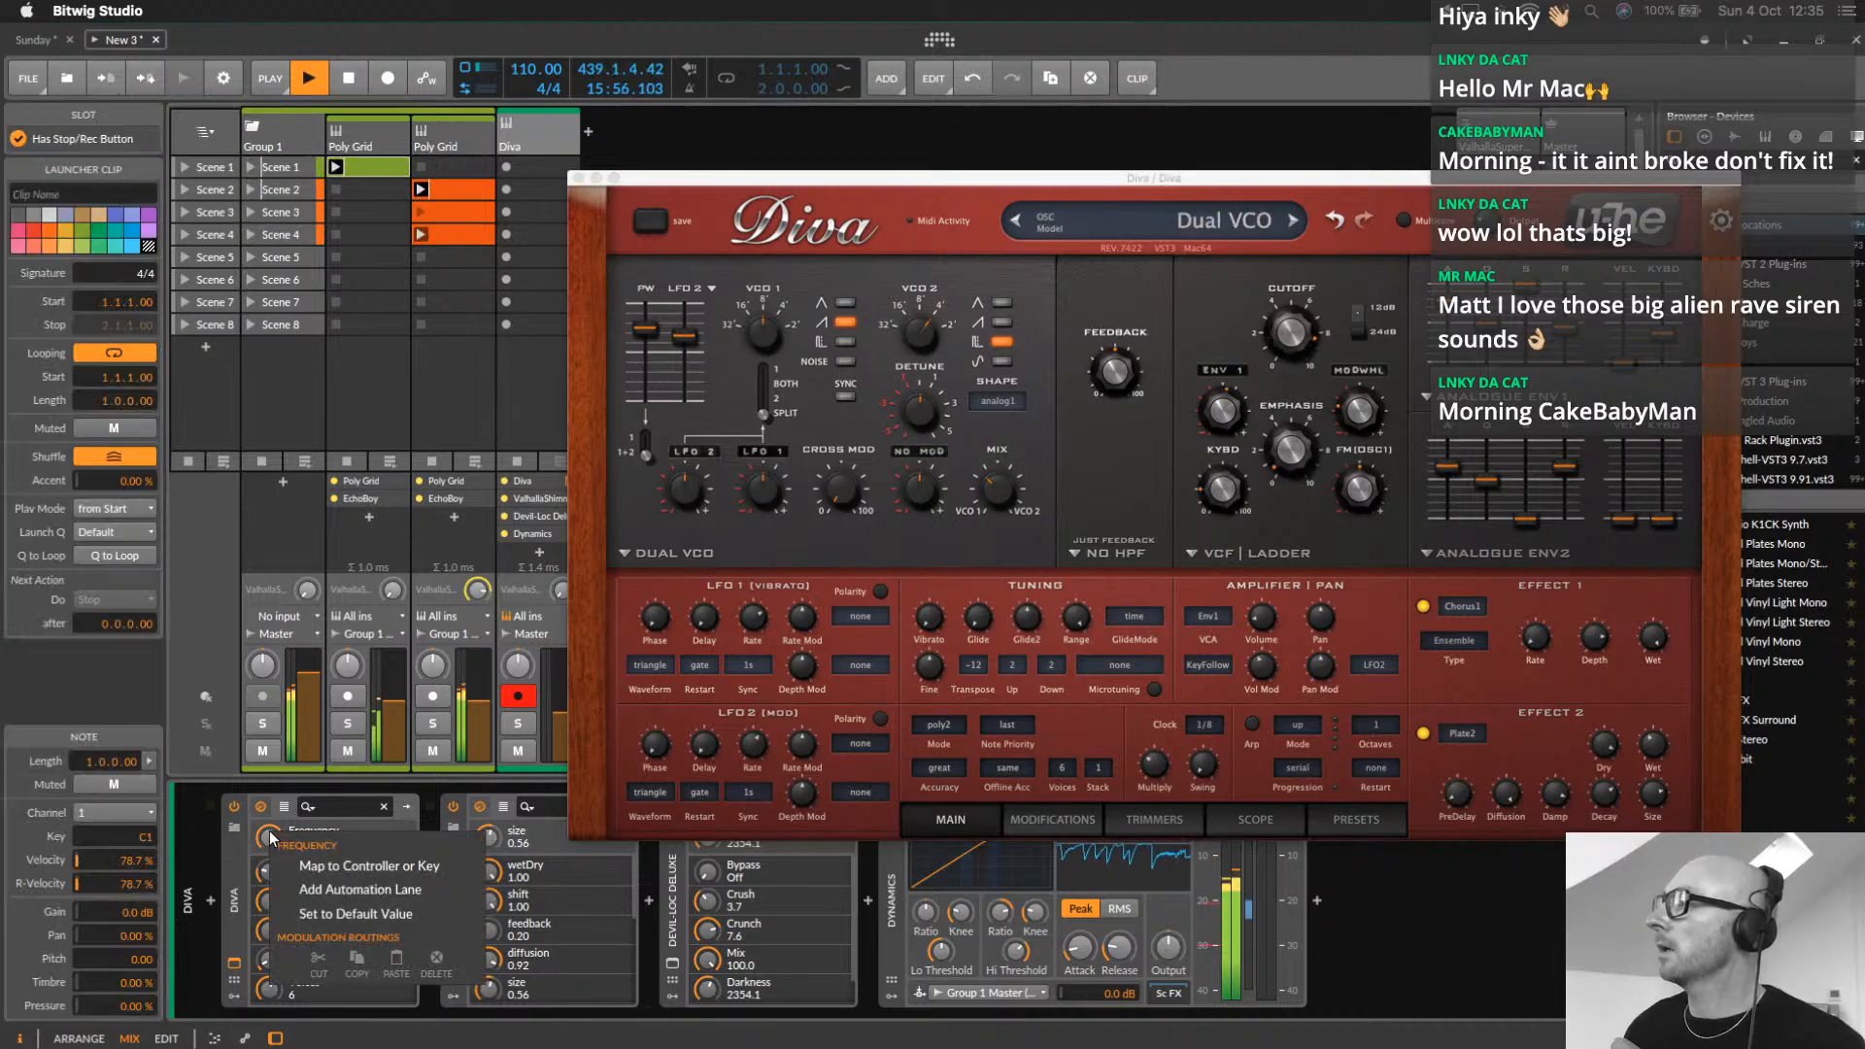
left_click(360, 868)
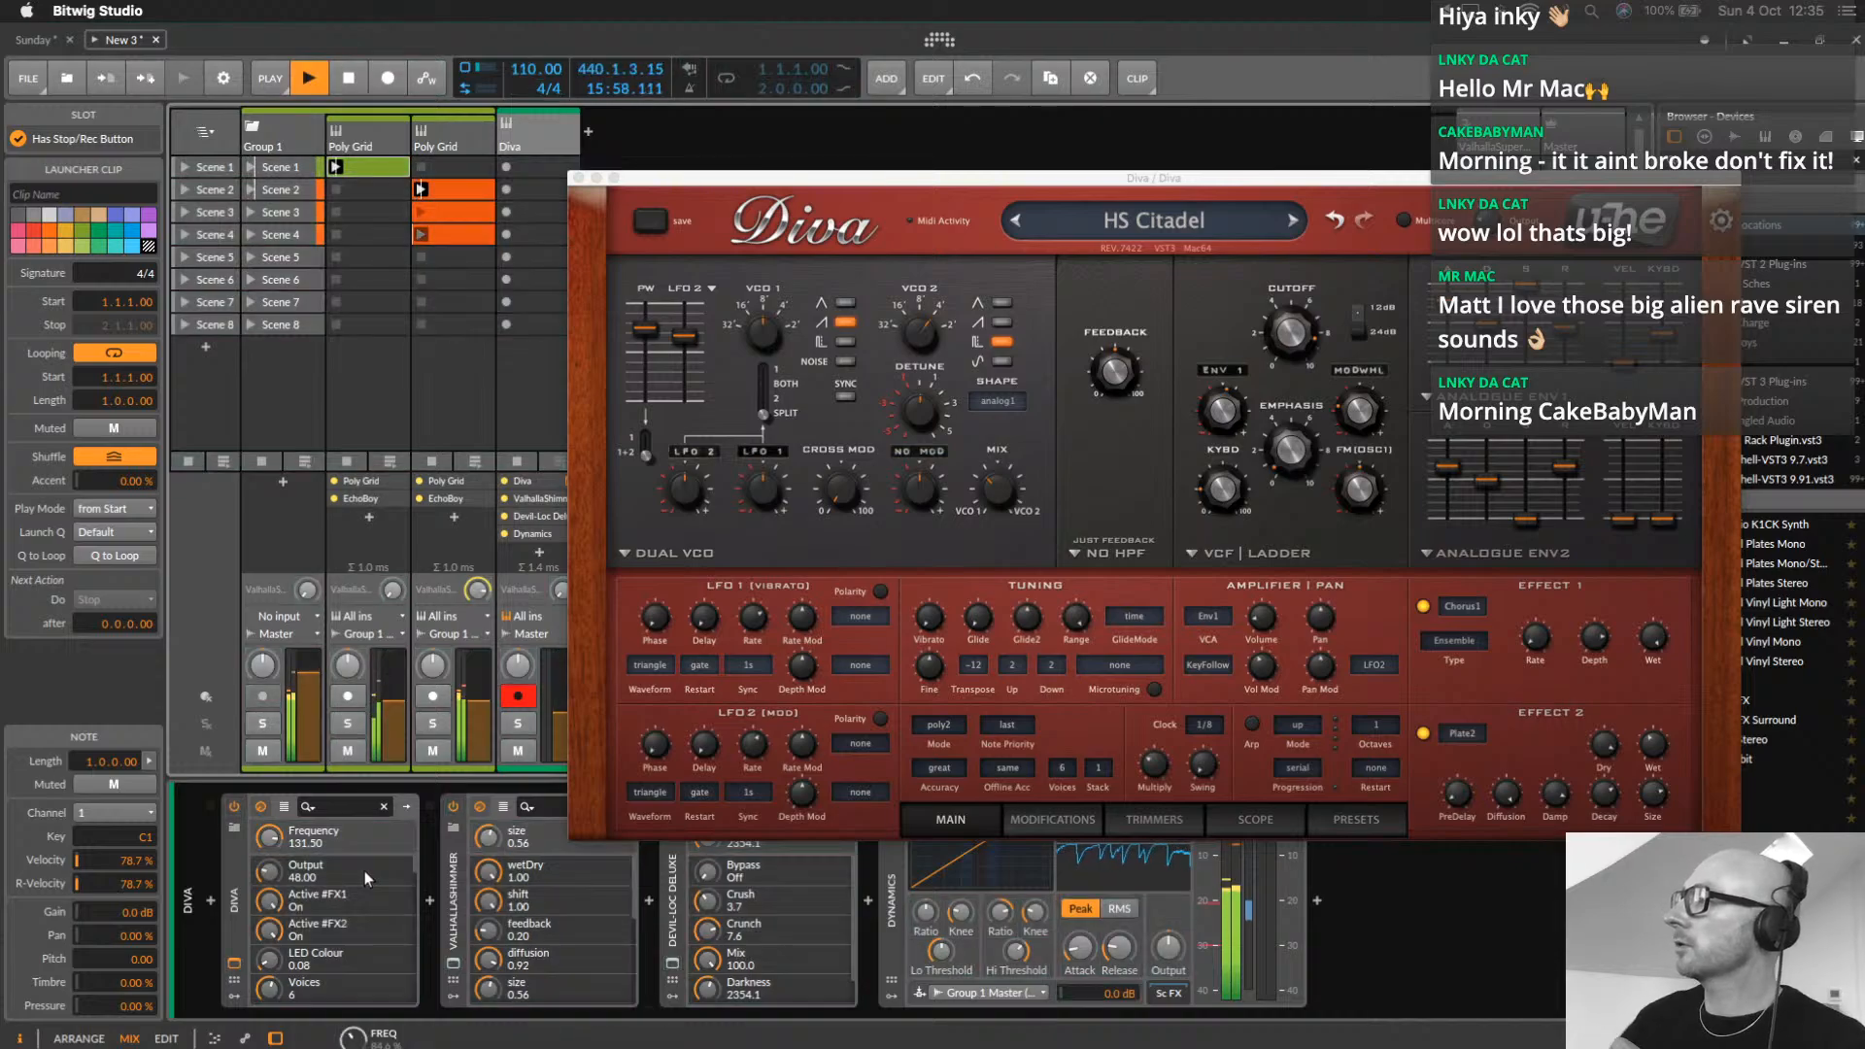
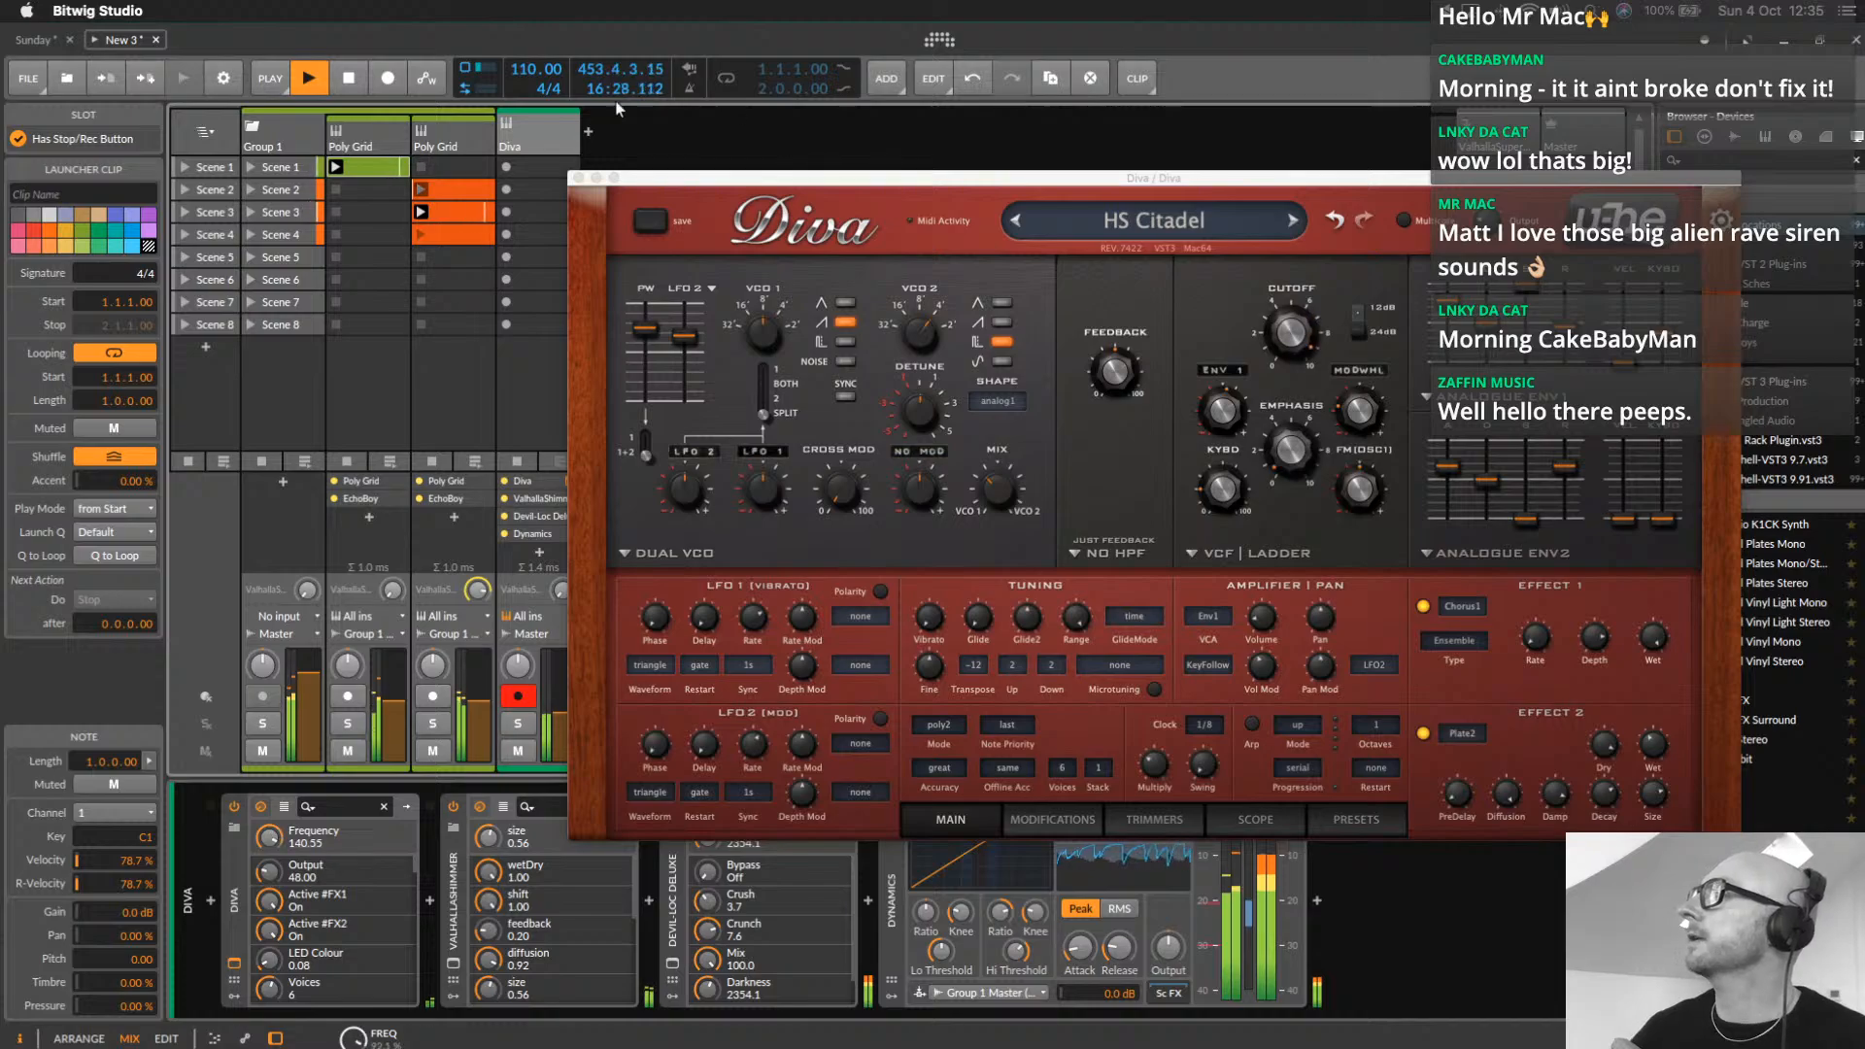
Record a clip in Scene 1 of the Diva track and set the track's input to No input
left_click(507, 167)
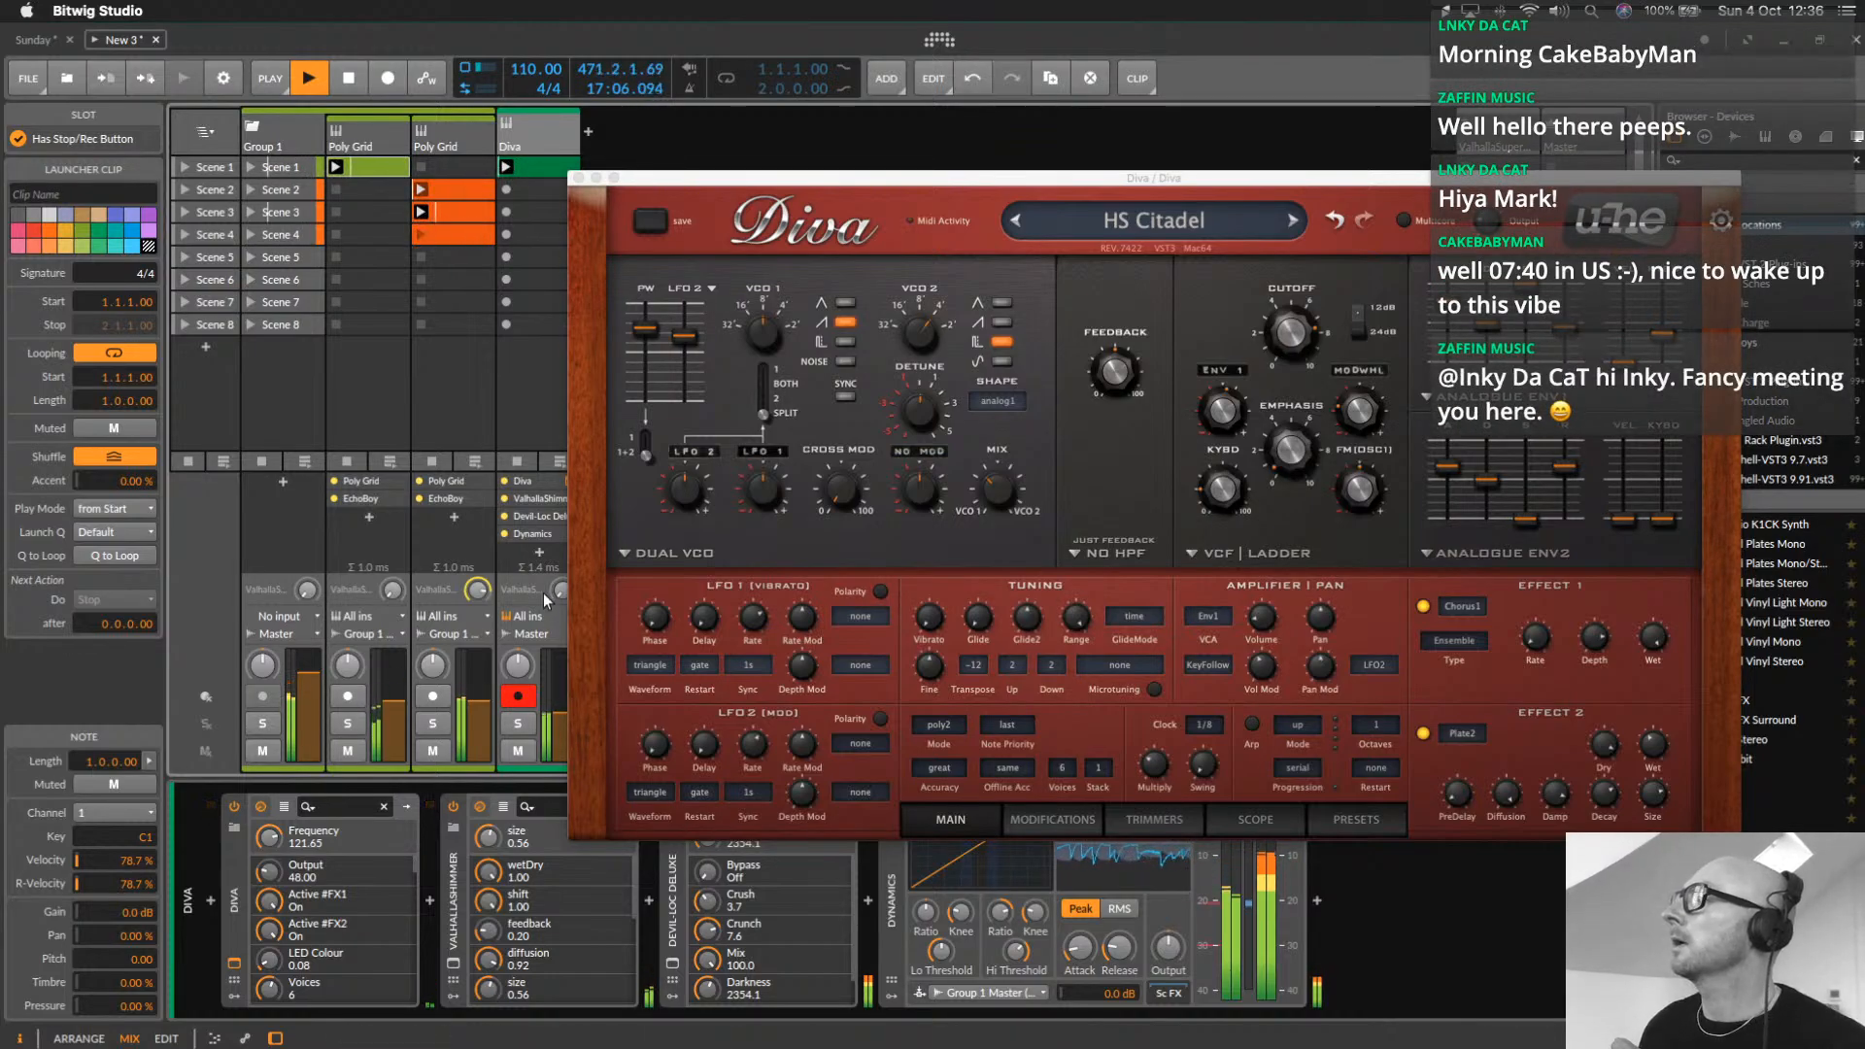
left_click(528, 617)
left_click(569, 640)
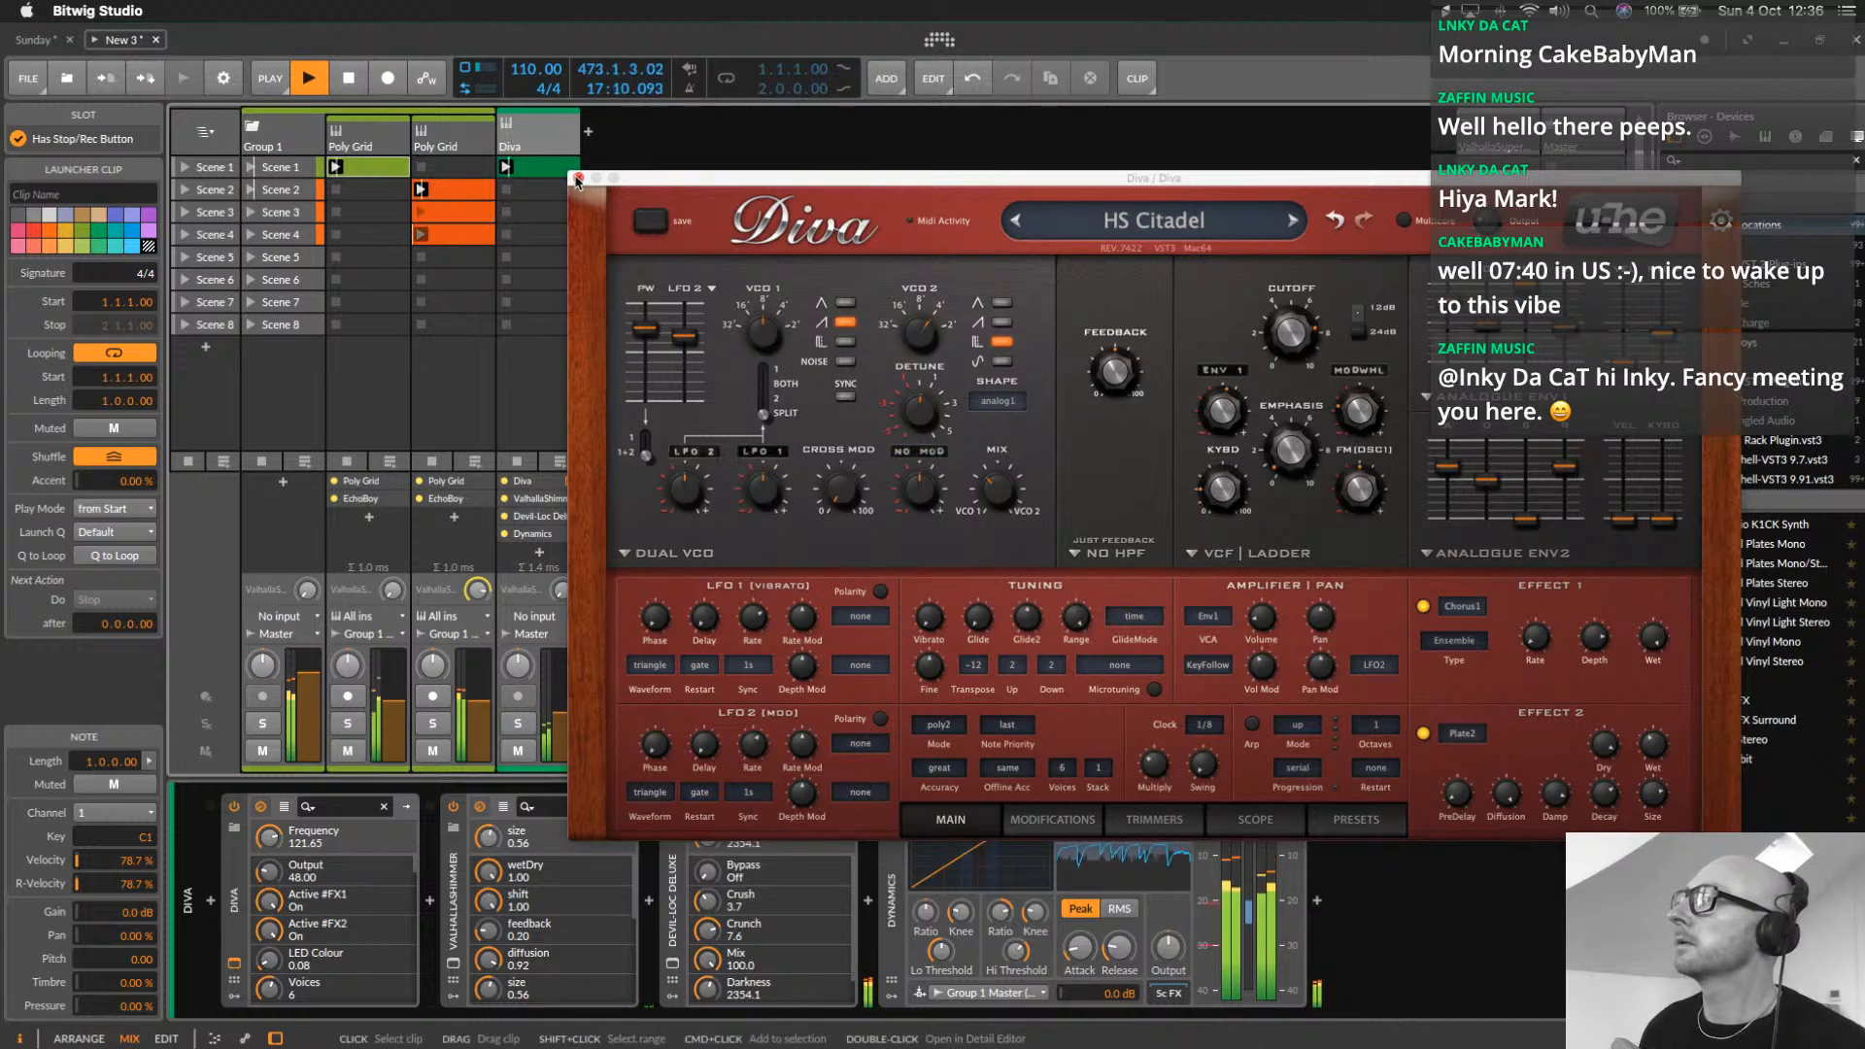
Close the Diva window and open the recorded Scene 1 clip in the piano roll to examine all its notes
left_click(579, 179)
double_click(550, 169)
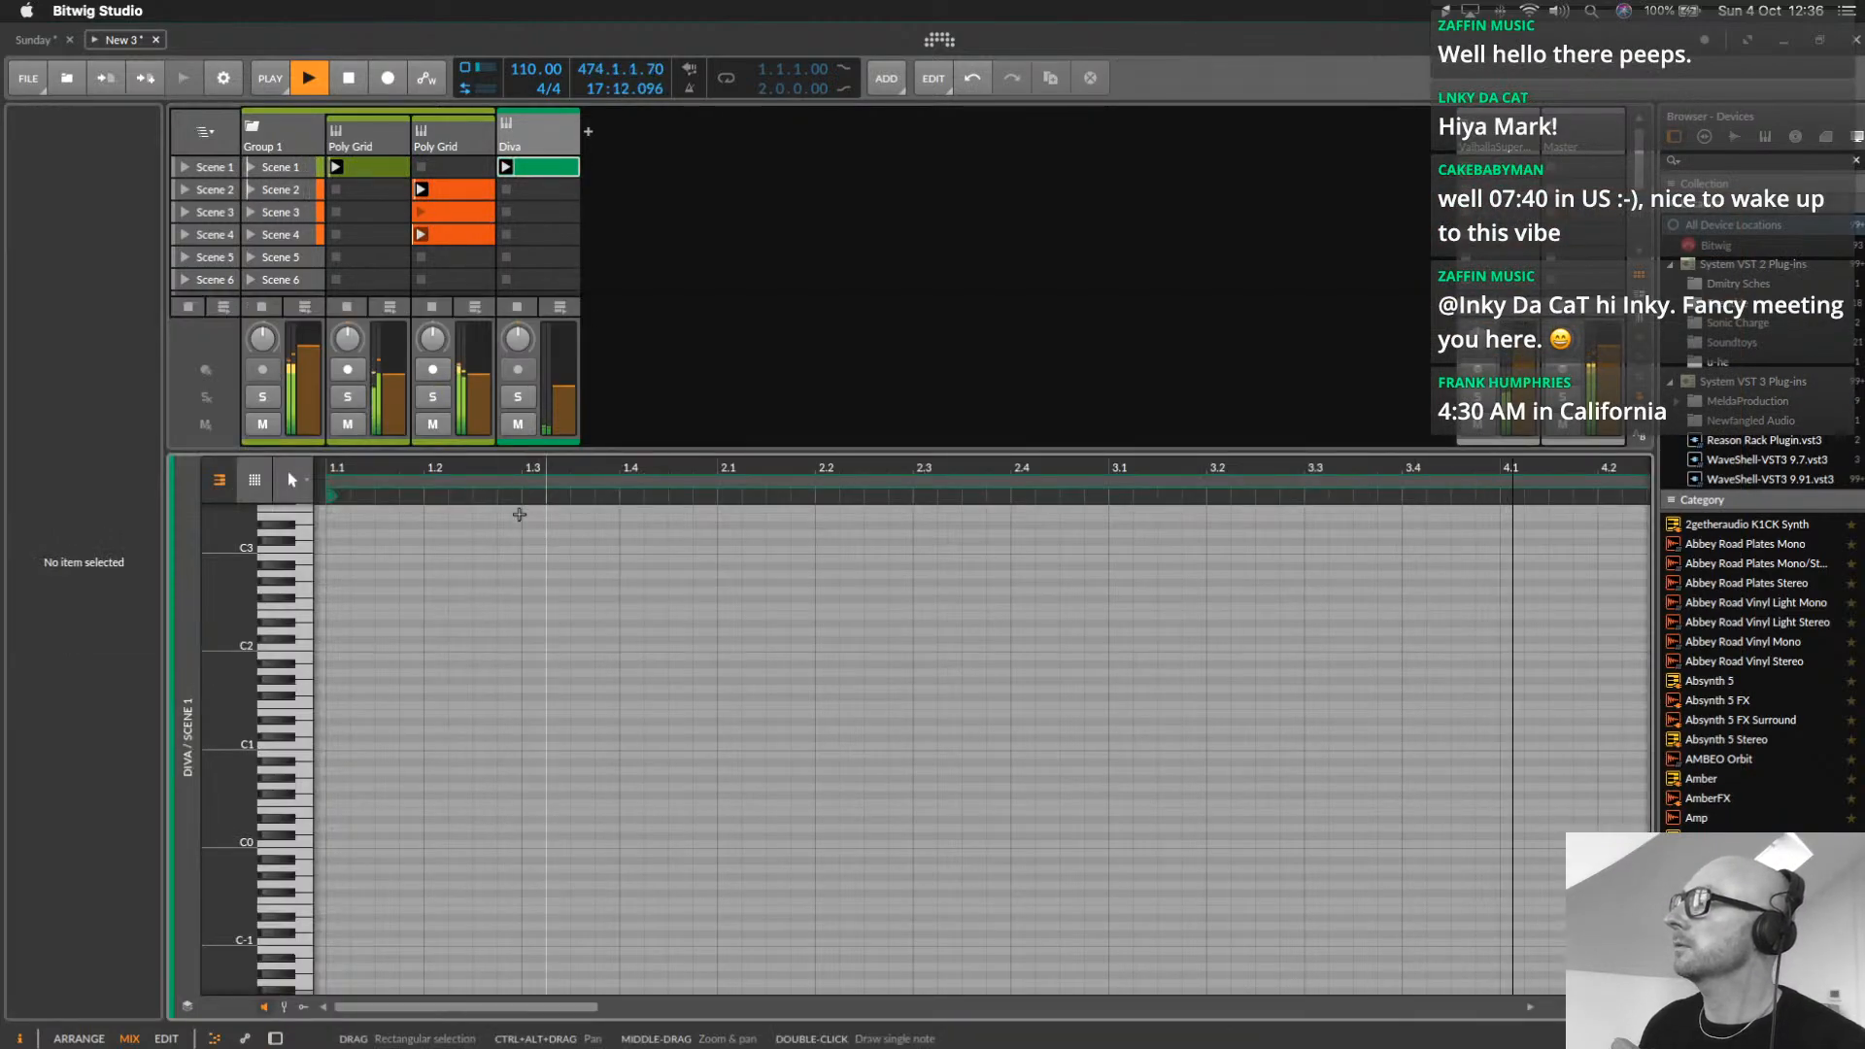
scroll(588, 667, "up", 10)
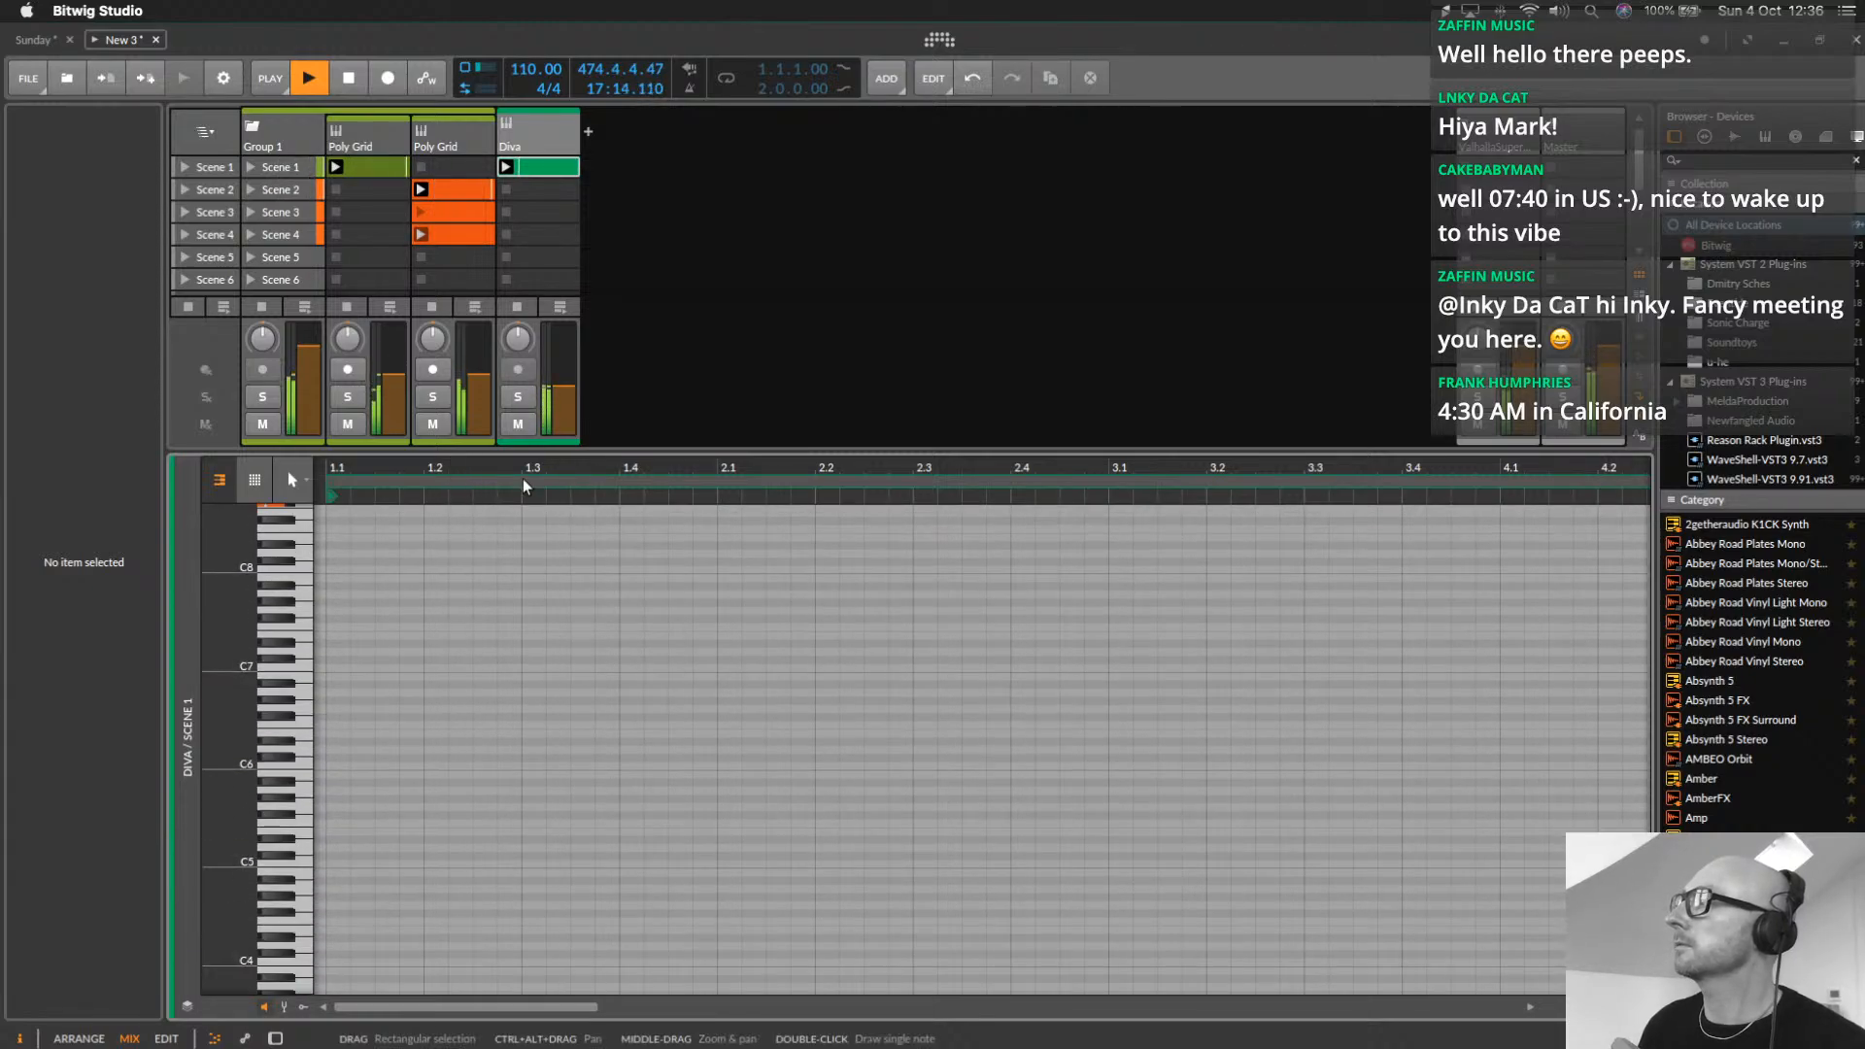
left_click_drag(529, 465, 554, 529)
left_click(254, 480)
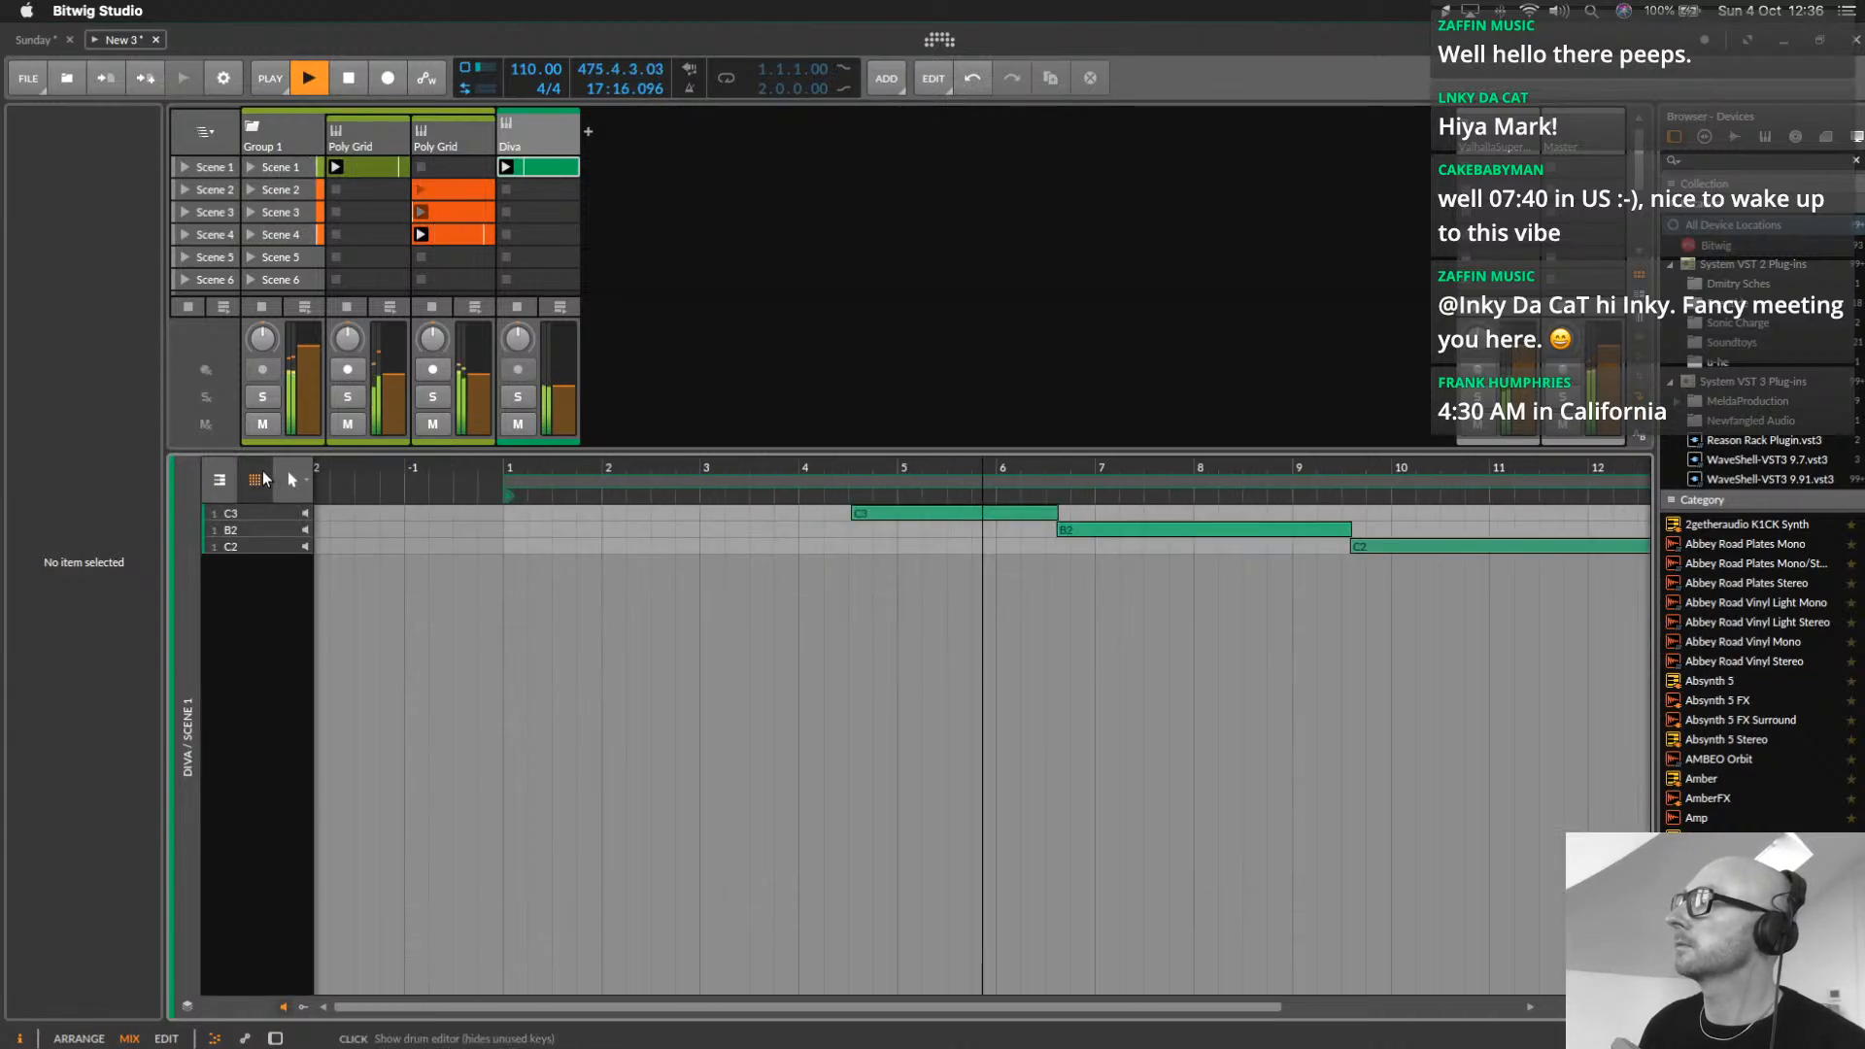
left_click_drag(809, 472, 807, 625)
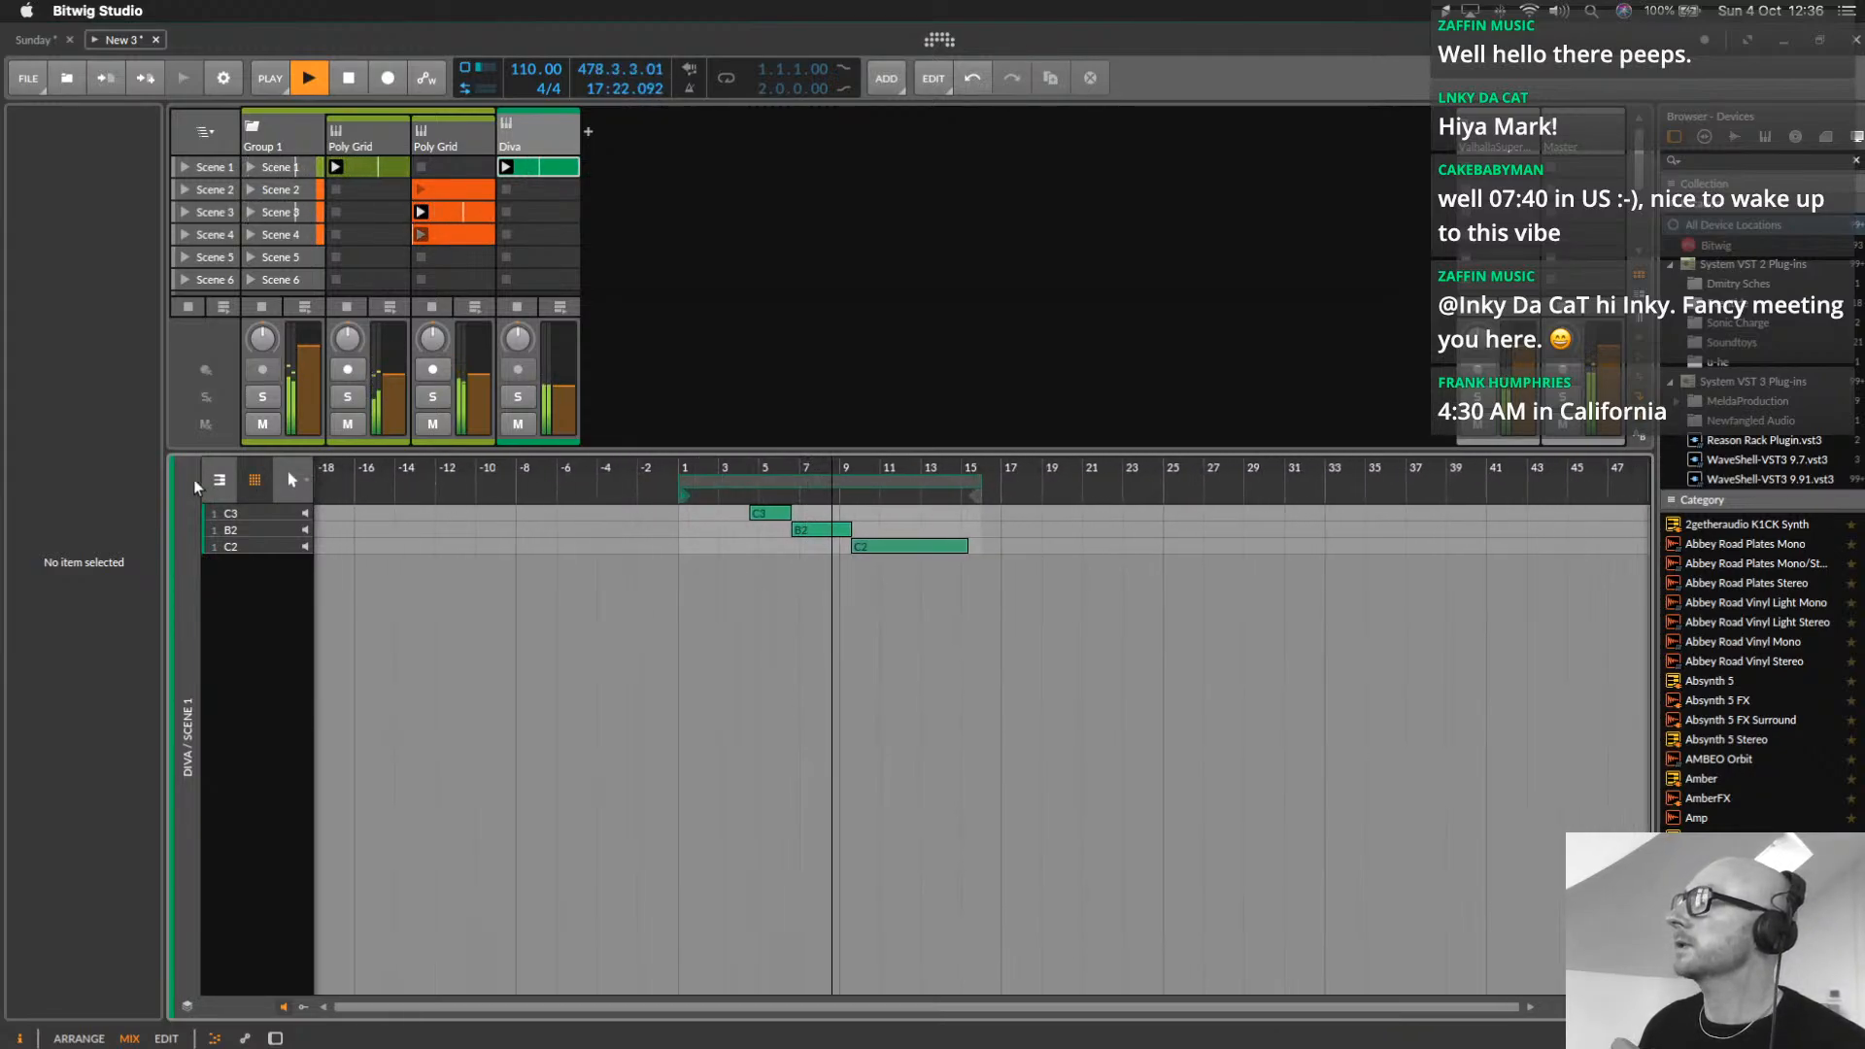
left_click(219, 479)
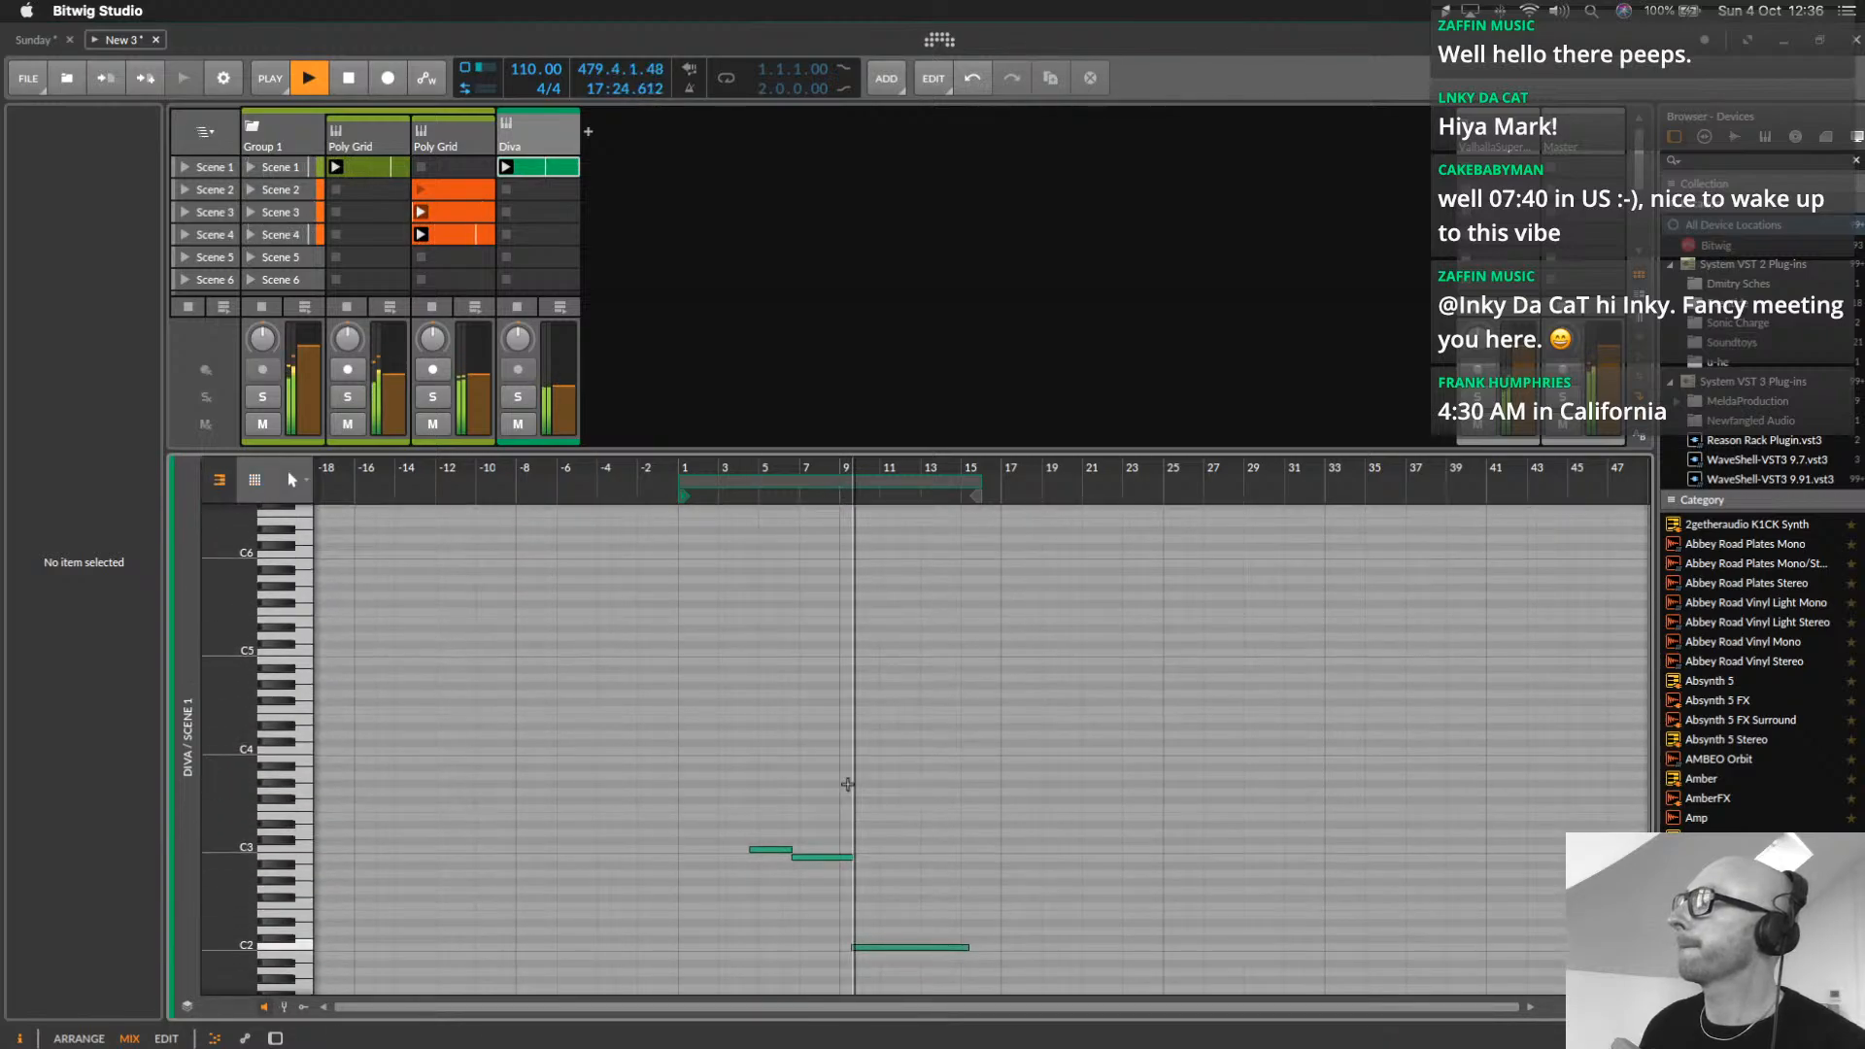
Copy the long C2 note to the clip's start at 1.1.1.00, shorten the copy to 3.1.0.00 and hide the note editor
left_click(895, 948)
left_click_drag(895, 955, 758, 947)
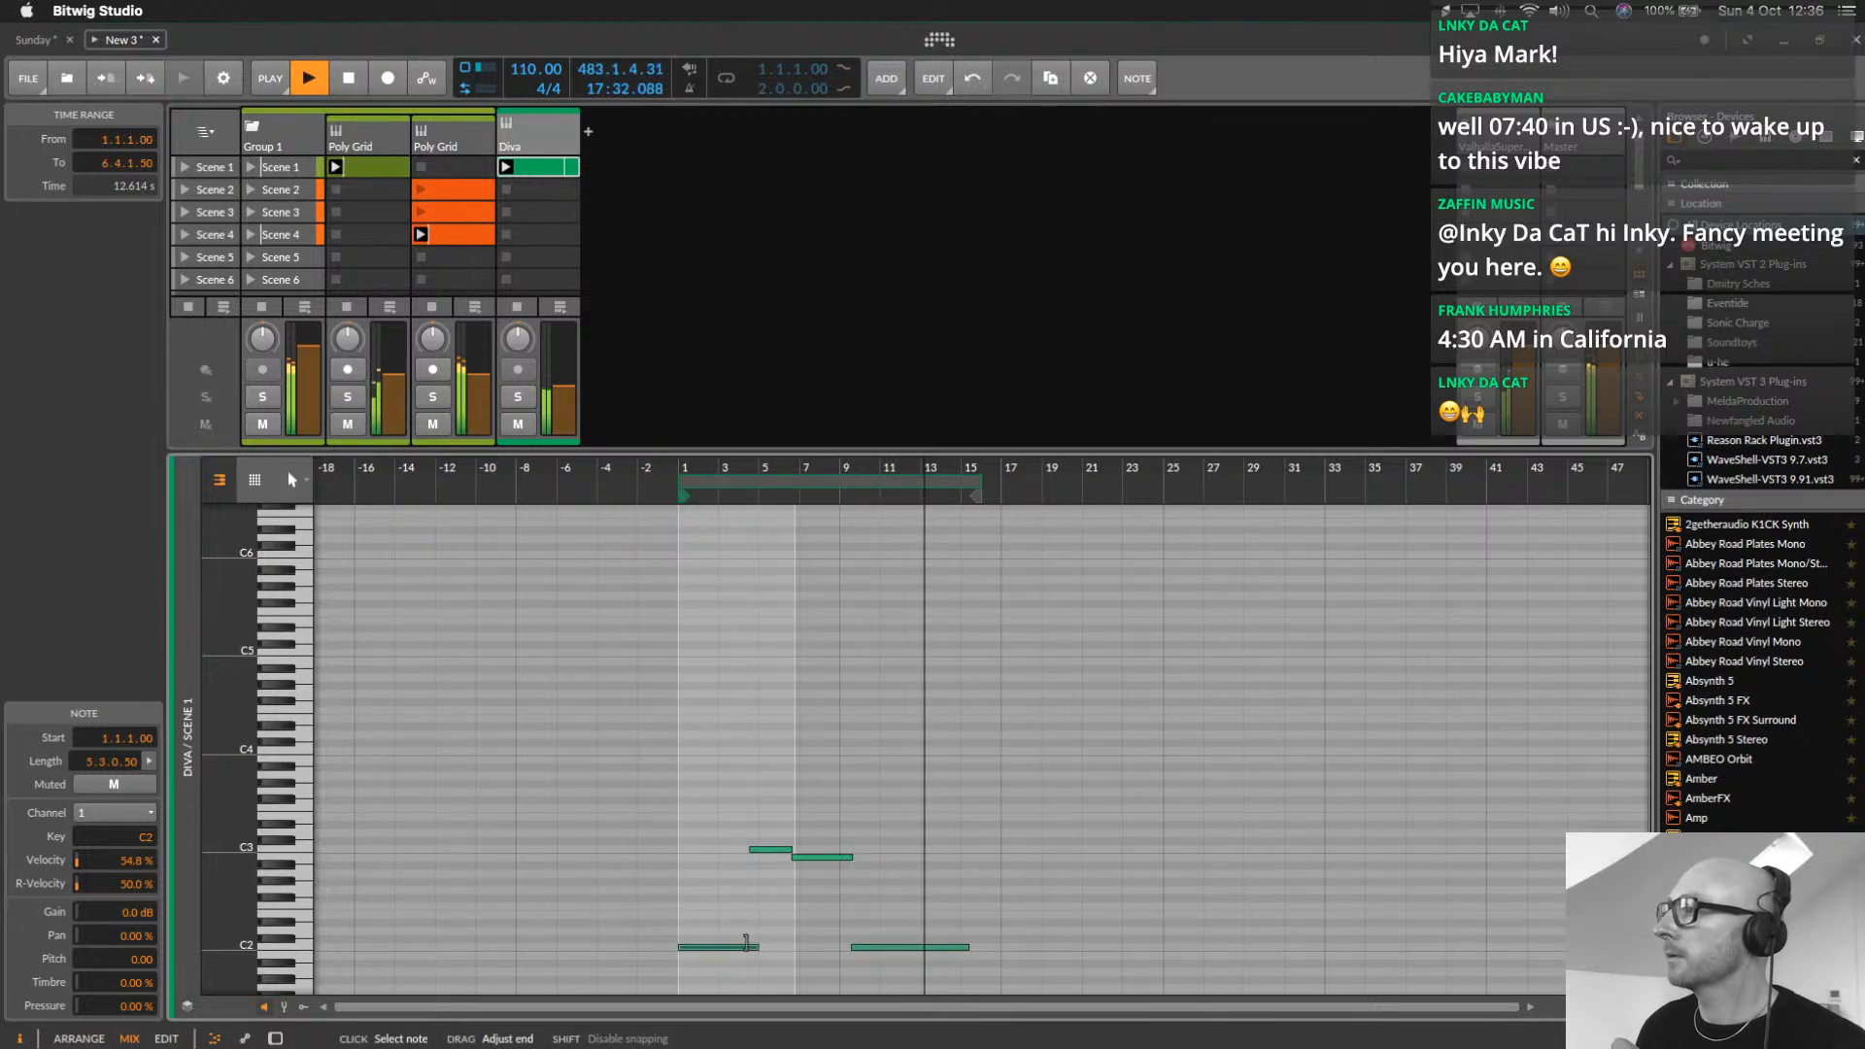
left_click_drag(724, 473, 827, 529)
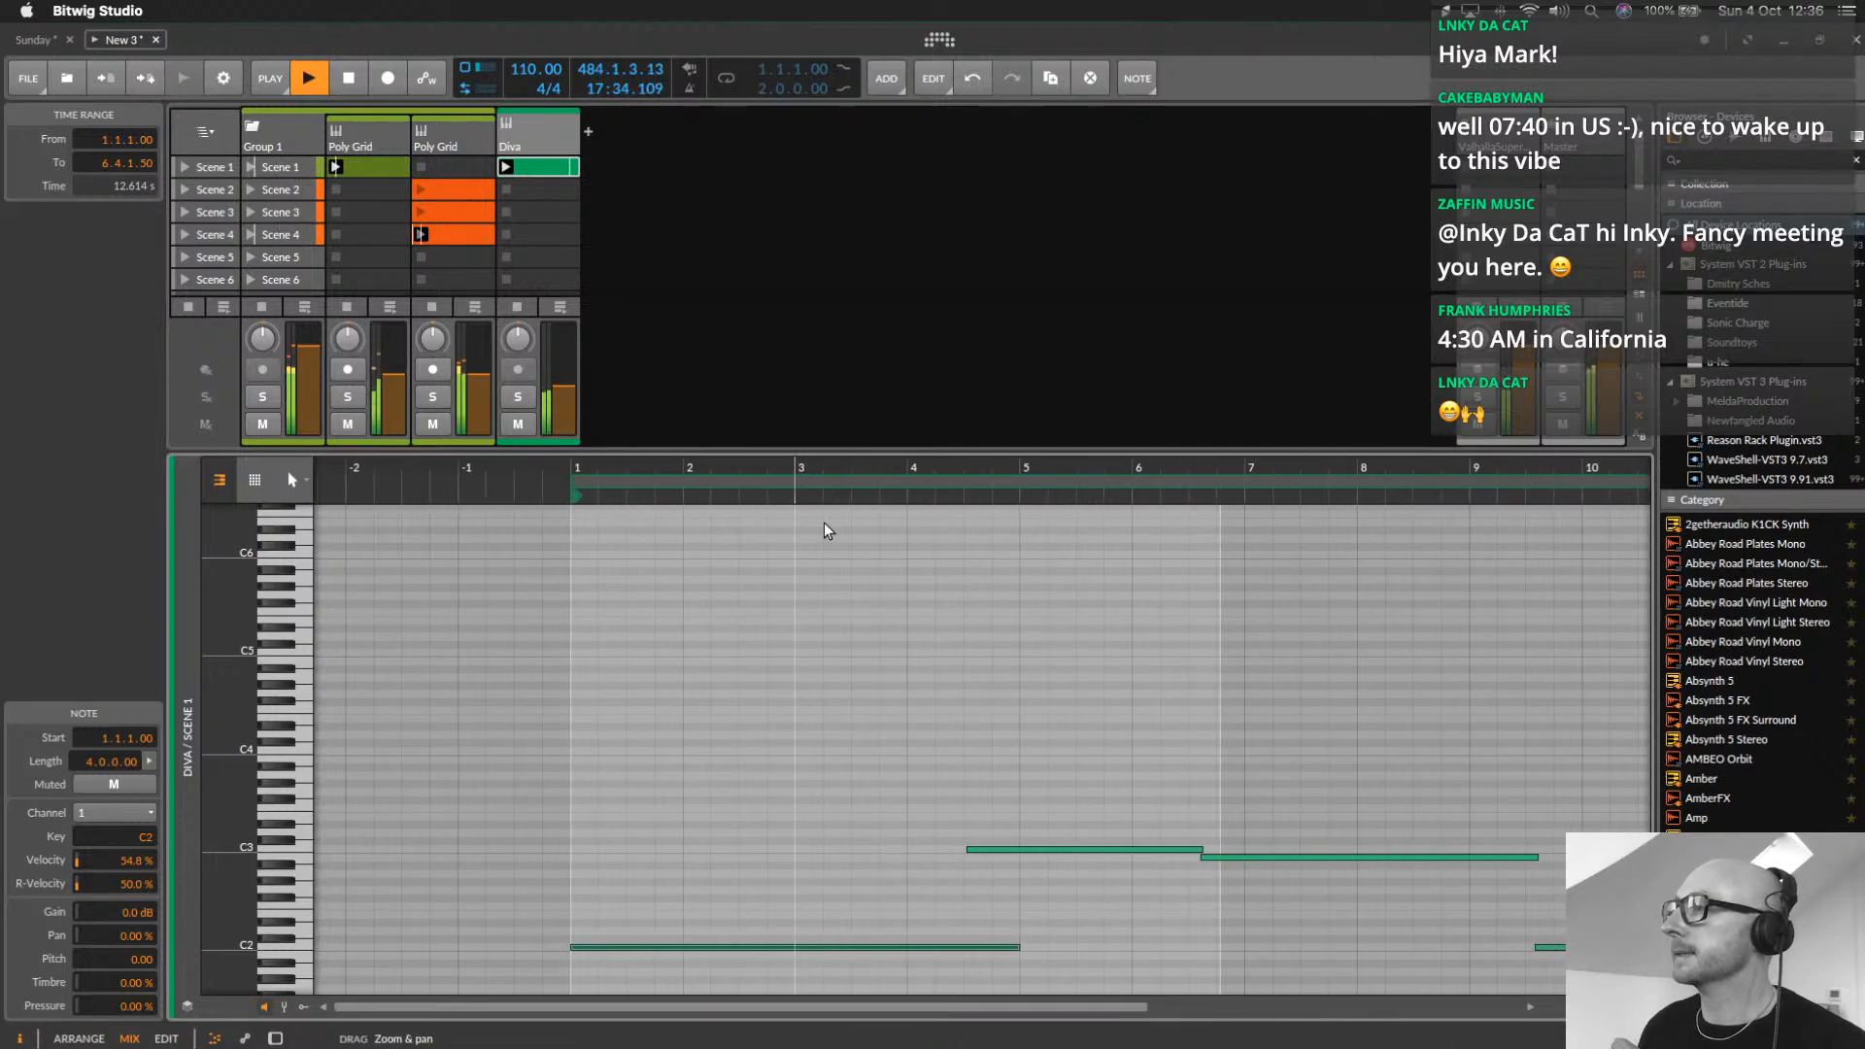
left_click_drag(1020, 947, 915, 937)
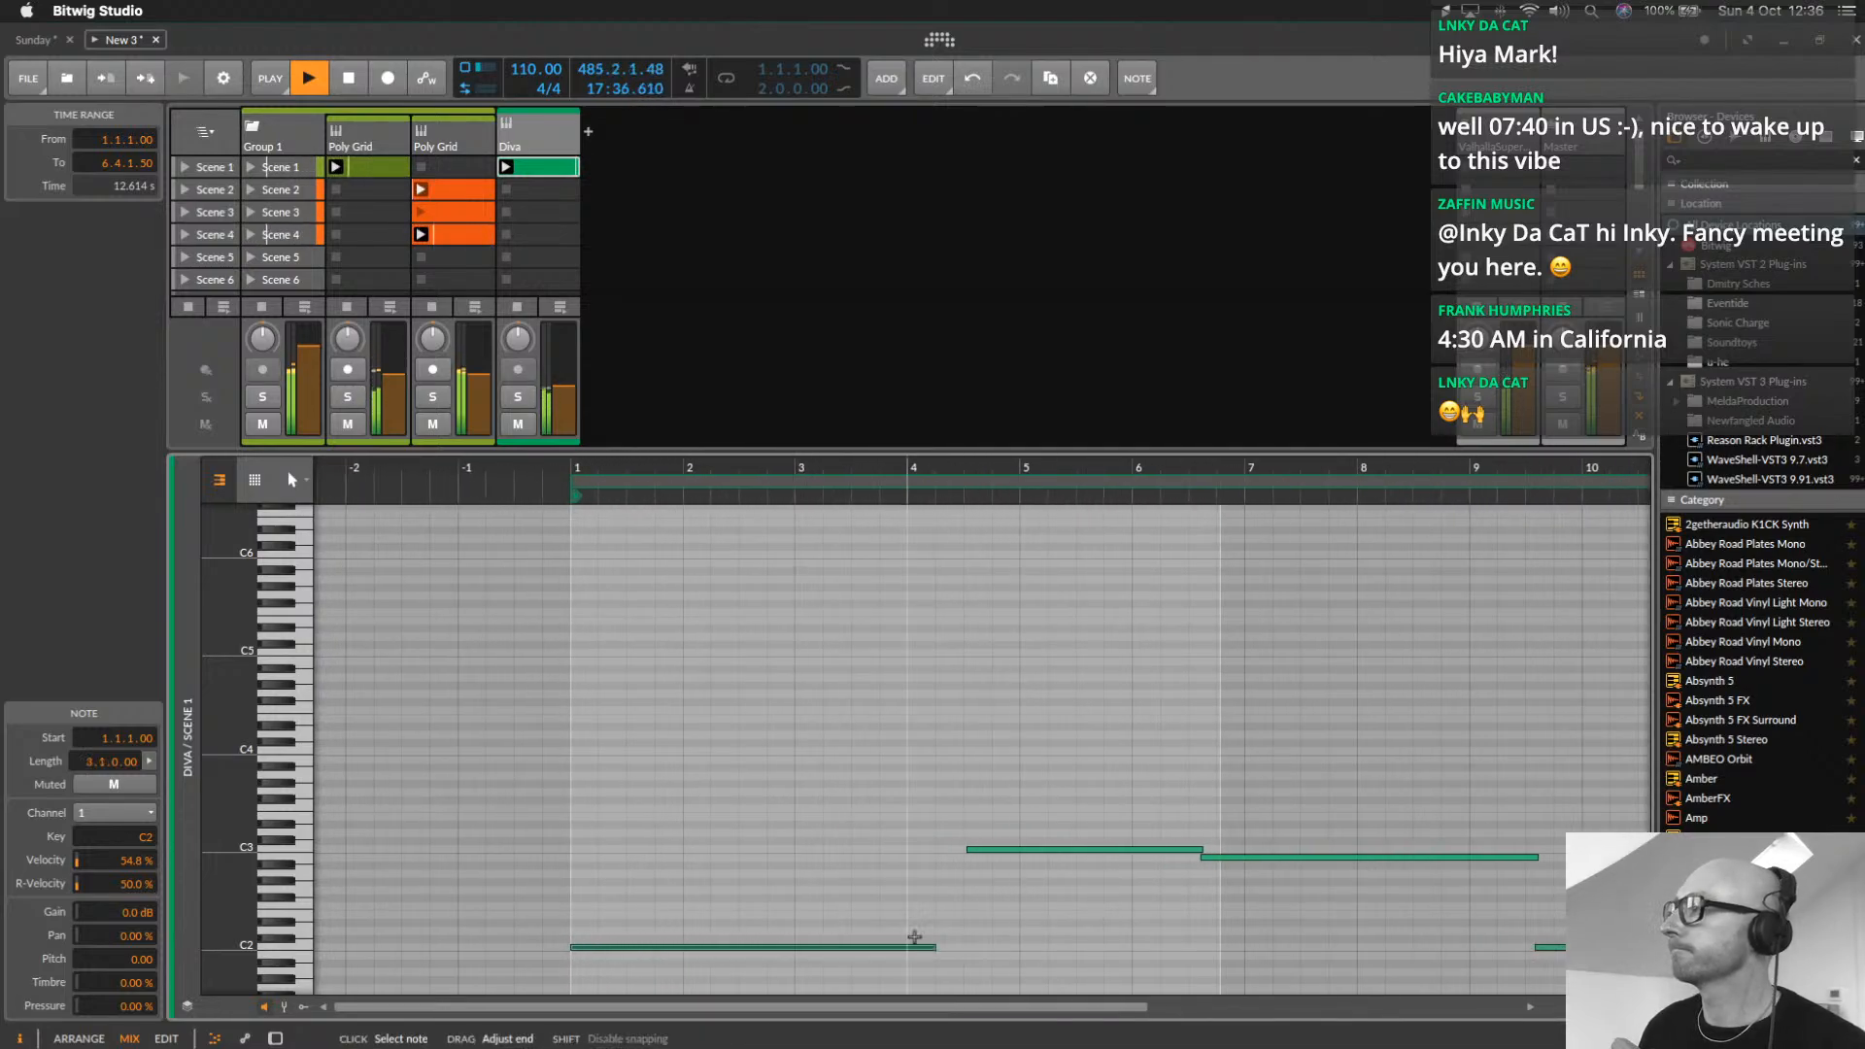
left_click(301, 1009)
left_click(301, 1009)
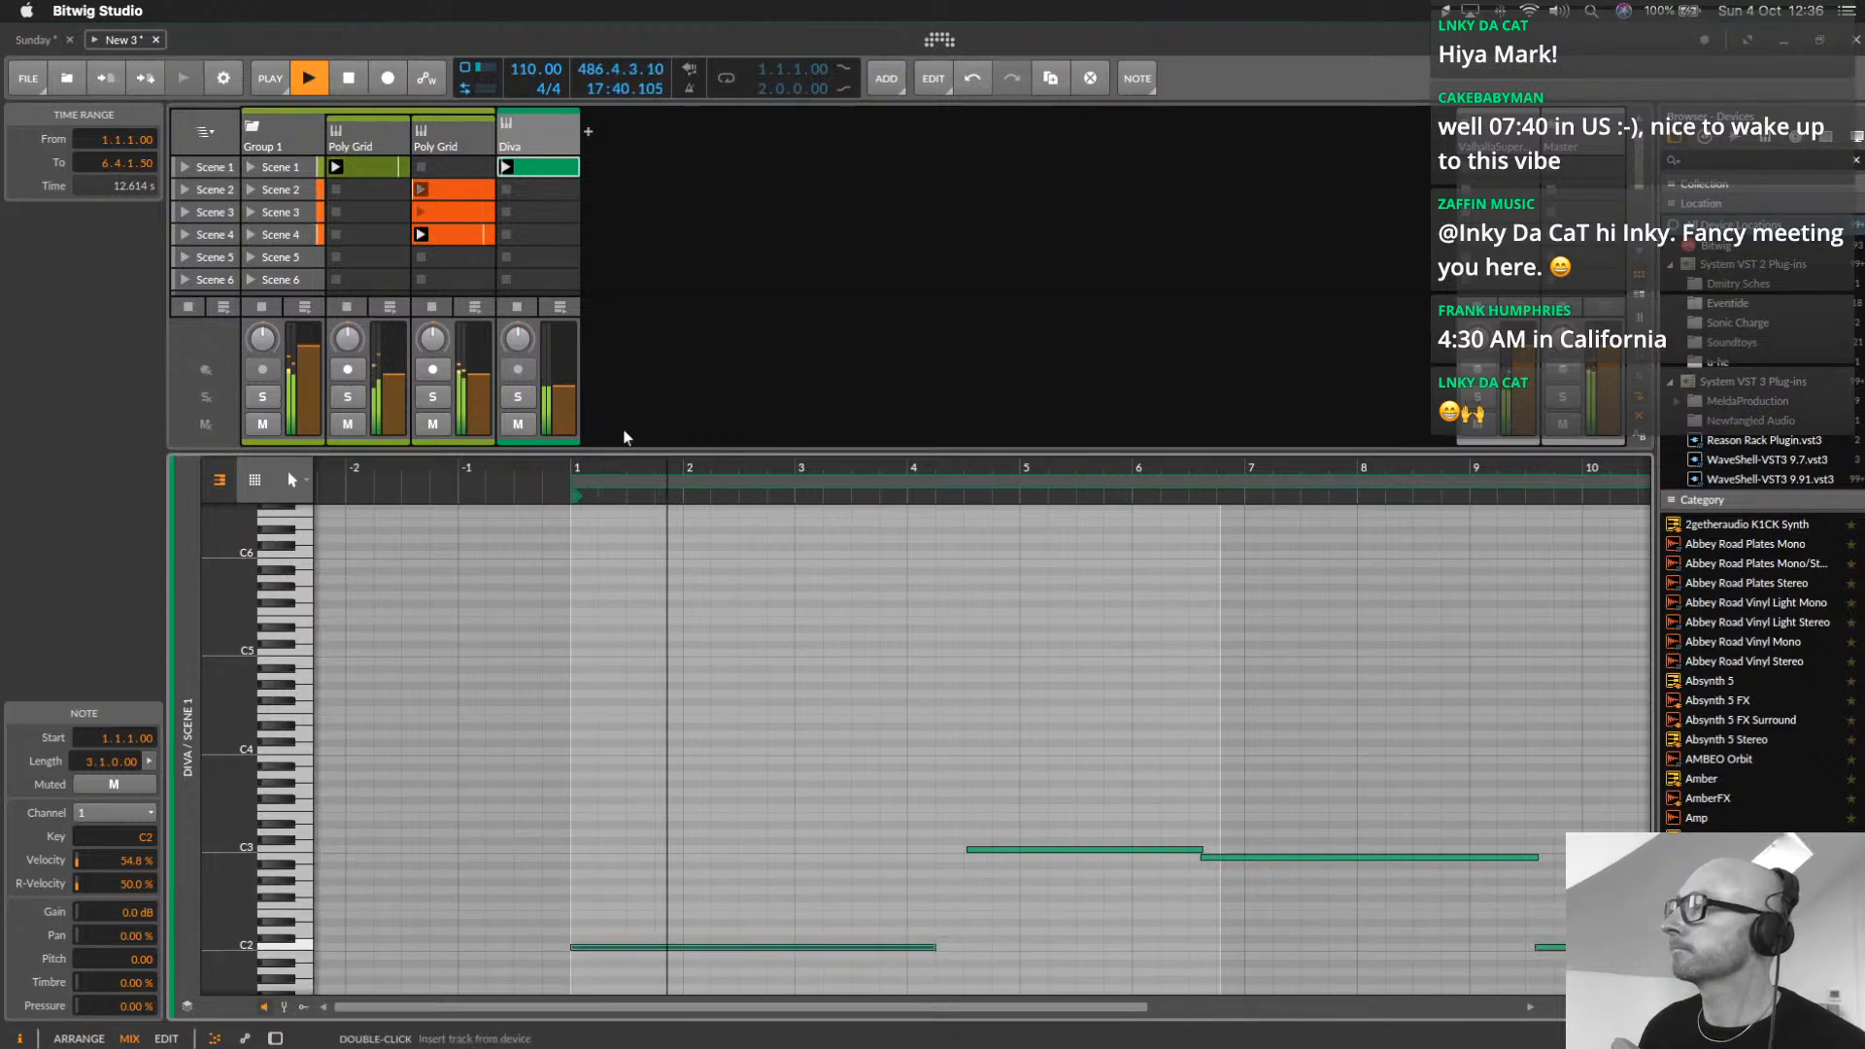
left_click_drag(624, 448, 710, 1039)
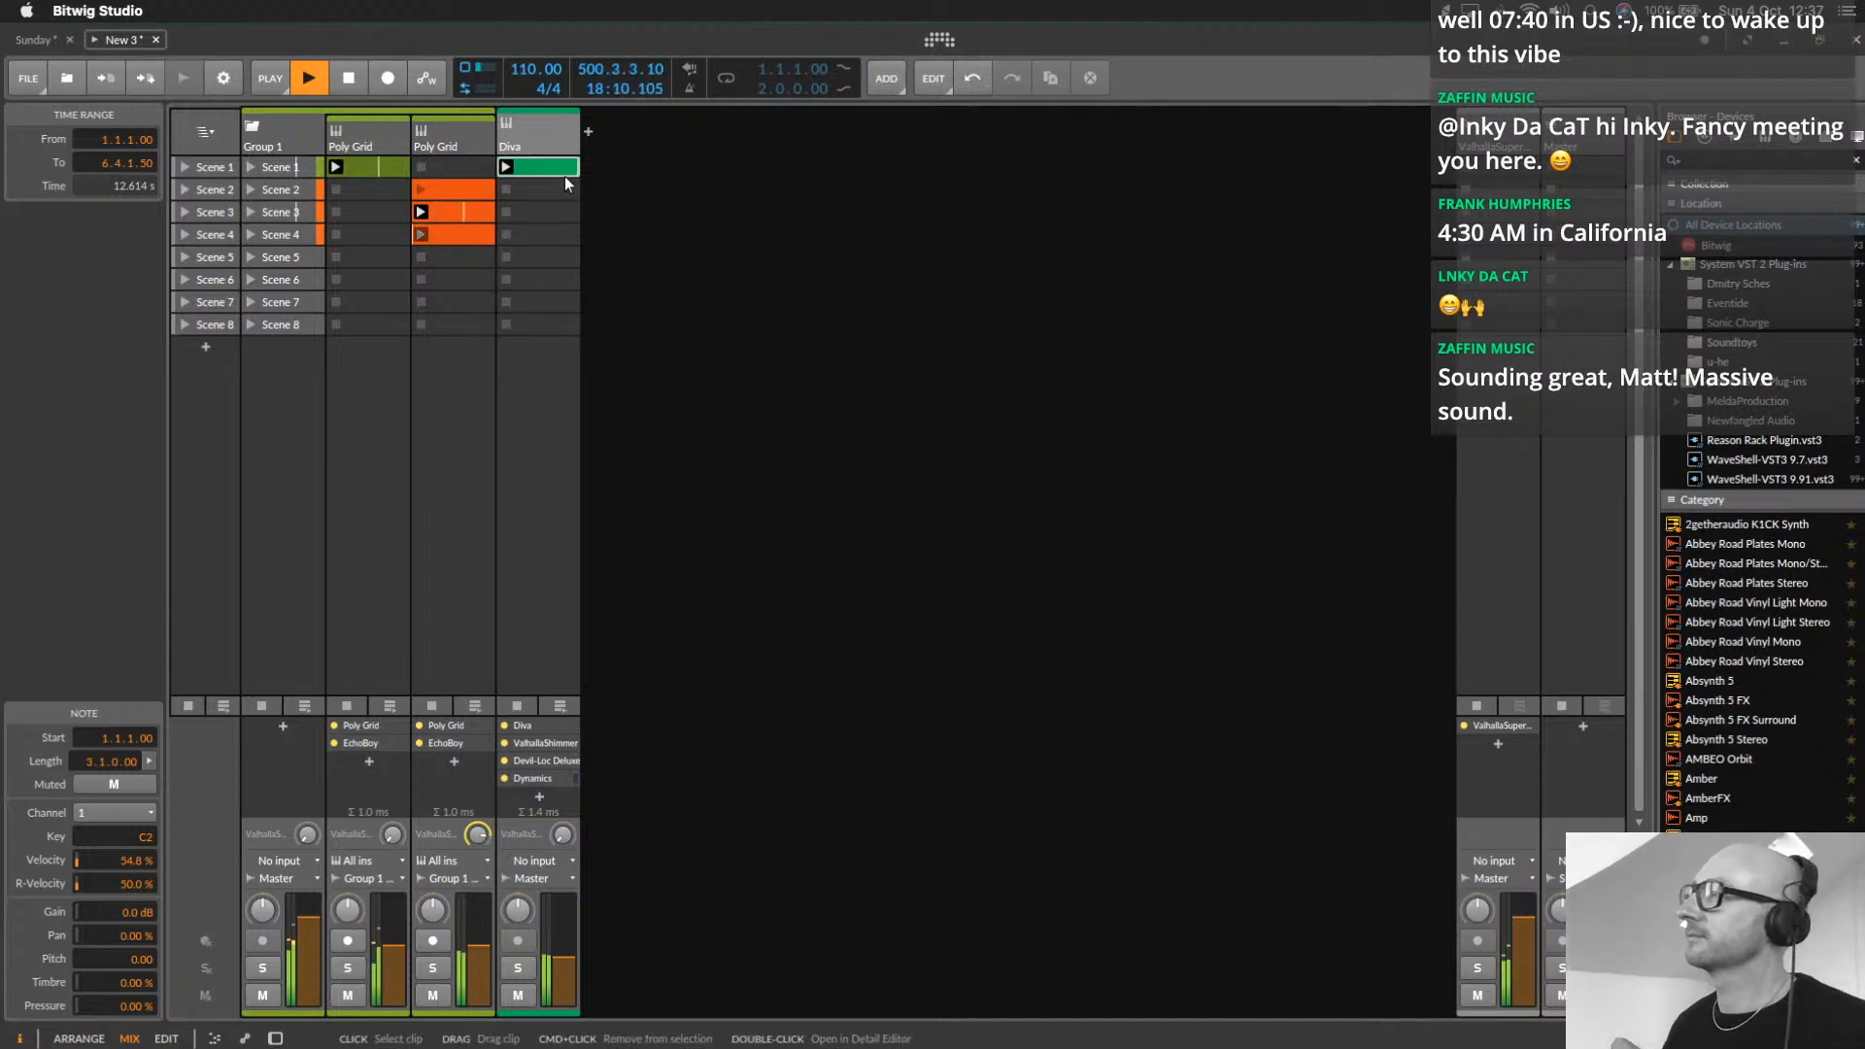
Set the input of the second Poly Grid track in Group 1 to No input
double_click(461, 123)
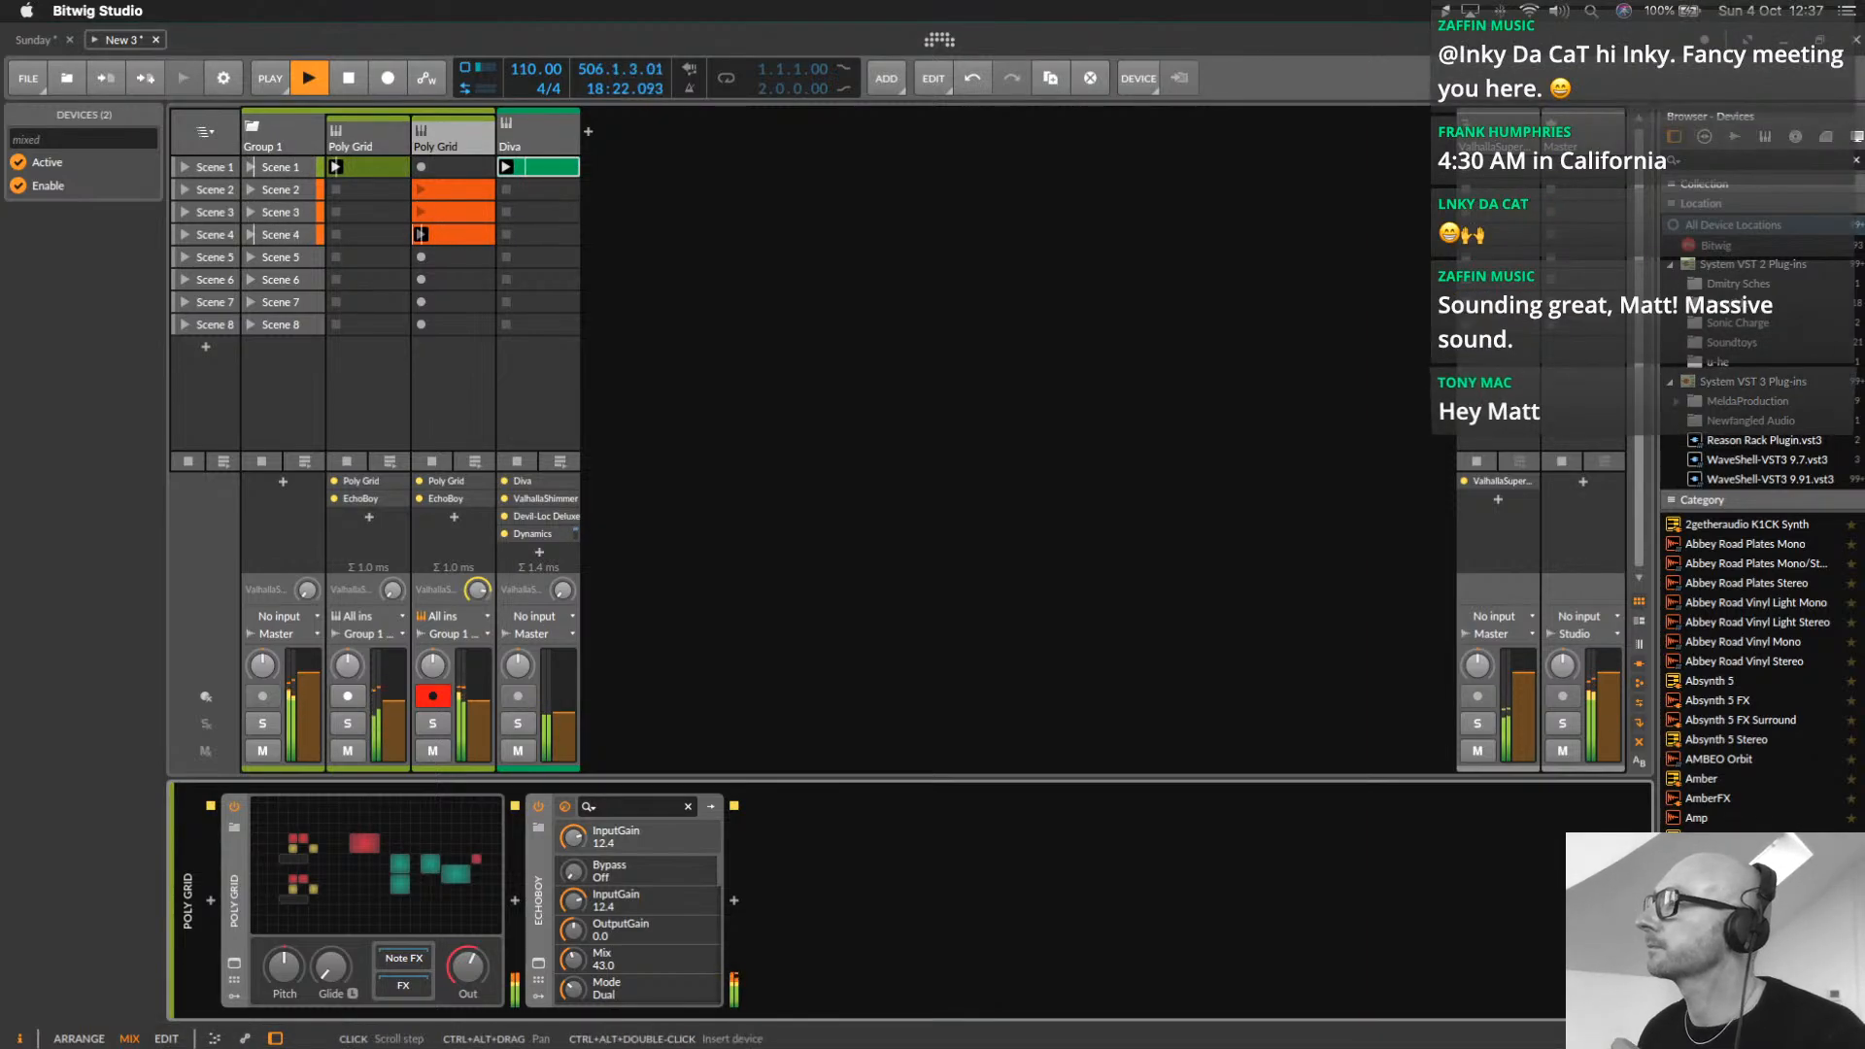
left_click(442, 616)
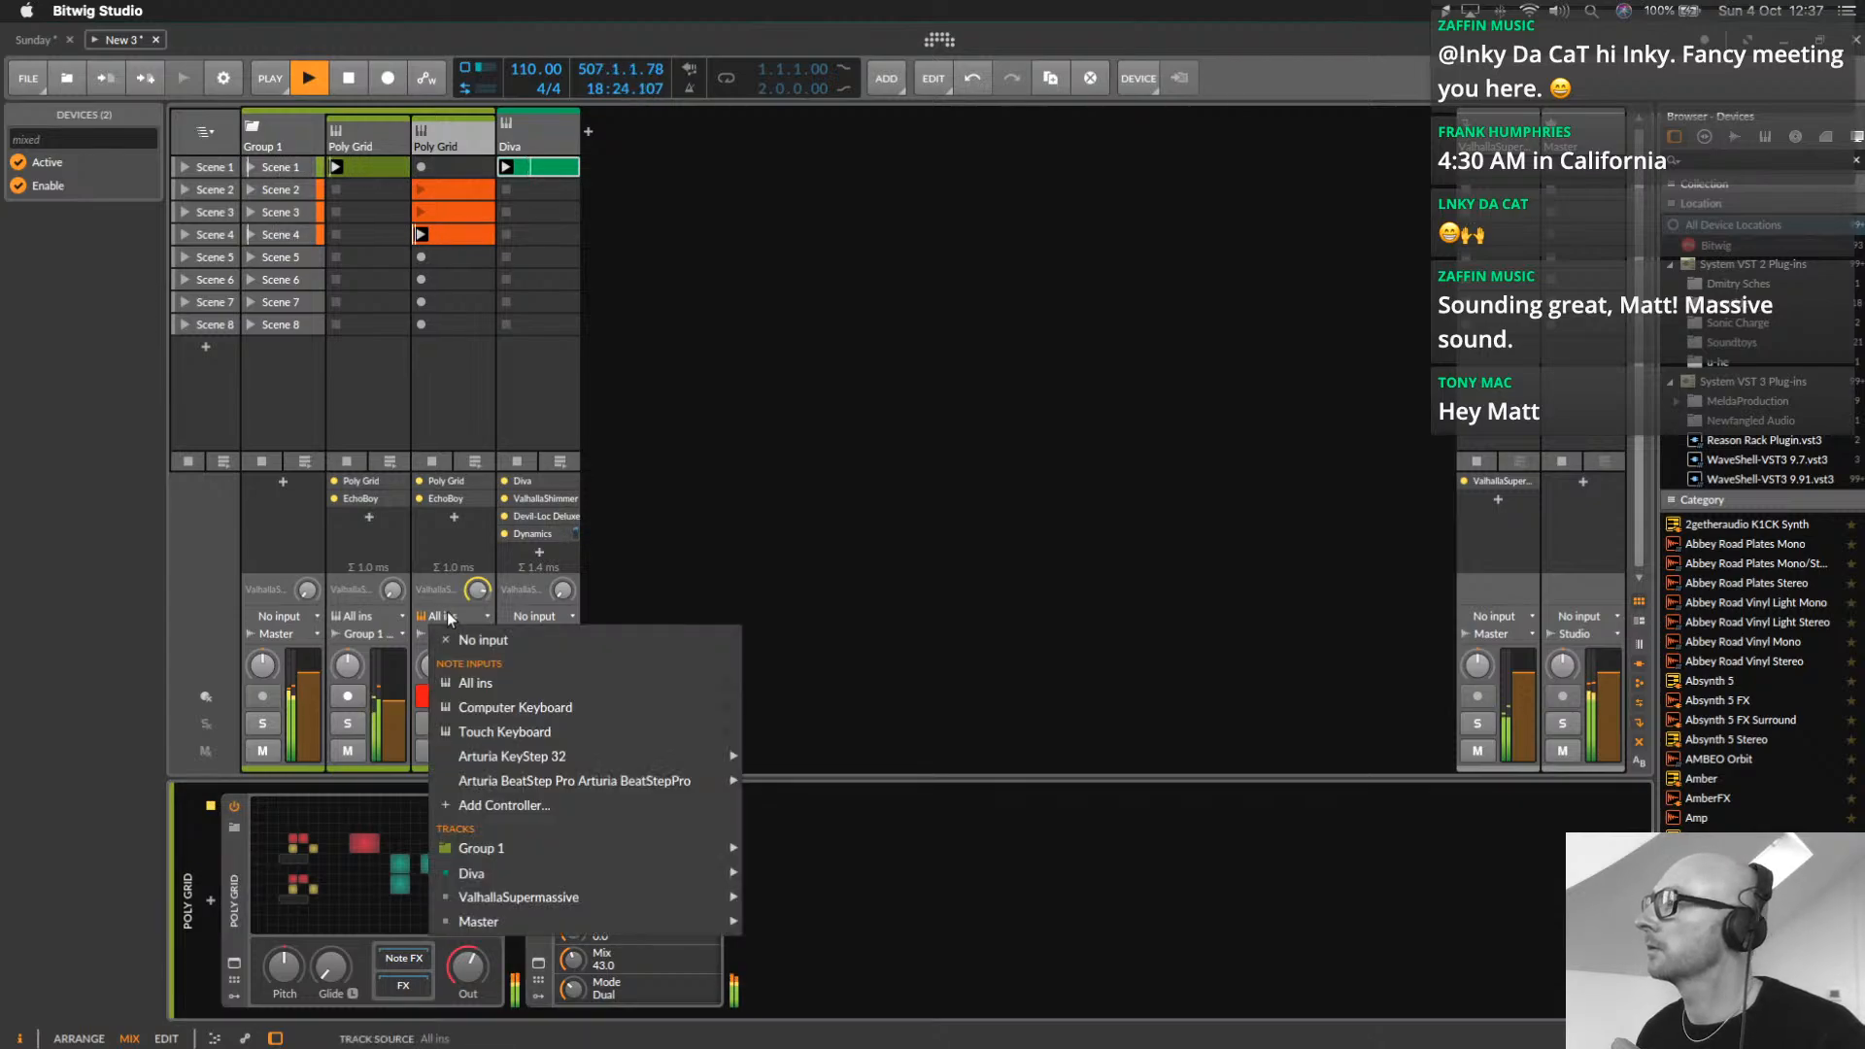
left_click(456, 636)
Raise Diva's Frequency parameter to about 124 in the Diva track's device chain
left_click(541, 126)
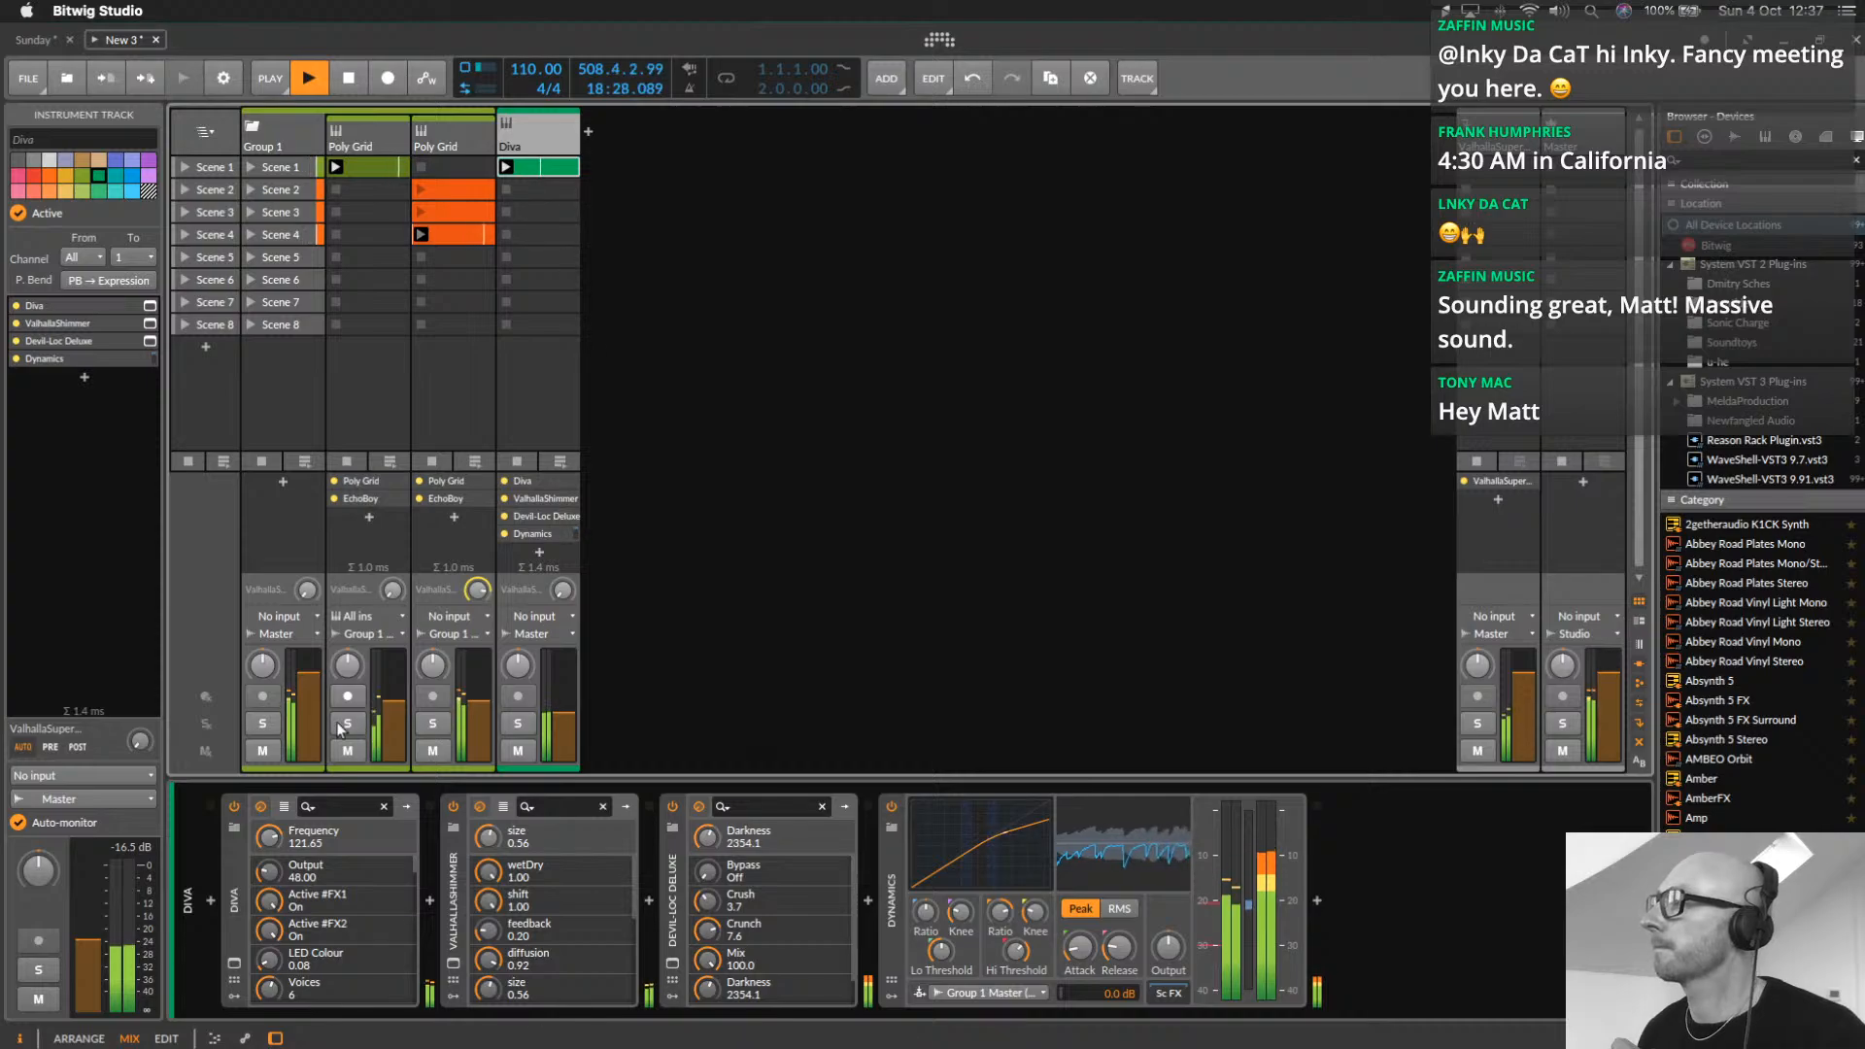
left_click_drag(301, 845, 302, 835)
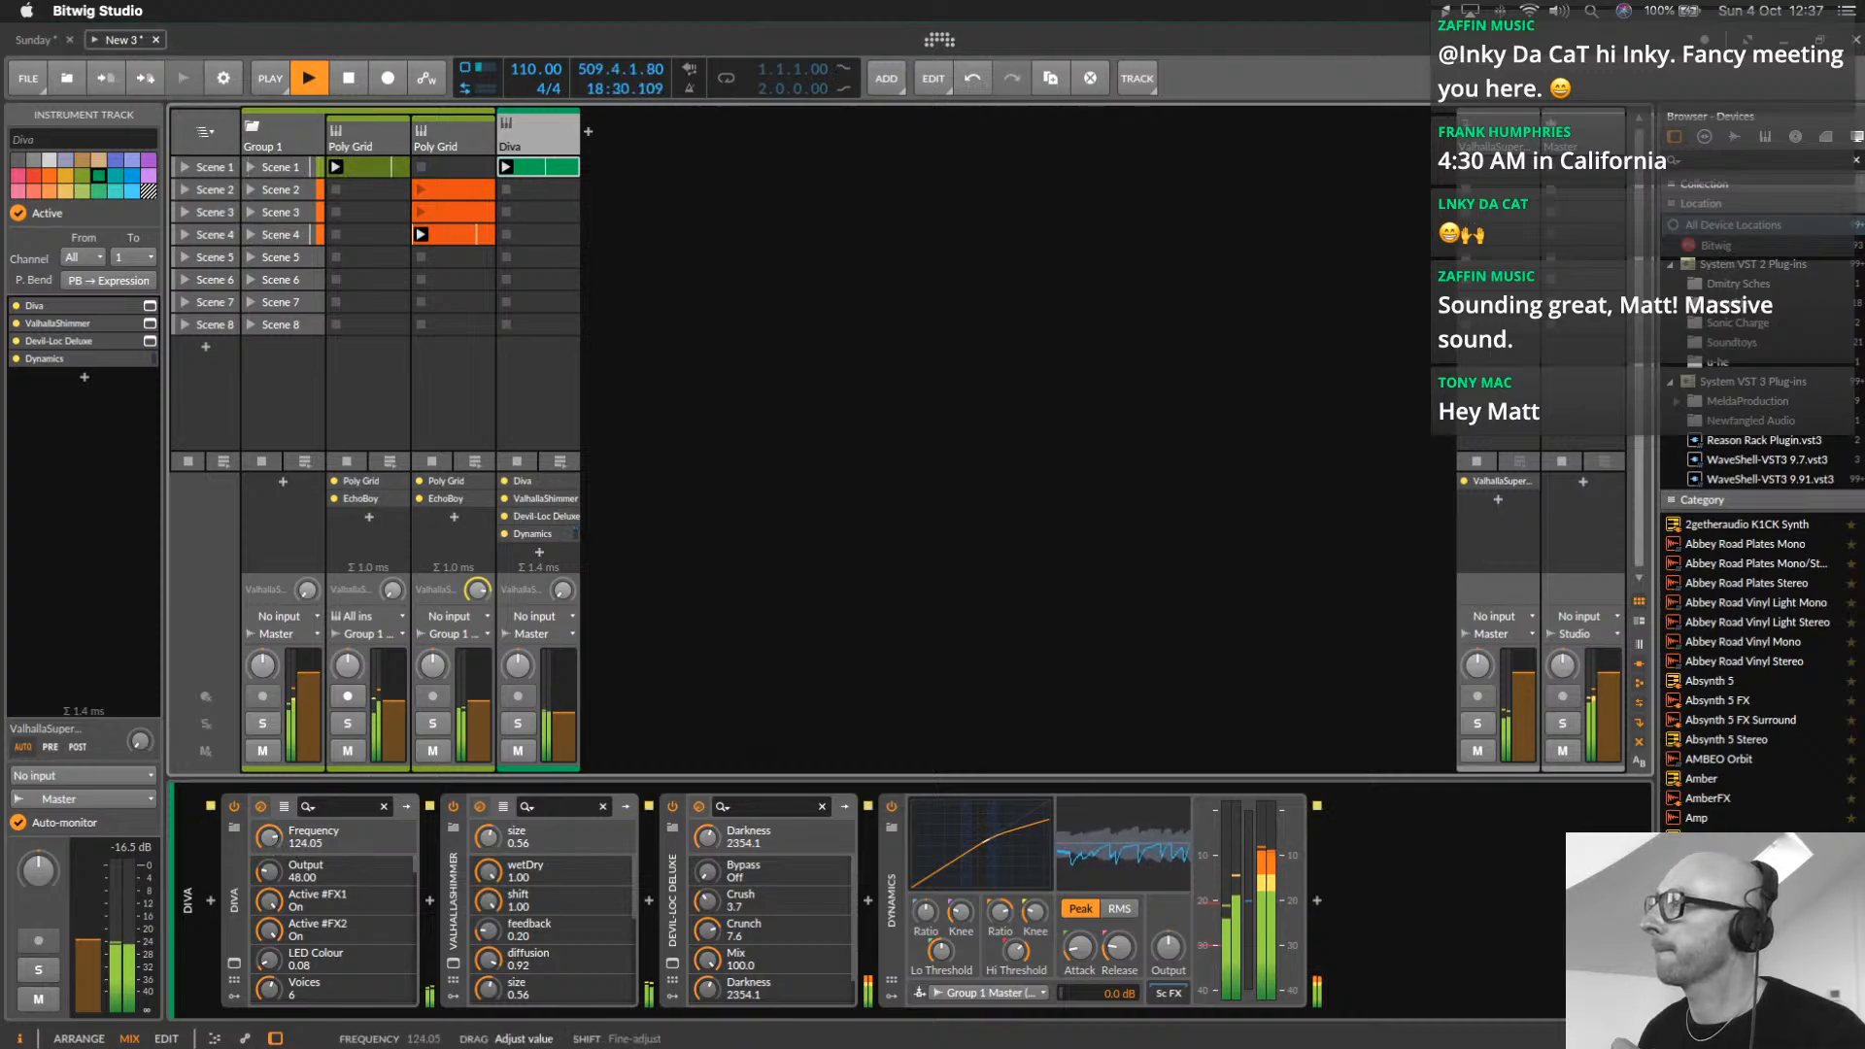
Raise the Low-pass SK cutoff in the second Poly Grid's patch to about 10.9 kHz and close the patch editor
left_click(456, 124)
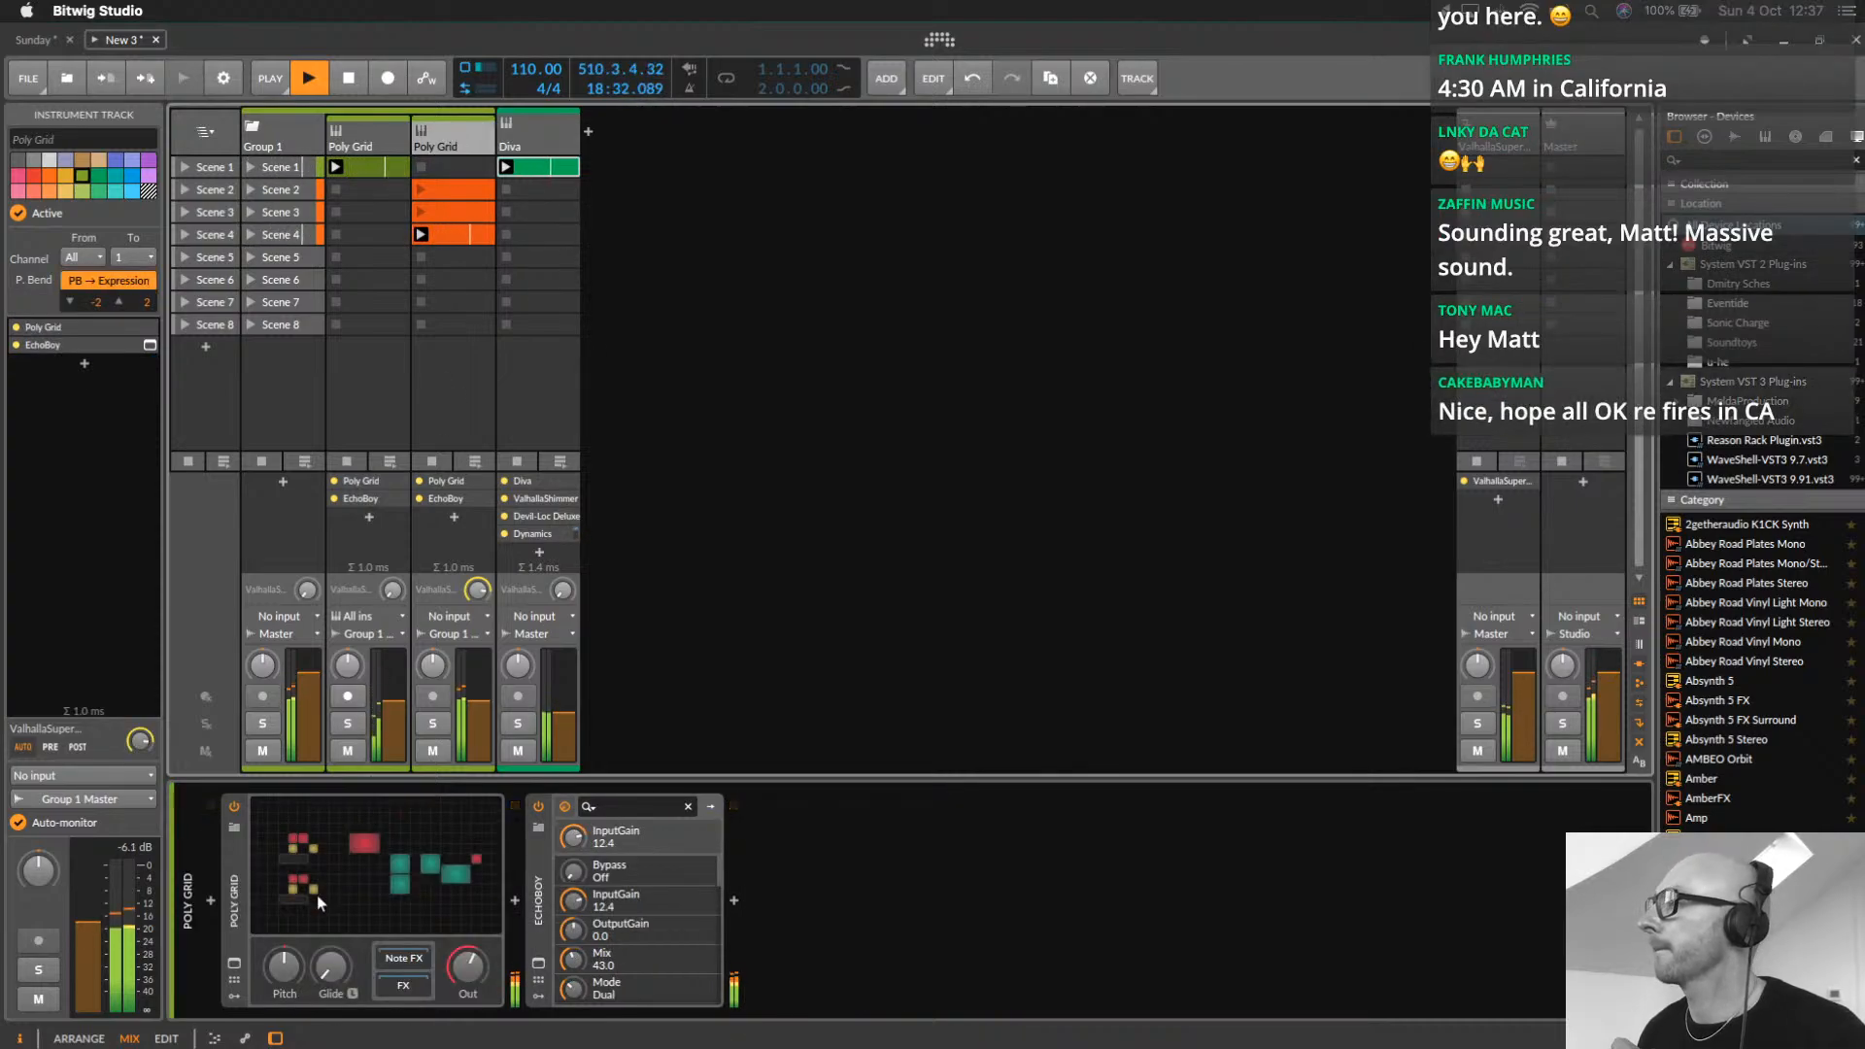
left_click(366, 901)
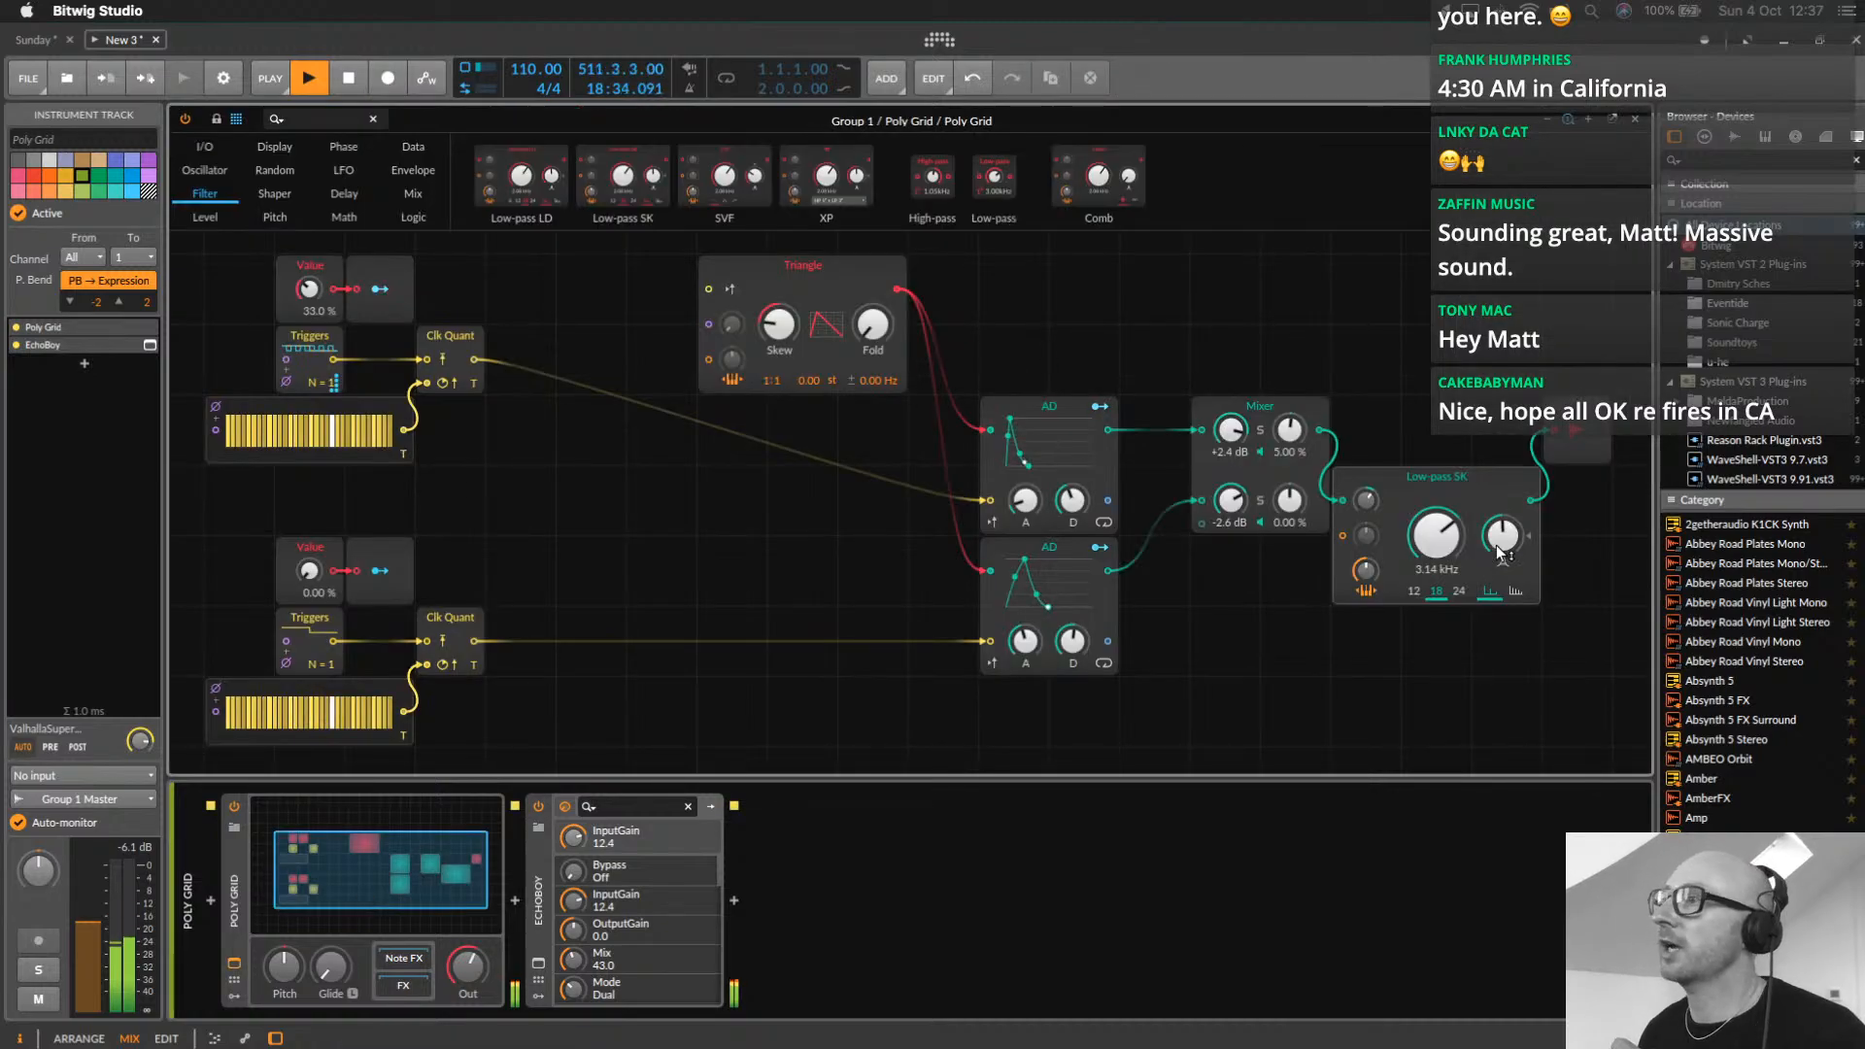
mouse_move(1436, 536)
left_mouse_down()
mouse_move(1436, 507)
mouse_move(1436, 568)
mouse_move(1435, 517)
left_mouse_up()
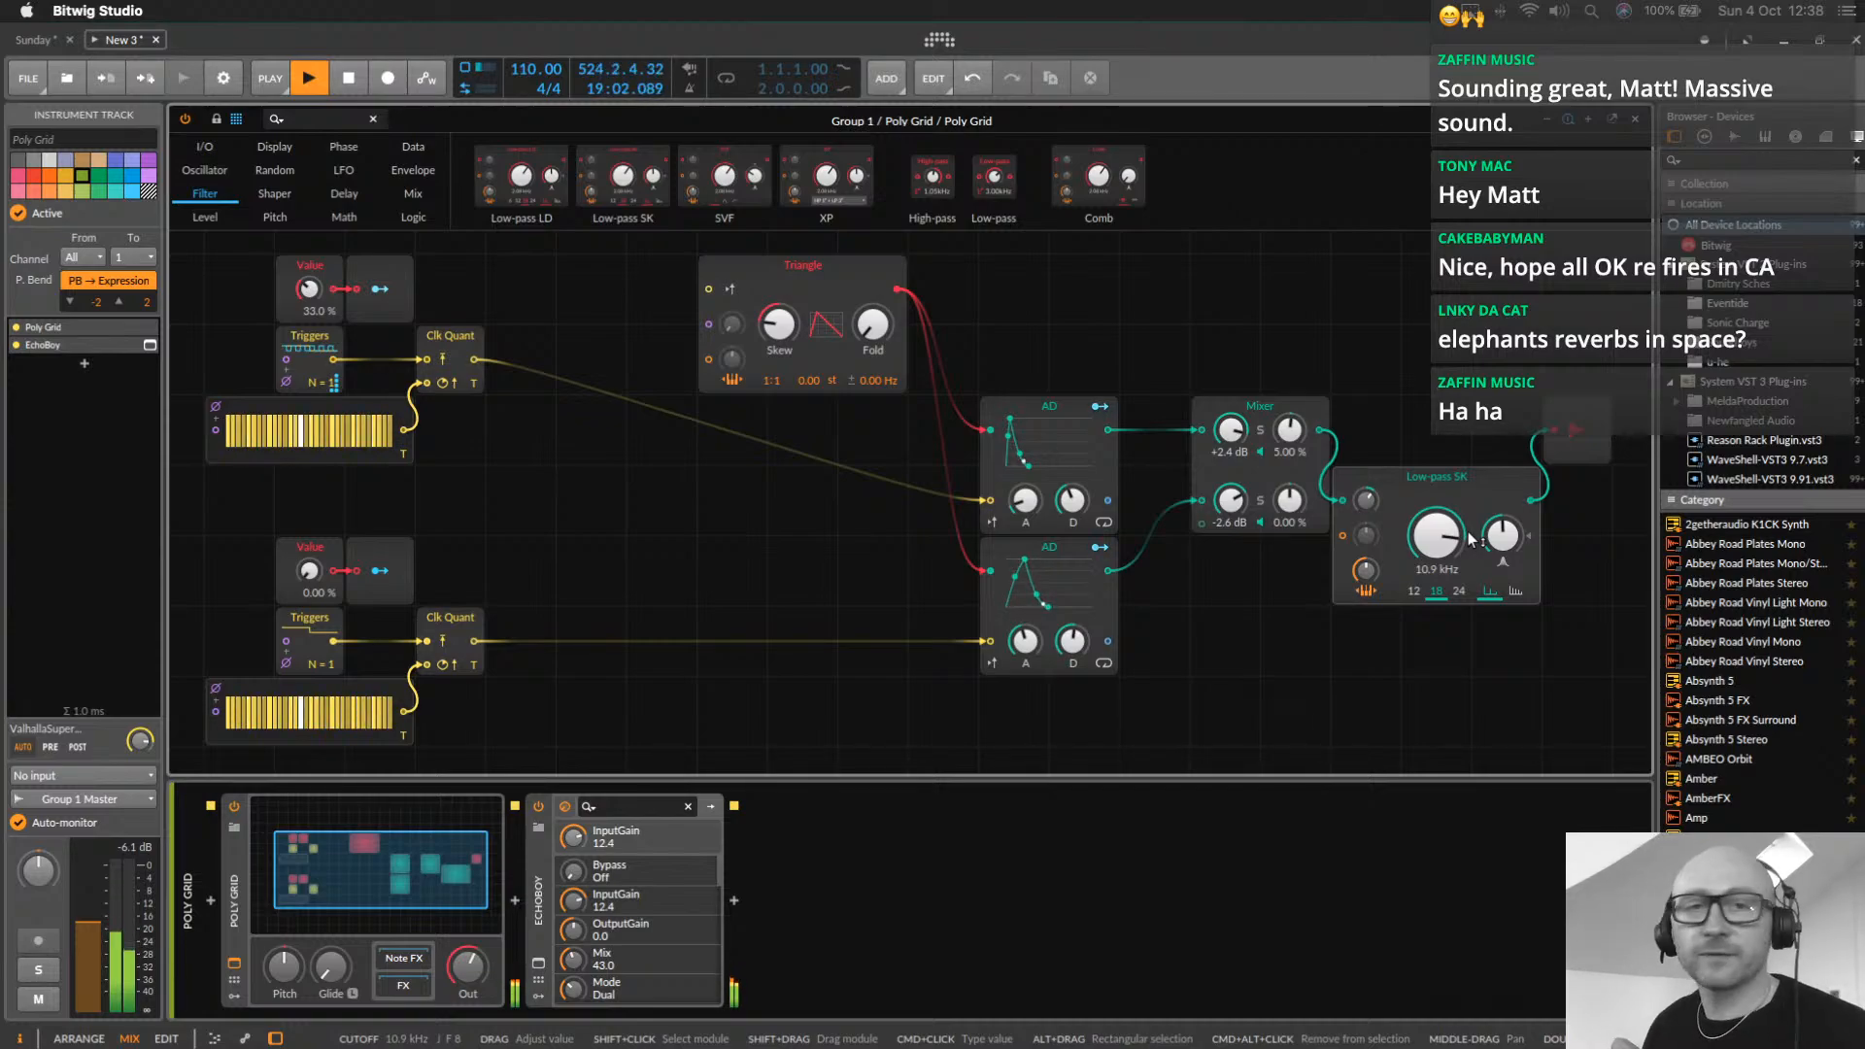
key("super+Tab")
key("super+Tab")
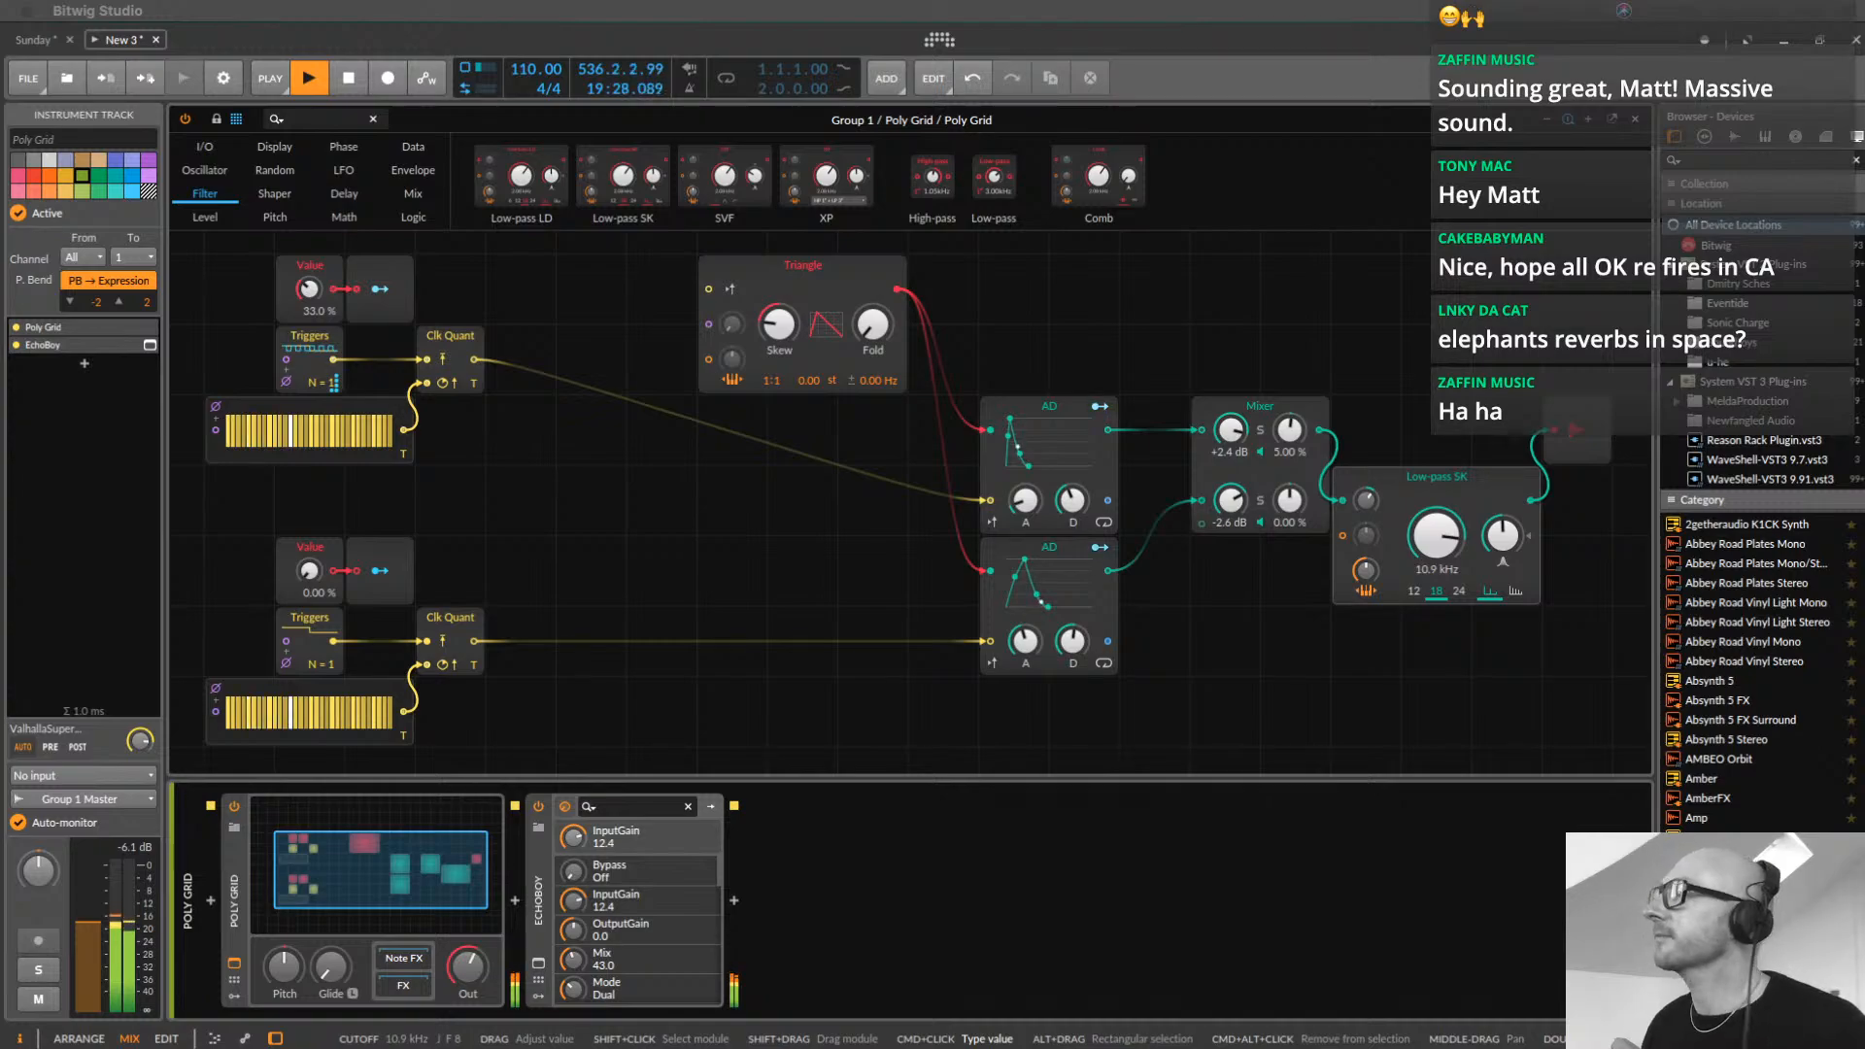
left_click(398, 867)
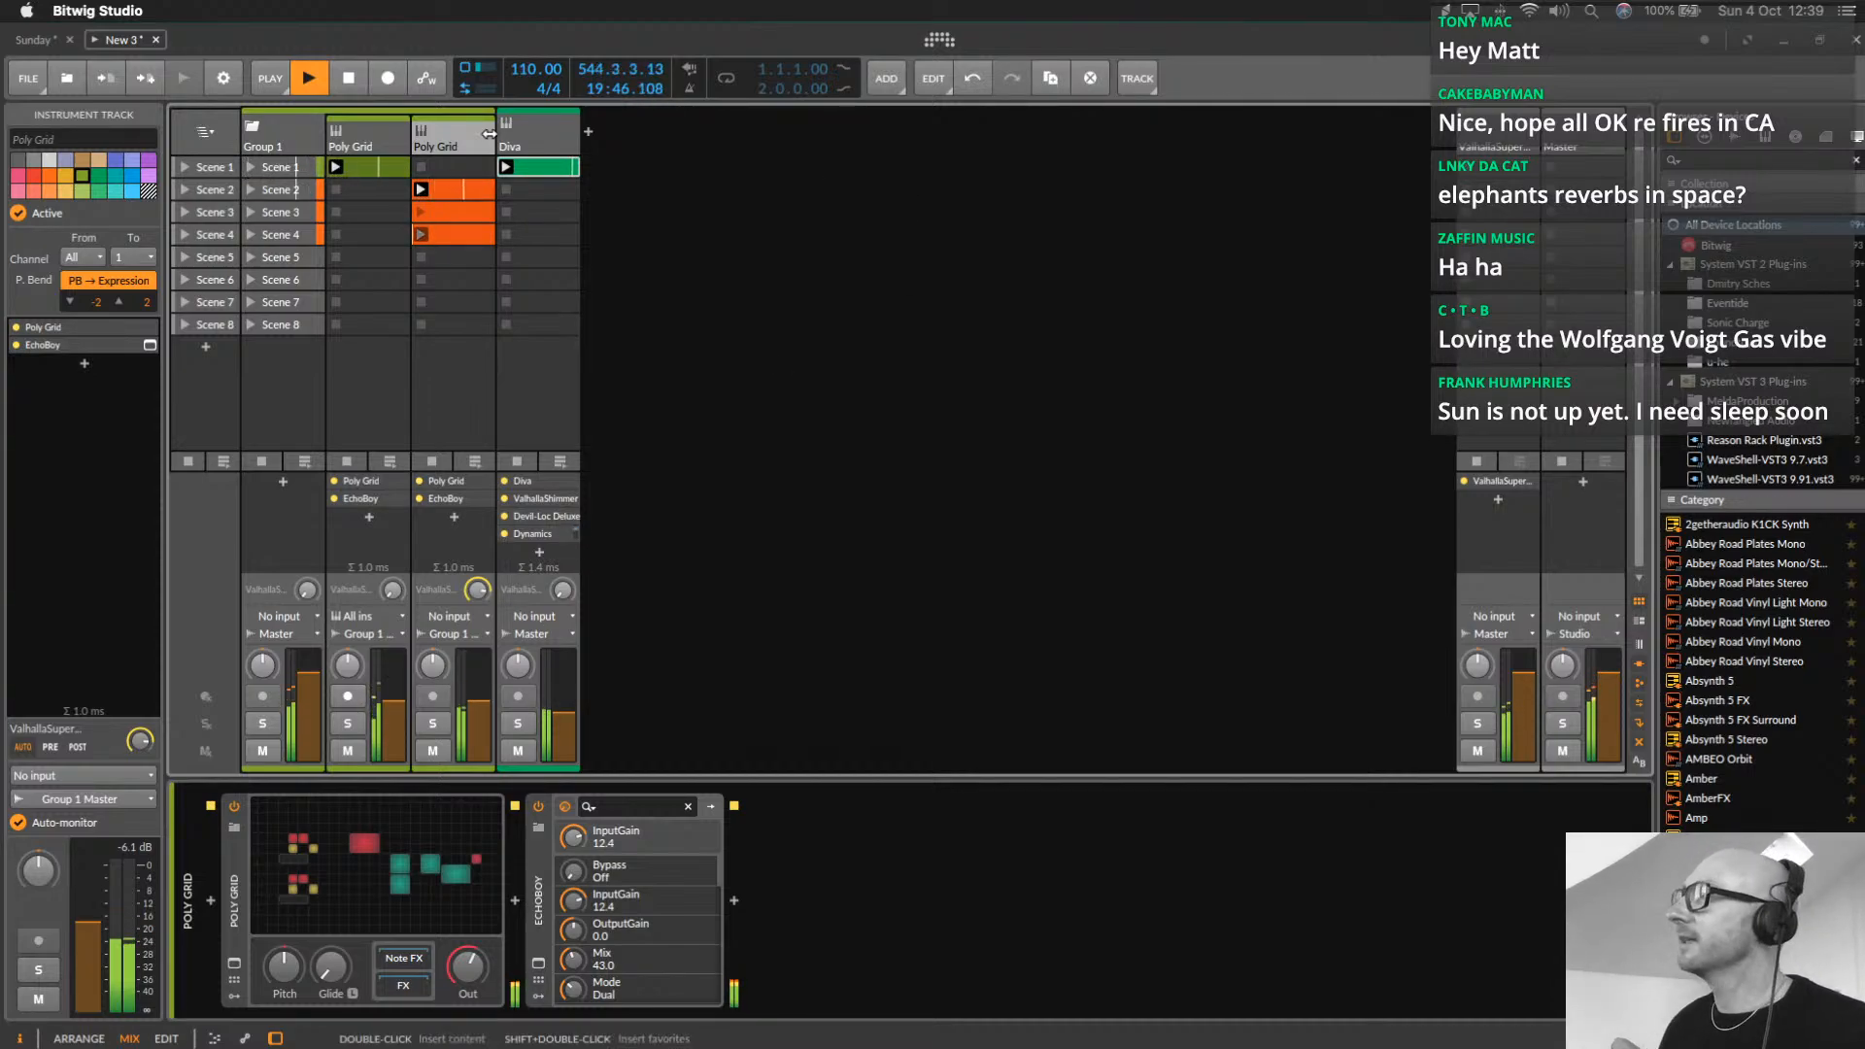
Add a new instrument track after the Diva track with a Poly Grid device on it
left_click(526, 132)
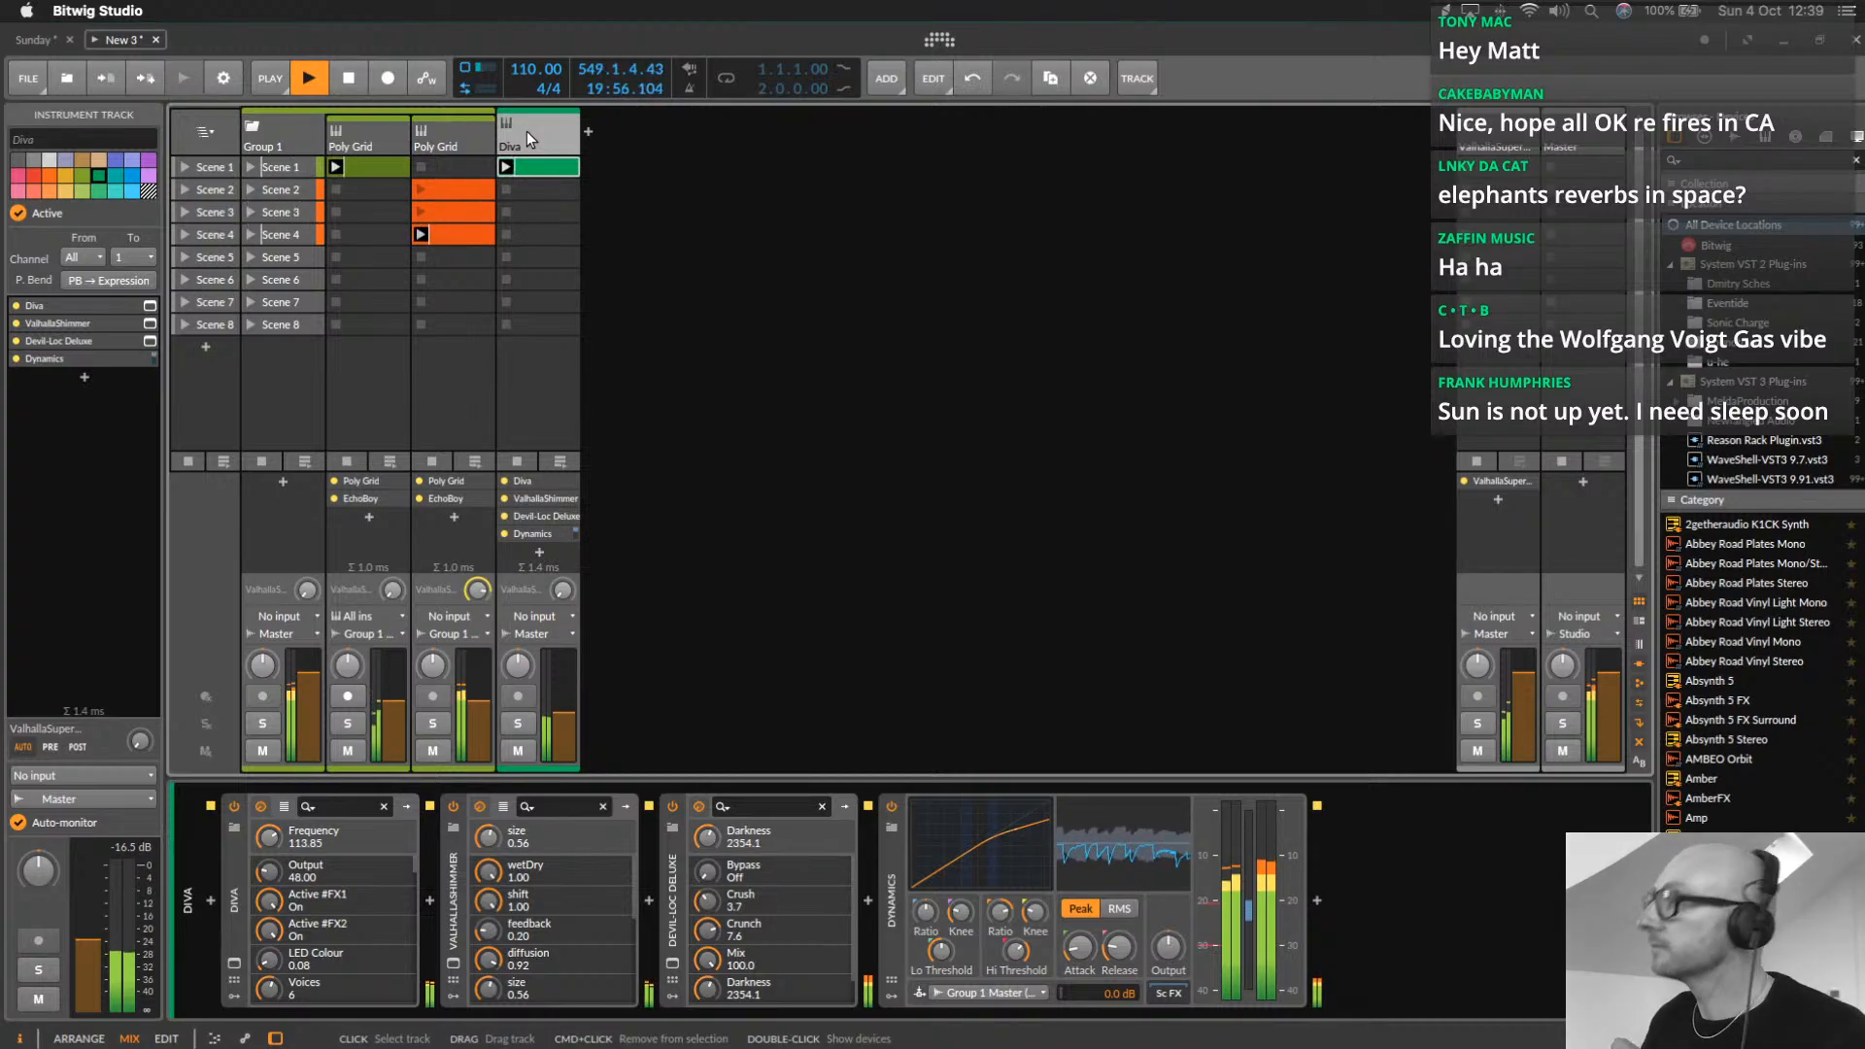
left_click(587, 132)
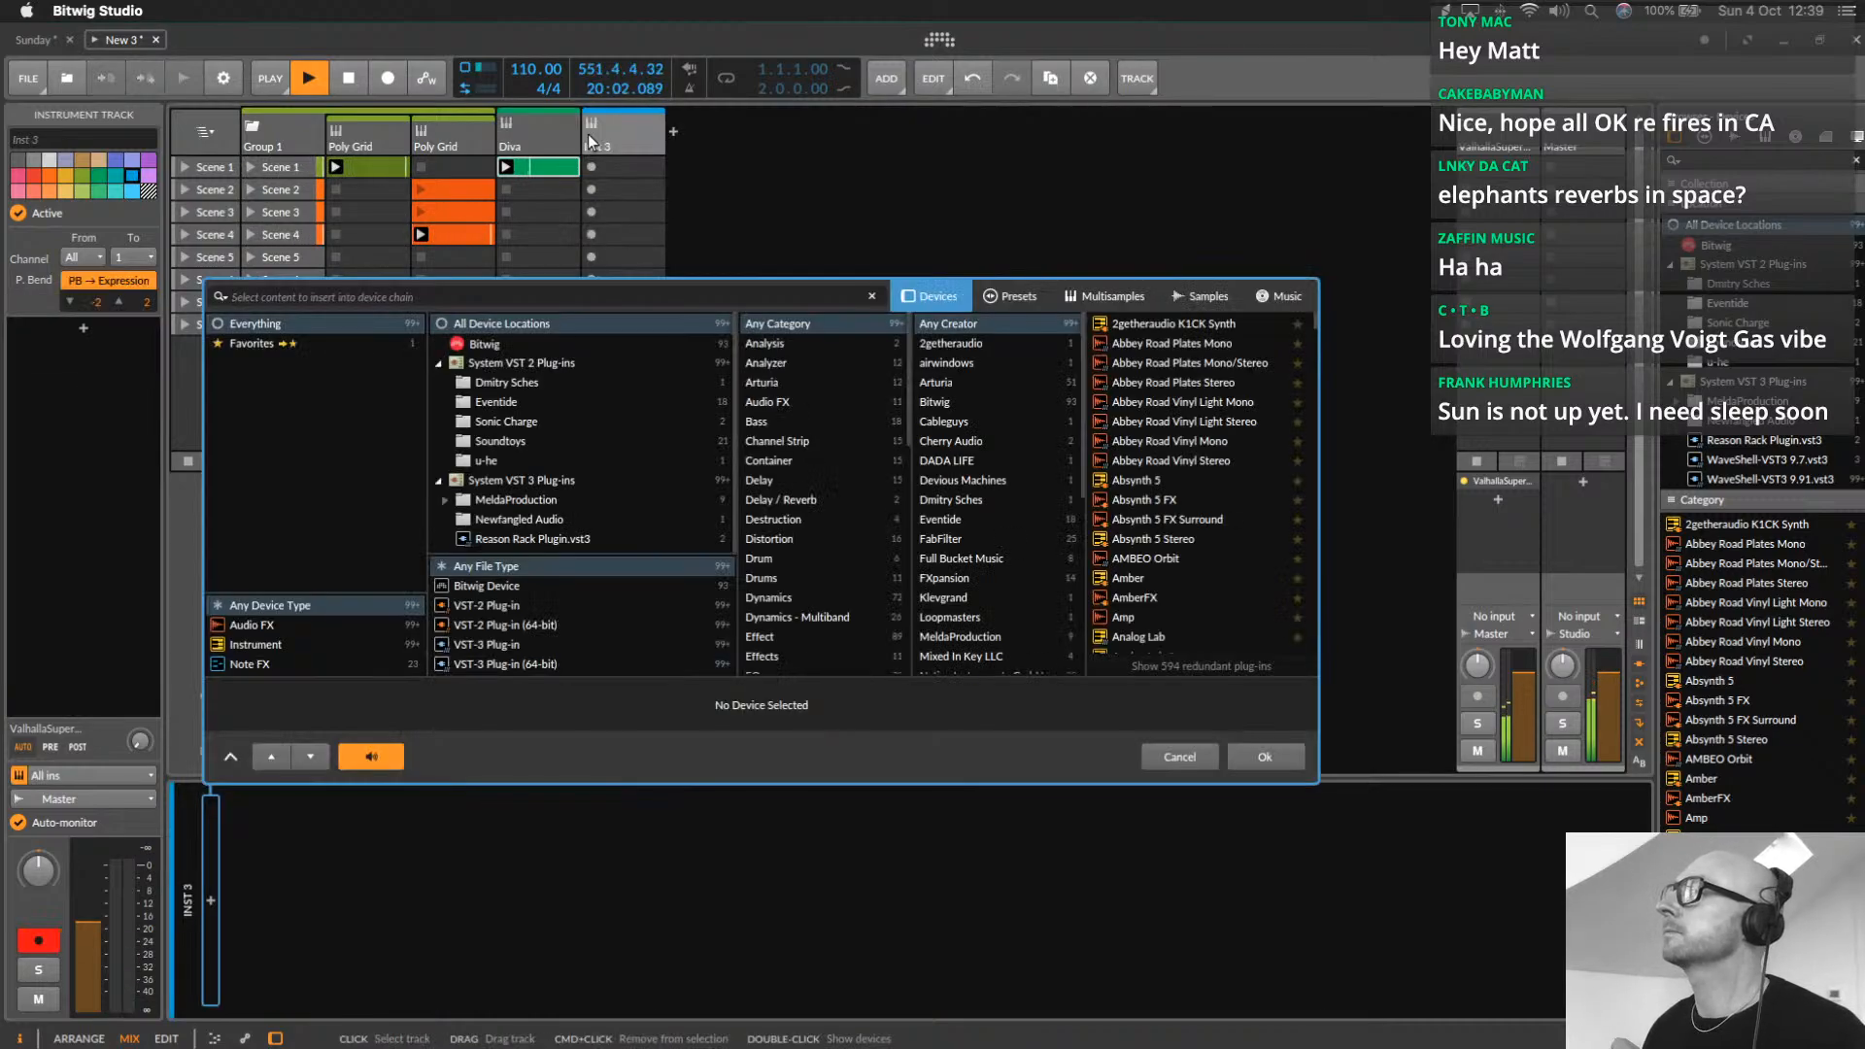
type("gri")
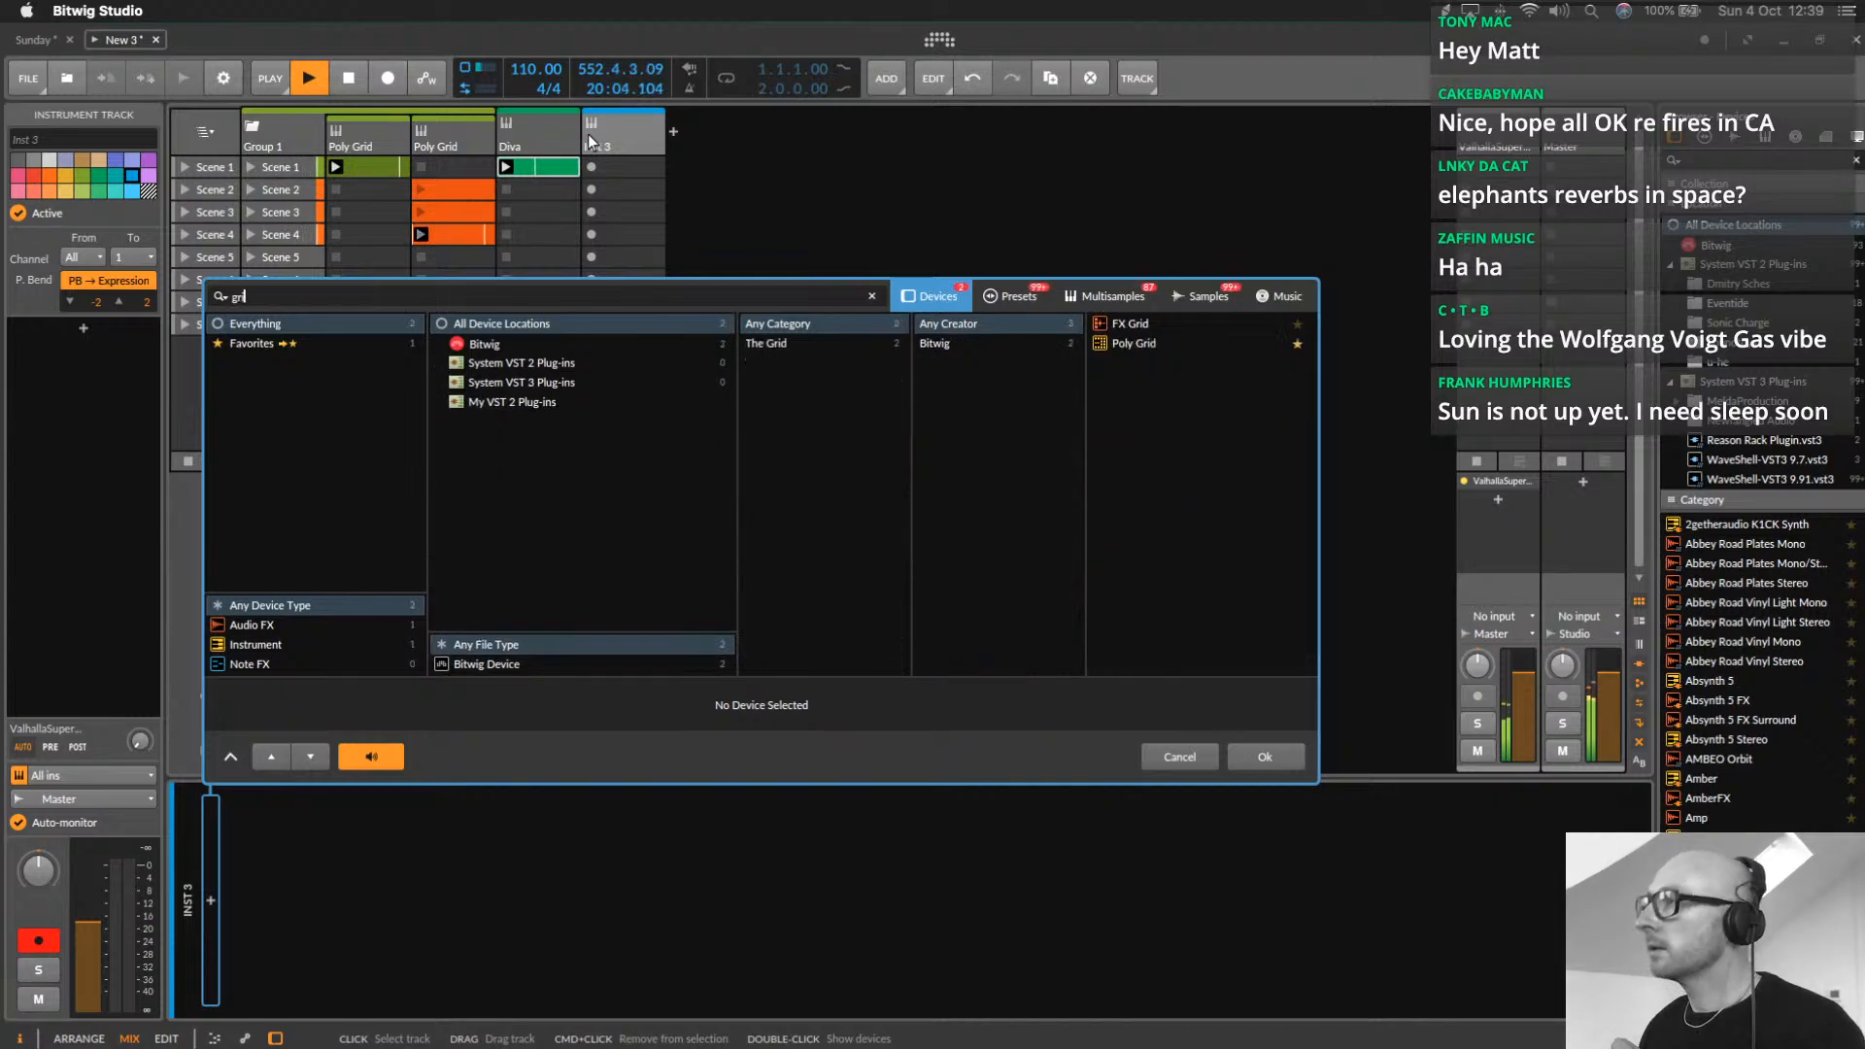
double_click(1132, 342)
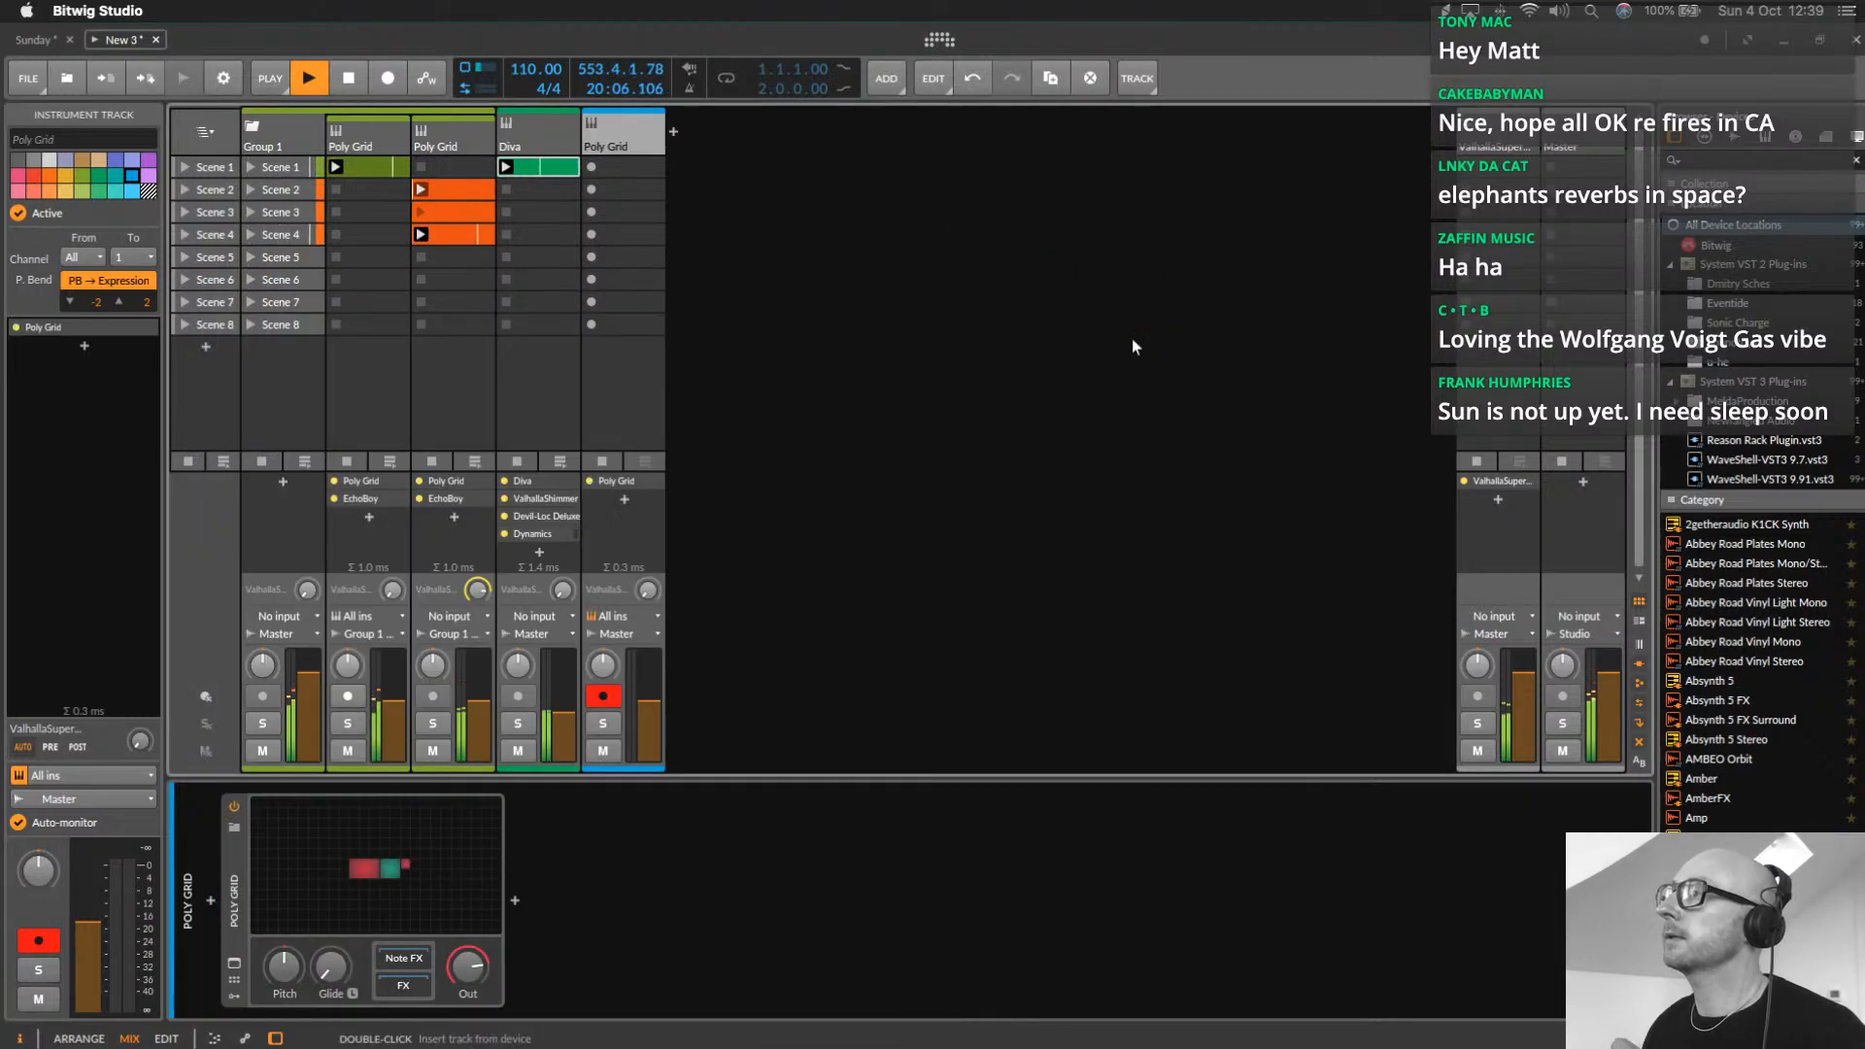
Load the KICK LAYERS LAND preset into the new Poly Grid
left_click(235, 829)
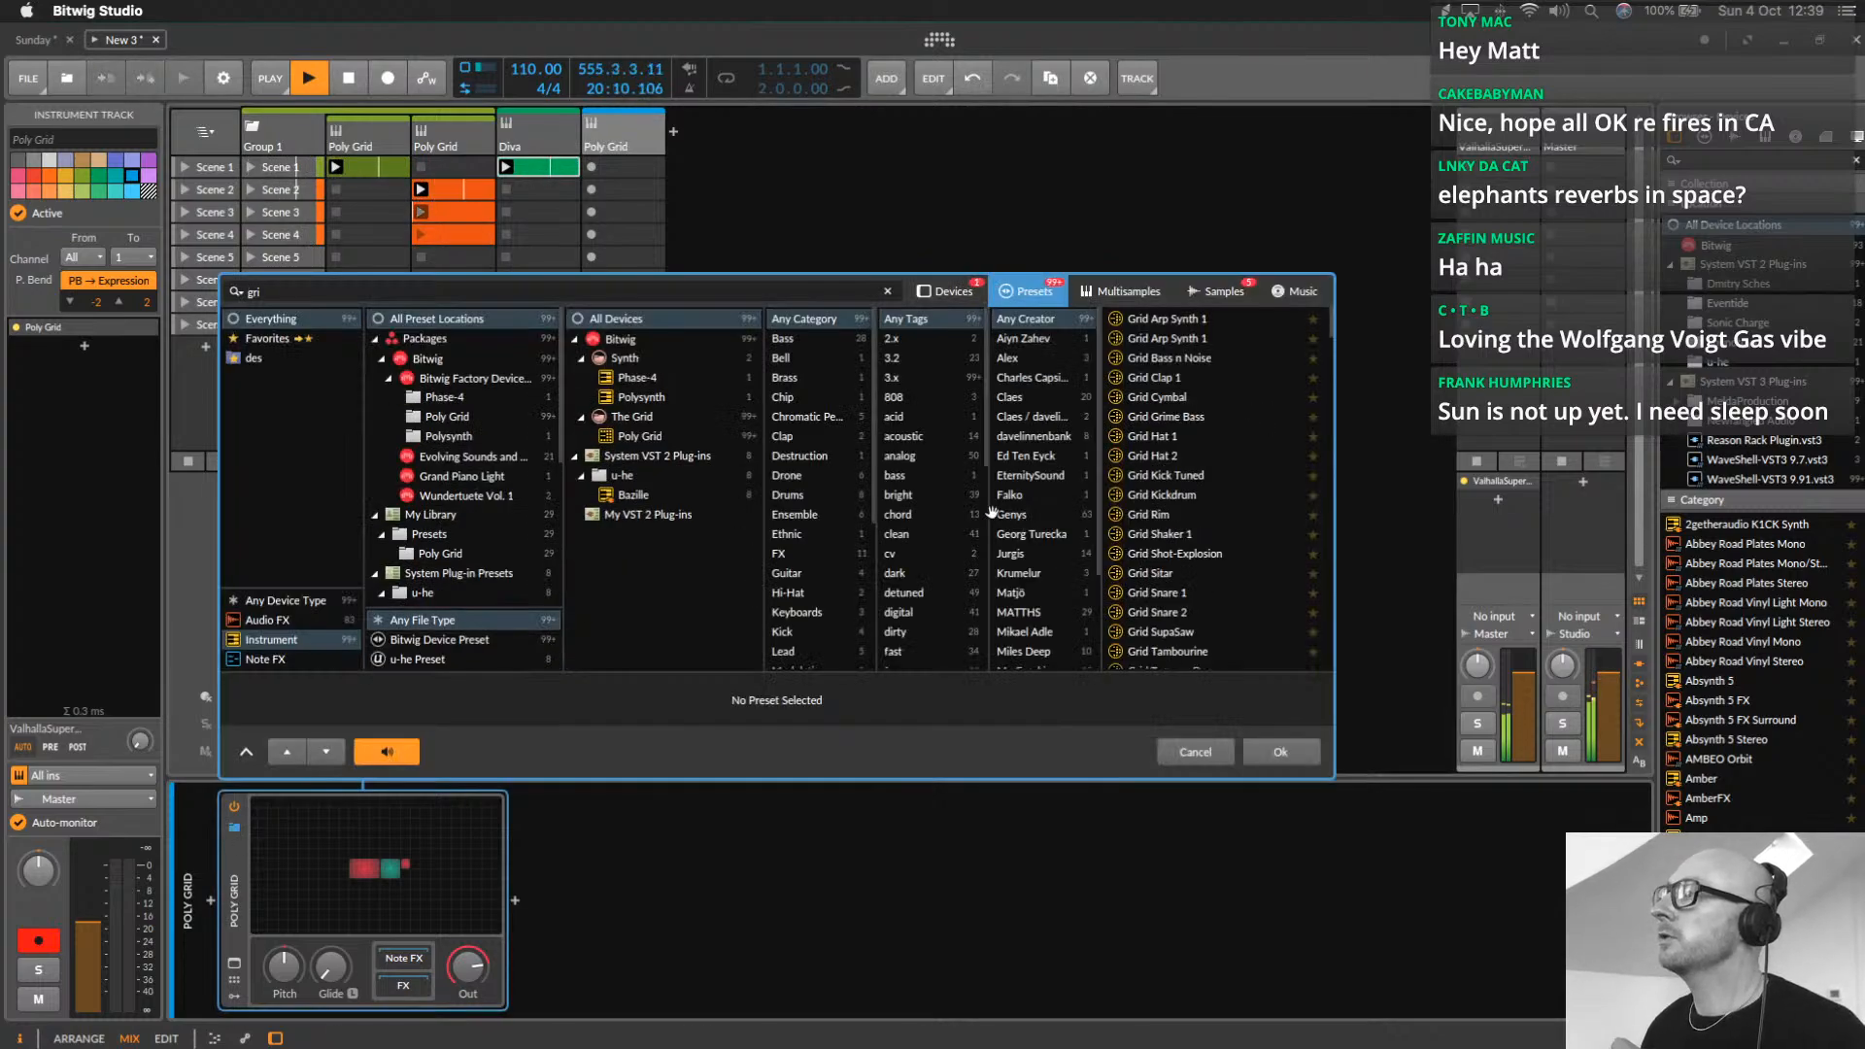
left_click(1017, 610)
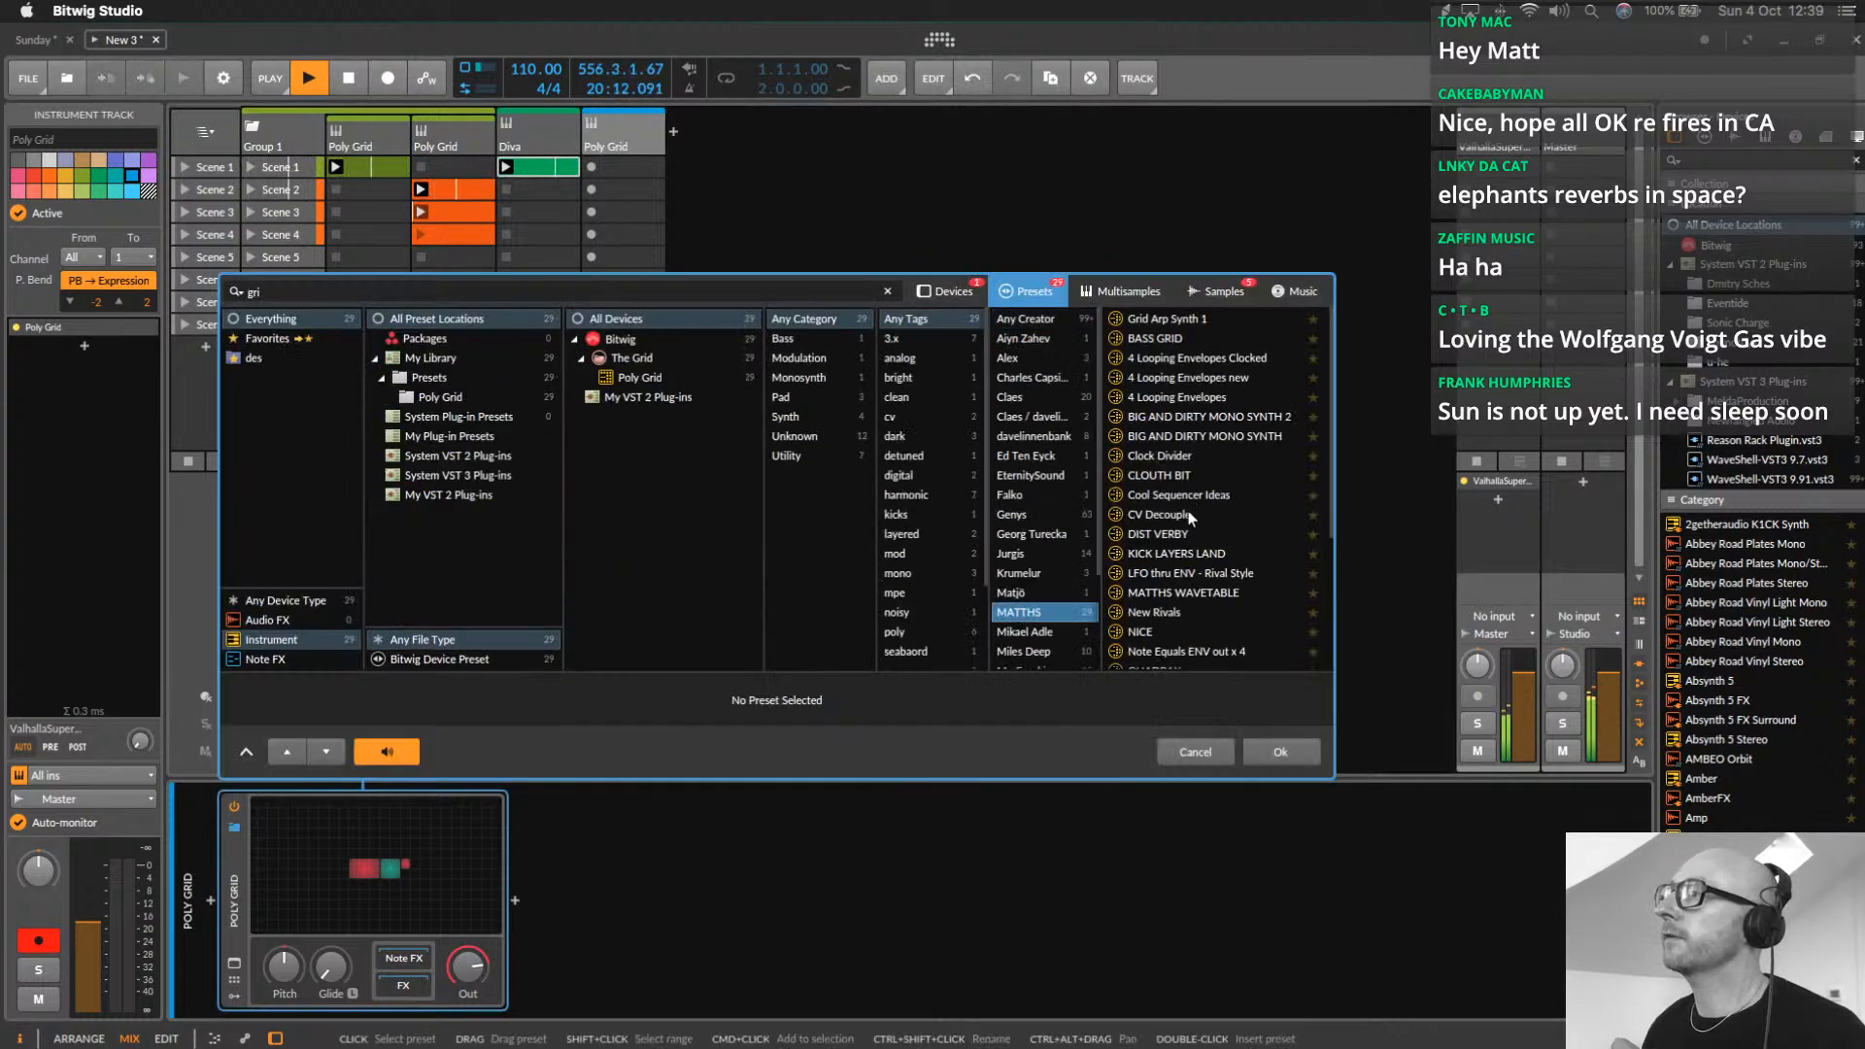
double_click(1169, 560)
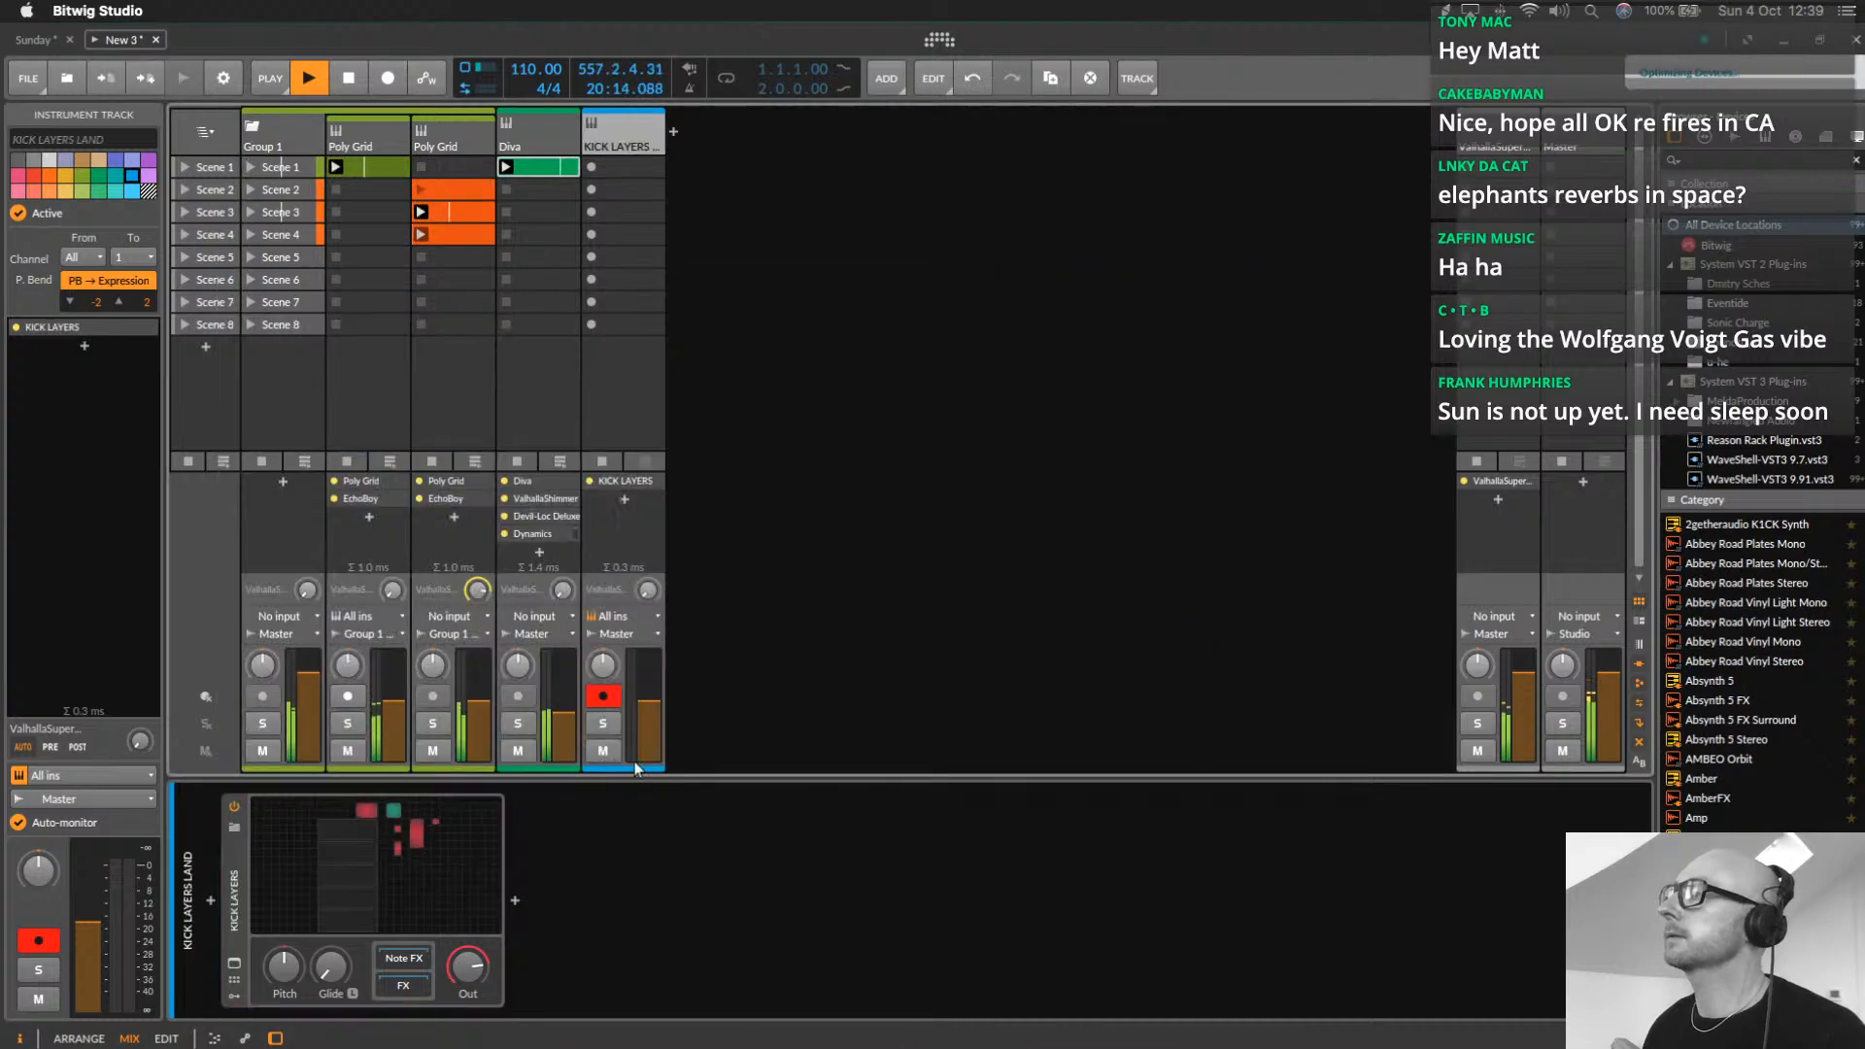
Examine the sample layers and mixer in the KICK LAYERS patch, then close the patch editor
left_click(387, 846)
scroll(954, 493, "up", 5)
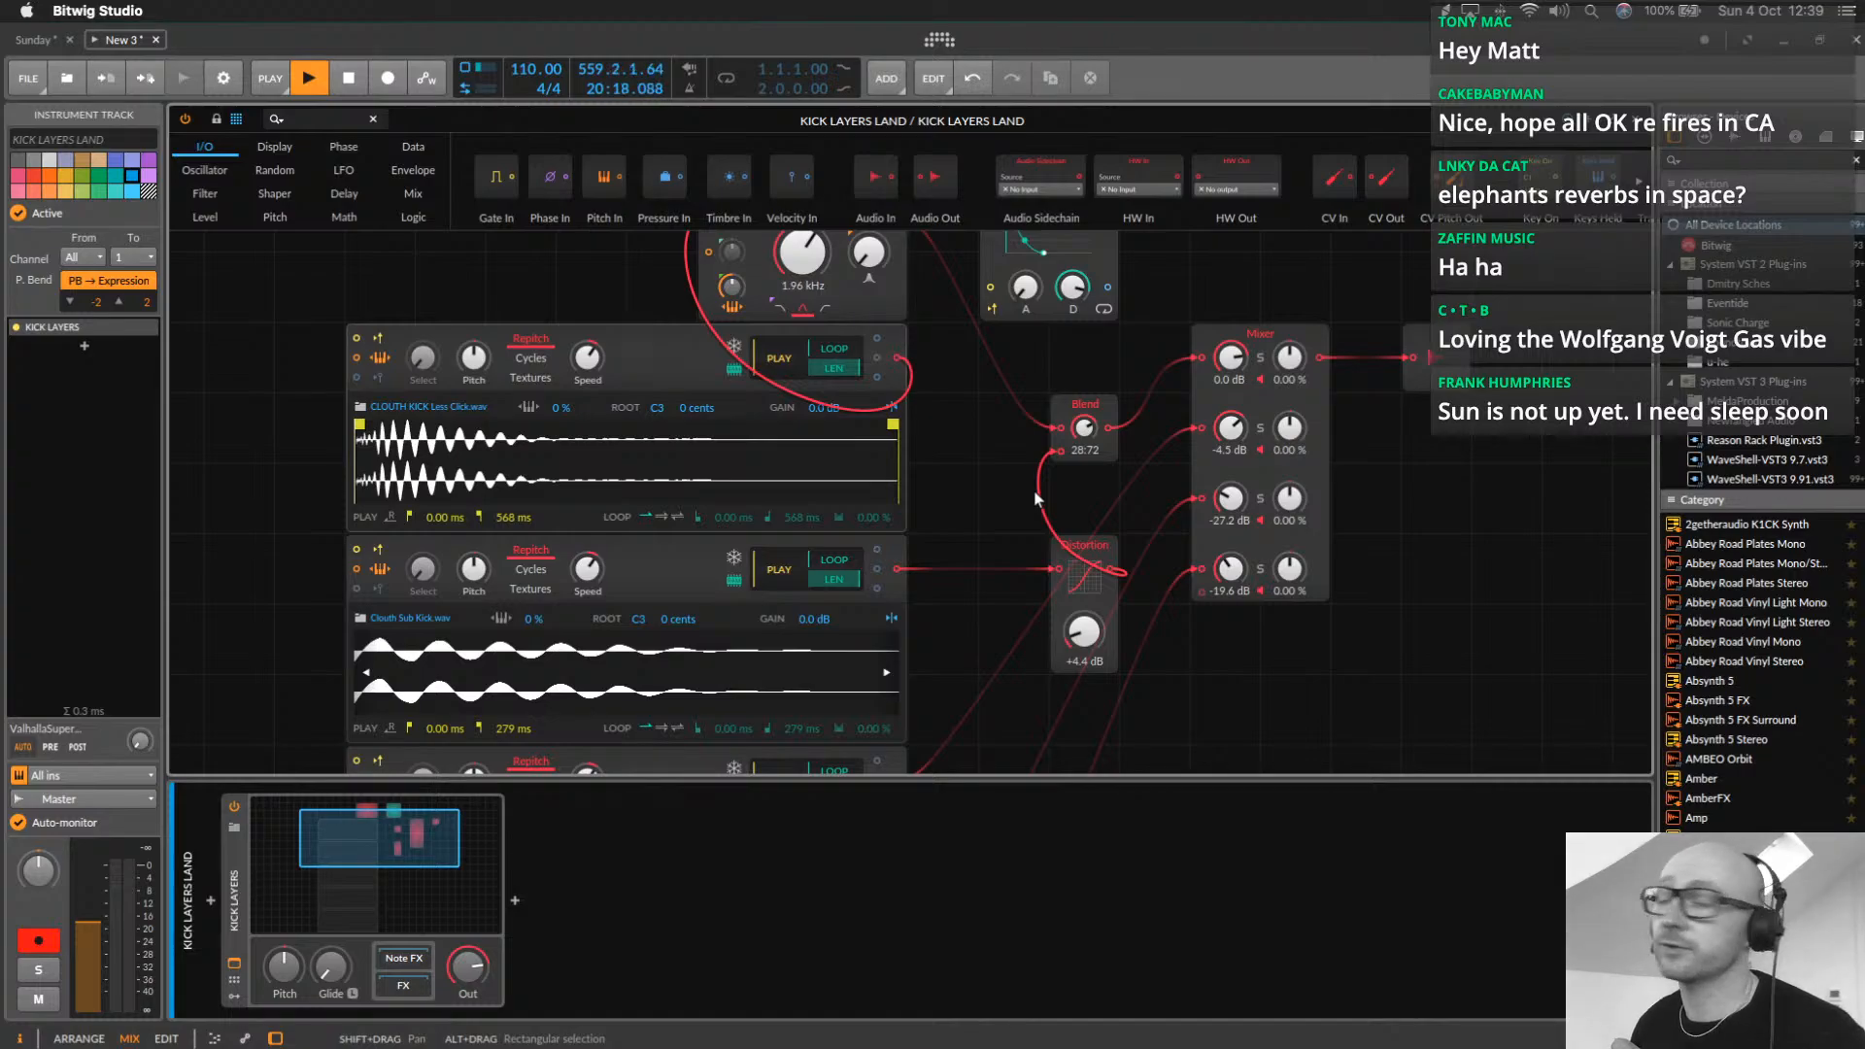
scroll(1035, 499, "down", 3)
scroll(822, 544, "down", 5)
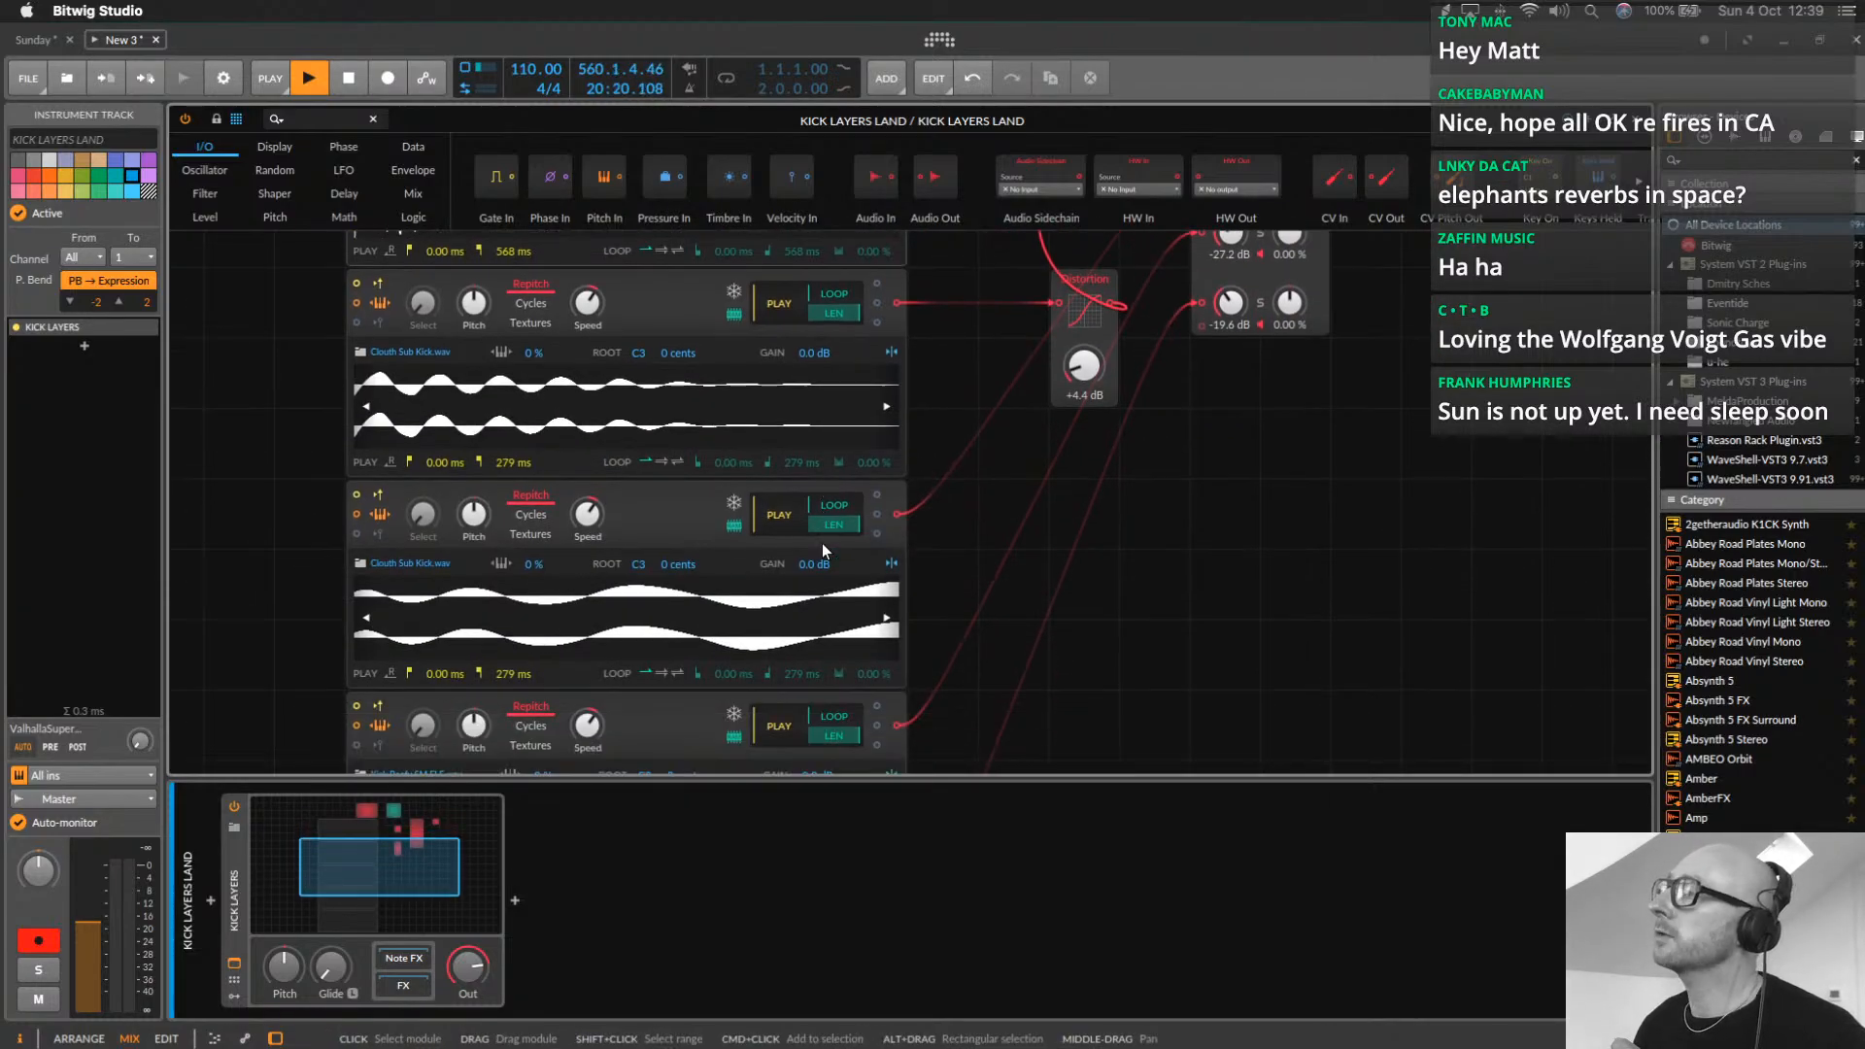
scroll(1180, 589, "up", 5)
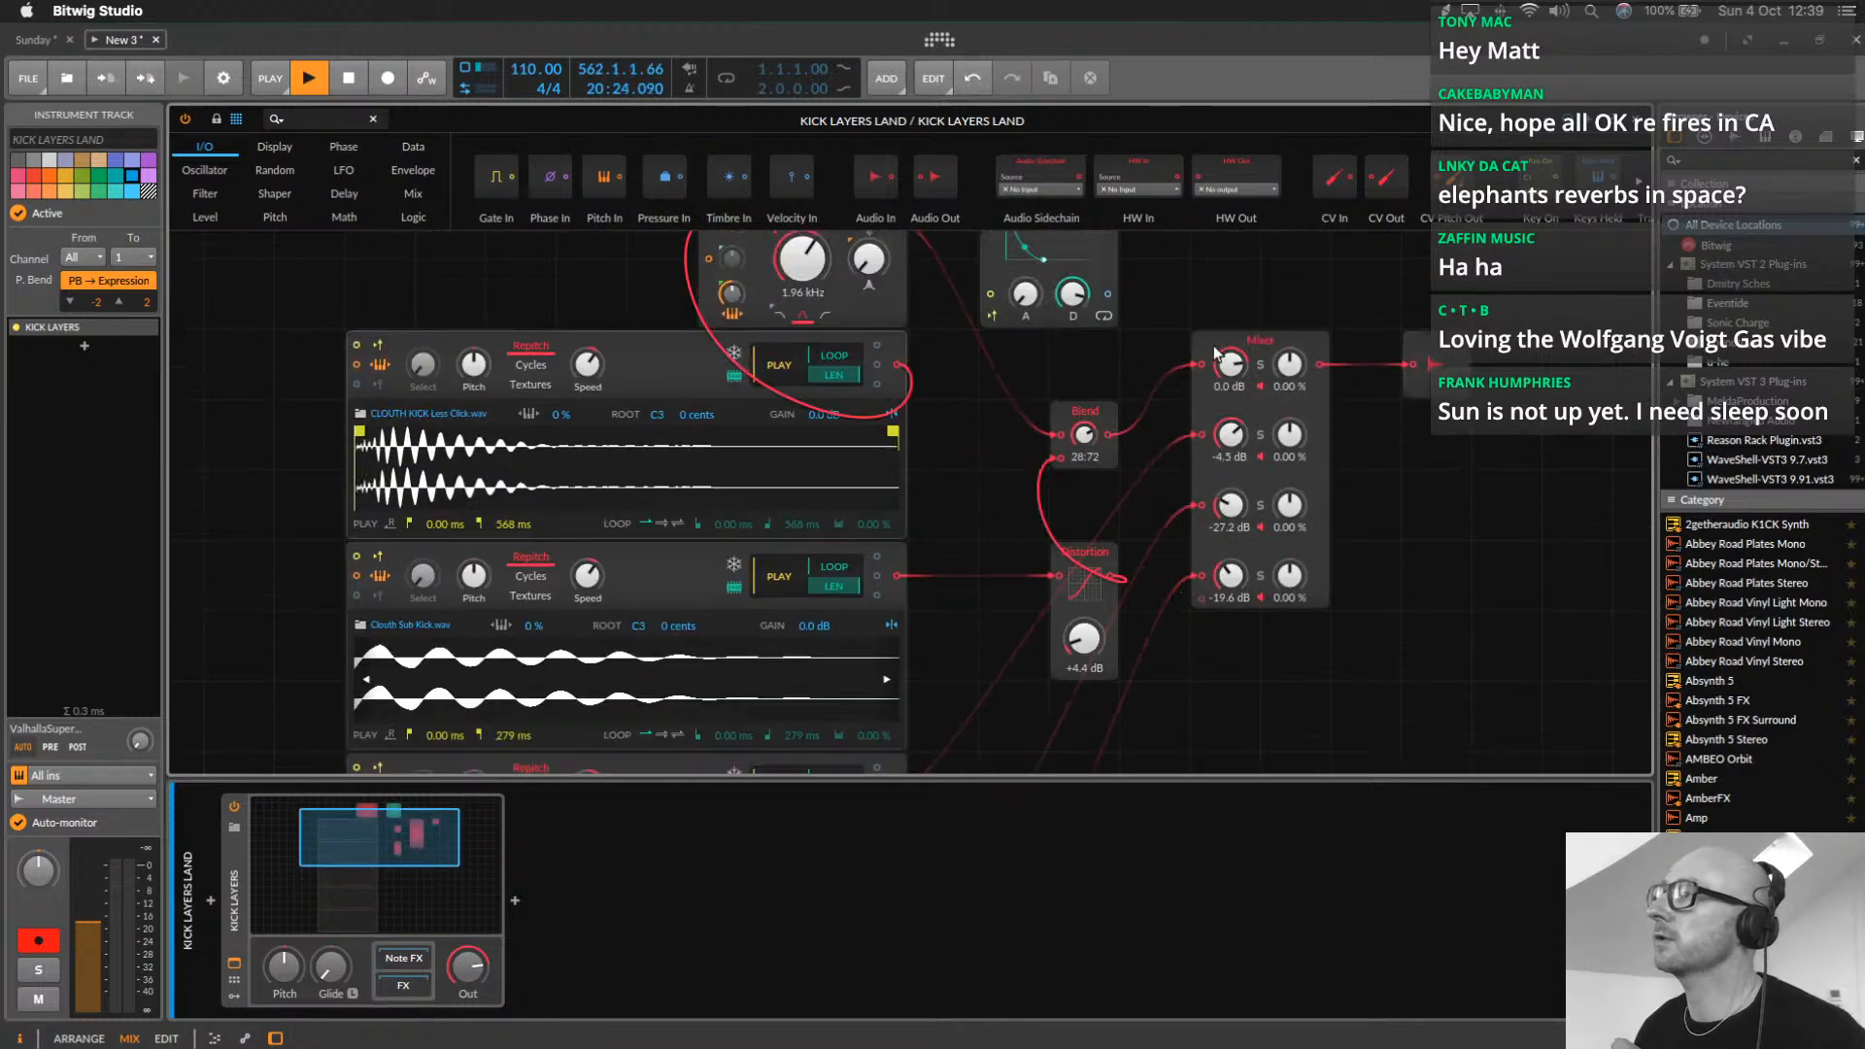
double_click(390, 837)
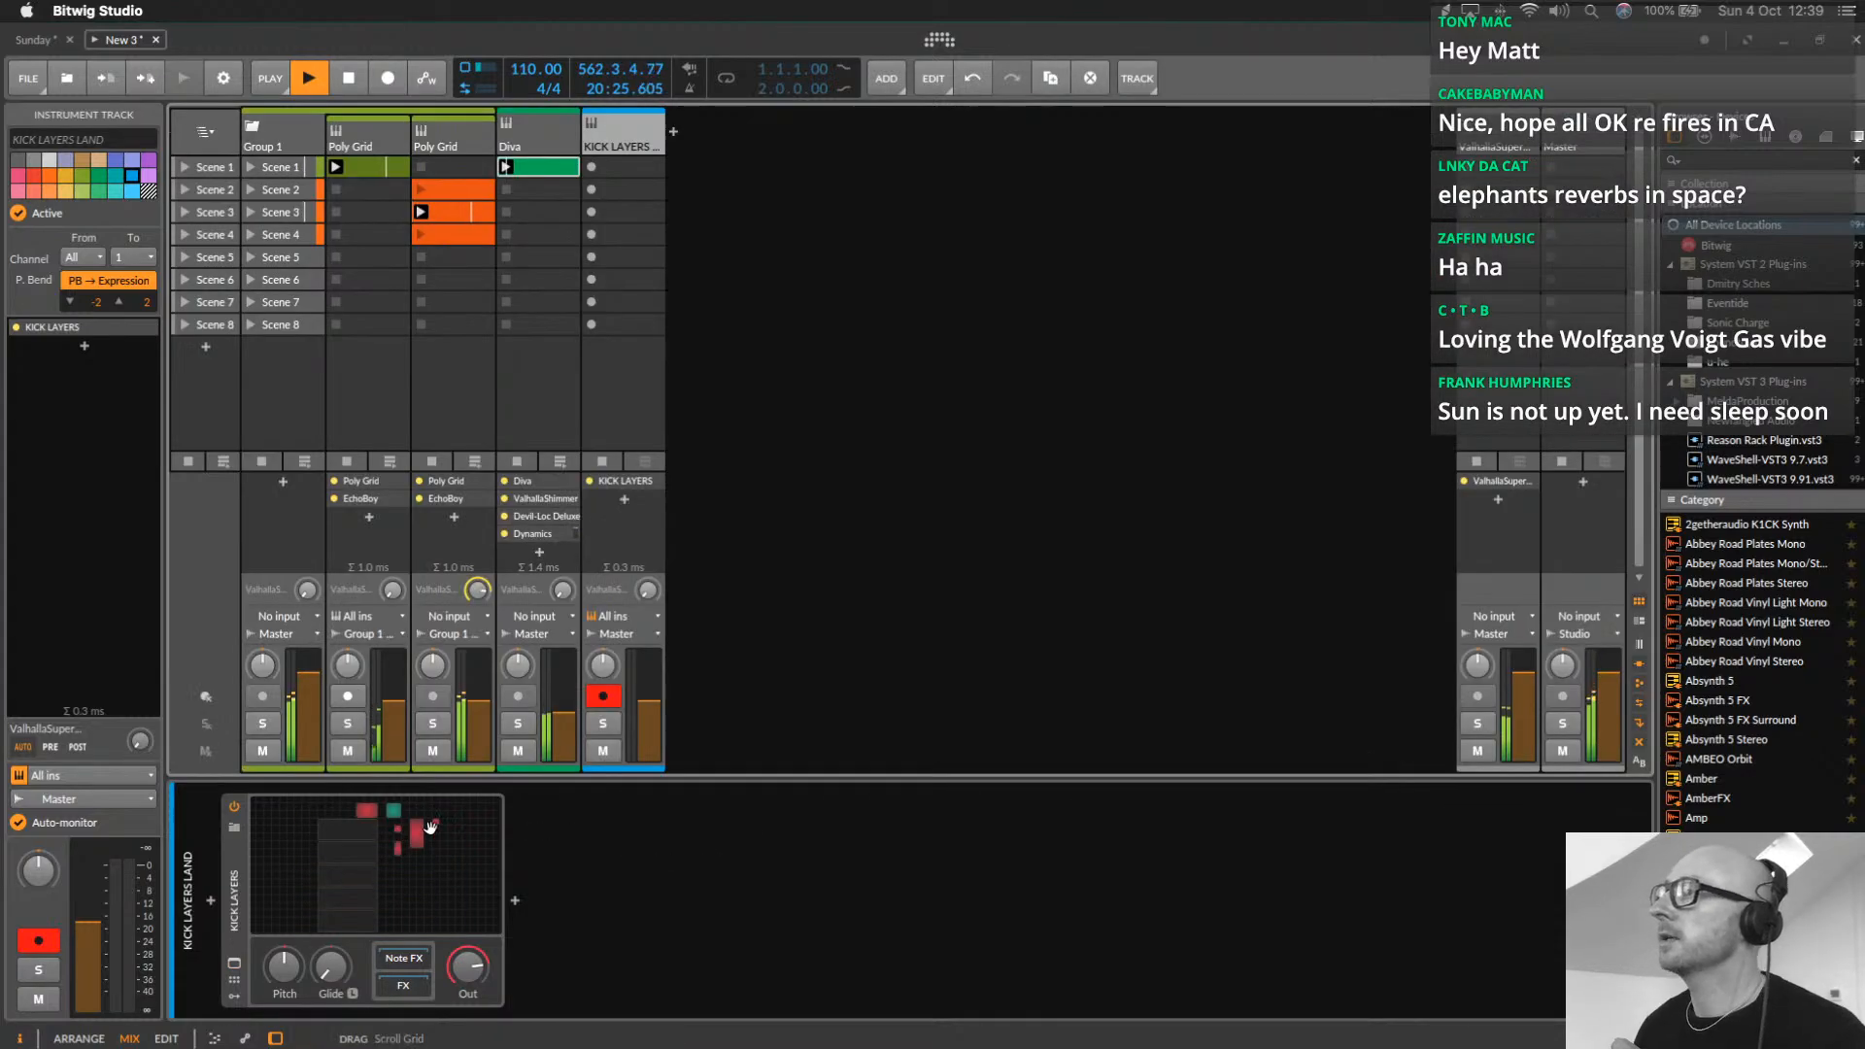
Create a clip in Scene 1 of the kick track and add a C1 note of length 0.0.1.00 at 1.1.1.00
double_click(602, 167)
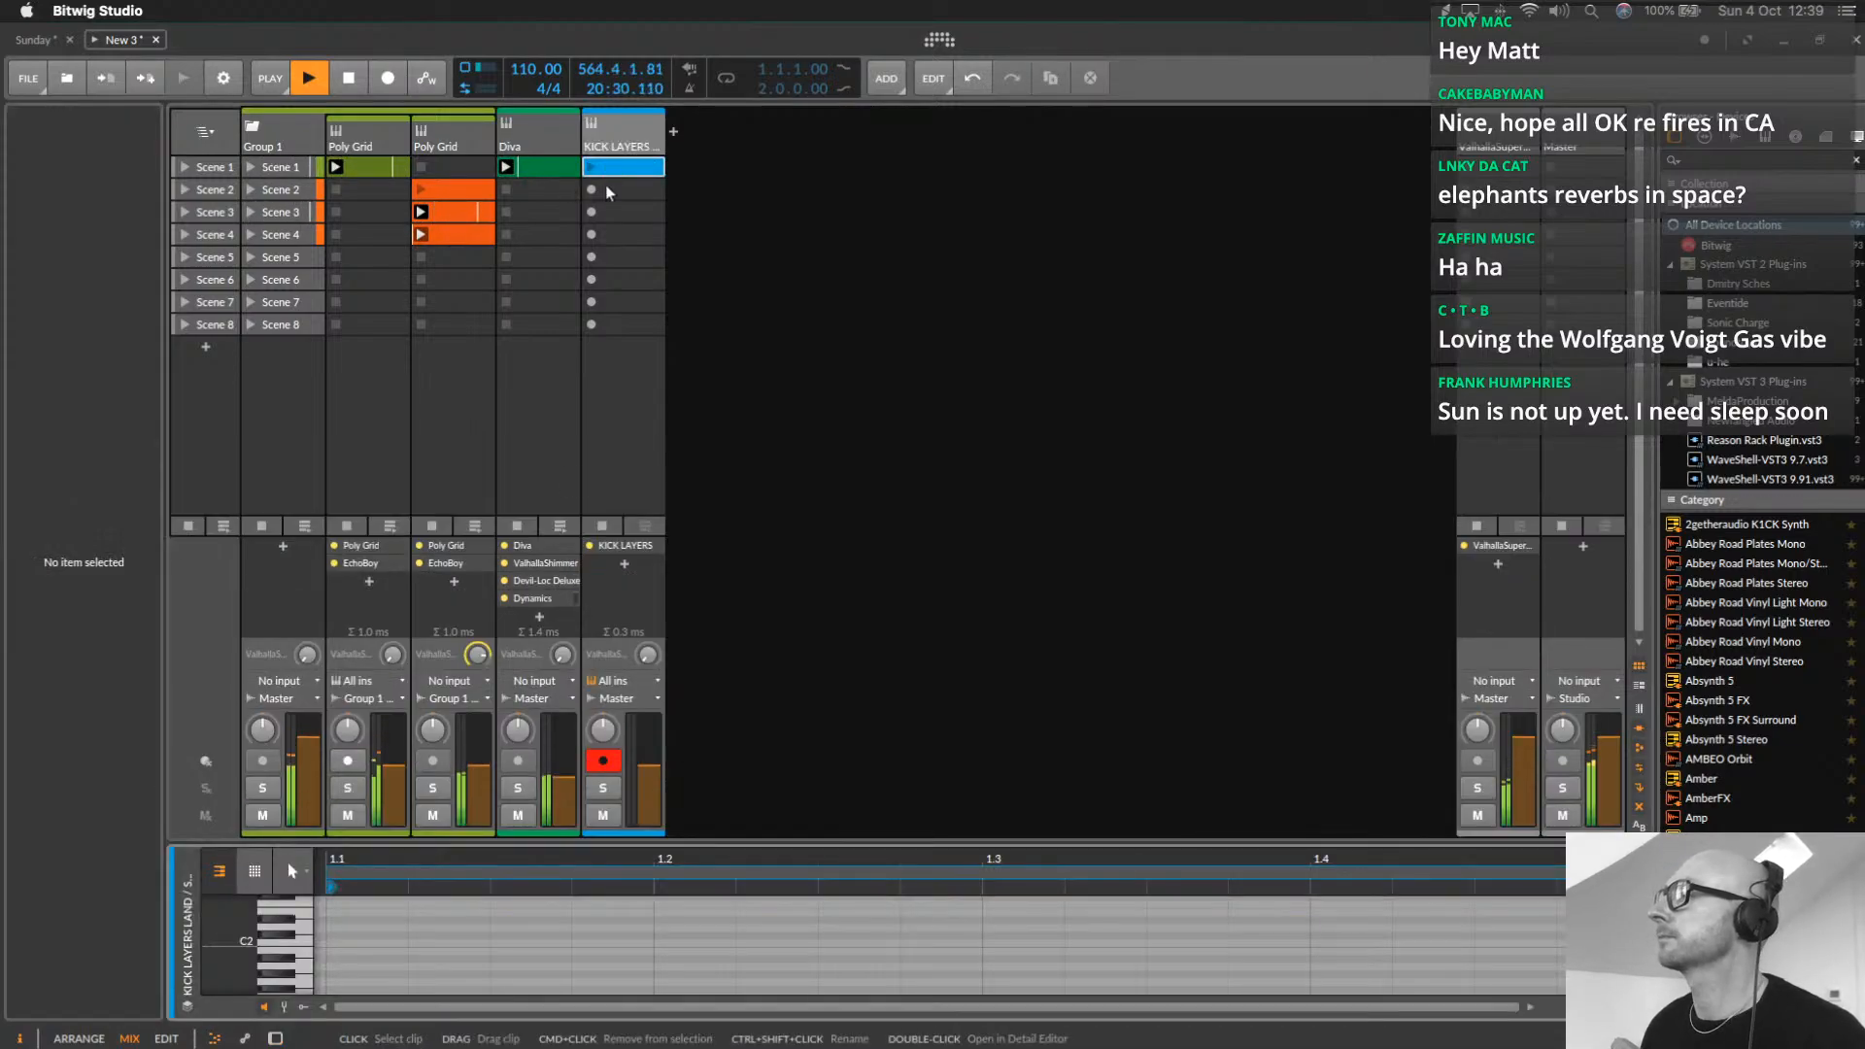
left_click_drag(562, 842, 574, 658)
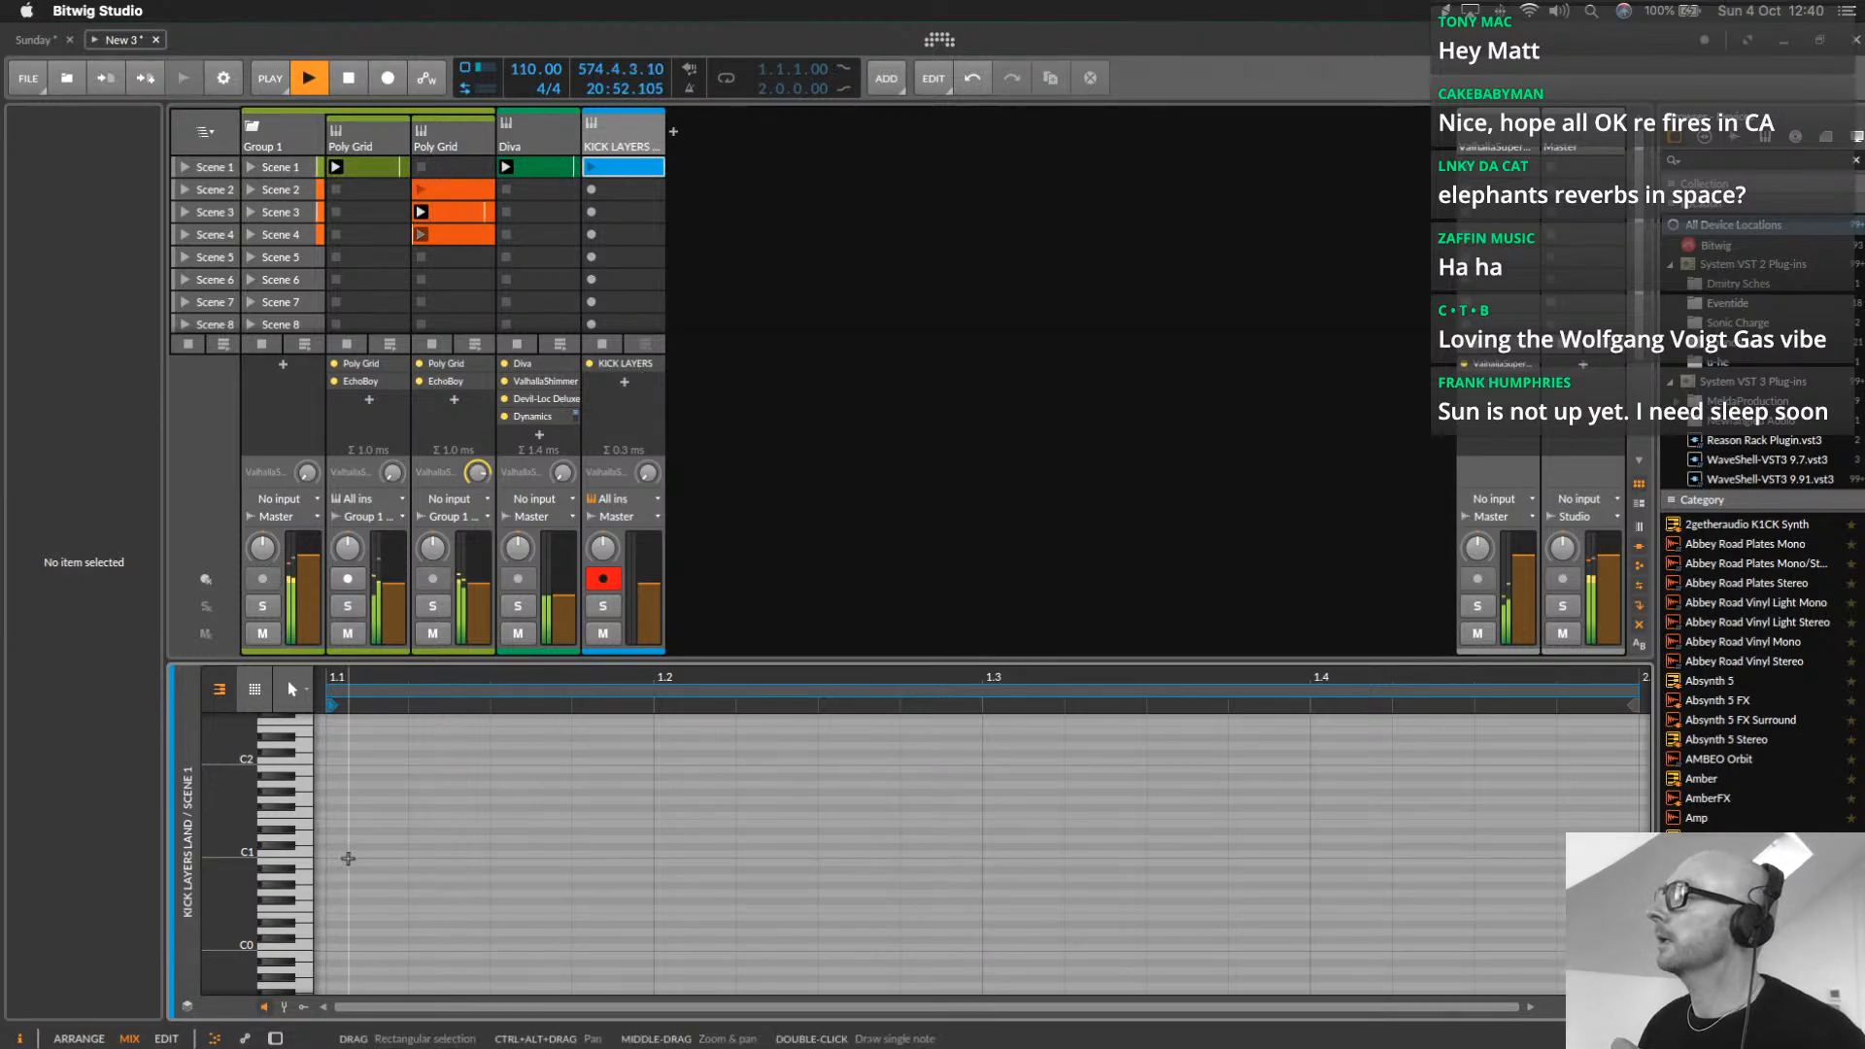
left_click(348, 859)
double_click(369, 855)
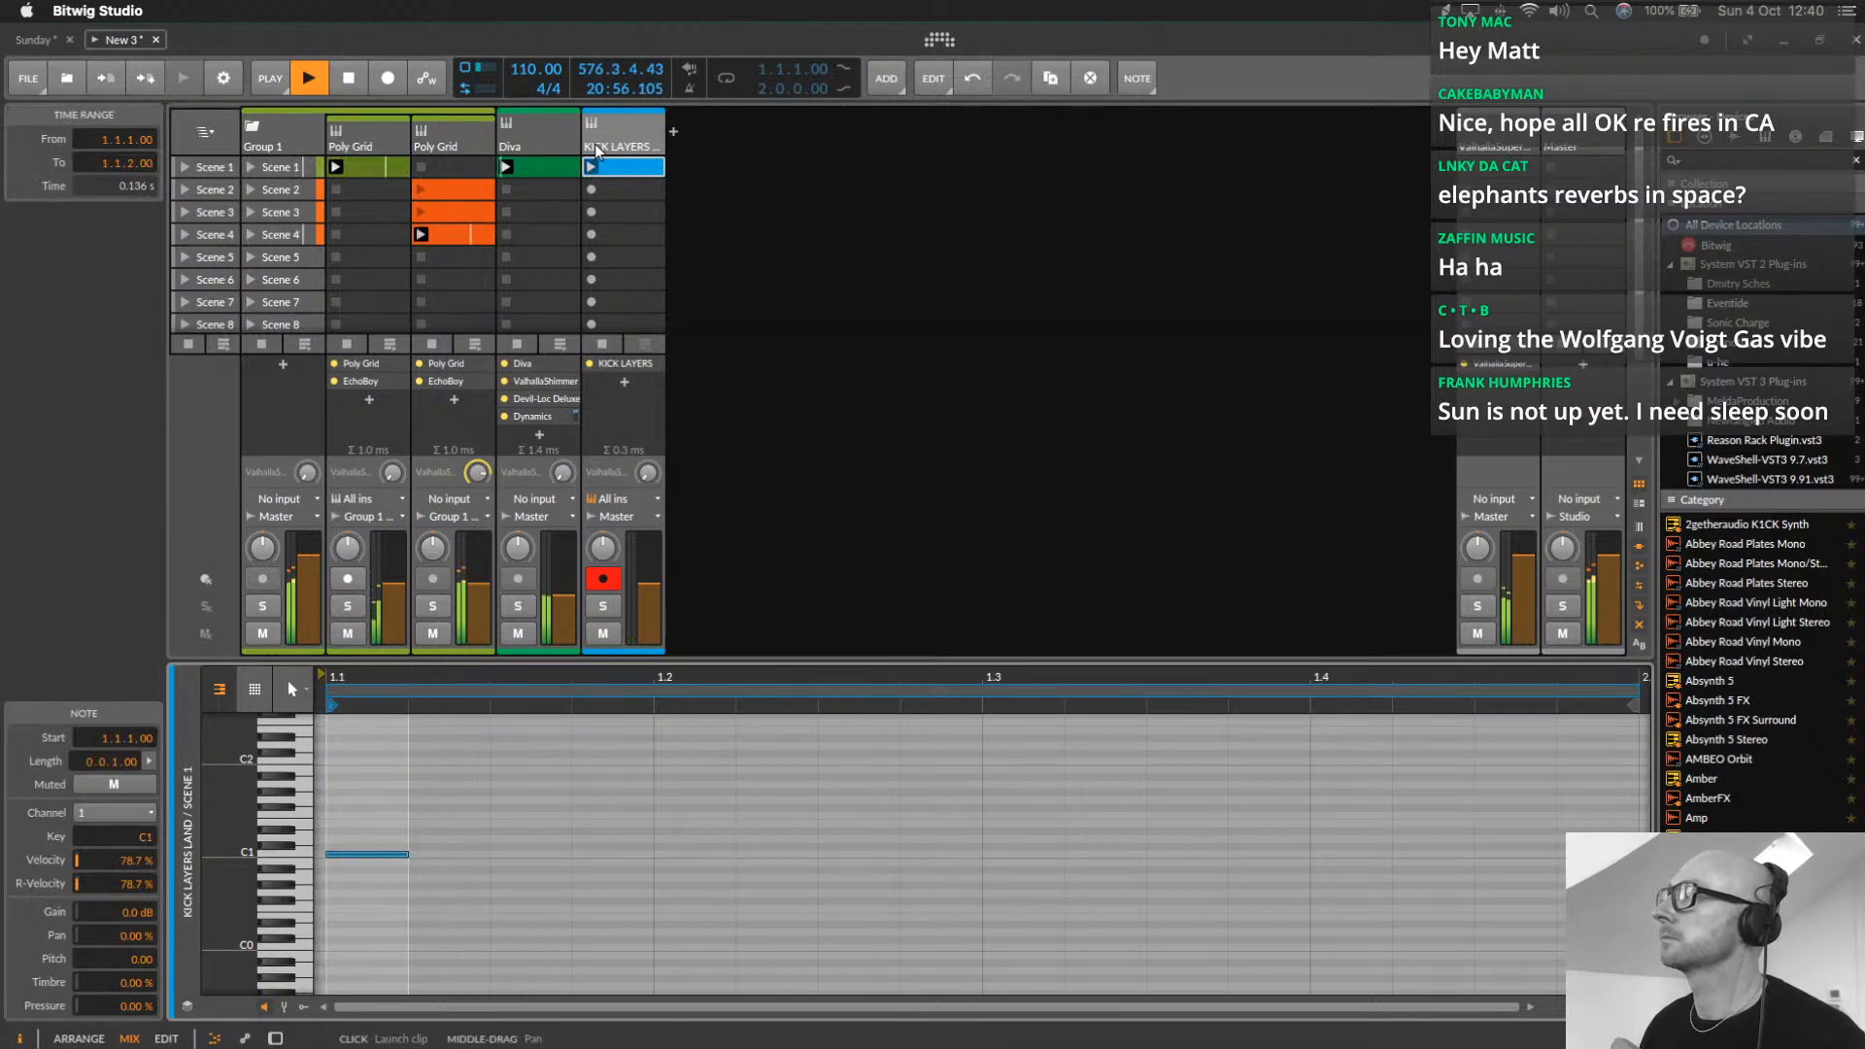
Set the kick track's input to No input
left_click(616, 499)
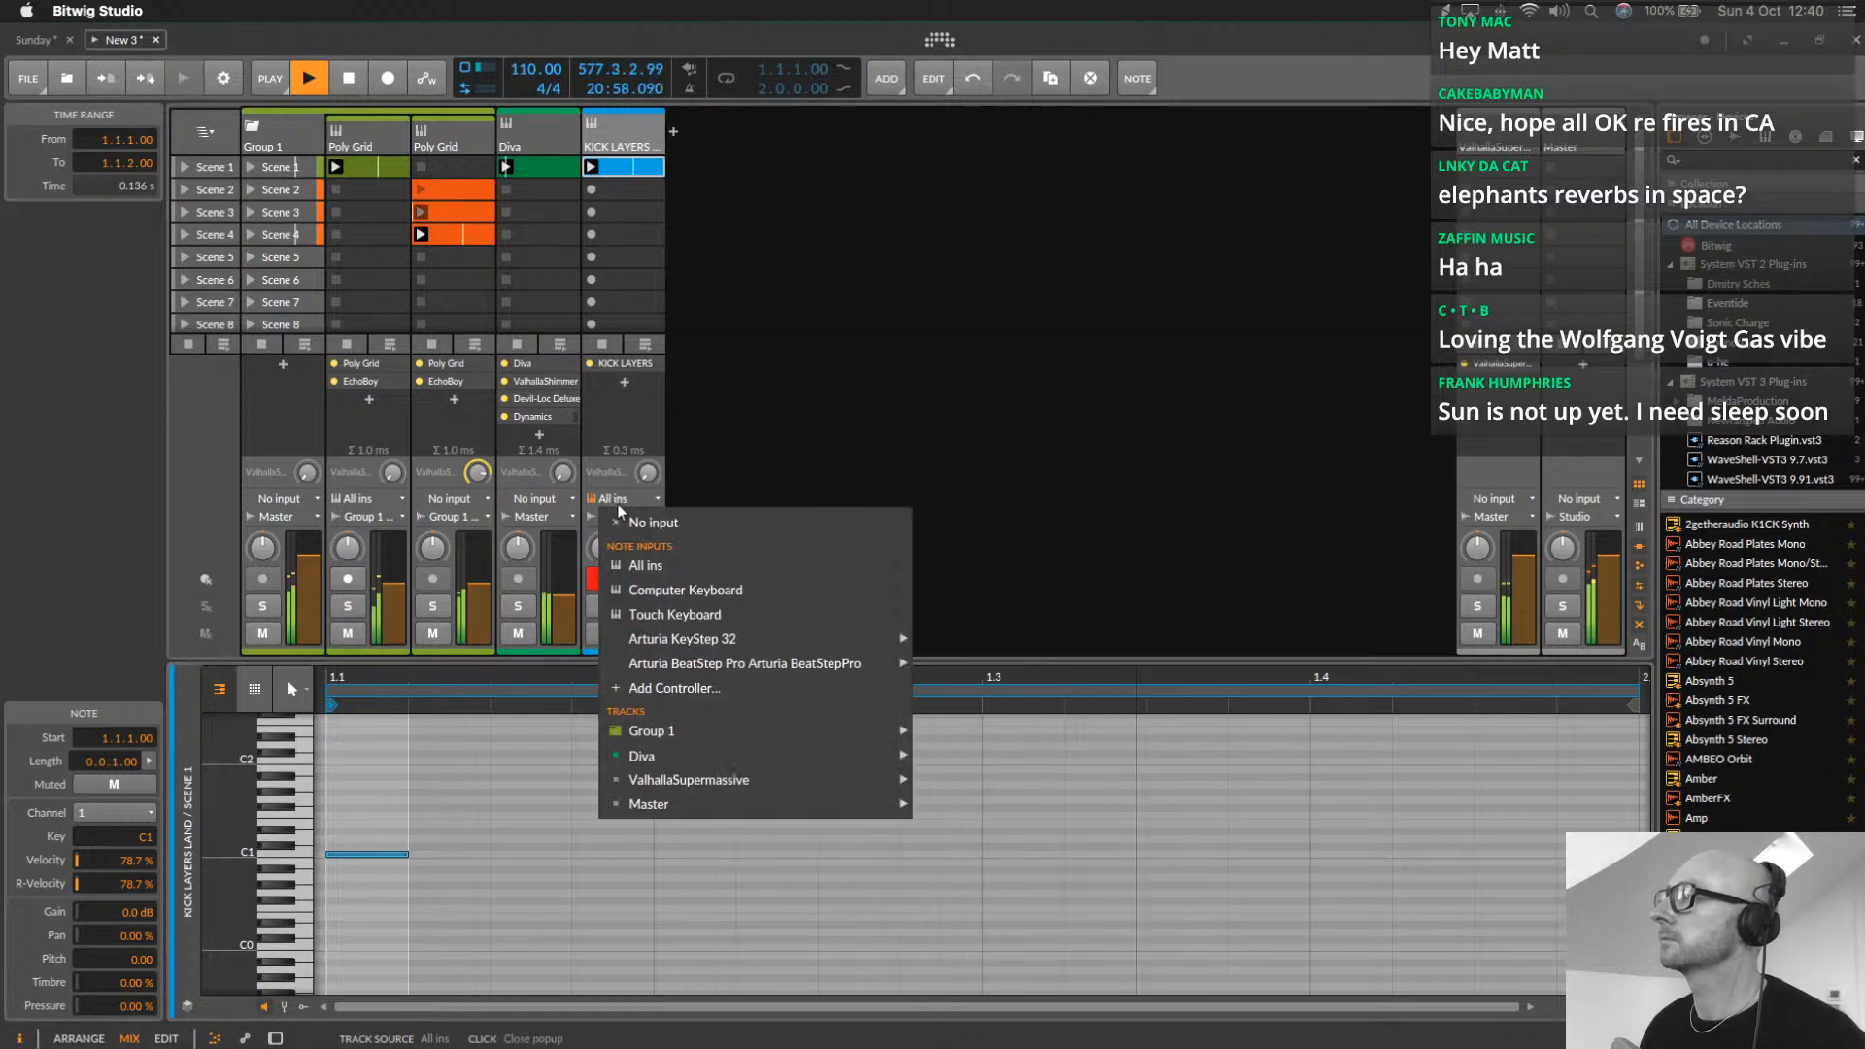
left_click(646, 522)
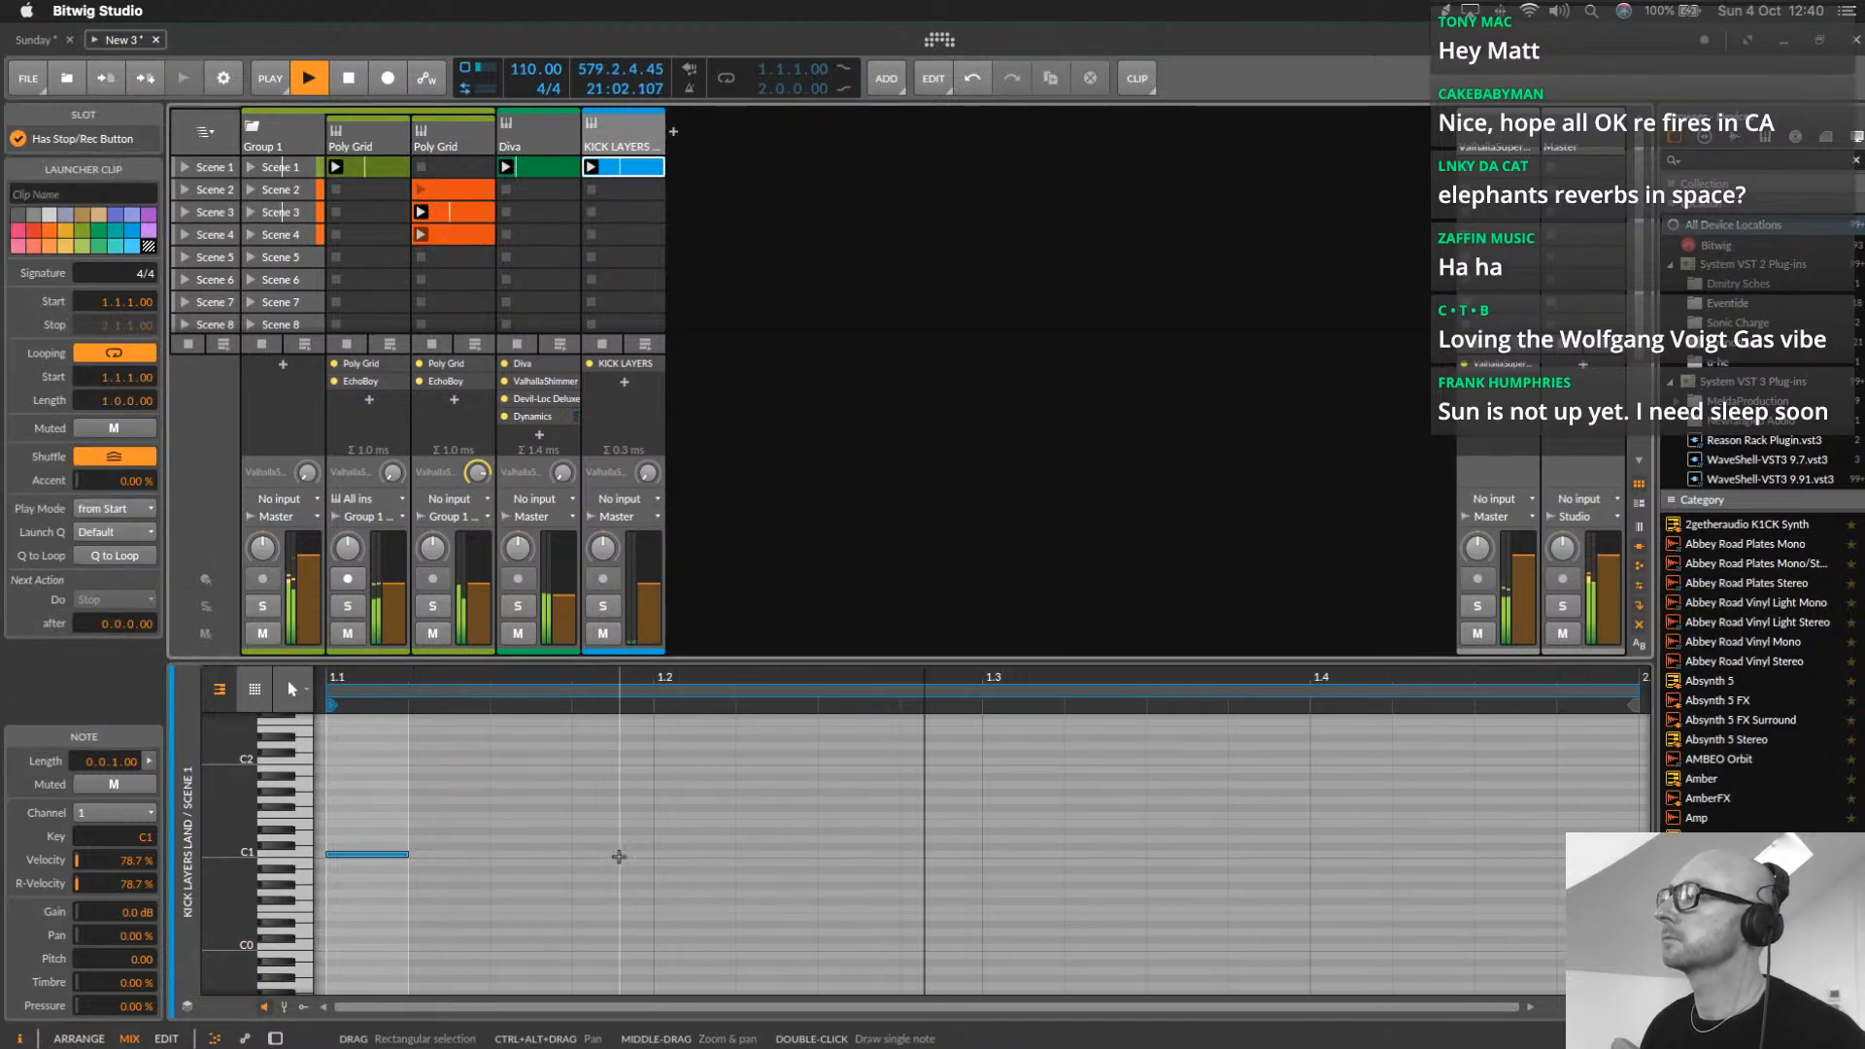
Add a second C1 note at 1.1.4.00 and set the kick clip's loop length to 0.1.2.00
double_click(619, 857)
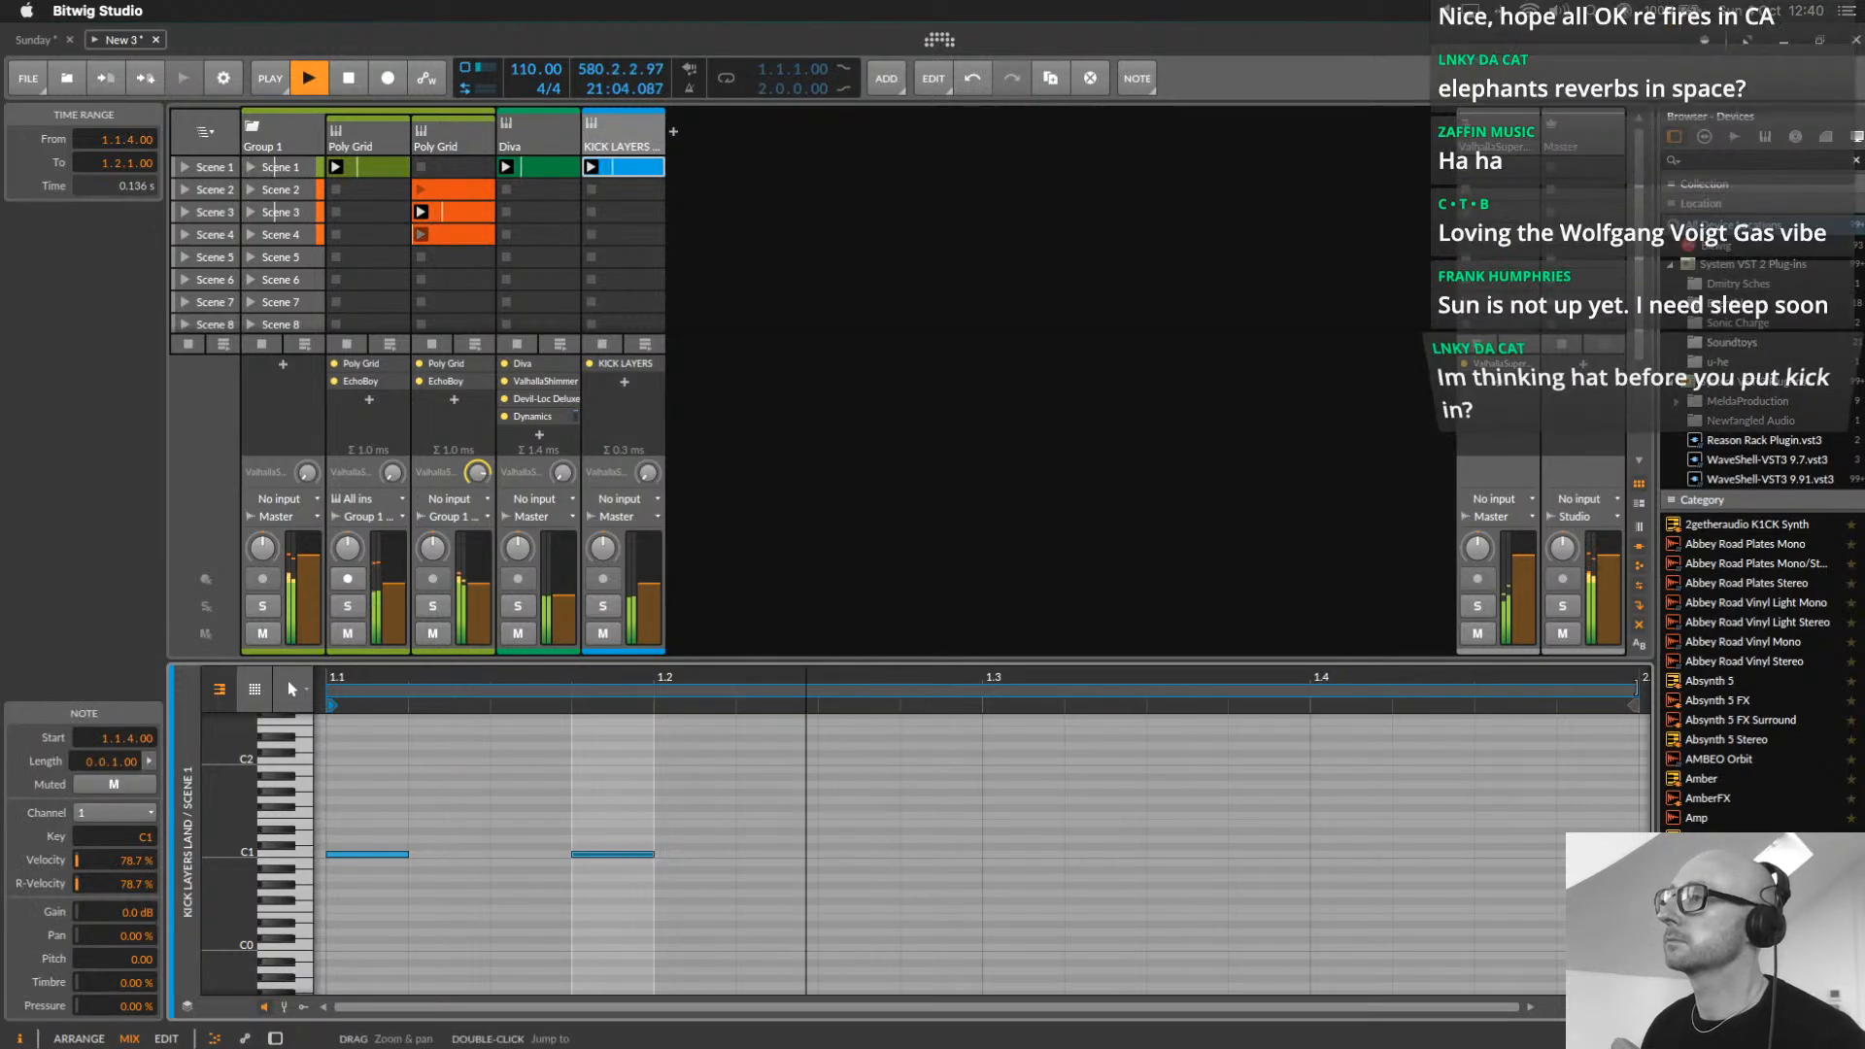
left_click_drag(1636, 689, 640, 778)
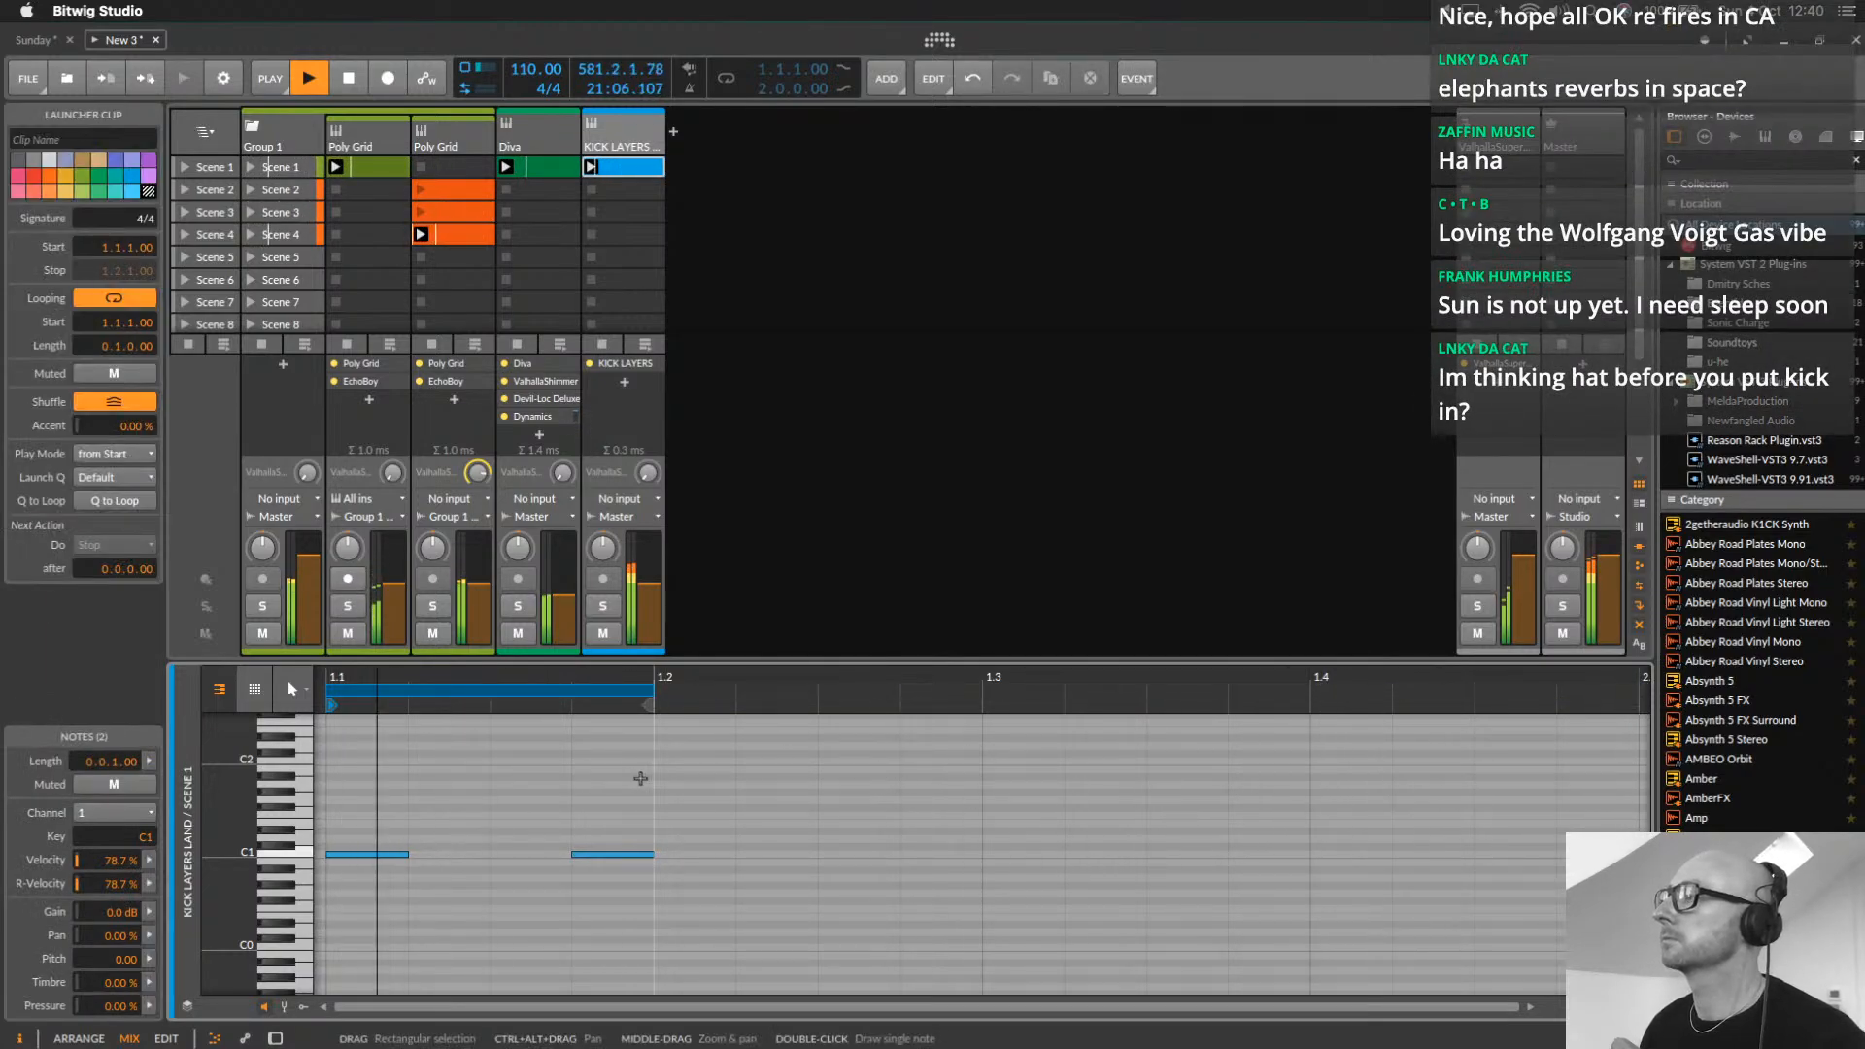
left_click_drag(649, 704, 819, 707)
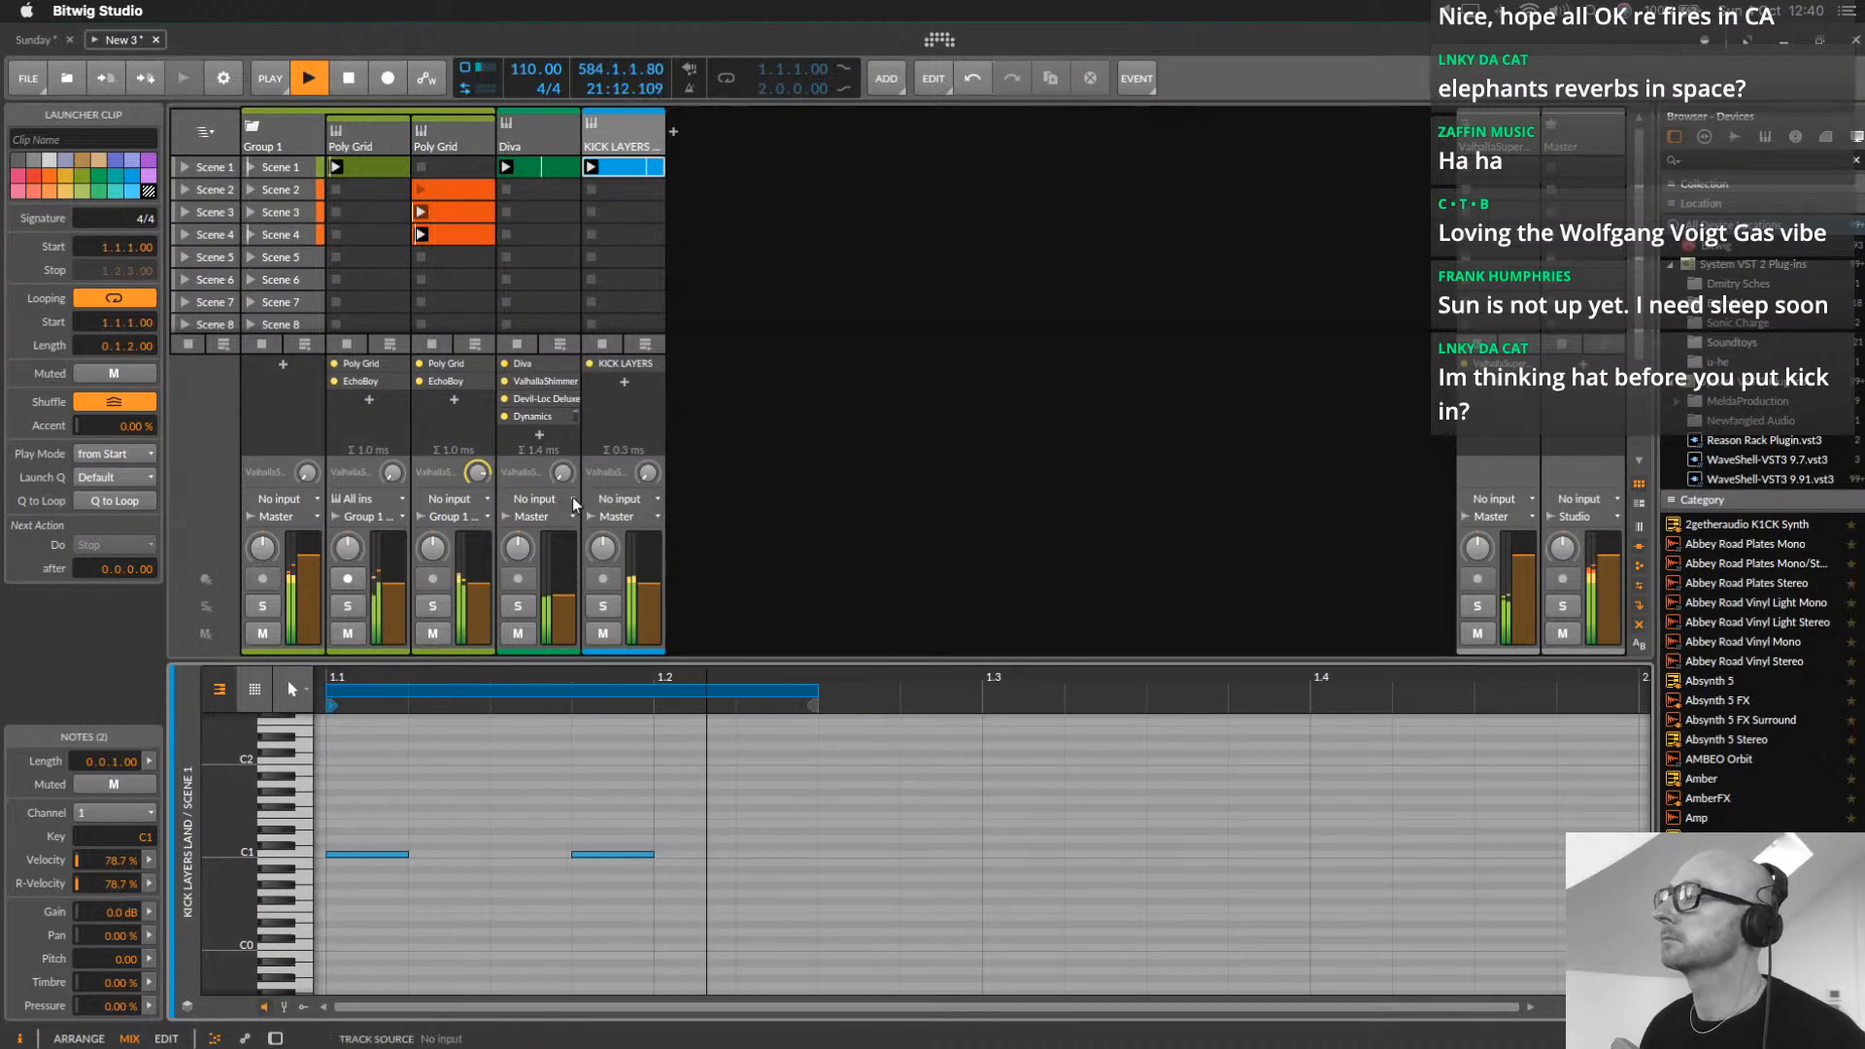
Set the kick patch's mixer levels to -42.7 dB on channel 3, -20.7 dB on channel 4 and -2.9 dB on channel 2, and close the patch
double_click(635, 143)
left_click(378, 860)
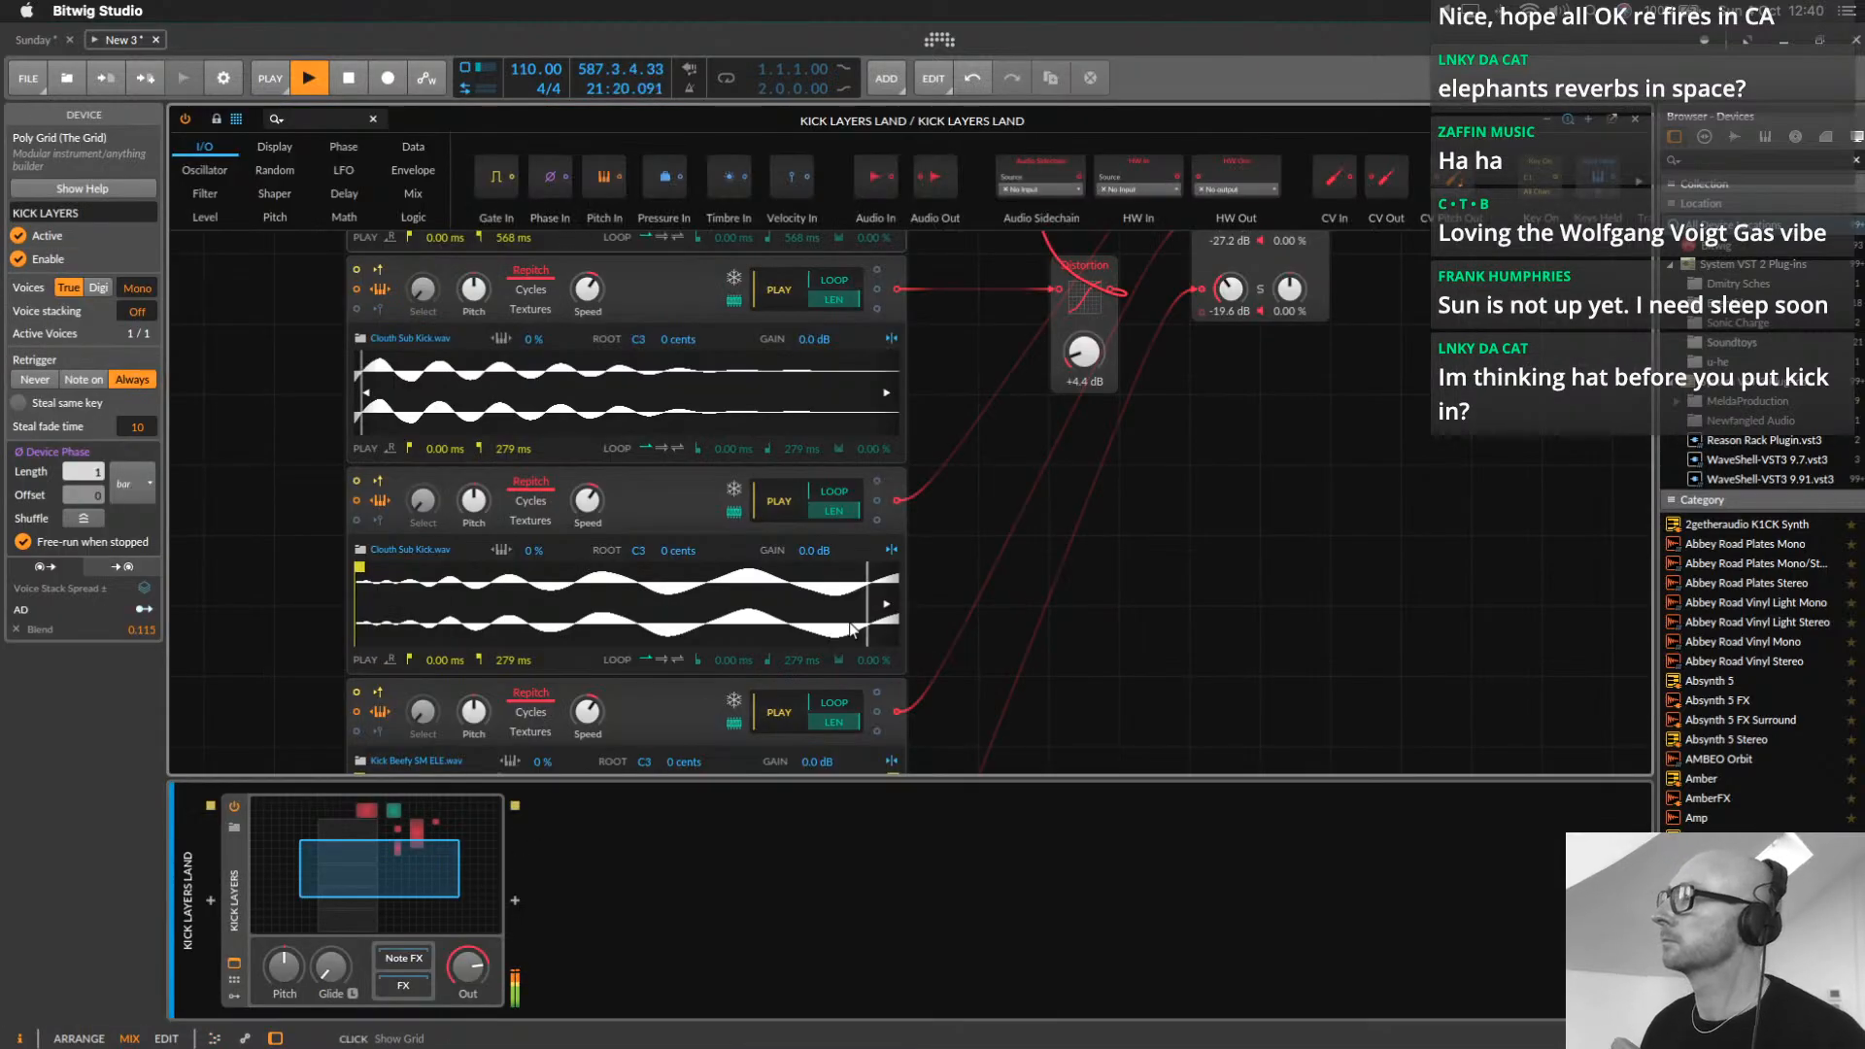
scroll(1263, 428, "up", 4)
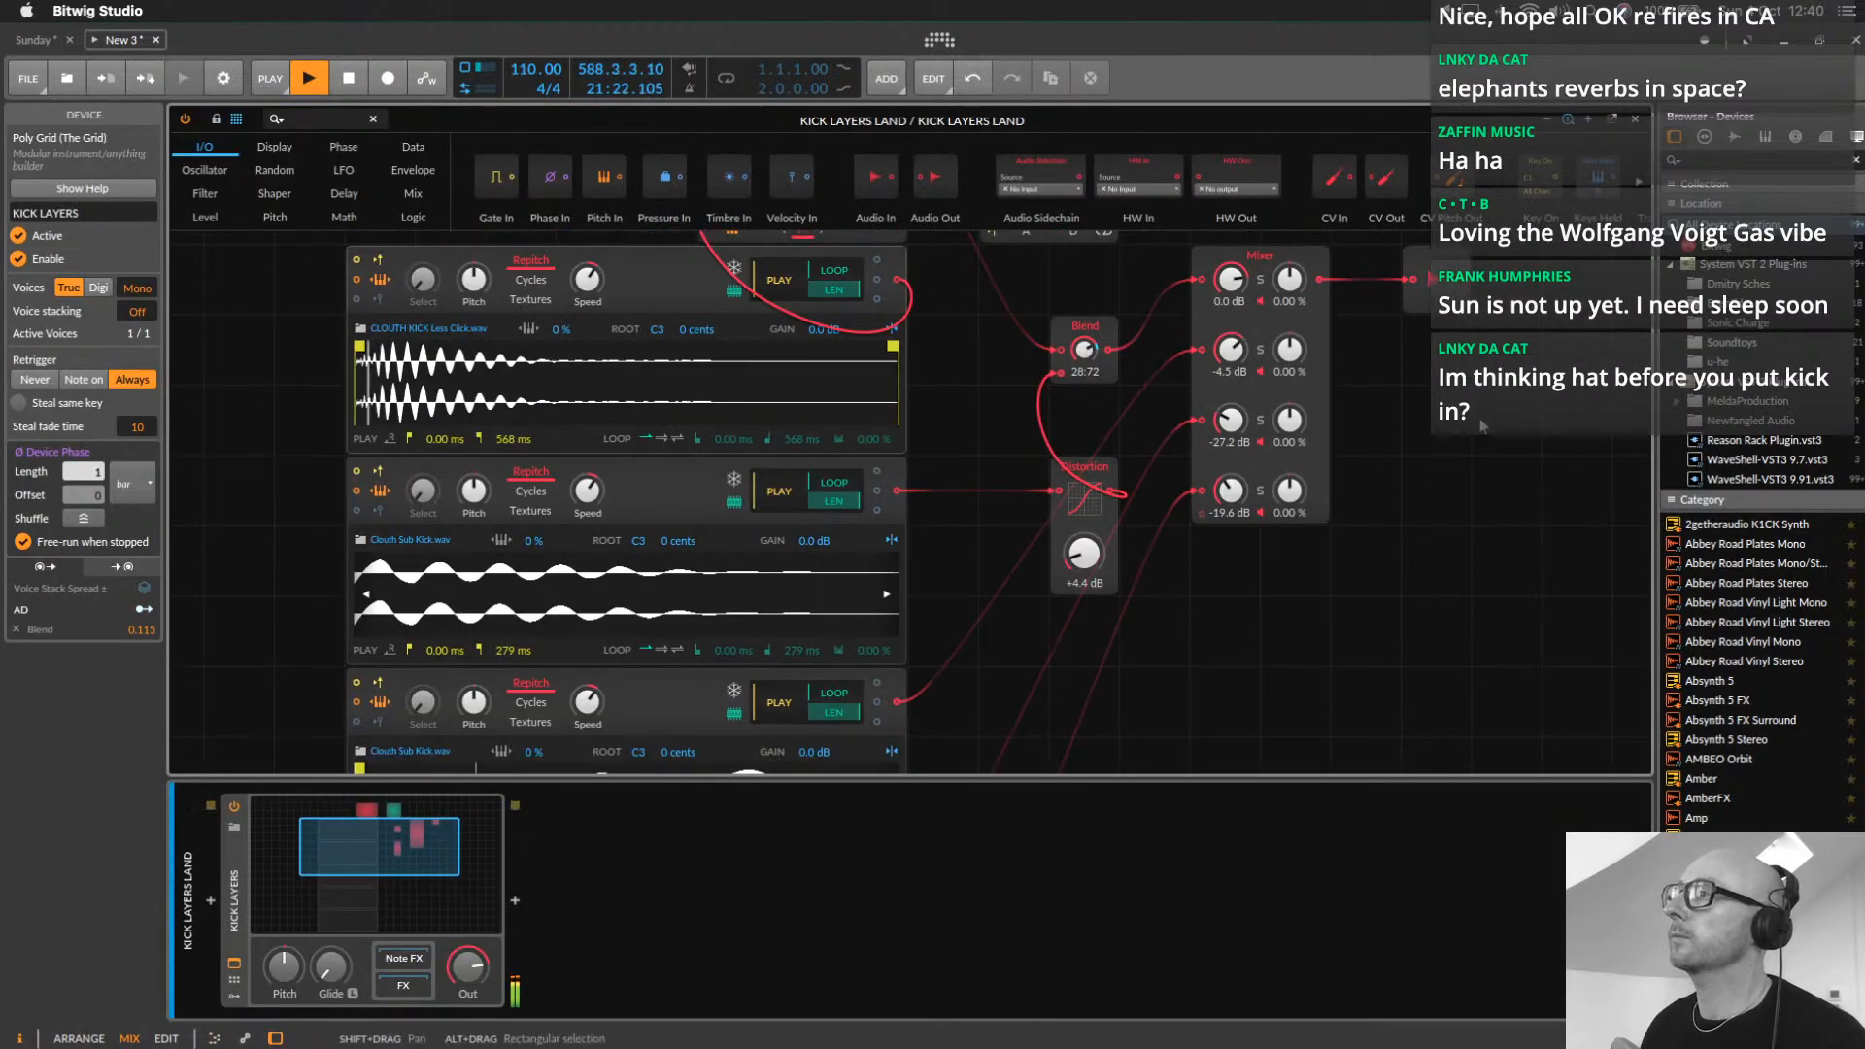
scroll(1482, 425, "up", 1)
left_click_drag(1230, 439, 1231, 429)
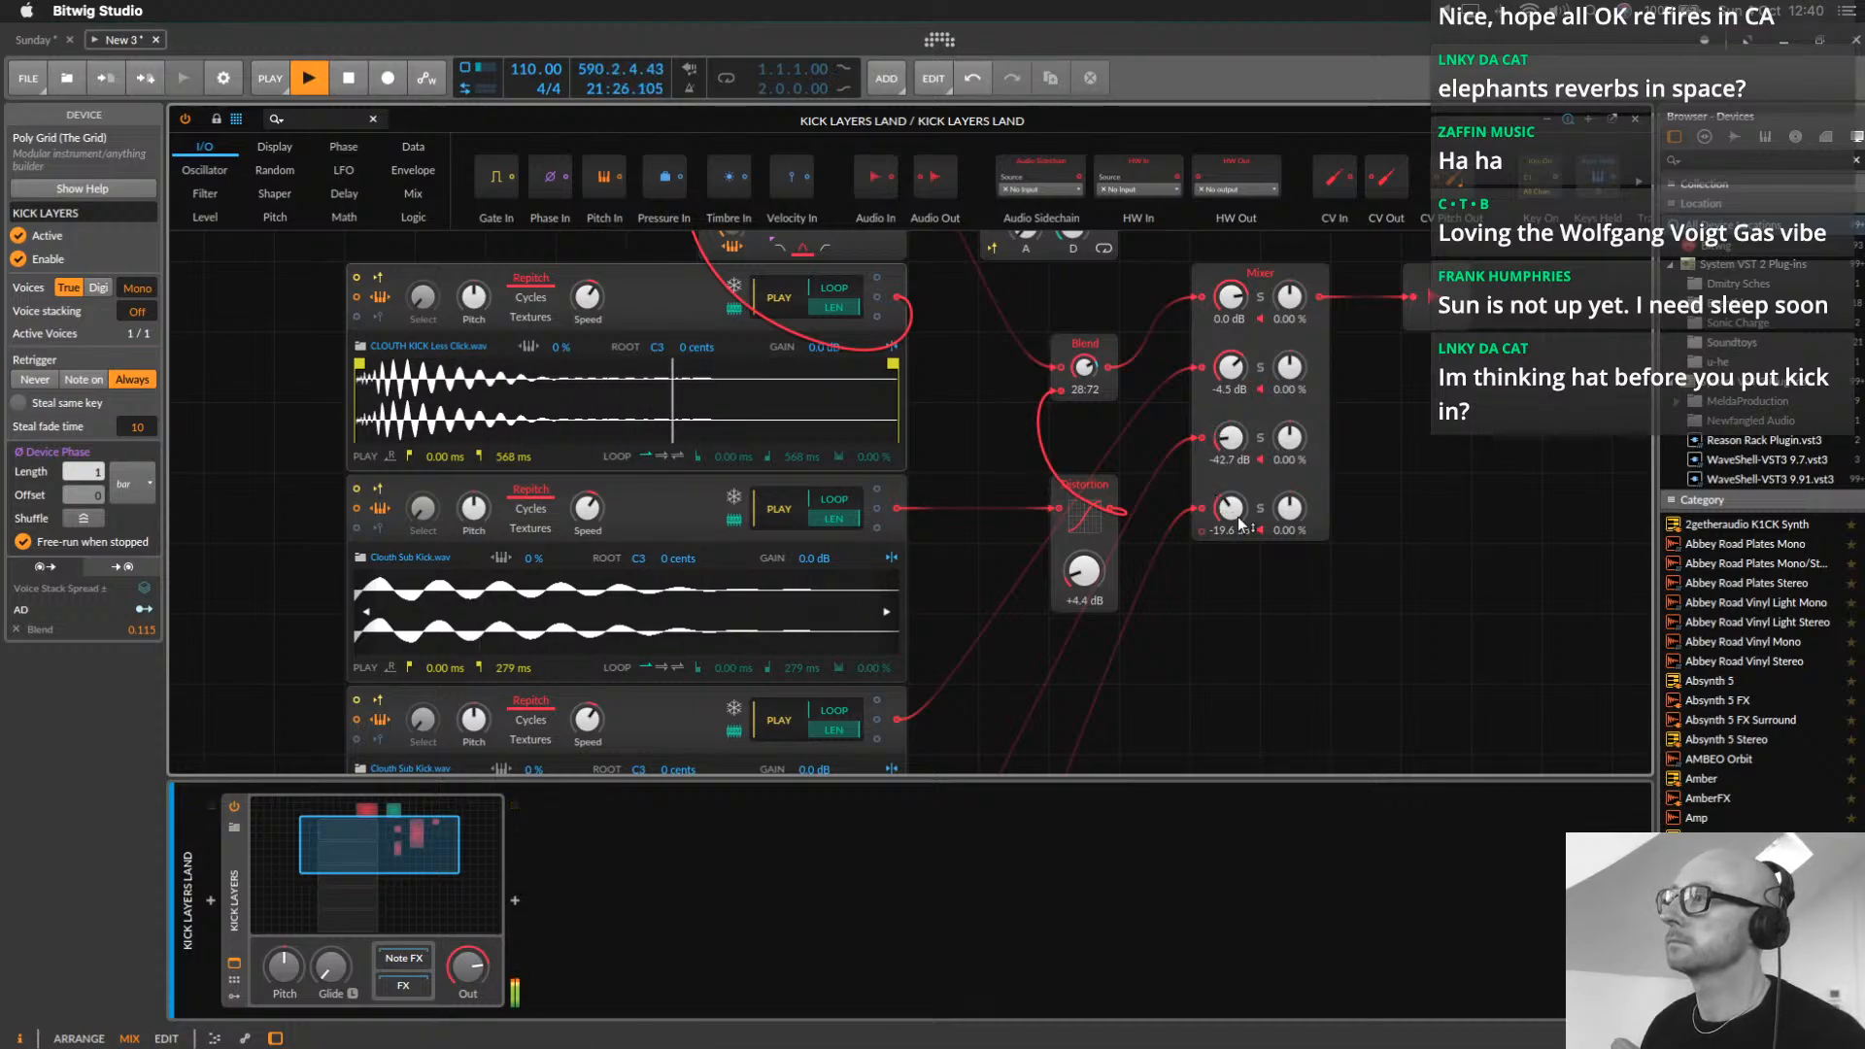
mouse_move(1231, 507)
left_mouse_down()
mouse_move(1231, 476)
mouse_move(1231, 508)
left_mouse_up()
left_click_drag(1231, 368, 1231, 358)
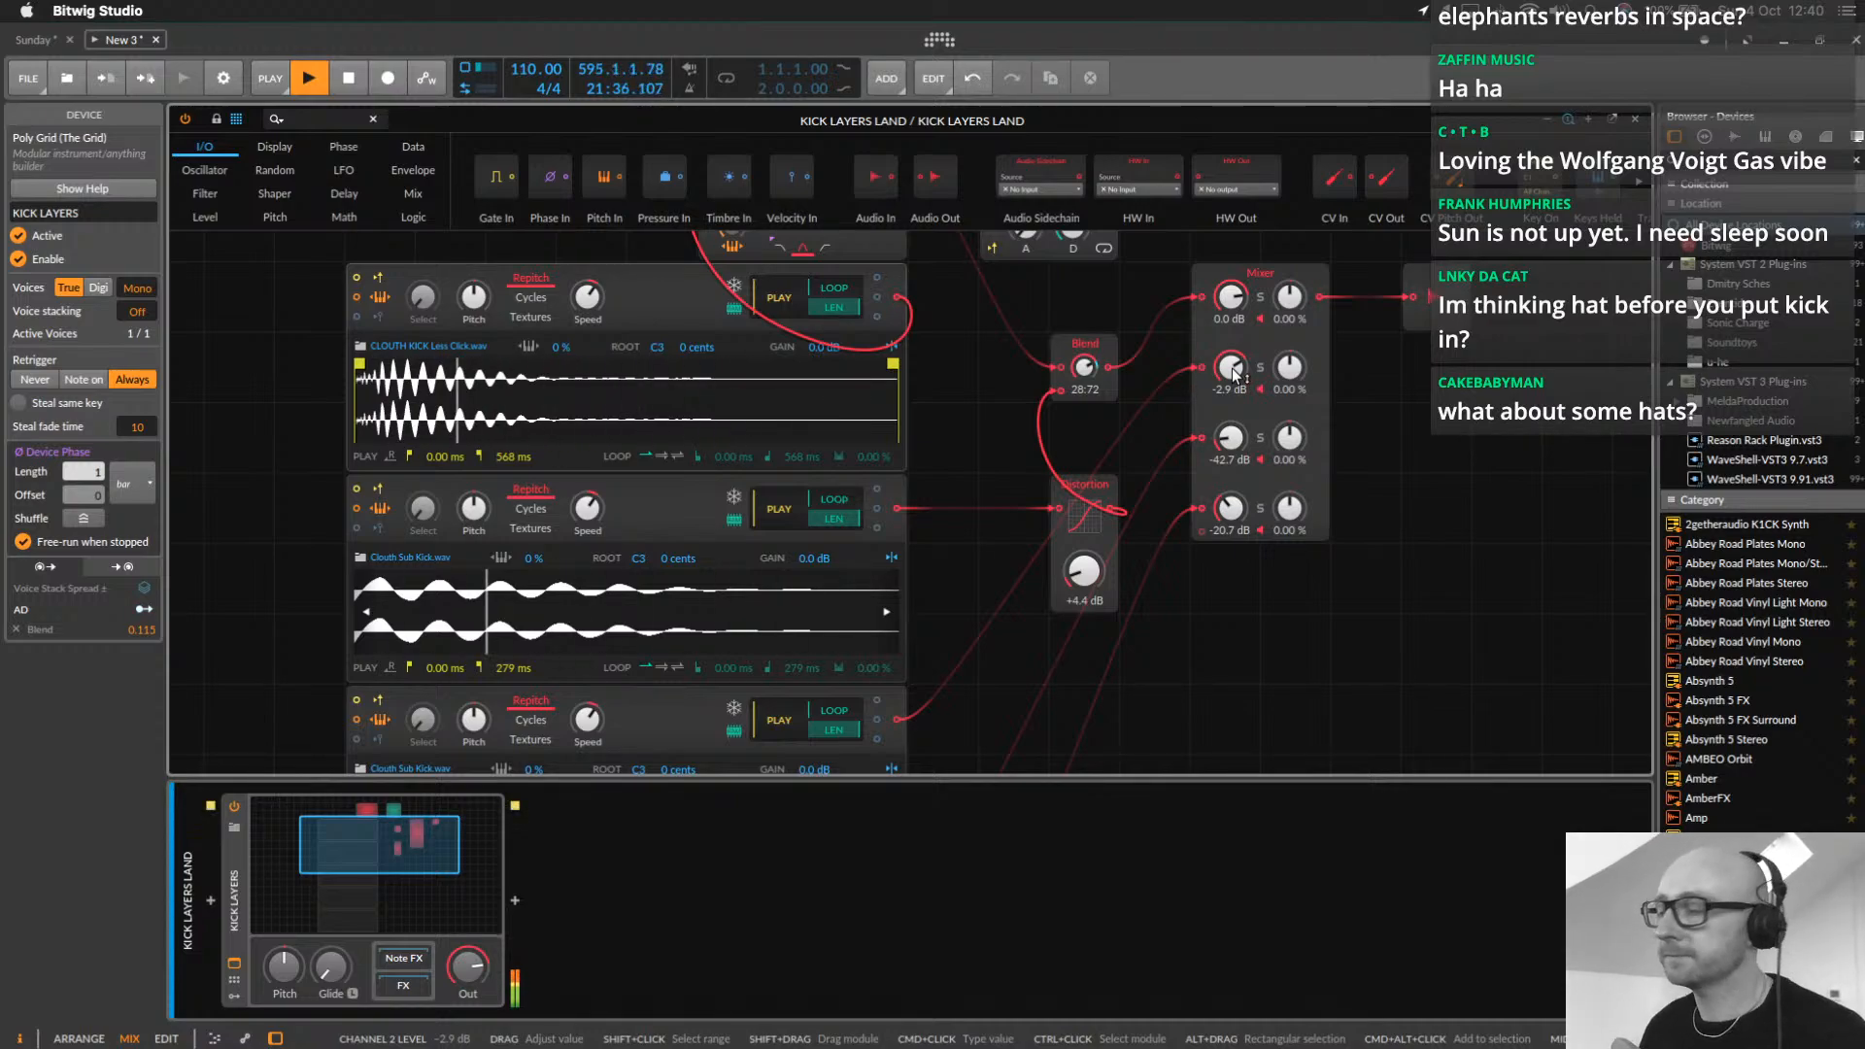
left_click(348, 851)
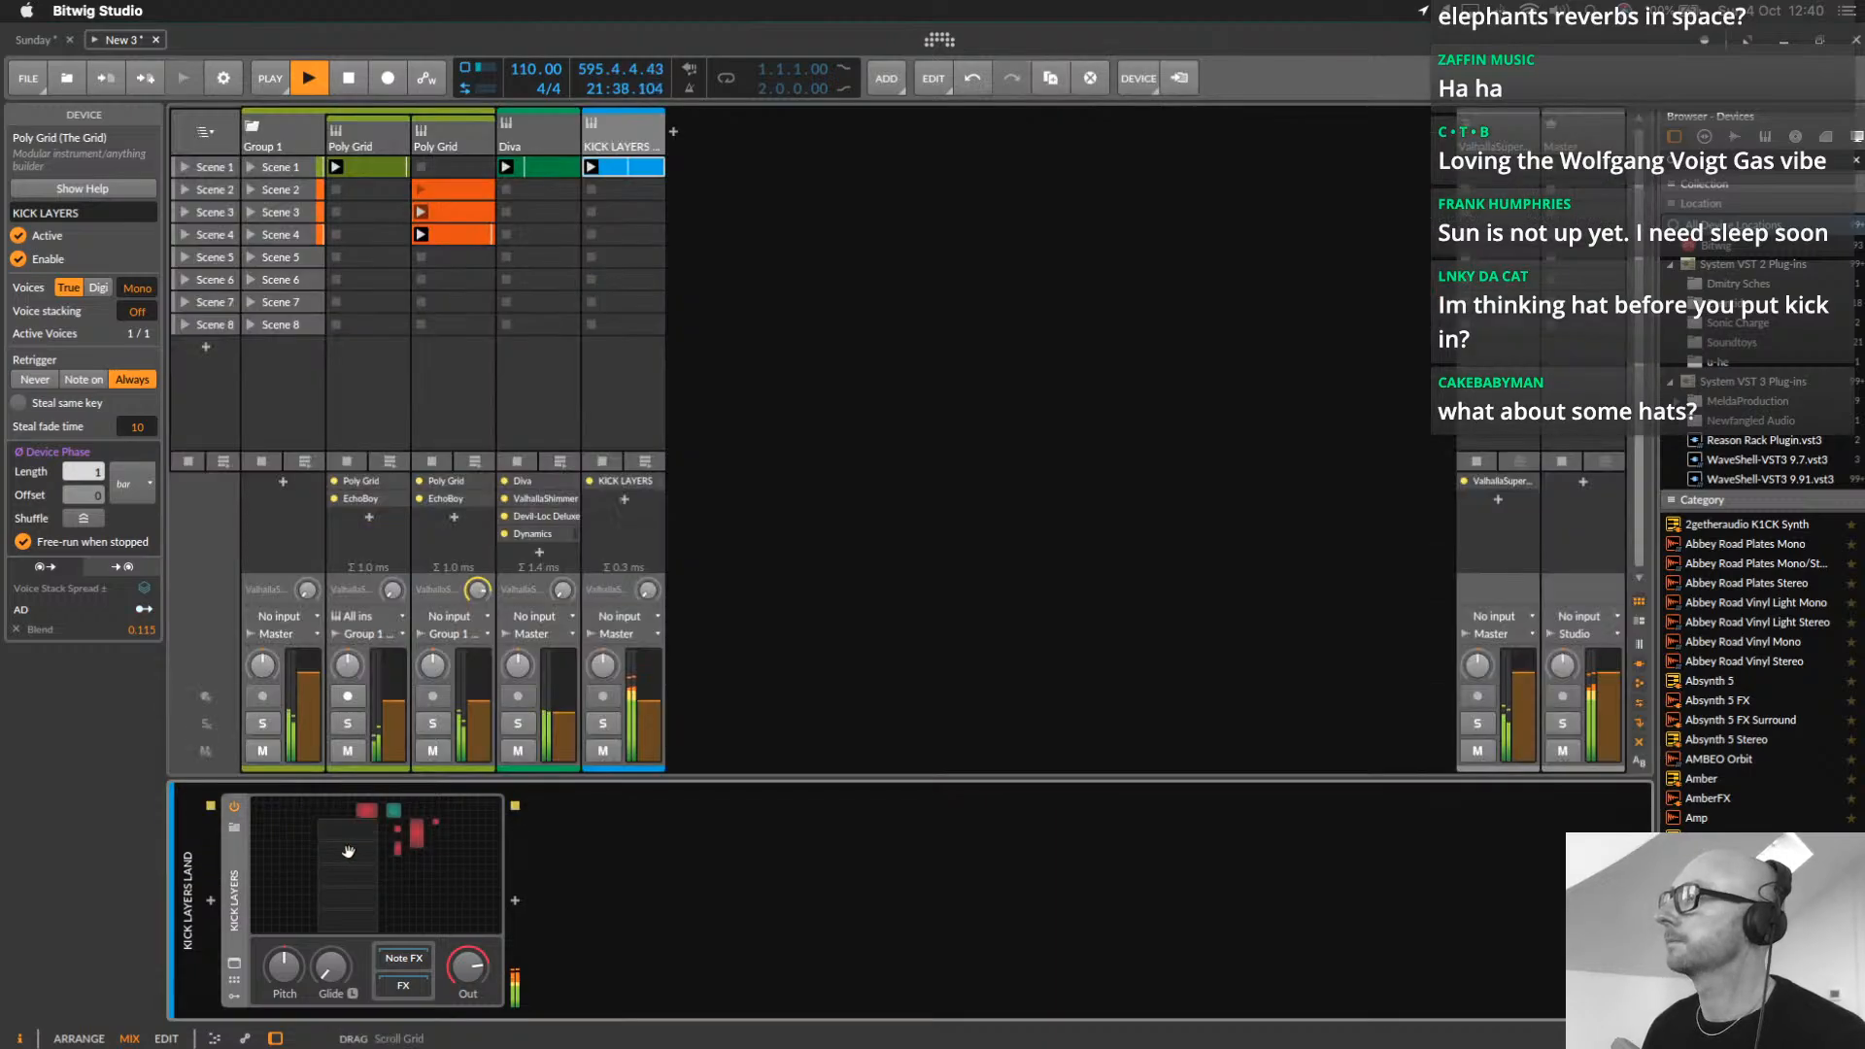
Duplicate the Dynamics device at the end of the Diva track's device chain
left_click(622, 126)
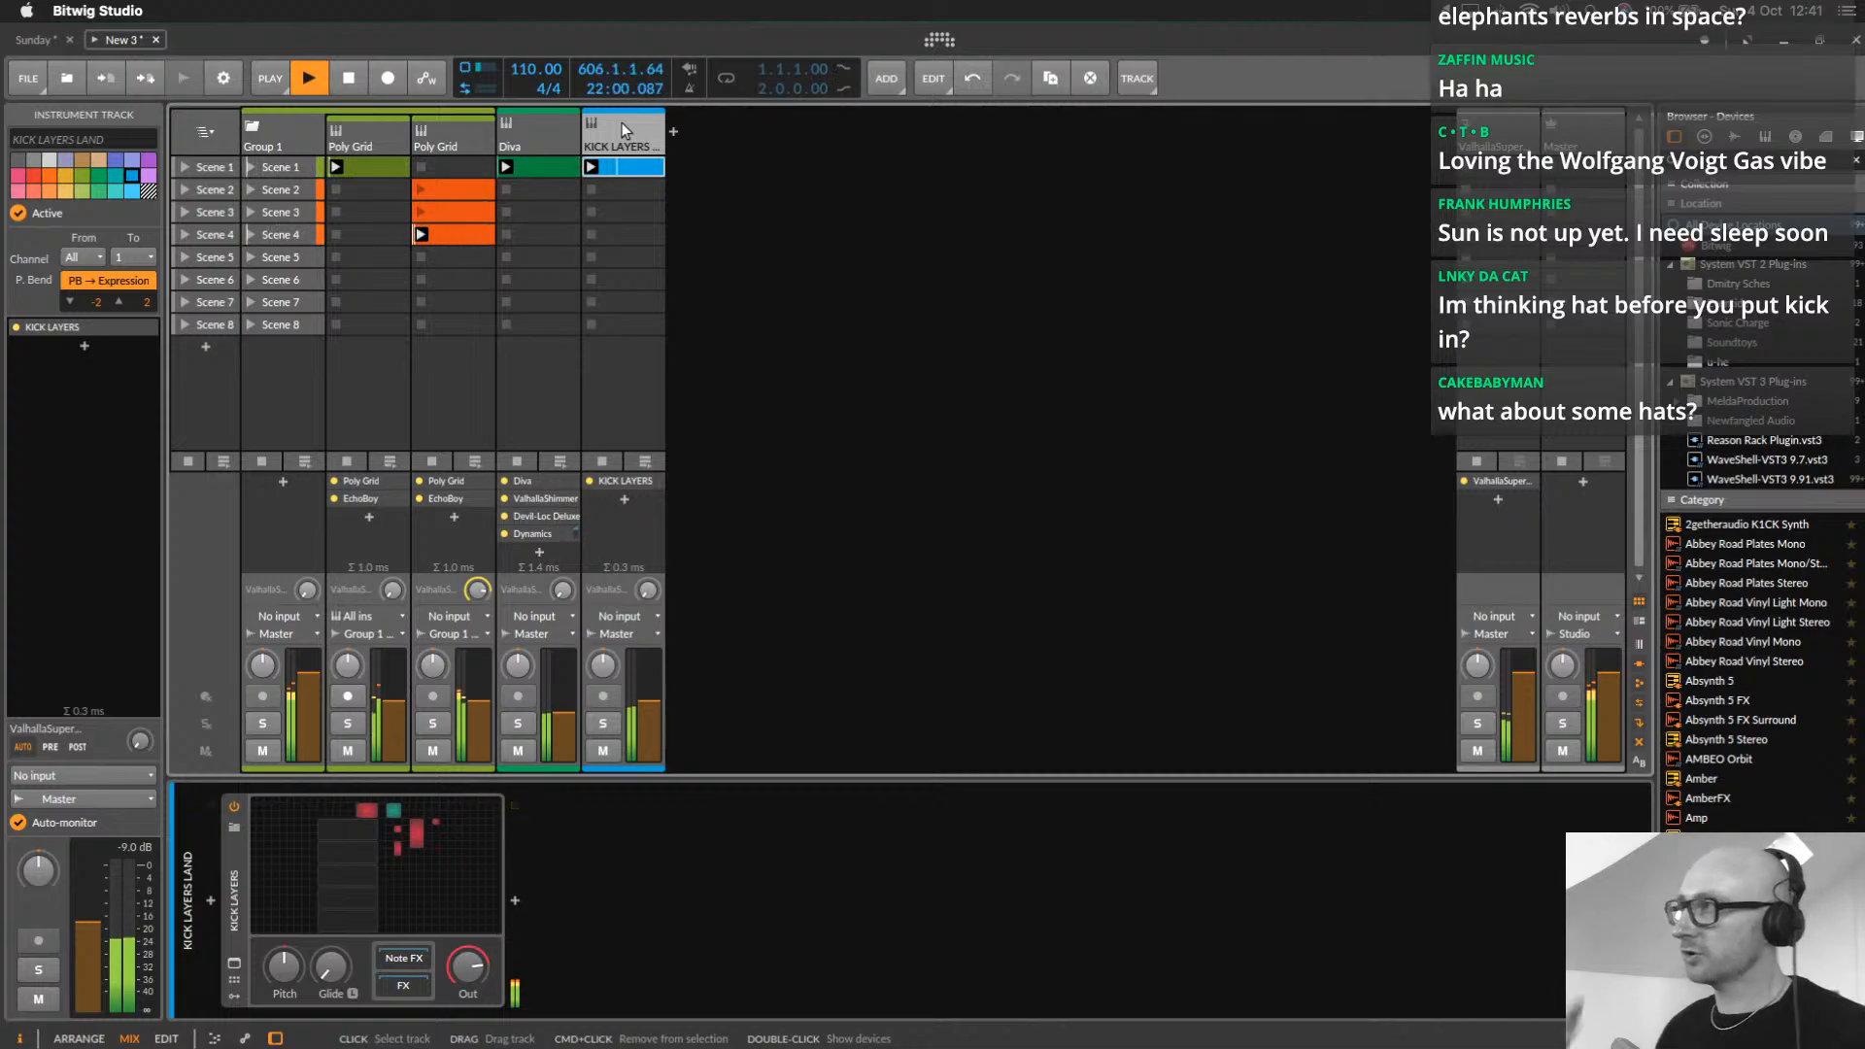
left_click(514, 136)
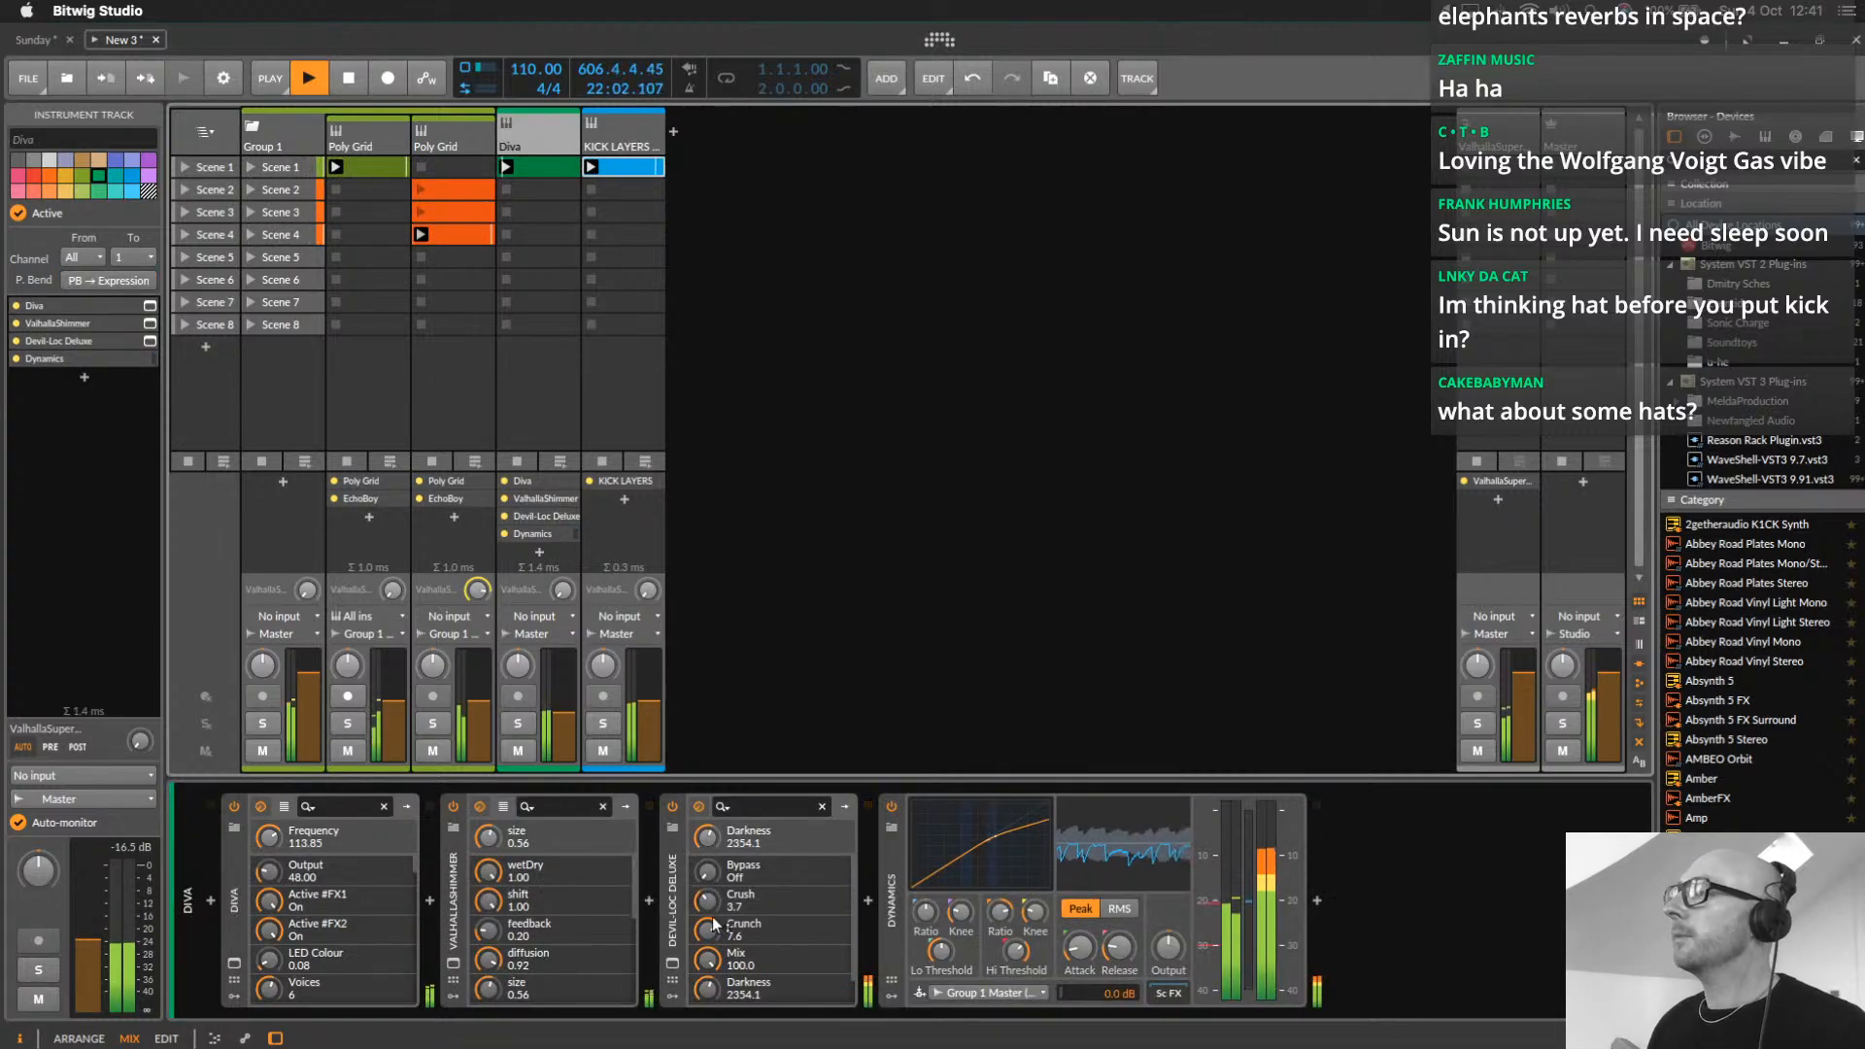
left_click_drag(891, 904, 1350, 879)
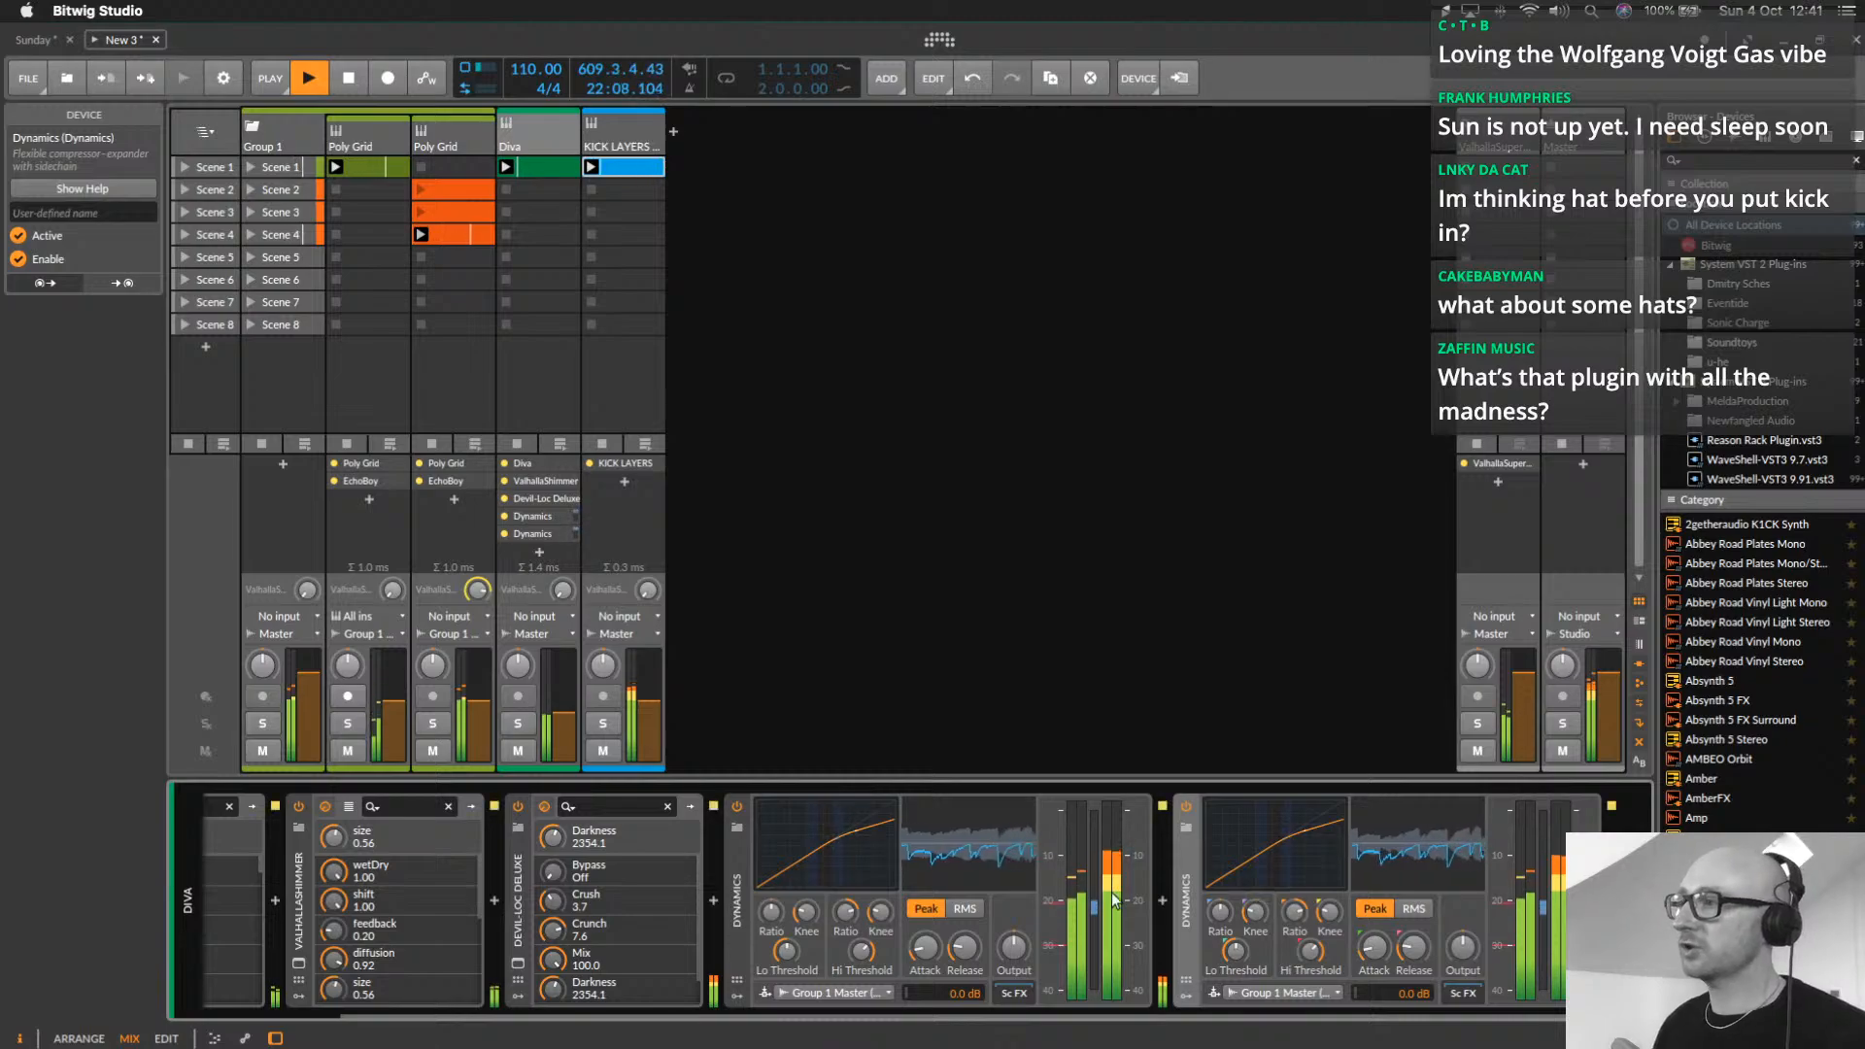
Set the second Dynamics device's sidechain source to the KICK LAYERS LAND track and its high threshold to -20.7 dB
left_click(1283, 1004)
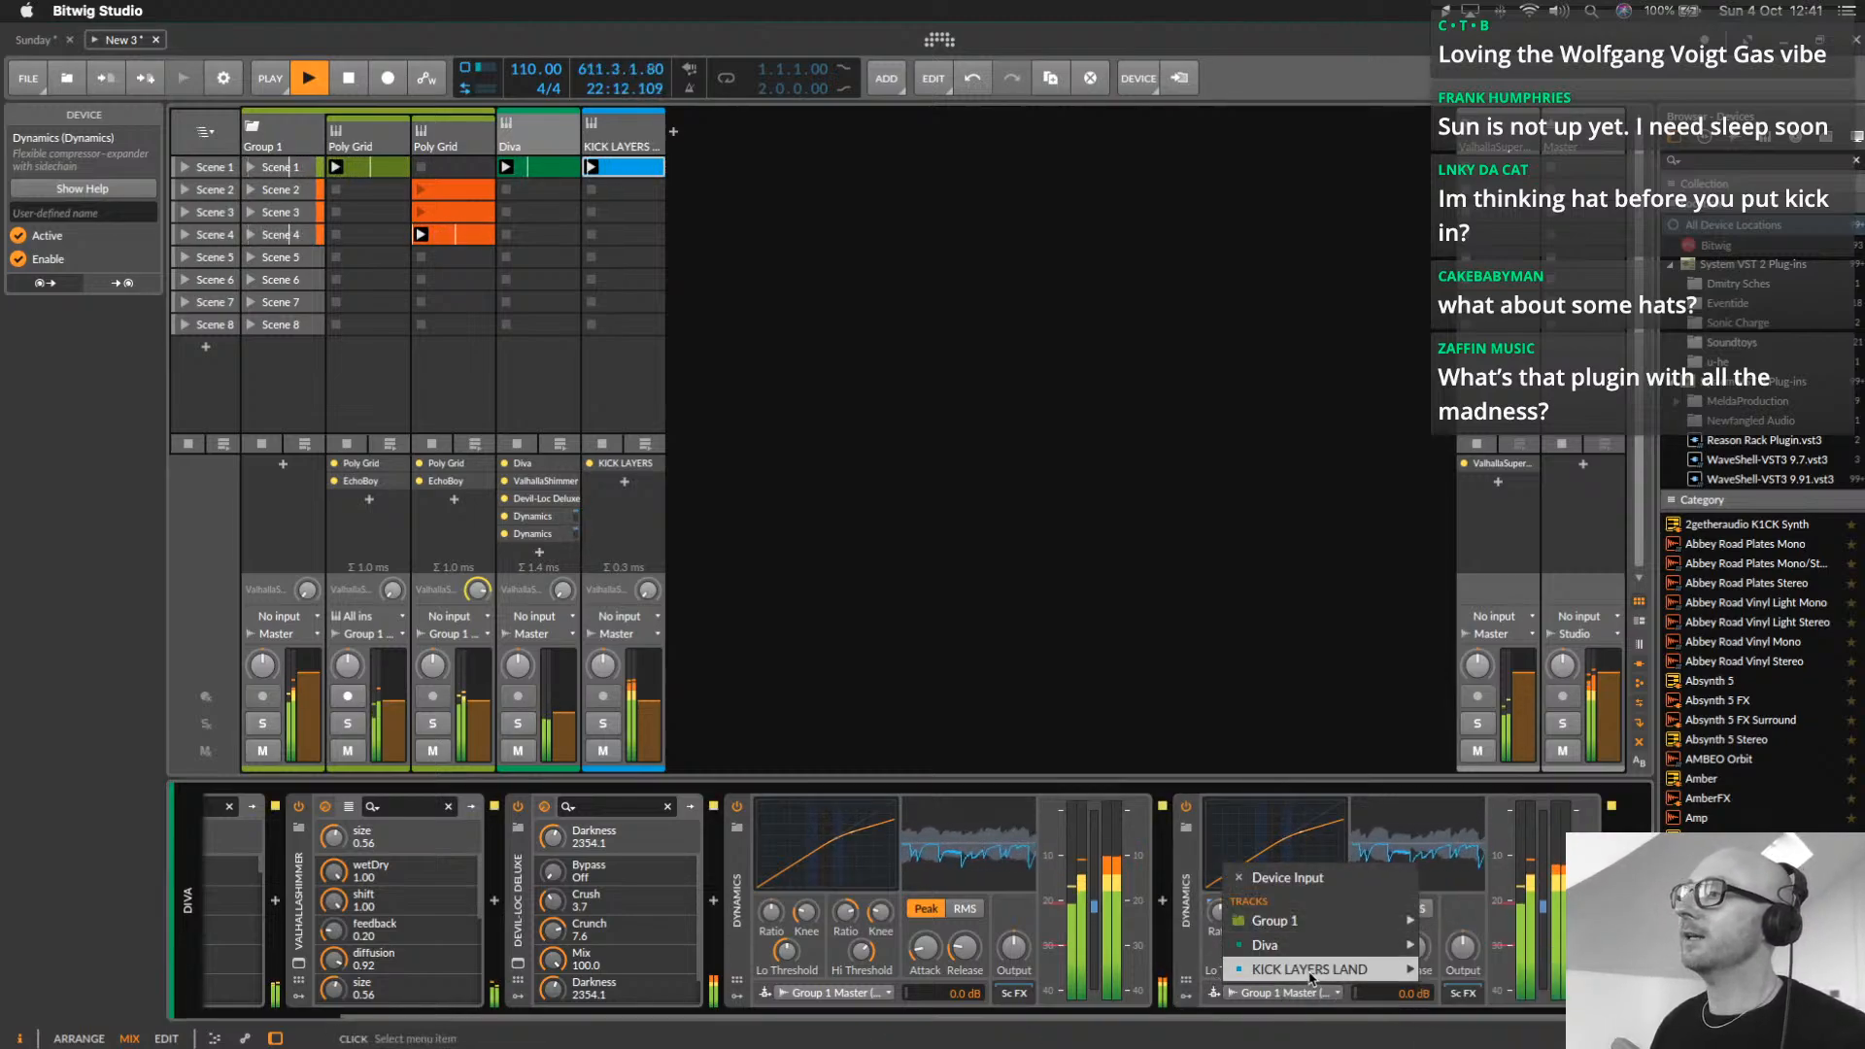
mouse_move(1311, 977)
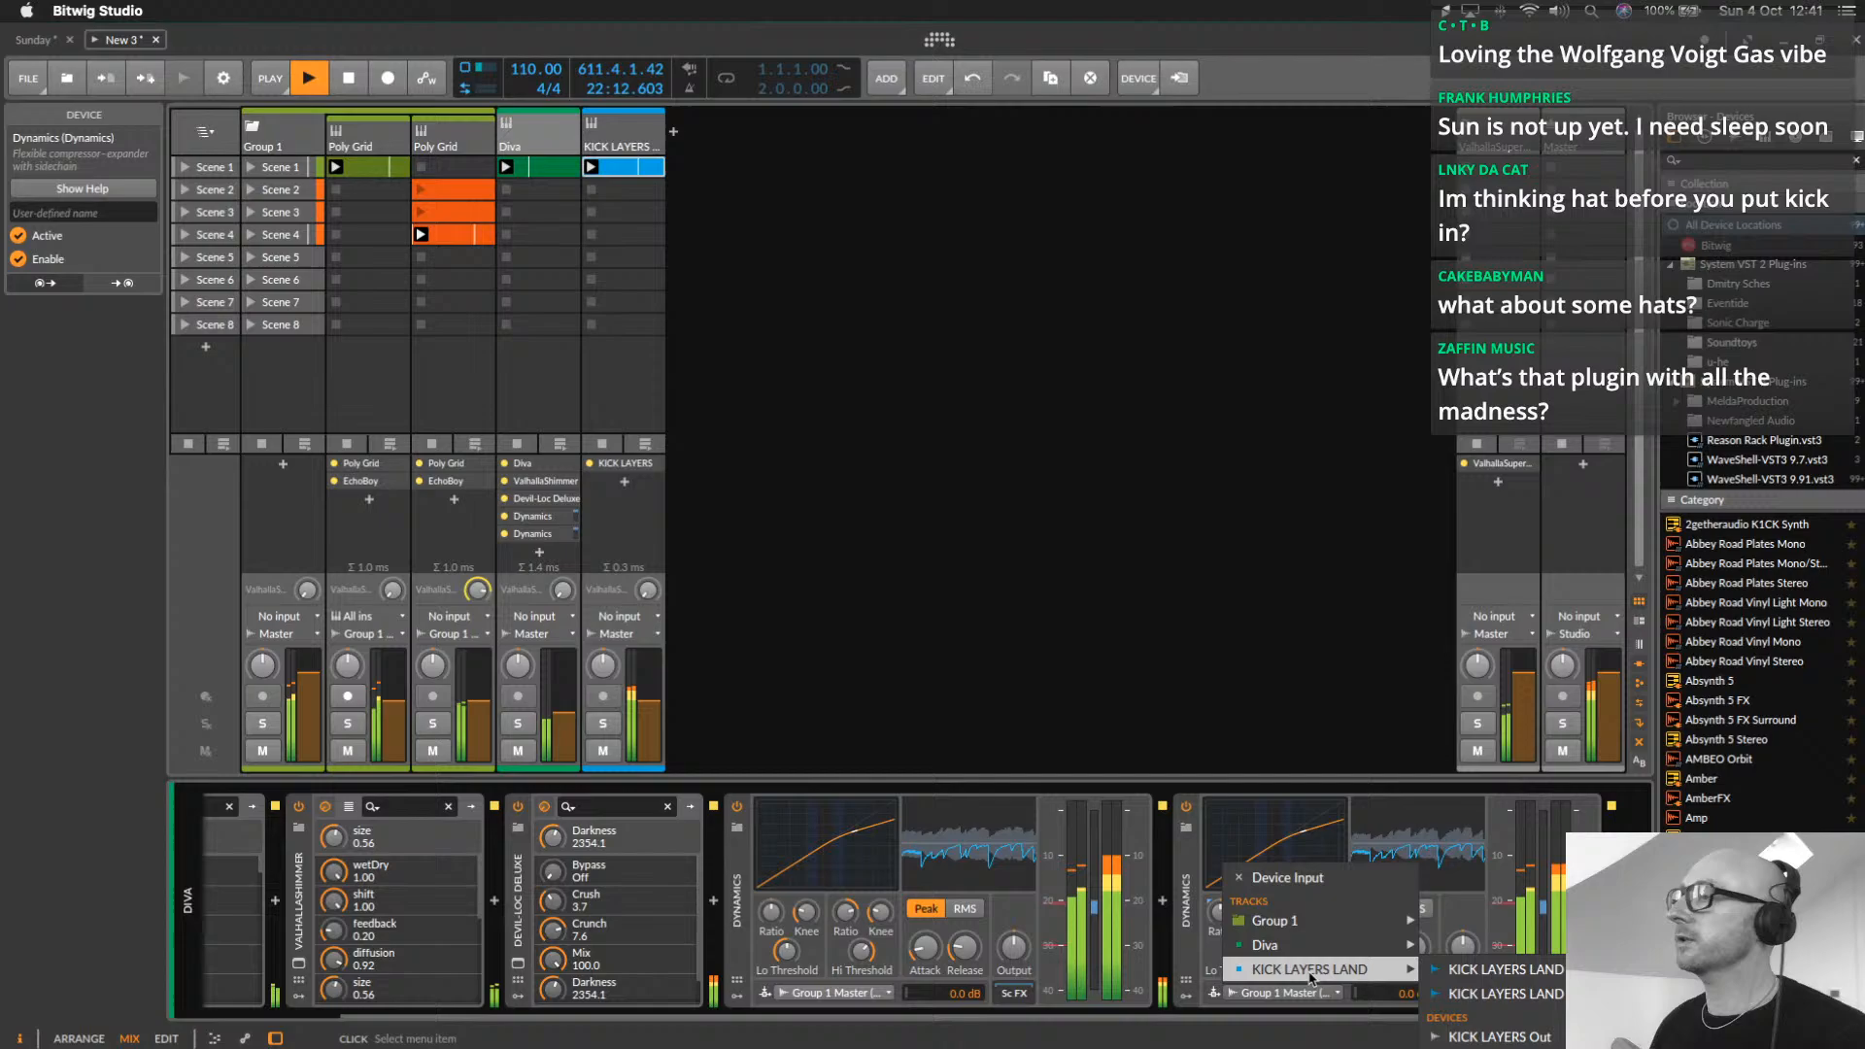
left_click(1543, 969)
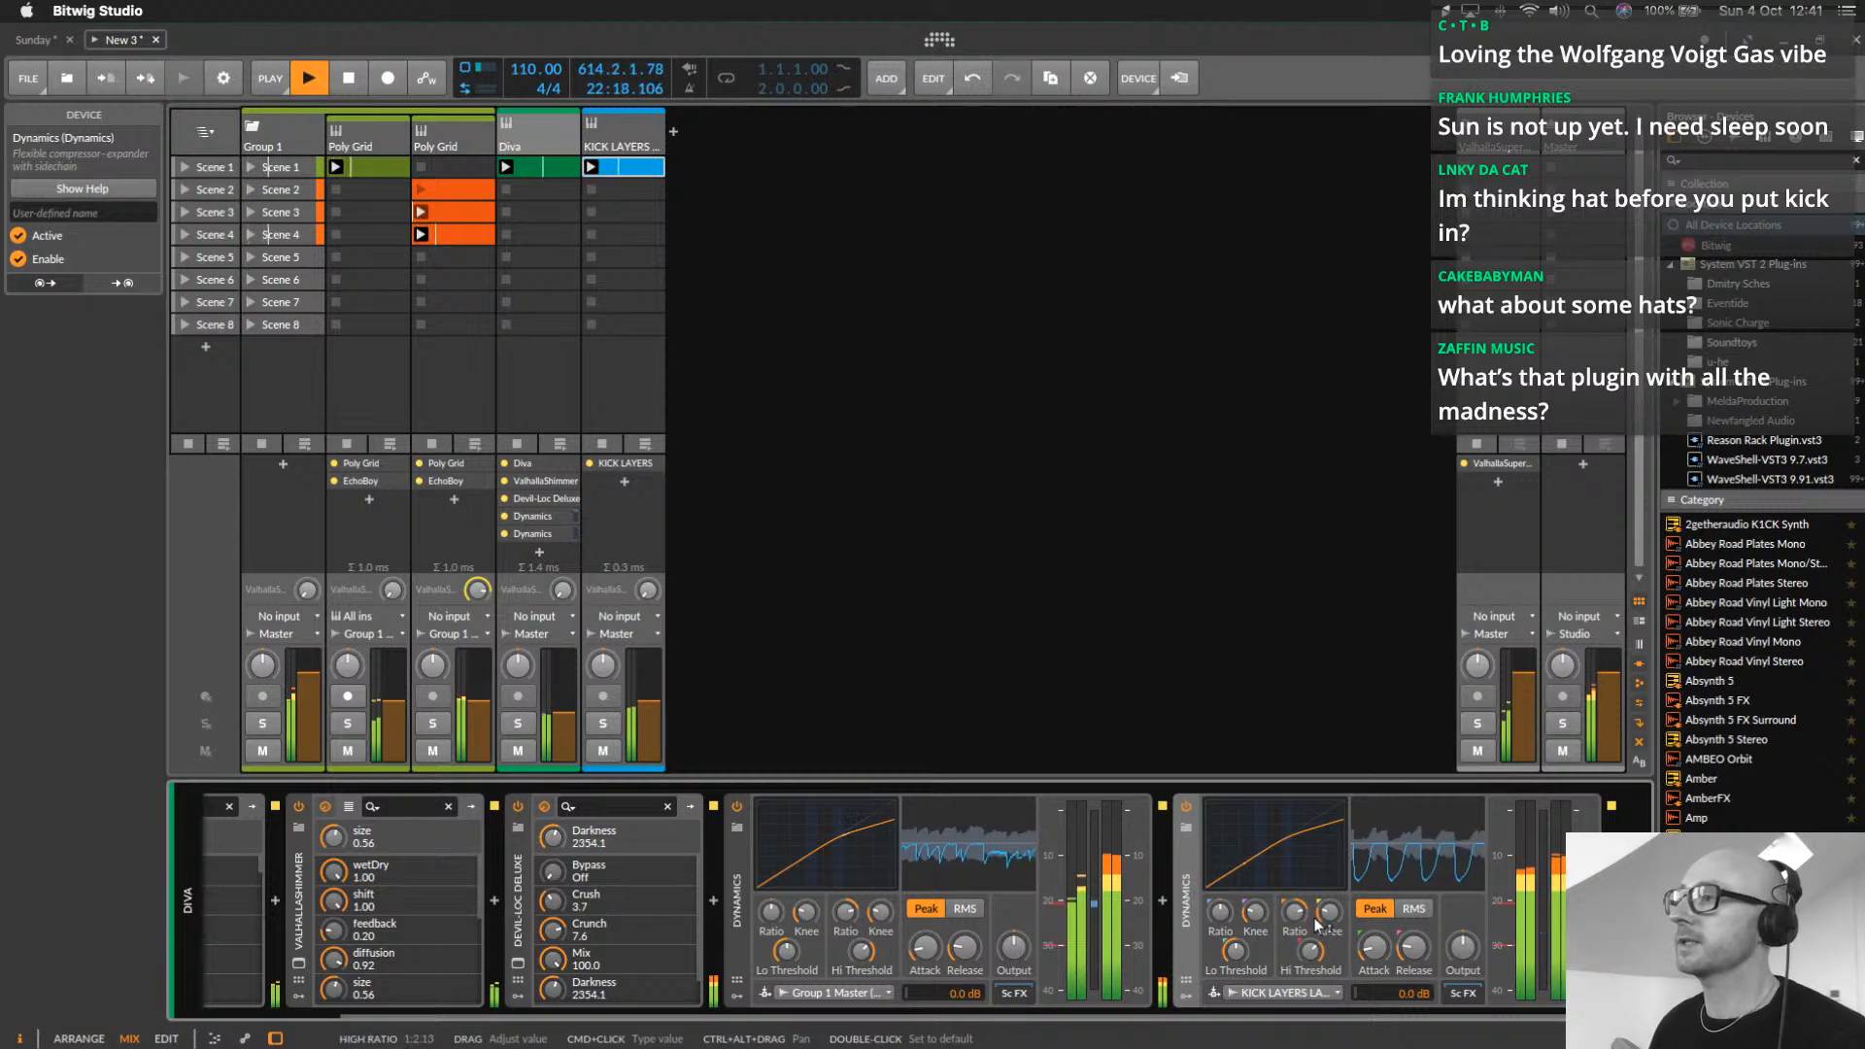
left_click_drag(1316, 921, 1308, 948)
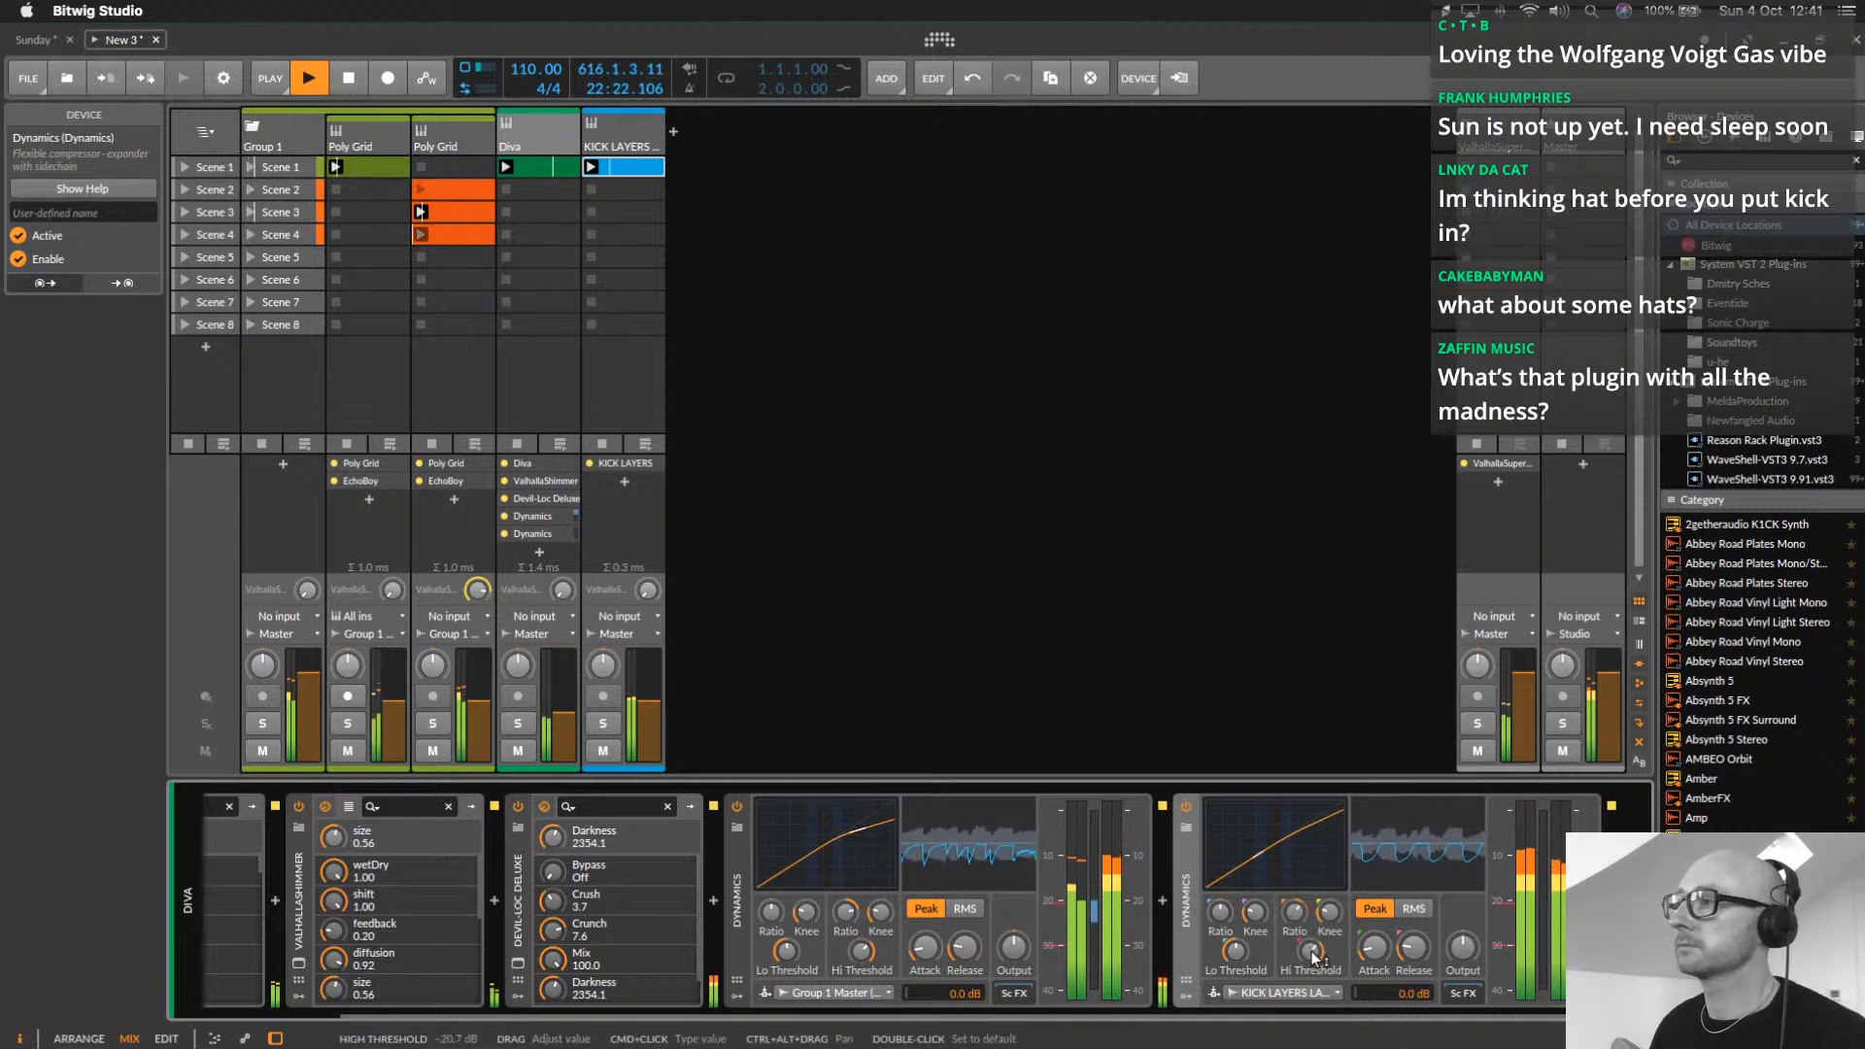
Insert Dada Life's Sausage Fattener after the kick track's Poly Grid and set Fatness to 0.120 and Color to 0.500
left_click(630, 140)
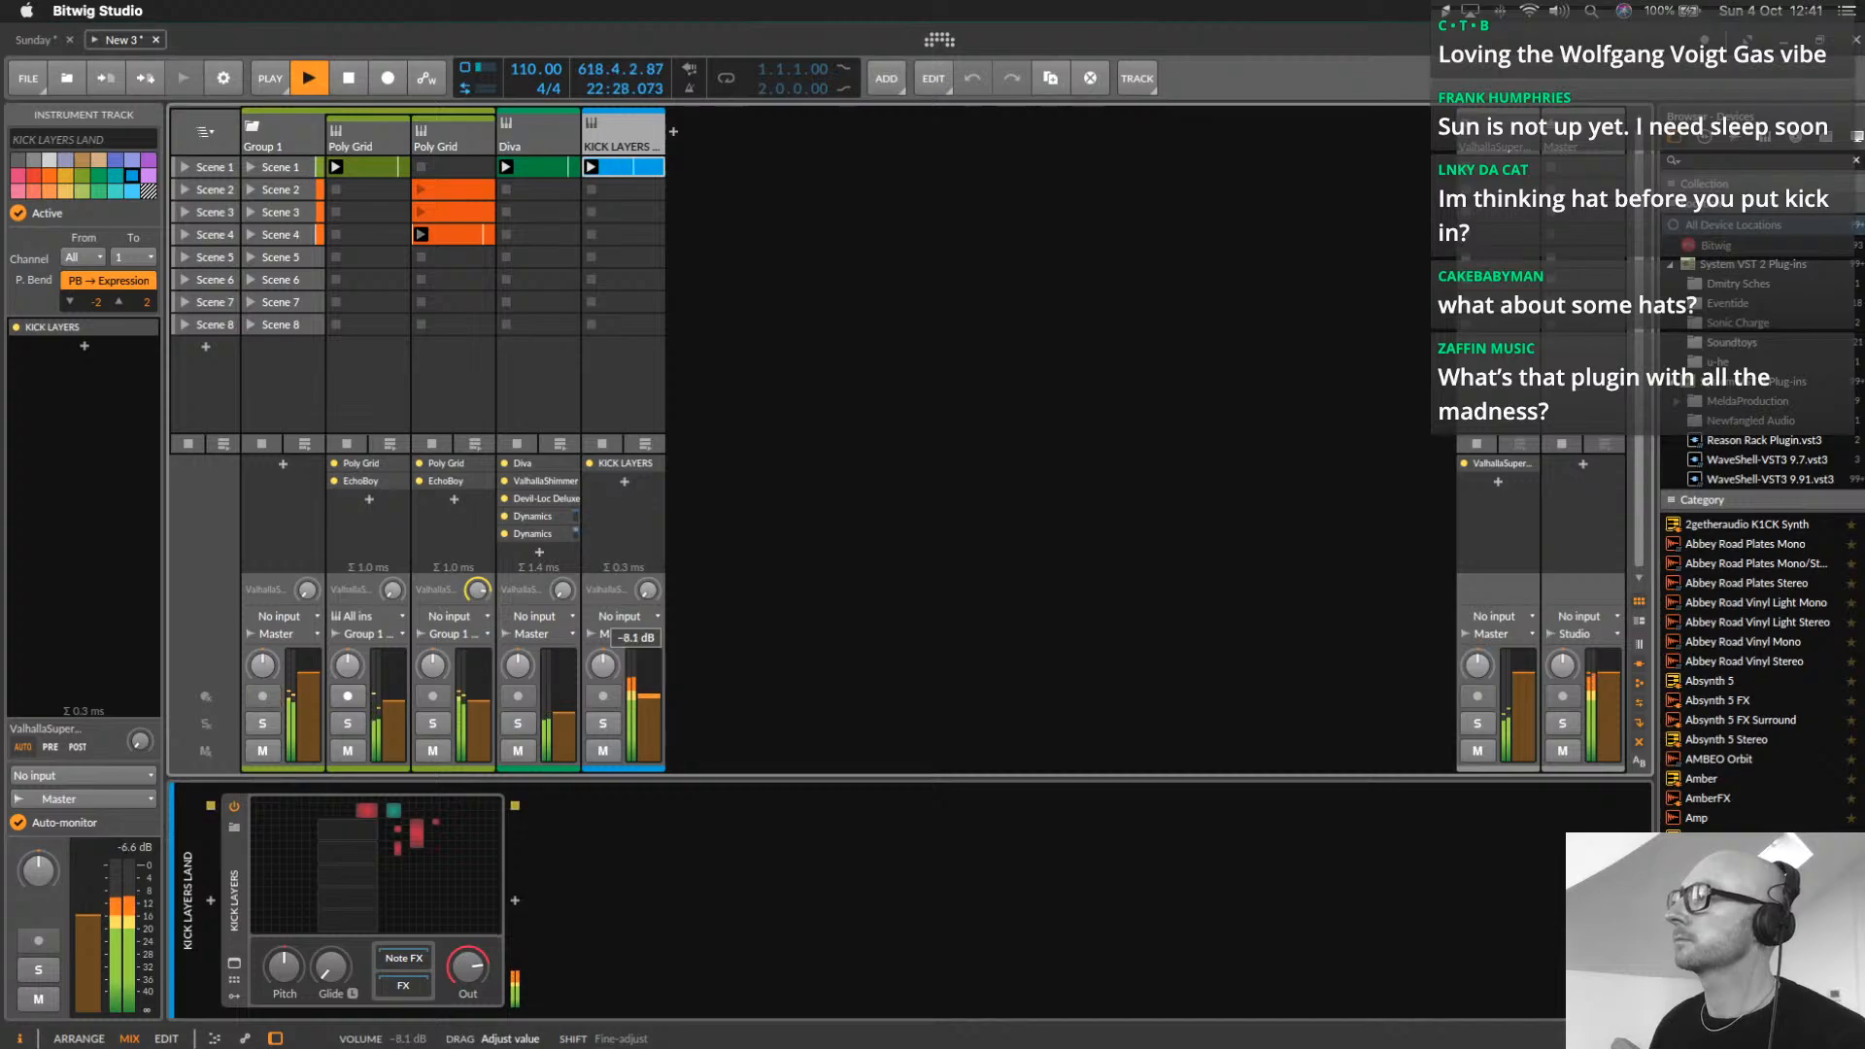
left_click(515, 901)
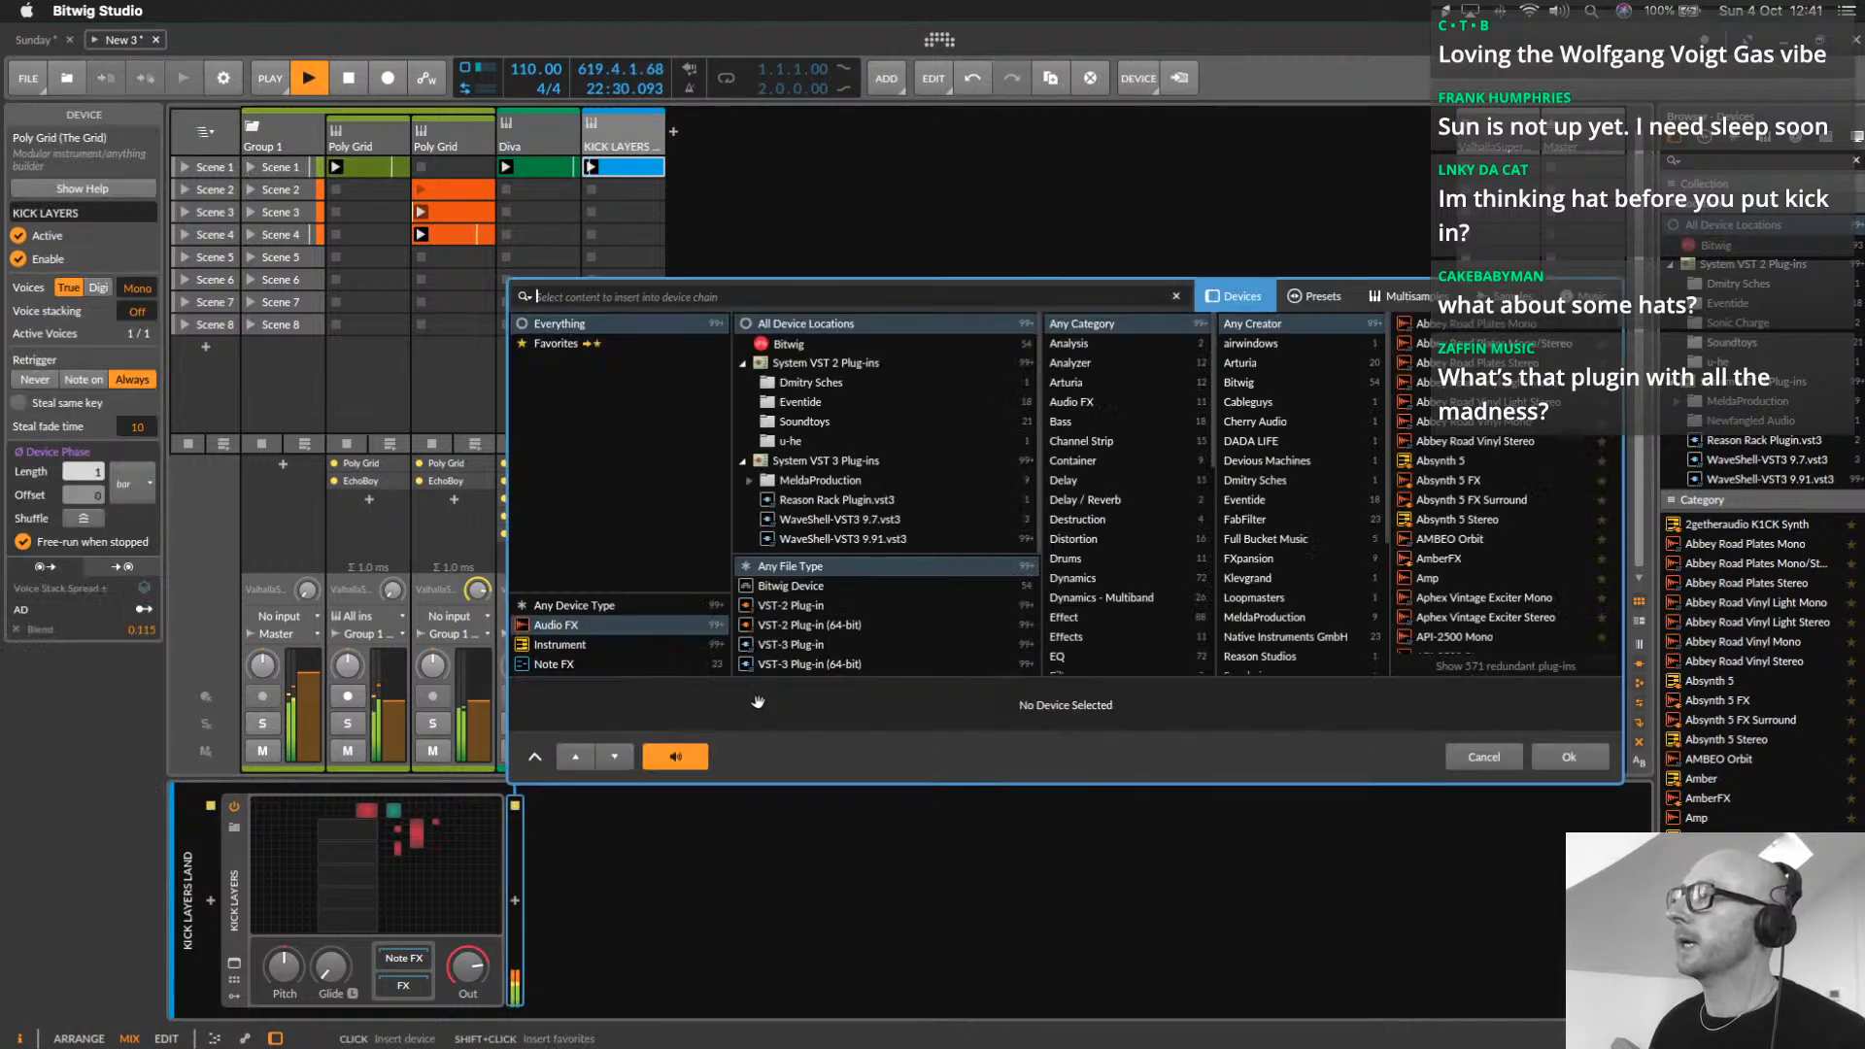
left_click(1259, 463)
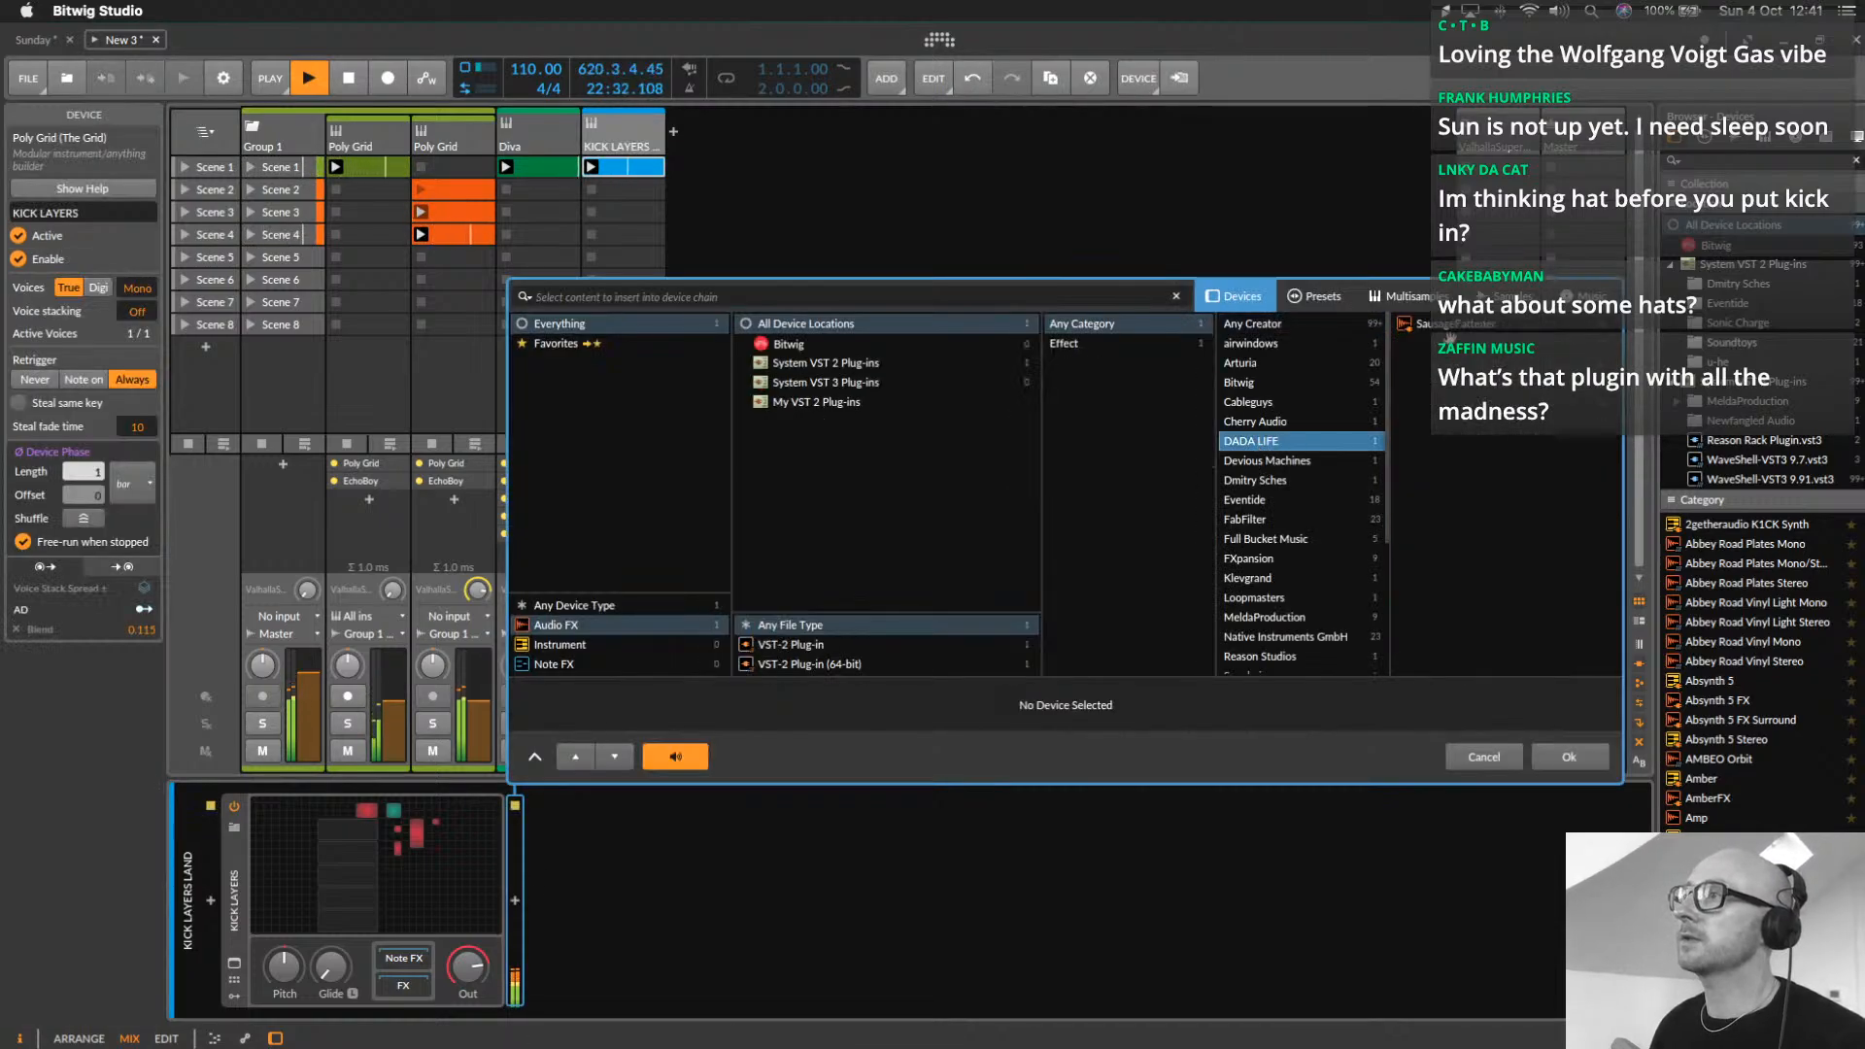
double_click(1449, 327)
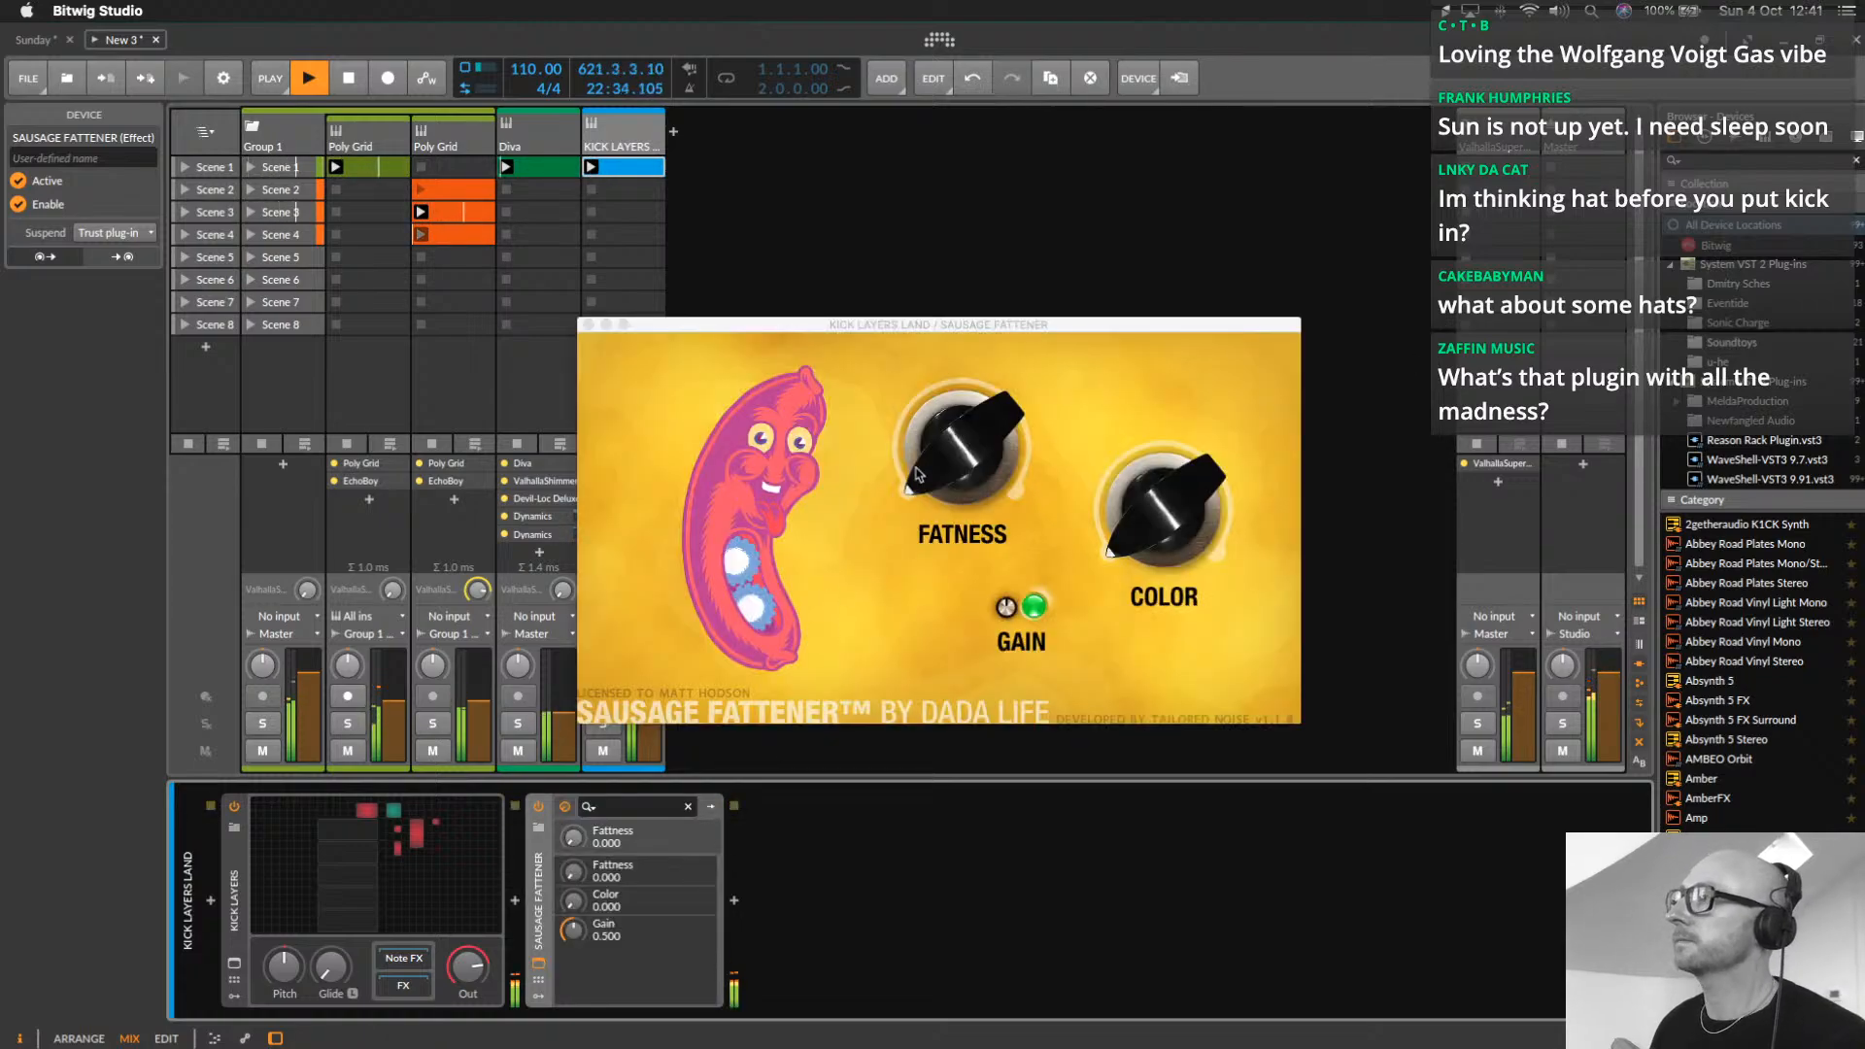
left_click_drag(916, 474, 949, 431)
left_click_drag(1111, 537, 1108, 425)
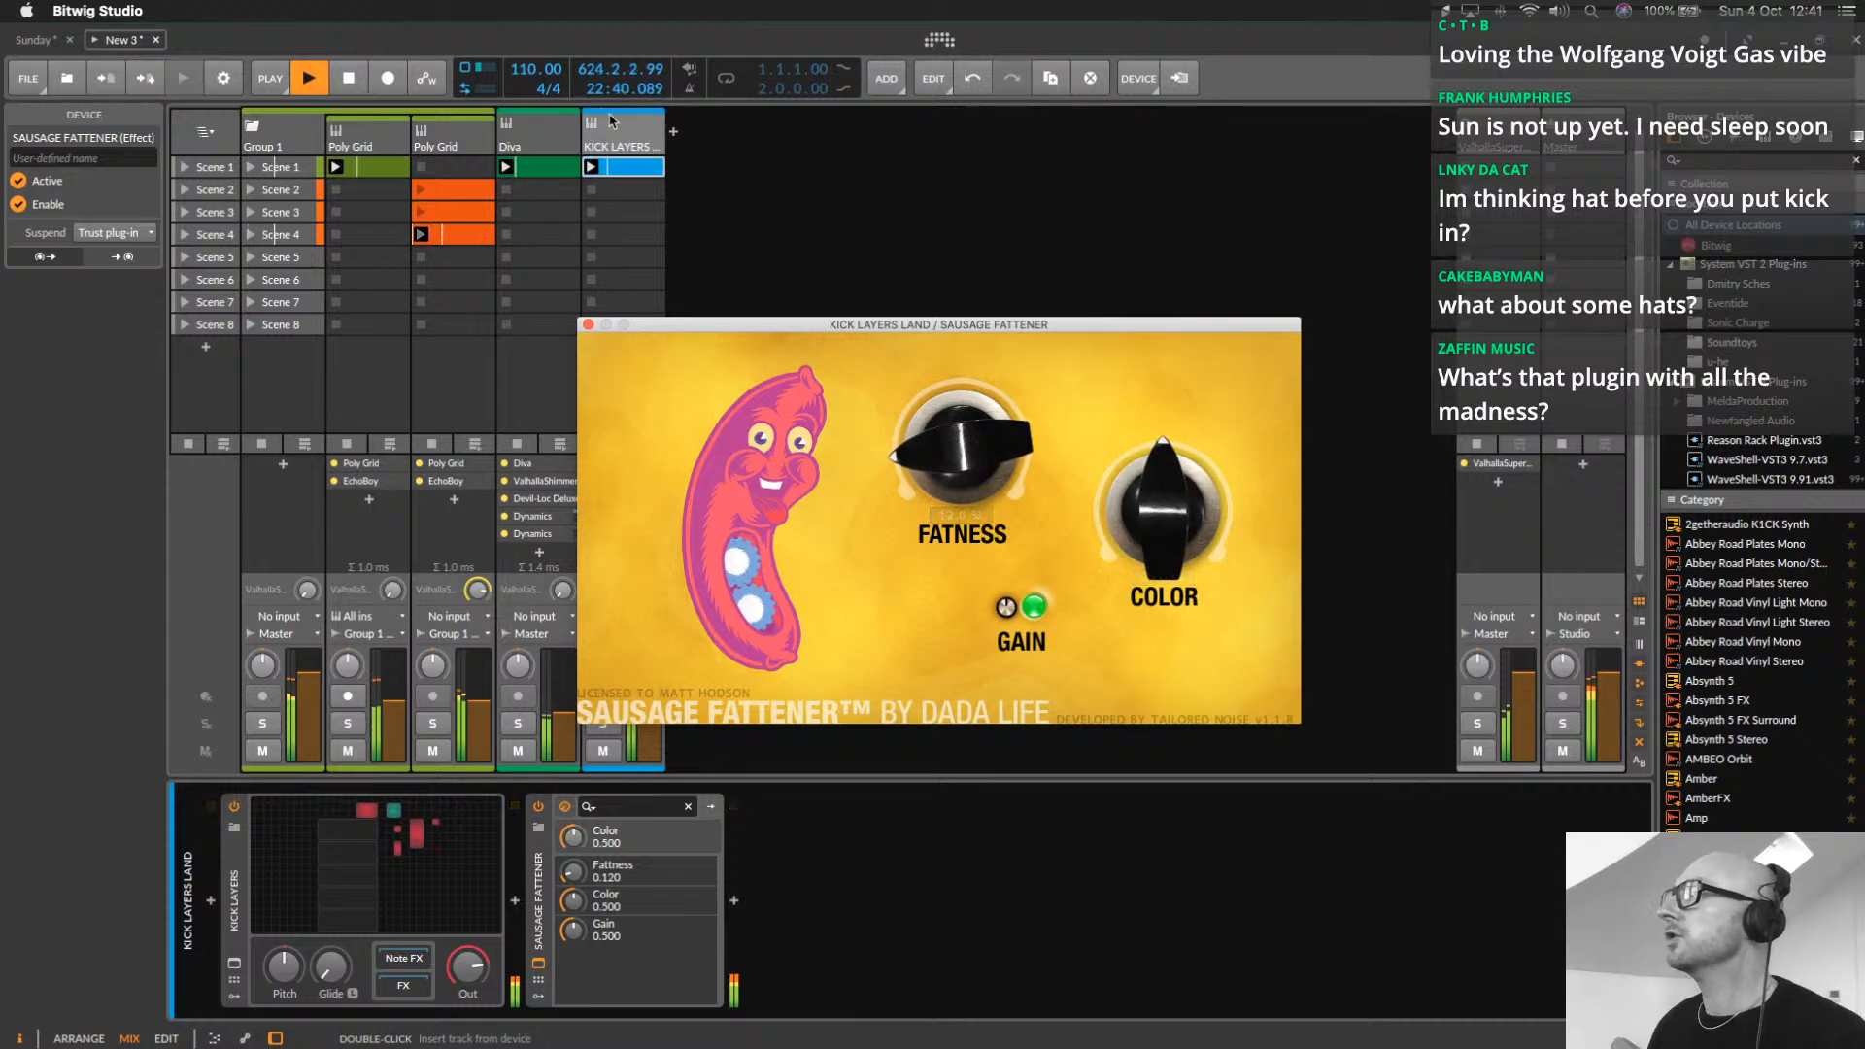
Solo the kick track and lower the Sausage Fattener's Fatness to 0.000
left_click(616, 126)
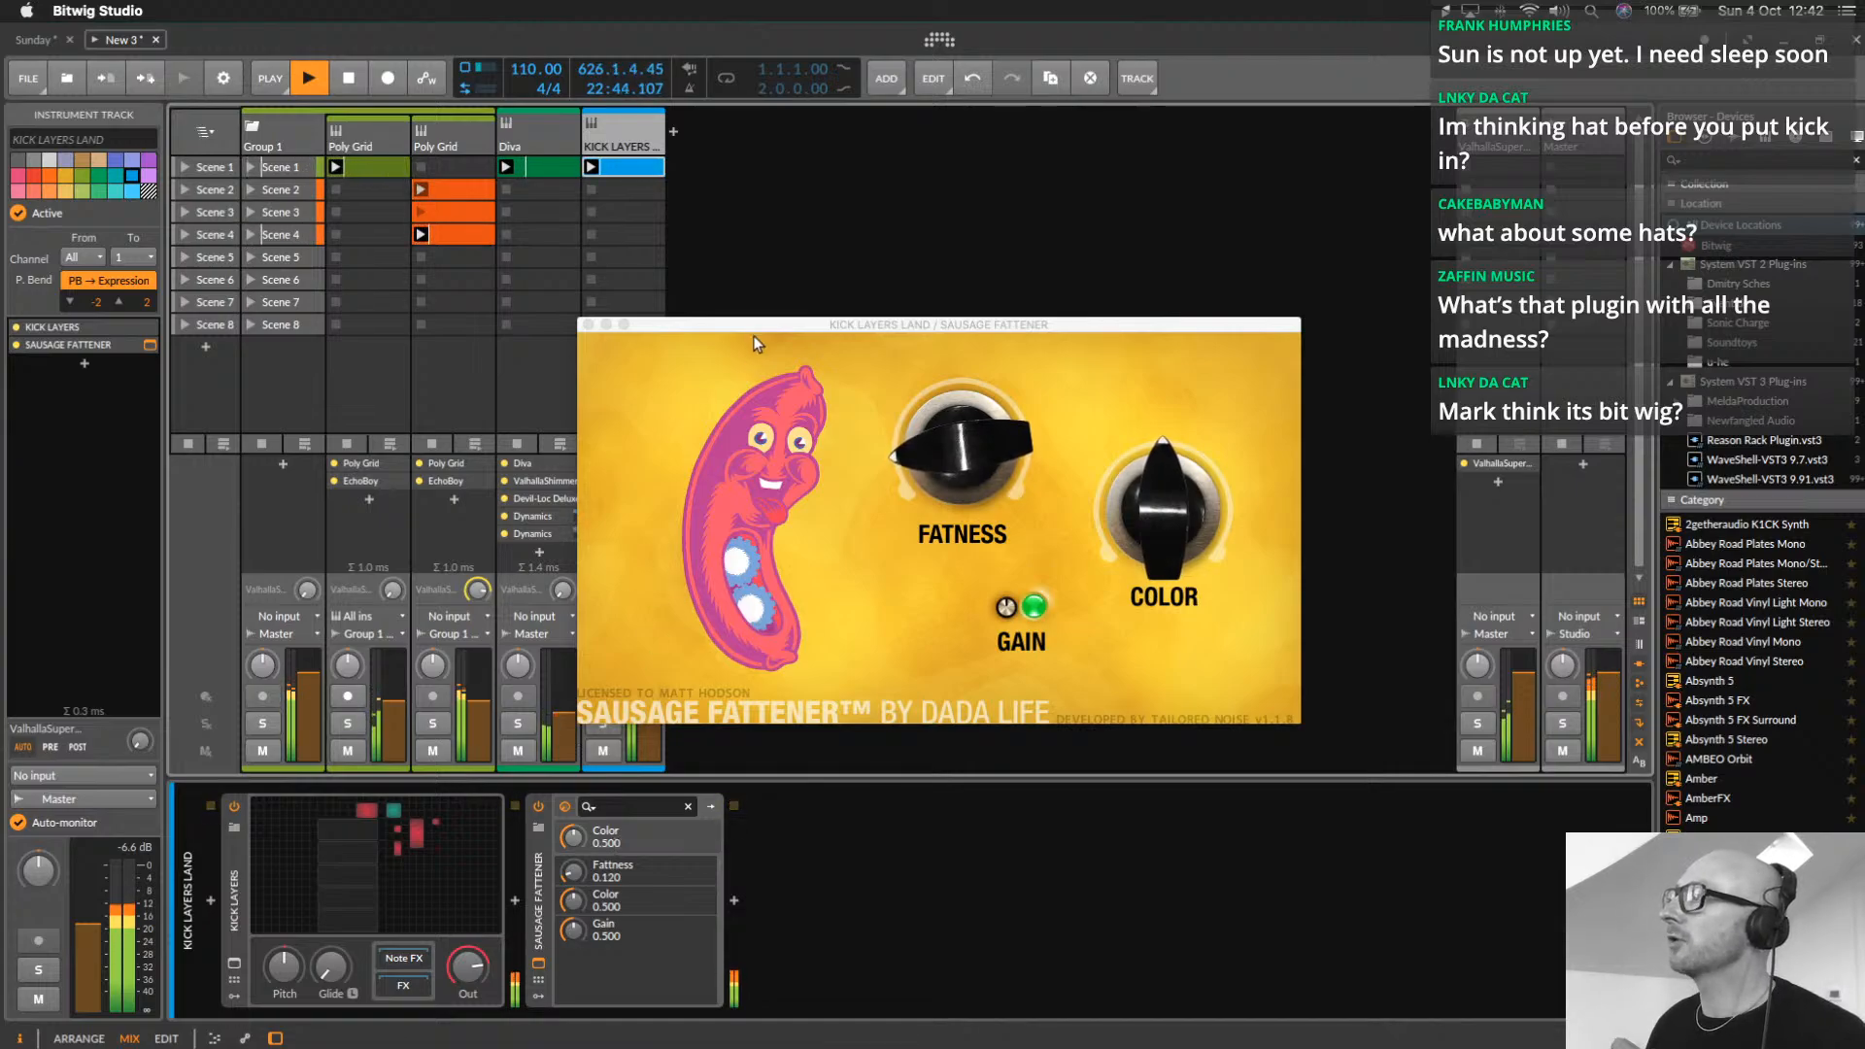
left_click_drag(763, 328, 849, 233)
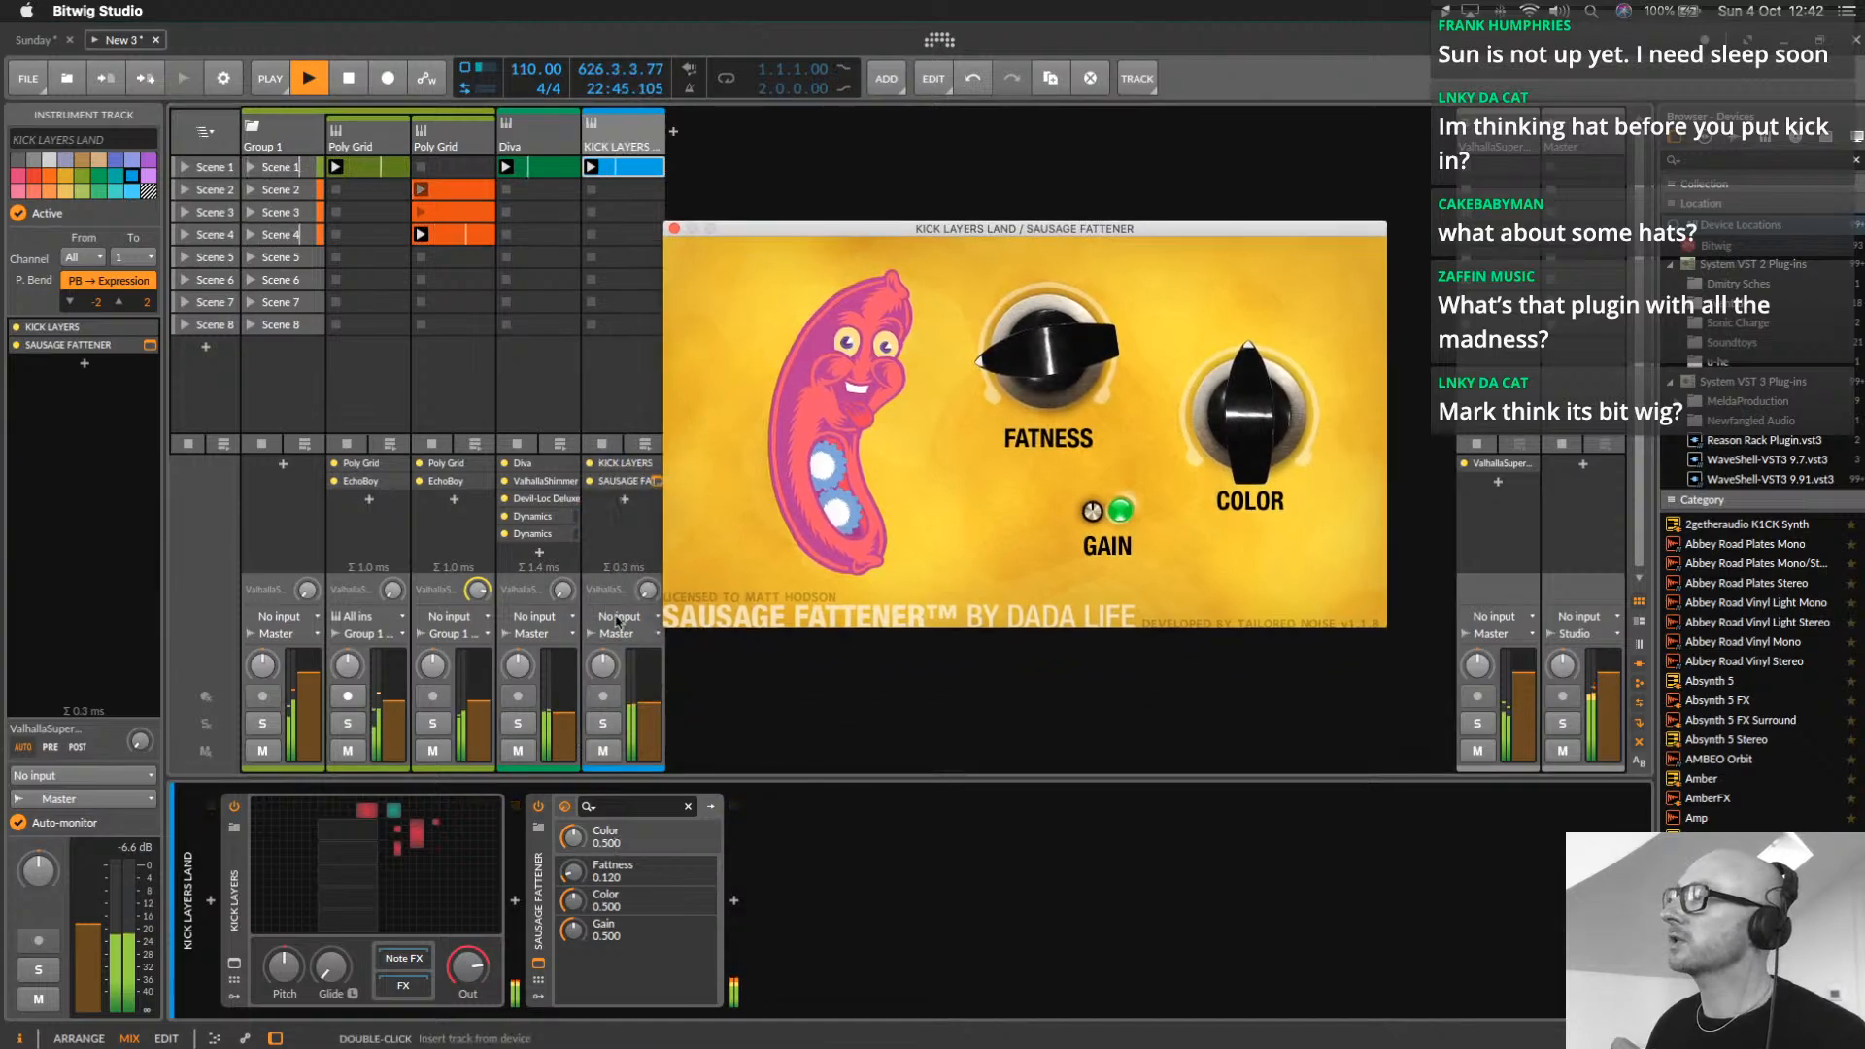
left_click(602, 722)
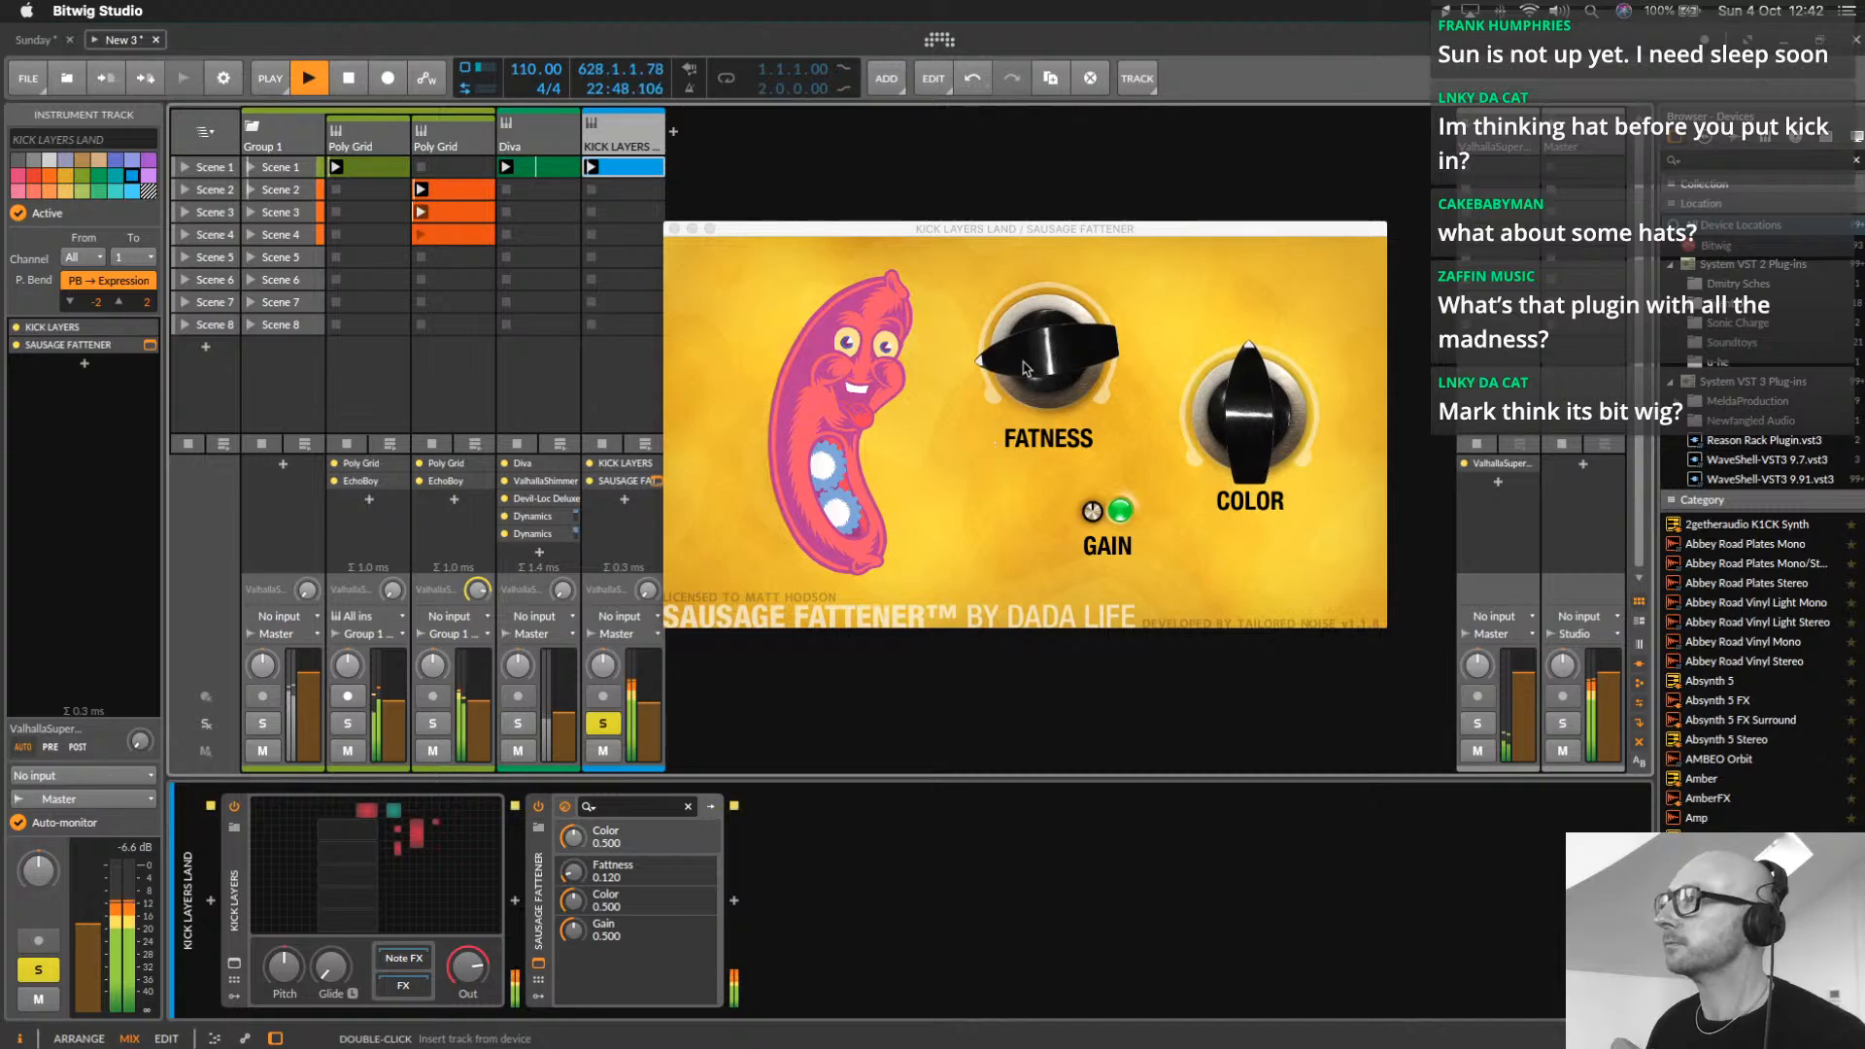
left_click_drag(1025, 367, 1070, 348)
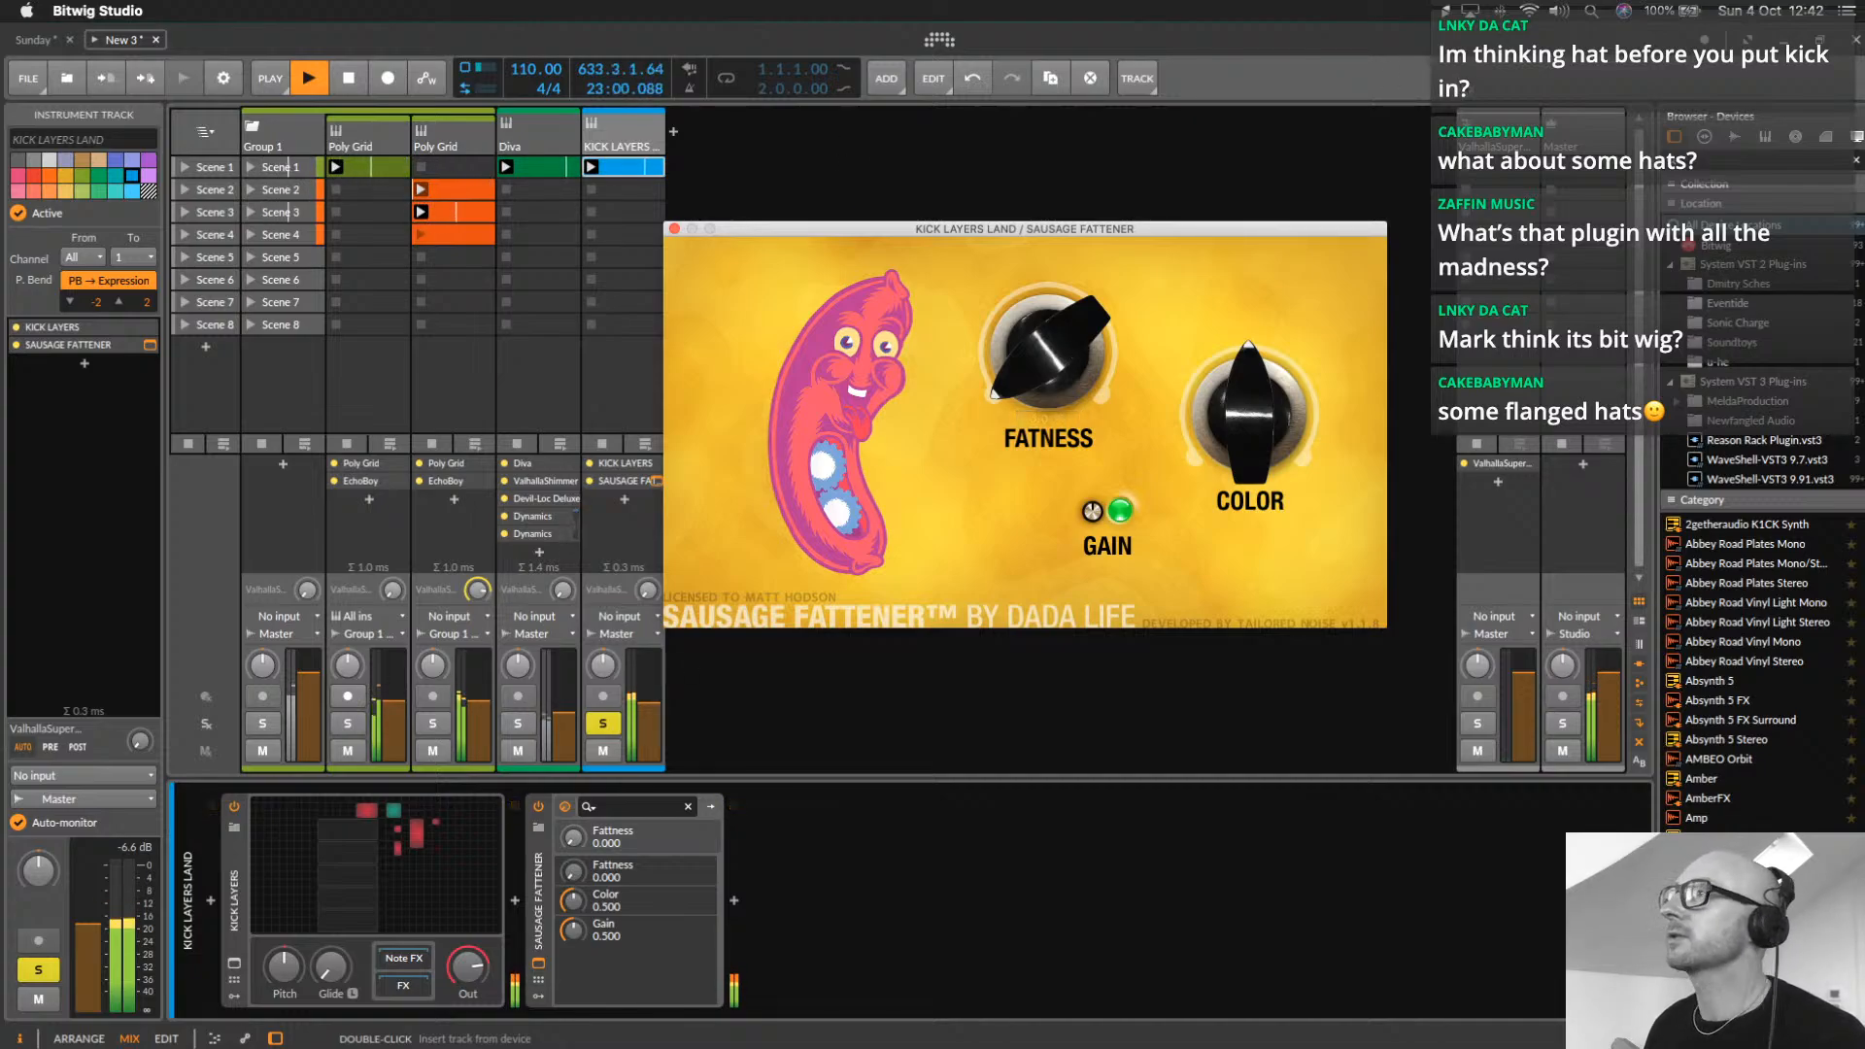
Add a second effect track and move the Sausage Fattener from the kick track onto it
left_click(1497, 141)
right_click(1438, 148)
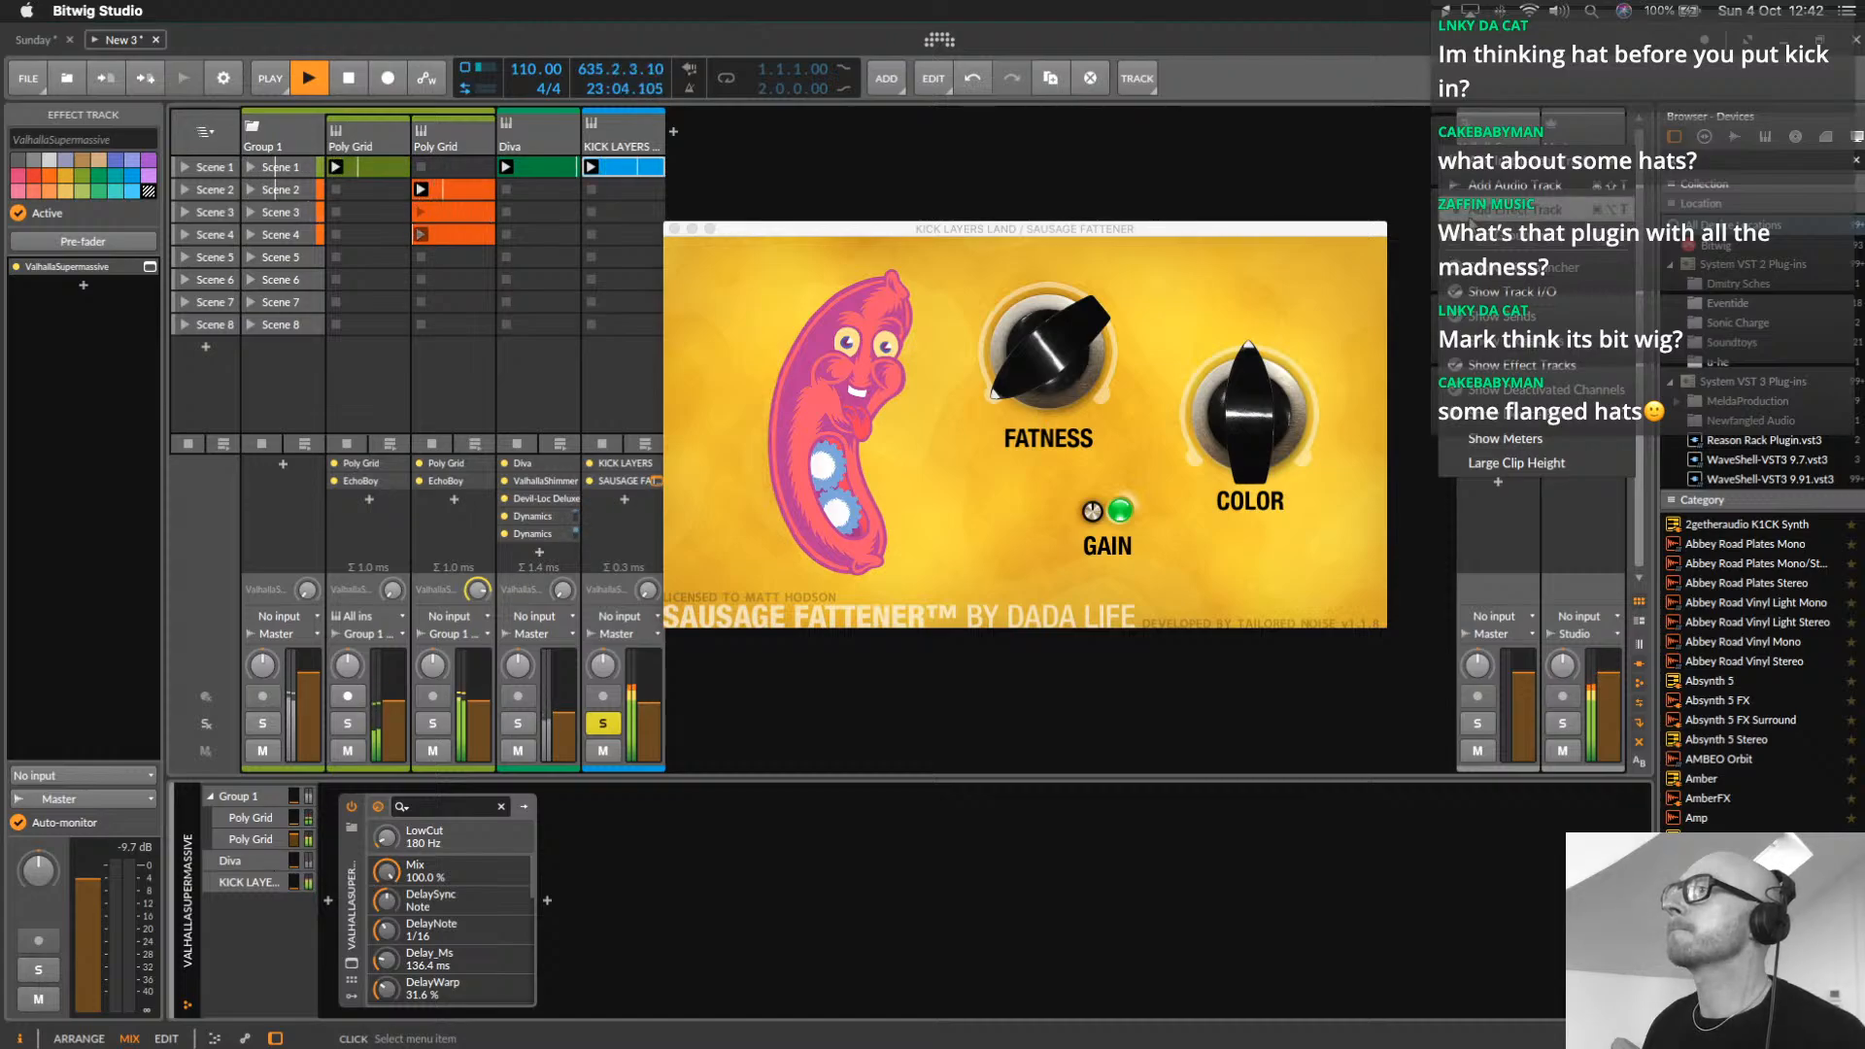
left_click(1531, 199)
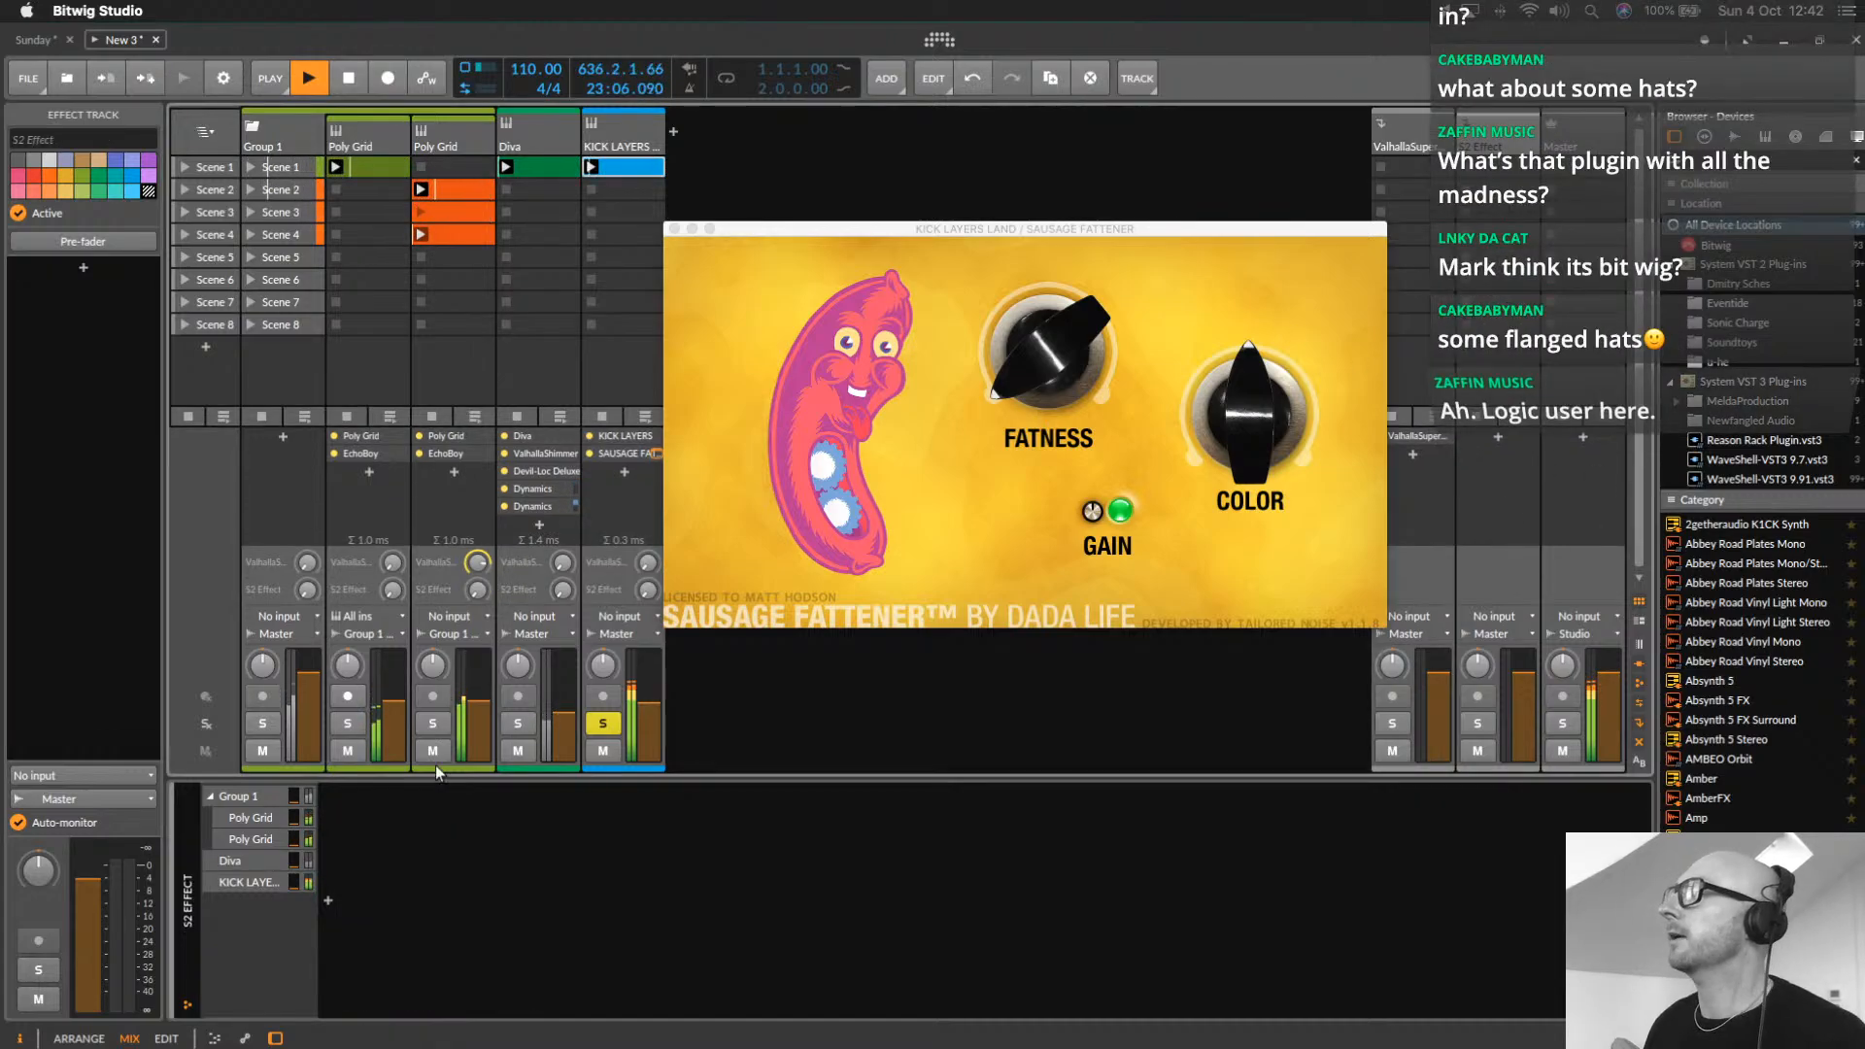
left_click(636, 126)
left_click_drag(539, 897, 1518, 147)
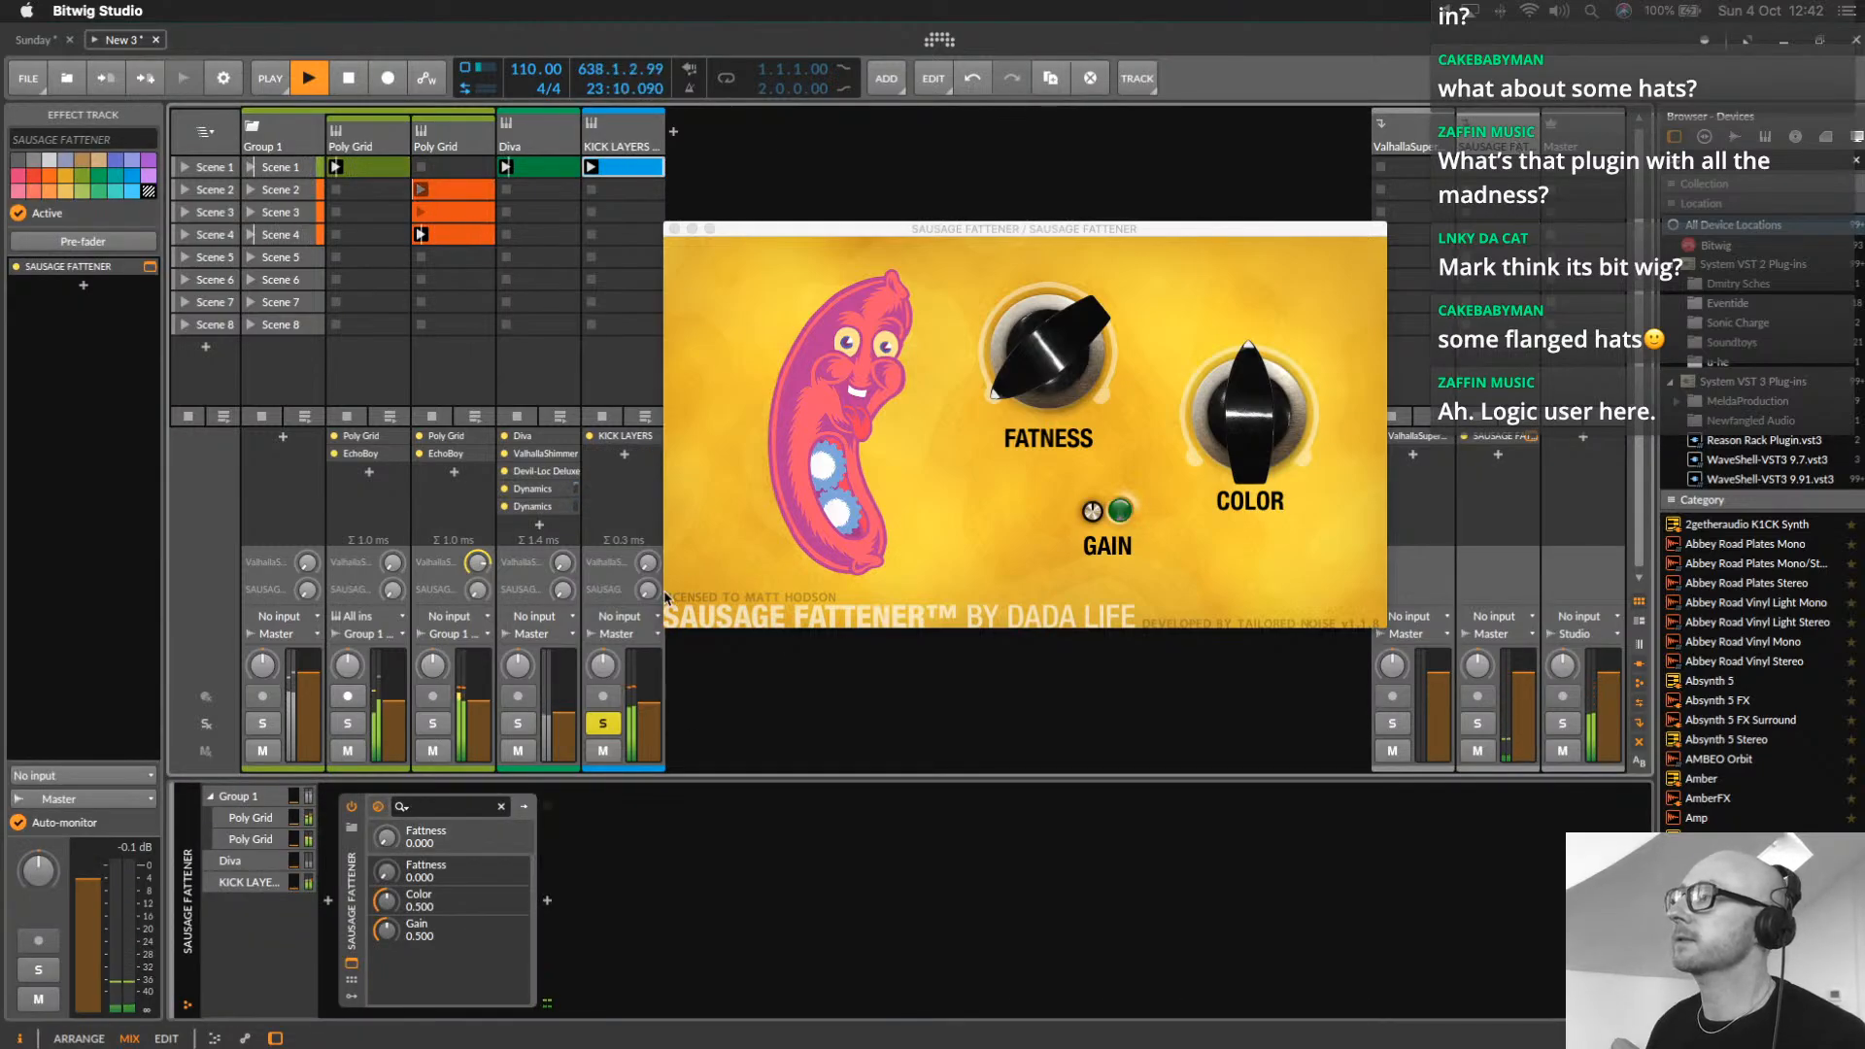
Close the plug-in window and raise the kick track's send to the Sausage Fattener effect track
left_click(674, 229)
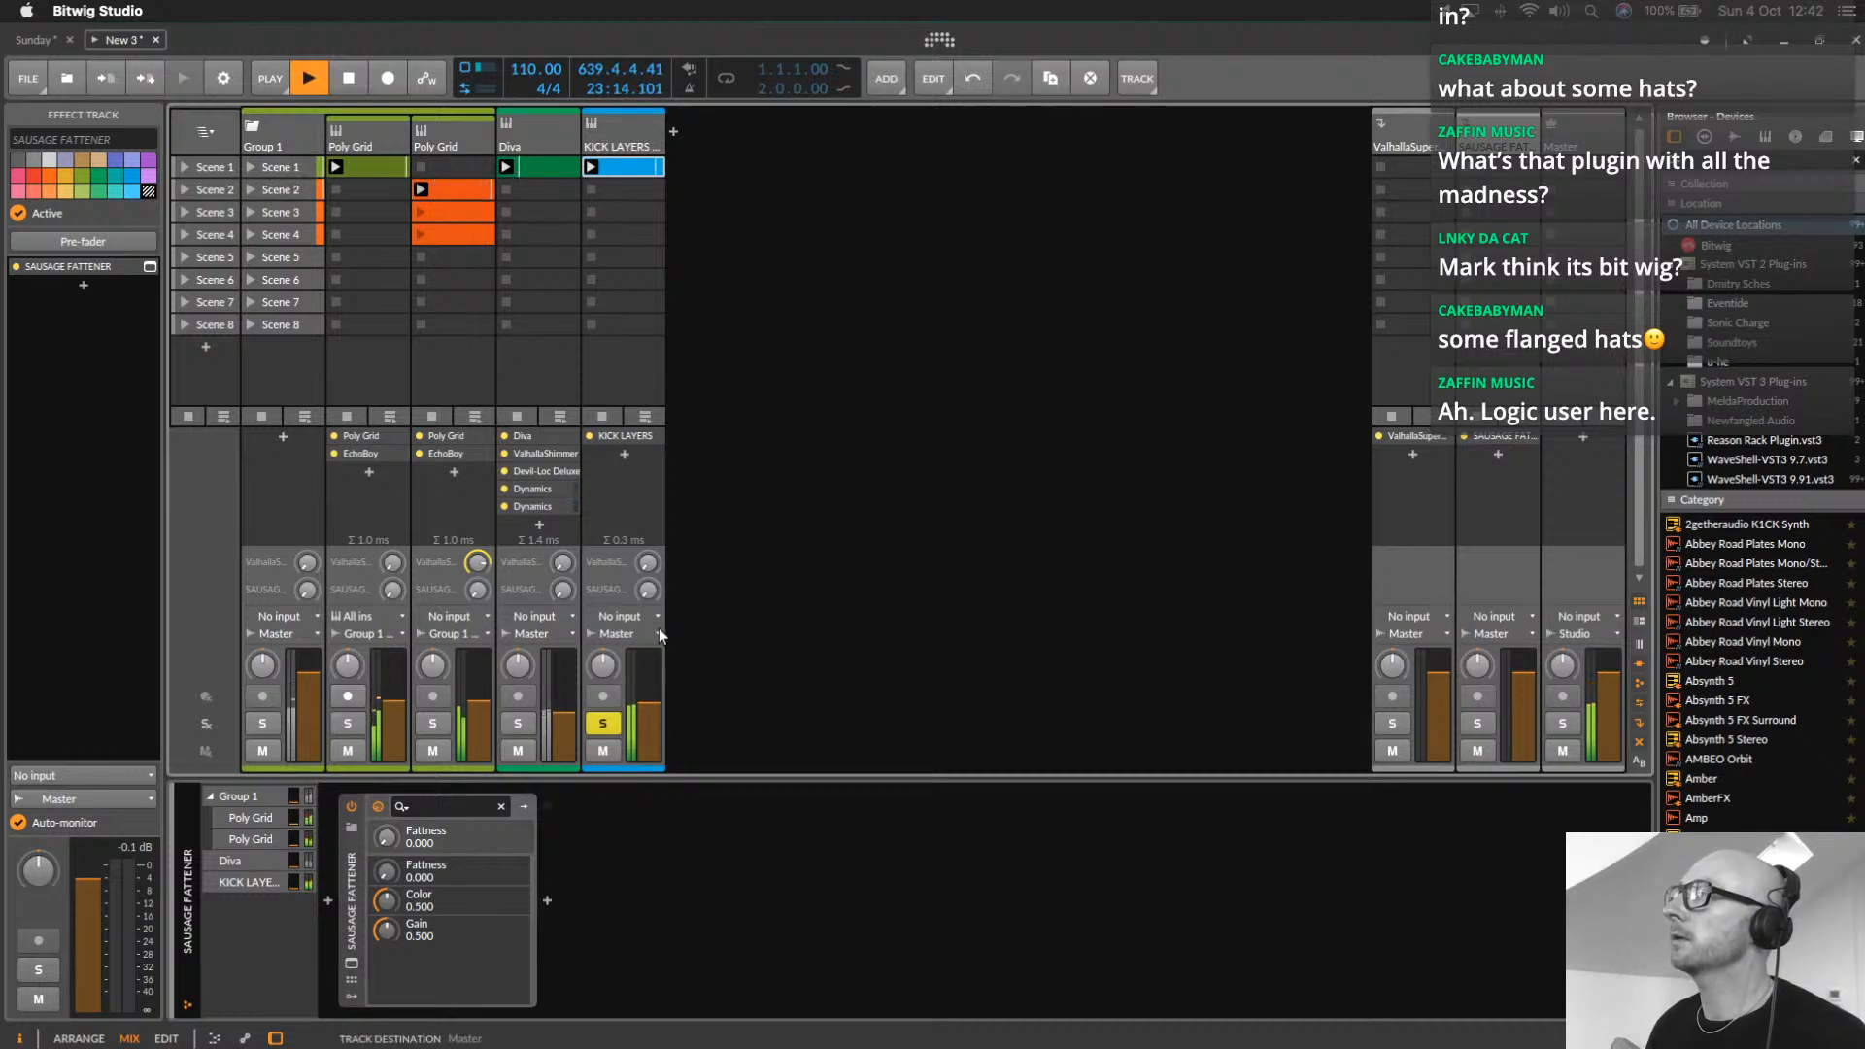
mouse_move(647, 564)
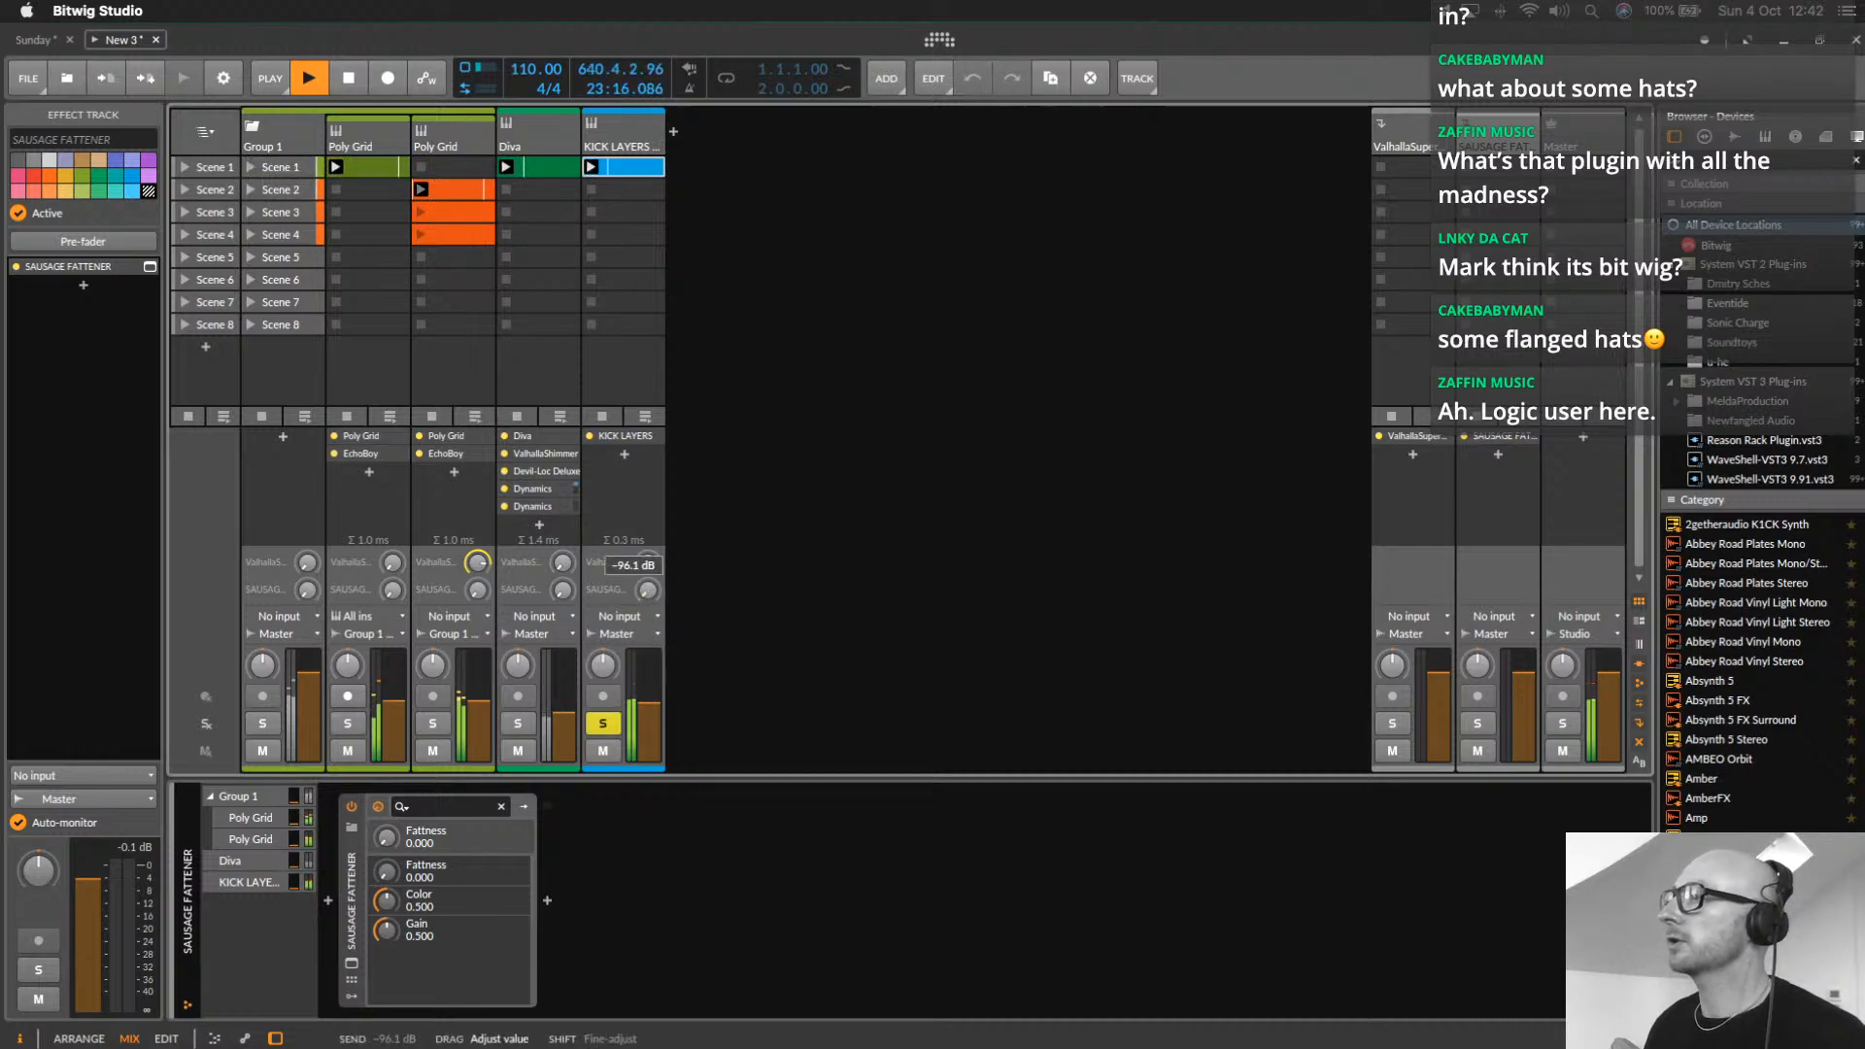
left_click_drag(647, 590, 647, 573)
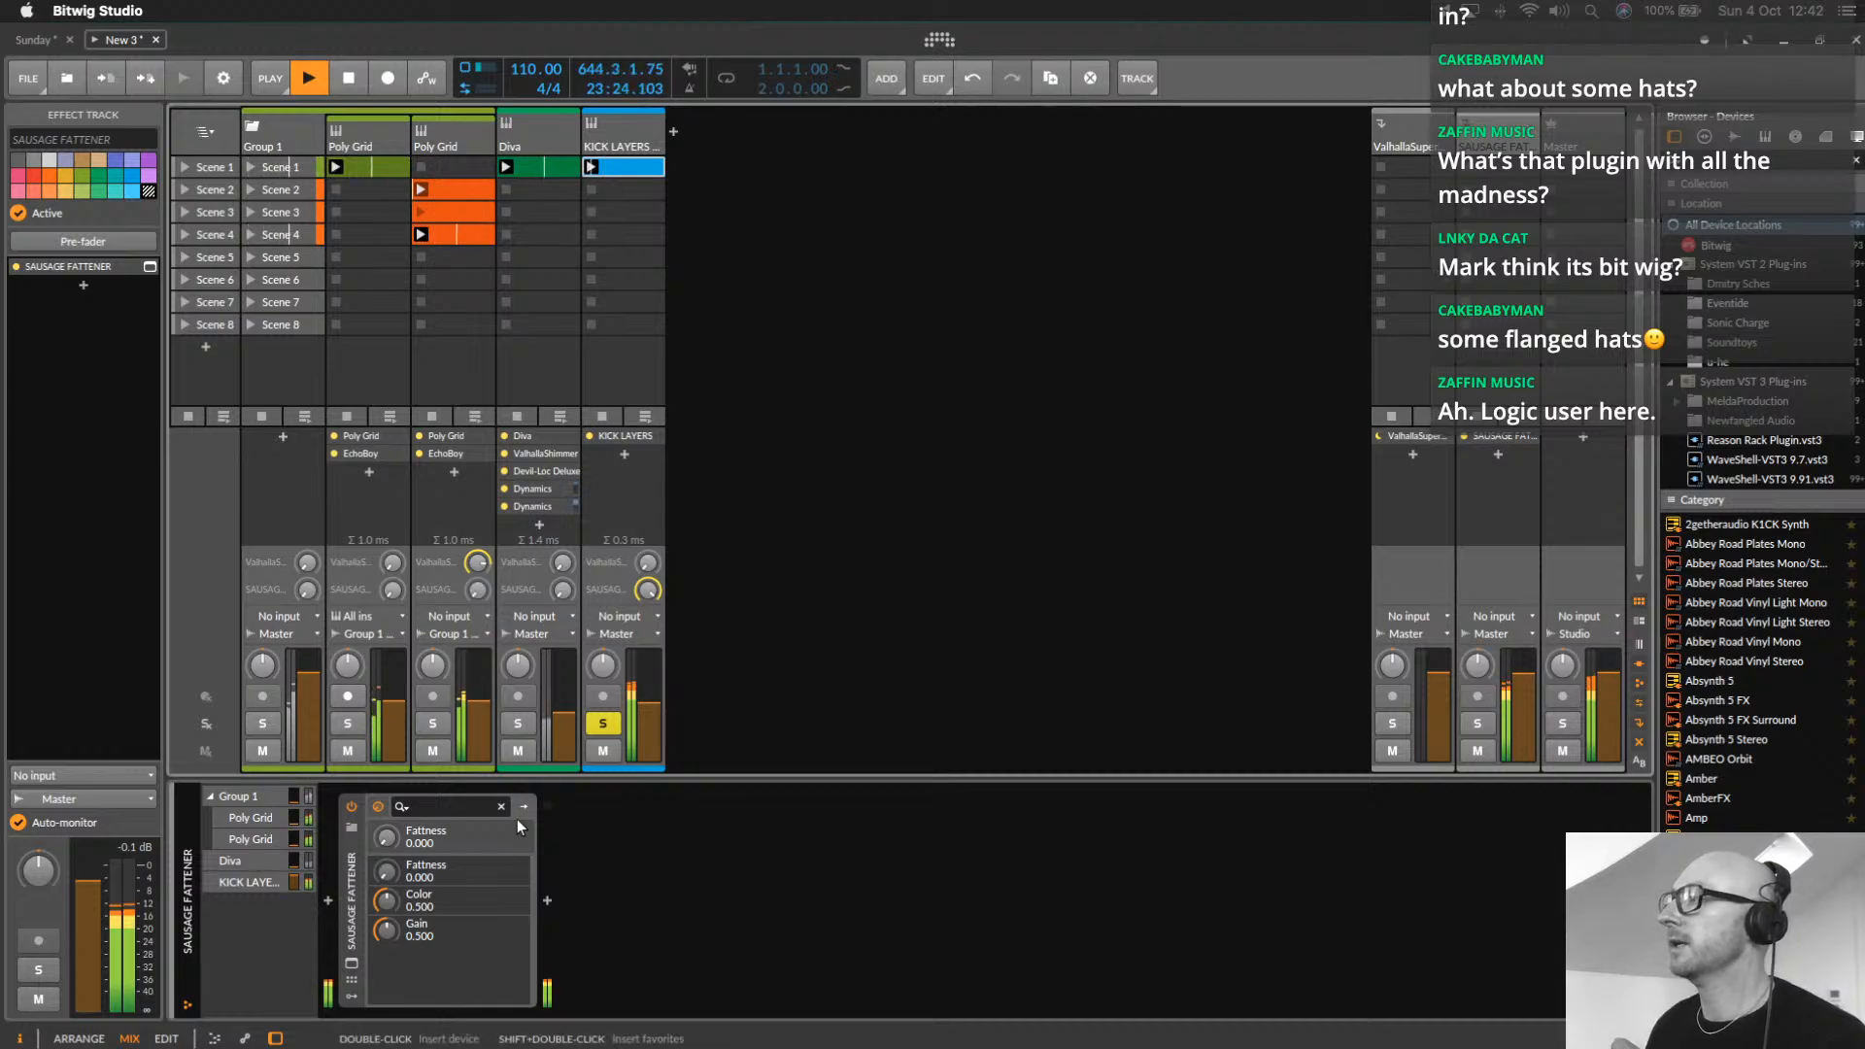
Set the Sausage Fattener's Fatness to 0.660 and Color to 0.290, and lower its effect track's volume to about -13 dB
left_click(353, 965)
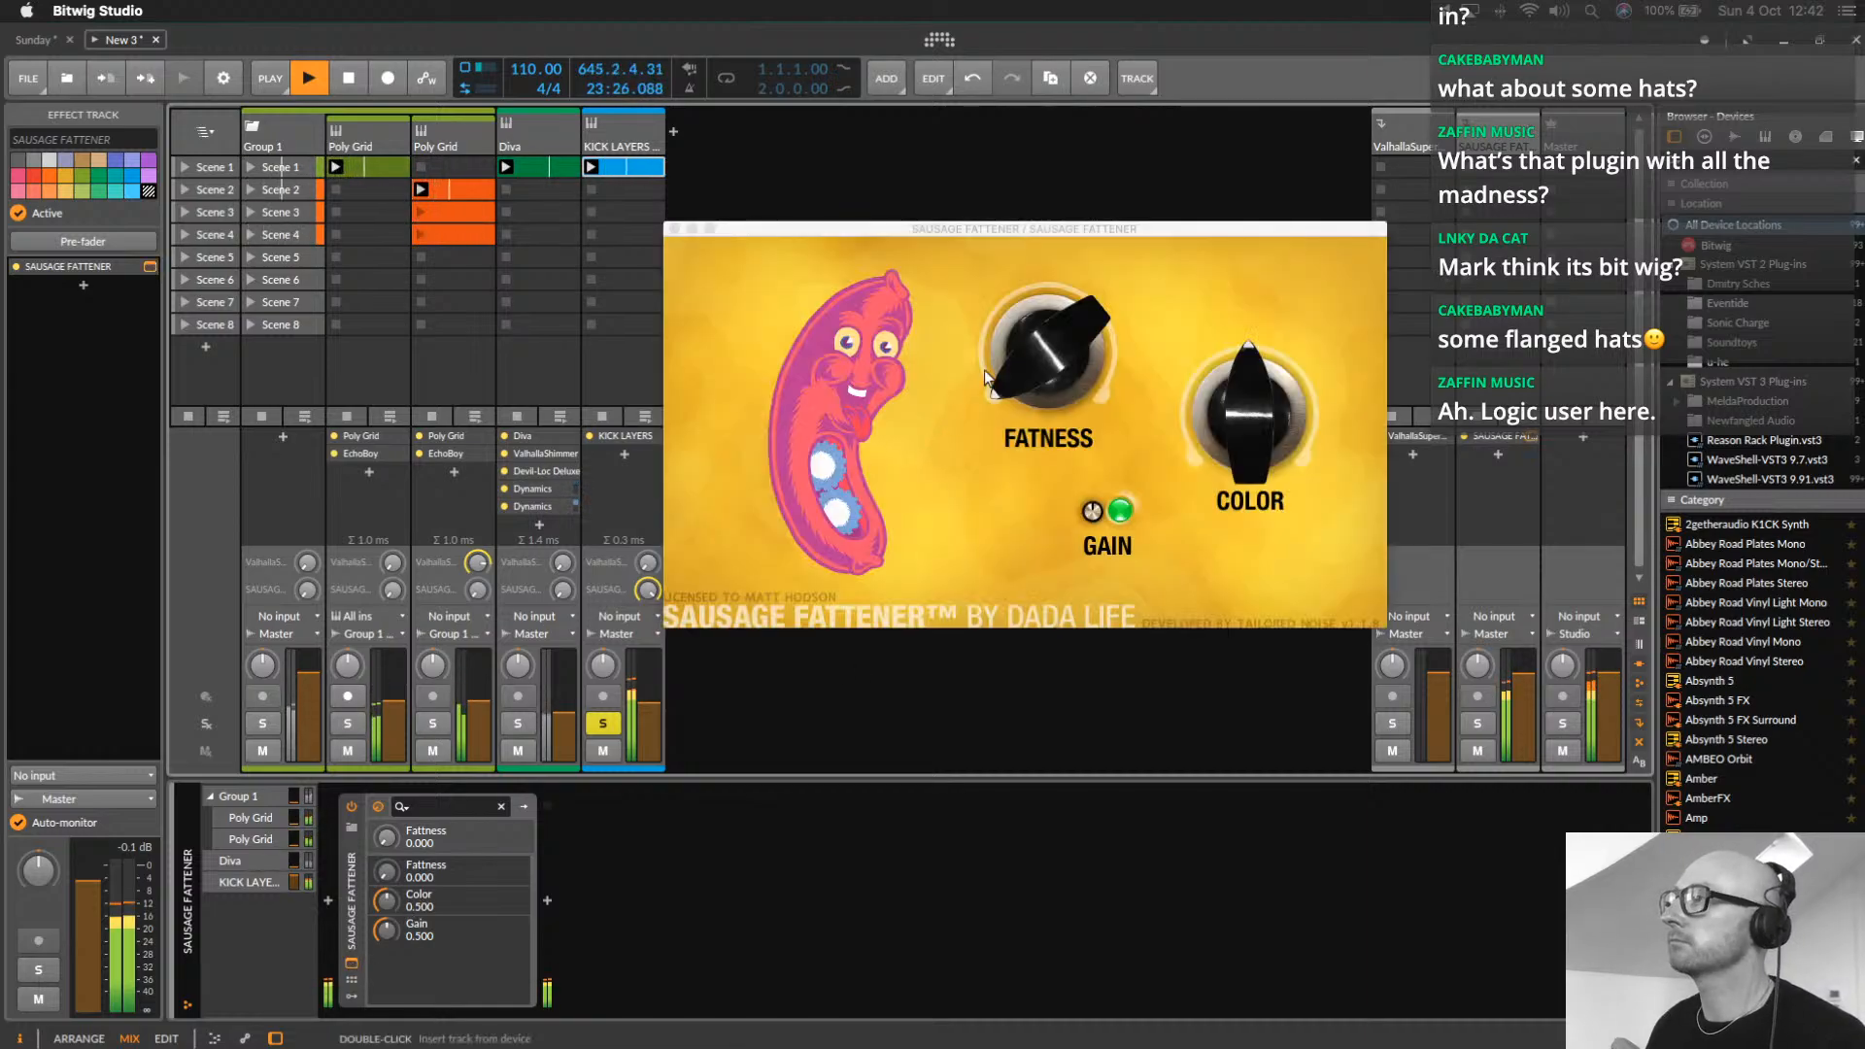
left_click_drag(1048, 352, 1070, 255)
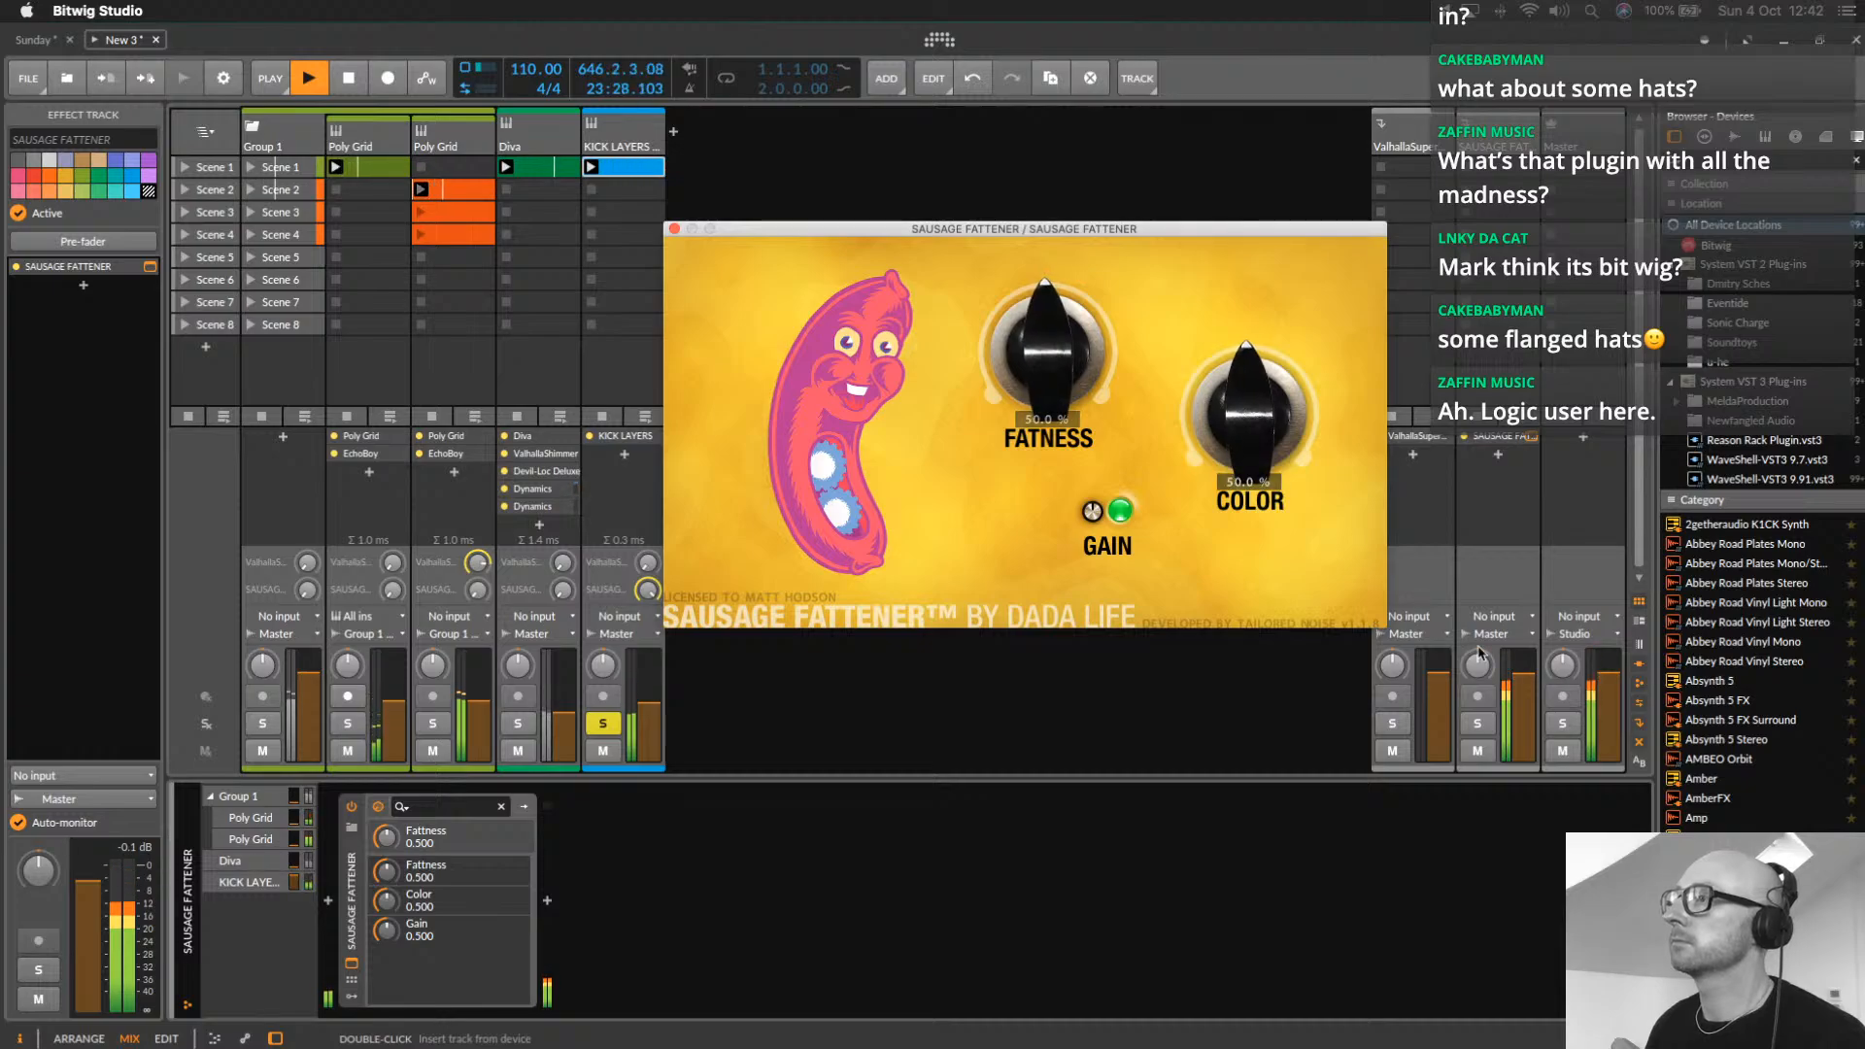
left_click_drag(1524, 676, 1523, 699)
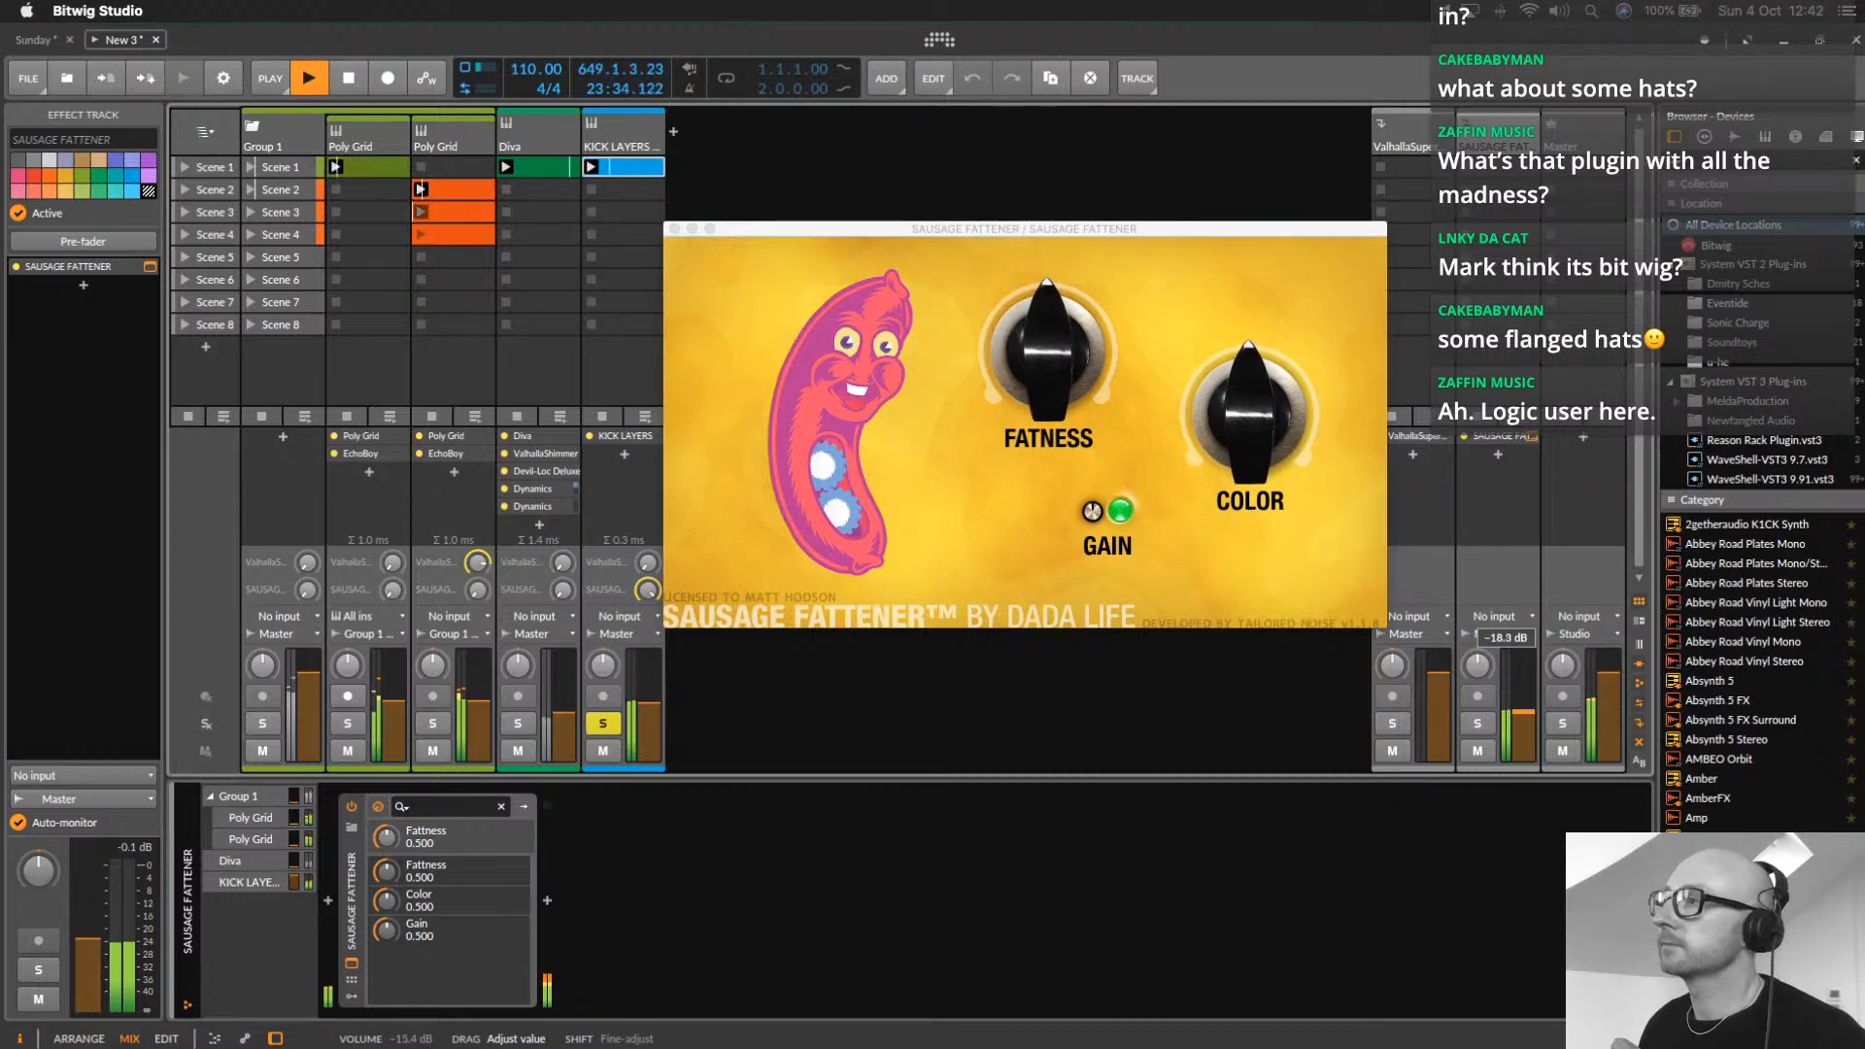
left_click_drag(1523, 705, 1523, 705)
mouse_move(1059, 358)
left_mouse_down()
mouse_move(1072, 322)
mouse_move(1073, 338)
left_mouse_up()
left_click_drag(1249, 398, 1277, 457)
Insert Valhalla DSP's ValhallaPlate reverb before the Sausage Fattener on the effect track
left_click(329, 901)
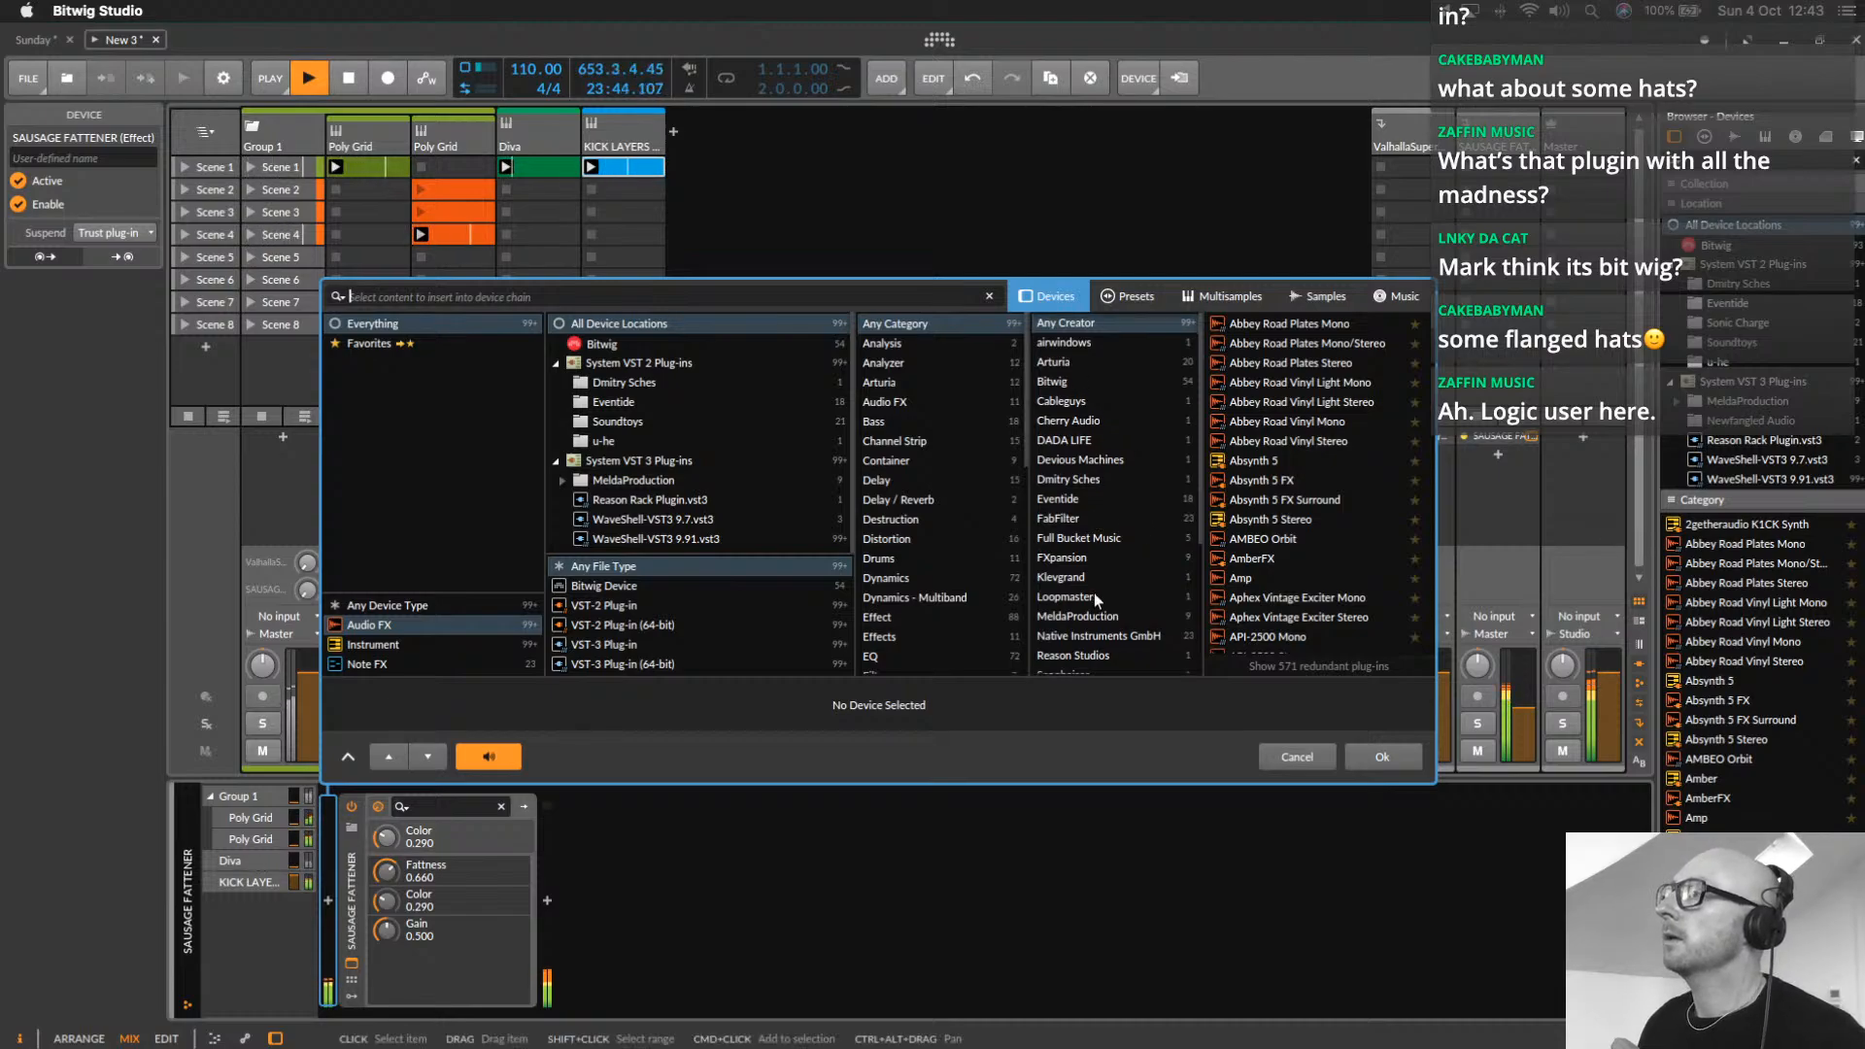
scroll(1098, 597, "down", 5)
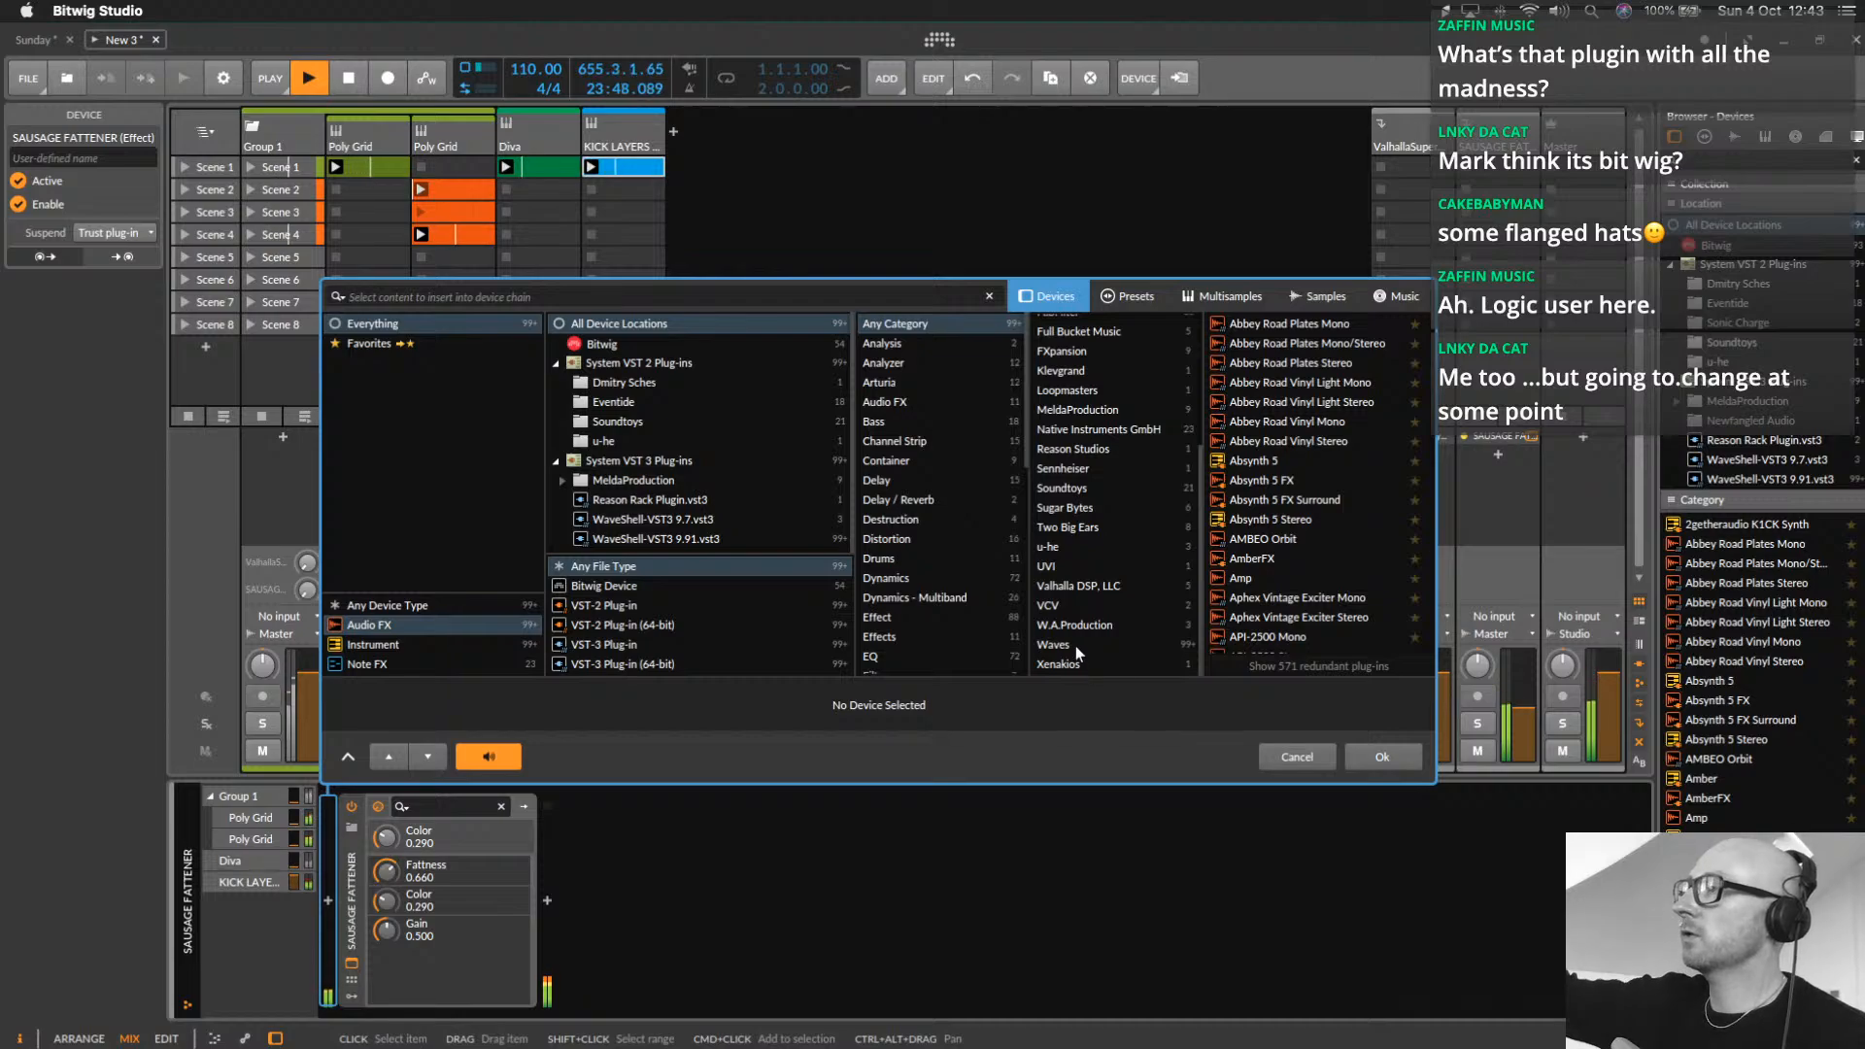
left_click(1082, 586)
double_click(1263, 324)
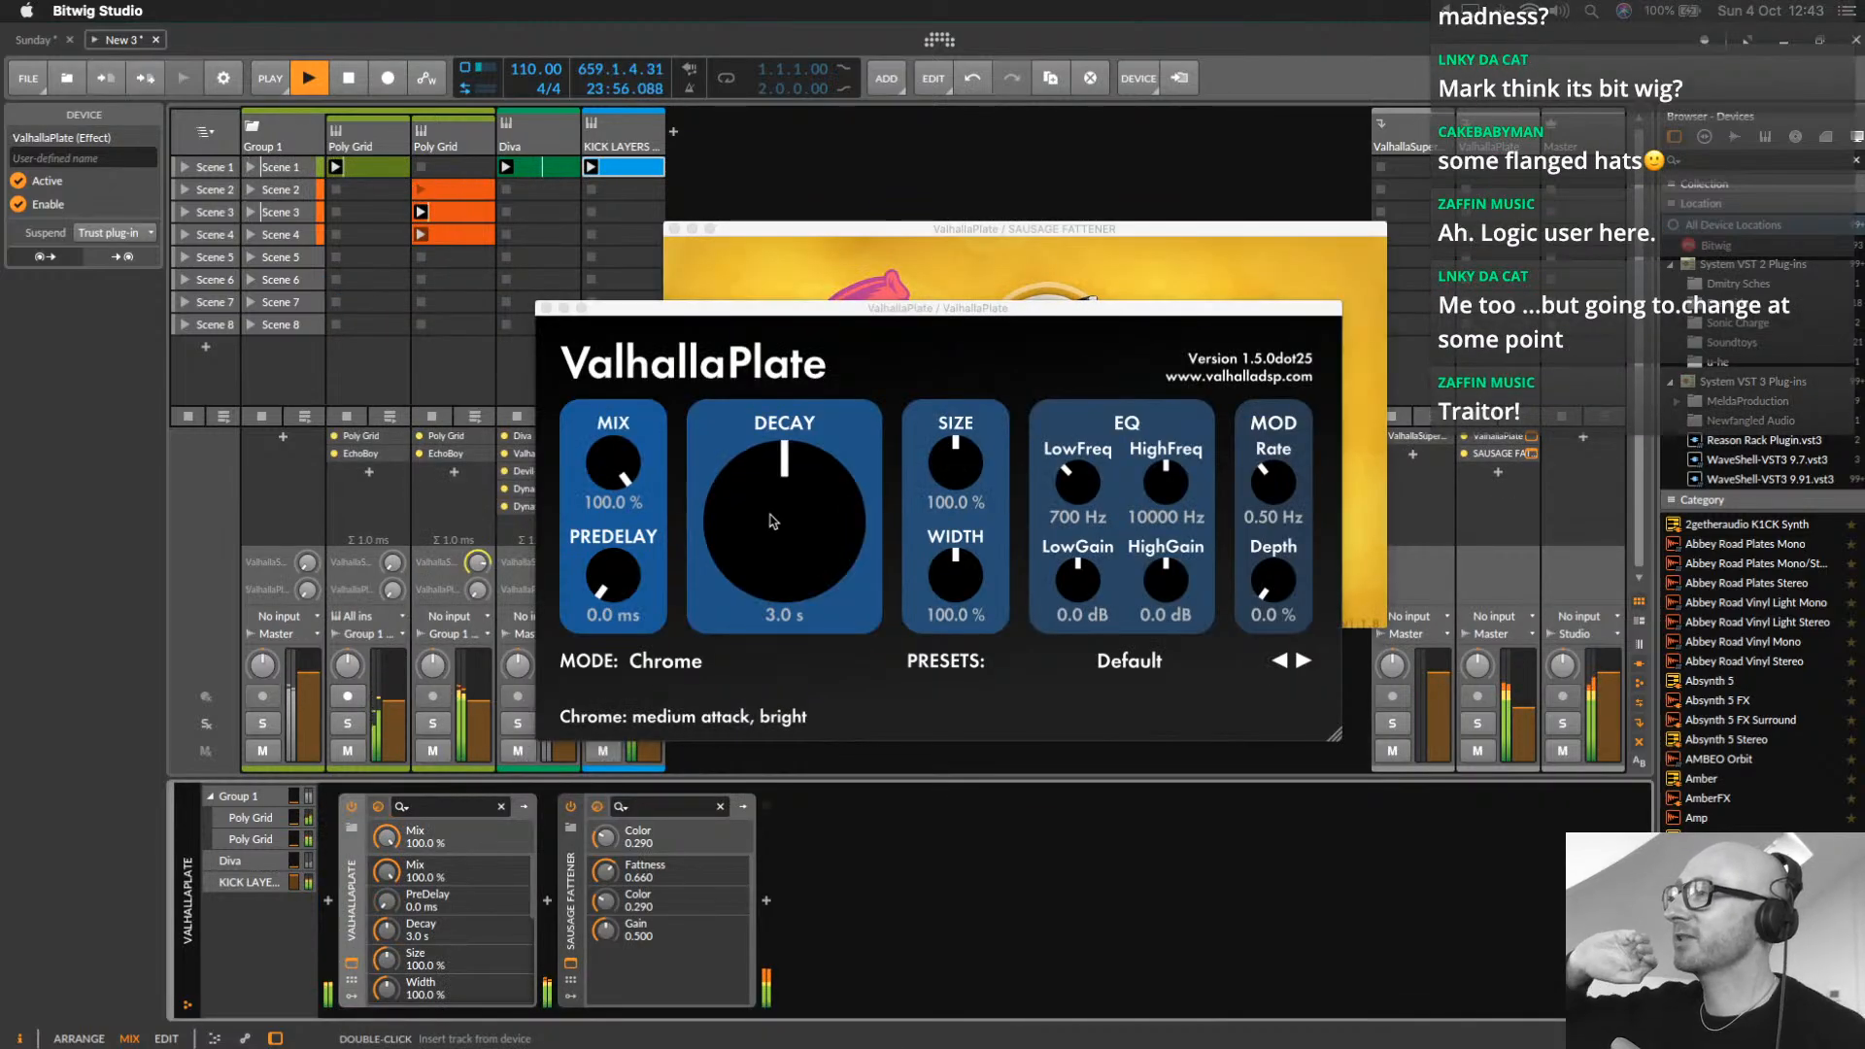
Set ValhallaPlate's Decay to 1.1 s, Size to 33.6 % and LowFreq to 780 Hz
left_click_drag(775, 522, 783, 614)
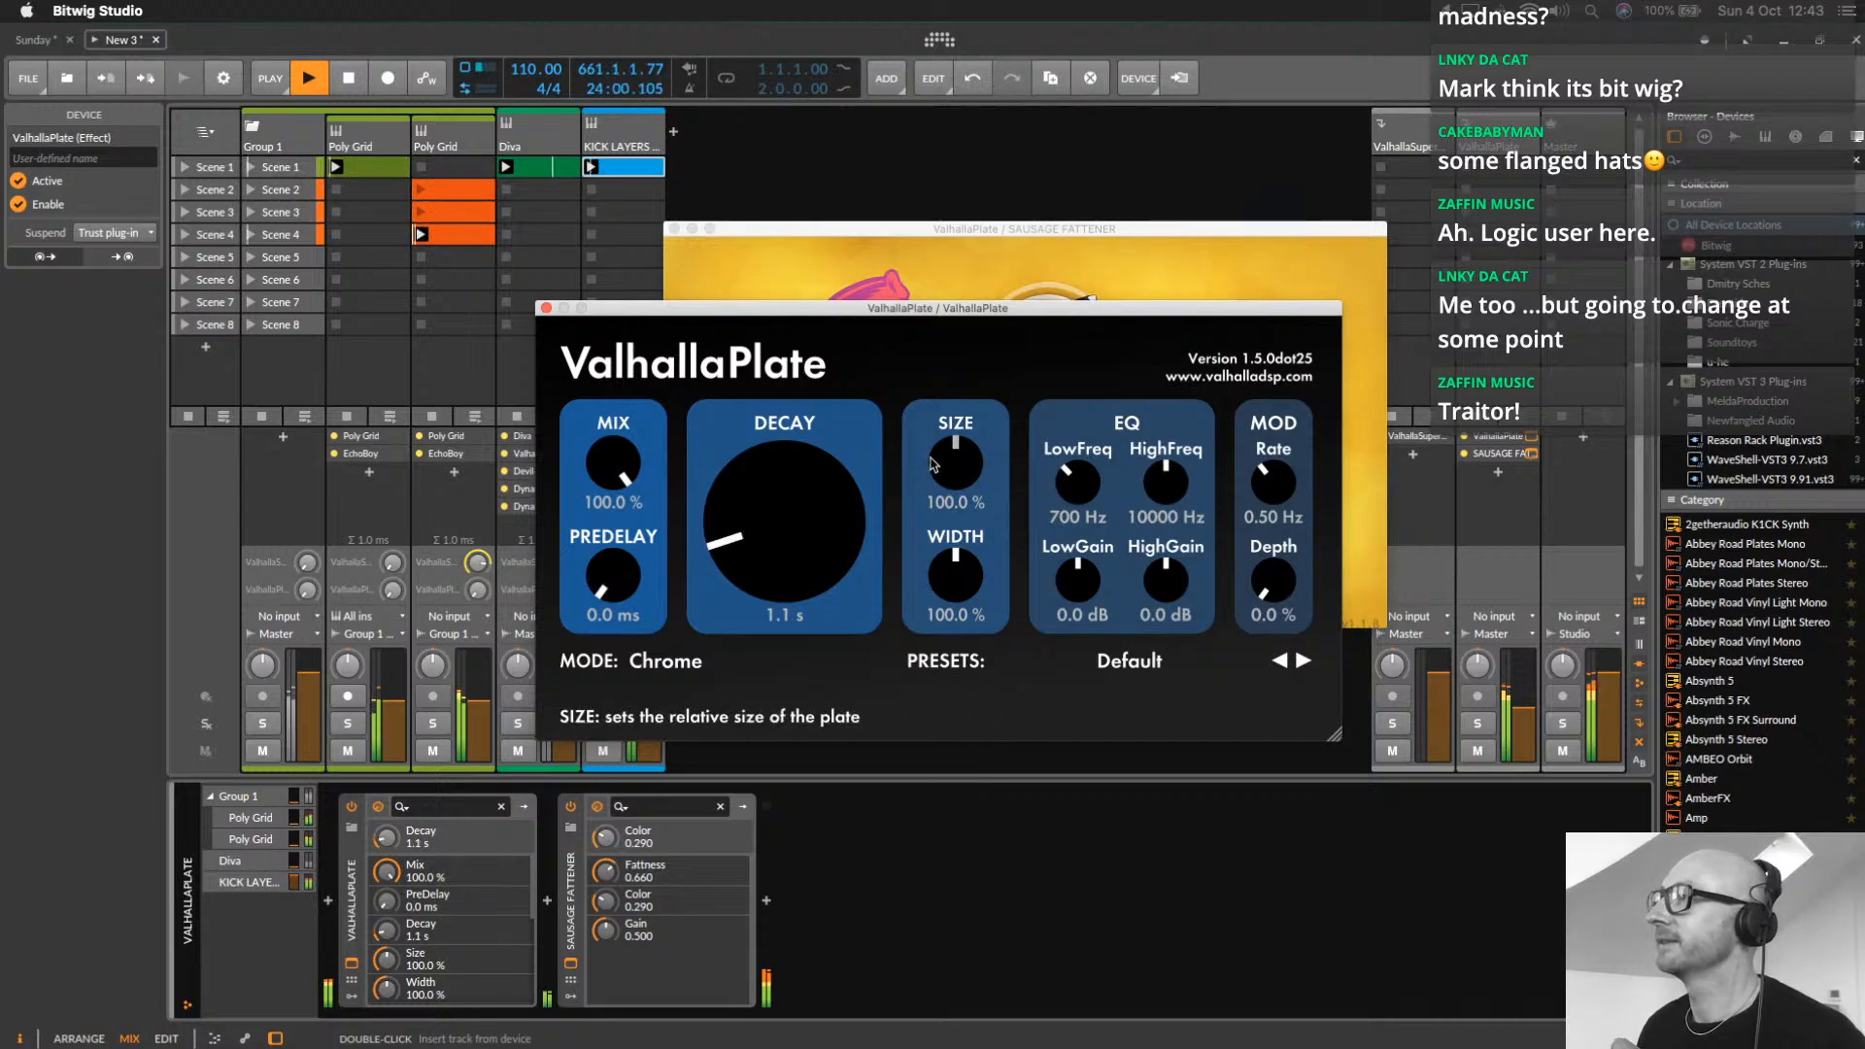
left_click_drag(932, 464, 965, 515)
mouse_move(1081, 478)
left_mouse_down()
mouse_move(1106, 457)
mouse_move(1102, 486)
left_mouse_up()
Set ValhallaPlate's LowGain to -3.5 dB, HighGain to -8.8 dB and Mix to 70.4 %, and close both plug-in windows
left_click_drag(1078, 580, 1075, 649)
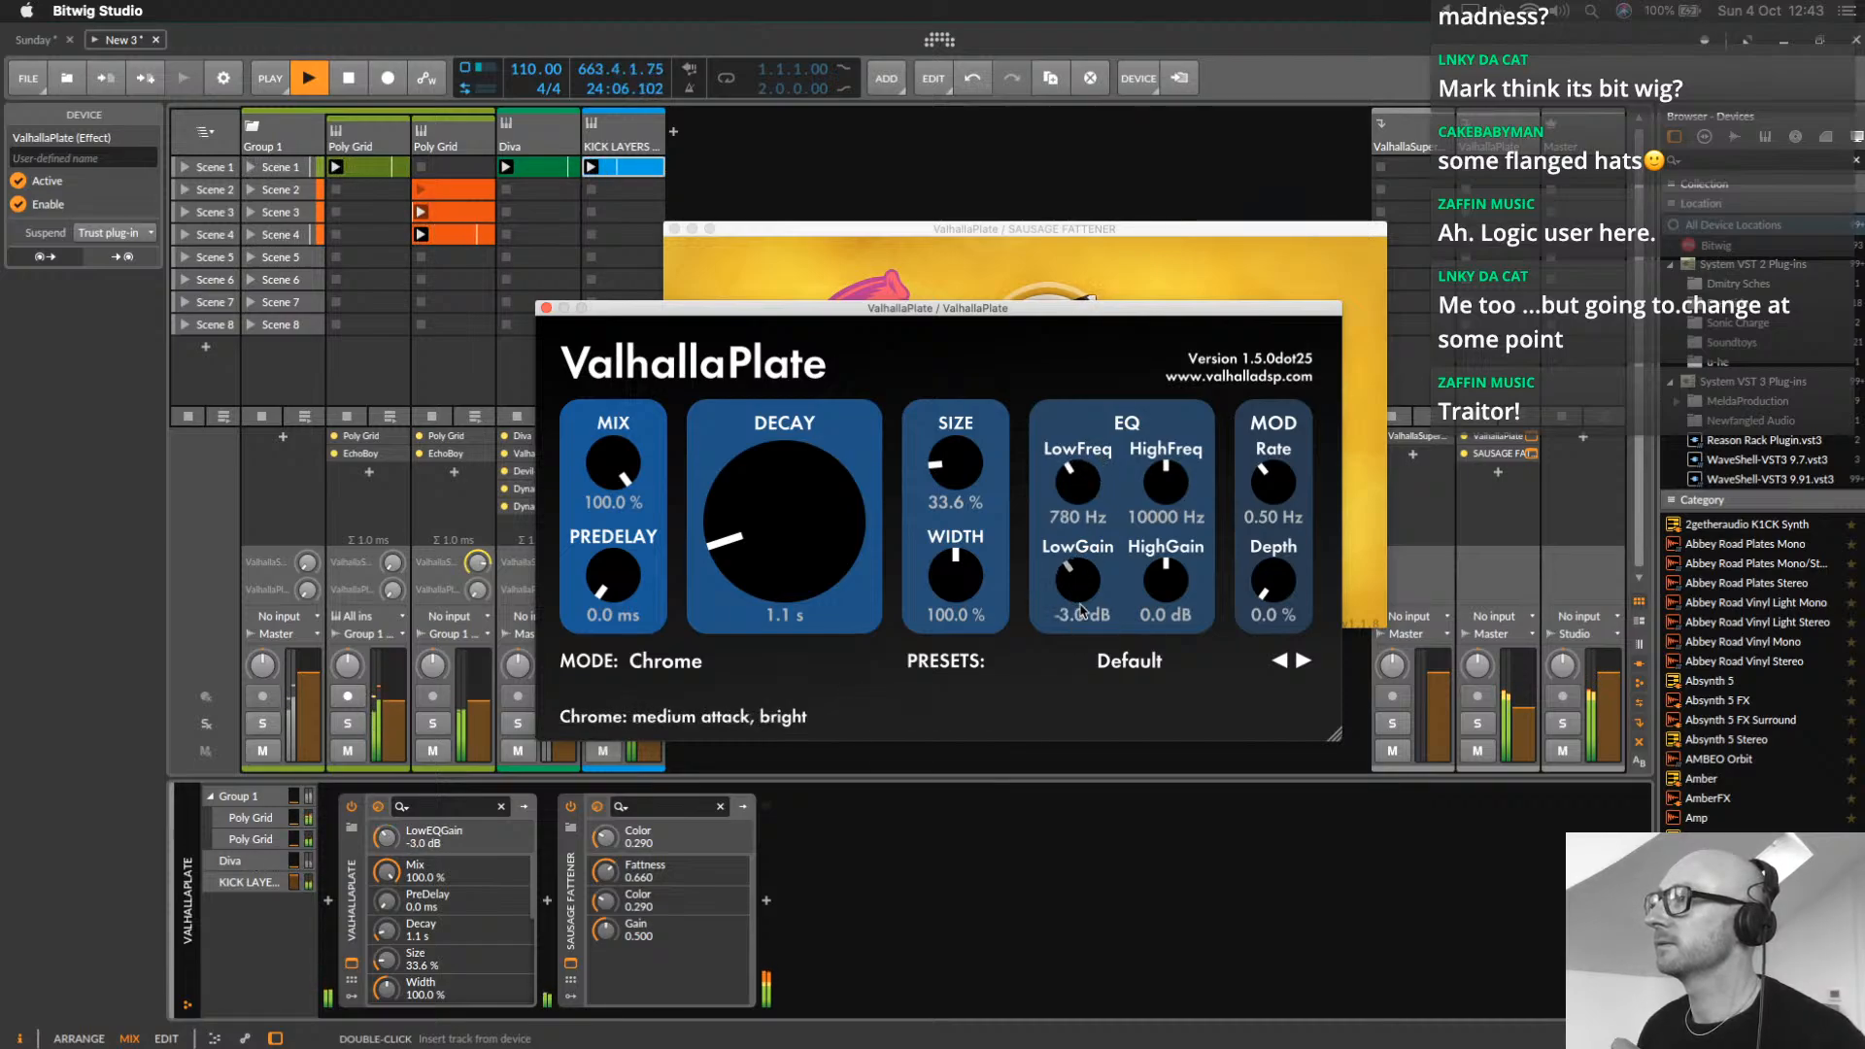
left_click_drag(1081, 610, 1138, 663)
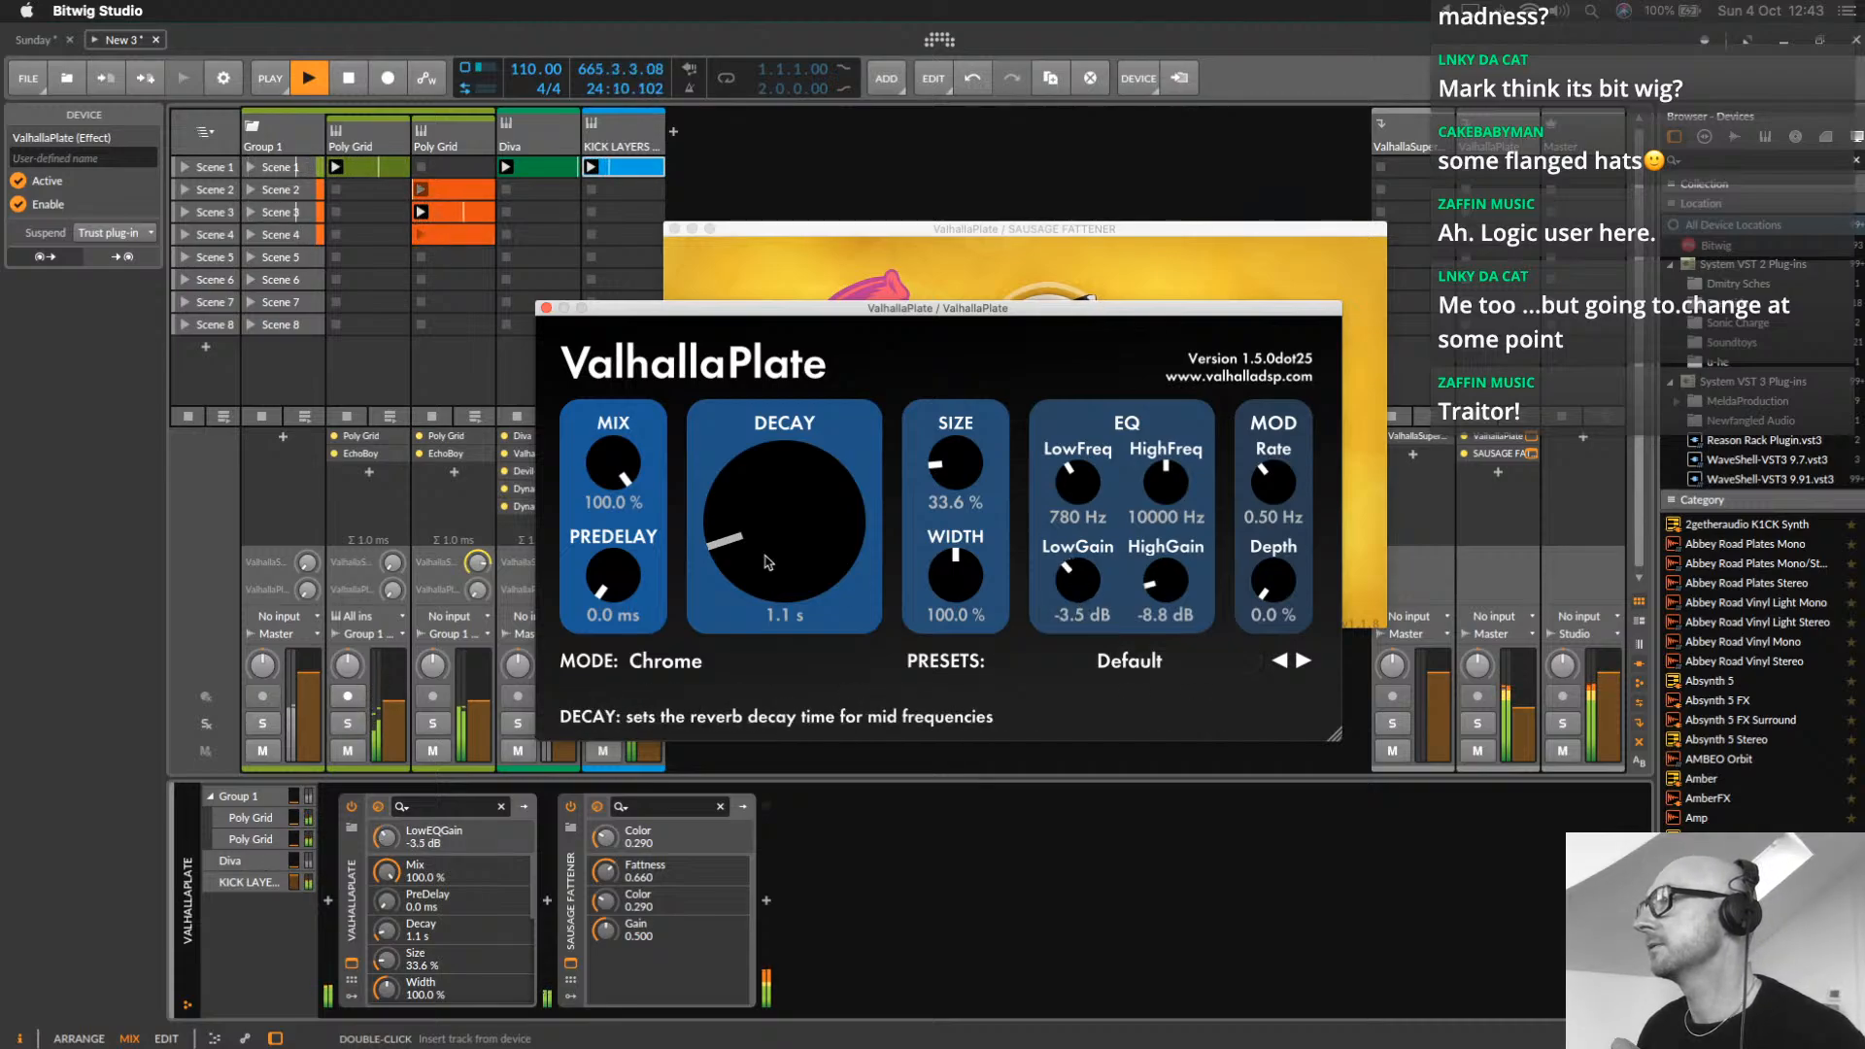
left_click_drag(615, 464, 639, 533)
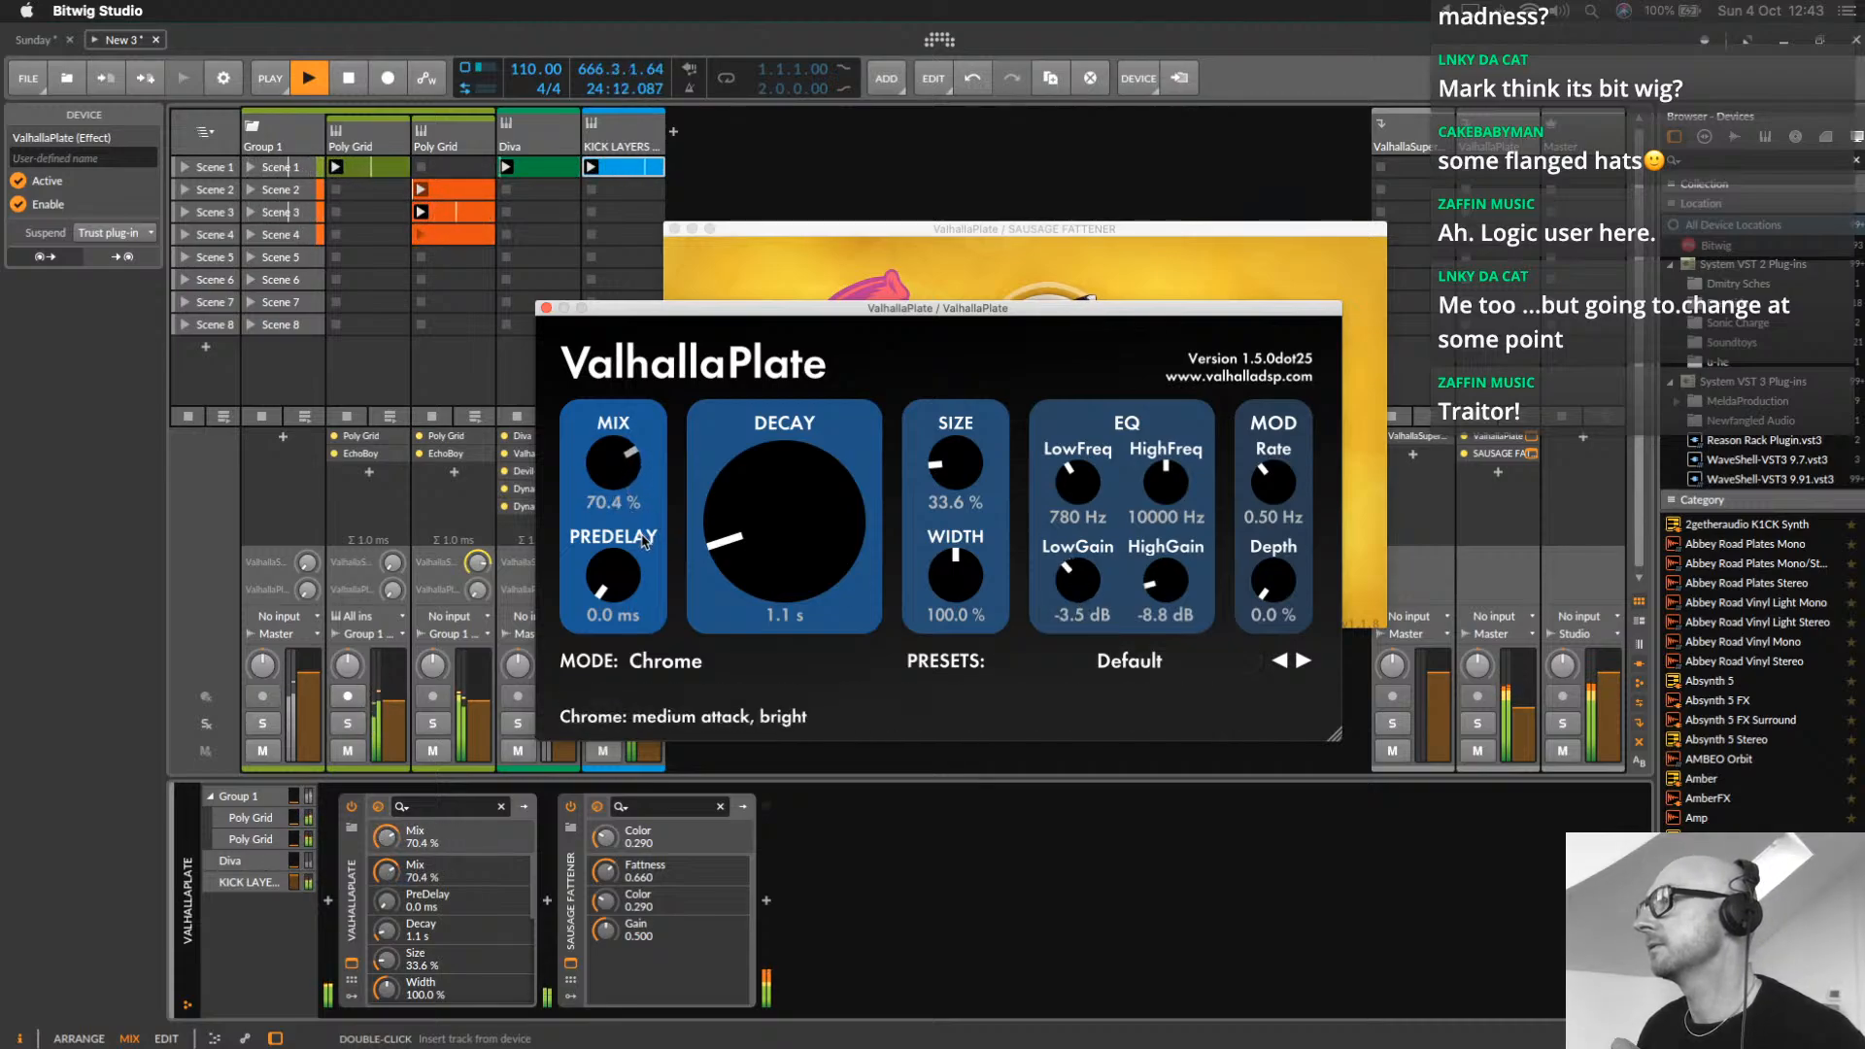
left_click(545, 308)
left_click(675, 229)
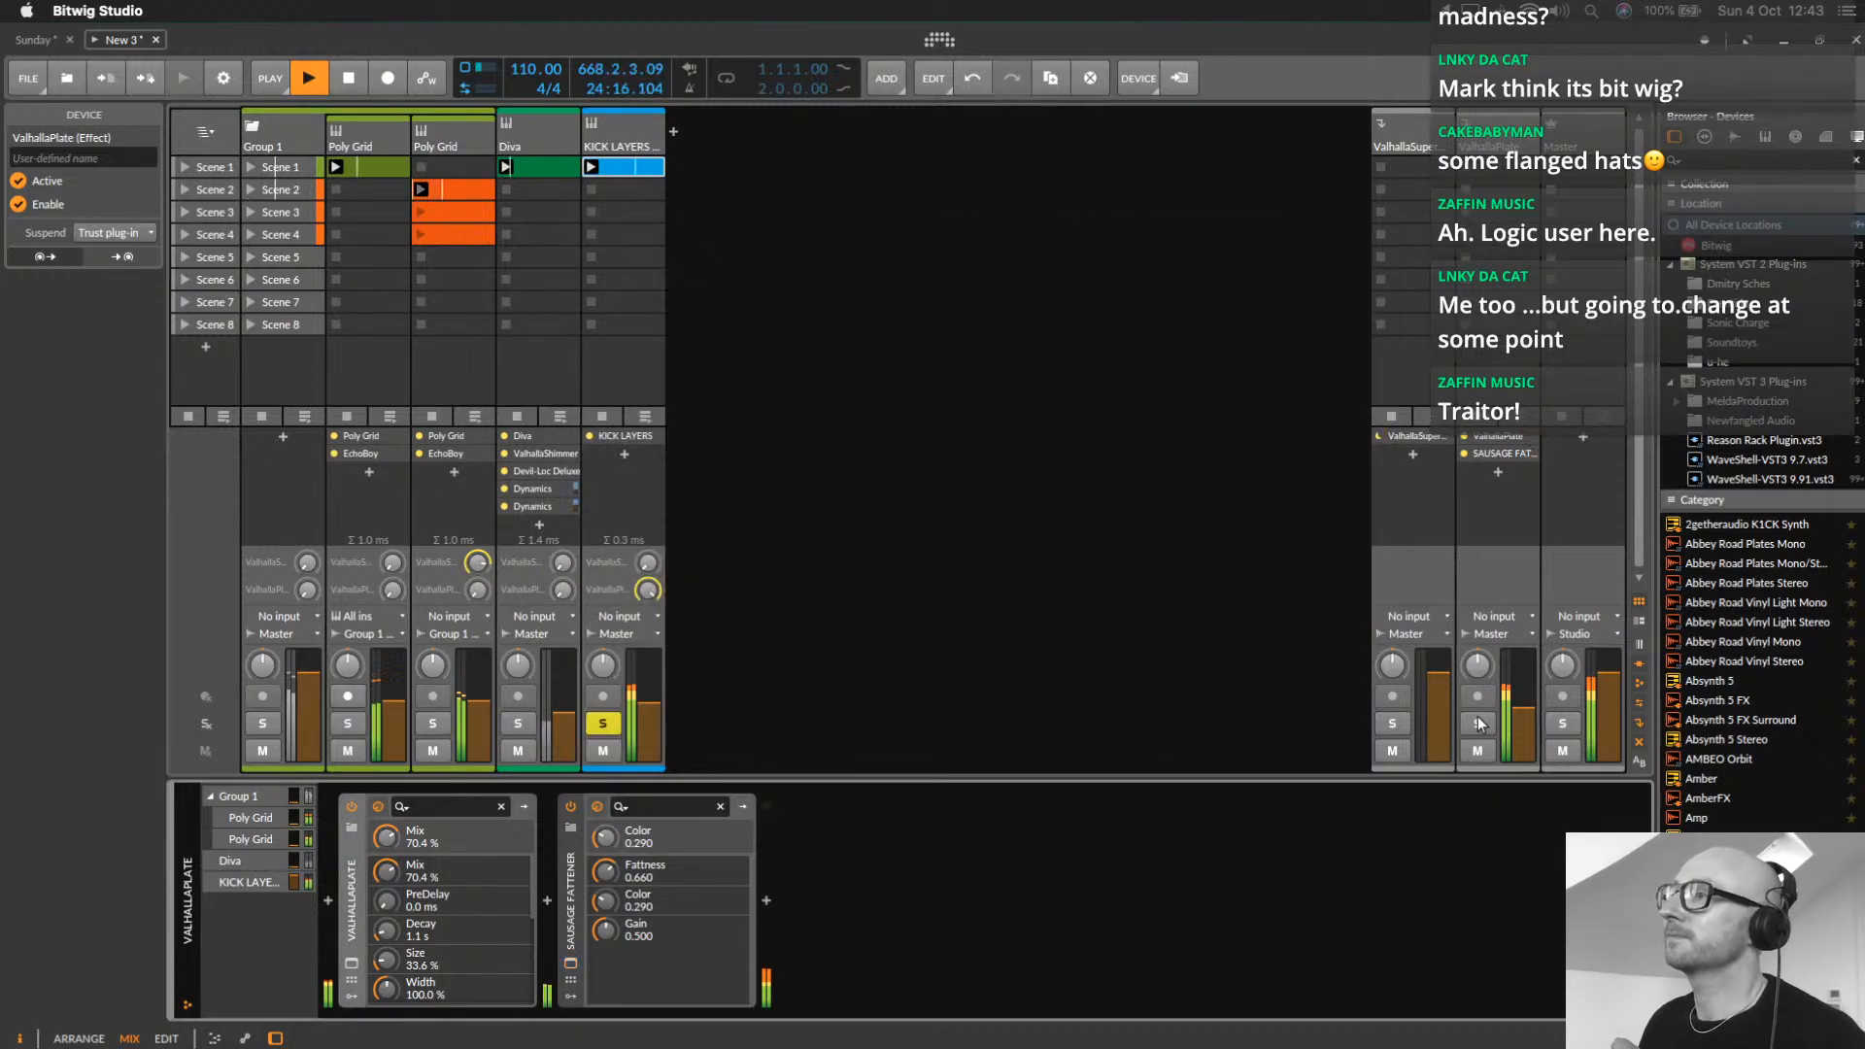
Unsolo the kick track and fine-tune the ValhallaPlate effect track's volume in the full mix
left_click(603, 724)
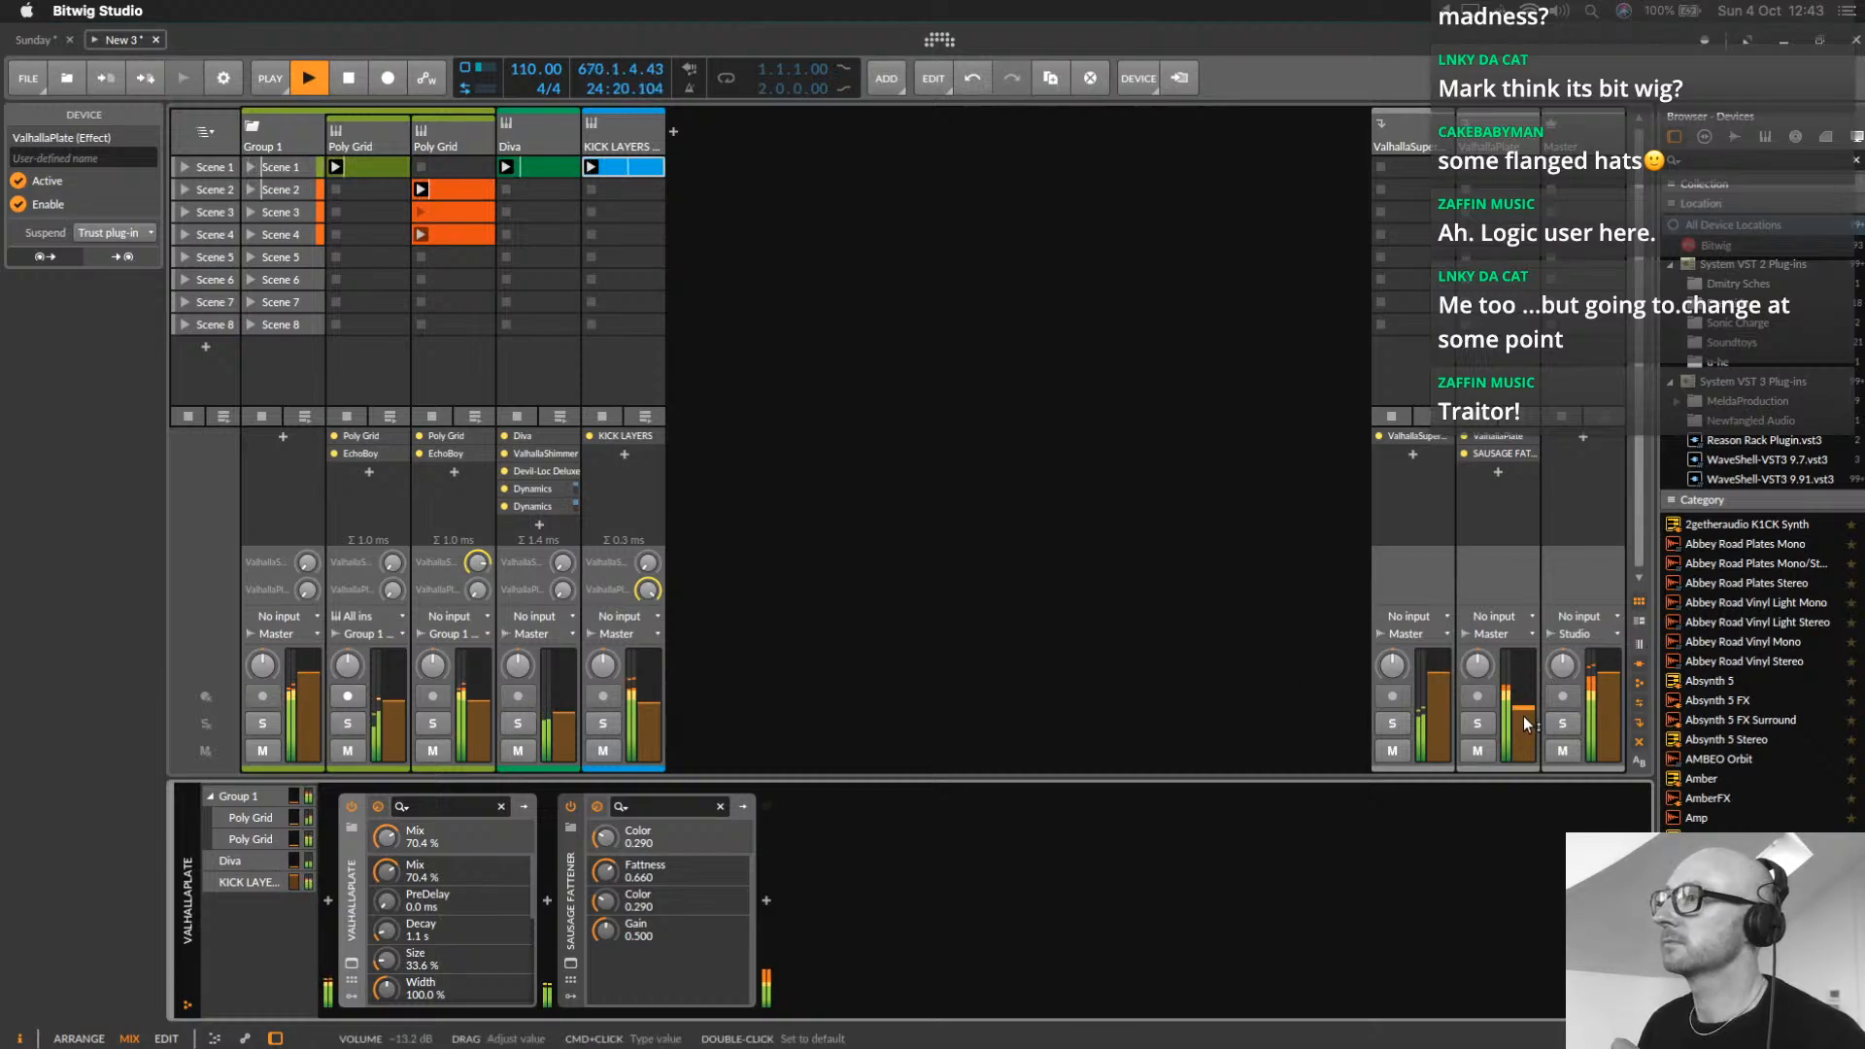
left_click_drag(1525, 724, 1525, 710)
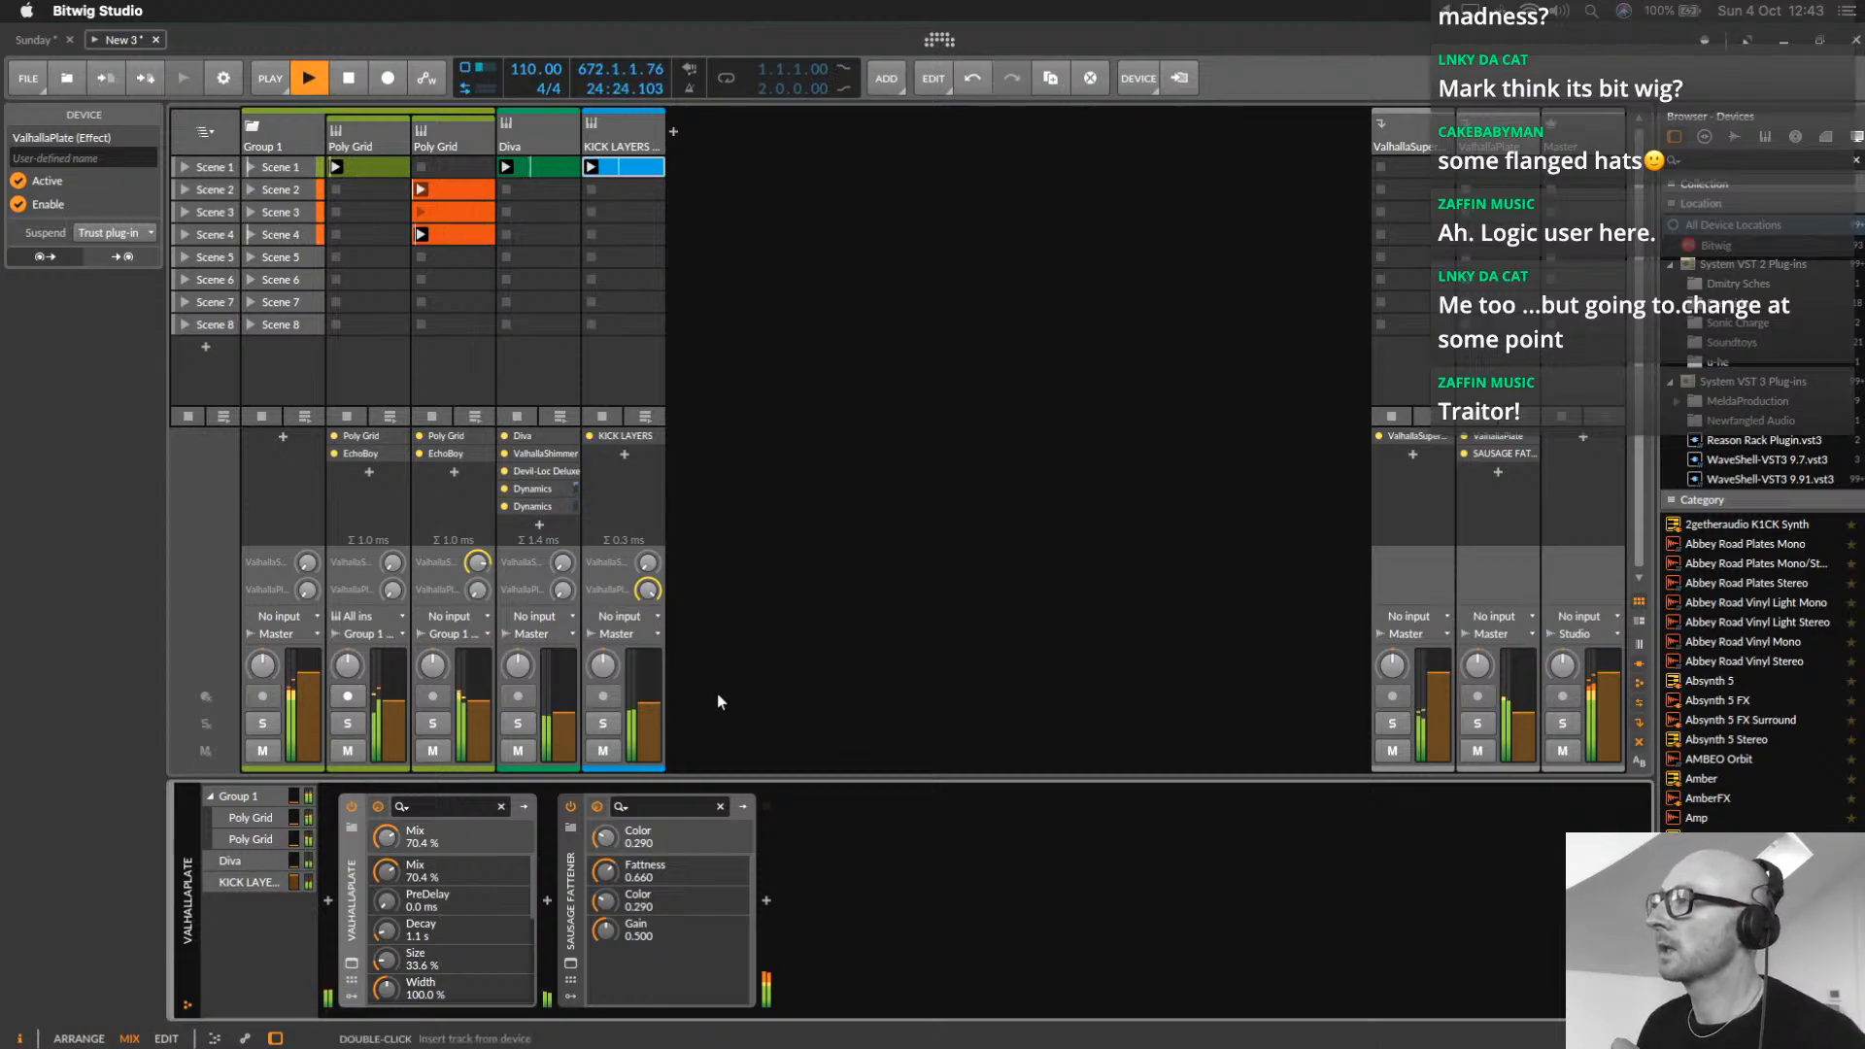
Fine-tune the kick track's volume and add a new instrument track with the E-Hat device after the kick track
left_click_drag(655, 707, 655, 702)
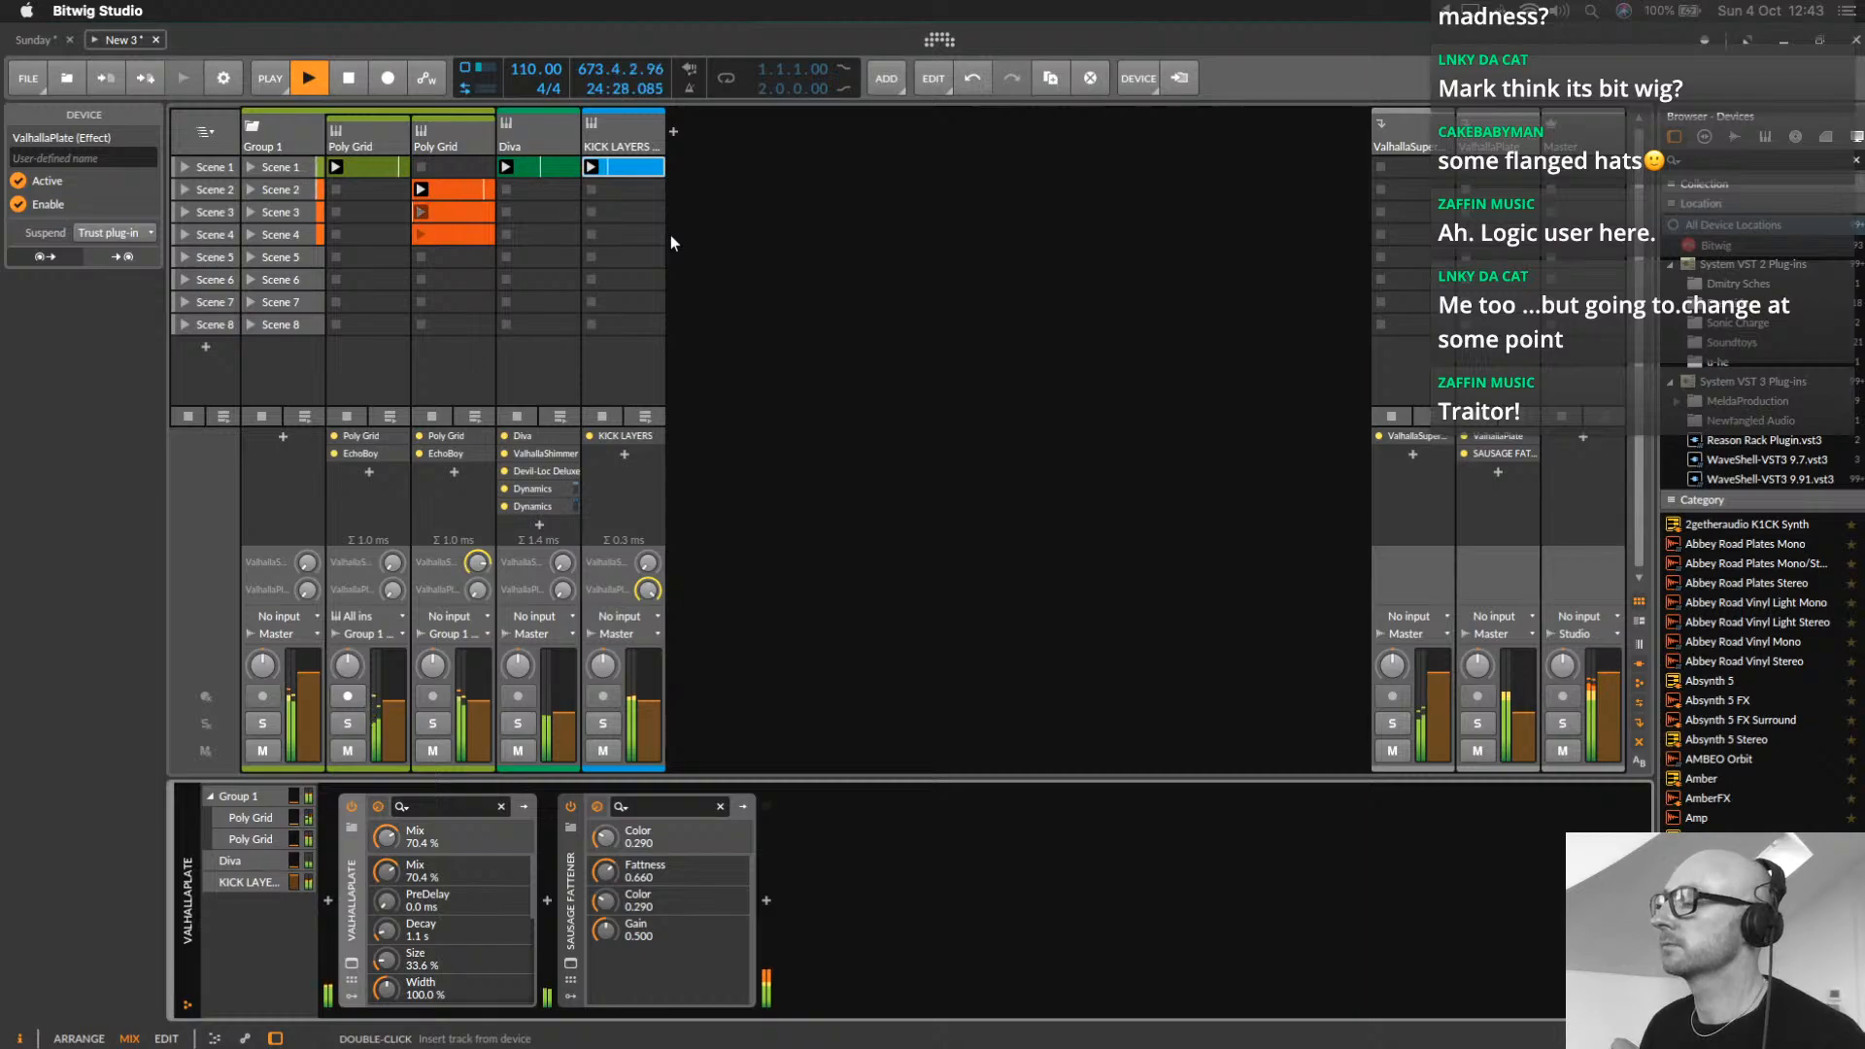
left_click(612, 114)
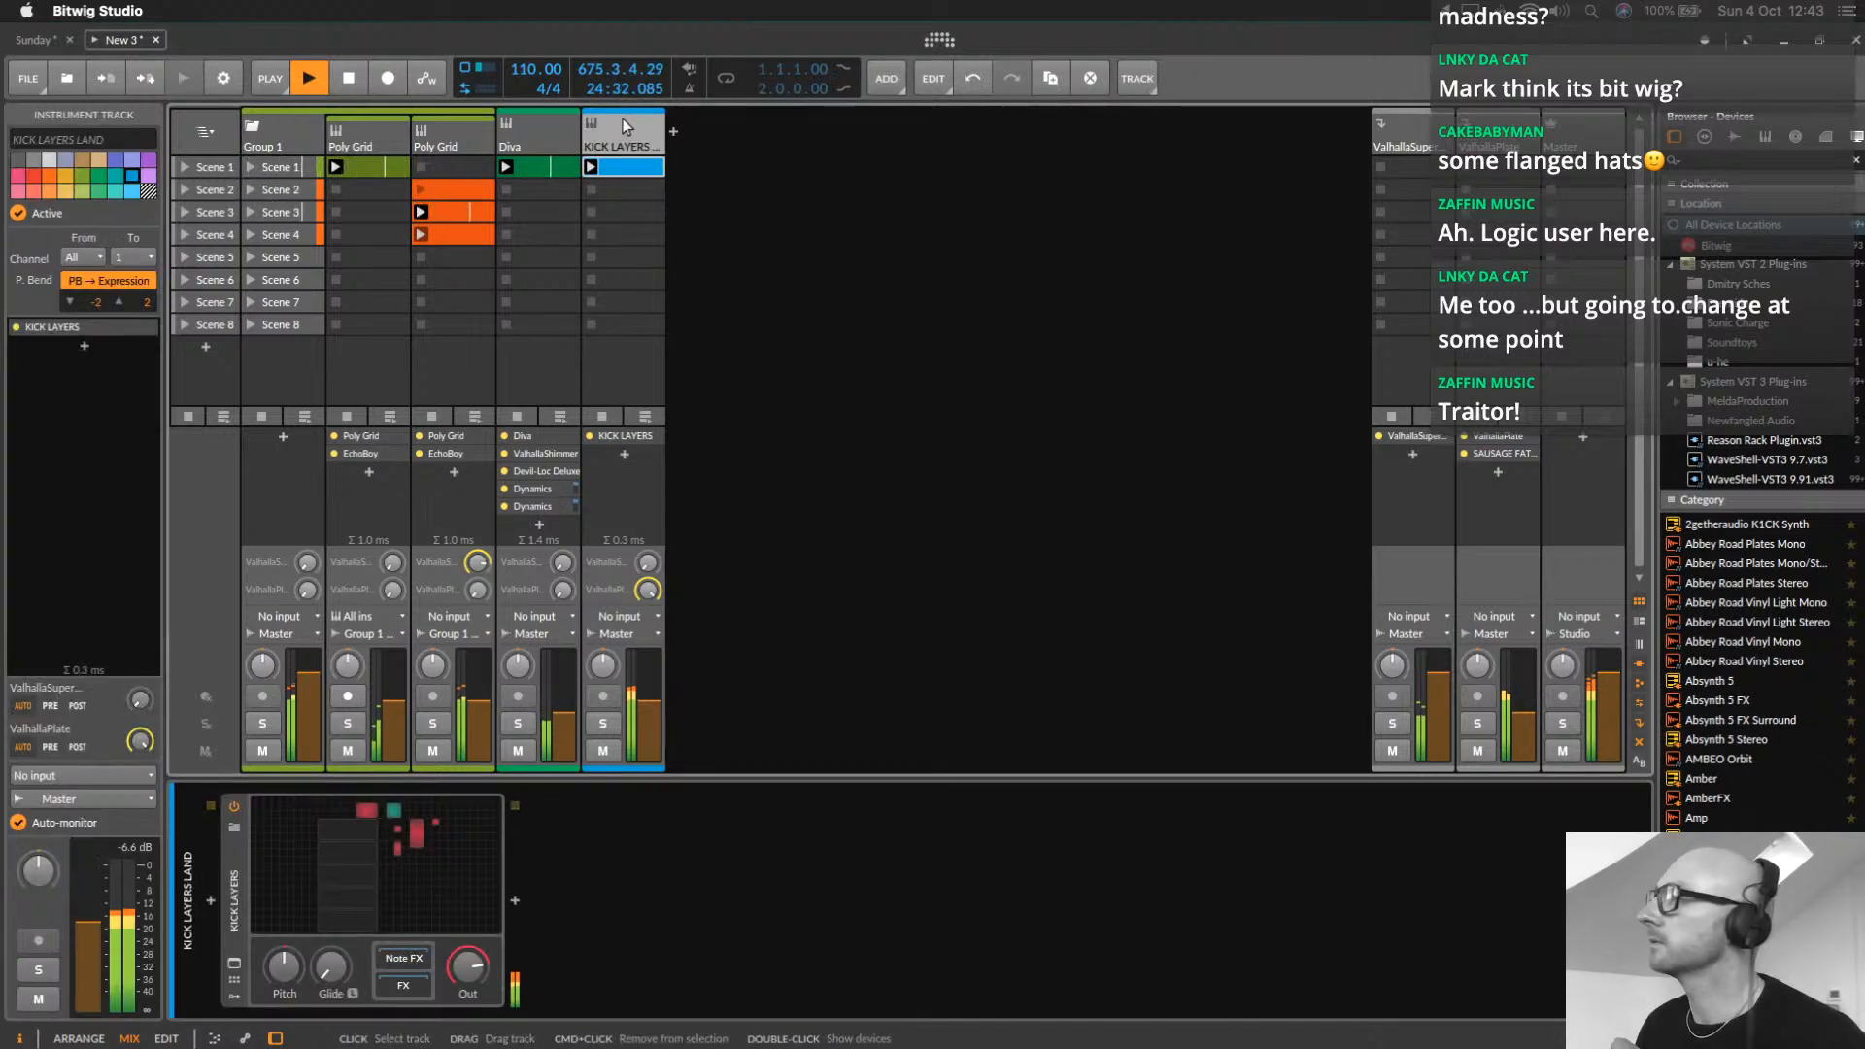
left_click(673, 131)
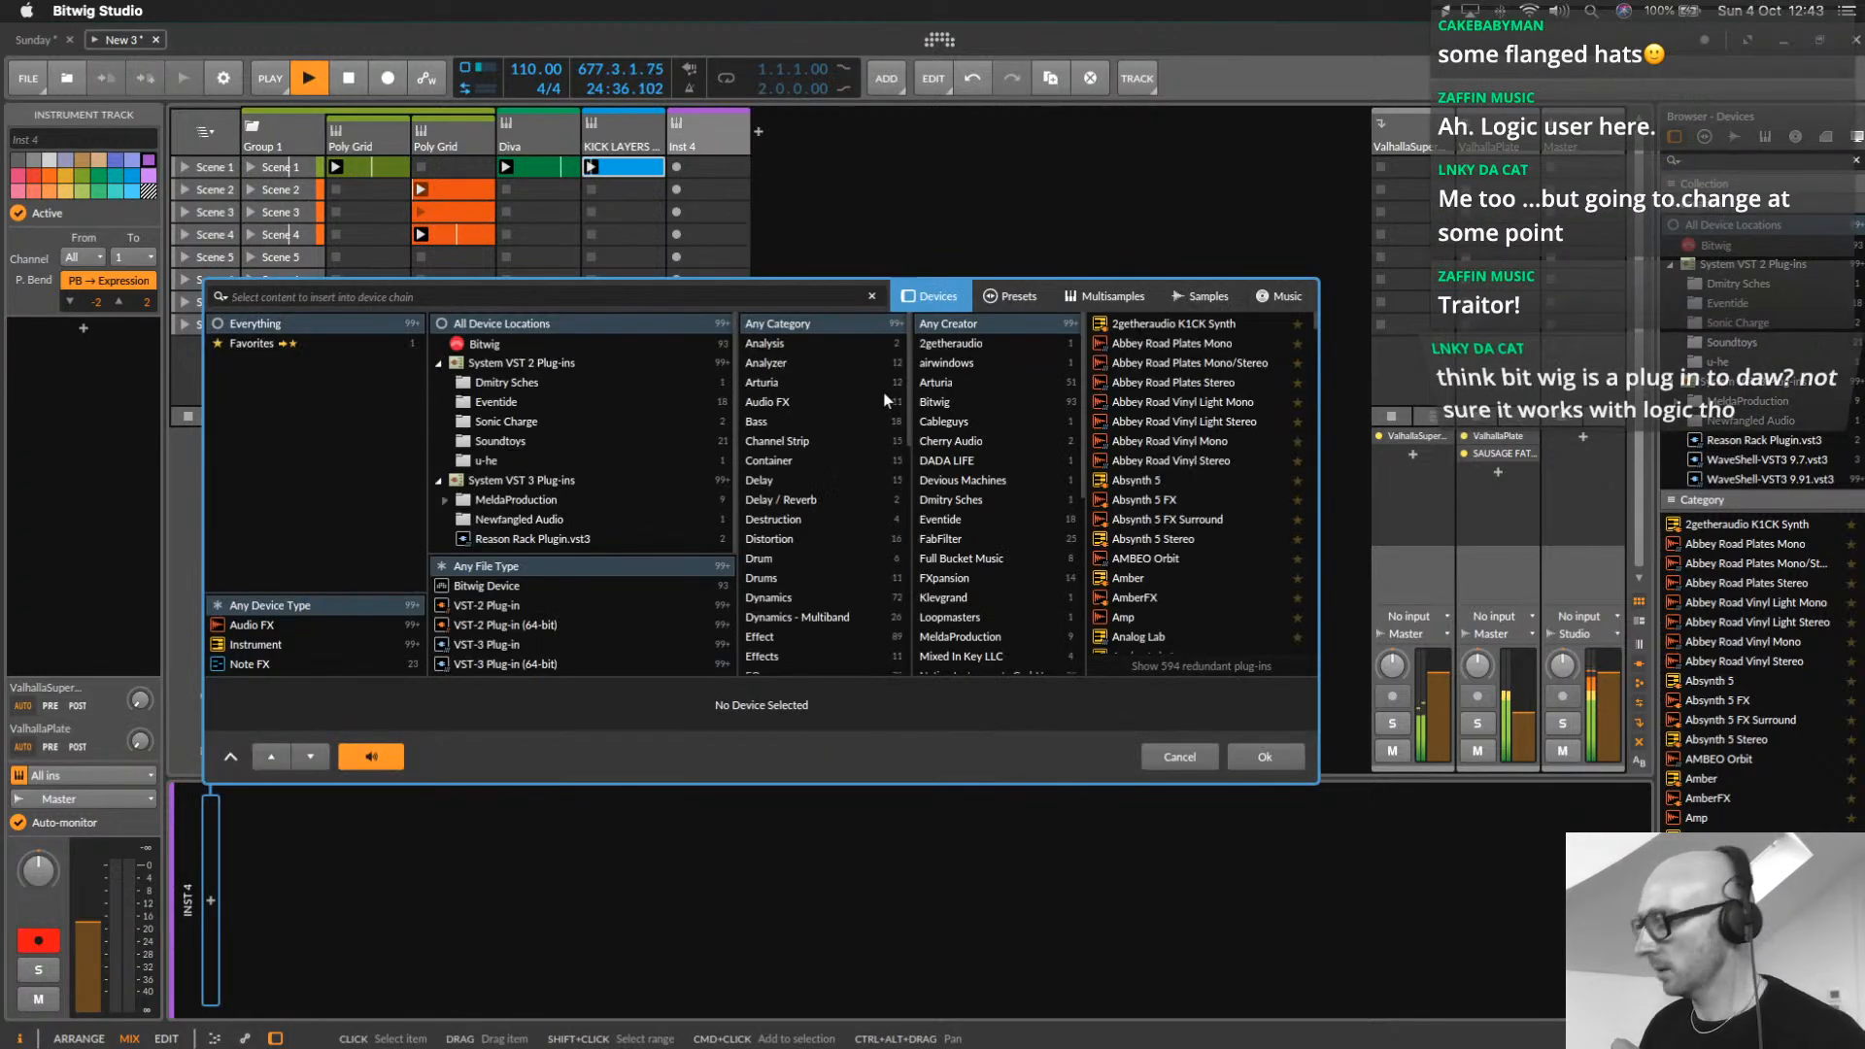
type("hat")
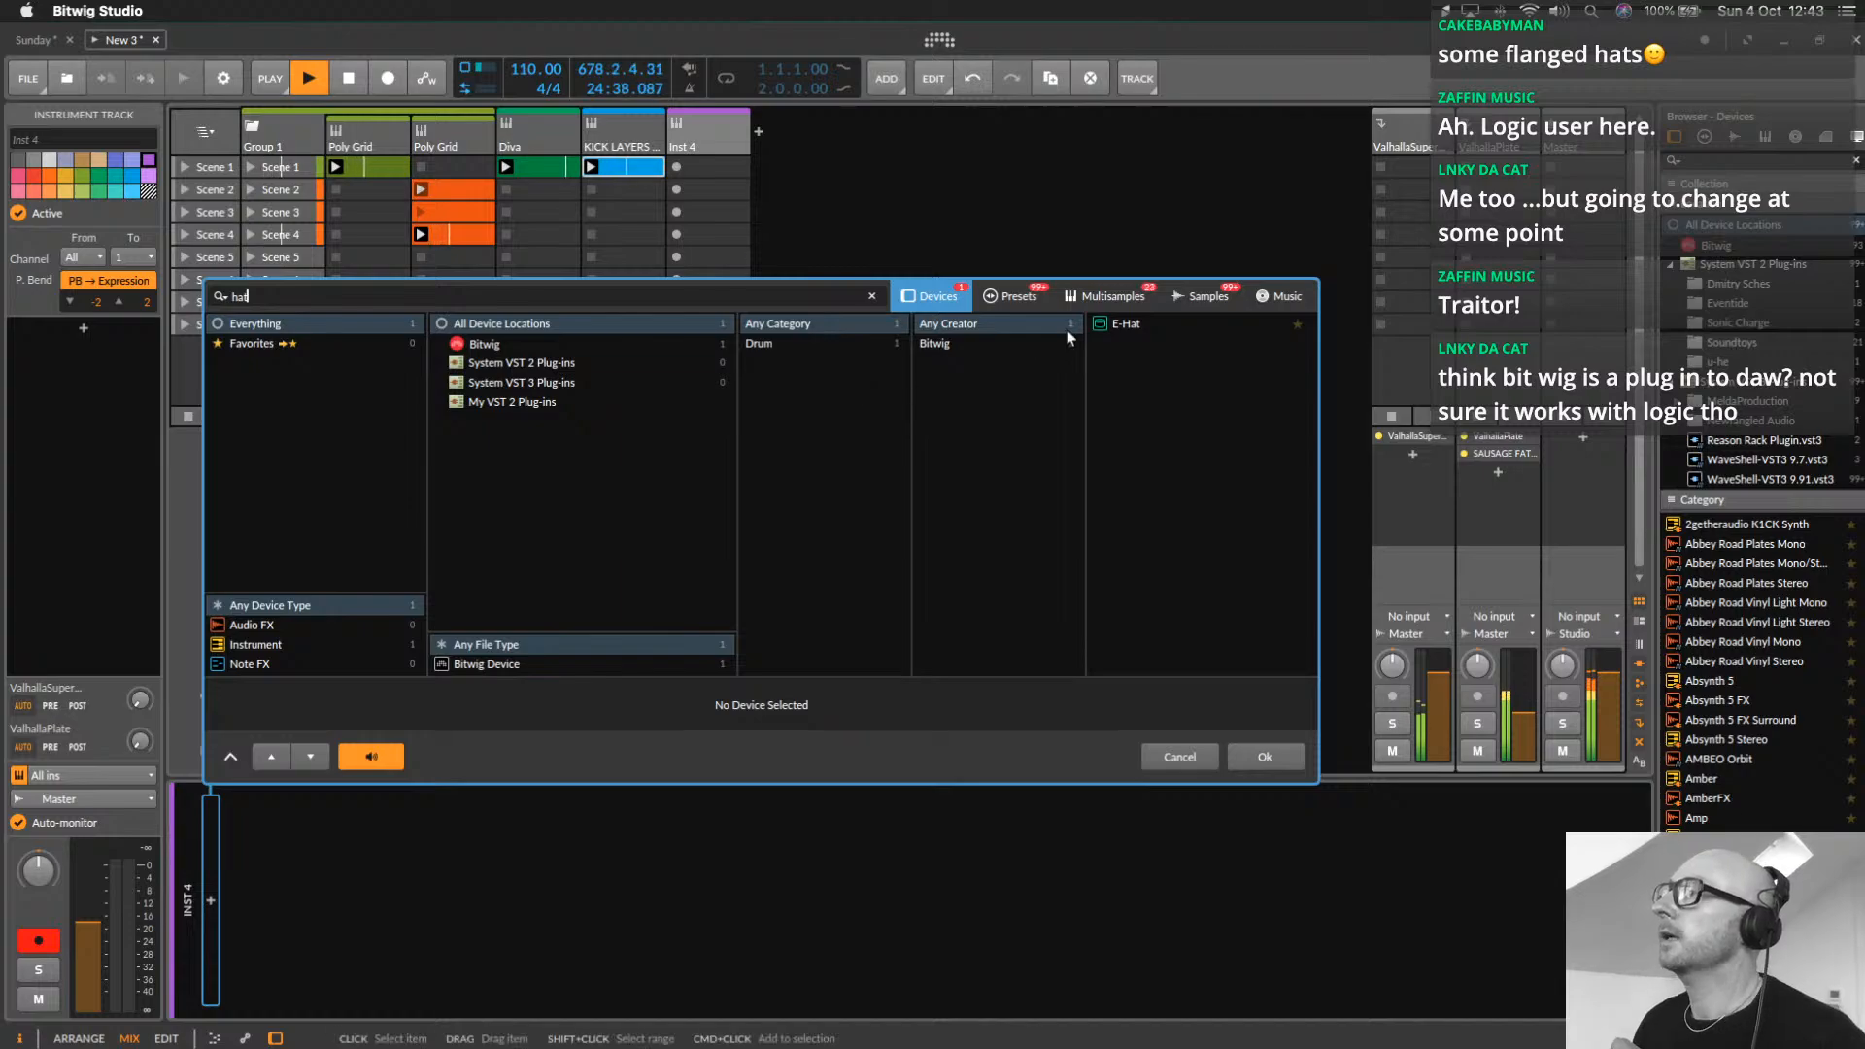
double_click(1134, 324)
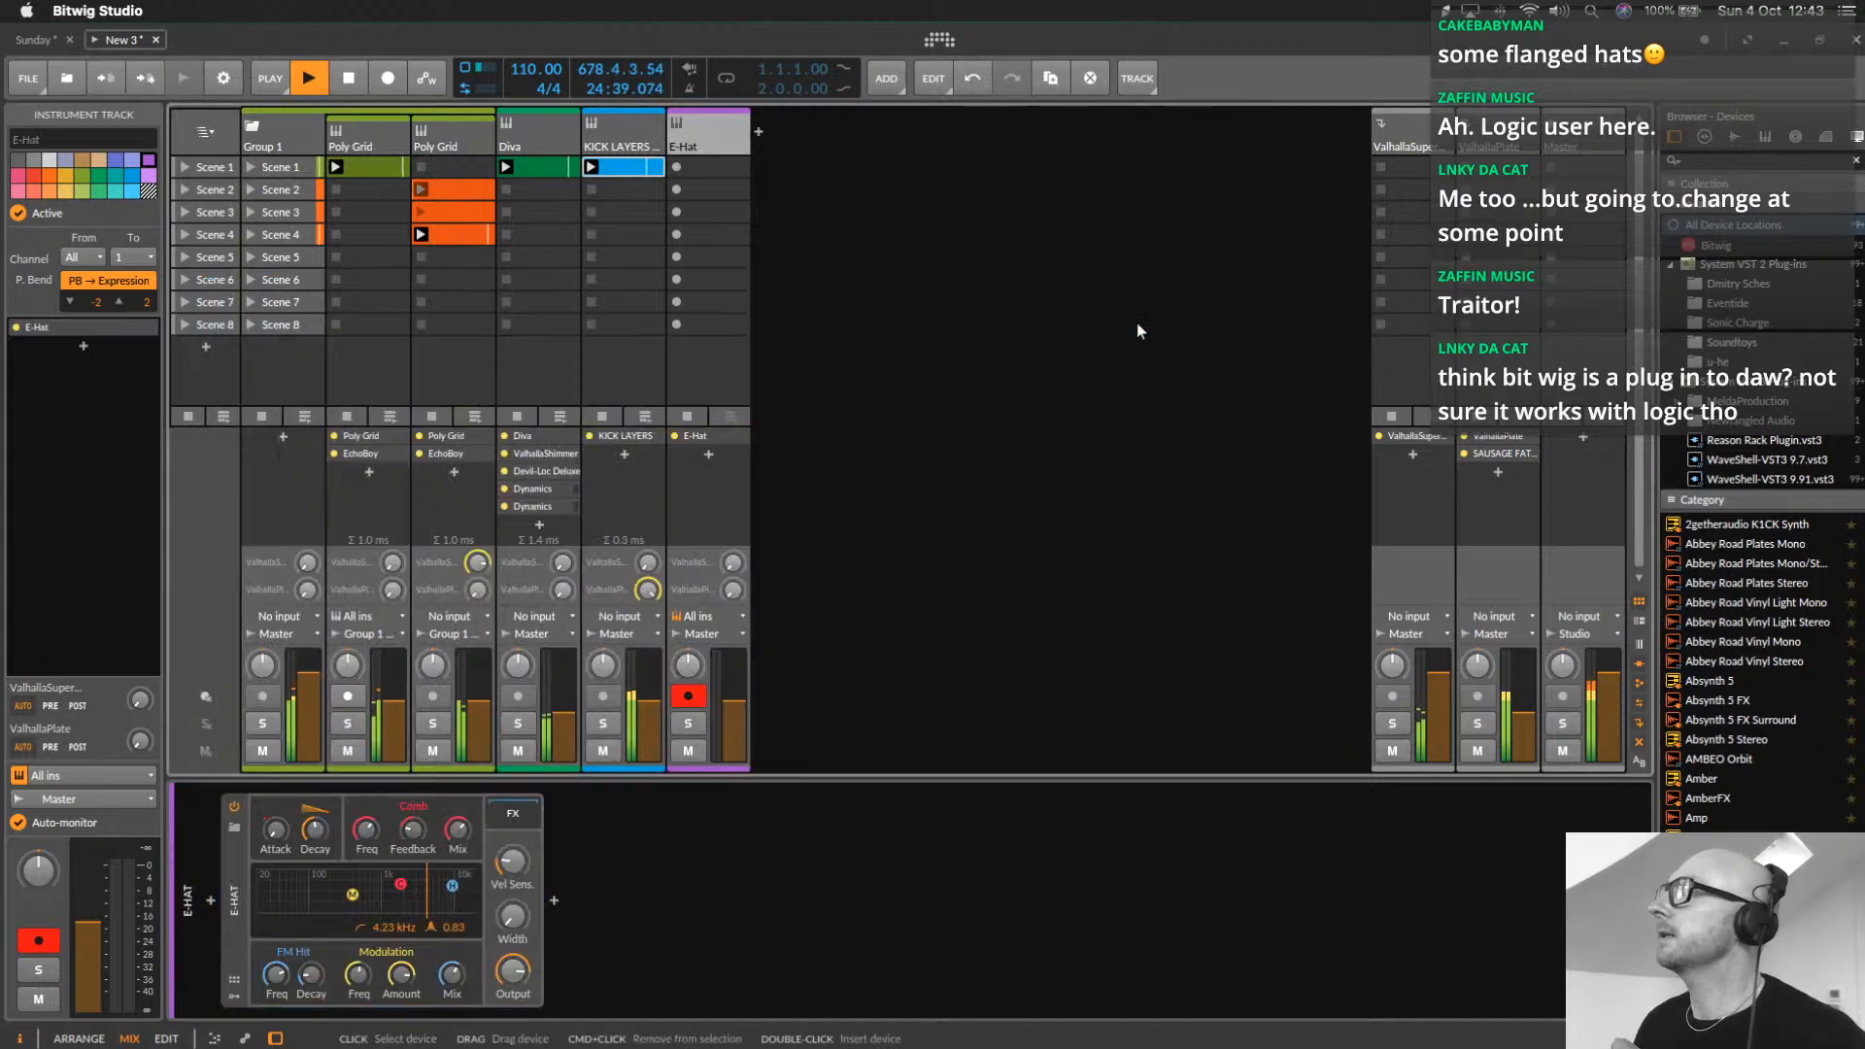
Create a Scene 1 clip on the E-Hat track with four consecutive sixteenth C2 notes, disarm the track and loop only the clip's first beat
double_click(719, 167)
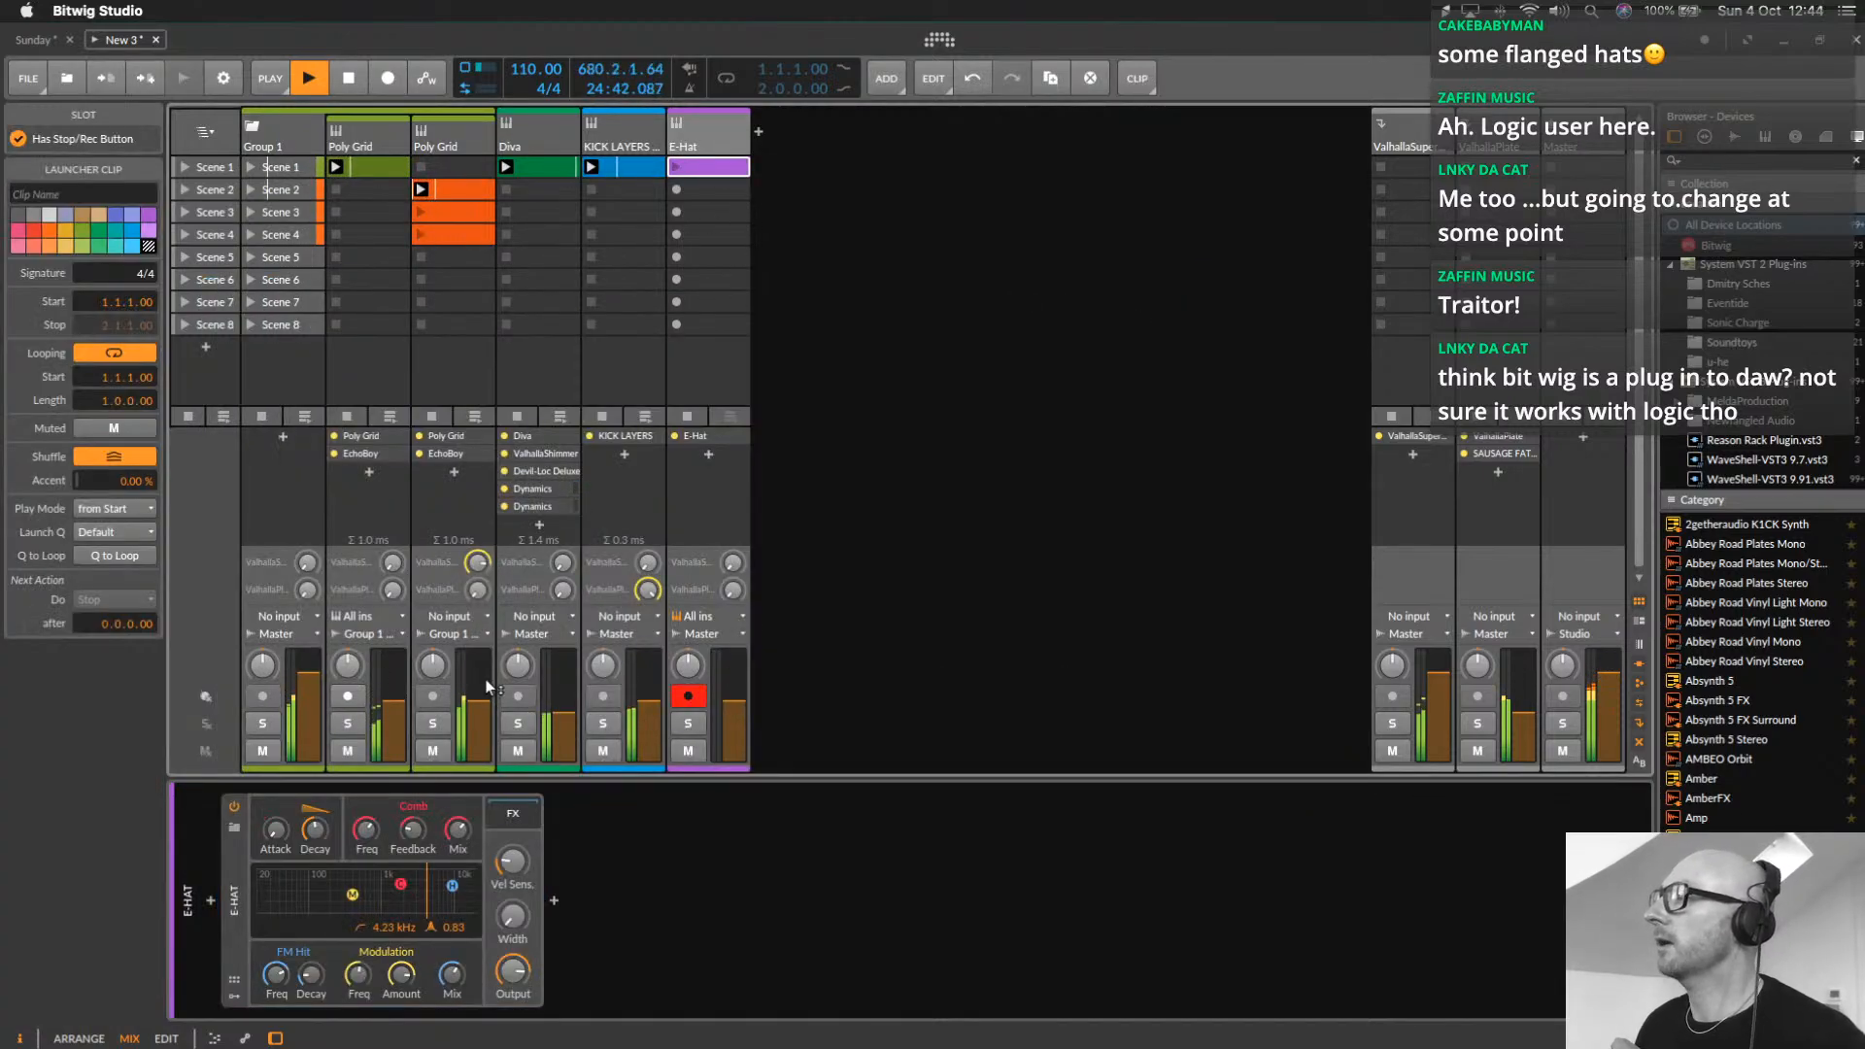
double_click(703, 166)
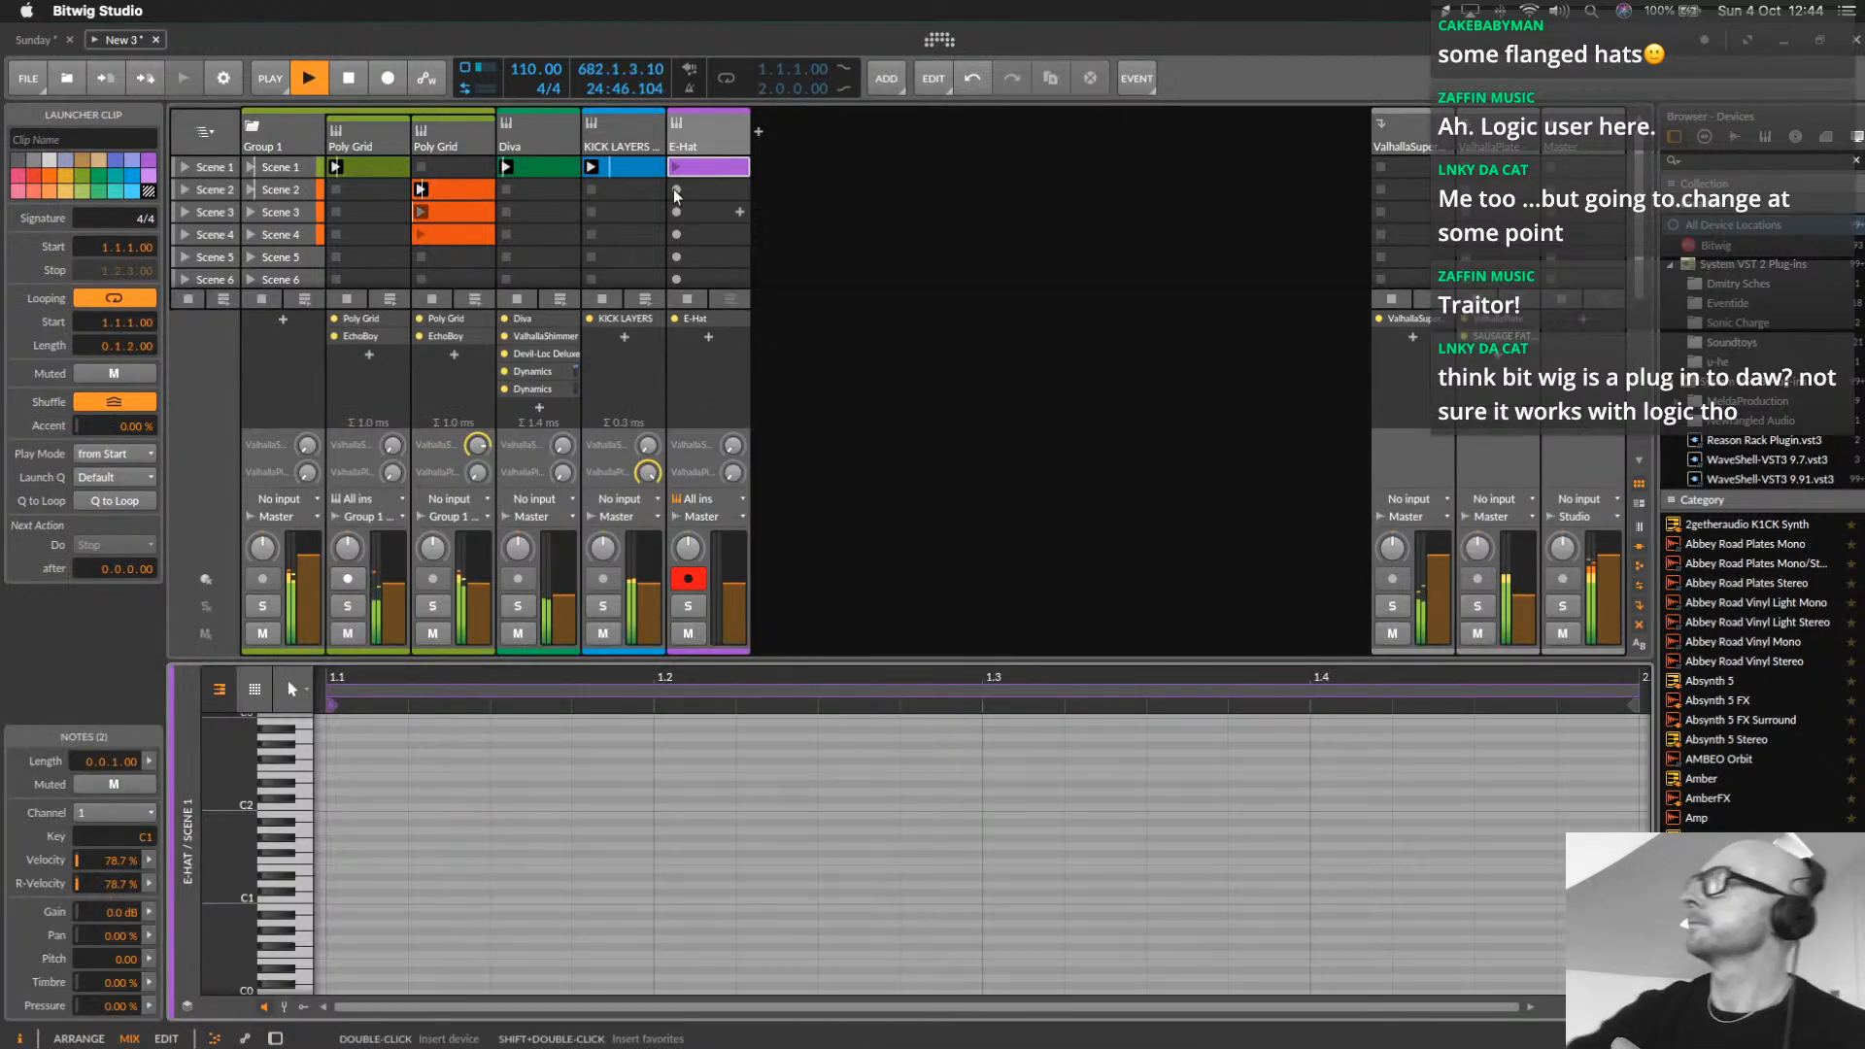
double_click(349, 807)
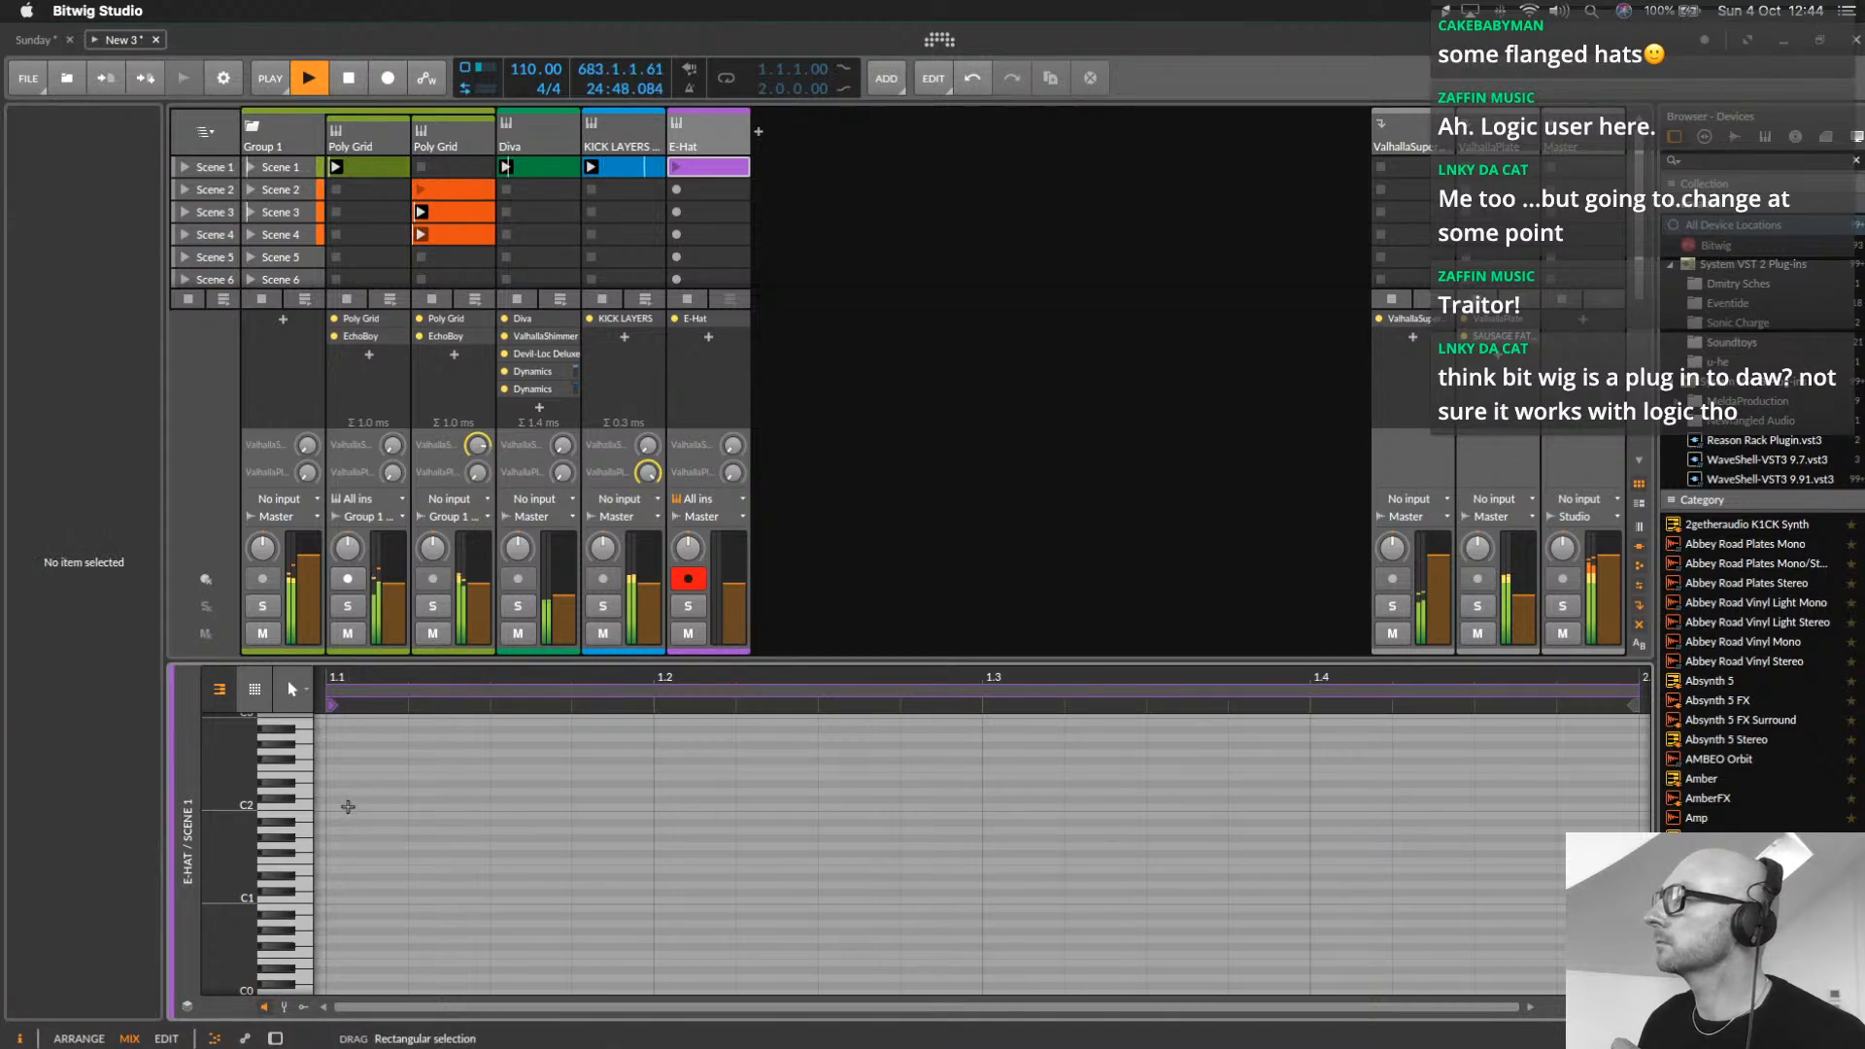
double_click(508, 806)
double_click(596, 807)
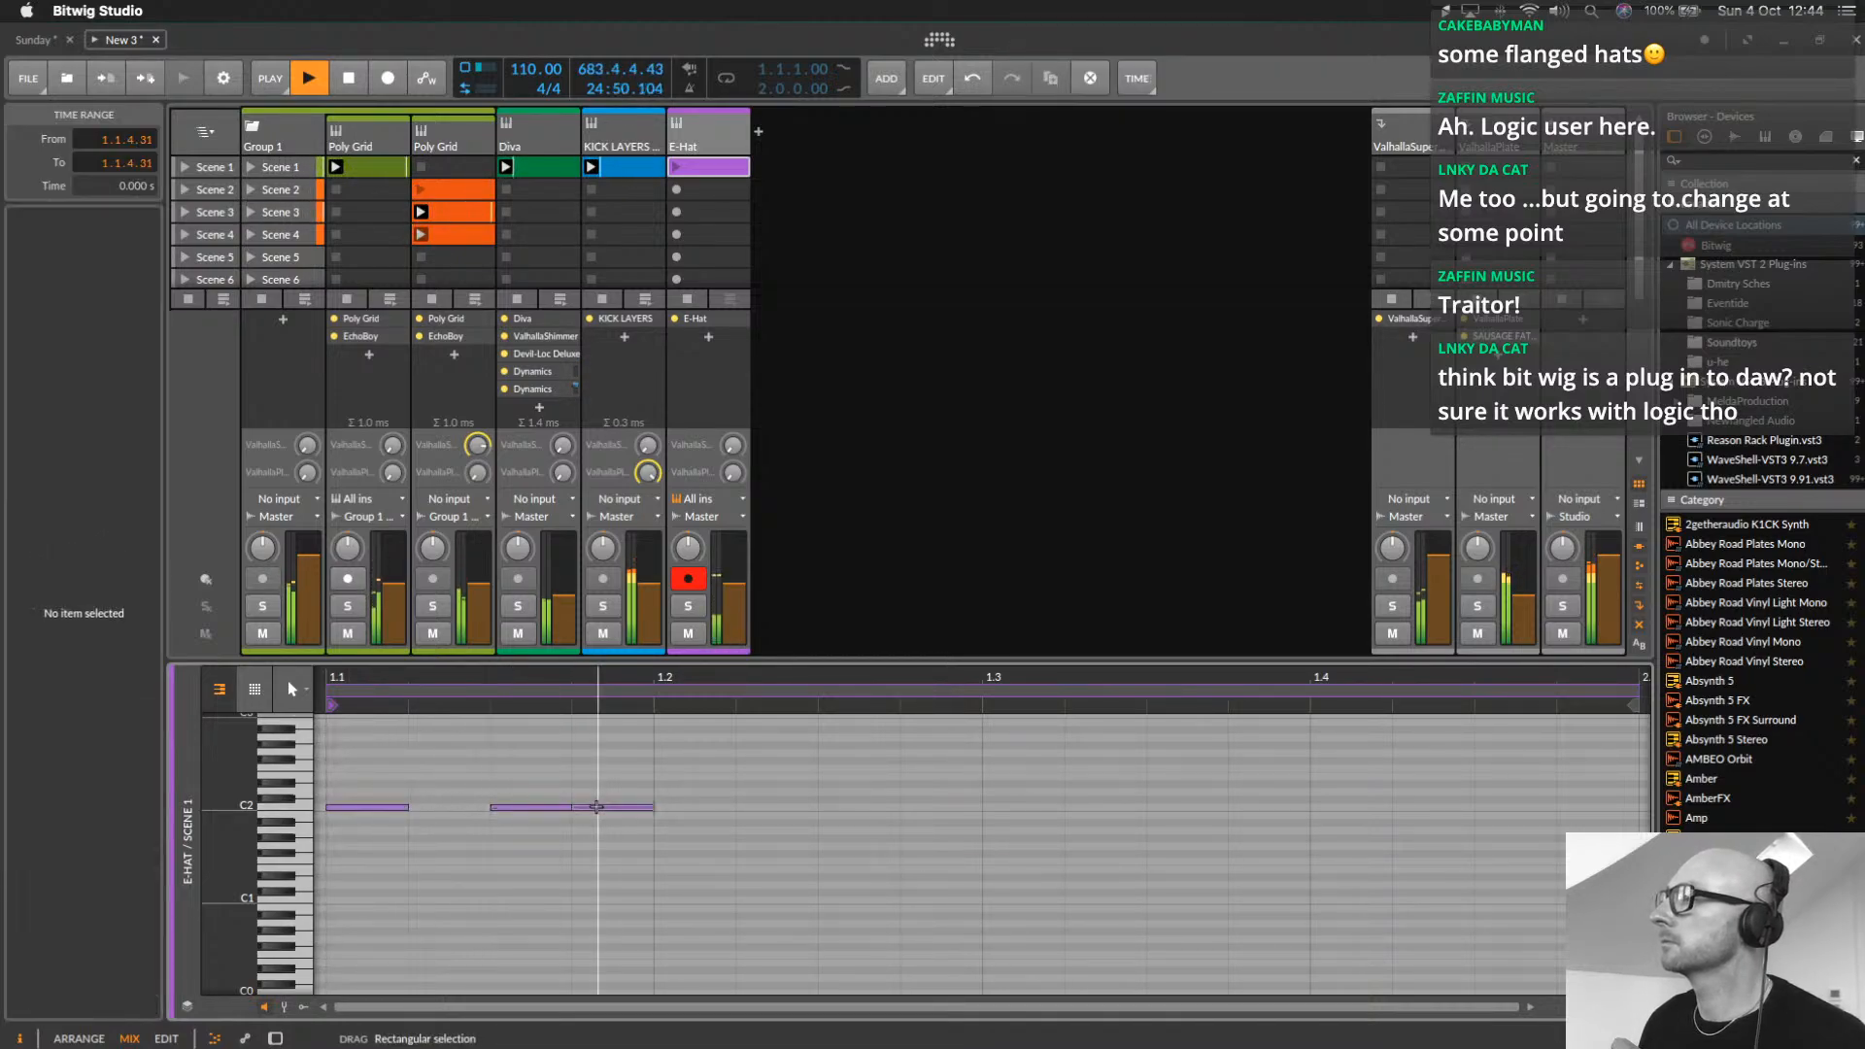
double_click(458, 806)
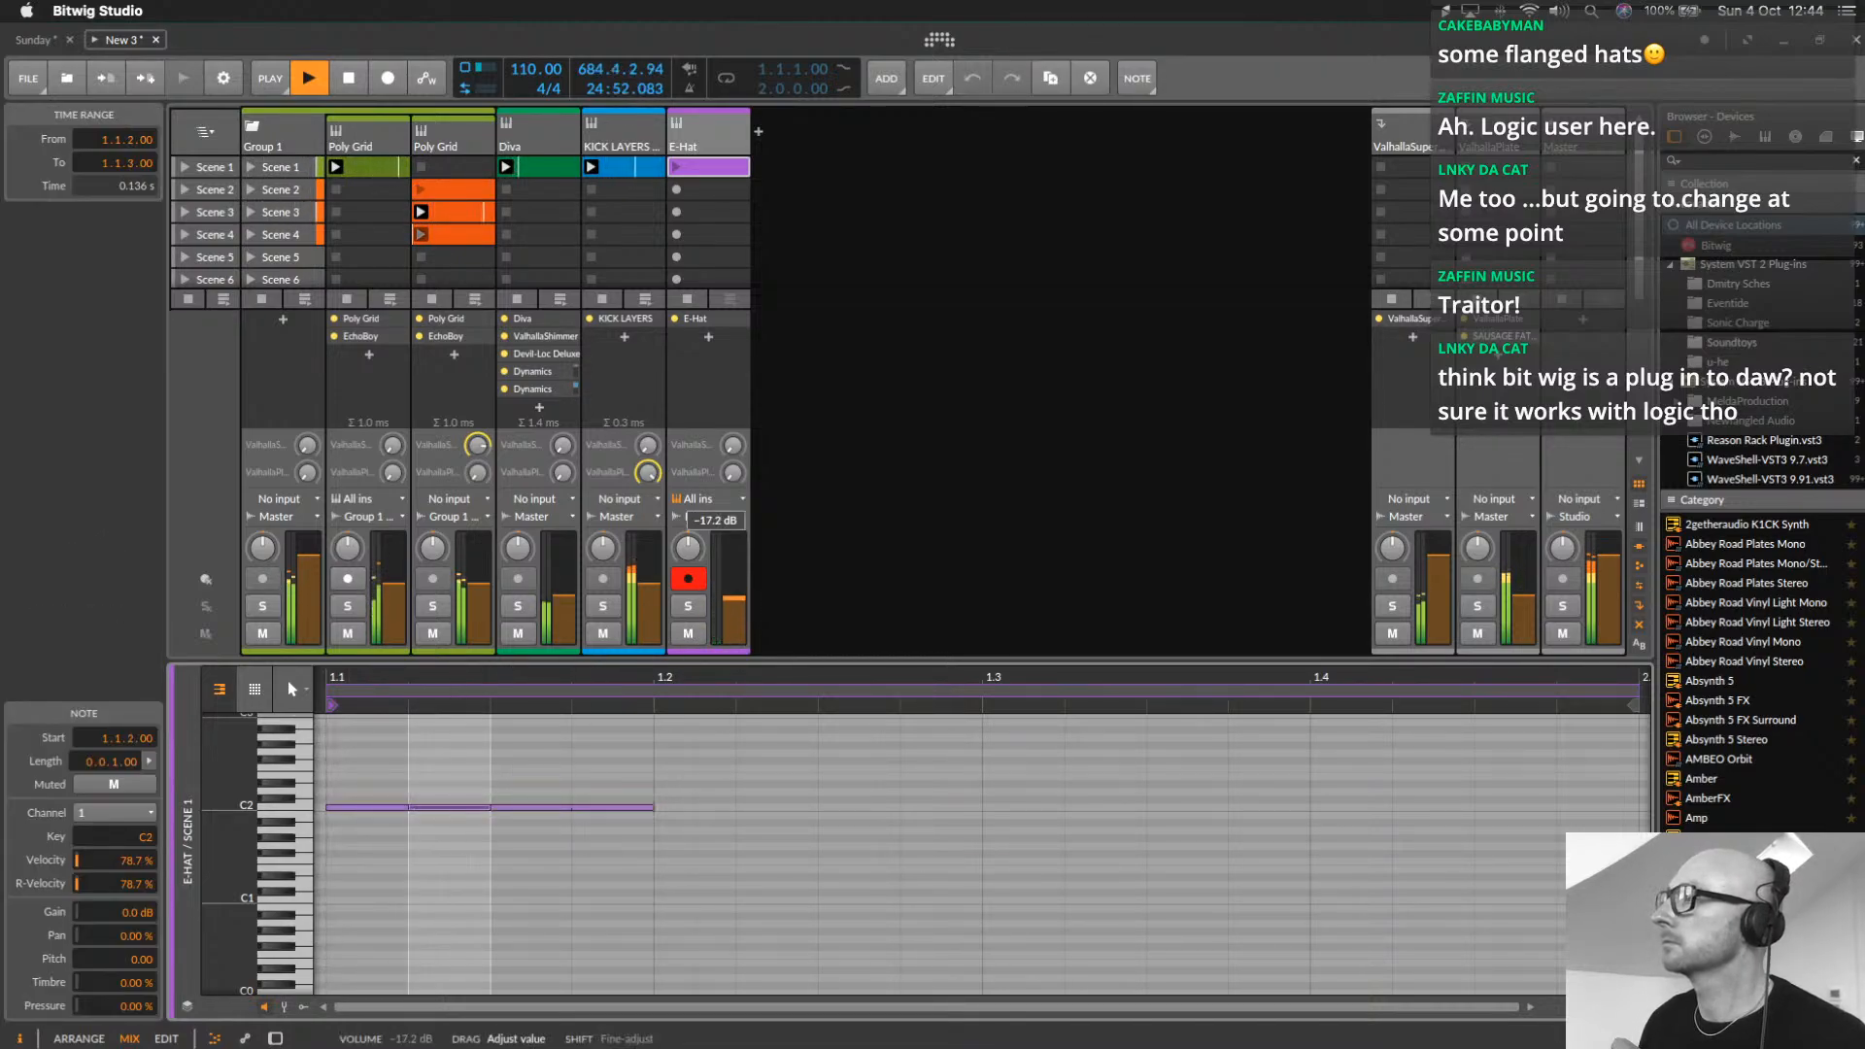
left_click(689, 579)
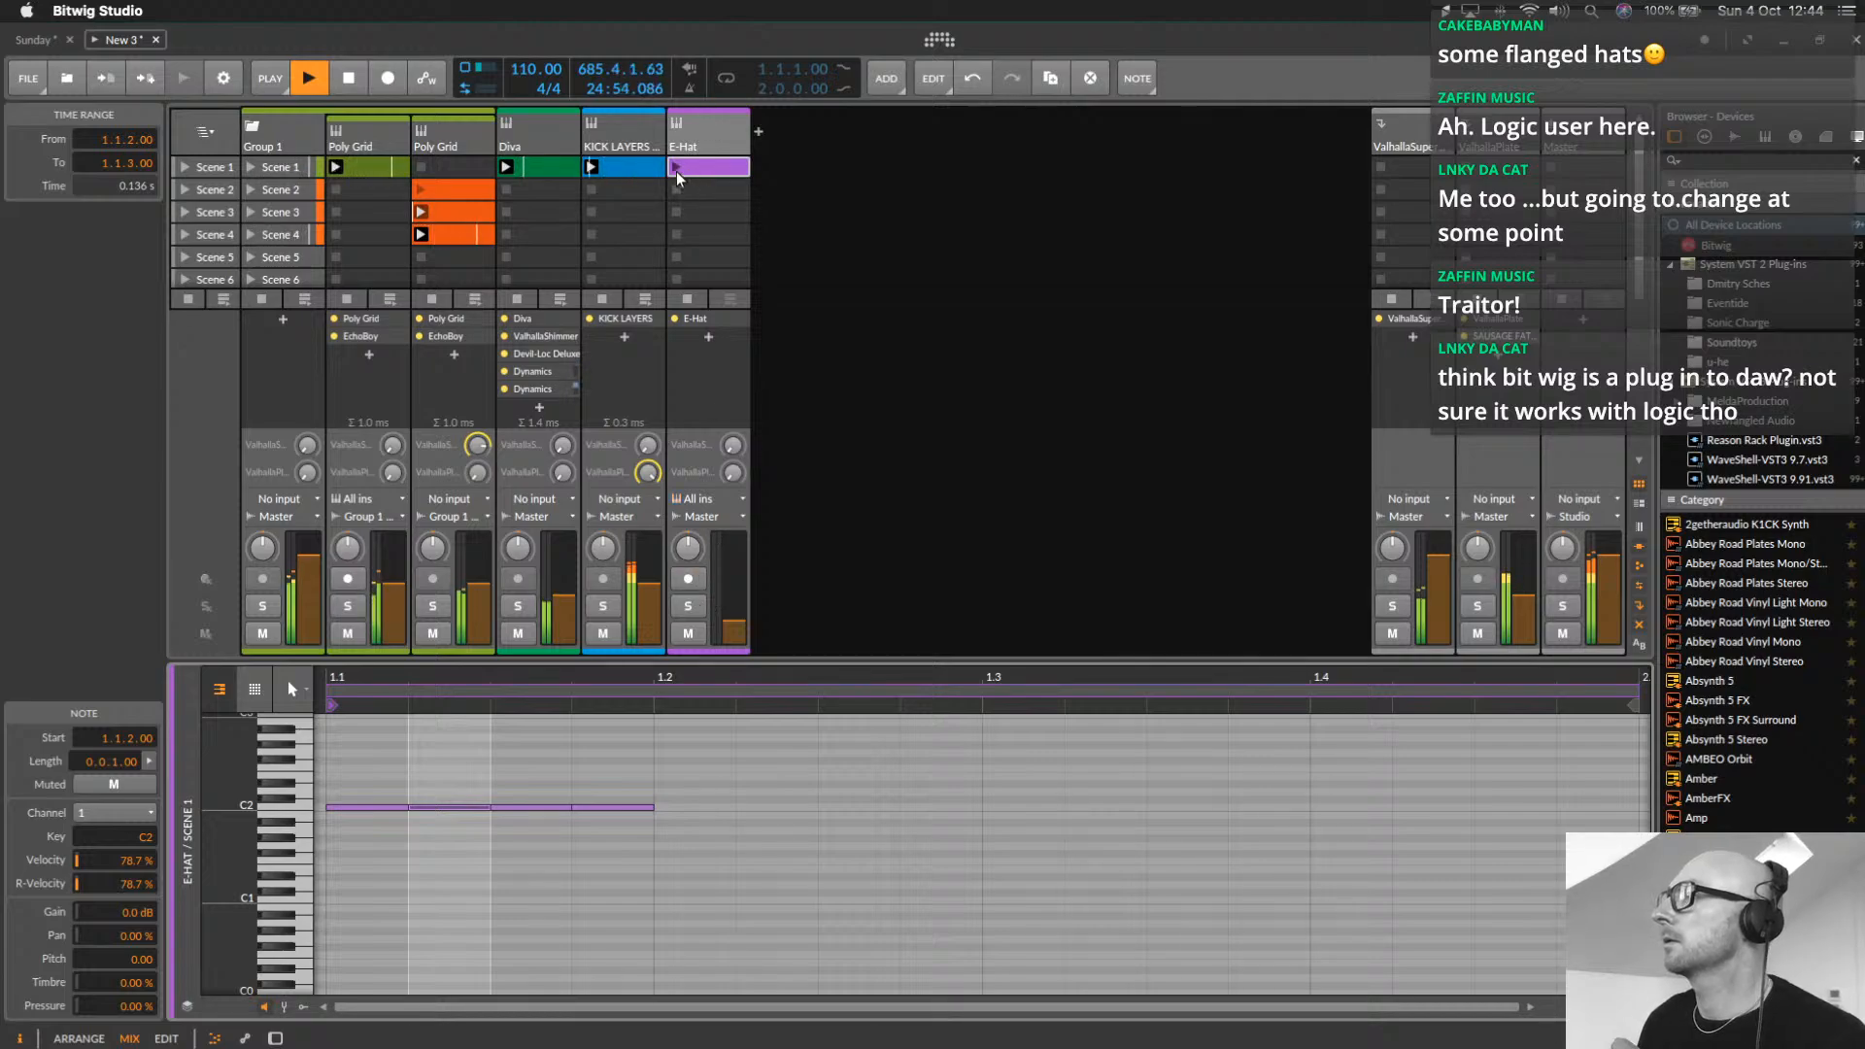
left_click_drag(1640, 692, 664, 765)
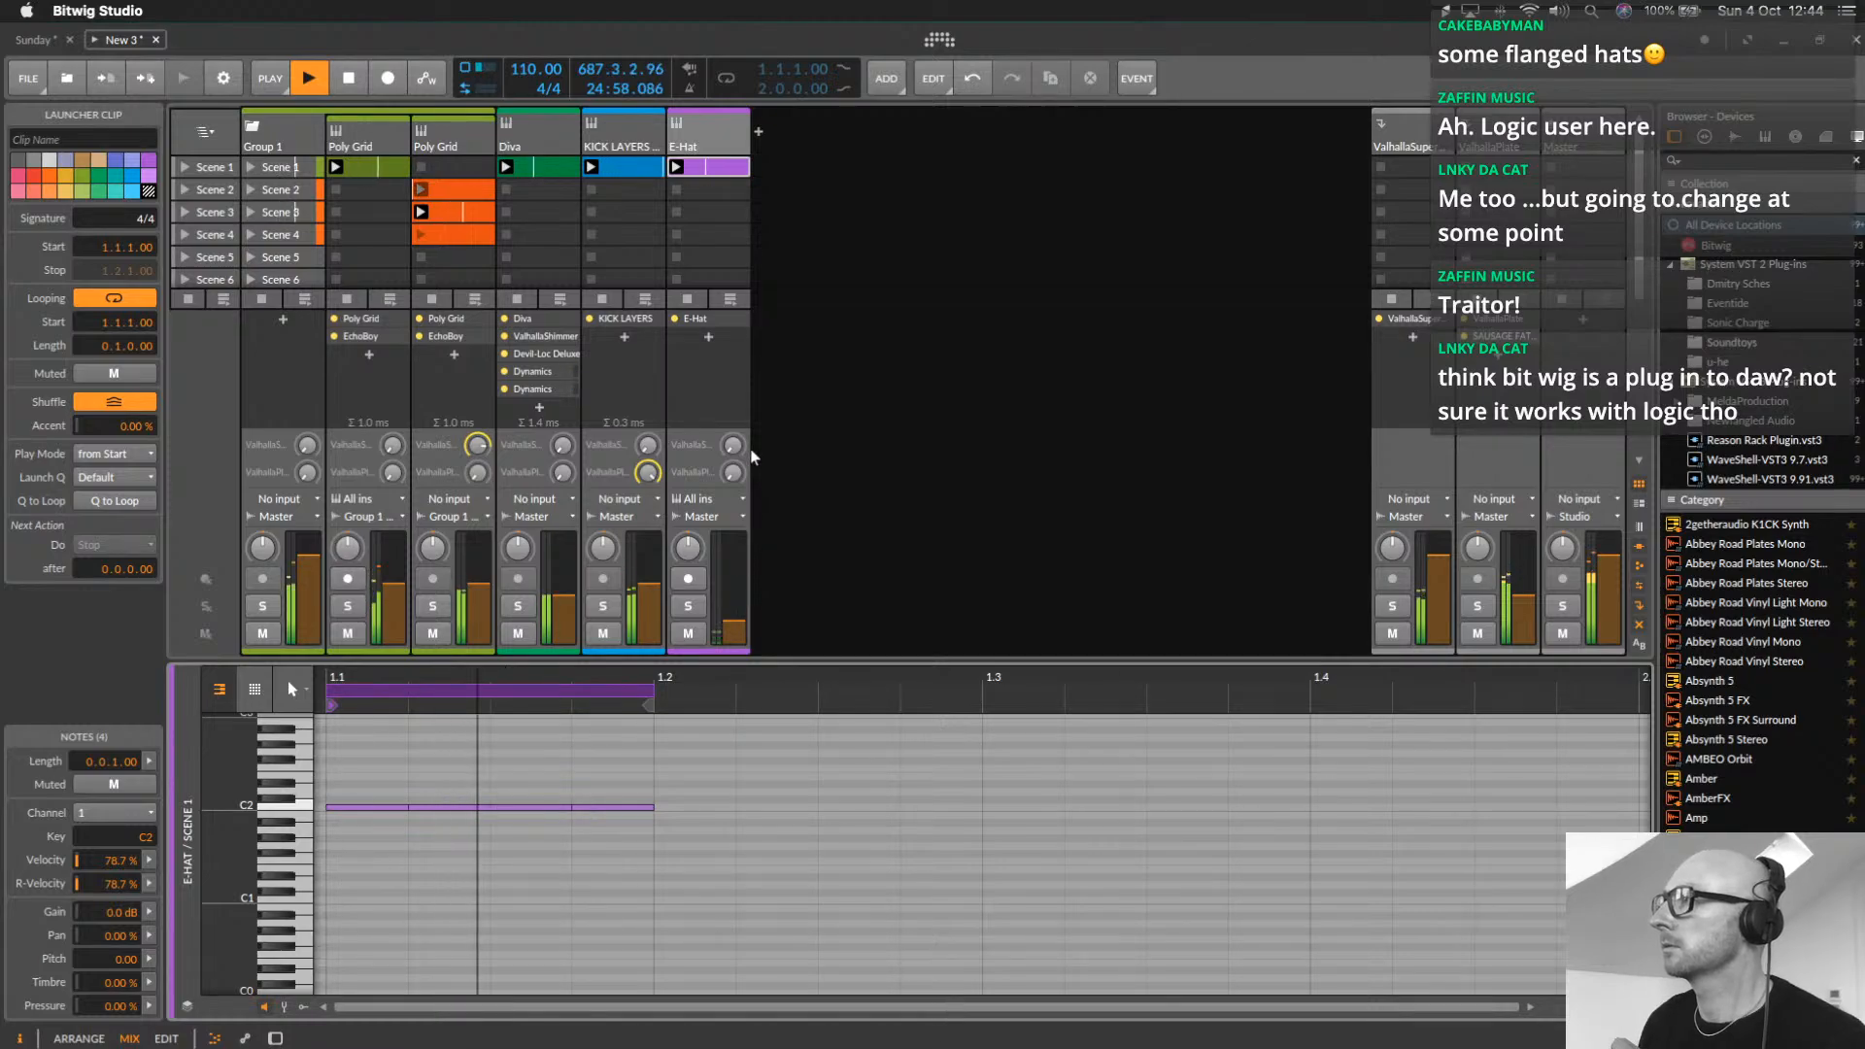
Send the E-Hat track to ValhallaPlate at -7.0 dB and trim its volume to about -26 dB
mouse_move(733, 473)
left_mouse_down()
mouse_move(734, 385)
mouse_move(733, 438)
left_mouse_up()
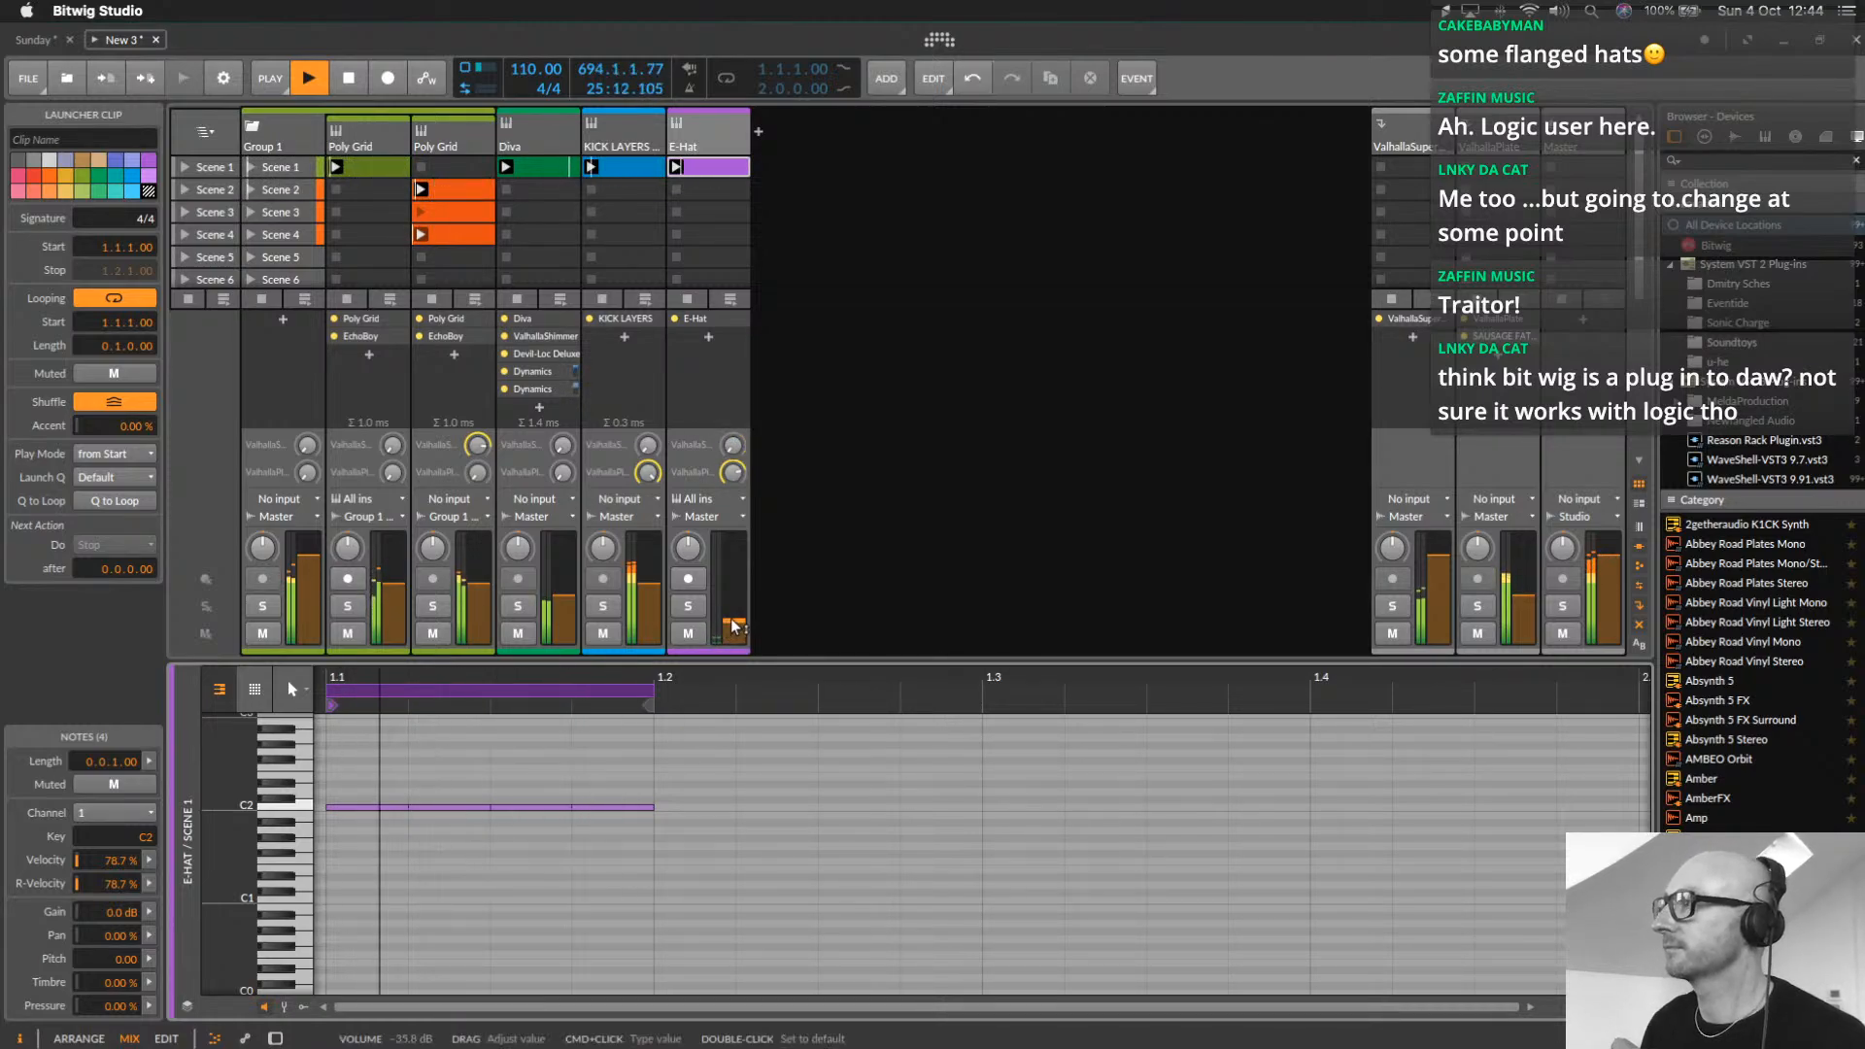
left_click_drag(730, 623, 731, 625)
Scale the kick track's Scene 1 clip to 200 %
left_click(569, 298)
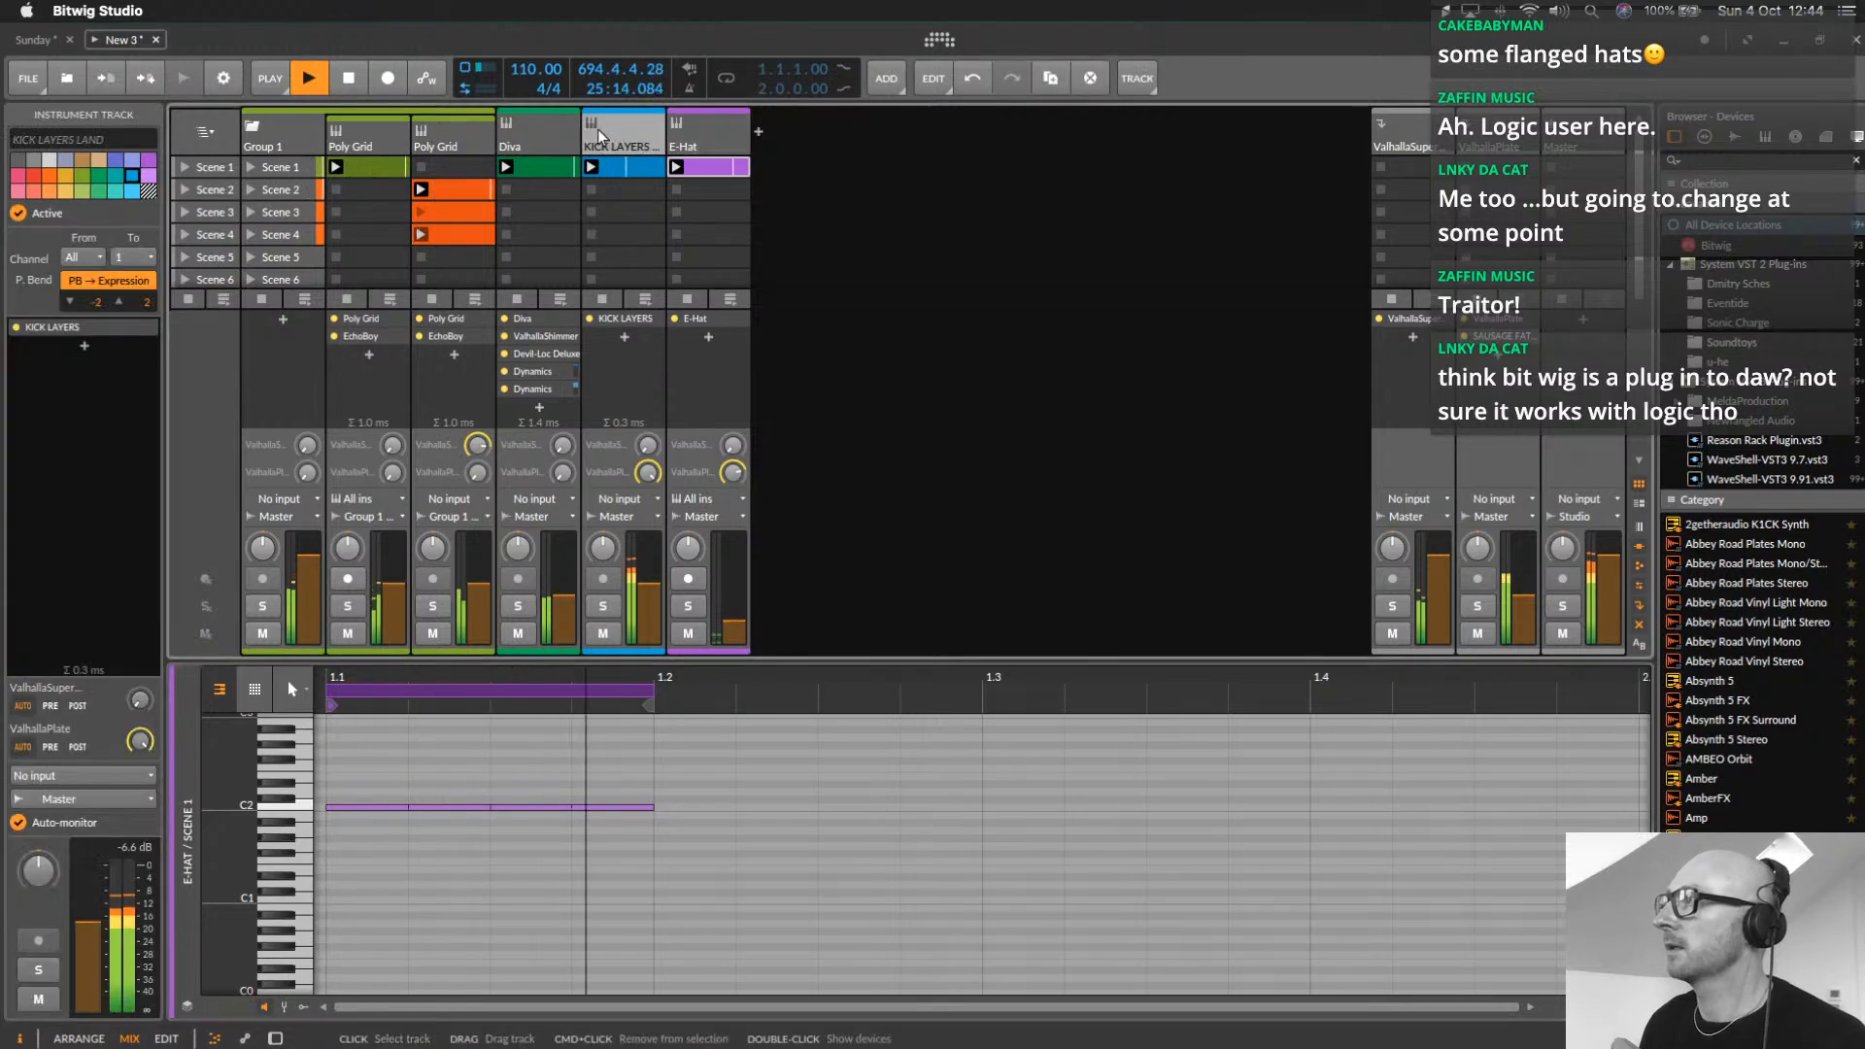
left_click(636, 167)
right_click(639, 167)
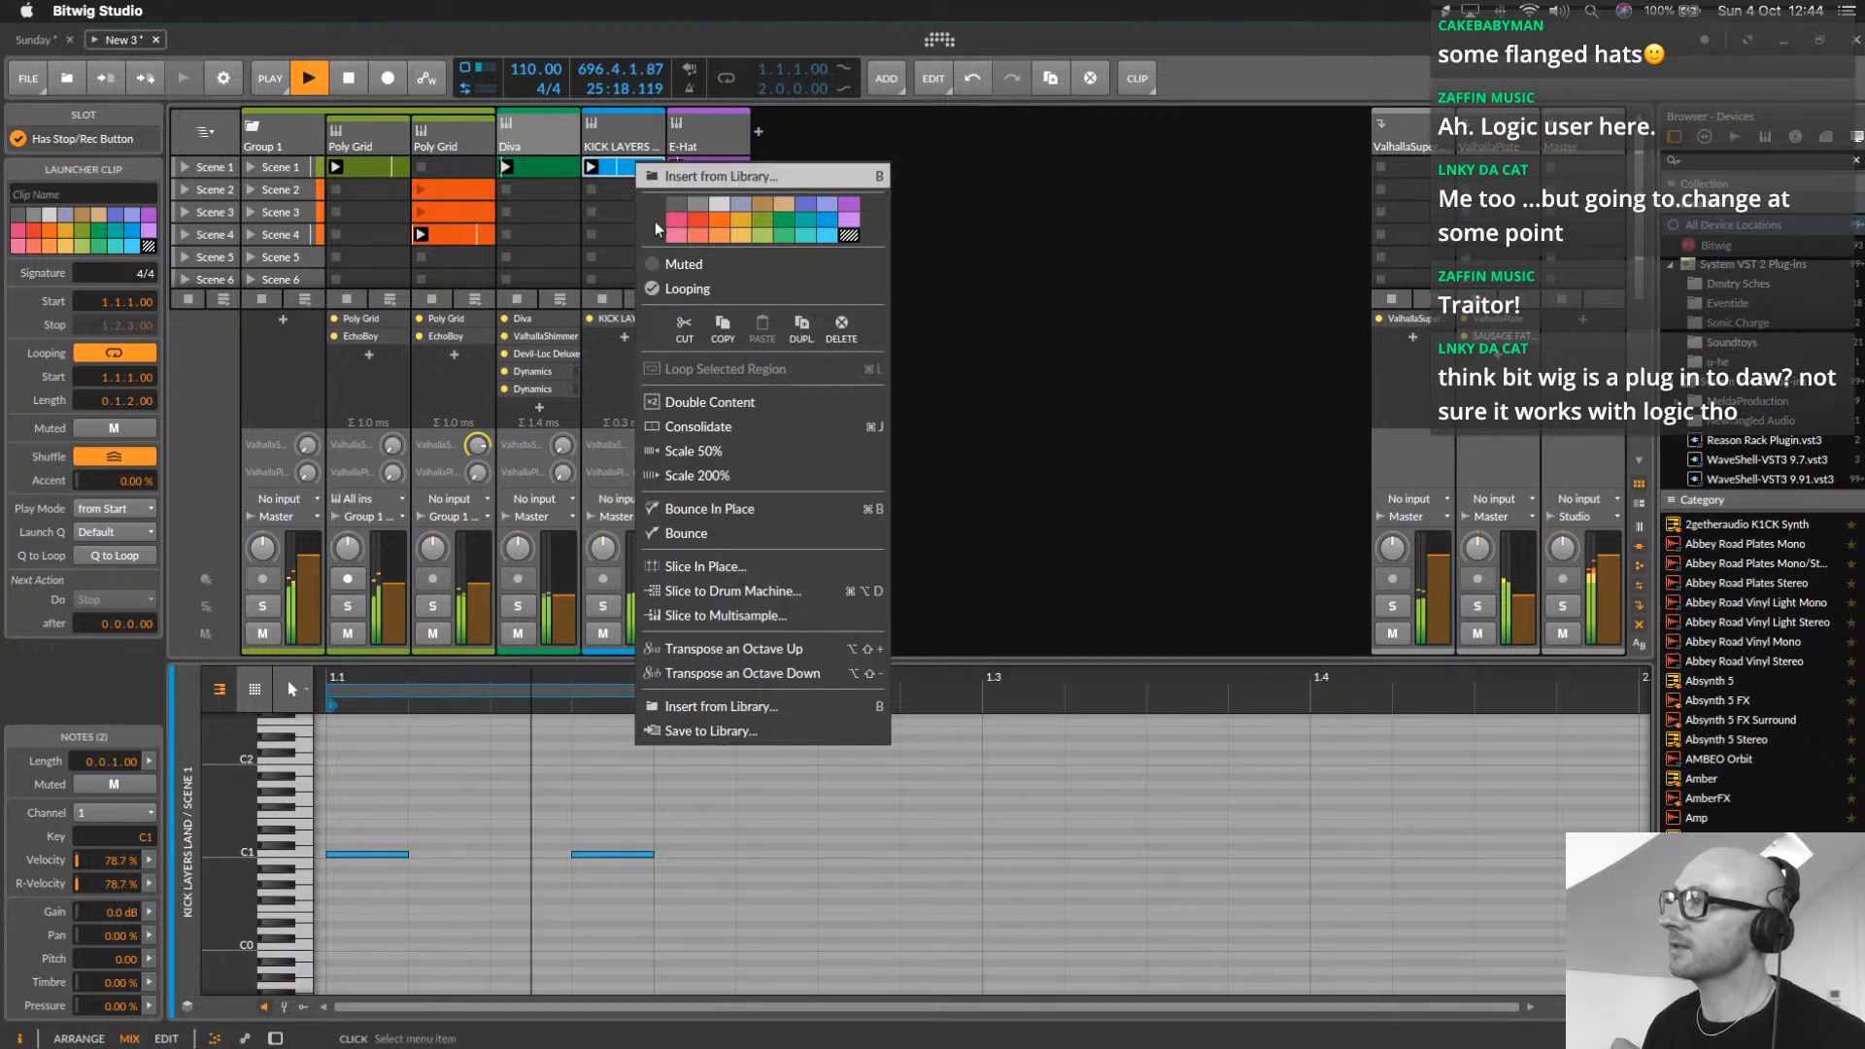
left_click(721, 476)
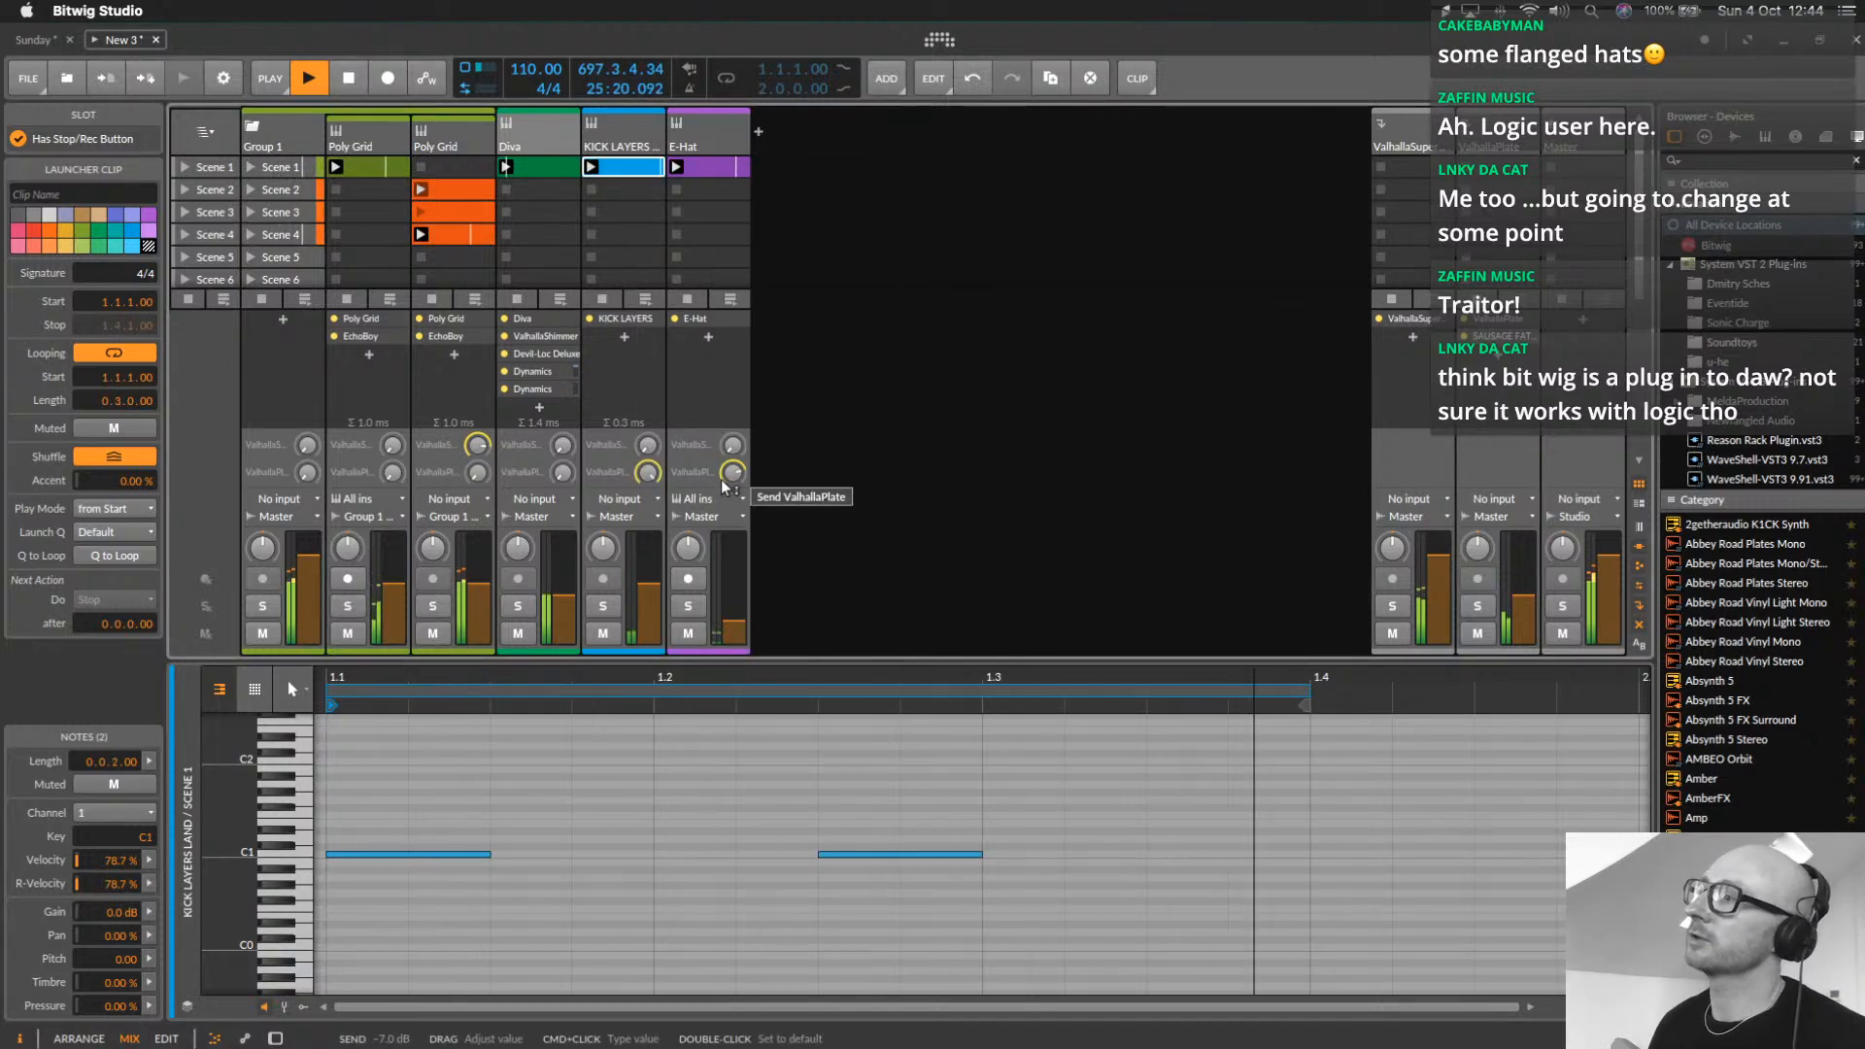
Move the second kick note to 1.2.2.00 on C1 and add a third C1 note at 1.3.1.00
left_click(754, 896)
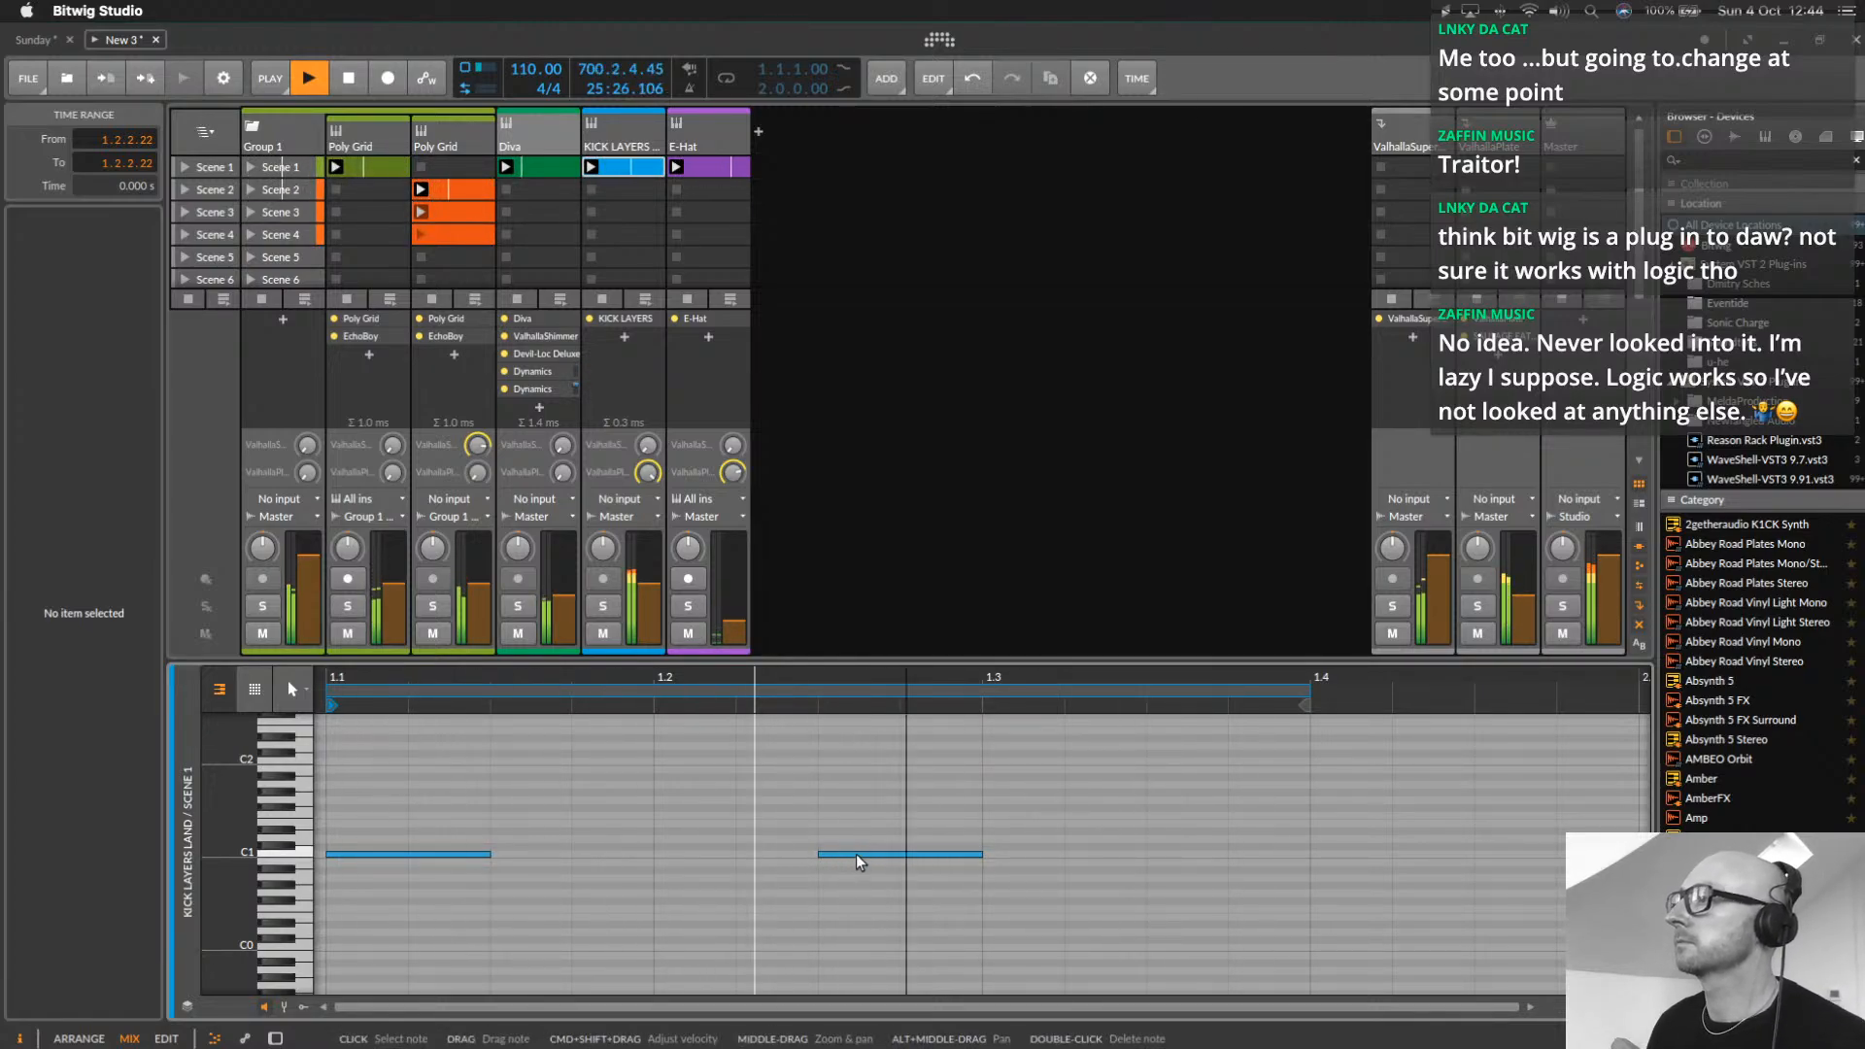
left_click_drag(854, 862, 783, 870)
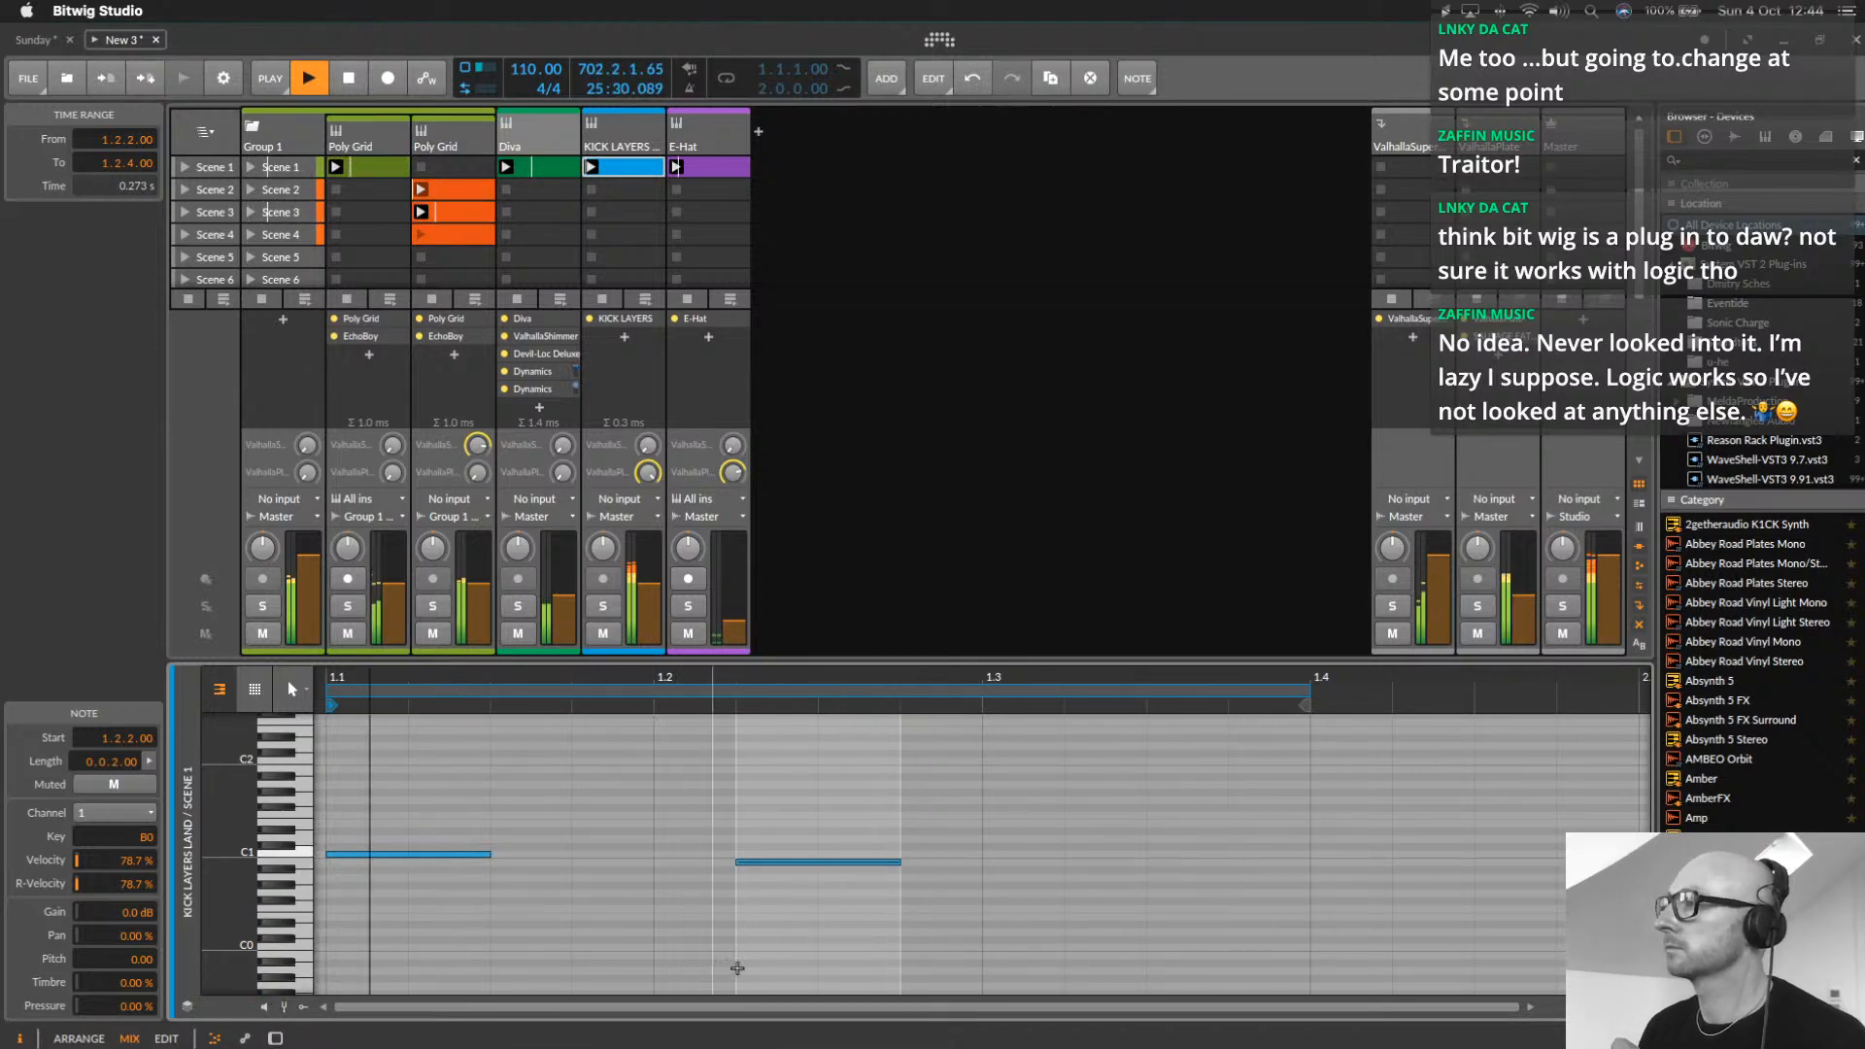
key("Up")
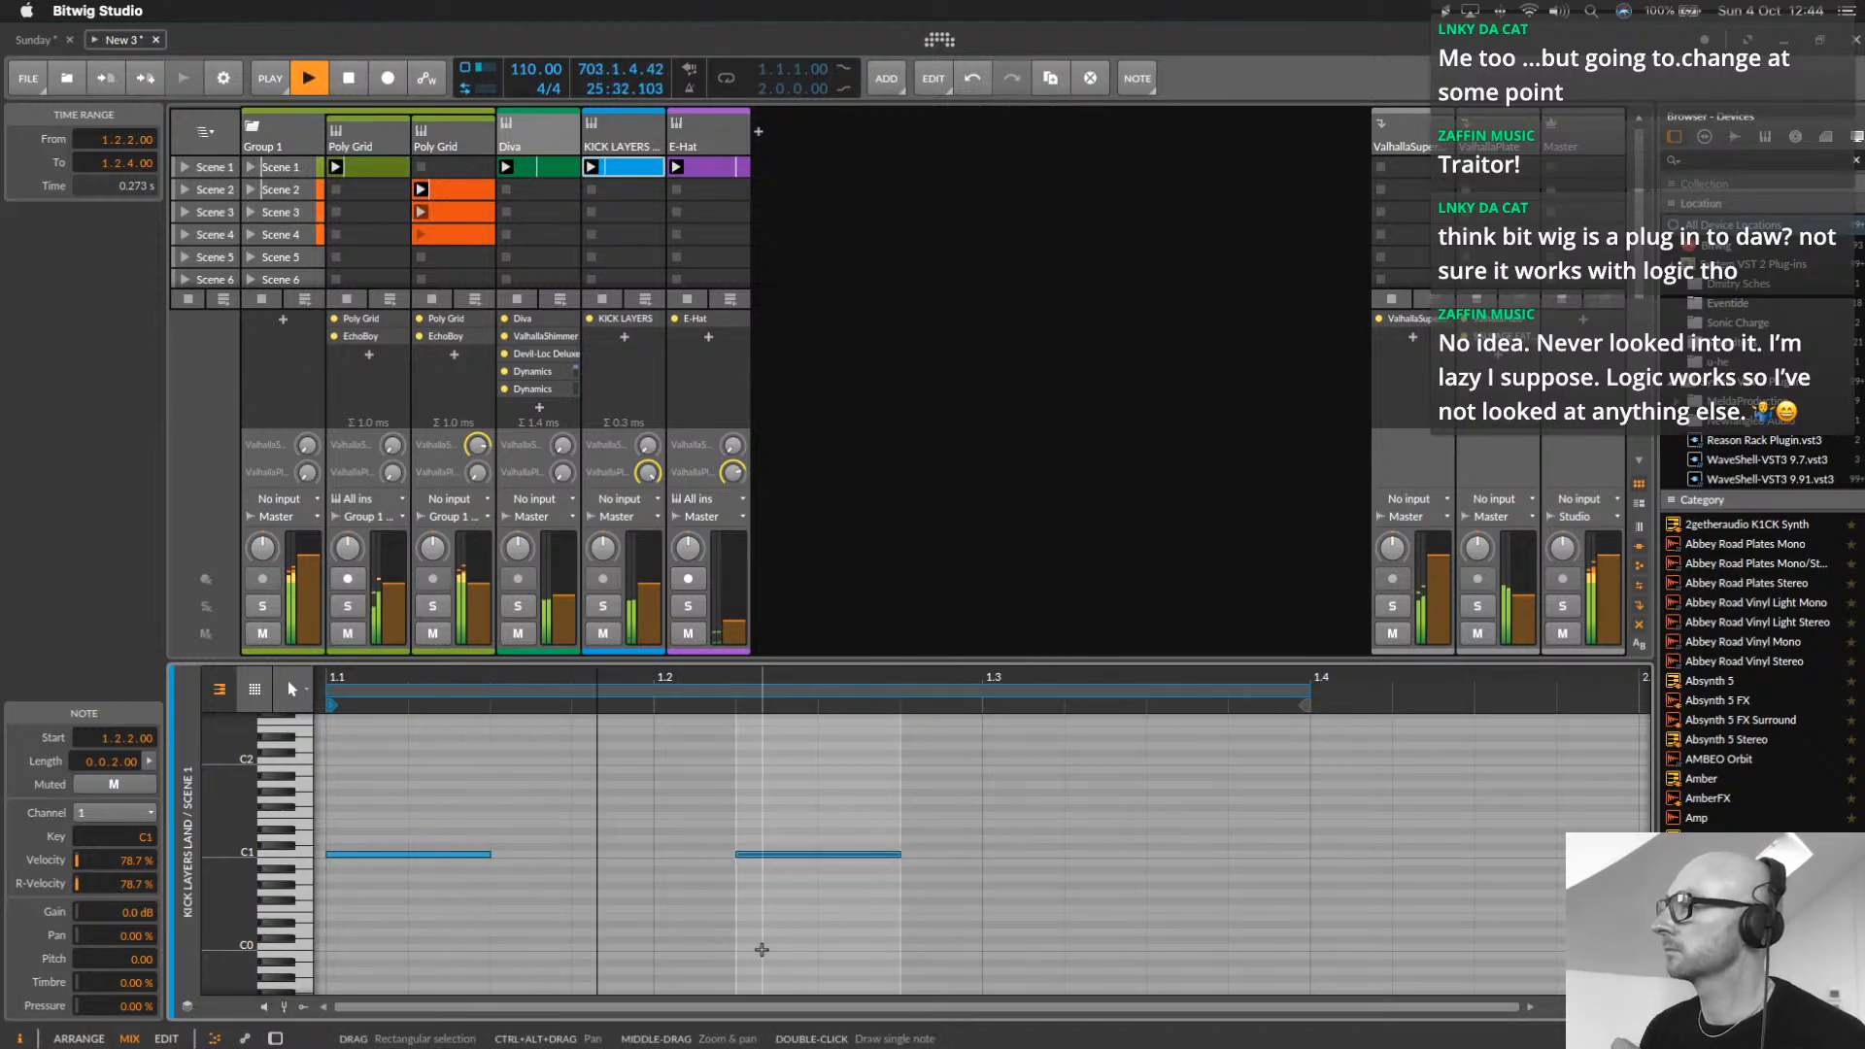
double_click(1146, 859)
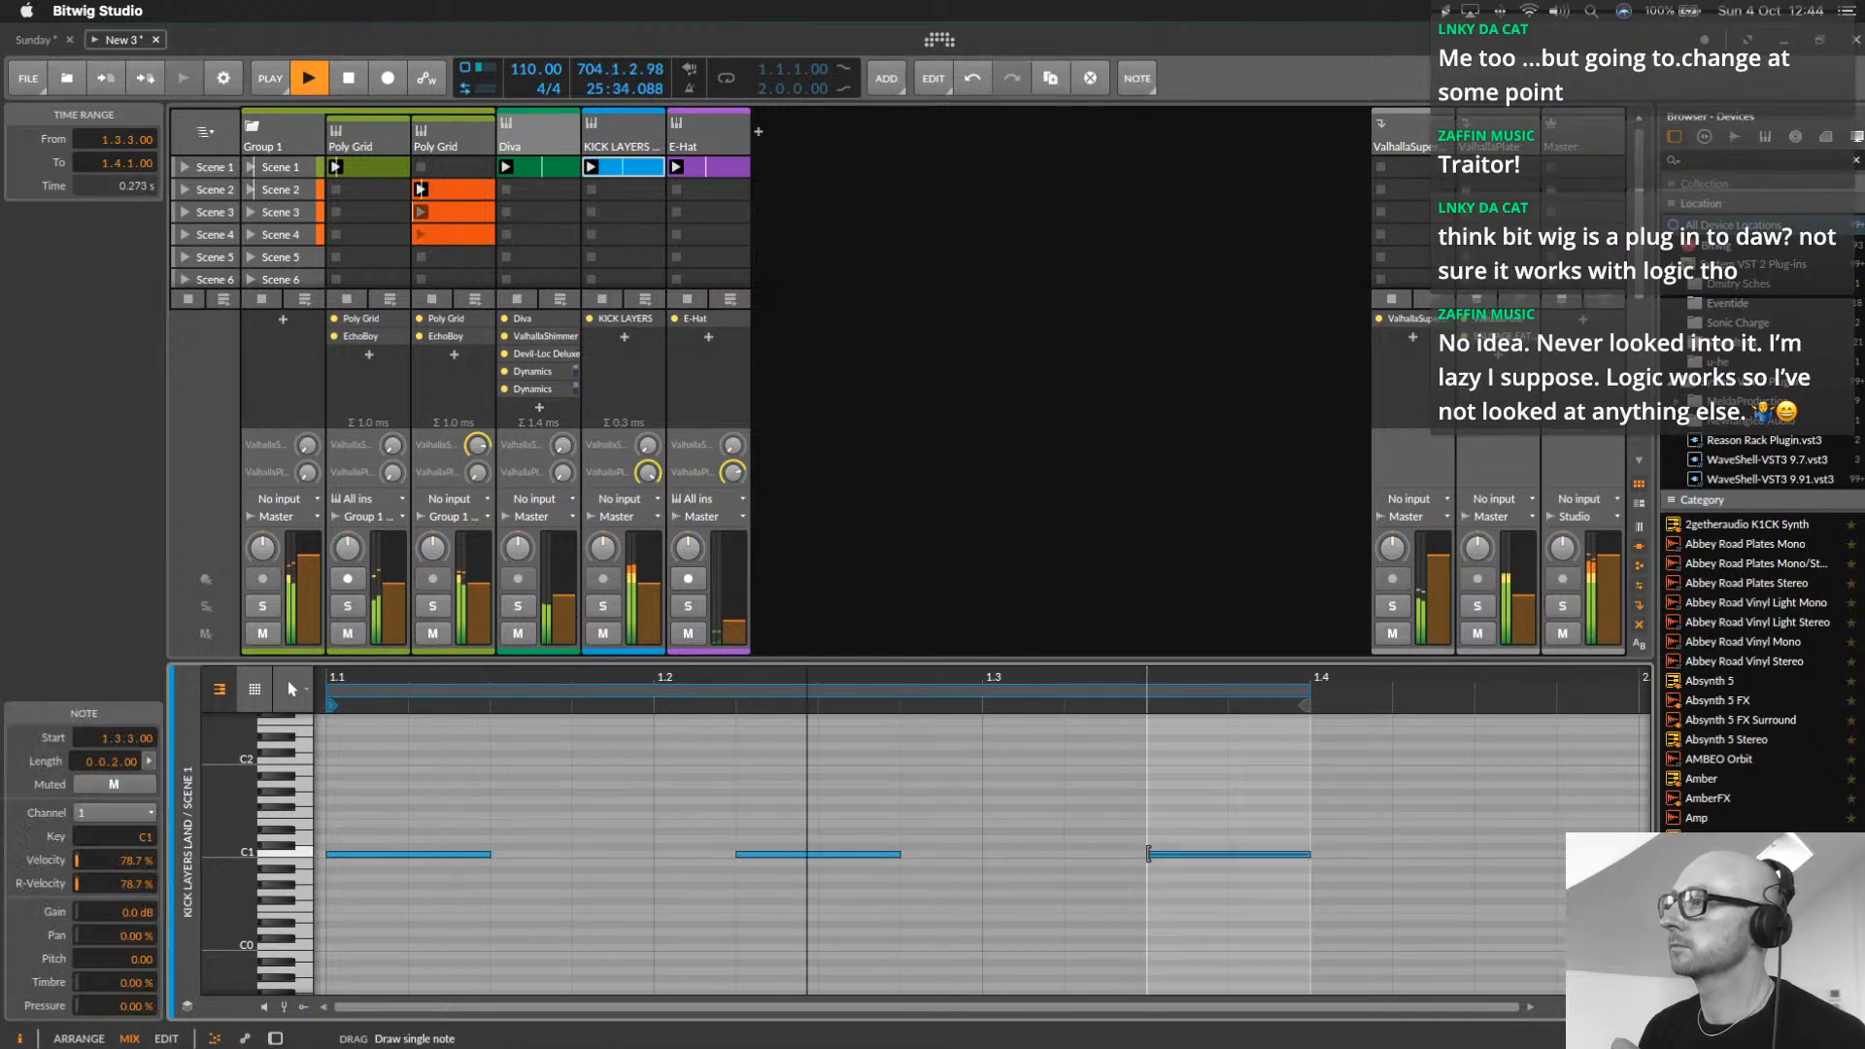
key("Left")
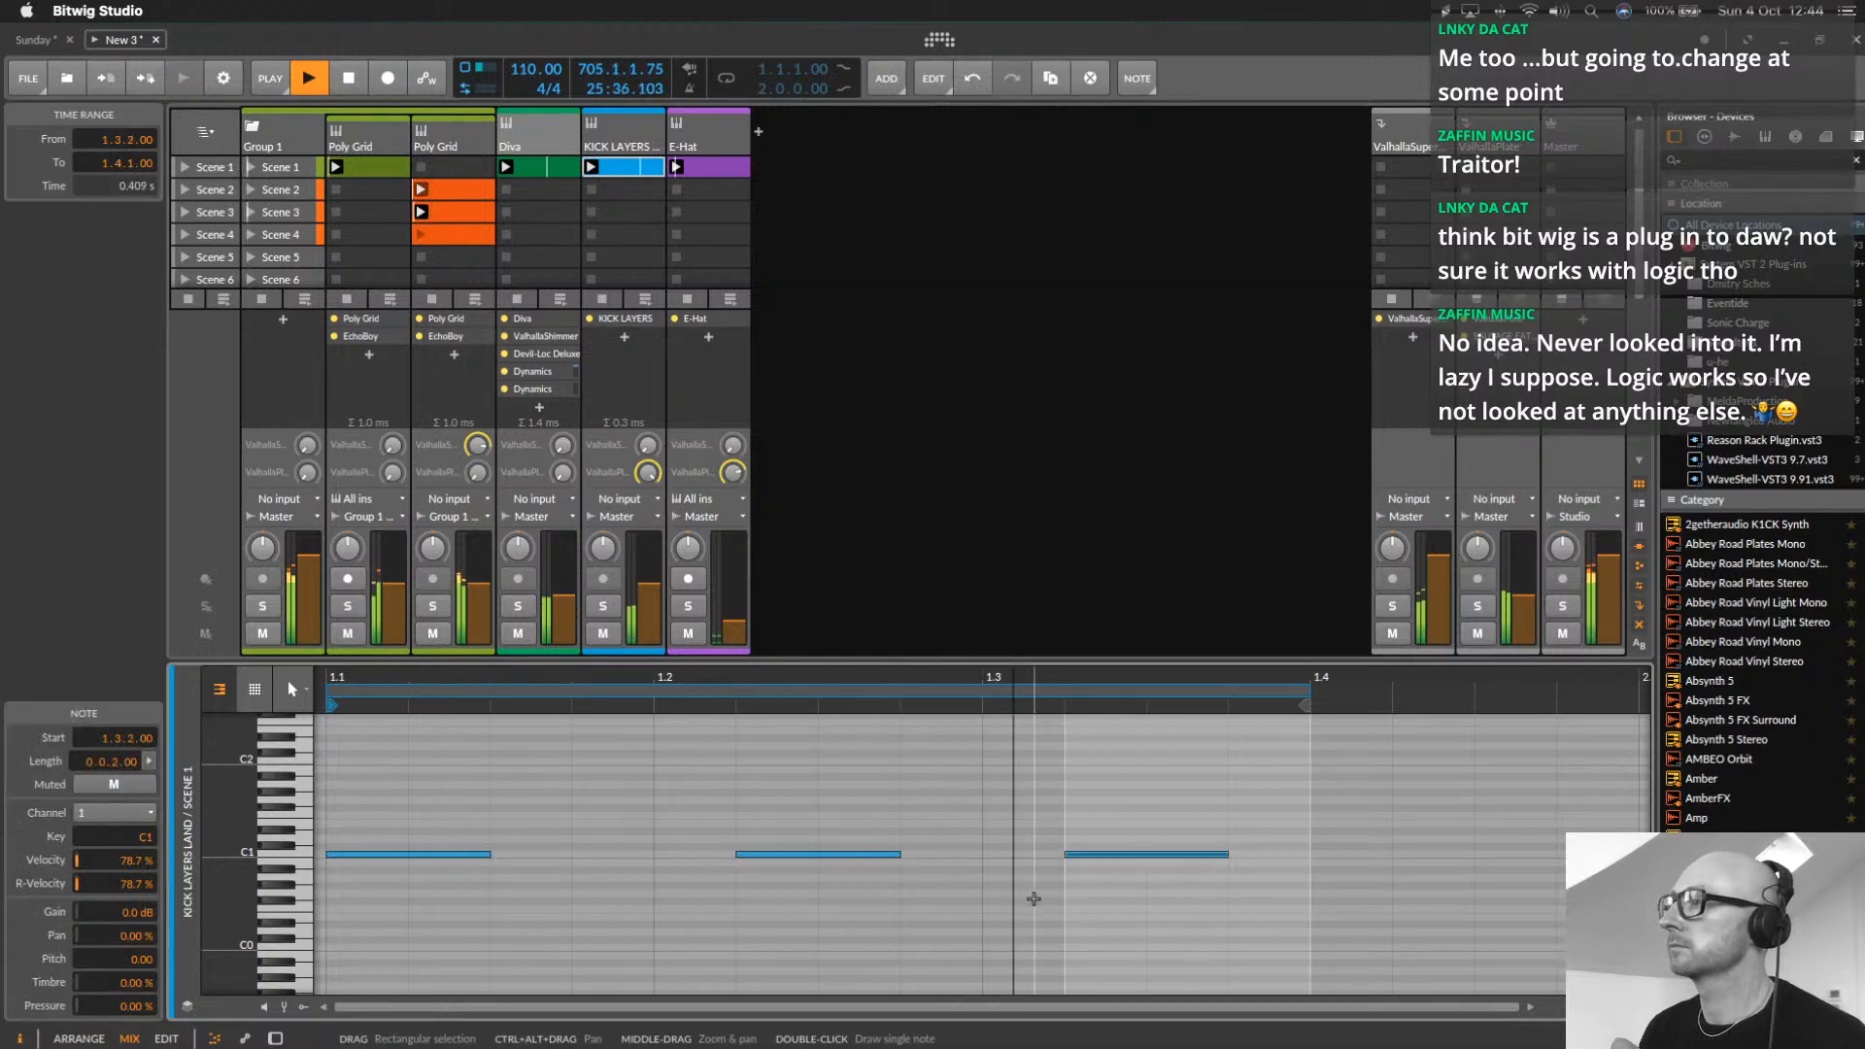
key("Left")
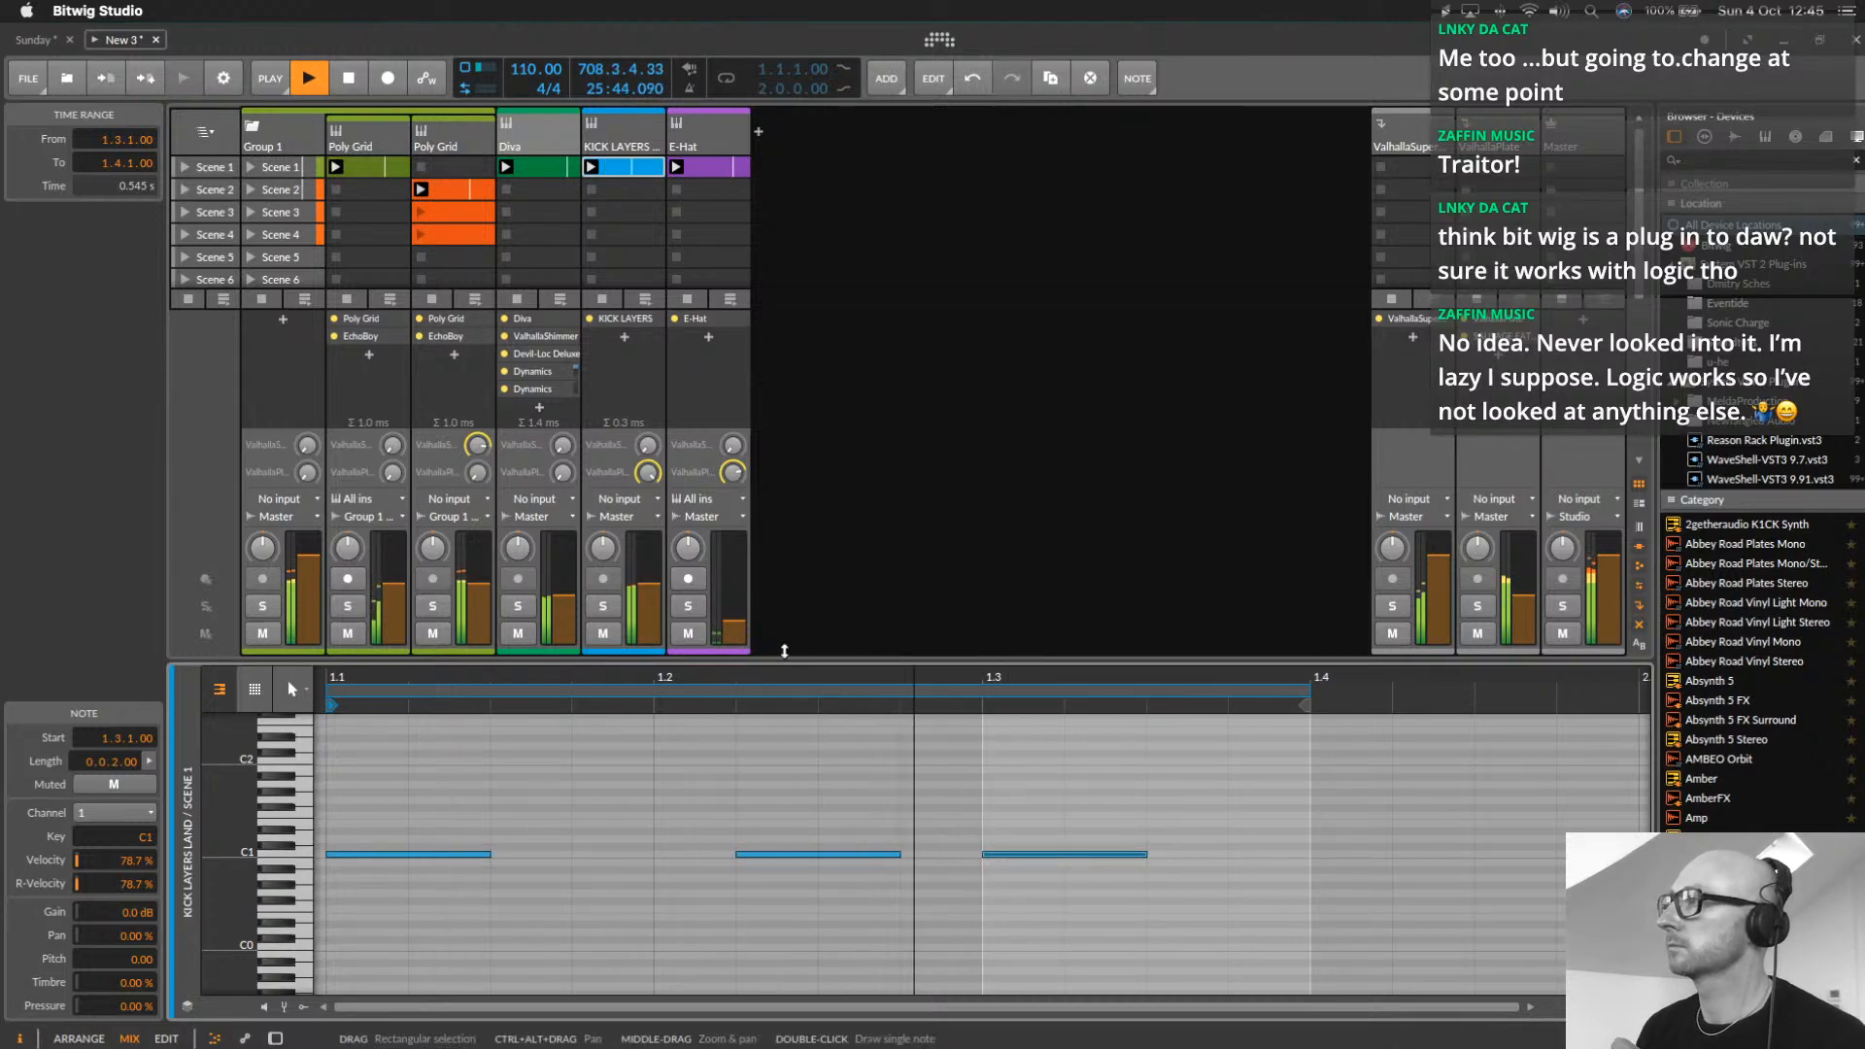
Lower the kick track's send to the ValhallaPlate effect track
left_click_drag(648, 473, 648, 525)
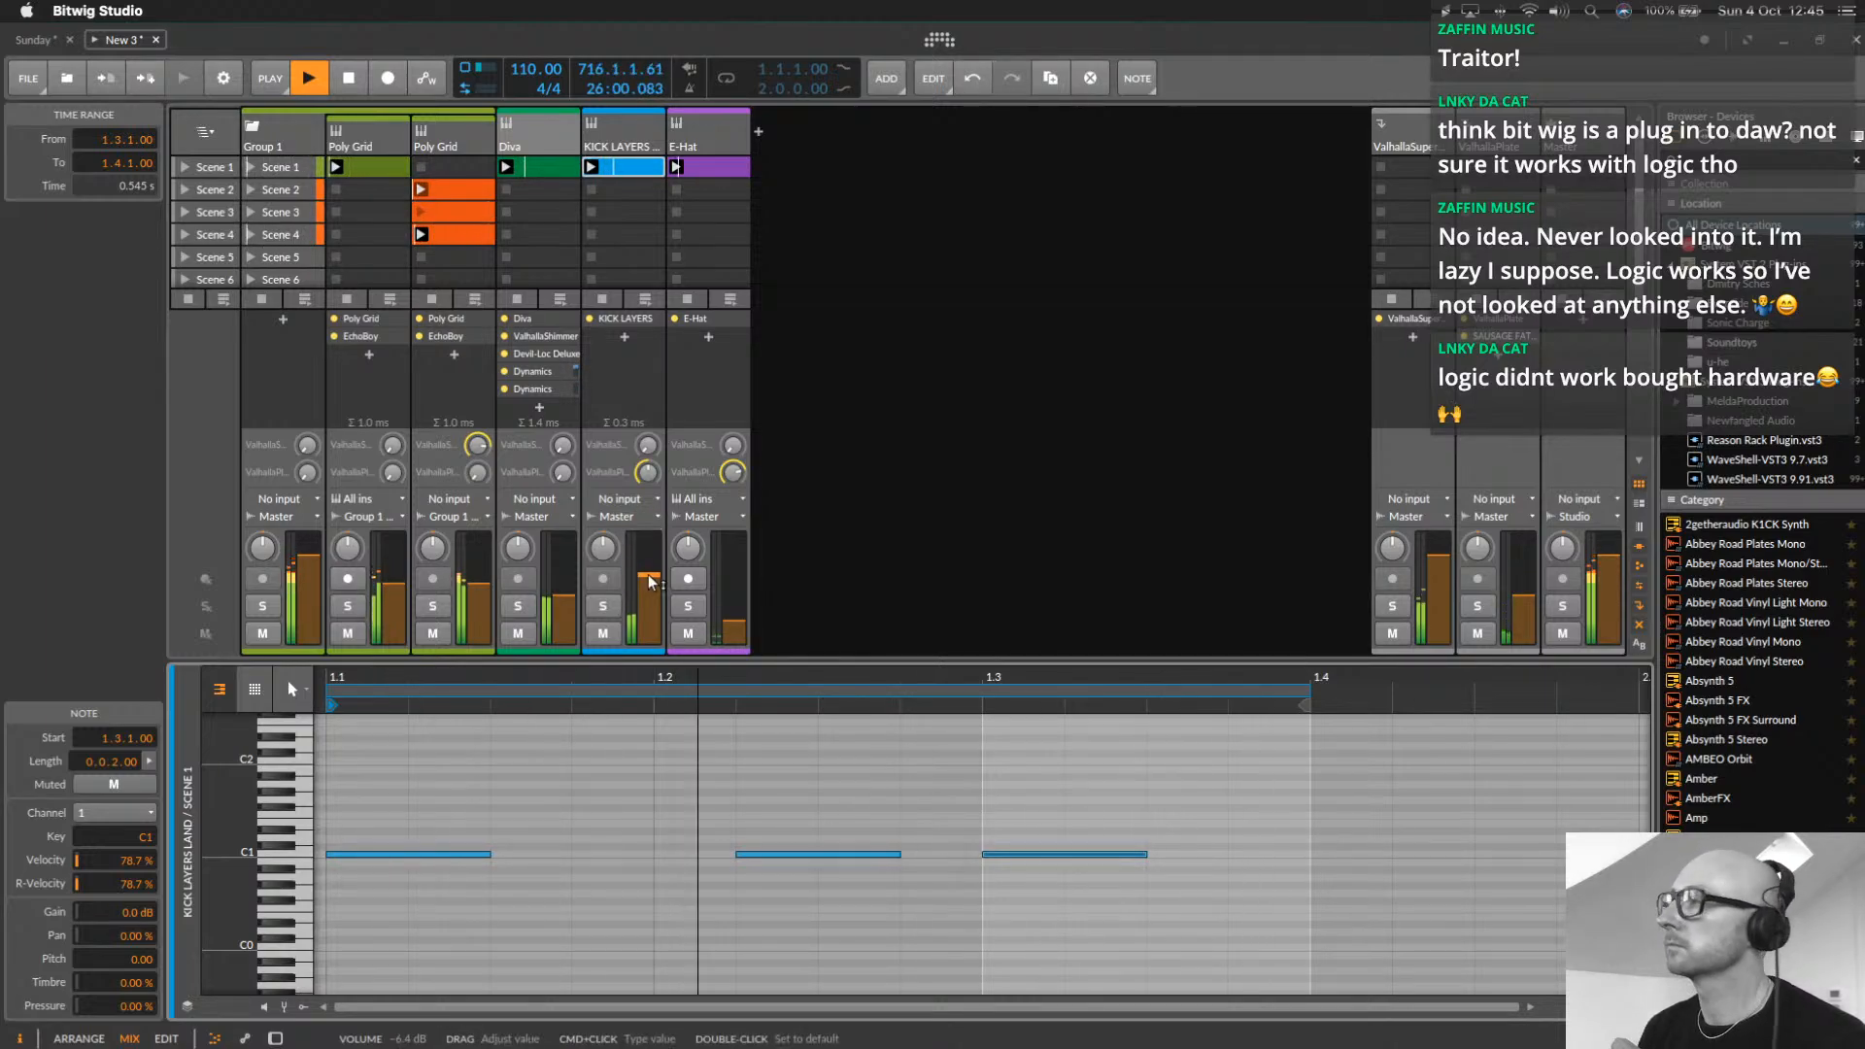
Adjust the E-Hat's modulation frequency, set its FM carrier to about 2.64 kHz with 27.9% hit mix, and shorten its decay
double_click(725, 124)
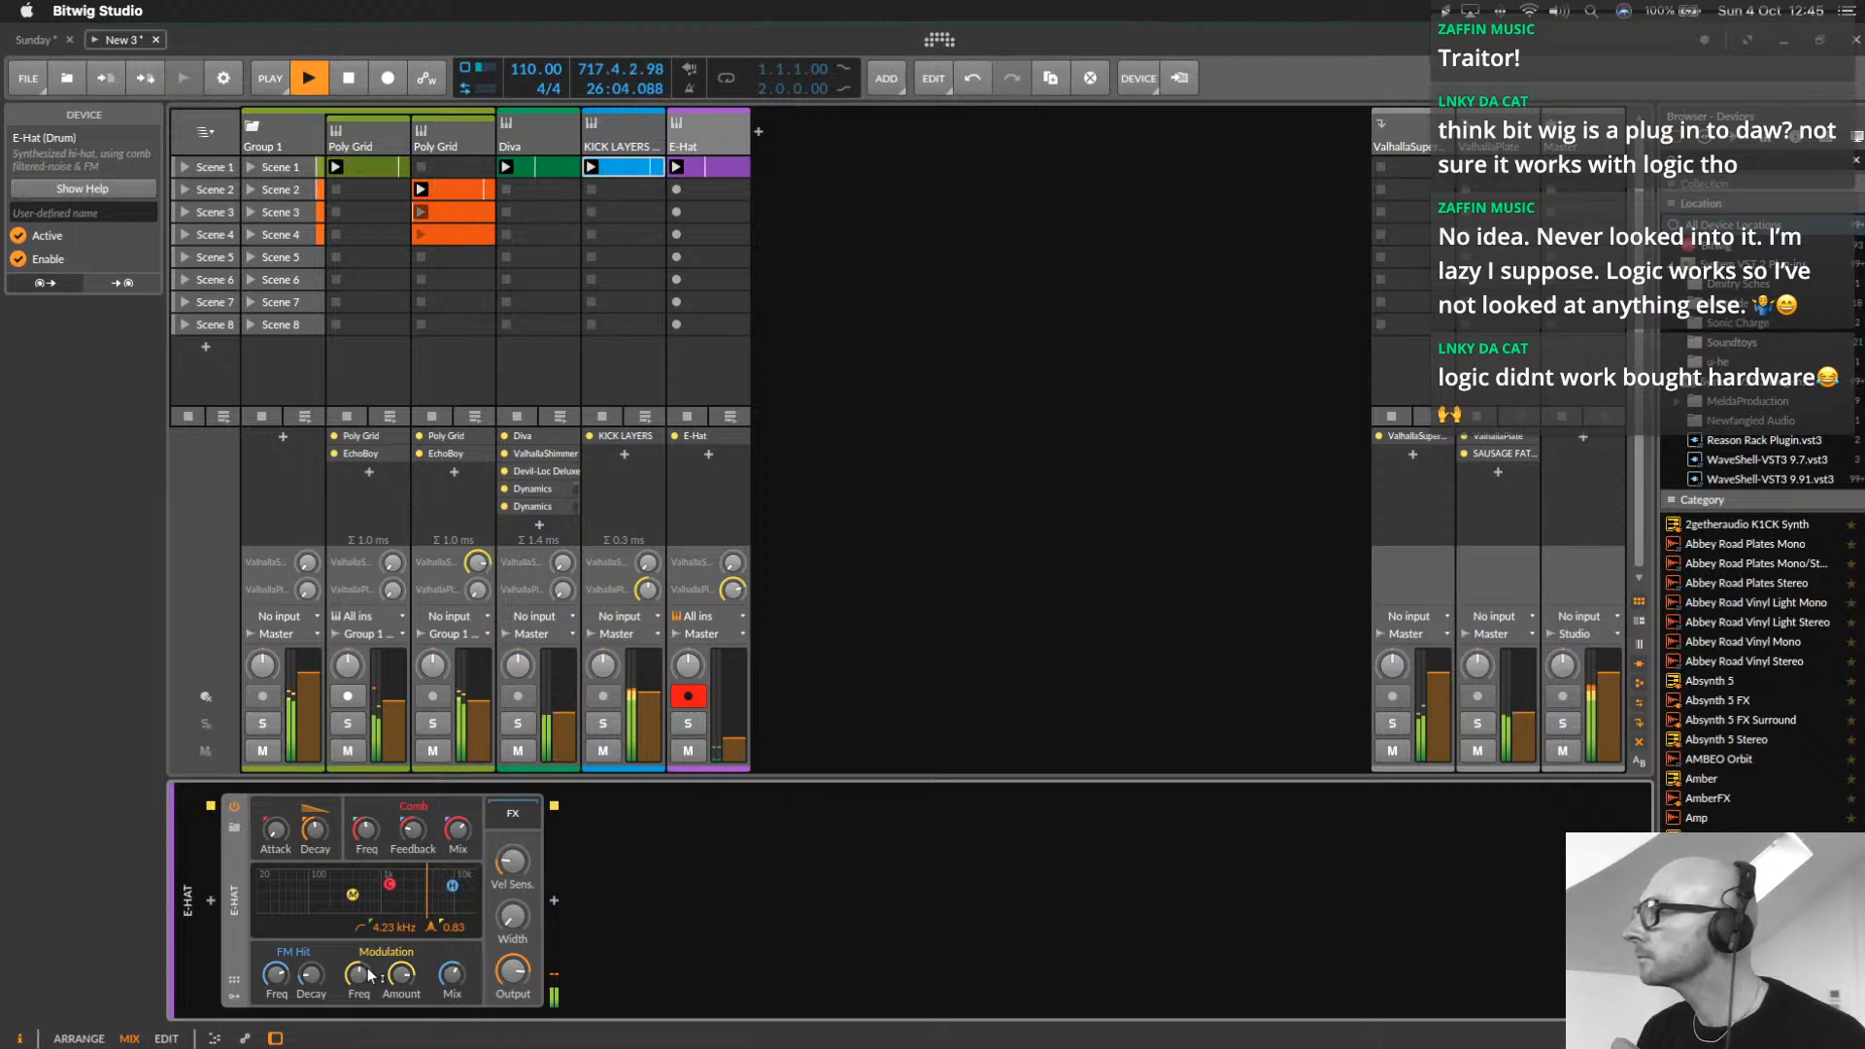
mouse_move(358, 974)
left_mouse_down()
mouse_move(359, 935)
mouse_move(359, 987)
left_mouse_up()
left_click_drag(453, 886, 378, 909)
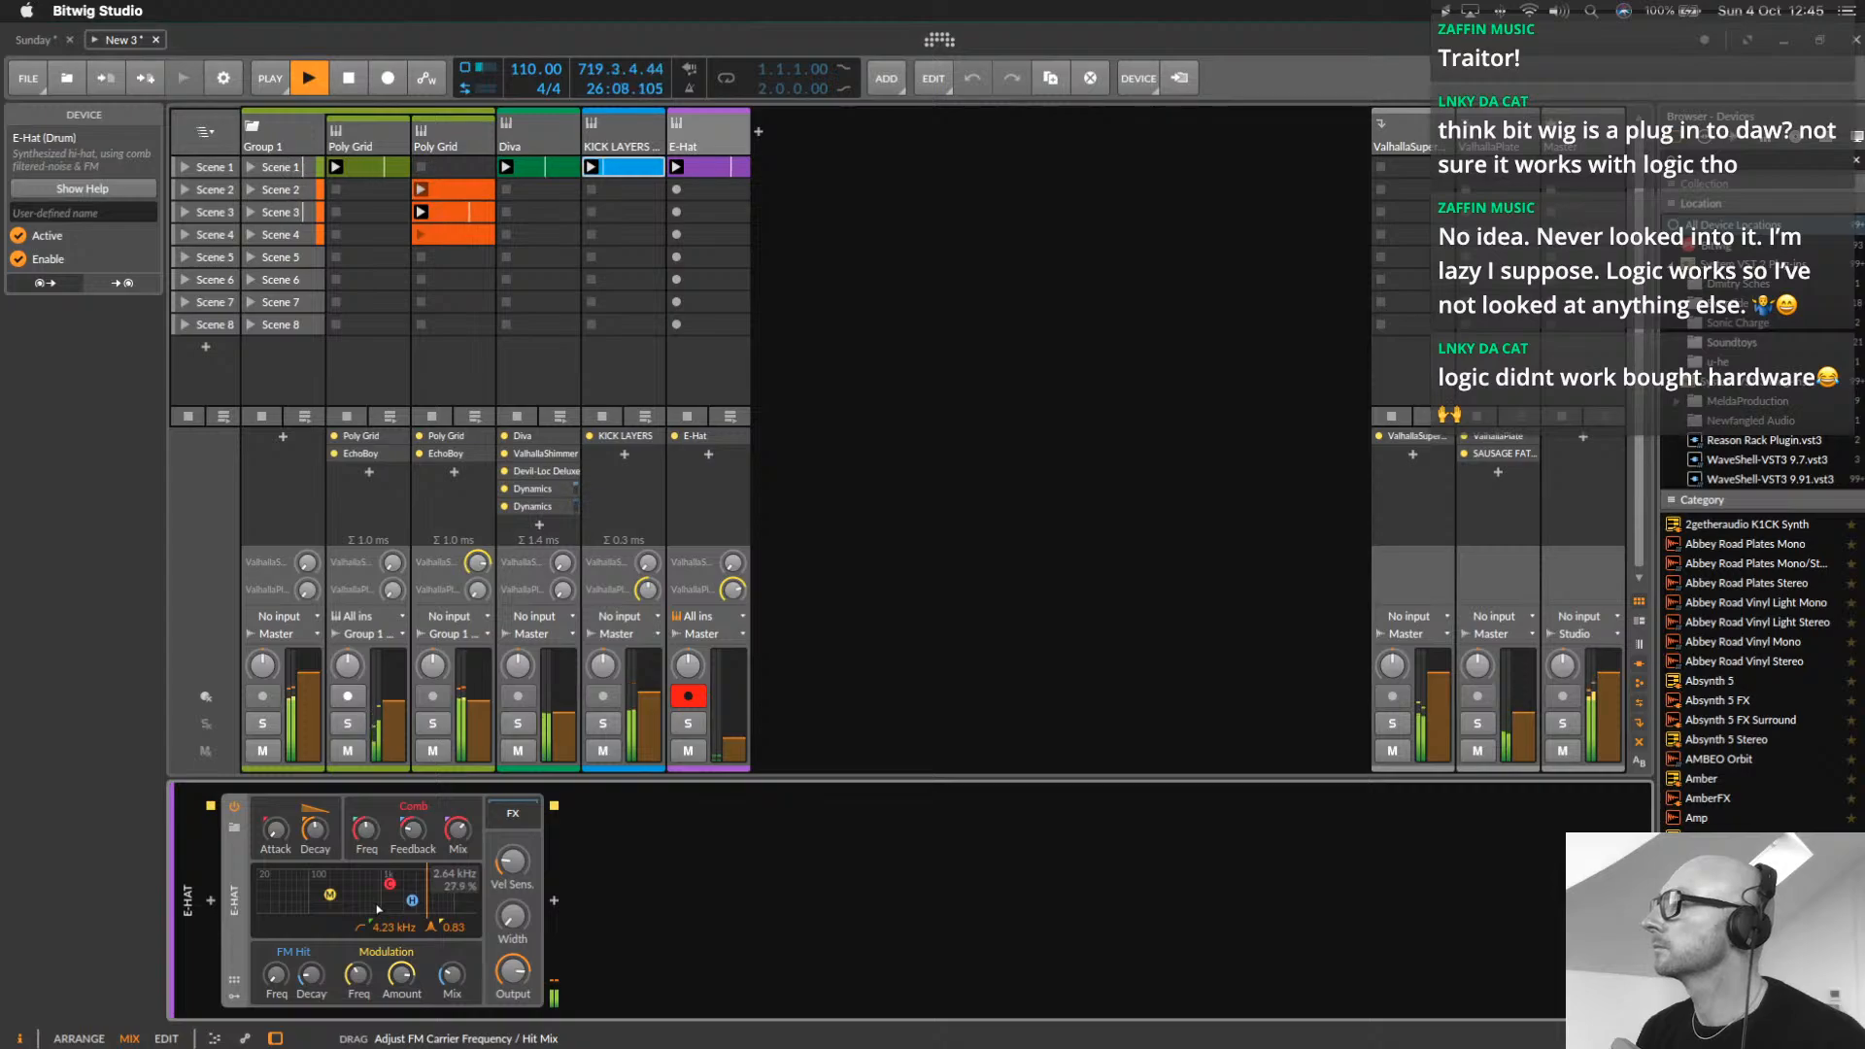
left_click_drag(315, 830, 315, 842)
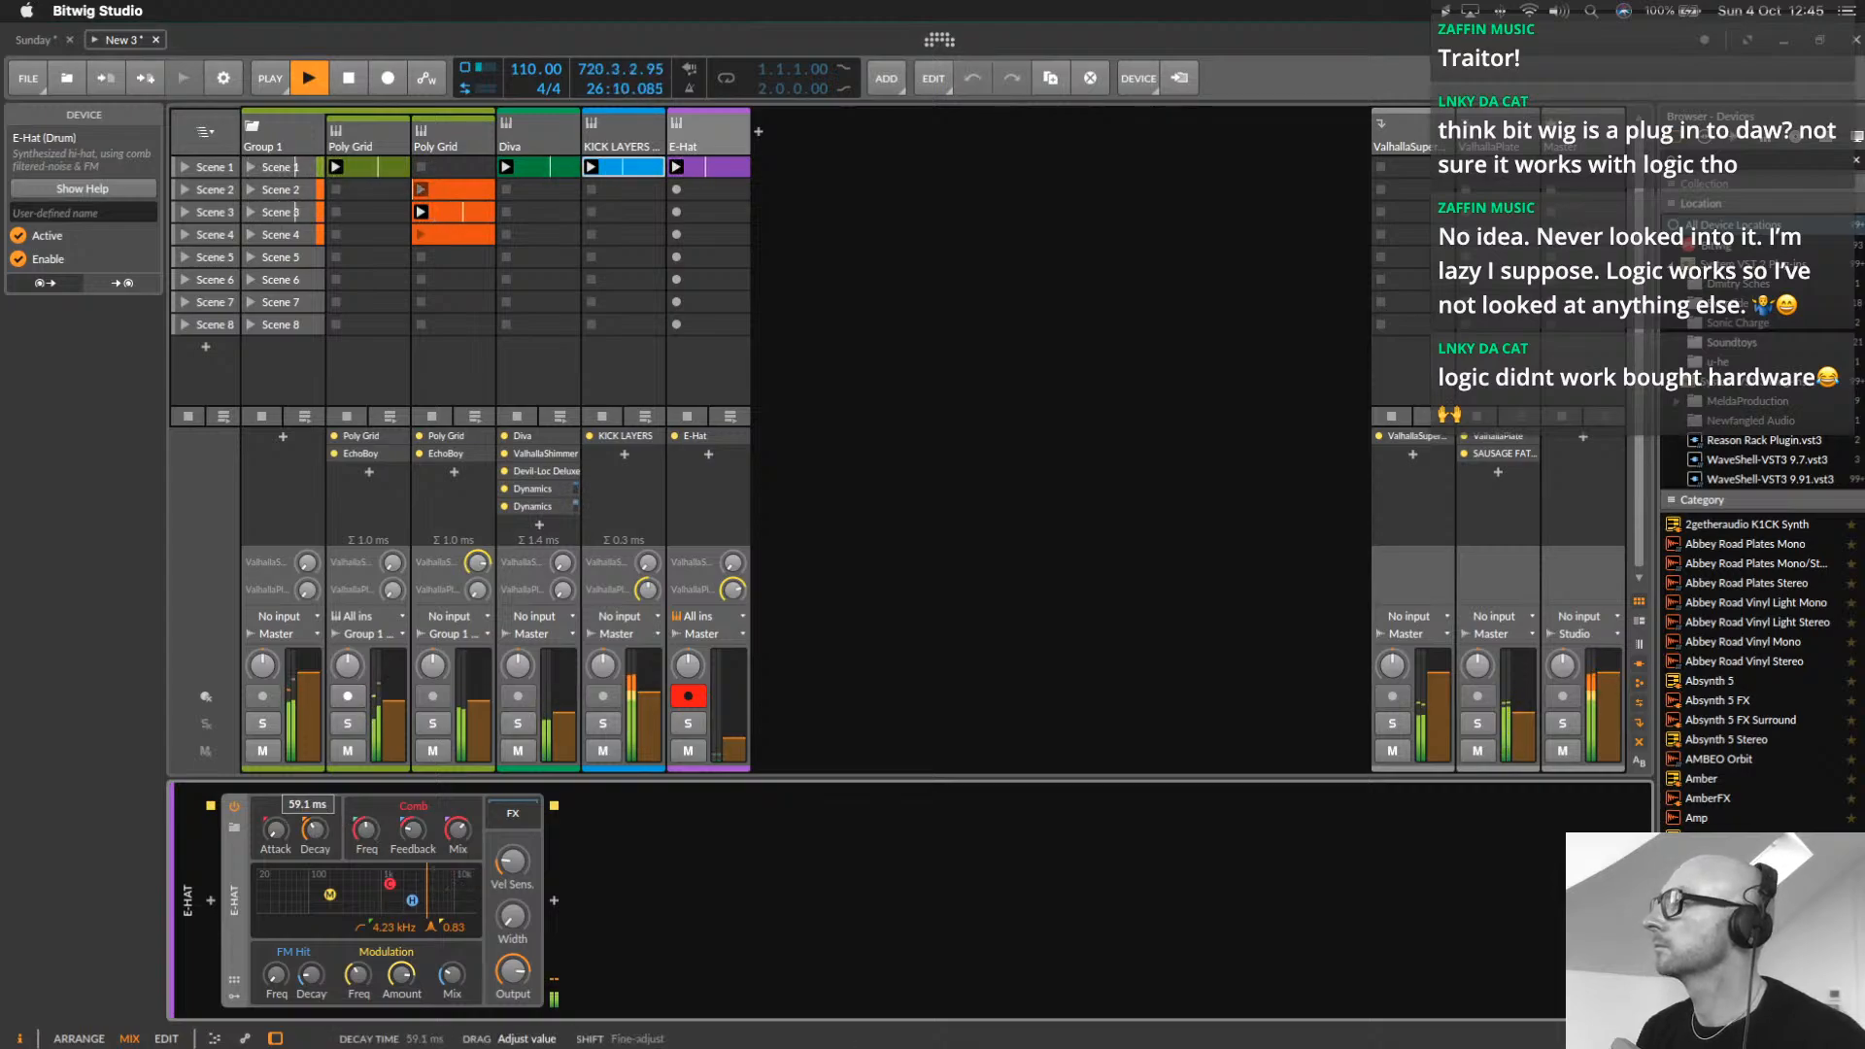
left_click_drag(315, 842, 314, 845)
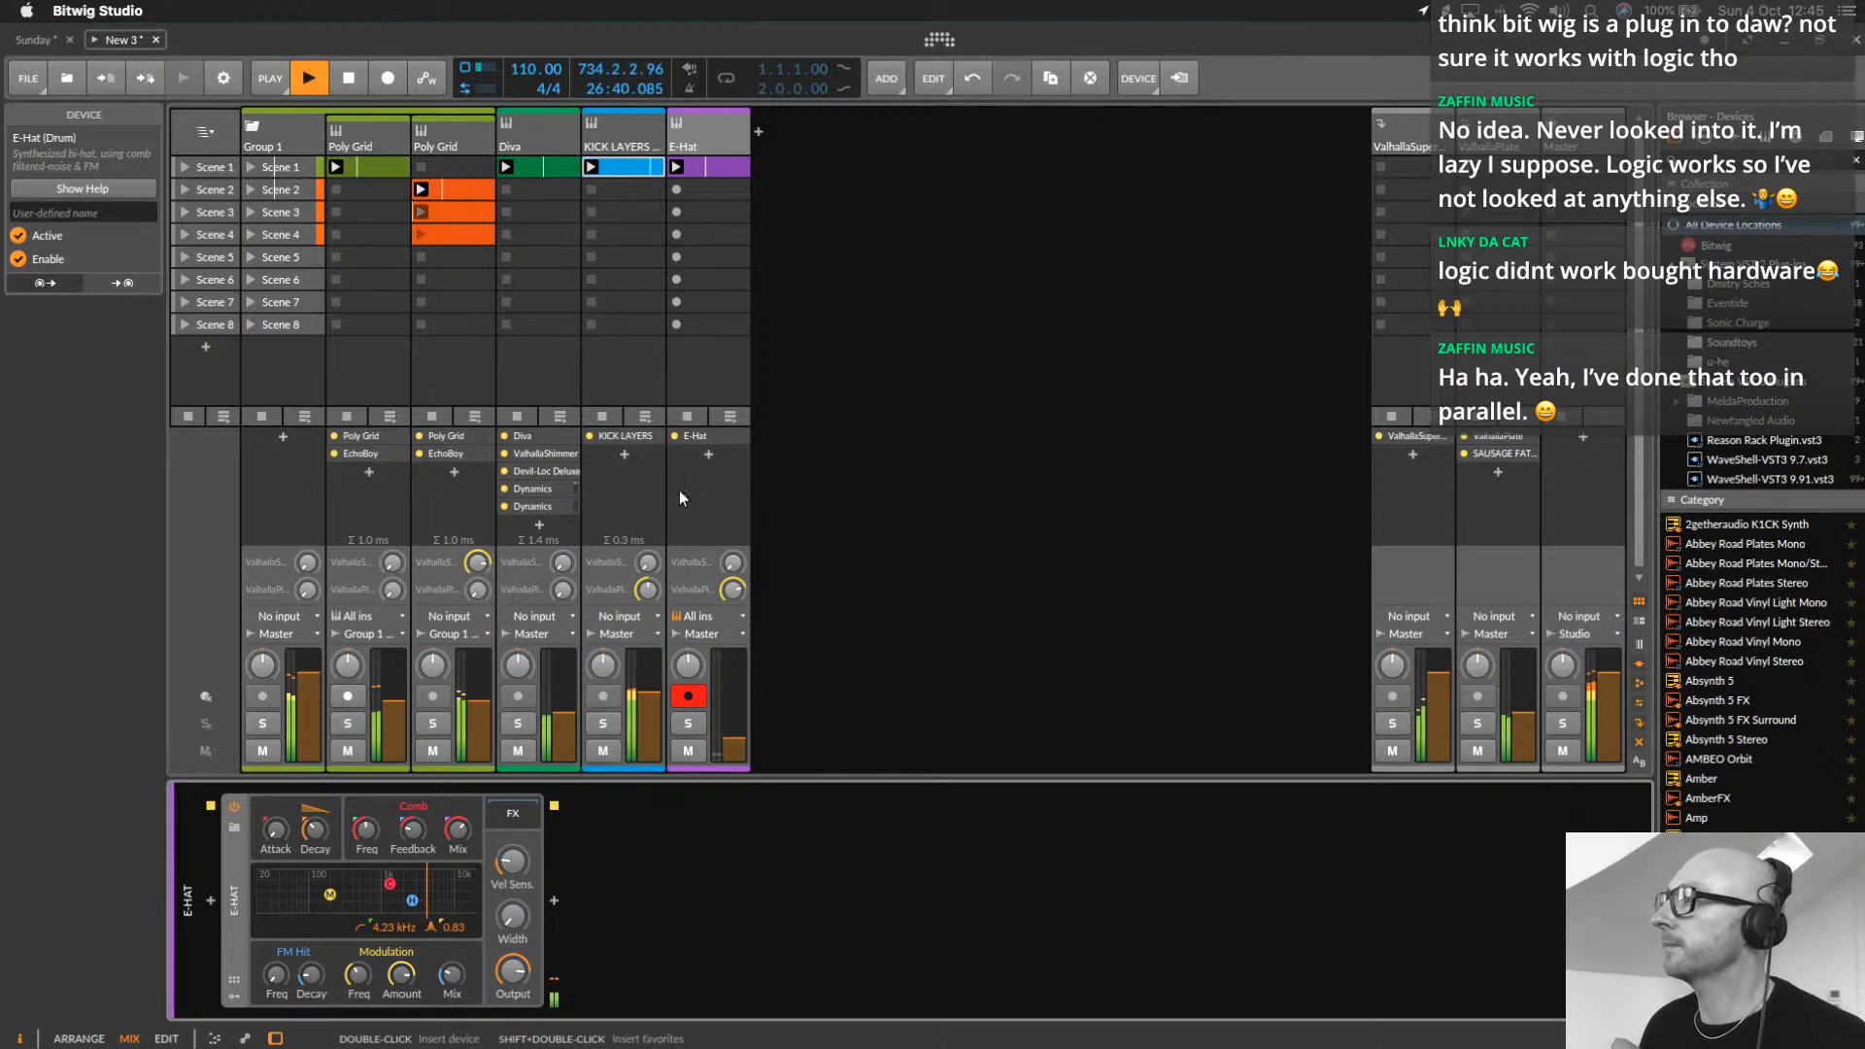
Set the track source of the E-Hat and the first Poly Grid track to No input
left_click(729, 615)
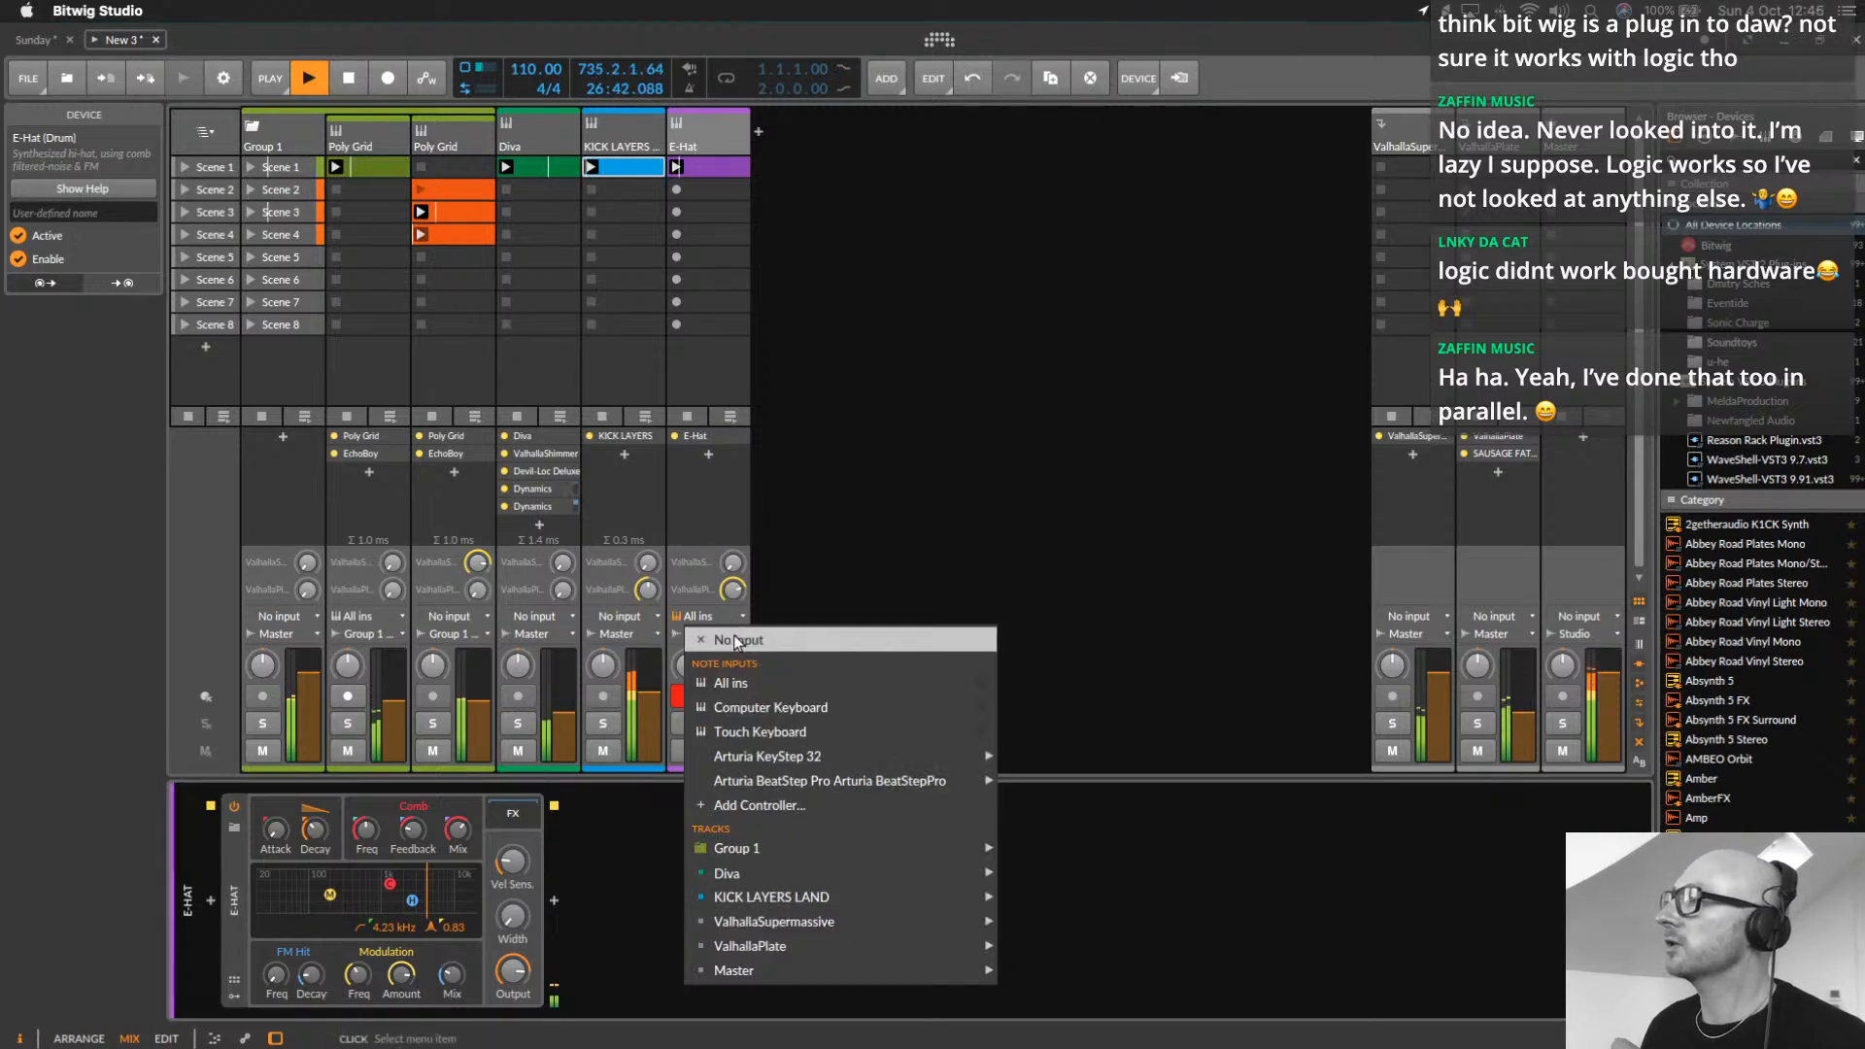
left_click(738, 641)
left_click(379, 616)
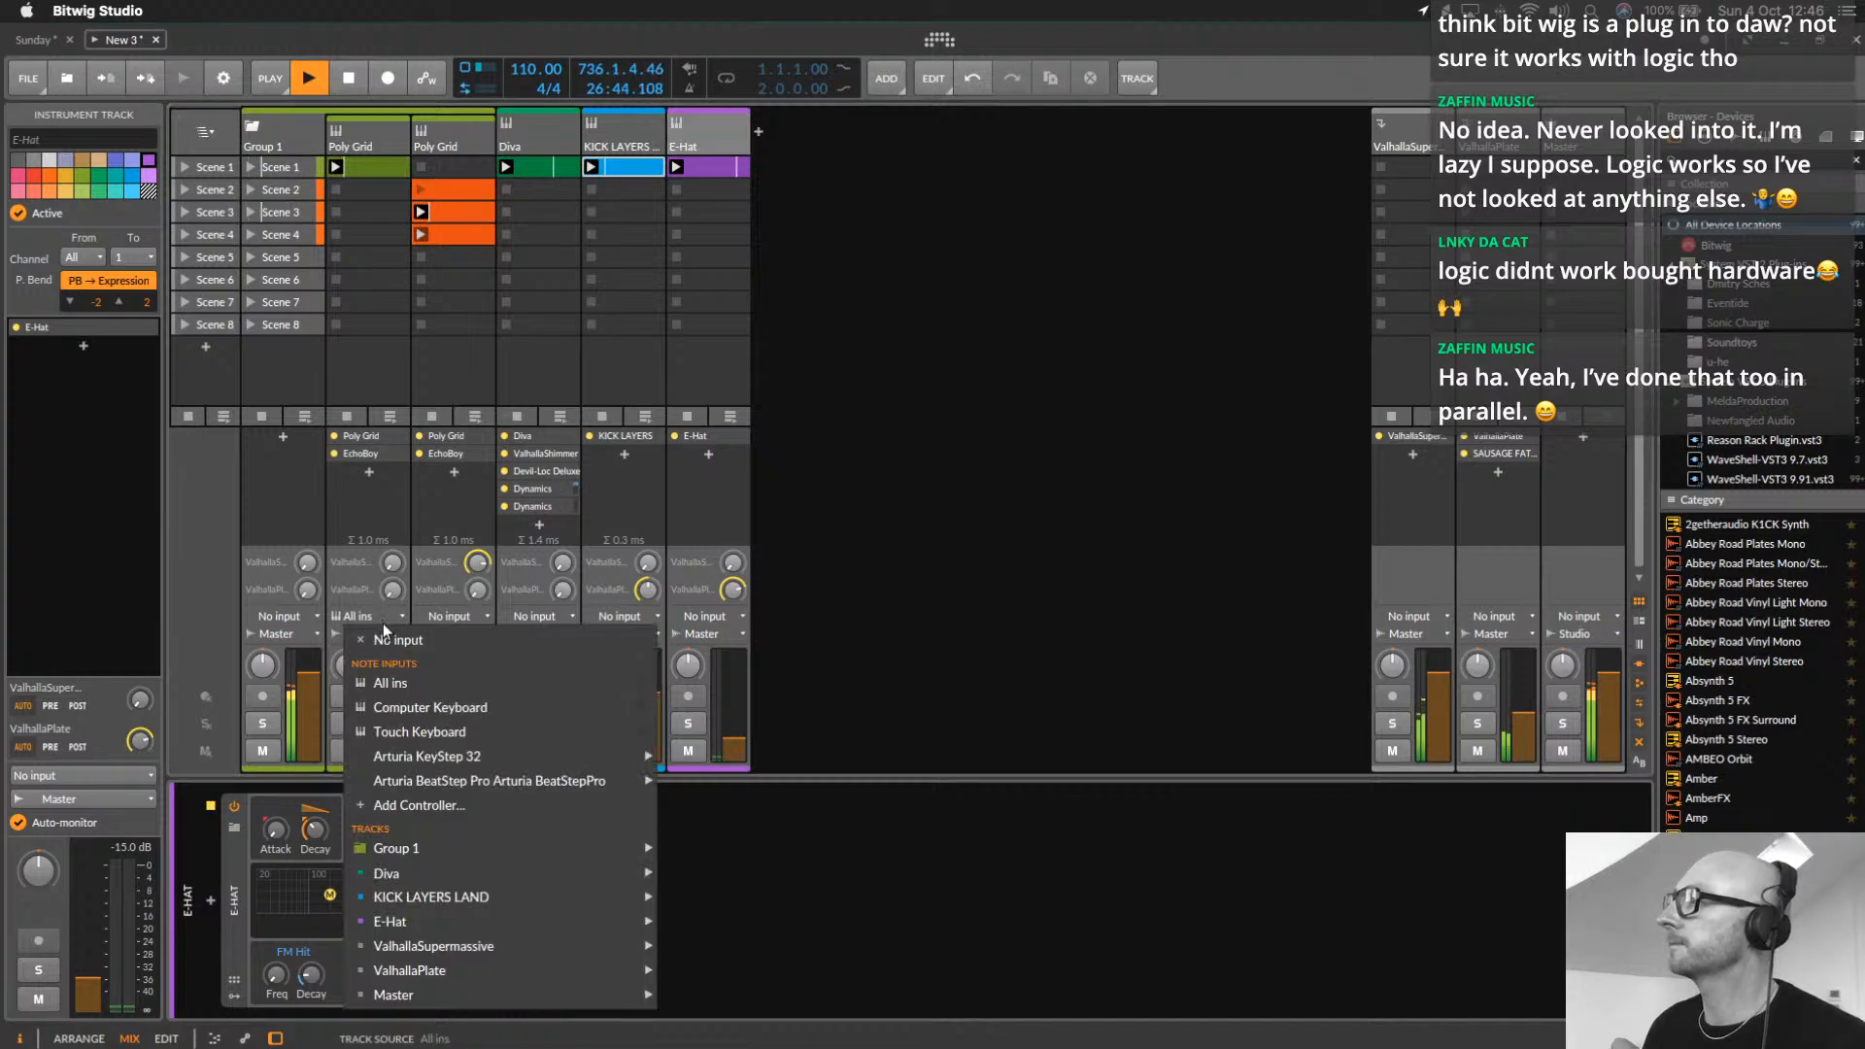
left_click(384, 640)
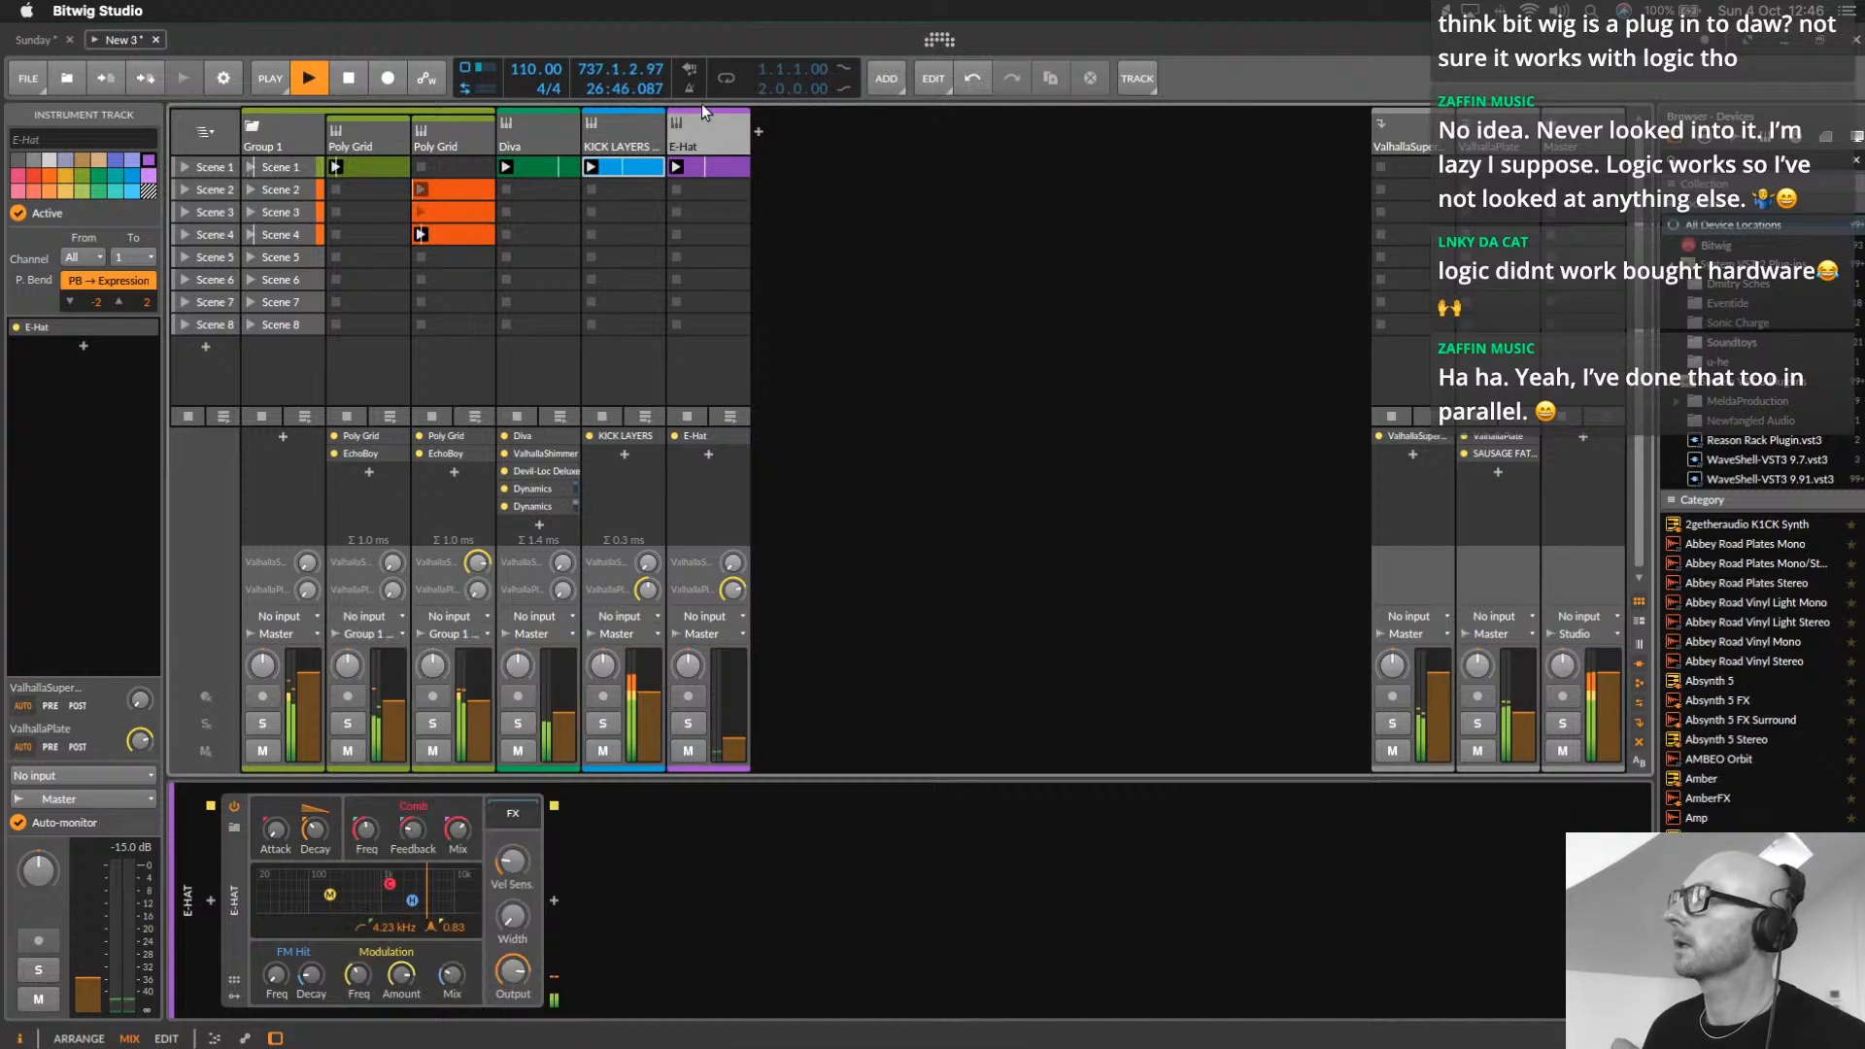
left_click(701, 139)
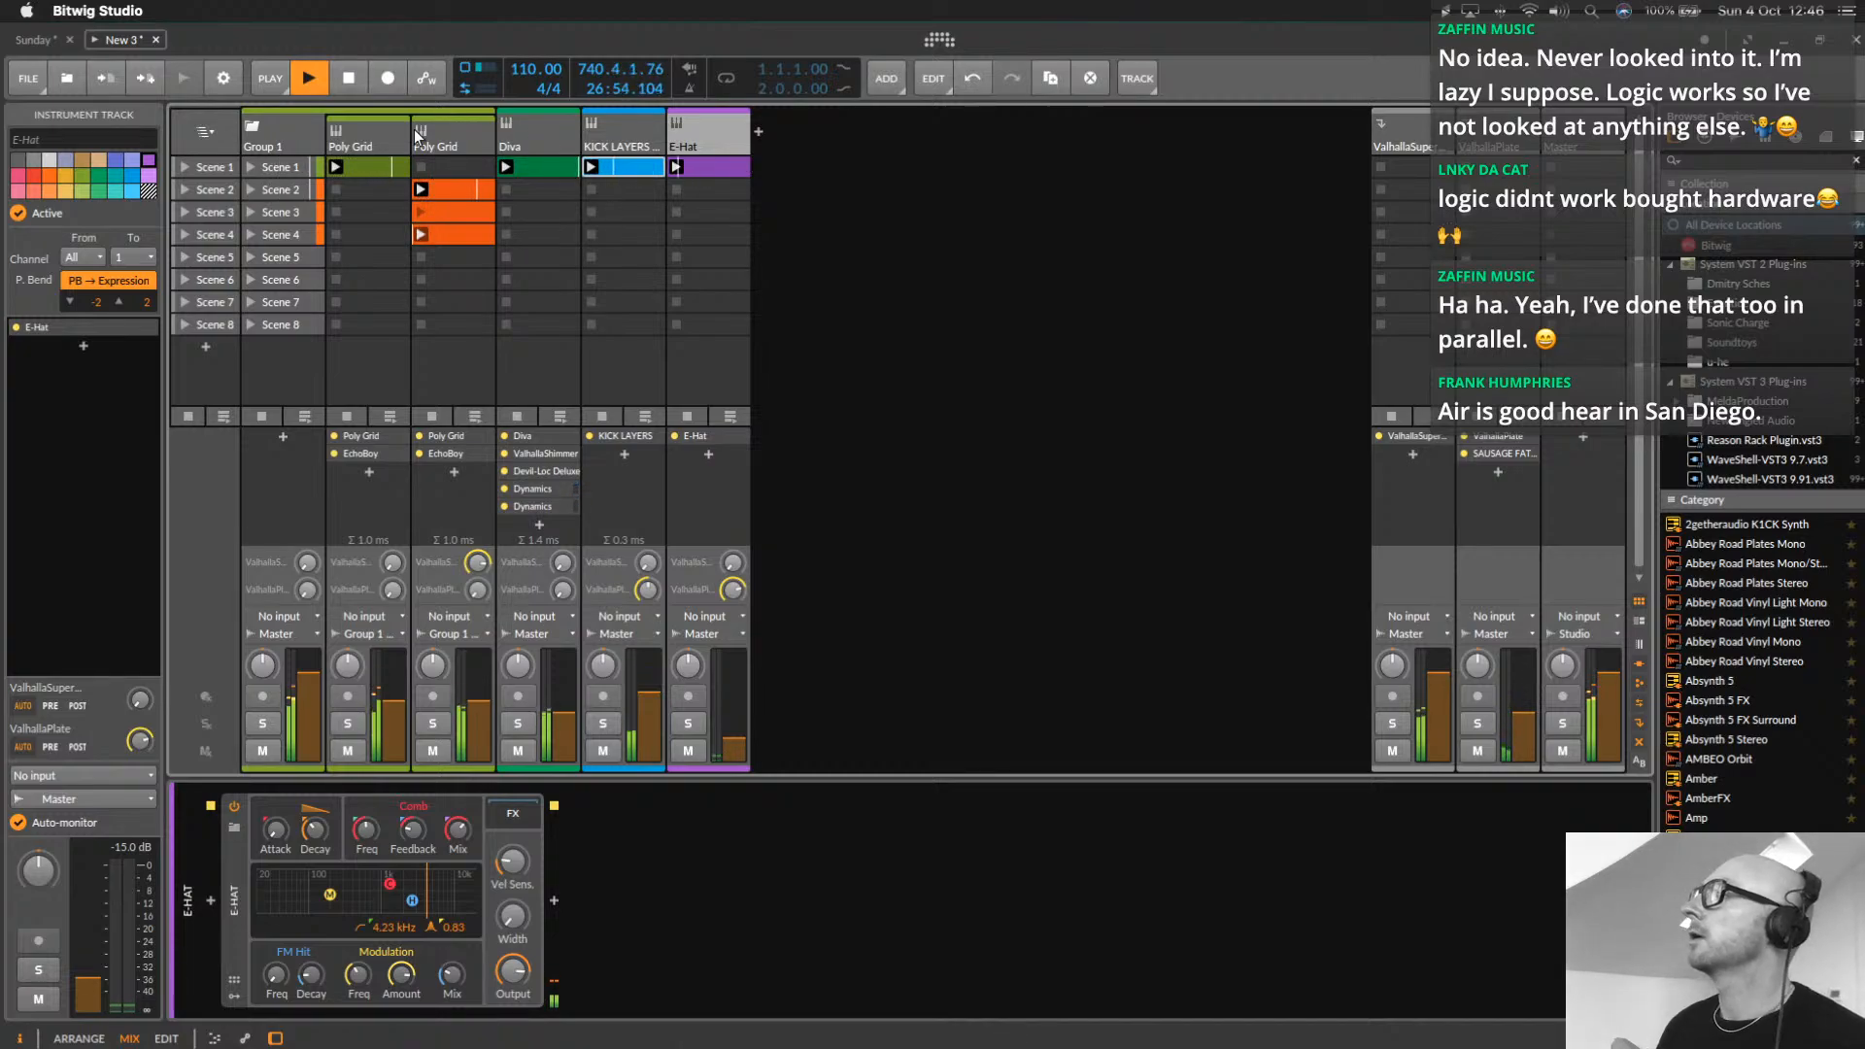
Insert DADA LIFE's Sausage Fattener after EchoBoy on the second Poly Grid track
left_click(448, 153)
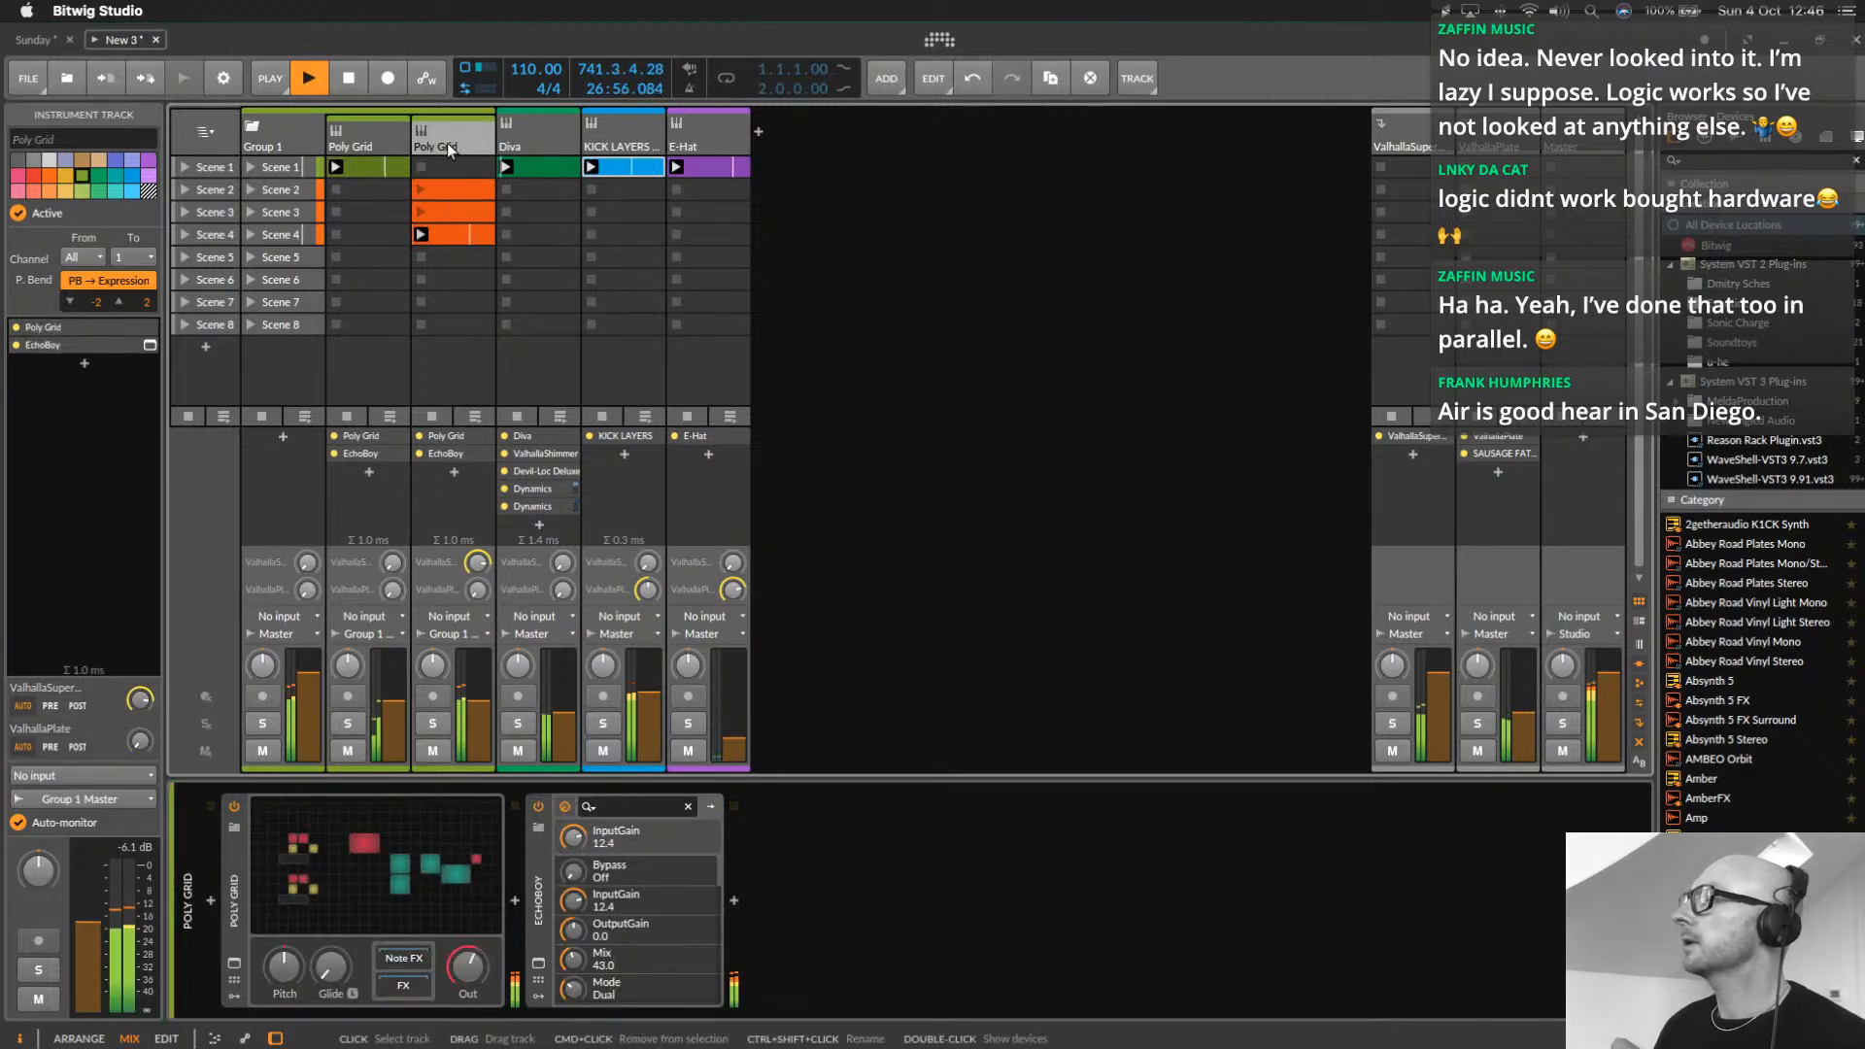
double_click(447, 143)
double_click(736, 898)
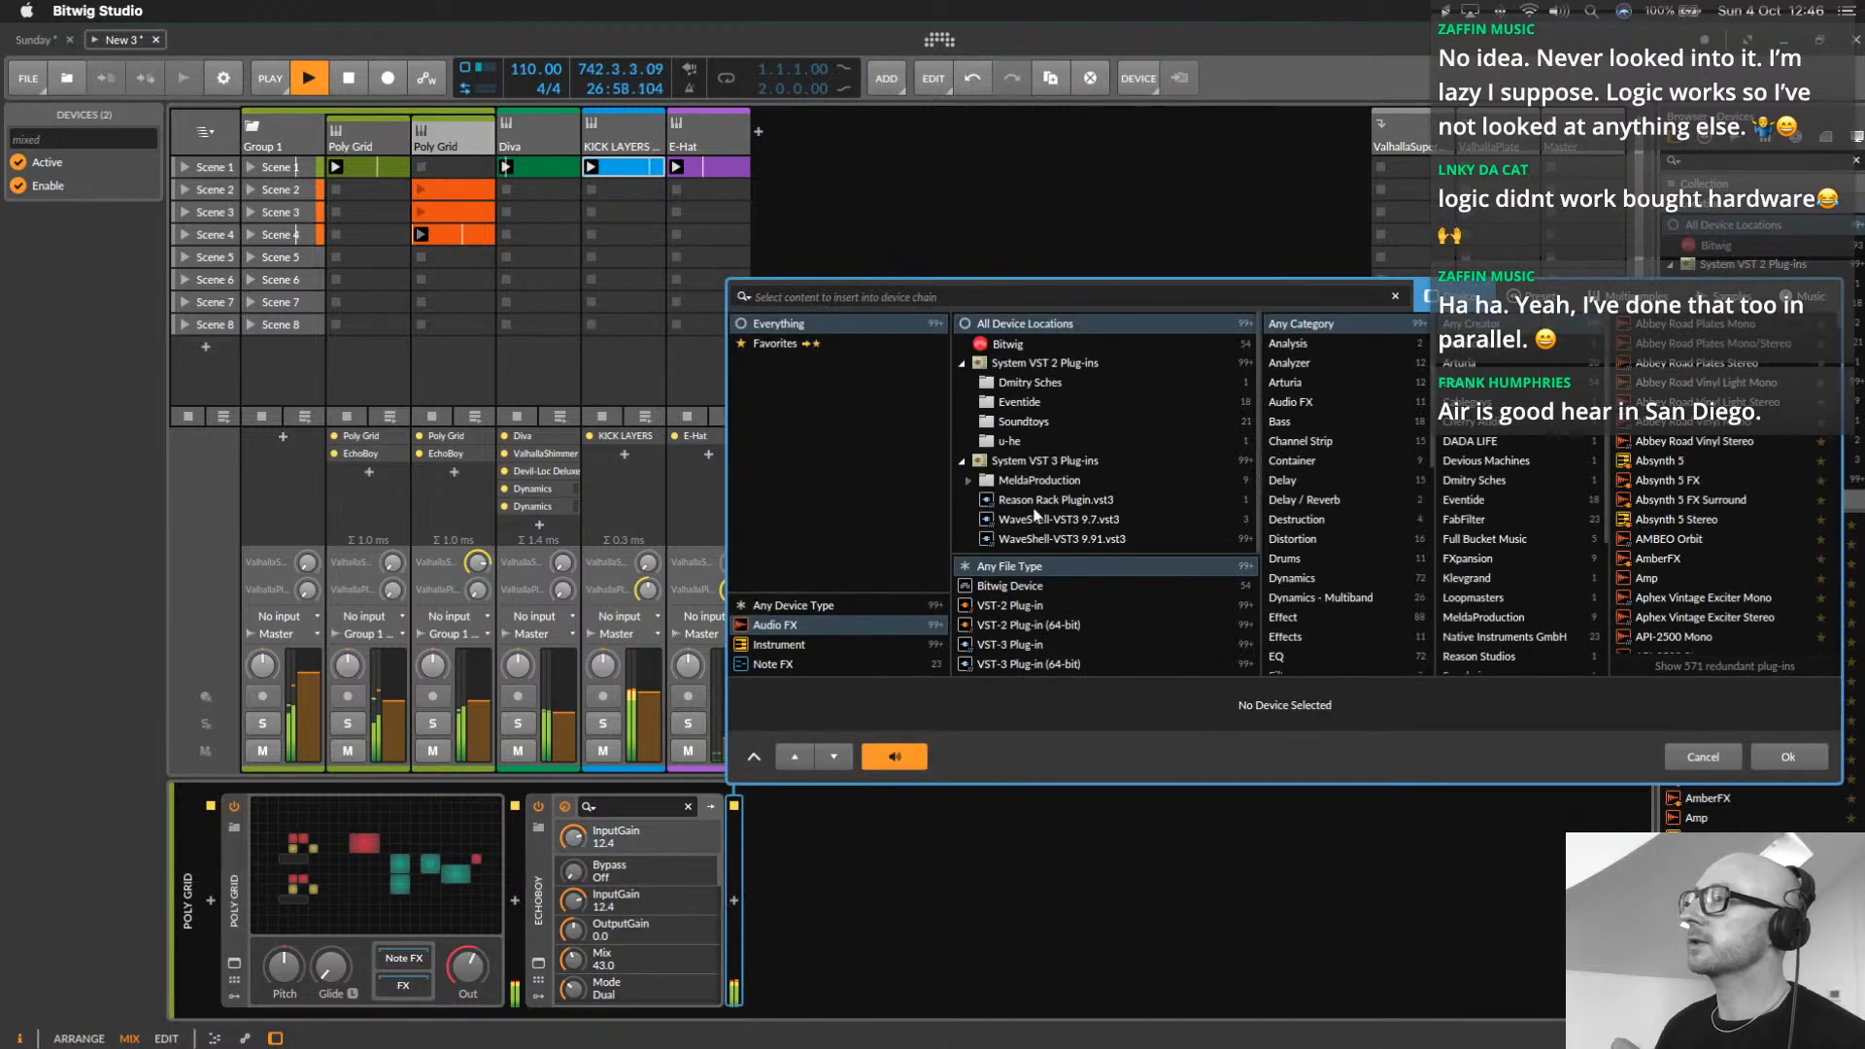
left_click(1468, 443)
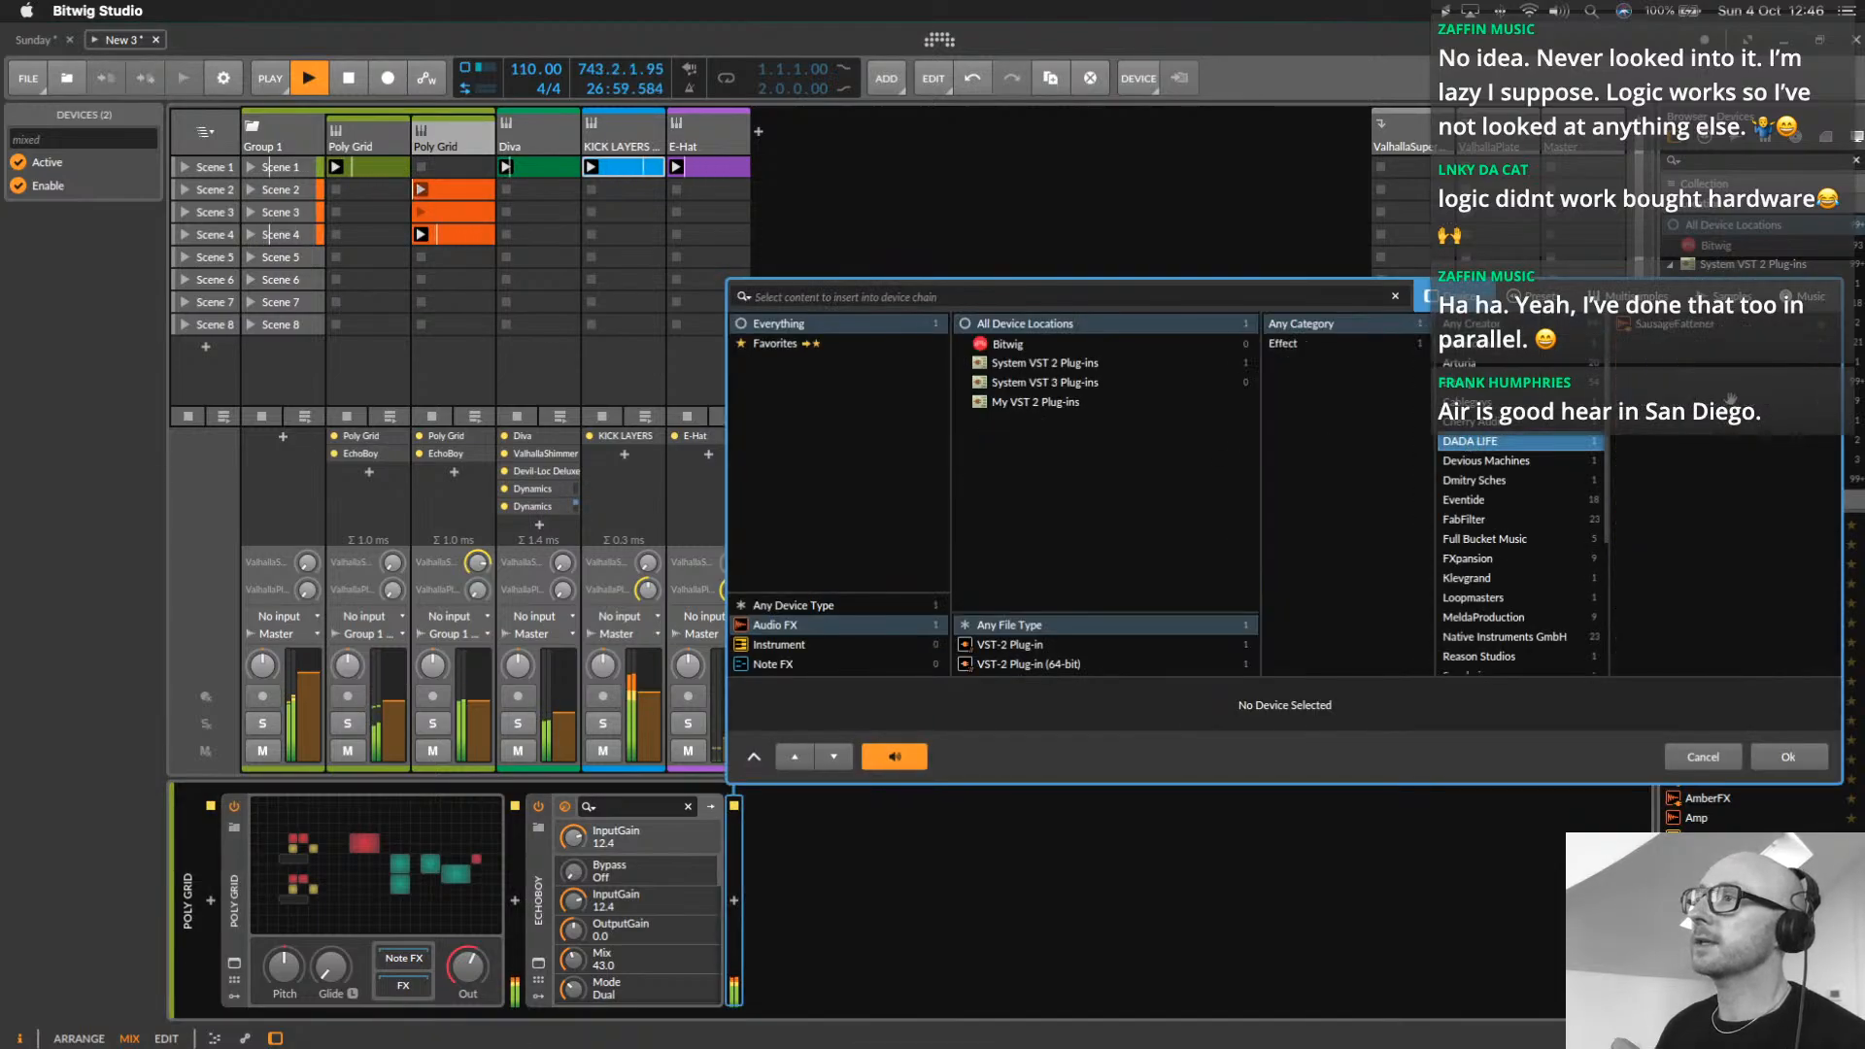
double_click(1685, 326)
Set Sausage Fattener's Fatness to 13% and Color to 68%
left_click_drag(940, 465, 938, 459)
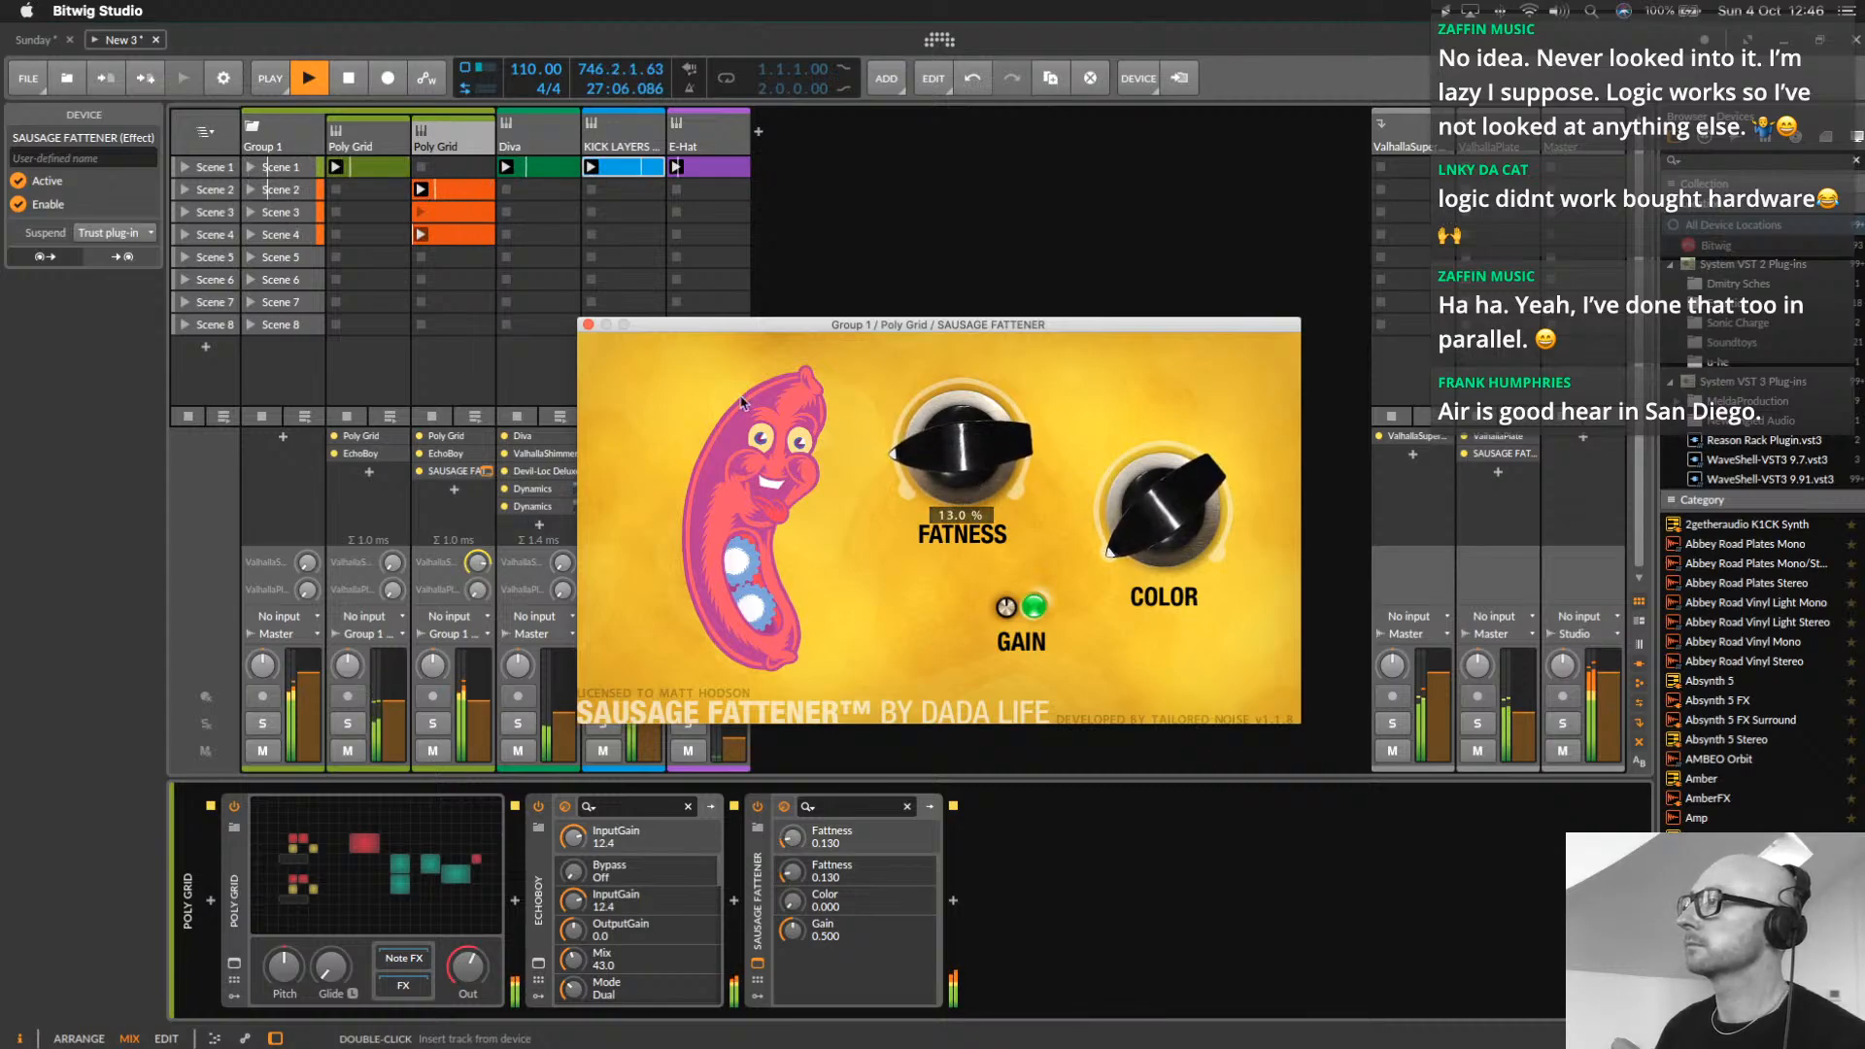
left_click_drag(1162, 505, 1147, 401)
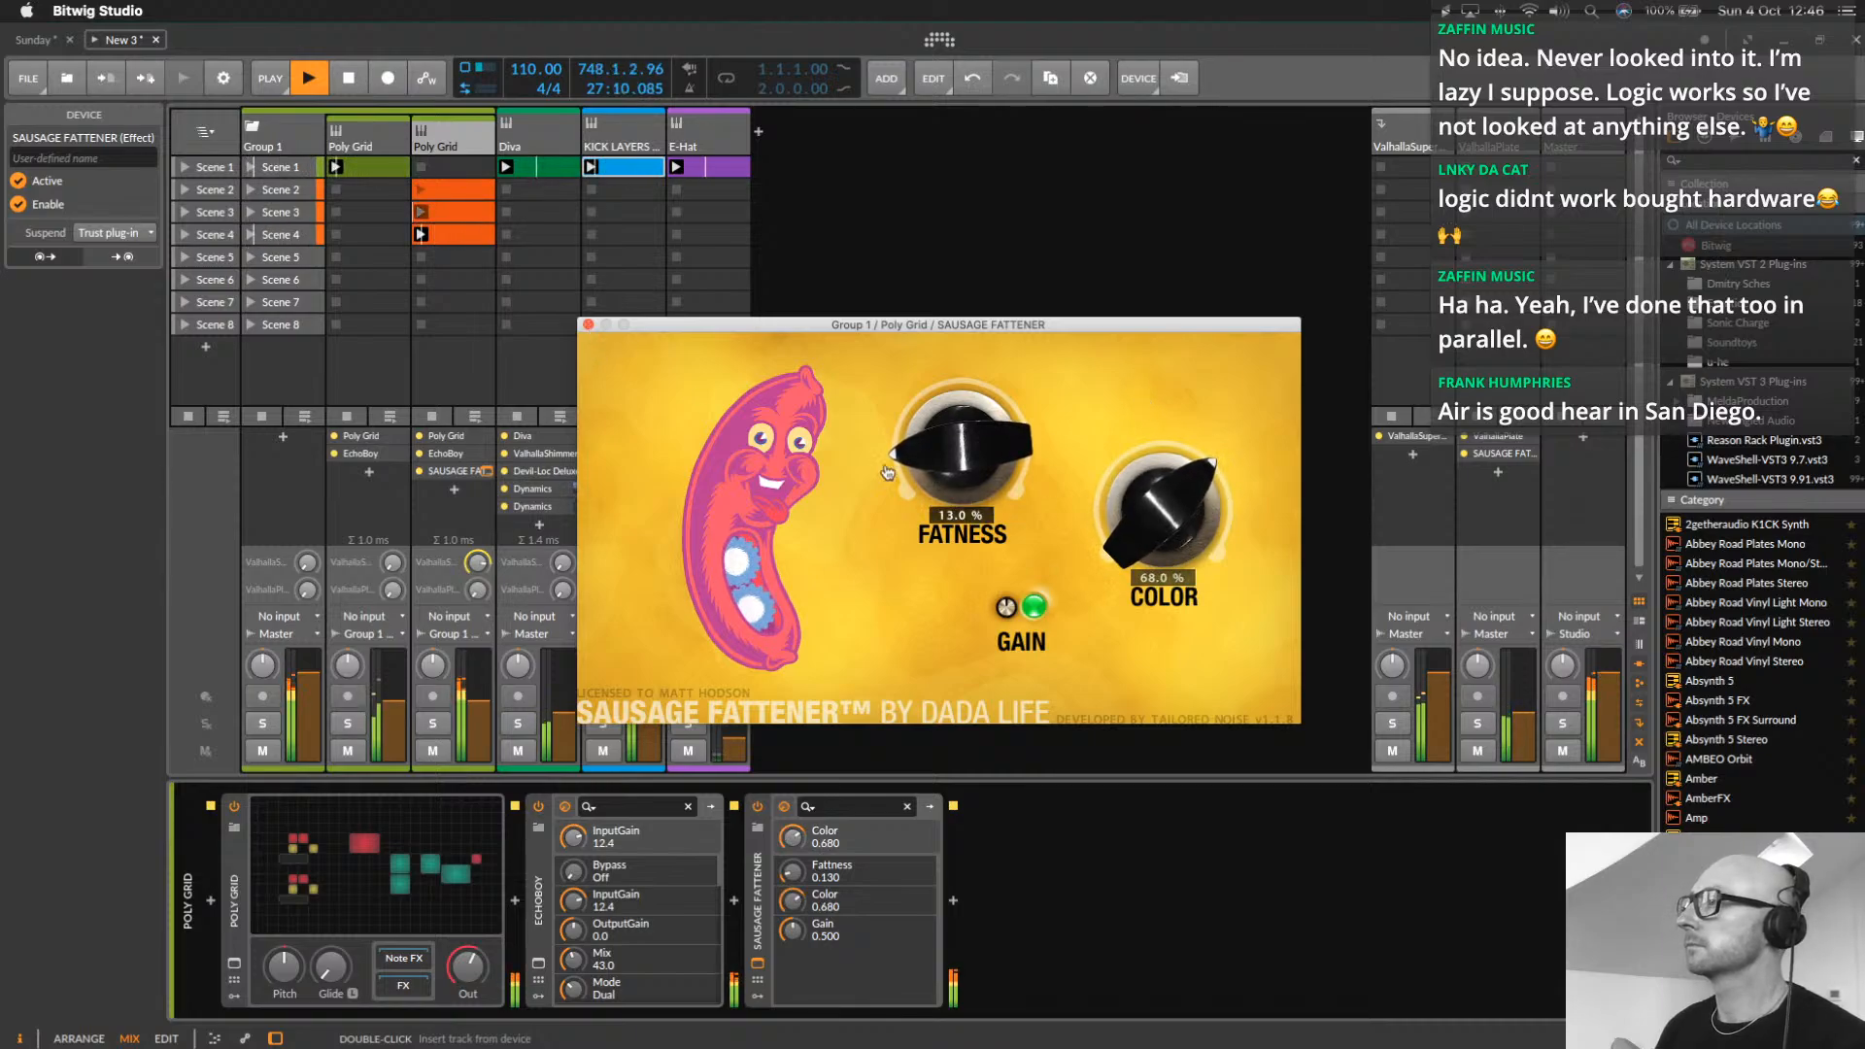
left_click(588, 324)
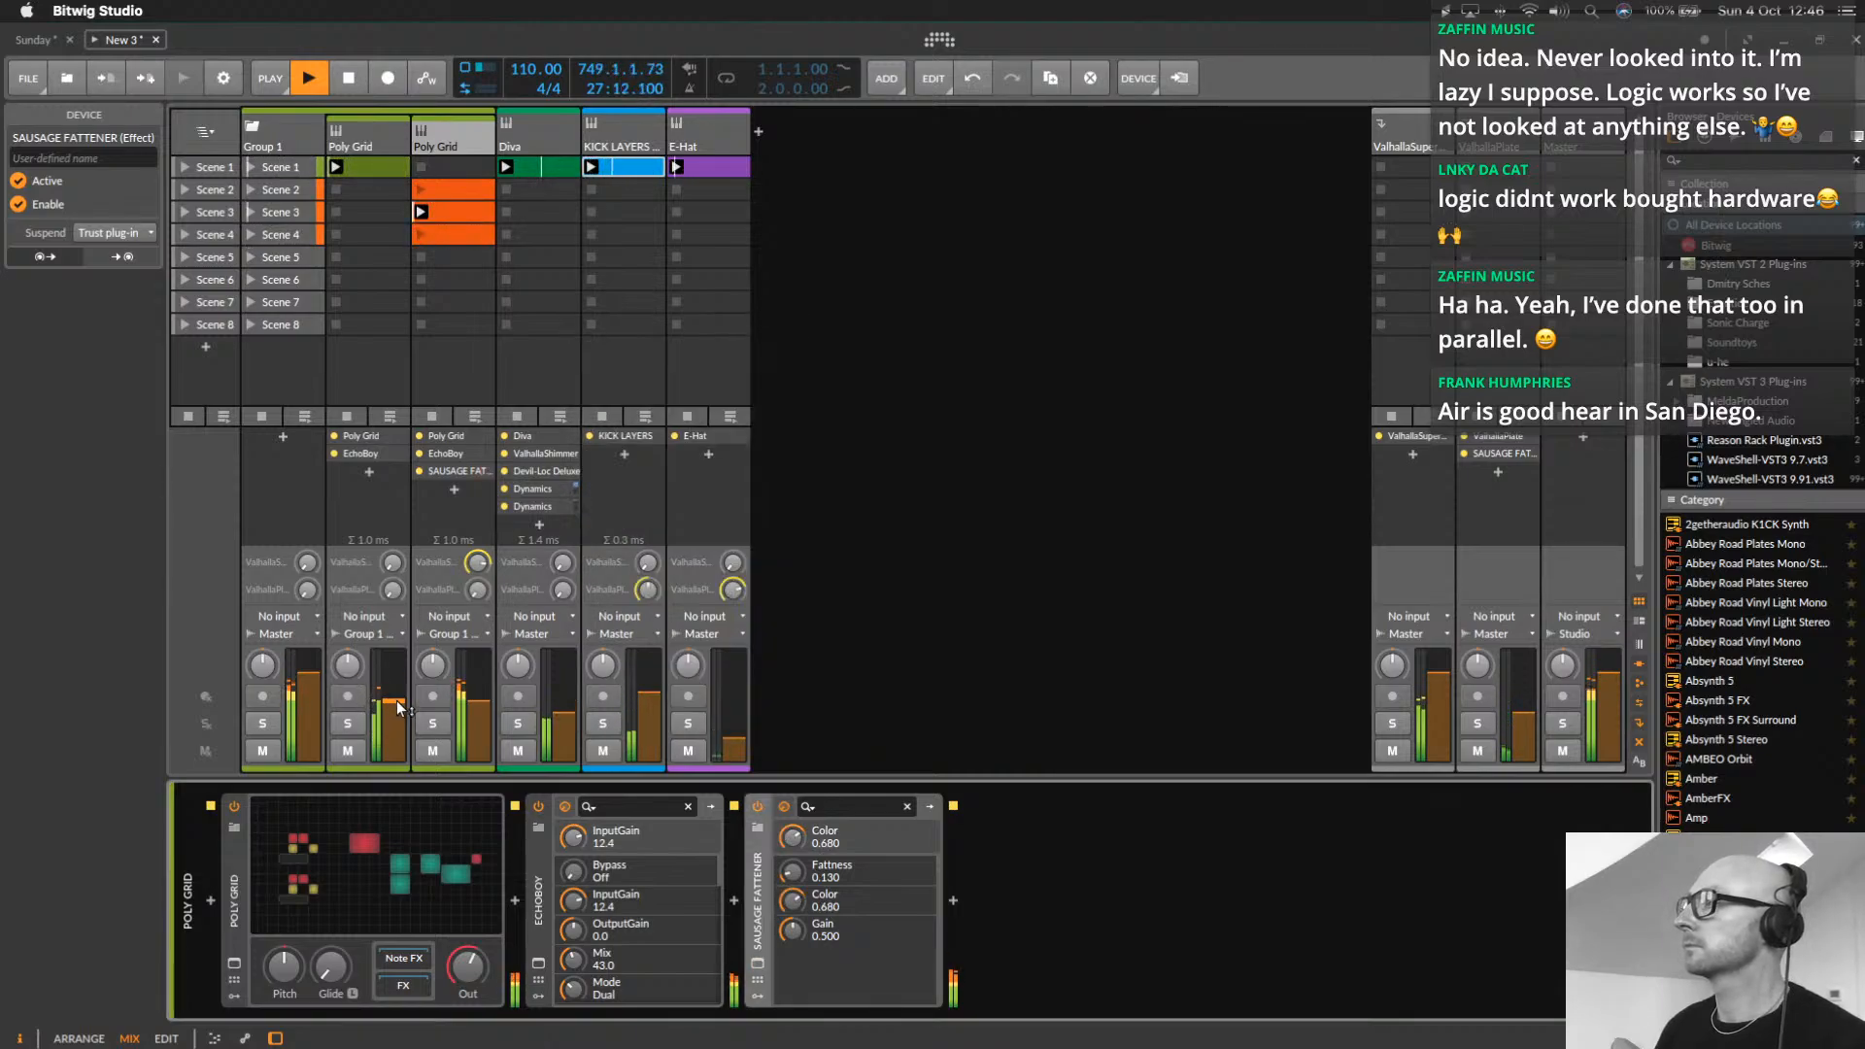
Lower Sausage Fattener's Fatness to 0.060 and Gain to 0.389, and raise the second Poly Grid track's volume to about -3.6 dB
left_click(473, 714)
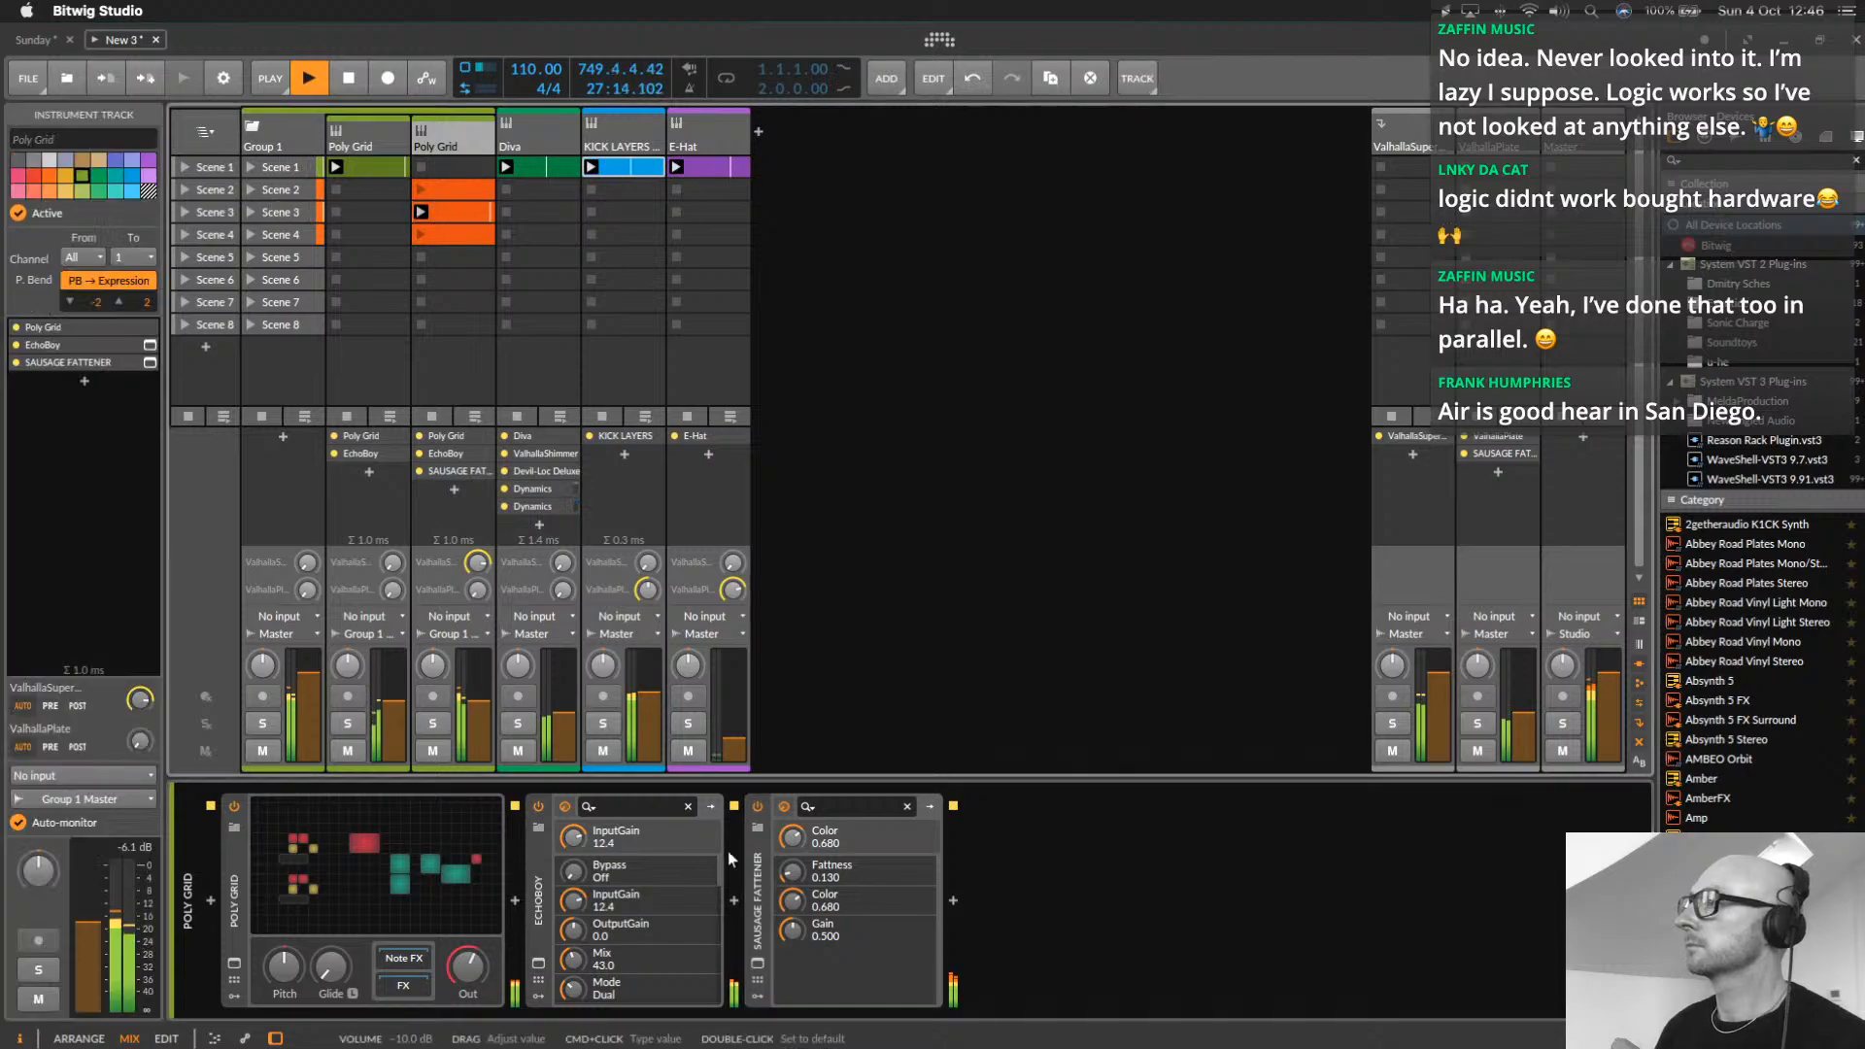
left_click(758, 963)
left_click_drag(961, 476, 962, 492)
left_click_drag(1011, 610, 1018, 639)
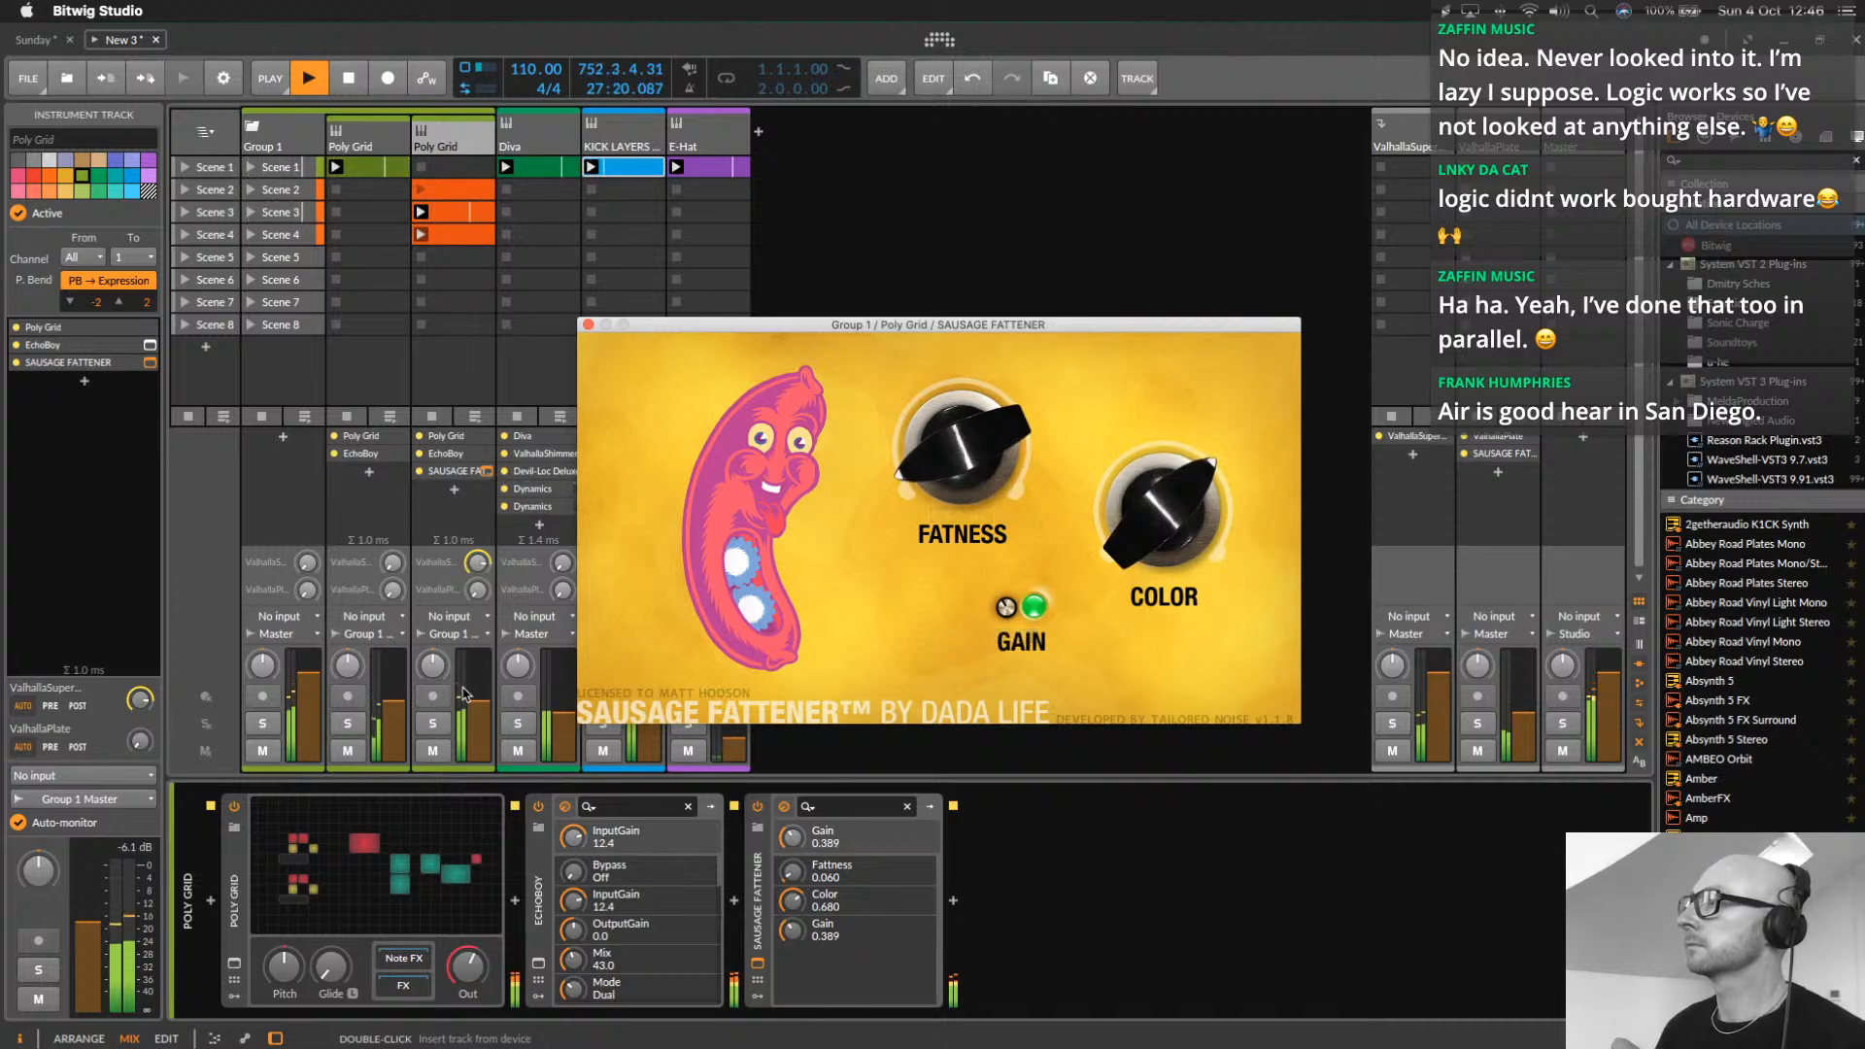
left_click_drag(478, 700, 478, 684)
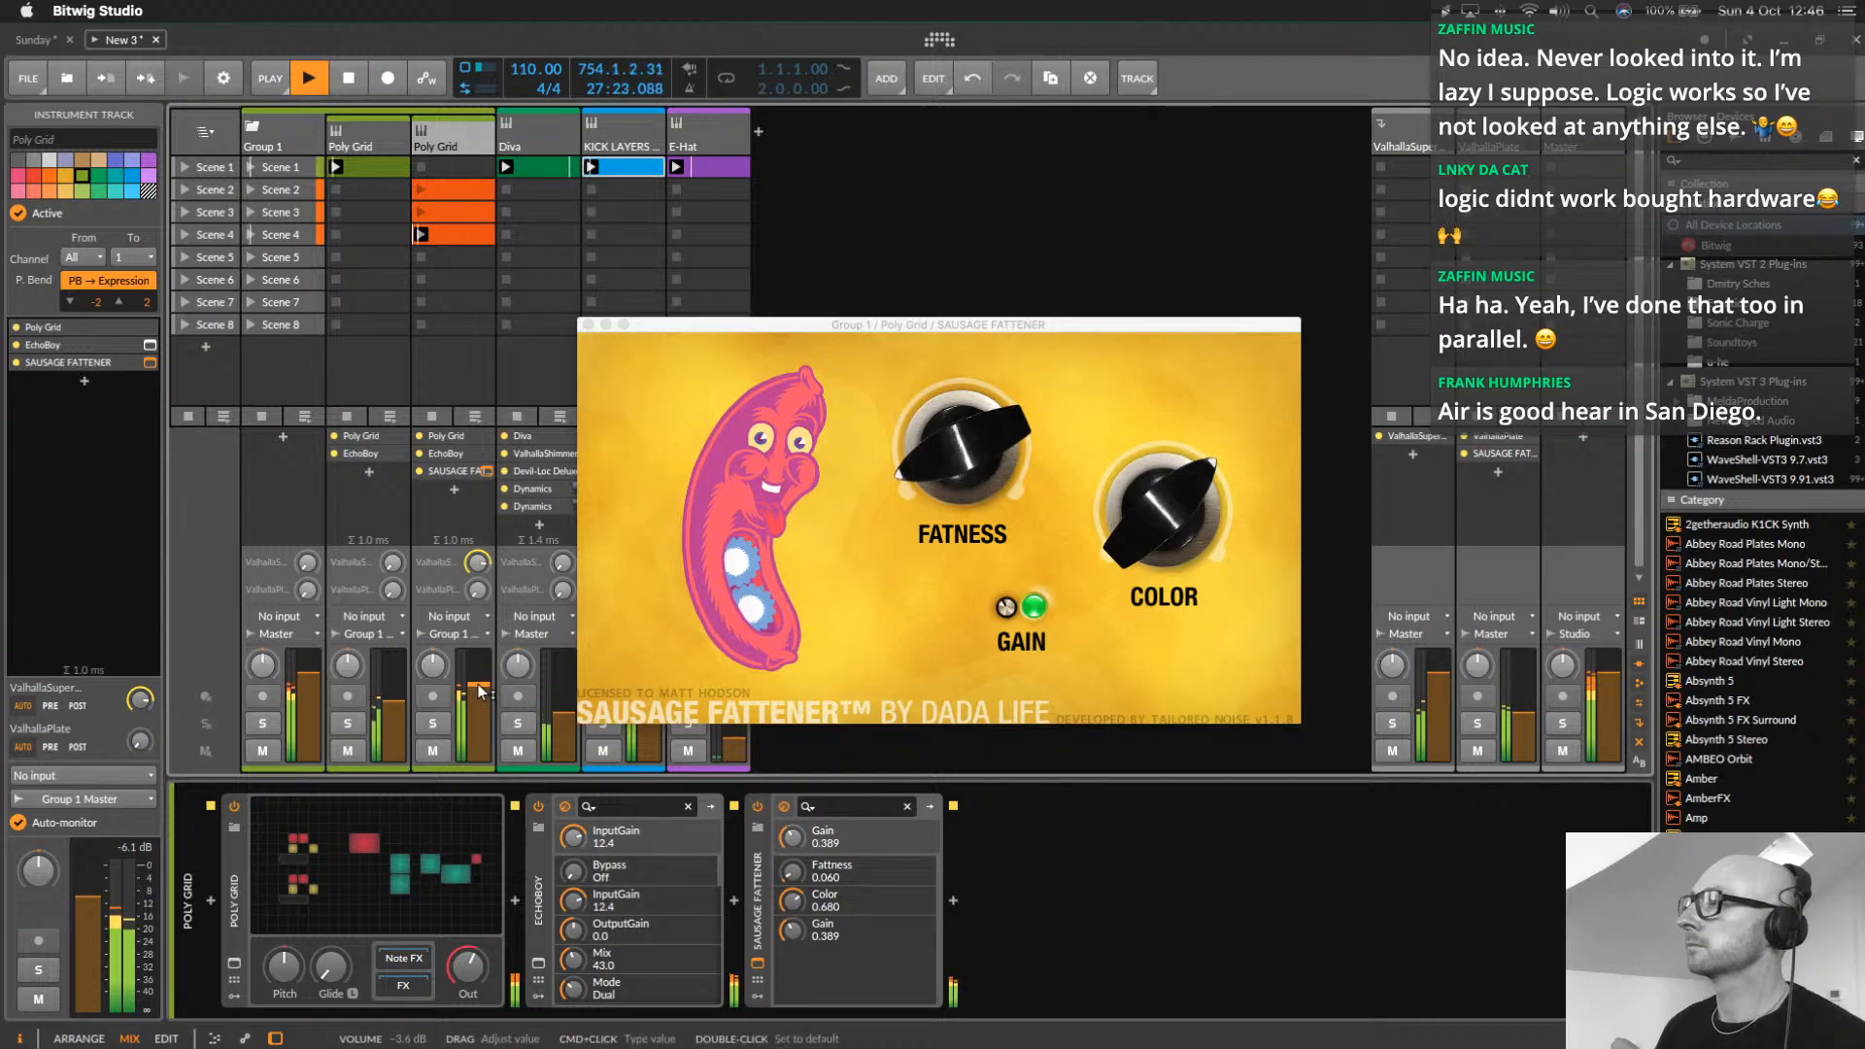
left_click(588, 325)
left_click(352, 136)
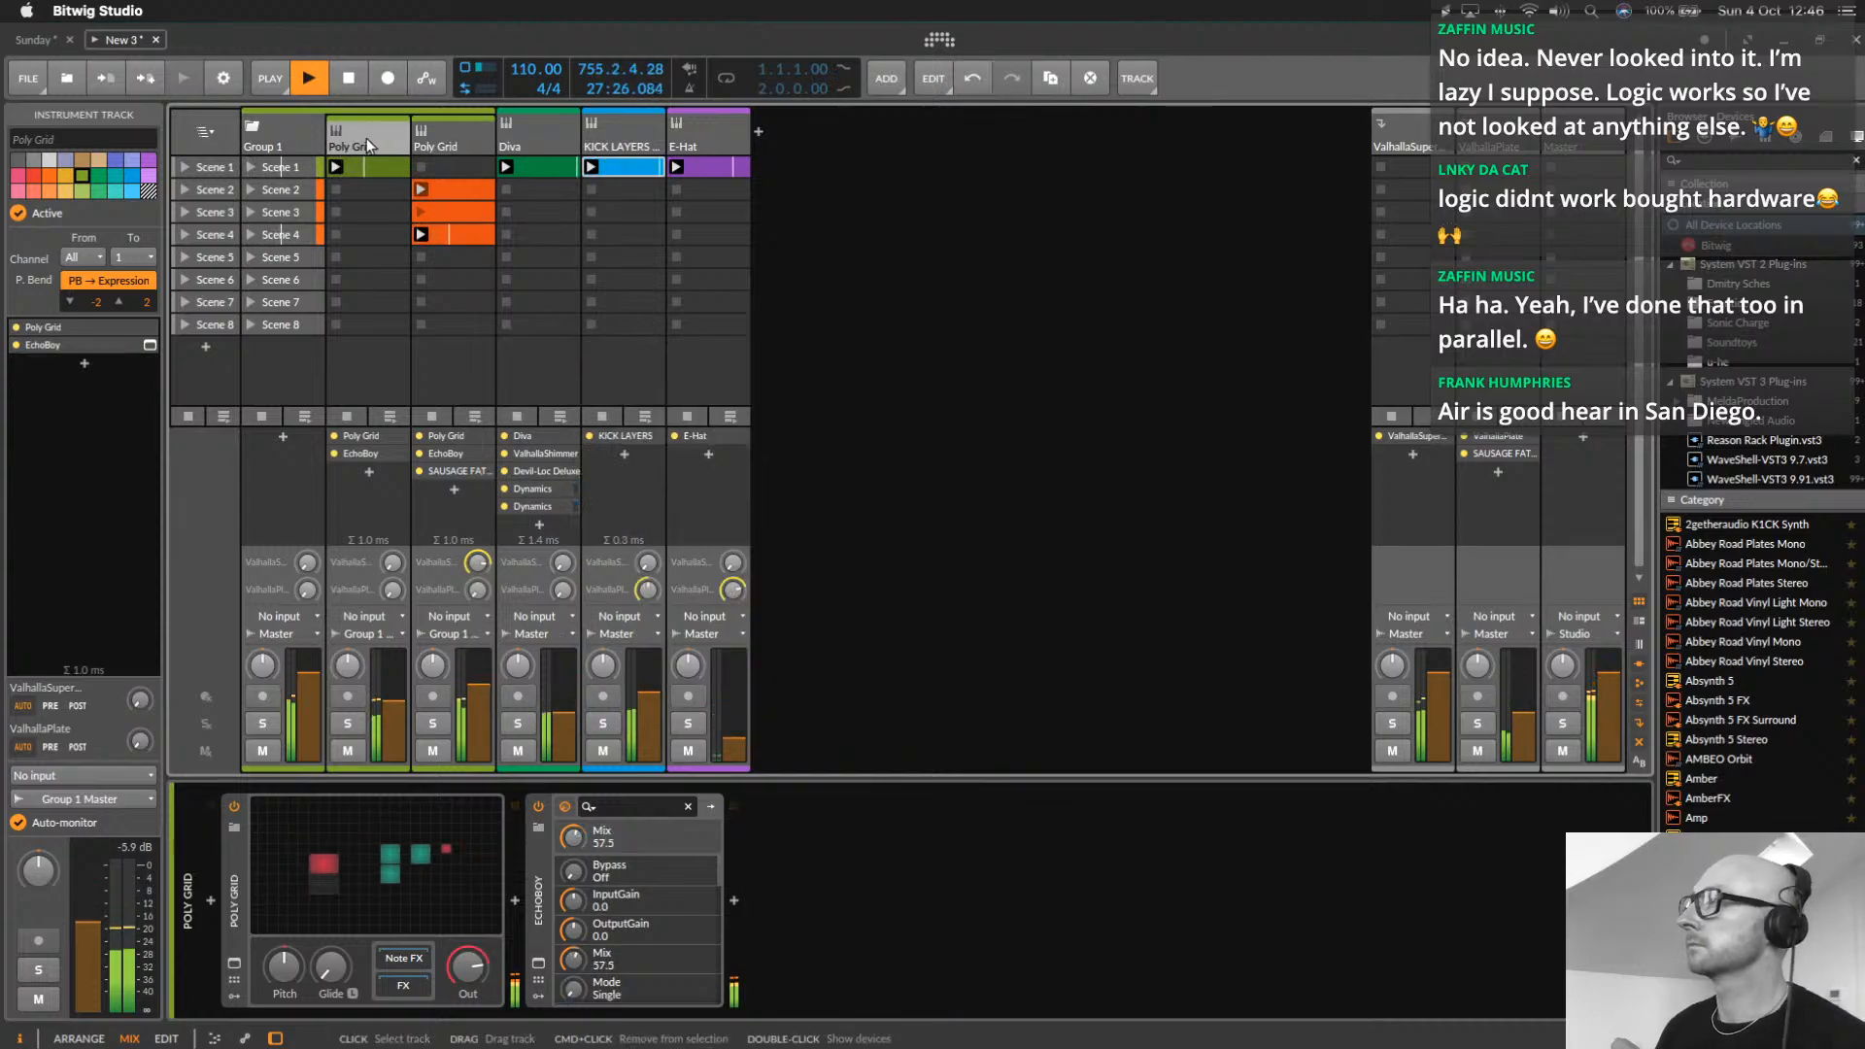
left_click(708, 142)
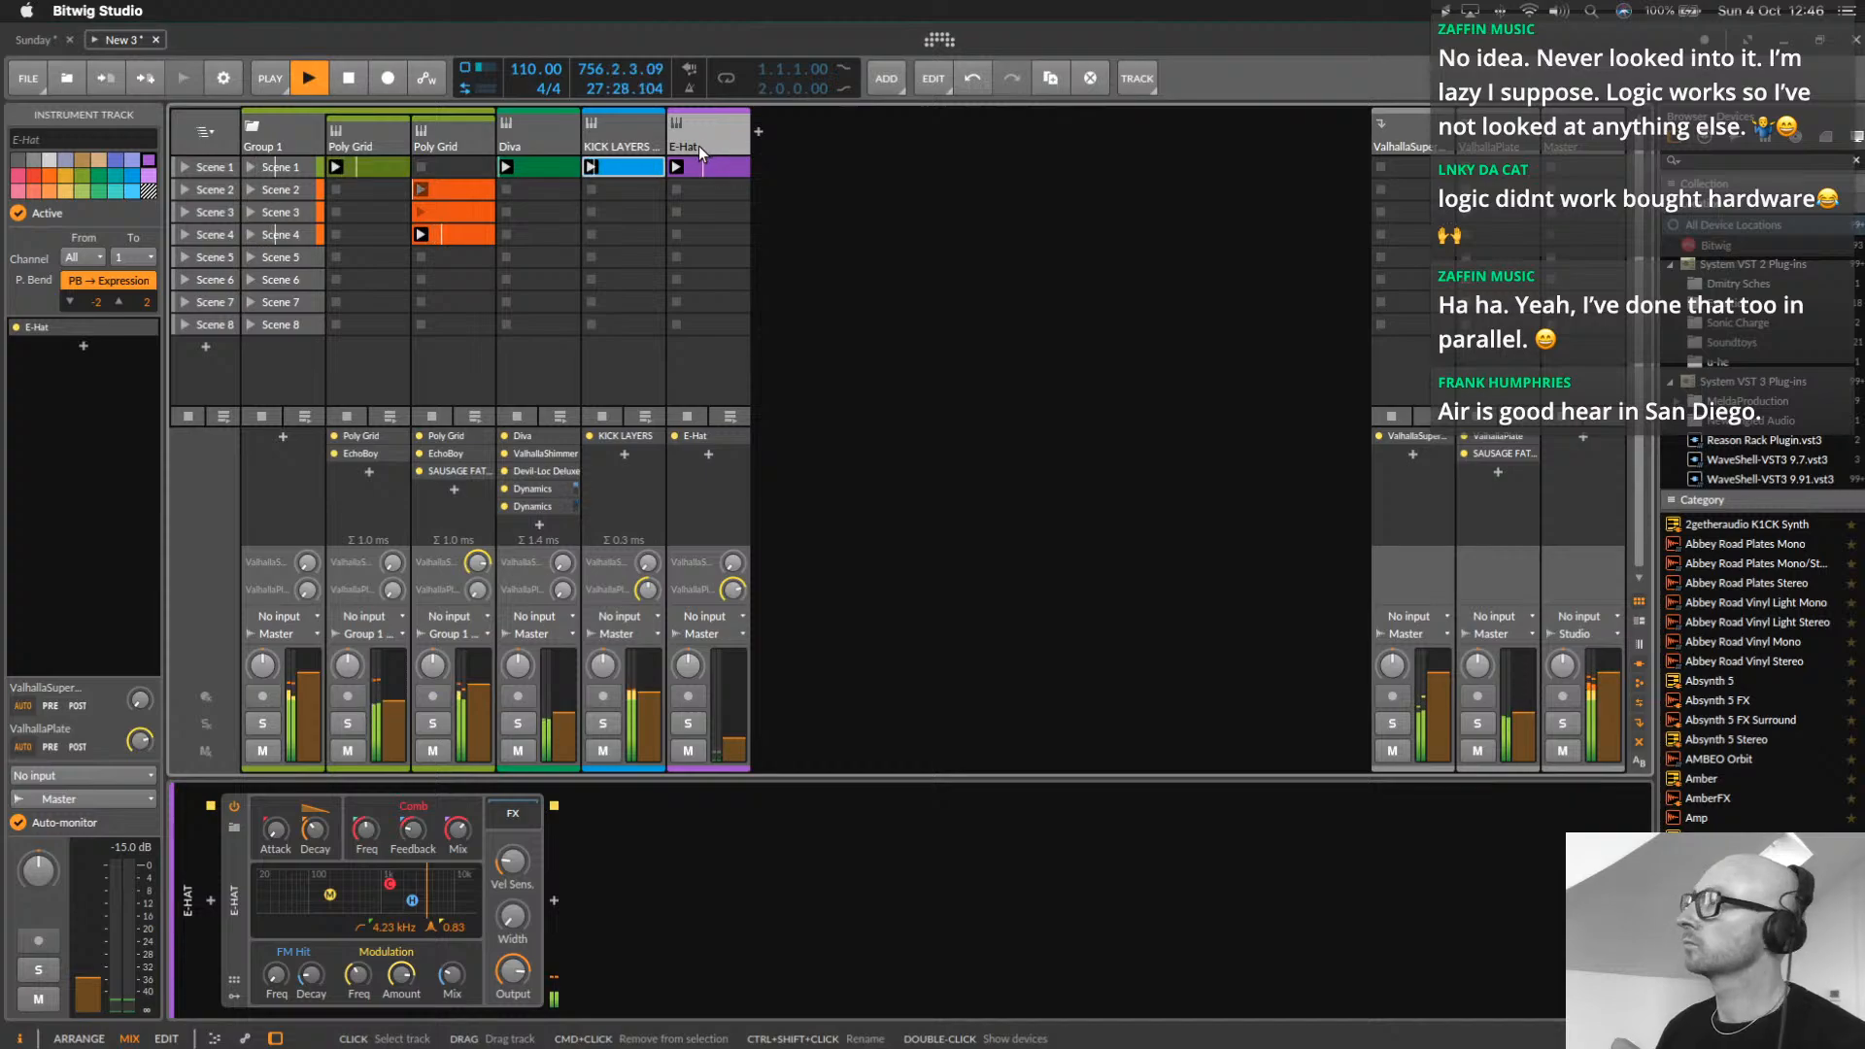
left_click(630, 144)
Add an instrument track after E-Hat and load Native Instruments' Kontakt 5 on it
double_click(760, 136)
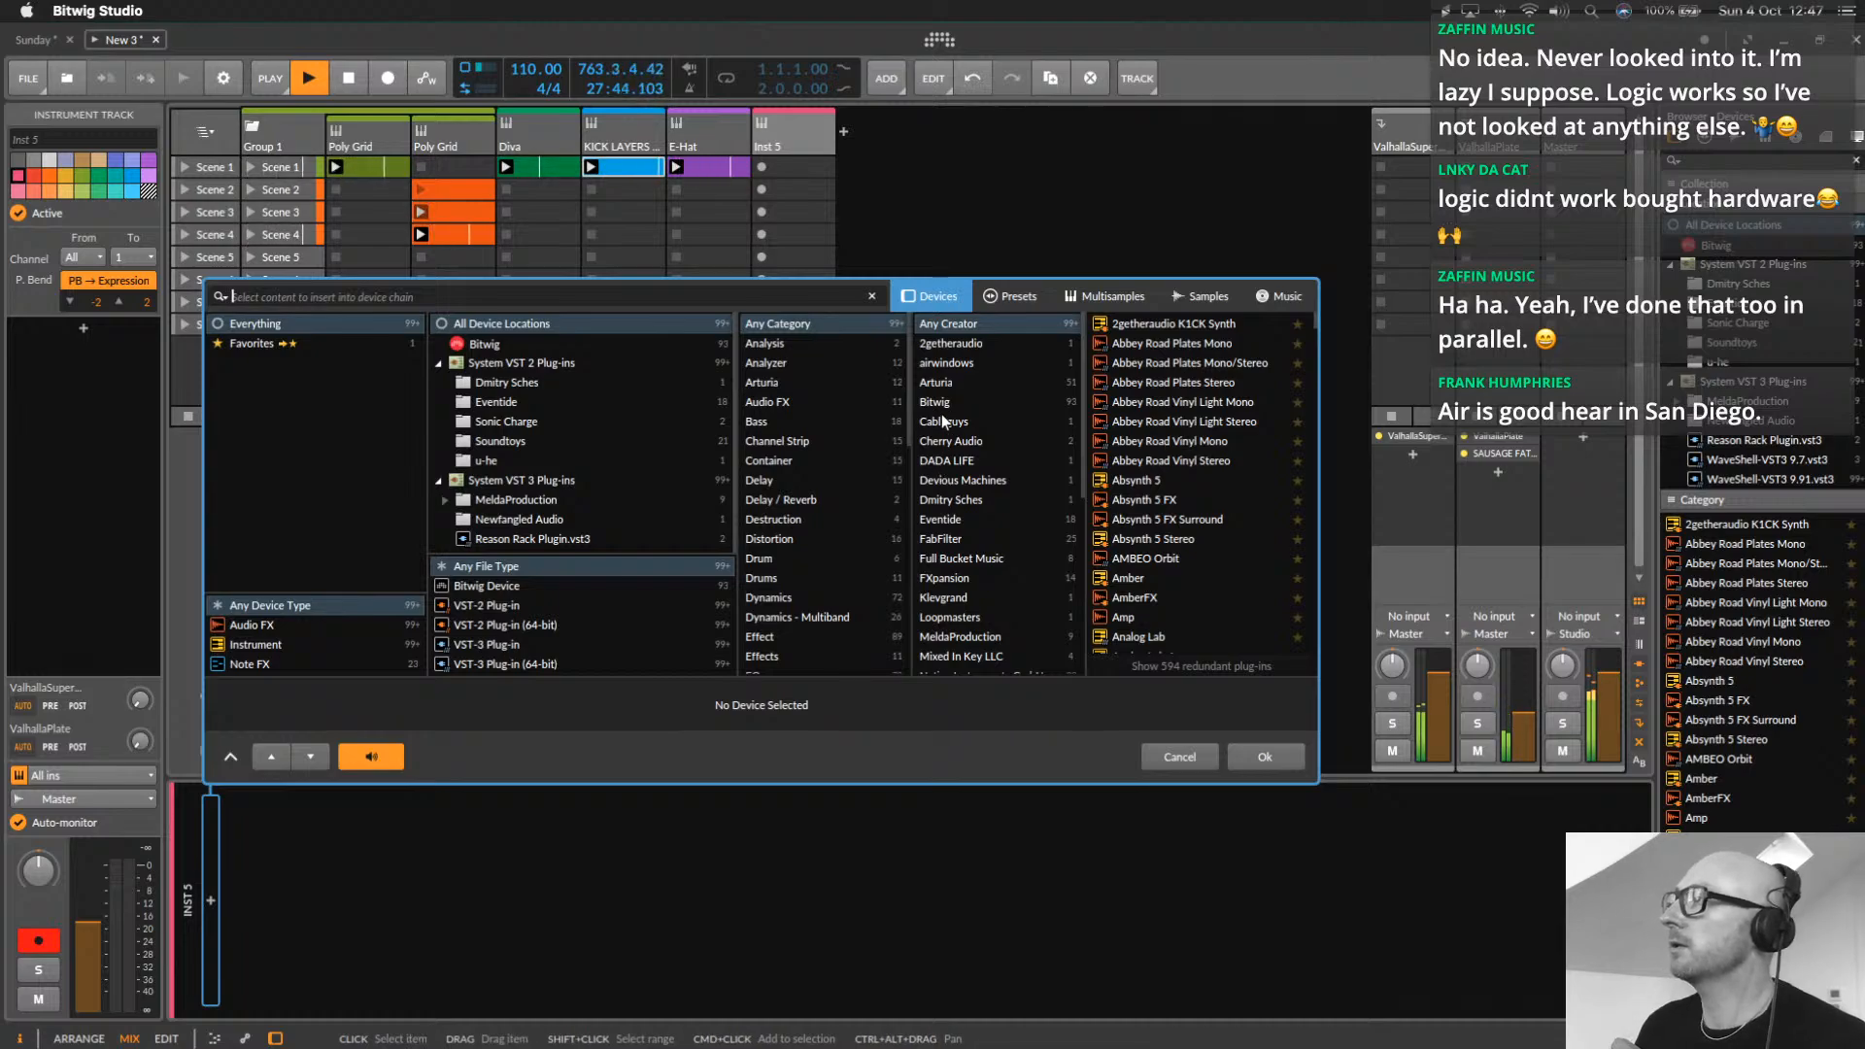
scroll(970, 627, "down", 2)
left_click(975, 635)
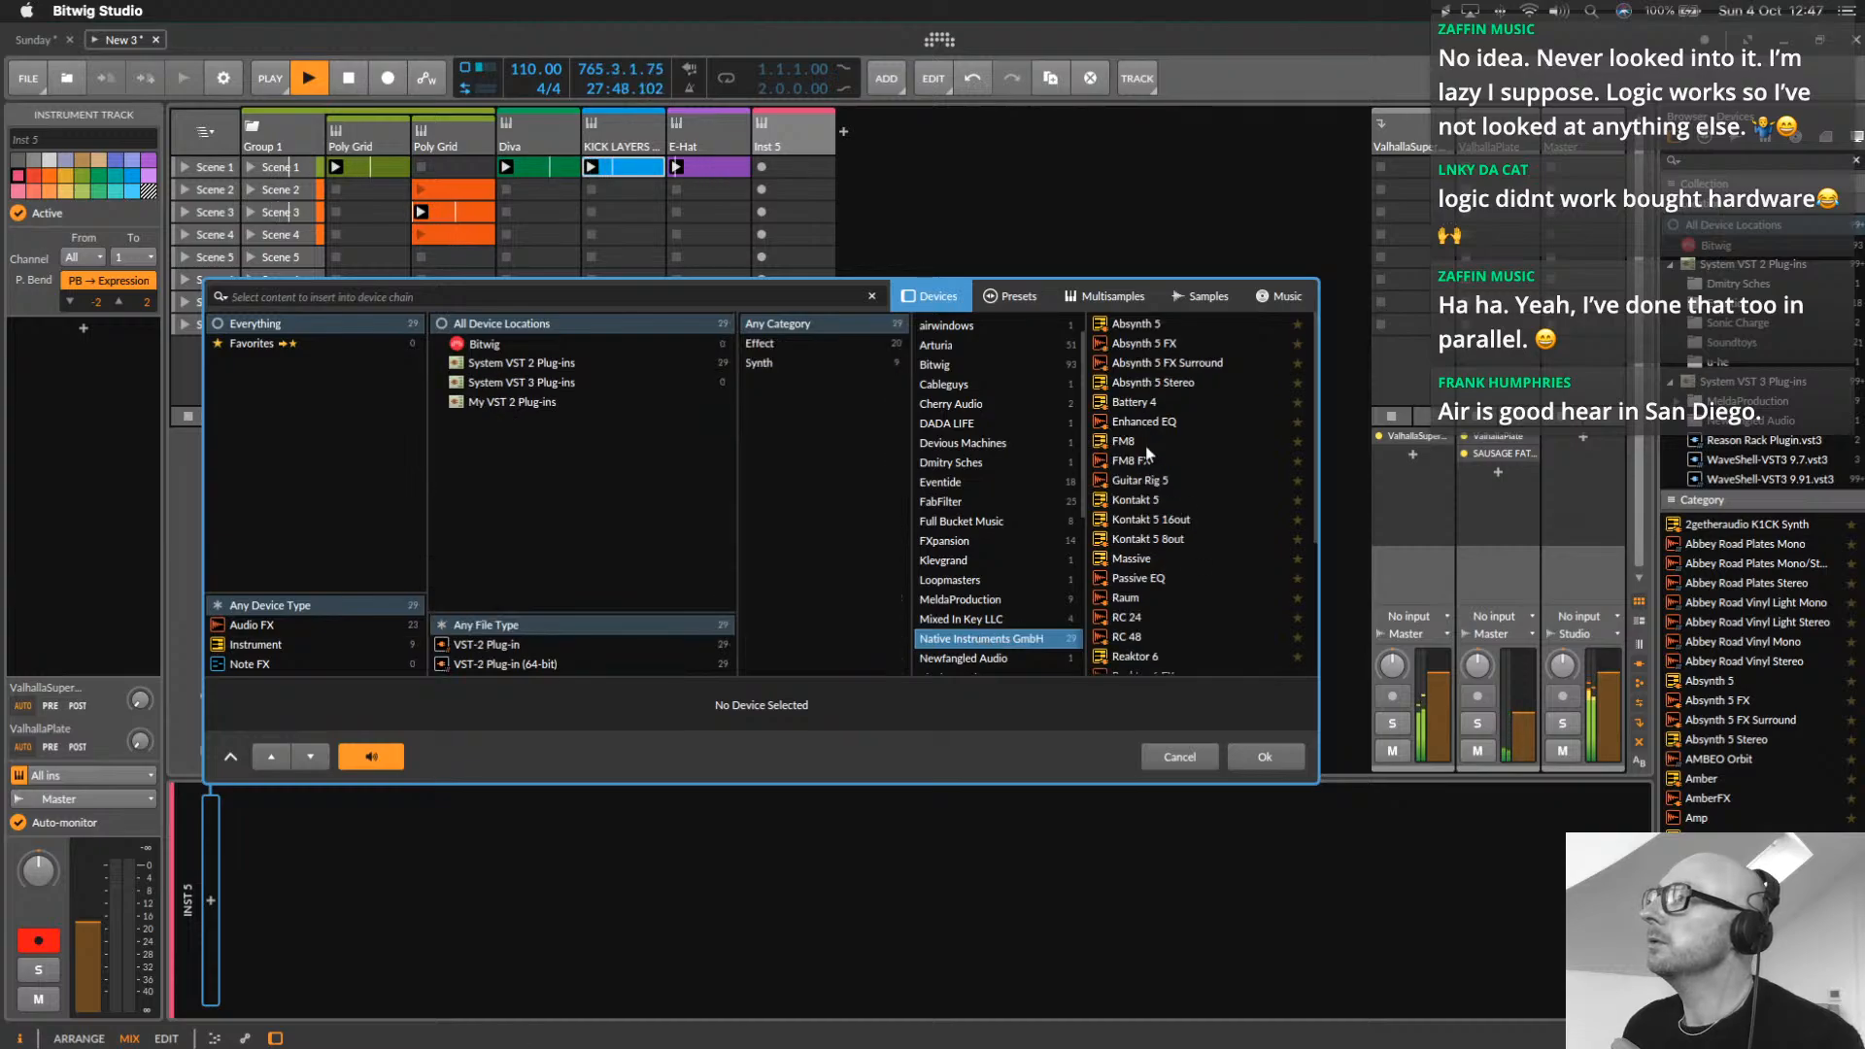
scroll(1177, 537, "down", 3)
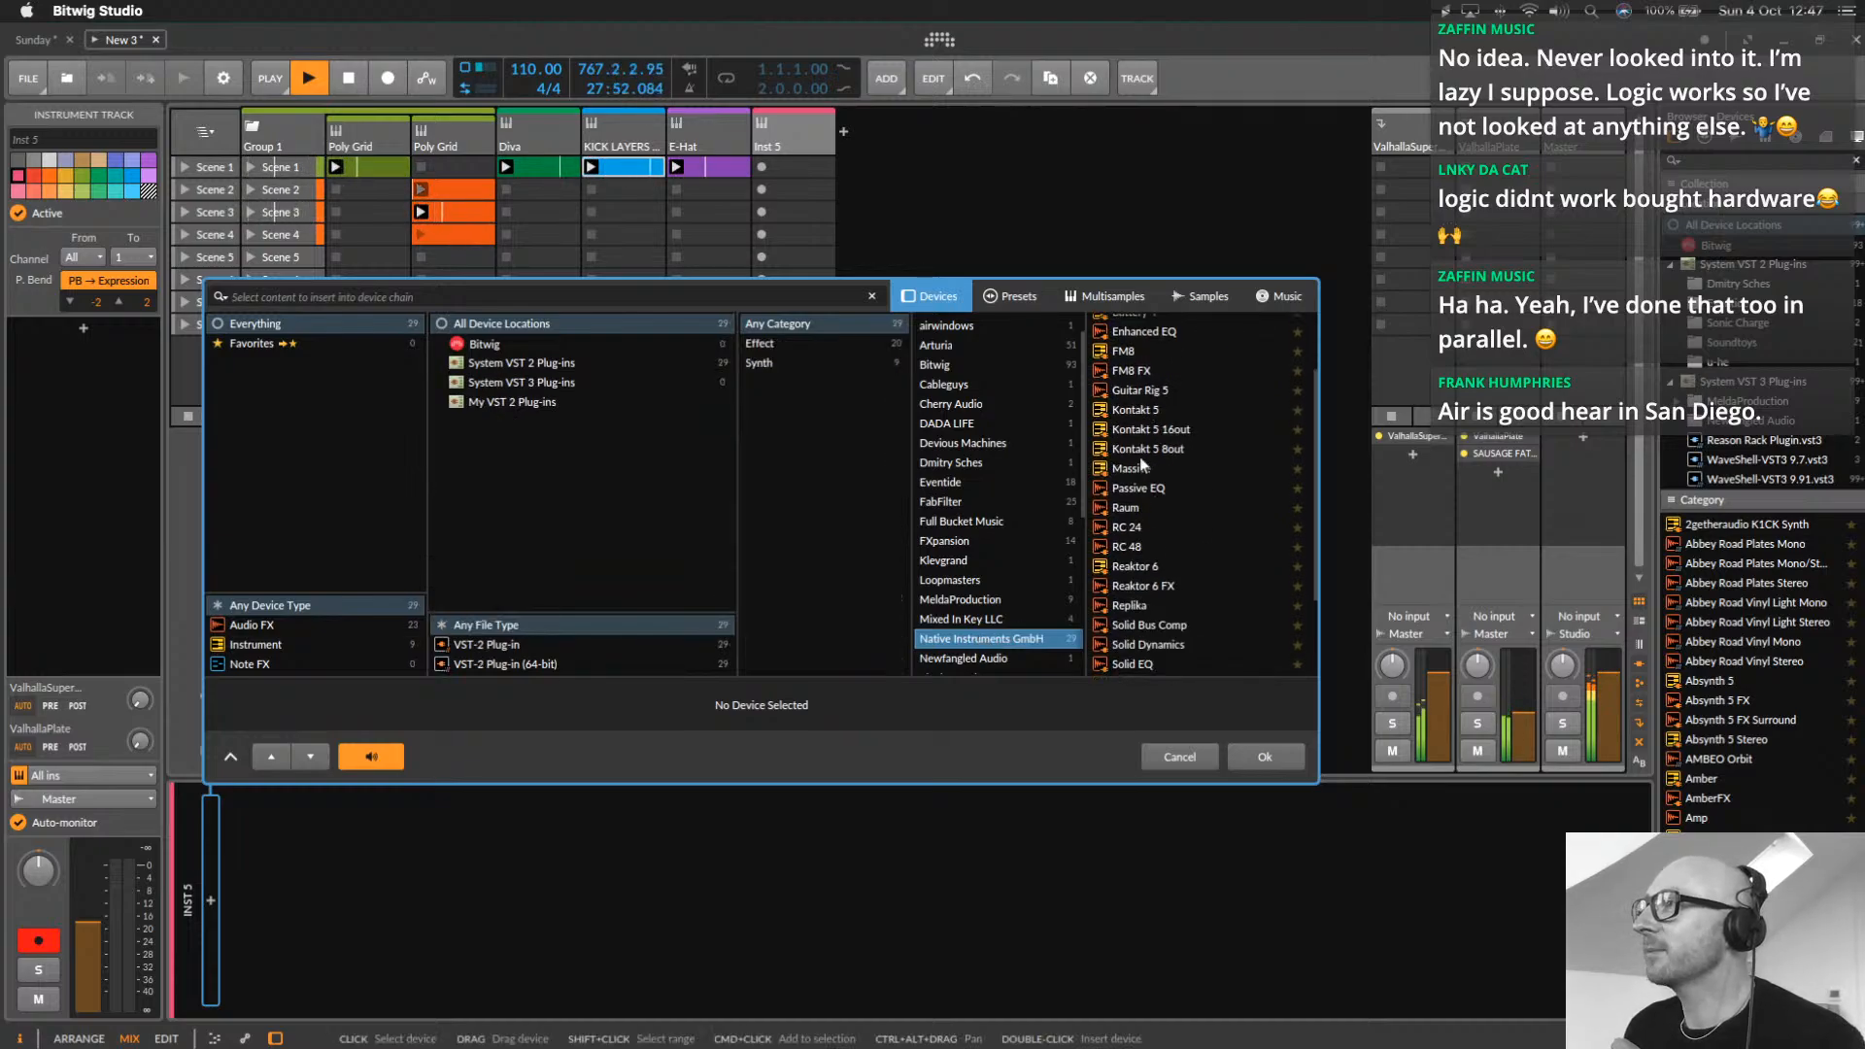
scroll(1151, 466, "up", 1)
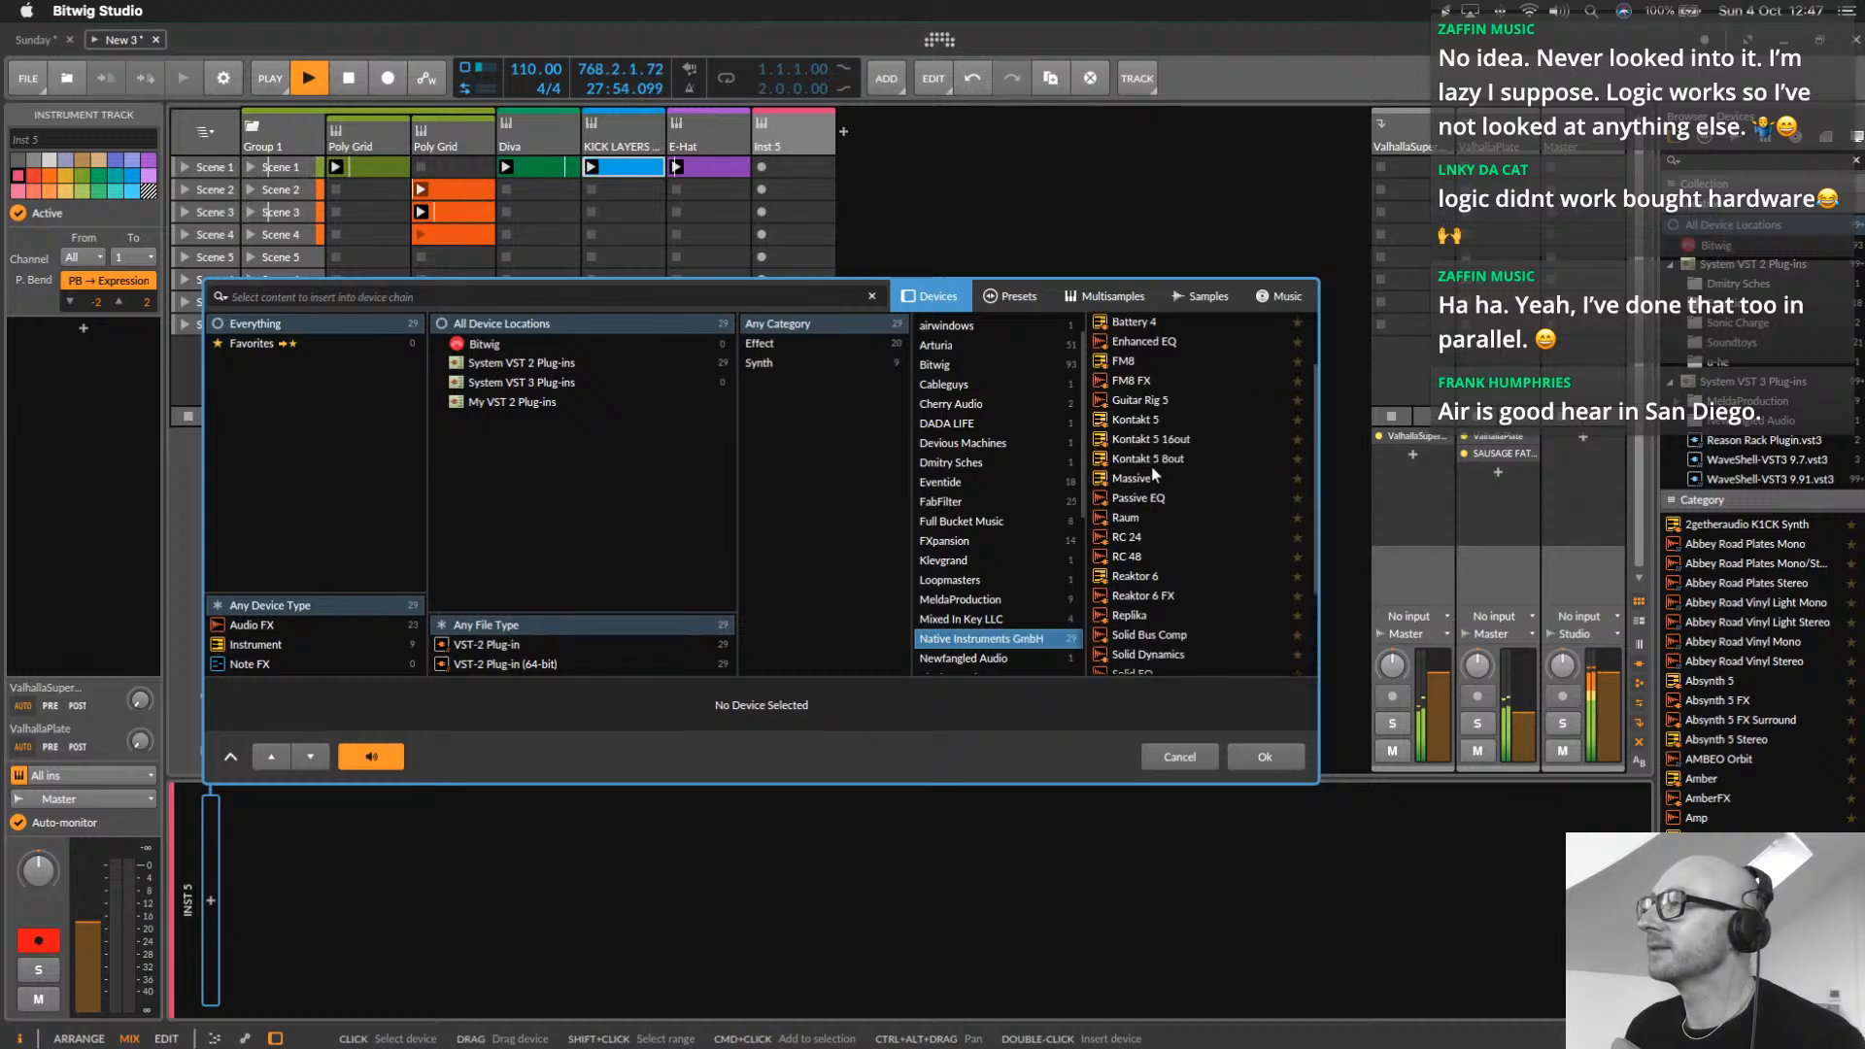
double_click(1146, 421)
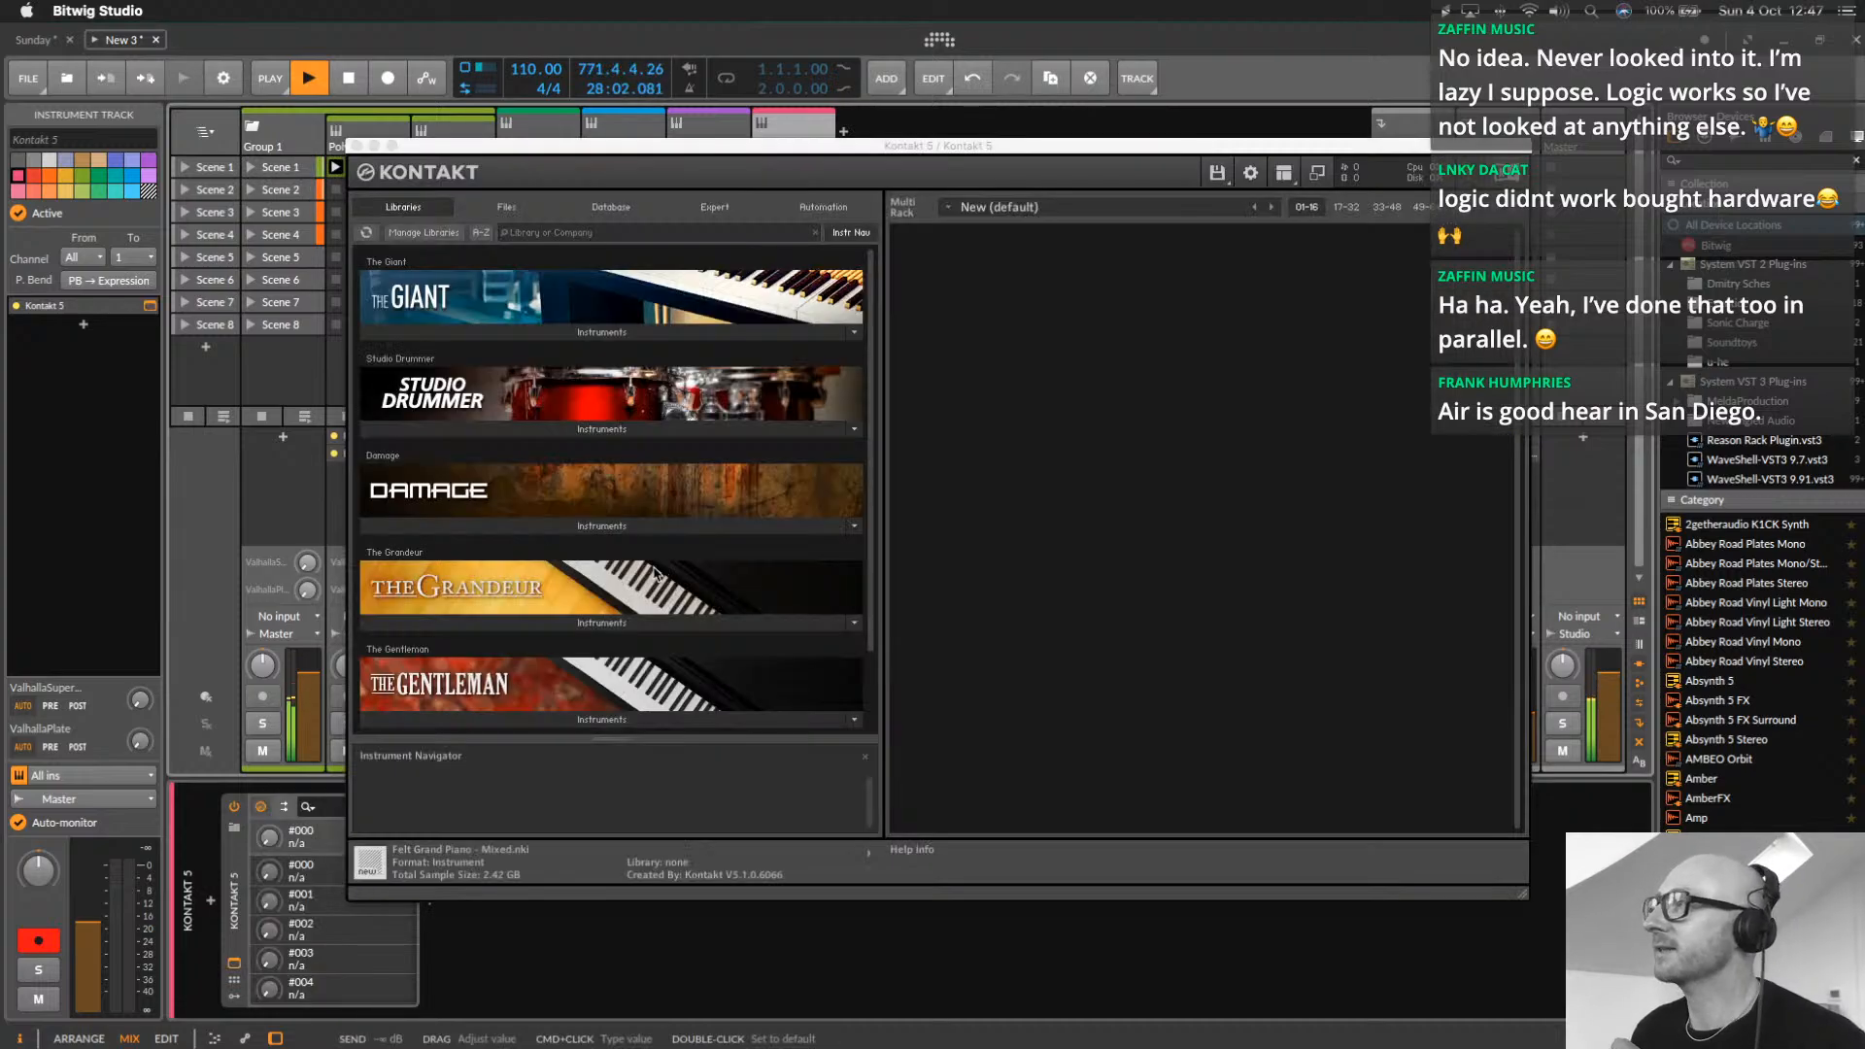
Load the EXHALE.nki instrument from the EXHALE library into Kontakt
scroll(596, 719, "down", 2)
left_click(596, 724)
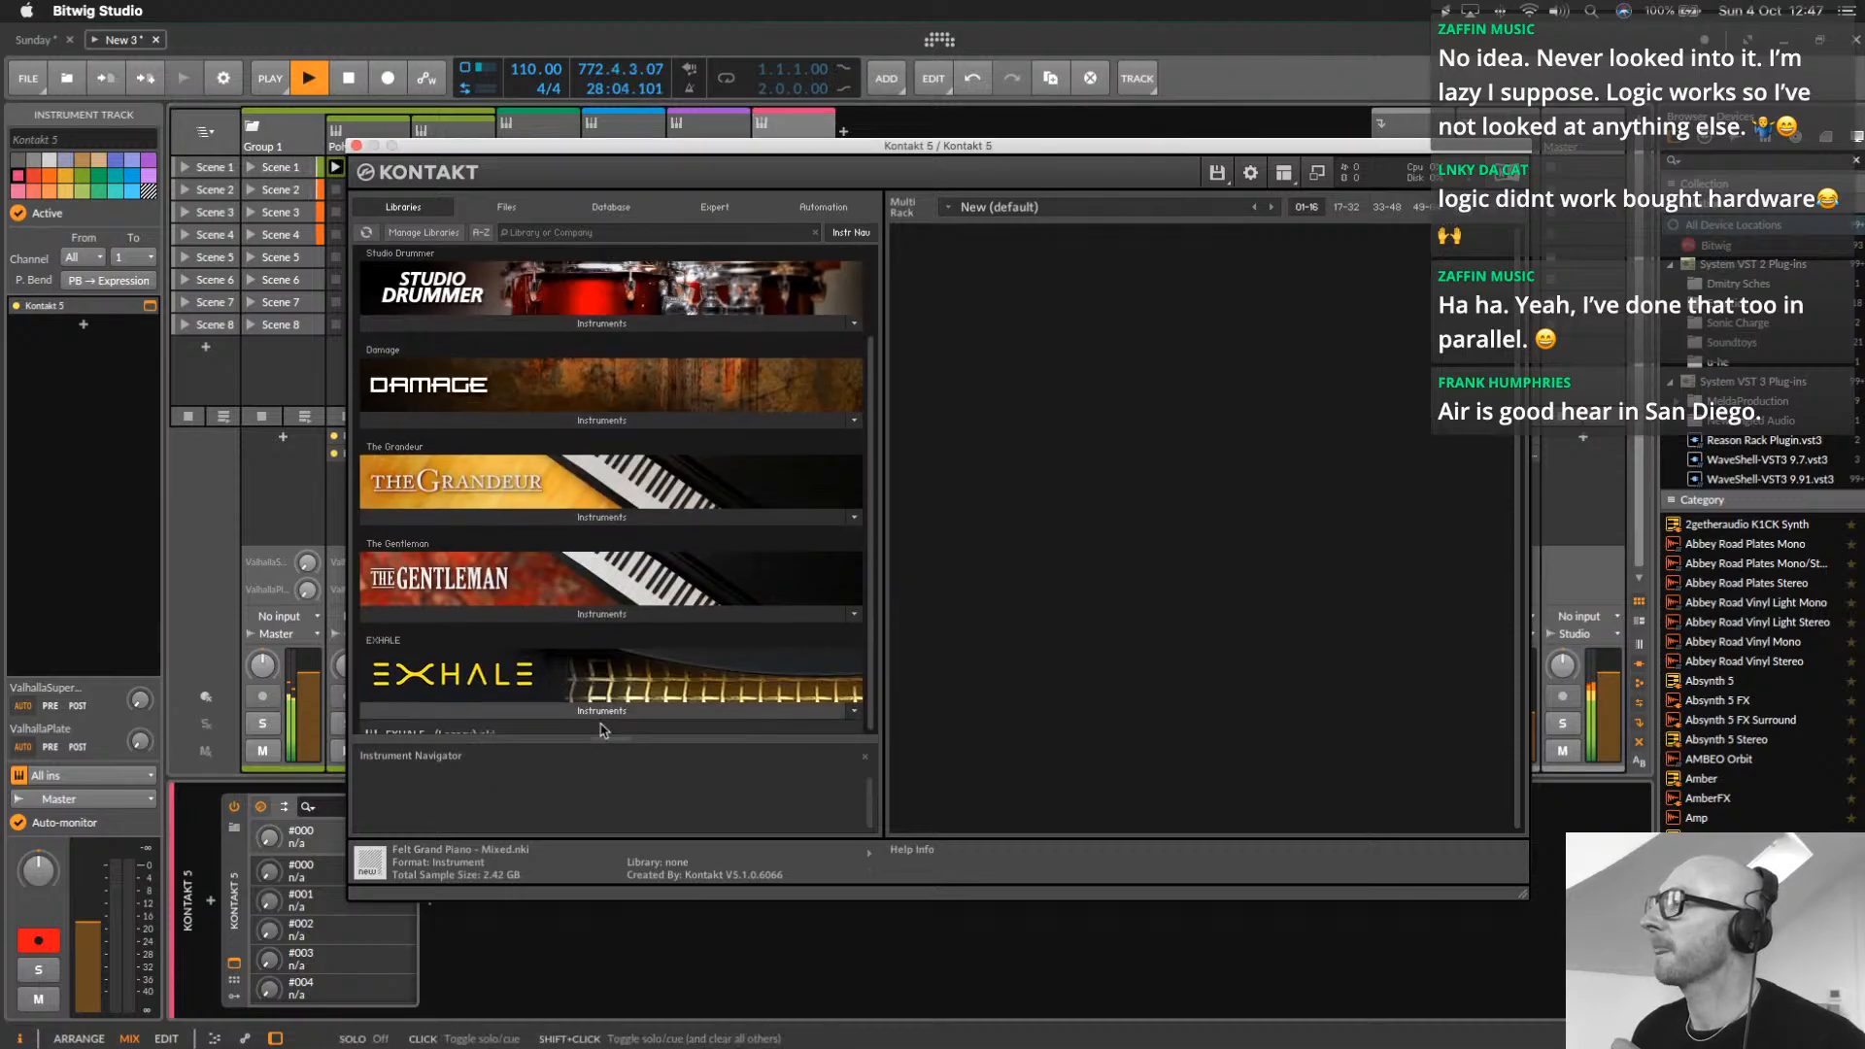
left_click(424, 719)
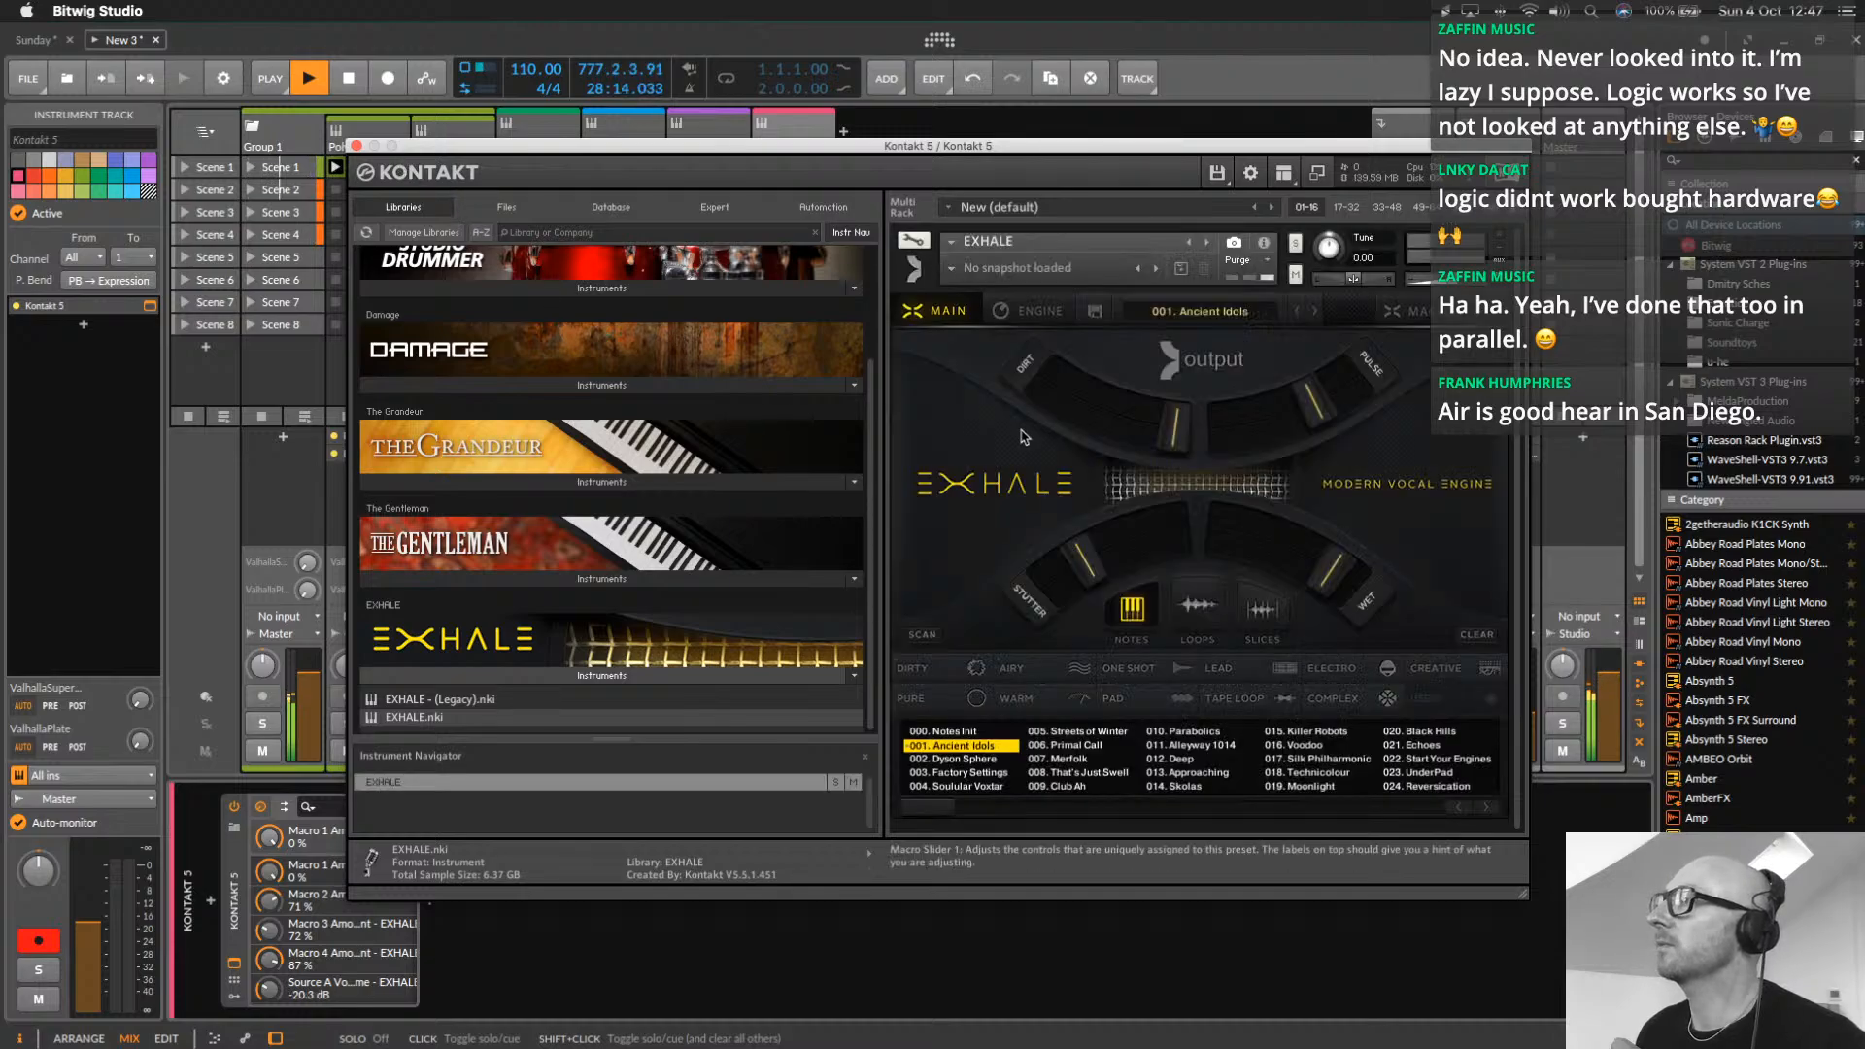
left_click(356, 146)
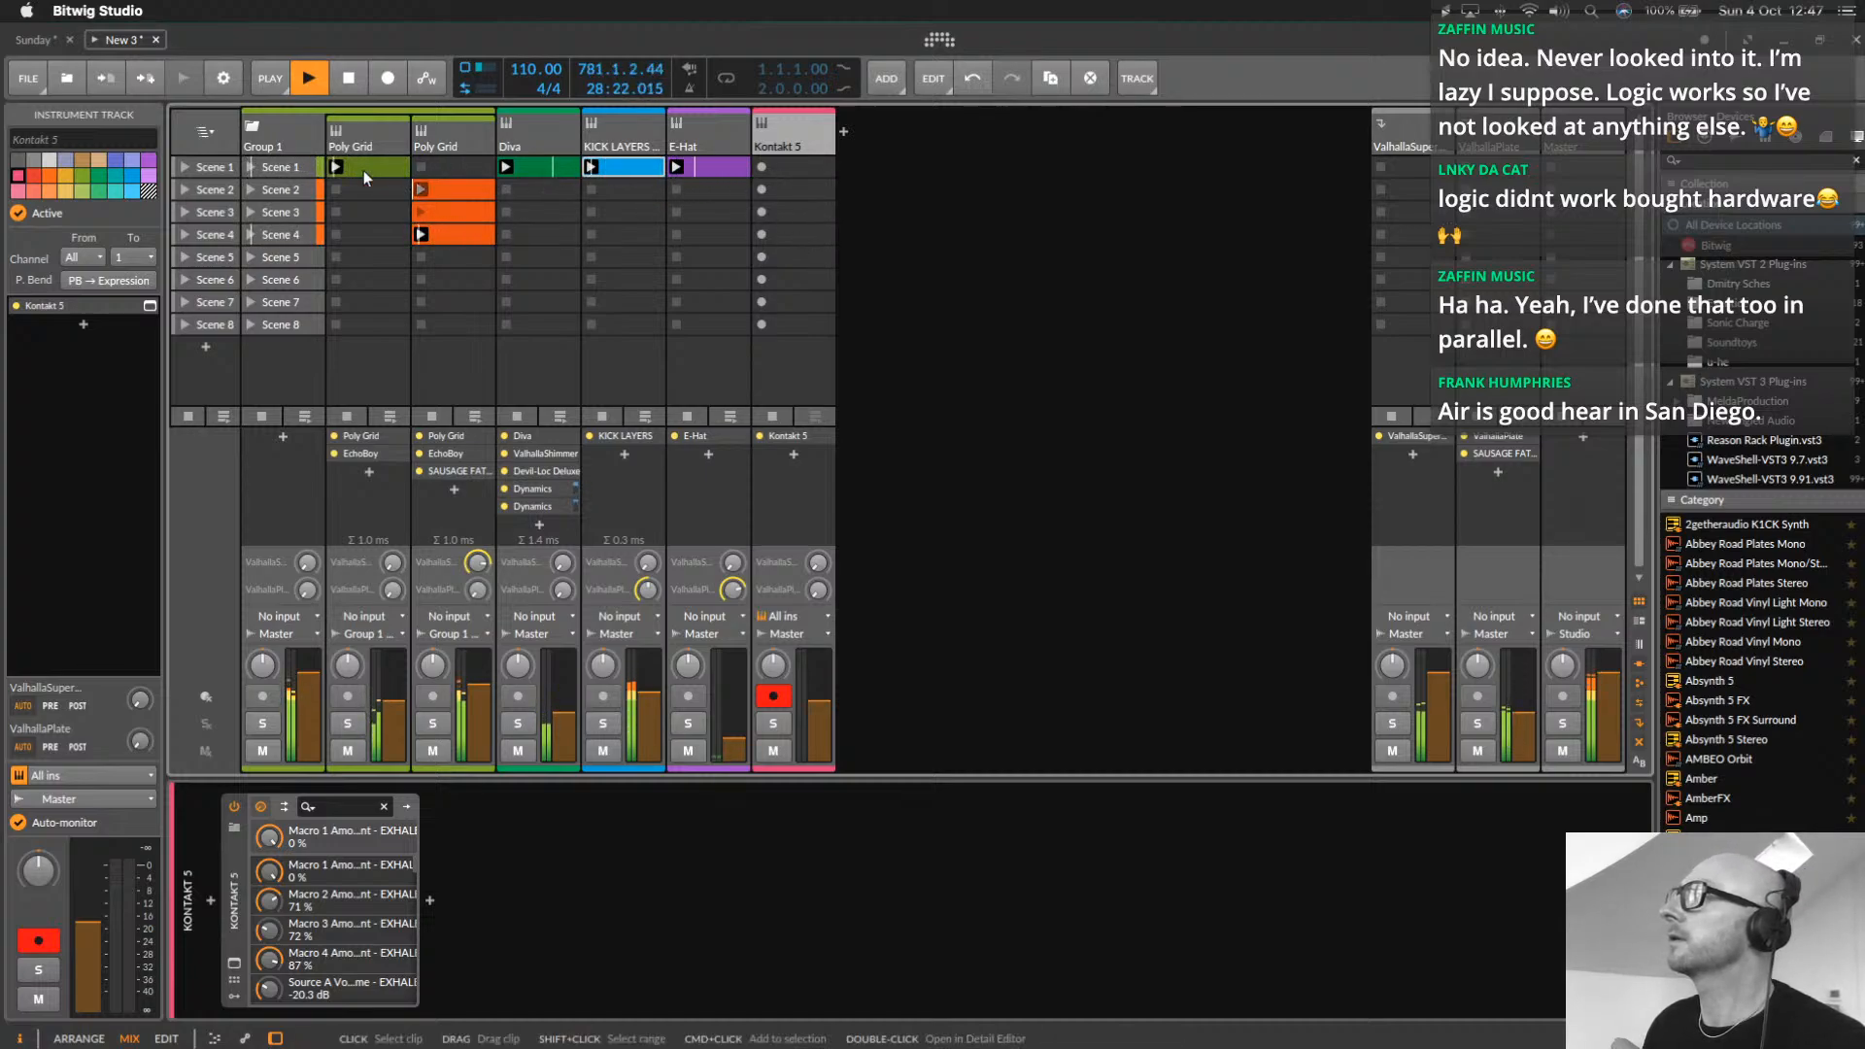
Copy the first Poly Grid track's Scene 1 clip to Scene 2 of the Kontakt 5 track, and solo that track with No input
left_click_drag(369, 167, 798, 190)
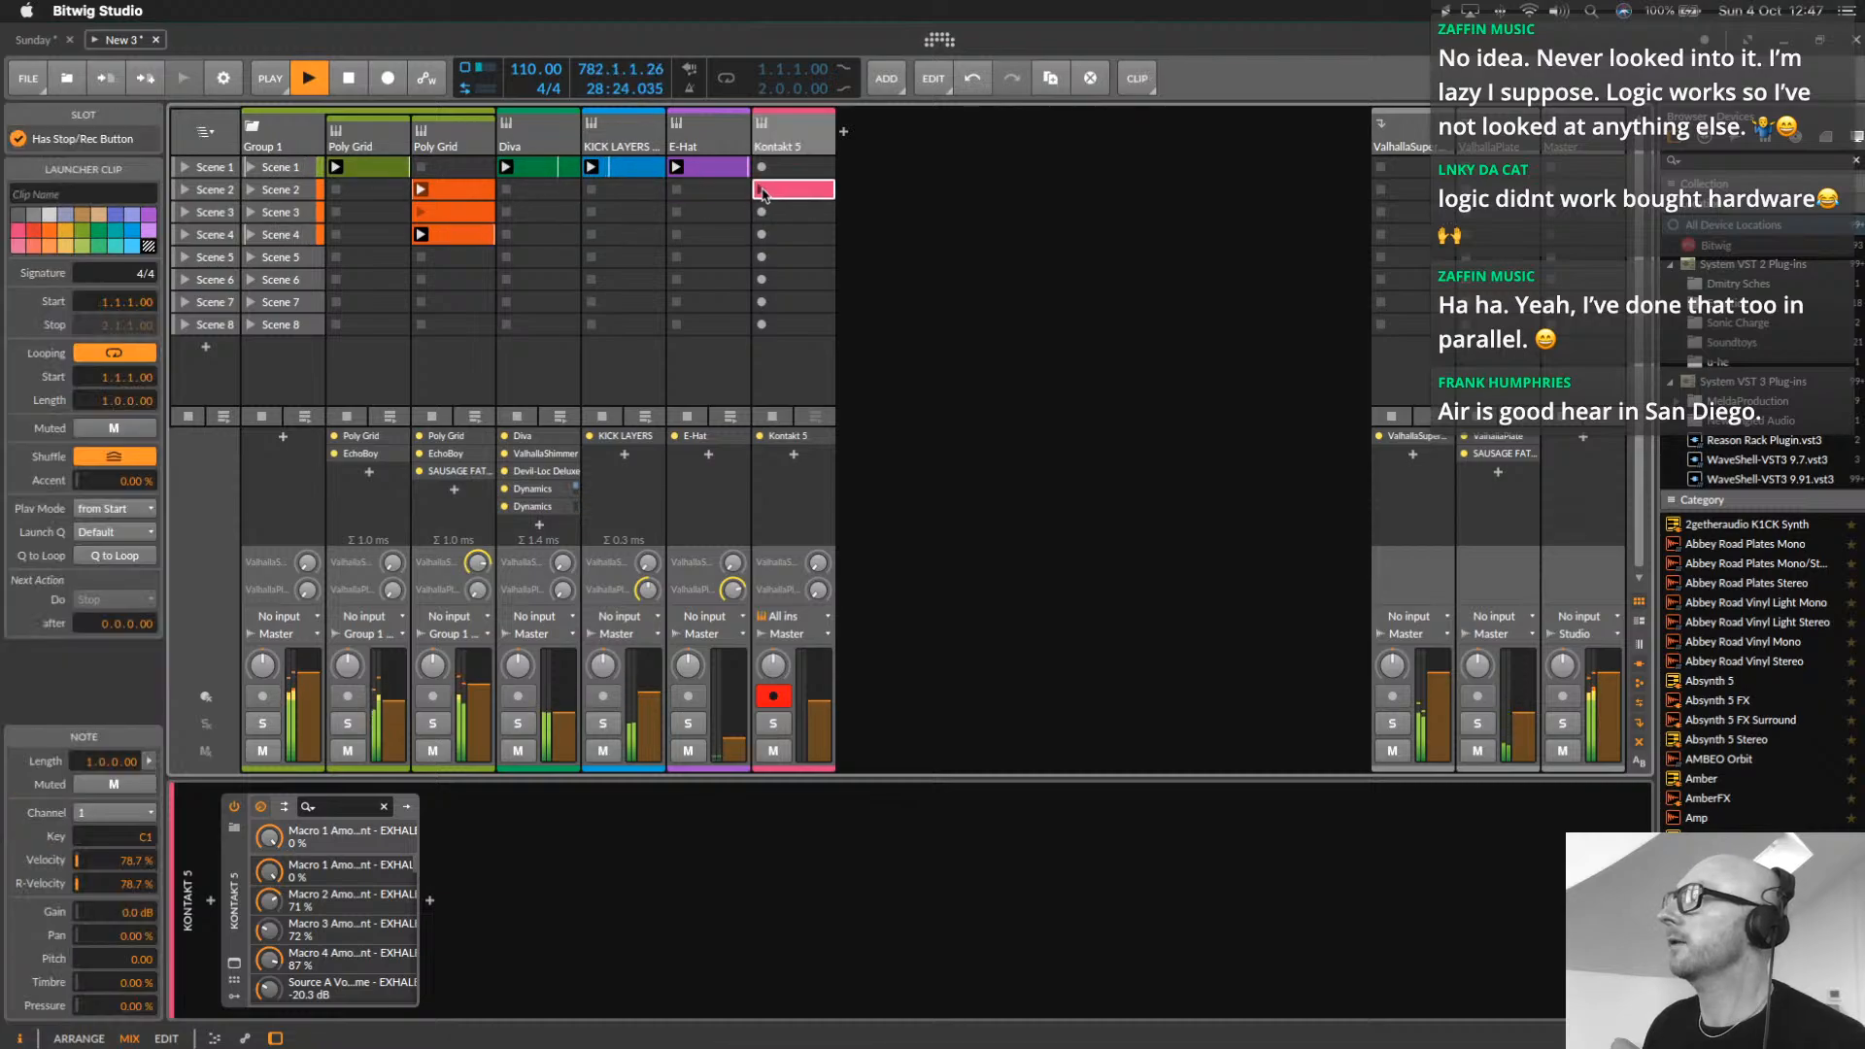
left_click(773, 723)
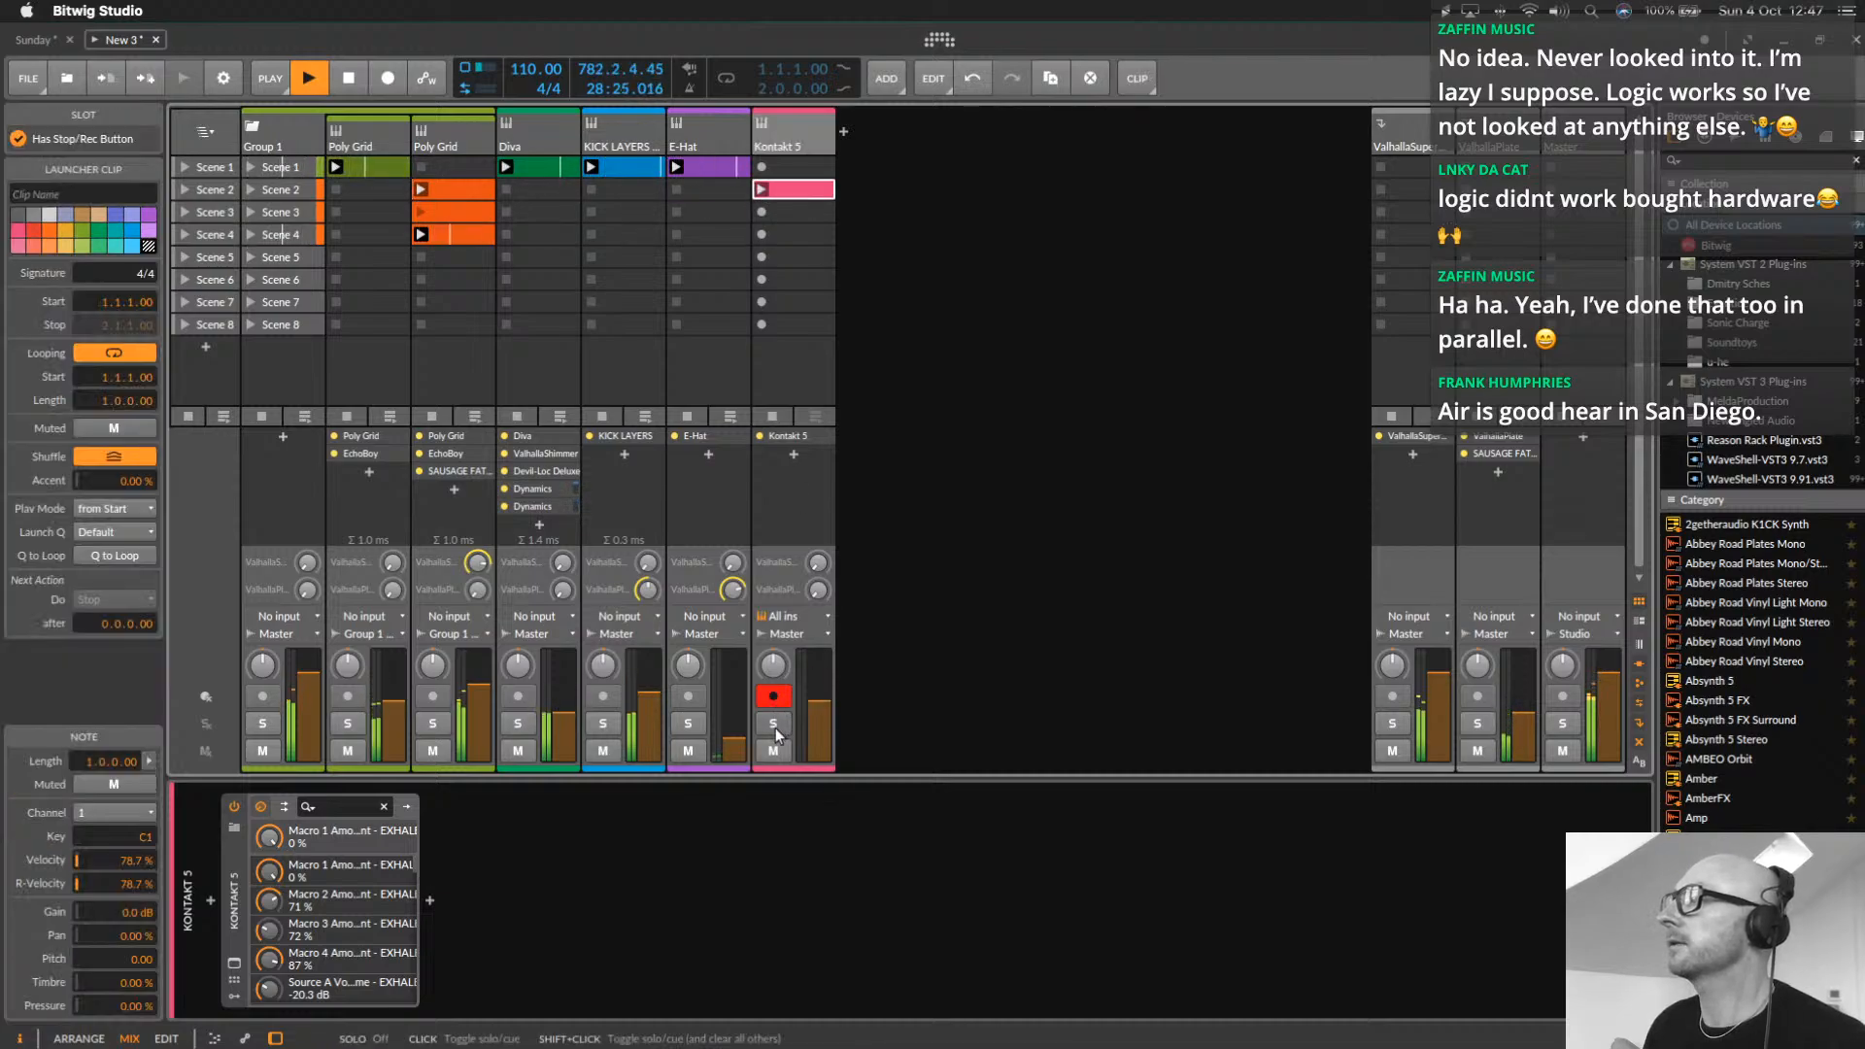
left_click(788, 616)
left_click(825, 774)
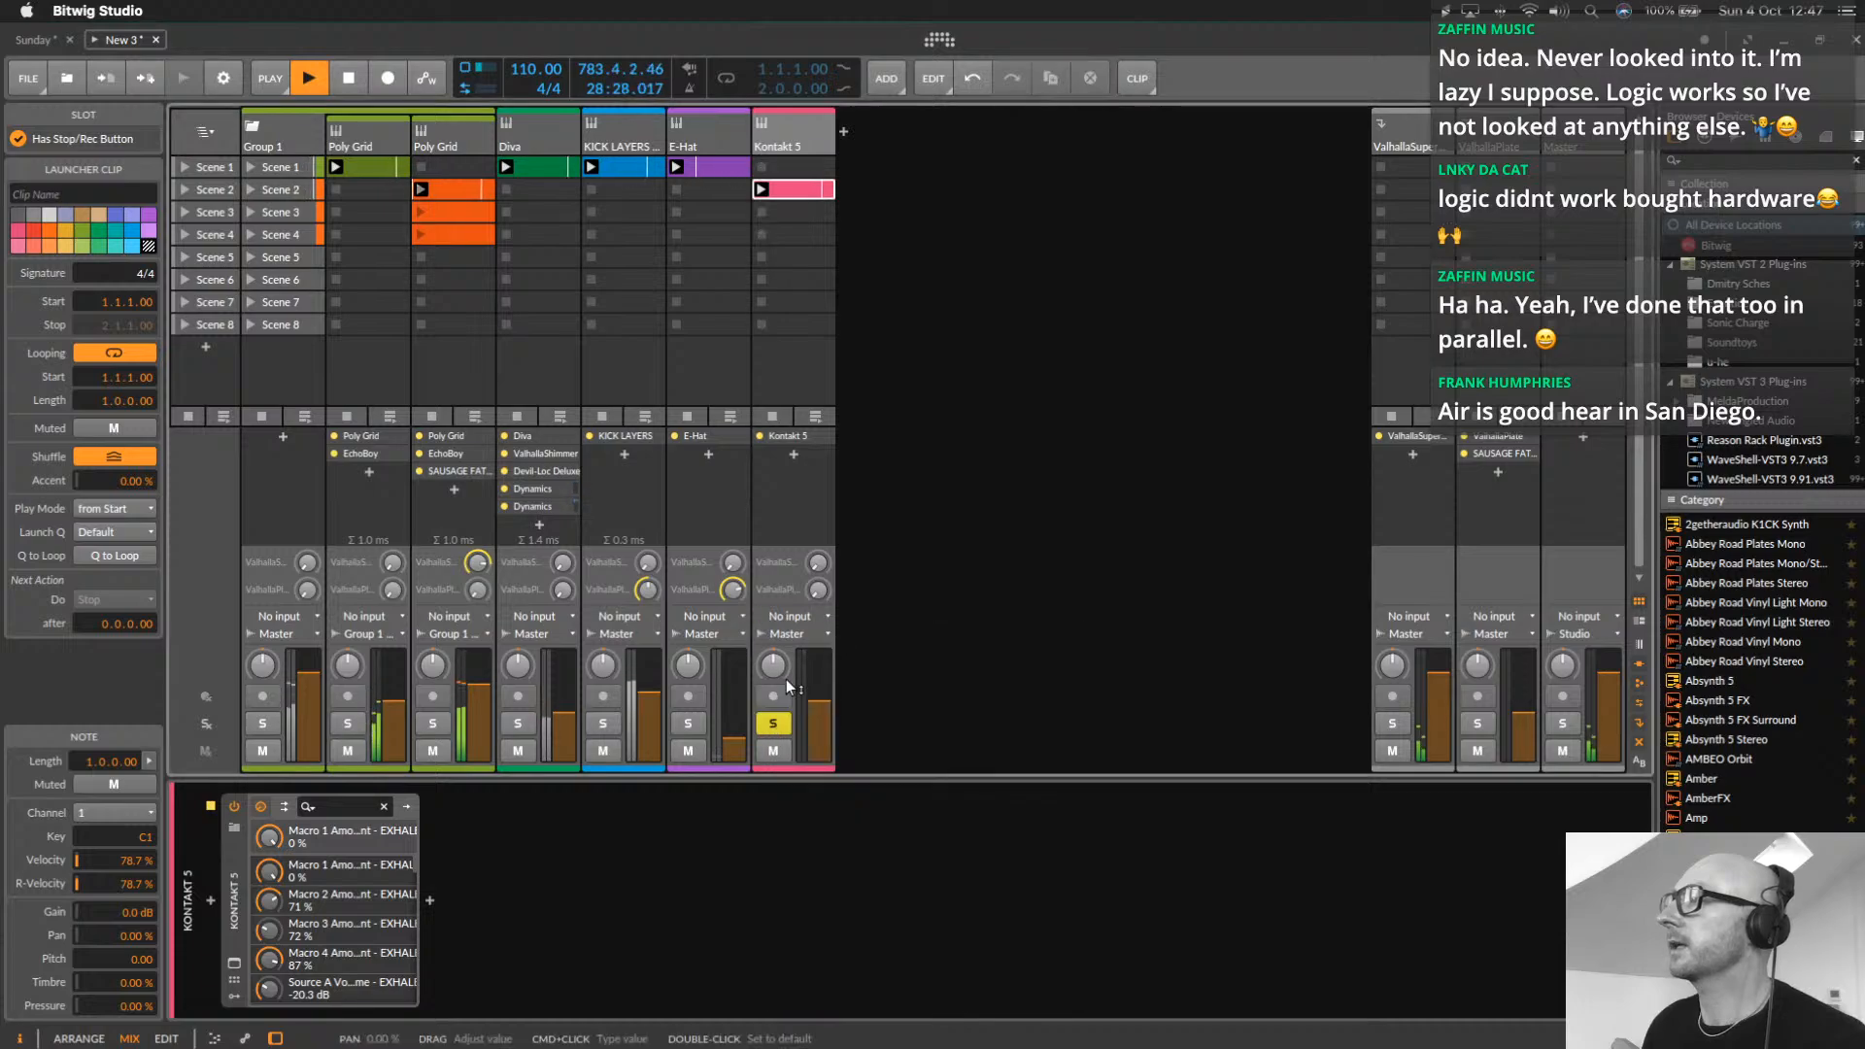
Transpose the C1 note in the Kontakt 5 track's Scene 2 clip up an octave to C2
left_click(796, 192)
double_click(796, 190)
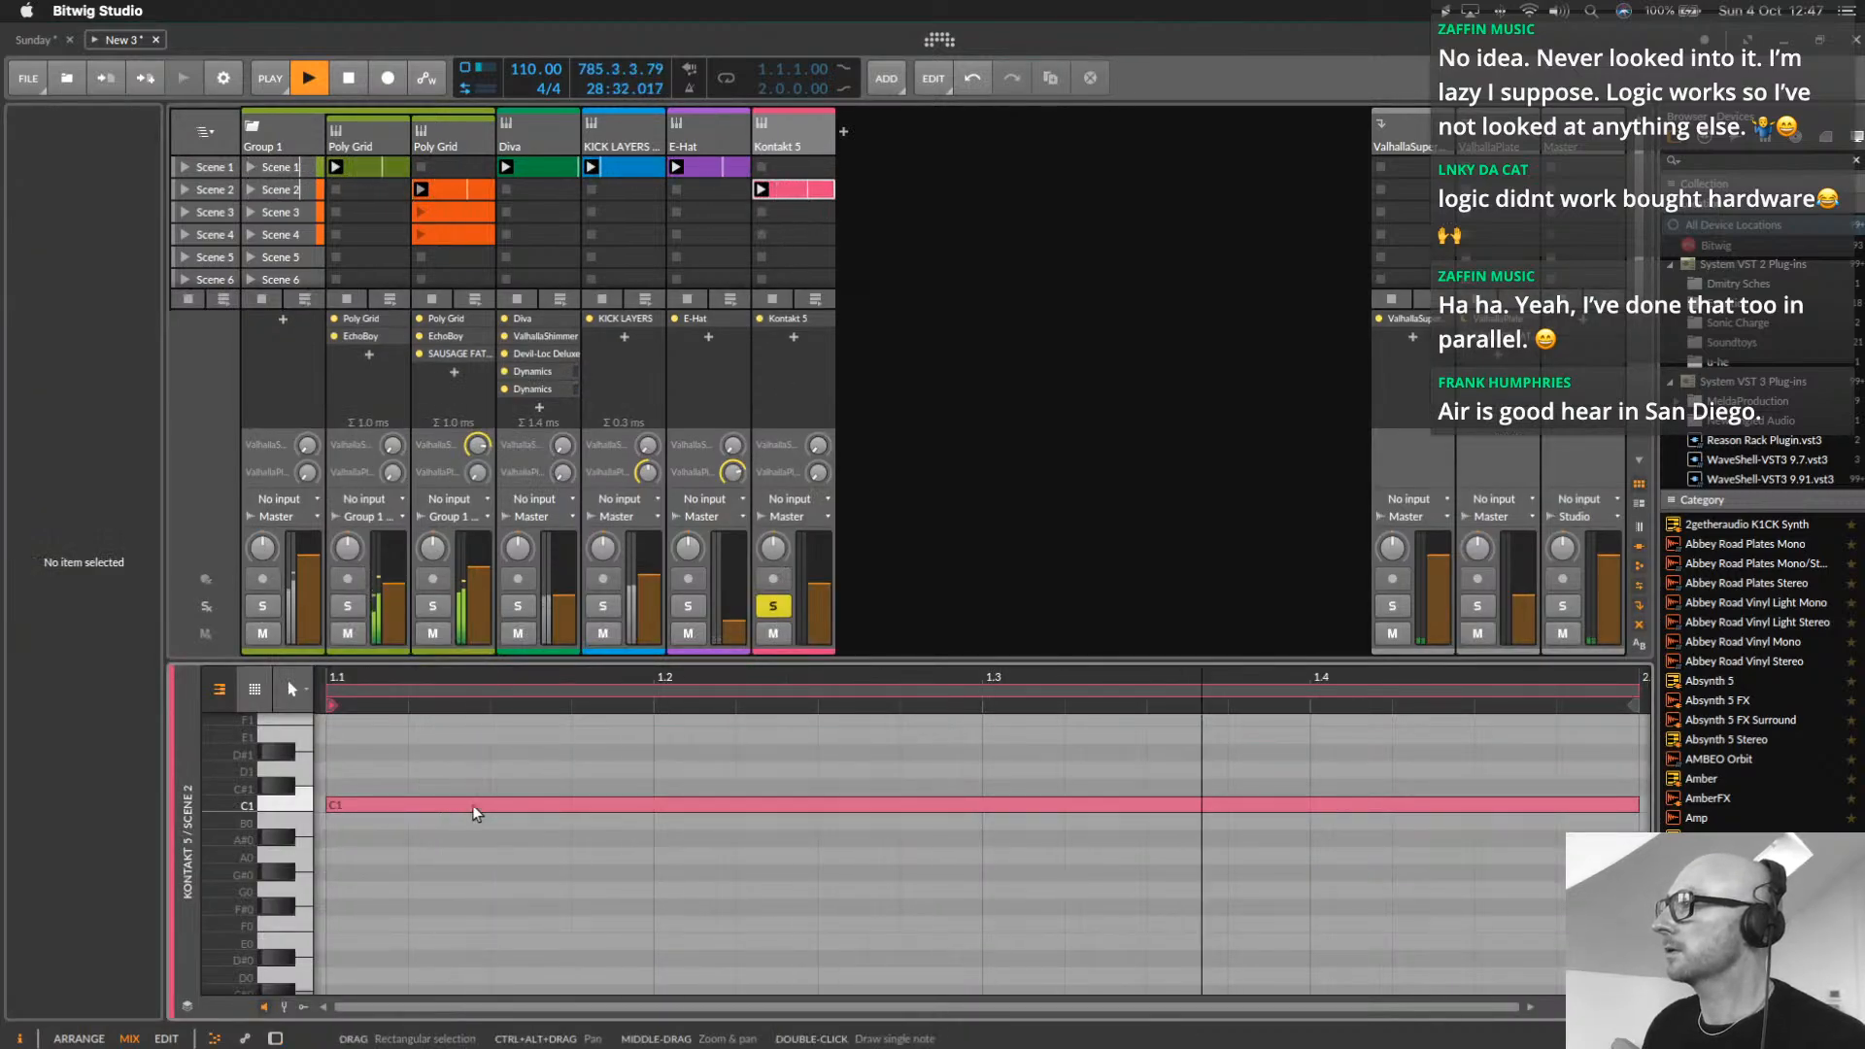
key("shift+Up")
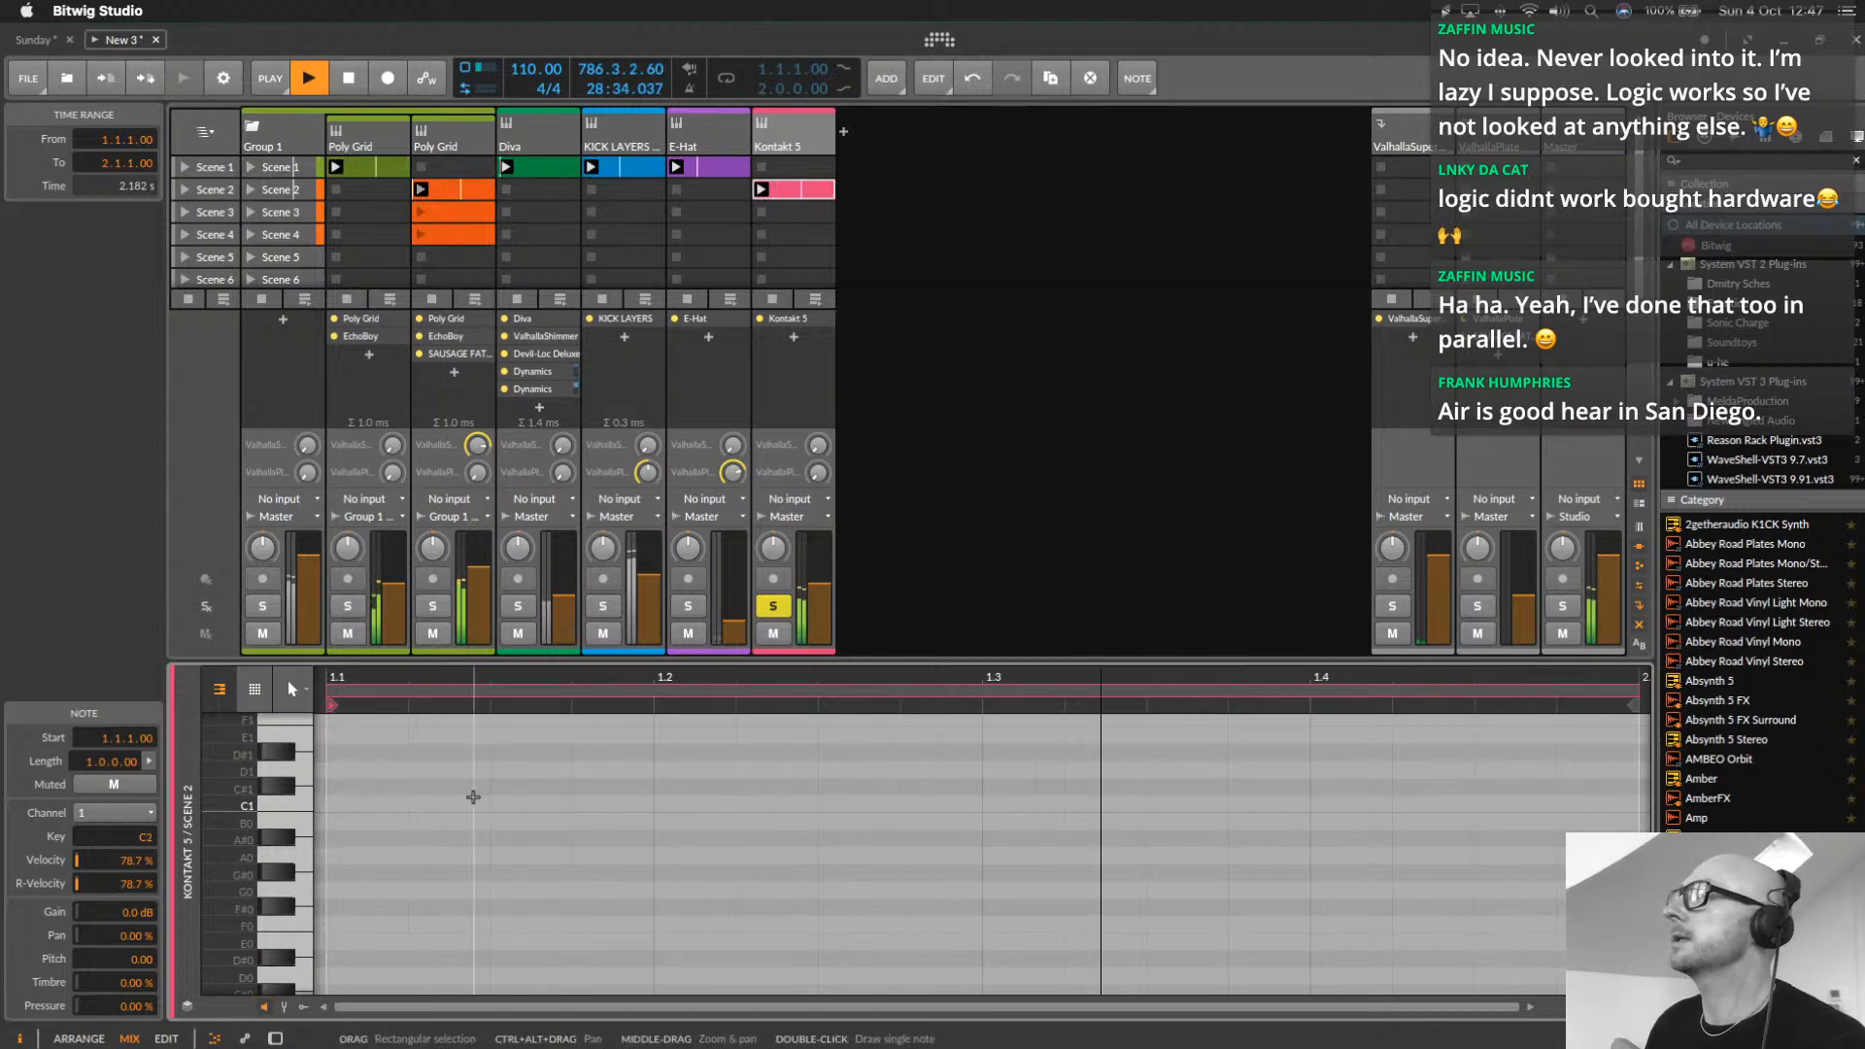
Open Kontakt's plug-in window and load the EXHALE notes preset 003. Factory Settings, accepting the loss of changes
key("d")
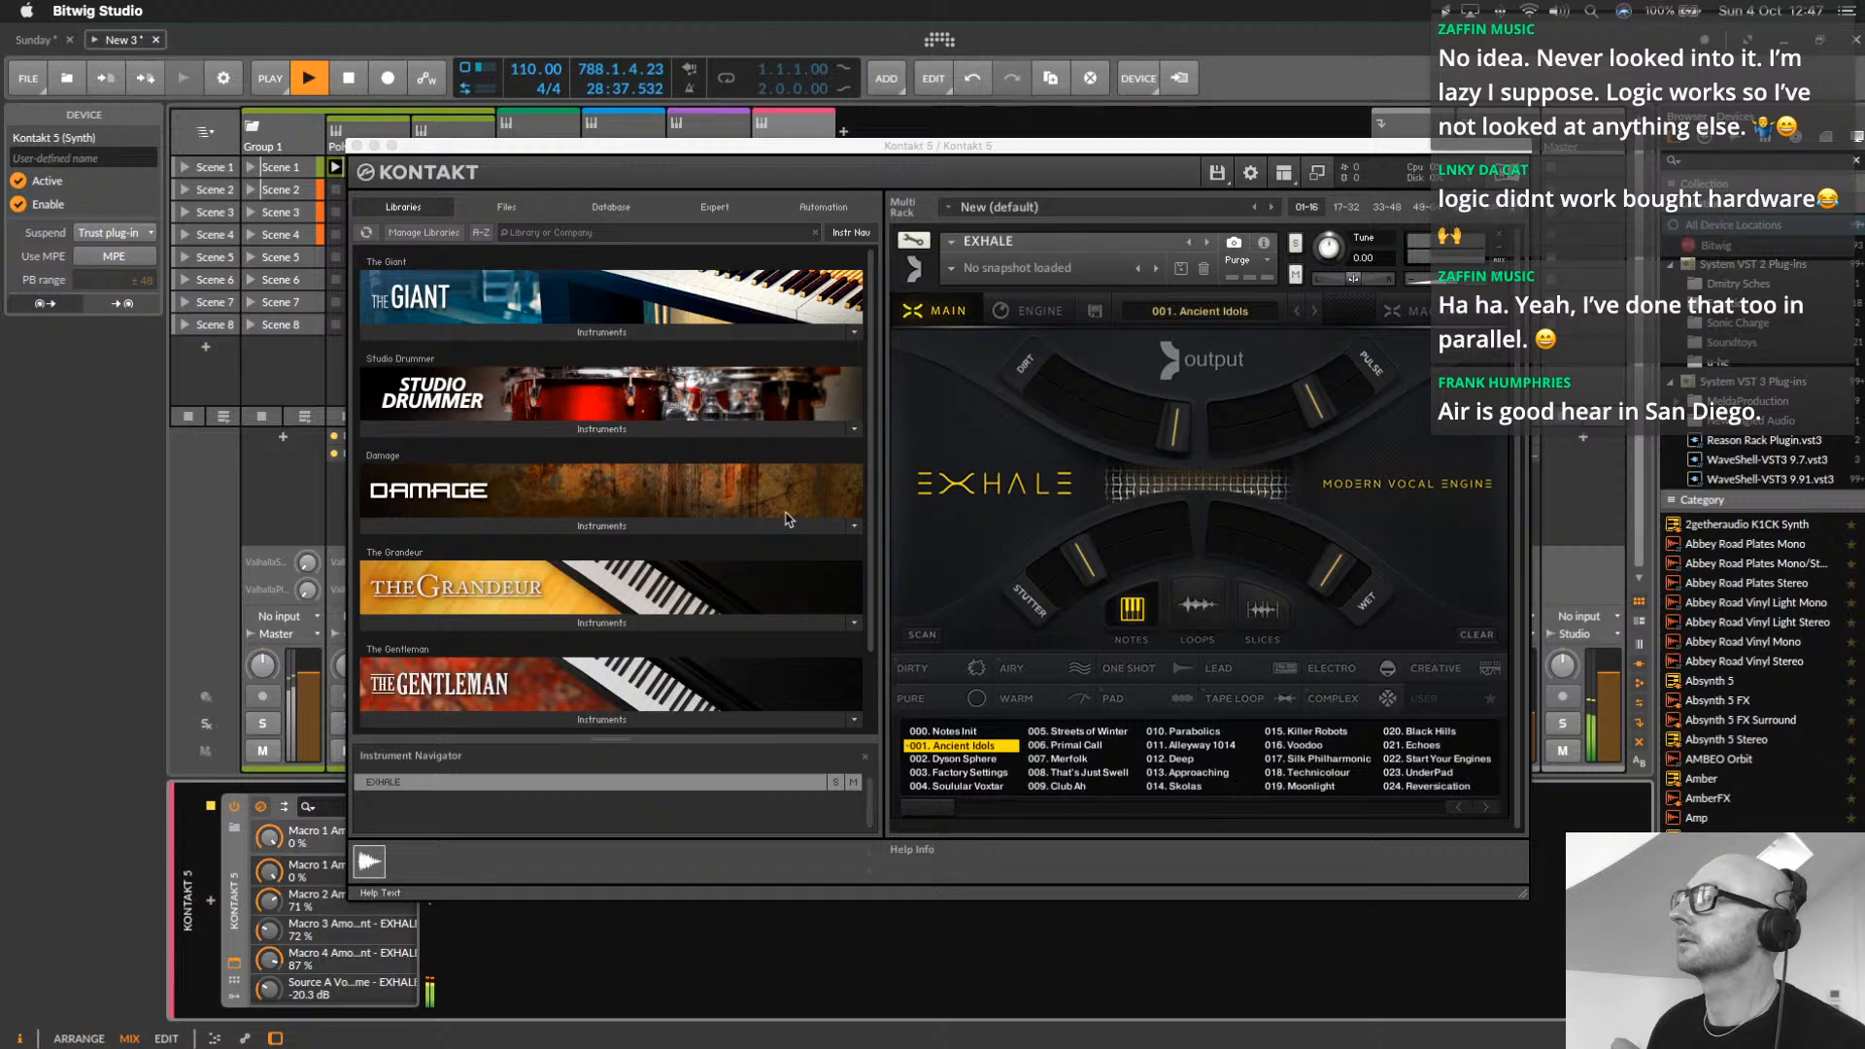
left_click(234, 966)
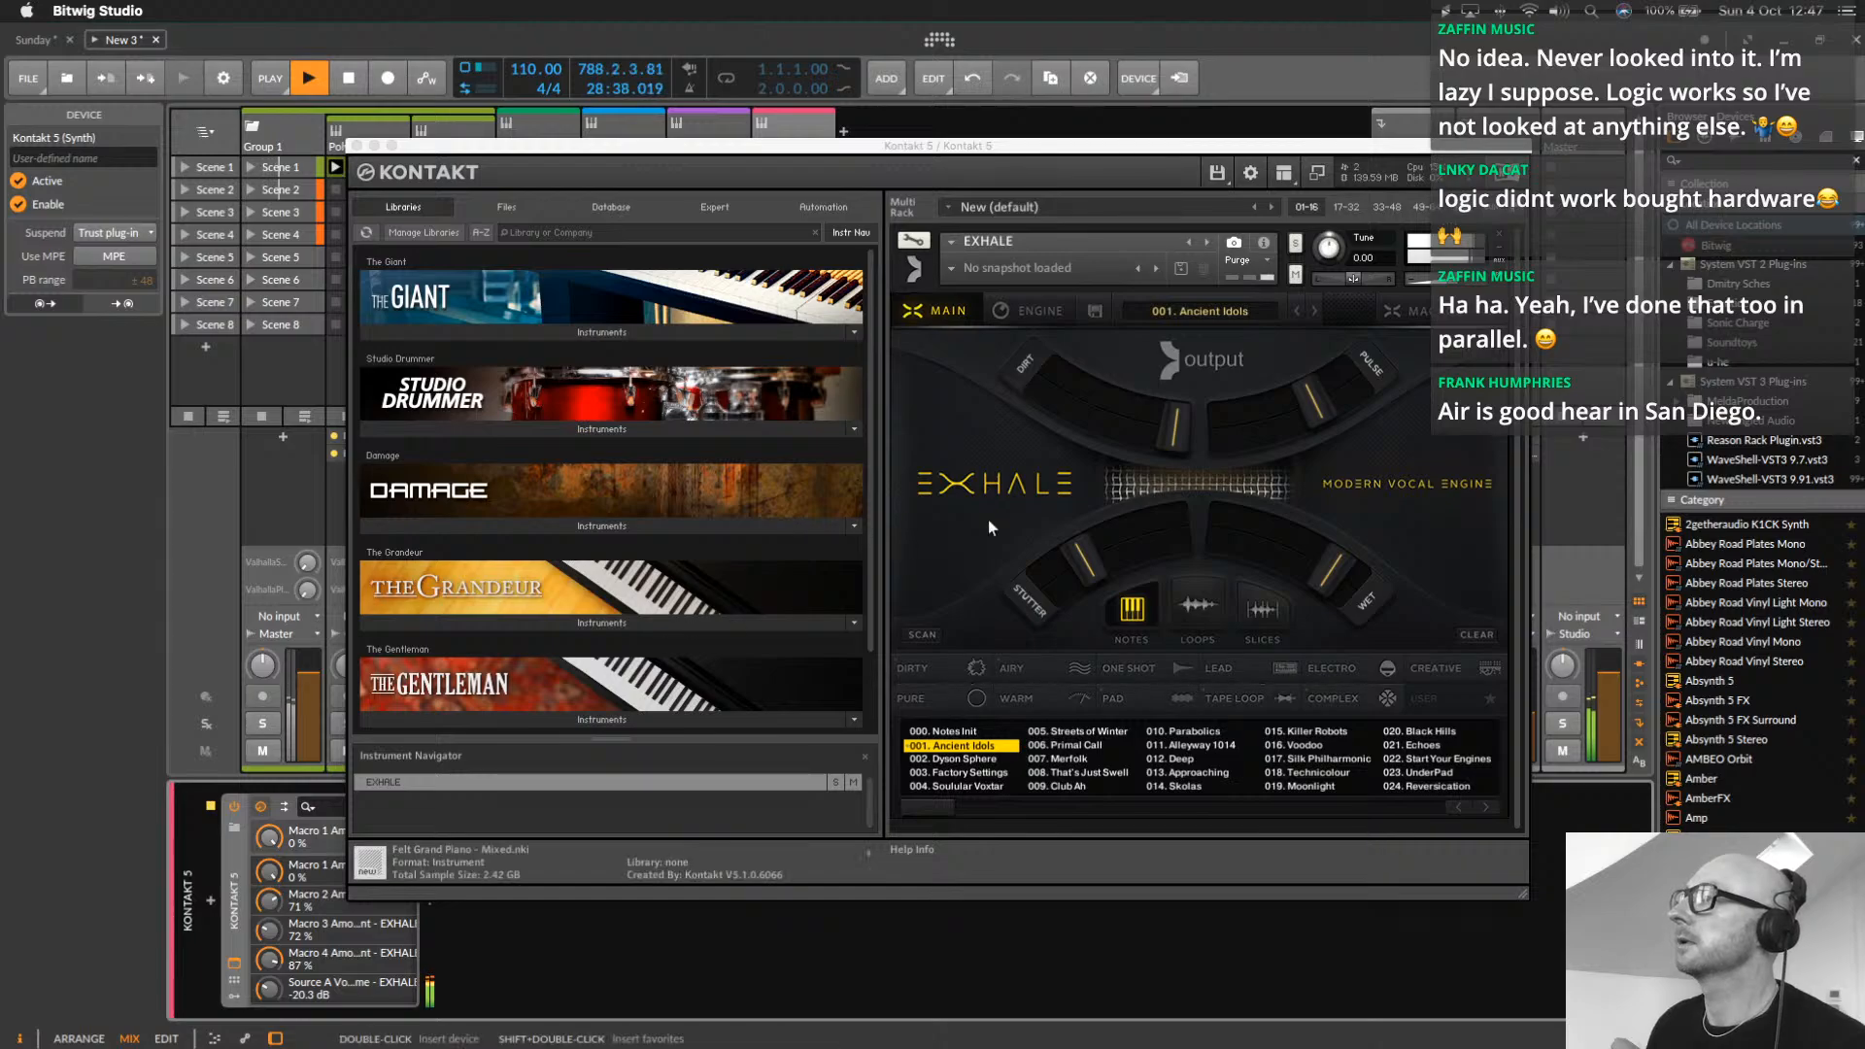
left_click(957, 772)
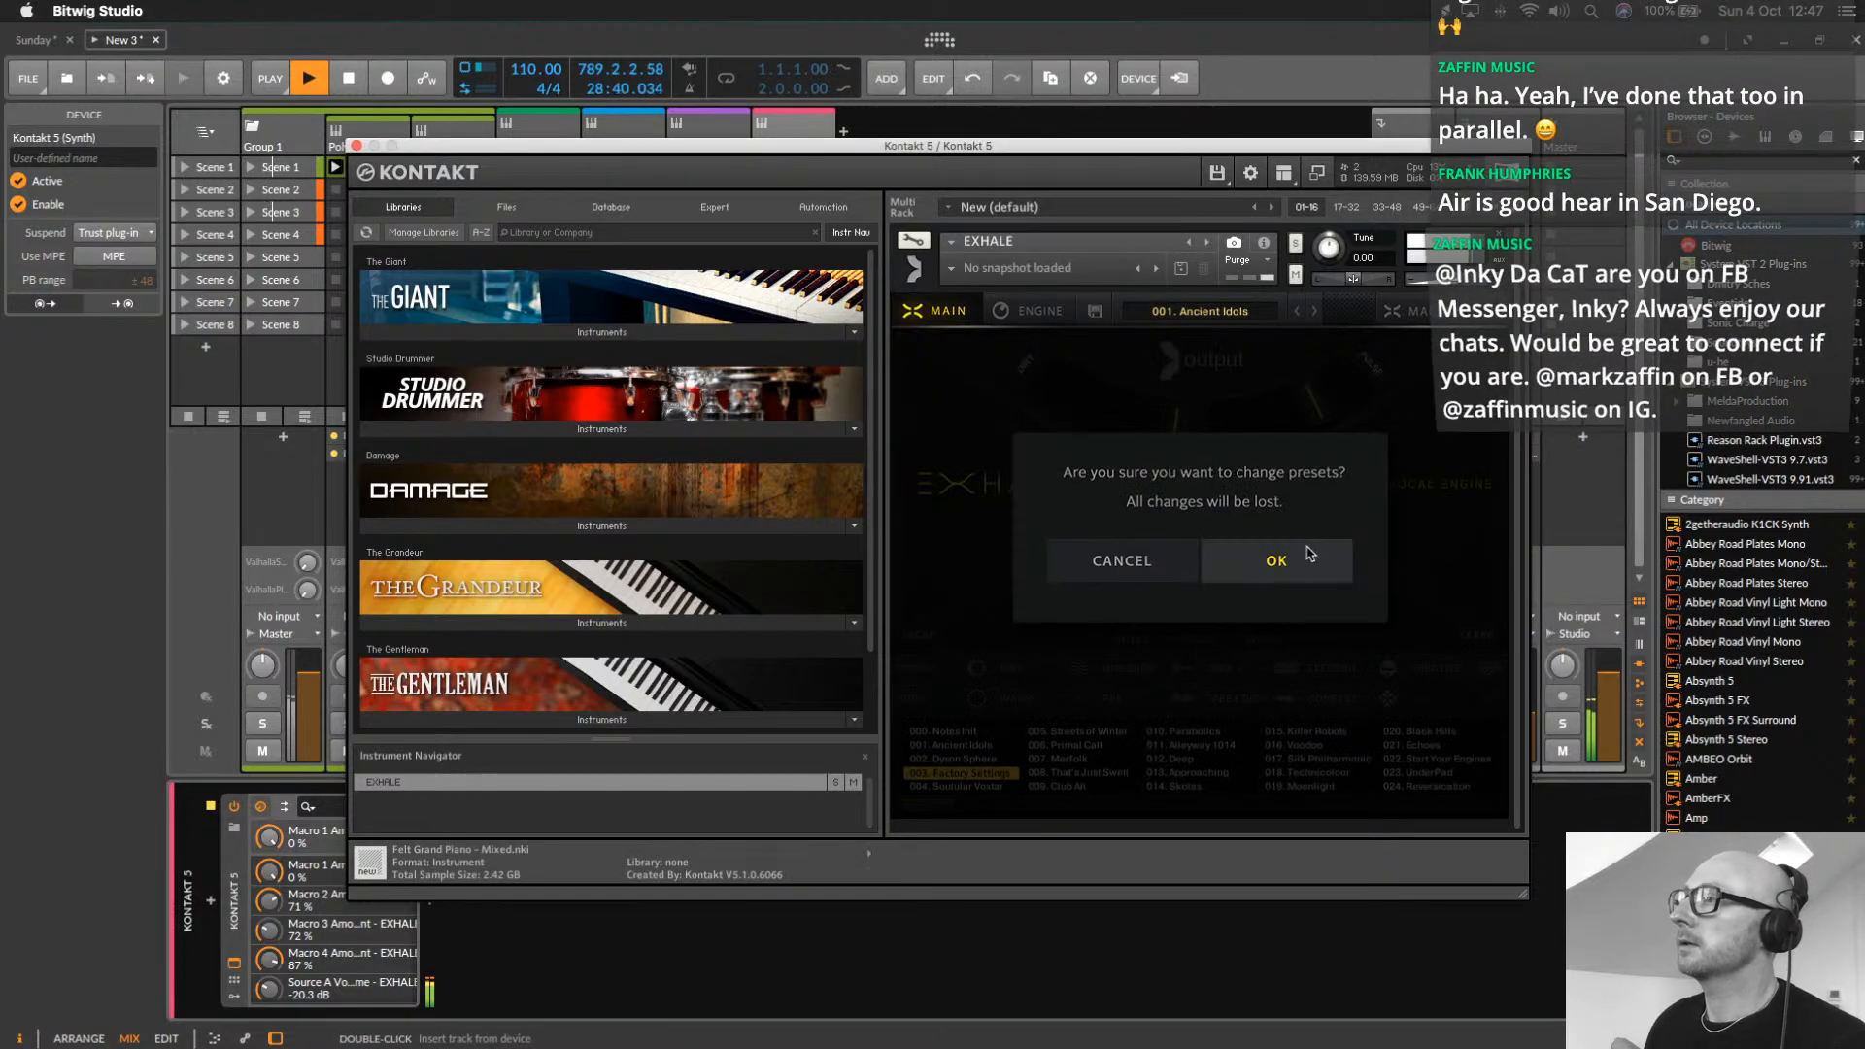
left_click(1274, 558)
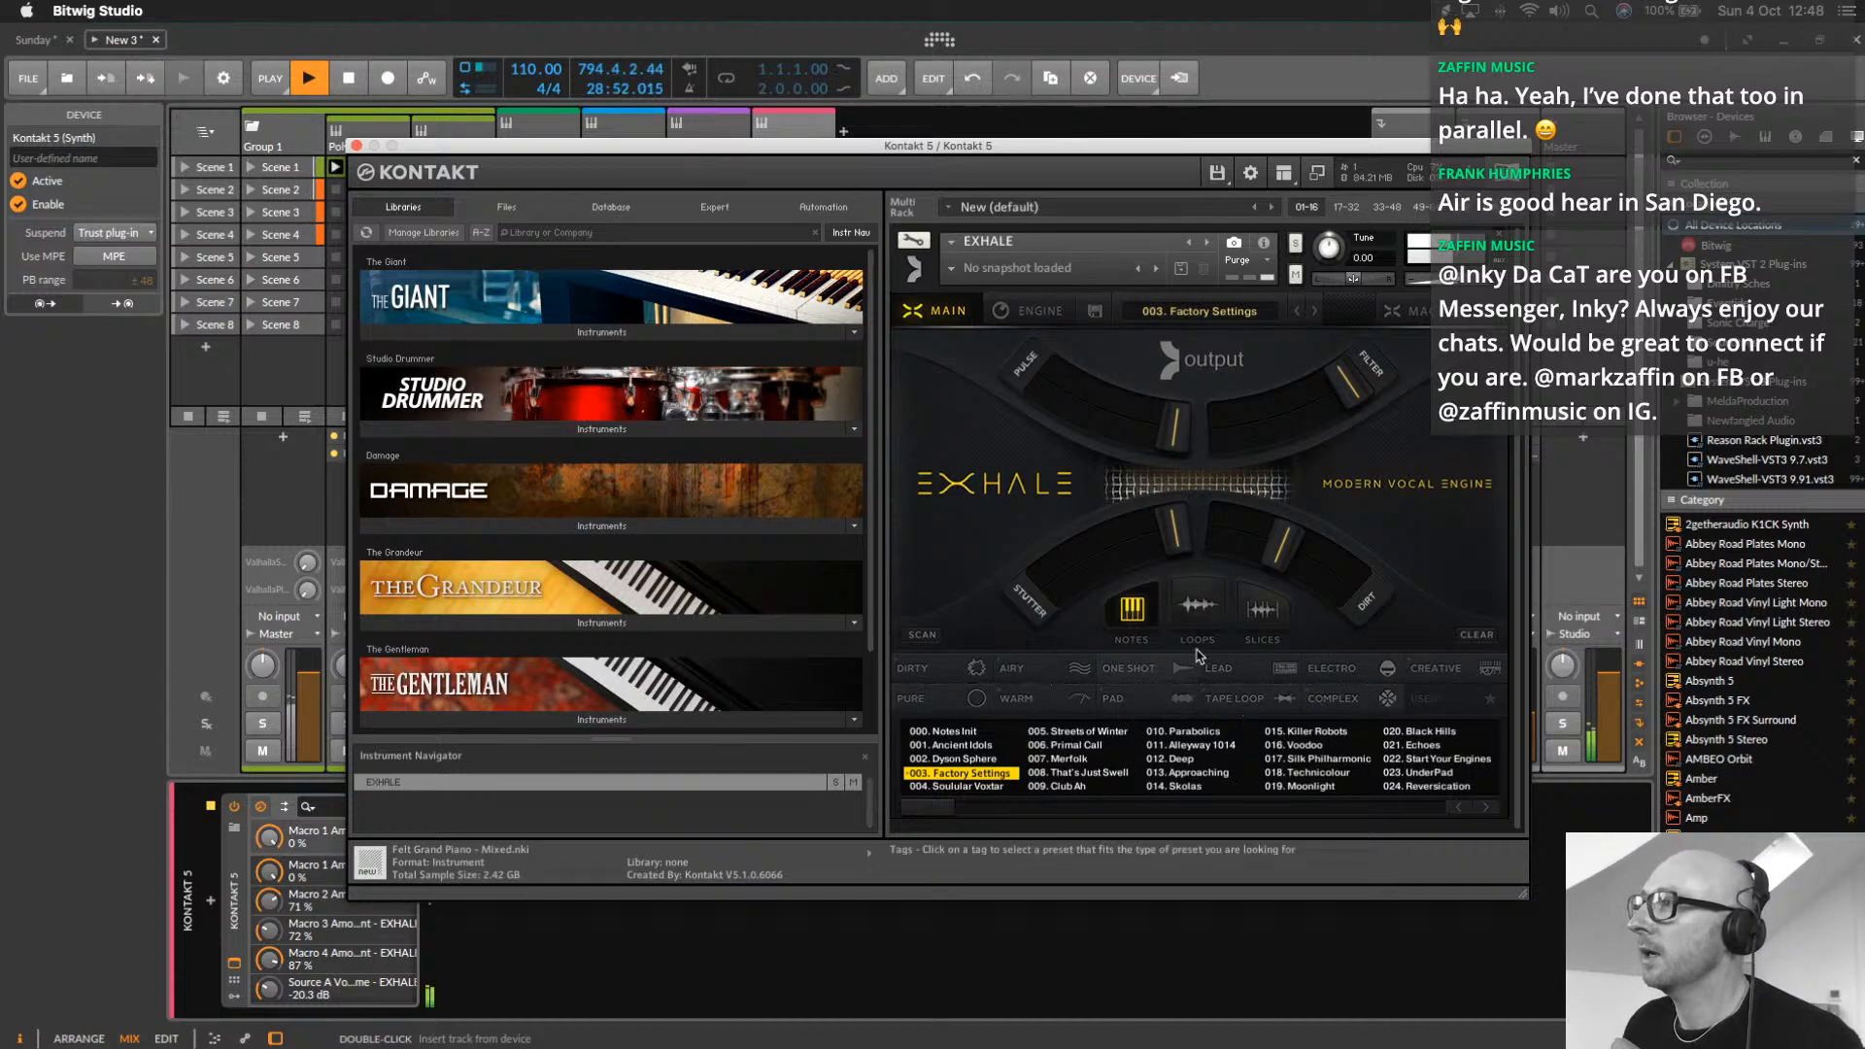
Switch EXHALE to Loops mode and audition the presets Wheres Da Dawg, Ya Bubba Dubba and Singing Is Fun
left_click(1198, 607)
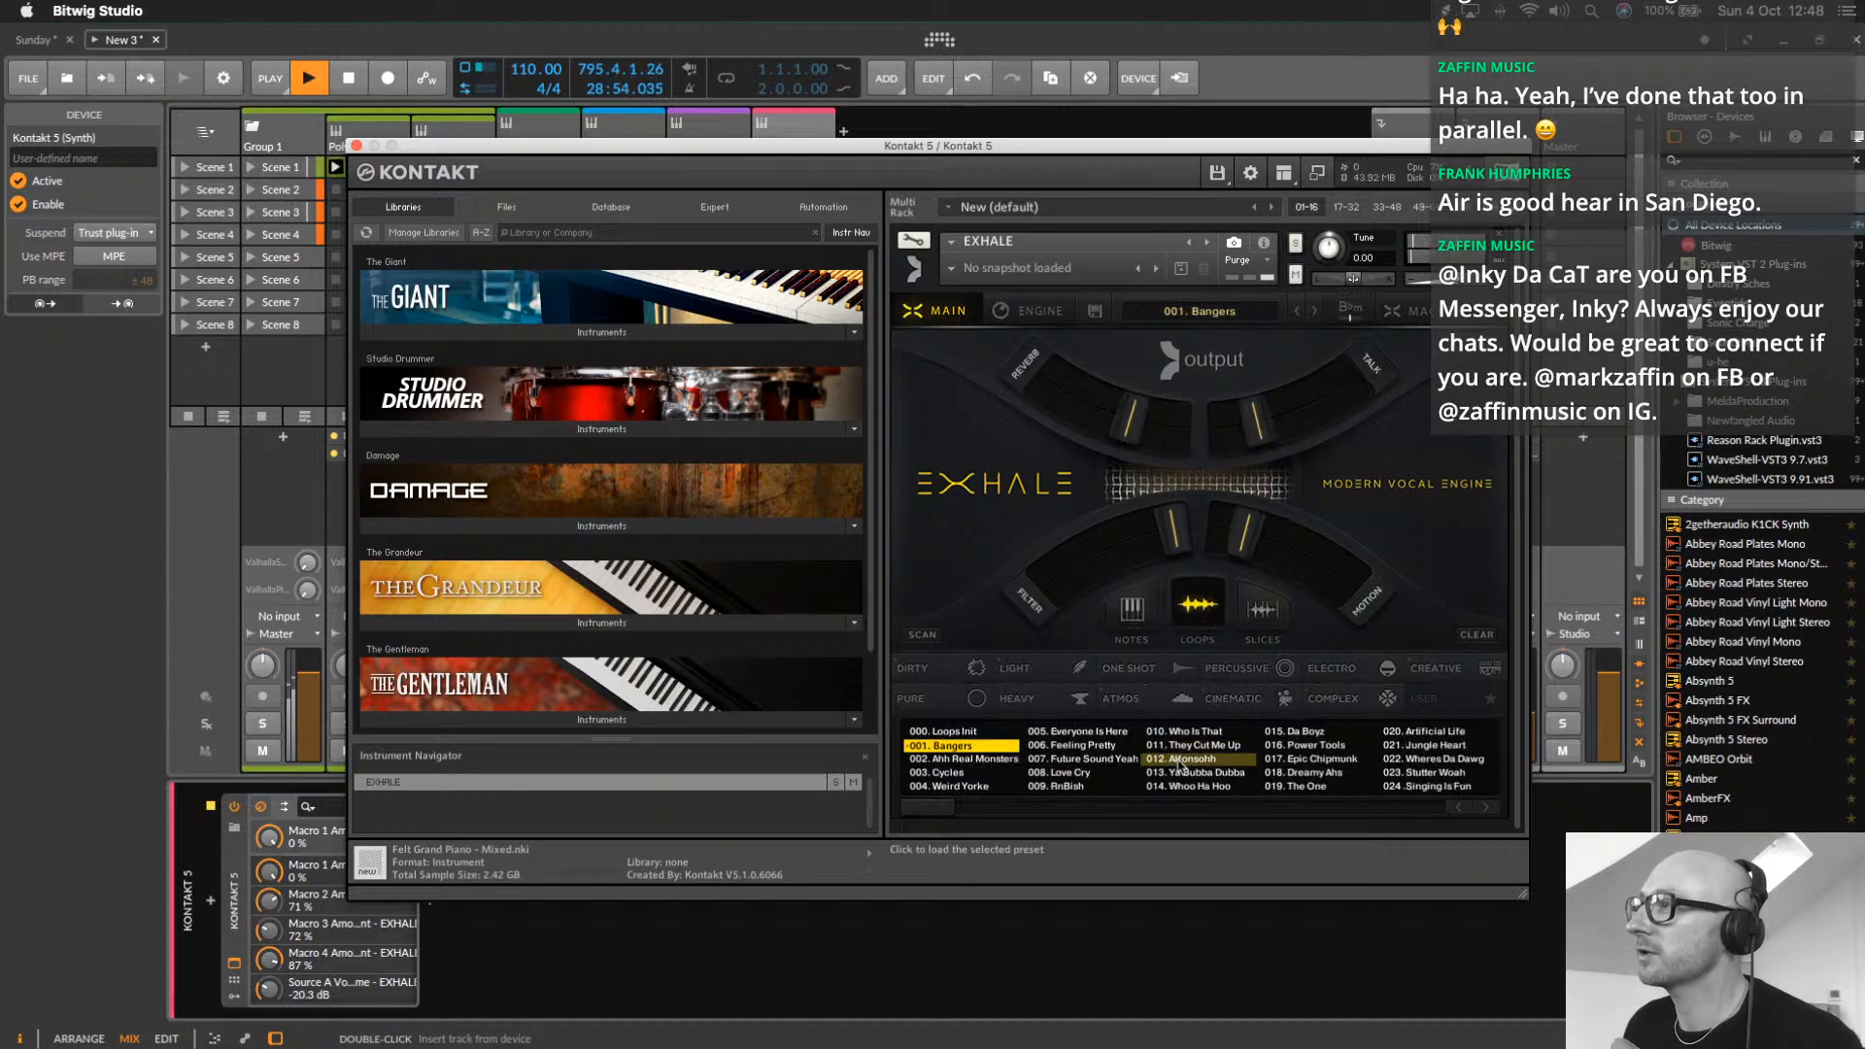
left_click(1420, 760)
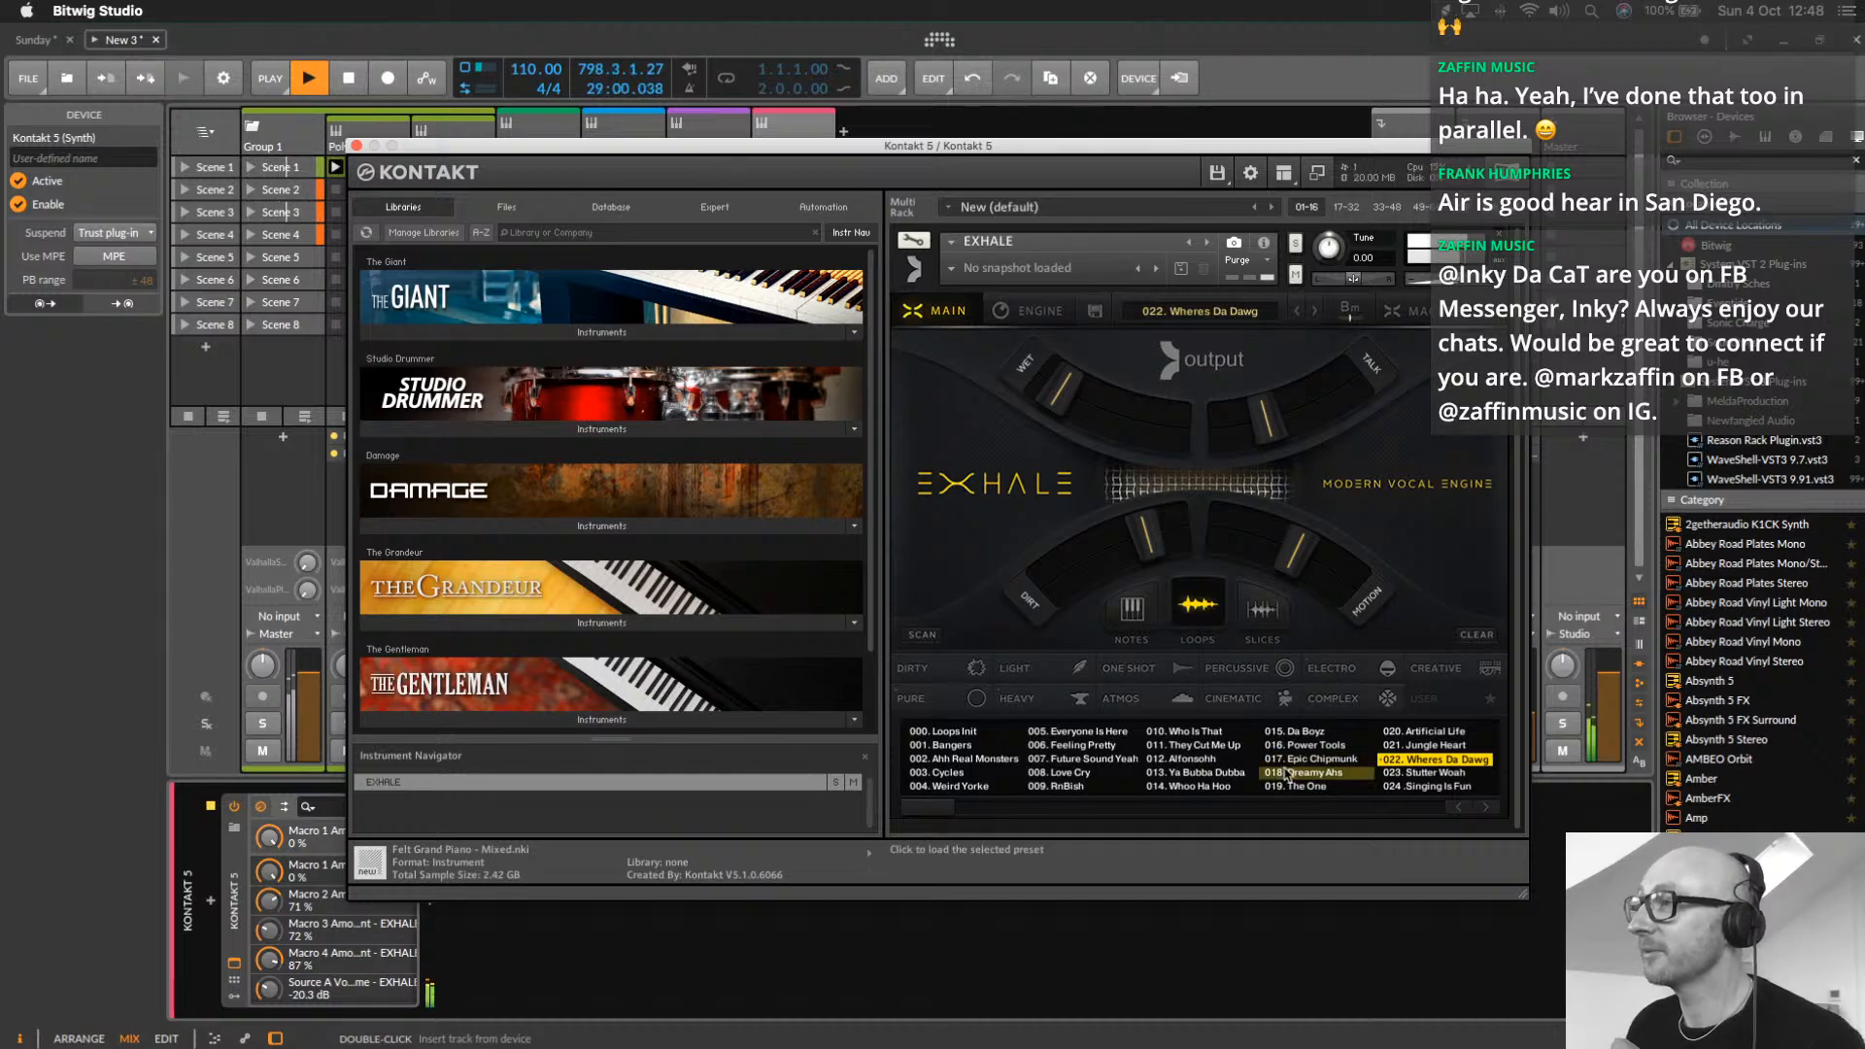
left_click(1195, 773)
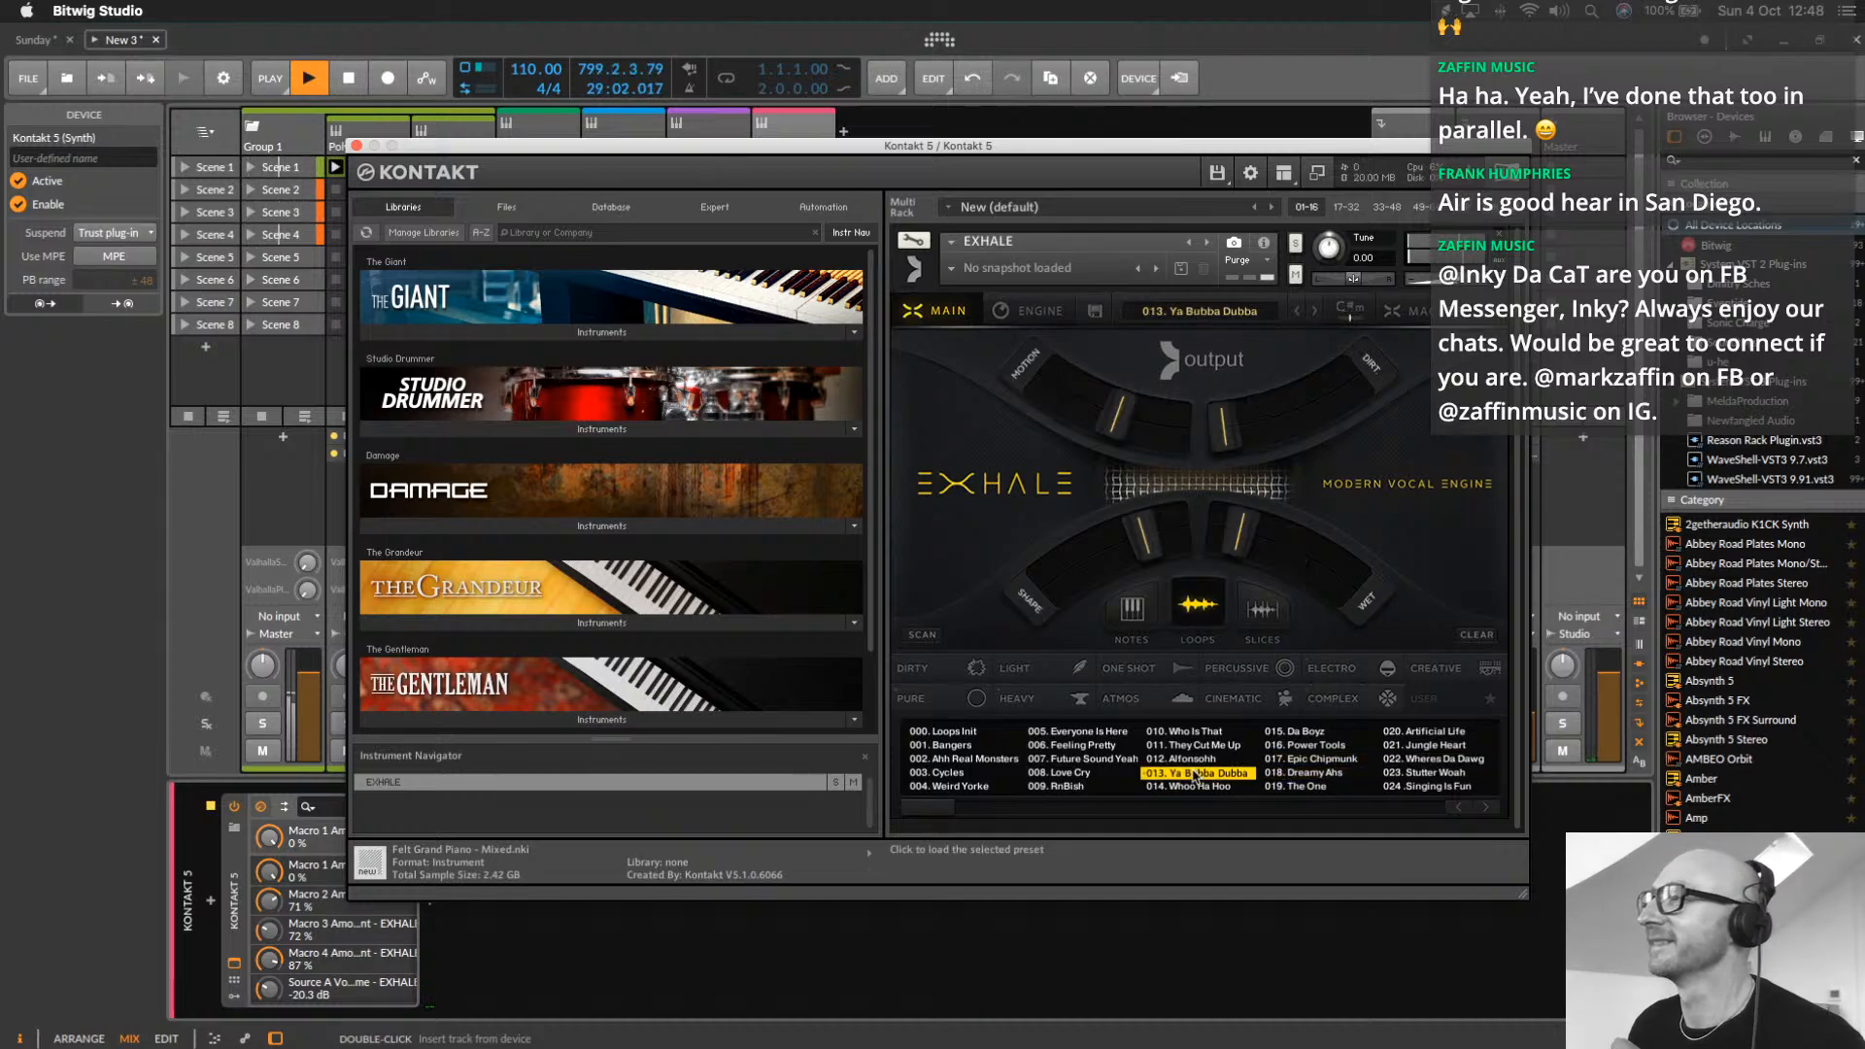
left_click(1446, 787)
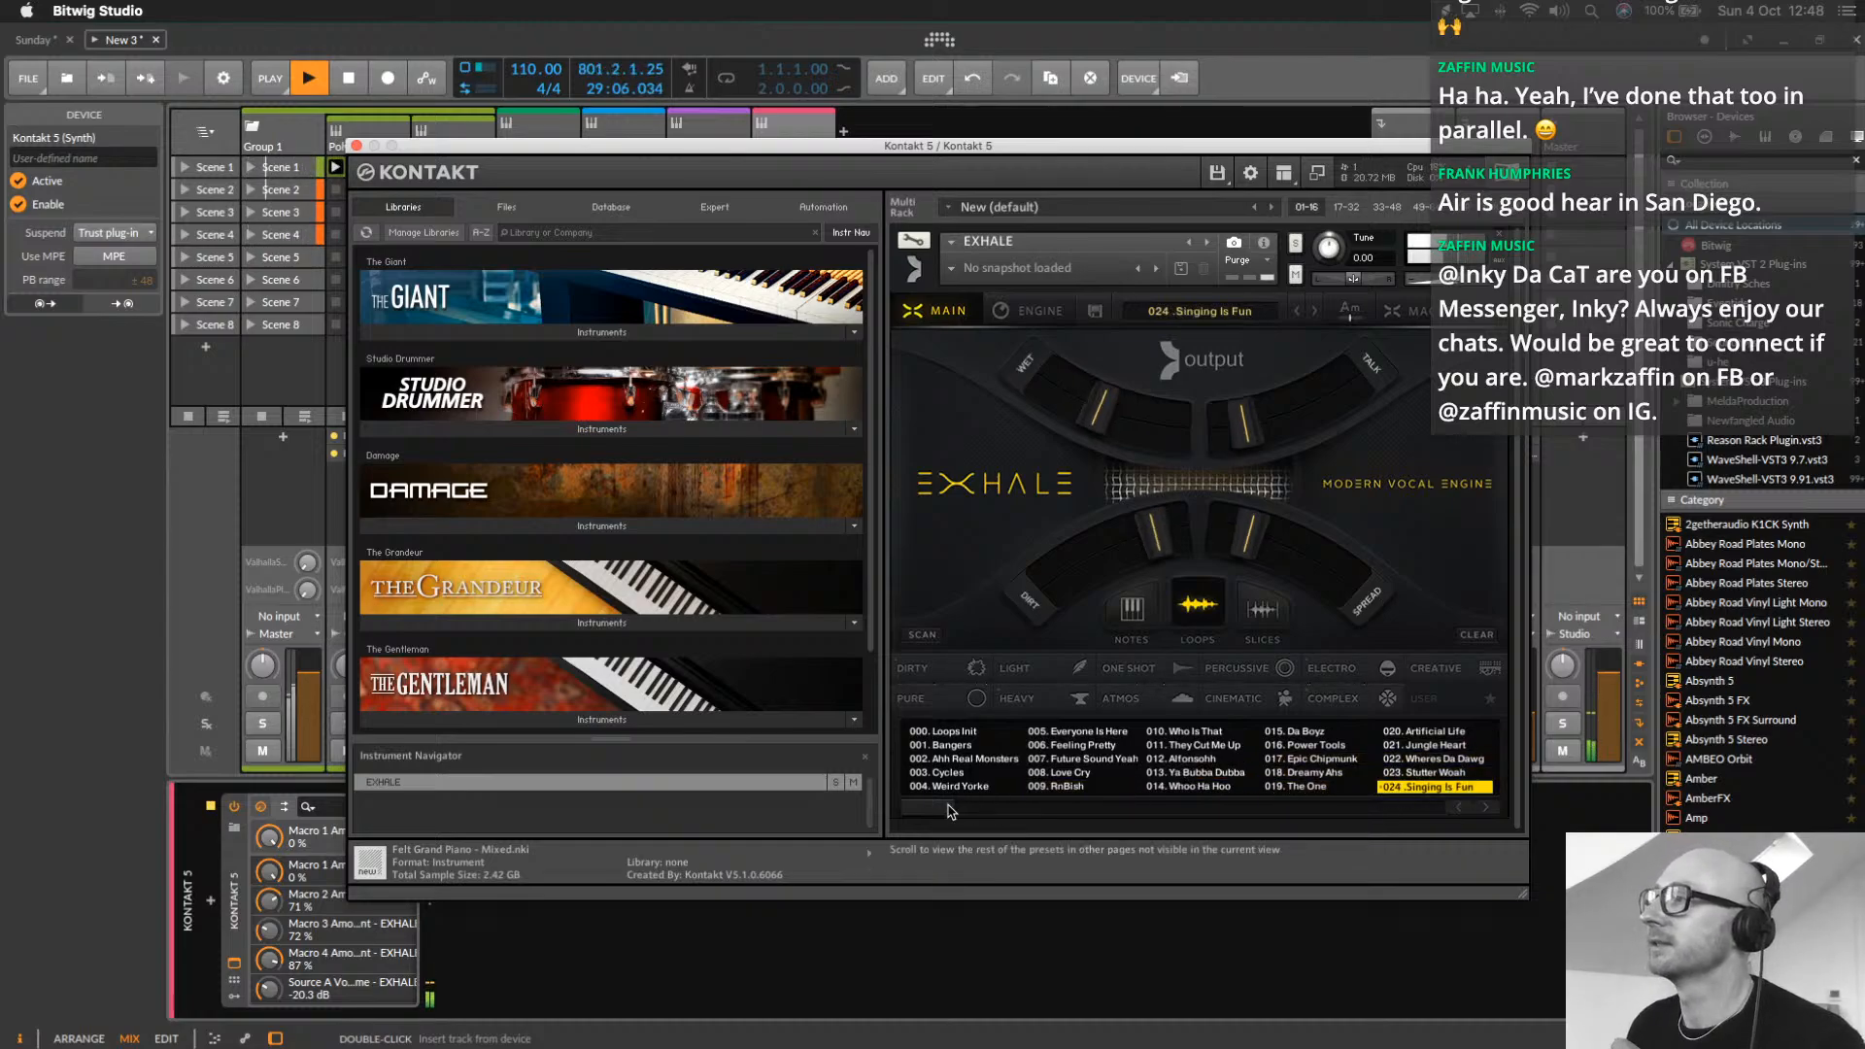
Audition the EXHALE loop presets Falling Skies, Gasp, Perky Vocals and Sleeper Cell
left_click_drag(952, 809, 1090, 816)
left_click(1200, 759)
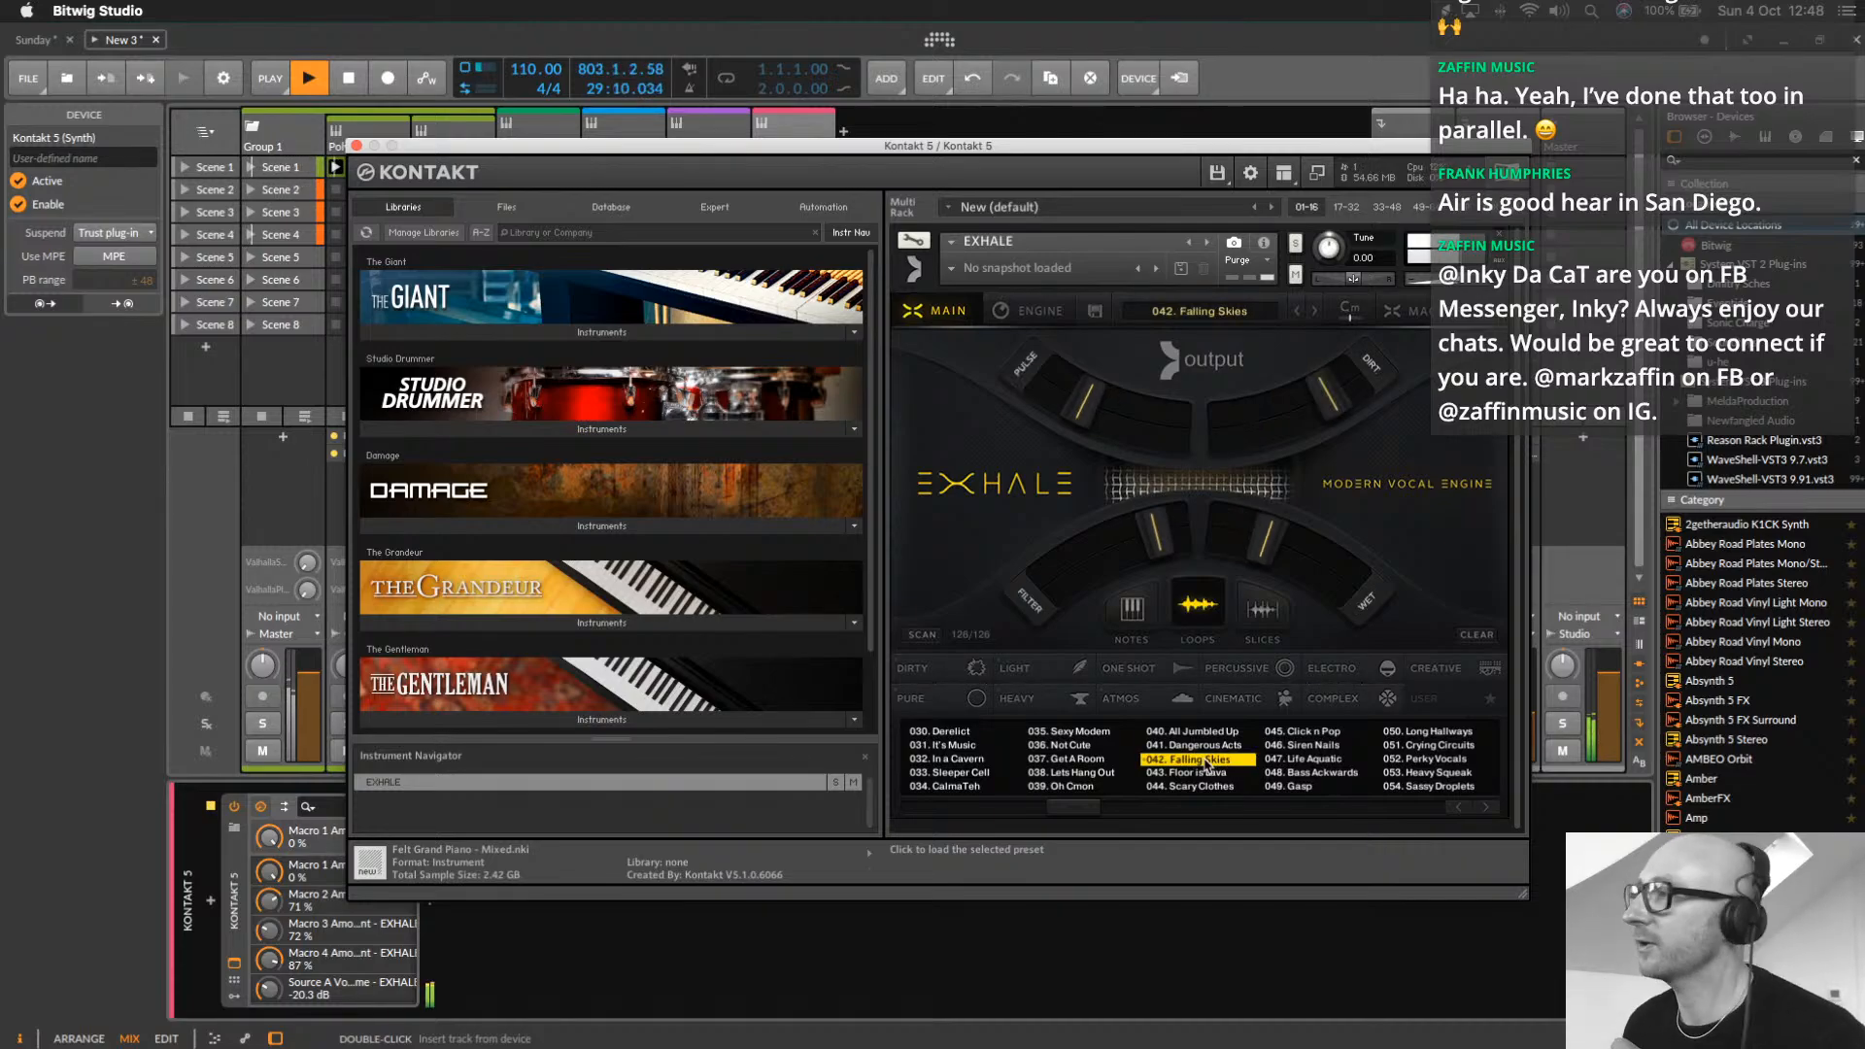
left_click(1313, 787)
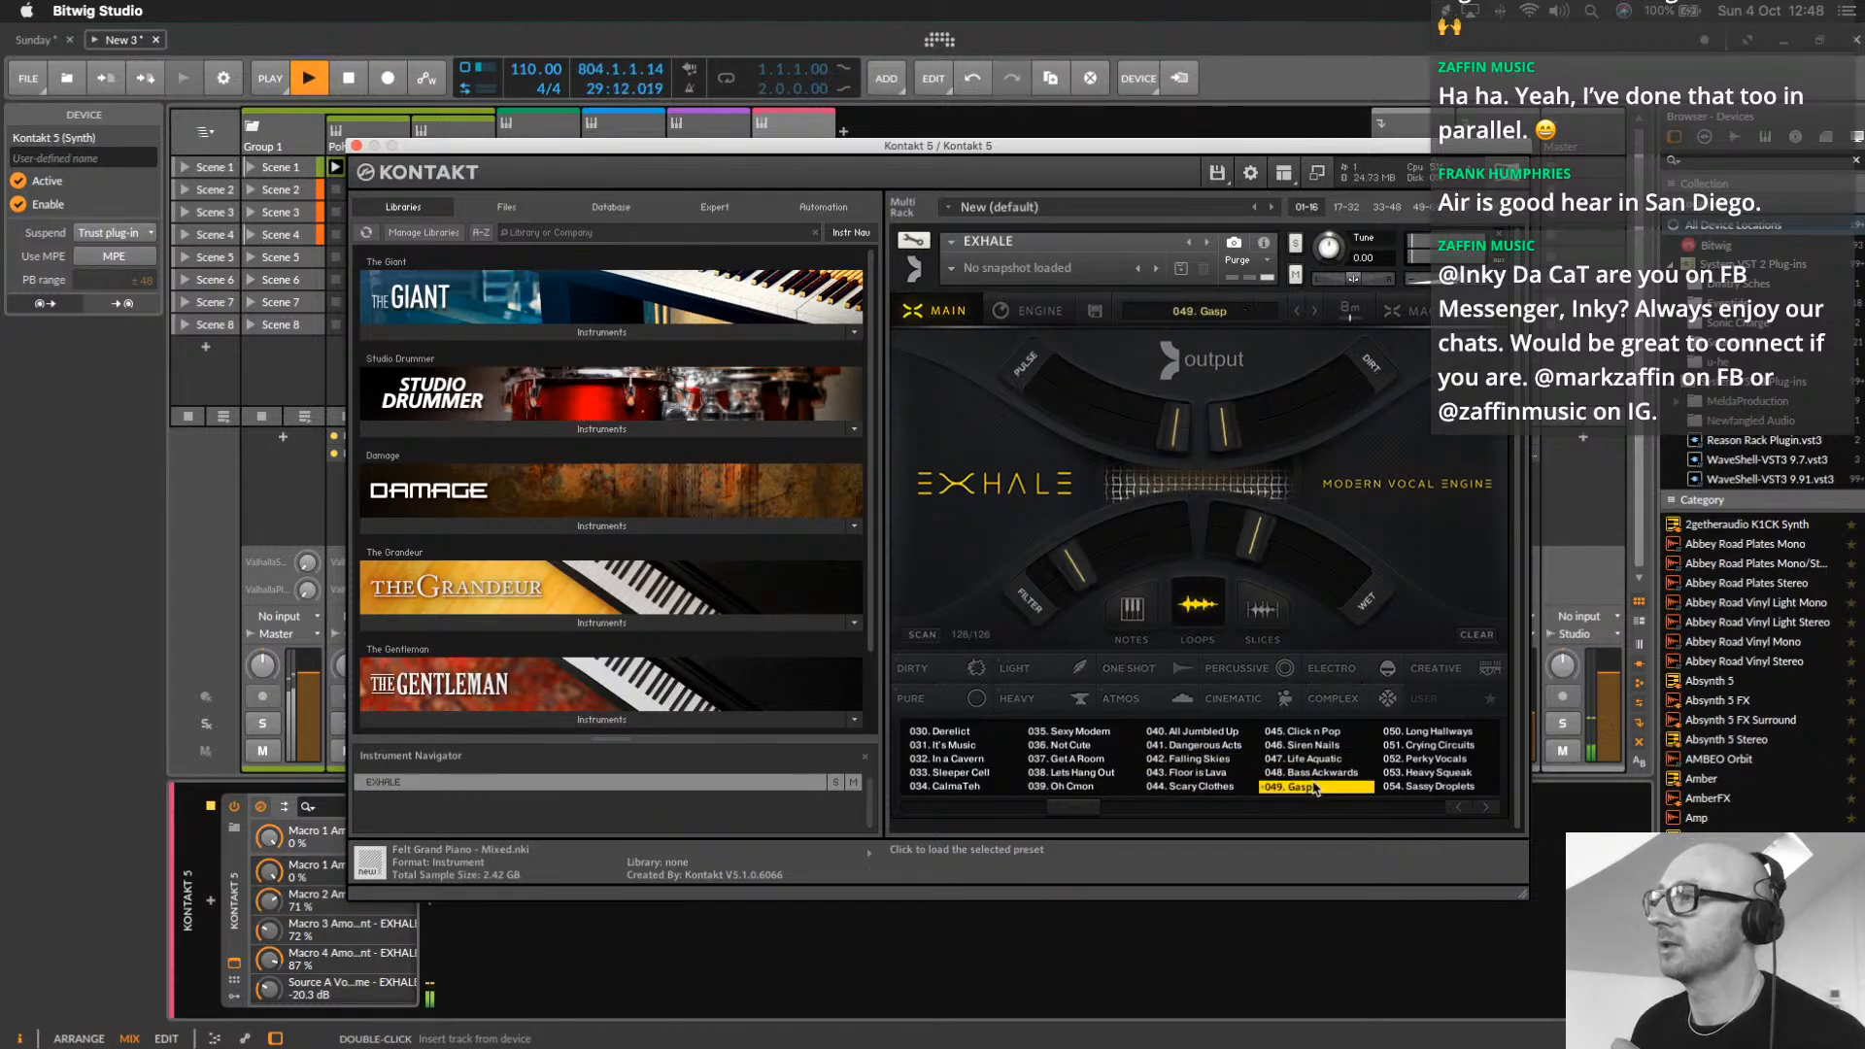
left_click(1434, 759)
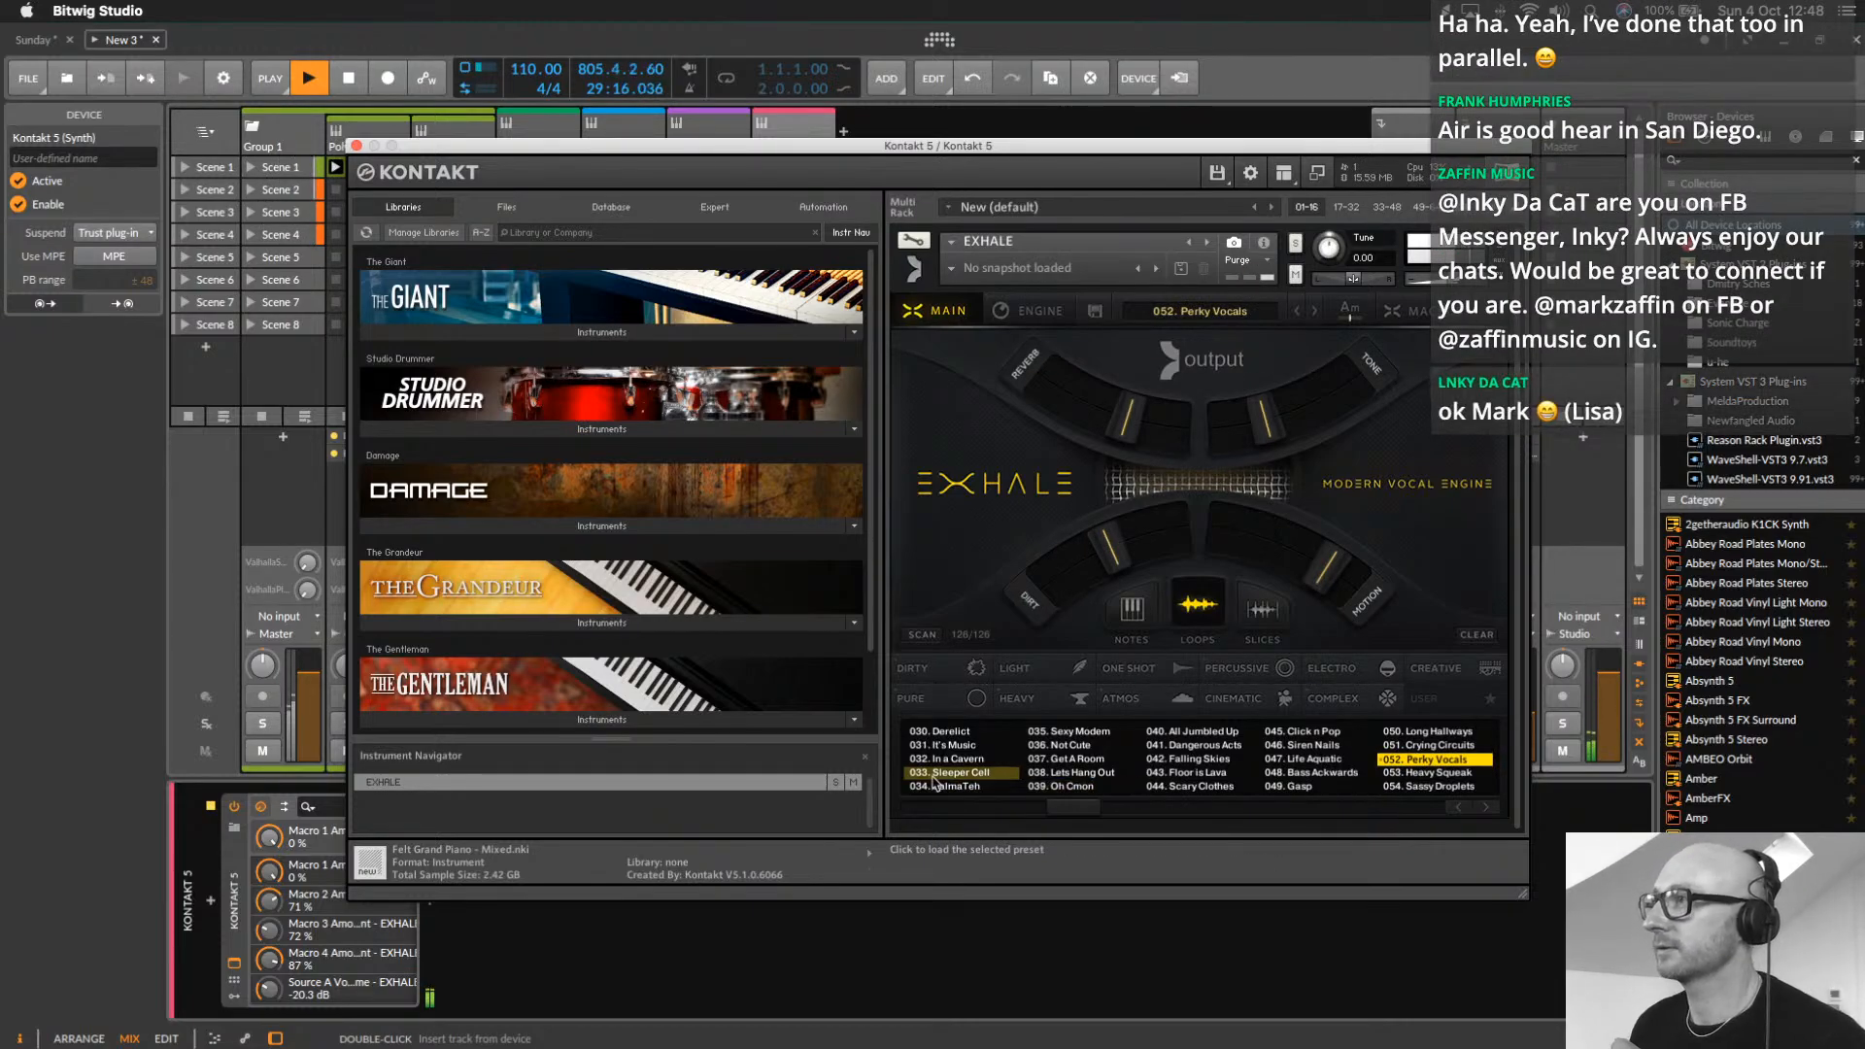
left_click(935, 774)
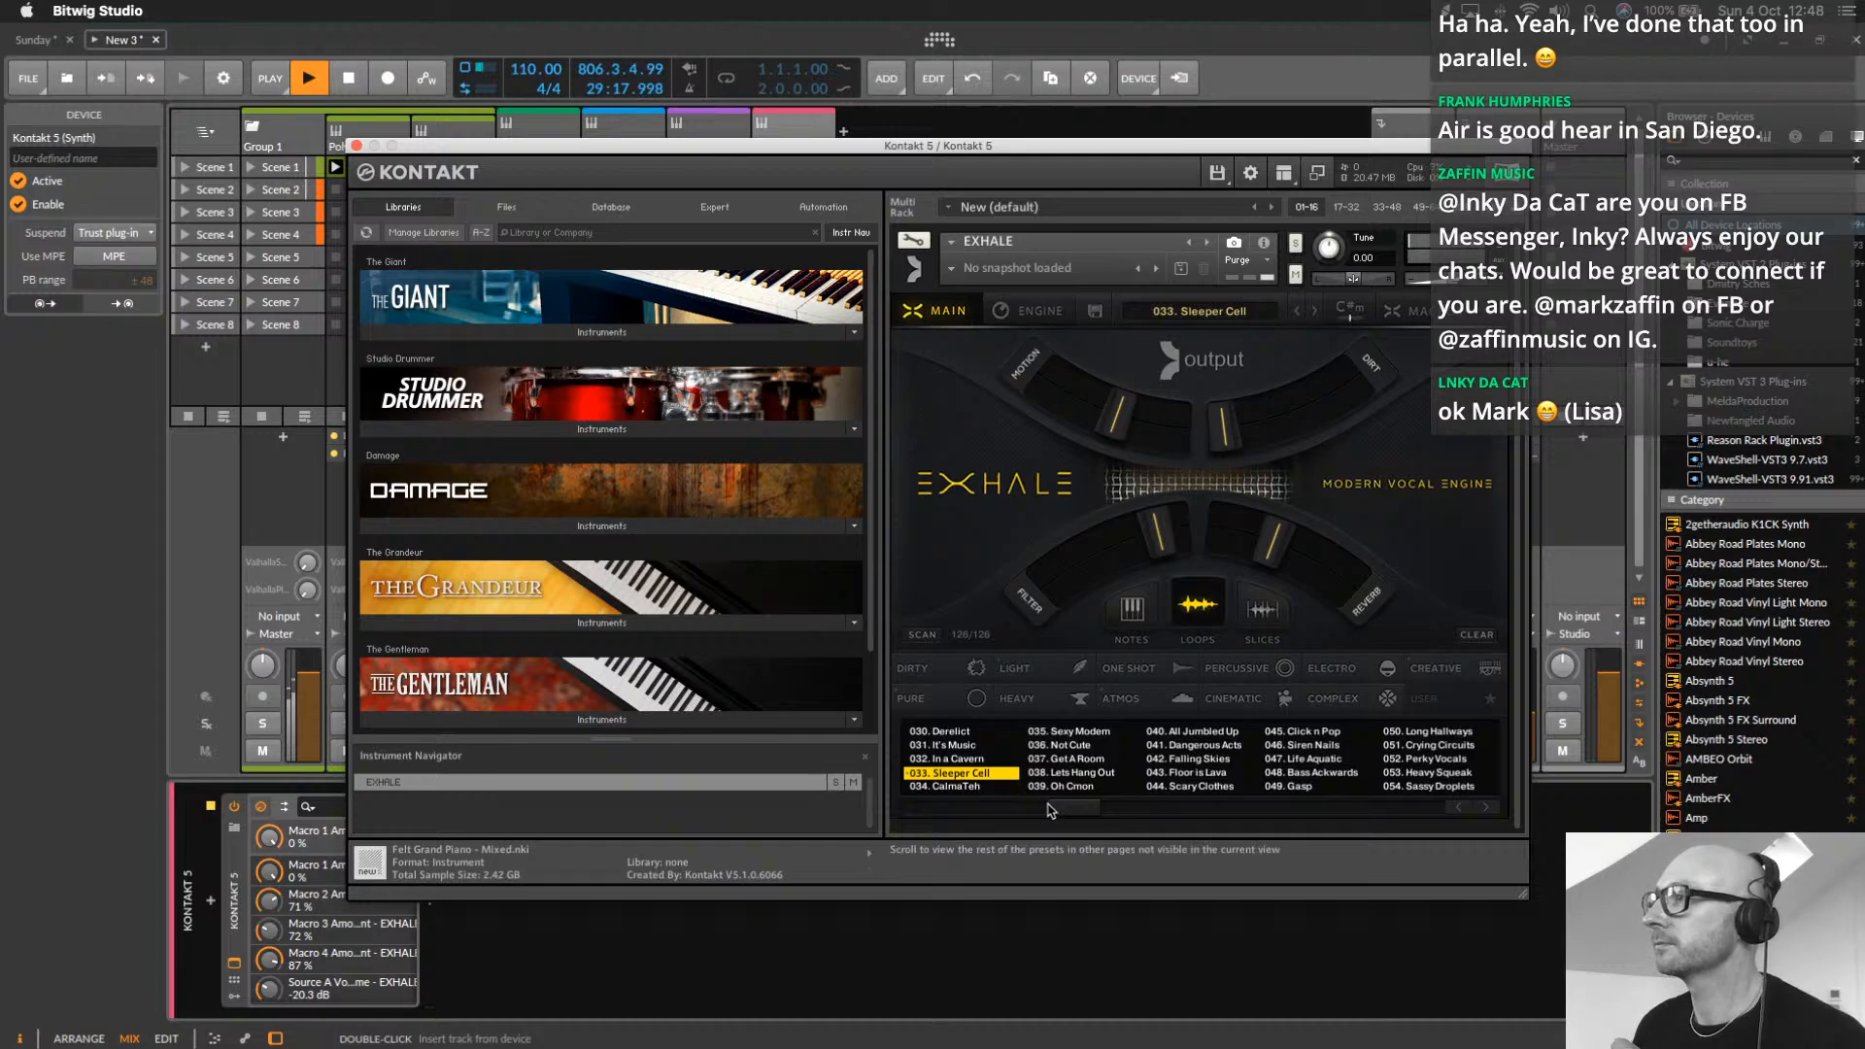
Audition the EXHALE loop presets Cricket Beat, Dopler Effect, Bumblebee Tuna, Secret Pleasures and Voice Box
left_click(1146, 807)
left_click(1317, 758)
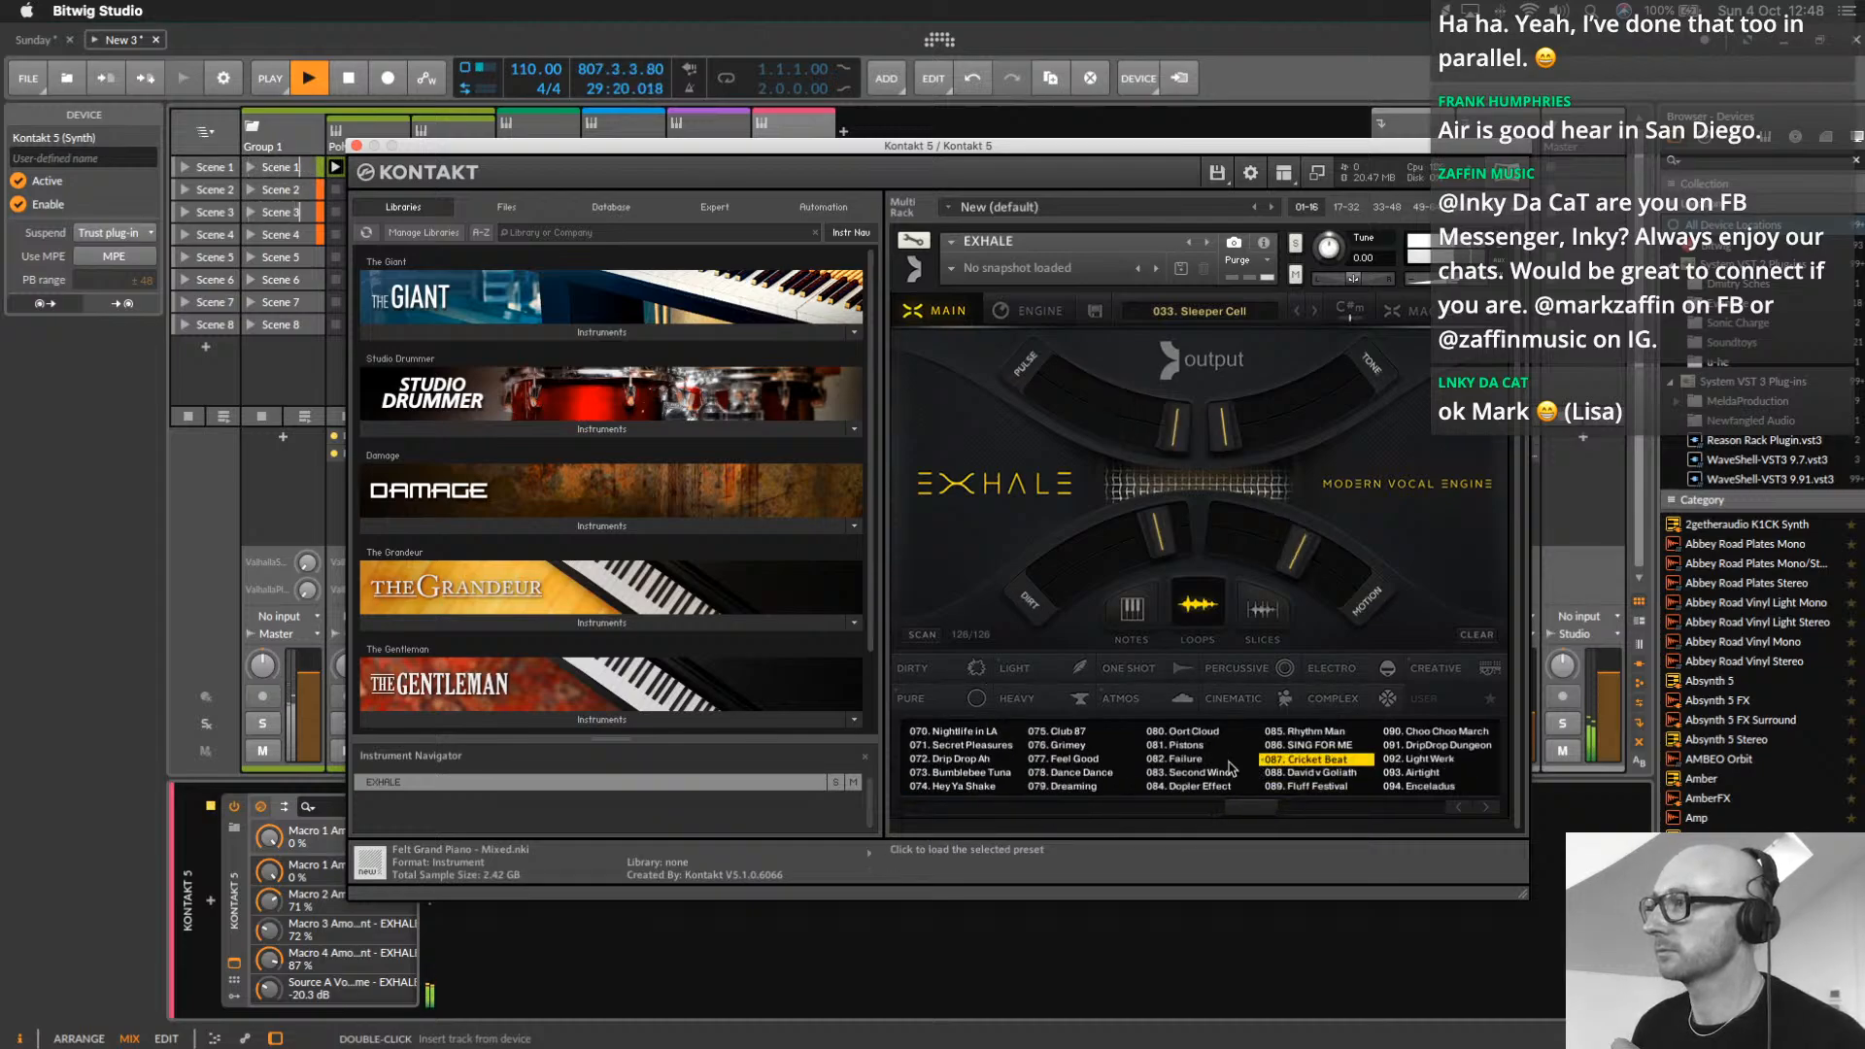
left_click(1190, 786)
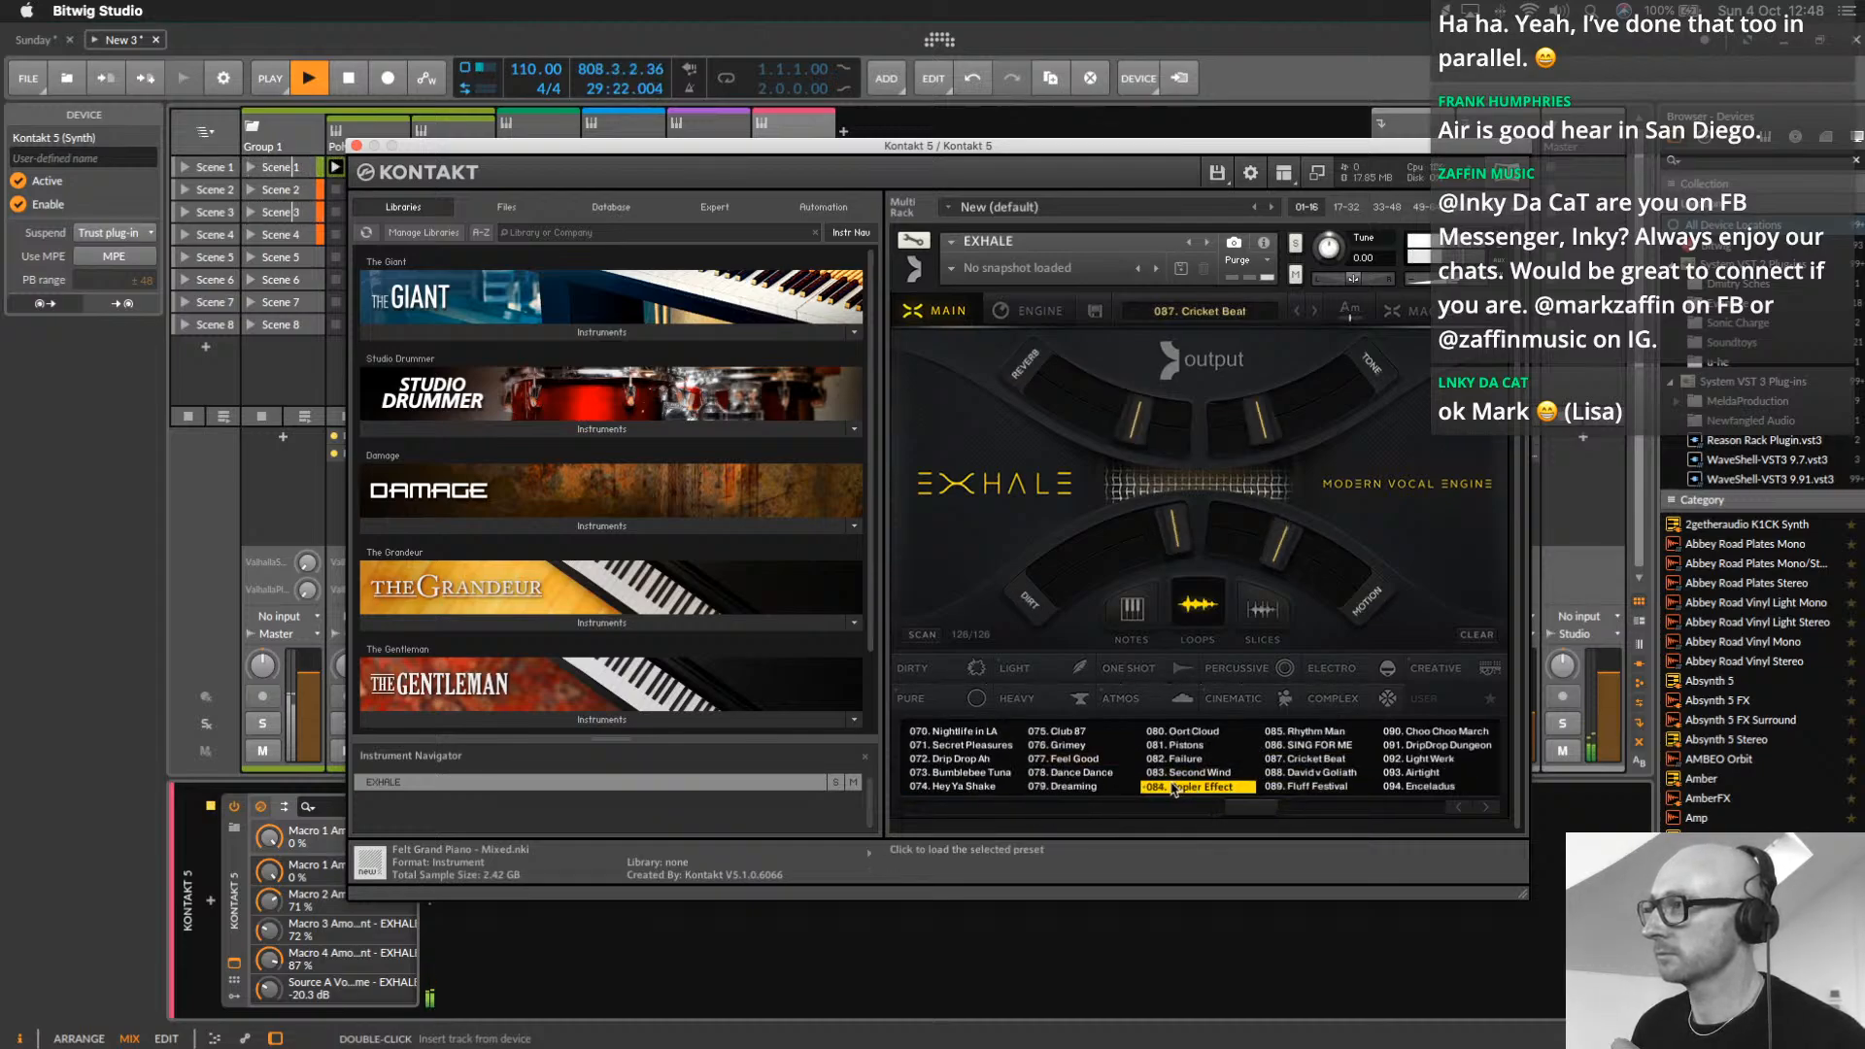
left_click(1308, 759)
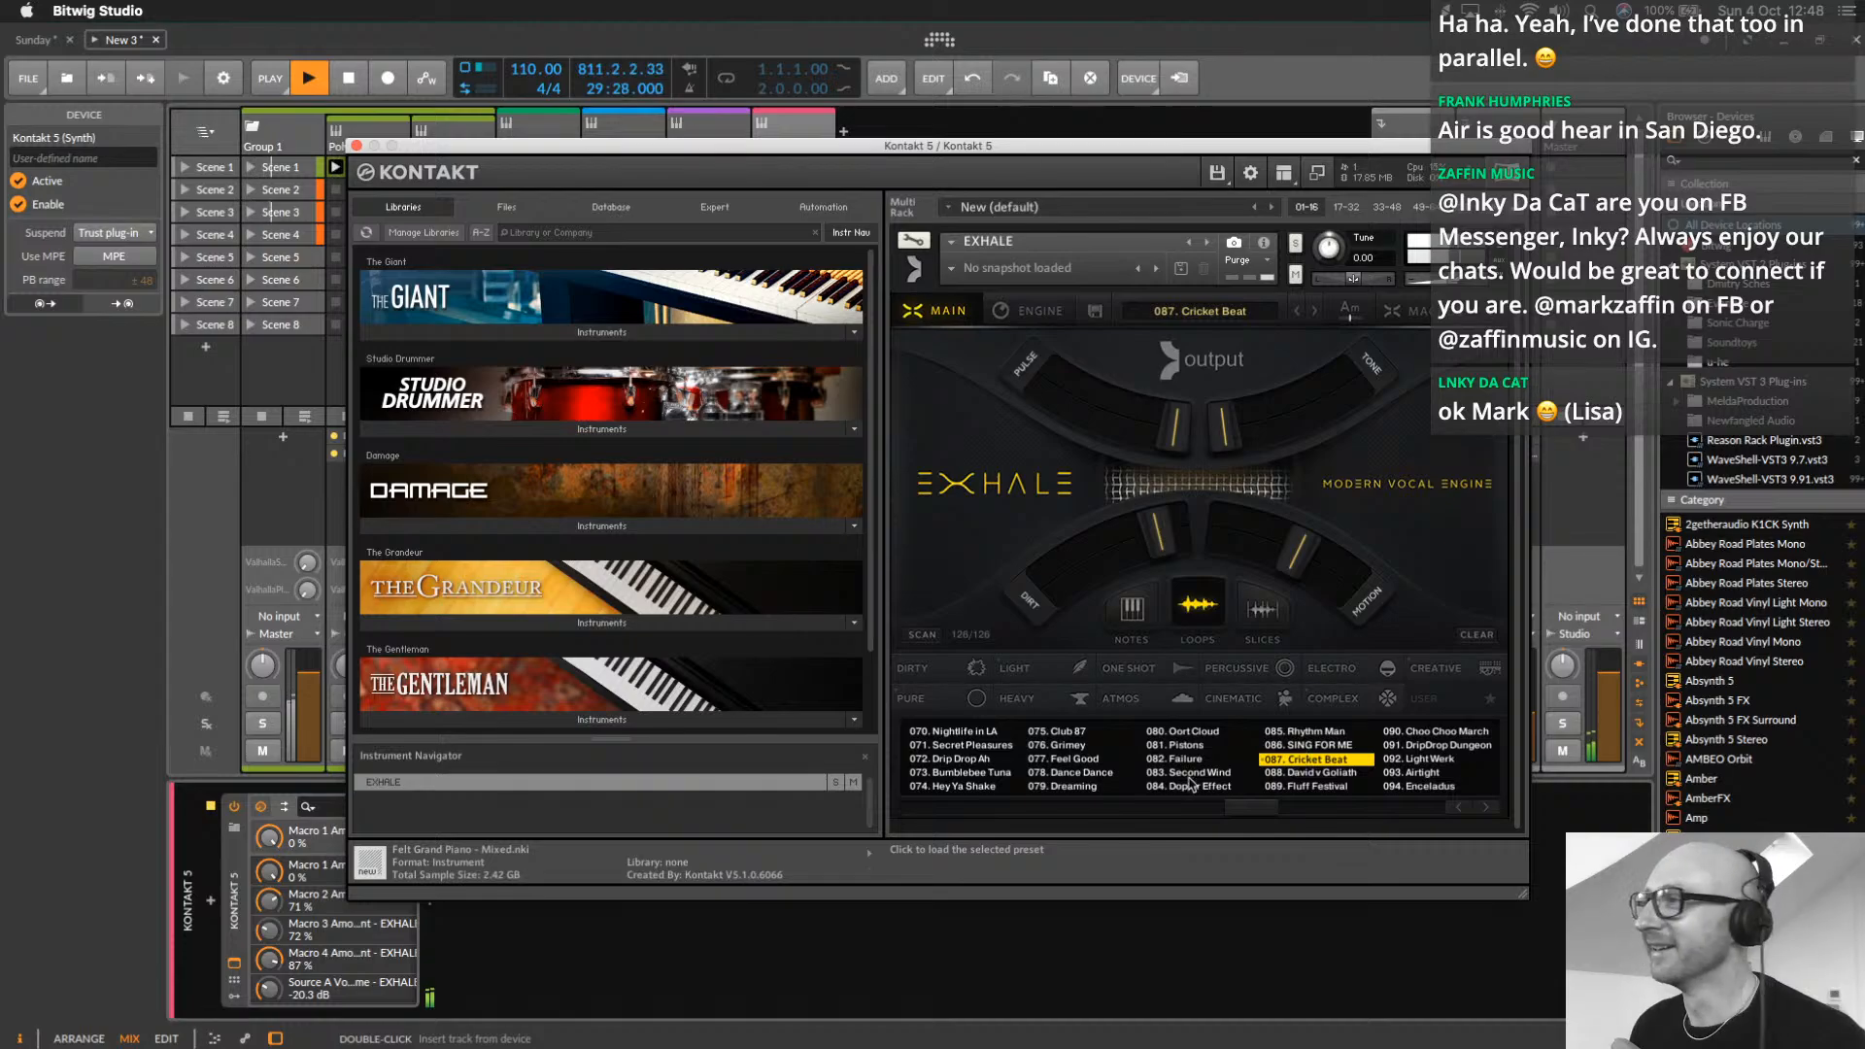
left_click(972, 774)
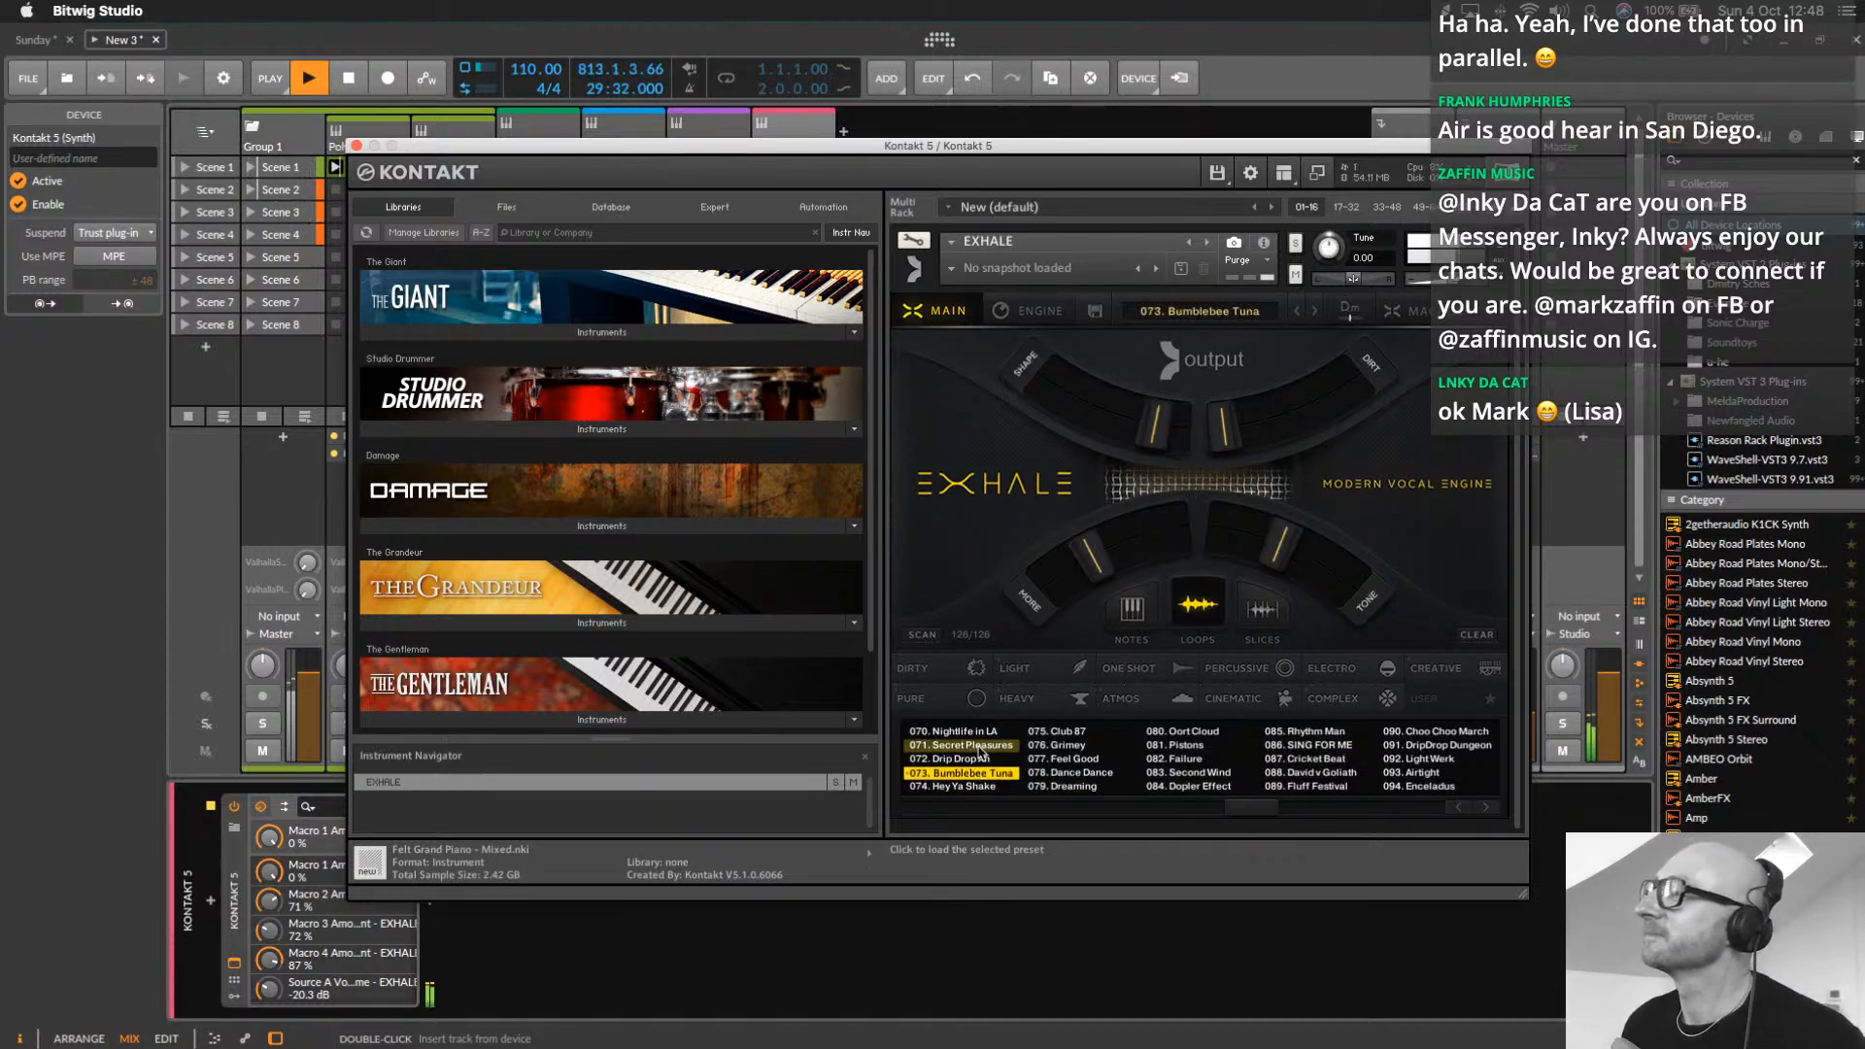
left_click(981, 753)
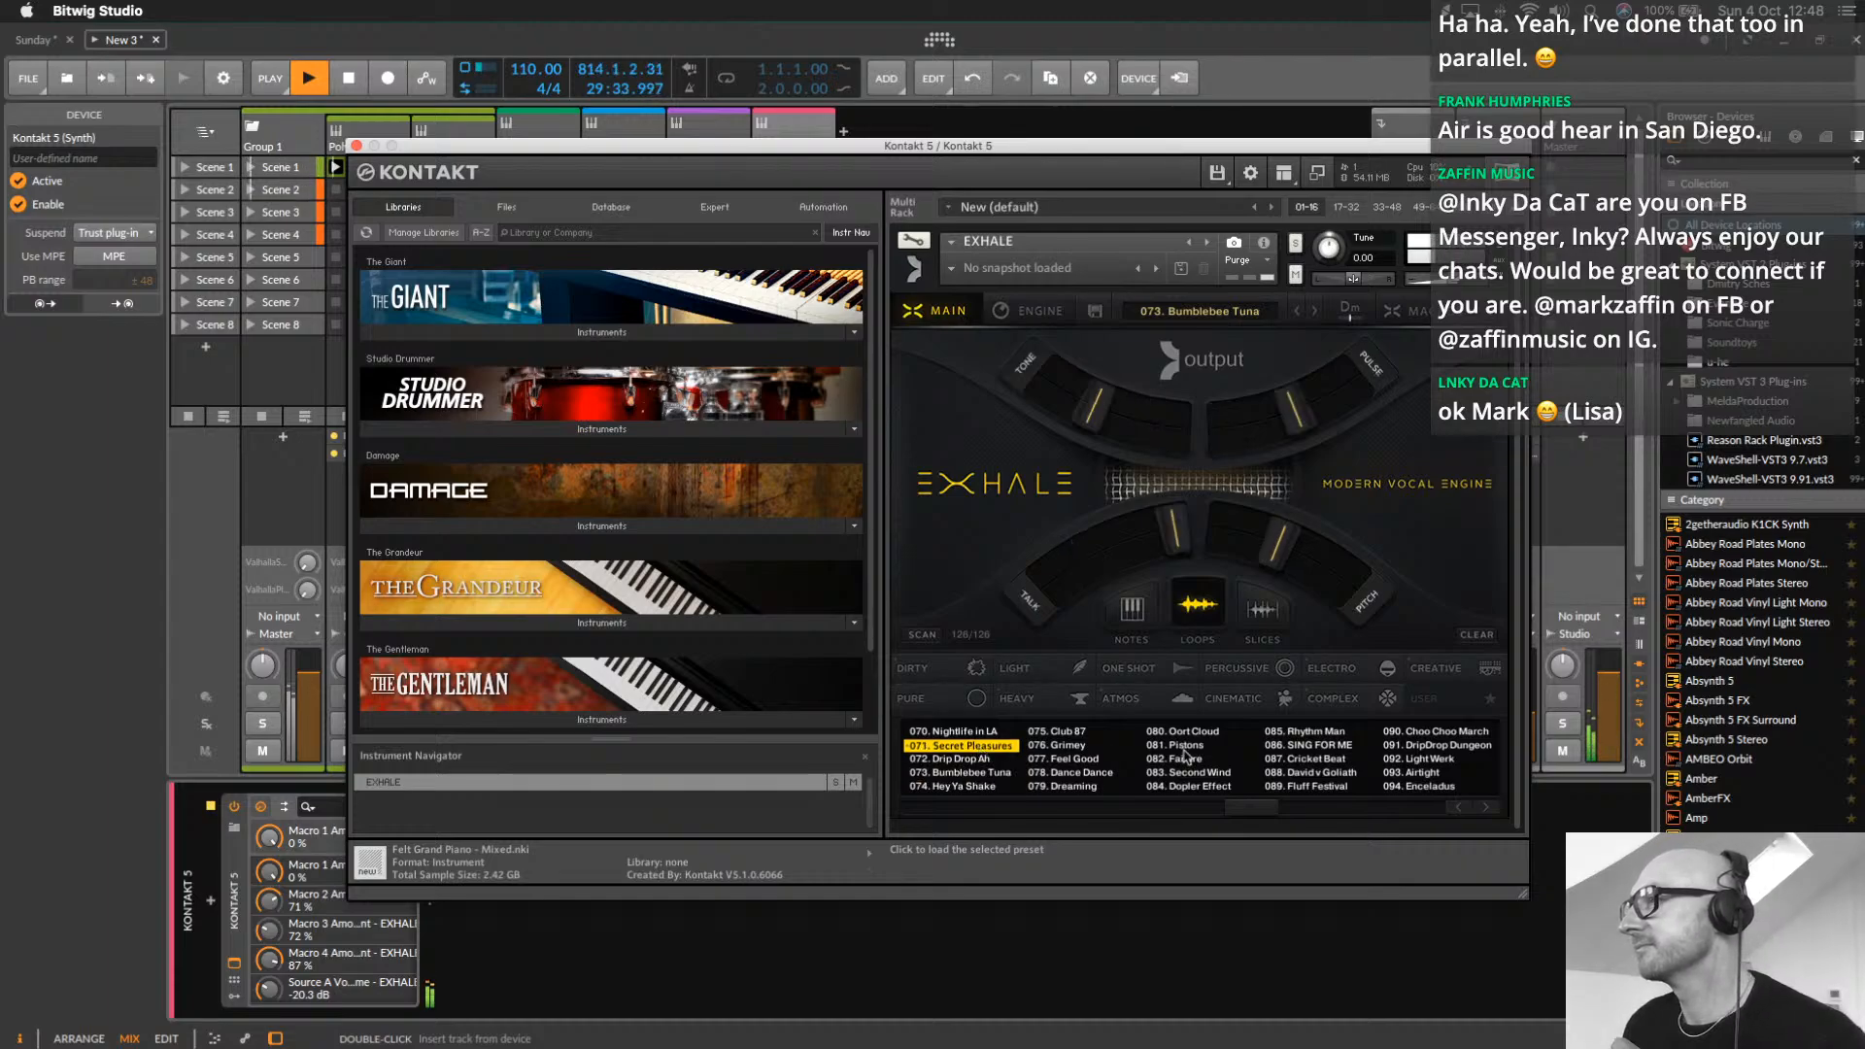
left_click_drag(1256, 811, 1312, 815)
left_click(1291, 772)
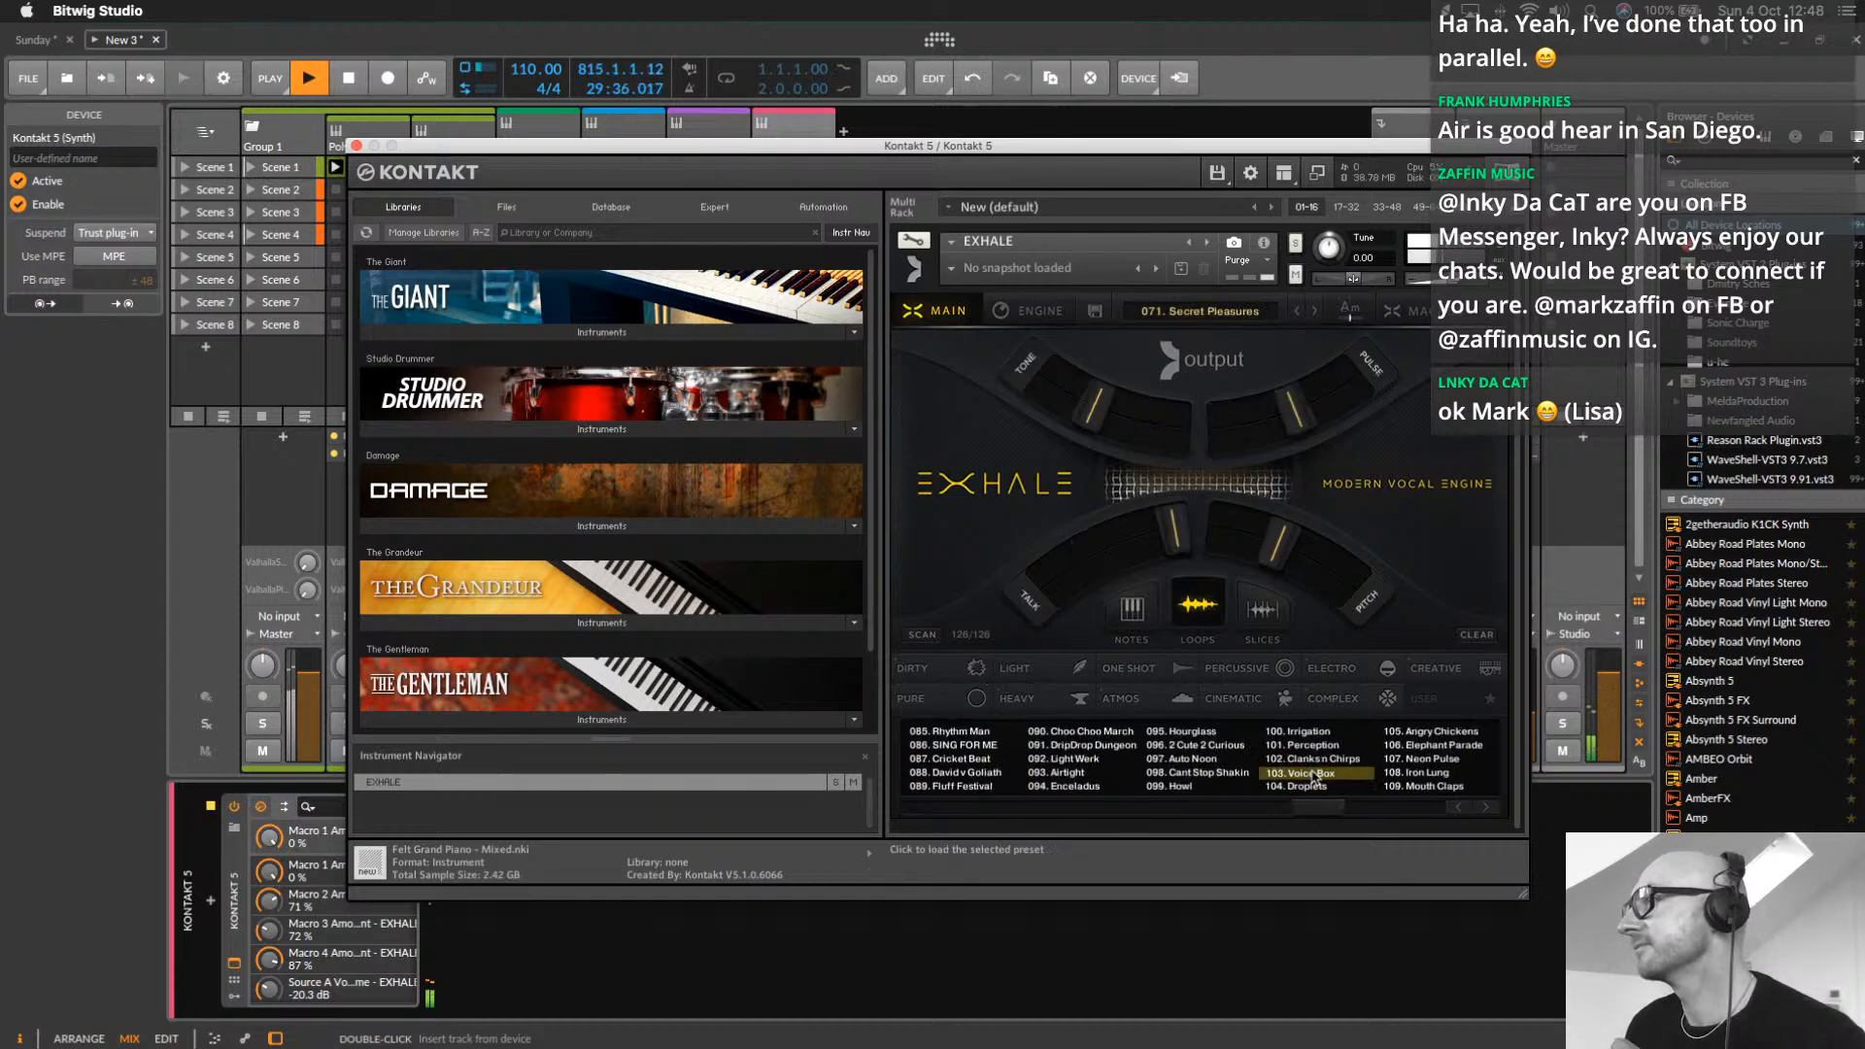
Filter the EXHALE loop presets by the Cinematic tag and audition Feel Good, Backwards and Sexy Modem
left_click(1233, 699)
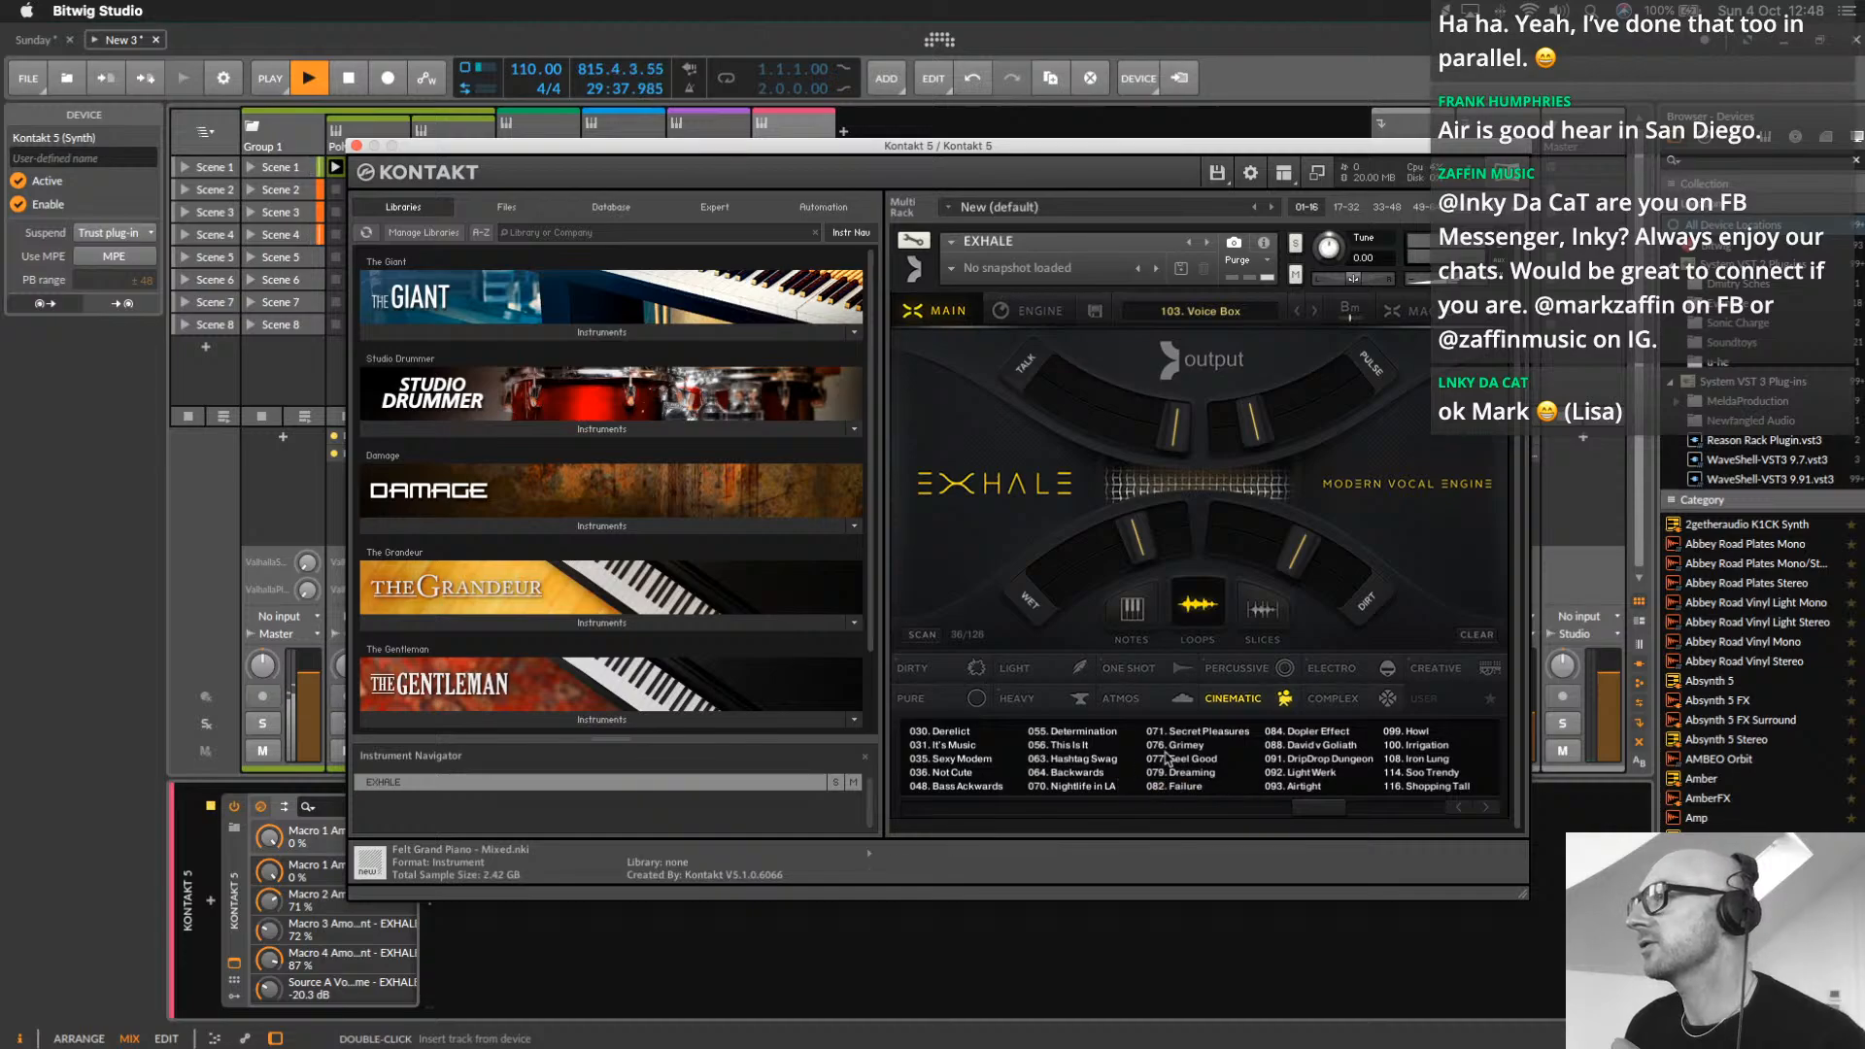
left_click(1185, 760)
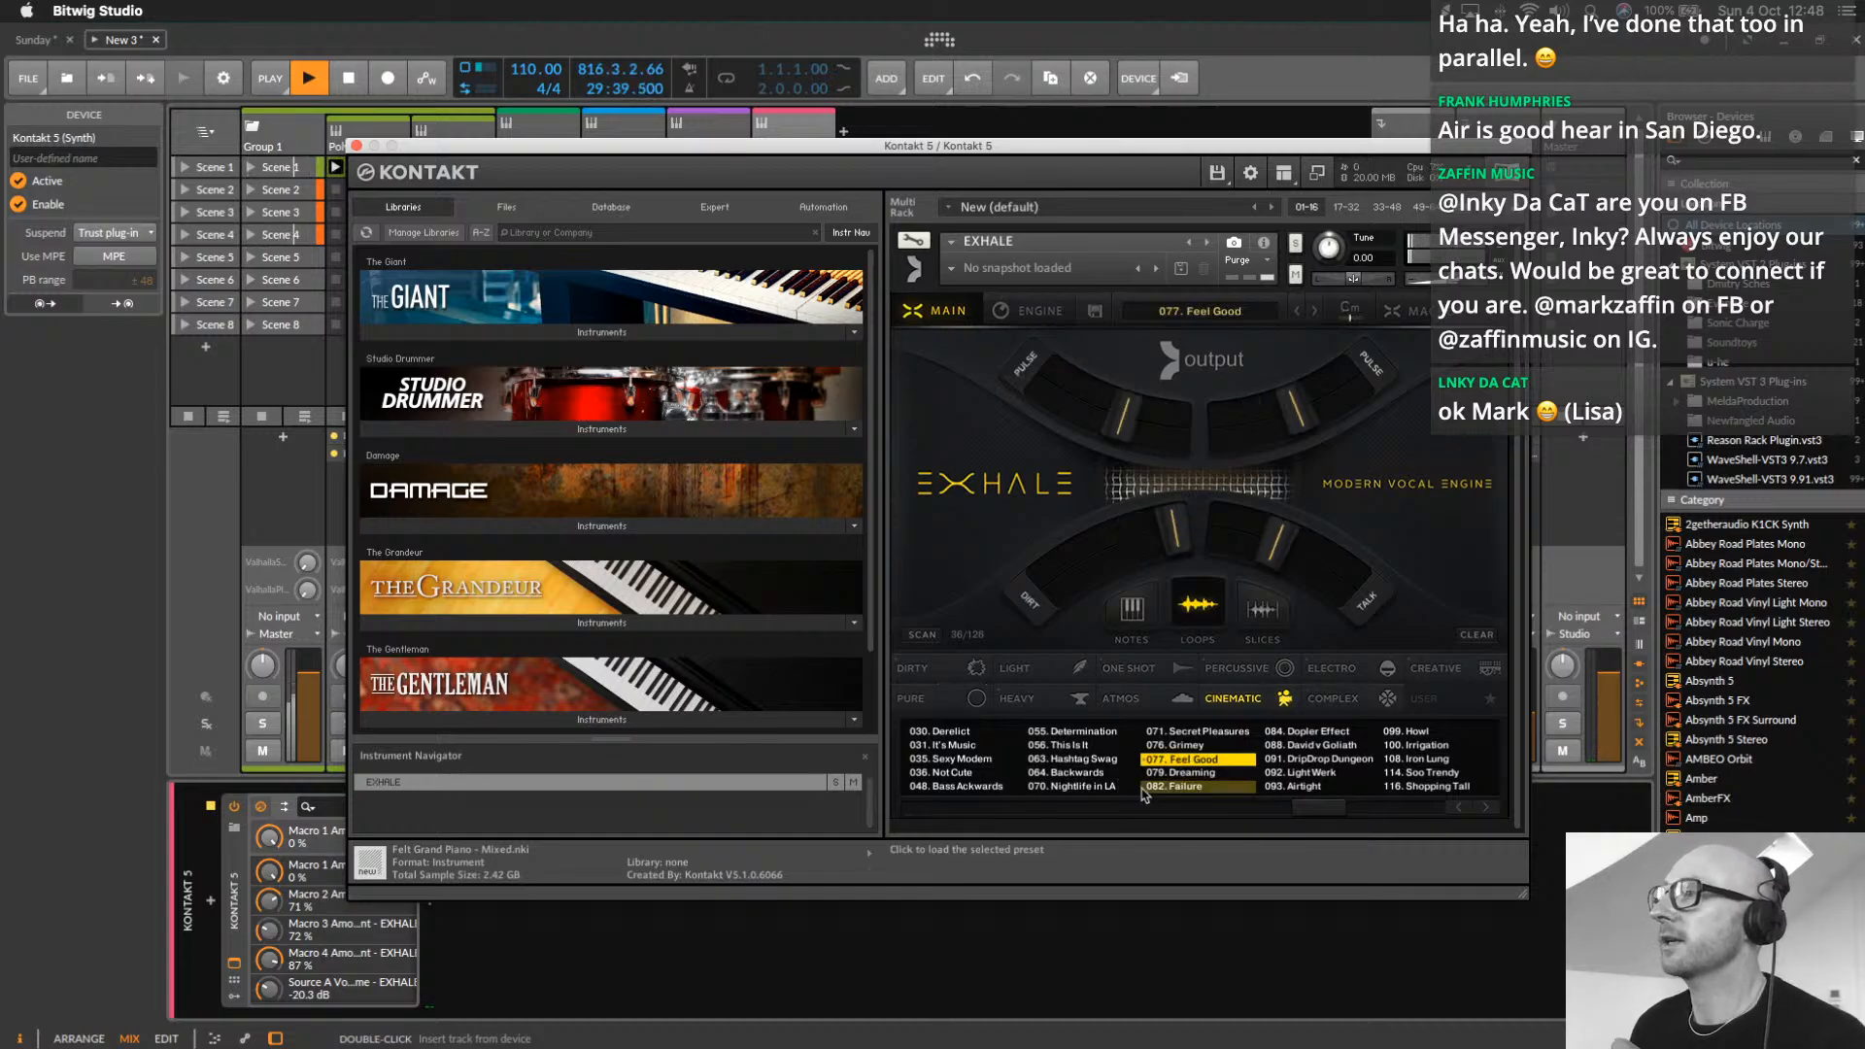
left_click(1073, 773)
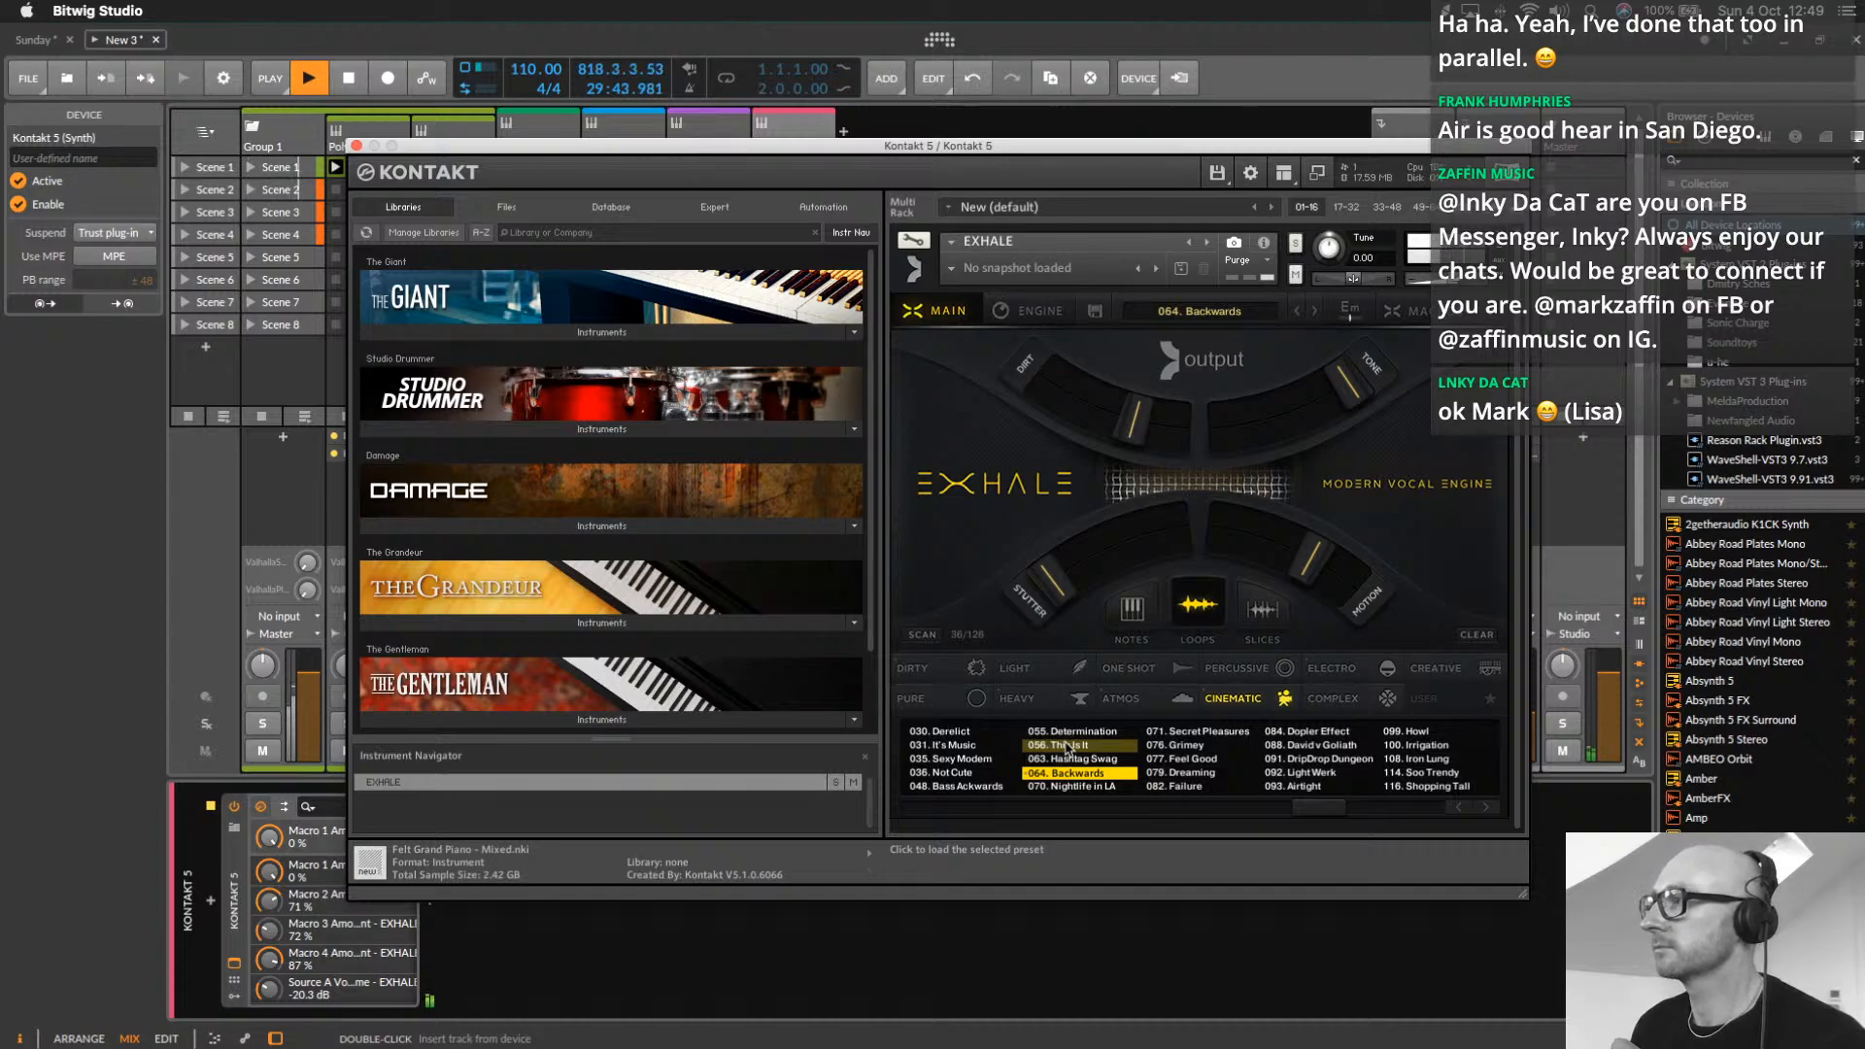
left_click(959, 760)
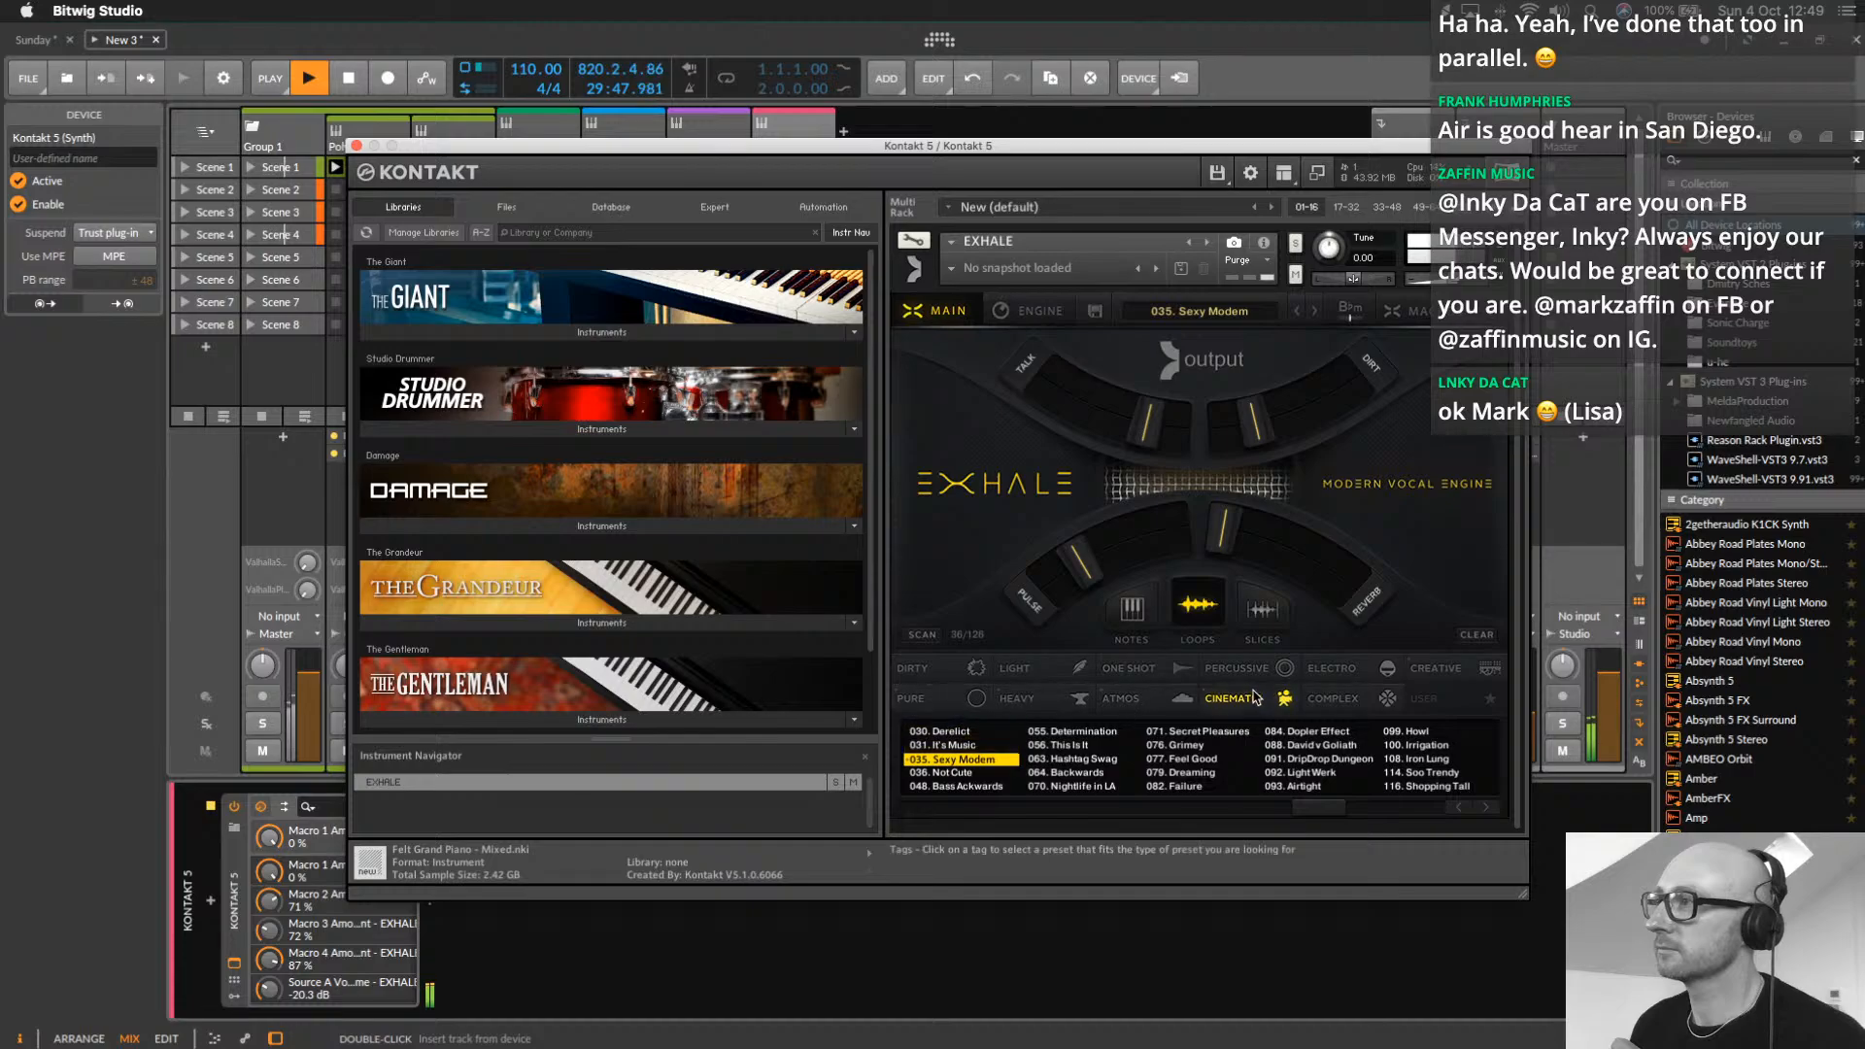
Return EXHALE to Notes mode and filter its presets by the Pad tag
left_click(1131, 612)
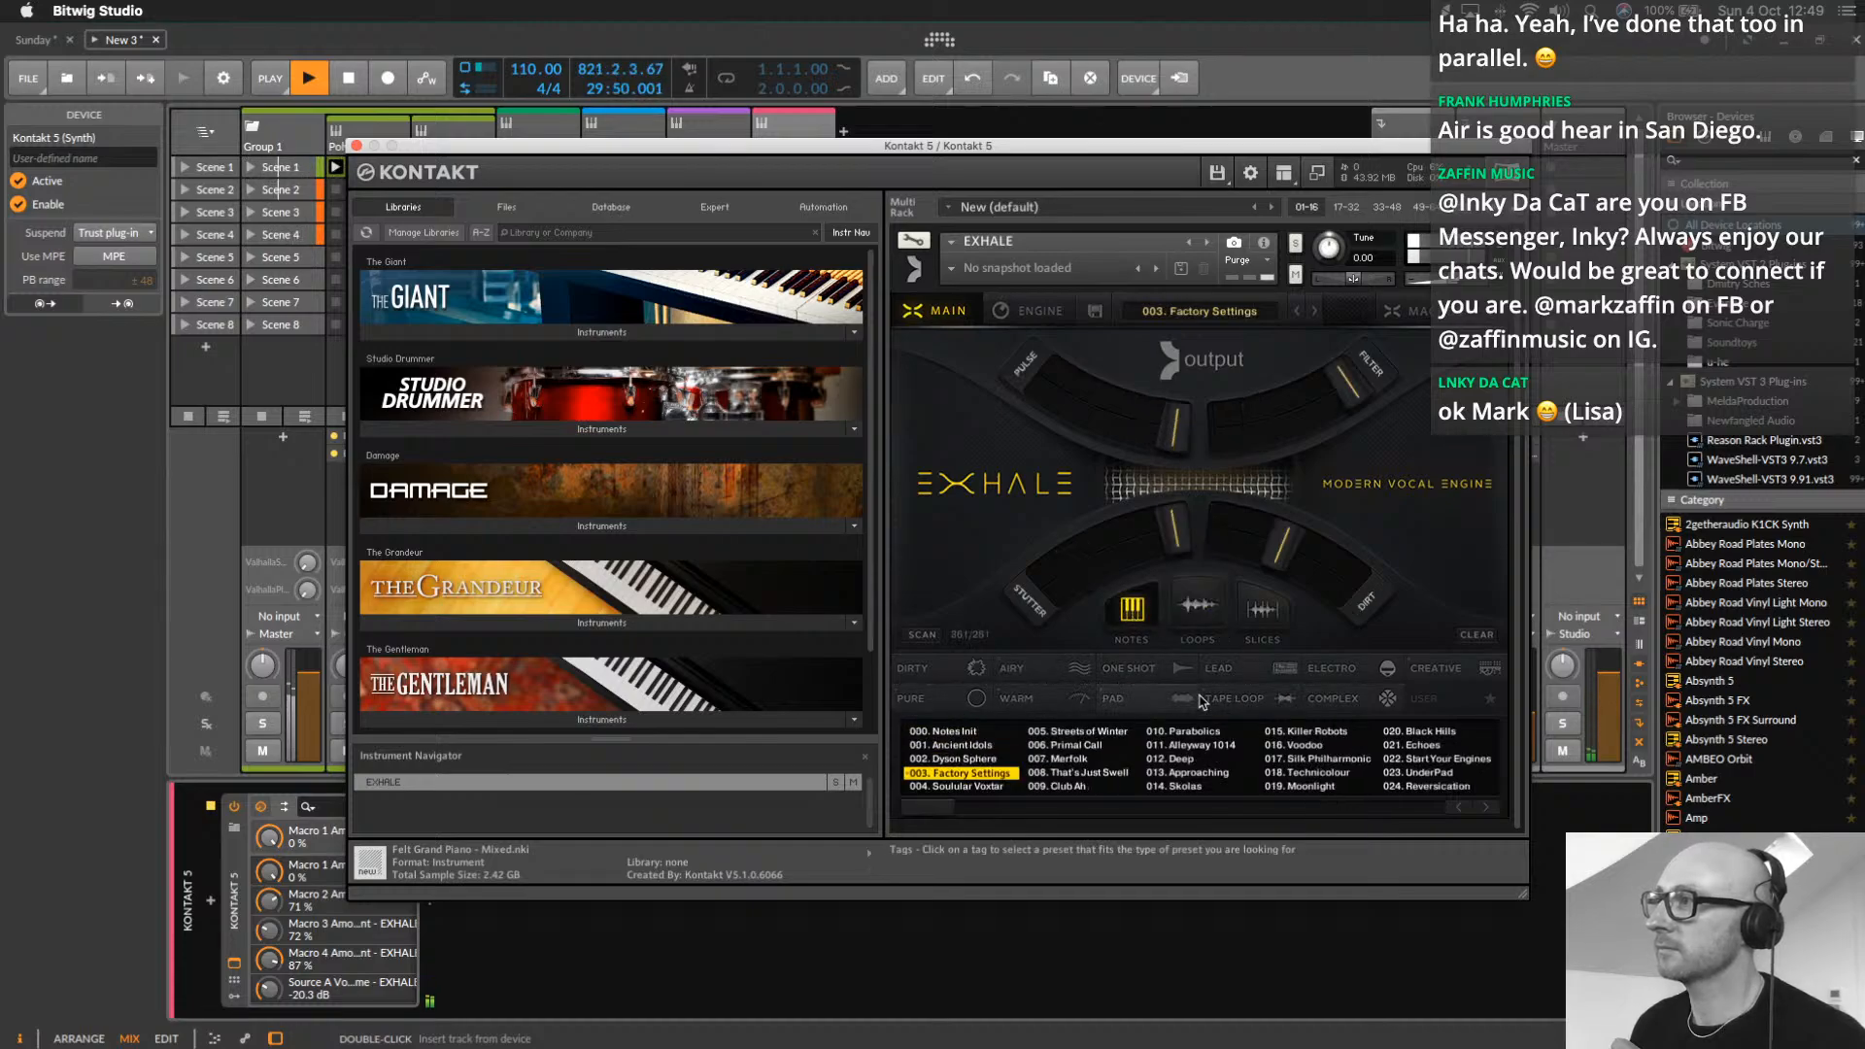
left_click(1198, 607)
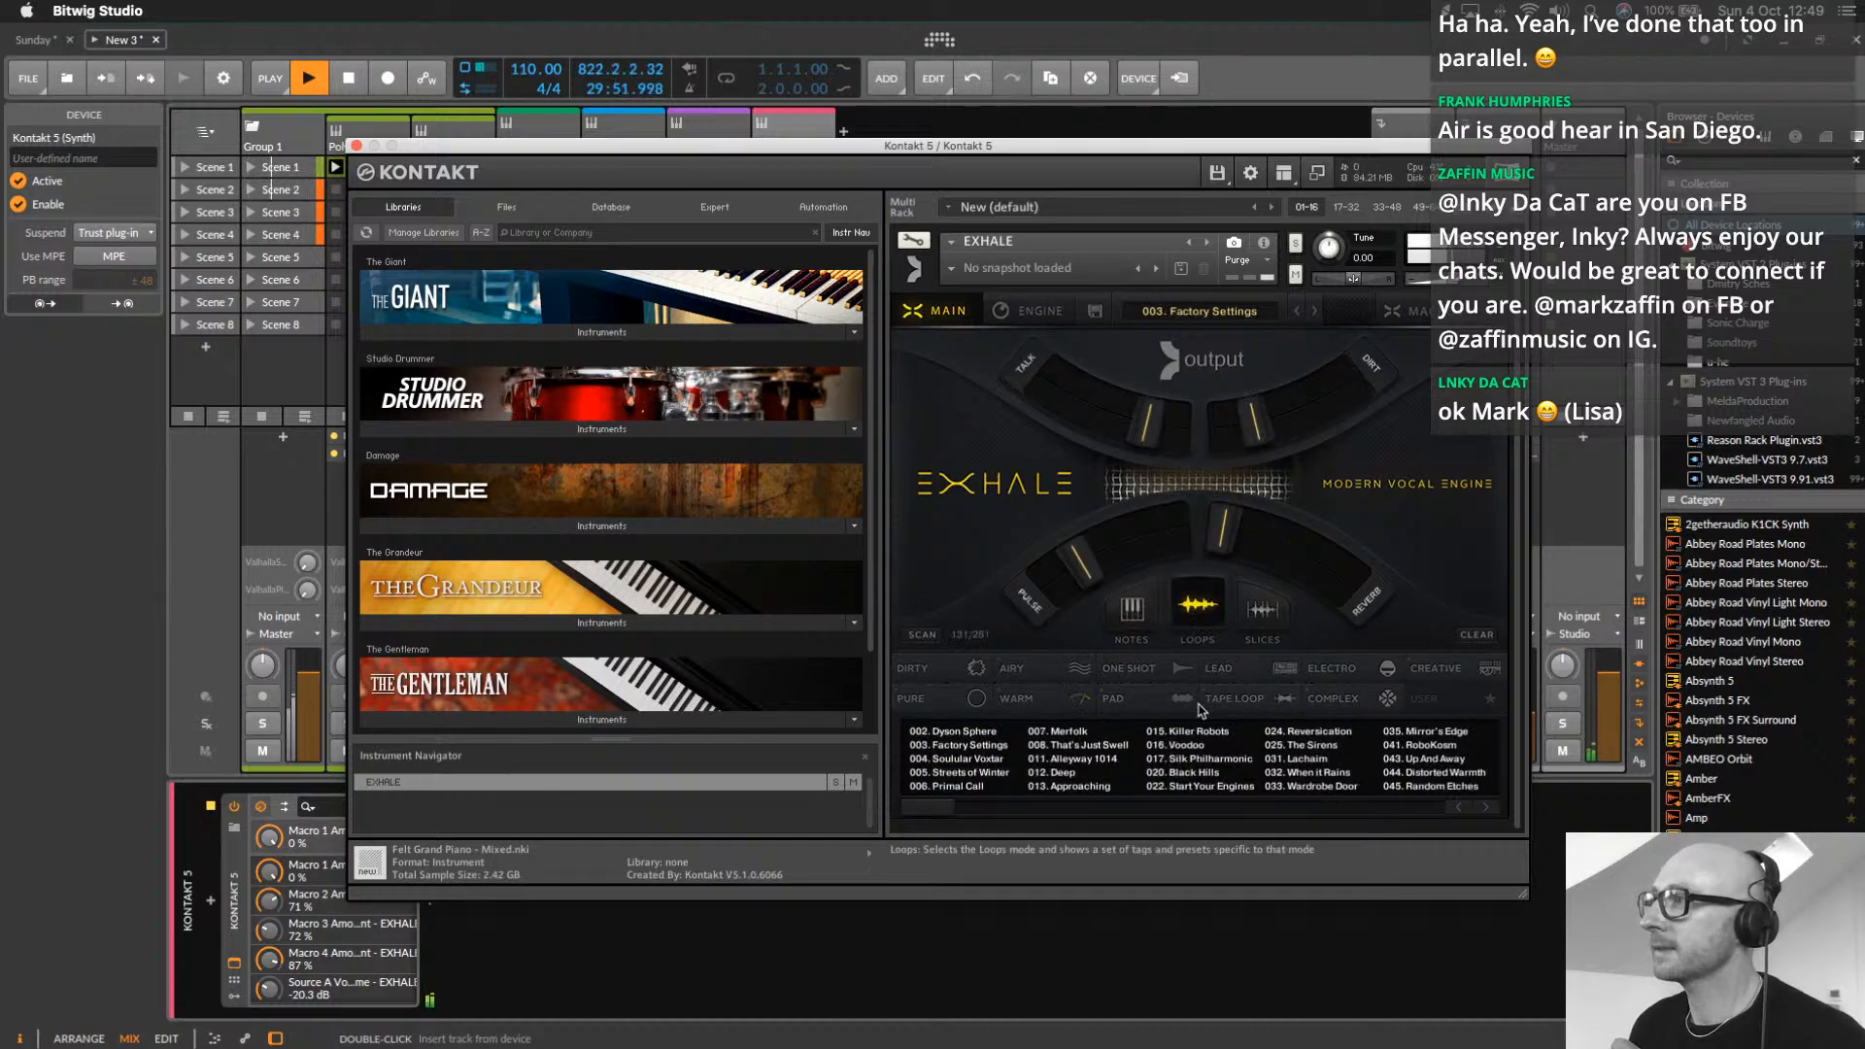
left_click(1132, 609)
left_click(1112, 699)
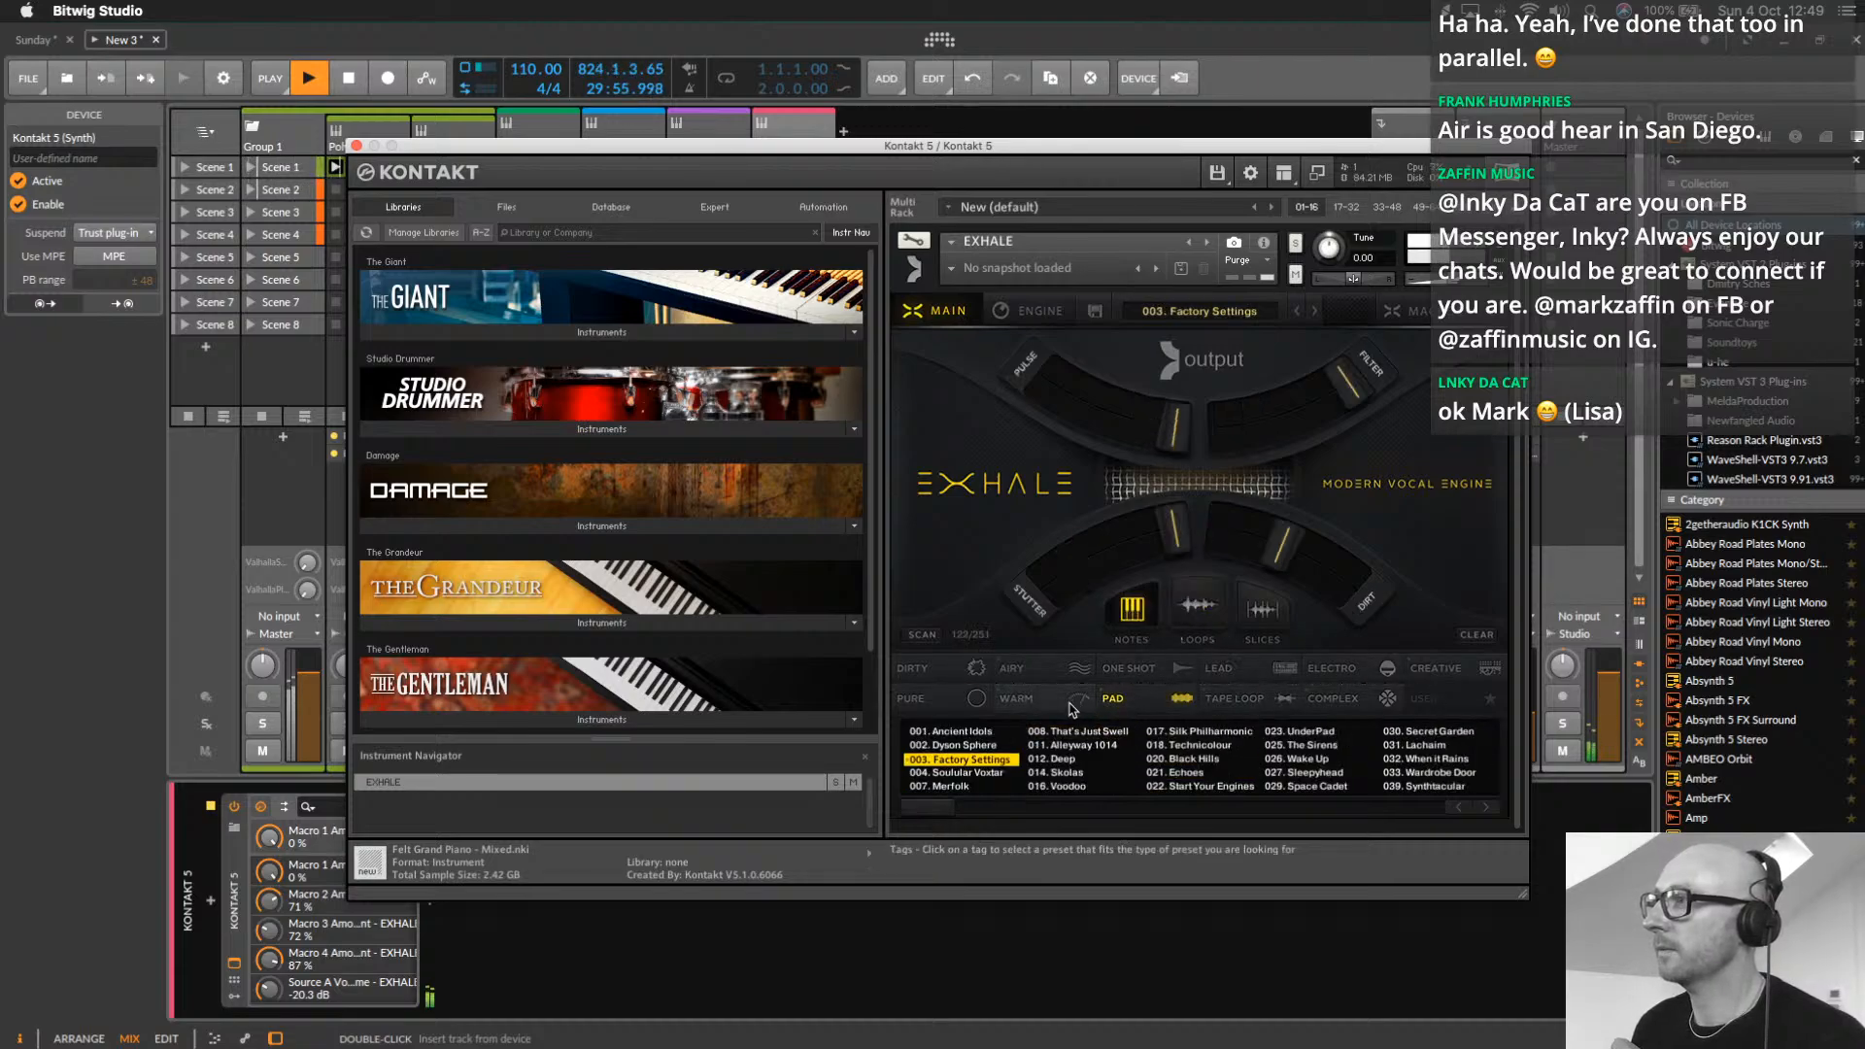
Audition the pad presets When it Rains and Wardrobe Door, then load 064. Humdrum
left_click(1428, 759)
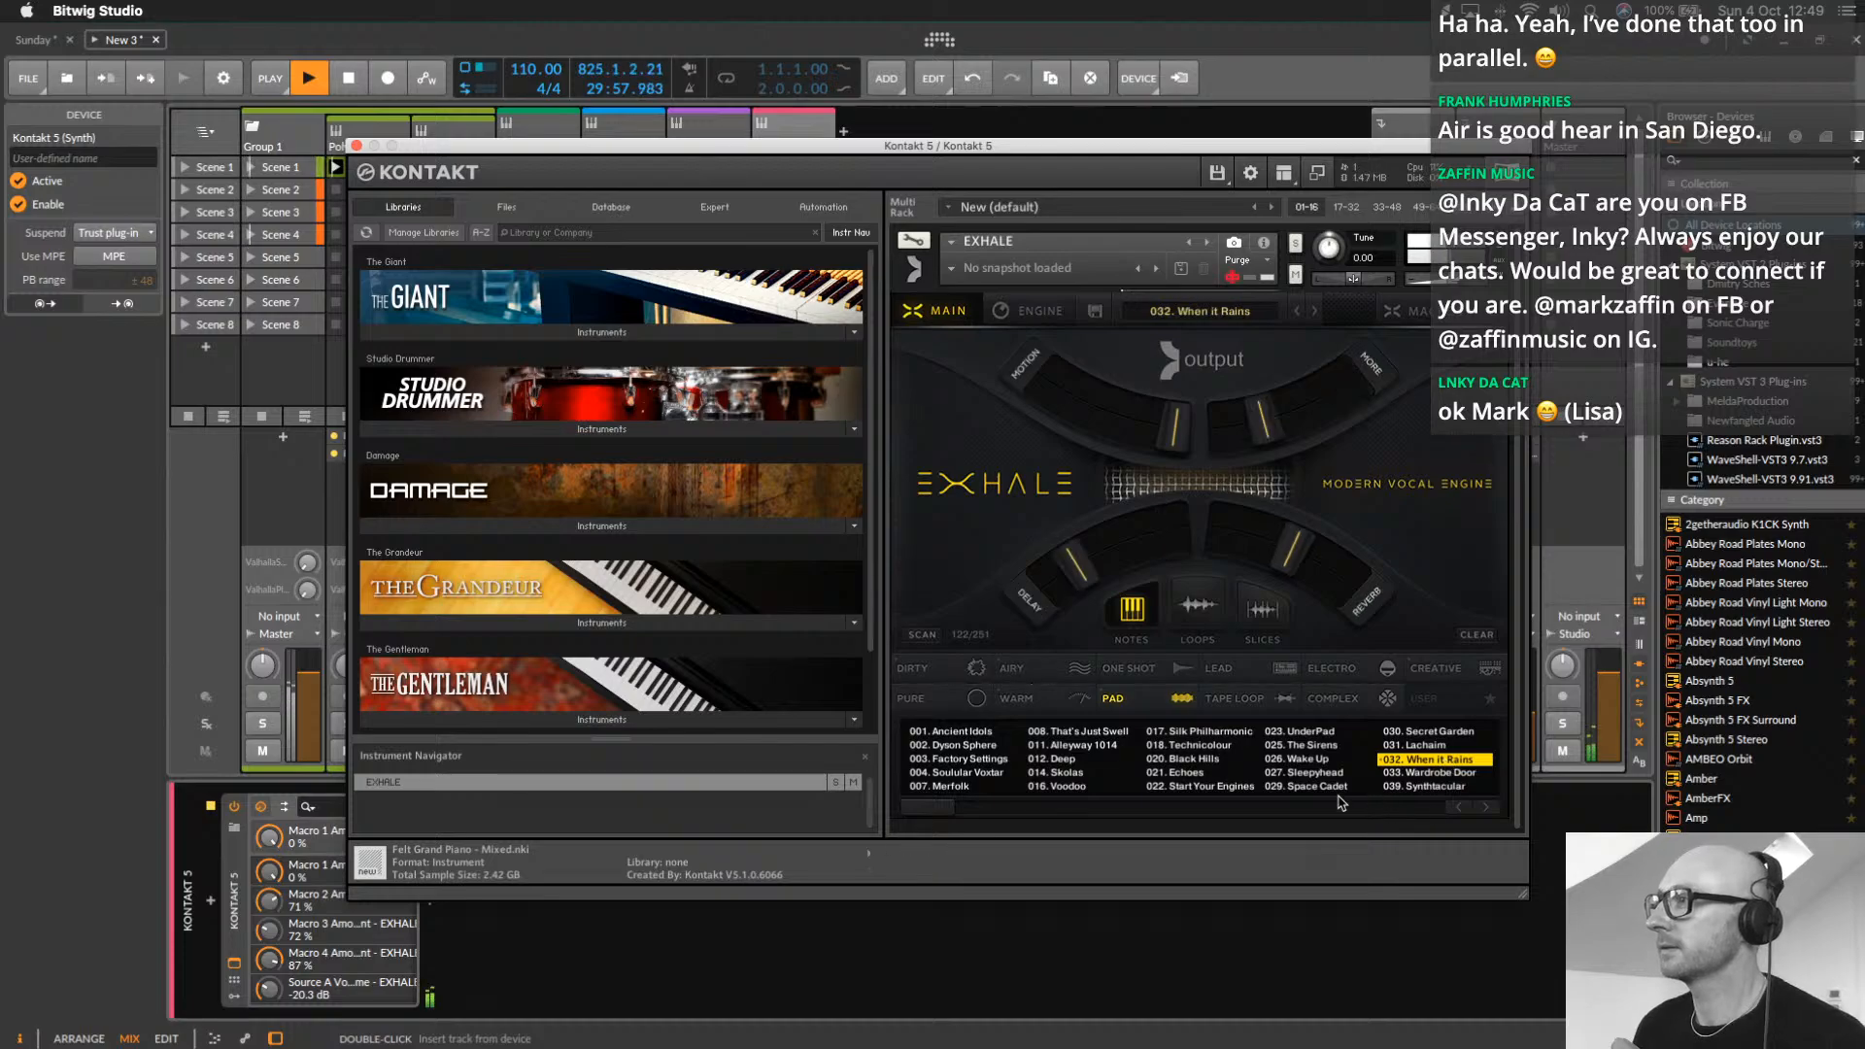
left_click(975, 807)
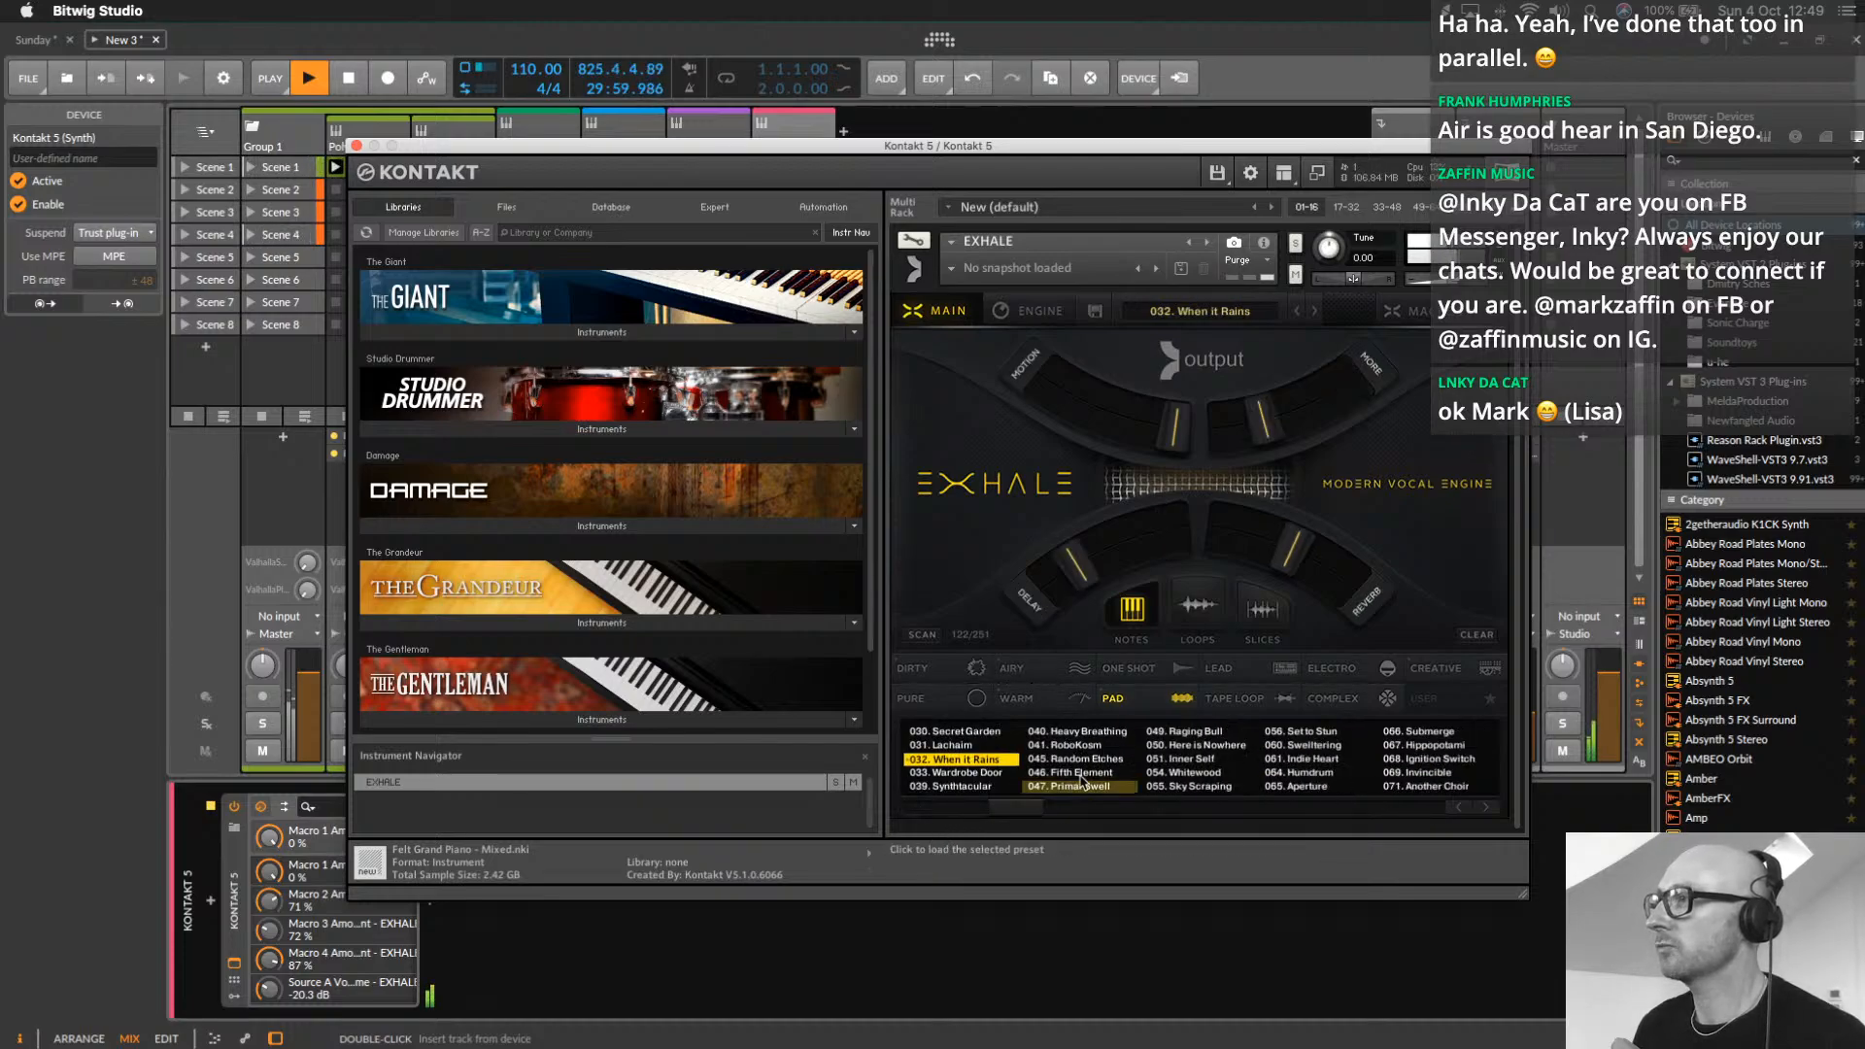
left_click(954, 774)
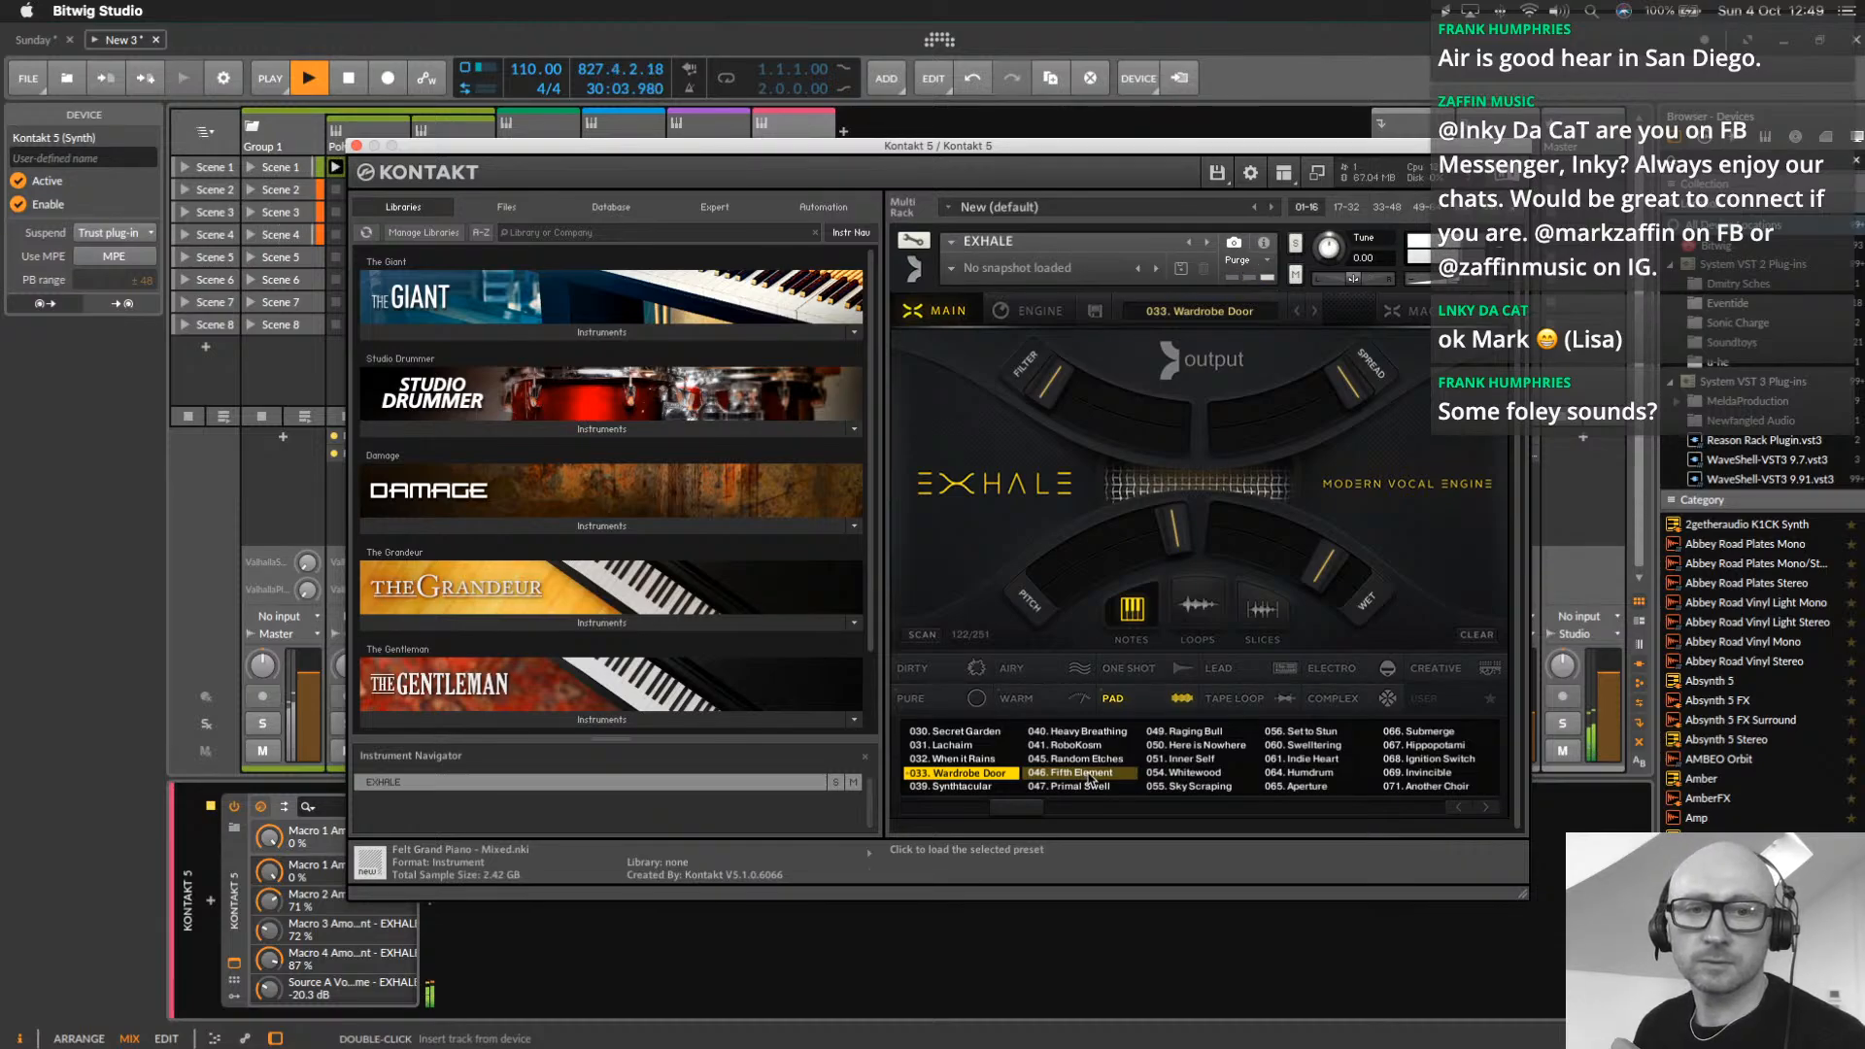
left_click(1293, 775)
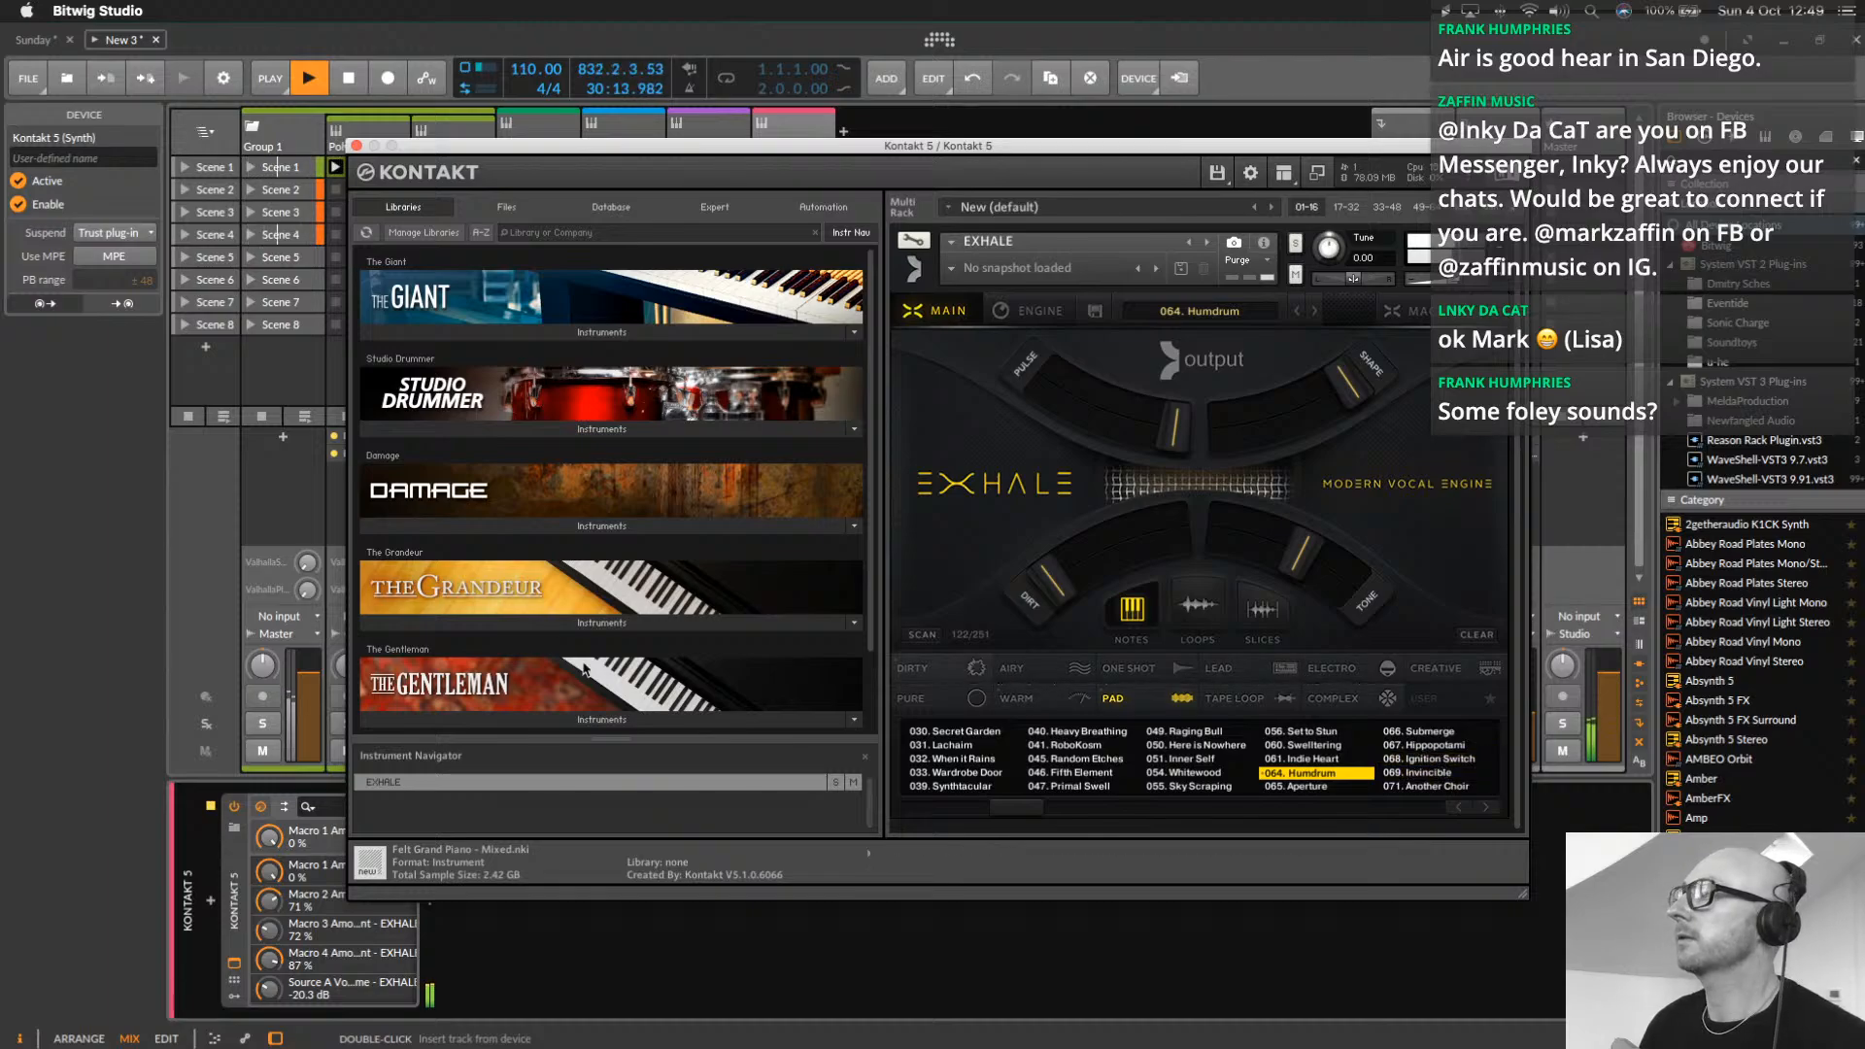
Close Kontakt's plug-in window and unsolo the Kontakt 5 track
left_click_drag(494, 156, 743, 190)
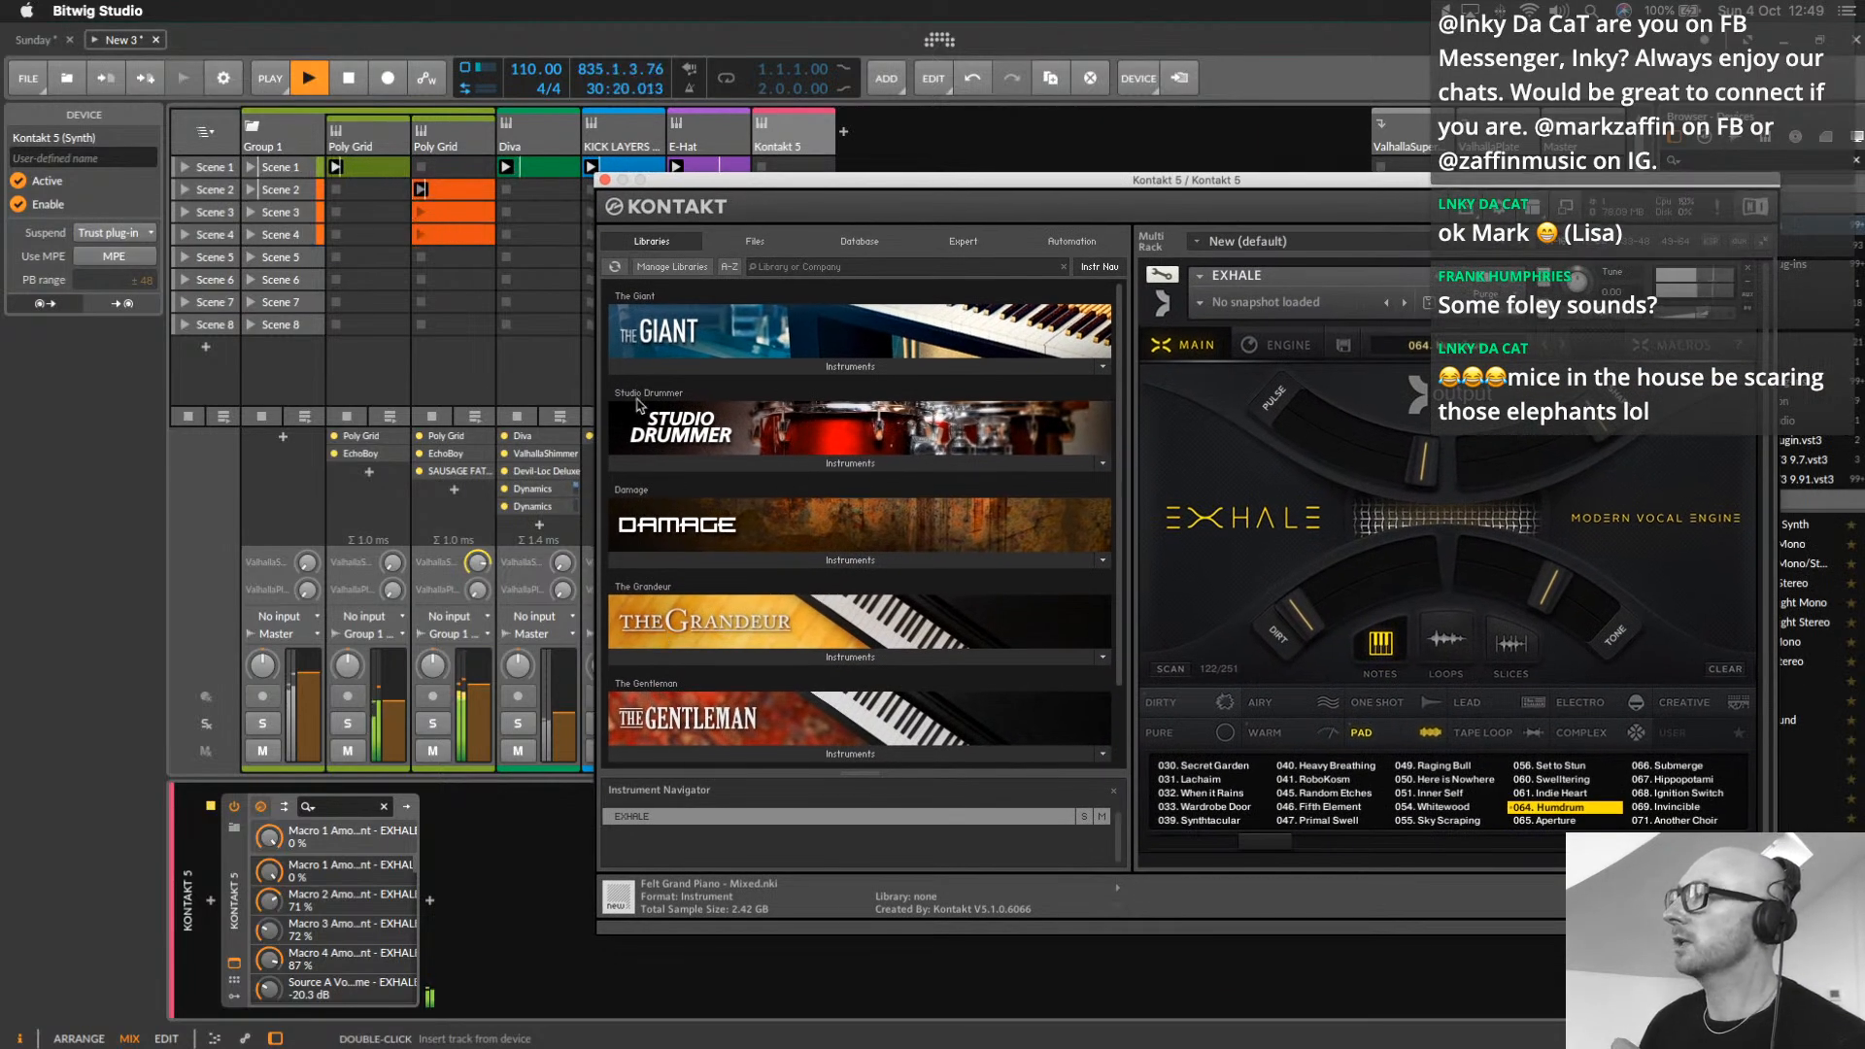
left_click(606, 181)
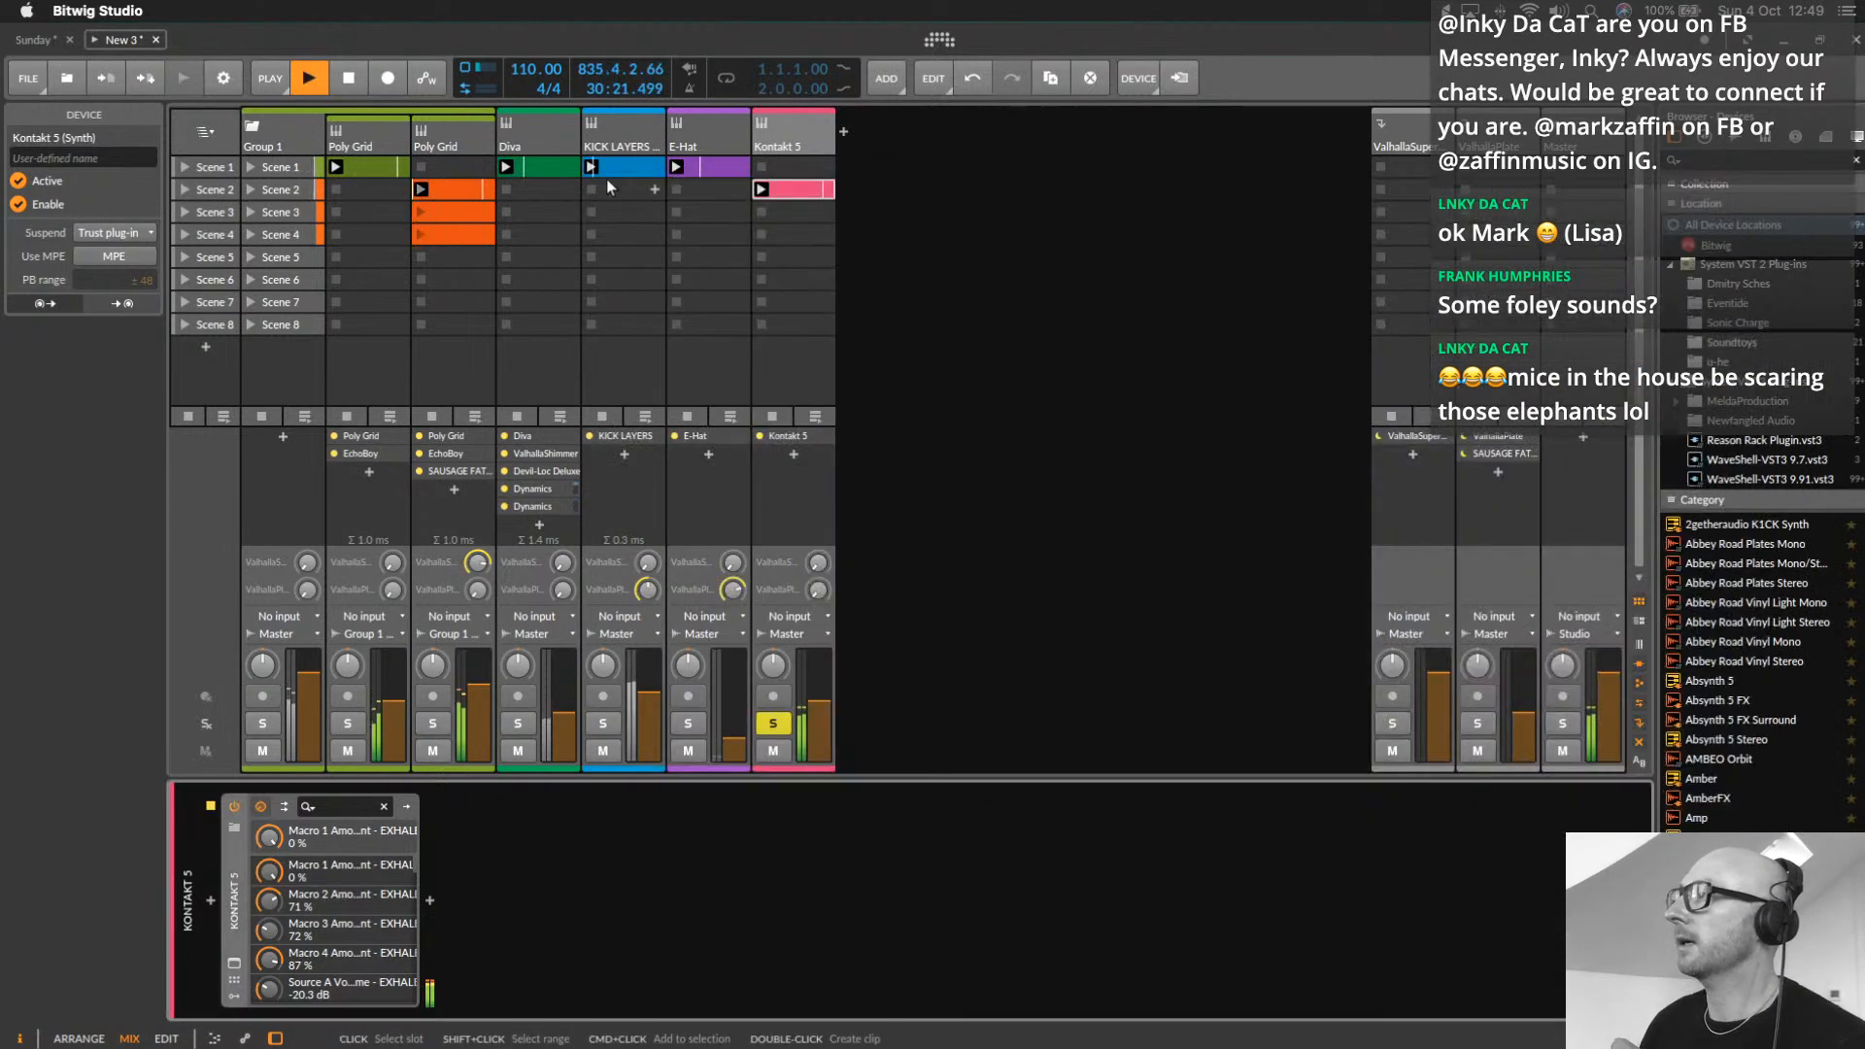
left_click(789, 721)
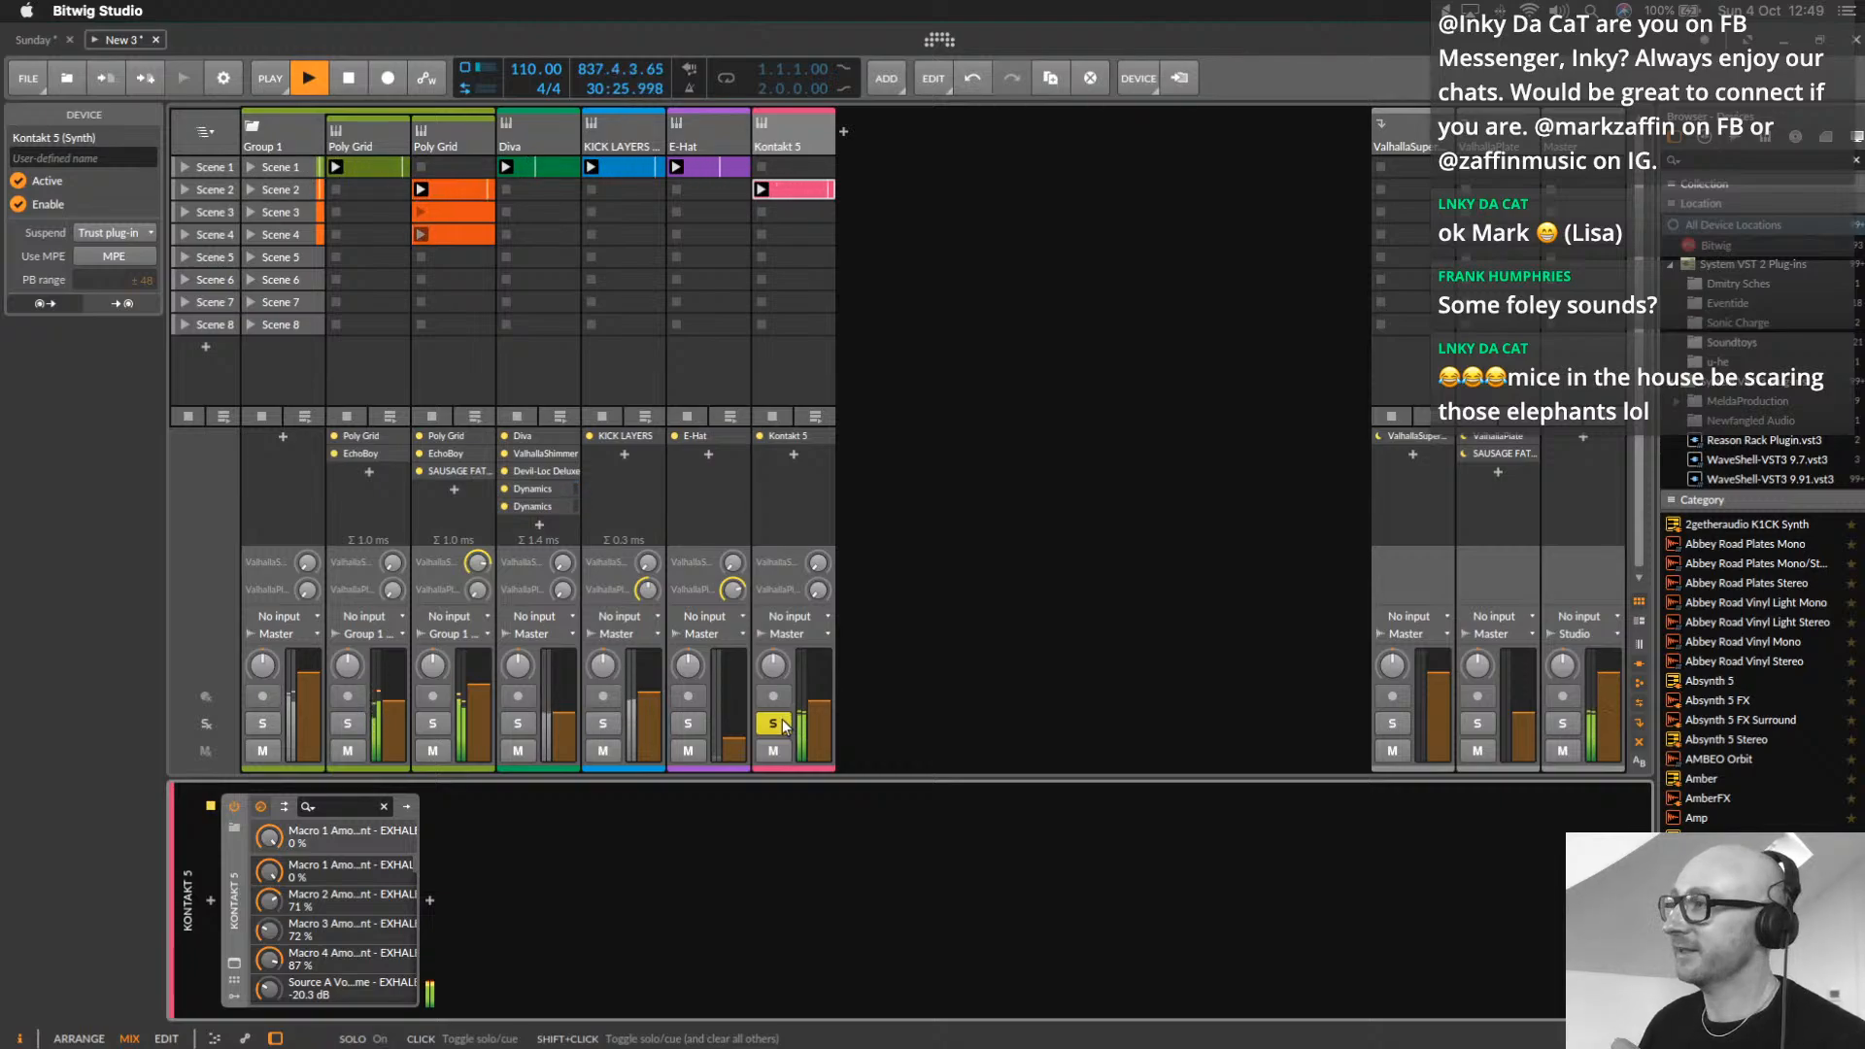
left_click(788, 722)
Raise the Kontakt 5 track's volume and its send to ValhallaSupermassive
left_click_drag(818, 704, 818, 677)
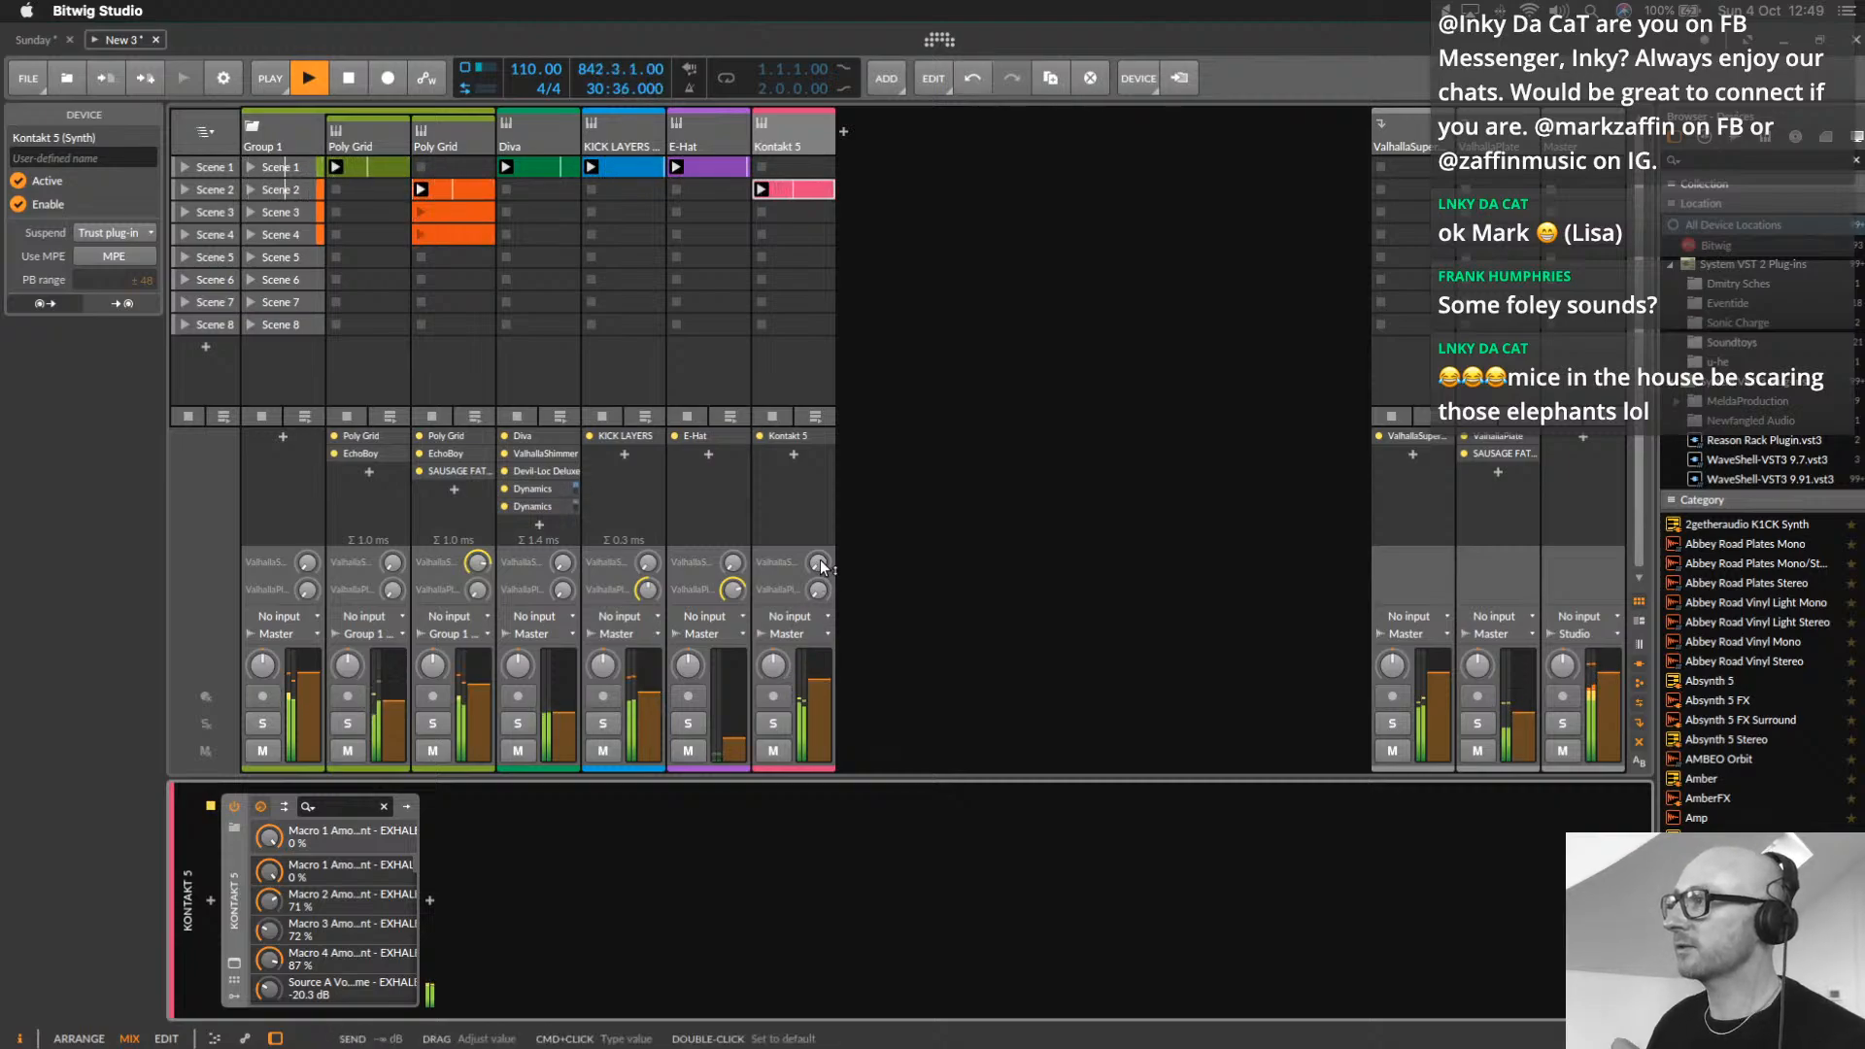
left_click_drag(818, 563, 828, 567)
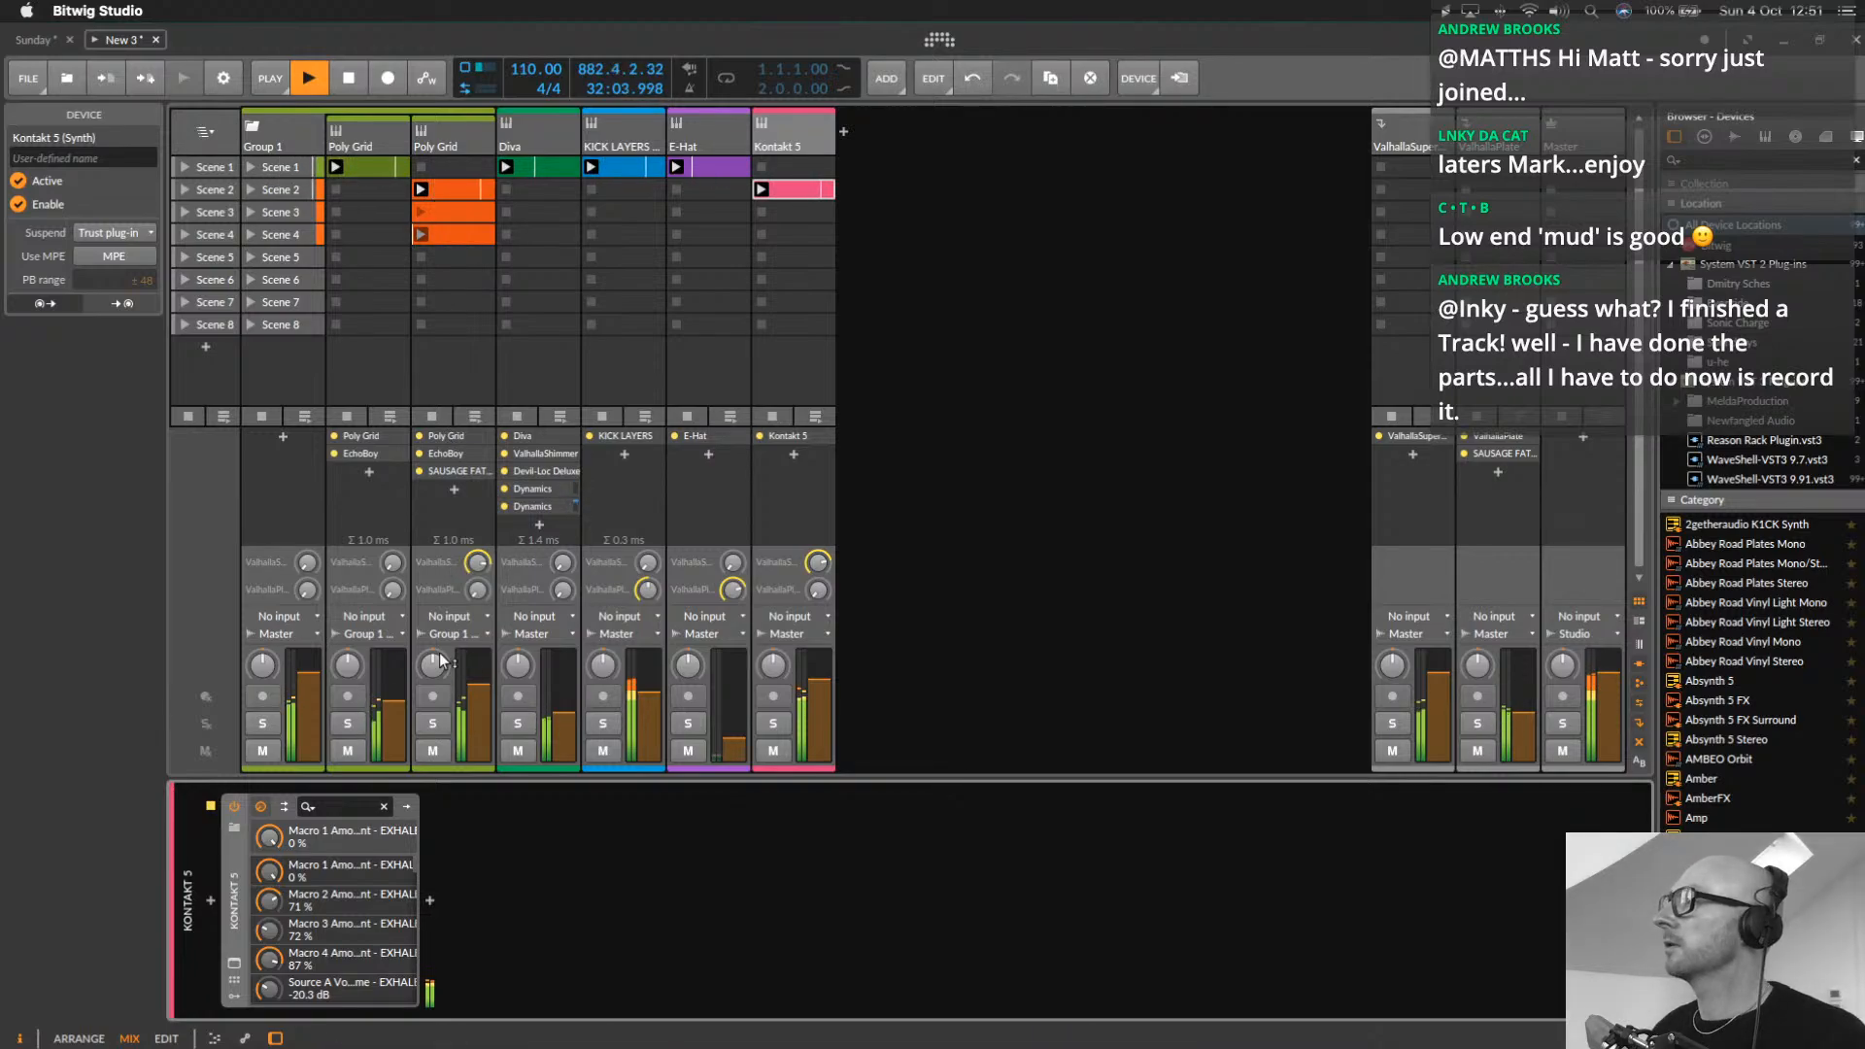
left_click(422, 616)
left_click(450, 616)
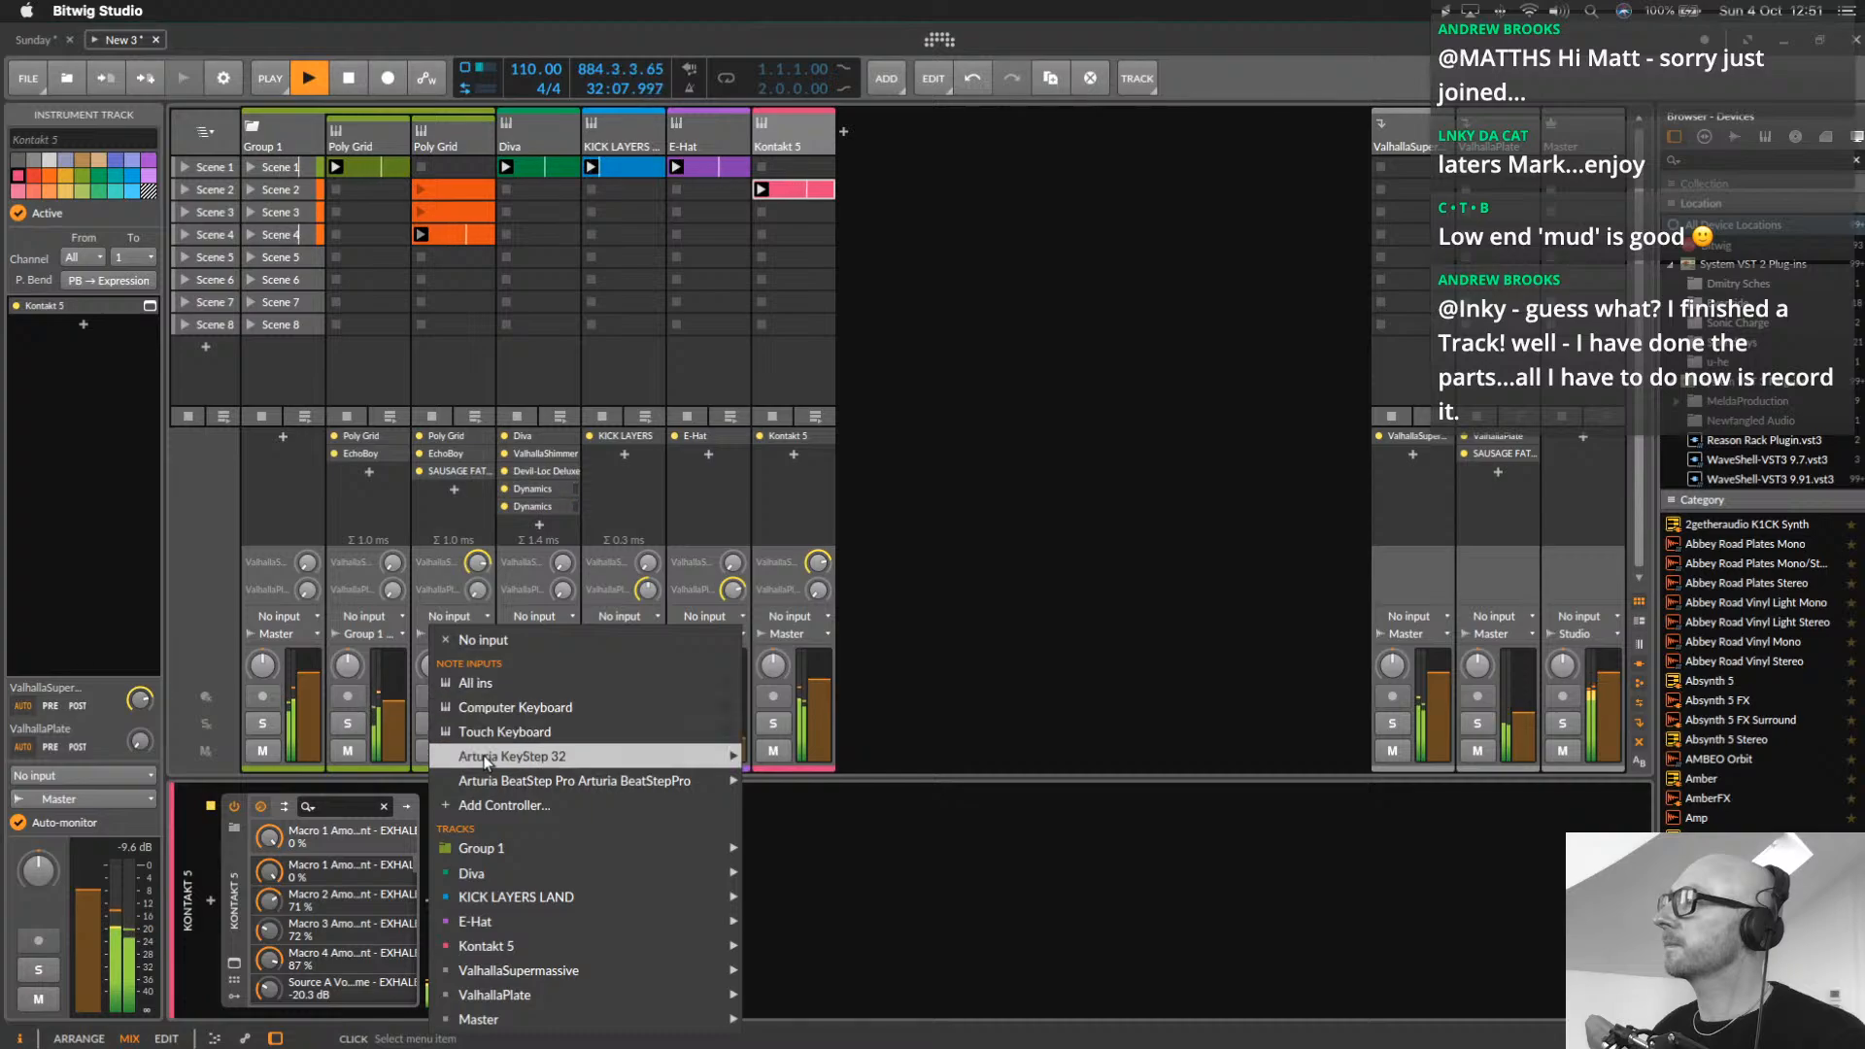
mouse_move(486, 759)
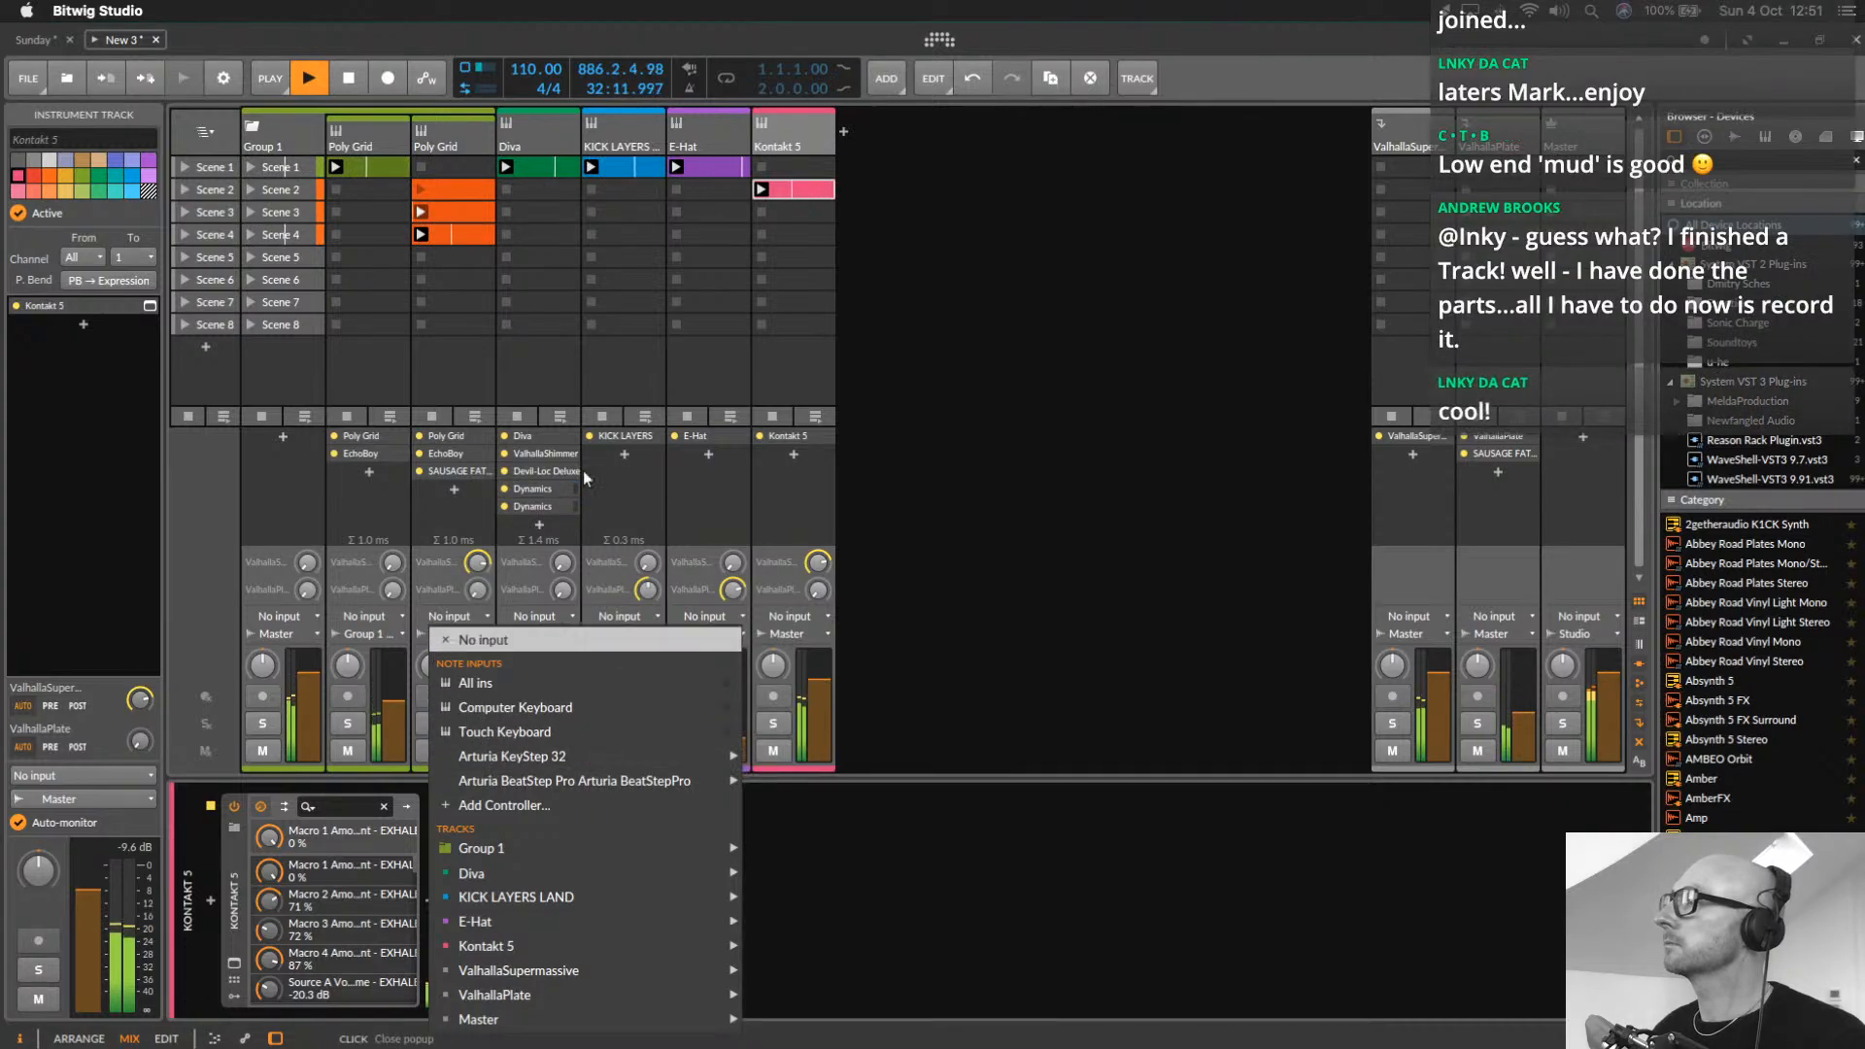
left_click(713, 377)
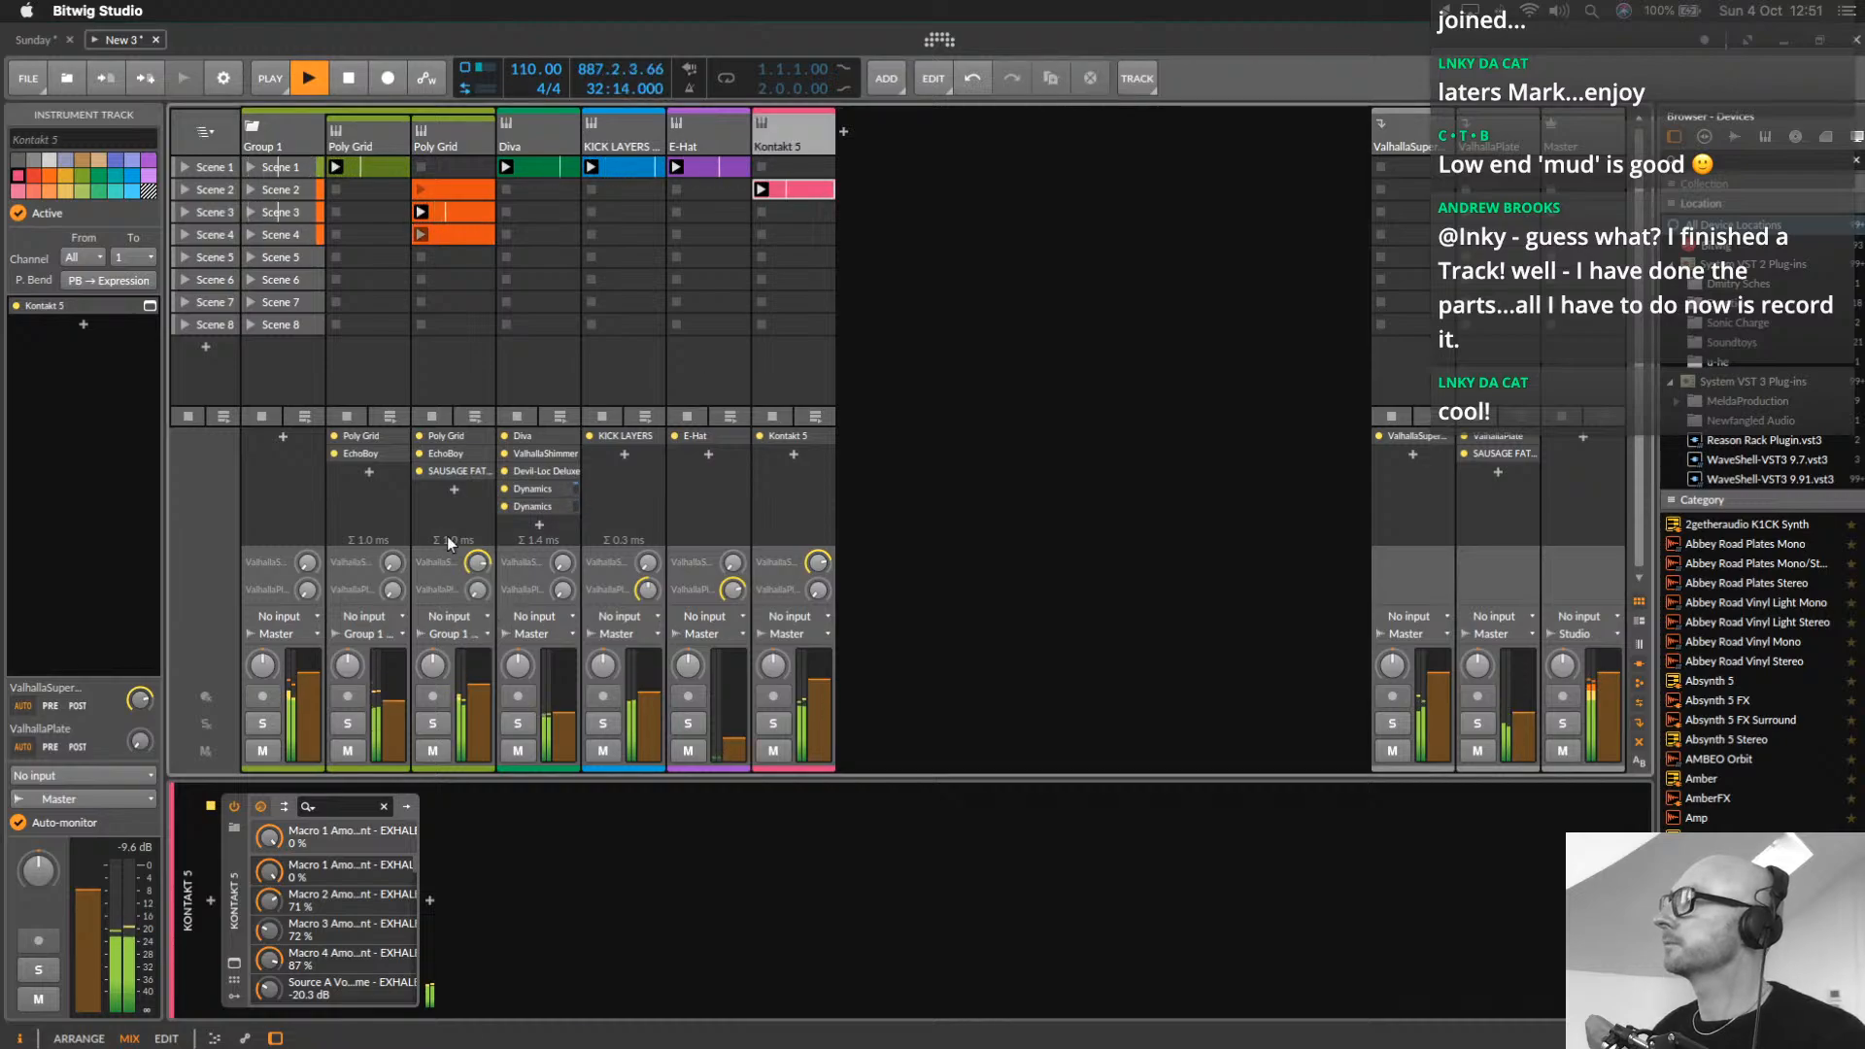
Try Arturia KeyStep 32 - All Channels as the note input of the second Poly Grid track
left_click(452, 617)
left_click(445, 623)
left_click(452, 616)
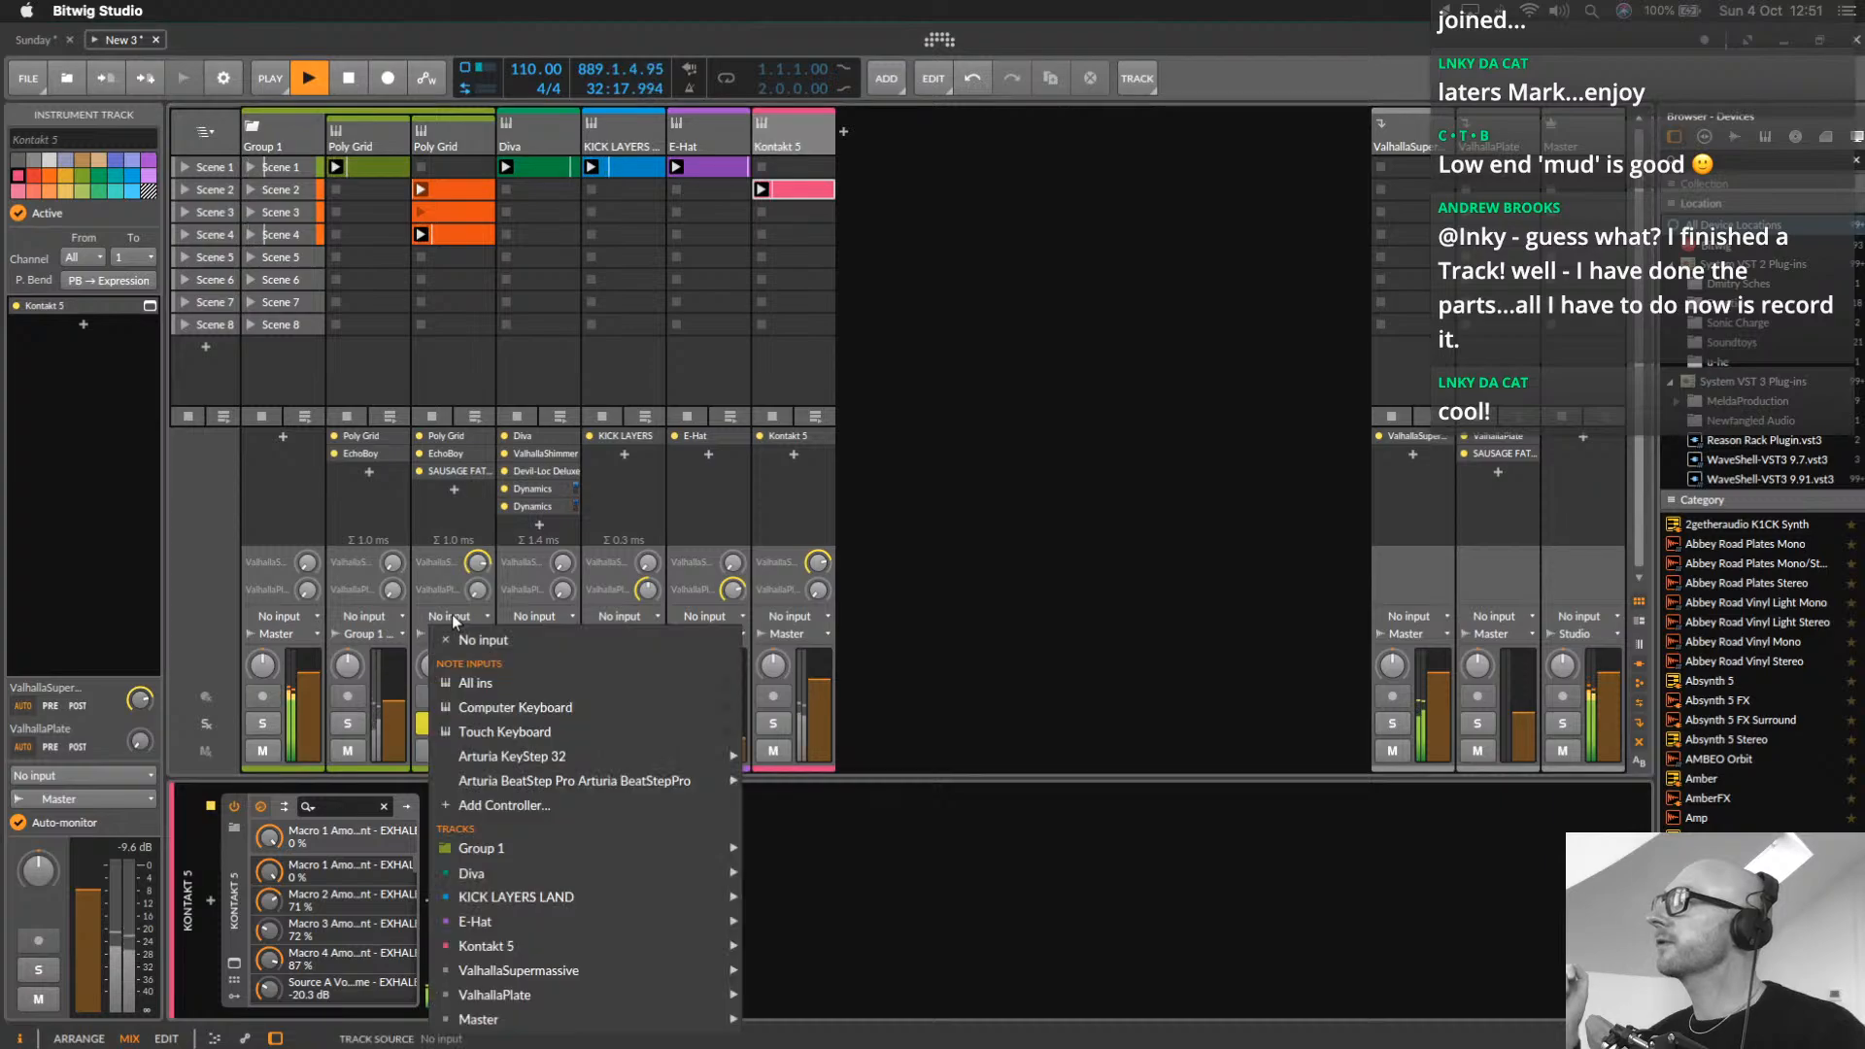
mouse_move(532, 756)
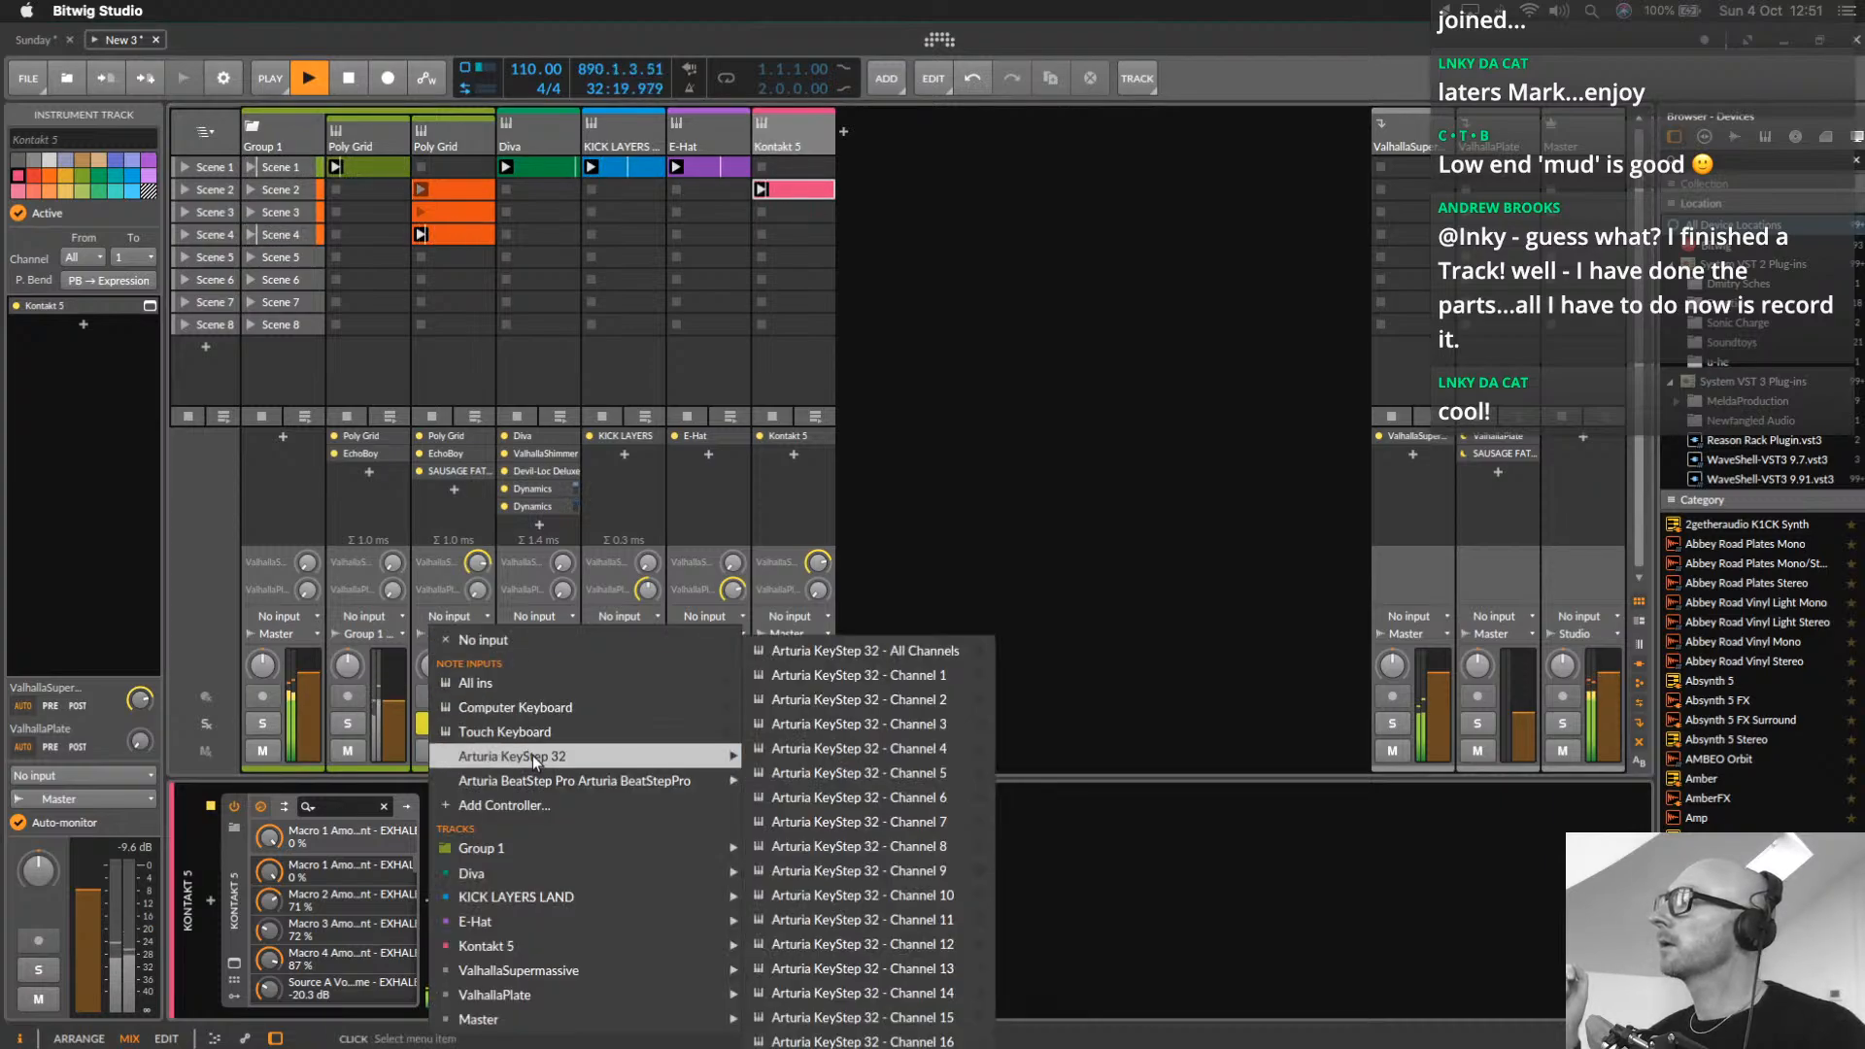
left_click(860, 651)
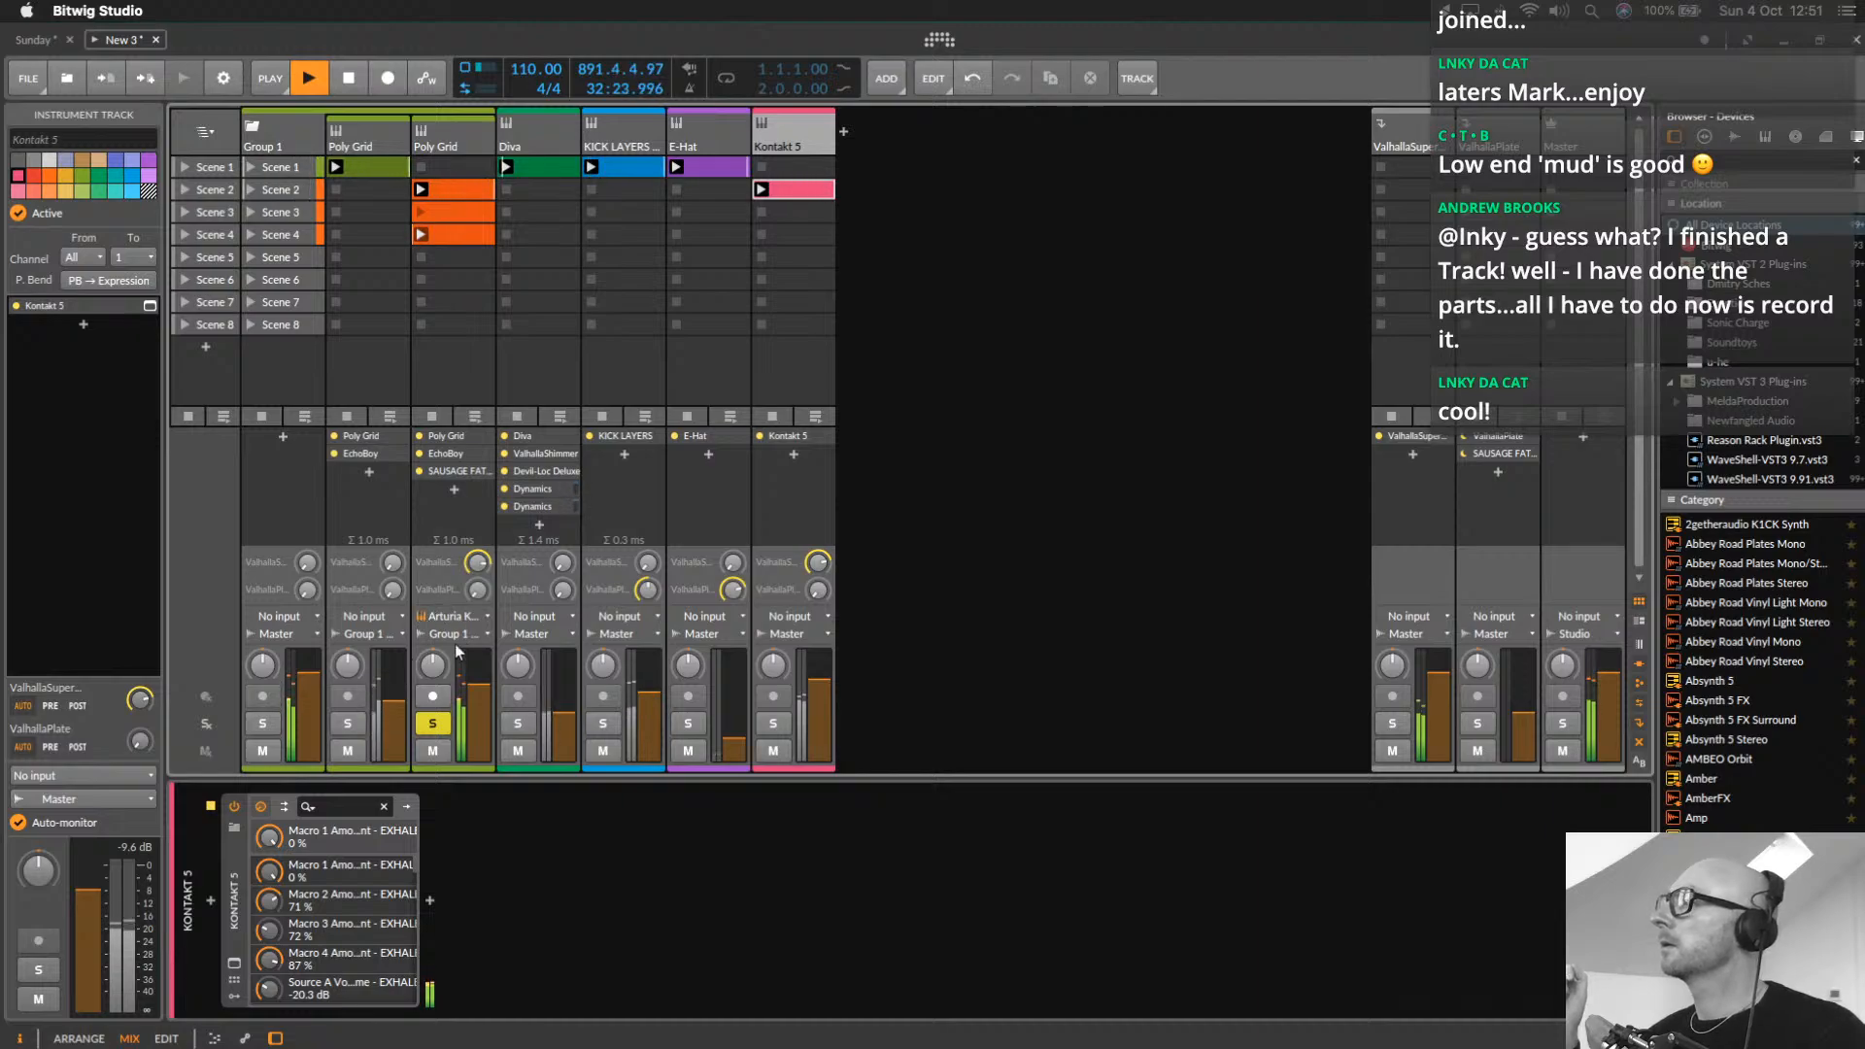
Stop the second Poly Grid track's playing clip and set the track back to No input
left_click(419, 325)
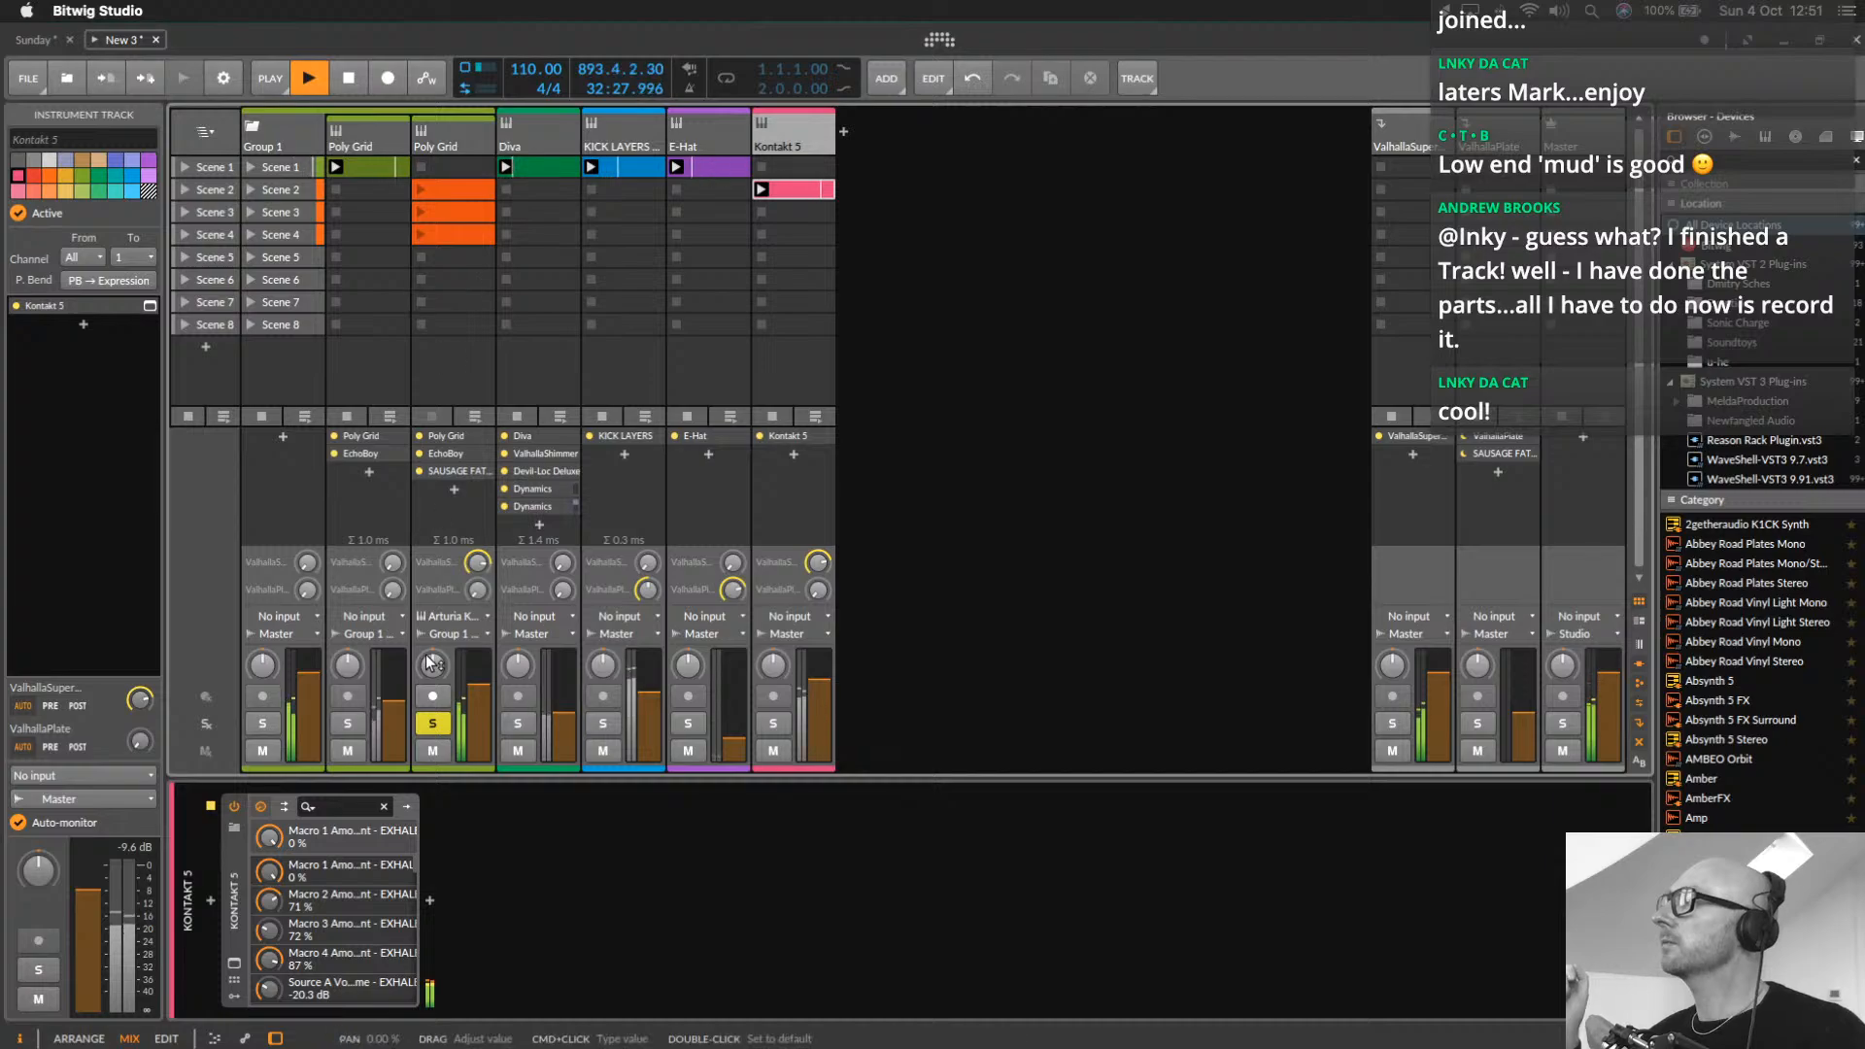
left_click(464, 629)
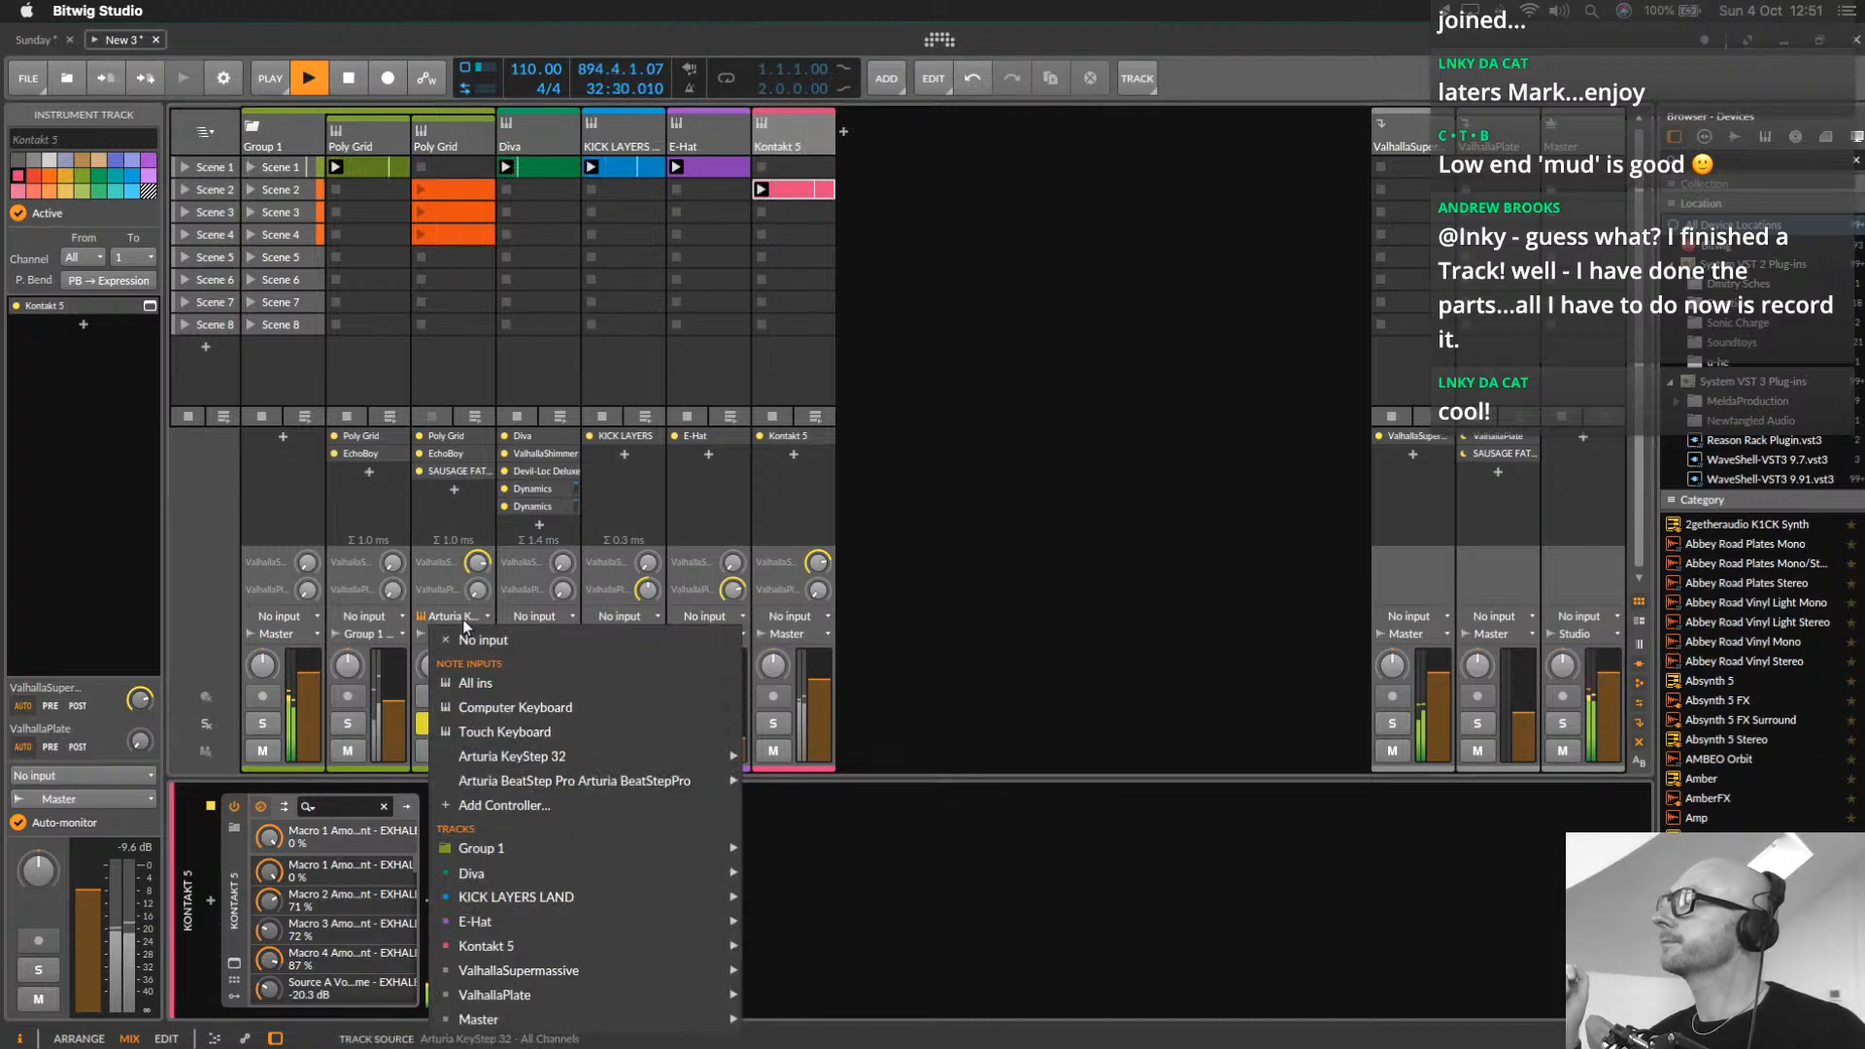
left_click(467, 641)
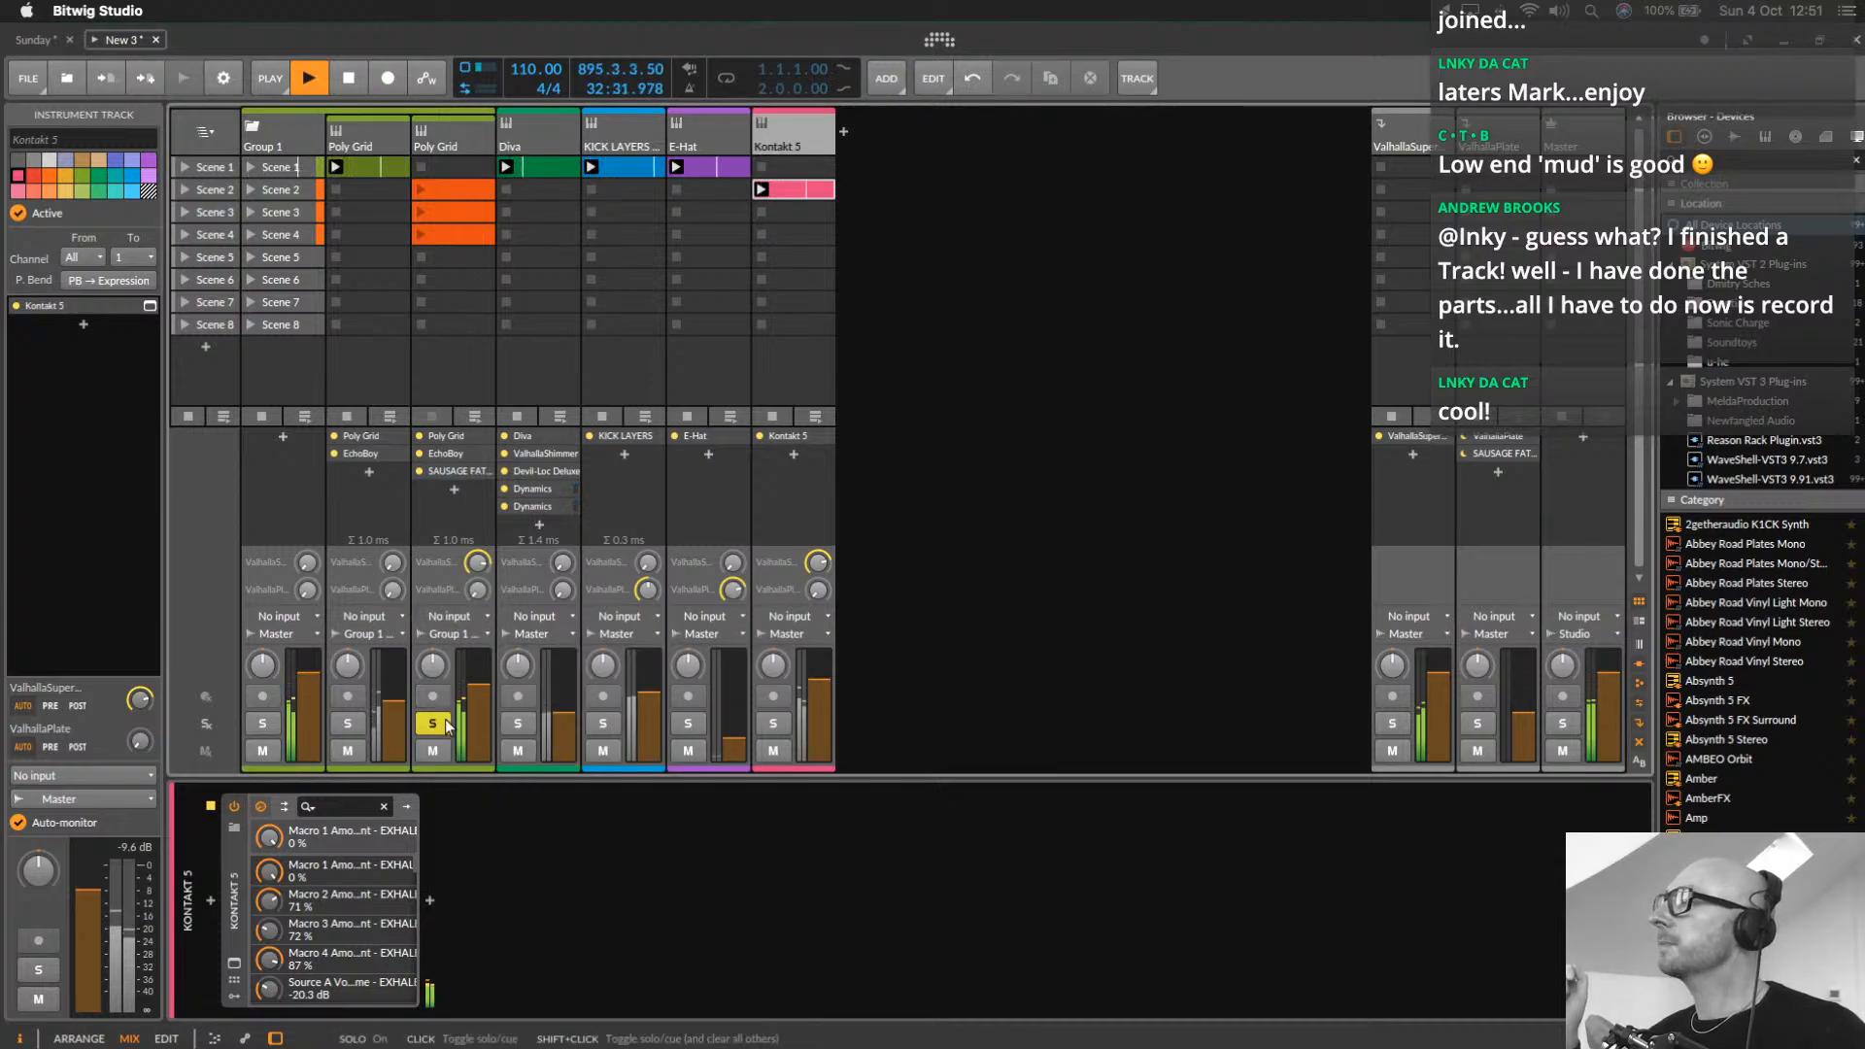
Solo the Diva track and stop its Scene 1 clip
left_click(518, 723)
left_click(533, 124)
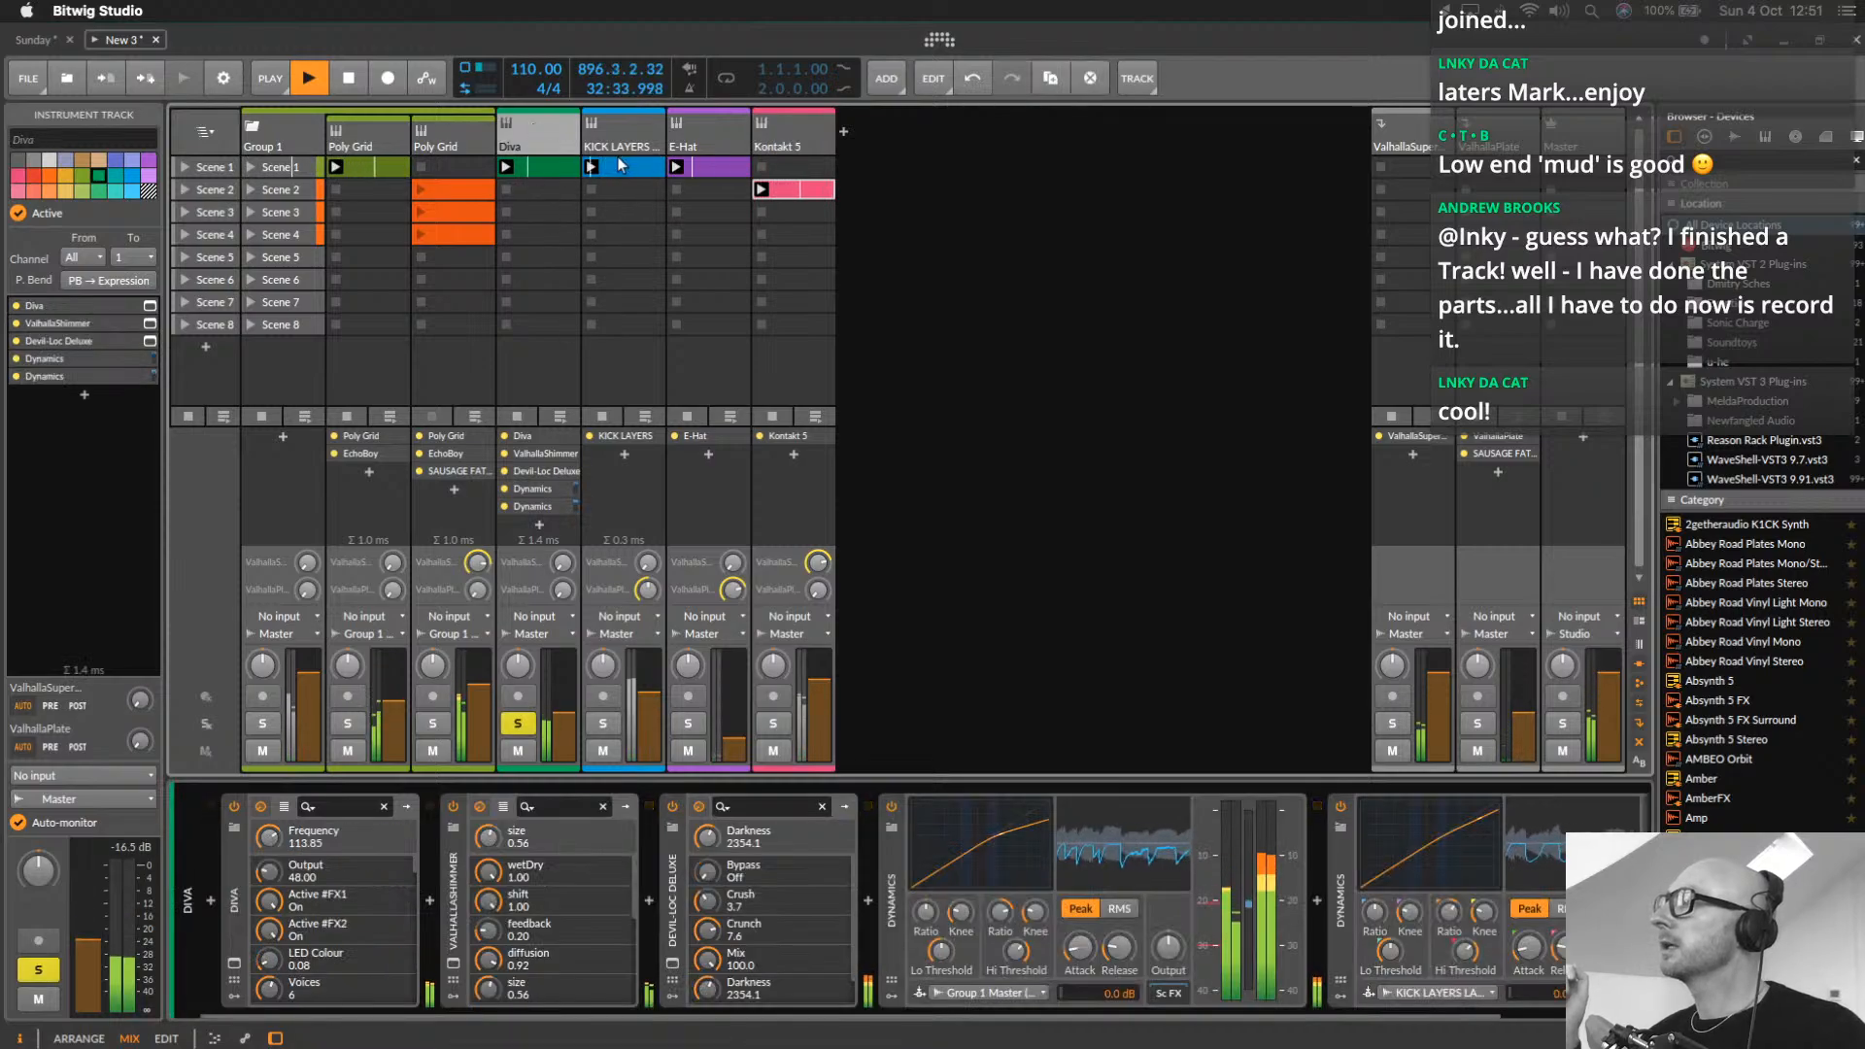
left_click(503, 188)
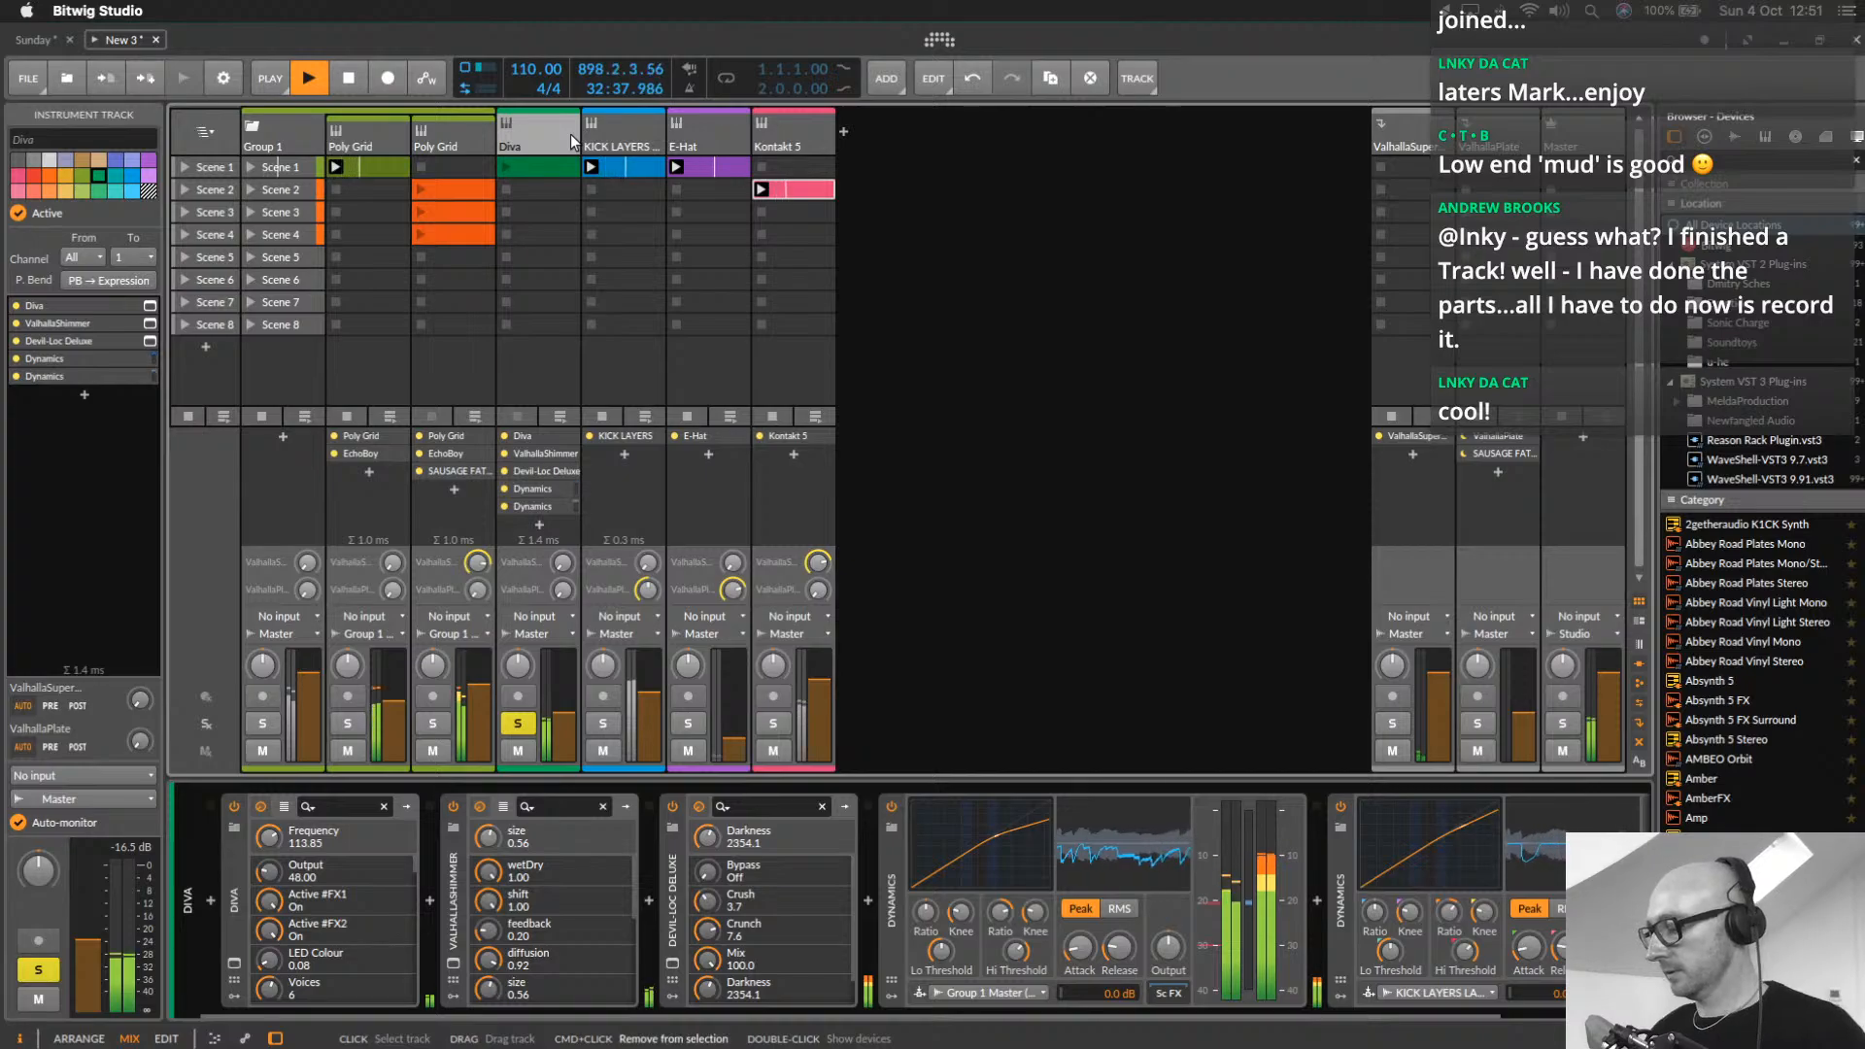
Rename the Diva track as pad
key("super+r")
type("pad")
key("Return")
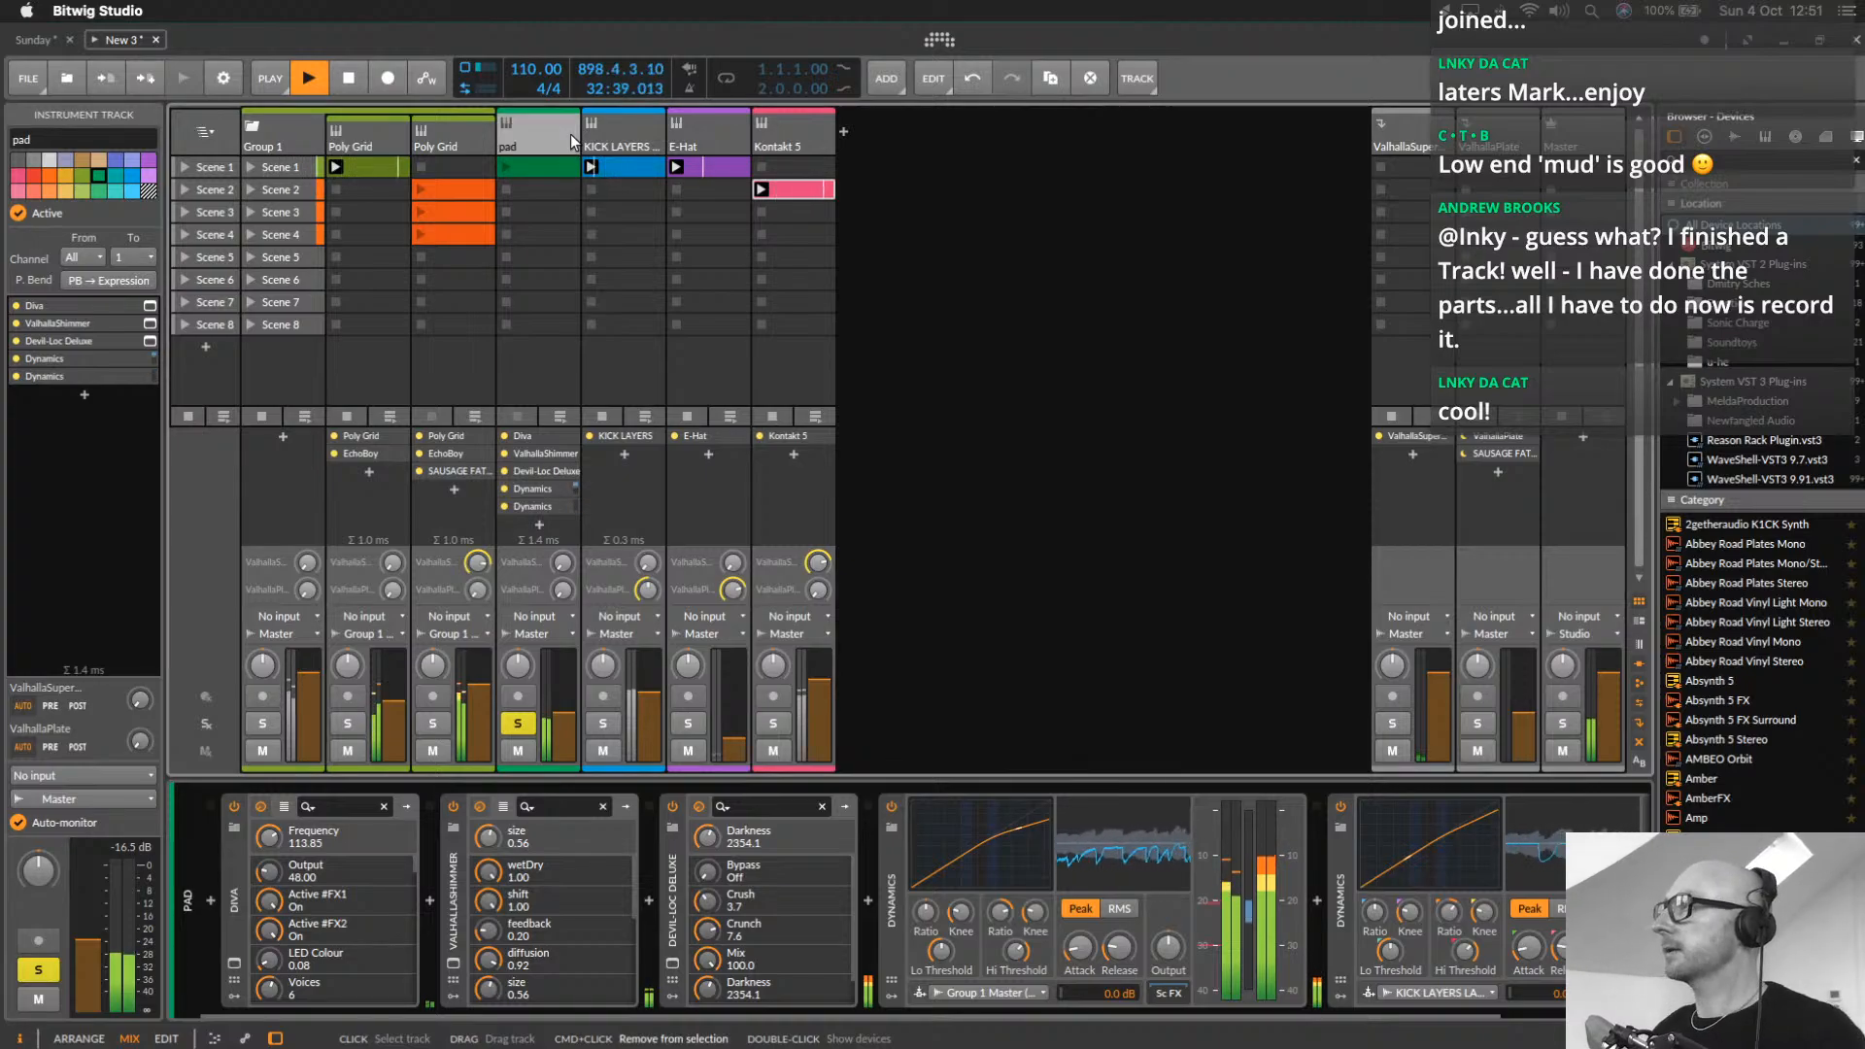
Set the pad track's input to Arturia KeyStep 32 - All Channels and arm the track for recording
left_click(540, 619)
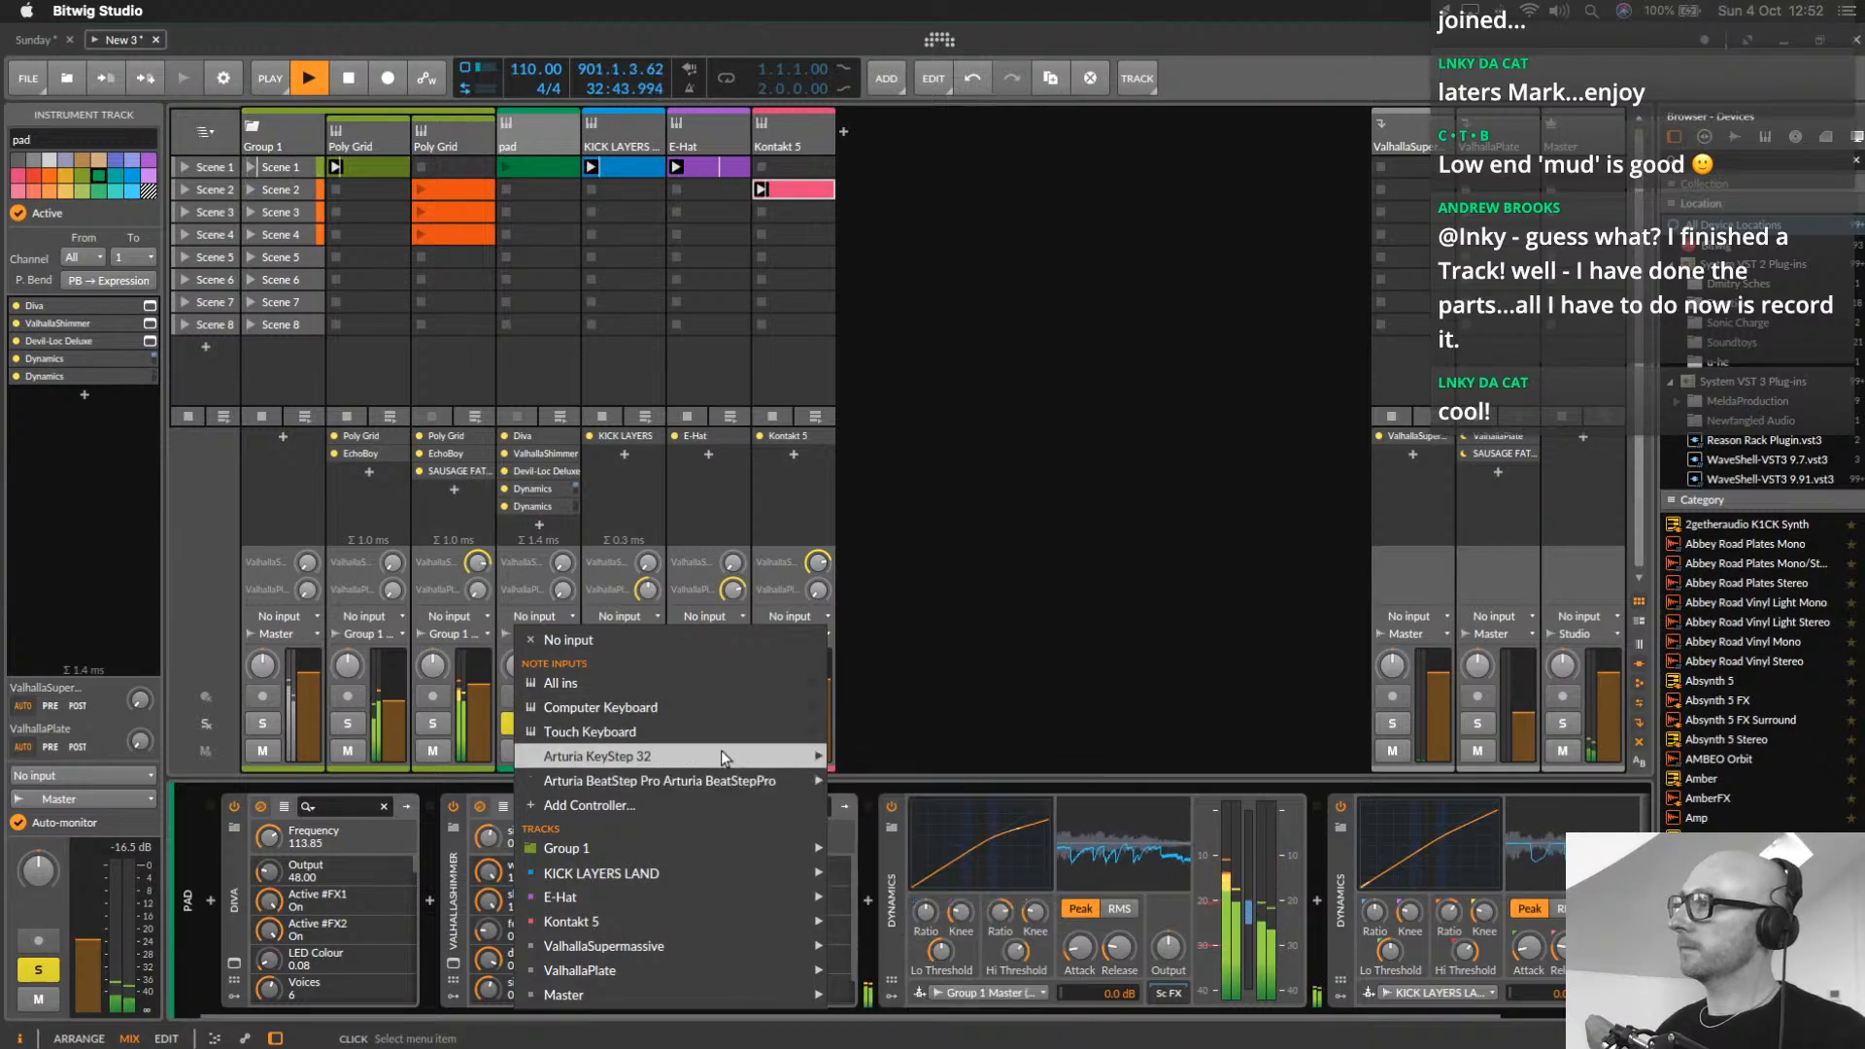
mouse_move(796, 757)
left_click(947, 661)
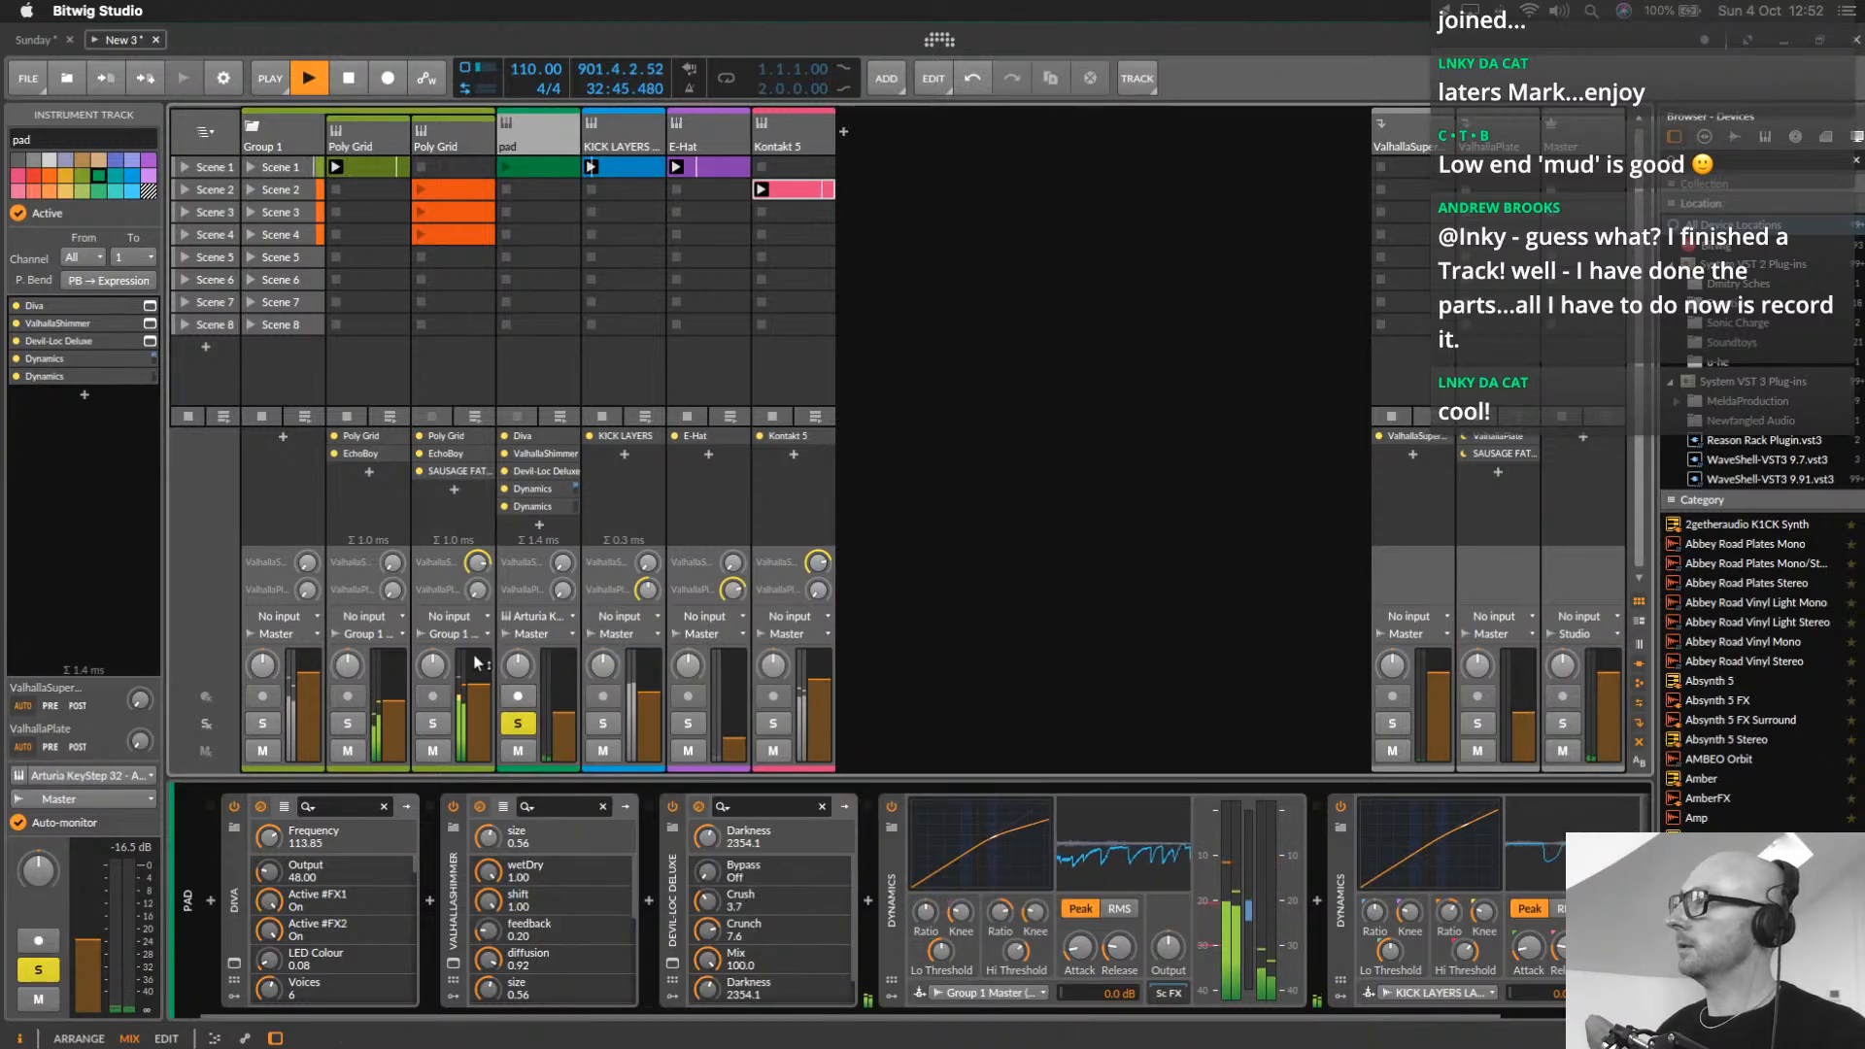
left_click(517, 697)
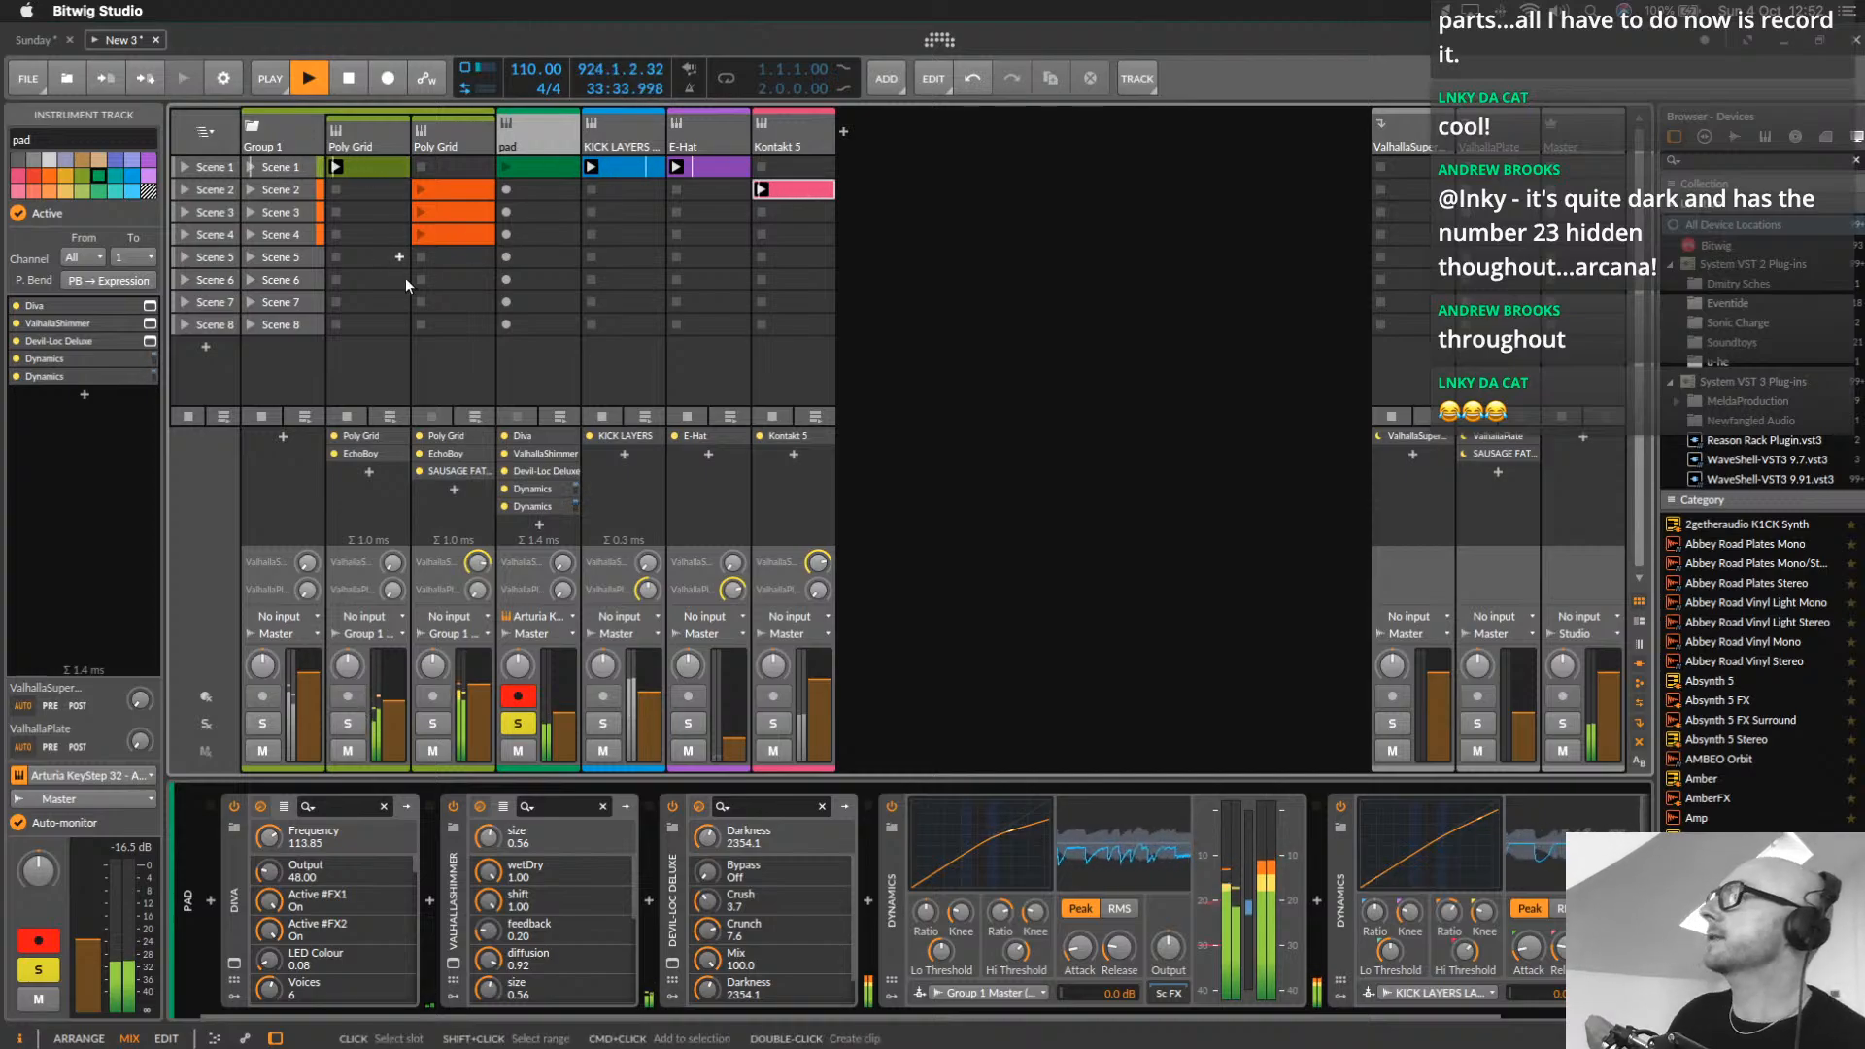
Copy the first Poly Grid track's Scene 1 clip to Scene 6 and move the Kontakt 5 clip to Scene 1
left_click(556, 165)
left_click(398, 168)
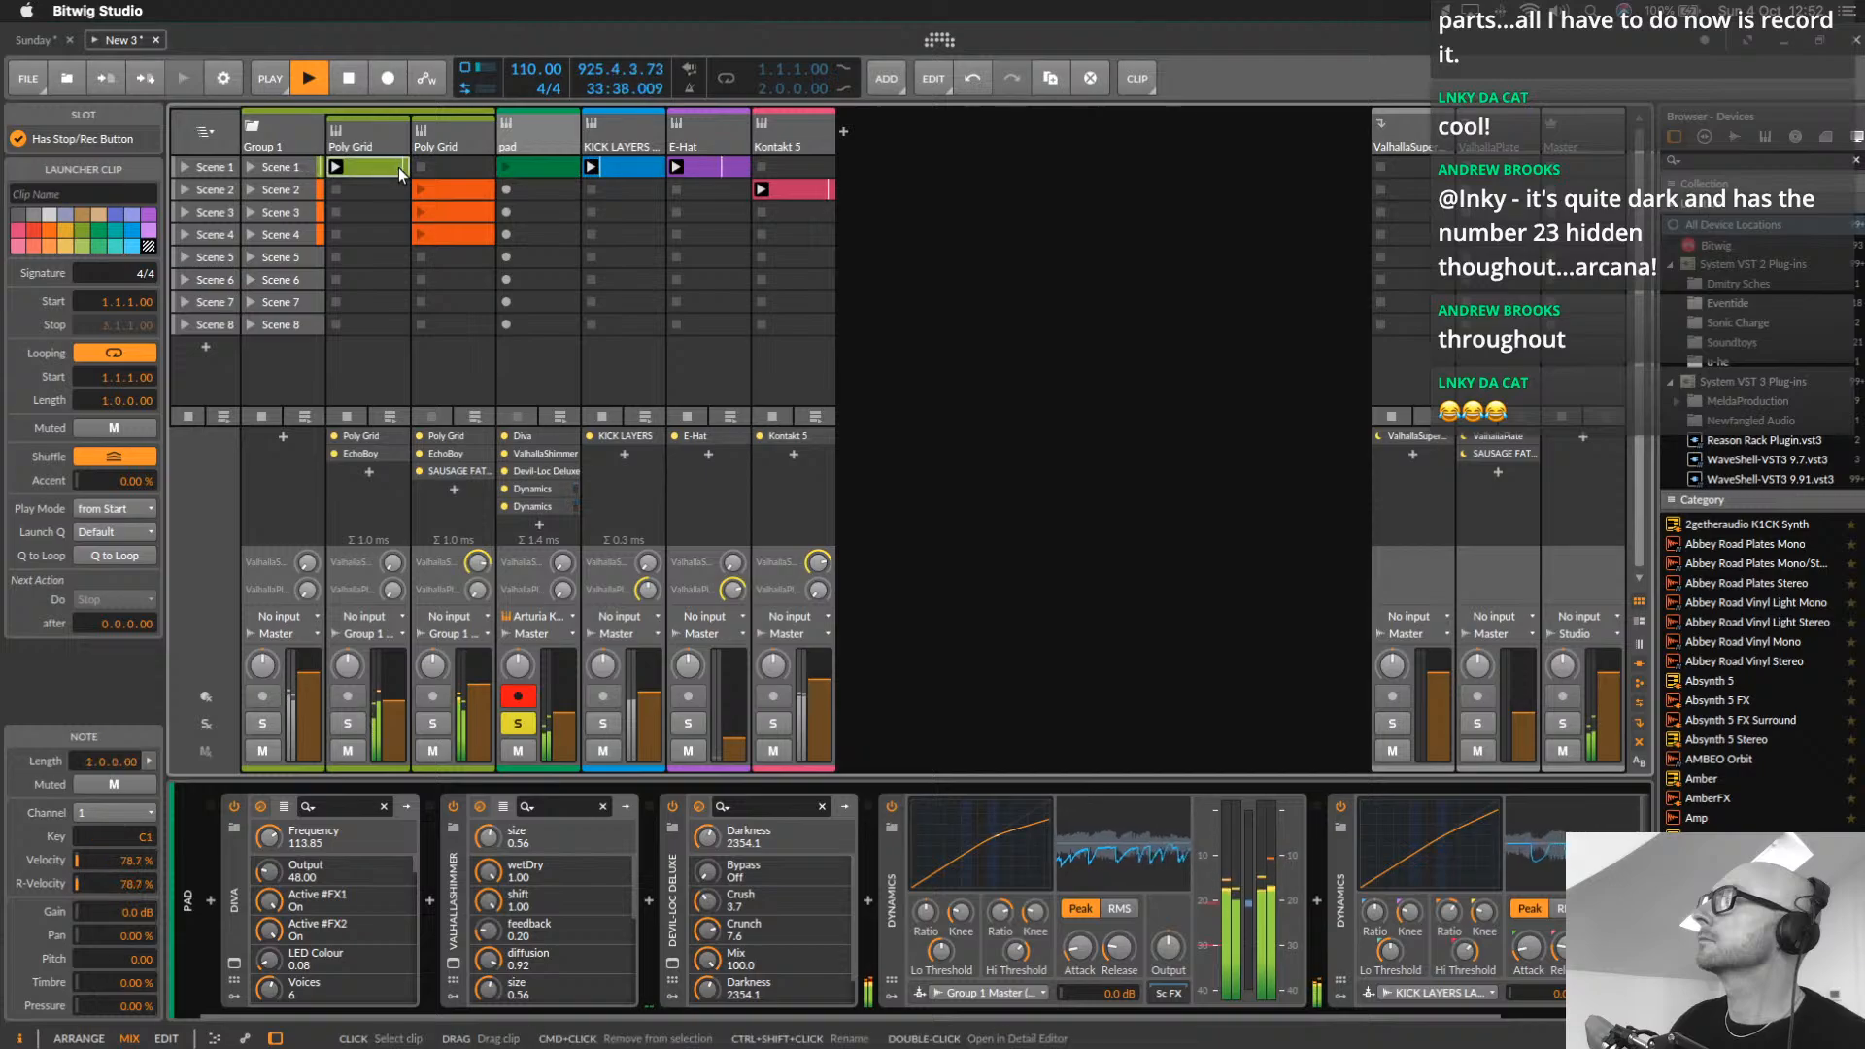
left_click_drag(387, 166, 394, 283)
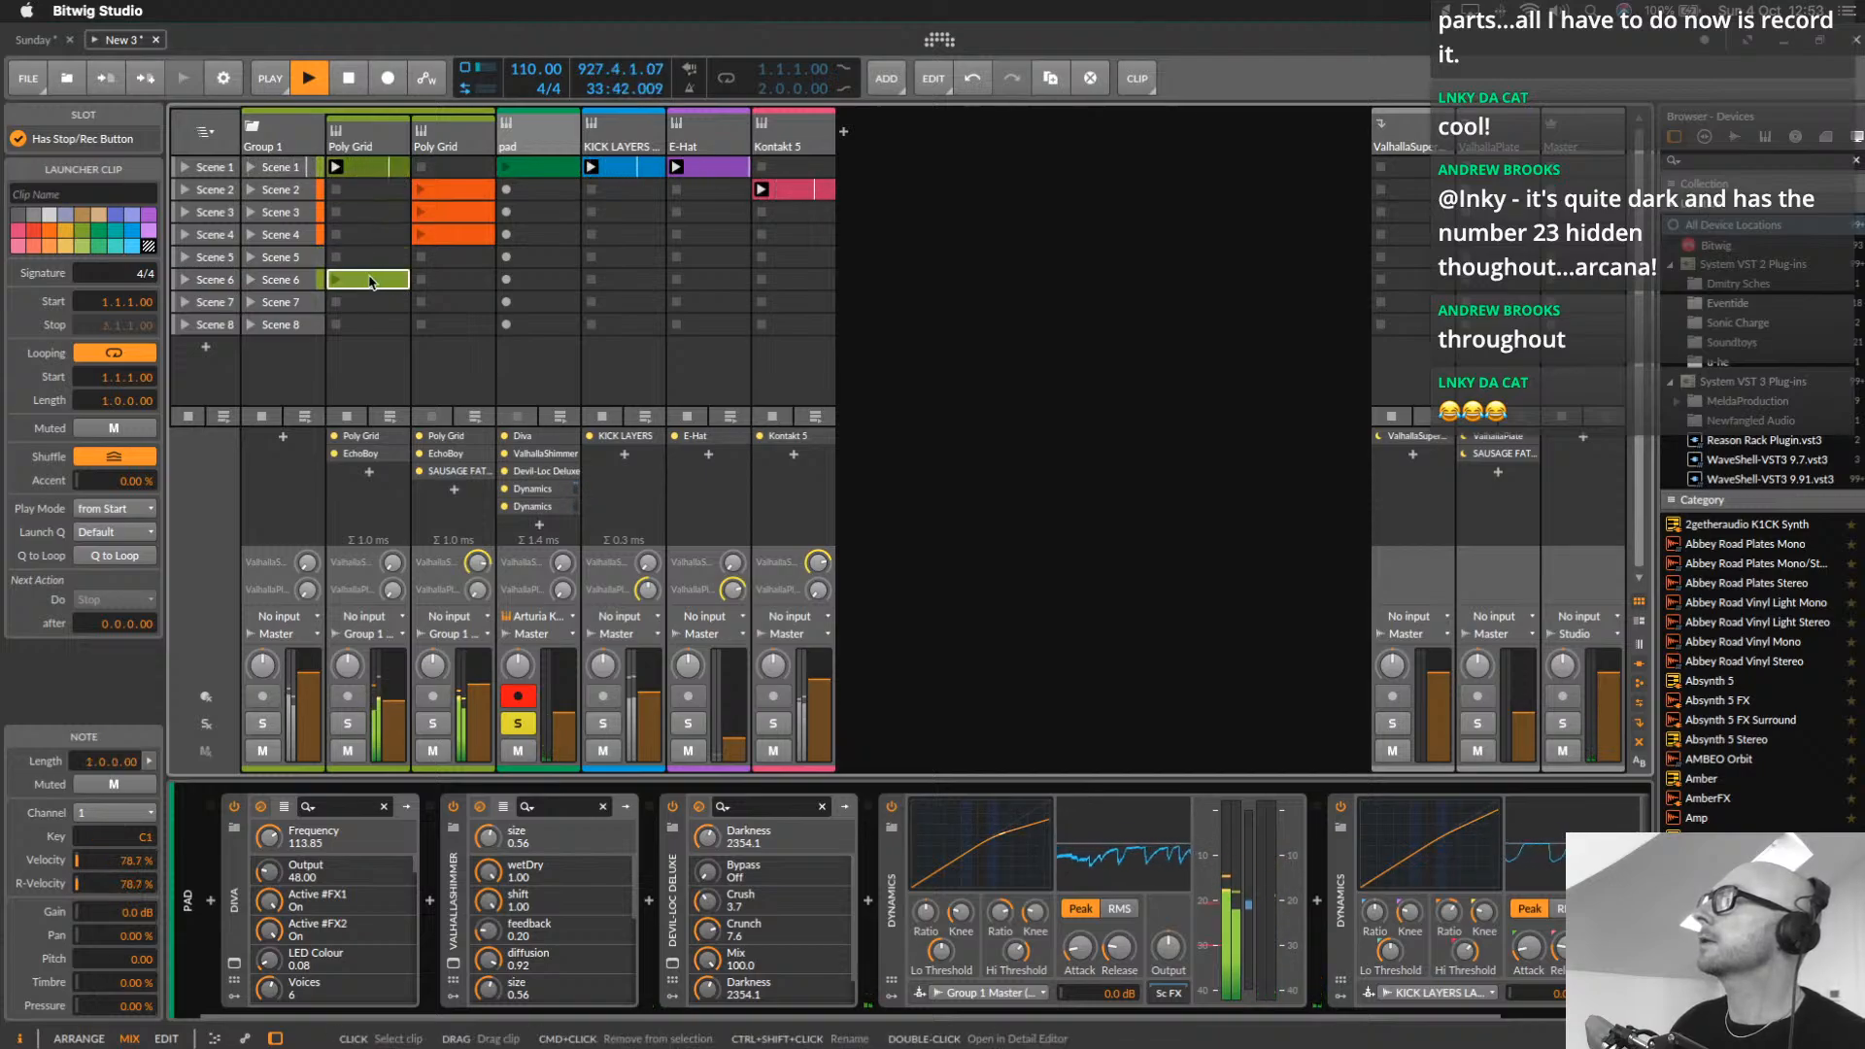
left_click(814, 184)
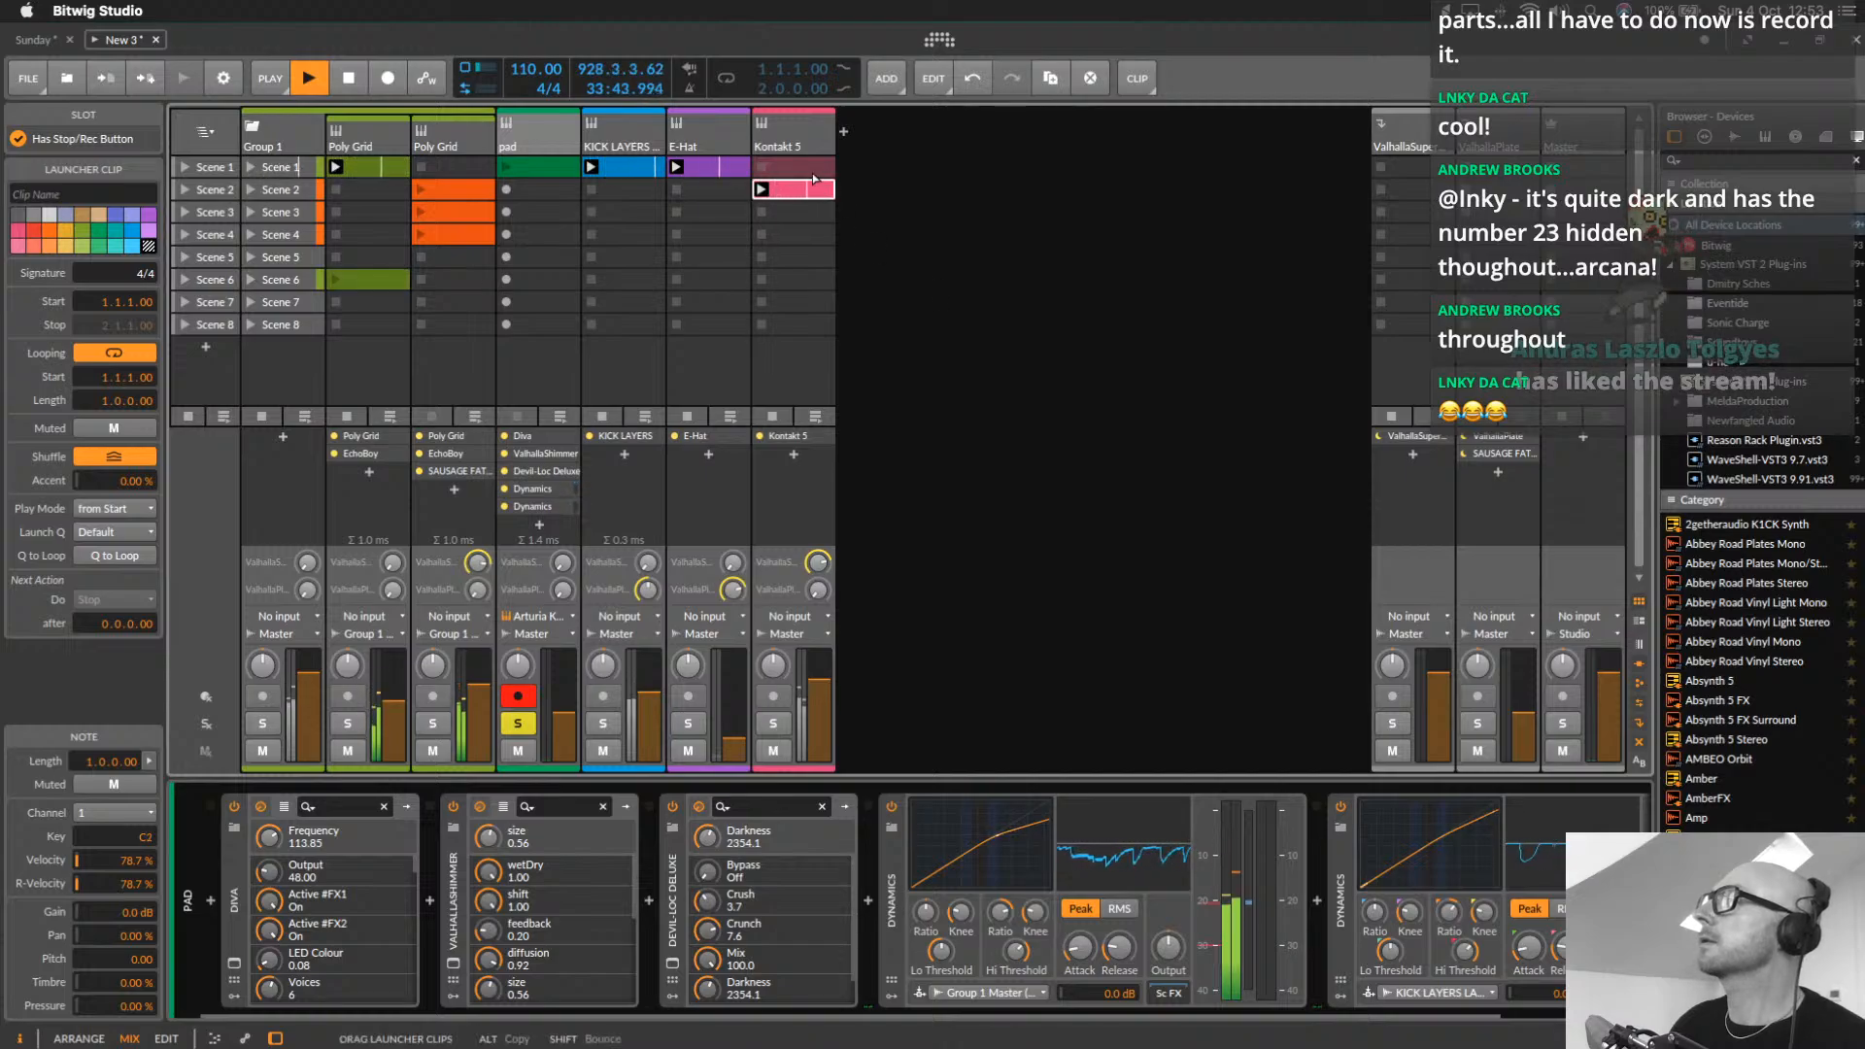
left_click_drag(814, 179, 812, 167)
Copy the Scene 1 clips of the pad, KICK LAYERS, E-Hat and Kontakt 5 tracks to Scene 6
left_click(554, 167)
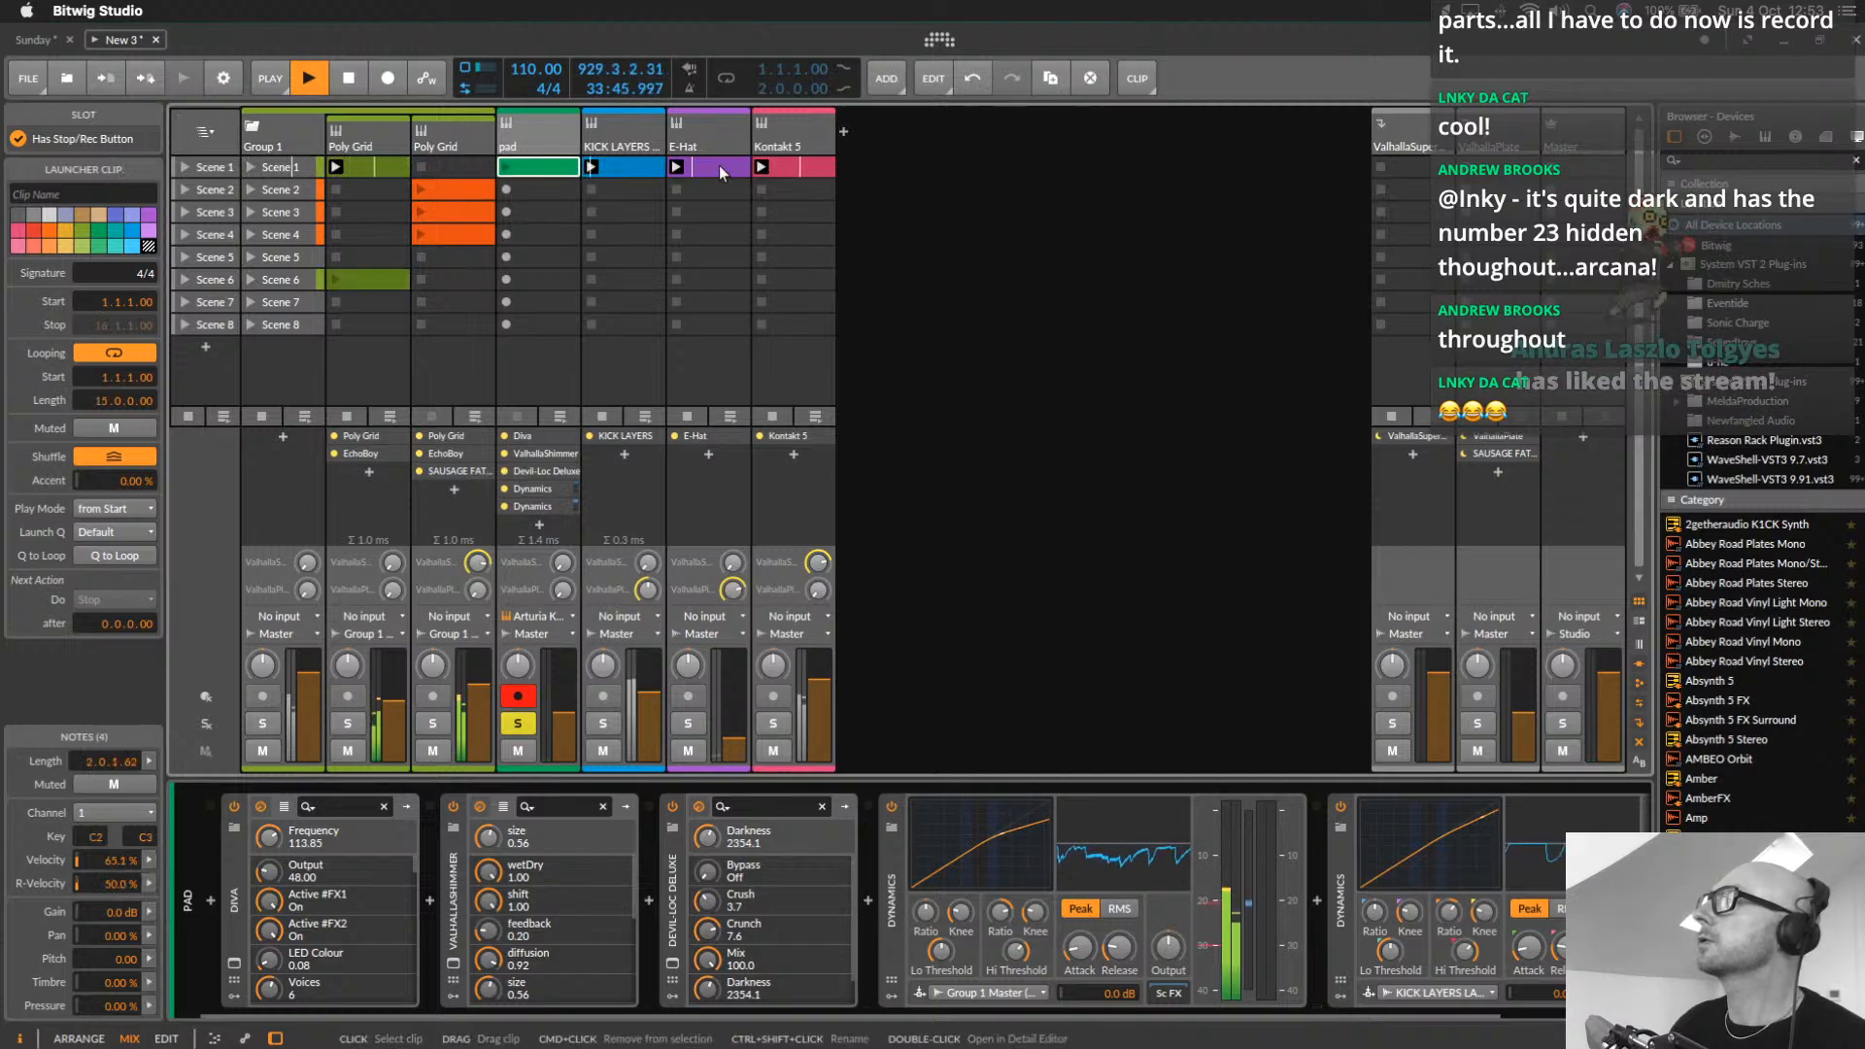
left_click(789, 167, "shift")
left_click_drag(549, 167, 553, 280)
Open the Kontakt 5 track's Scene 6 clip in the note editor and raise its C2 note to F2
left_click(814, 279)
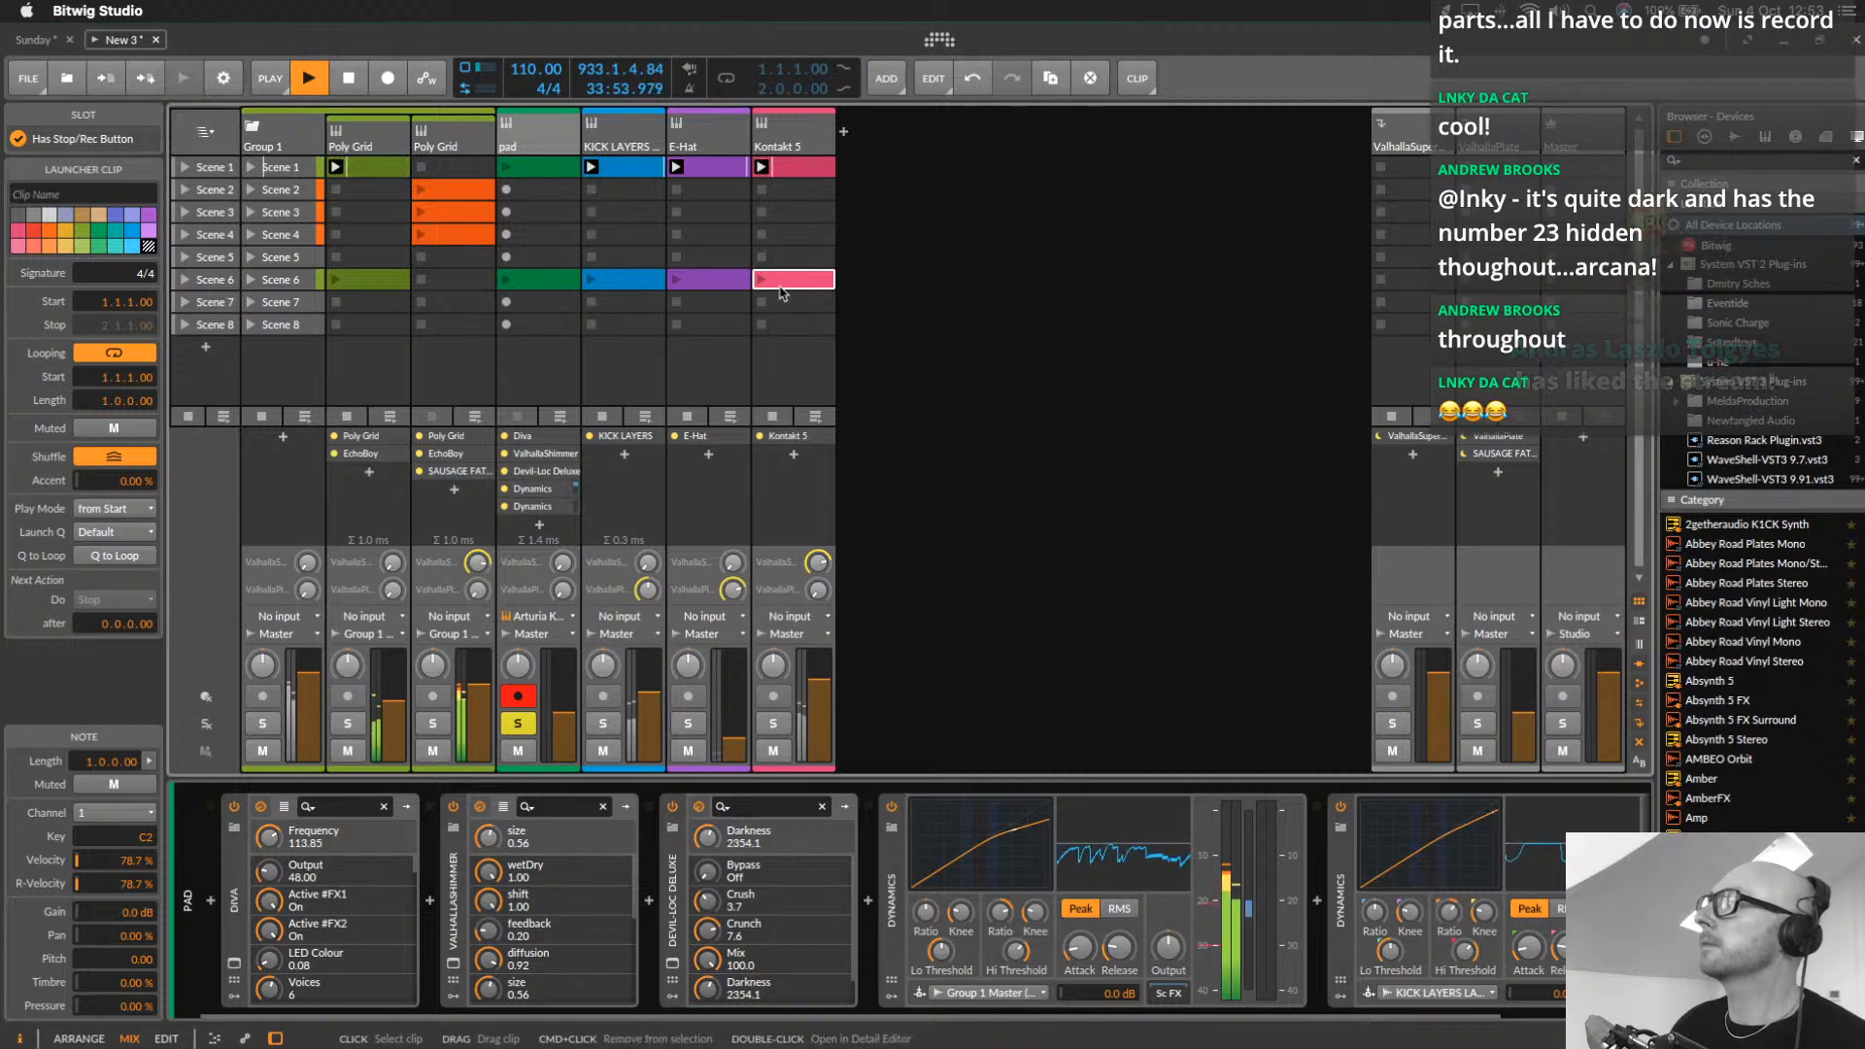
double_click(790, 284)
left_click(449, 791)
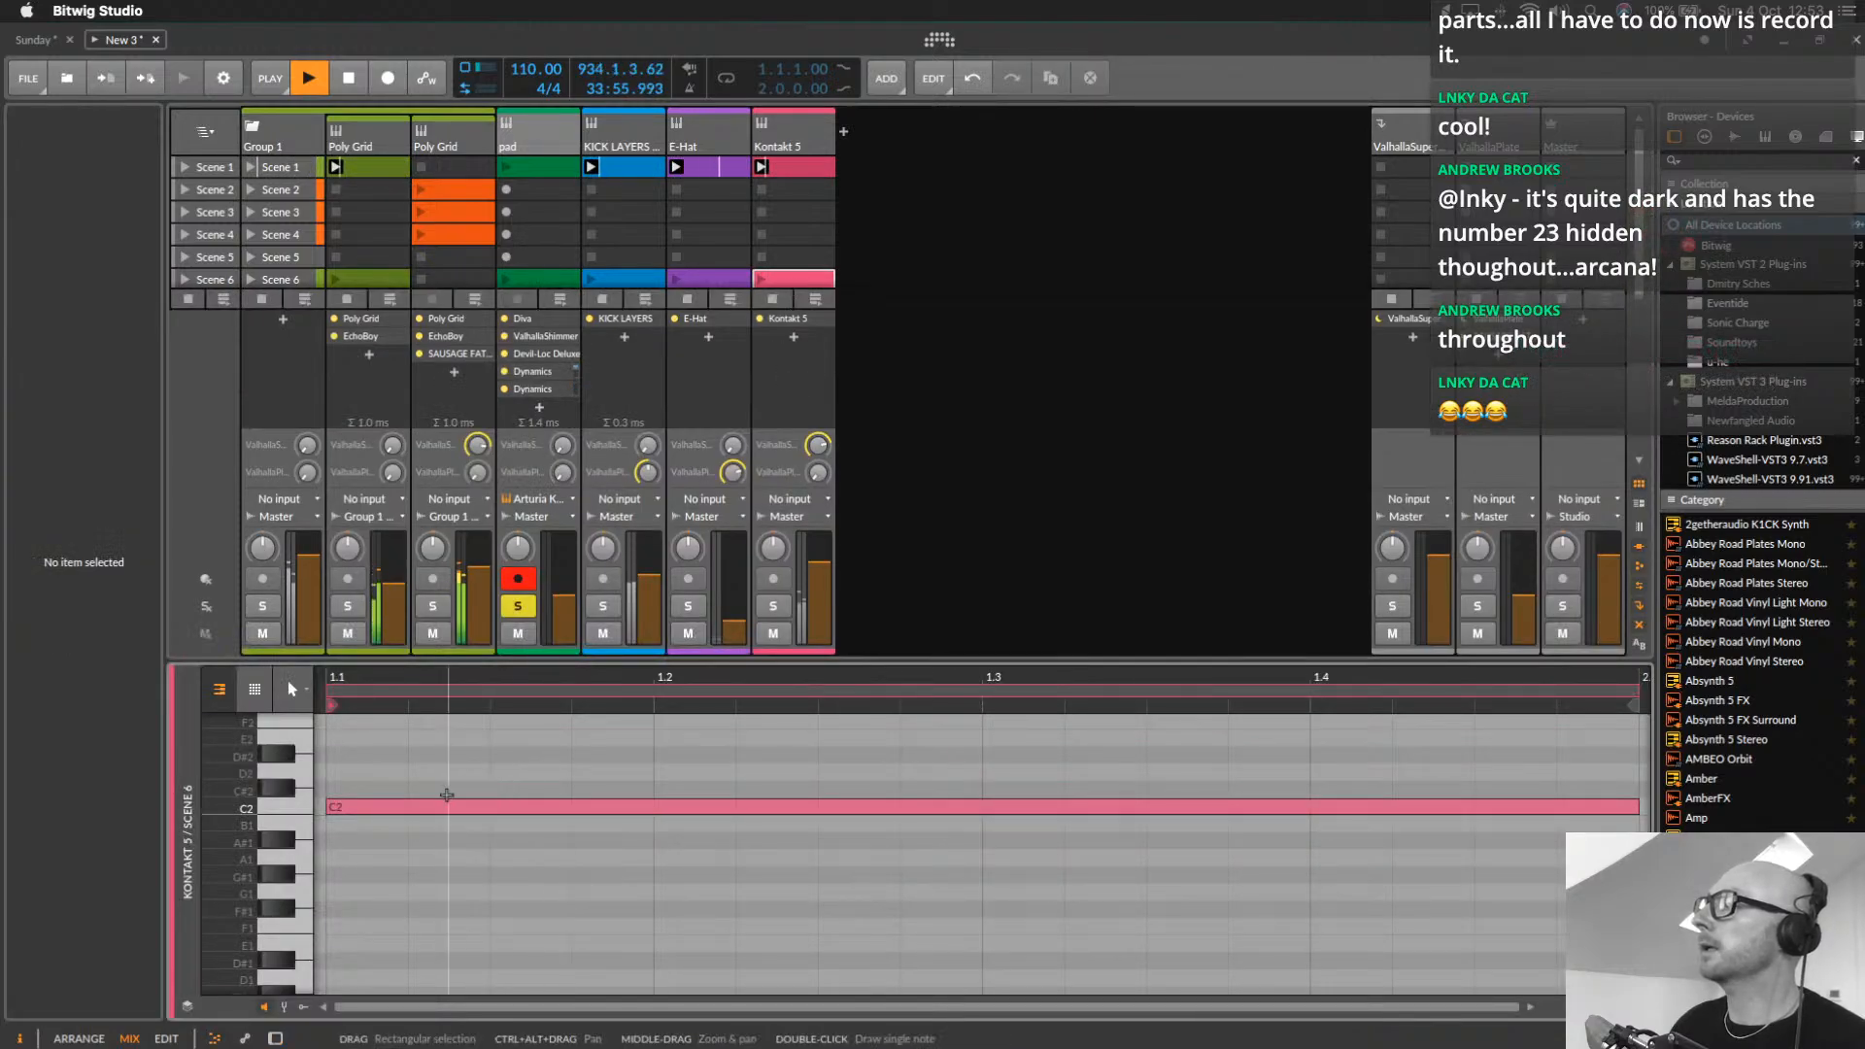
mouse_move(406, 805)
left_mouse_down()
mouse_move(425, 754)
mouse_move(410, 719)
mouse_move(412, 802)
left_mouse_up()
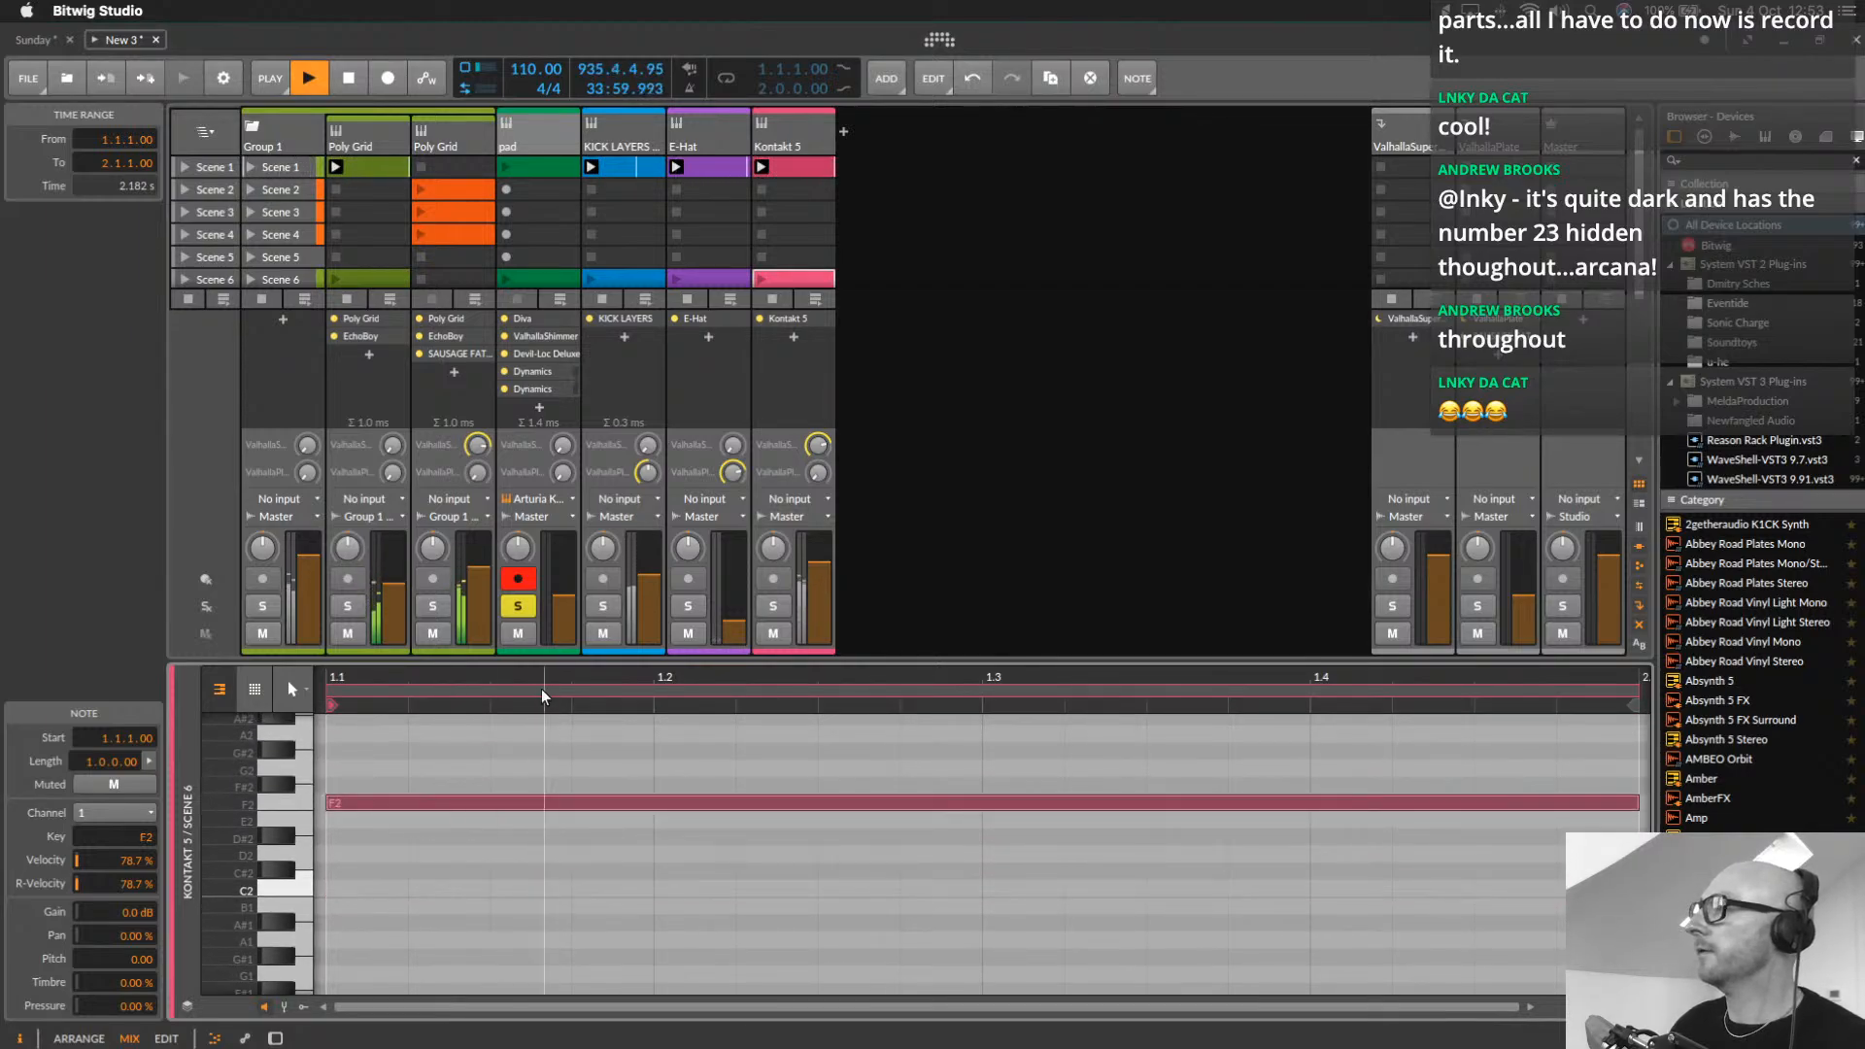
left_click_drag(540, 678, 527, 622)
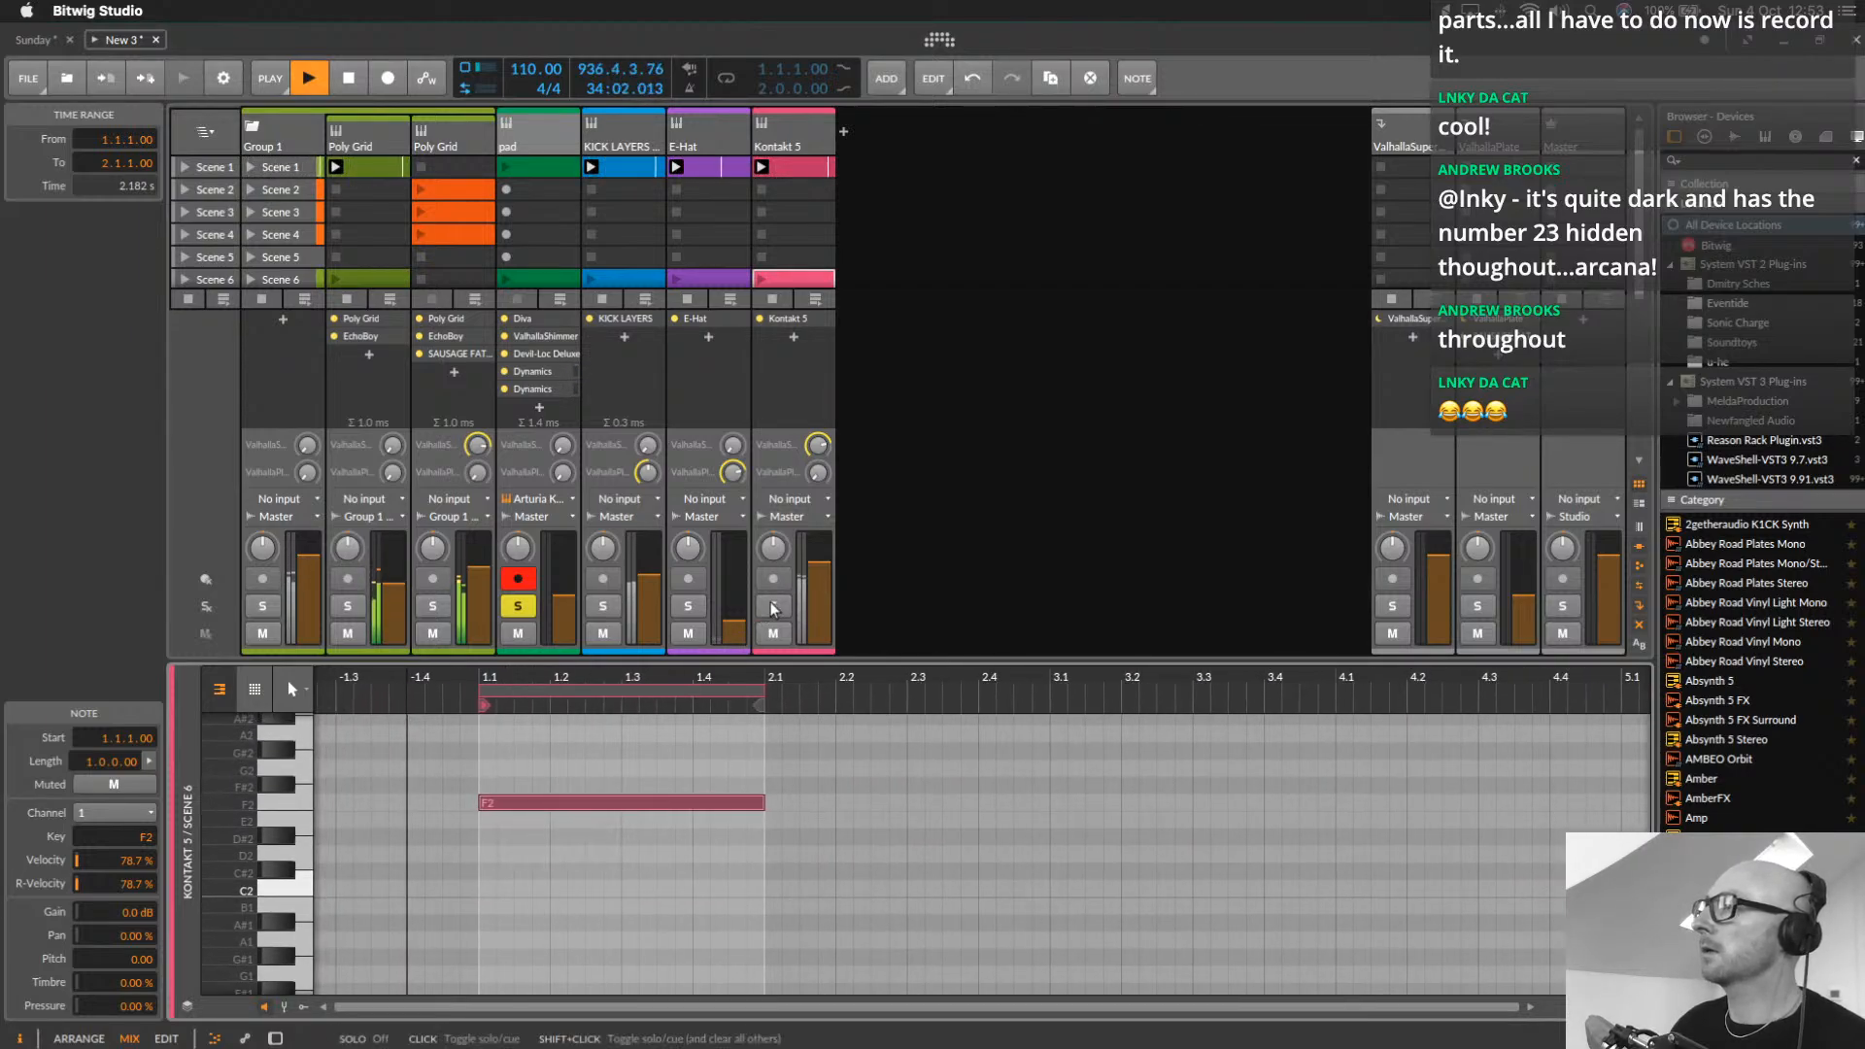
Solo the Kontakt 5 track and launch its Scene 6 clip
left_click(773, 608)
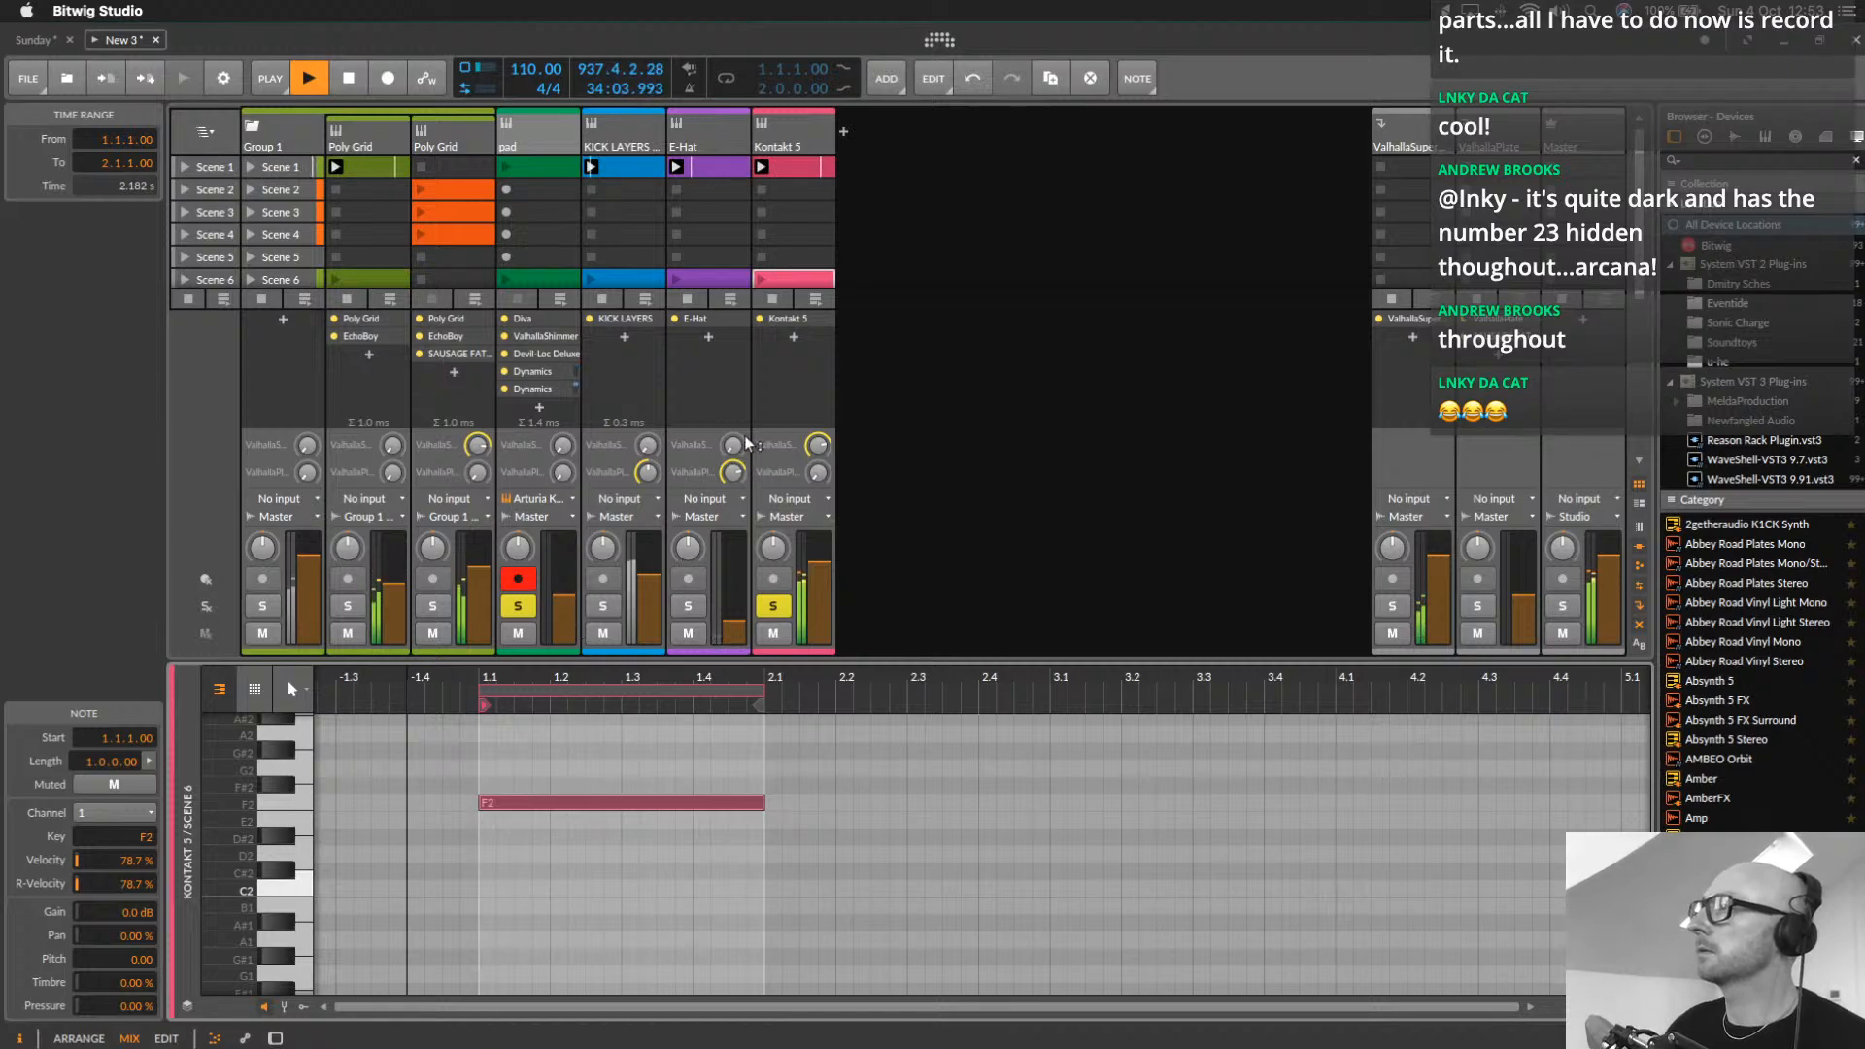
left_click(764, 281)
scroll(978, 279, "down", 3)
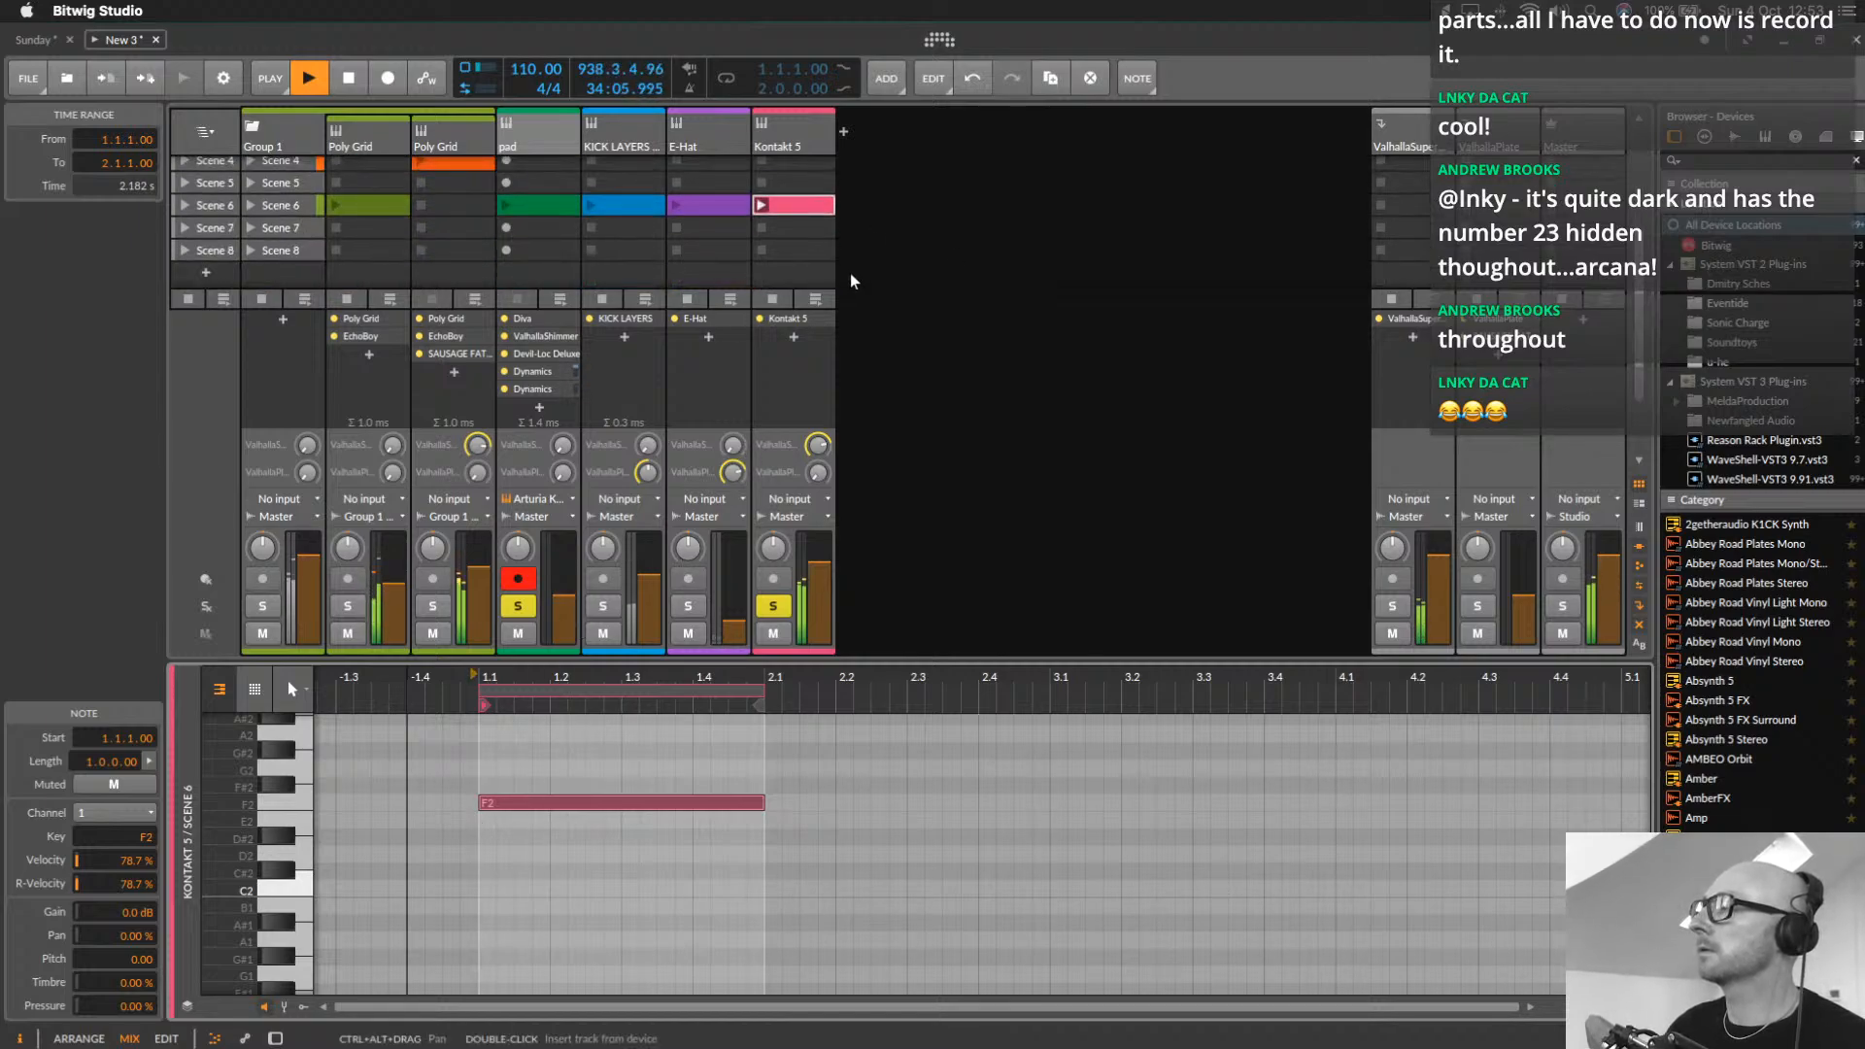
Extend the Kontakt 5 clip's loop to four bars, adding copies of the note as G2 in bar 2 and a two-bar F#2 in bar 3
scroll(629, 857, "up", 1)
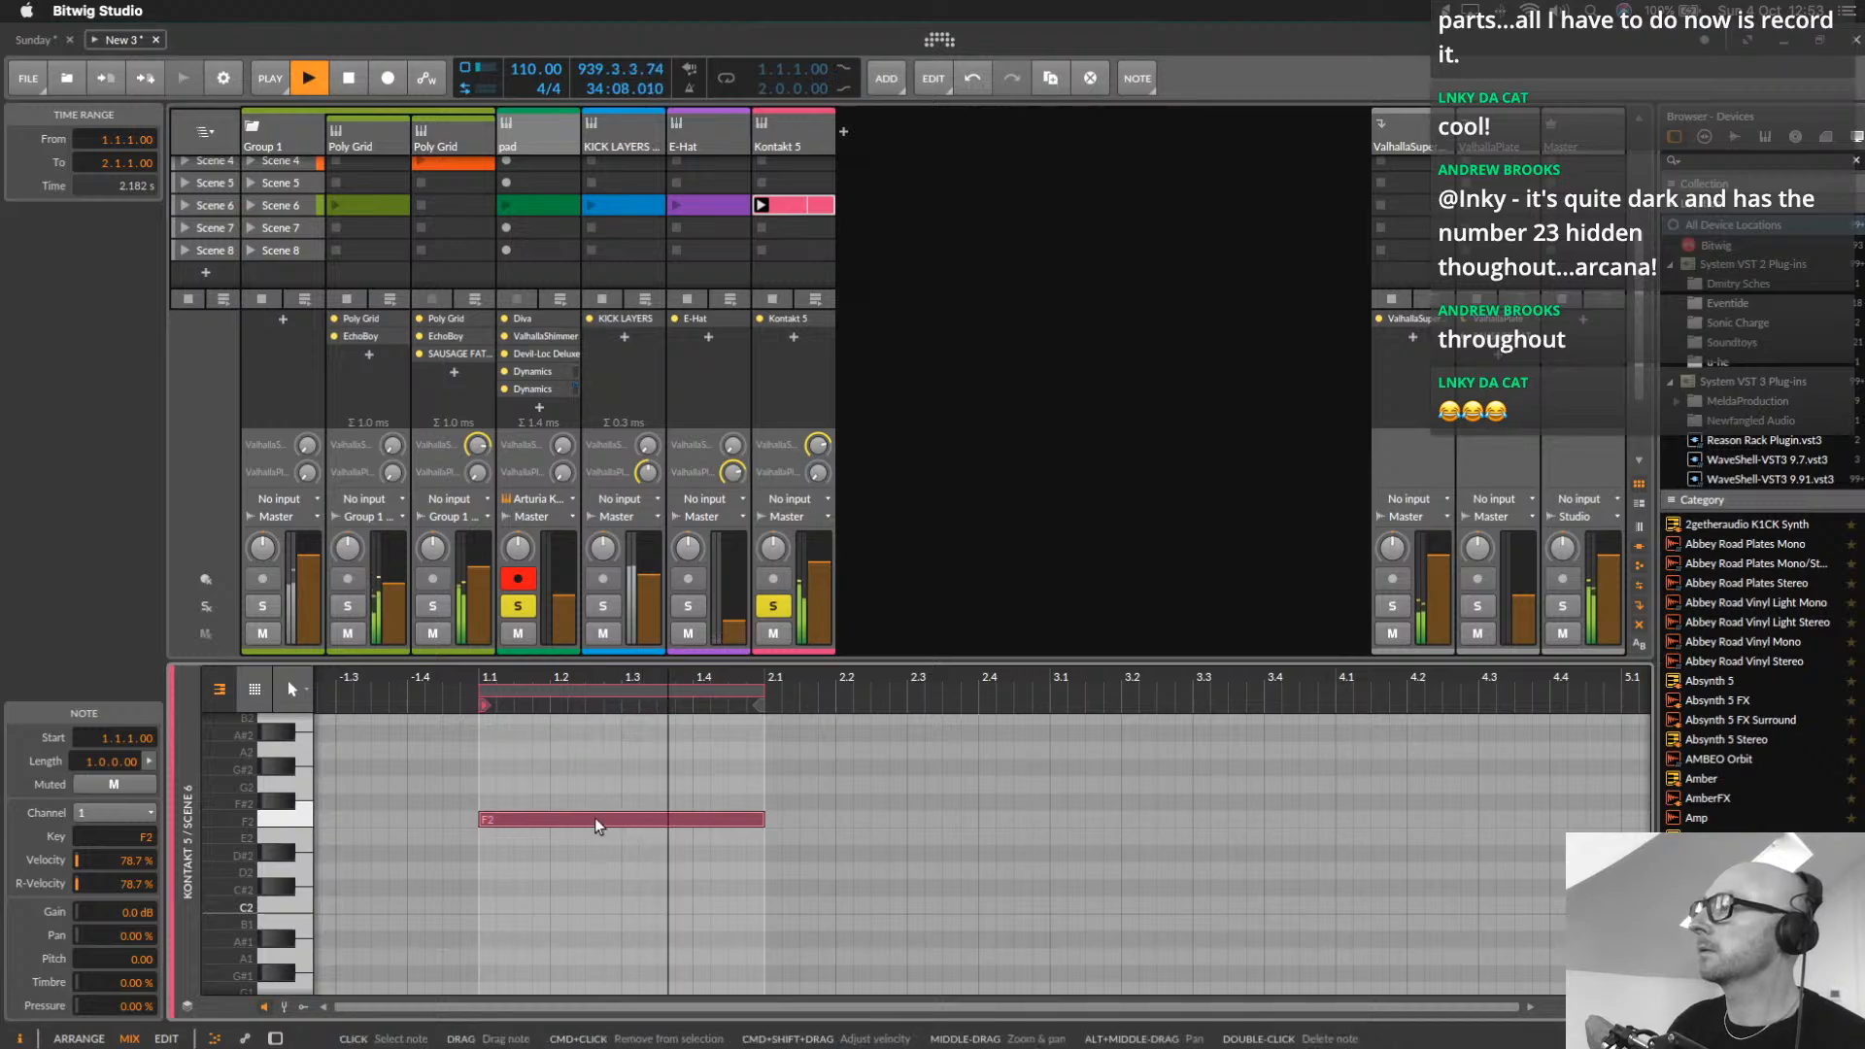
left_click_drag(529, 820, 810, 784)
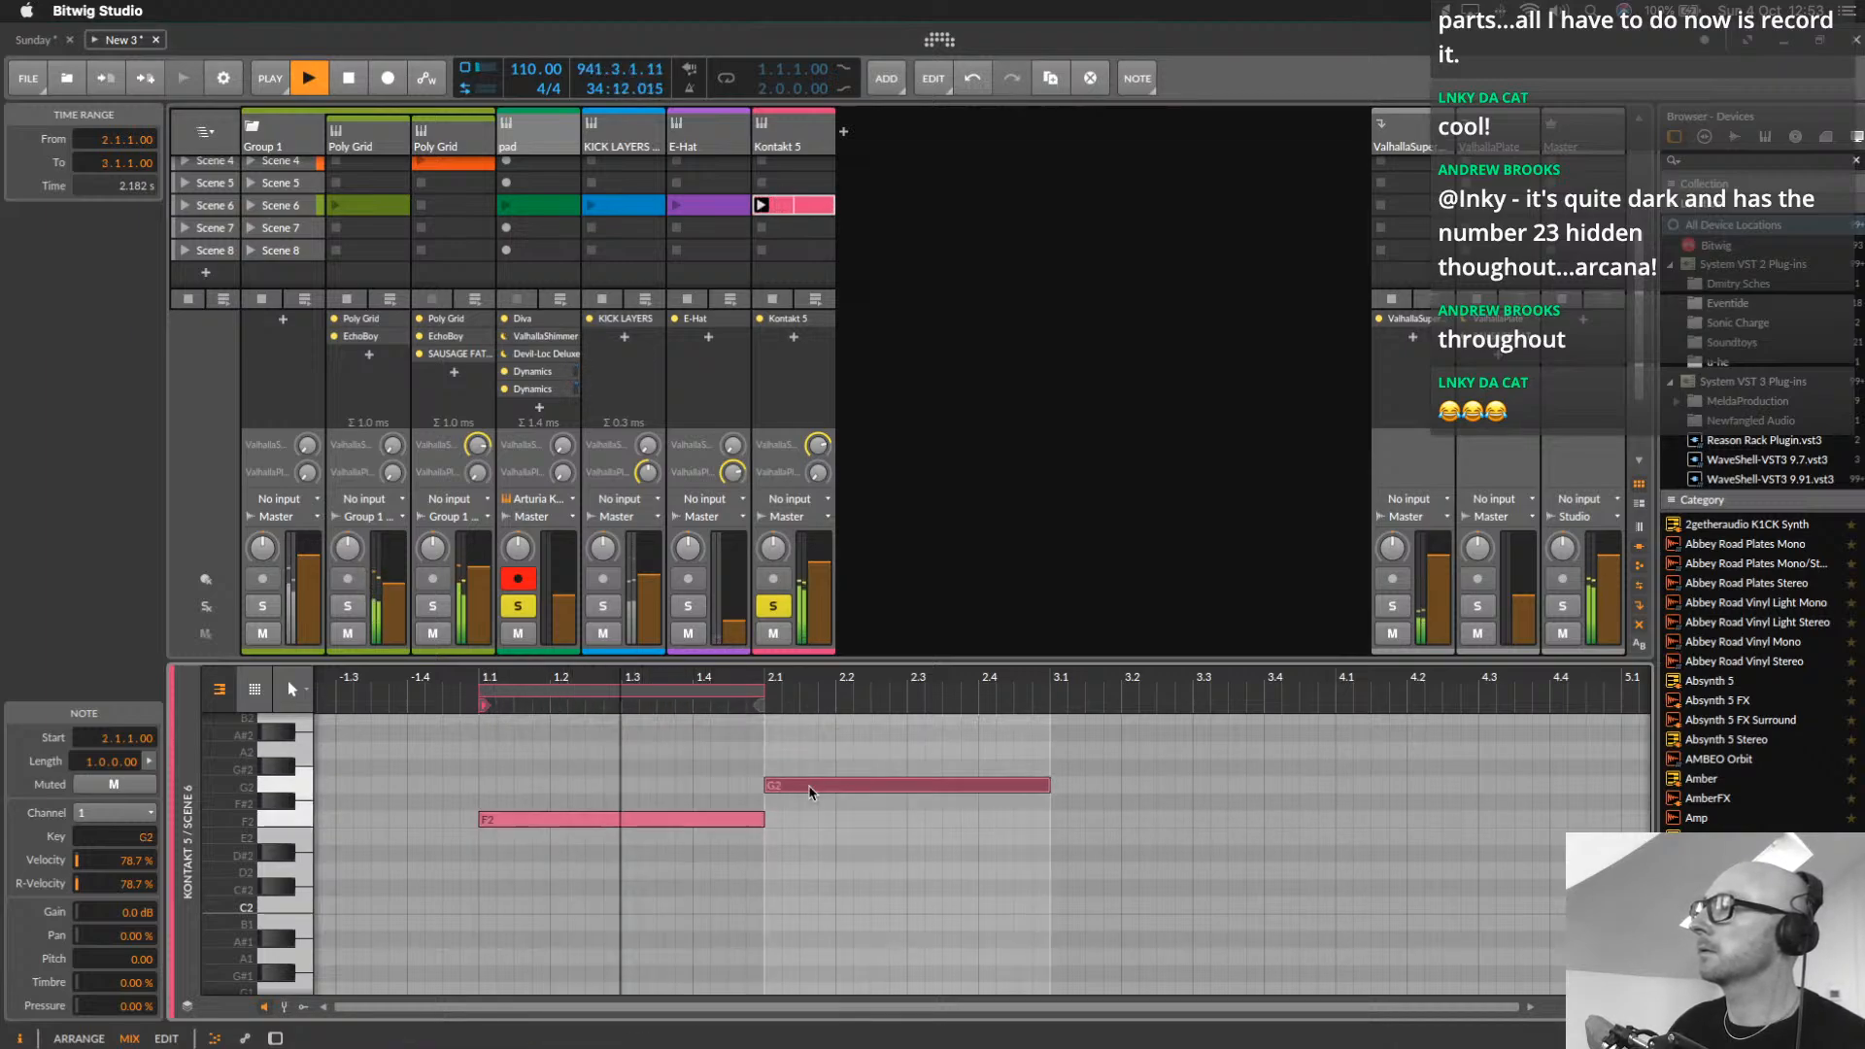
left_click_drag(751, 693, 1619, 702)
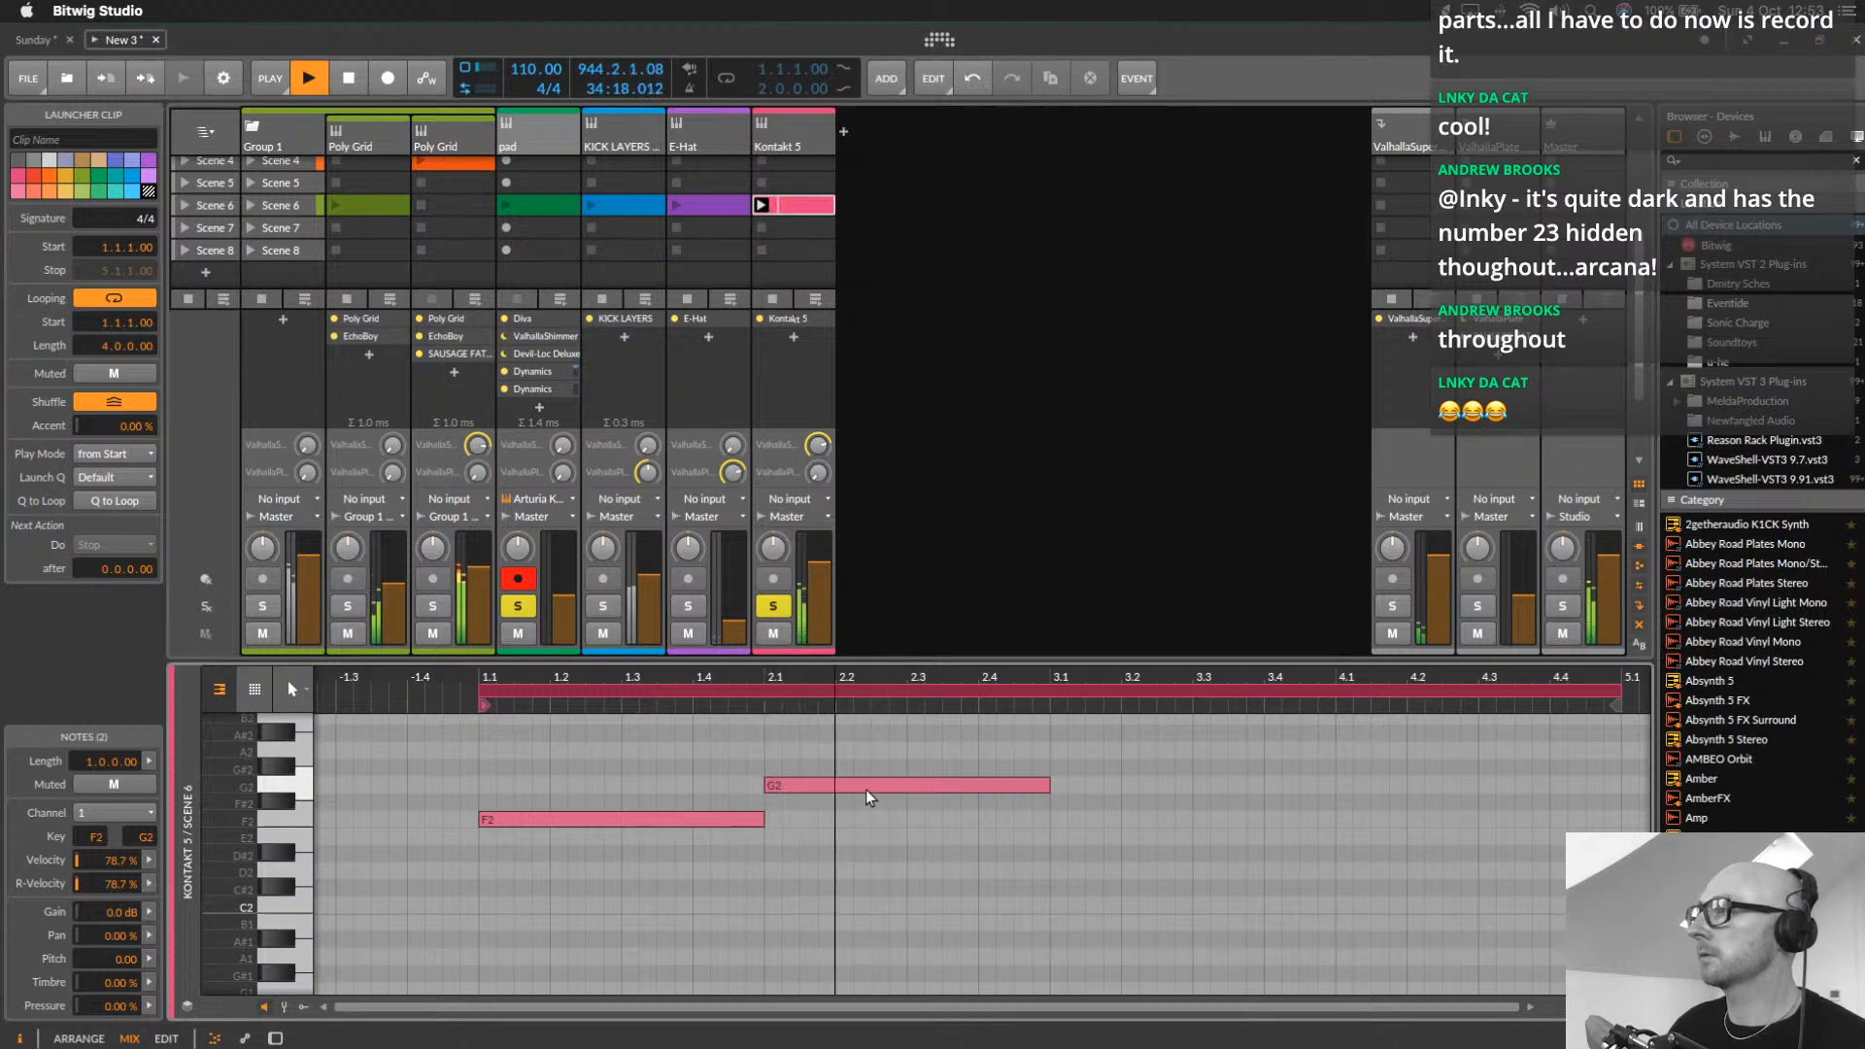
left_click_drag(858, 795, 1147, 811)
left_click_drag(1333, 803, 1610, 793)
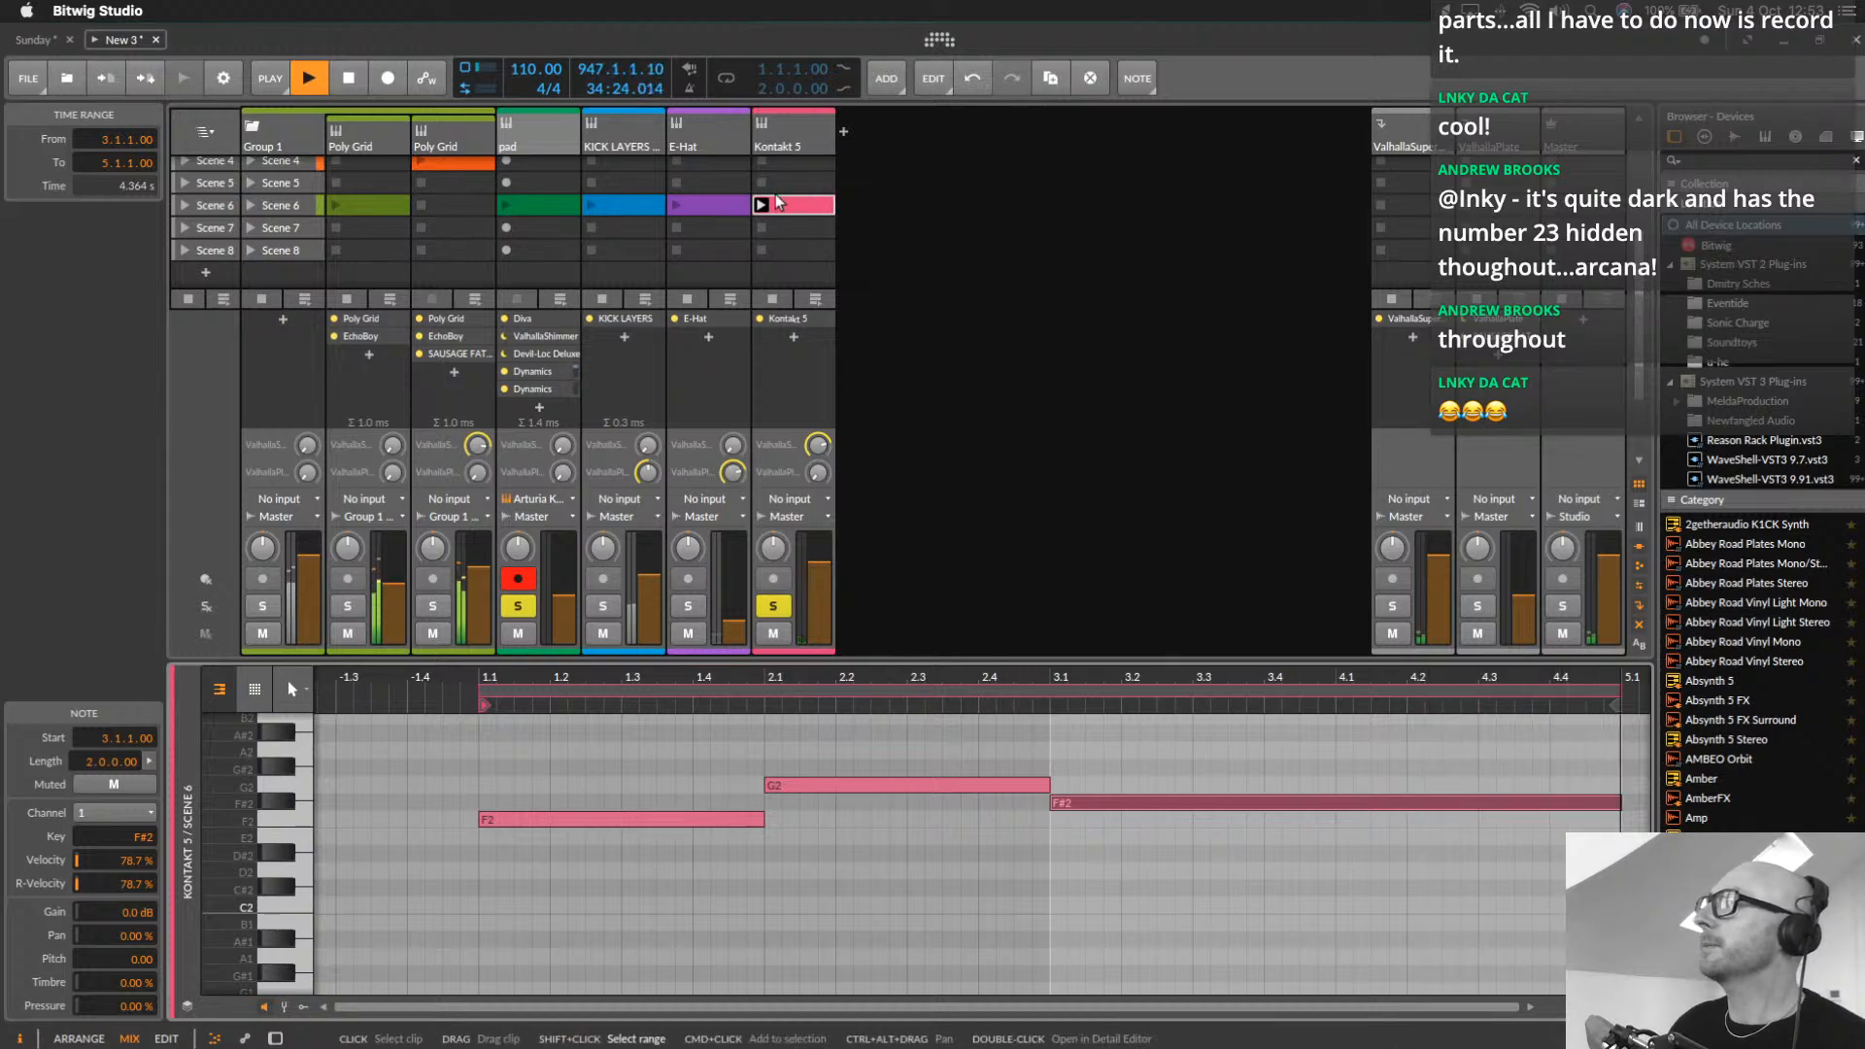
Copy the Kontakt 5 Scene 6 clip over the first Poly Grid track's Scene 6 clip and solo that Poly Grid track
left_click(808, 215)
left_click(368, 205)
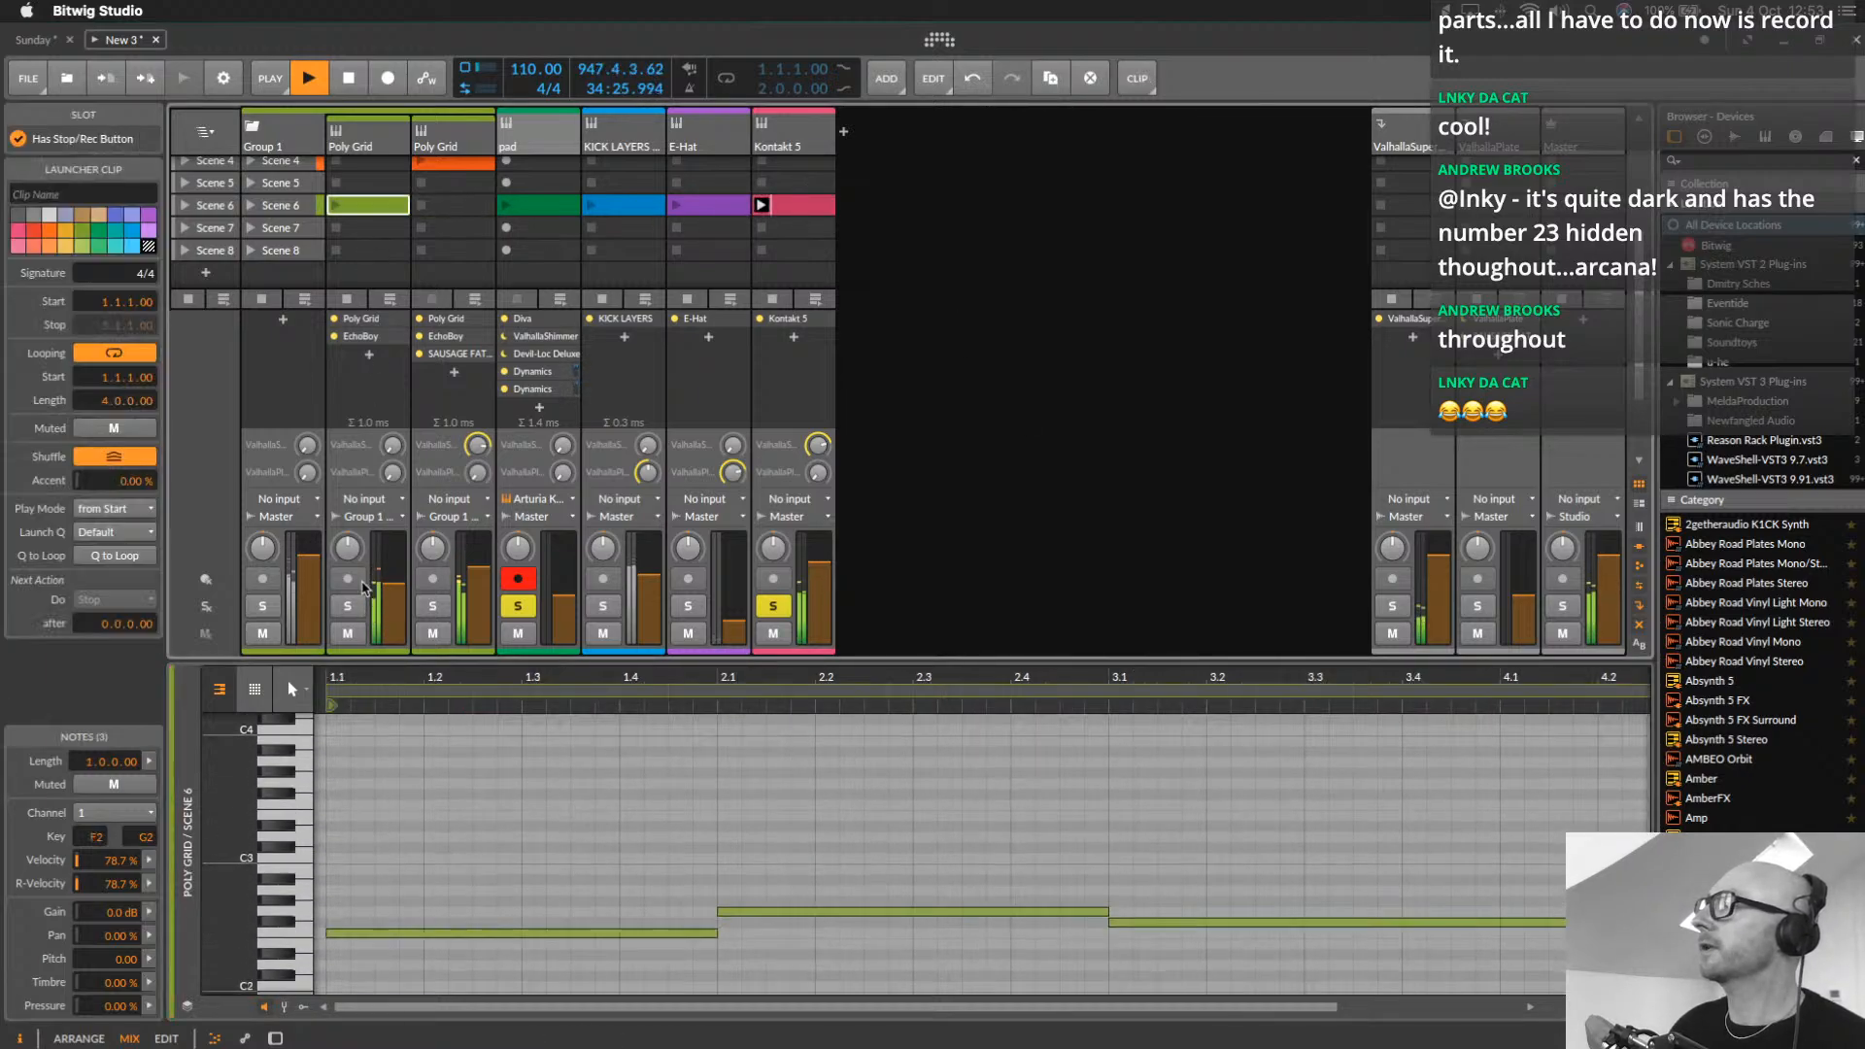
left_click(347, 606)
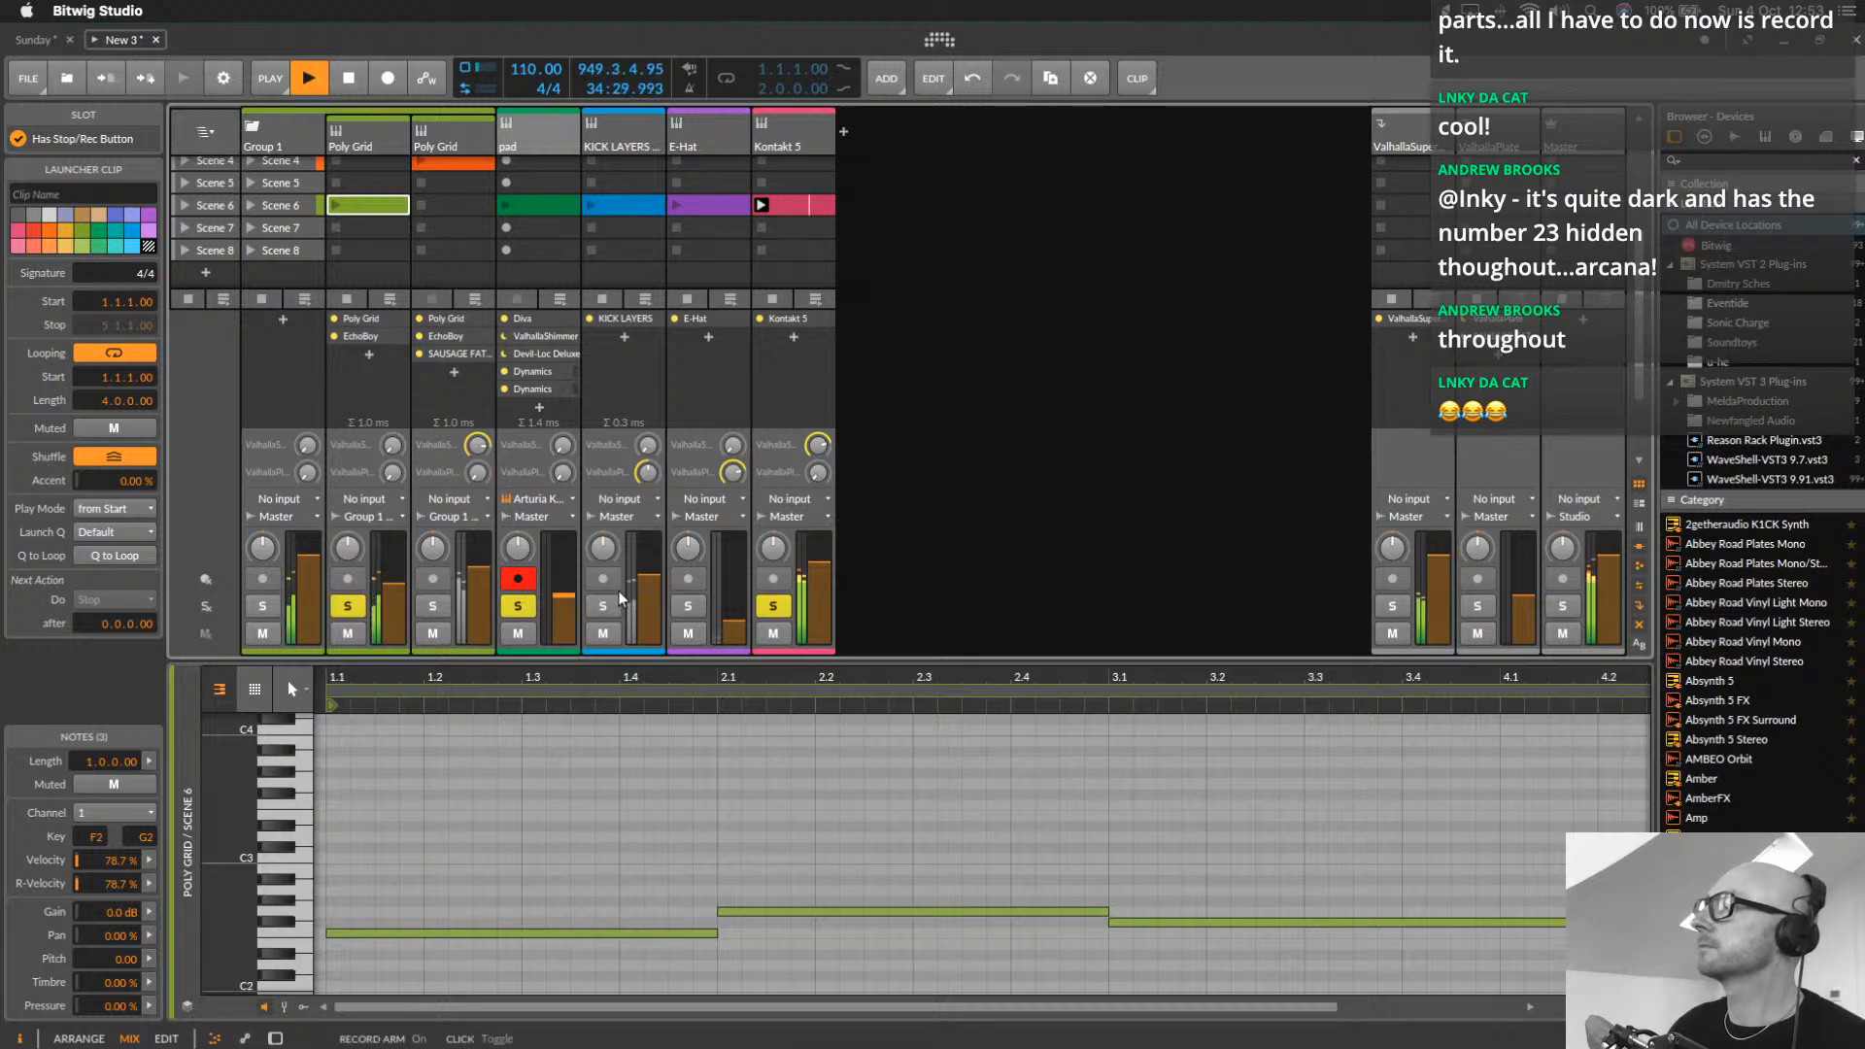
Lower the Kontakt 5 Scene 6 clip's bar 3 note to C2 and restart playback from the beginning
left_click(811, 212)
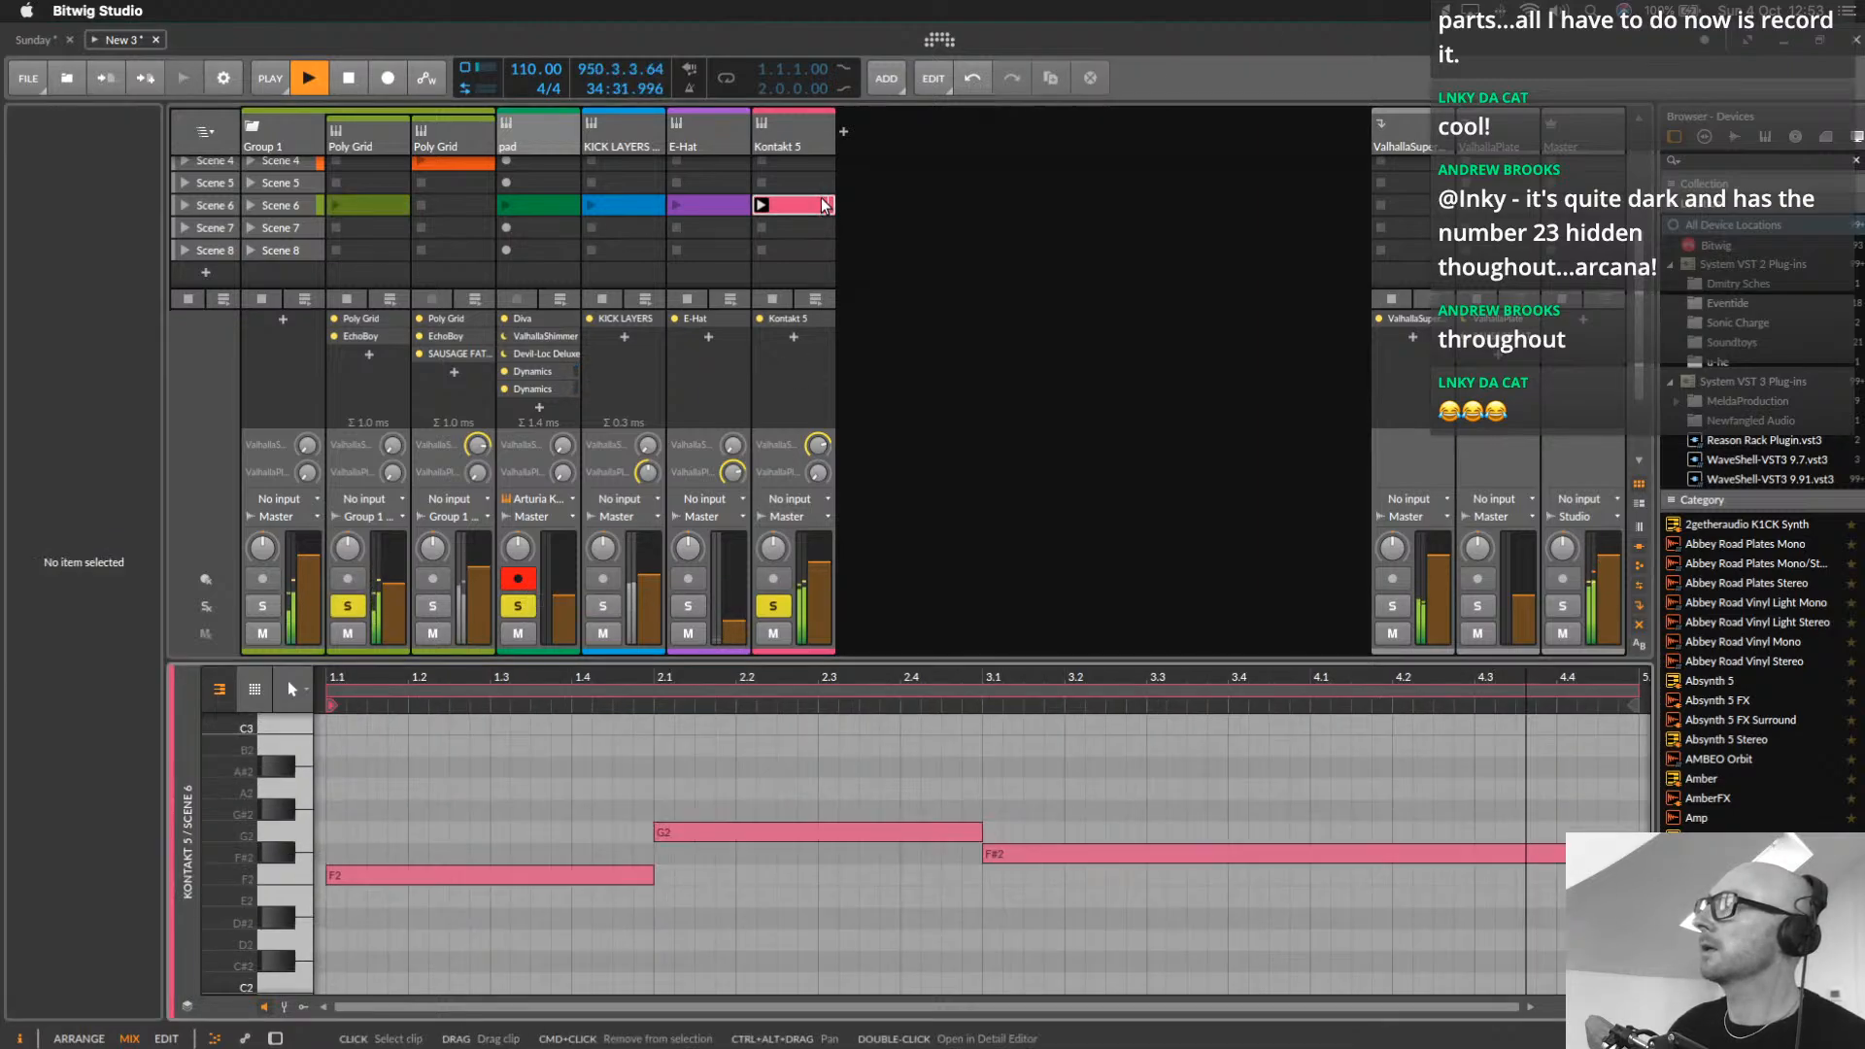
left_click(1015, 855)
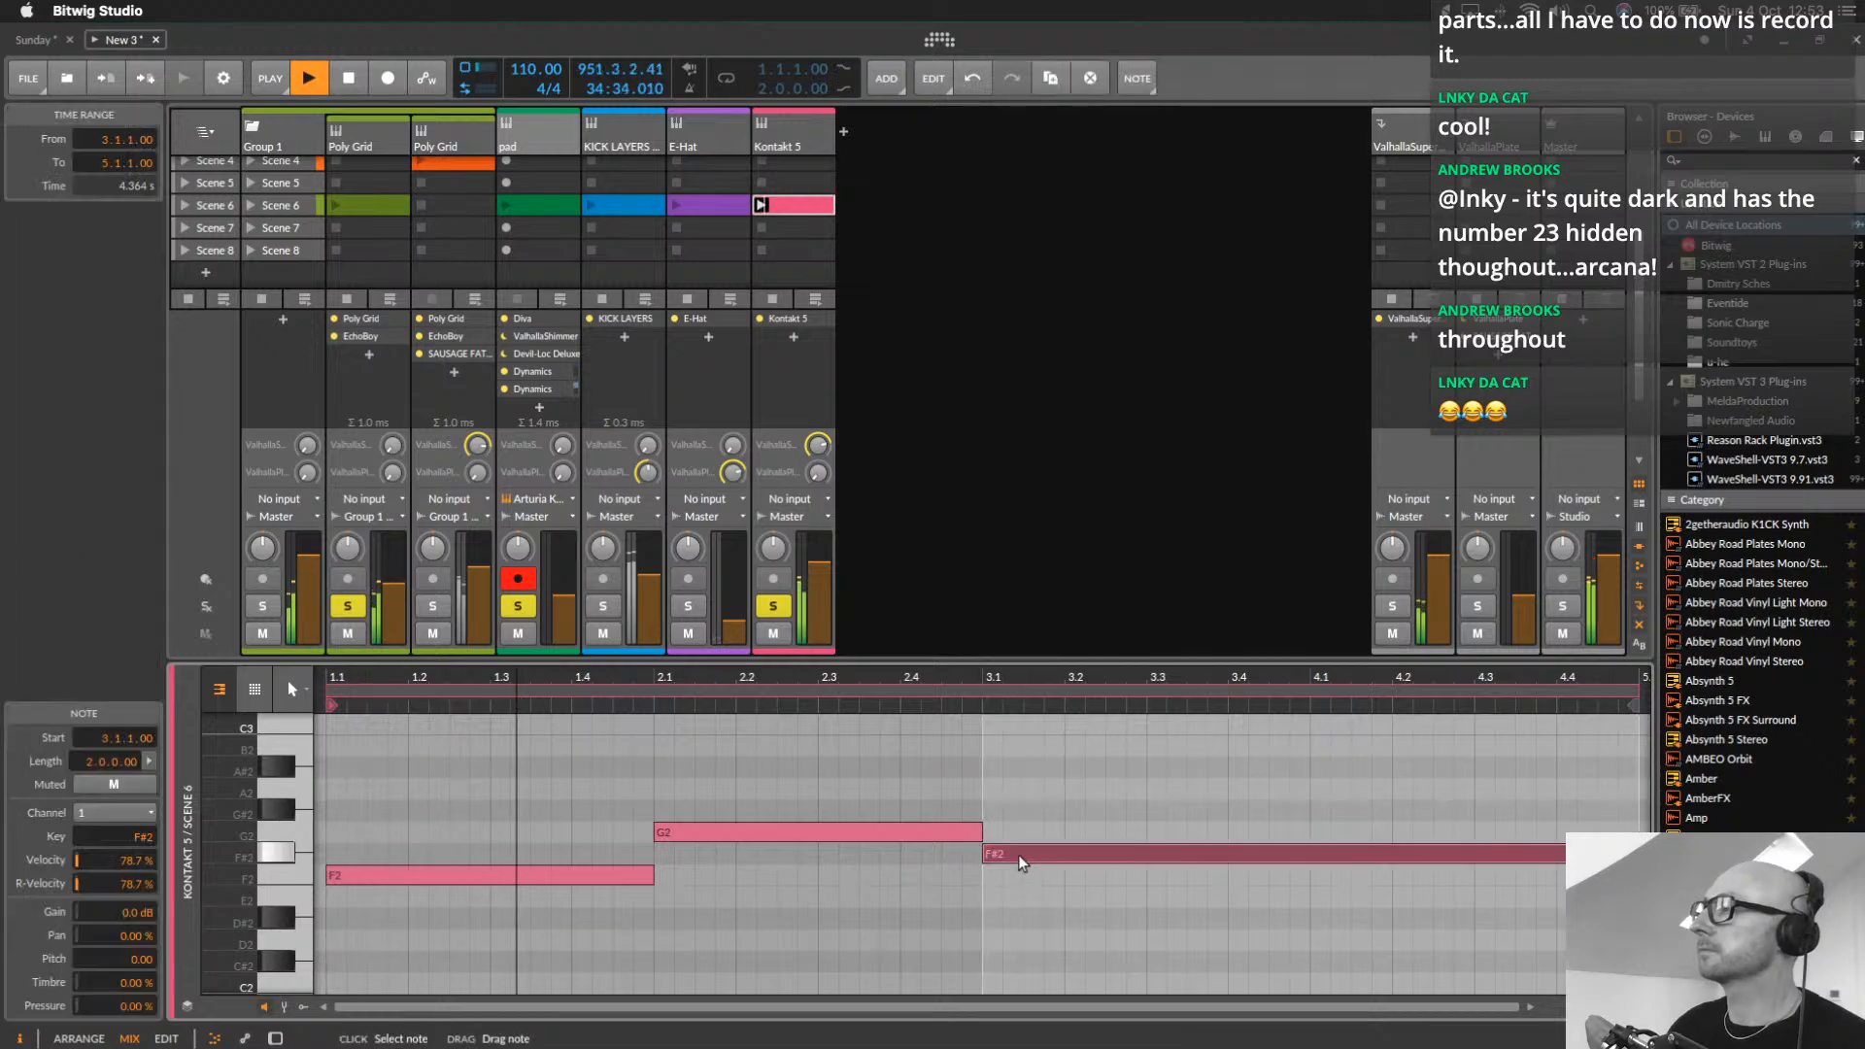
mouse_move(1022, 884)
left_mouse_down()
mouse_move(1018, 976)
mouse_move(1015, 914)
left_mouse_up()
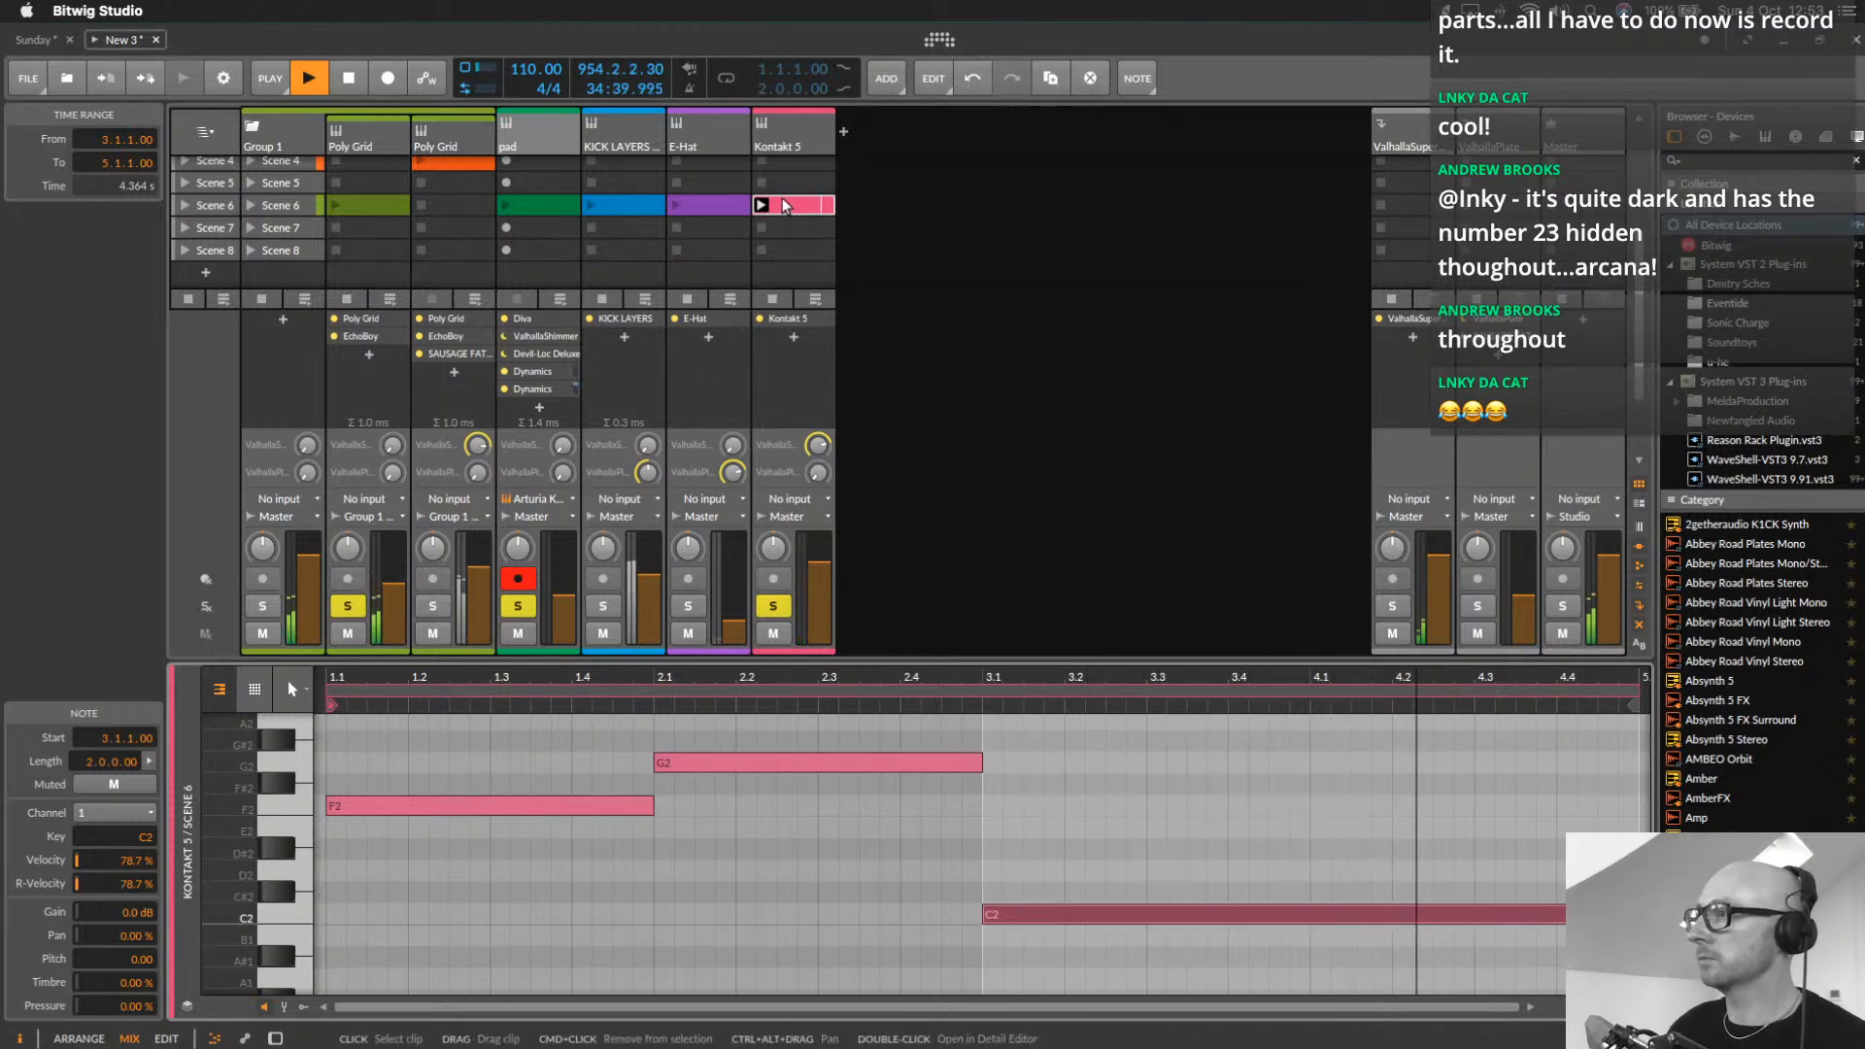
key("space")
key("space")
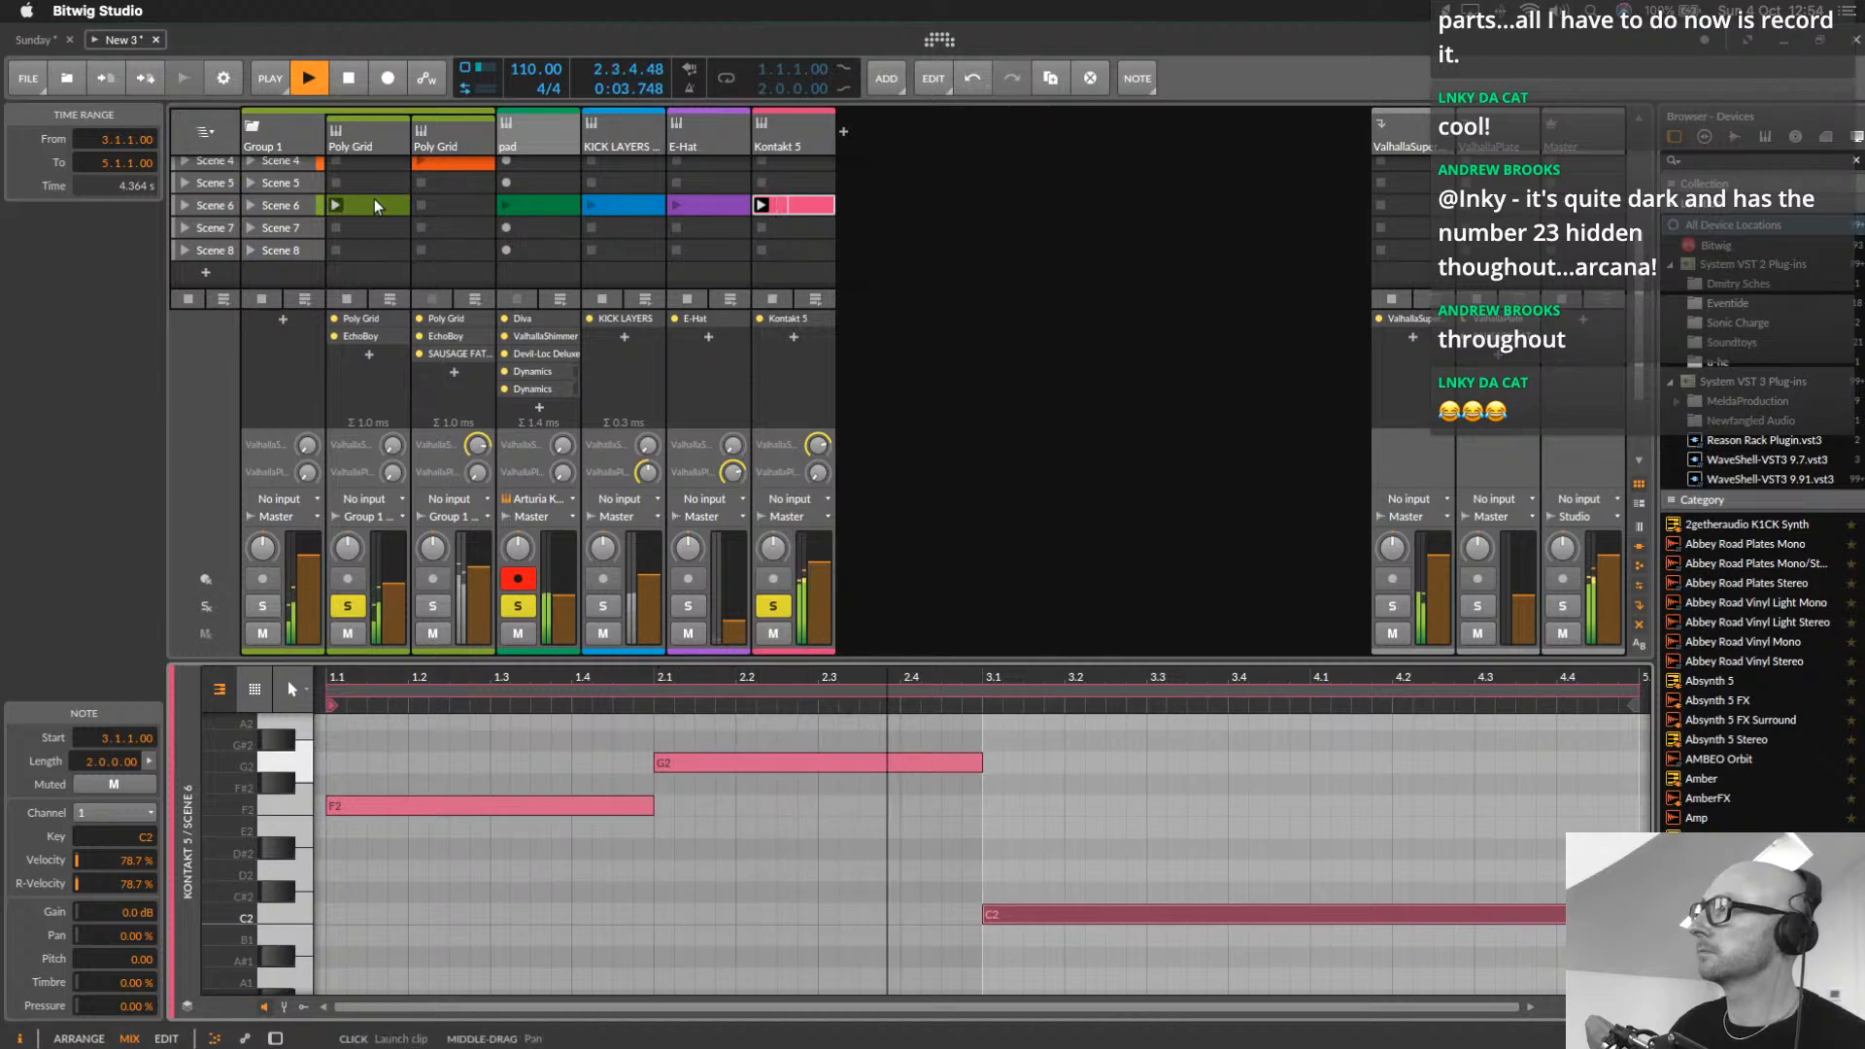
Mute the pad track with its solo off, and disarm it for recording
left_click(529, 629)
left_click(528, 605)
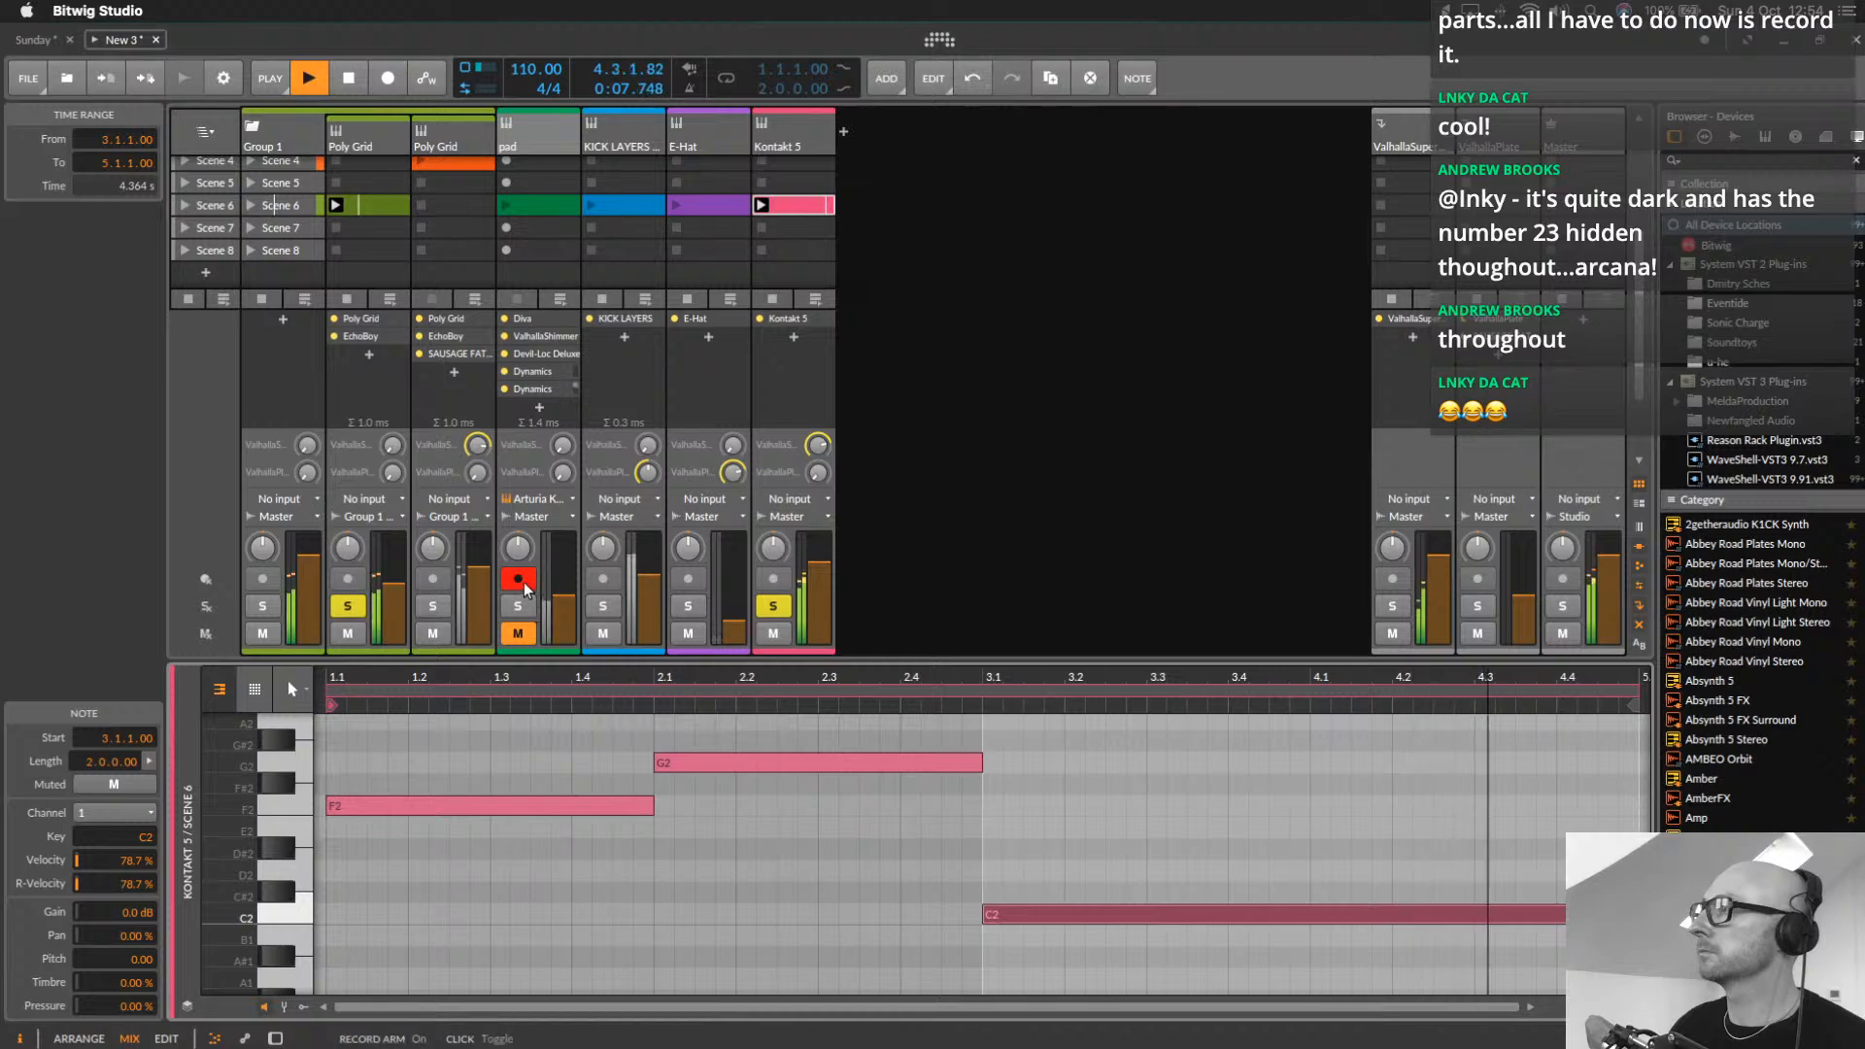
left_click(526, 581)
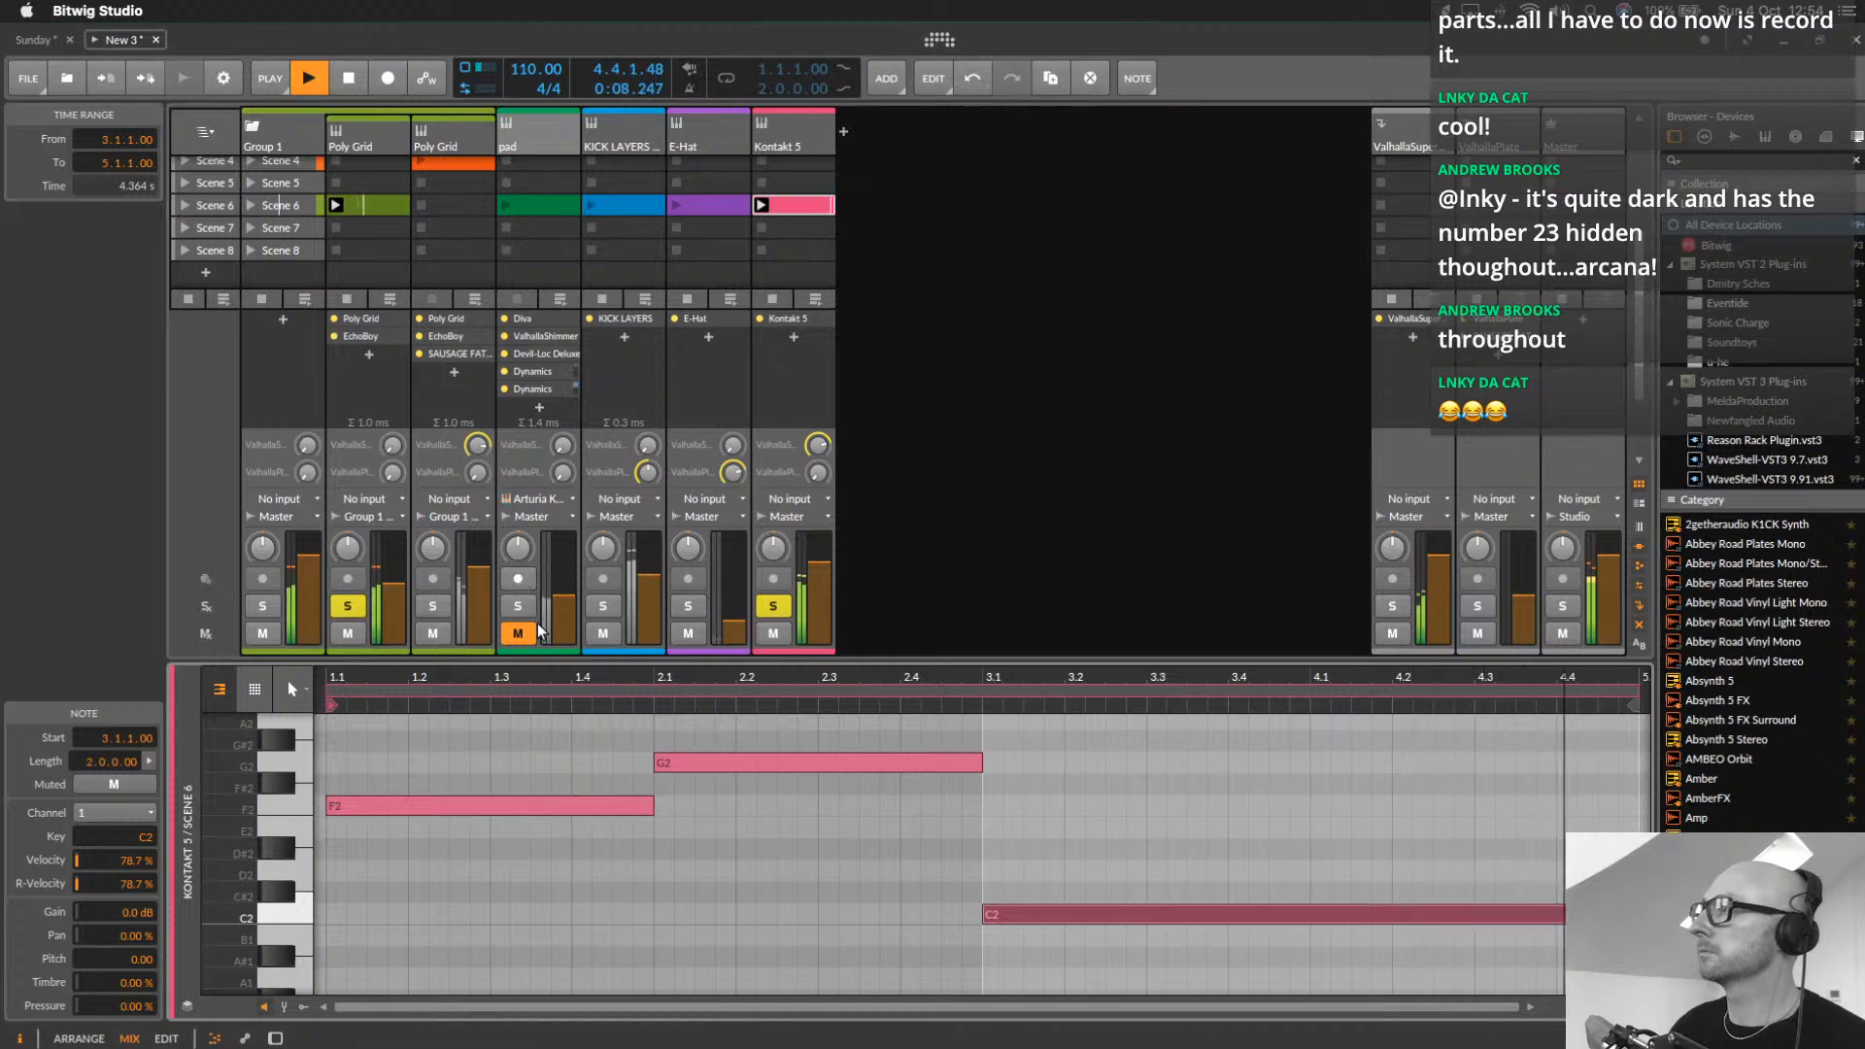
Replace the first Poly Grid track's Scene 6 clip with the Kontakt 5 clip and copy it over the pad track's Scene 6 clip
left_click(388, 206)
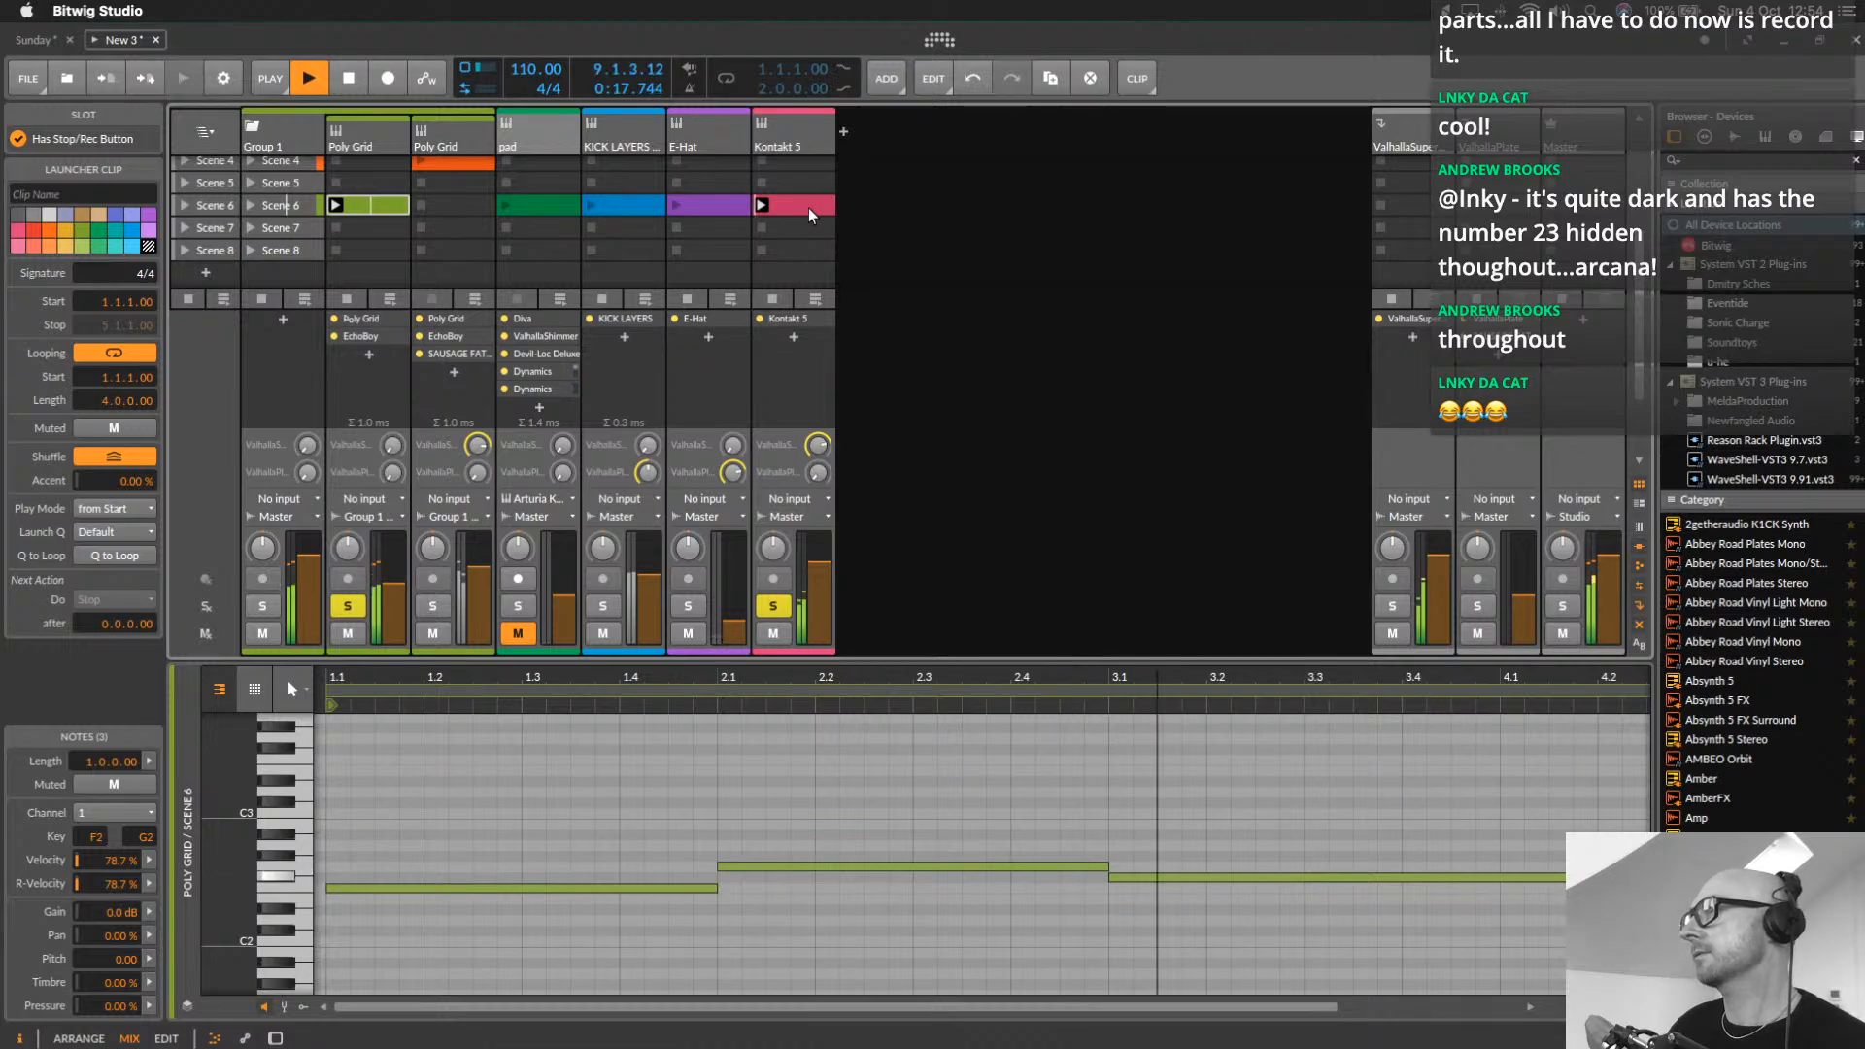
left_click(802, 206)
left_click(367, 209)
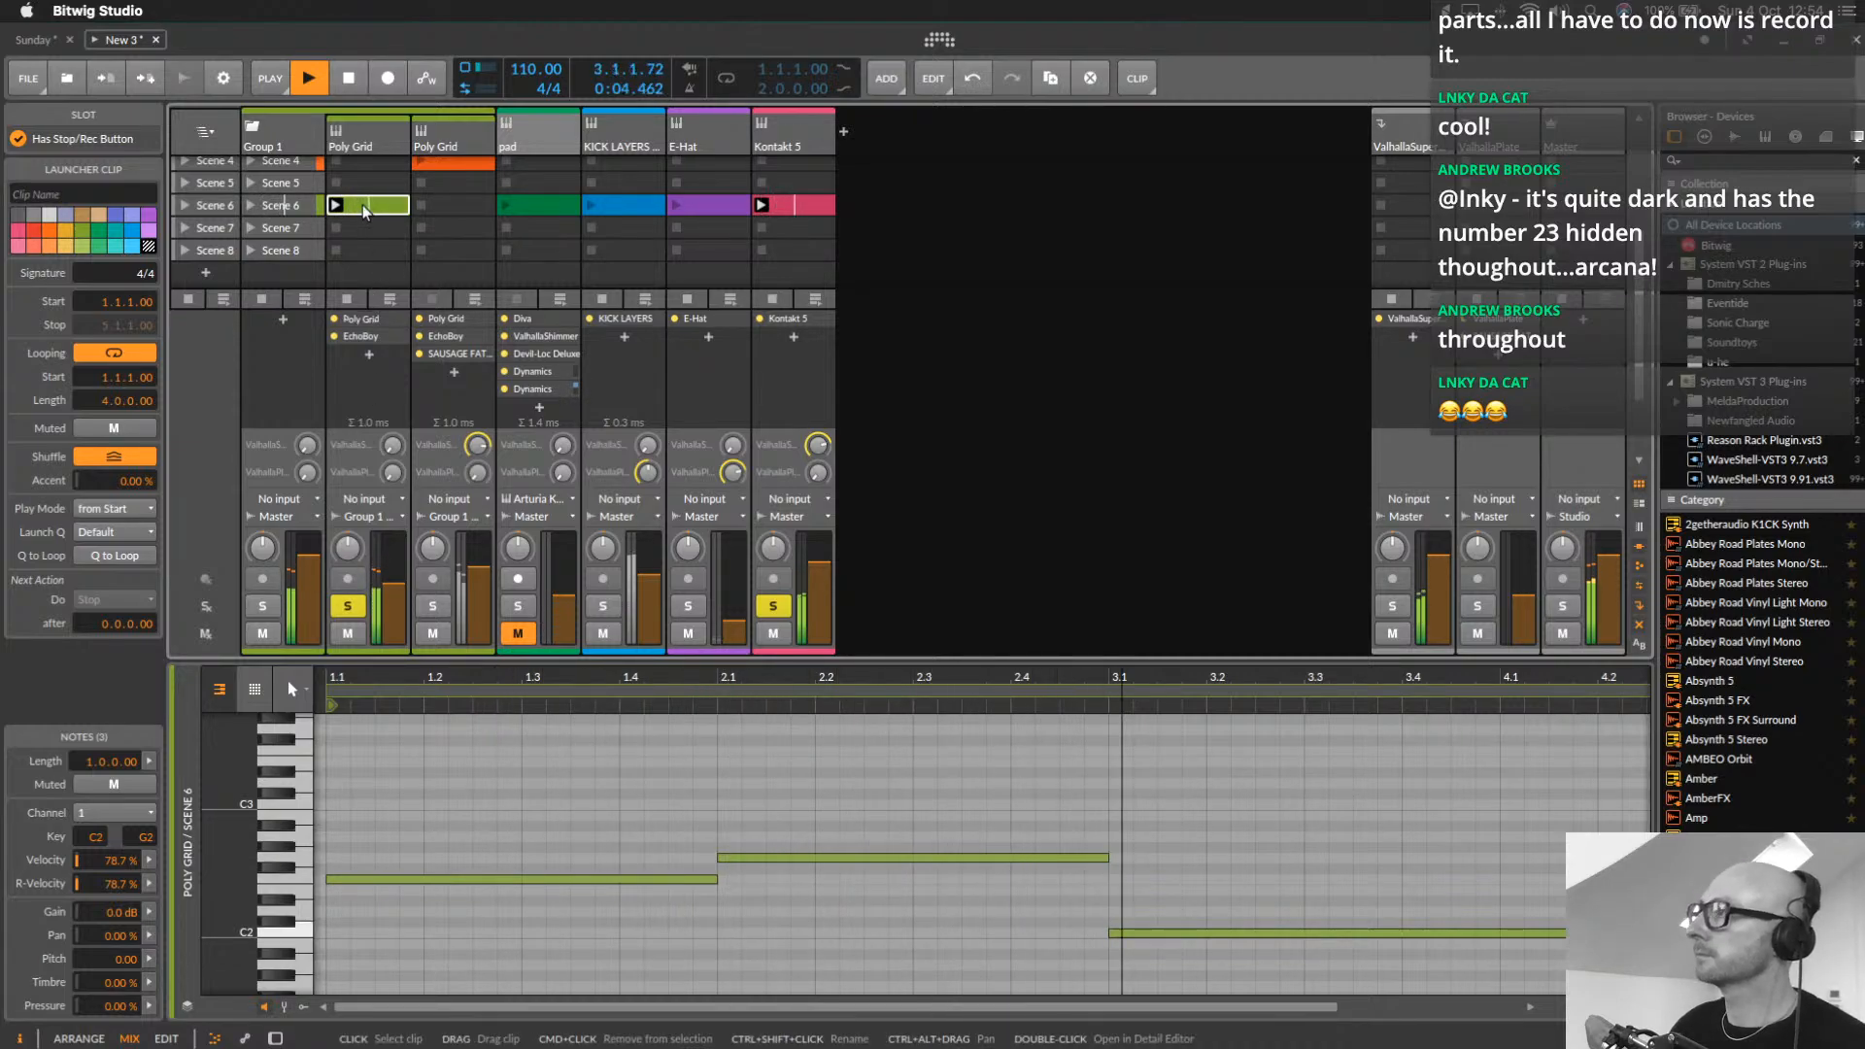
left_click_drag(364, 212, 535, 207)
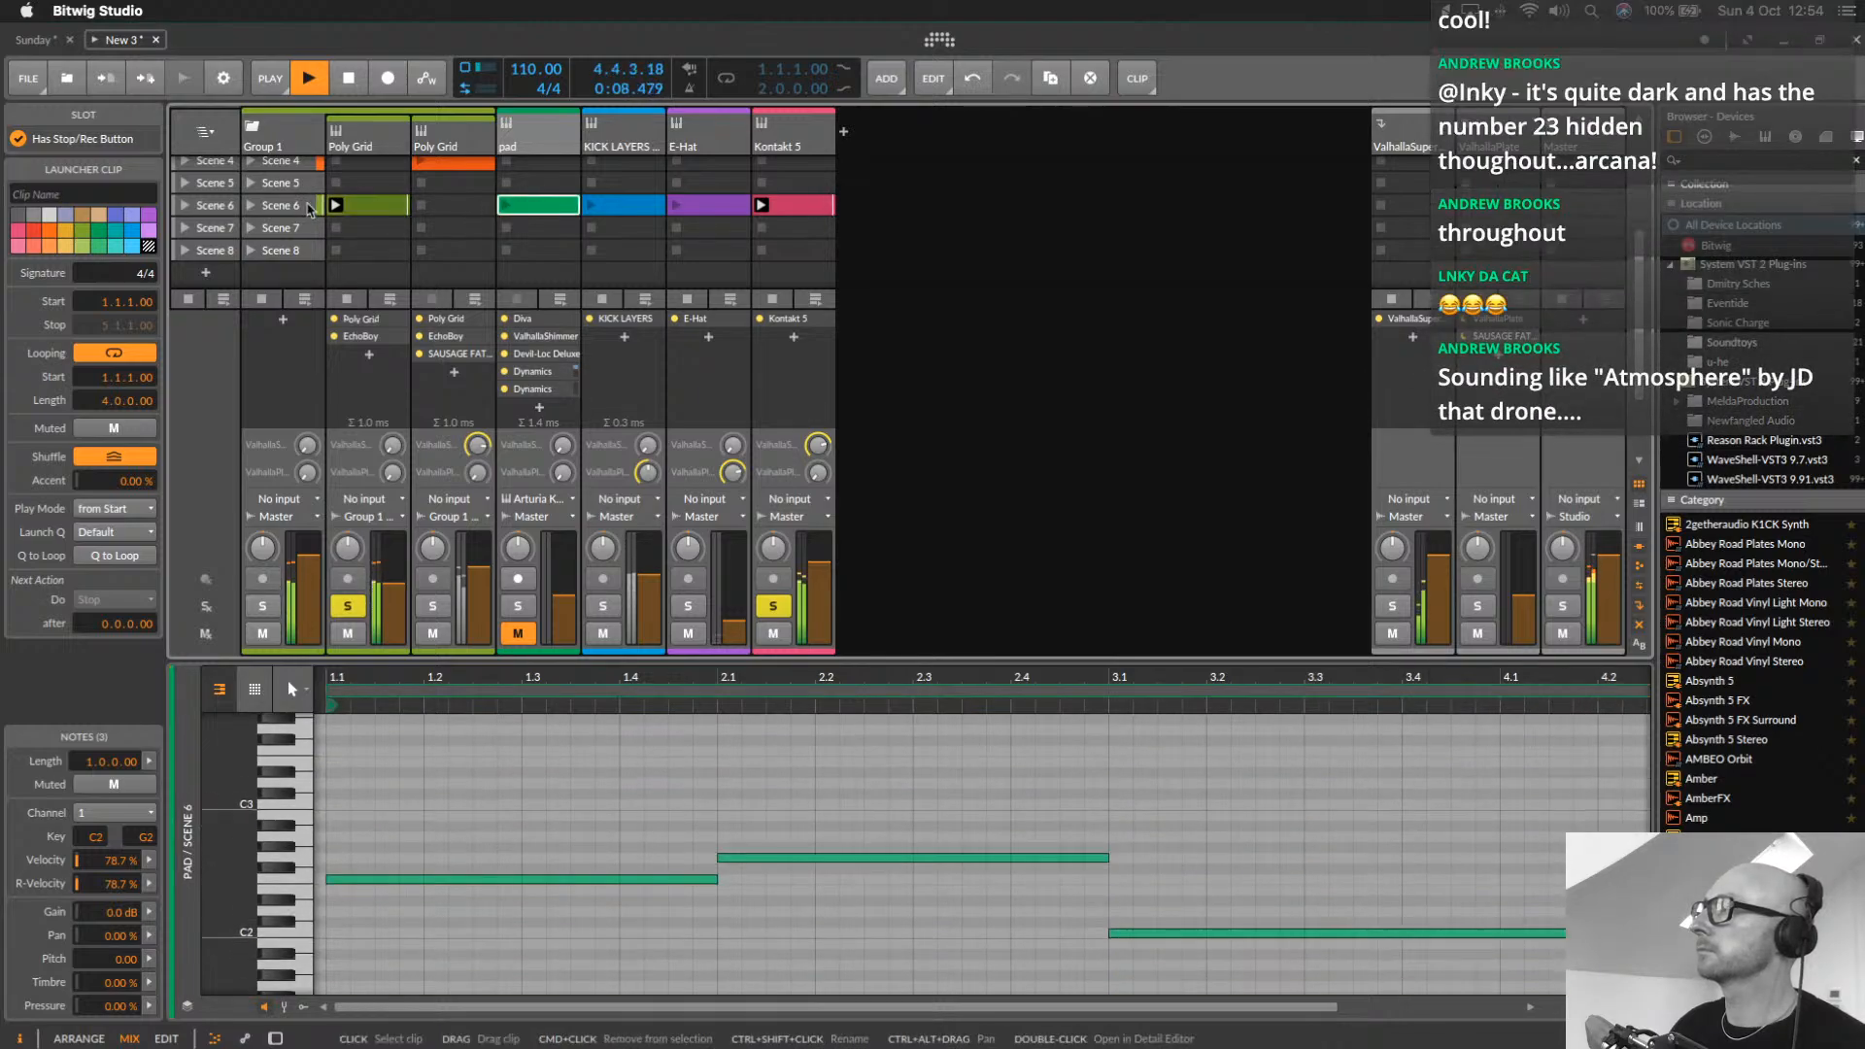
Launch Scene 6 for Group 1 and the pad, and restart playback with the pad track soloed and unmuted
left_click(248, 207)
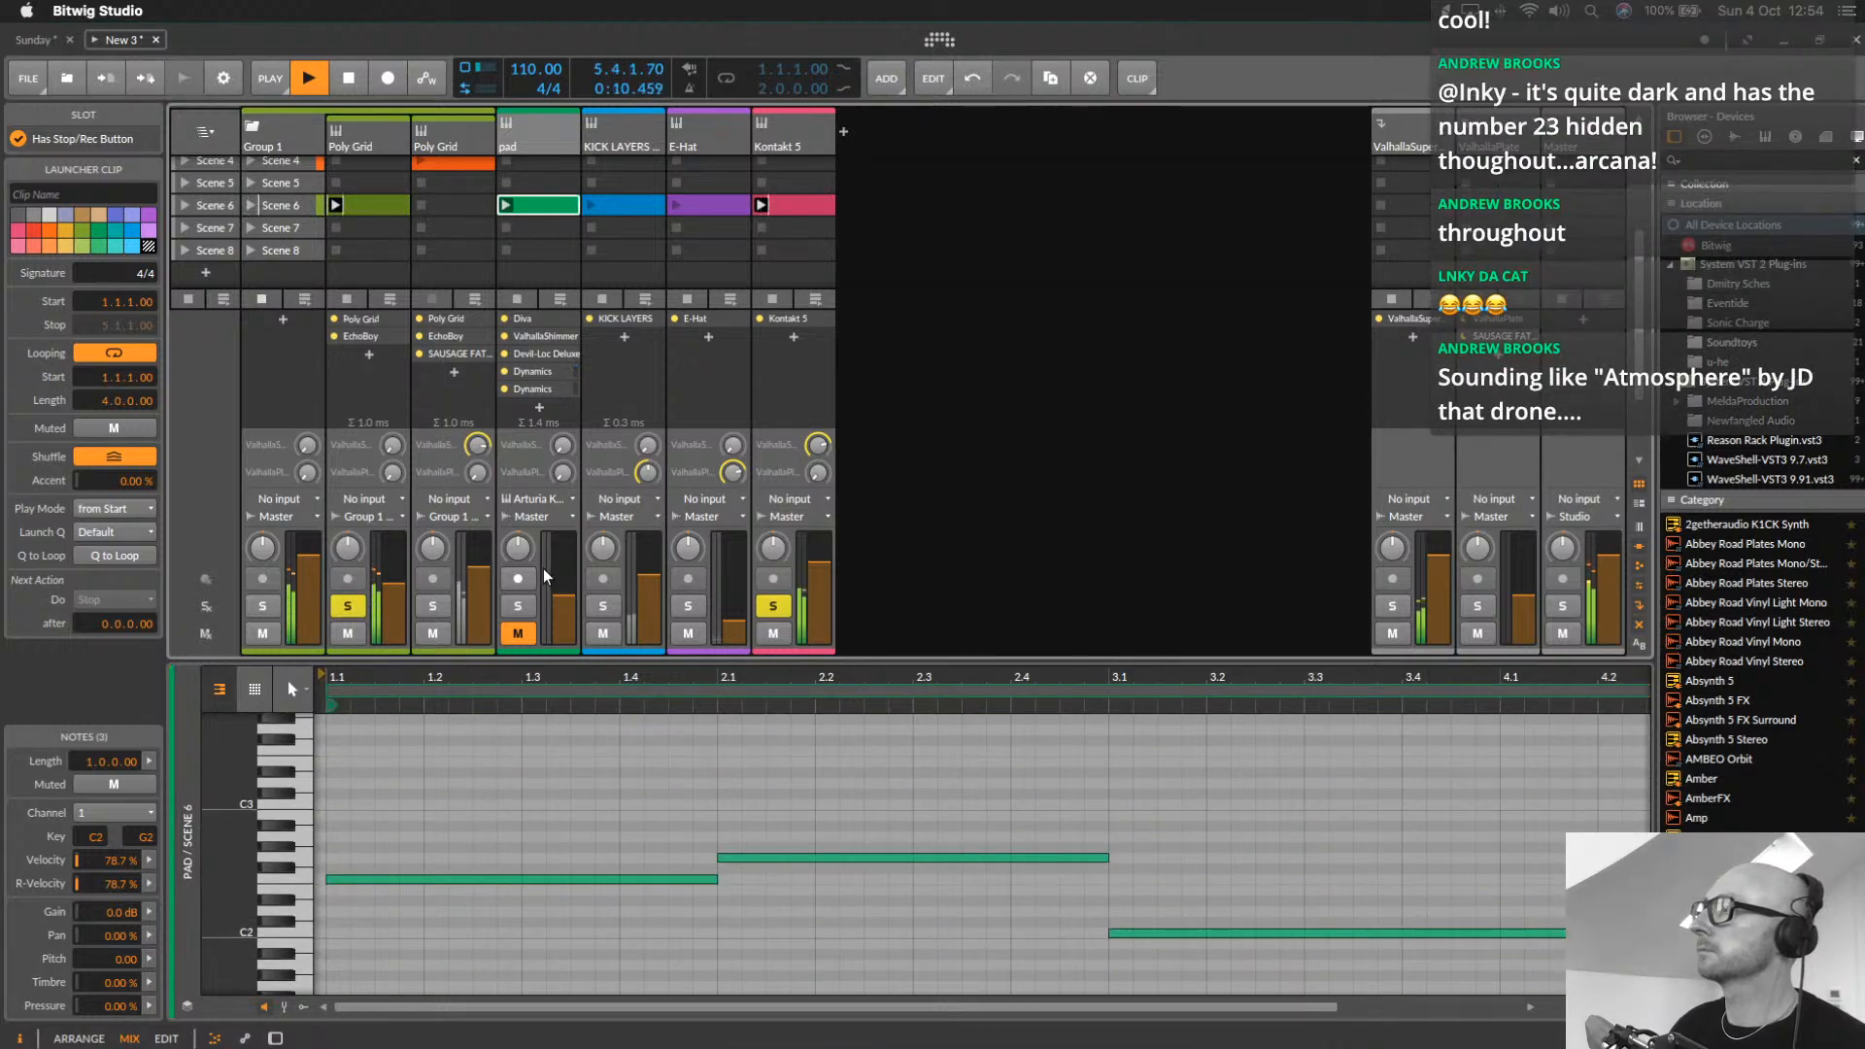
left_click(512, 610)
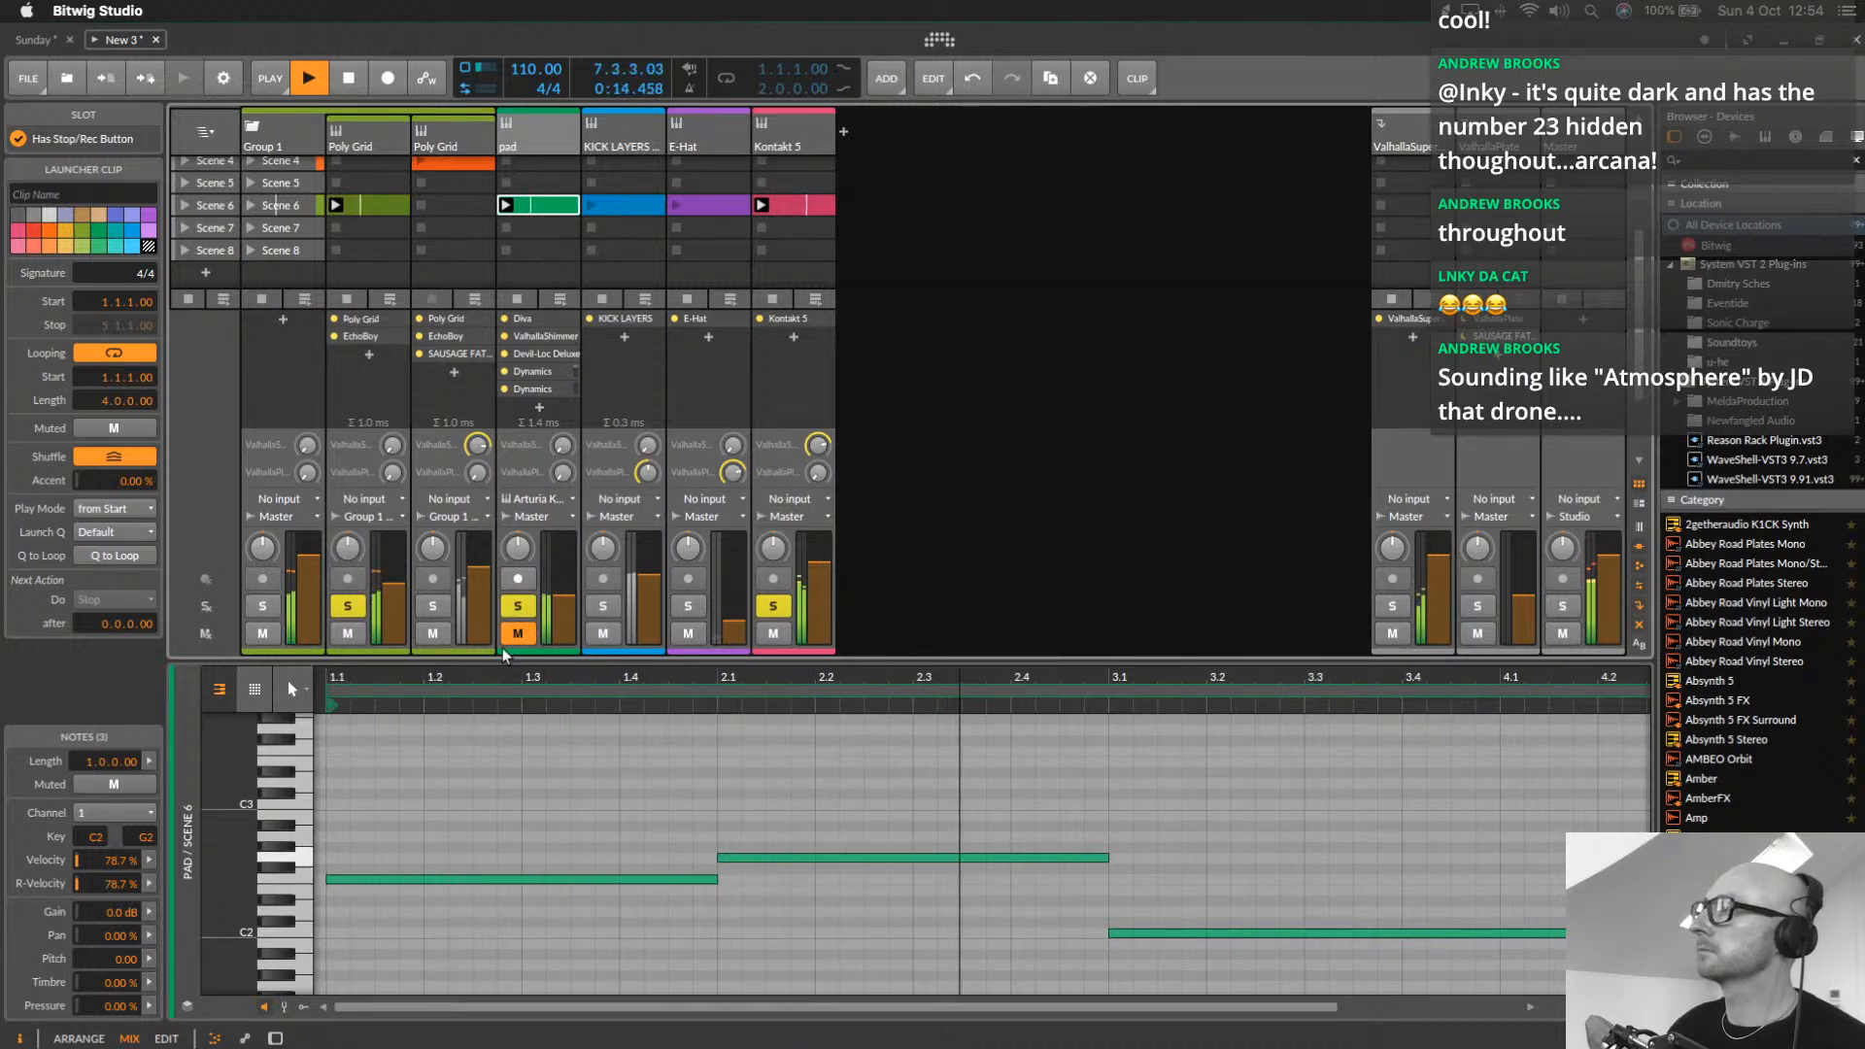
key("space")
key("space")
left_click(515, 634)
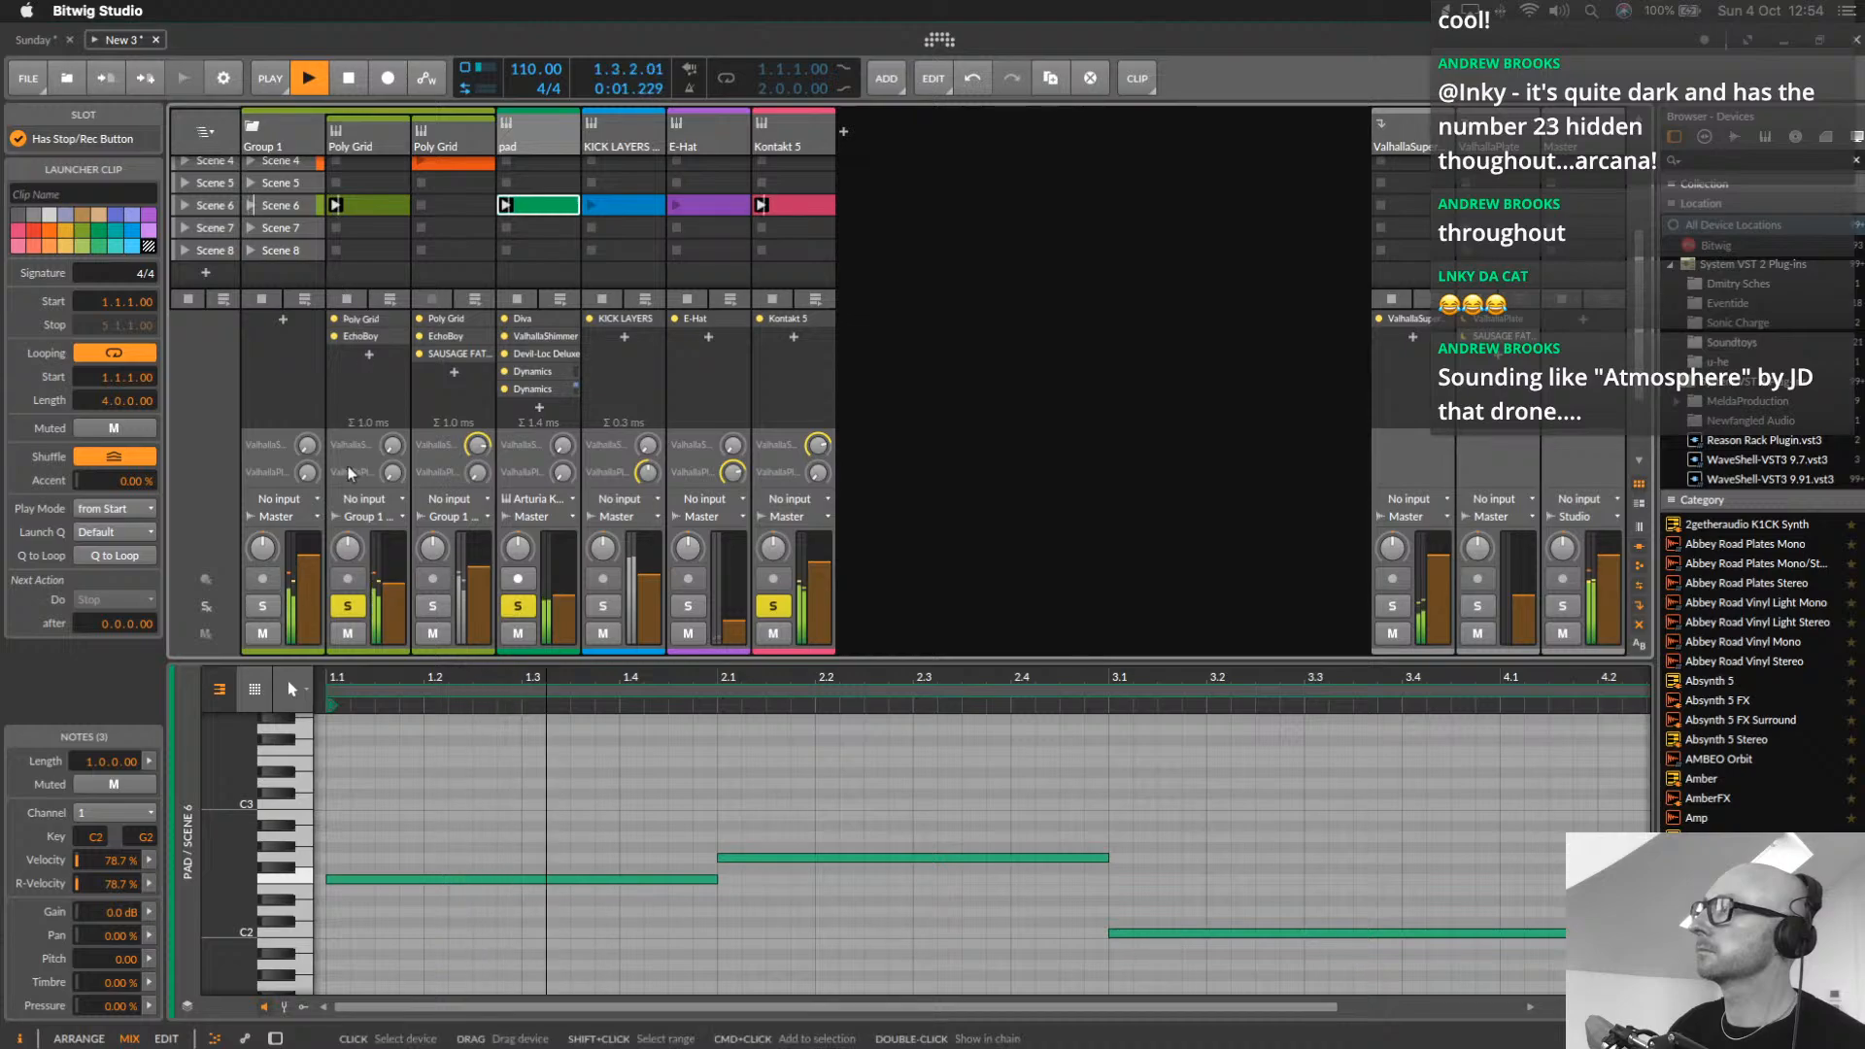
Clear the solos on all tracks so the full mix plays
left_click(347, 607)
right_click(344, 606)
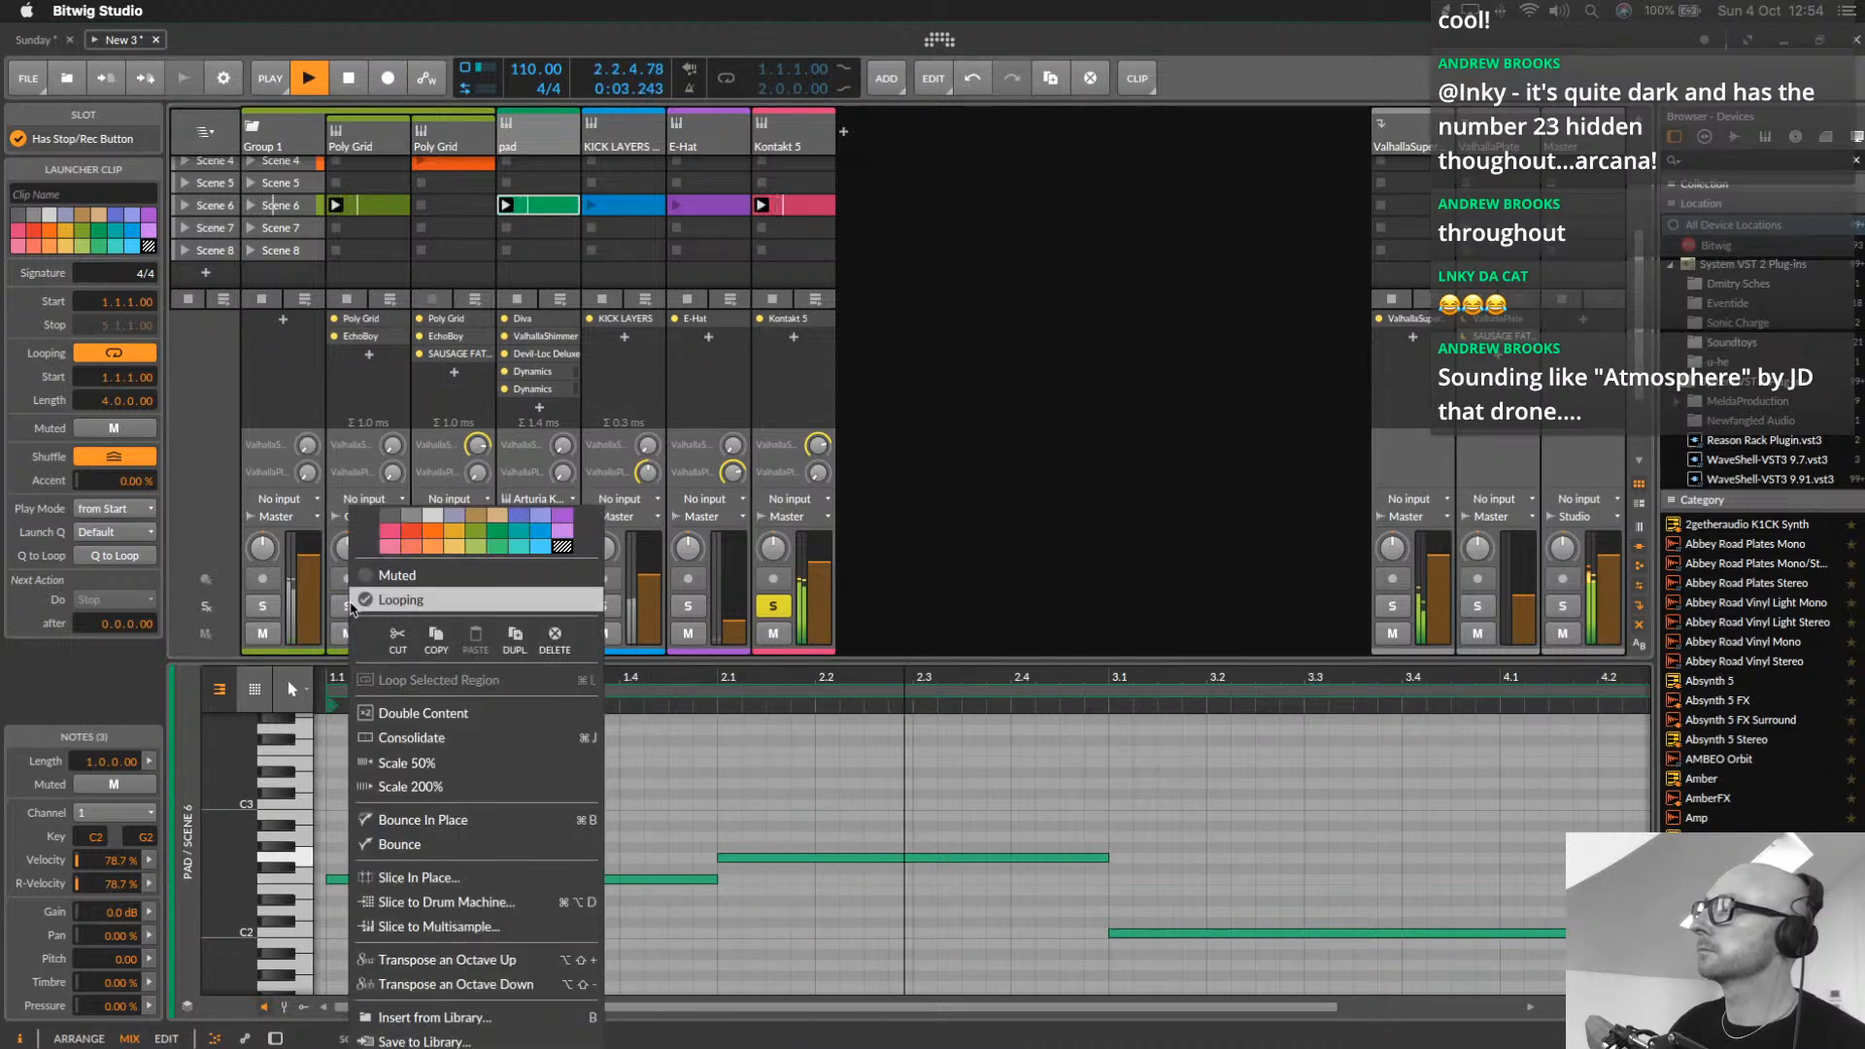
left_click(351, 603)
left_click(518, 606, "shift")
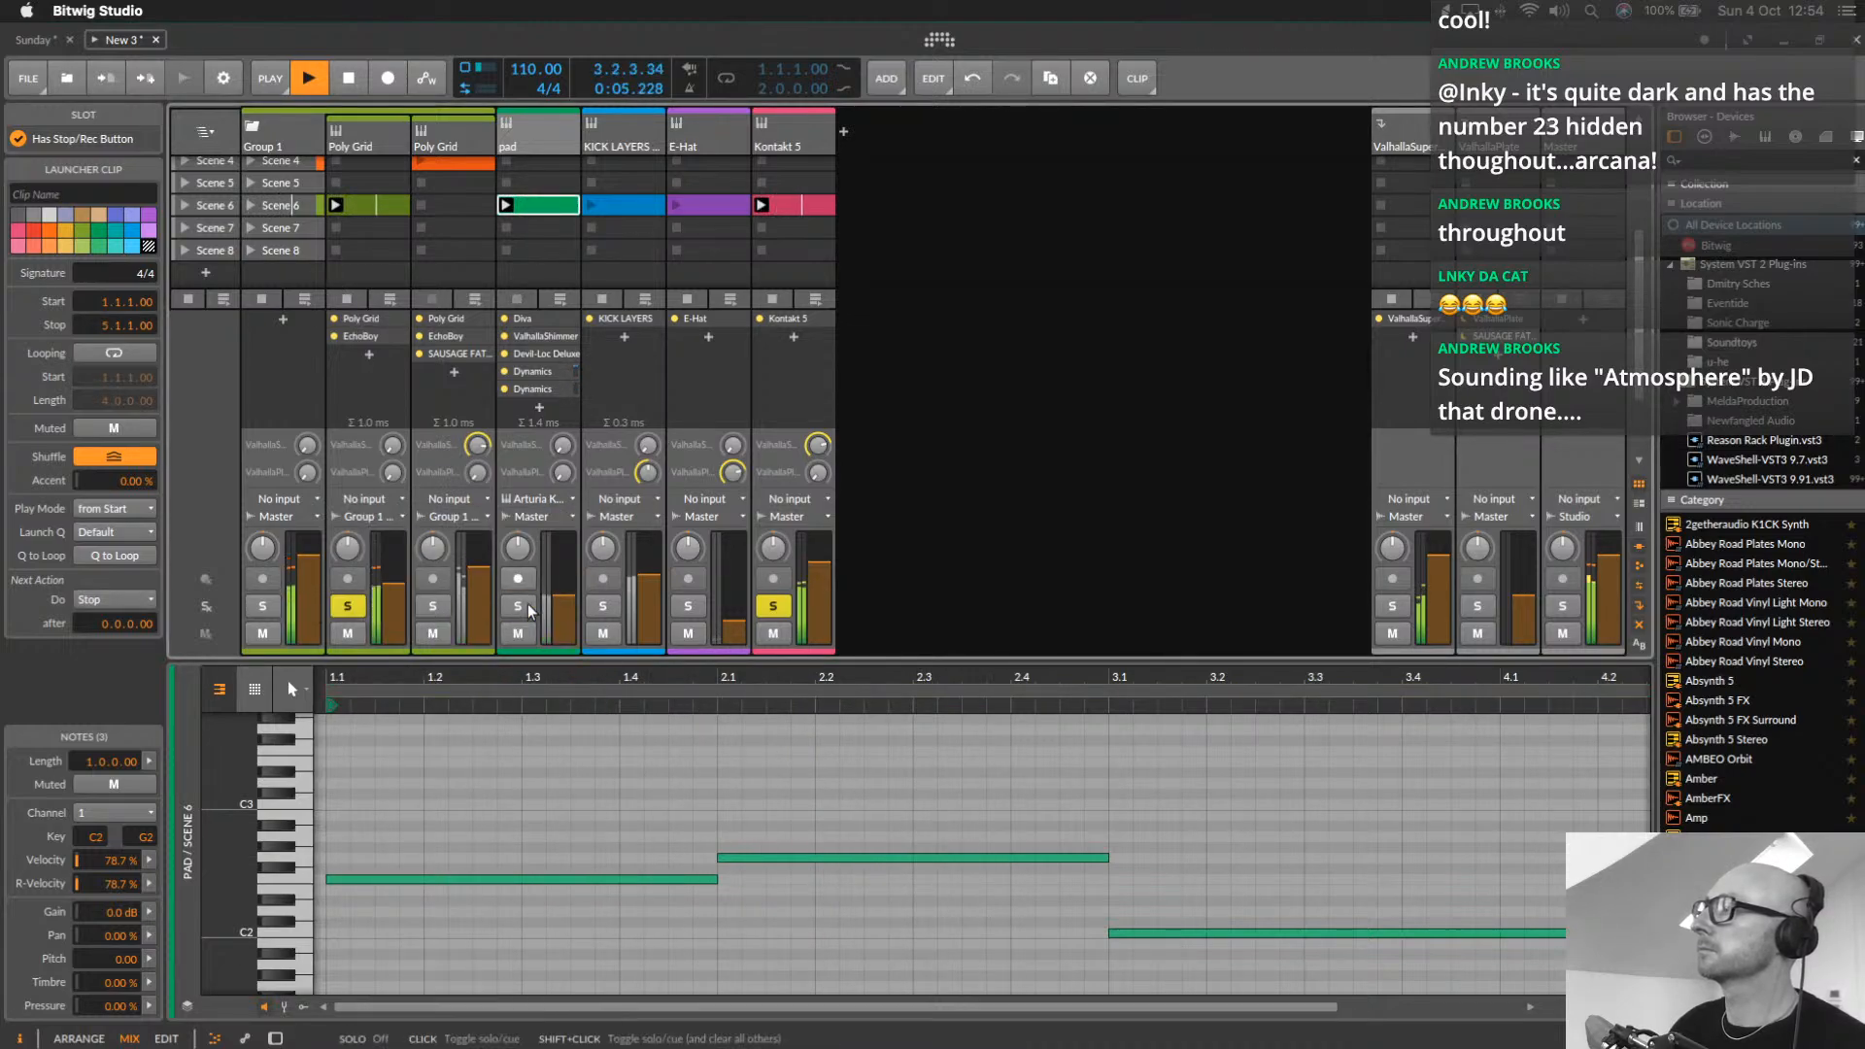
left_click(520, 607)
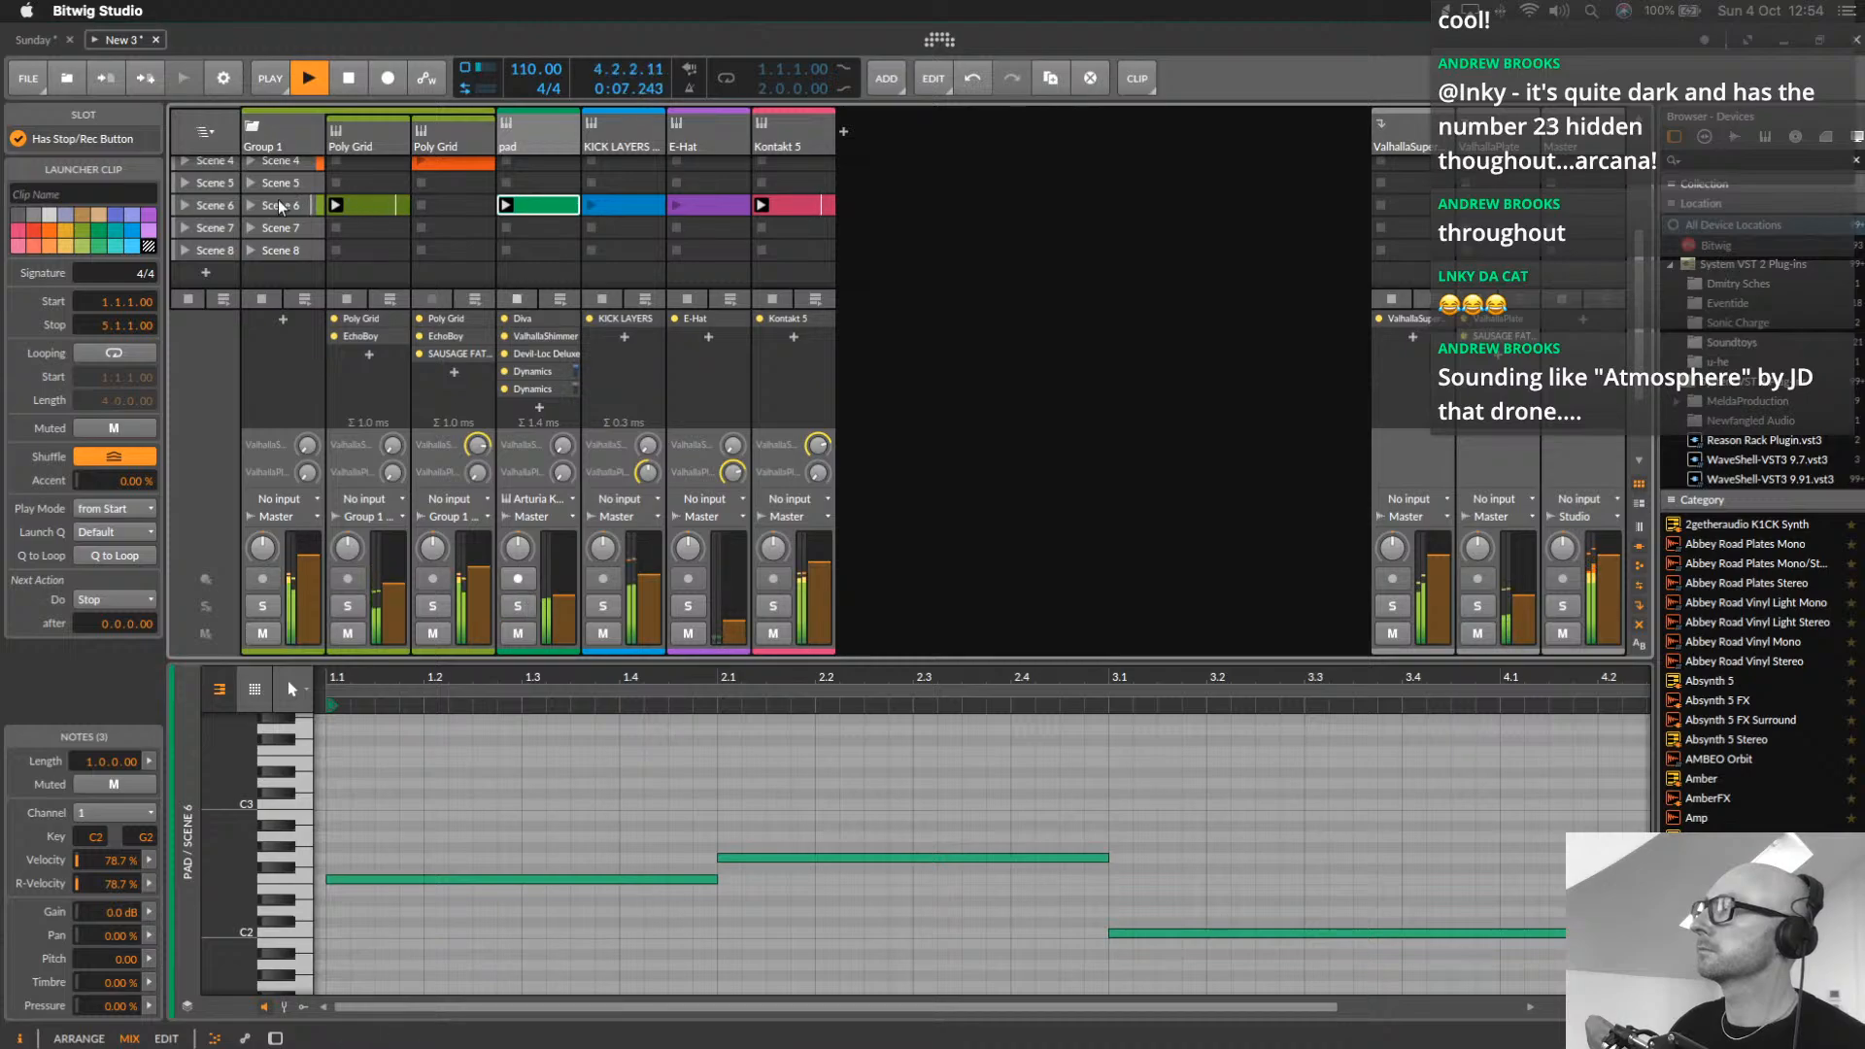
Enlarge the clip launcher area and launch the KICK LAYERS and E-Hat Scene 6 clips
scroll(401, 277, "up", 3)
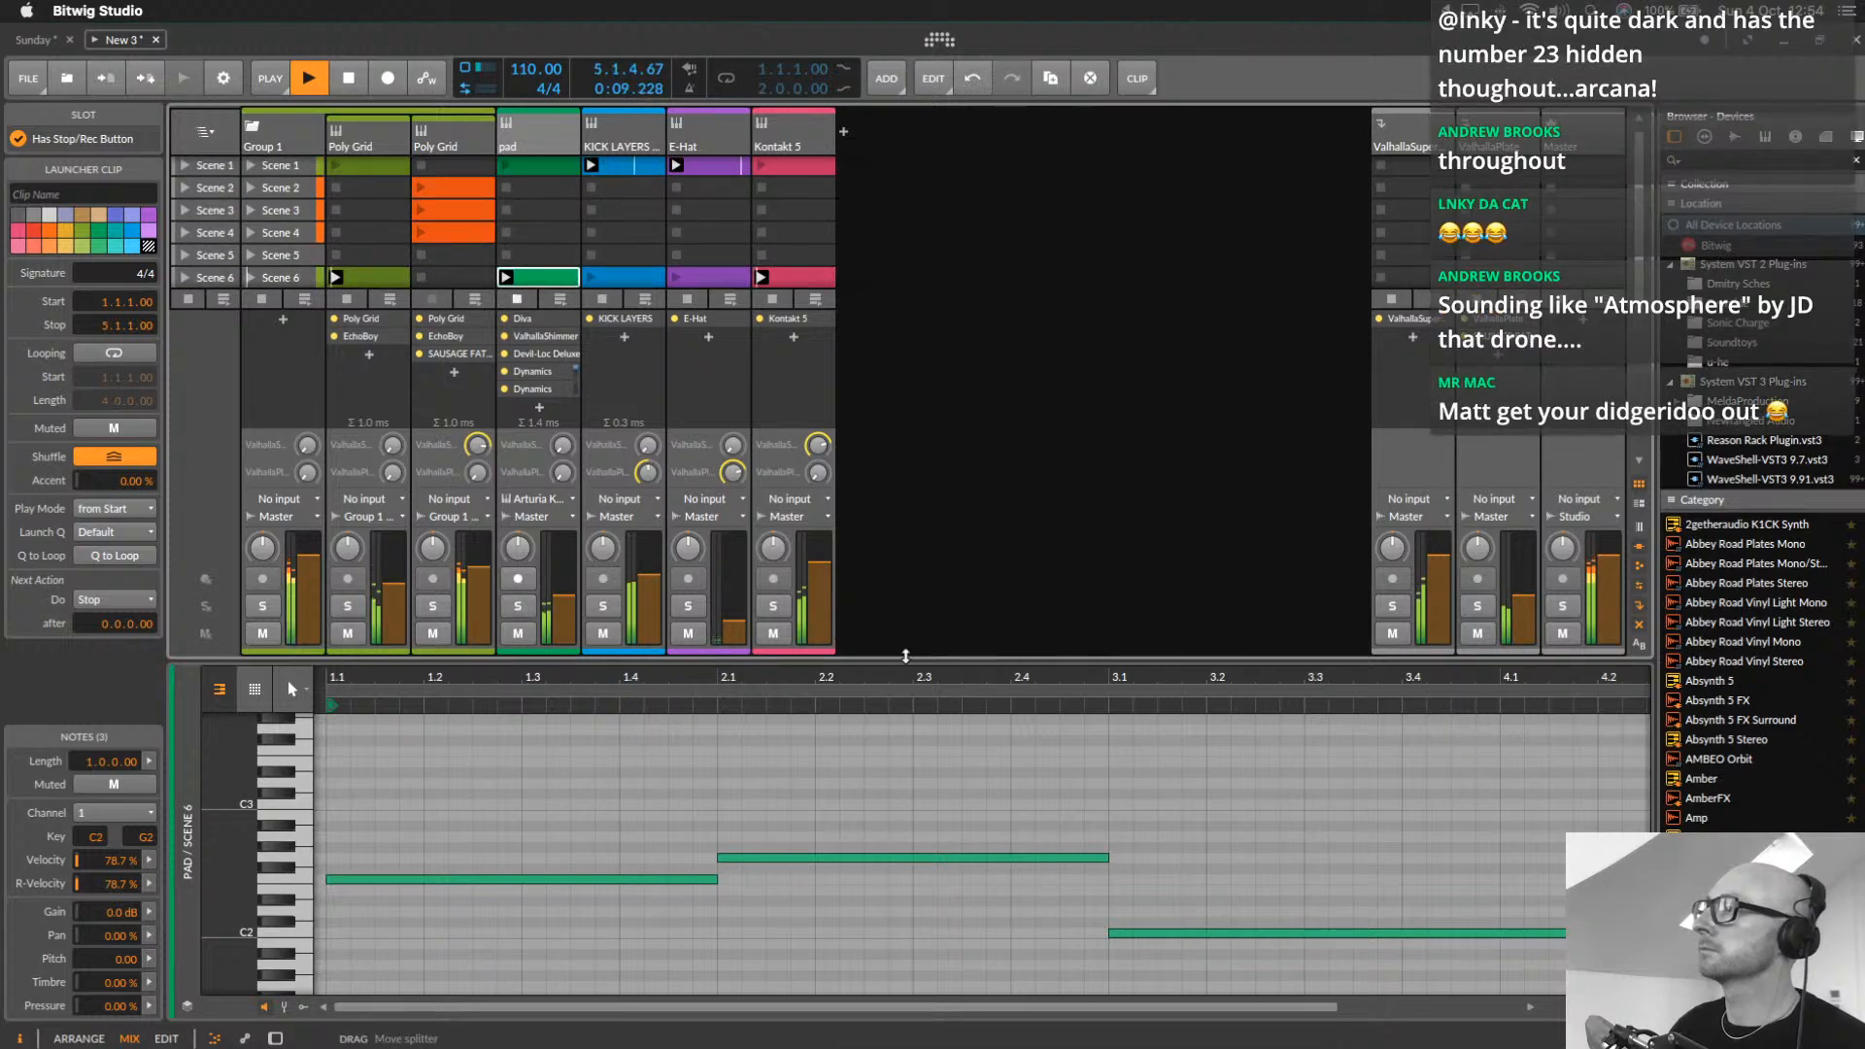
left_click_drag(907, 659, 910, 823)
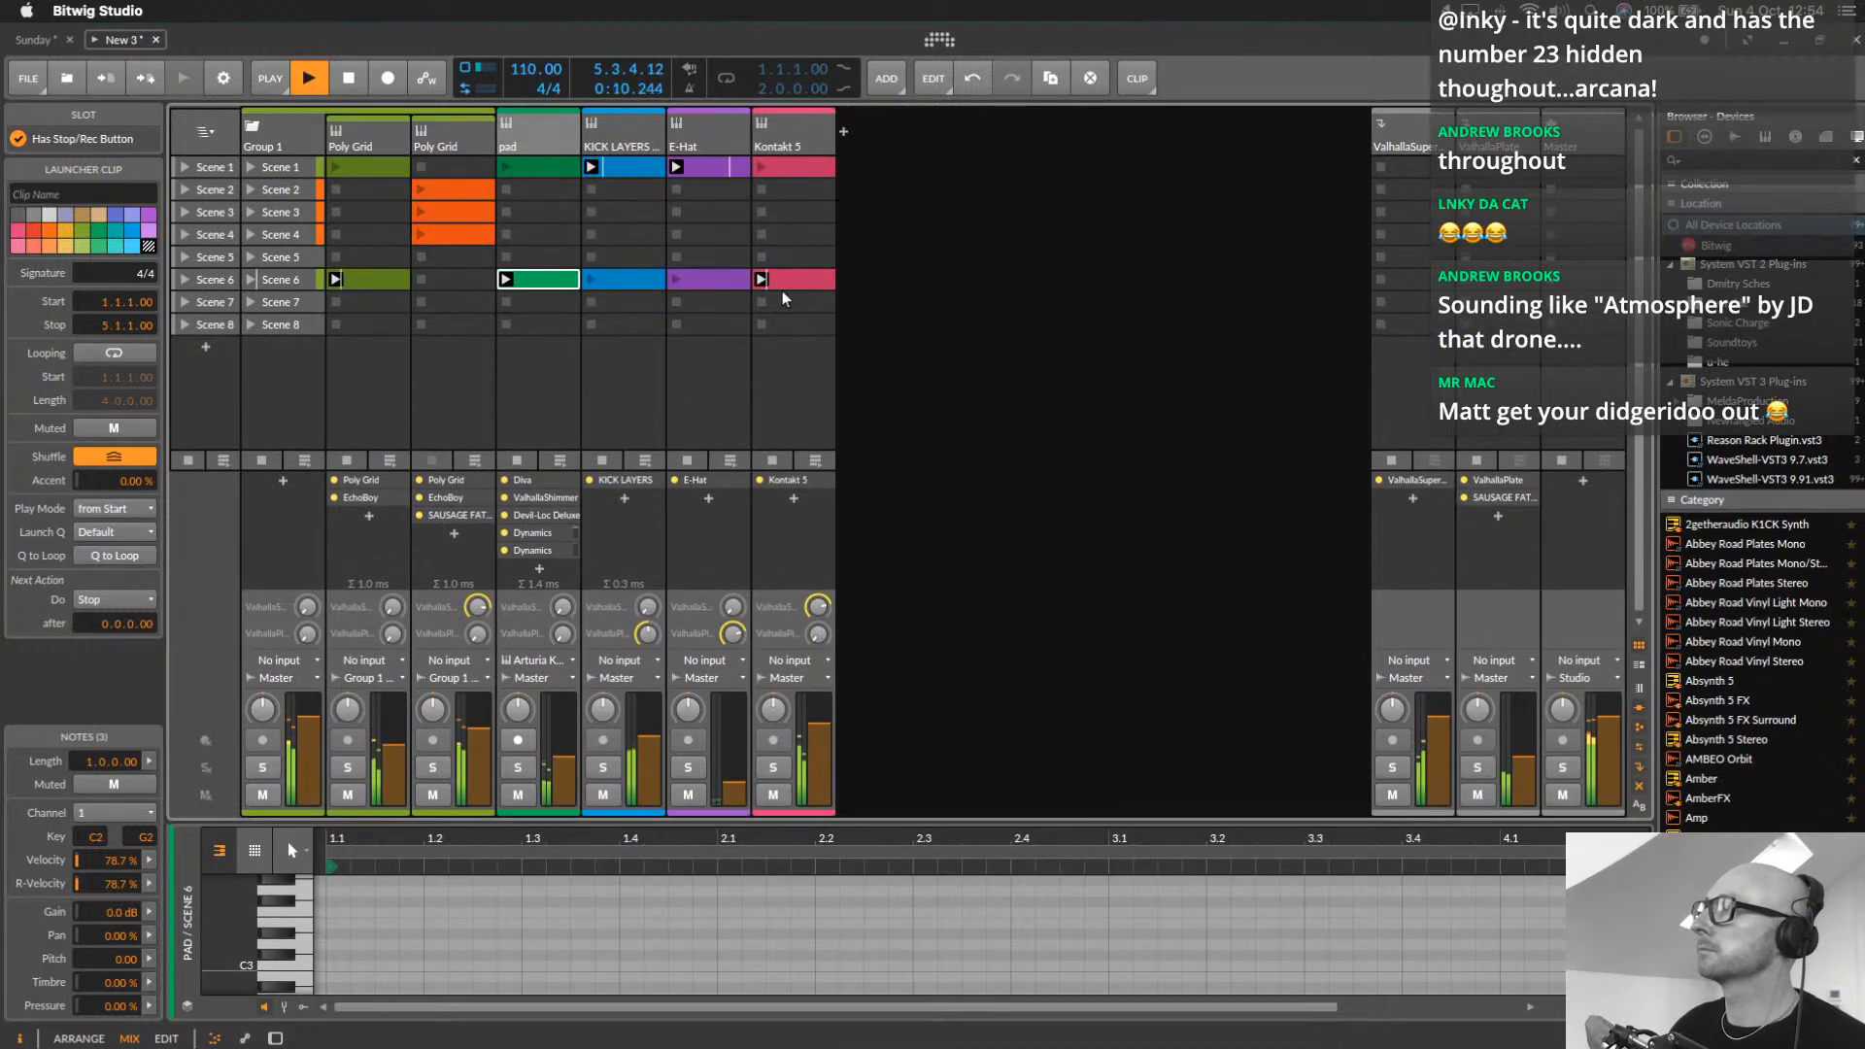
left_click(605, 275)
left_click(674, 276)
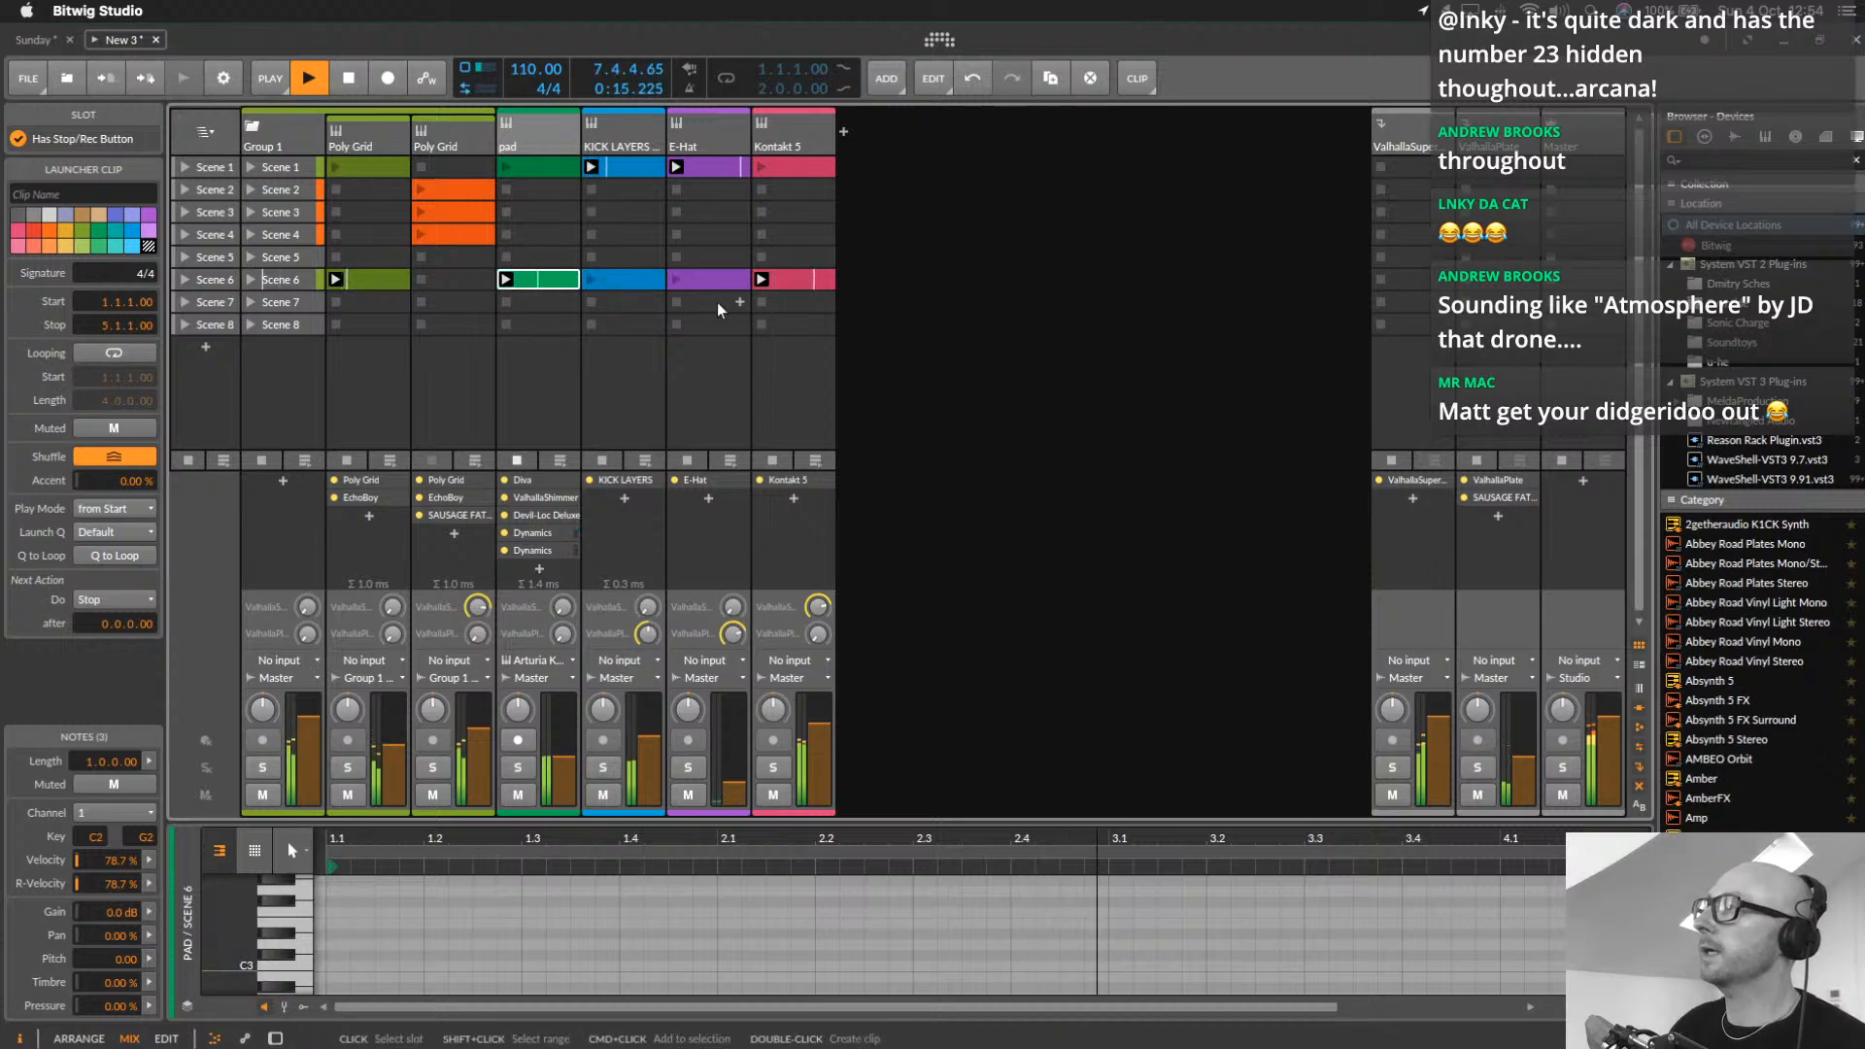
left_click(777, 280)
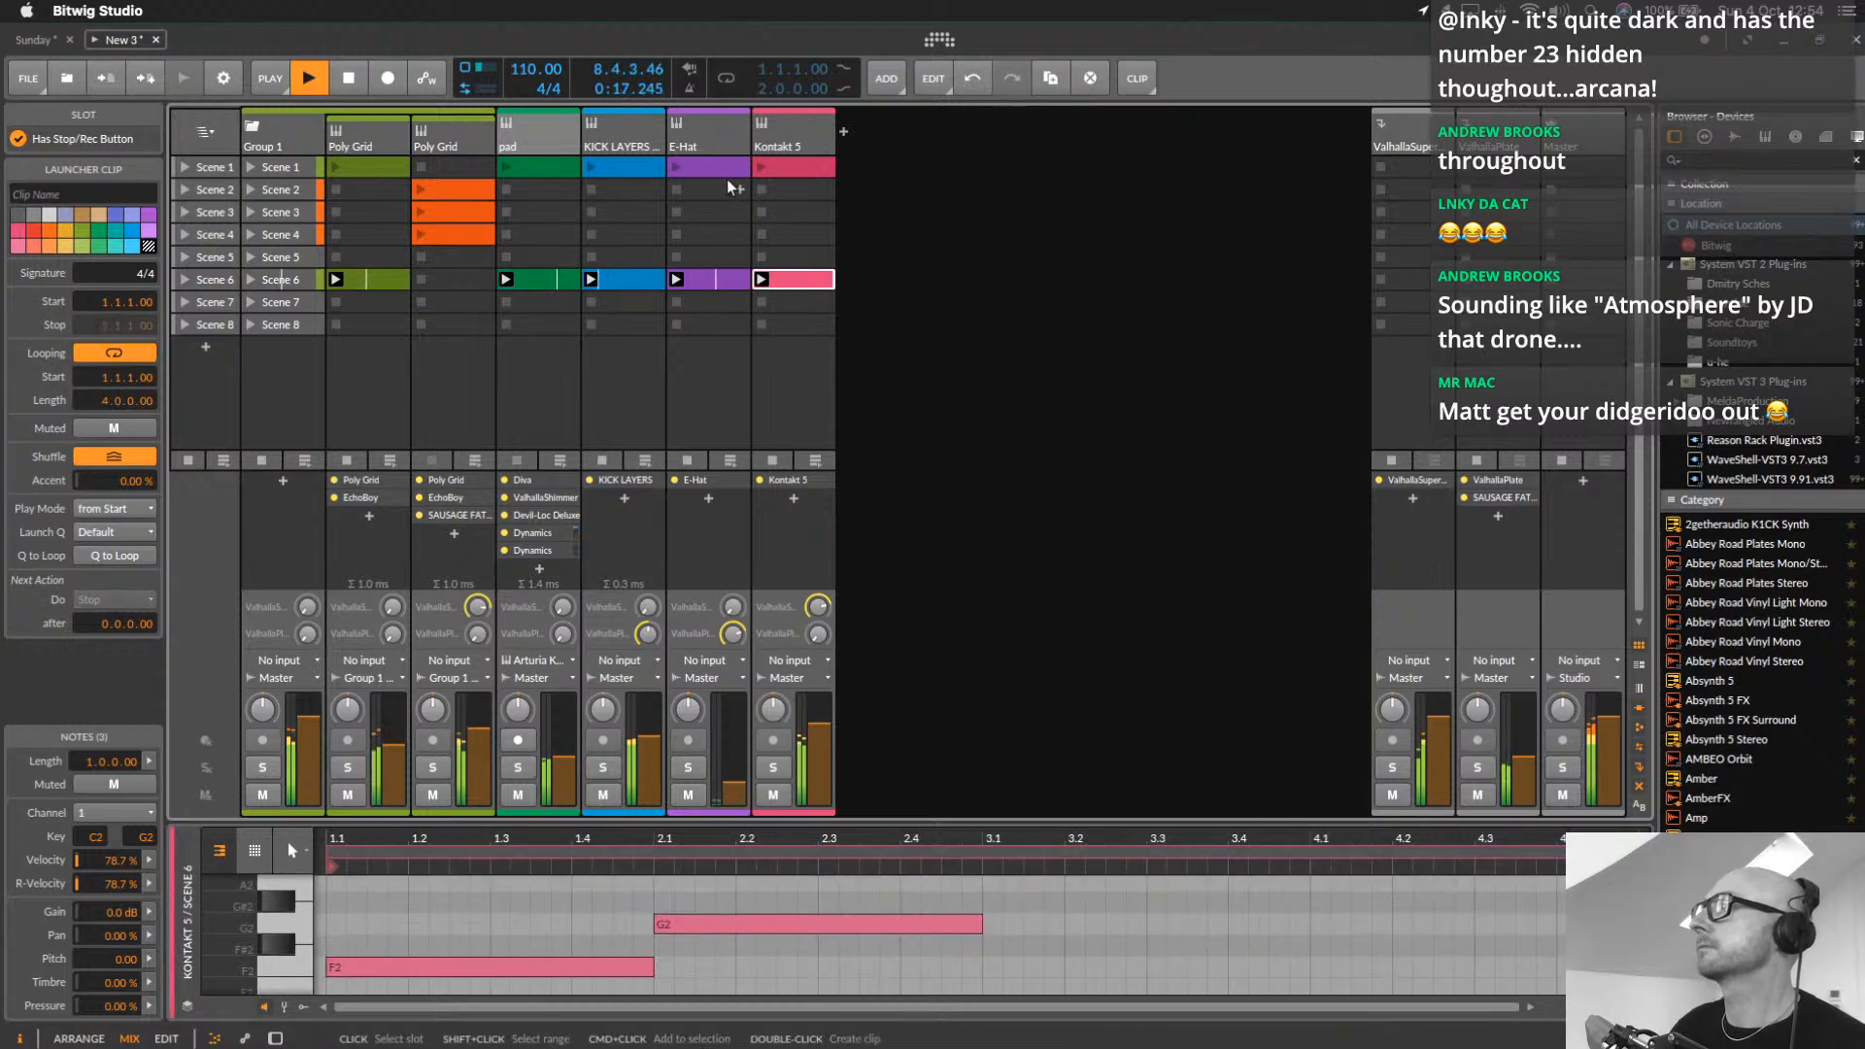
Launch the first Poly Grid and Kontakt 5 Scene 1 clips, the second Poly Grid's Scene 2 clip and the pad's Scene 6 clip
left_click(337, 167)
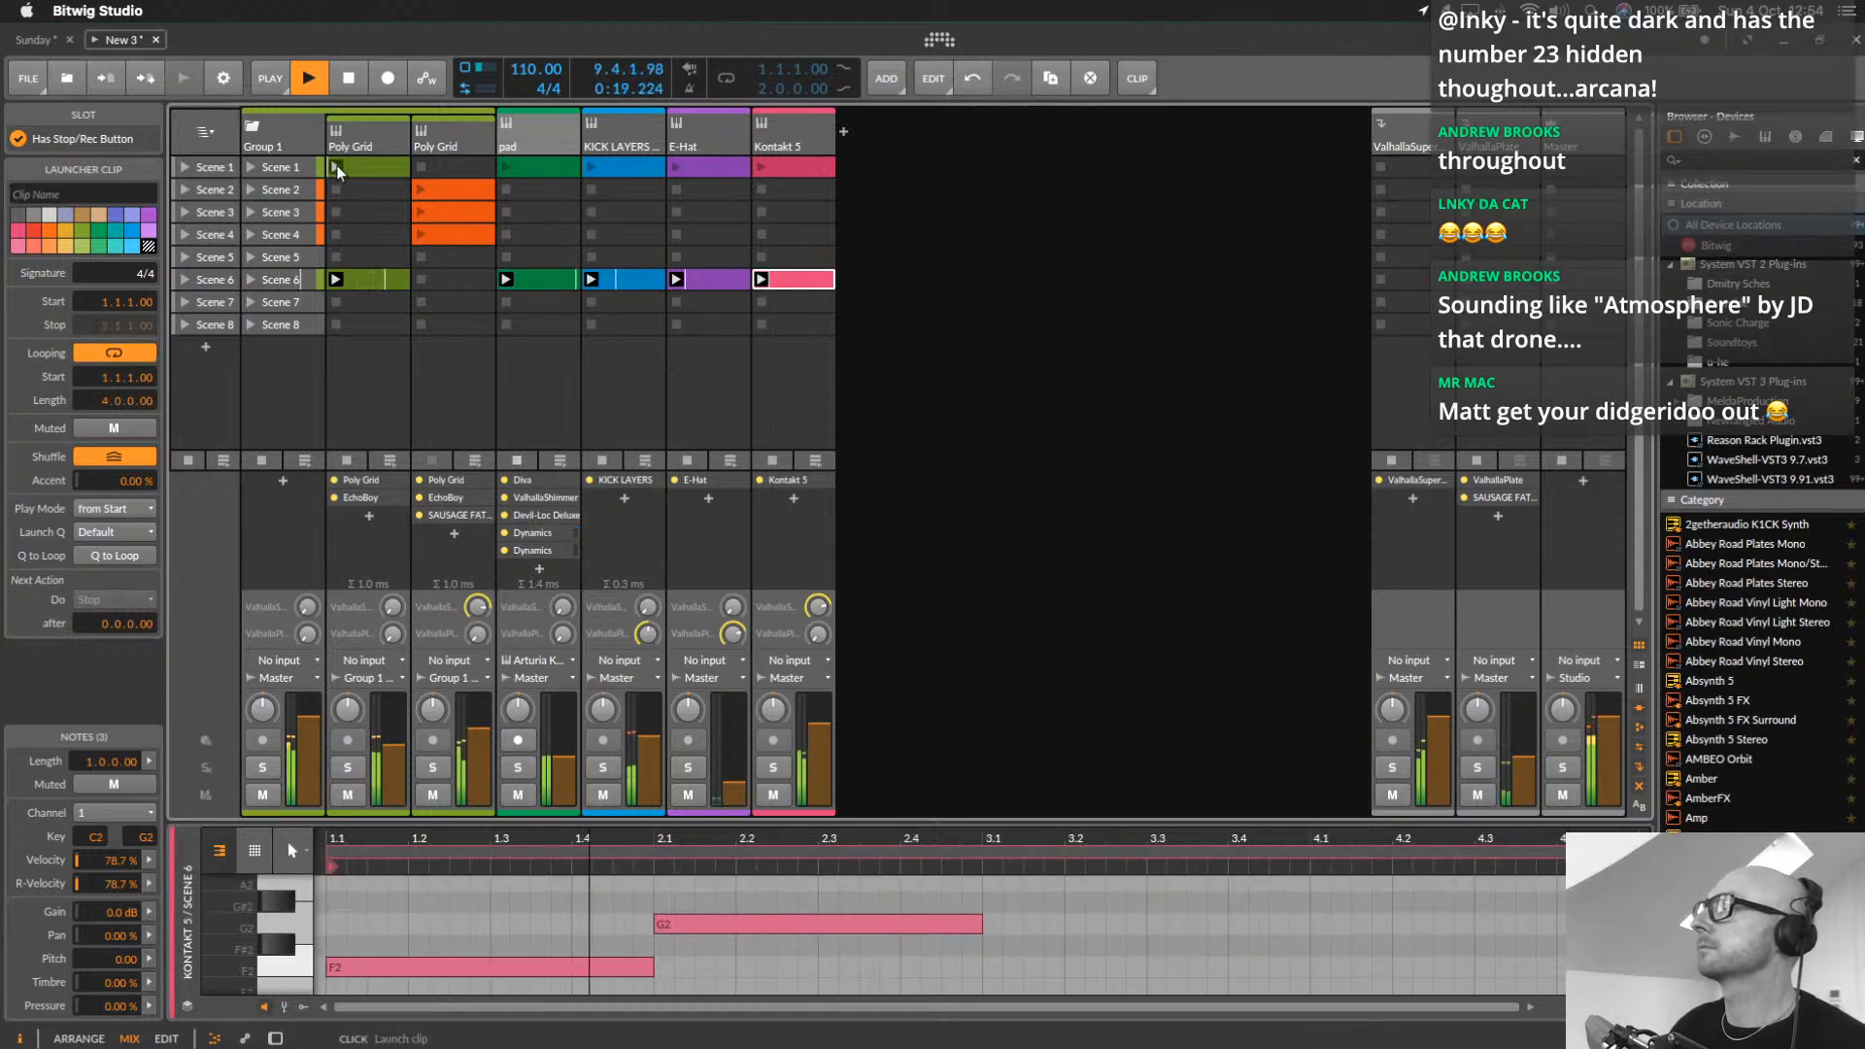
left_click(422, 188)
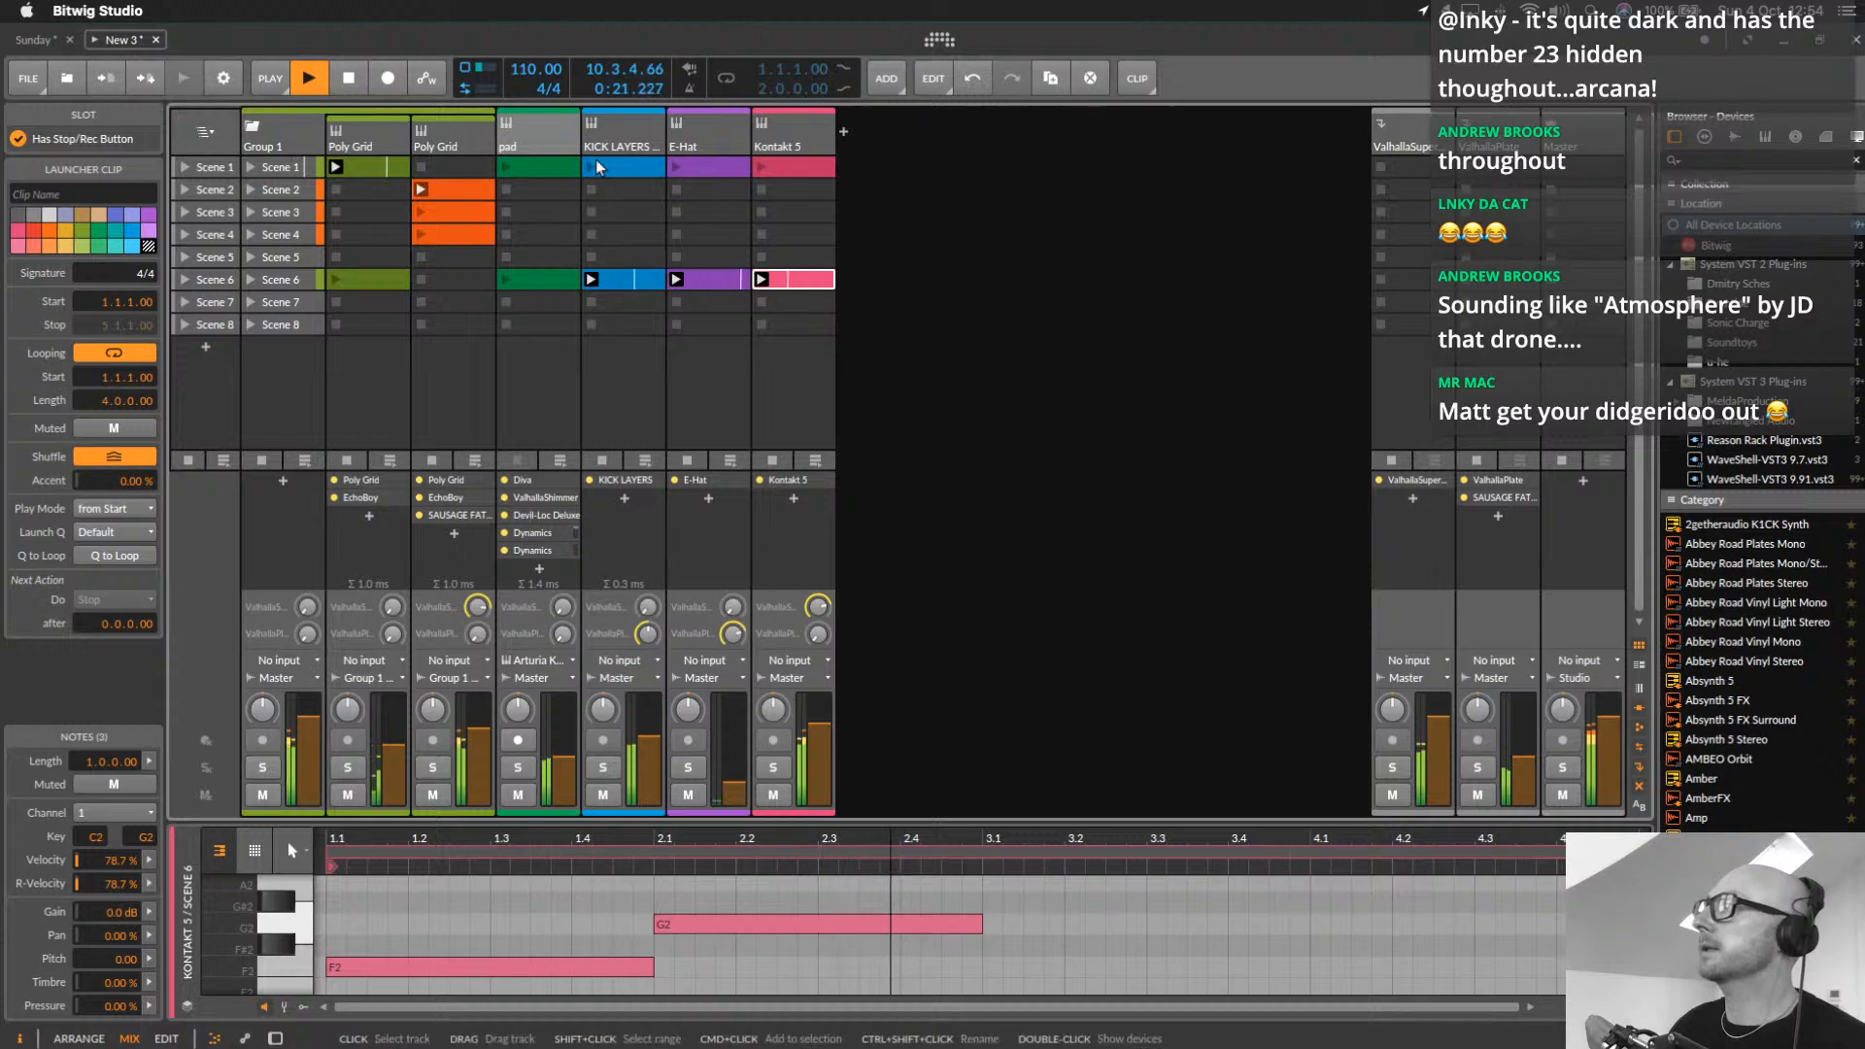
left_click(768, 173)
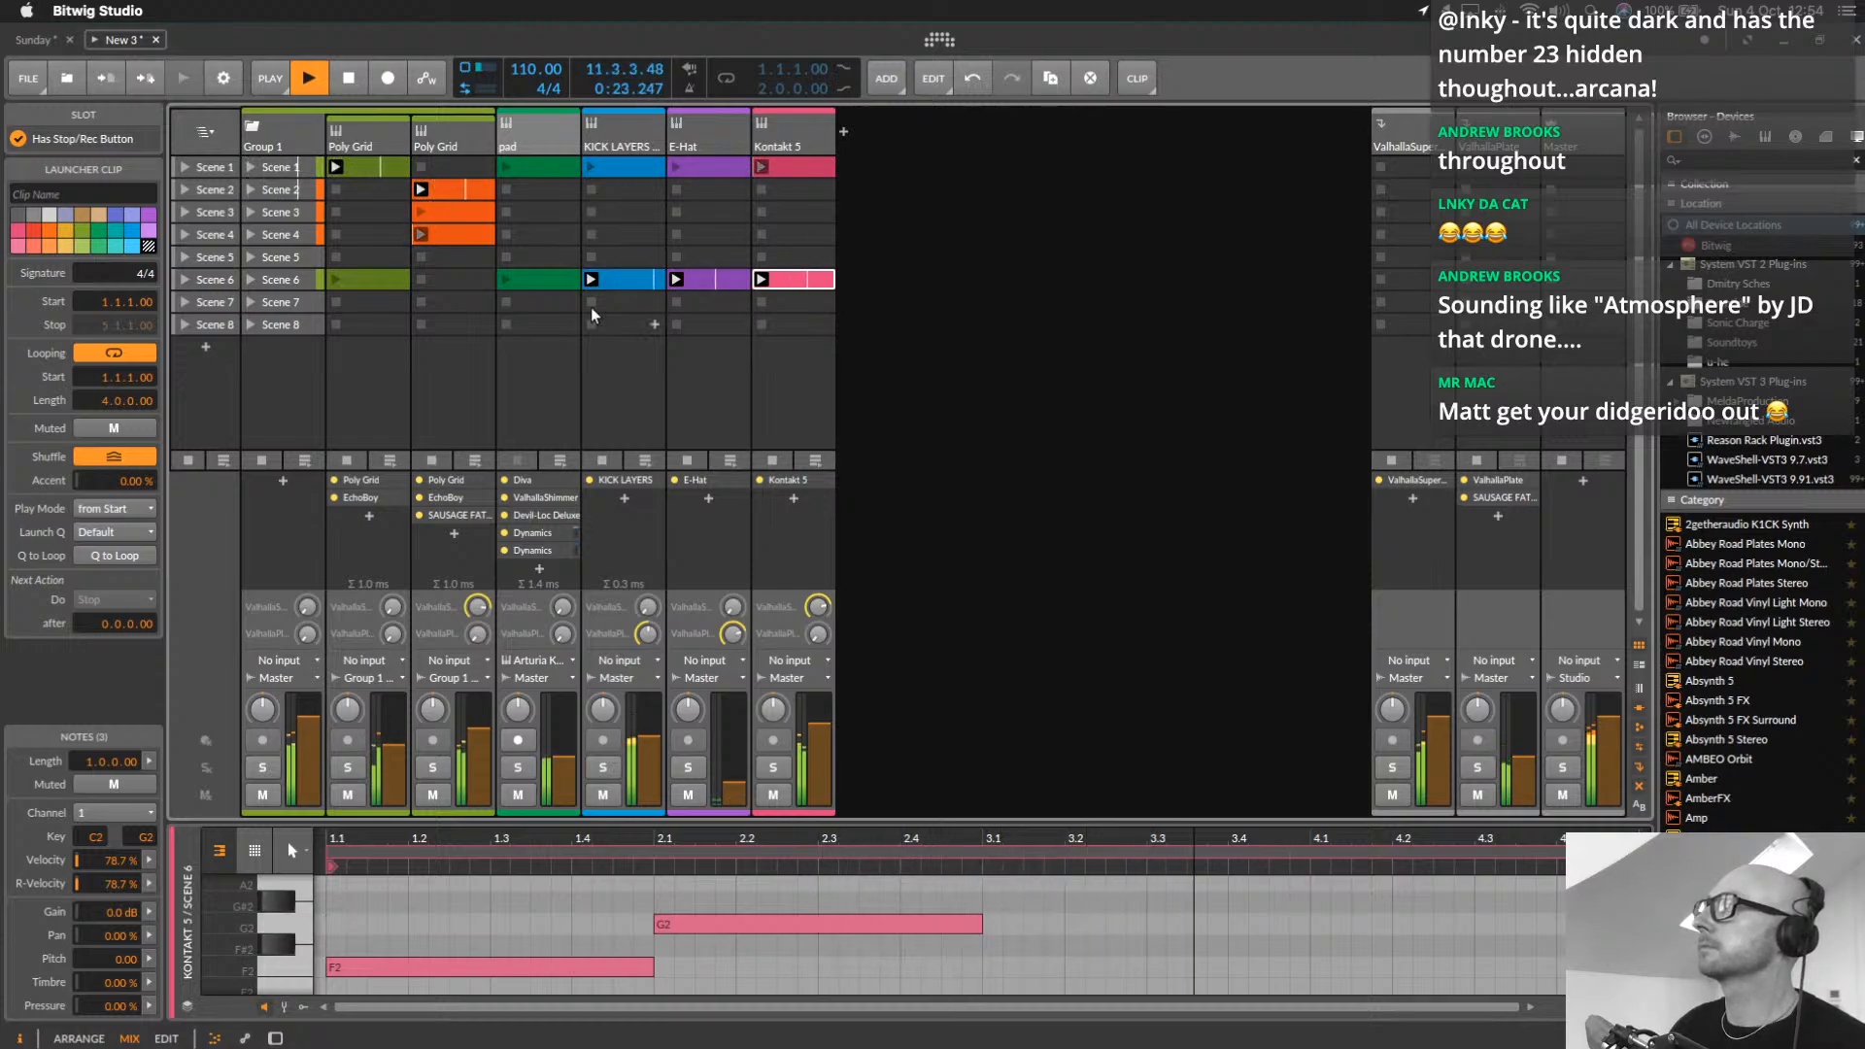
left_click(544, 278)
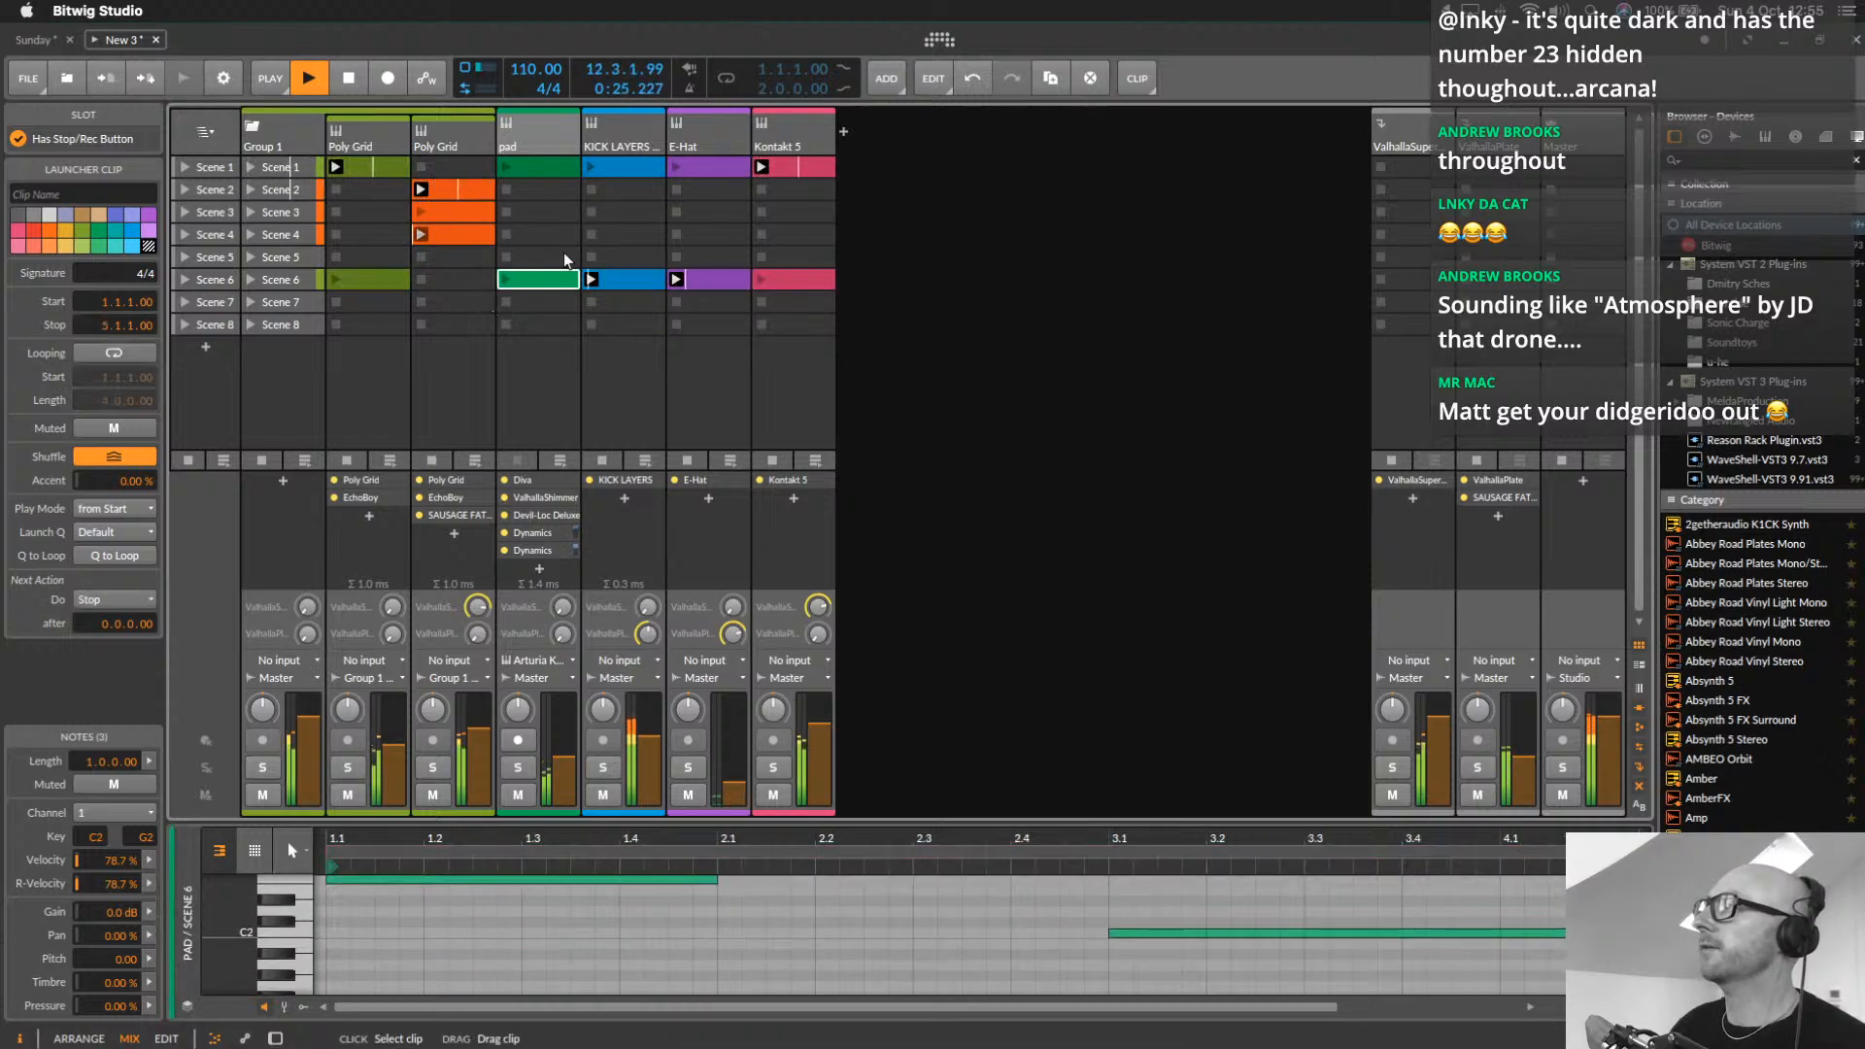
left_click(504, 279)
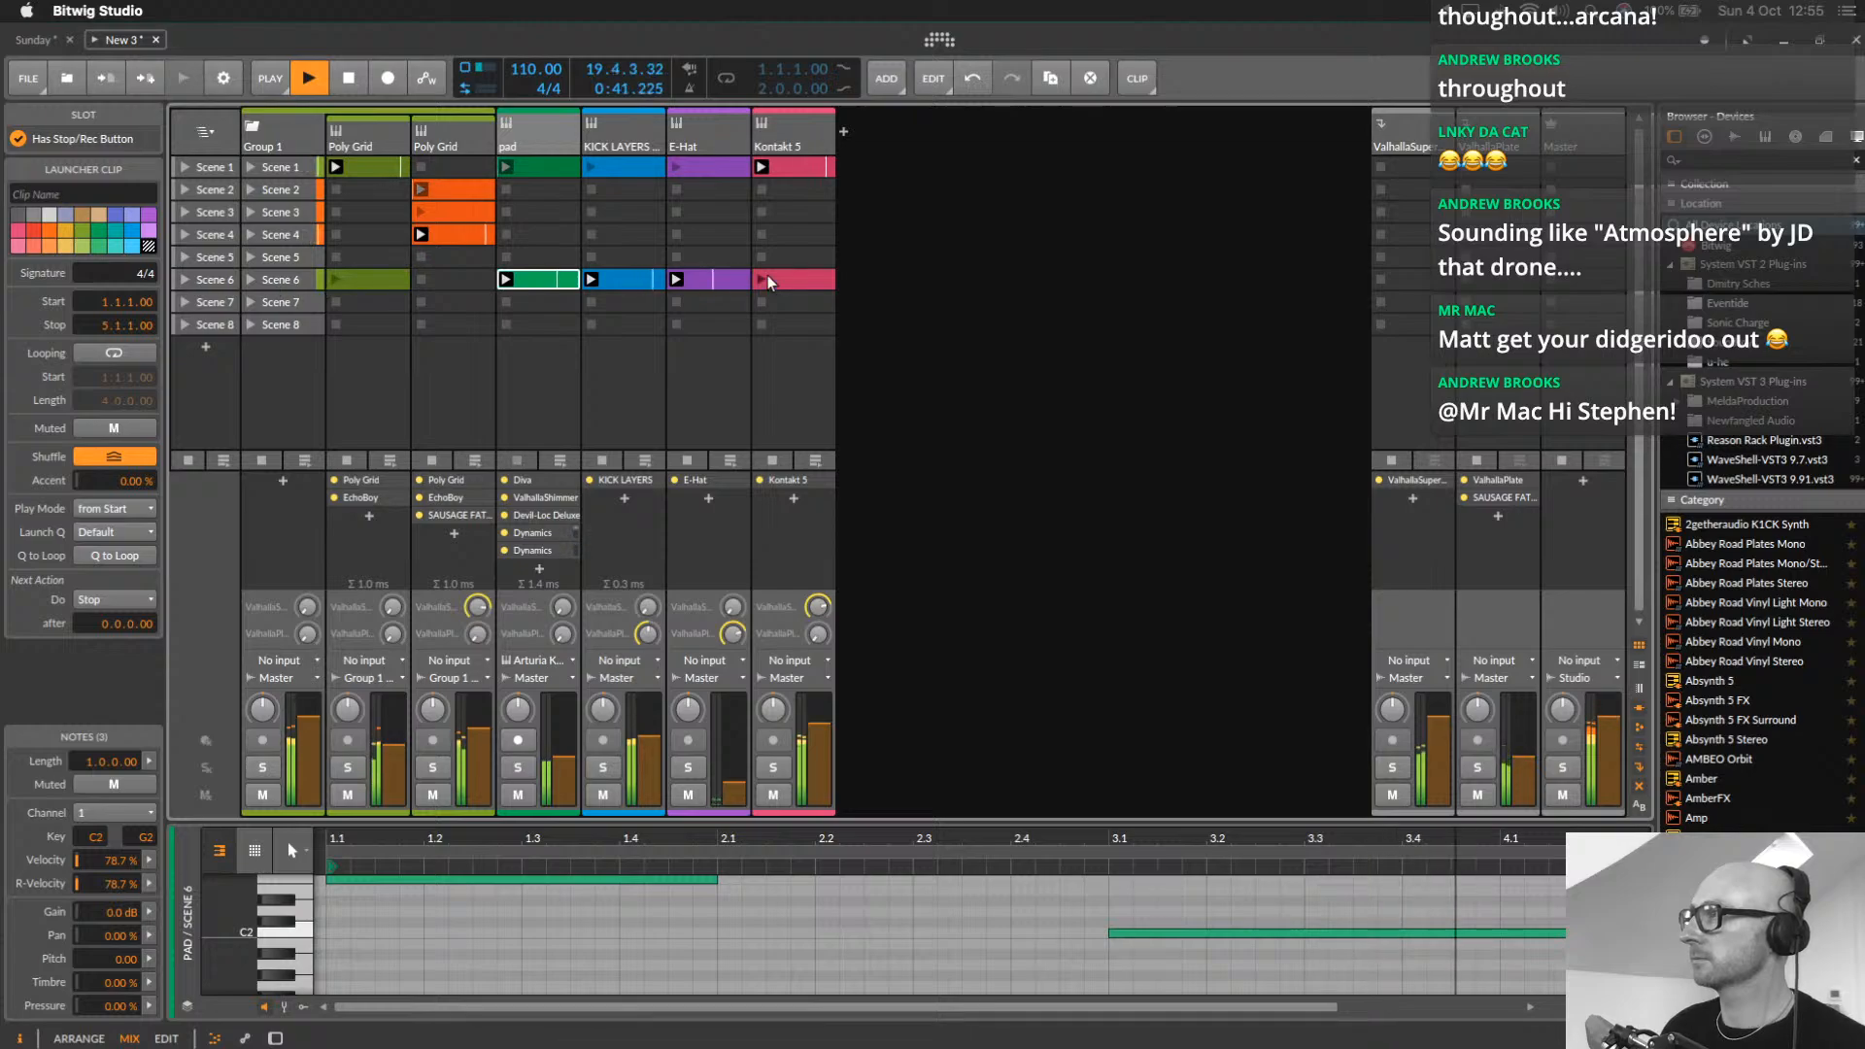
Delete all Scene 6 clips from the first Poly Grid track through Kontakt 5
left_click(794, 282)
left_click(385, 283, "shift")
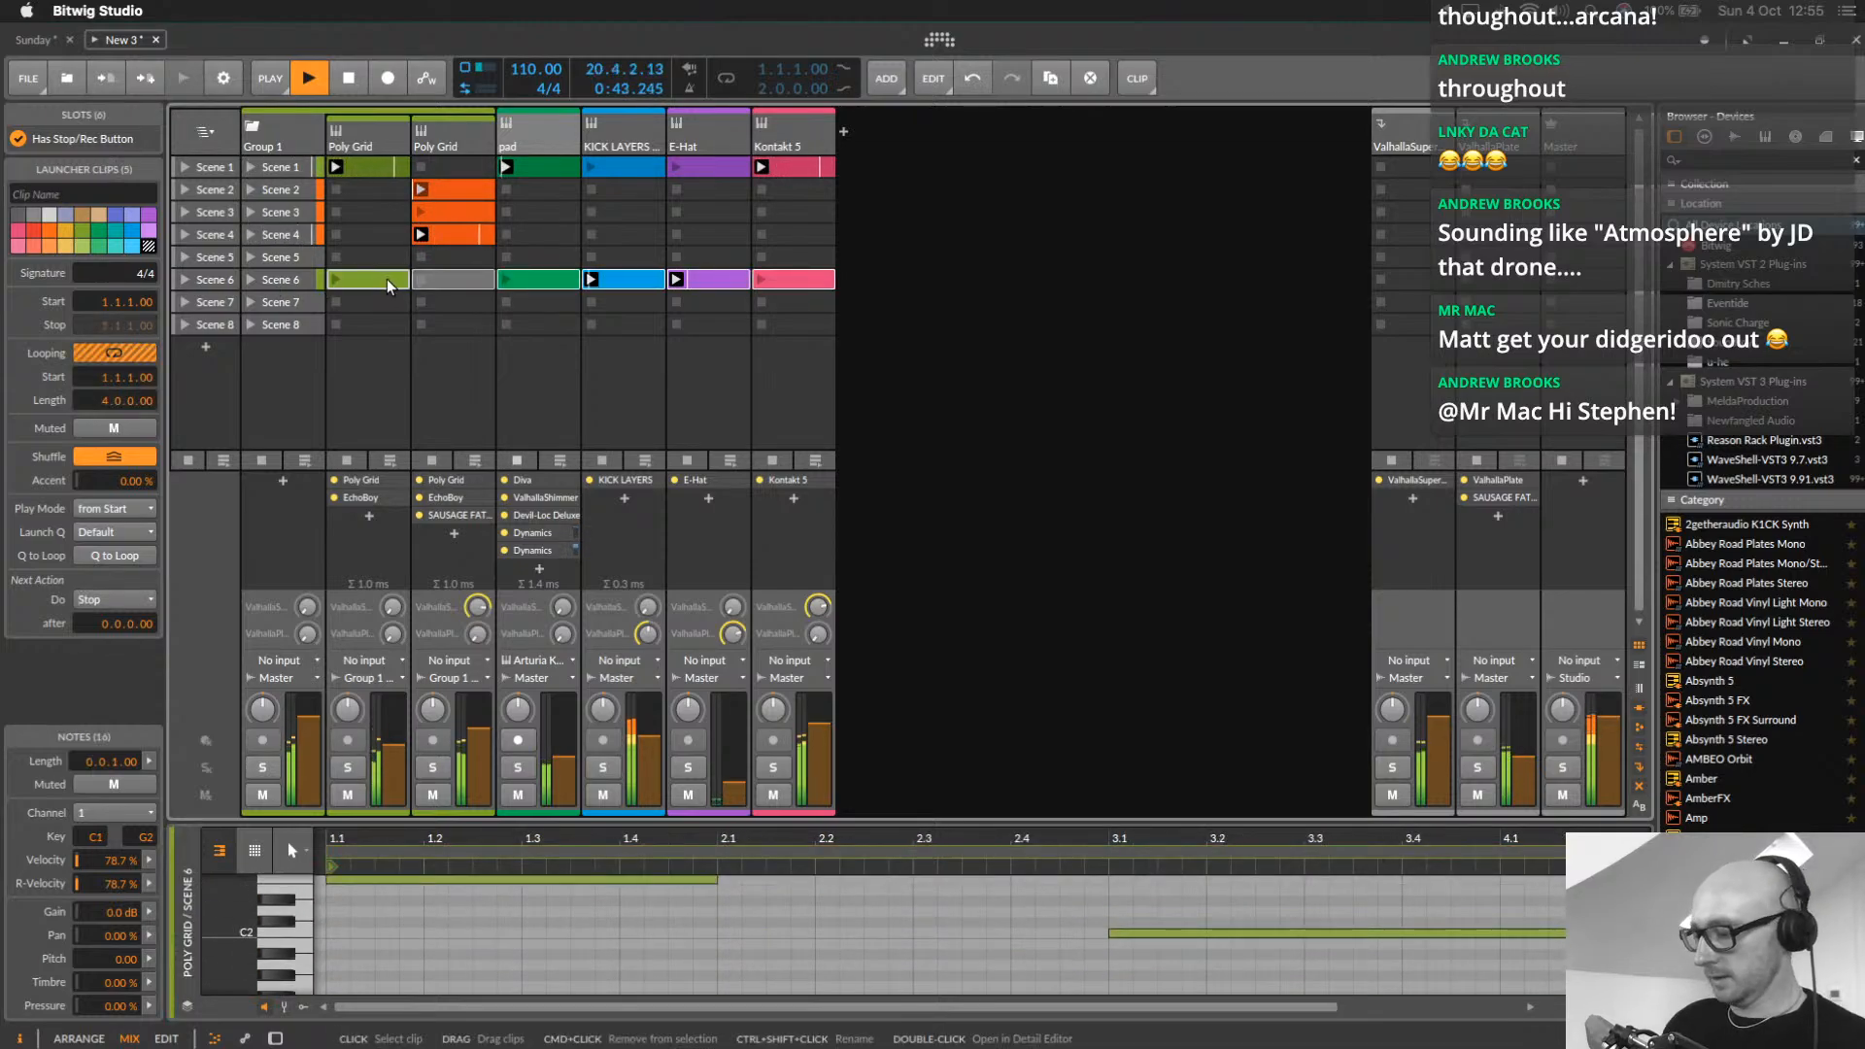
key("Delete")
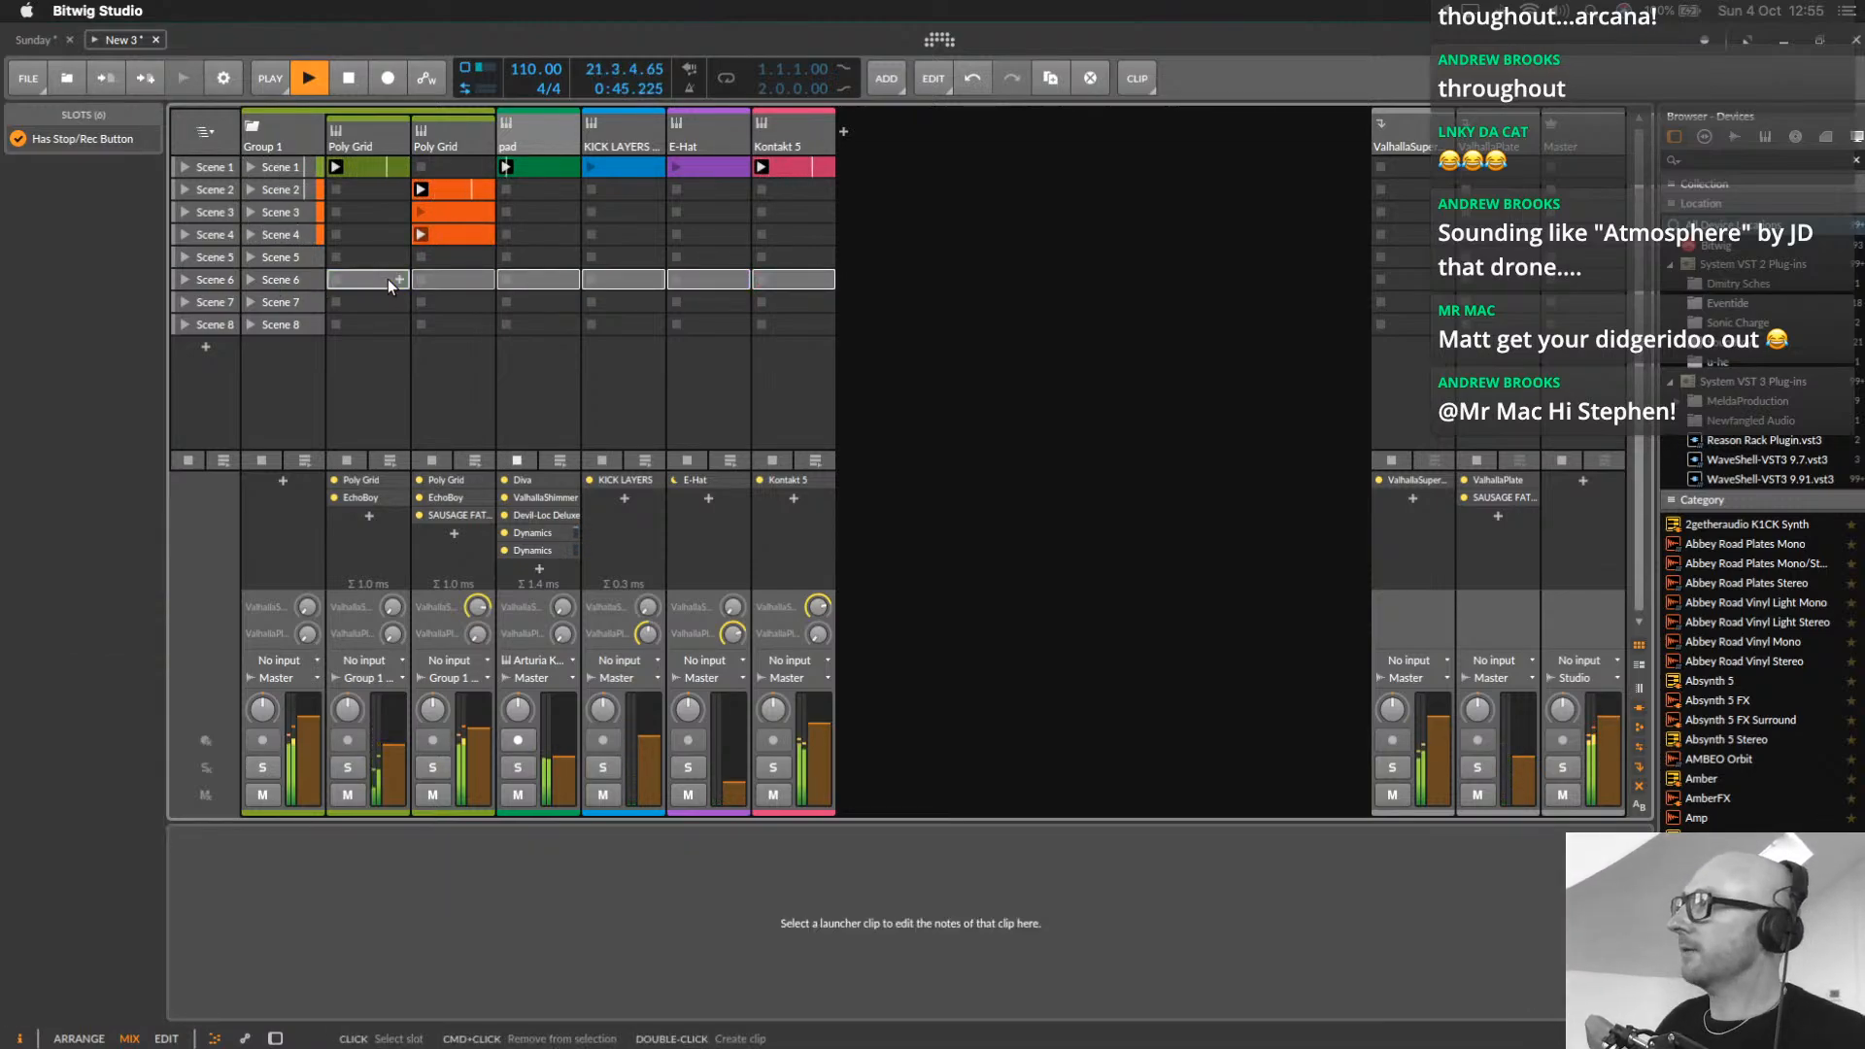
Launch Scene 1 for Group 1 and the KICK LAYERS and E-Hat Scene 1 clips
left_click(550, 167)
left_click(297, 173)
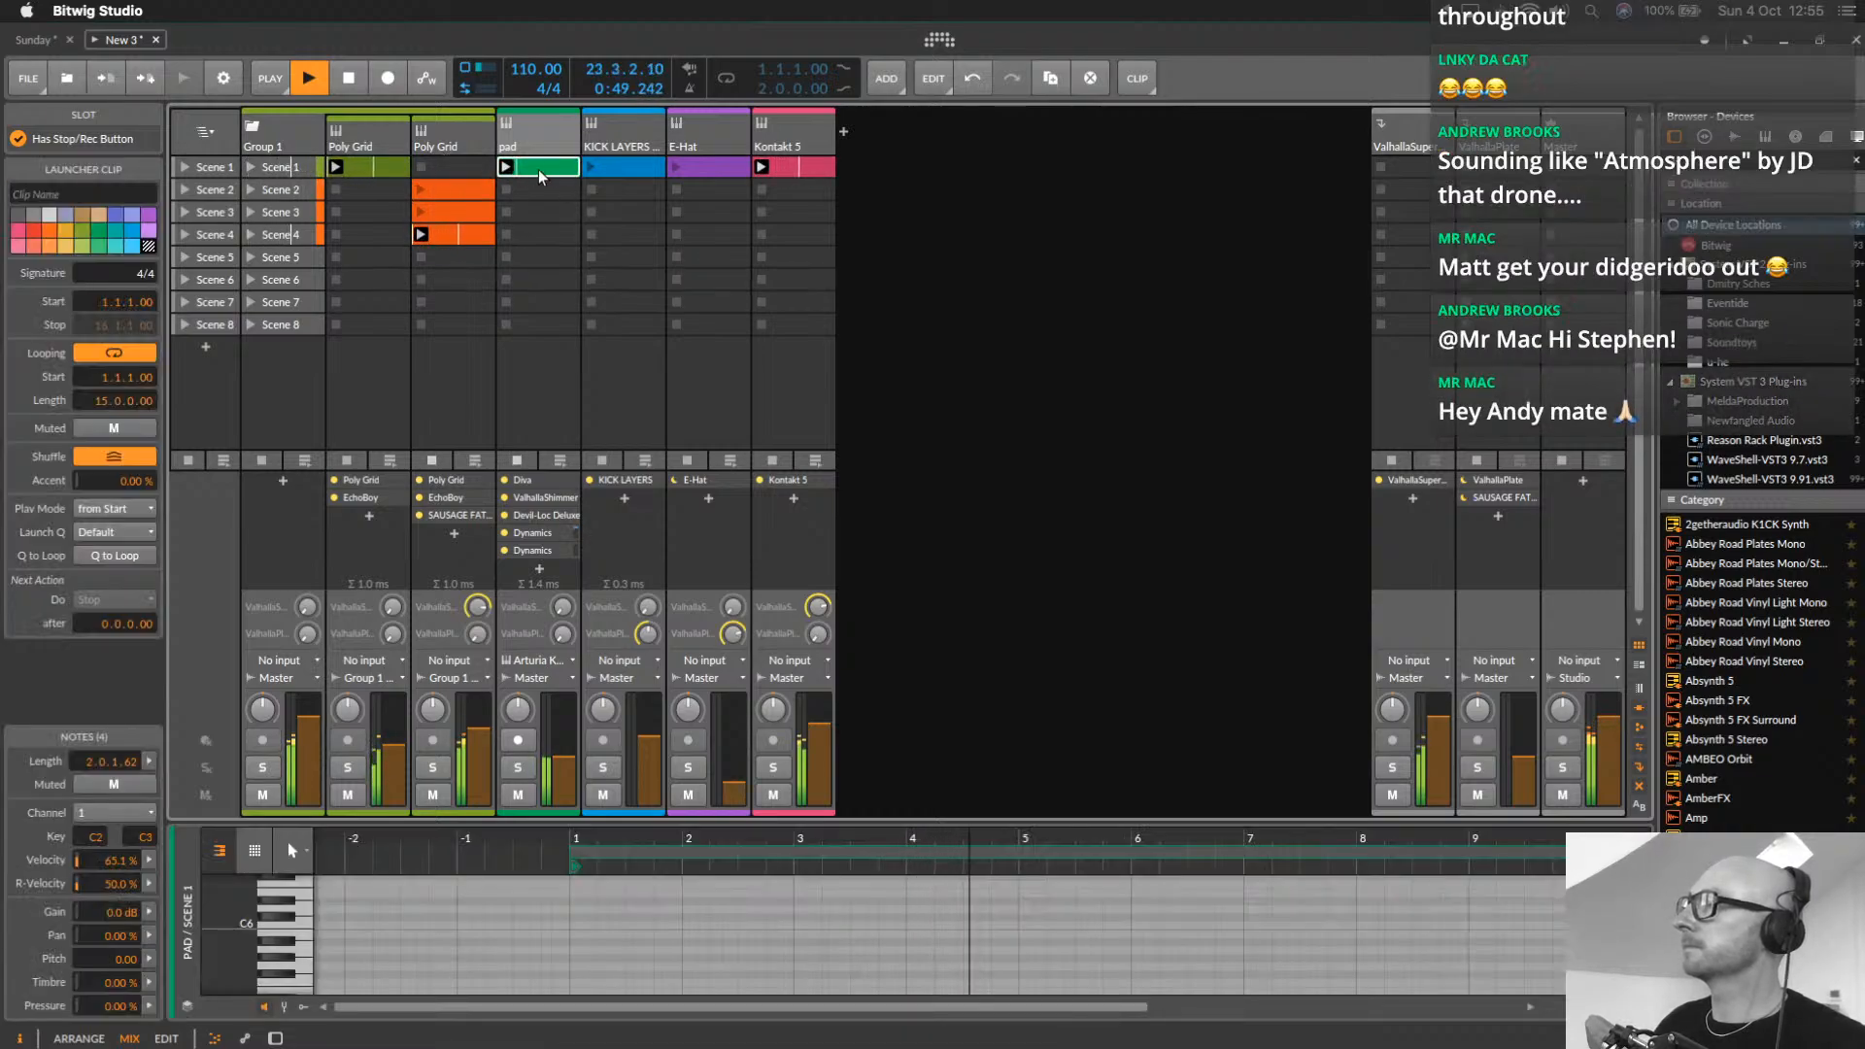
left_click(592, 169)
left_click(678, 169)
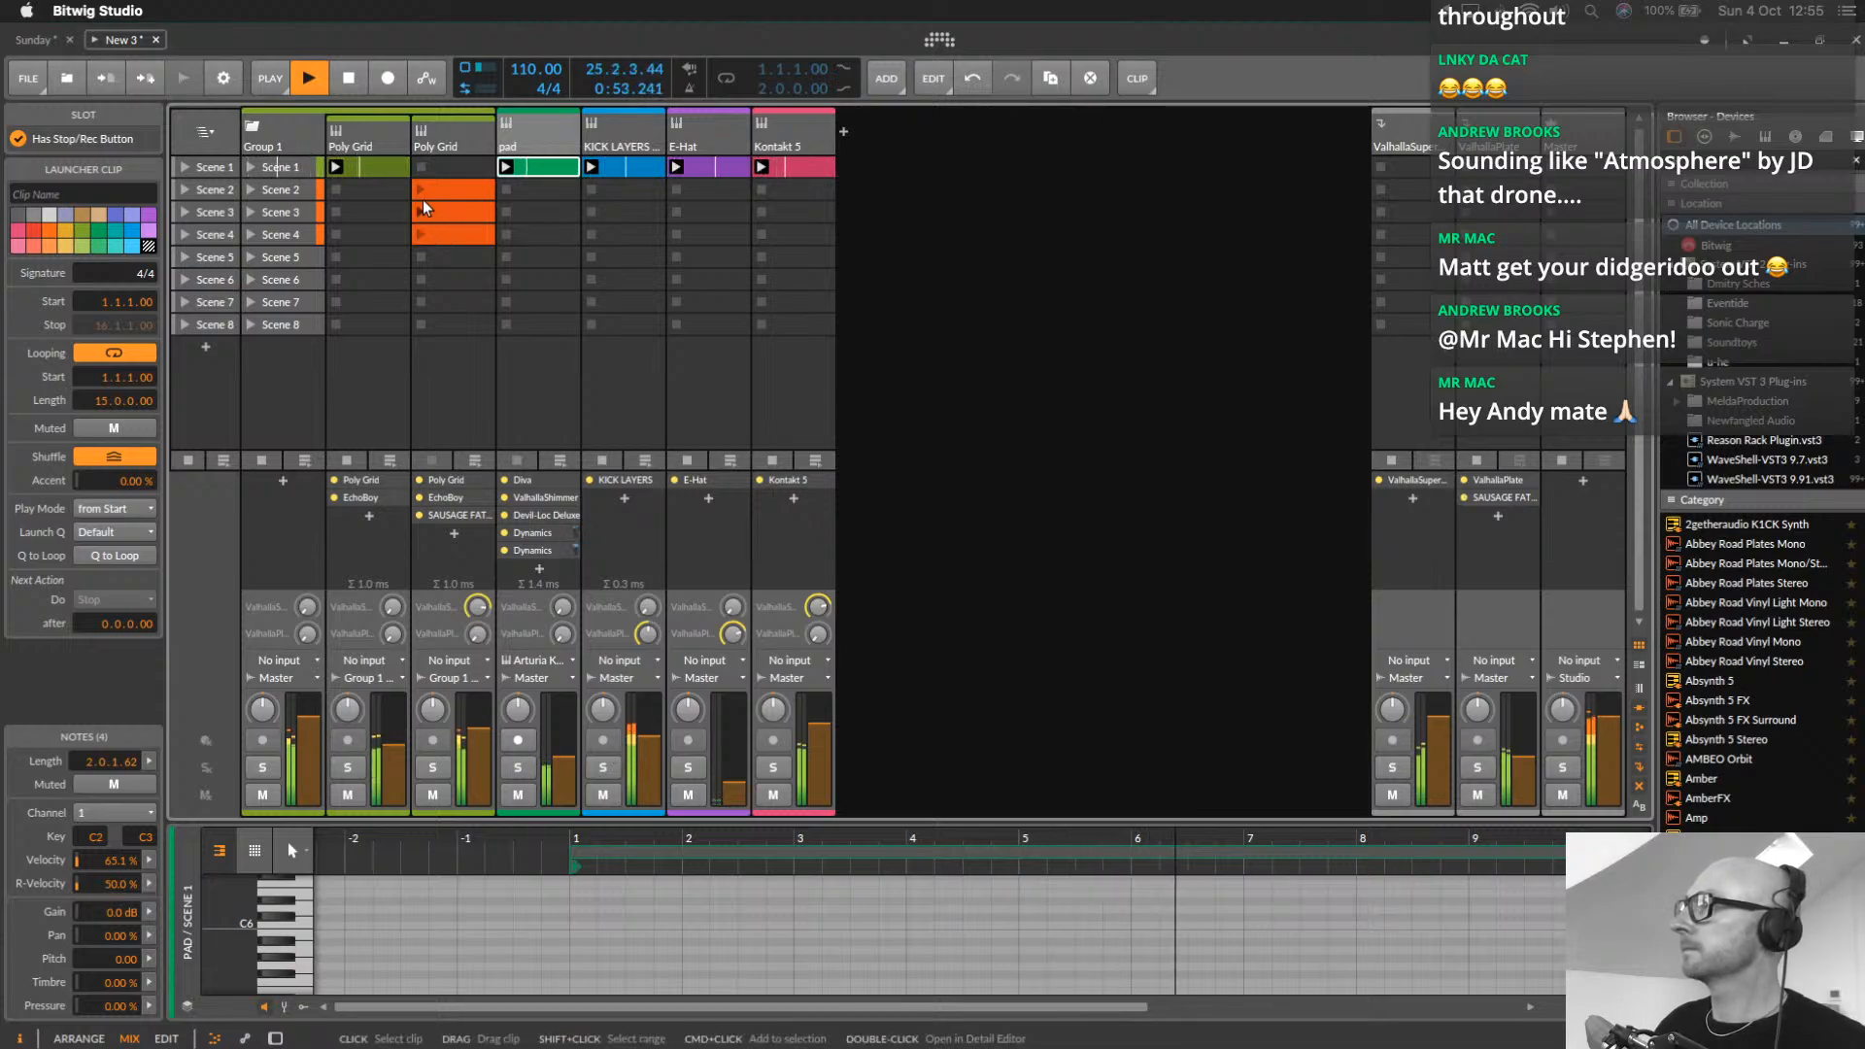
Move the second Poly Grid track's three orange clips up to Scenes 1 to 3 and launch its Scene 1 clip
left_click(453, 190)
left_click(447, 239)
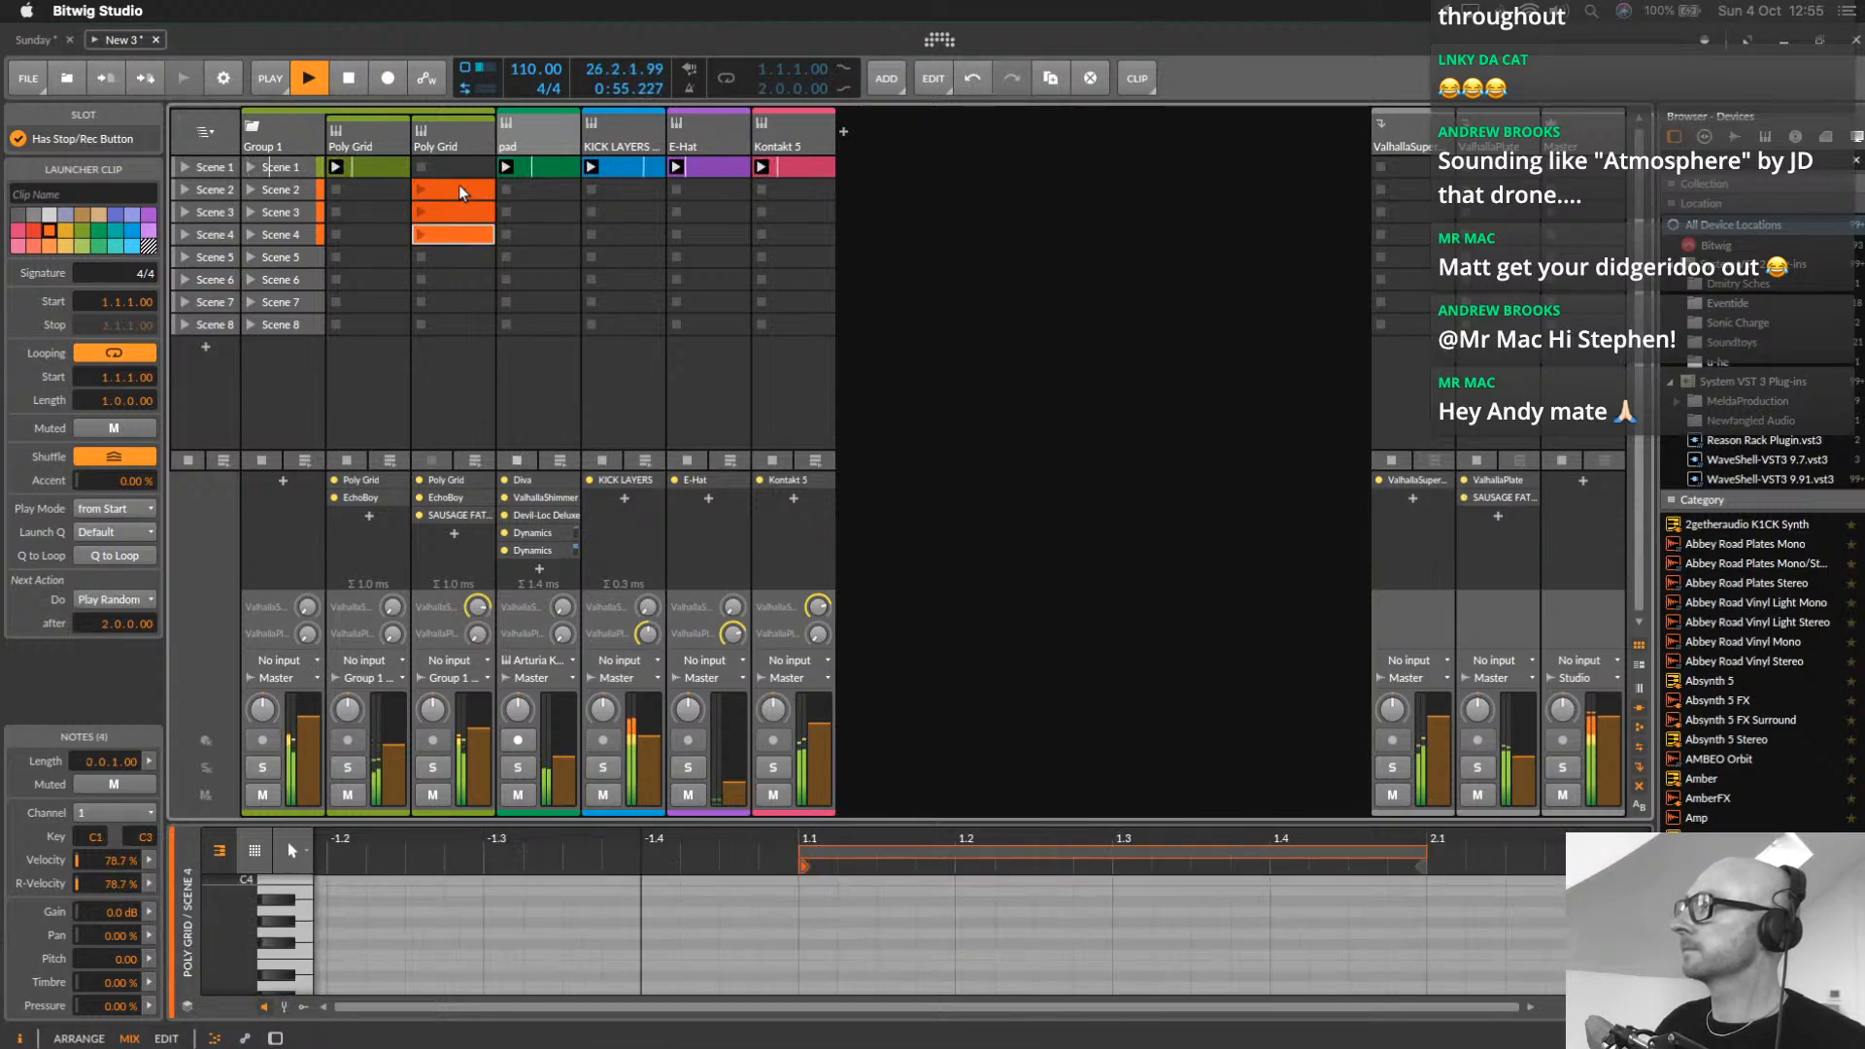
left_click(459, 186)
left_click(446, 238)
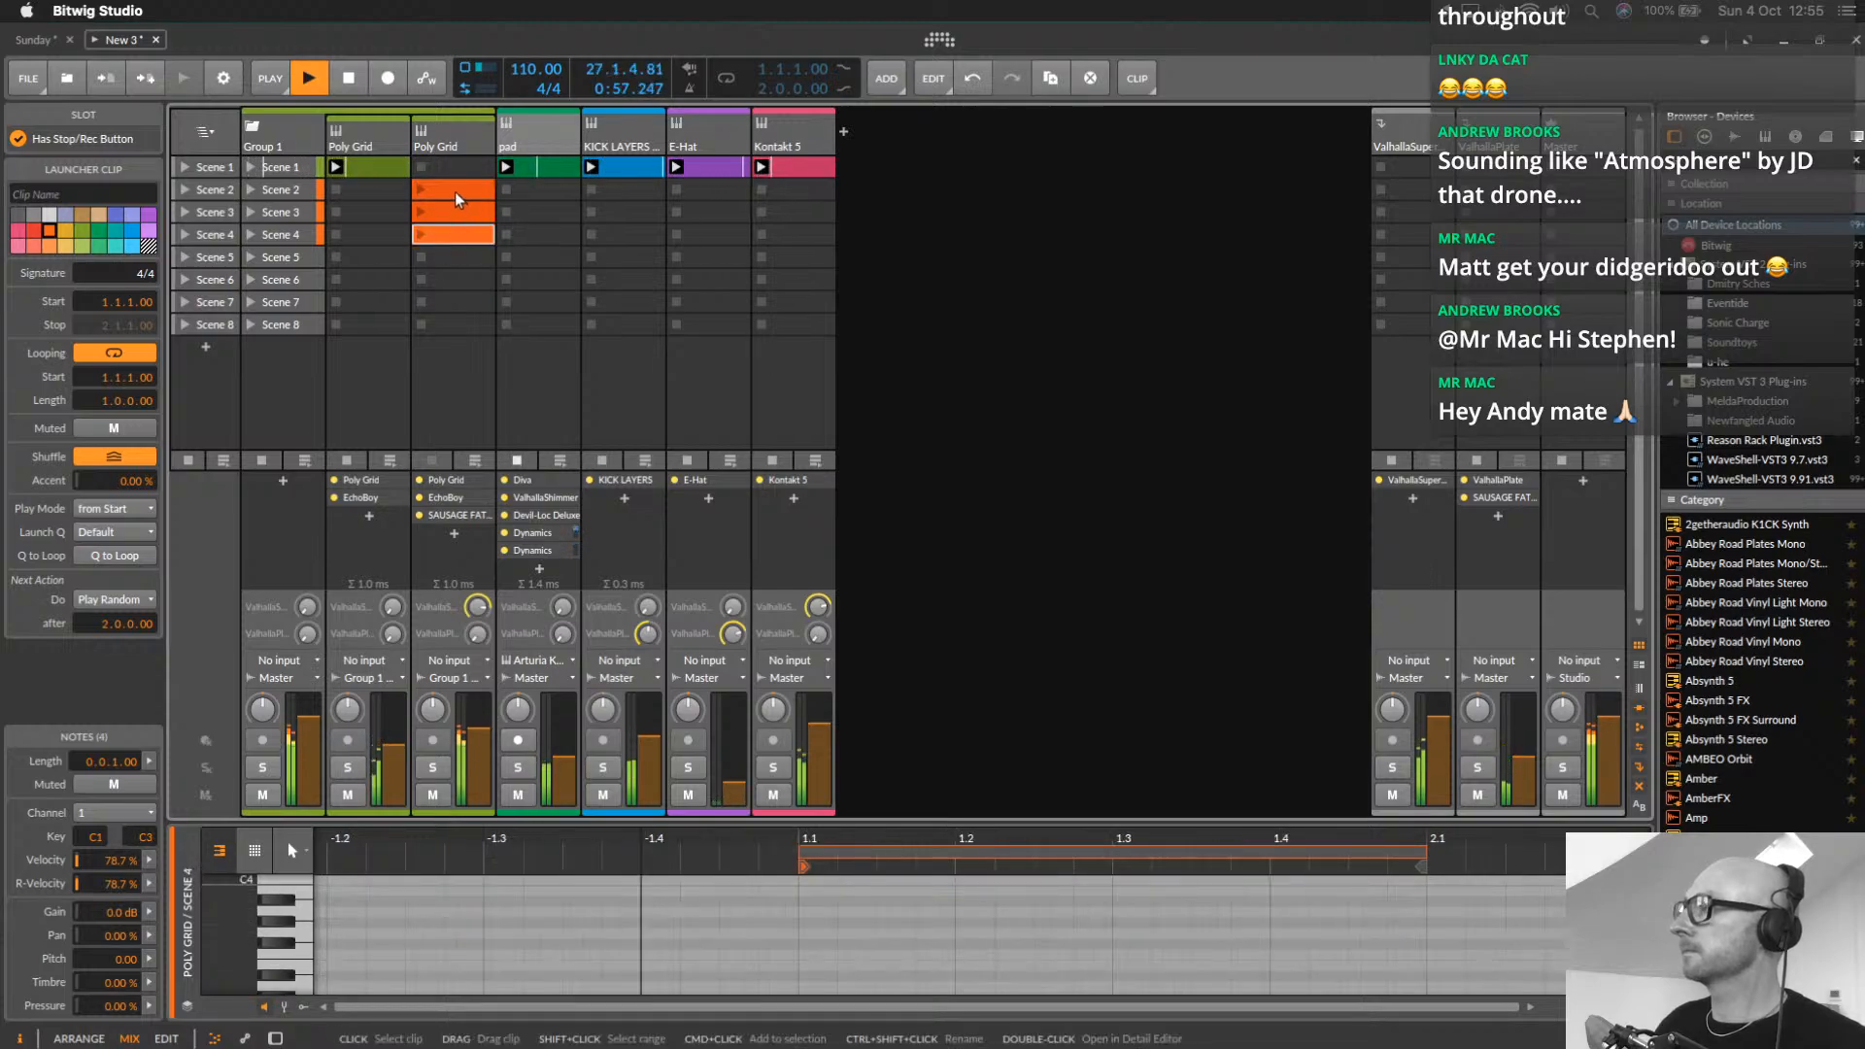
left_click(454, 191, "shift")
left_click_drag(454, 190, 453, 167)
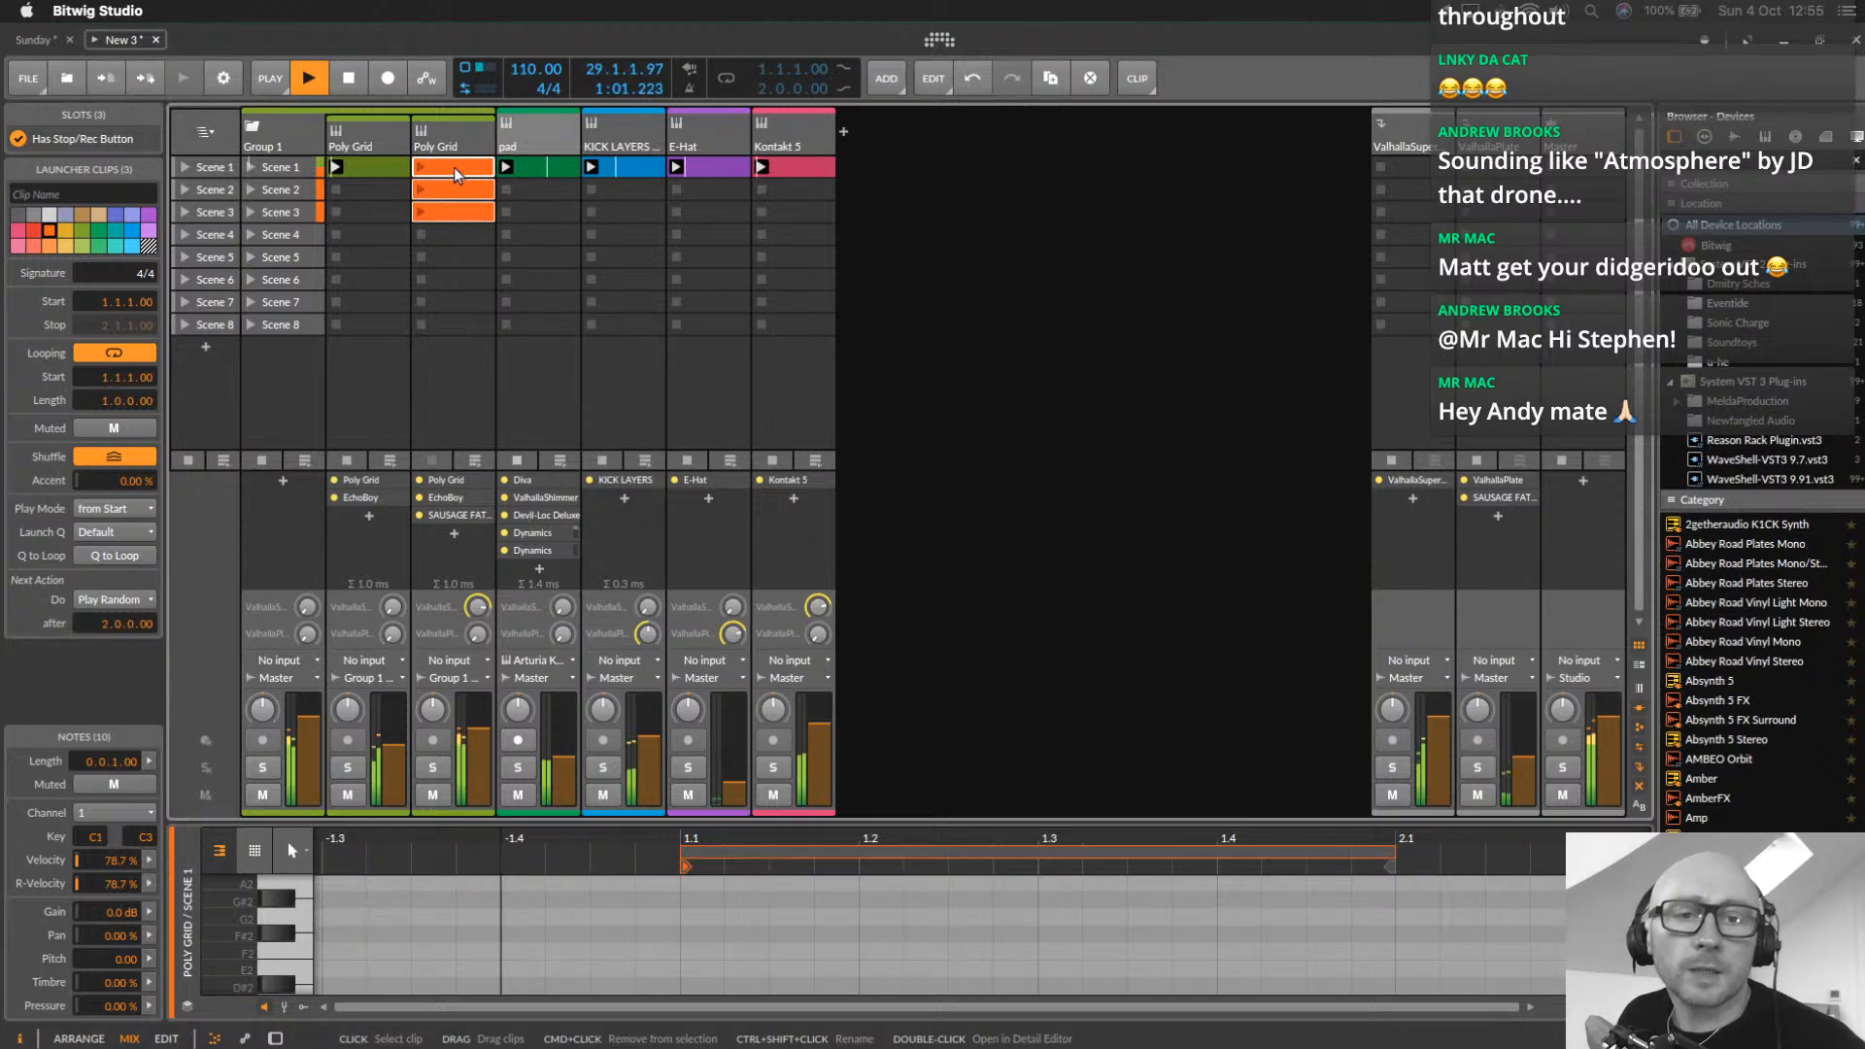
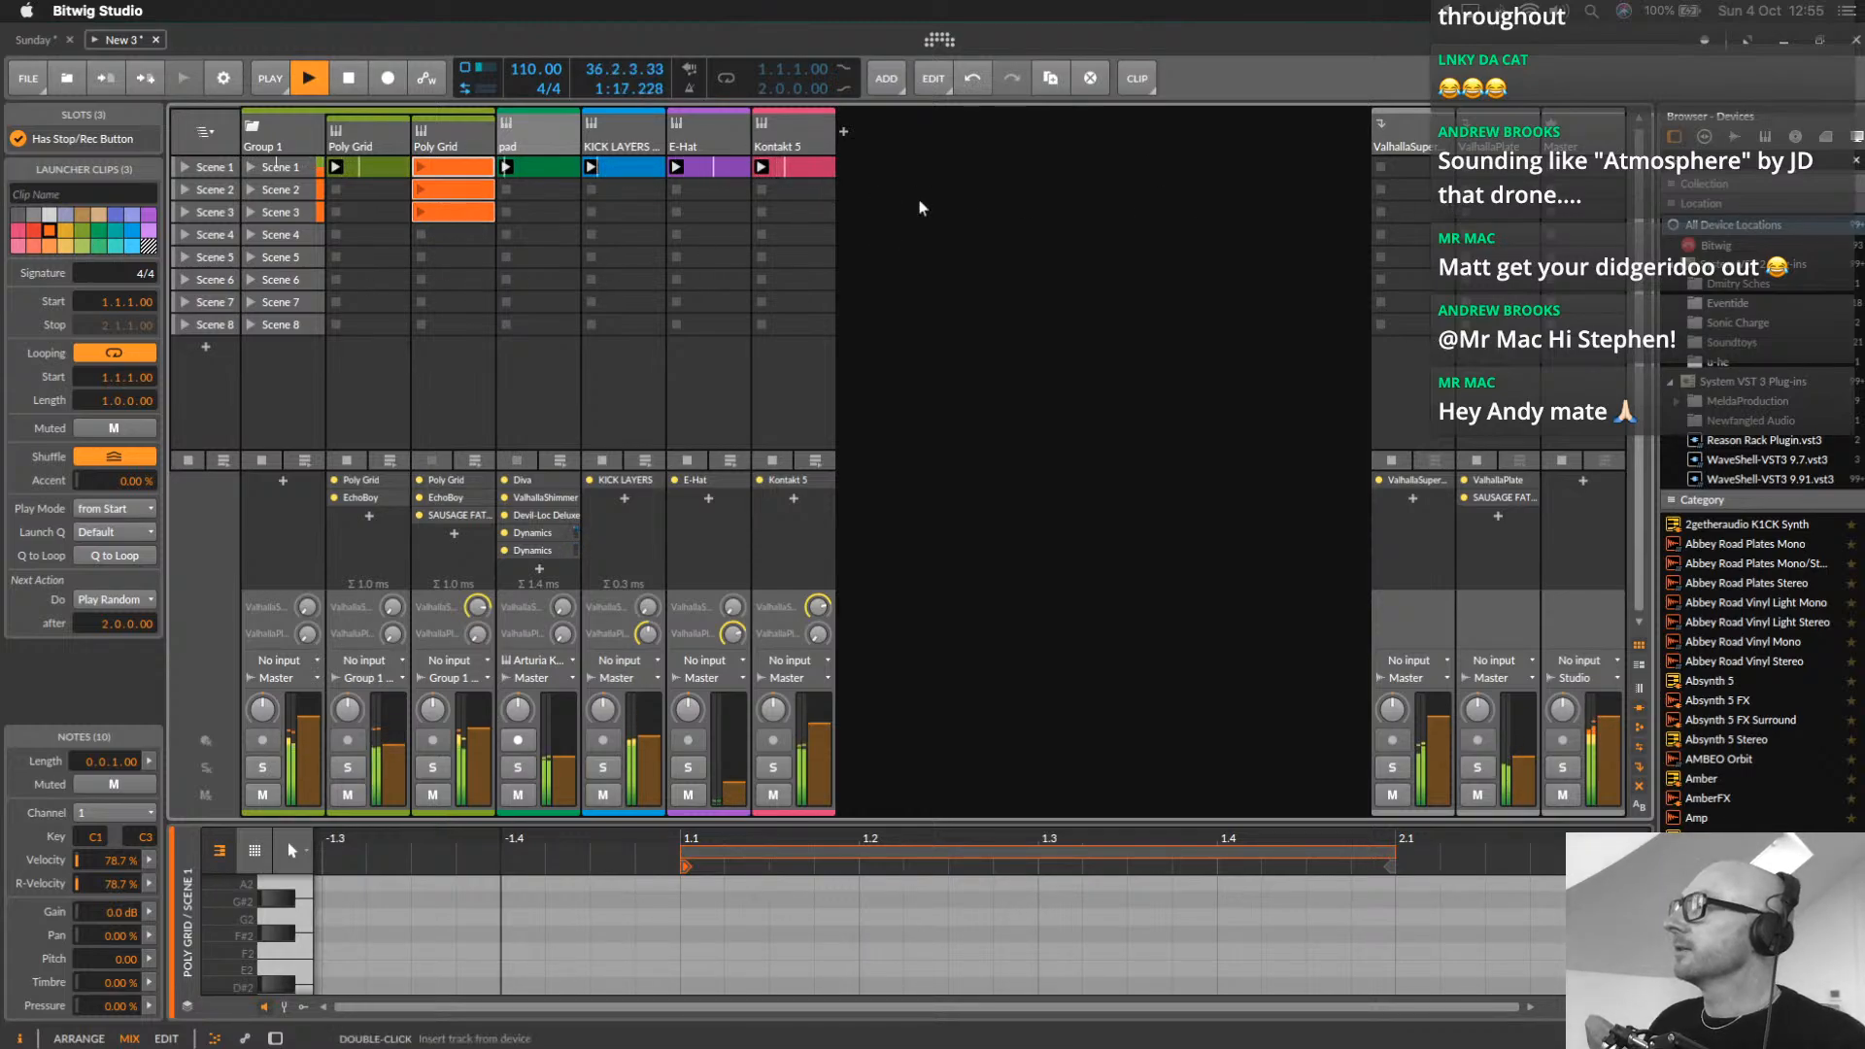
left_click(415, 171)
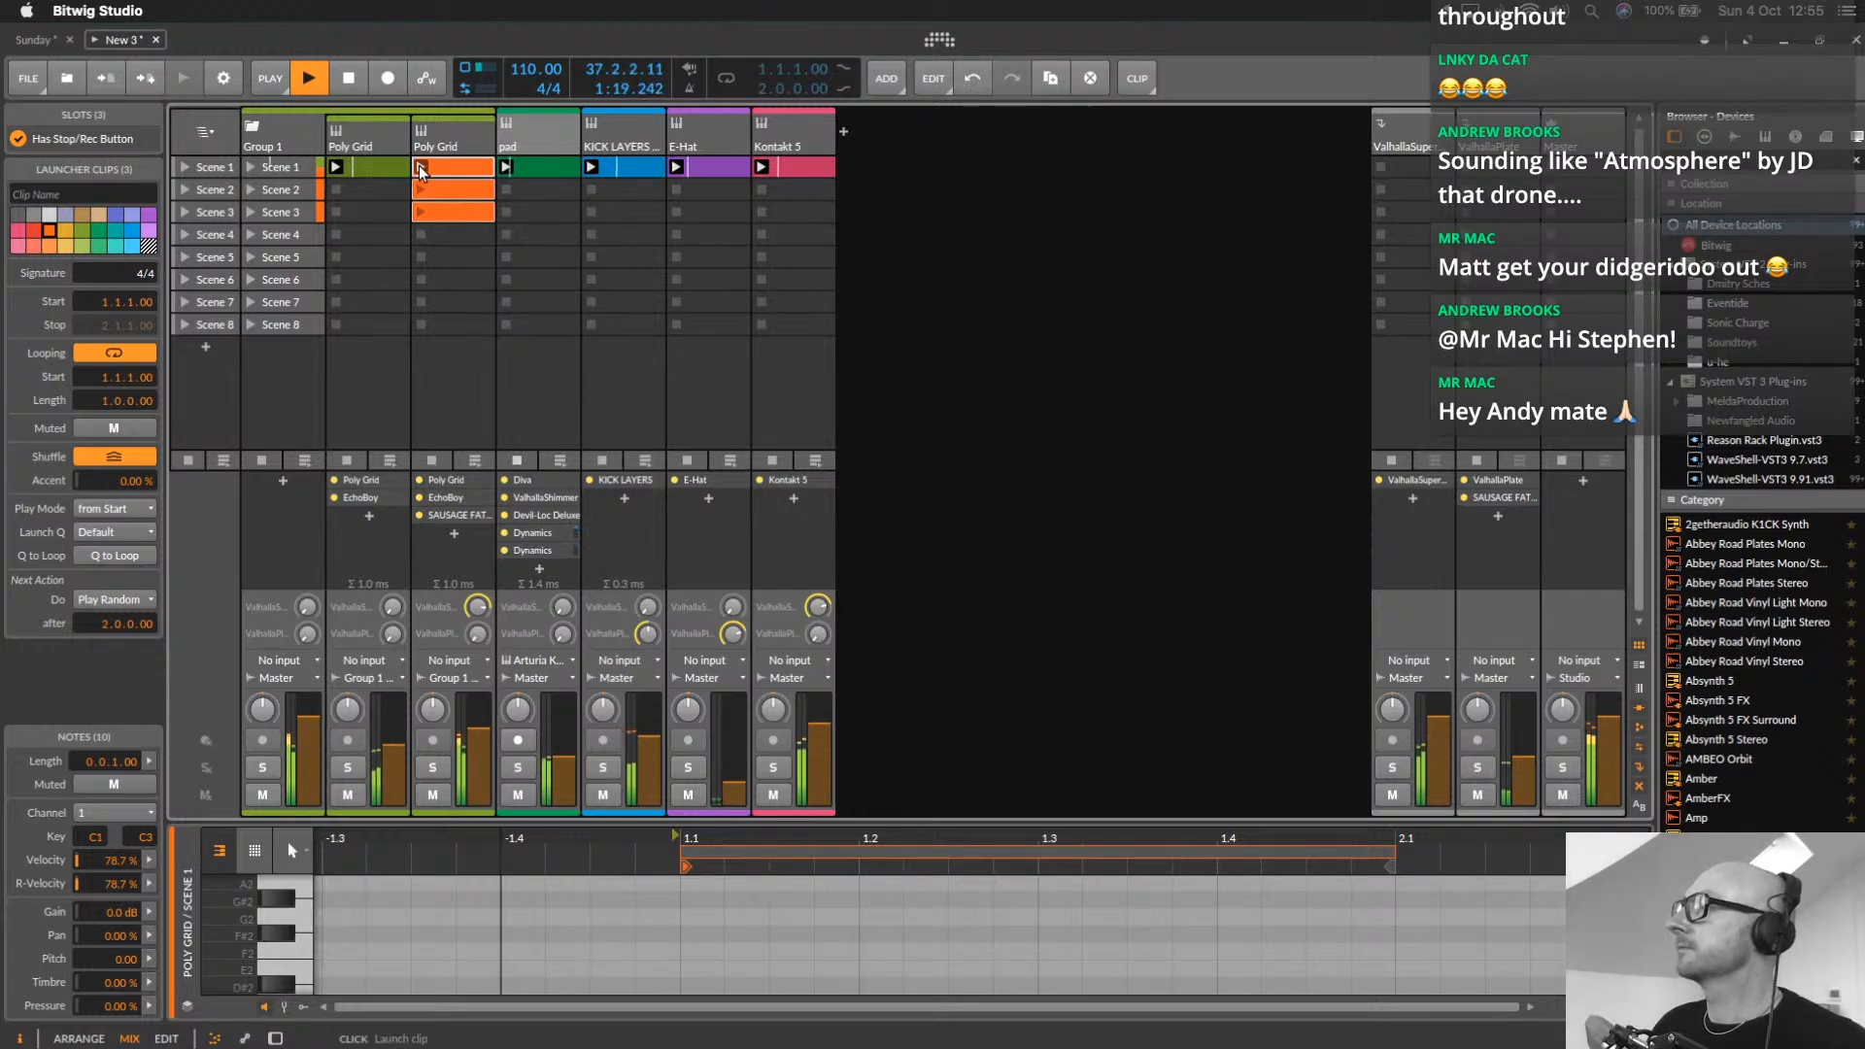
Insert DADA LIFE's SAUSAGE FATTENER on the Master track and set its Fatness to 0.130
left_click(1569, 137)
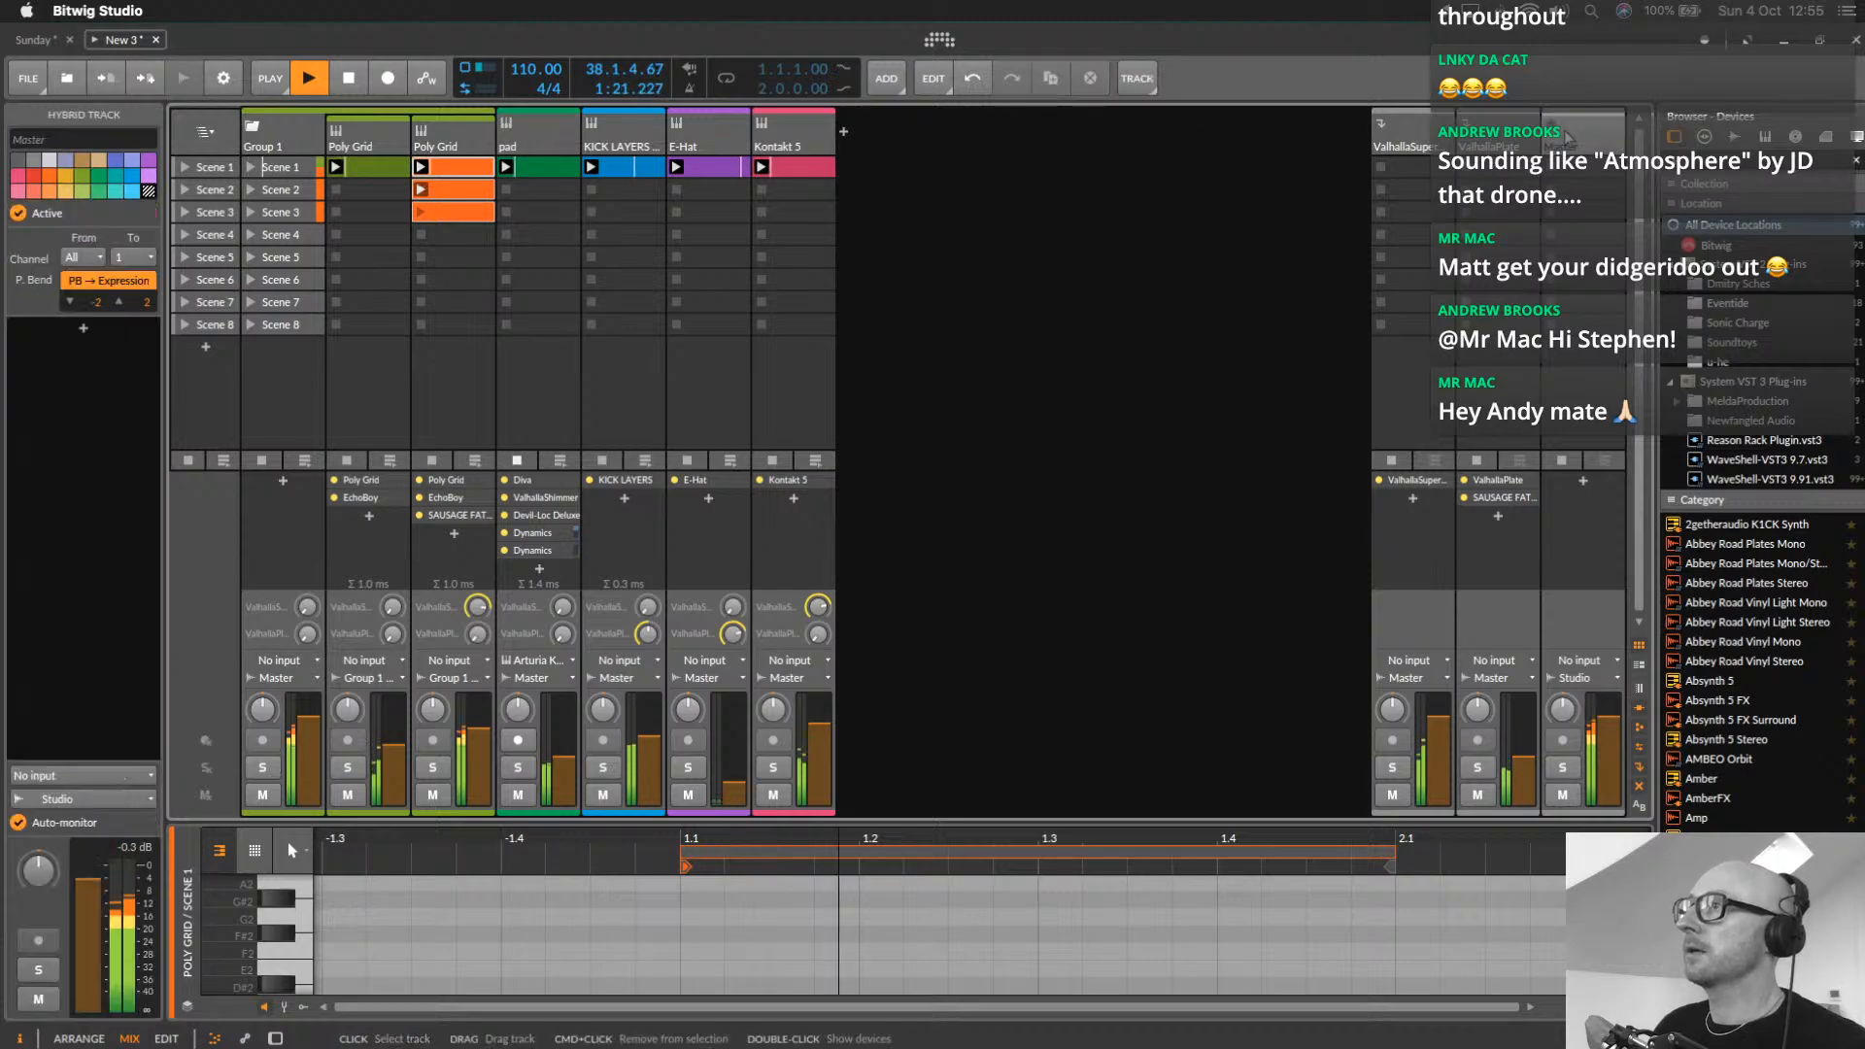
key("d")
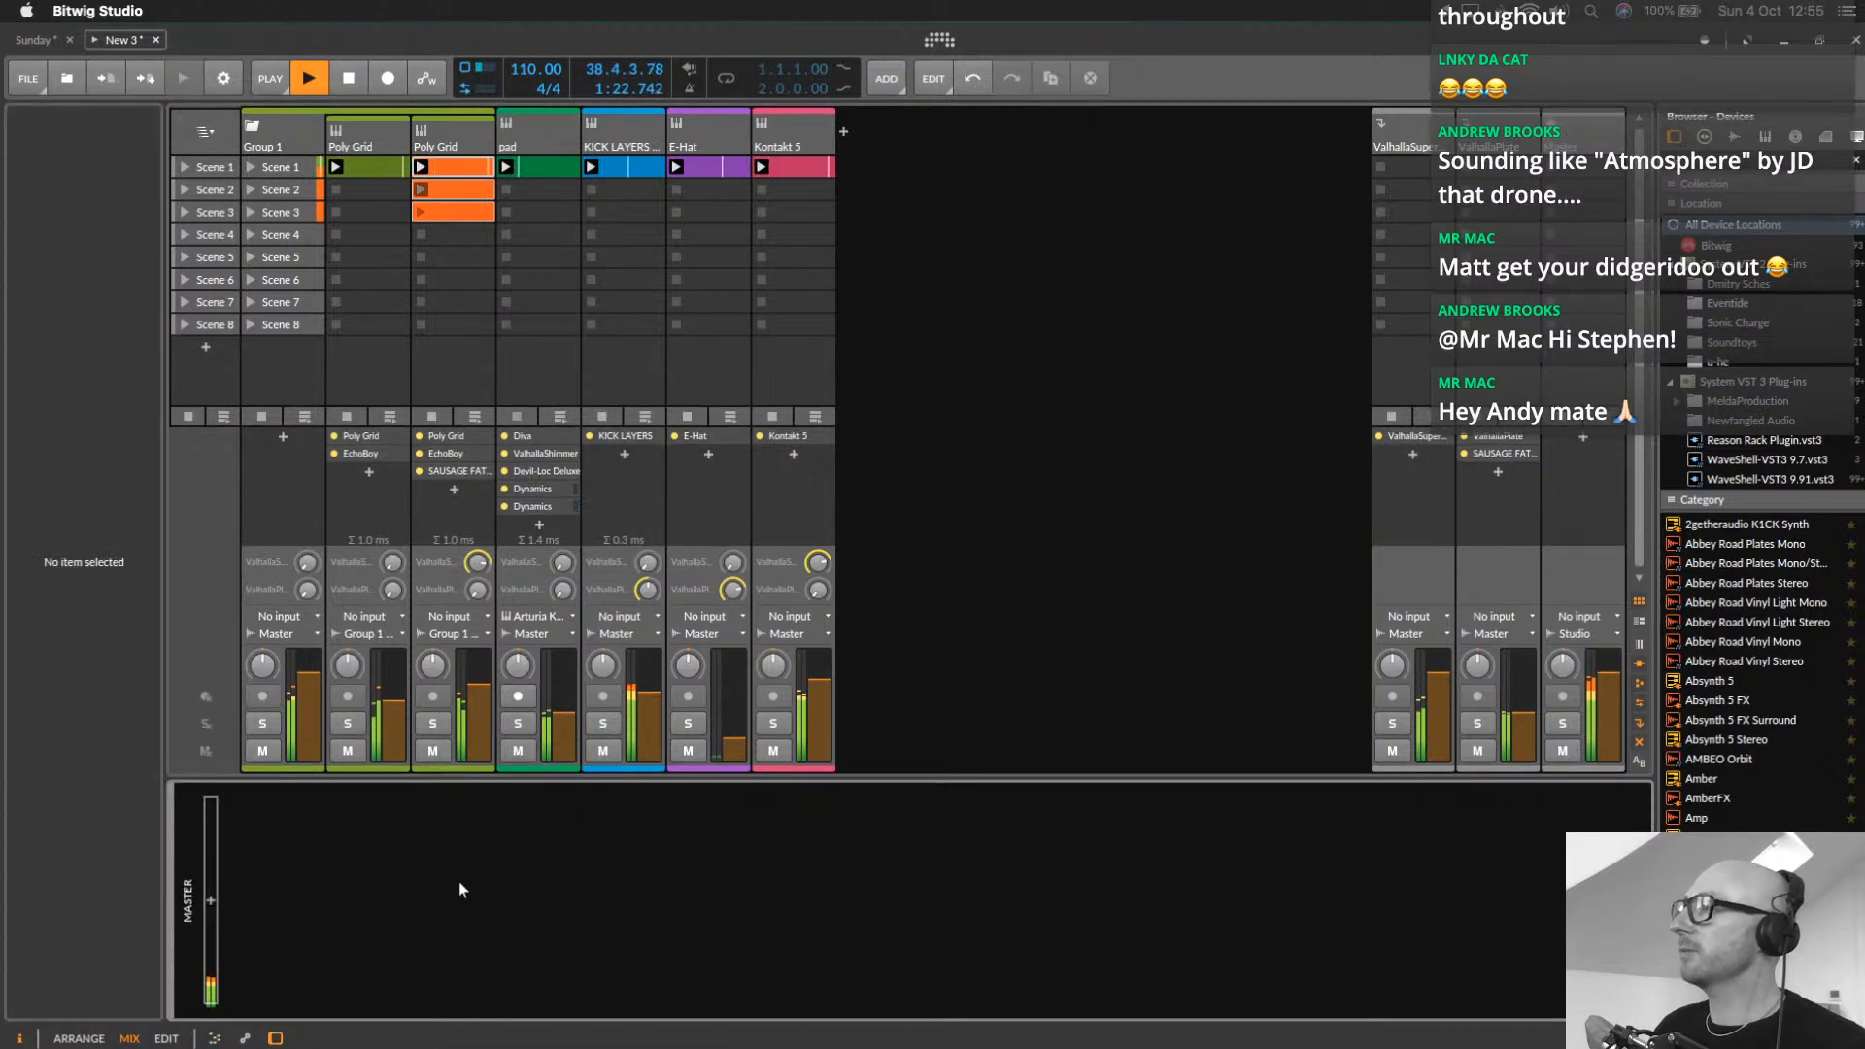
left_click(210, 900)
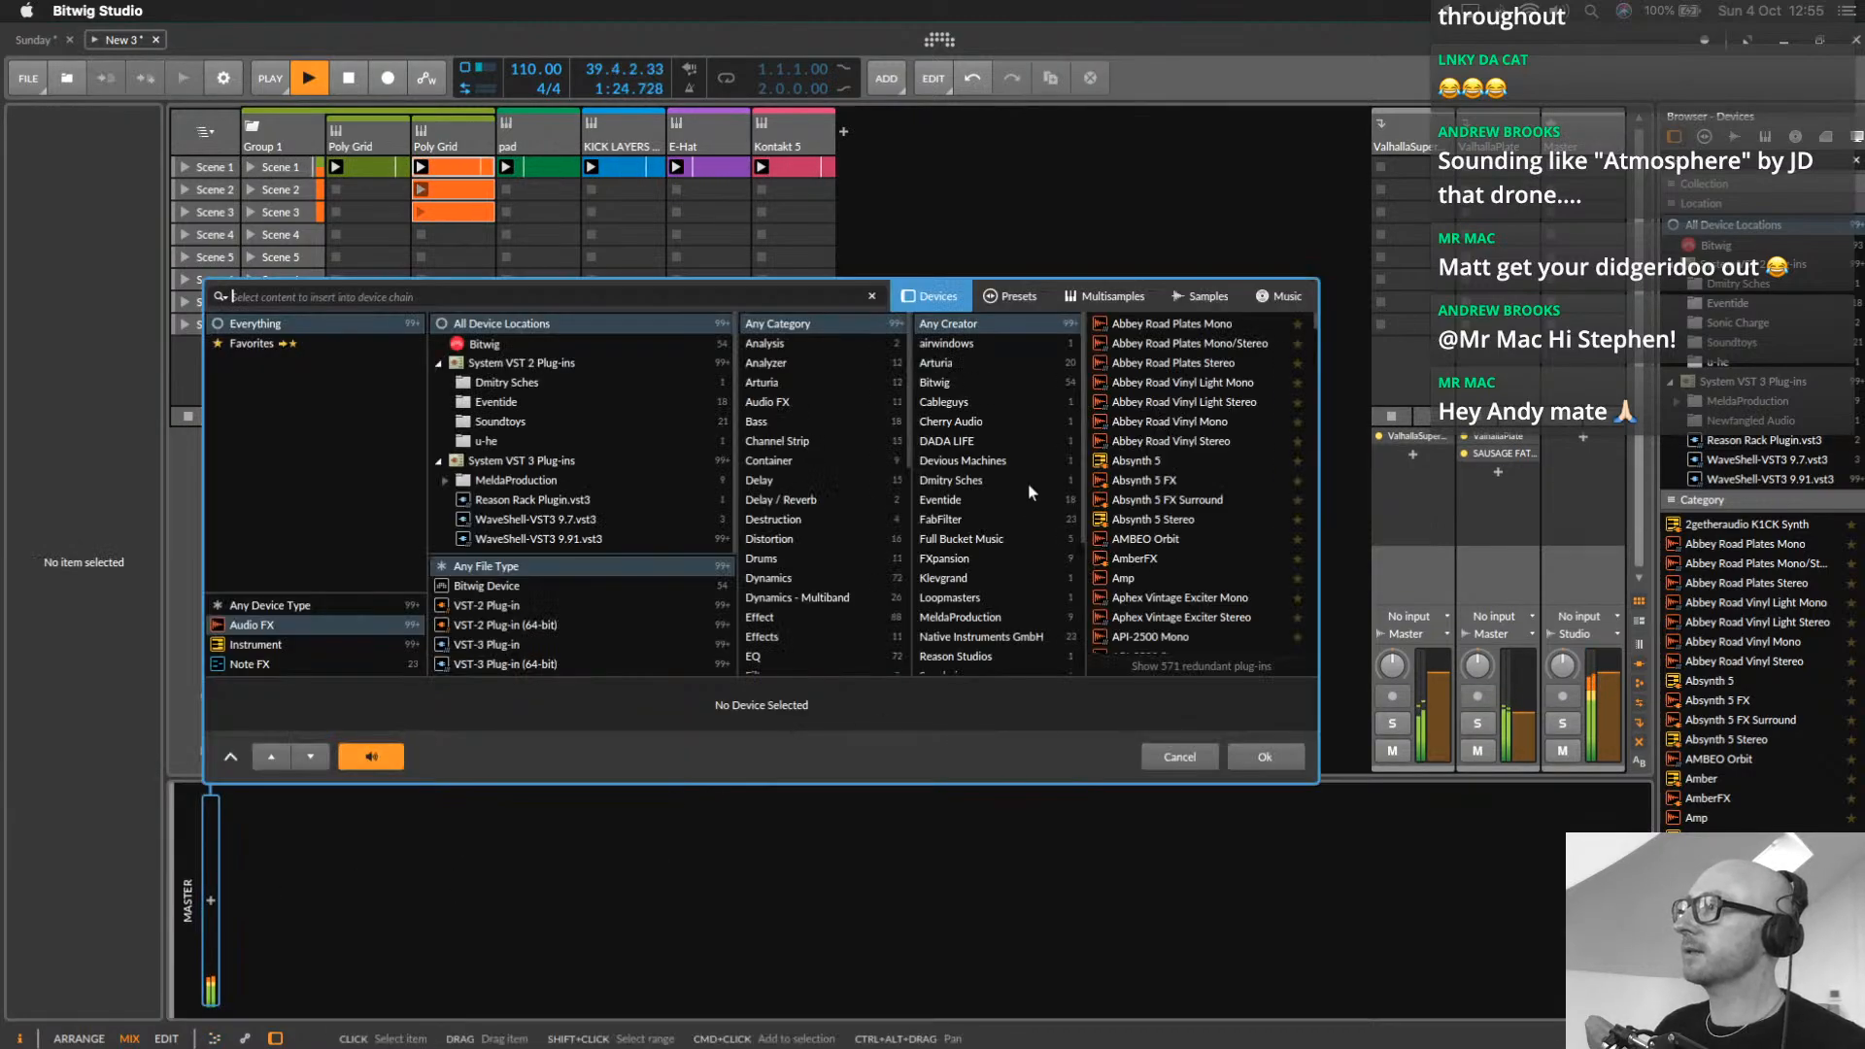
left_click(952, 443)
double_click(1133, 329)
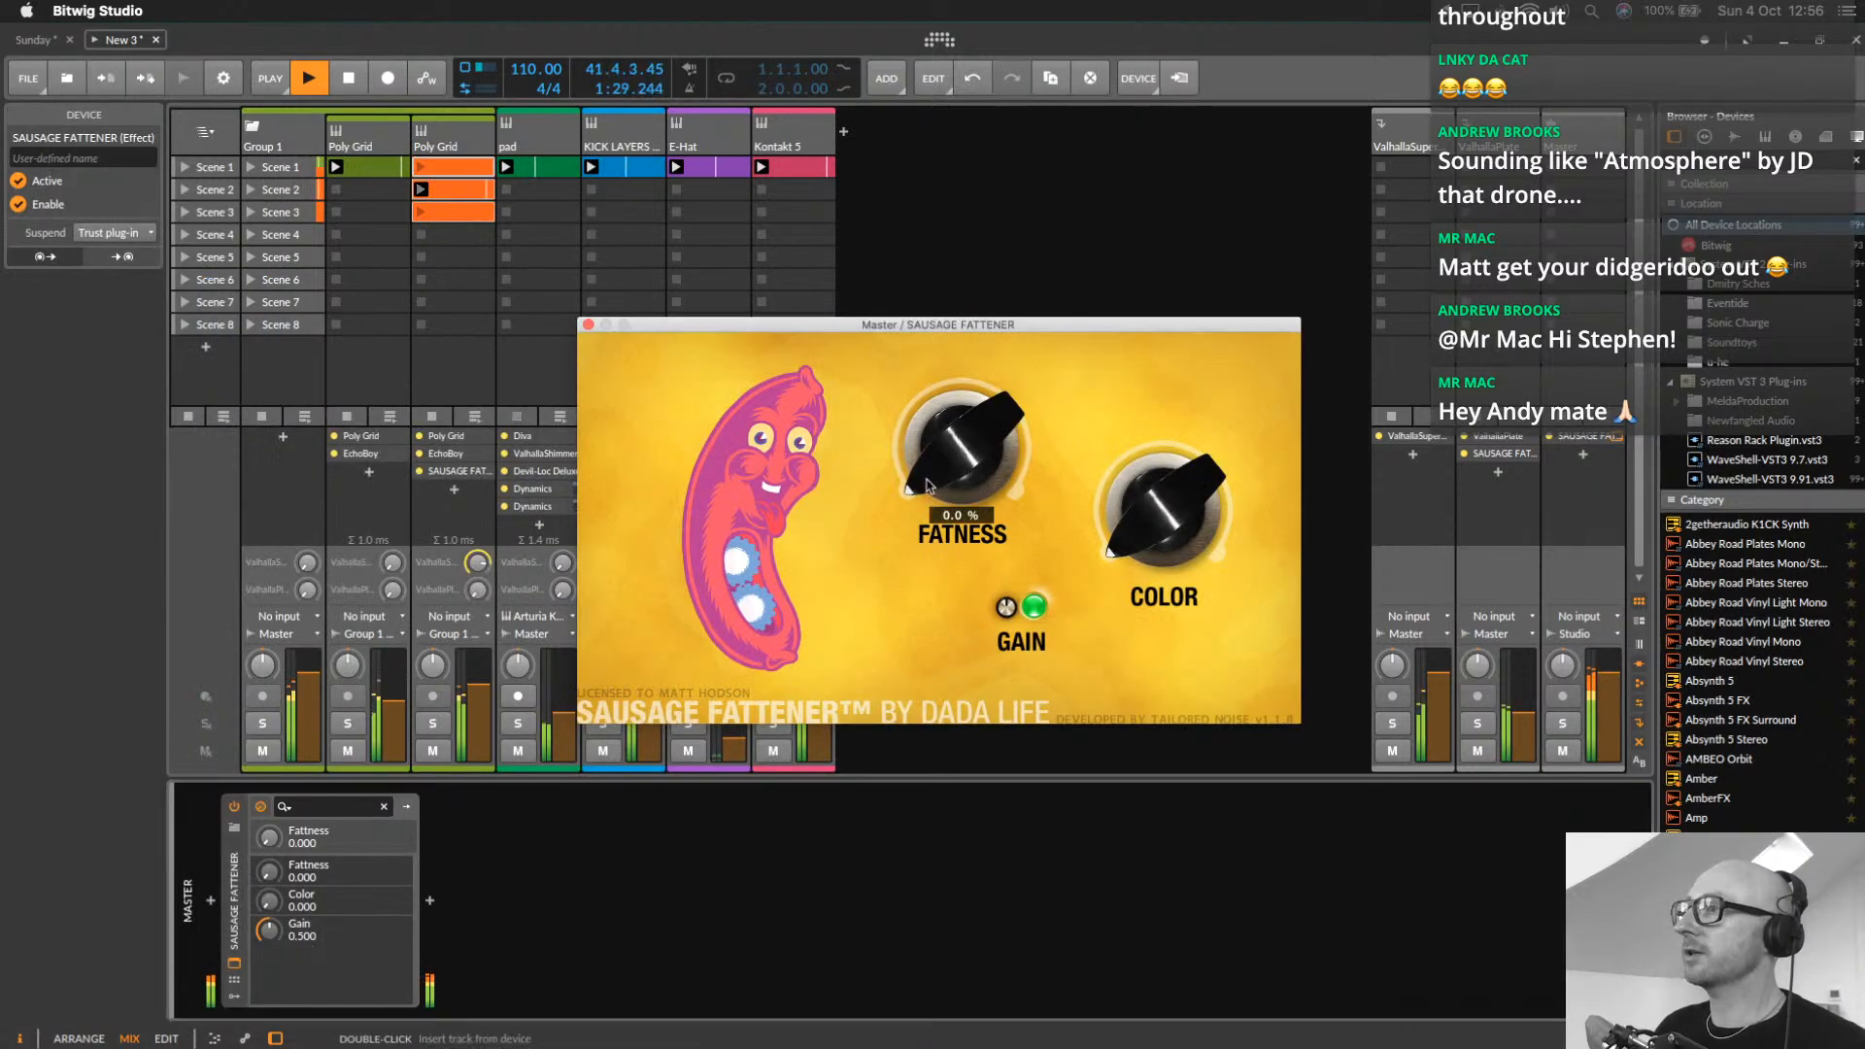
left_click_drag(926, 485, 918, 449)
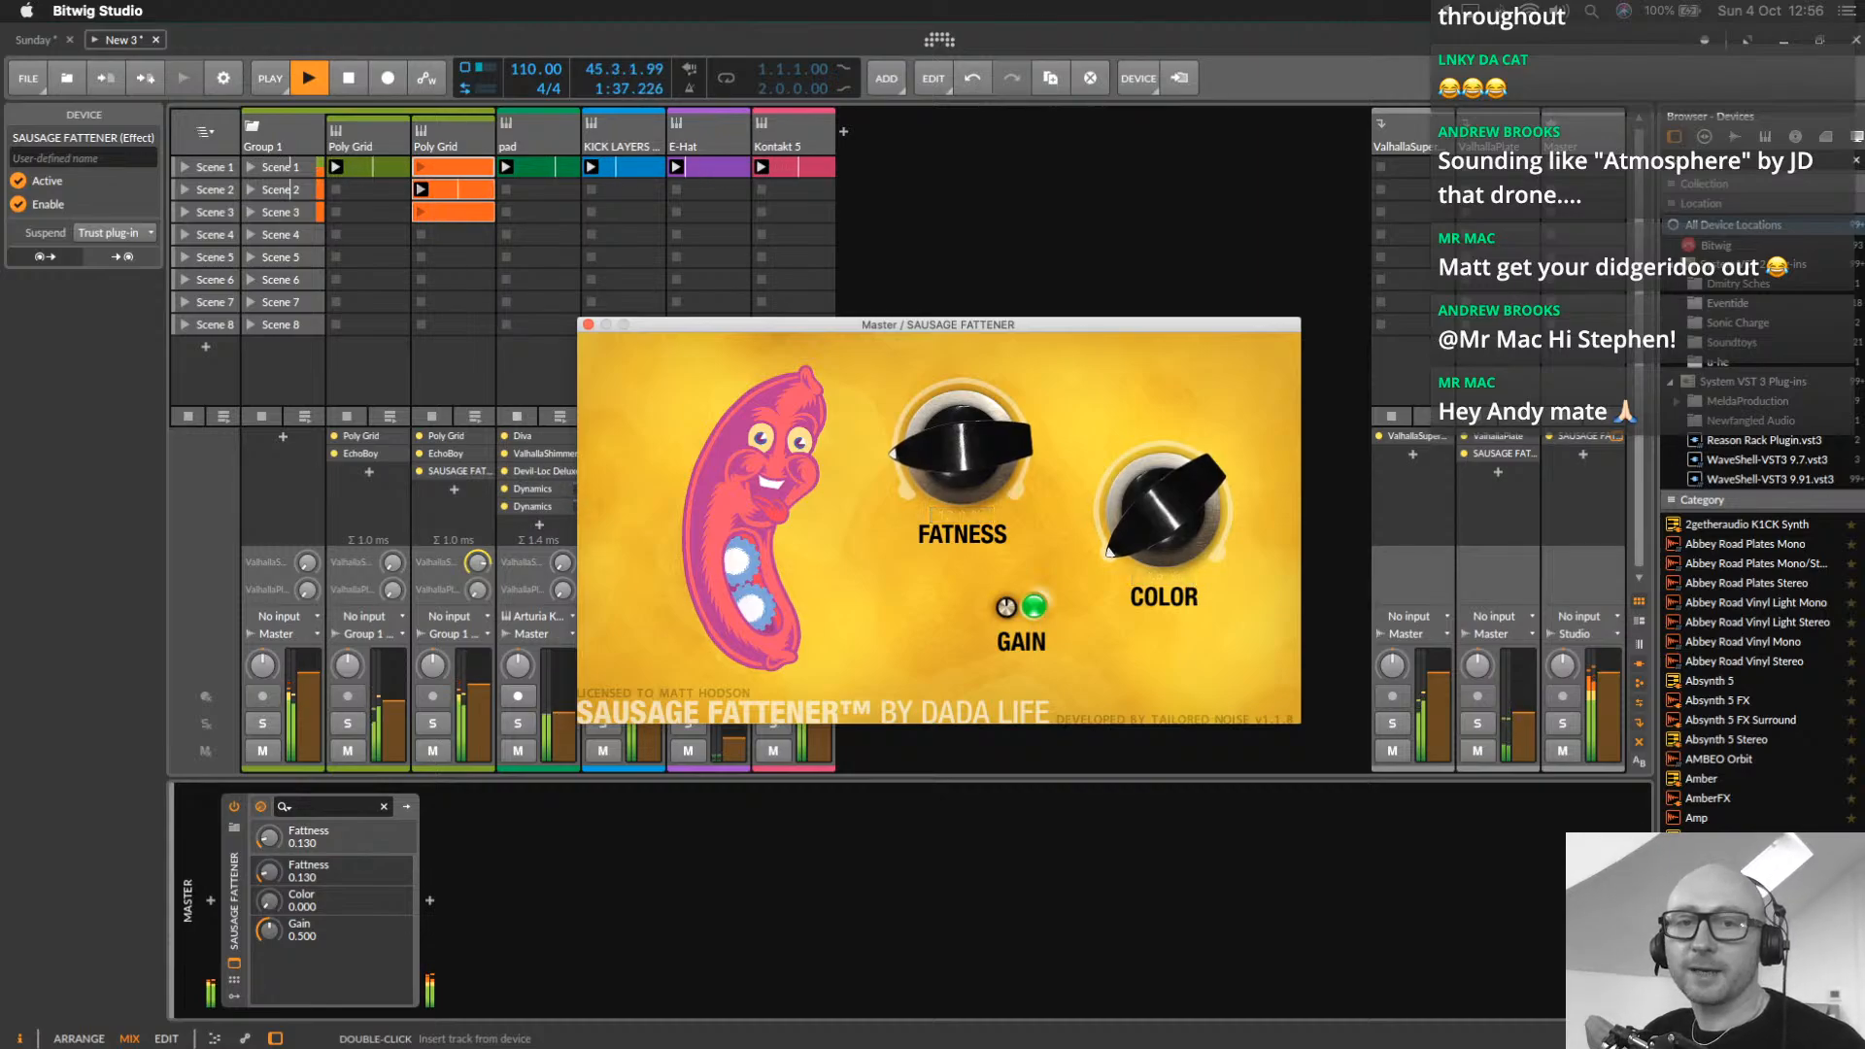
key("super+Tab")
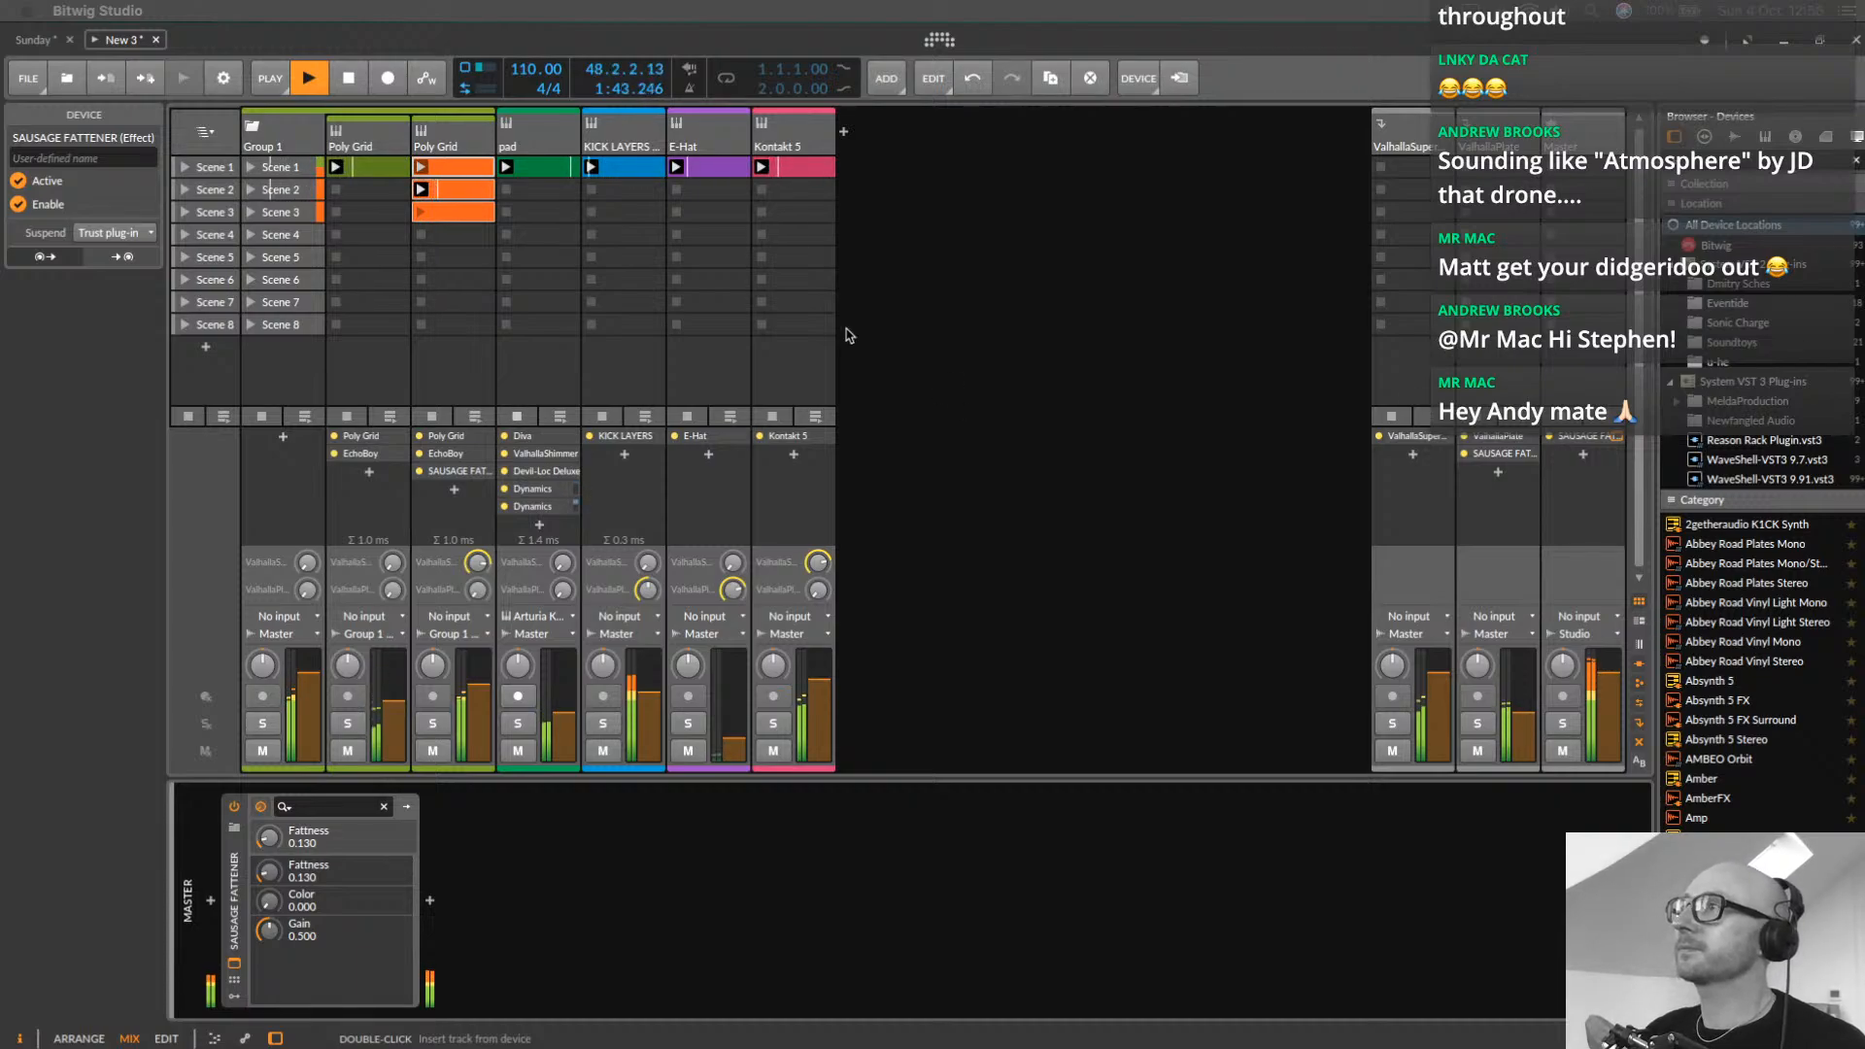
Compare the Master sound with SAUSAGE FATTENER bypassed and re-enabled, set its Color to 0.010 and close its plug-in window
left_click(1569, 139)
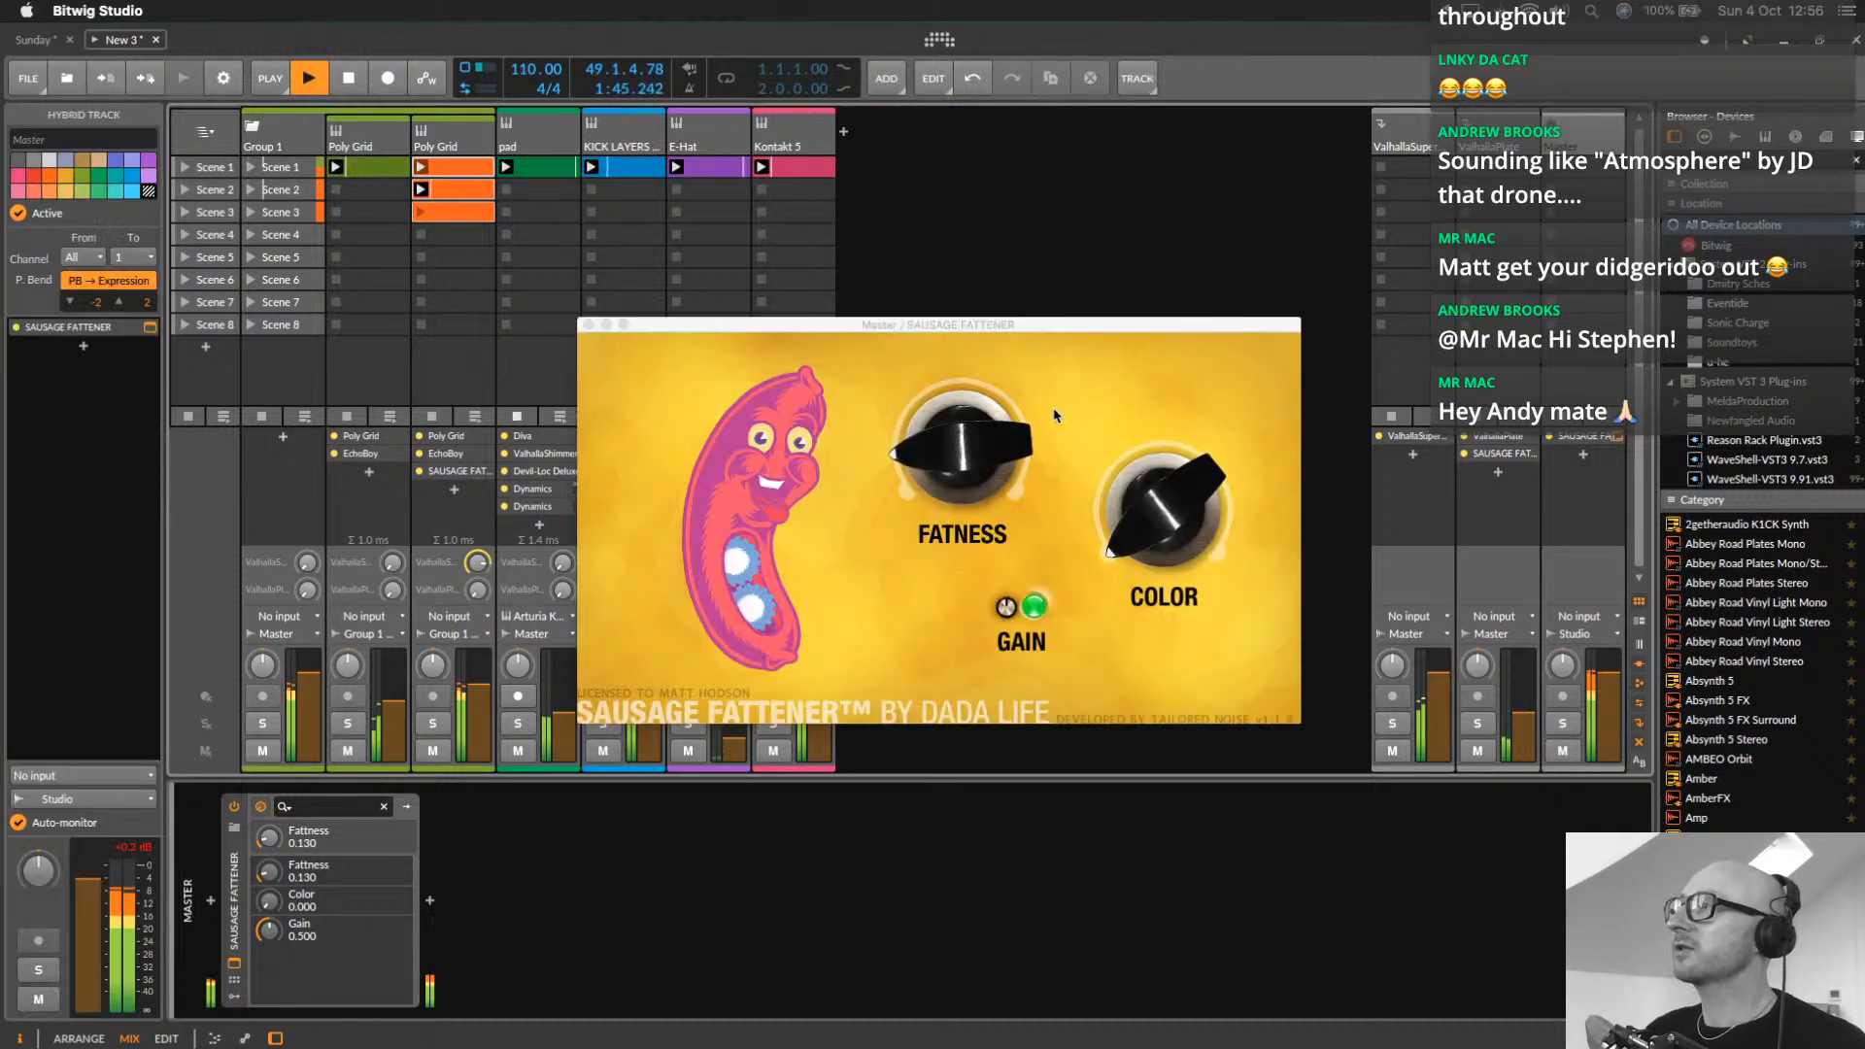
left_click(234, 807)
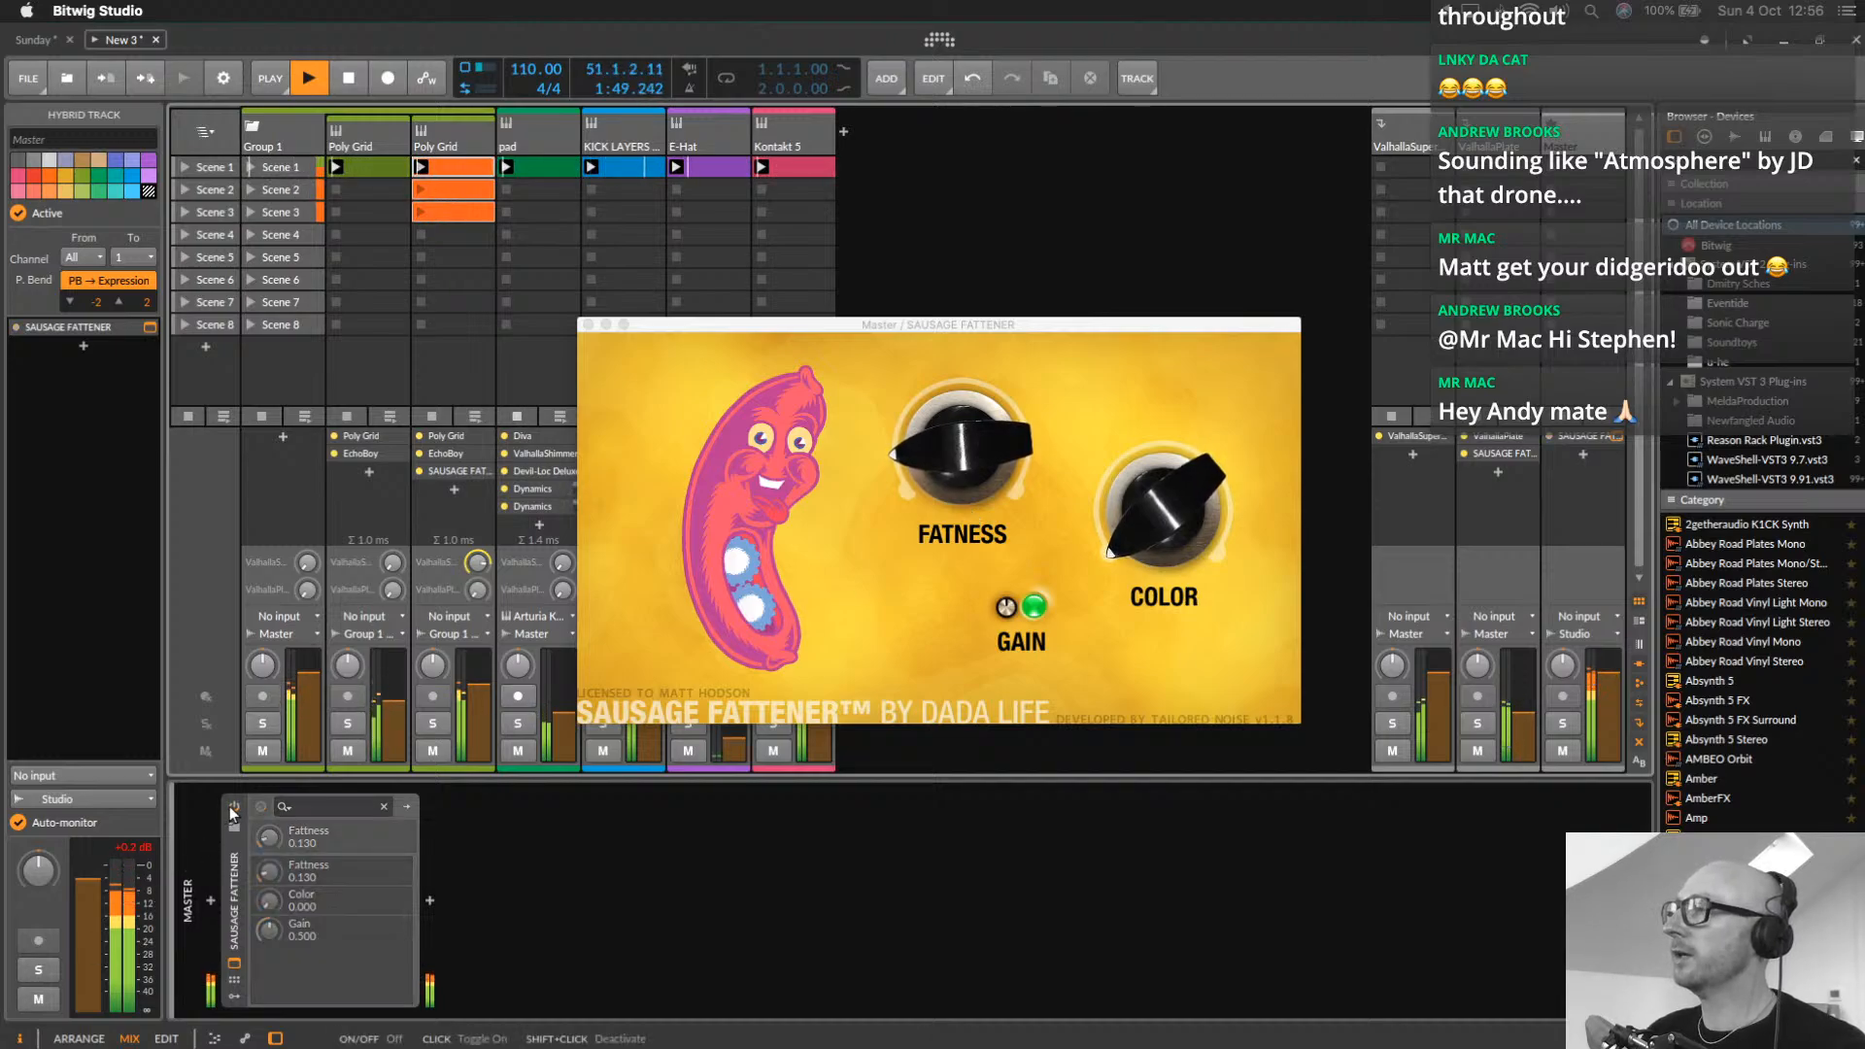
left_click(234, 810)
left_click_drag(1162, 500, 1163, 582)
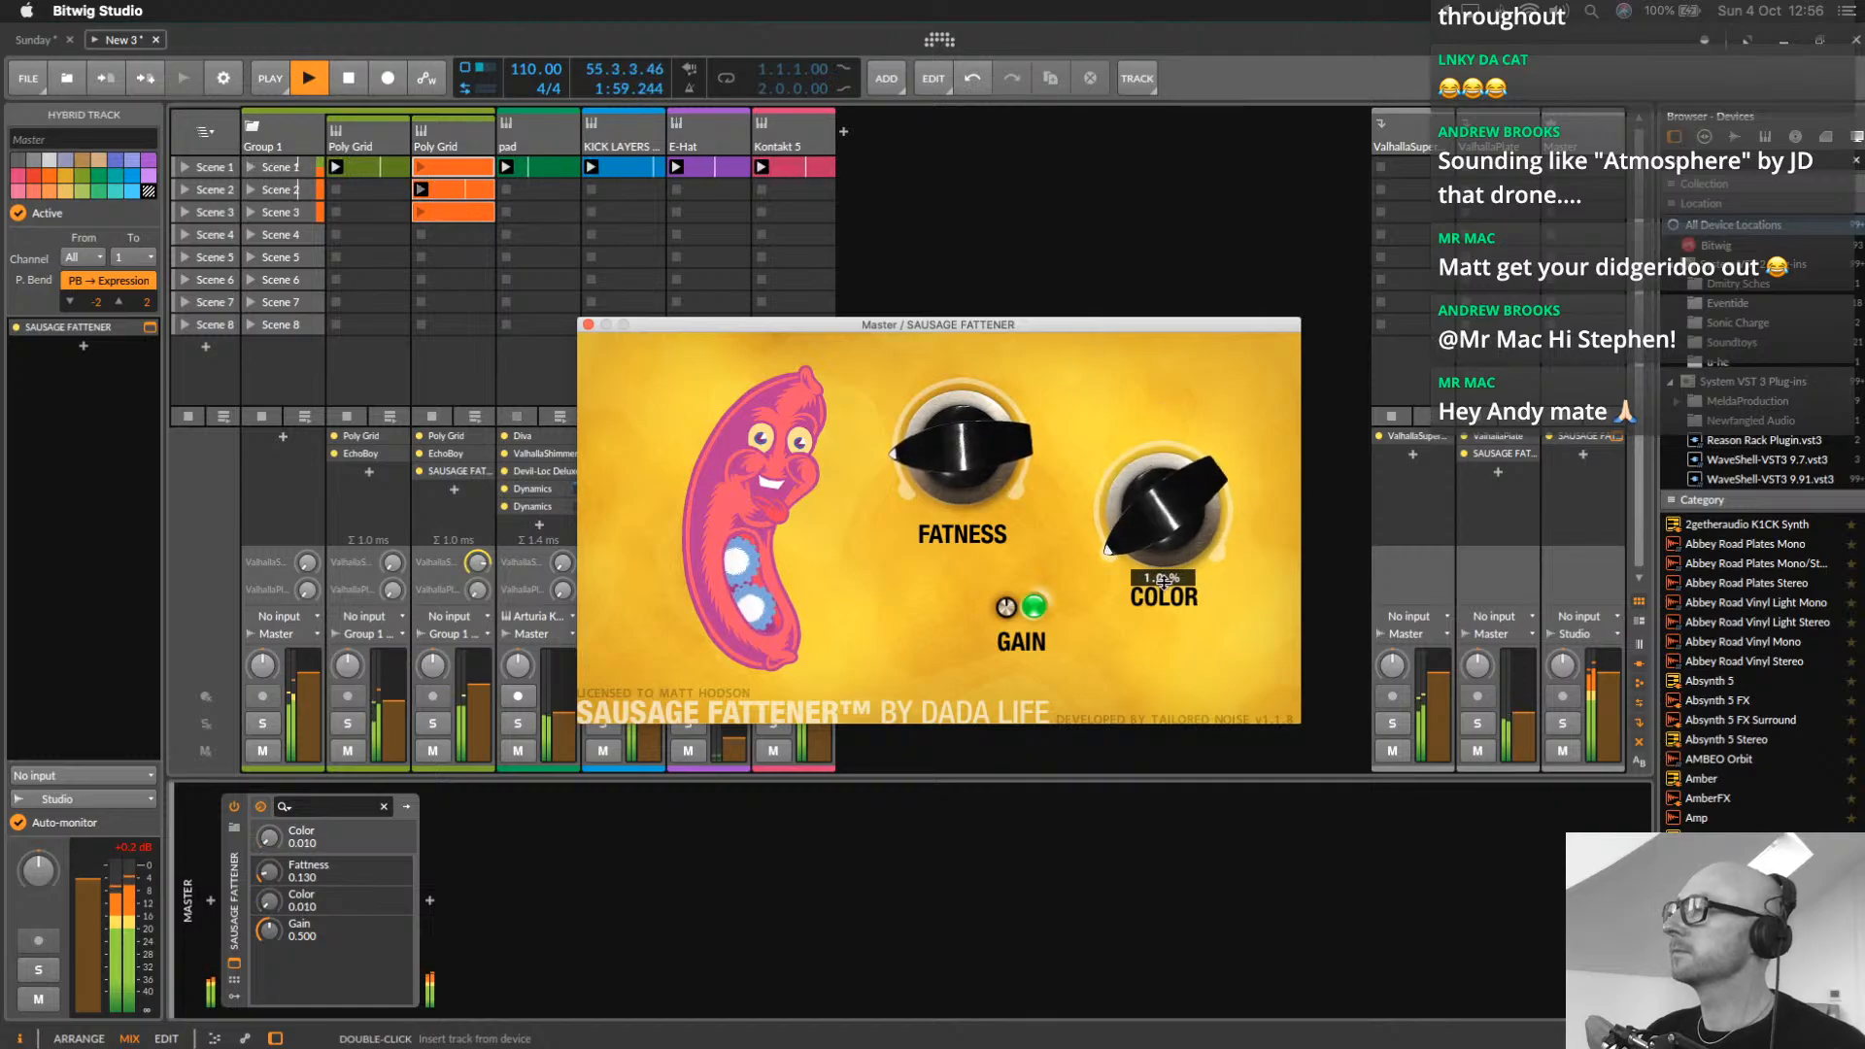
left_click(588, 324)
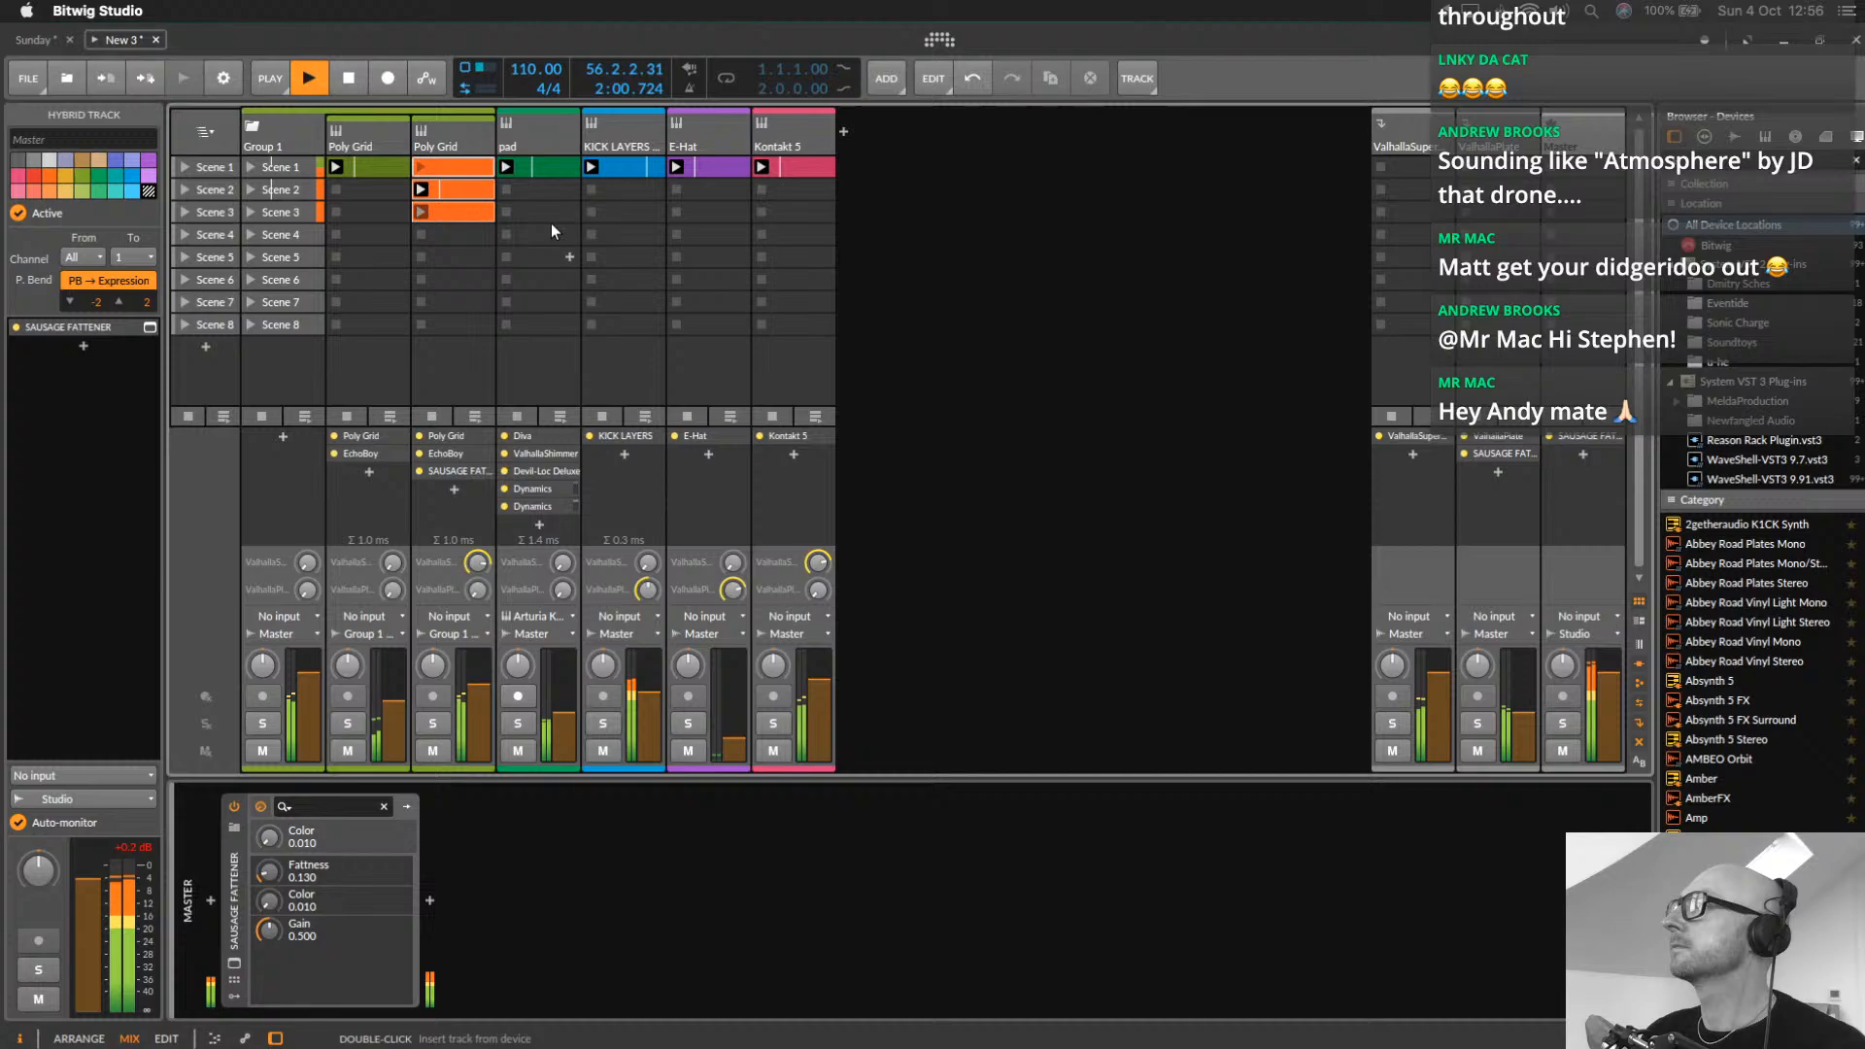
Set Diva's Frequency on the pad track to 137.25 and the track's input to No input
left_click(535, 143)
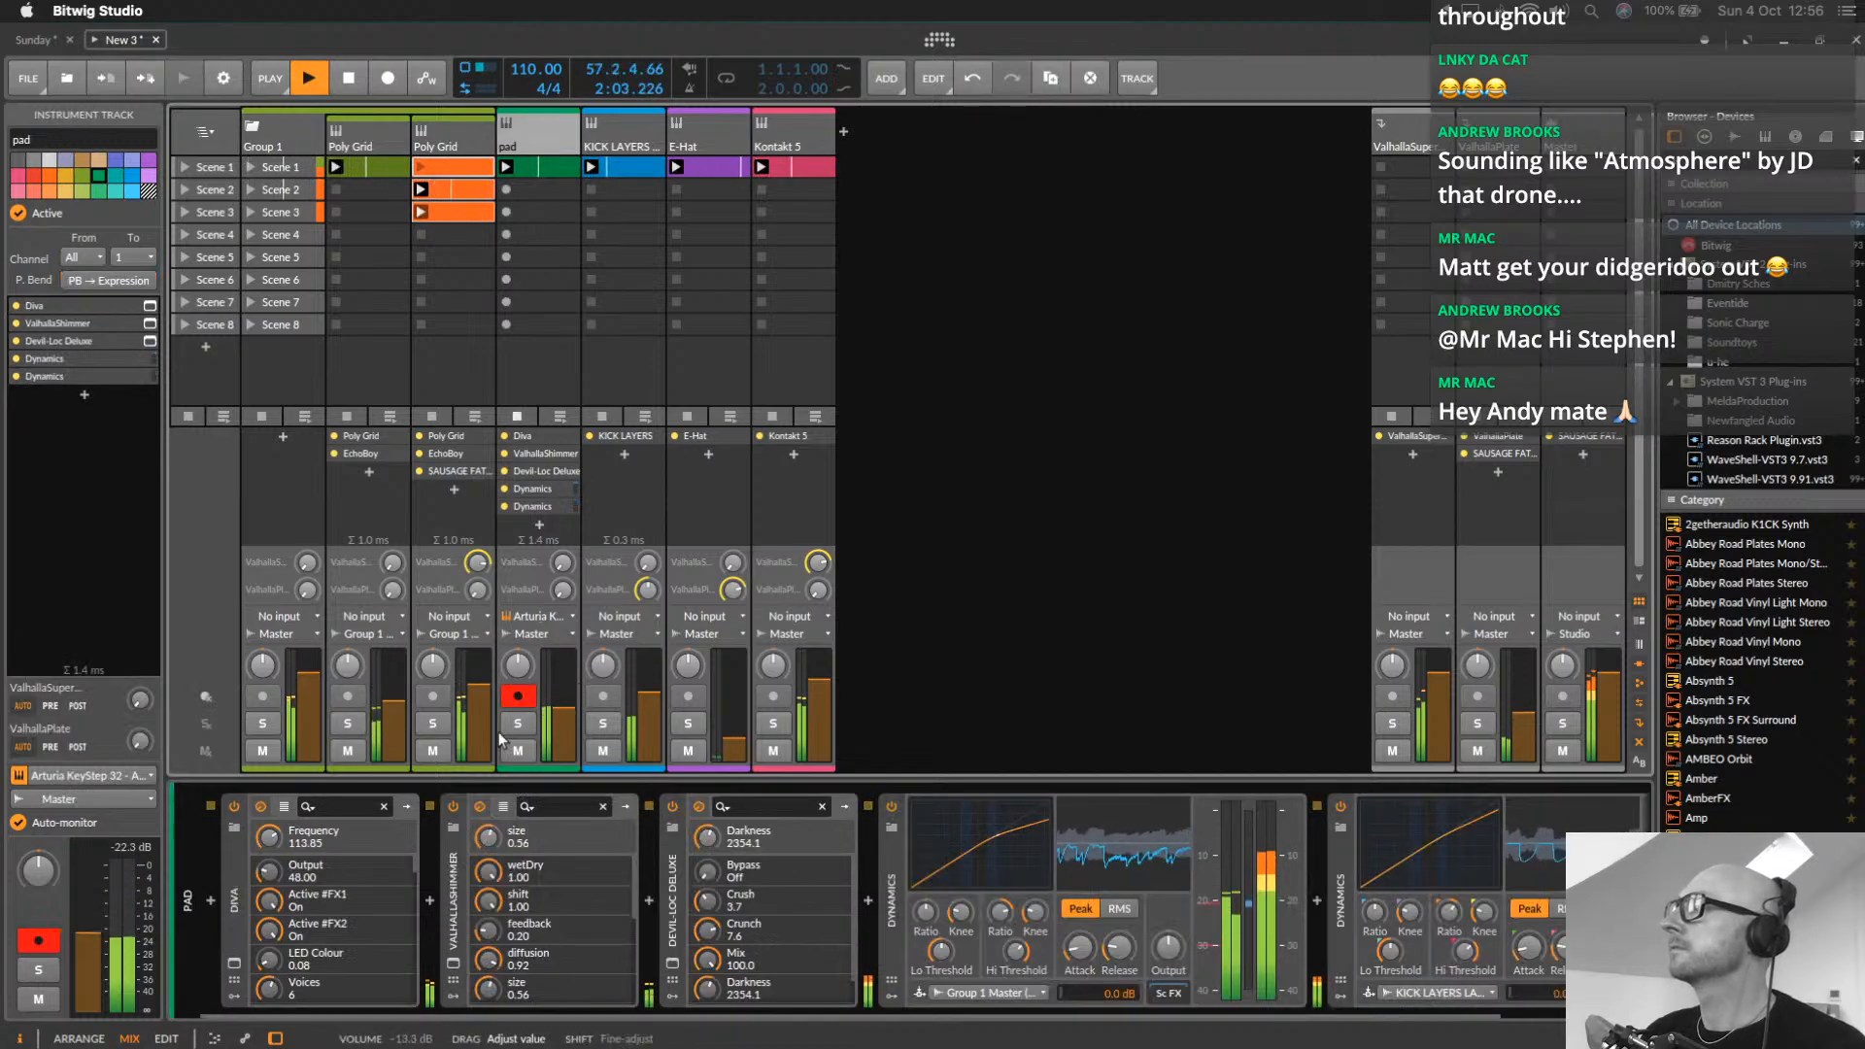
left_click_drag(270, 840, 270, 805)
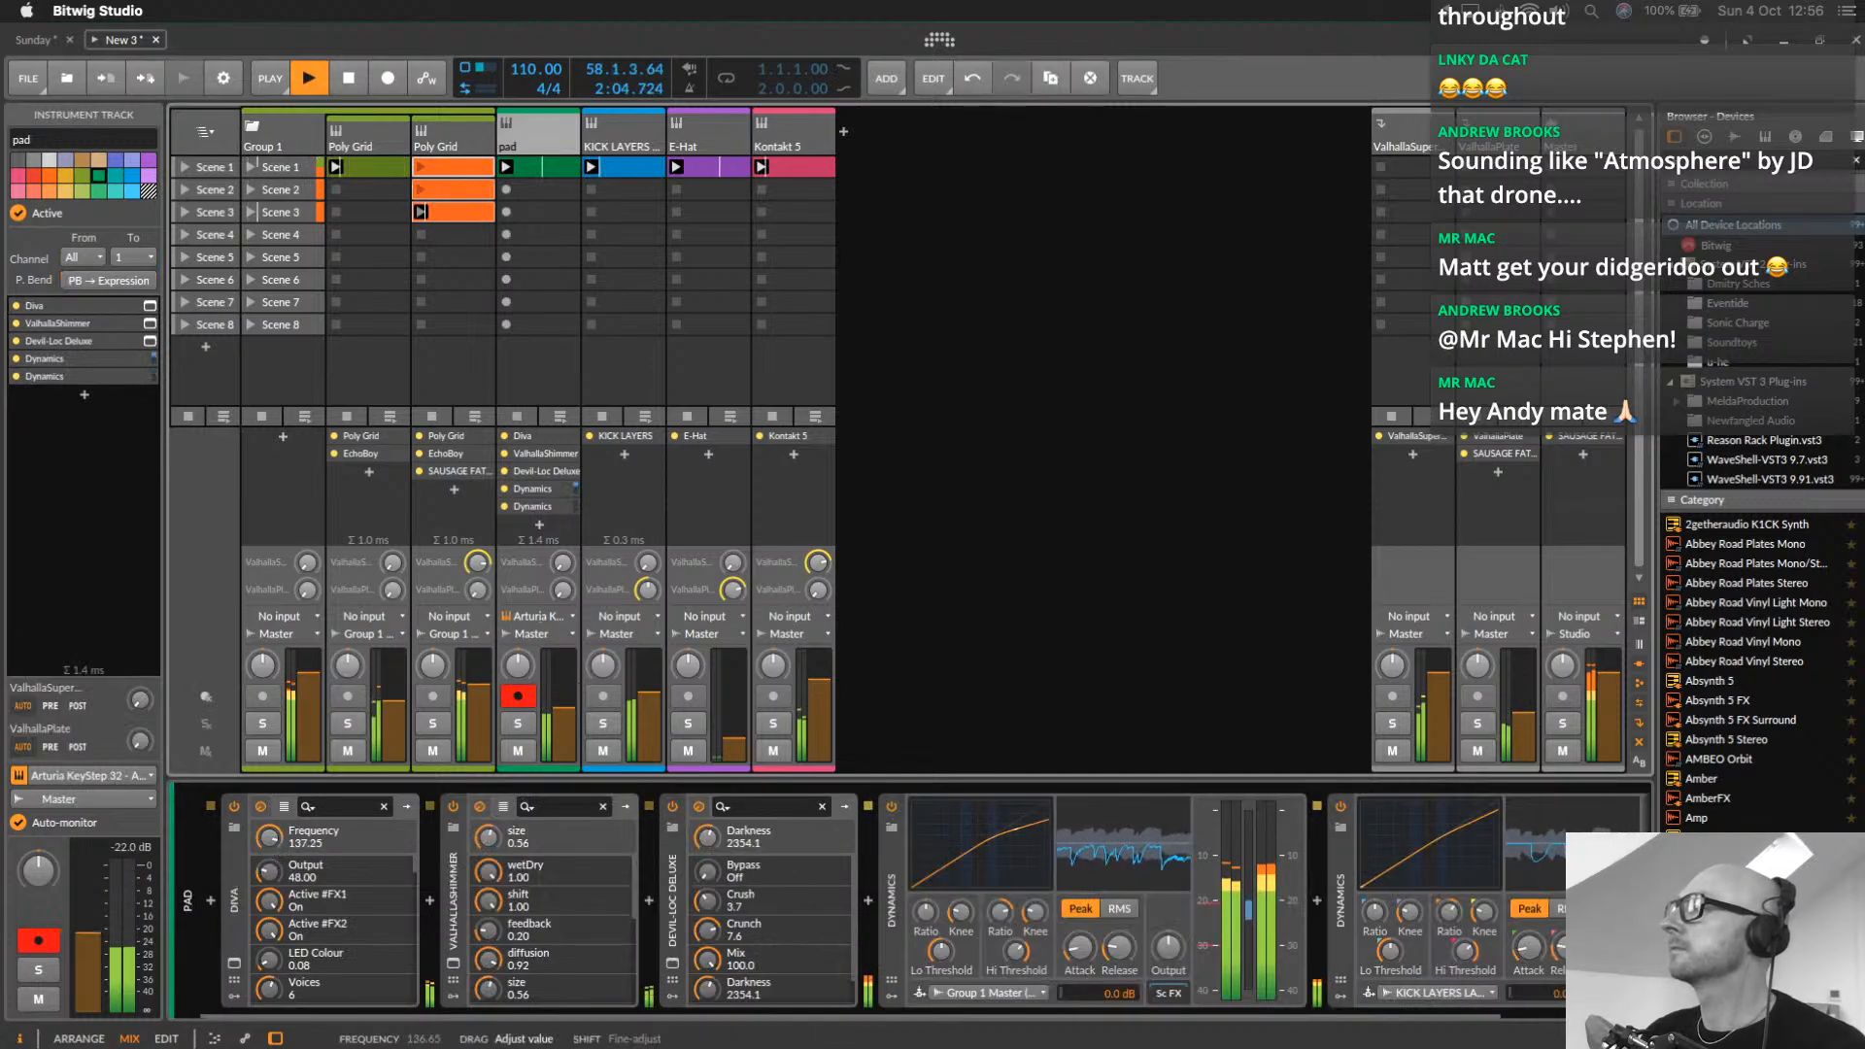
left_click(554, 618)
left_click(544, 610)
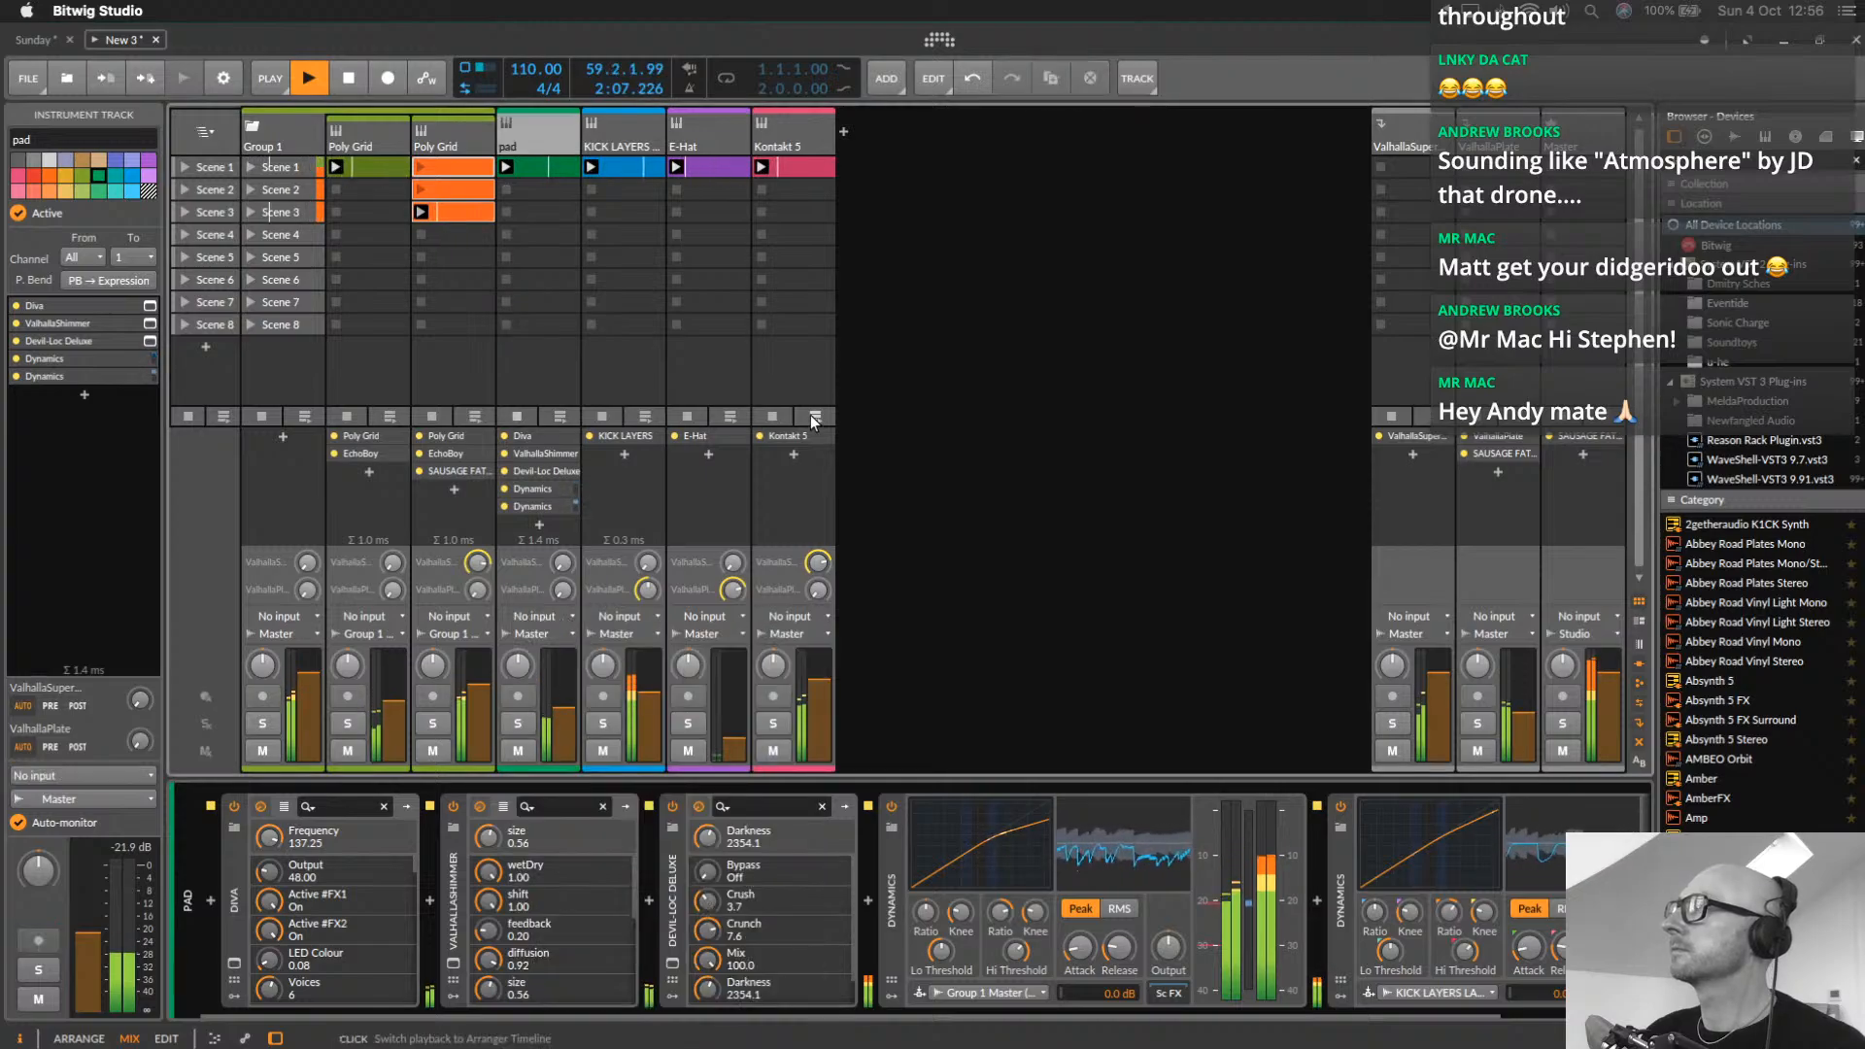
Set the KICK LAYERS track's ValhallaPlate send to about -12.2 dB and the E-Hat's Decay to about 21.6 ms
left_click(796, 137)
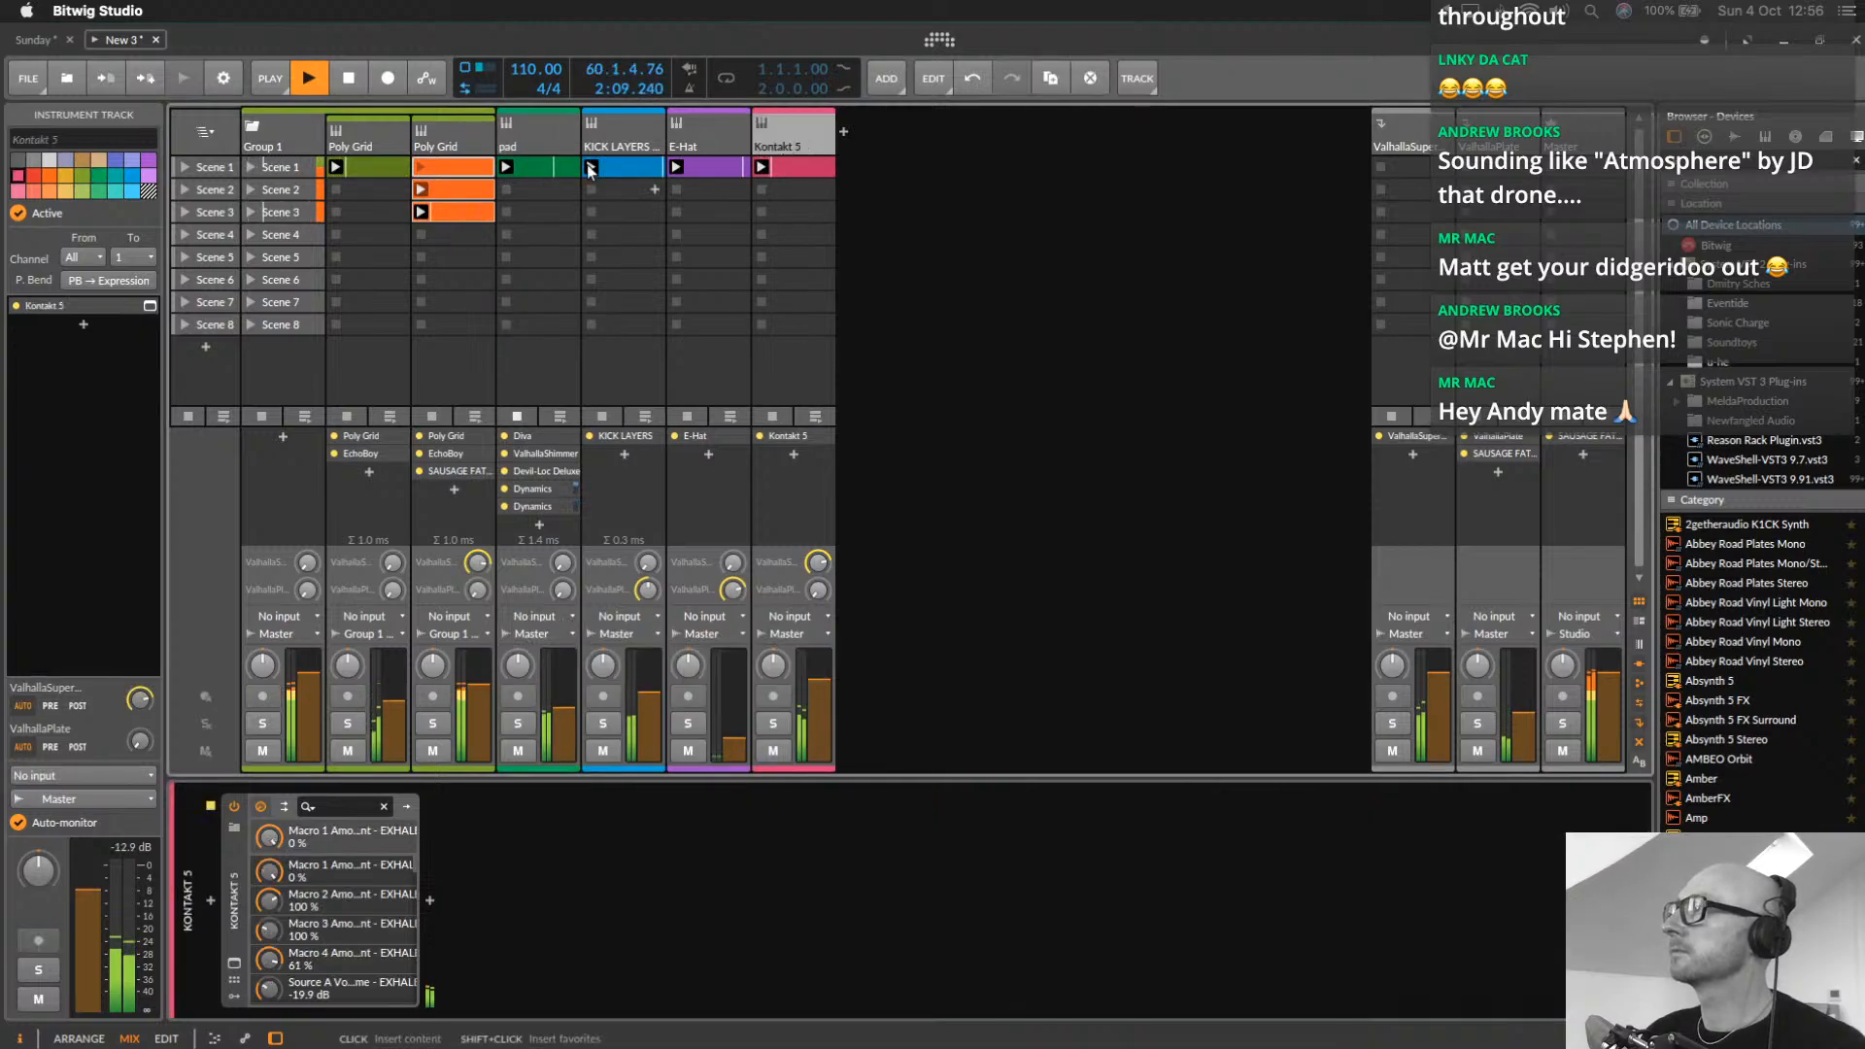
left_click(546, 135)
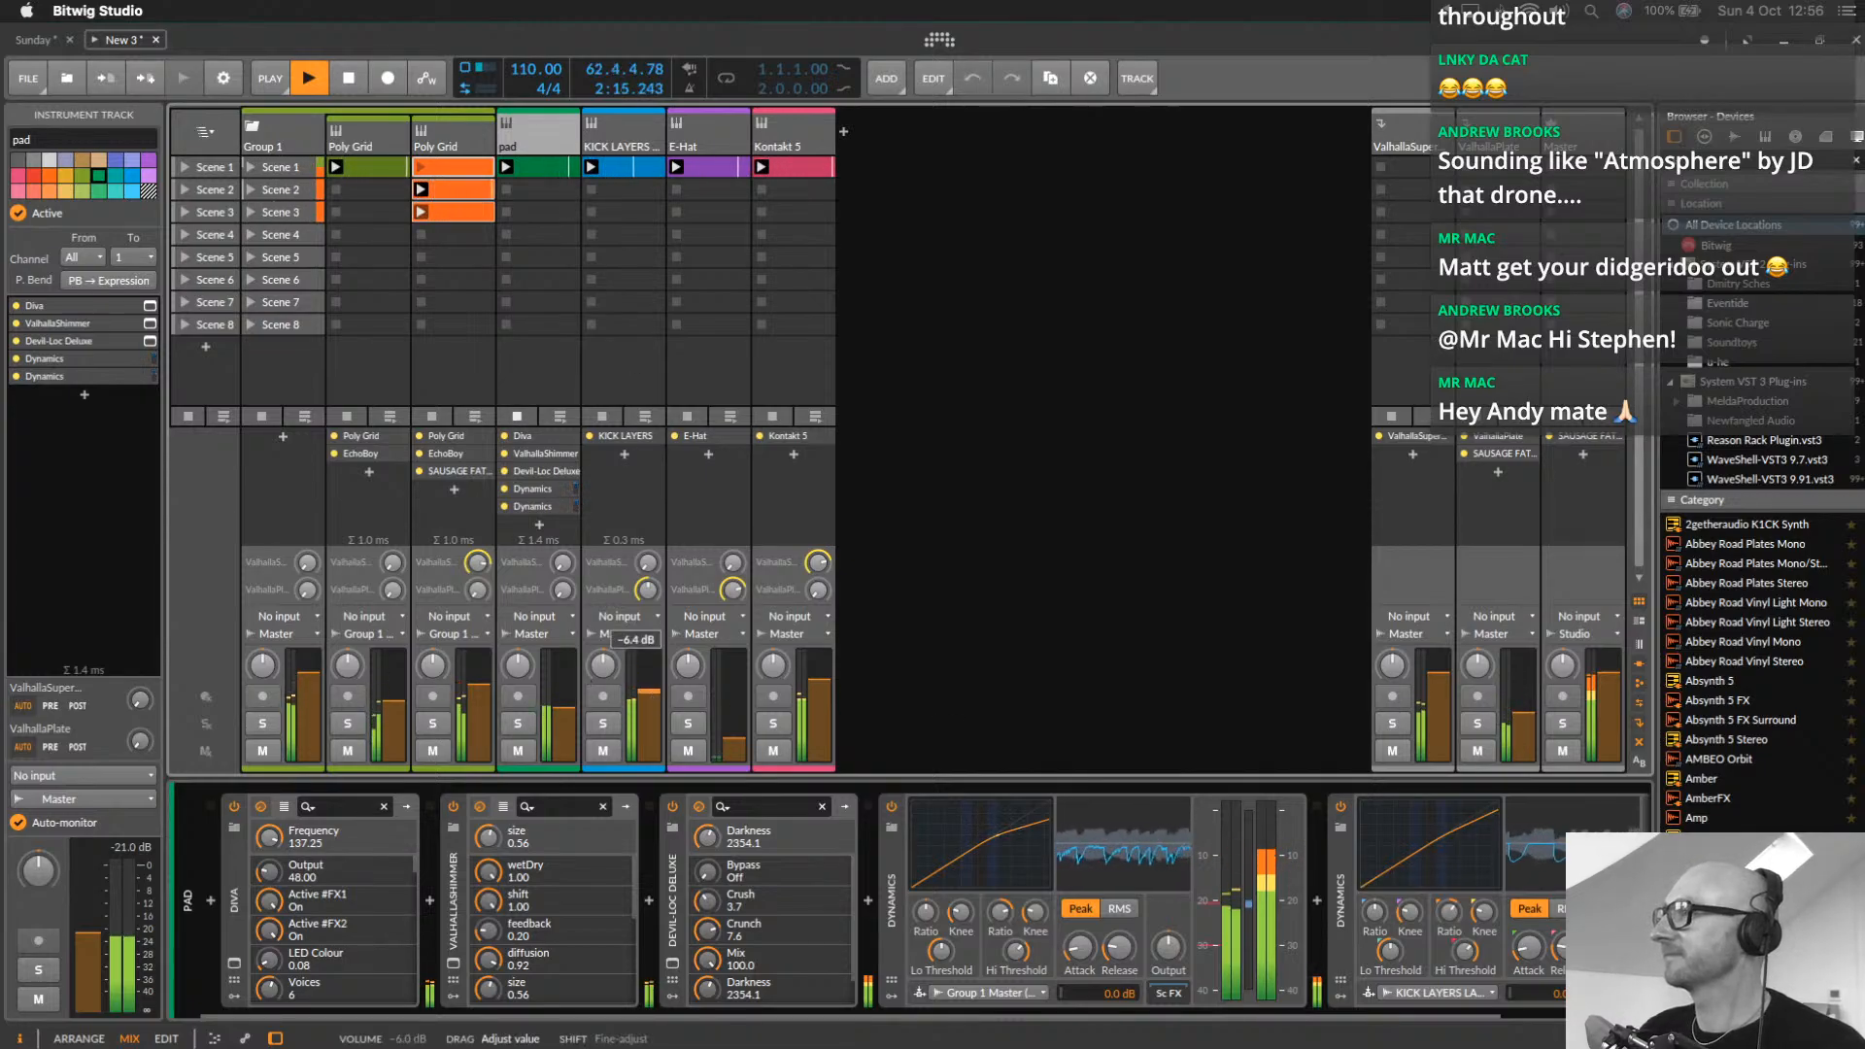
mouse_move(648, 591)
left_mouse_down()
mouse_move(648, 569)
mouse_move(649, 599)
left_mouse_up()
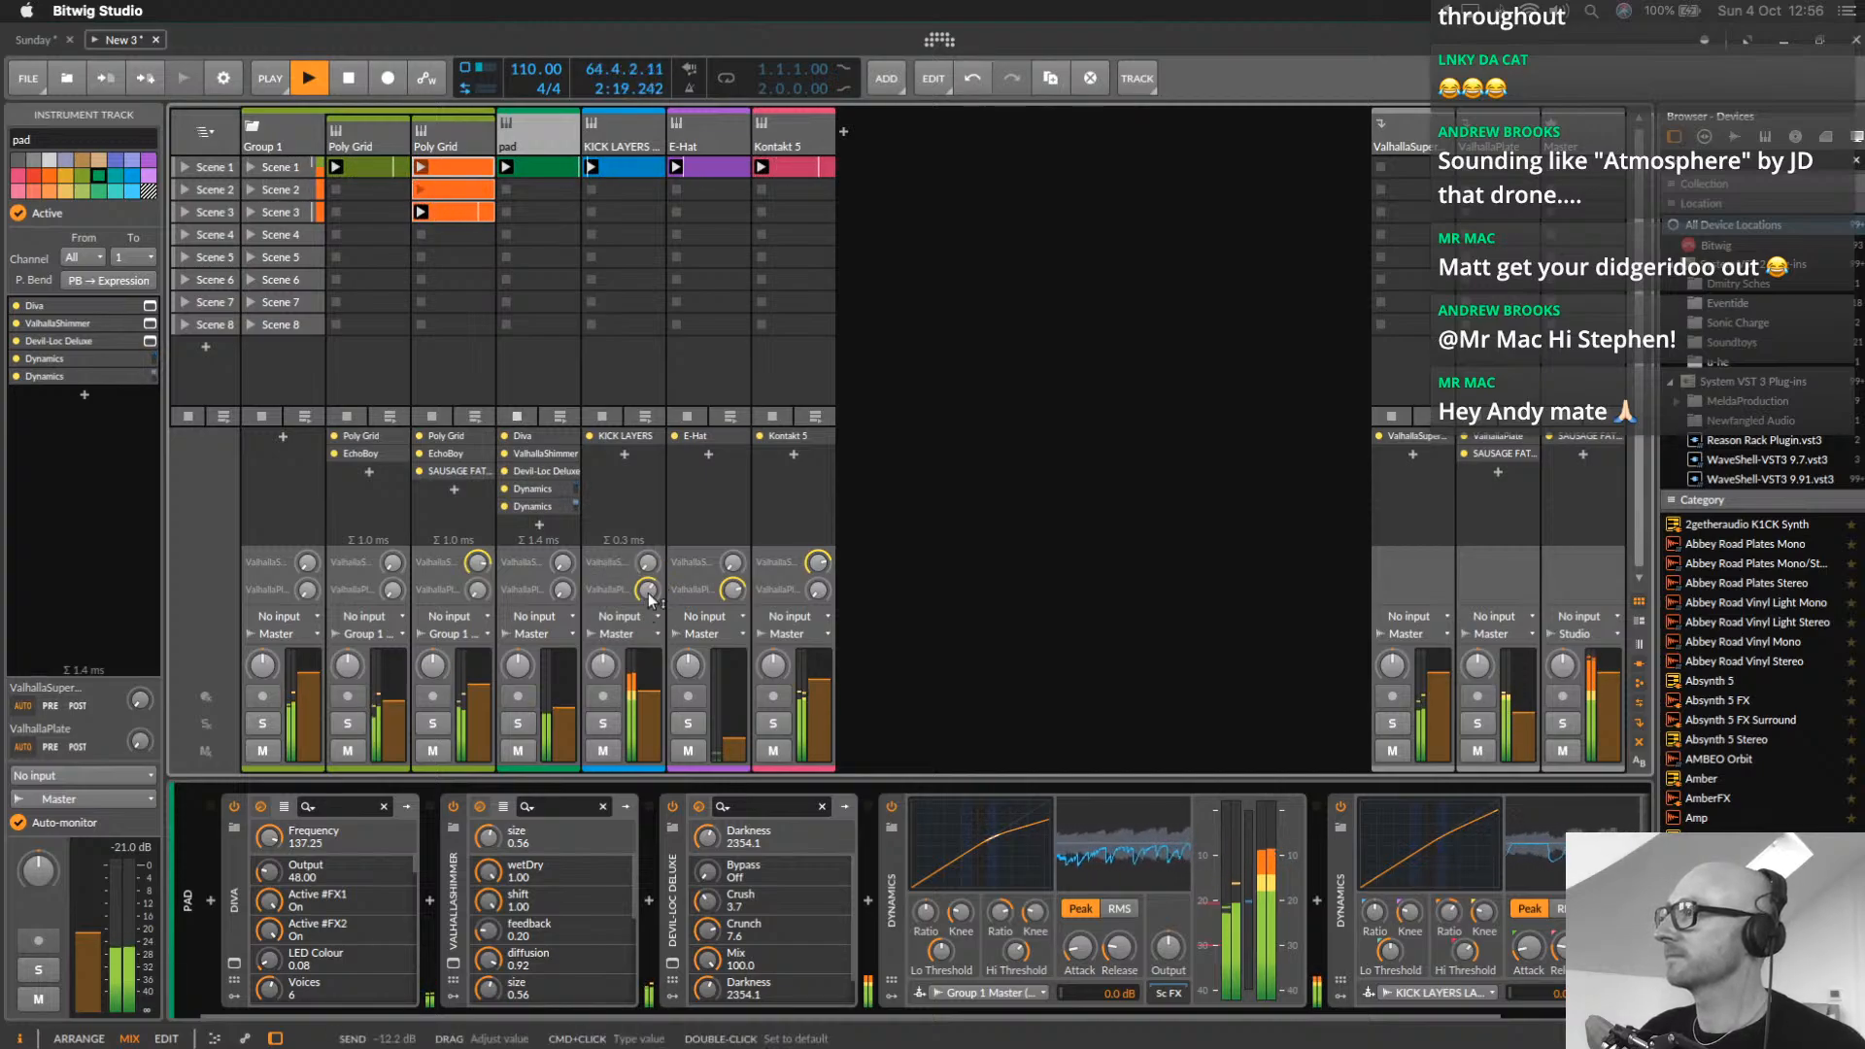
left_click(707, 131)
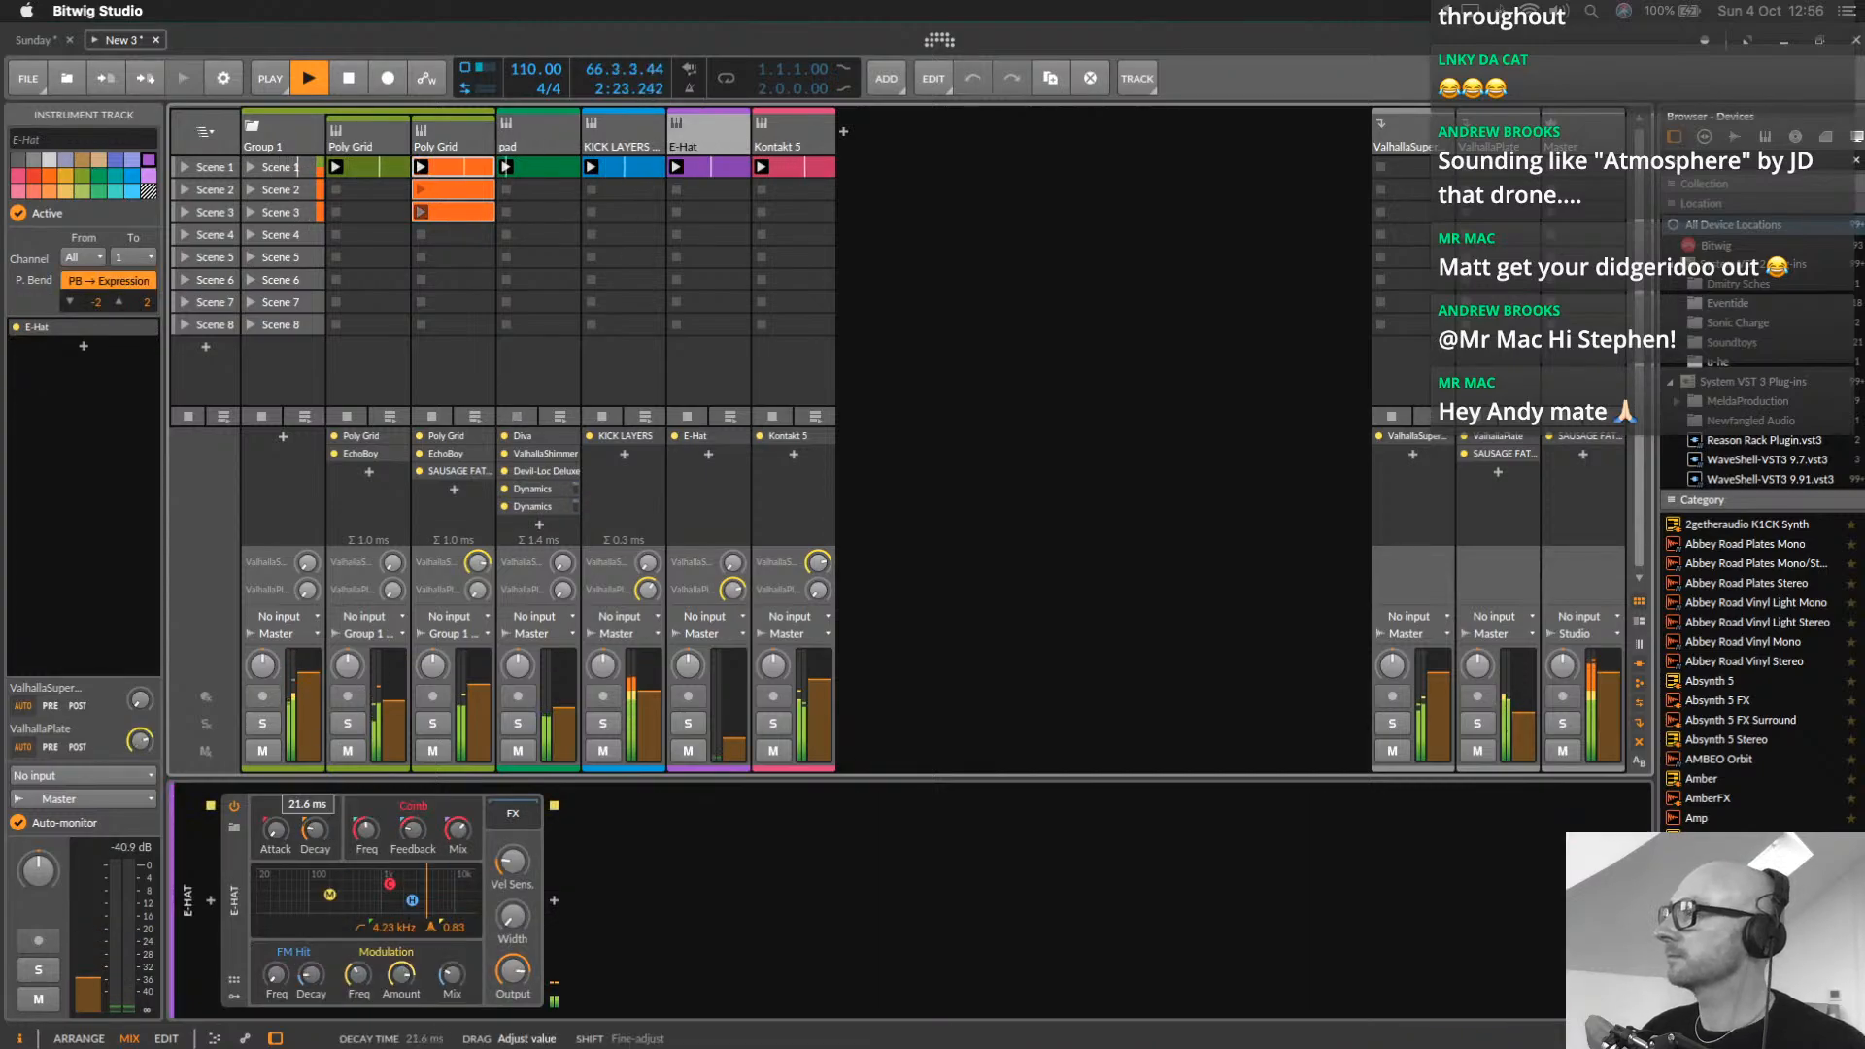
left_click_drag(315, 830, 315, 830)
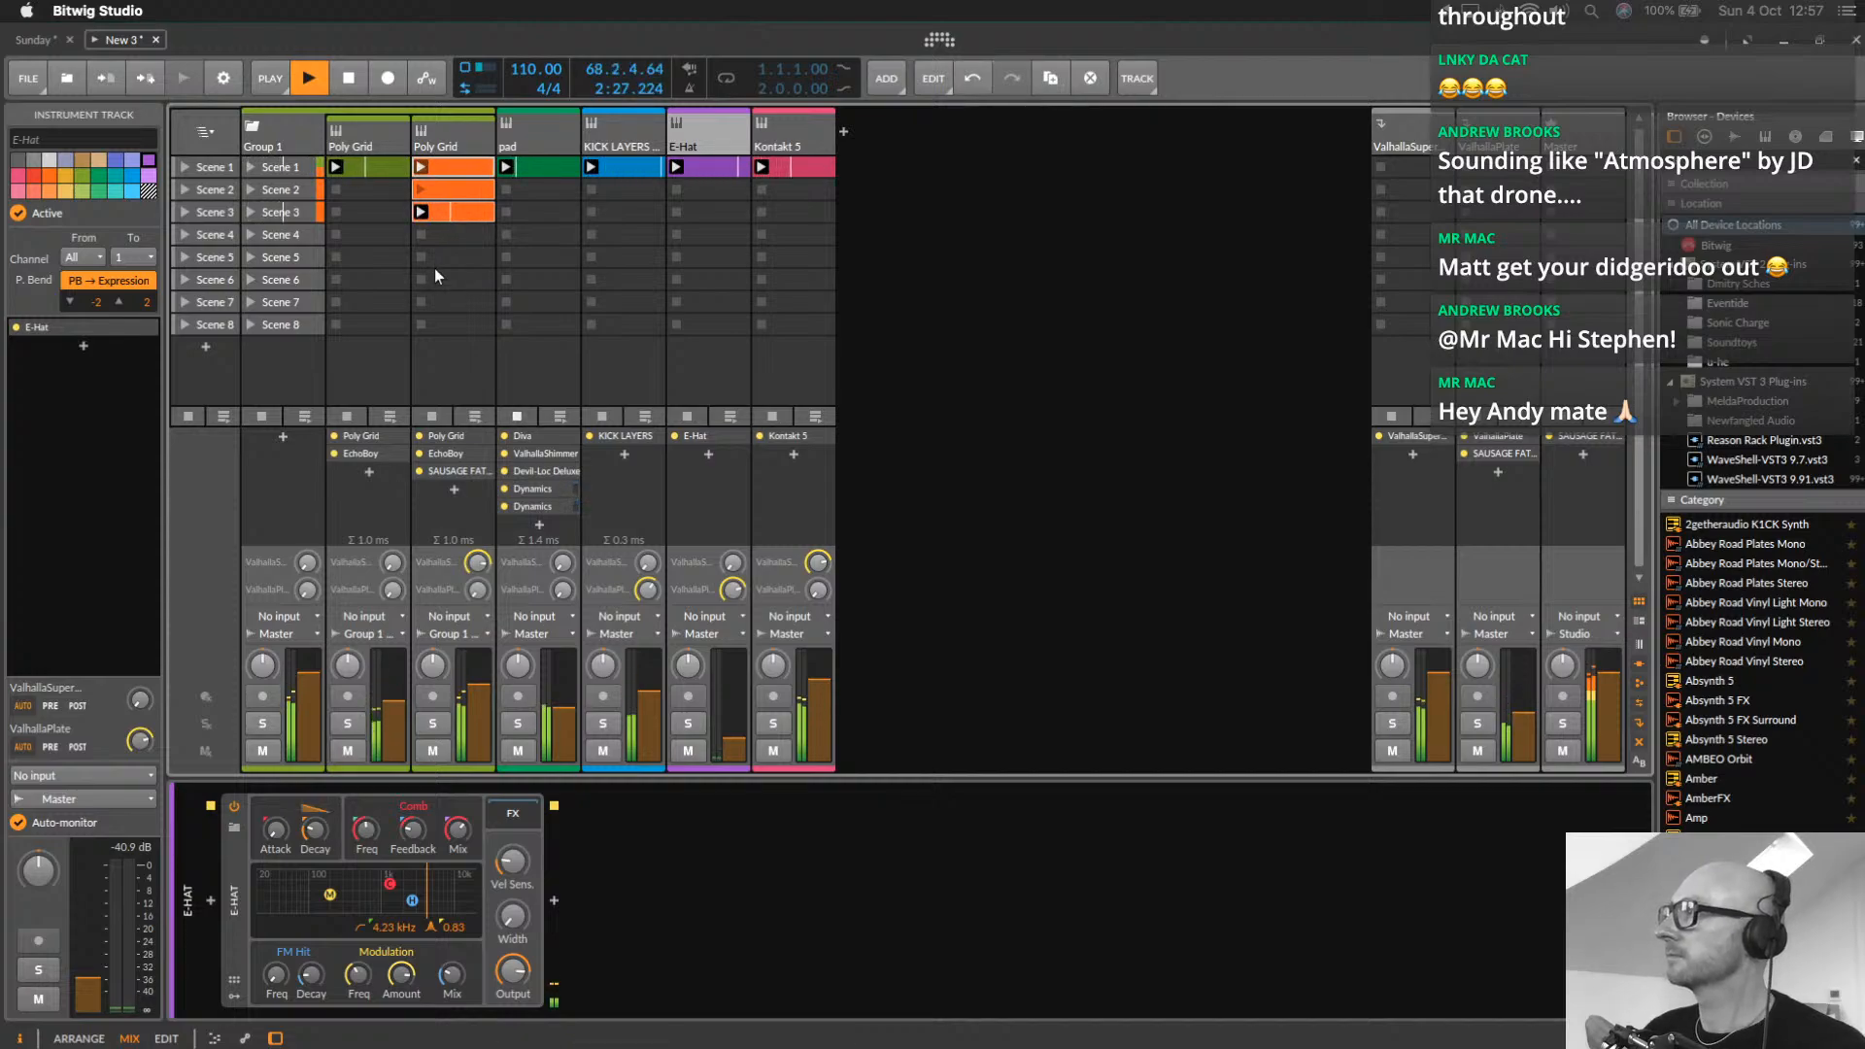
Raise the first Poly Grid track's volume to about -0.1 dB and briefly solo the track to hear it alone
left_click_drag(392, 700, 393, 677)
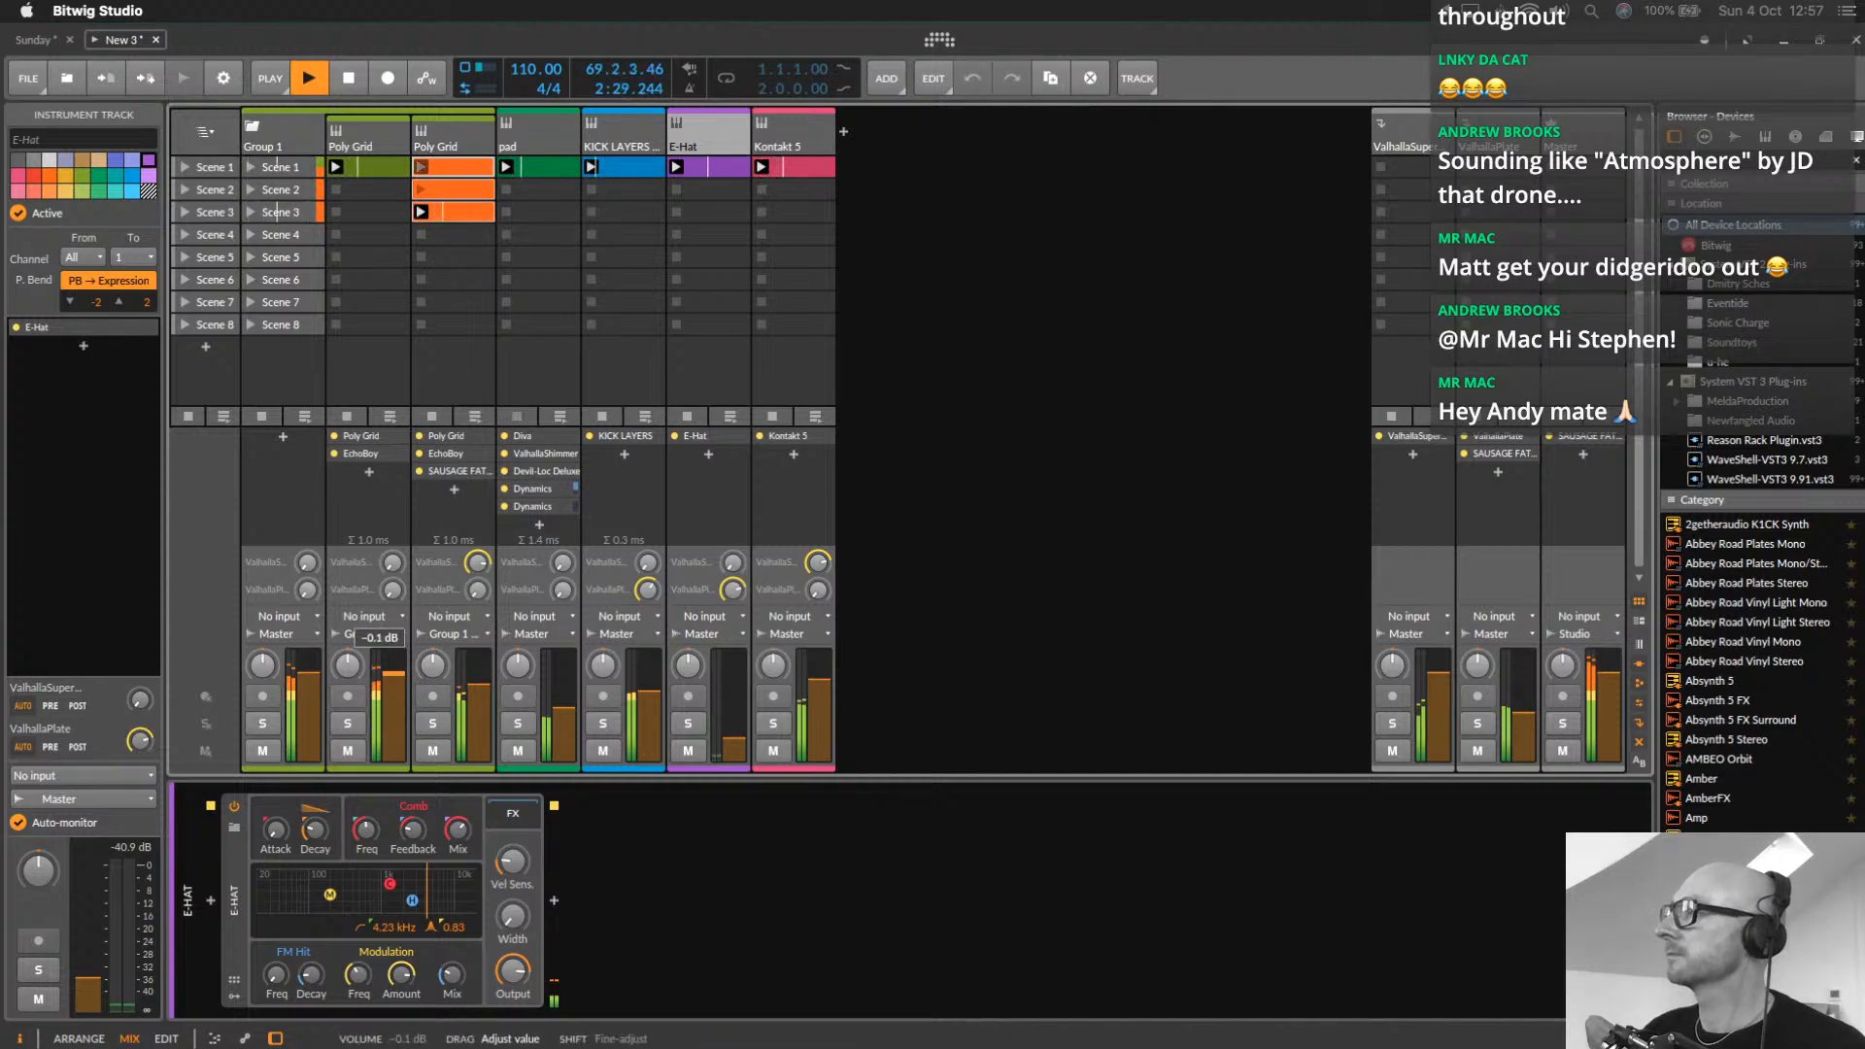
left_click(350, 723)
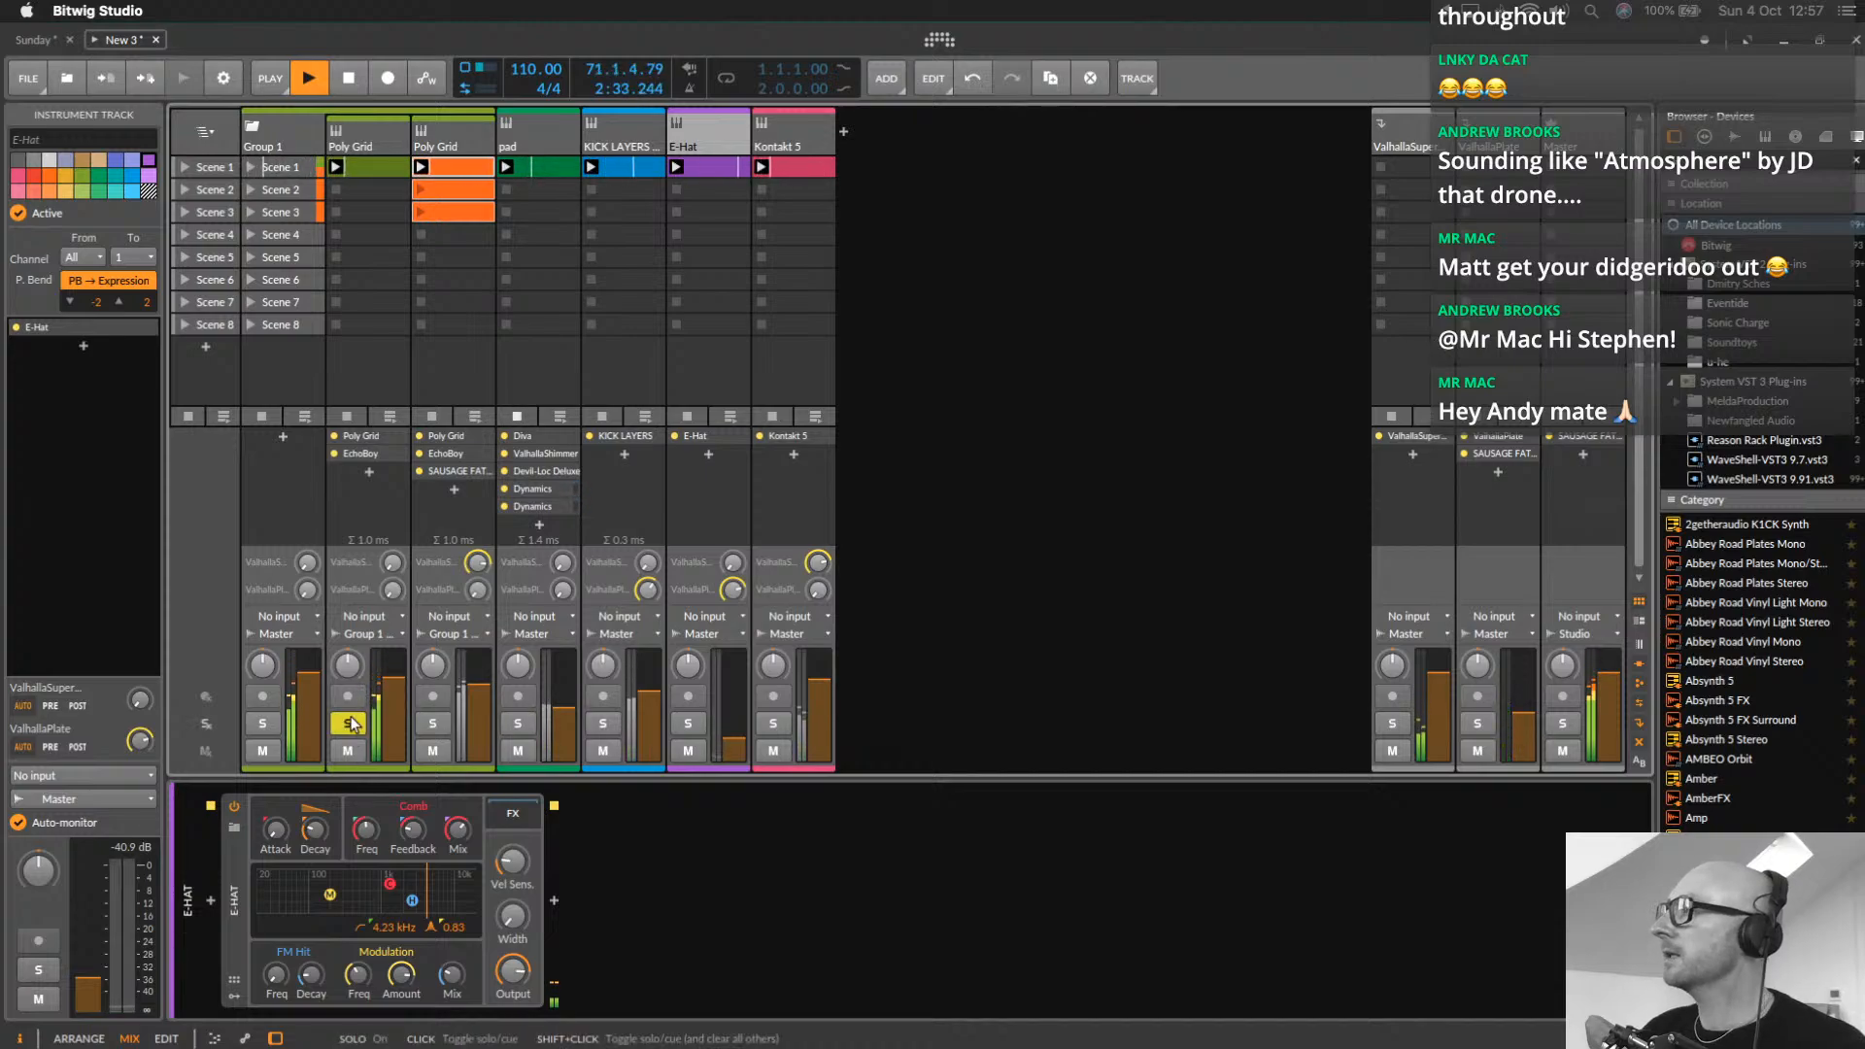
left_click(352, 725)
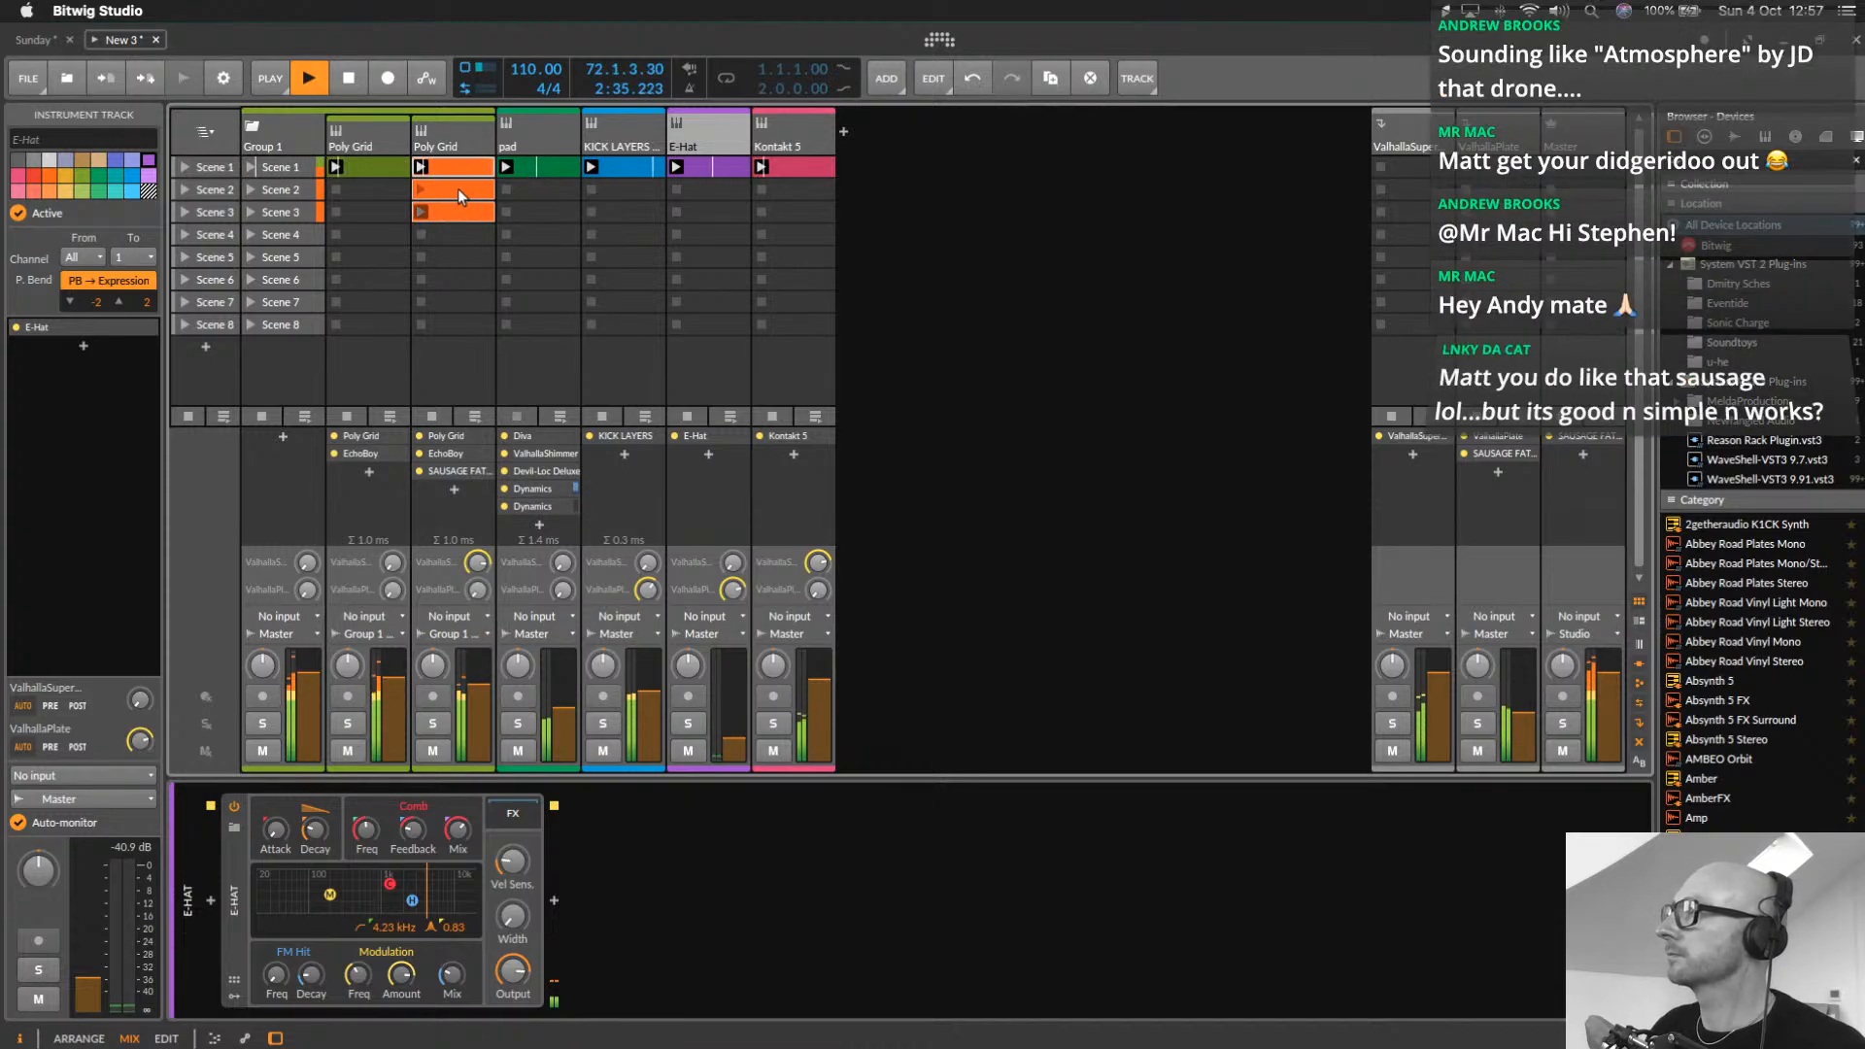
Copy SAUSAGE FATTENER from the second Poly Grid track to the first and set the copy's Fatness to about 0.24
left_click(455, 144)
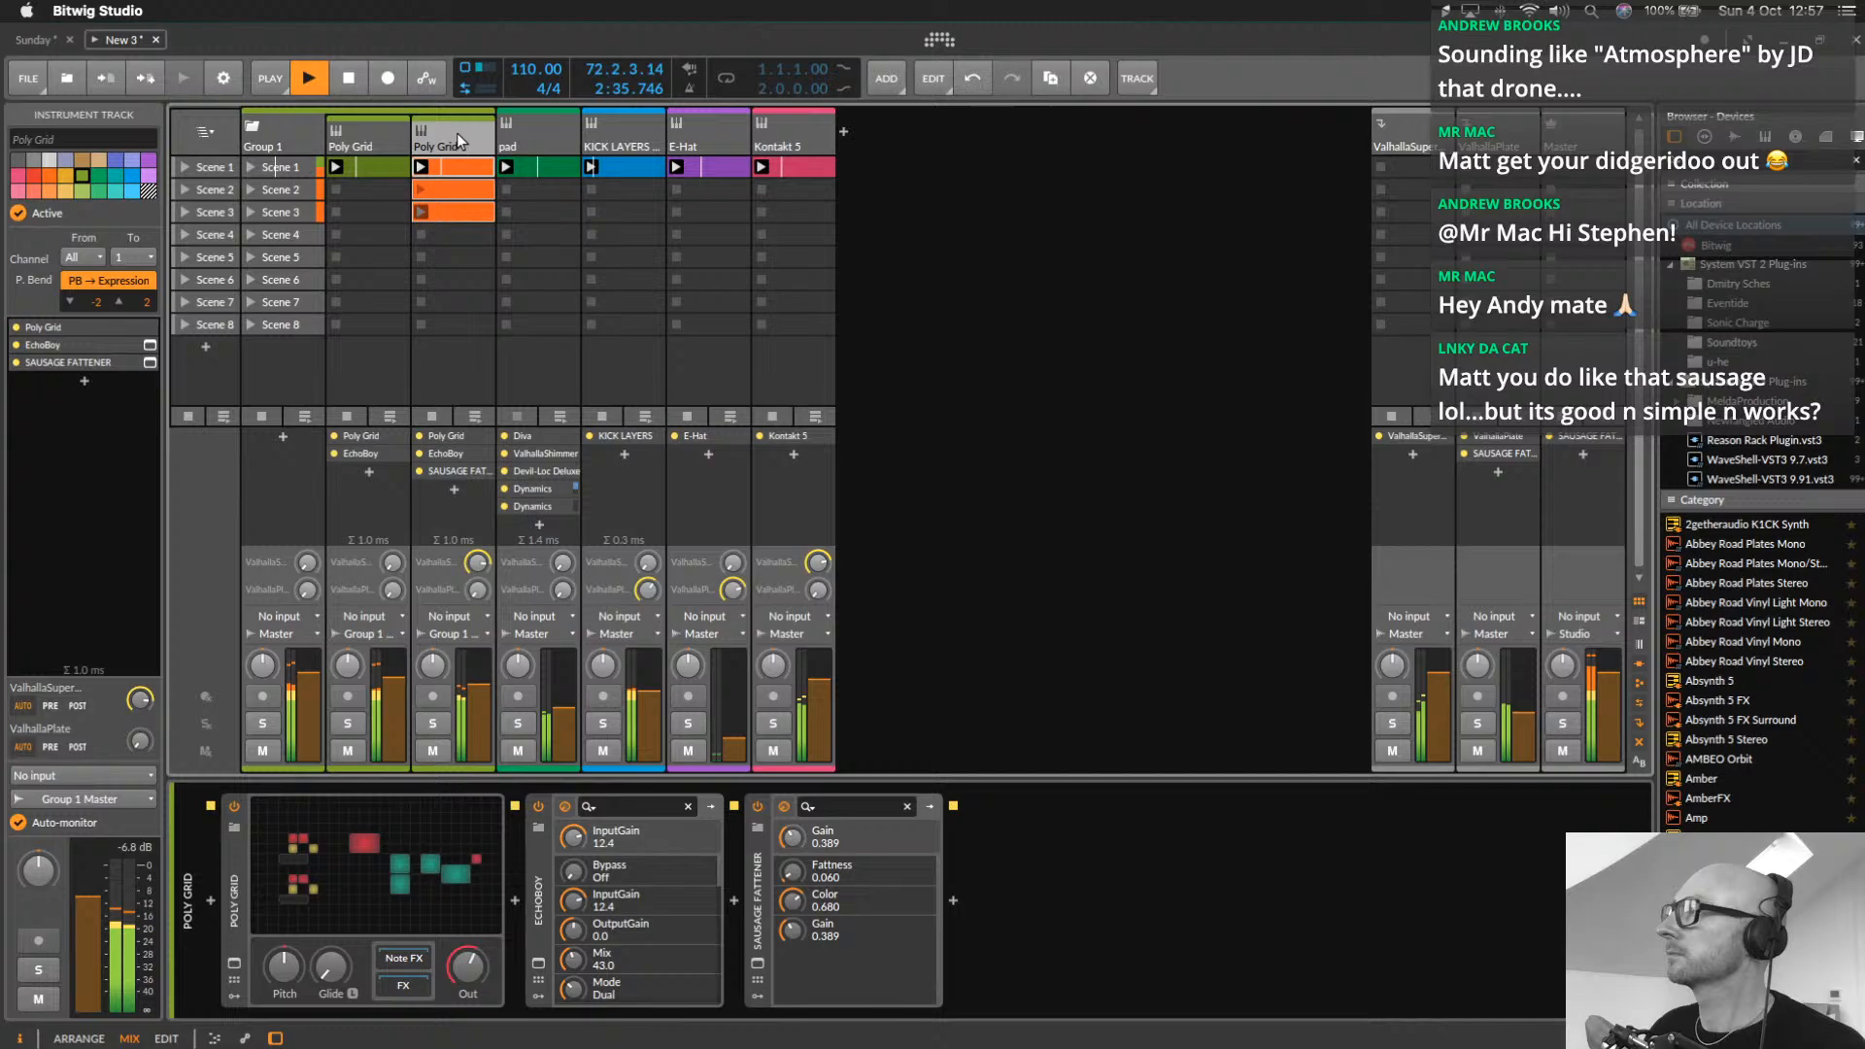
left_click(765, 918)
left_click_drag(466, 372, 387, 258)
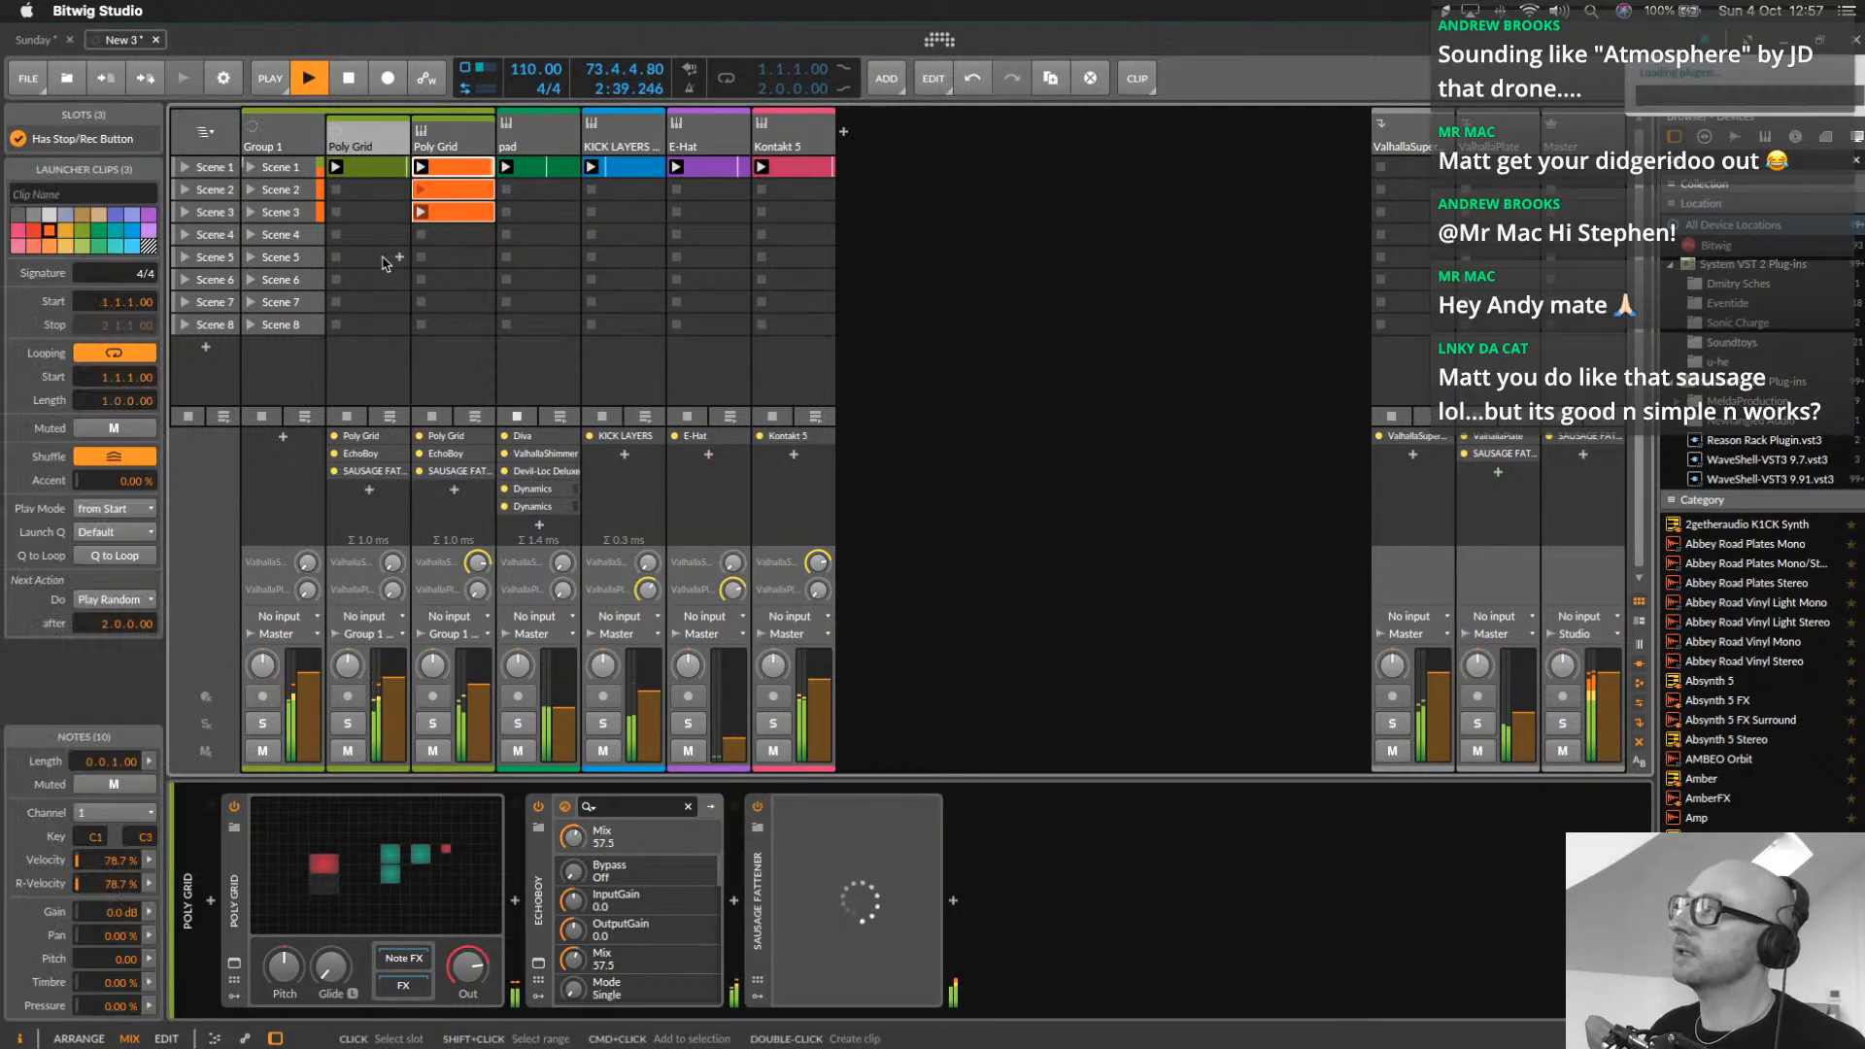
left_click_drag(793, 836, 793, 809)
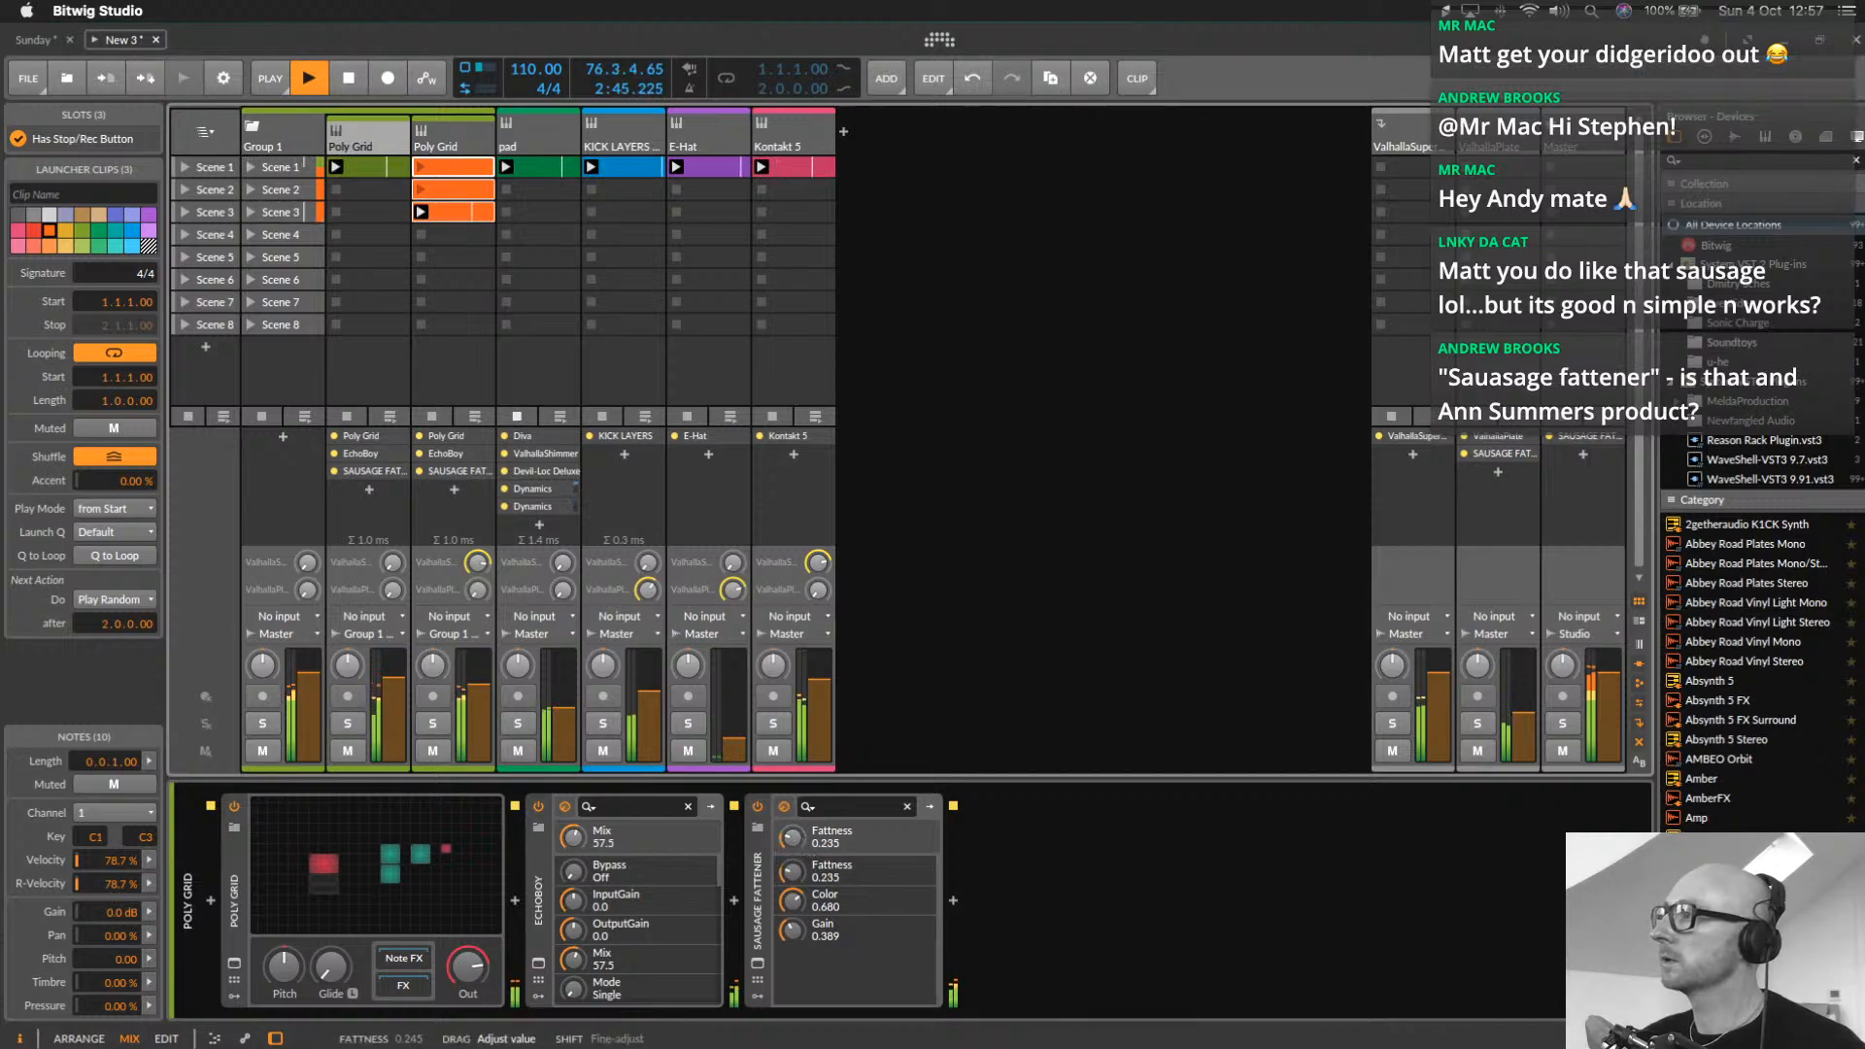
Lower the Master SAUSAGE FATTENER's Fatness to 0.070 and mute the pad track
left_click(1578, 146)
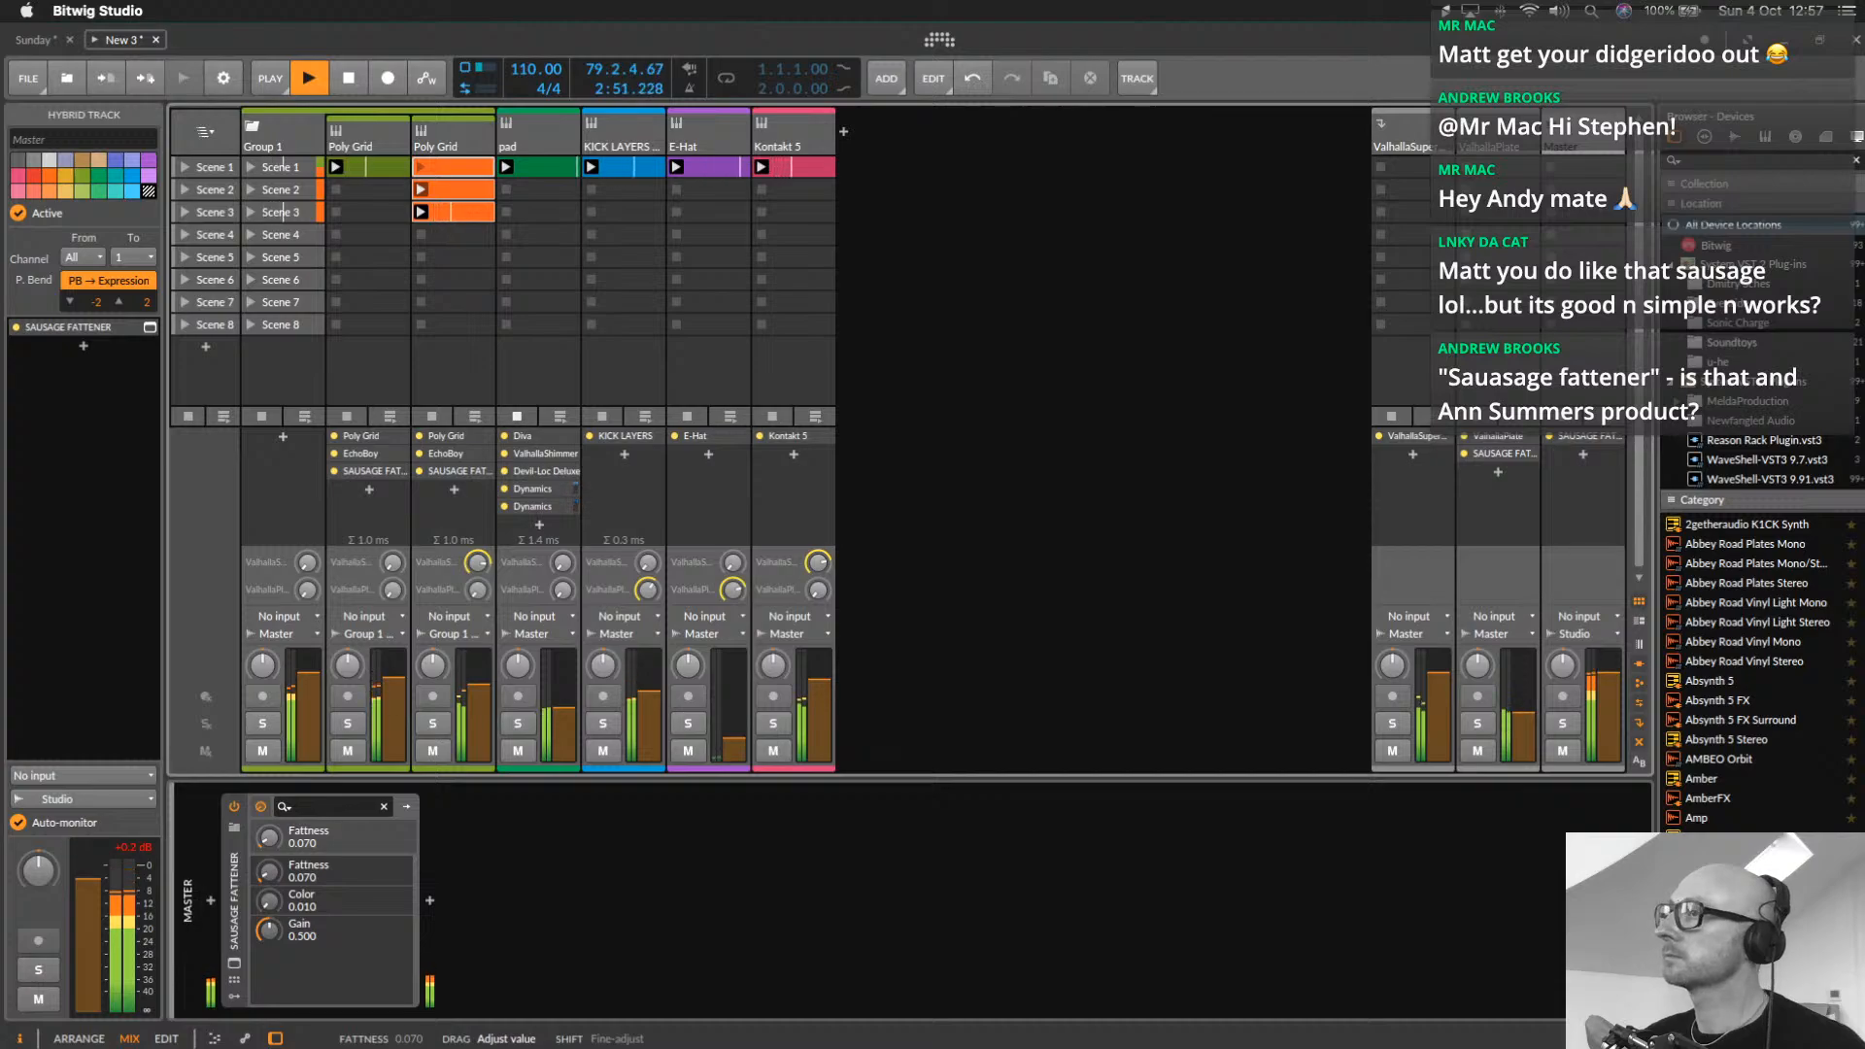
left_click(523, 753)
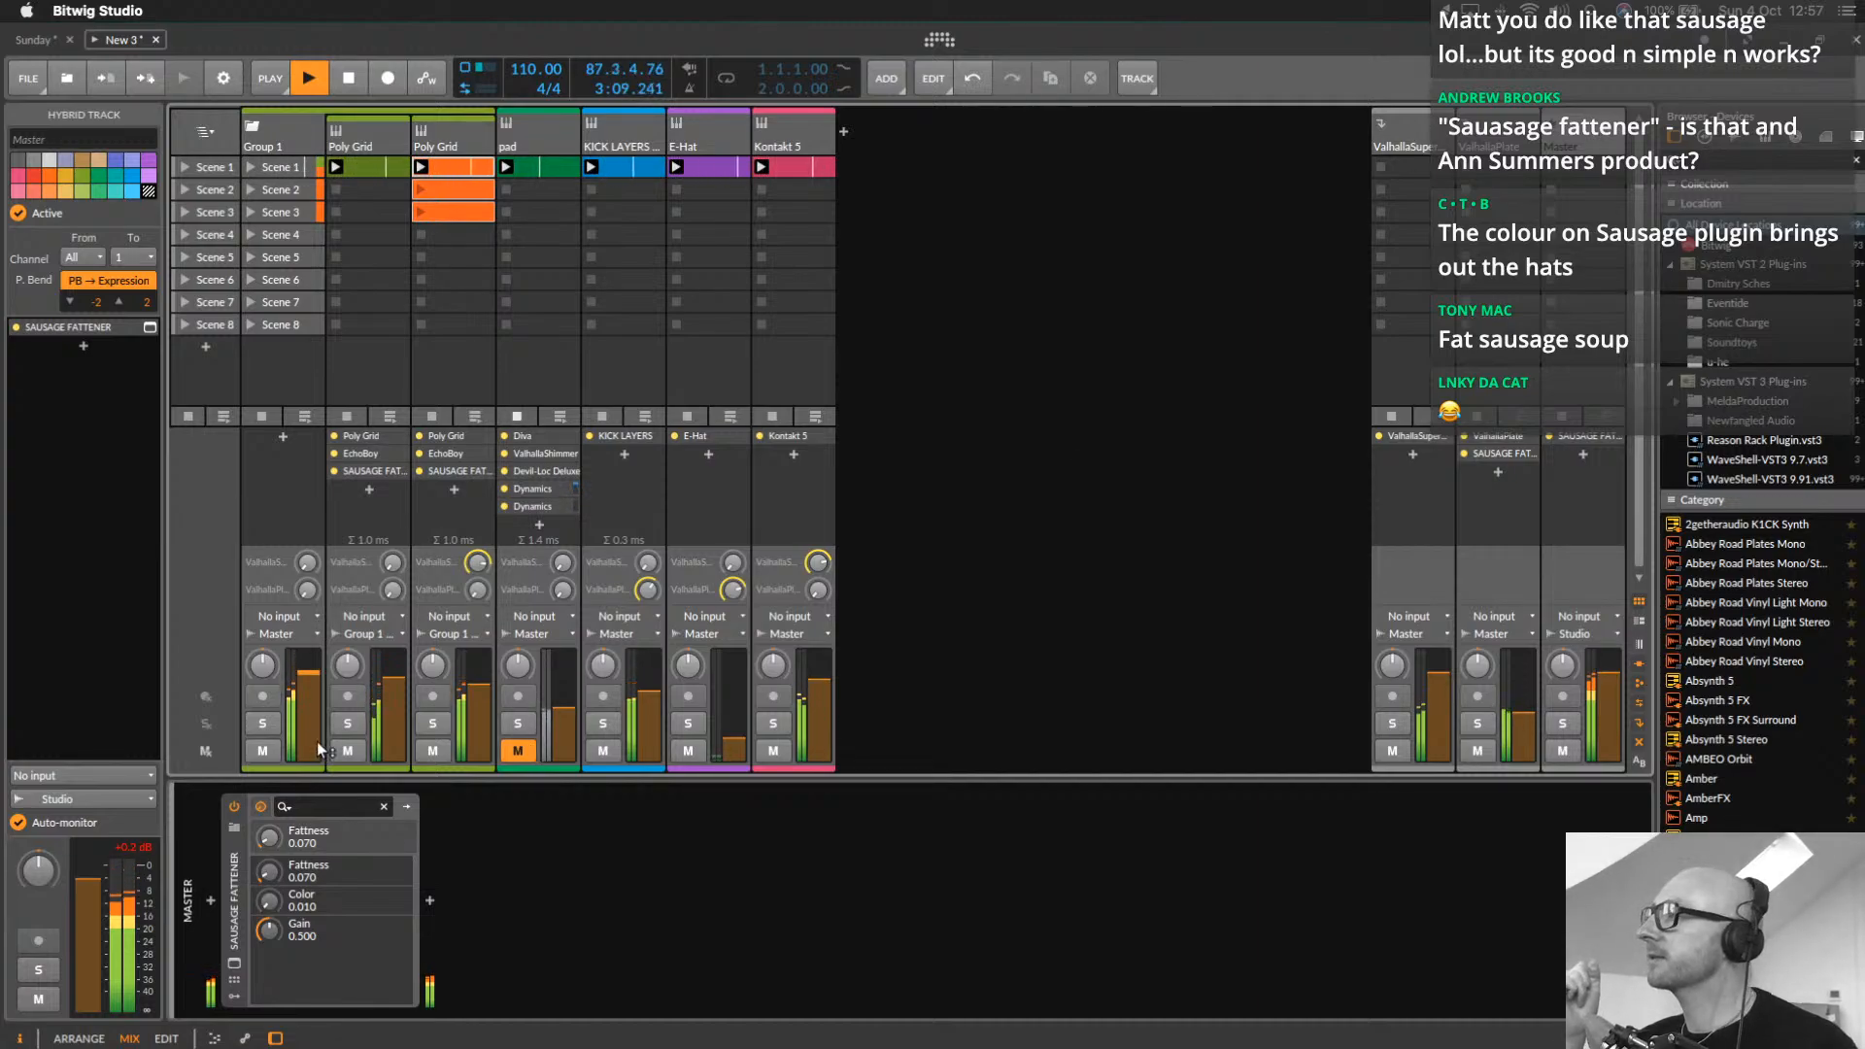
Sweep the Master SAUSAGE FATTENER's Color to 100% in its plug-in window, settle it at 10% and close the window
left_click(234, 963)
left_click_drag(971, 328, 1310, 211)
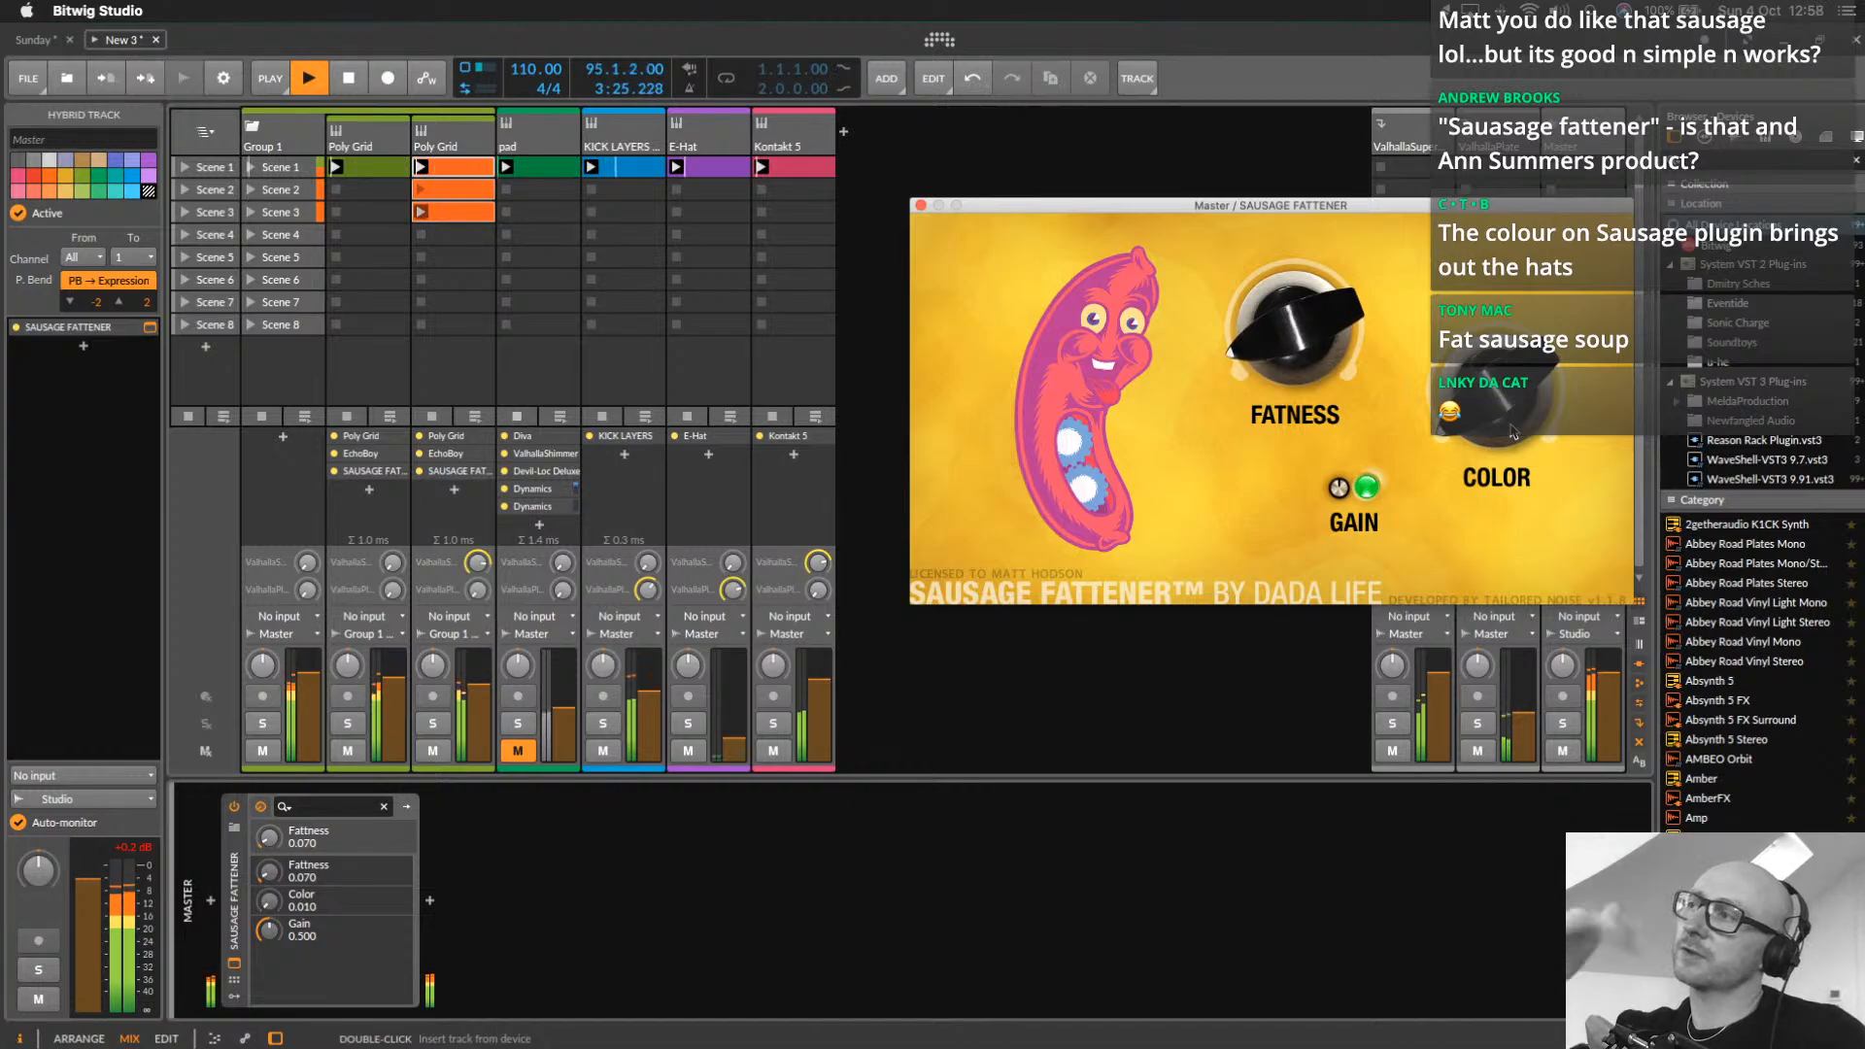
left_click_drag(1510, 425, 1551, 99)
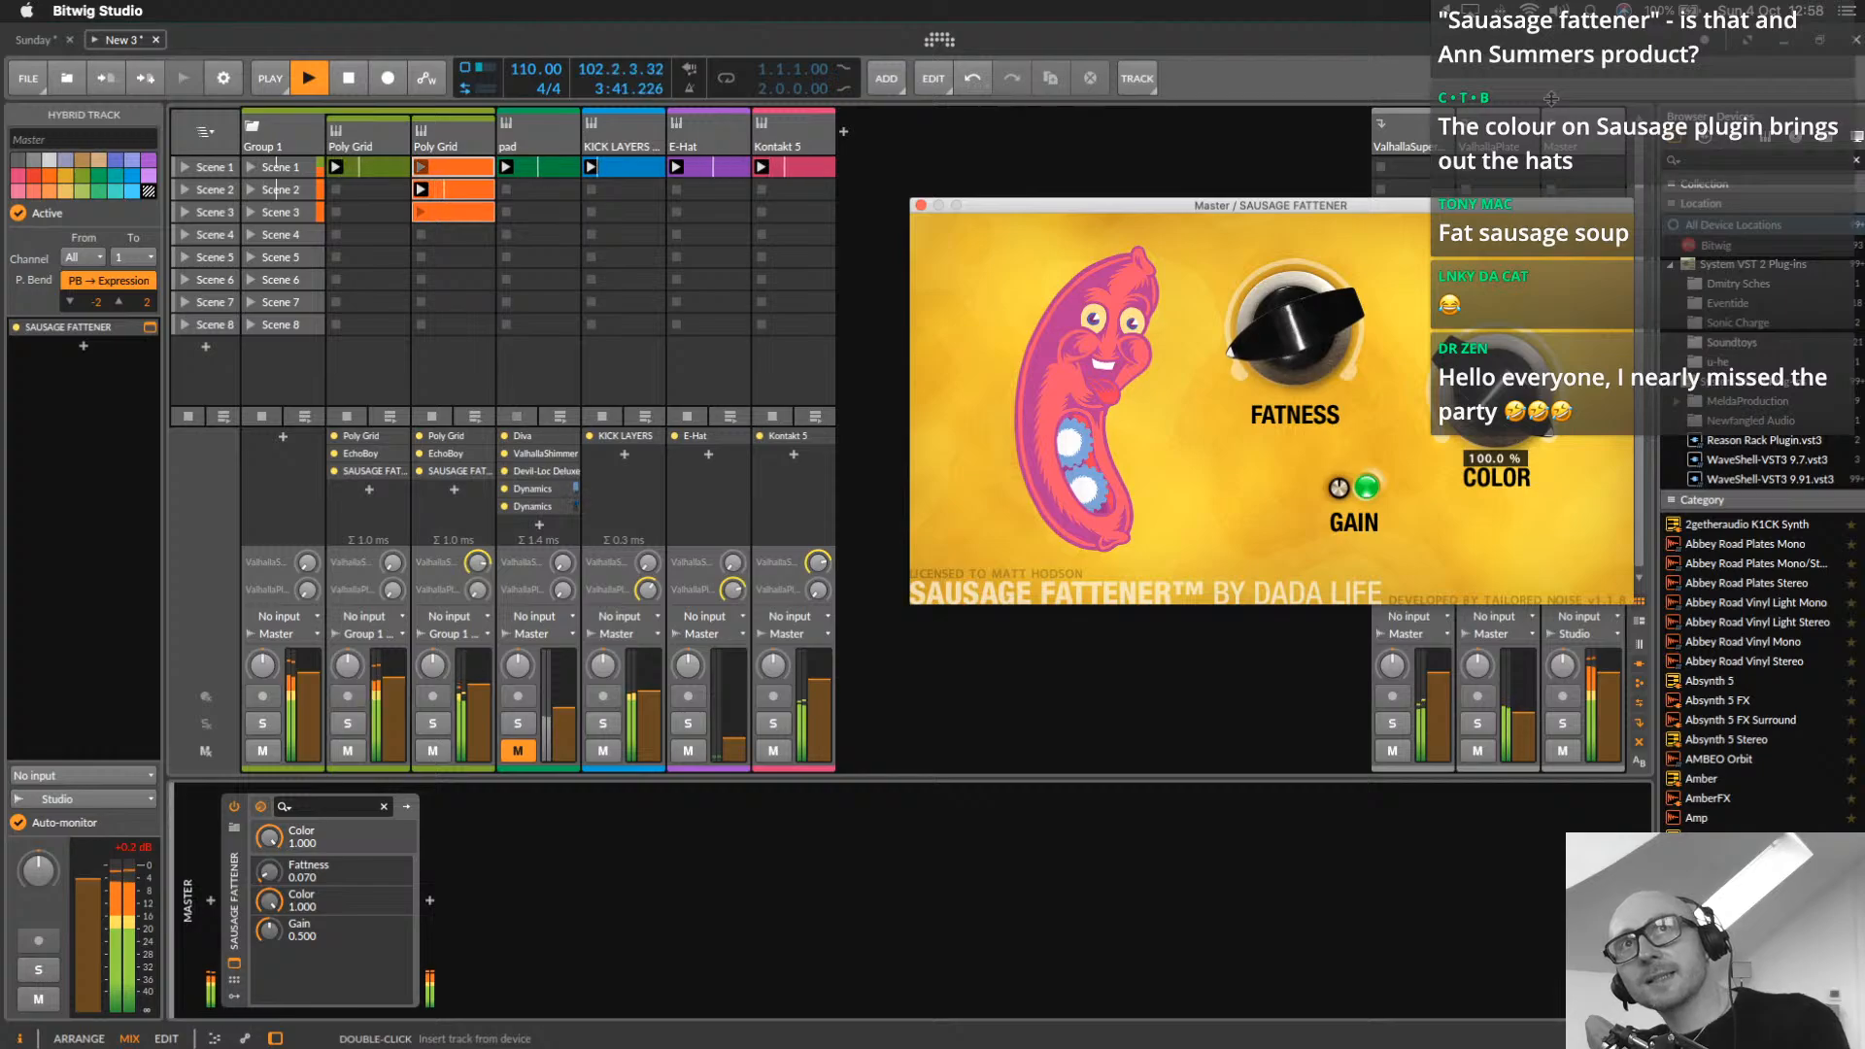
left_click_drag(1552, 99, 1555, 268)
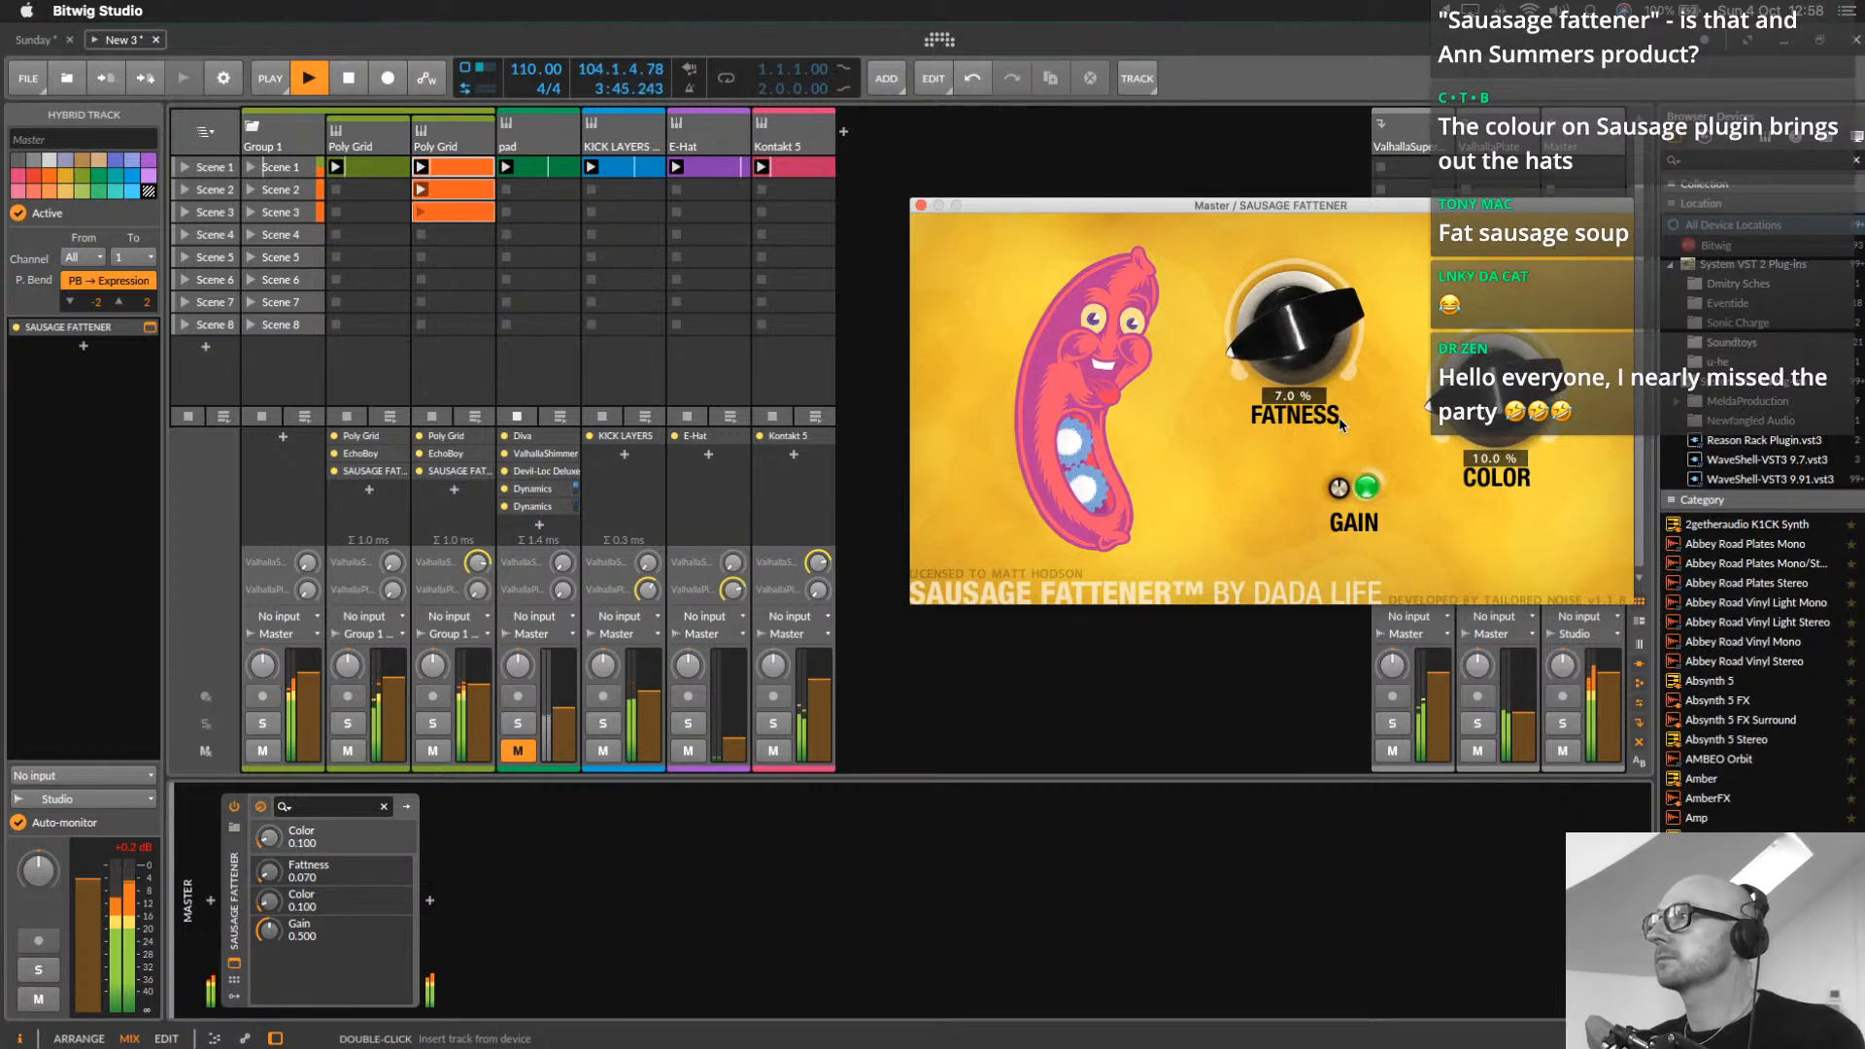
left_click(922, 205)
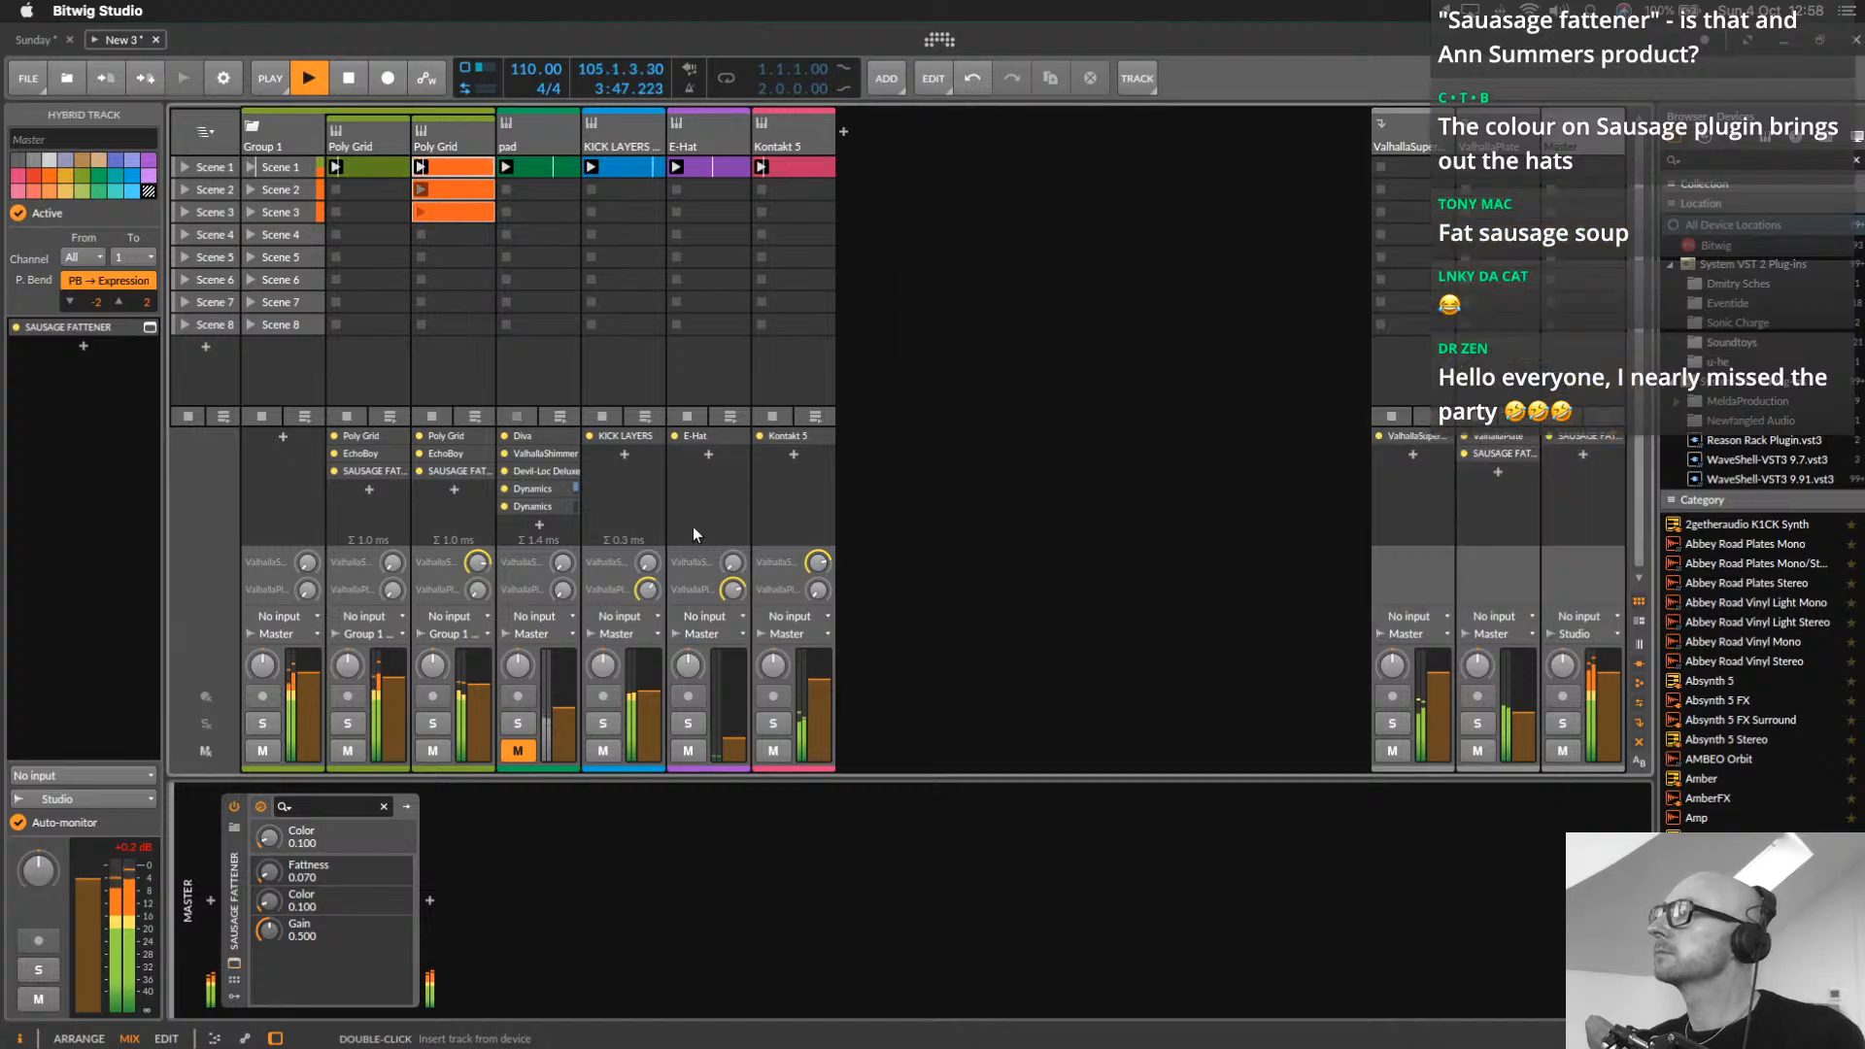
Unmute the pad track and fade its volume up from silence to about -16 dB
left_click(555, 747)
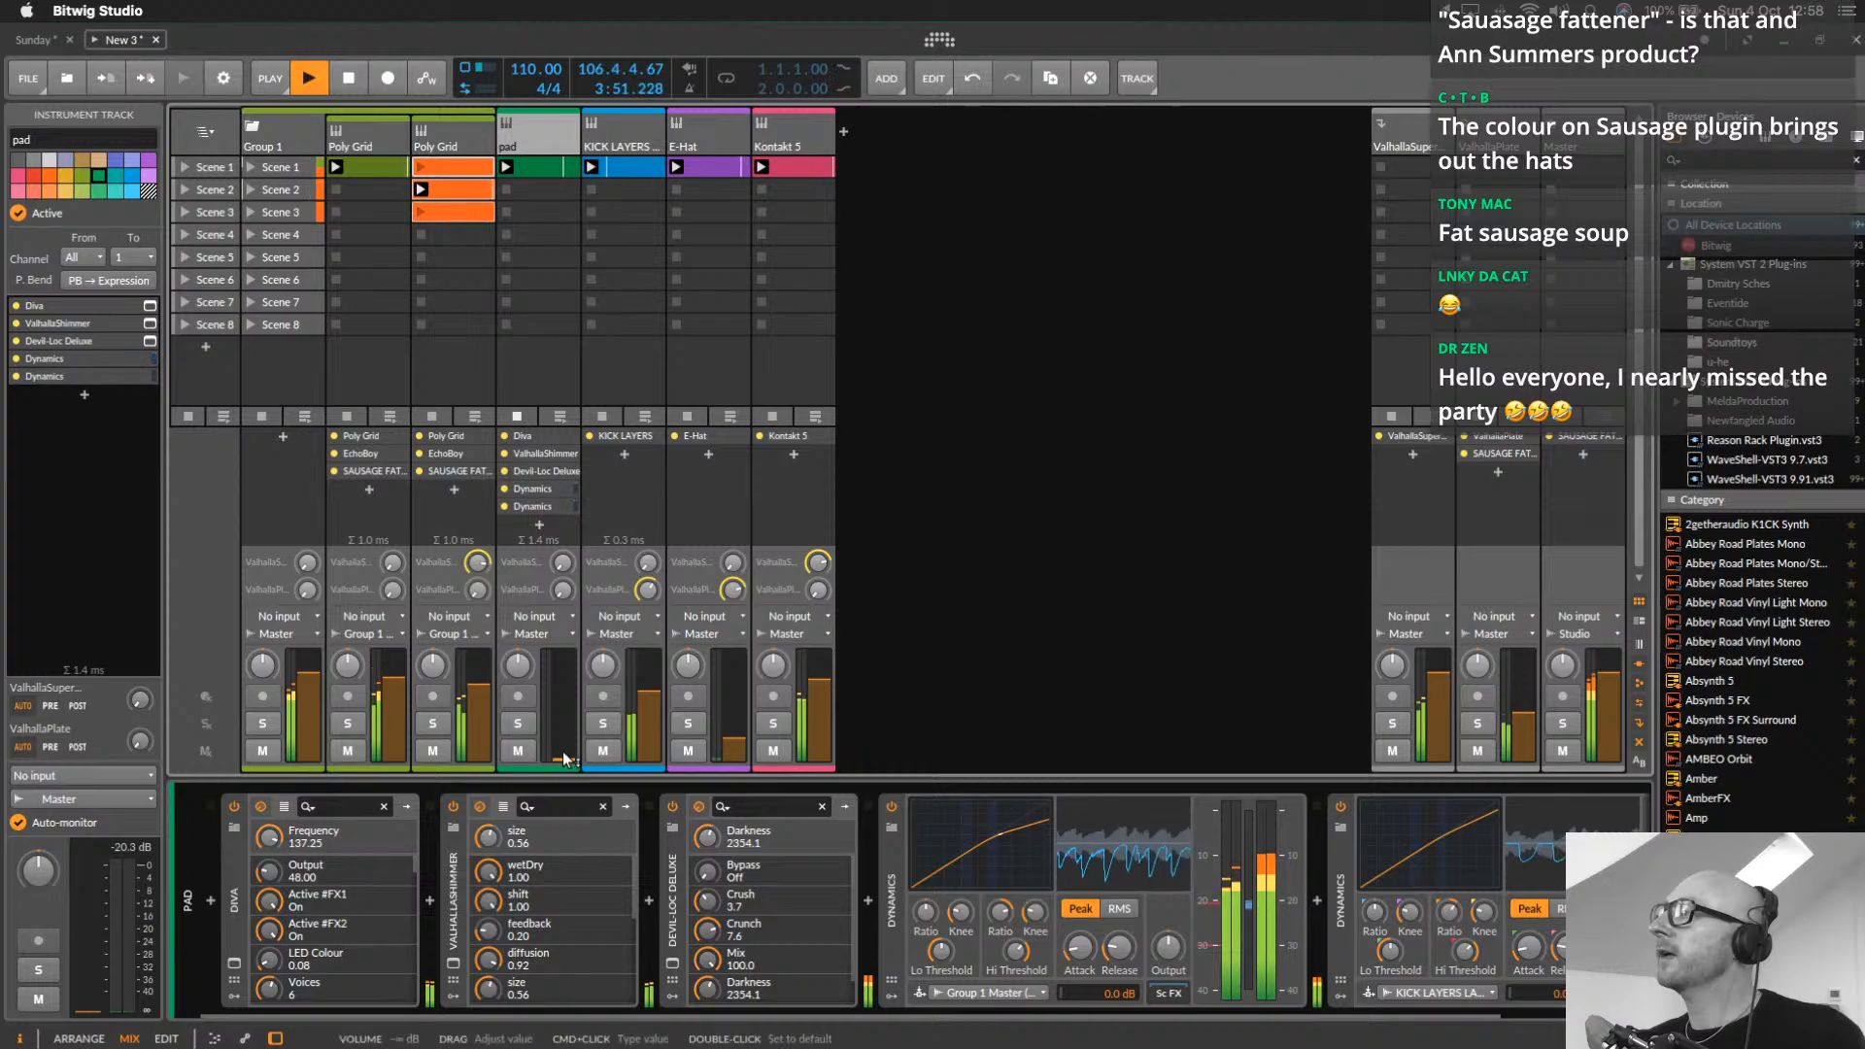
left_click_drag(563, 760, 562, 706)
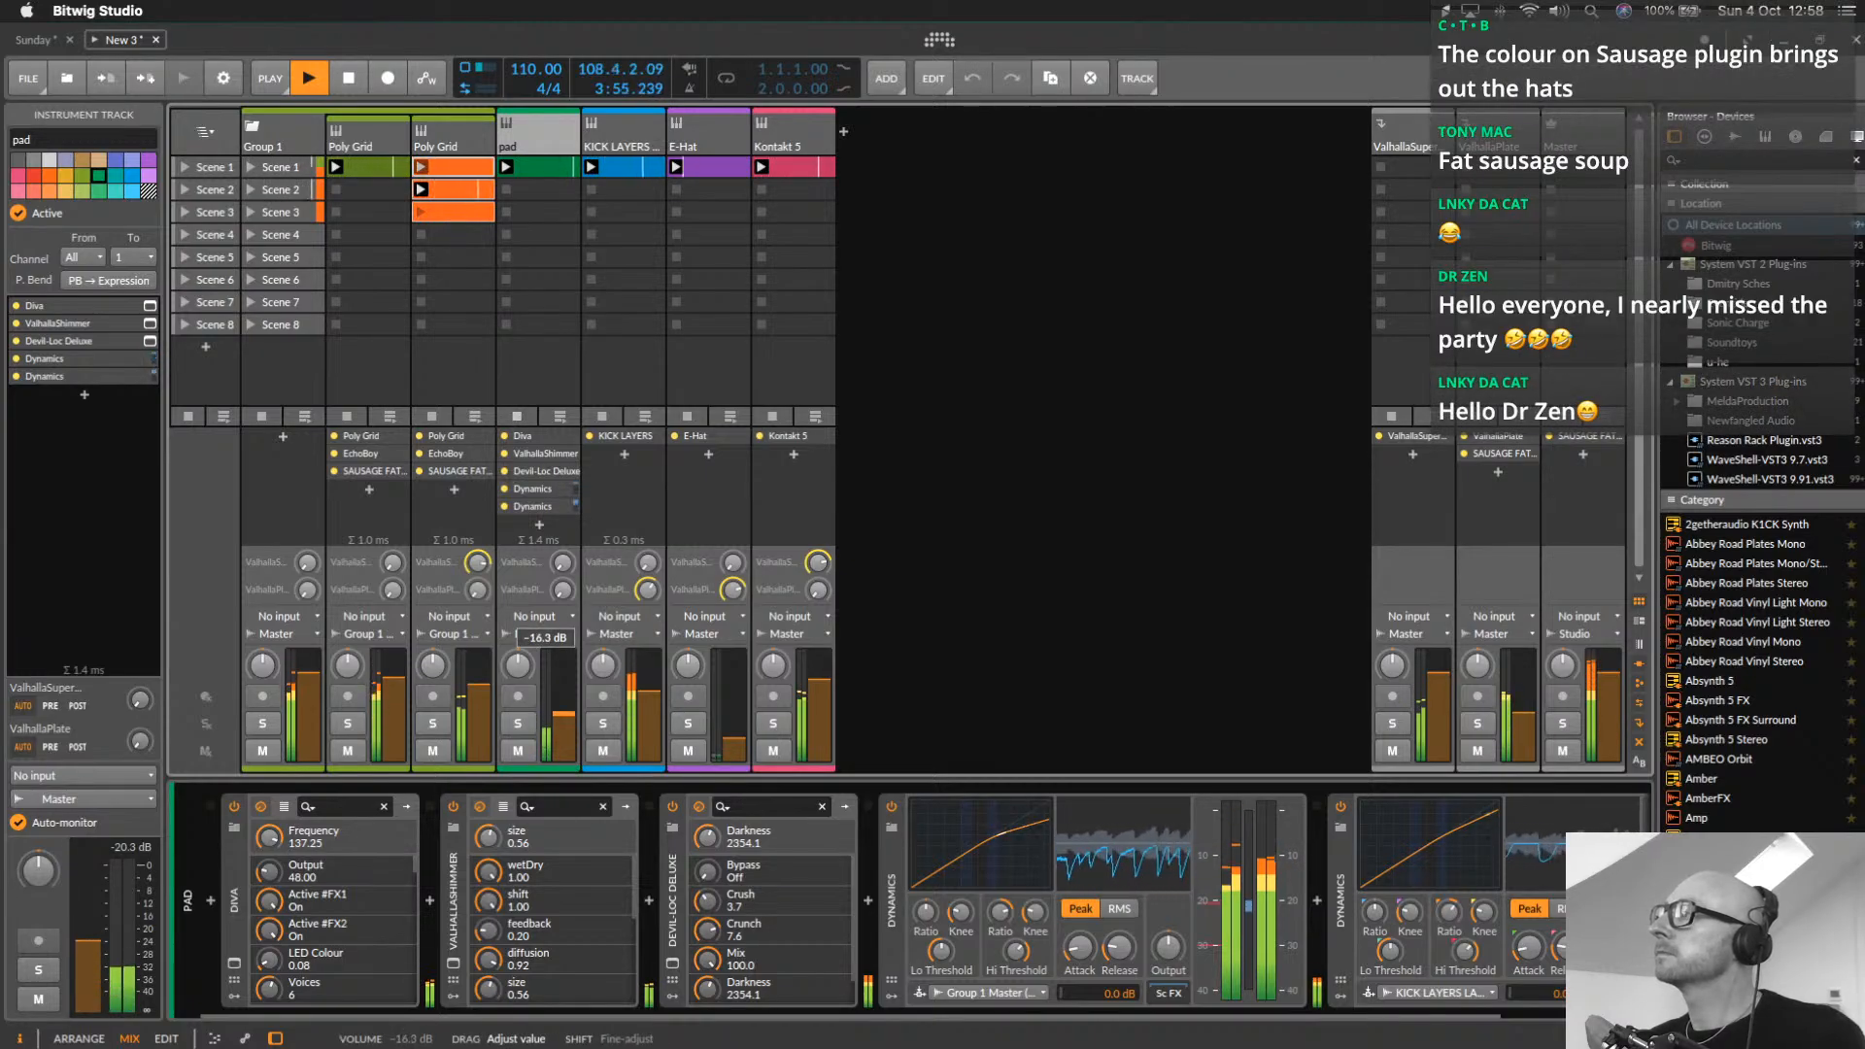
left_click_drag(563, 706, 563, 701)
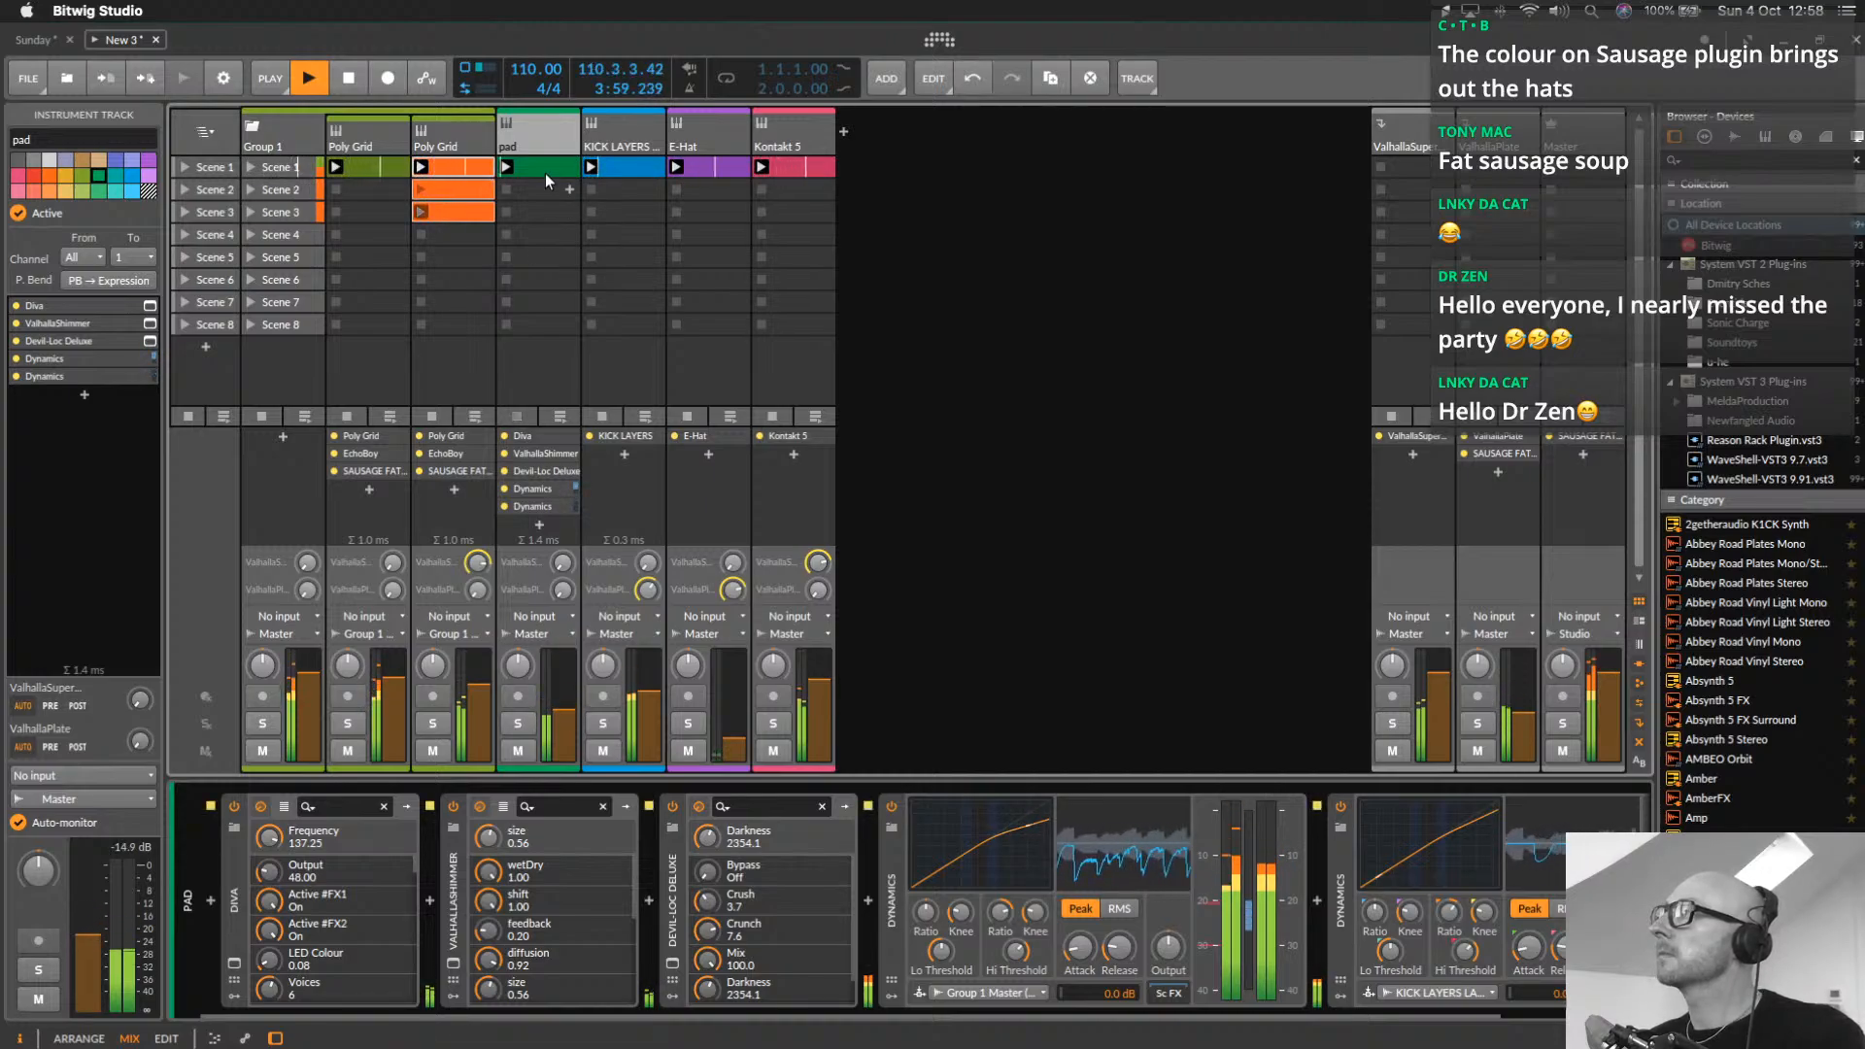
Open the pad track's Scene 1 clip in an enlarged note editor and enable both automation writing and recording
left_click(546, 168)
left_click(425, 75)
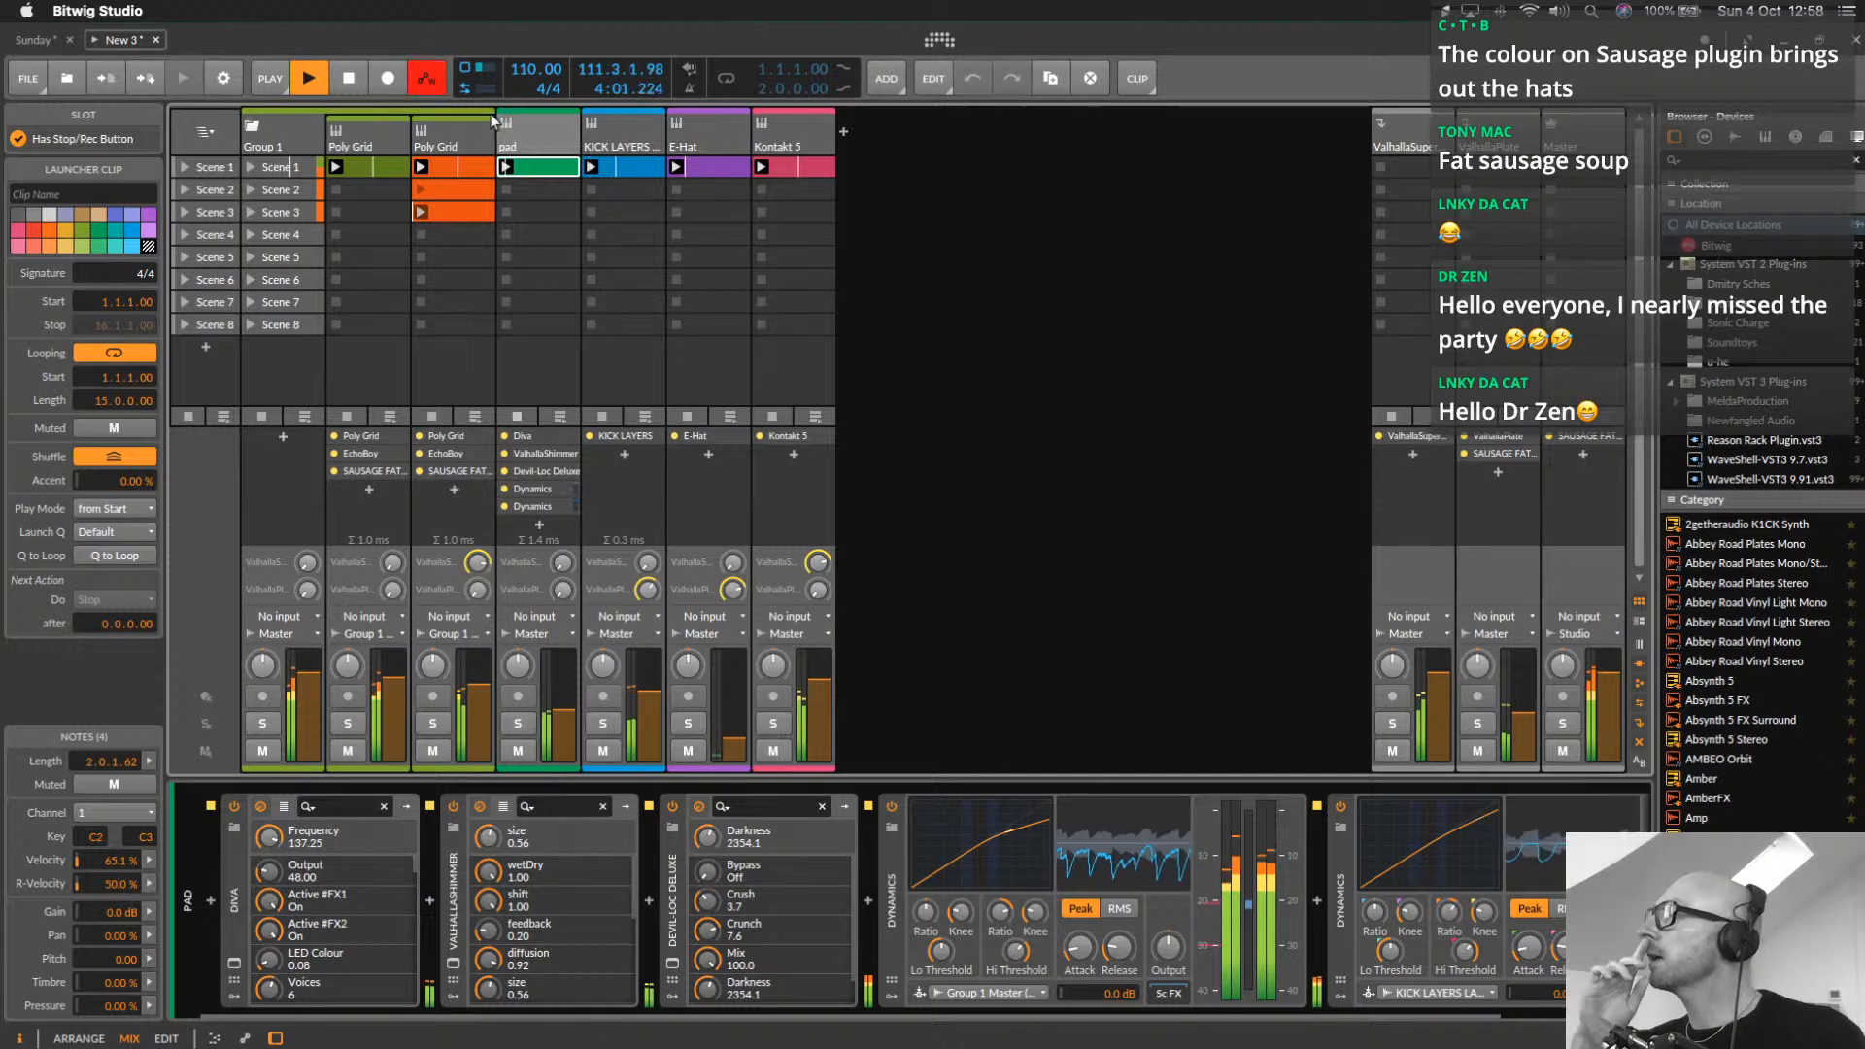
double_click(549, 167)
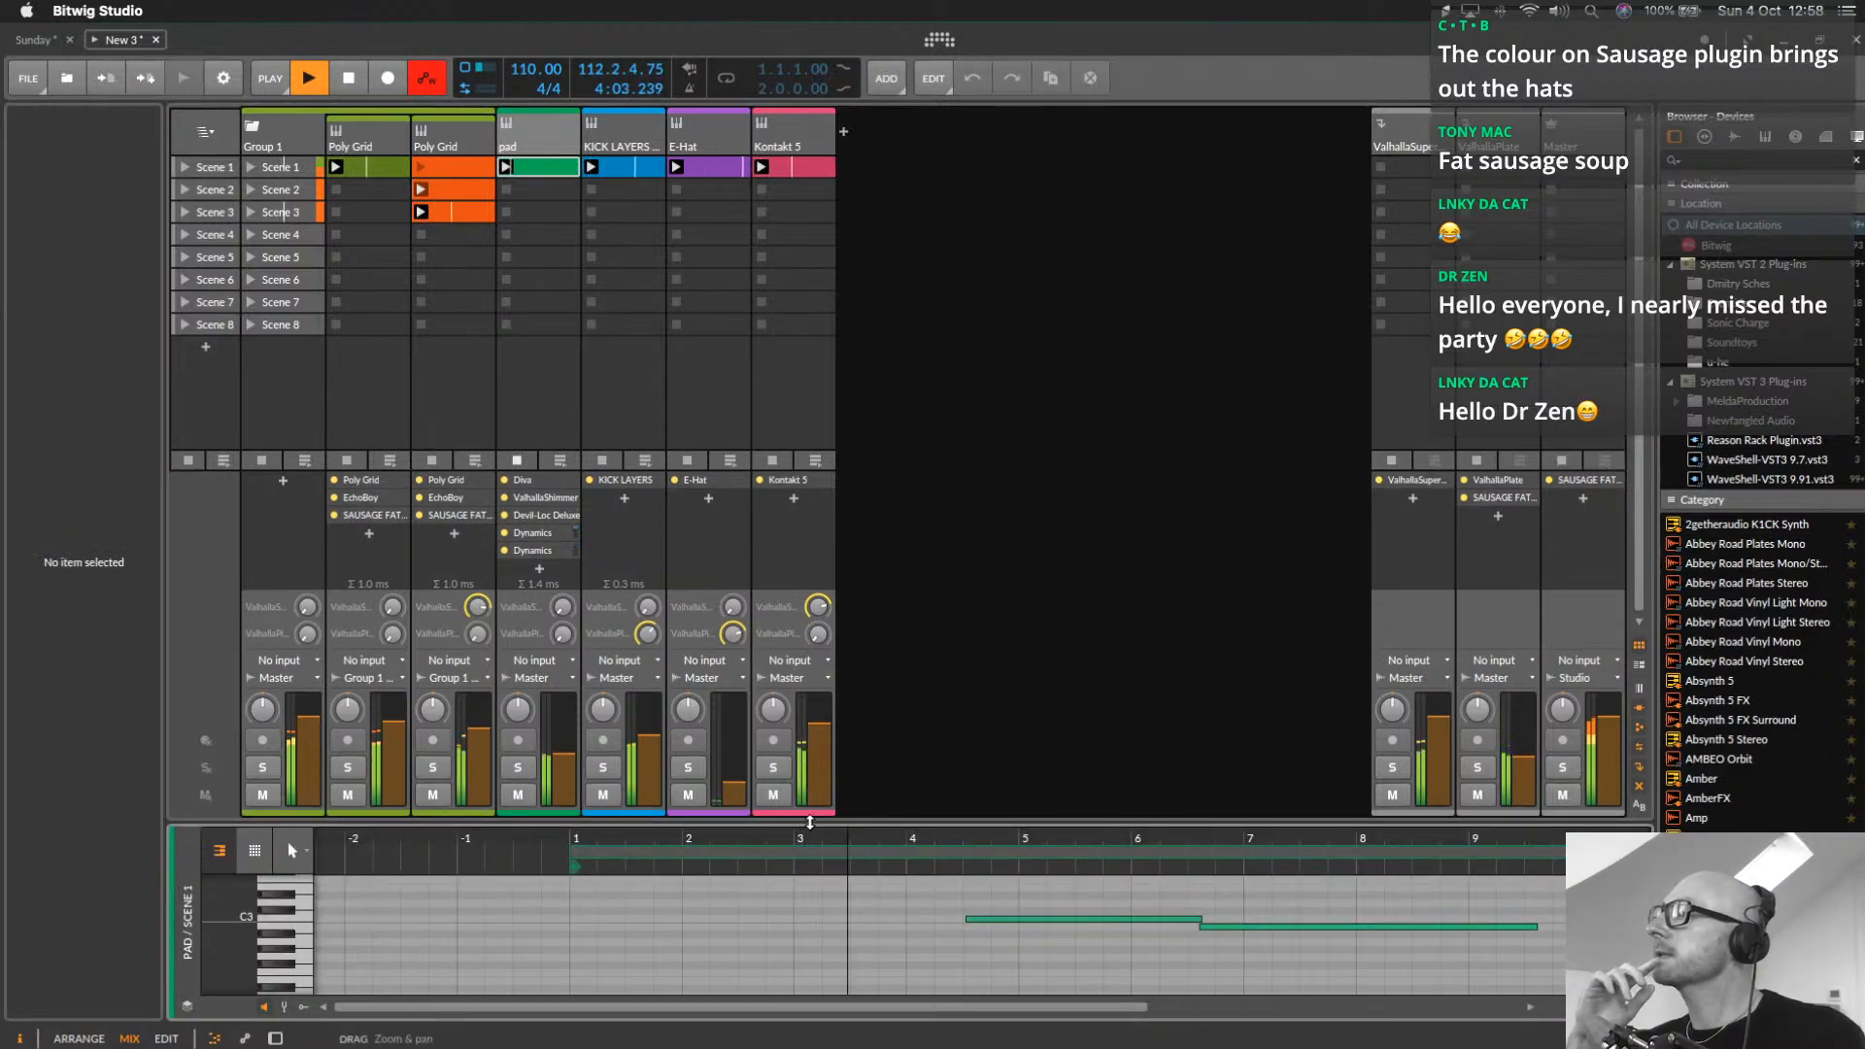
left_click_drag(814, 827, 814, 499)
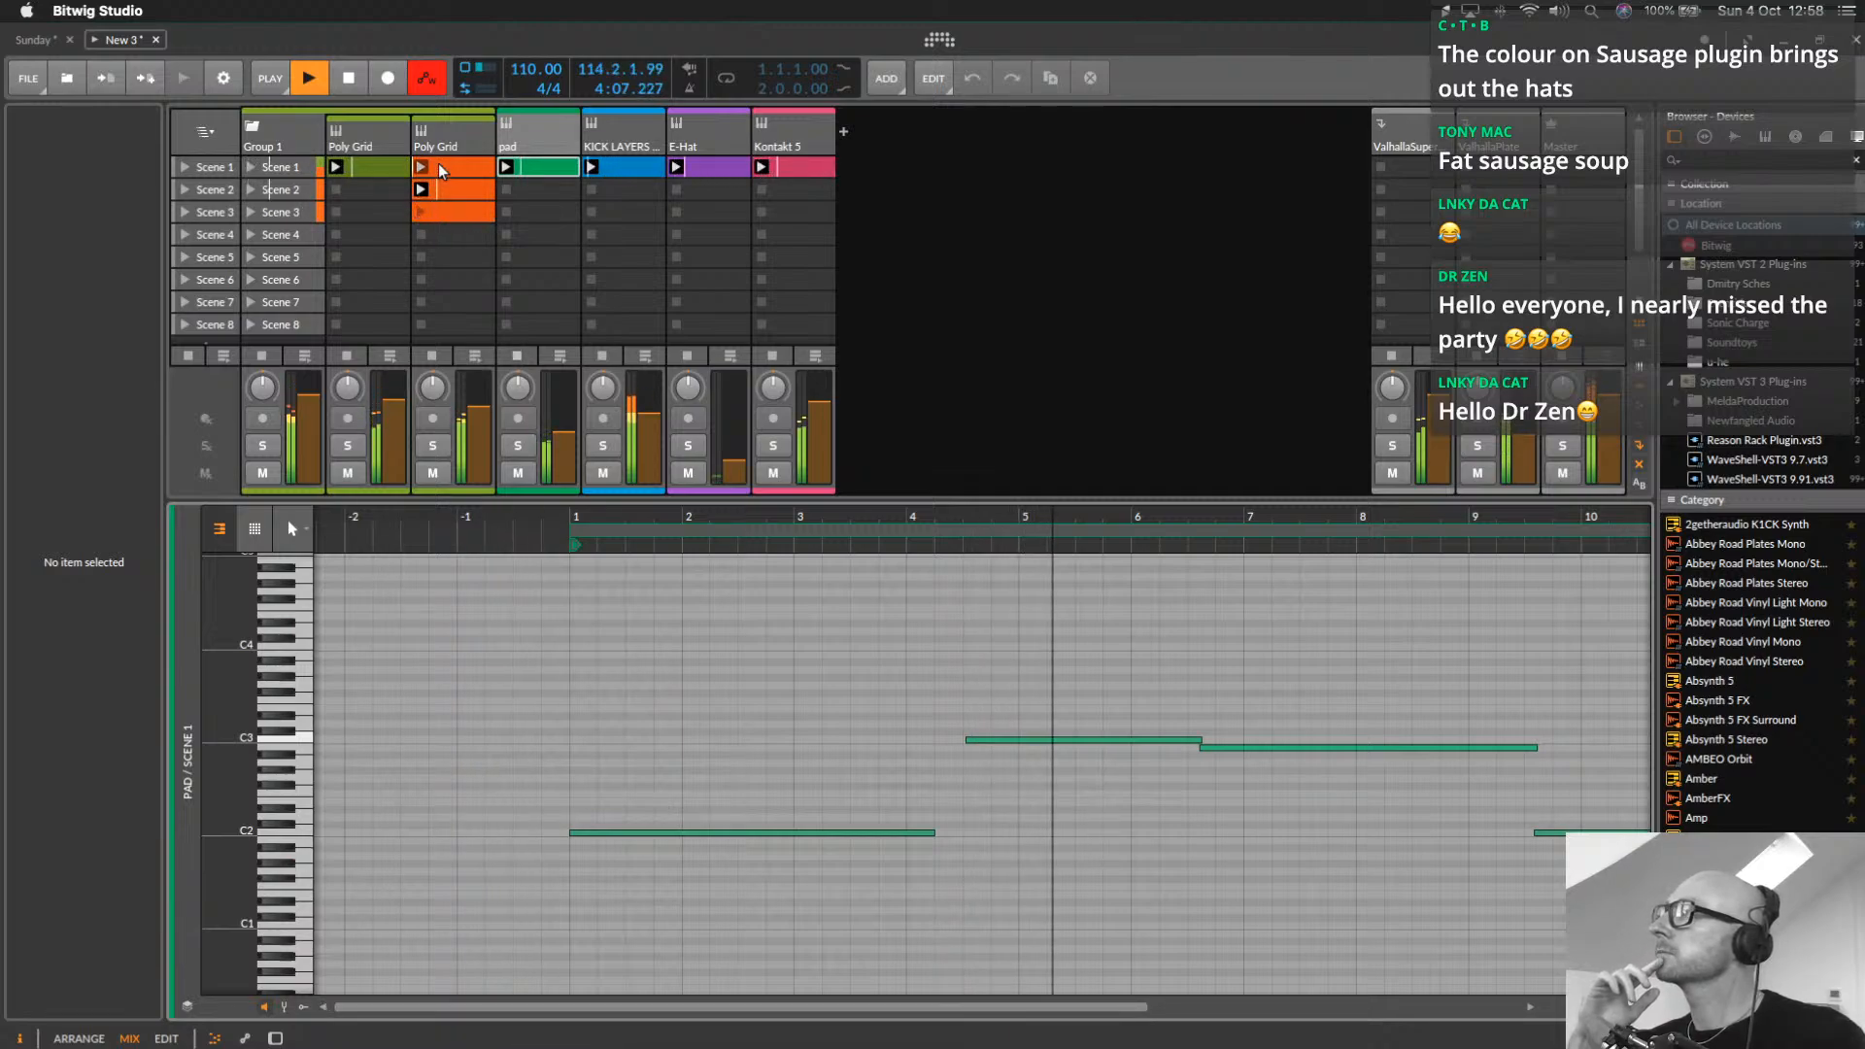
left_click(389, 77)
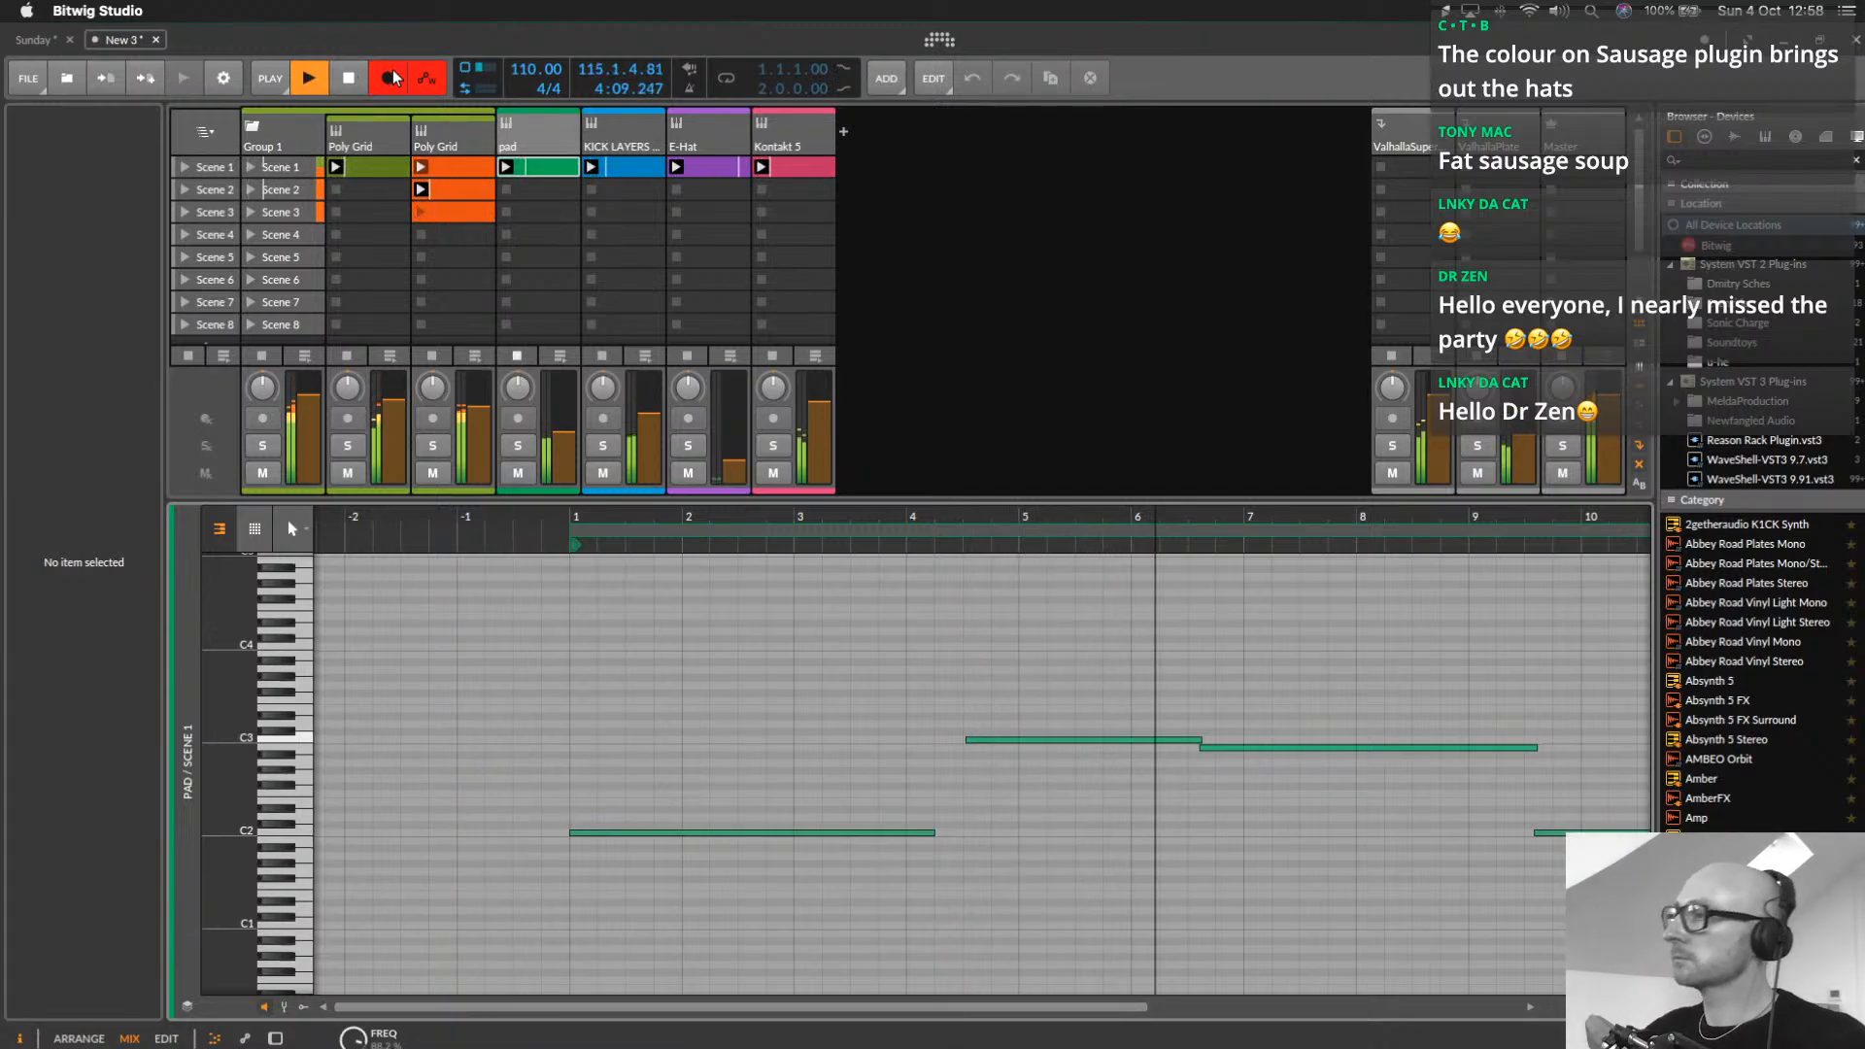
Check the pad clip's velocity lane and its expression choices, show the clip list beside the notes and hide the lane
left_click(284, 1007)
left_click(288, 923)
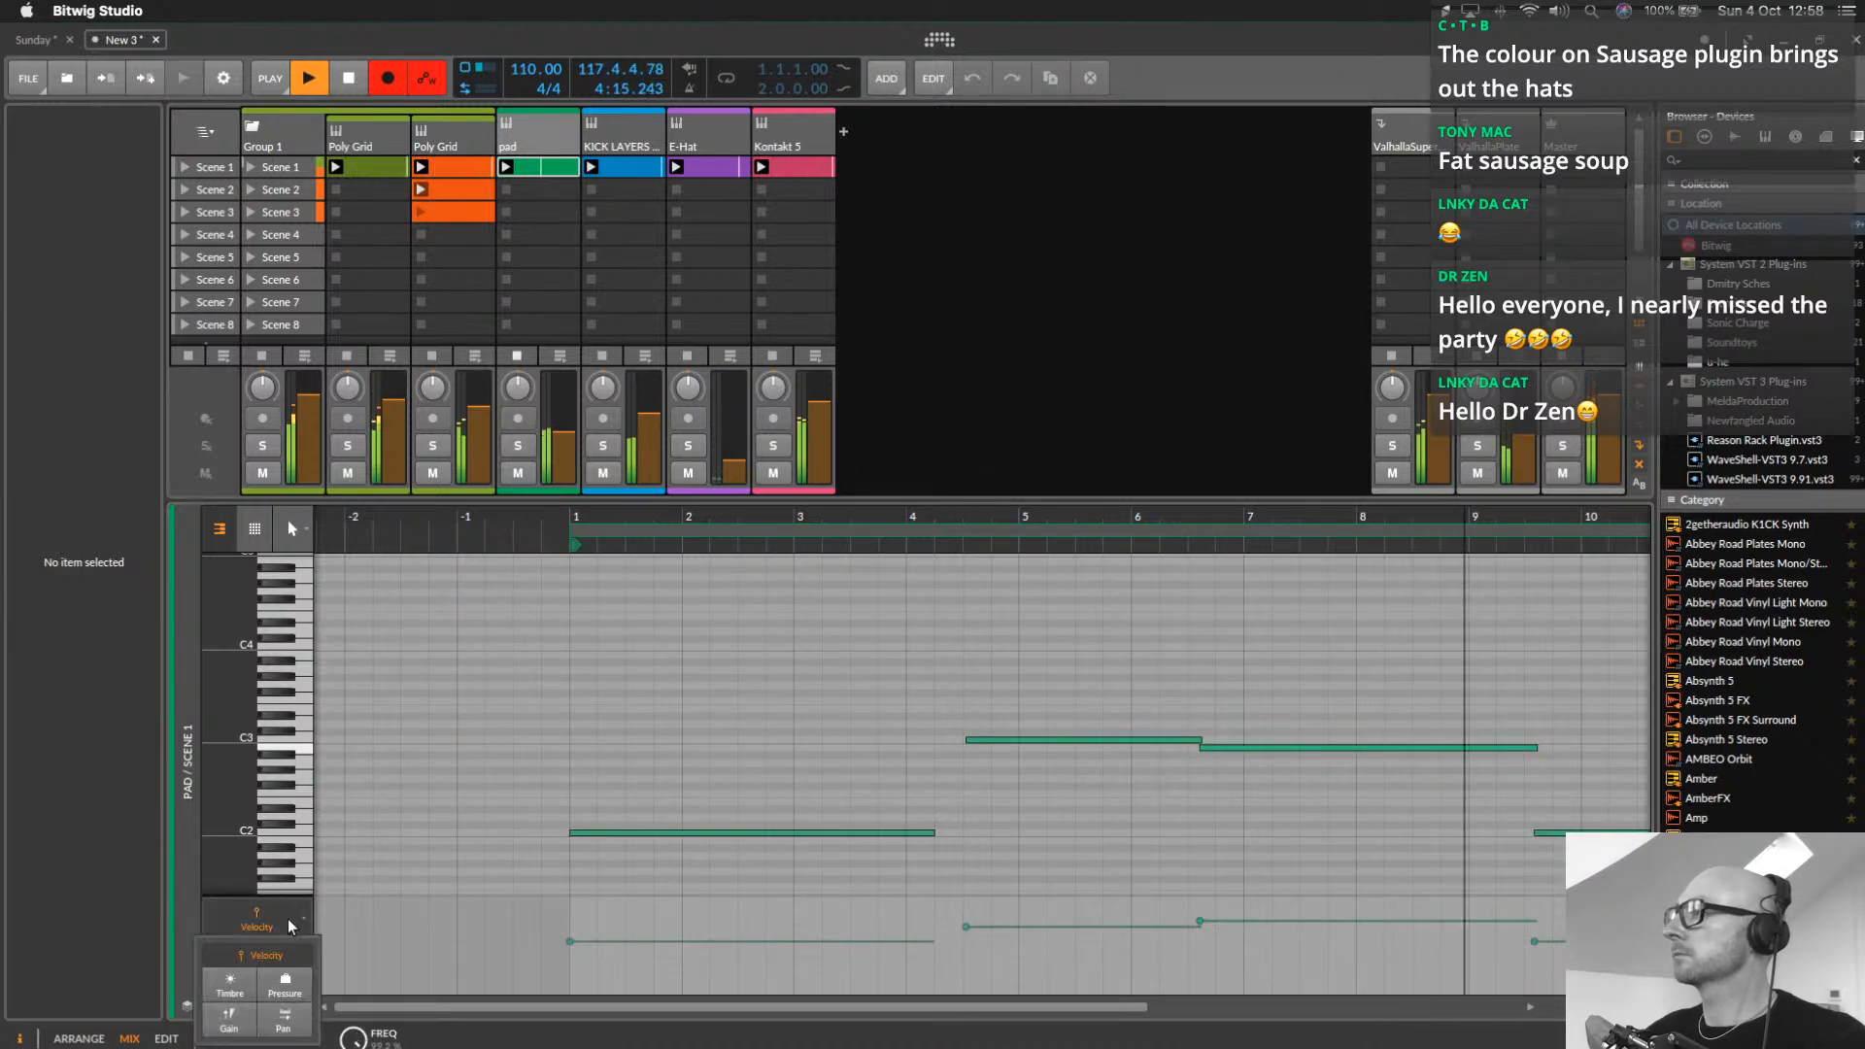
left_click(288, 926)
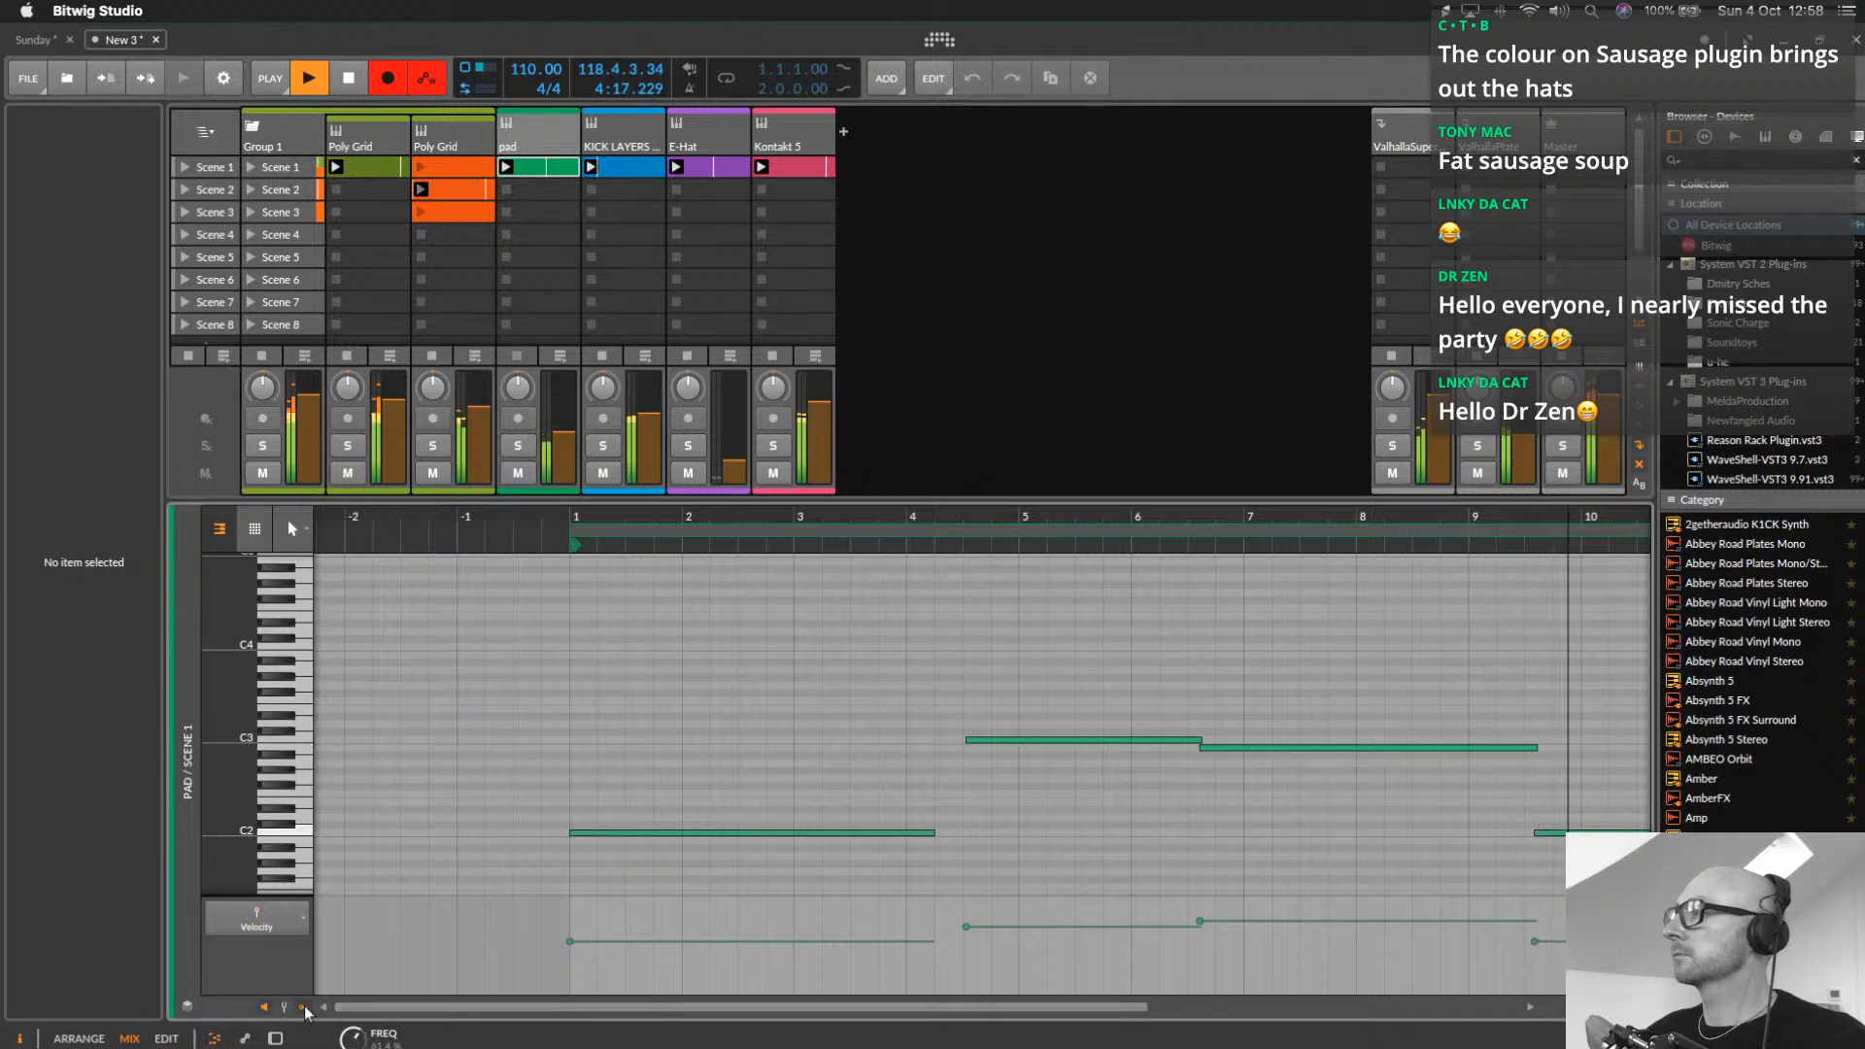
left_click(187, 1007)
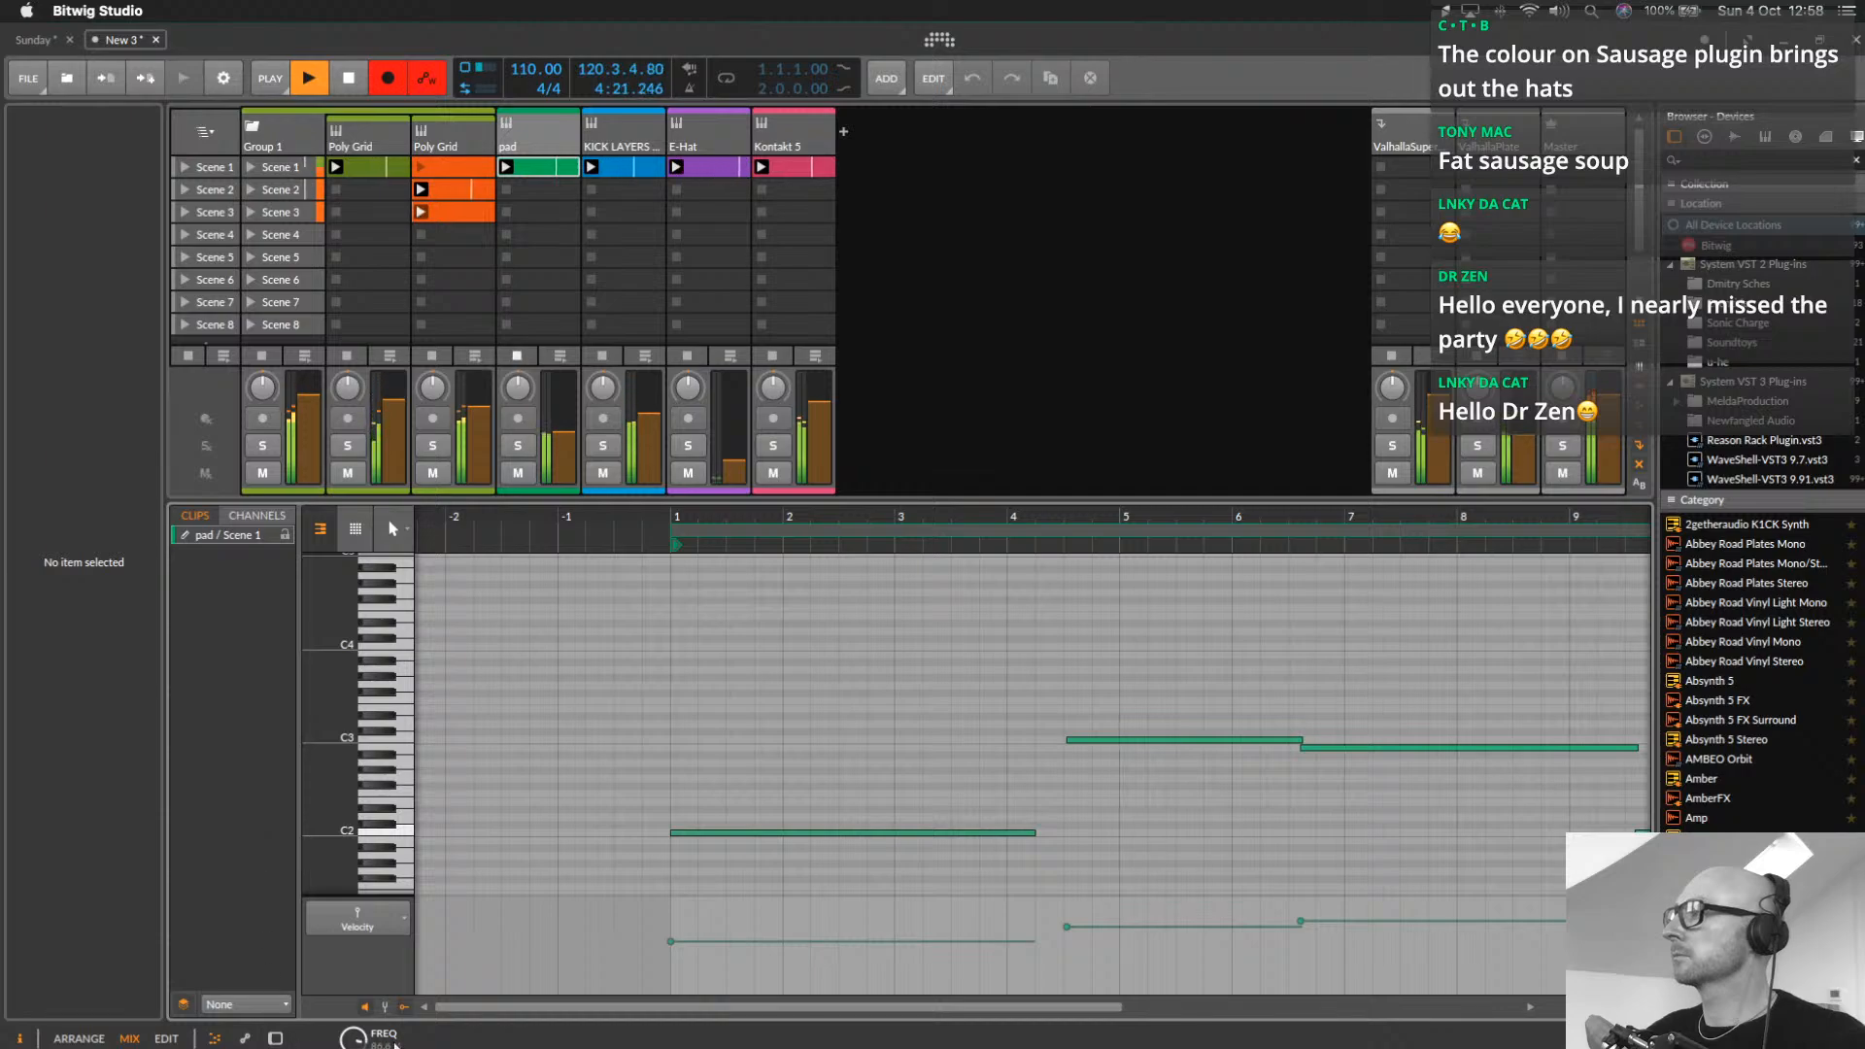
left_click(401, 1009)
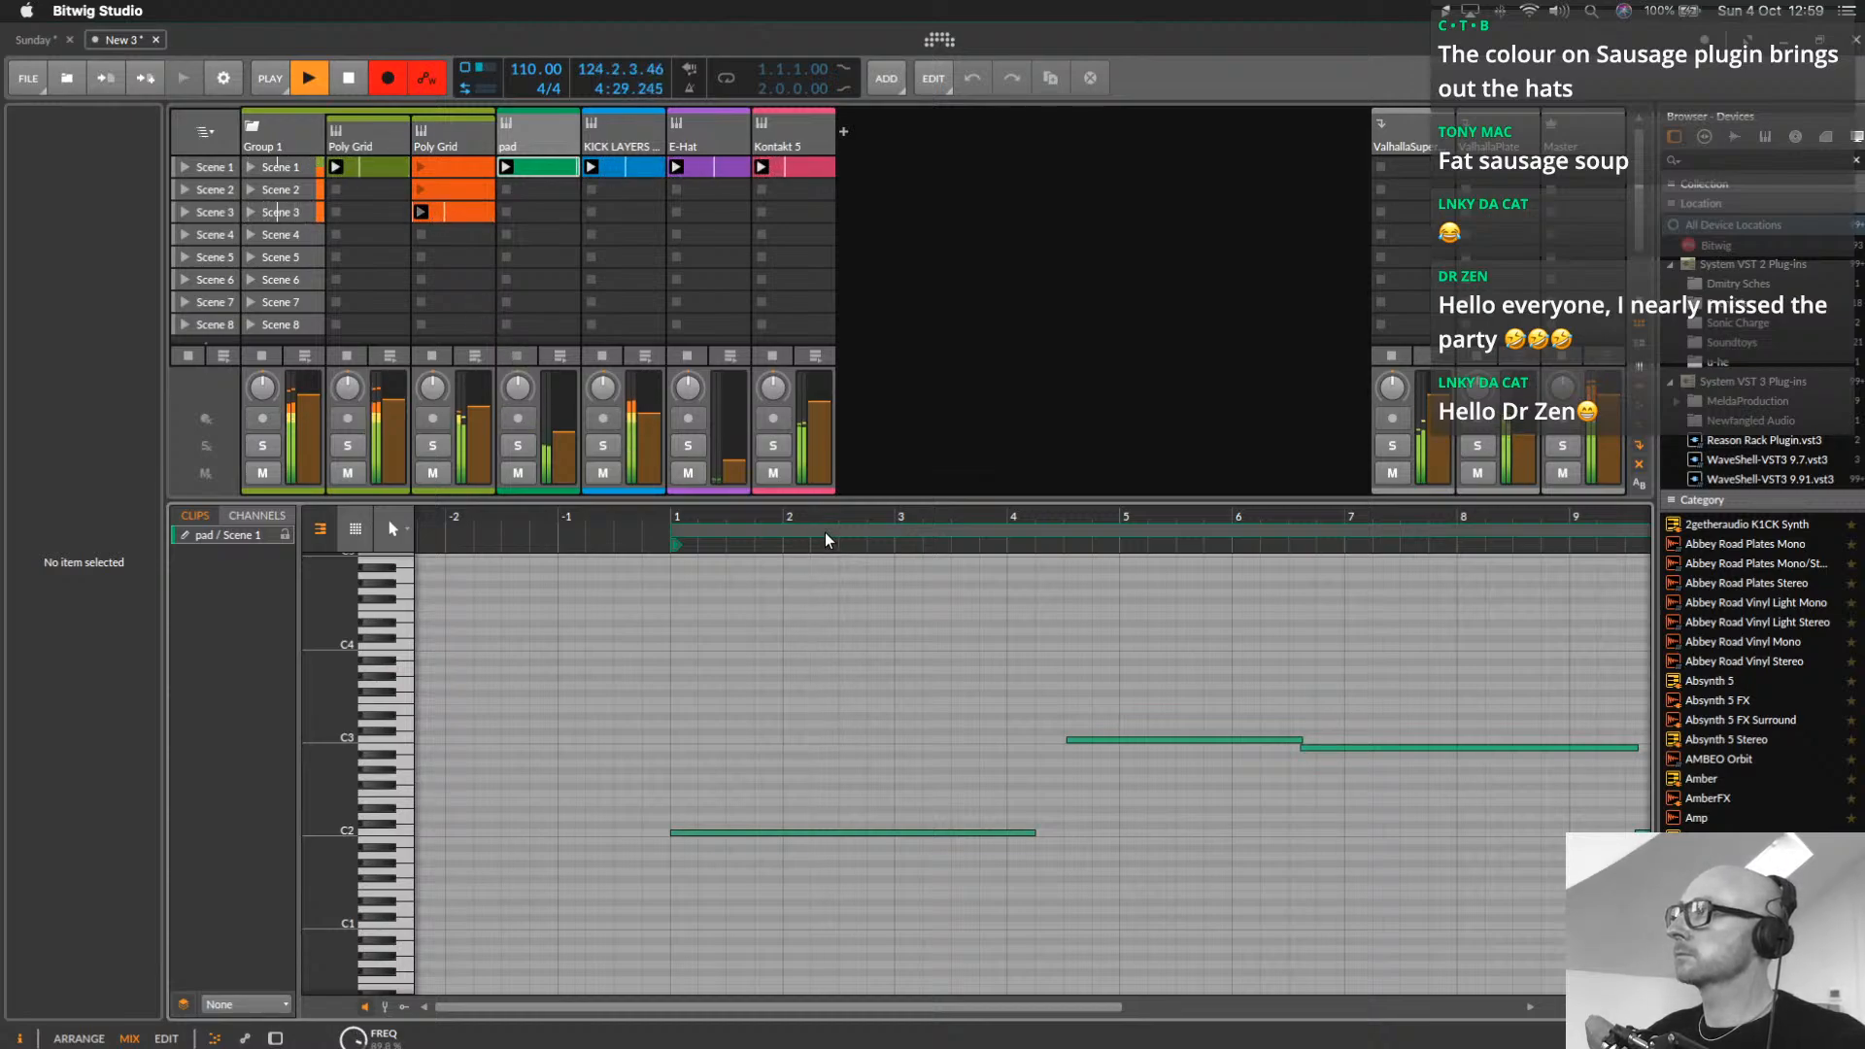
Stop recording and automation writing, resume playback and fit the whole pad clip into the note editor
left_click_drag(837, 516, 734, 514)
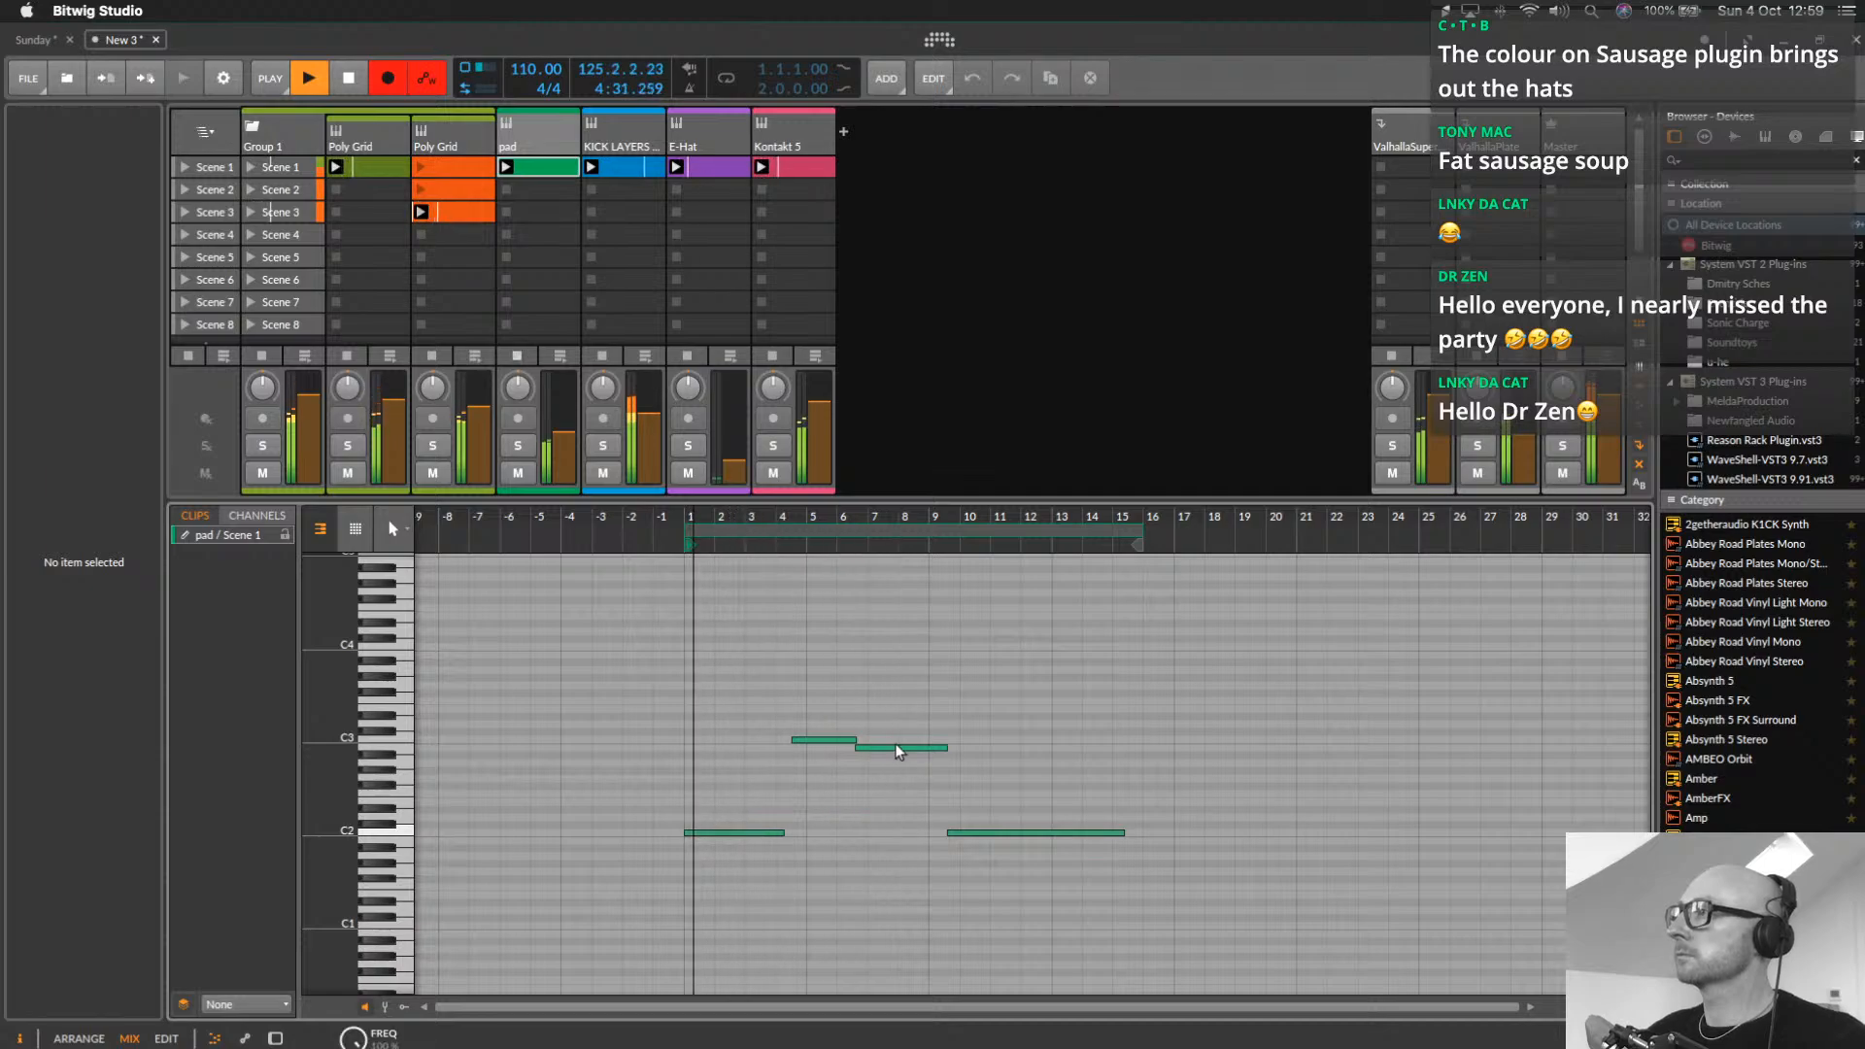
scroll(889, 741, "down", 5)
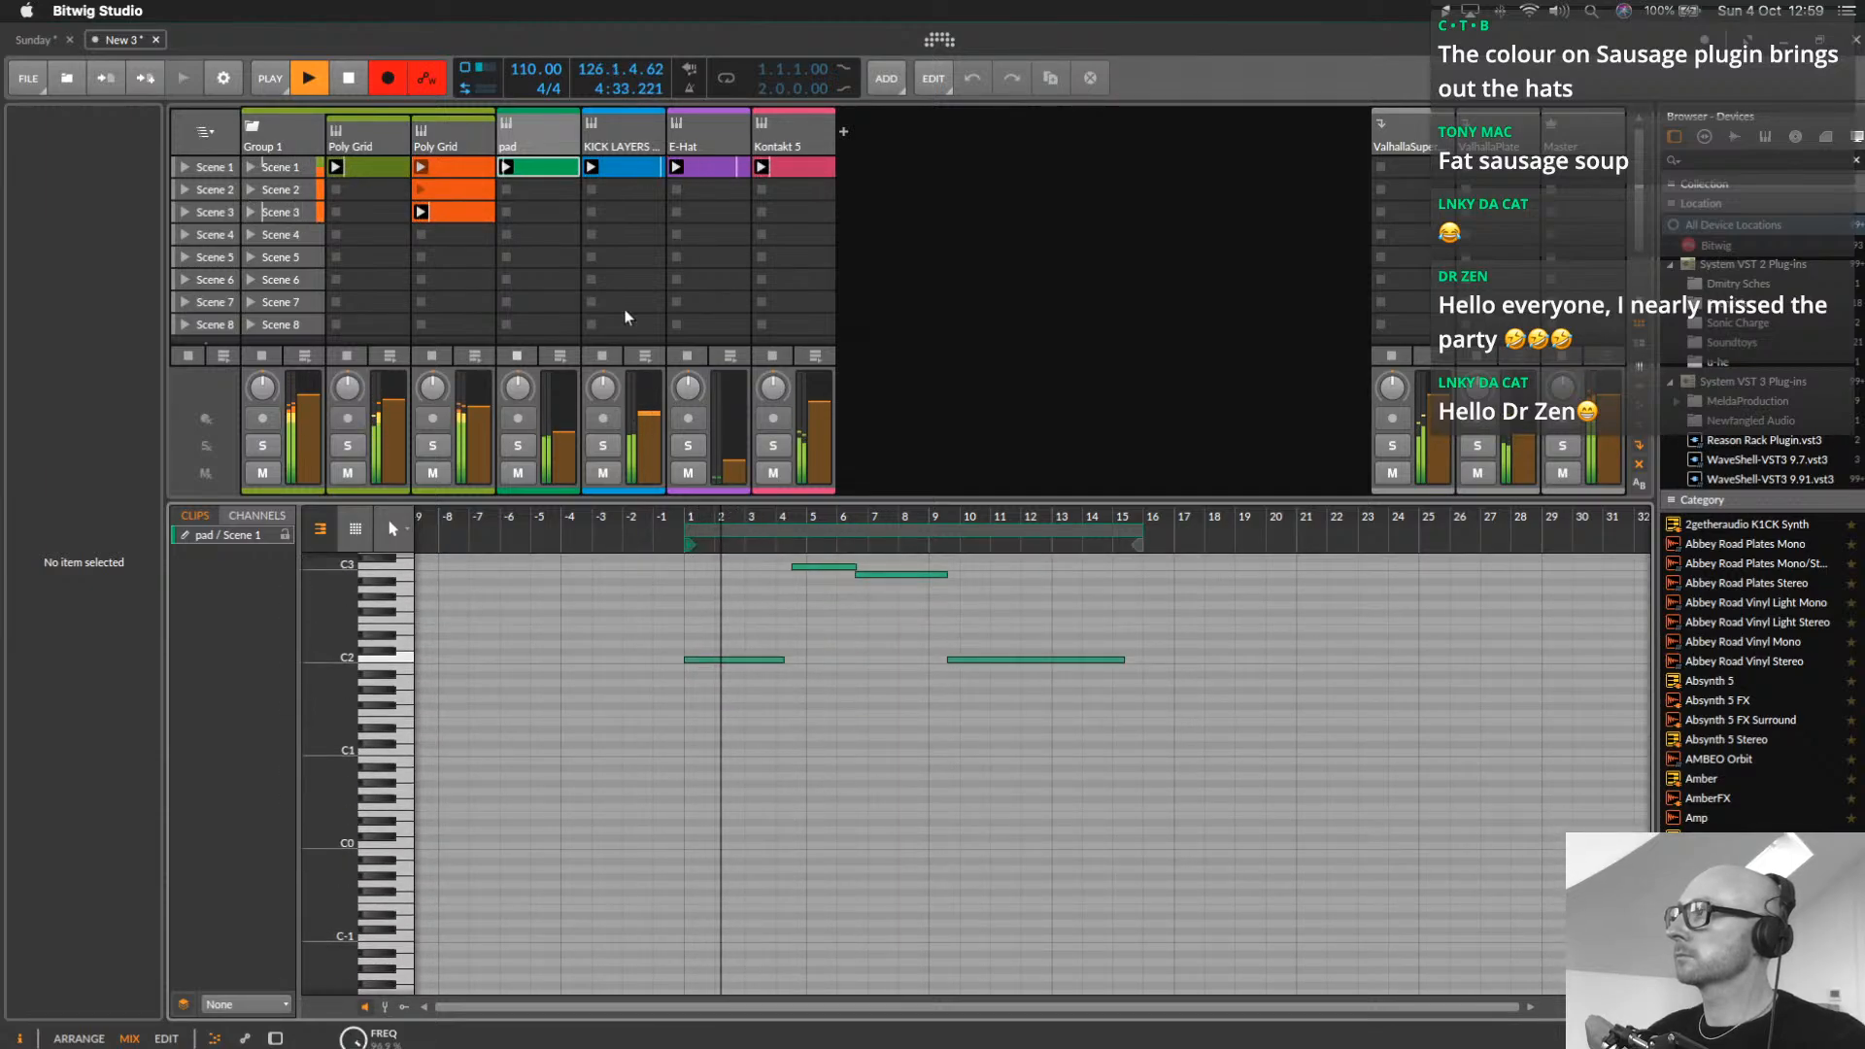
left_click(349, 77)
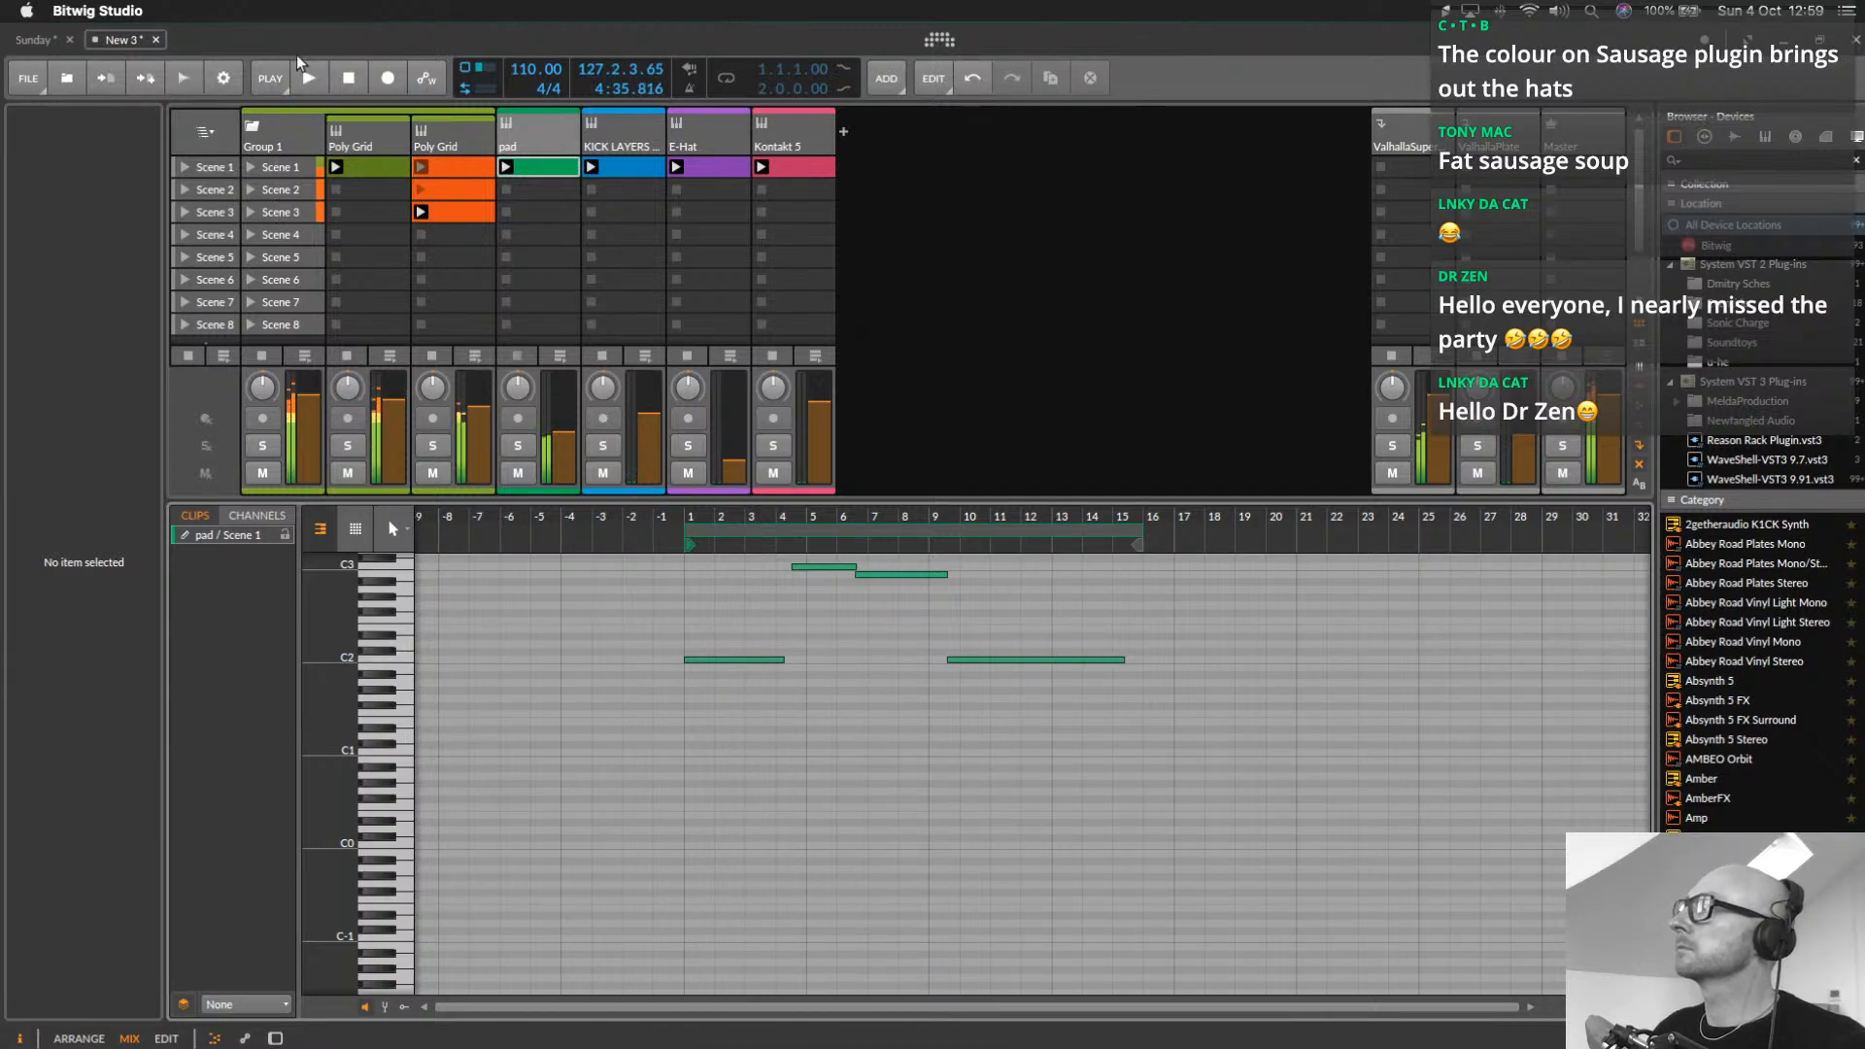
left_click(308, 78)
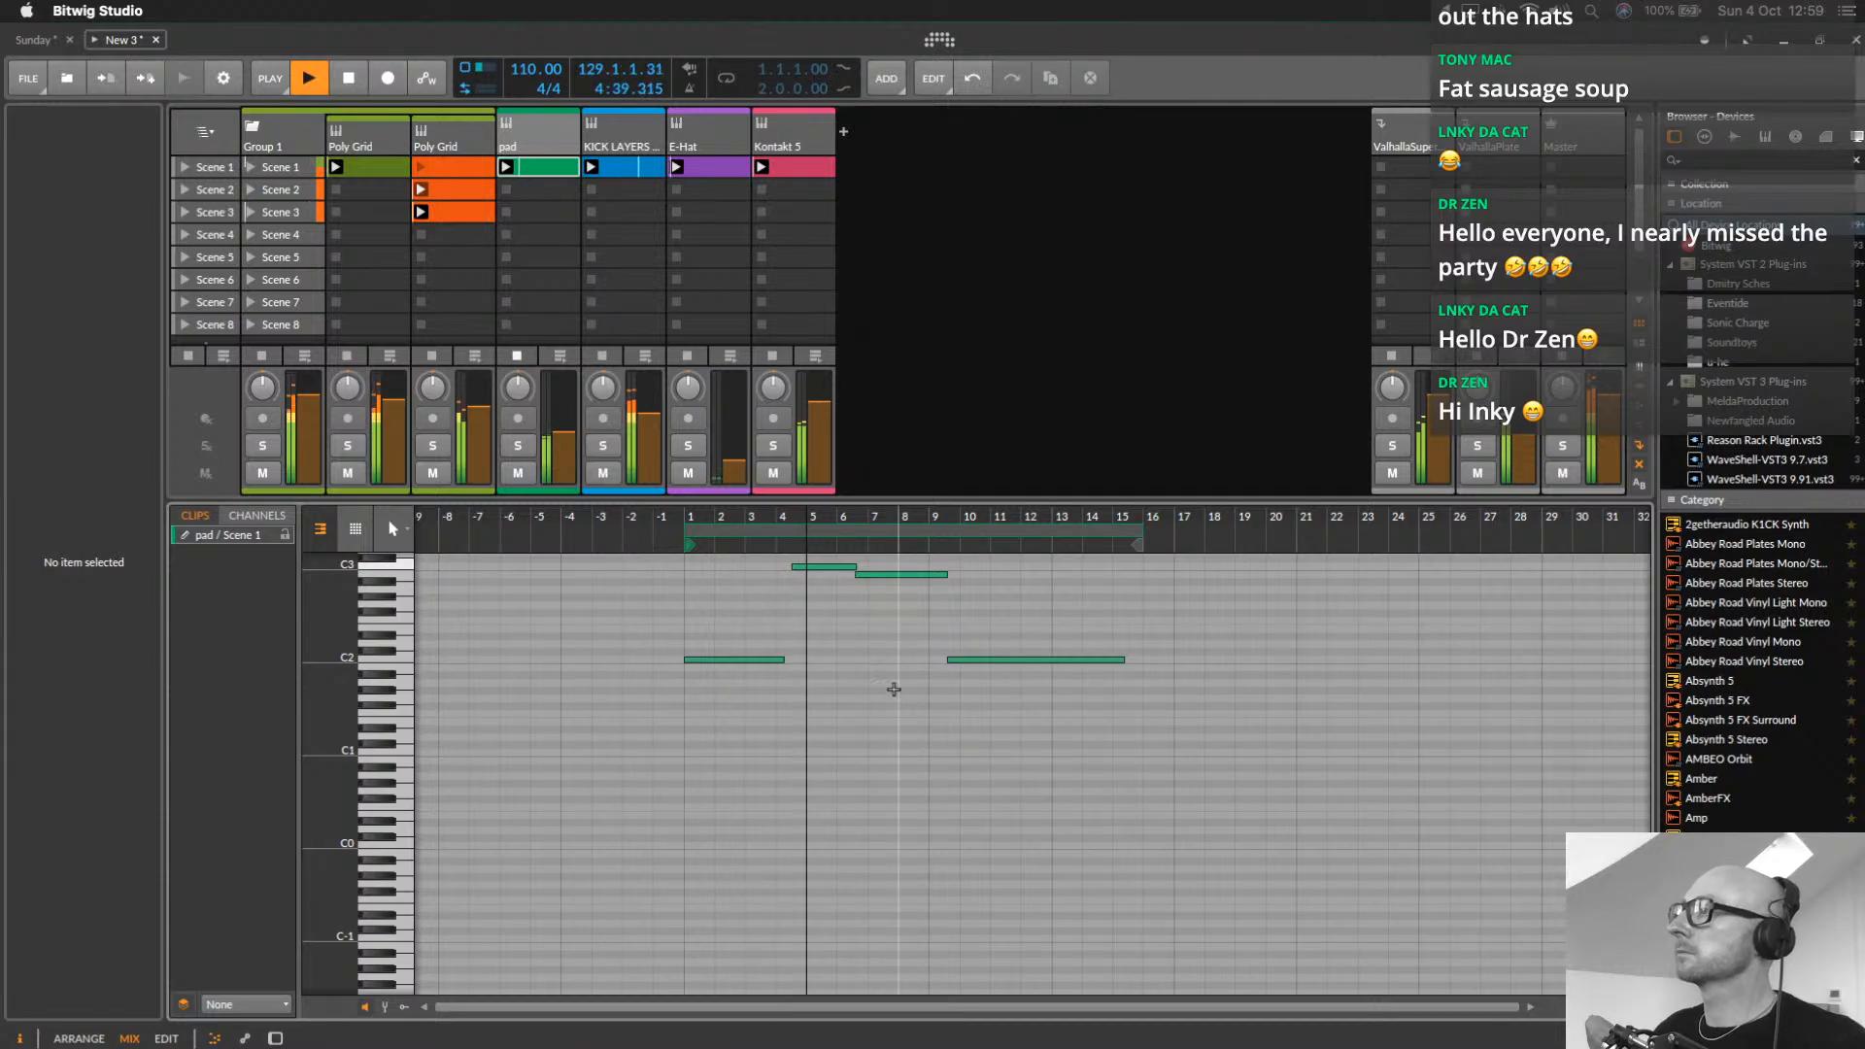
scroll(894, 689, "up", 3)
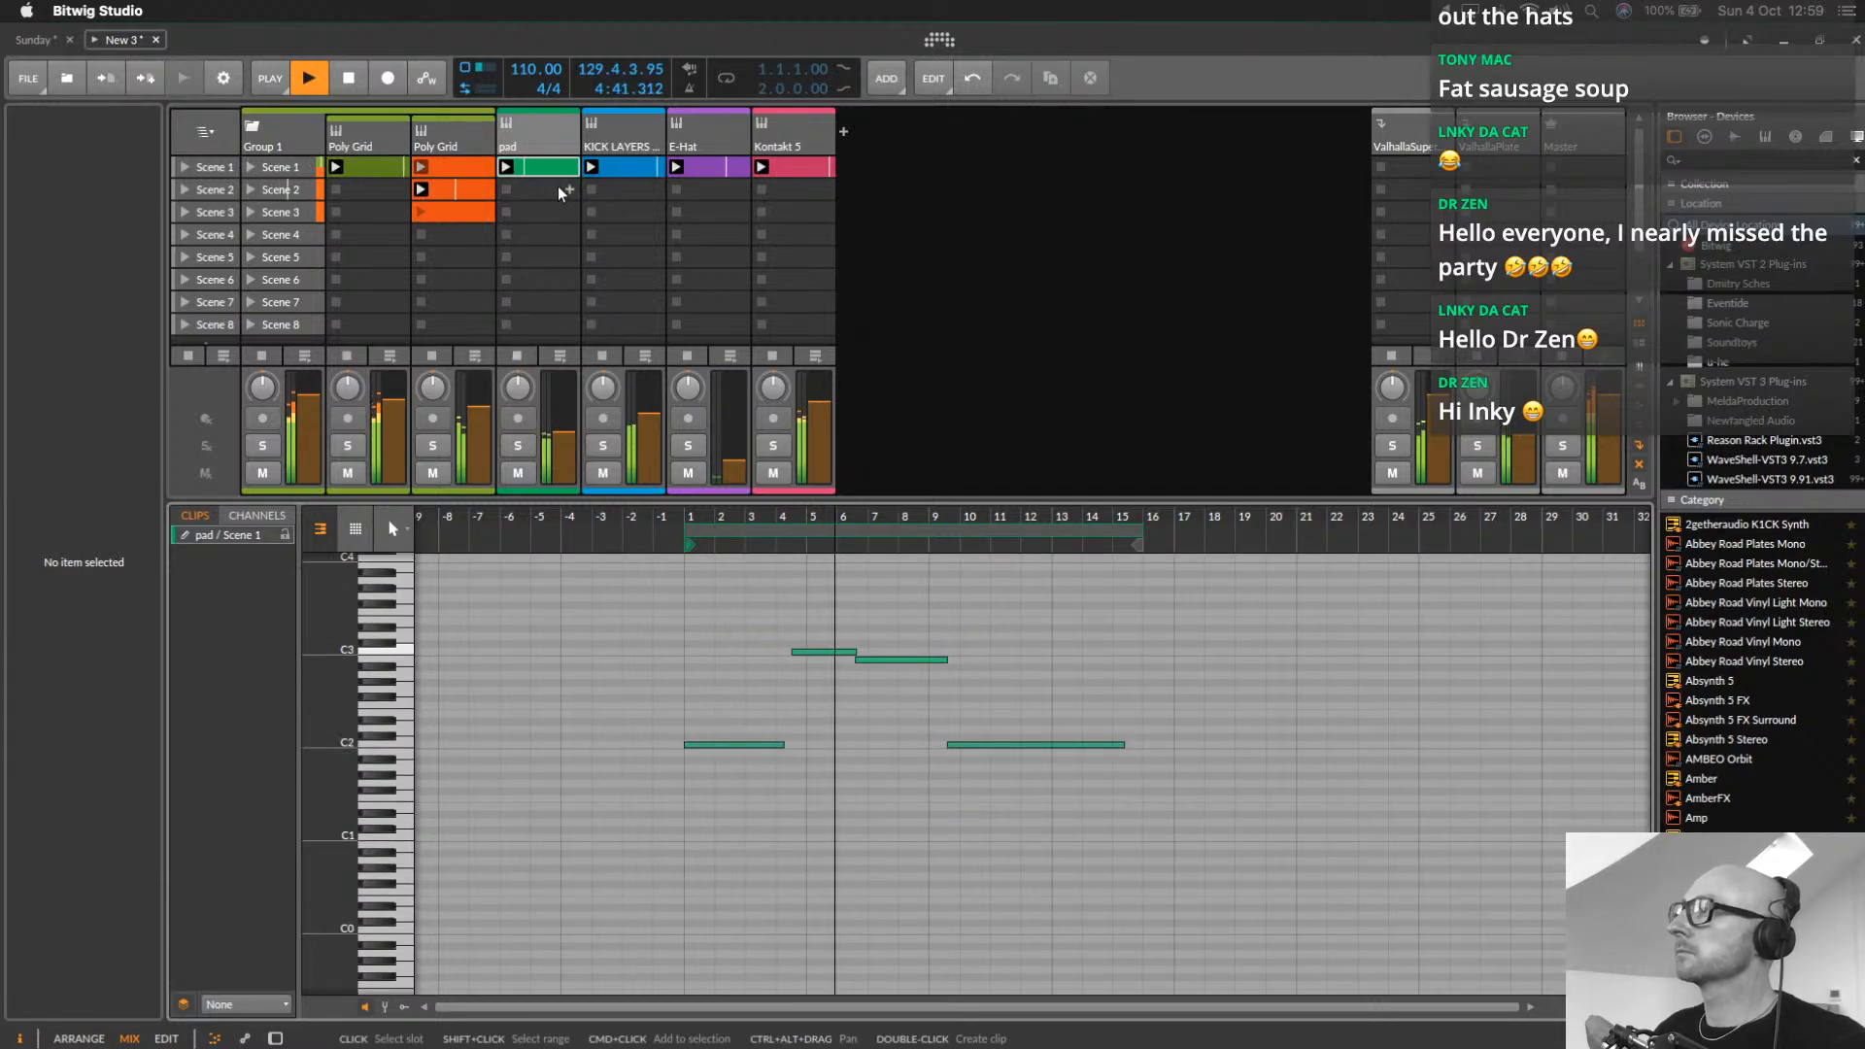
Select the second Poly Grid track, reactivate the audio engine and restart playback
left_click(453, 144)
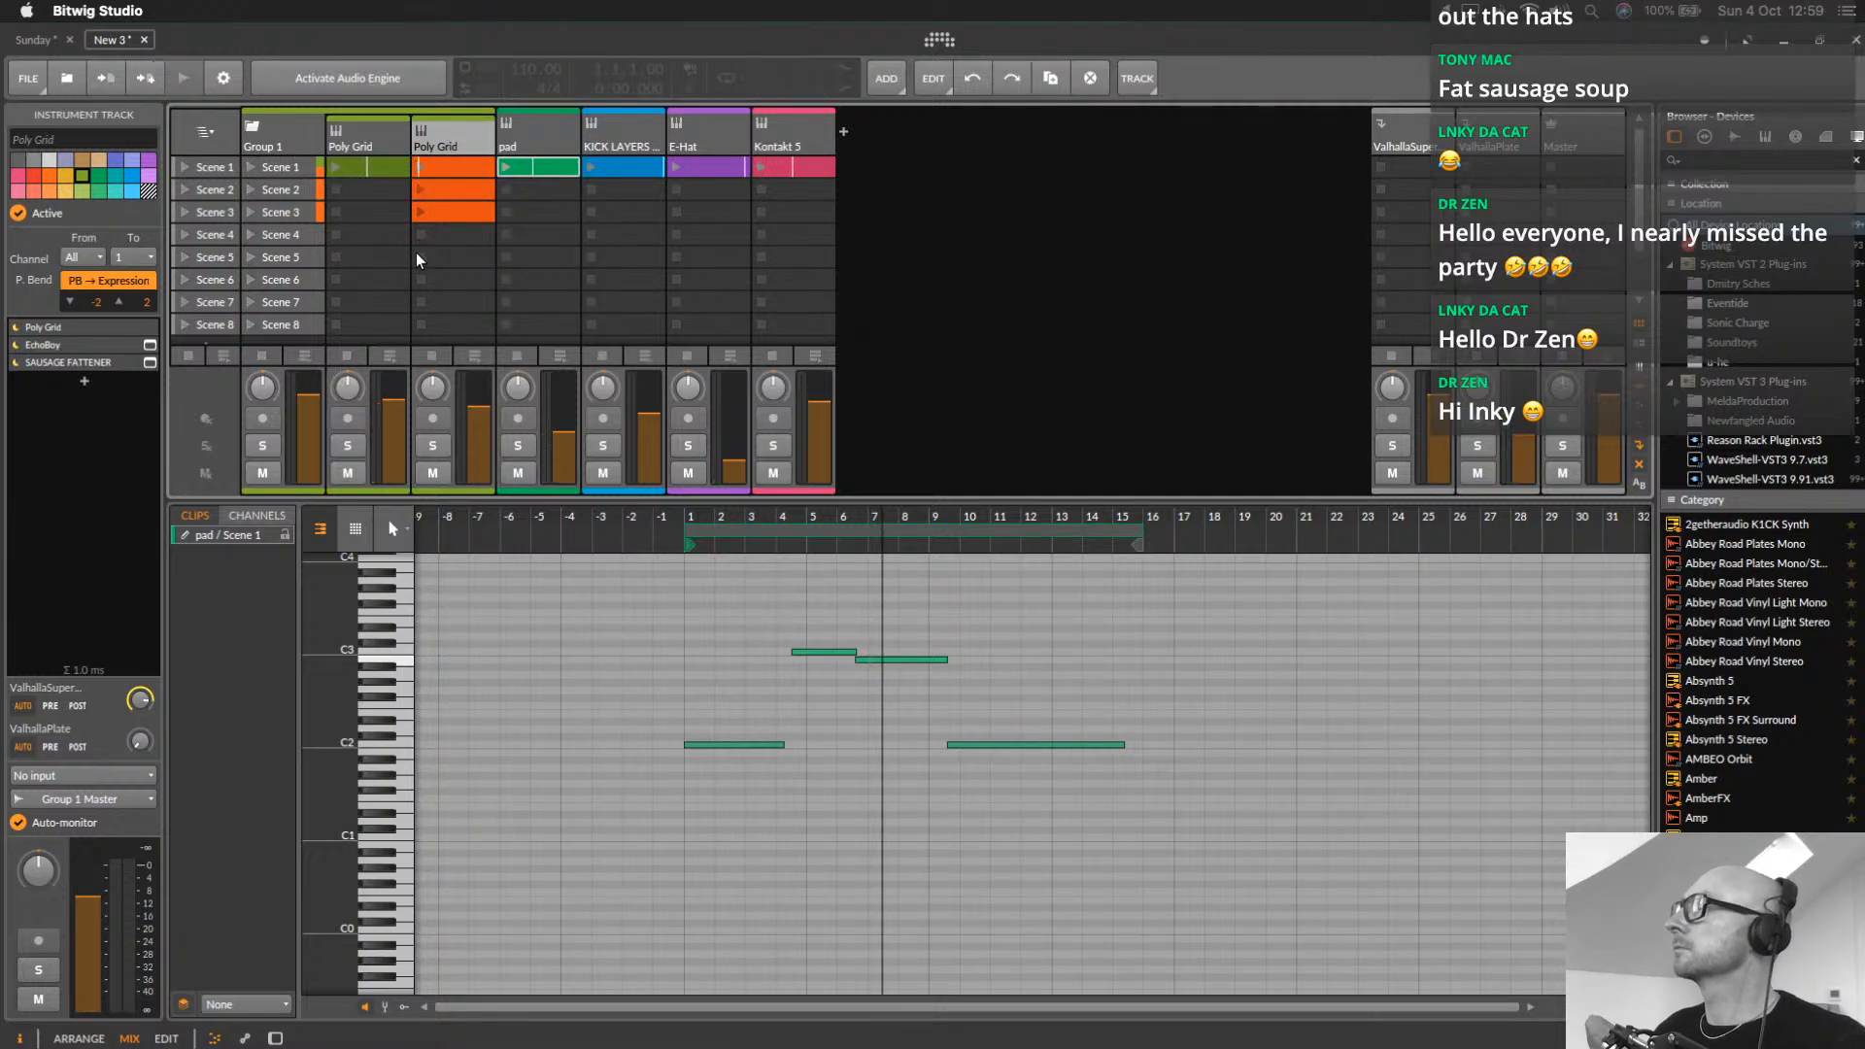
left_click(345, 80)
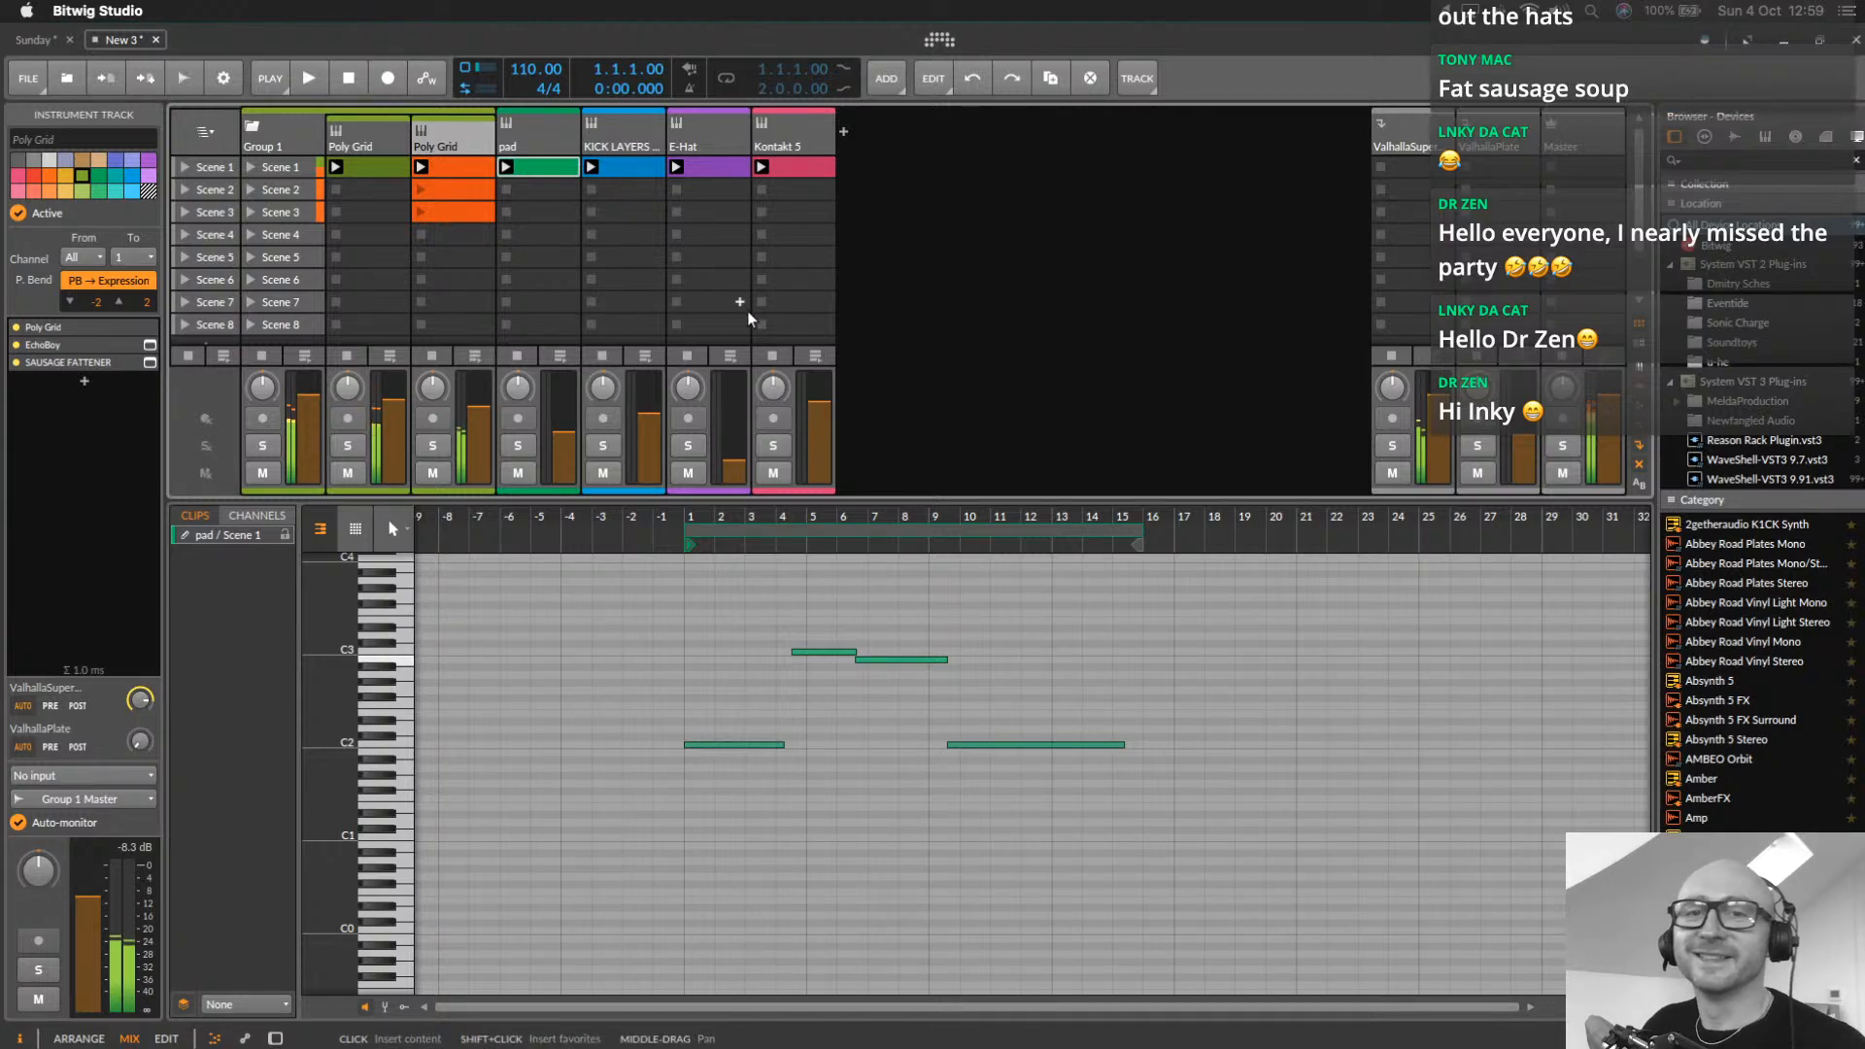
key("space")
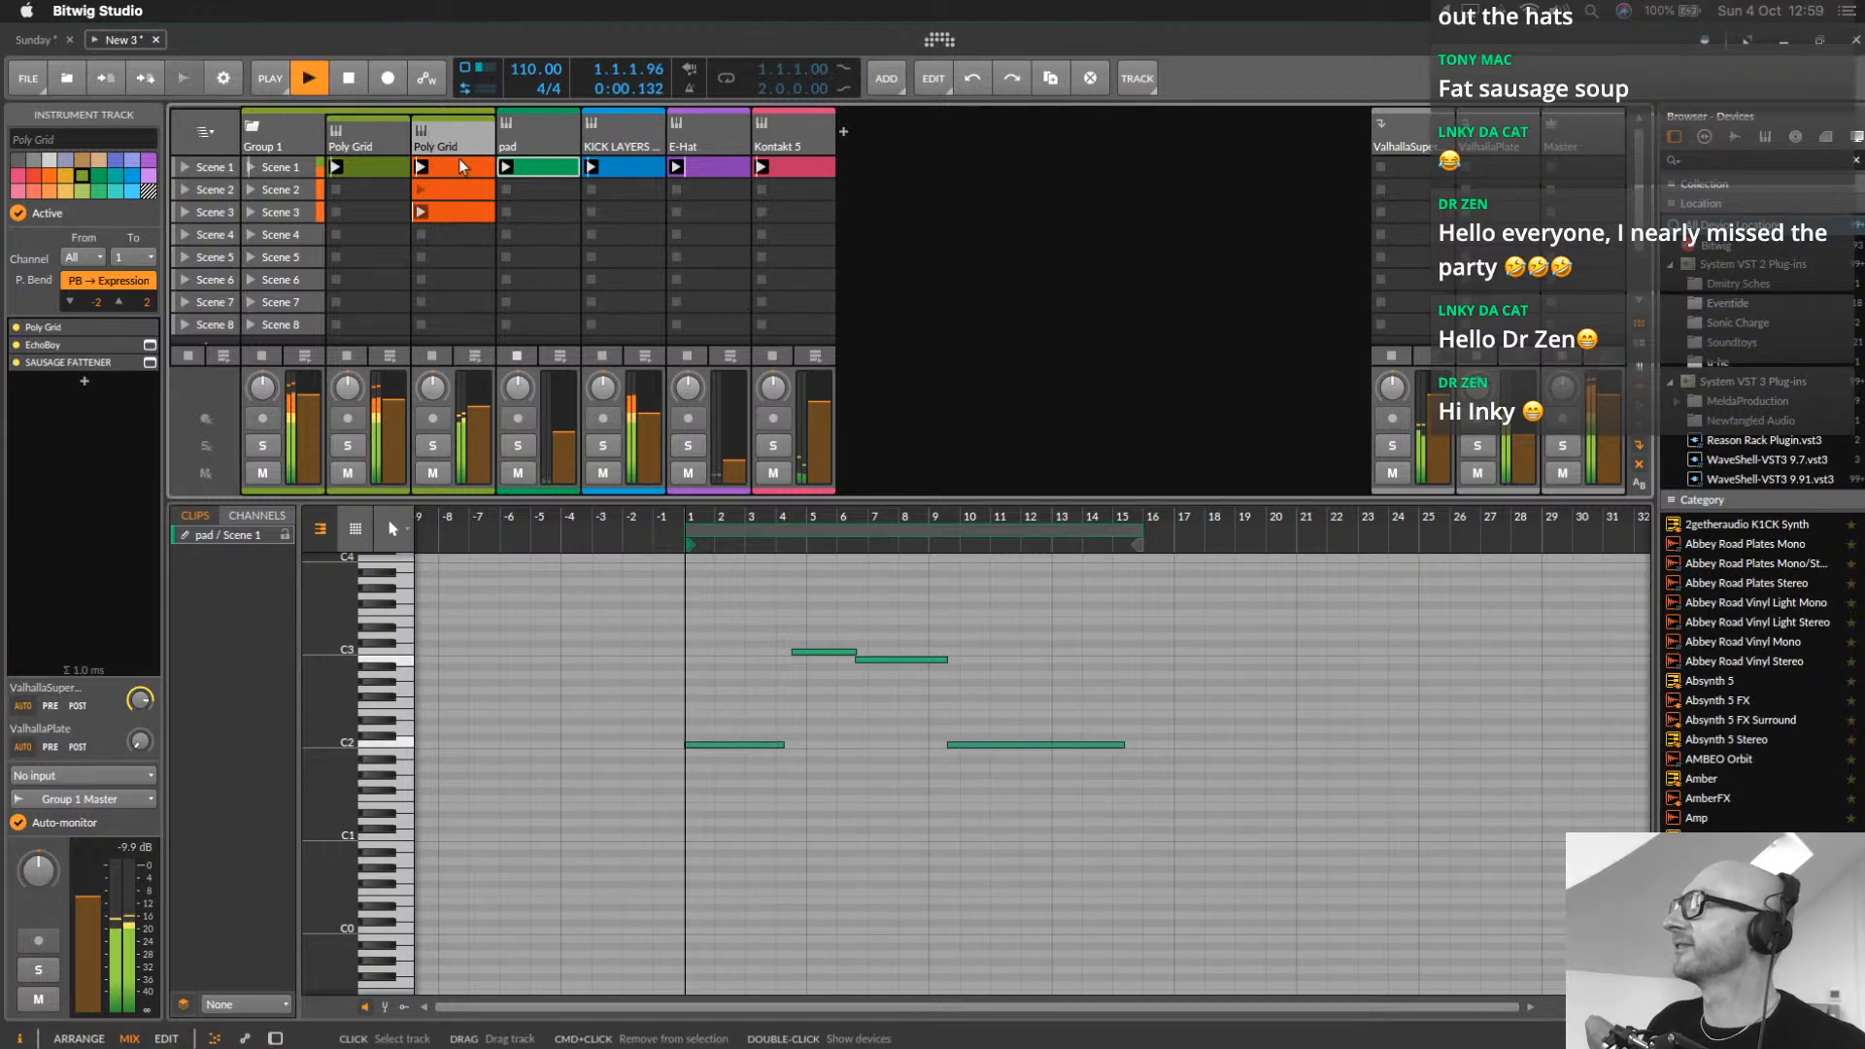
Check the Kontakt 5 track's options and show the pad track's device chain
left_click(814, 142)
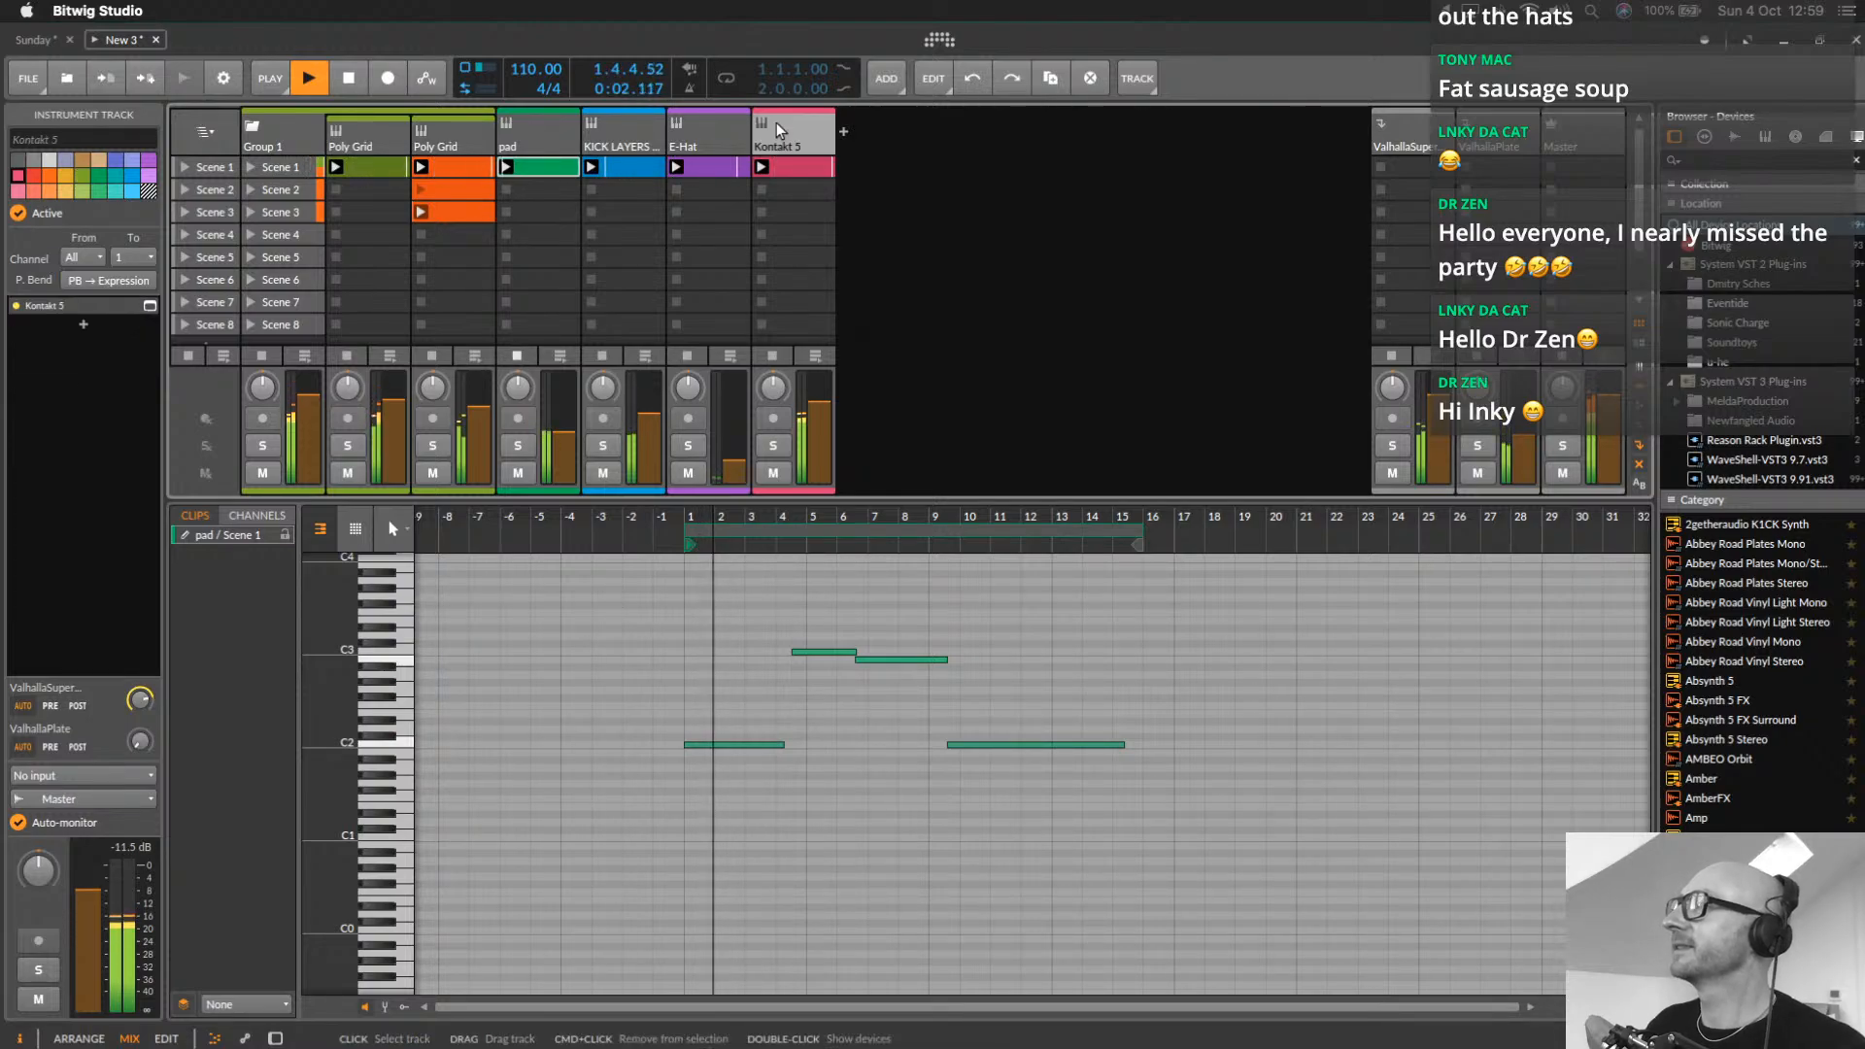
right_click(819, 144)
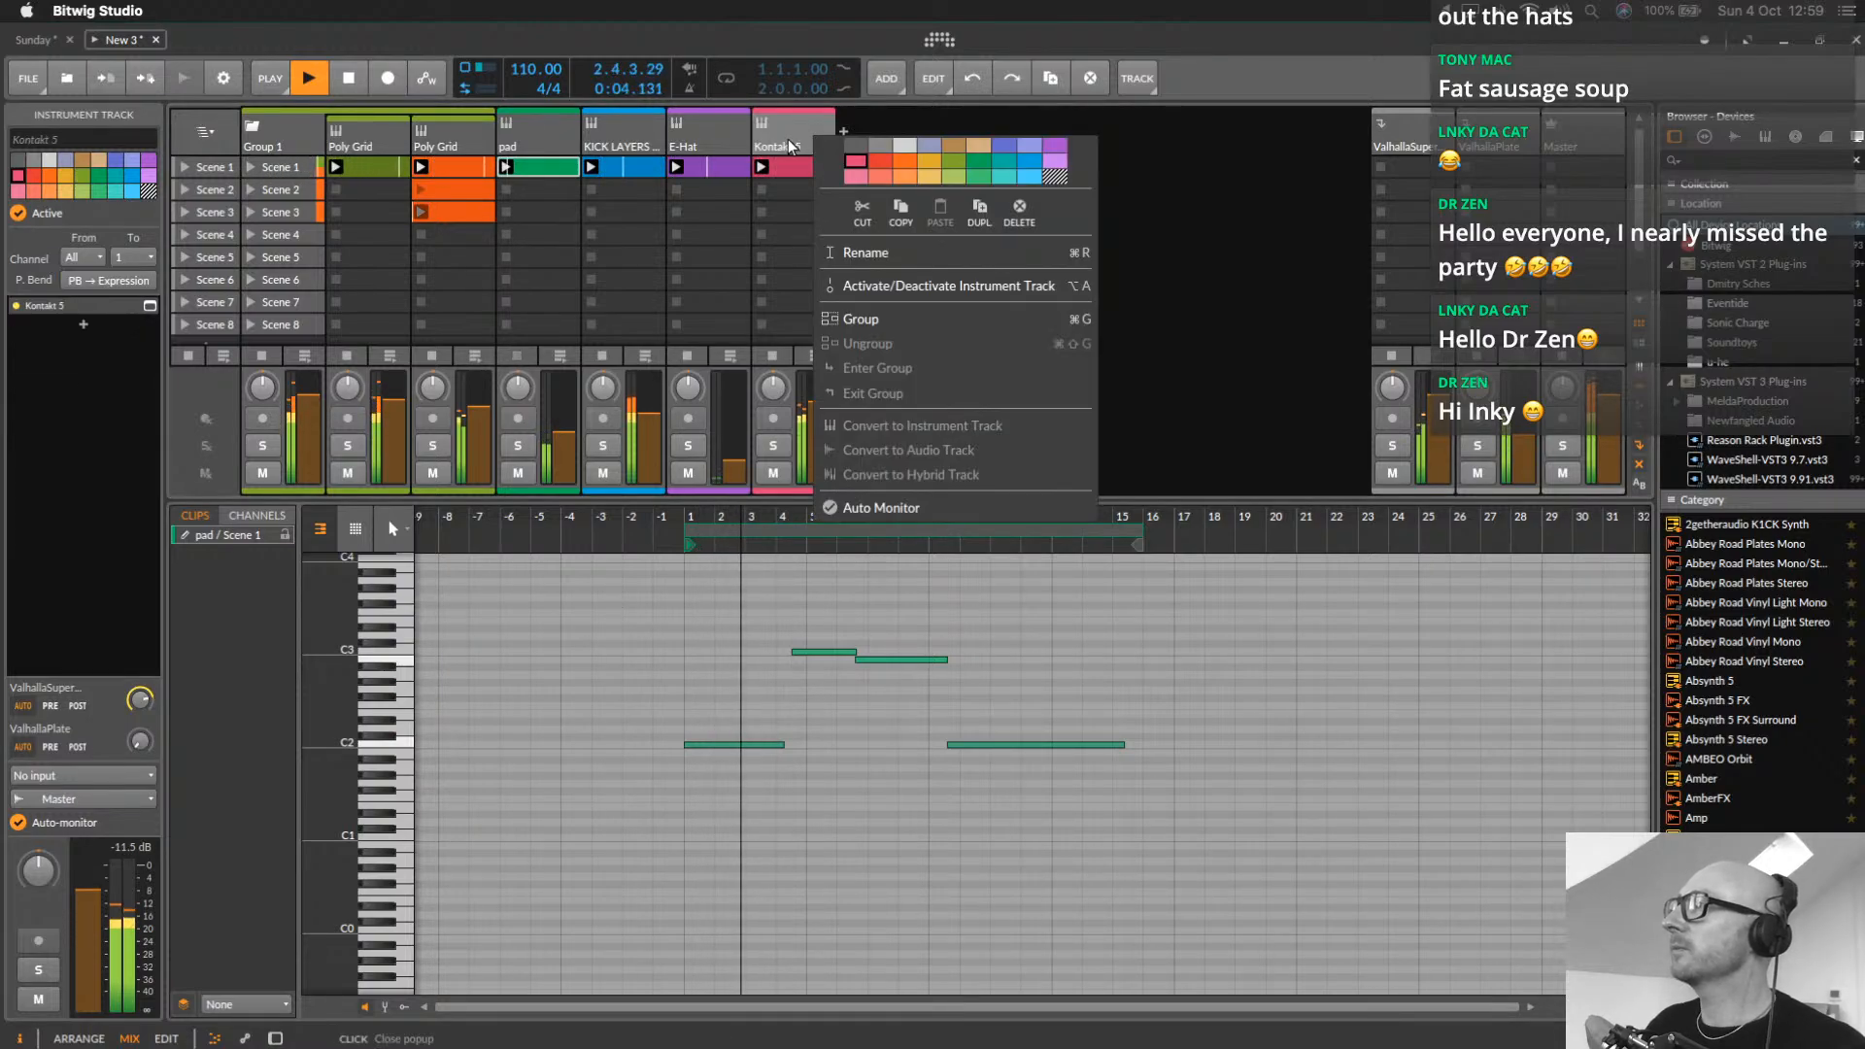
left_click(786, 138)
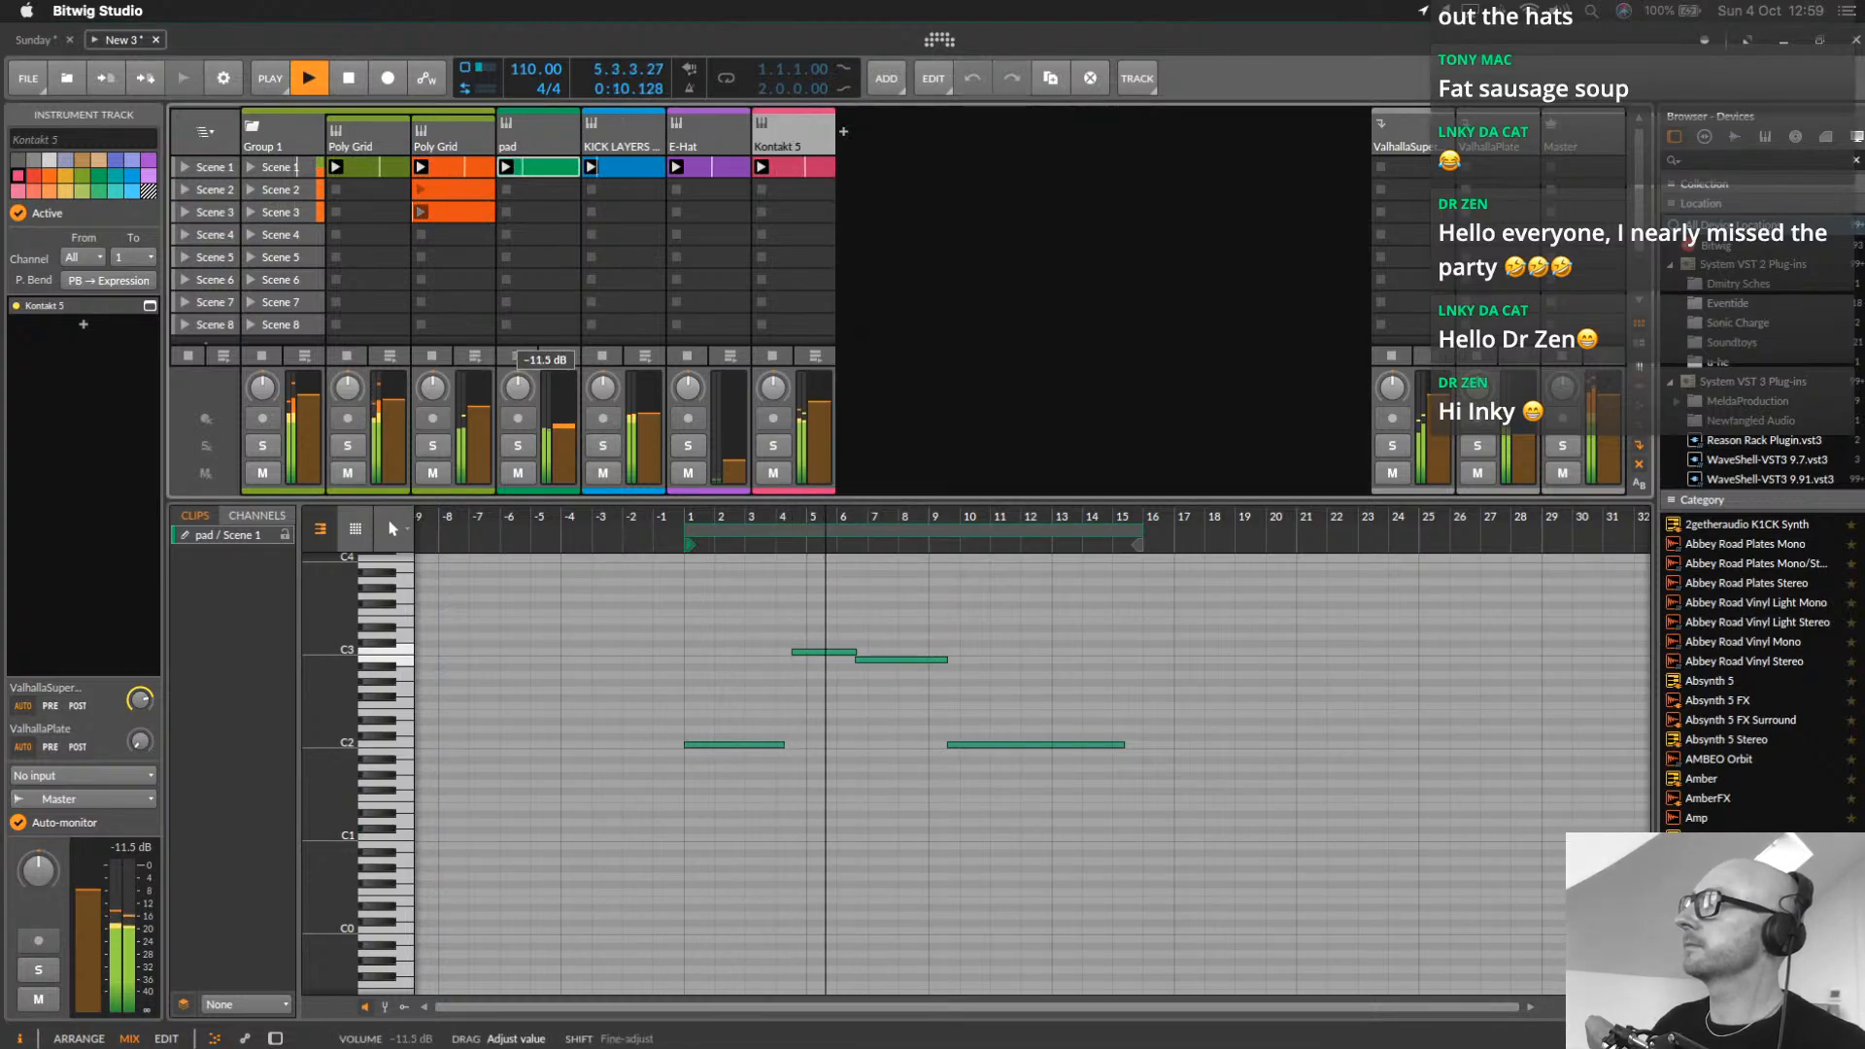
left_click(543, 134)
double_click(542, 134)
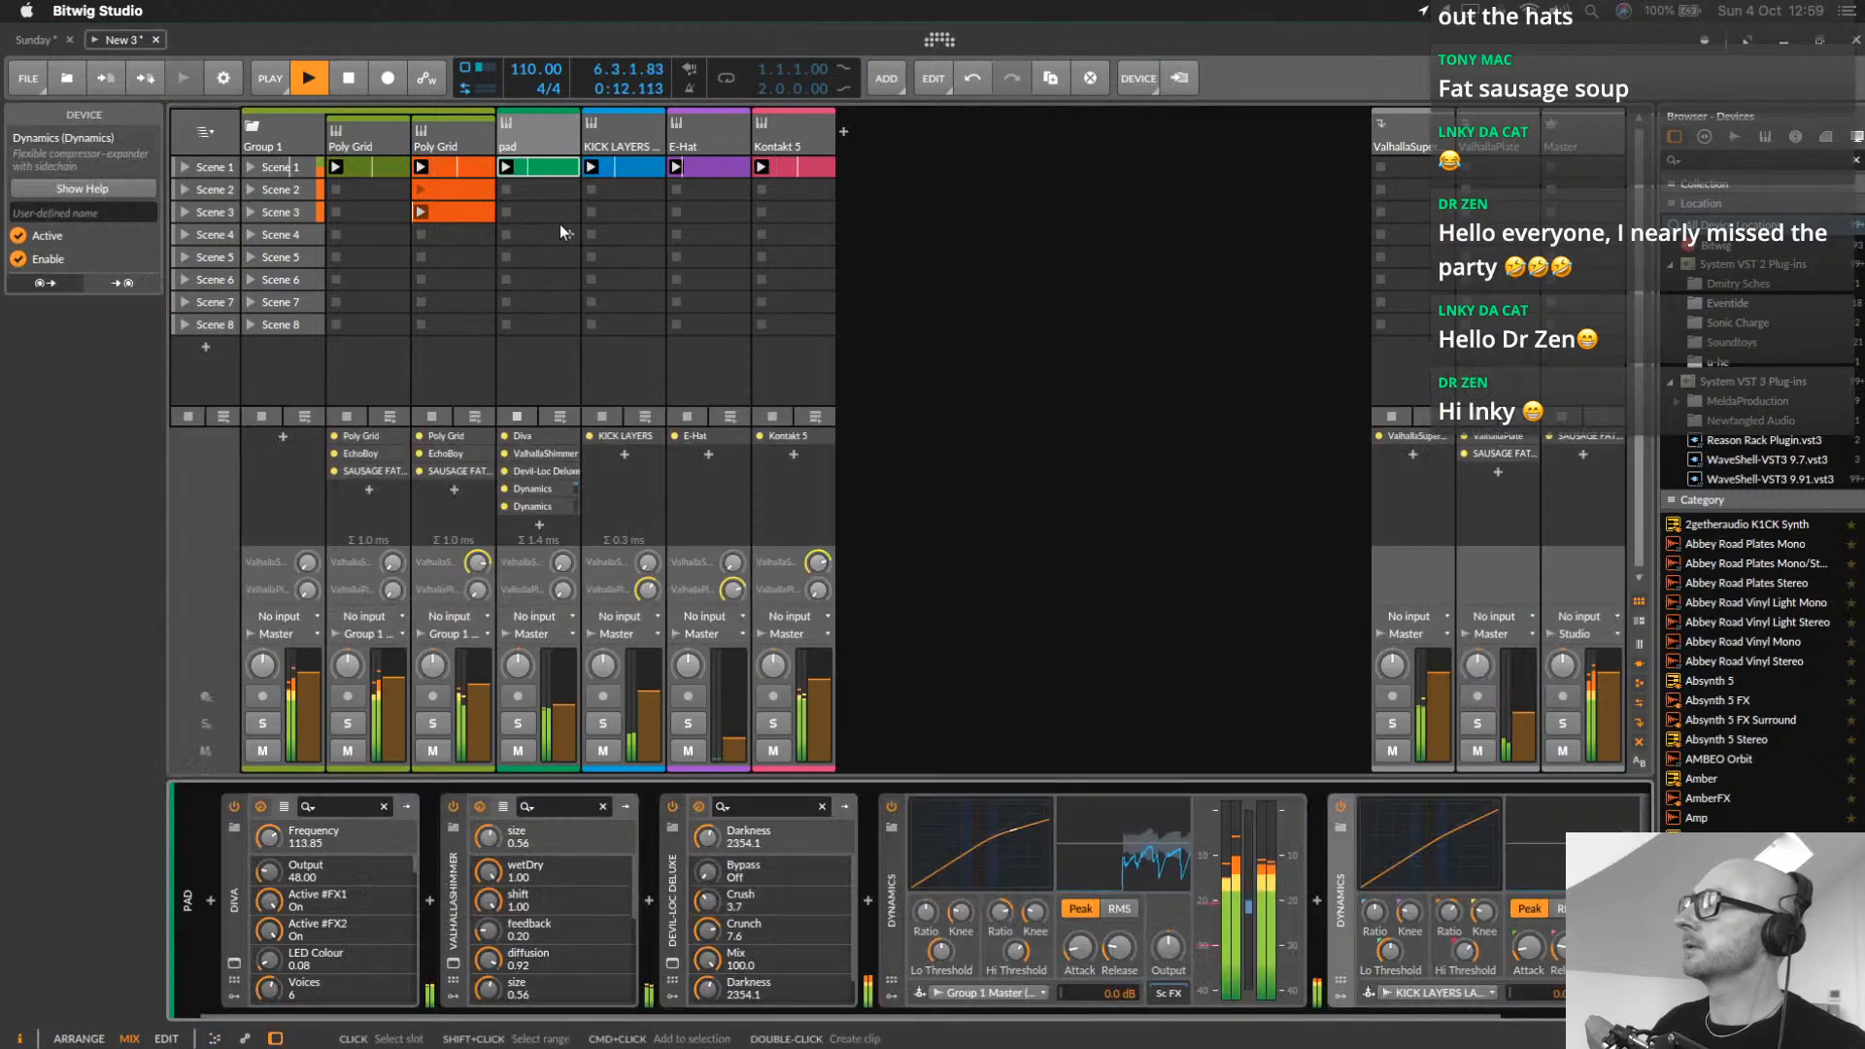
Duplicate the Kontakt 5 track
left_click(781, 141)
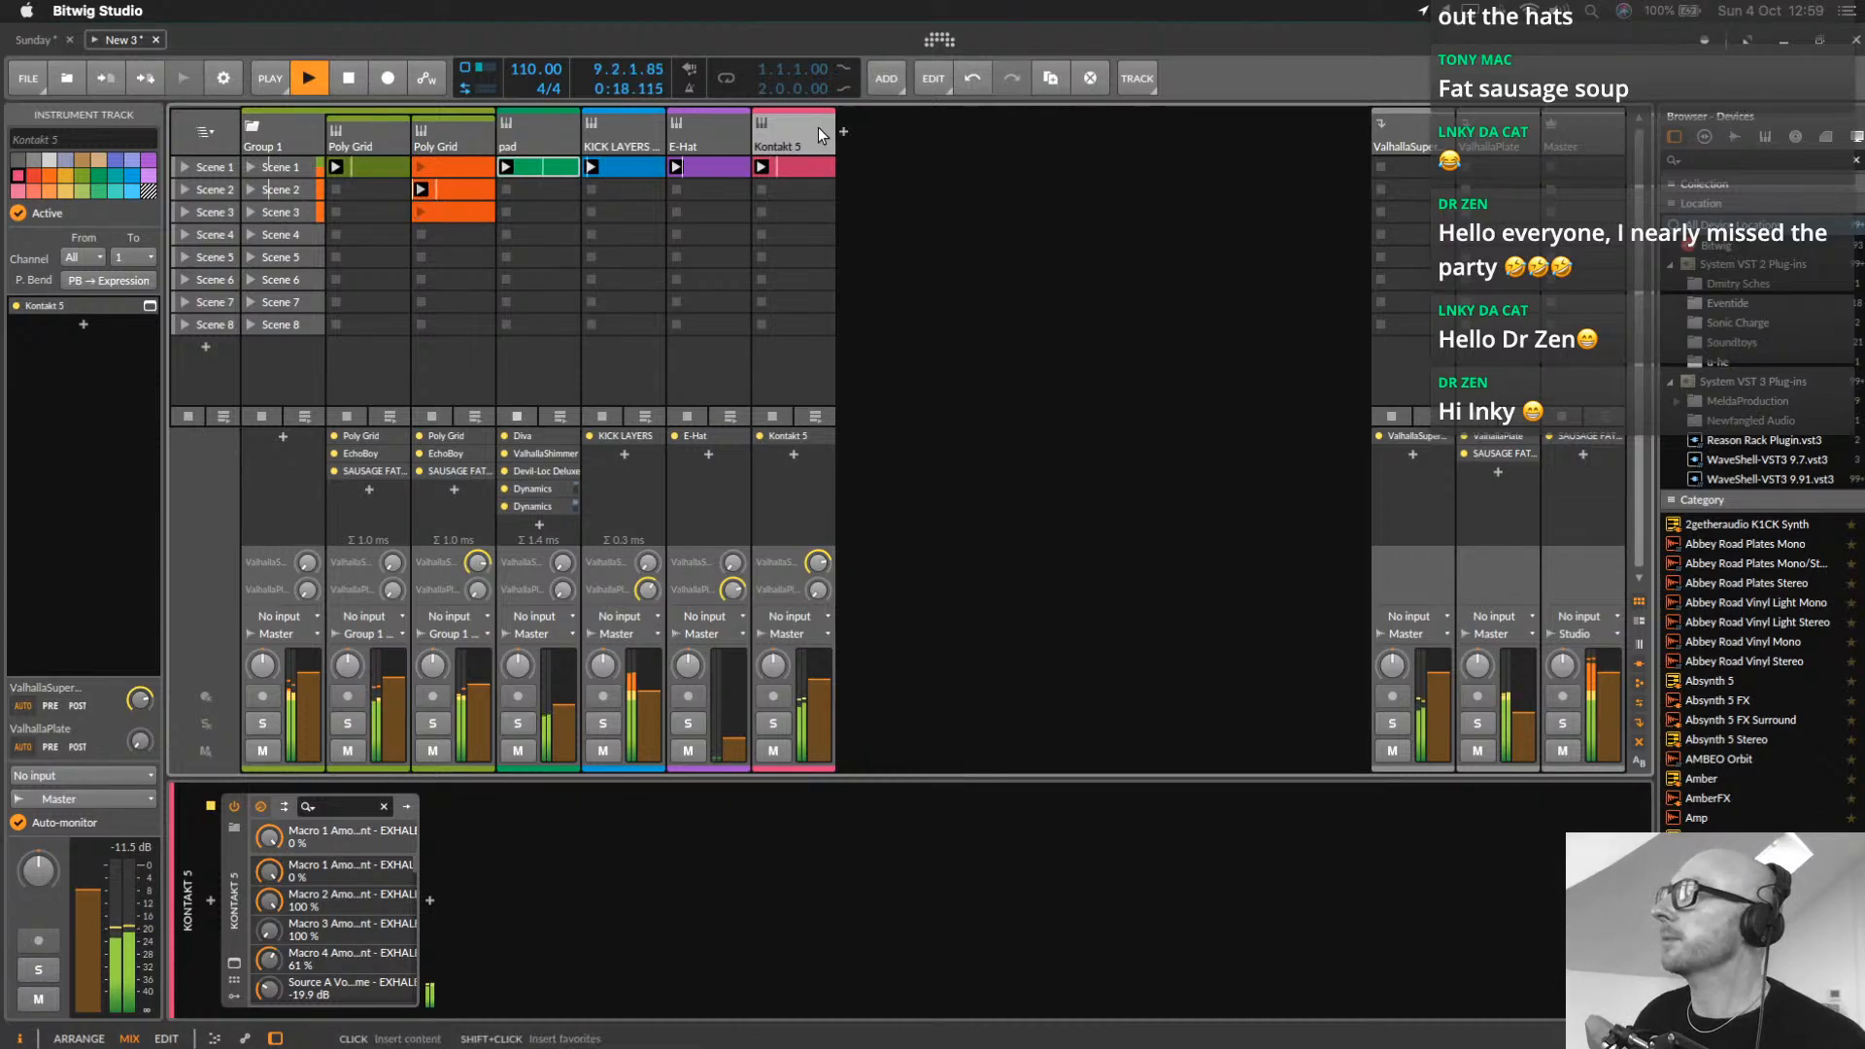
right_click(808, 134)
left_click(971, 206)
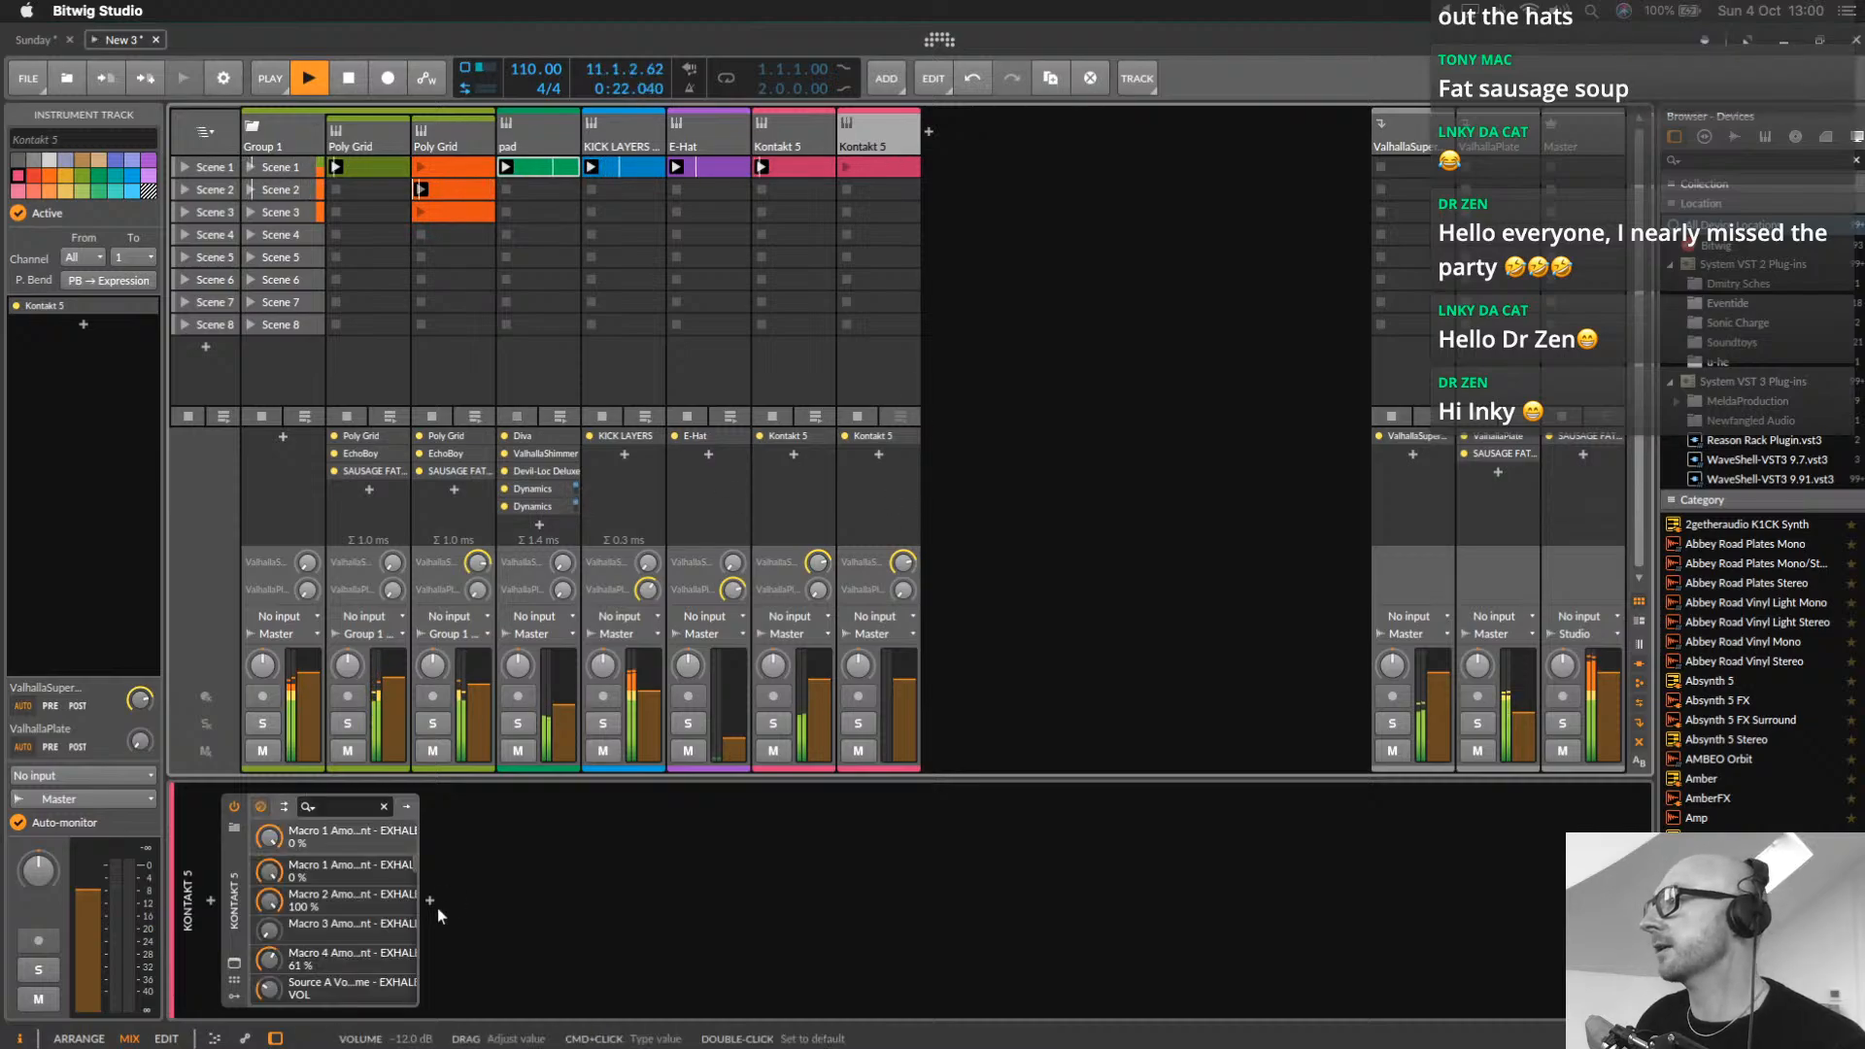
Open the duplicate track's Kontakt plug-in window and remove the EXHALE instrument from its rack
left_click(233, 965)
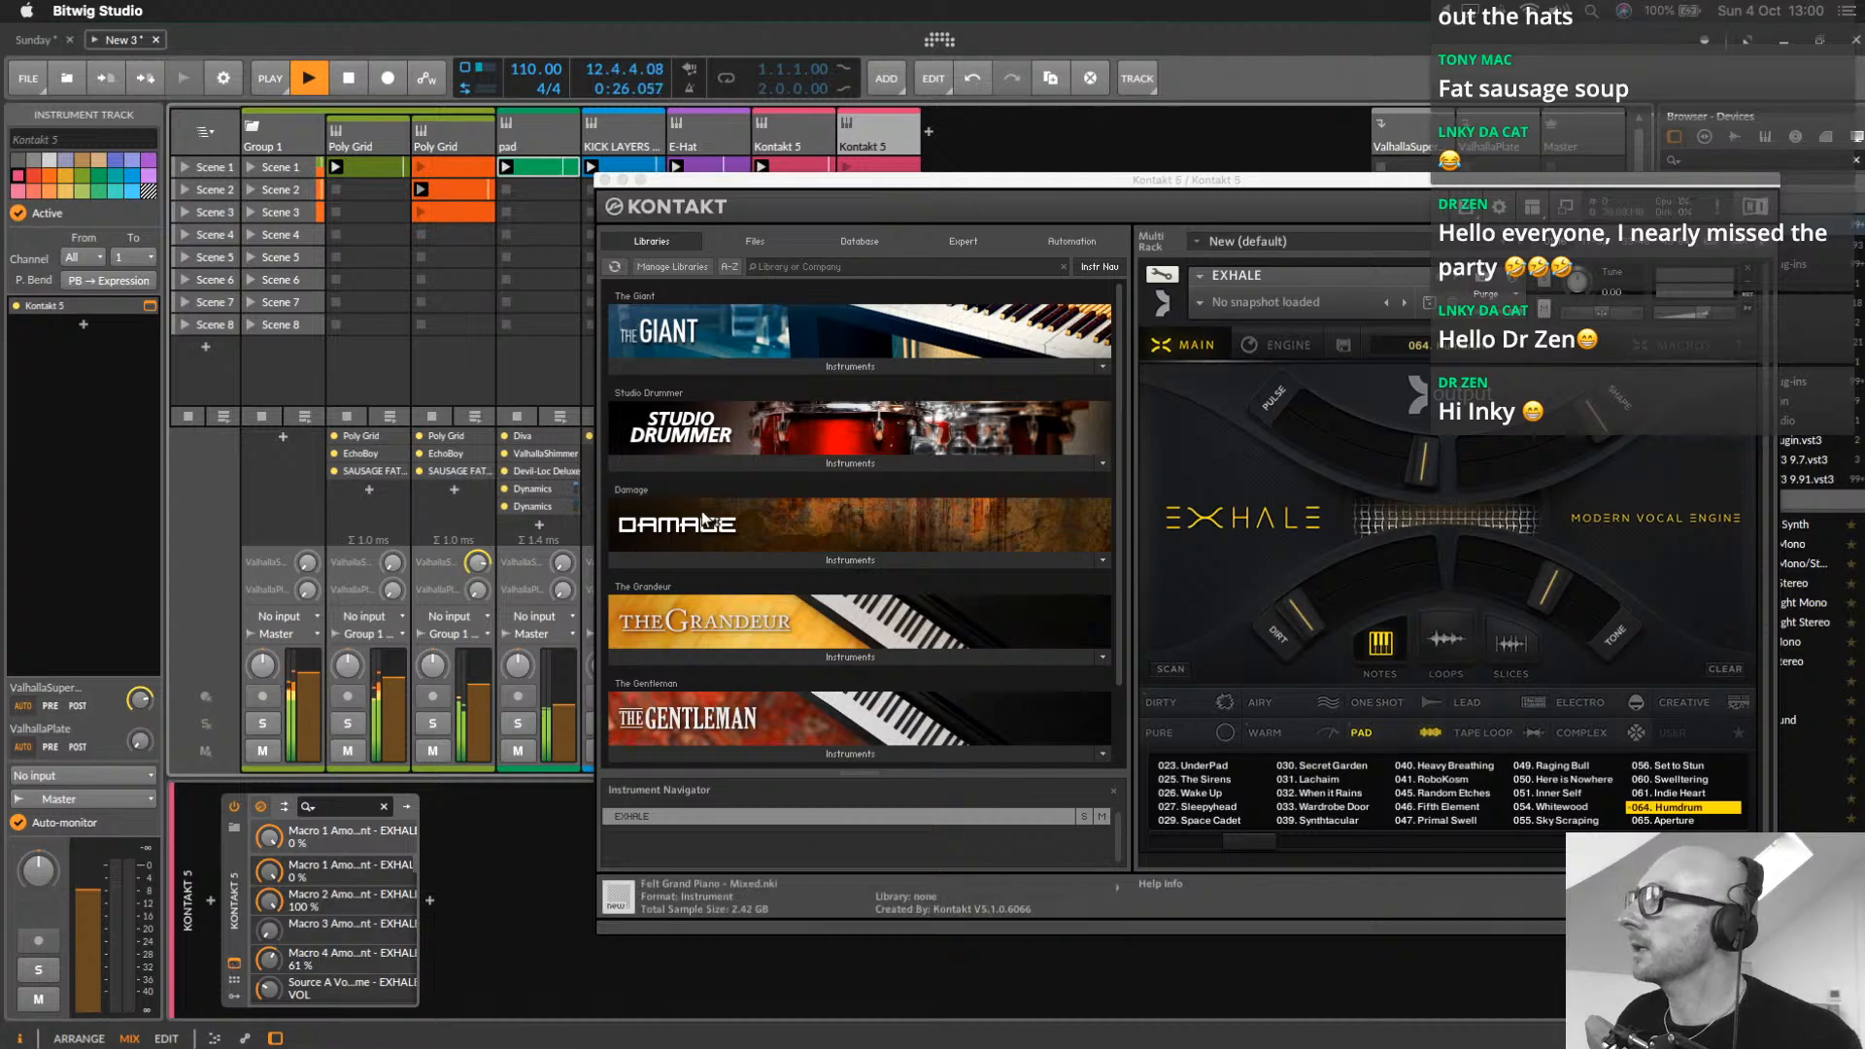
left_click(1749, 273)
scroll(755, 603, "down", 3)
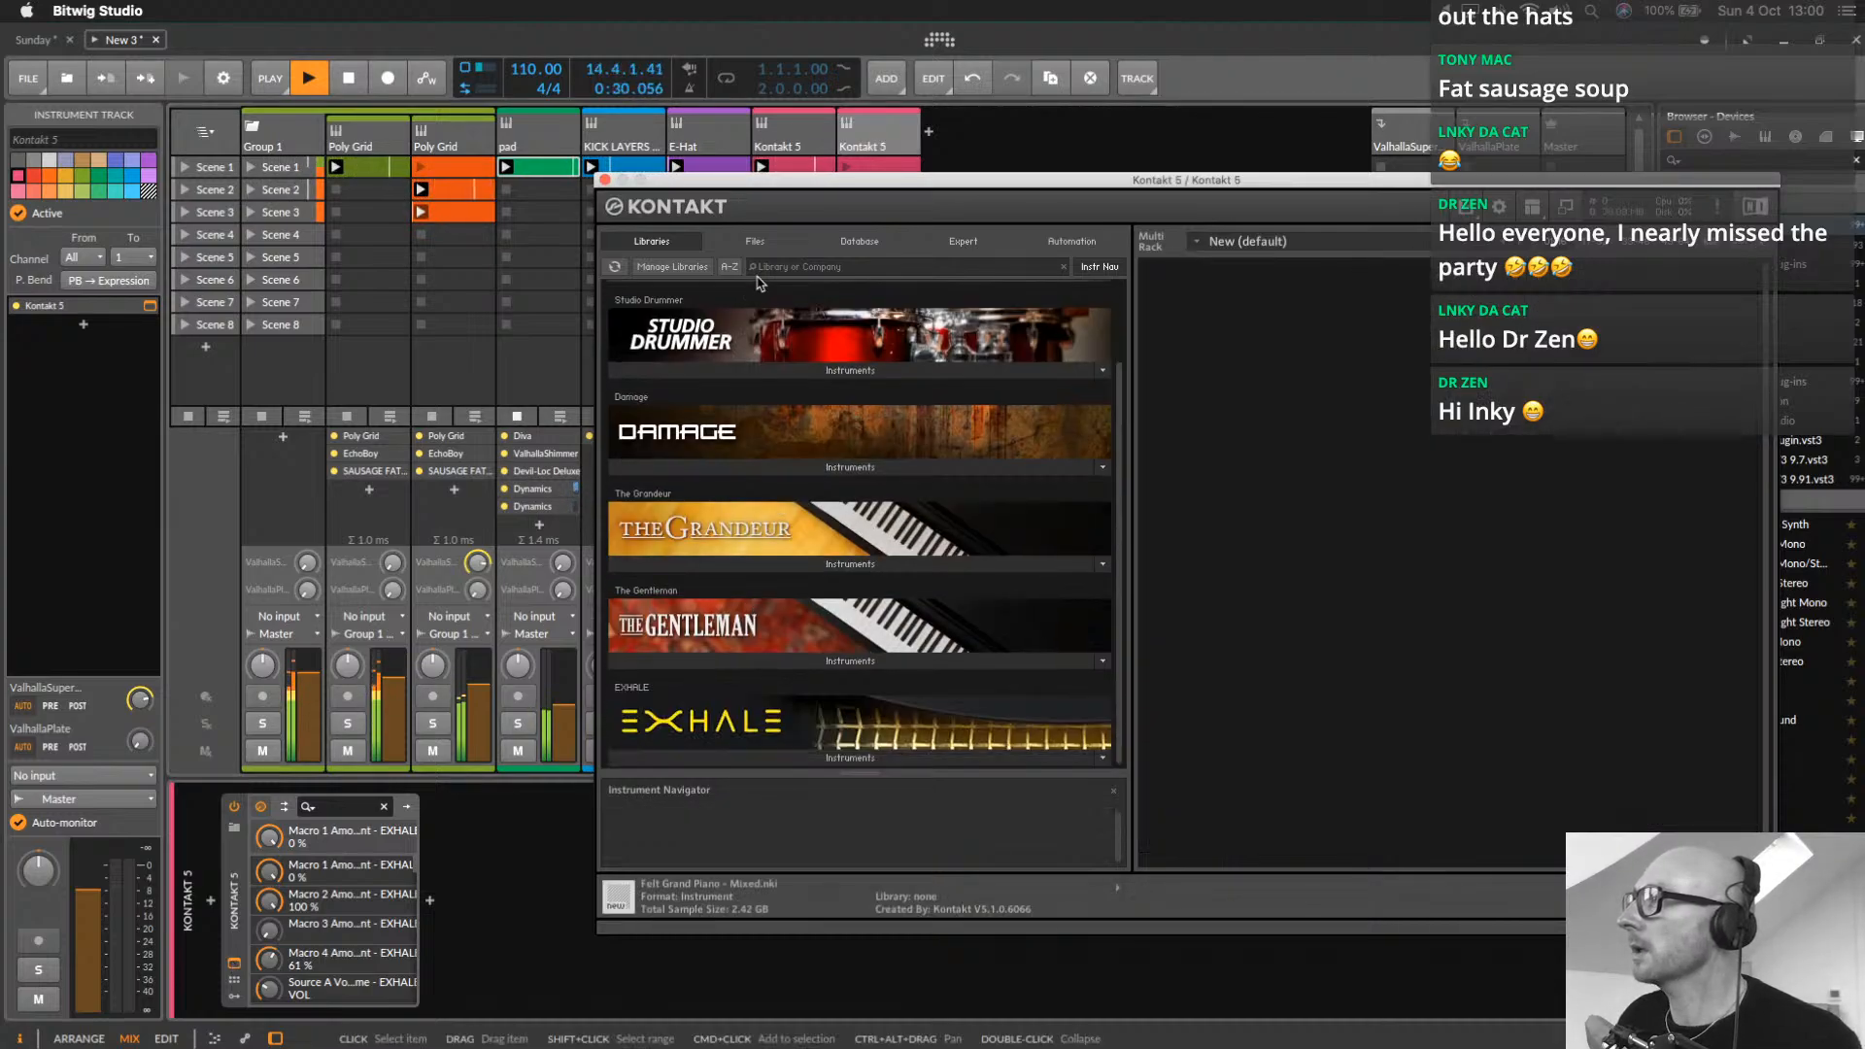
Browse the Spitfire Olafur Arnalds Toolkit library, load Felt Grand Piano - Mics.nki into Kontakt and close its window
left_click(860, 241)
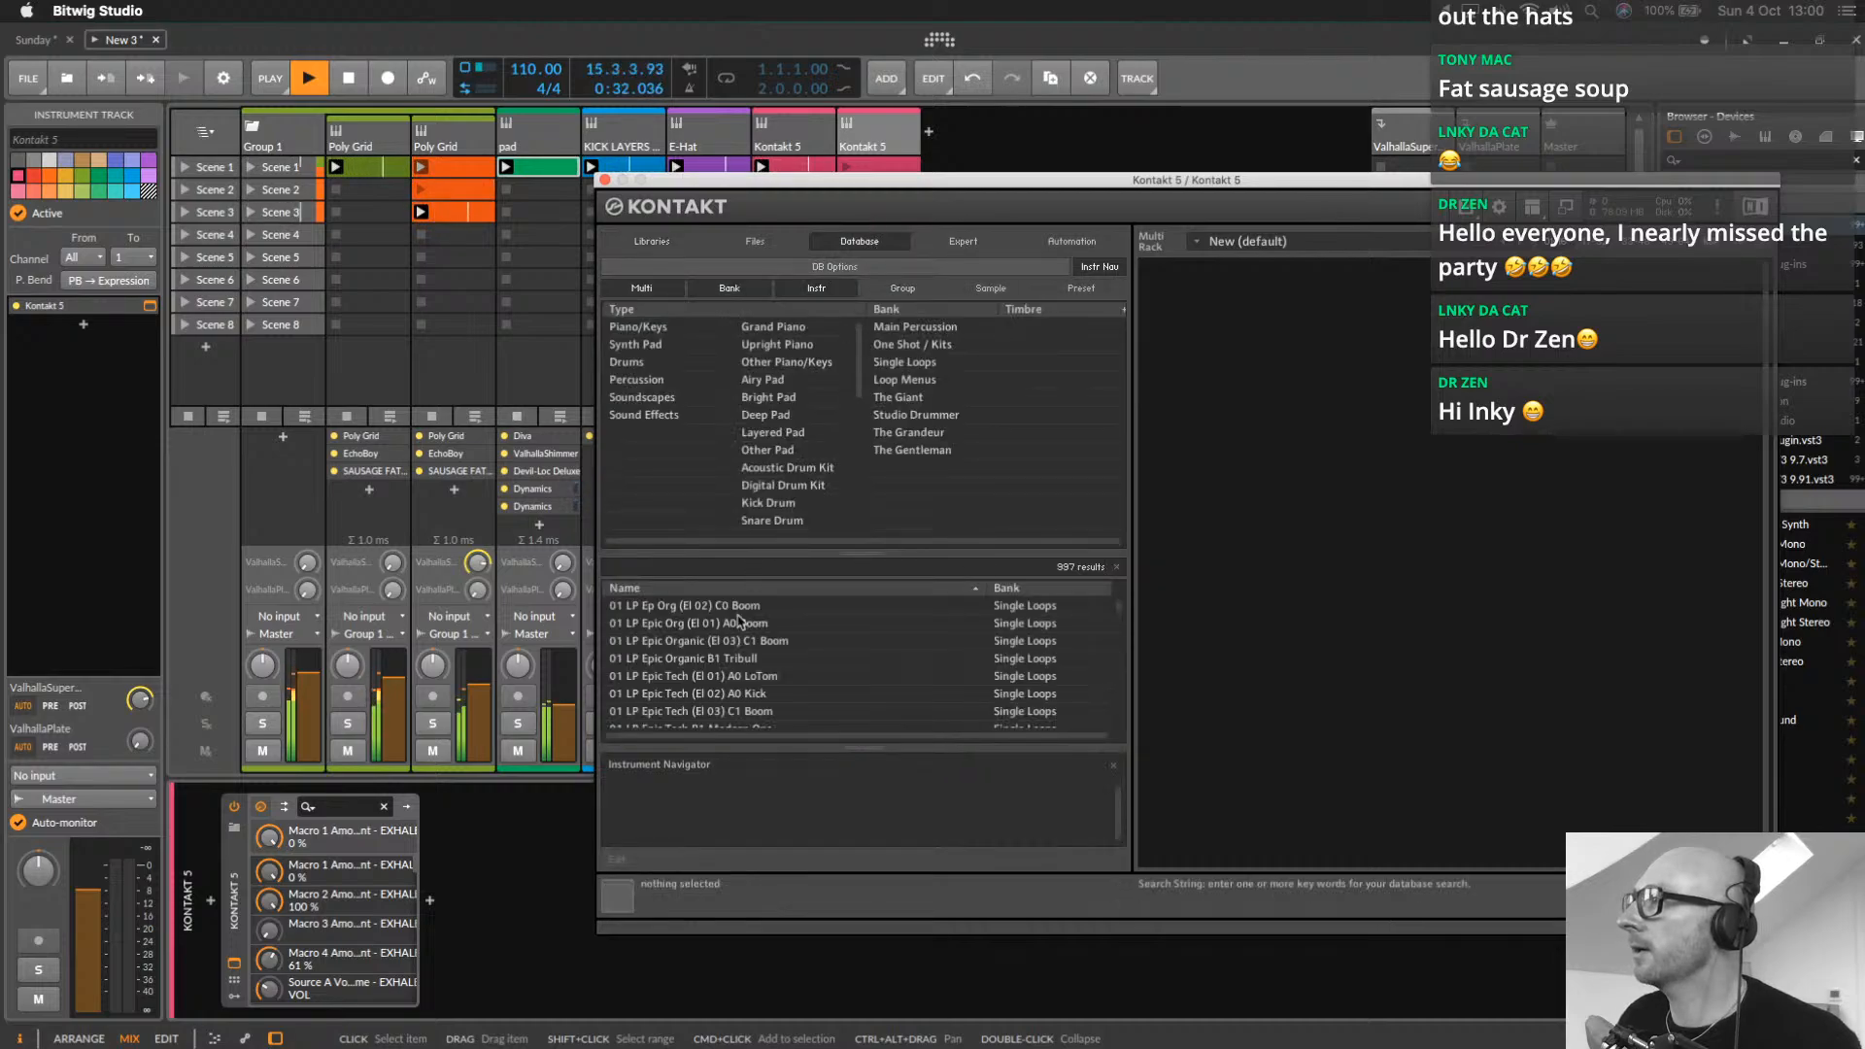
left_click(792, 243)
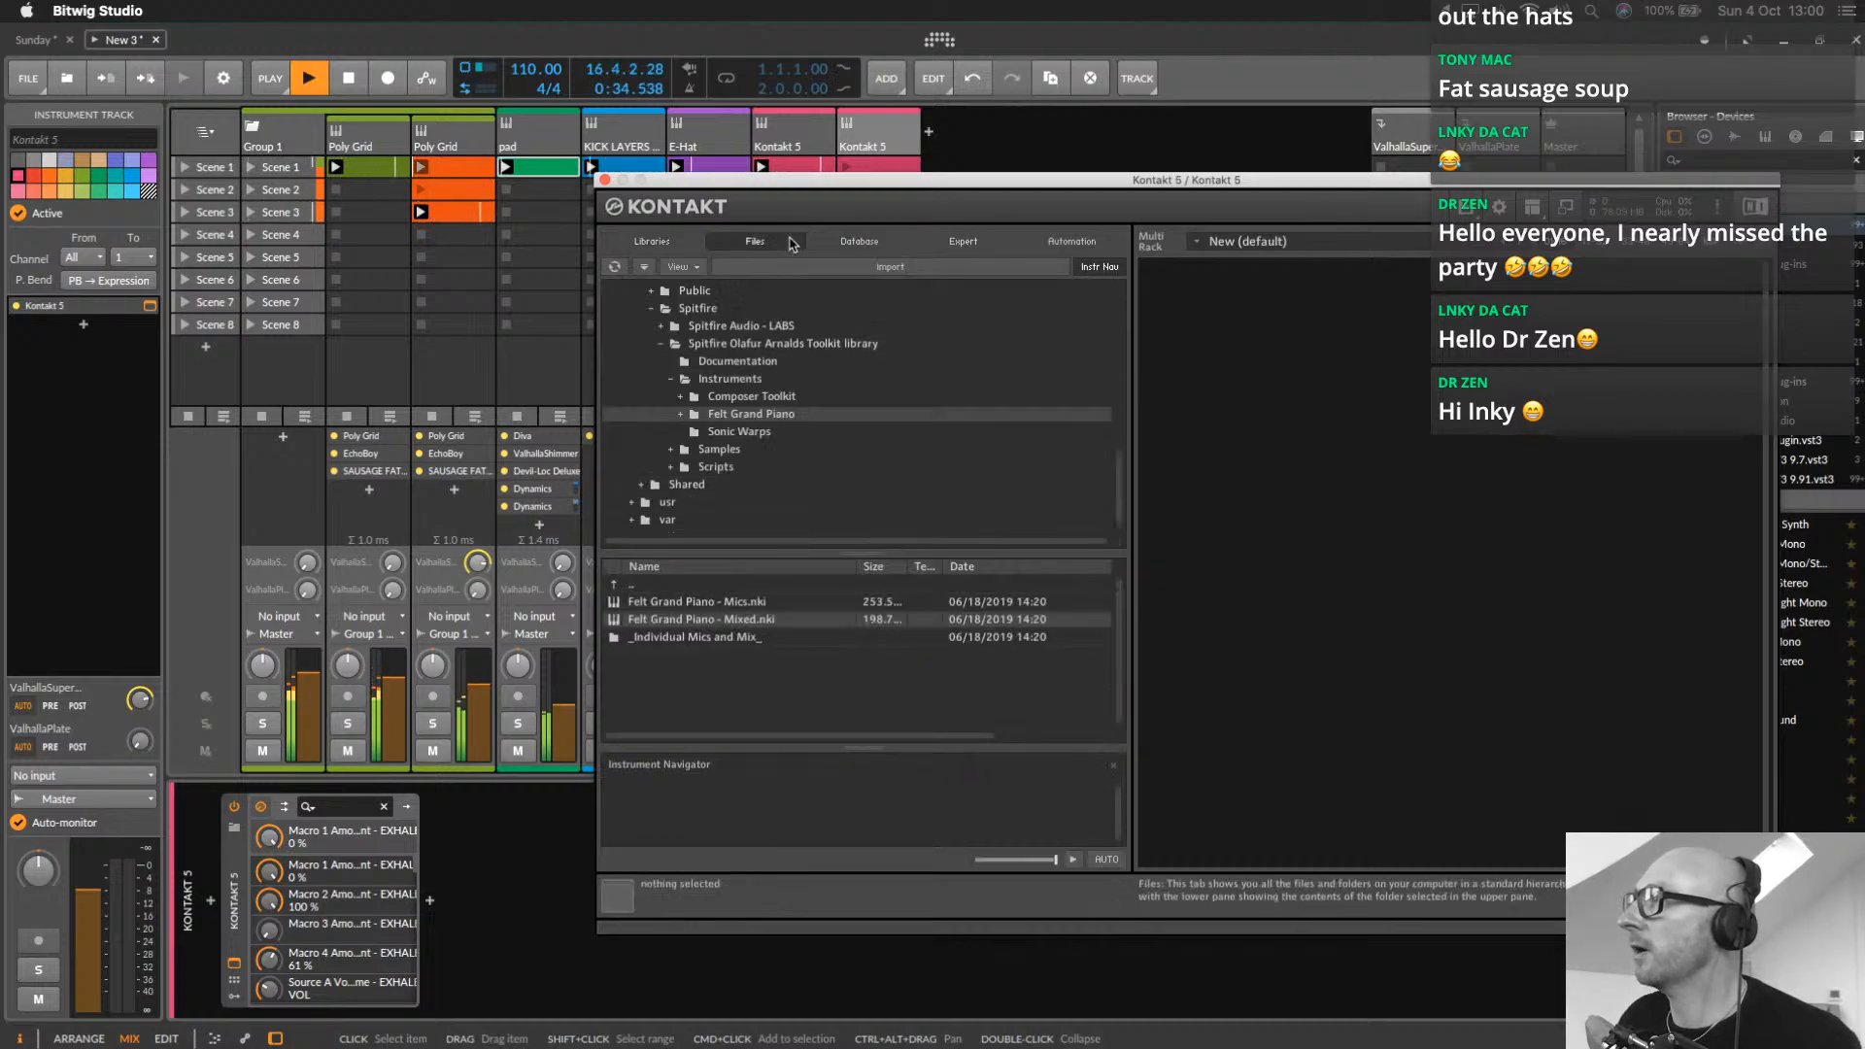
left_click(767, 398)
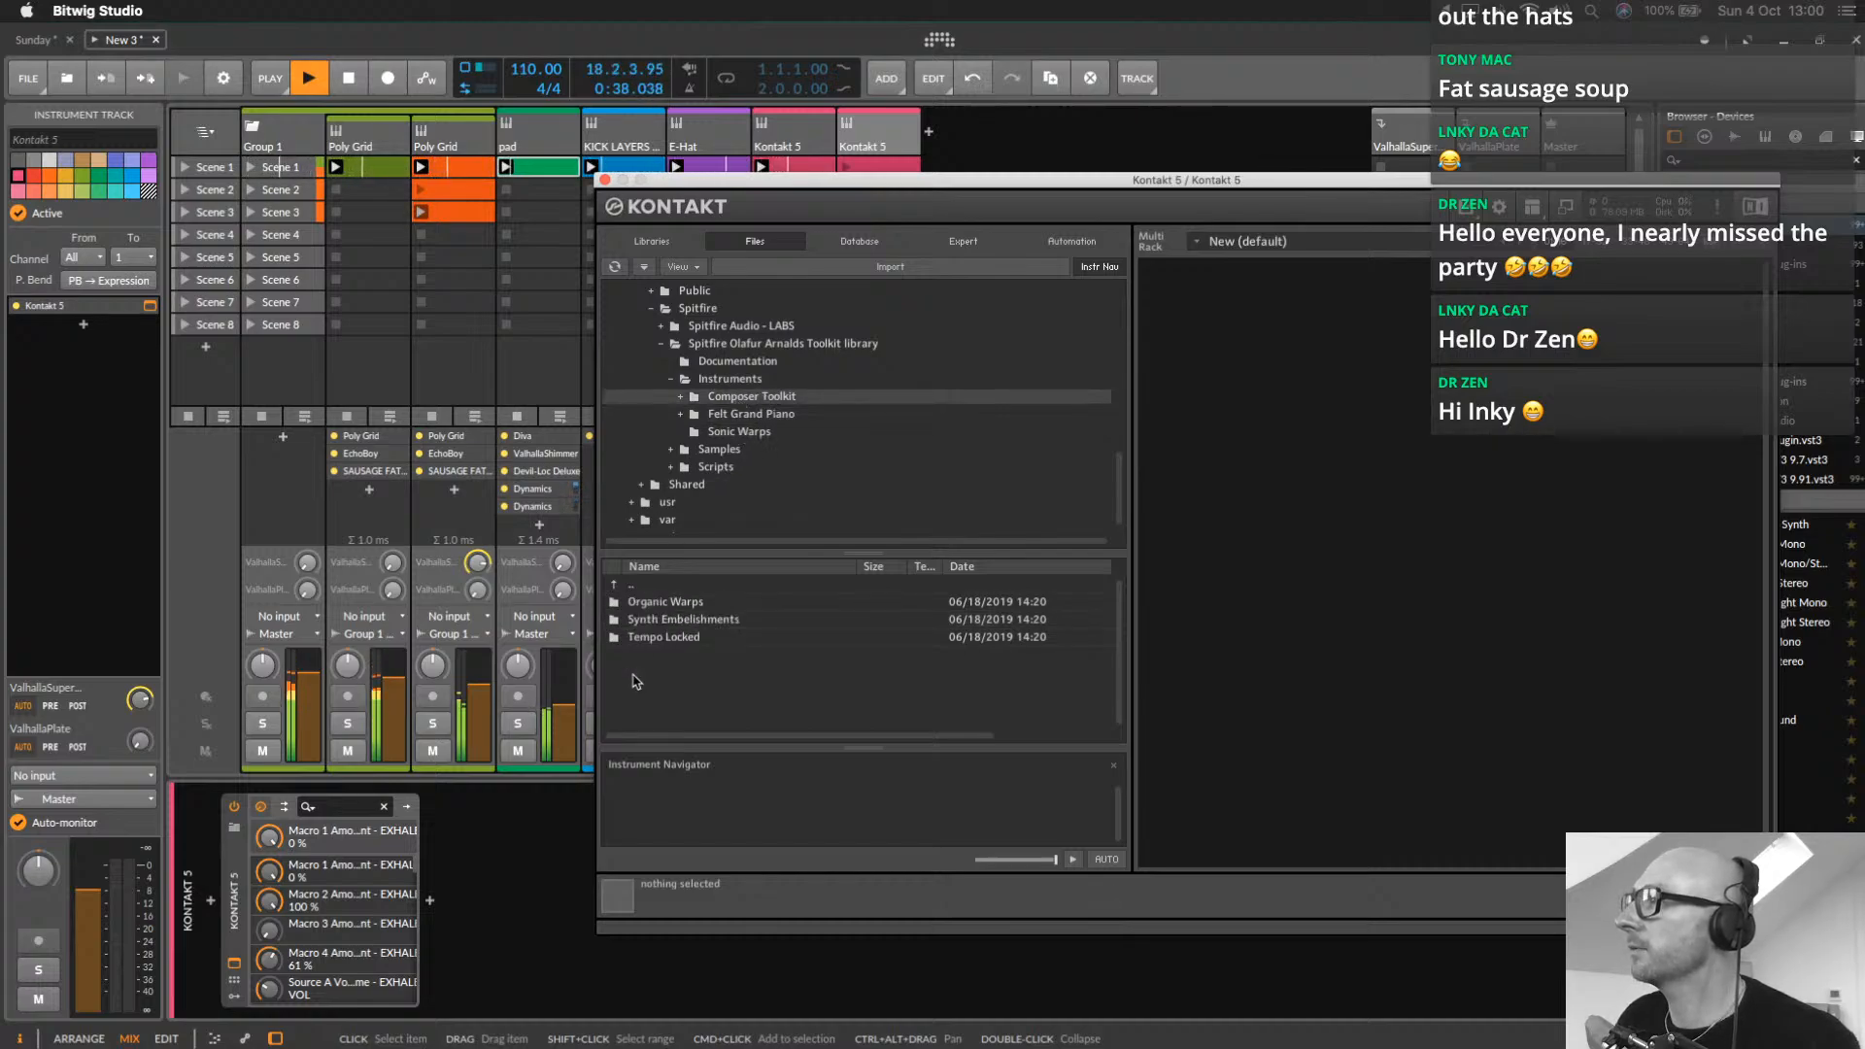
double_click(643, 639)
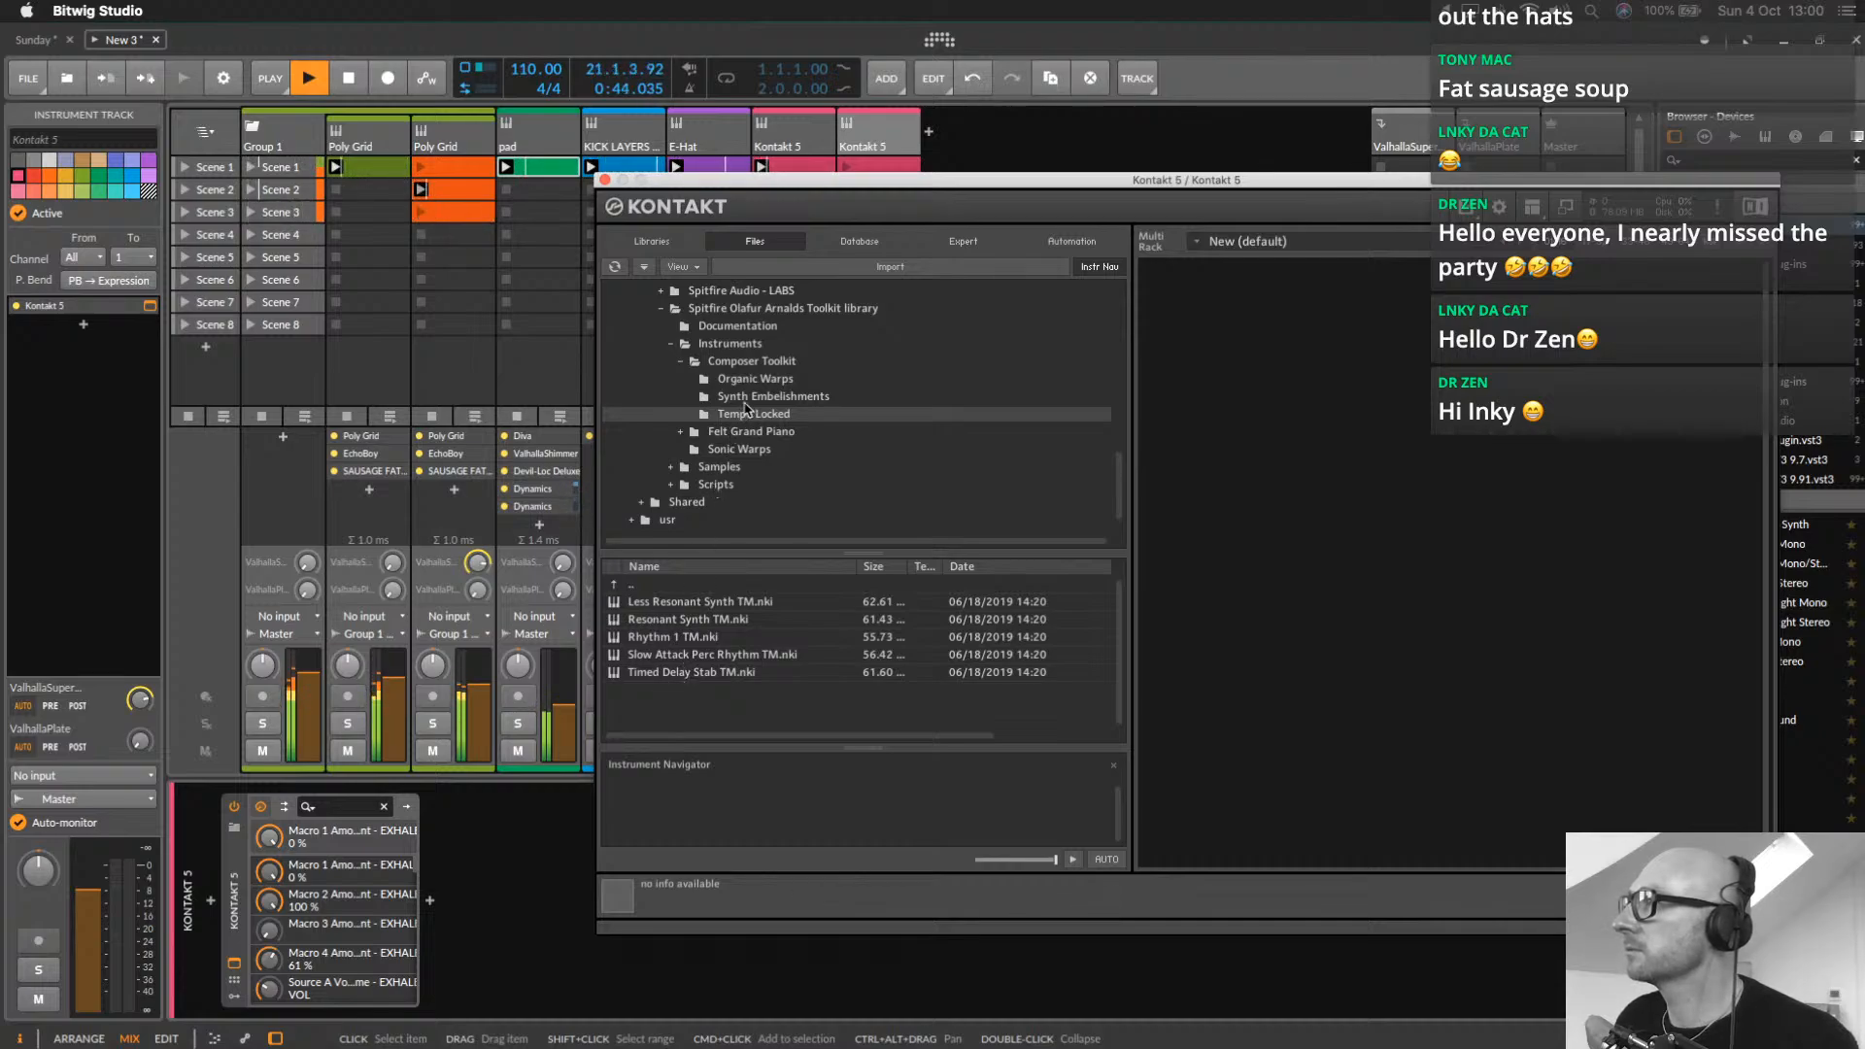
left_click(740, 434)
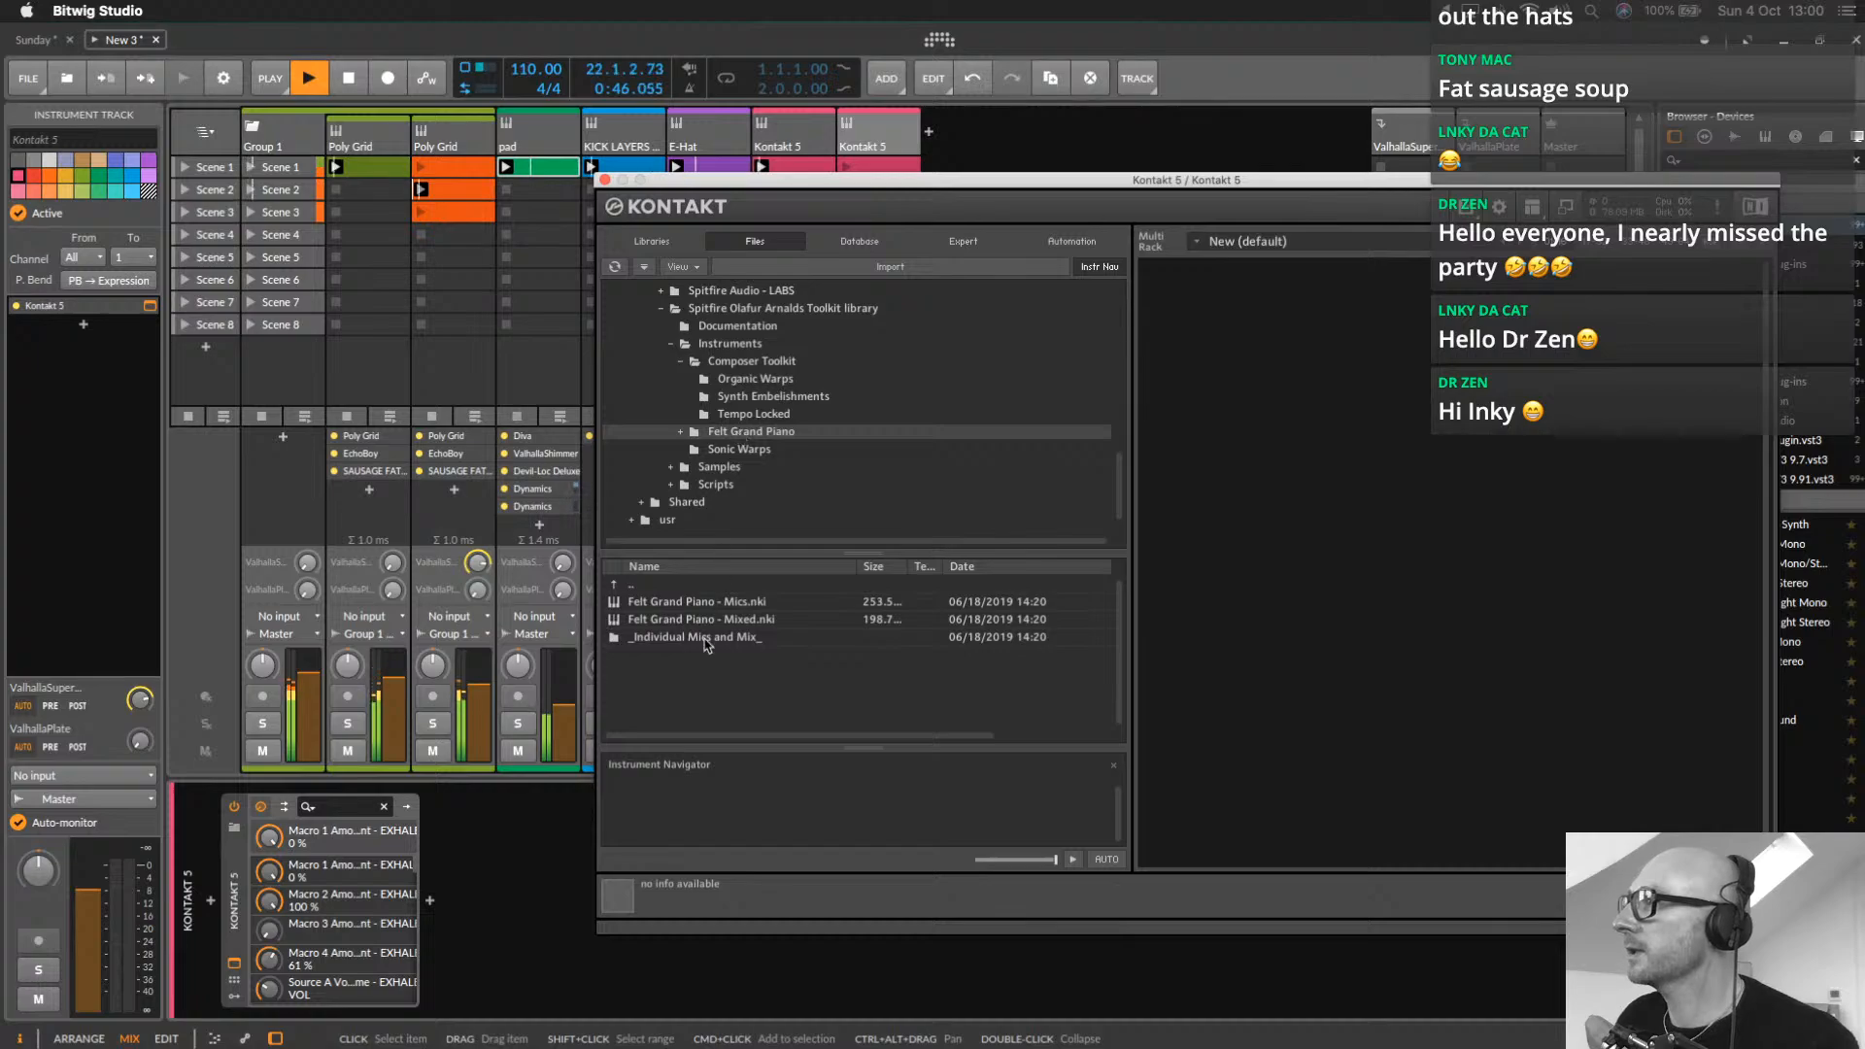
left_click(684, 603)
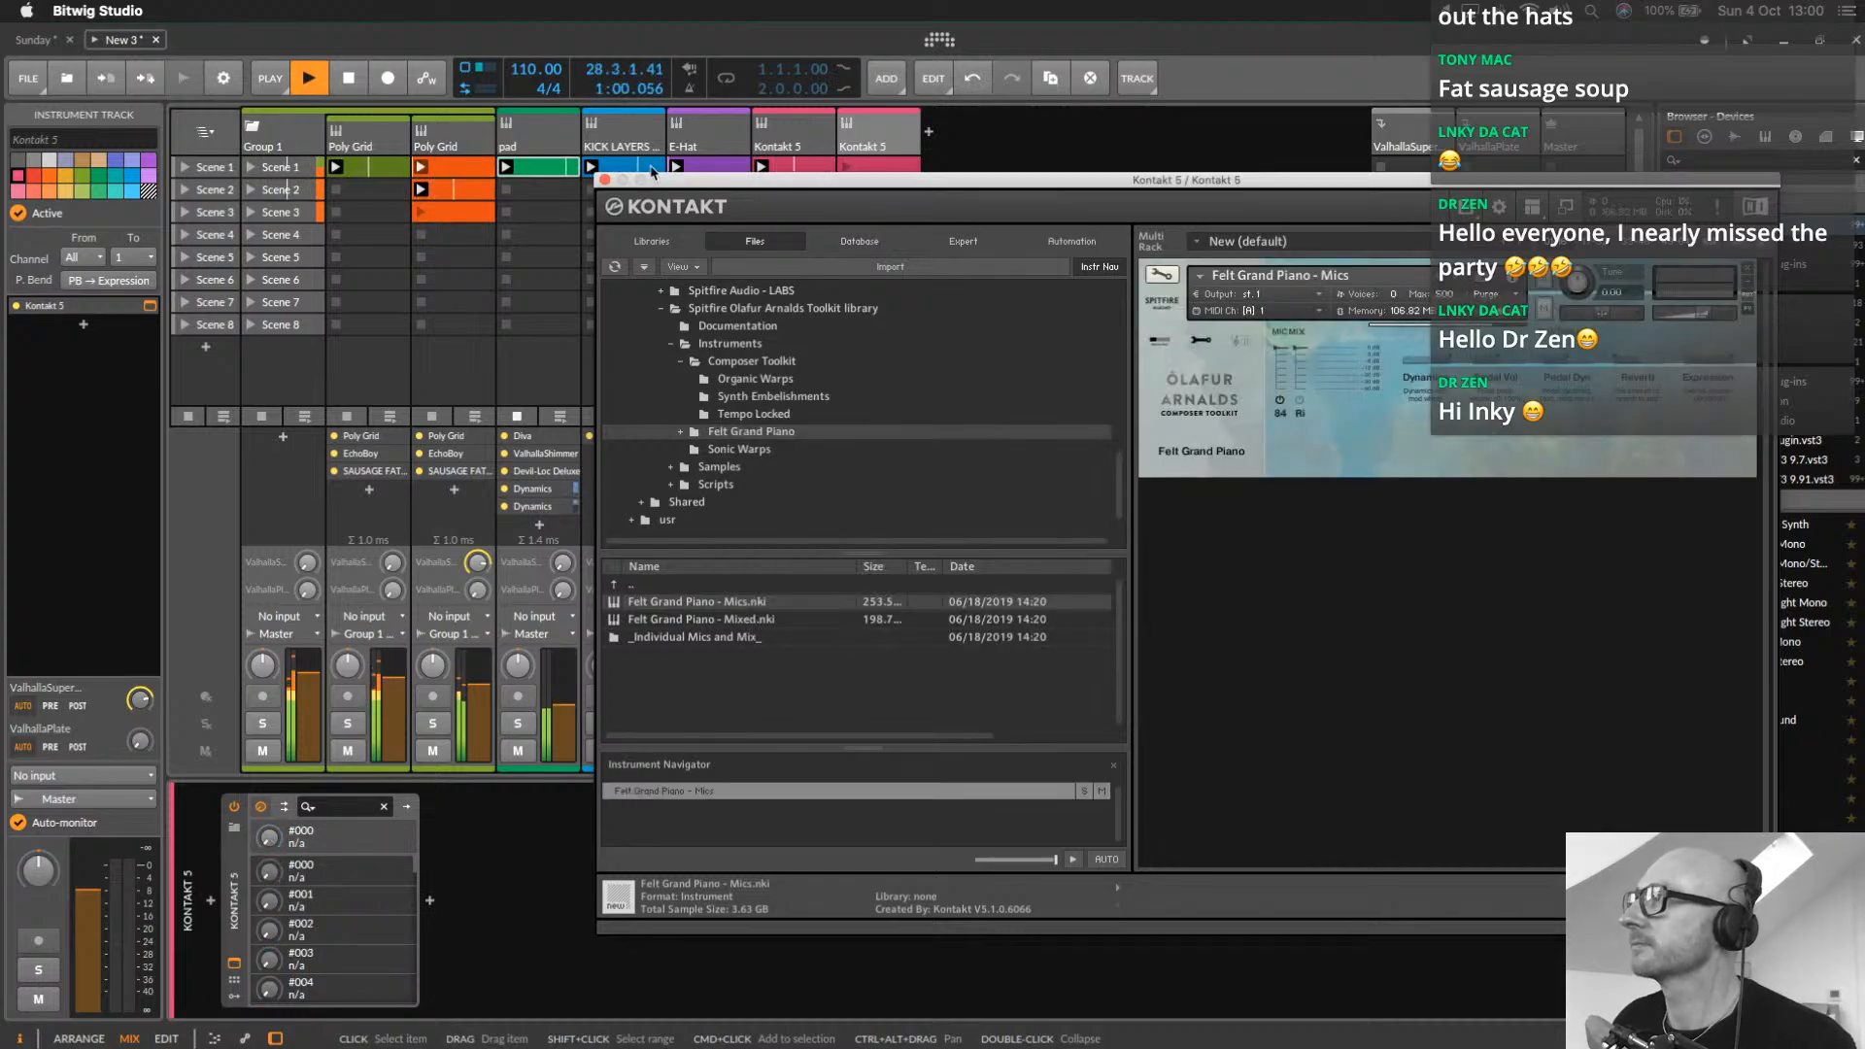
left_click(604, 181)
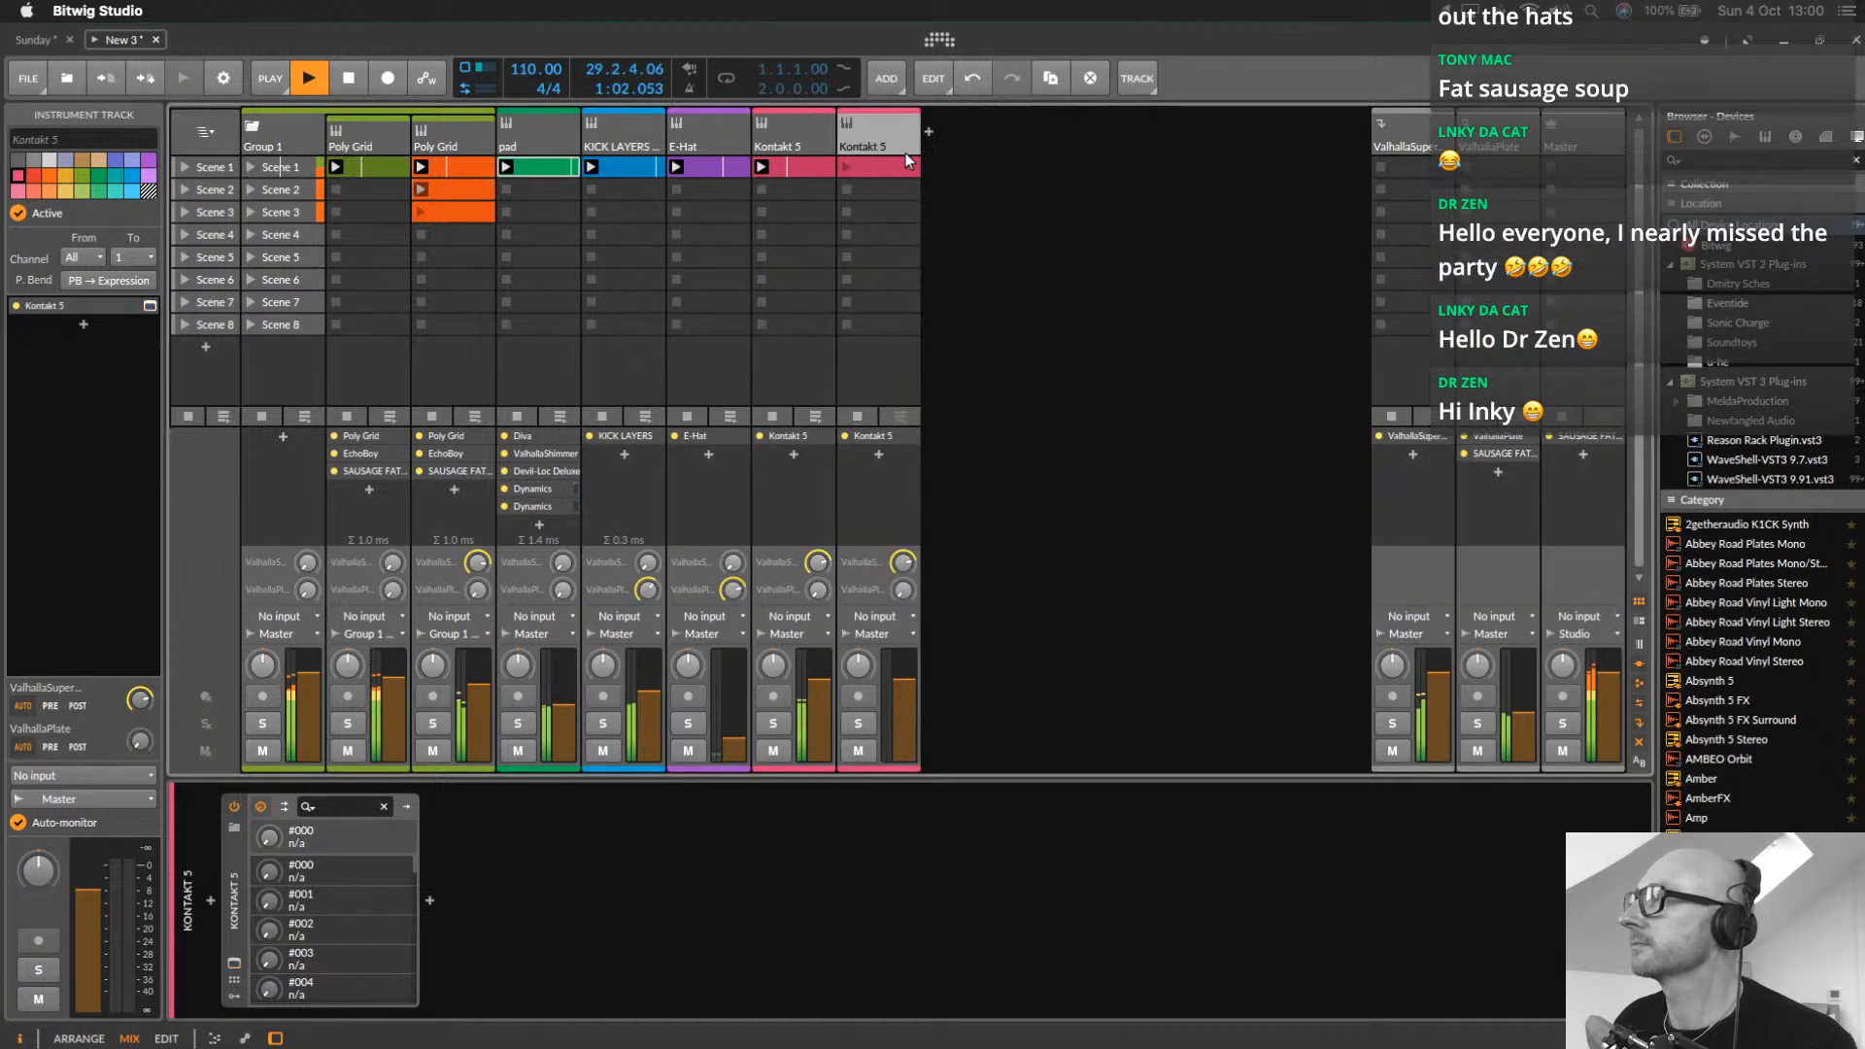
Set the new Kontakt 5 track's input to Arturia KeyStep 32 - All Channels and arm the track for recording
left_click(872, 616)
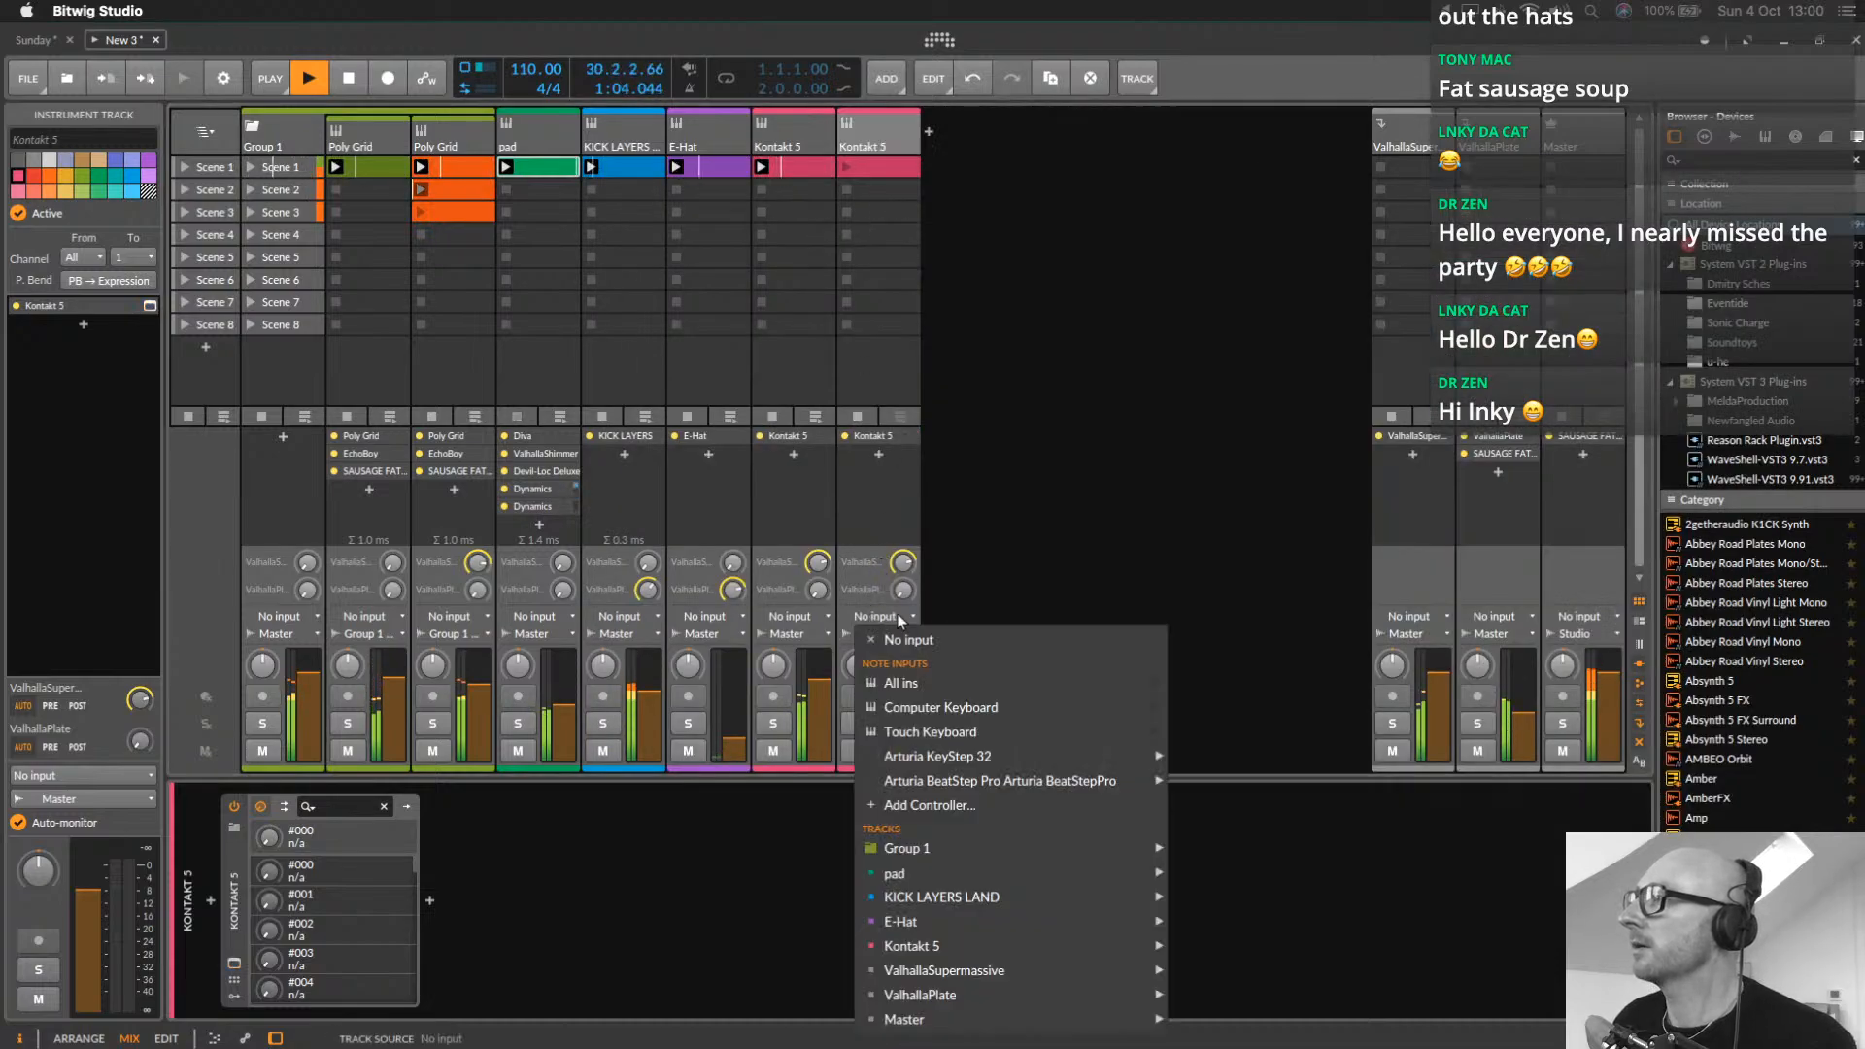
mouse_move(1116, 777)
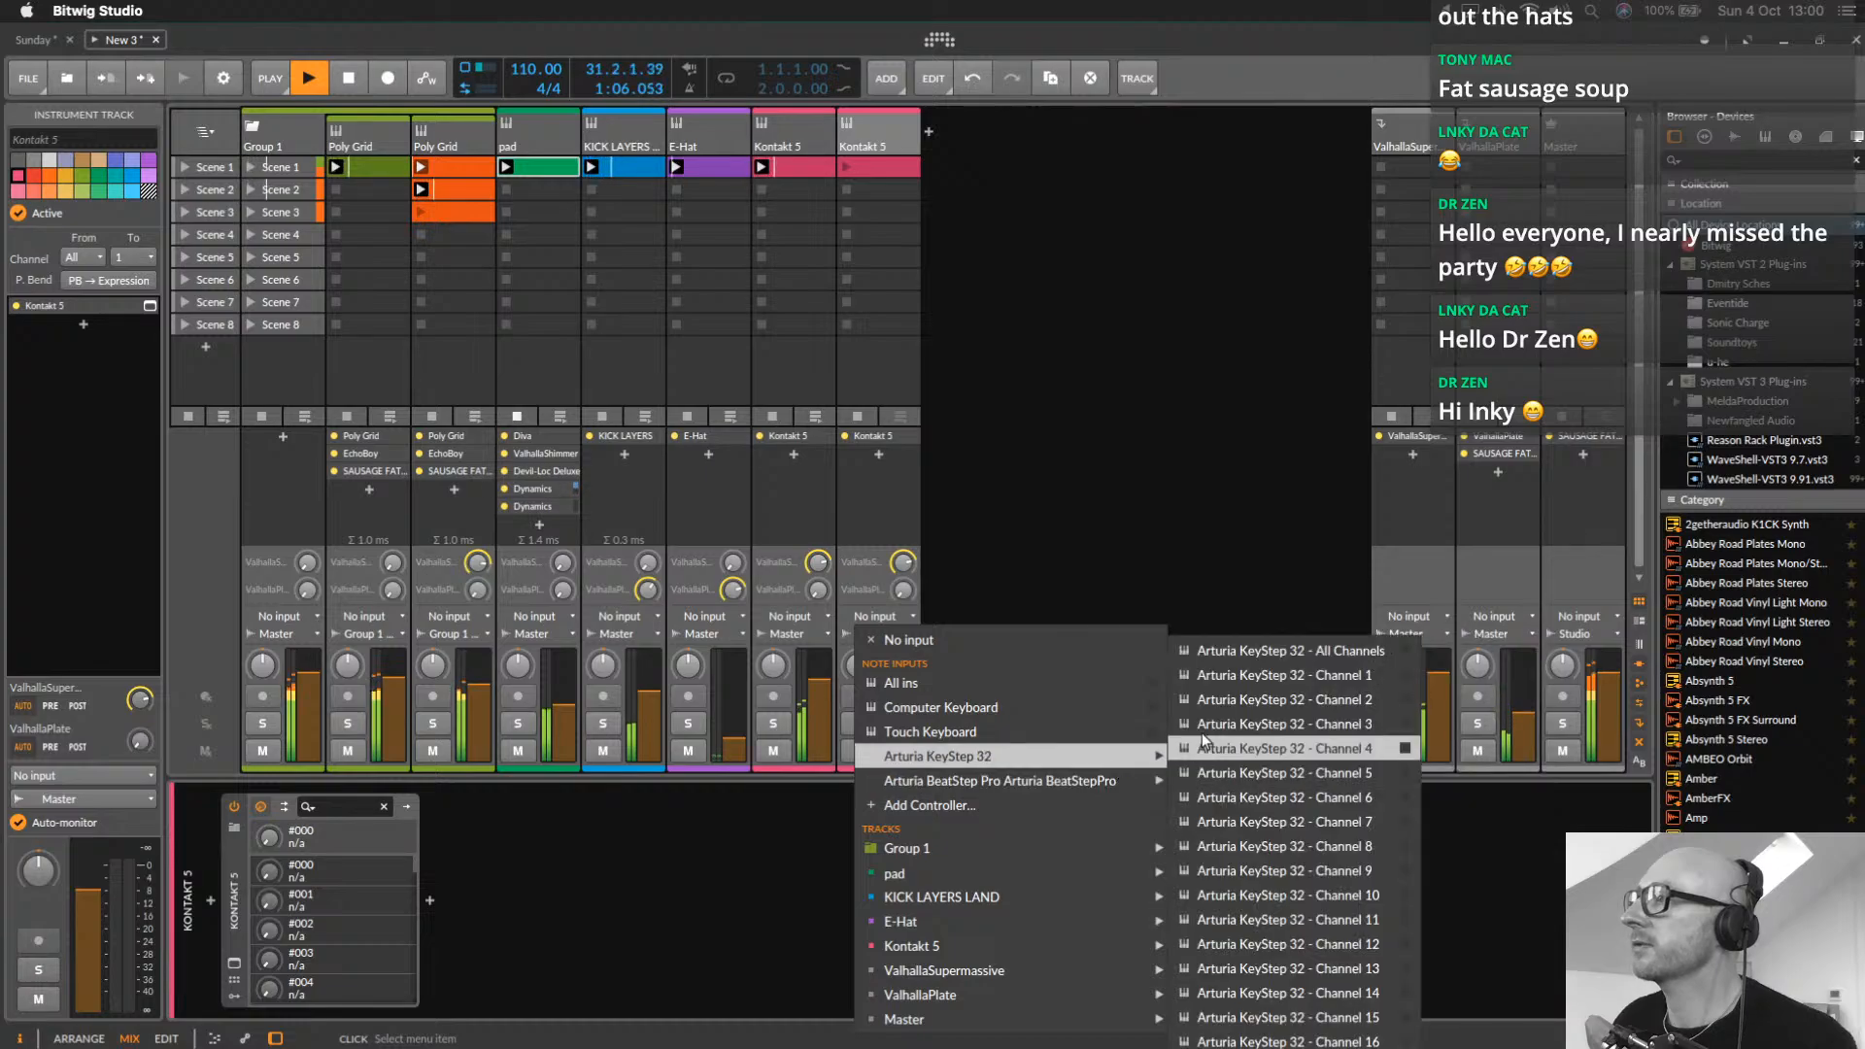
left_click(1230, 643)
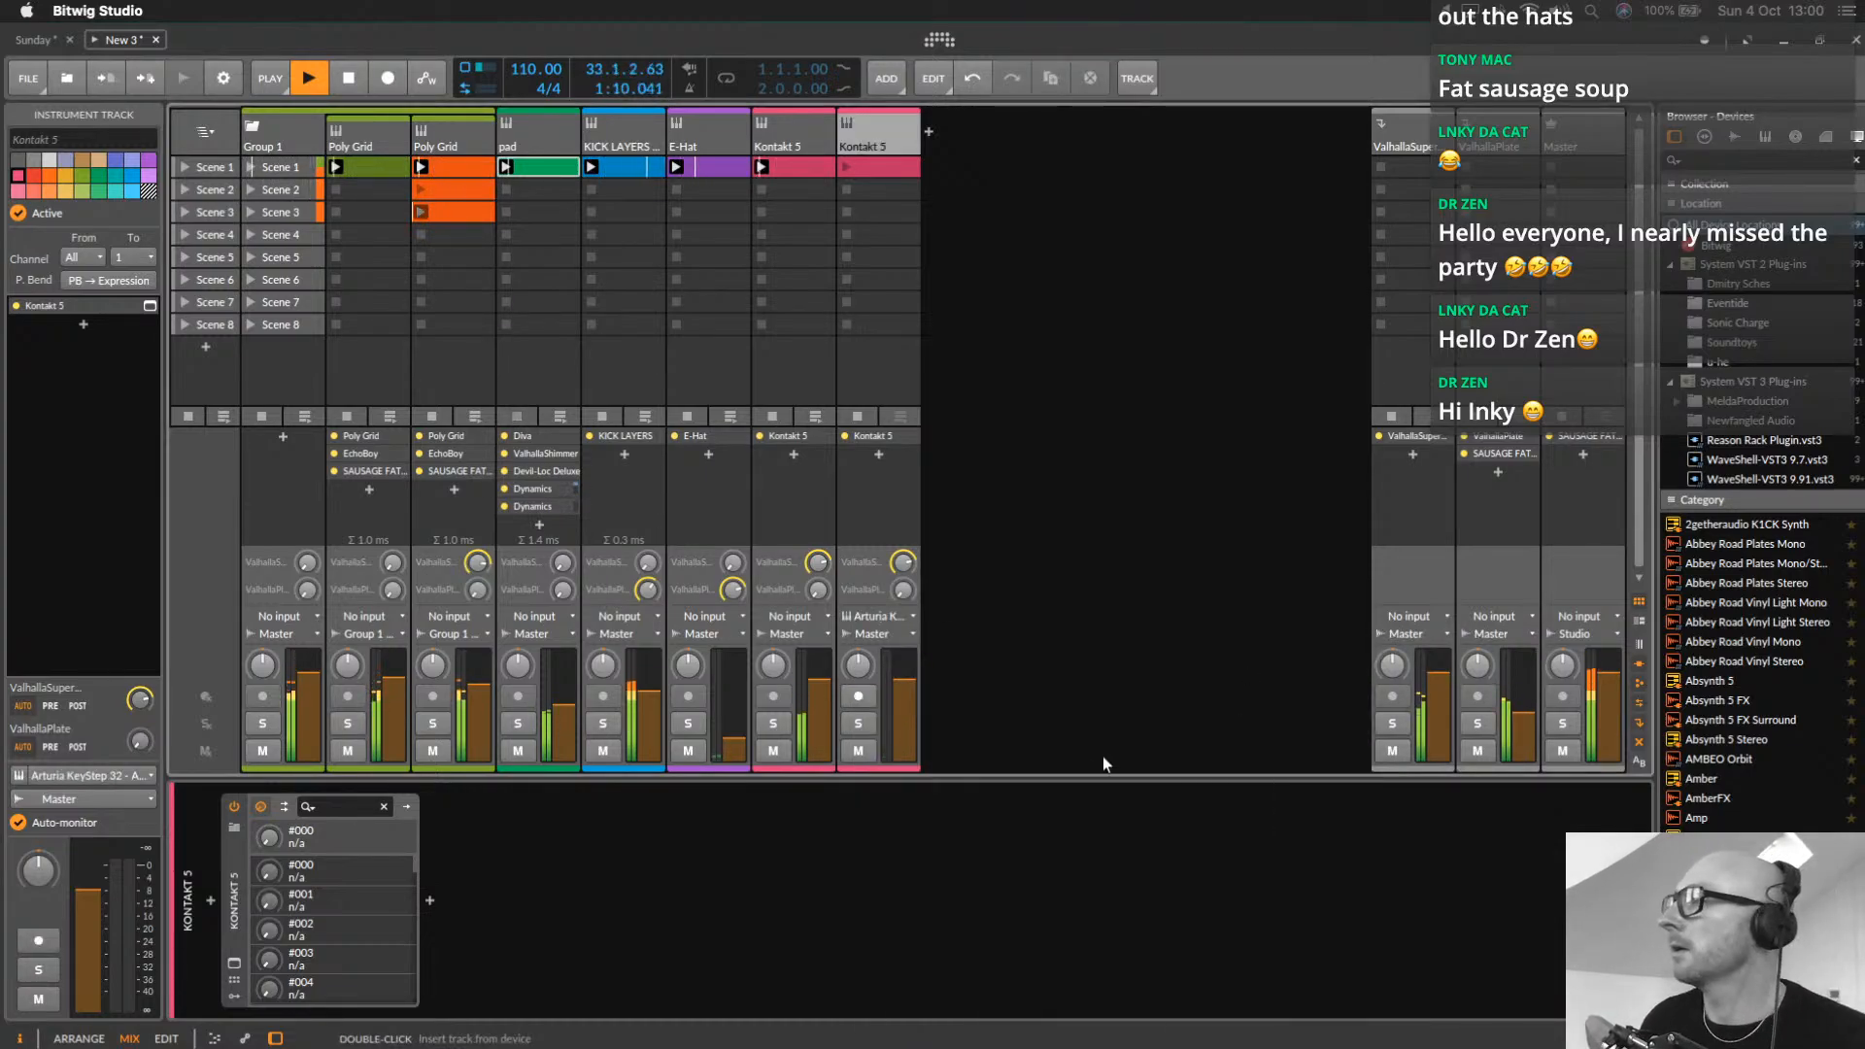
left_click(859, 697)
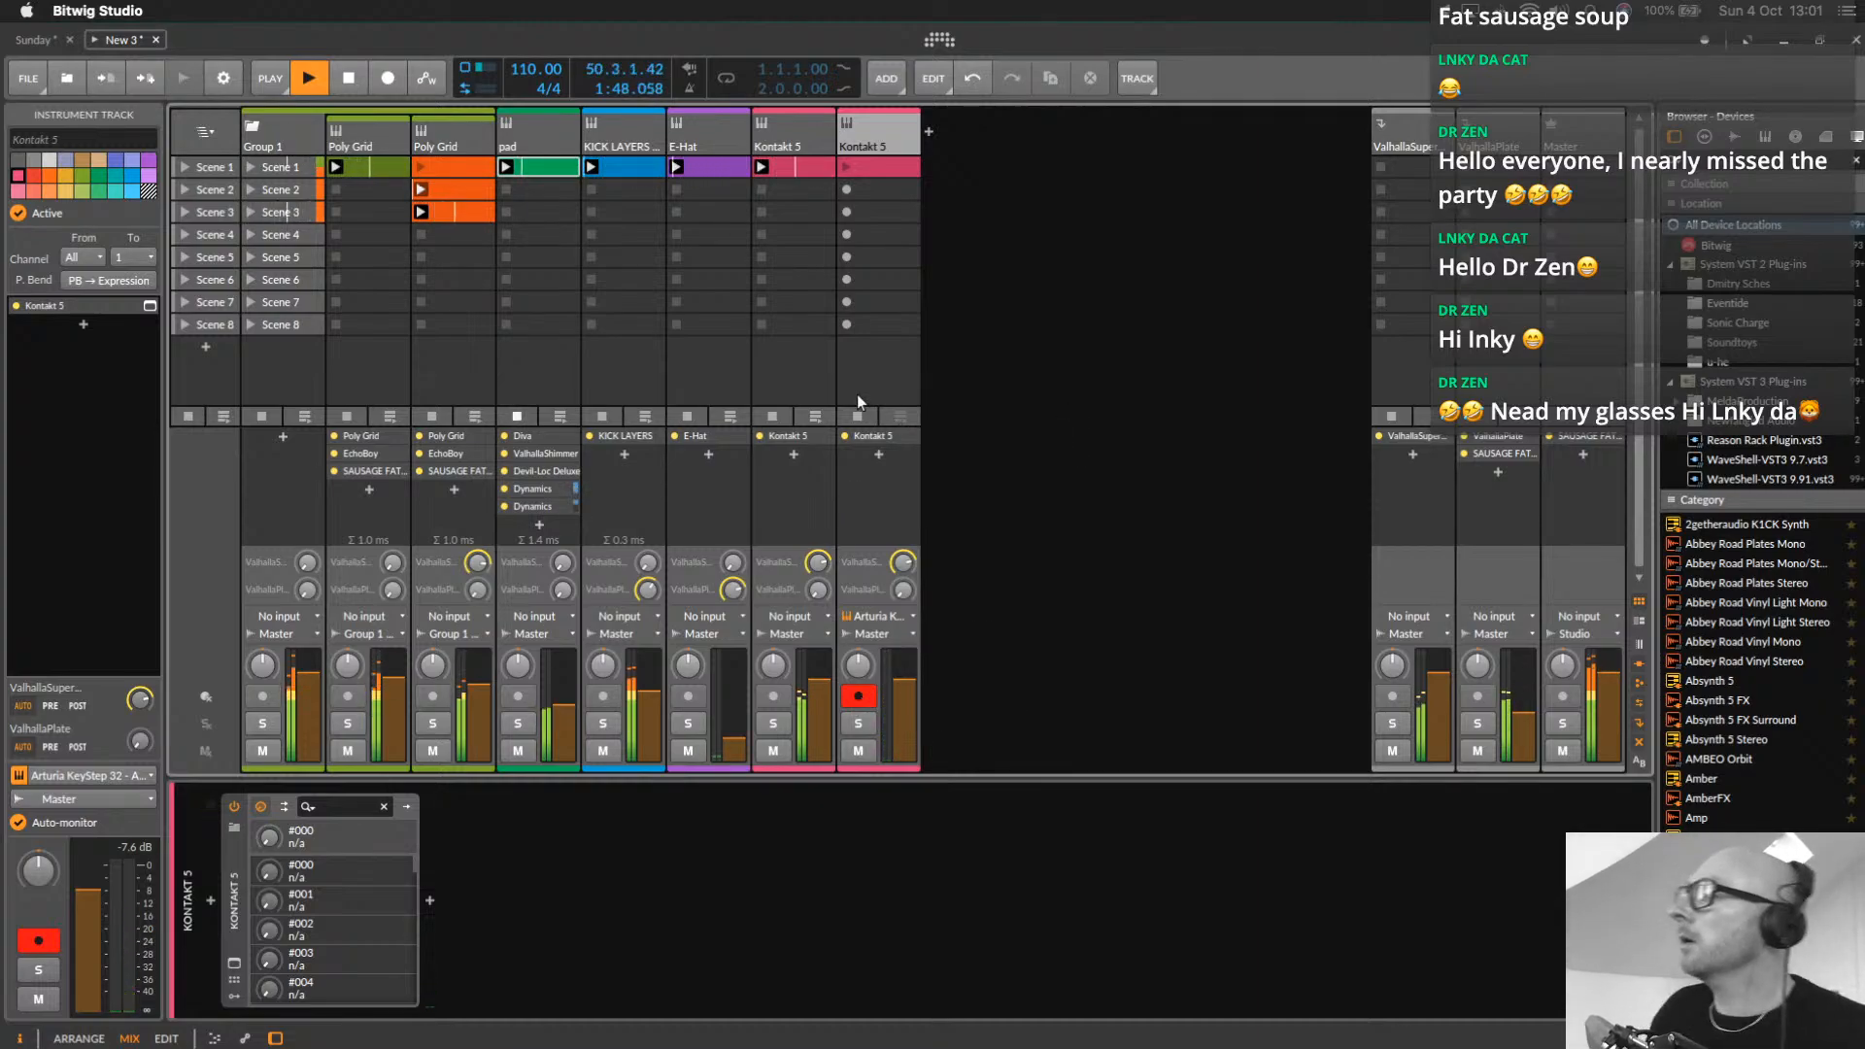
Insert an Arpeggiator ahead of Kontakt 5, launch and inspect the track's Scene 1 clip, and return to its device chain
left_click(206, 899)
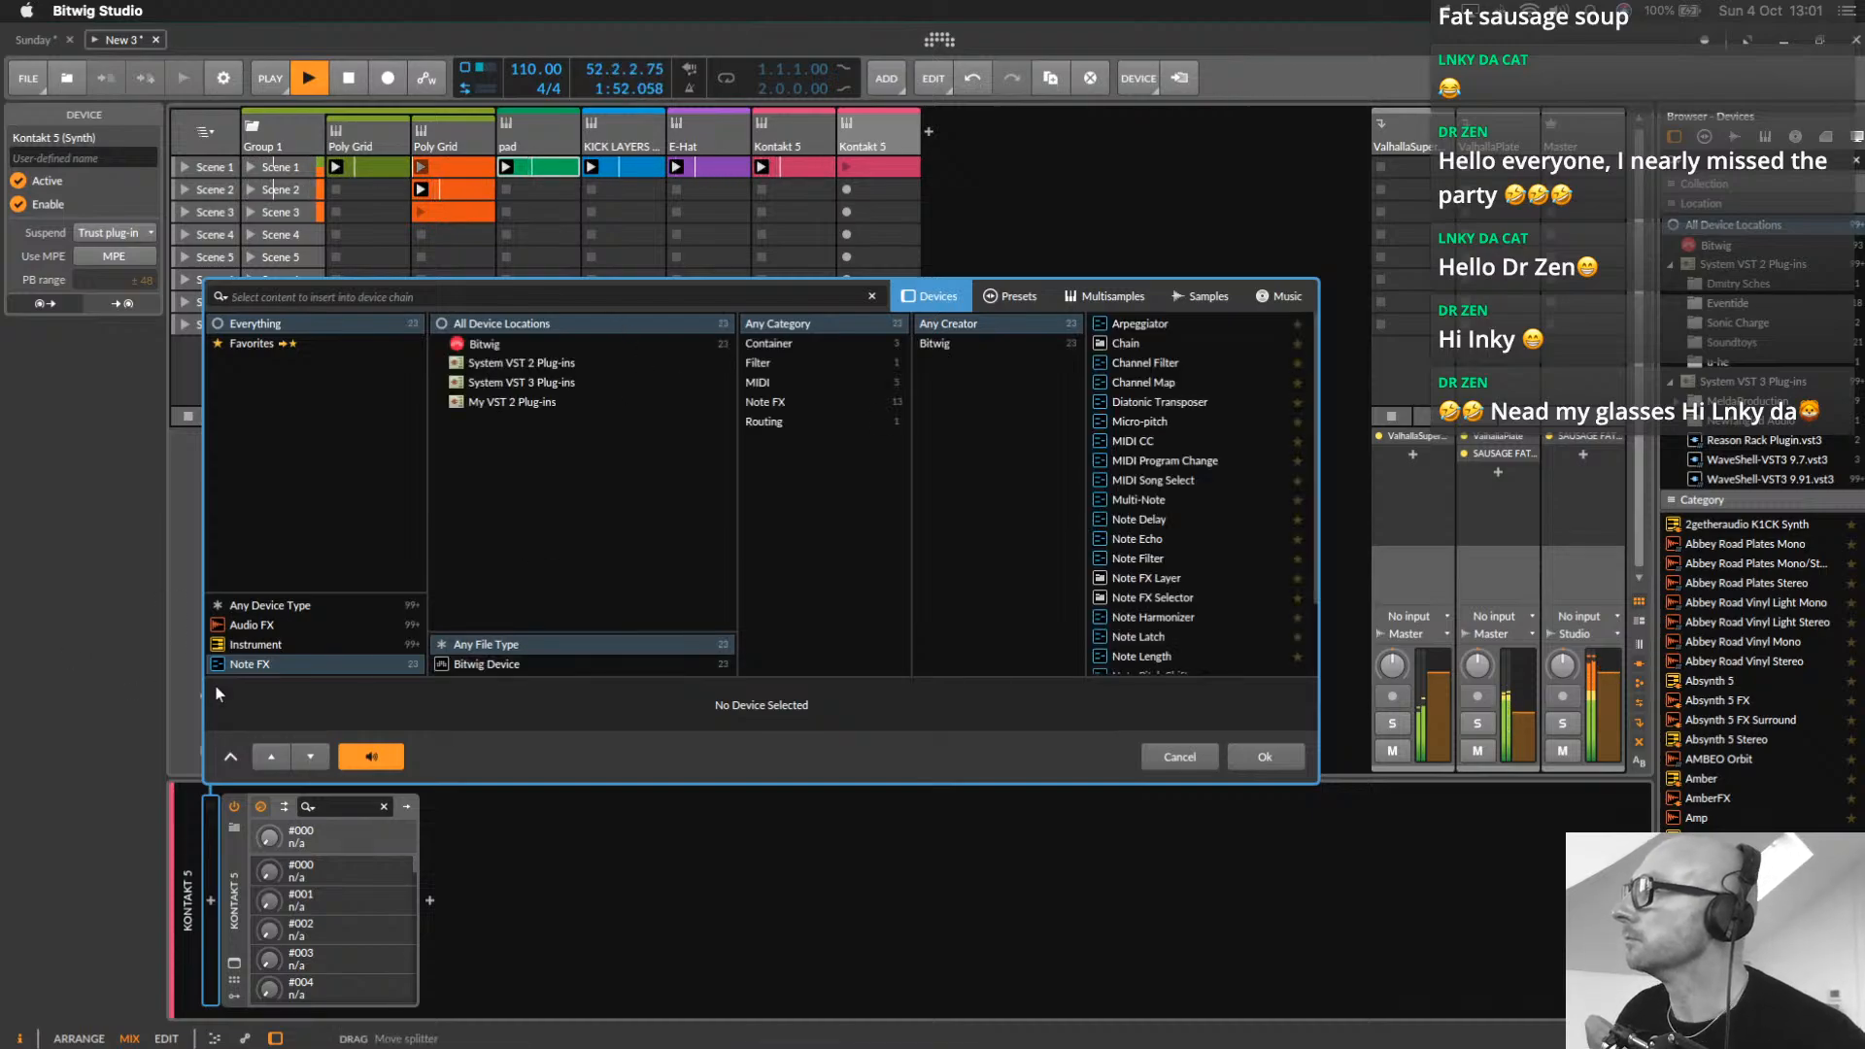
double_click(1133, 324)
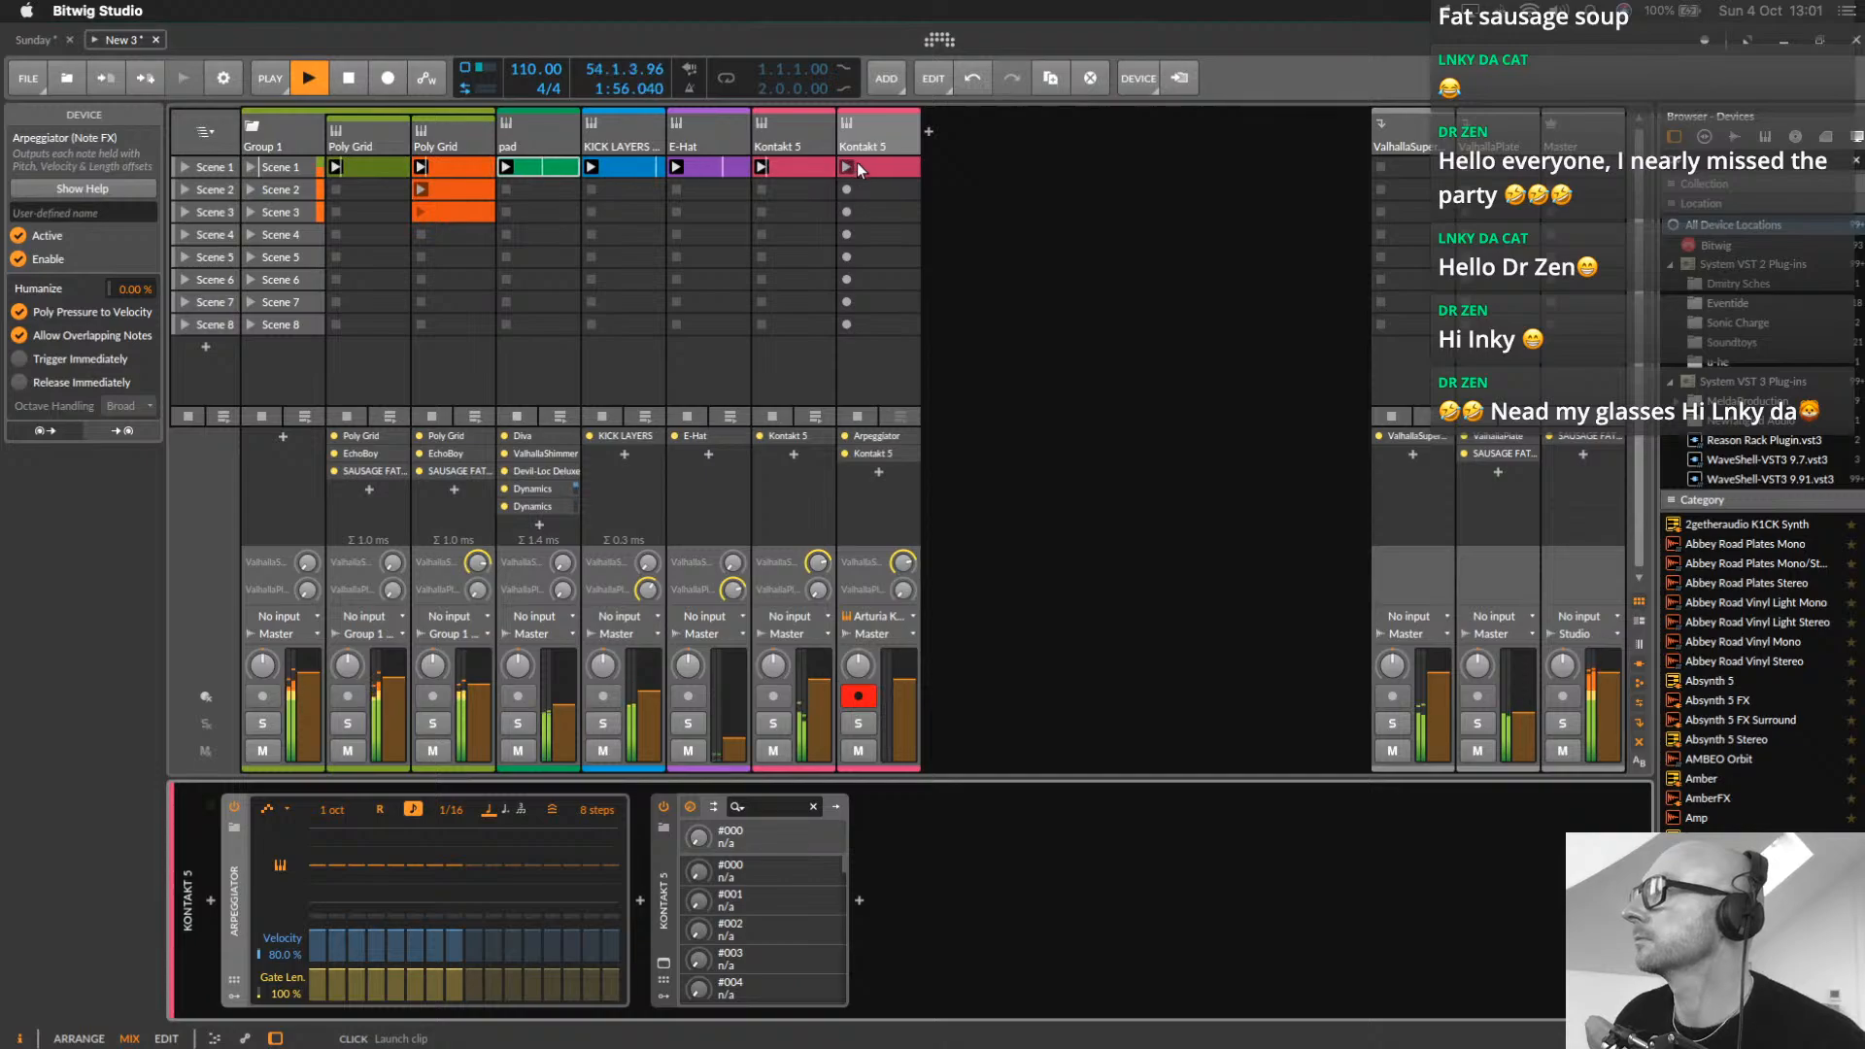
double_click(877, 161)
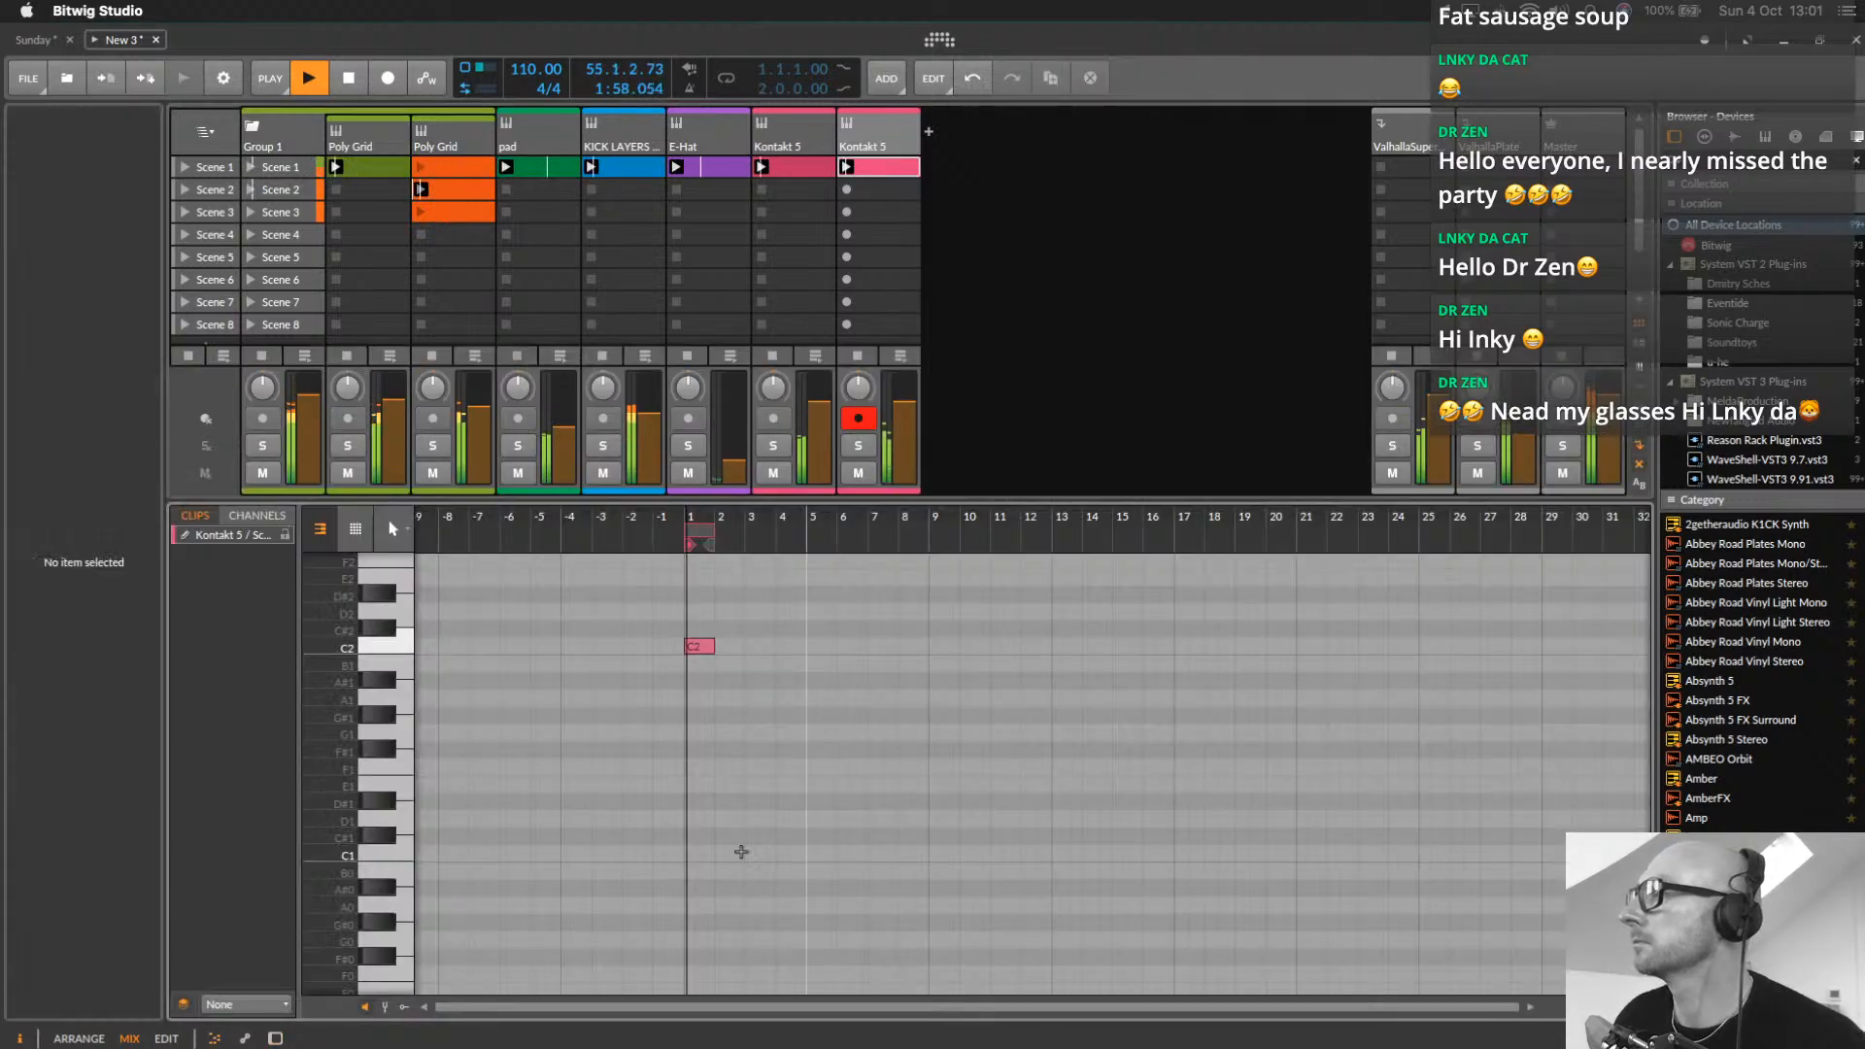
left_click_drag(717, 501, 902, 523)
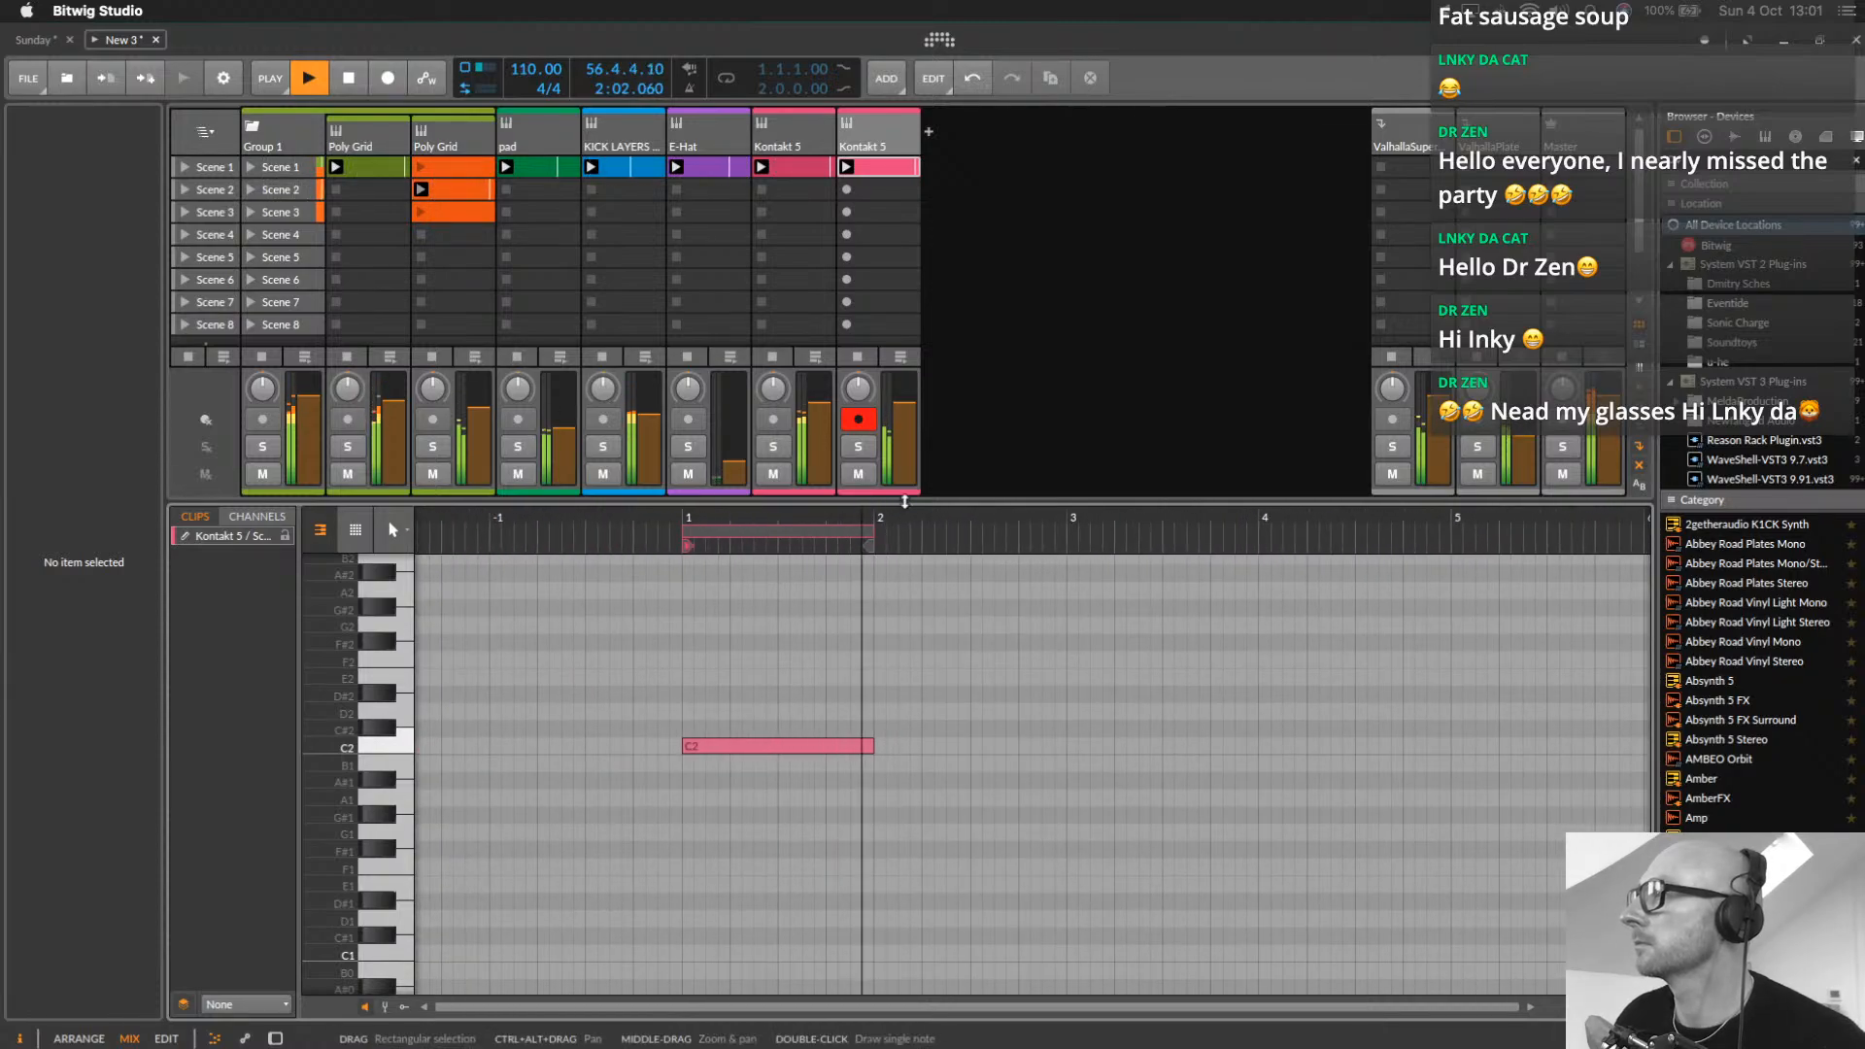
double_click(848, 148)
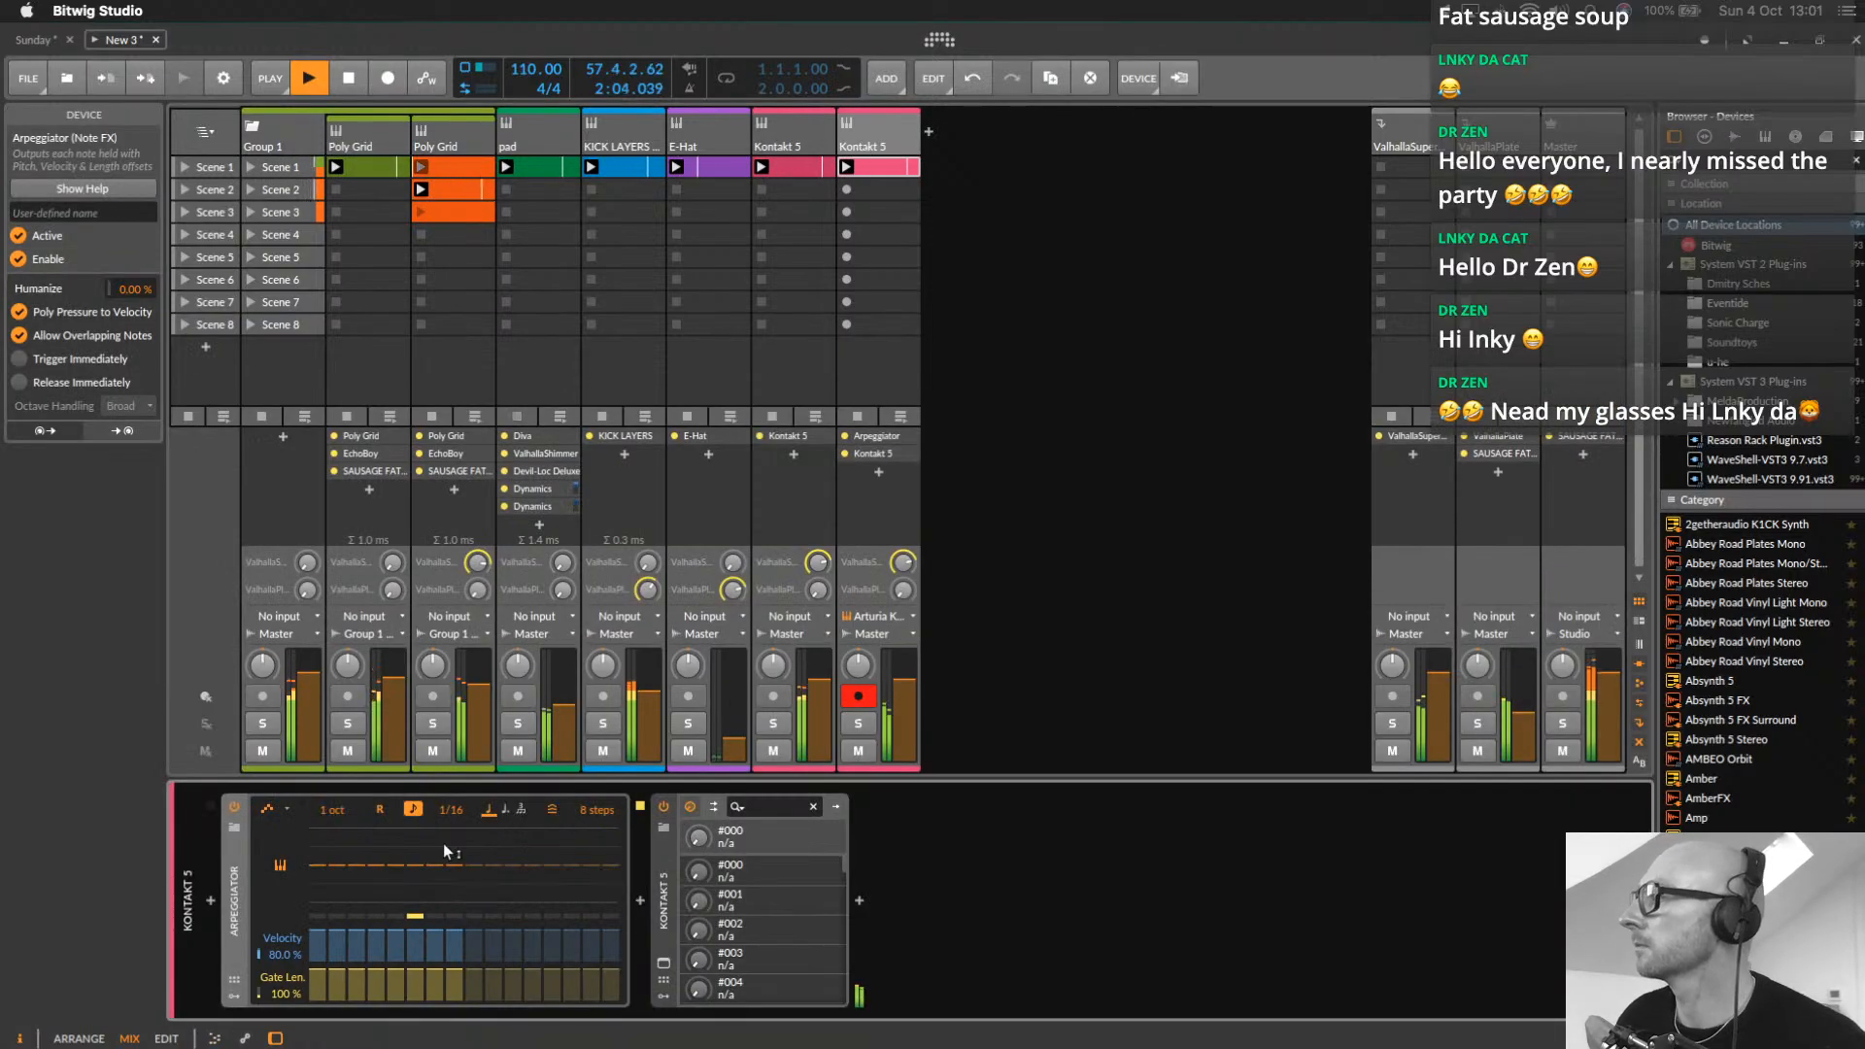
Solo the arpeggiated piano track and transpose Arpeggiator step 2 to +17 st, step 4 to +21 st and step 5 to +13 st
left_click_drag(331, 864, 394, 862)
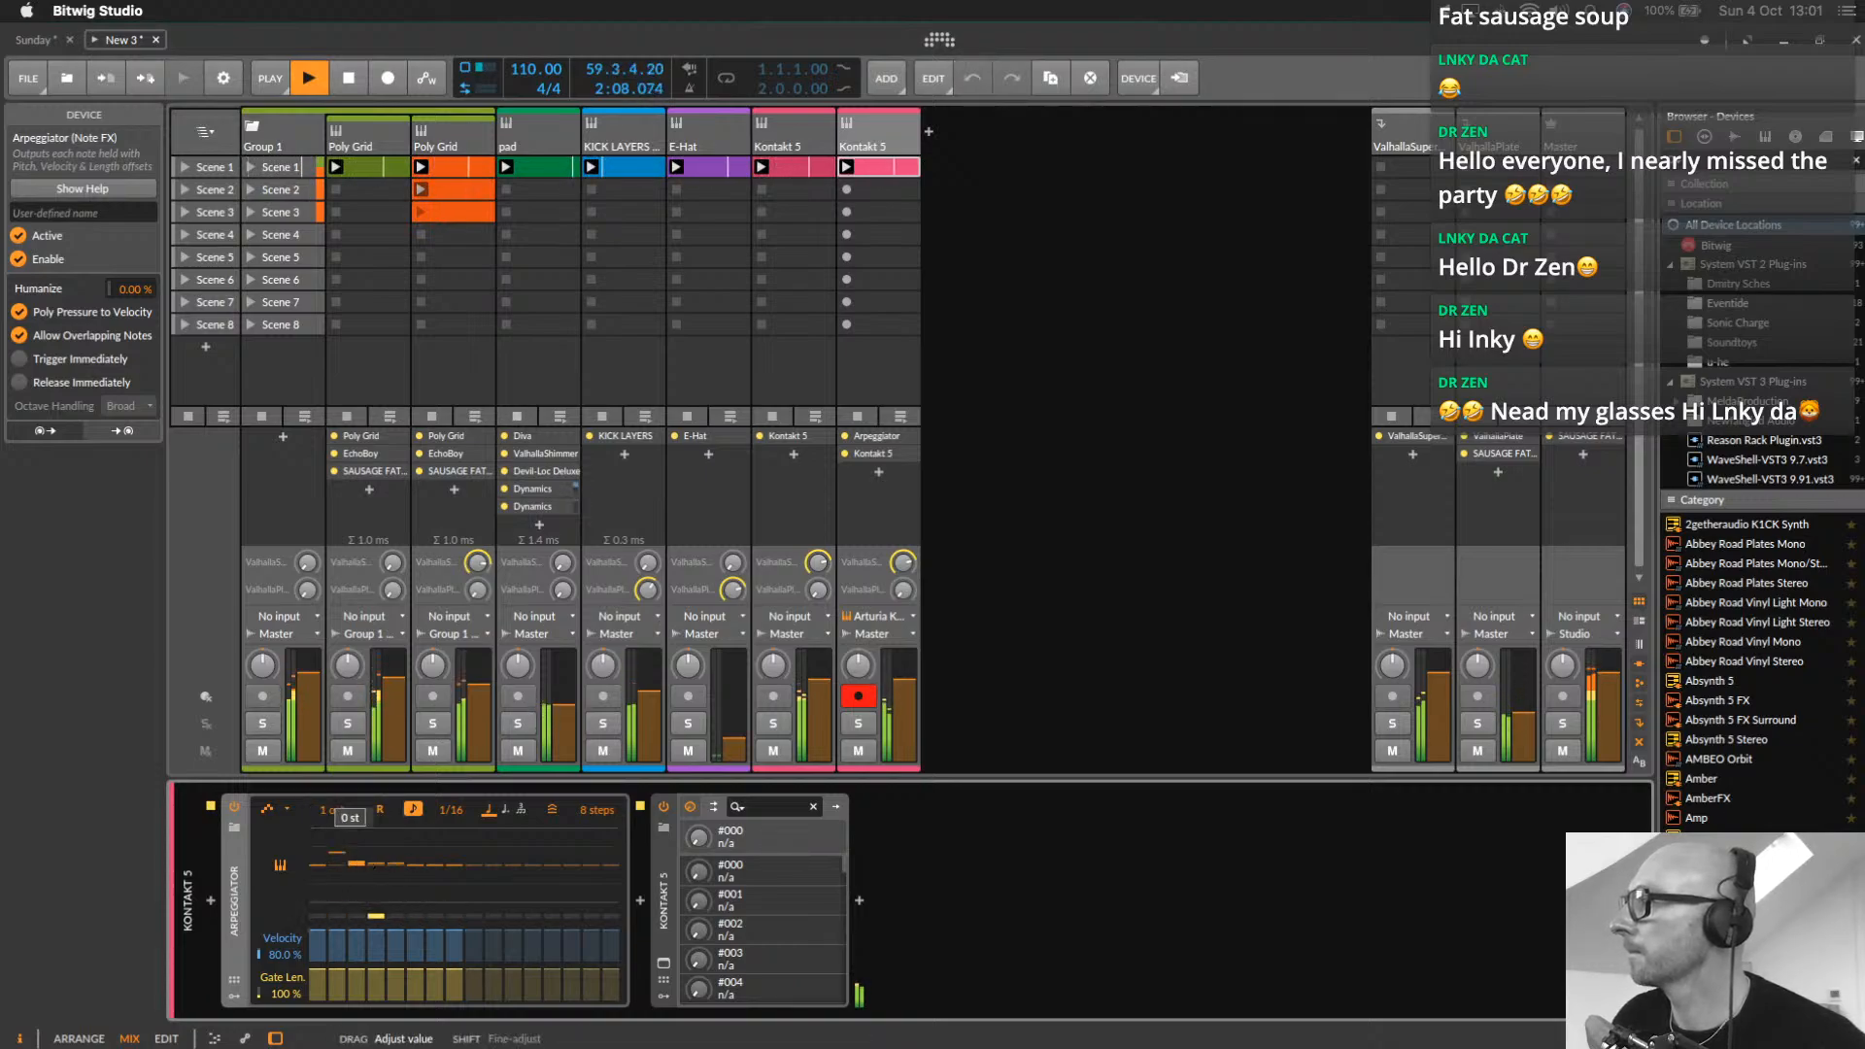
left_click(859, 723)
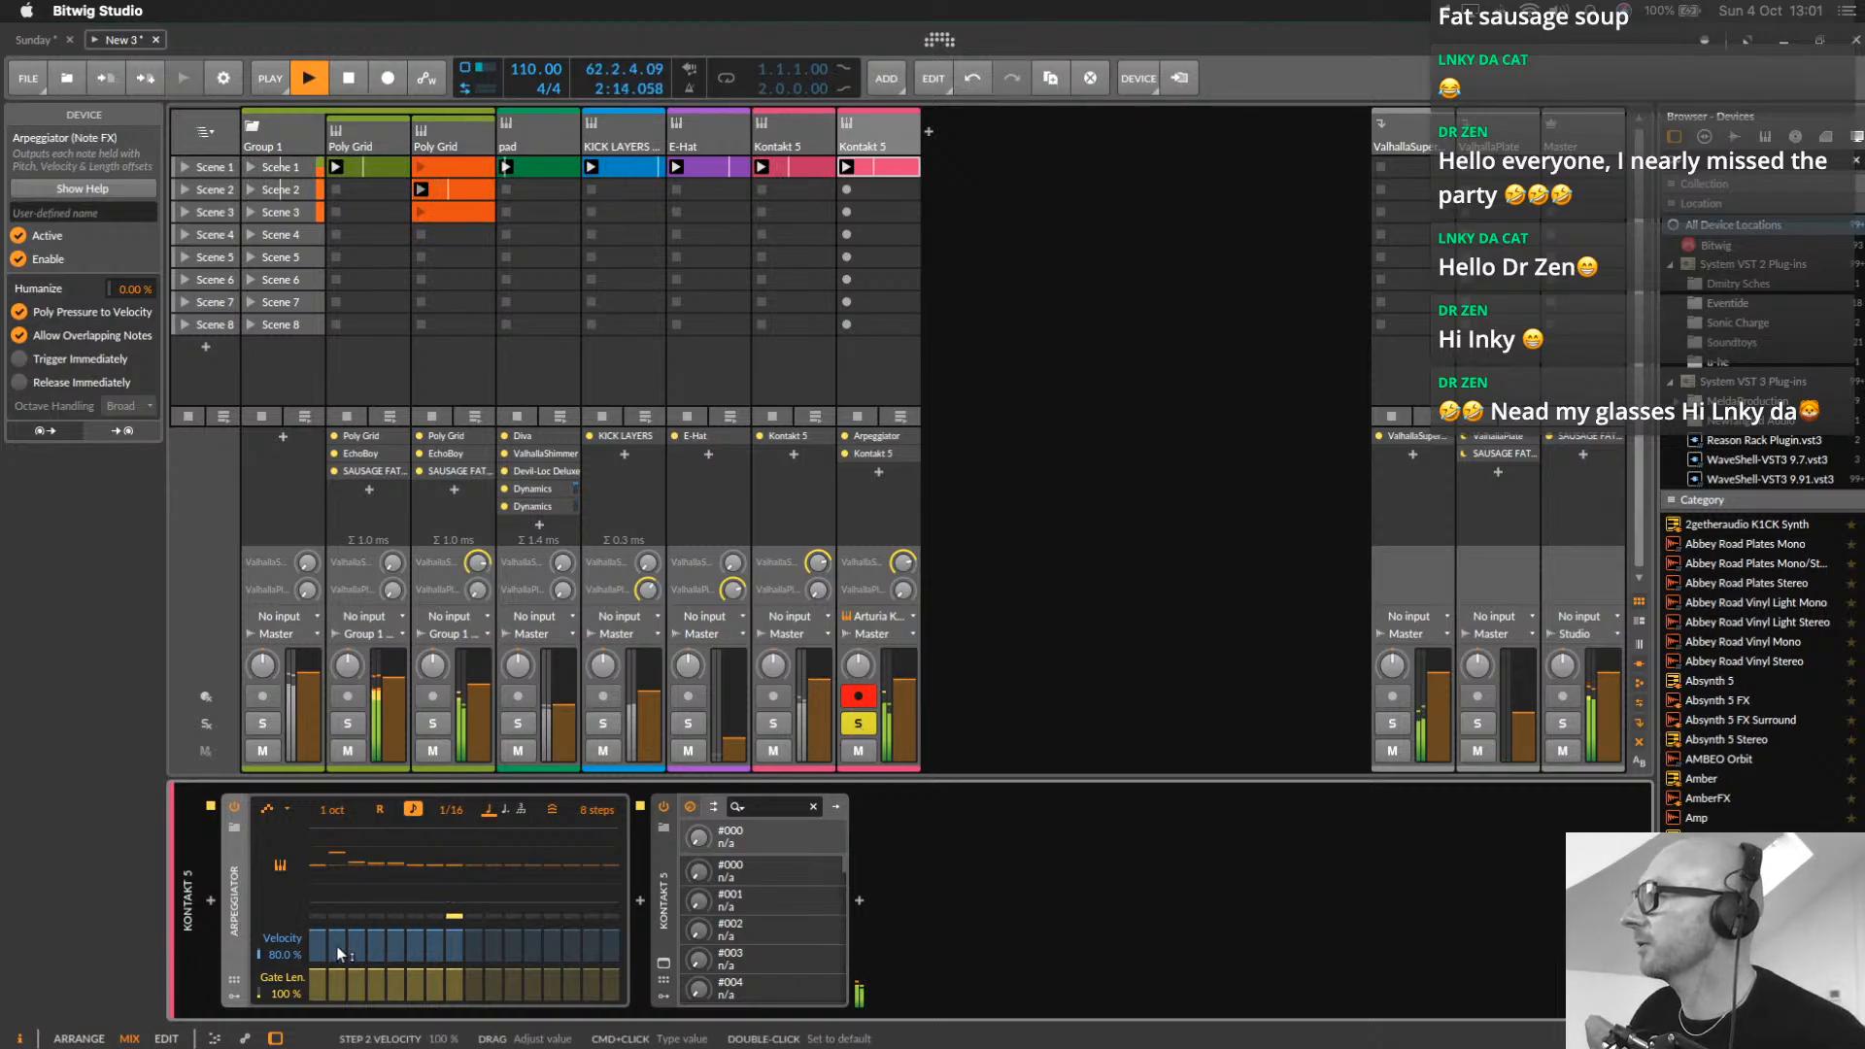
left_click_drag(323, 912, 323, 947)
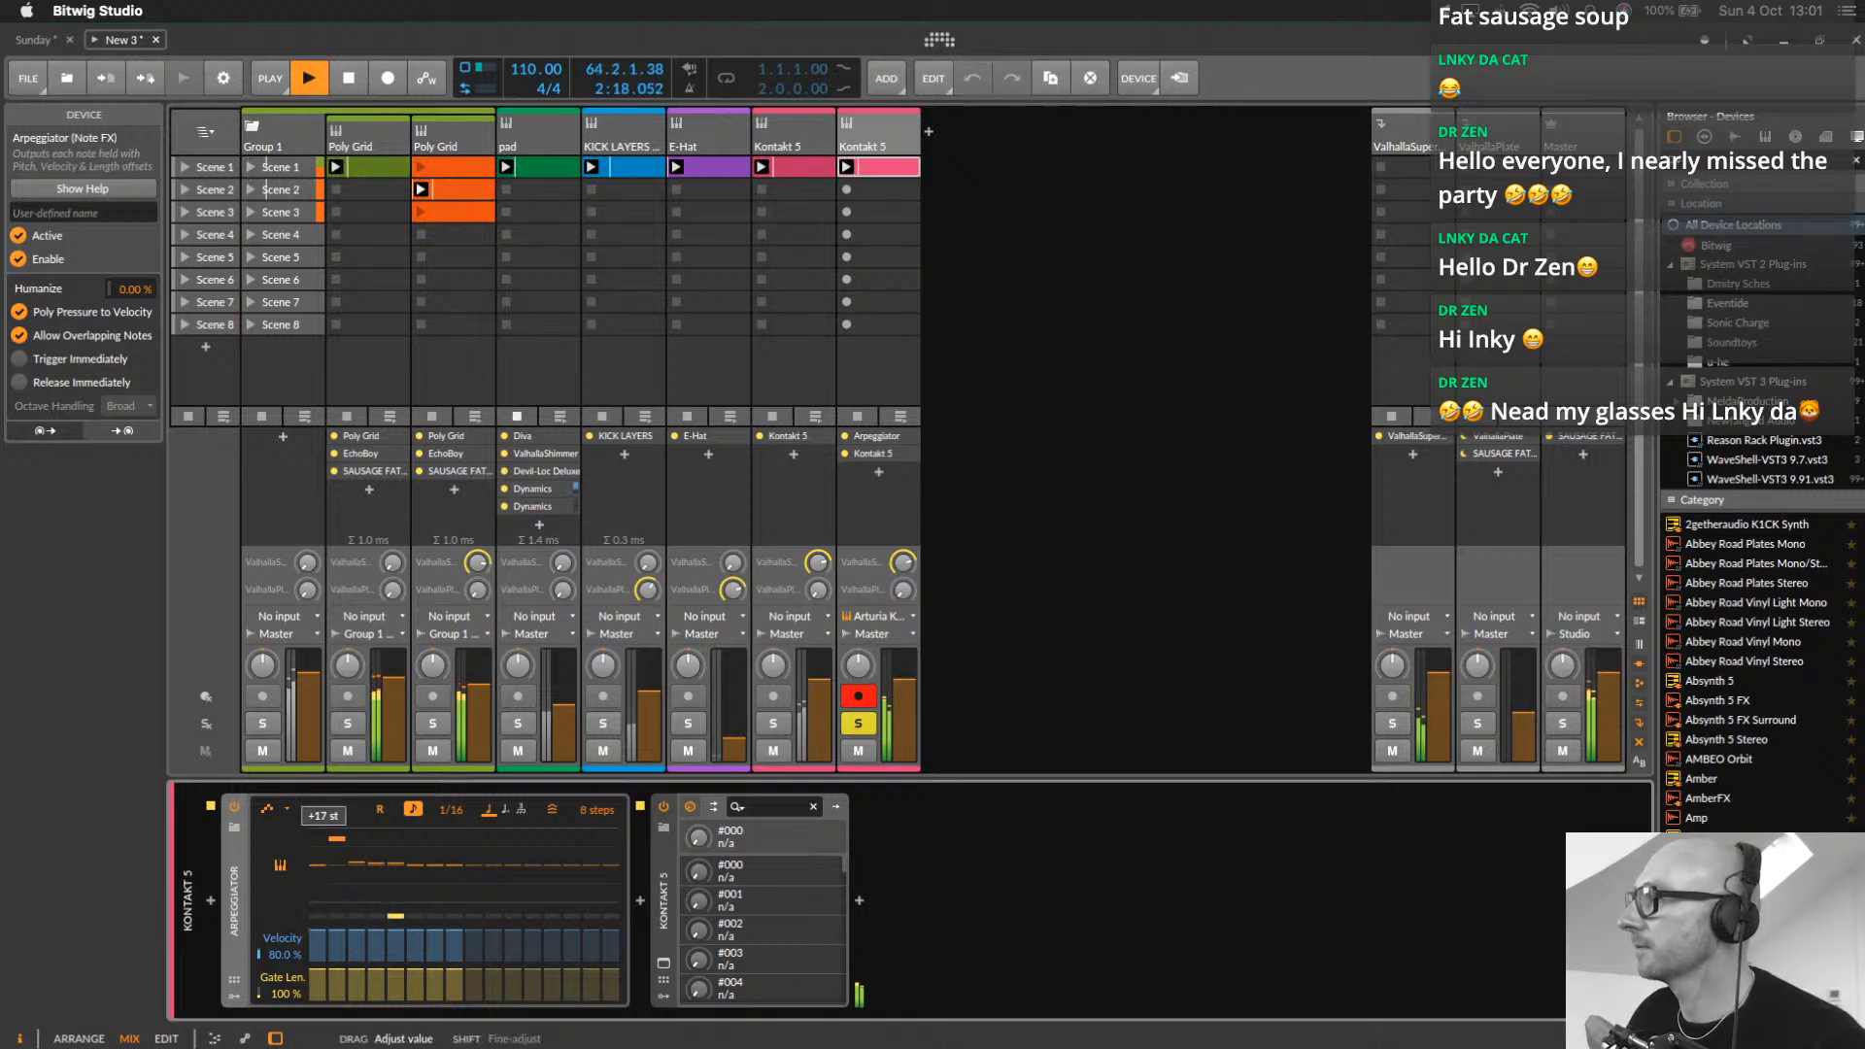
left_click_drag(337, 837, 396, 845)
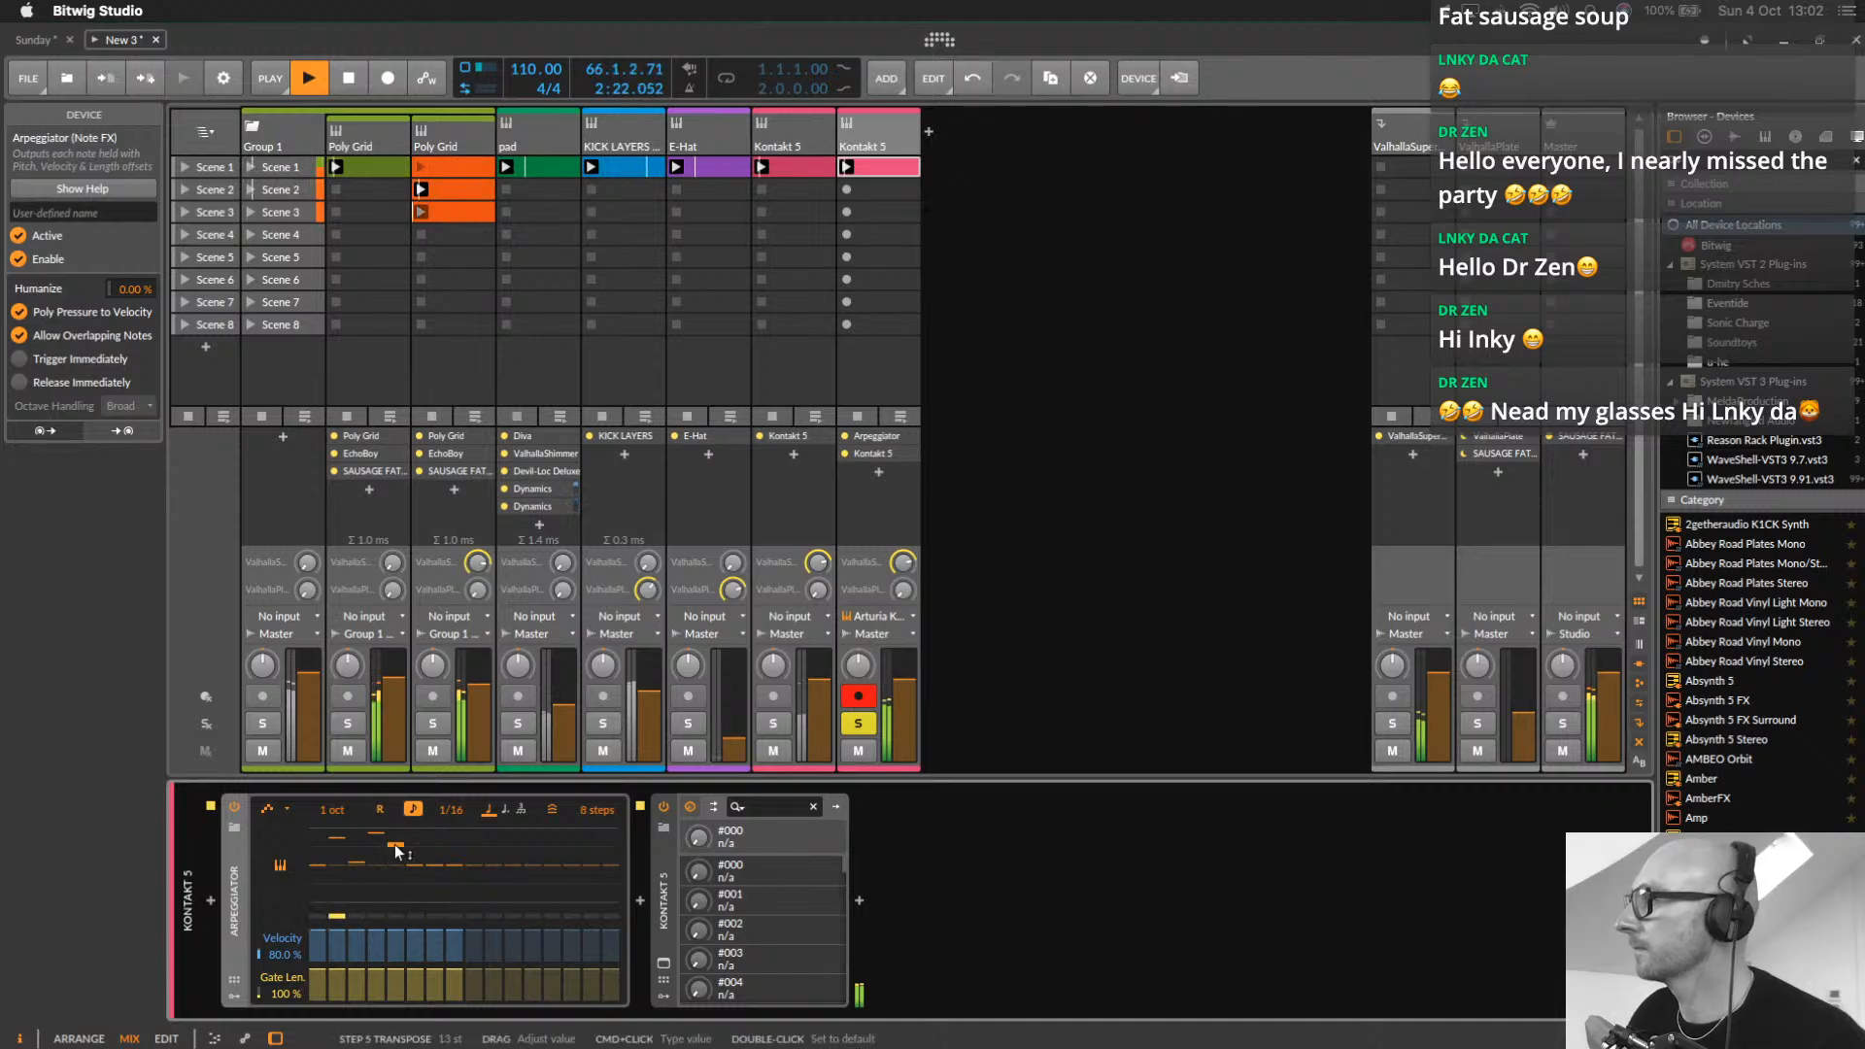
Lower the Arpeggiator velocities of steps 1, 2, 3 and 5 and shorten the gate length of step 4
left_click_drag(396, 950, 376, 976)
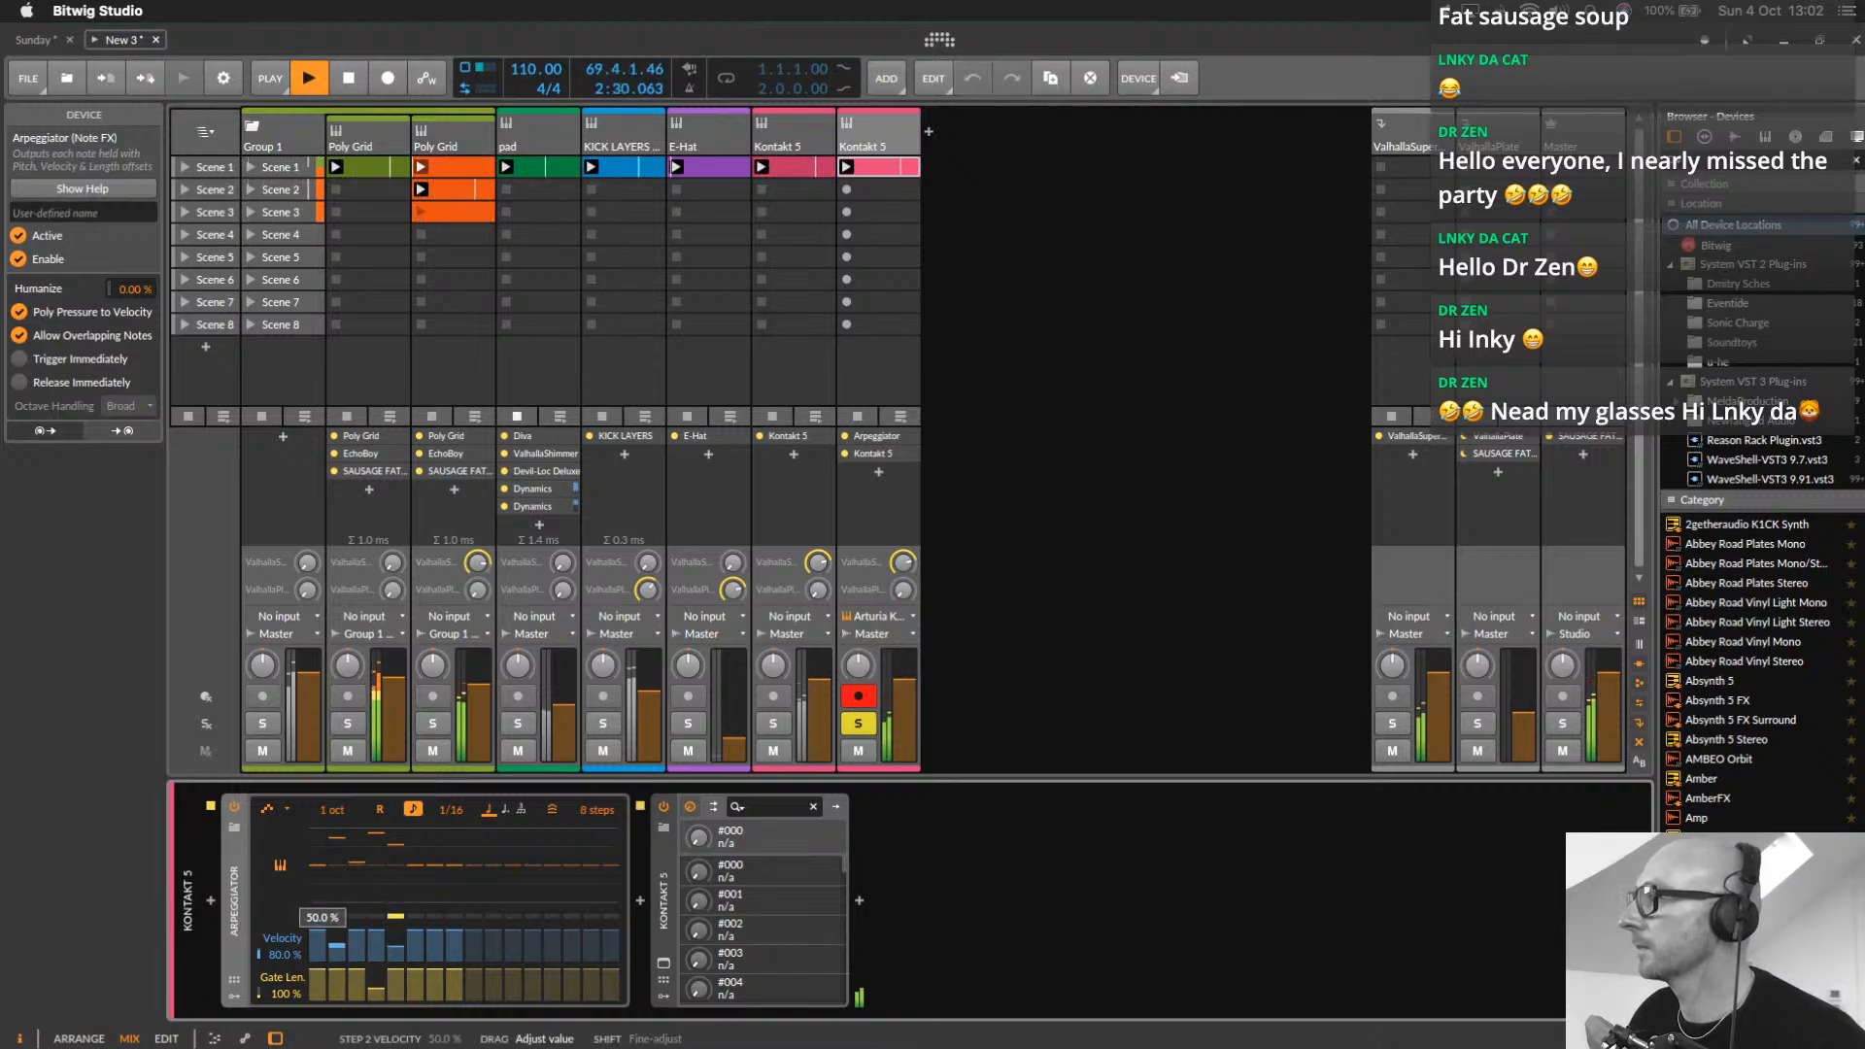
left_click_drag(321, 947, 359, 963)
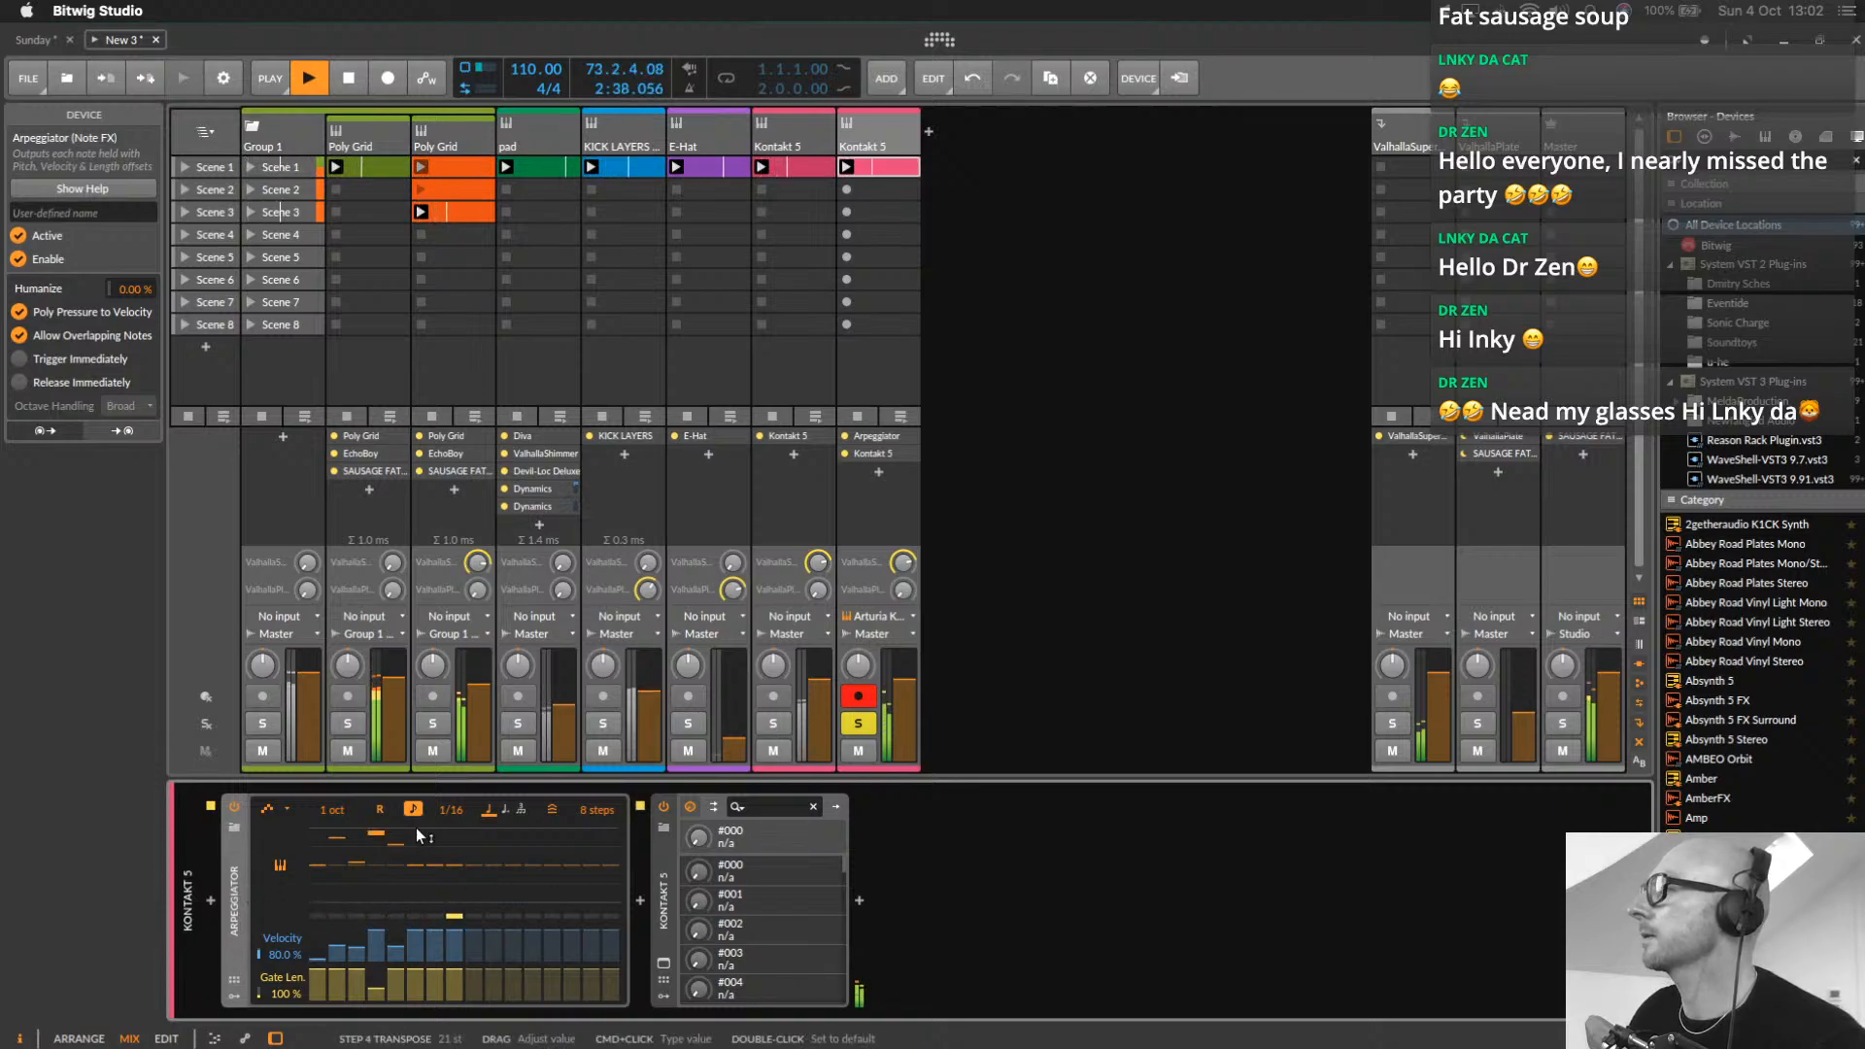
Check the Felt Grand Piano patch in the Kontakt window, close it, and unsolo the piano track and raise its volume
left_click(657, 923)
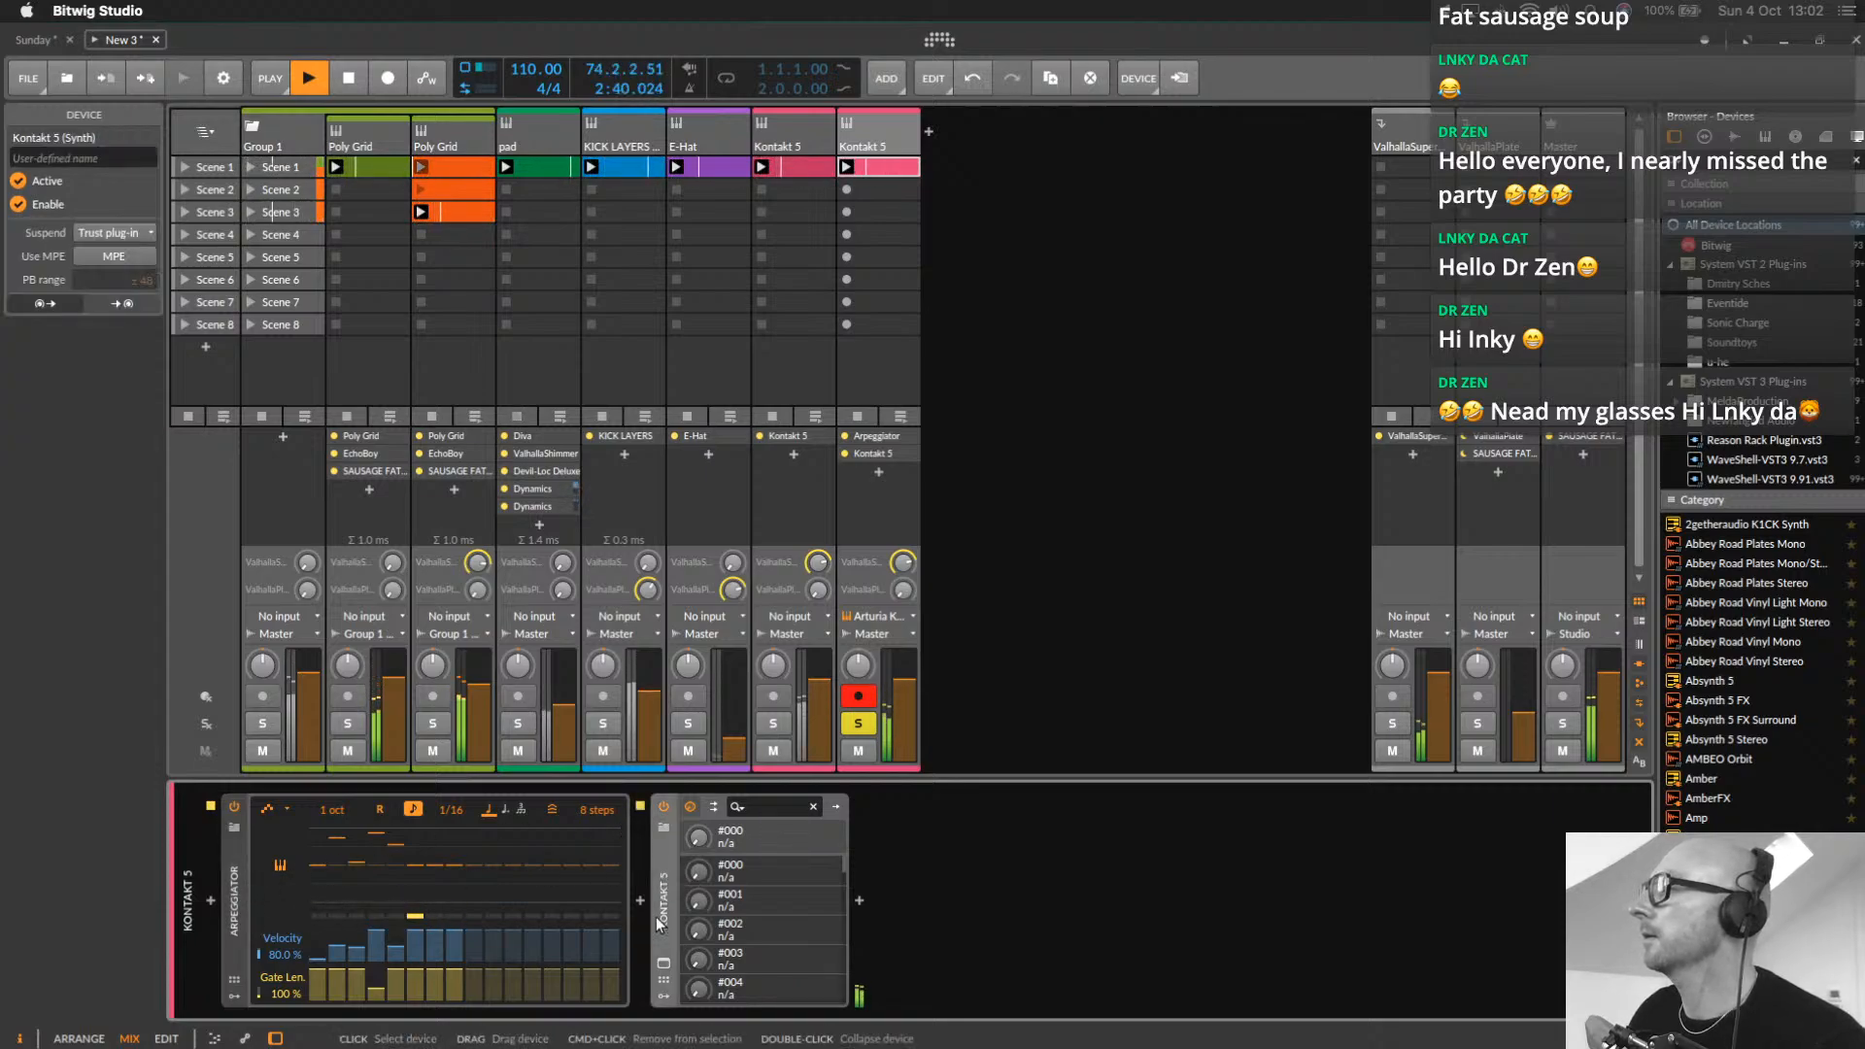
left_click(663, 962)
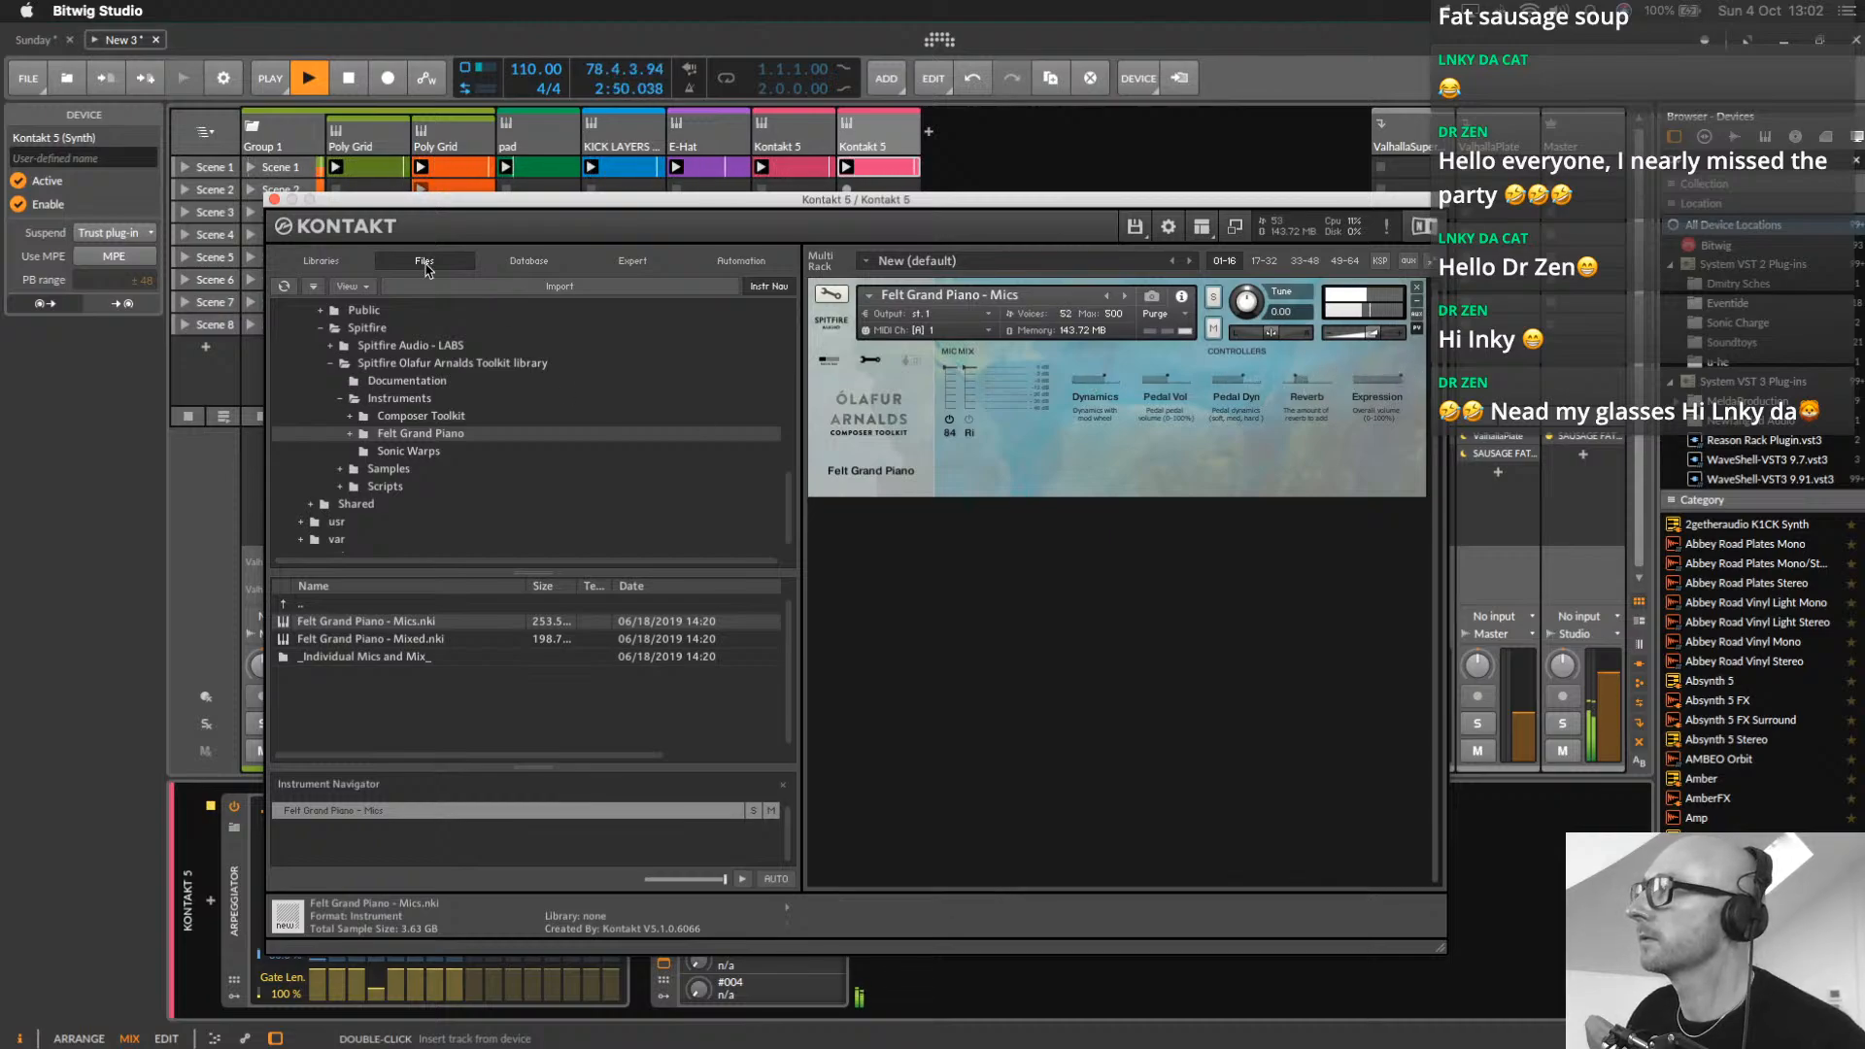
left_click(275, 199)
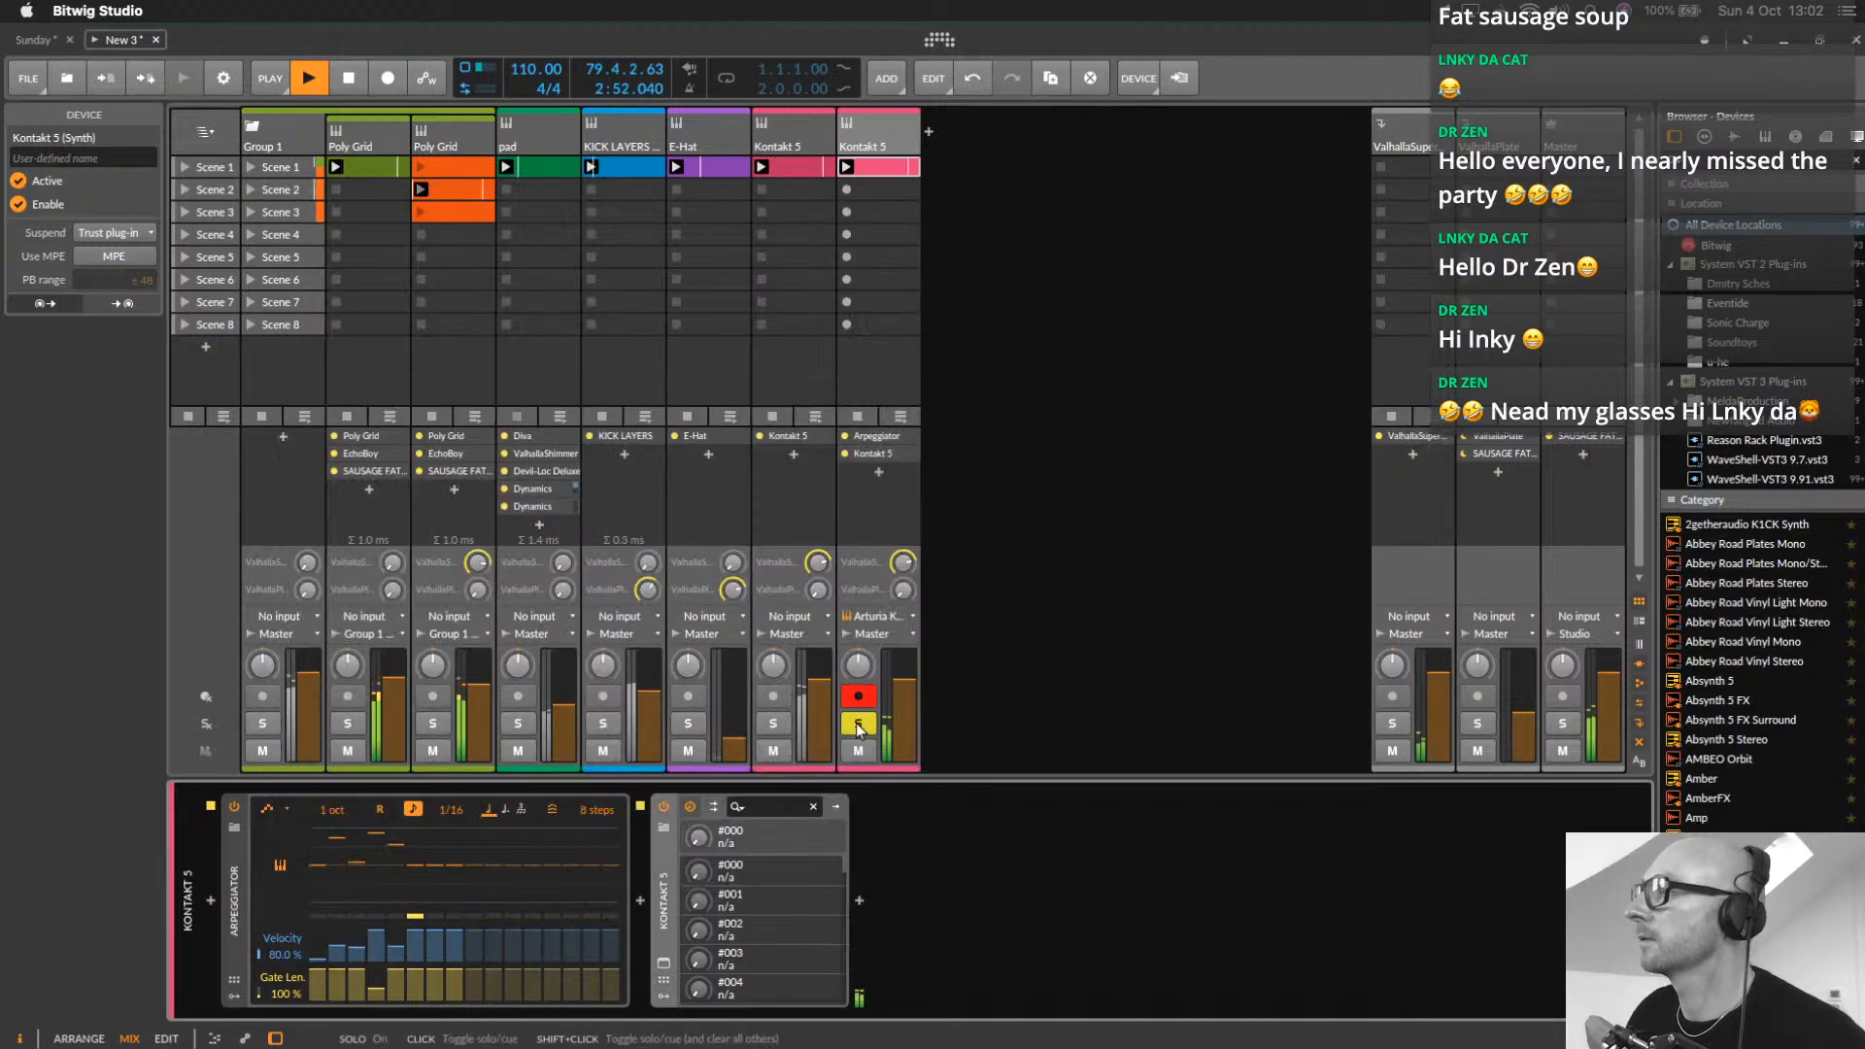
left_click_drag(906, 692, 905, 662)
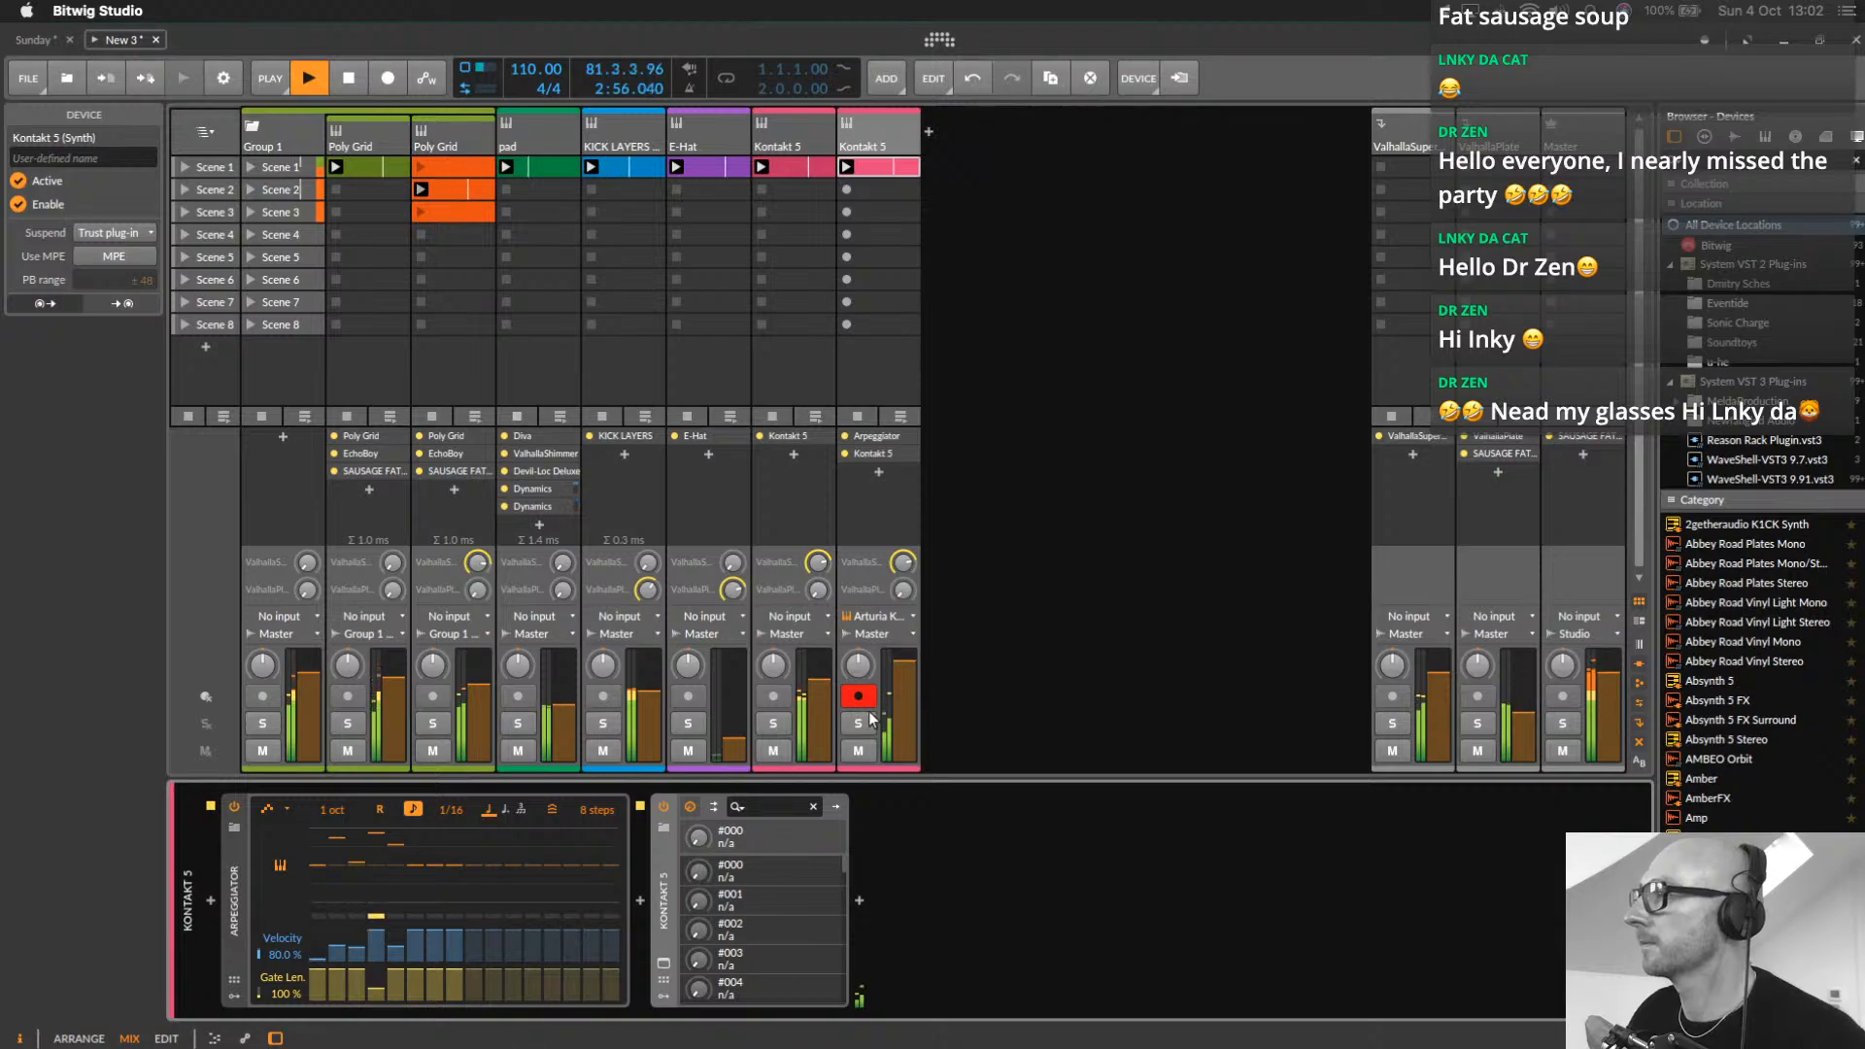
Try a DADA LIFE Sausage Fattener after Kontakt 5 with Fatness 0.080 and Color 0.640, and solo the track to audition it
left_click(861, 901)
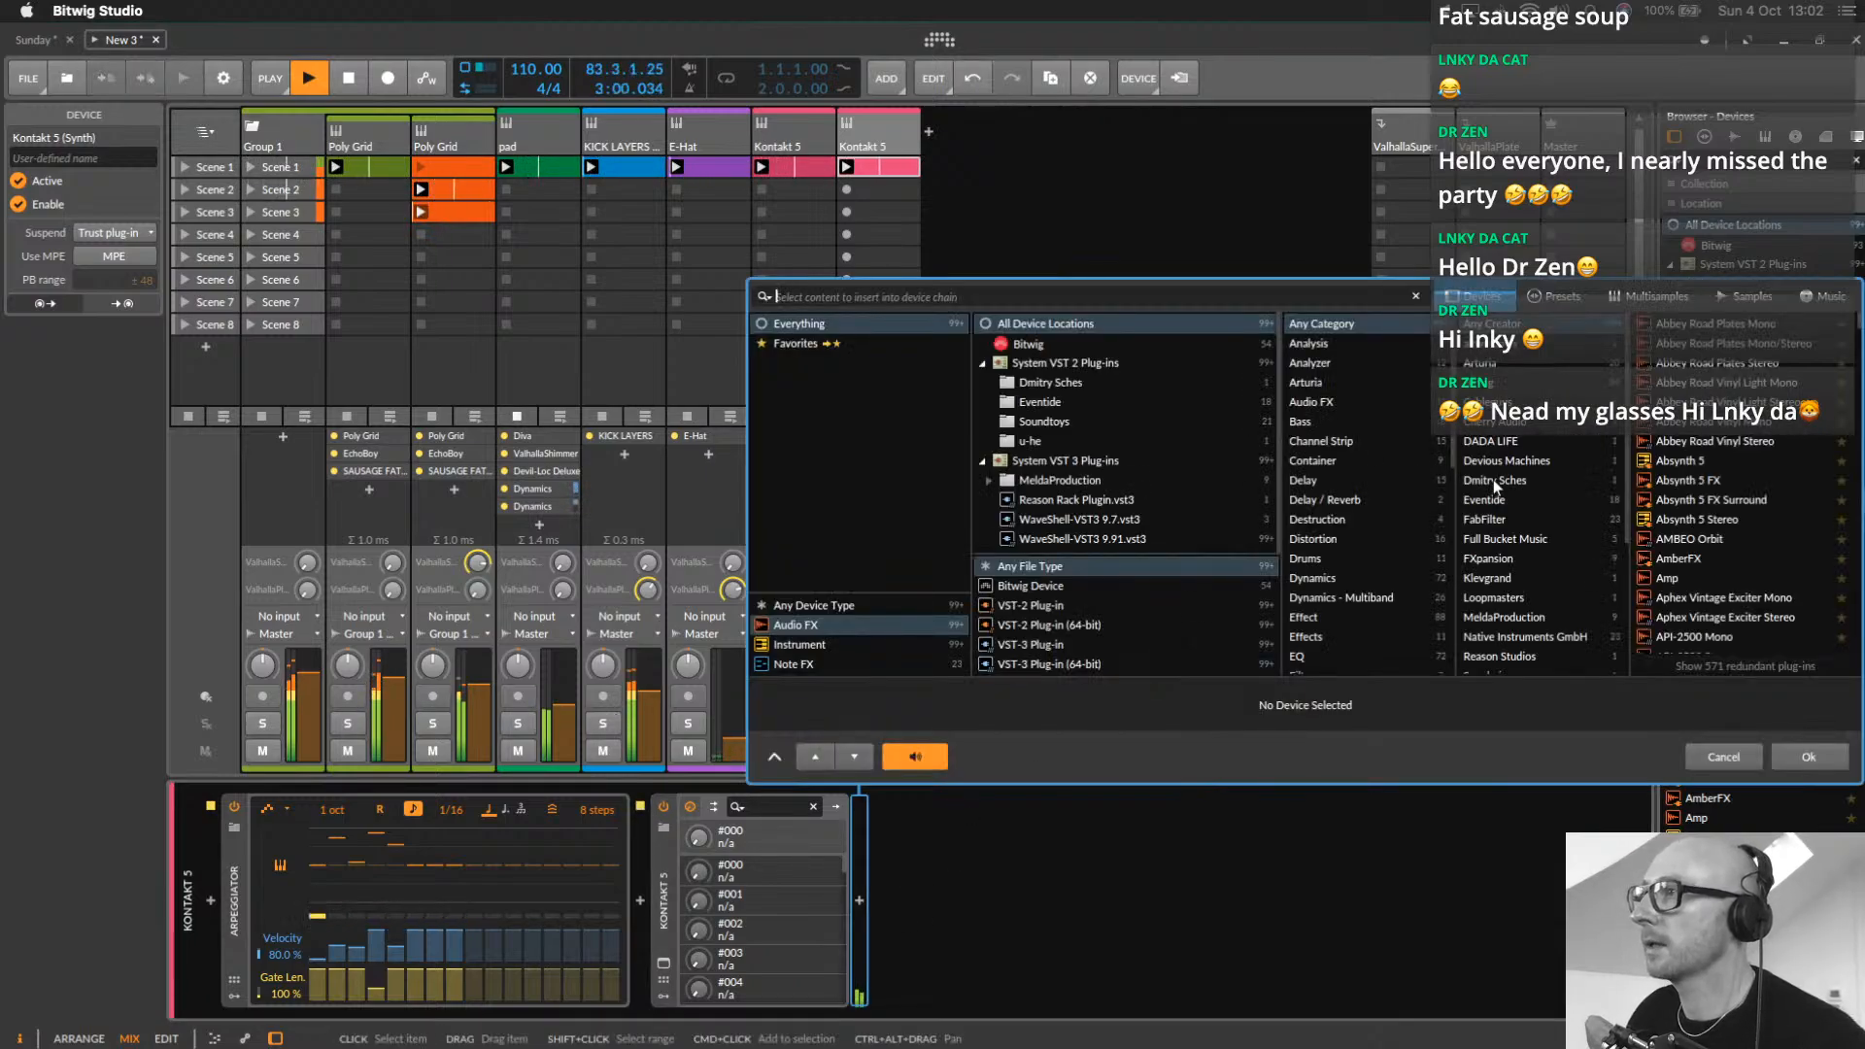
left_click(1490, 439)
double_click(1715, 323)
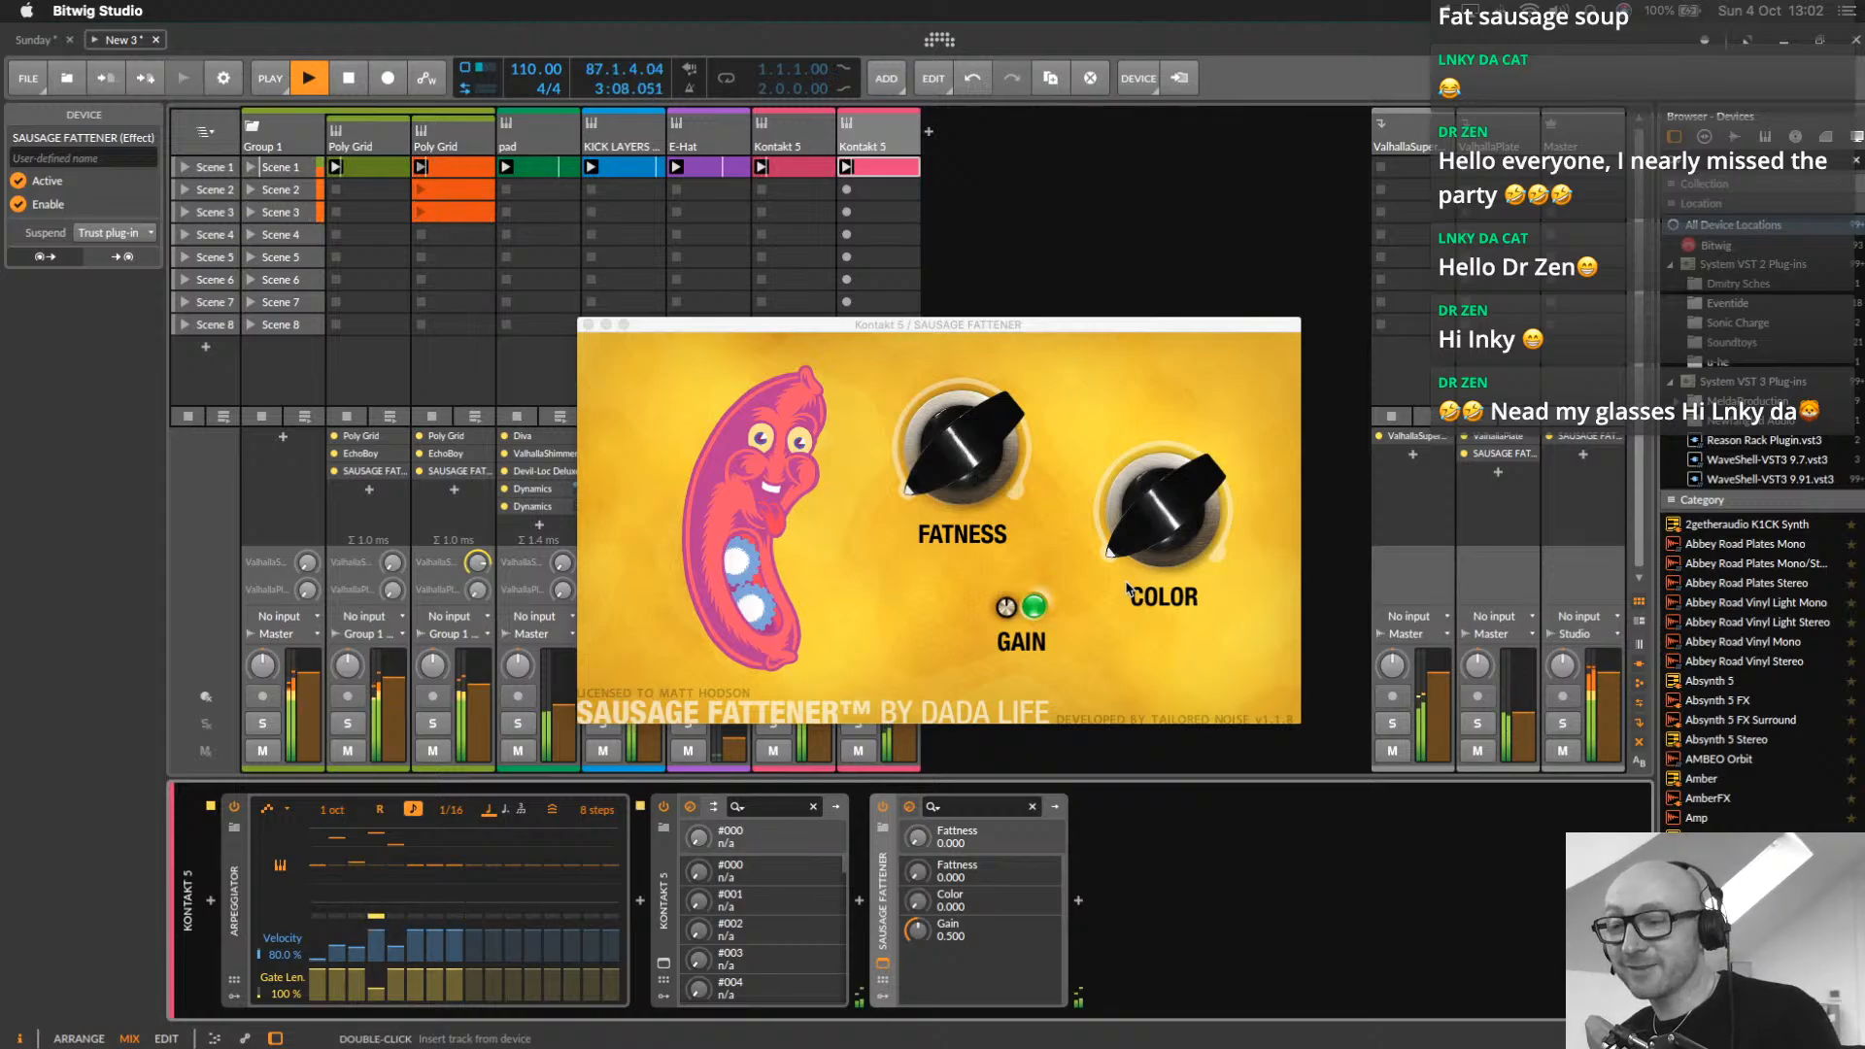
left_click_drag(960, 479, 976, 454)
left_click_drag(1176, 528, 1172, 380)
left_click_drag(1025, 331, 1216, 166)
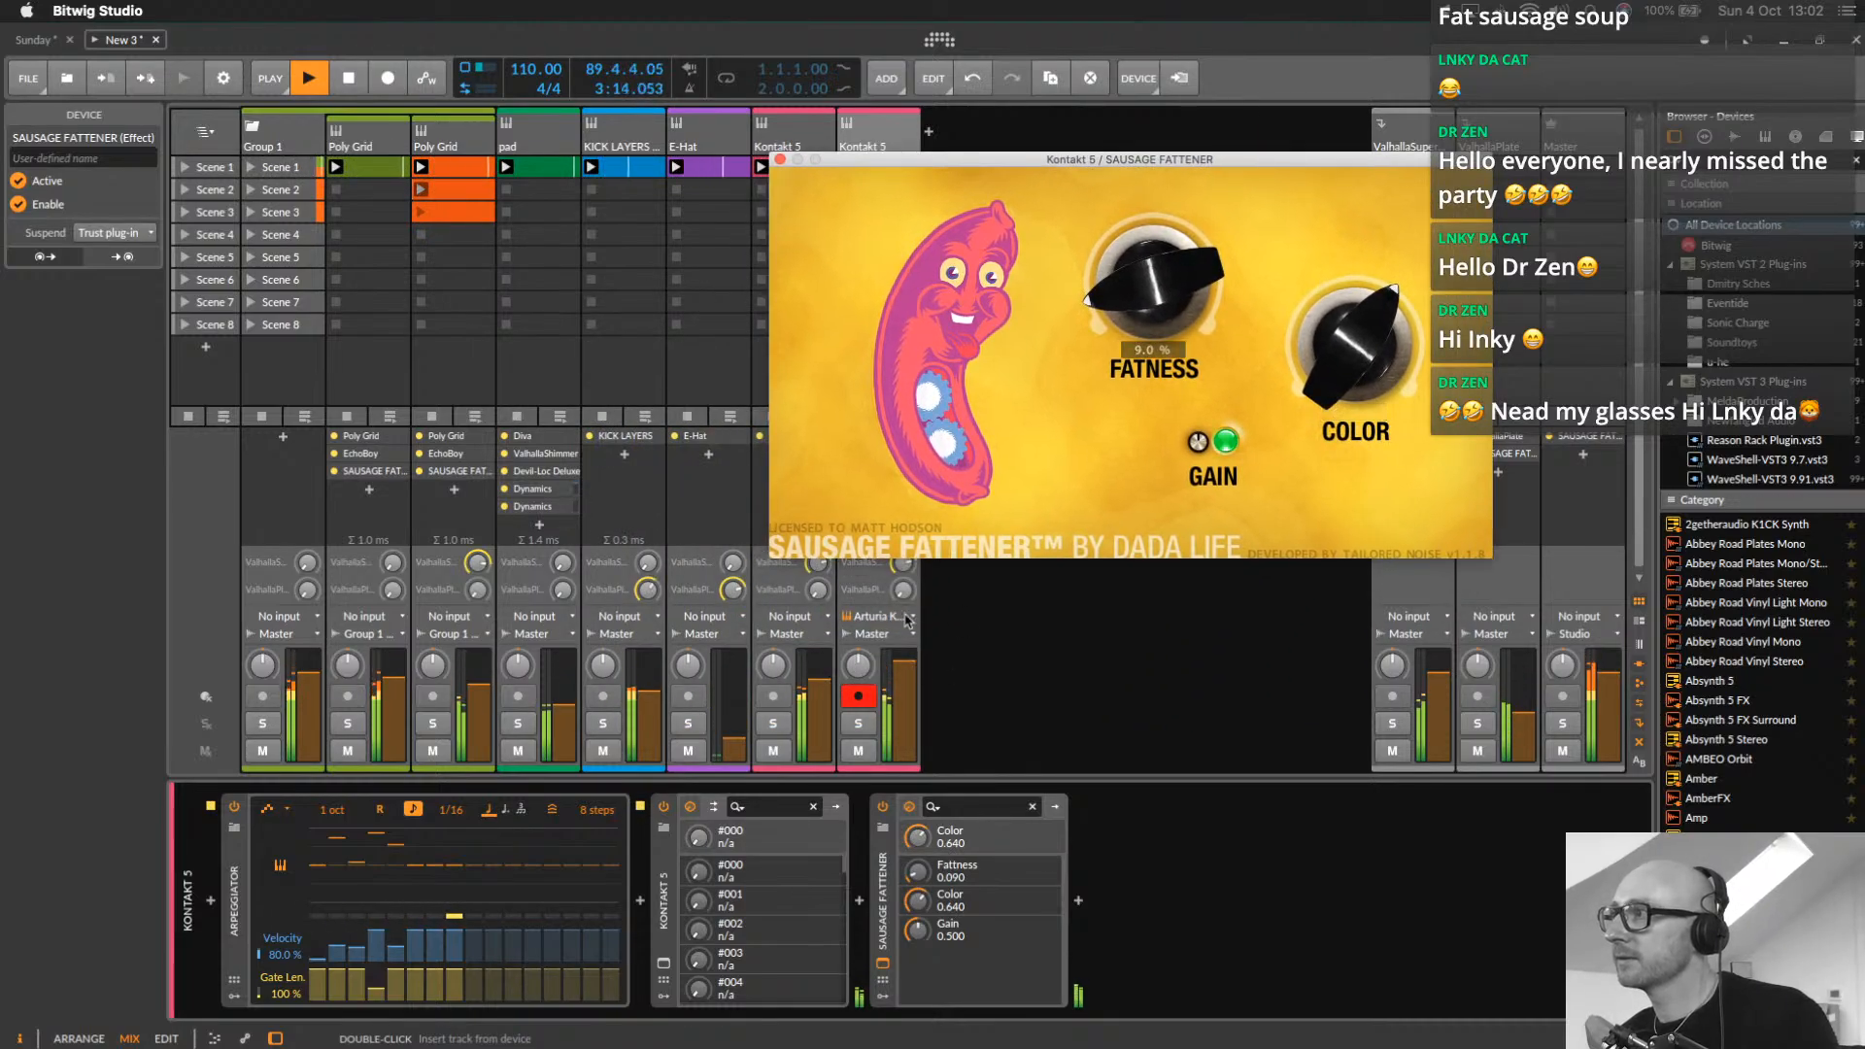
left_click(1154, 303)
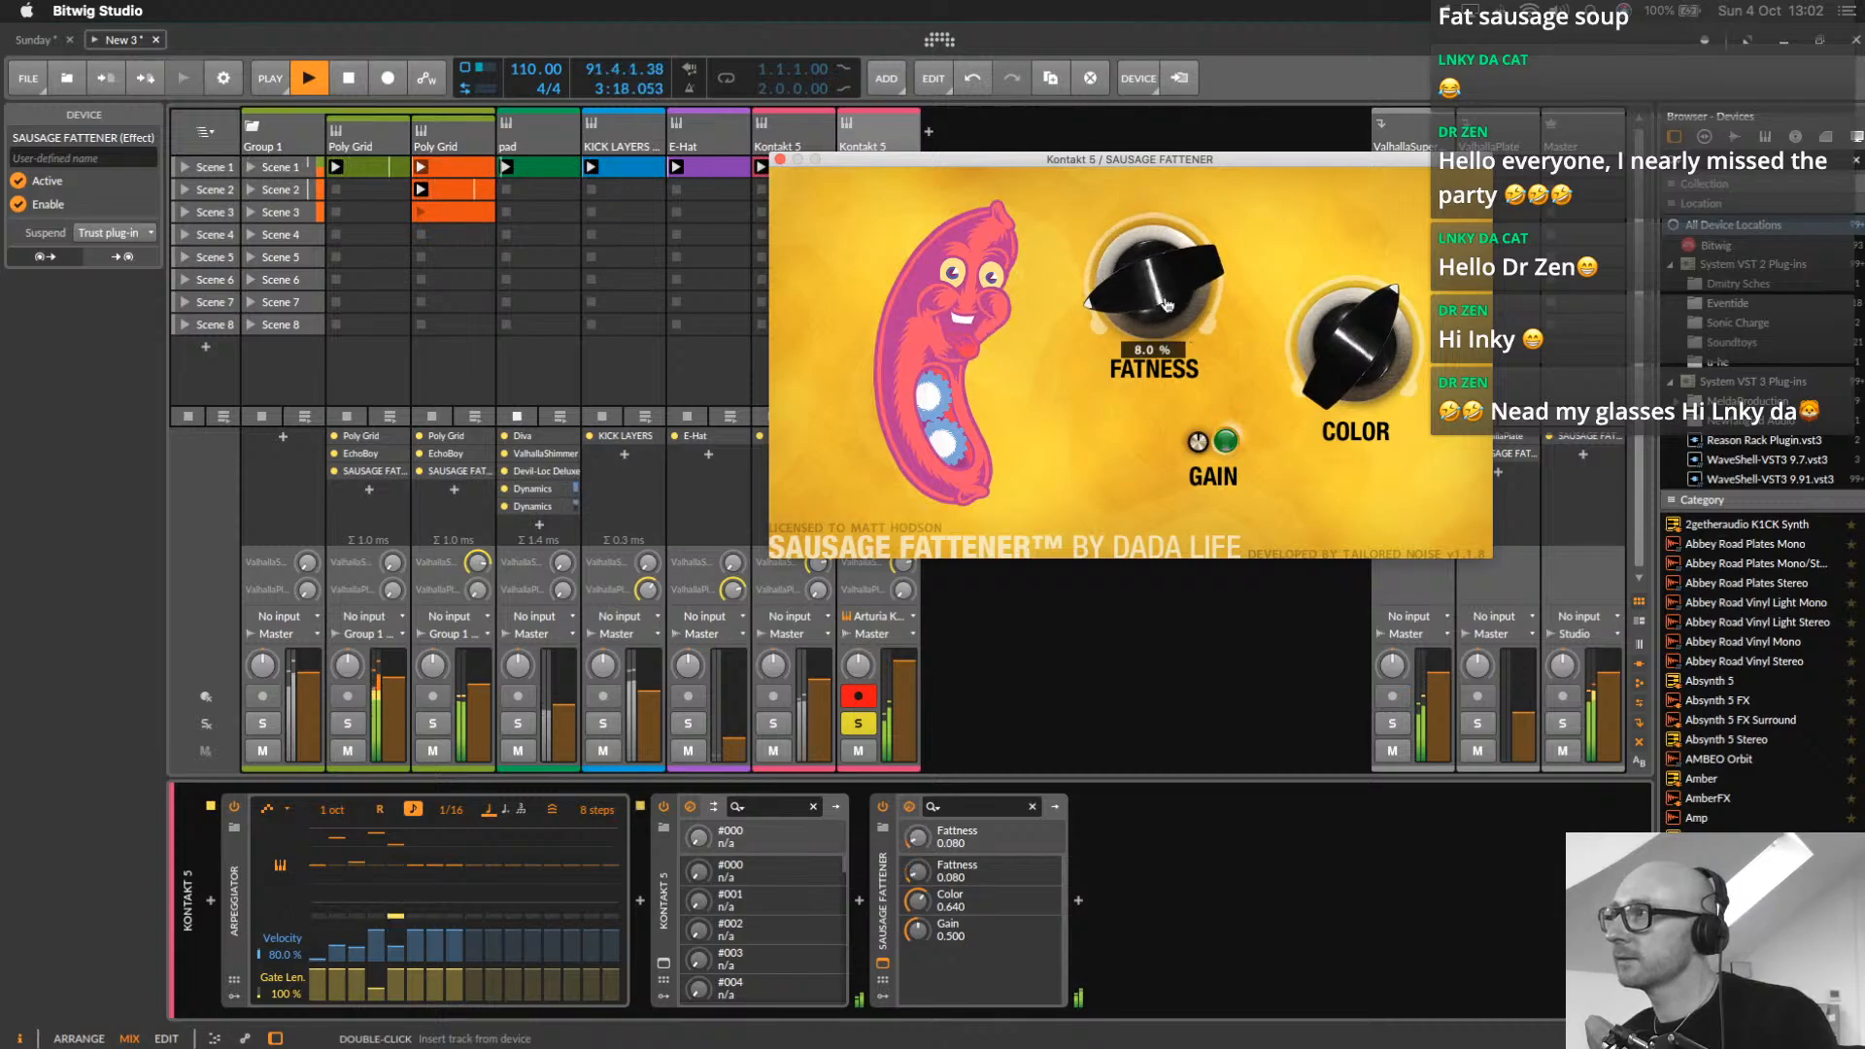
left_click(779, 159)
Remove the Sausage Fattener from the piano track's device chain
left_click(904, 153)
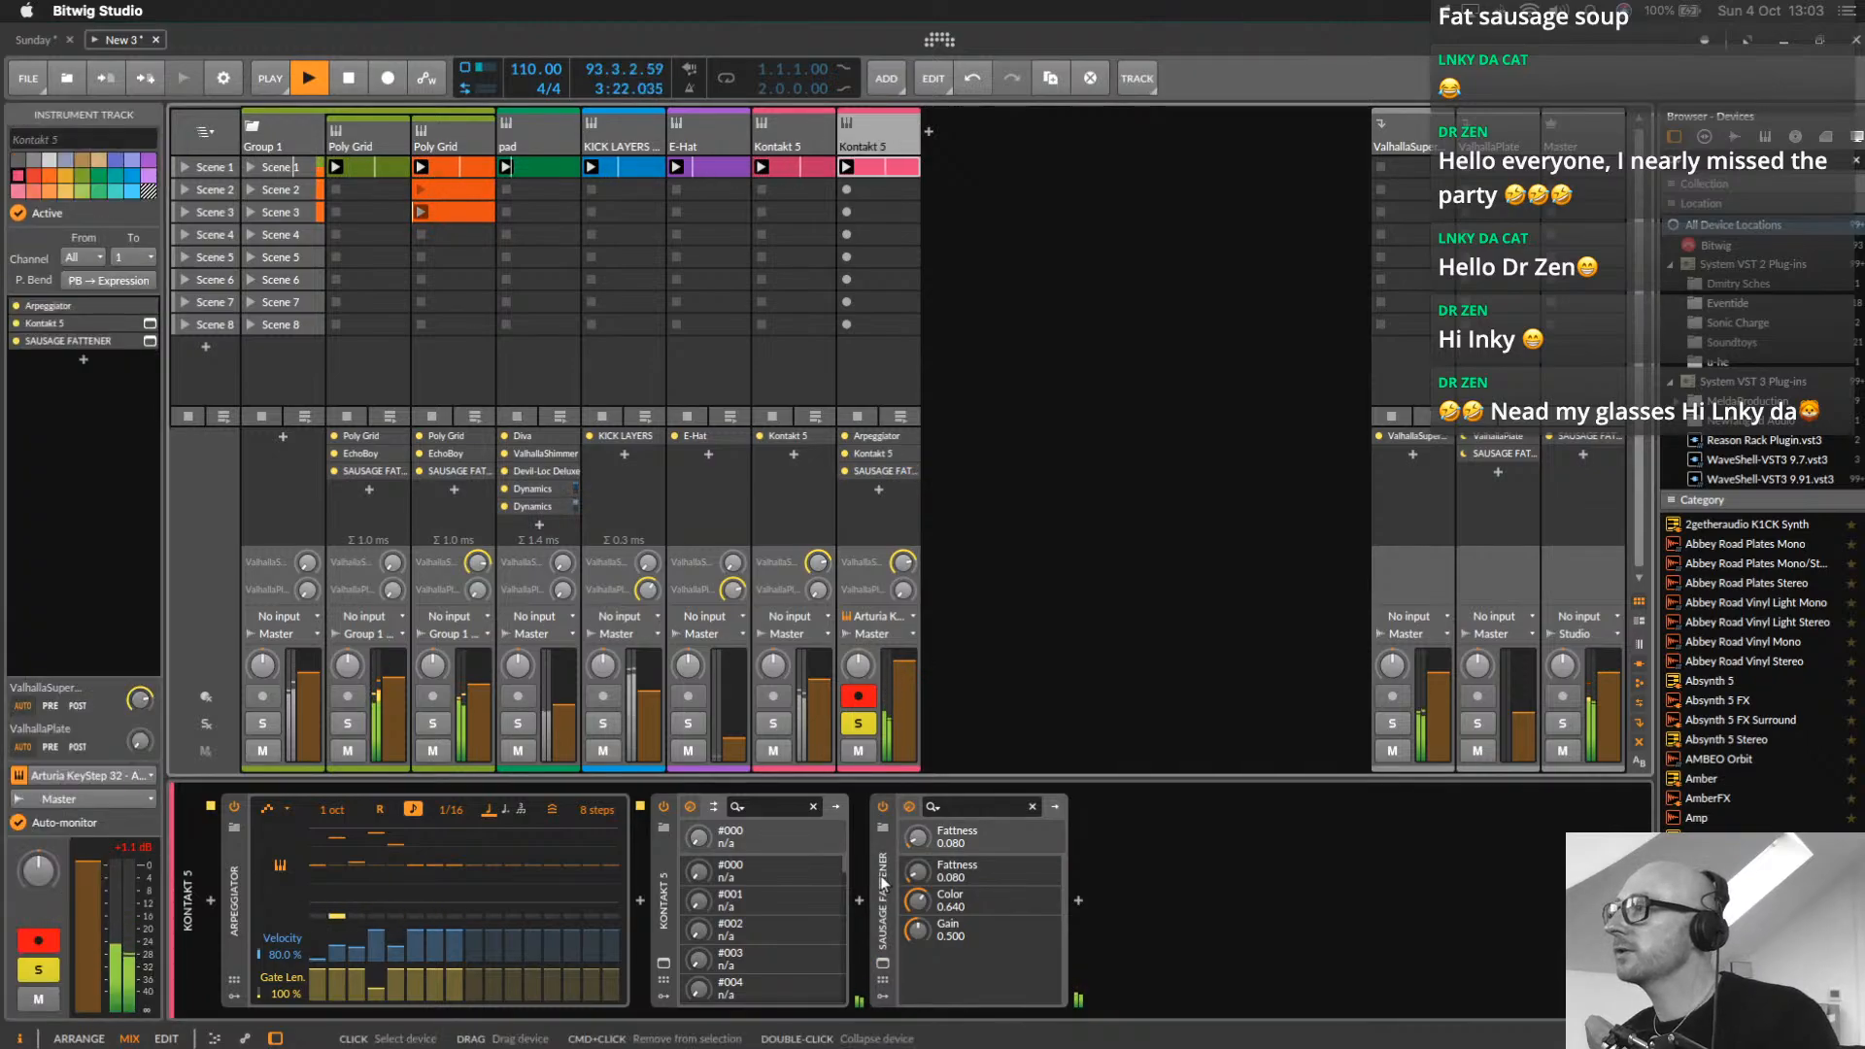
left_click(935, 842)
key("Delete")
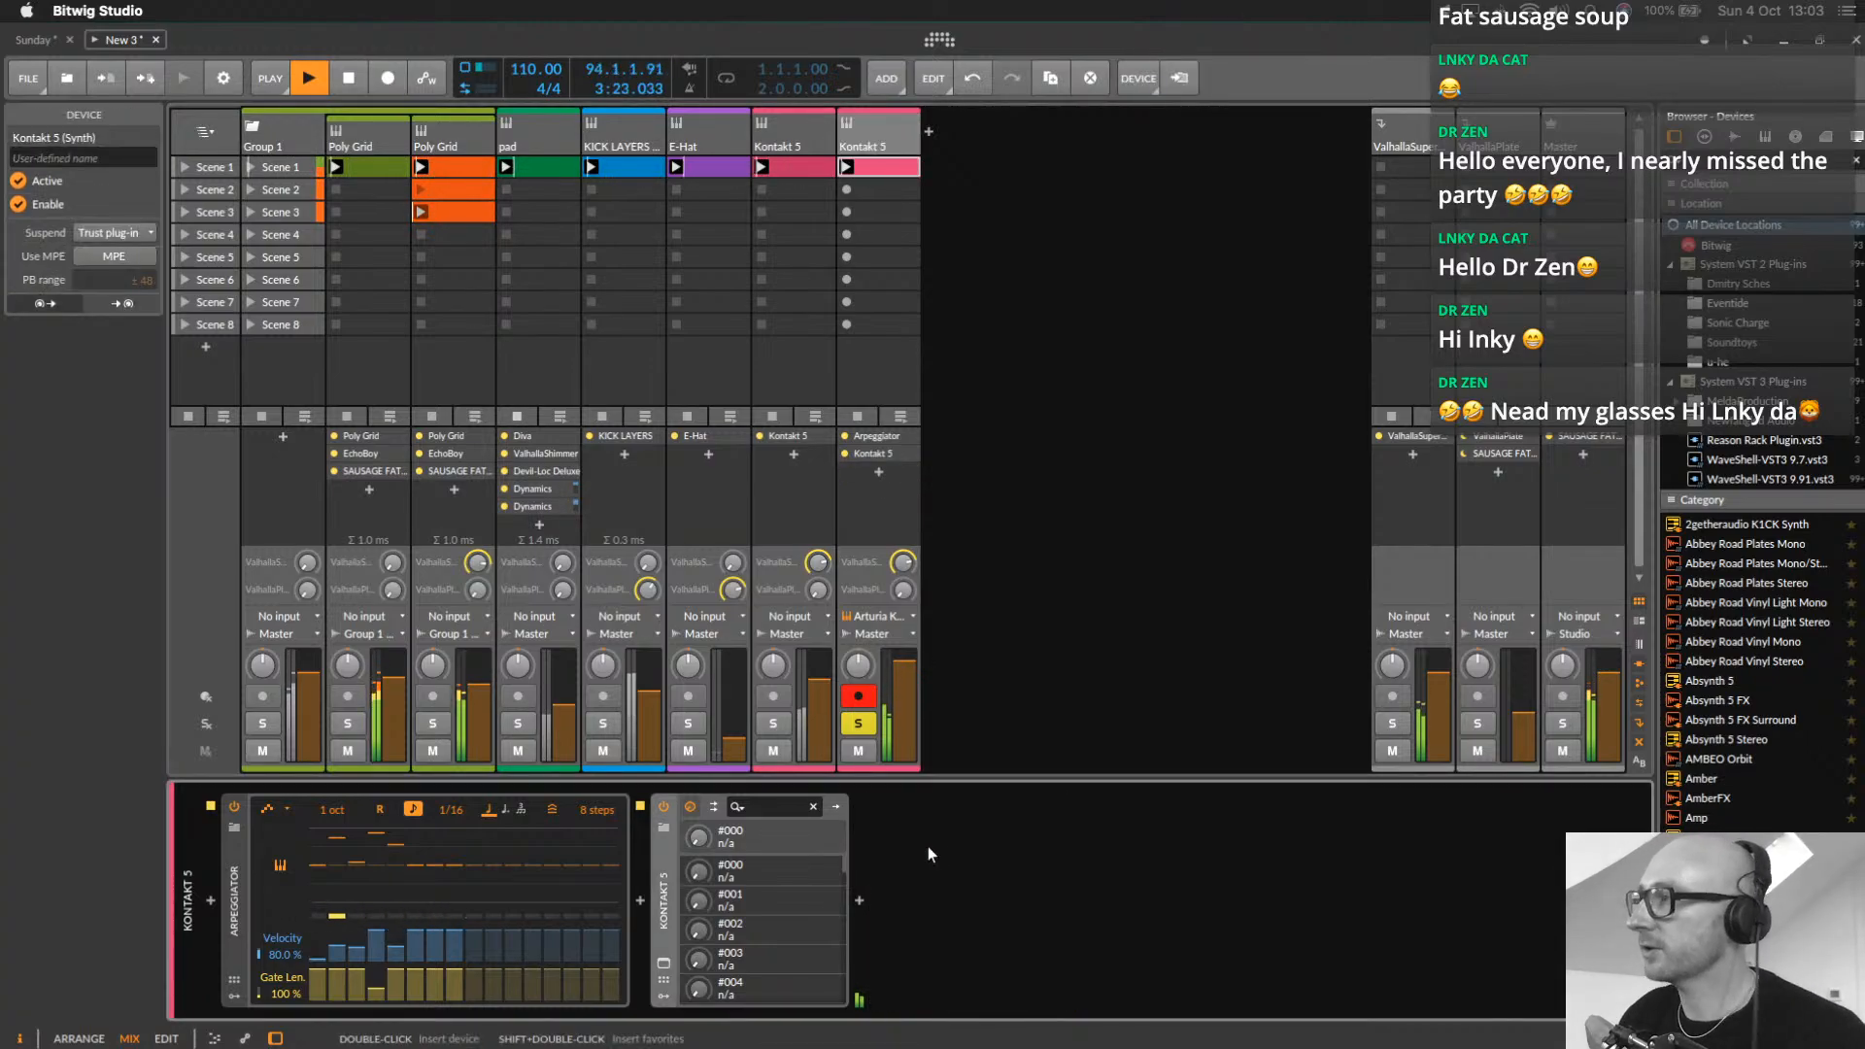
Insert EQ-5 after Kontakt 5 and set bands 1 to 3 to -13.7 dB/40.9 Hz, -7.9 dB/170 Hz and +15.2 dB/5.88 kHz
left_click(857, 903)
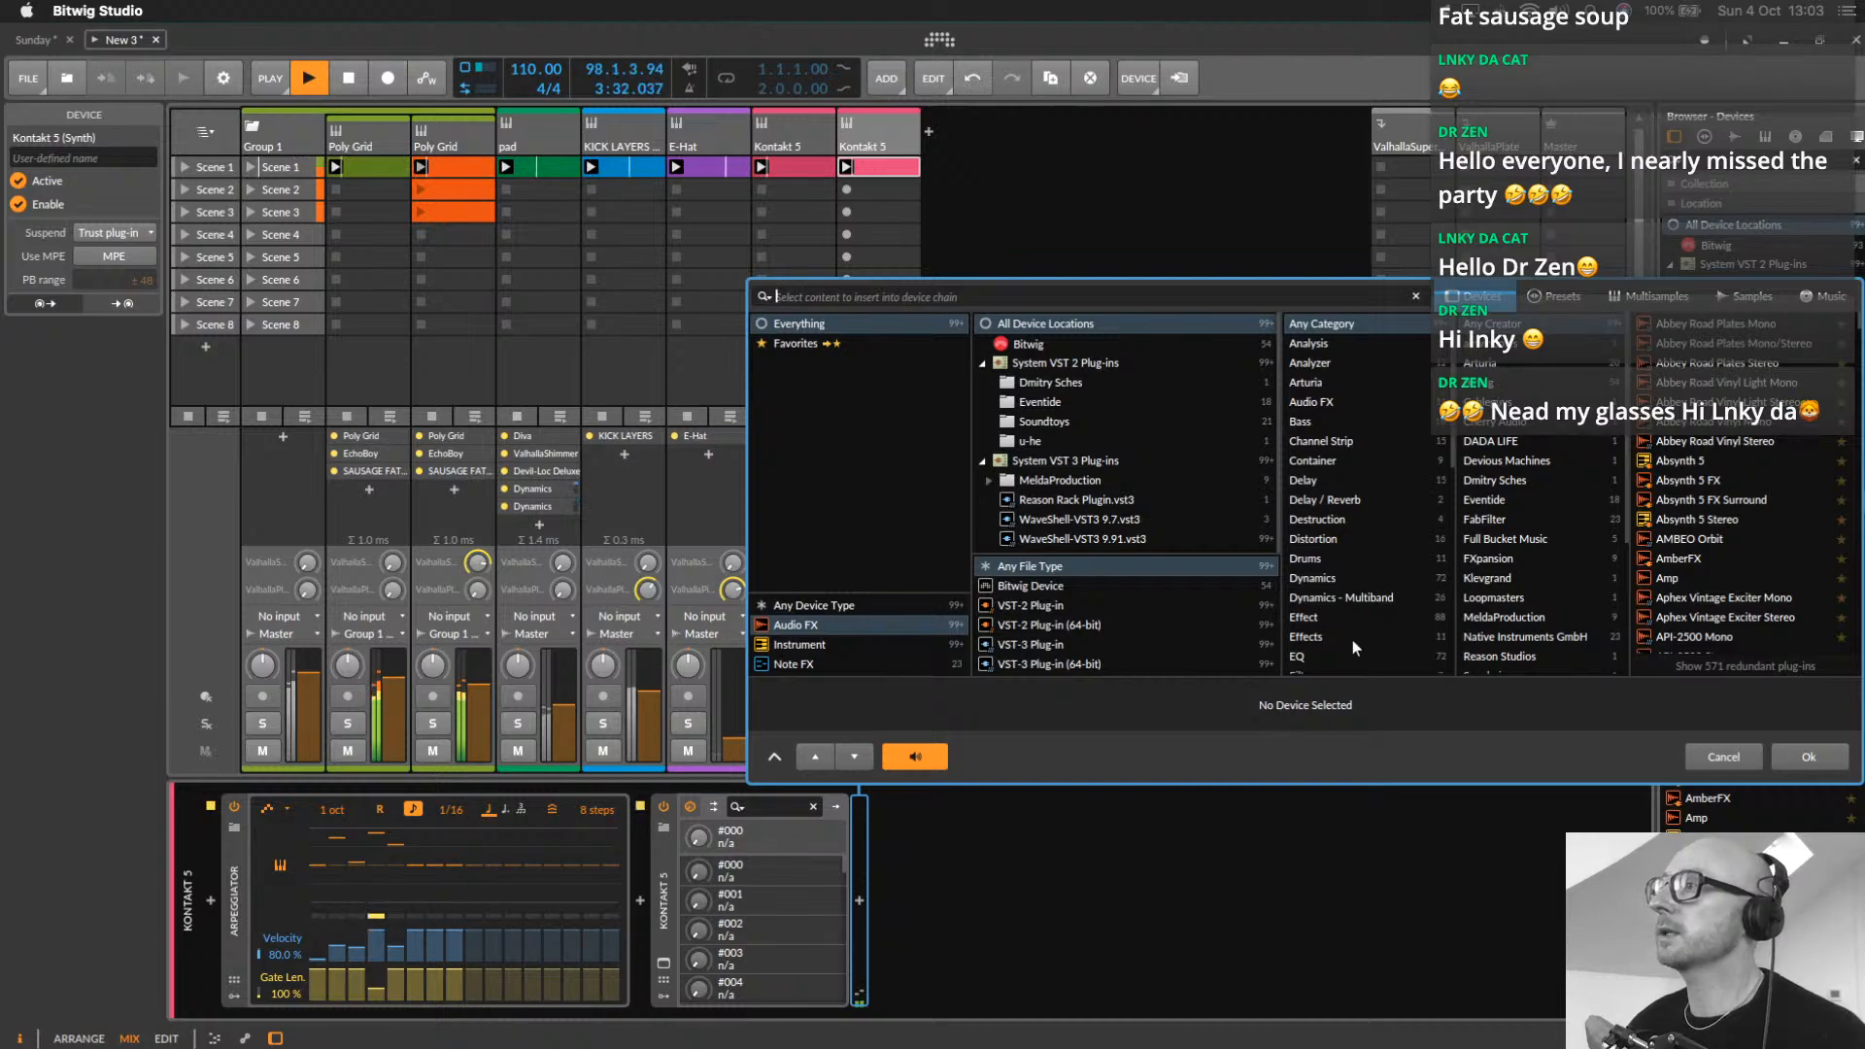
left_click(1329, 656)
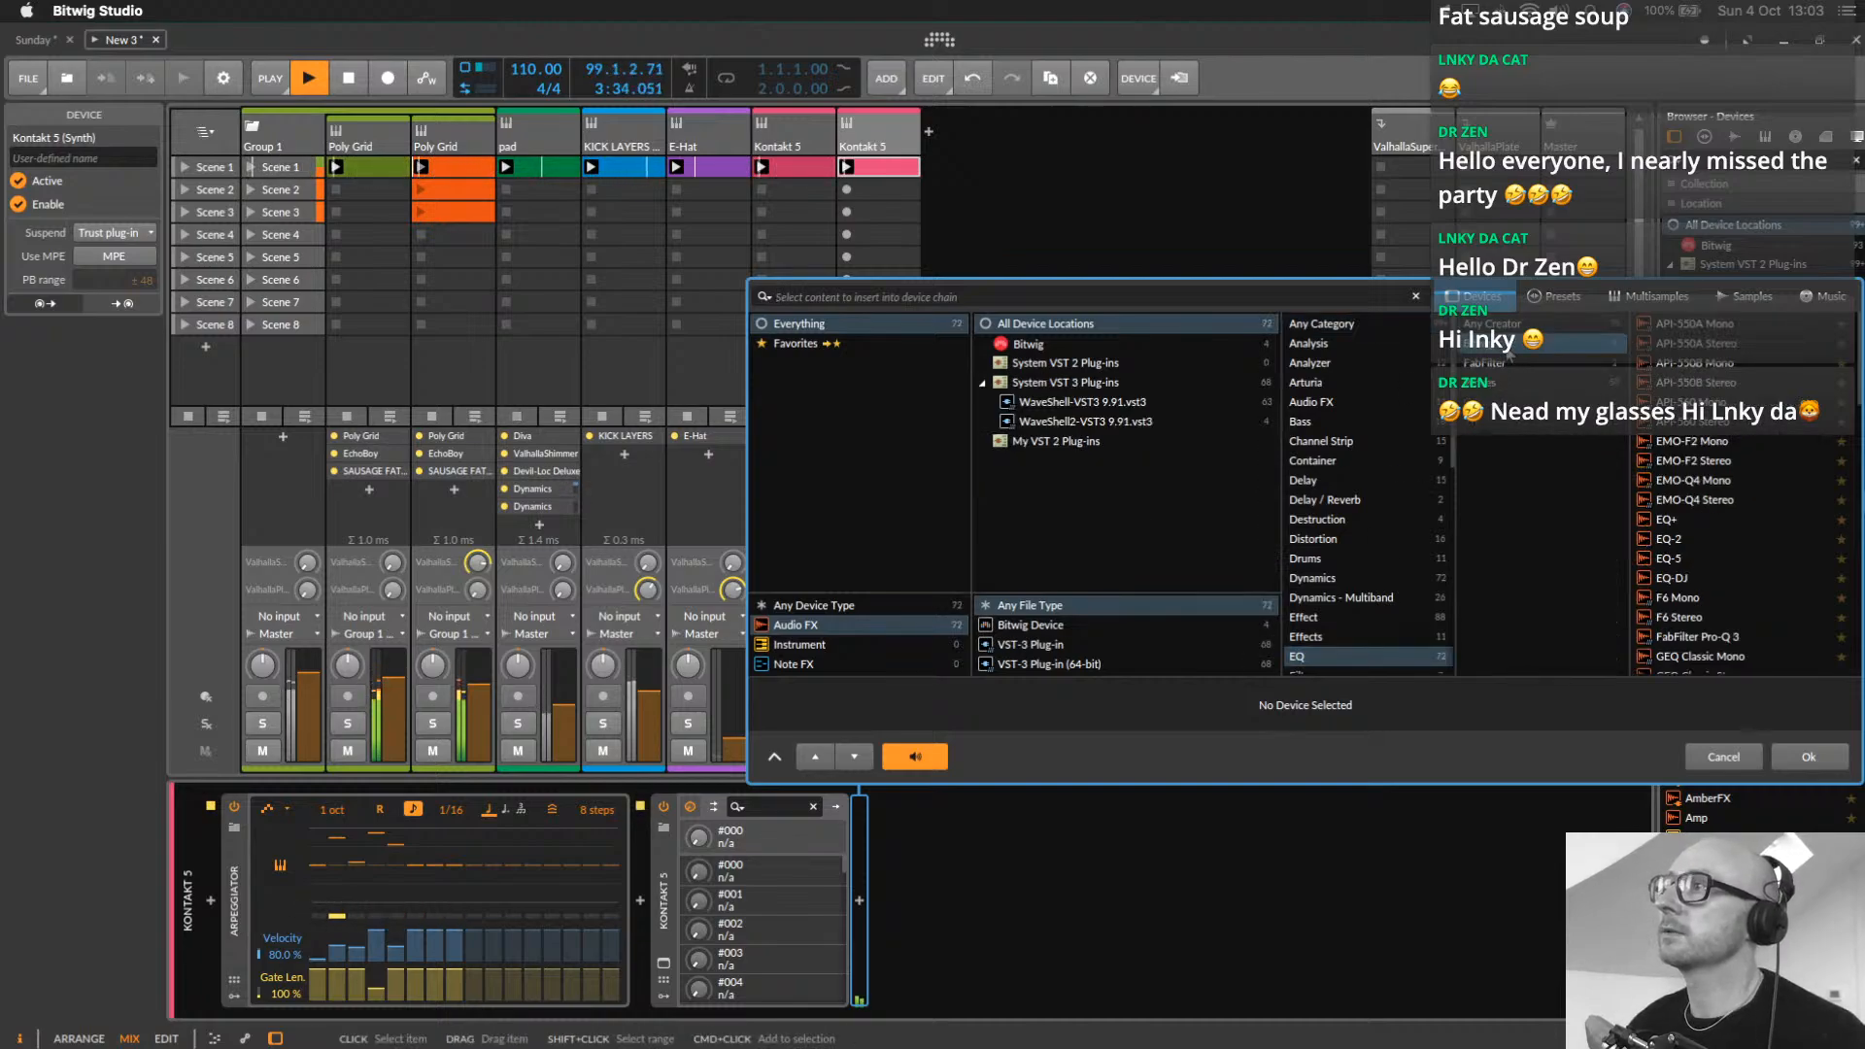
left_click(1508, 348)
double_click(1681, 363)
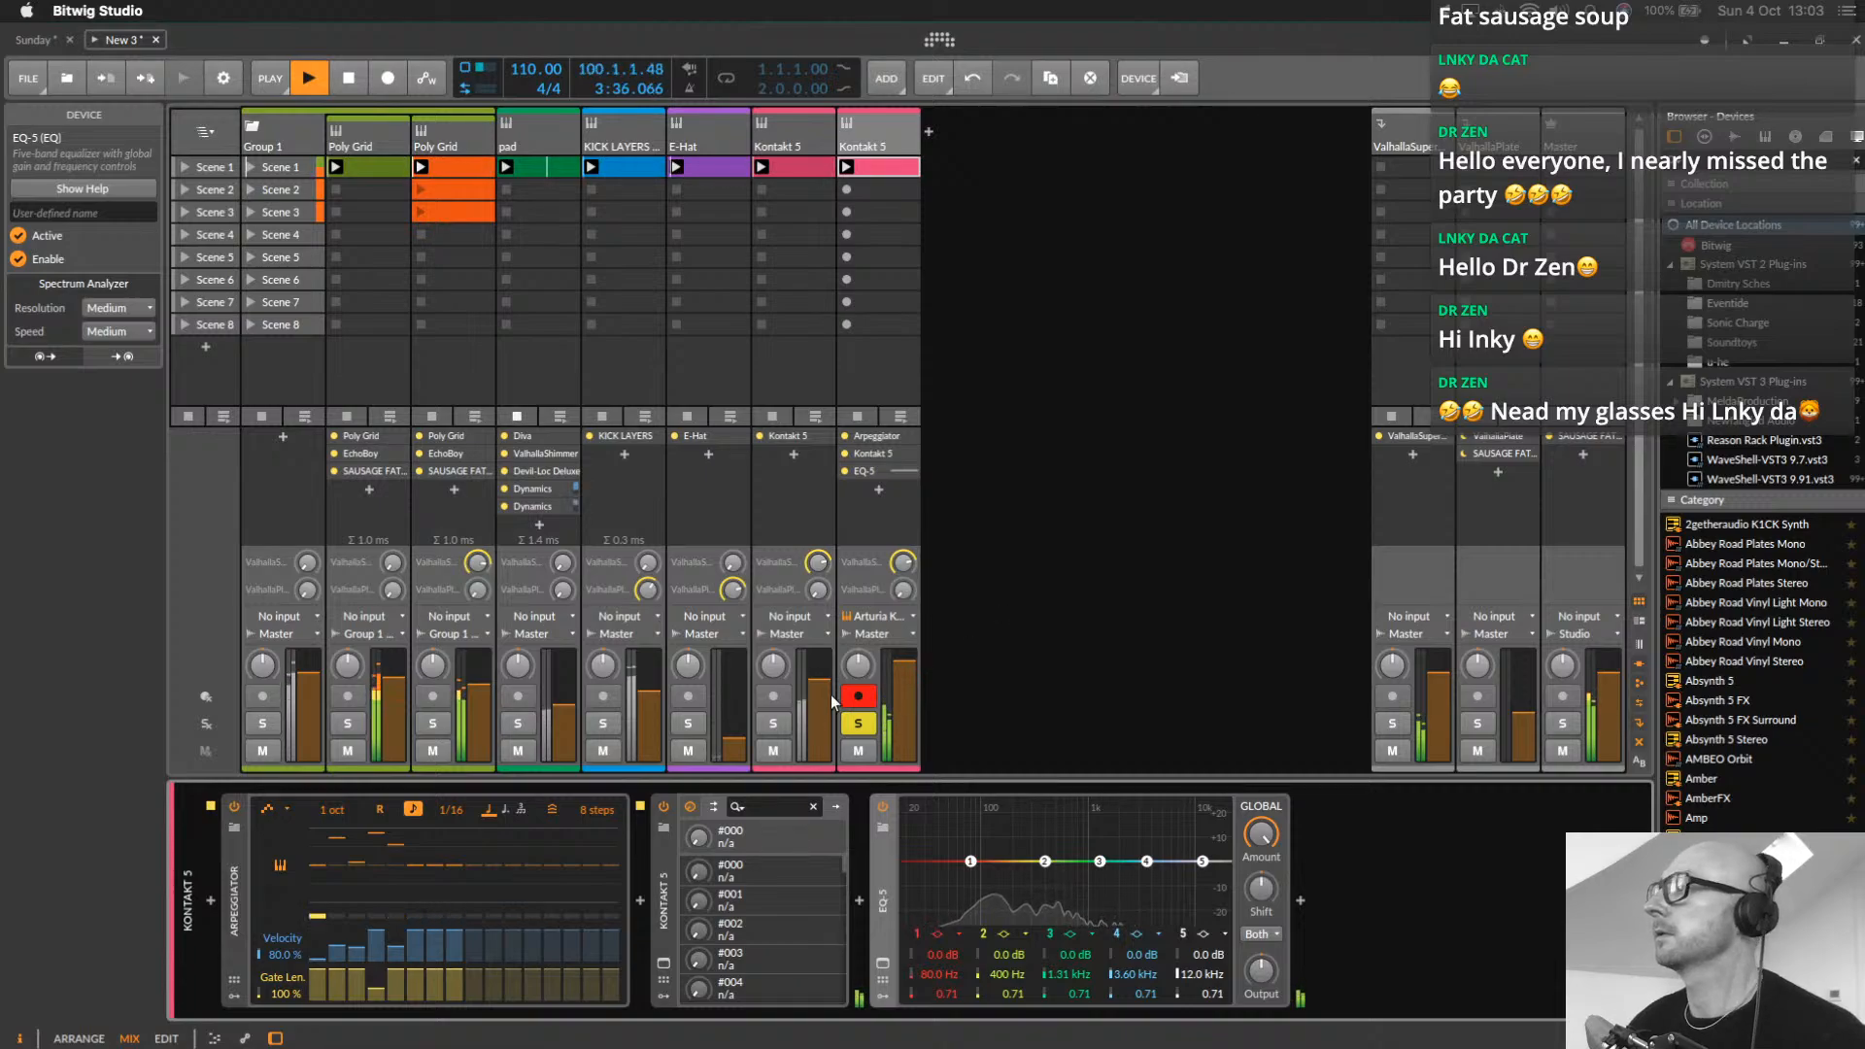
left_click_drag(1101, 862, 1170, 825)
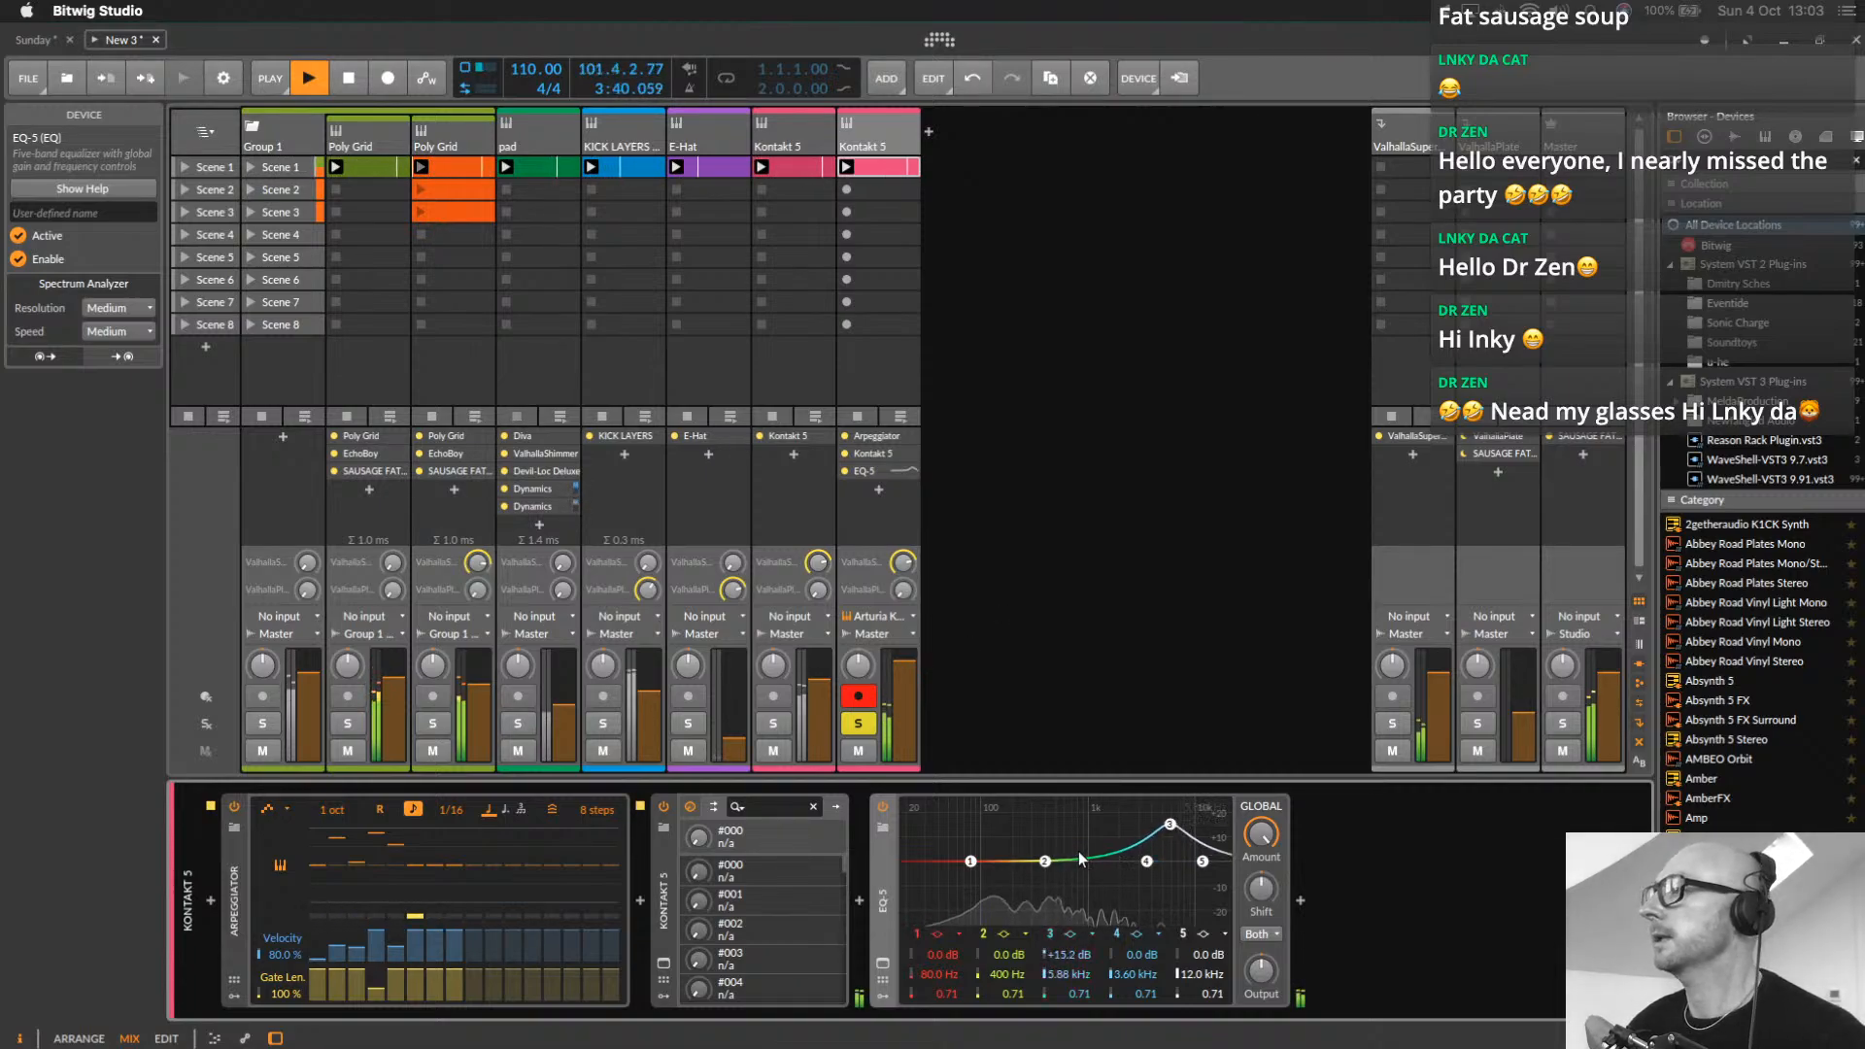
left_click_drag(1044, 861, 1026, 878)
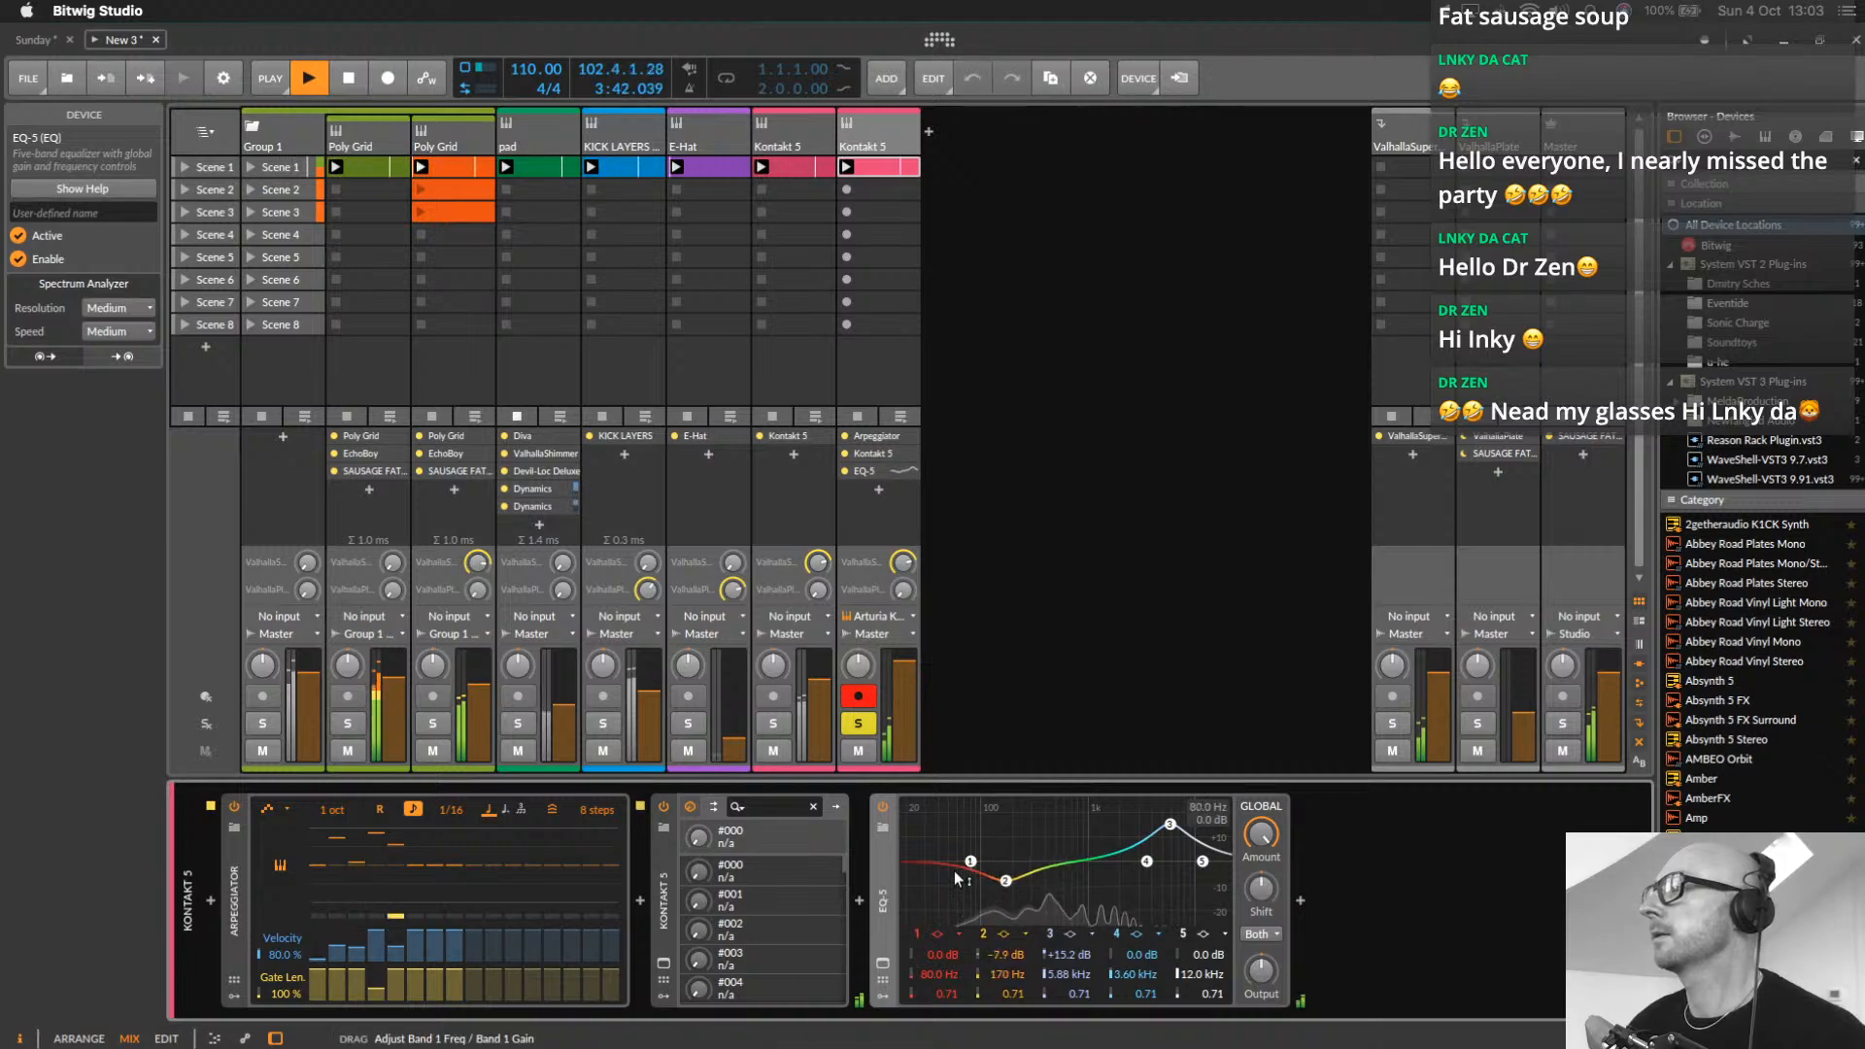
Unsolo and disarm the piano track and raise the global output of its EQ-5
left_click(856, 723)
left_click(860, 696)
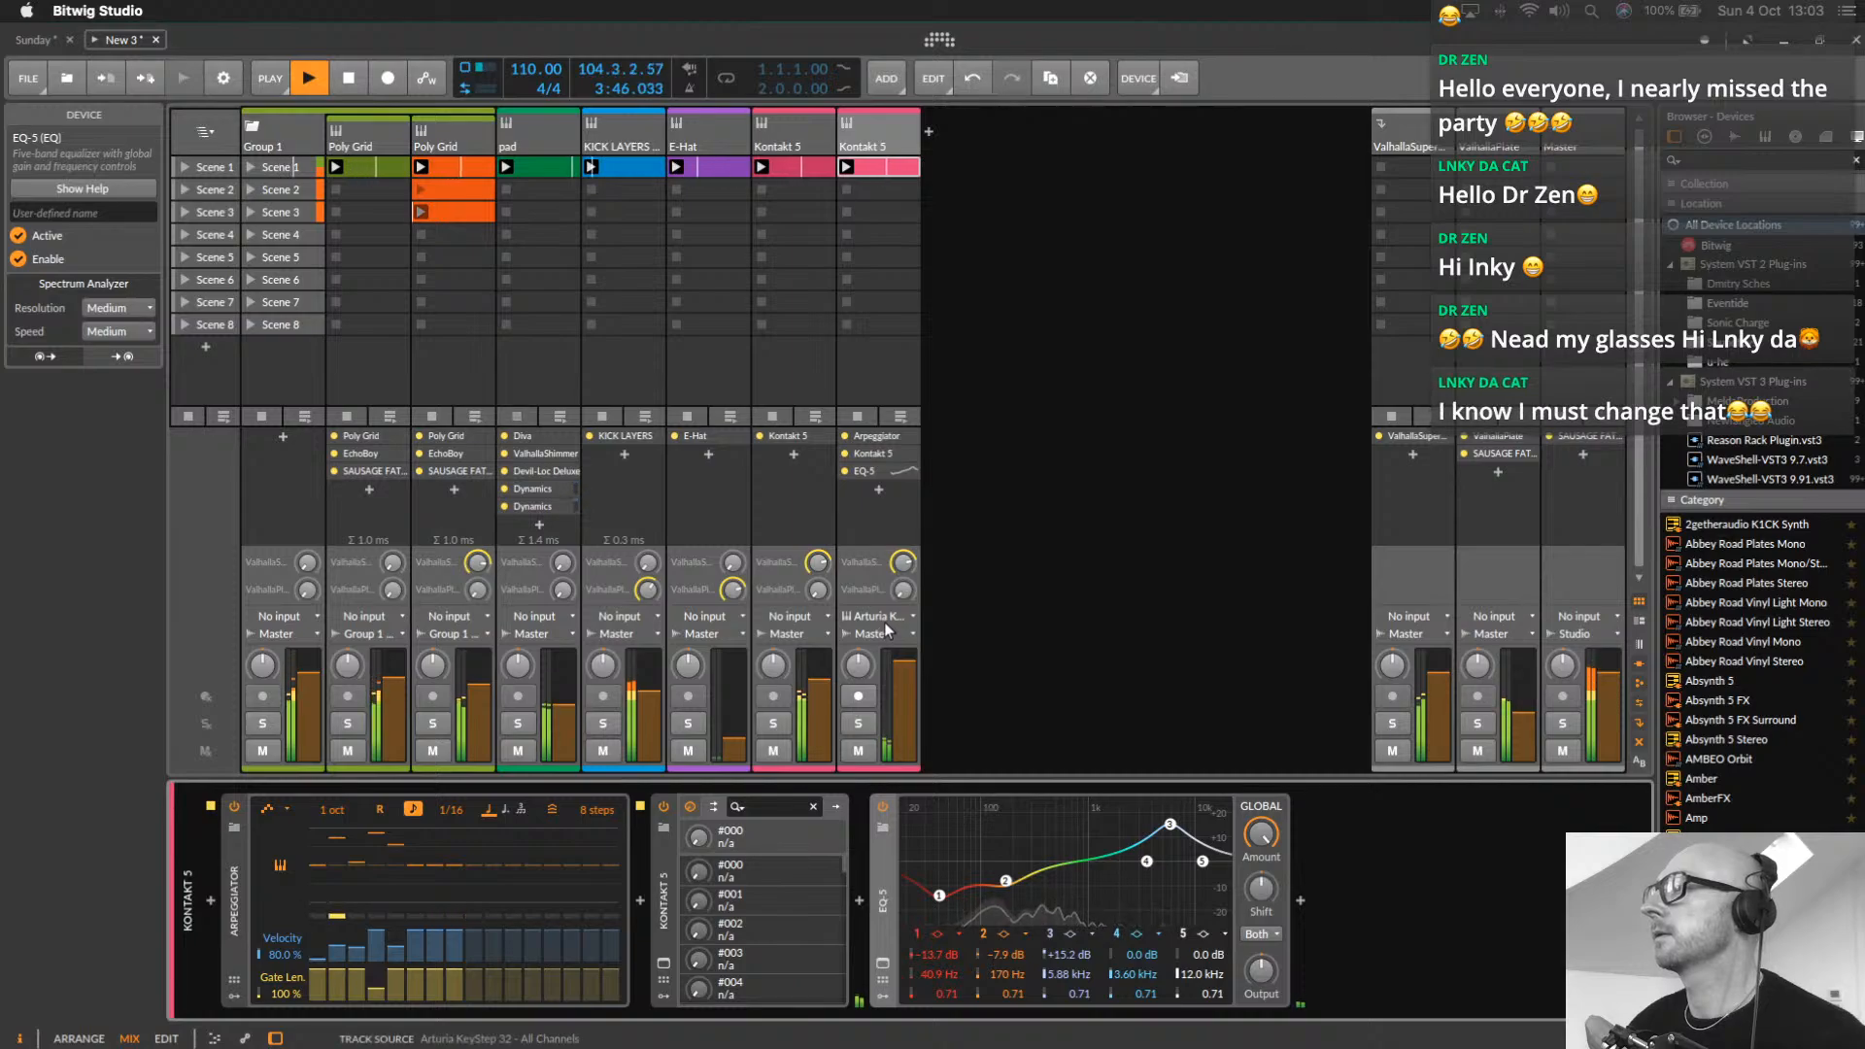
left_click_drag(1261, 971, 1261, 970)
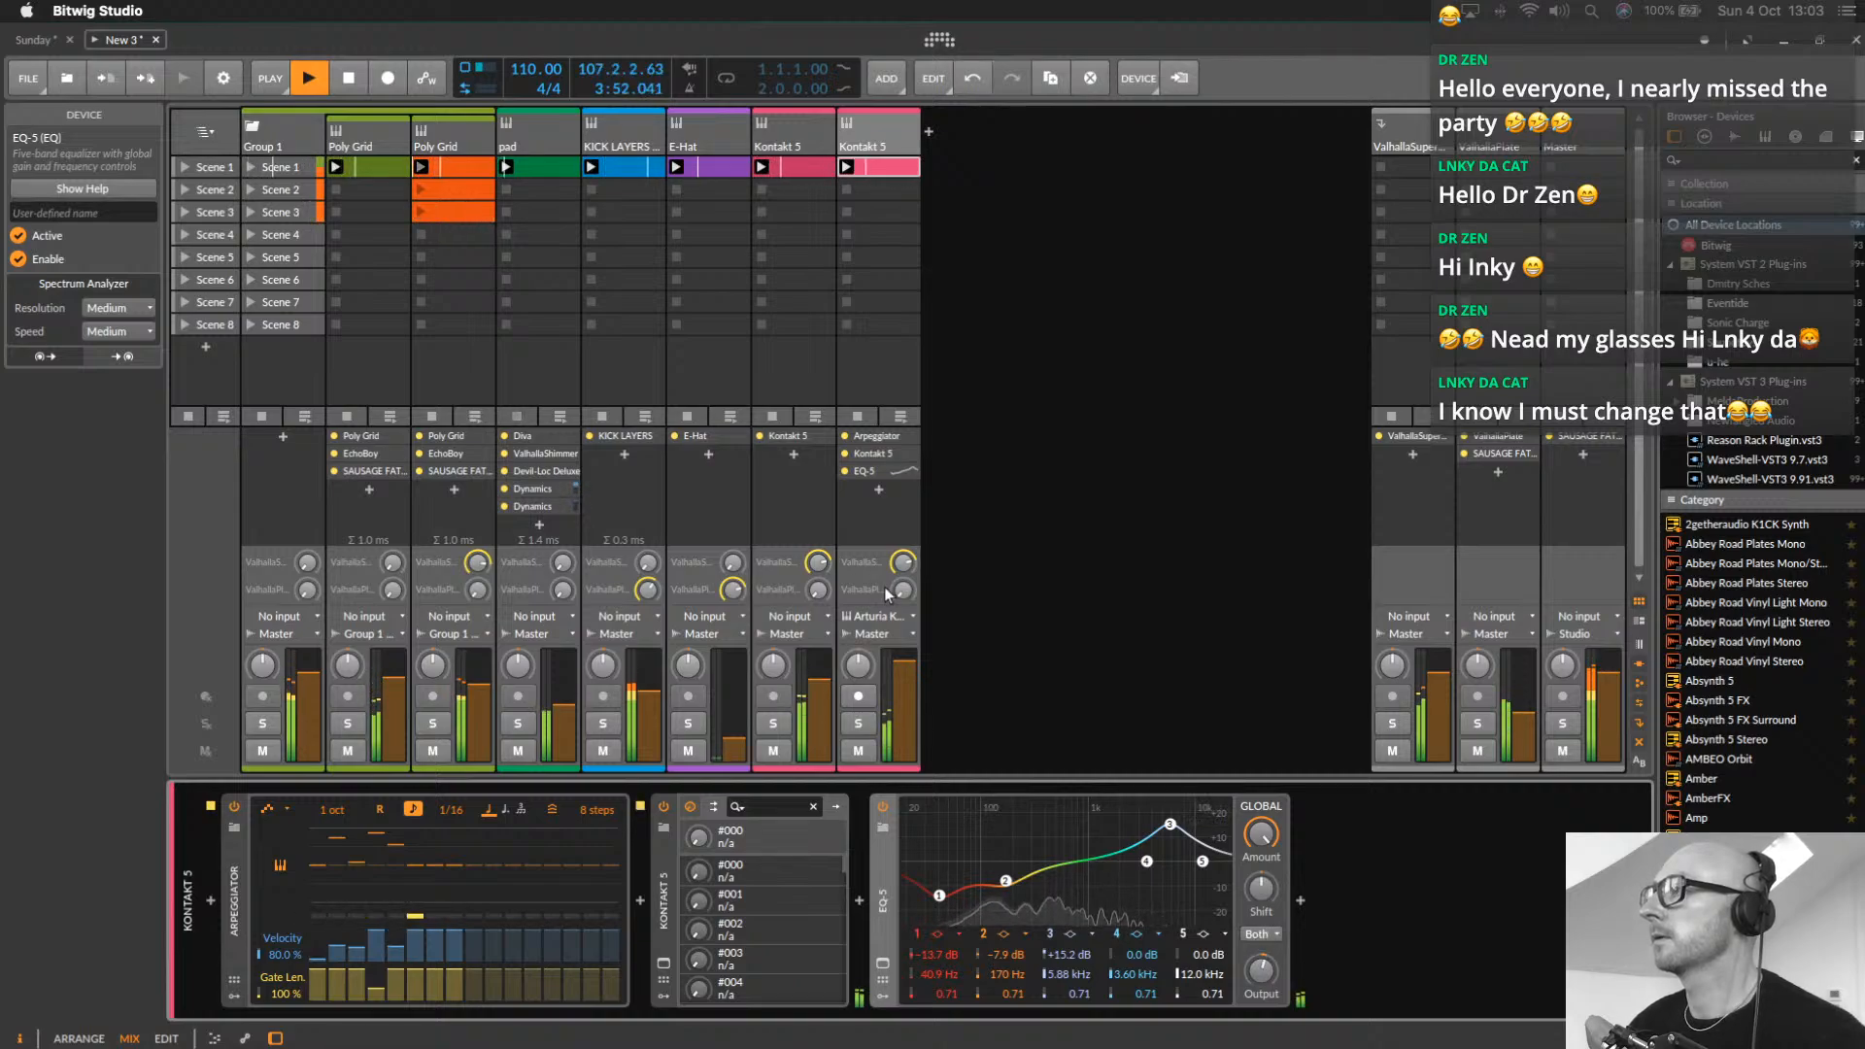
Set the piano track's ValhallaPlate send to about -9.9 dB and reduce Arpeggiator velocities of steps 1, 2, 3 and 5 to near zero
left_click_drag(903, 562, 903, 565)
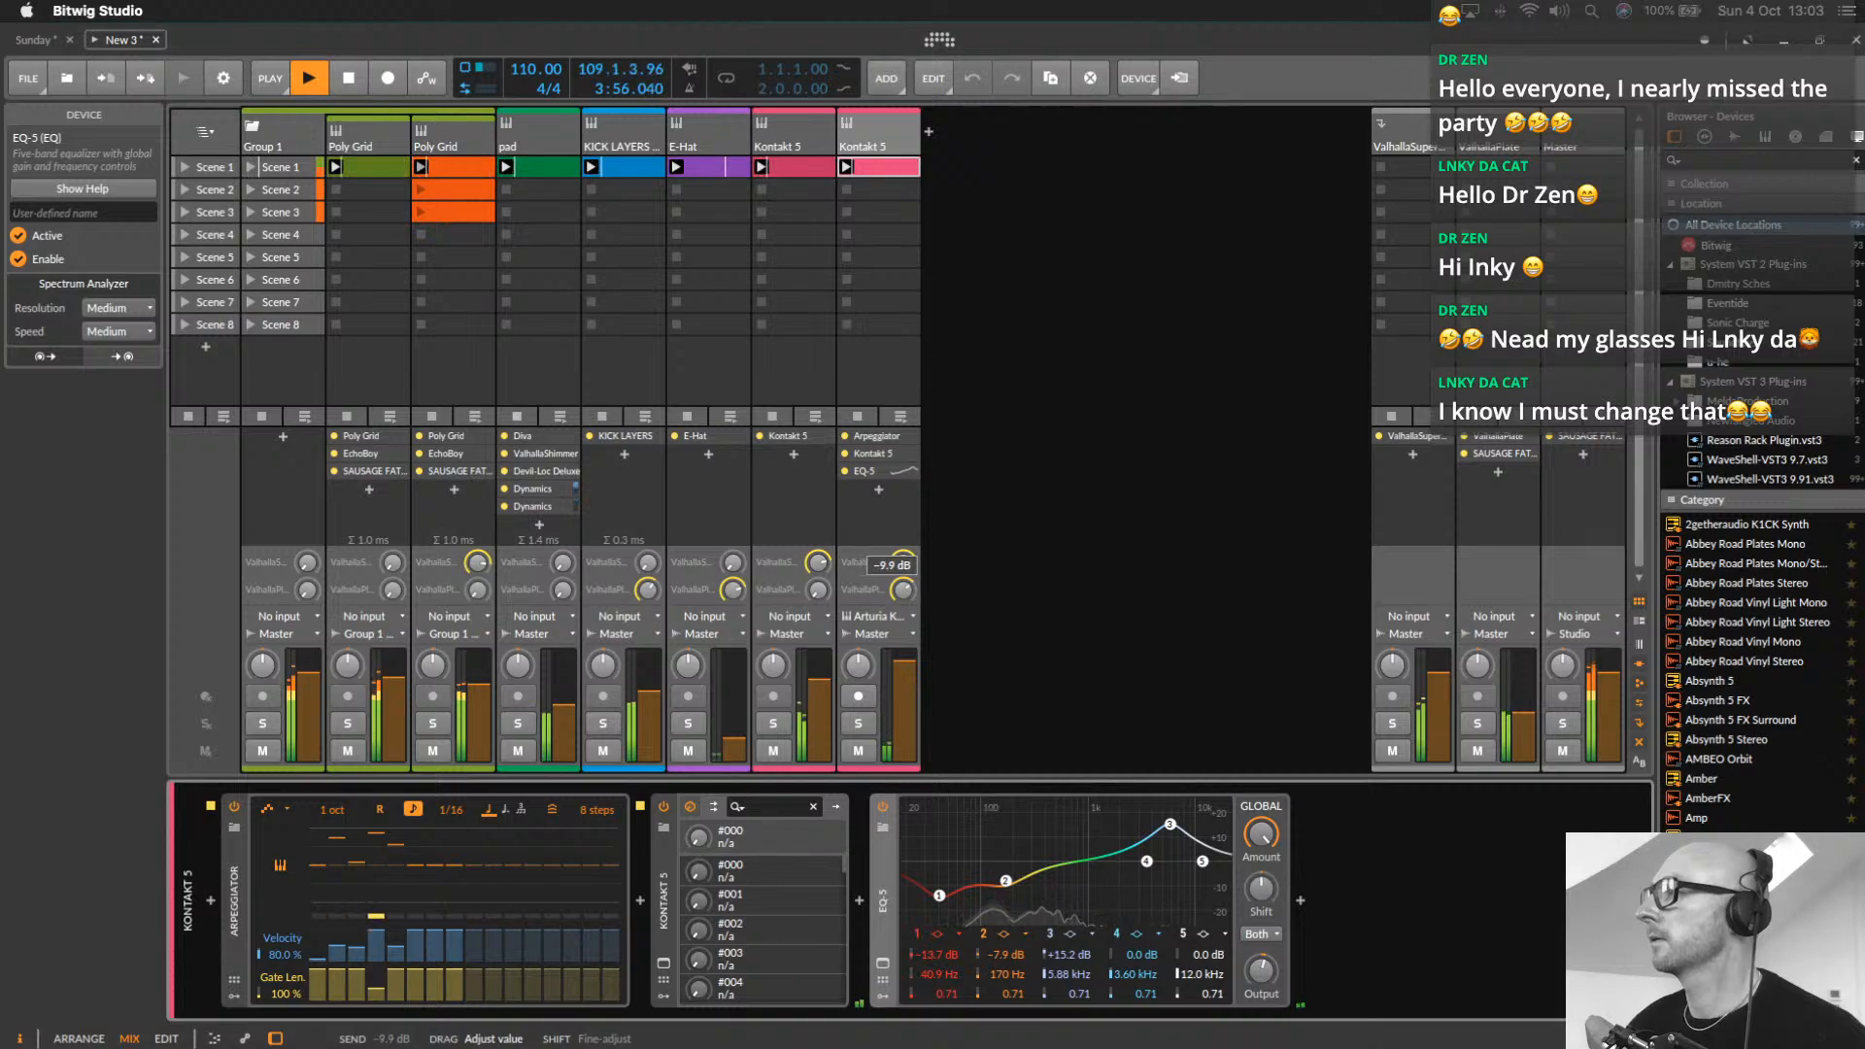
left_click_drag(357, 957, 397, 957)
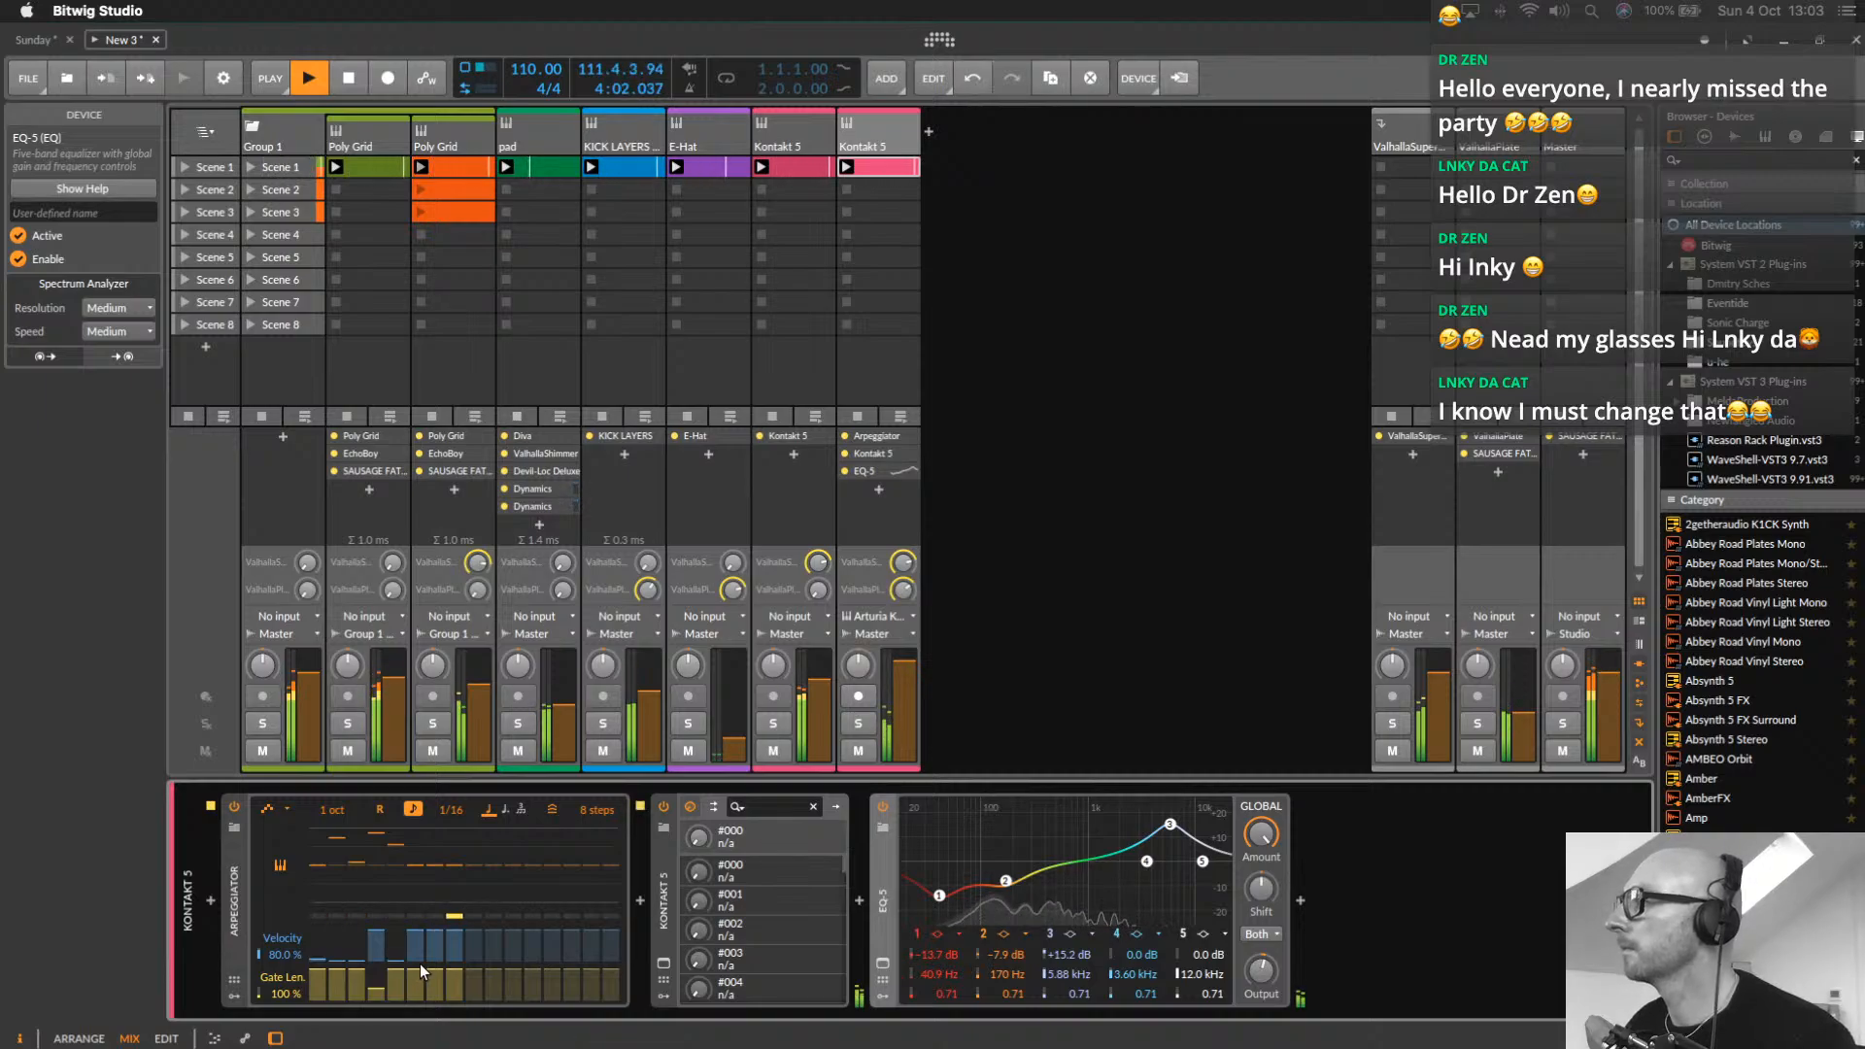
Open the piano track's Scene 1 clip, try its note on A1, return it to C2 and shorten the loop length to 0.2.0.00
double_click(880, 168)
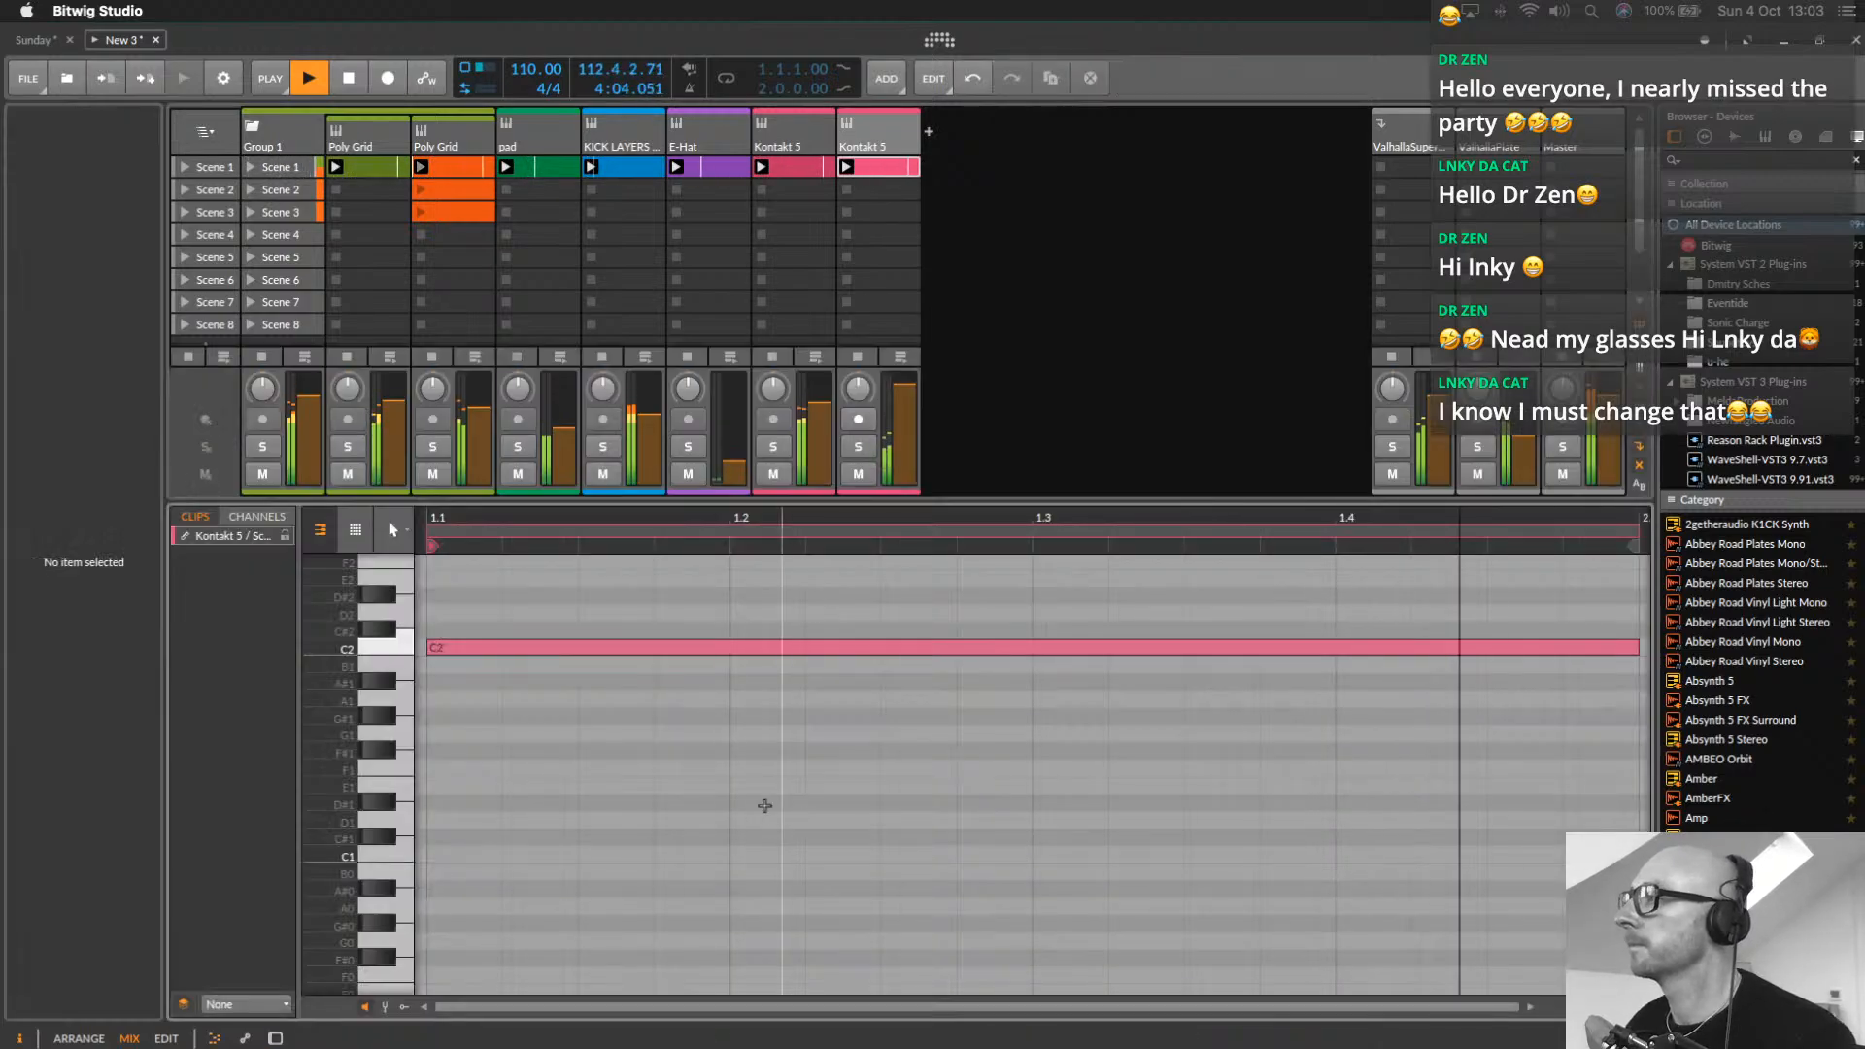
left_click_drag(457, 650, 461, 695)
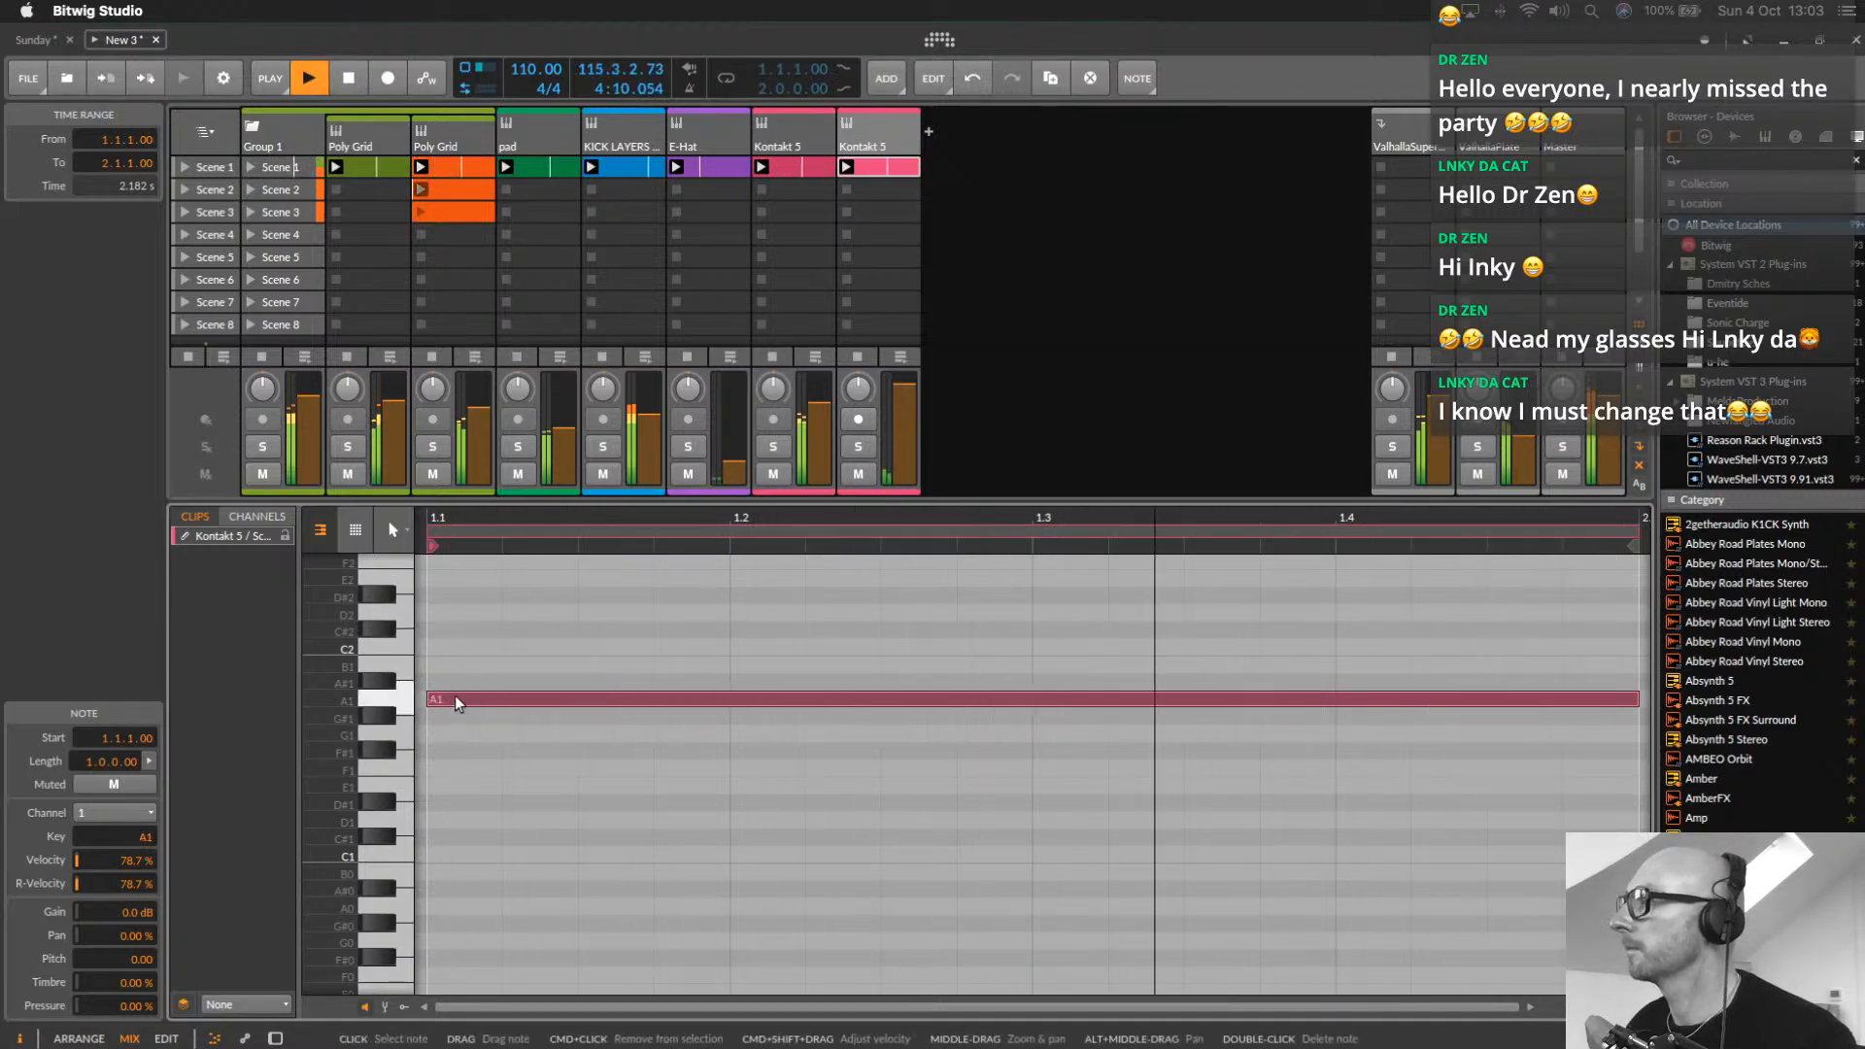
left_click_drag(458, 704, 457, 648)
left_click_drag(1637, 532, 733, 597)
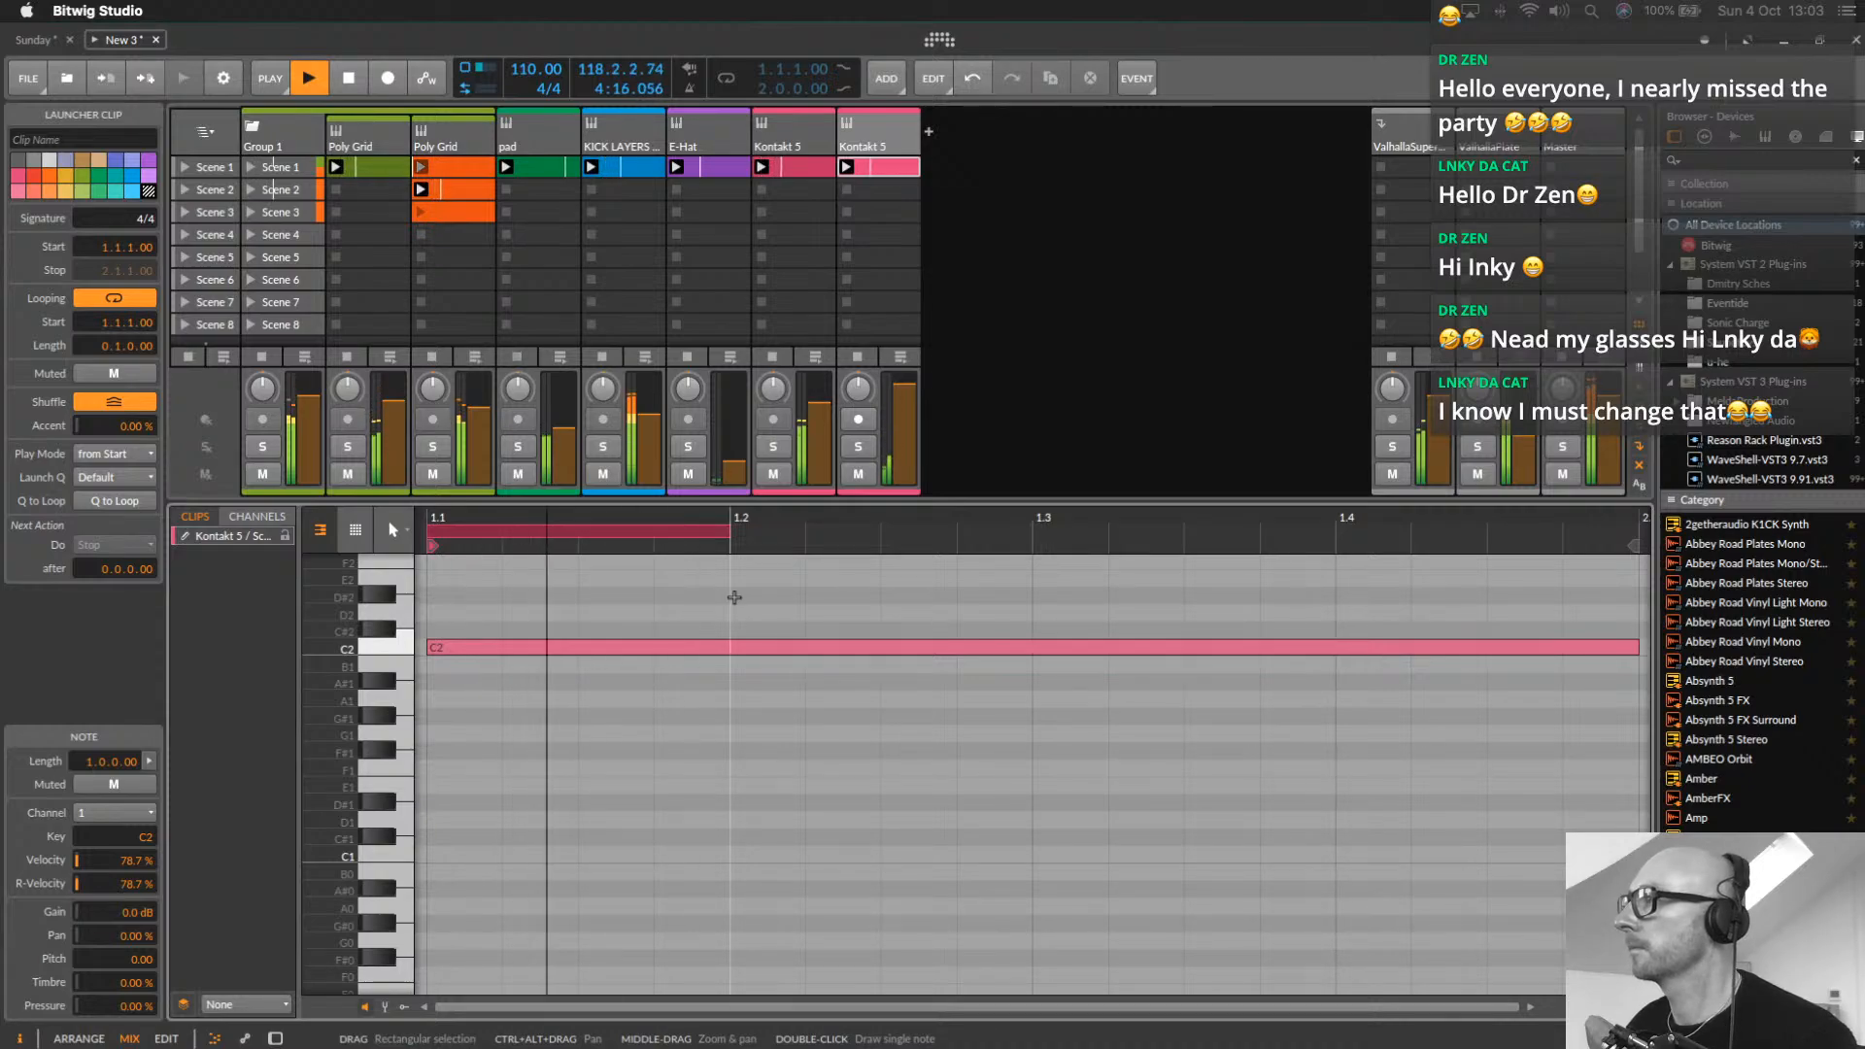
left_click_drag(731, 529, 1032, 526)
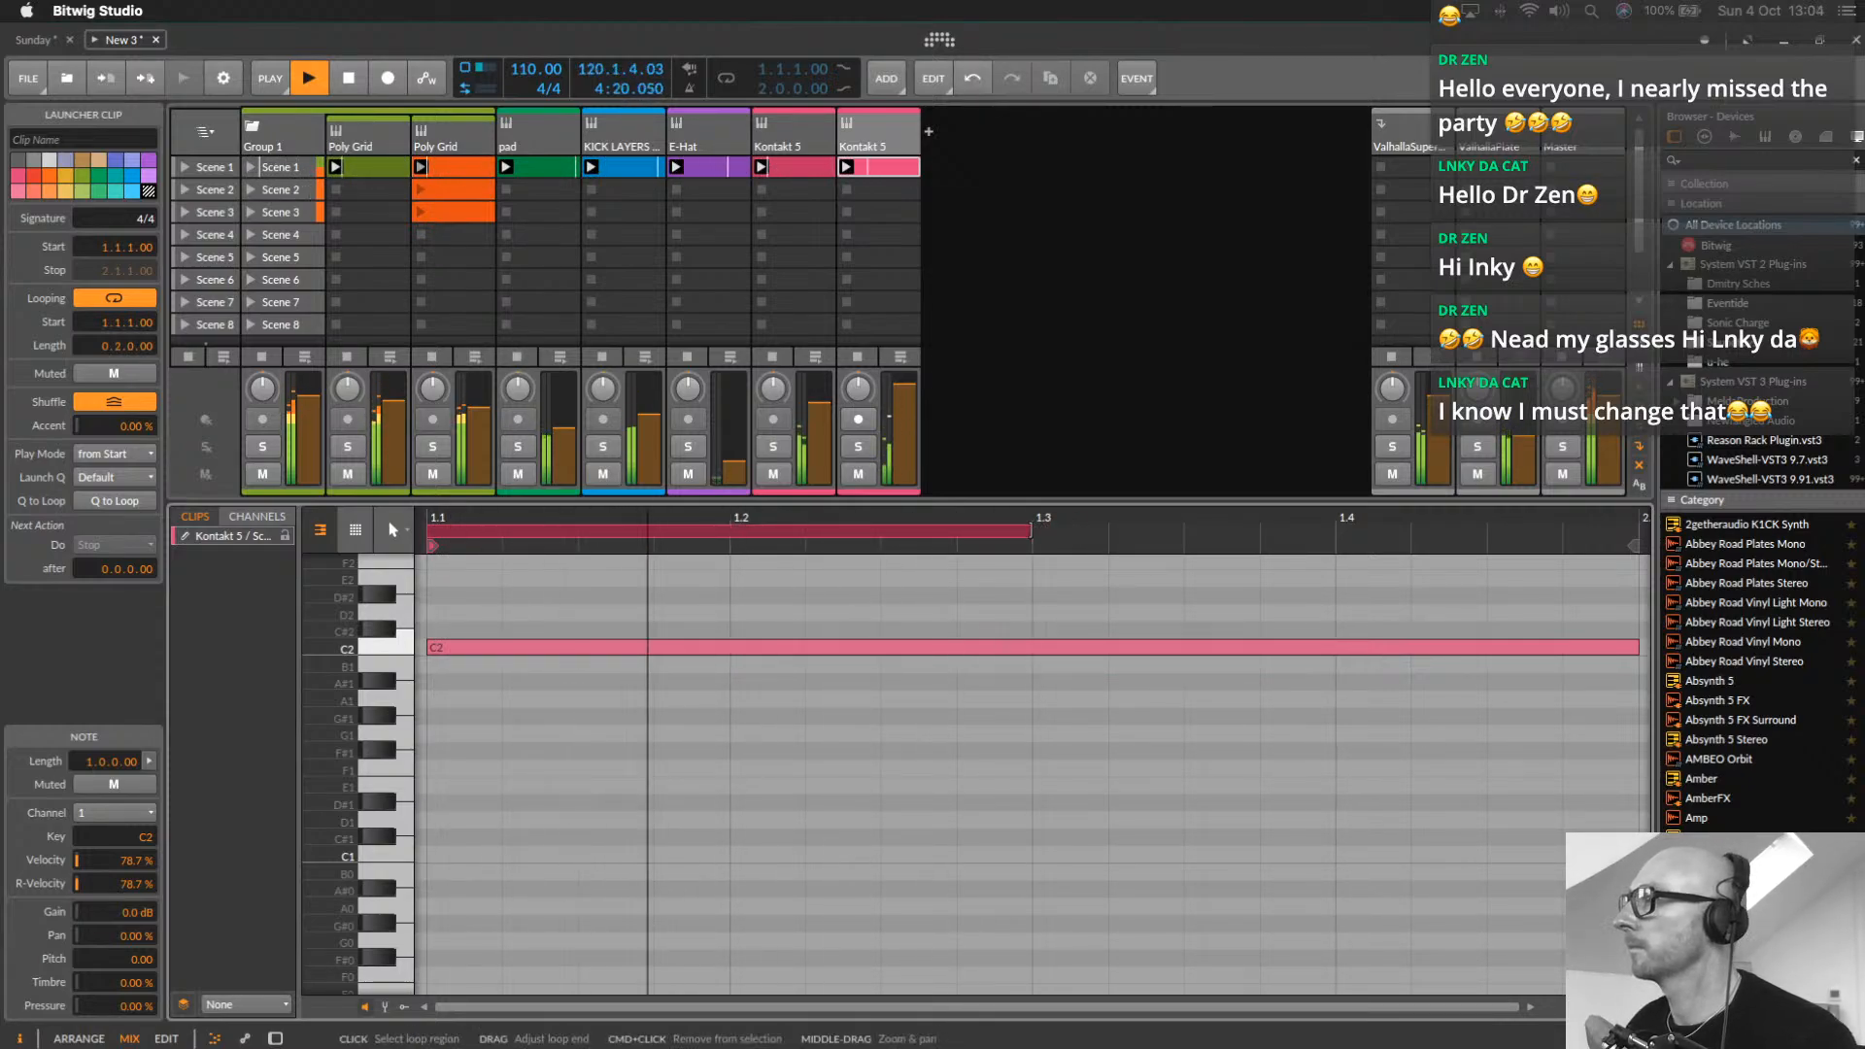
Duplicate the piano track's Scene 1 clip into Scene 2, launch the copy and raise its note to G2
left_click(880, 168)
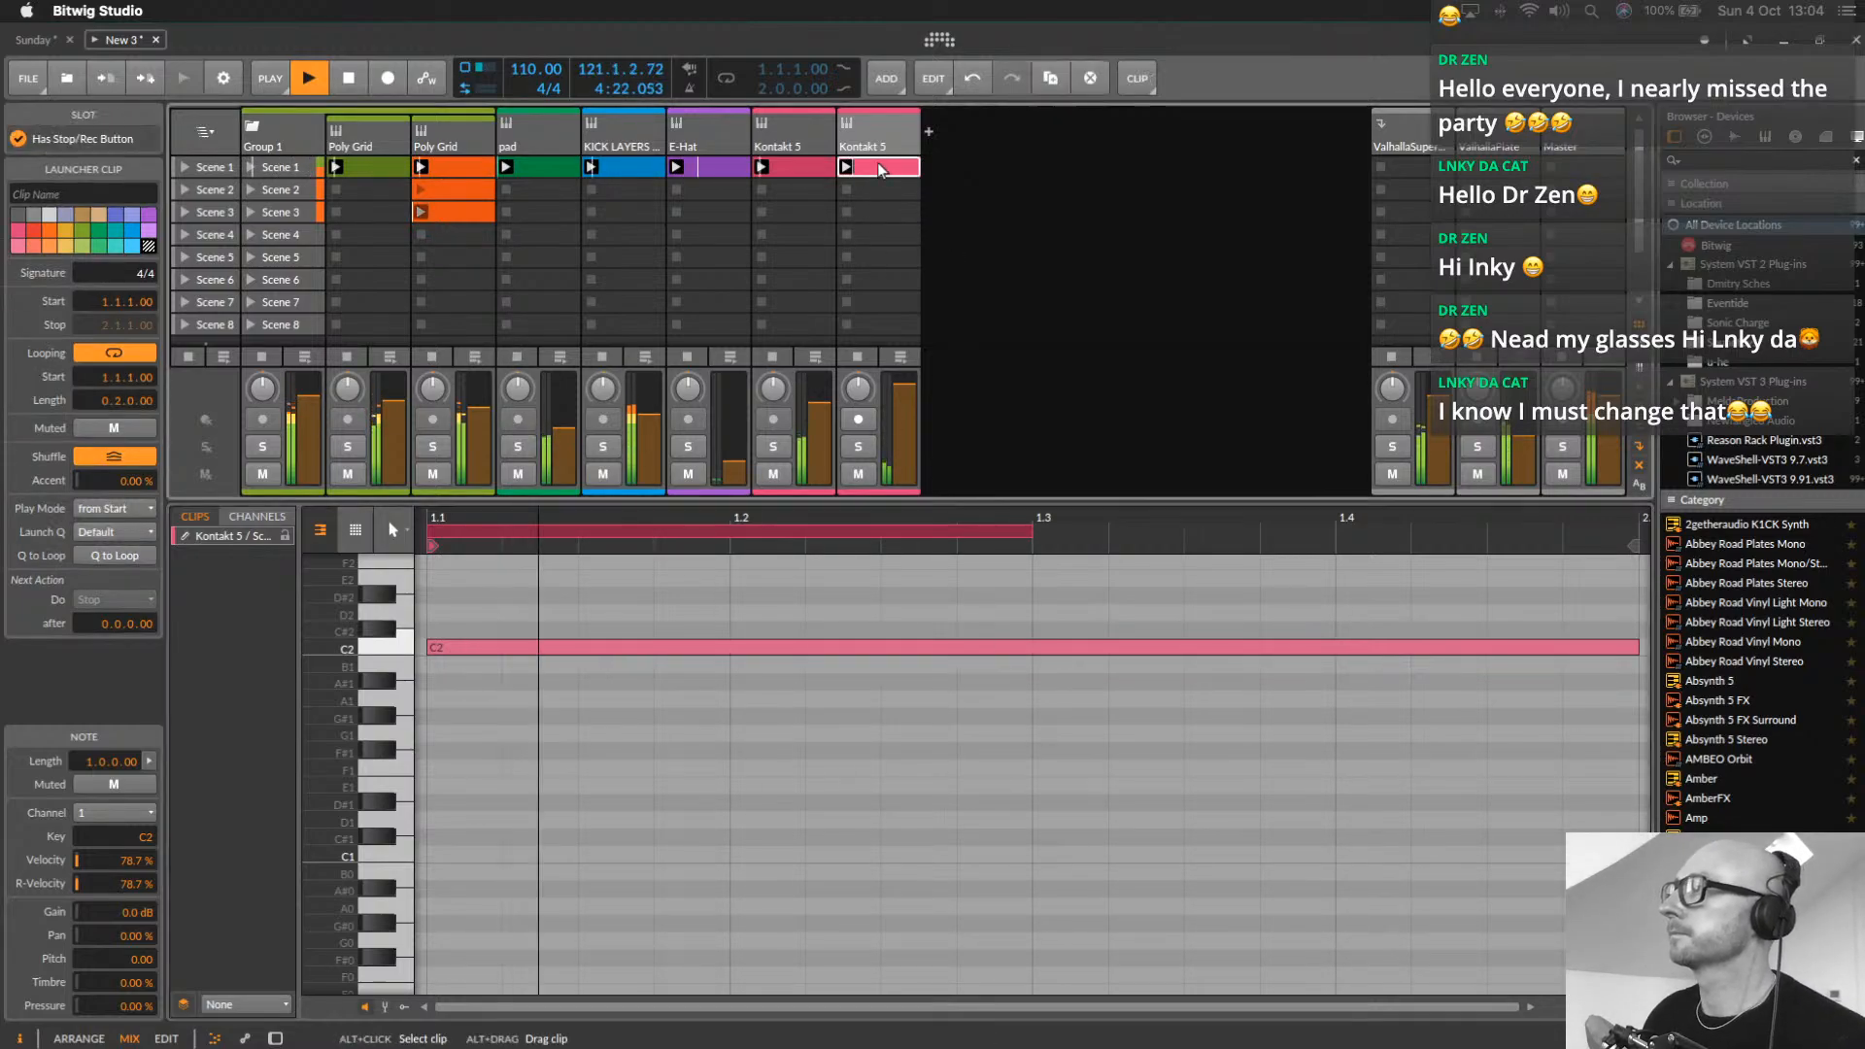
left_click(868, 191)
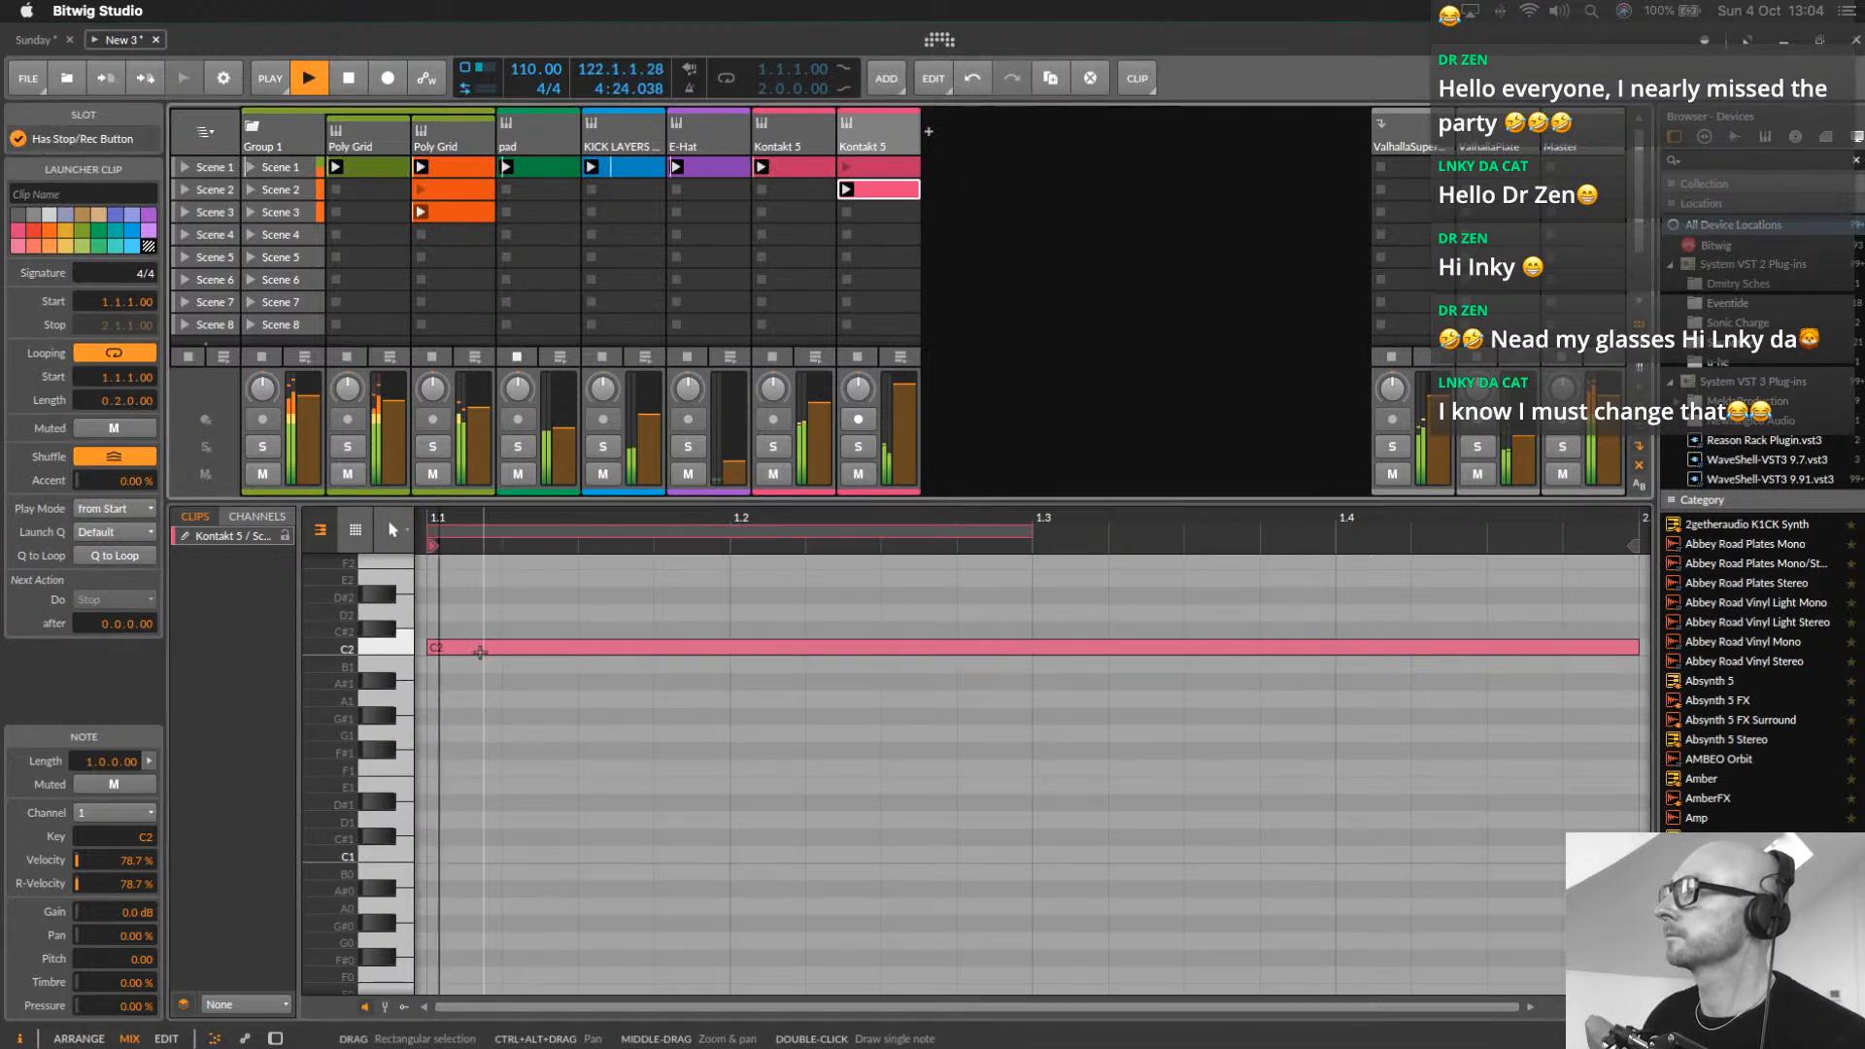
left_click_drag(479, 651, 479, 600)
scroll(481, 725, "up", 5)
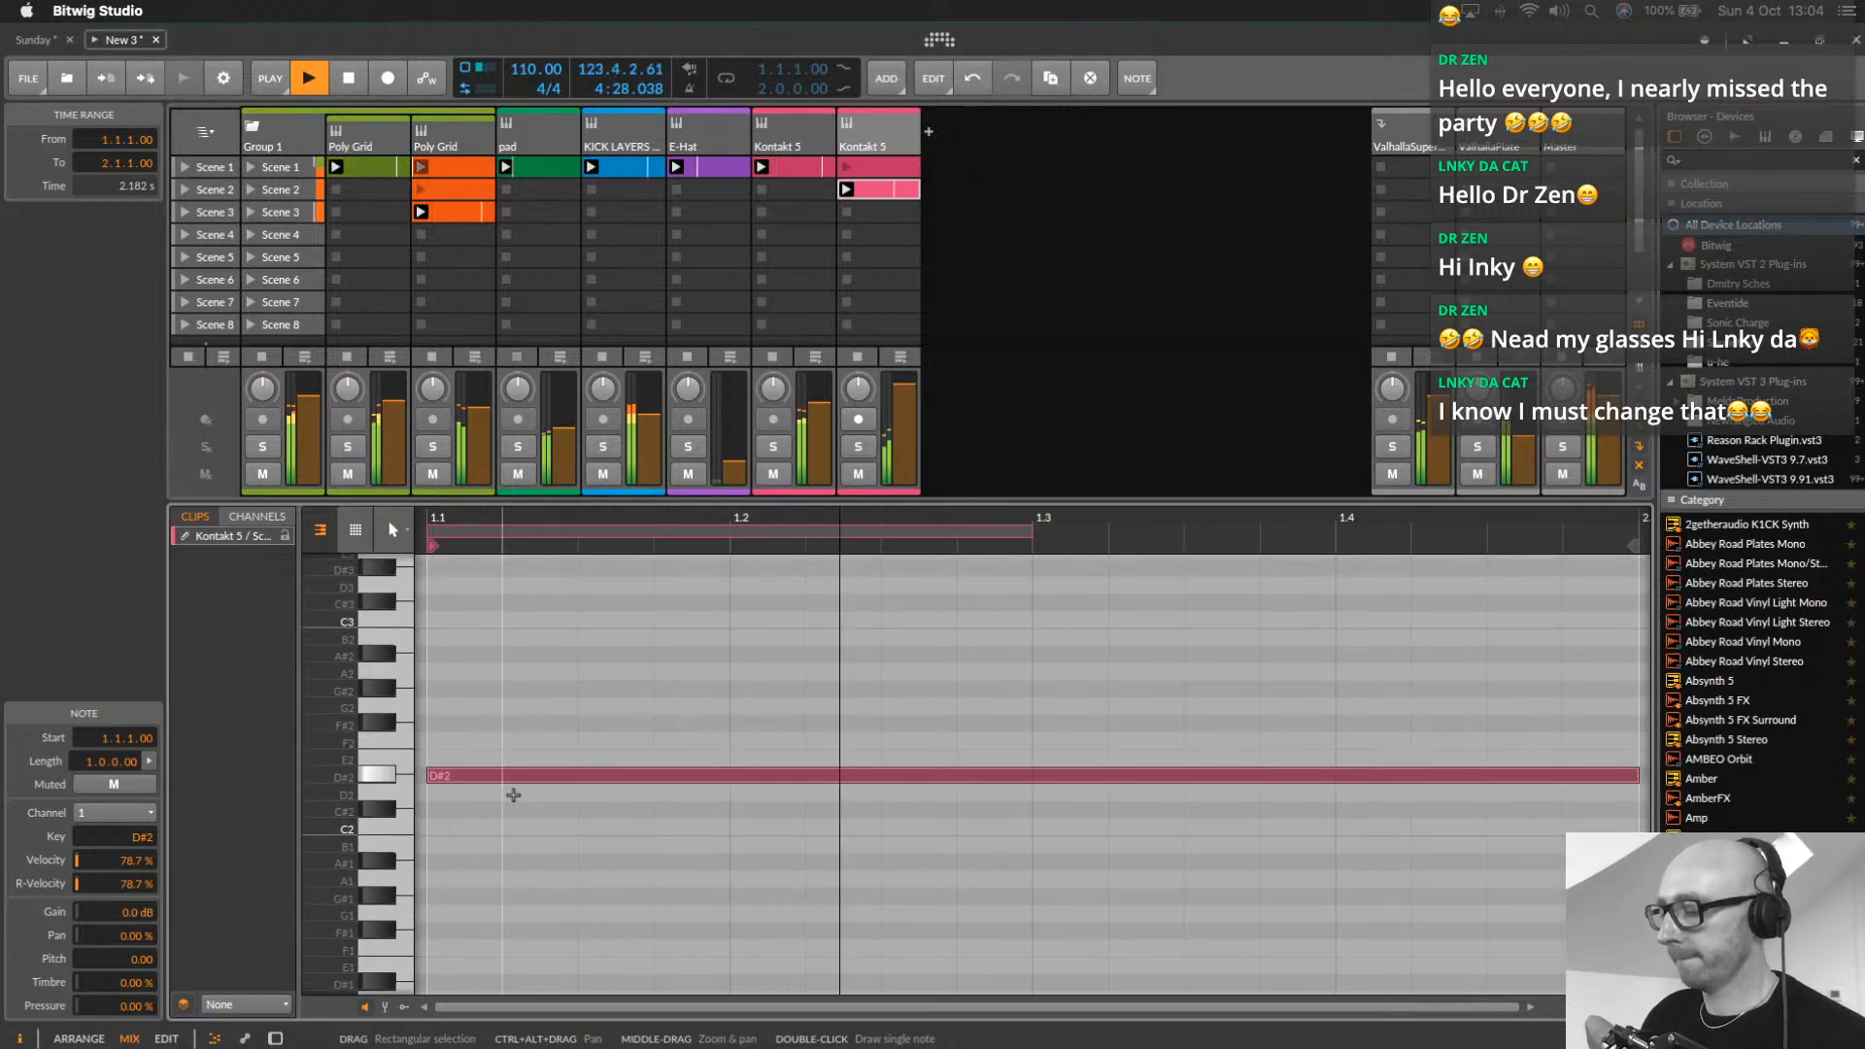
left_click_drag(527, 785, 522, 770)
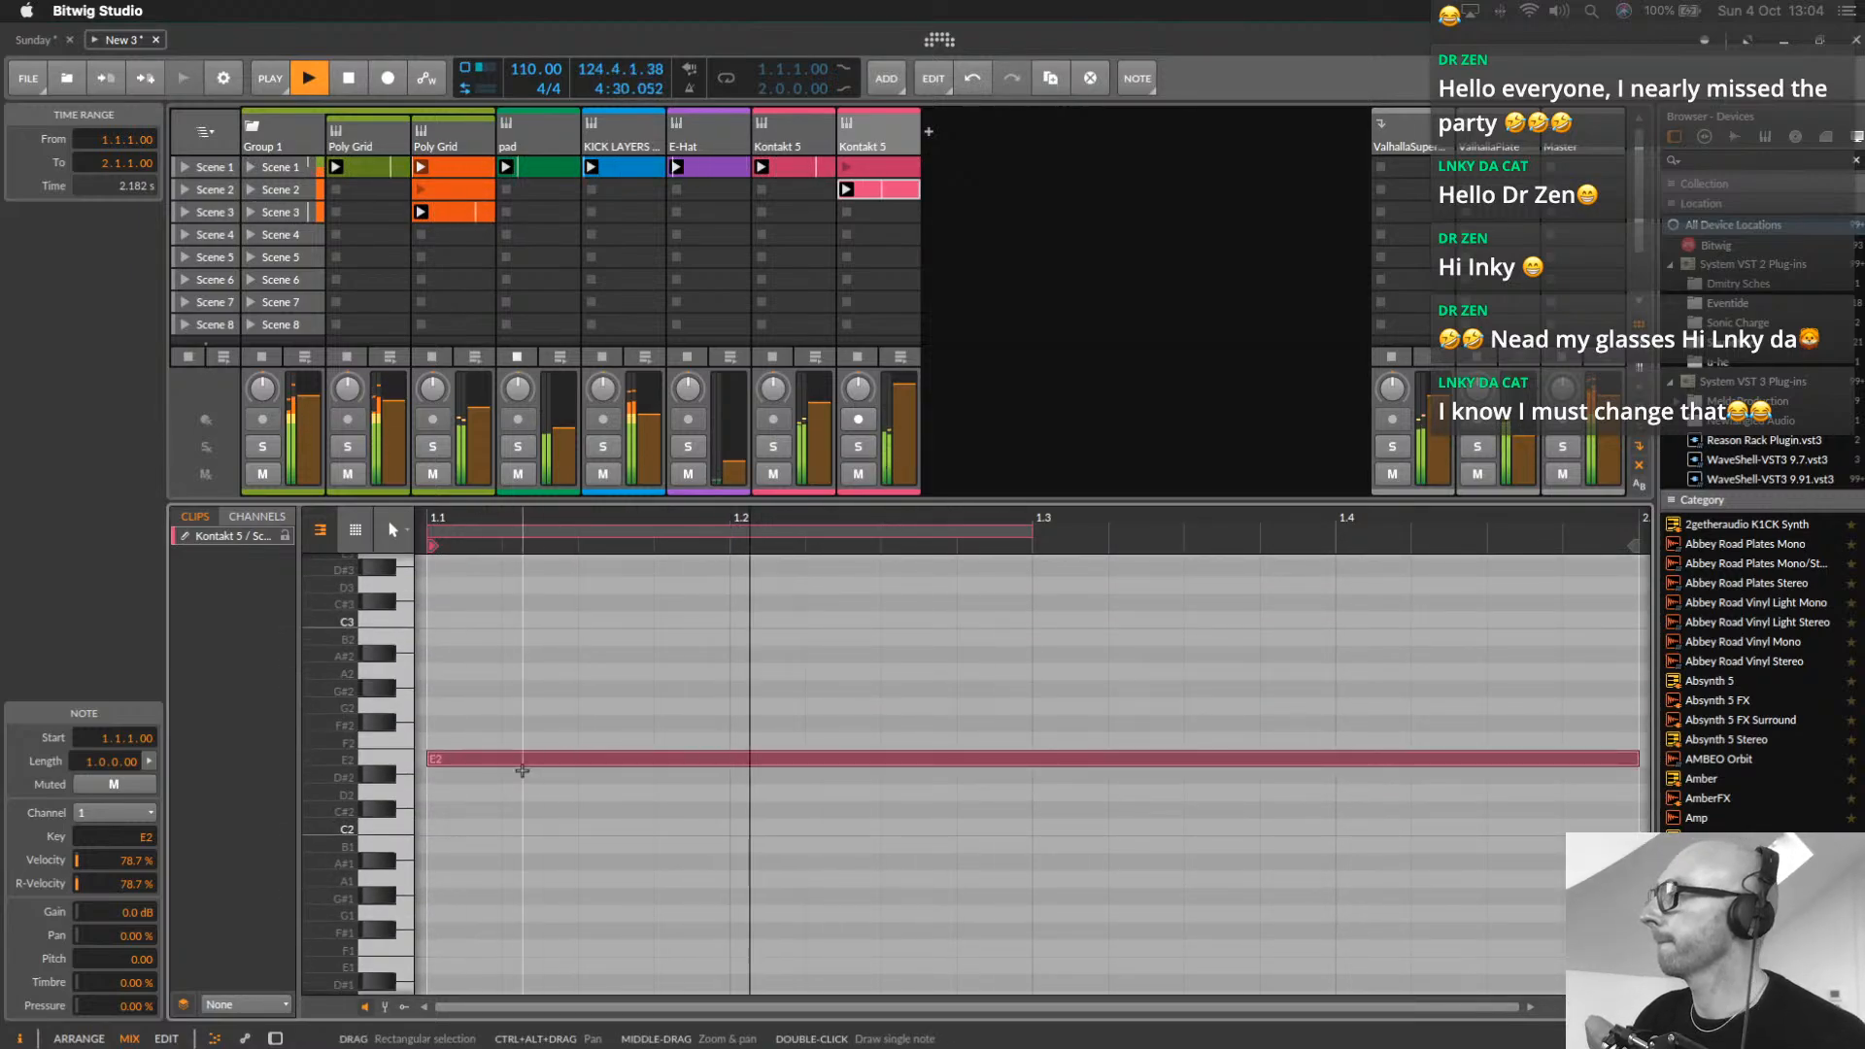
key("Up")
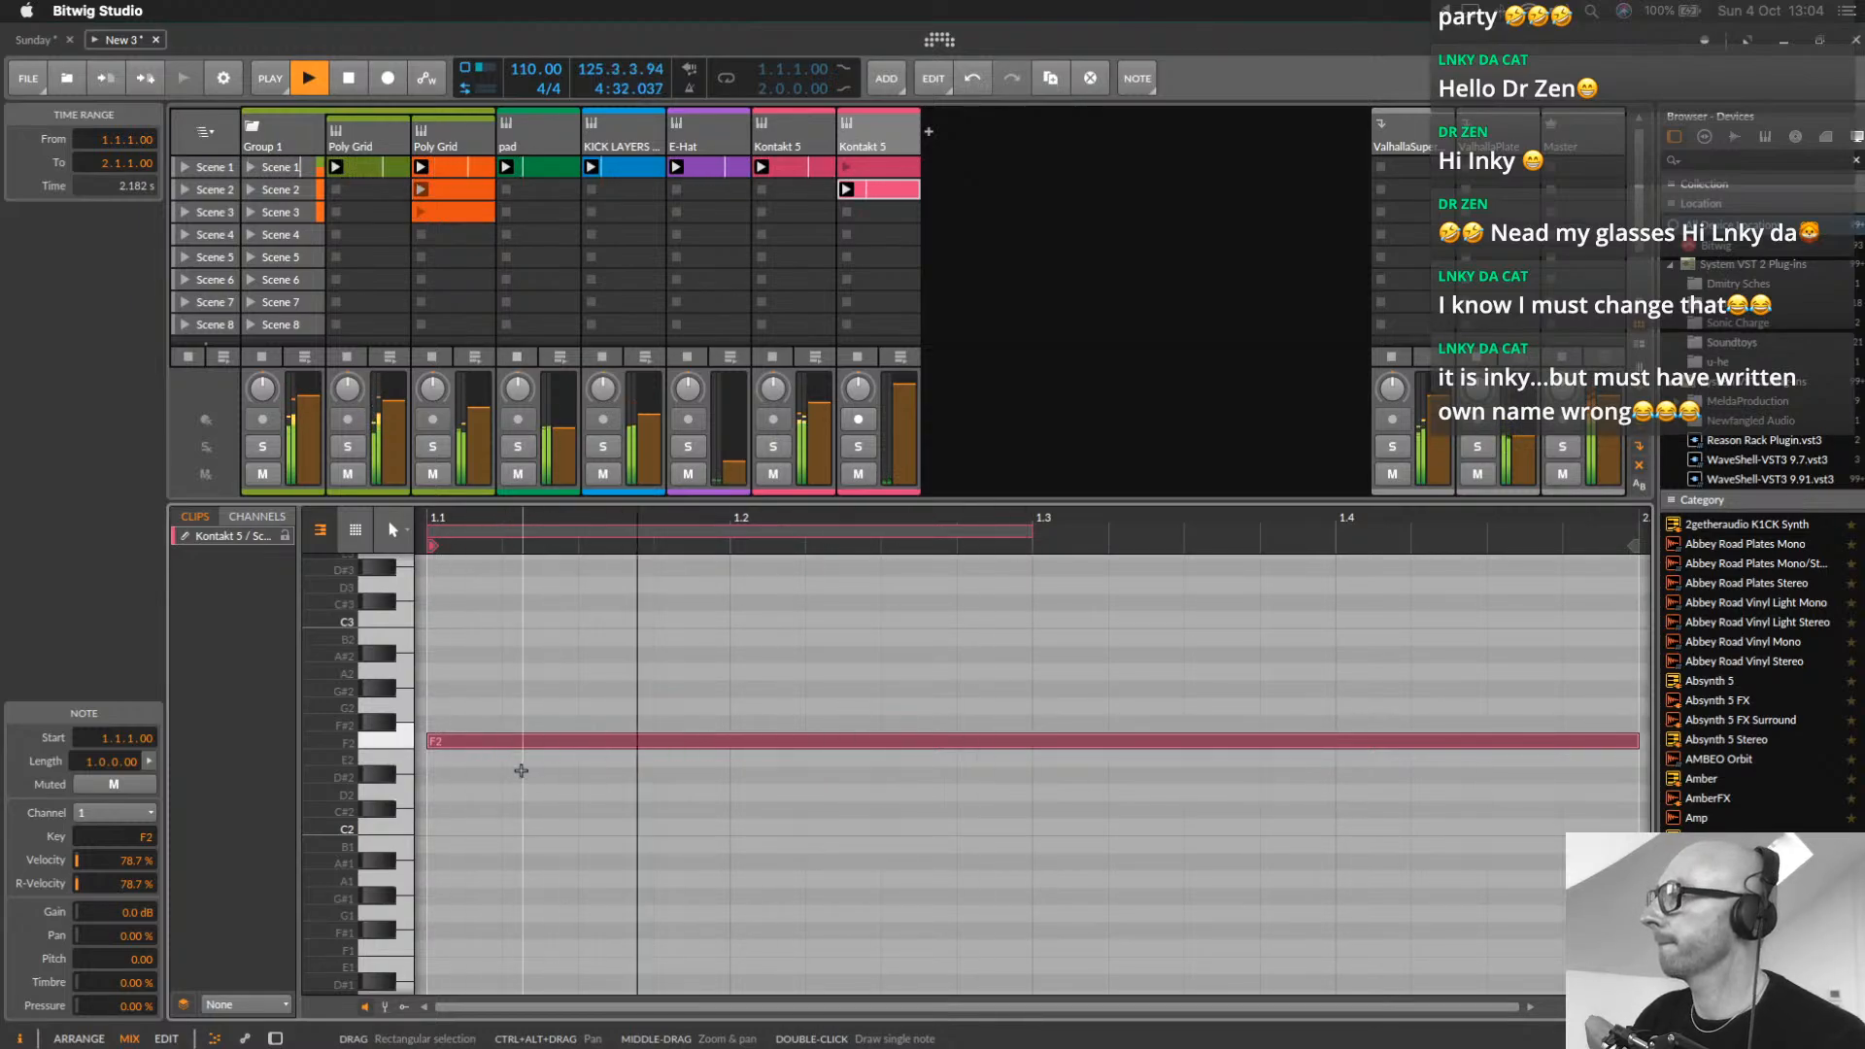
key("Up")
key("Up")
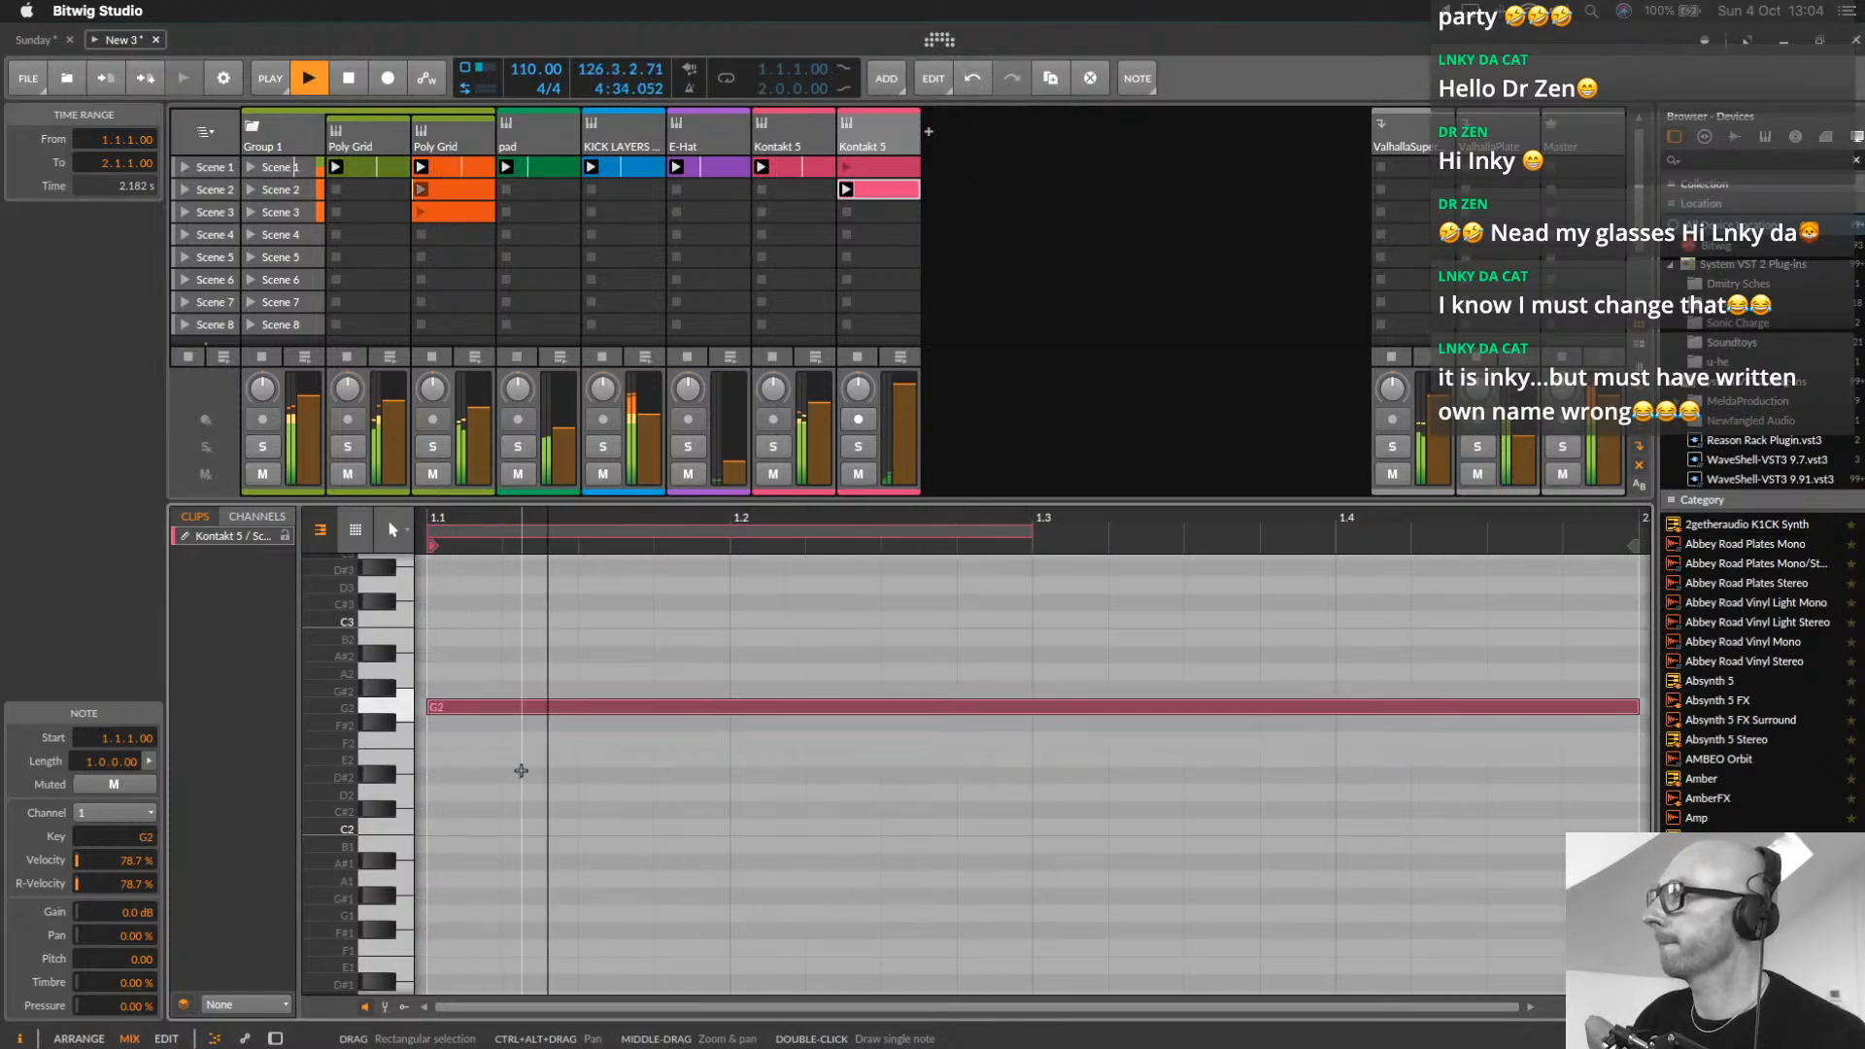
Add an F2 note at beat 1.2 in the piano track's Scene 2 clip and shorten the G2 note to end there
left_click(847, 190)
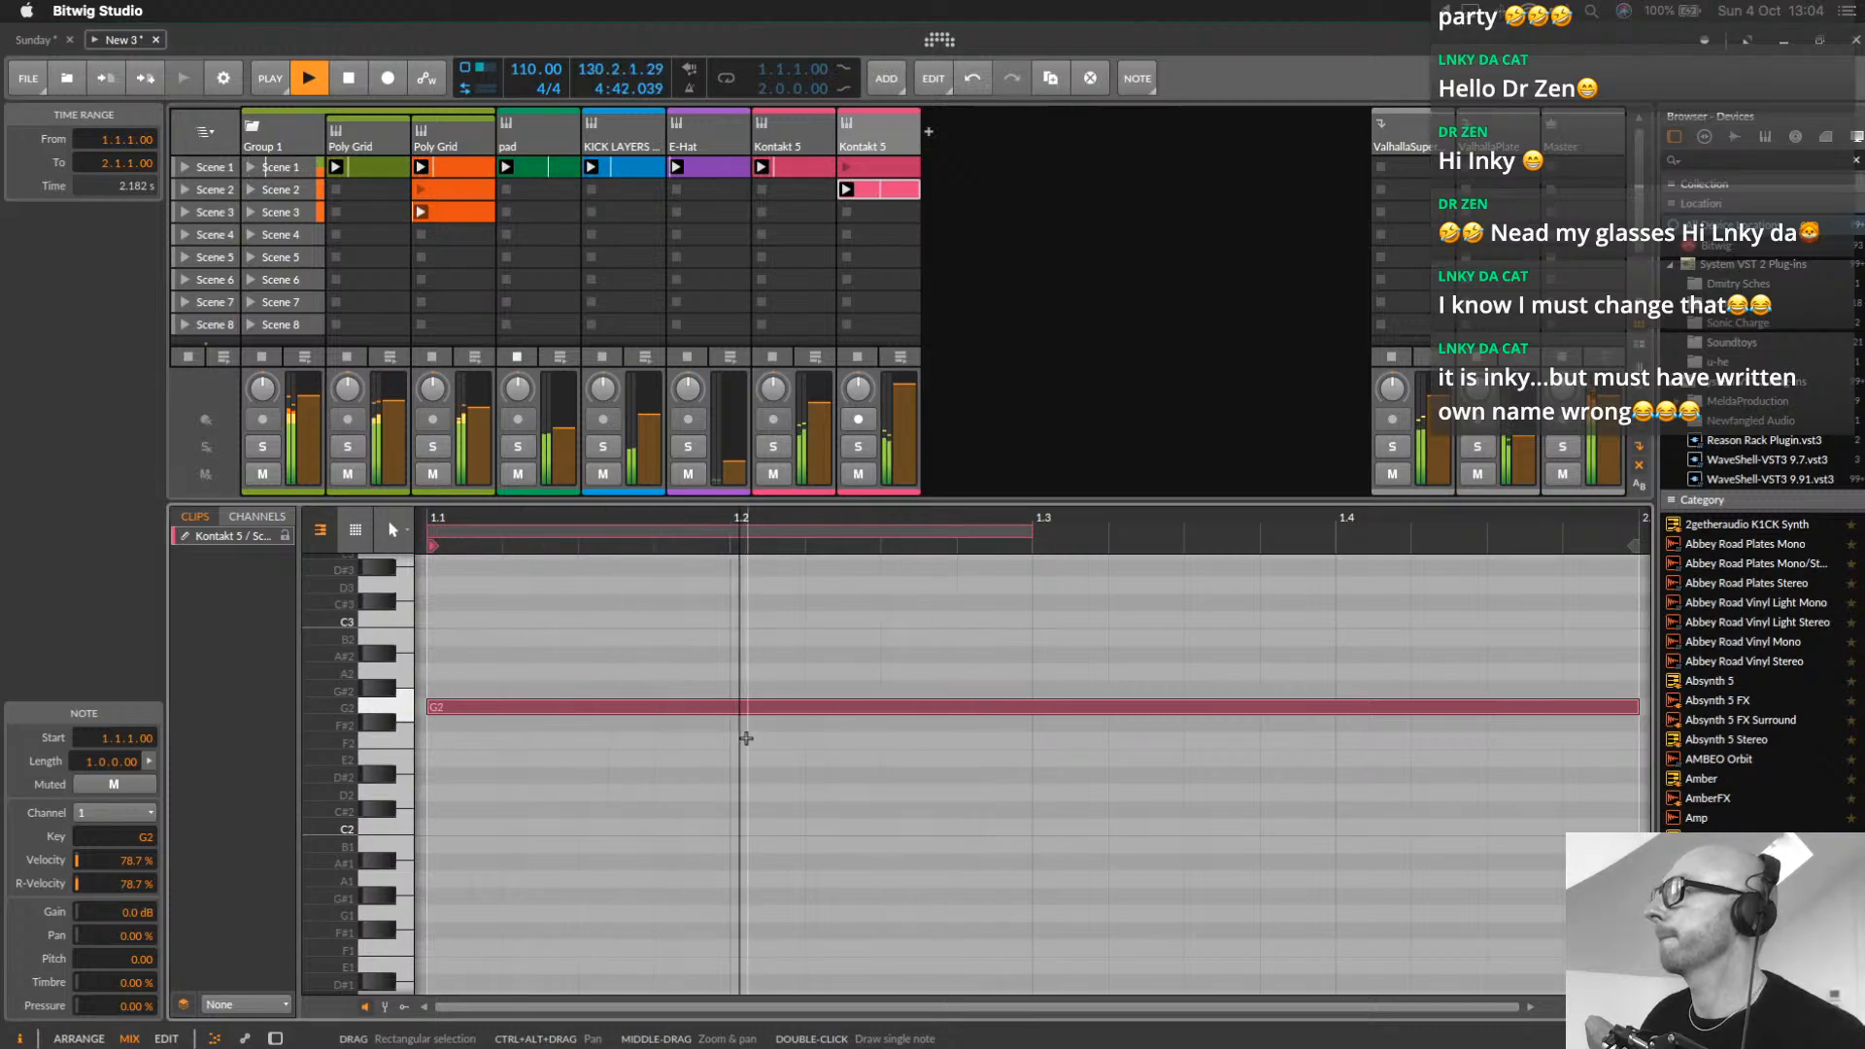
double_click(745, 742)
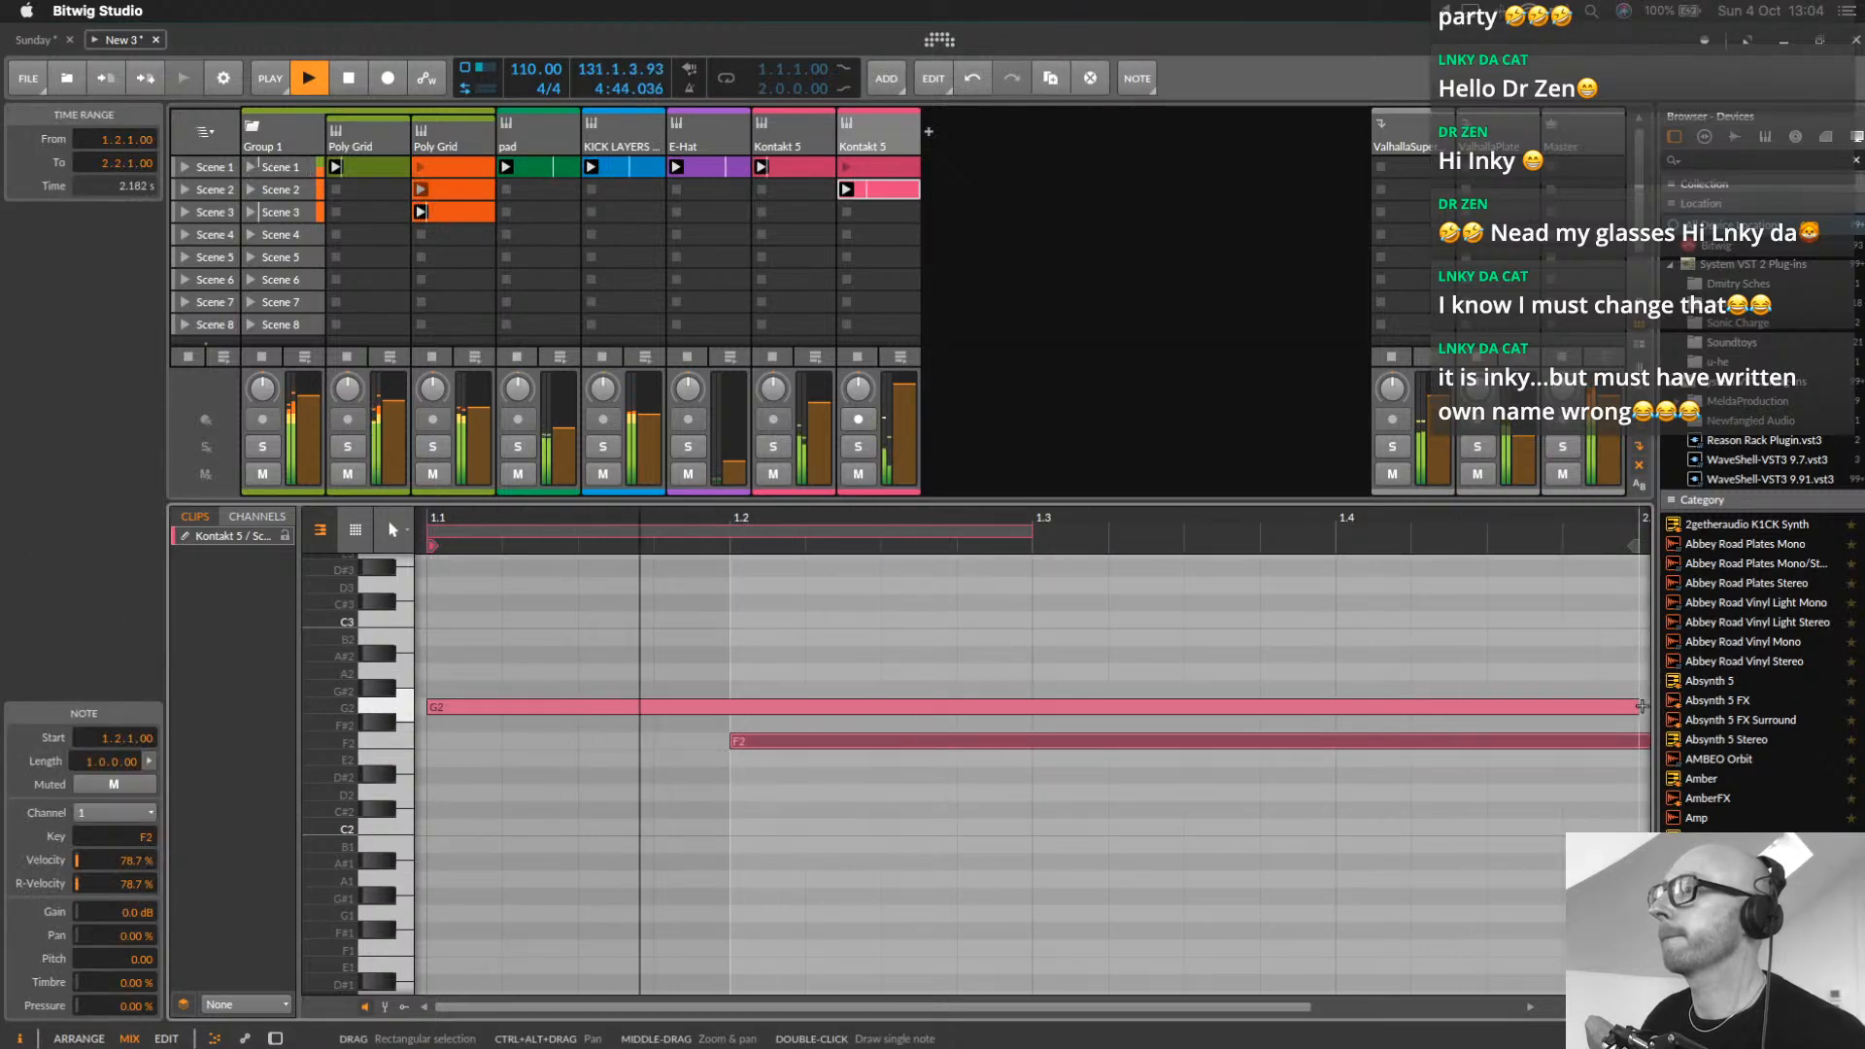
left_click_drag(1638, 705, 729, 707)
Lower the second note of the Scene 2 clip to D2 and move its start to 1.1.3.00
left_click(750, 741)
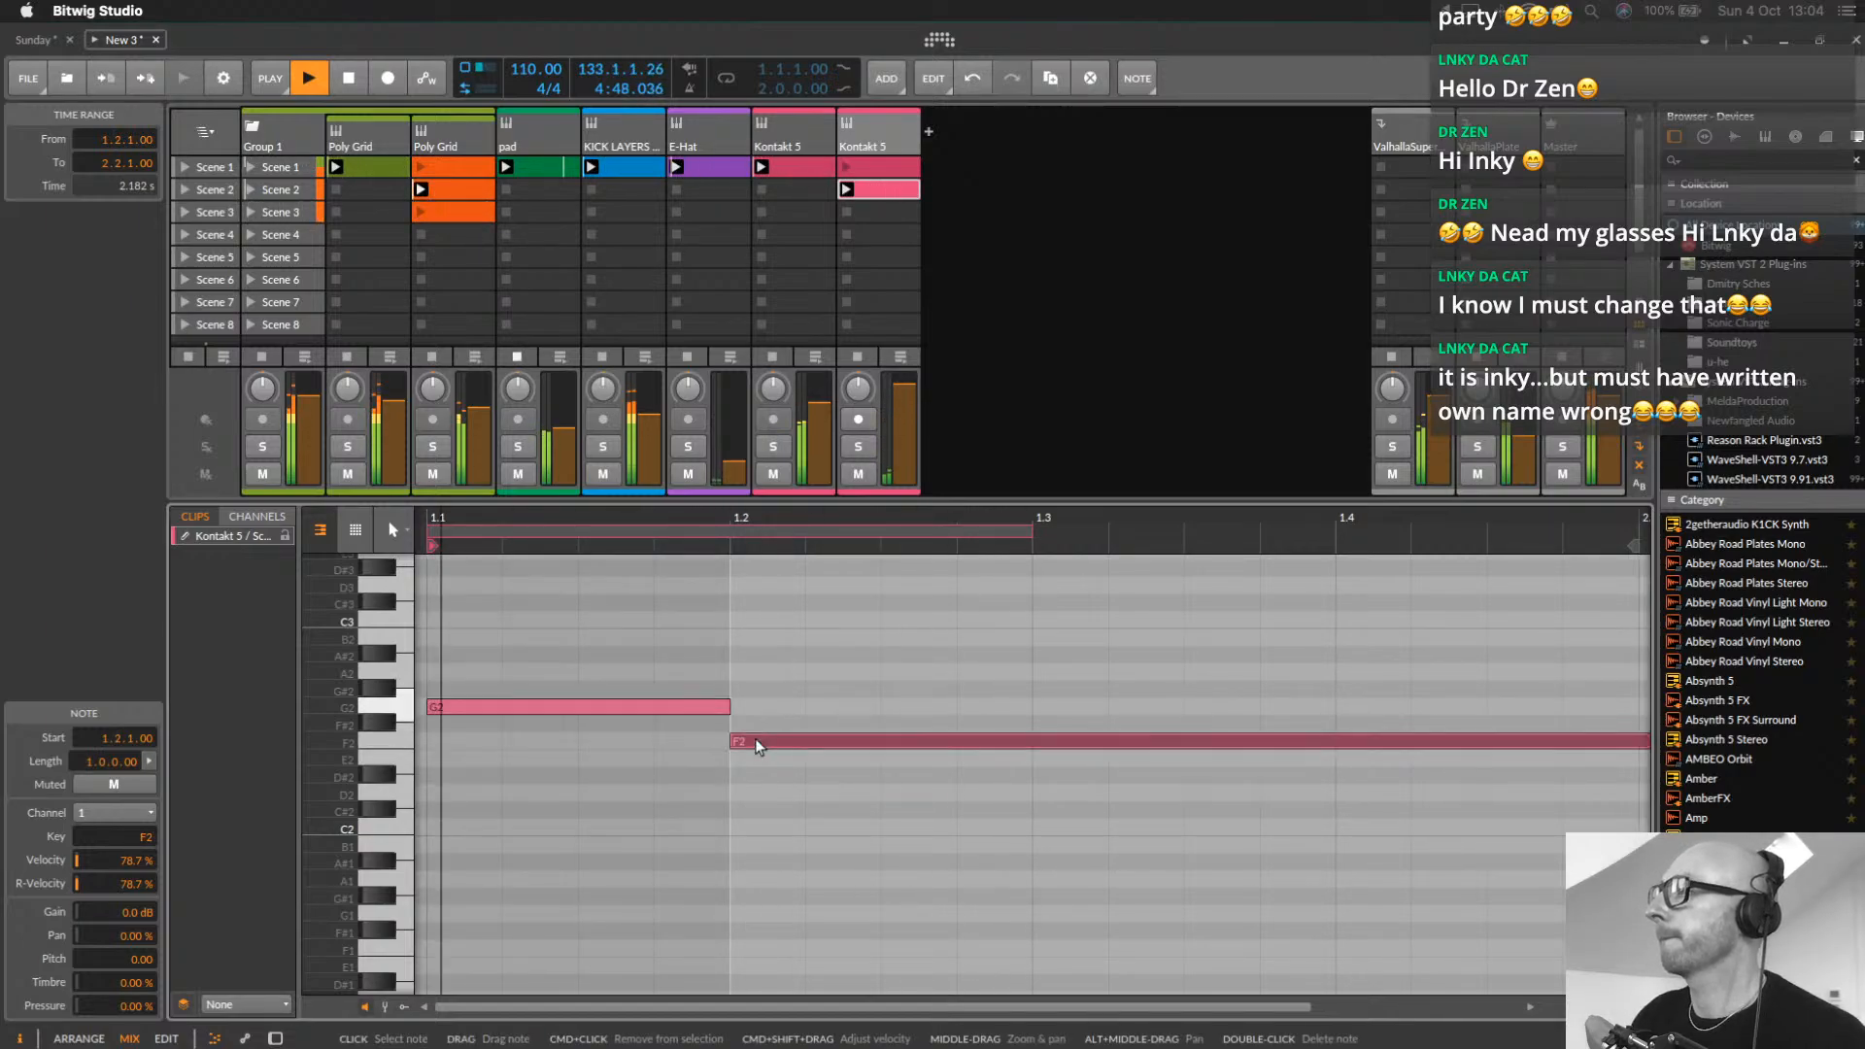
key("Down")
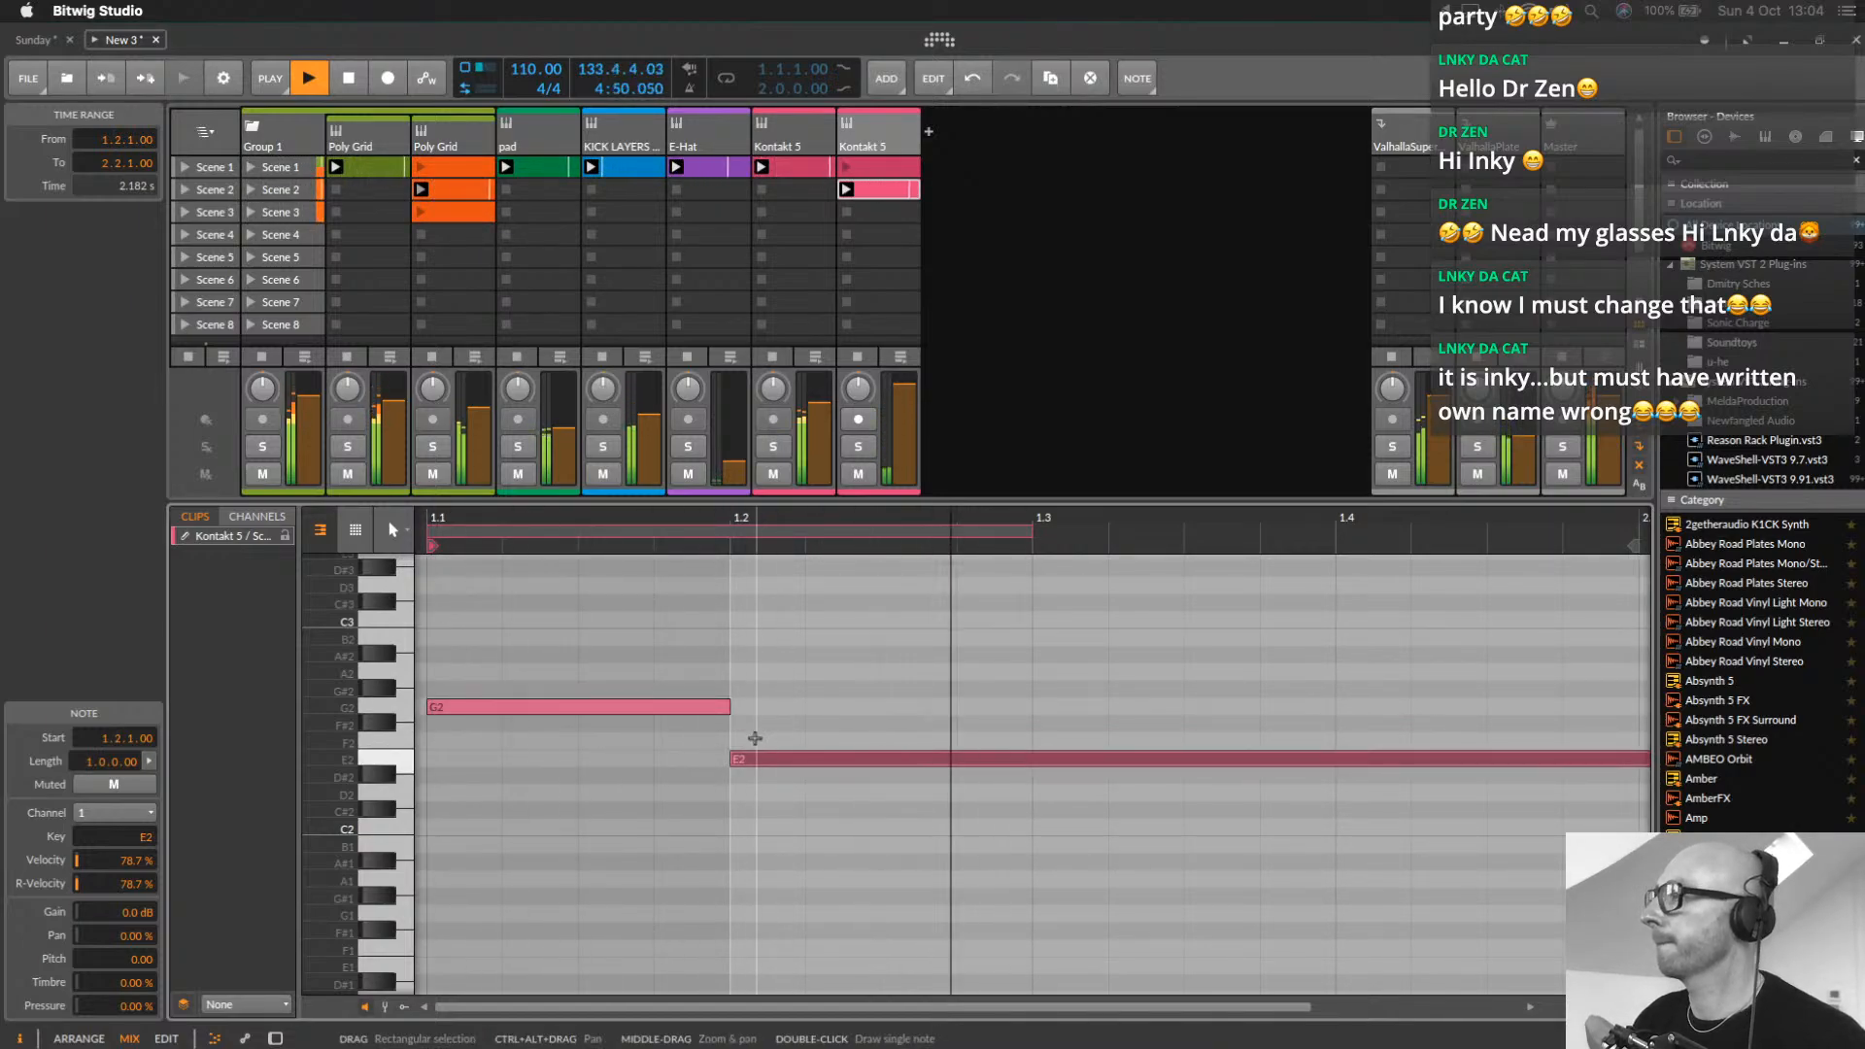
key("Down")
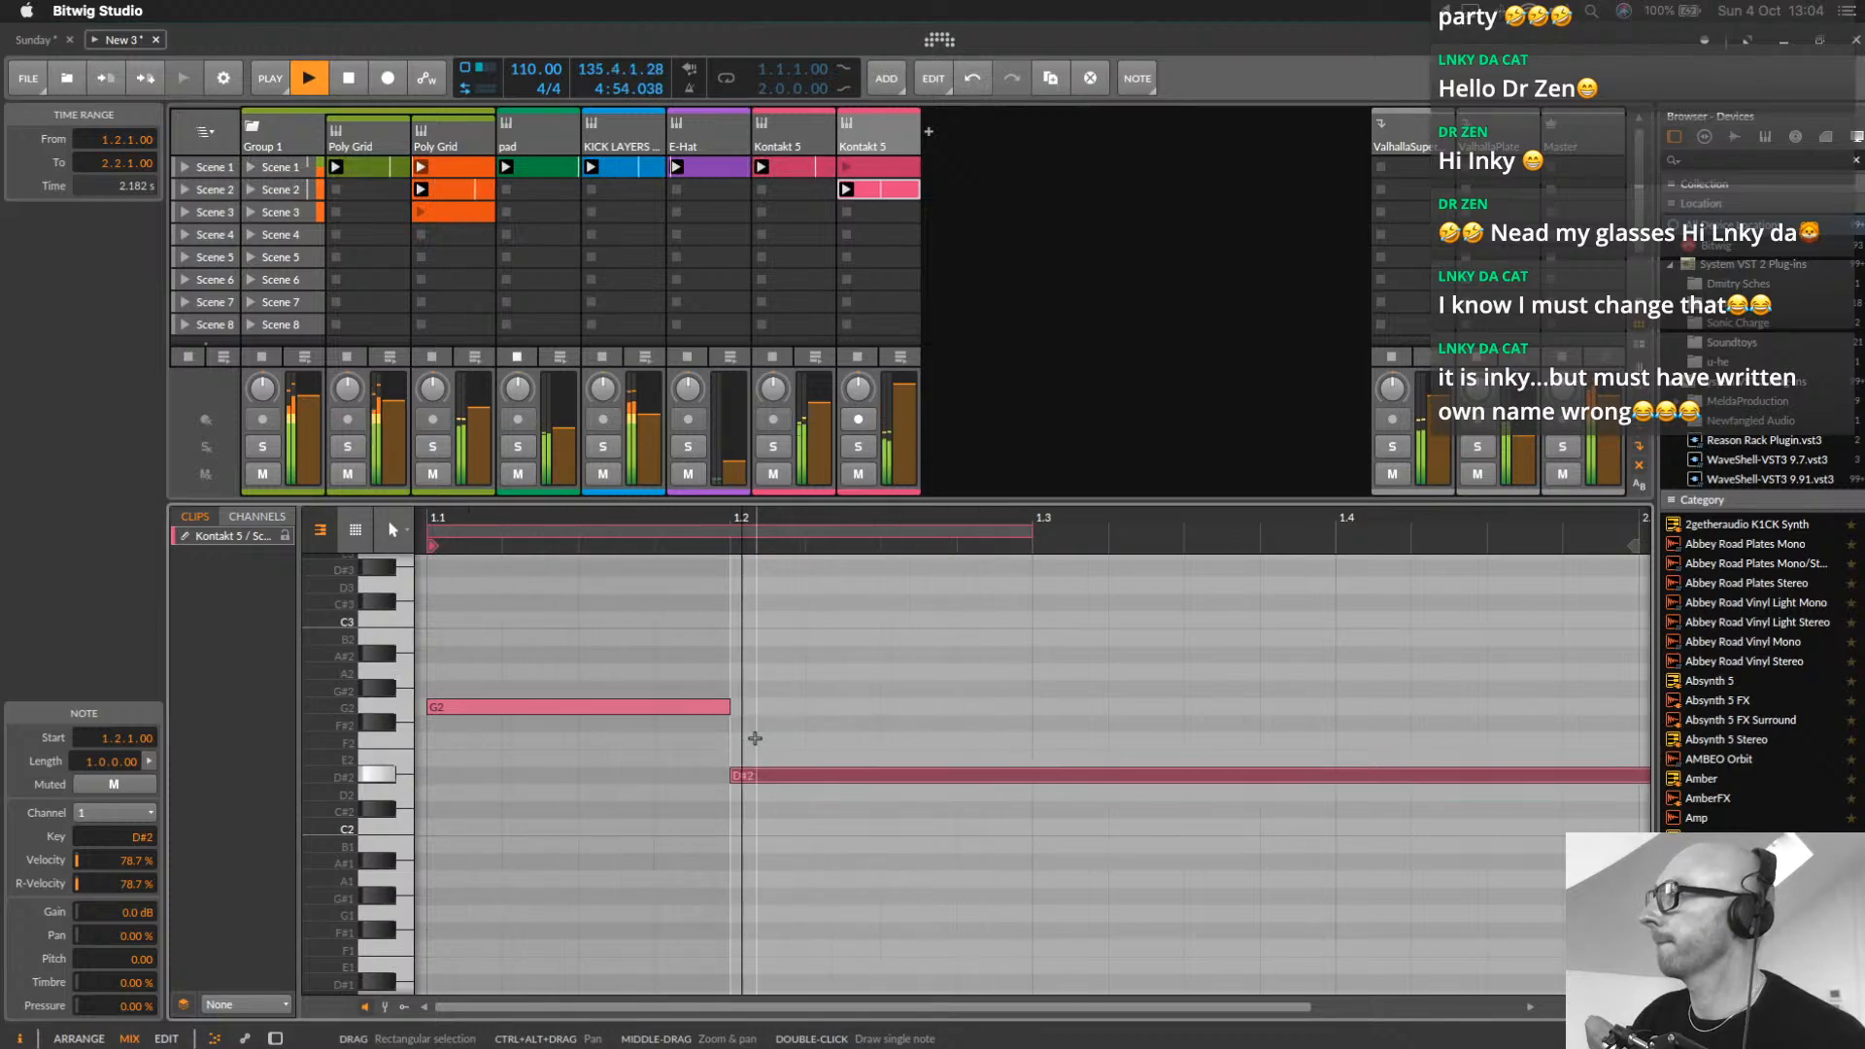
key("Down")
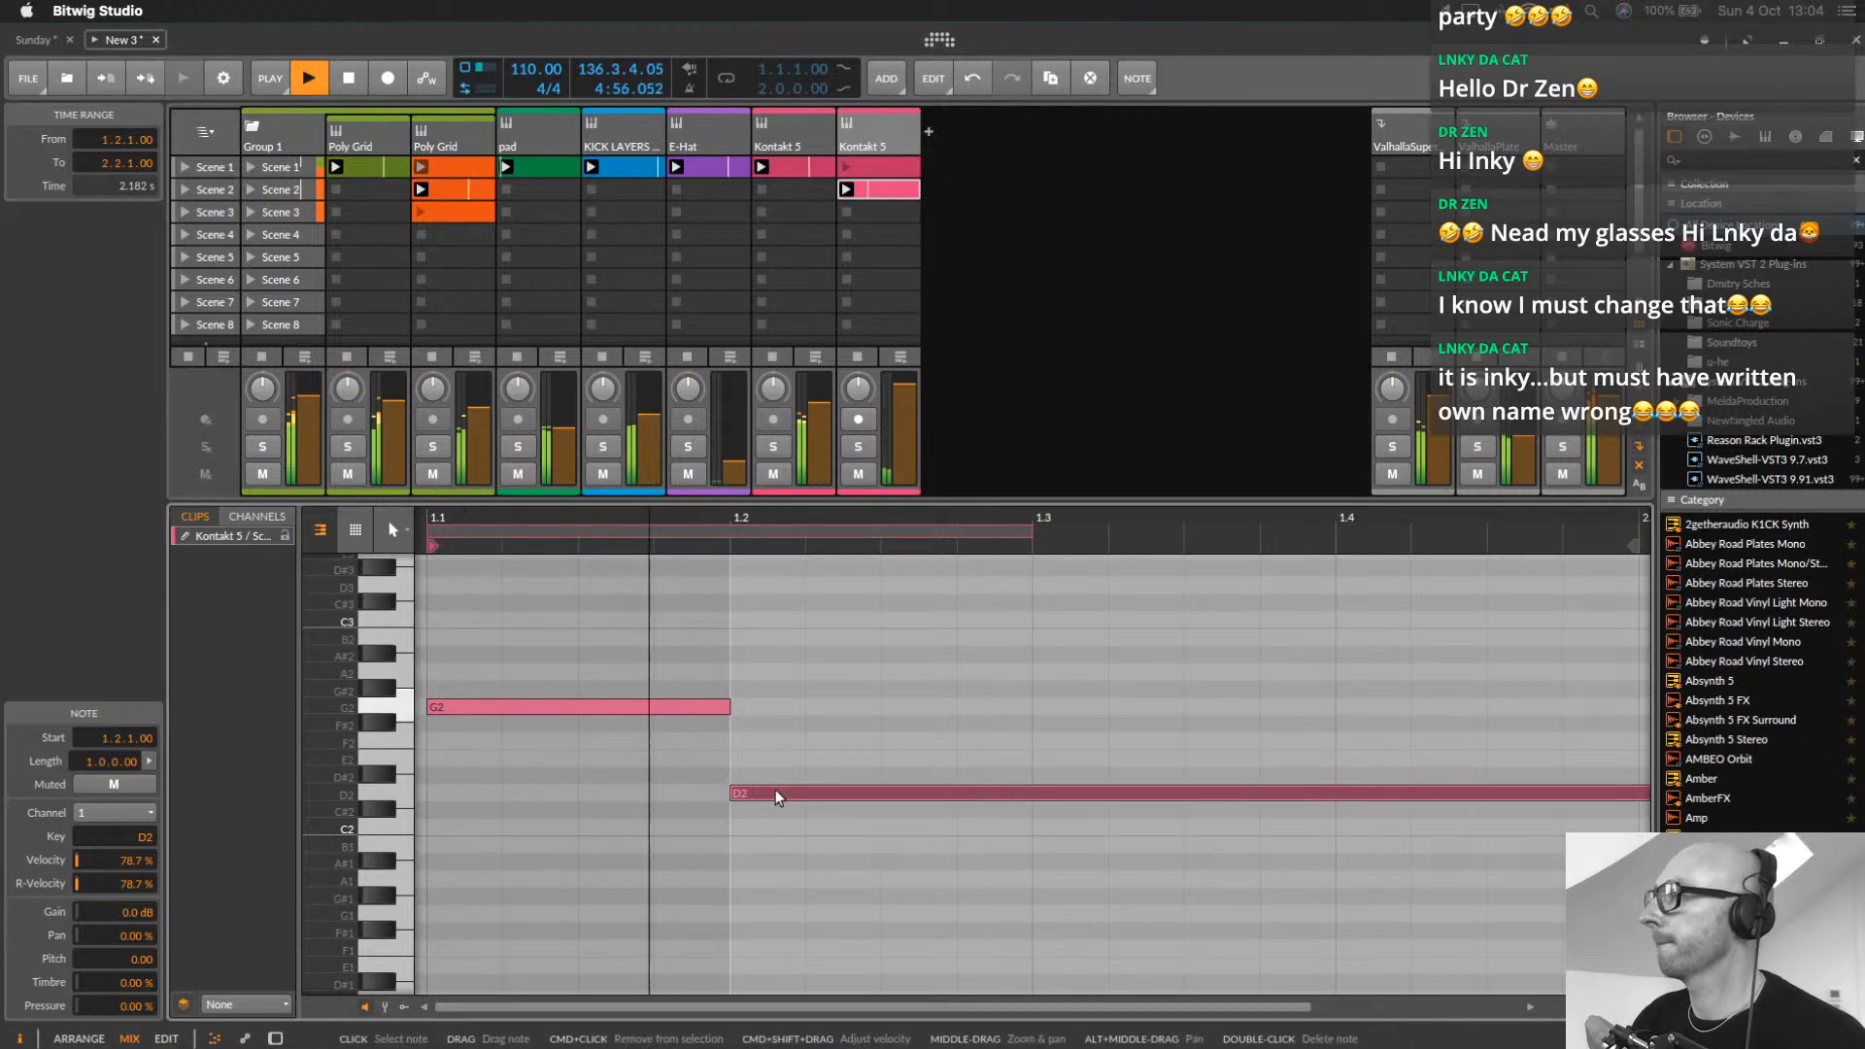
left_click_drag(761, 794, 614, 793)
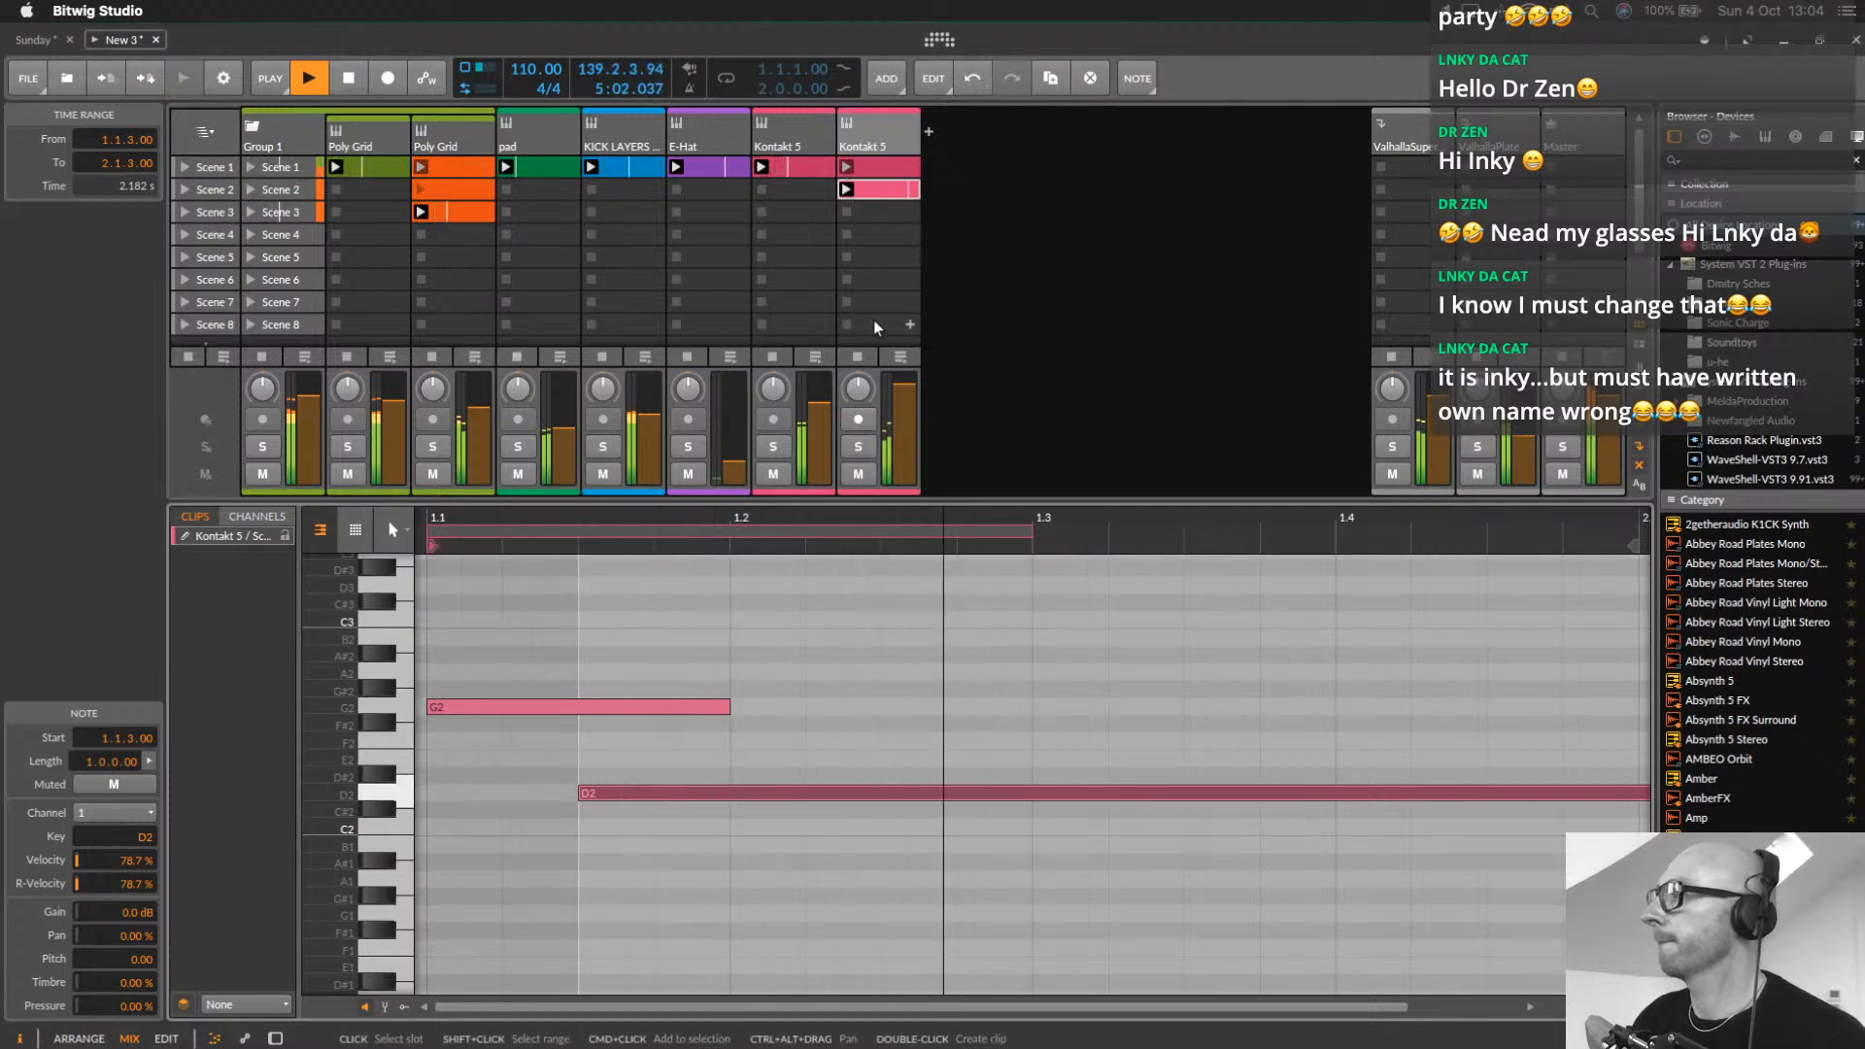
Duplicate the piano track's Scene 2 clip into Scene 3 and raise the copy's second note to D#2
left_click(851, 191)
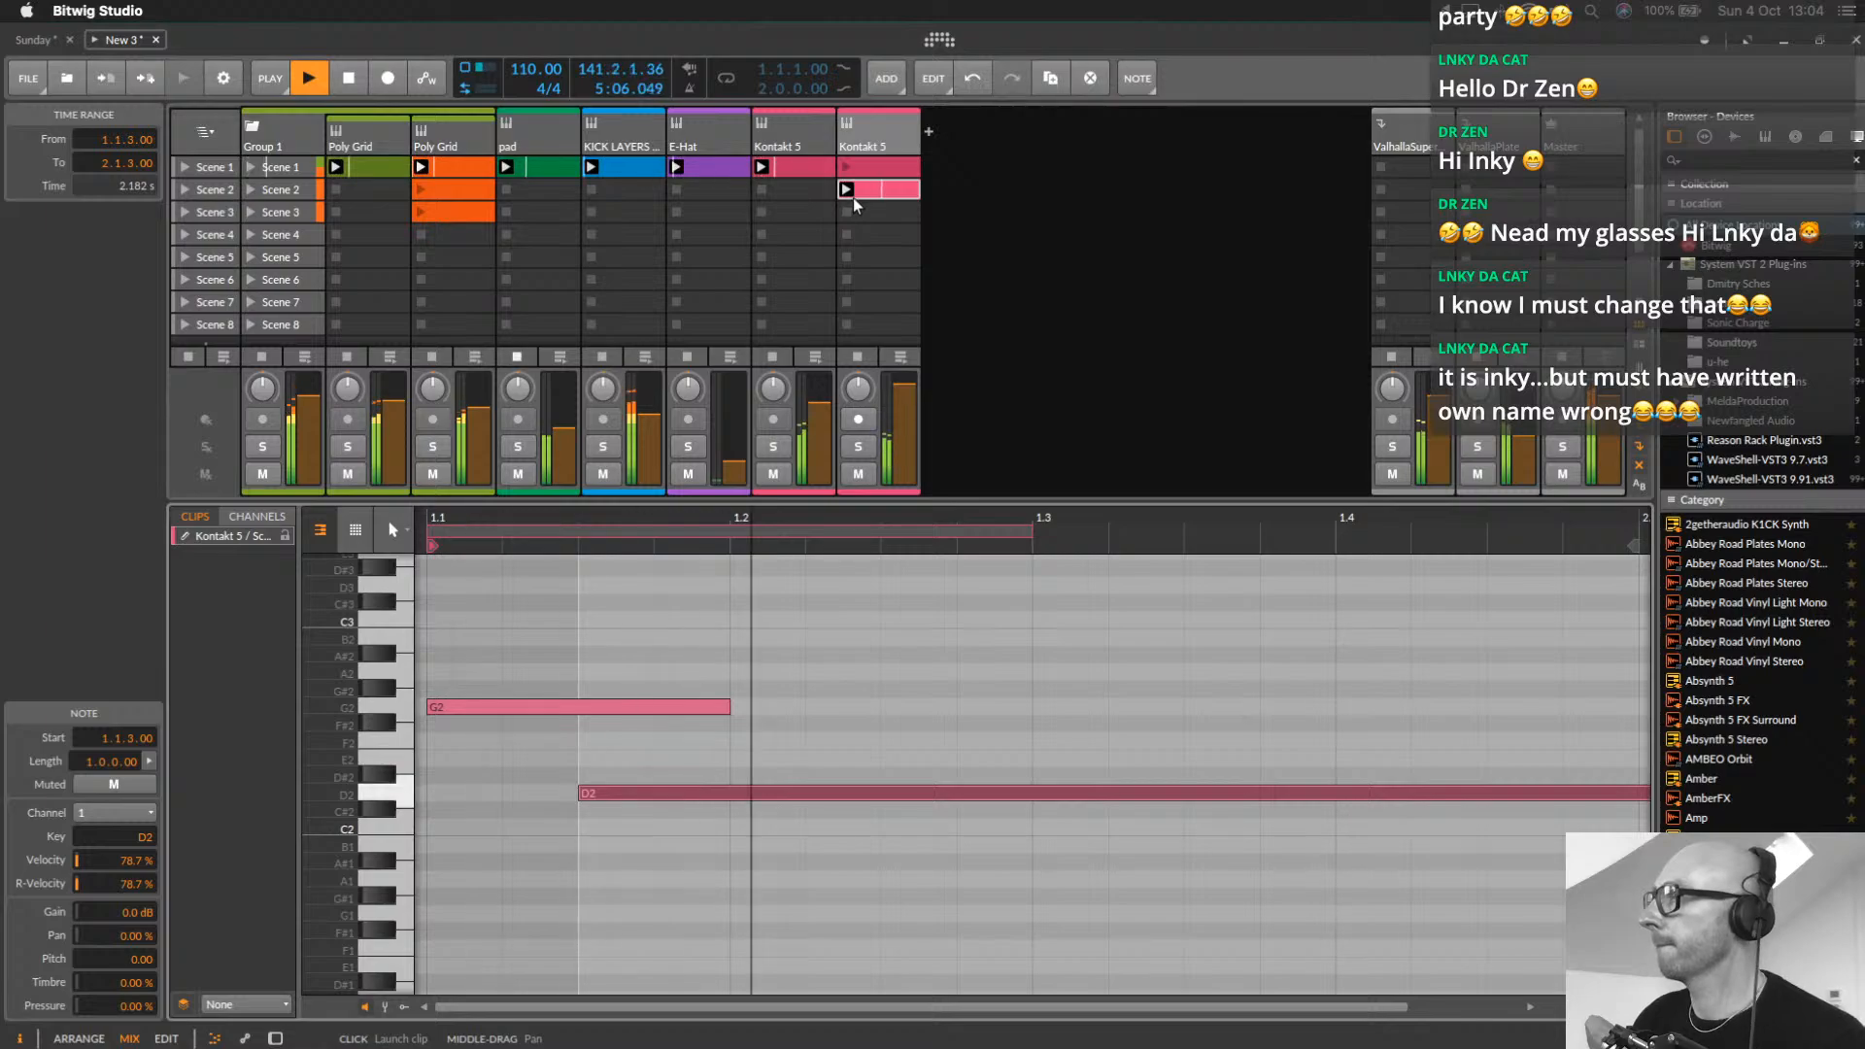
left_click_drag(895, 194, 891, 210)
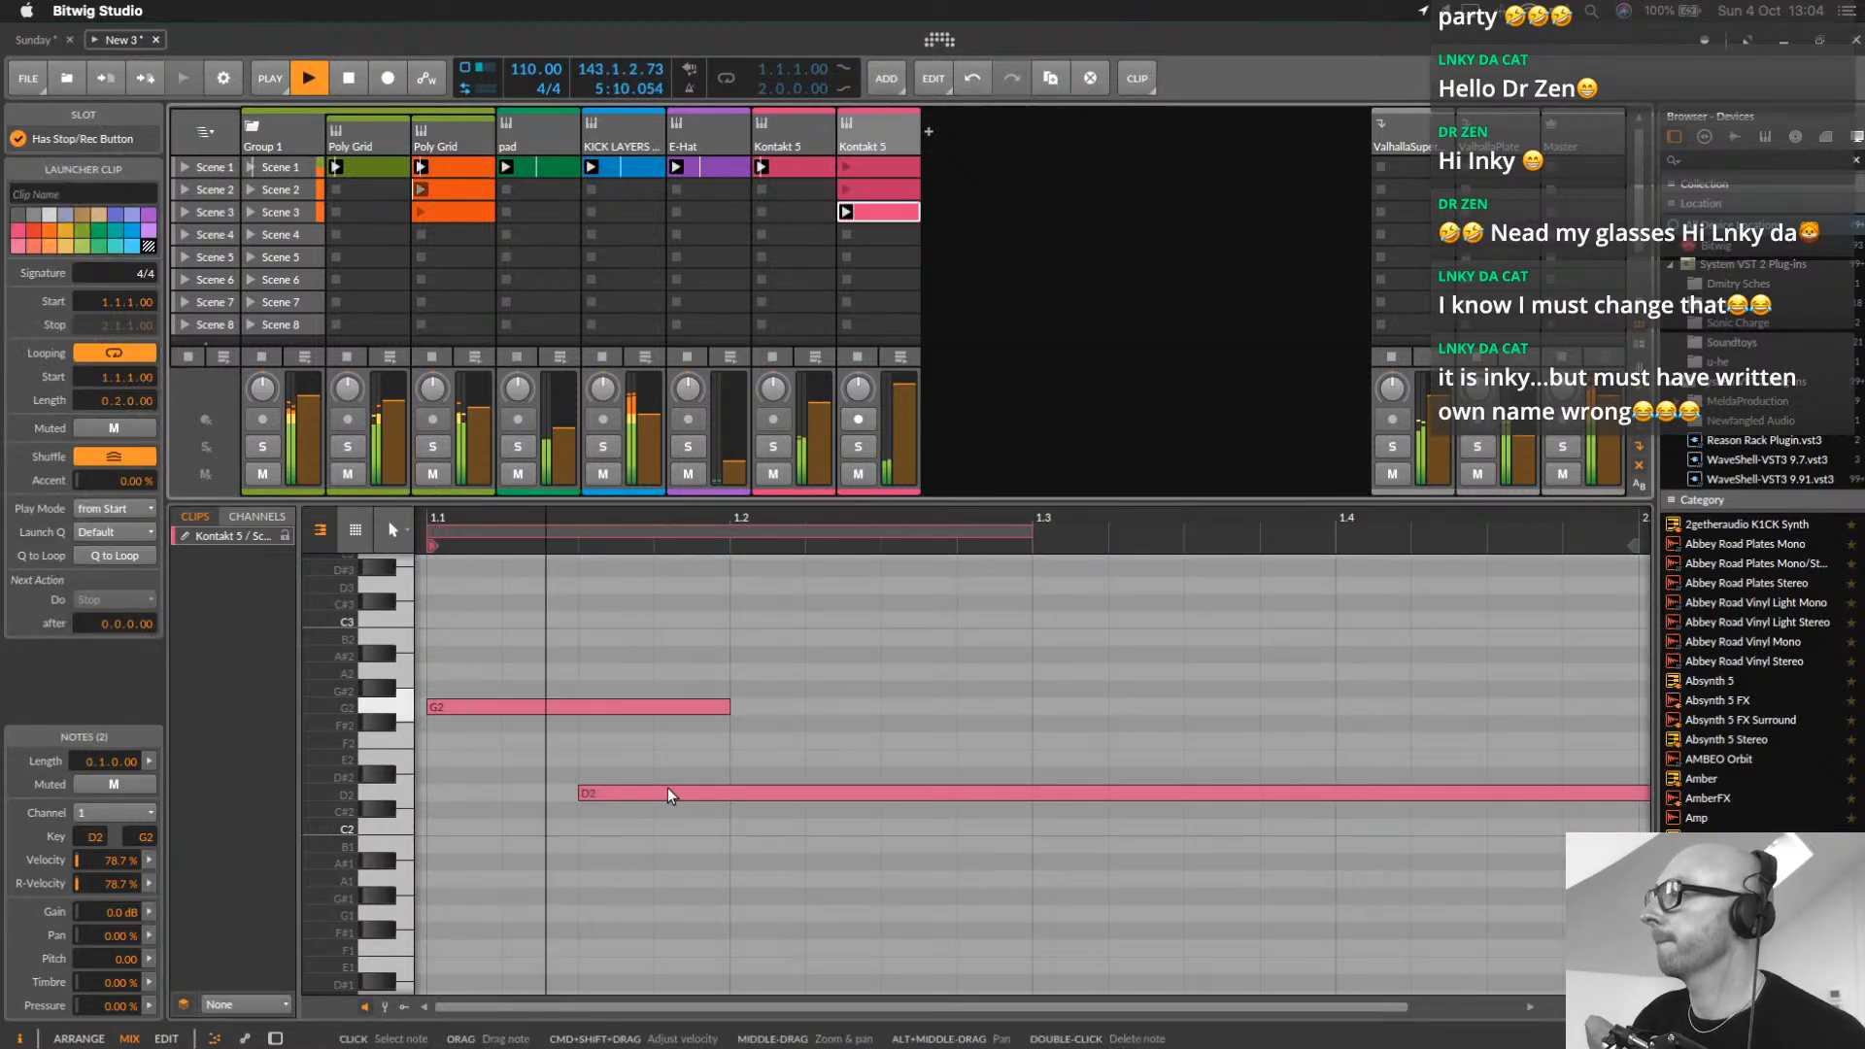
left_click_drag(680, 797, 666, 787)
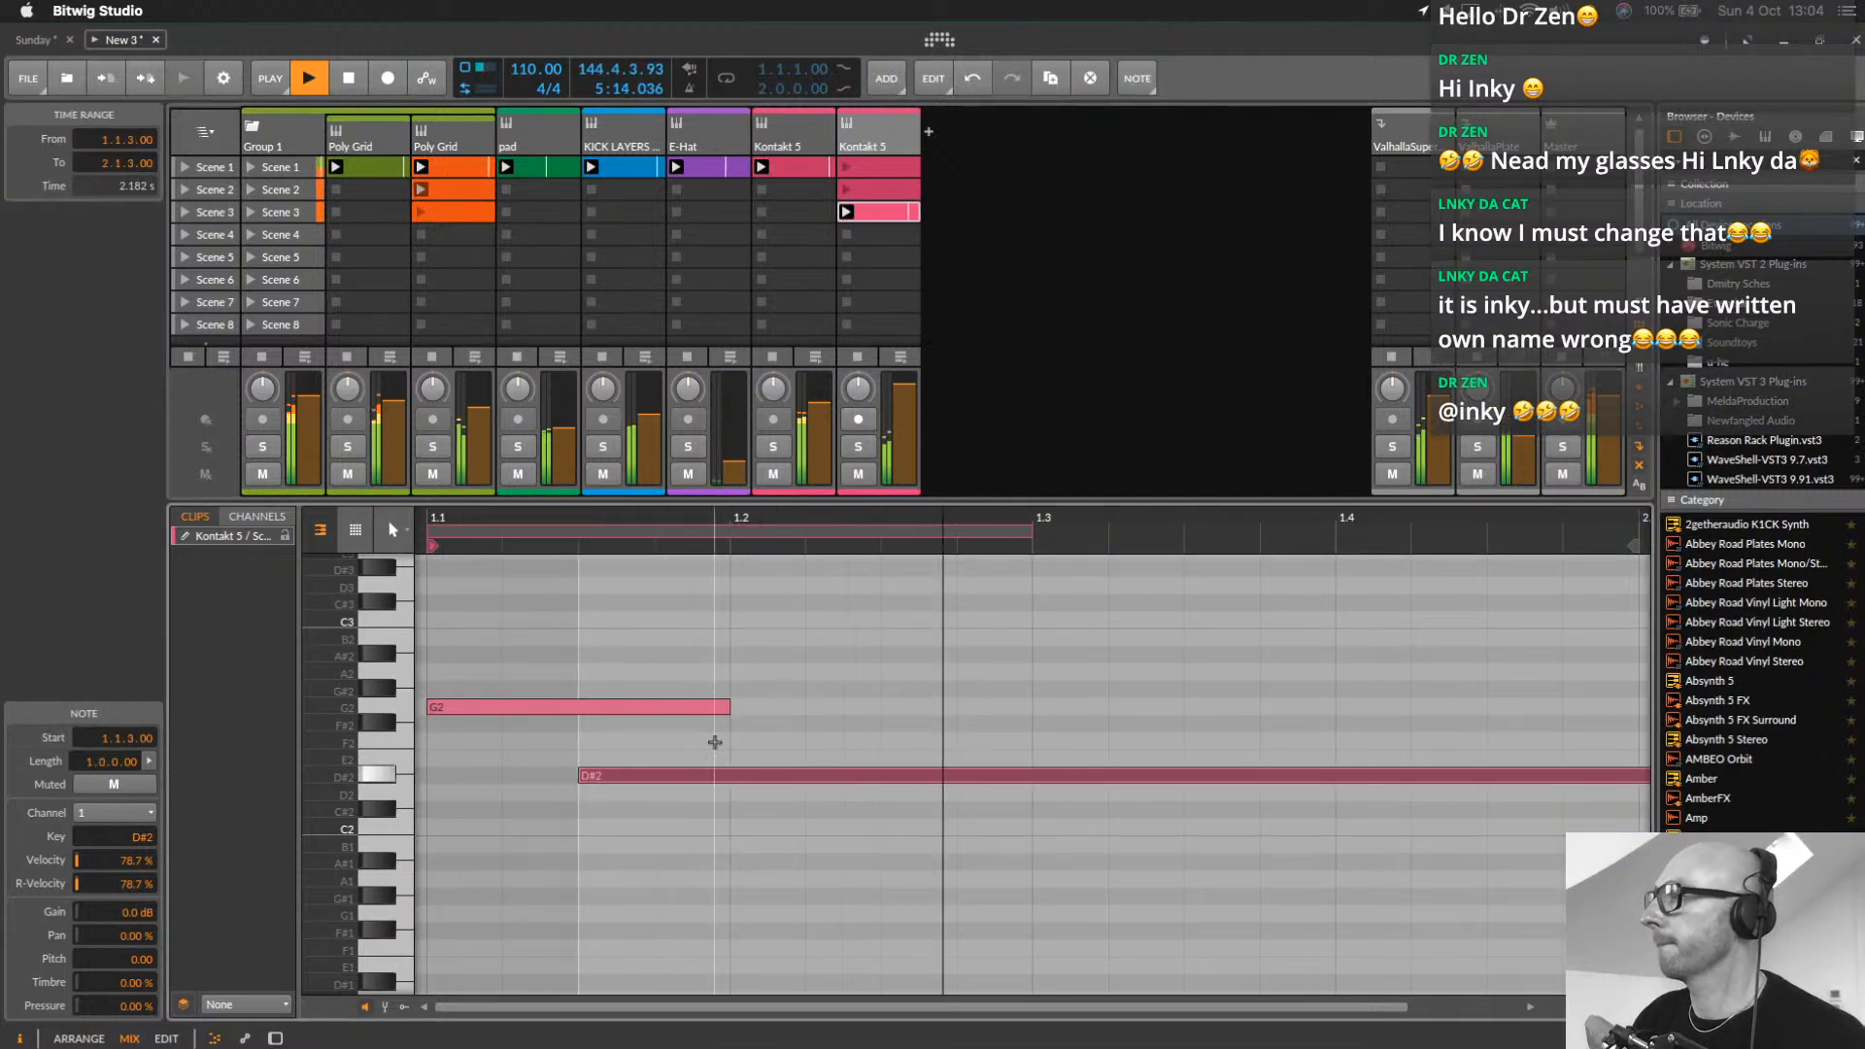
Set the next action of the piano track's three clips to Play Random after 1.0.0.00
left_click(863, 187, "shift")
left_click(874, 212)
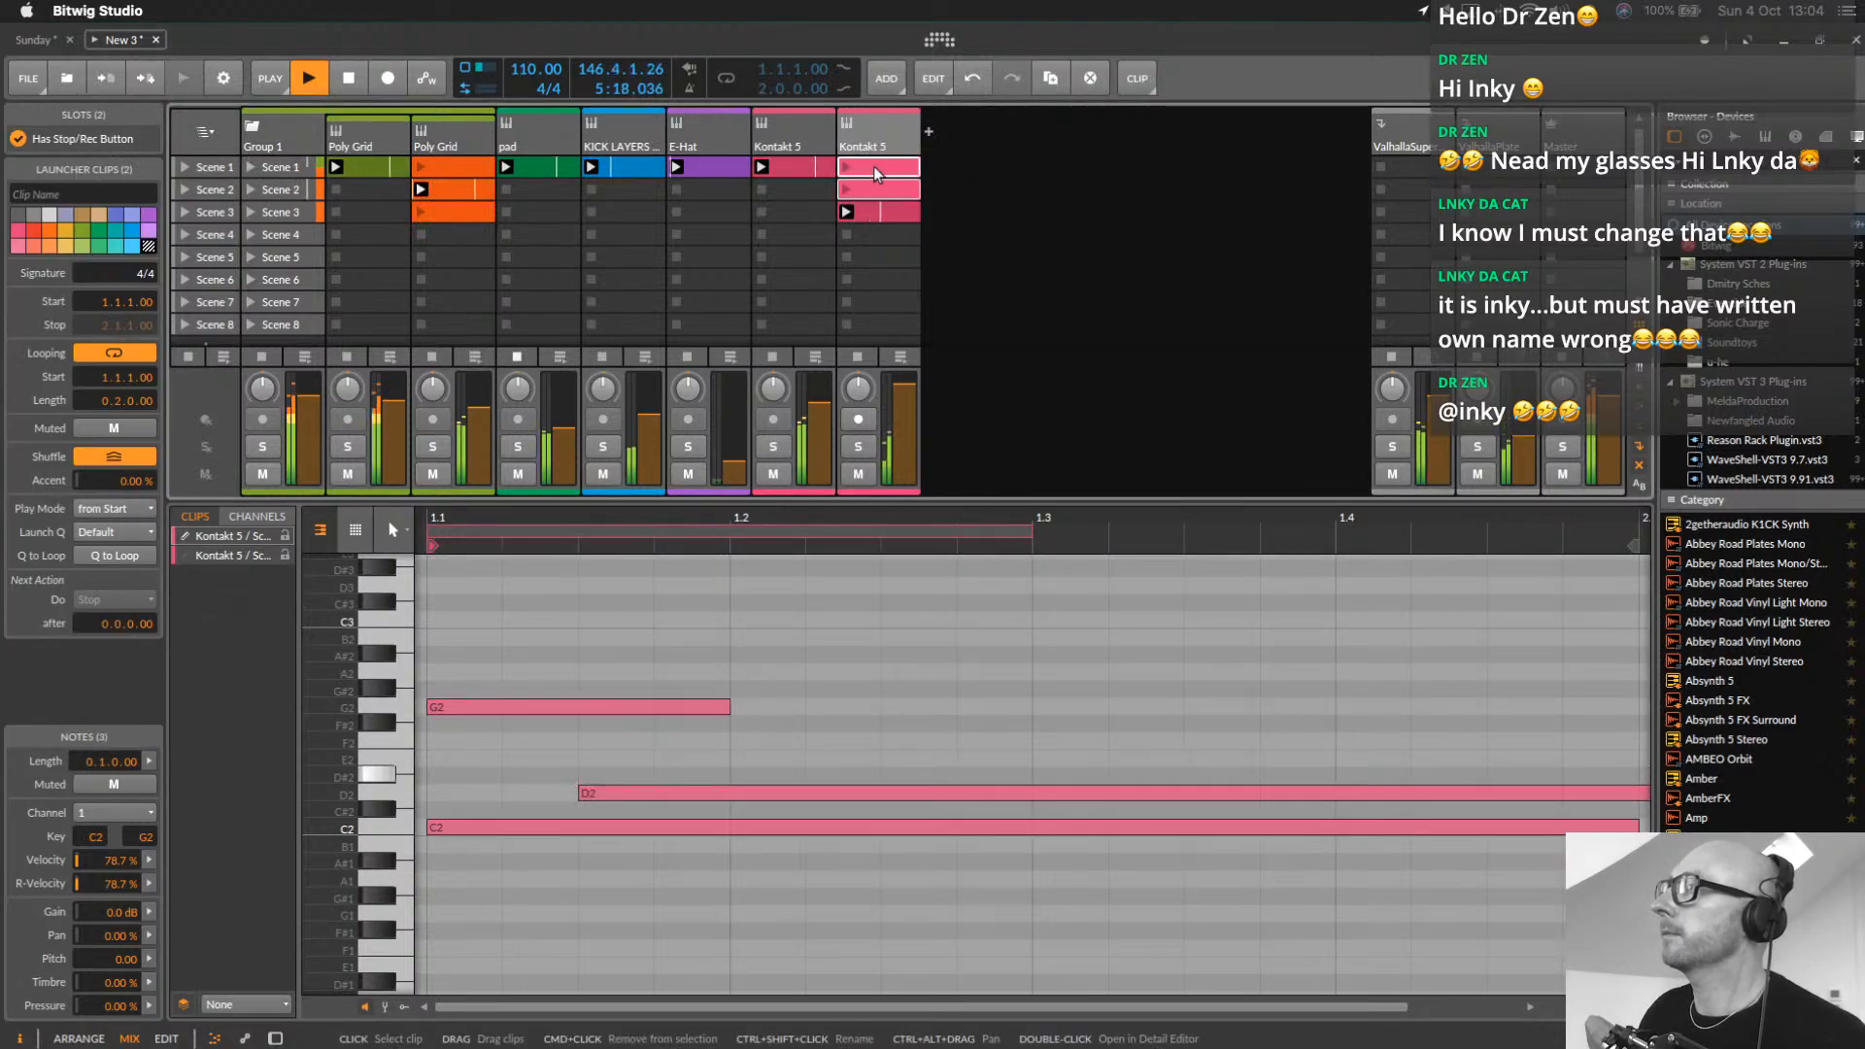
left_click(877, 216, "shift")
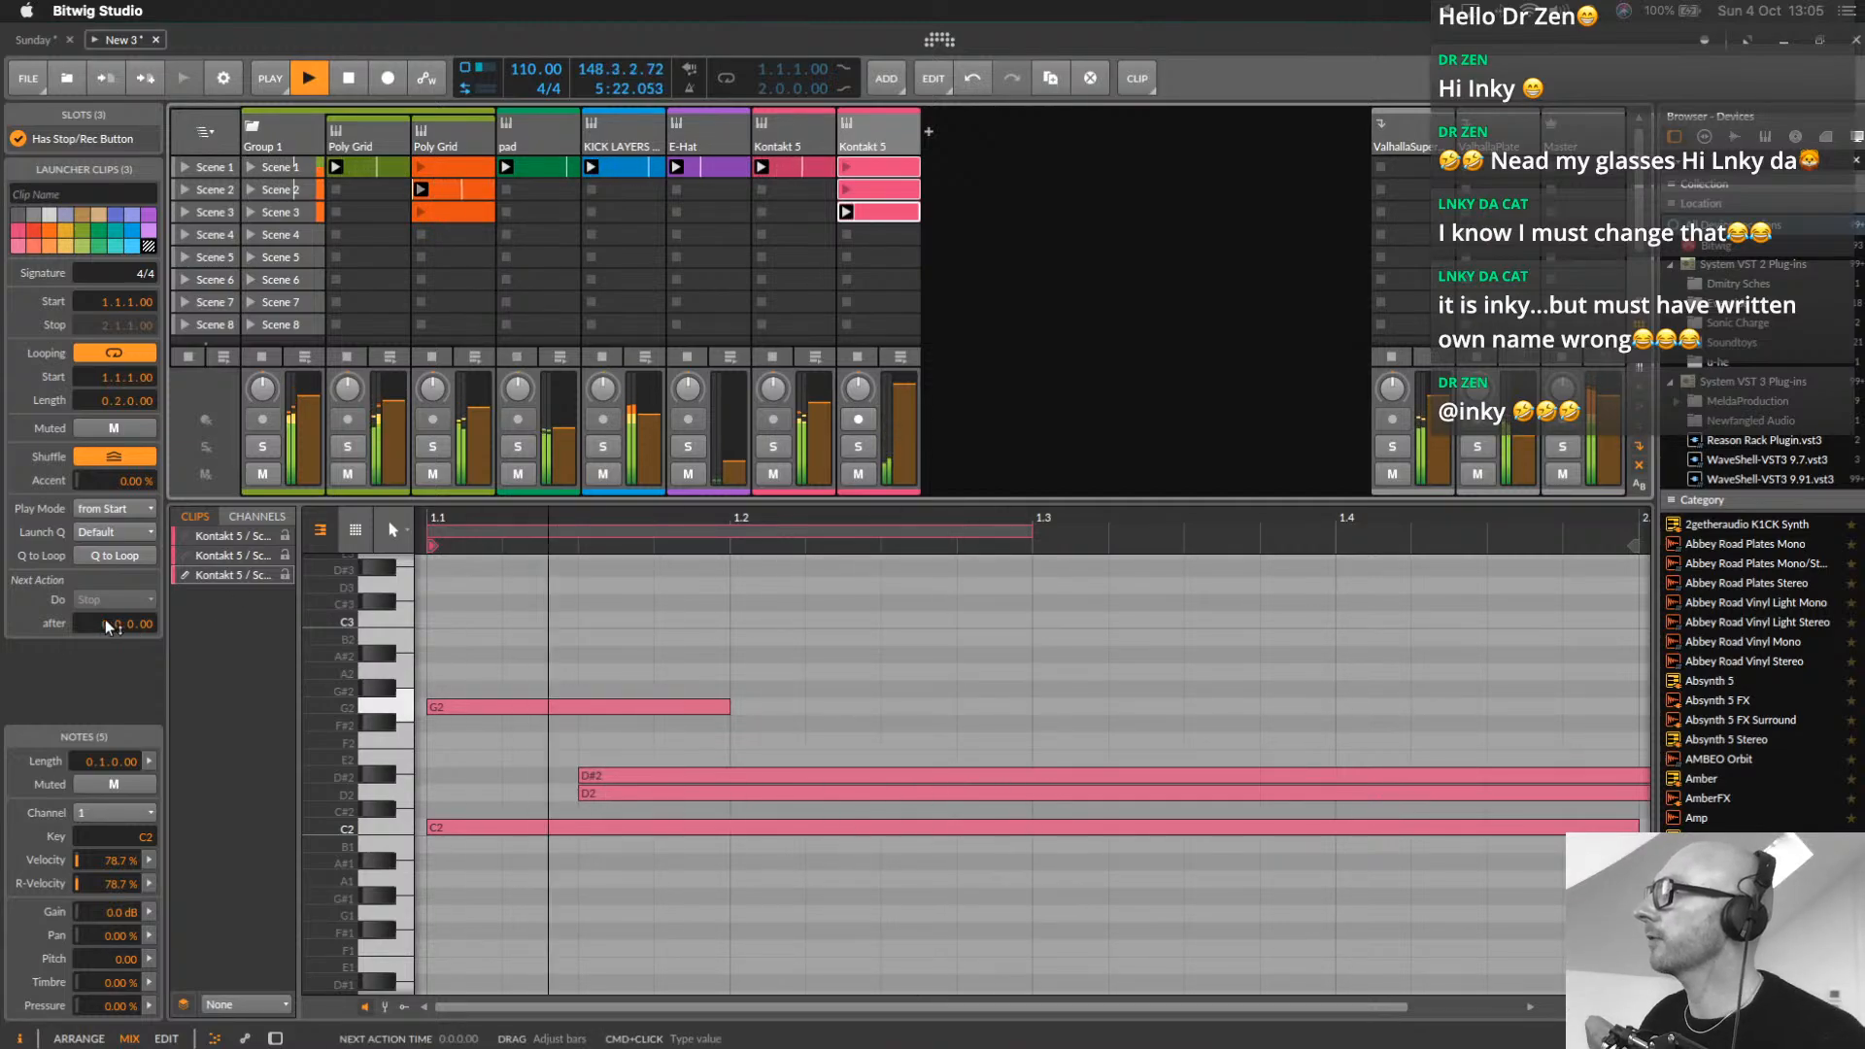
left_click_drag(126, 623, 127, 607)
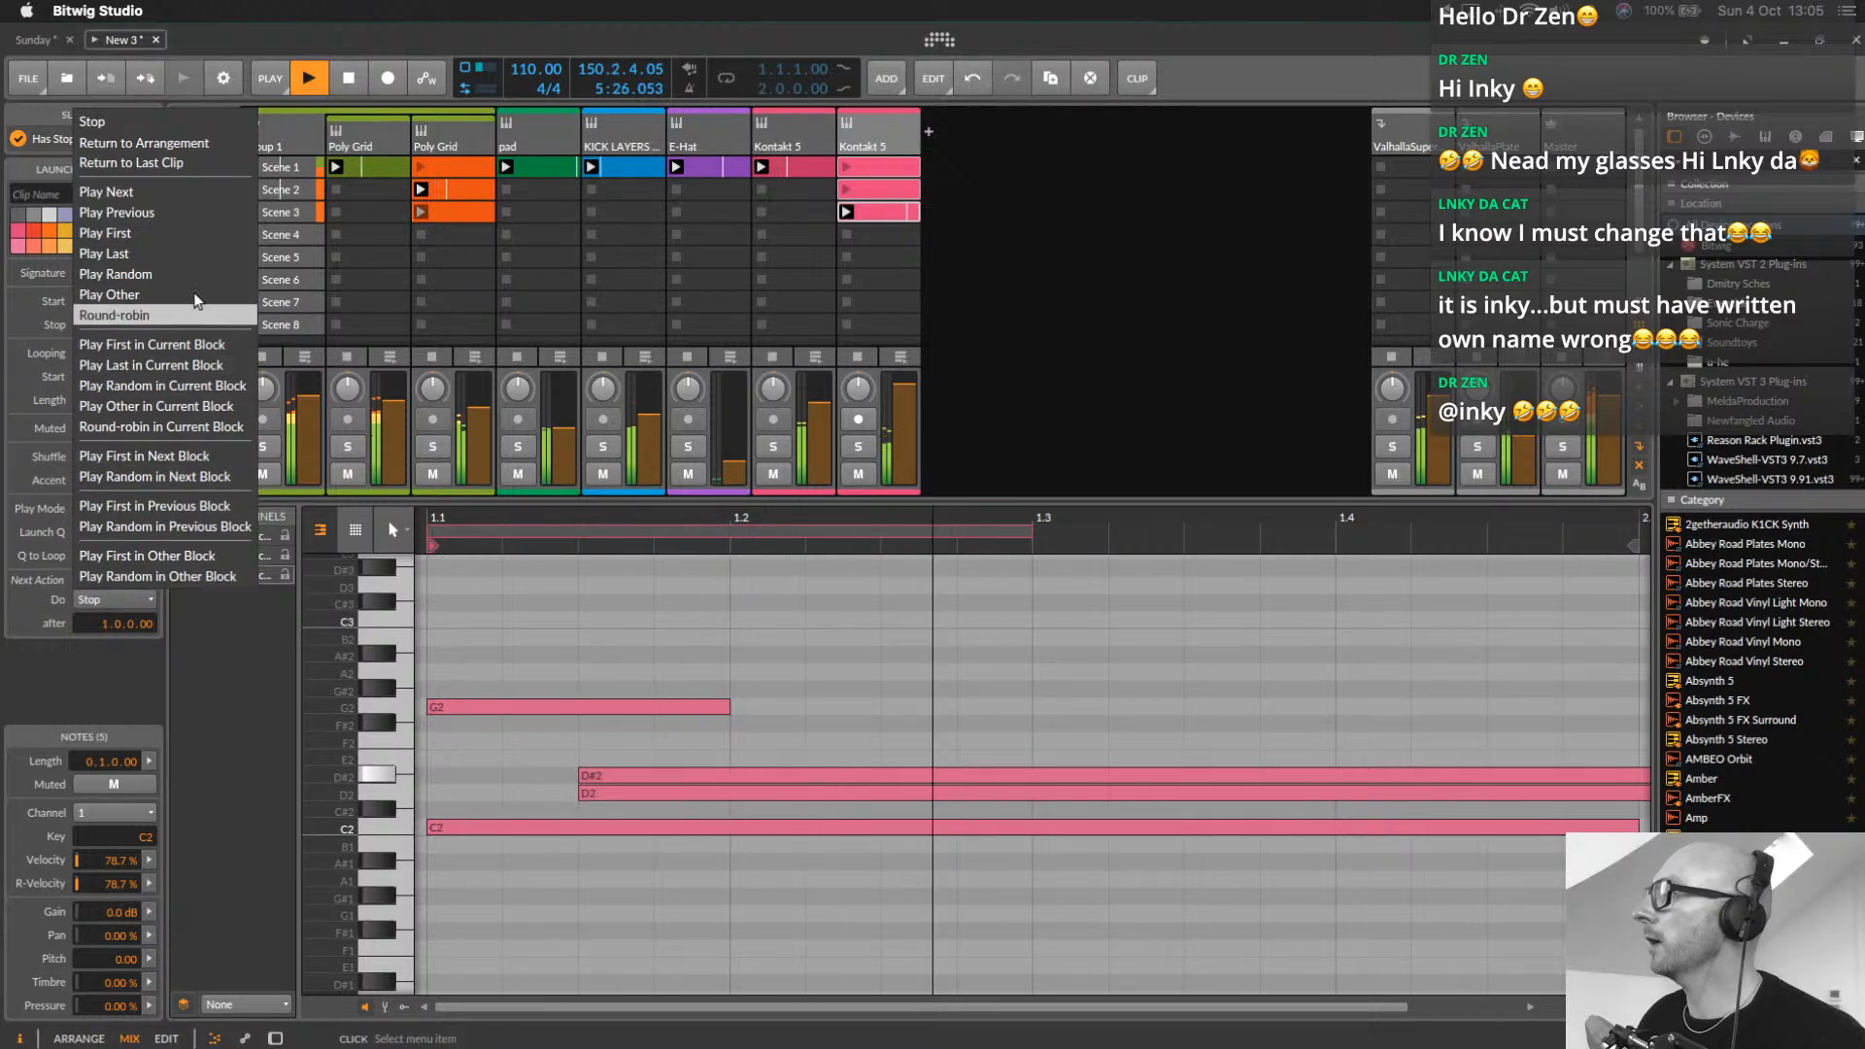
left_click(115, 274)
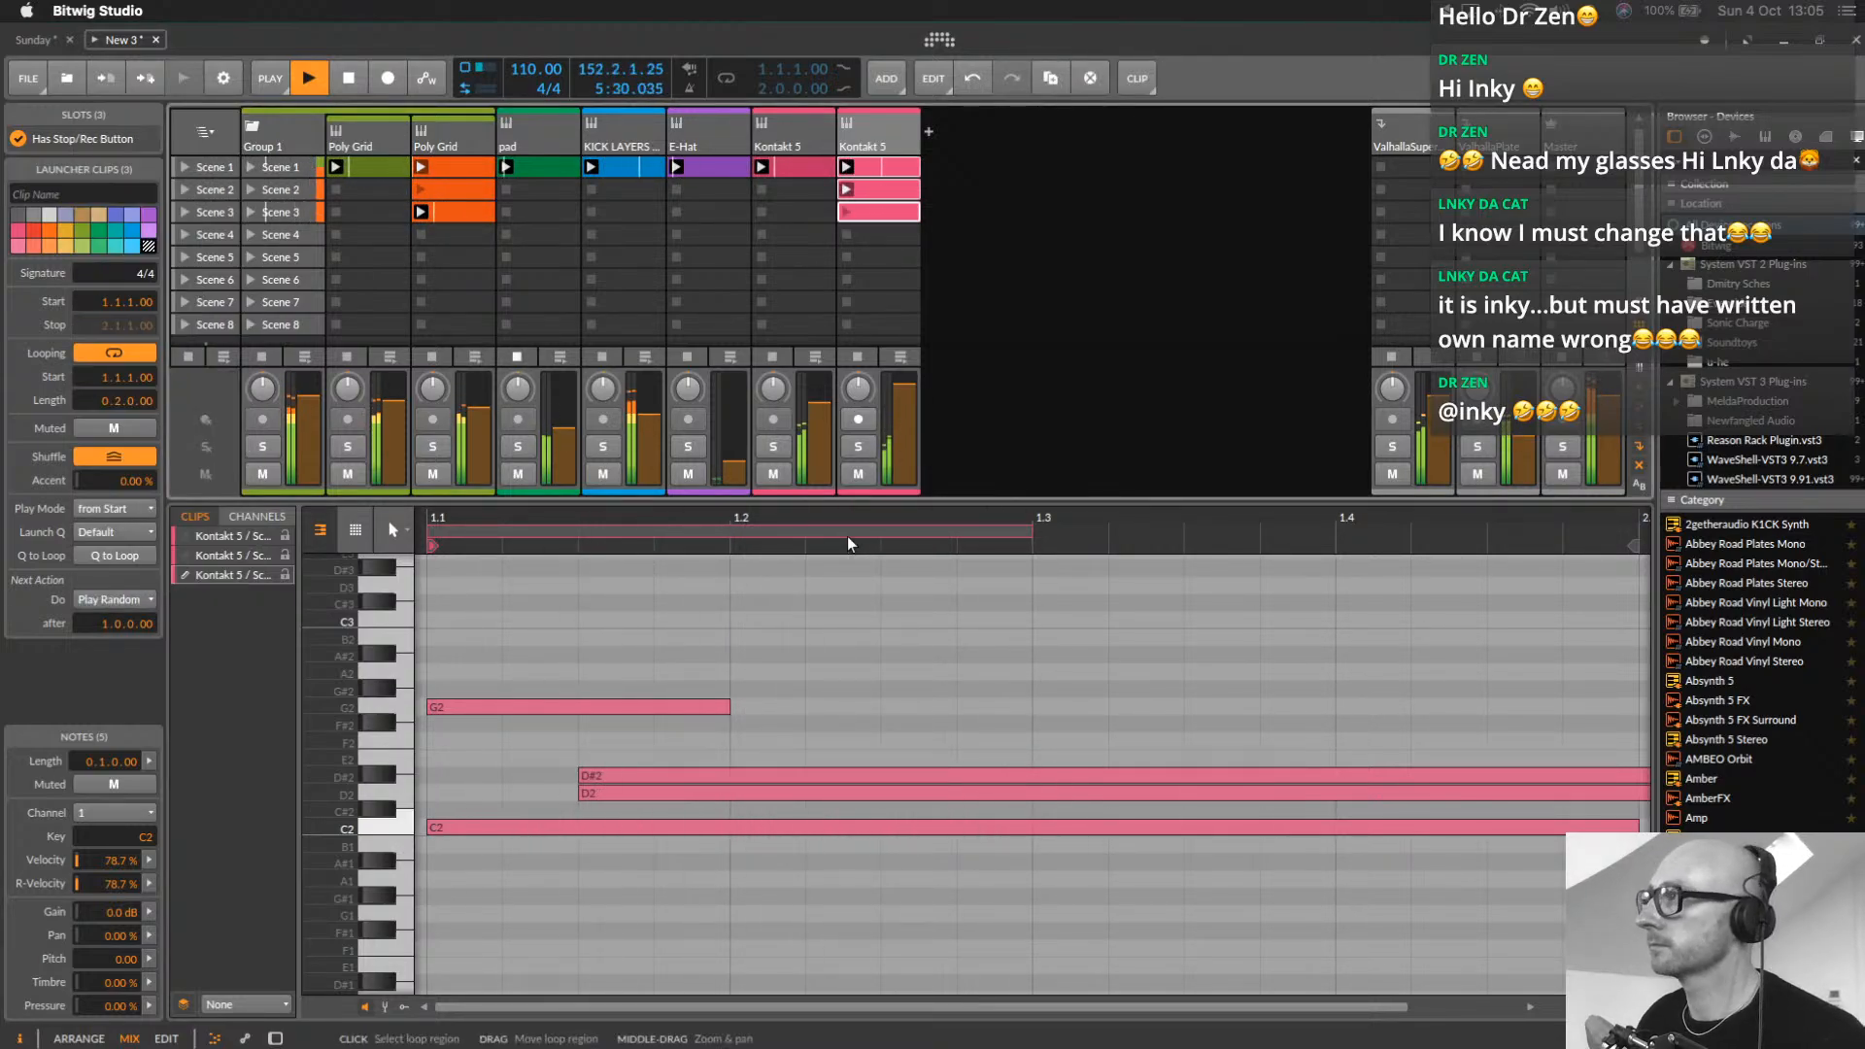
Lower the piano track's volume slightly, then solo the track with its device chain shown
left_click(864, 676)
left_click(883, 191)
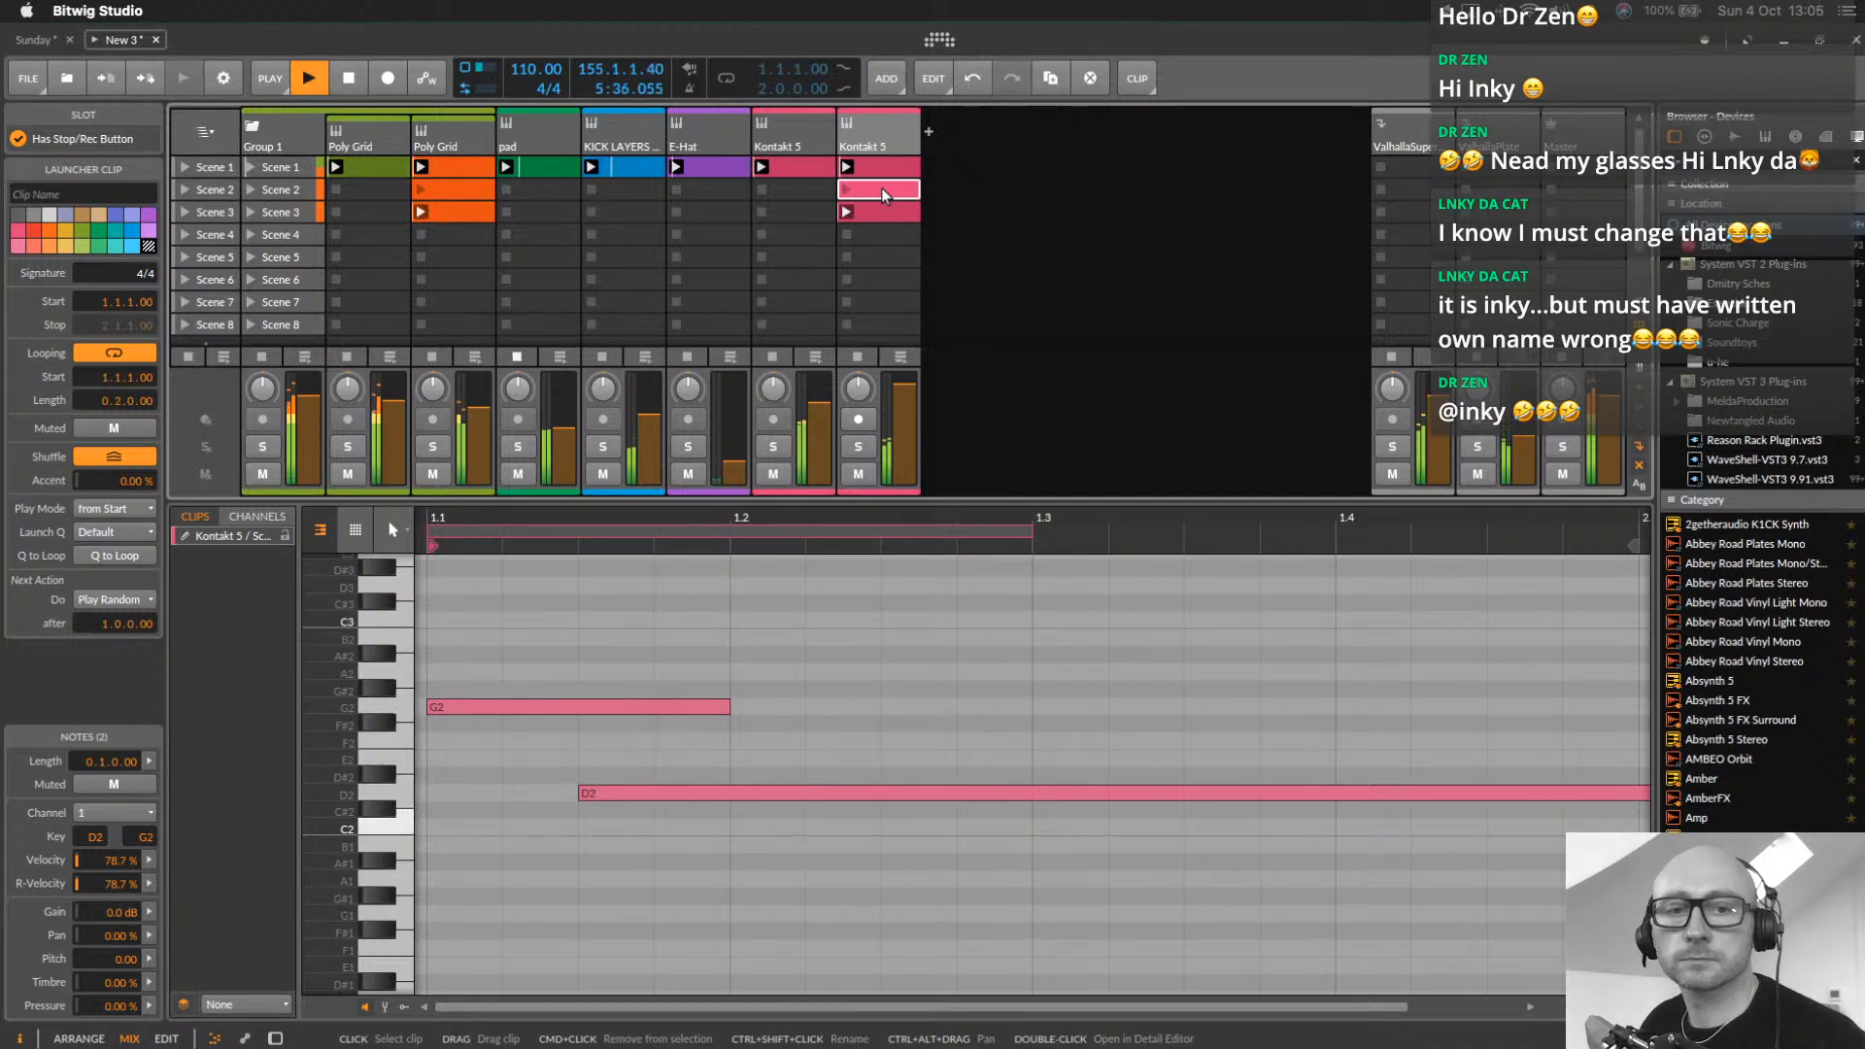
left_click_drag(905, 391, 905, 399)
double_click(889, 118)
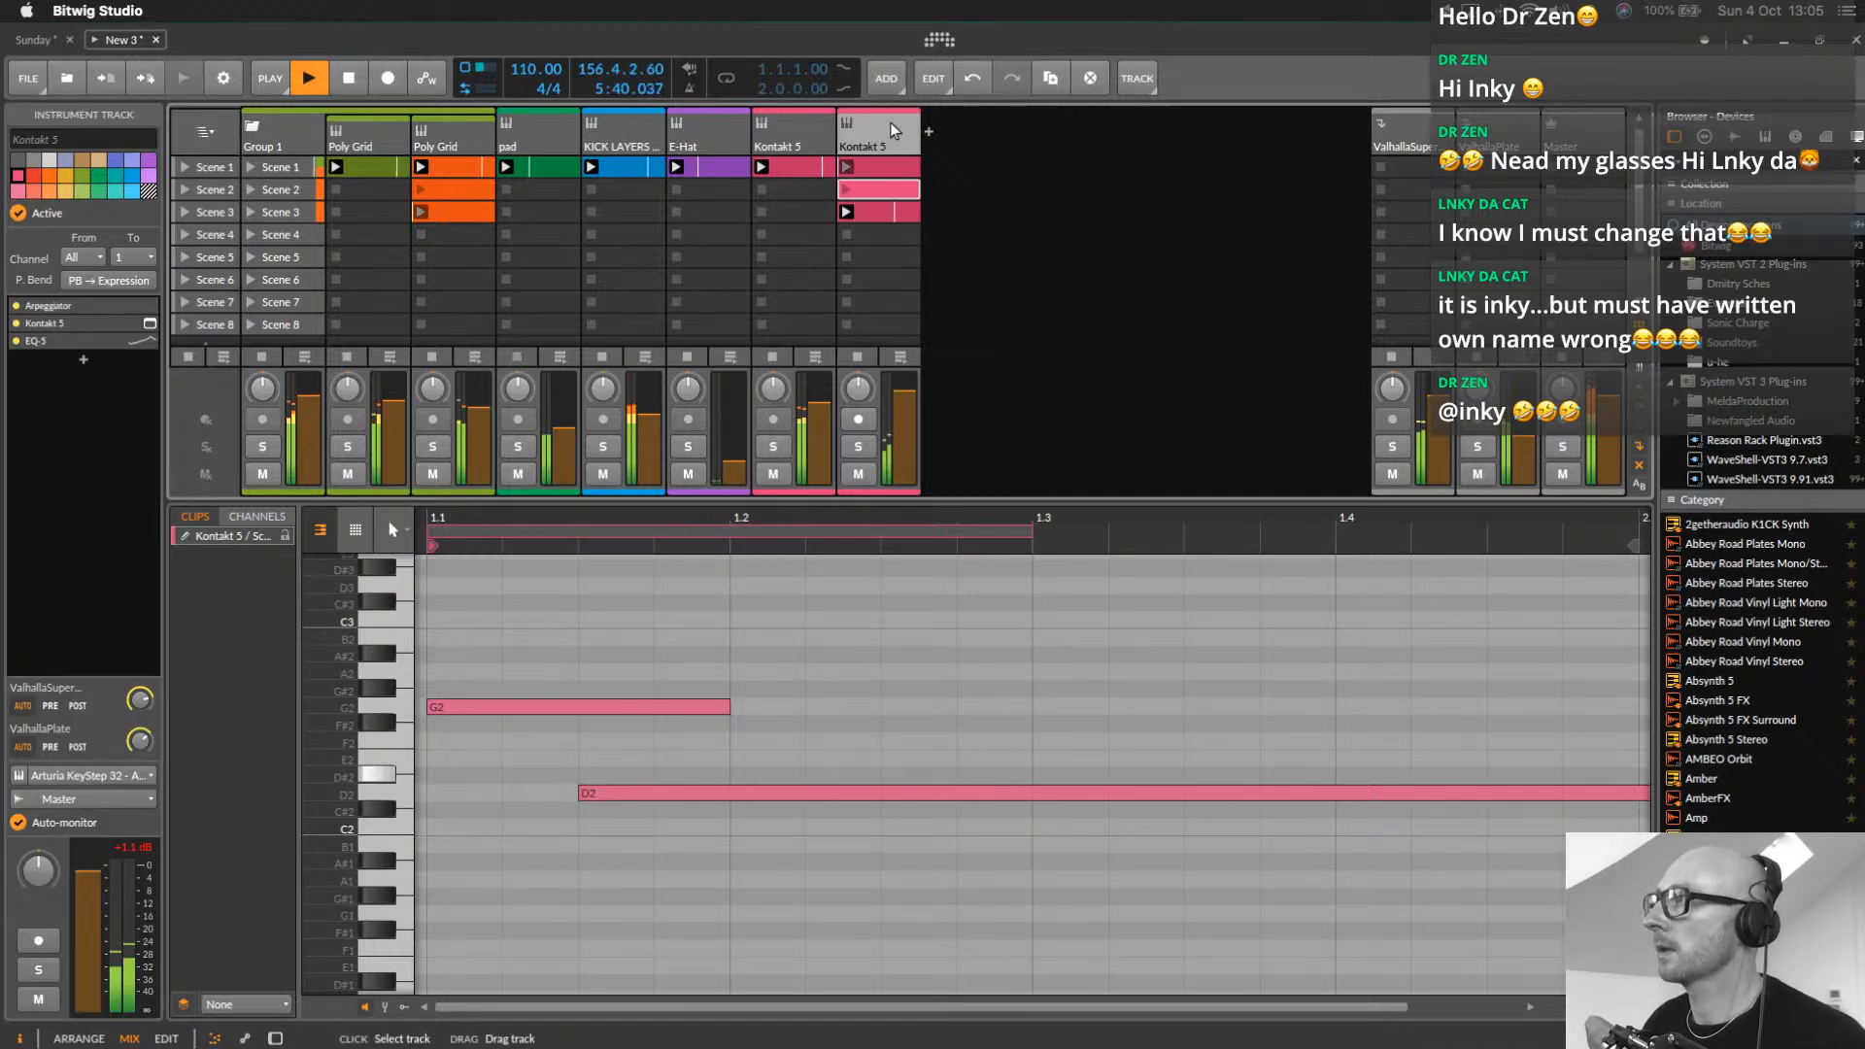
left_click(858, 723)
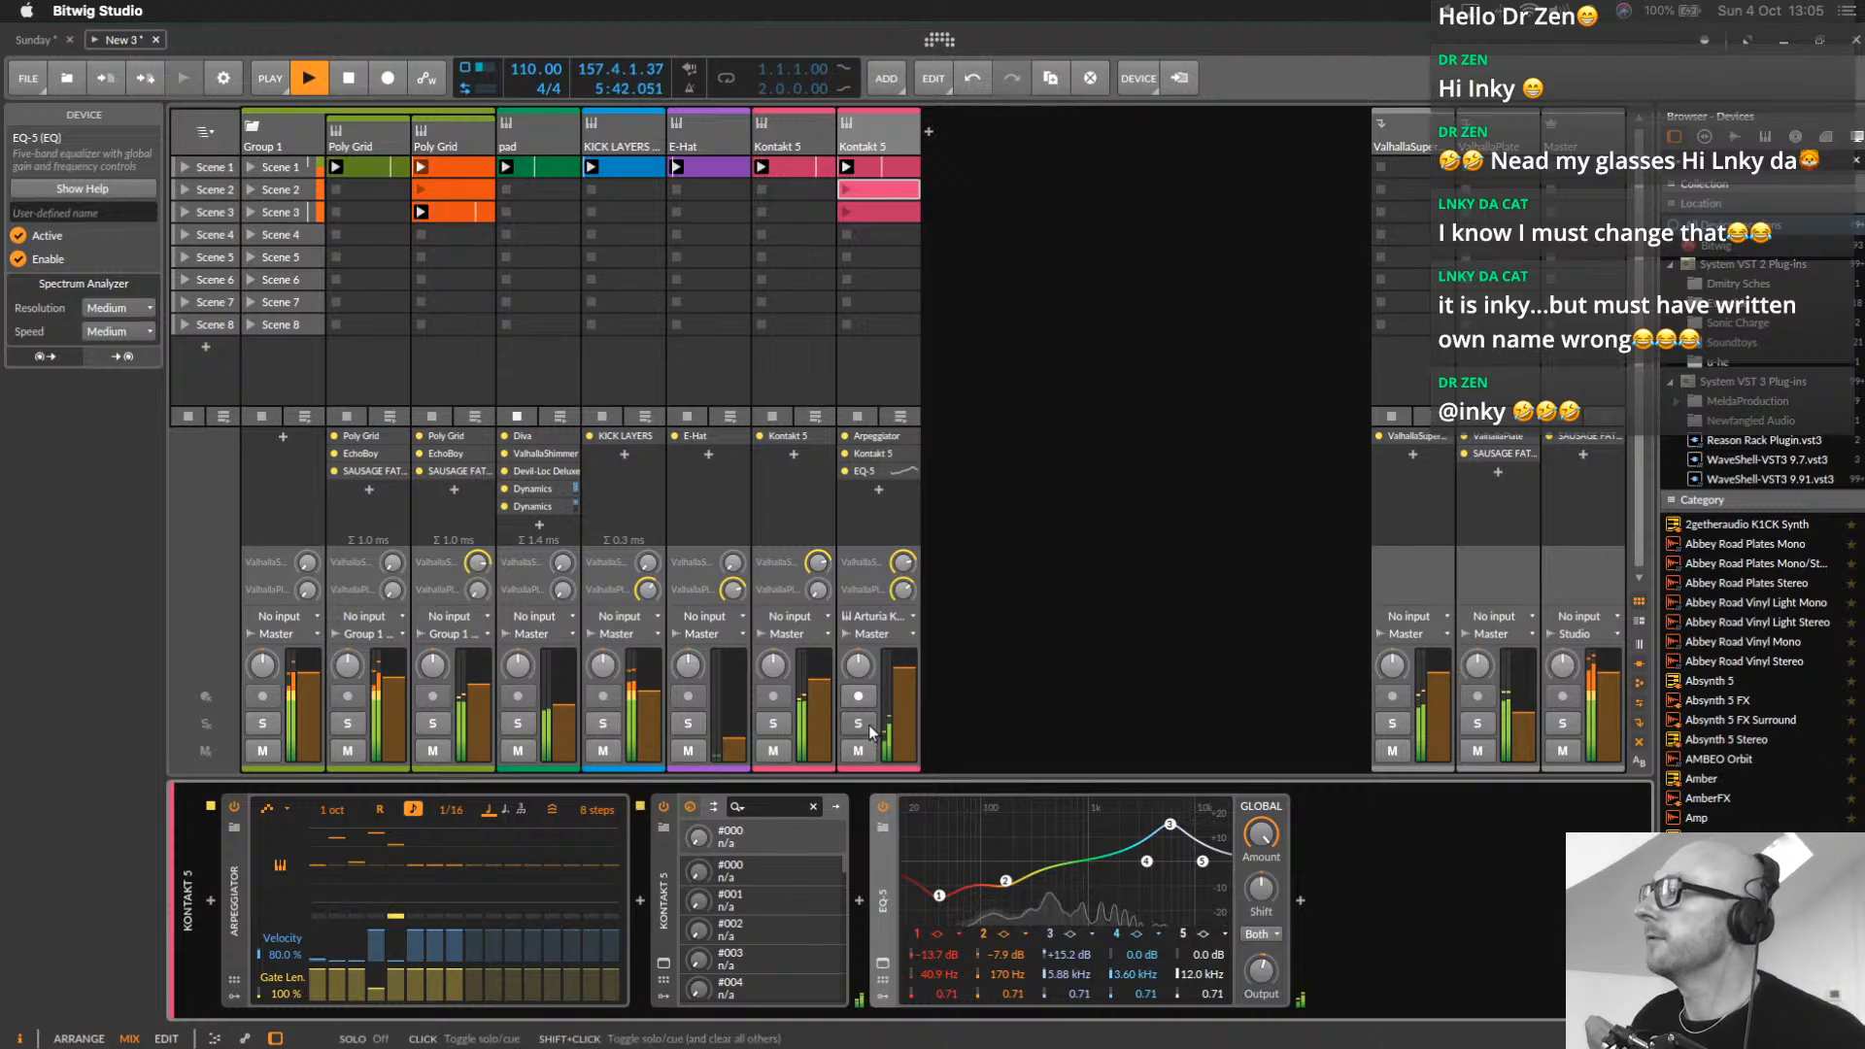
Insert the Native Instruments effect Guitar Rig 5 after the EQ-5 in the piano track's device chain
left_click(1300, 900)
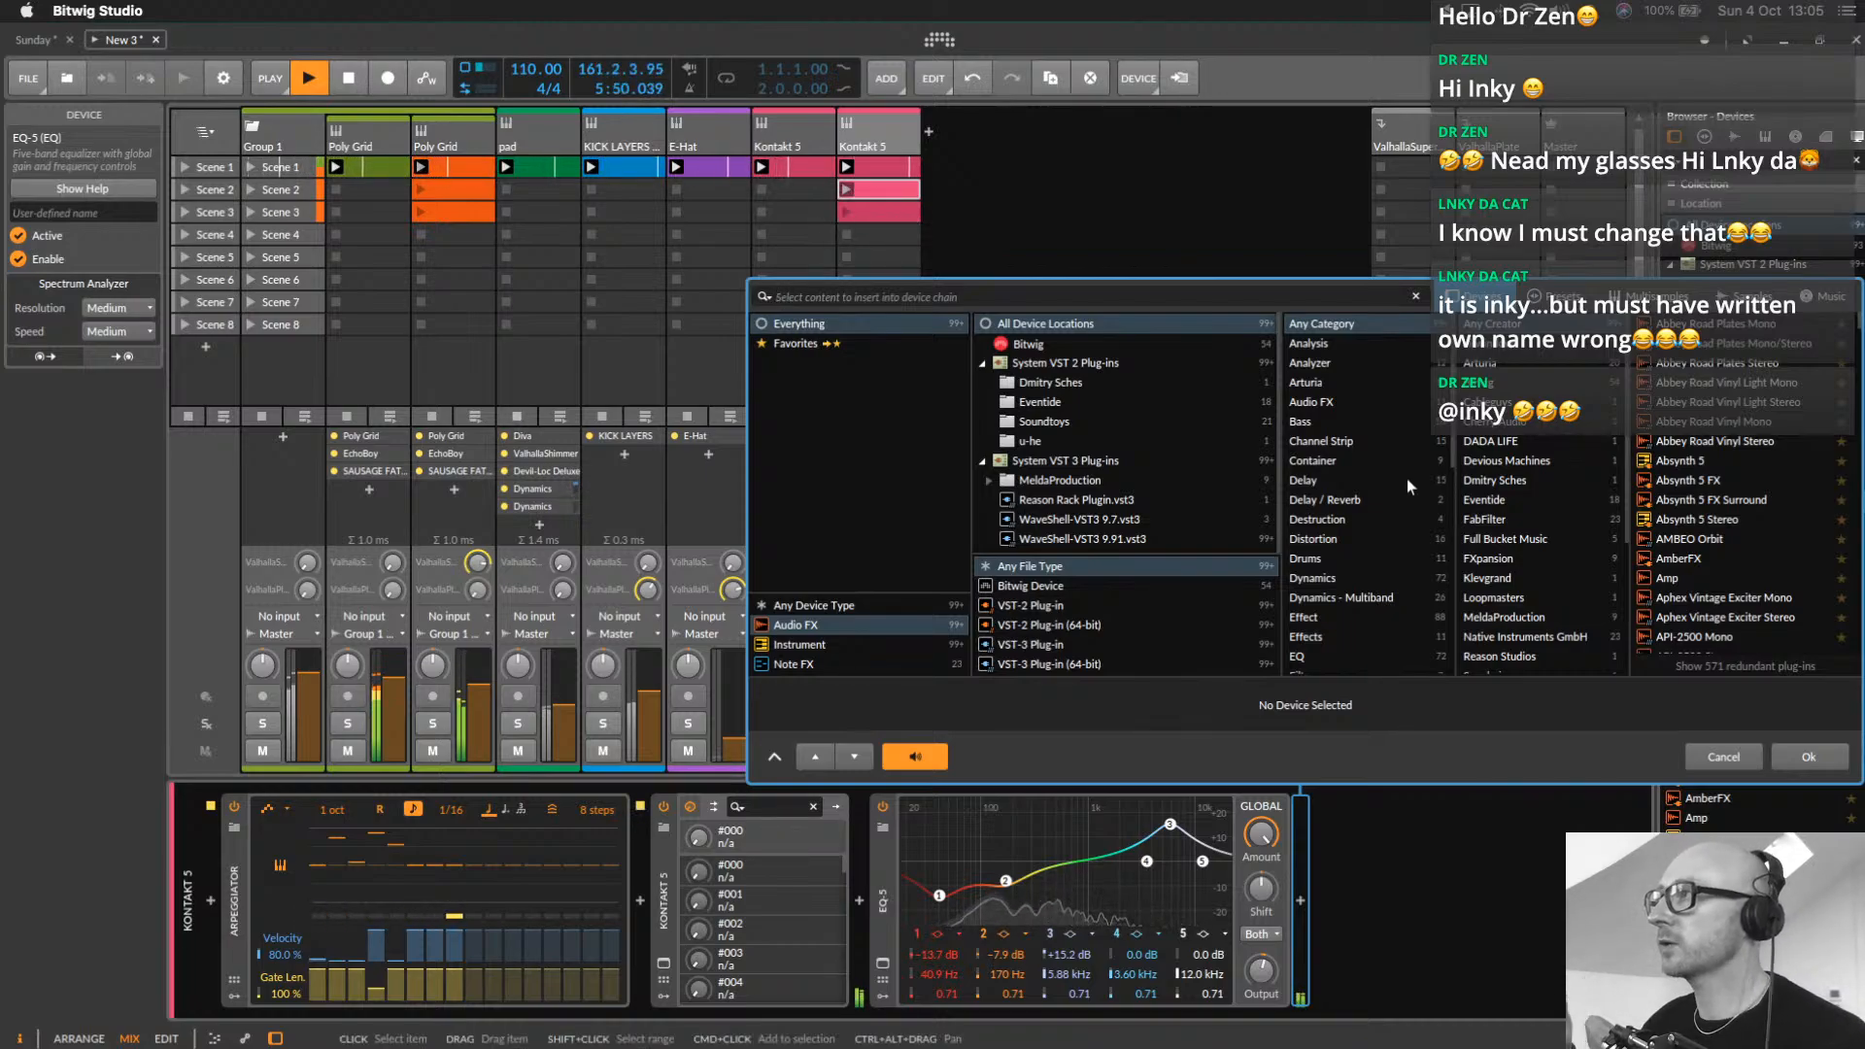
scroll(1520, 564, "down", 5)
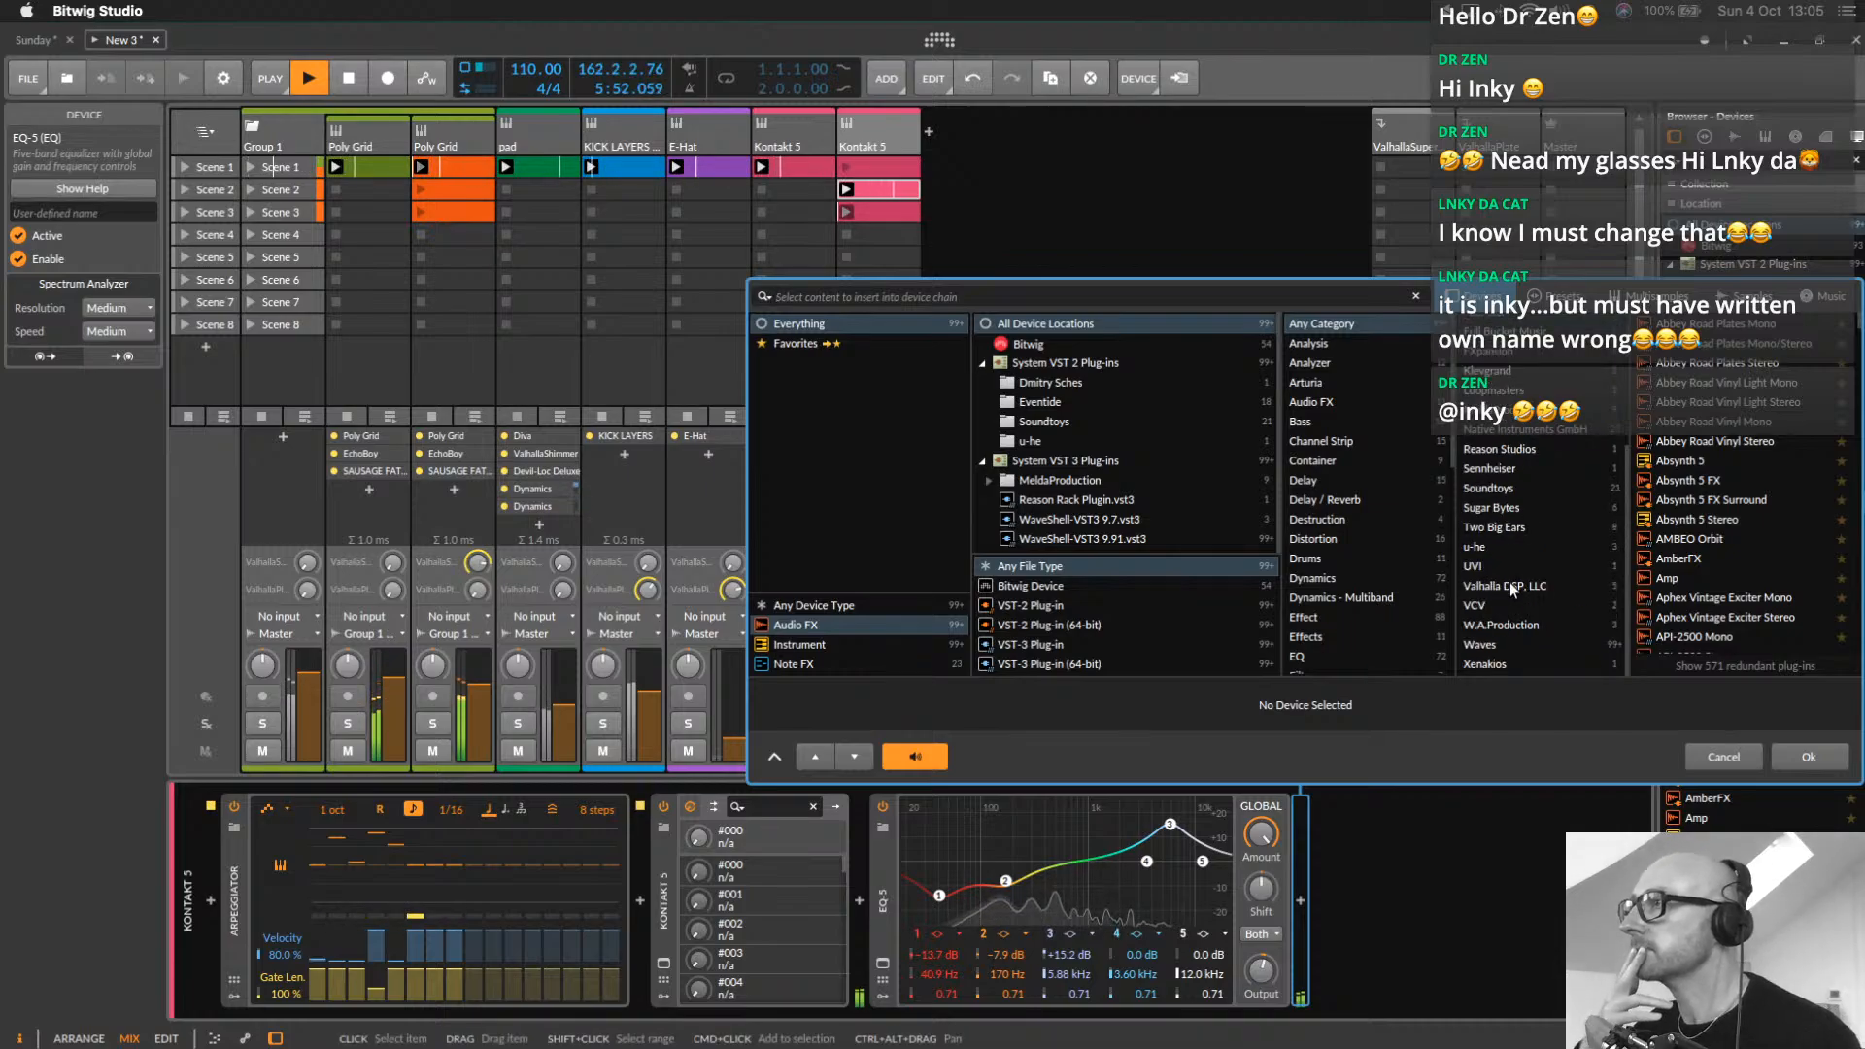
left_click(1535, 429)
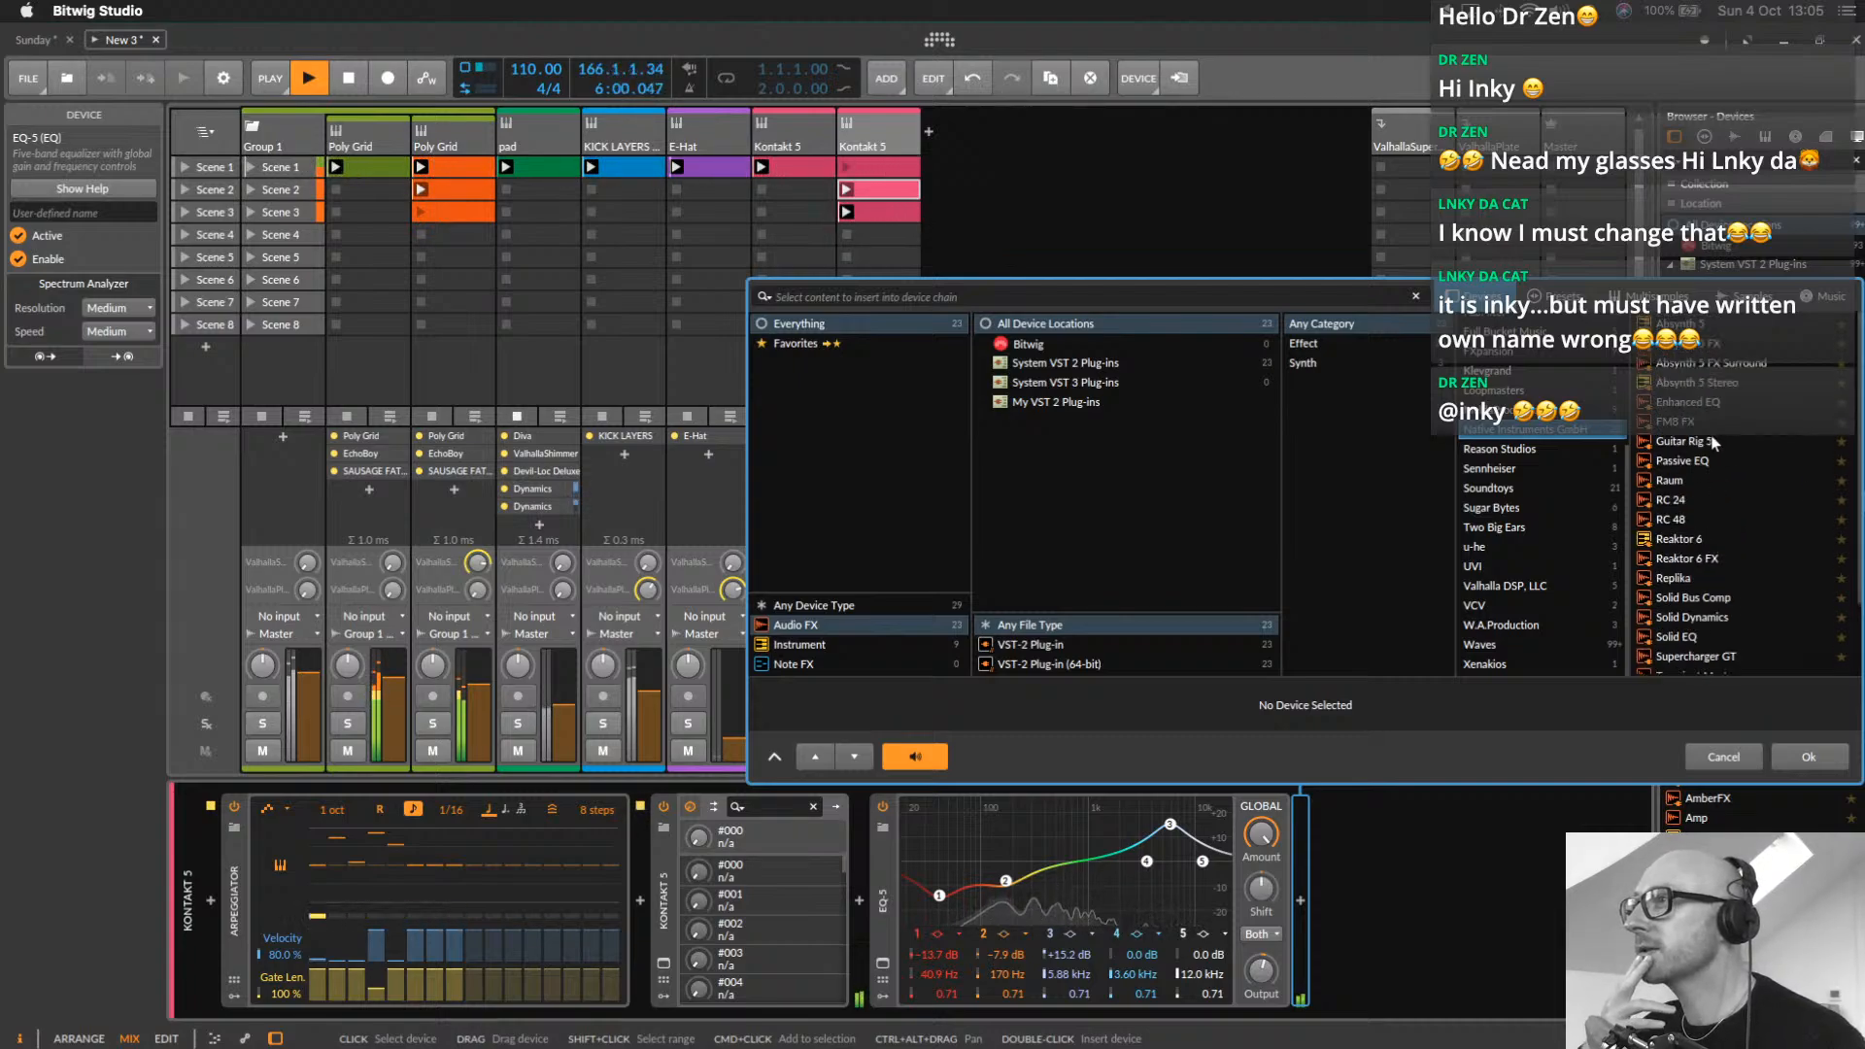
double_click(1735, 442)
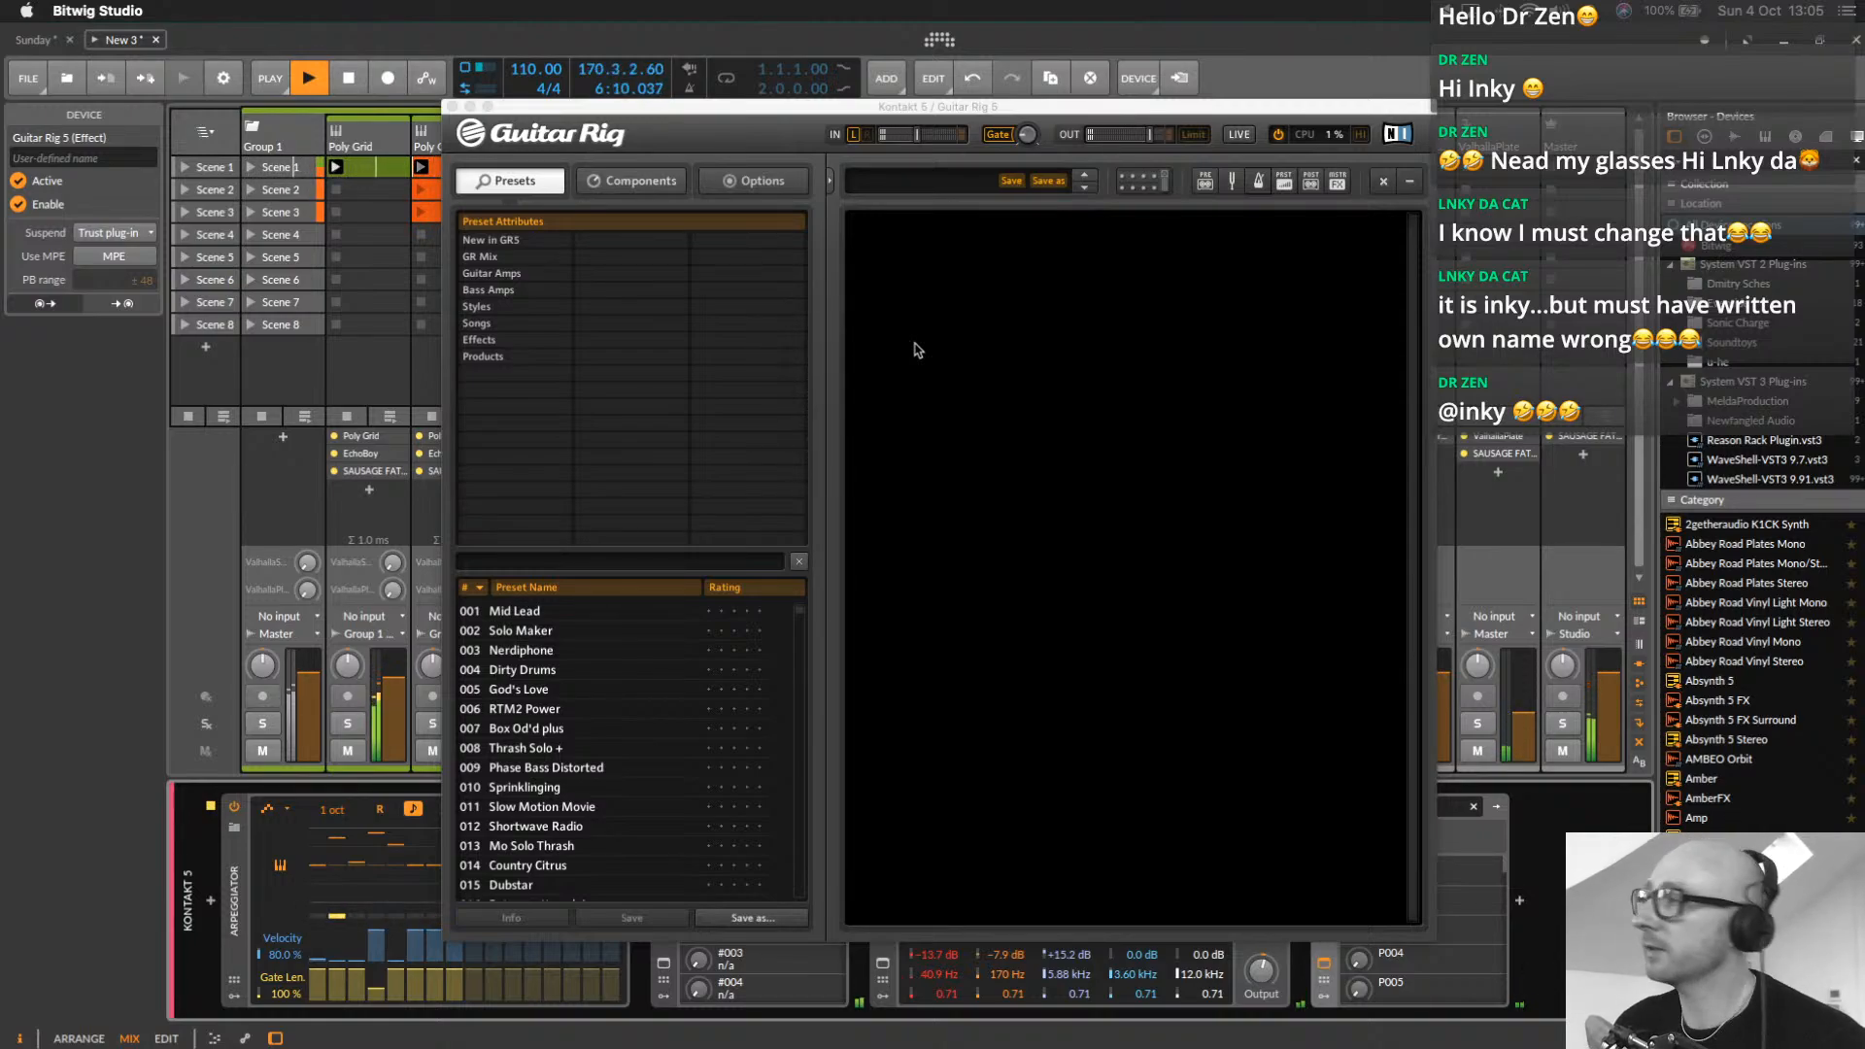
Browse Guitar Rig's Reverbs and Delays presets, then add the Reflektor reverb component to the empty rack
left_click(477, 340)
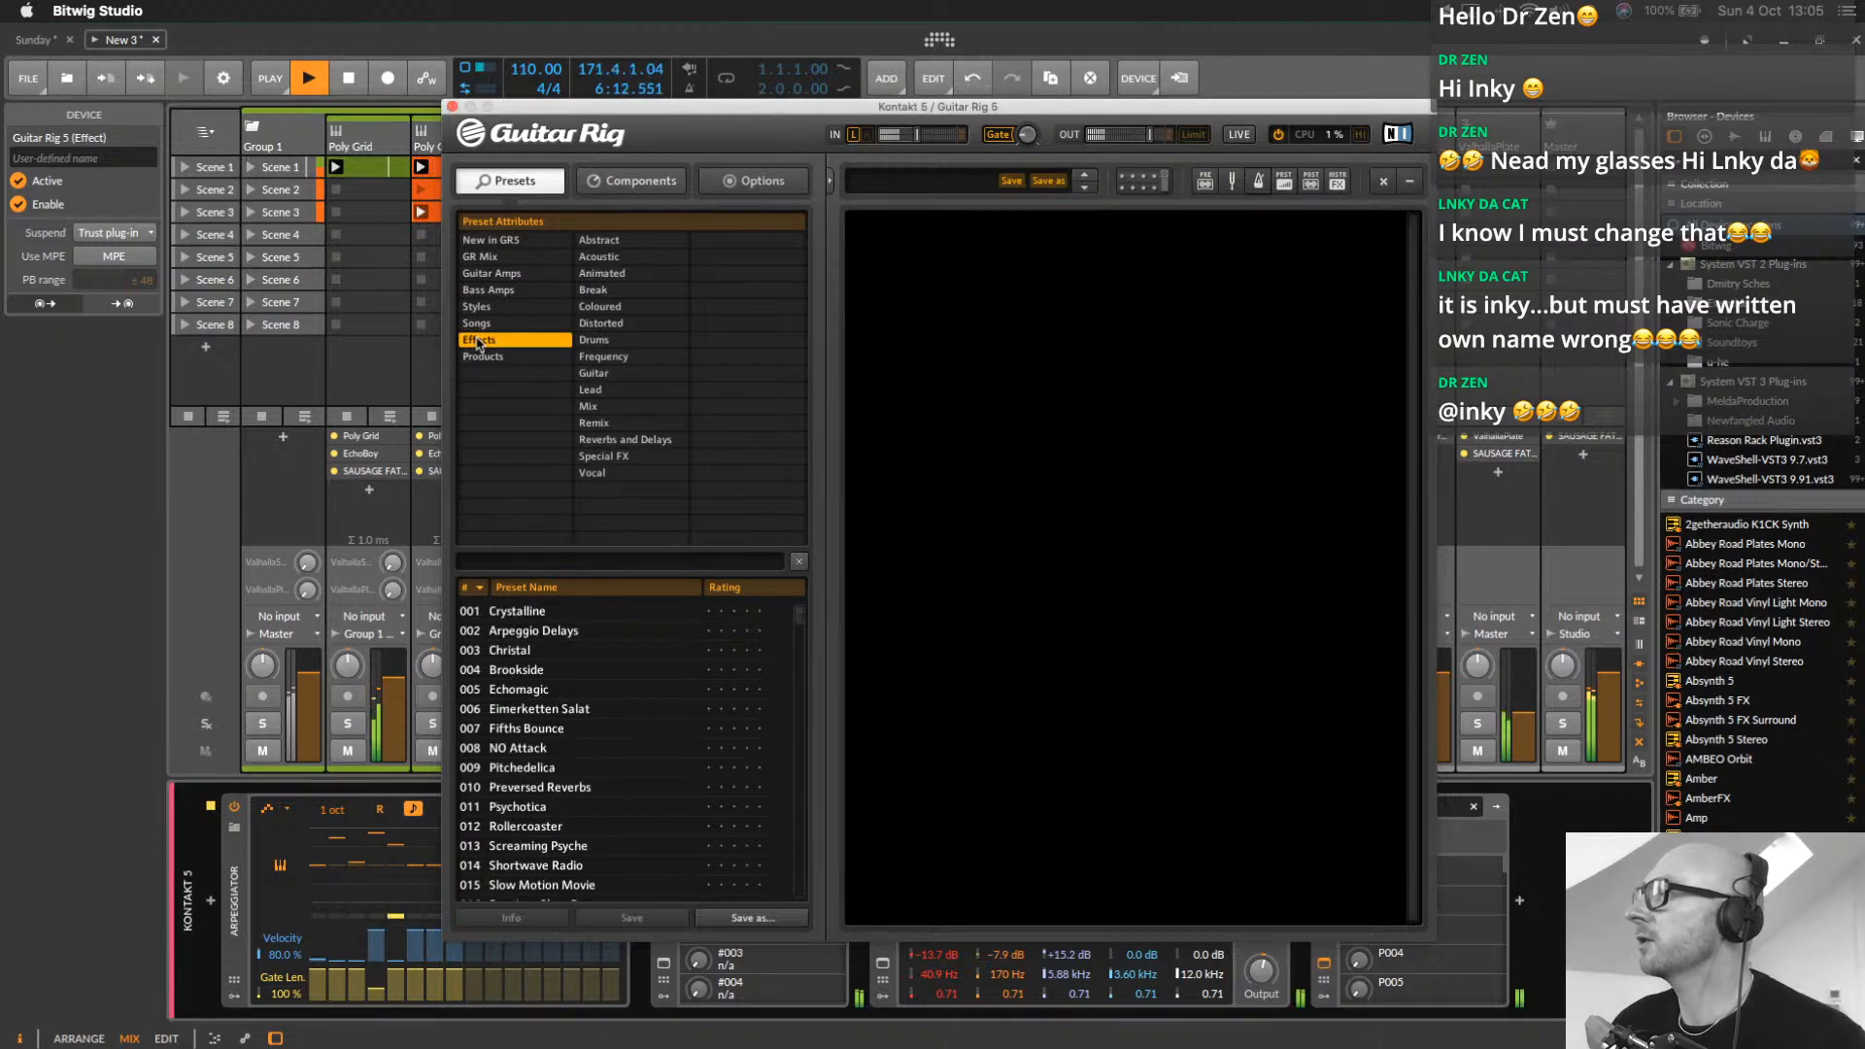
left_click(623, 441)
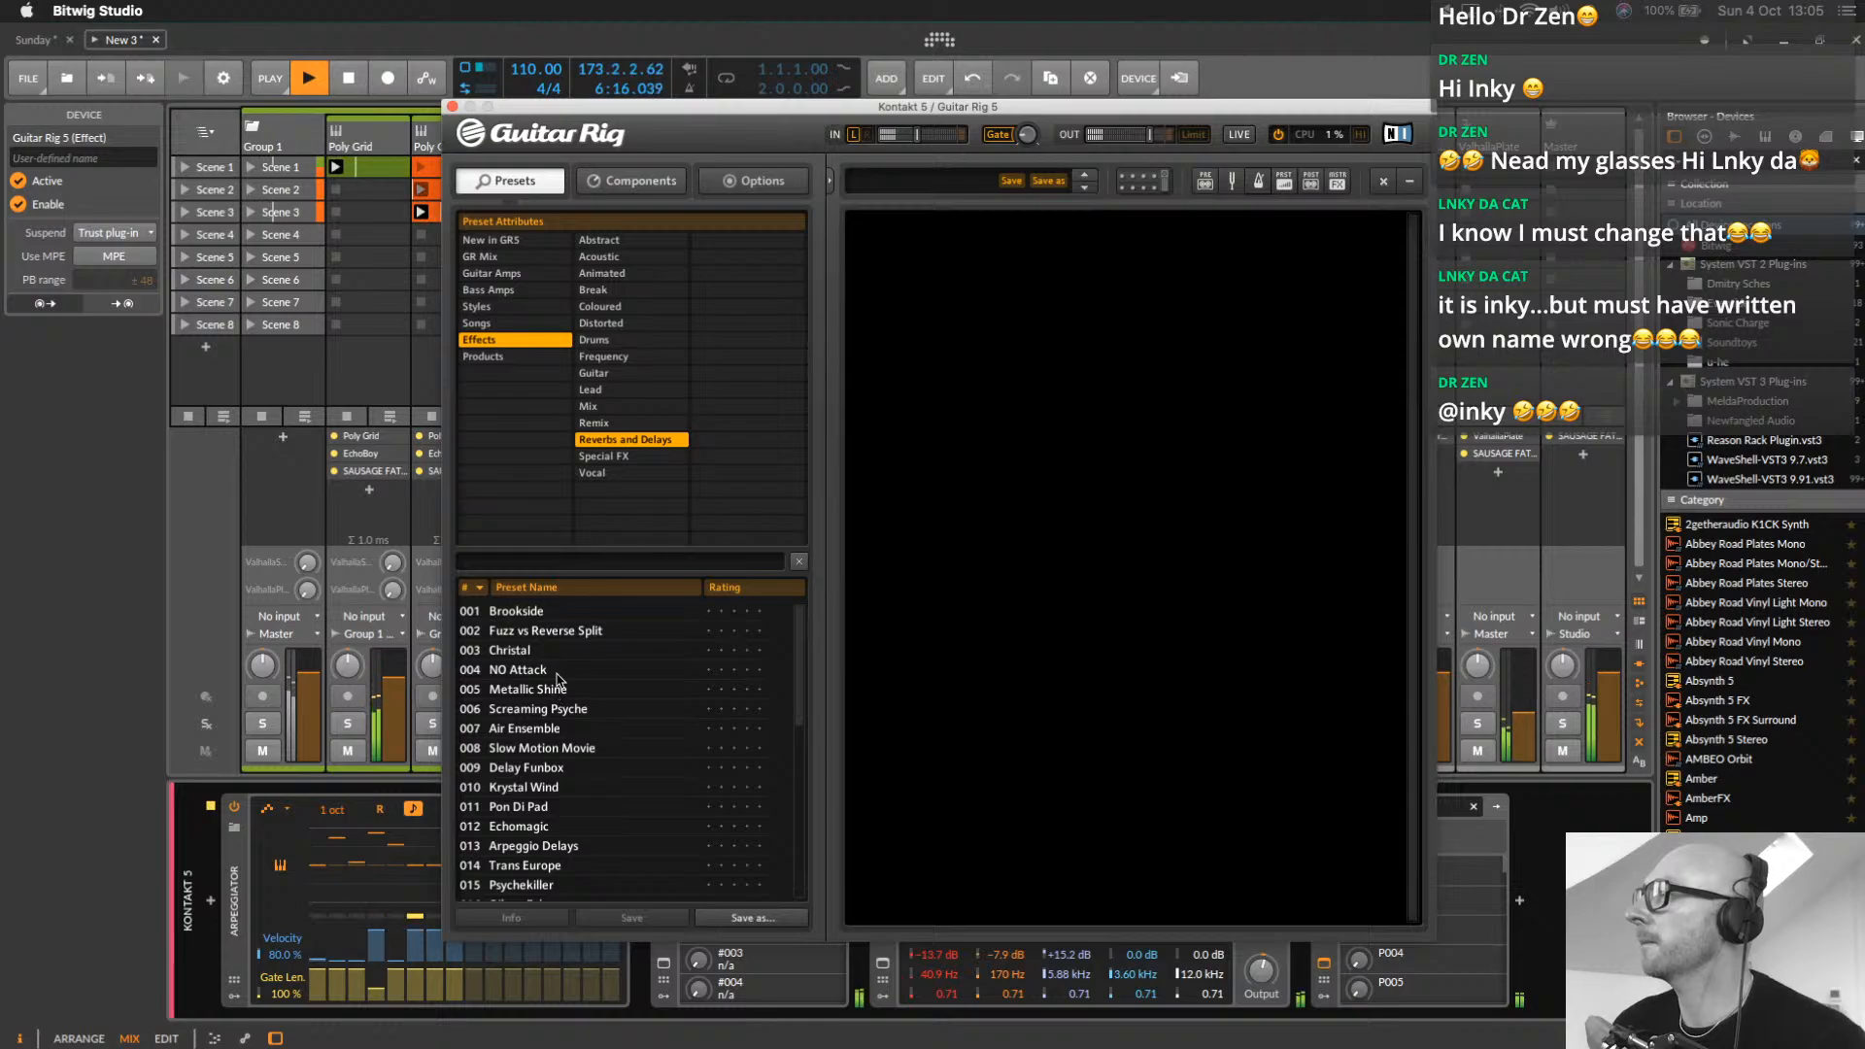
left_click(637, 183)
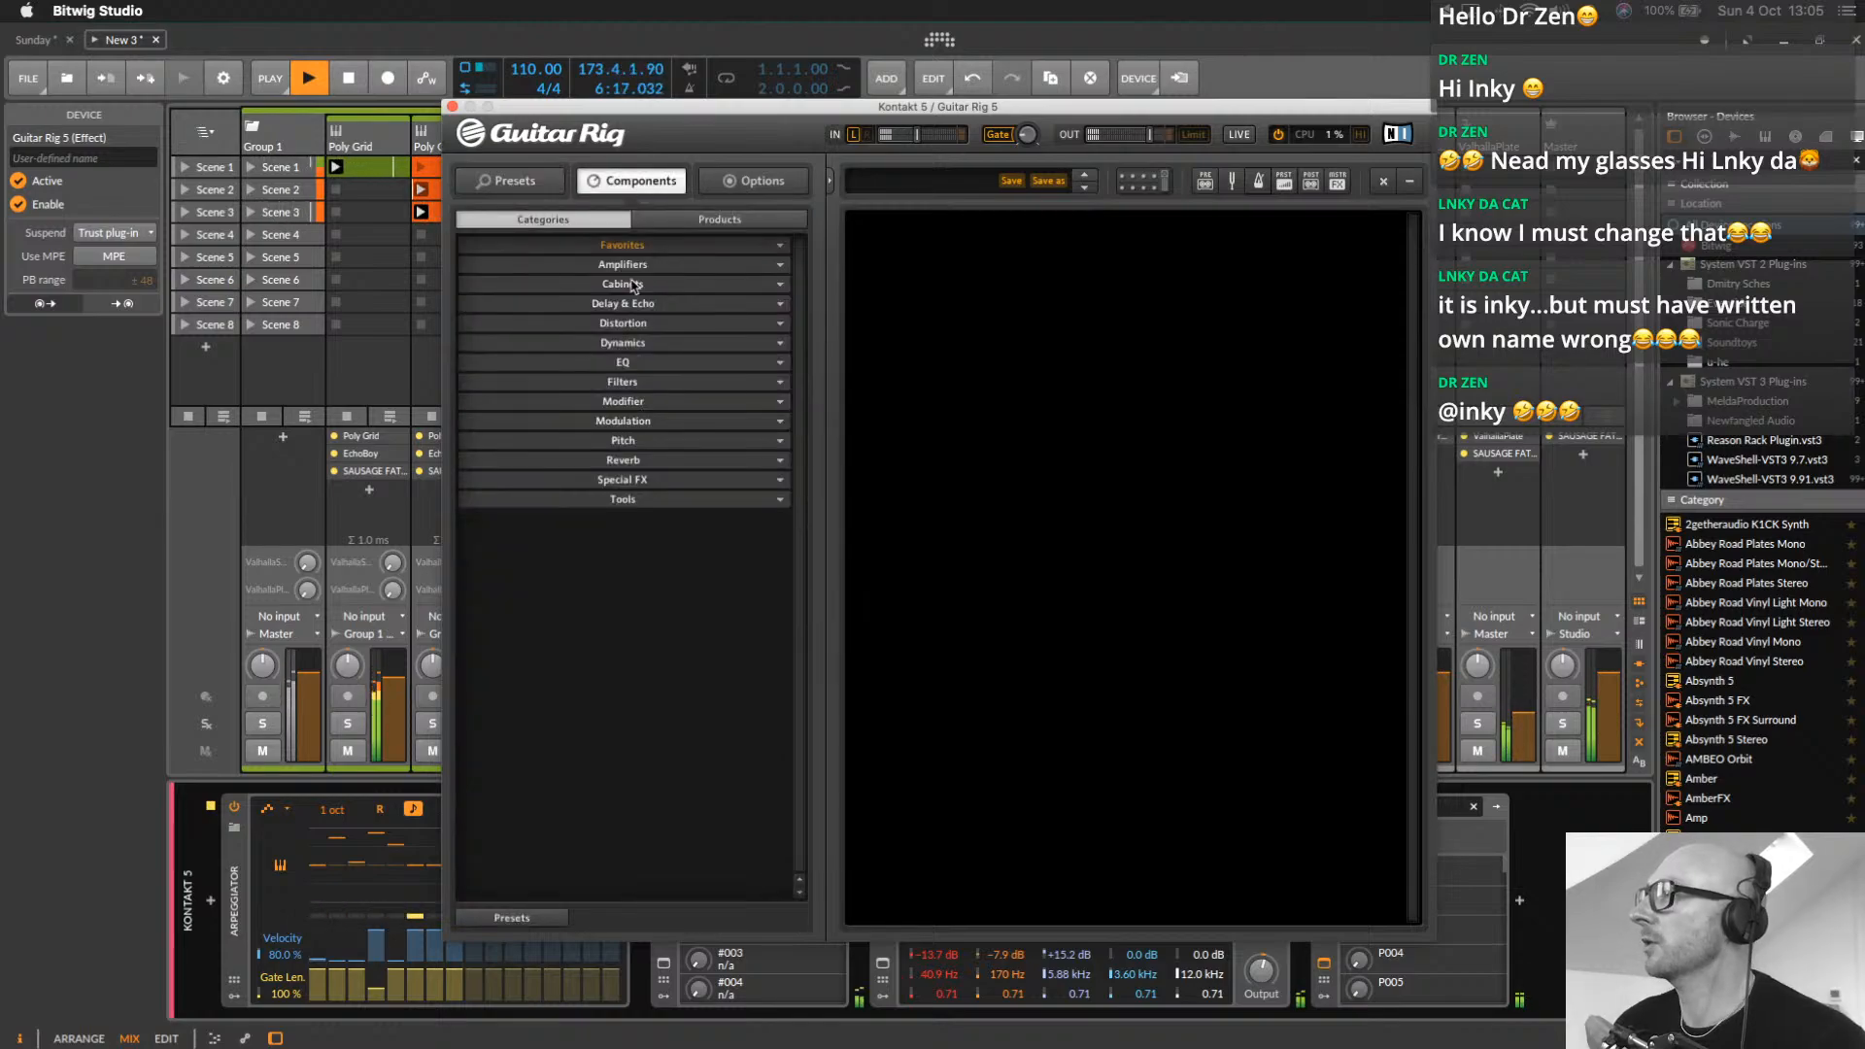
left_click(623, 460)
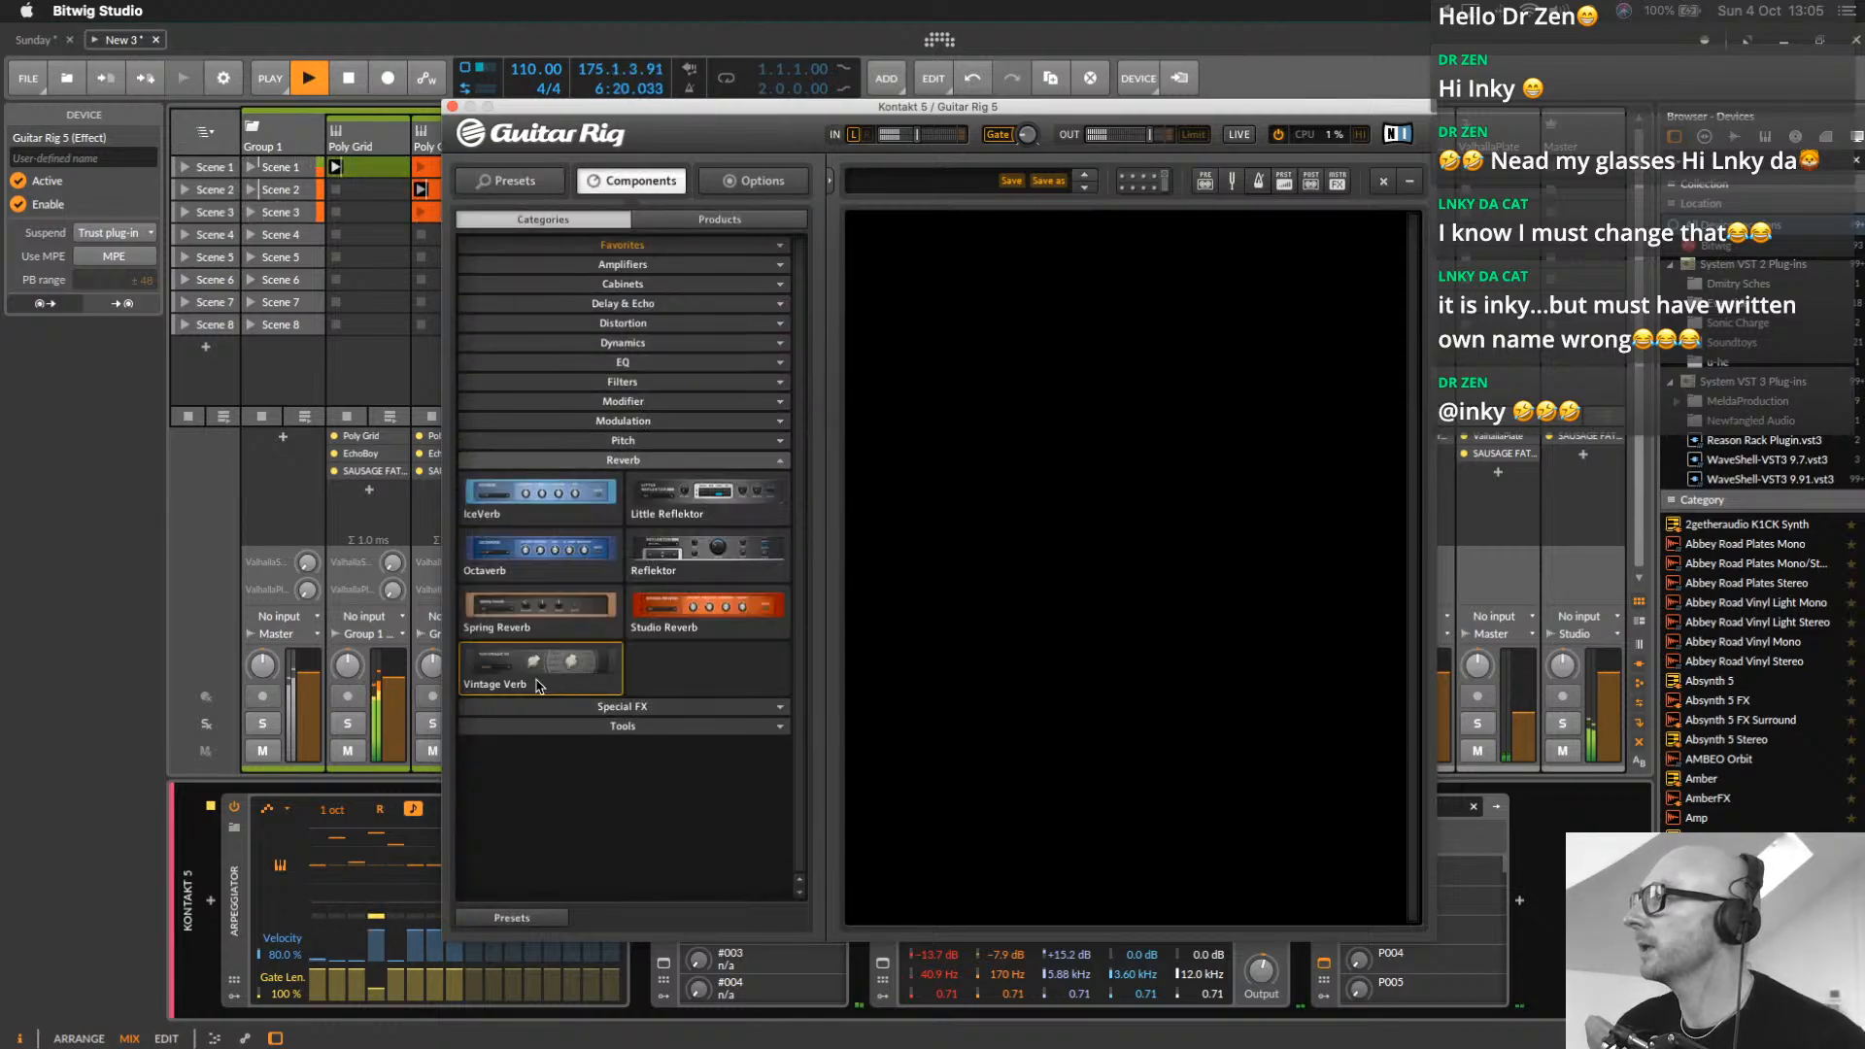
left_click_drag(708, 554, 1089, 508)
Raise the Reflektor's decay and increase its size to about 160 %
mouse_move(1149, 294)
left_mouse_down()
mouse_move(1157, 273)
mouse_move(1162, 288)
left_mouse_up()
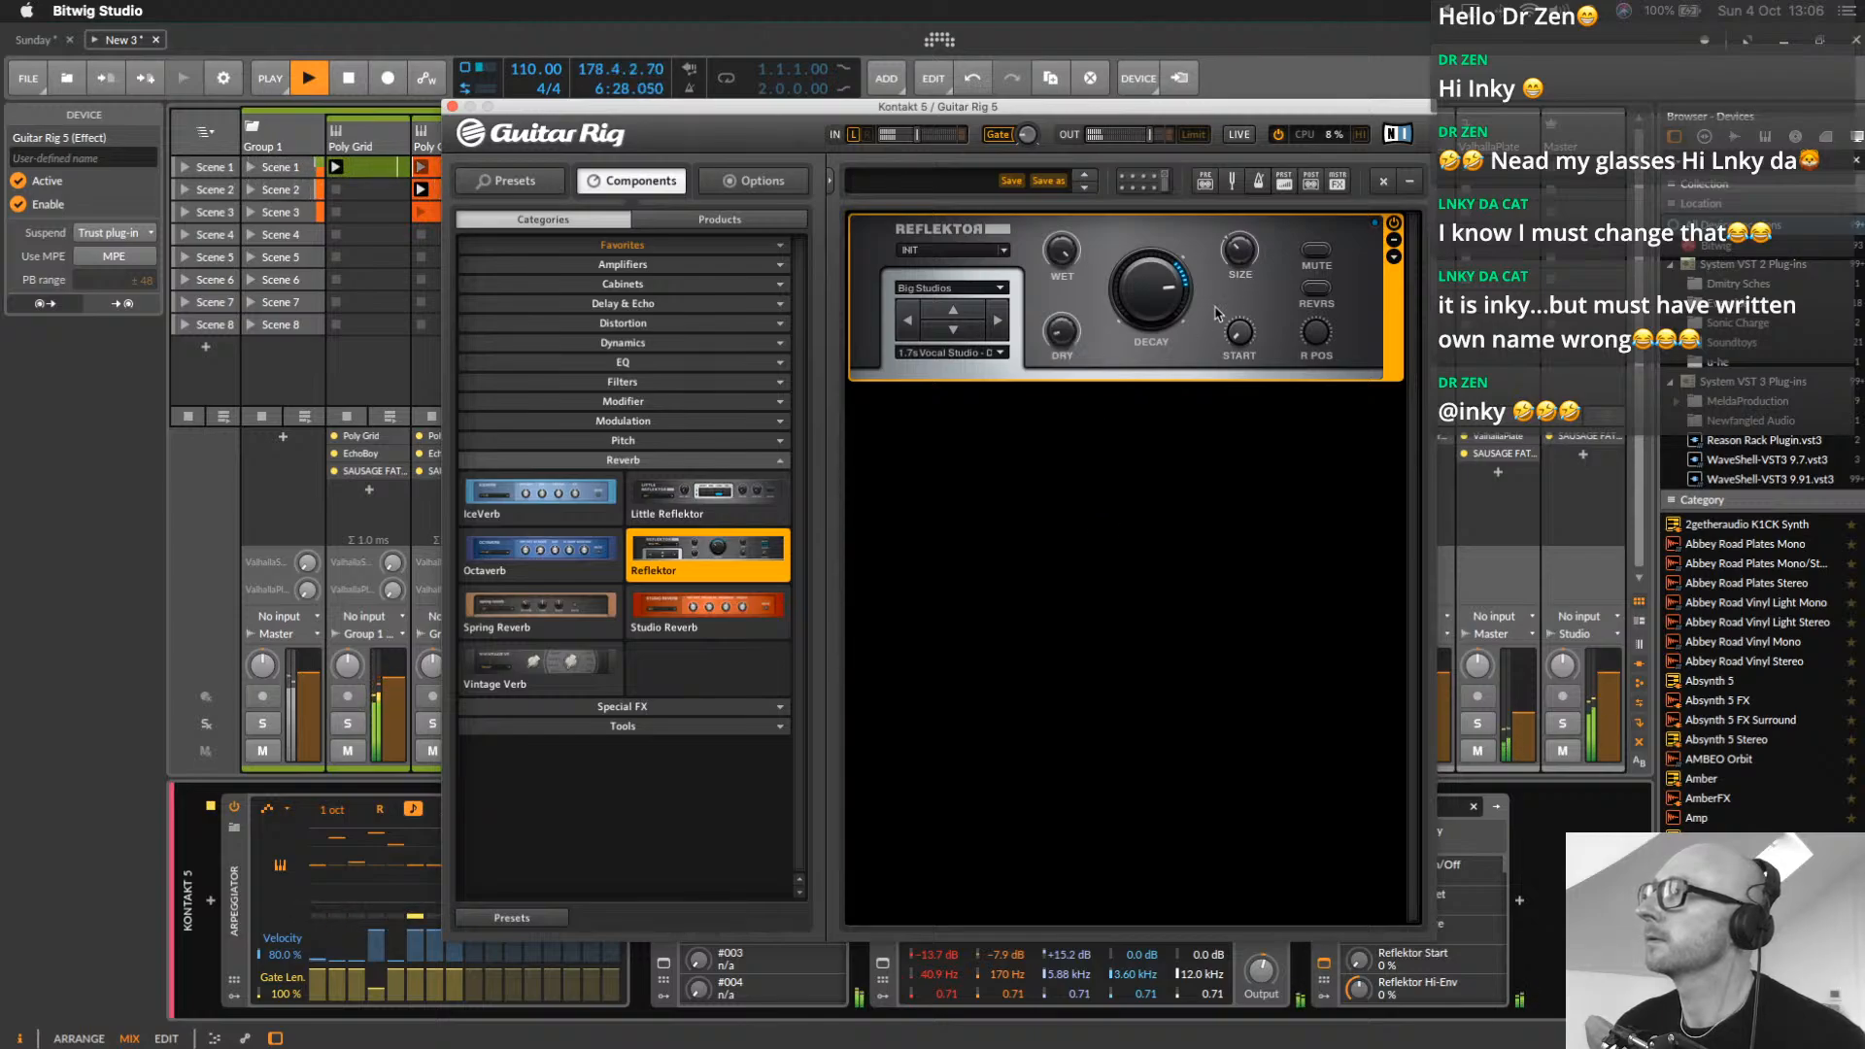
left_click_drag(1242, 252, 1247, 229)
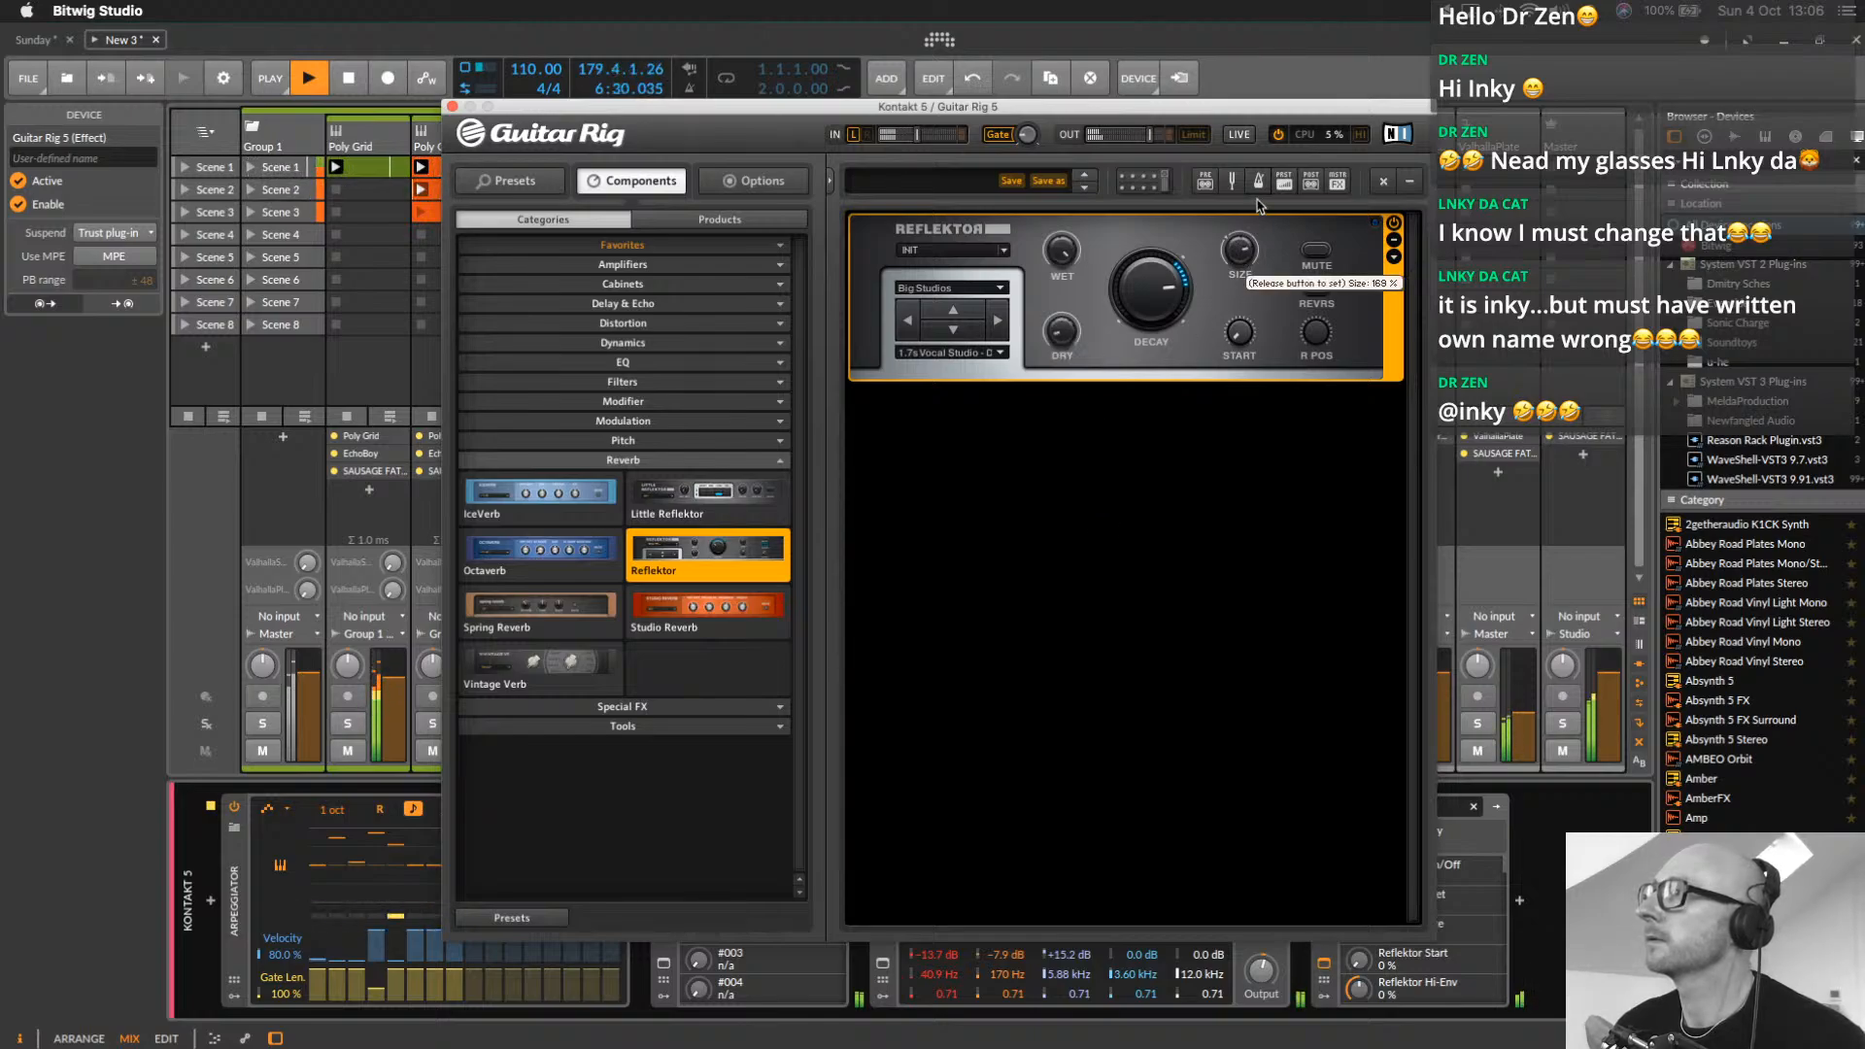
left_click_drag(1258, 211, 1259, 214)
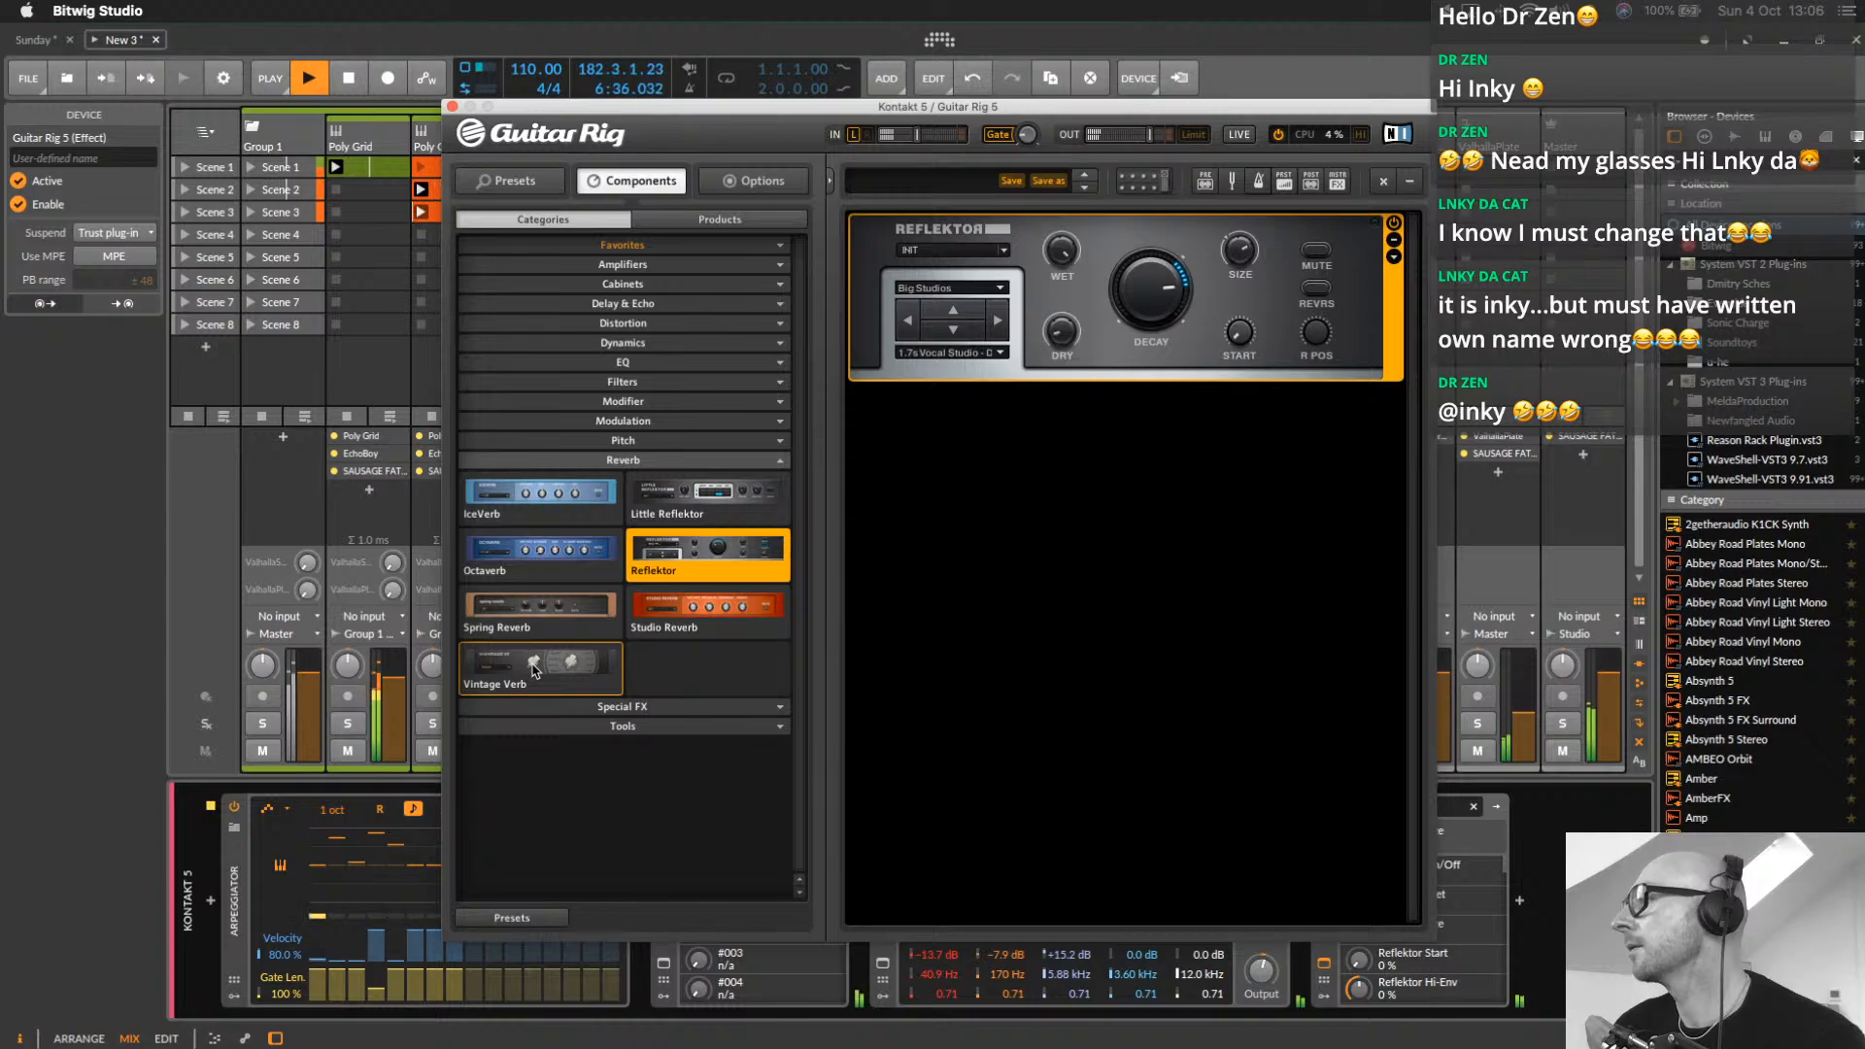
Add an Octaverb below the Reflektor, raise its size, set Dry/Wet to about 46.8 % and close Guitar Rig
left_click_drag(539, 550, 1156, 586)
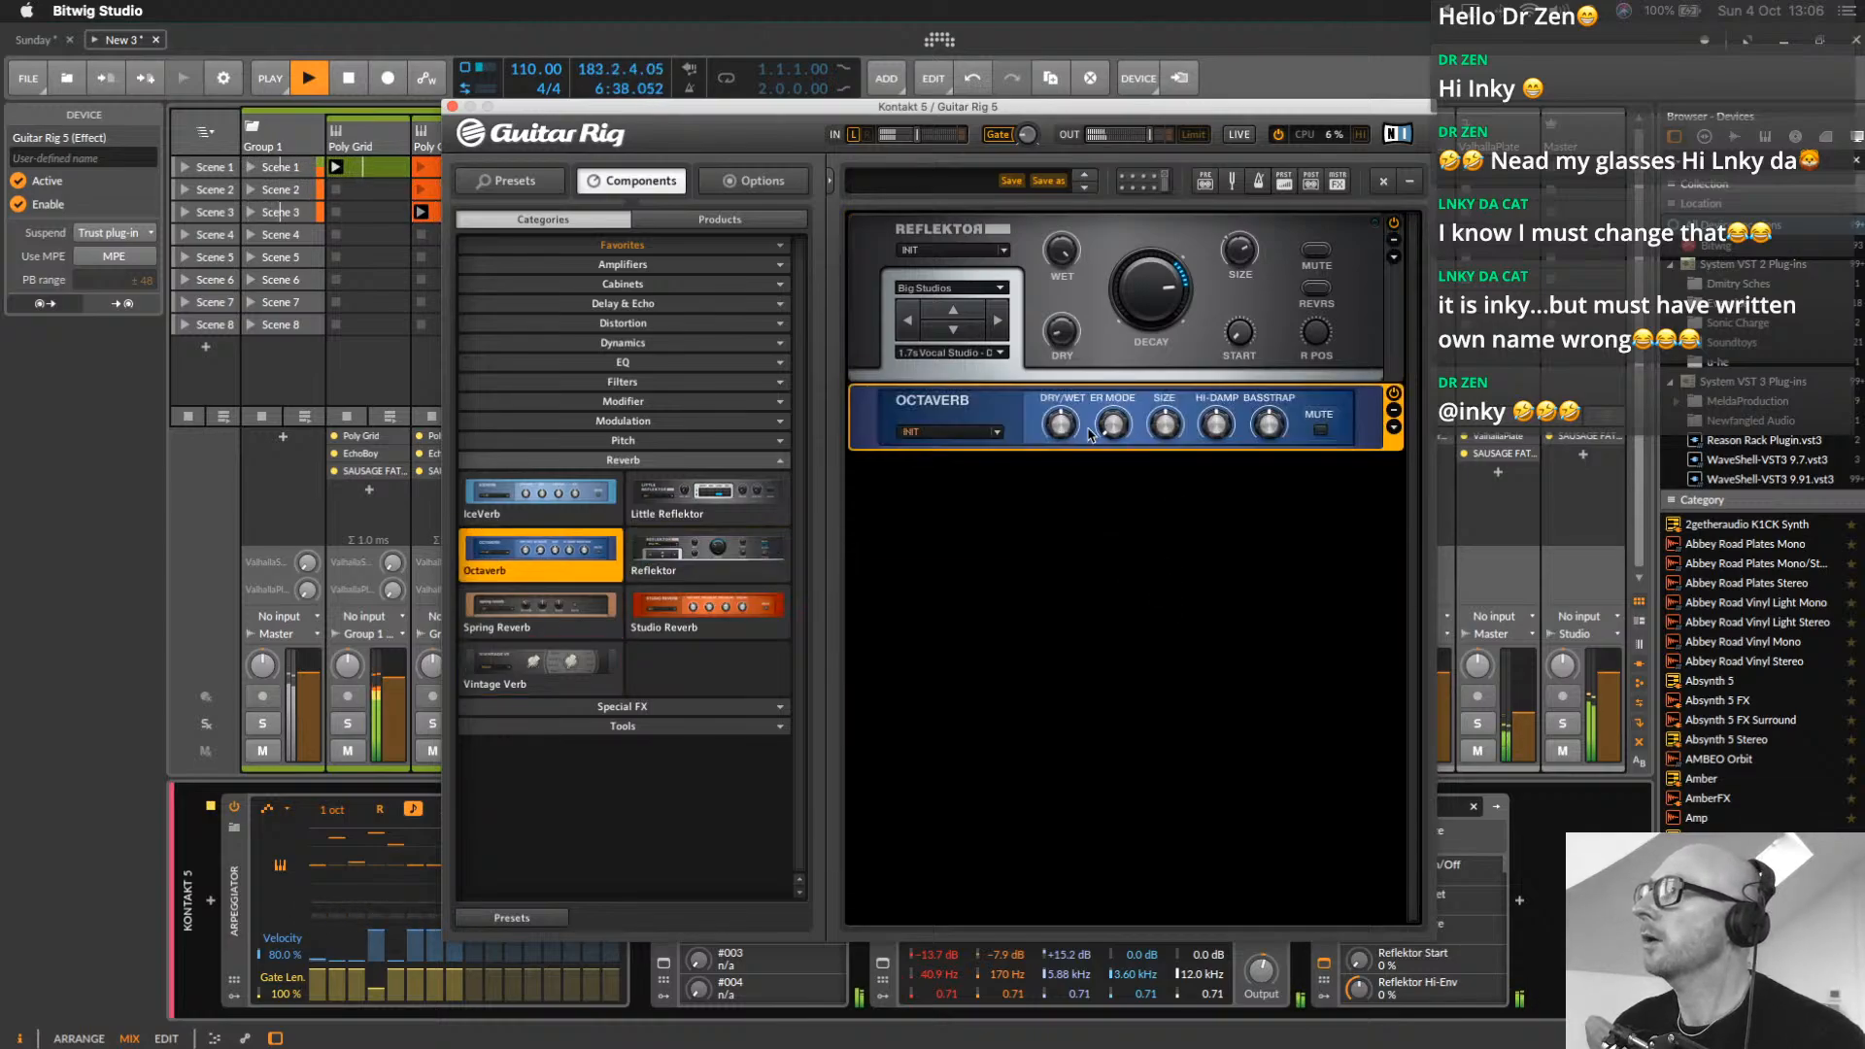
left_click_drag(1165, 436, 1183, 400)
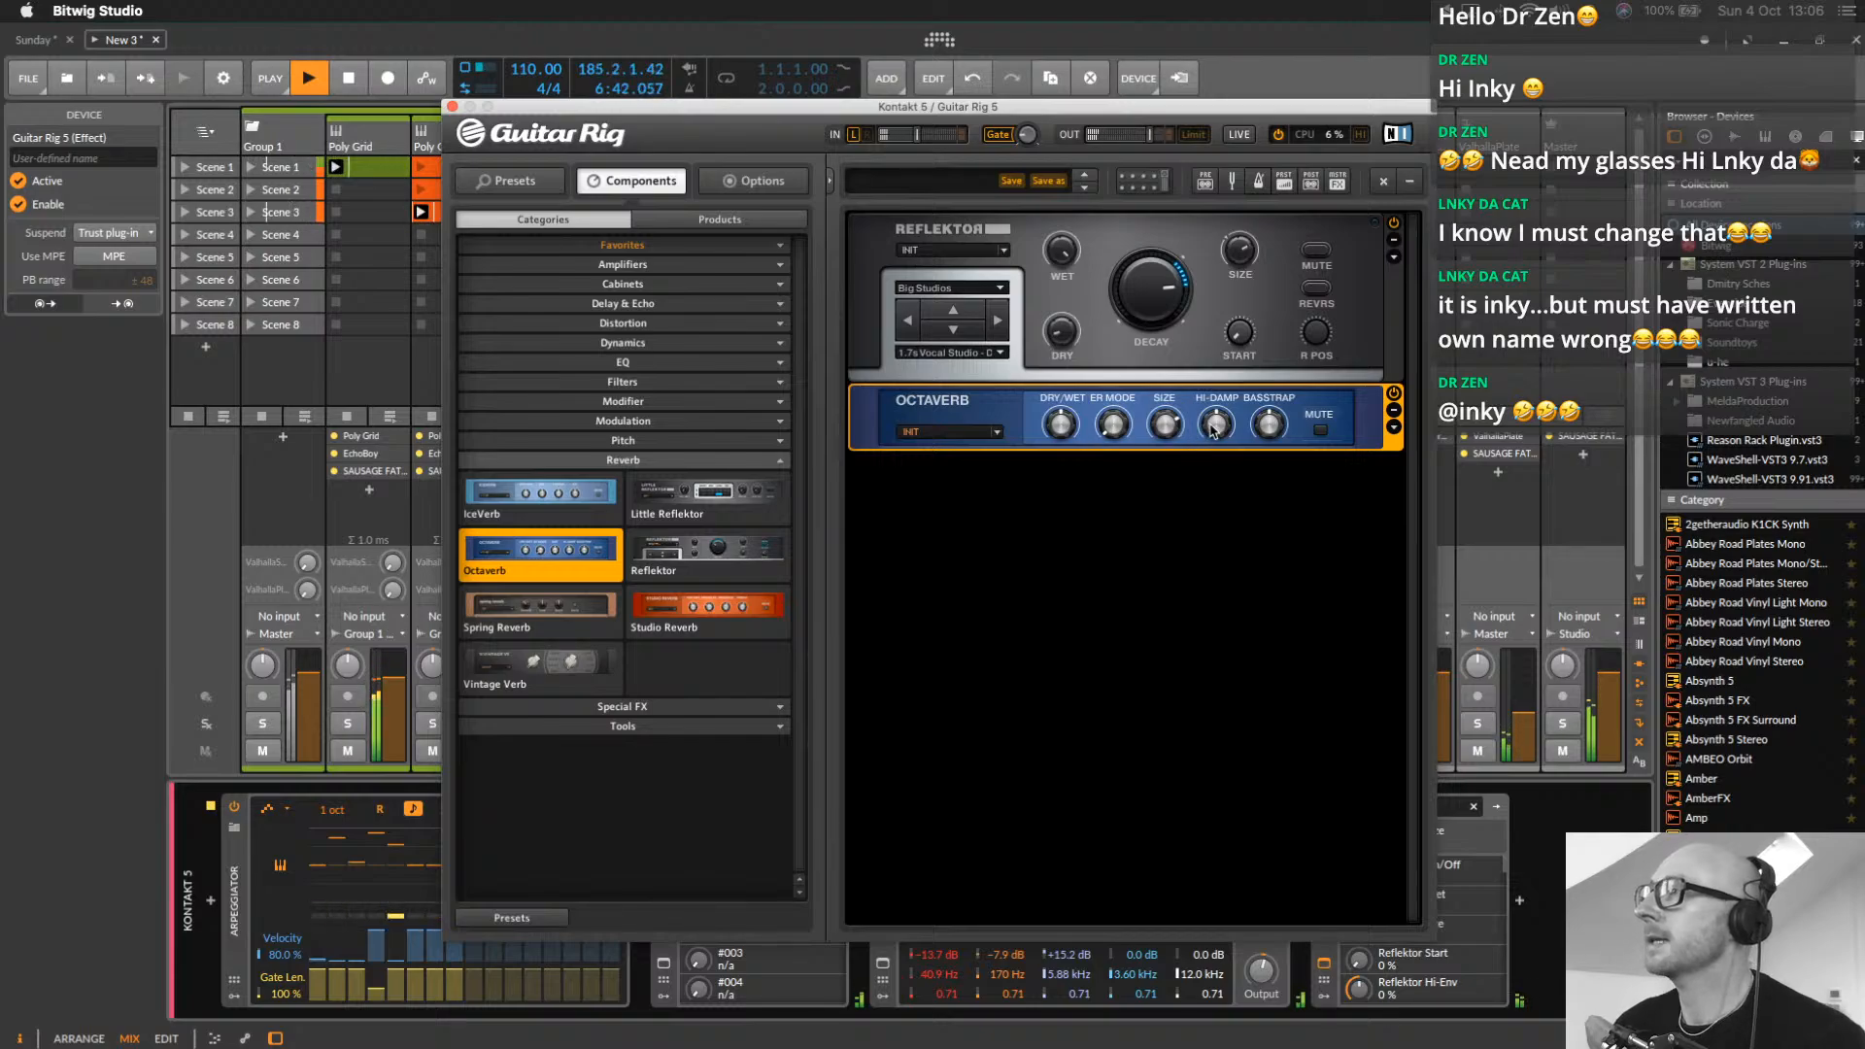
left_click_drag(1066, 446, 1090, 381)
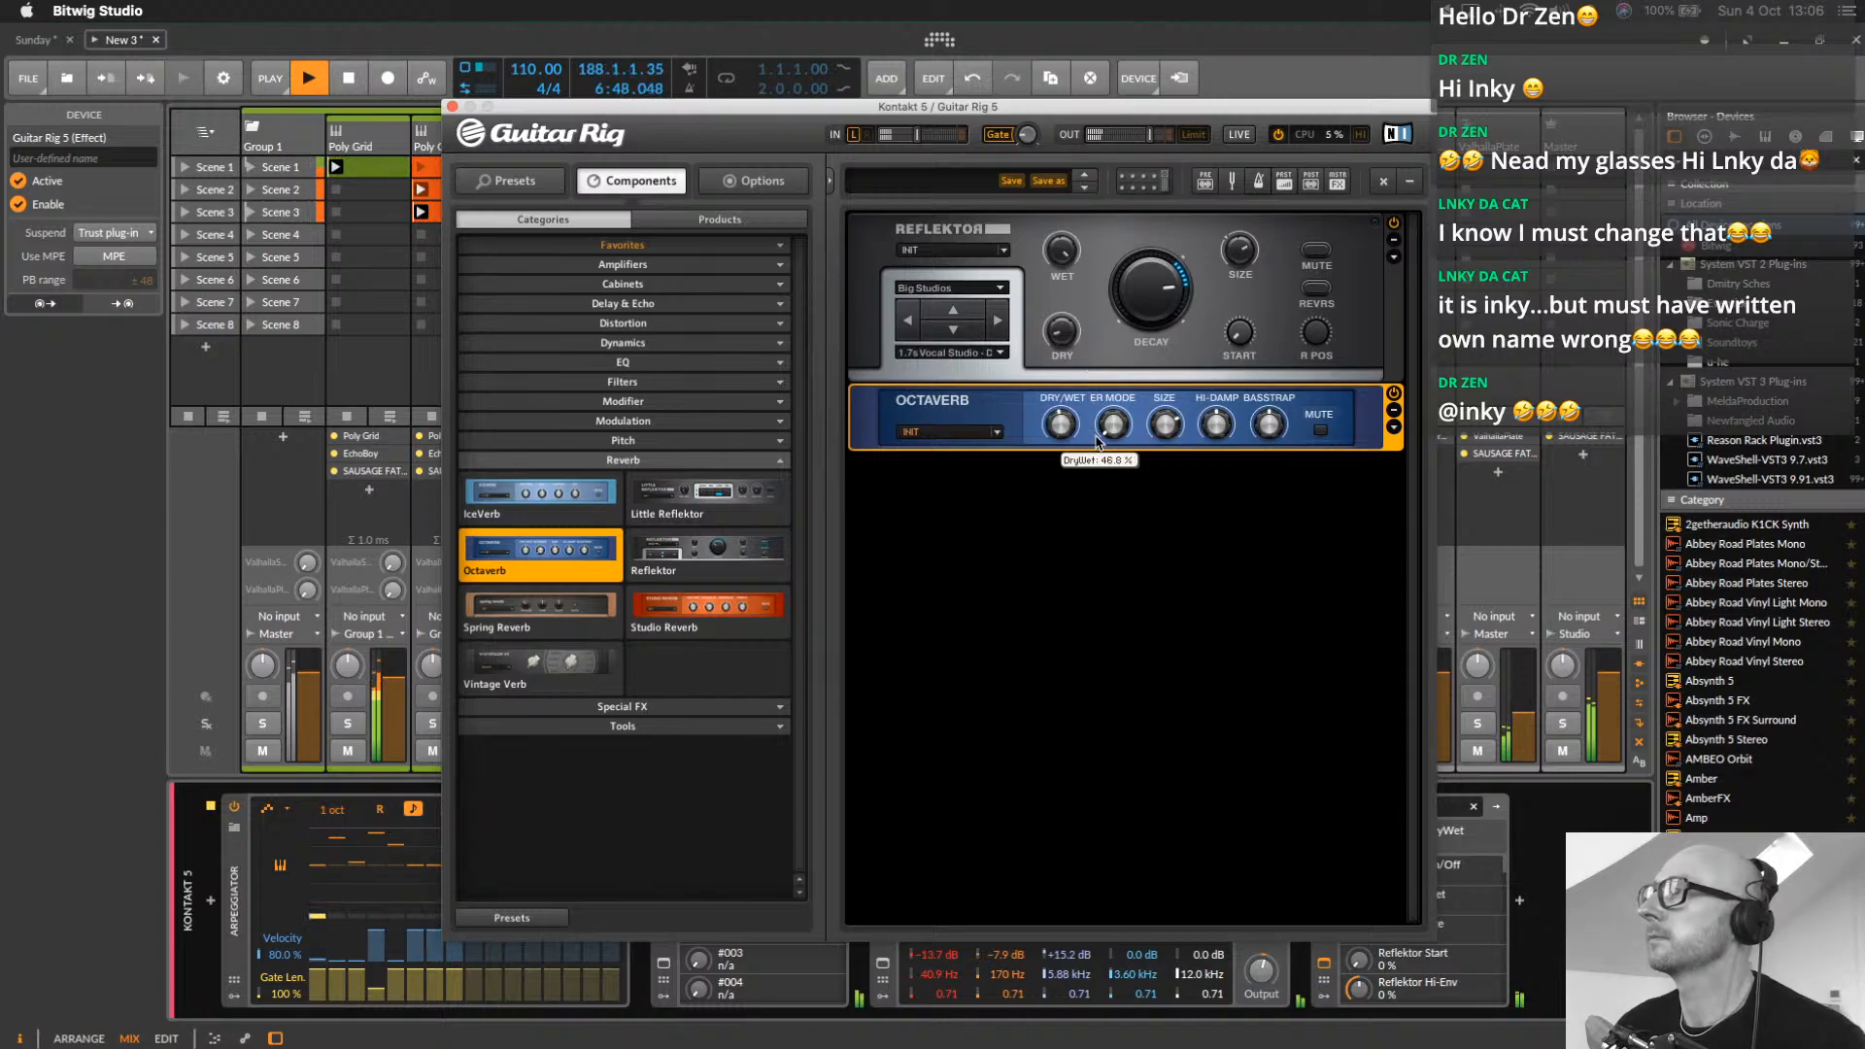
left_click(452, 105)
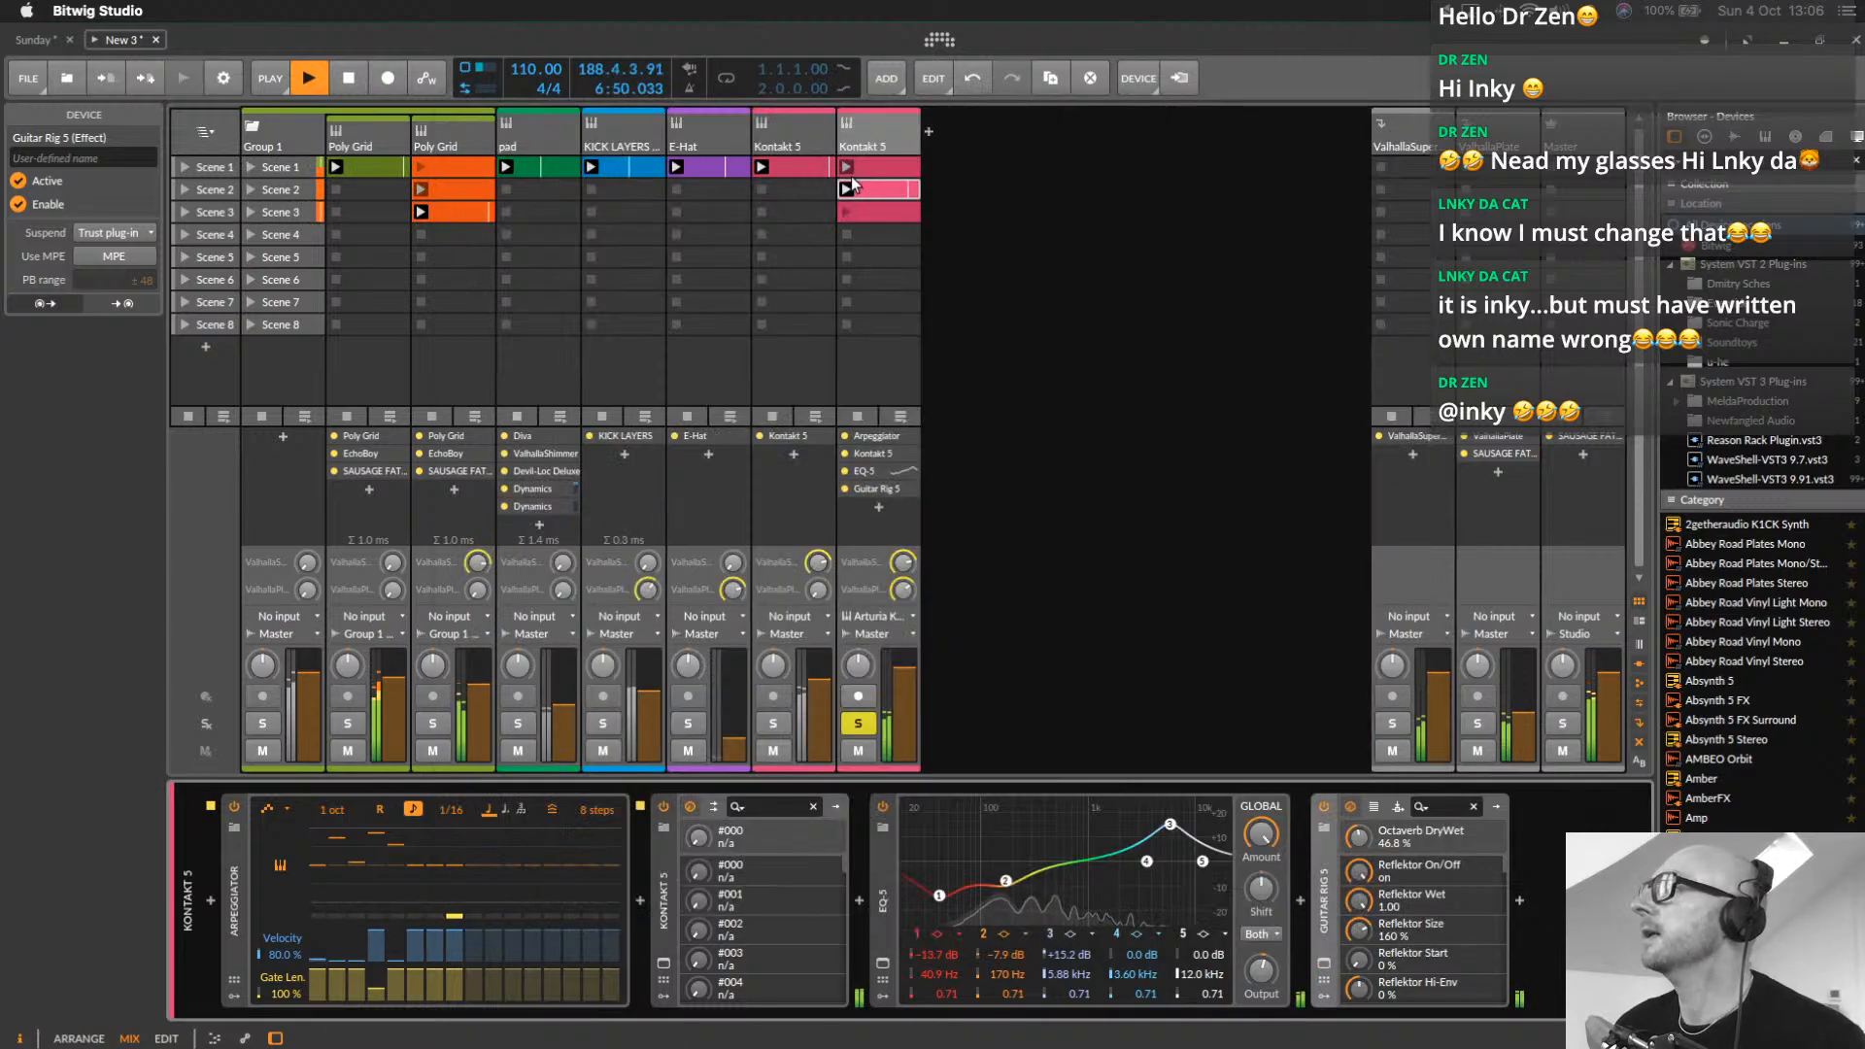
Select the piano track's three clips and change their next action to Stop
left_click(889, 184)
left_click(876, 154)
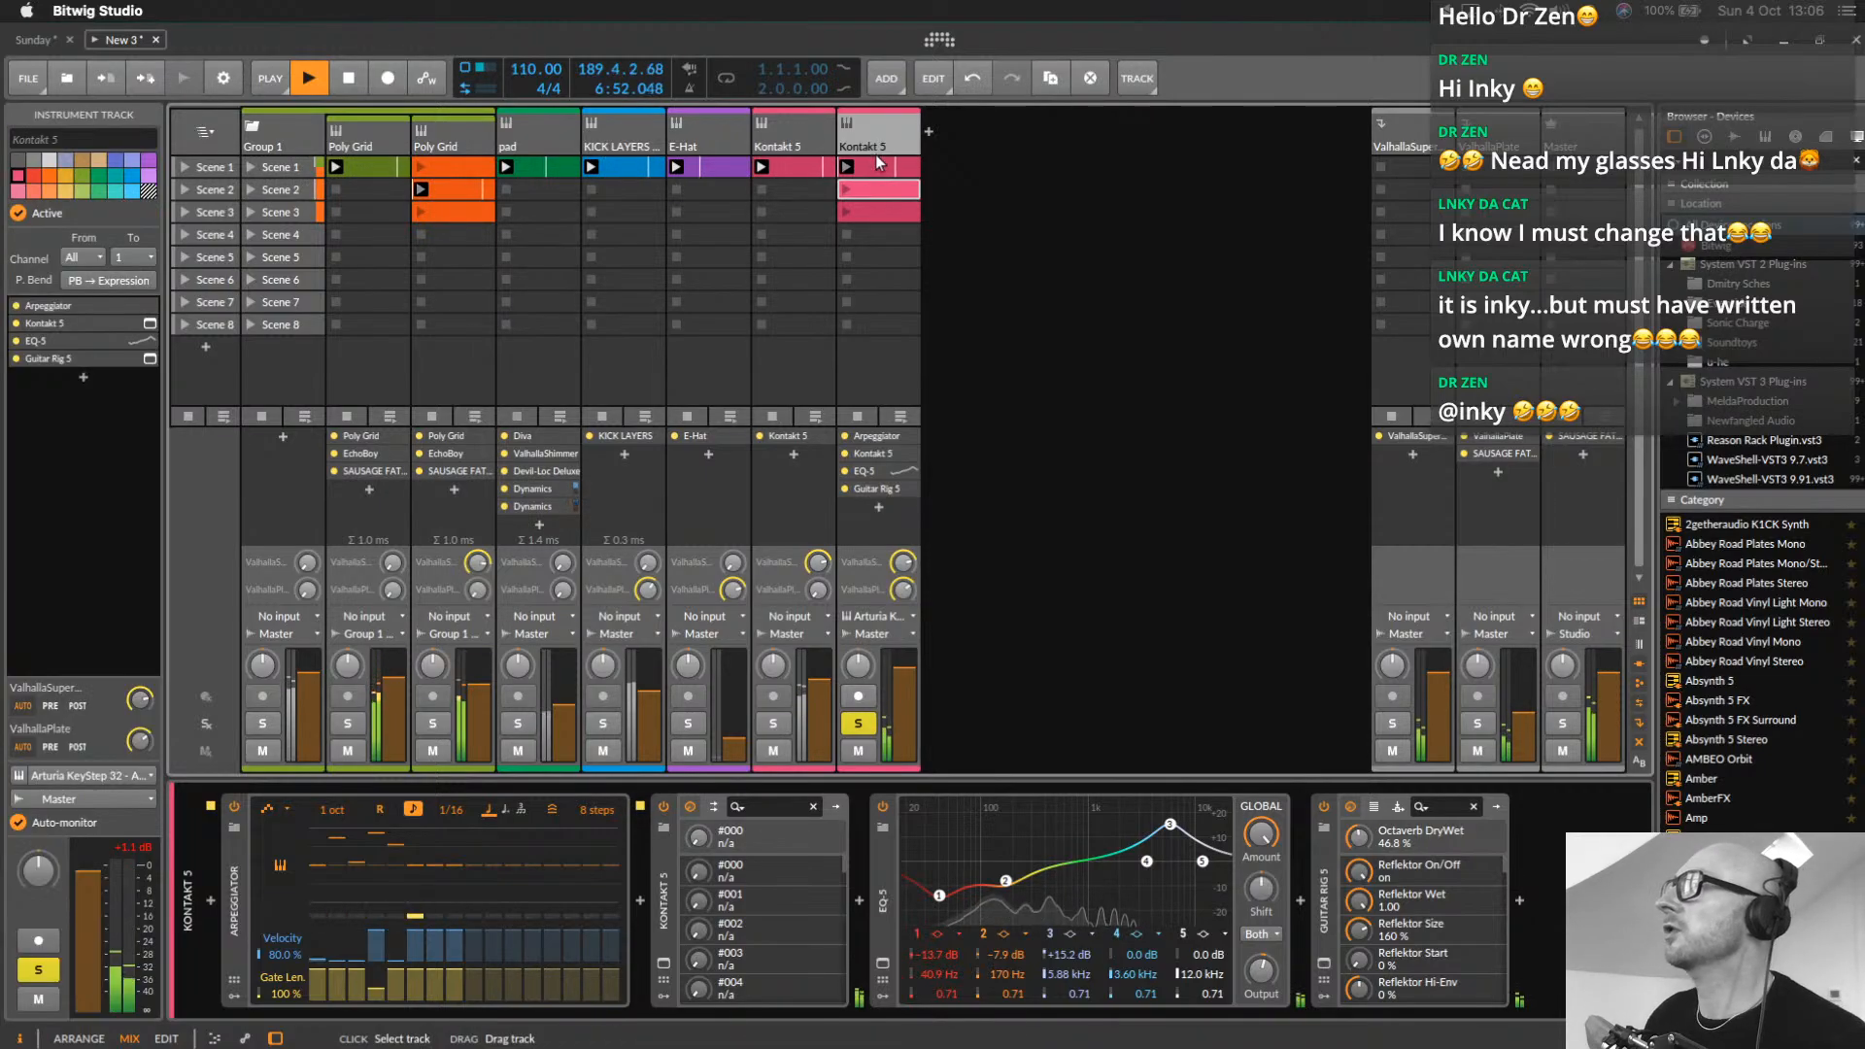
left_click(879, 162)
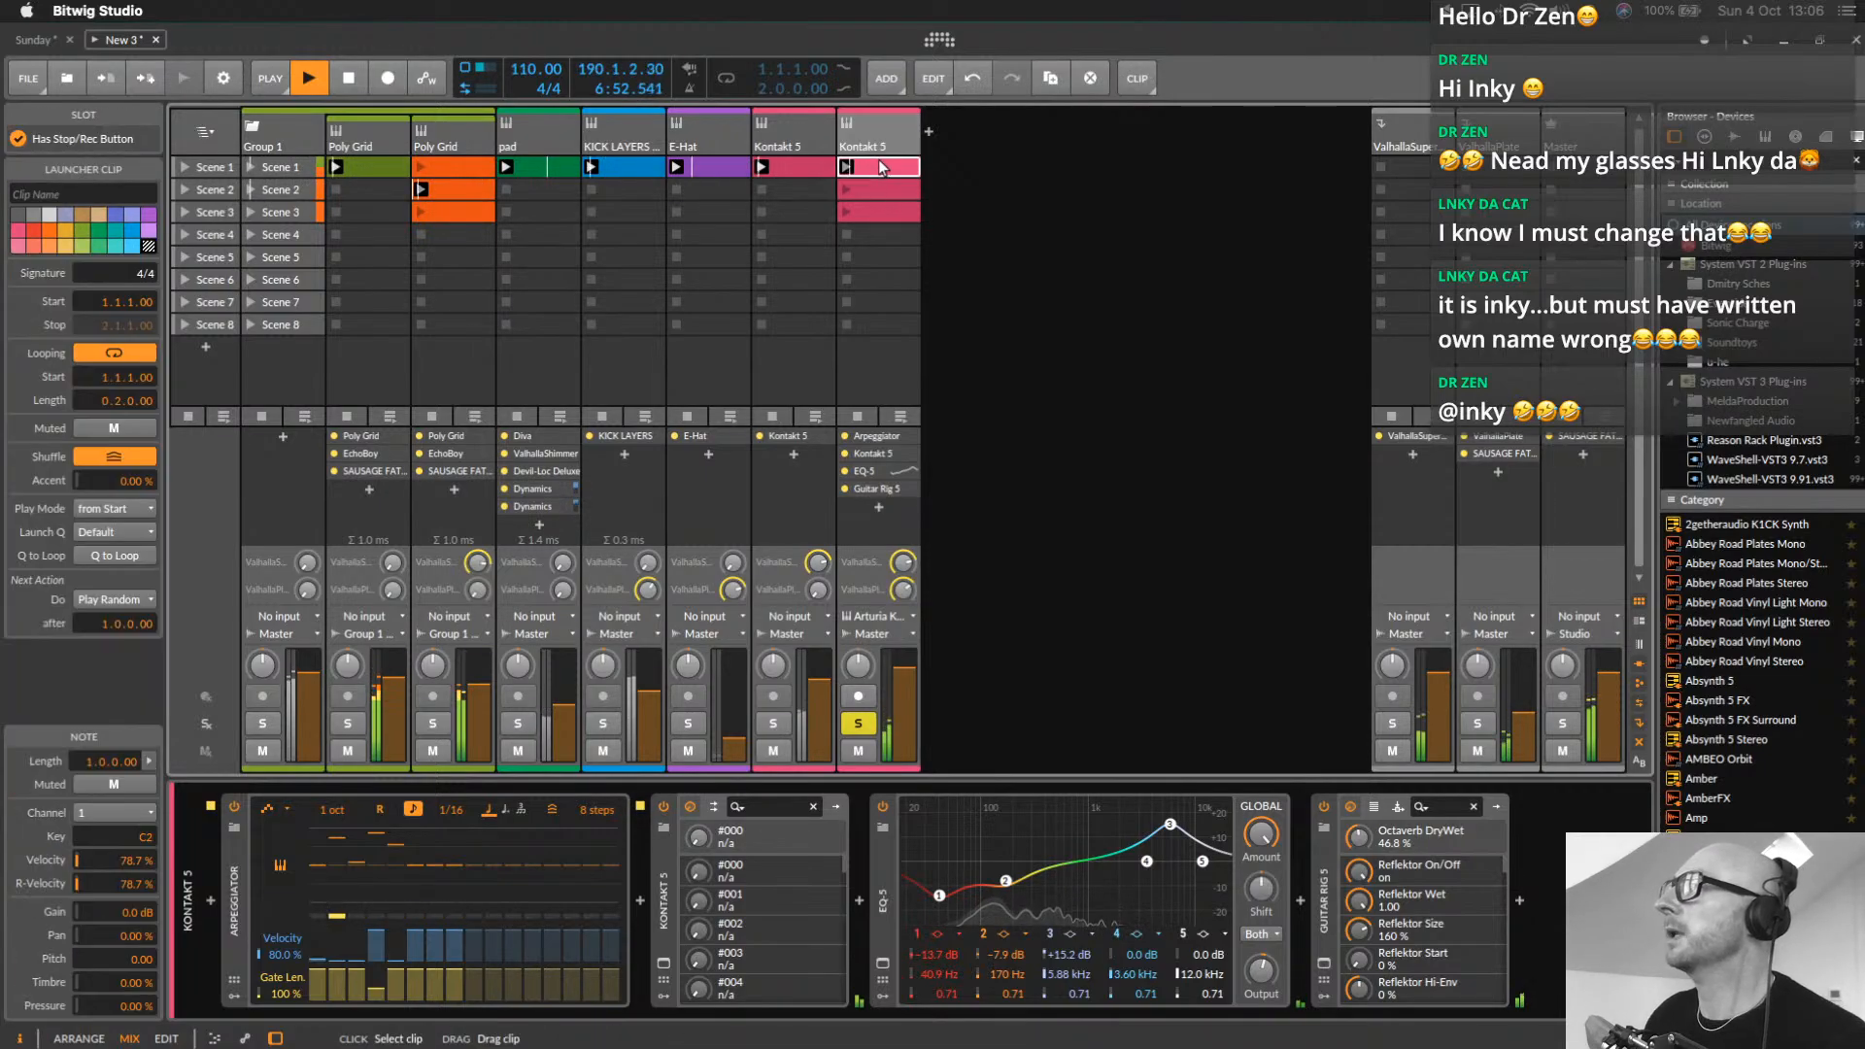
left_click(116, 599)
left_click(134, 122)
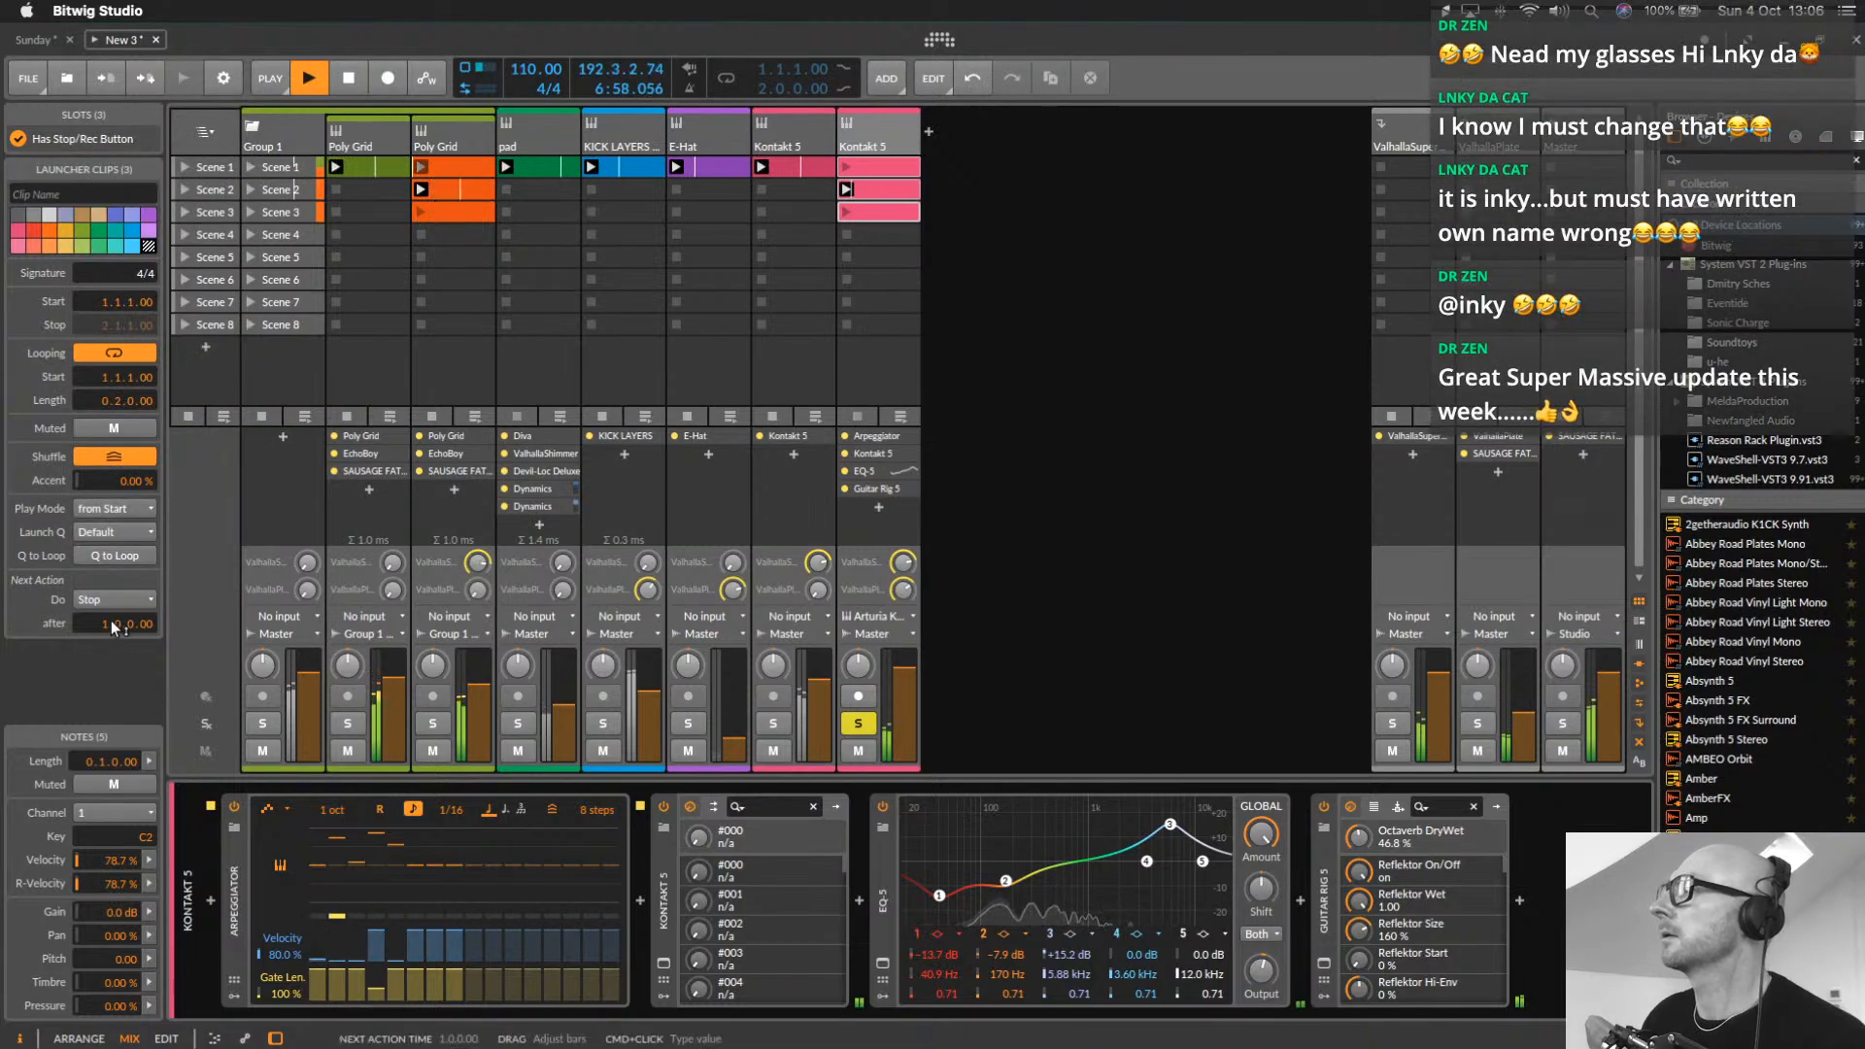
Launch the piano track's Scene 1 clip and move its Scene 2 and Scene 3 clips down to Scenes 6 and 7
left_click(880, 210)
left_click(848, 167)
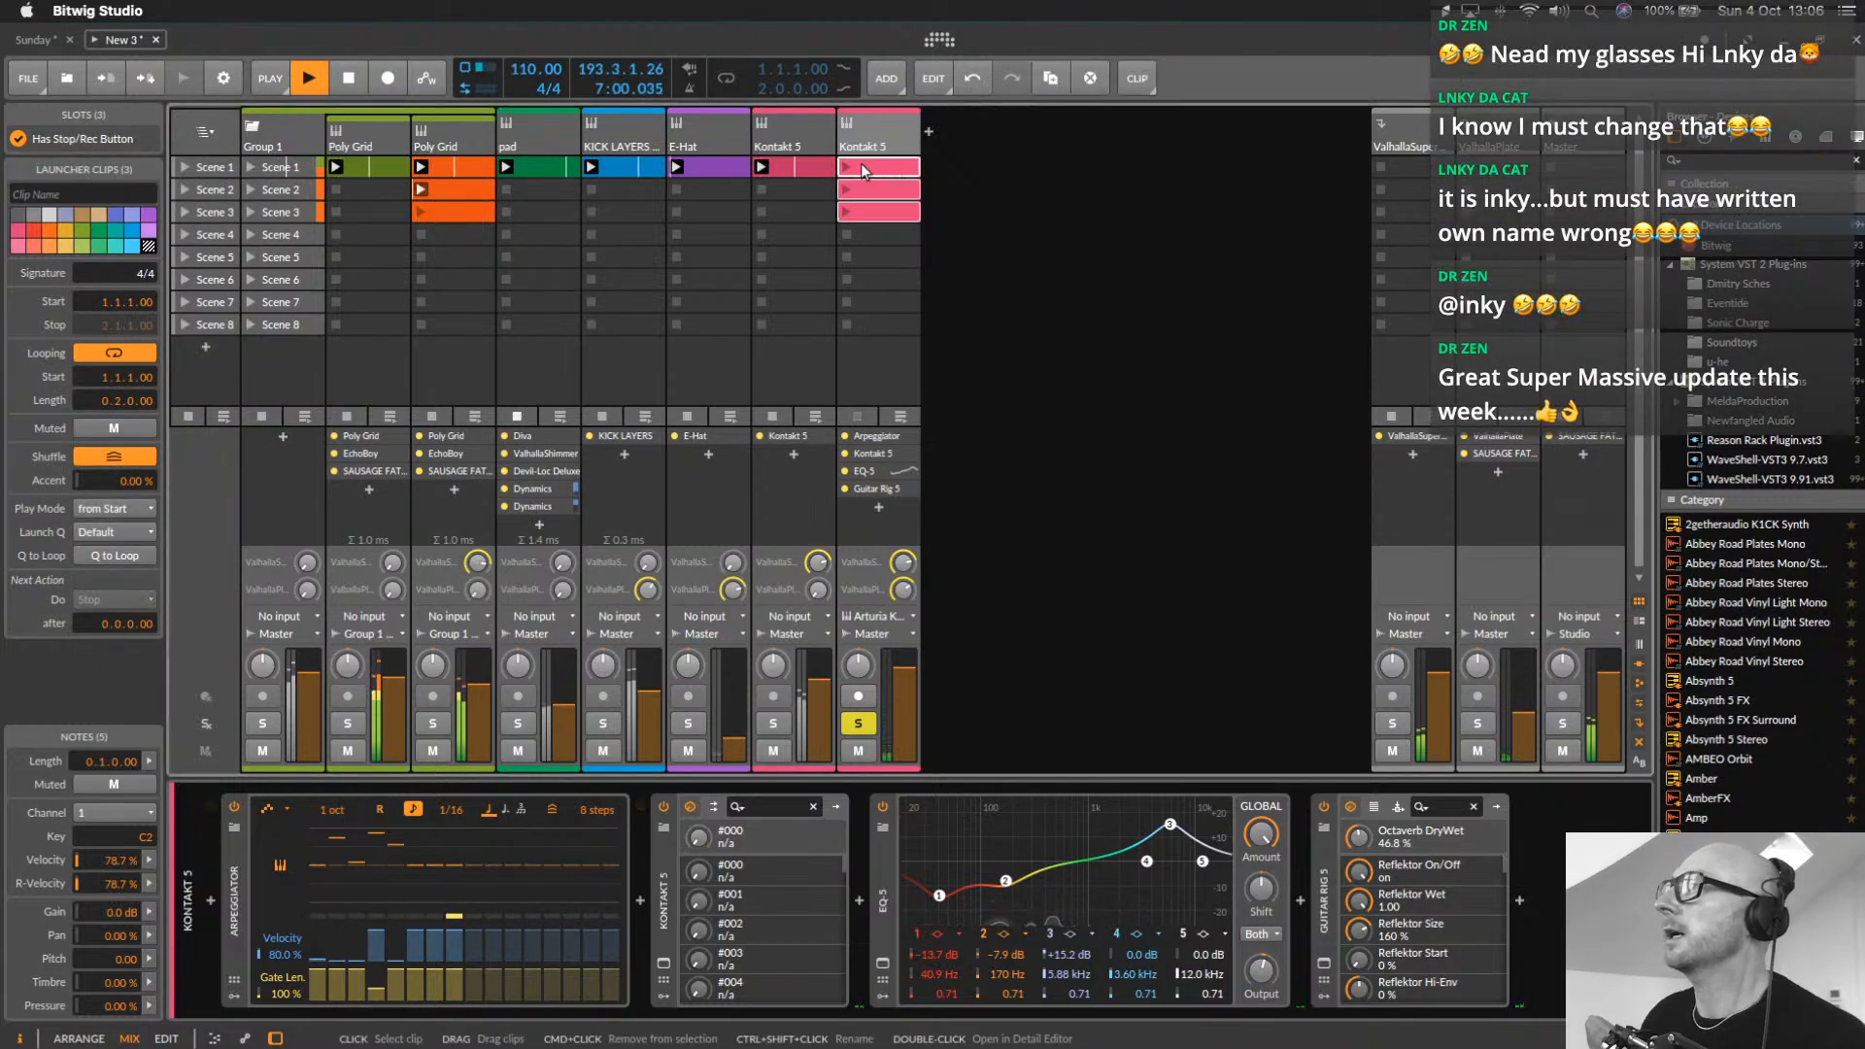
left_click(904, 197)
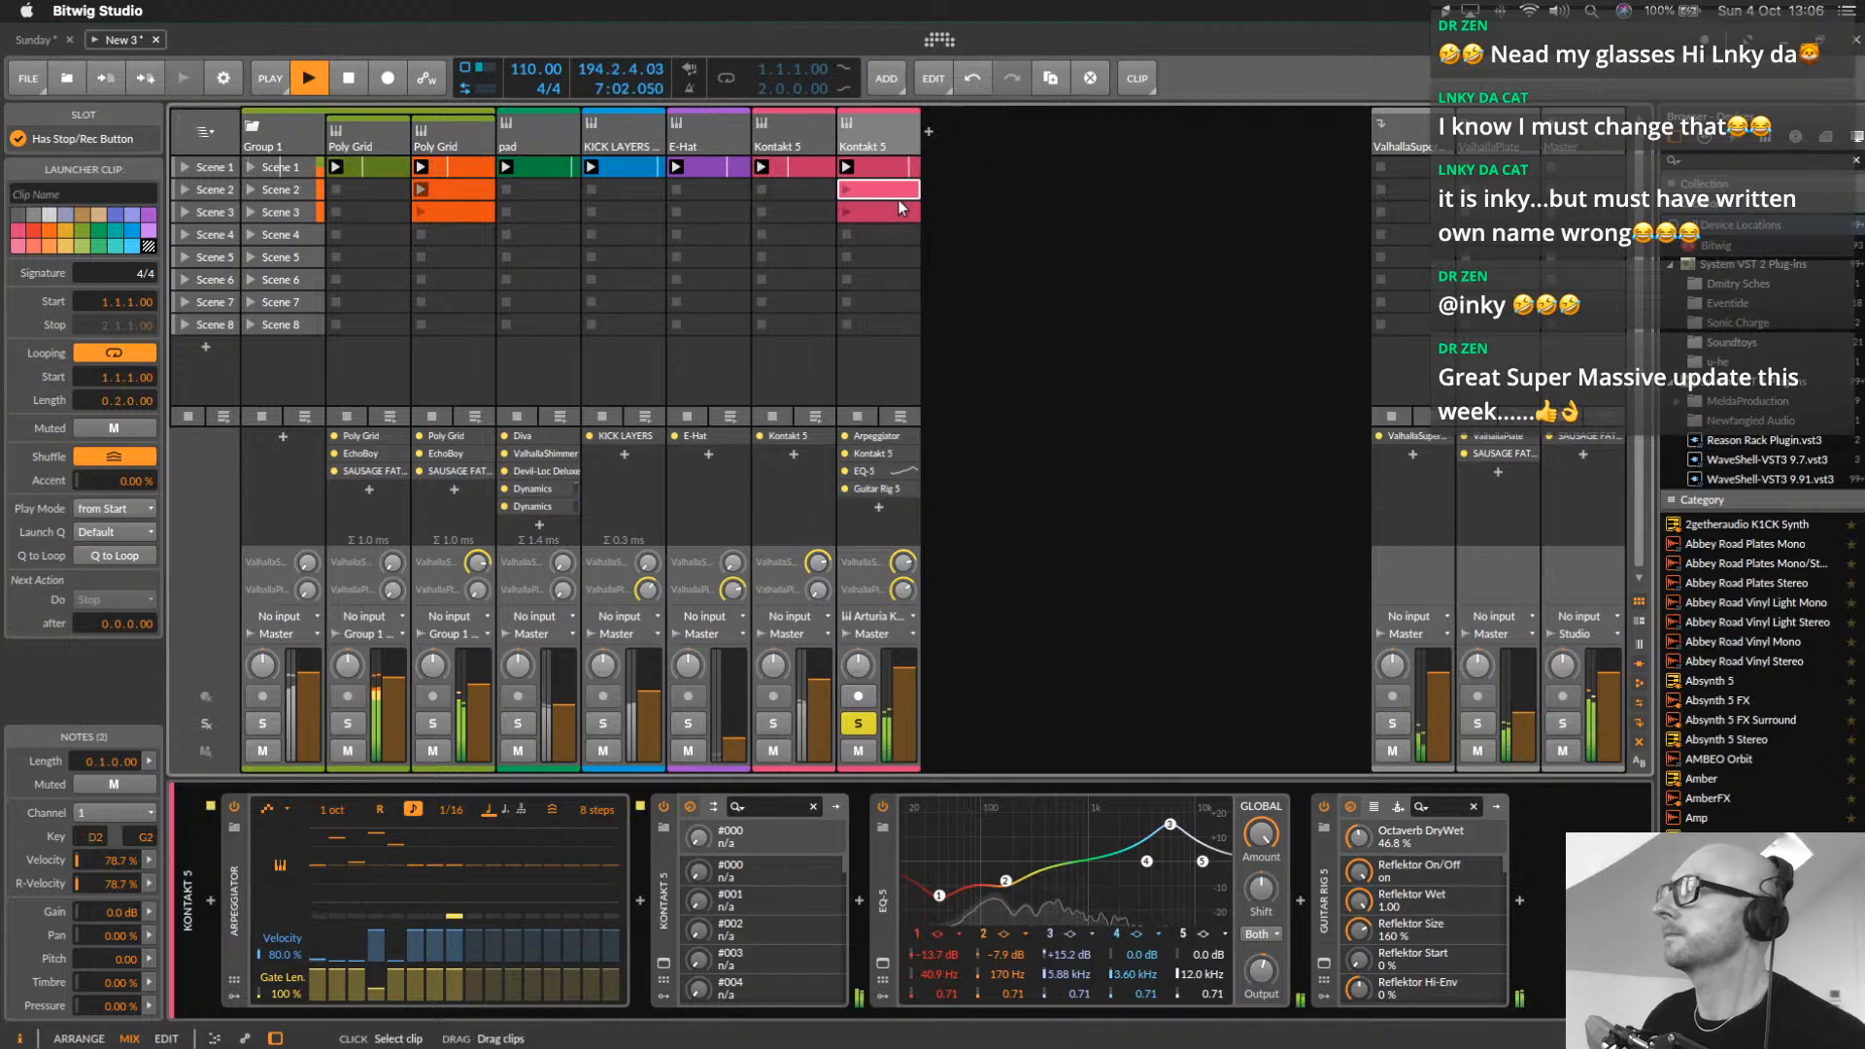
left_click(895, 209, "shift")
left_click_drag(895, 193, 894, 283)
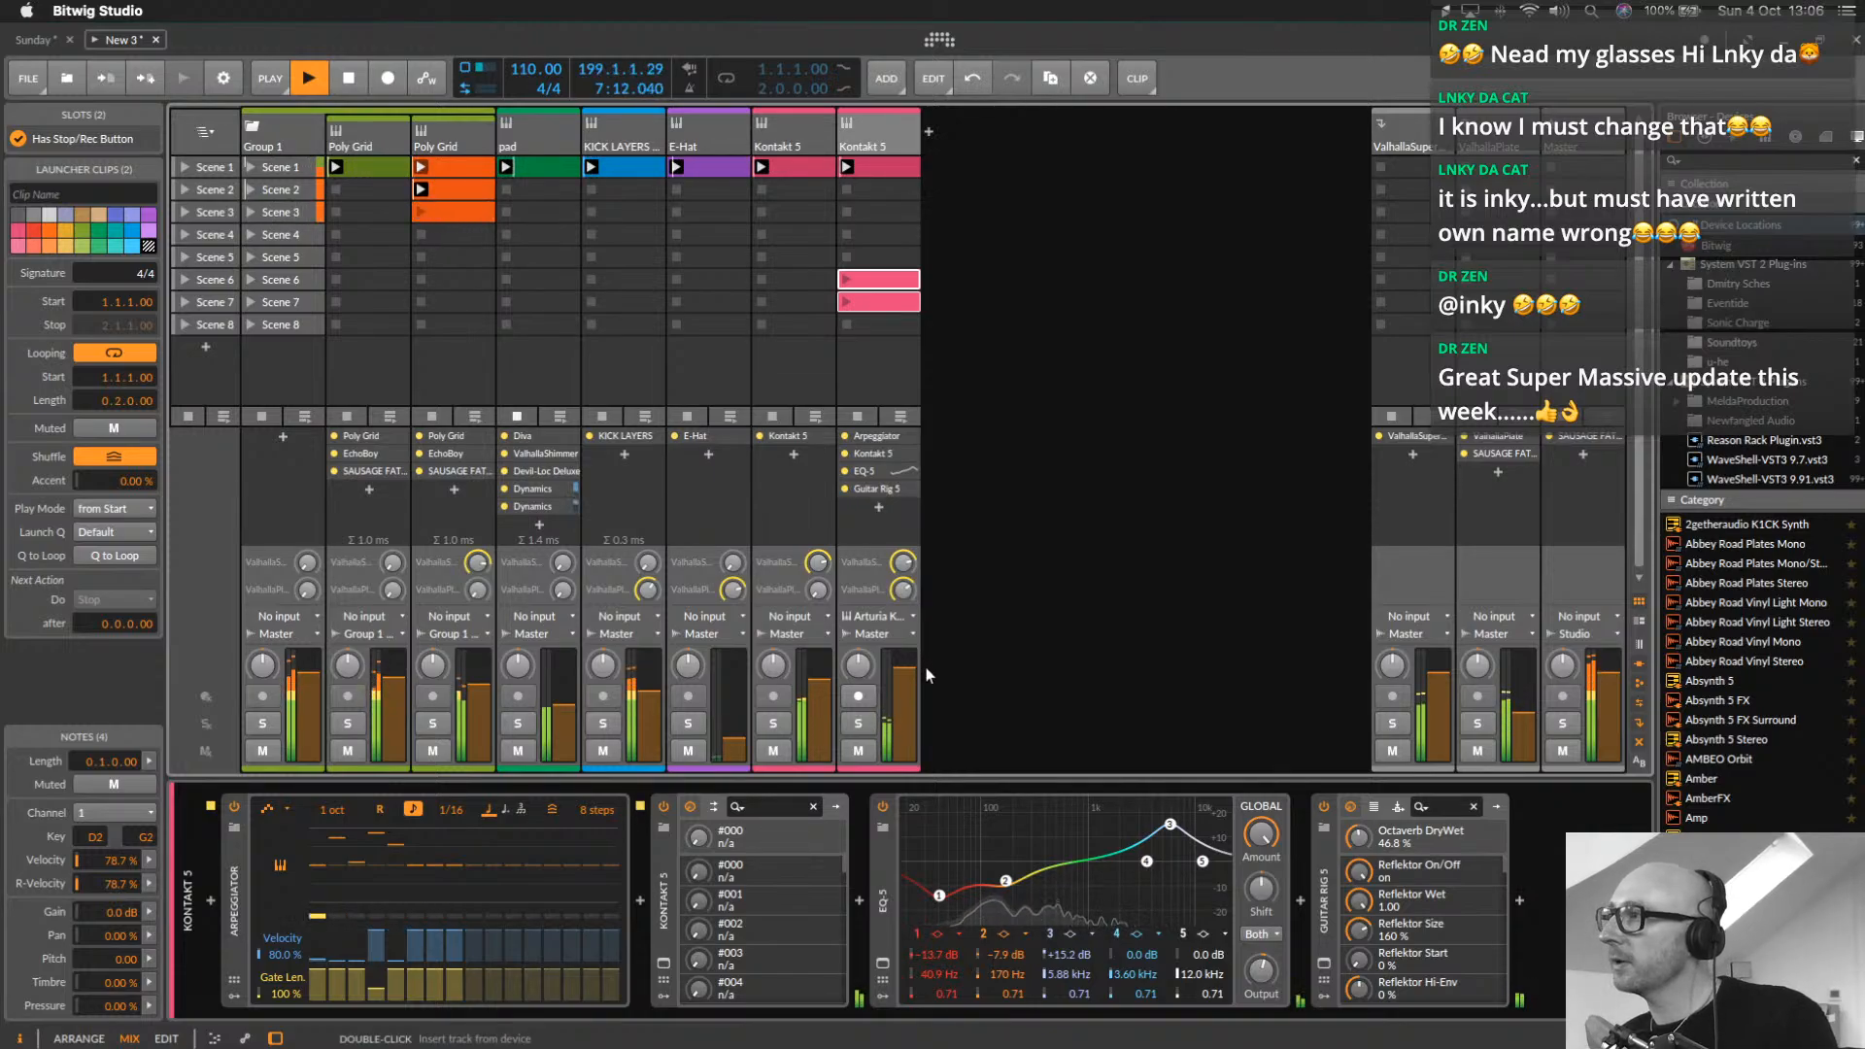
Set the piano track's volume to +2.4 dB and duplicate the track
left_click_drag(906, 668, 905, 664)
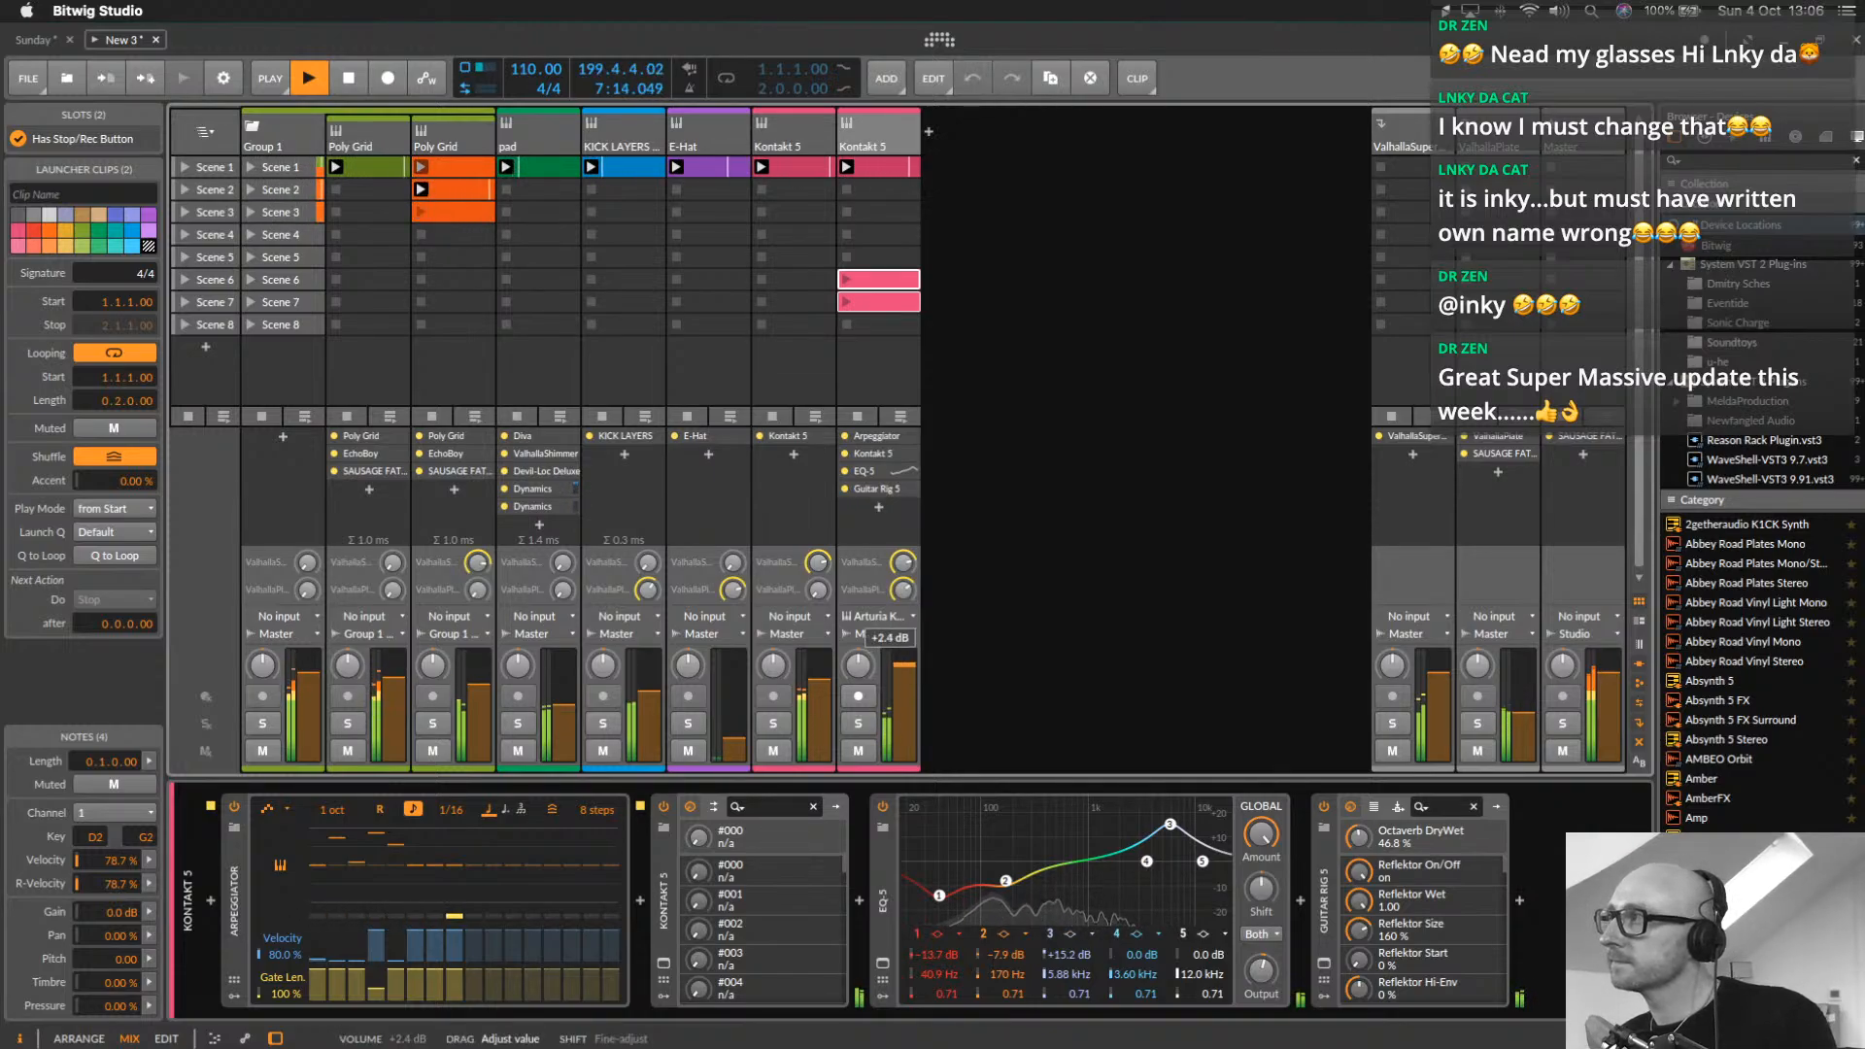
left_click_drag(905, 664, 905, 664)
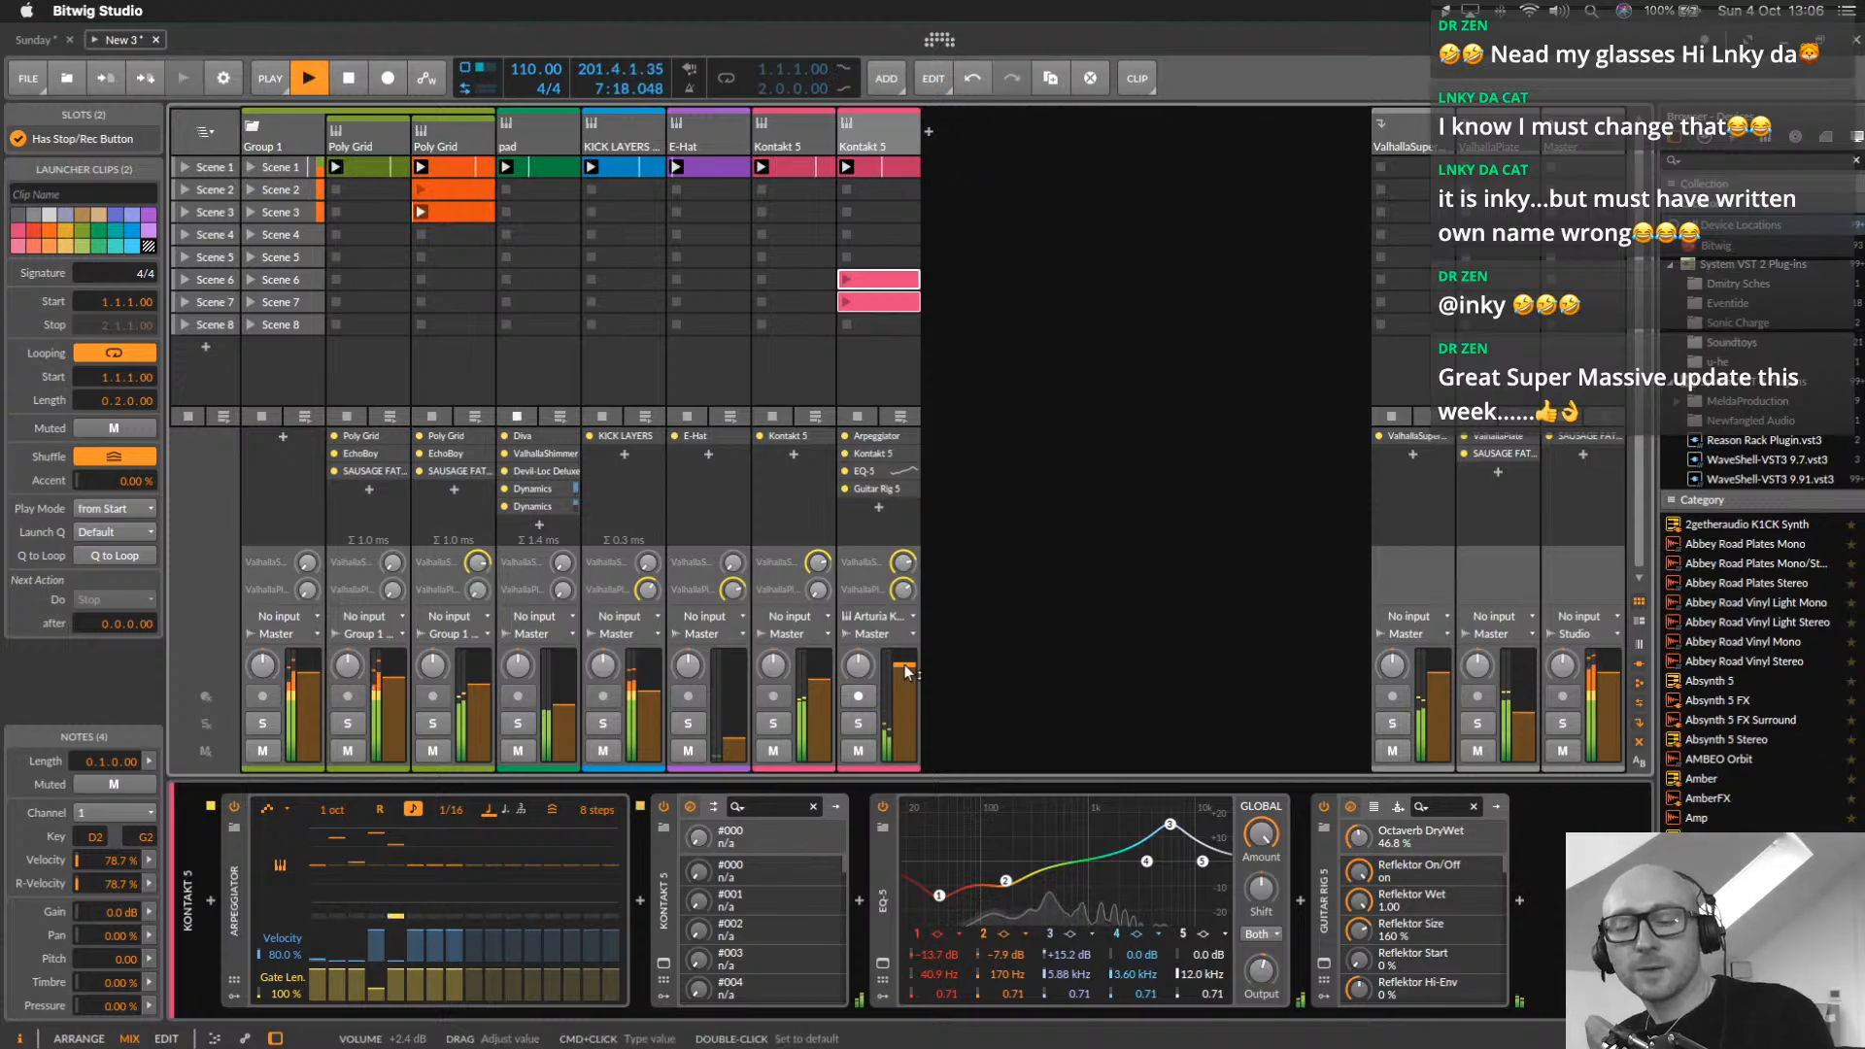
left_click(875, 134)
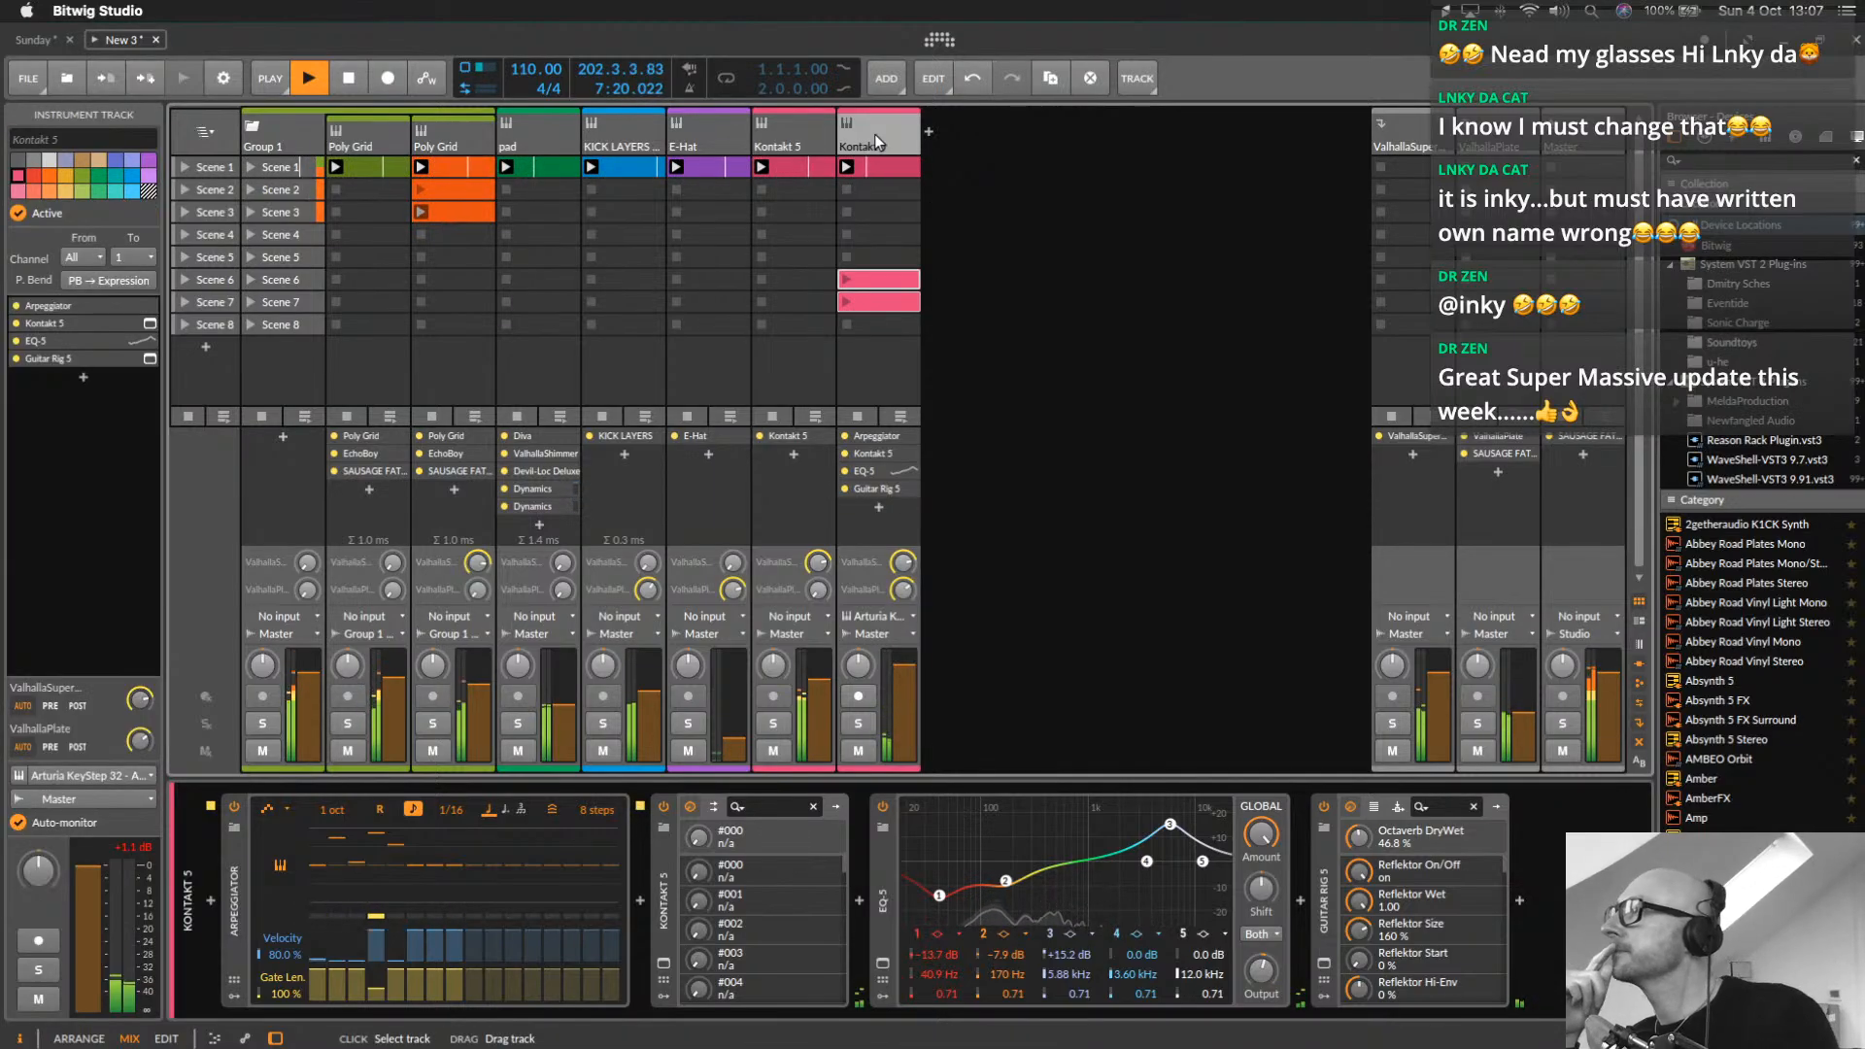
right_click(875, 134)
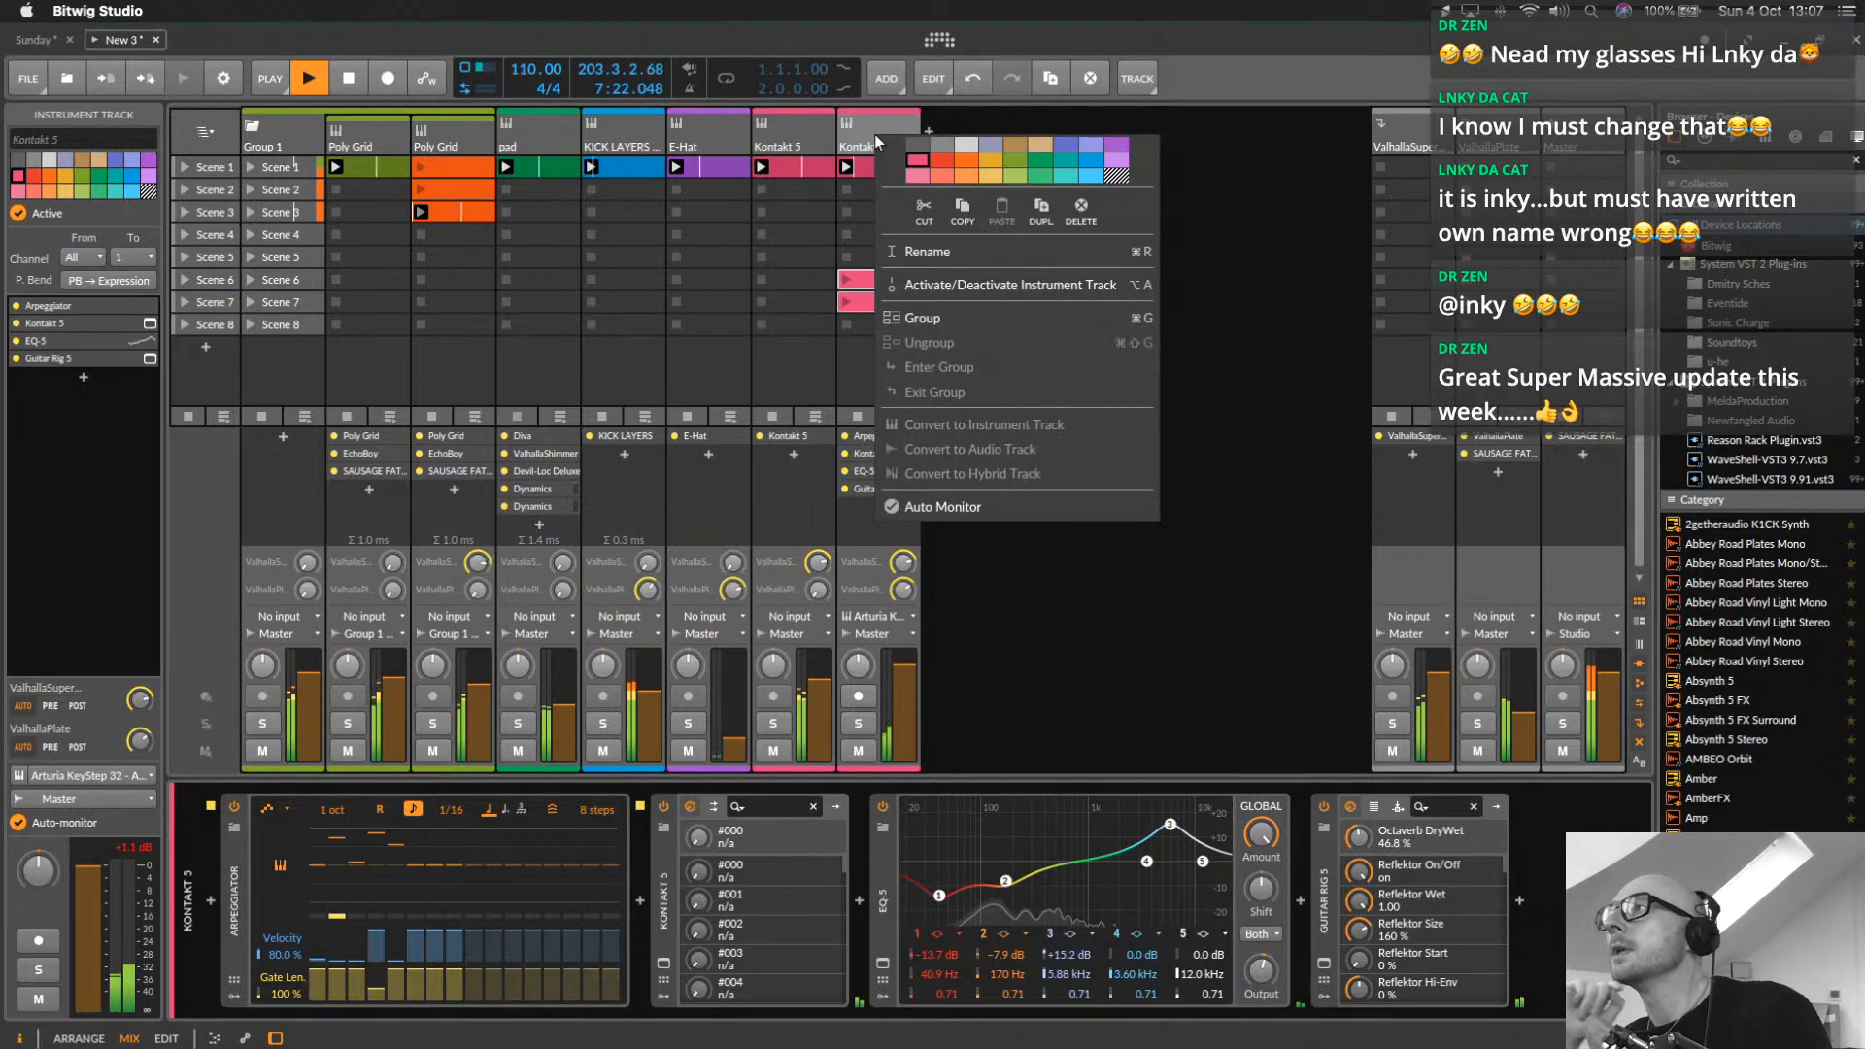
left_click(1042, 213)
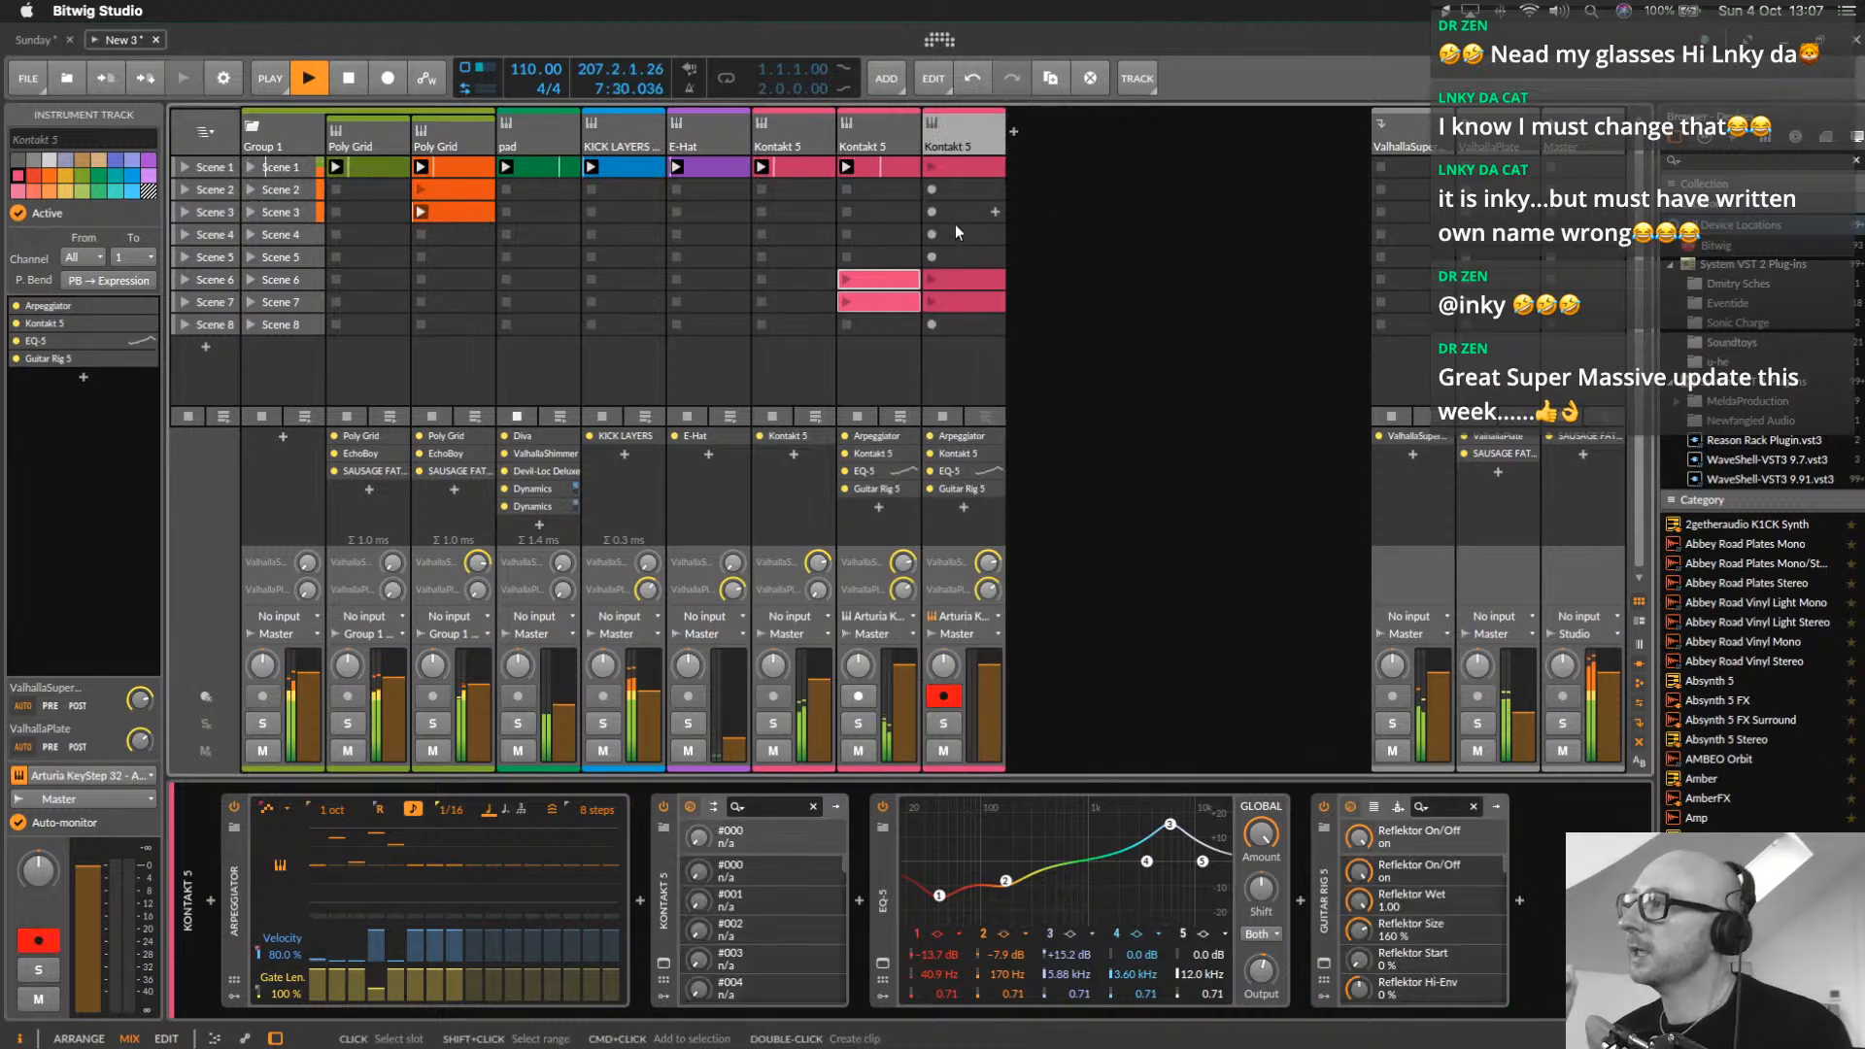
Solo the duplicated track and remove the Felt Grand Piano - Mics instrument from its Kontakt rack
left_click(944, 722)
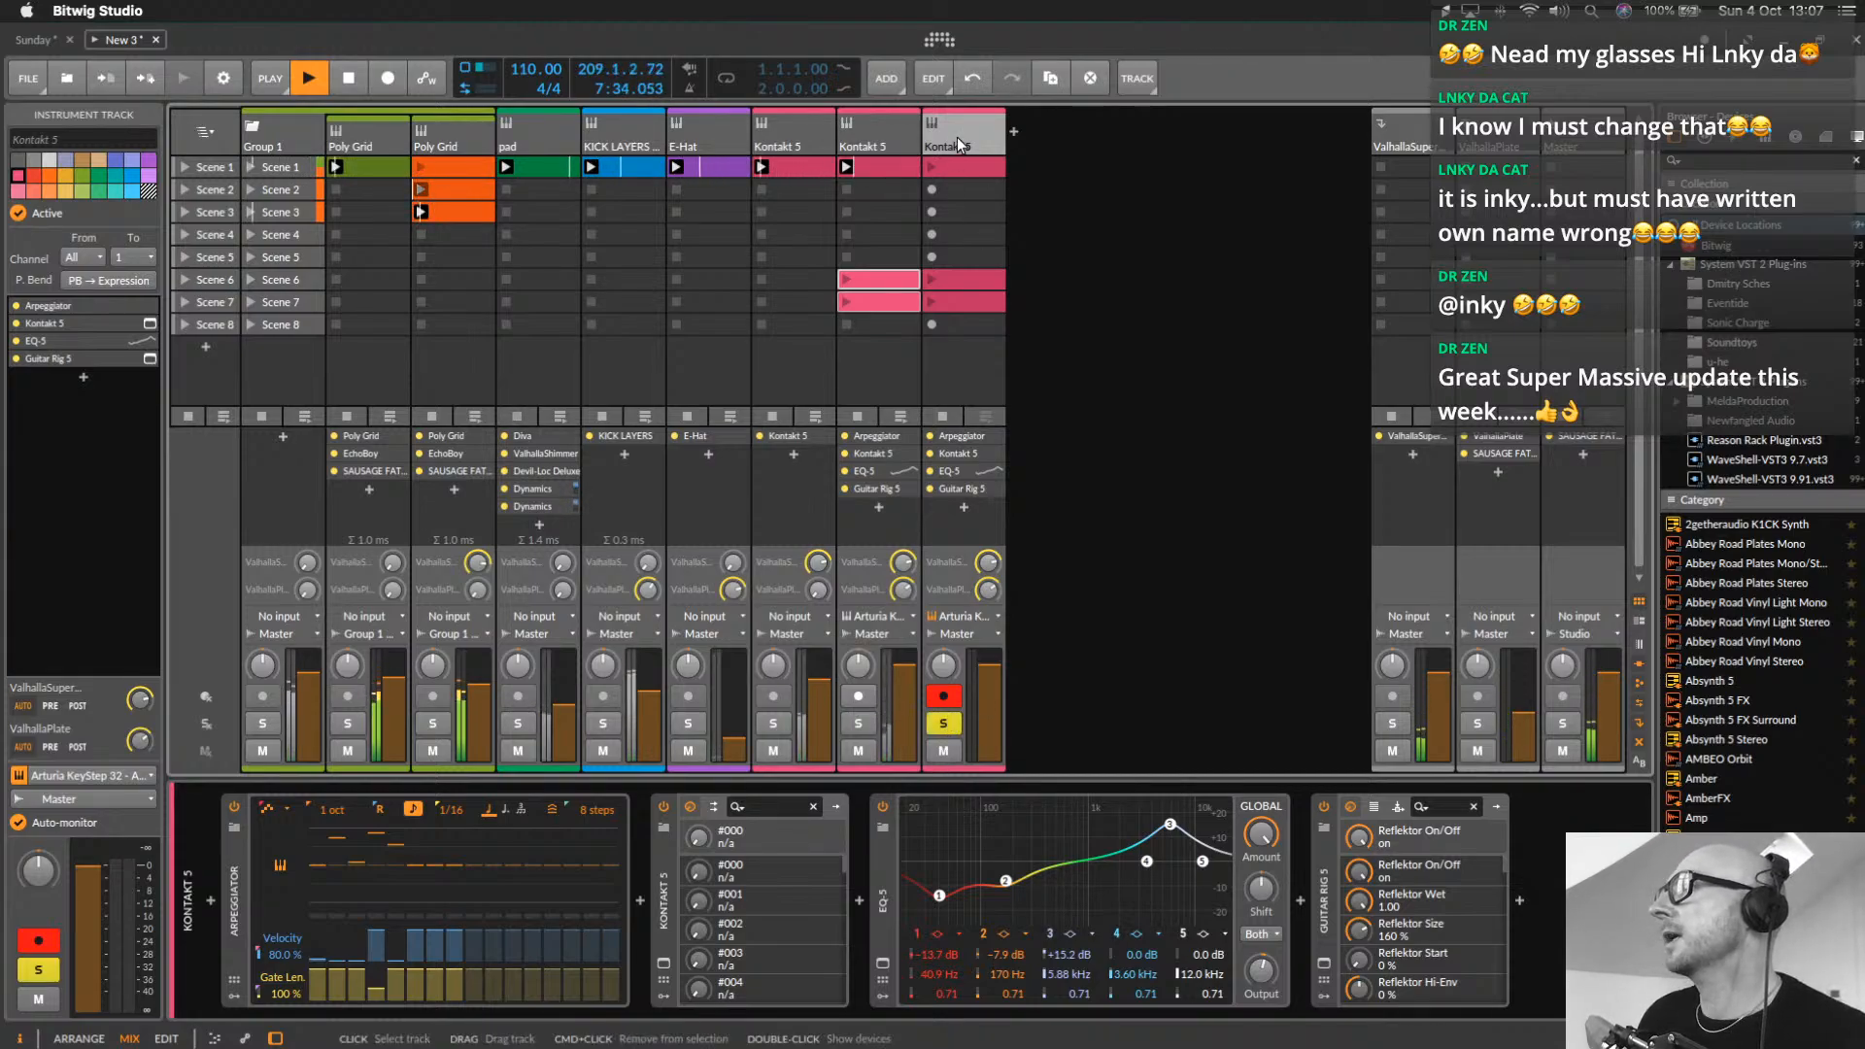
left_click(666, 964)
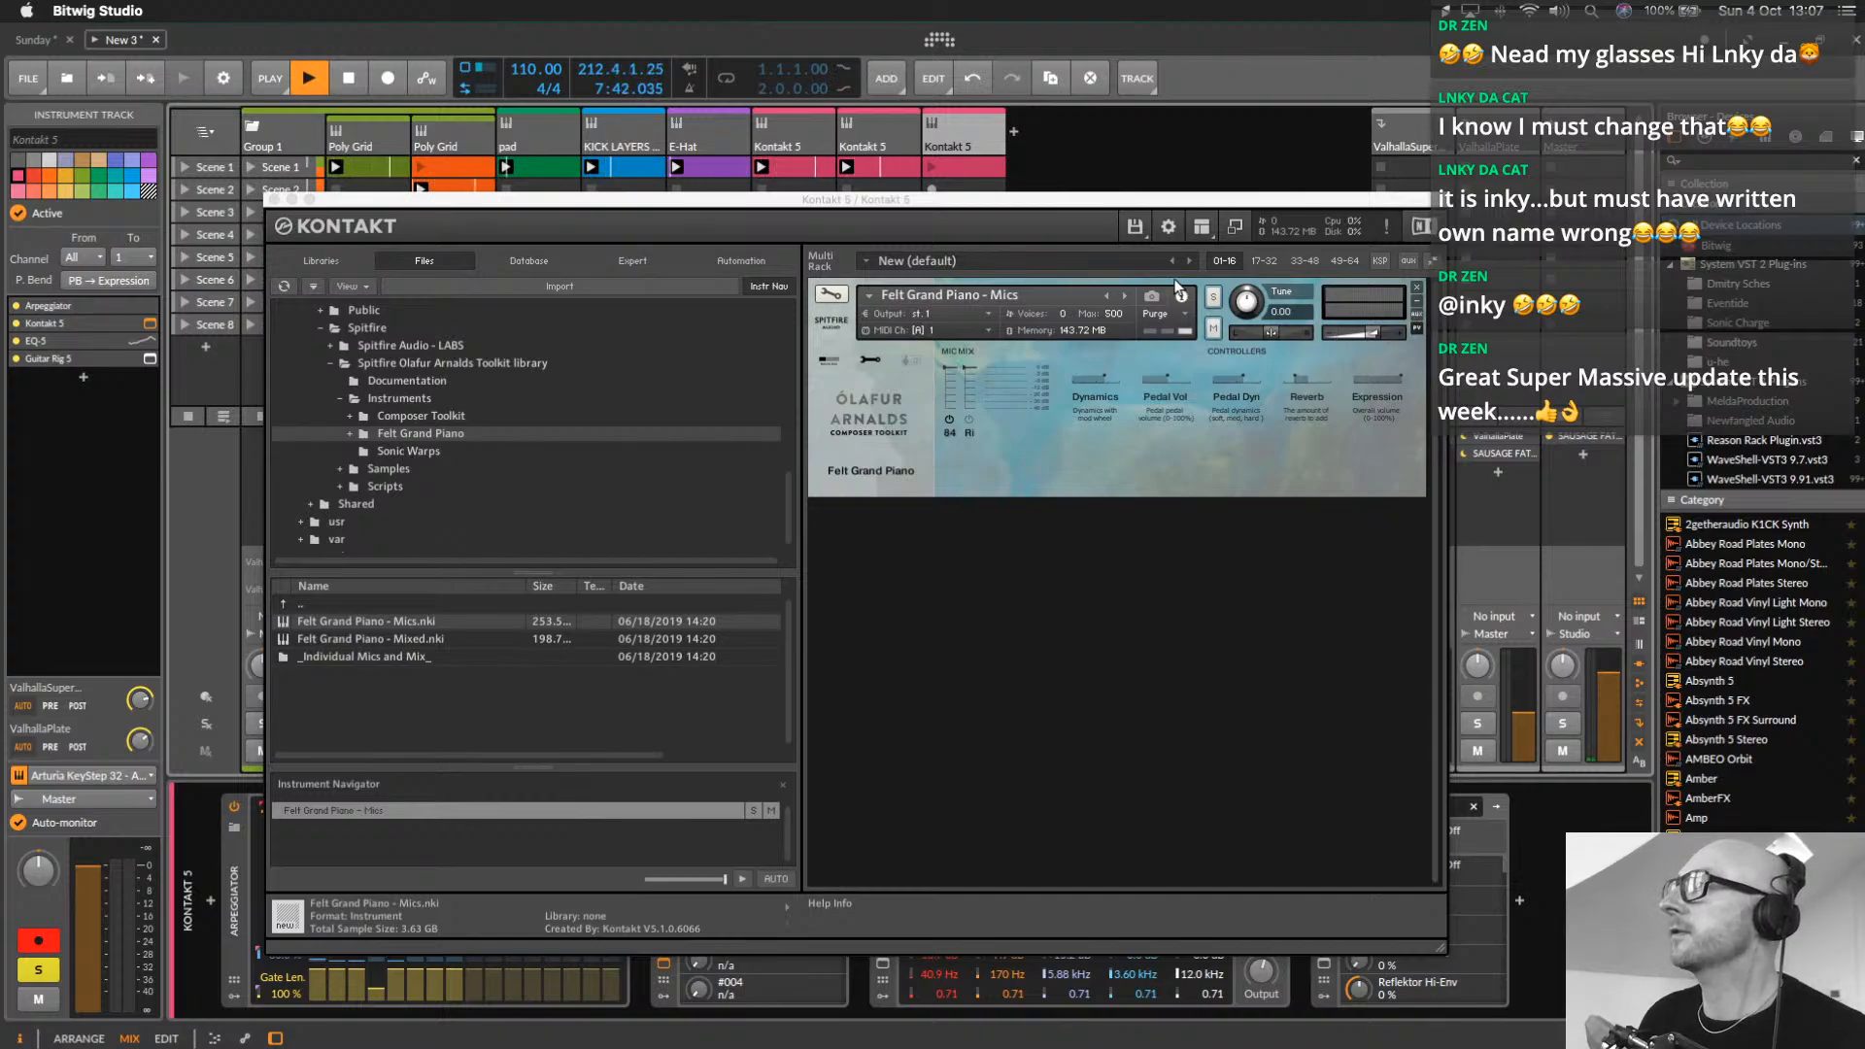
left_click(1418, 287)
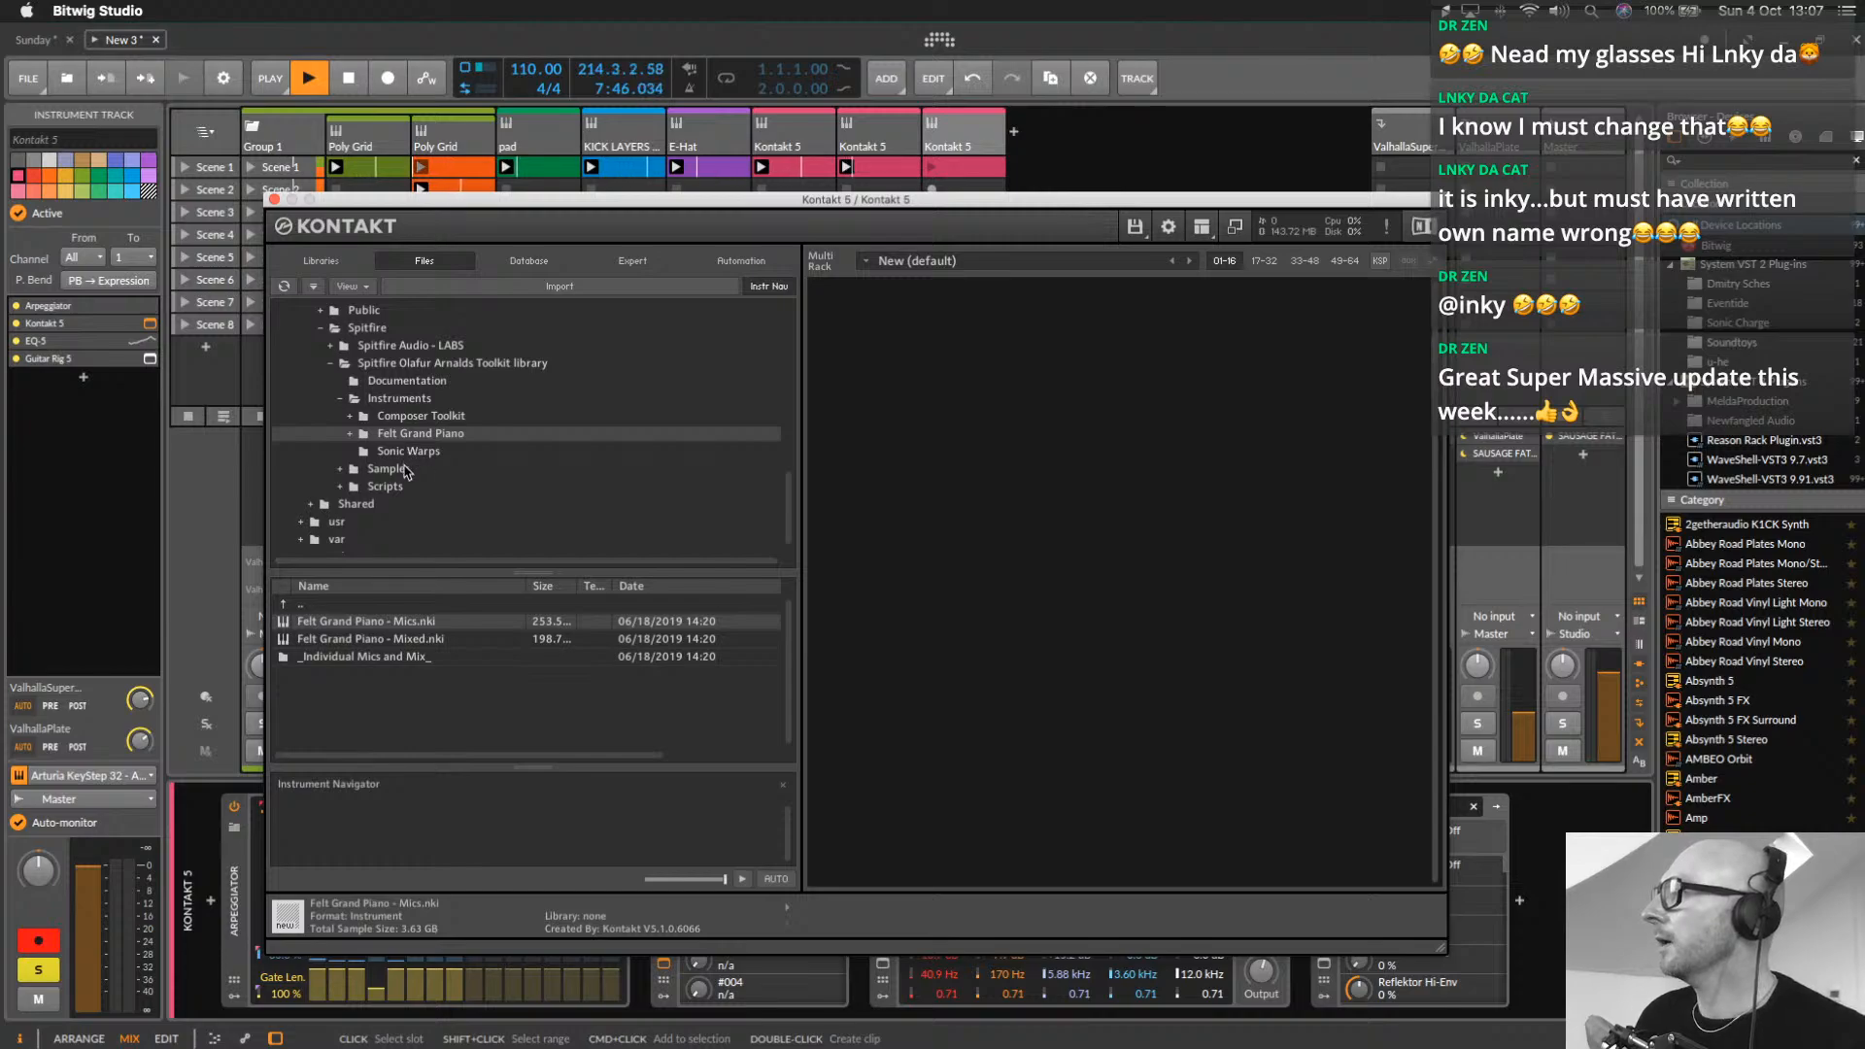
Load Rhythm 1 TM from the Composer Toolkit's Tempo Locked folder into Kontakt and launch the duplicated track's Scene 1 clip
left_click(398, 416)
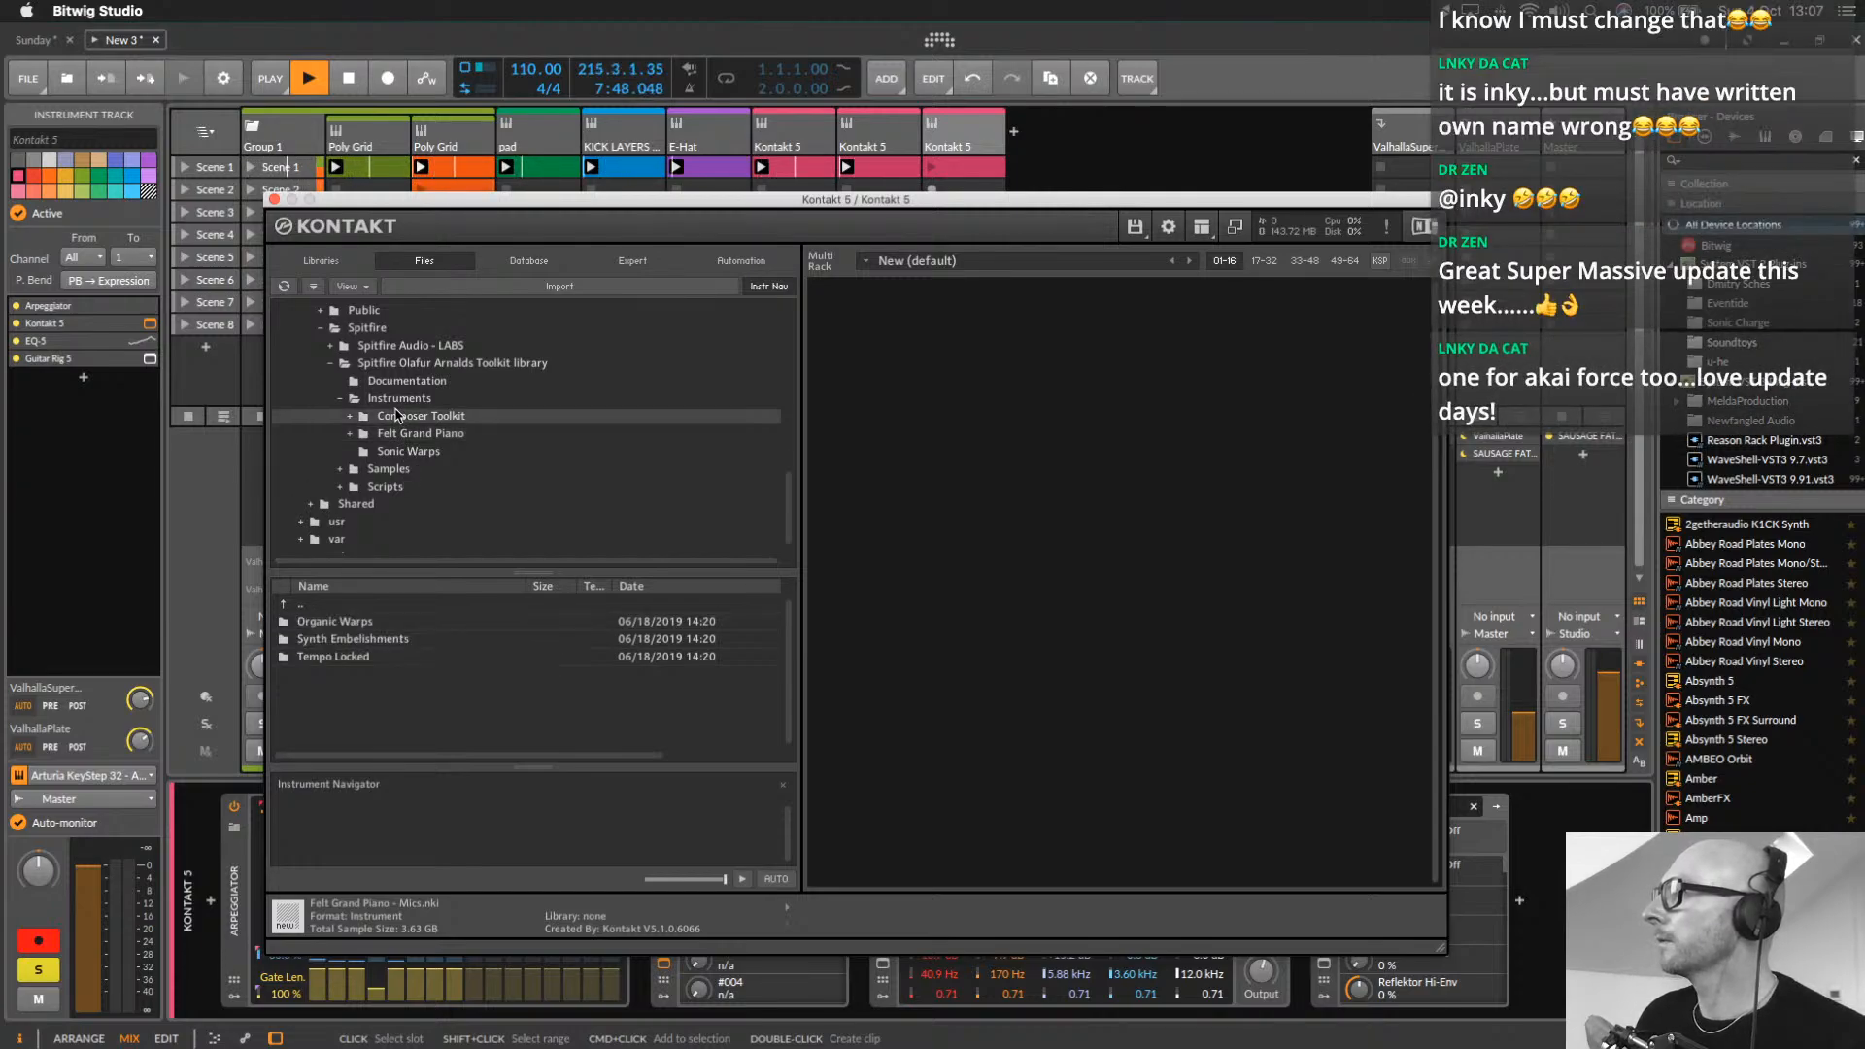
left_click(351, 416)
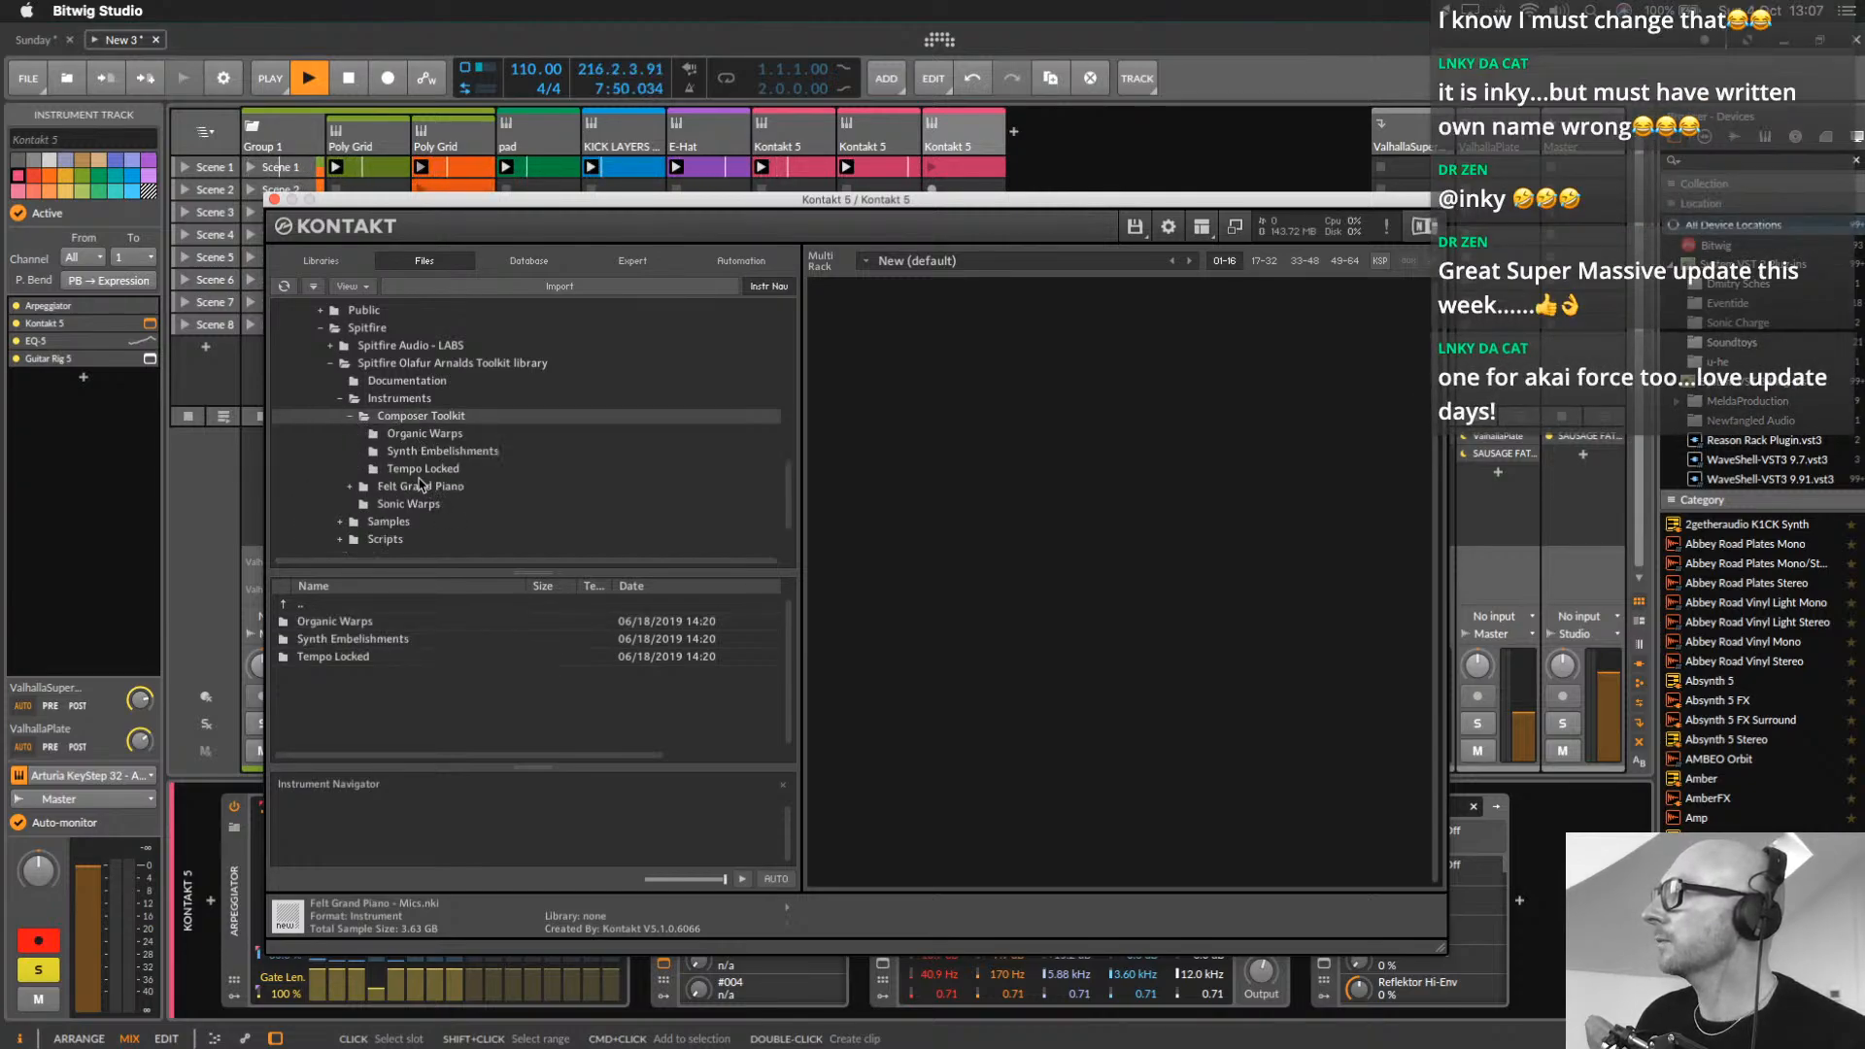
left_click(401, 467)
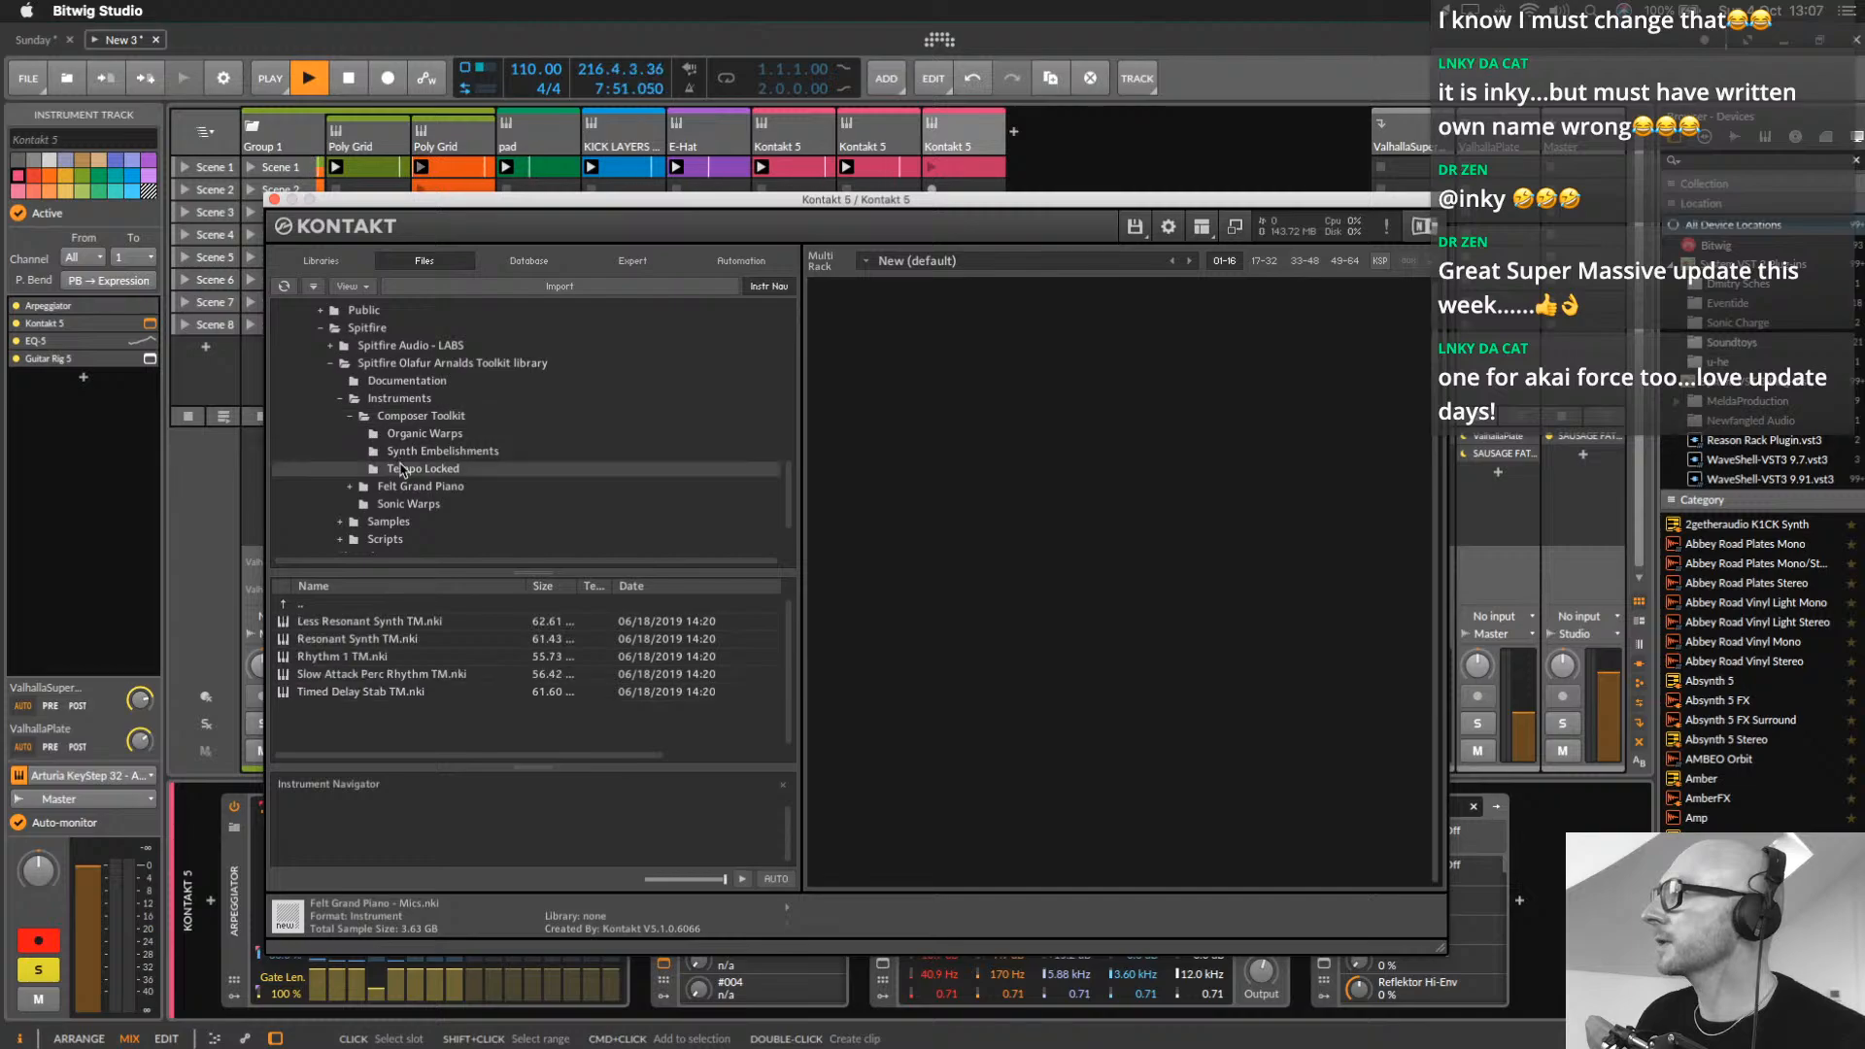
left_click(348, 658)
double_click(348, 658)
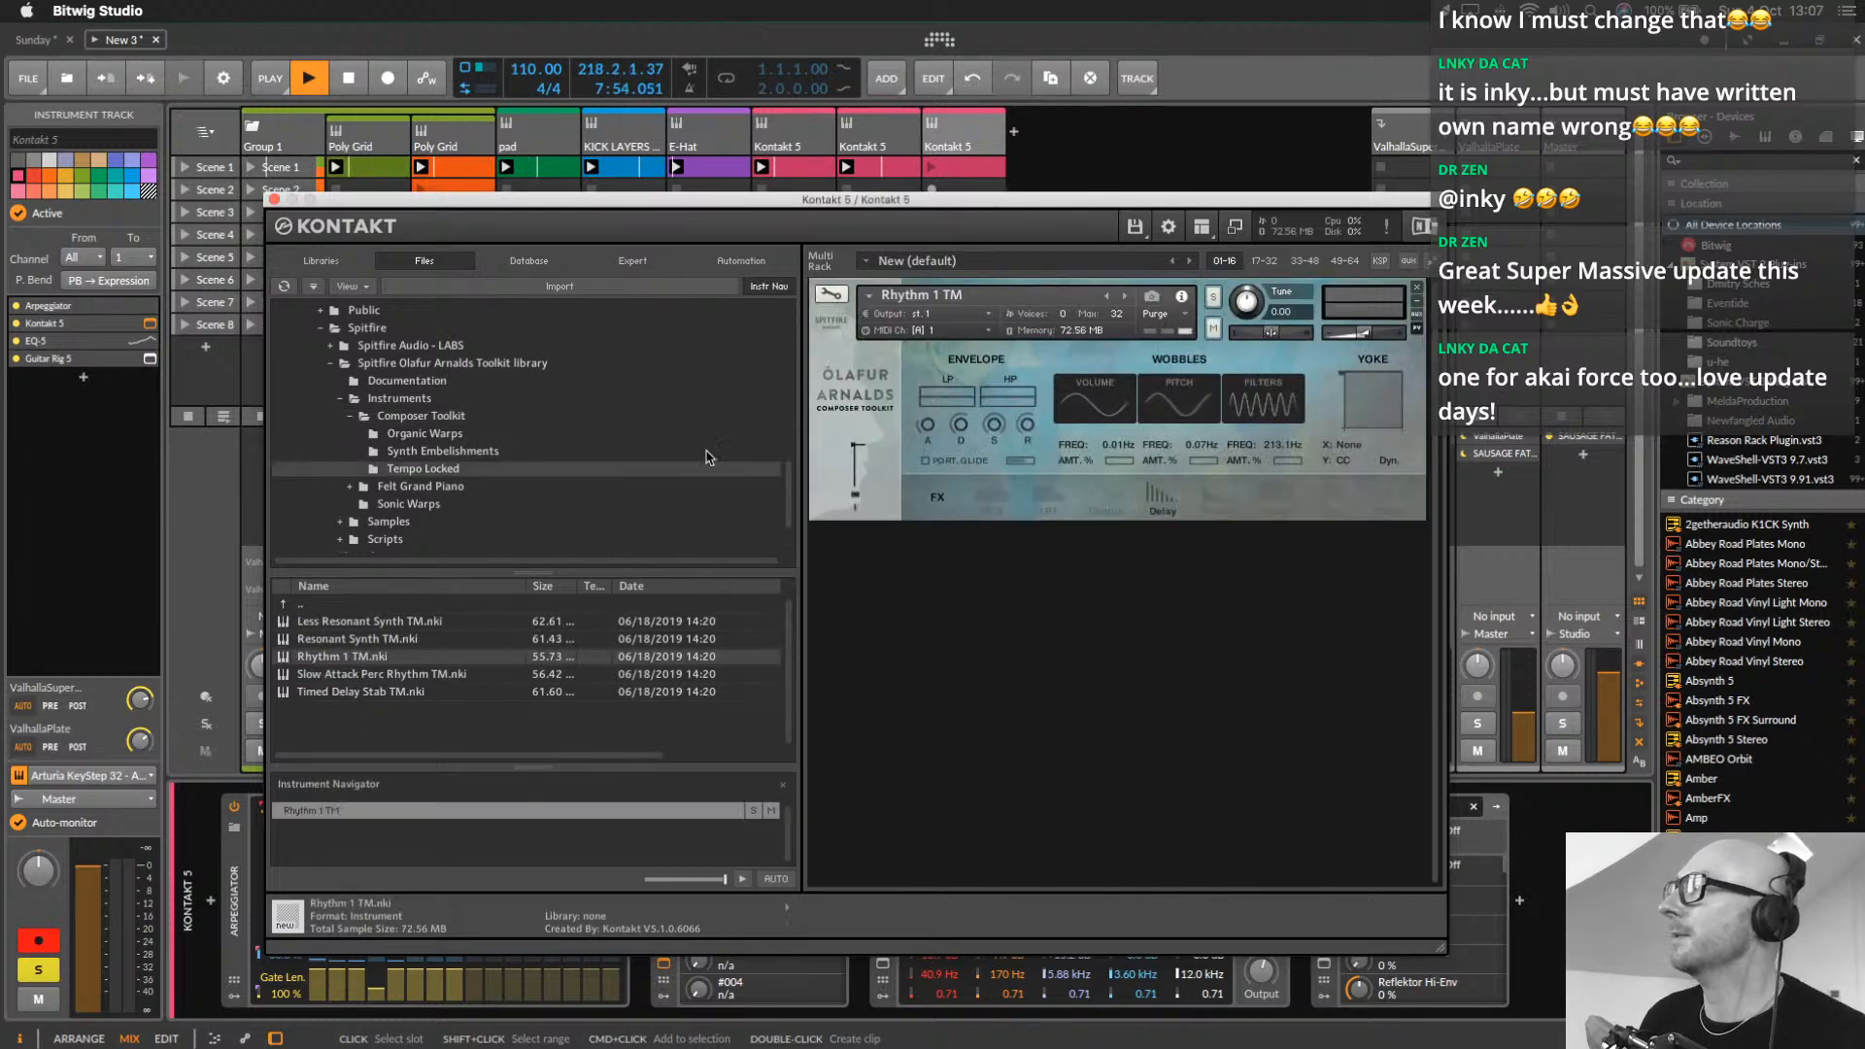
left_click(936, 171)
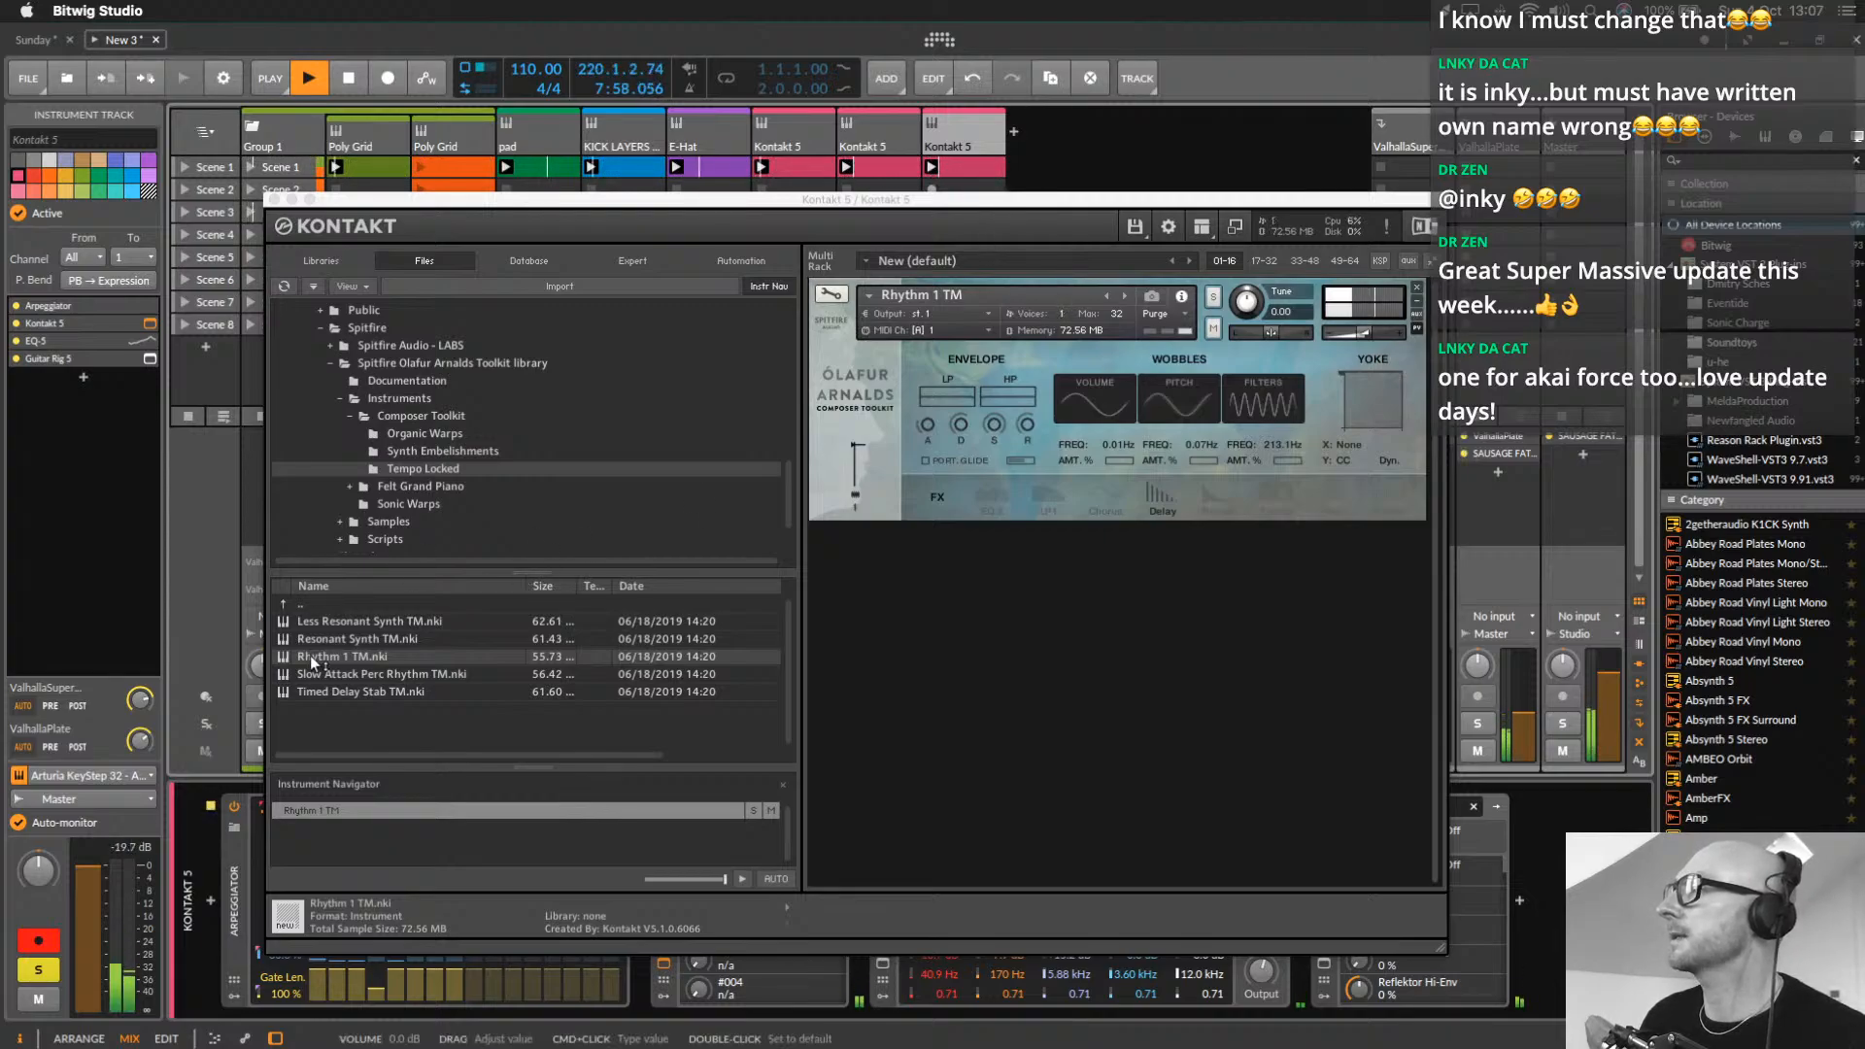
Remove the Rhythm 1 TM instrument, look through Kontakt's libraries and close the plug-in window
left_click(1417, 287)
left_click(996, 365)
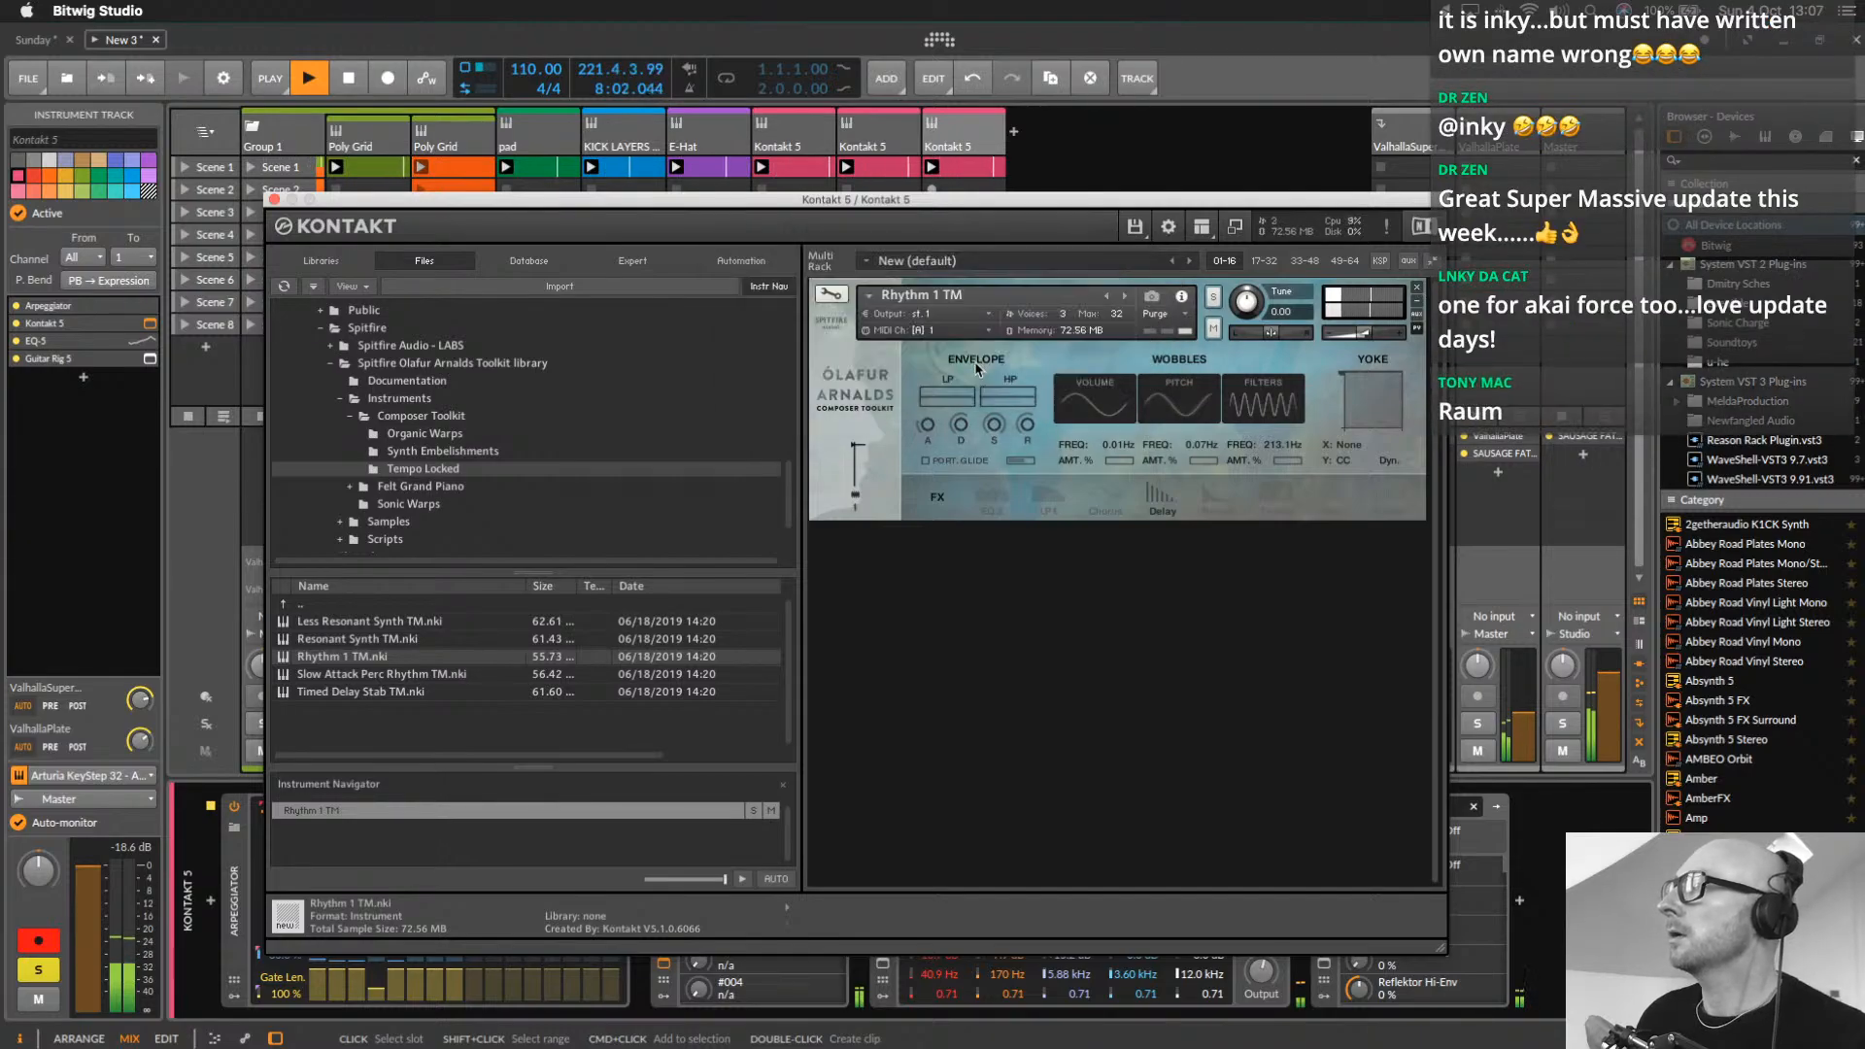
left_click(321, 260)
scroll(476, 687, "down", 1)
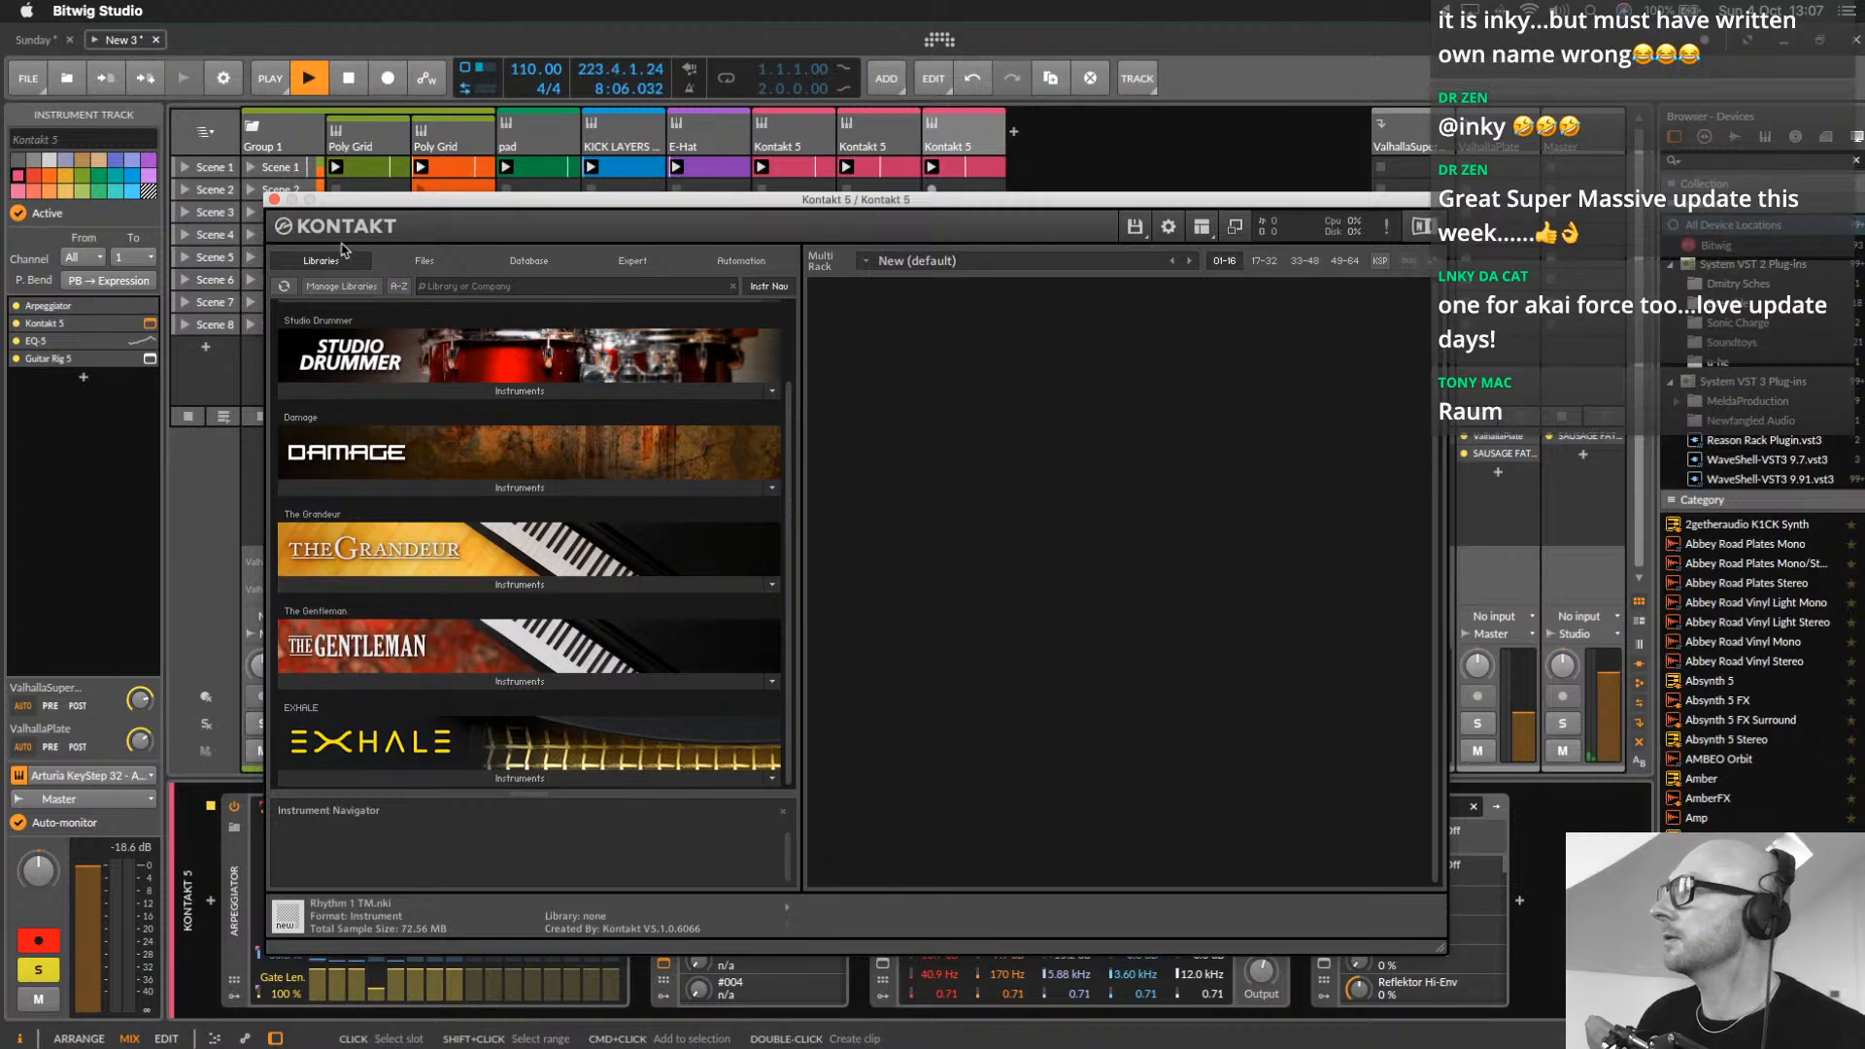
scroll(476, 686, "up", 1)
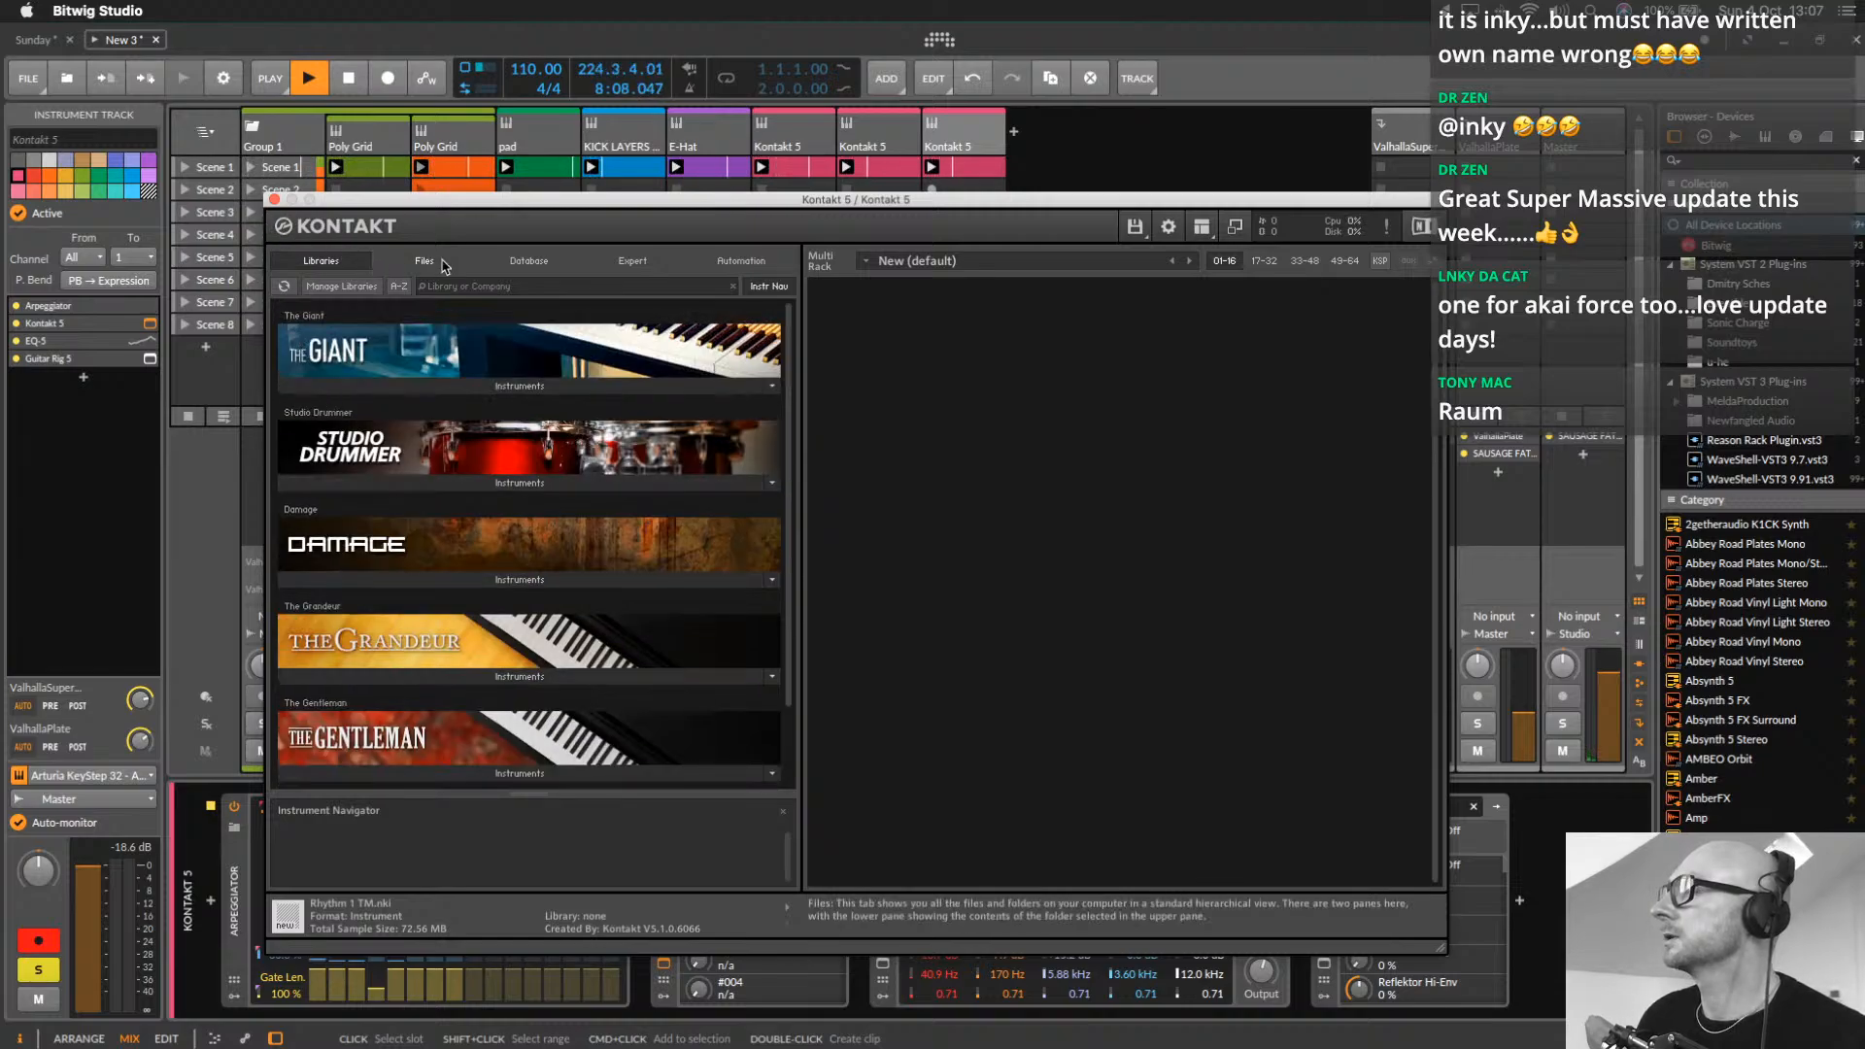
left_click(274, 199)
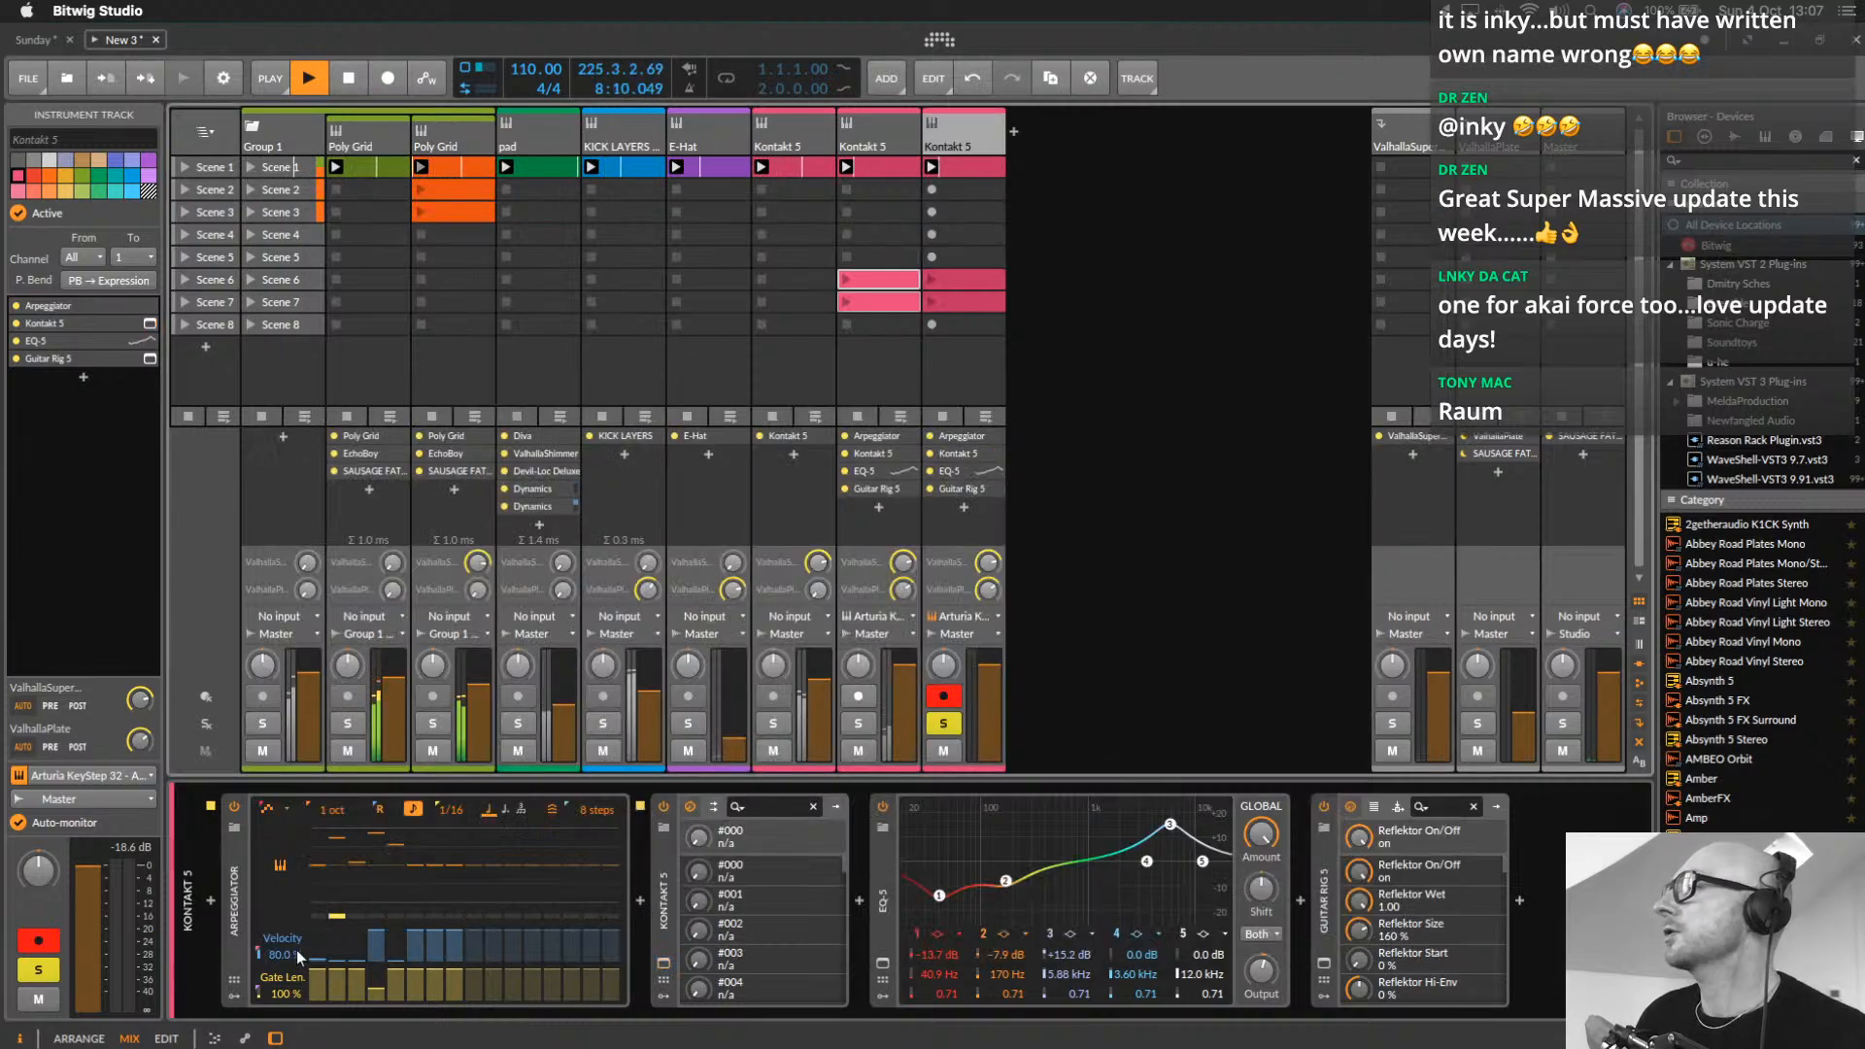
Replace the duplicated track's Kontakt device with a new Native Instruments Kontakt 5 between the Arpeggiator and the EQ-5
left_click(663, 863)
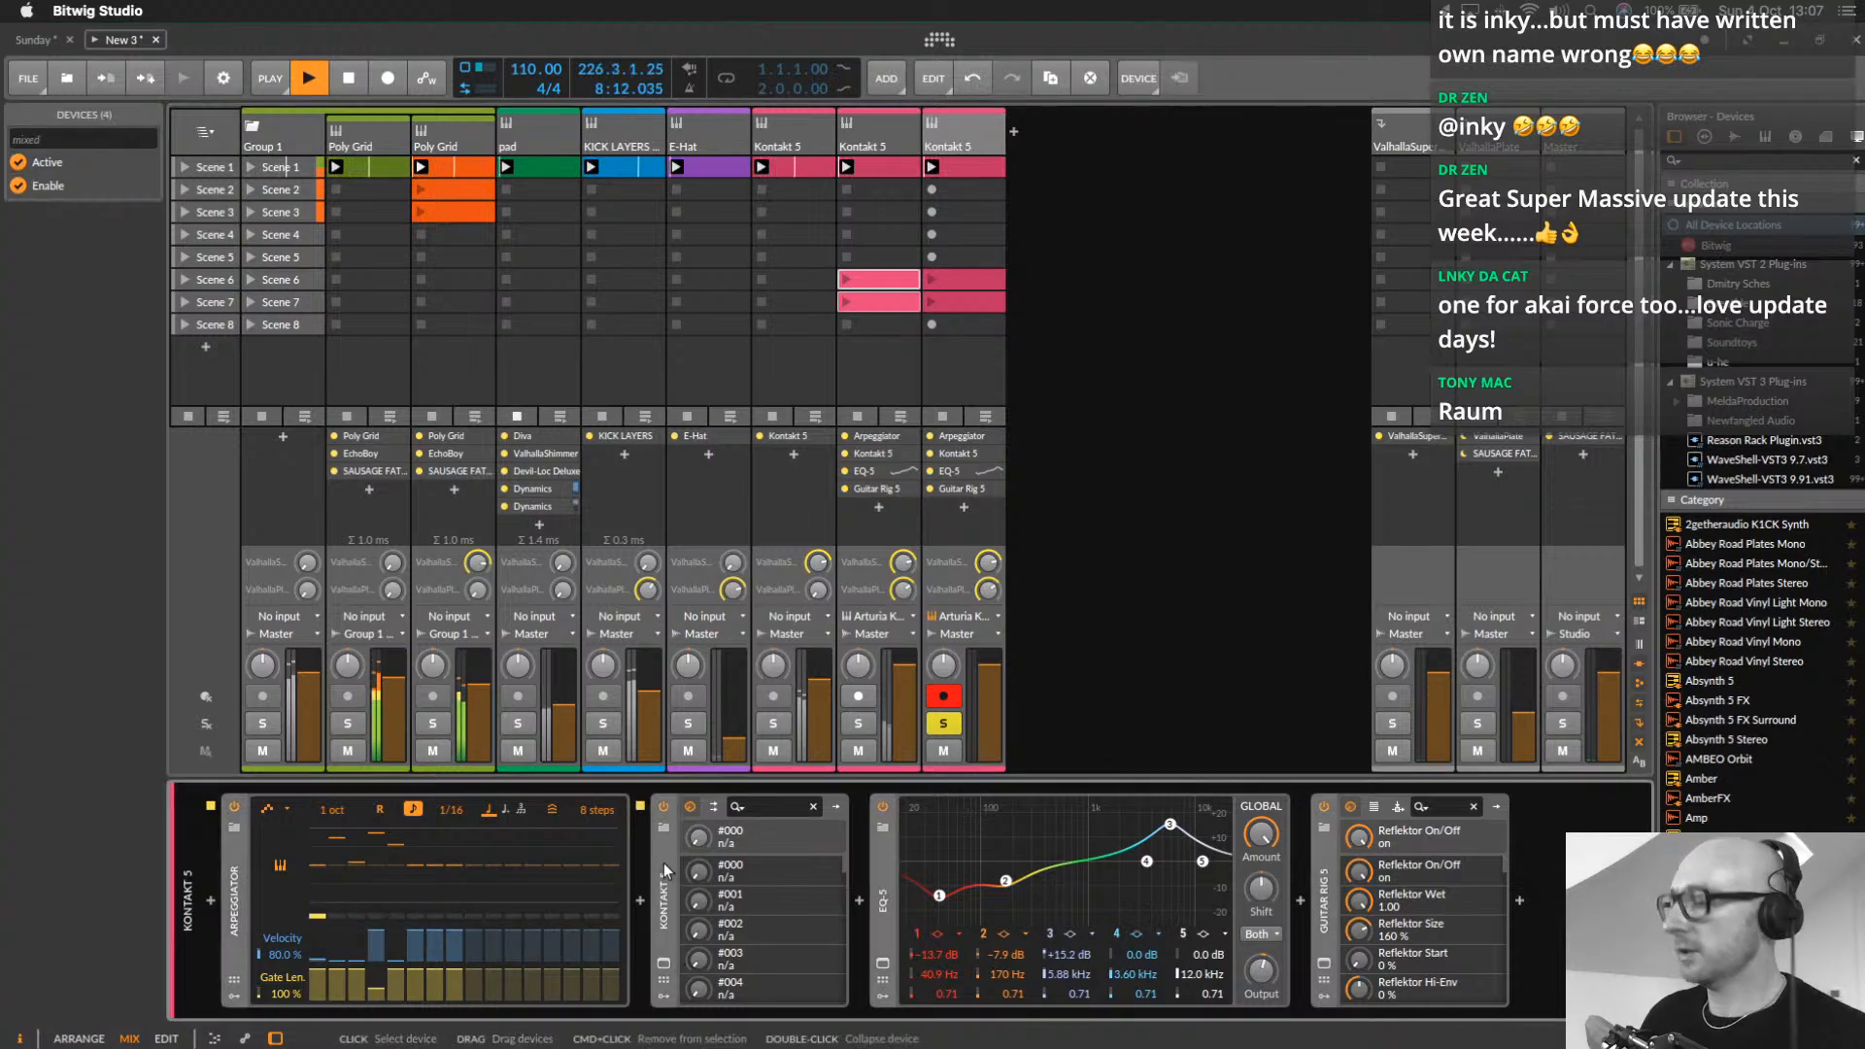
key("Delete")
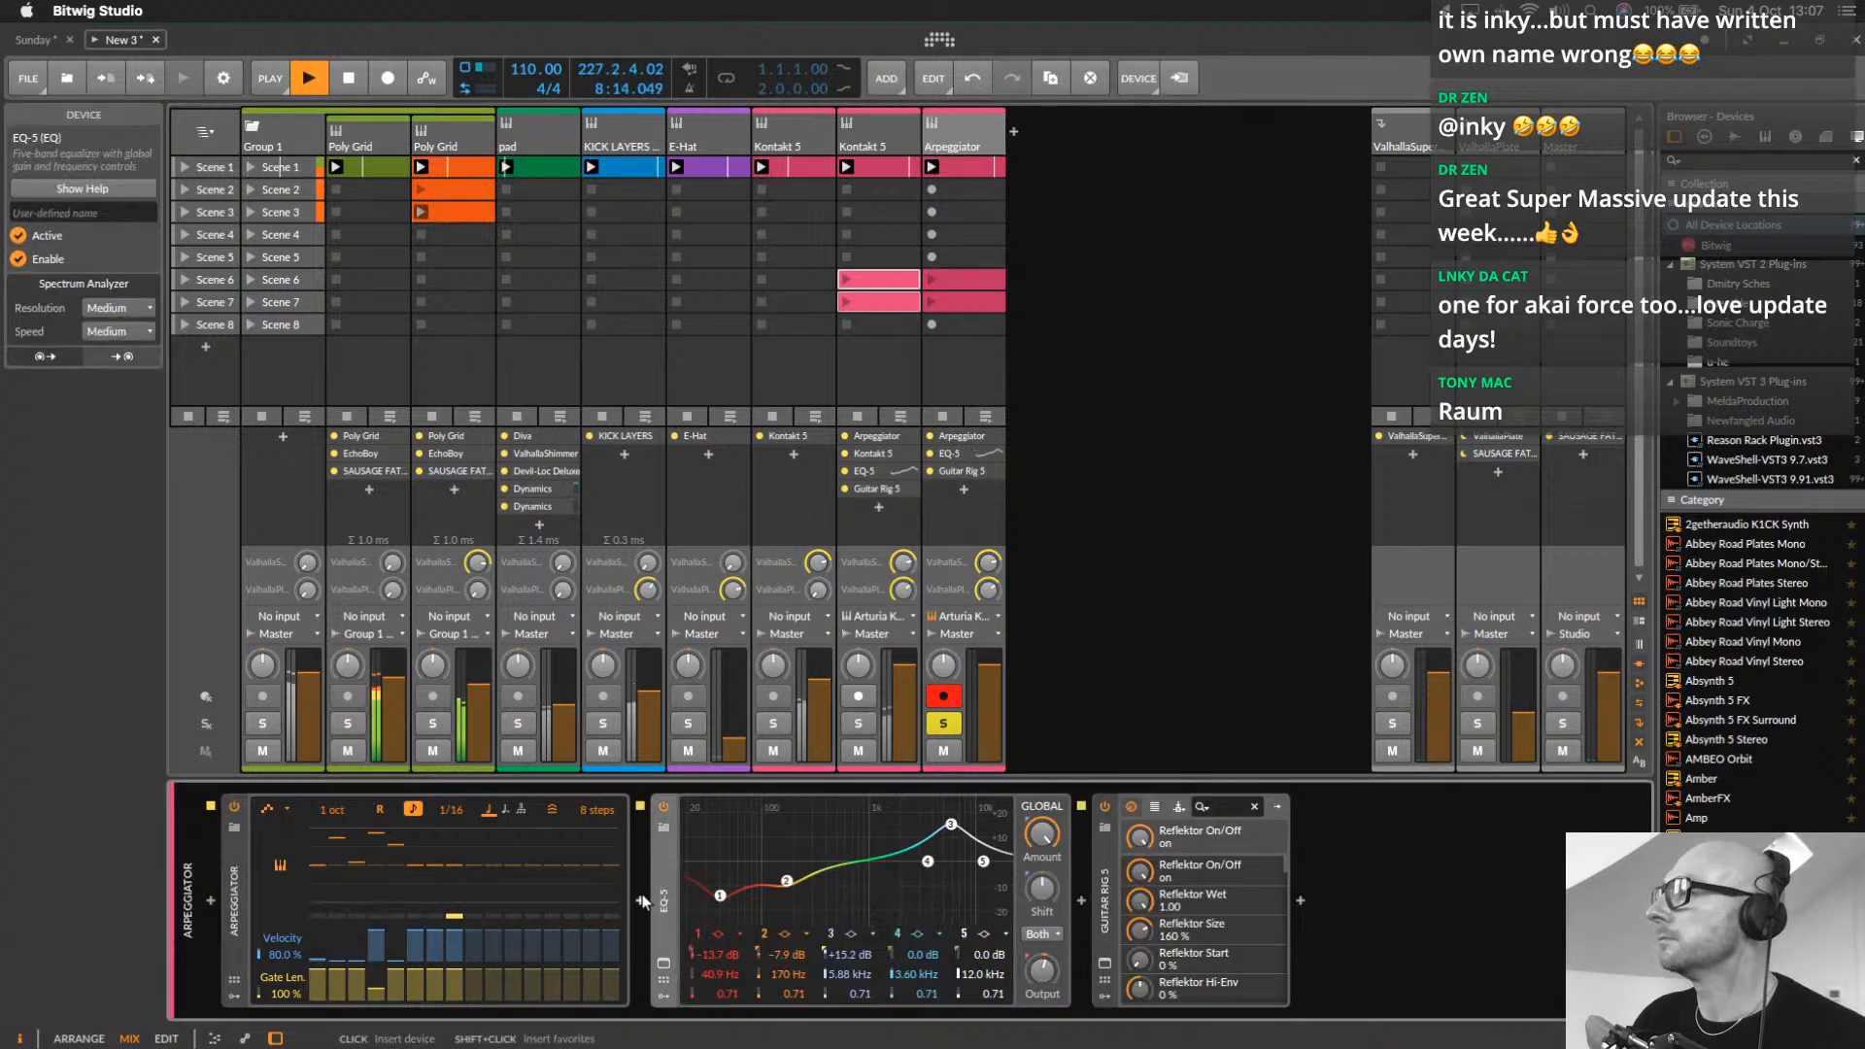
left_click(640, 900)
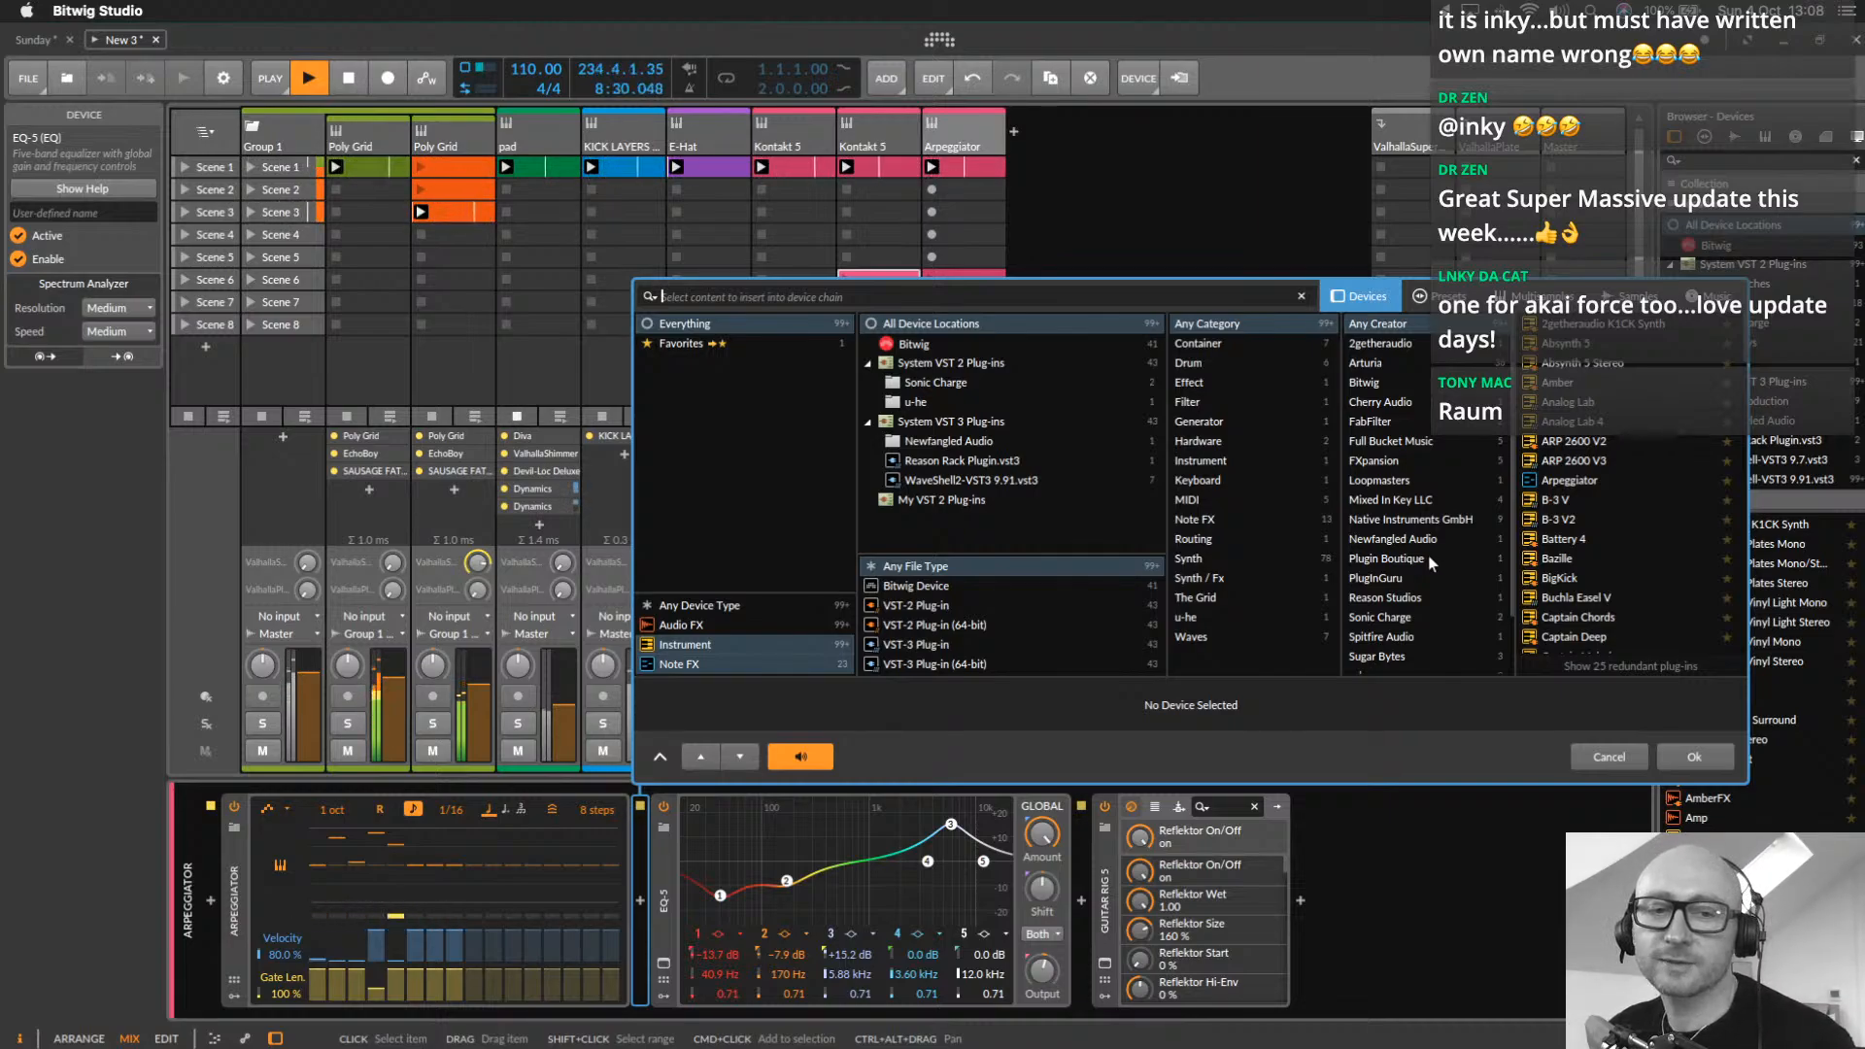
scroll(1428, 555, "down", 3)
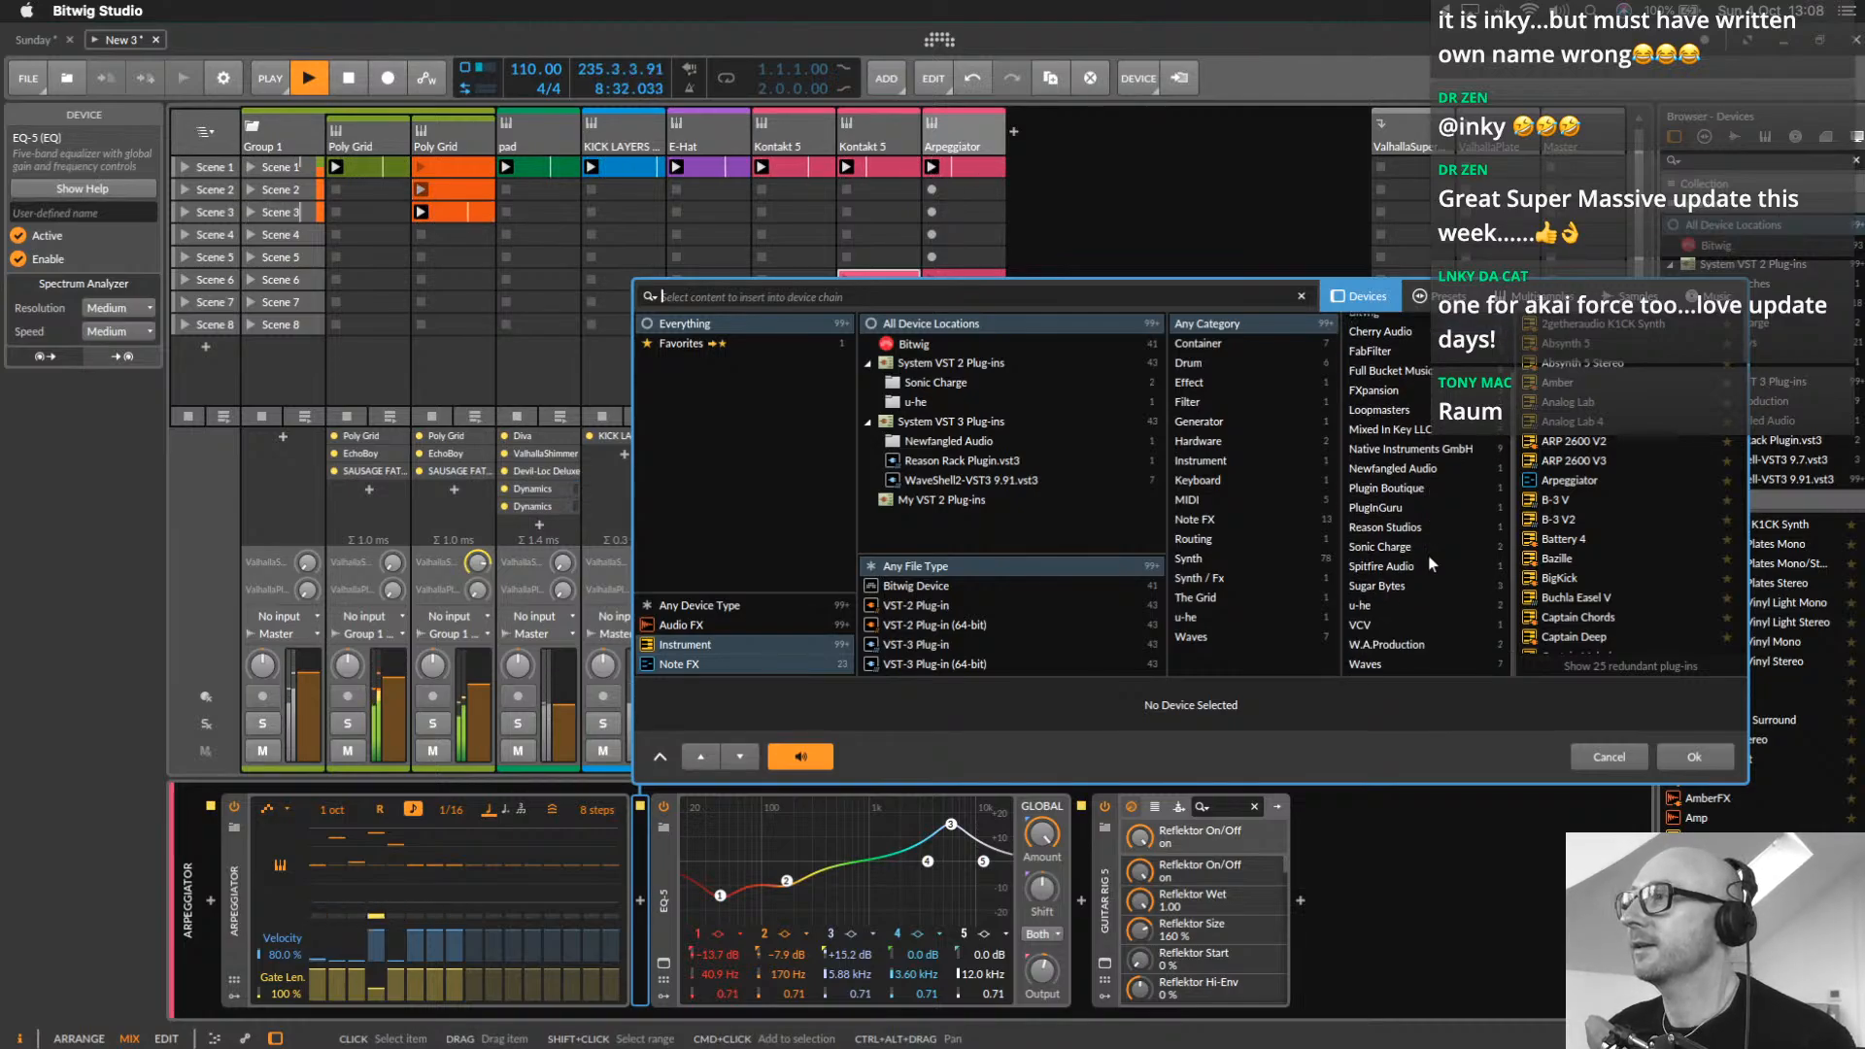
left_click(1389, 604)
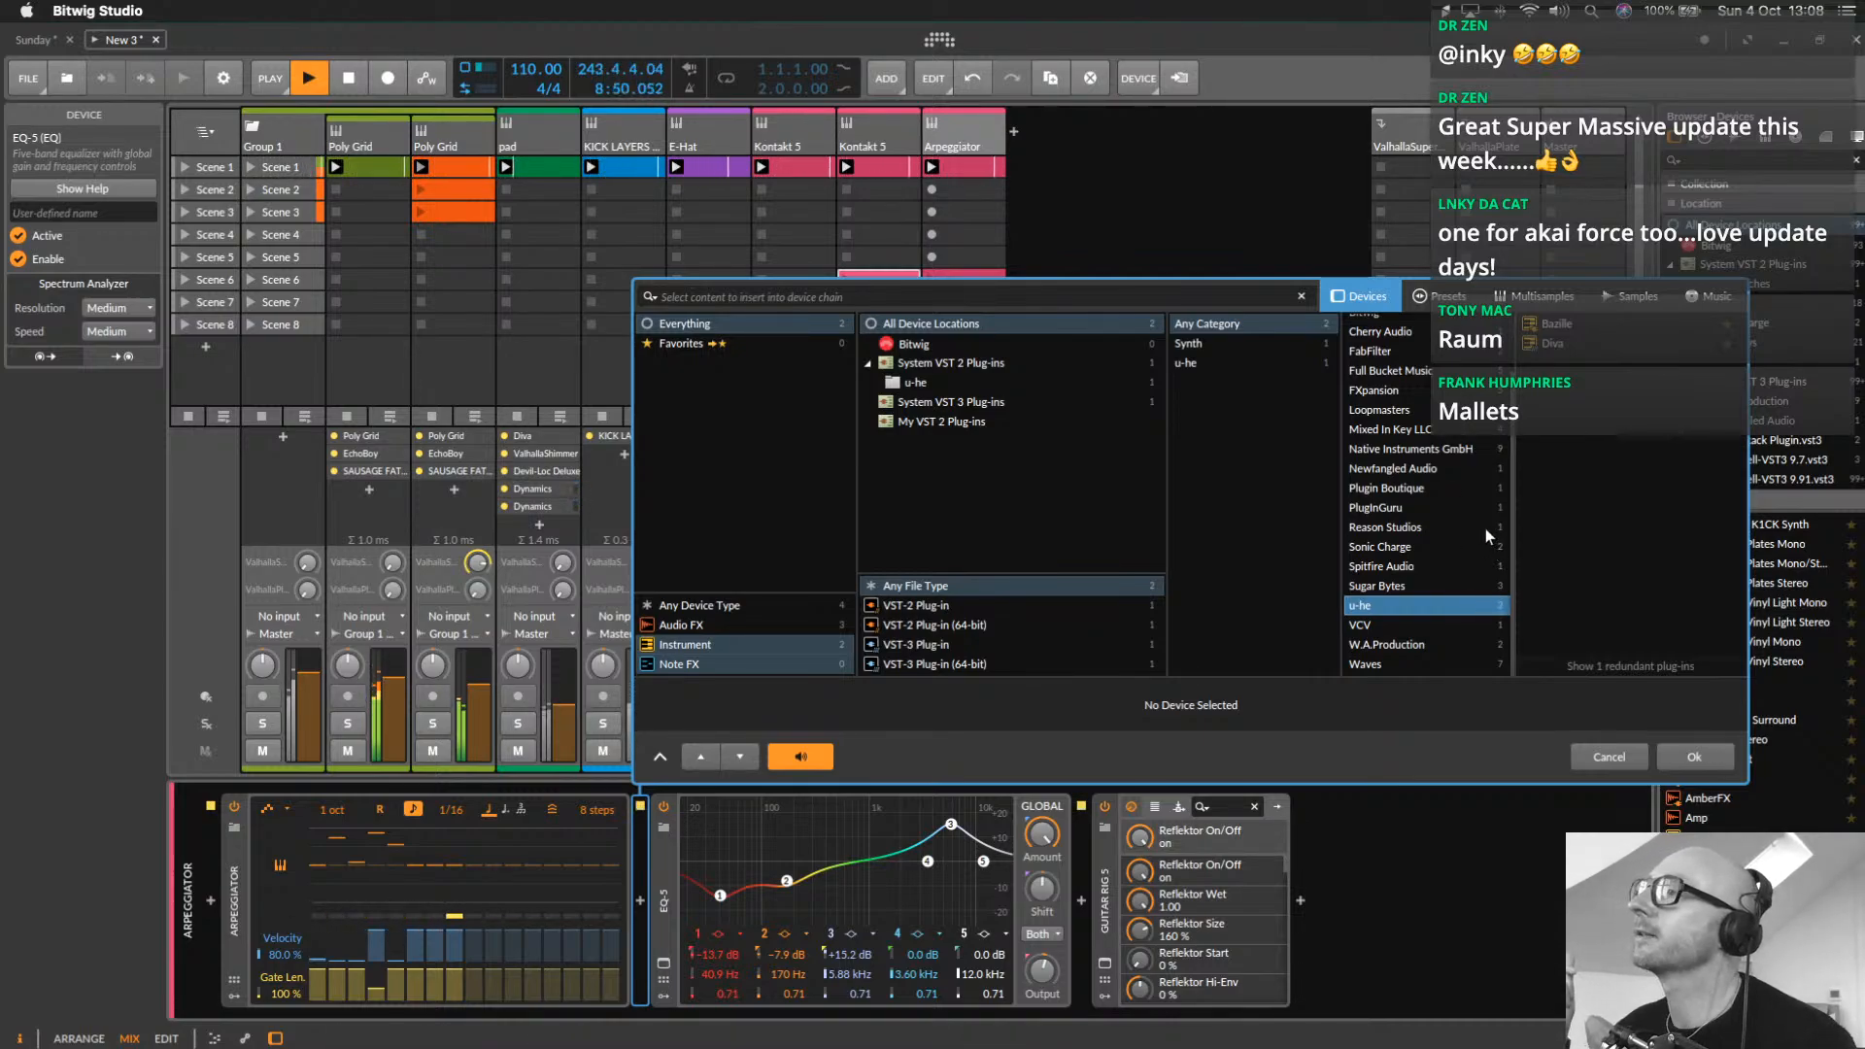
left_click(1406, 469)
left_click(1409, 449)
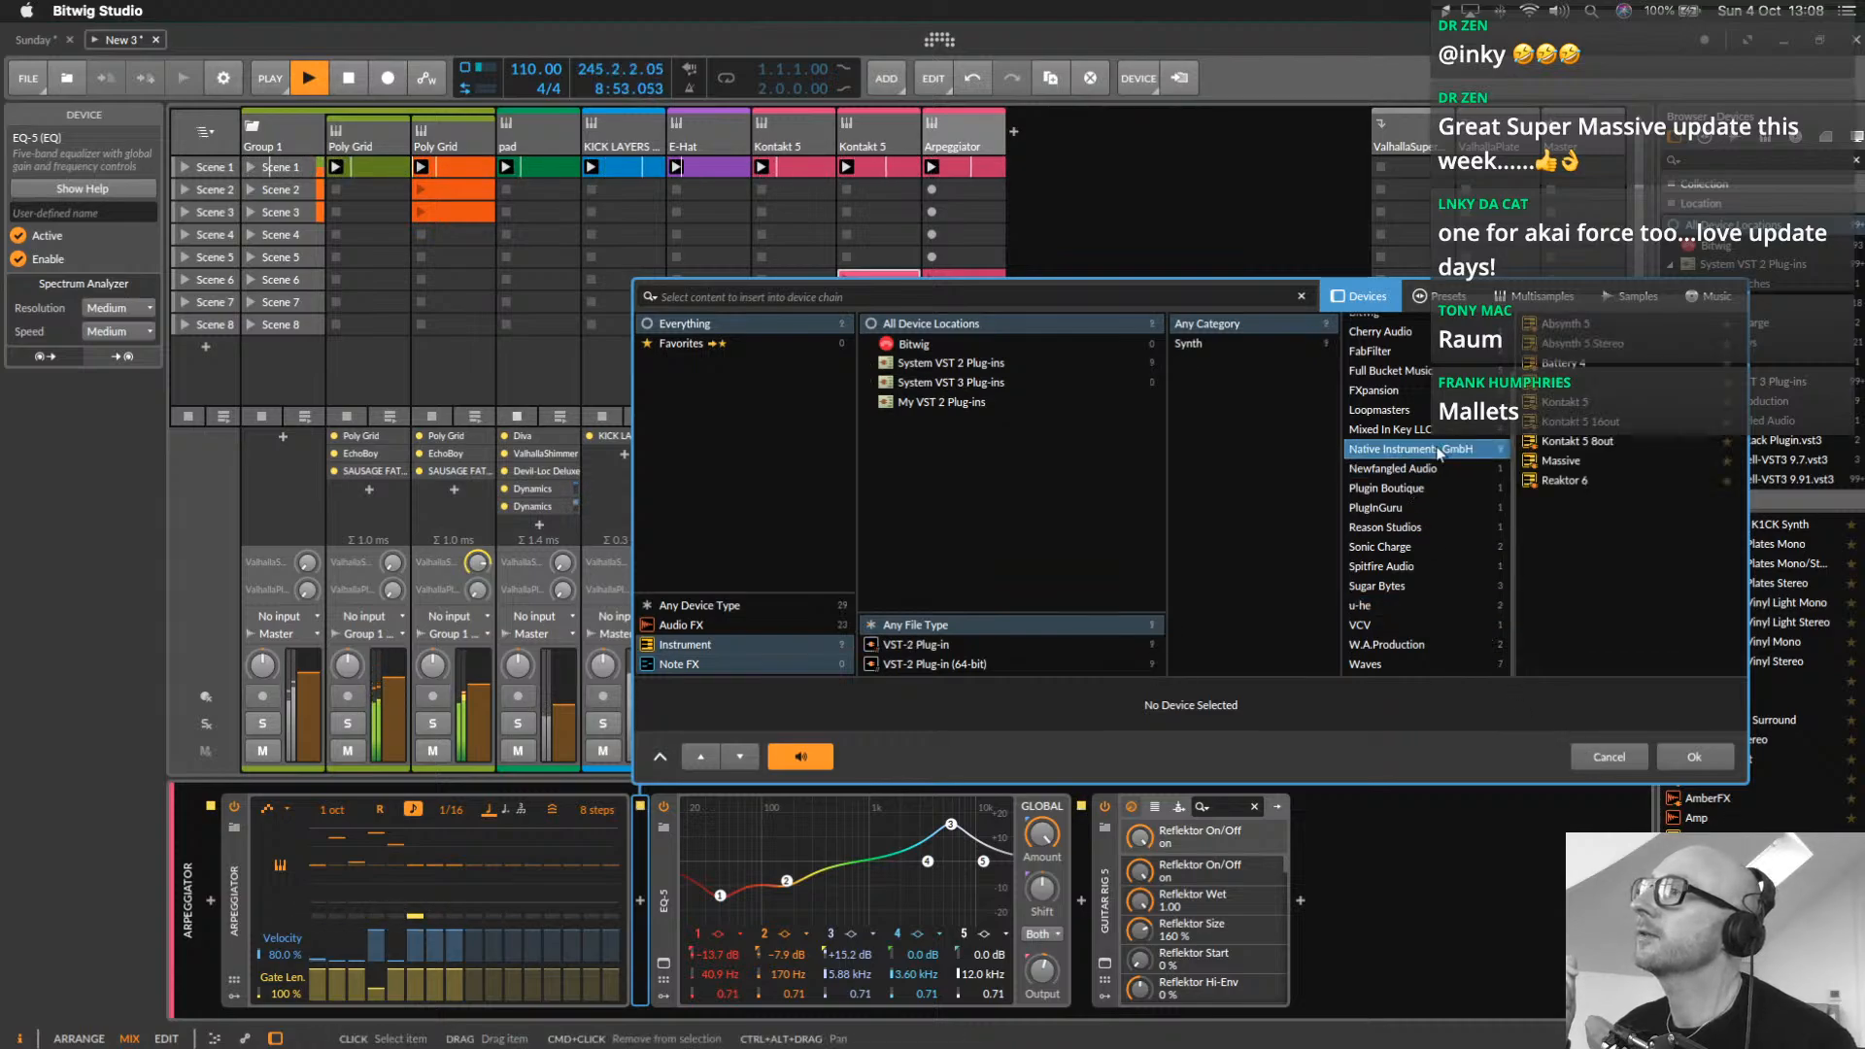
left_click(1579, 404)
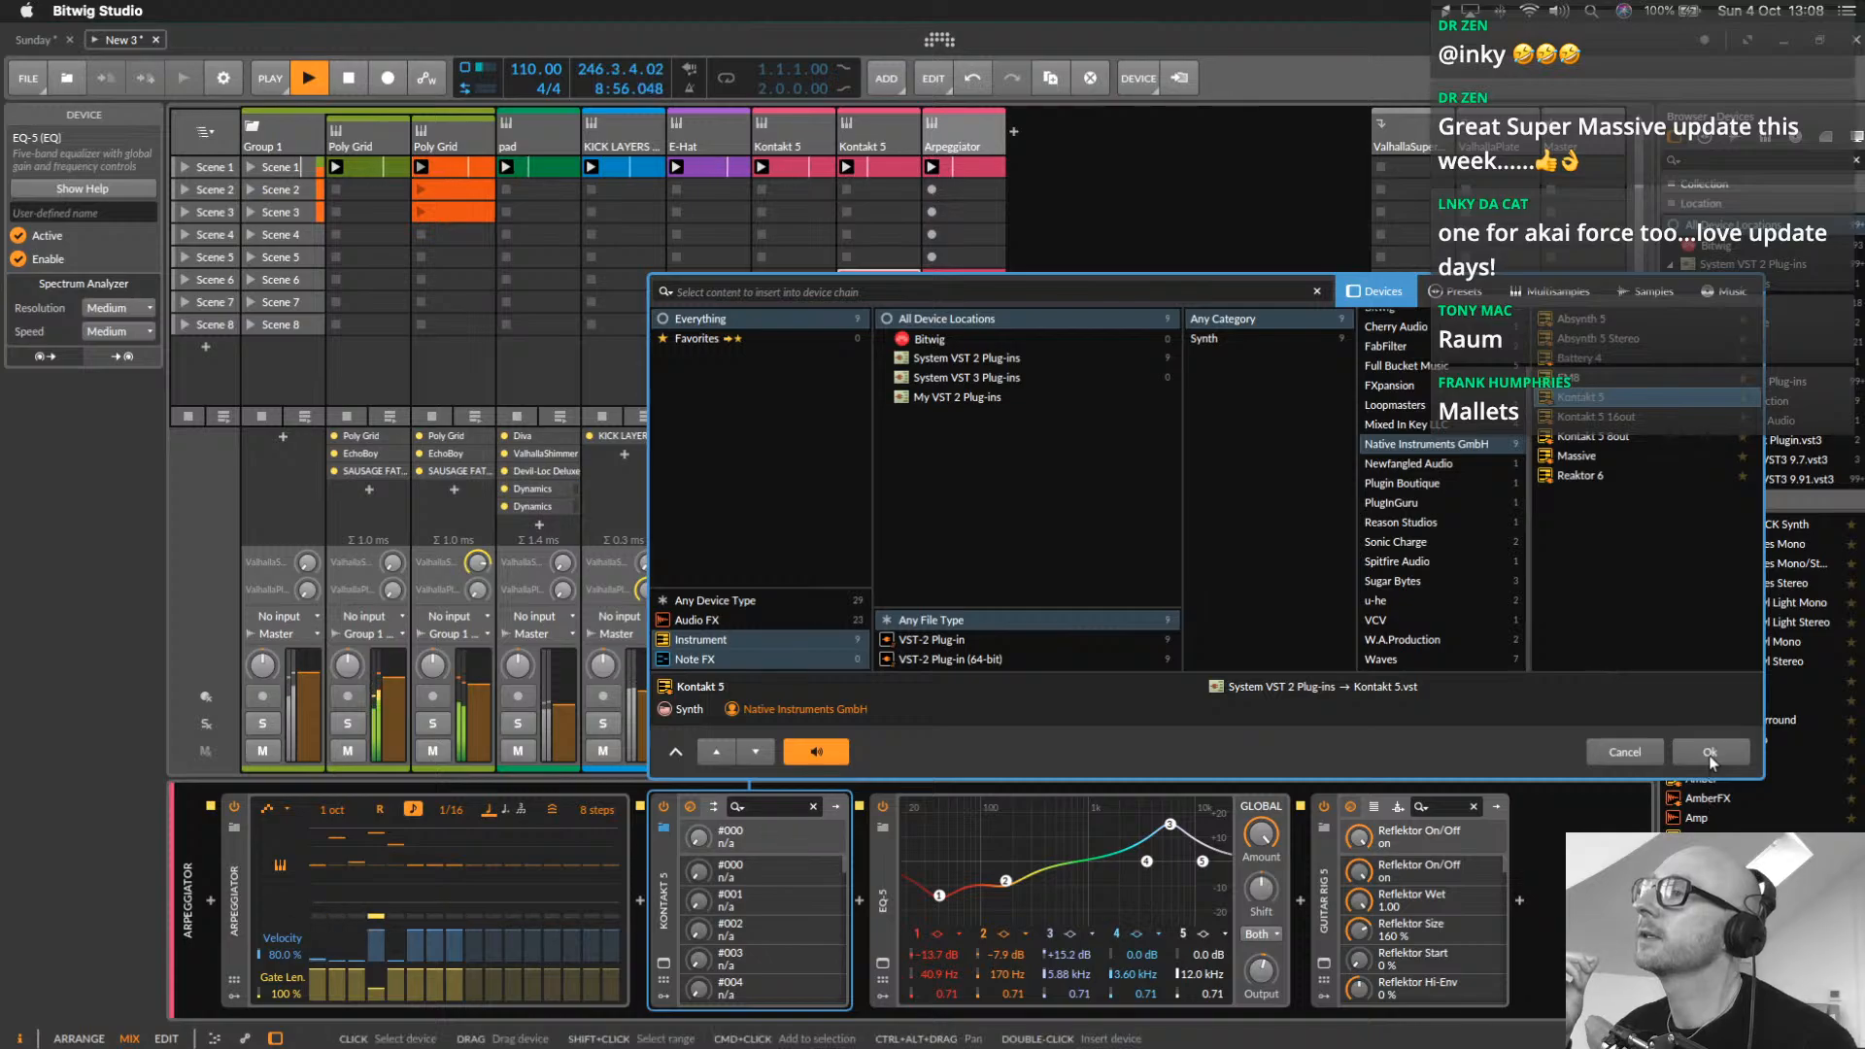
left_click(1709, 753)
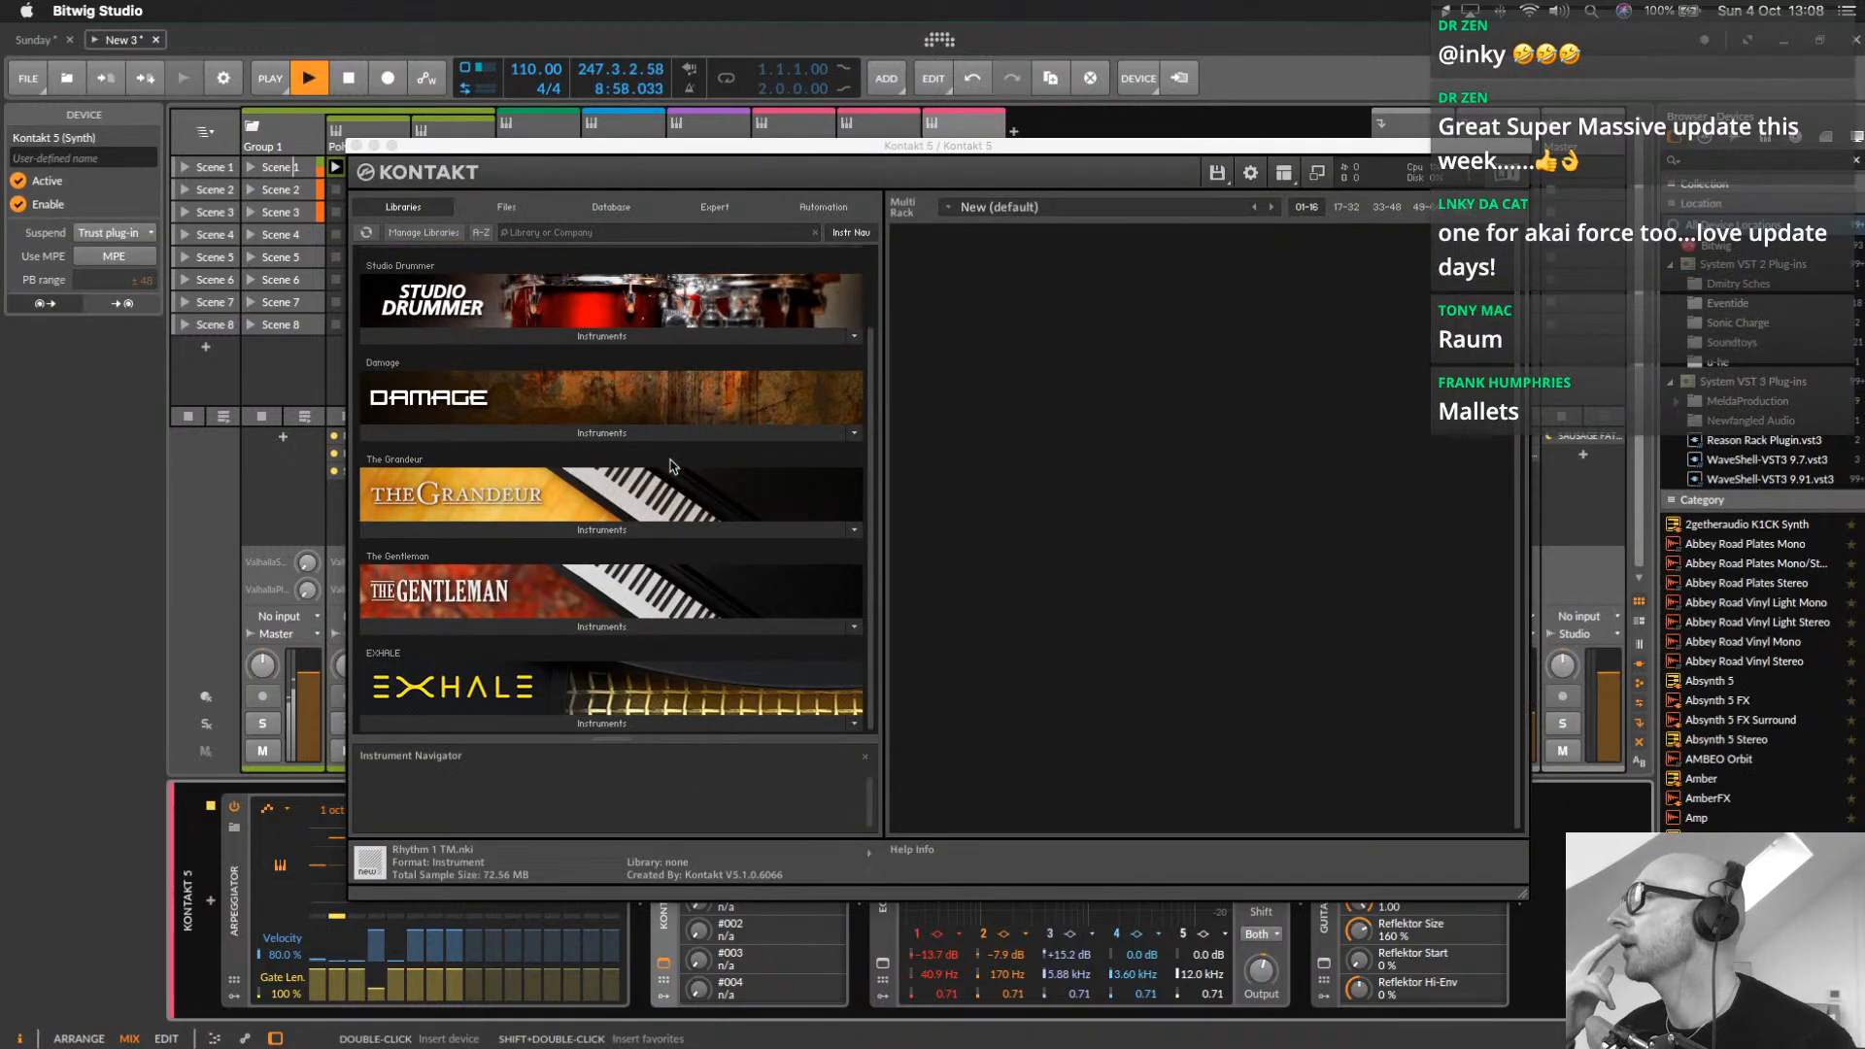
Browse the library list in the new Kontakt 5 instance for another sound source, then close its window
scroll(670, 465, "up", 1)
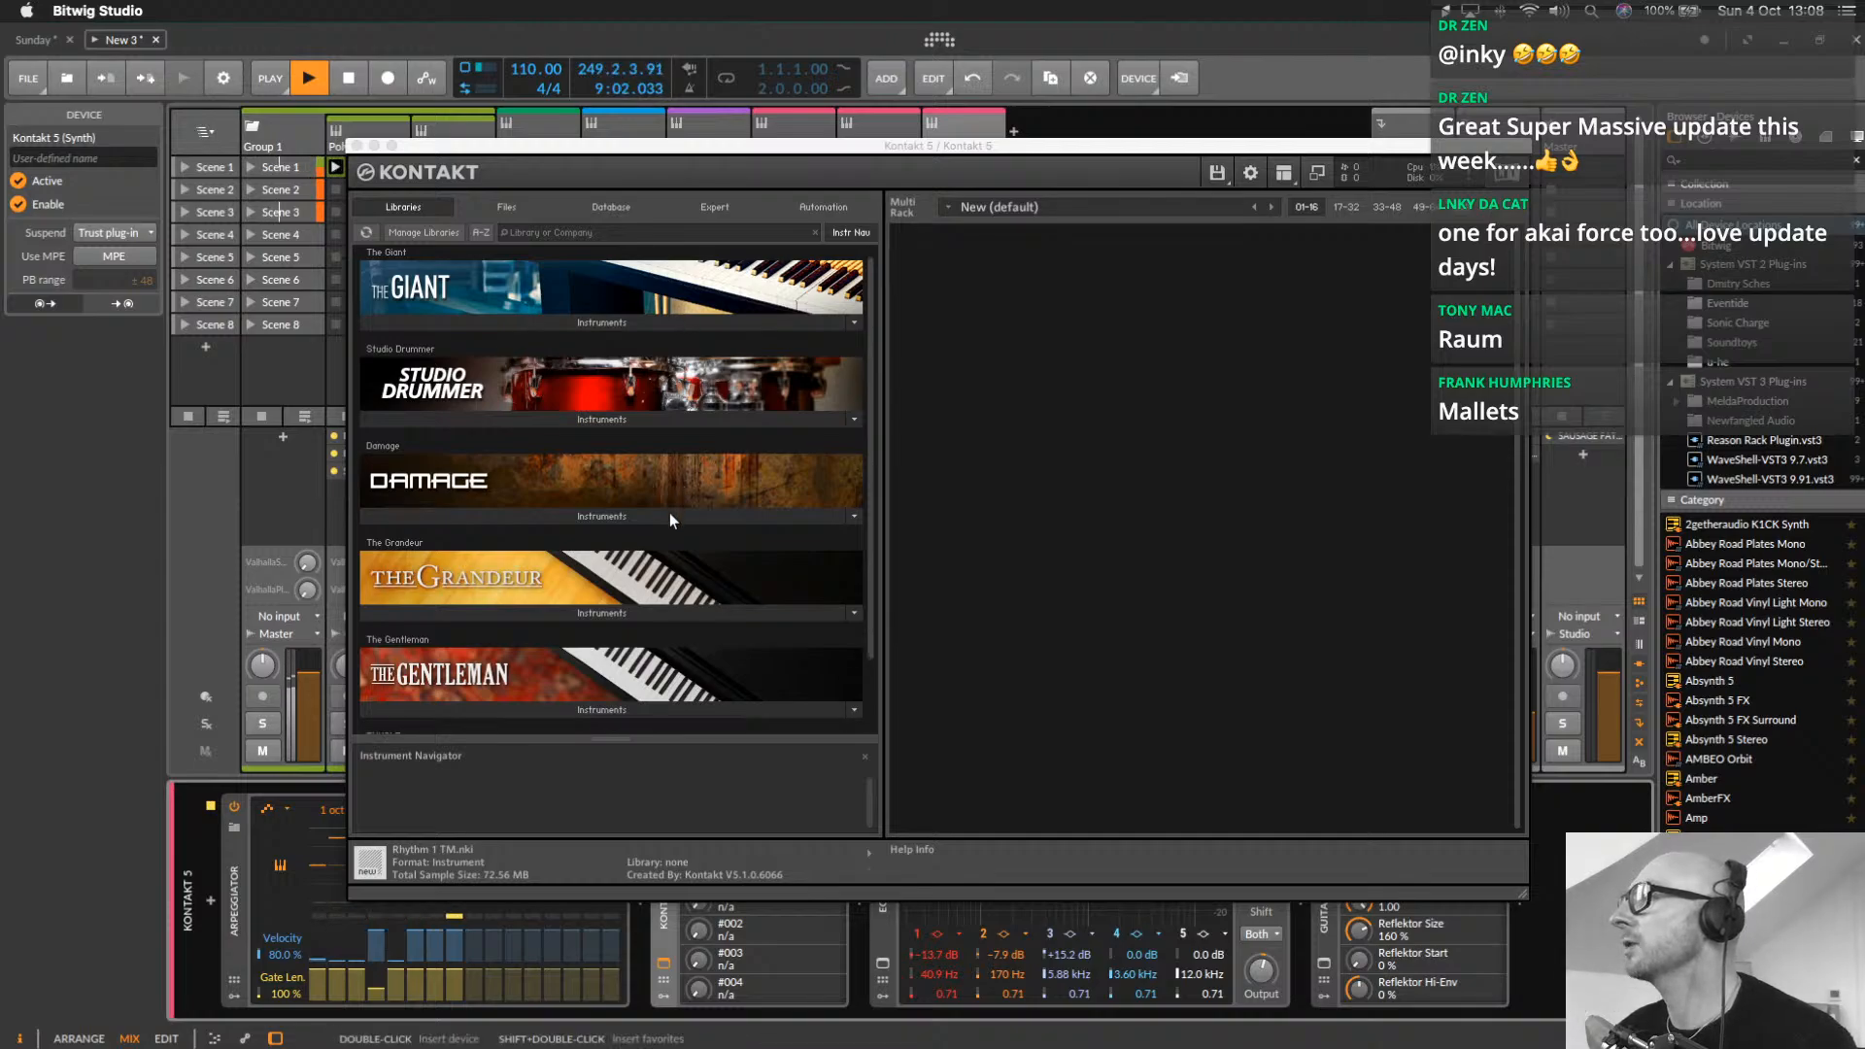
scroll(669, 512, "down", 1)
scroll(668, 513, "up", 1)
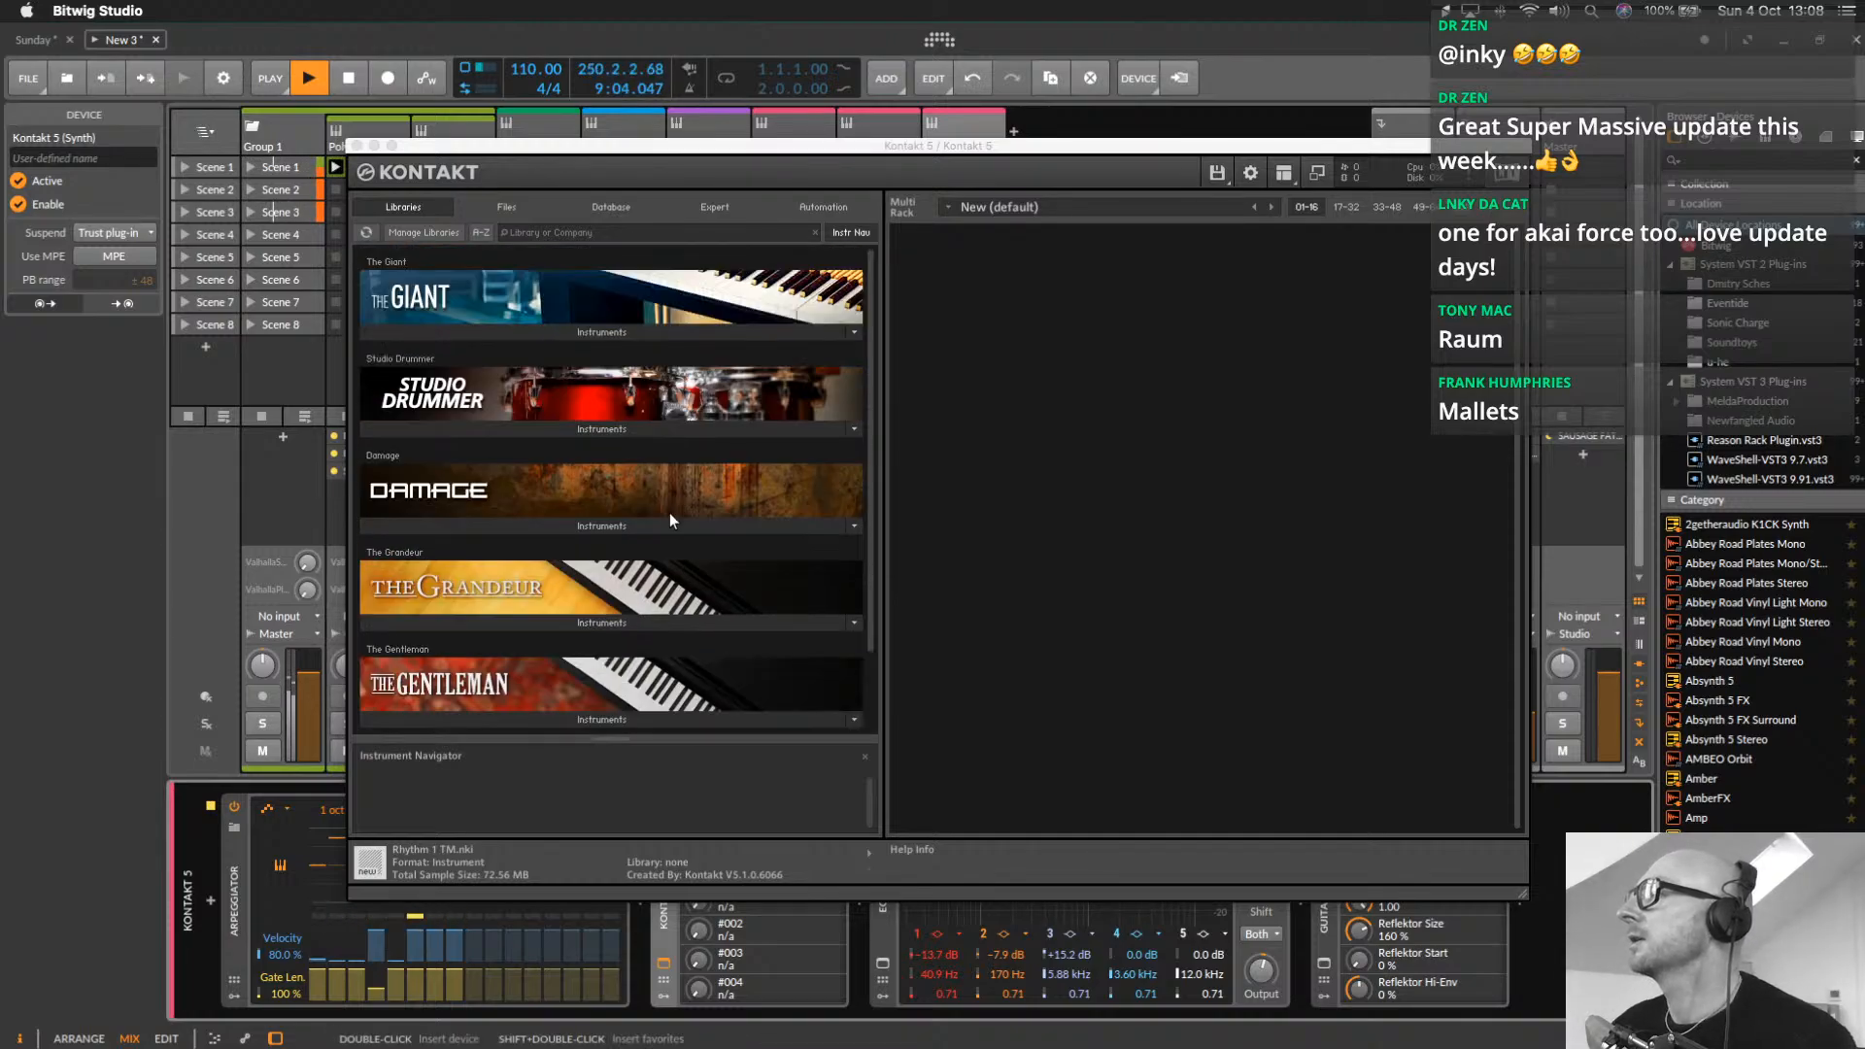
left_click(357, 144)
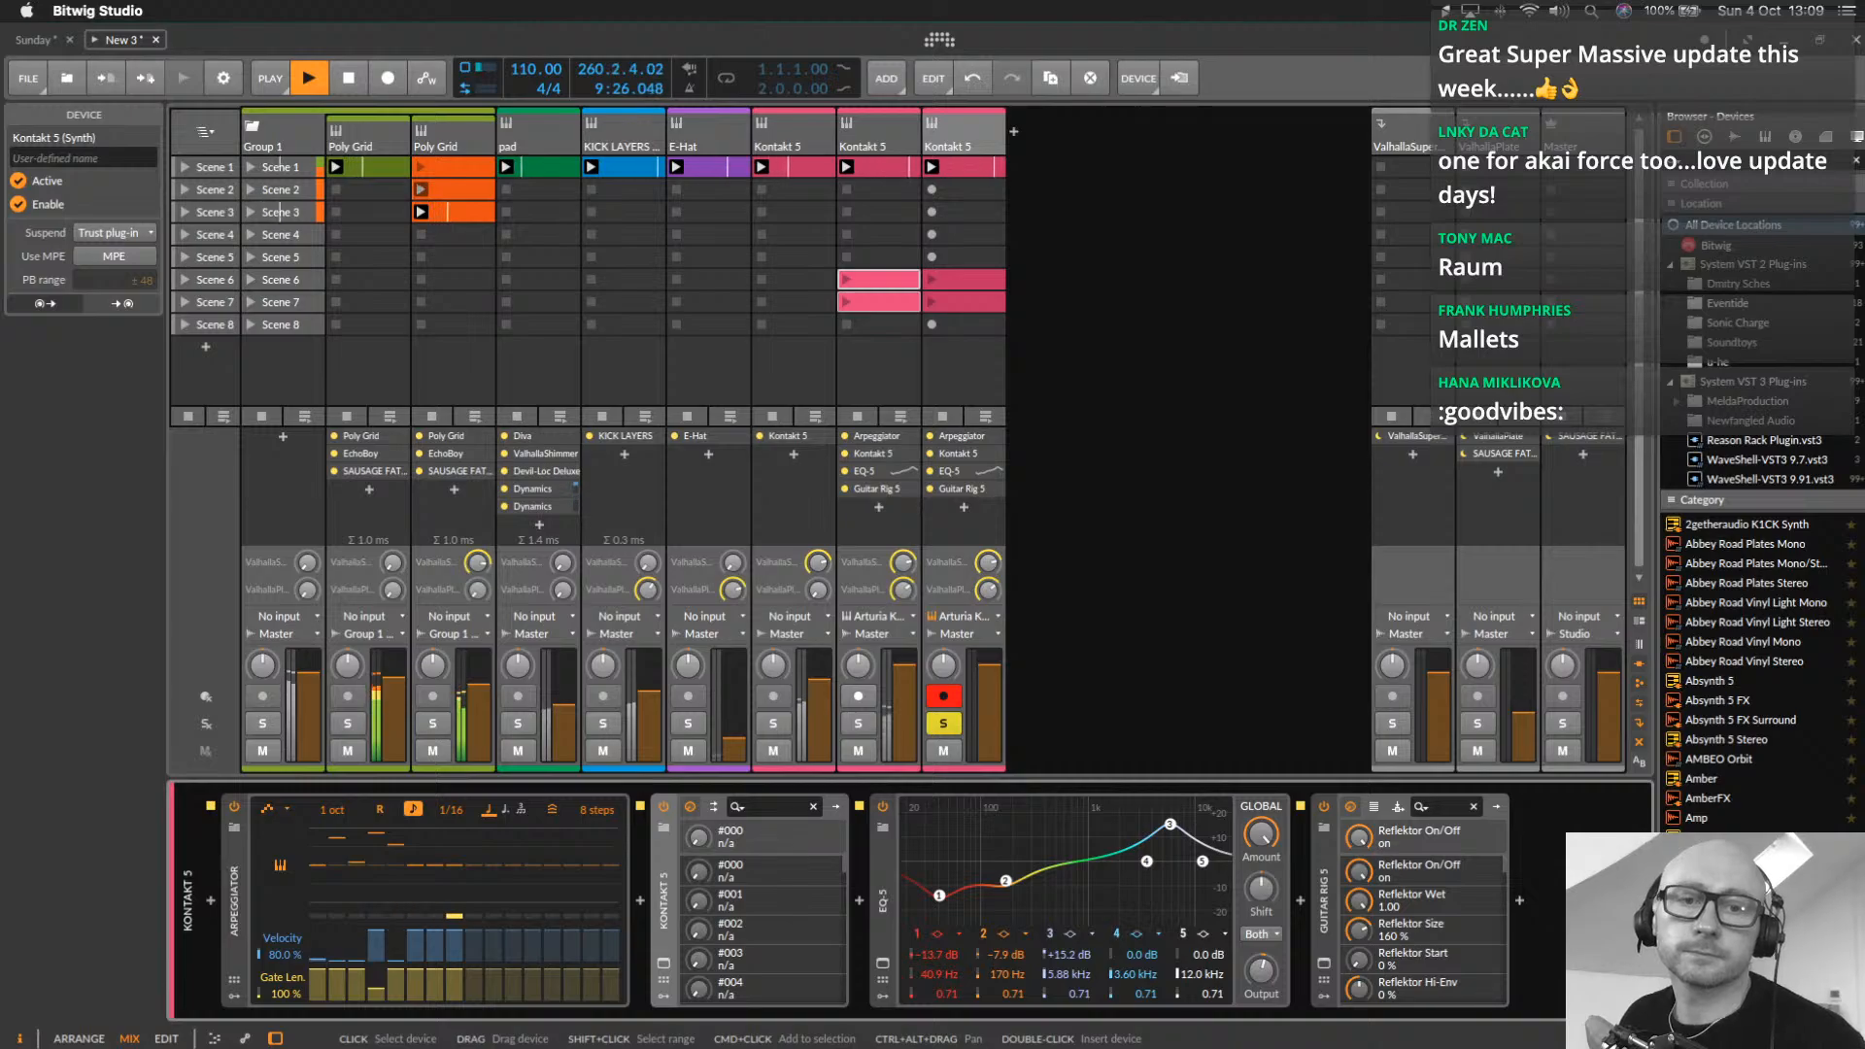
Switch to Loopcloud, then return to Bitwig Studio and add a new instrument track with its device browser open
key("super+Tab")
key("ctrl+Left")
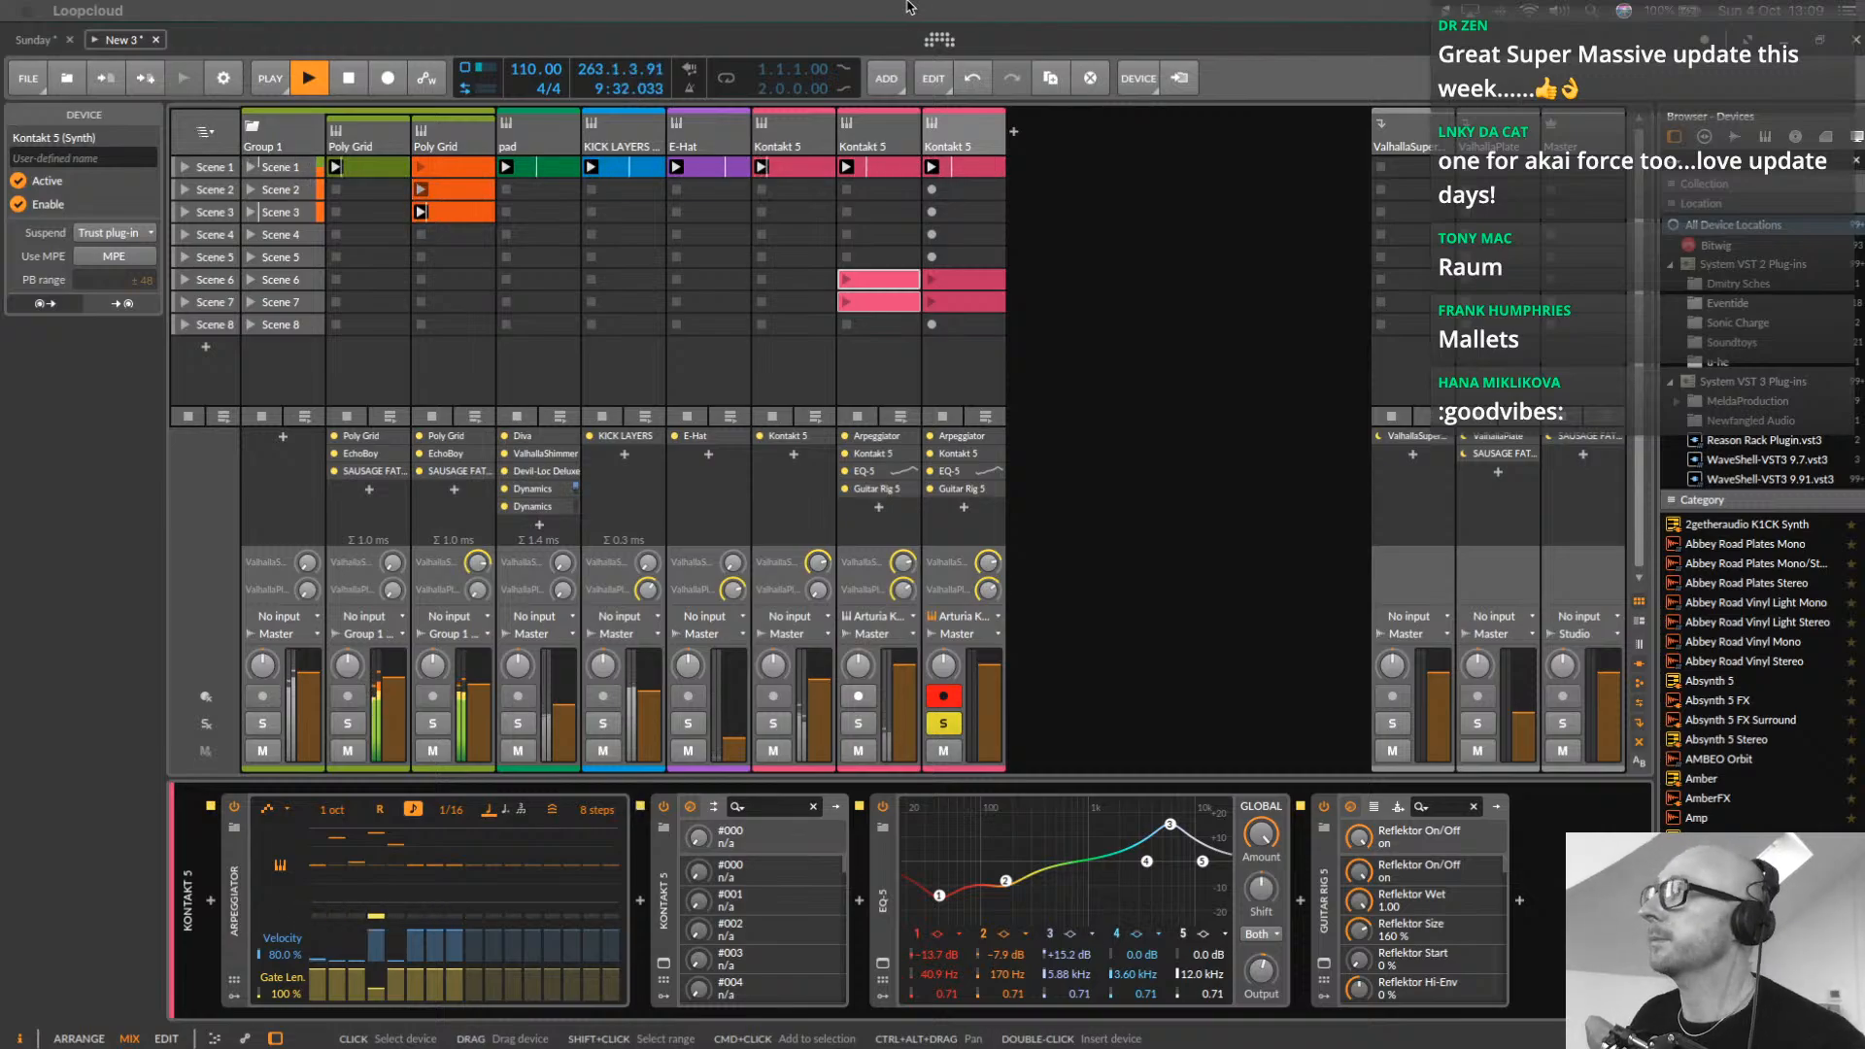
left_click(999, 124)
double_click(1012, 131)
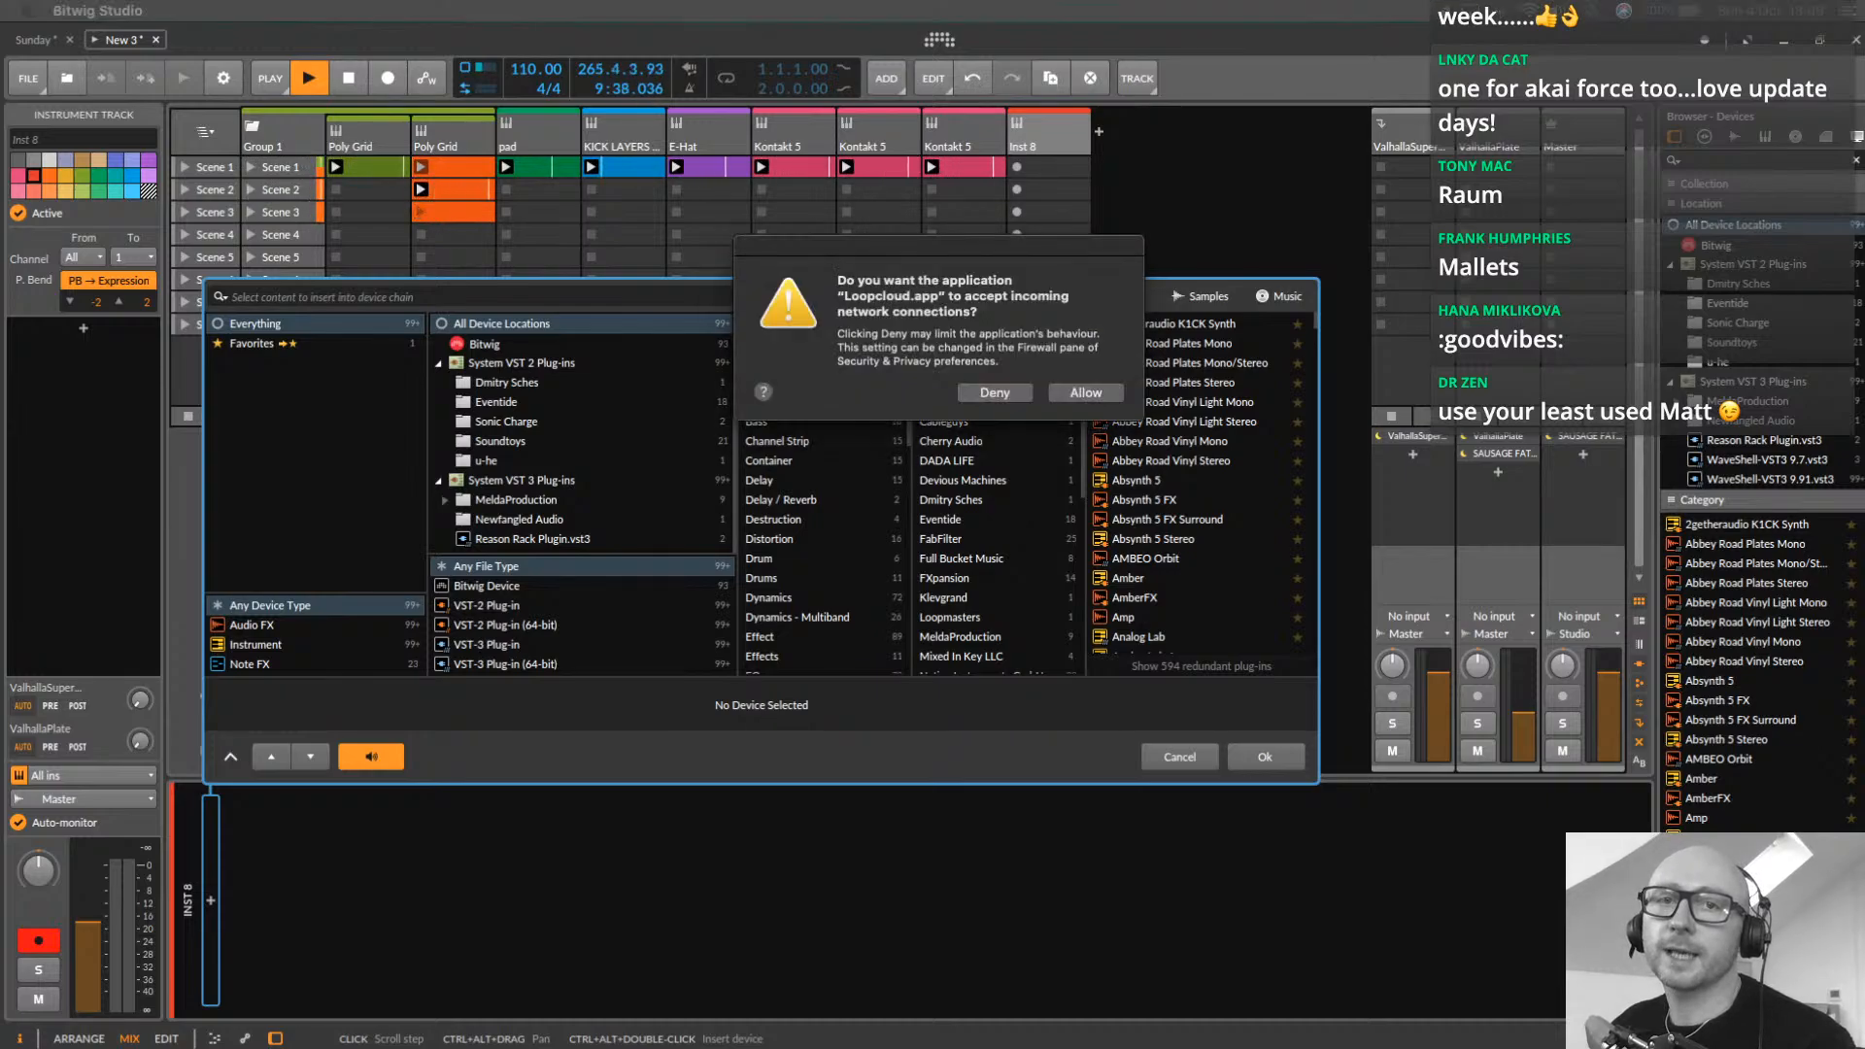
Allow Loopcloud's incoming network connections, insert the Loopcloud plug-in on the new instrument track and move its window clear of the mixer
left_click(1068, 393)
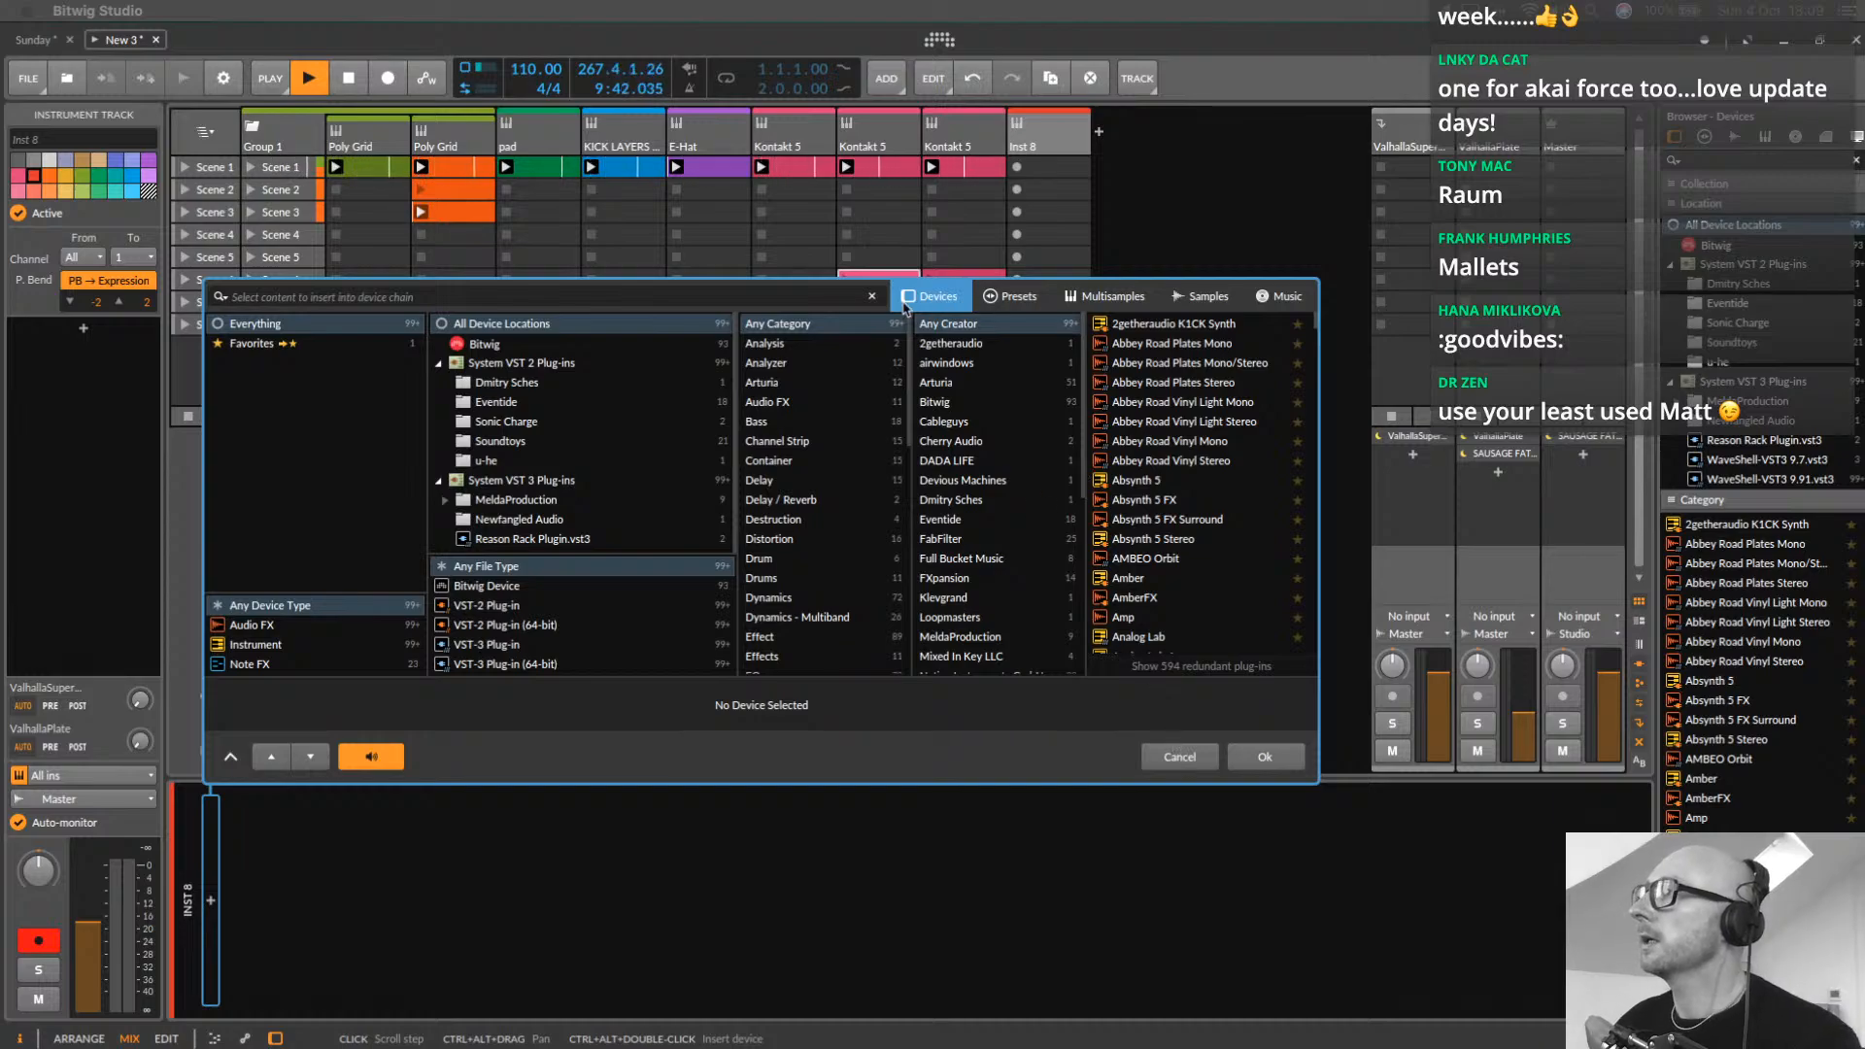
type("loopc")
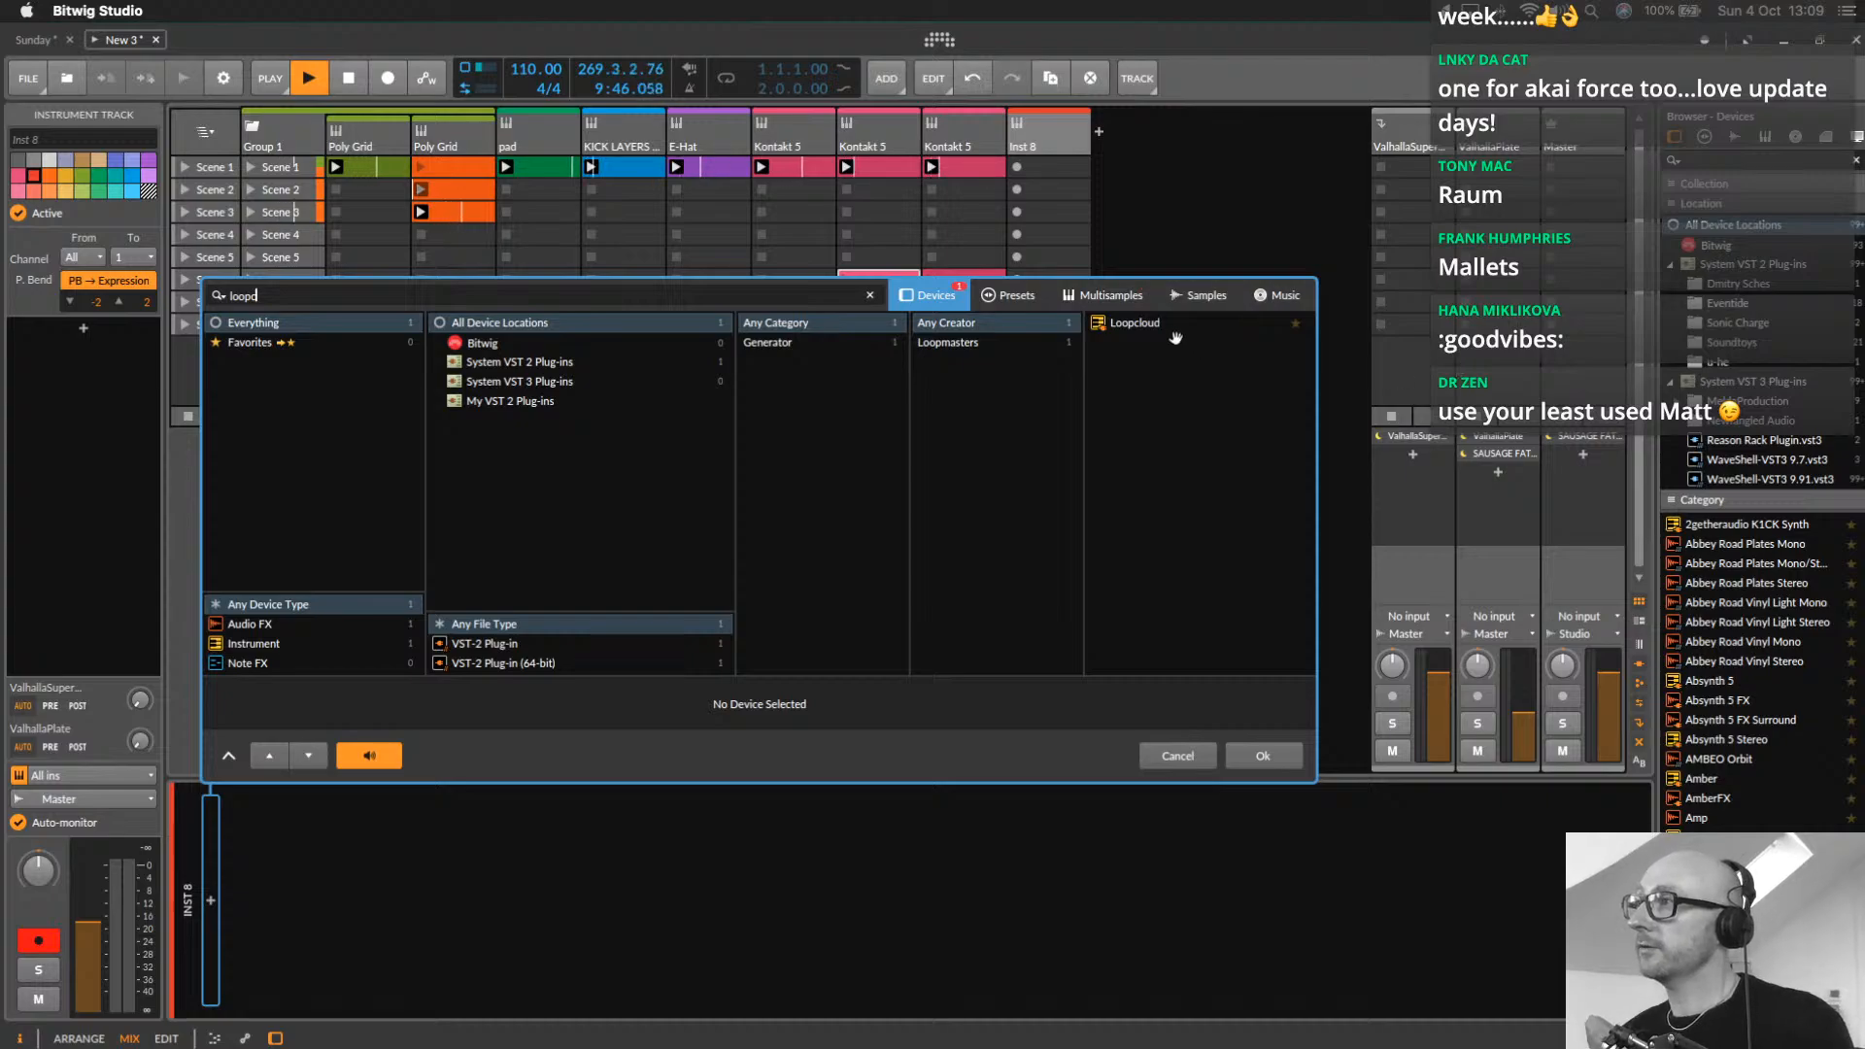
double_click(1193, 324)
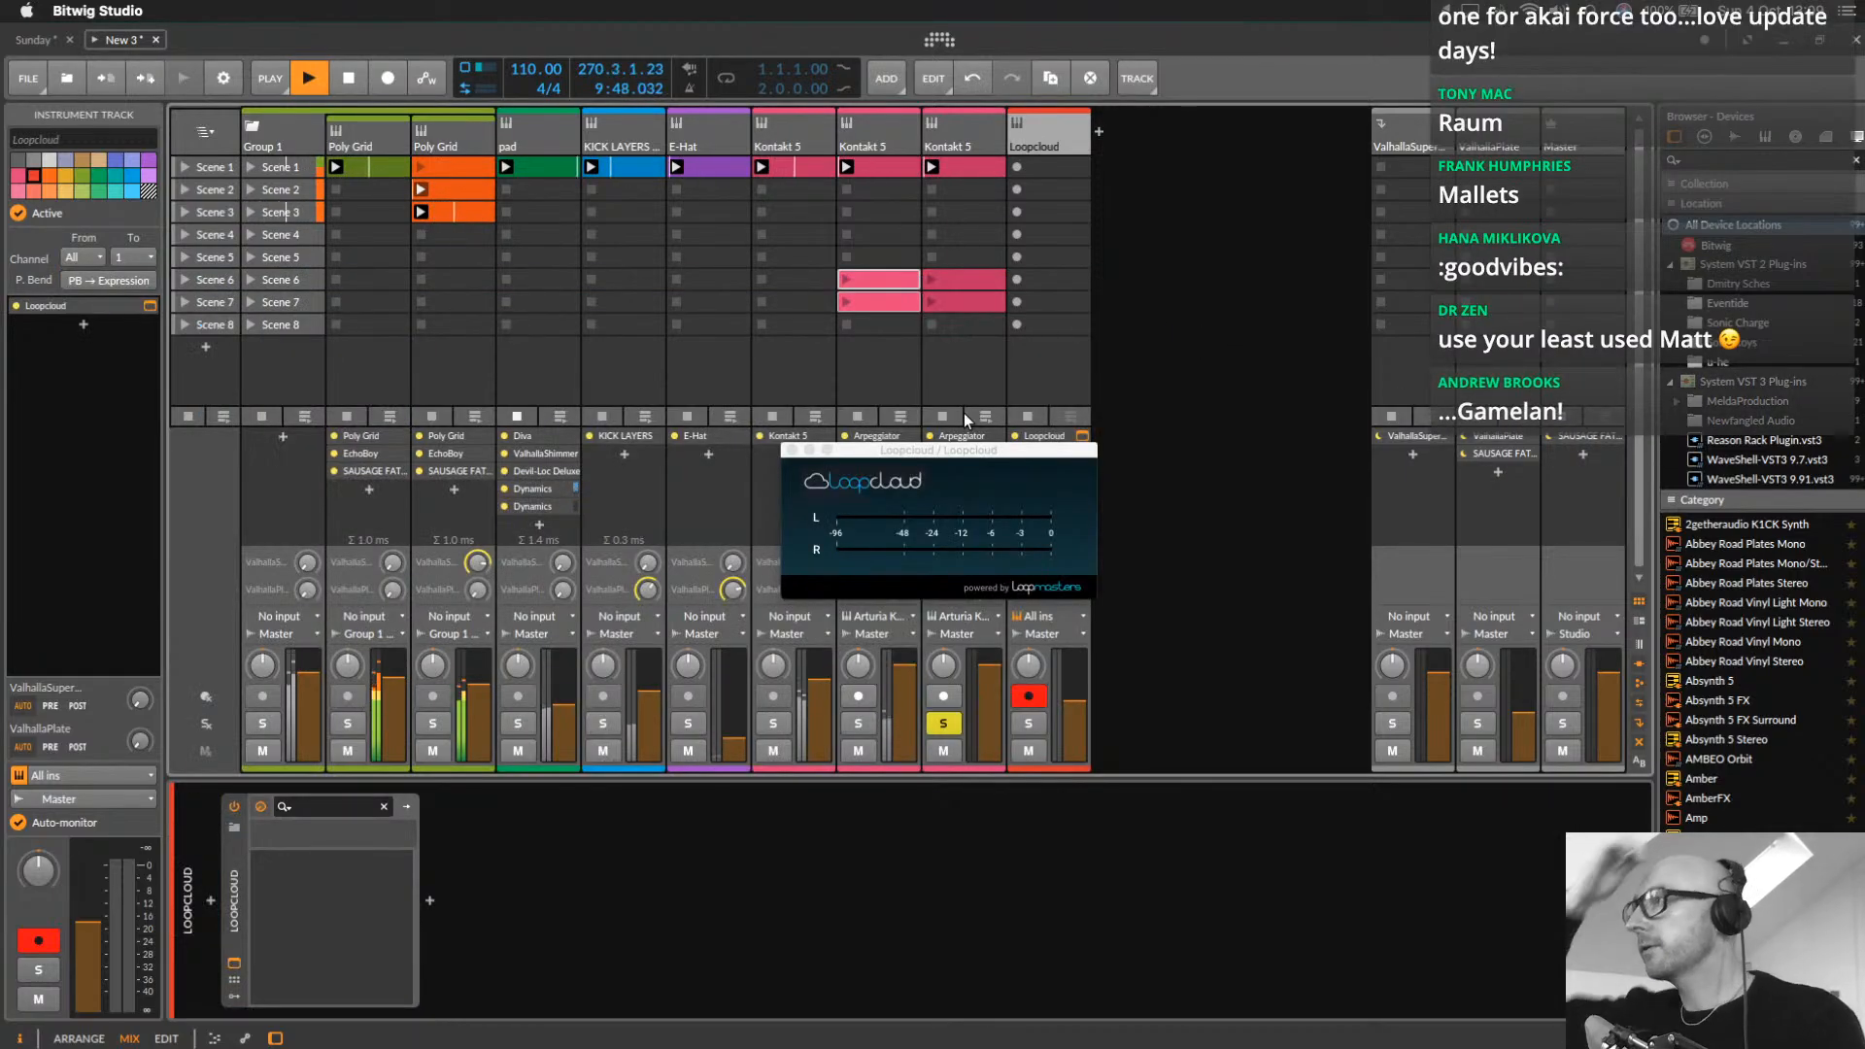
left_click_drag(932, 449, 649, 323)
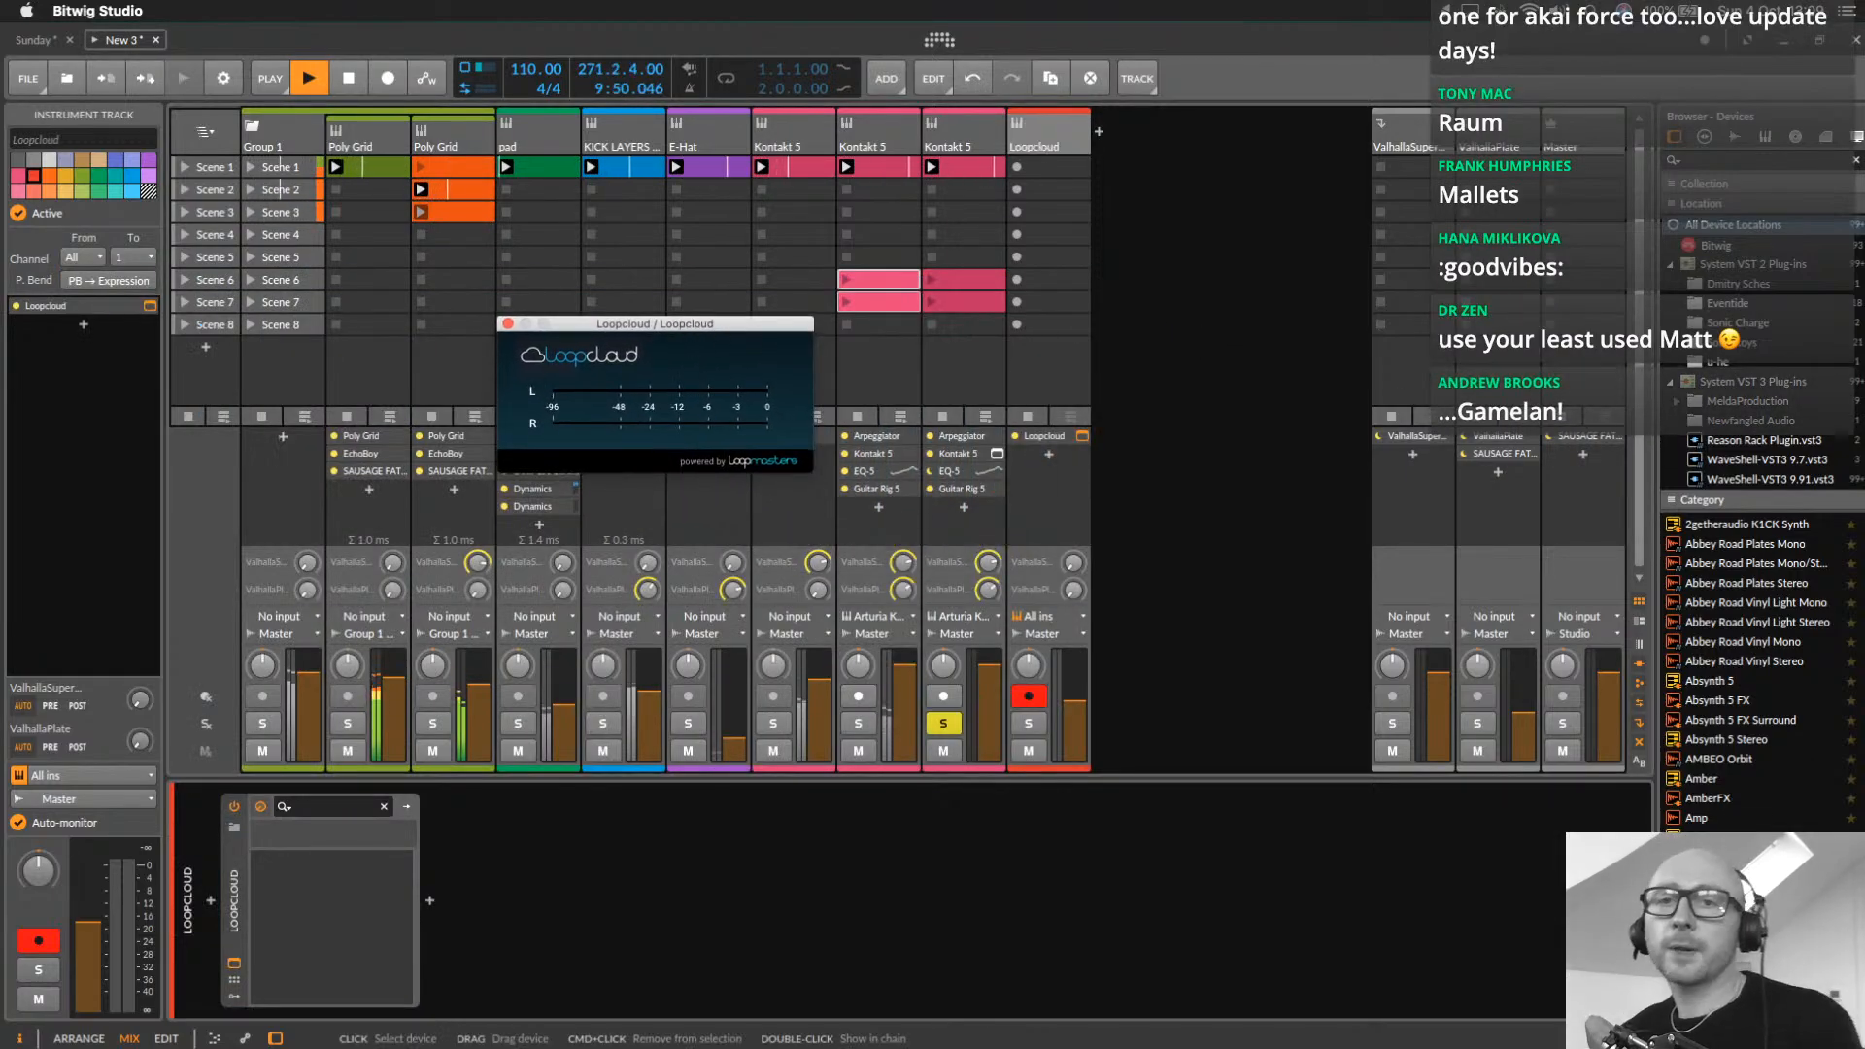
Switch to the Loopcloud app, bring its window fully into view and audition FT1_100_Small_Claps.rx2
key("super+Tab")
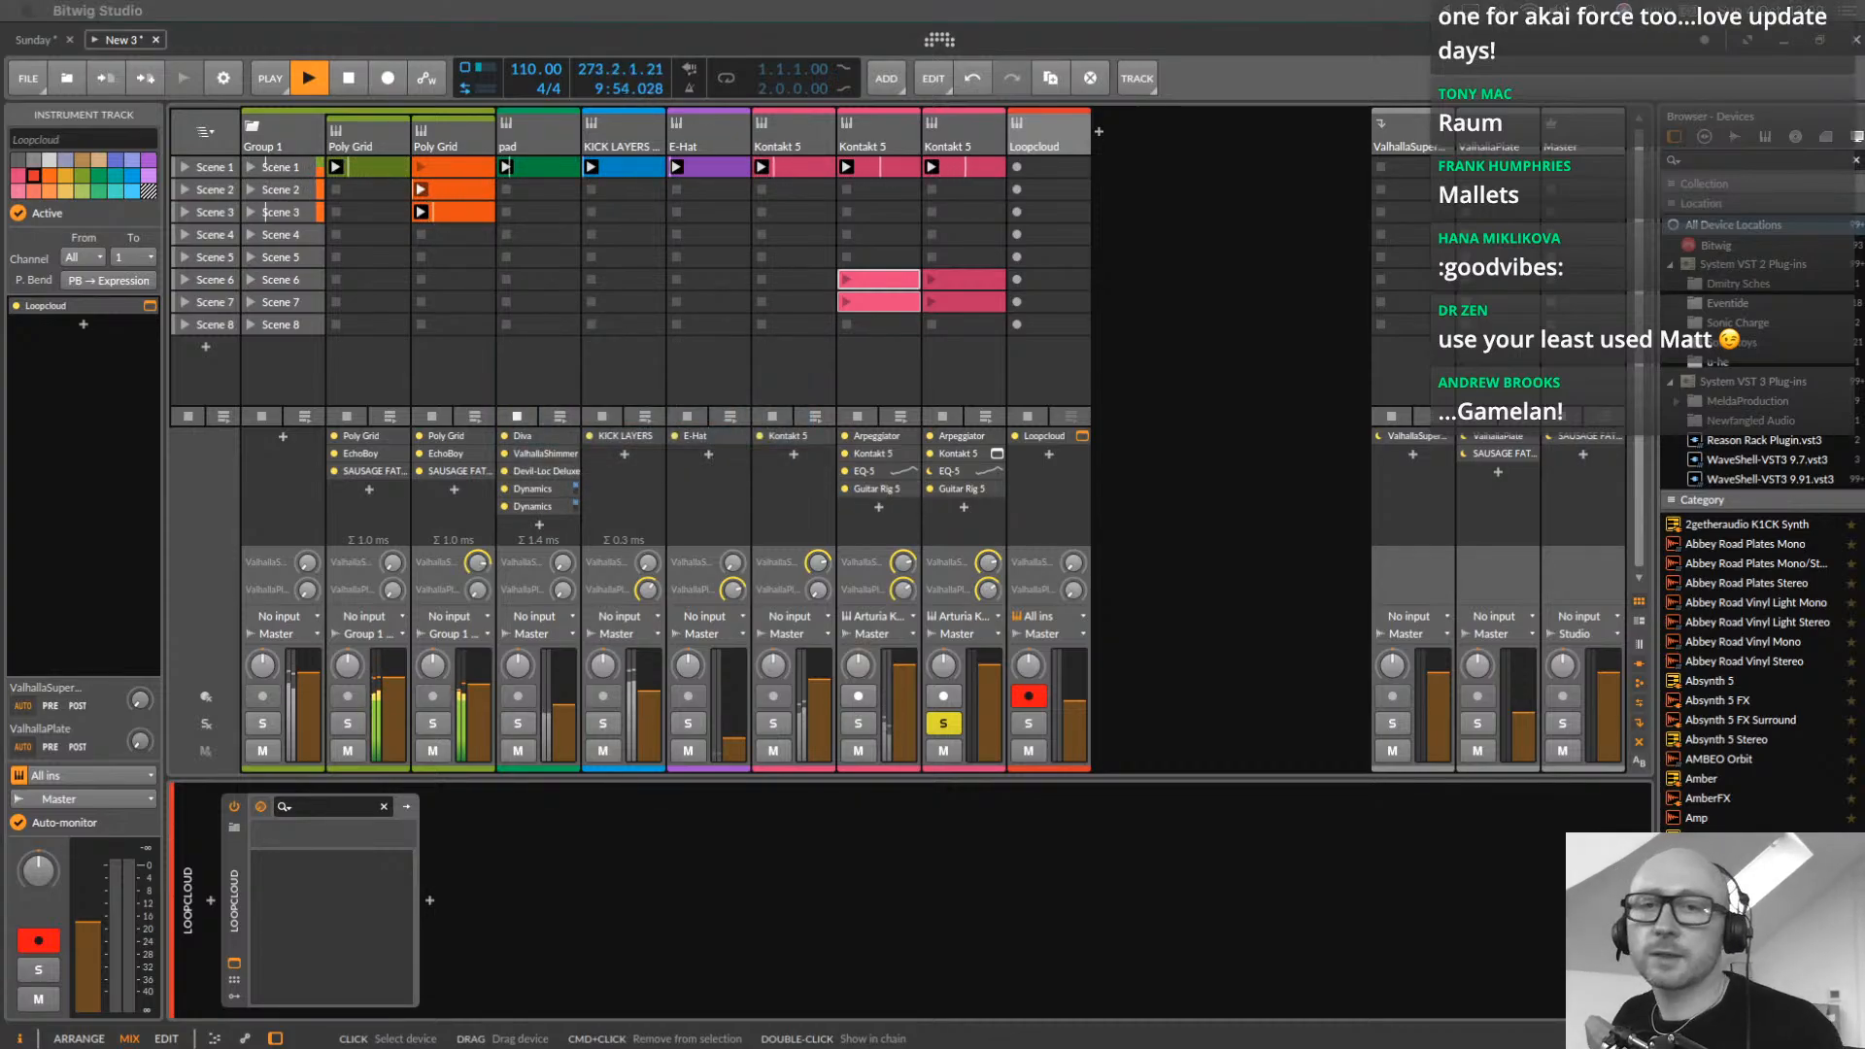
left_click_drag(1864, 21, 855, 68)
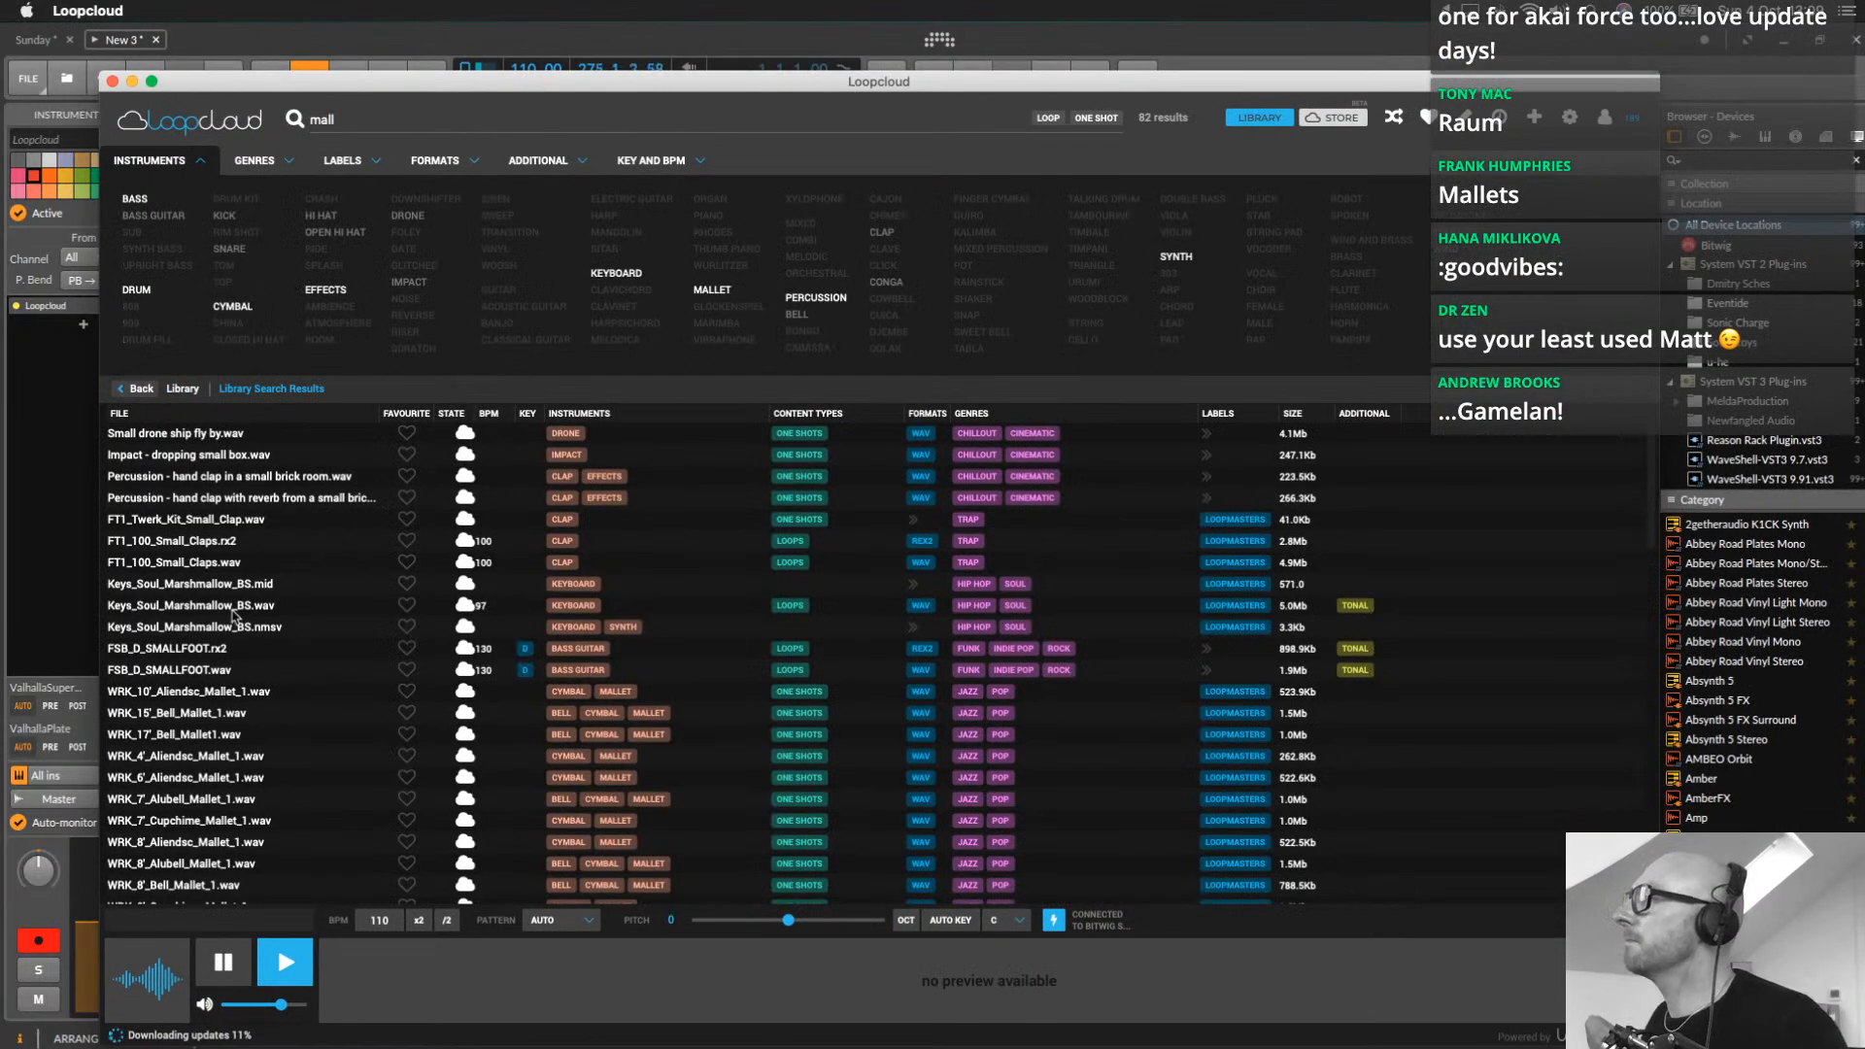
left_click(222, 543)
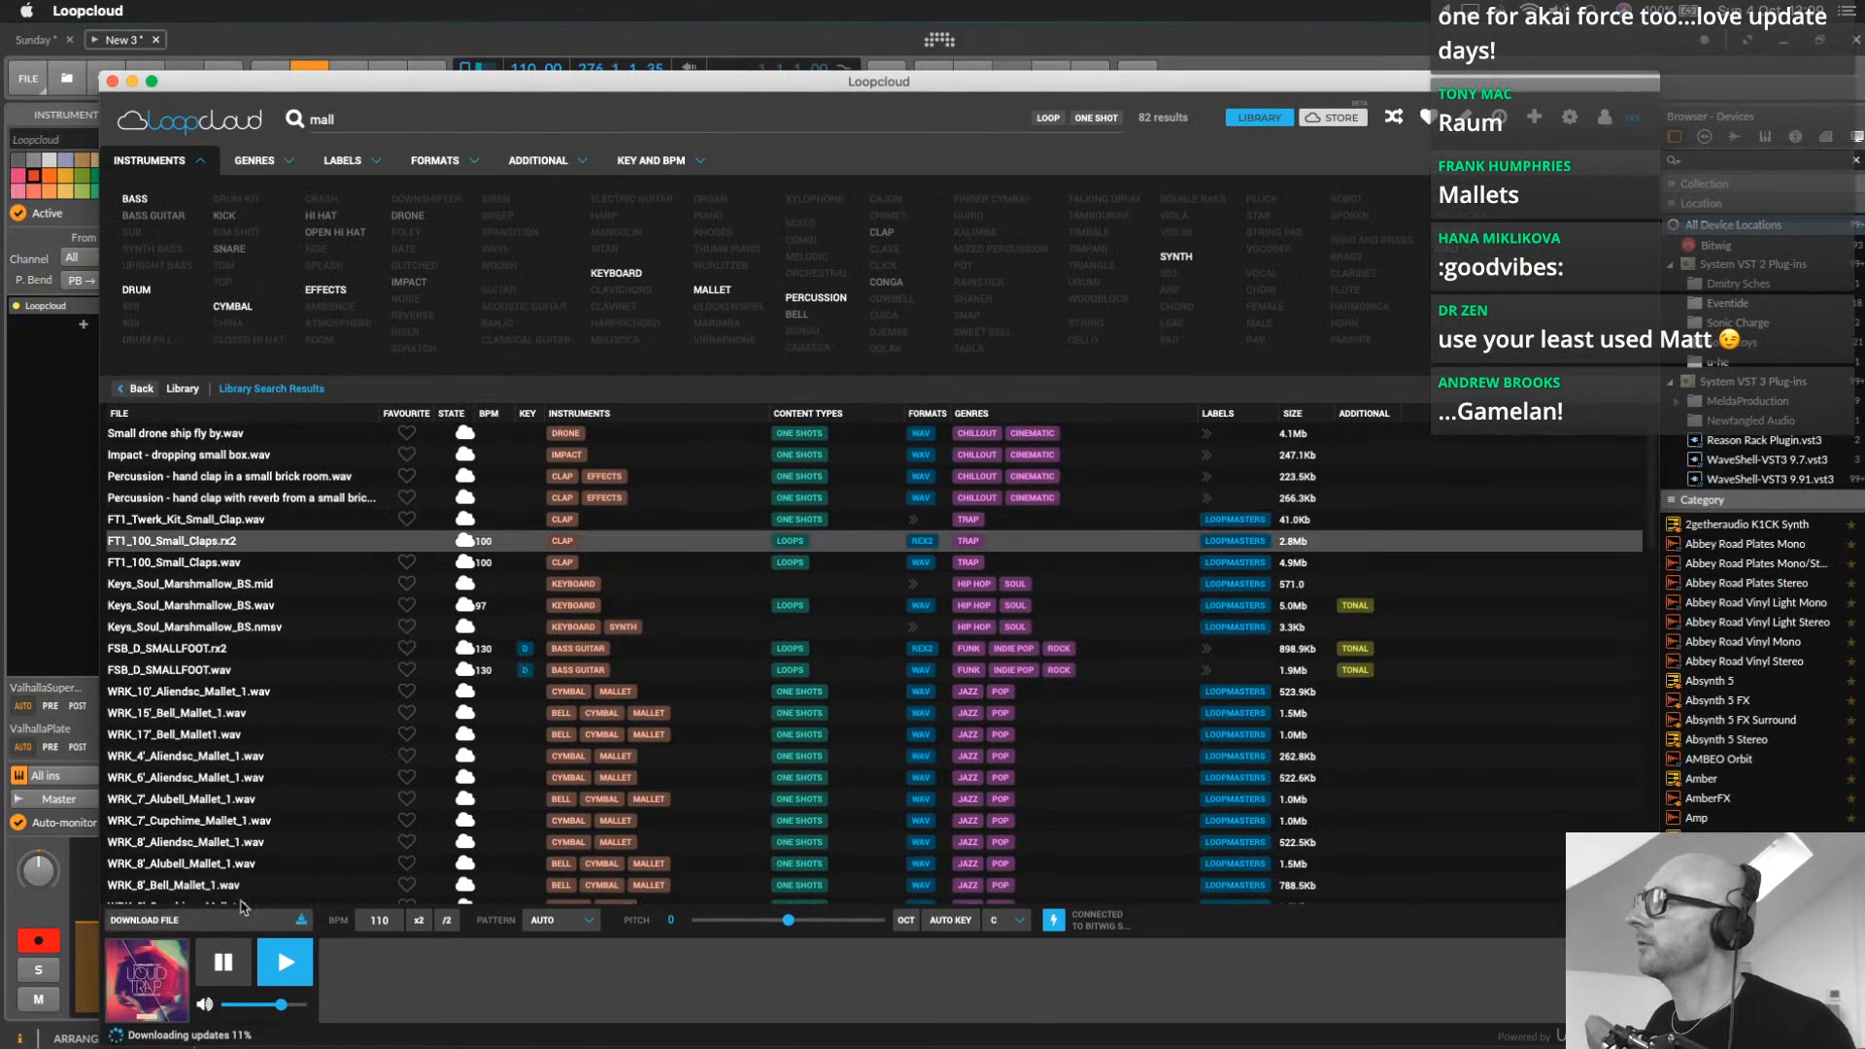
left_click(288, 972)
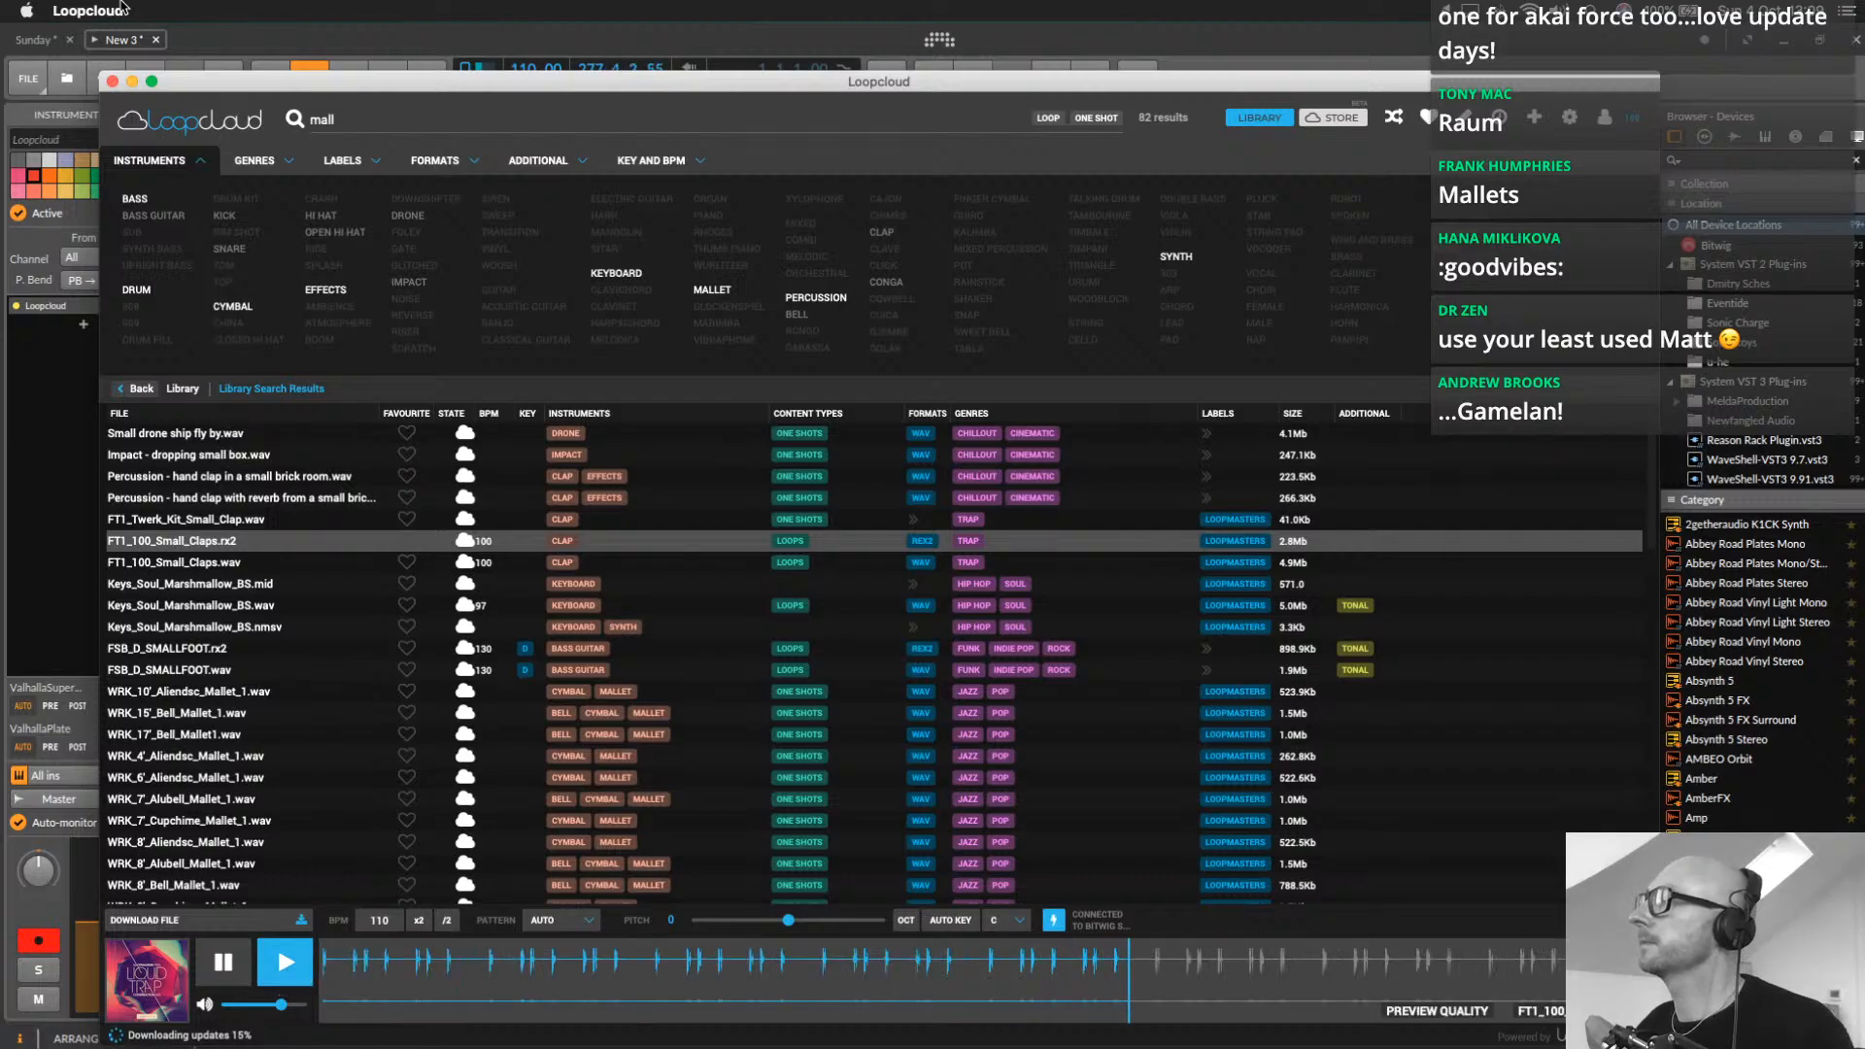
Move the Loopcloud app aside, solo the Loopcloud track in Bitwig Studio and close its plug-in window
left_click_drag(248, 90, 291, 809)
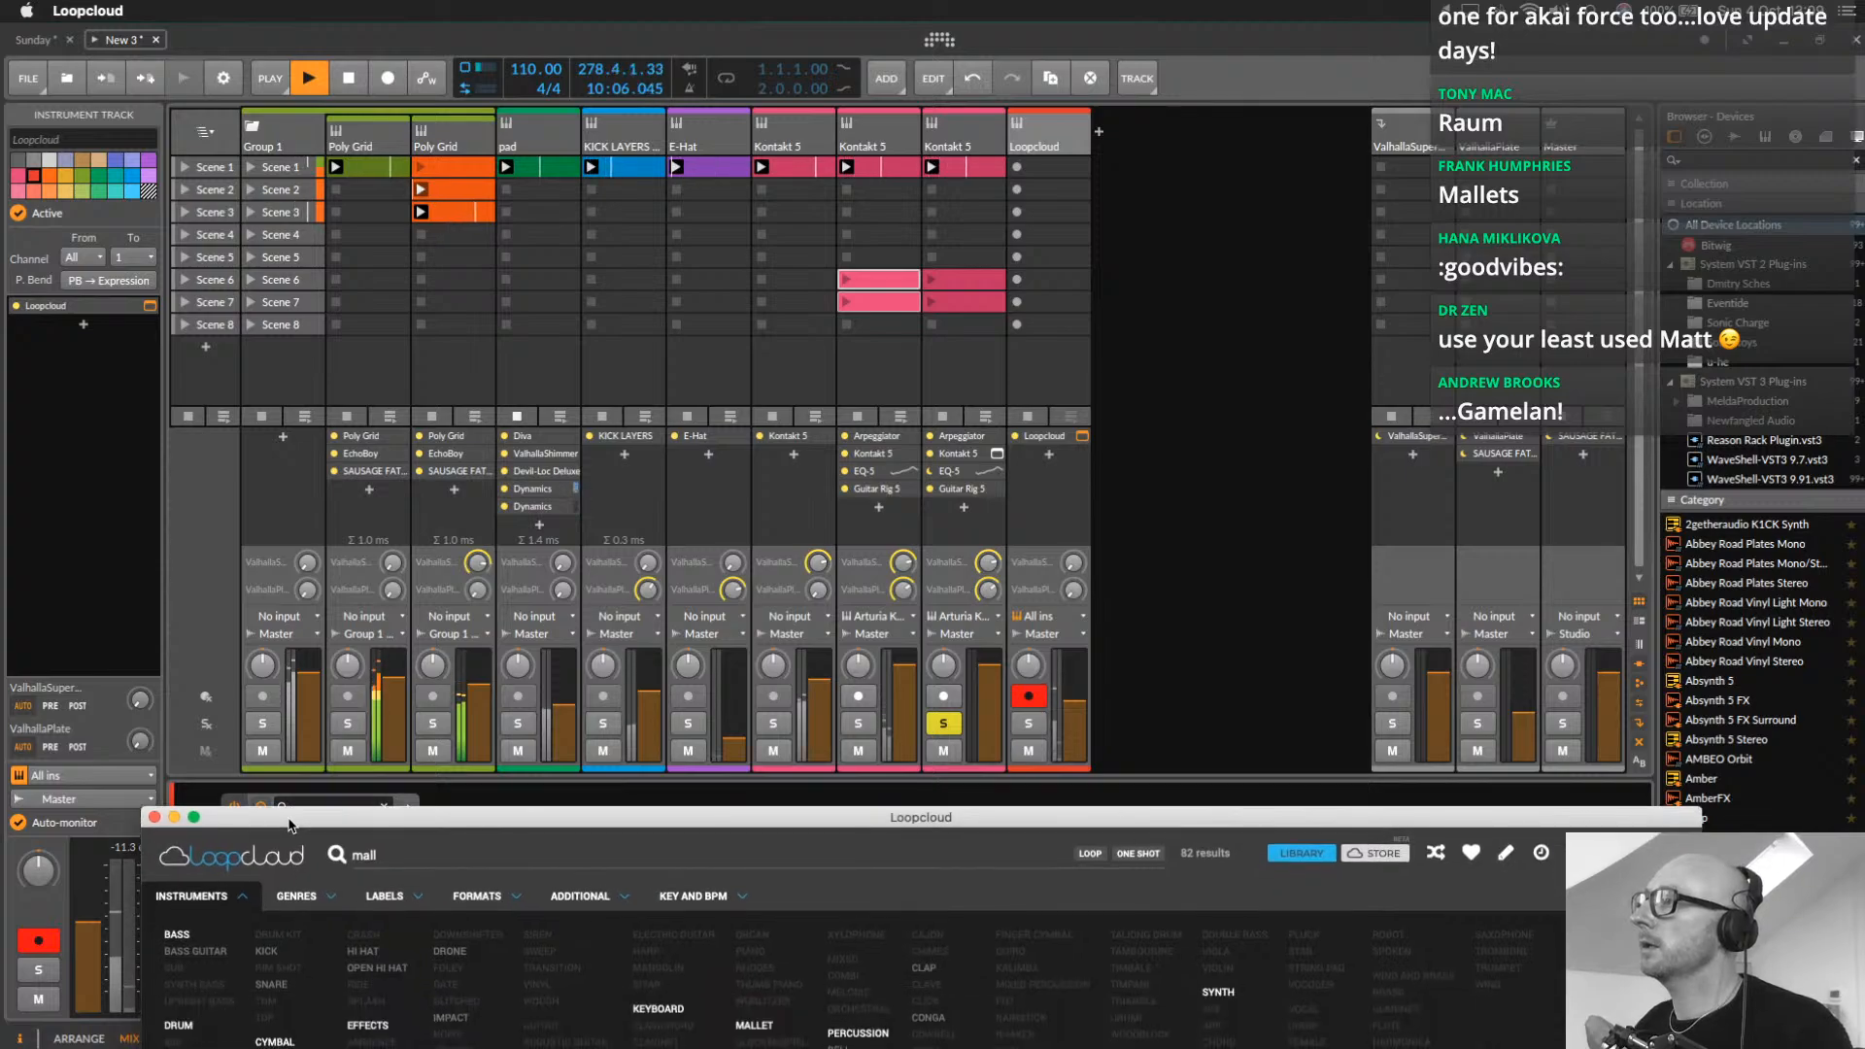
left_click(1029, 724)
left_click(1029, 723)
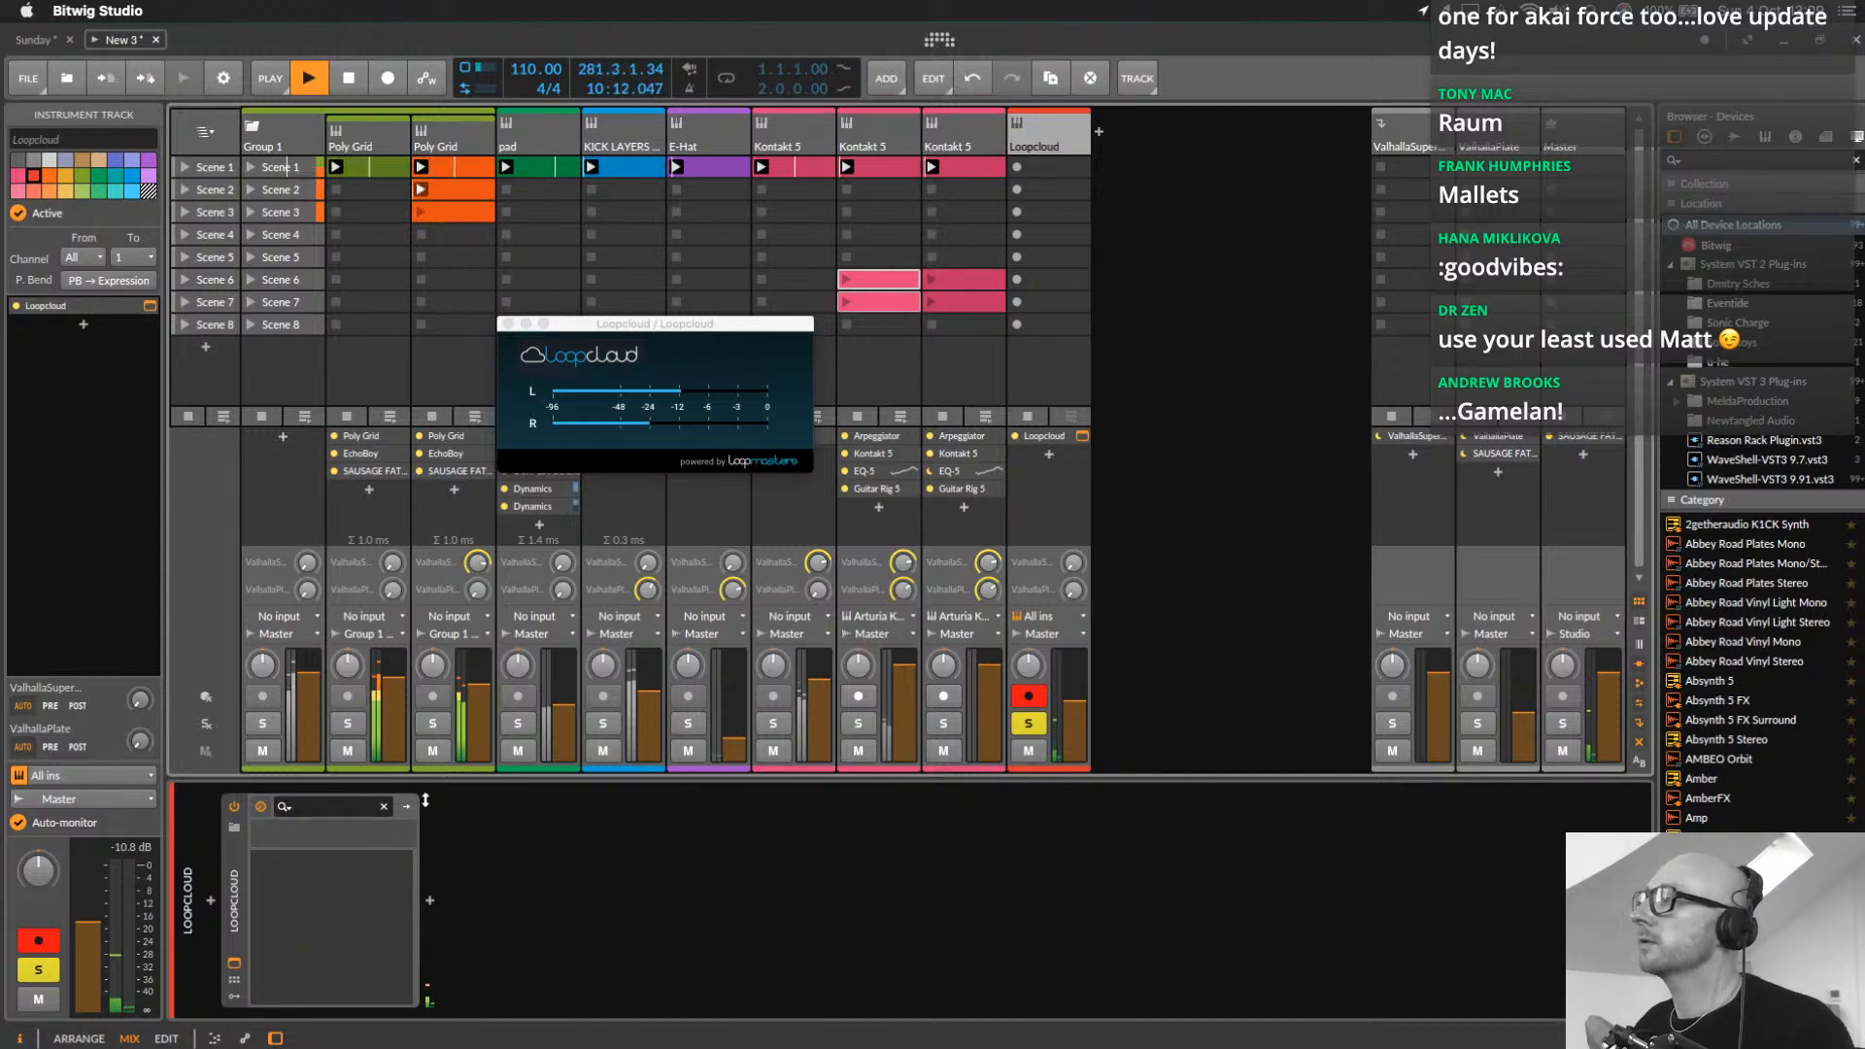
left_click(234, 962)
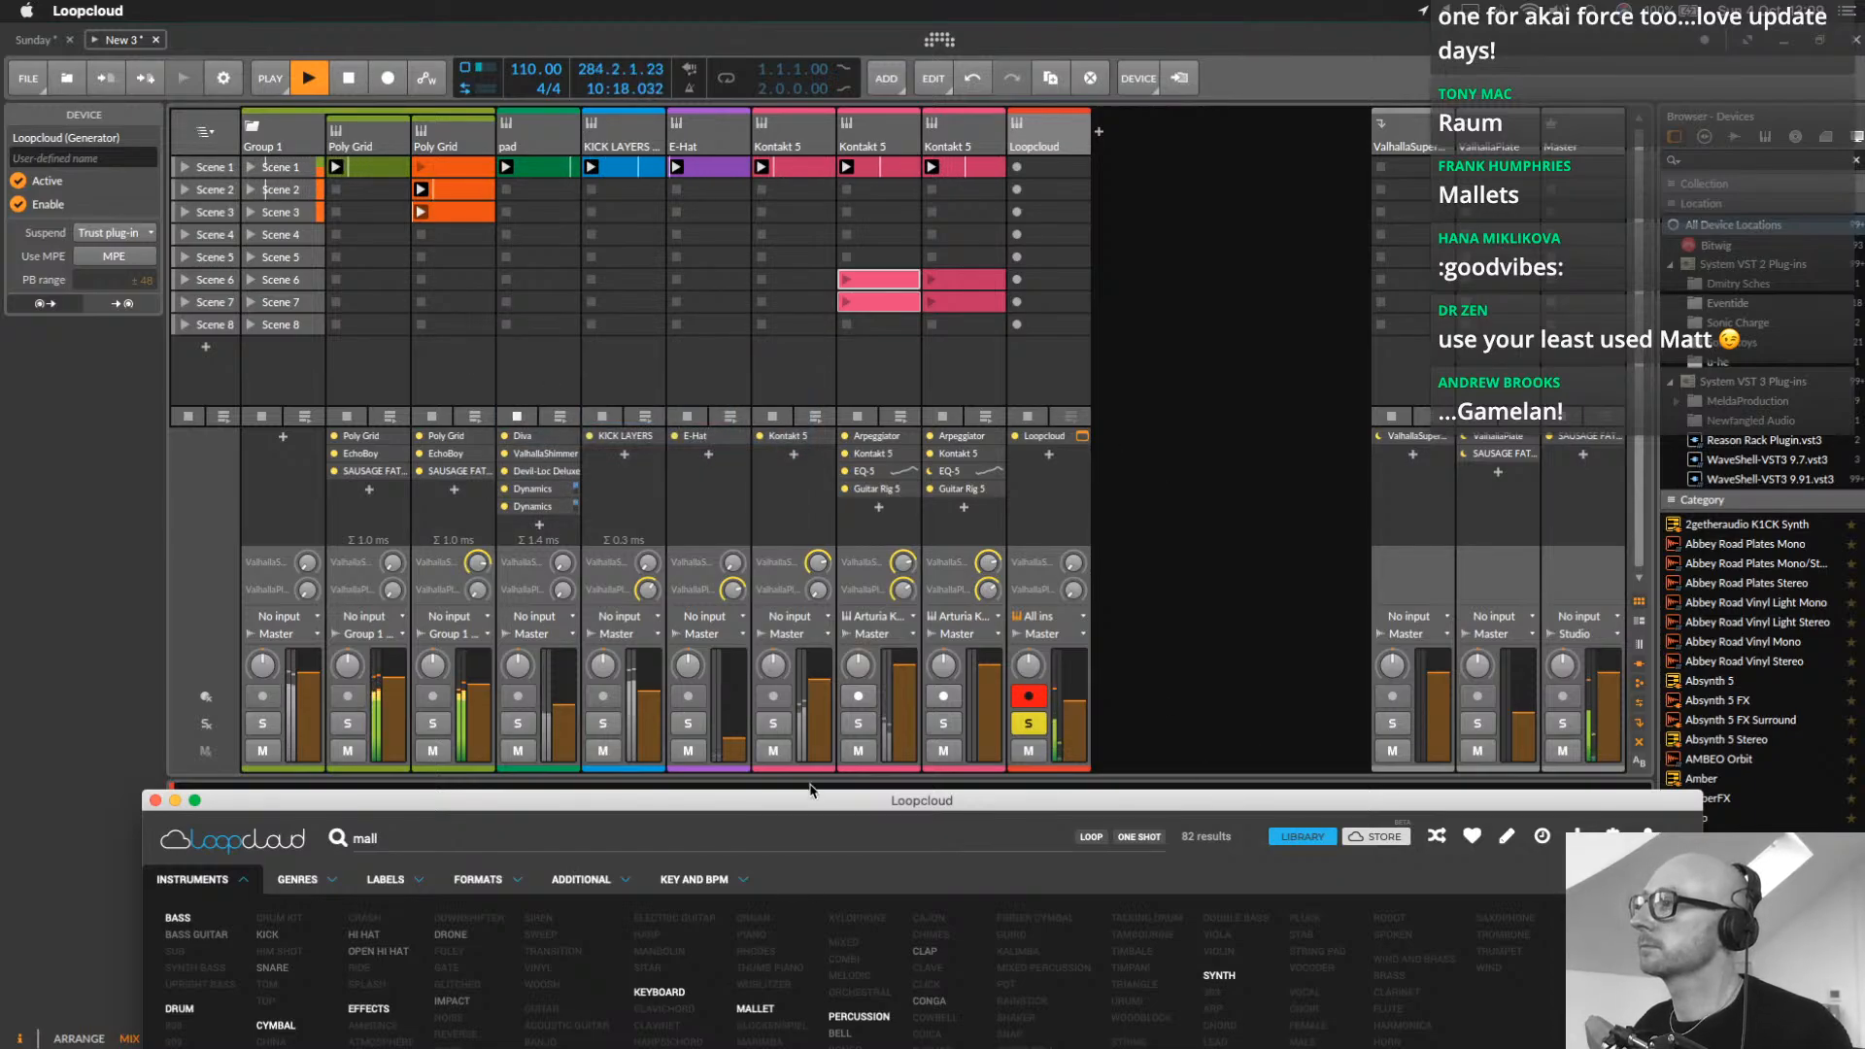
Search the Loopcloud library for "mallet" and audition several WRK mallet one-shots and the SMD_75_A_SLife_Metal_Mallets_b.rx2 loop
left_click_drag(813, 801, 778, 106)
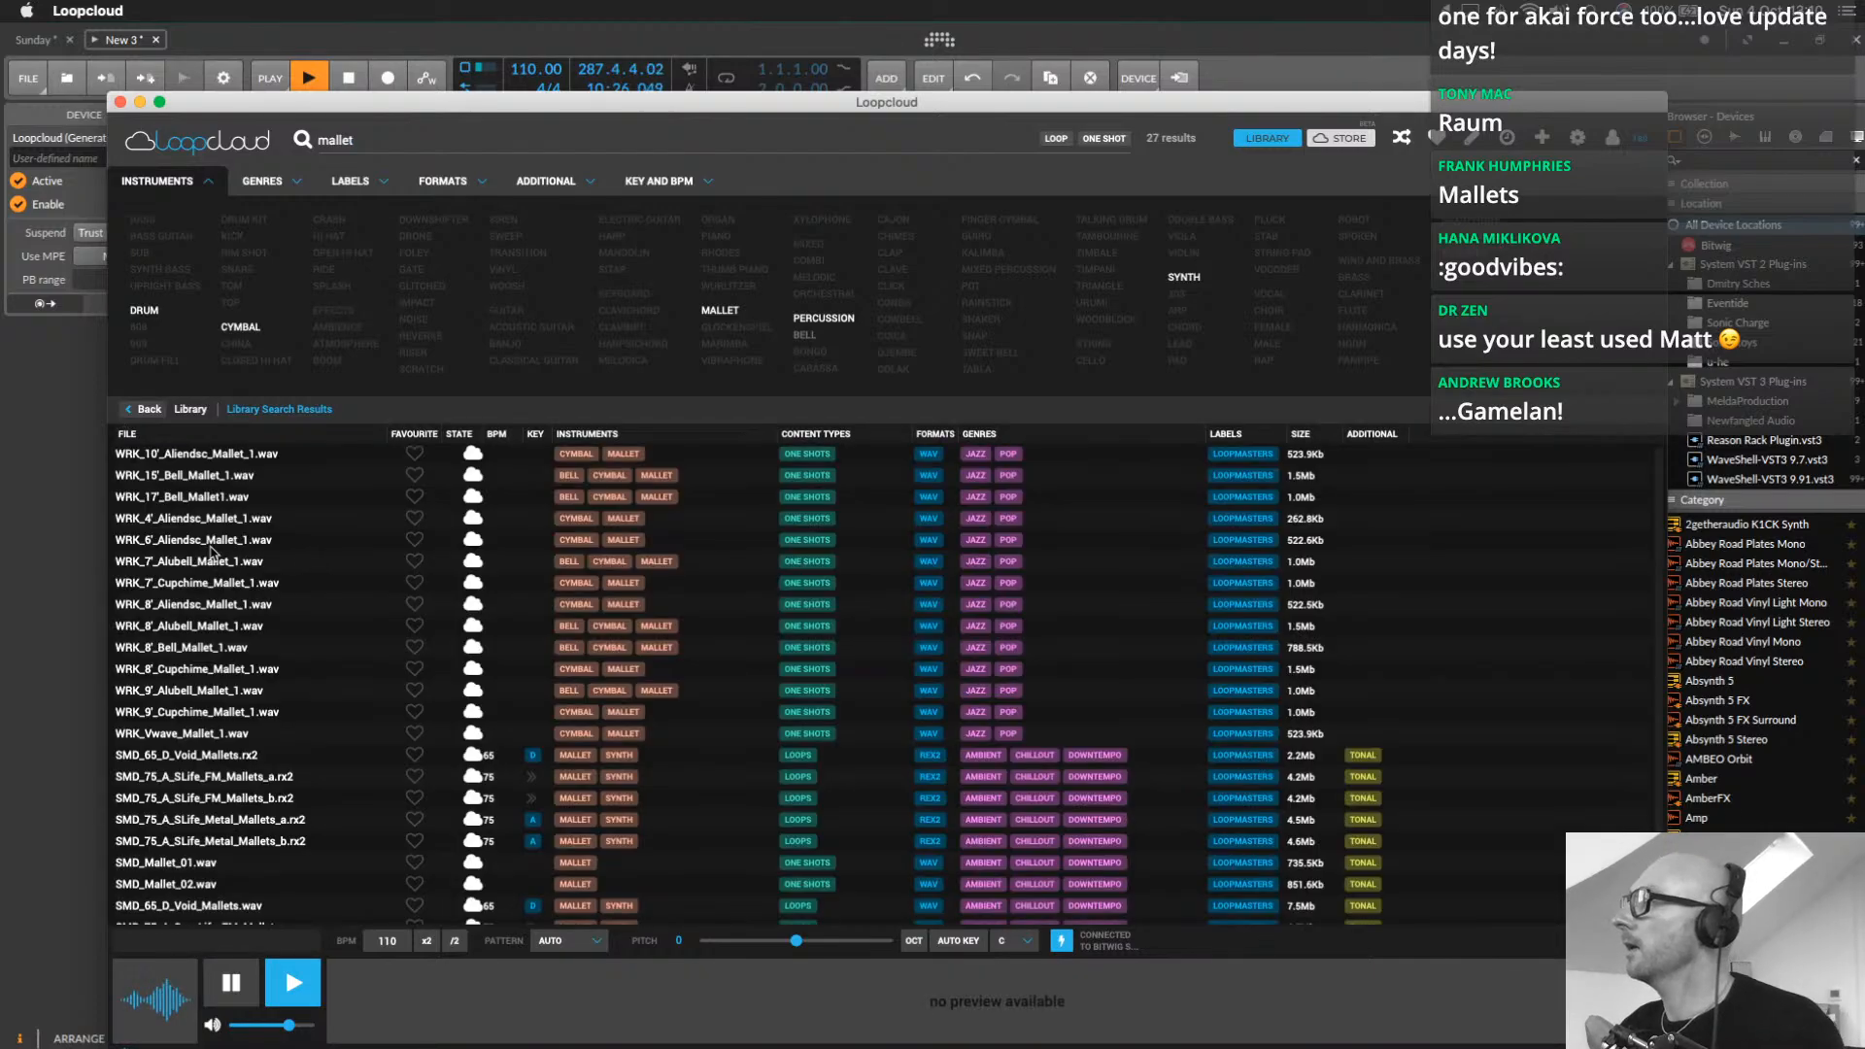
left_click(197, 523)
left_click(230, 609)
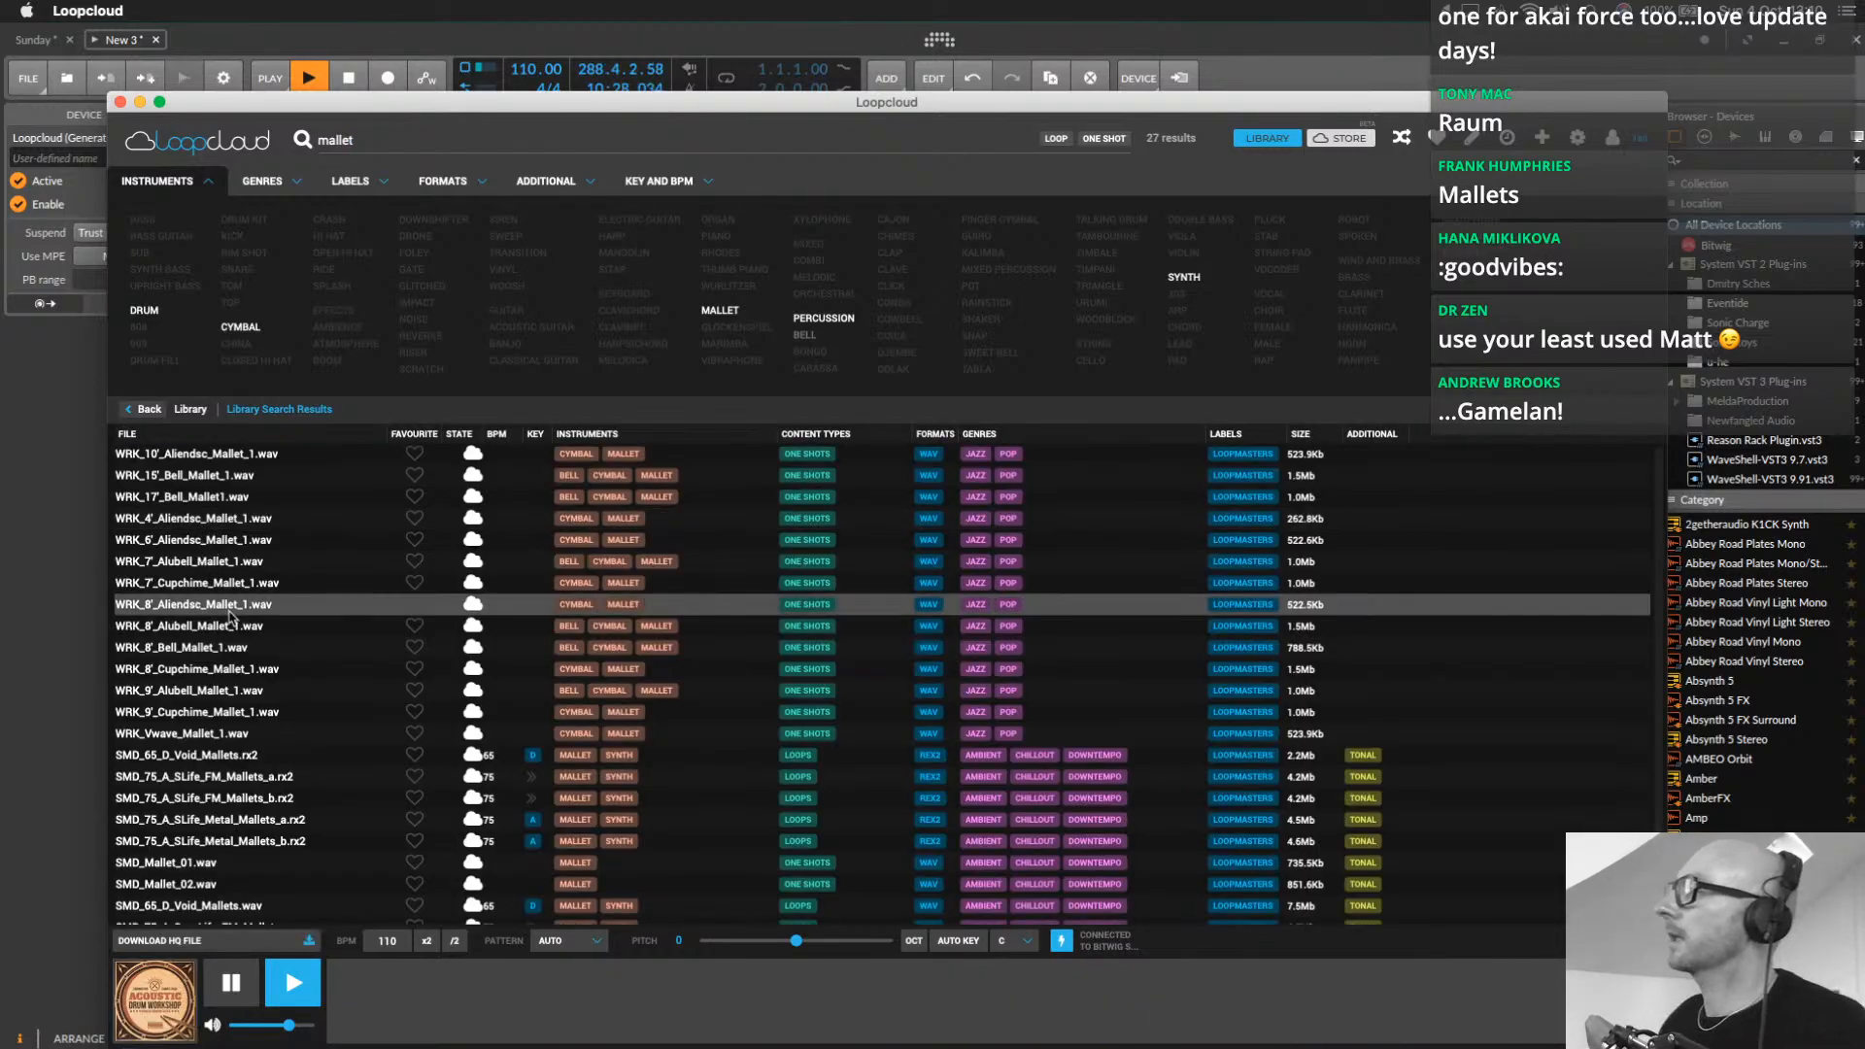
left_click(204, 715)
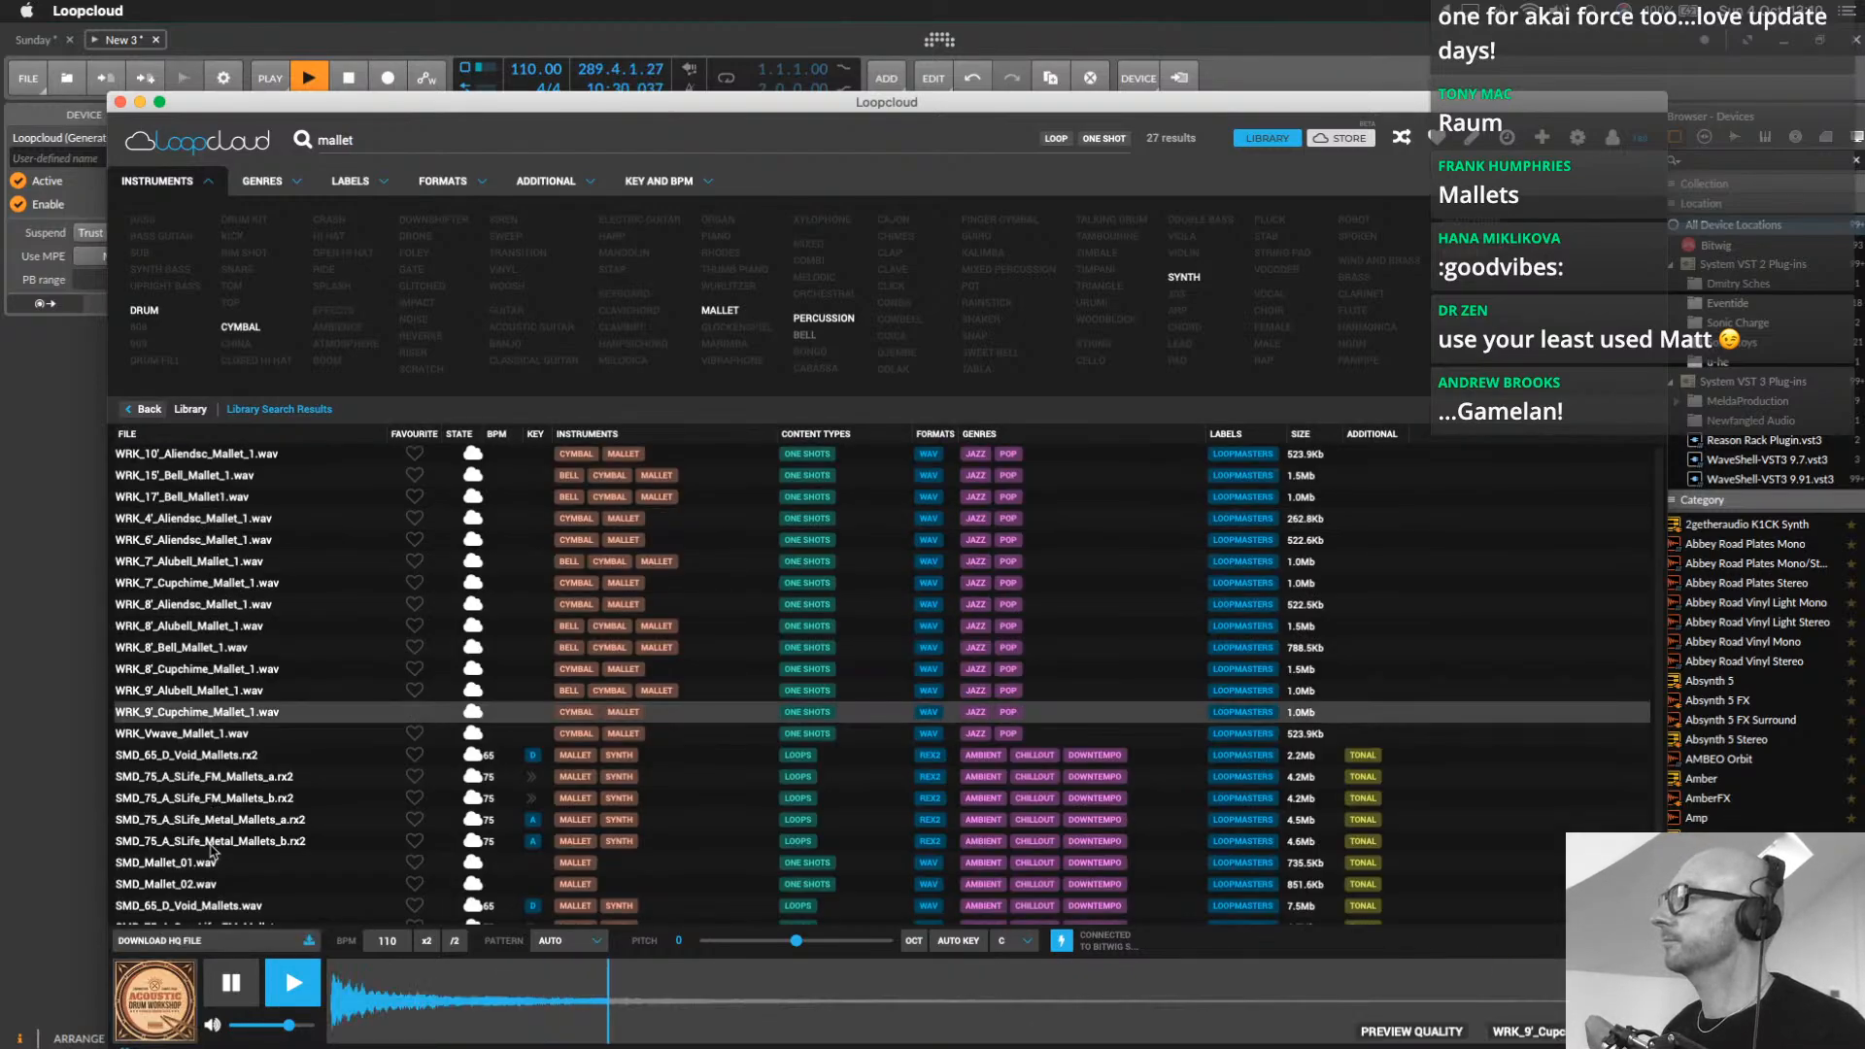
left_click(210, 843)
scroll(212, 853, "down", 3)
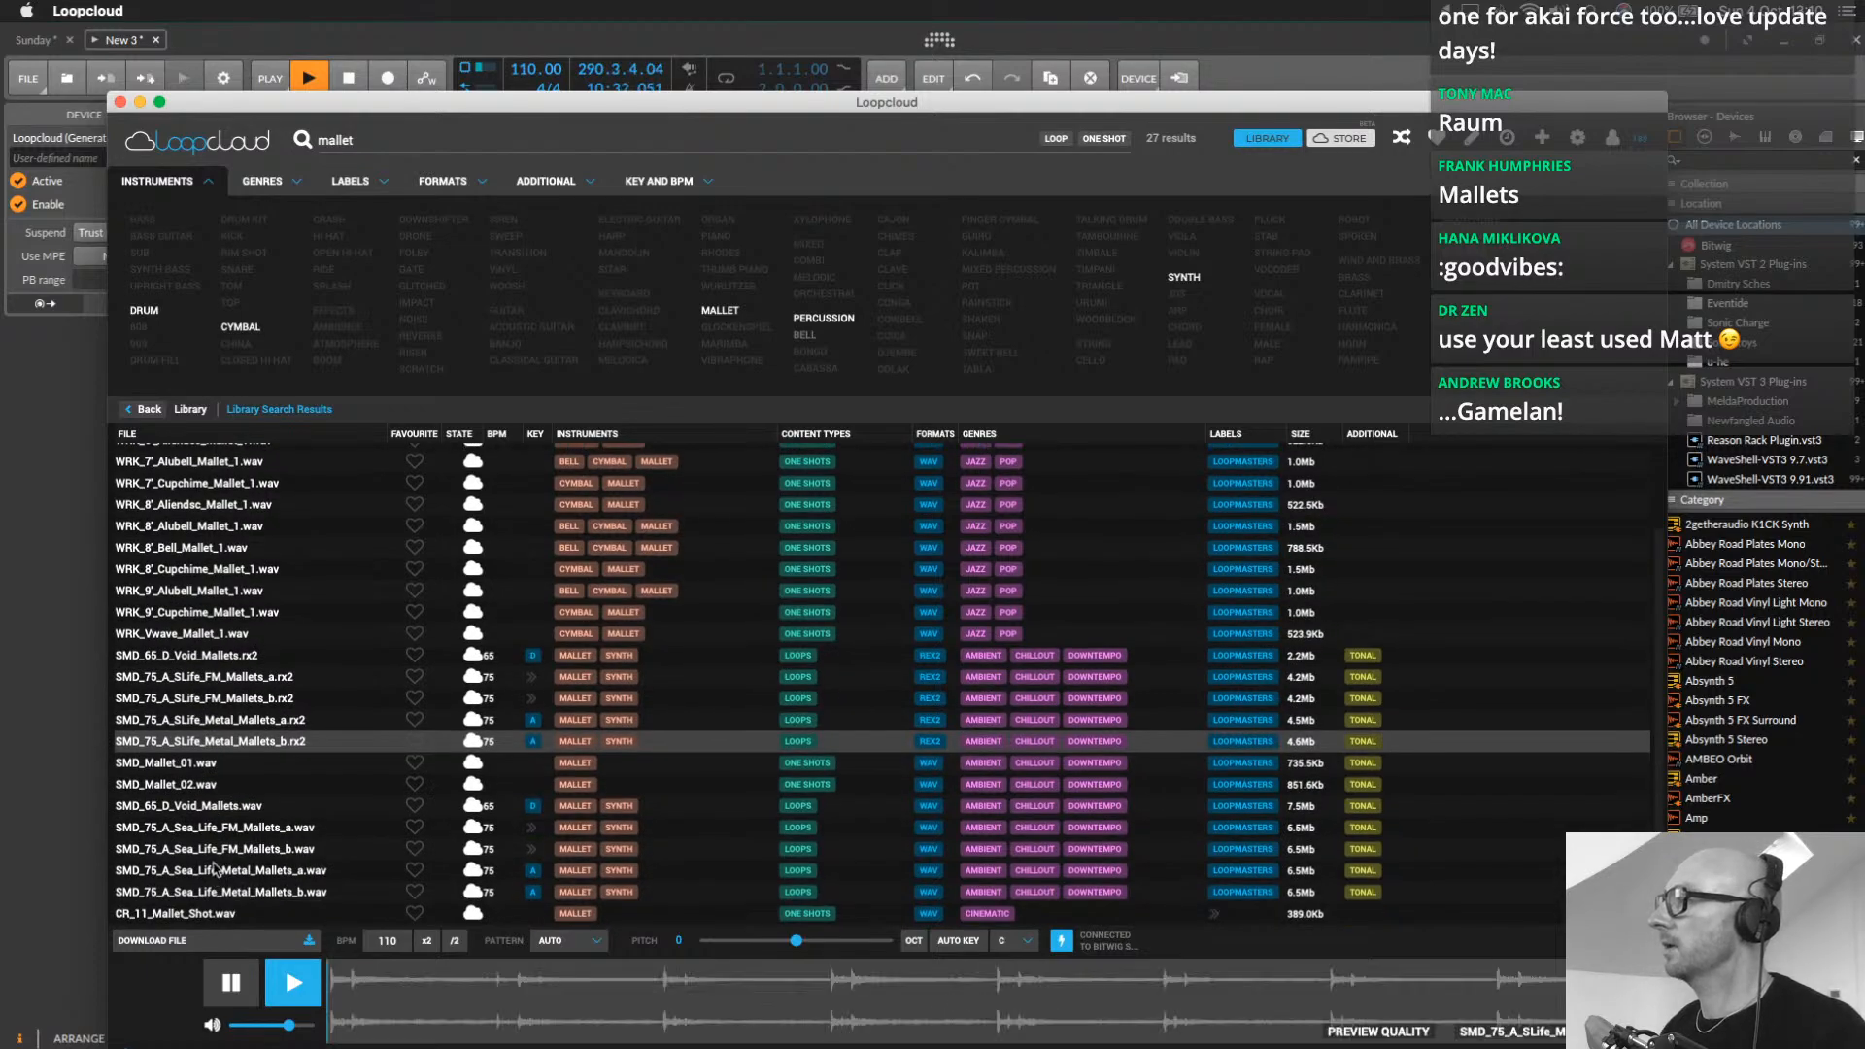
scroll(207, 855, "up", 3)
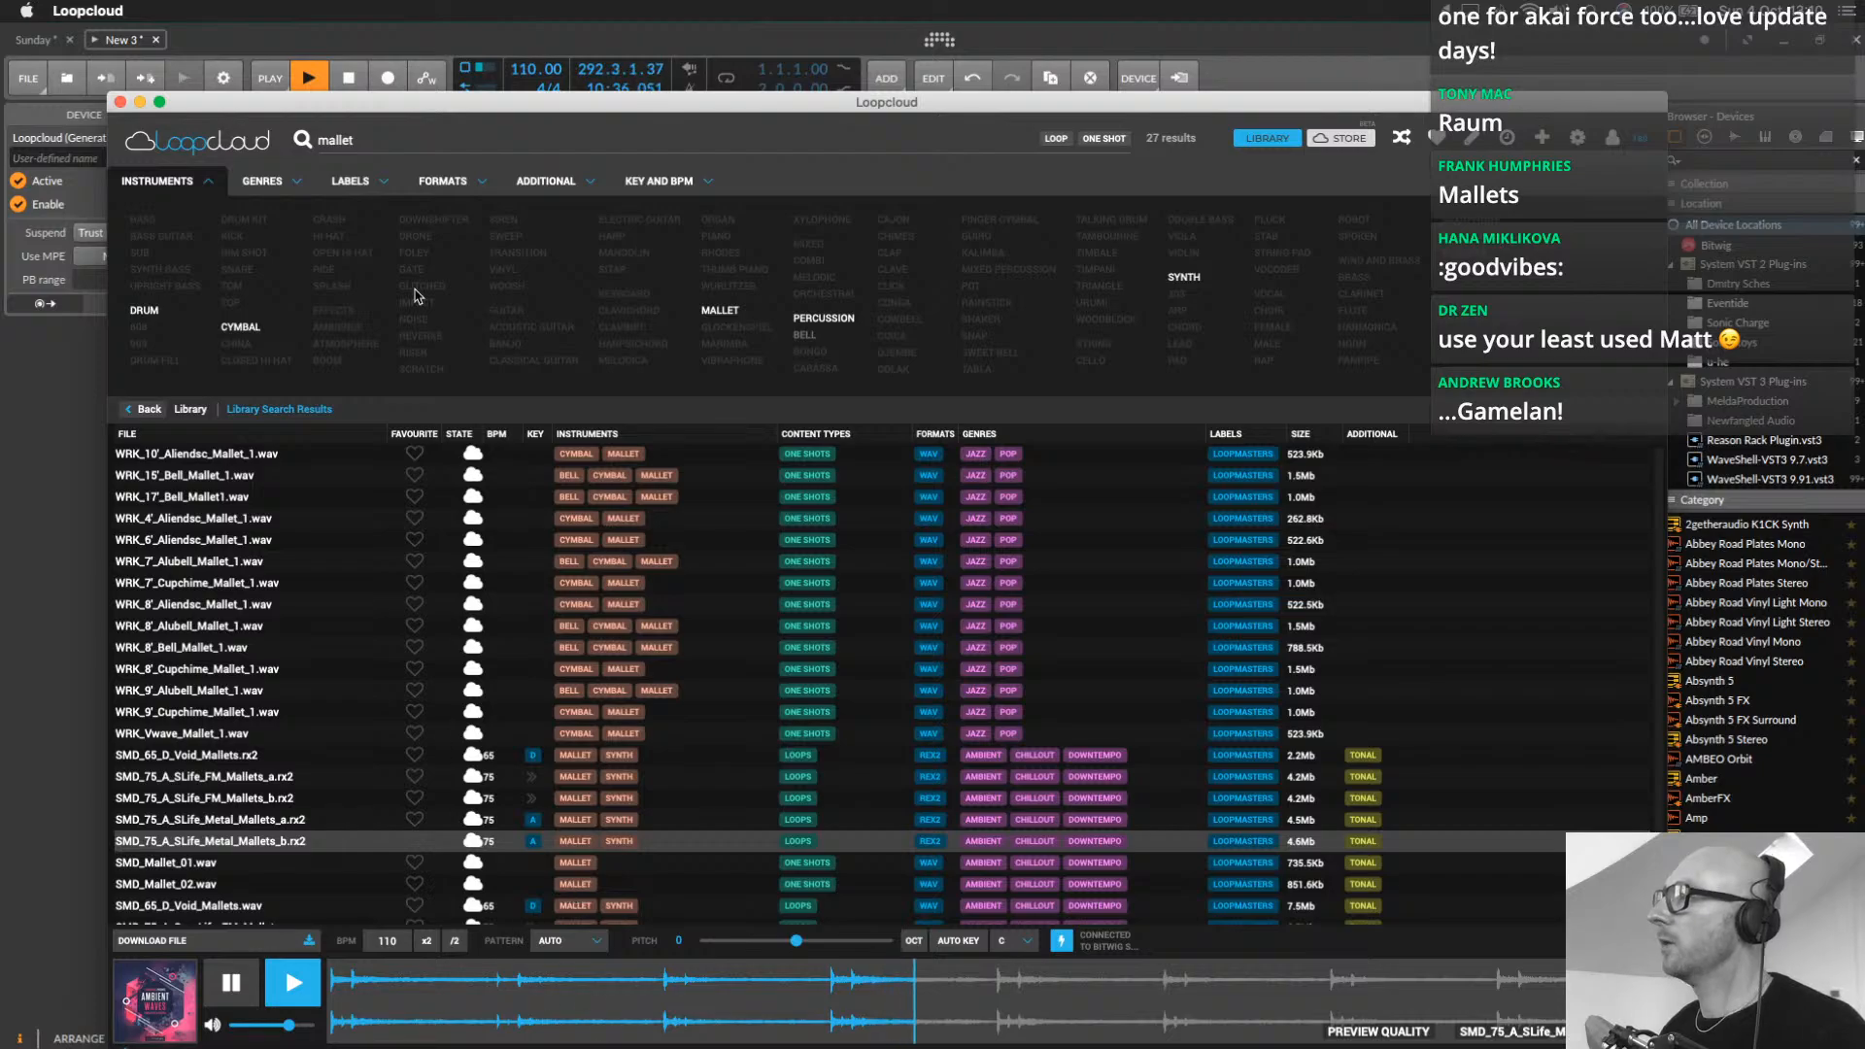
Audition SMD_Mallet_01.wav, the Sea Life FM and Metal Mallets b loops, and WRK_15'_Bell_Mallet_1.wav
left_click(216, 869)
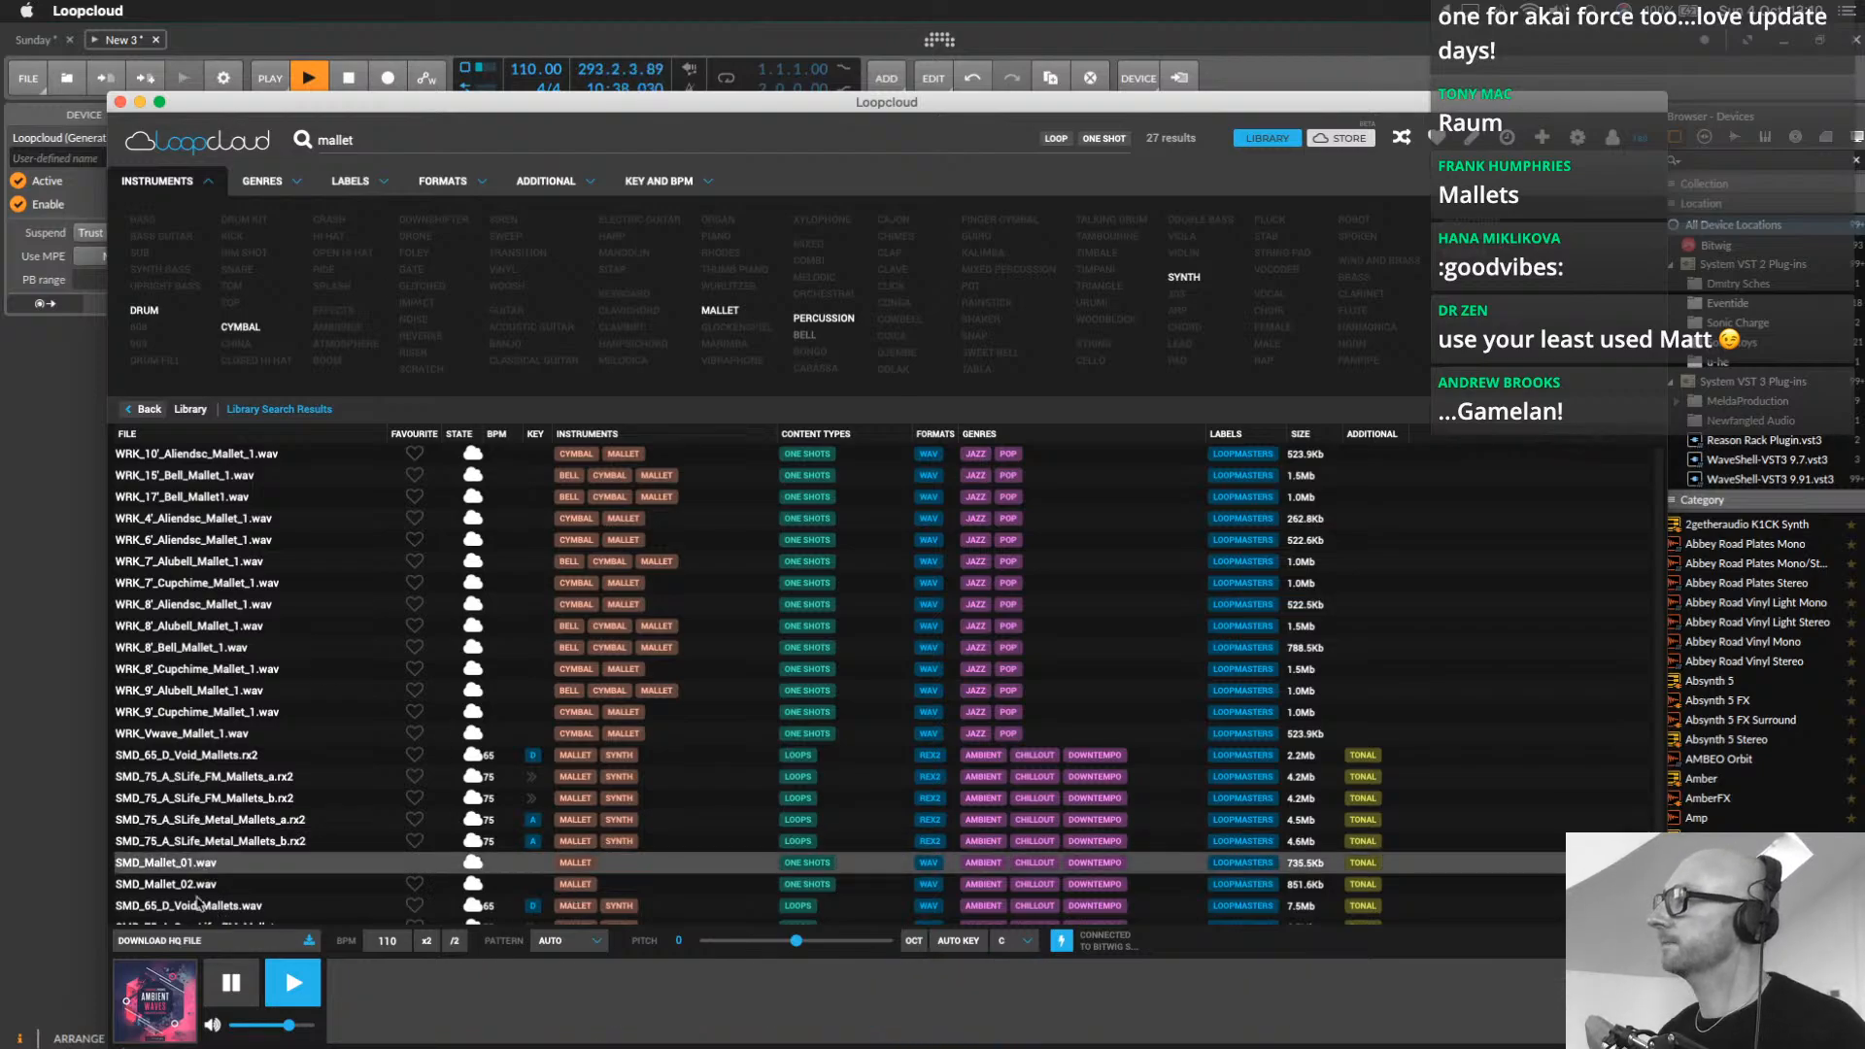
scroll(241, 792, "down", 3)
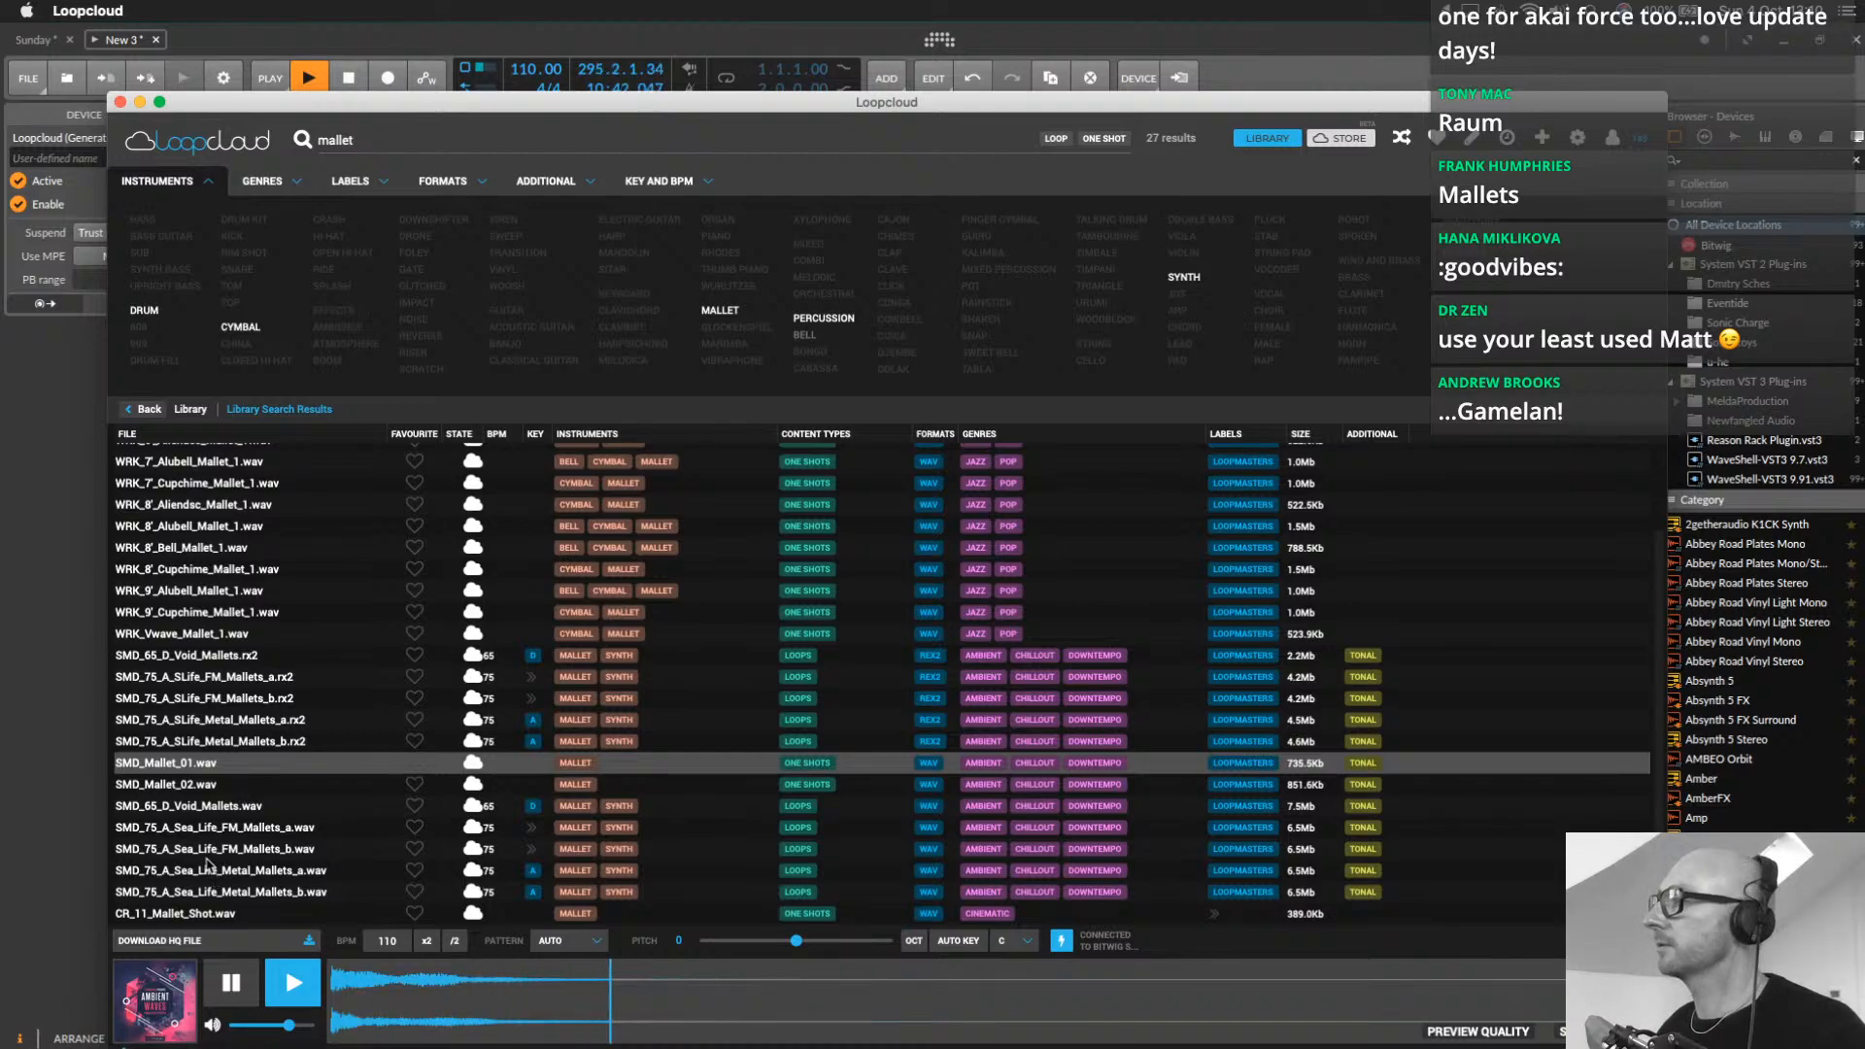
left_click(206, 858)
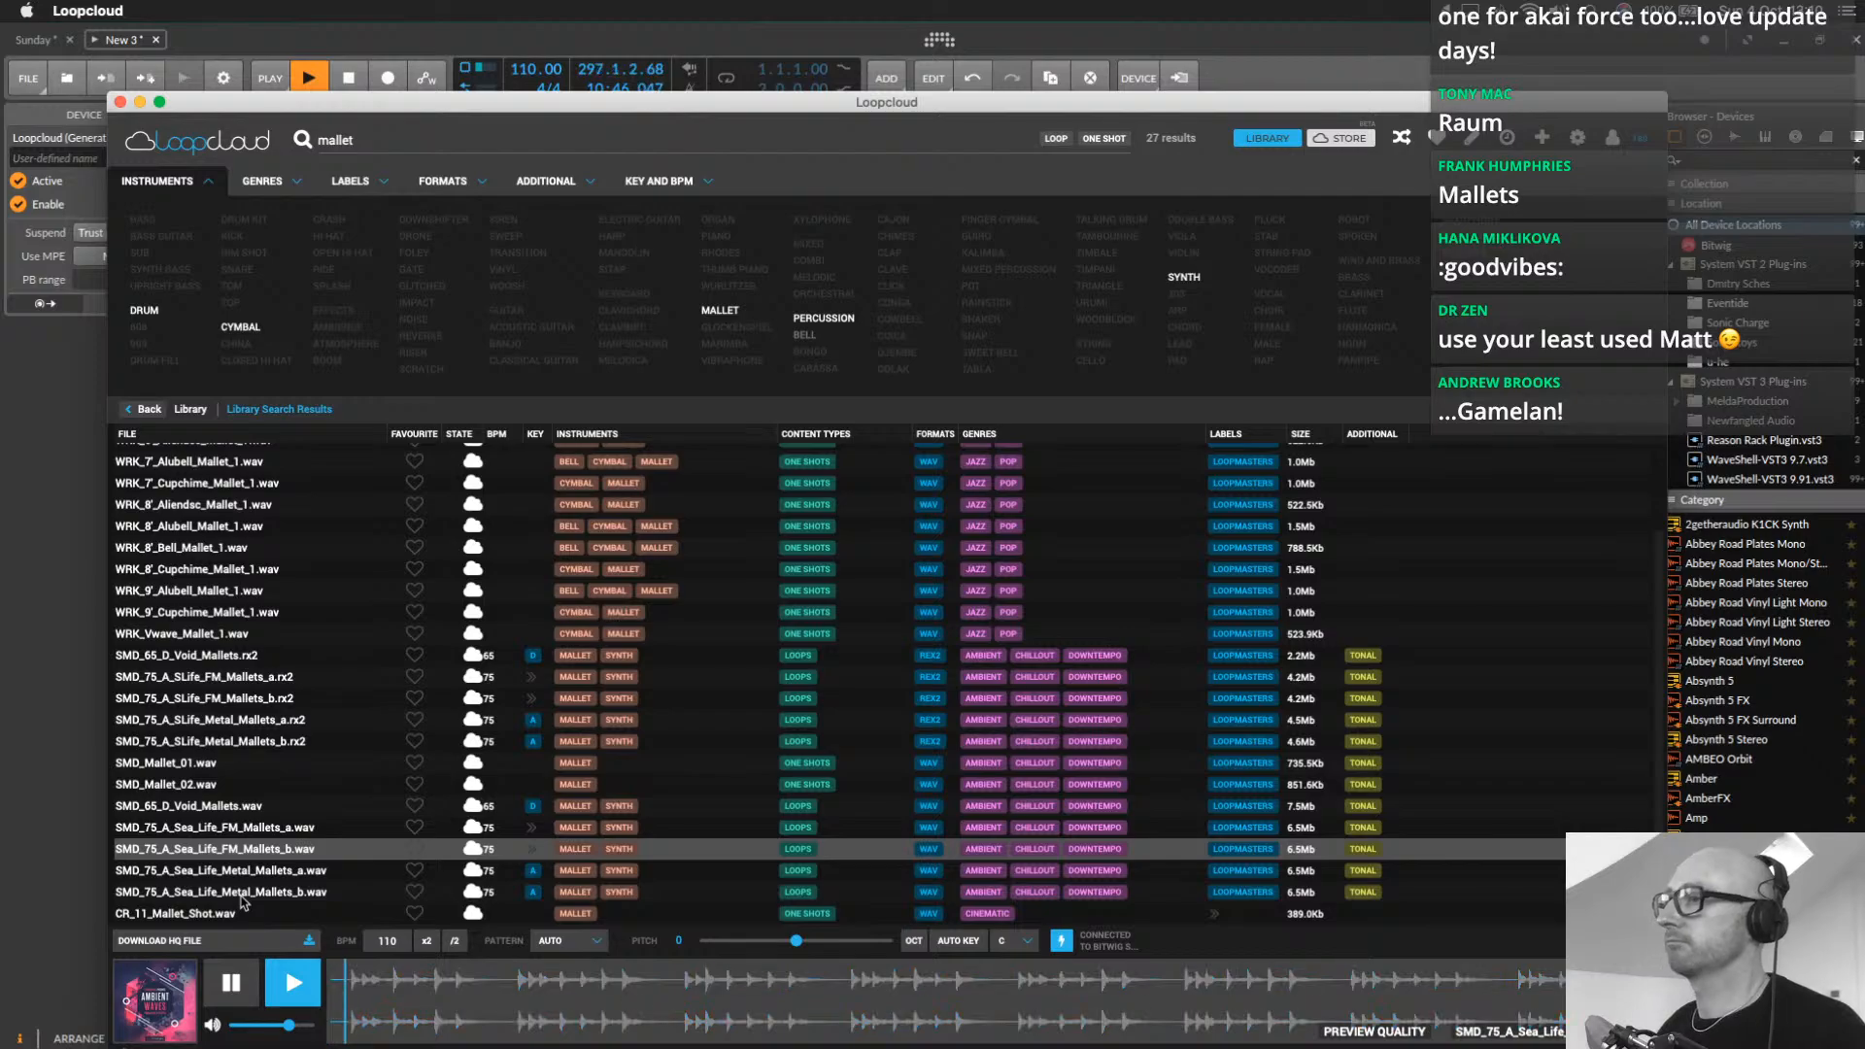
left_click(225, 899)
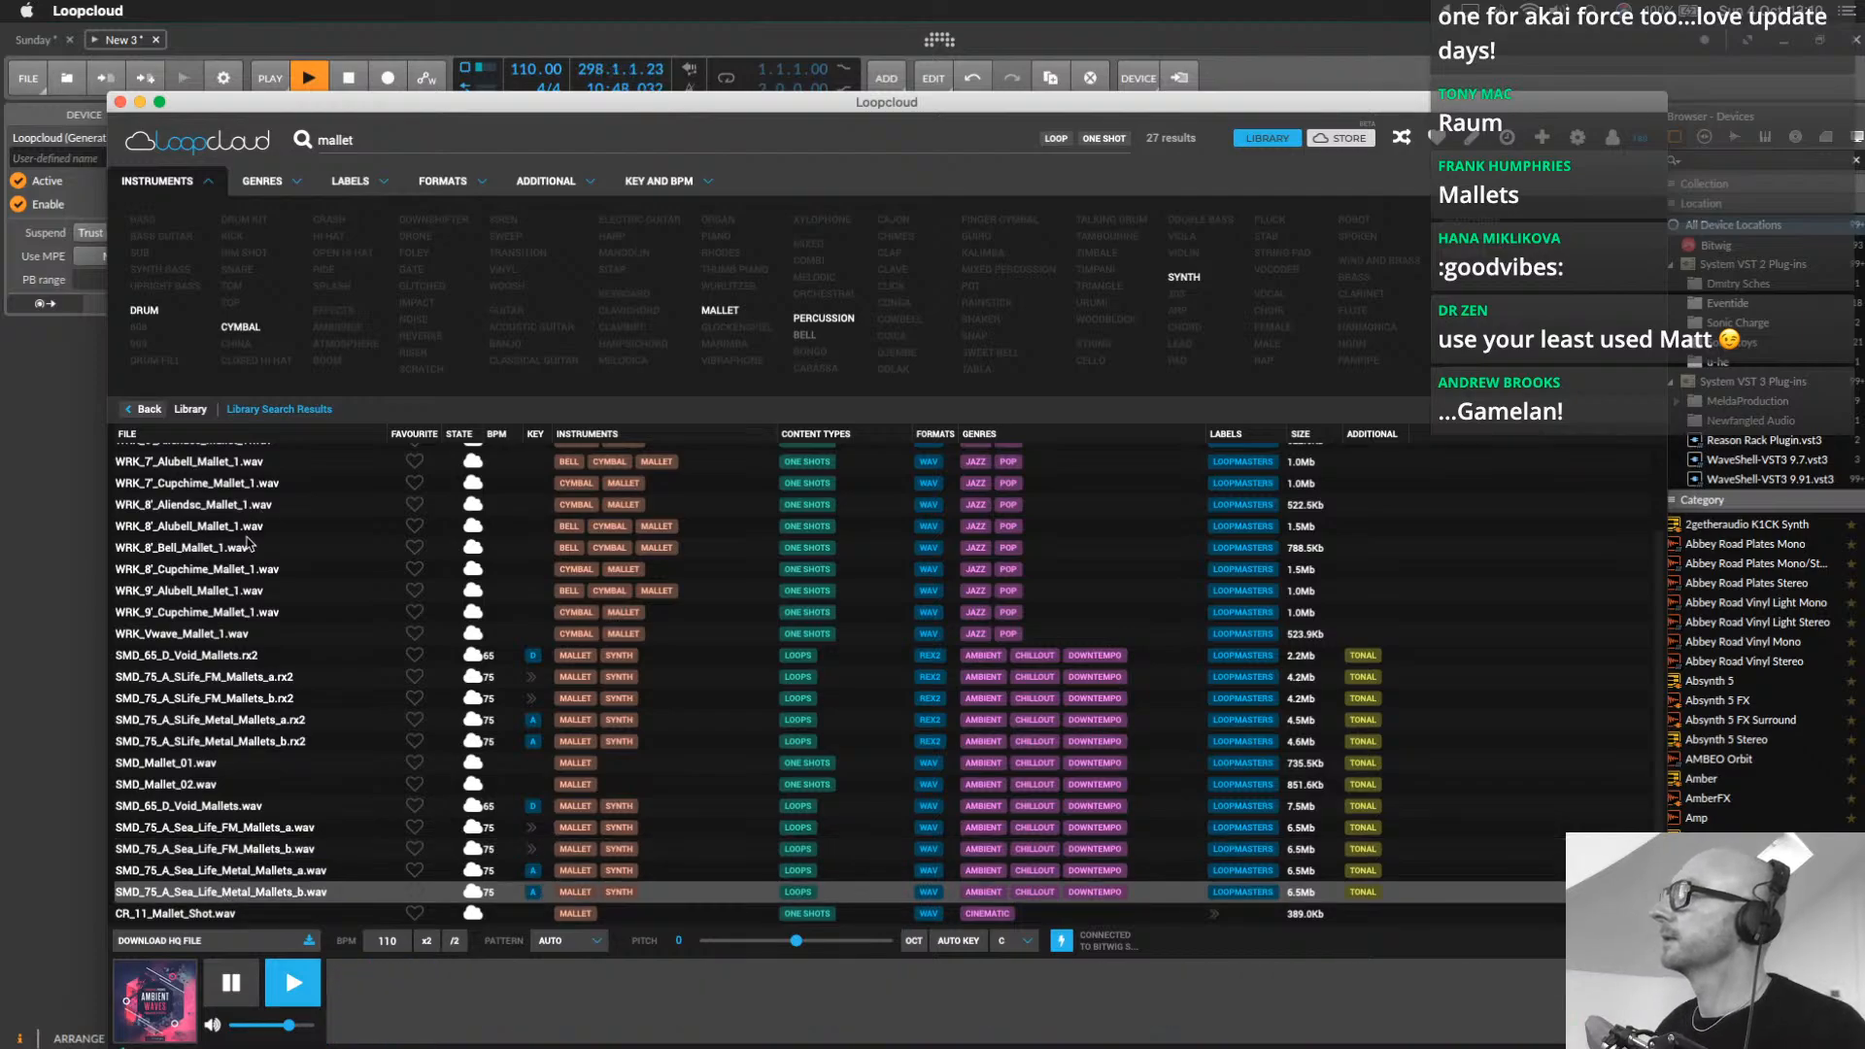
scroll(189, 578, "up", 3)
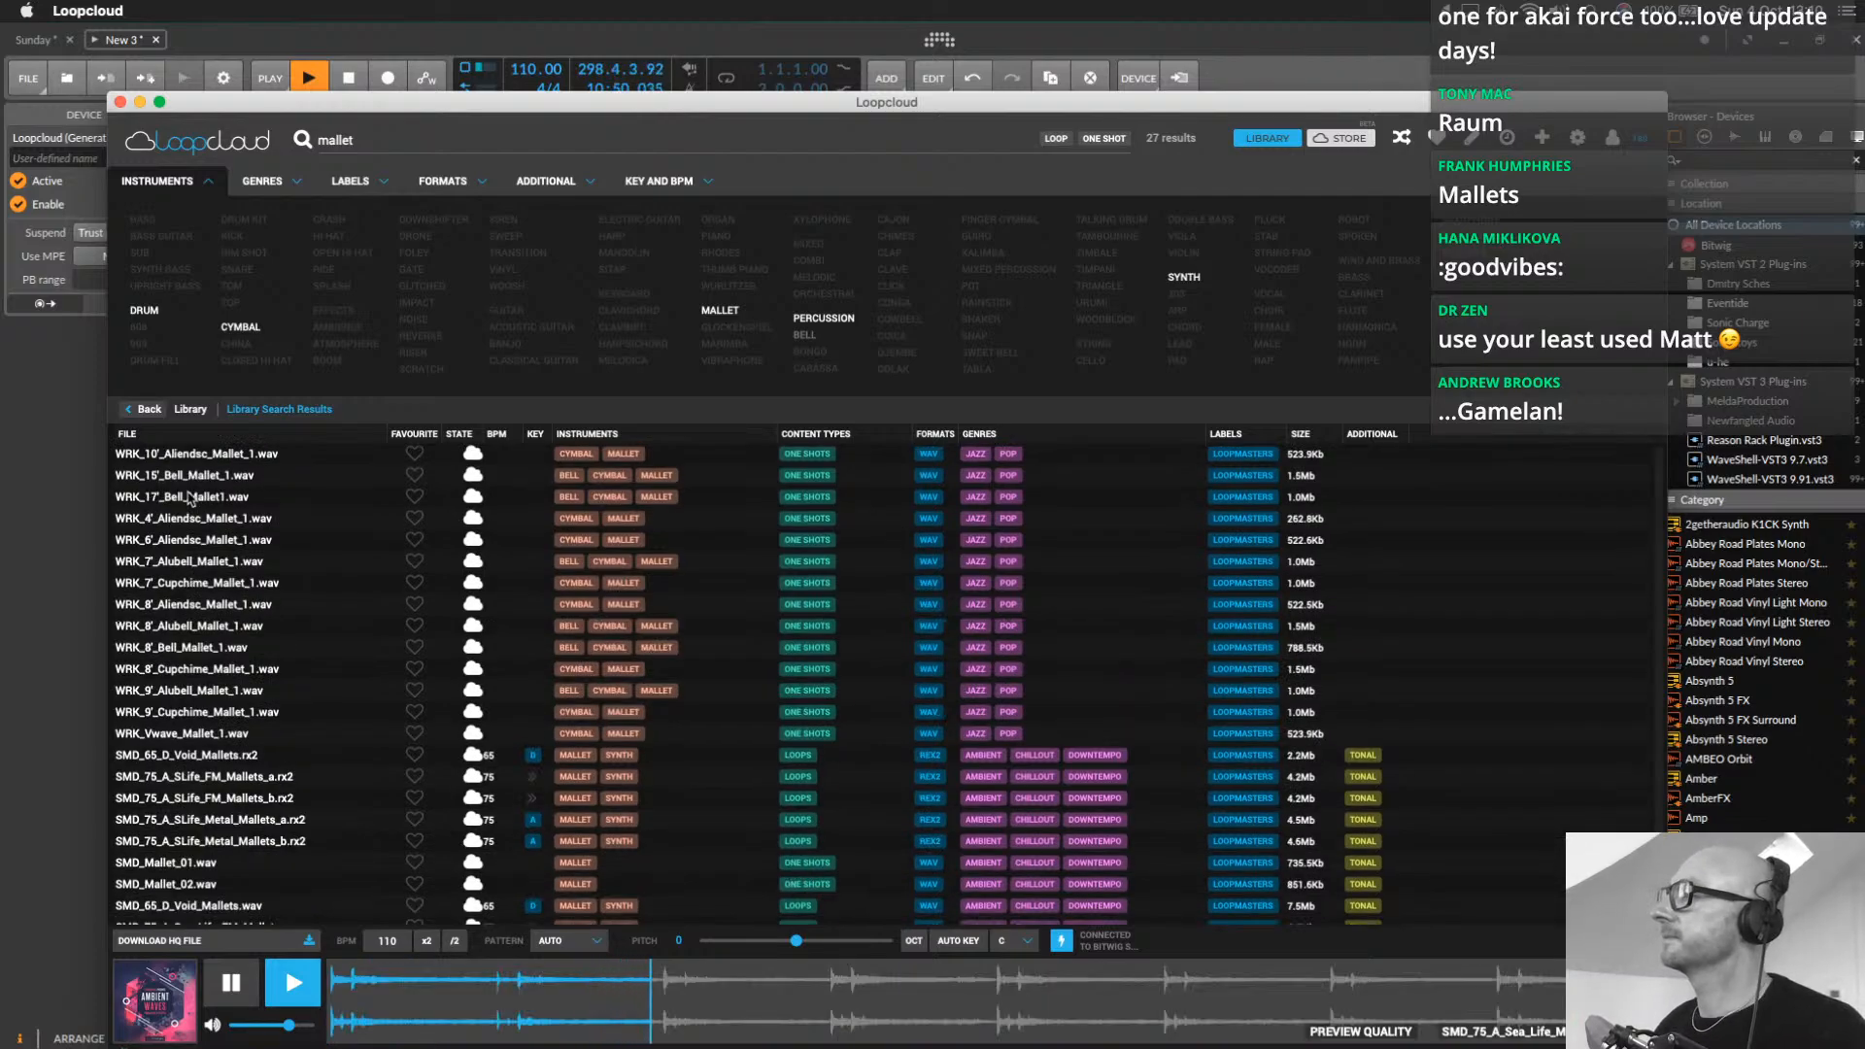
left_click(191, 476)
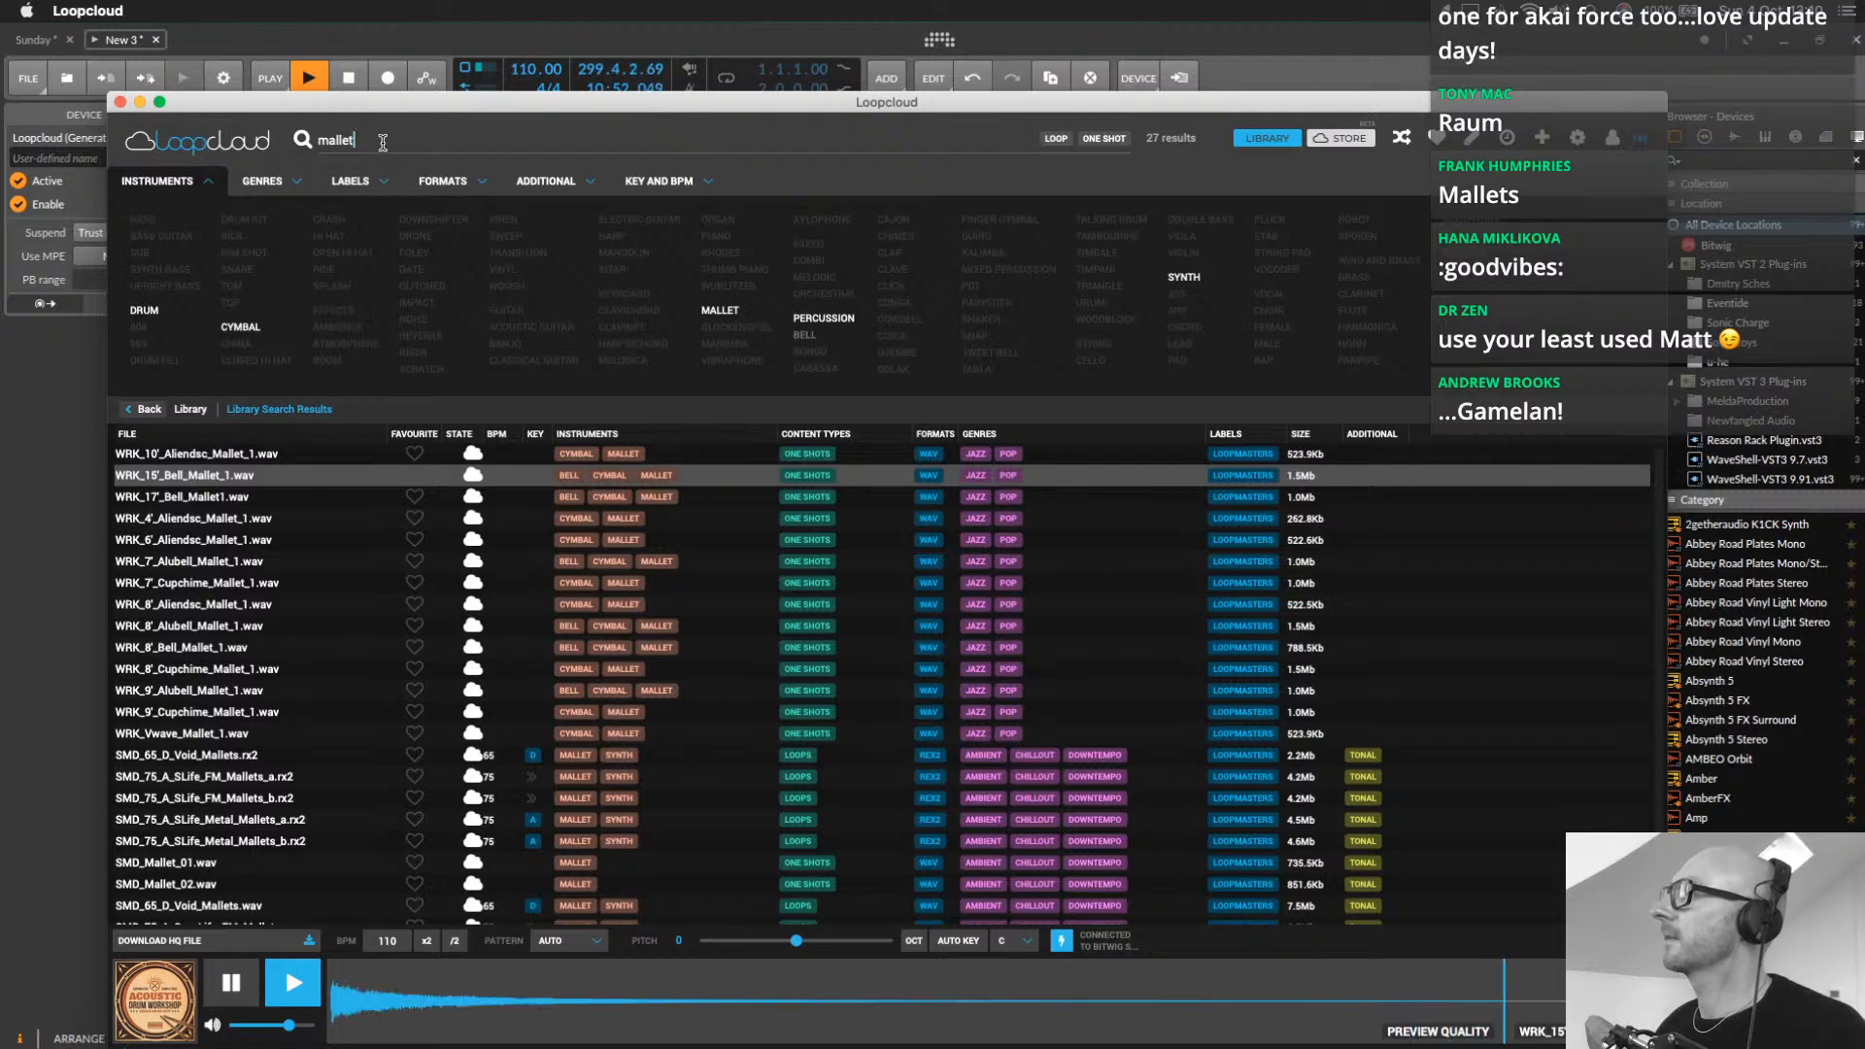
Clear the mallet search, filter the library by the Kalimba instrument and audition RP3_Kalimba.wav and Kalimba_Niche_sexy.wav
double_click(383, 143)
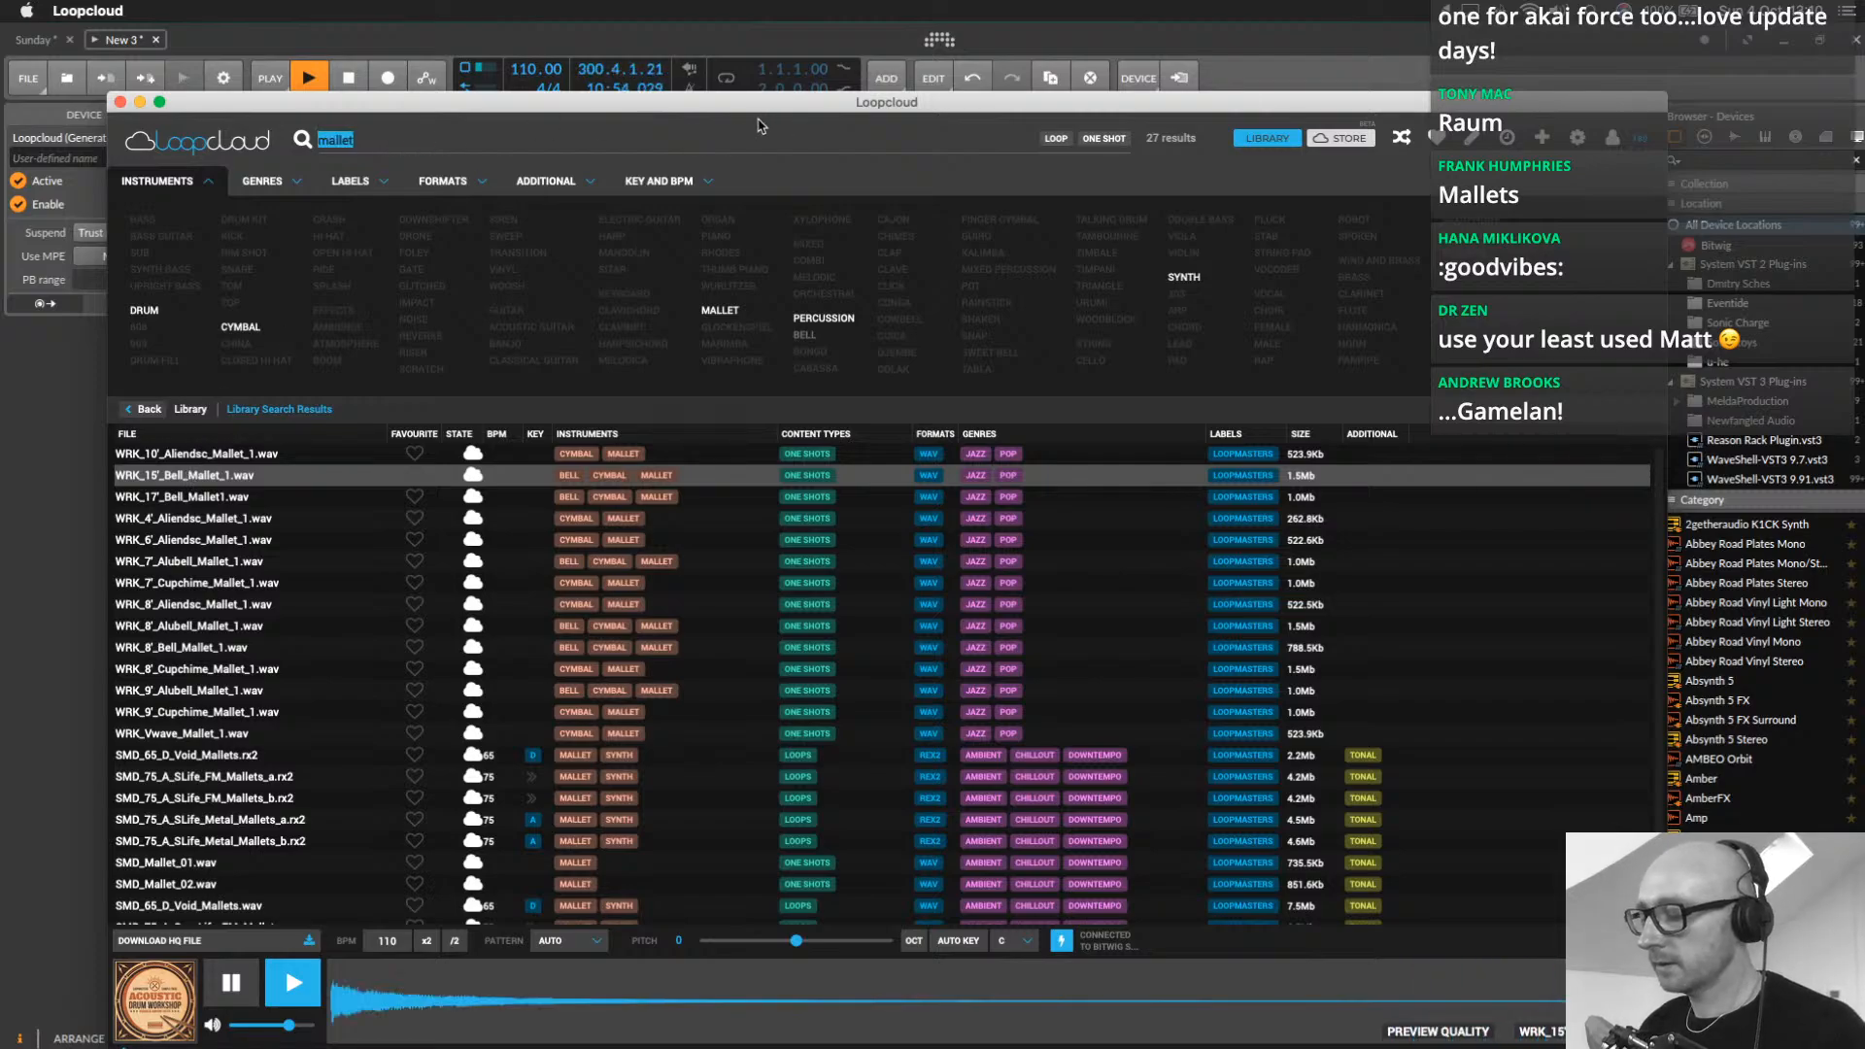
key("BackSpace")
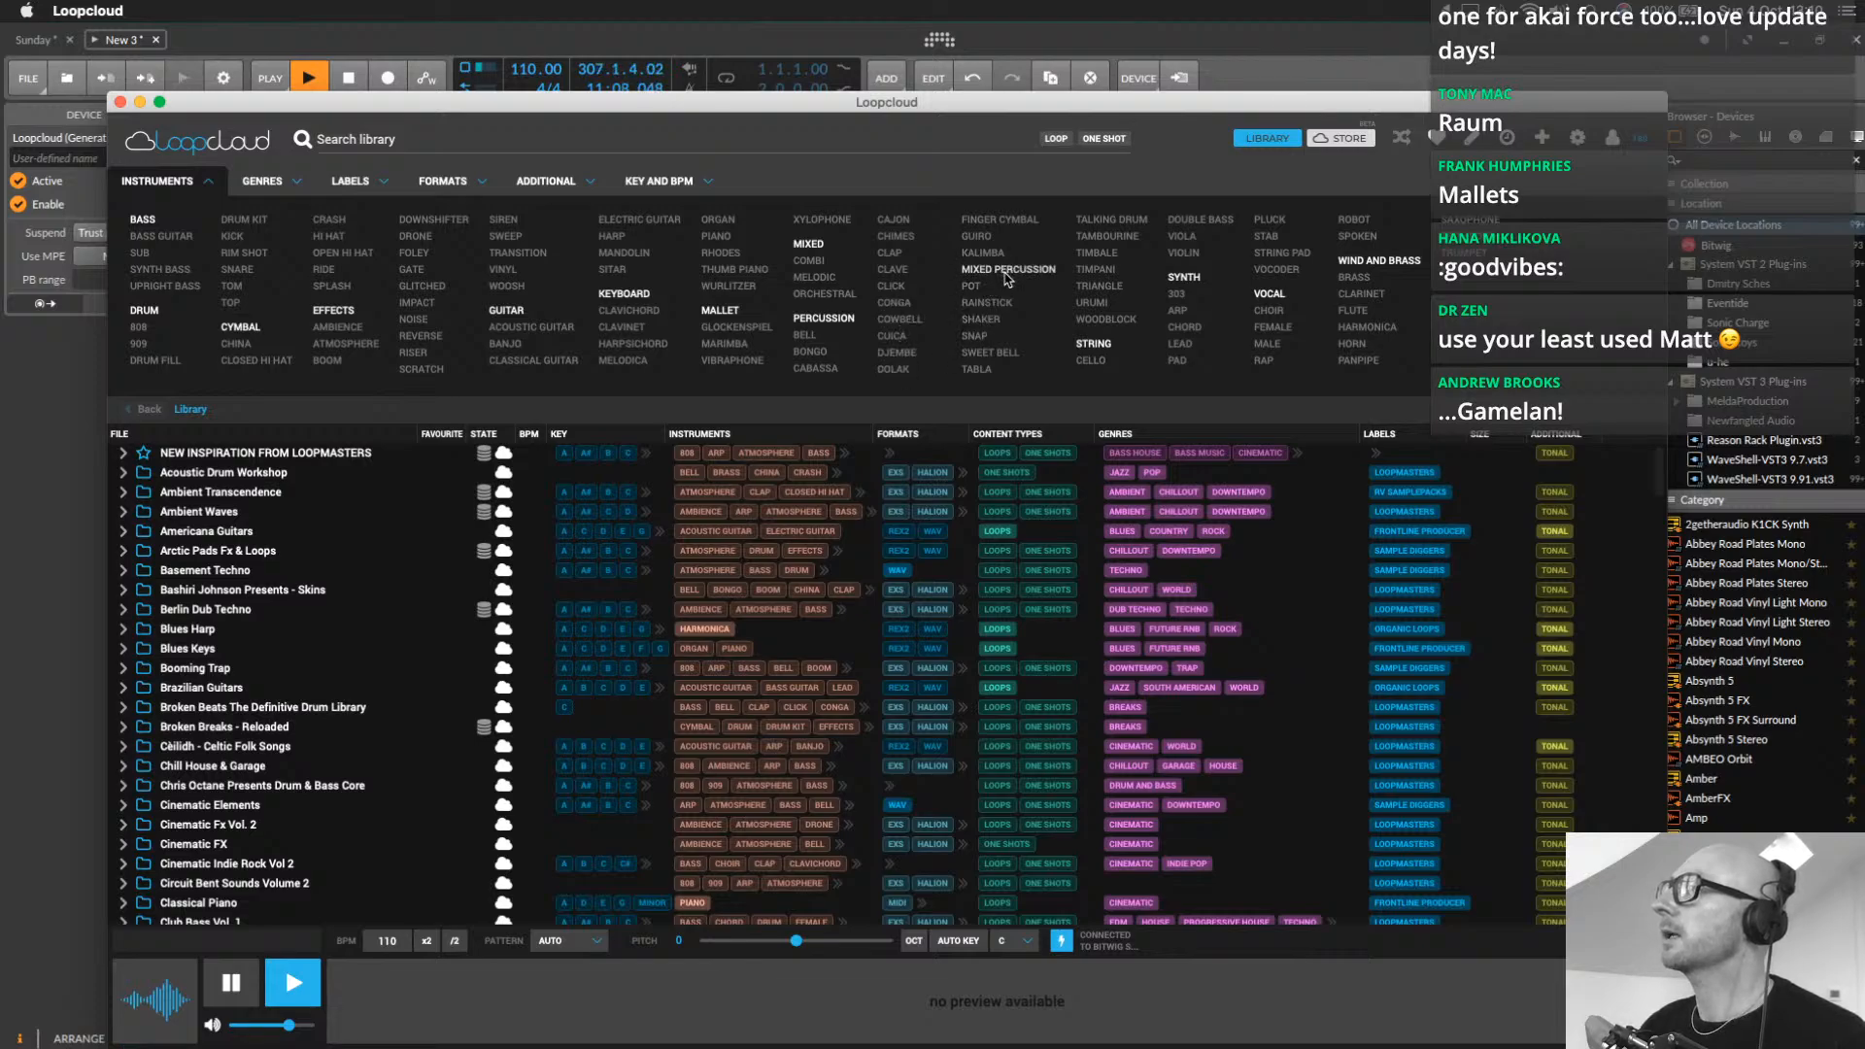
left_click(985, 255)
left_click(174, 493)
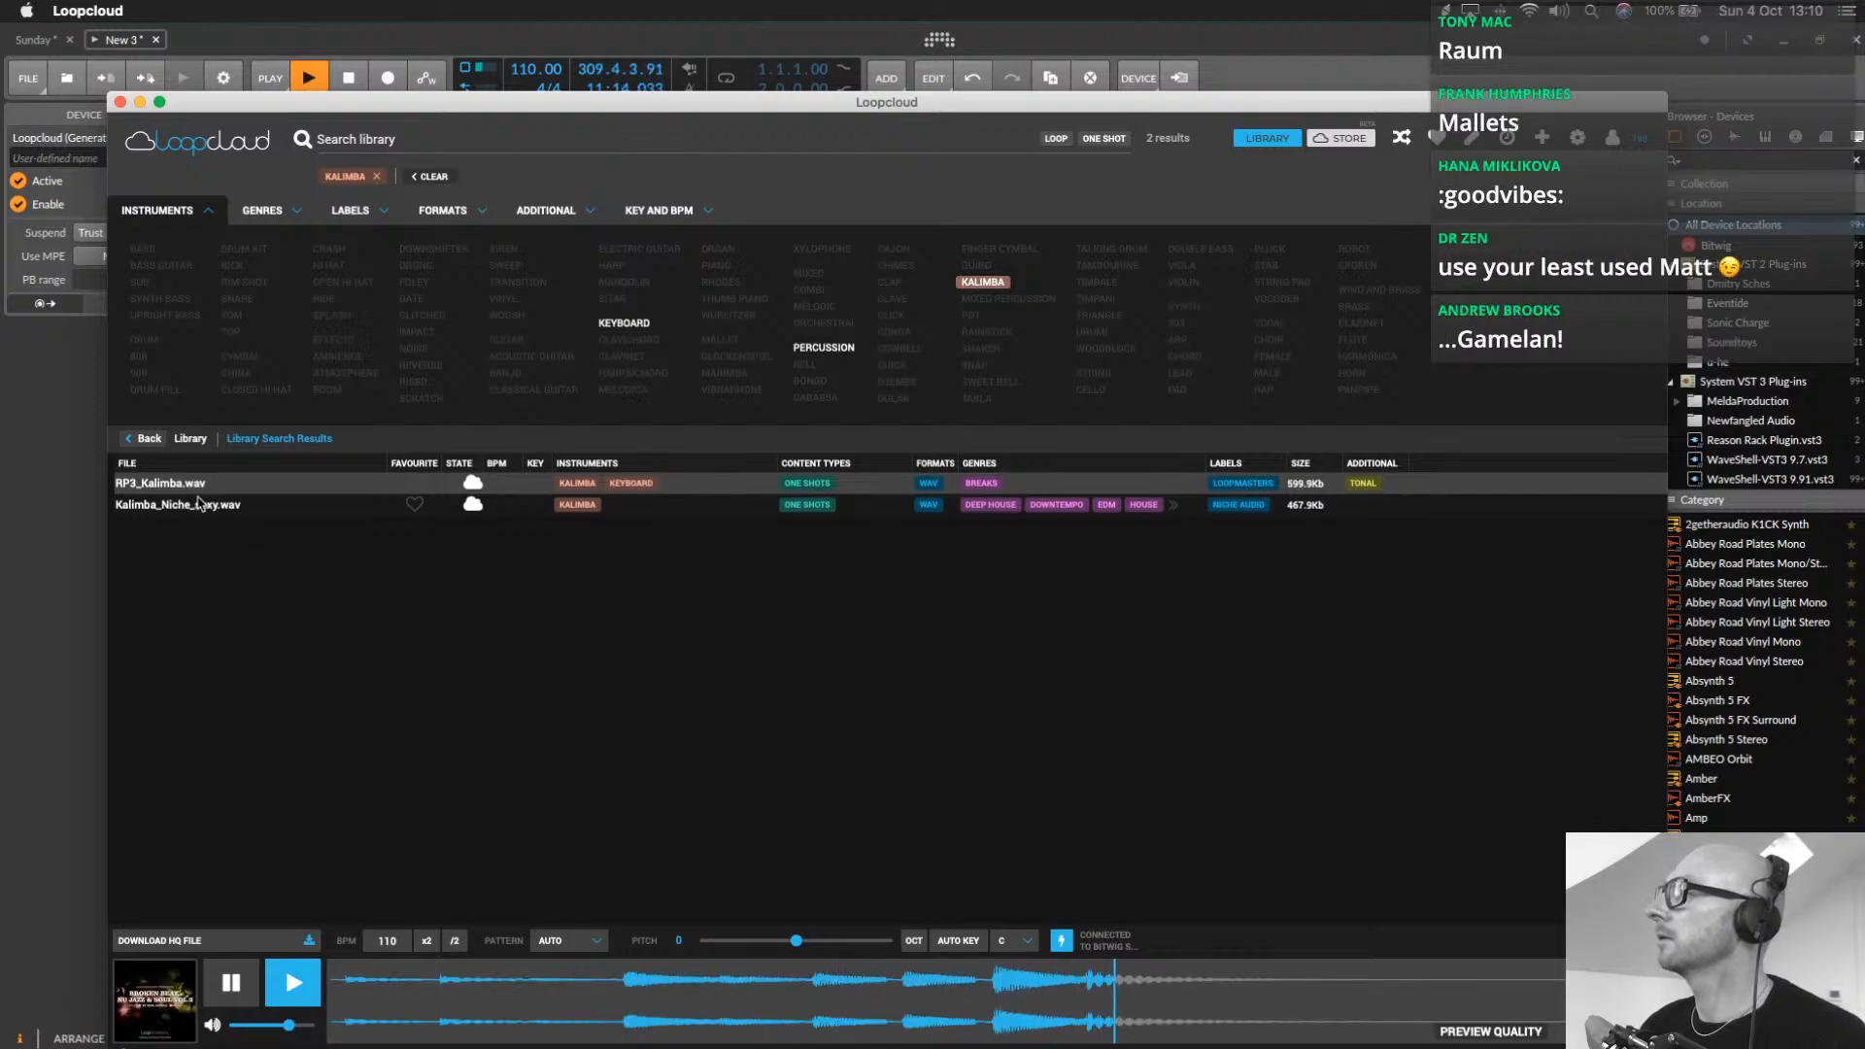
left_click(198, 505)
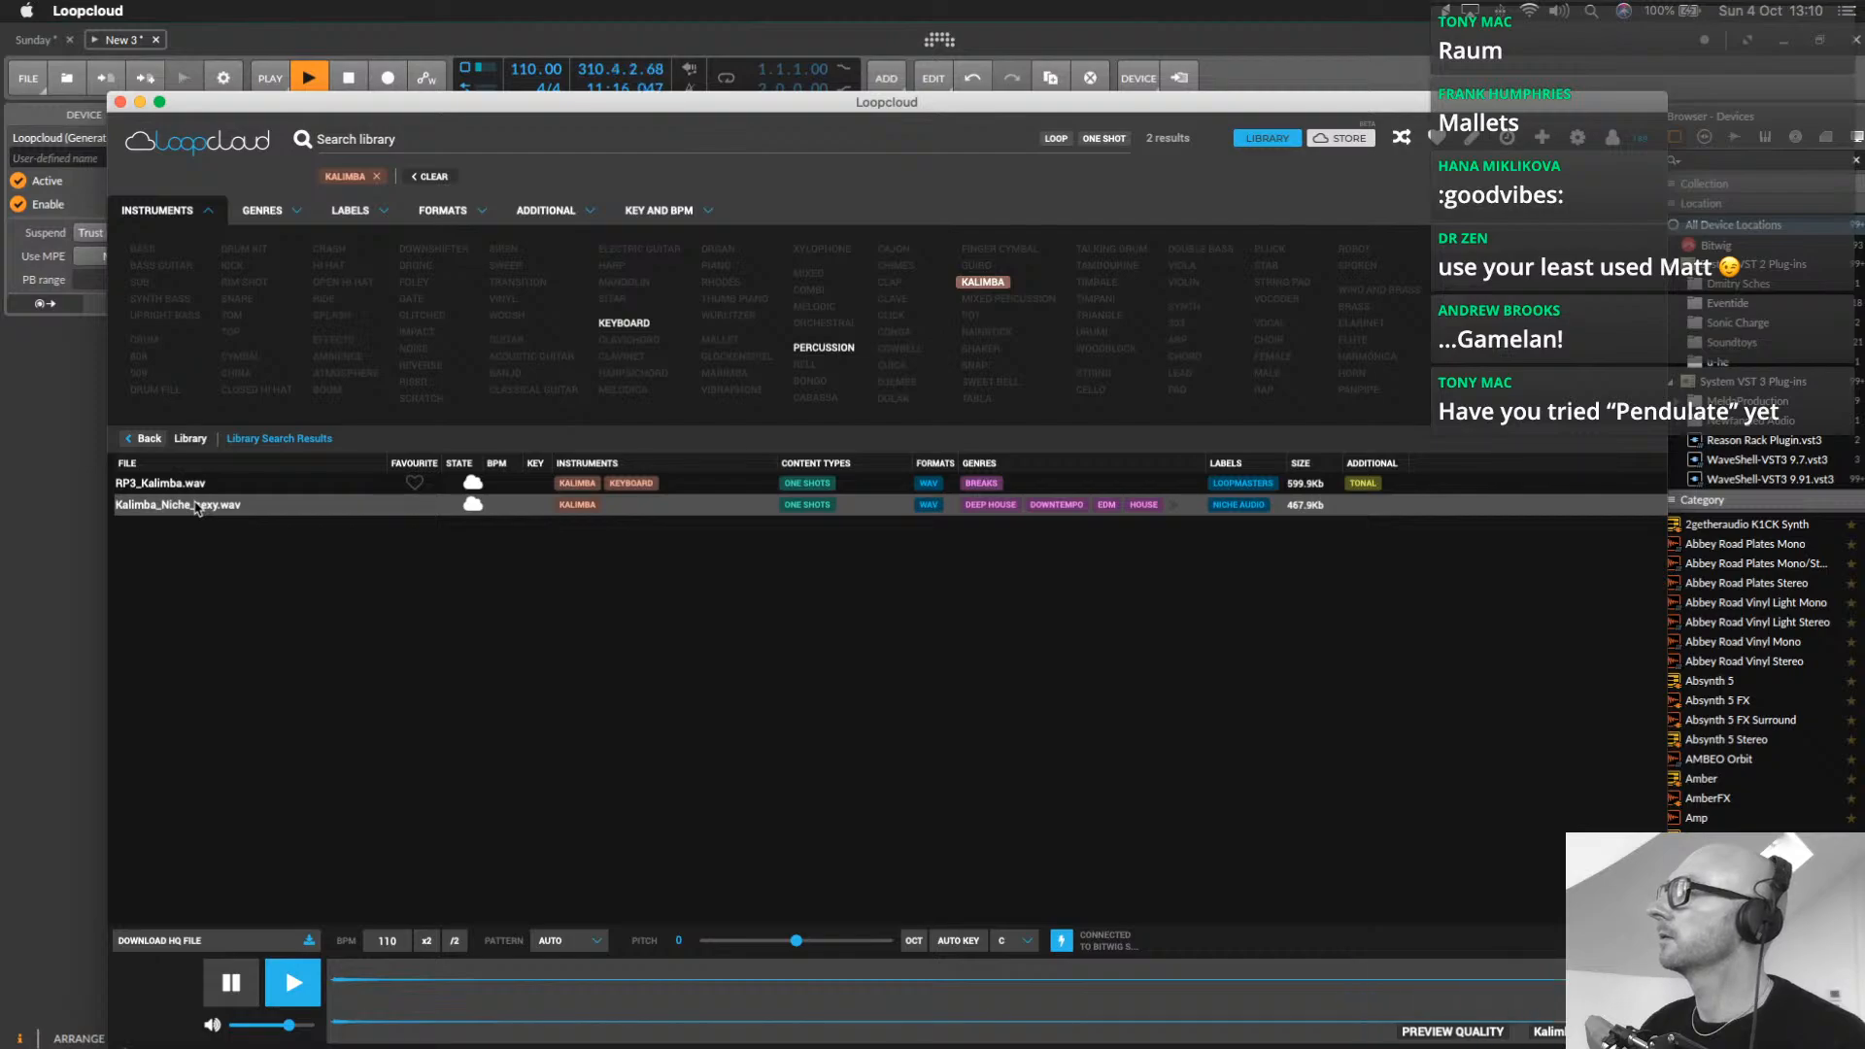
left_click(198, 484)
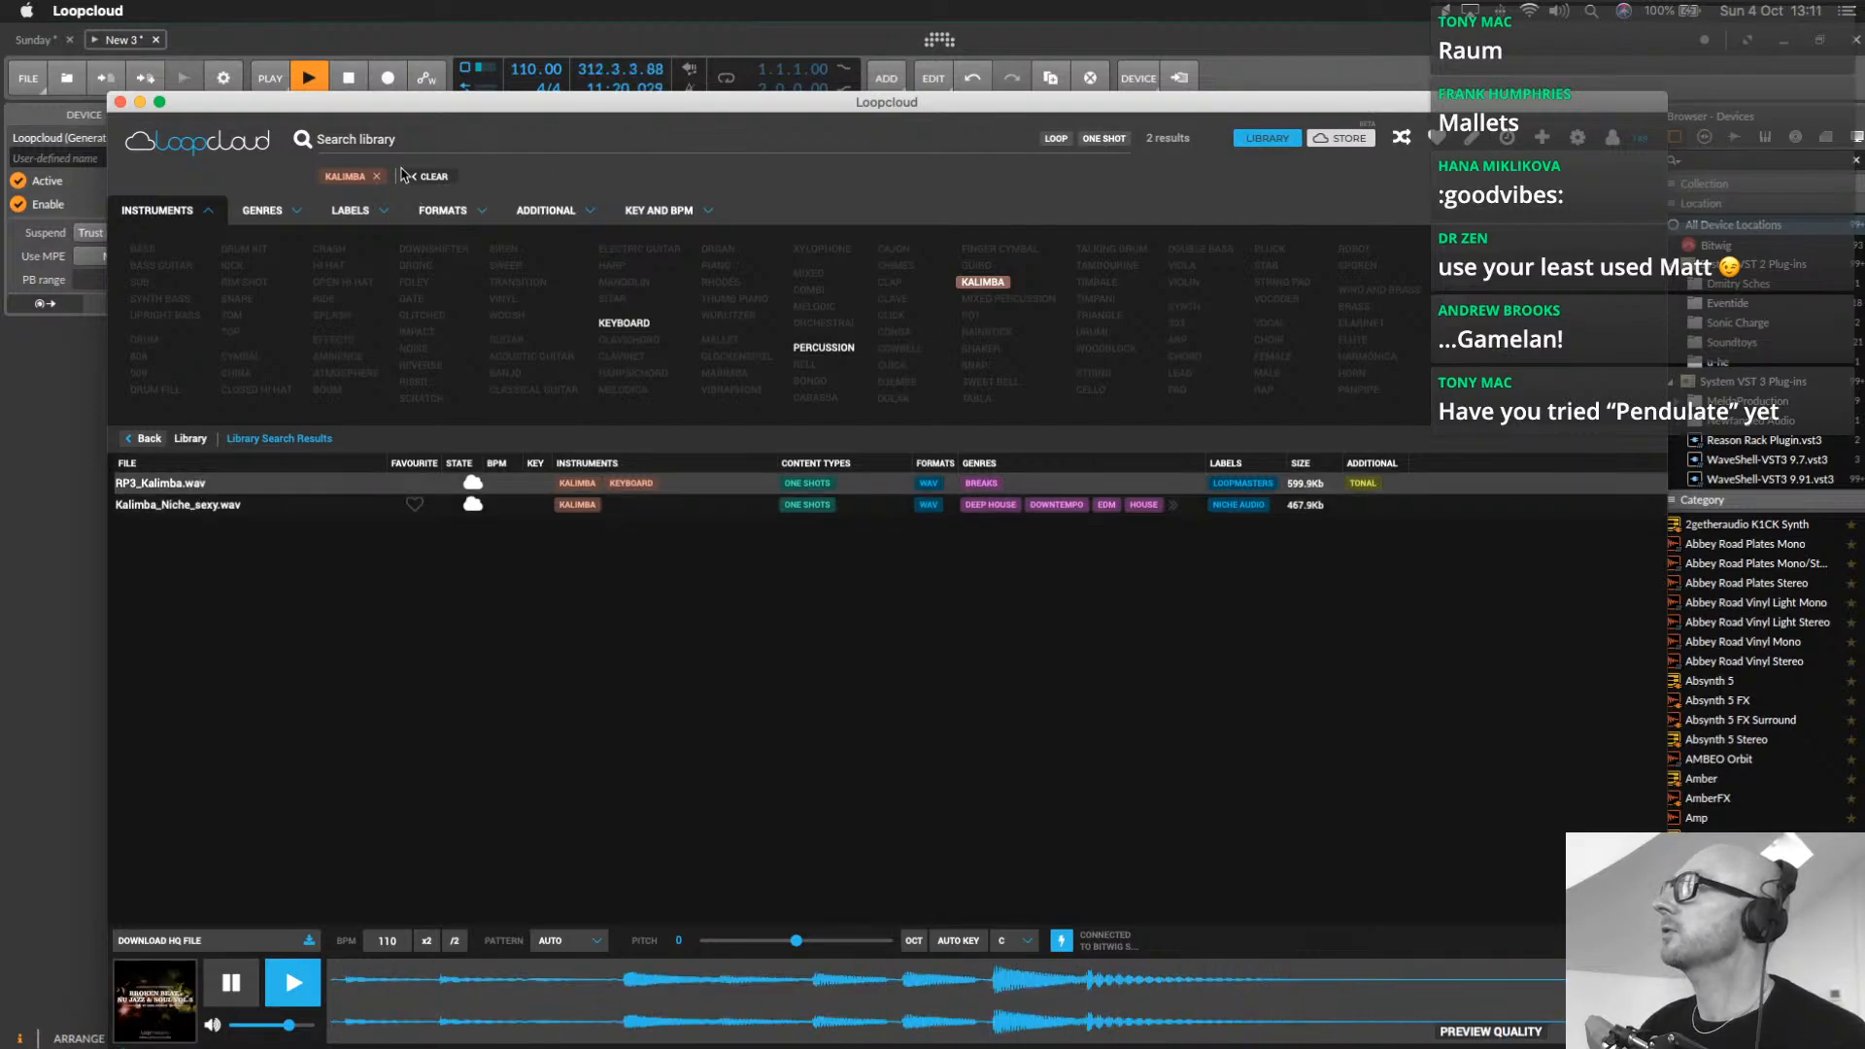
Replace the Kalimba filter with Timpani and audition SKN_AU_TimpoxShuffle.wav and HW2_120_Timpani_Drums_pt2.rx2
left_click(378, 177)
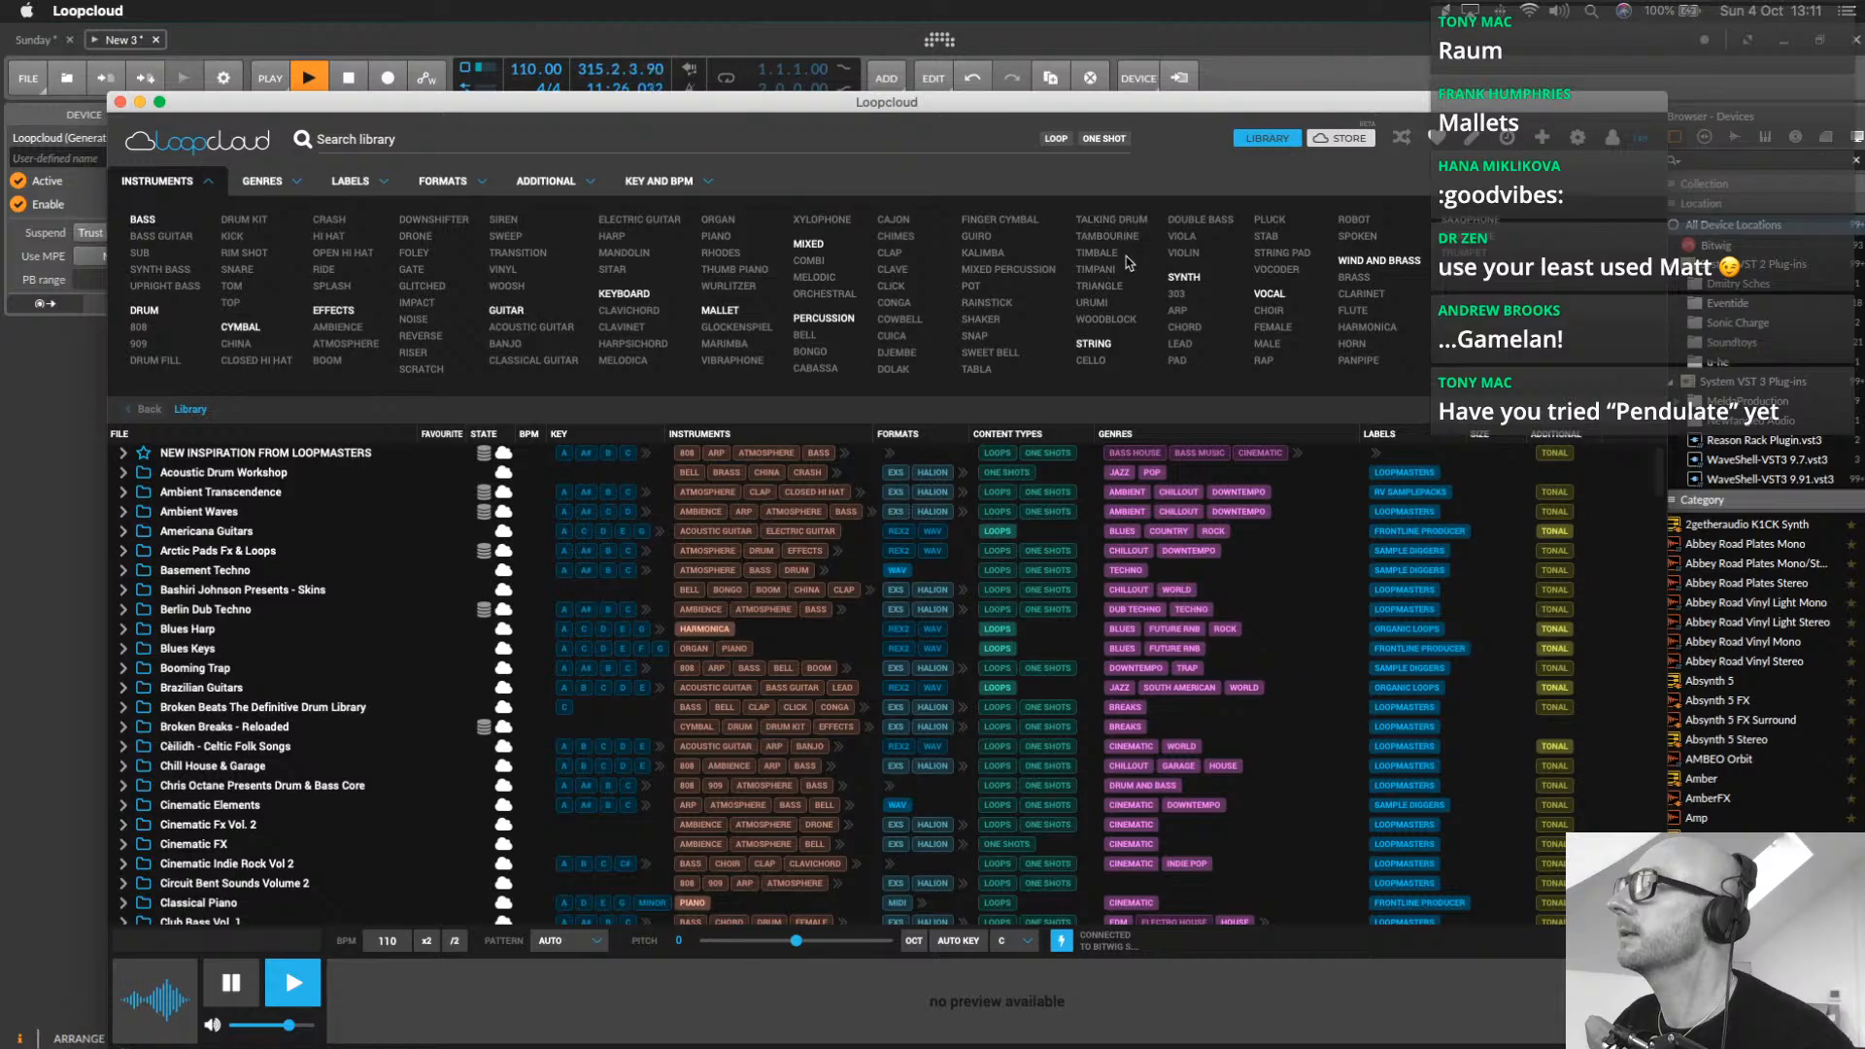
left_click(1113, 275)
left_click(312, 558)
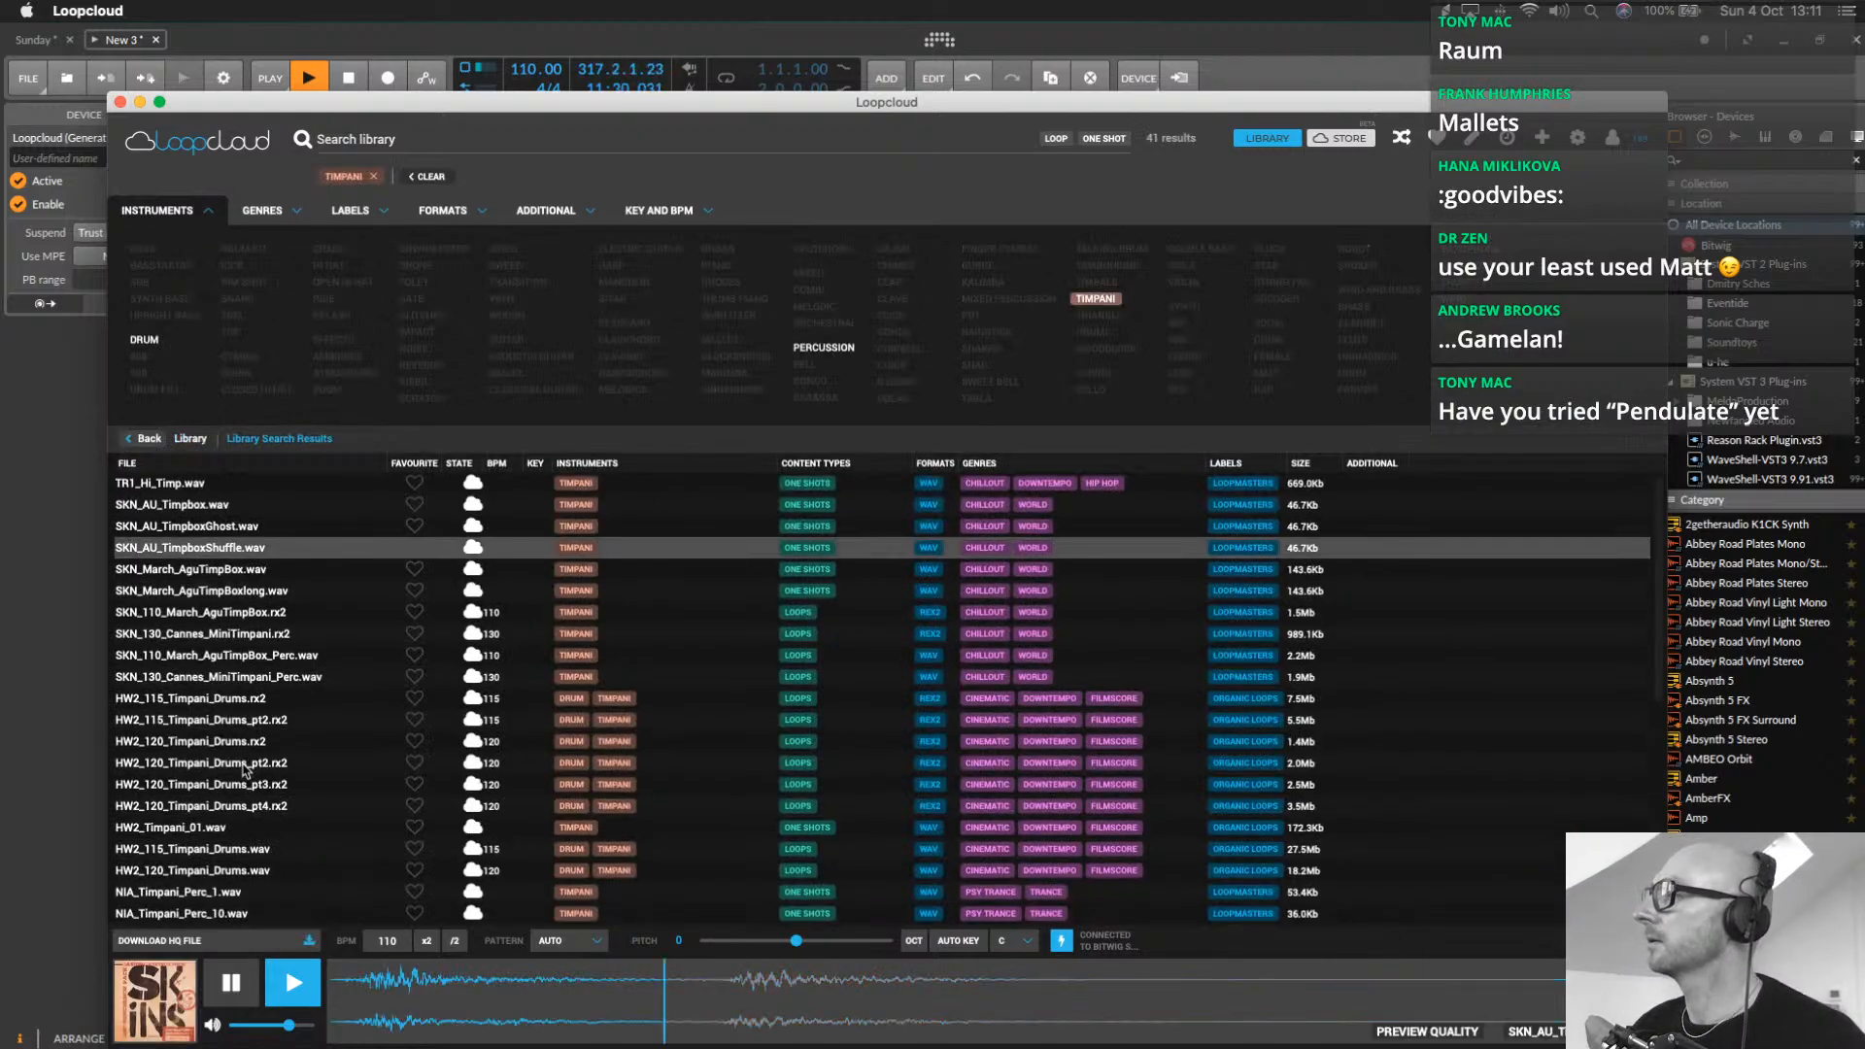
left_click(243, 765)
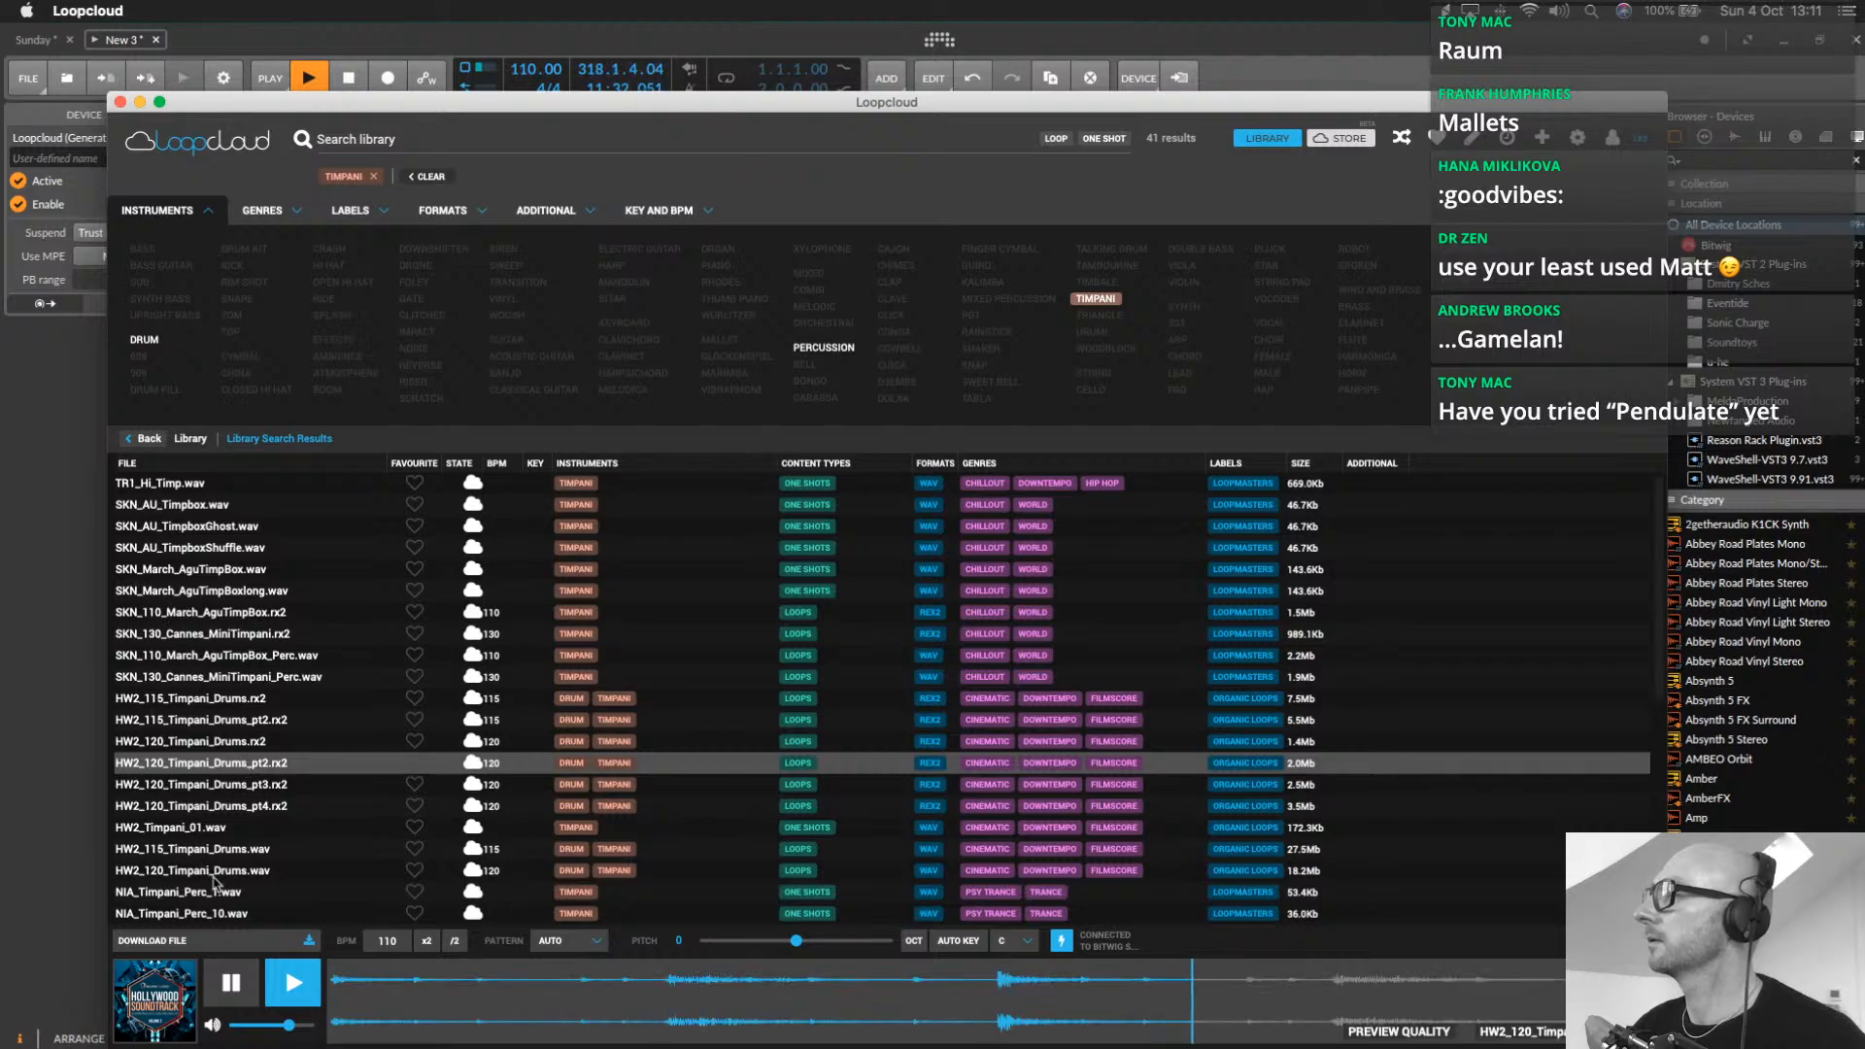
Audition the HW2_120_Timpani_Drums.wav loop and quit the Loopcloud application
left_click(214, 872)
scroll(233, 744, "down", 4)
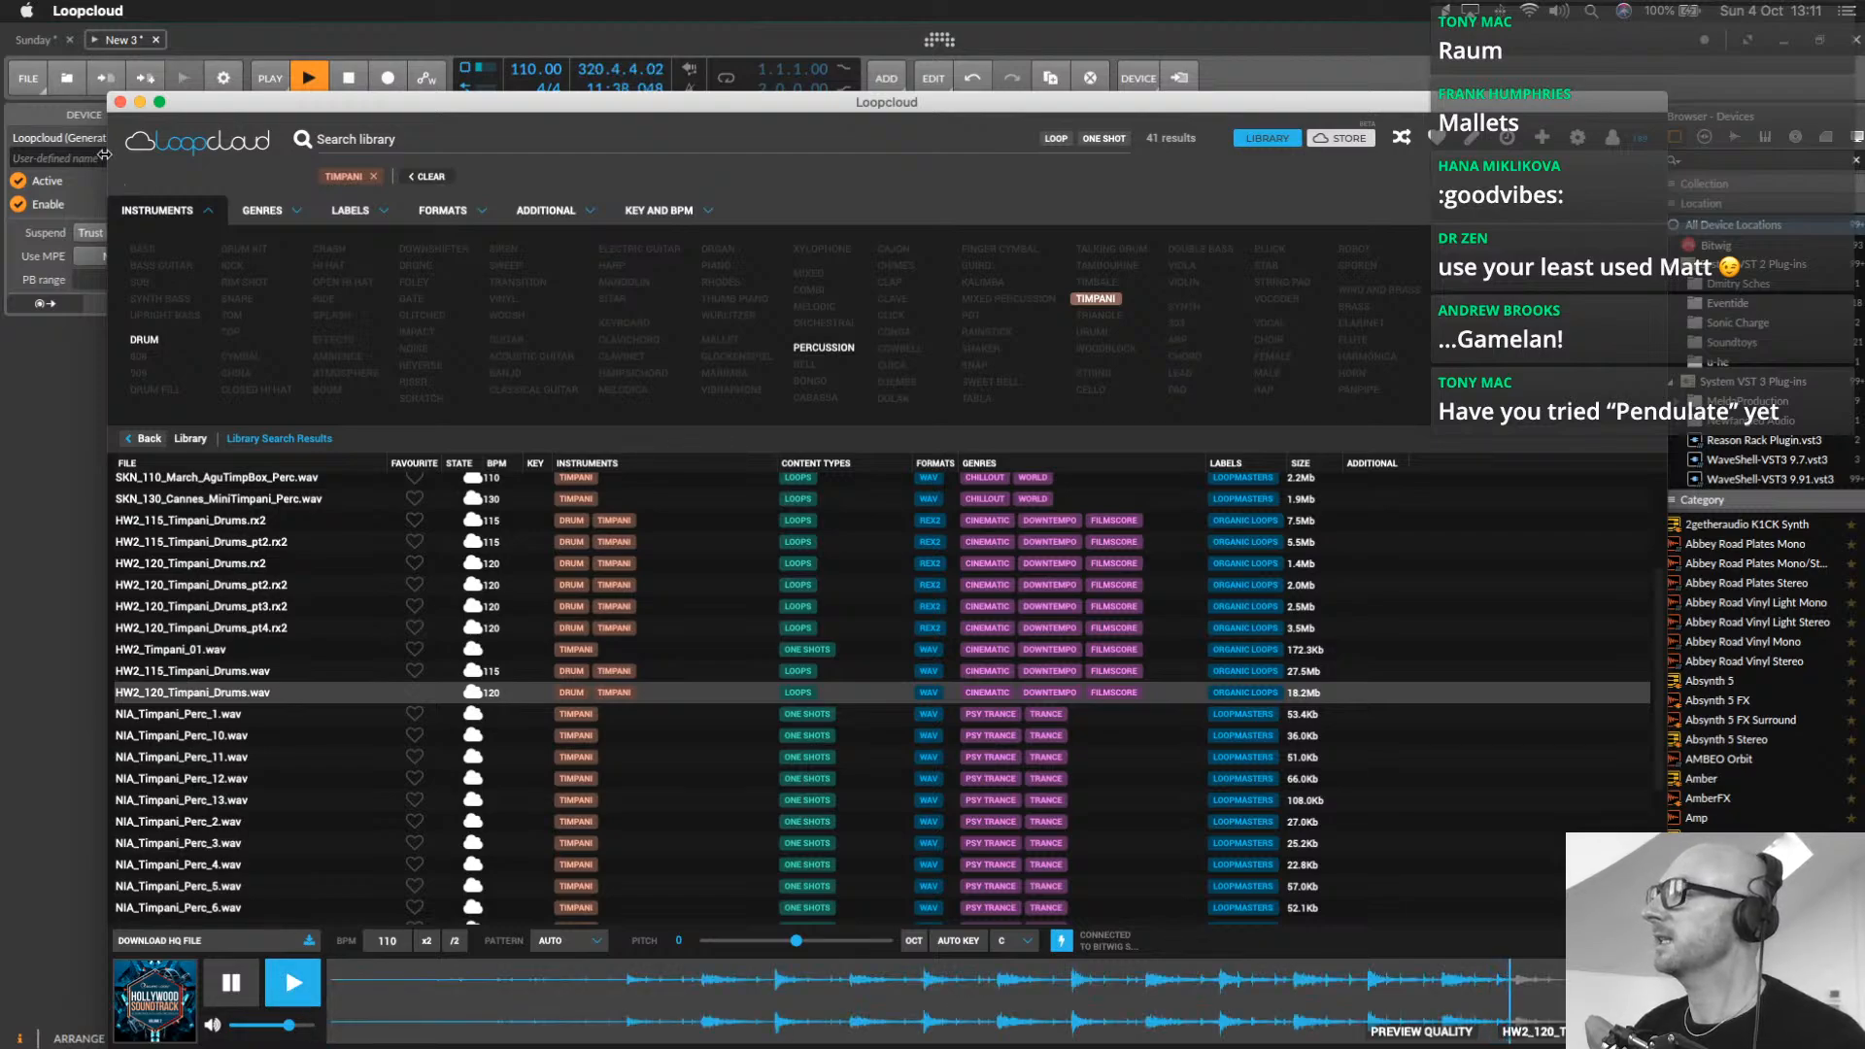
left_click(125, 102)
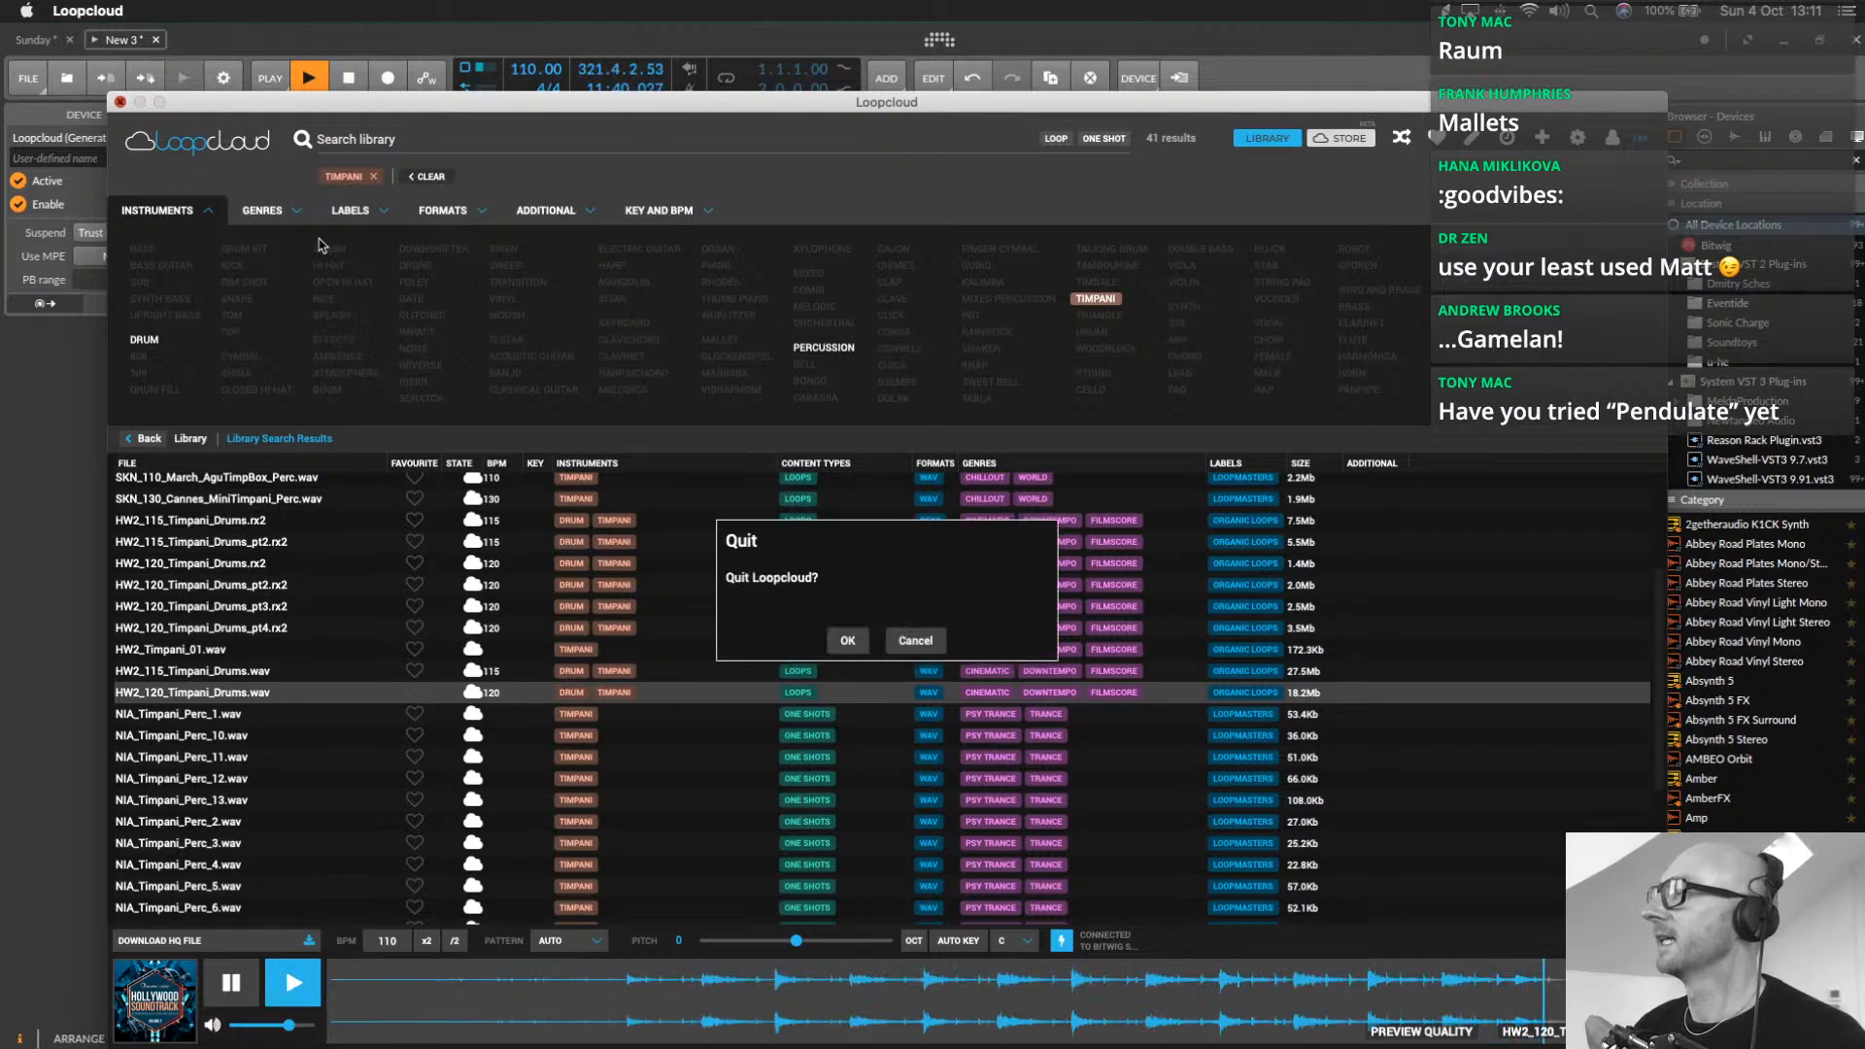
left_click(849, 641)
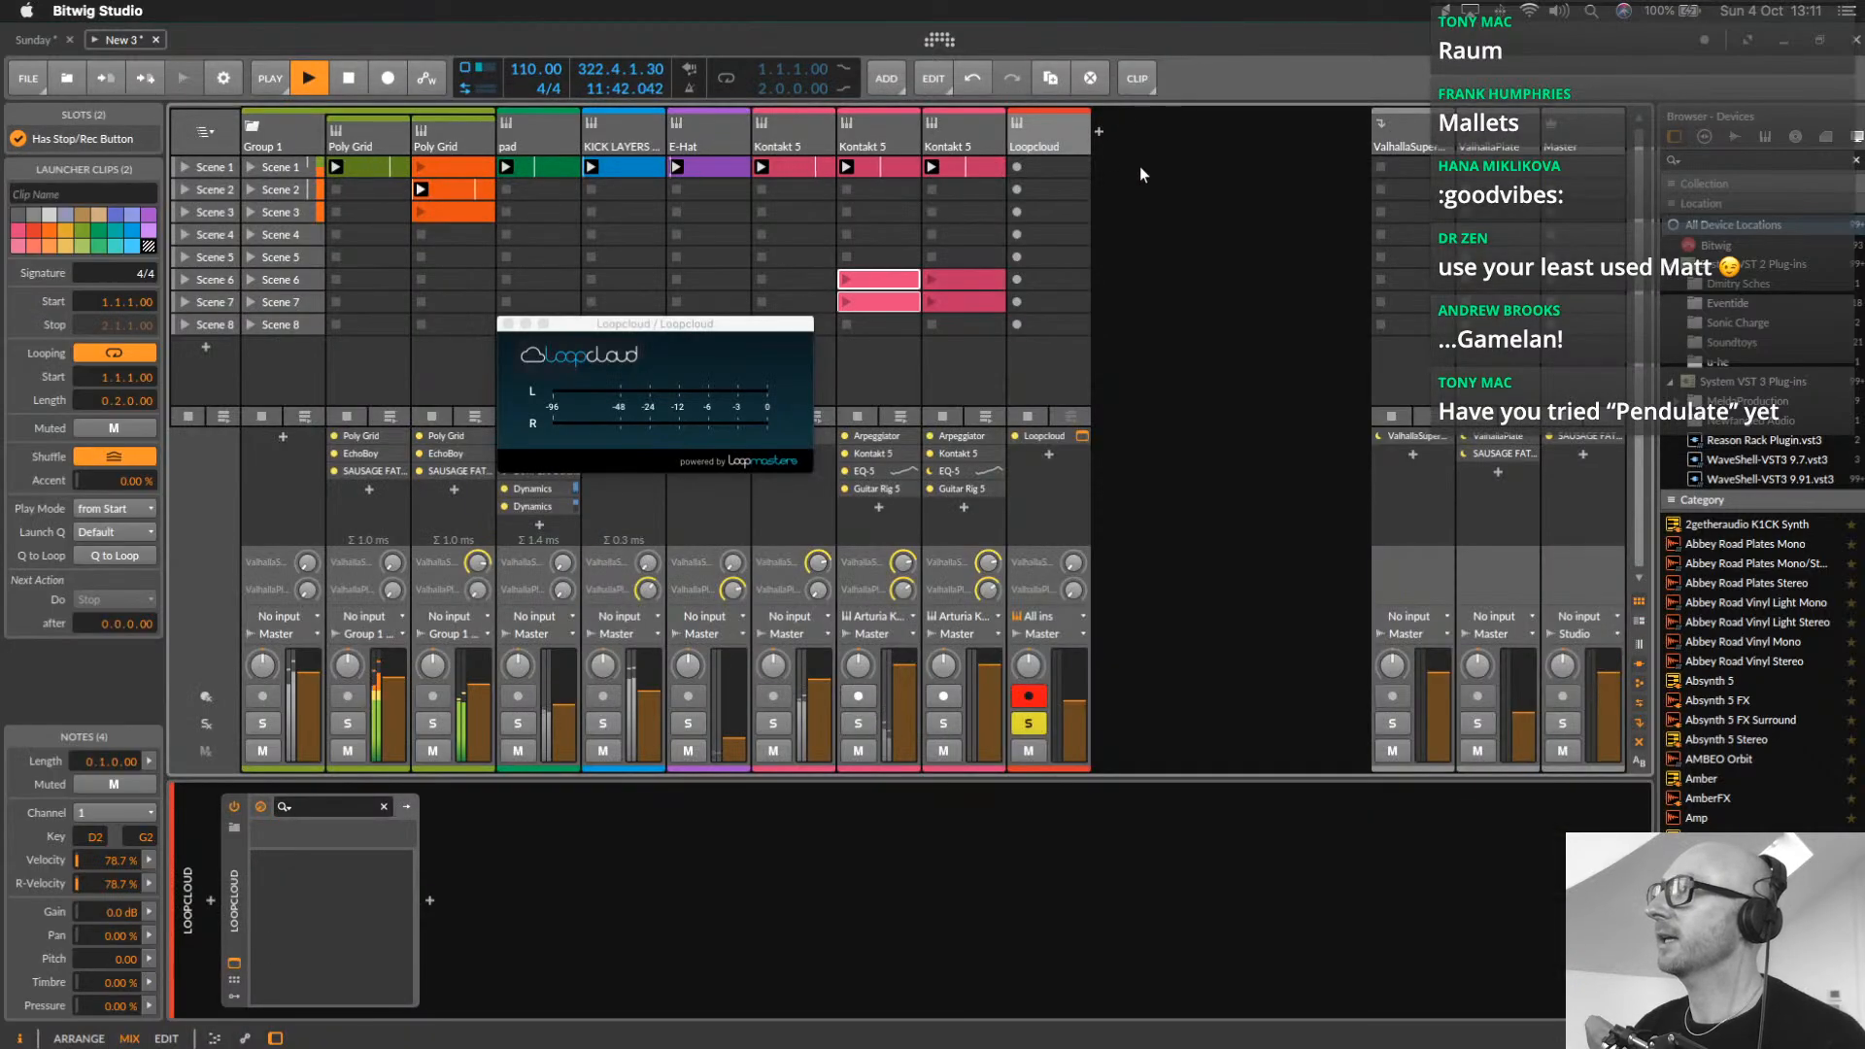
Delete the Loopcloud device from its instrument track in Bitwig Studio
left_click(236, 870)
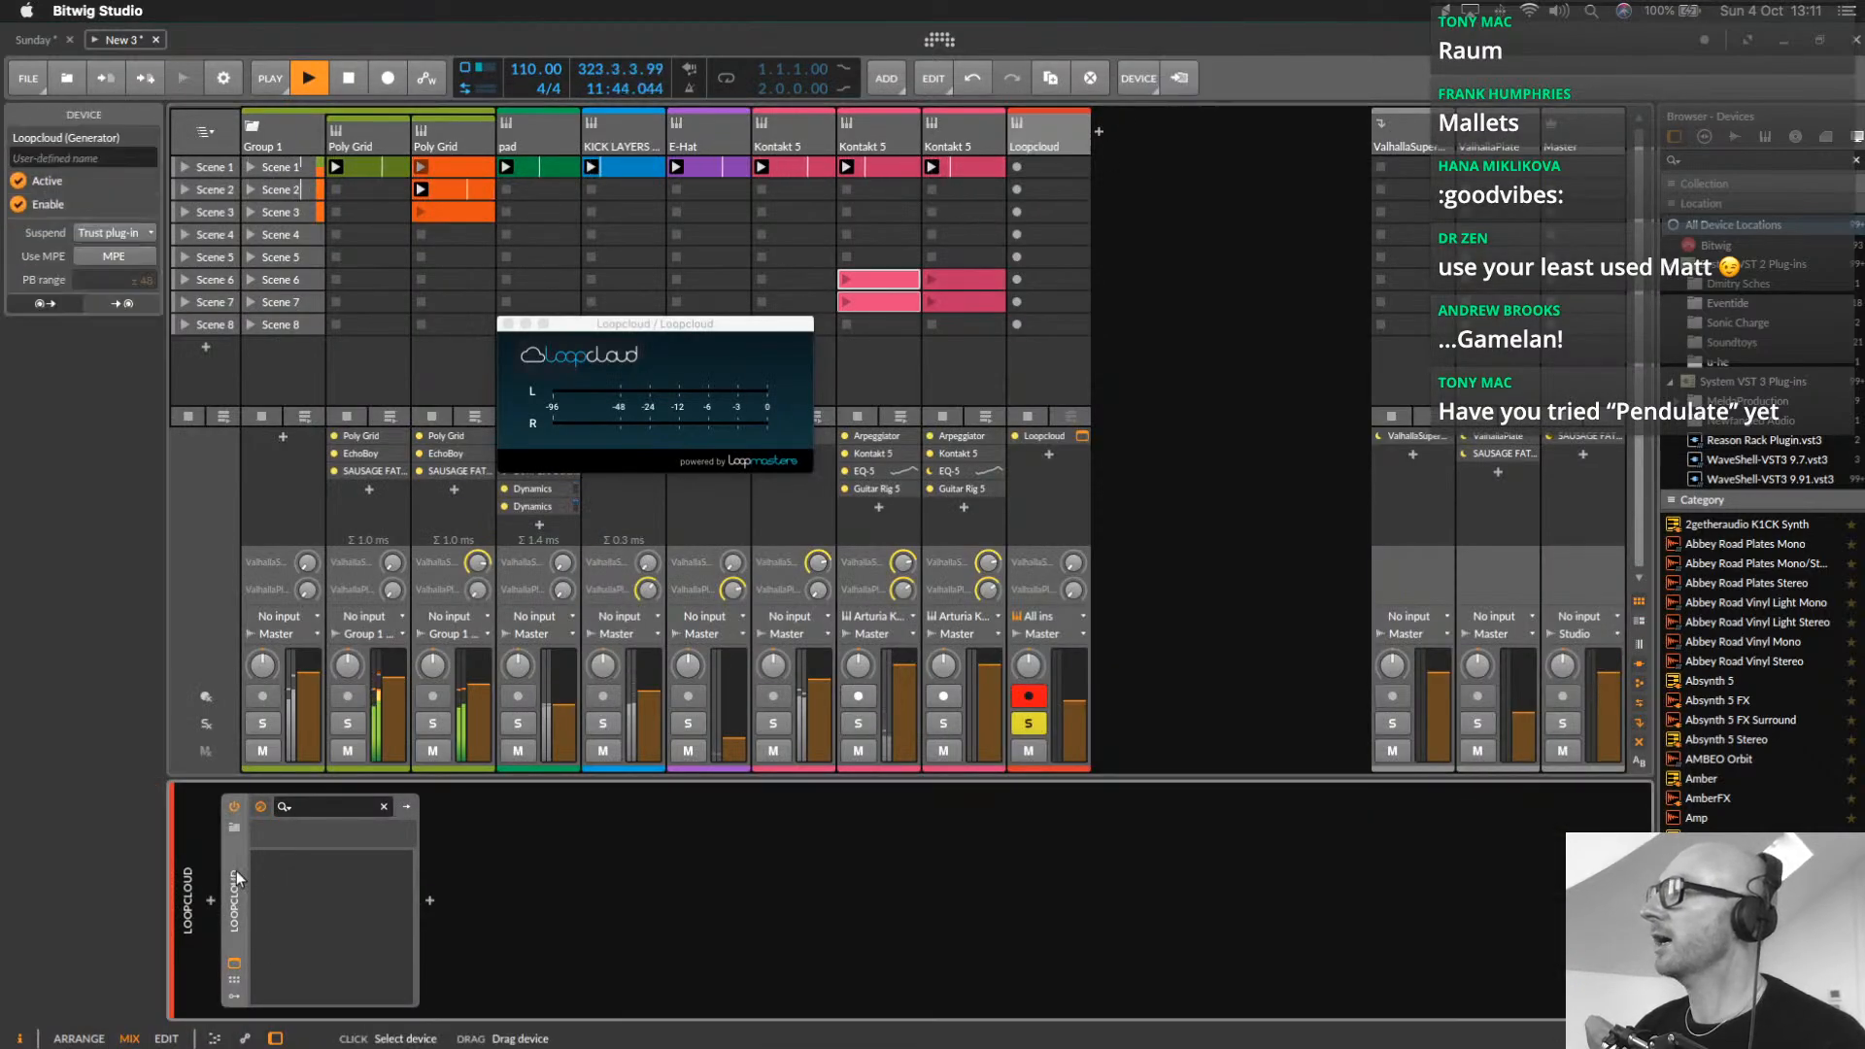
key("Delete")
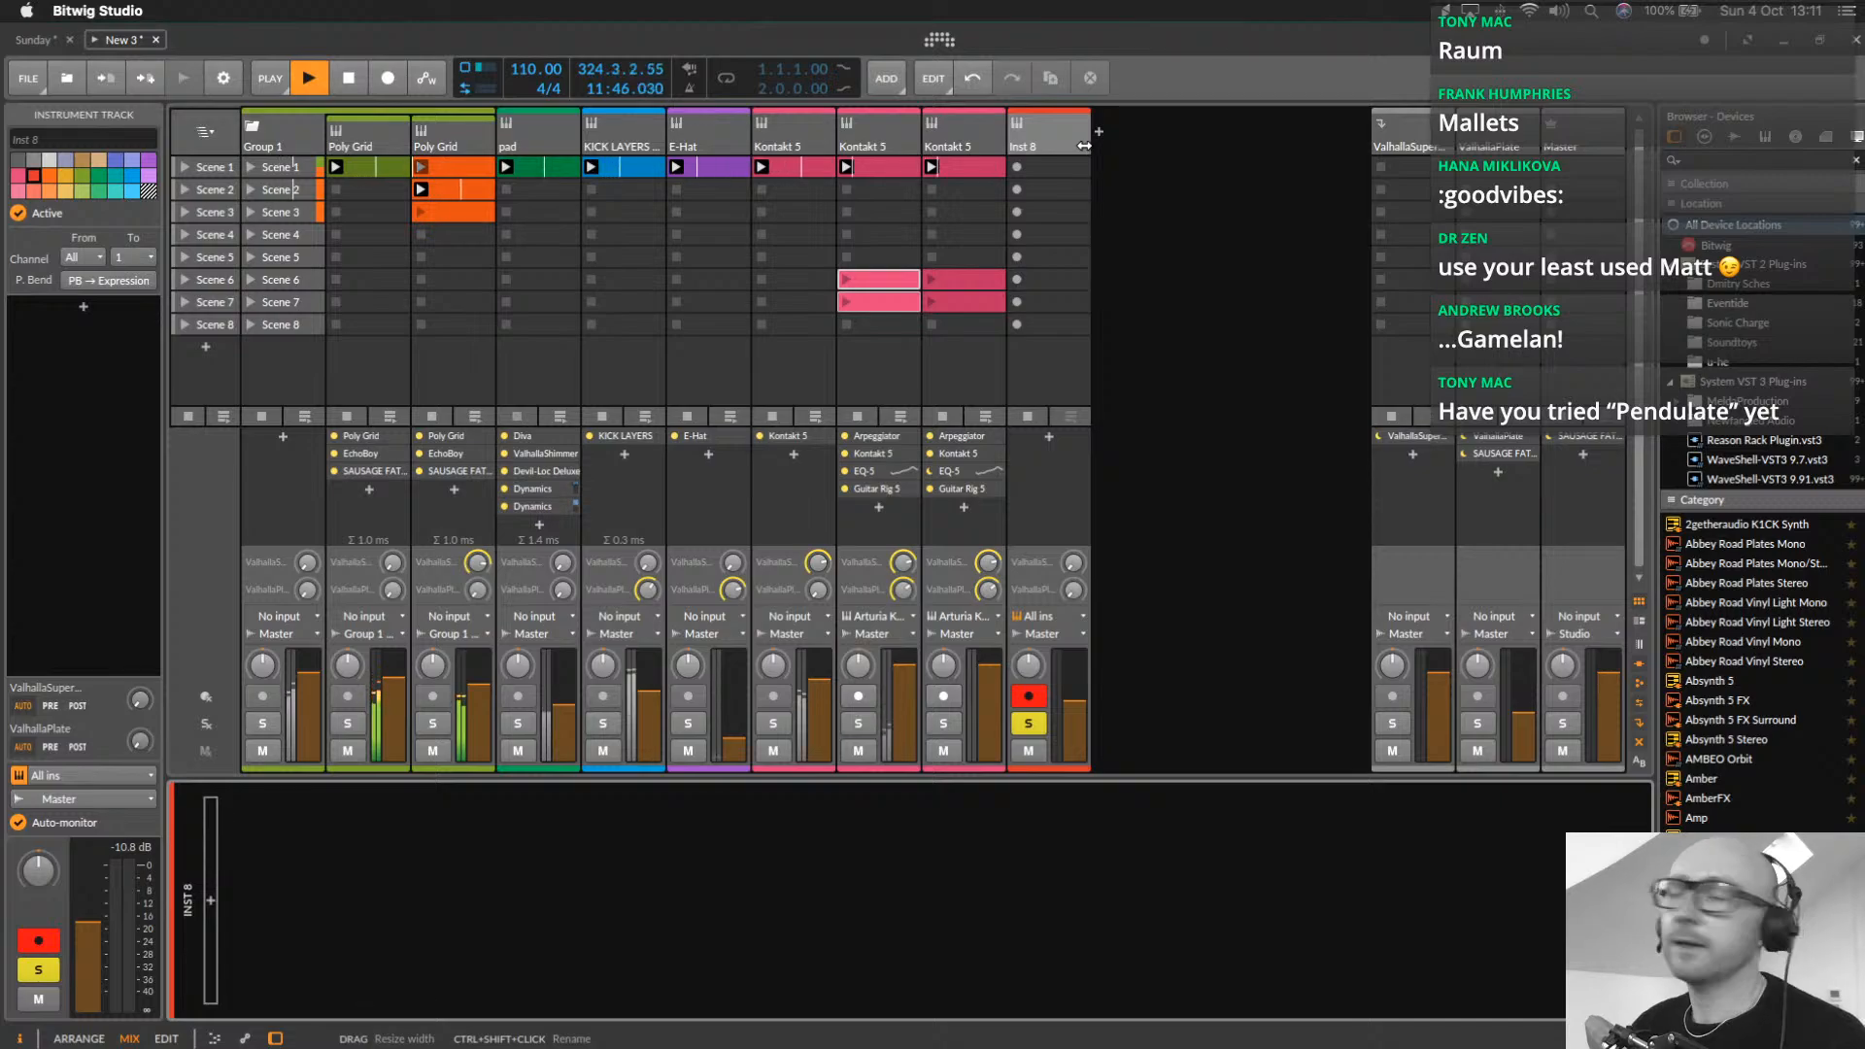
left_click(1055, 167)
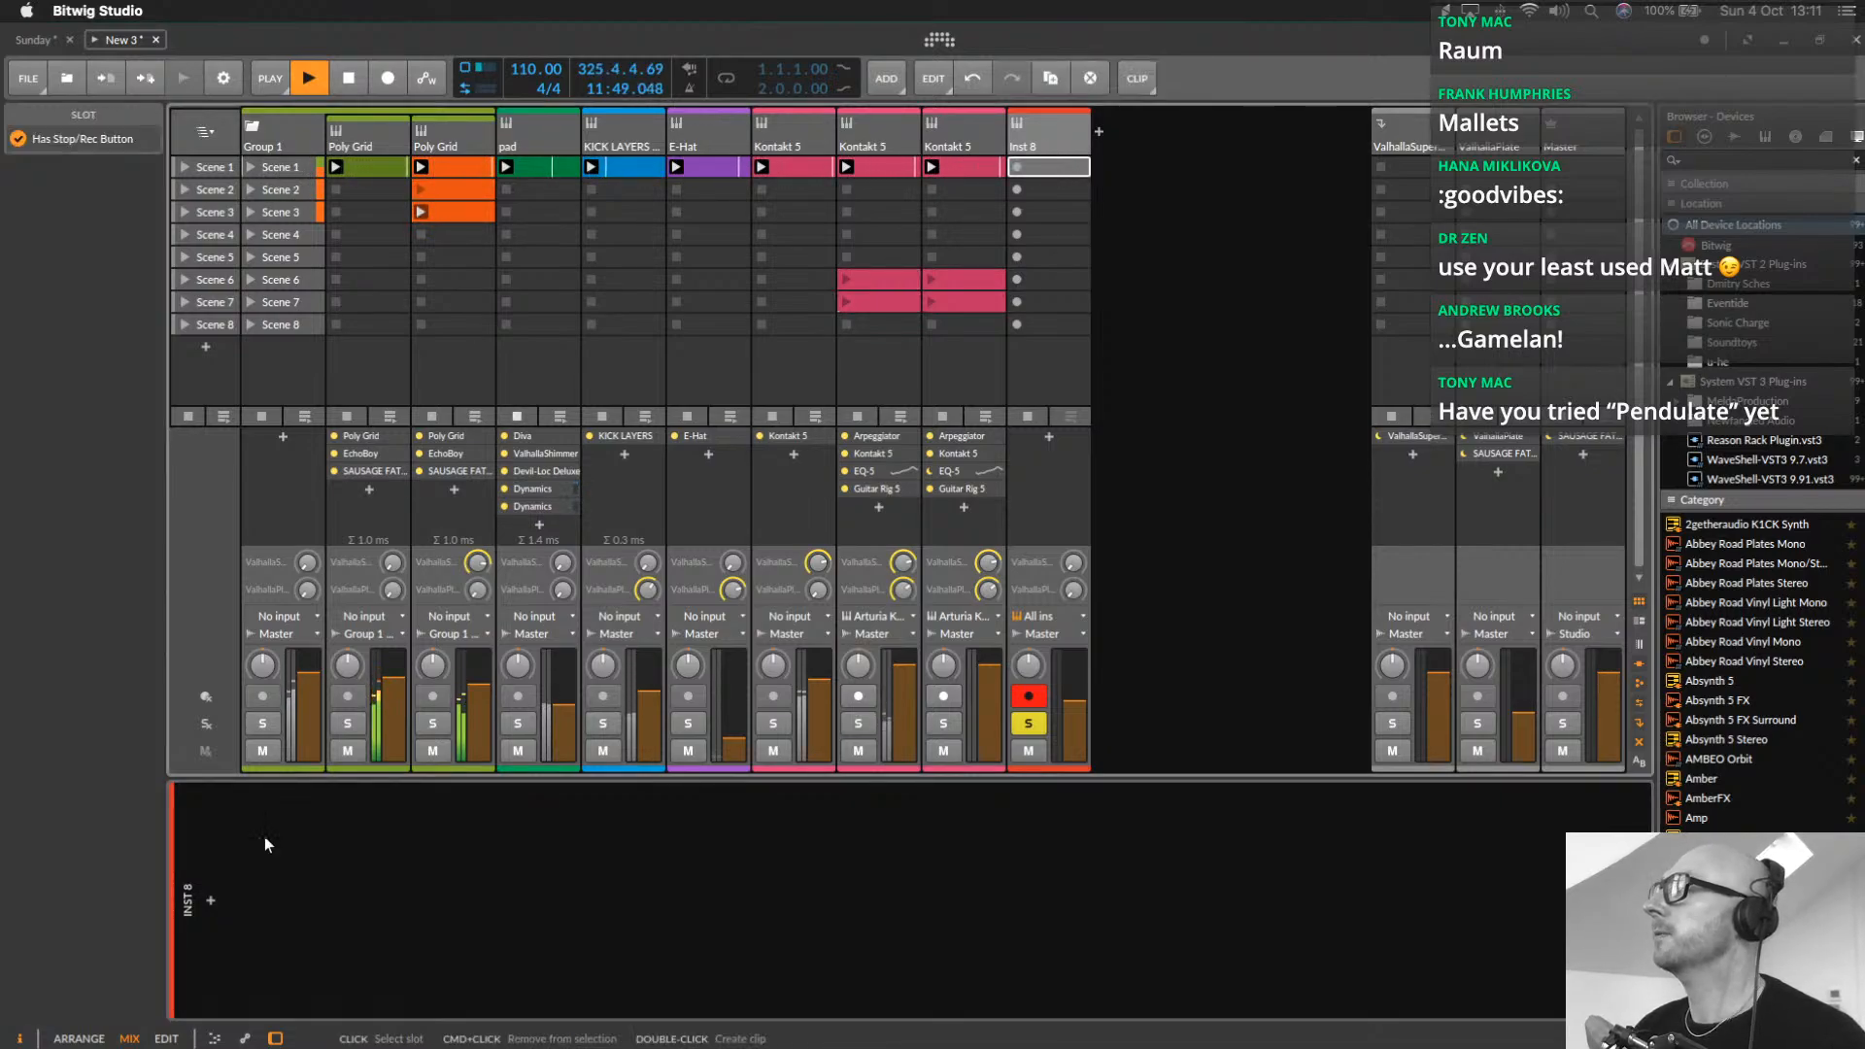
left_click(211, 901)
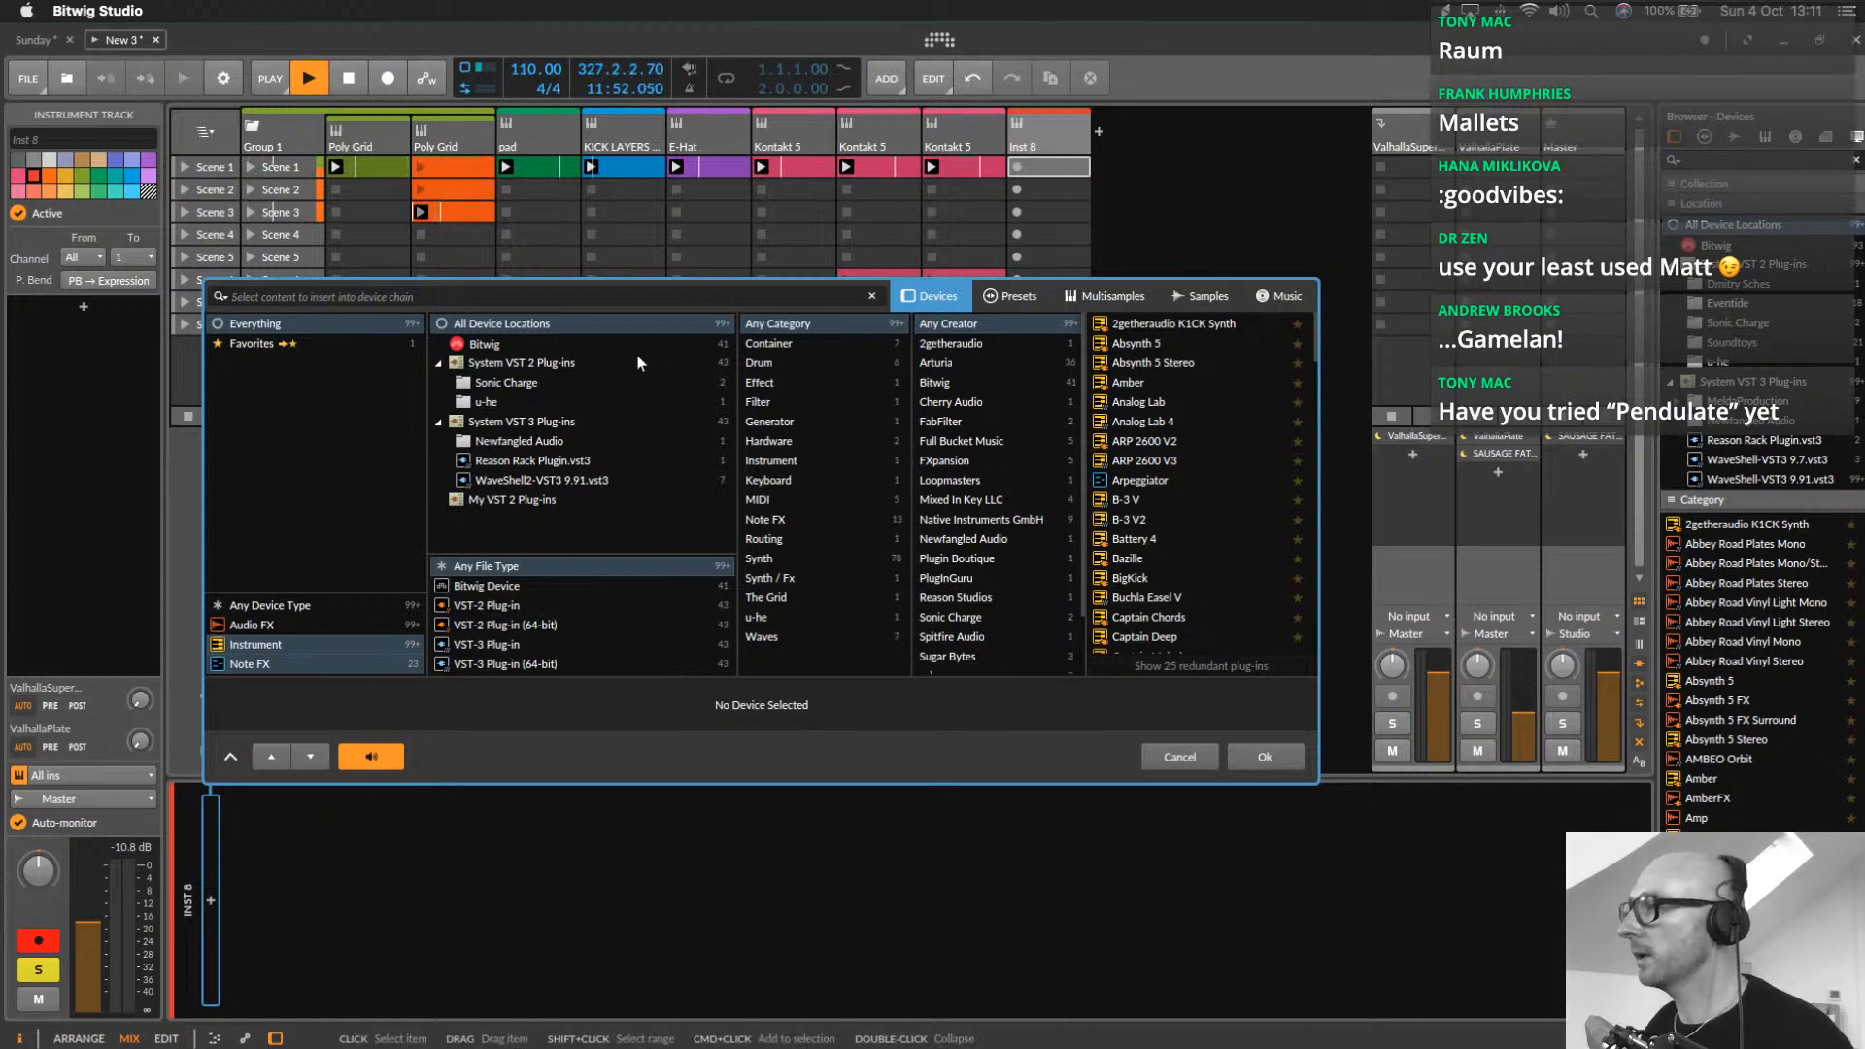
left_click(799, 458)
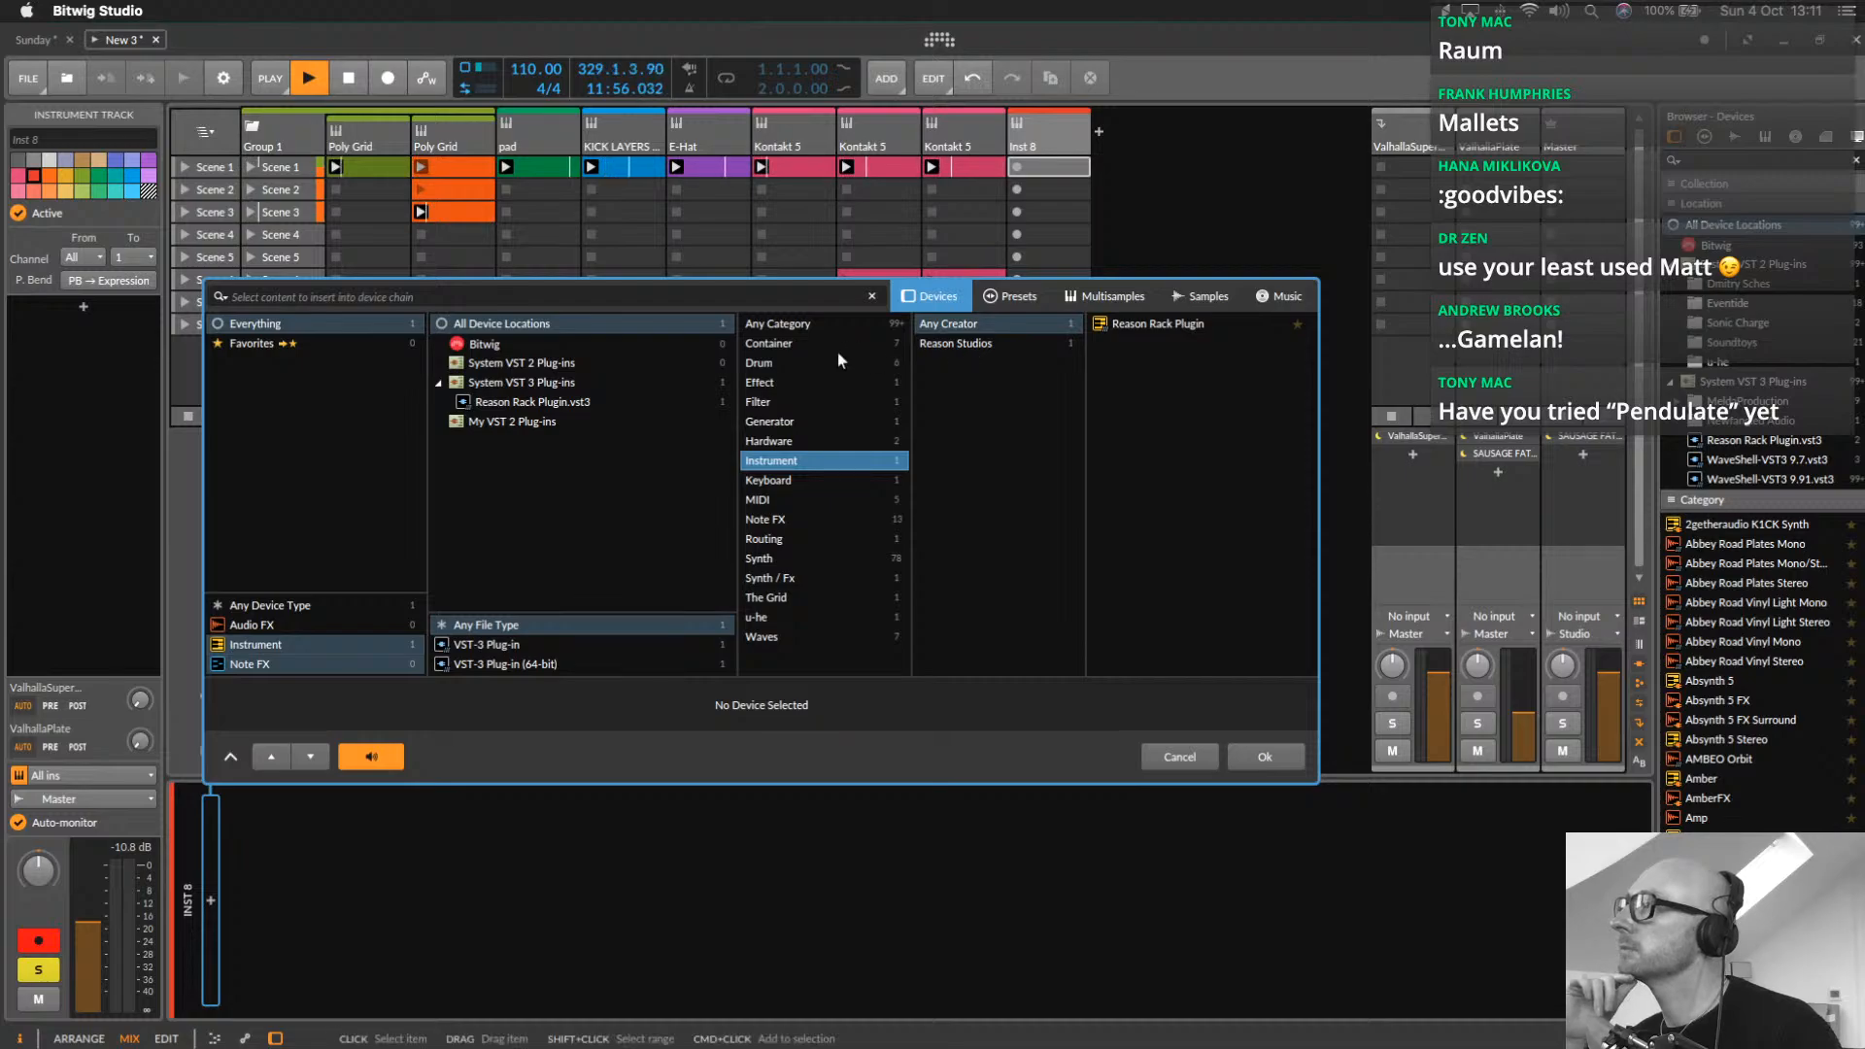
left_click(293, 622)
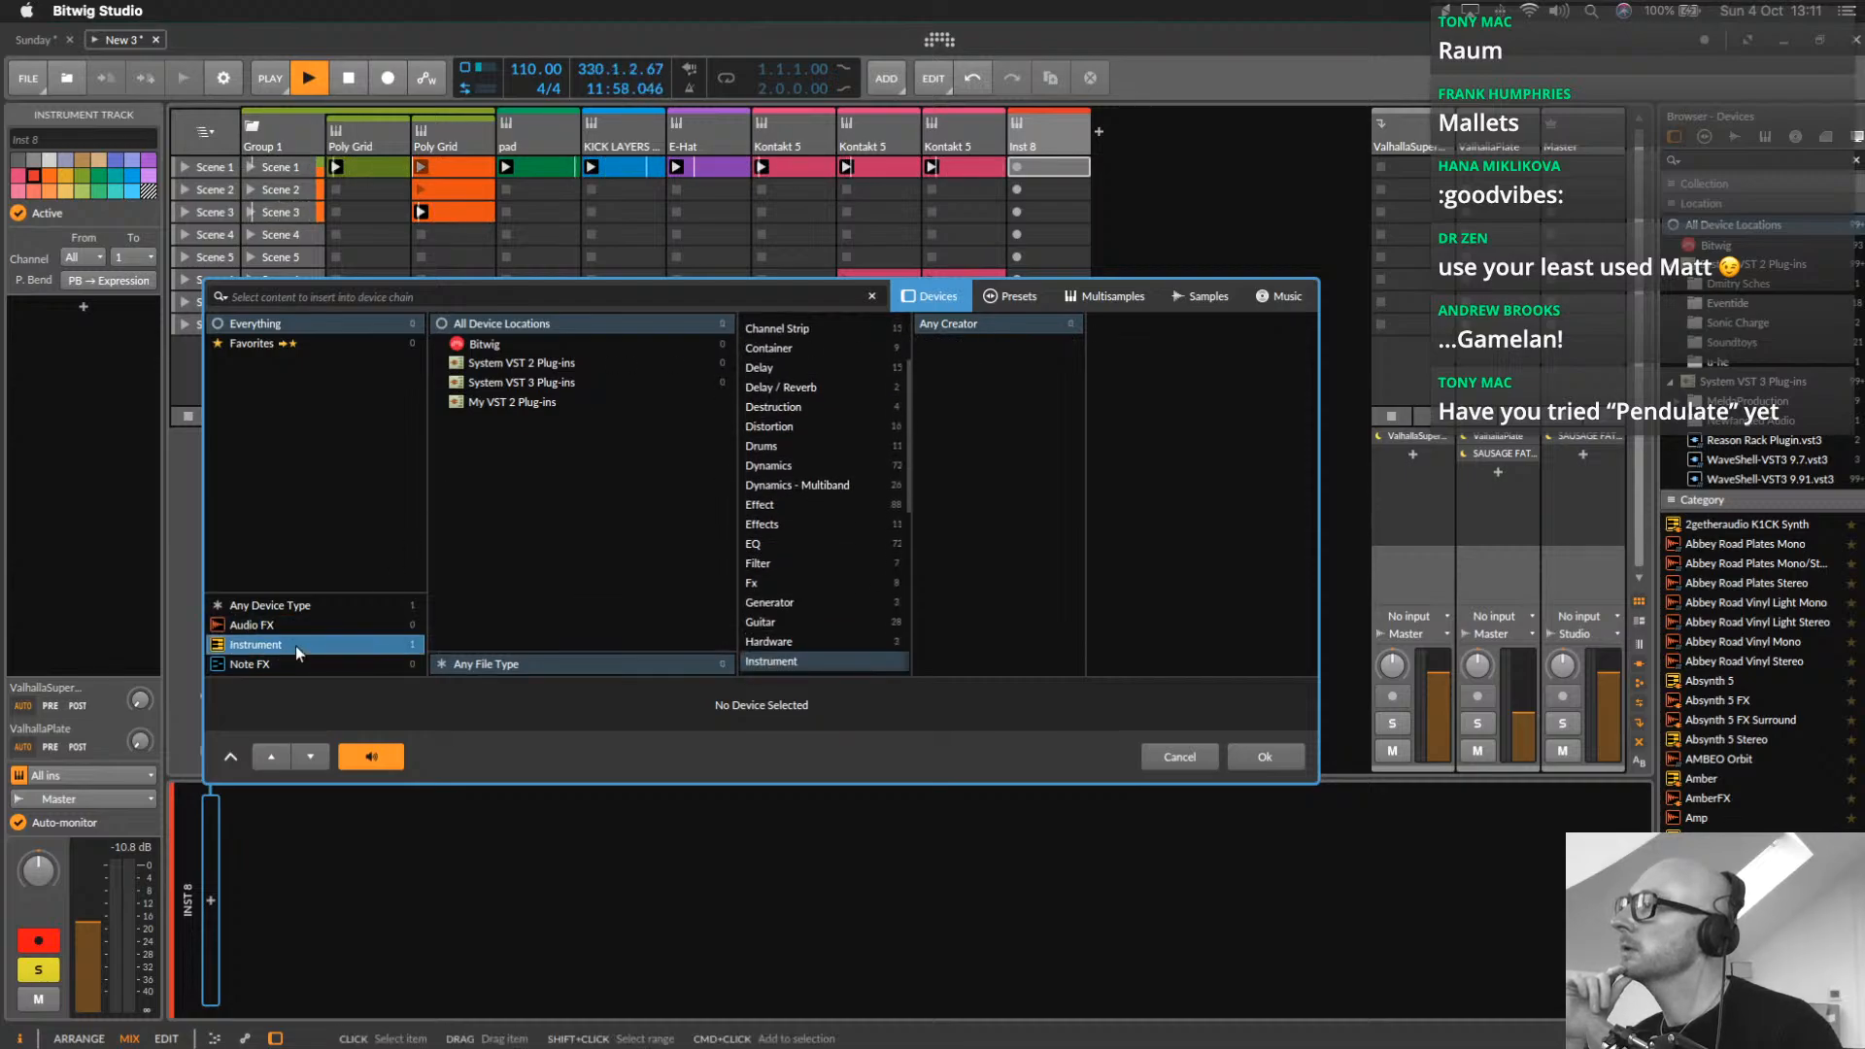
left_click(296, 645)
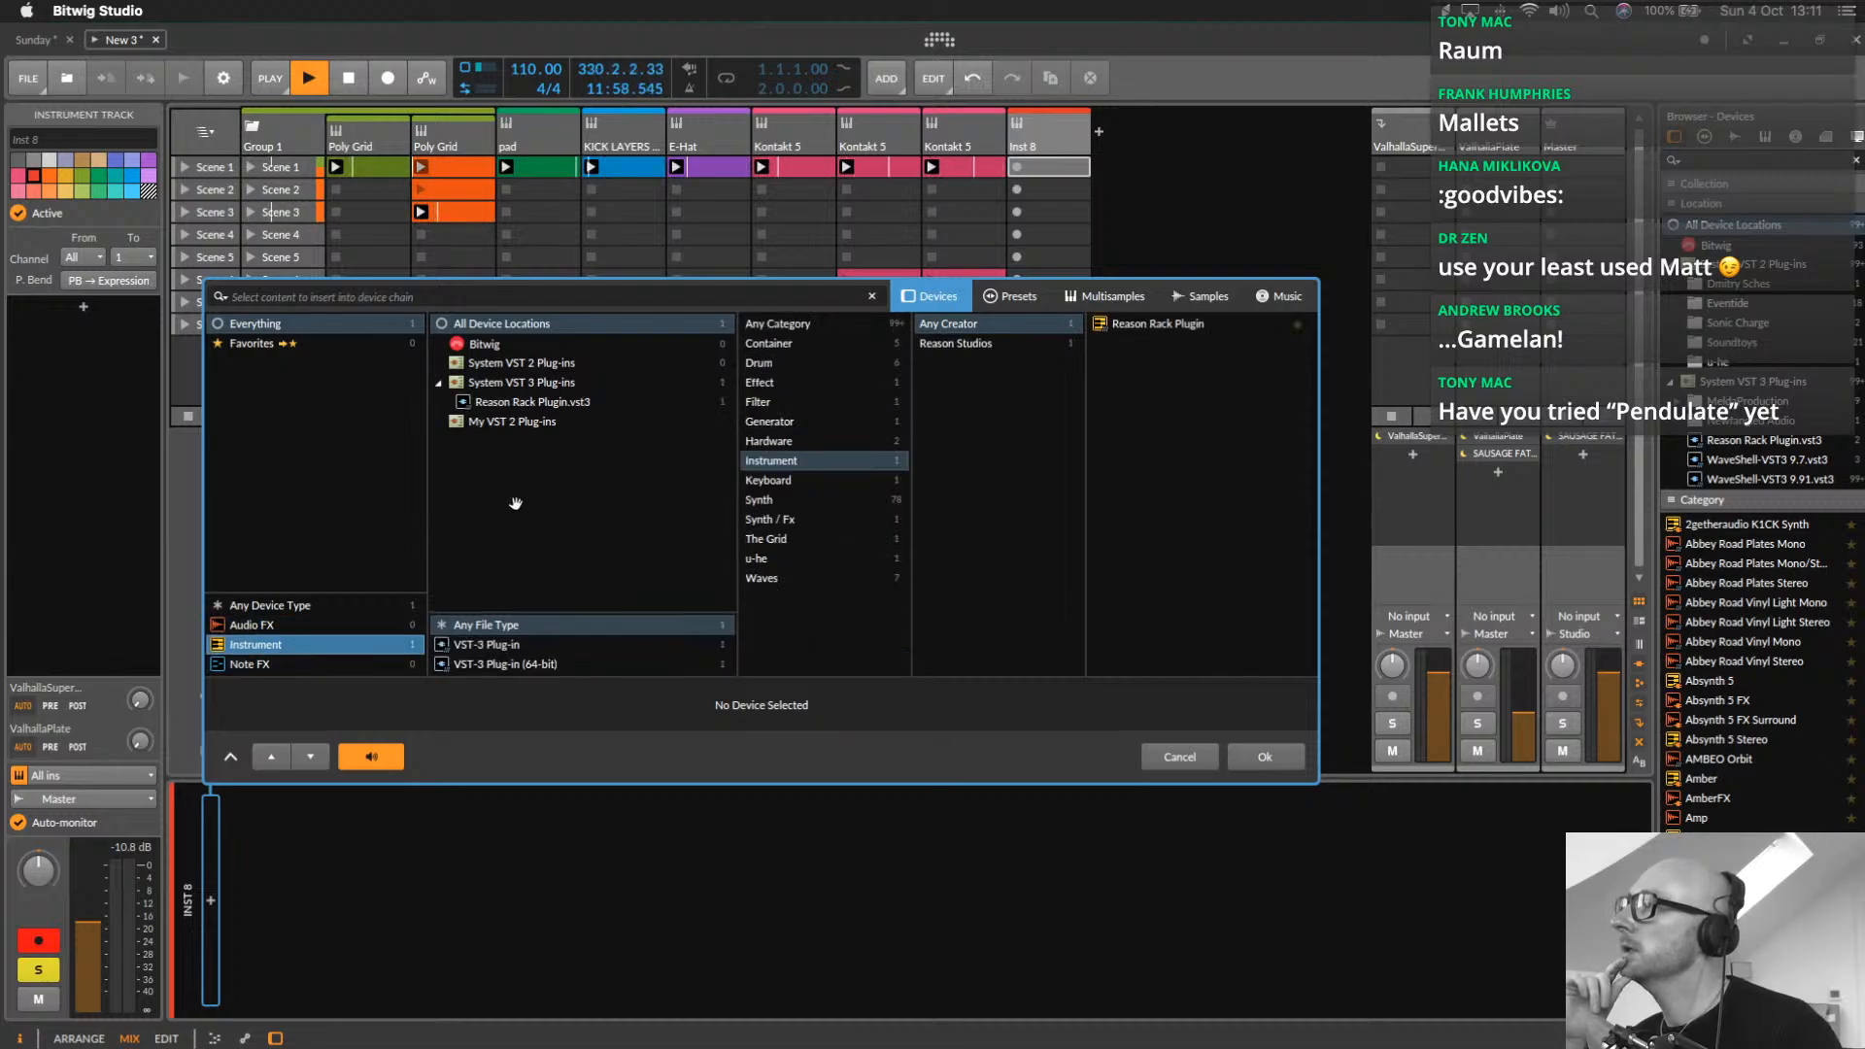
left_click(807, 421)
left_click(796, 384)
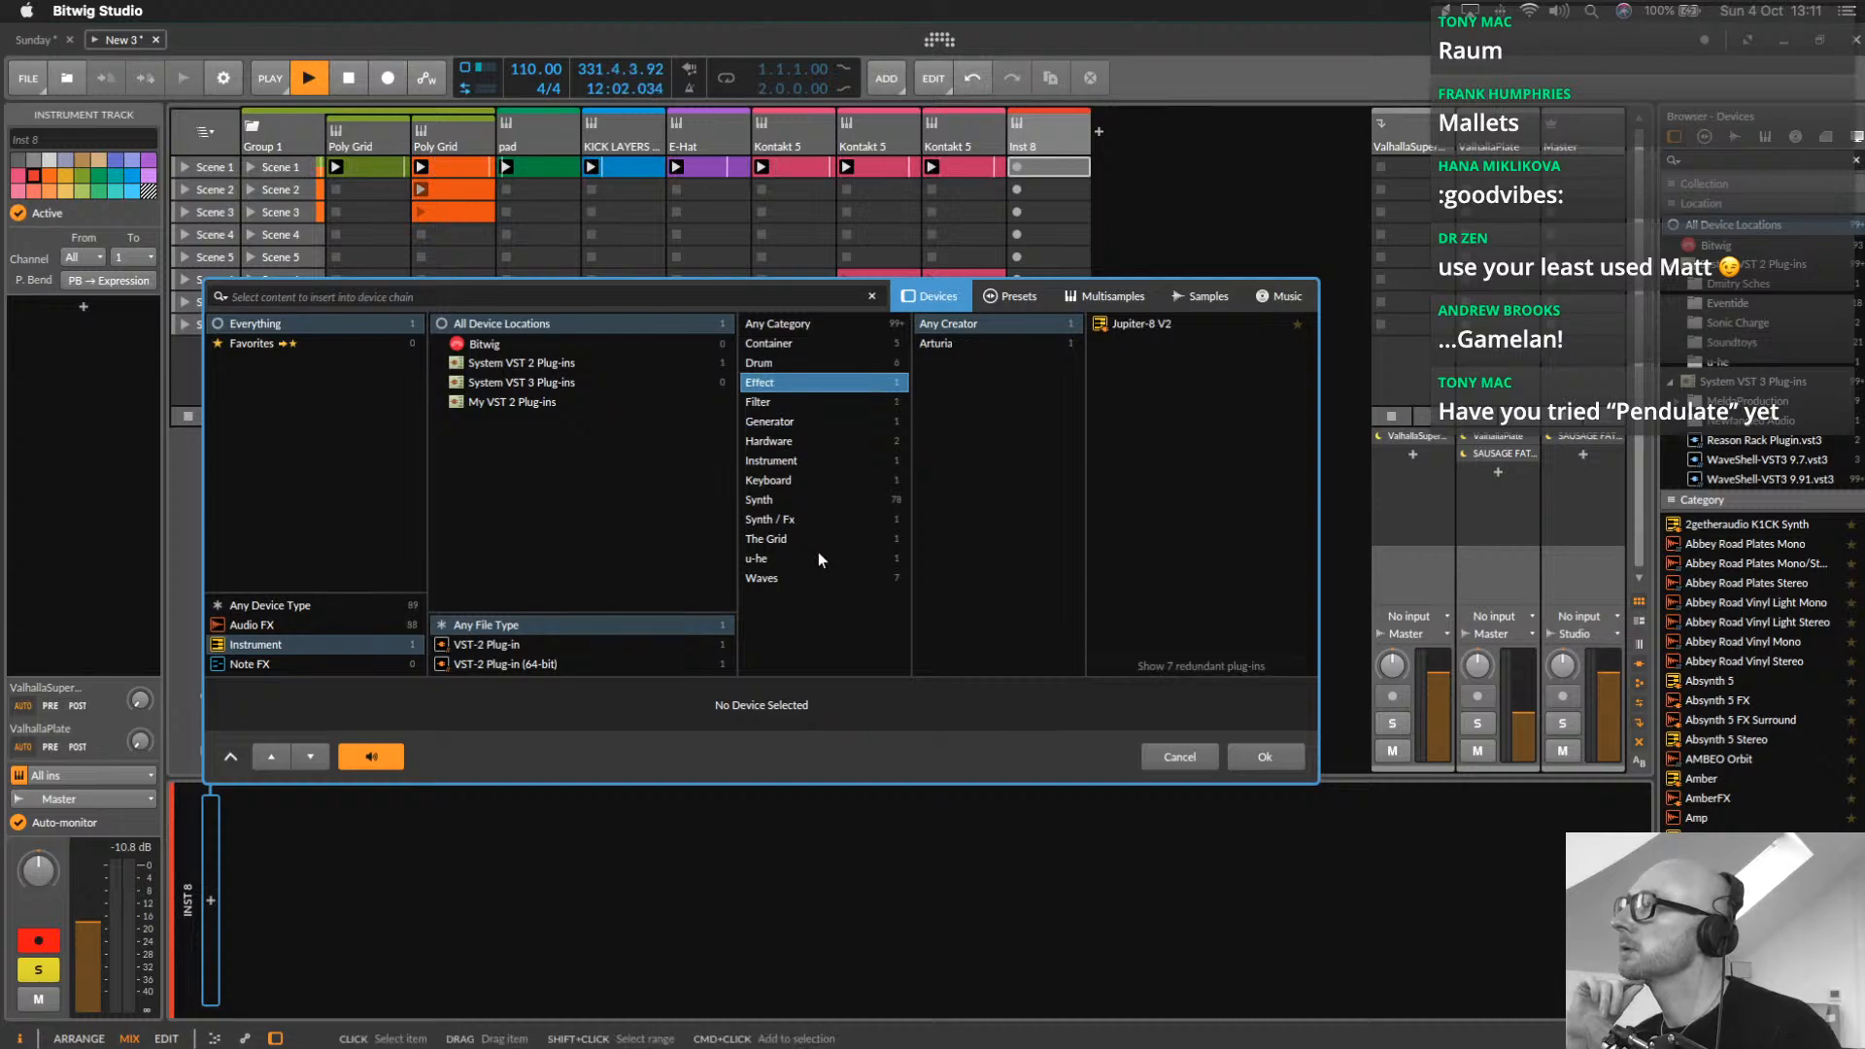
left_click(453, 298)
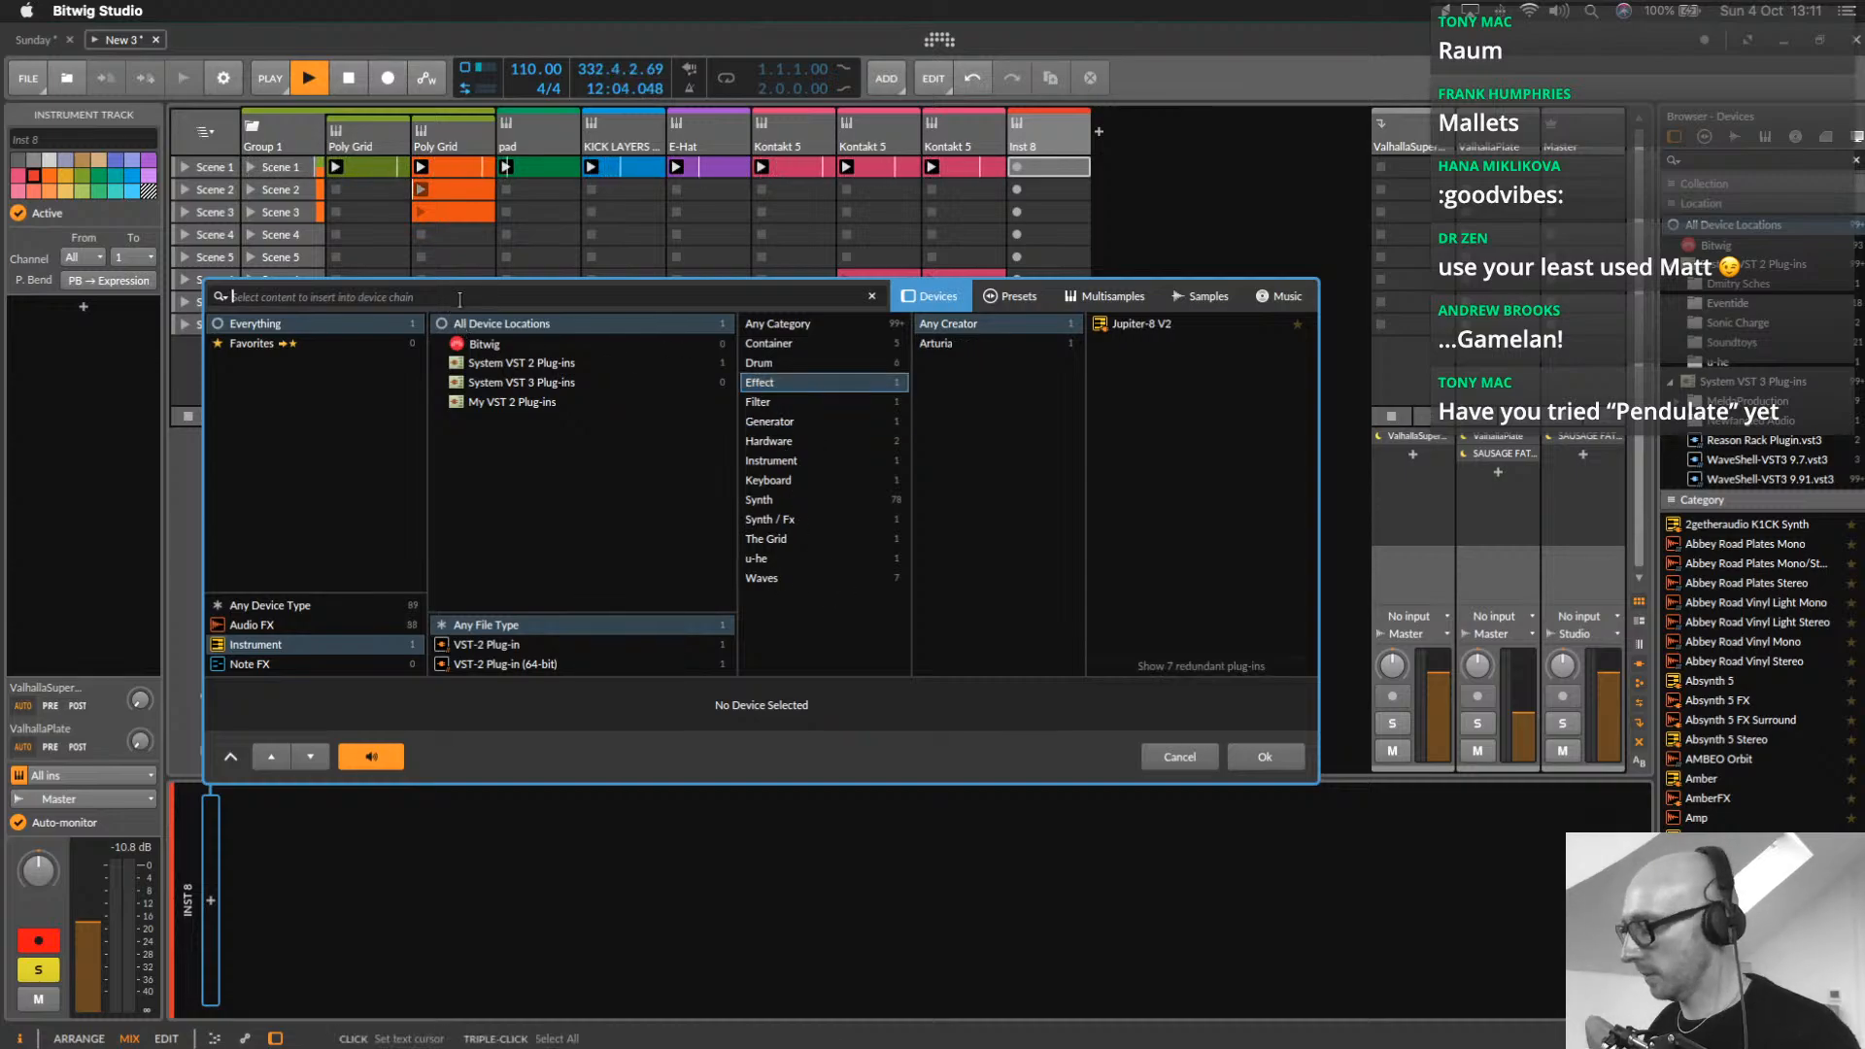
type("sampl")
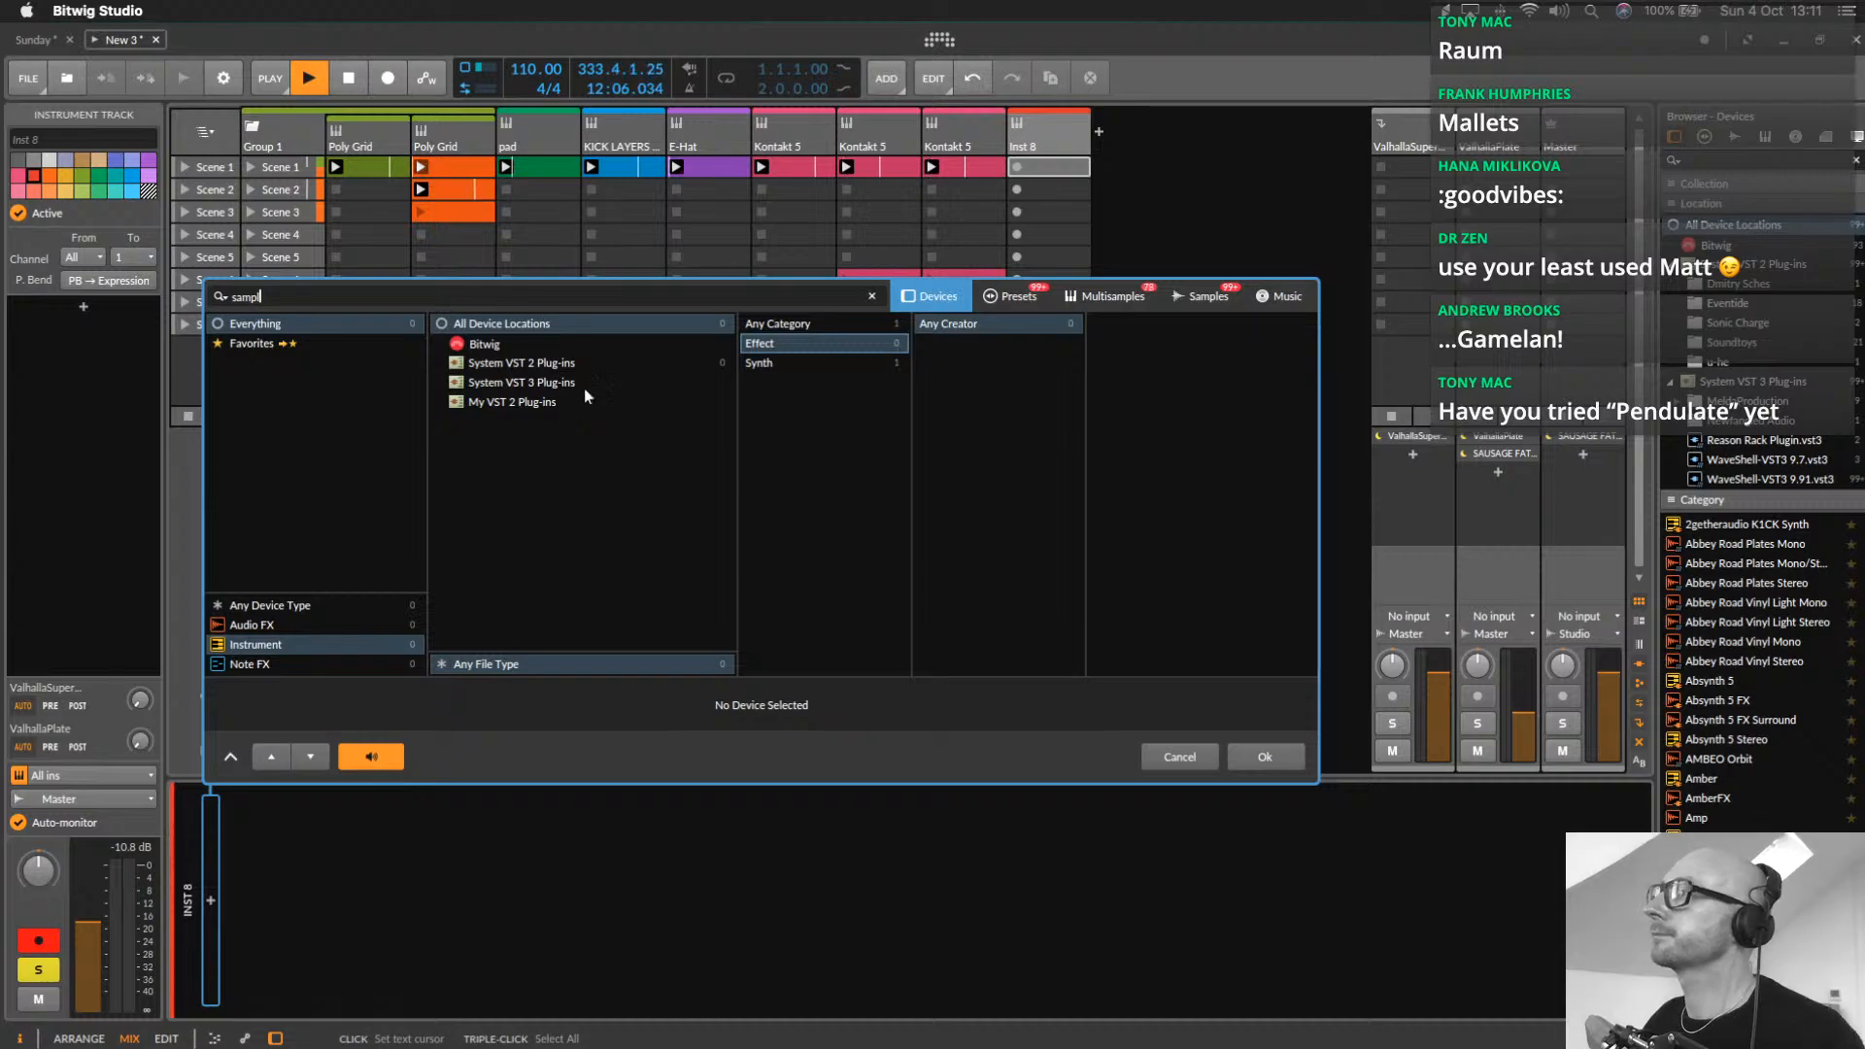
left_click(1205, 758)
Add a new instrument track after Inst 8 and insert the Bitwig Sampler device on it, dismissing the Loopcloud crash report
left_click(1067, 124)
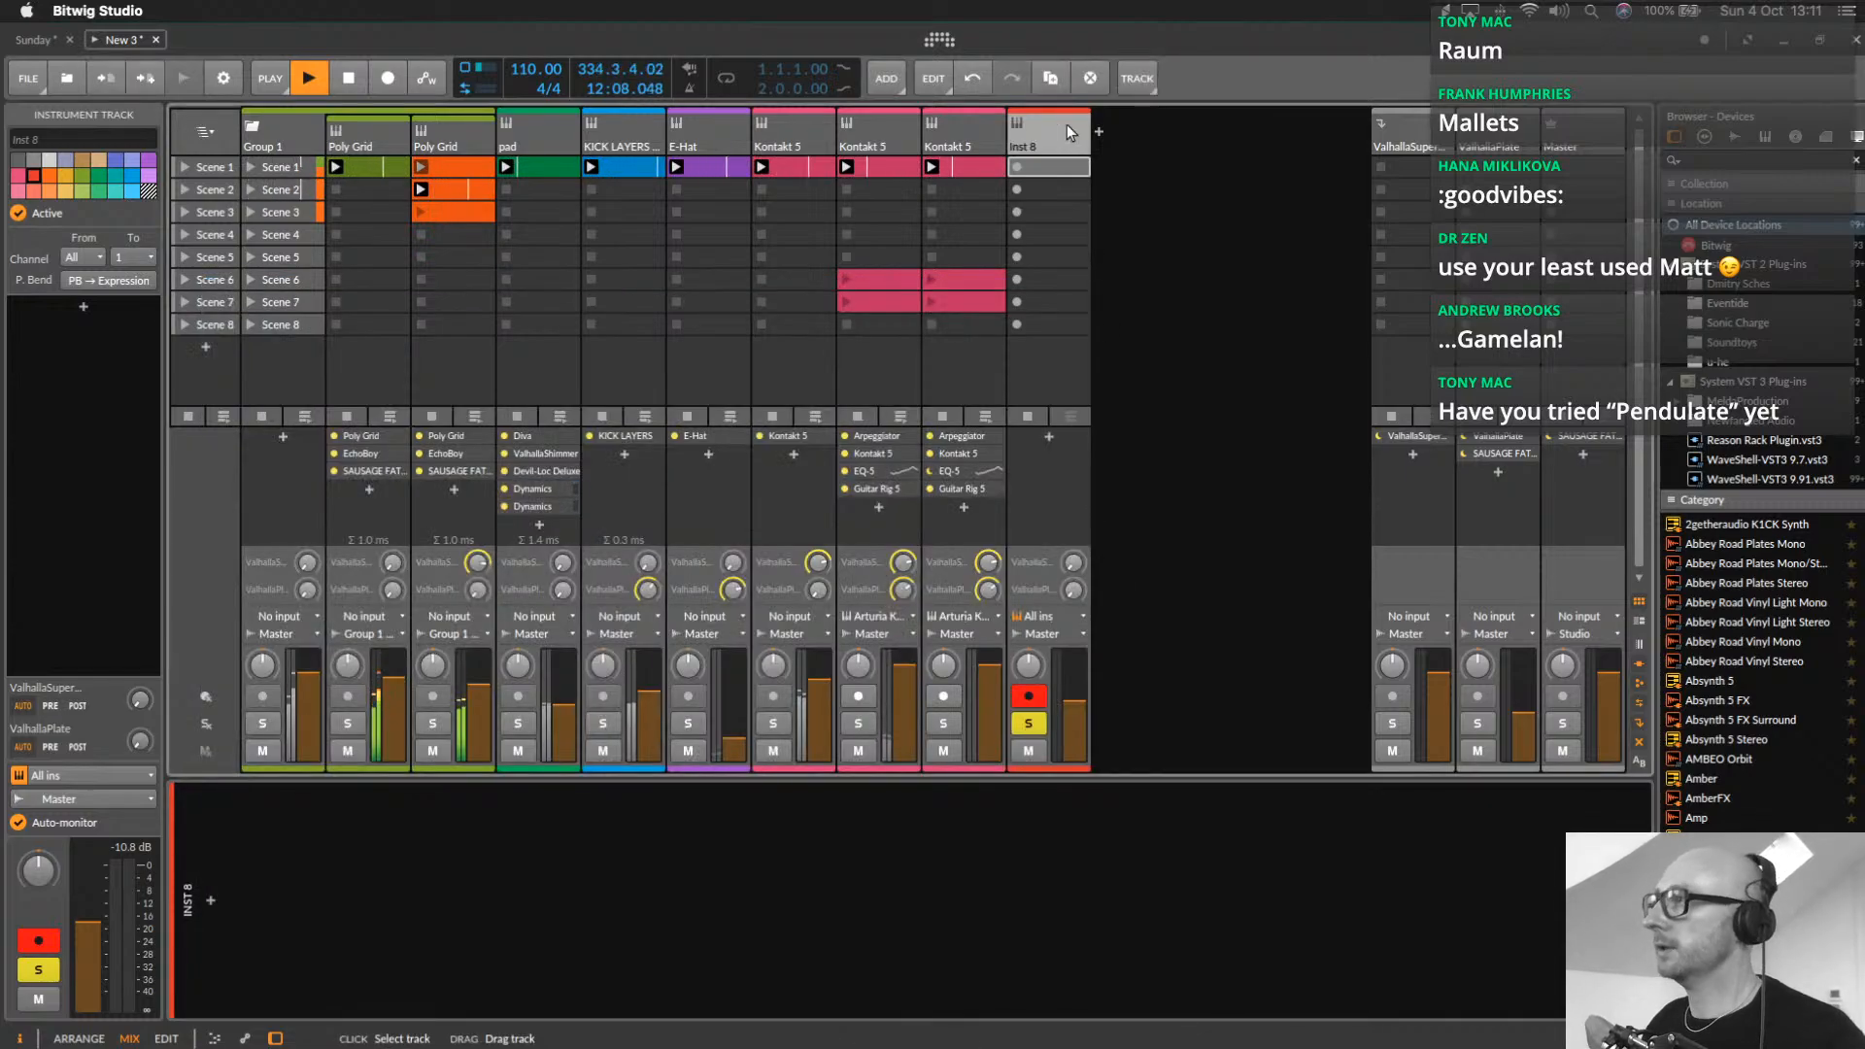
key("super+t")
left_click(211, 901)
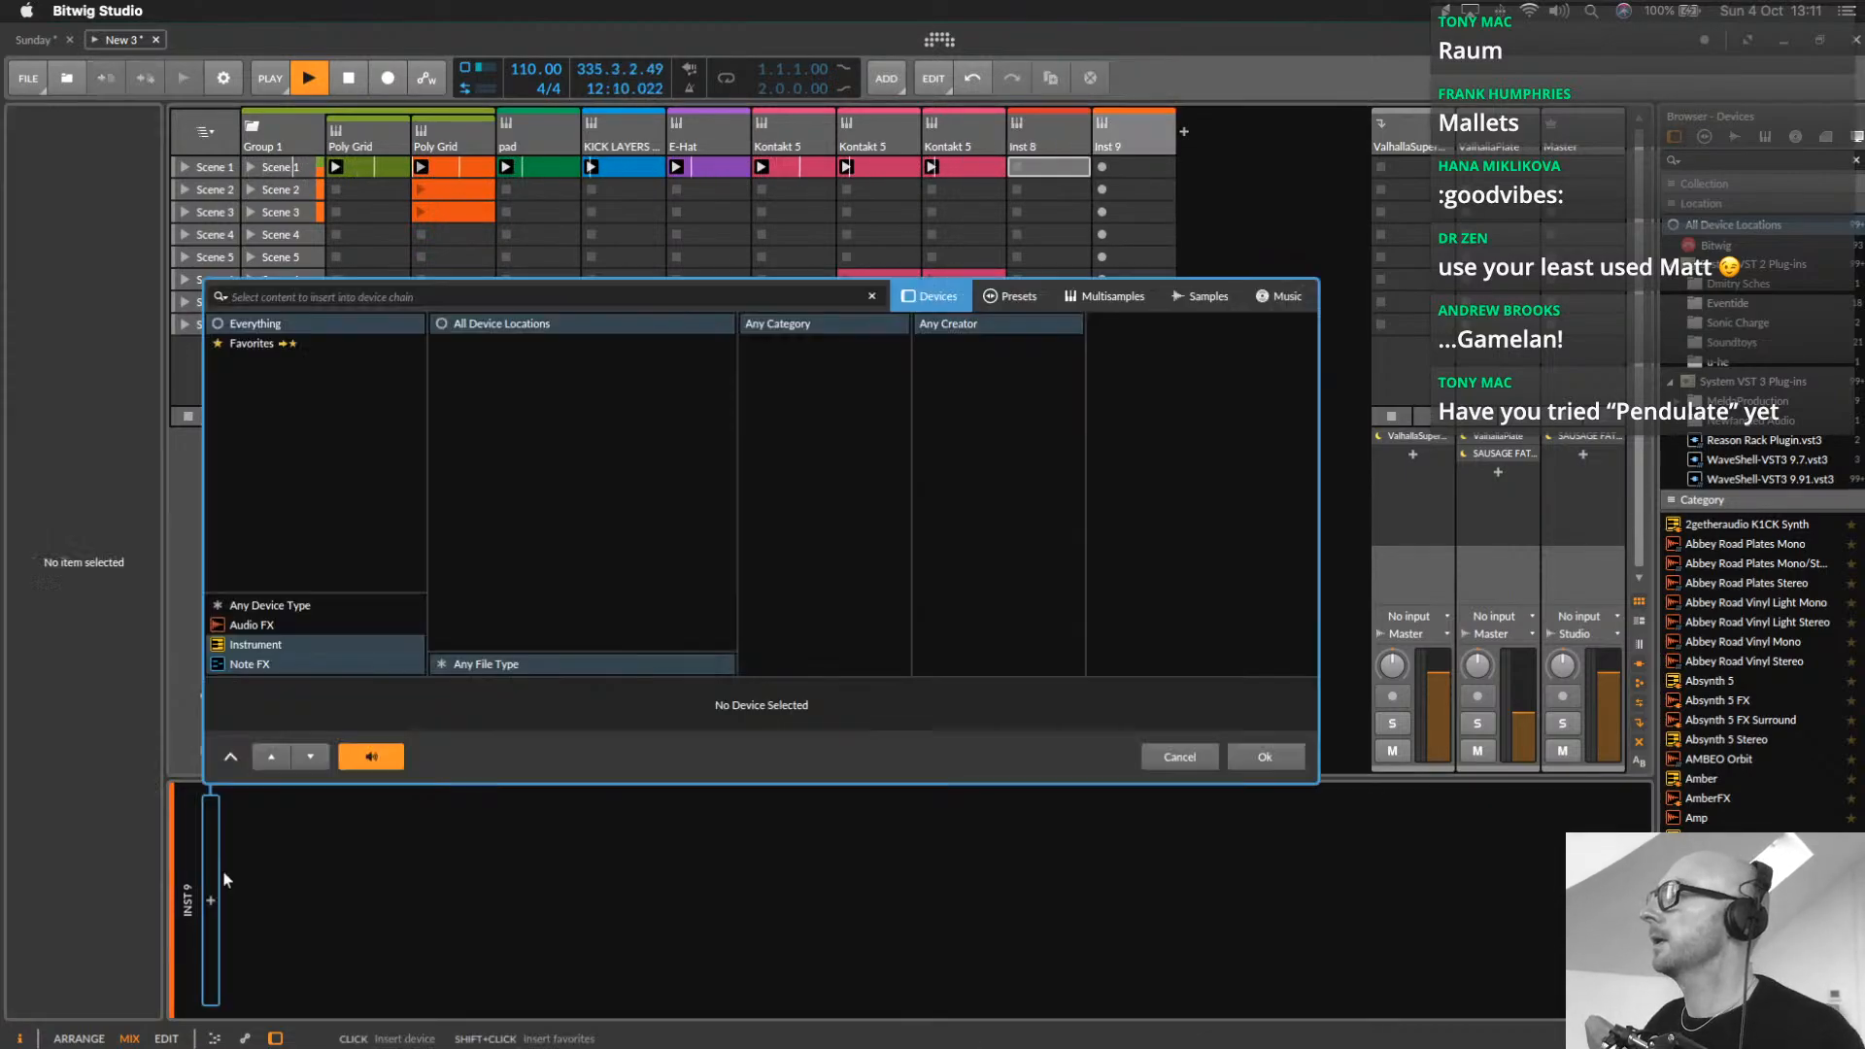
type("s")
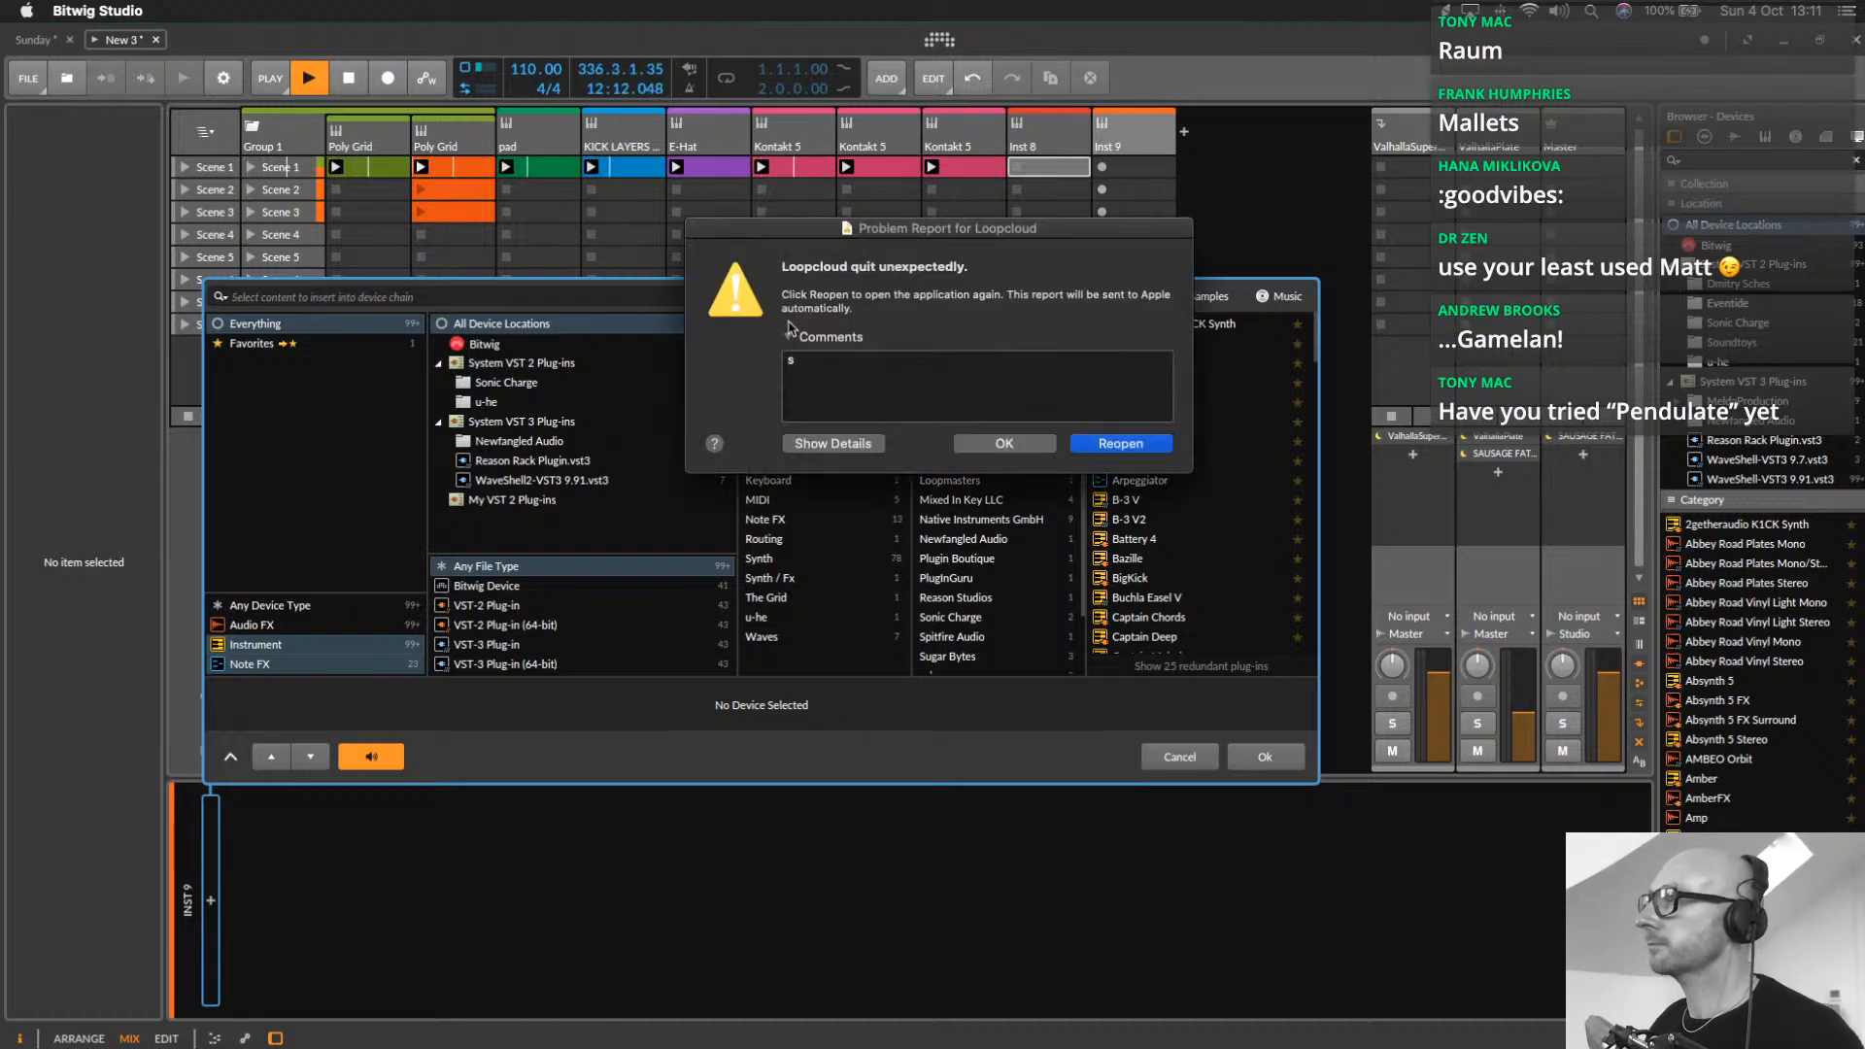
left_click(998, 444)
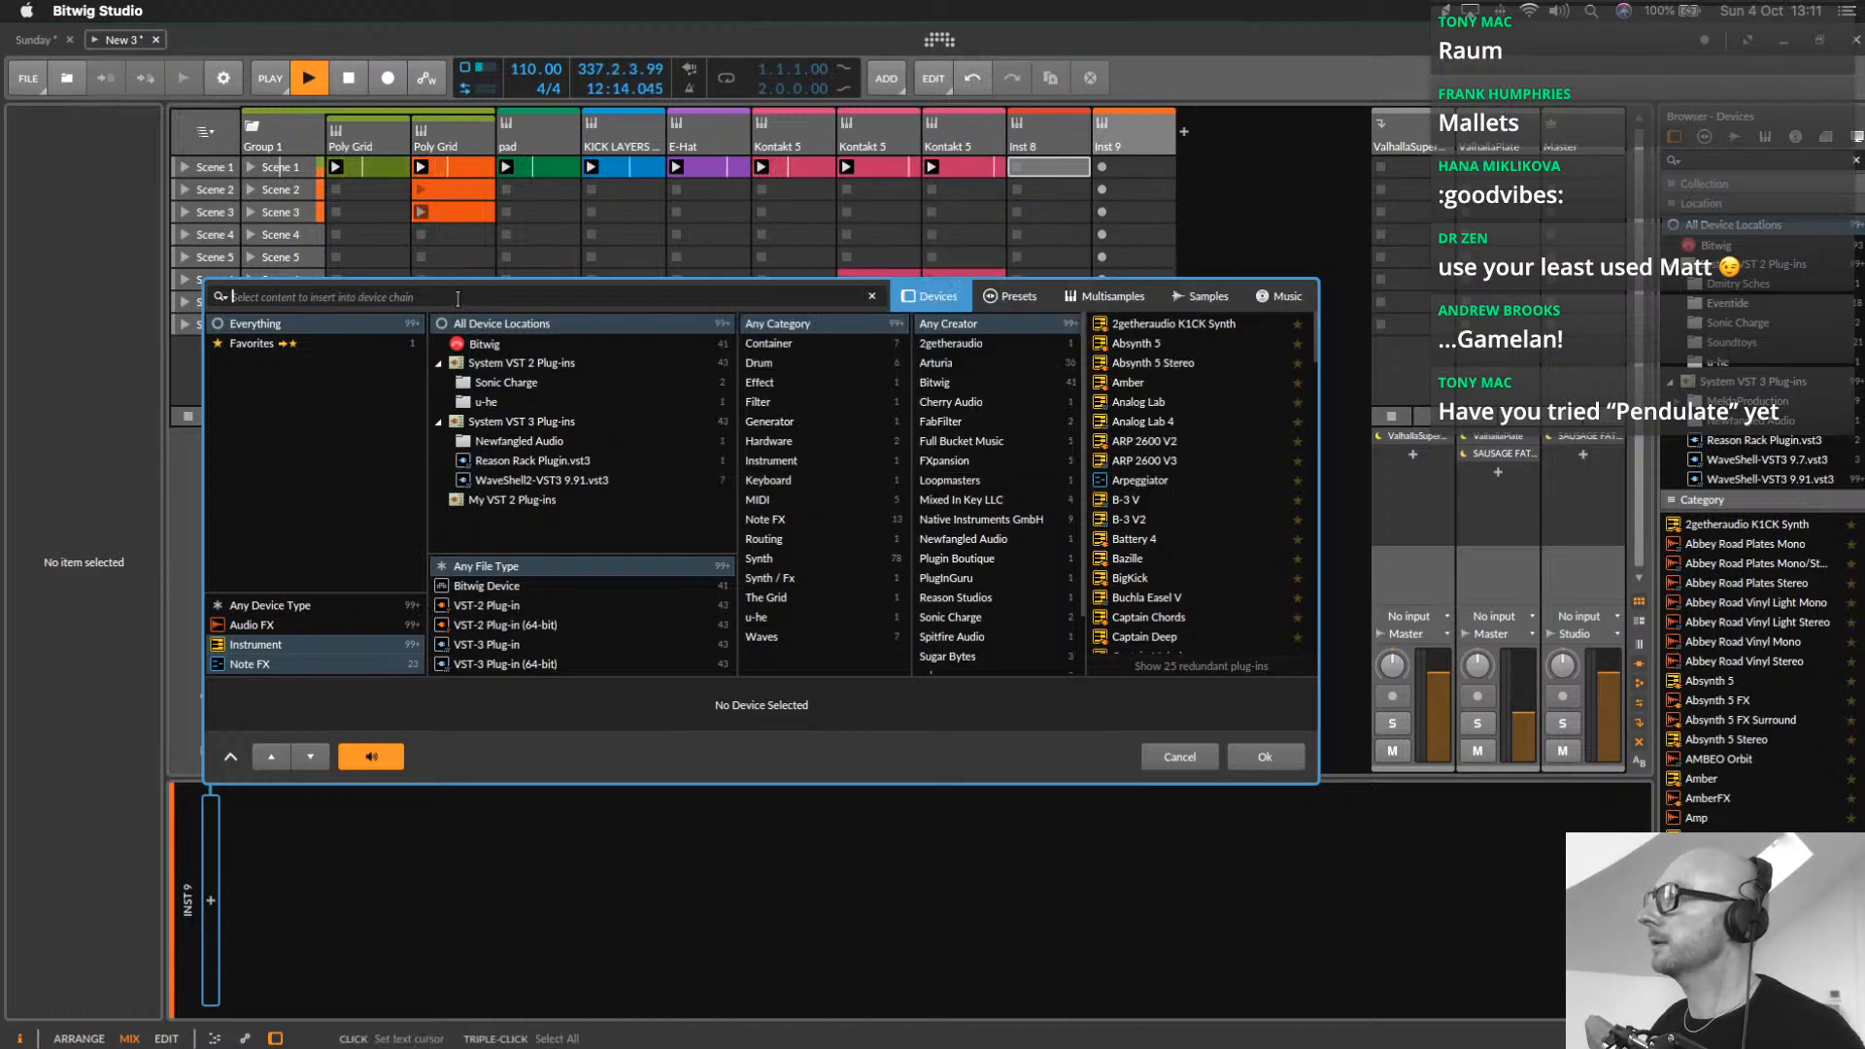
type("sa")
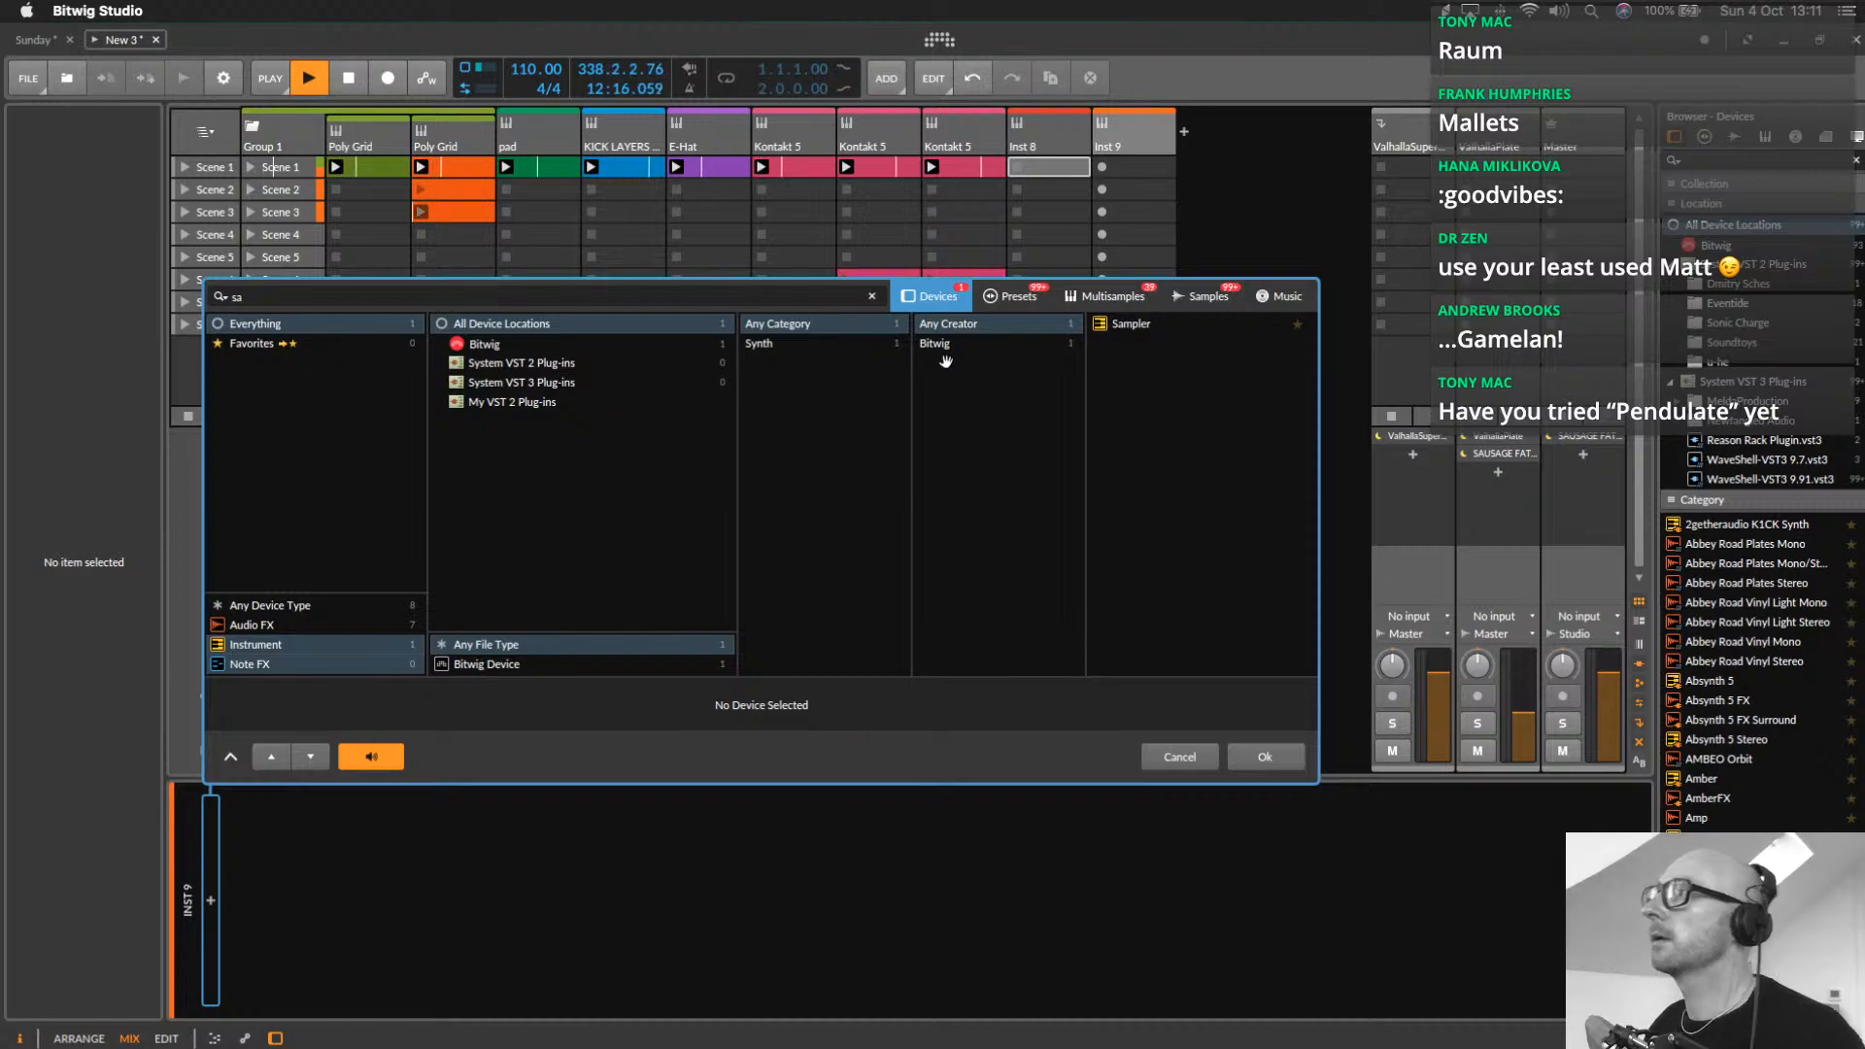
double_click(1125, 325)
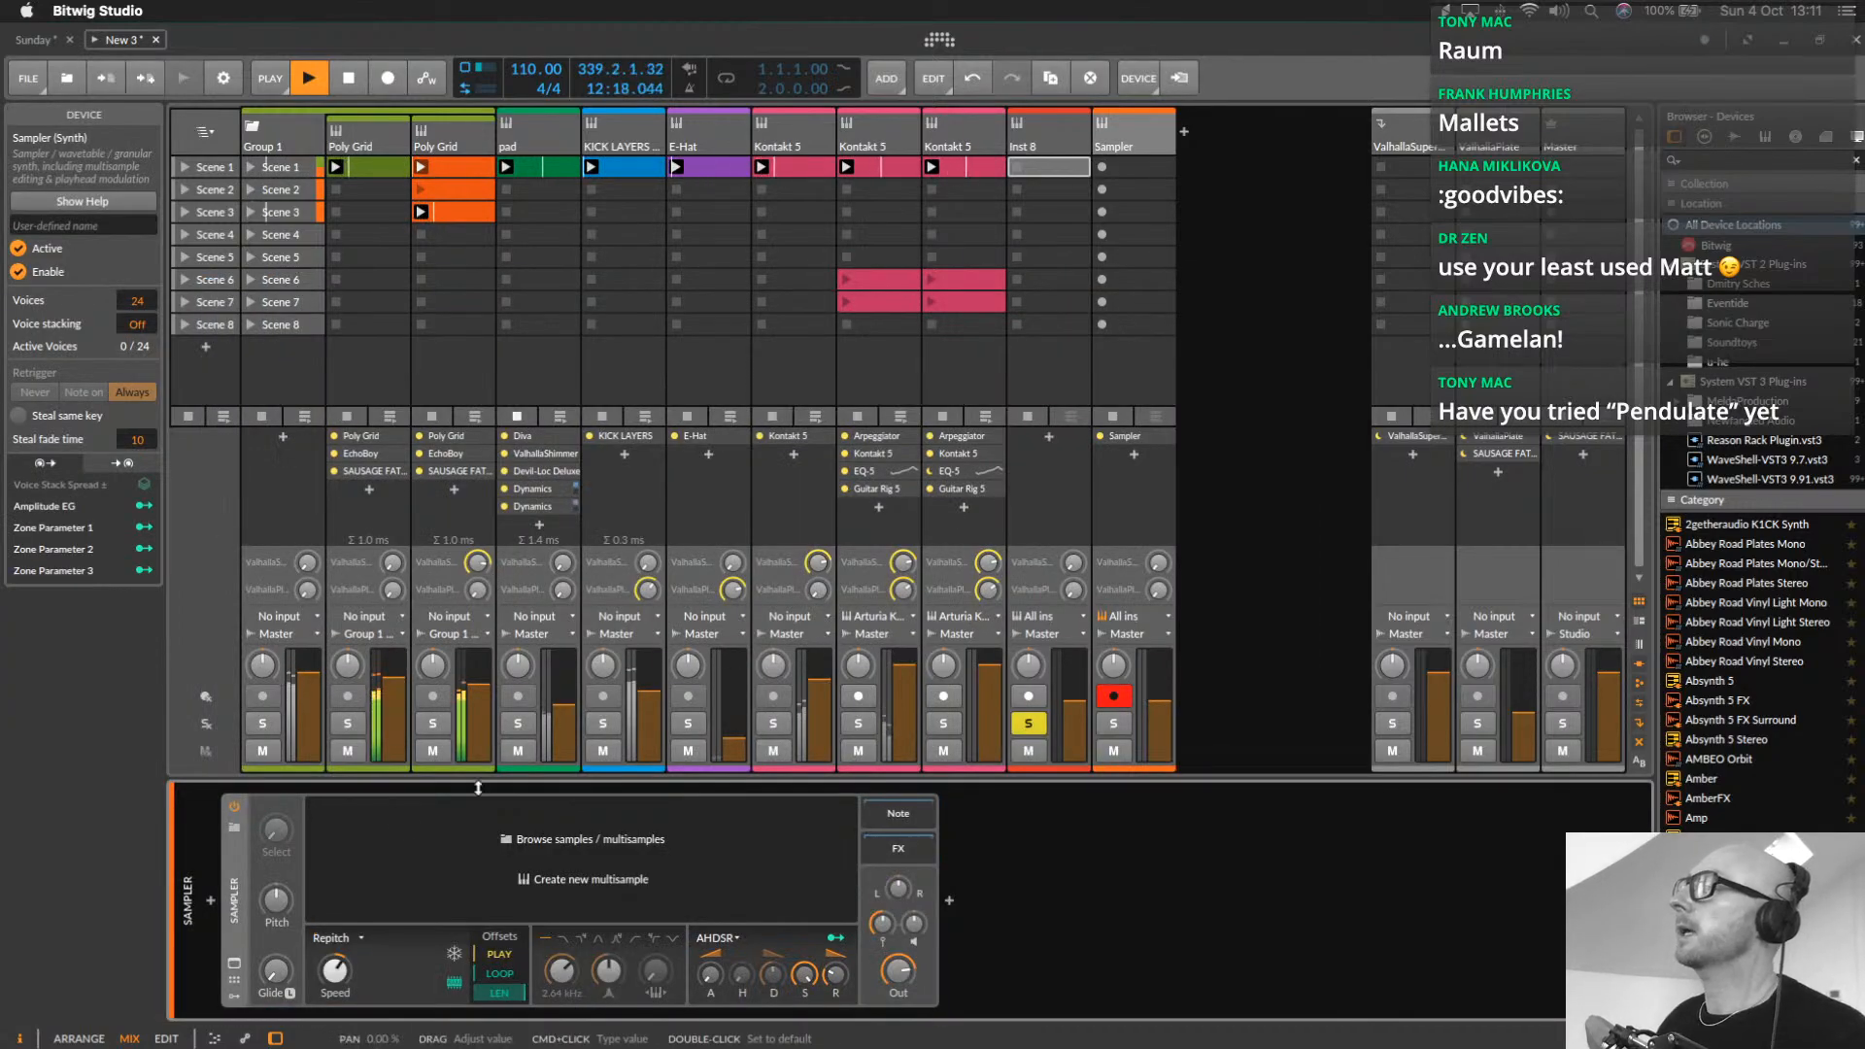
left_click(236, 826)
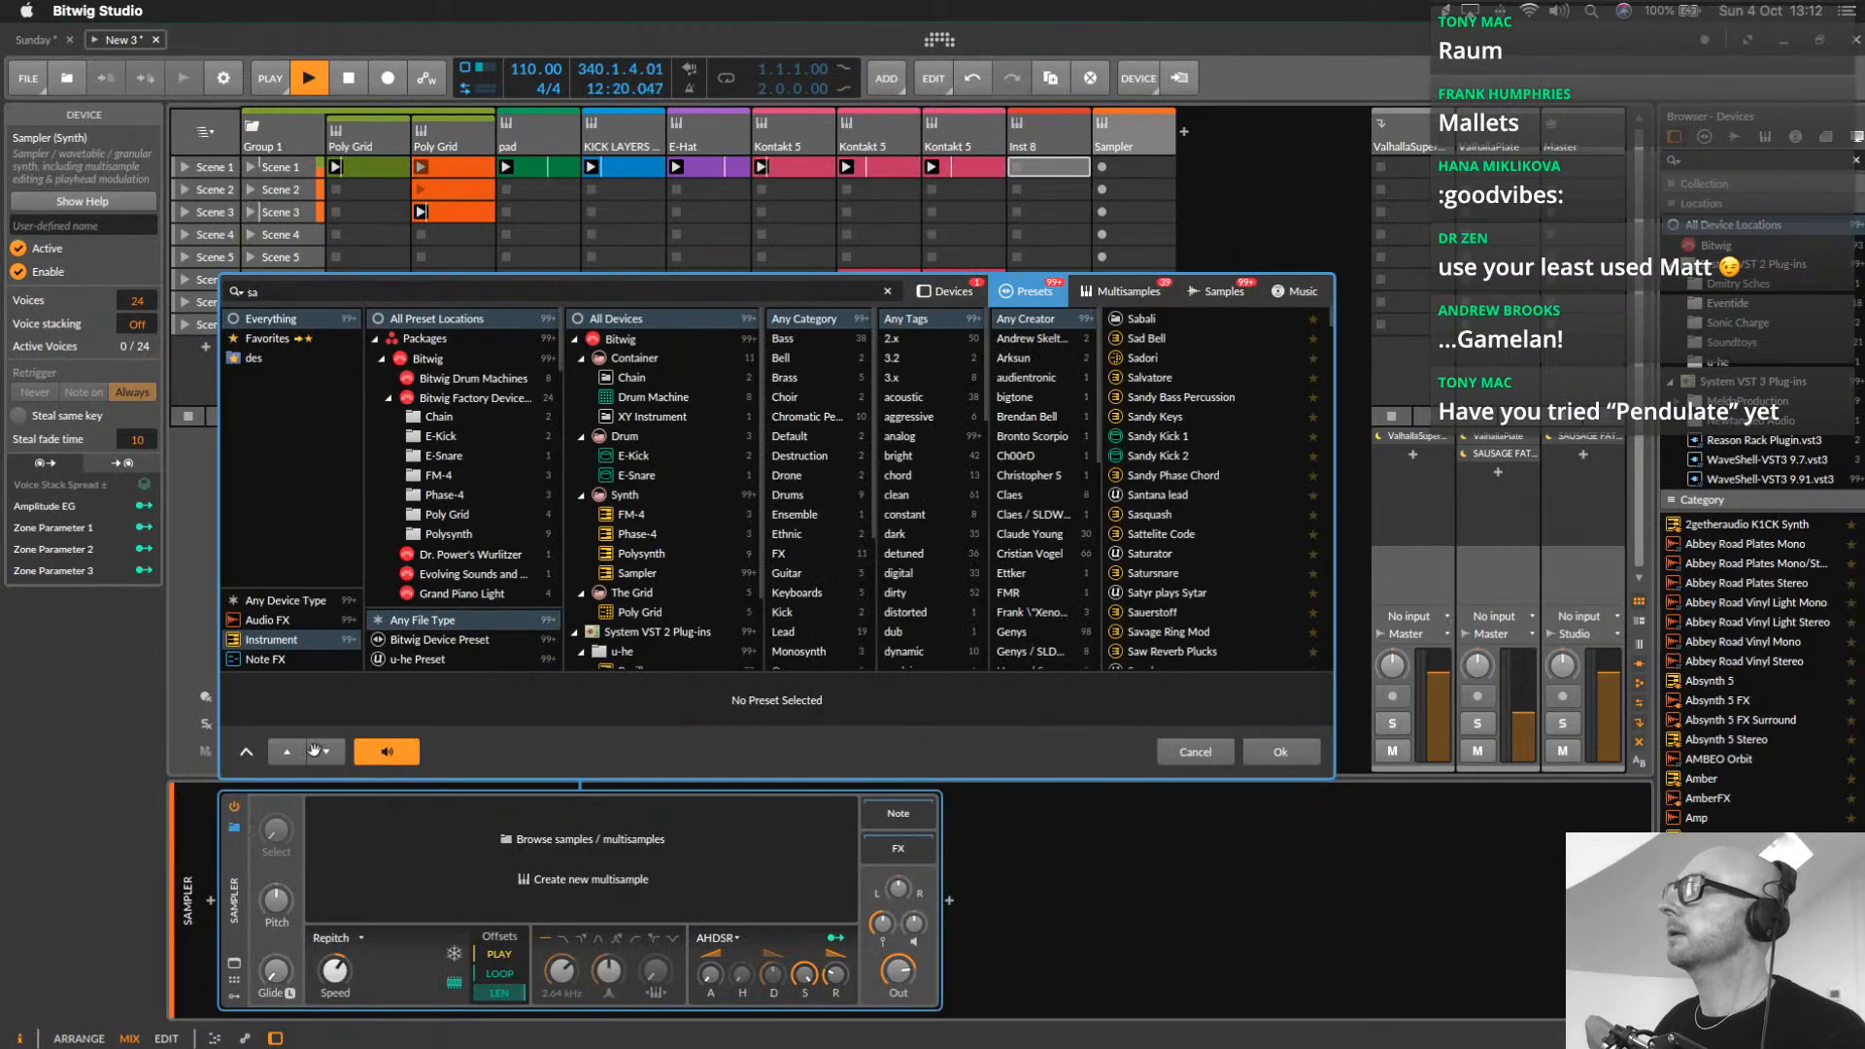
left_click(1195, 752)
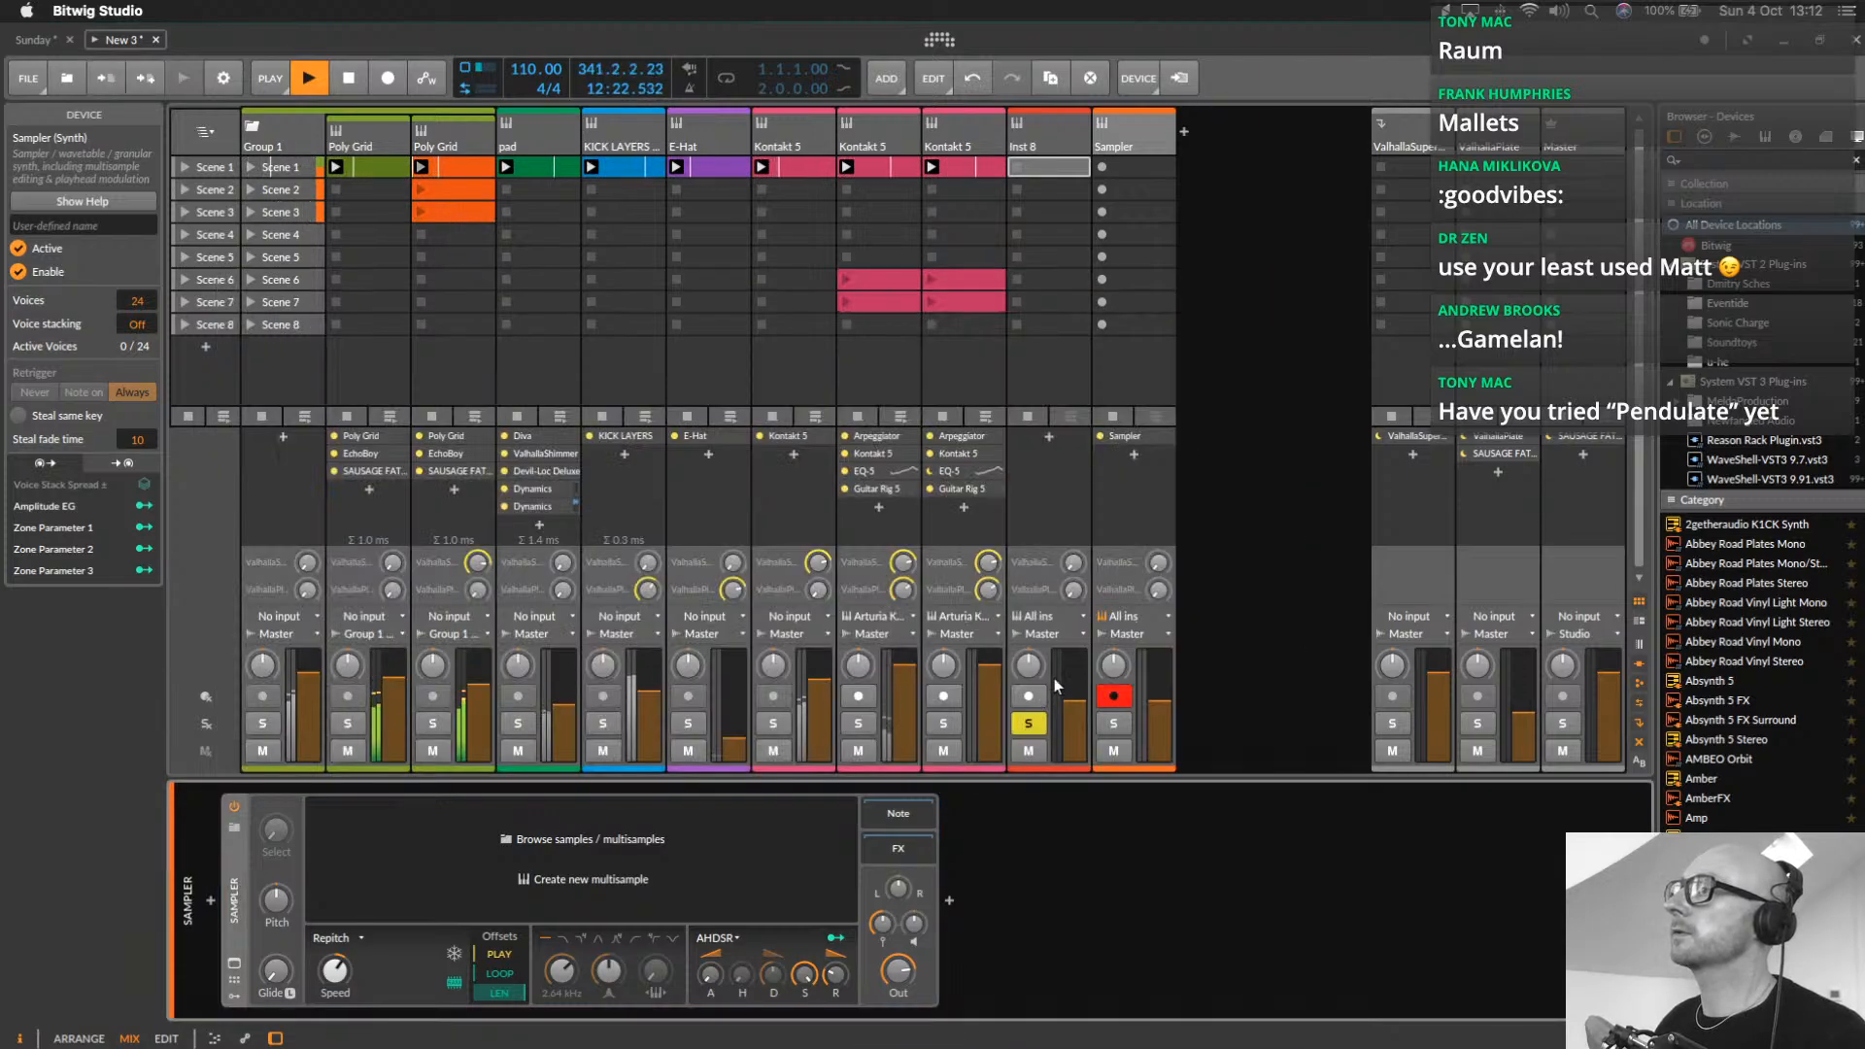
left_click(1129, 142)
left_click(234, 967)
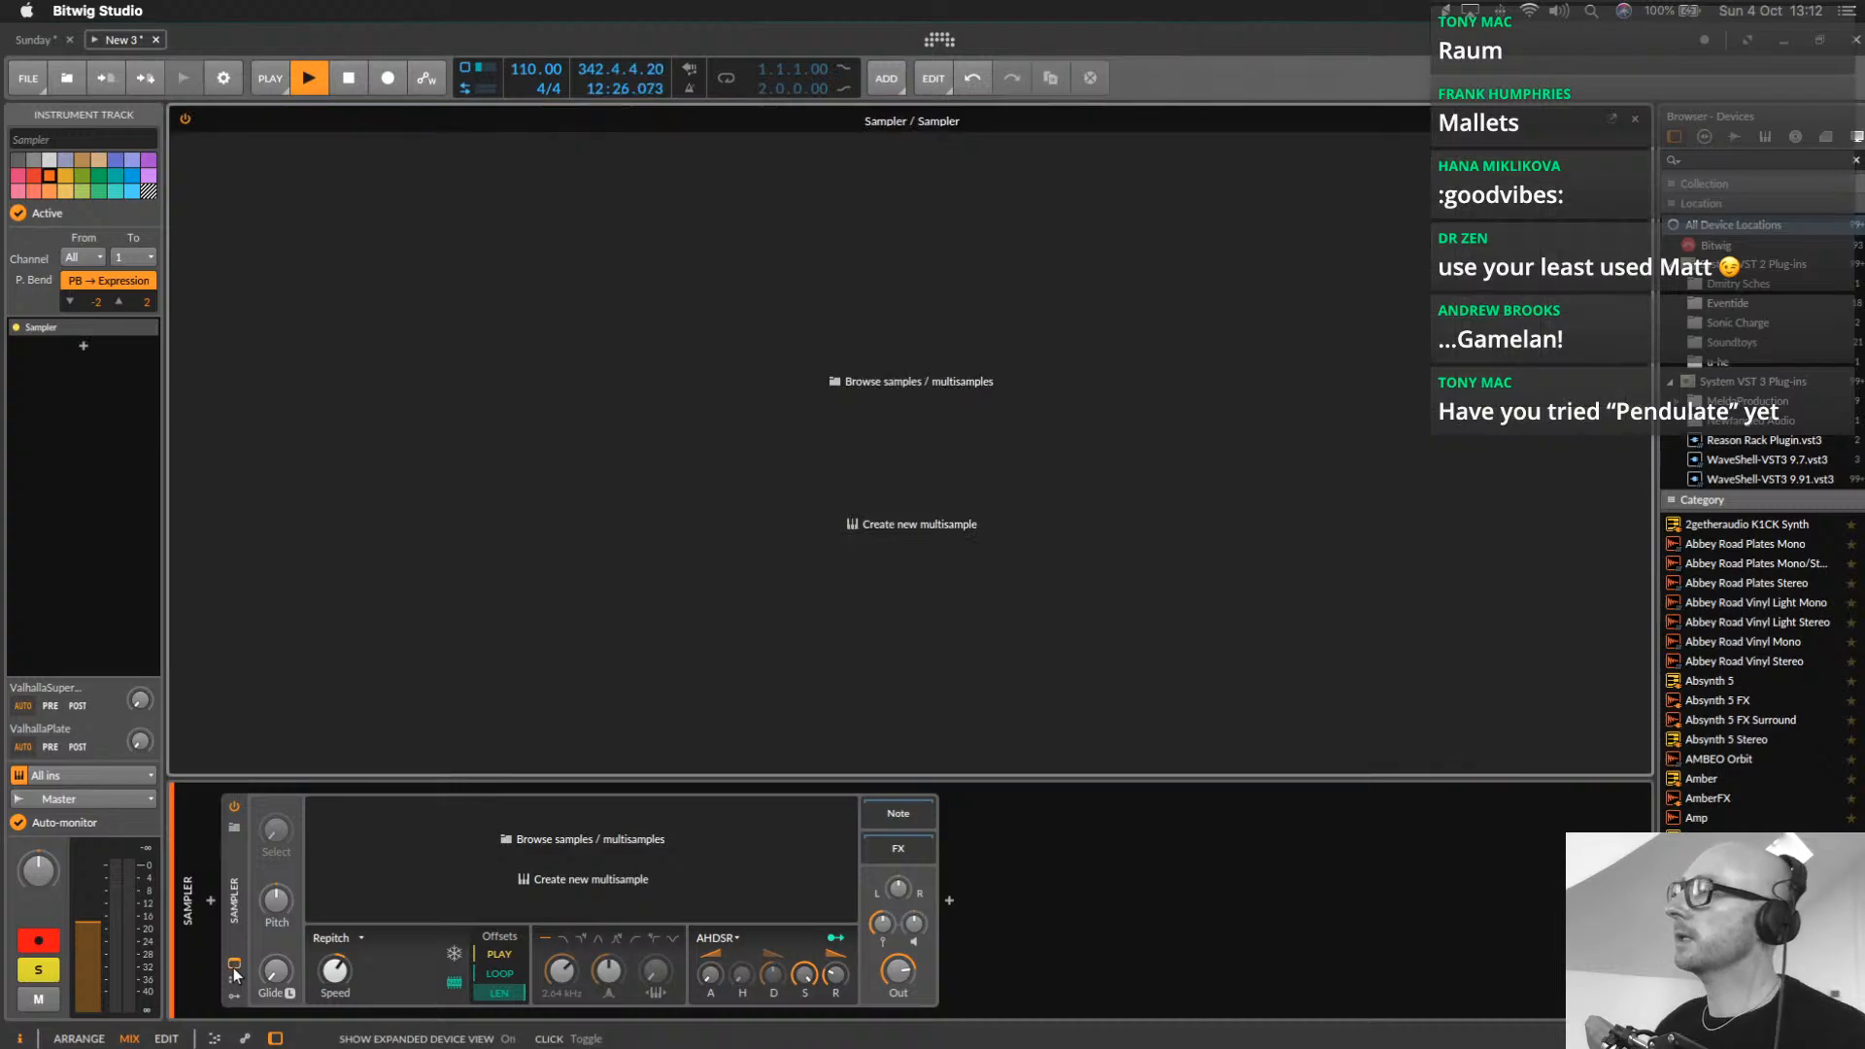
left_click(236, 968)
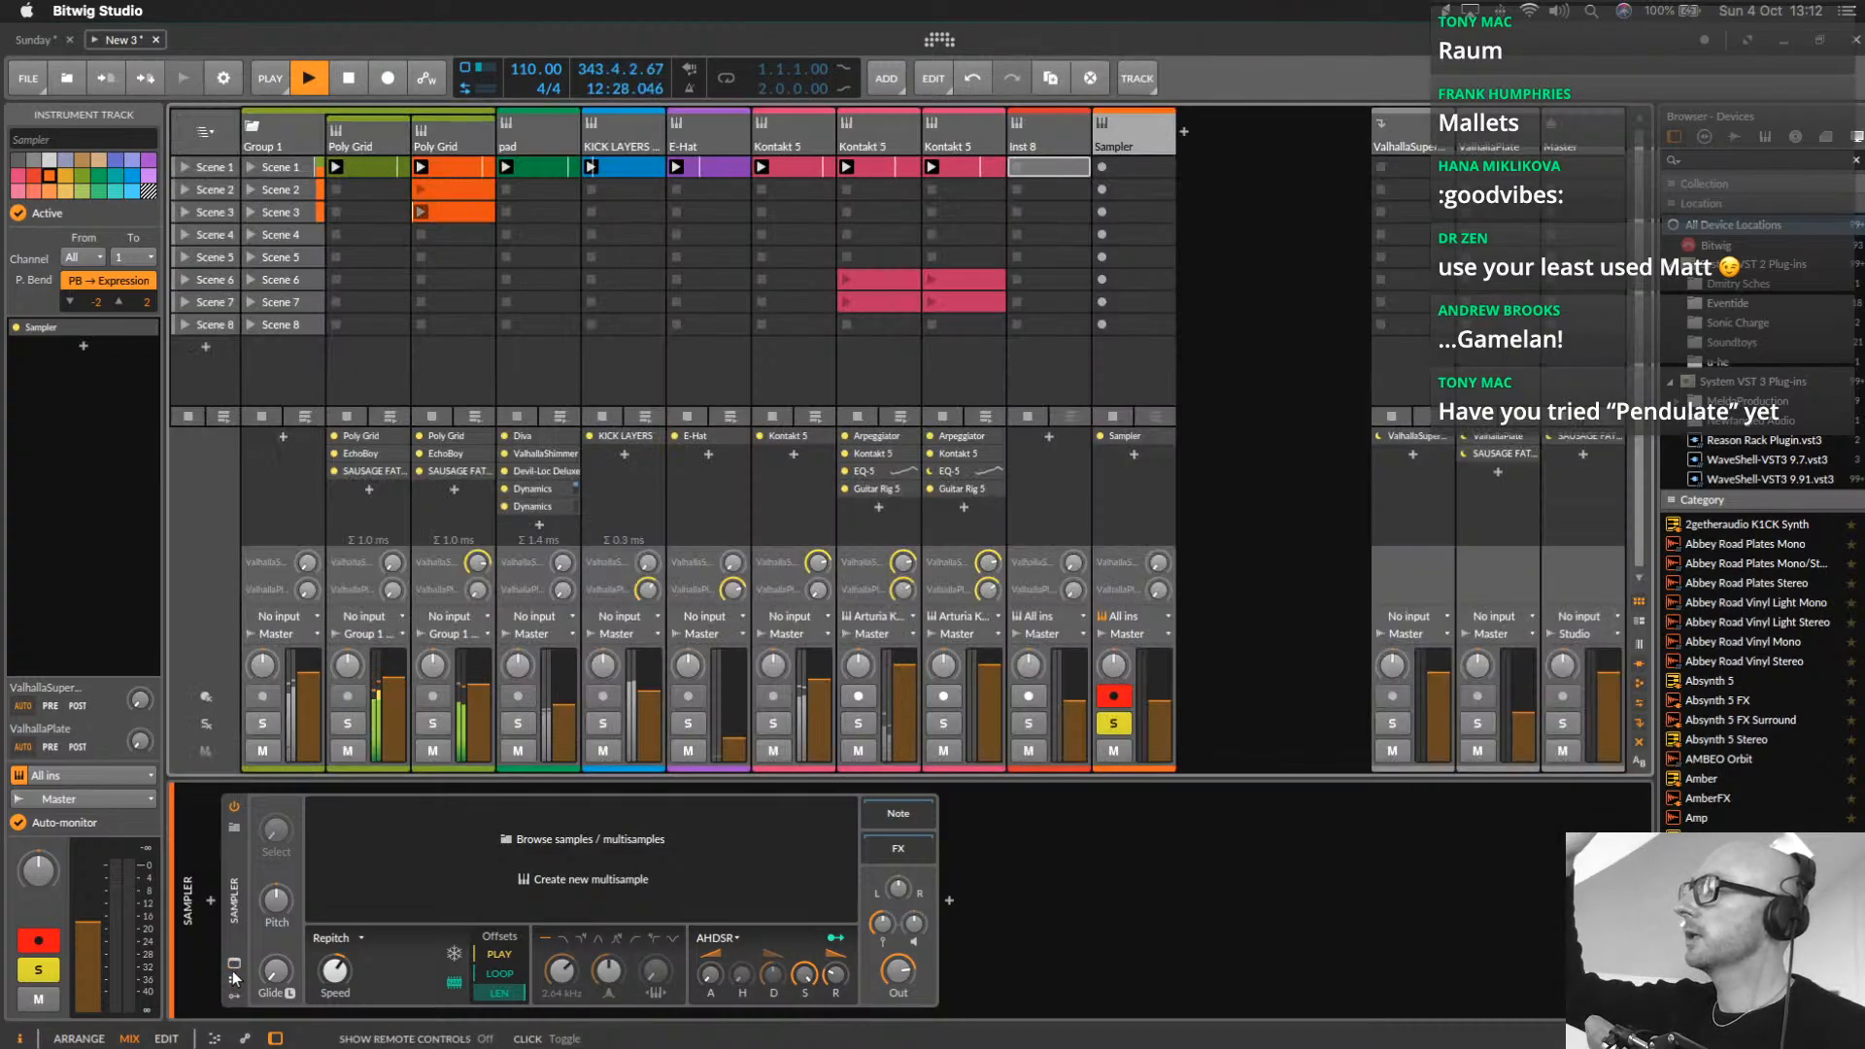
Browse Sampler presets in the Guitar category and audition Easy Skanking and Muted Guitar
left_click(231, 827)
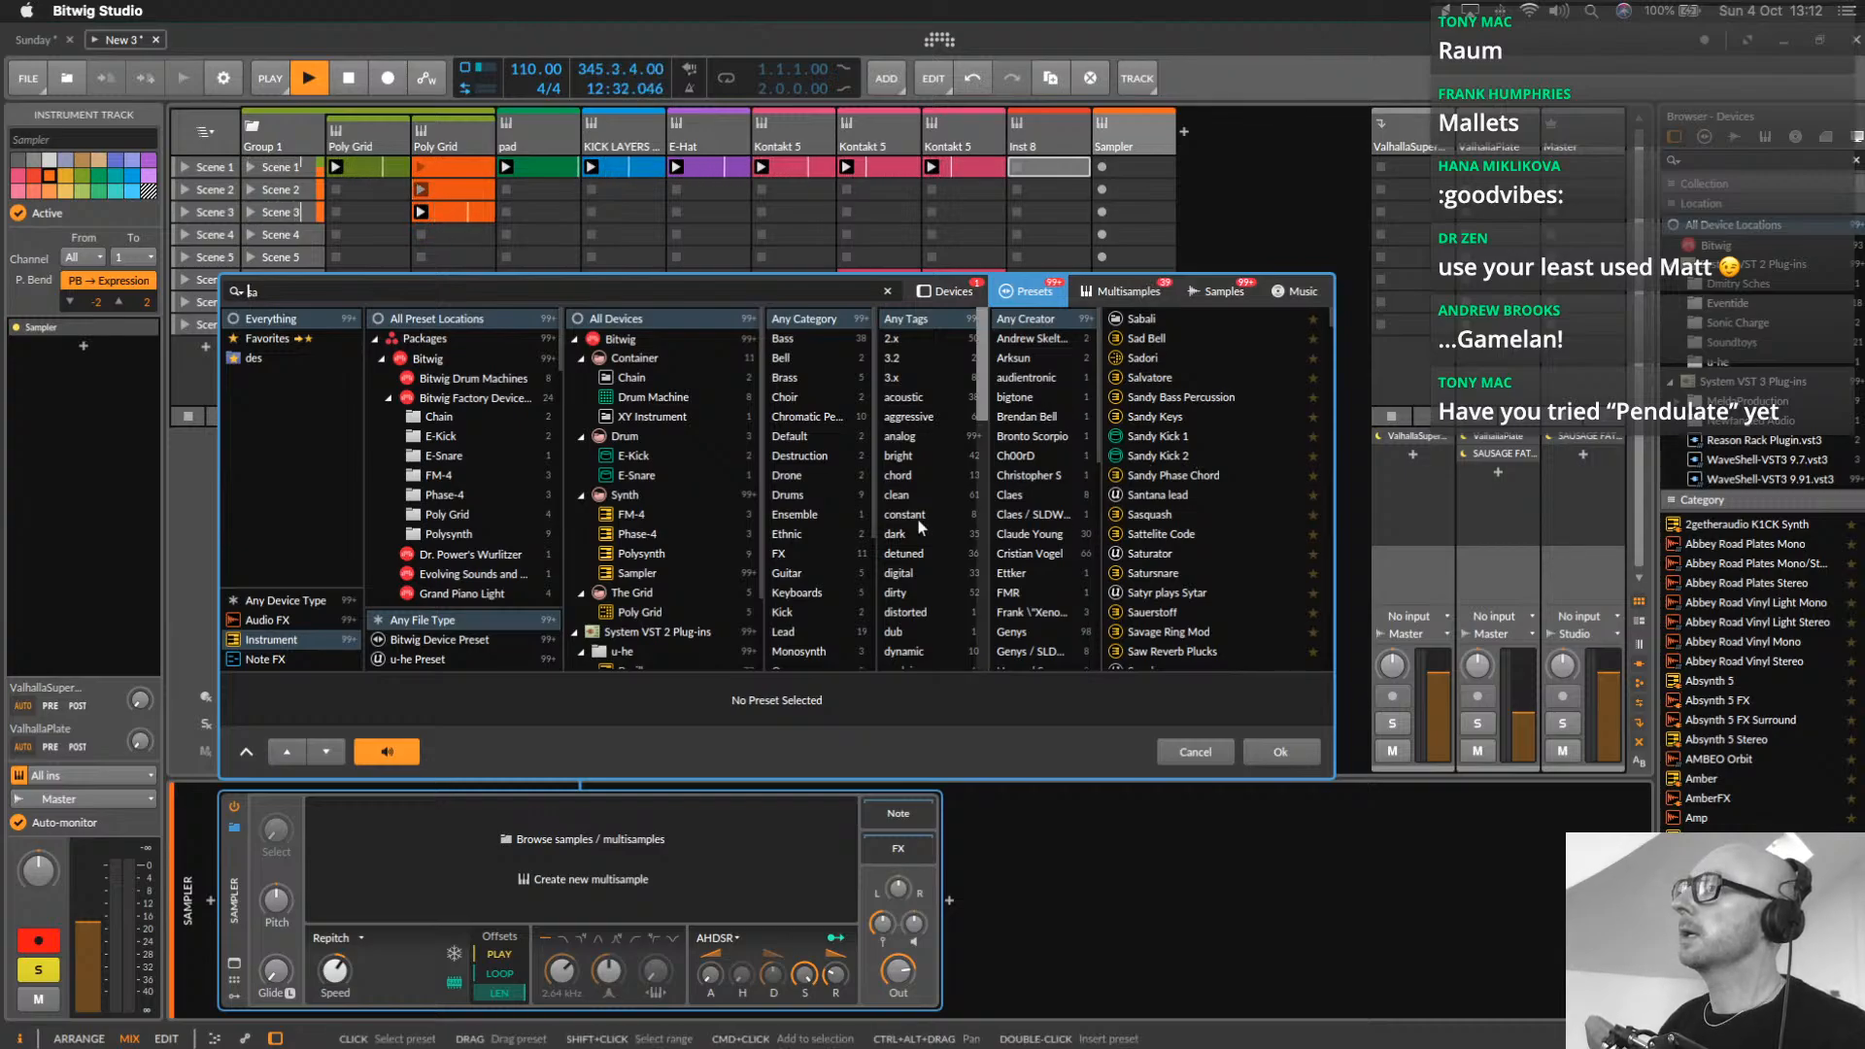
left_click(807, 574)
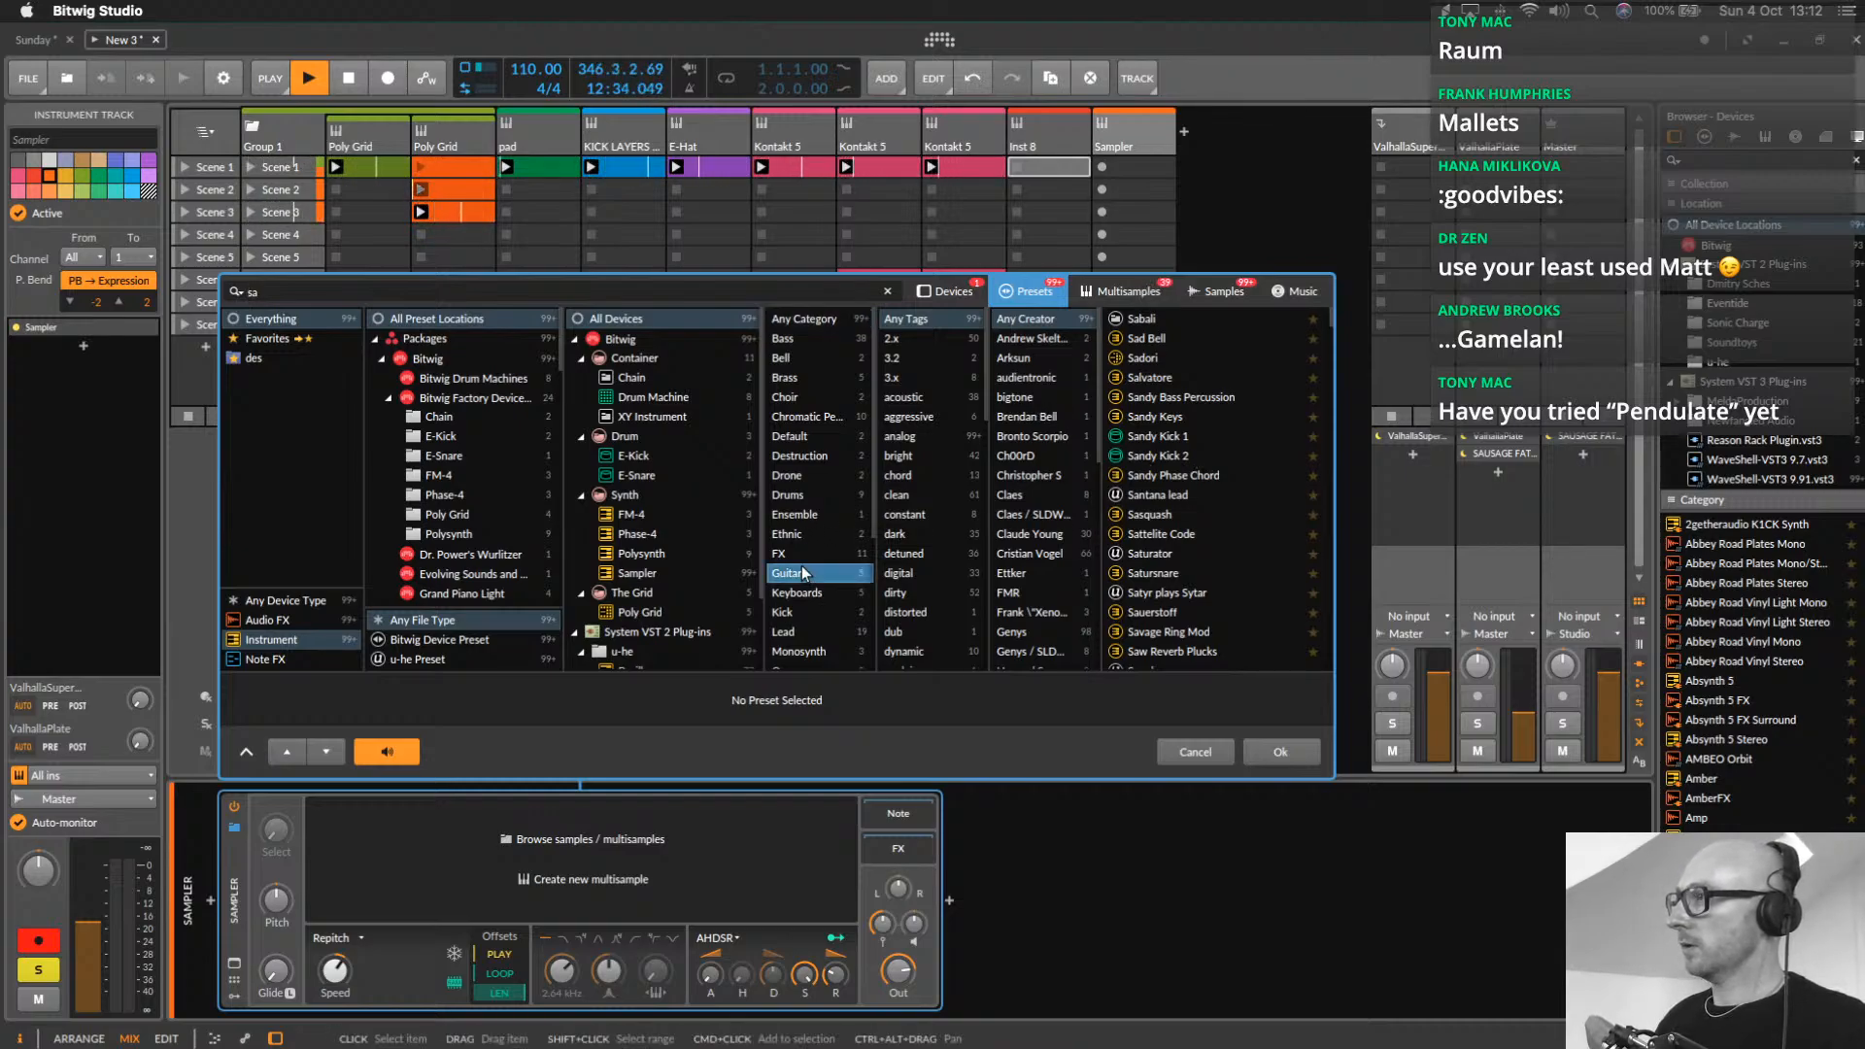
left_click(1165, 338)
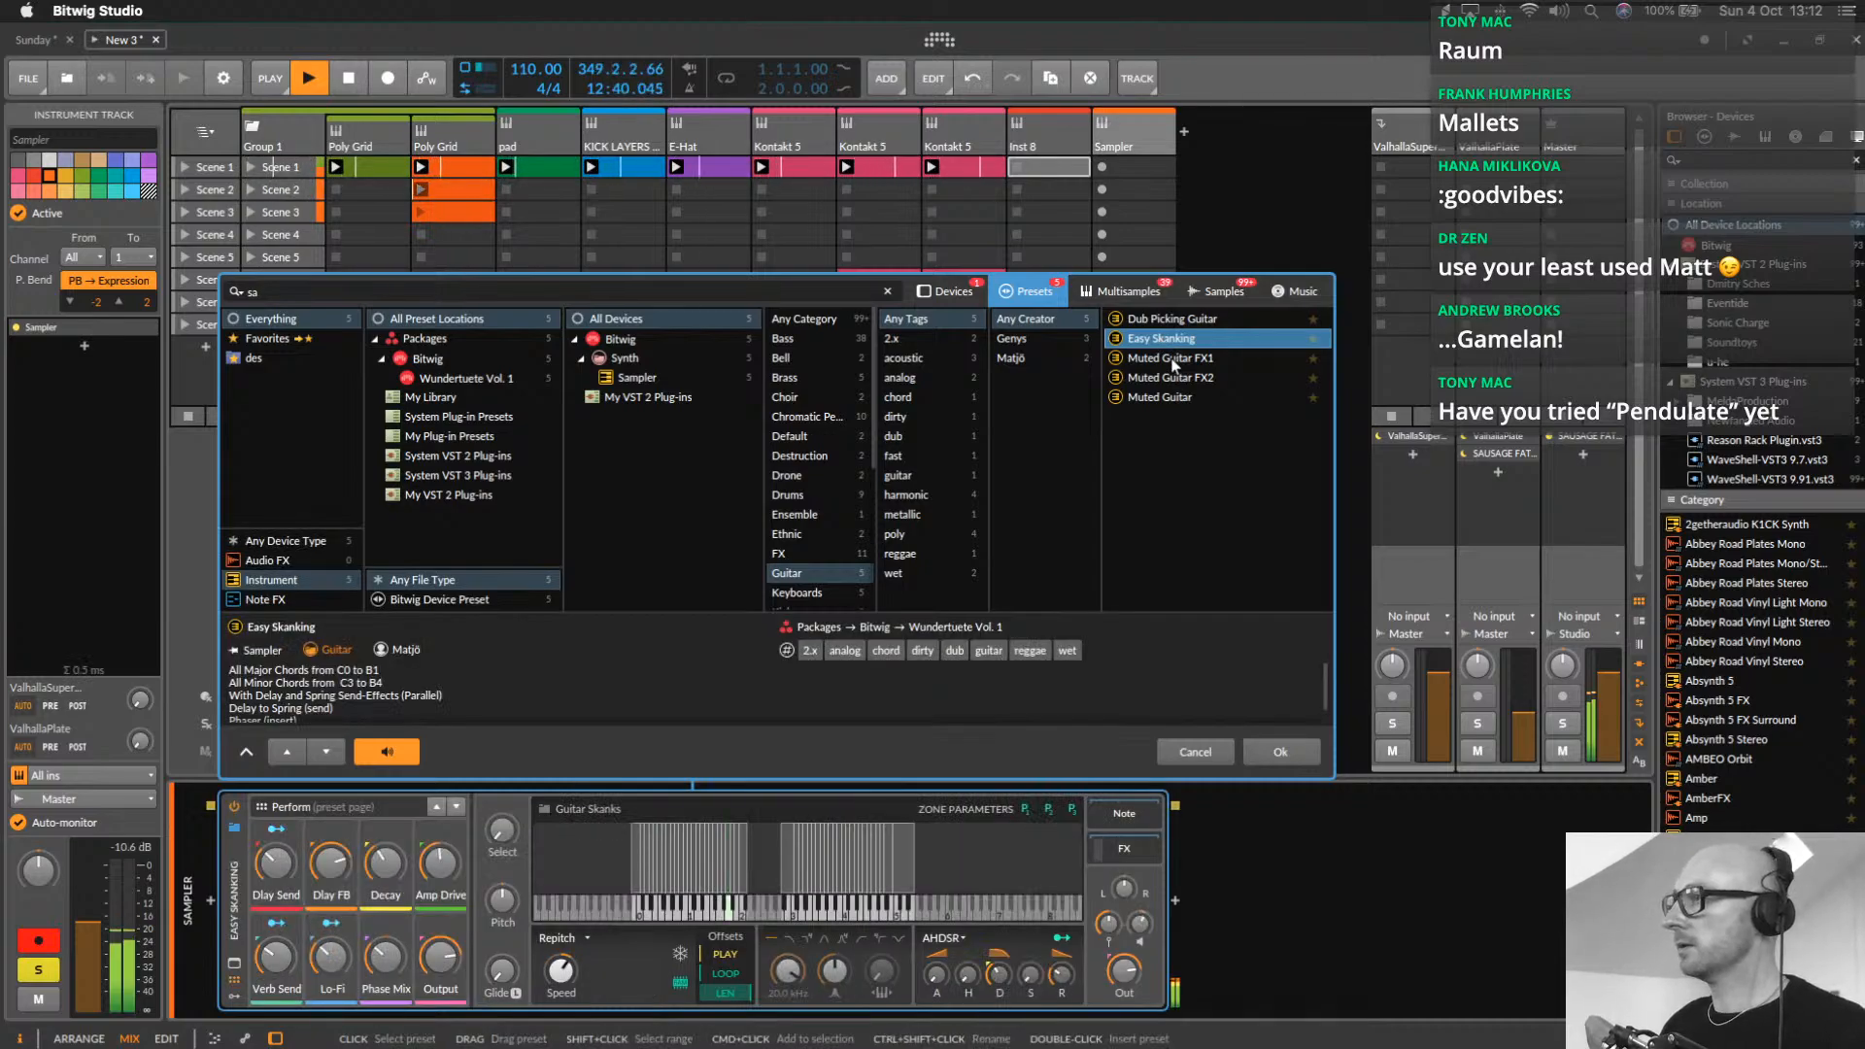
left_click(1174, 396)
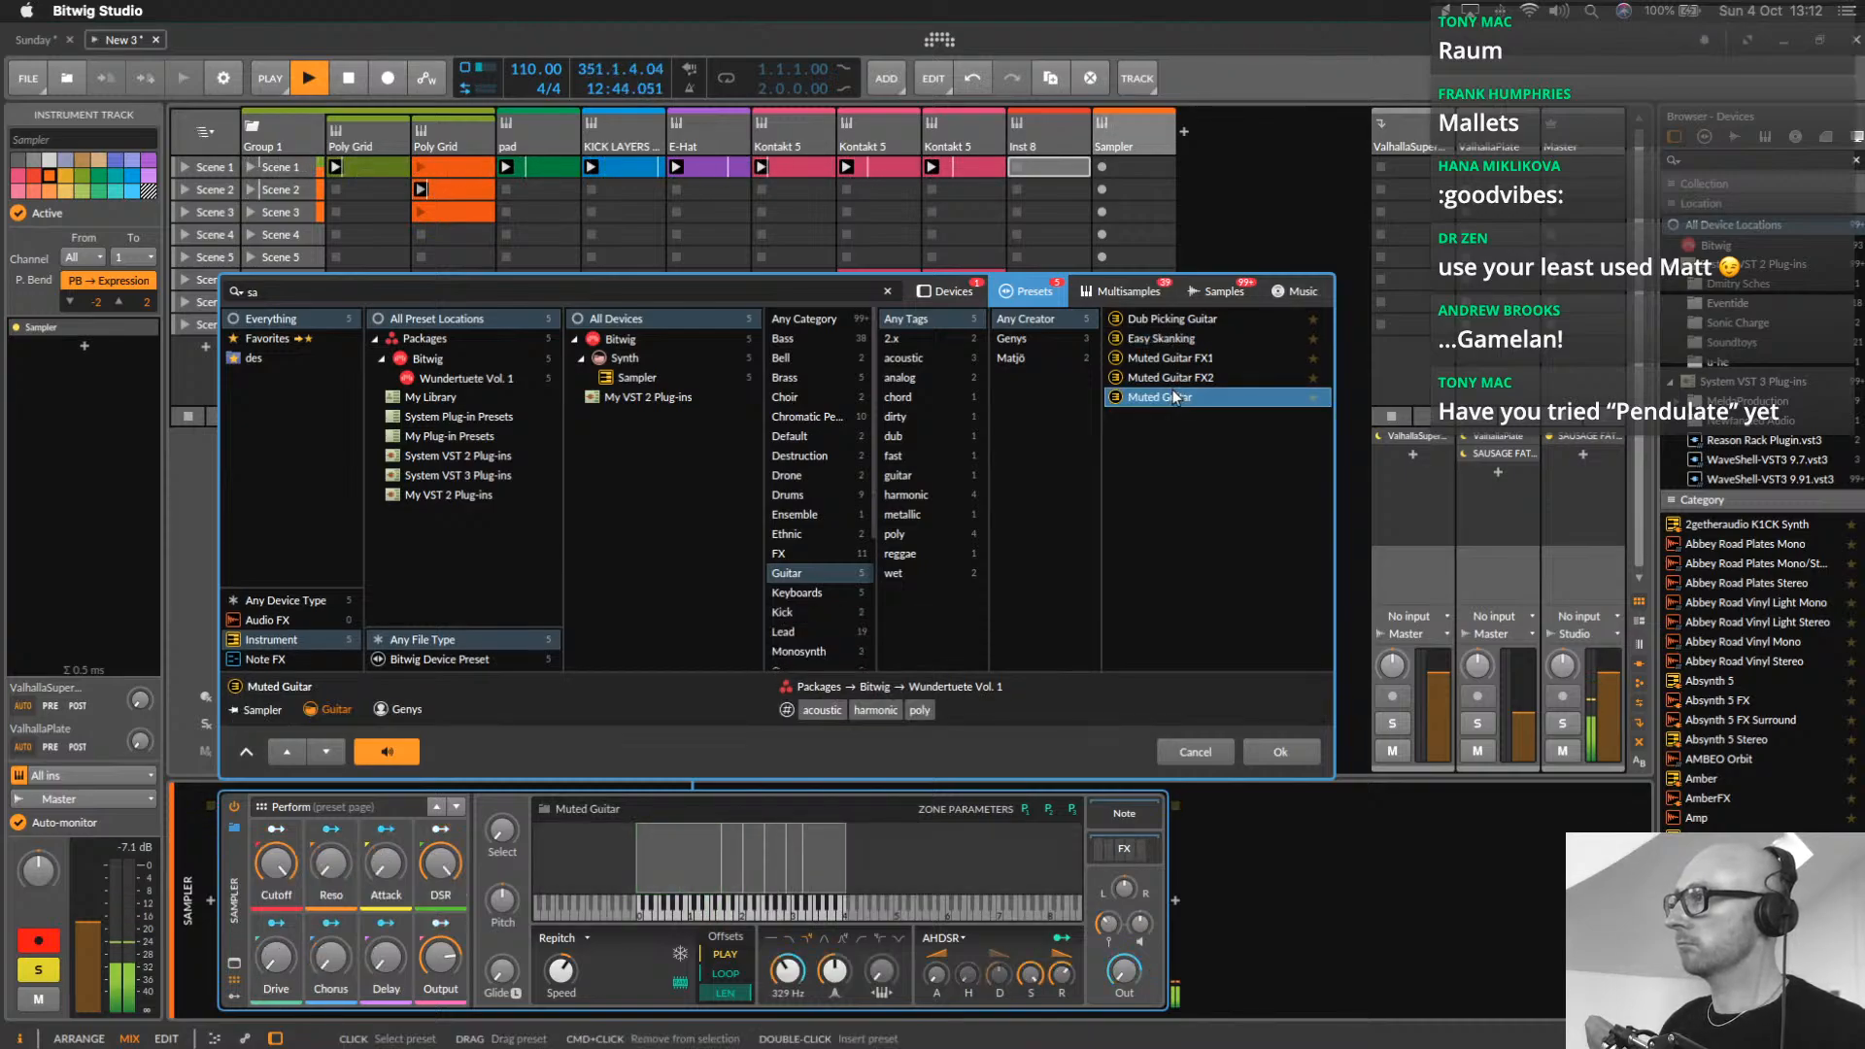
Check the Snare and Winds preset categories and audition the Lagerbier Hell FX2 preset
scroll(804, 608, "down", 3)
scroll(805, 608, "down", 2)
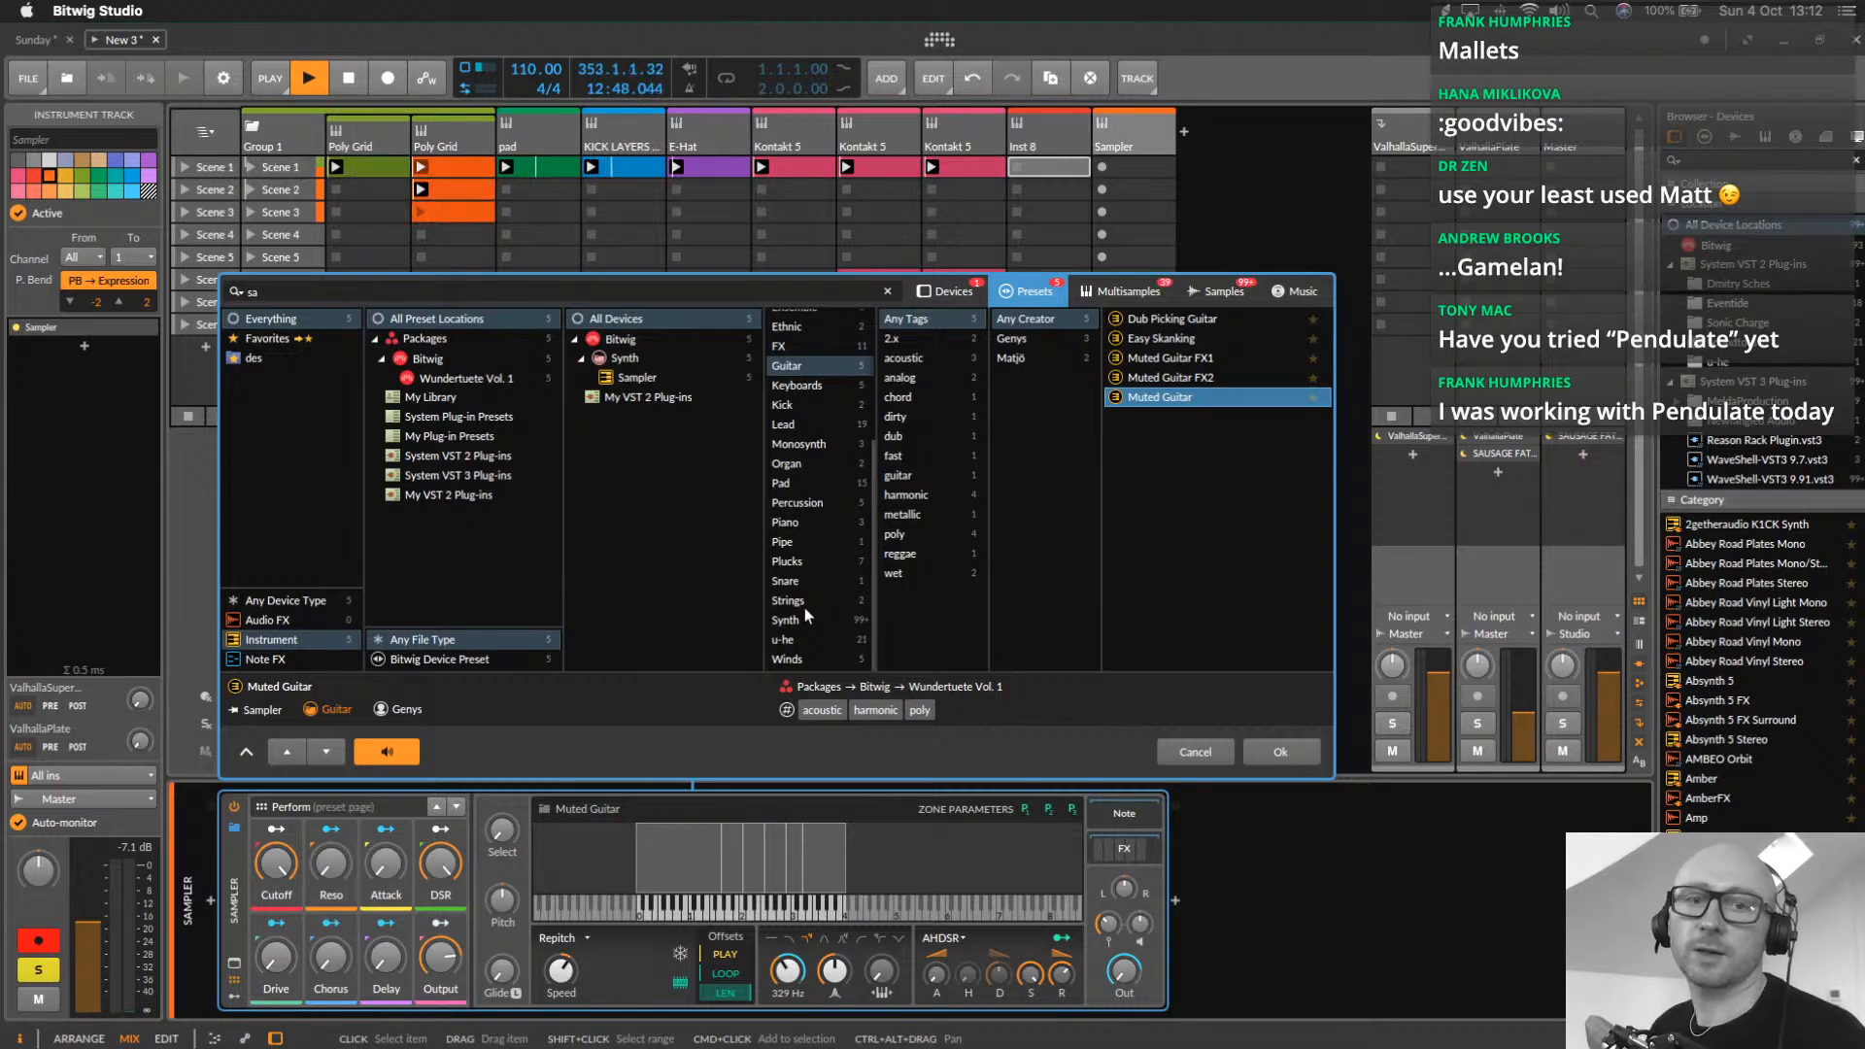
left_click(808, 581)
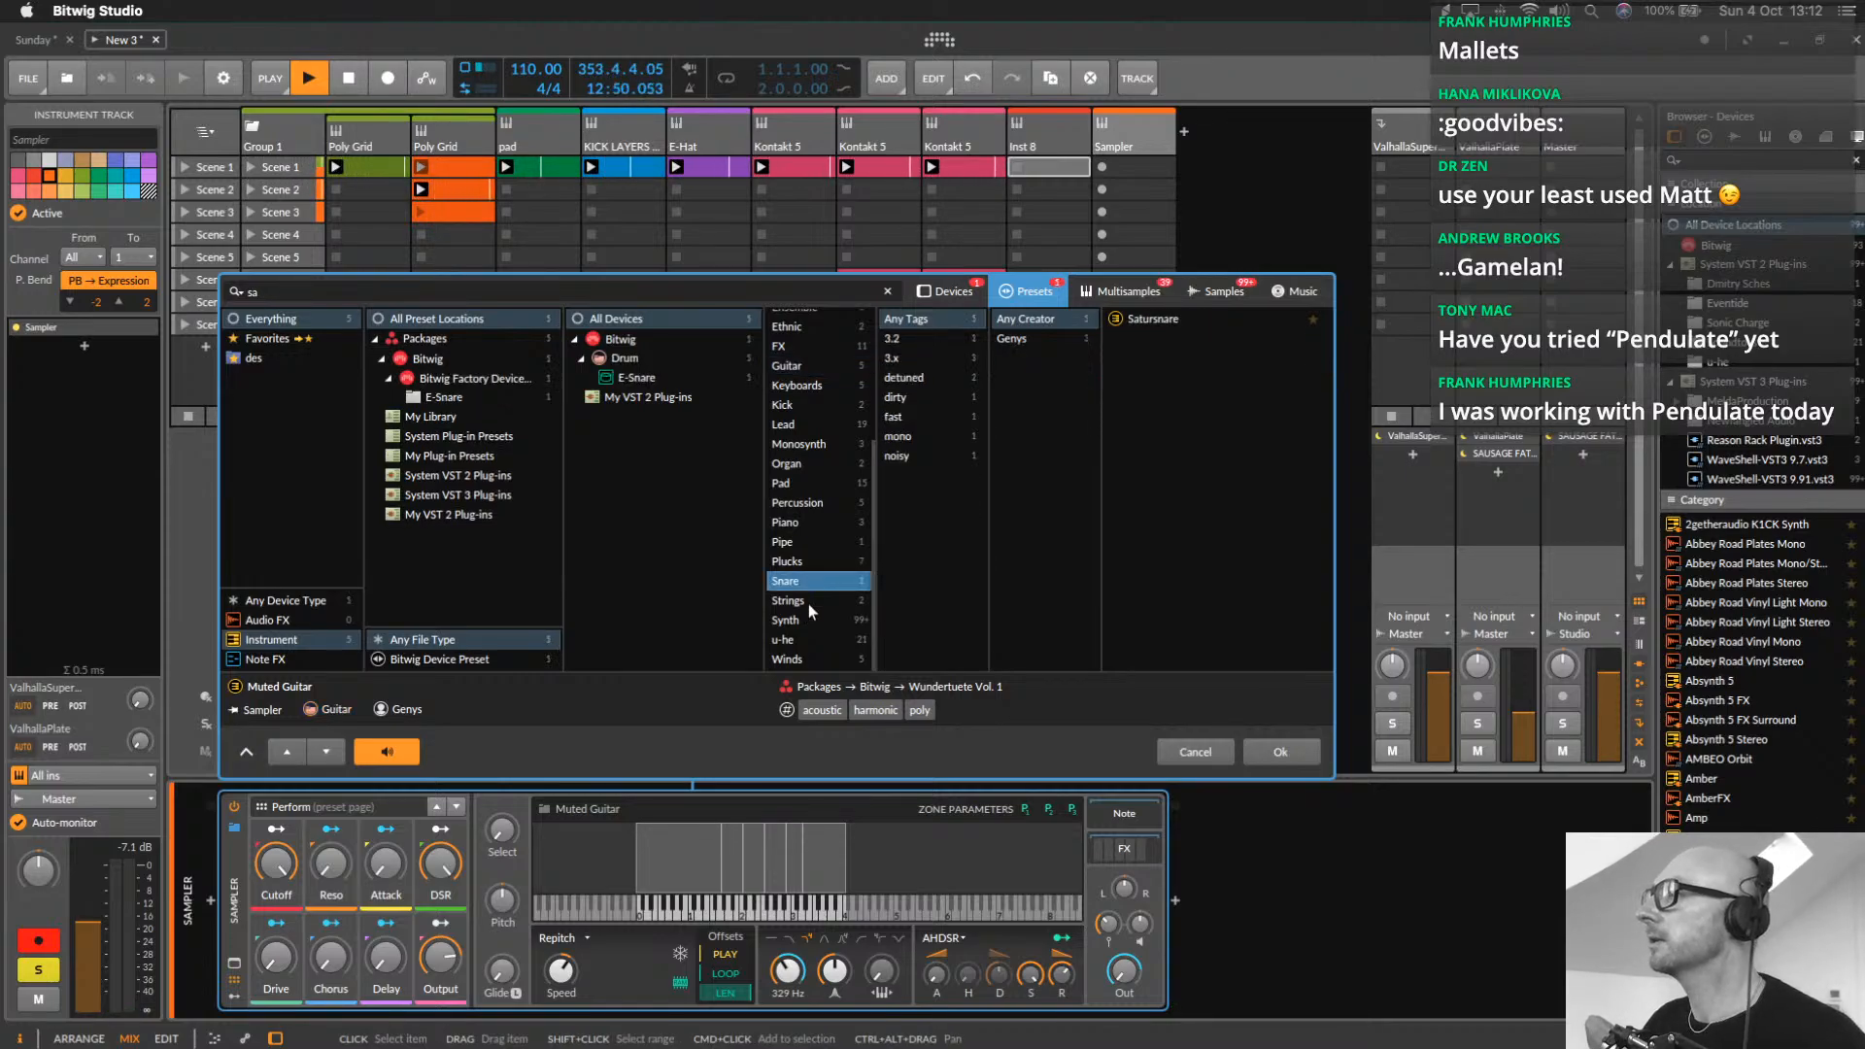
left_click(795, 659)
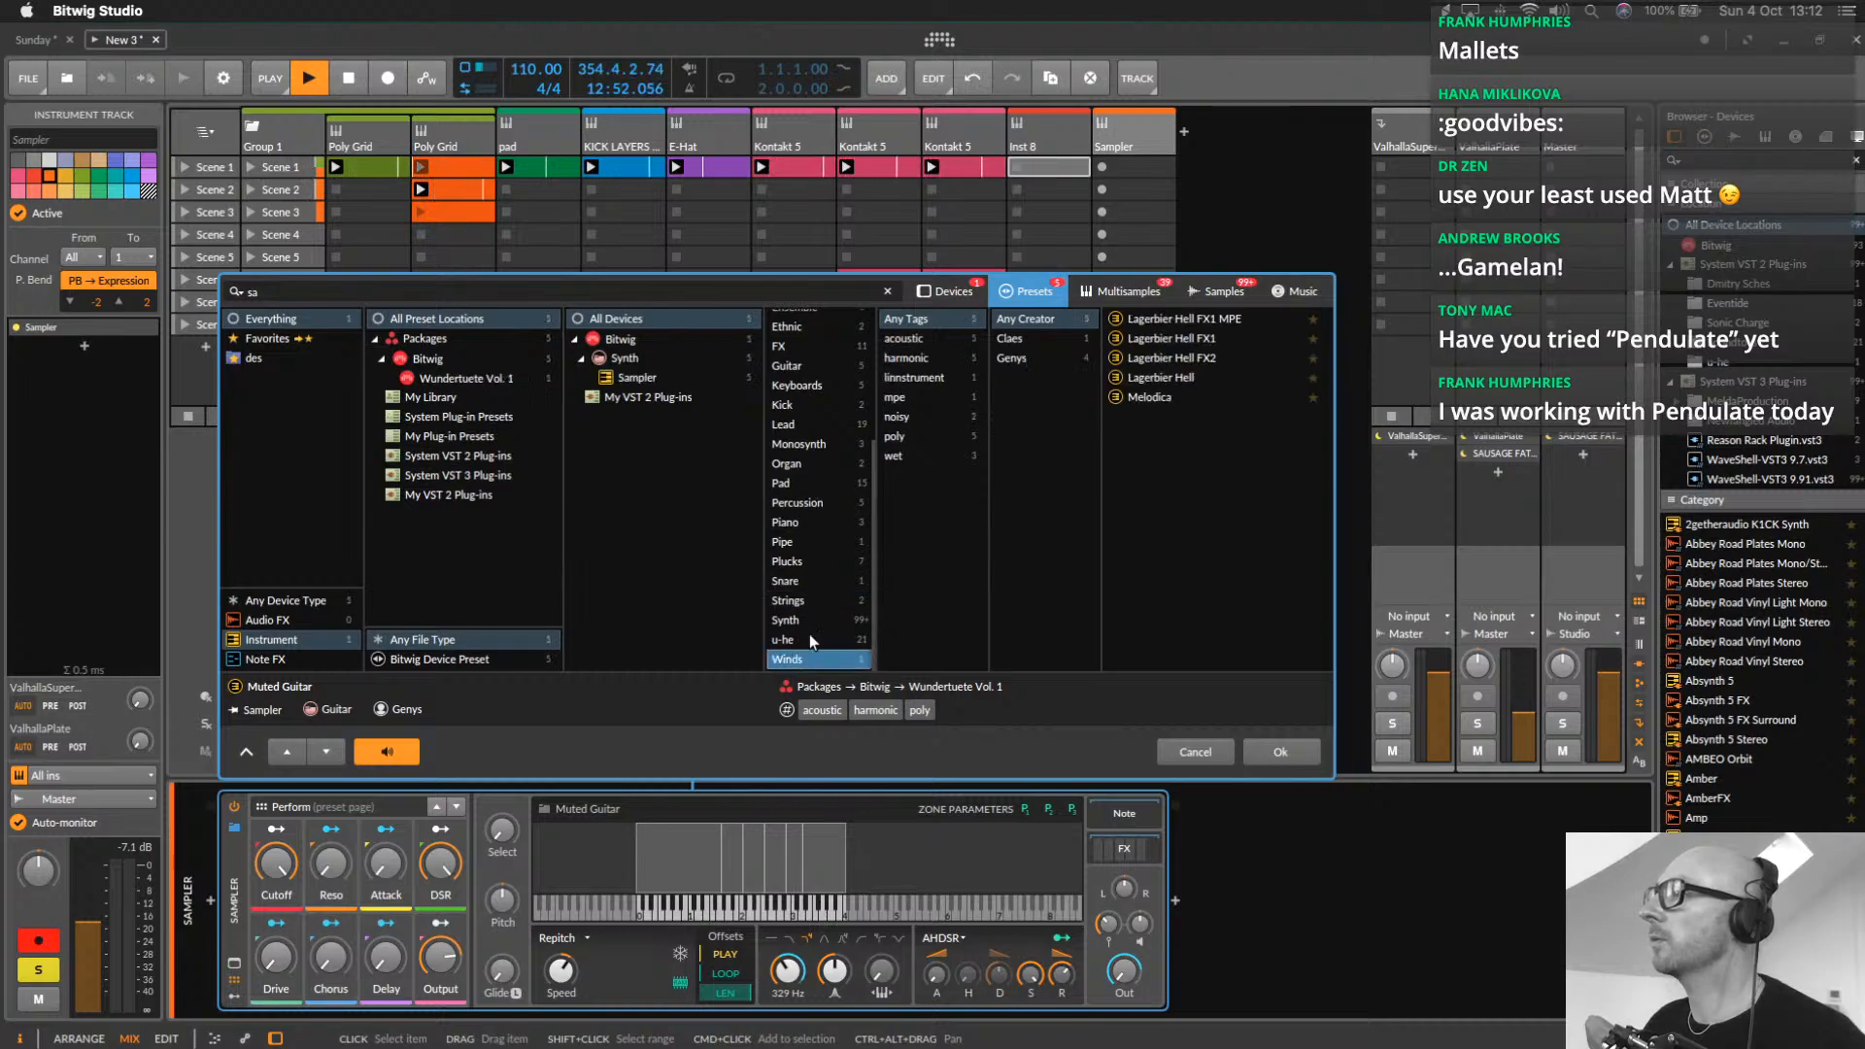
left_click(1165, 358)
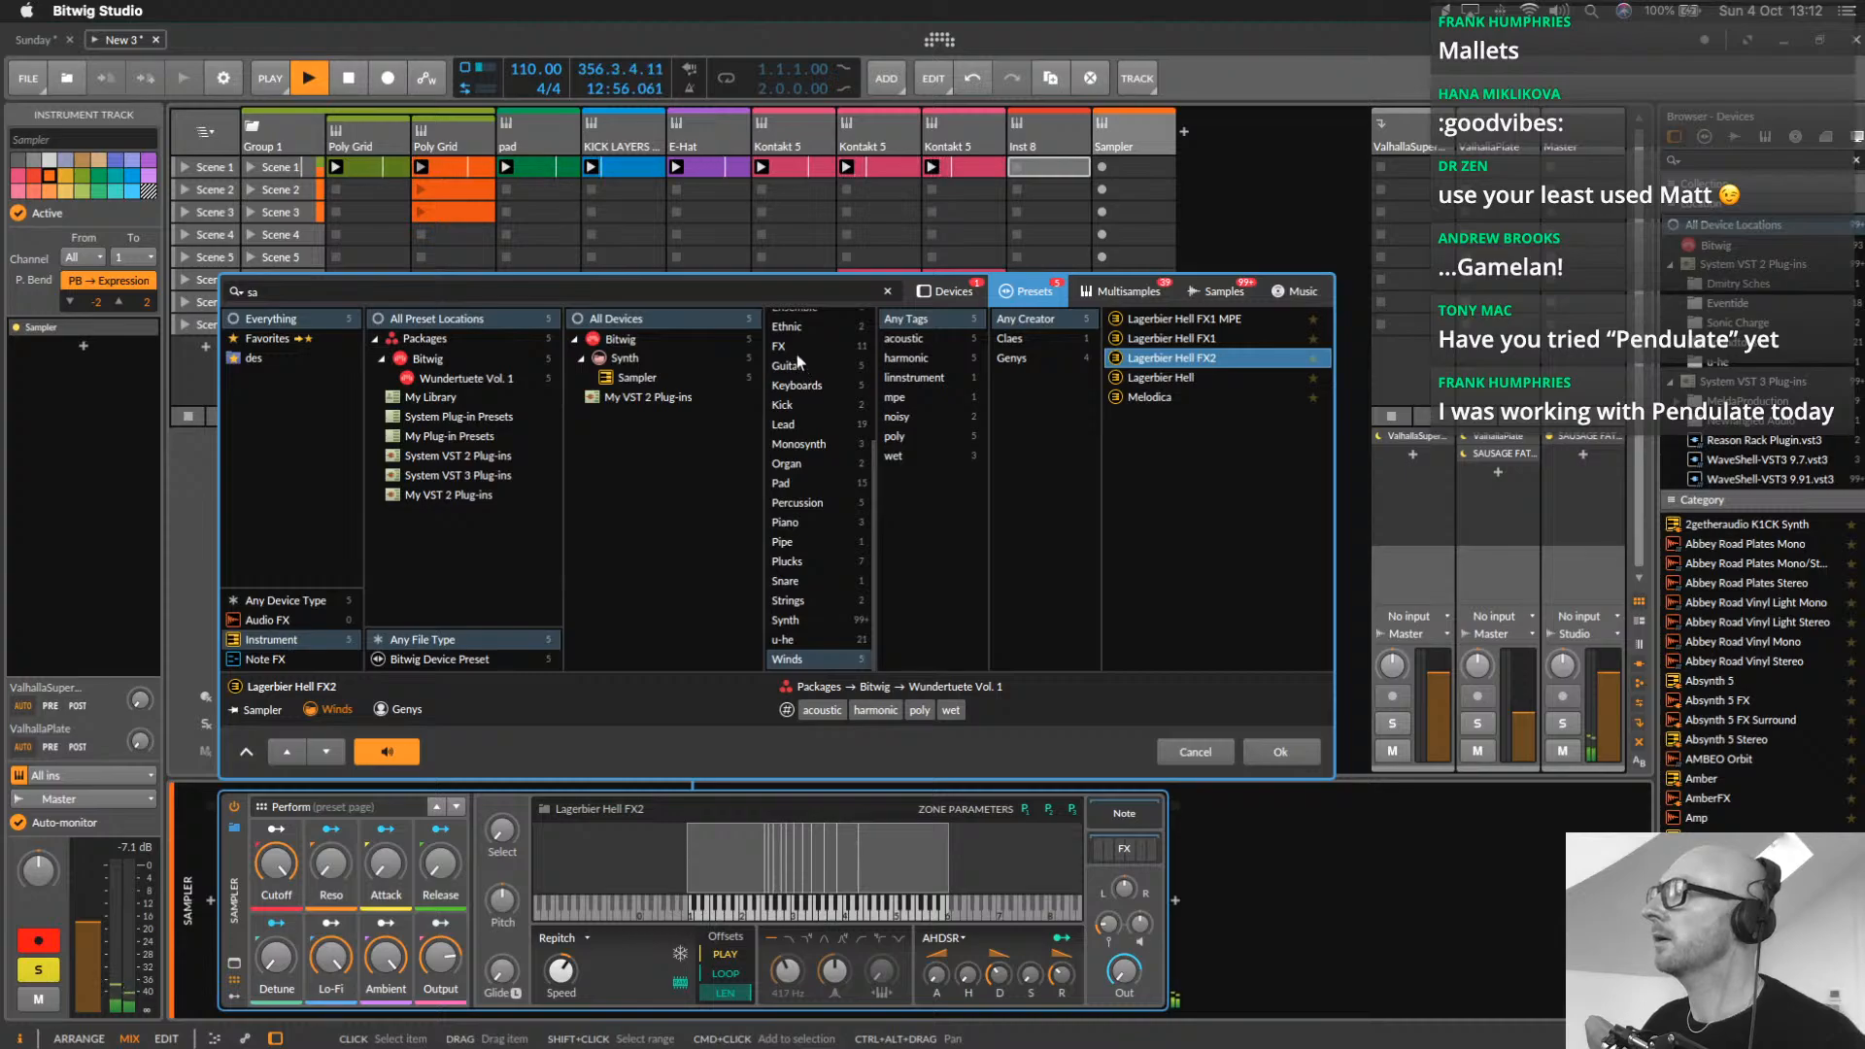
Filter the presets to the Ethnic category and audition Vietnamese Jaw Harp in D
scroll(812, 444, "up", 5)
left_click(791, 536)
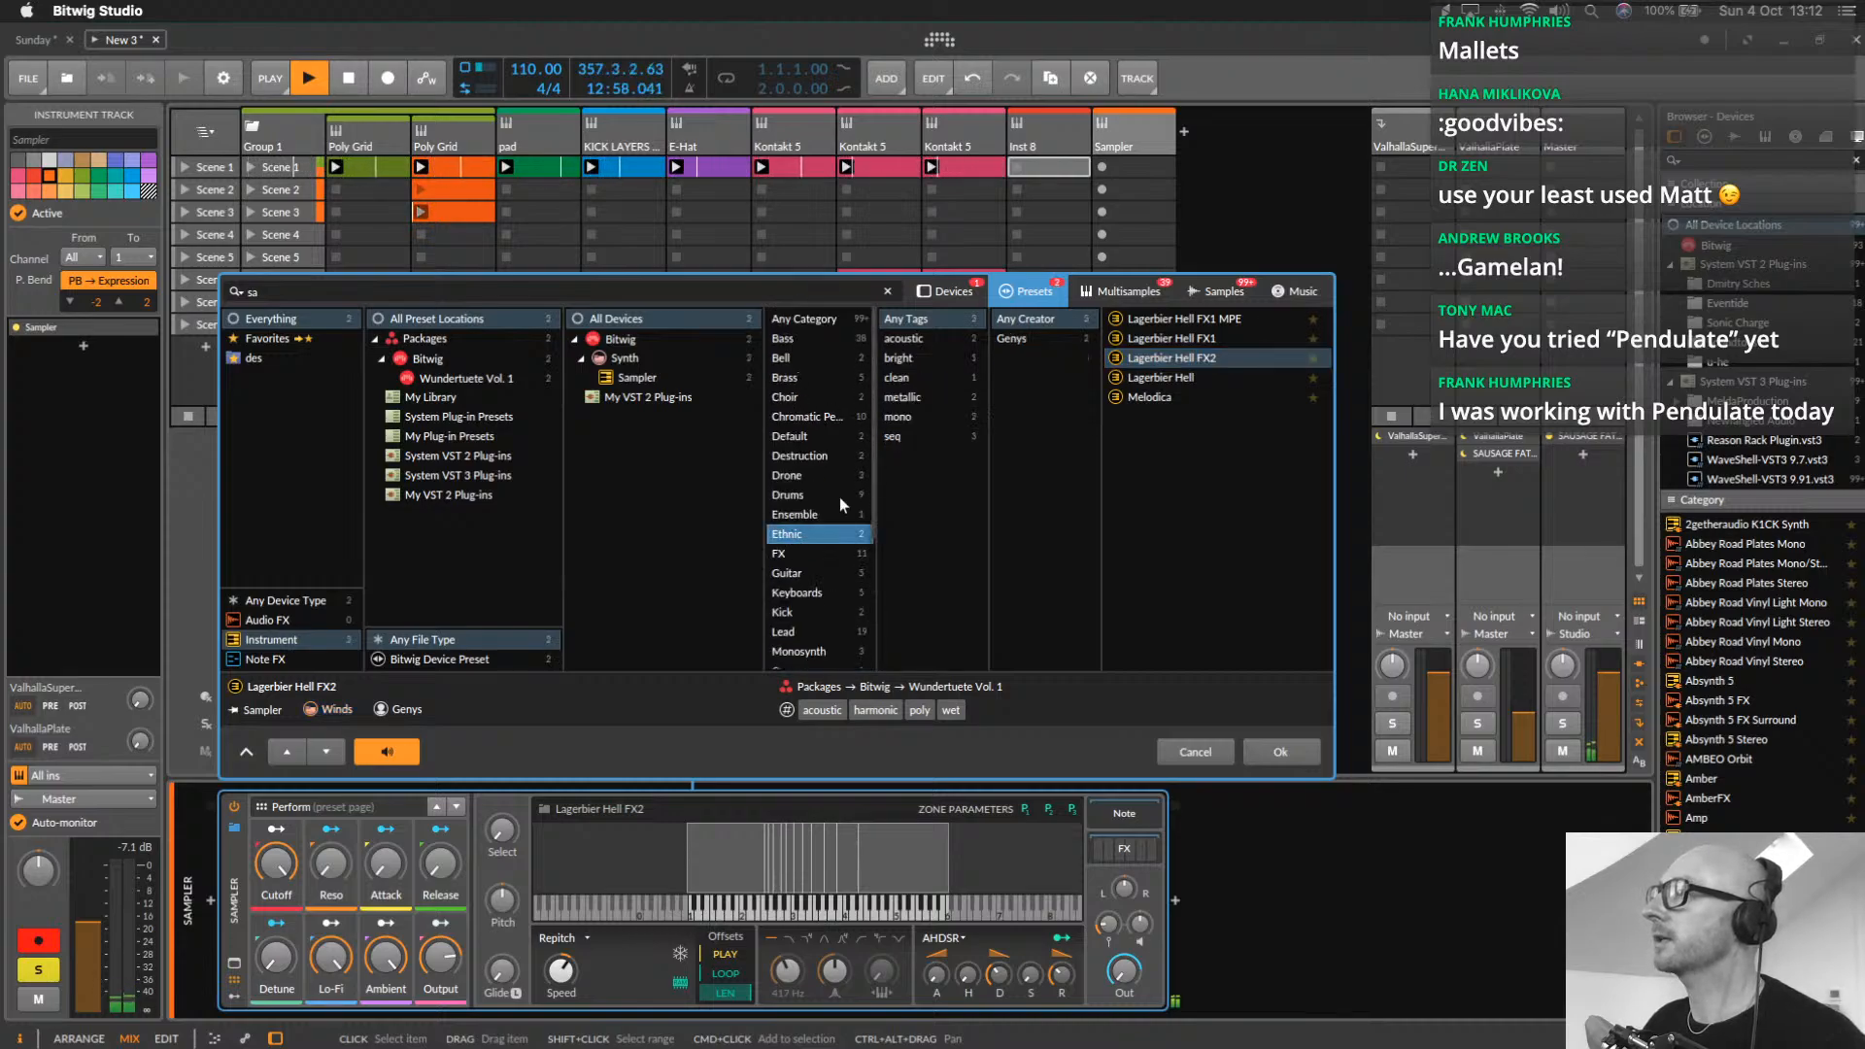
left_click(1161, 321)
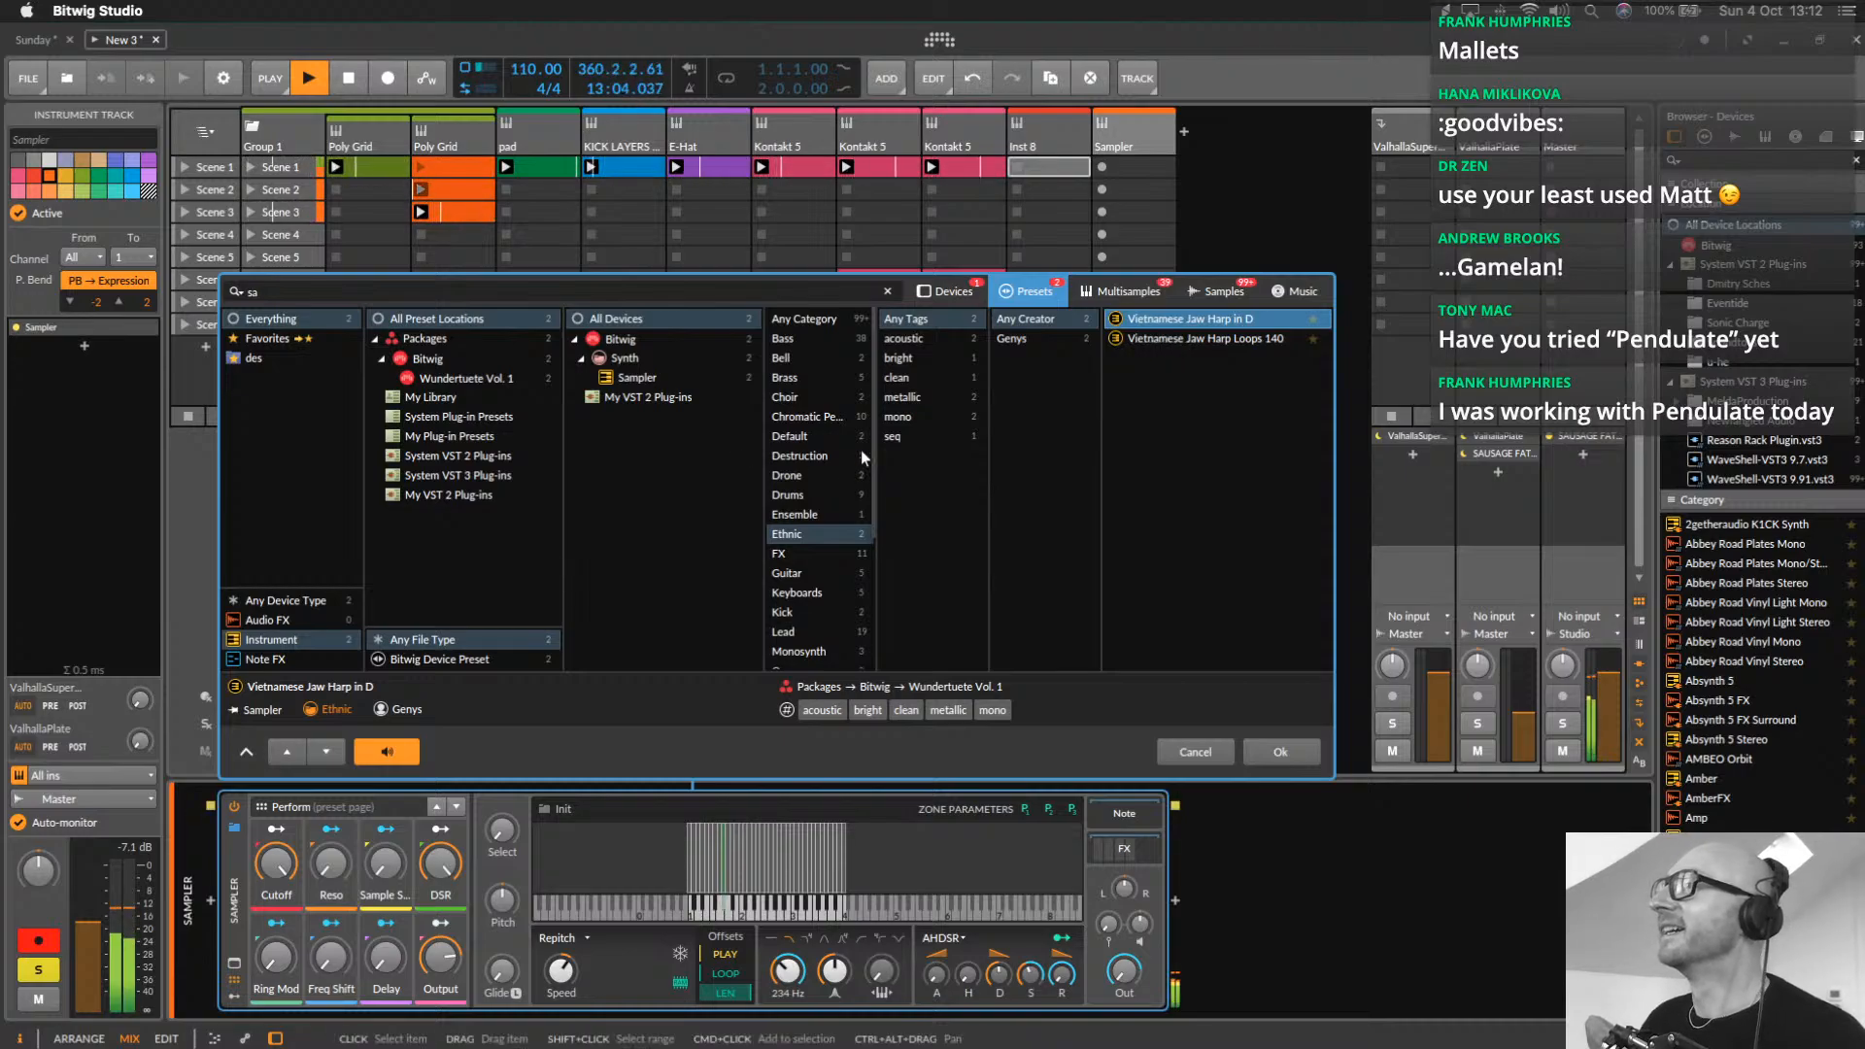
Audition YFM Kalimba 1 FX2 and YFM Woodblock FX1 in the Chromatic Percussion presets, and load YFM Woodblock FX2
left_click(807, 476)
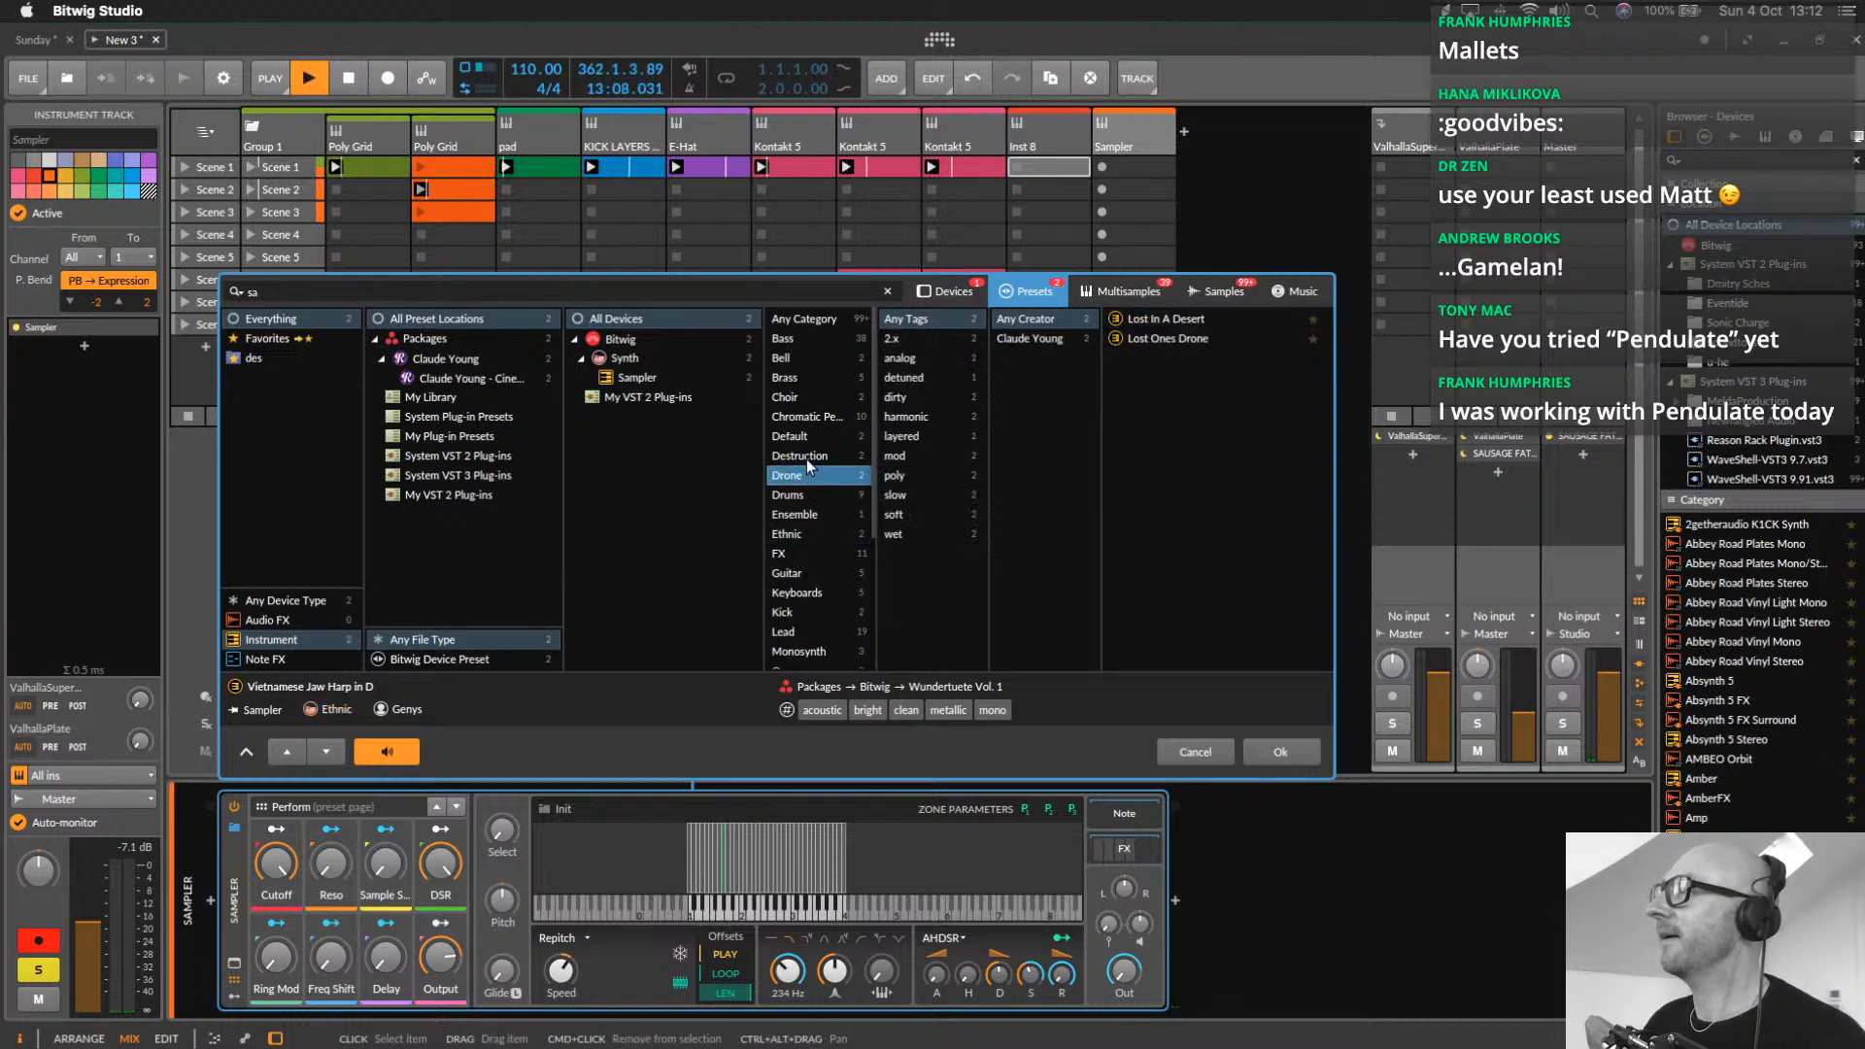
left_click(803, 417)
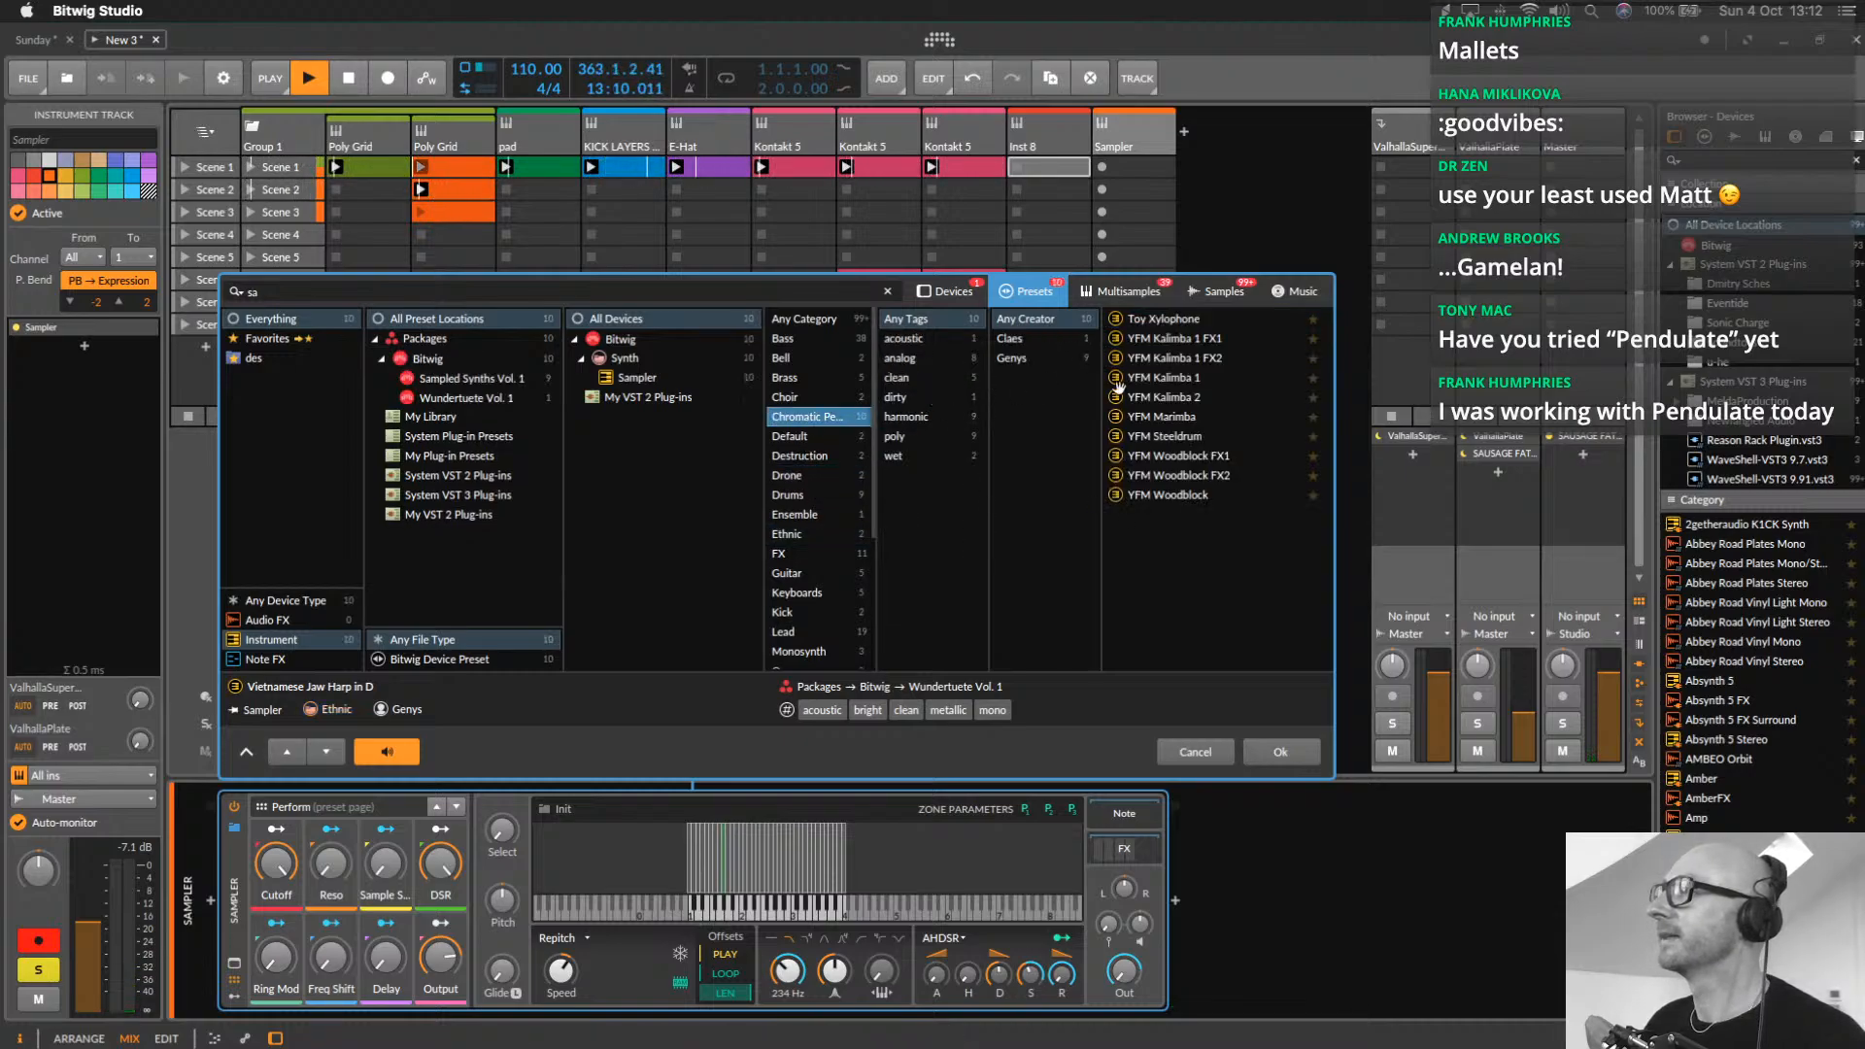
left_click(1176, 357)
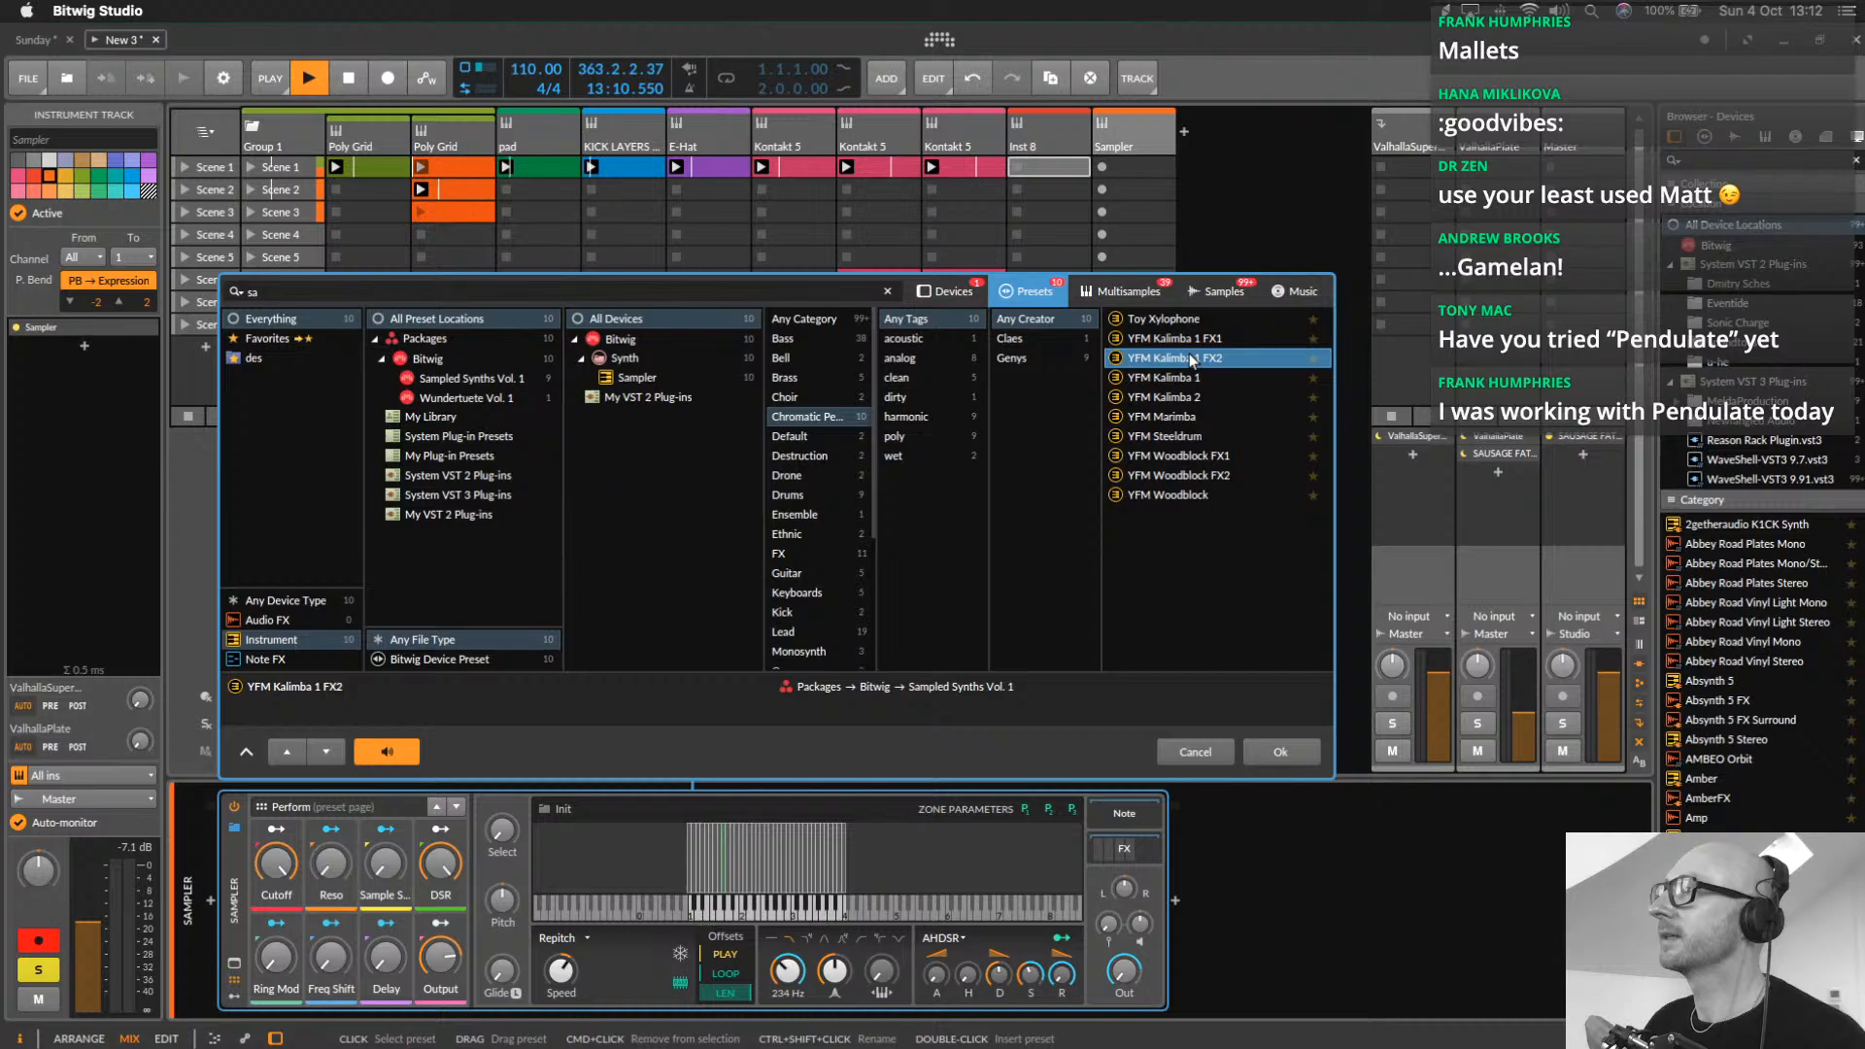
left_click(1180, 456)
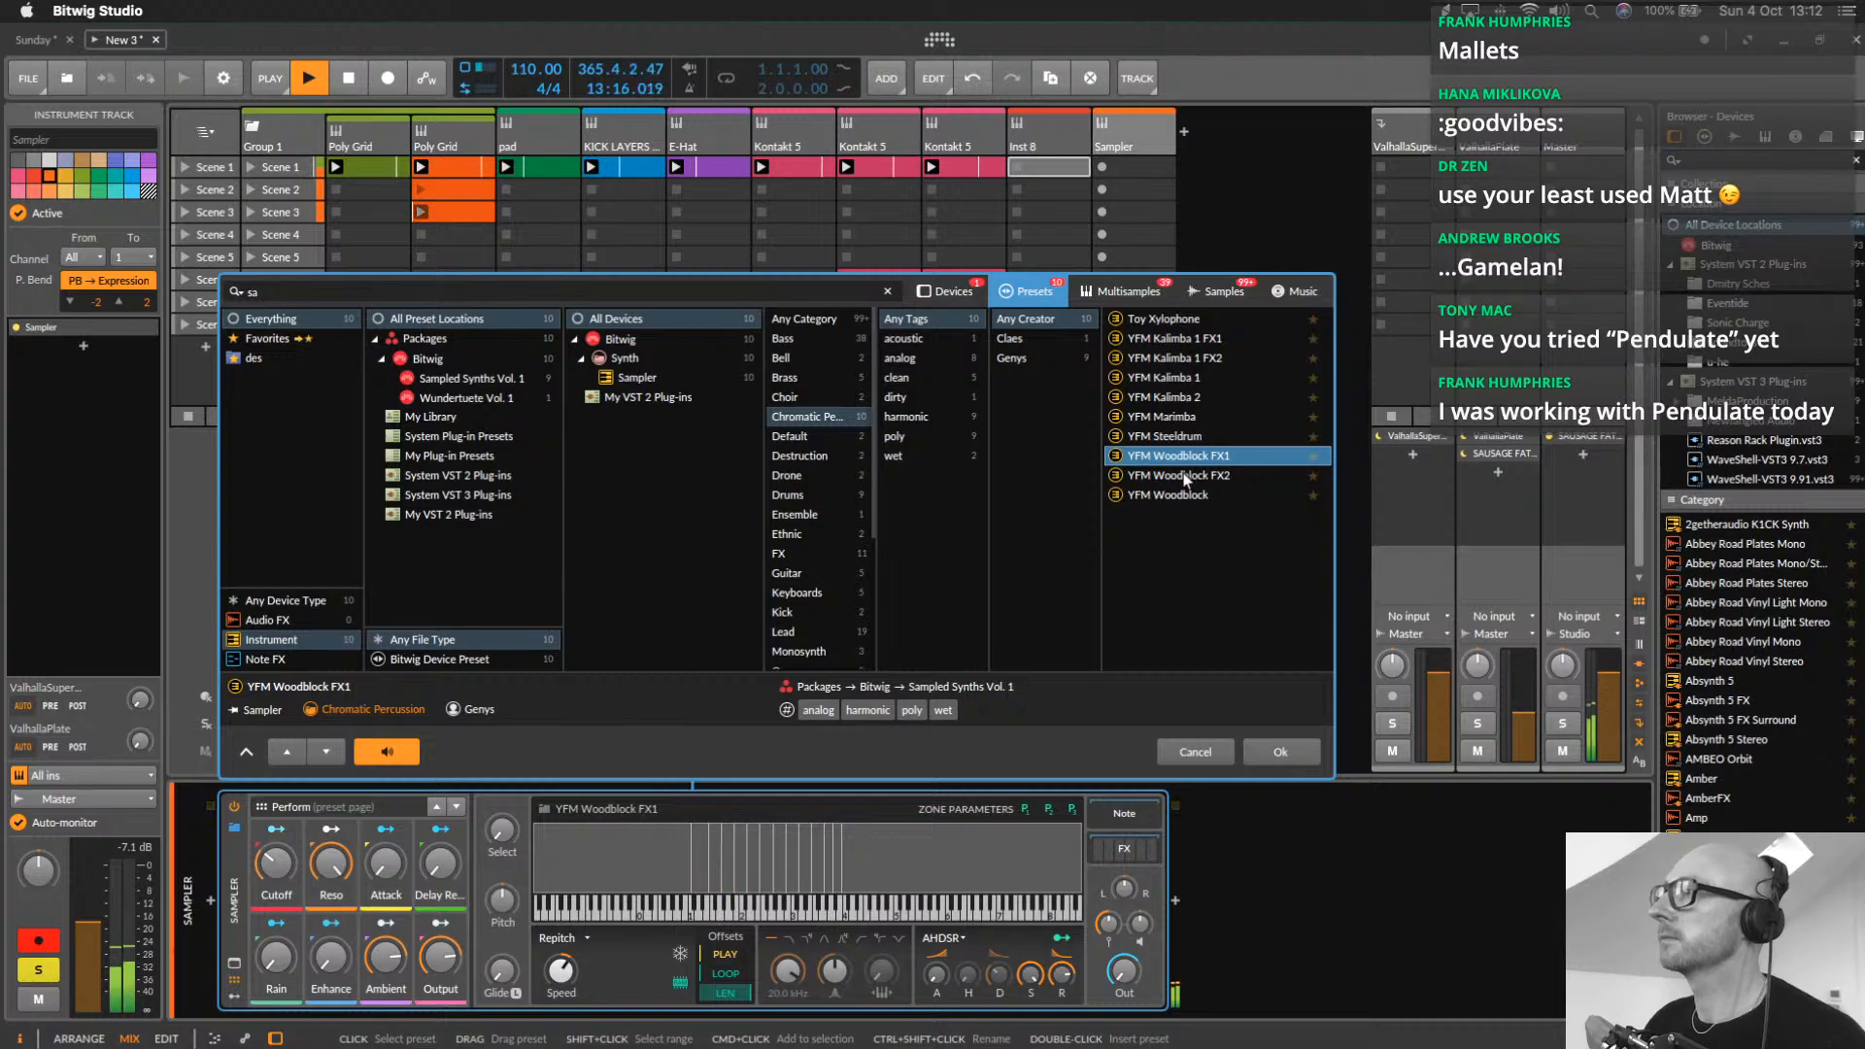
left_click(1184, 476)
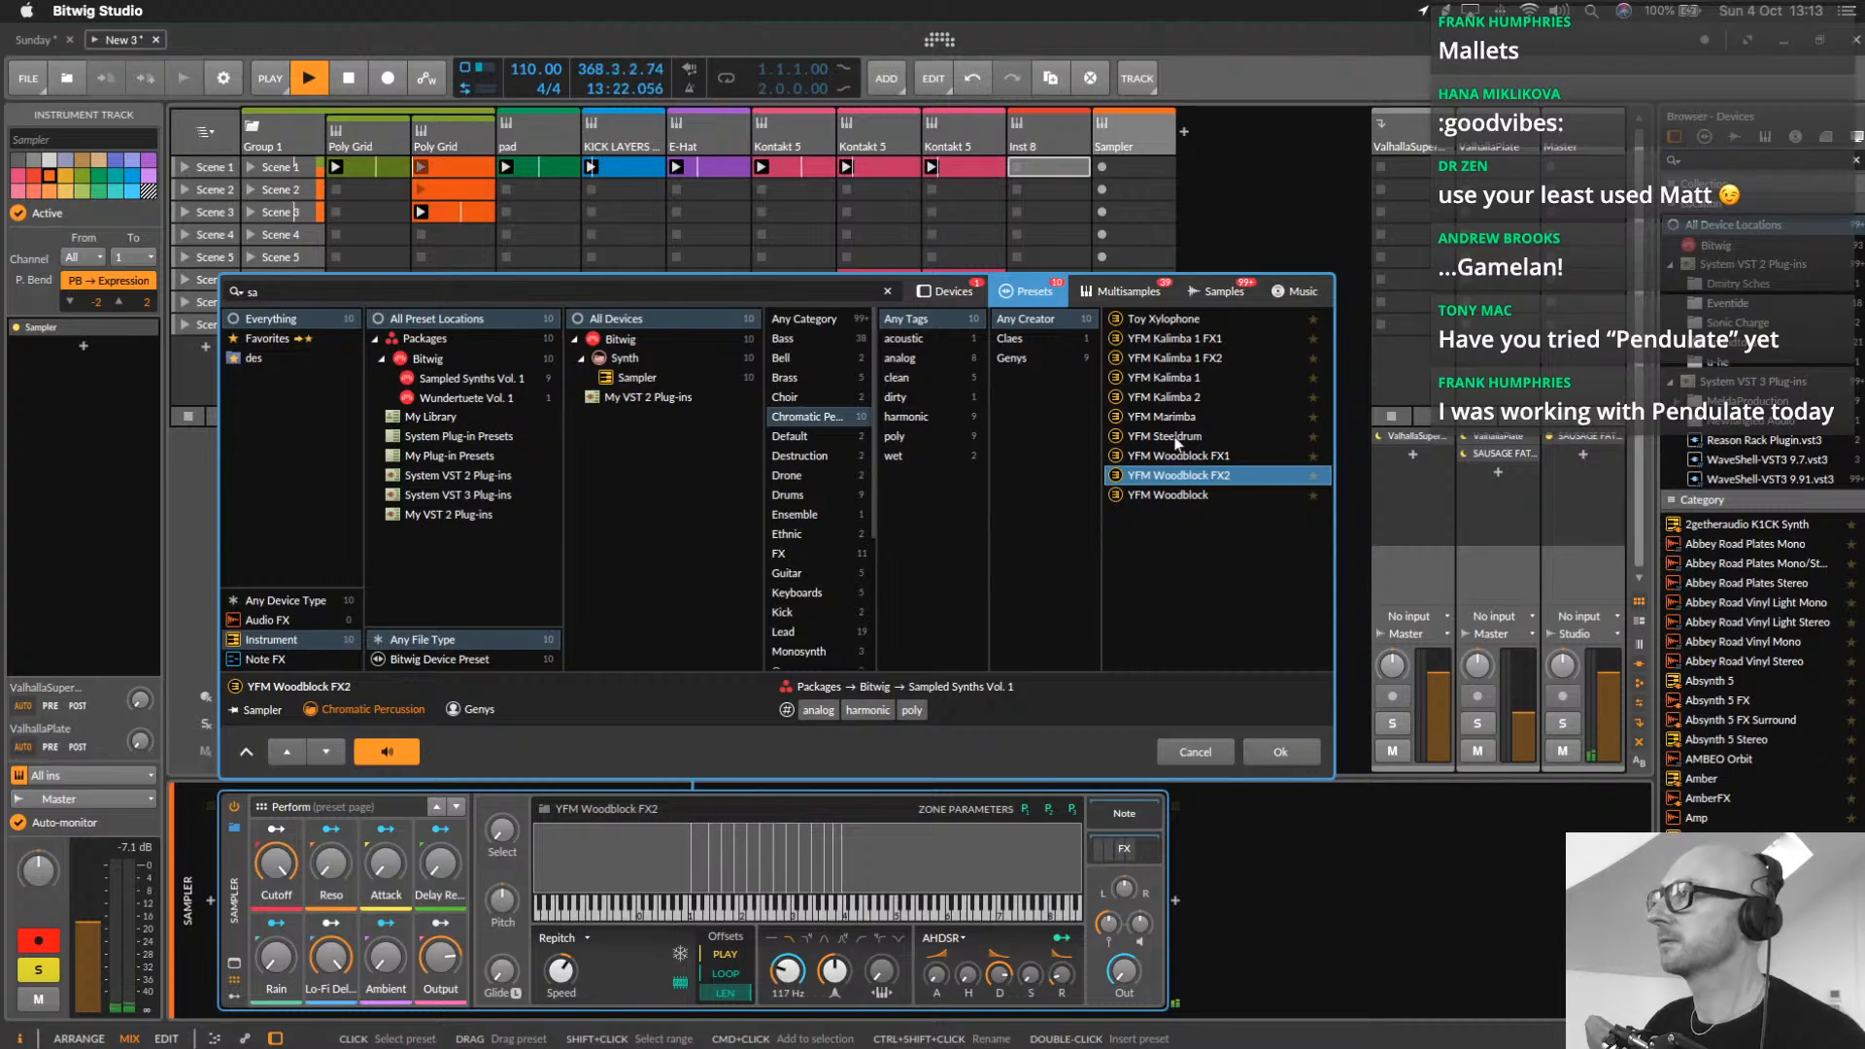
left_click(1280, 752)
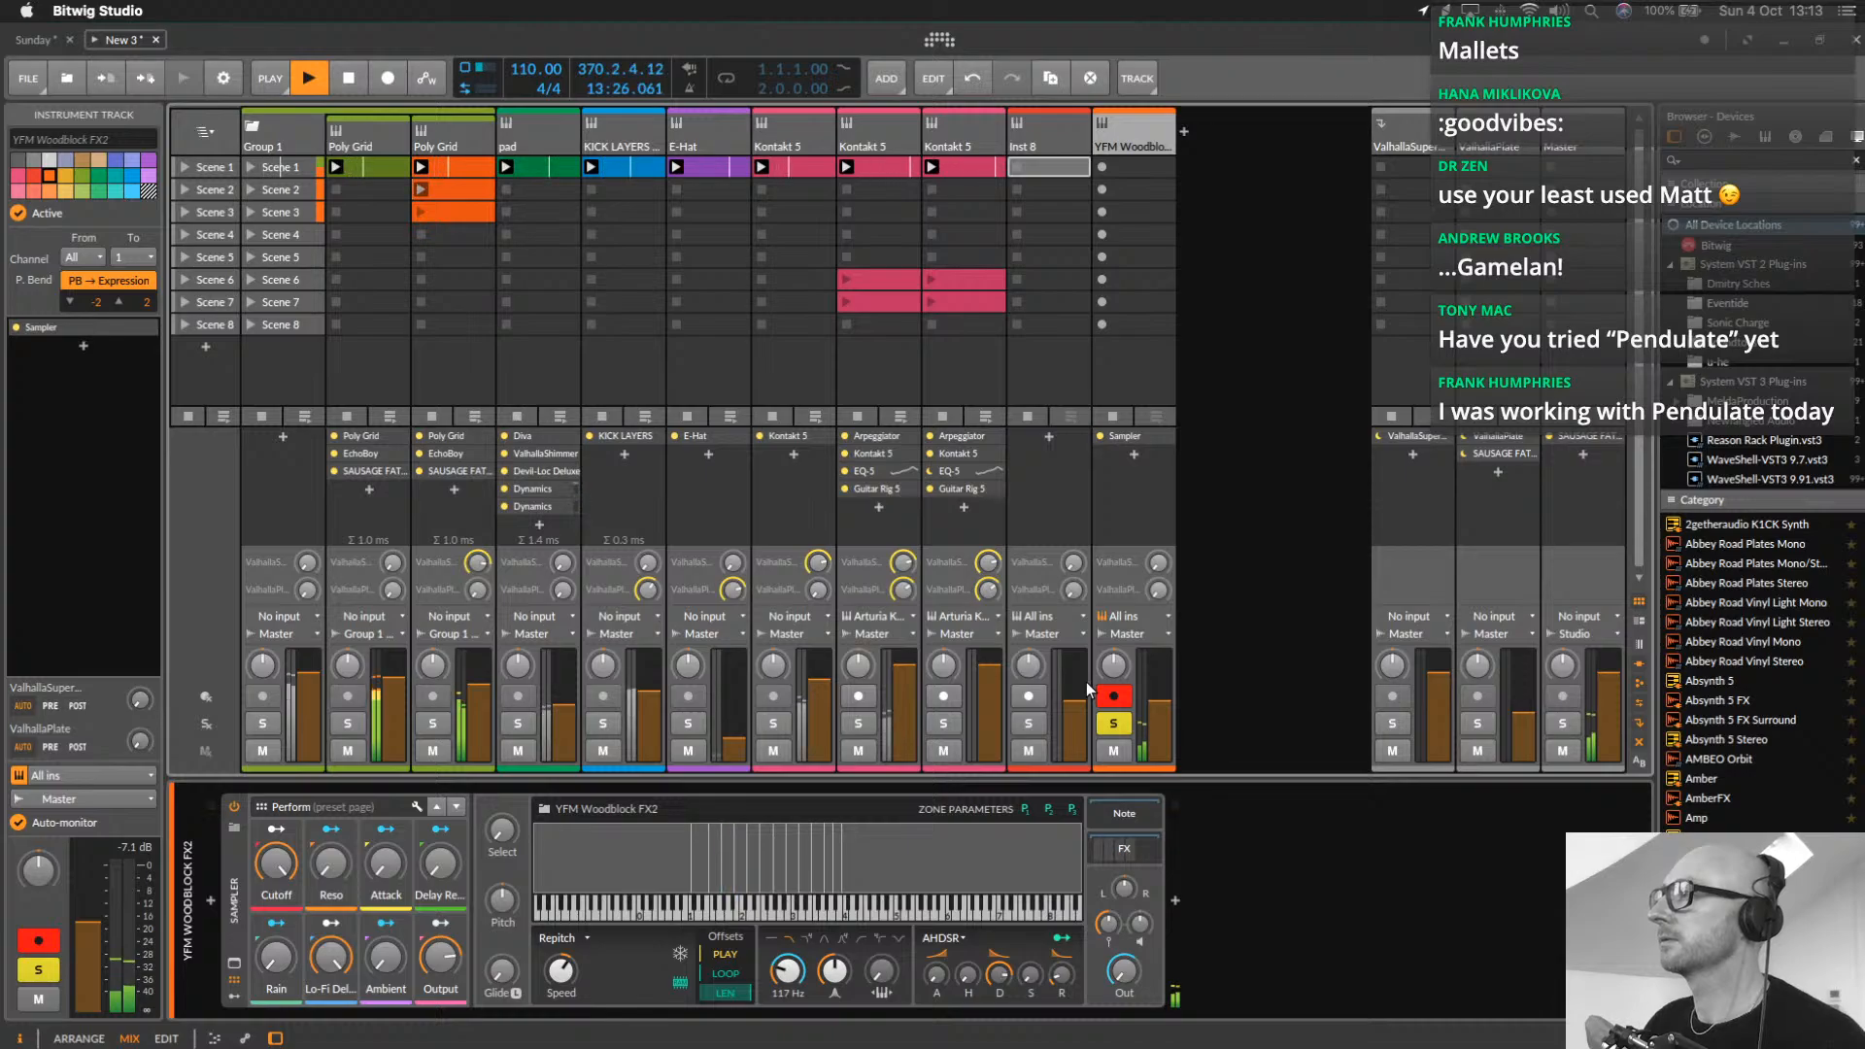
Replace the Sampler preset with Toy Xylophone from the Chromatic Percussion category
left_click(1114, 751)
left_click(1116, 750)
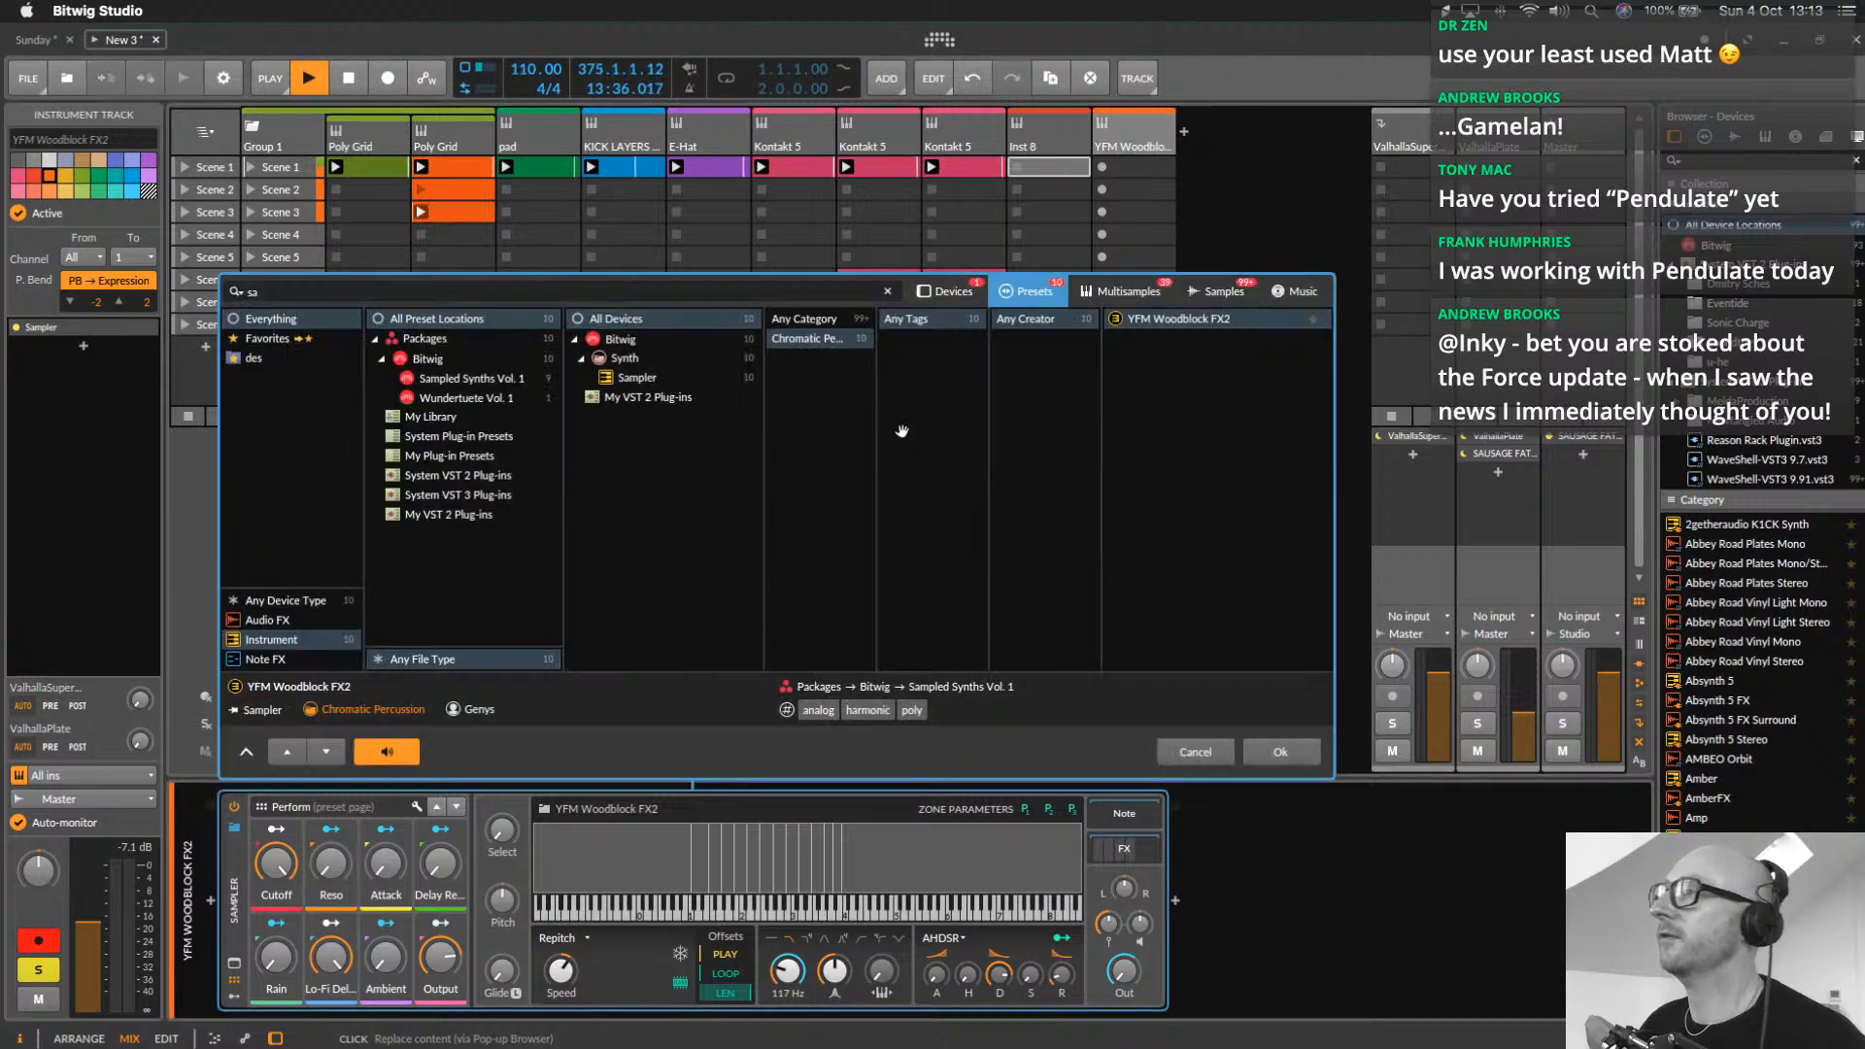
left_click(235, 828)
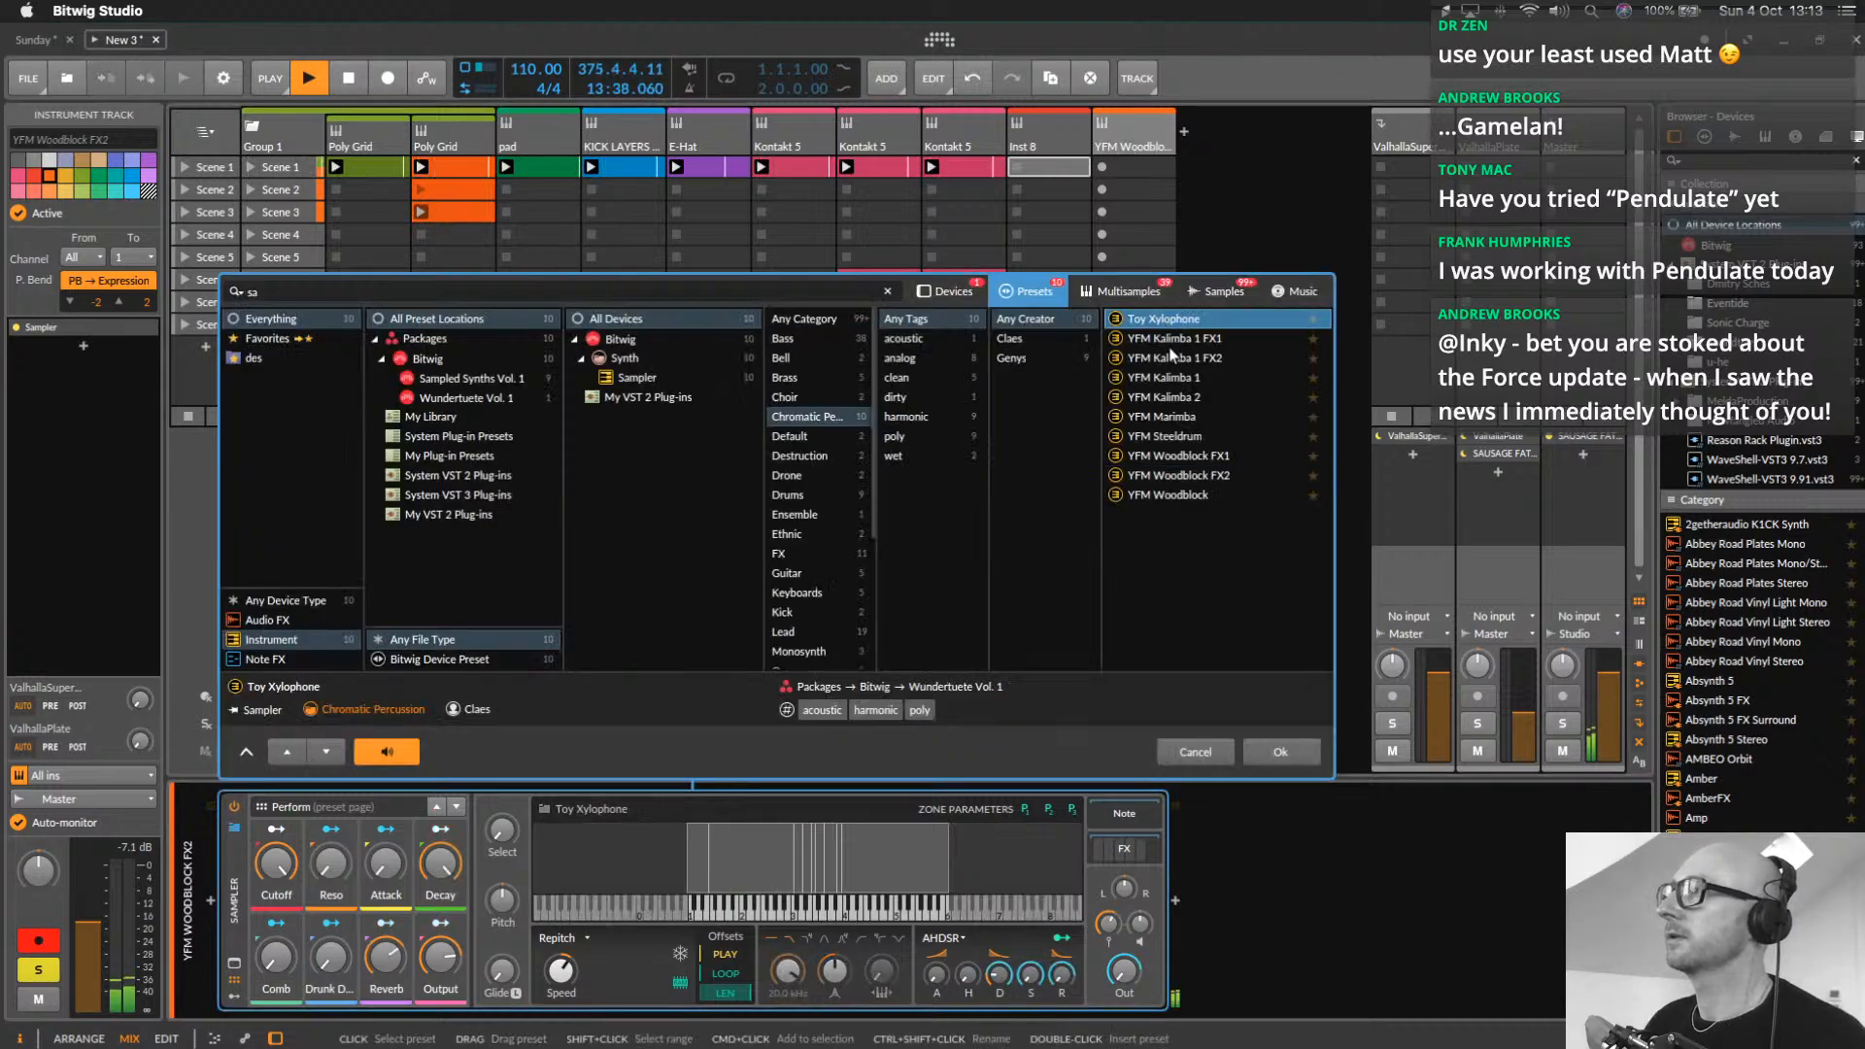
left_click(1278, 752)
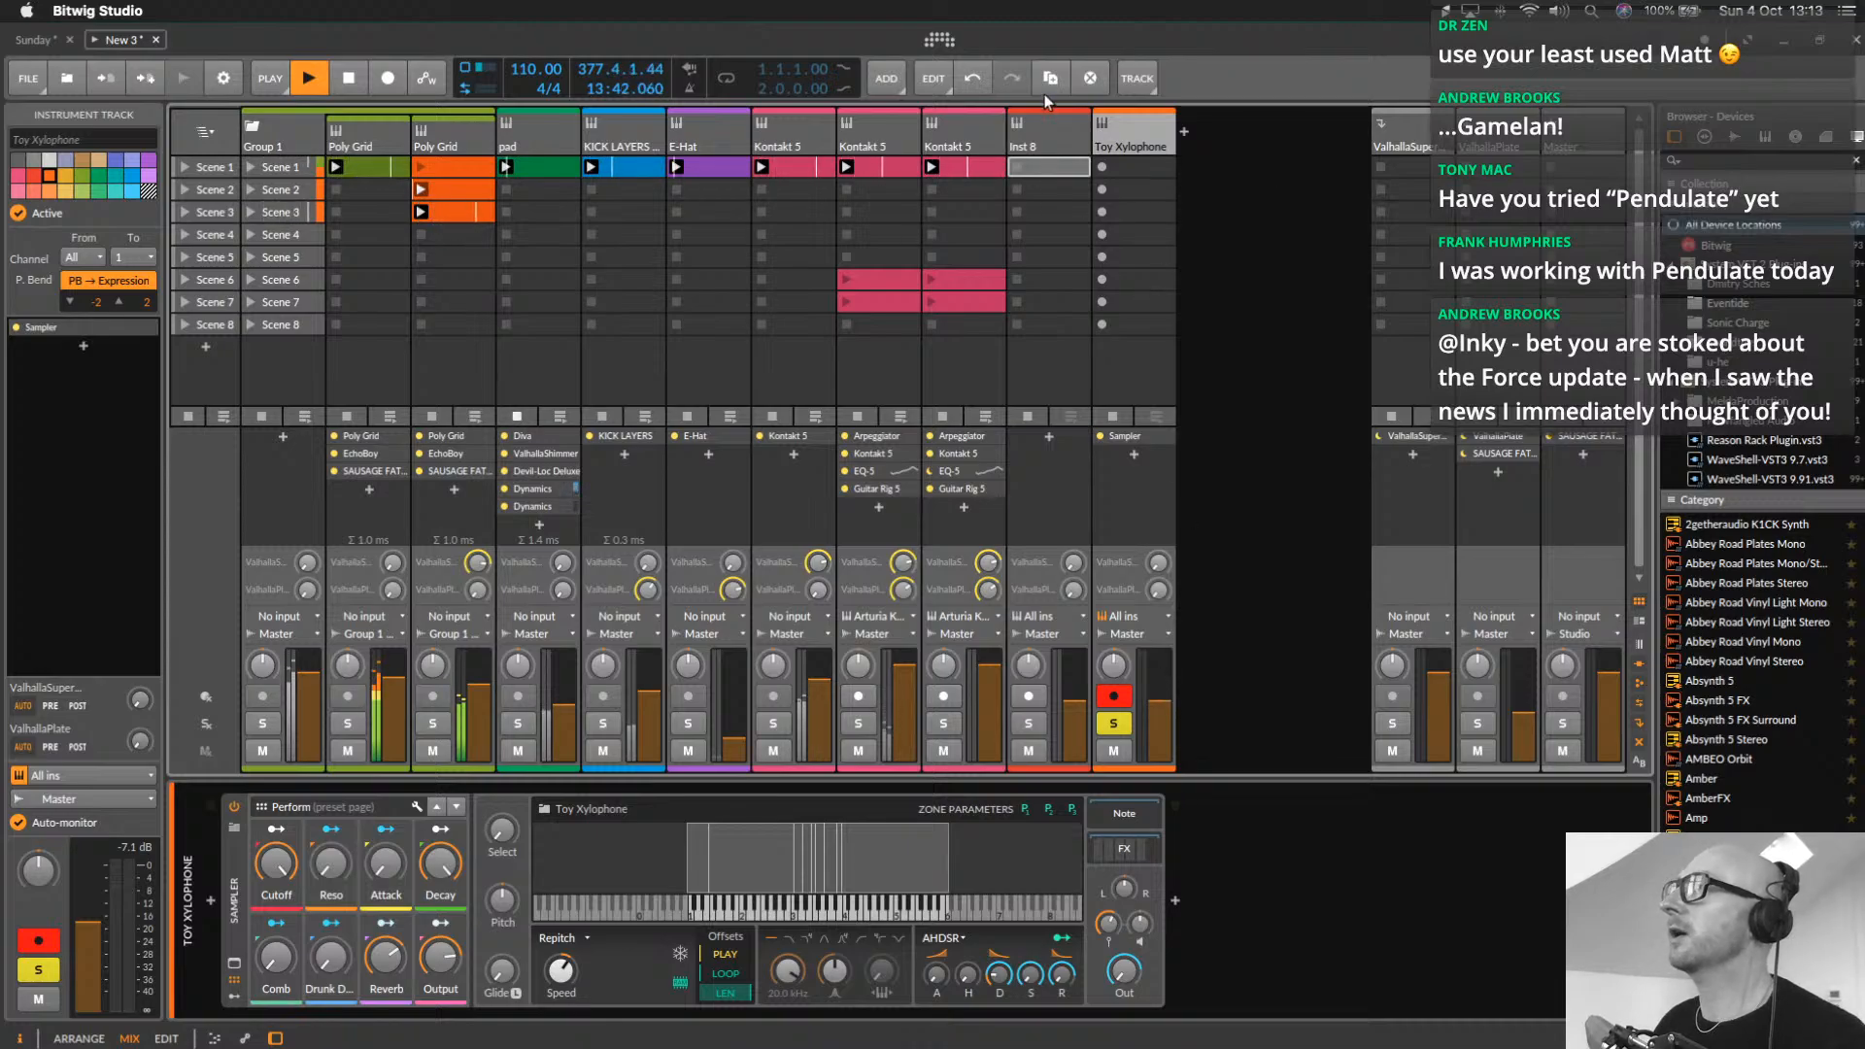
Insert an Arpeggiator before the Sampler on the Toy Xylophone track
left_click(211, 901)
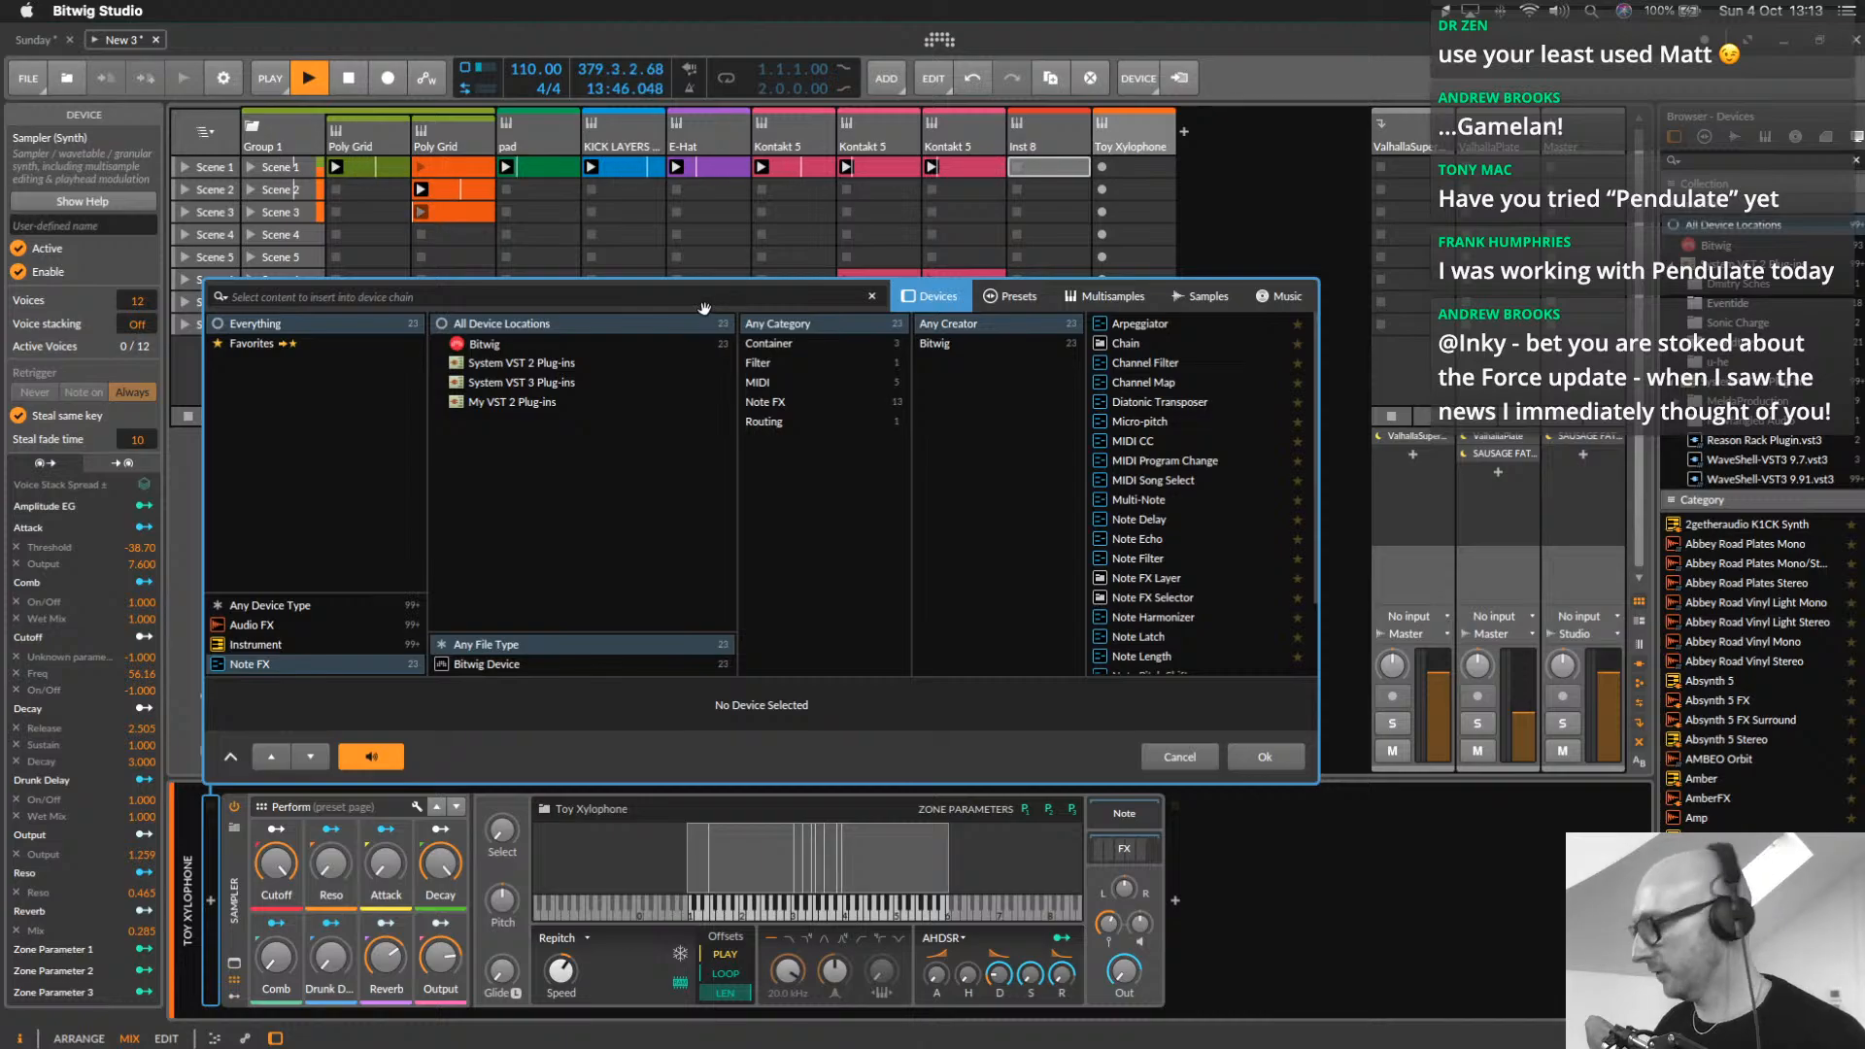
type("A")
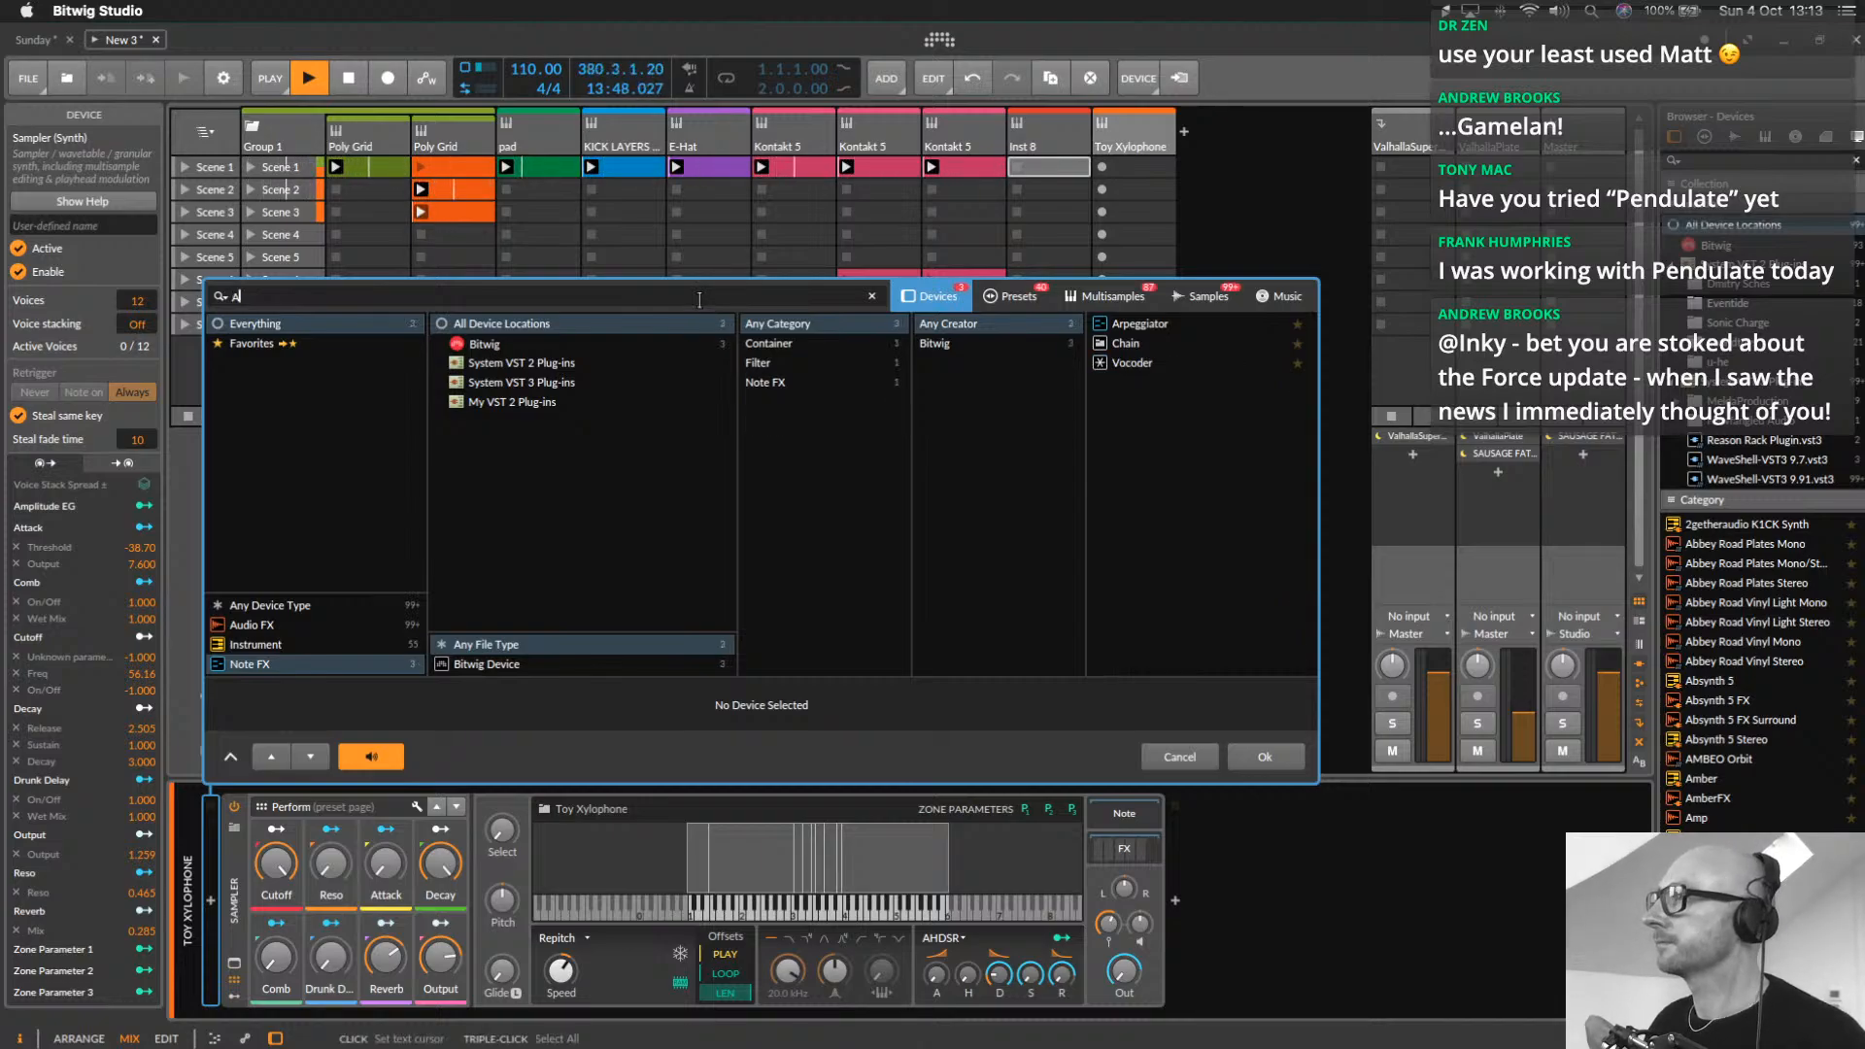
double_click(1152, 323)
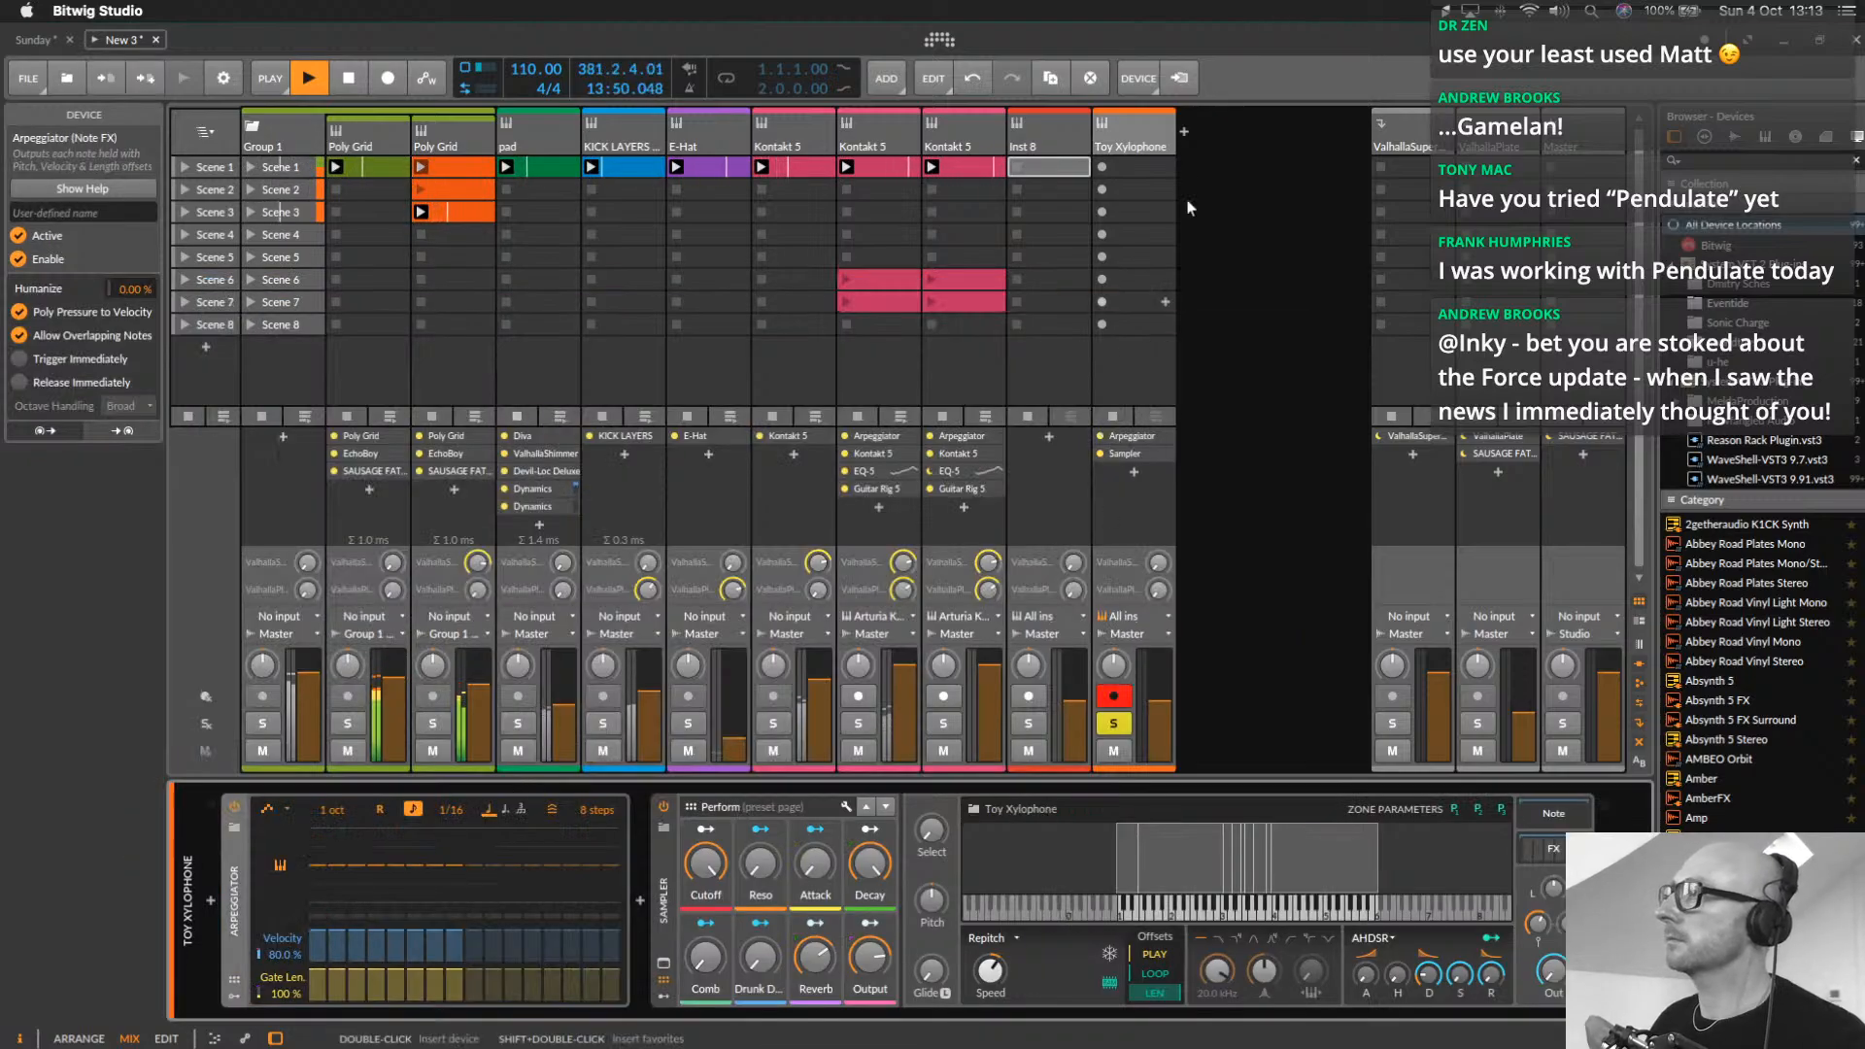
Copy the first Poly Grid track's Scene 1 clip to the Toy Xylophone track's Scene 1 slot and open it for note editing
left_click(964, 165)
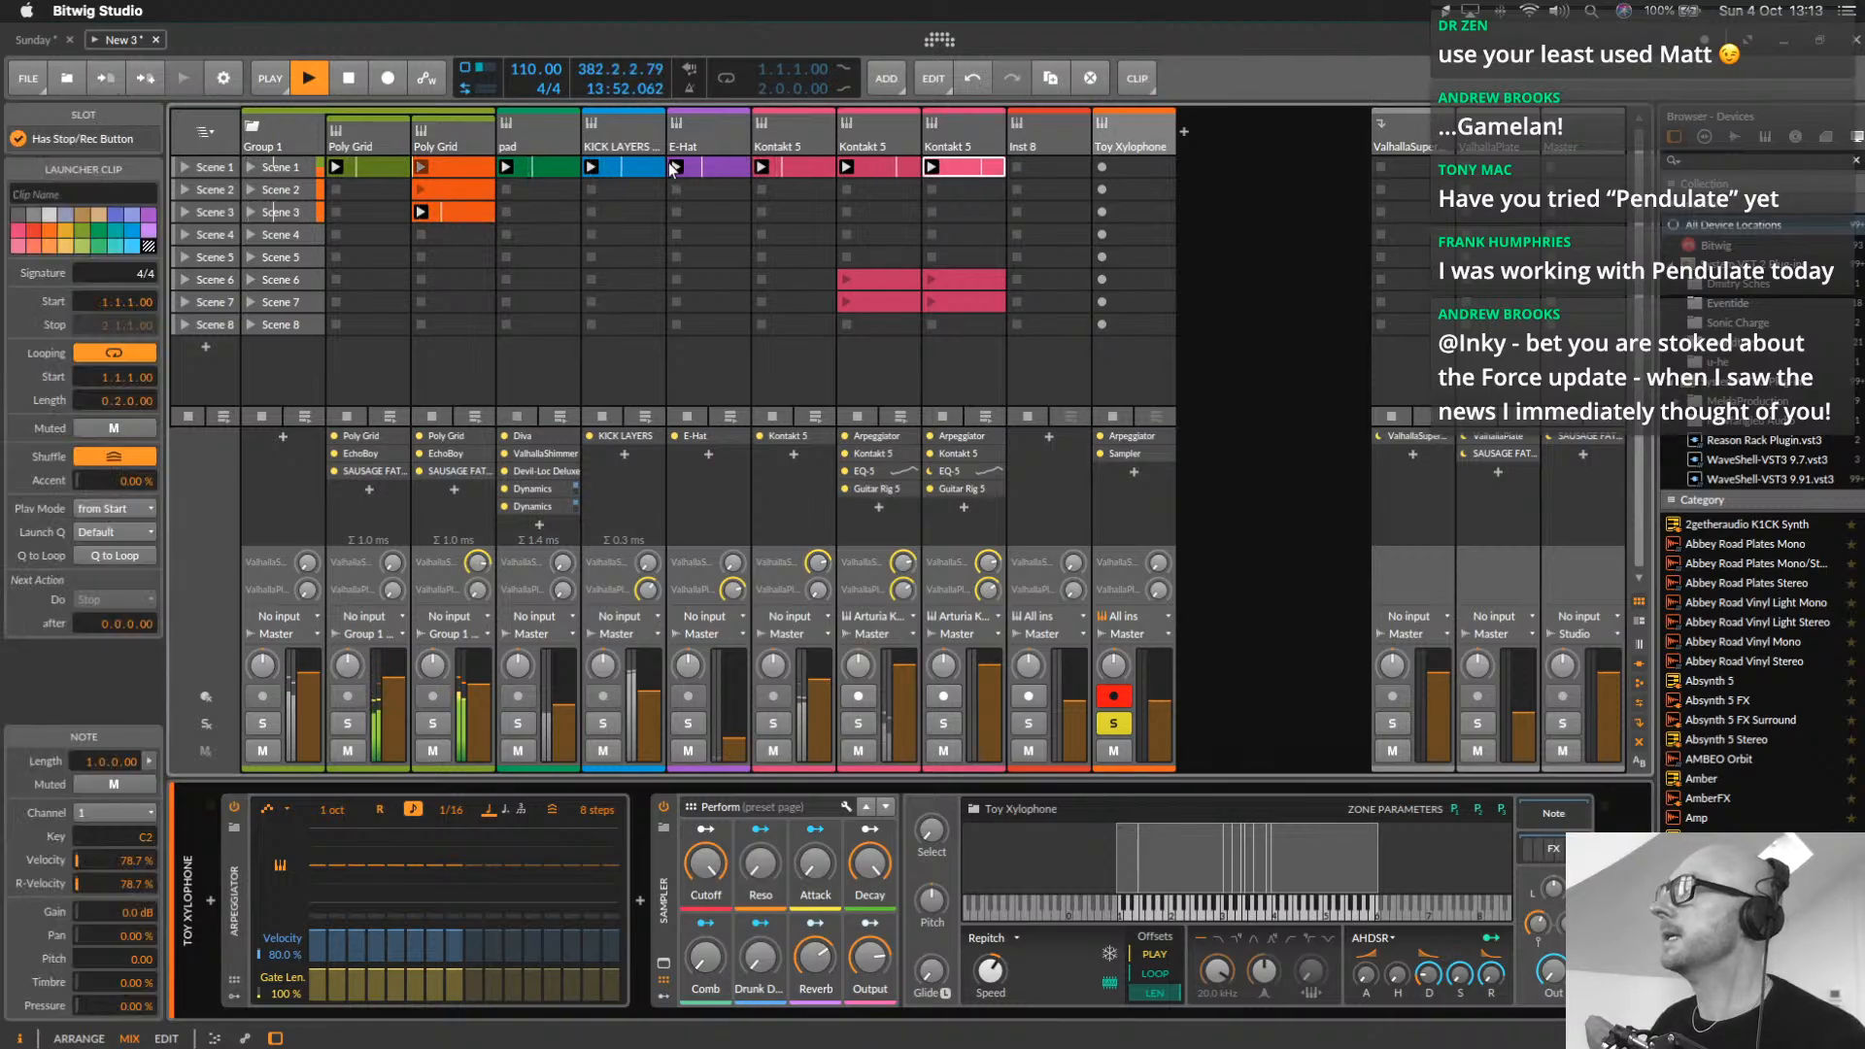
left_click_drag(360, 167, 1130, 170)
double_click(1132, 167)
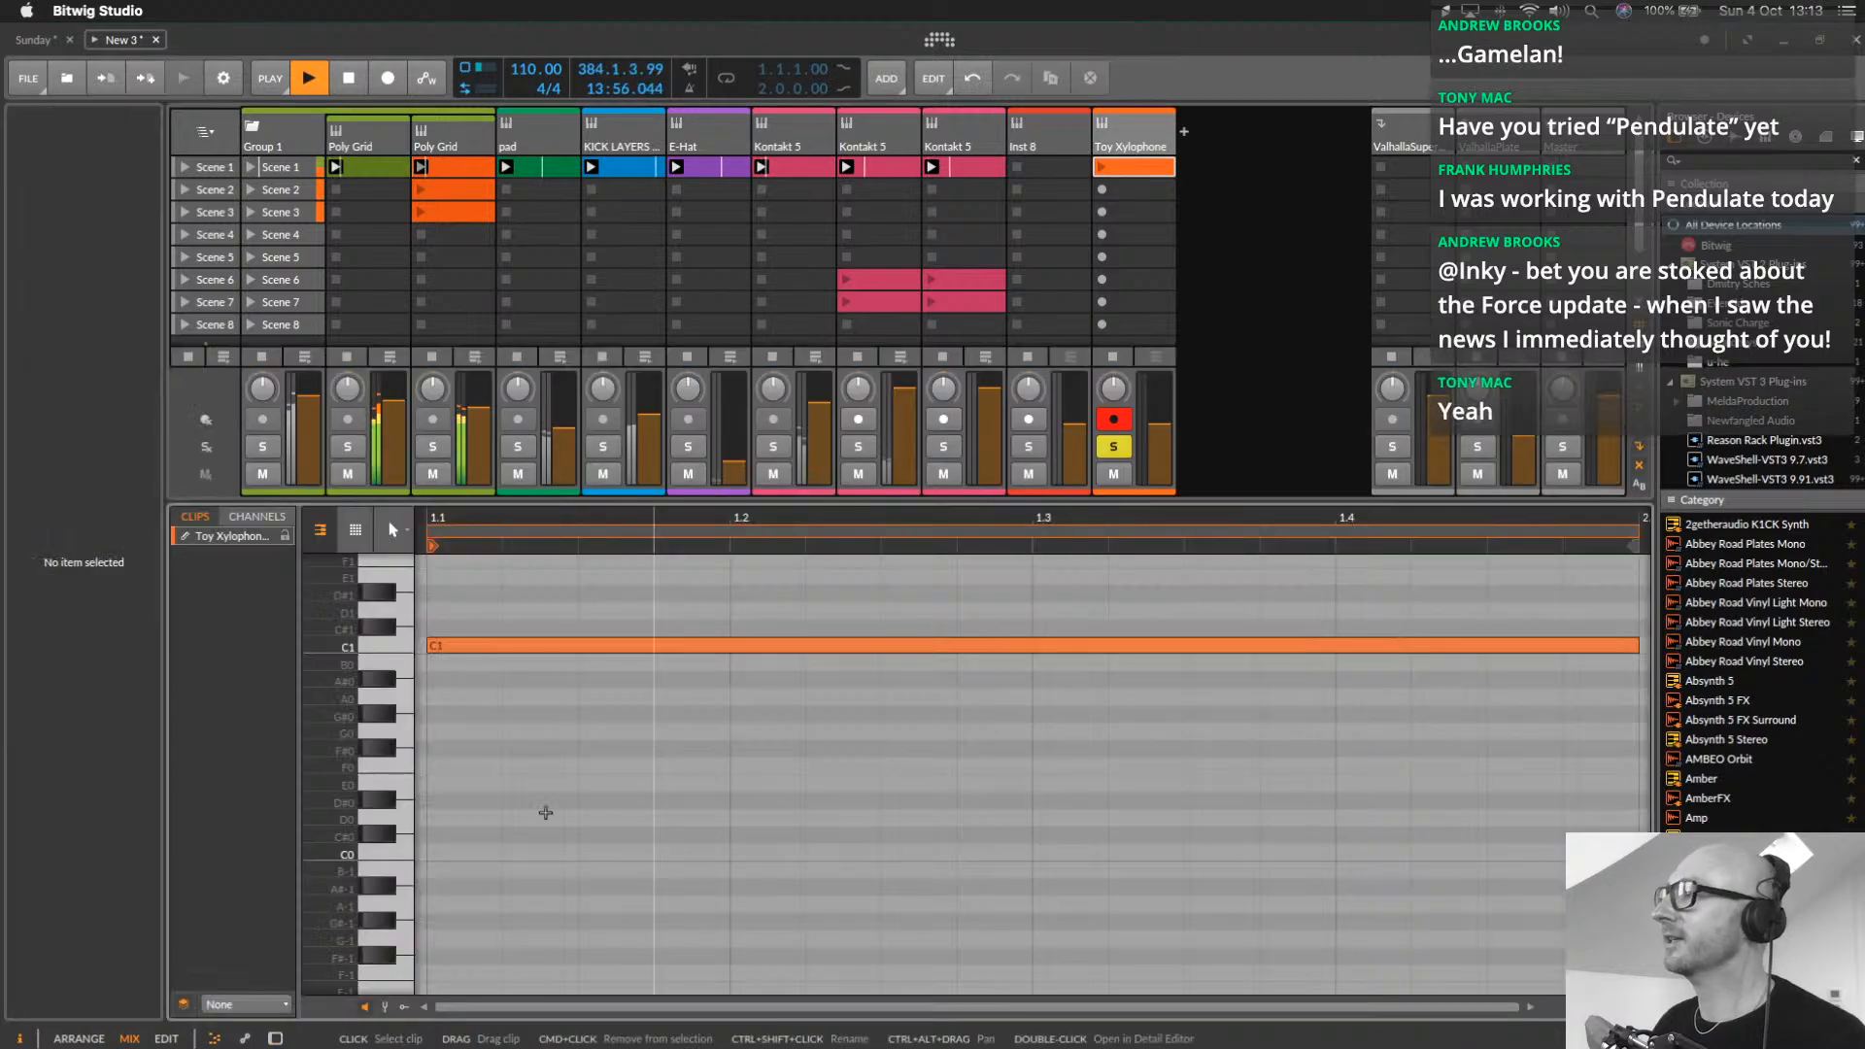
Duplicate the bar-long C1 note to E1 and G1 to build a C major chord in the clip
left_click_drag(474, 645, 476, 580)
scroll(483, 607, "up", 3)
left_click_drag(452, 664, 472, 612)
Turn off solo and record arm on the Toy Xylophone track and set its note input to No input
left_click(1113, 446)
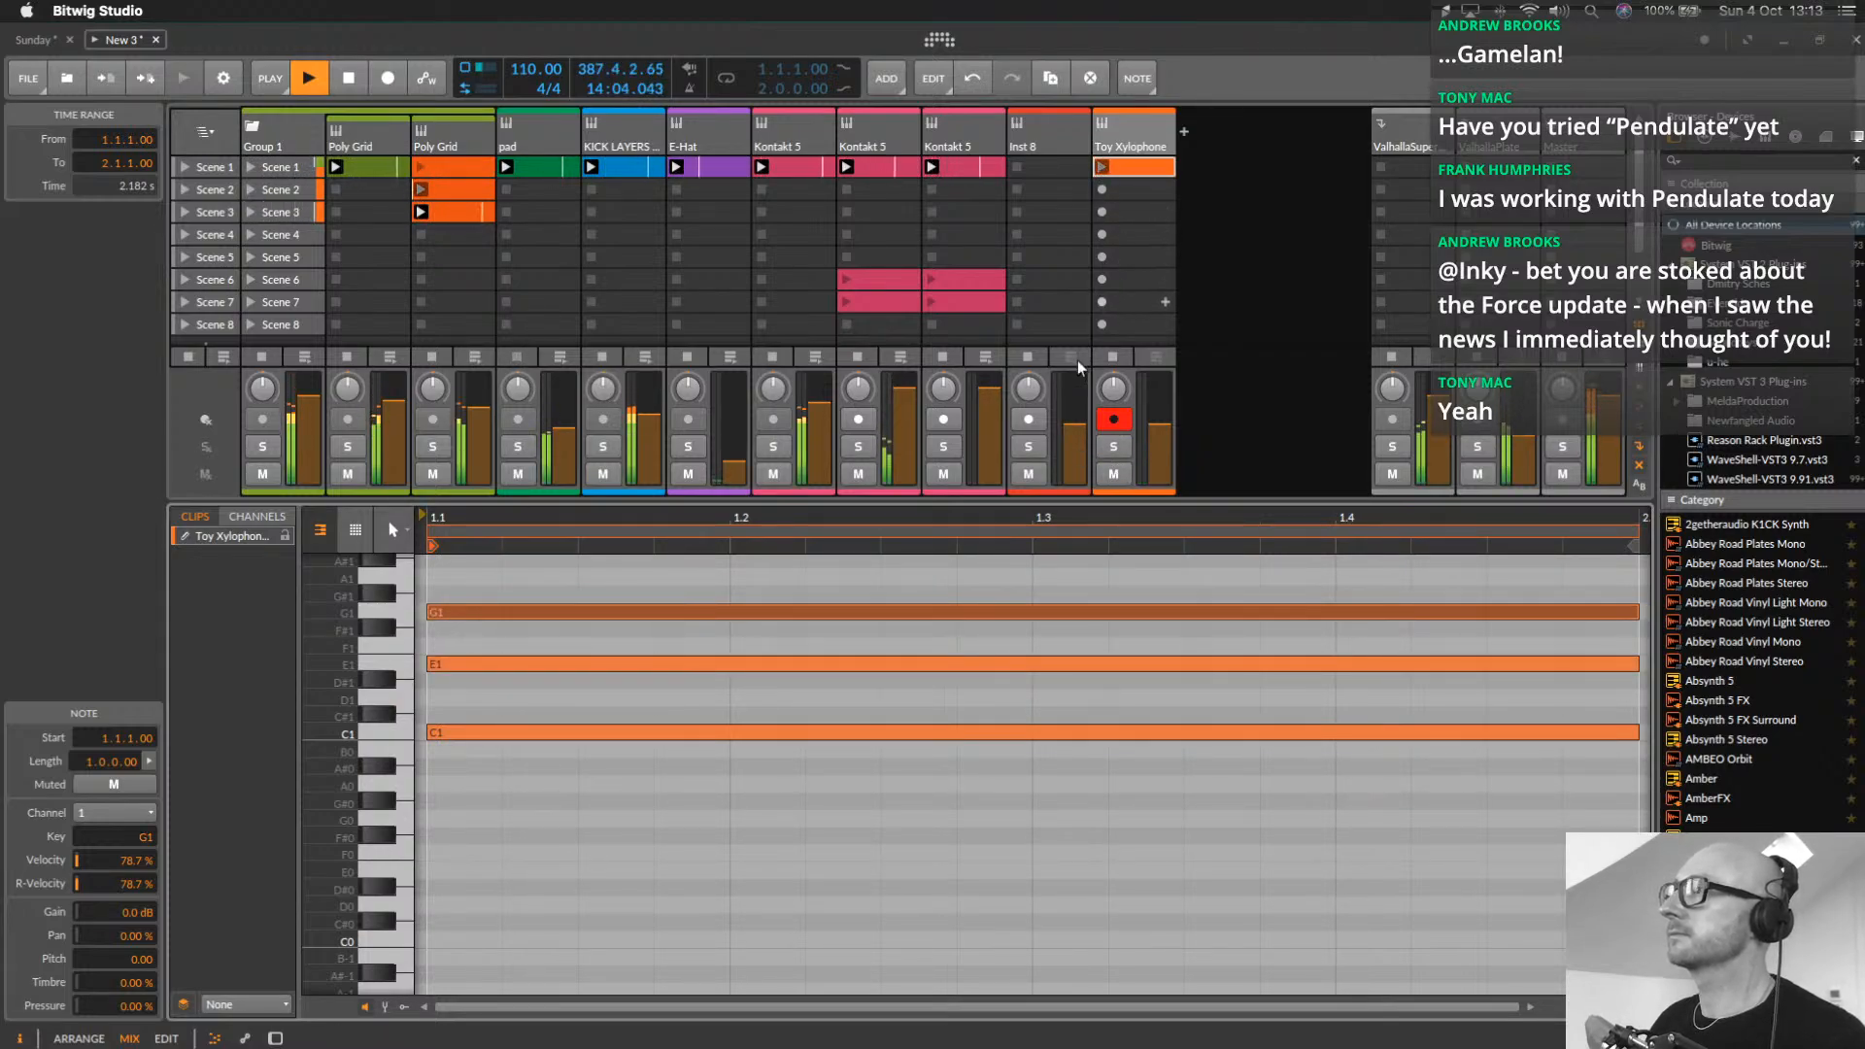
left_click_drag(1082, 495, 1111, 681)
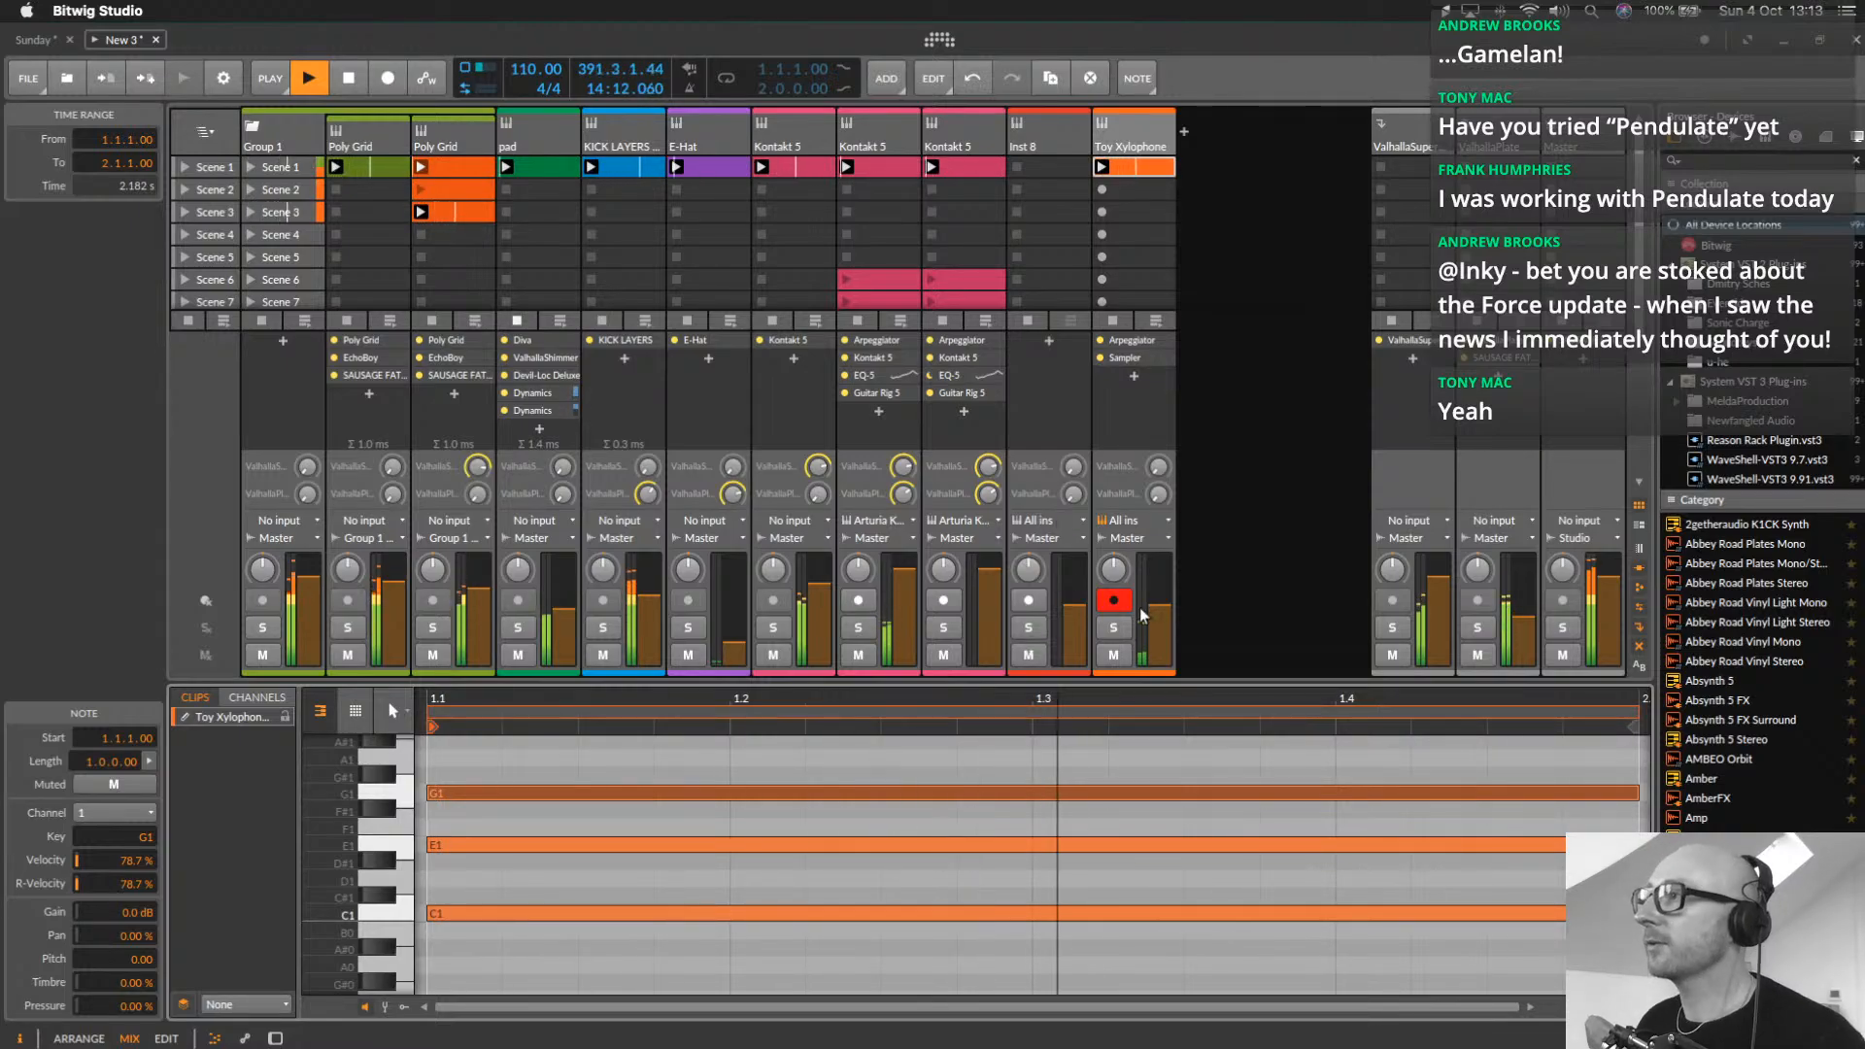
left_click(1114, 599)
left_click(1118, 522)
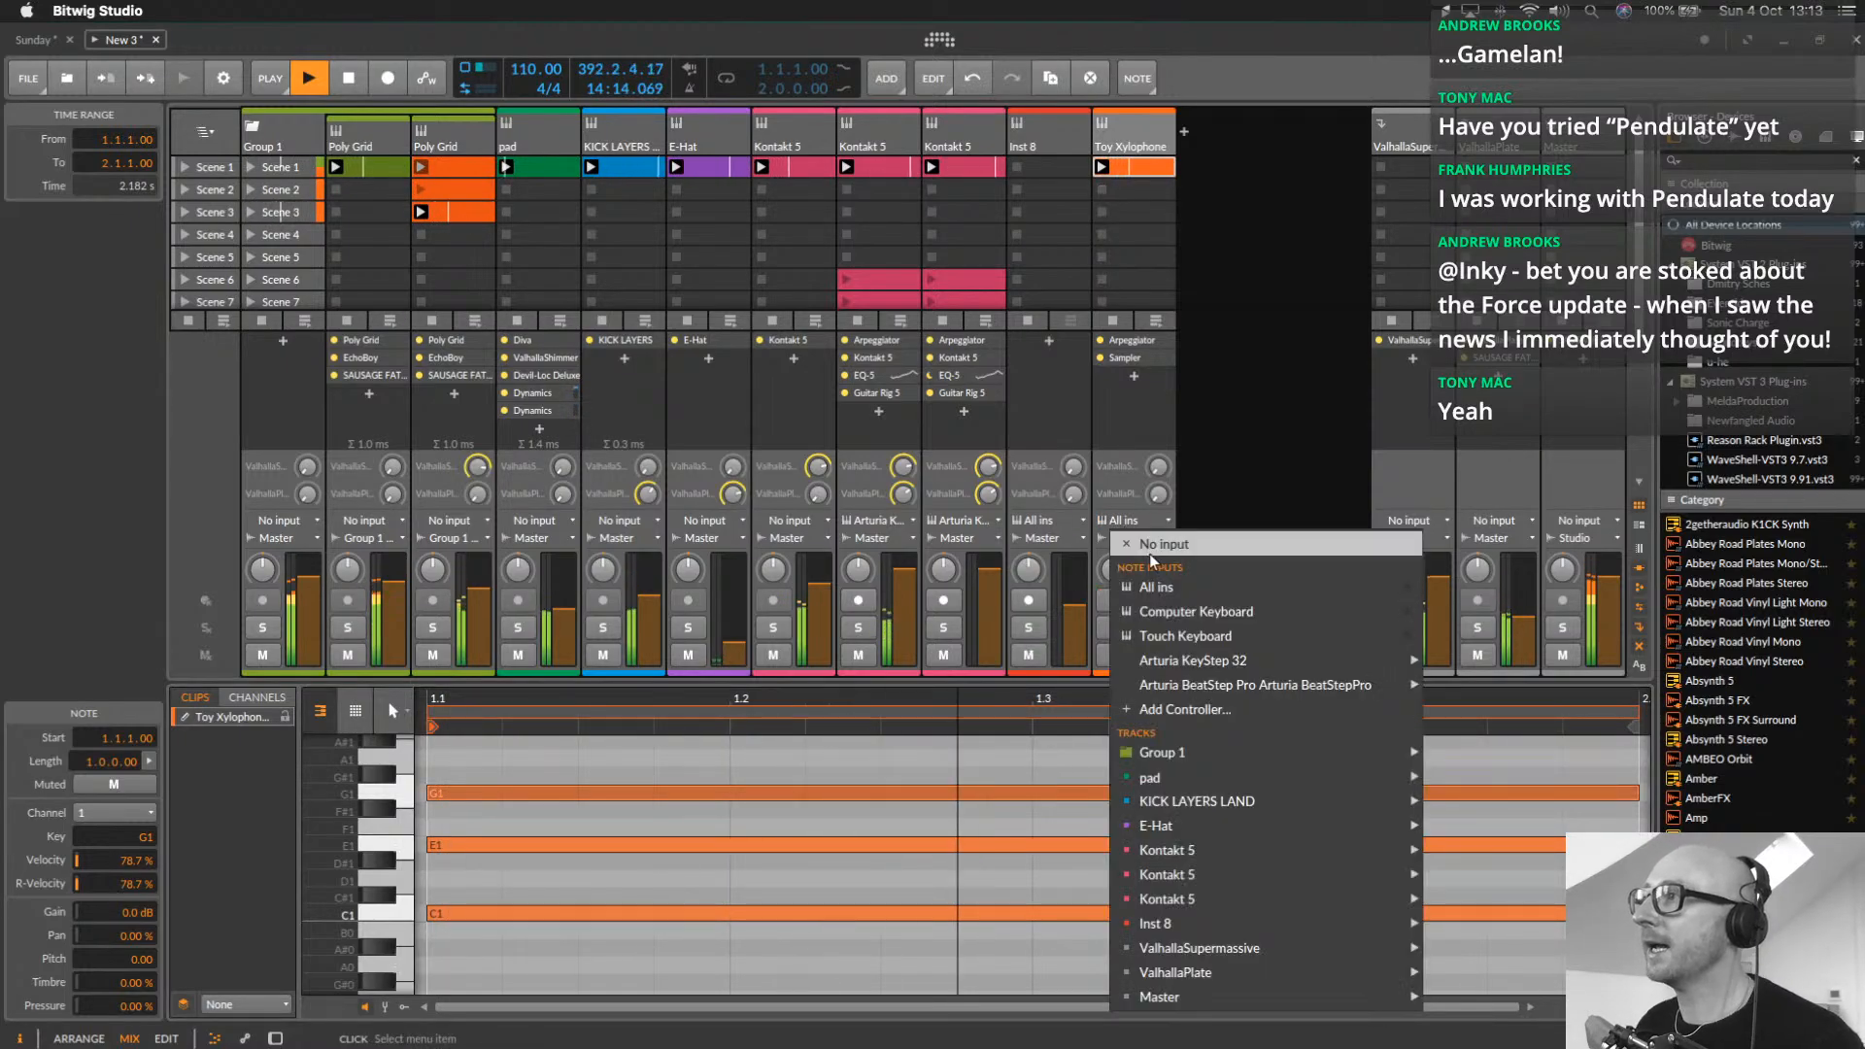
left_click(1127, 536)
Compare the groove with the Toy Xylophone track muted and unmuted, and raise its ValhallaPlate send
left_click(1117, 654)
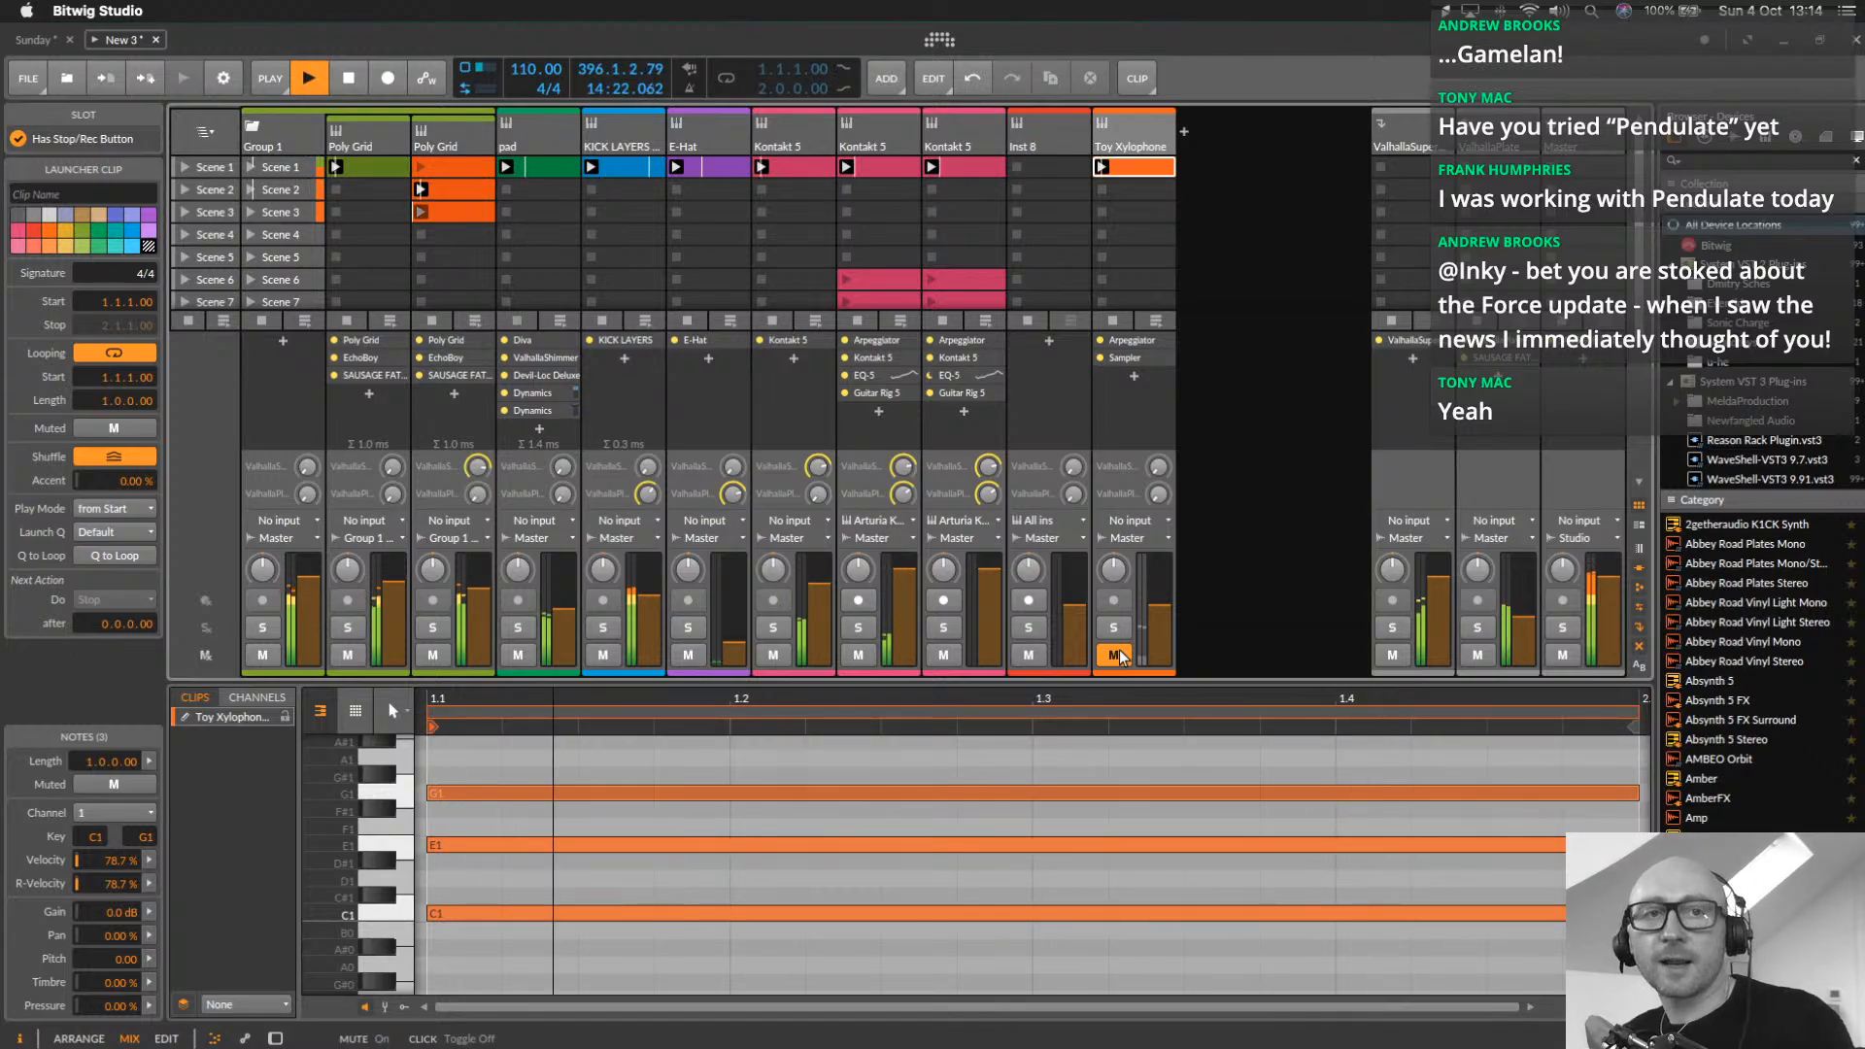
left_click(1115, 656)
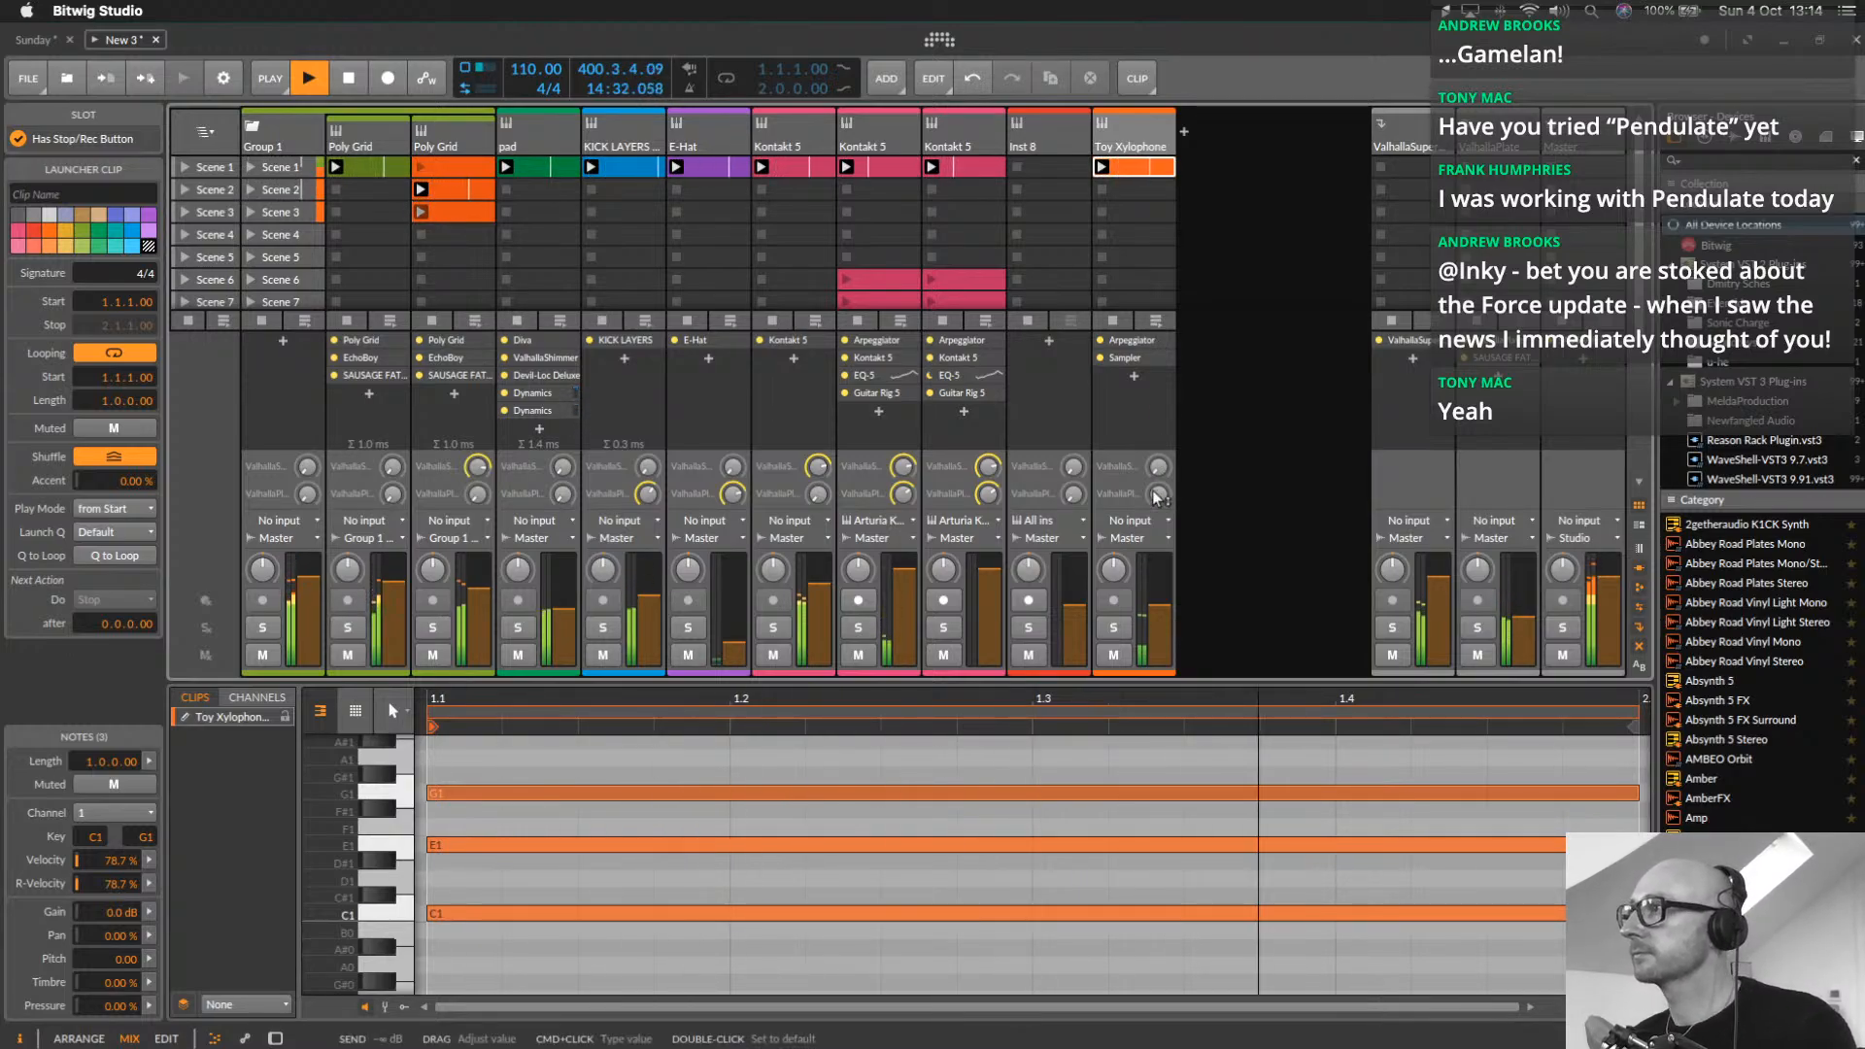
mouse_move(1156, 497)
left_mouse_down()
mouse_move(1156, 476)
mouse_move(1158, 494)
left_mouse_up()
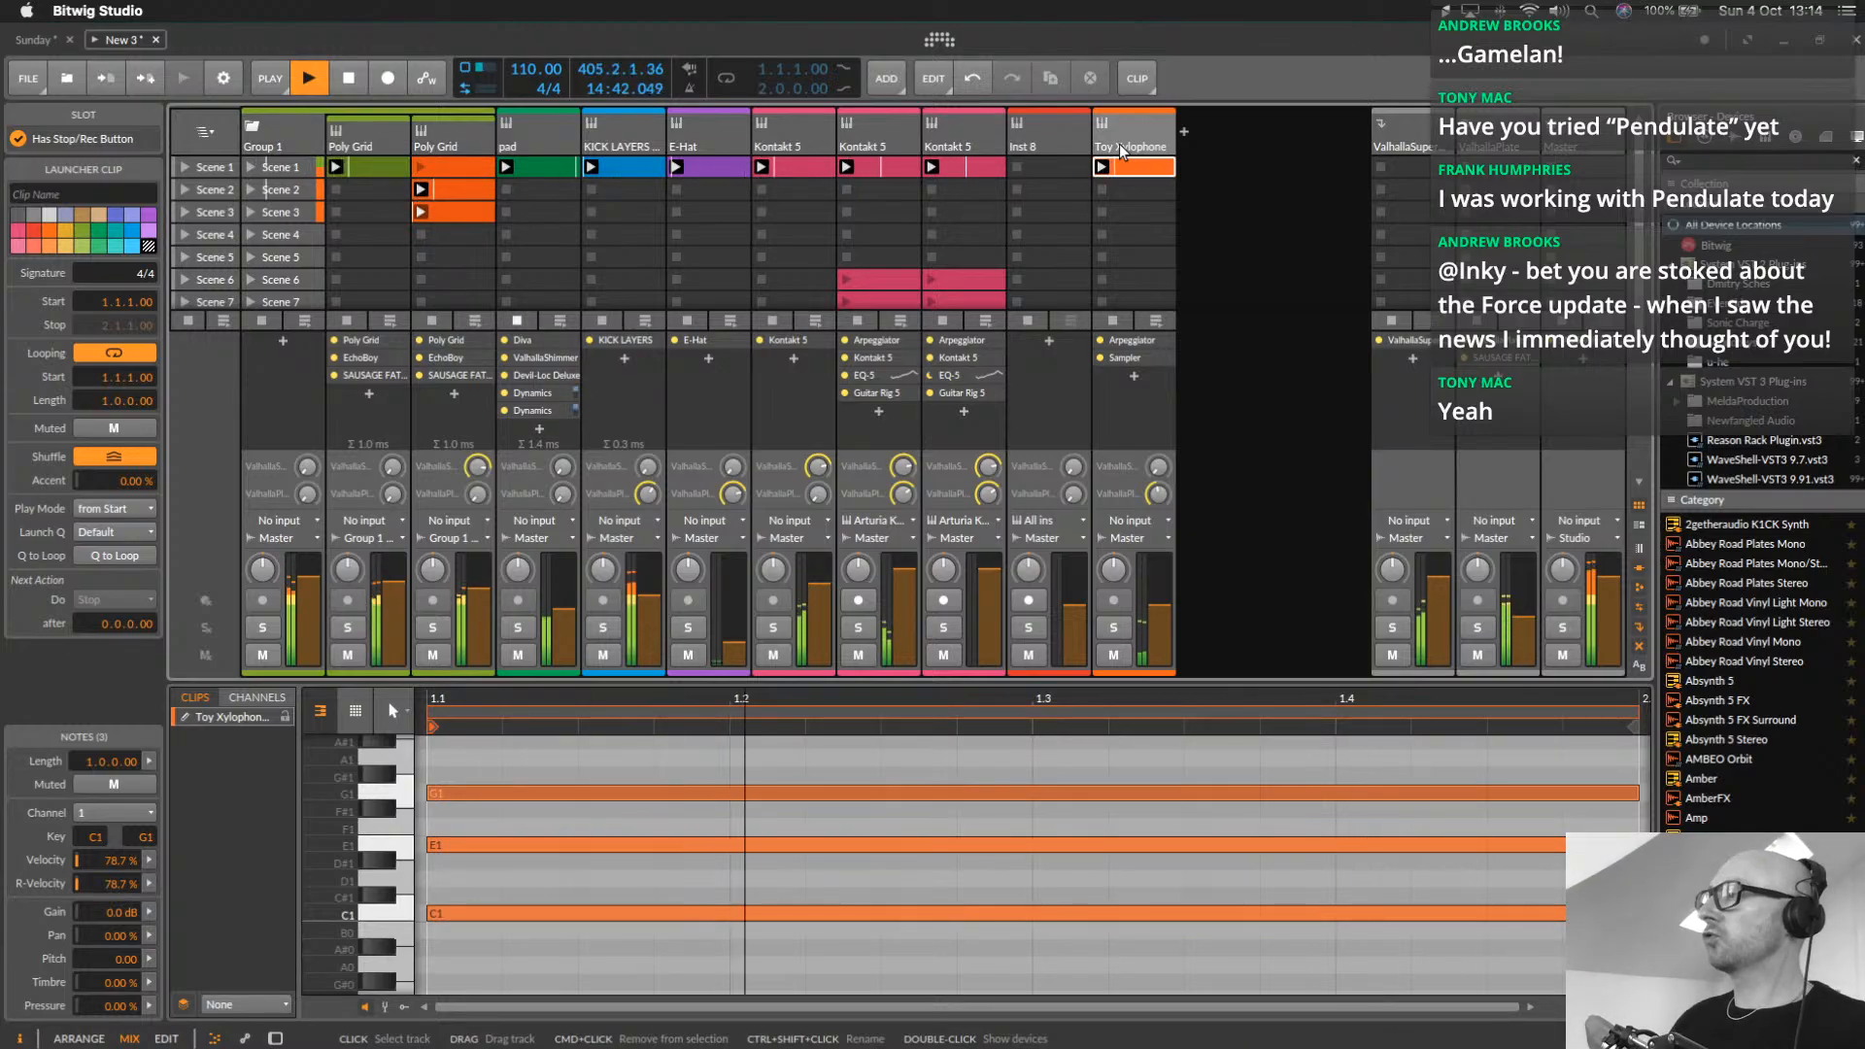
Insert the Loopcloud plug-in on the empty Inst 8 track
mouse_move(776, 1028)
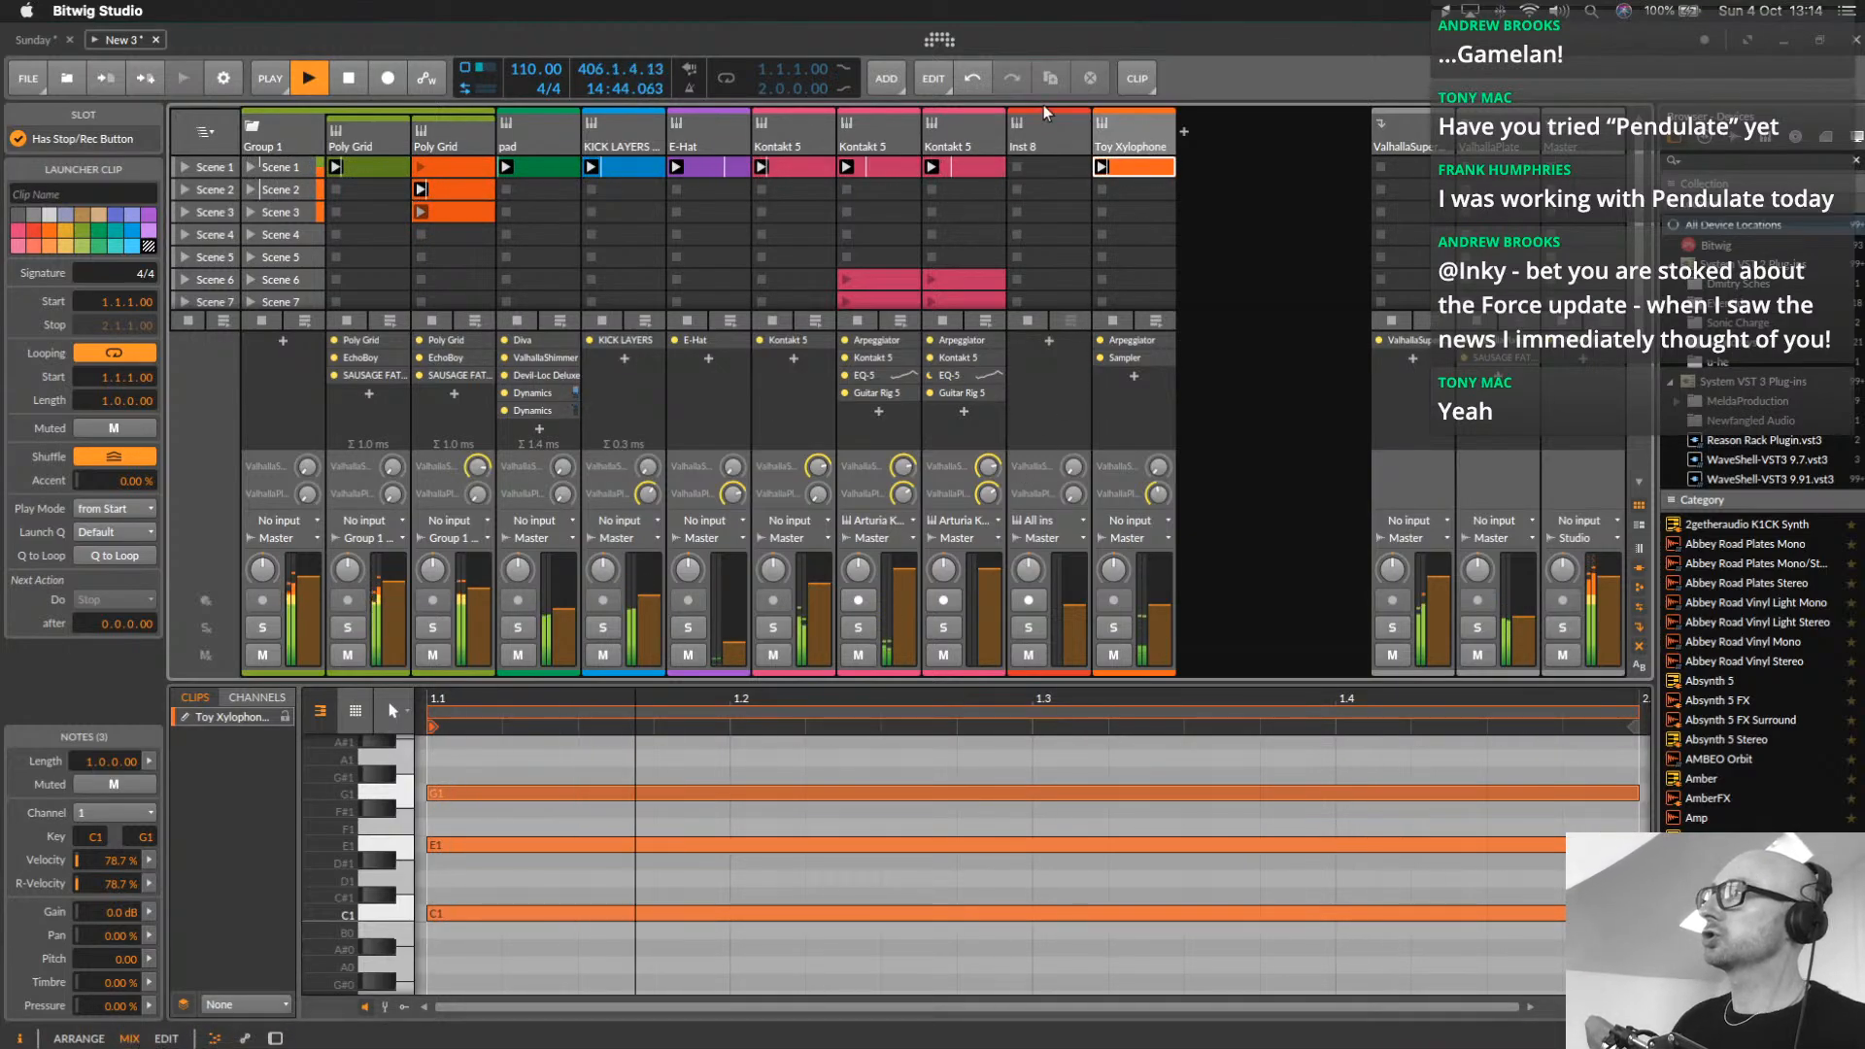
left_click(1047, 136)
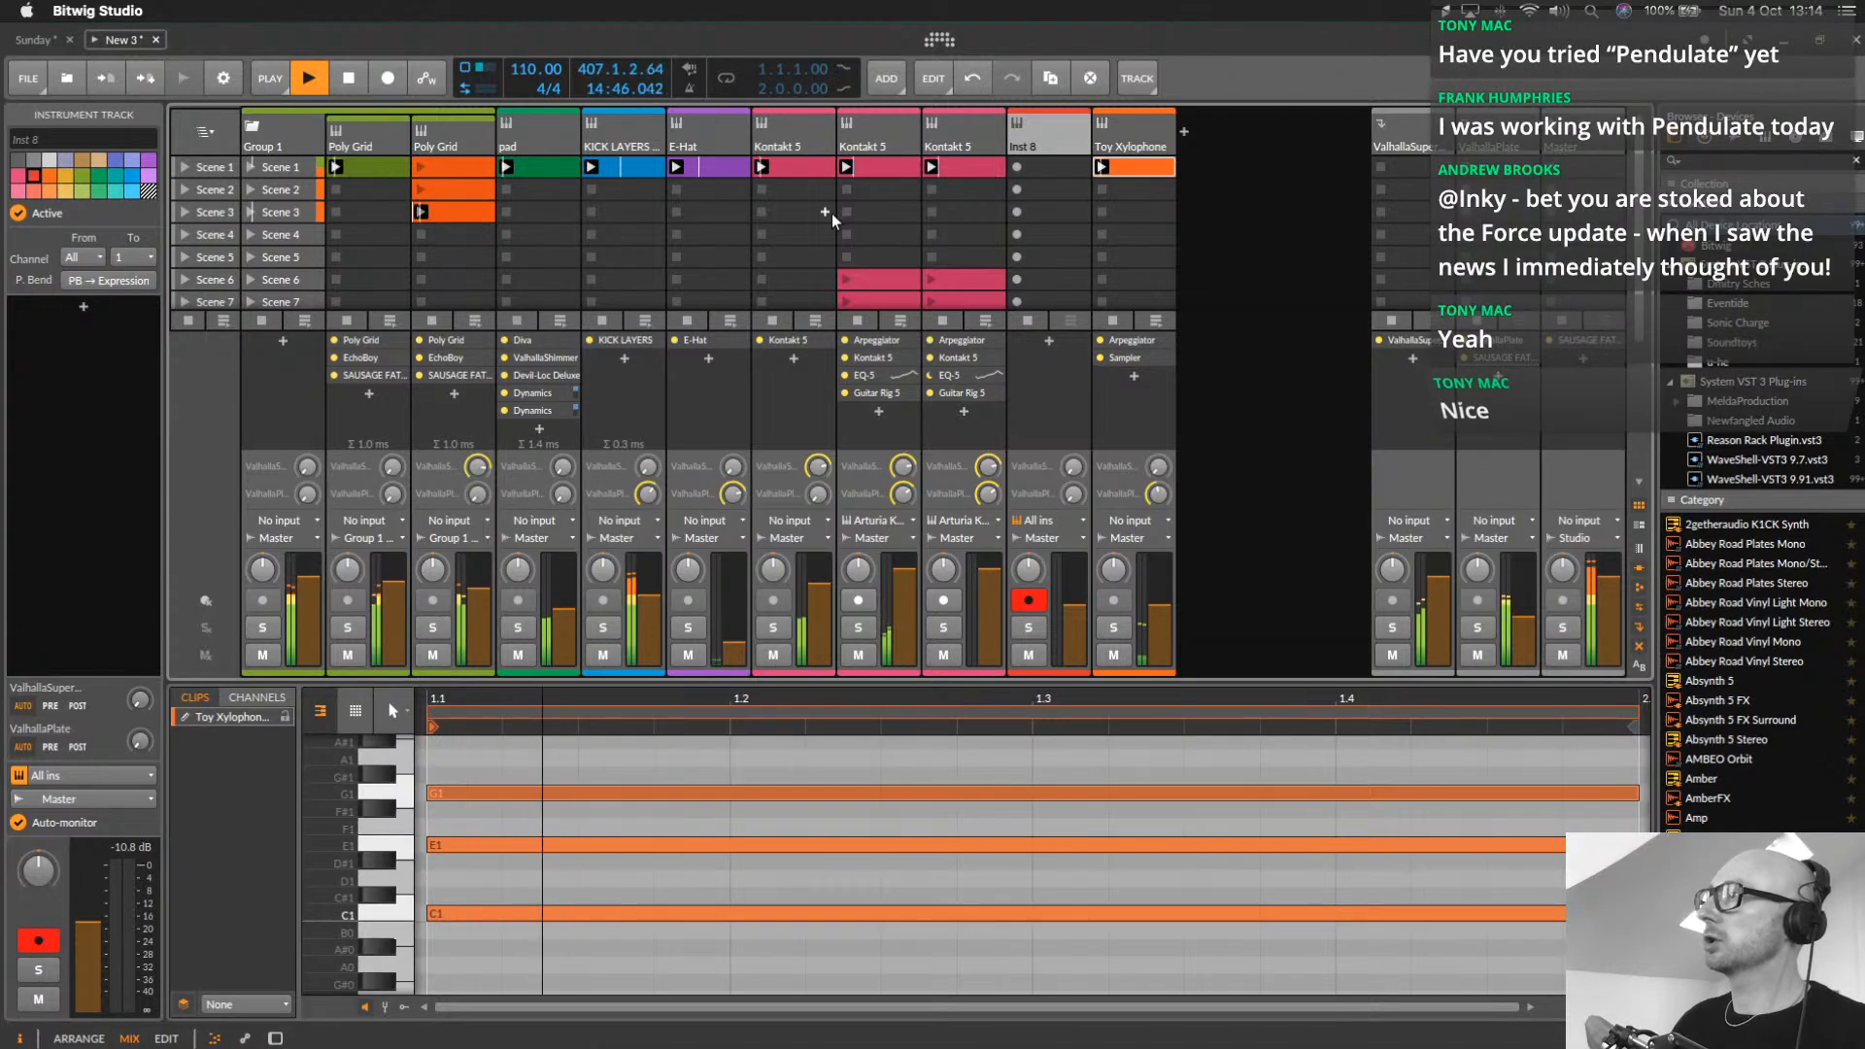
key("d")
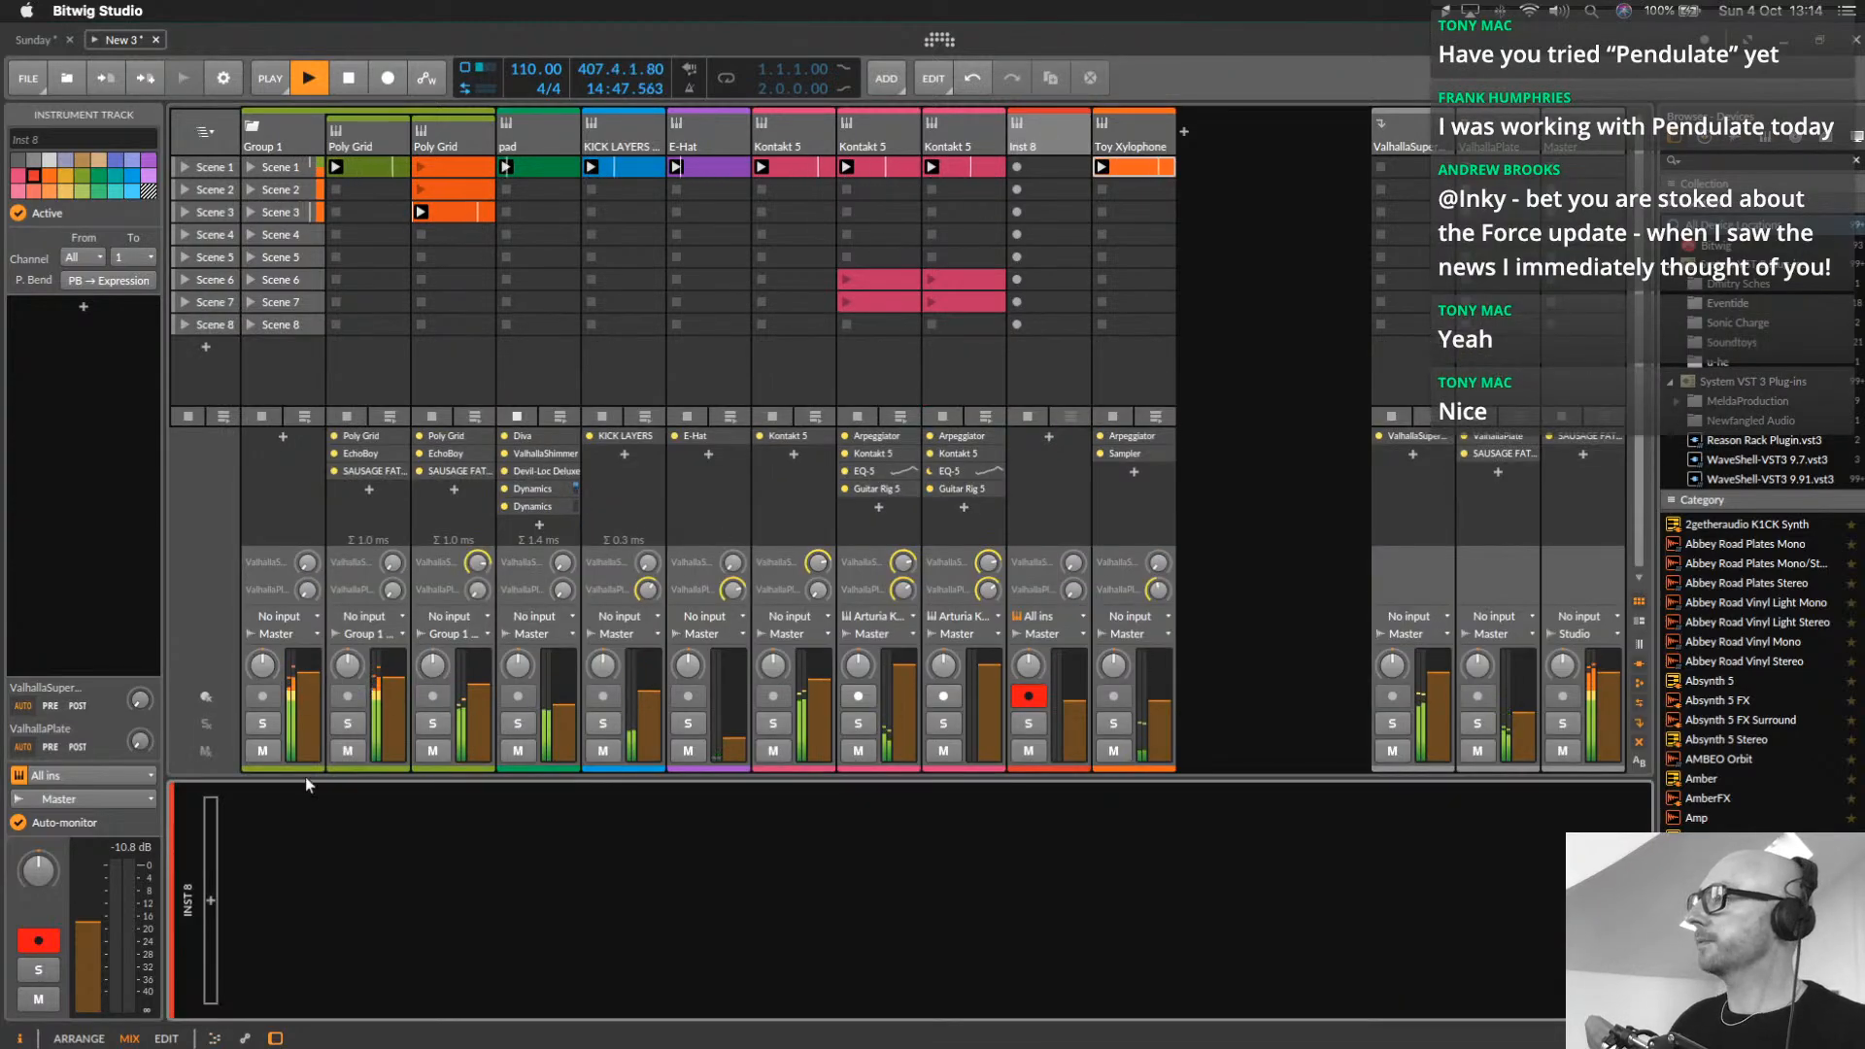
left_click(211, 900)
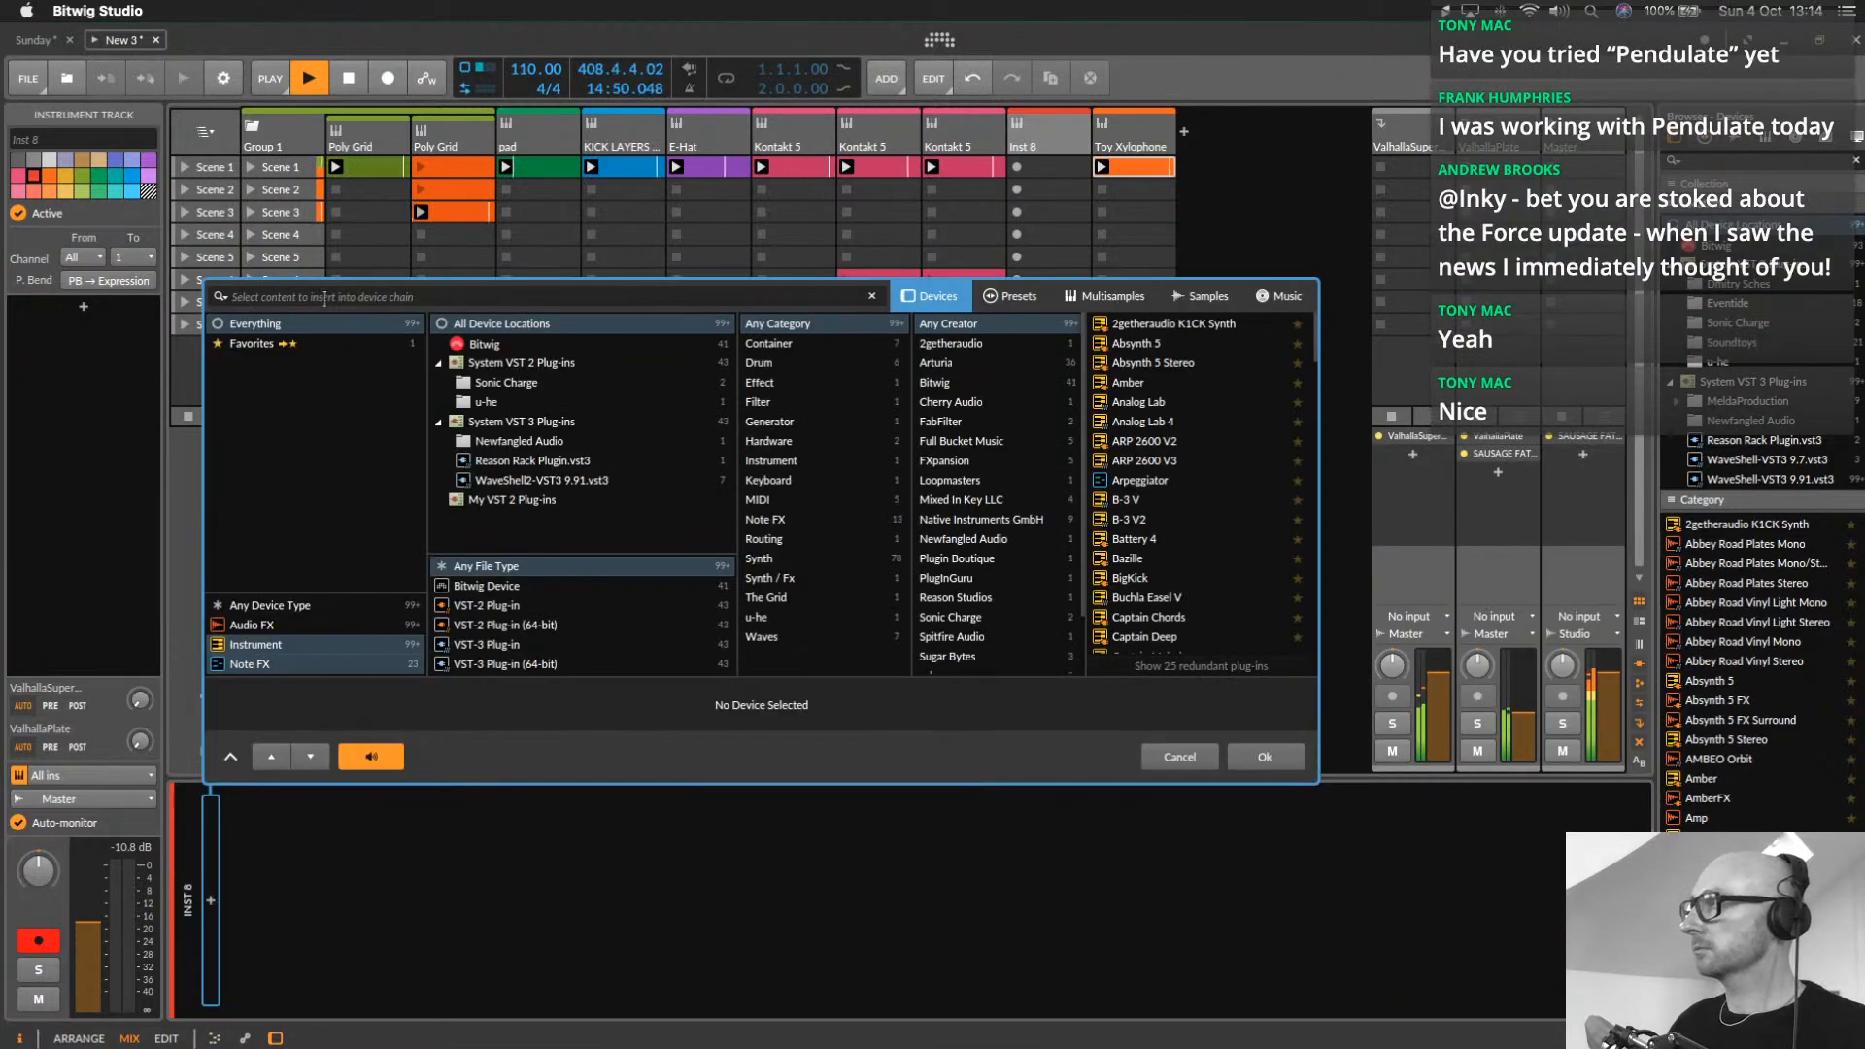
type("loo")
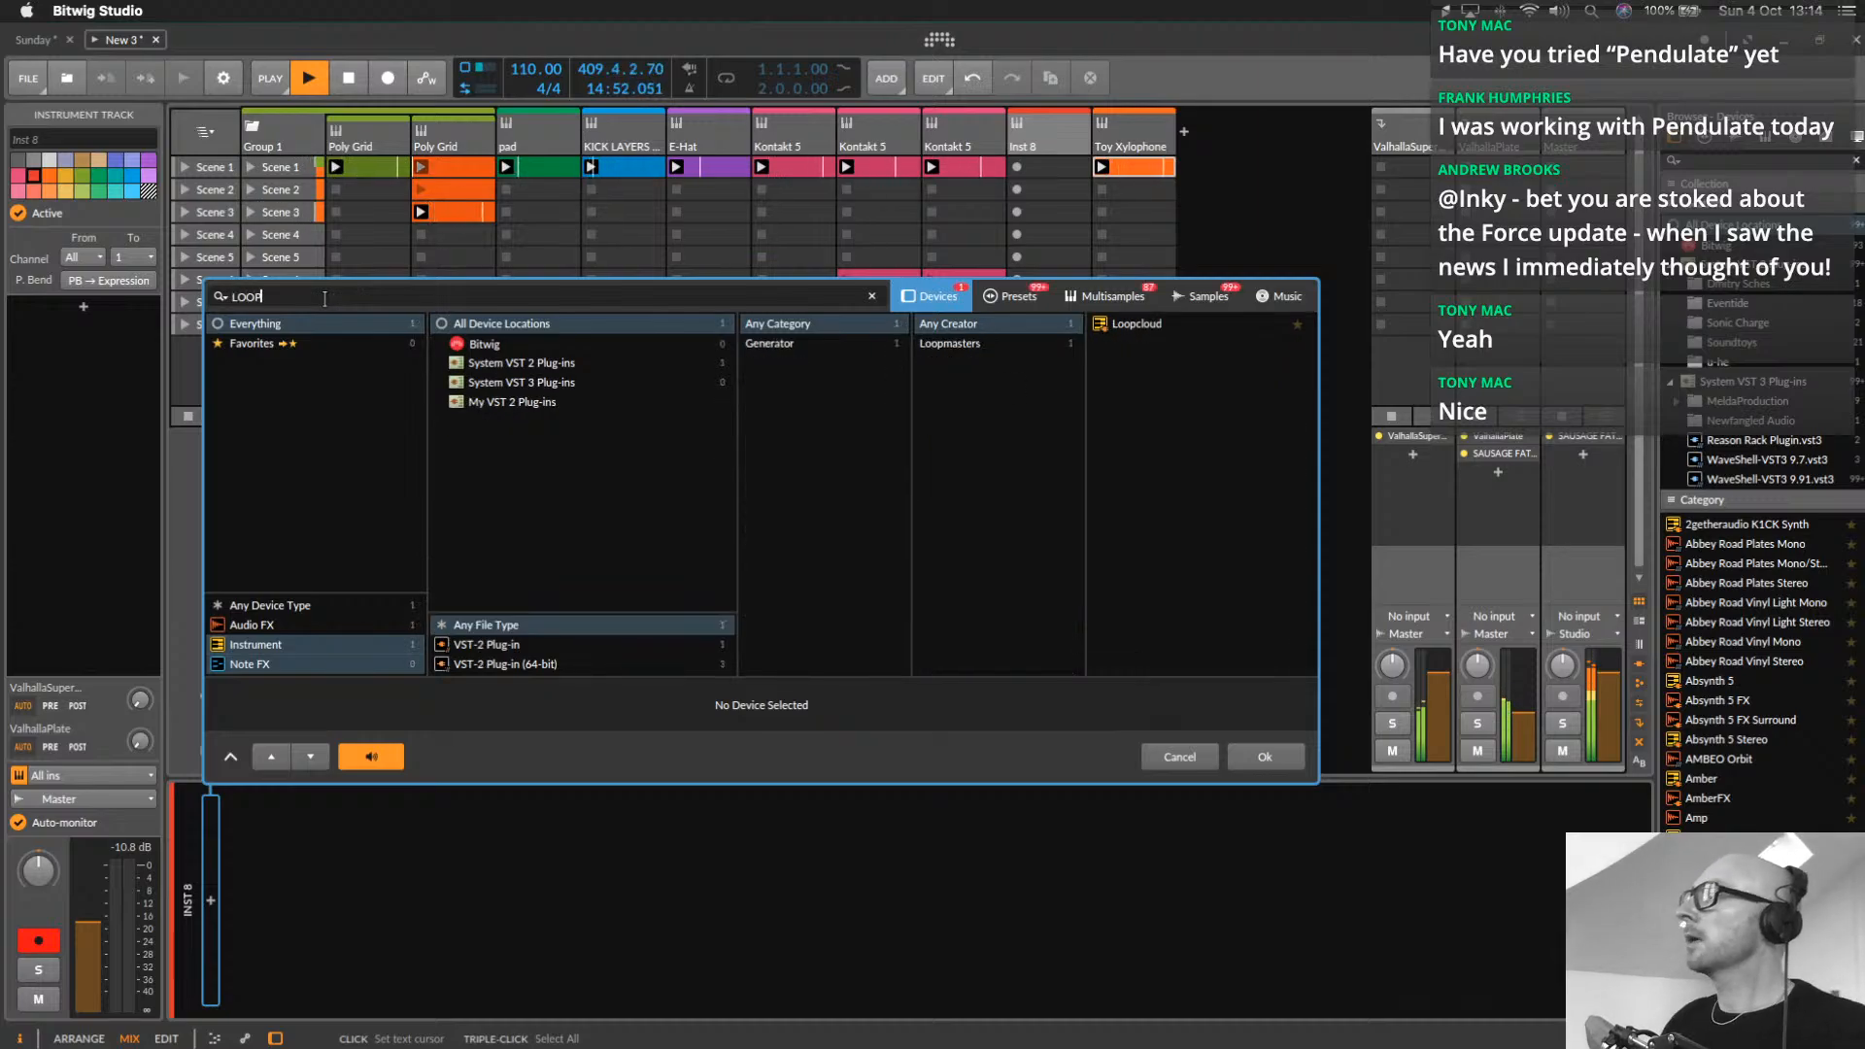
double_click(1127, 325)
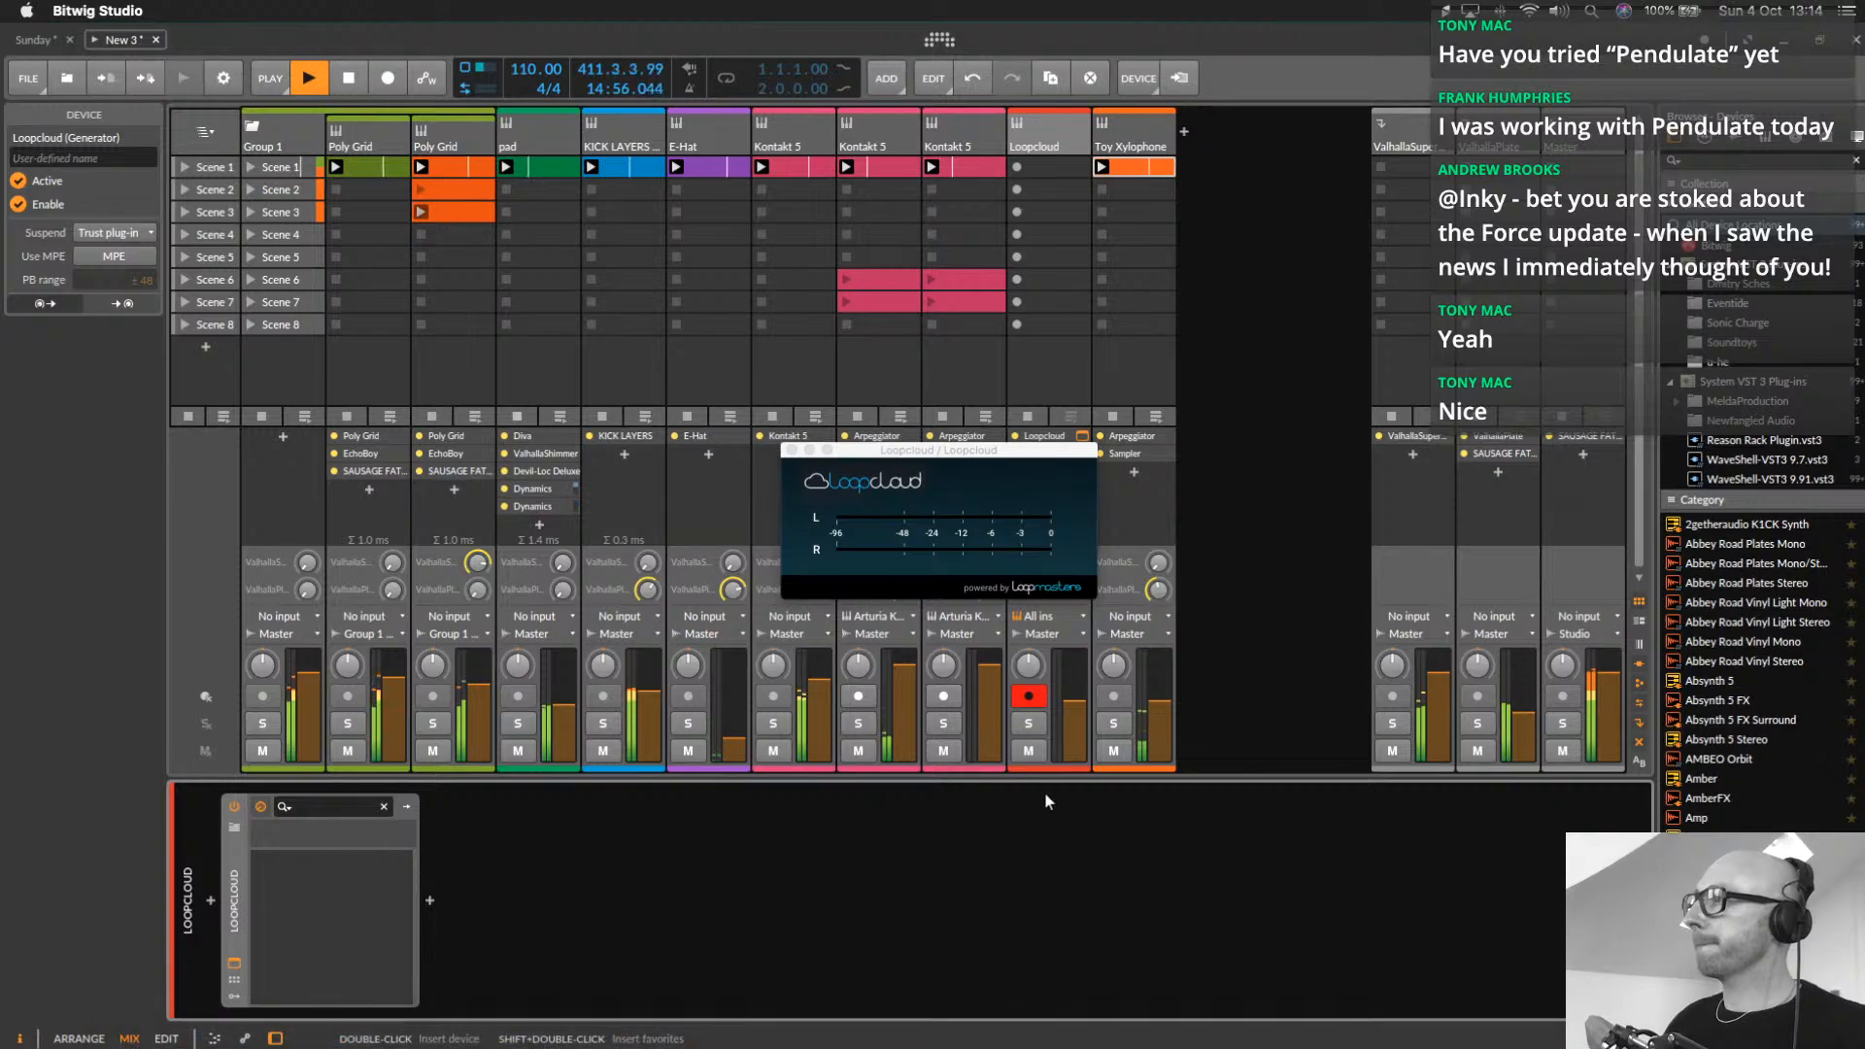
Launch the Loopcloud desktop app and move its window into view over the project
key("super+space")
type("LO")
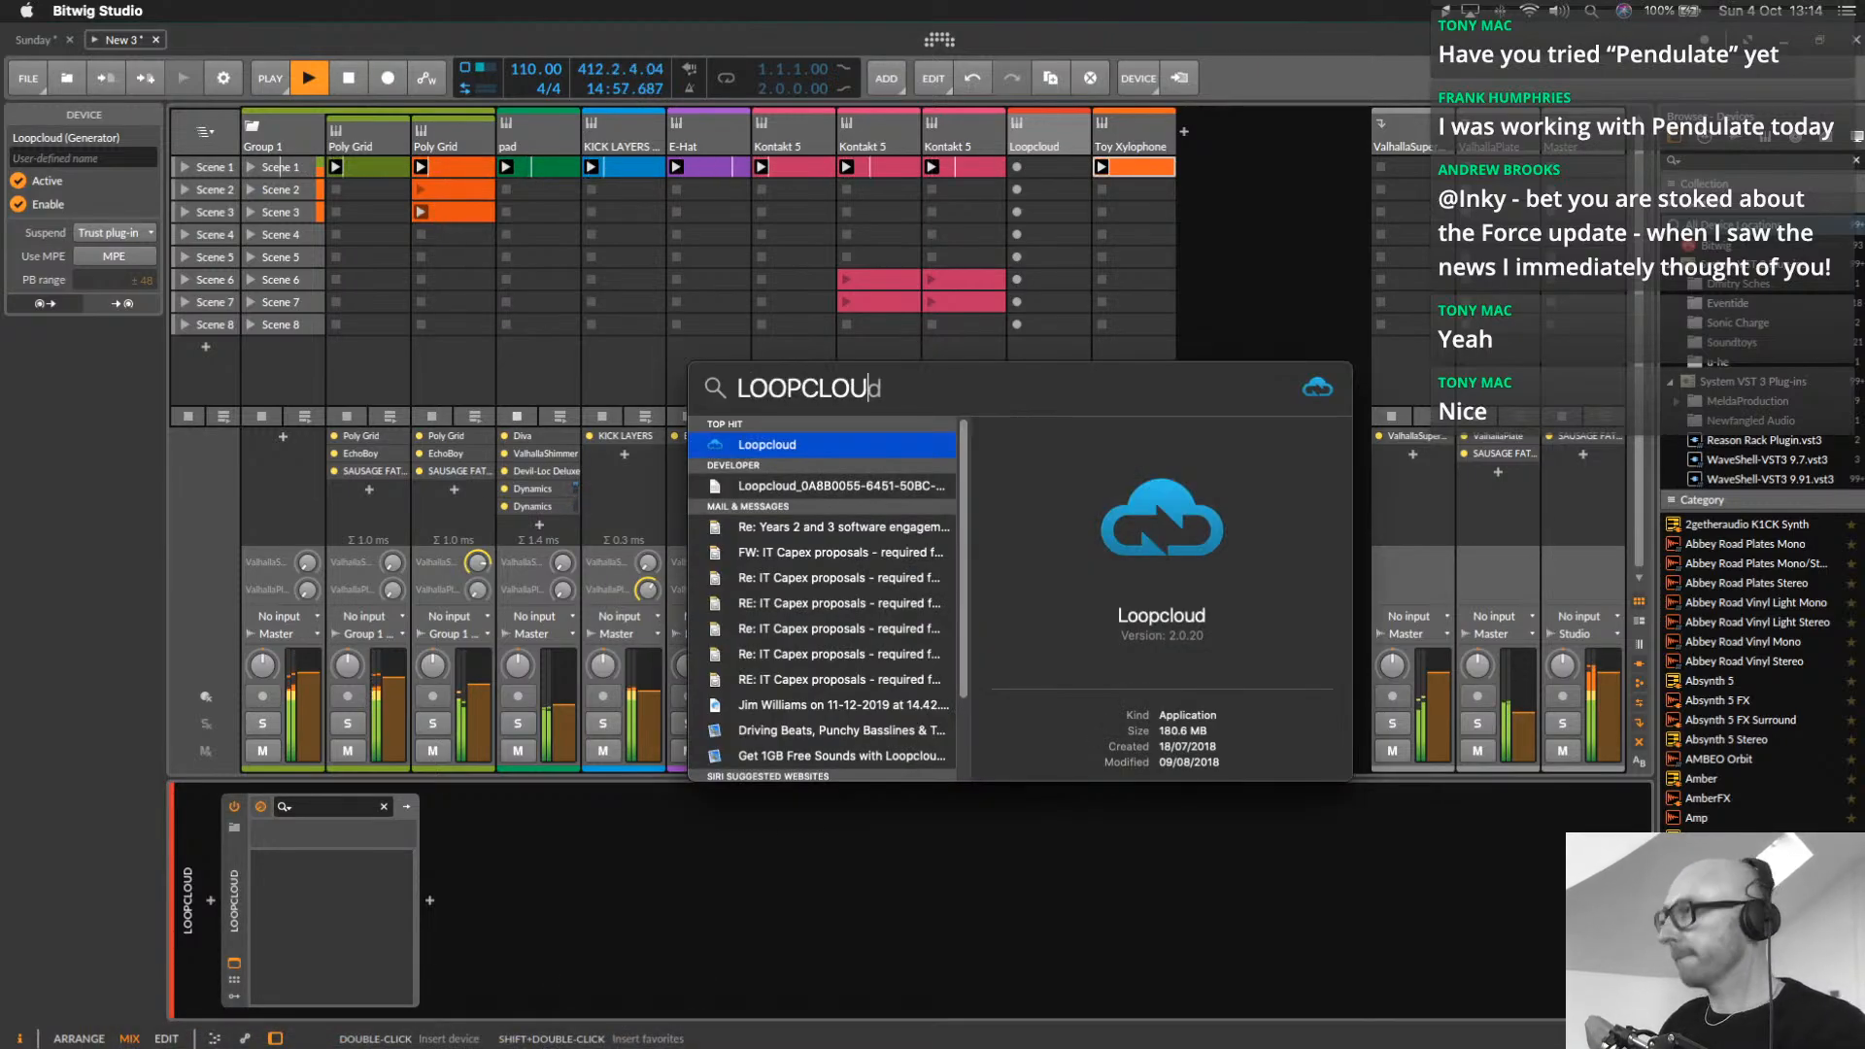
type("OPCLOU")
key("Return")
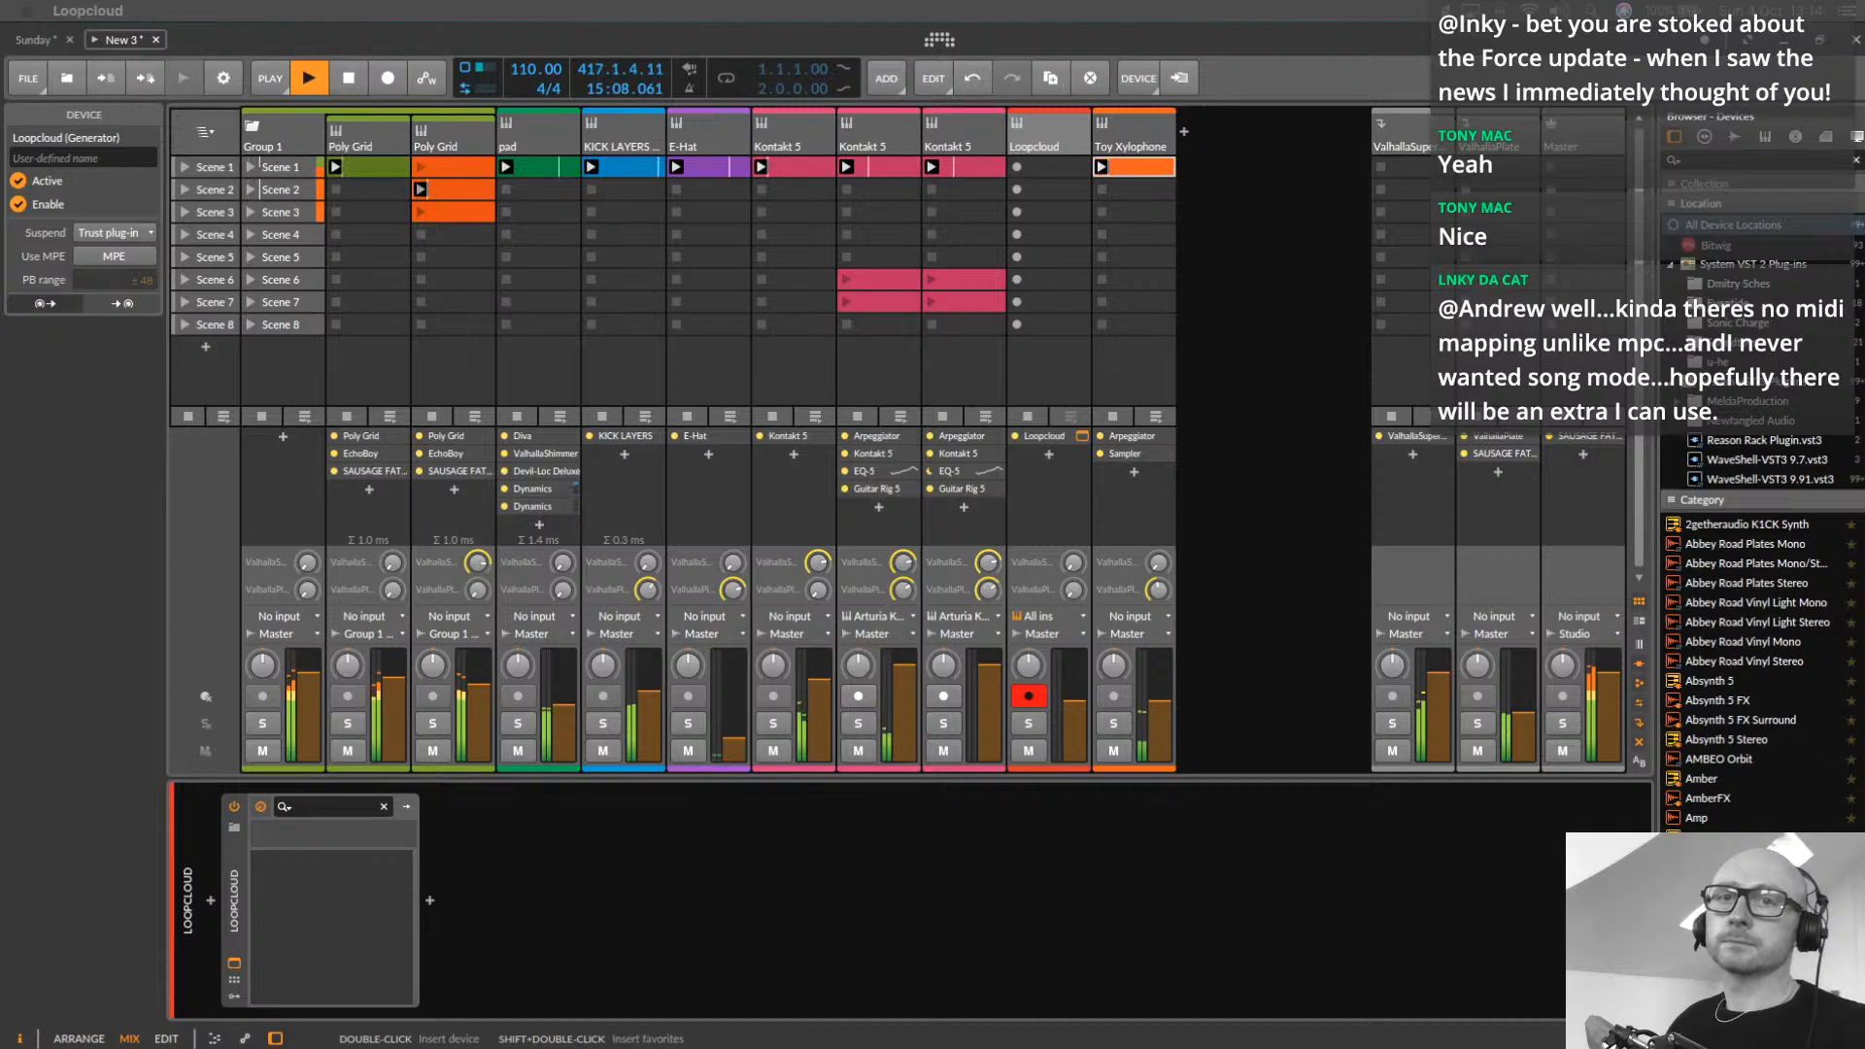
left_click_drag(1864, 230, 842, 99)
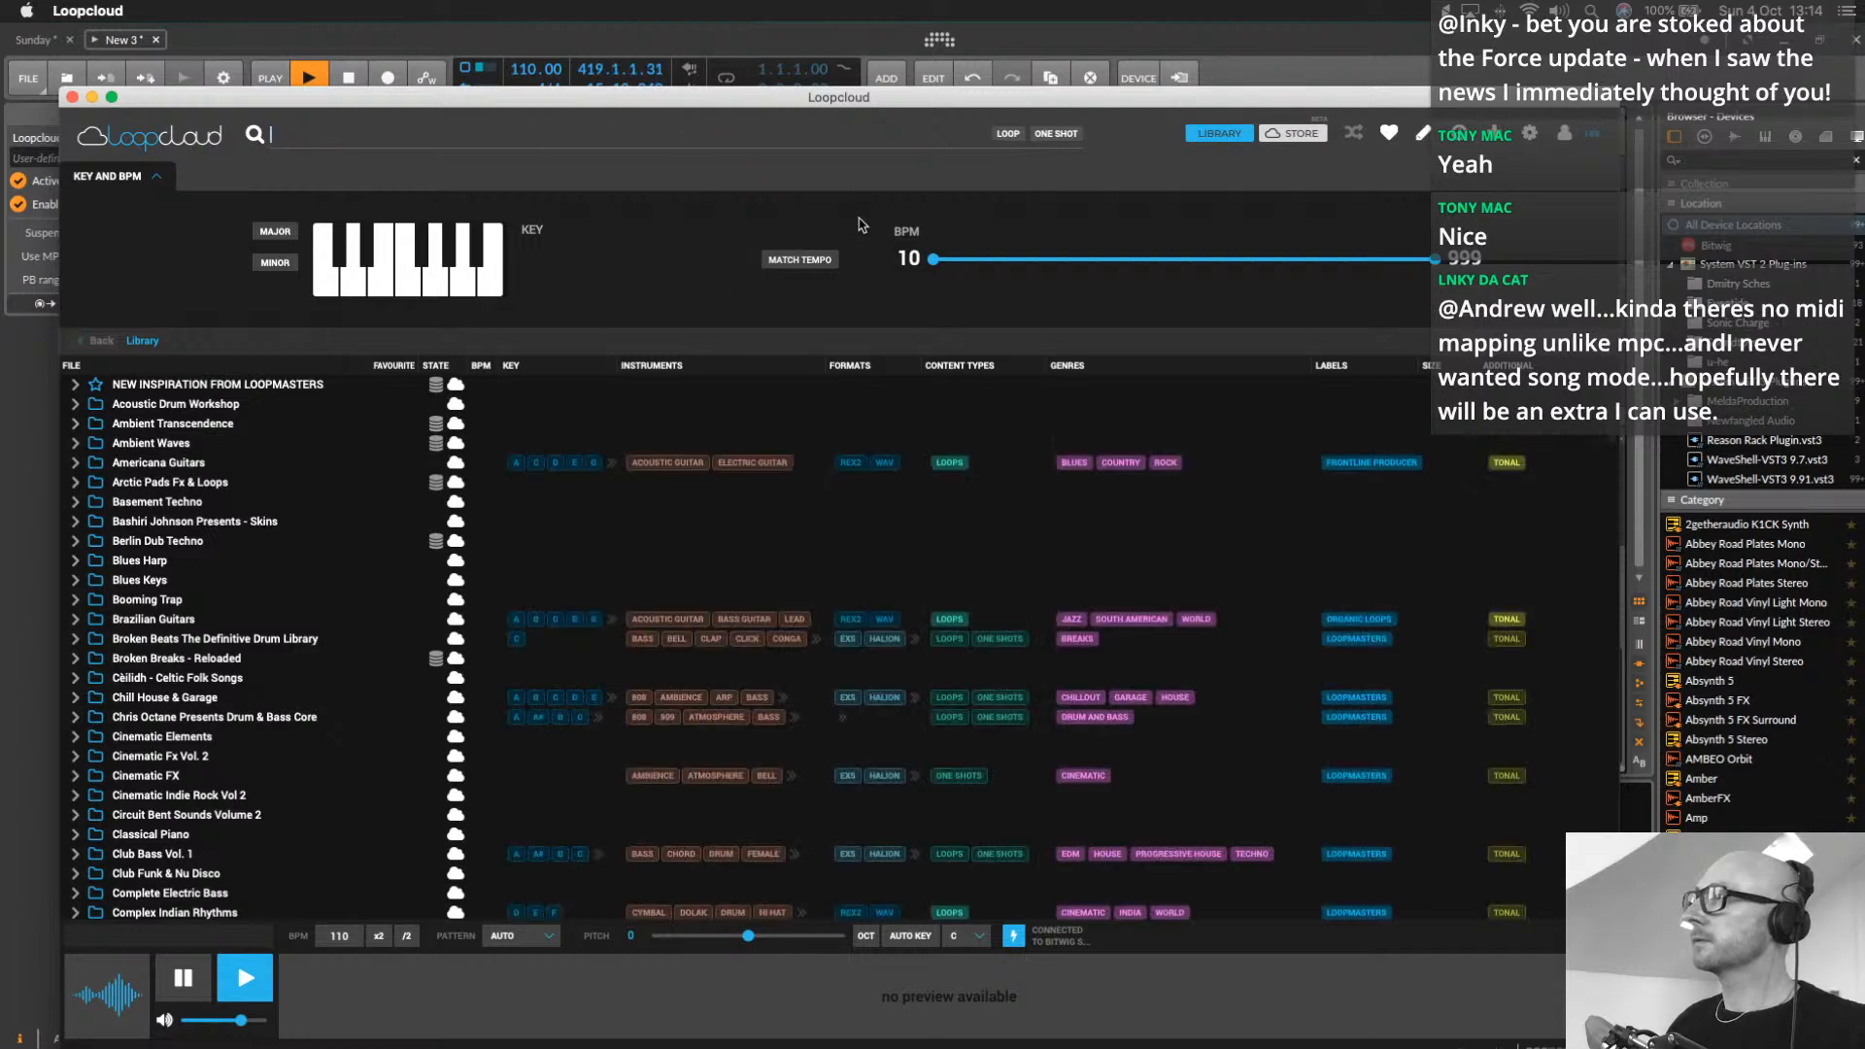
Filter the Loopcloud library to one shots and audition QT_Capital_Gain_Snap.wav and QT_Capital_Gain_Clap.wav
left_click(1056, 133)
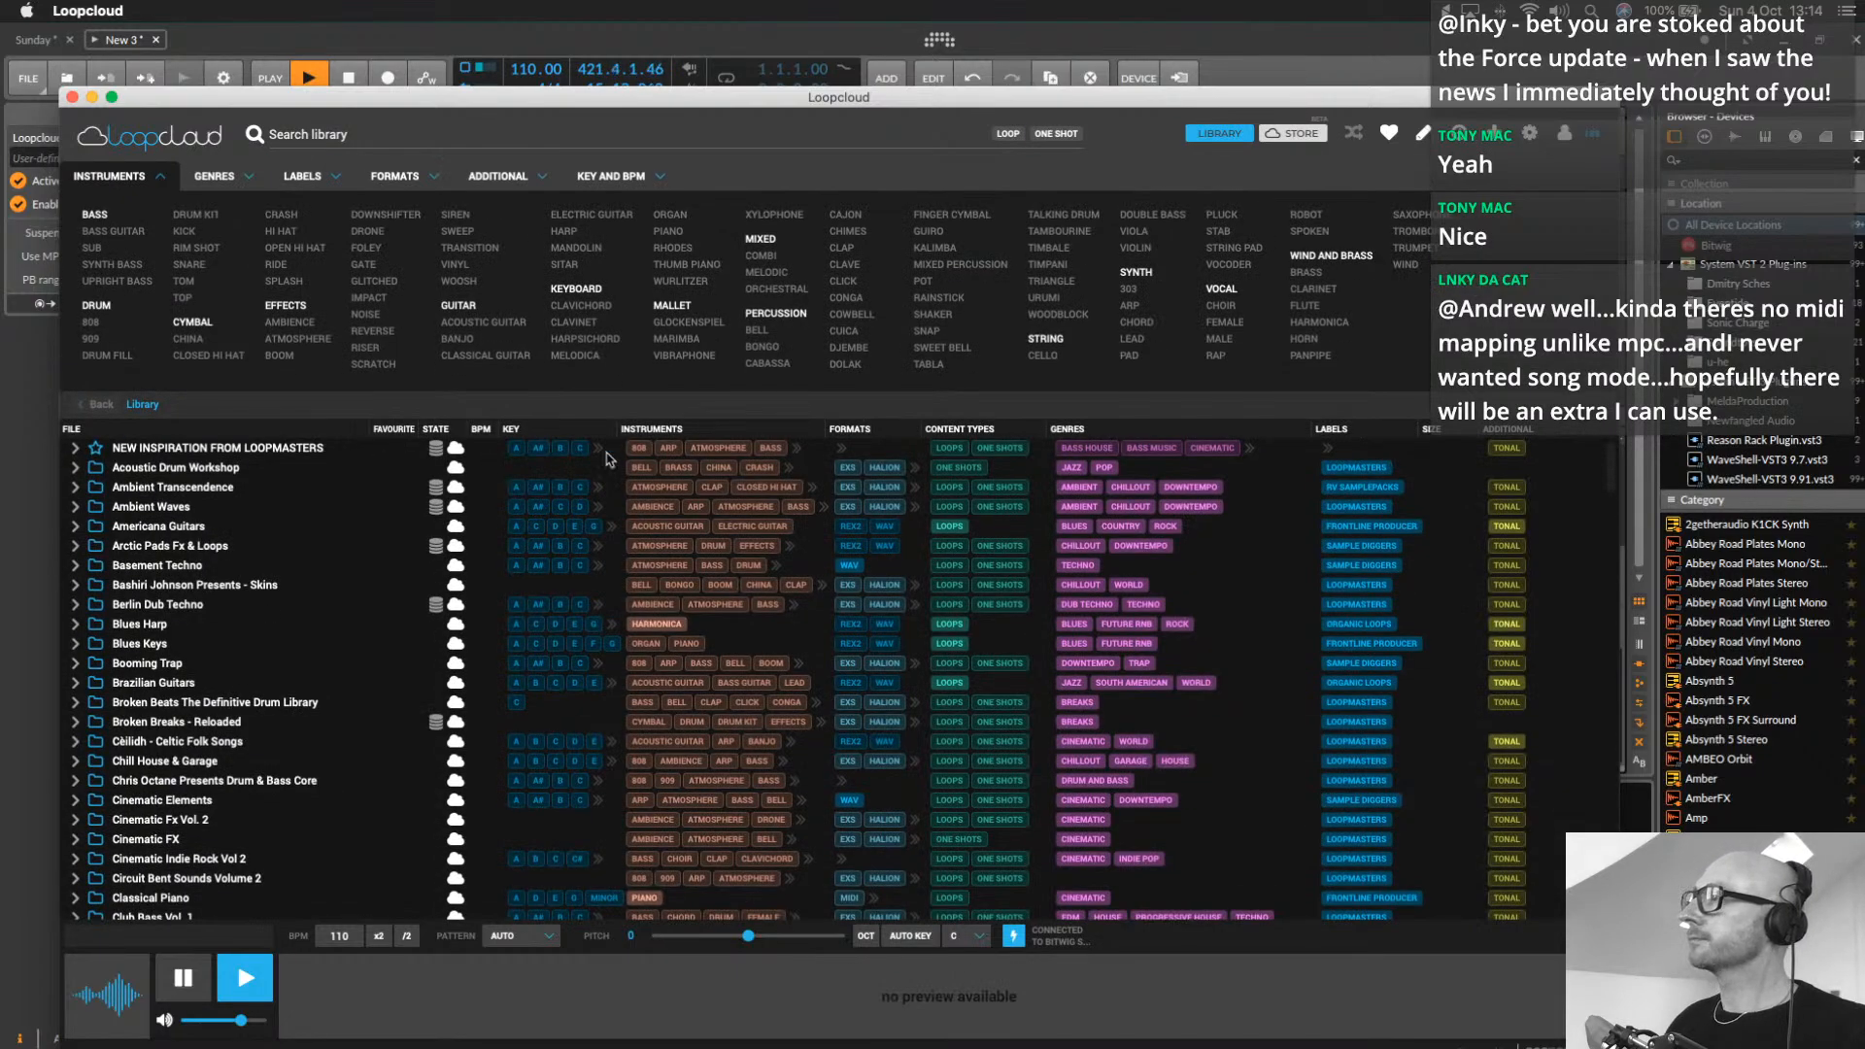
left_click(1058, 134)
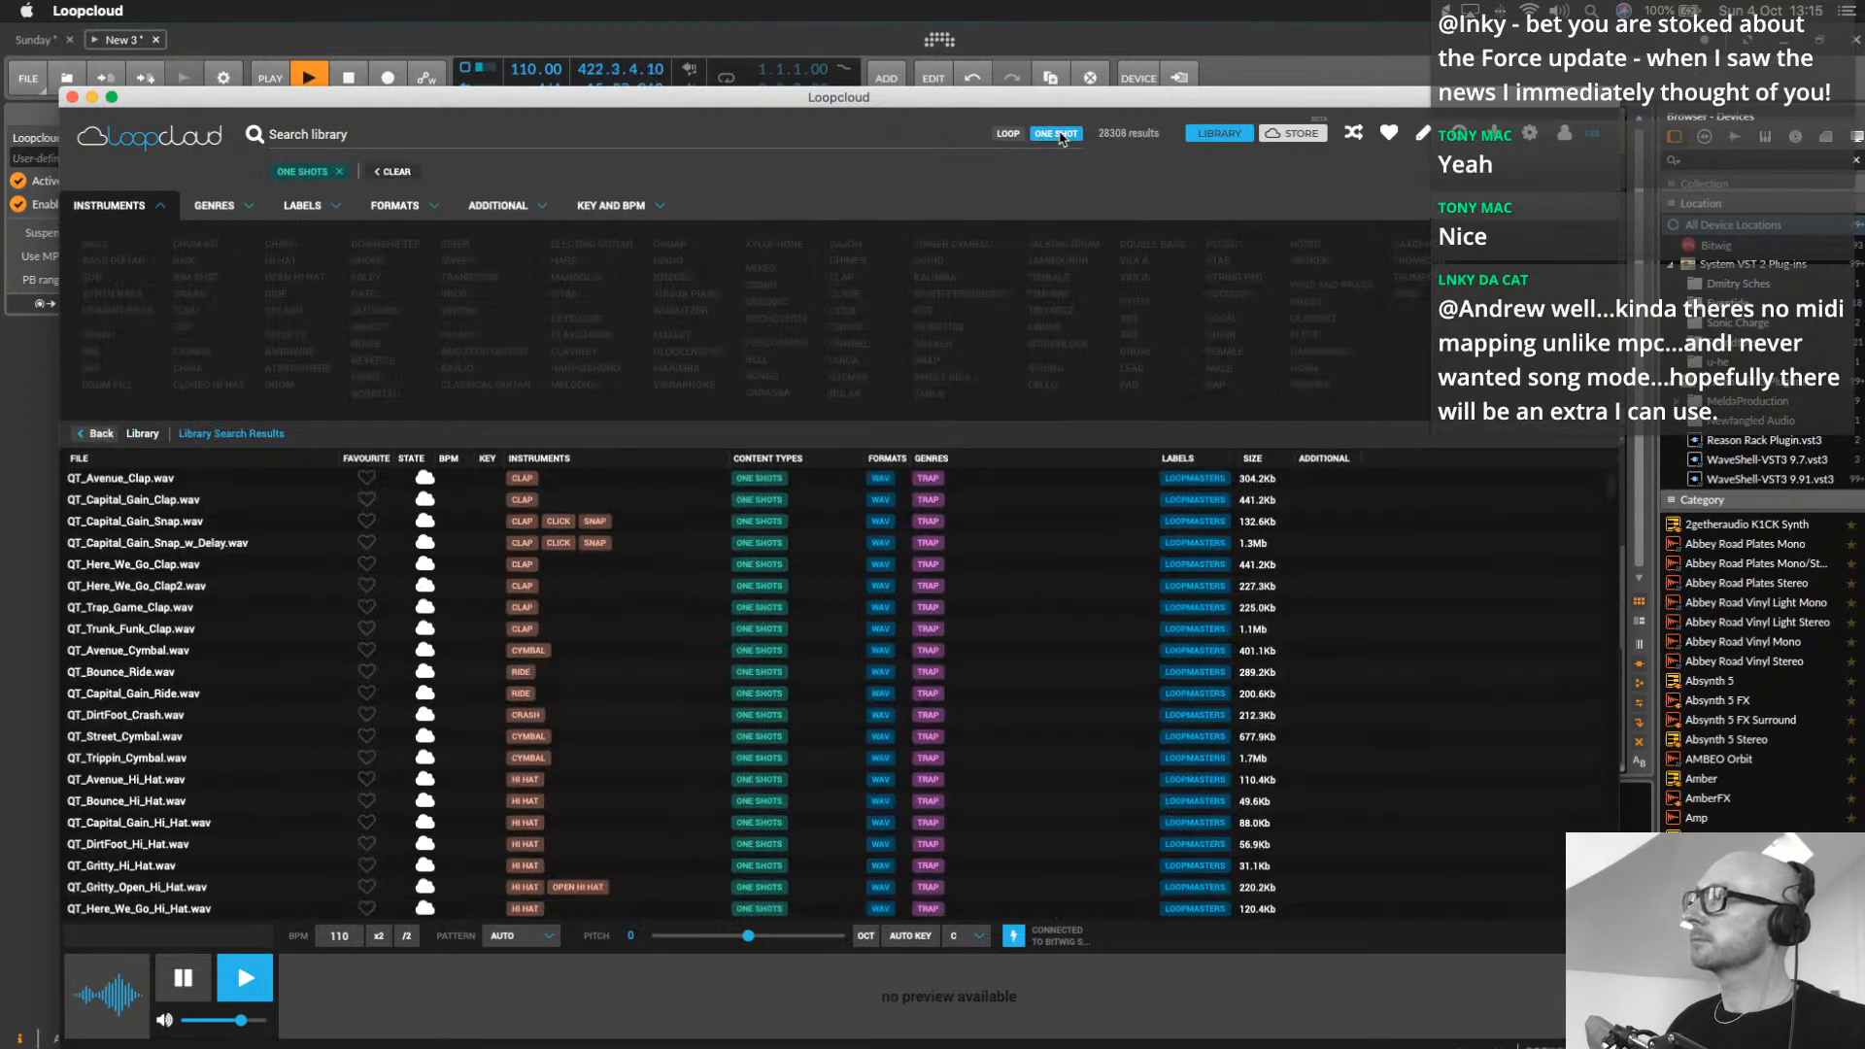
left_click(186, 518)
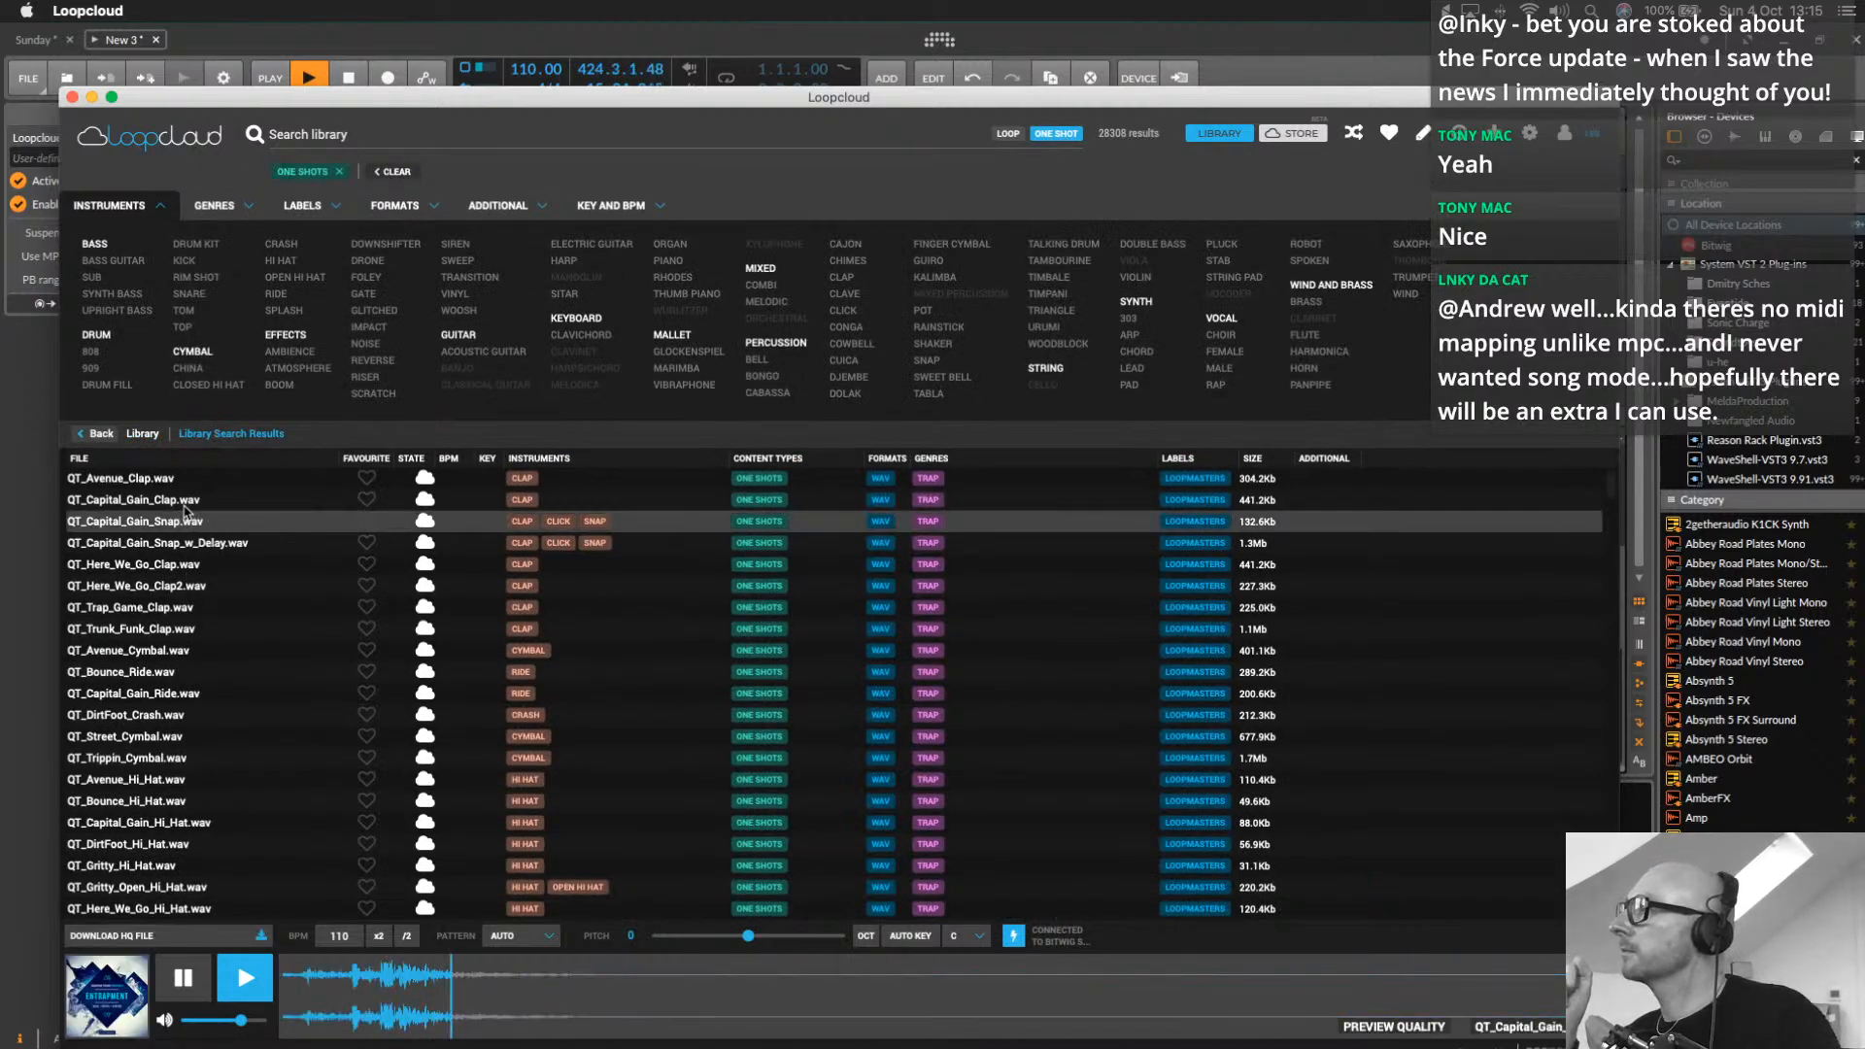
left_click(185, 503)
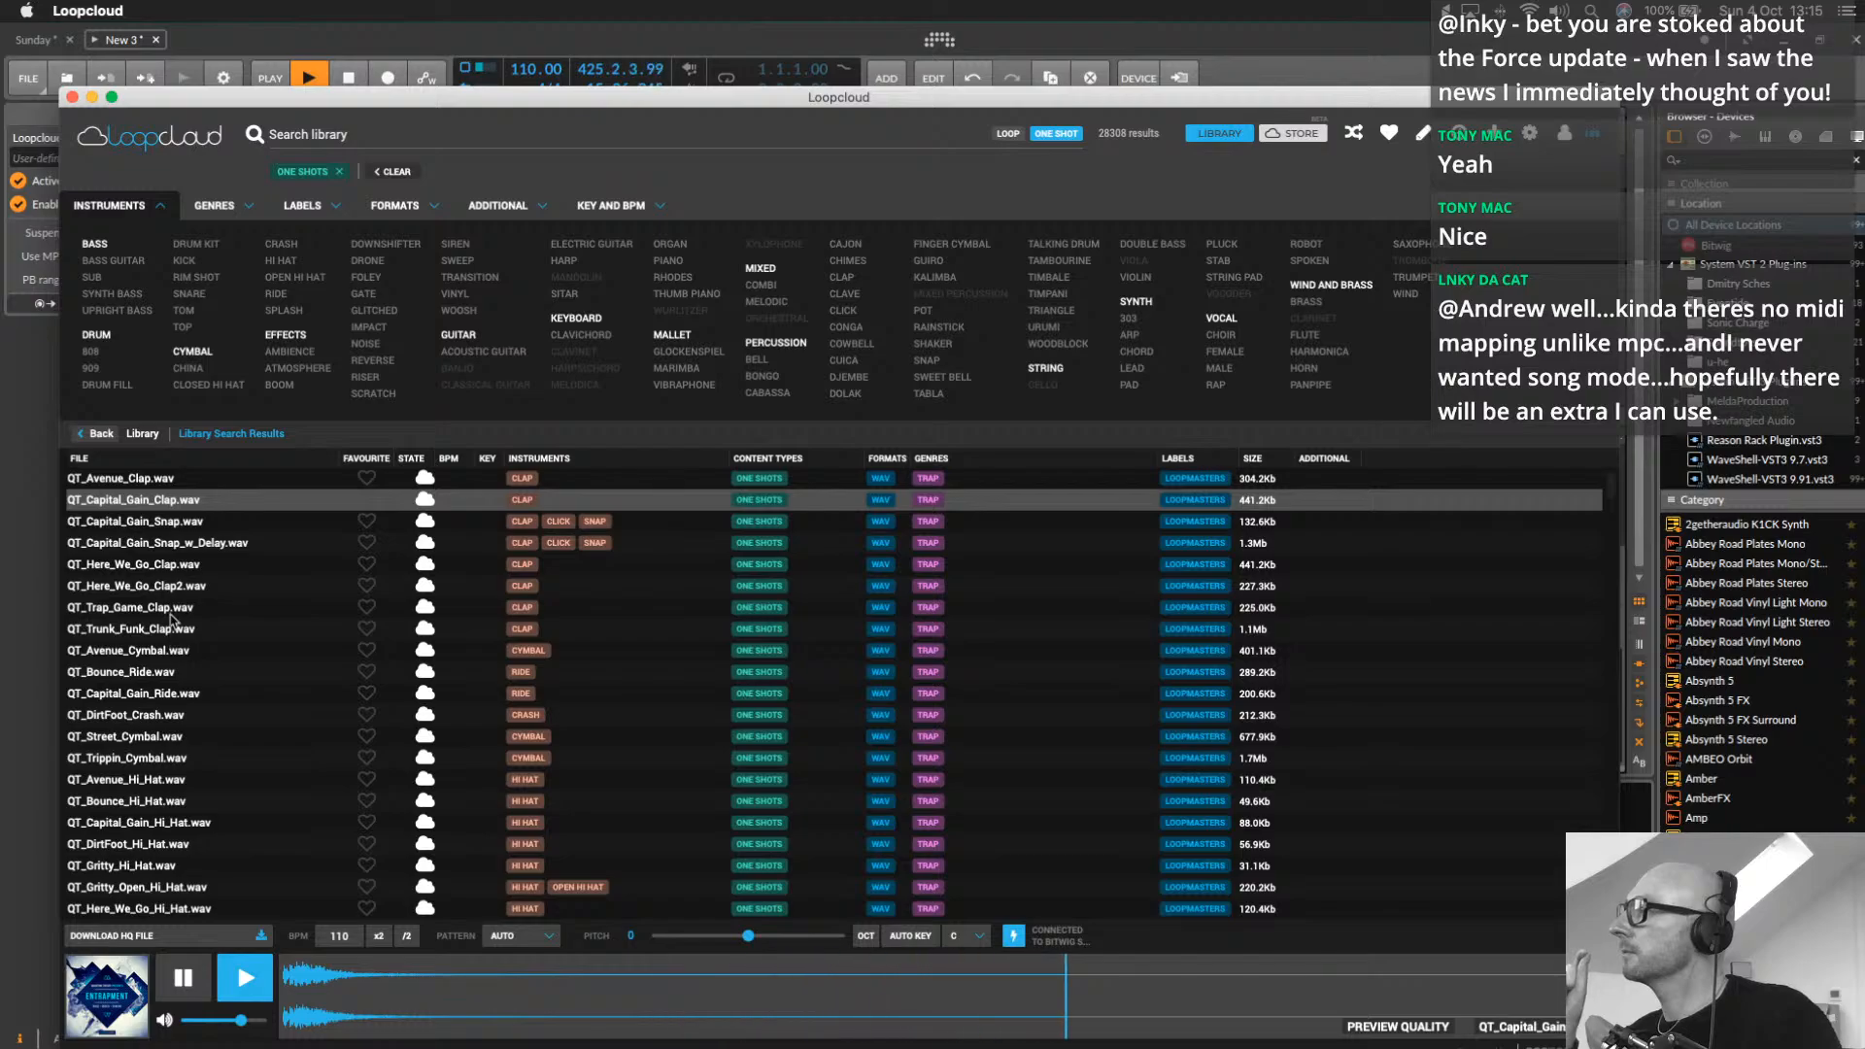
Try to bring QT_Capital_Gain_Clap.wav from Loopcloud into the Scene 3 slot of a new audio track
double_click(245, 98)
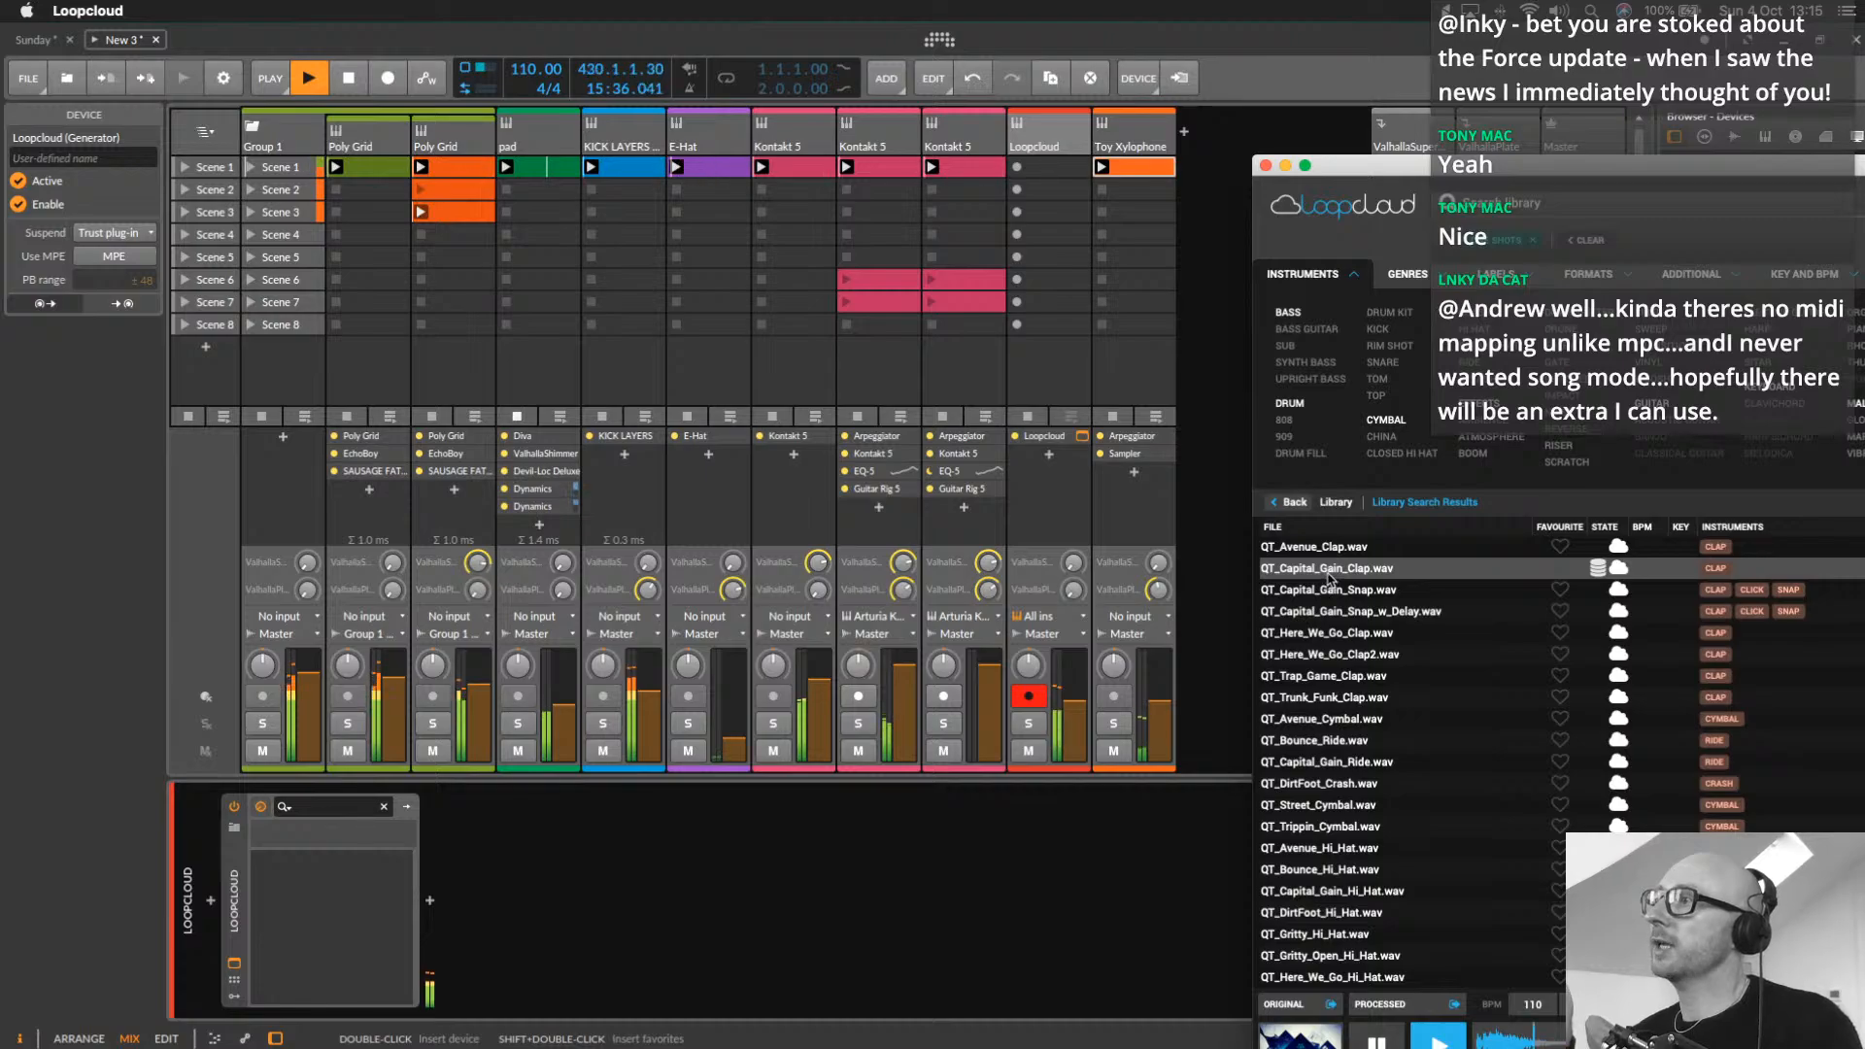
left_click_drag(1329, 578, 1222, 215)
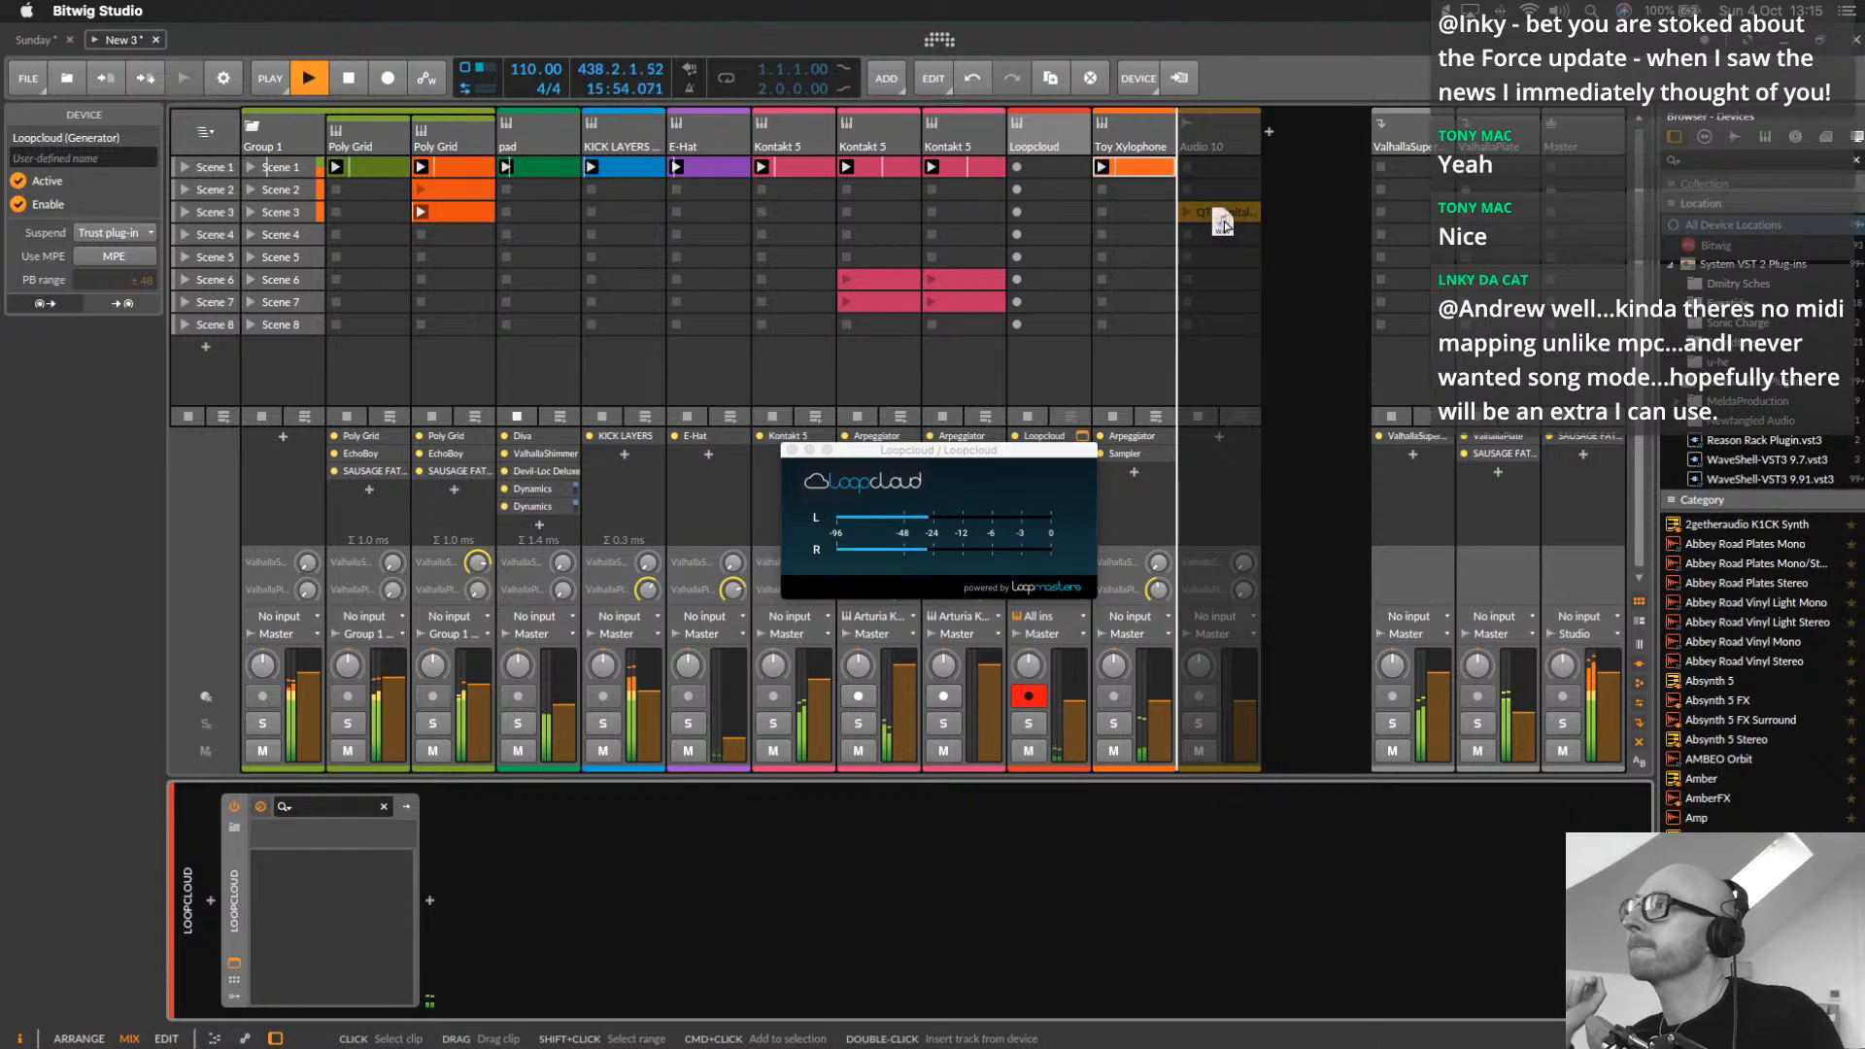
left_click(1228, 214)
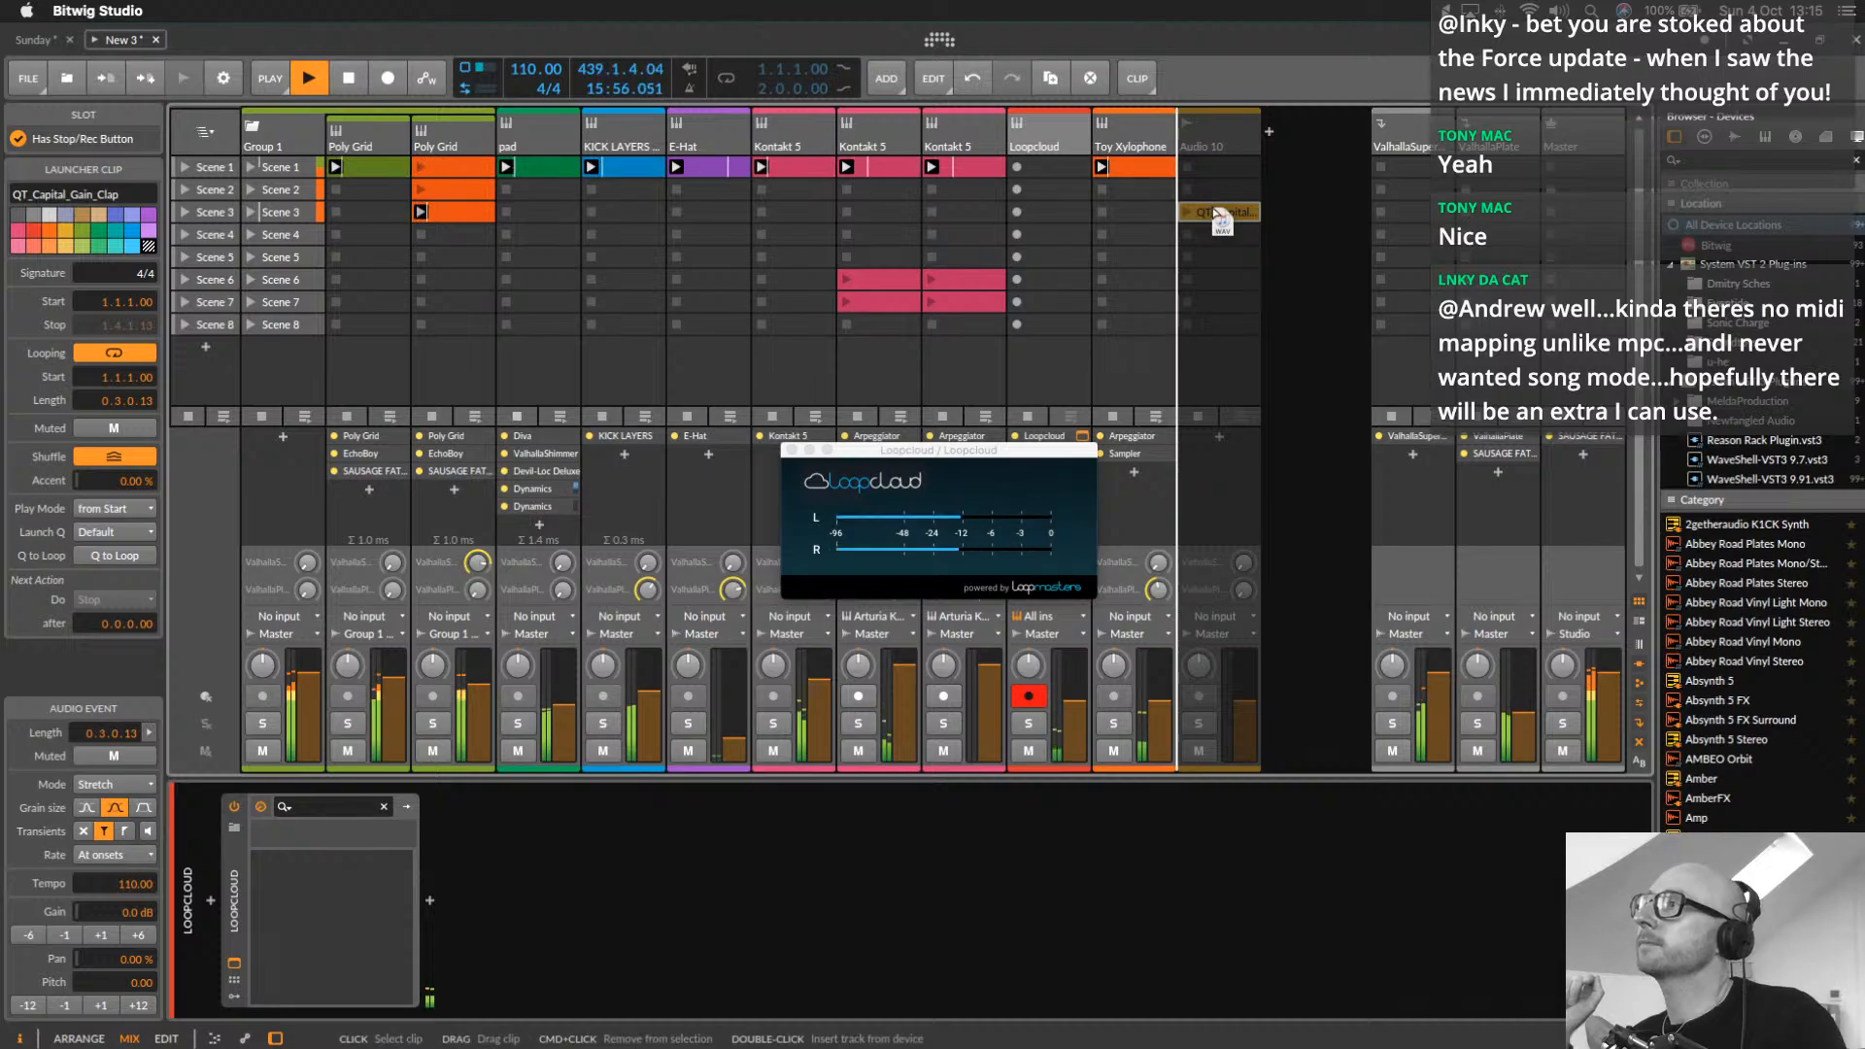
left_click_drag(1213, 208, 1212, 208)
Relaunch Bitwig Studio and restore both the Unsaved project and Sunday, dismissing the crash report
key("super+Tab")
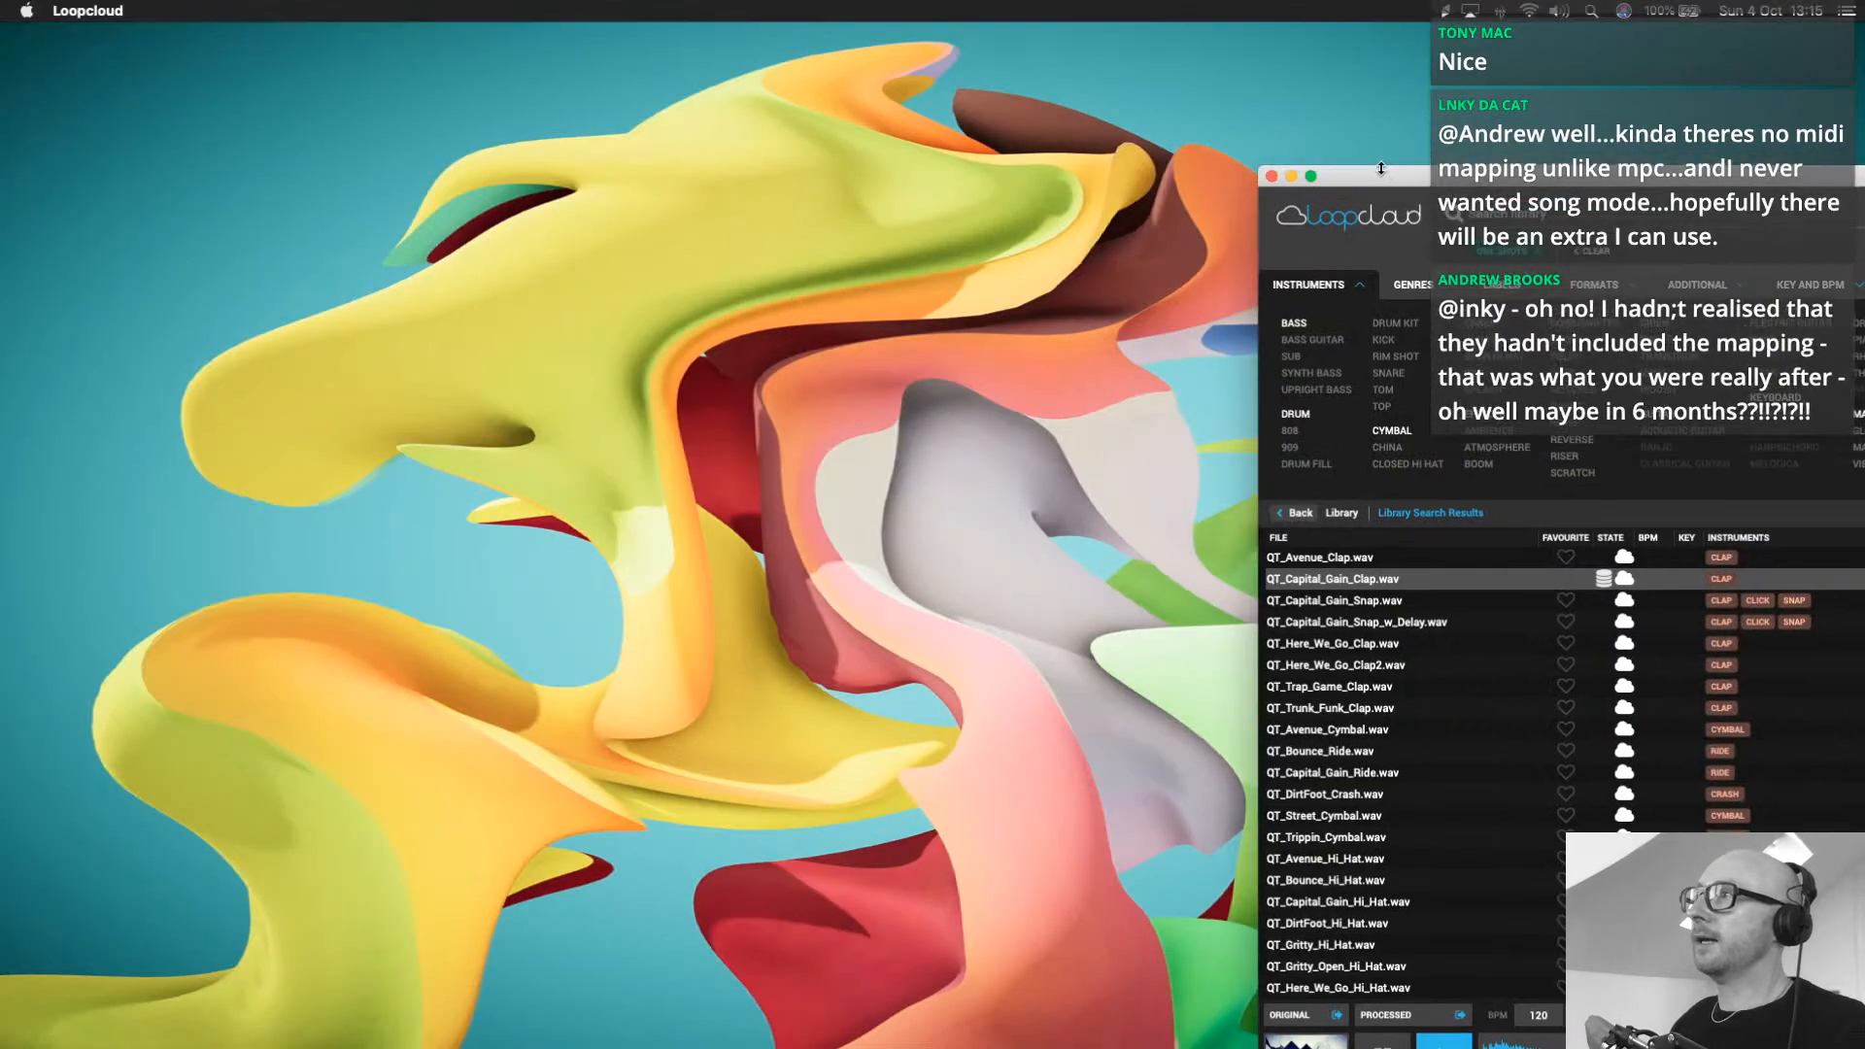
left_click_drag(1405, 171, 383, 103)
mouse_move(390, 1037)
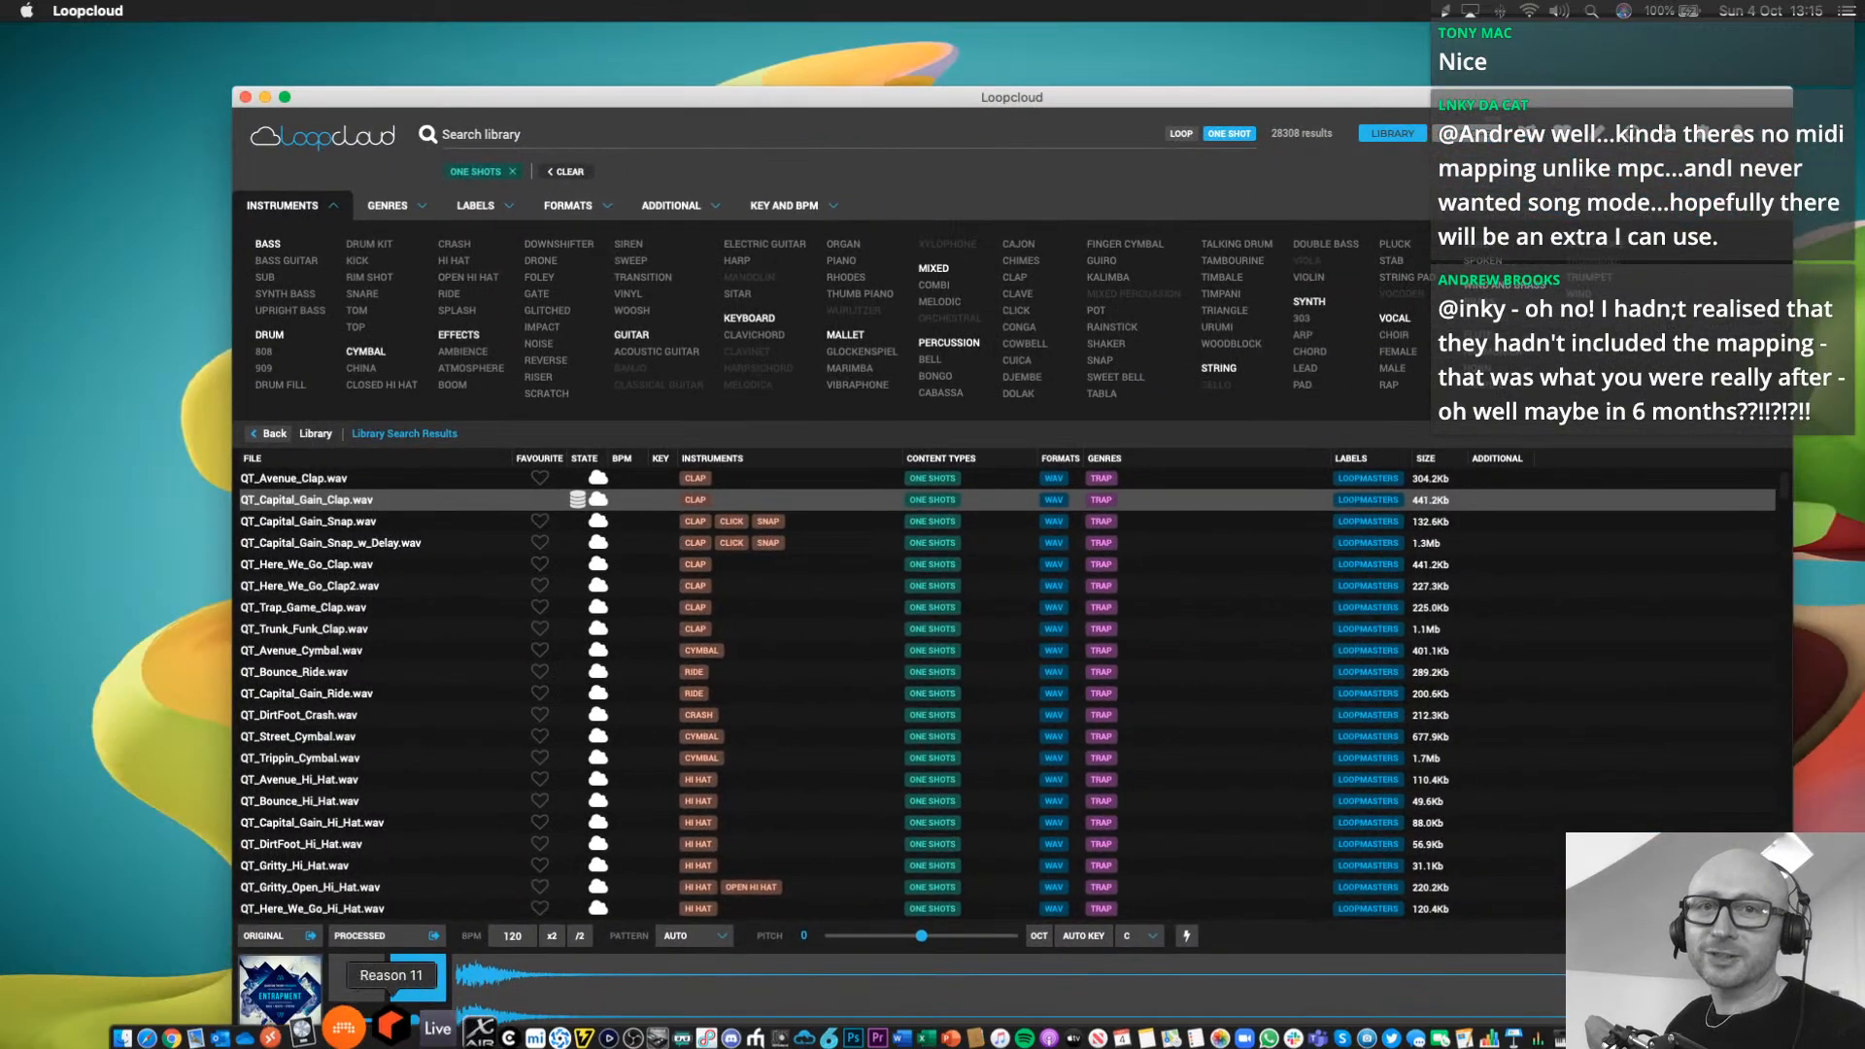
left_click(365, 1028)
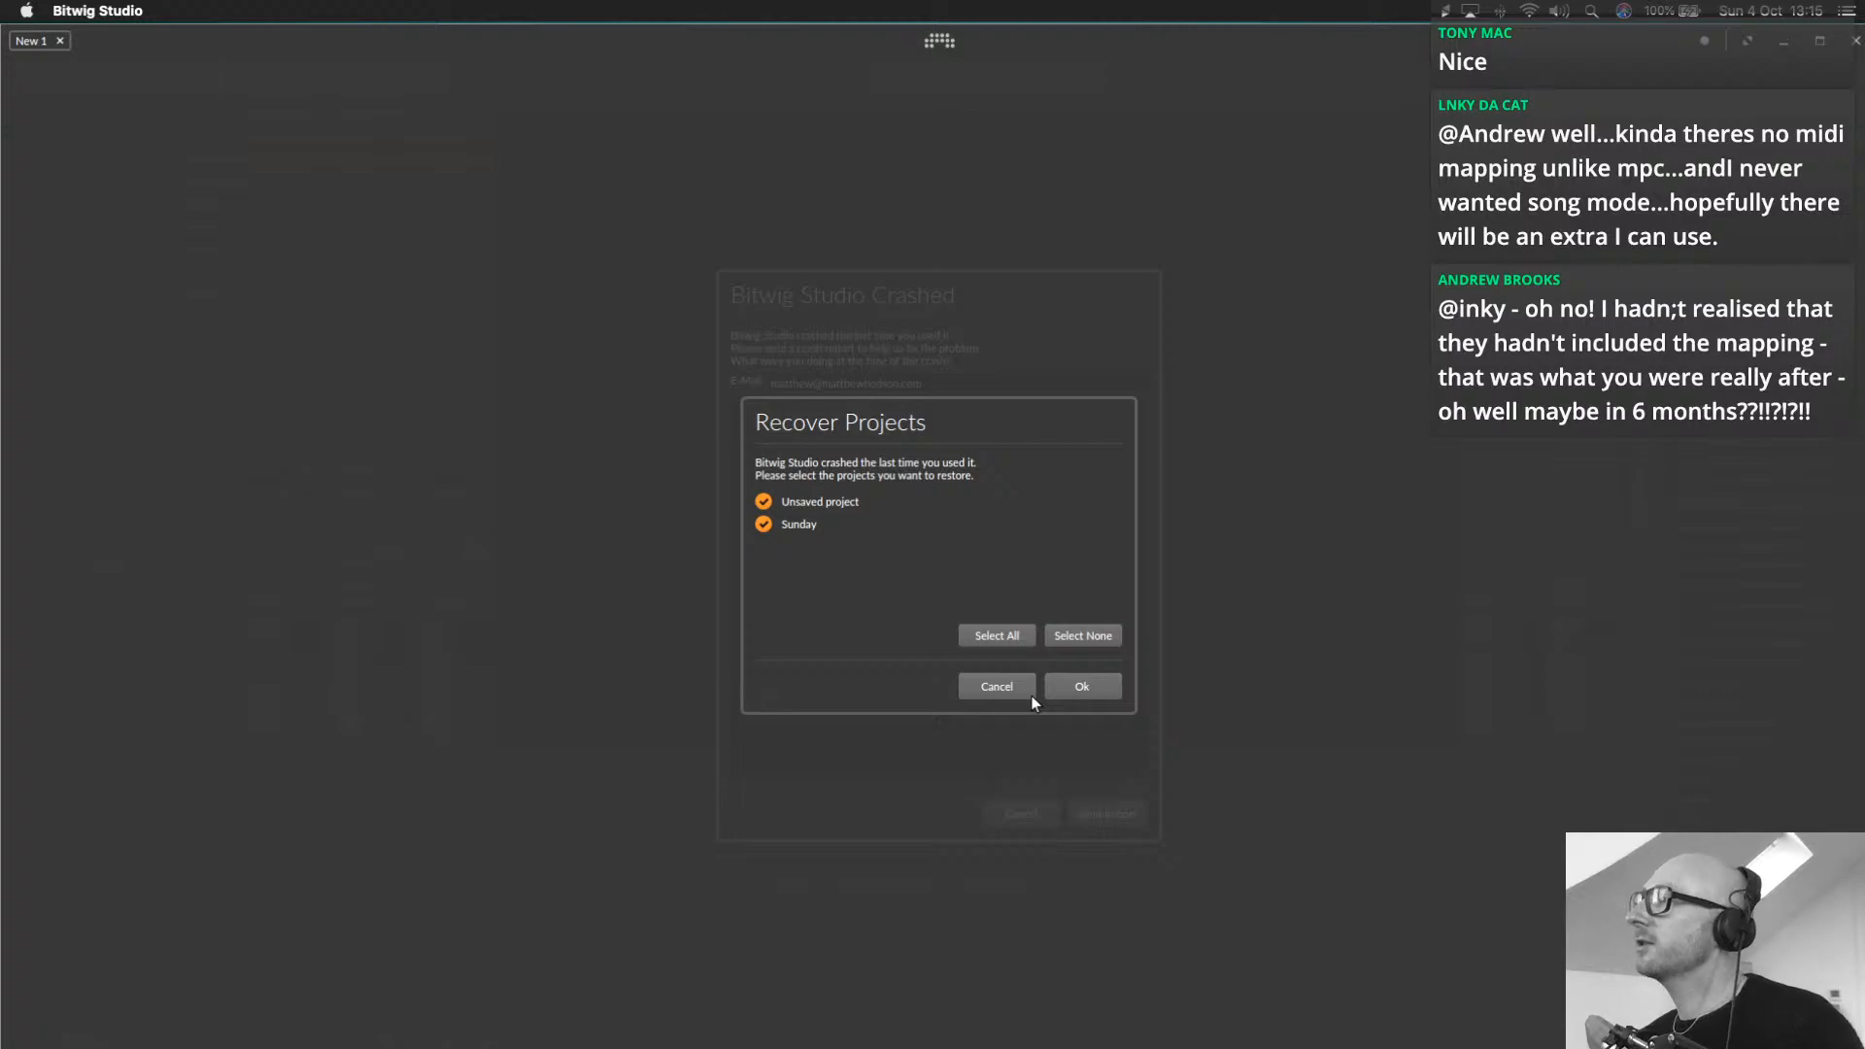
left_click(1098, 688)
left_click(1021, 814)
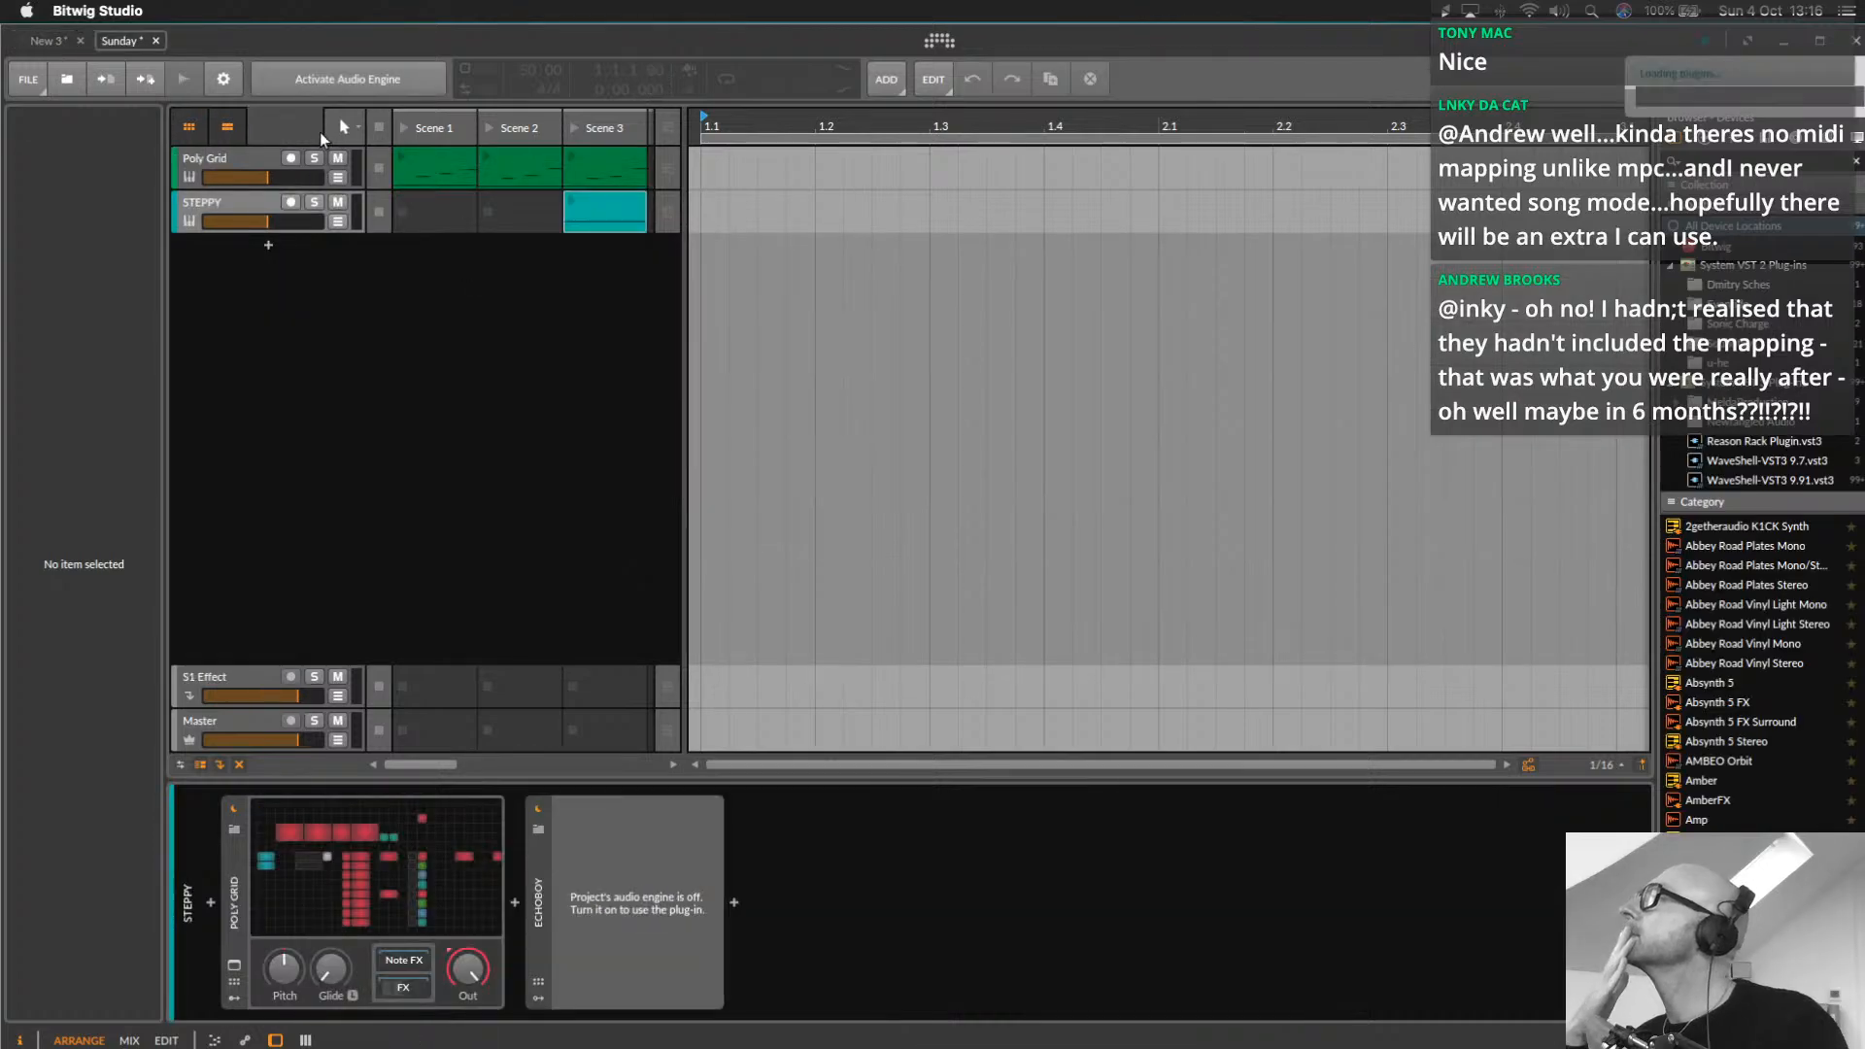
Switch to the recovered New 3 project, show its mixer and clip launcher, and launch Scene 1
left_click(59, 41)
left_click(126, 40)
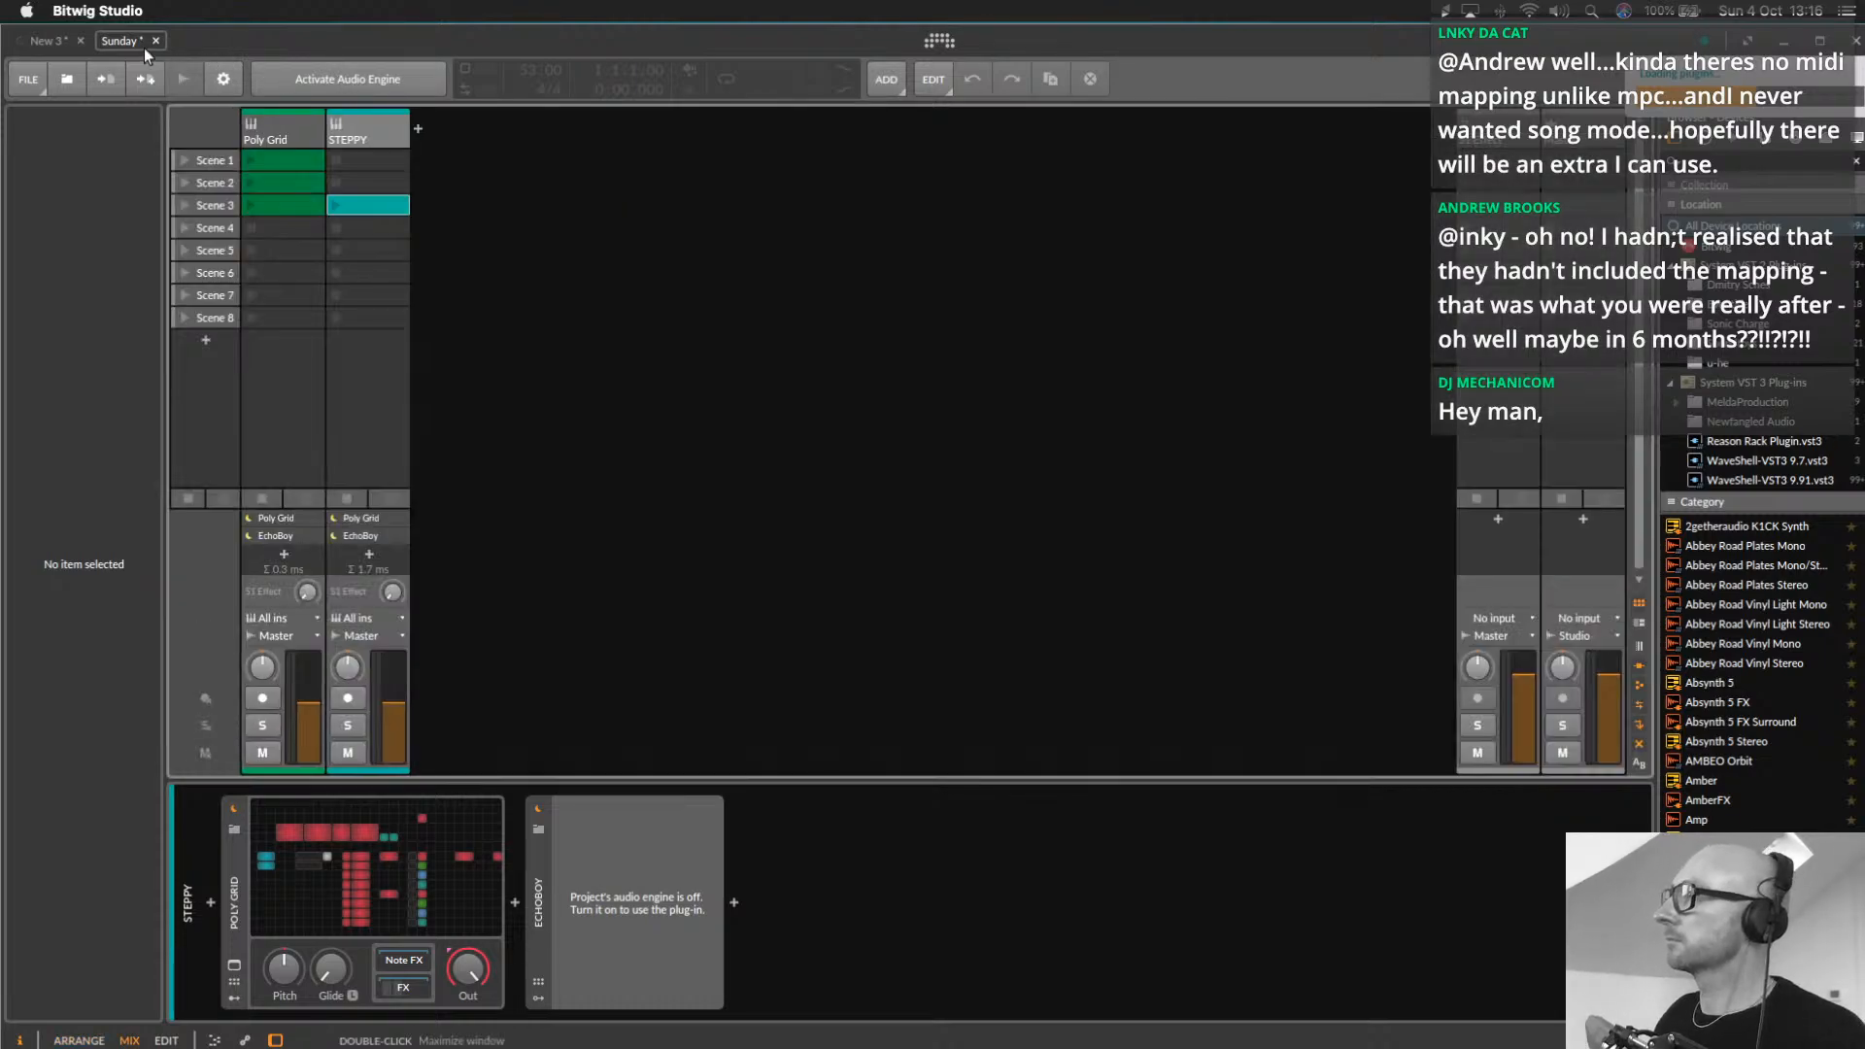
left_click(53, 42)
key("alt+2")
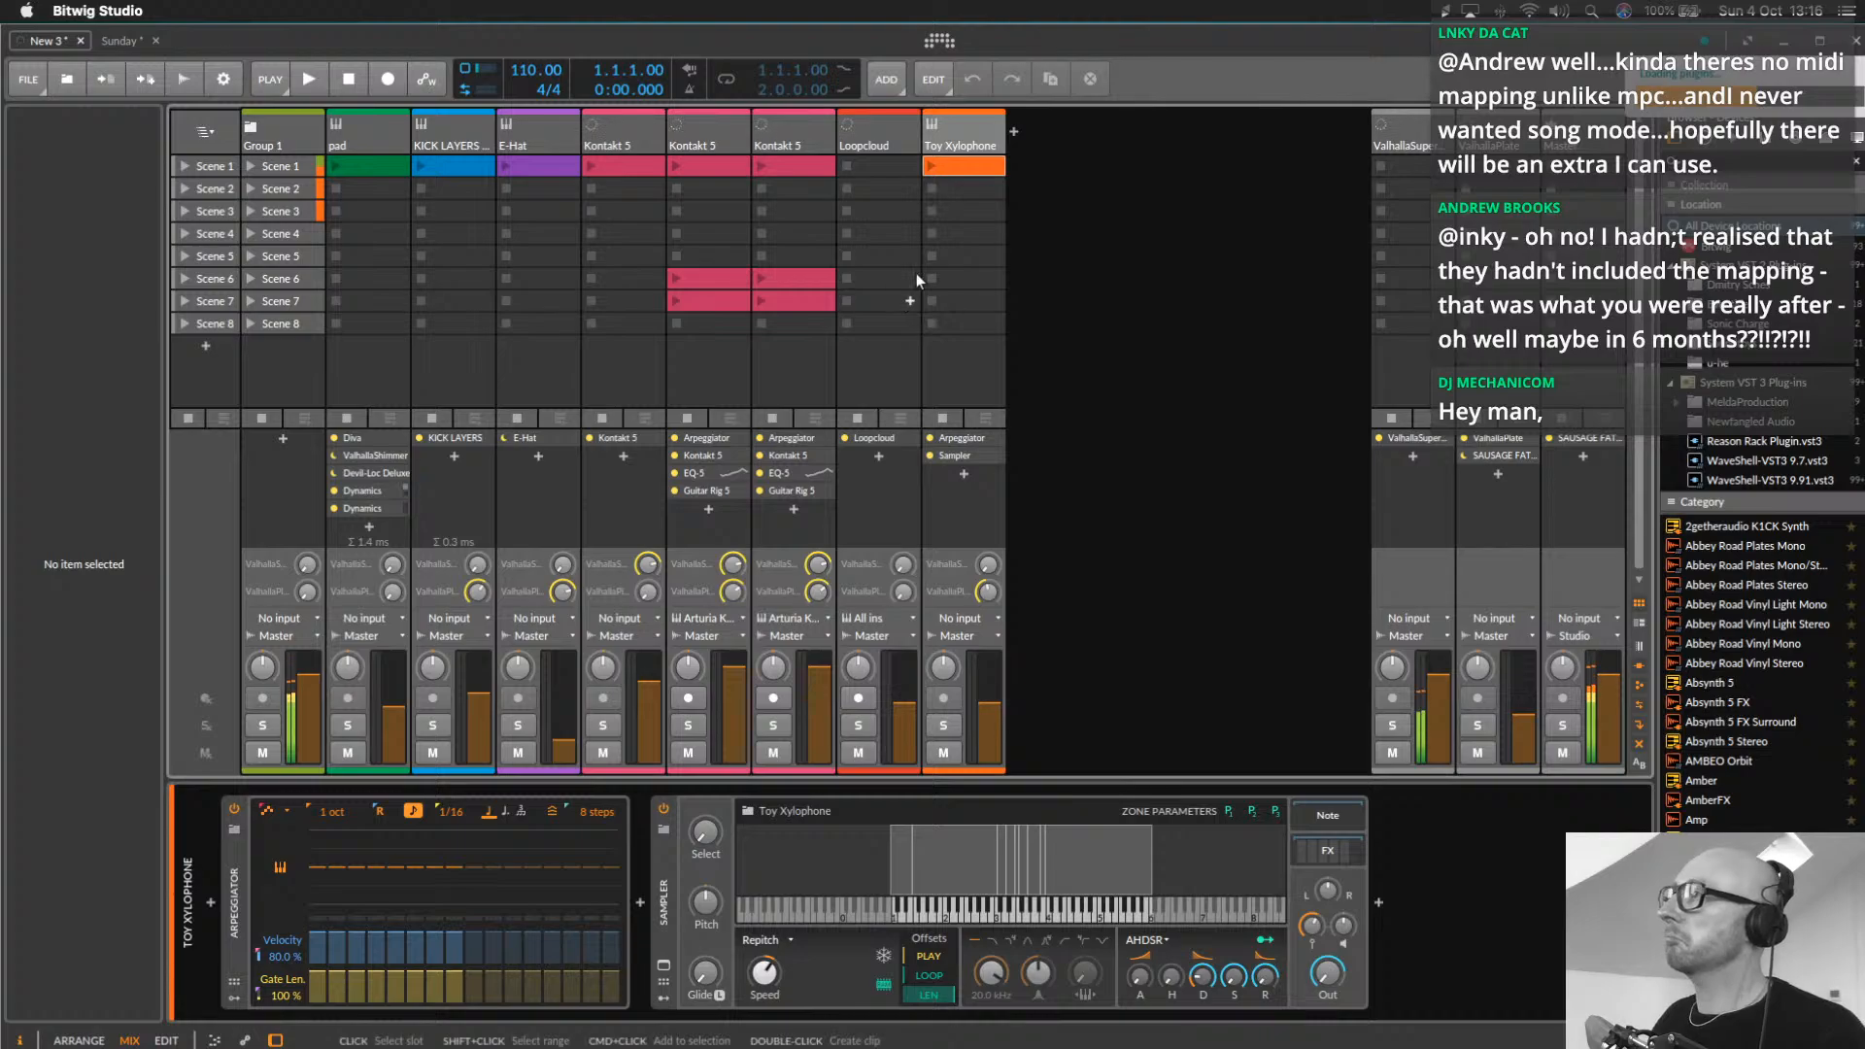
left_click(185, 162)
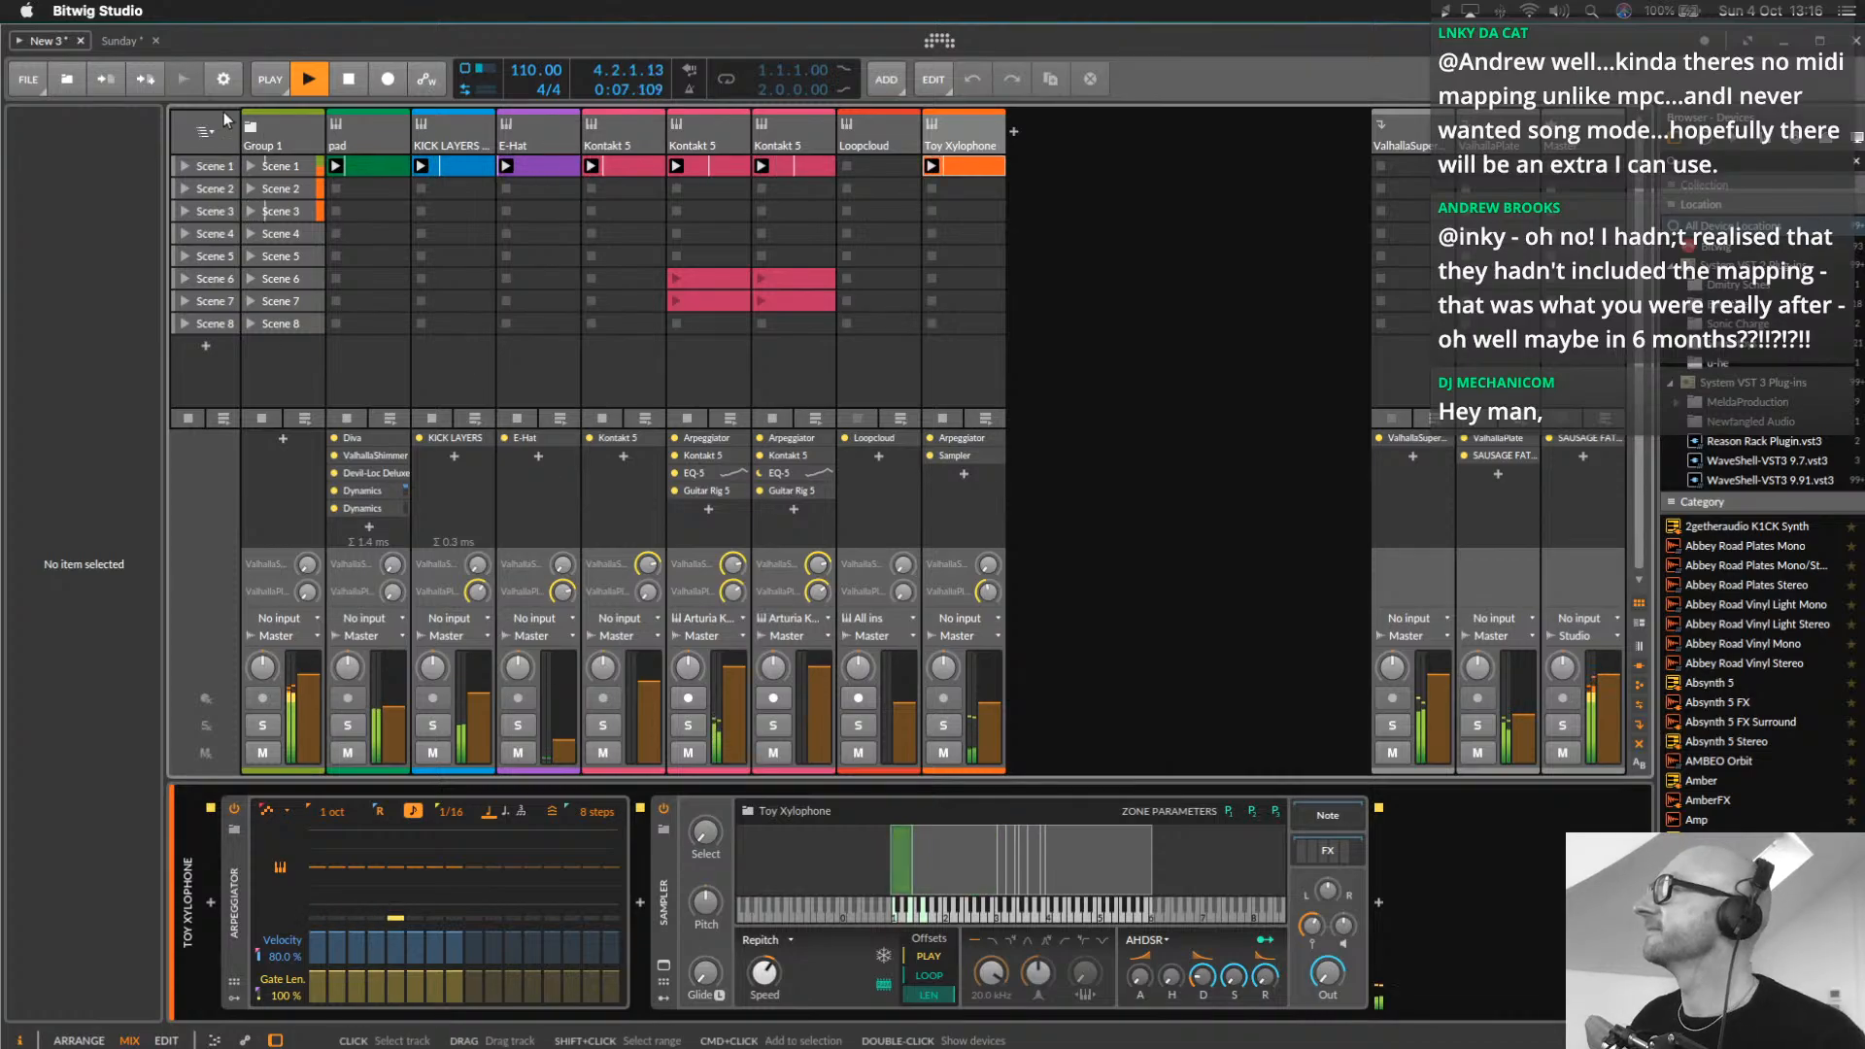
Save the recovered project under the name Livestream 5
left_click(30, 82)
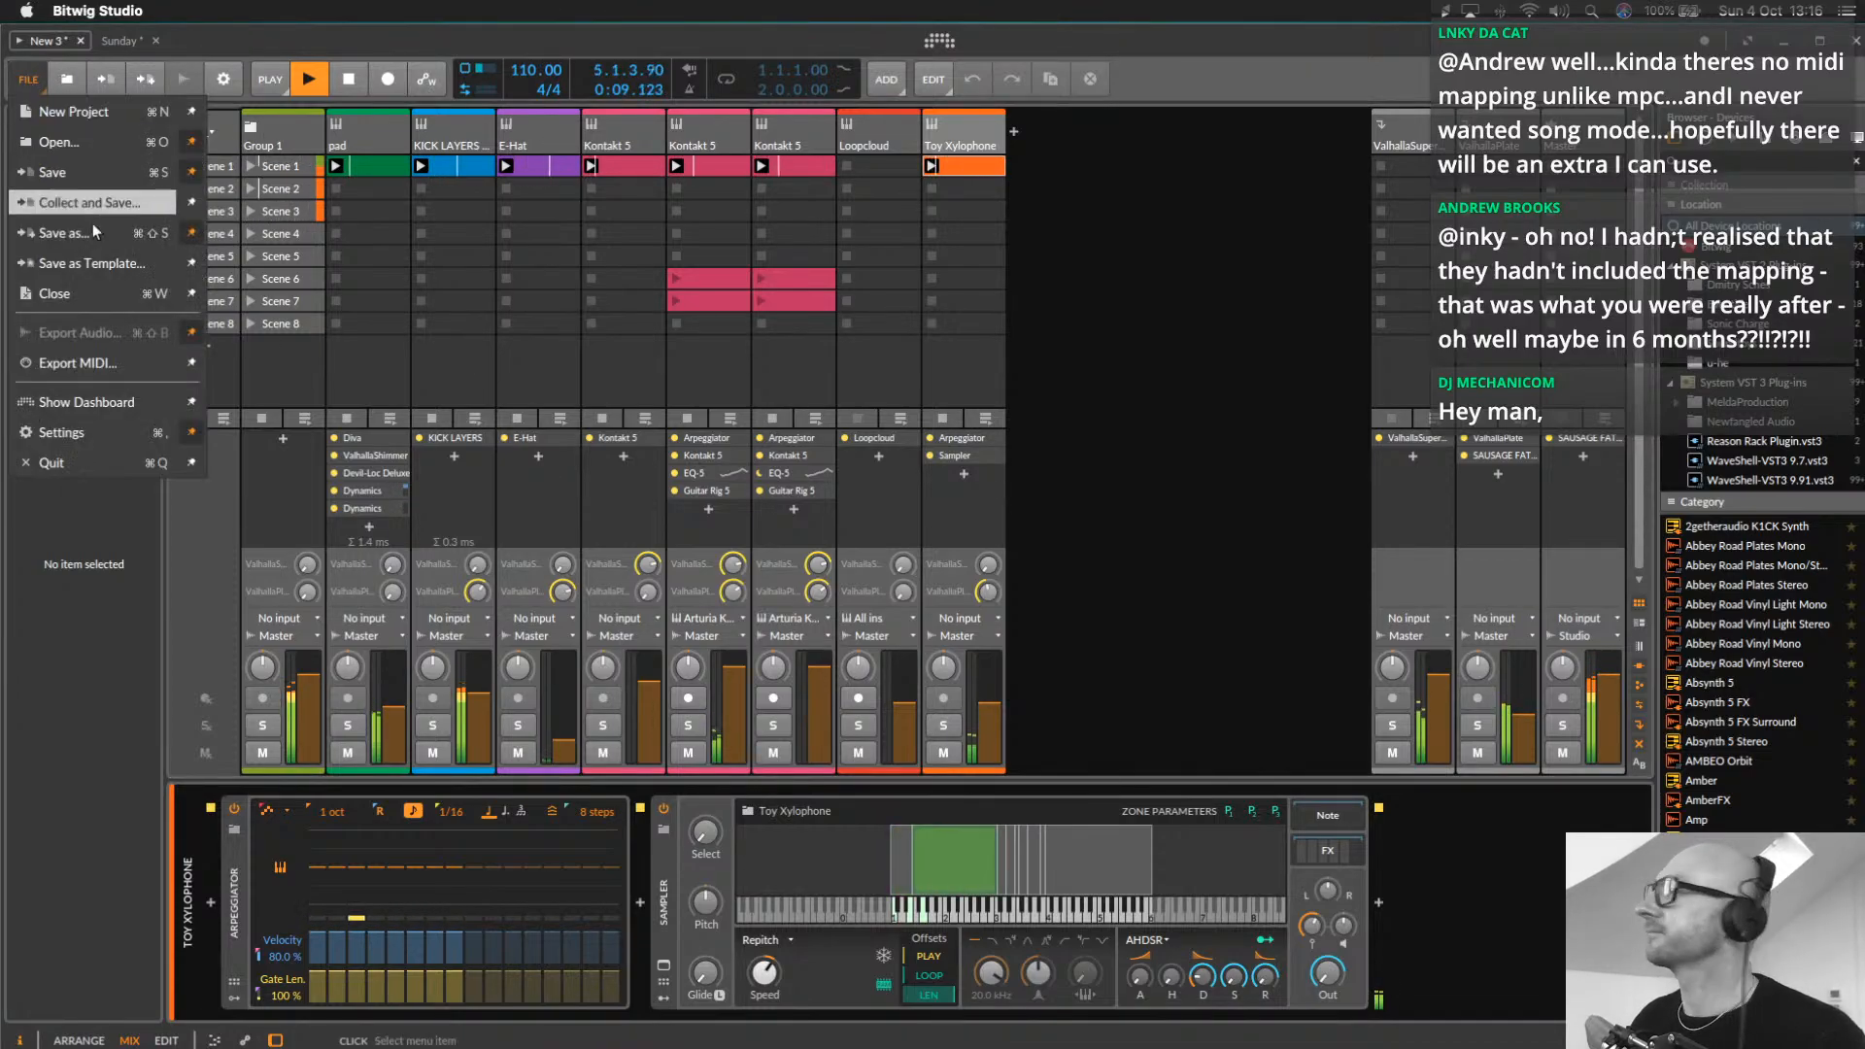
left_click(82, 195)
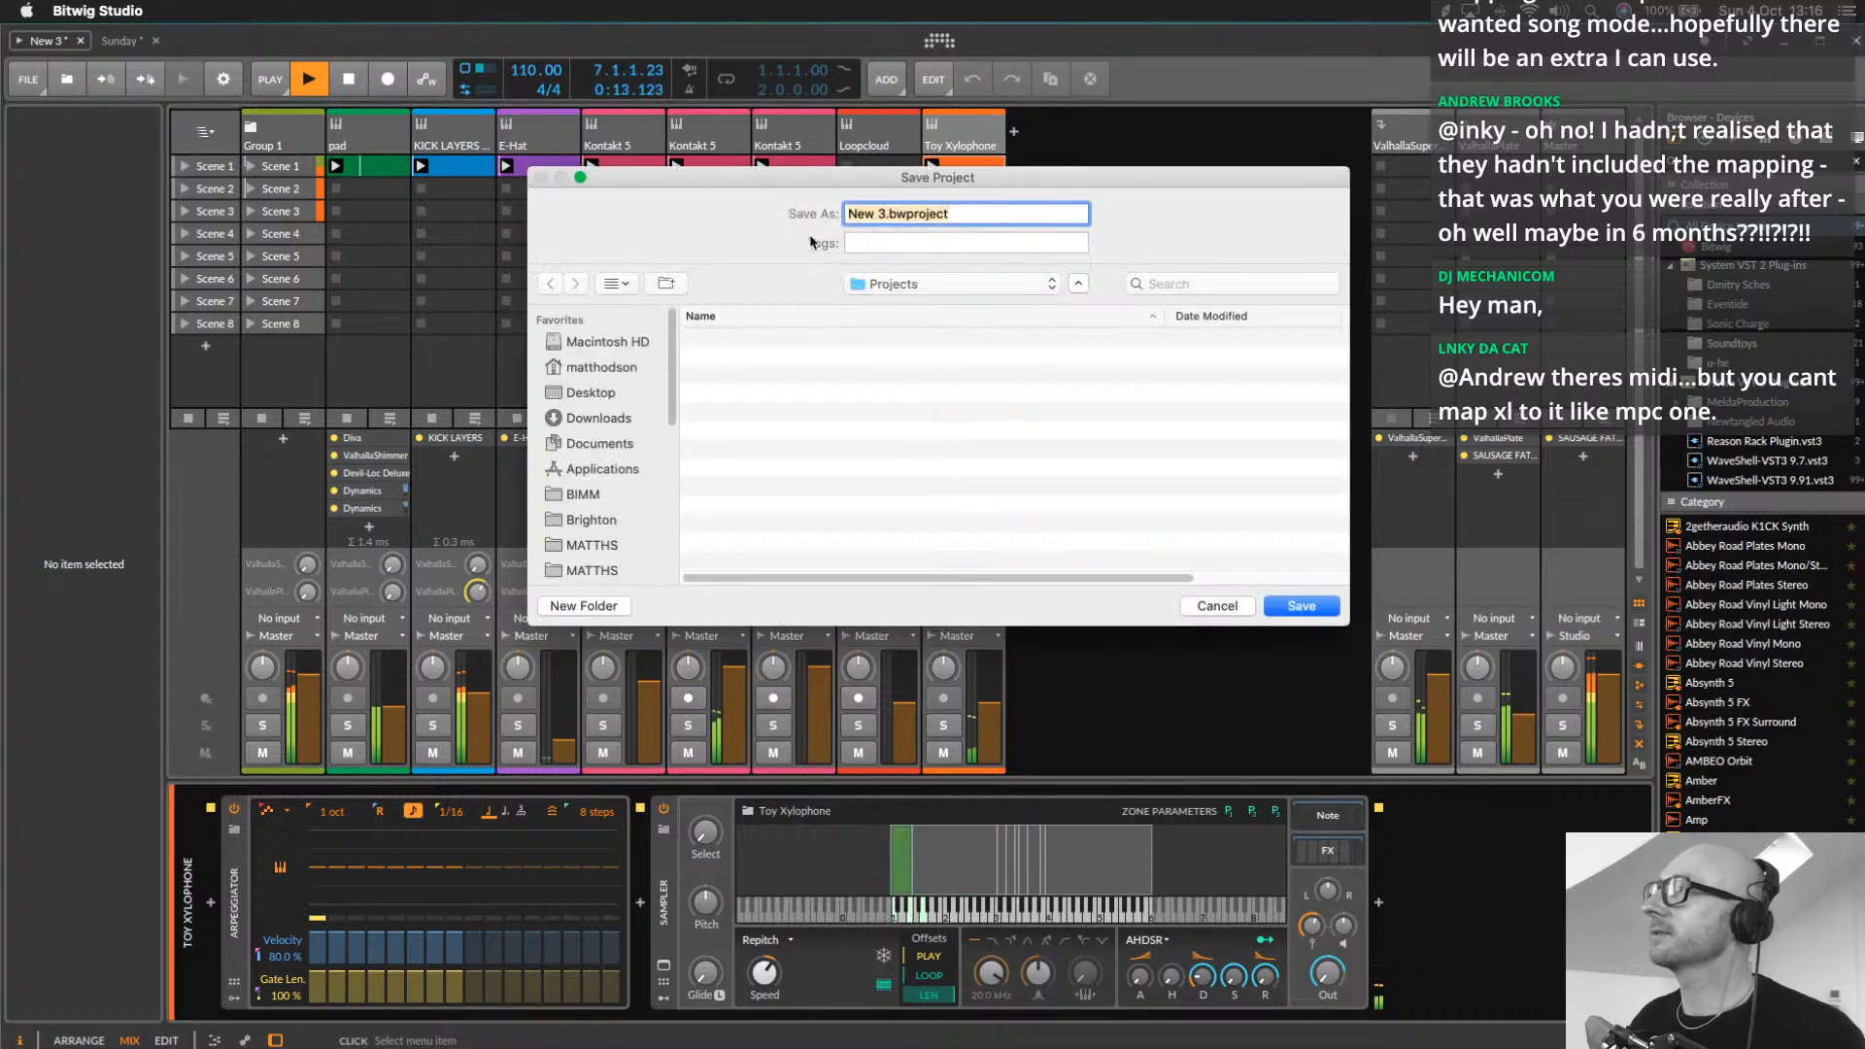
key("Escape")
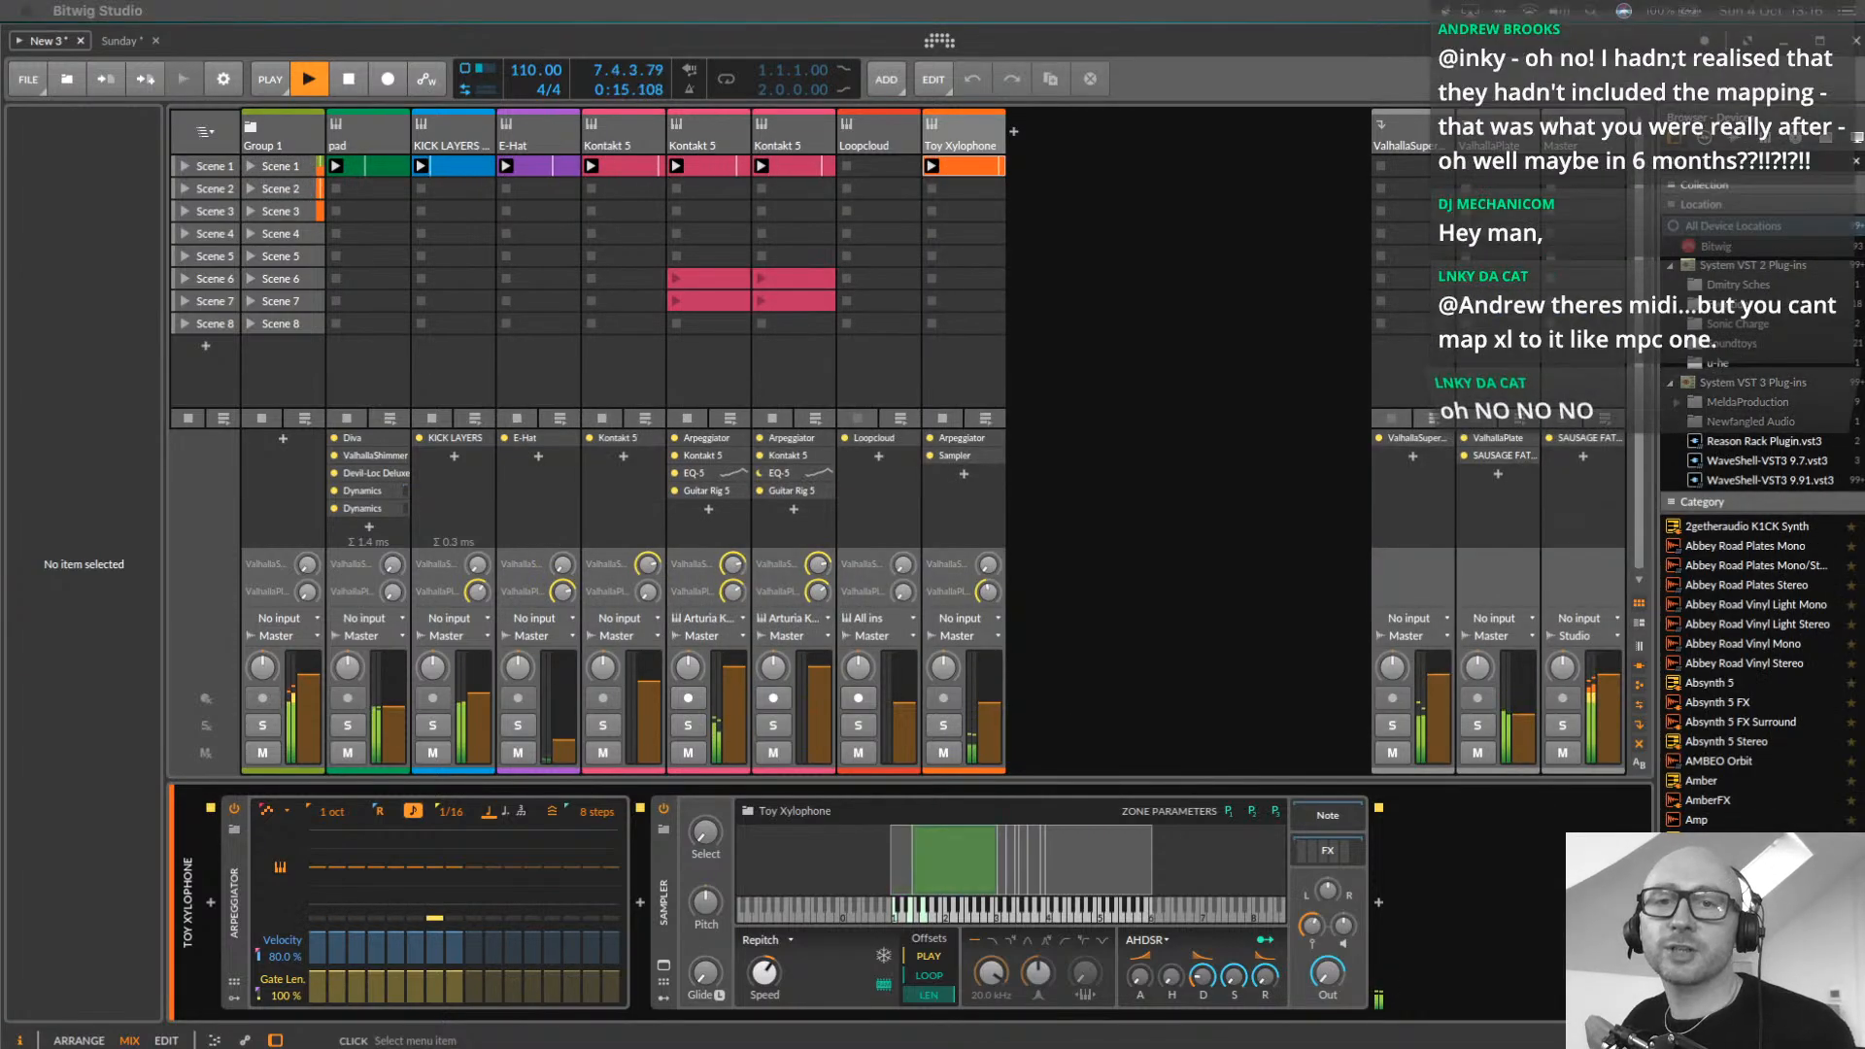
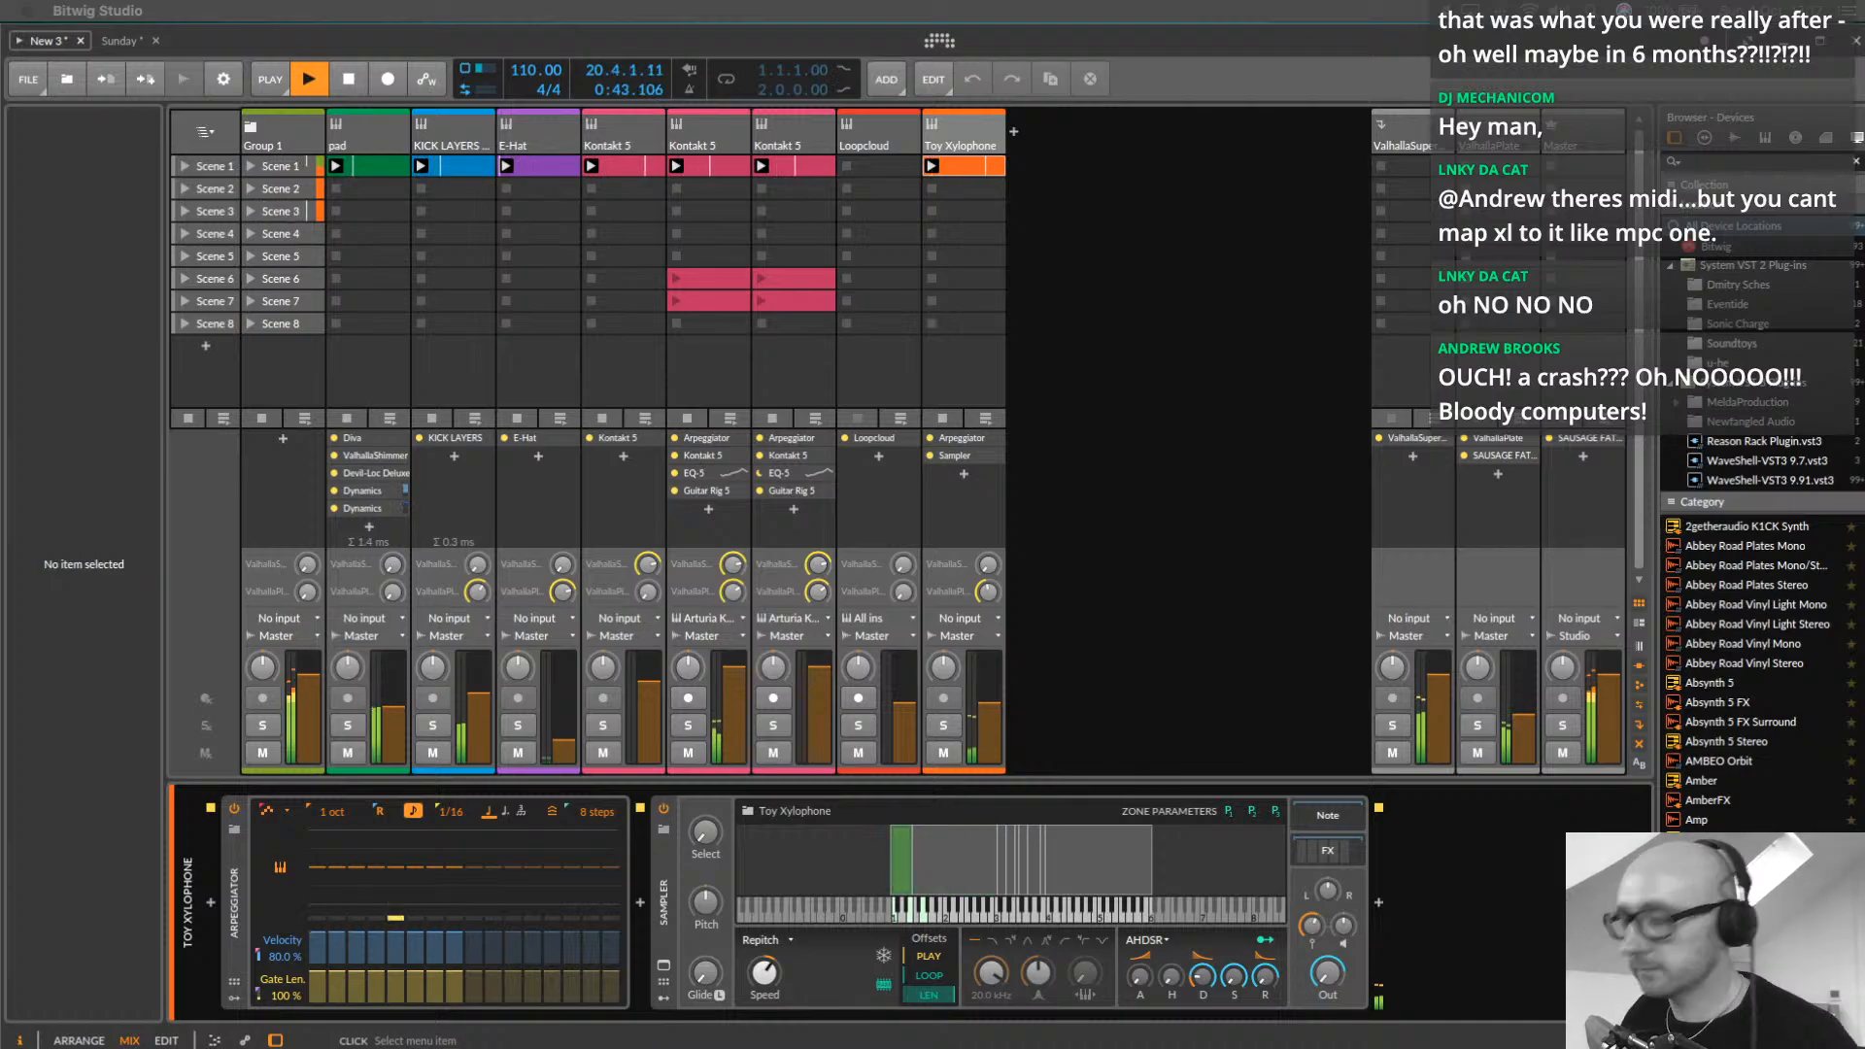
key("Return")
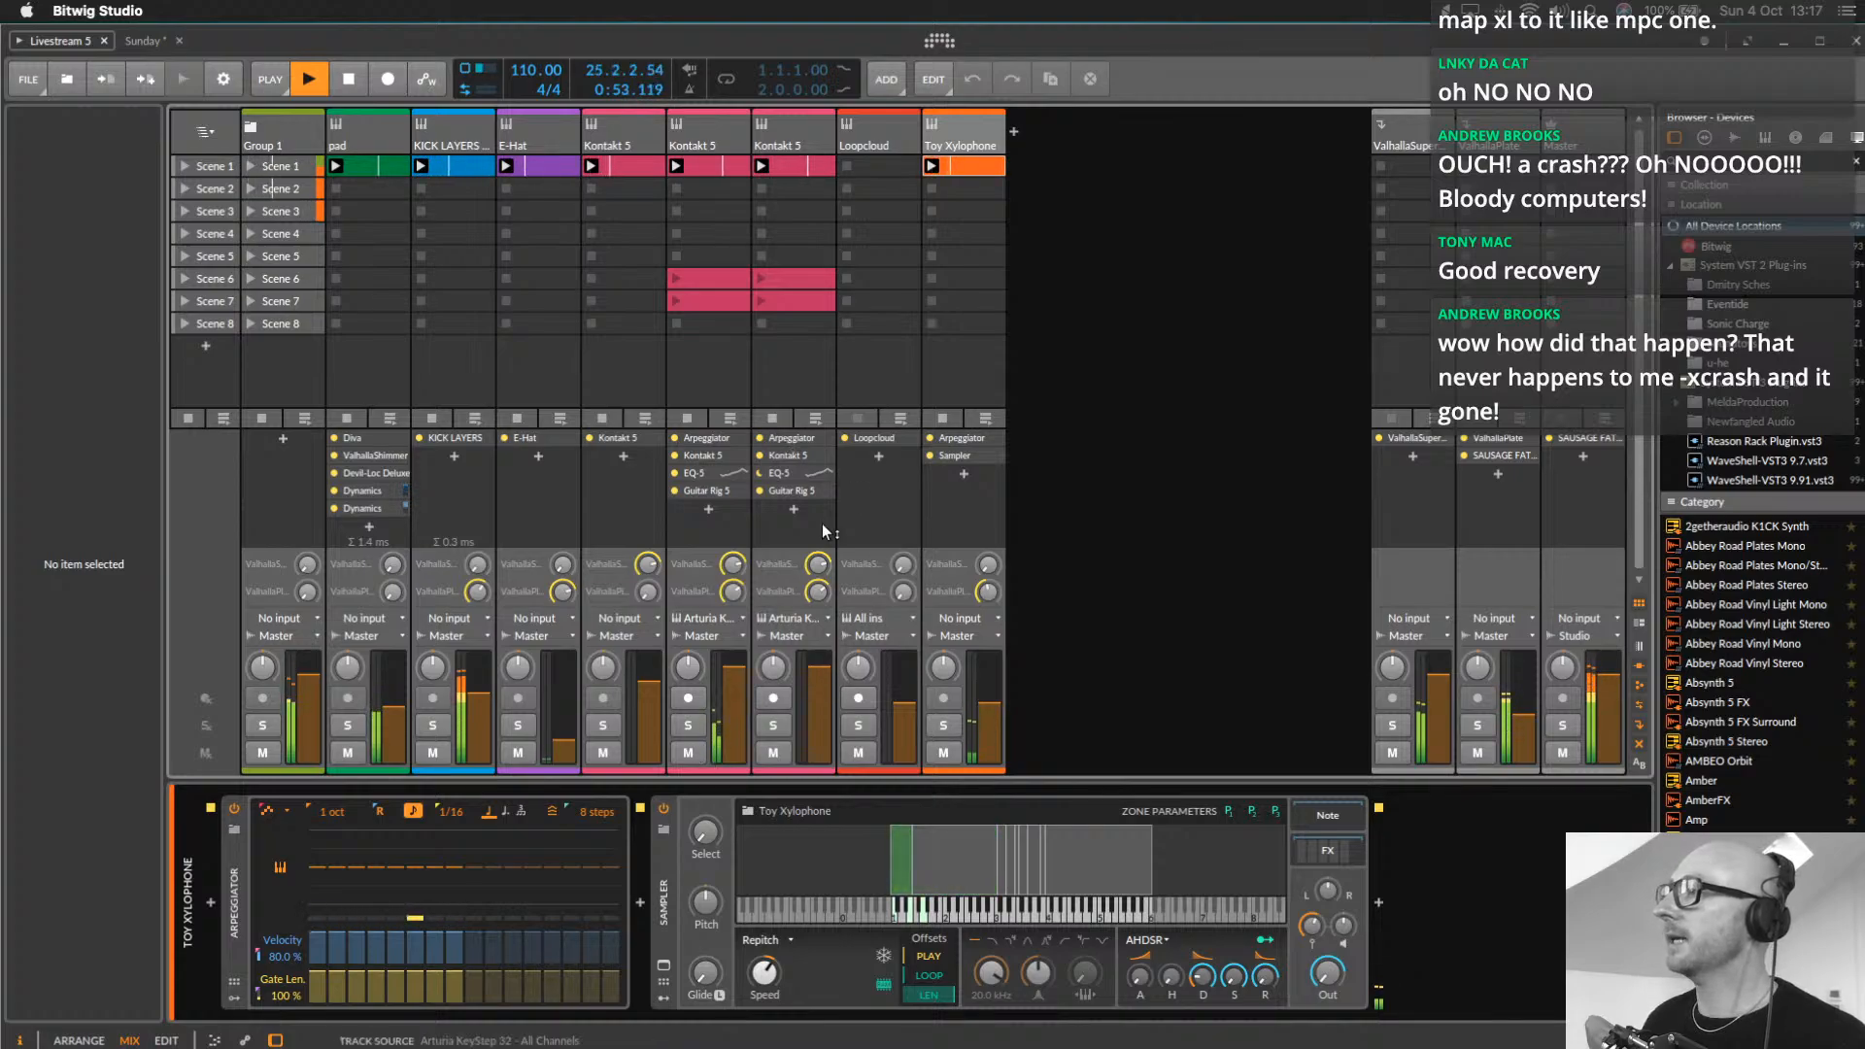
Raise the pad track's volume slightly
left_click(959, 148)
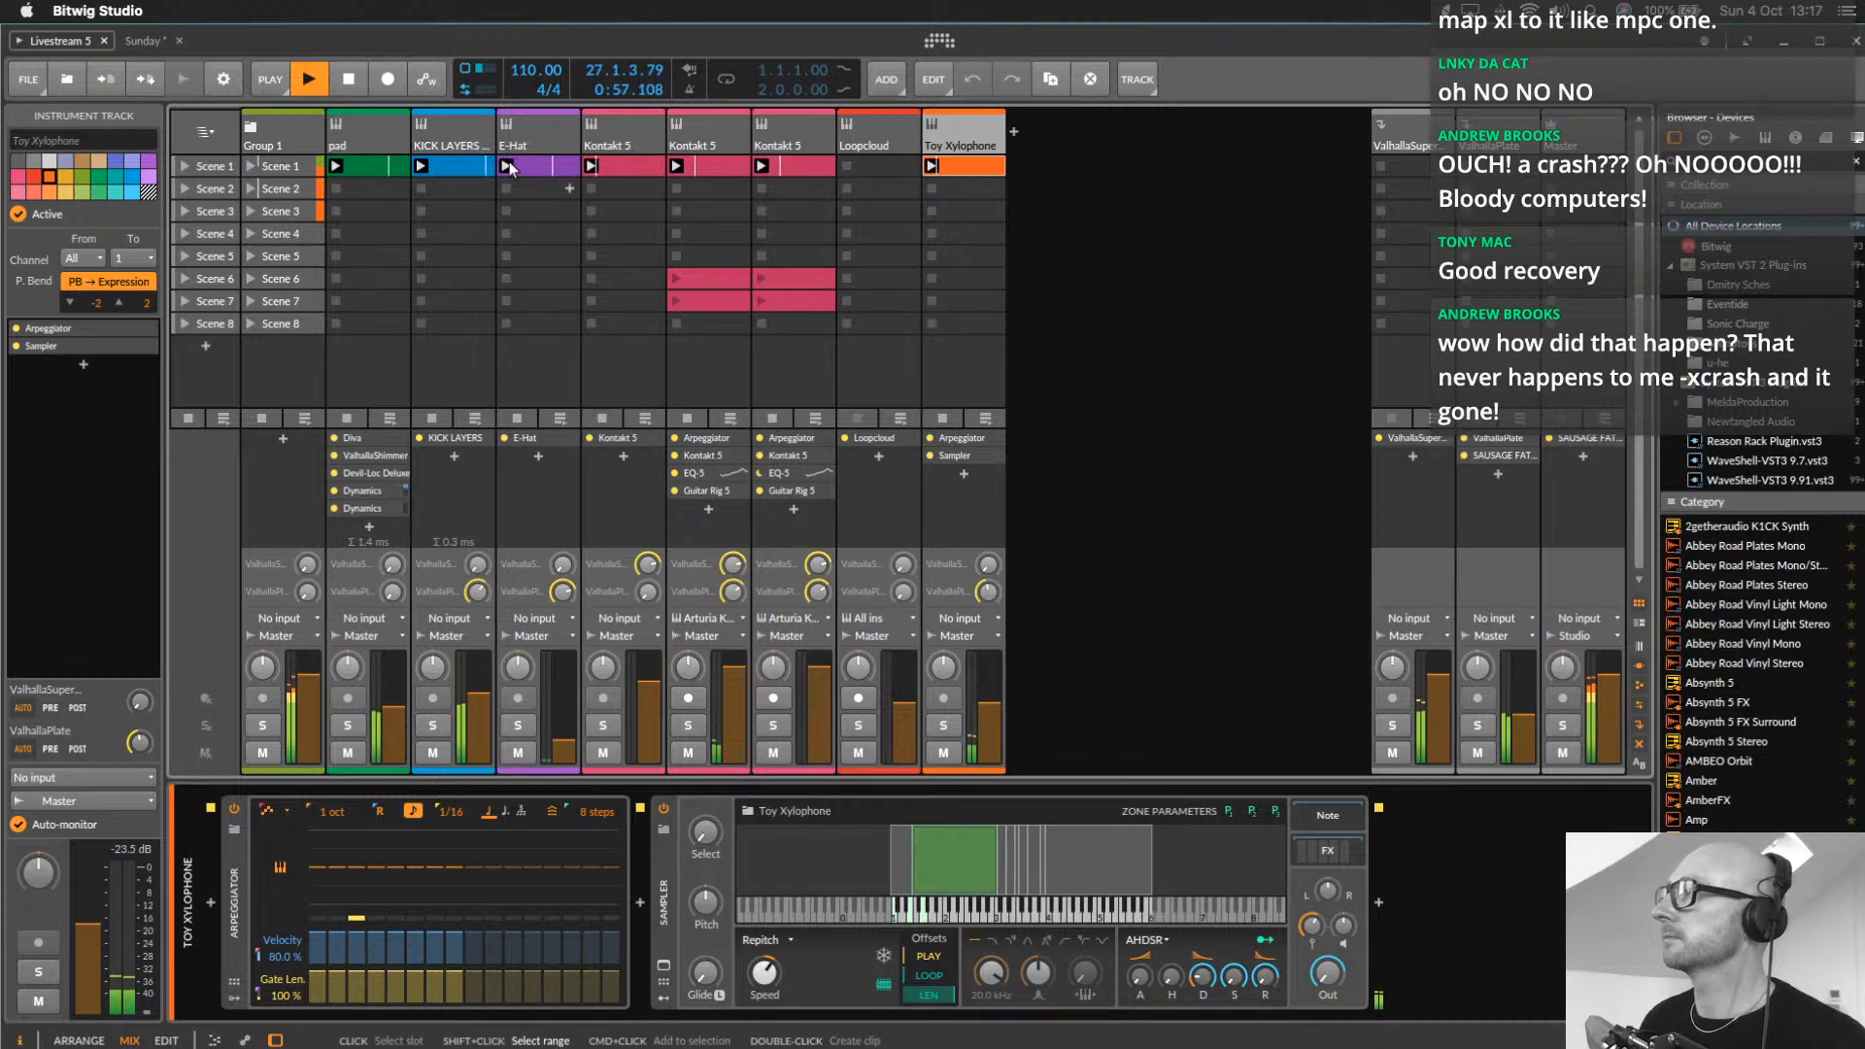
left_click(382, 134)
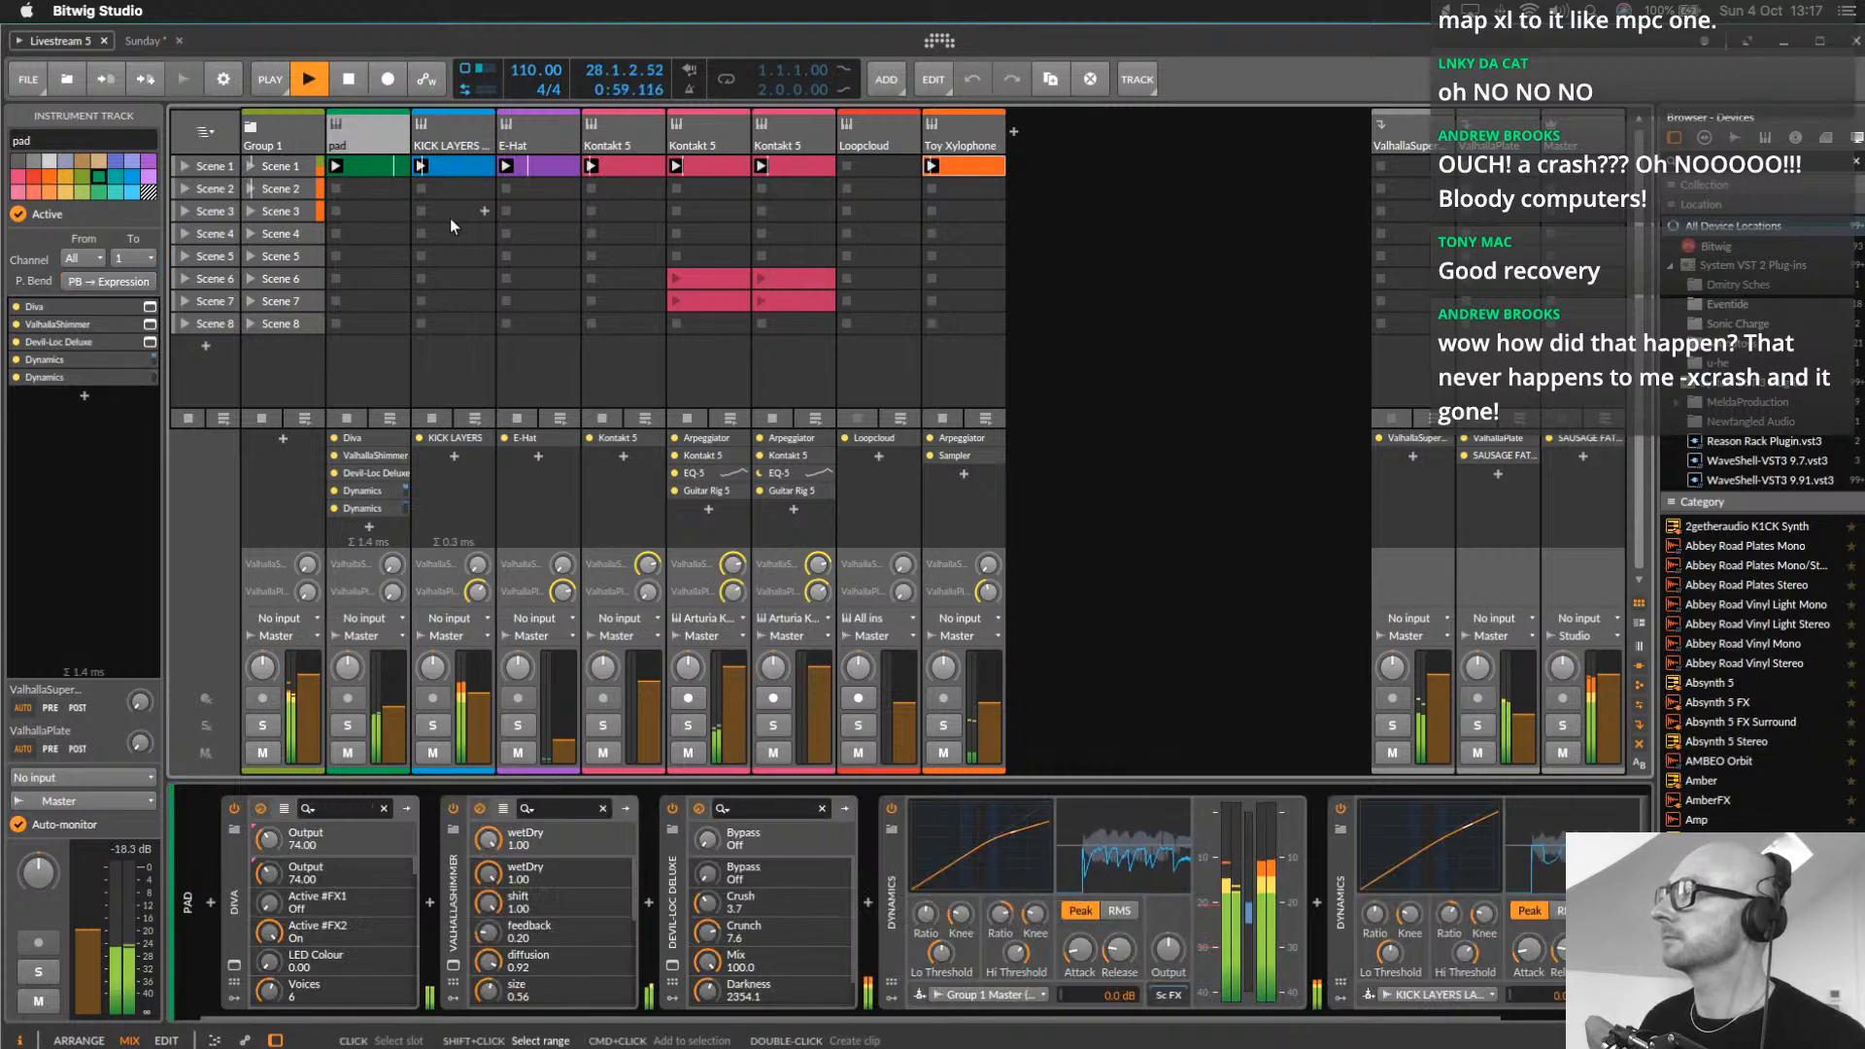
left_click_drag(390, 706, 390, 701)
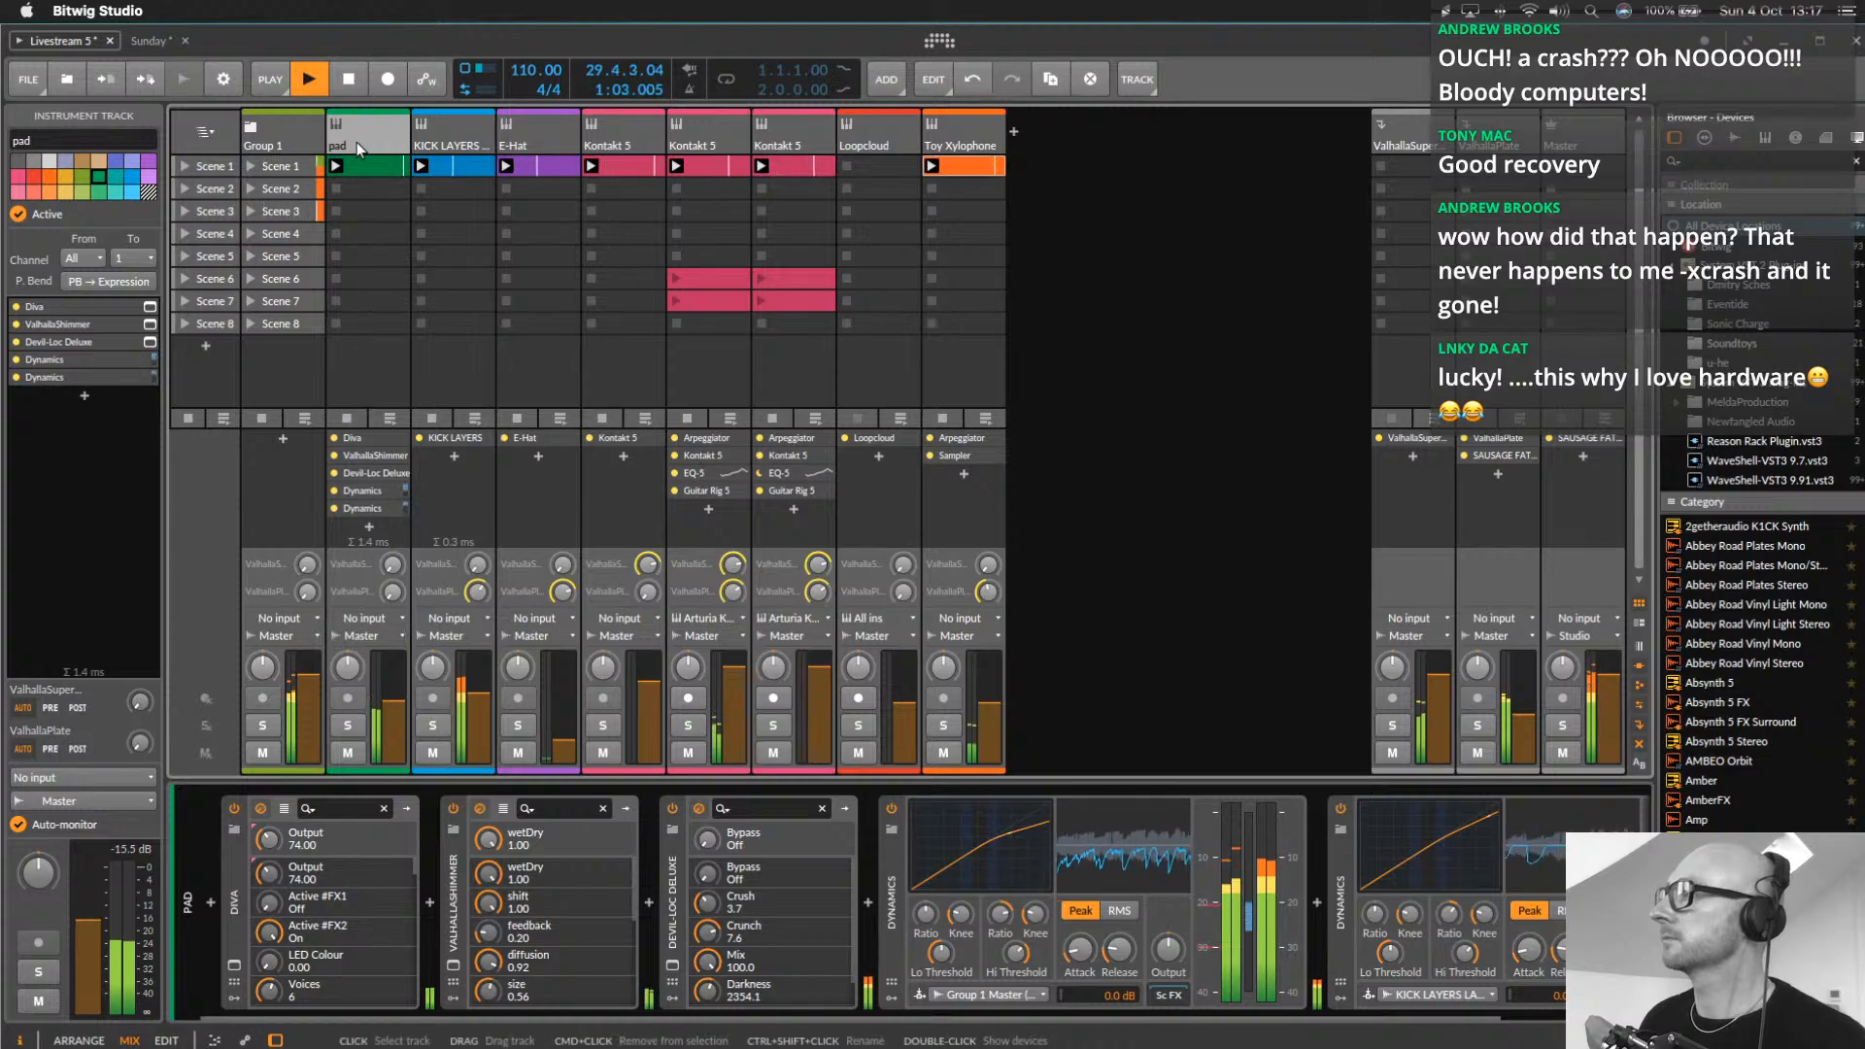
Open up the filter cutoff of Diva on the pad track to 111 and close the plug-in window
left_click(236, 981)
left_click(234, 966)
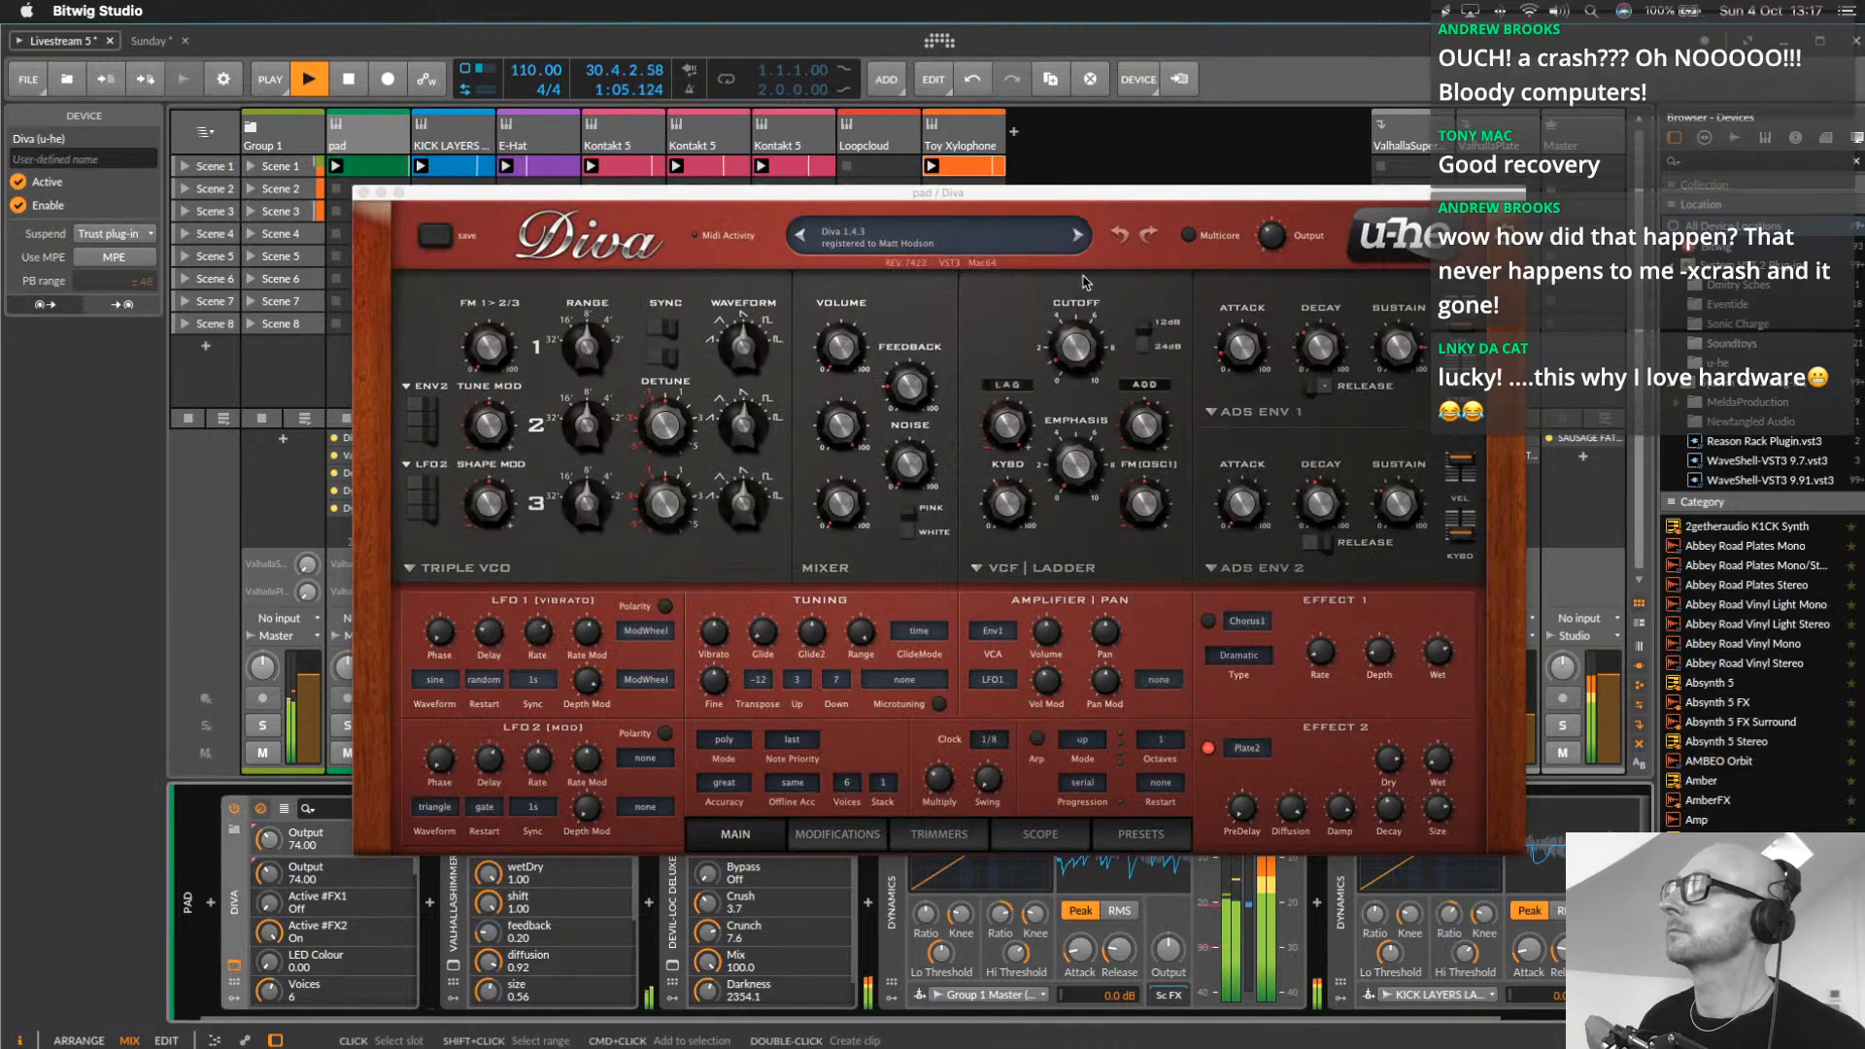
left_click_drag(1075, 345, 1057, 179)
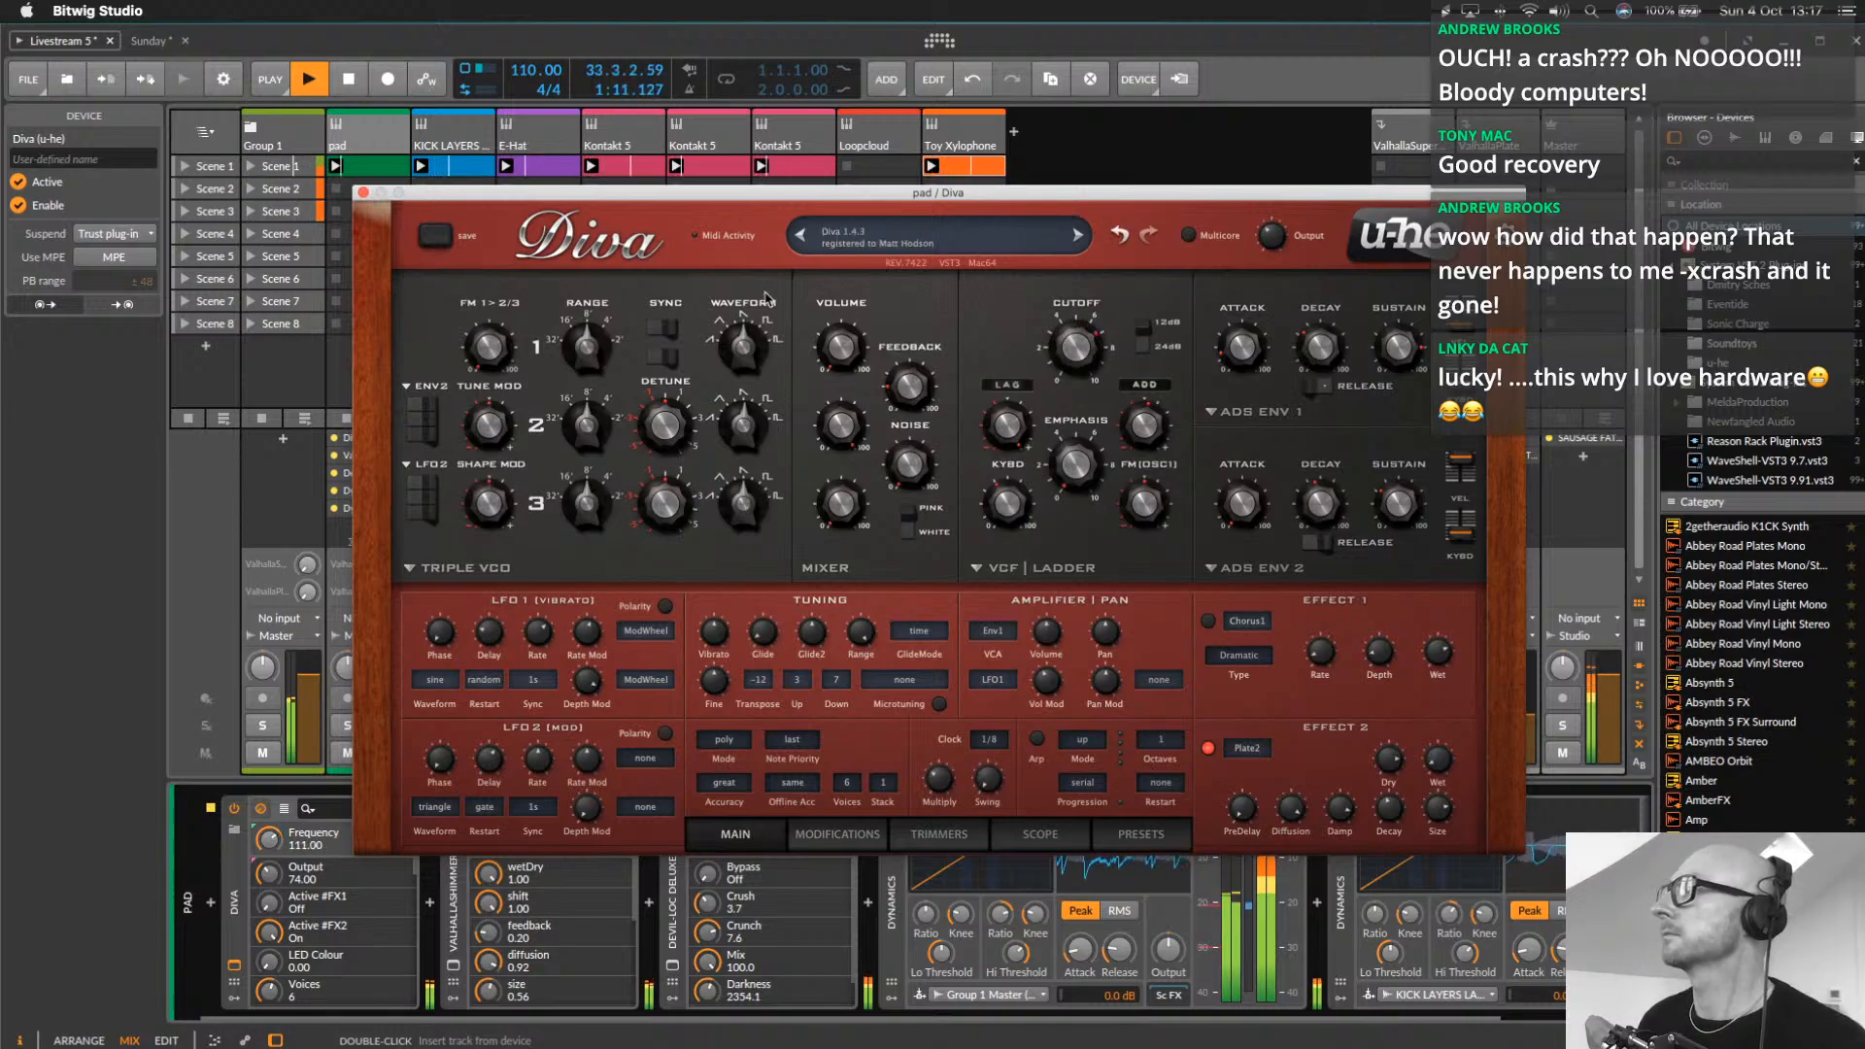
left_click_drag(1066, 352, 1072, 350)
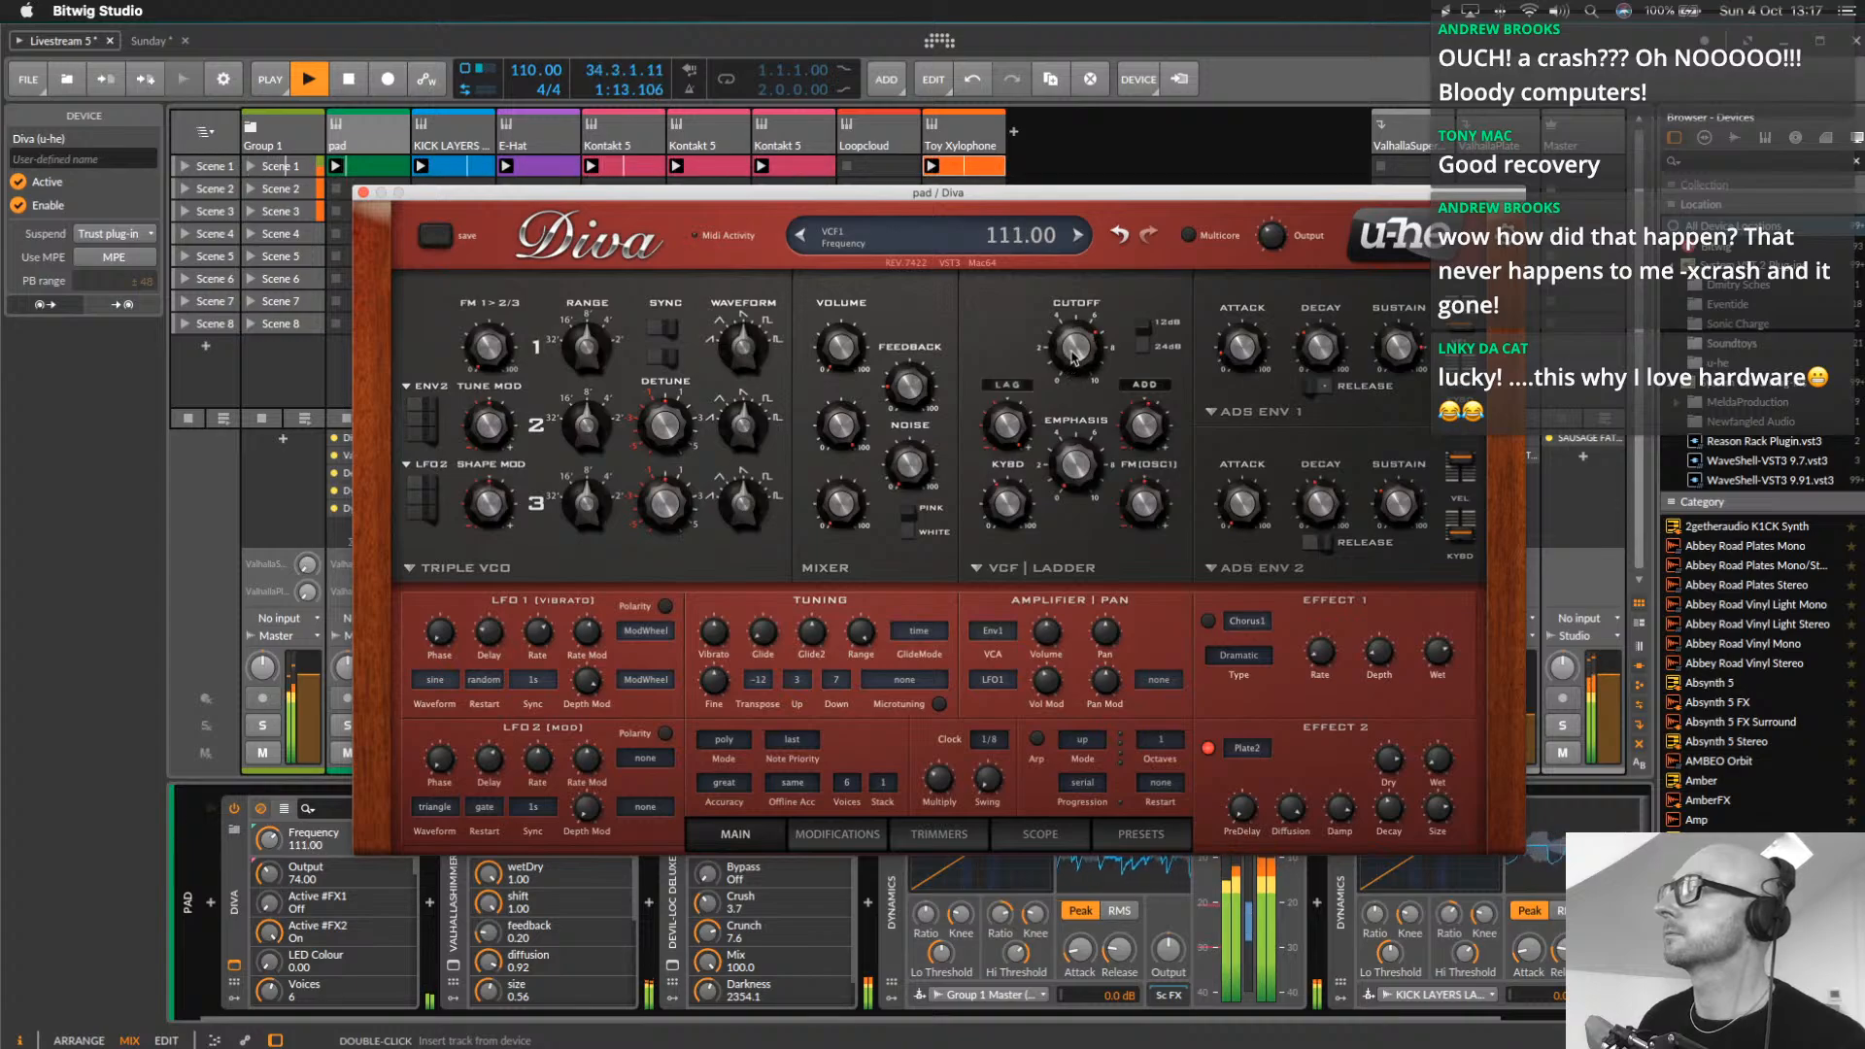
left_click(363, 193)
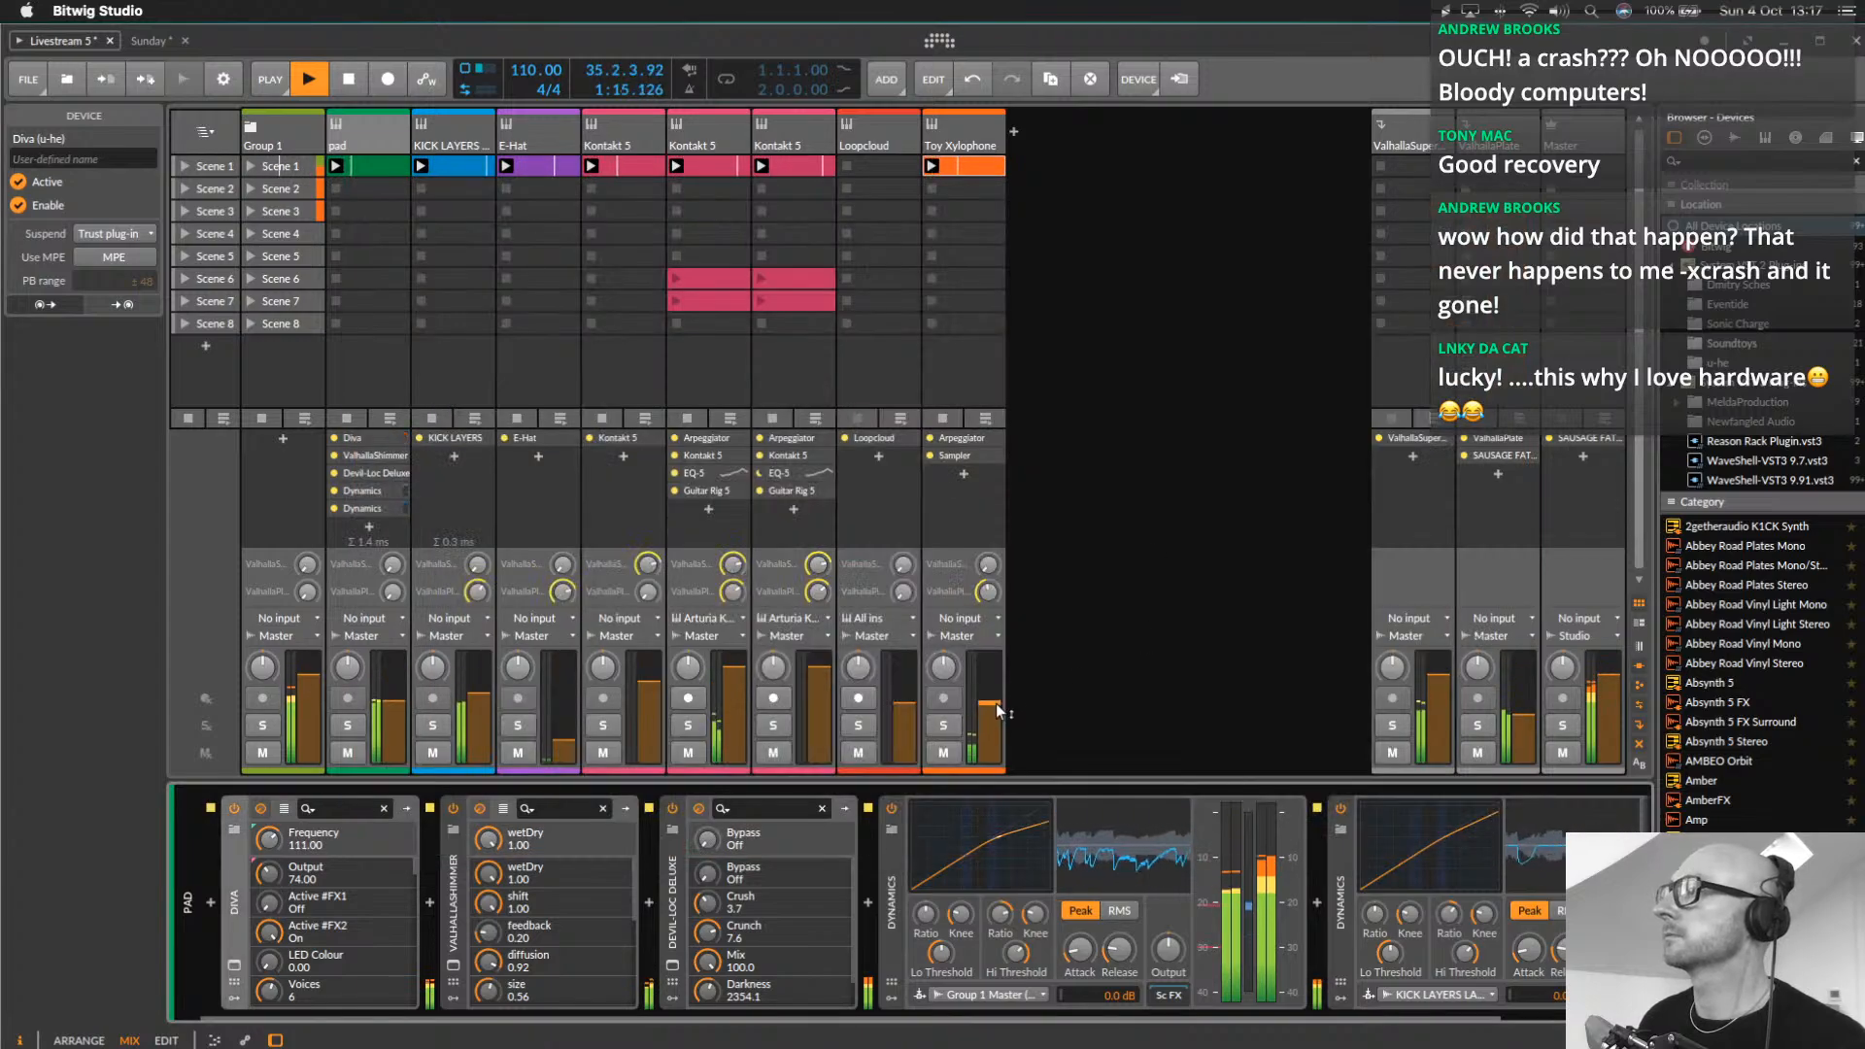
Lower the Toy Xylophone track's volume slightly and delete the Loopcloud track
left_click_drag(989, 712, 989, 714)
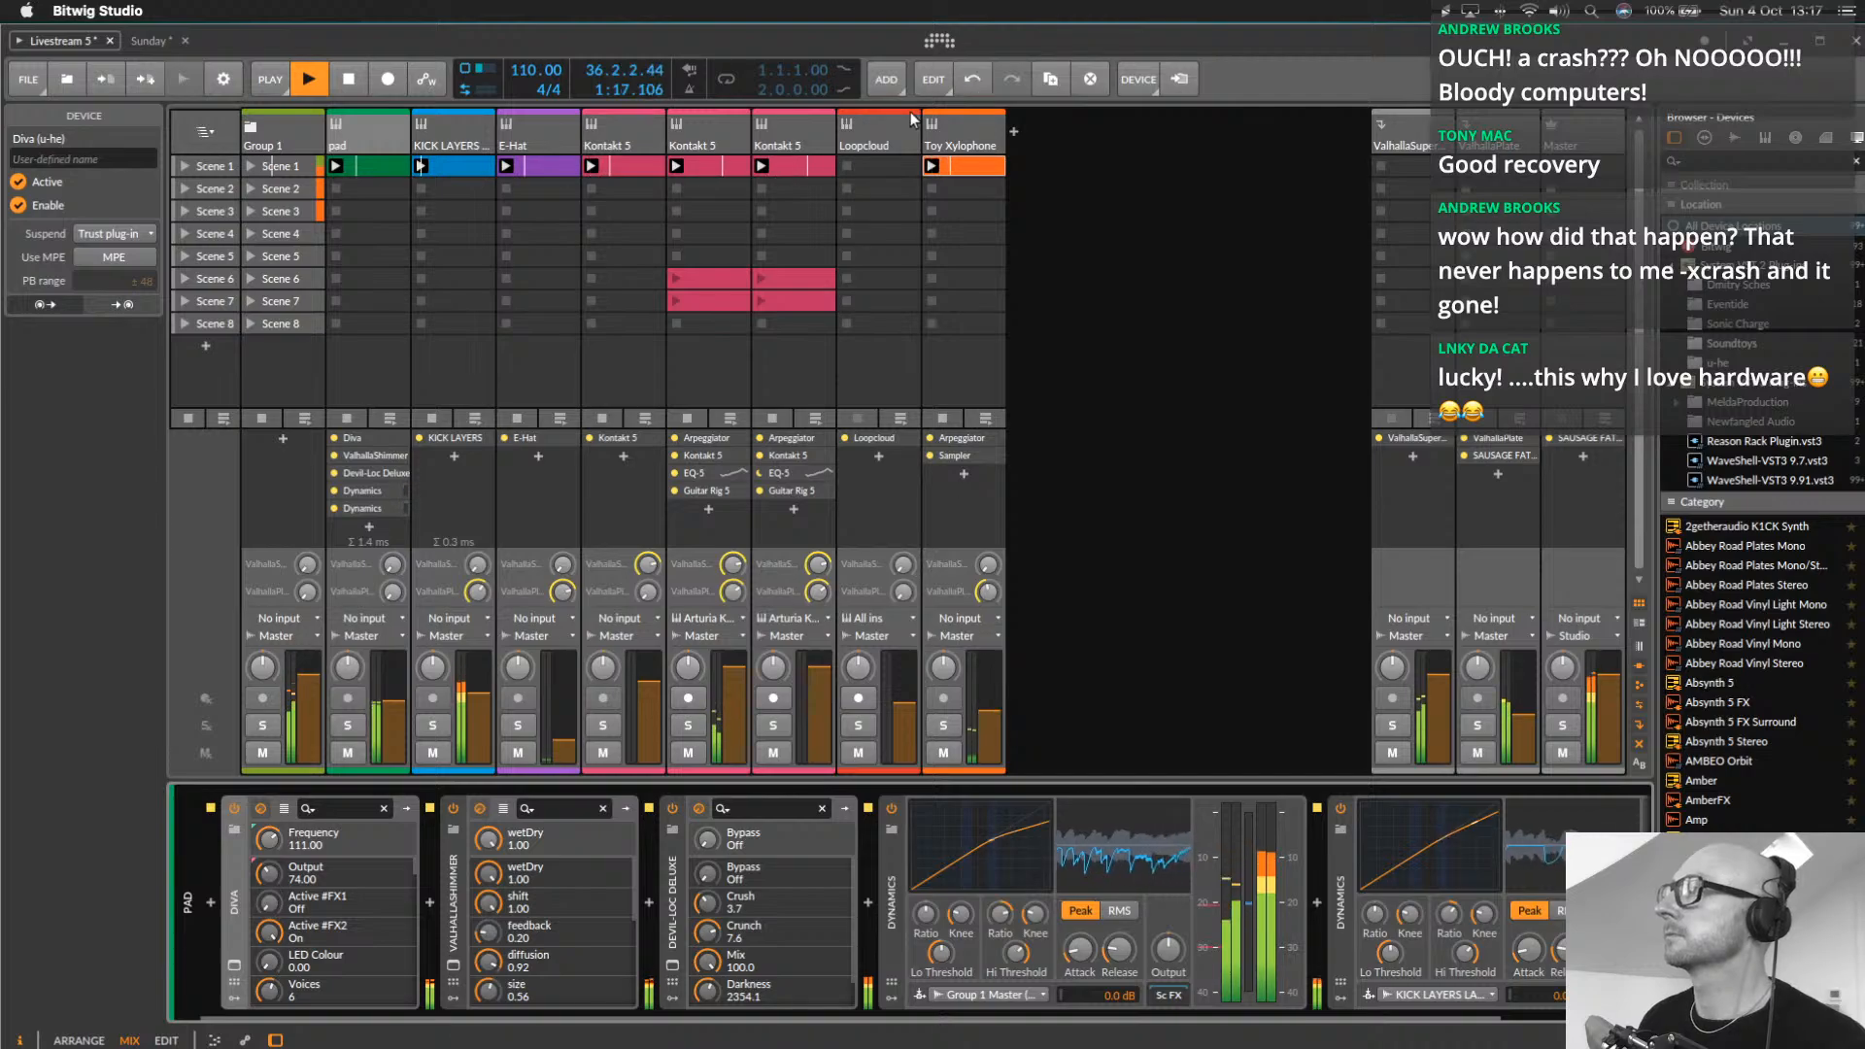
left_click(896, 122)
key("Delete")
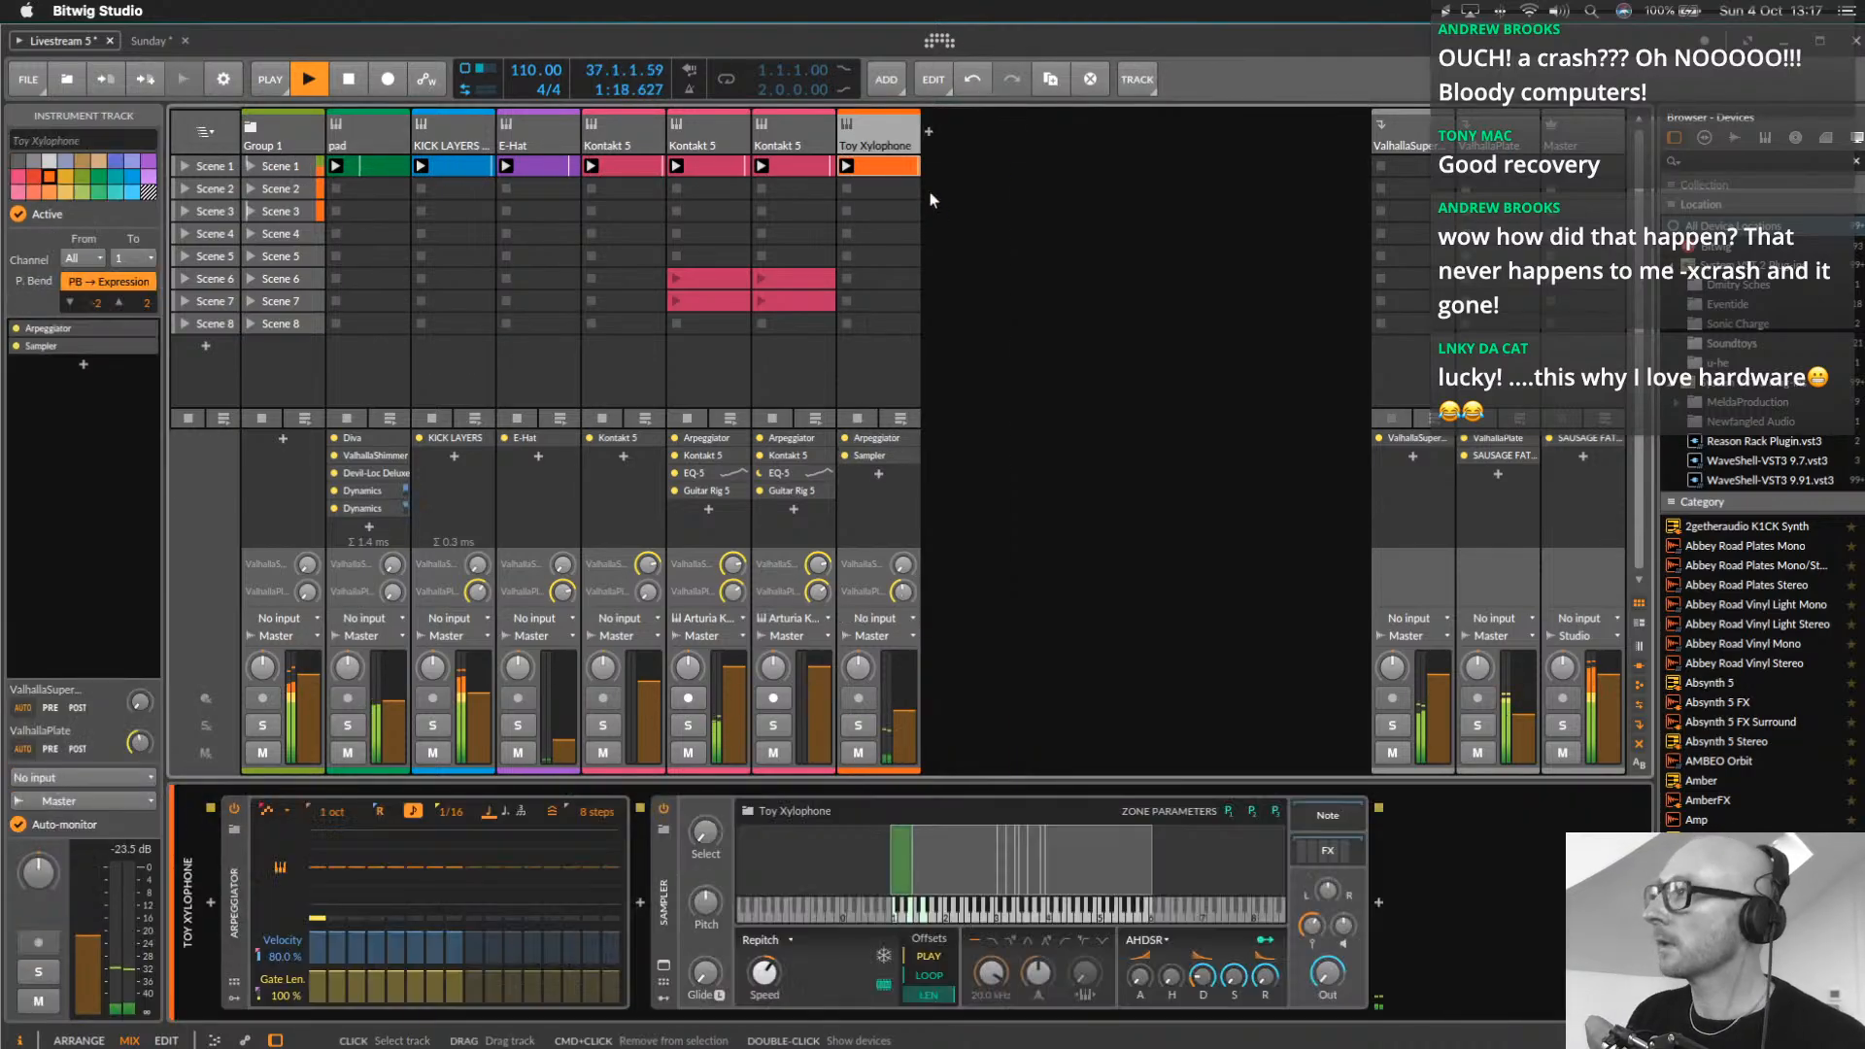
Add a new instrument track after Toy Xylophone with a Sampler device on it
left_click(930, 132)
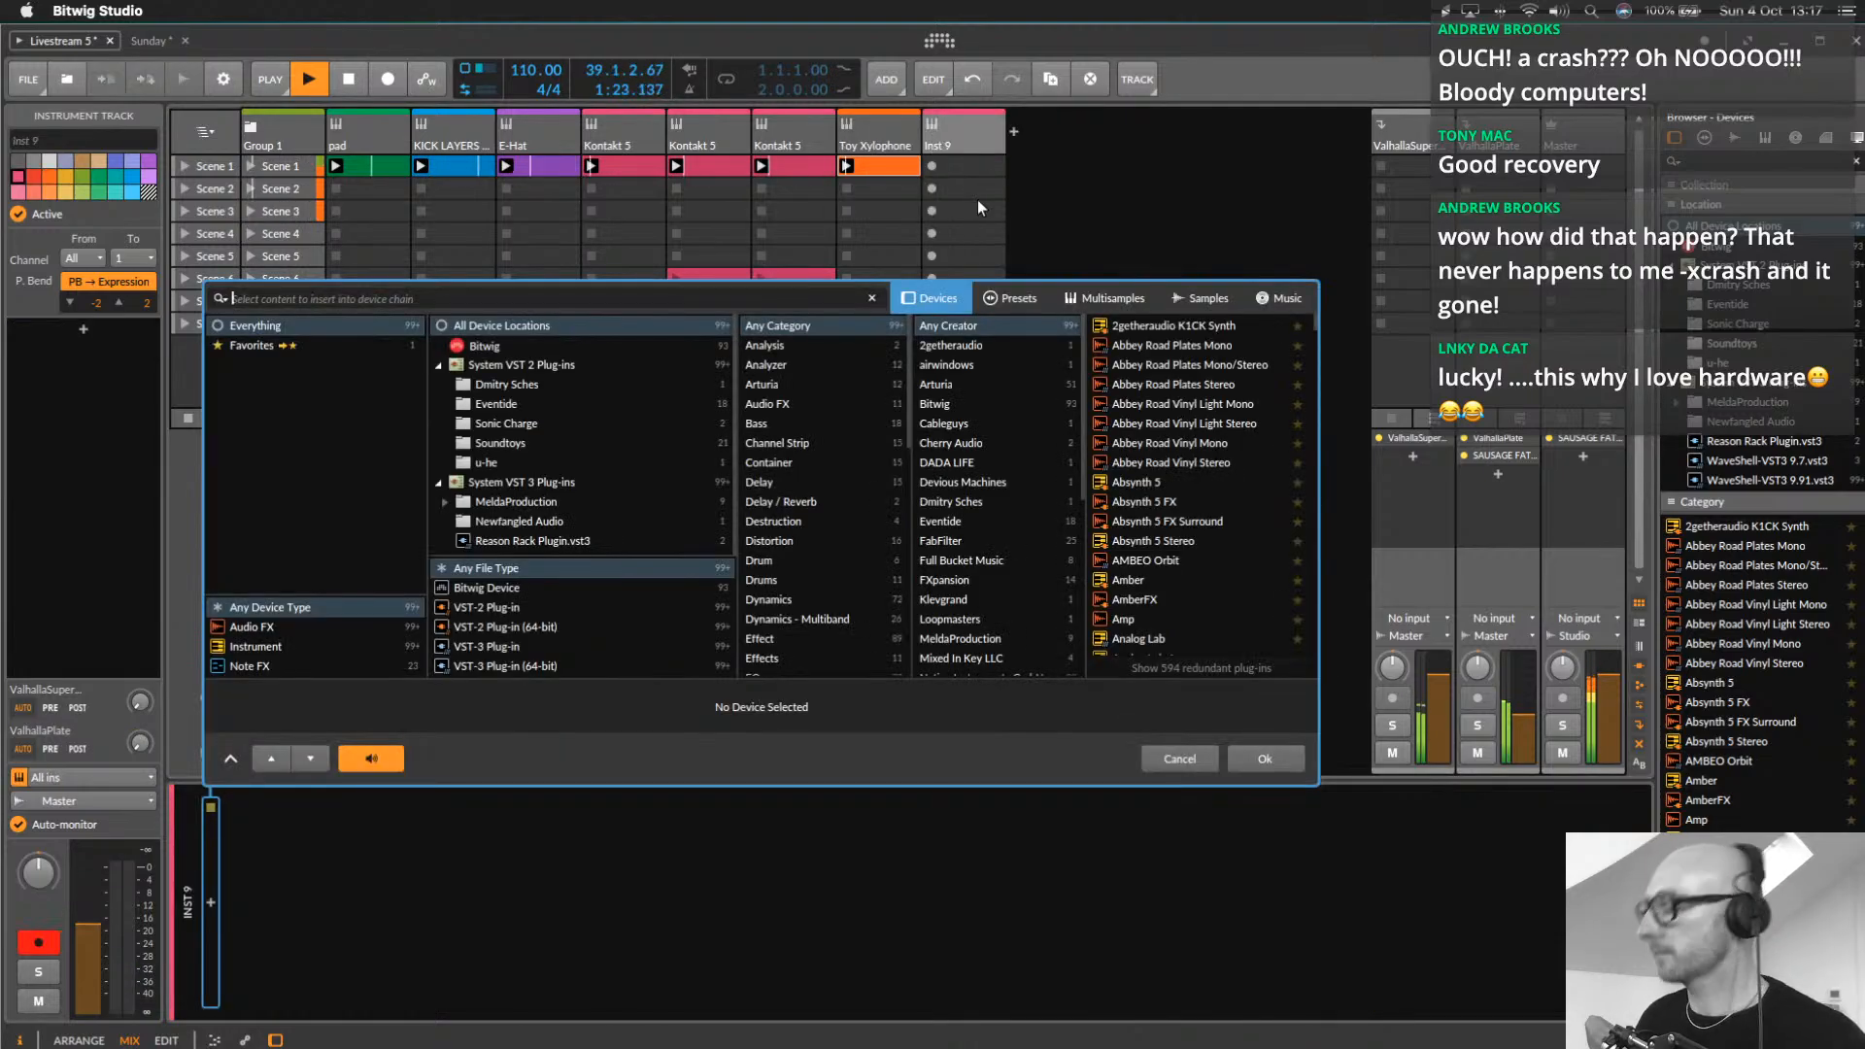
type("sampl")
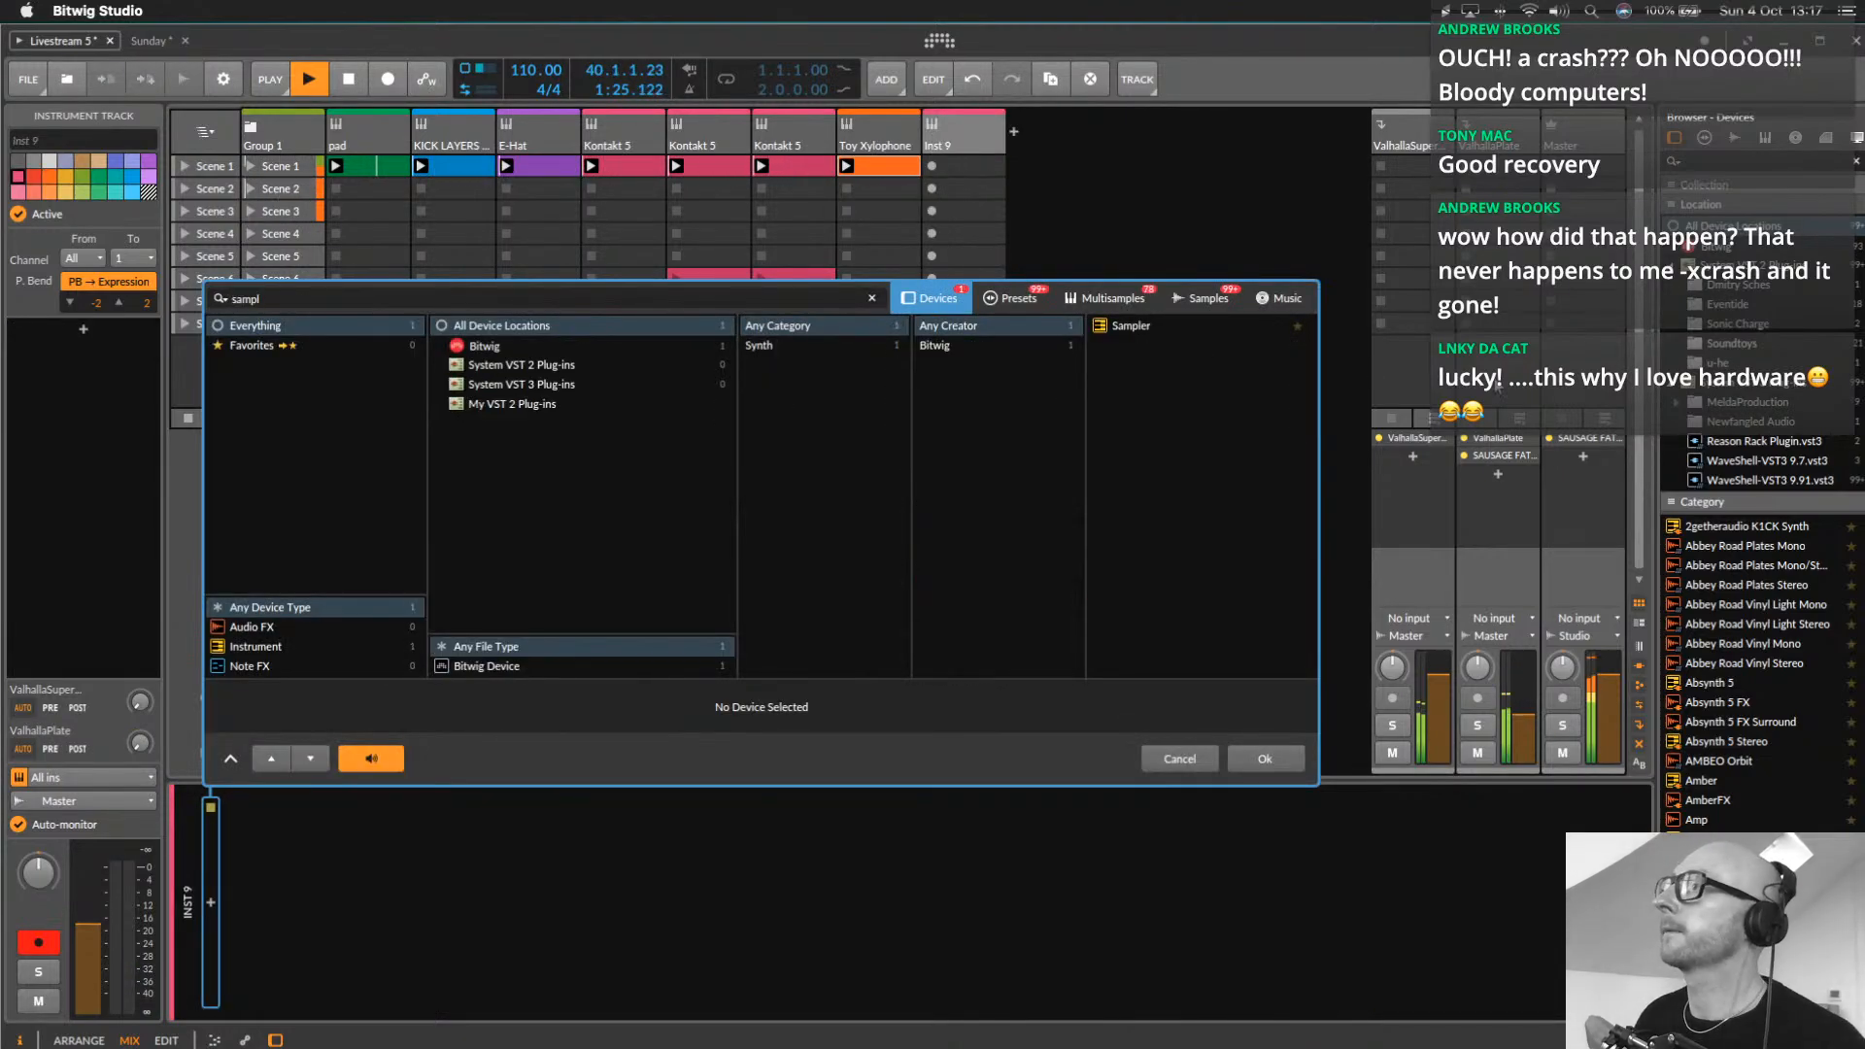
double_click(1152, 322)
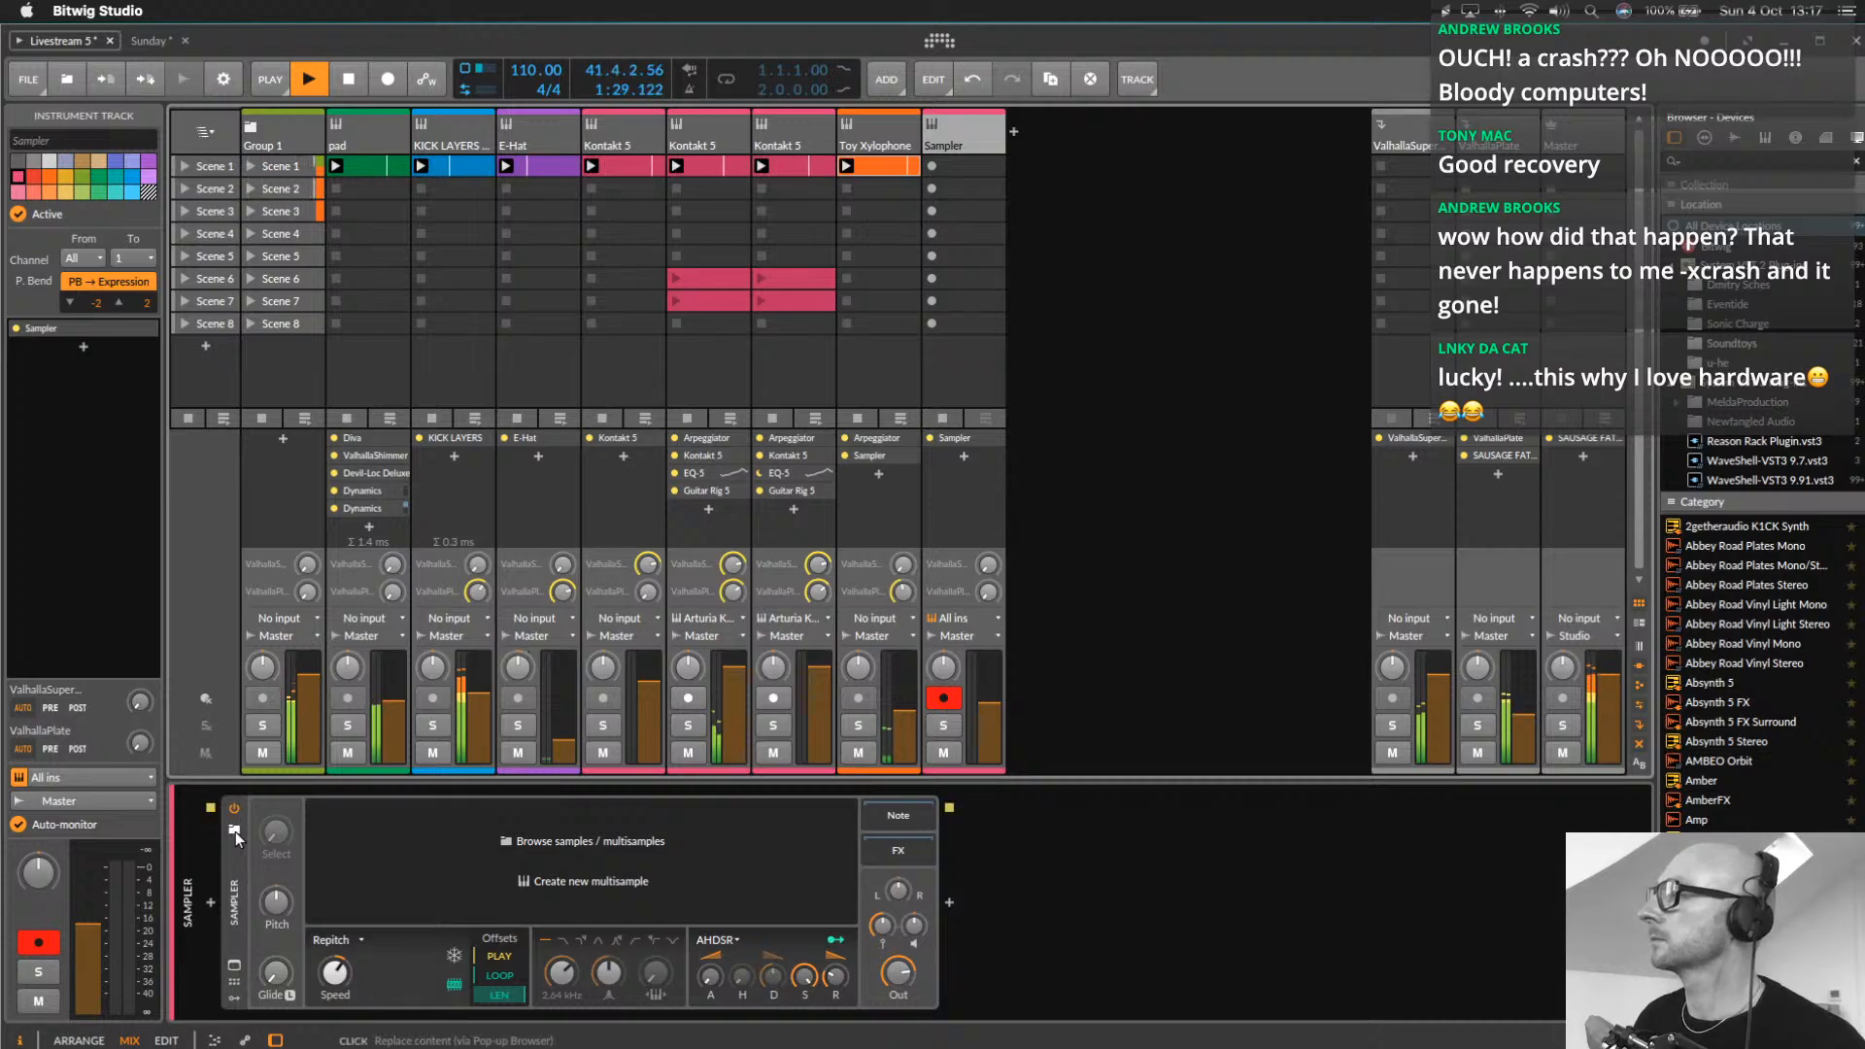
Search the sample browser for "cla" and load Clap 1 Irrupt.wav into the new Sampler
left_click(1736, 138)
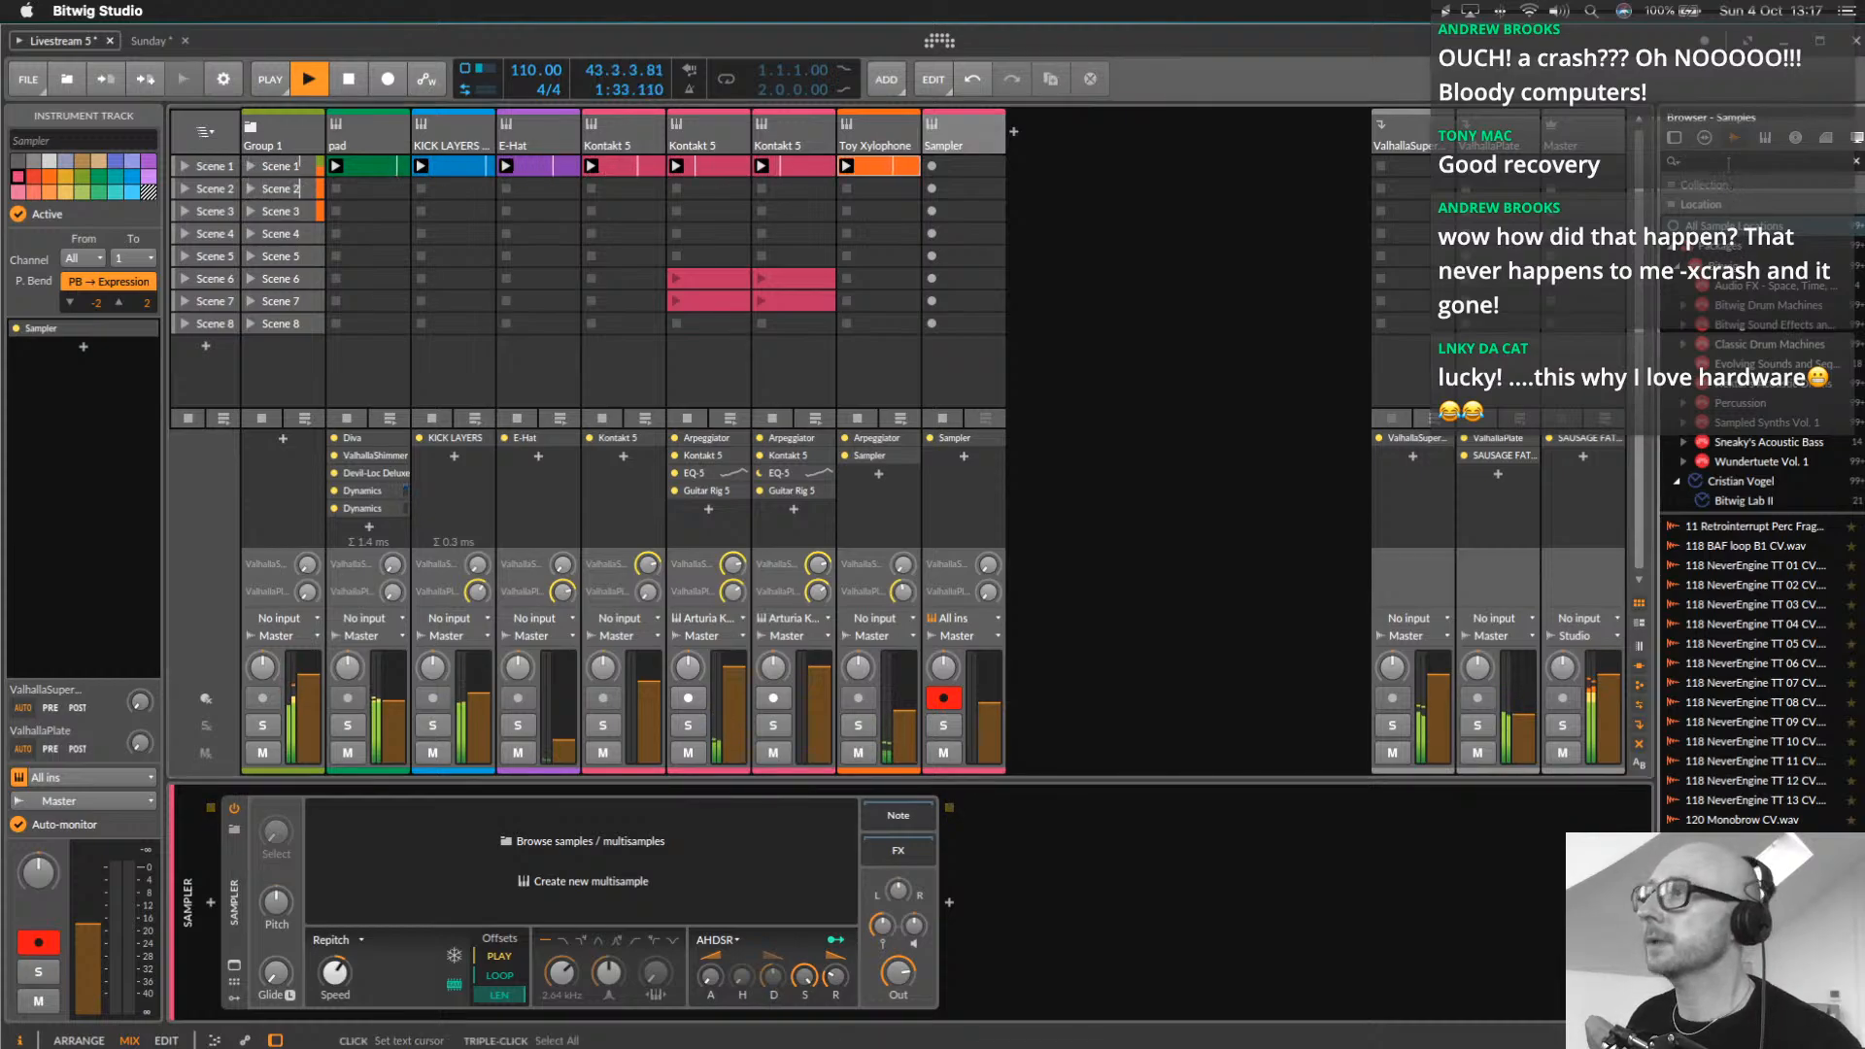
type("cla")
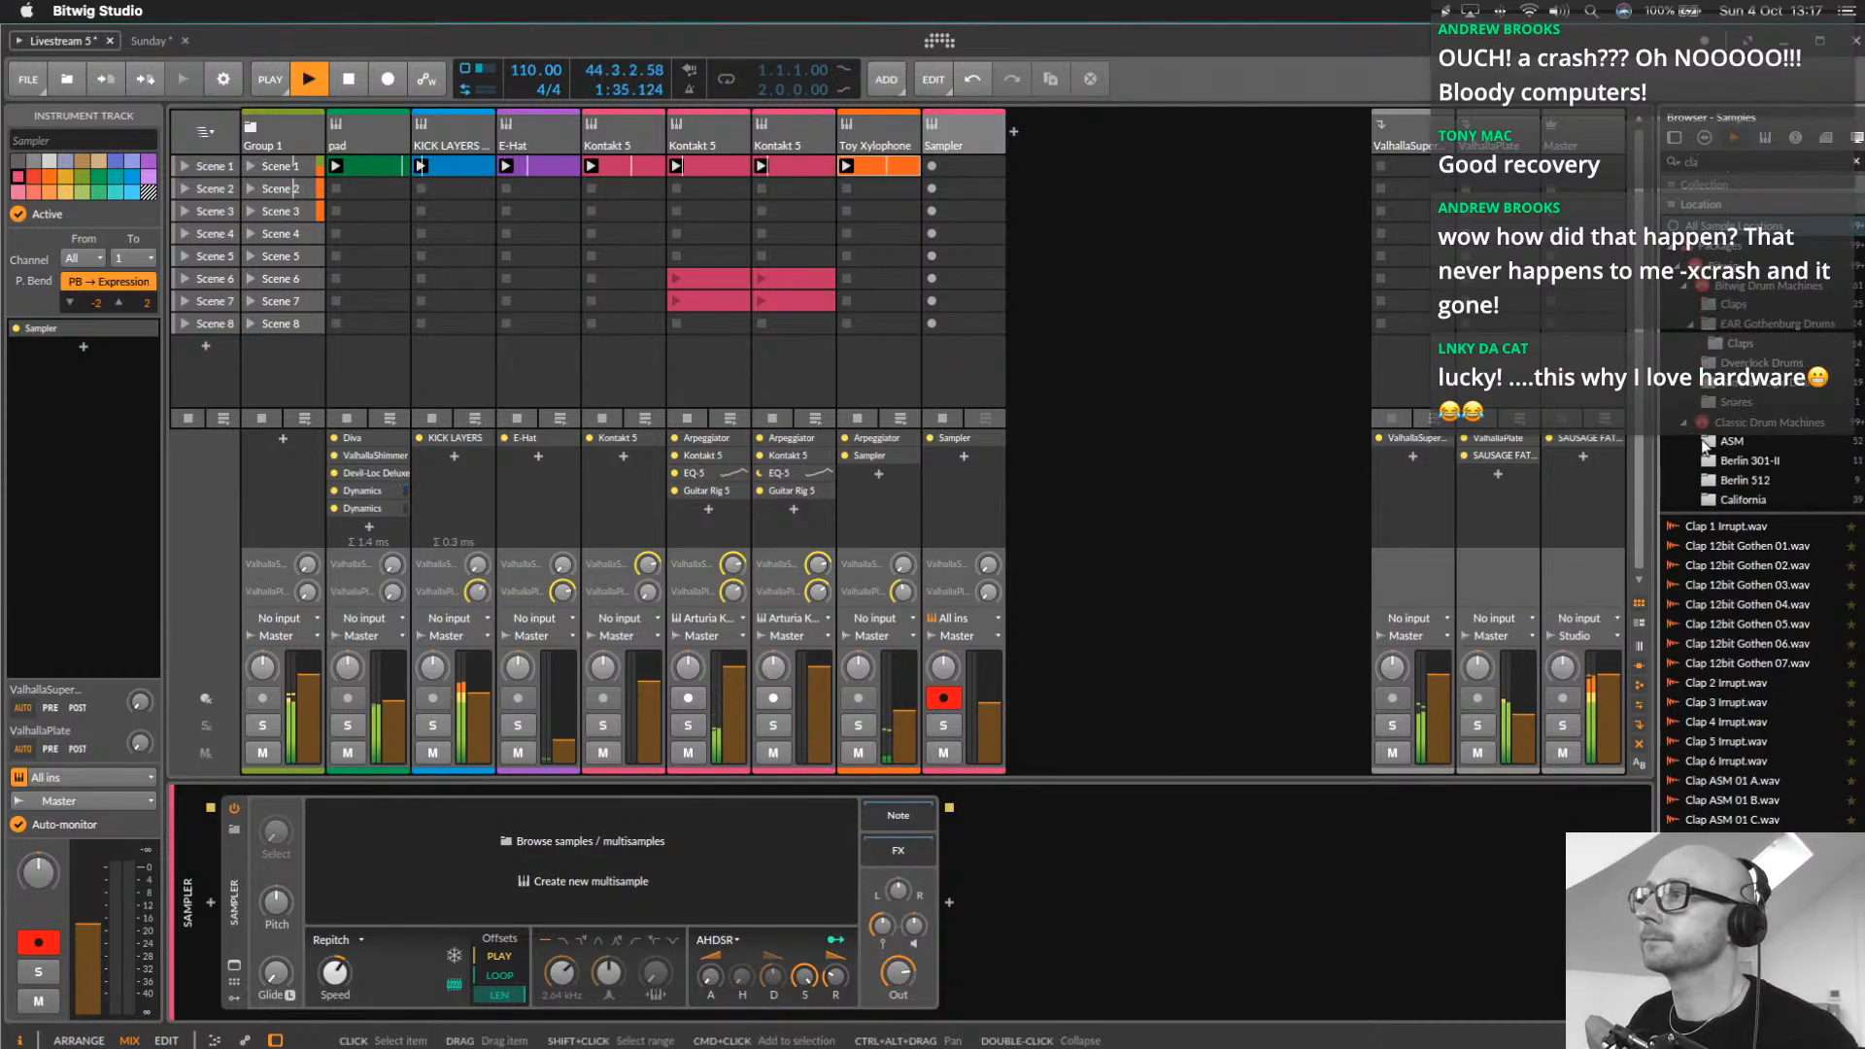
left_click(1739, 526)
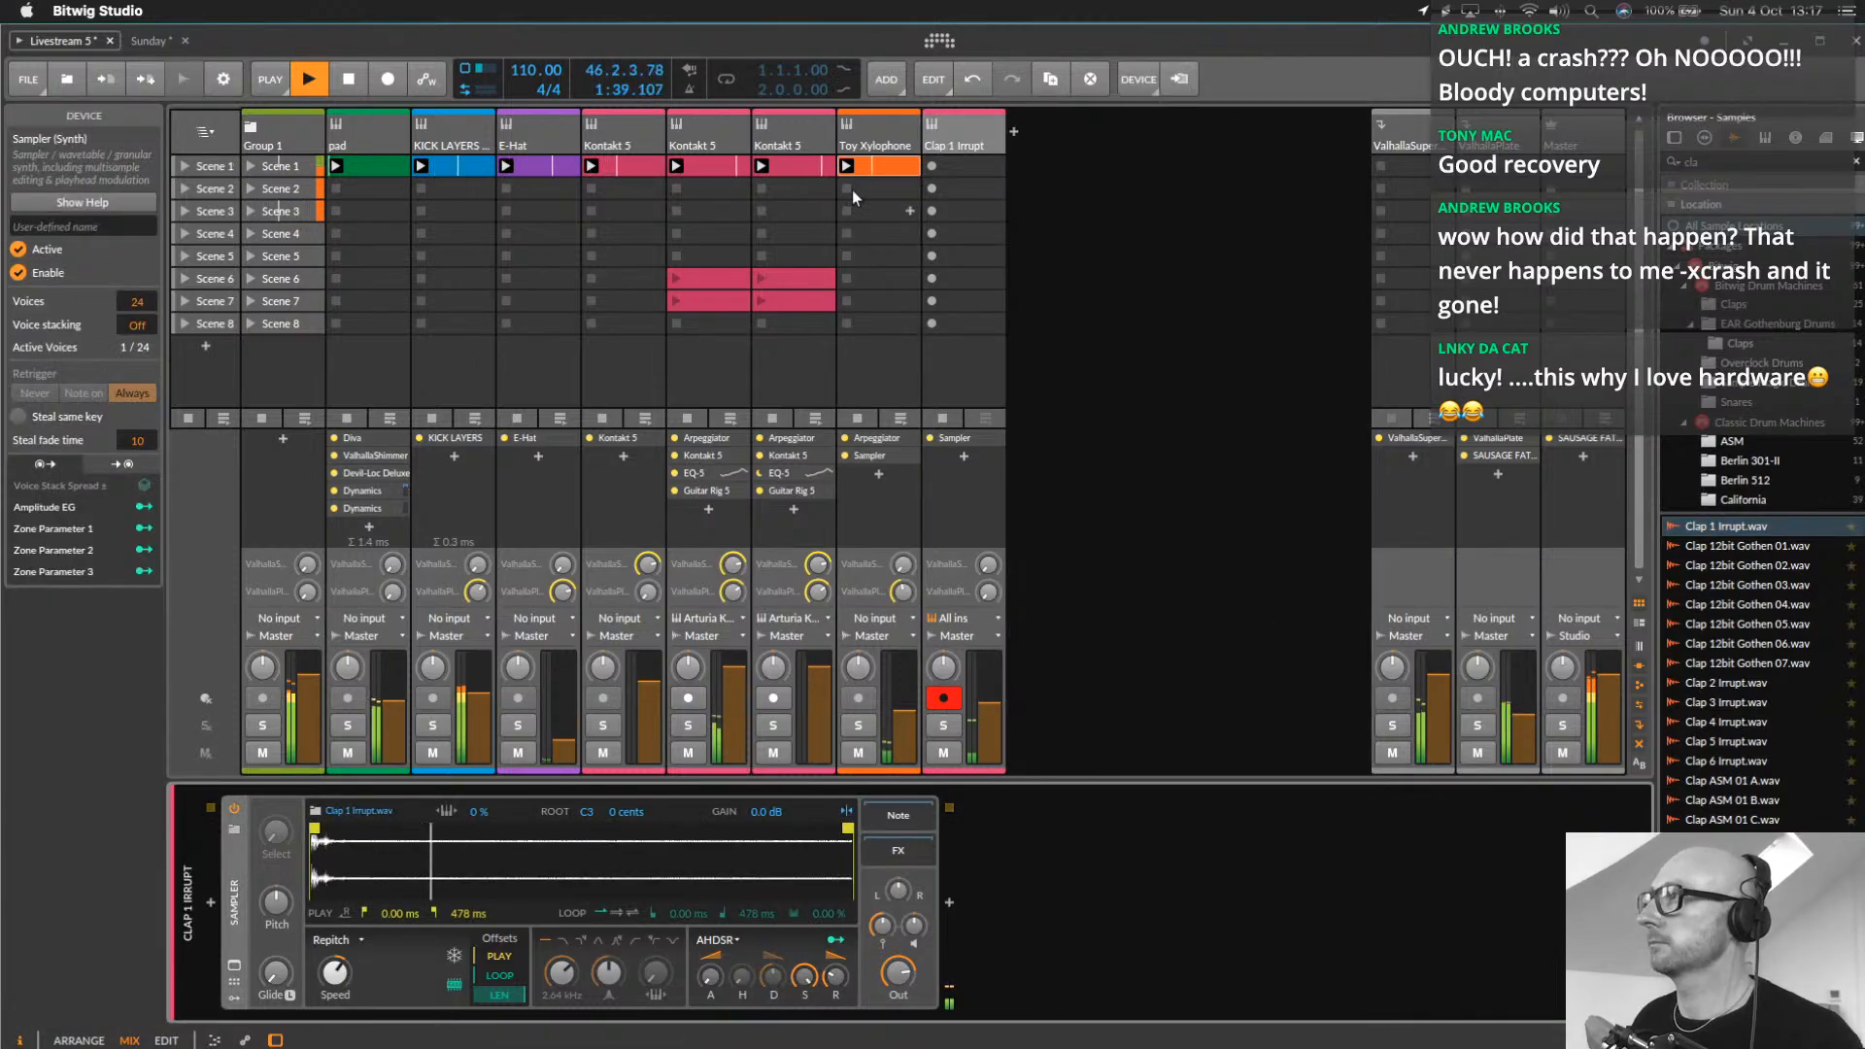
Set the clap track's source to No input and create an empty Scene 1 clip on it, opened for note editing
left_click(977, 122)
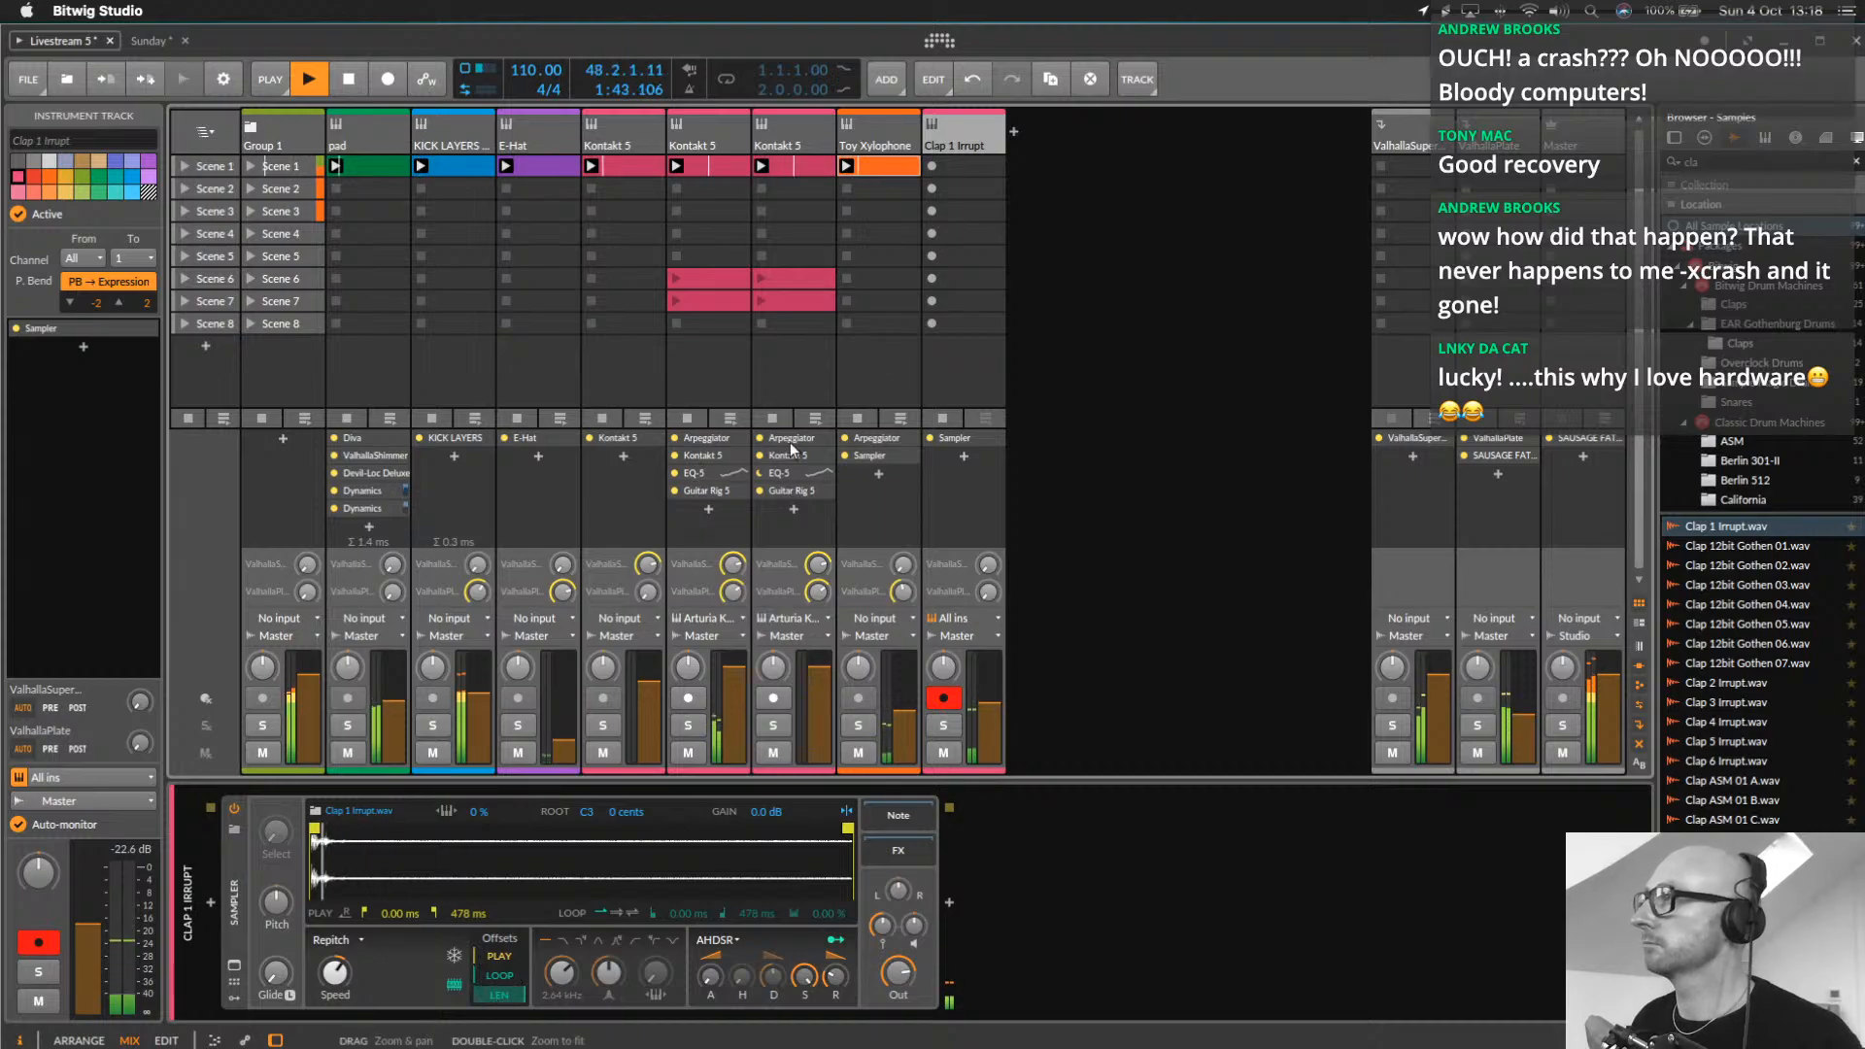
left_click(954, 617)
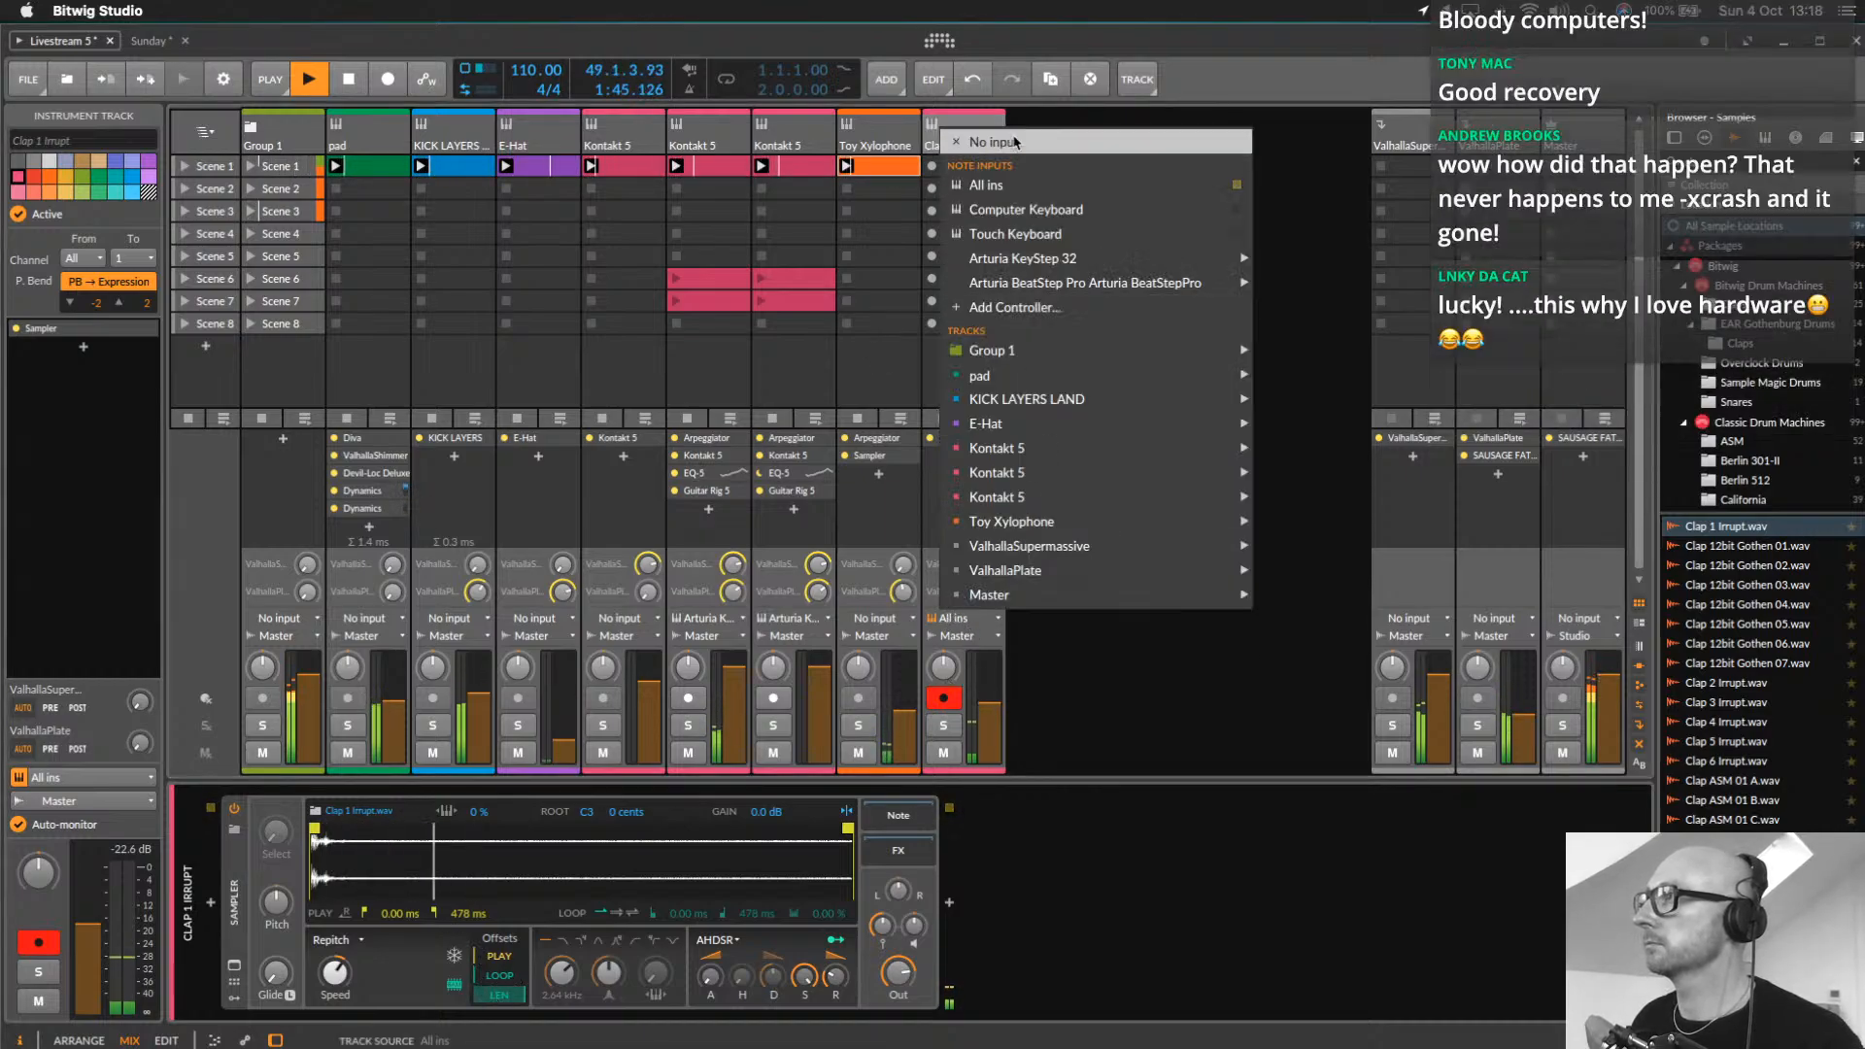
left_click(1015, 140)
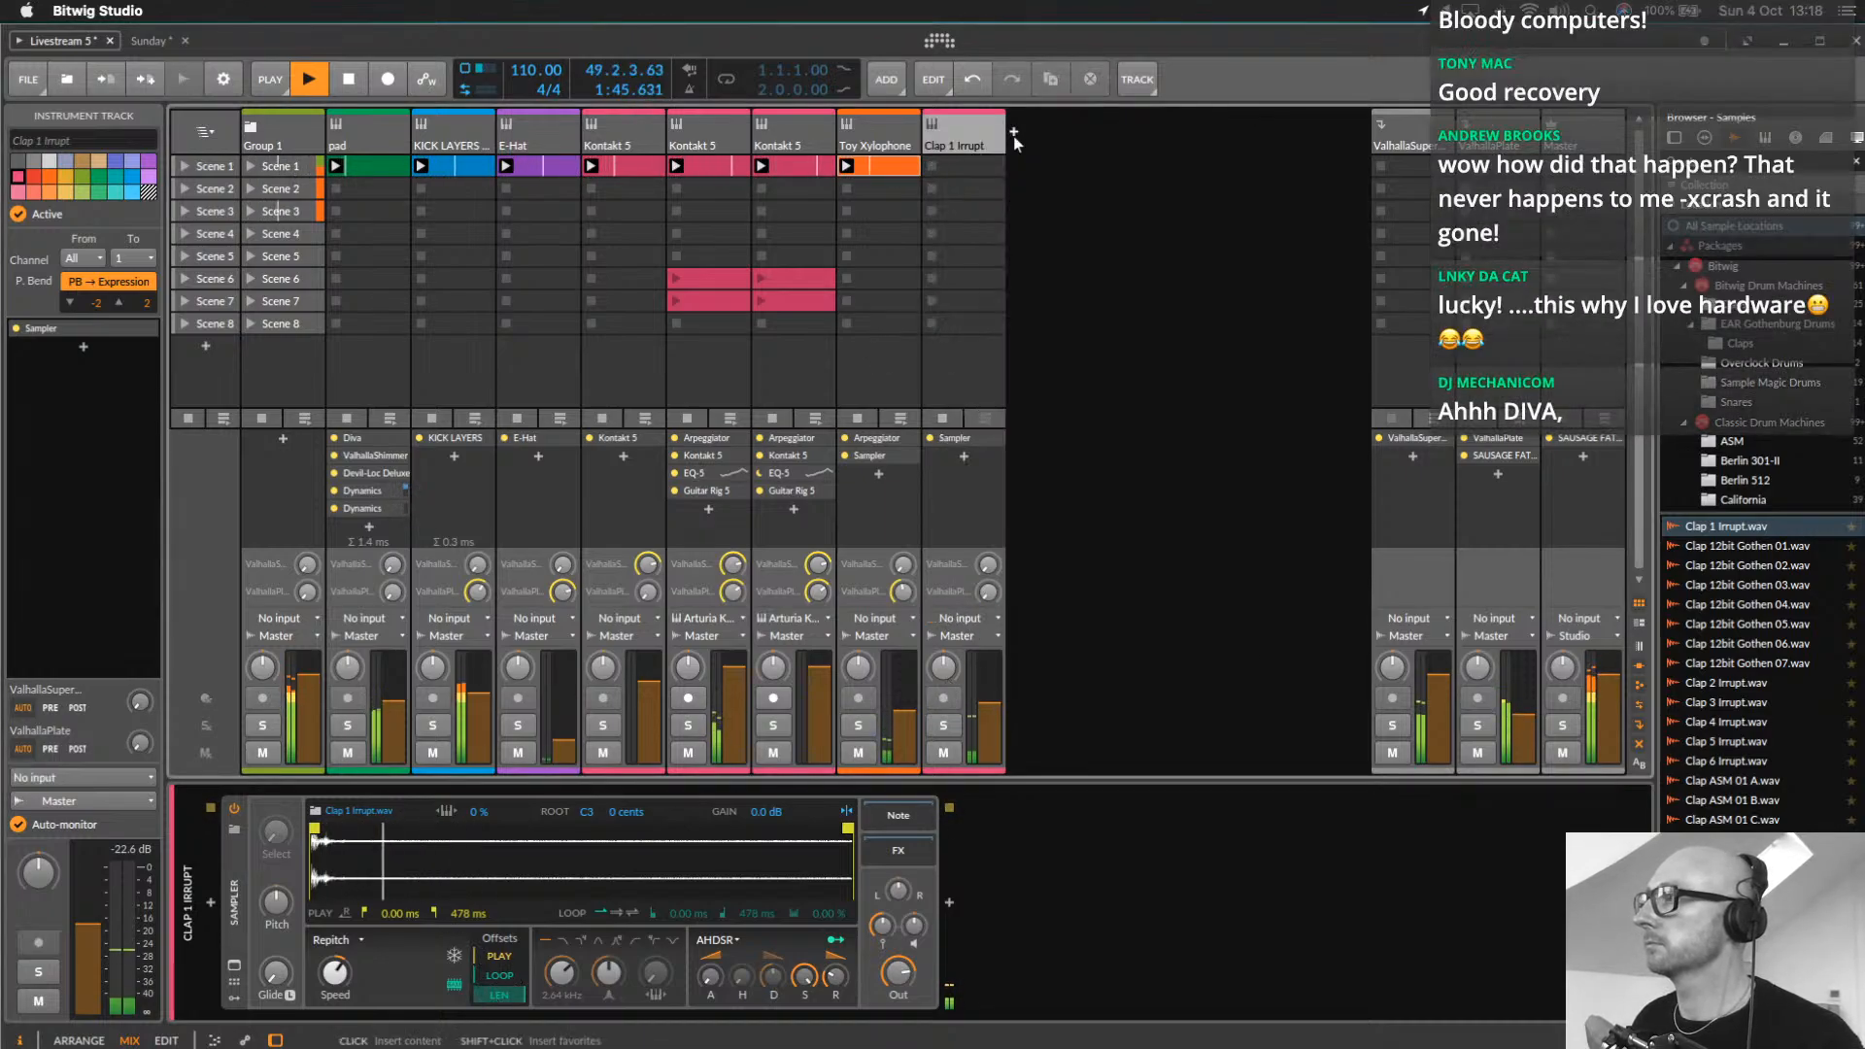
double_click(959, 164)
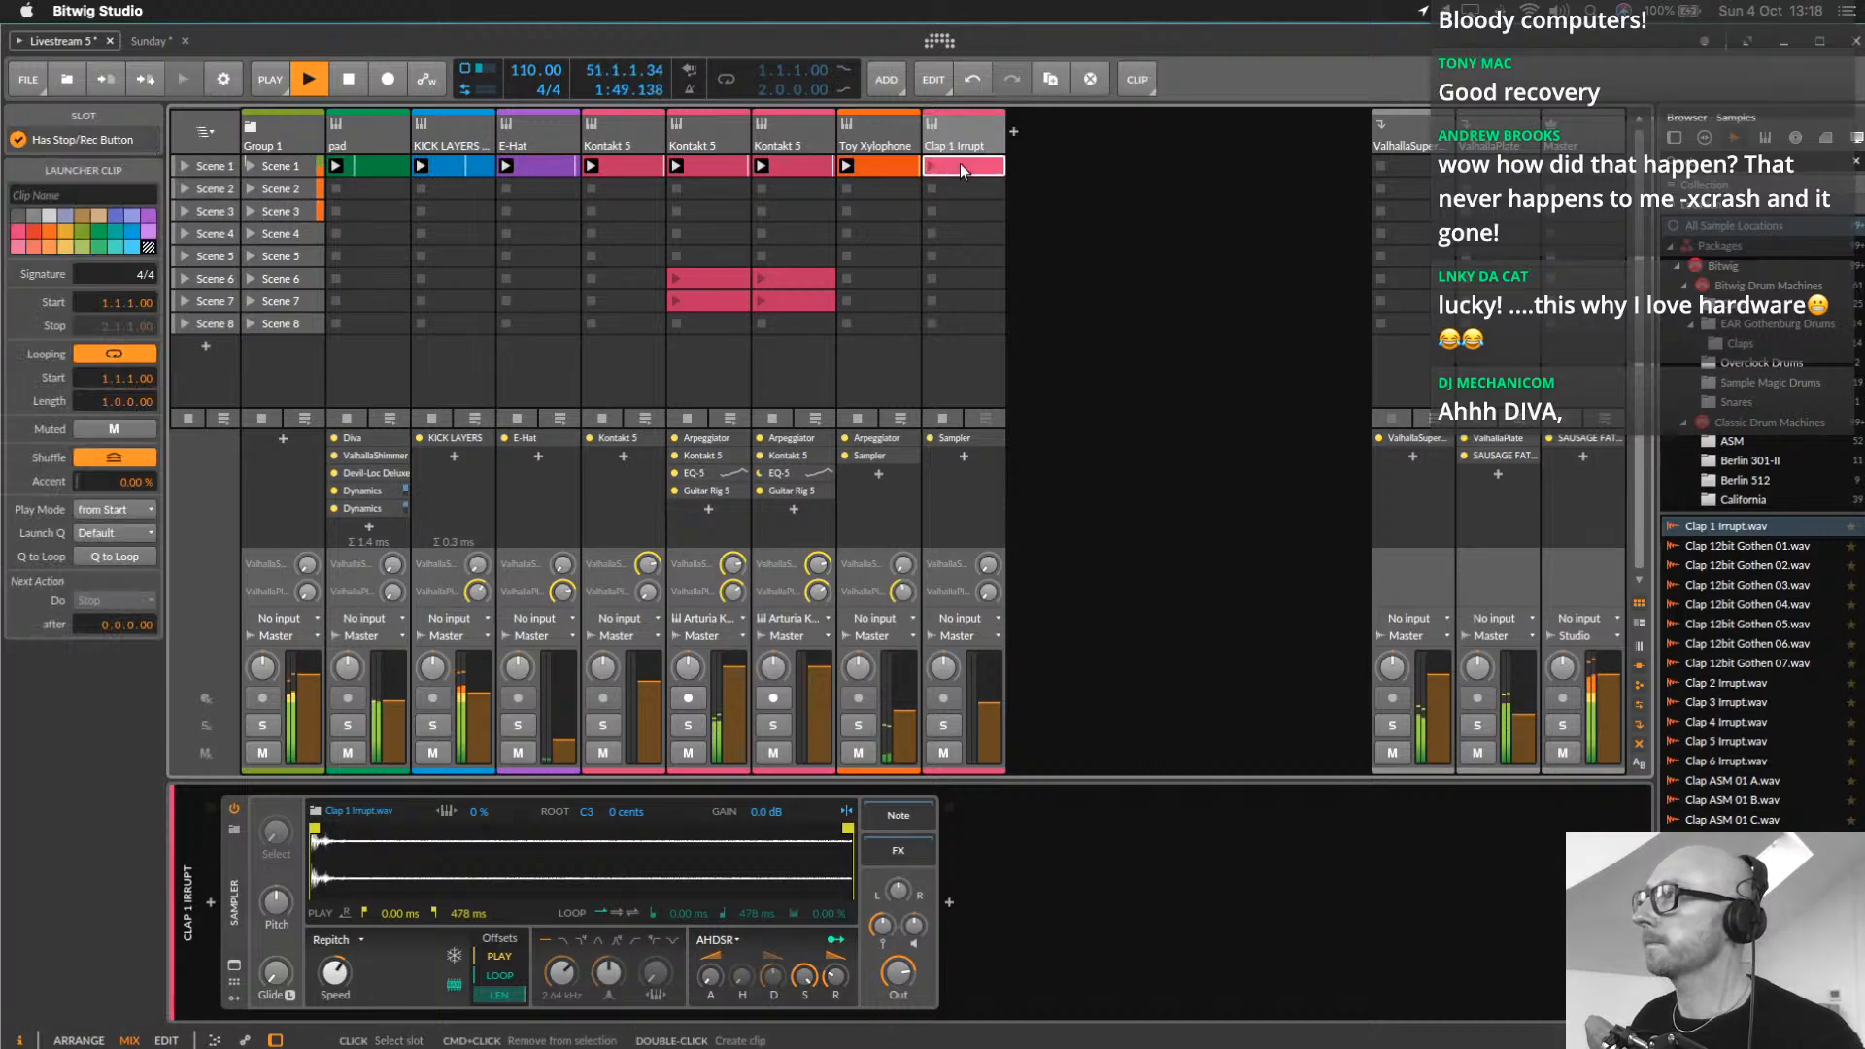
double_click(971, 167)
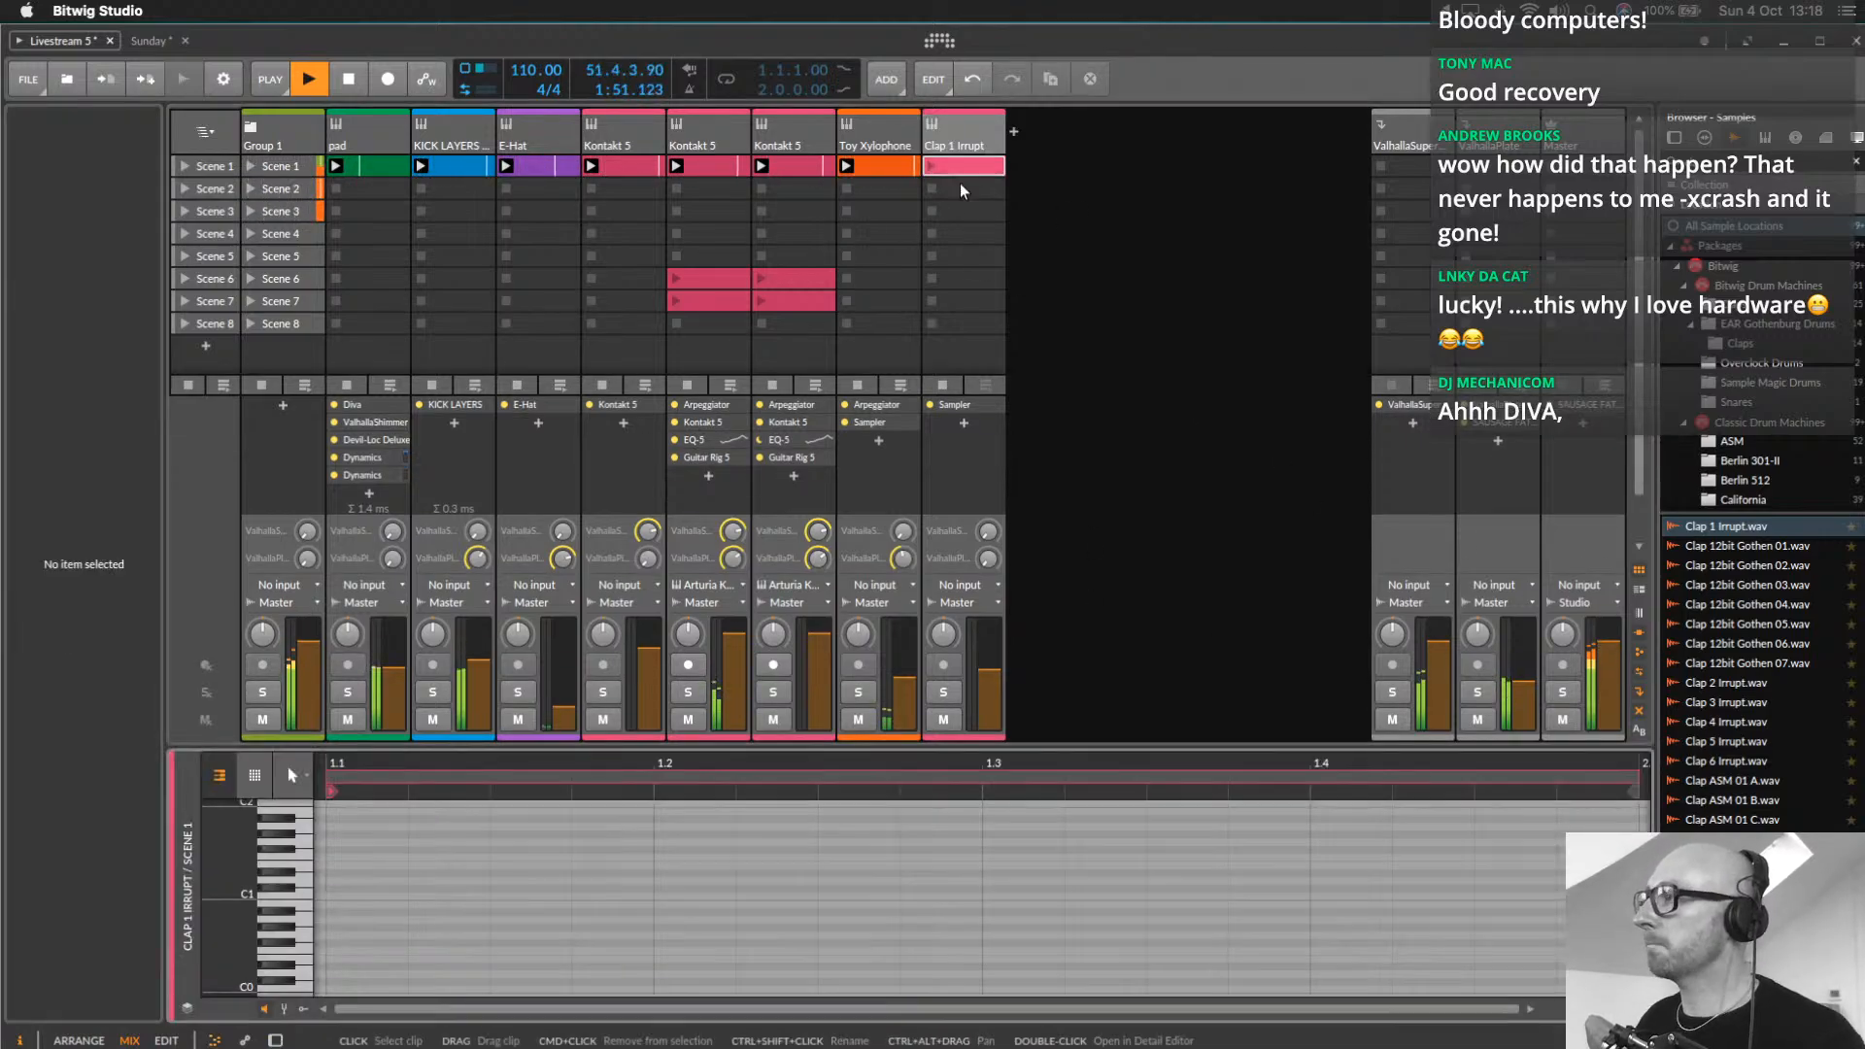
Add a C1 note at the start of the clap clip and replace the Sampler's sample with Clap Berlin 512.wav
double_click(344, 895)
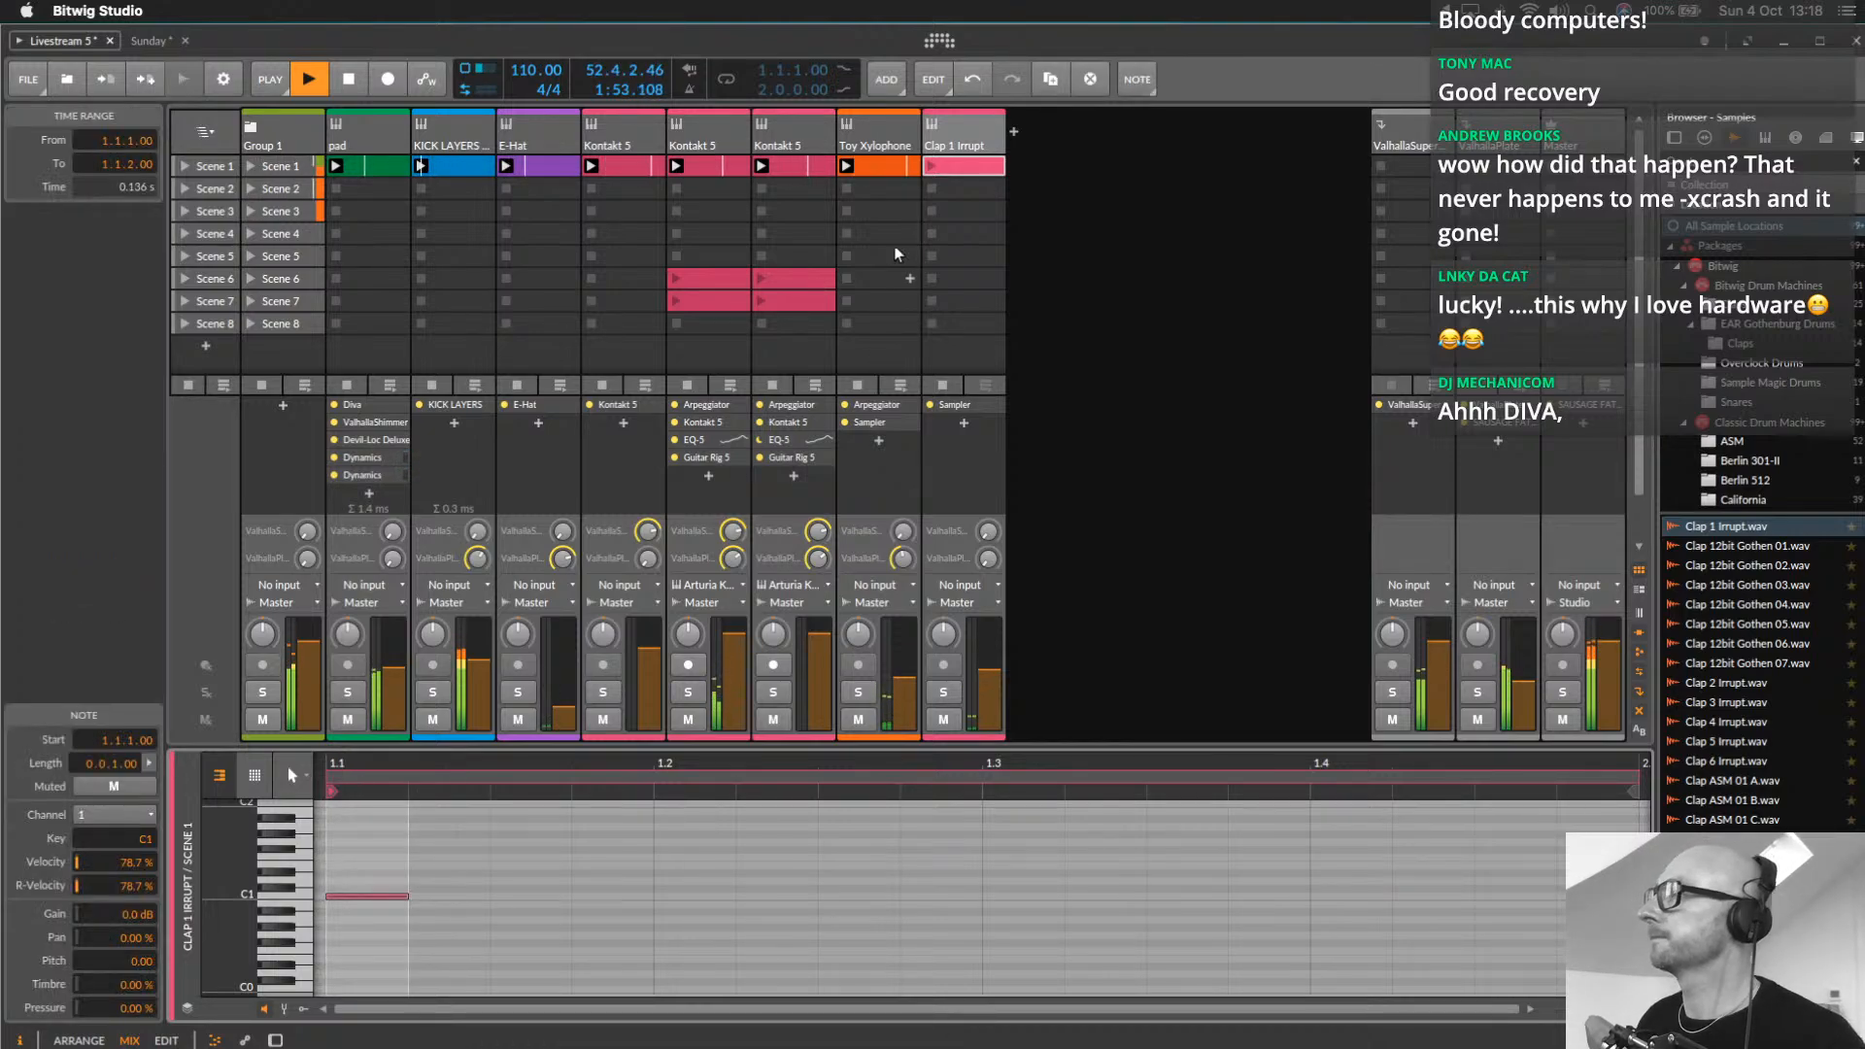
double_click(949, 148)
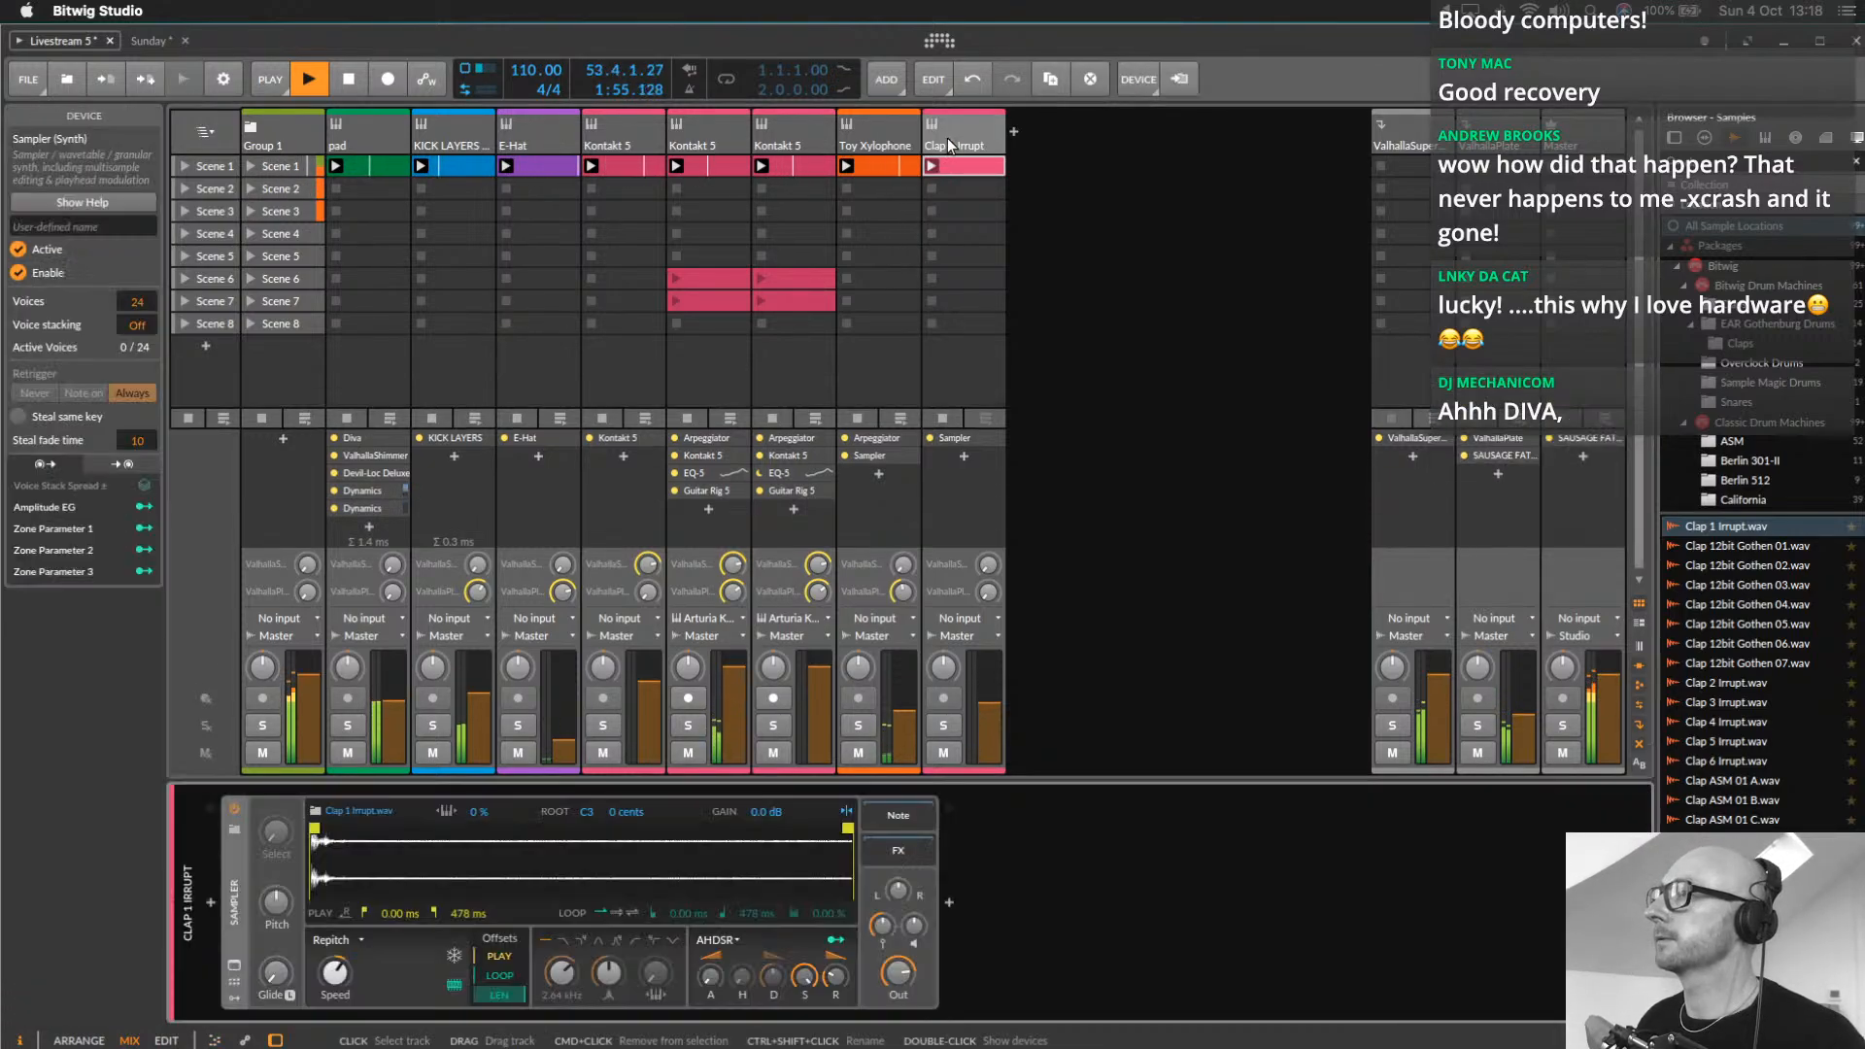
left_click(1739, 800)
left_click_drag(547, 905, 546, 903)
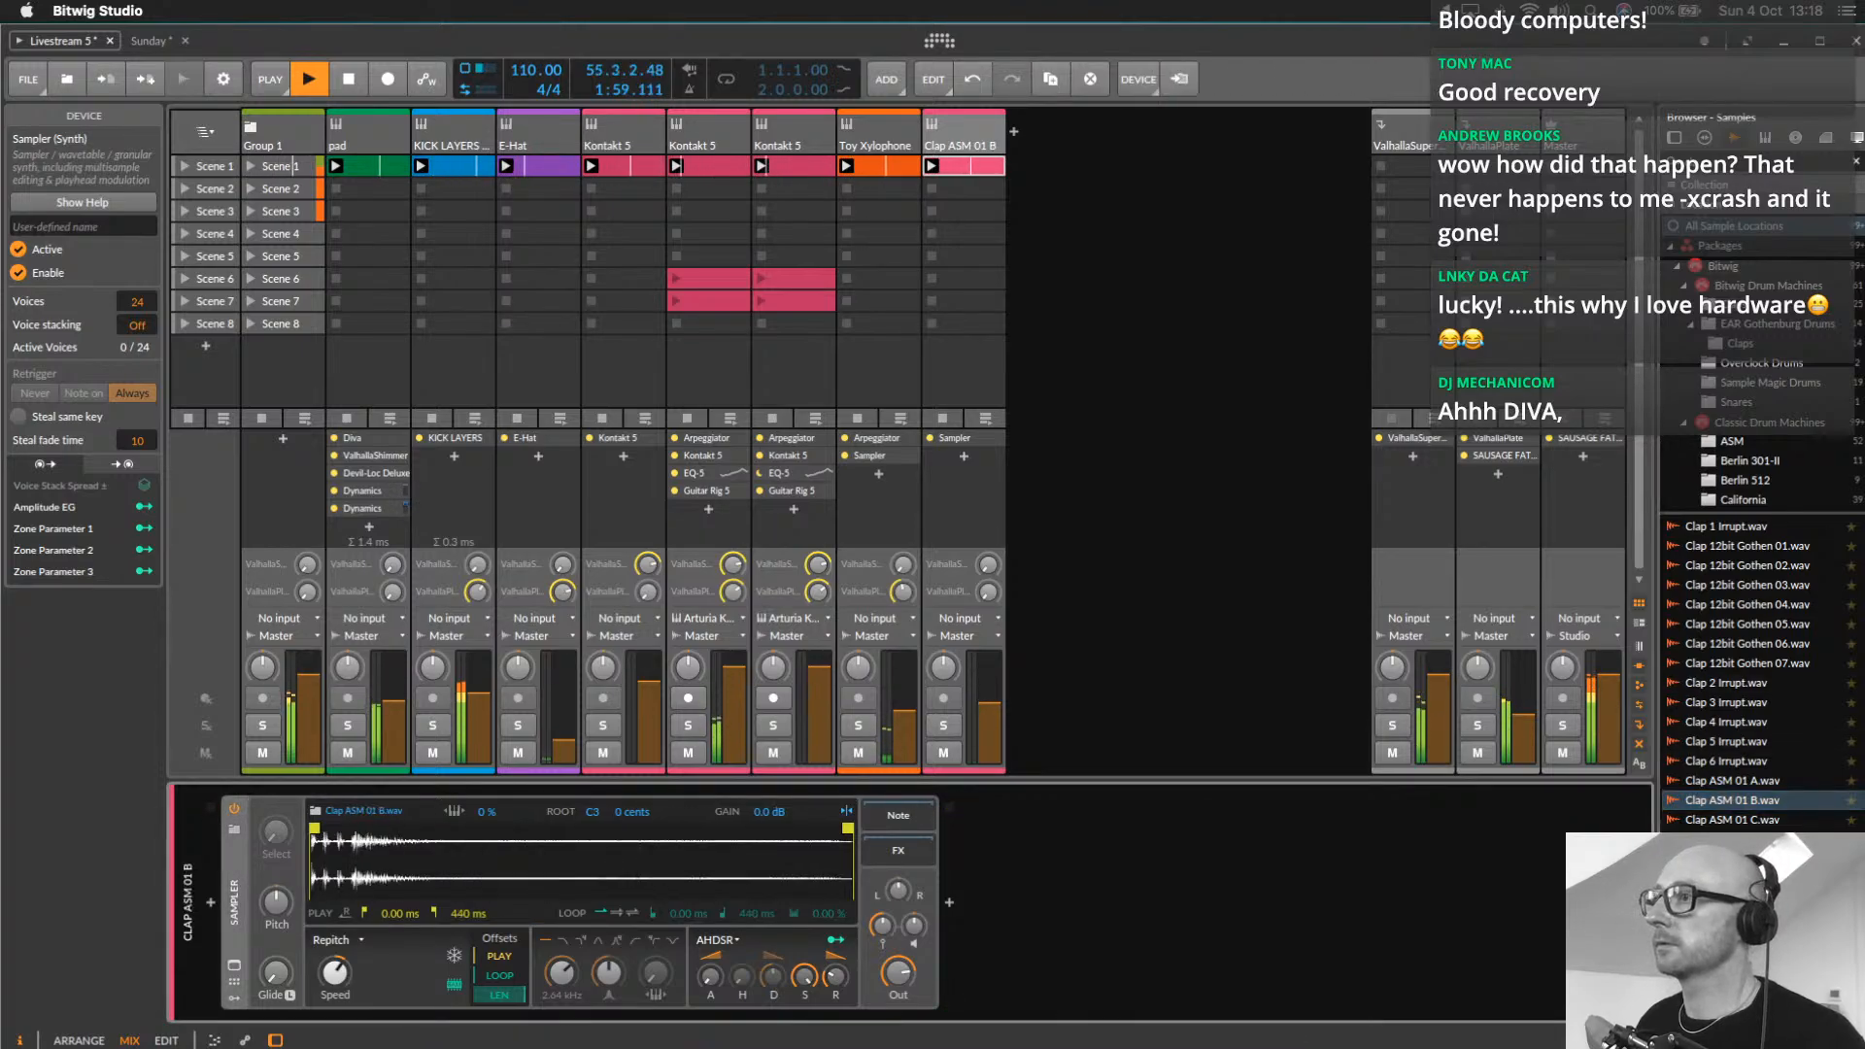
left_click_drag(1724, 859, 664, 897)
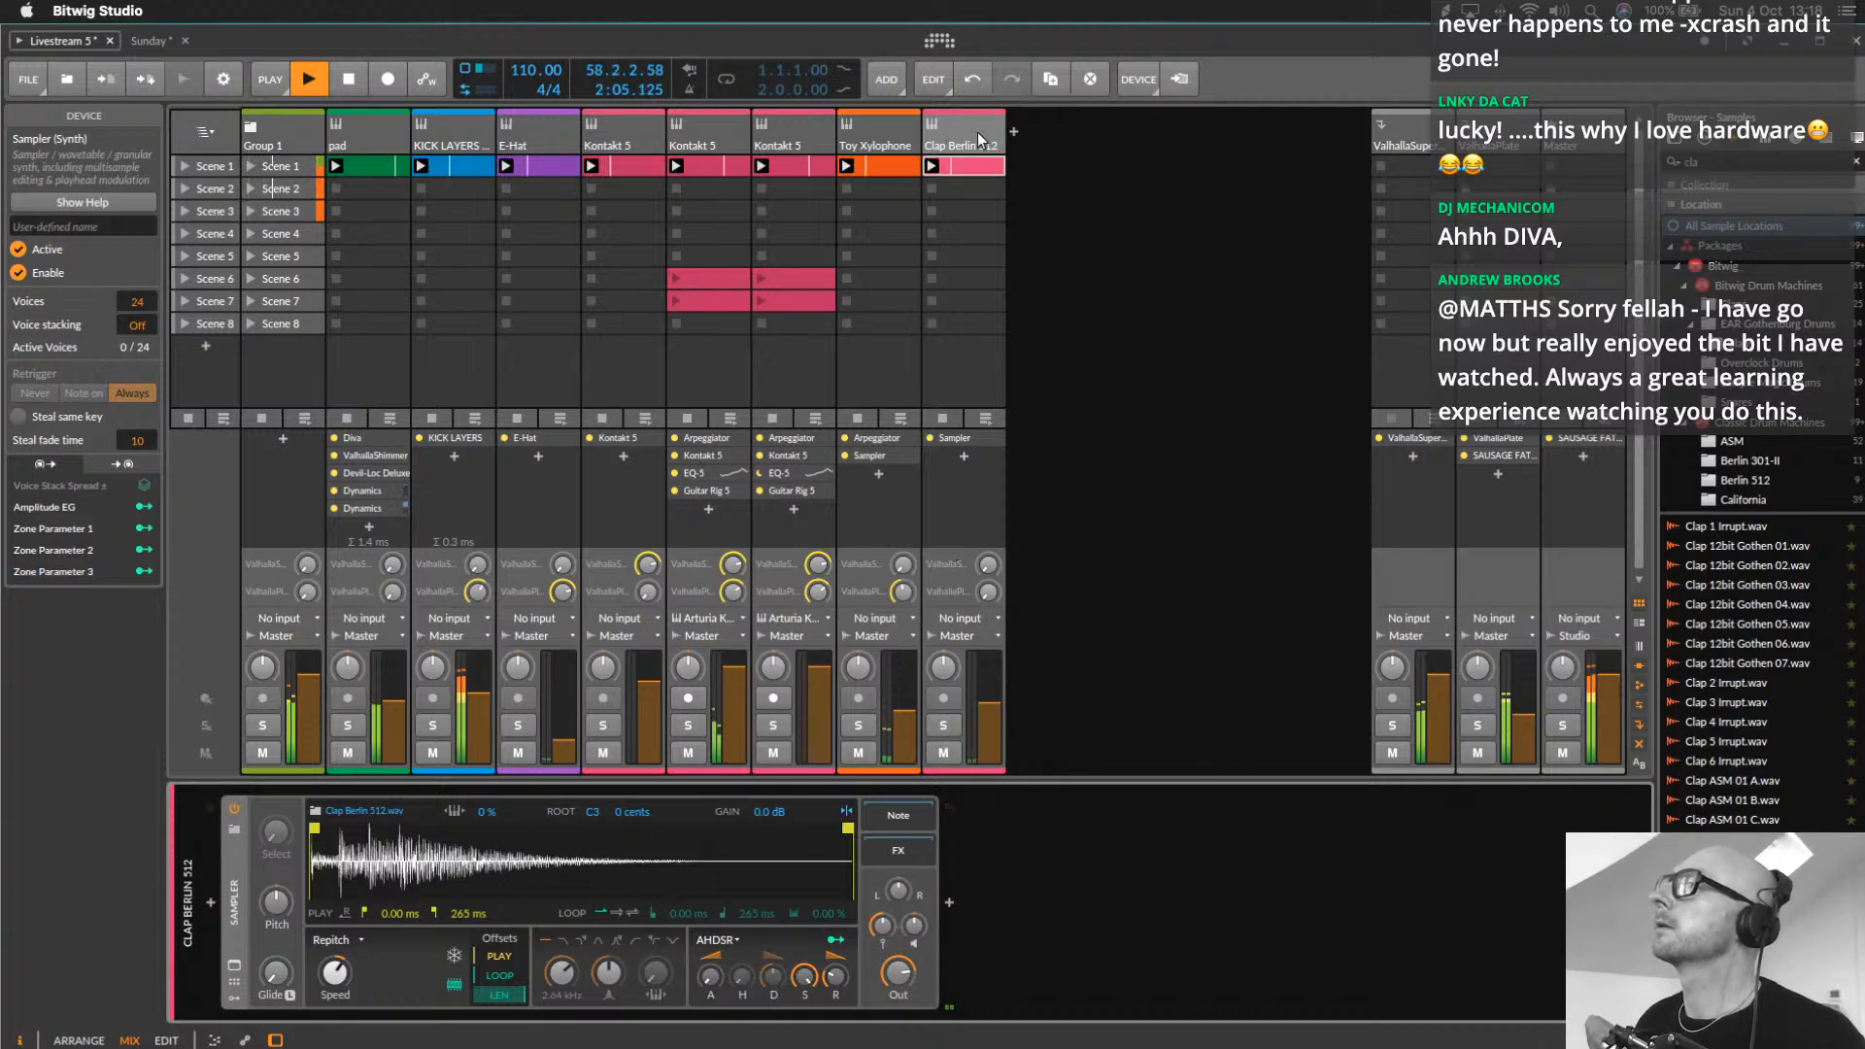
Scale the clap track's Scene 1 clip by 200%
left_click(977, 166)
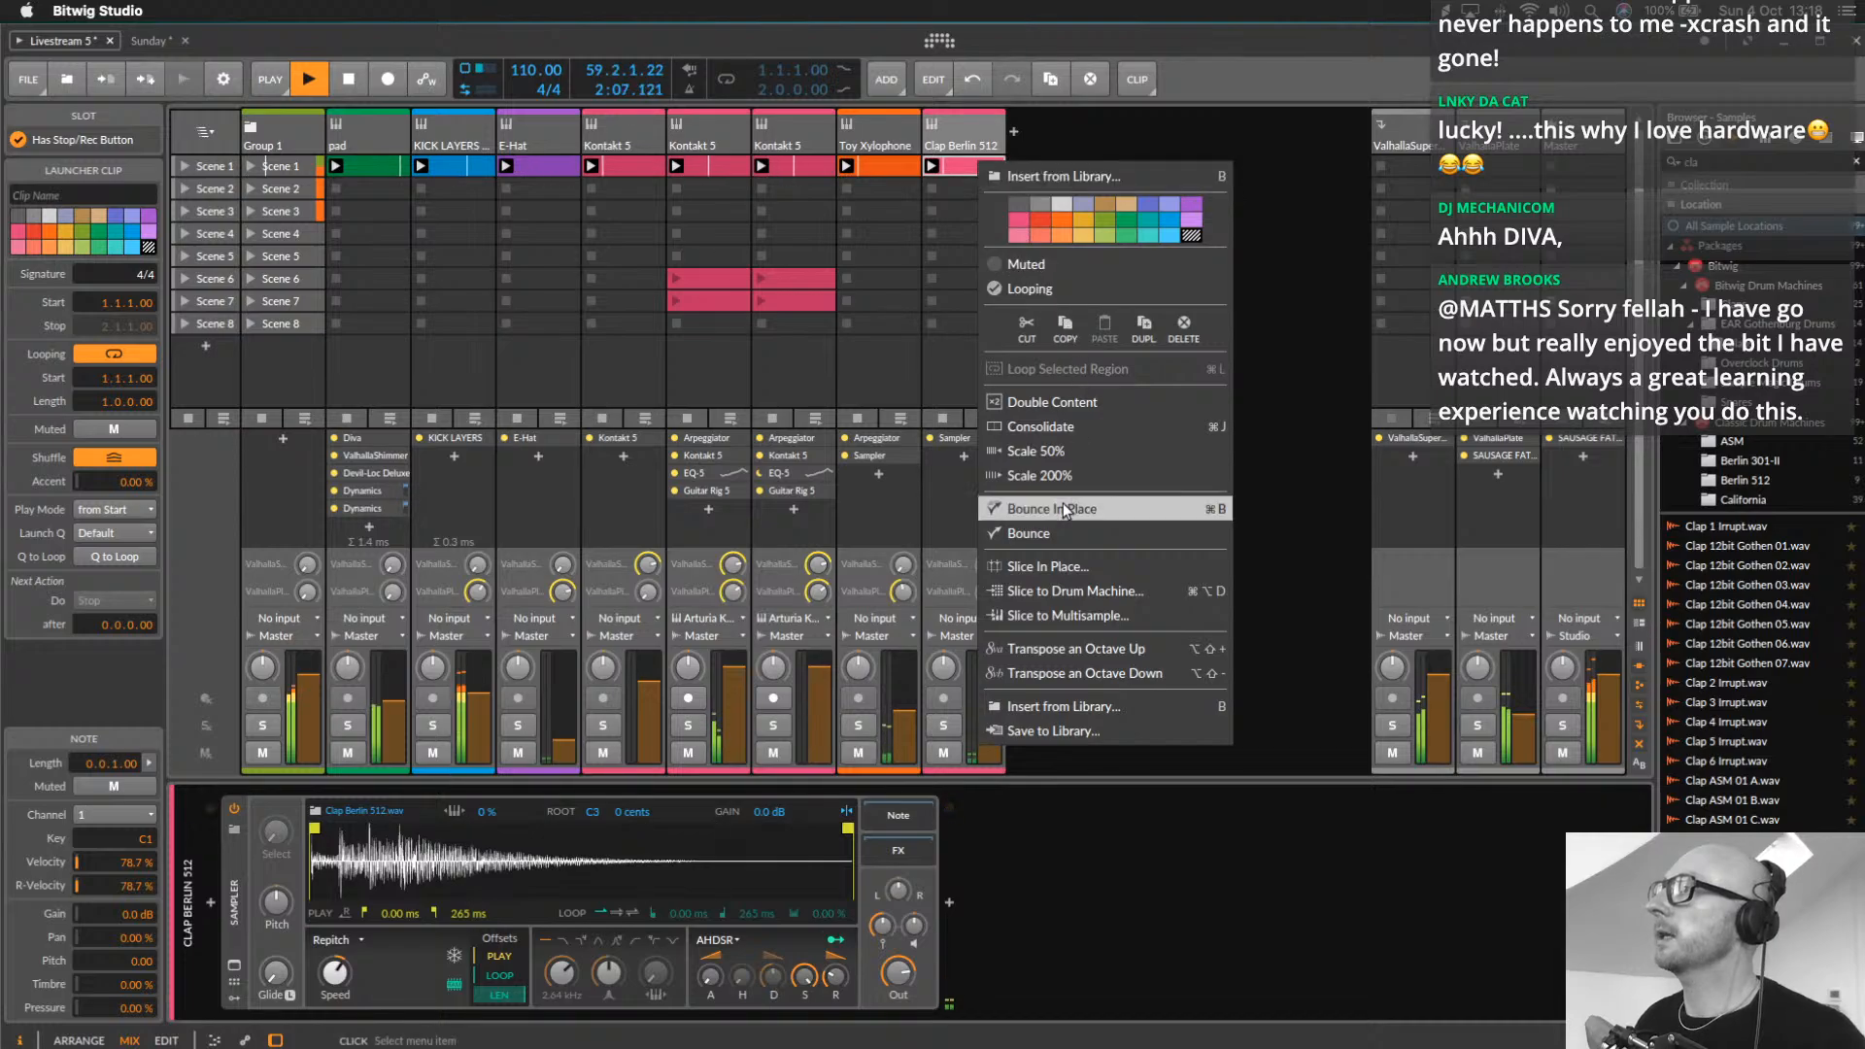
left_click(1053, 475)
left_click(965, 126)
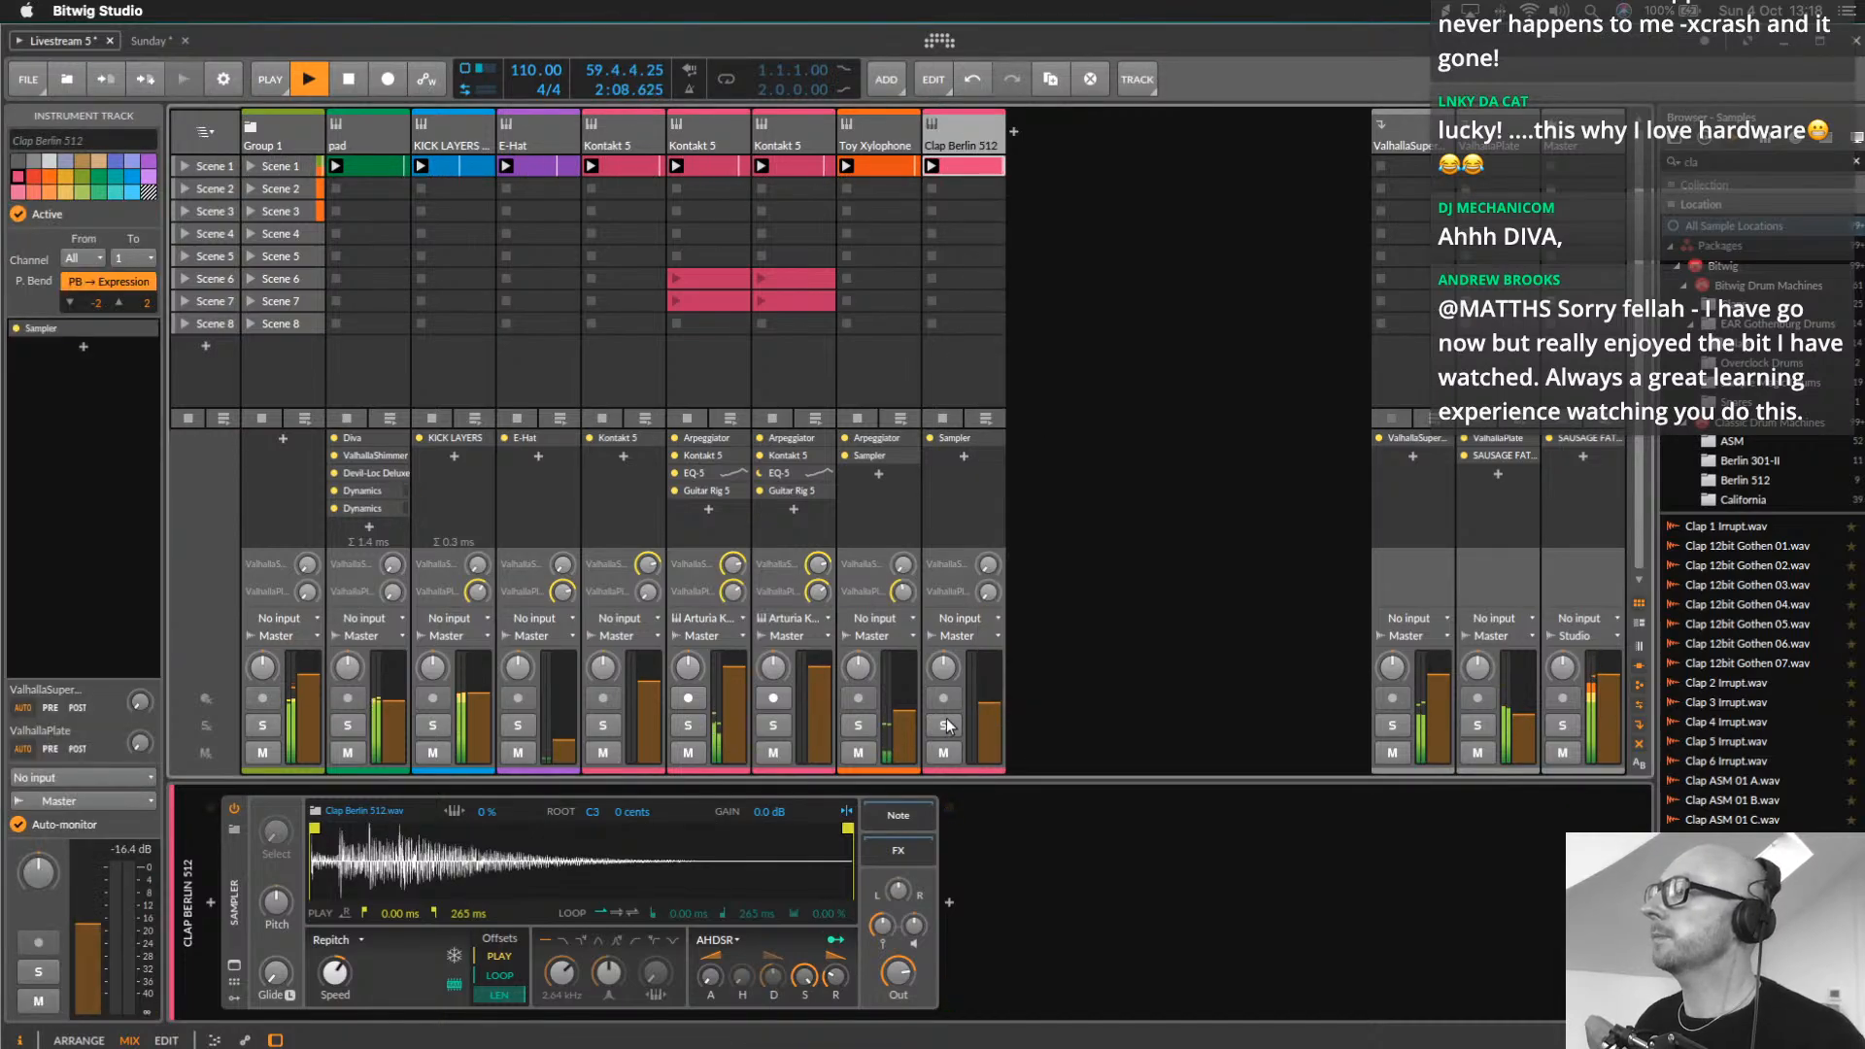
Insert ValhallaPlate from the Valhalla DSP plug-ins after the clap Sampler and raise its decay to about 5.5 s
left_click(949, 898)
scroll(1526, 550, "down", 5)
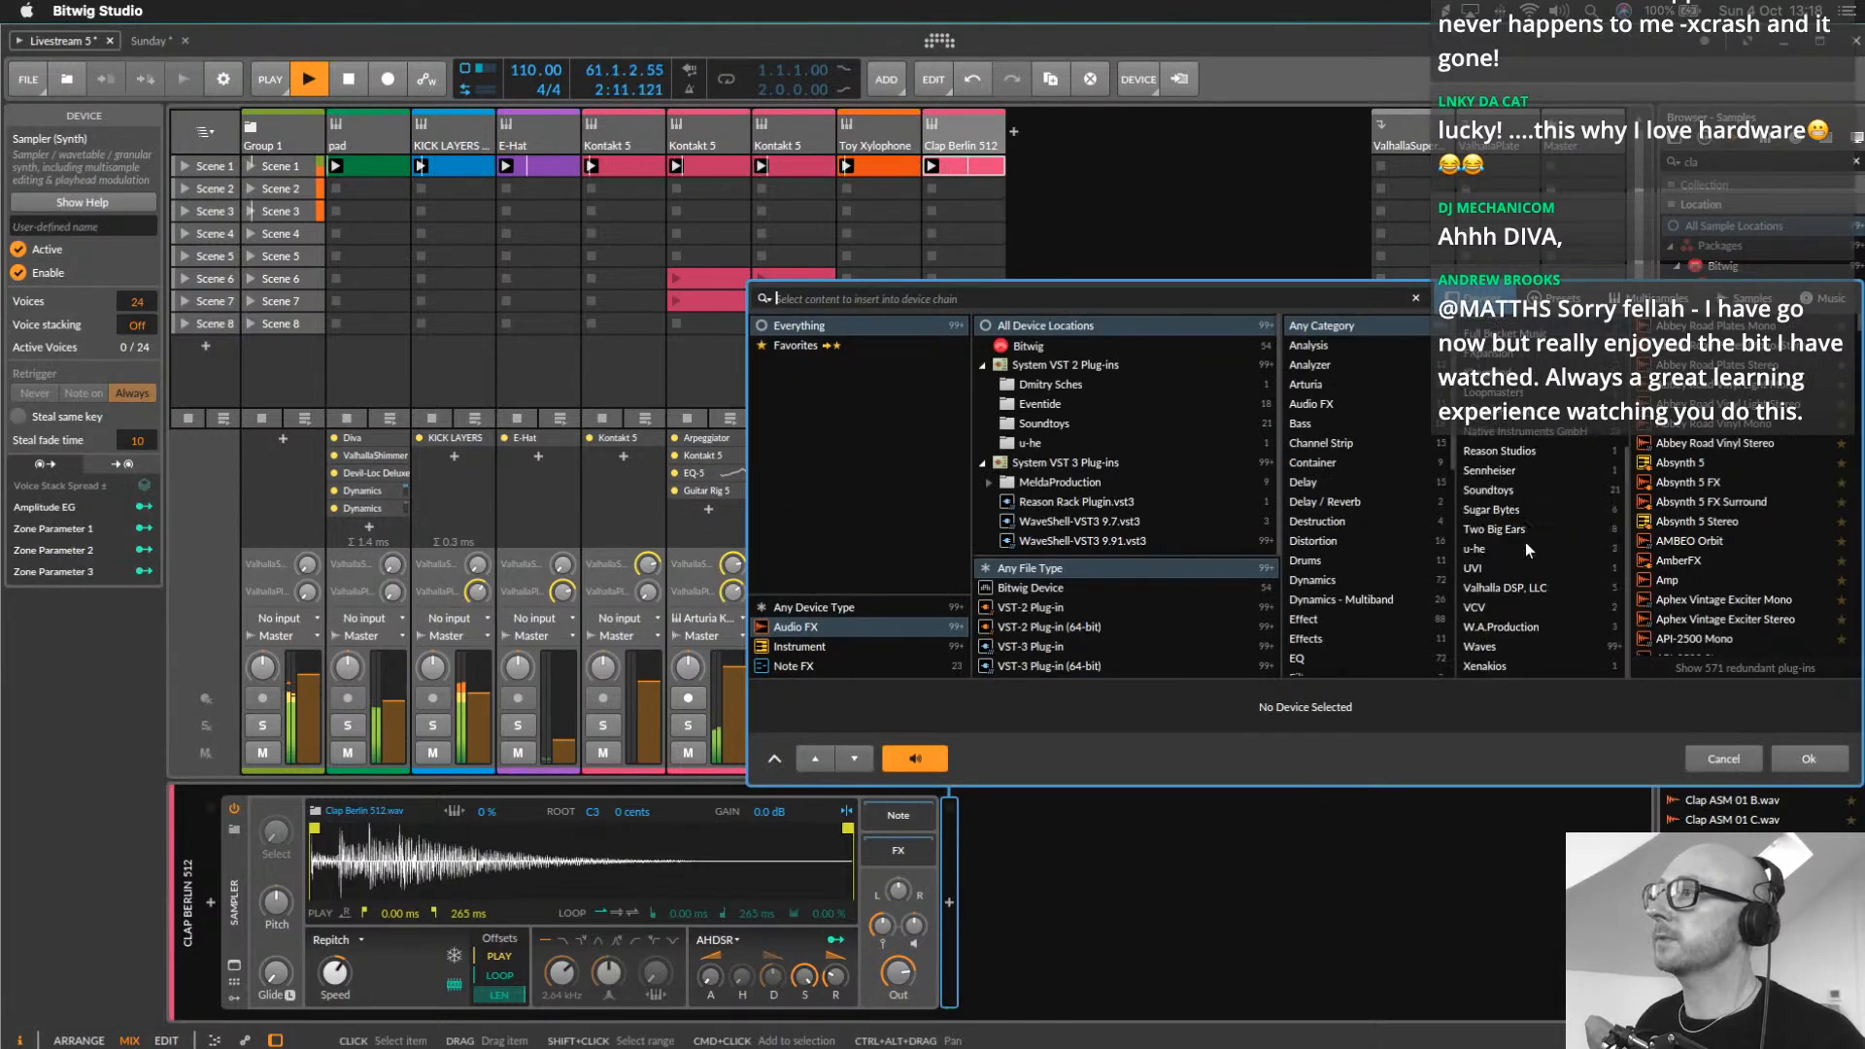
left_click(1498, 588)
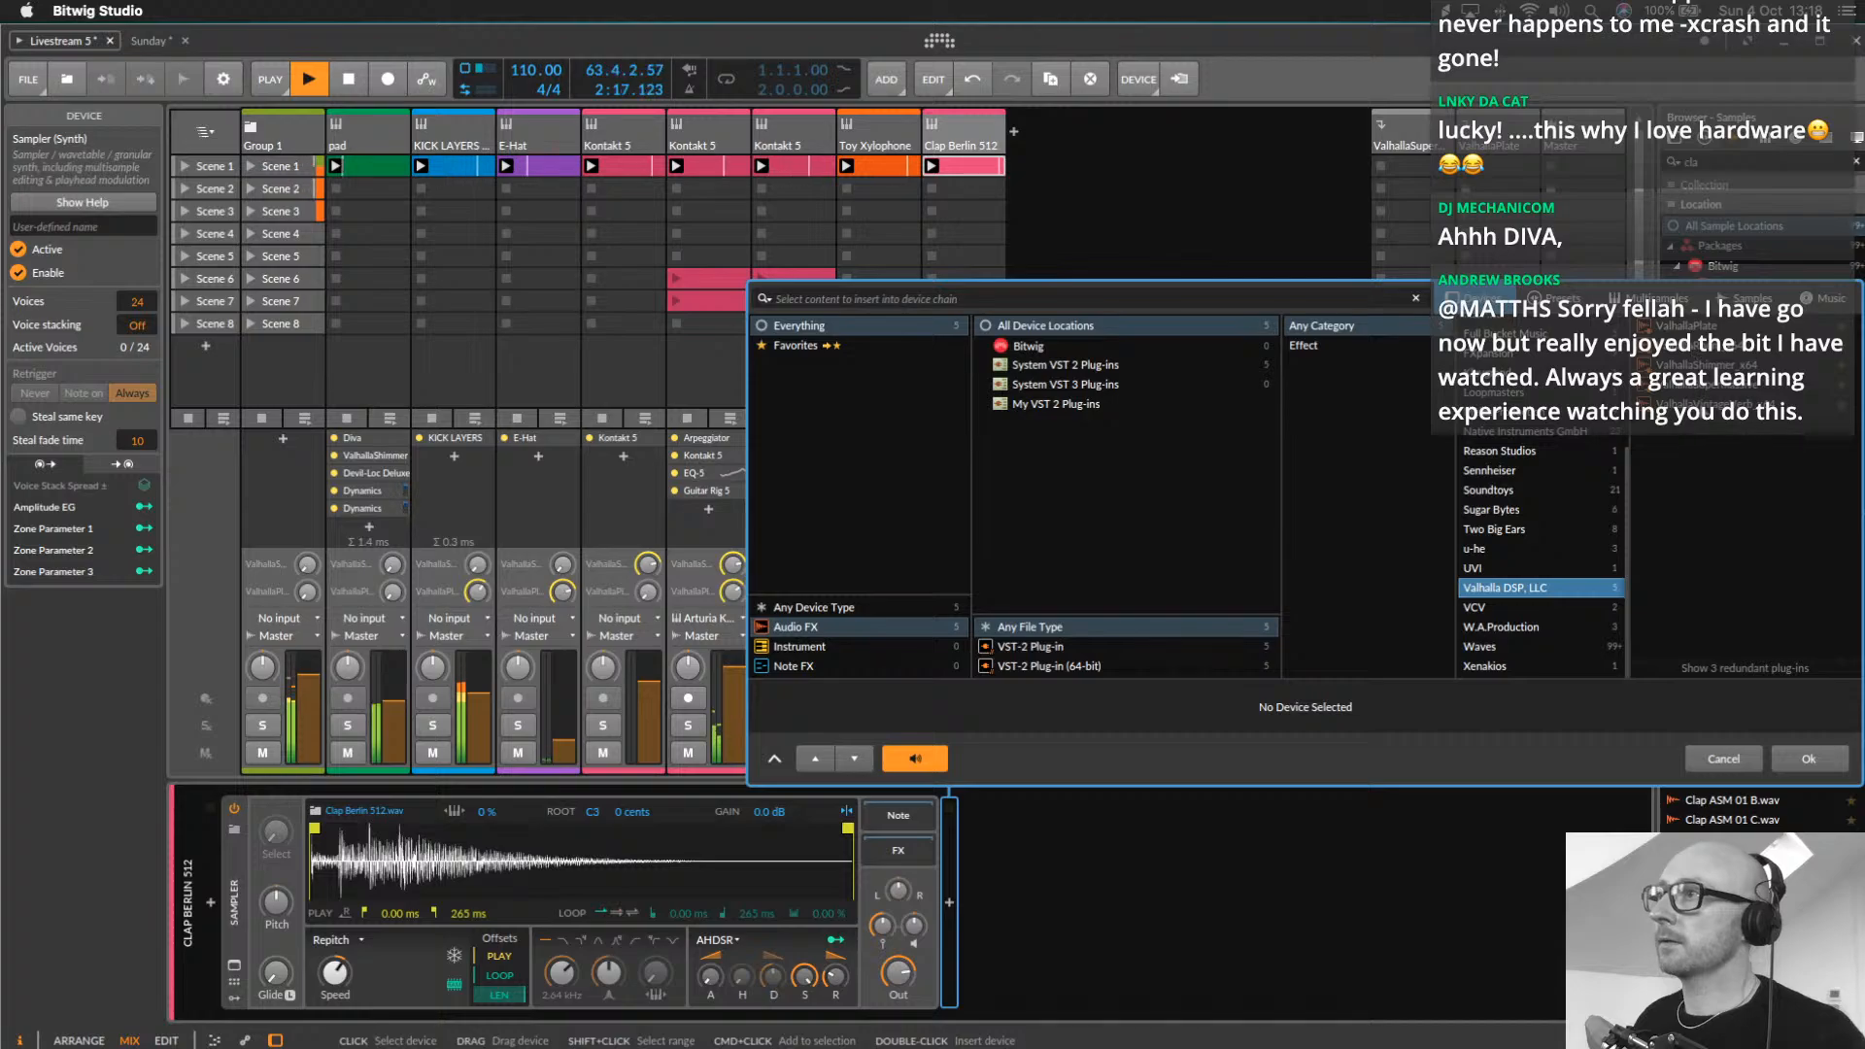
double_click(1694, 332)
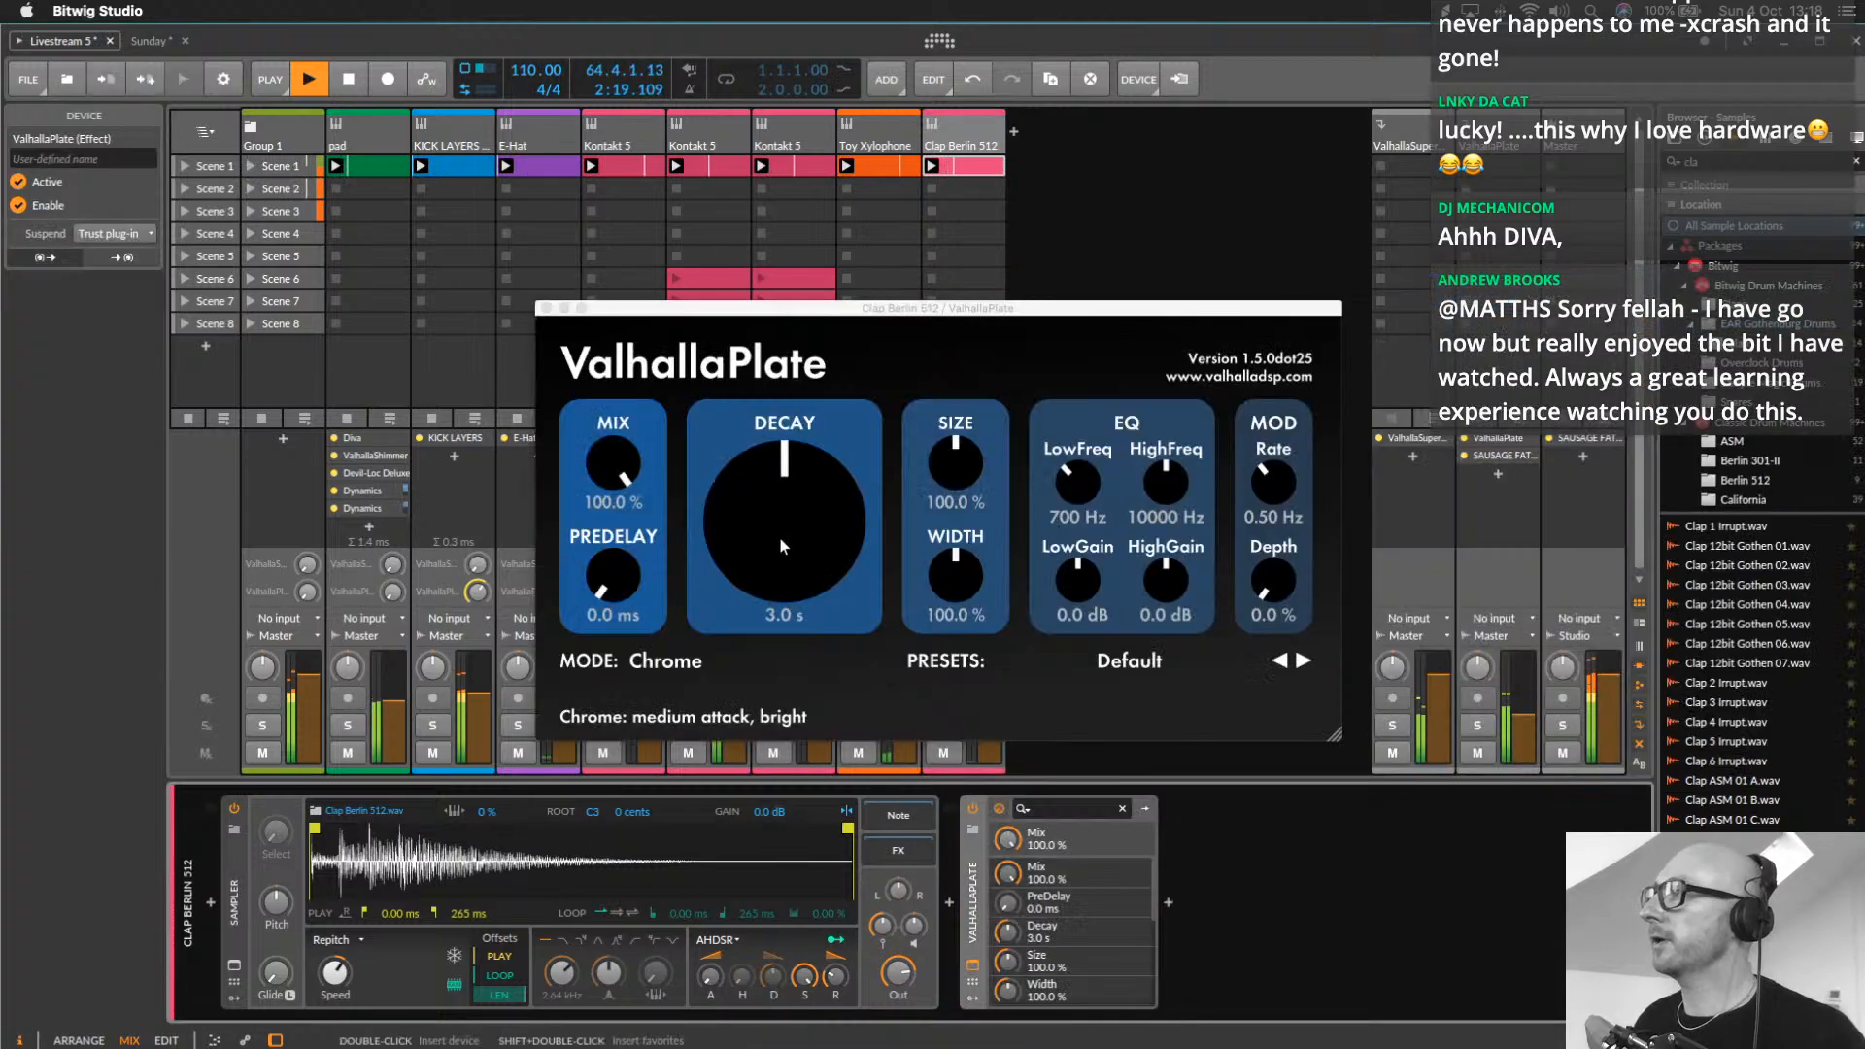
left_click_drag(783, 544, 796, 499)
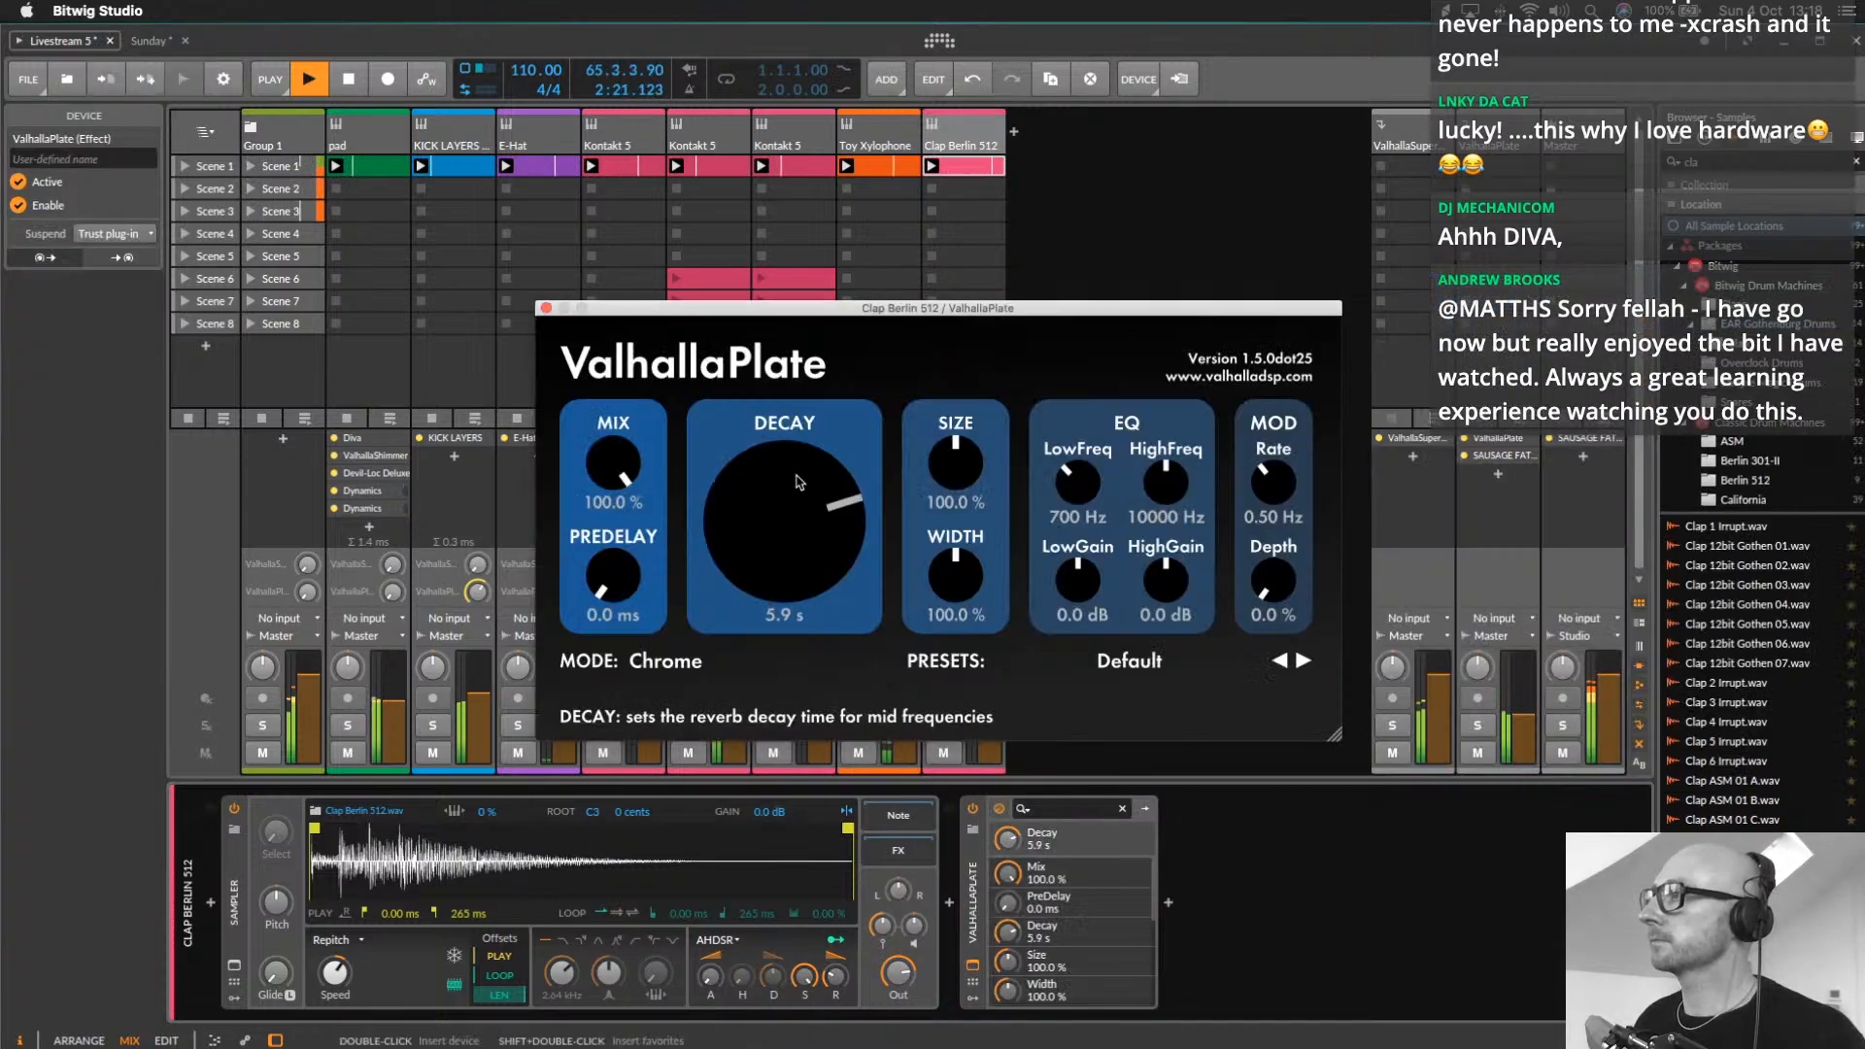
Insert Soundtoys Decapitator after ValhallaPlate and raise the clap track's send to the ValhallaSuper... effect track
left_click(1170, 904)
scroll(1507, 575, "down", 5)
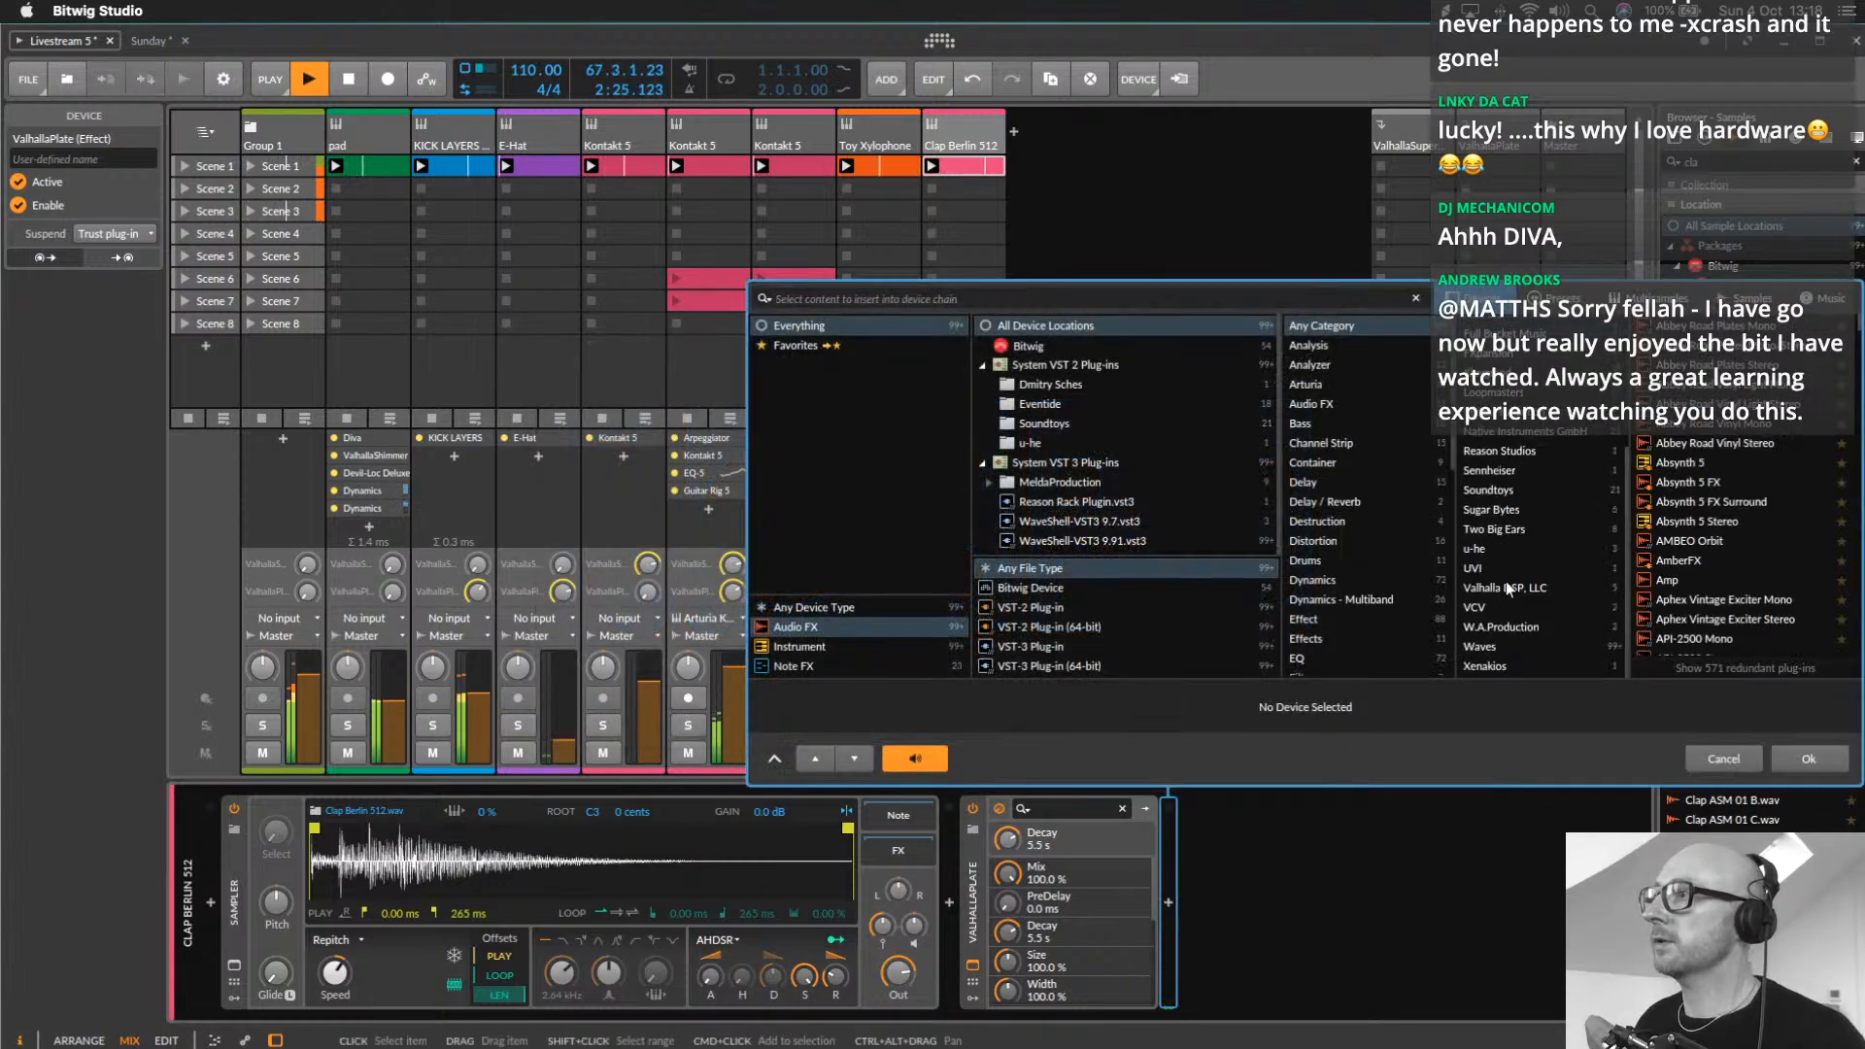
scroll(1499, 474, "up", 5)
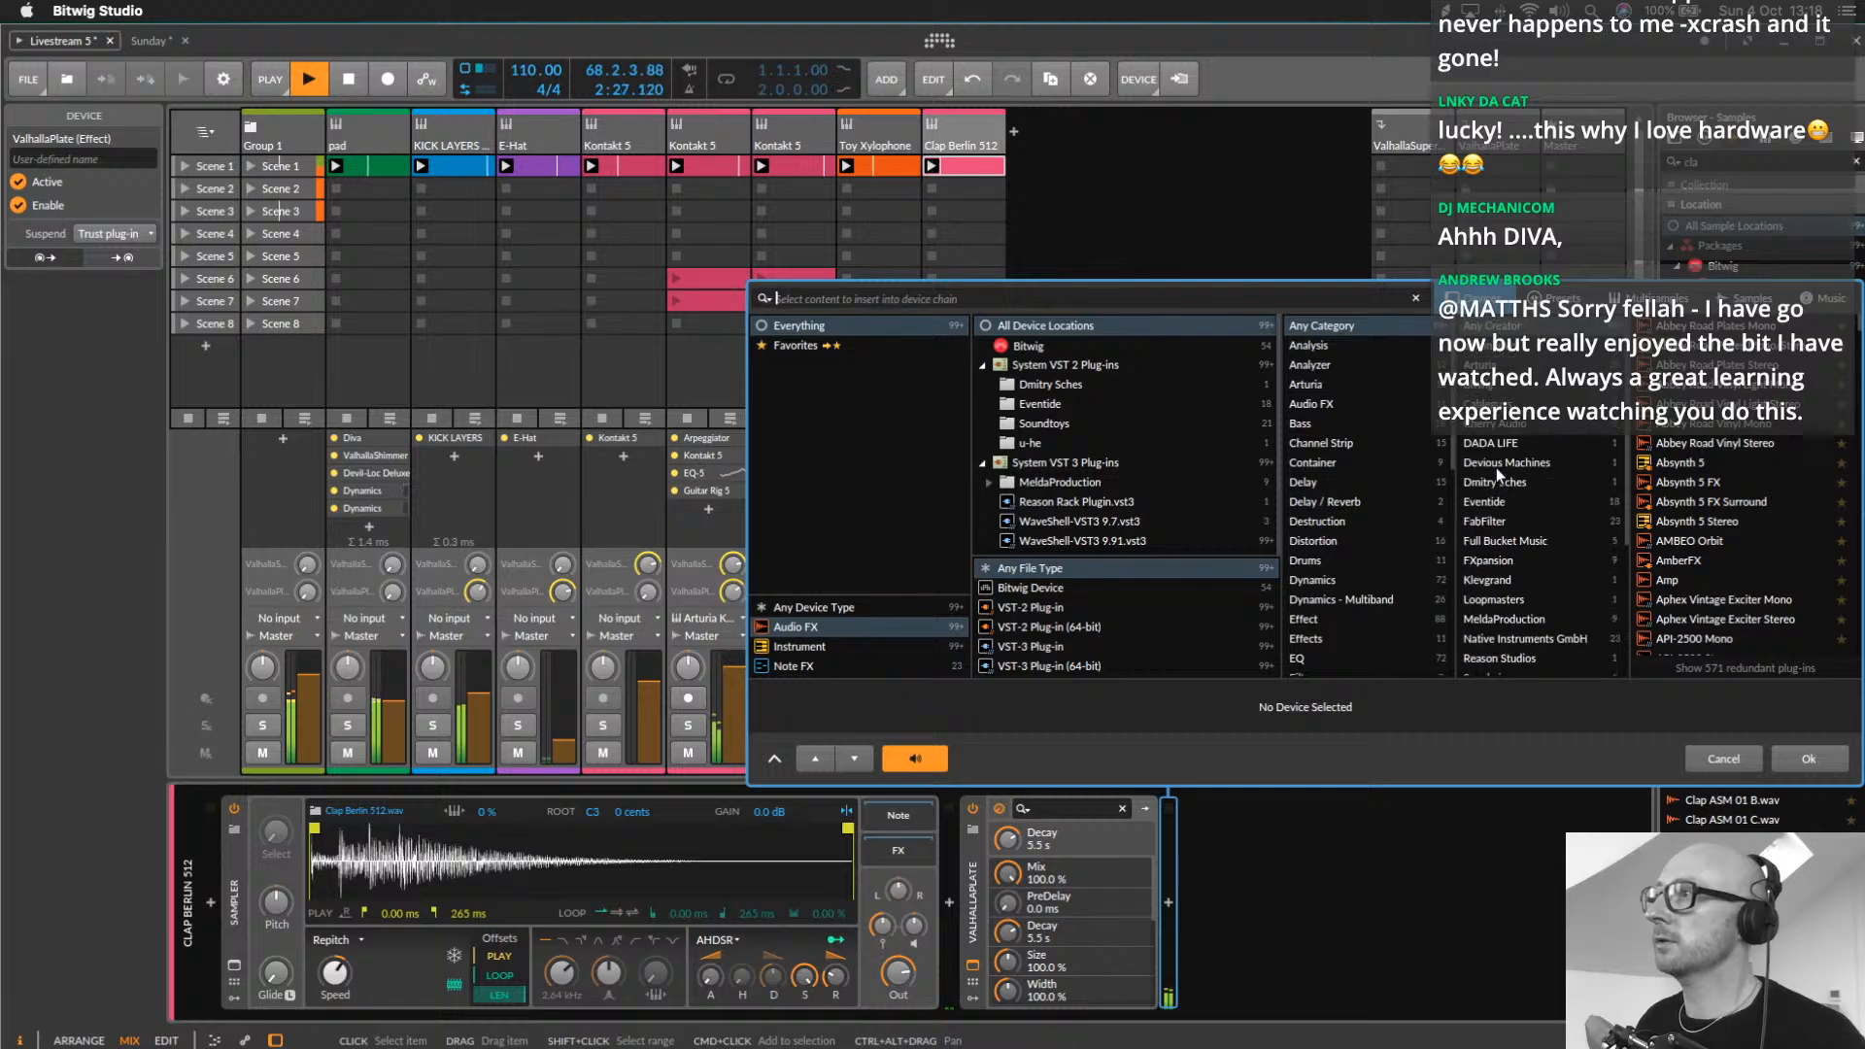
scroll(1499, 474, "down", 5)
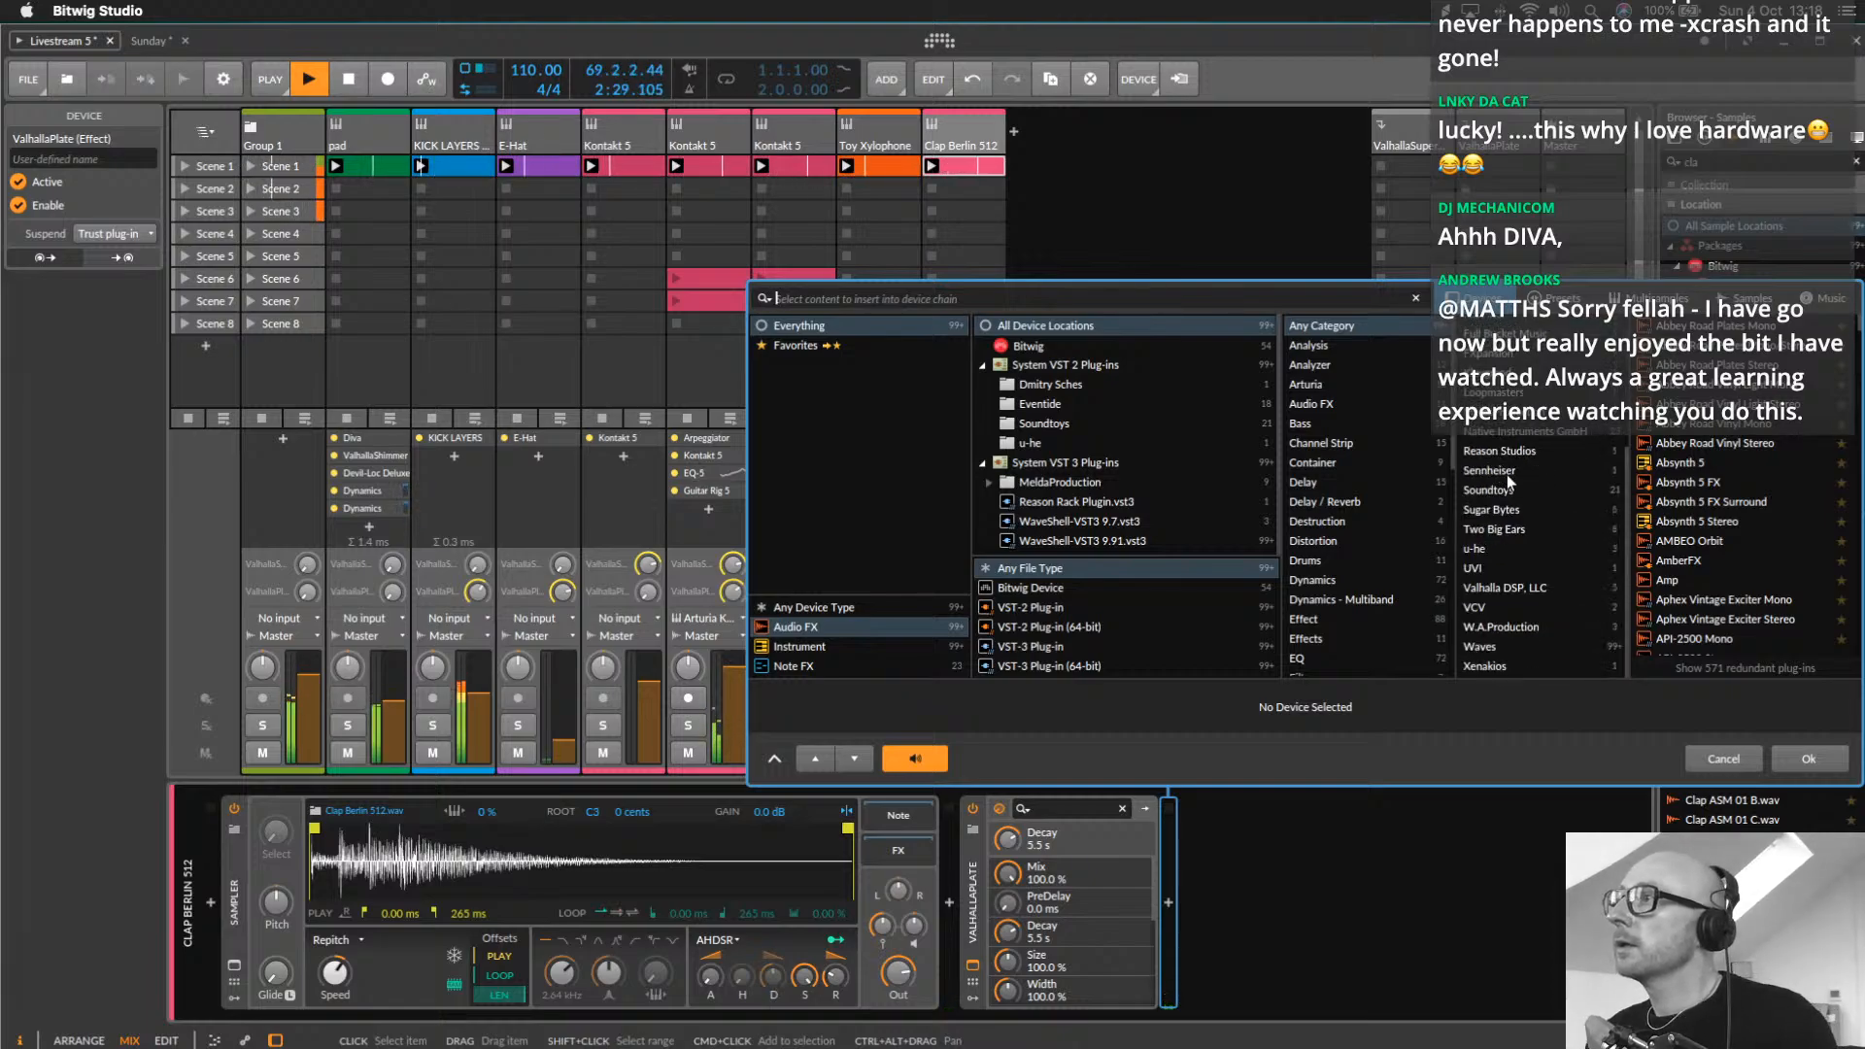
left_click(1496, 484)
left_click(1710, 345)
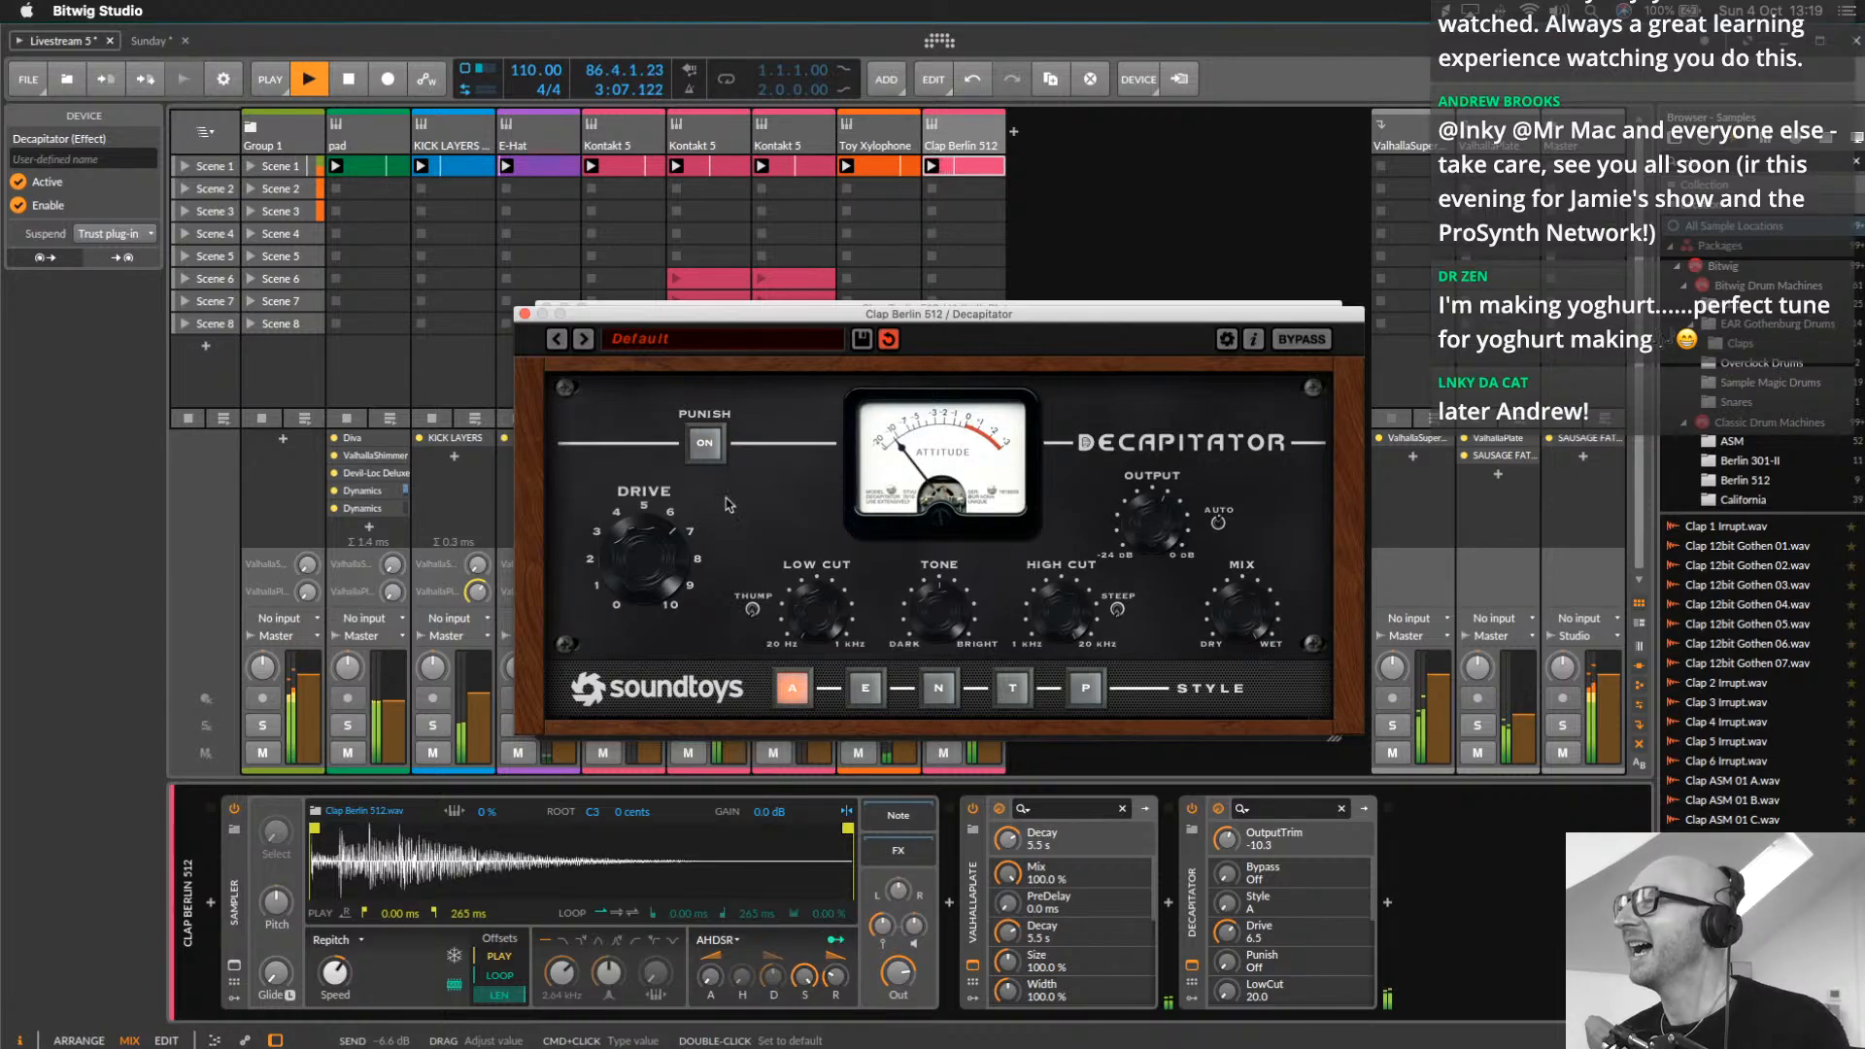
left_click(524, 314)
left_click(541, 312)
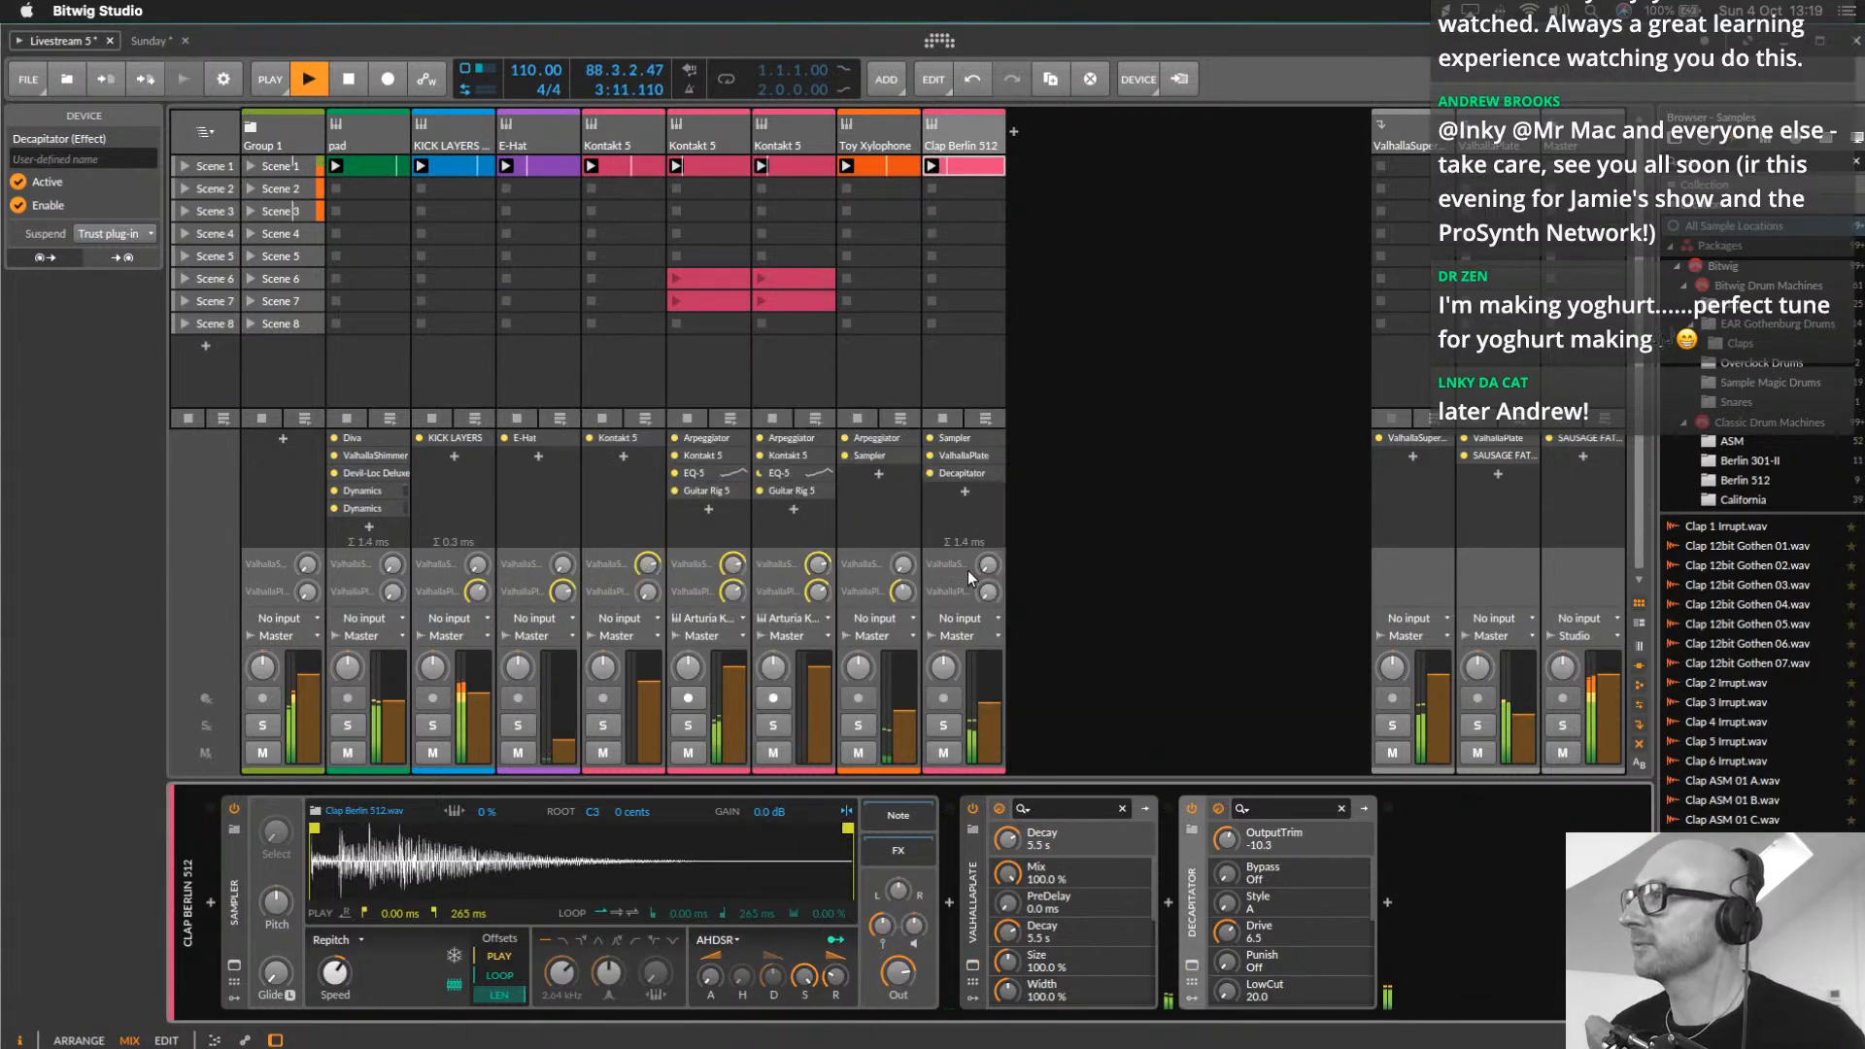
mouse_move(989, 568)
left_mouse_down()
mouse_move(989, 451)
mouse_move(989, 549)
left_mouse_up()
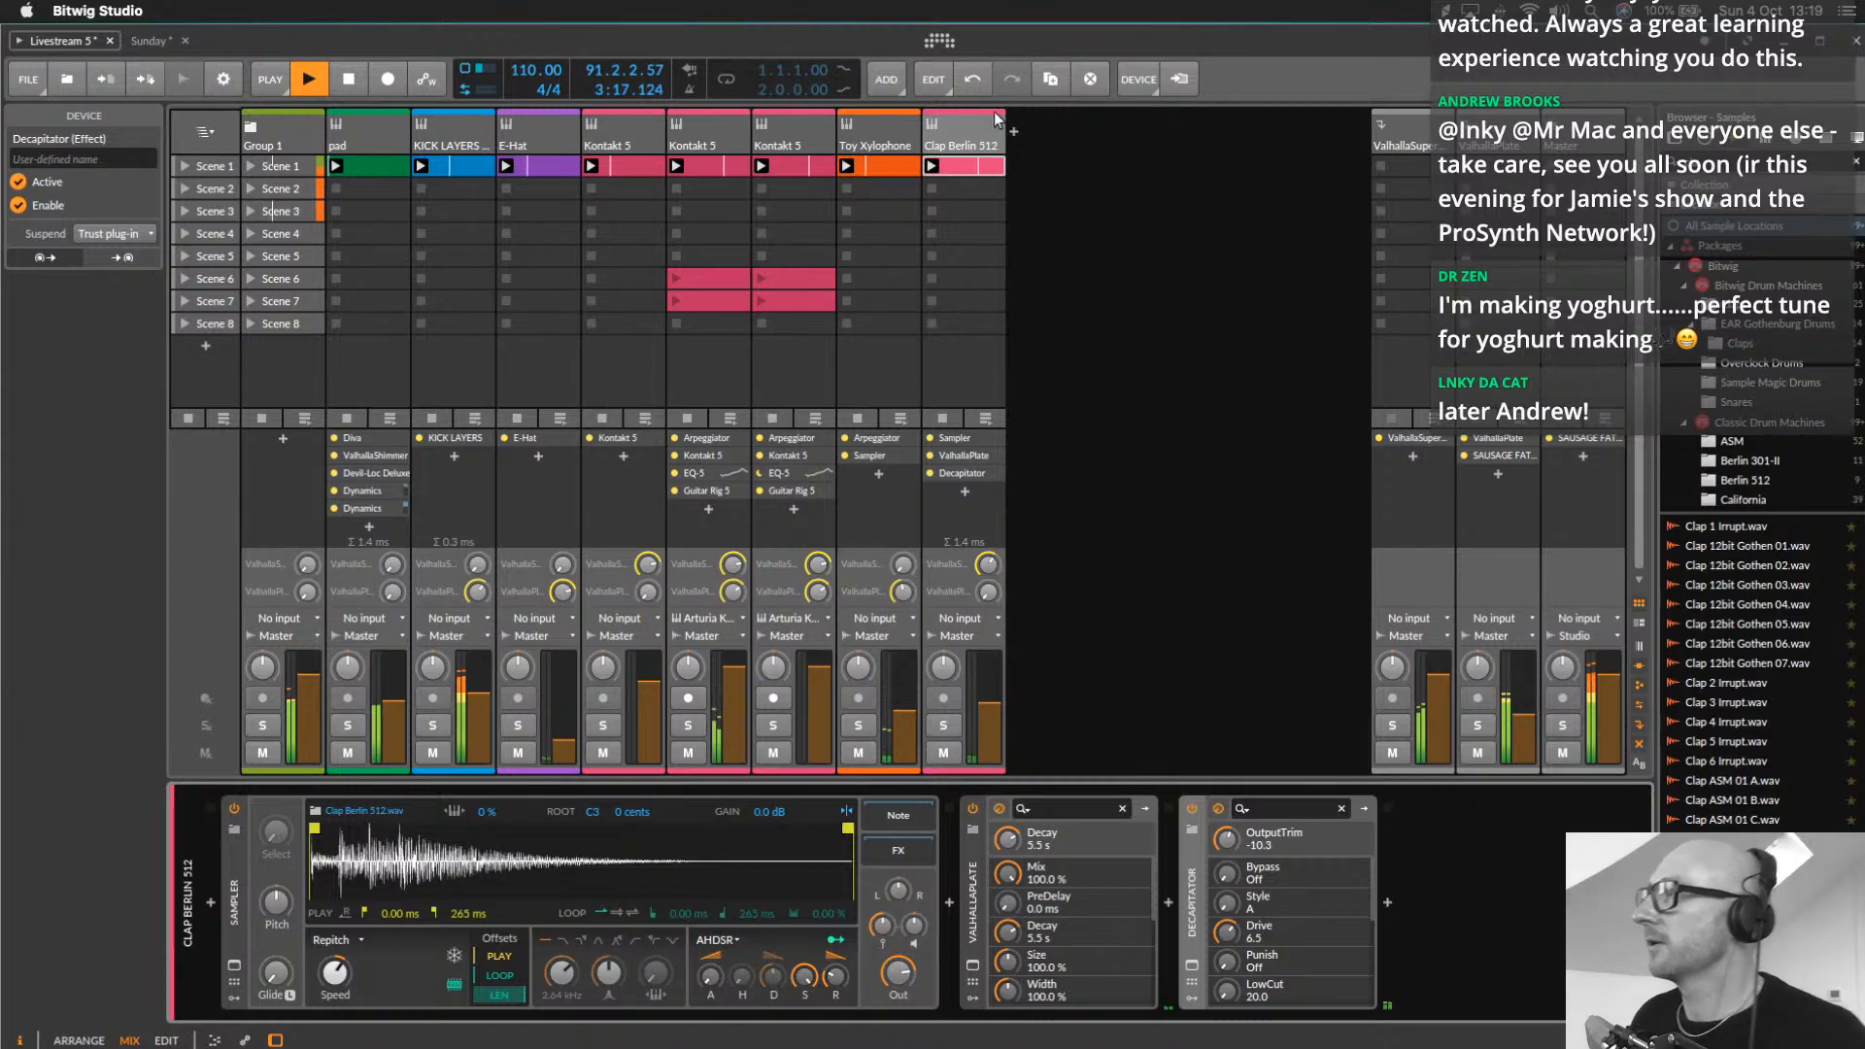
Copy the pad track's Dynamics device sidechained to KICK LAYERS to the end of the clap track's device chain
left_click(697, 148)
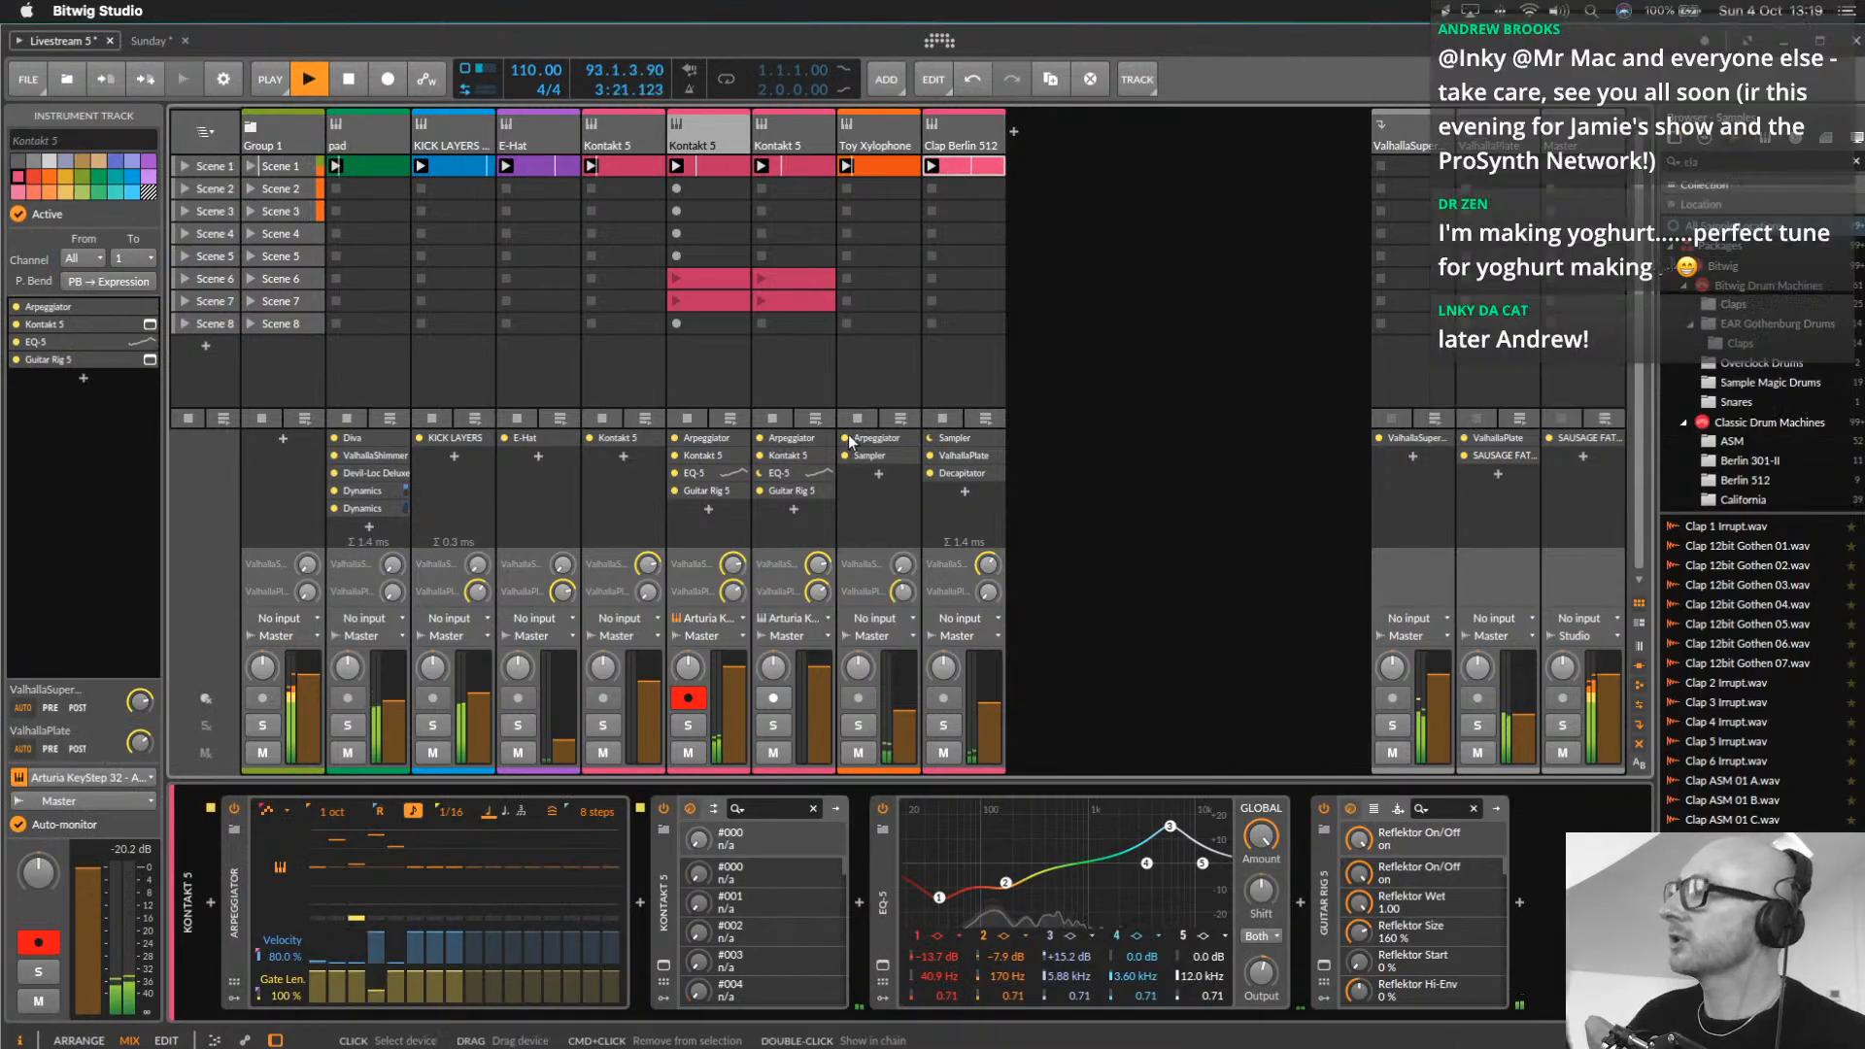
left_click(627, 140)
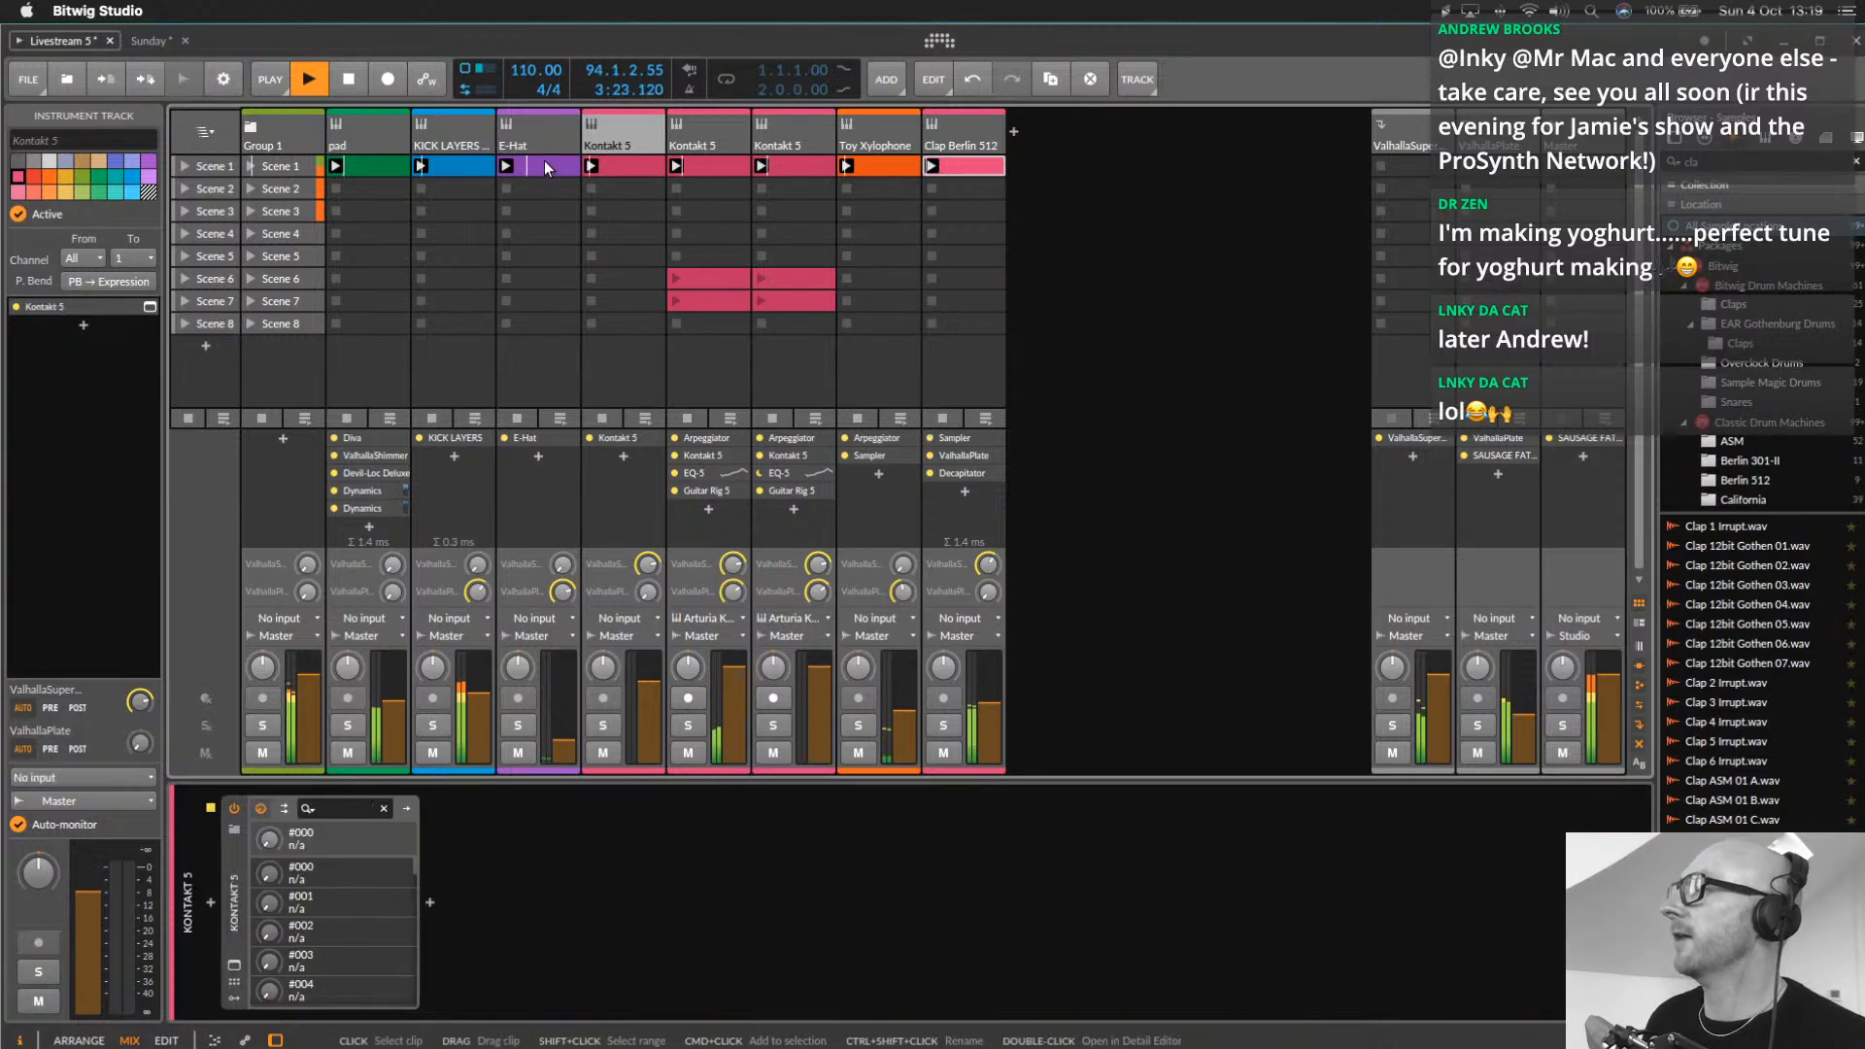
left_click(397, 136)
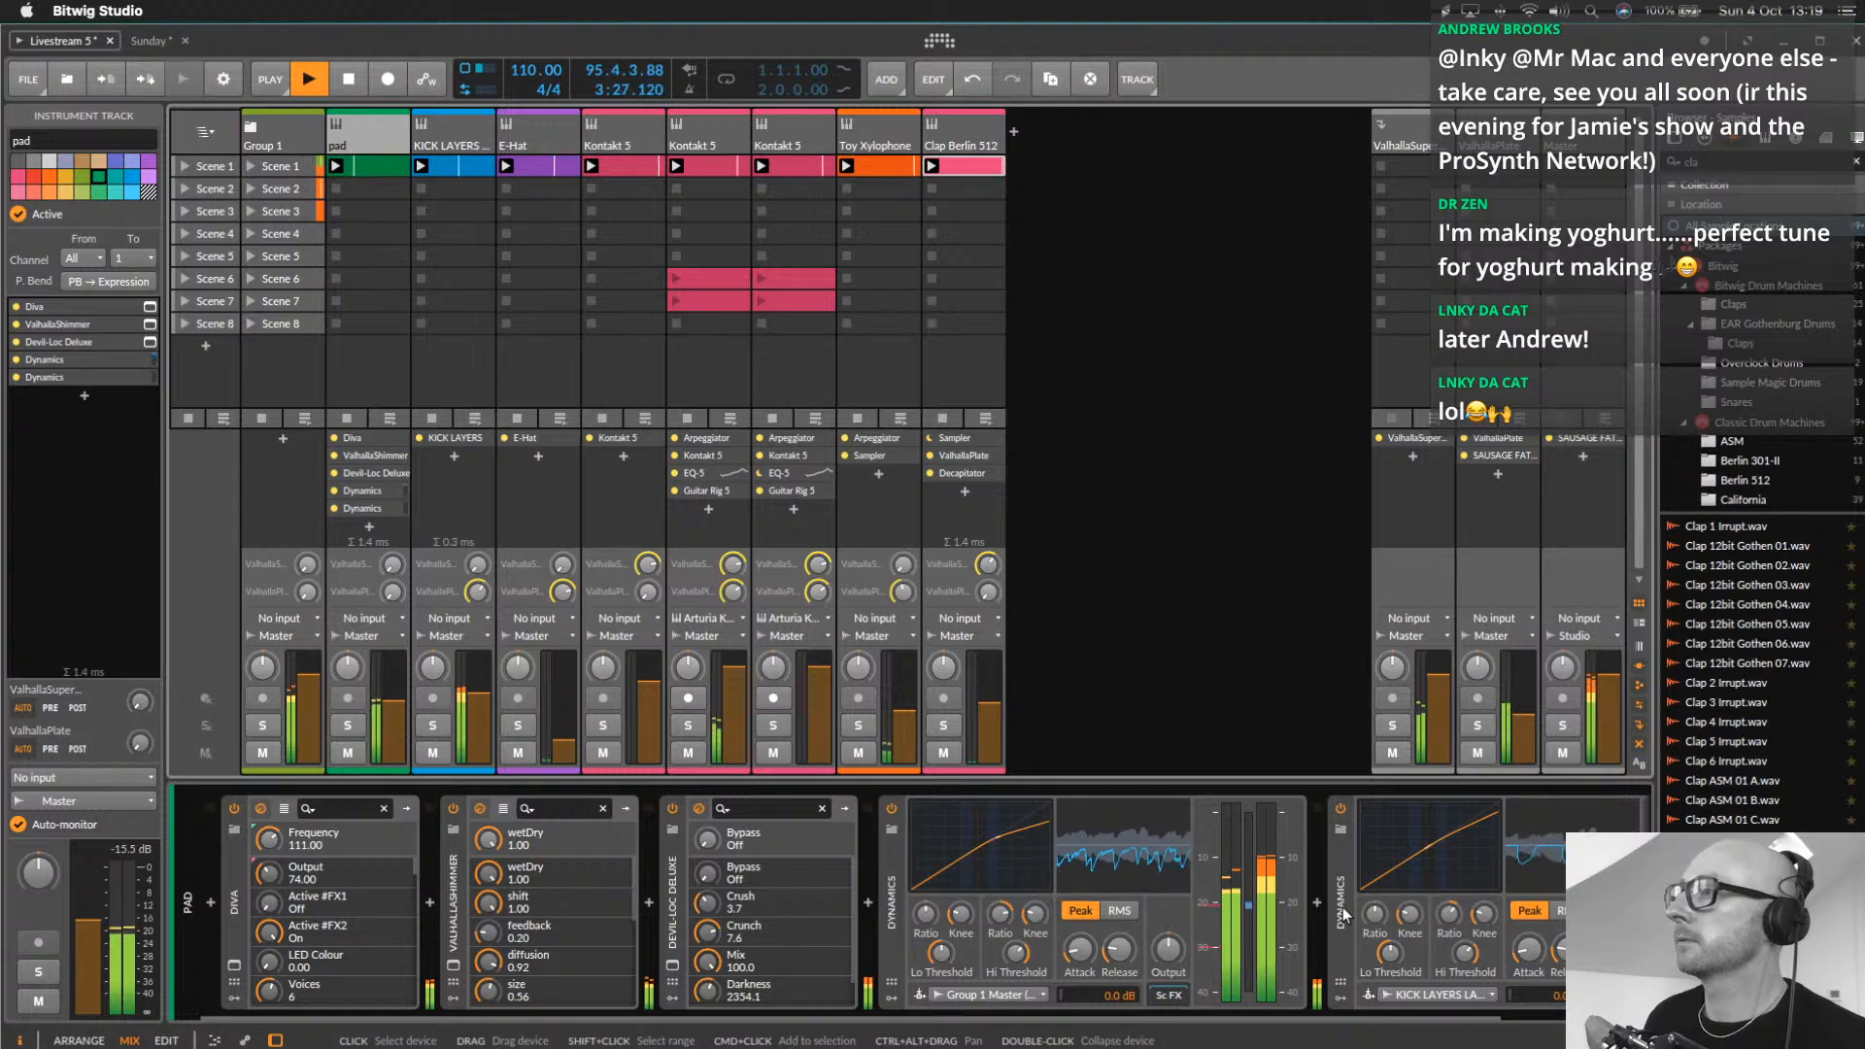
left_click_drag(1344, 910, 984, 234)
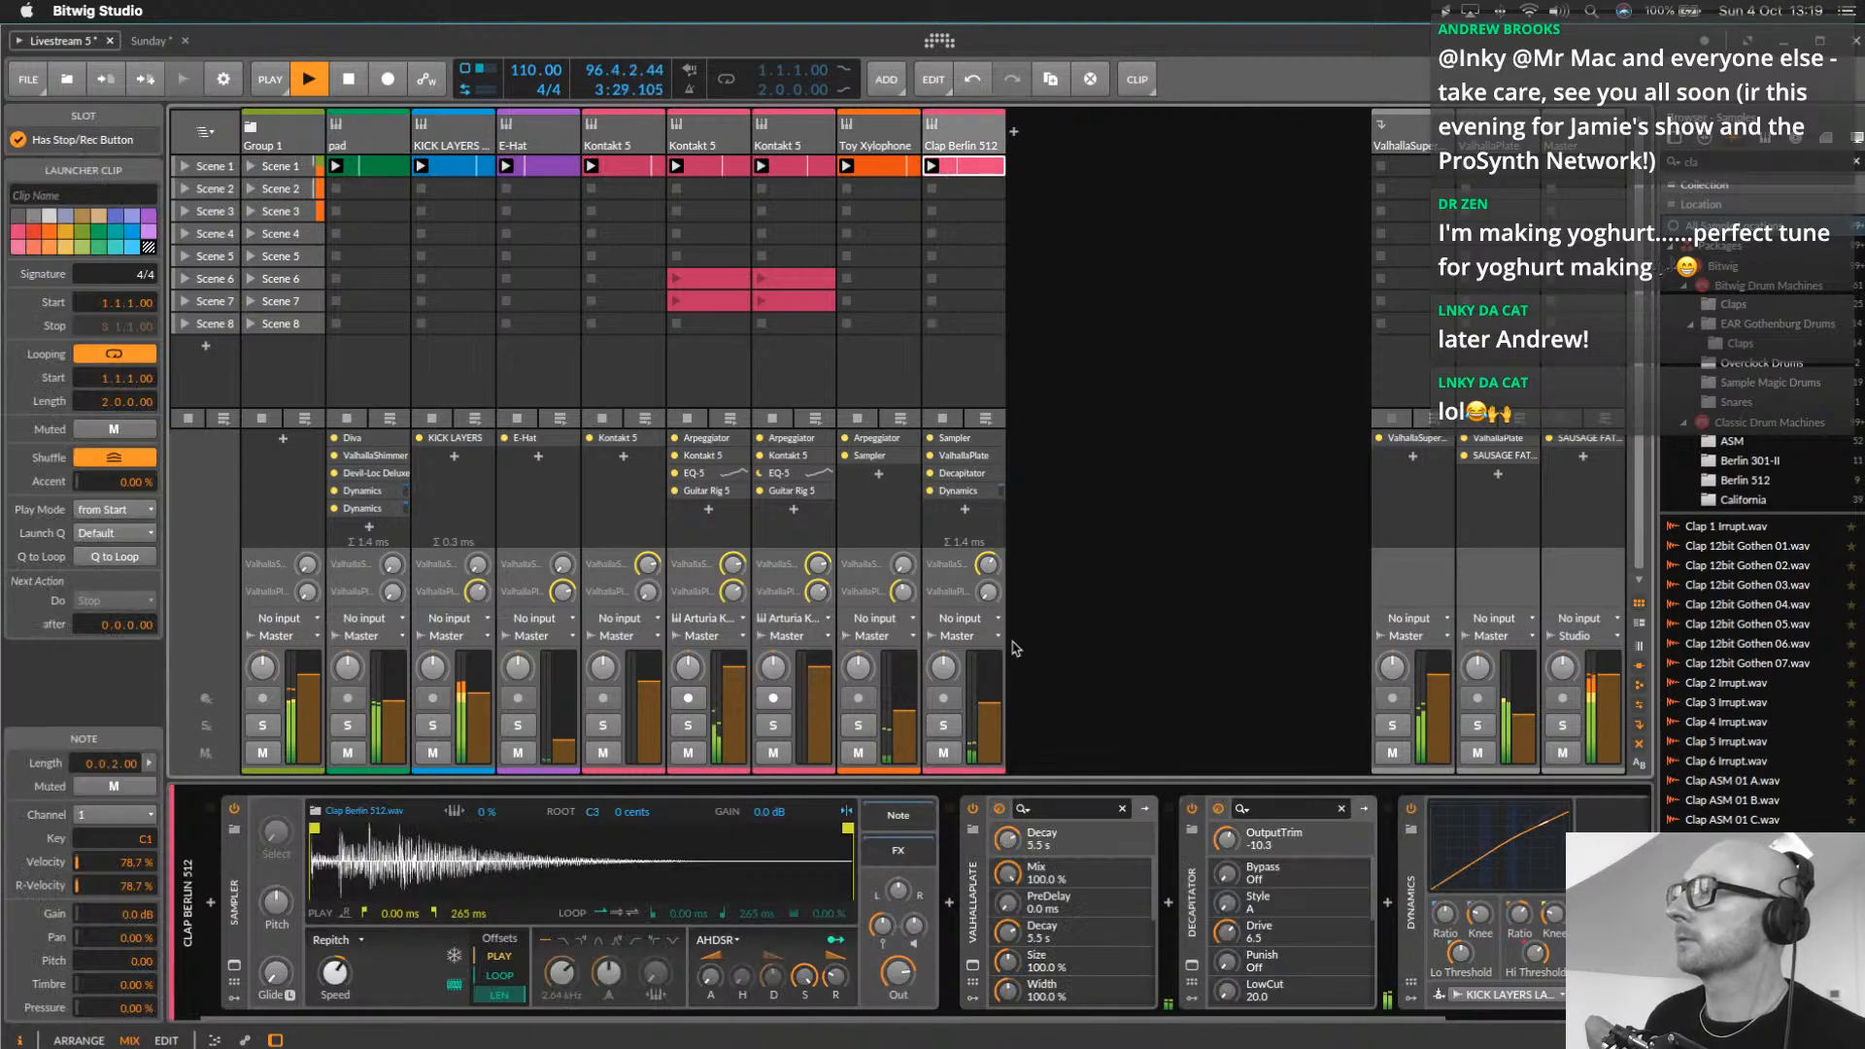
Set the high threshold of the clap track's Dynamics device to about -12.1 dB
scroll(1070, 880, "right", 5)
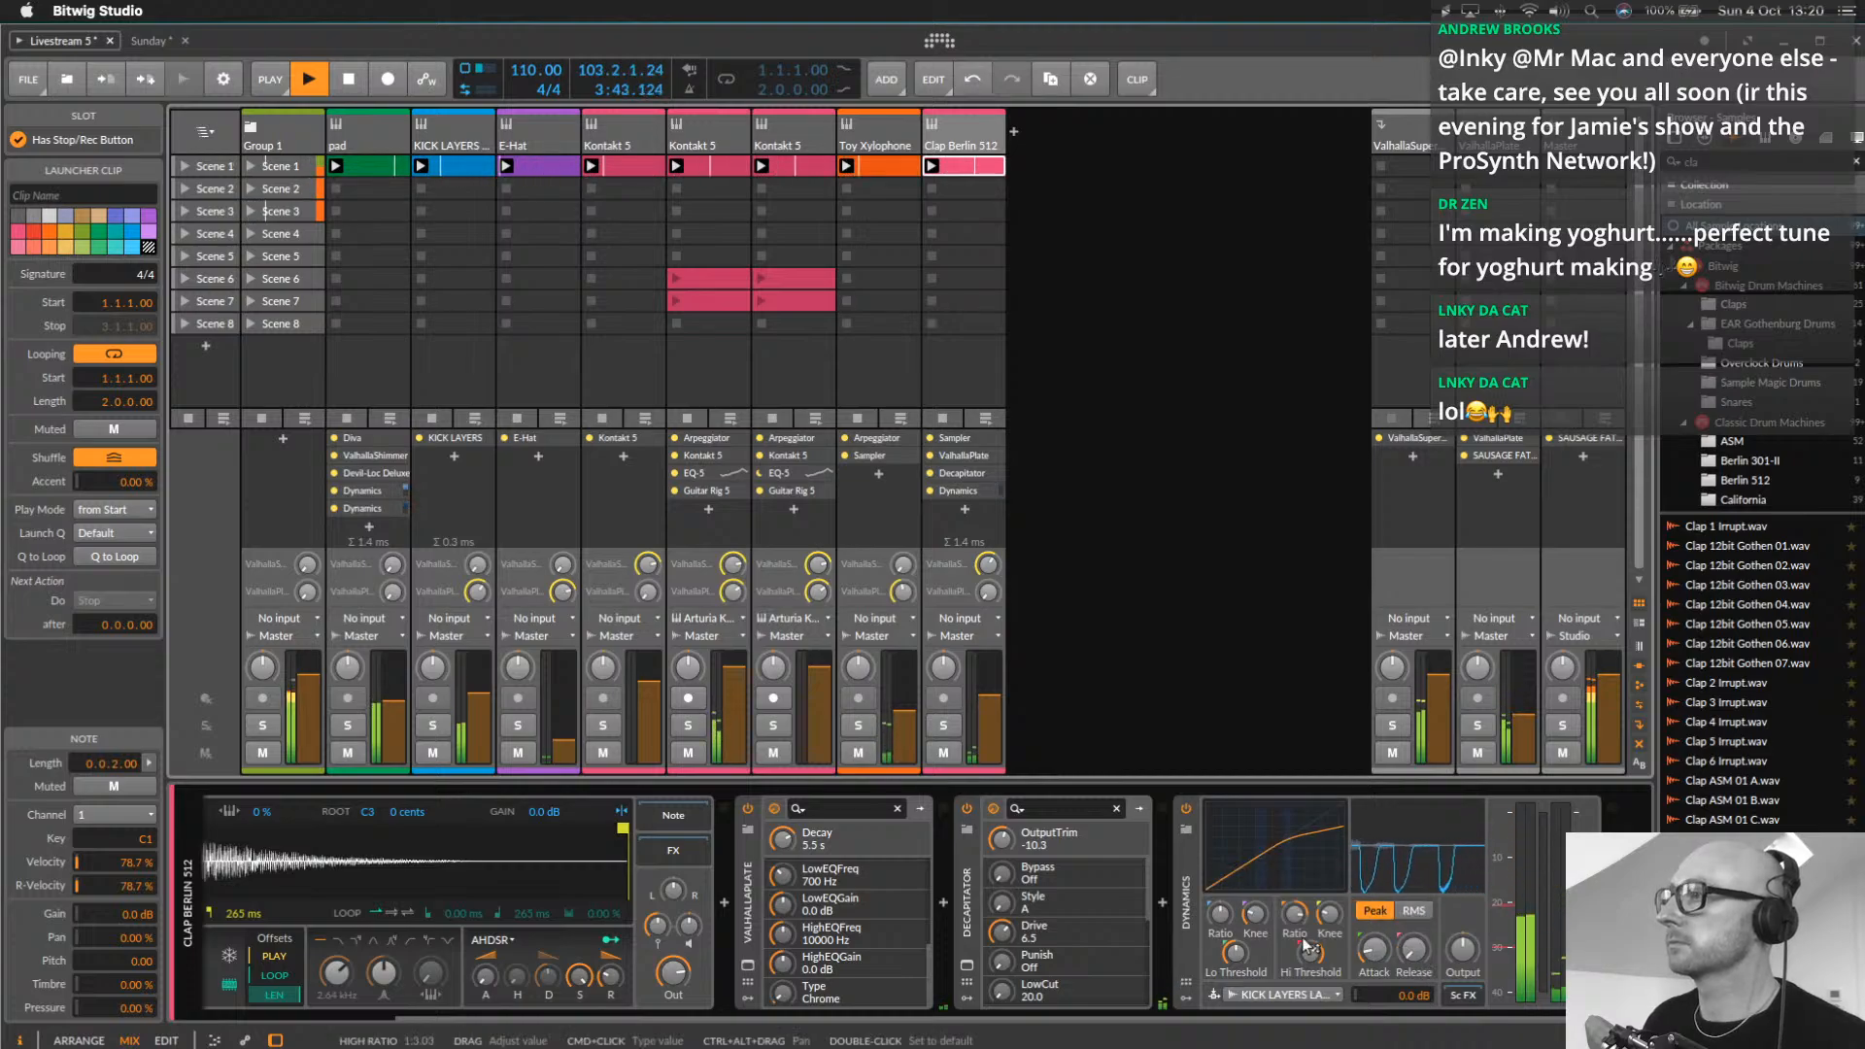
left_click_drag(1304, 940, 1305, 946)
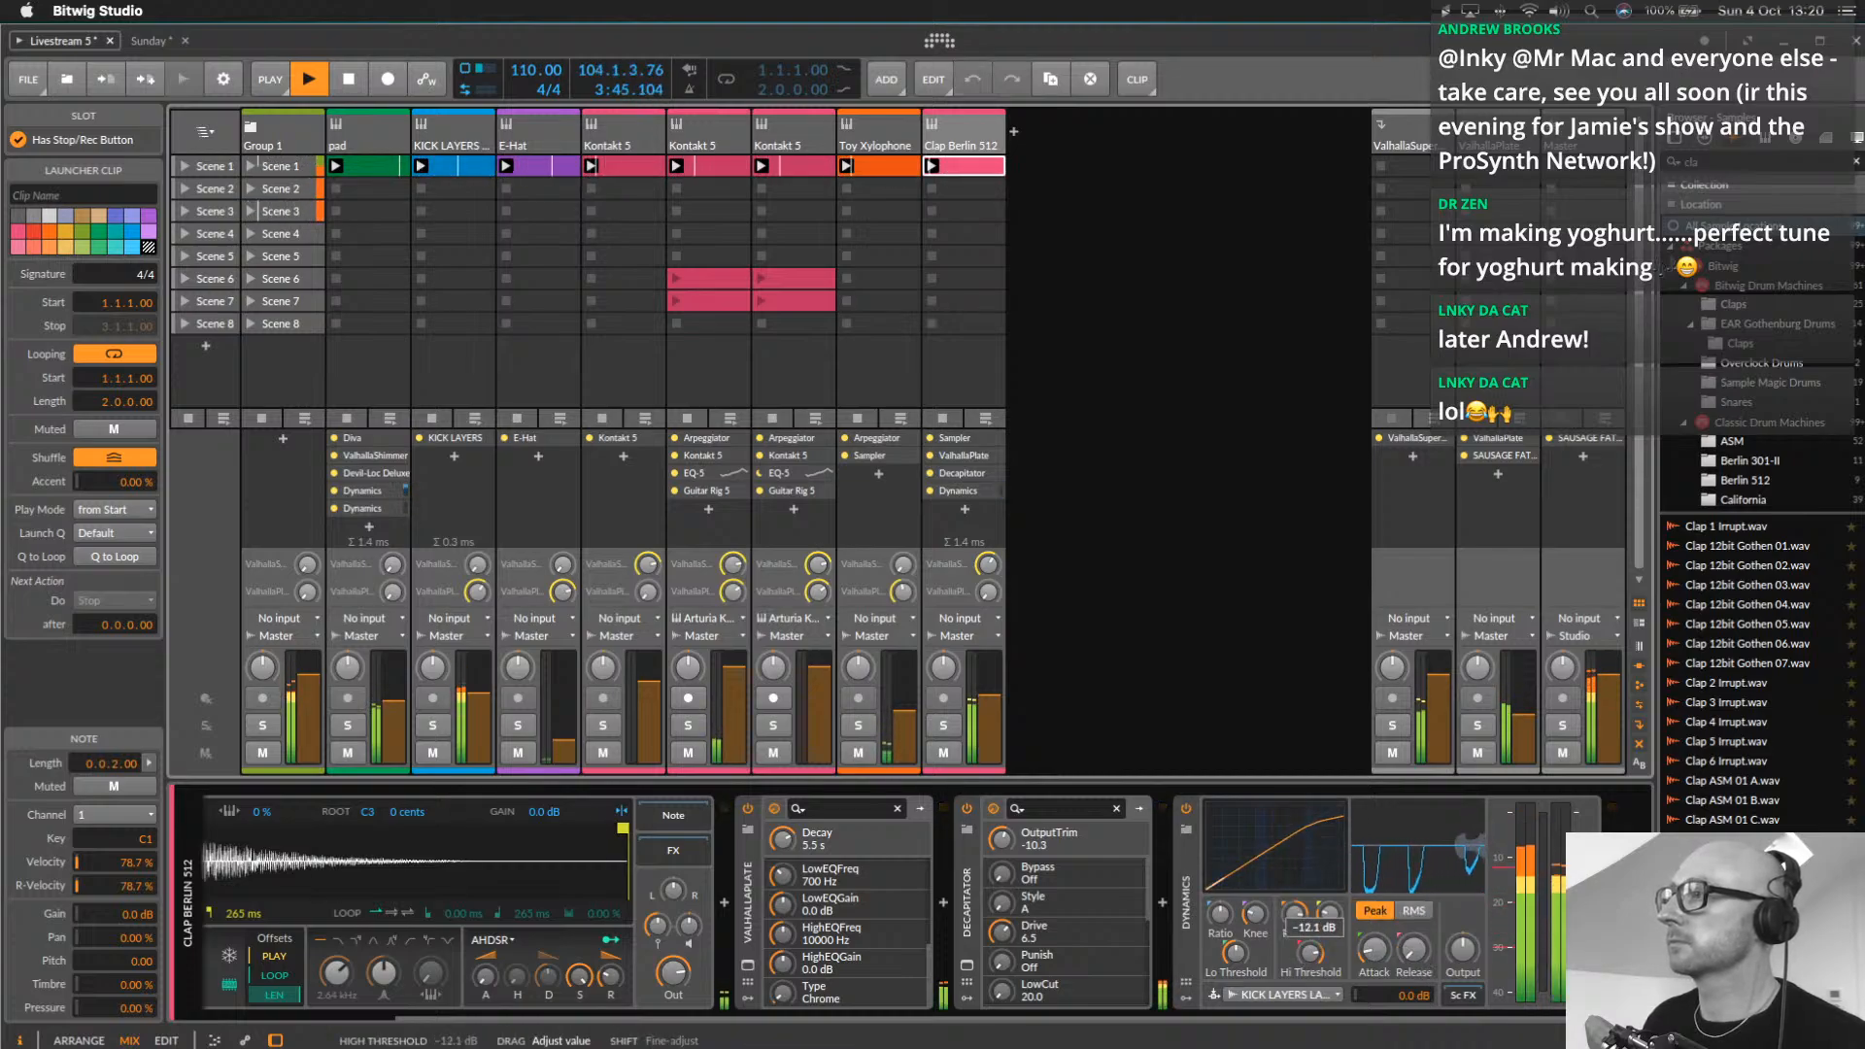
left_click(964, 137)
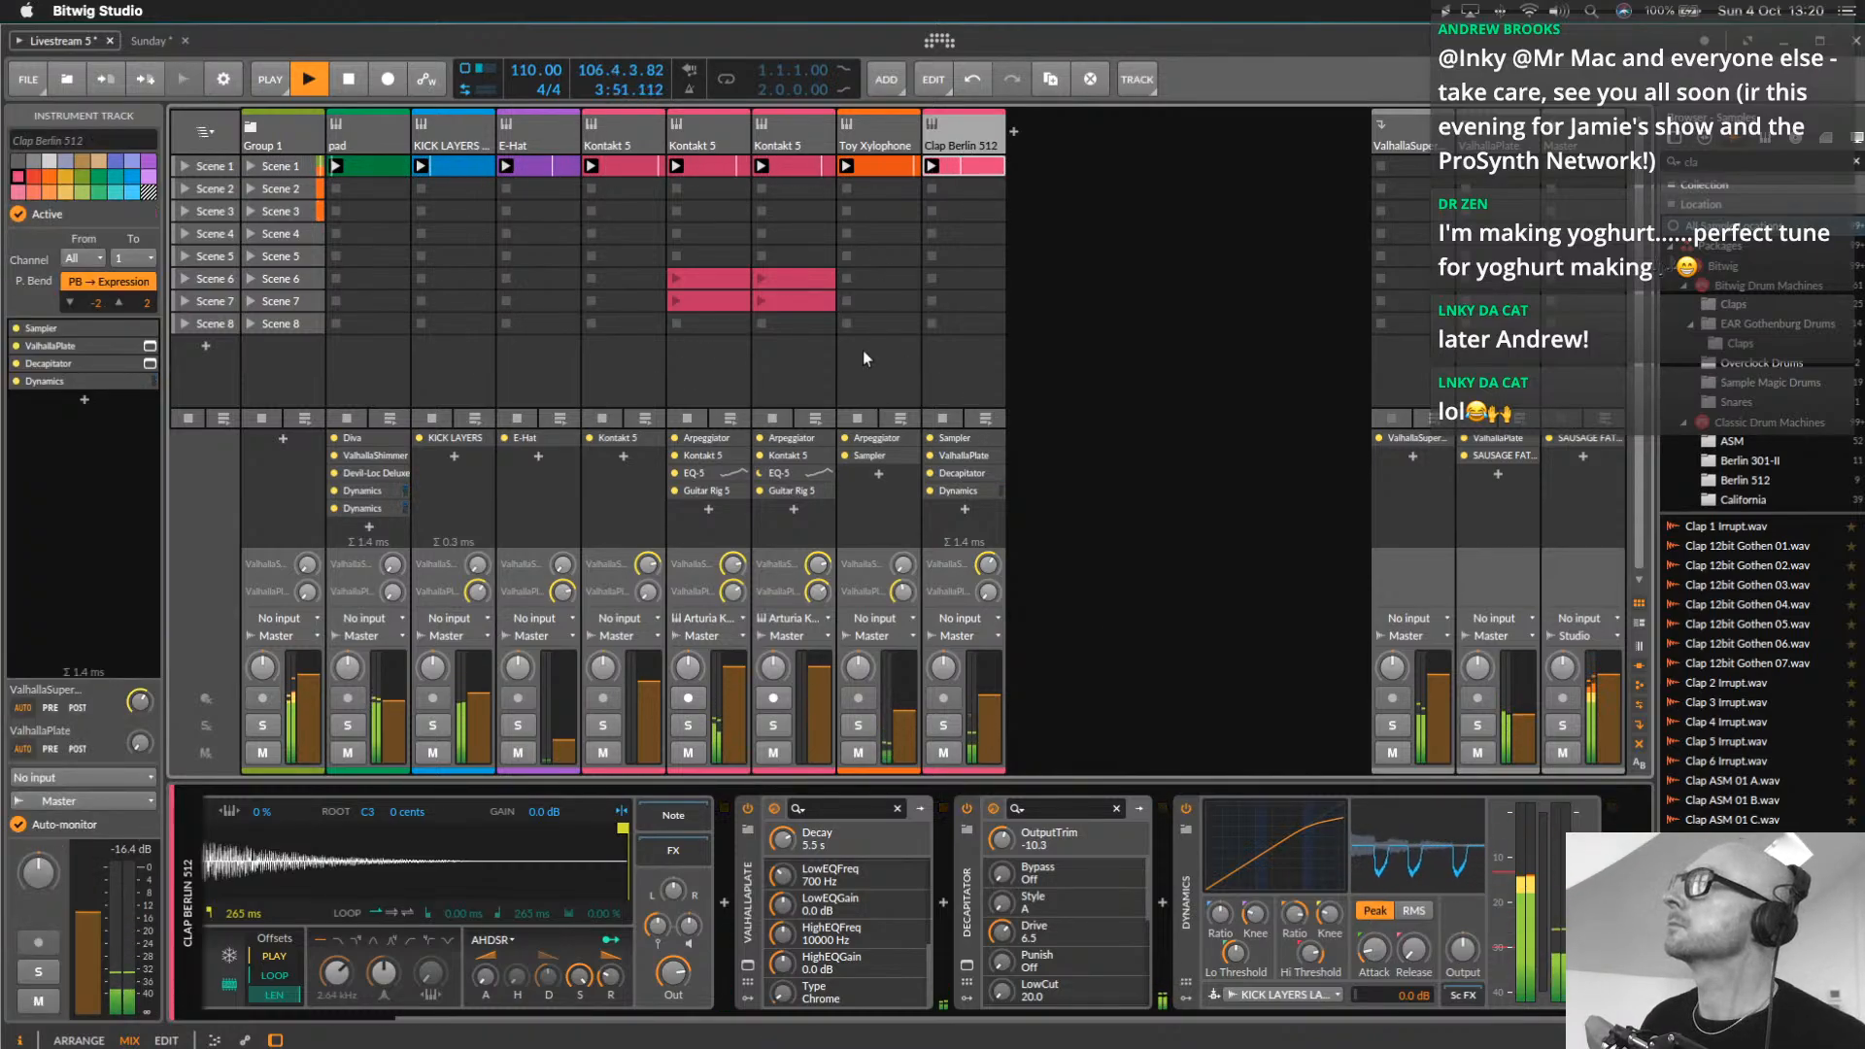
Insert an EQ-5 after the Dynamics device on the clap track, found under the EQ category
left_click(402, 137)
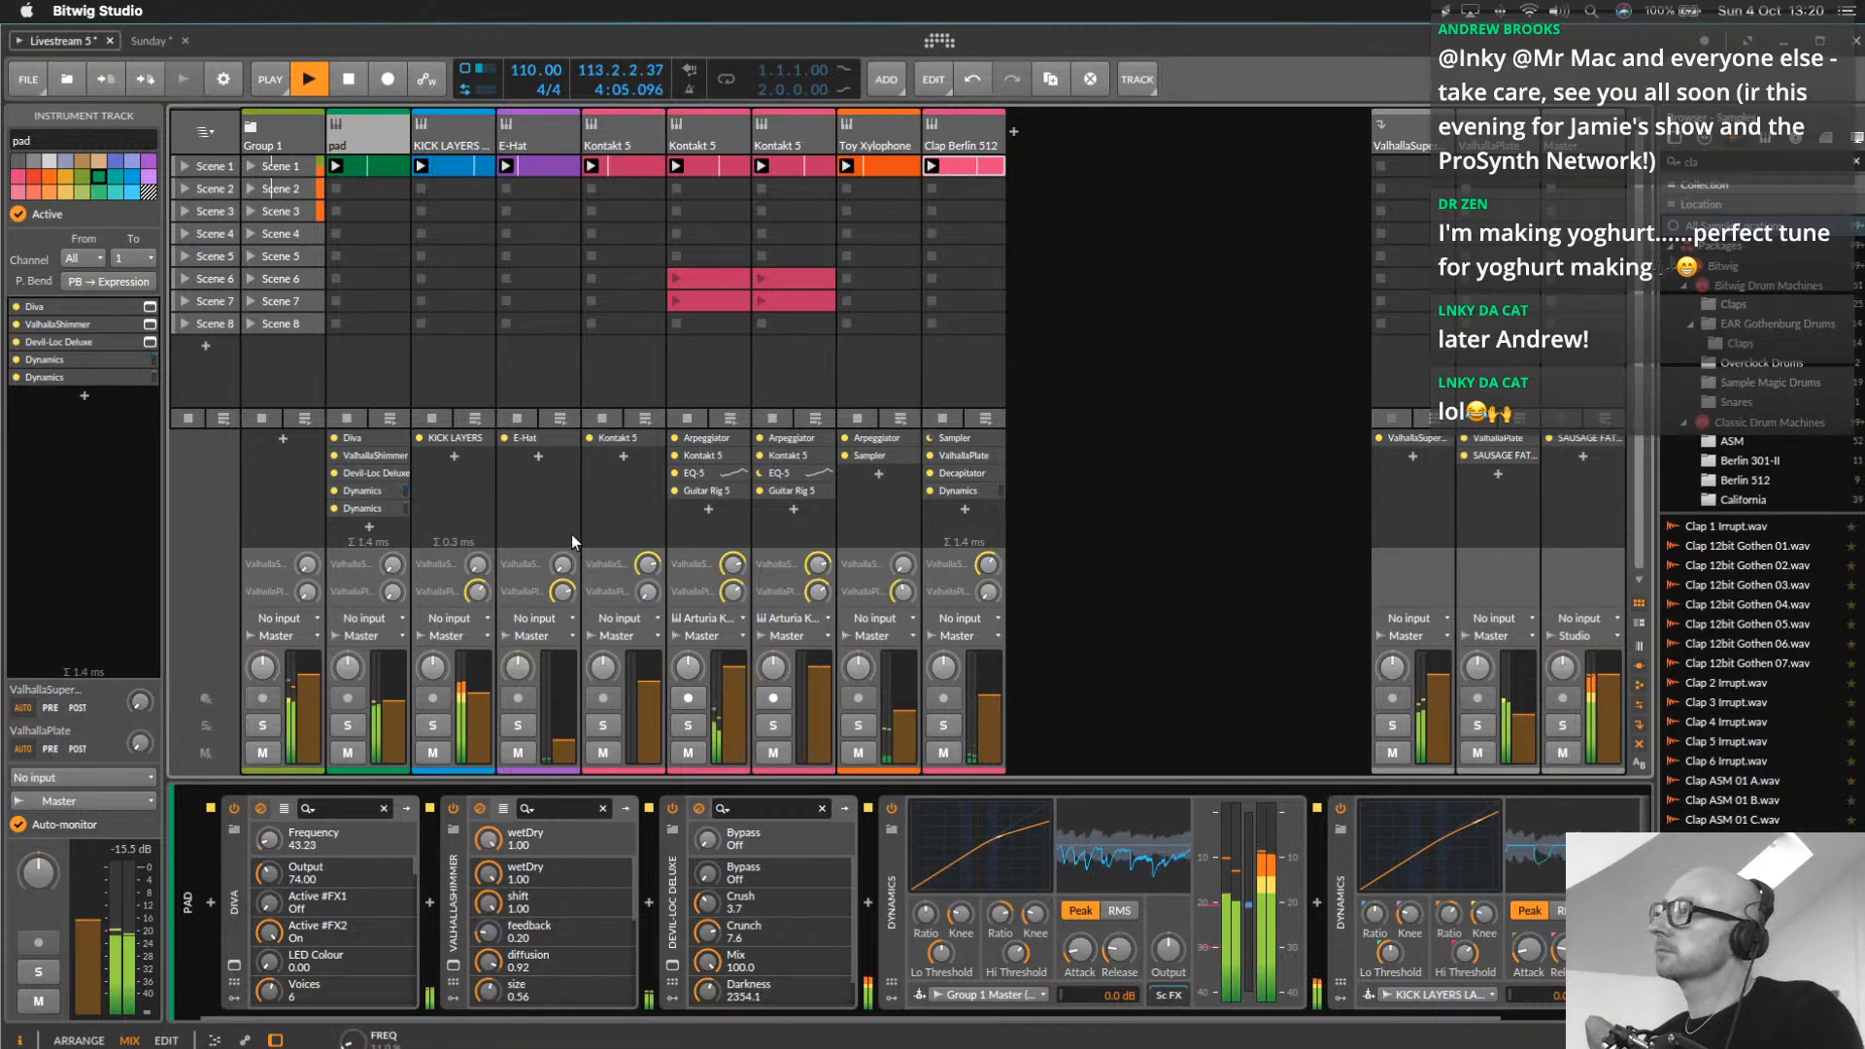
left_click(959, 132)
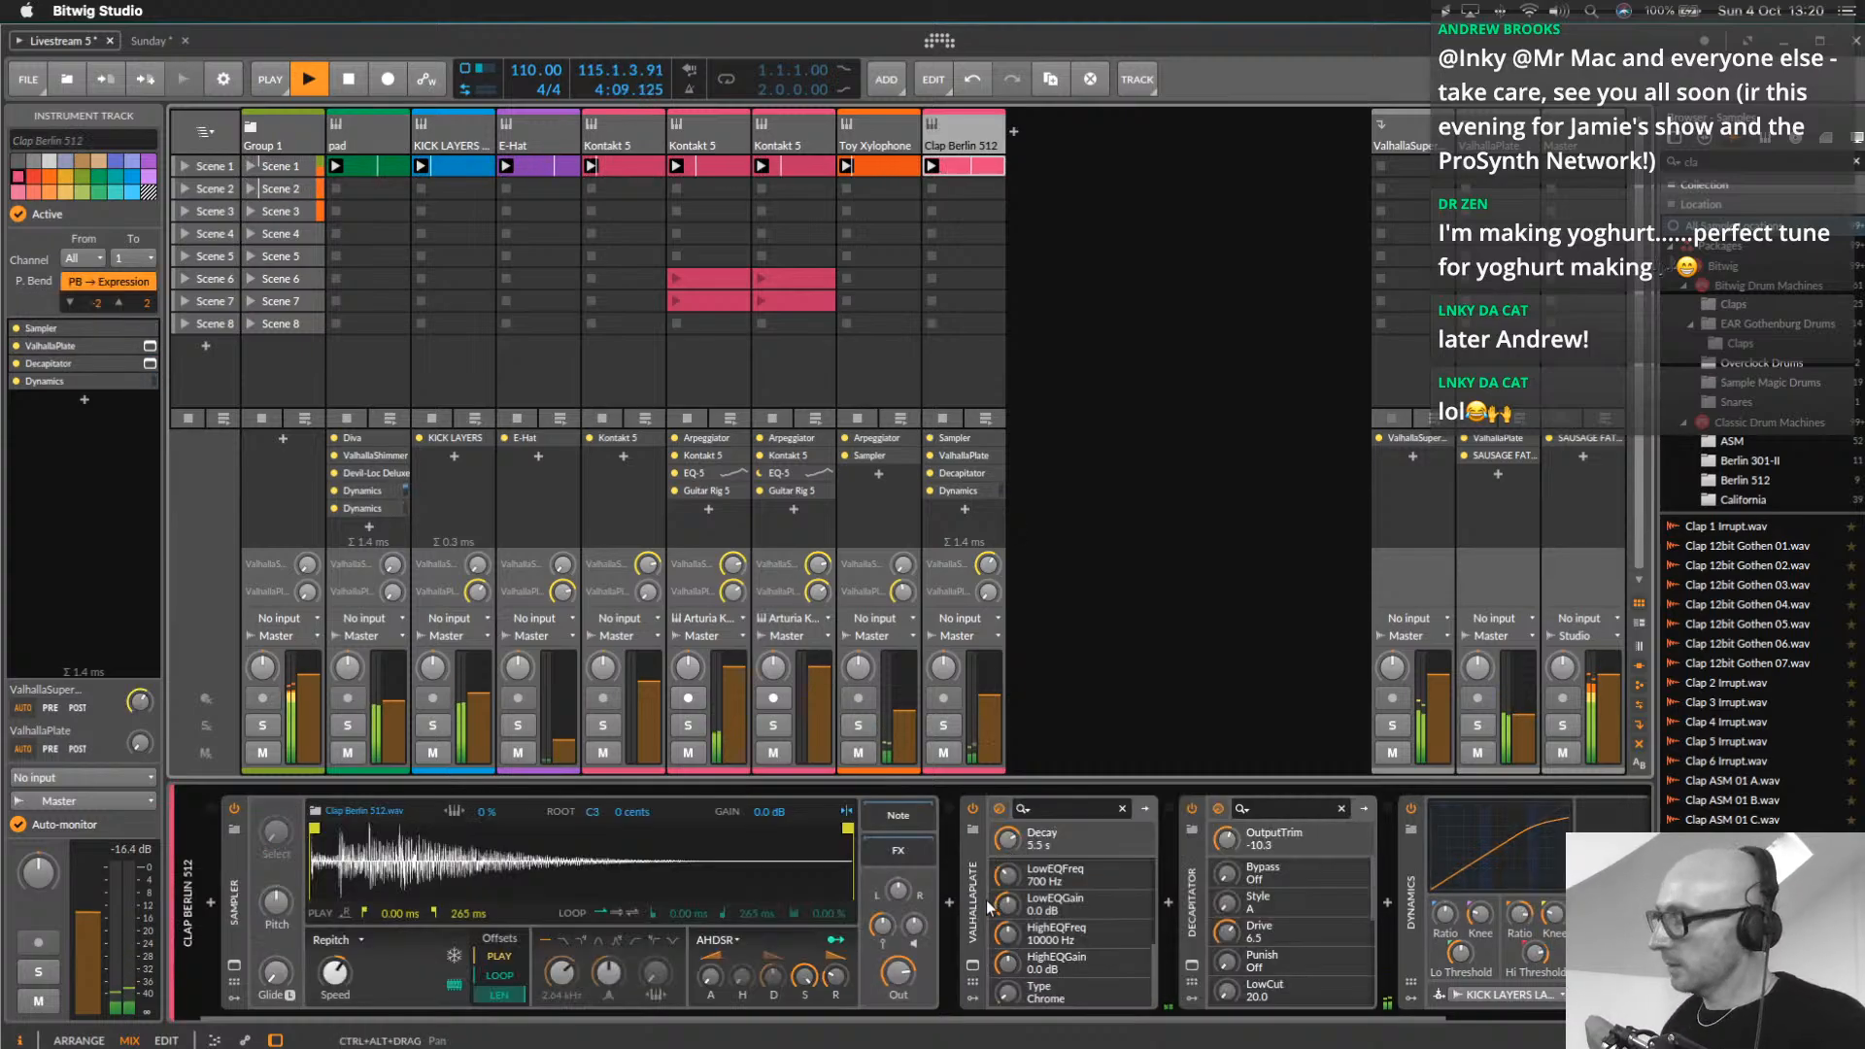
scroll(987, 899, "right", 3)
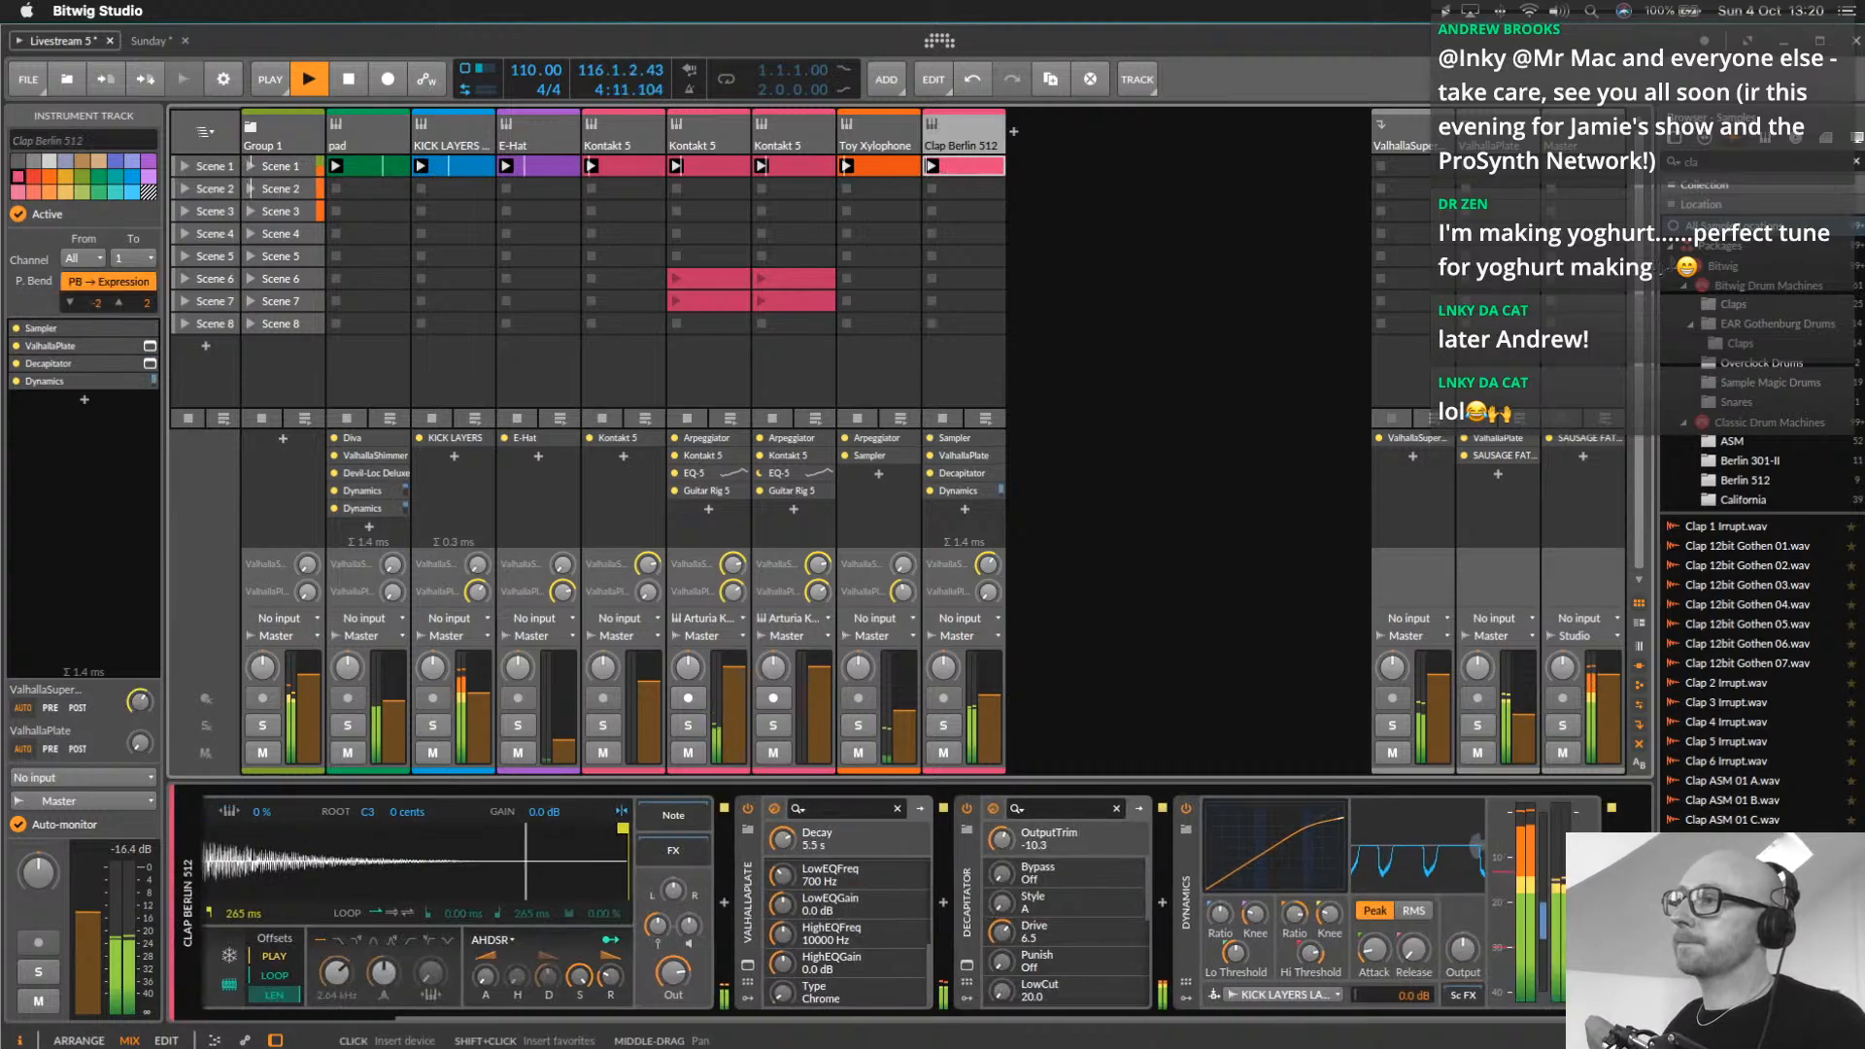
left_click(1612, 903)
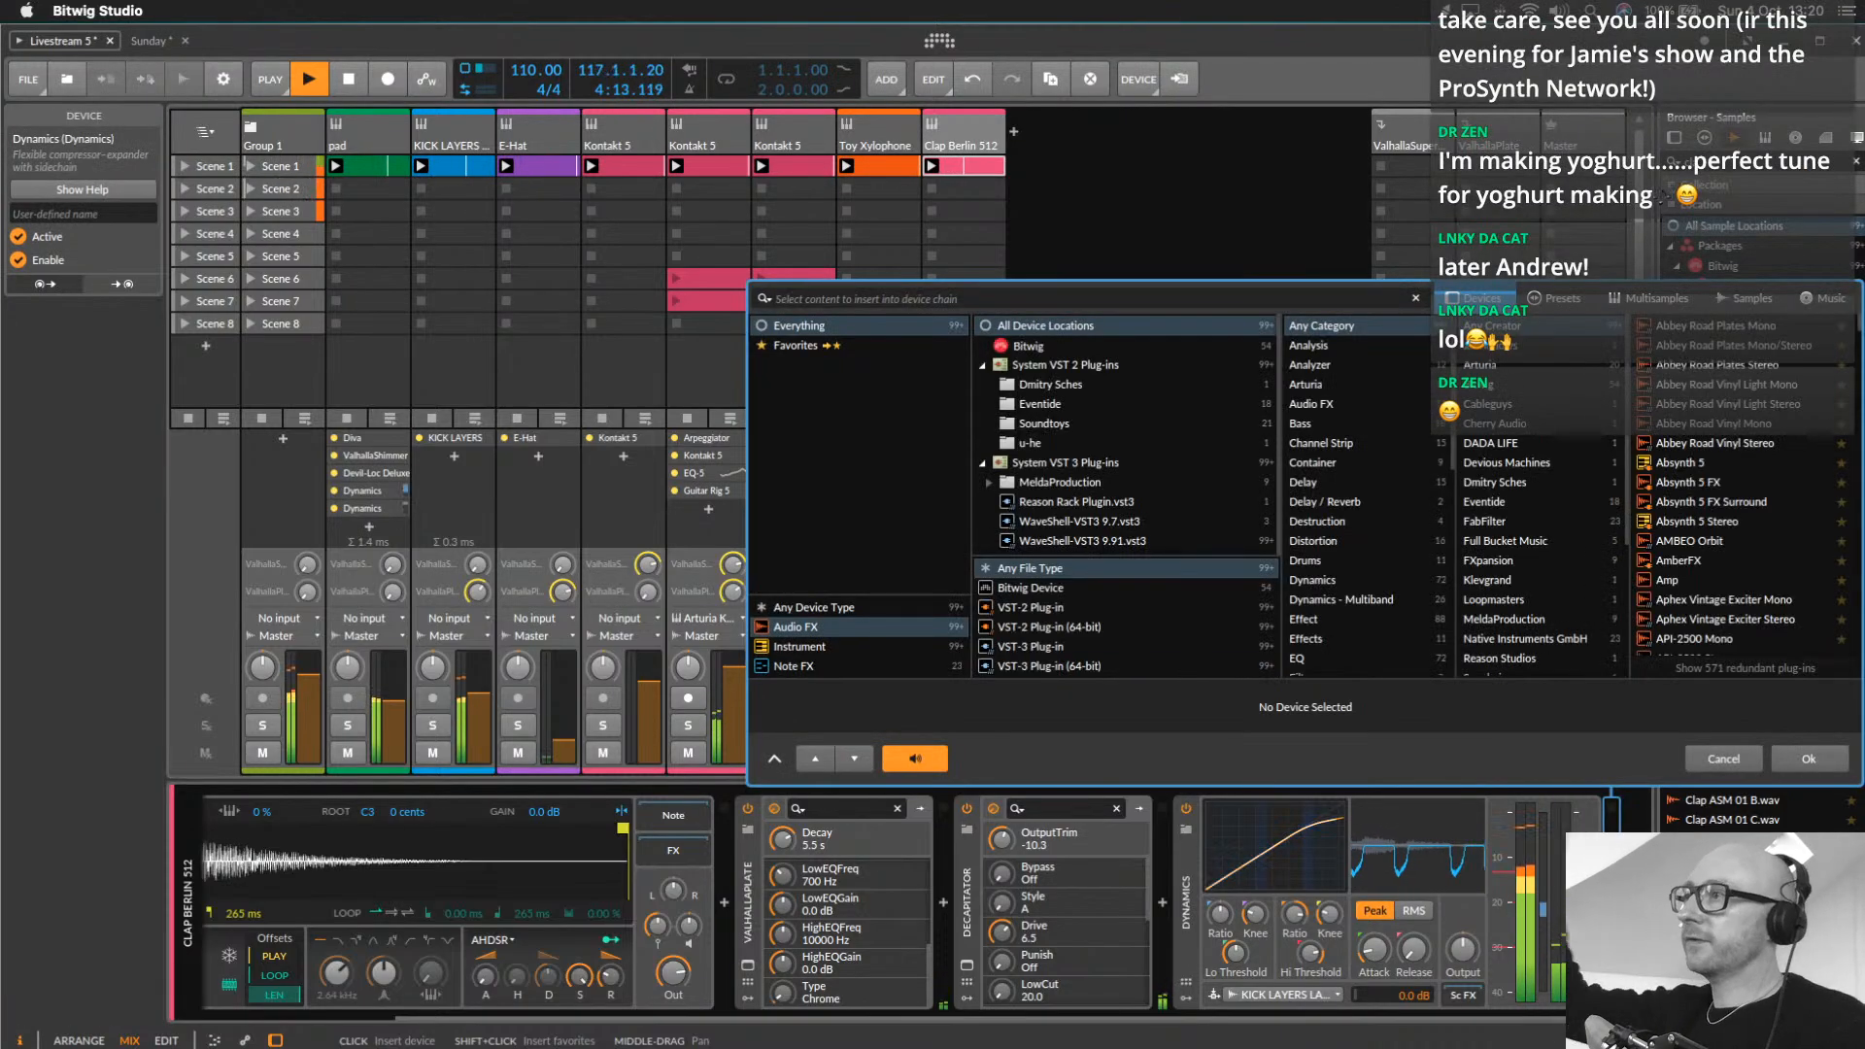
left_click(1345, 659)
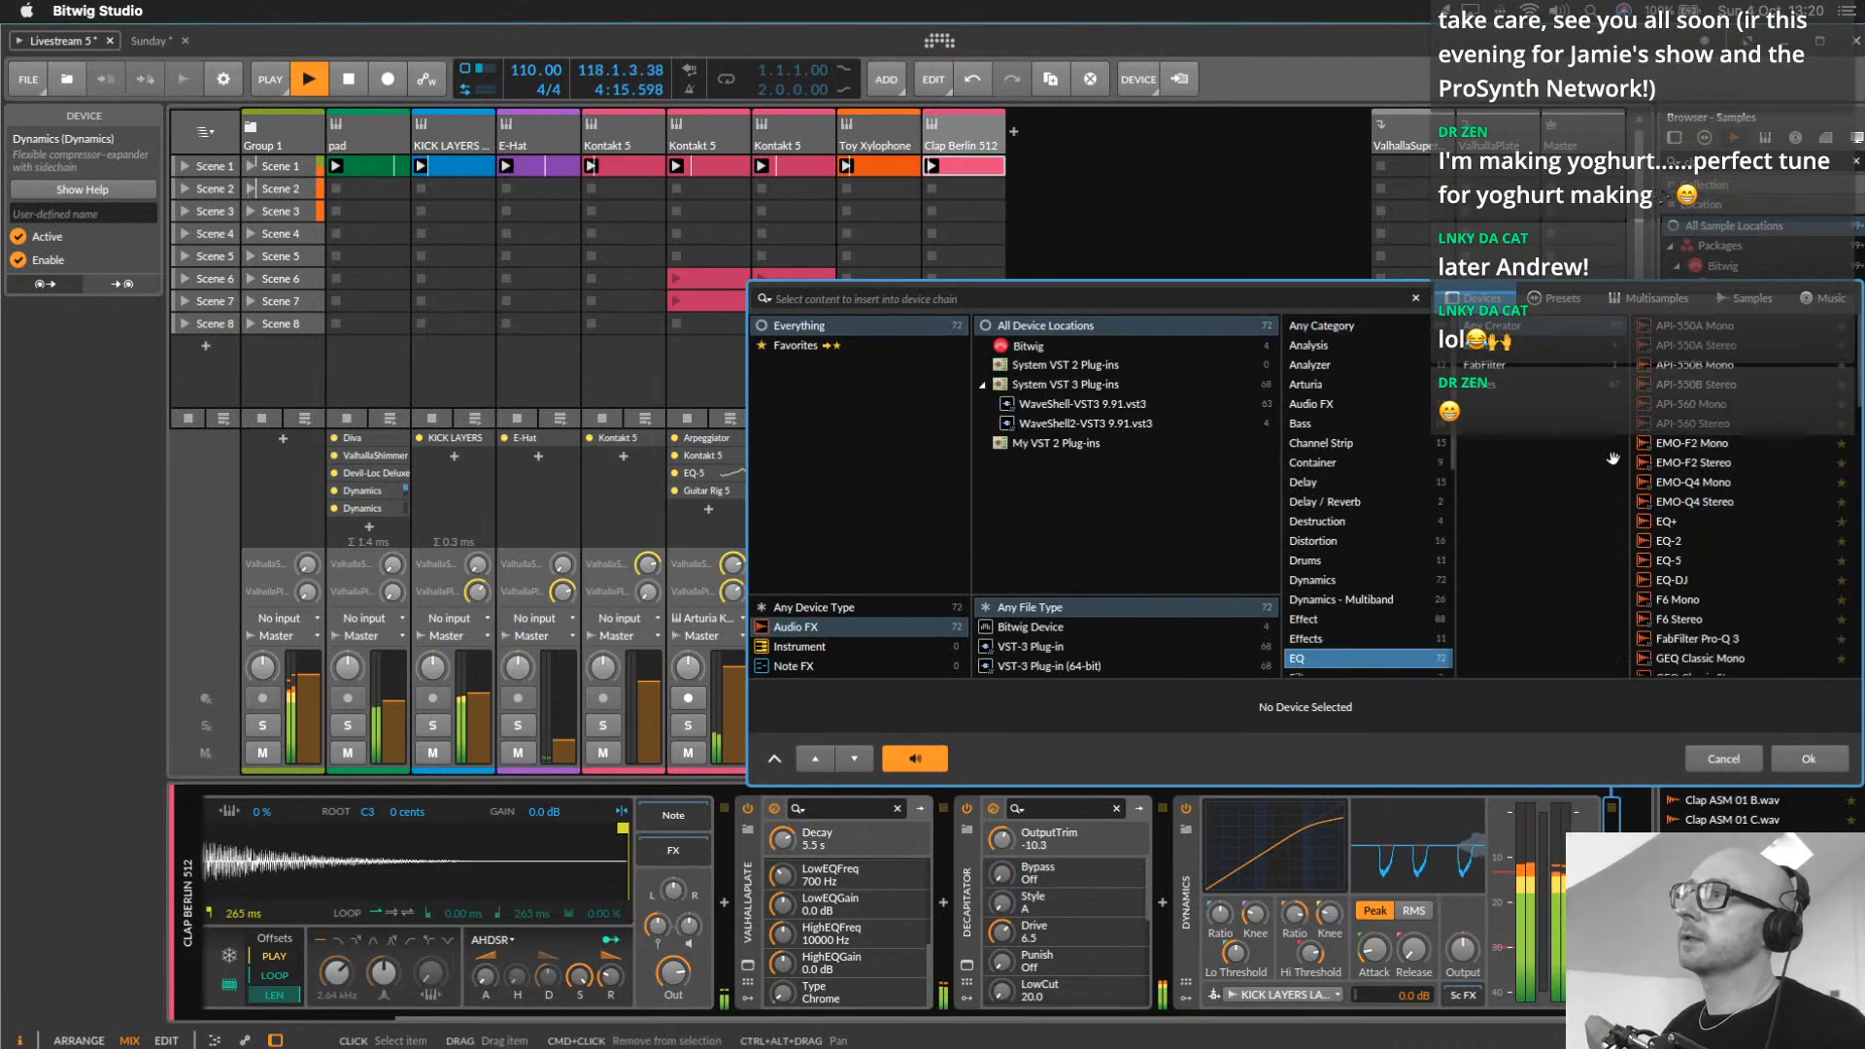
double_click(1697, 558)
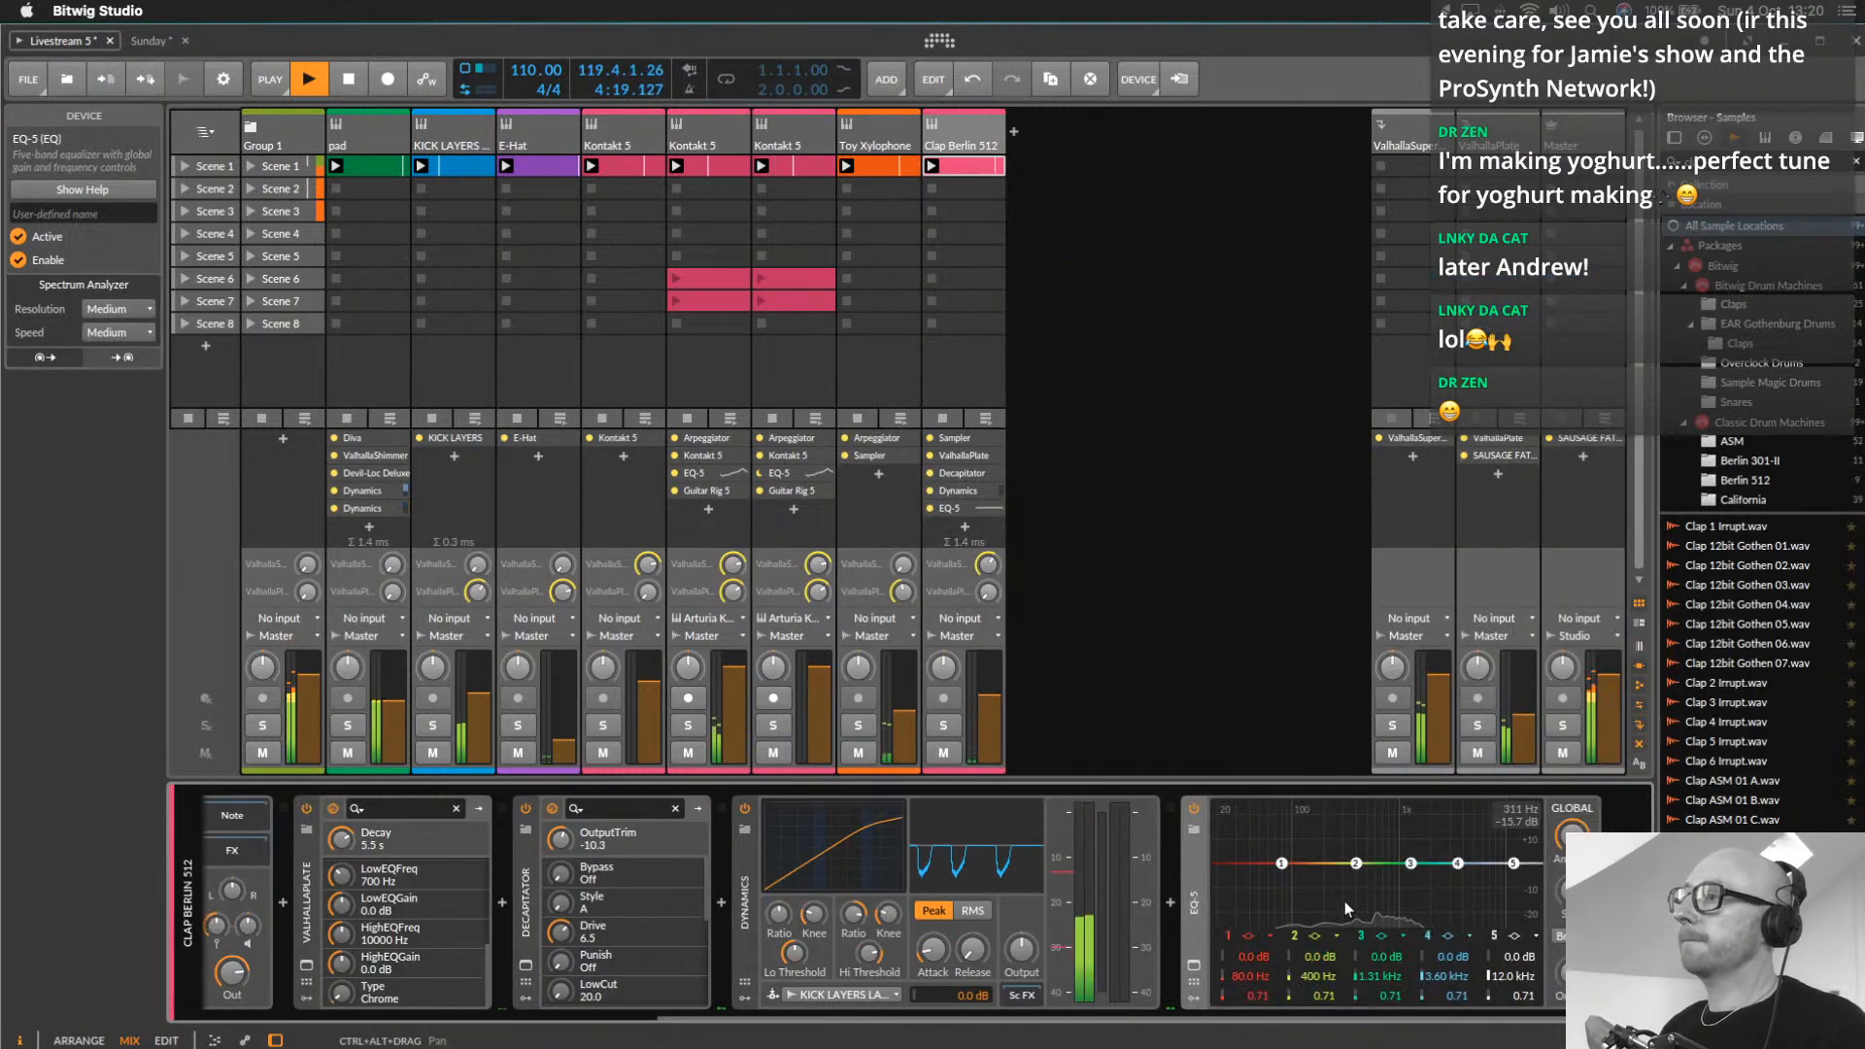
Change band 5 of the clap track's EQ-5 to a high-cut filter at about 2.66 kHz
left_click(1536, 937)
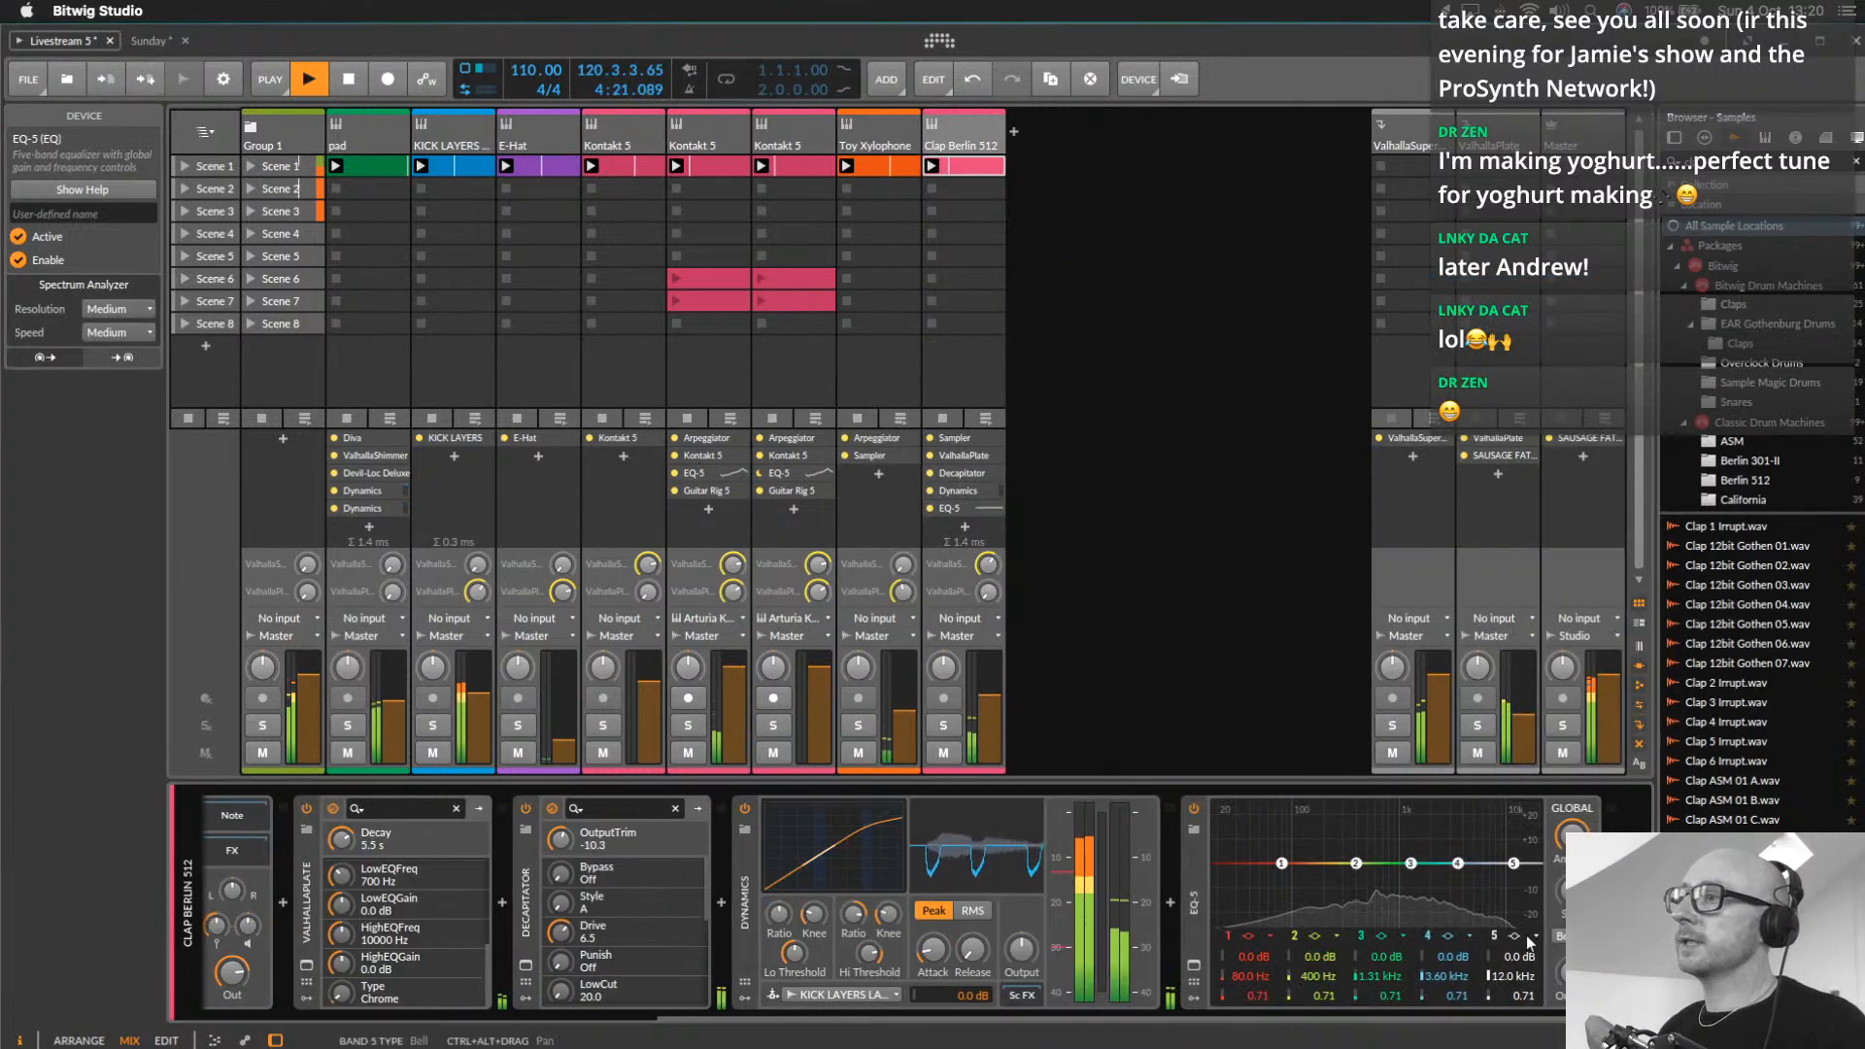
left_click(1543, 957)
left_click_drag(1513, 864, 1454, 887)
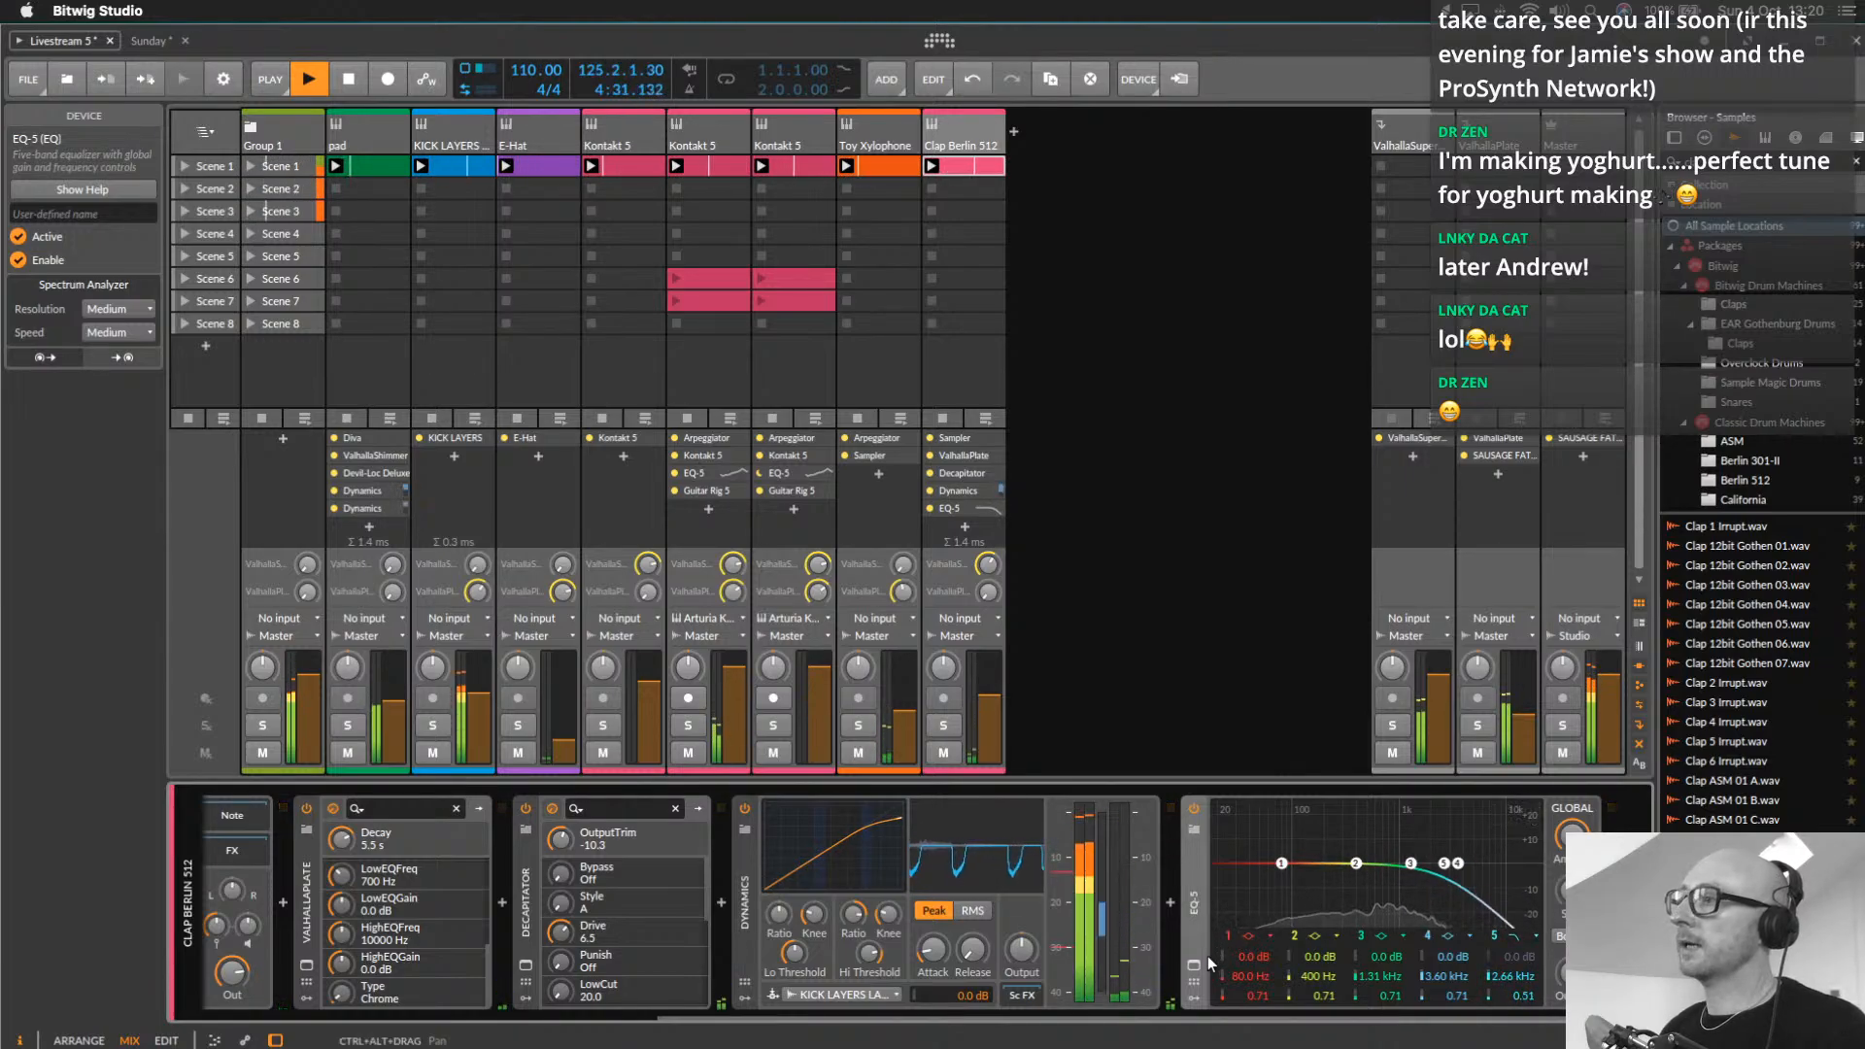
Show the modulator slots of the clap track's EQ-5 and add an LFO modulator to it
left_click(1196, 980)
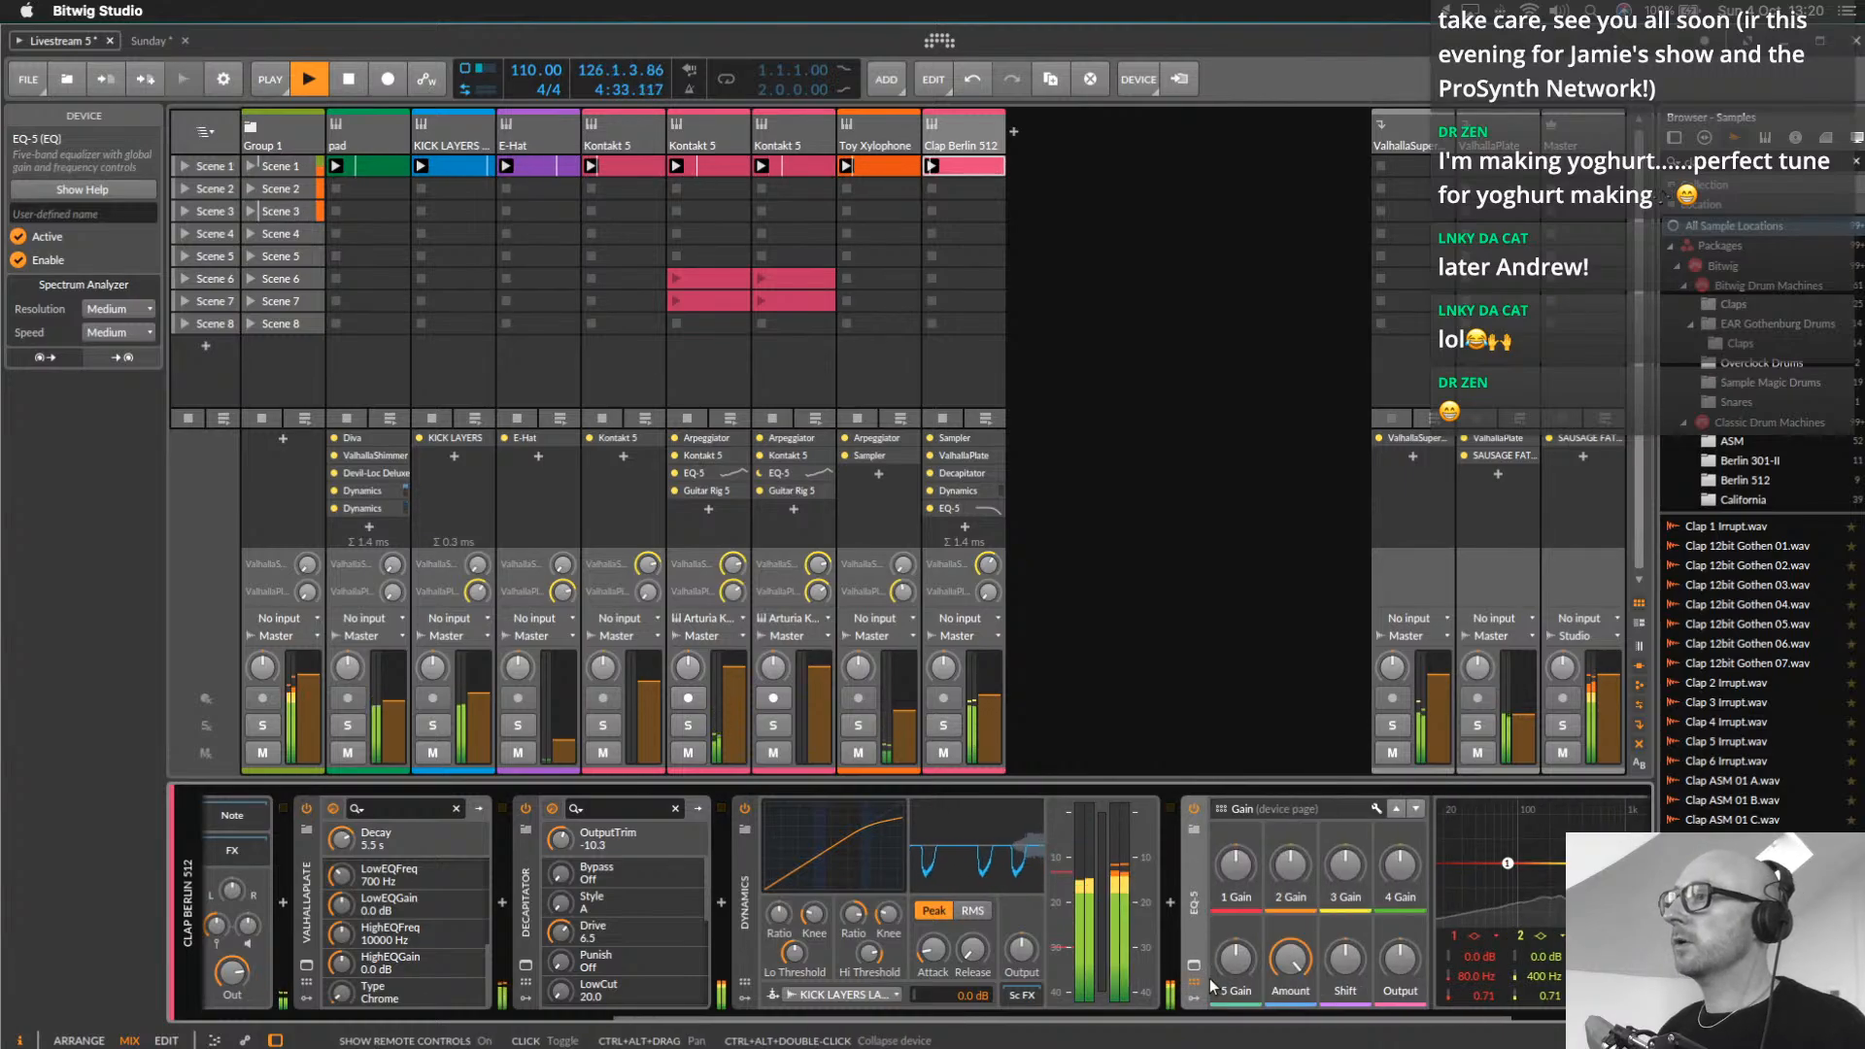
left_click(970, 998)
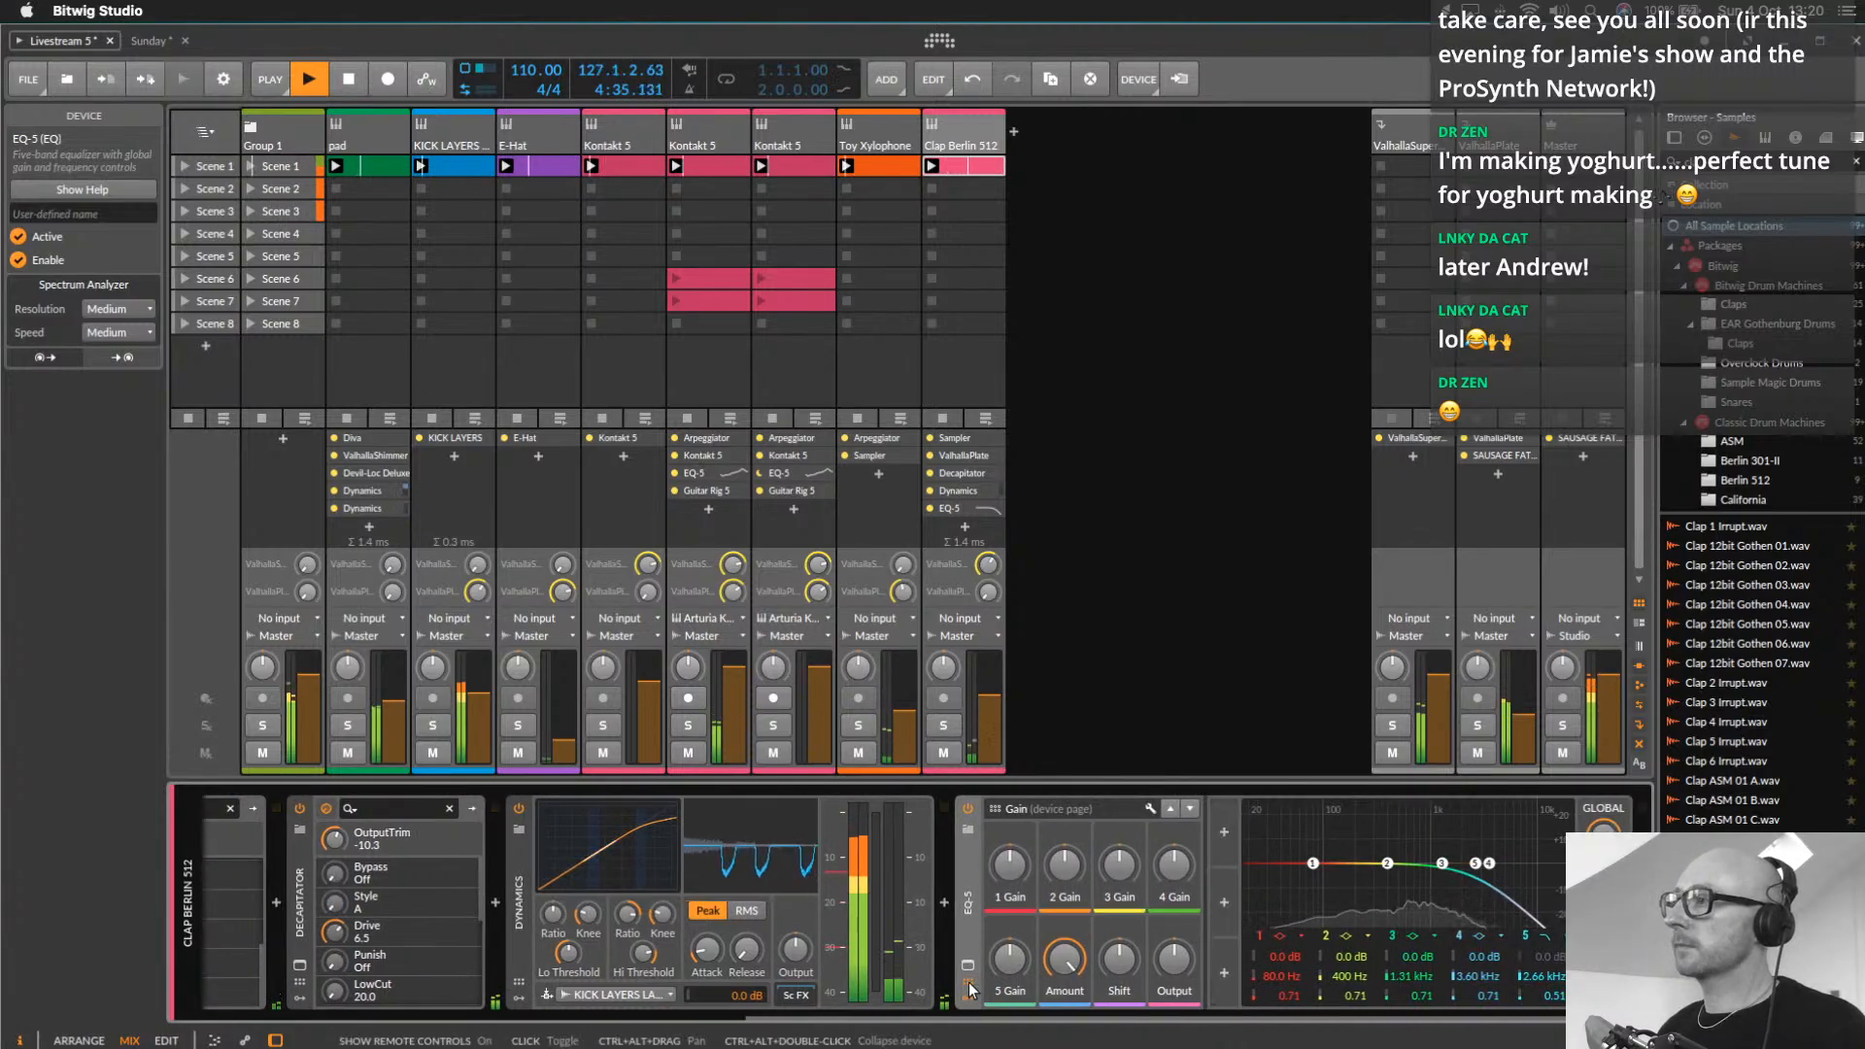
left_click(968, 983)
left_click(1202, 837)
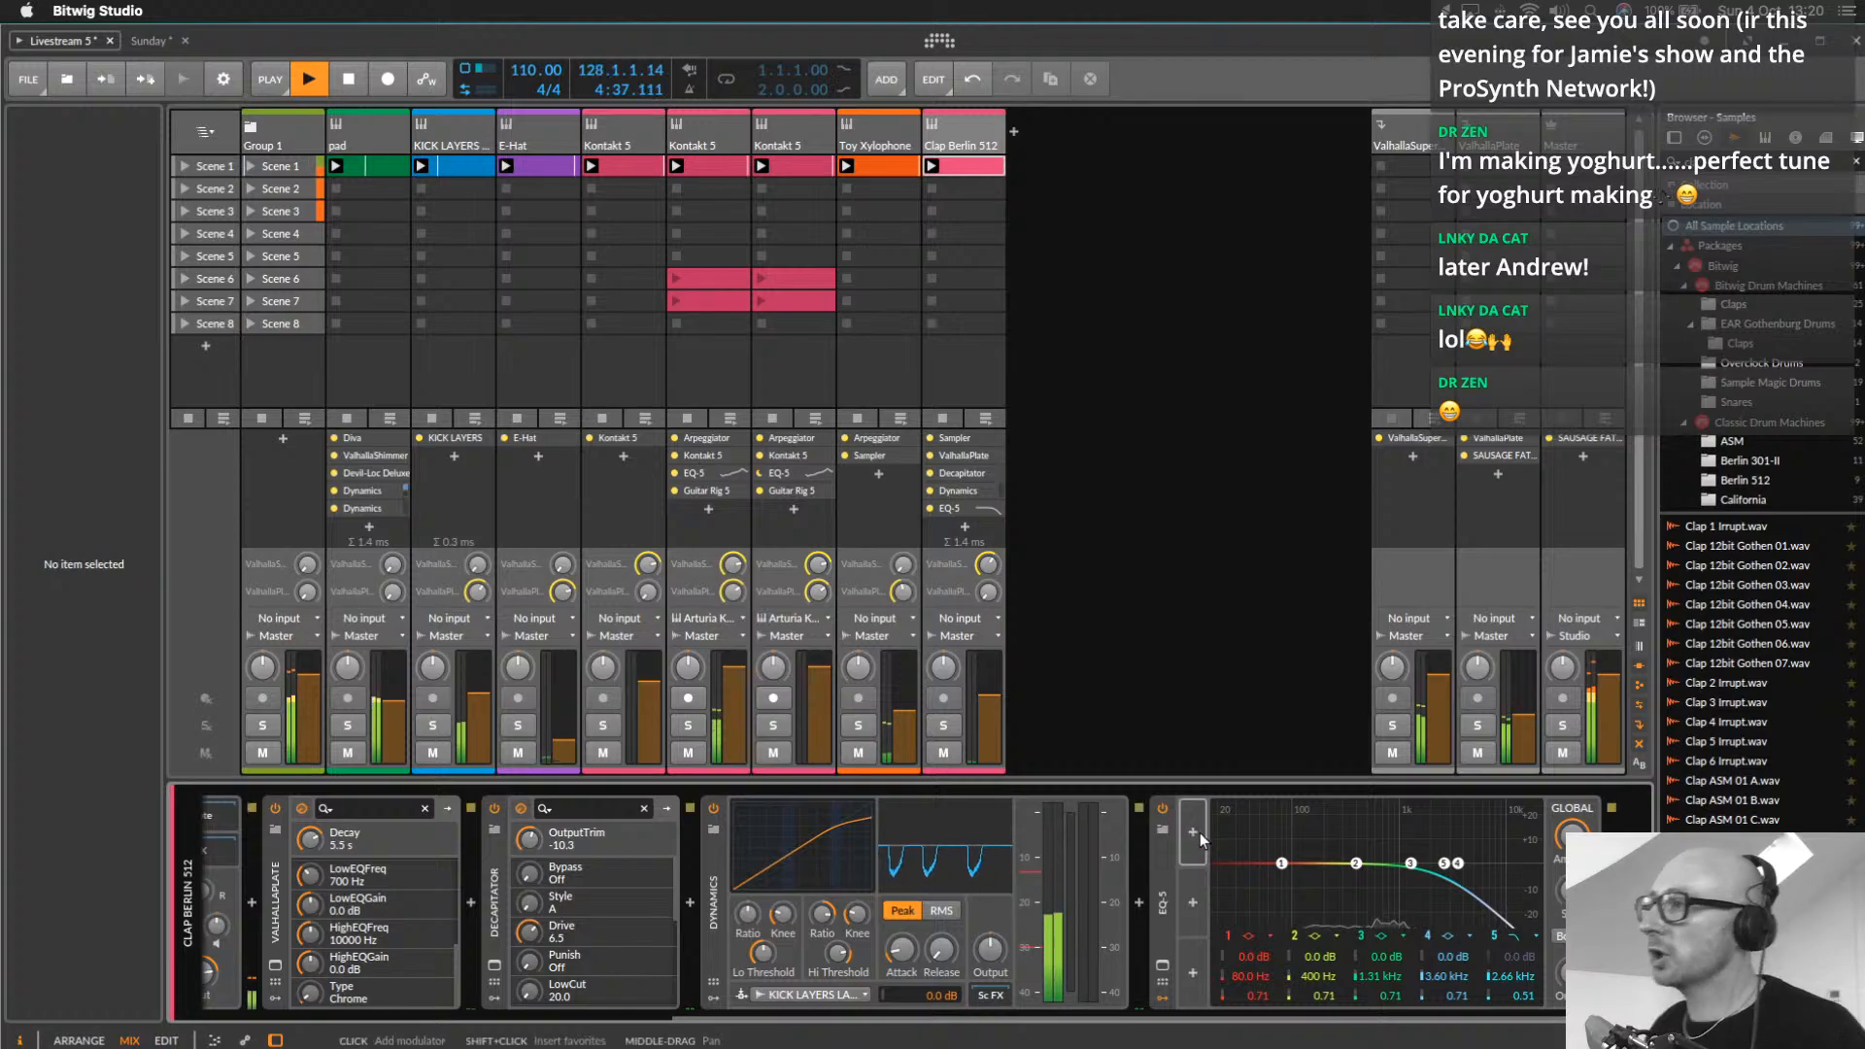
left_click(1200, 833)
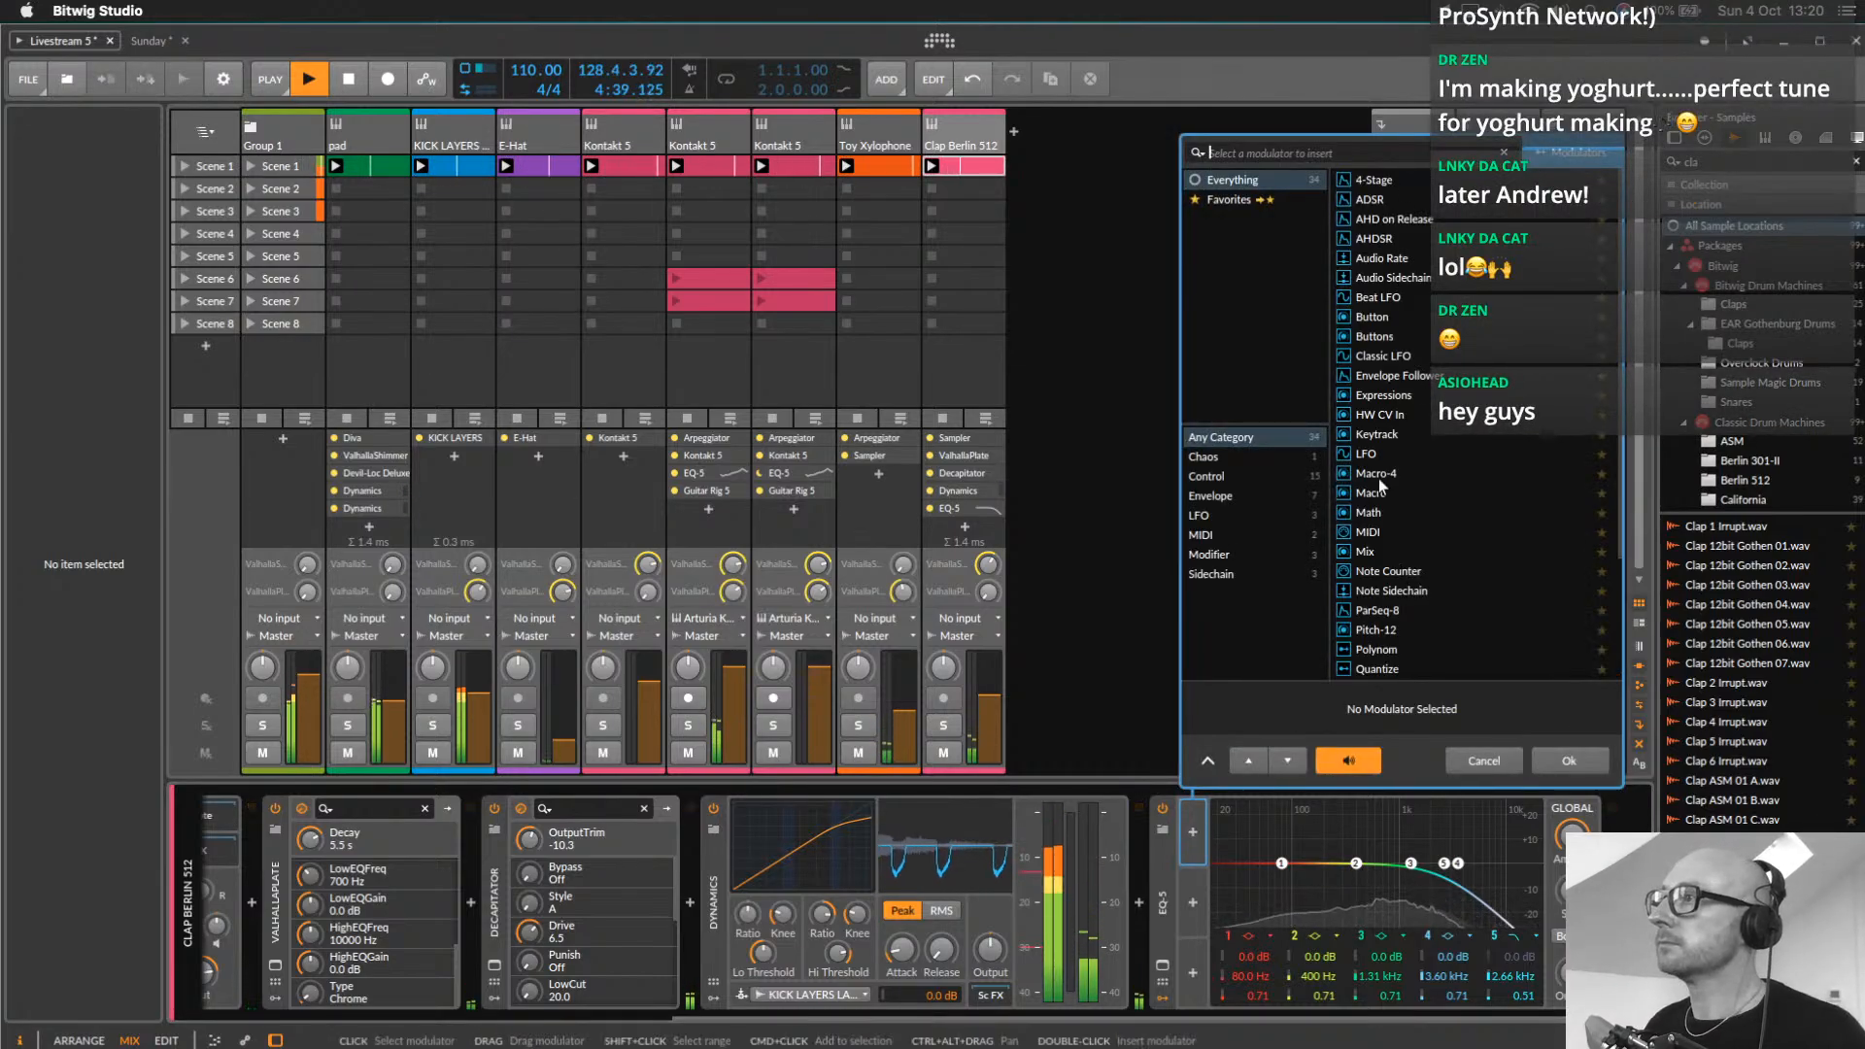
double_click(1372, 453)
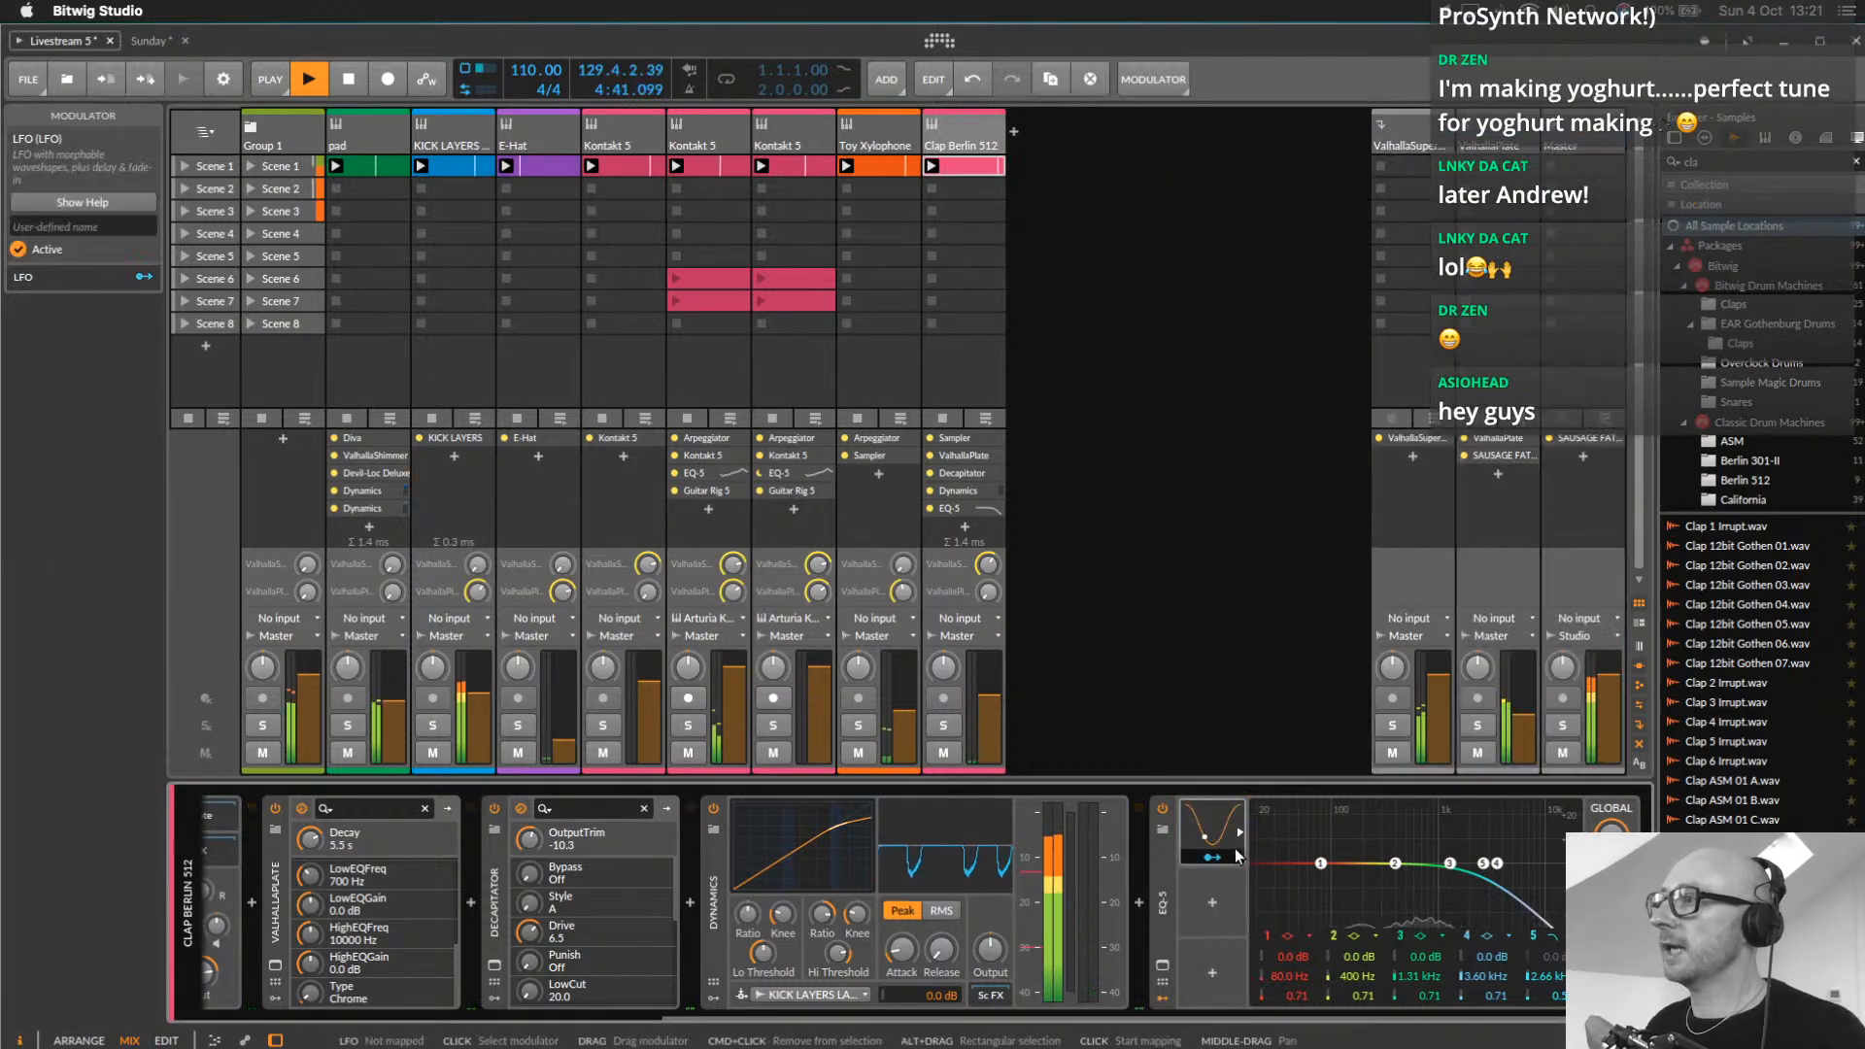
Map the LFO to the frequency of EQ-5 band 5 with a modulation amount of about 10.80
left_click(1211, 858)
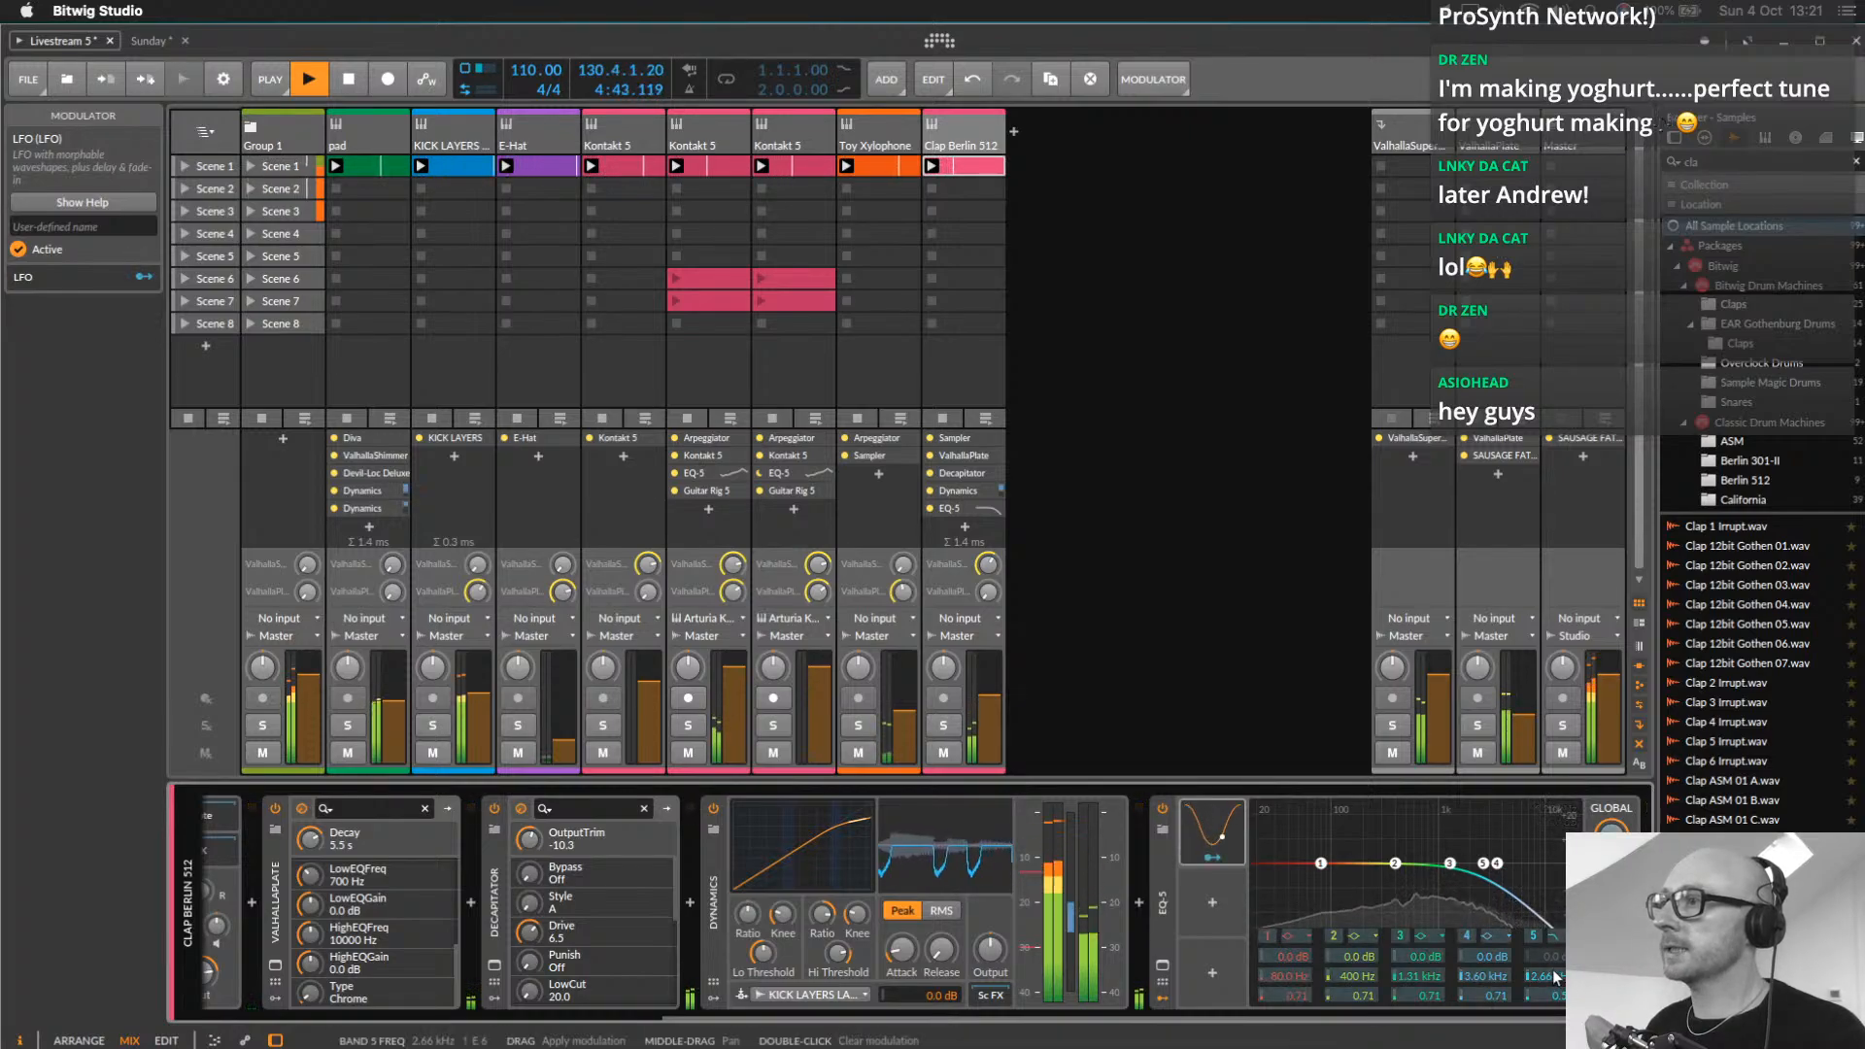
left_click_drag(1546, 976, 1547, 957)
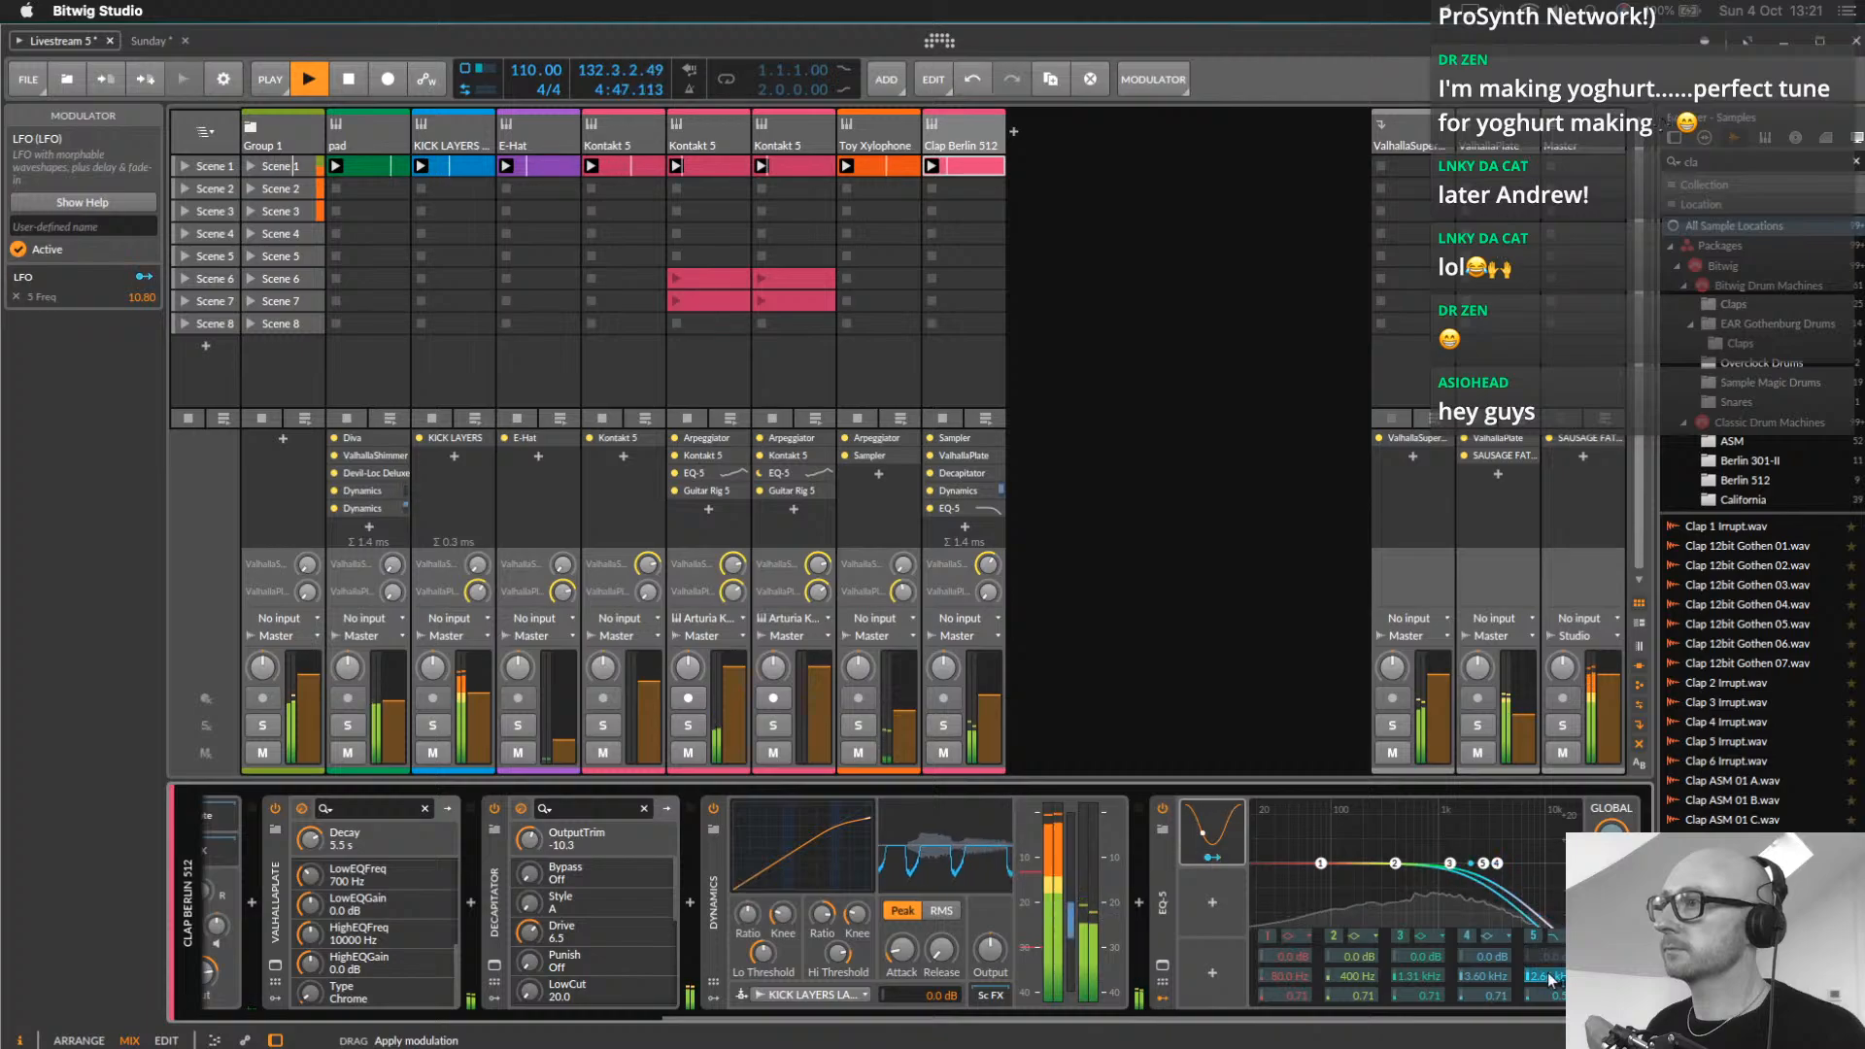
left_click(1212, 855)
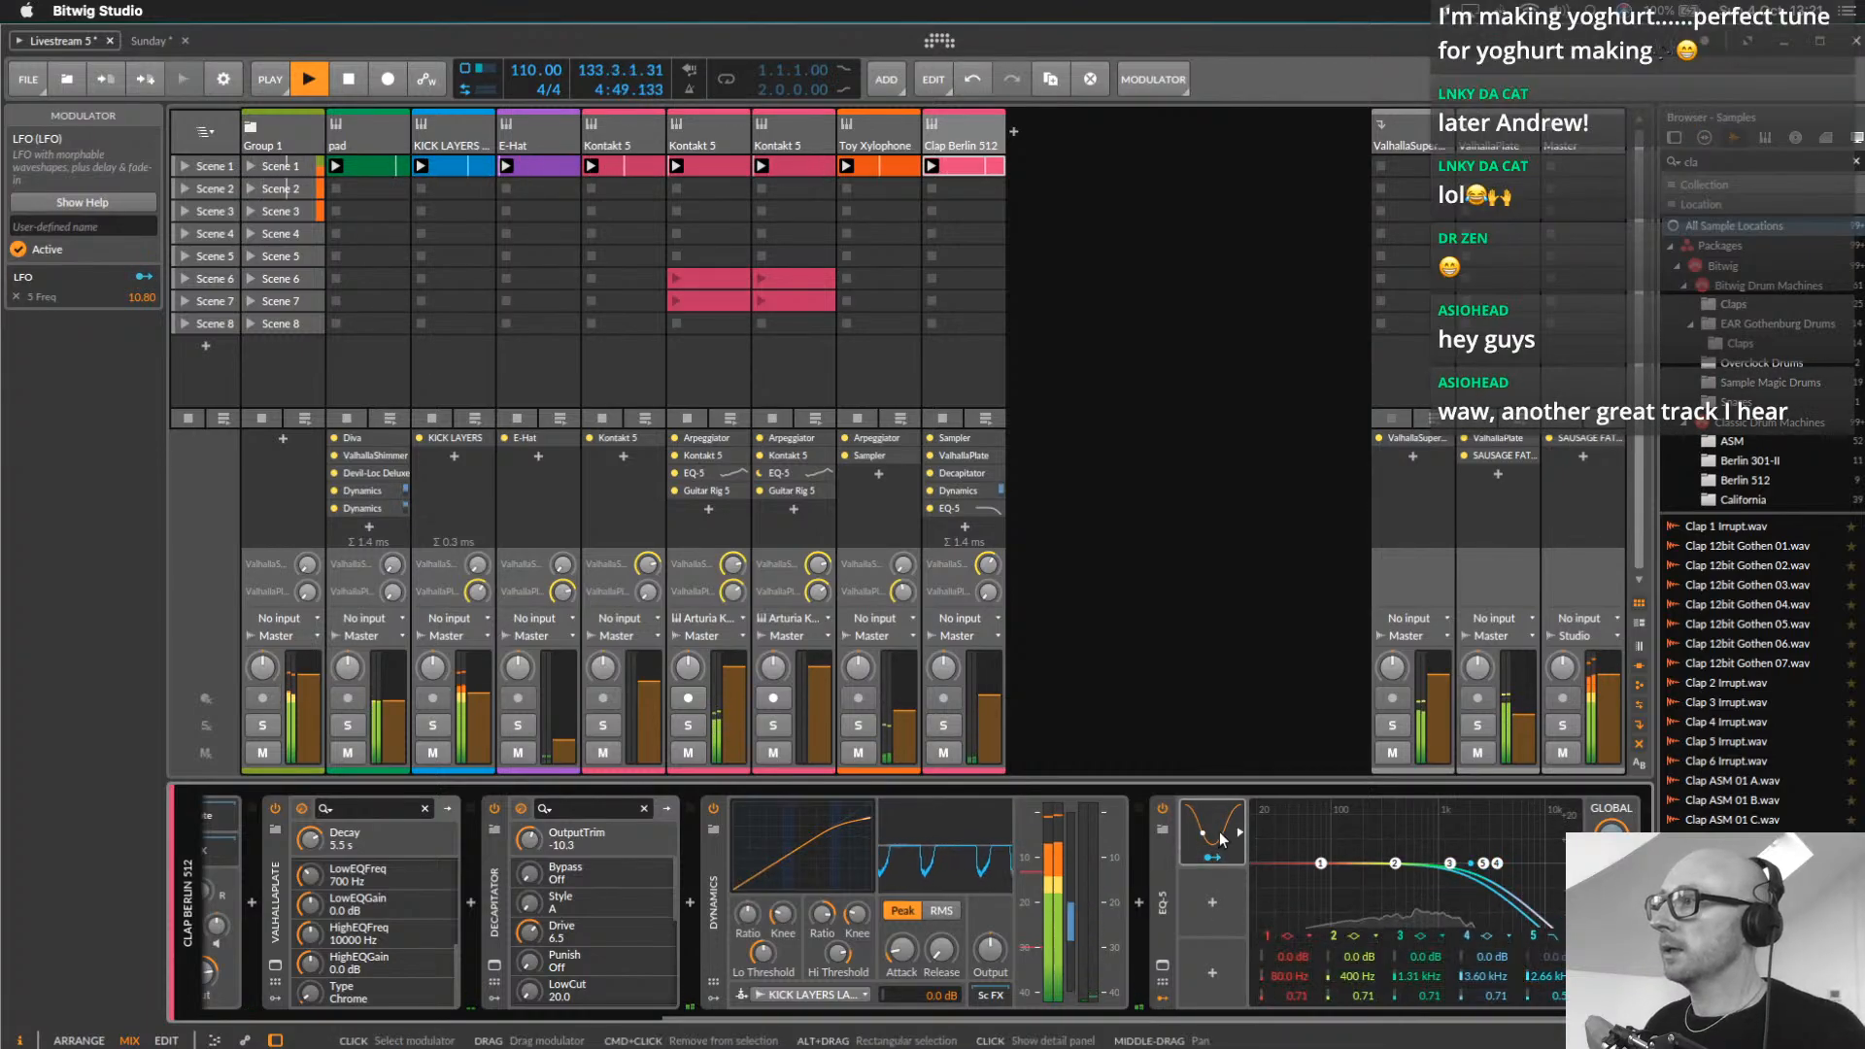
Slow the clap EQ's LFO to about 0.06 Hz and set its trigger mode to Free
left_click(1215, 848)
left_click_drag(1318, 835, 1317, 902)
scroll(1232, 921, "right", 3)
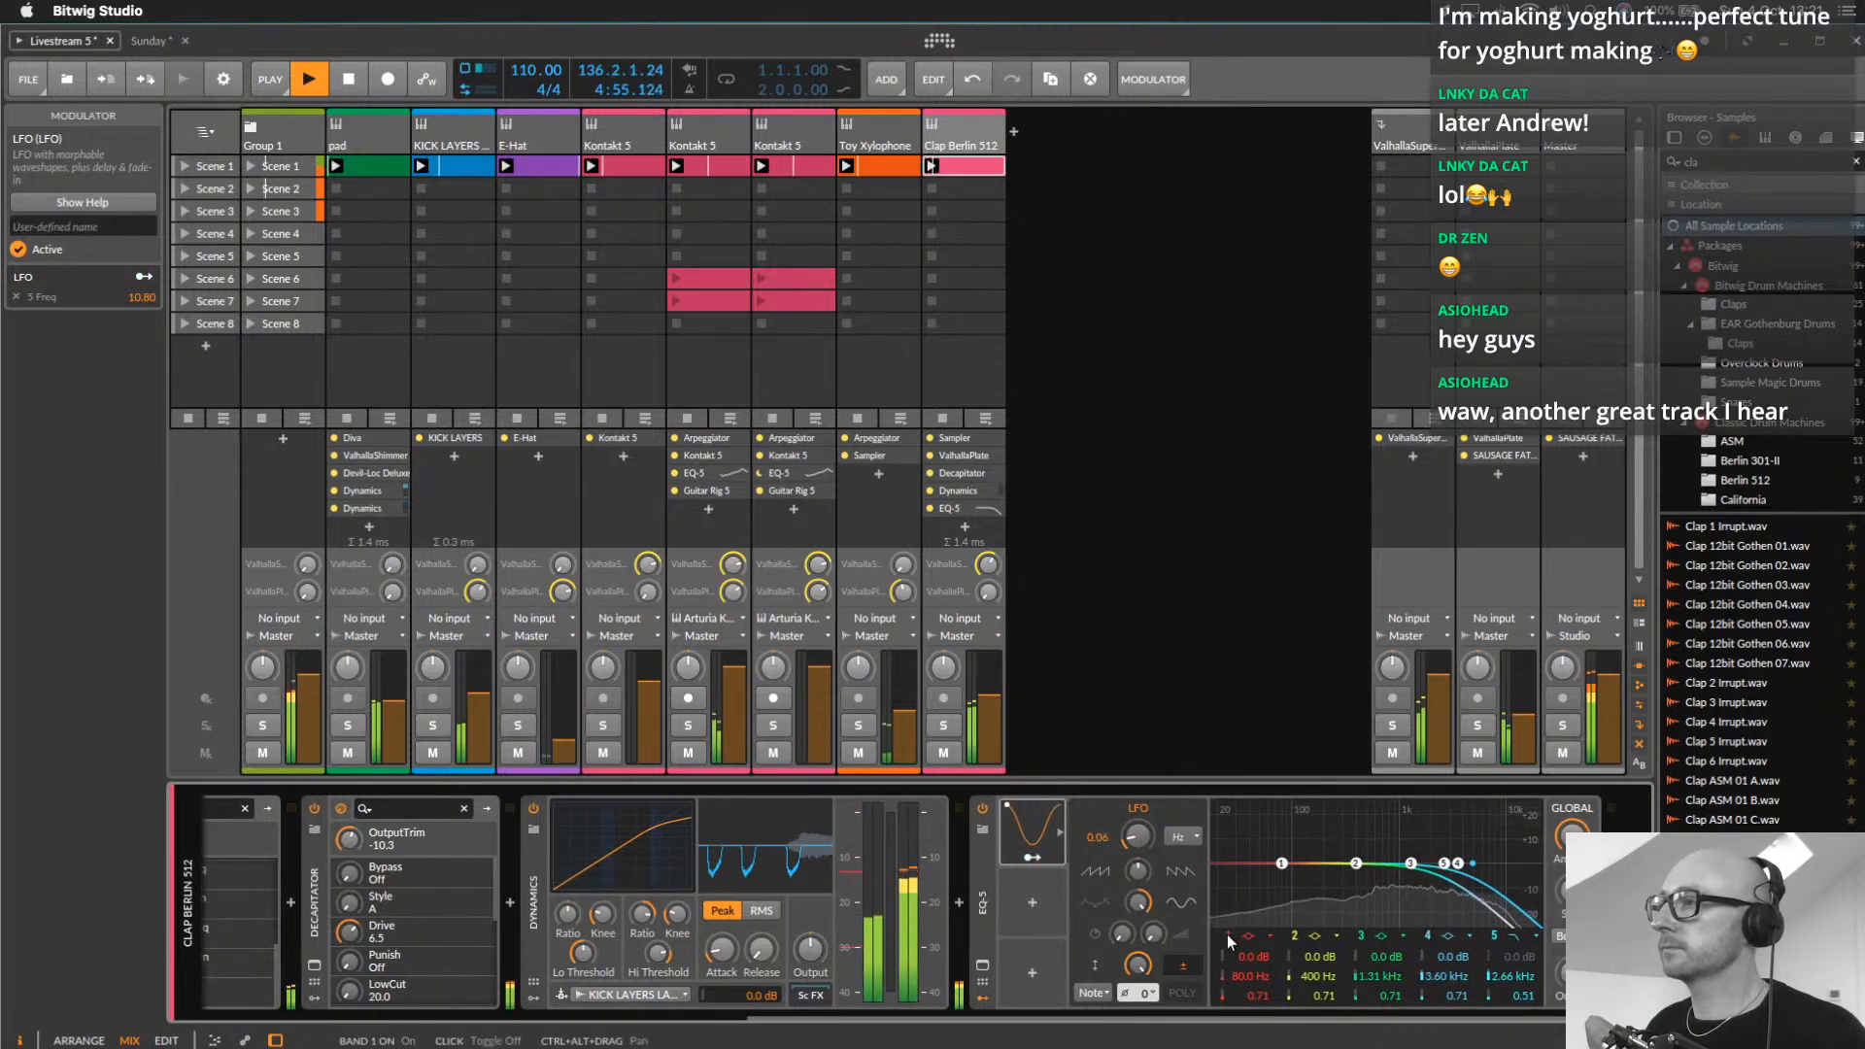
left_click(1094, 991)
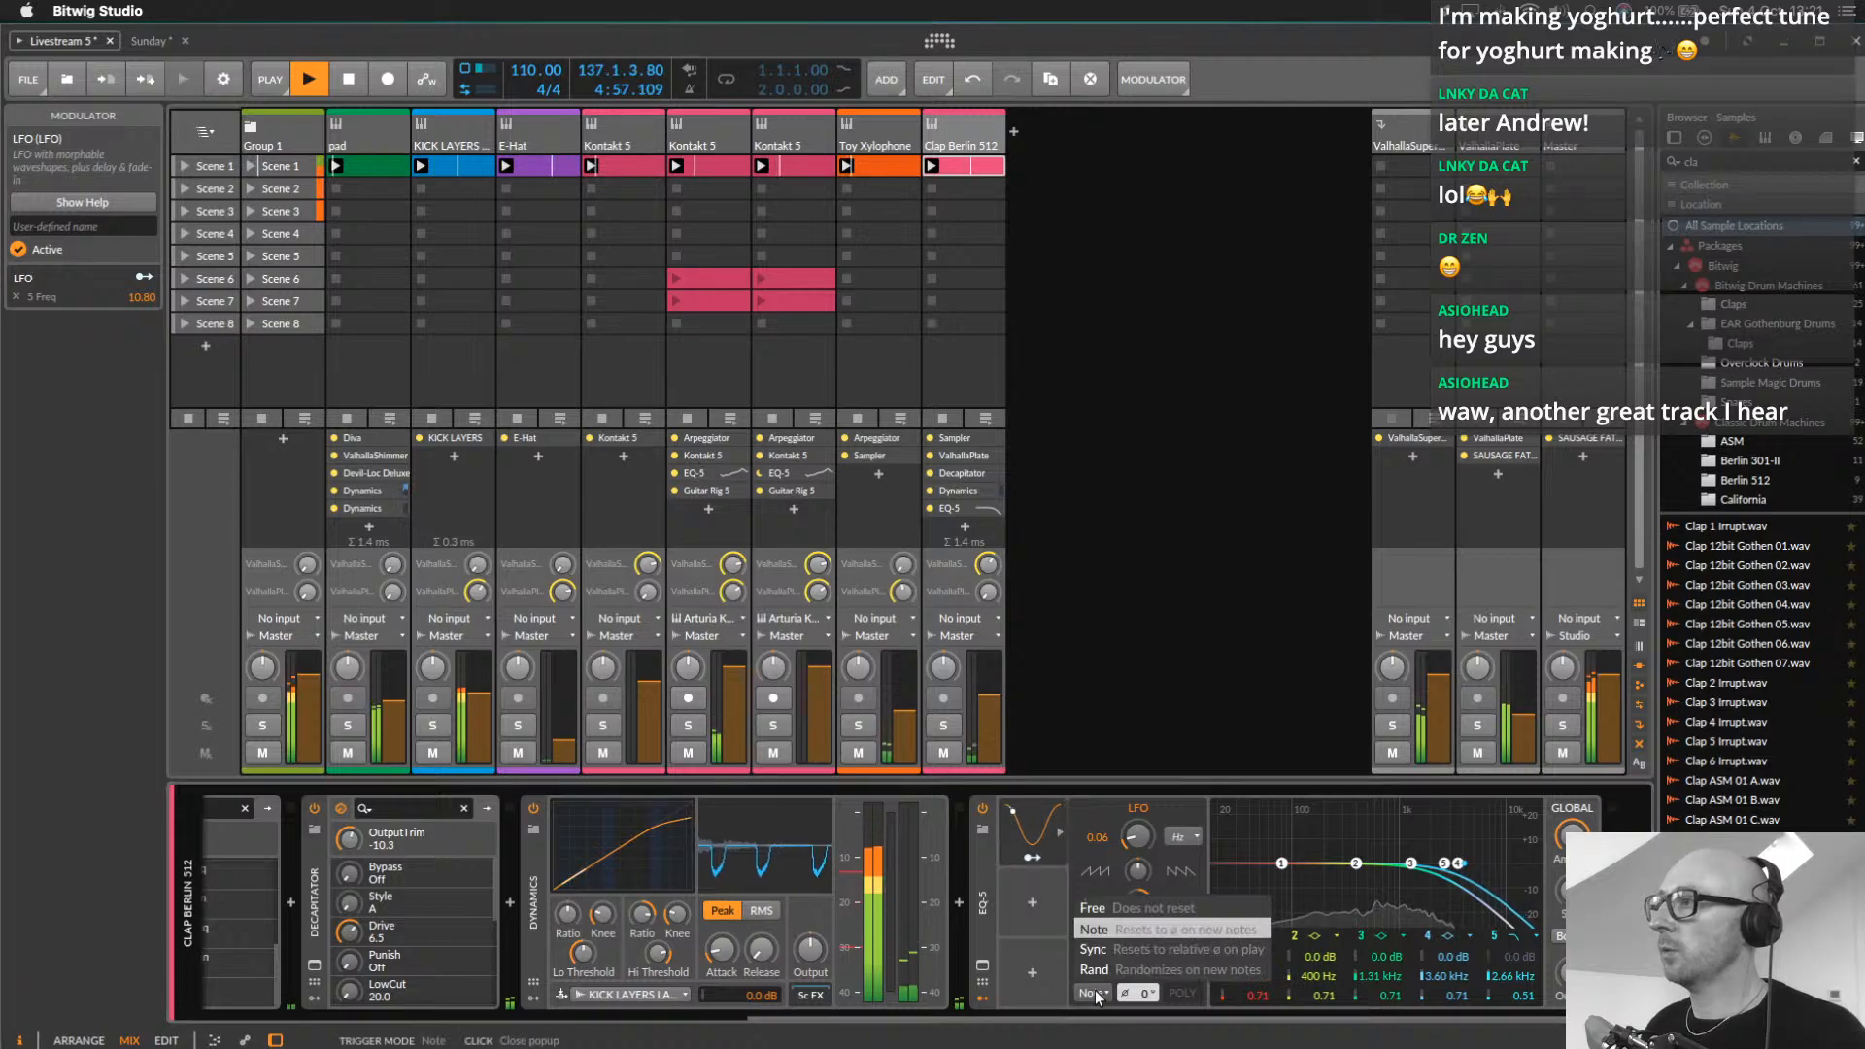
left_click(1094, 910)
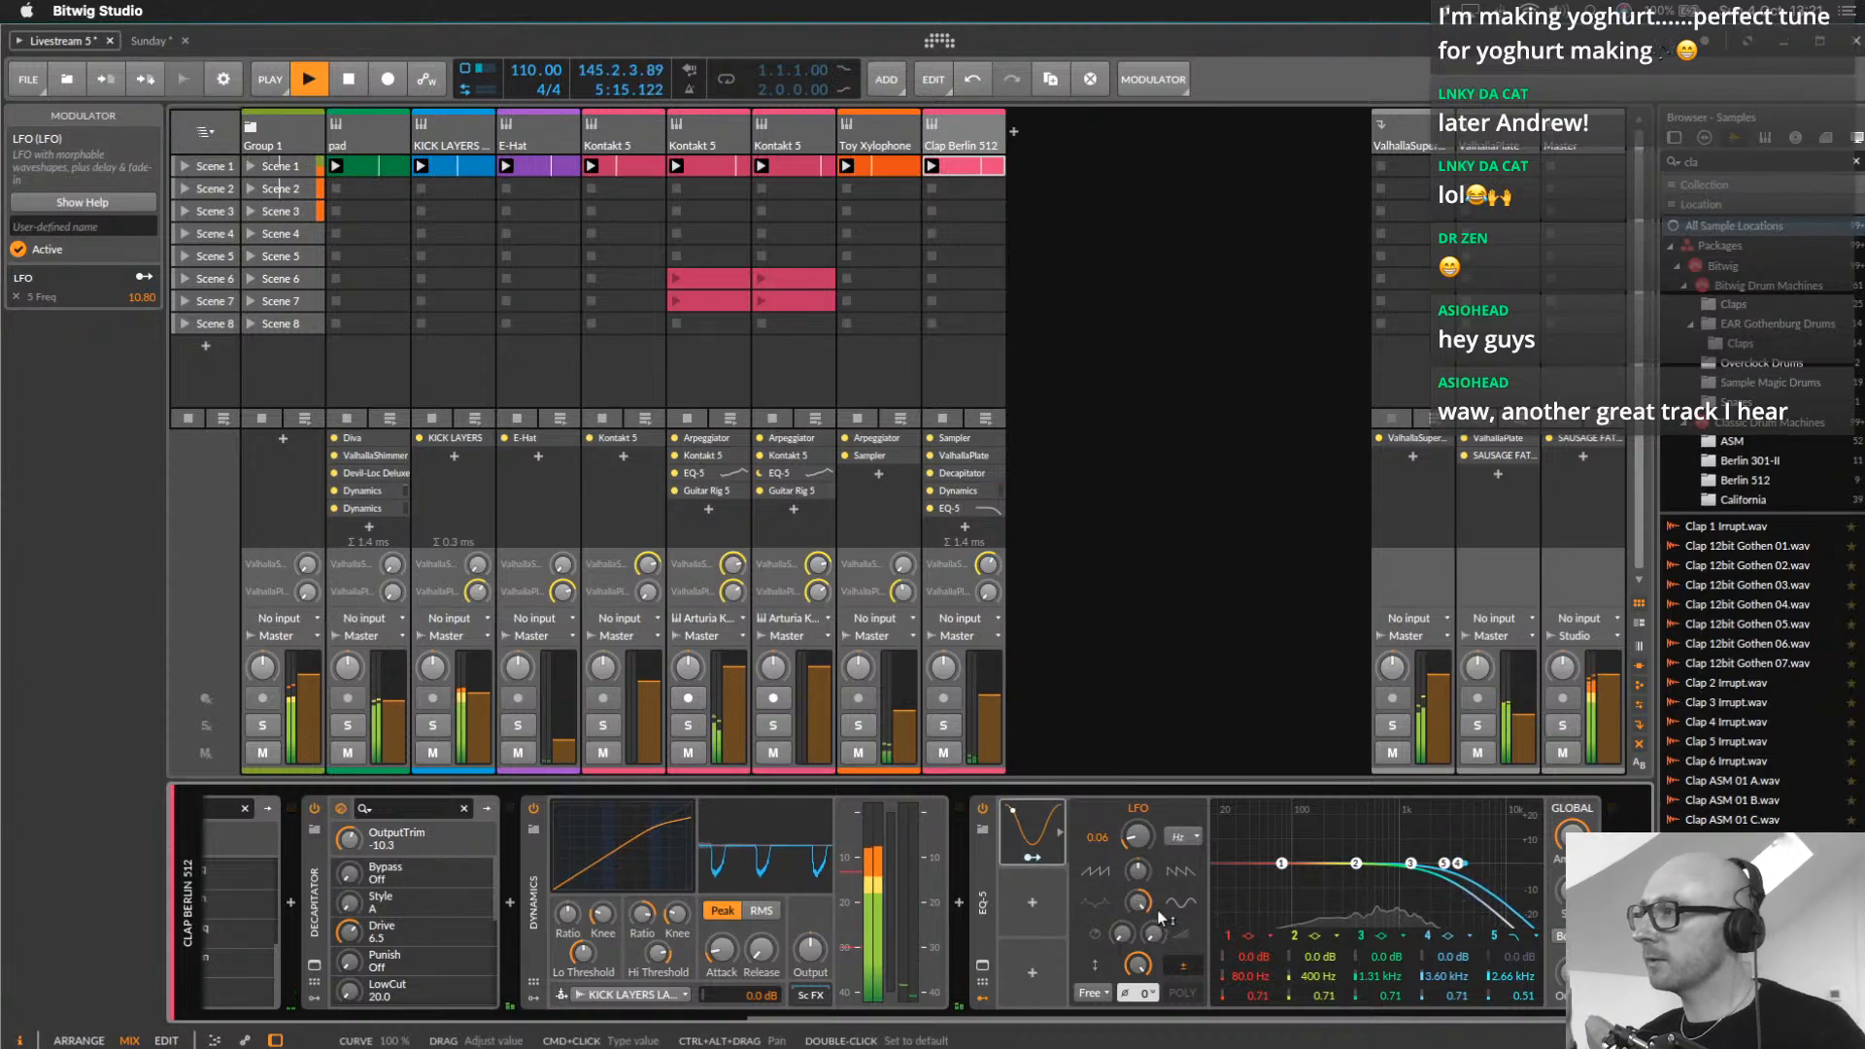
Reshape the LFO waveform with a tilt of about 38% and a curve of about -90%
left_click_drag(1138, 903, 1139, 841)
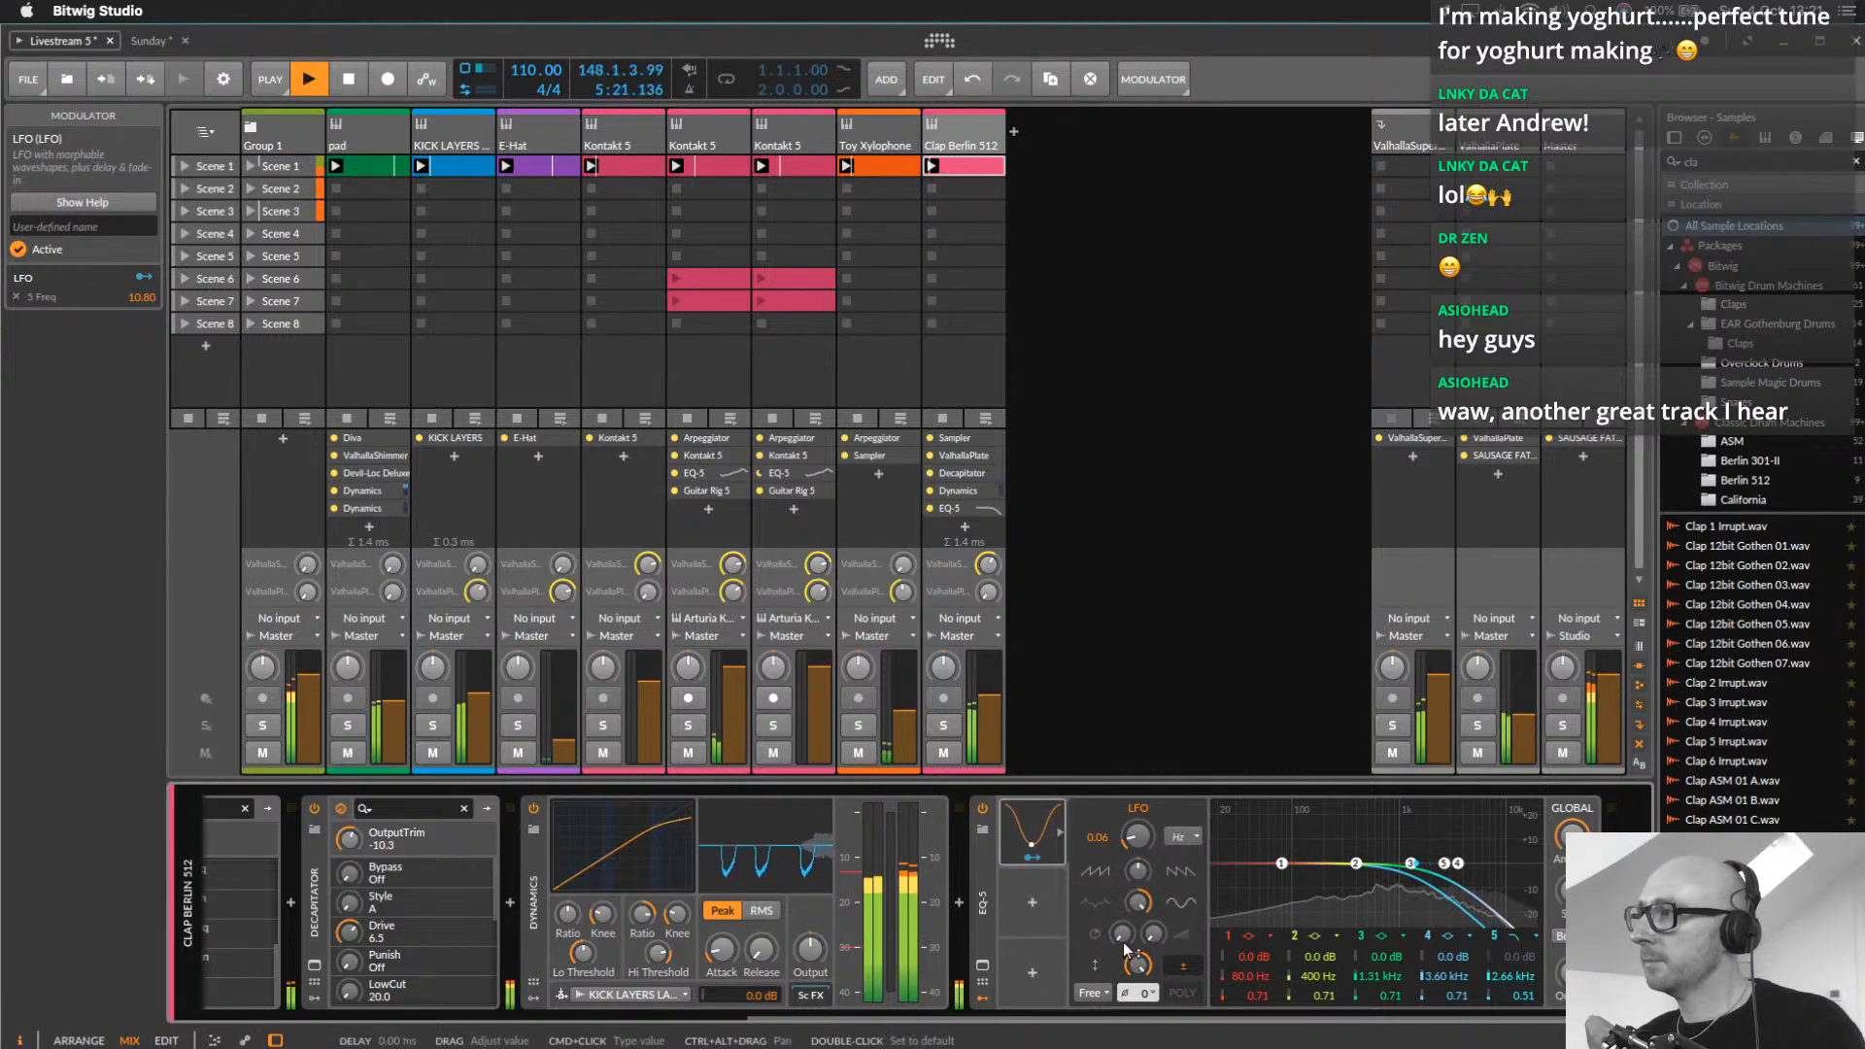
left_click(1185, 837)
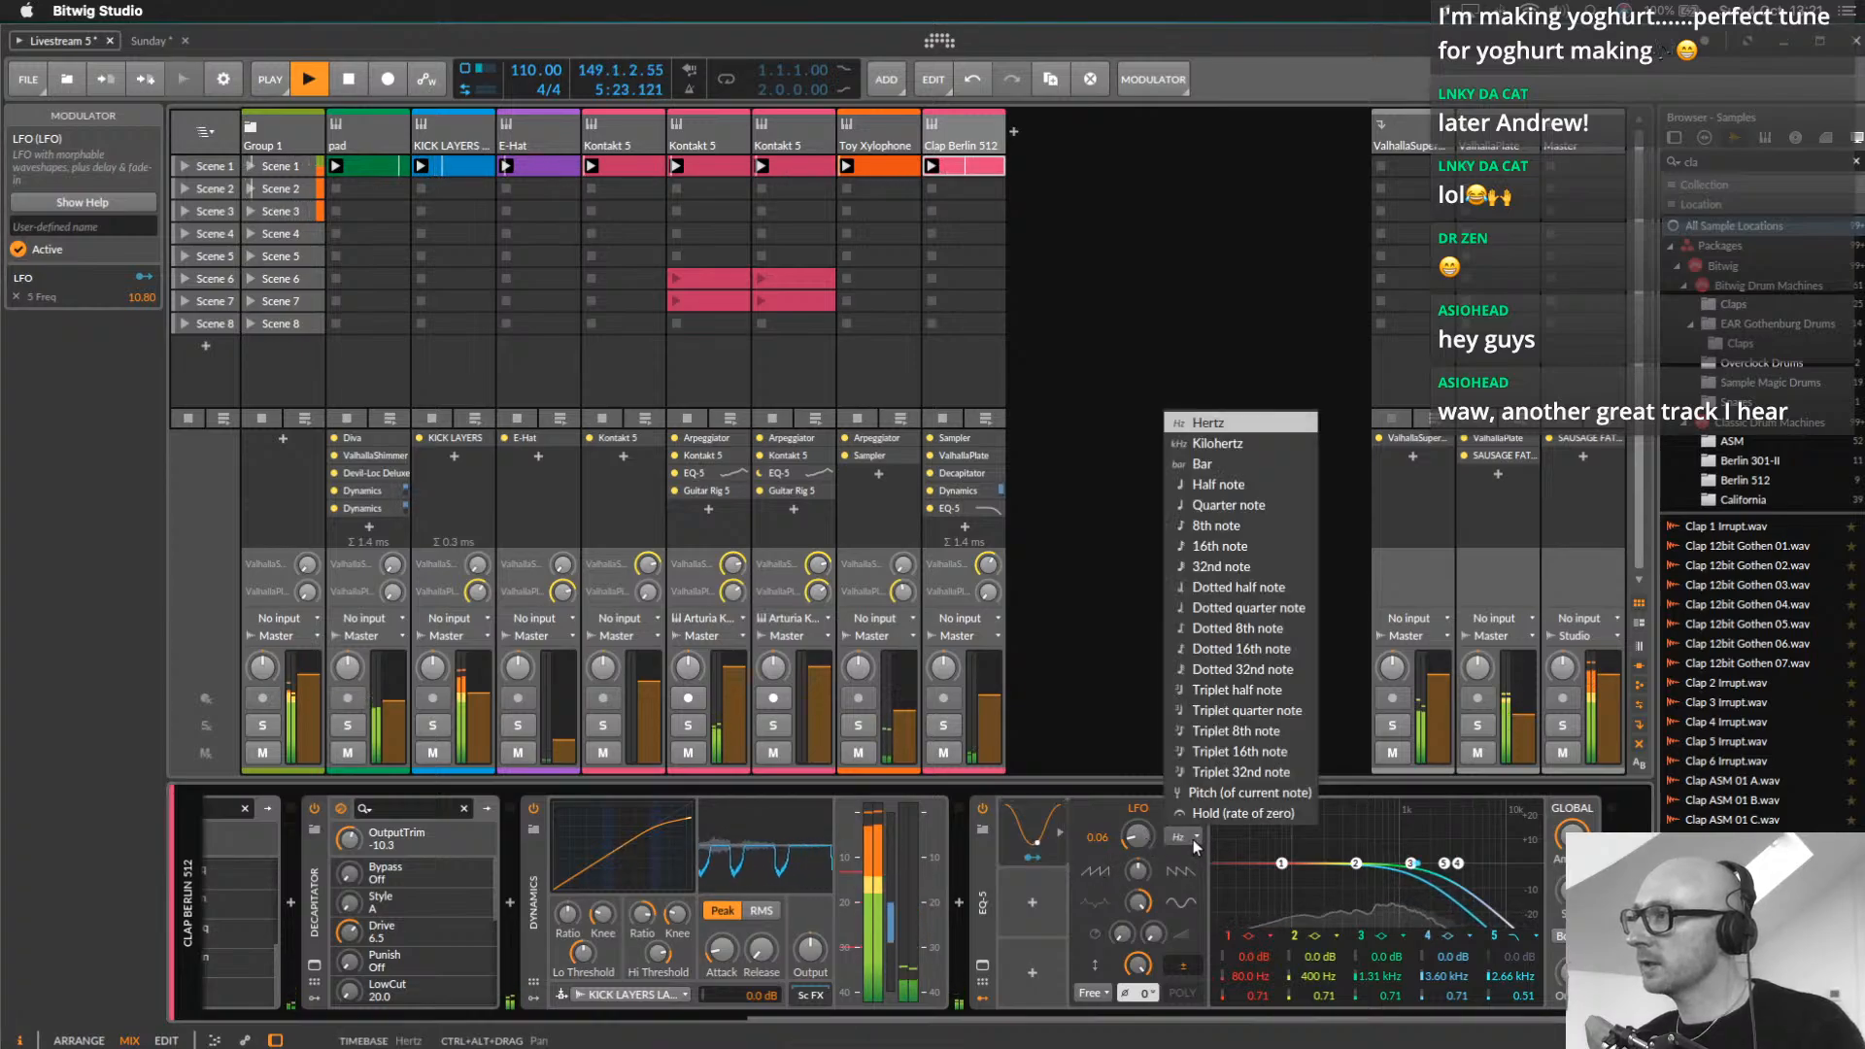
left_click(1183, 901)
left_click_drag(1137, 873, 1137, 833)
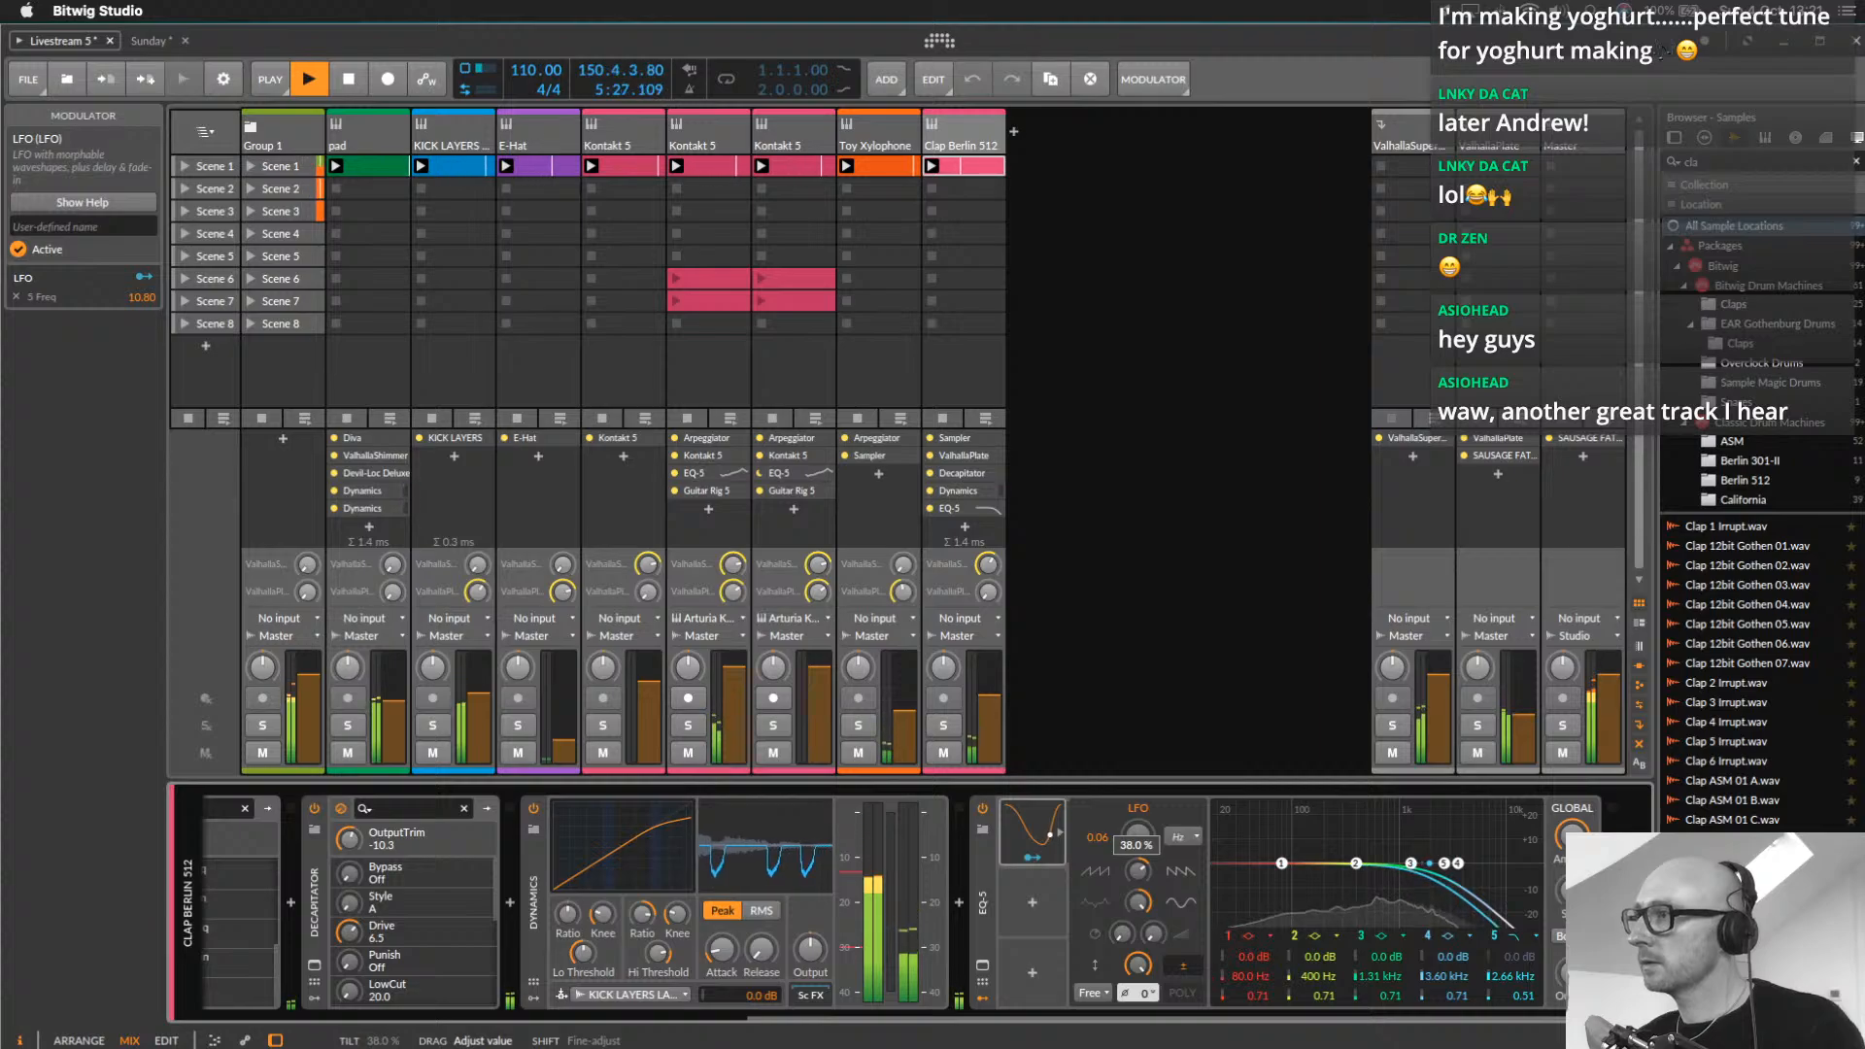
left_click_drag(1137, 903, 1137, 1010)
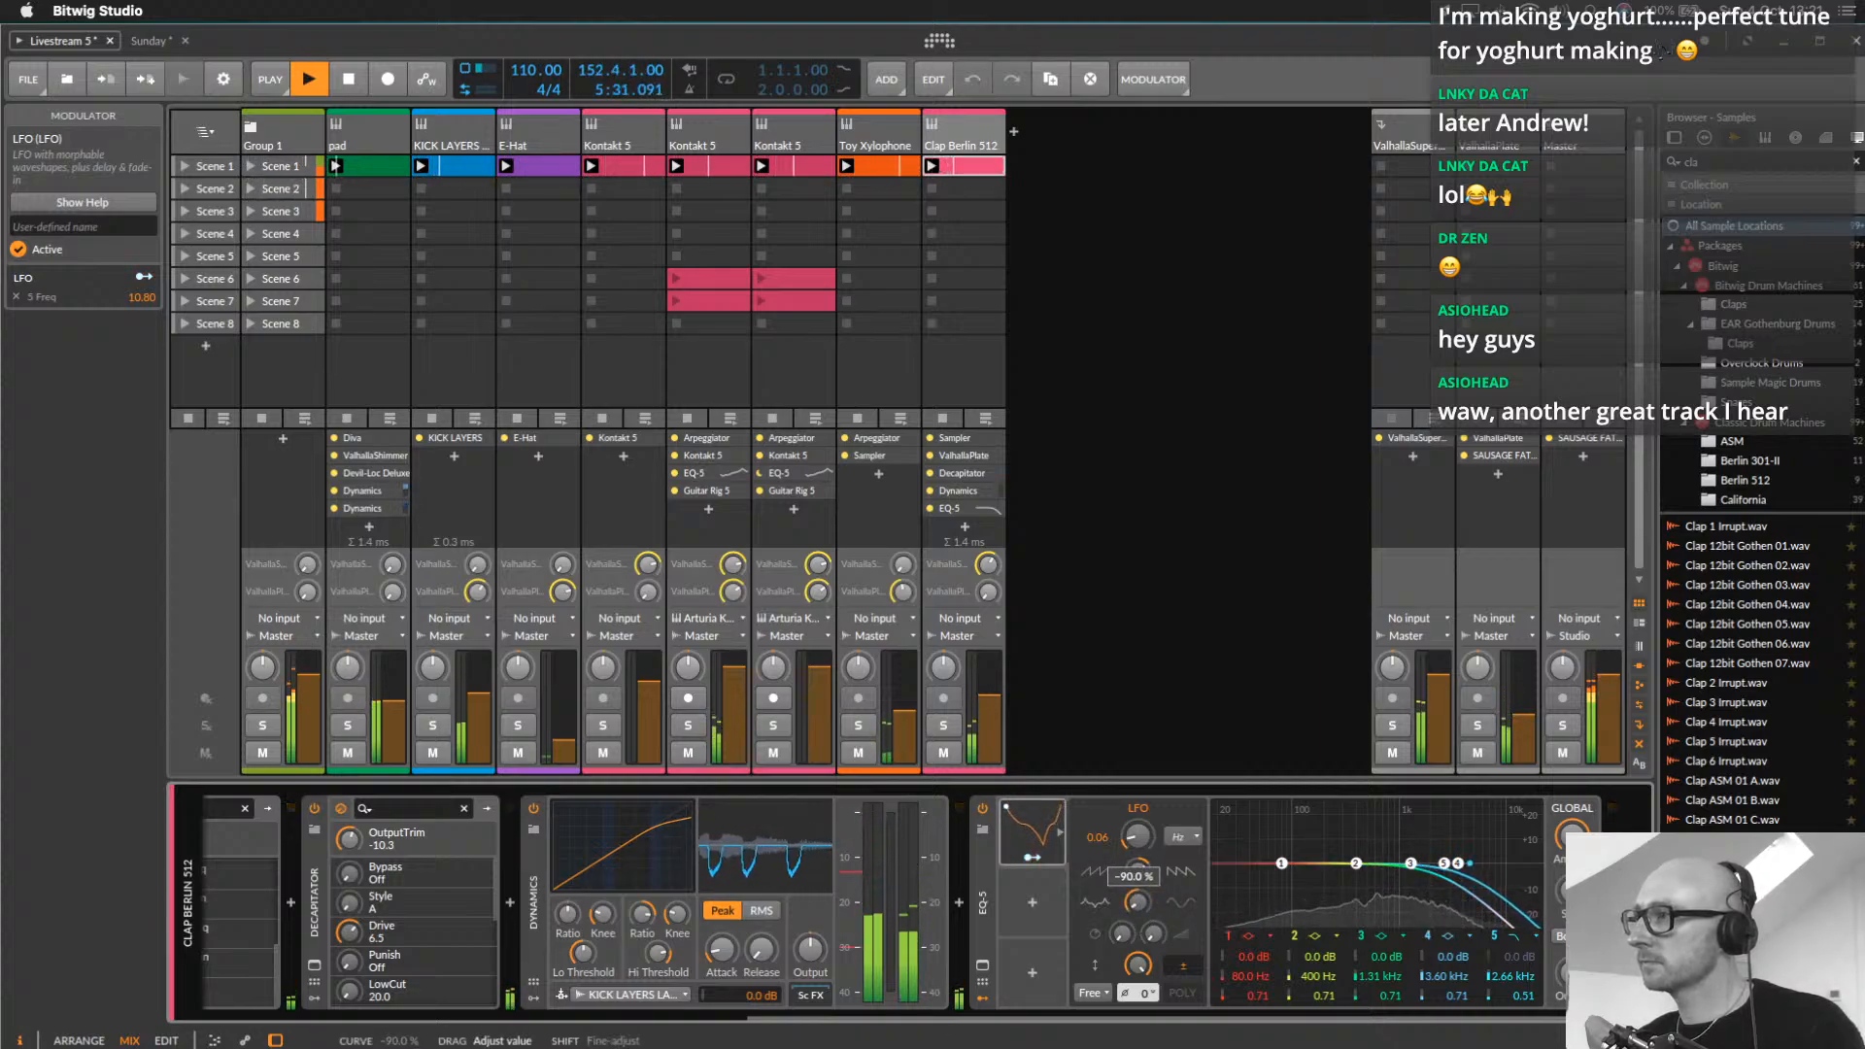
Add a second LFO to the clap track's EQ-5 and map it to band 5's frequency with an amount of about 8.8
left_click(1039, 903)
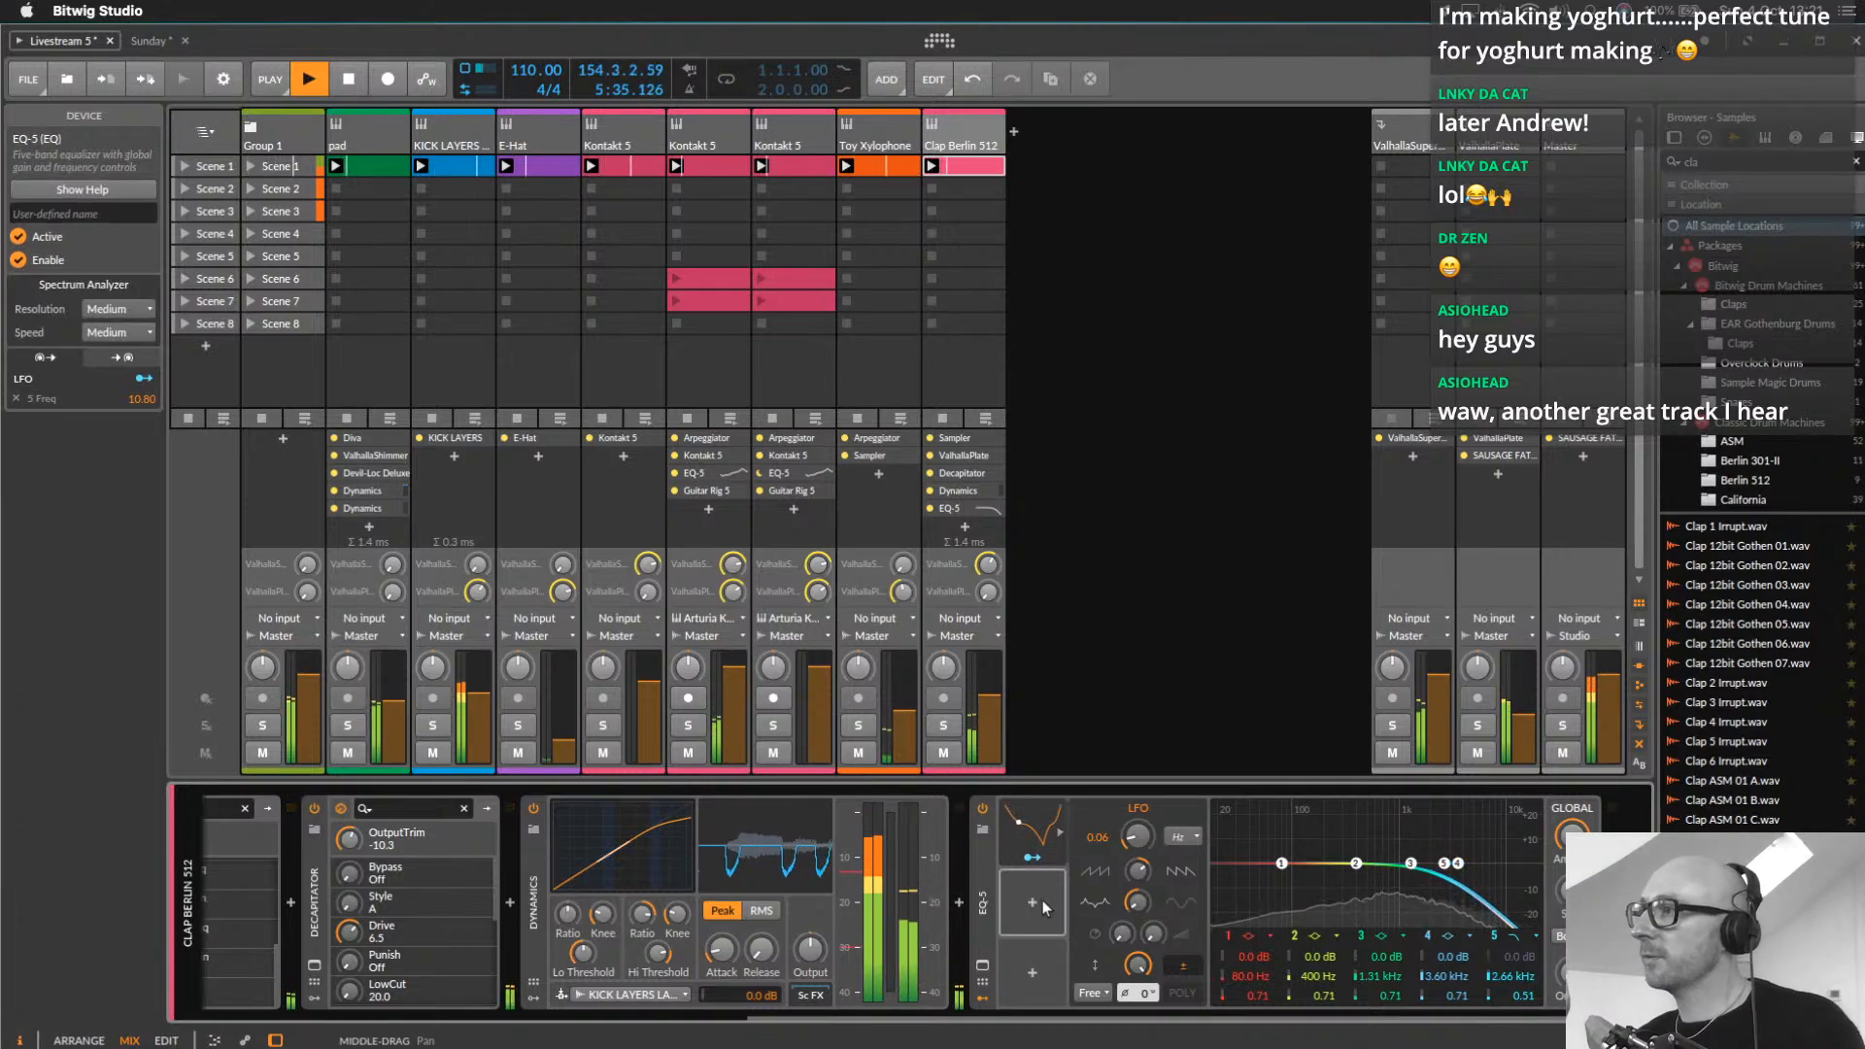
left_click(1036, 907)
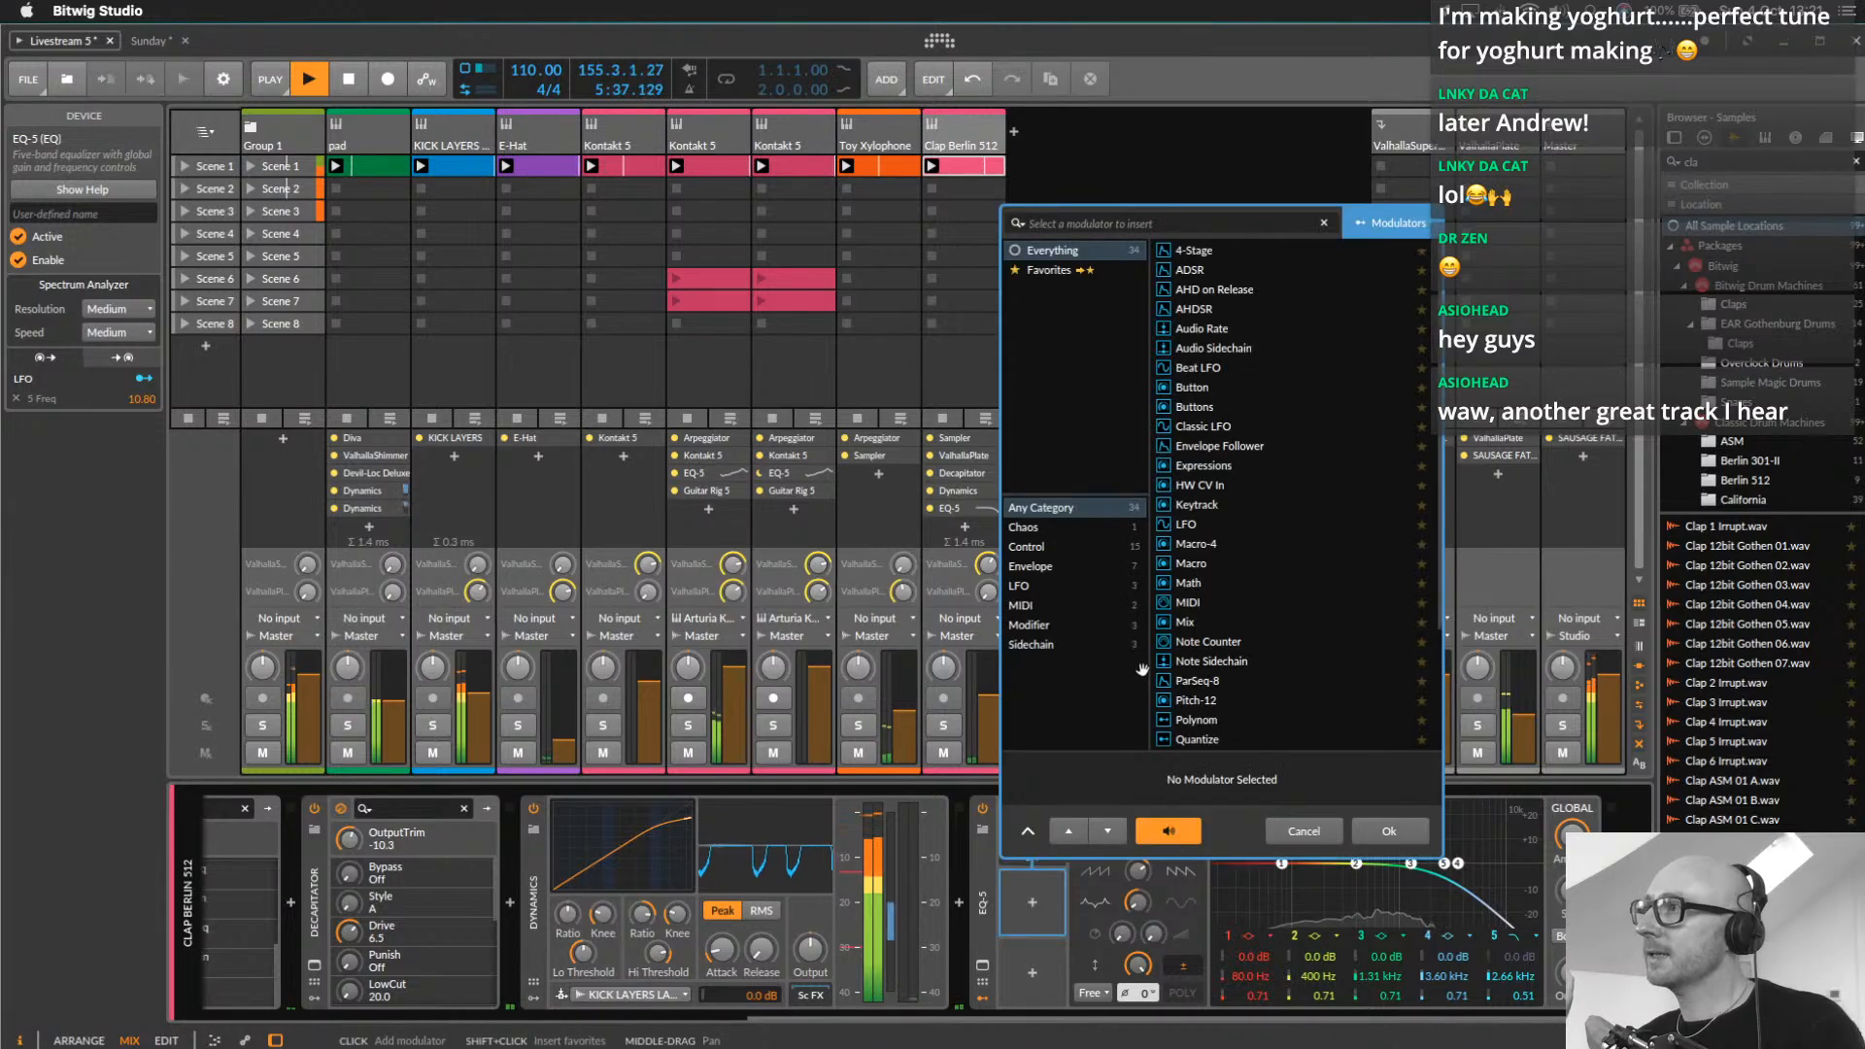
double_click(1220, 518)
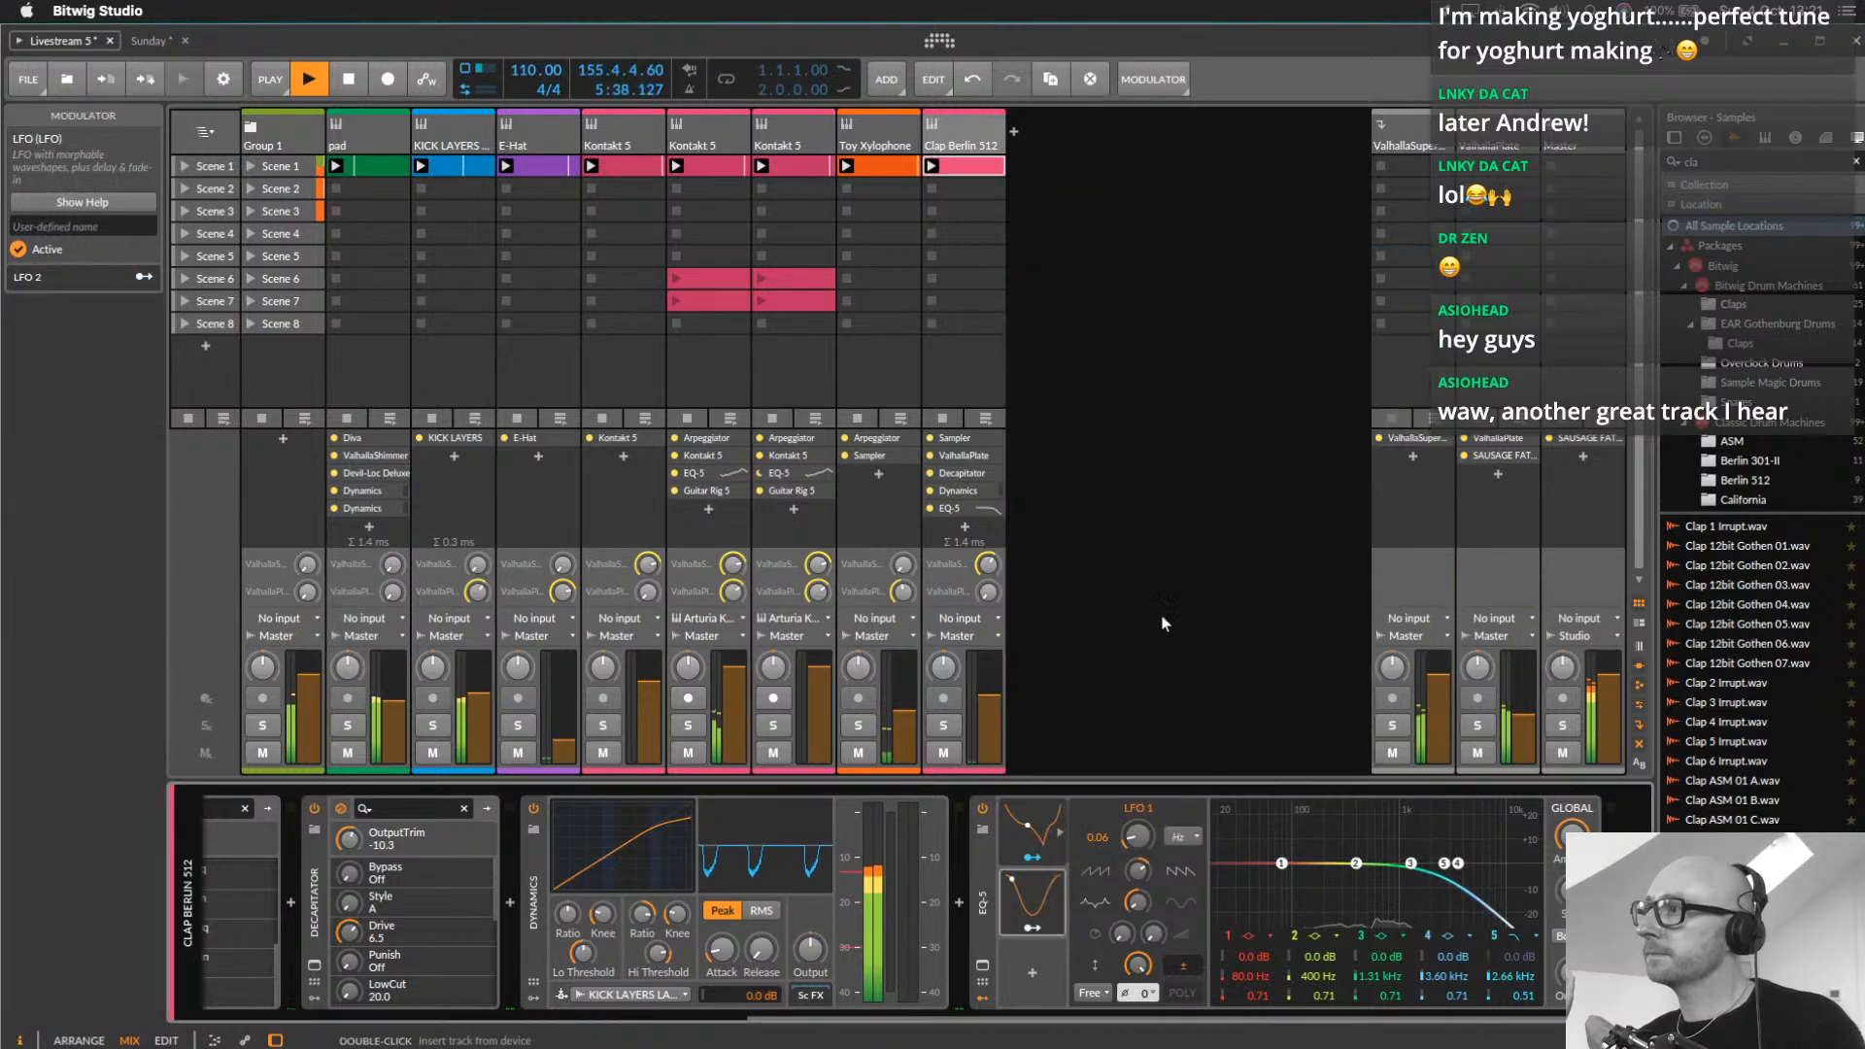
left_click(1034, 928)
left_click_drag(1508, 977, 1508, 912)
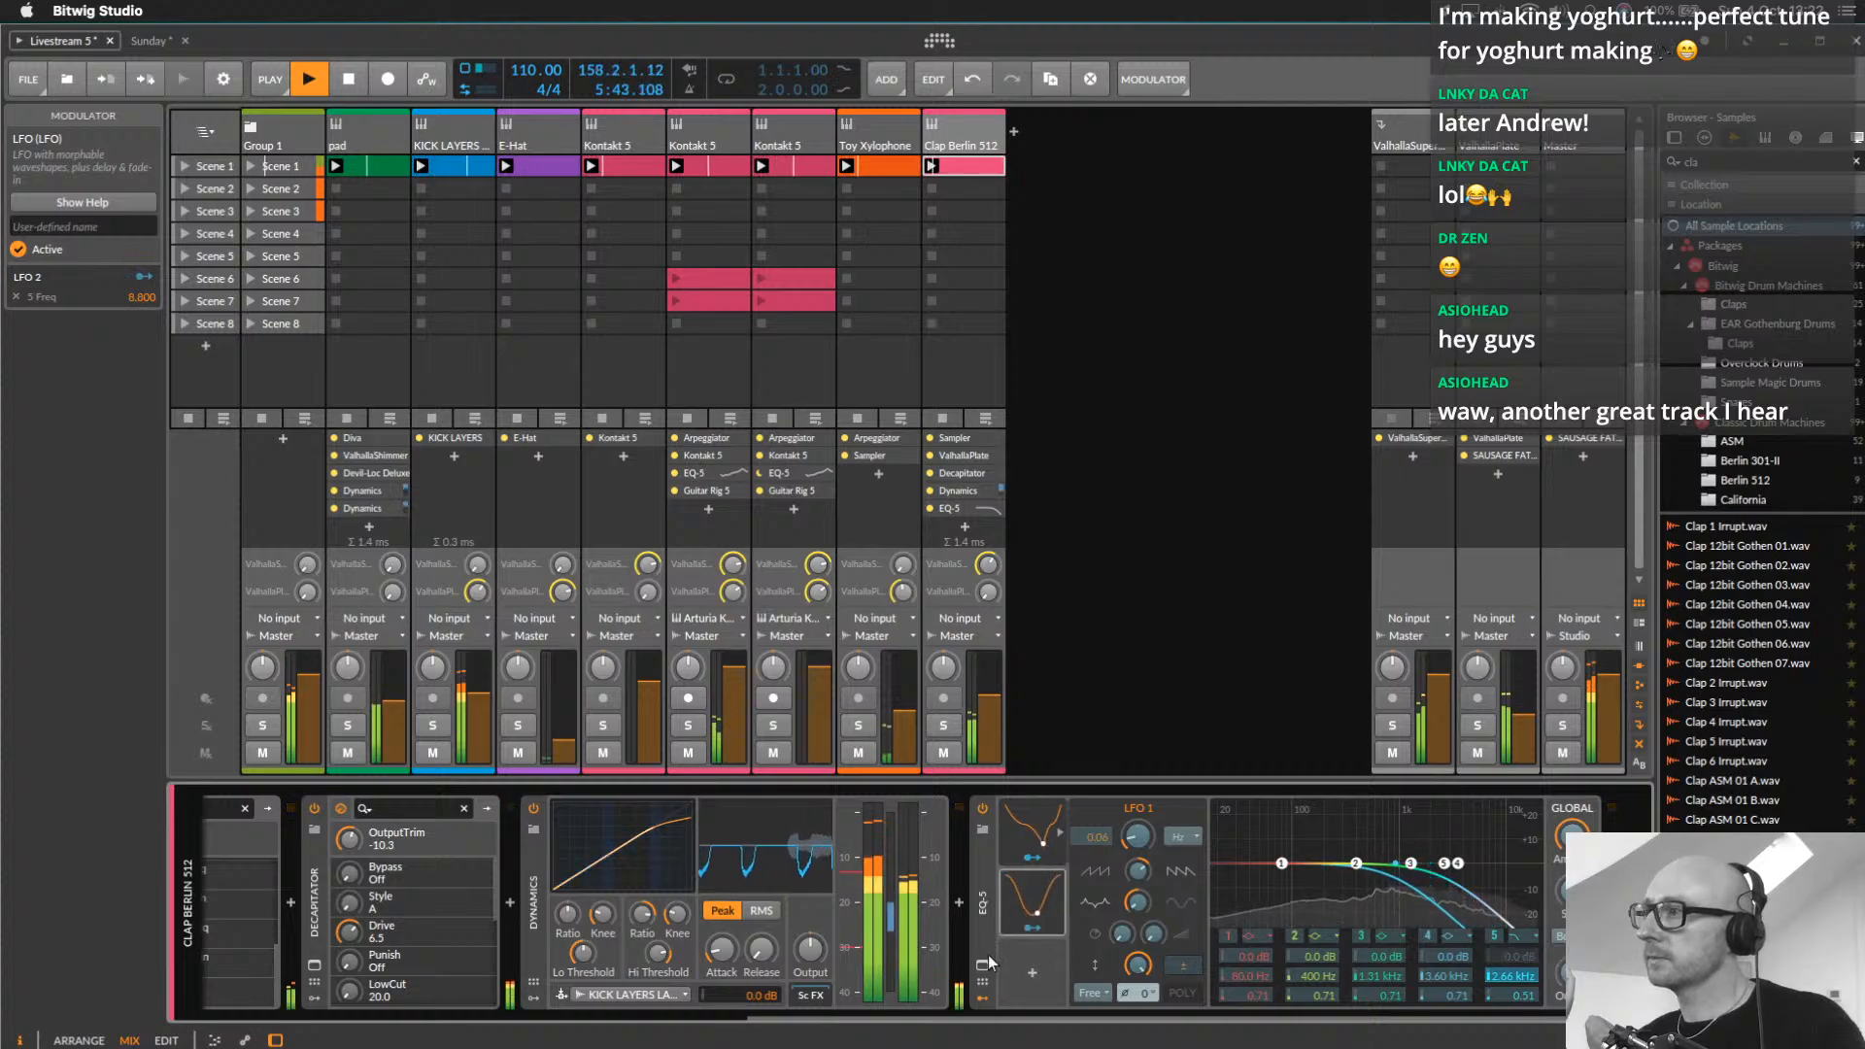
left_click(1020, 913)
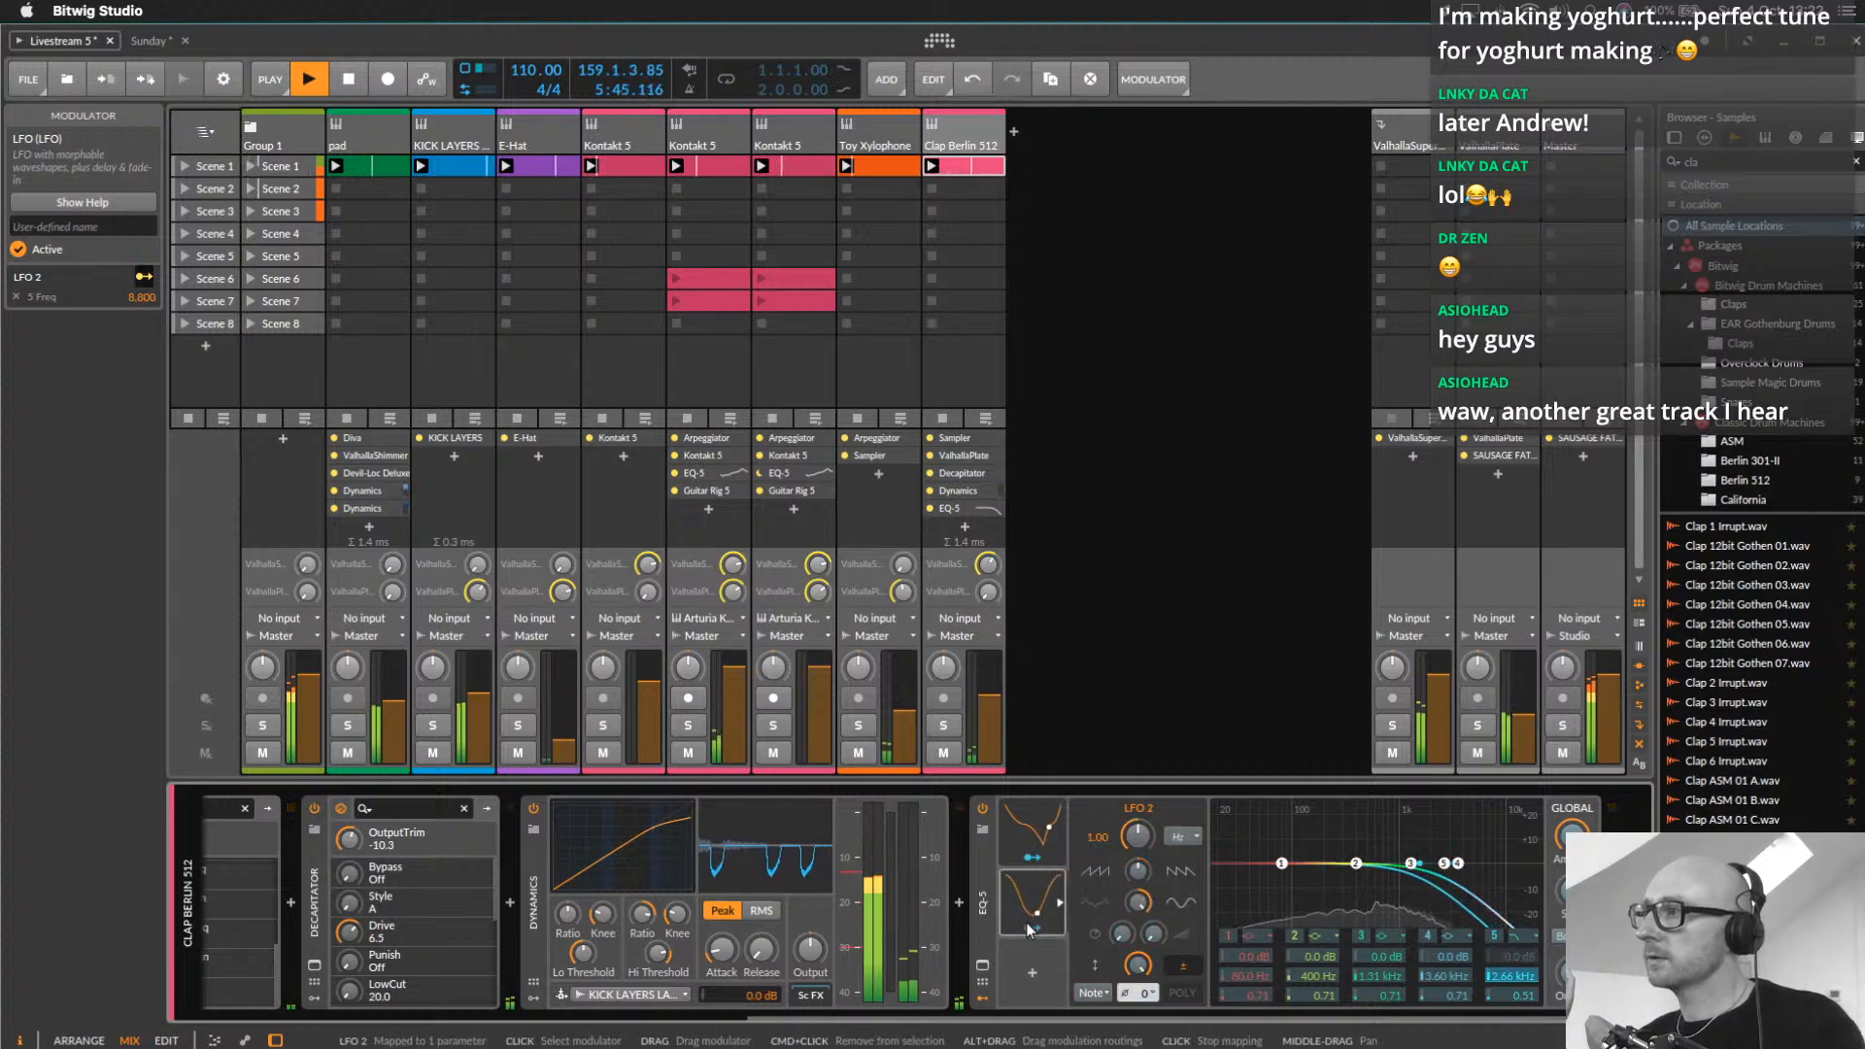
left_click(1035, 907)
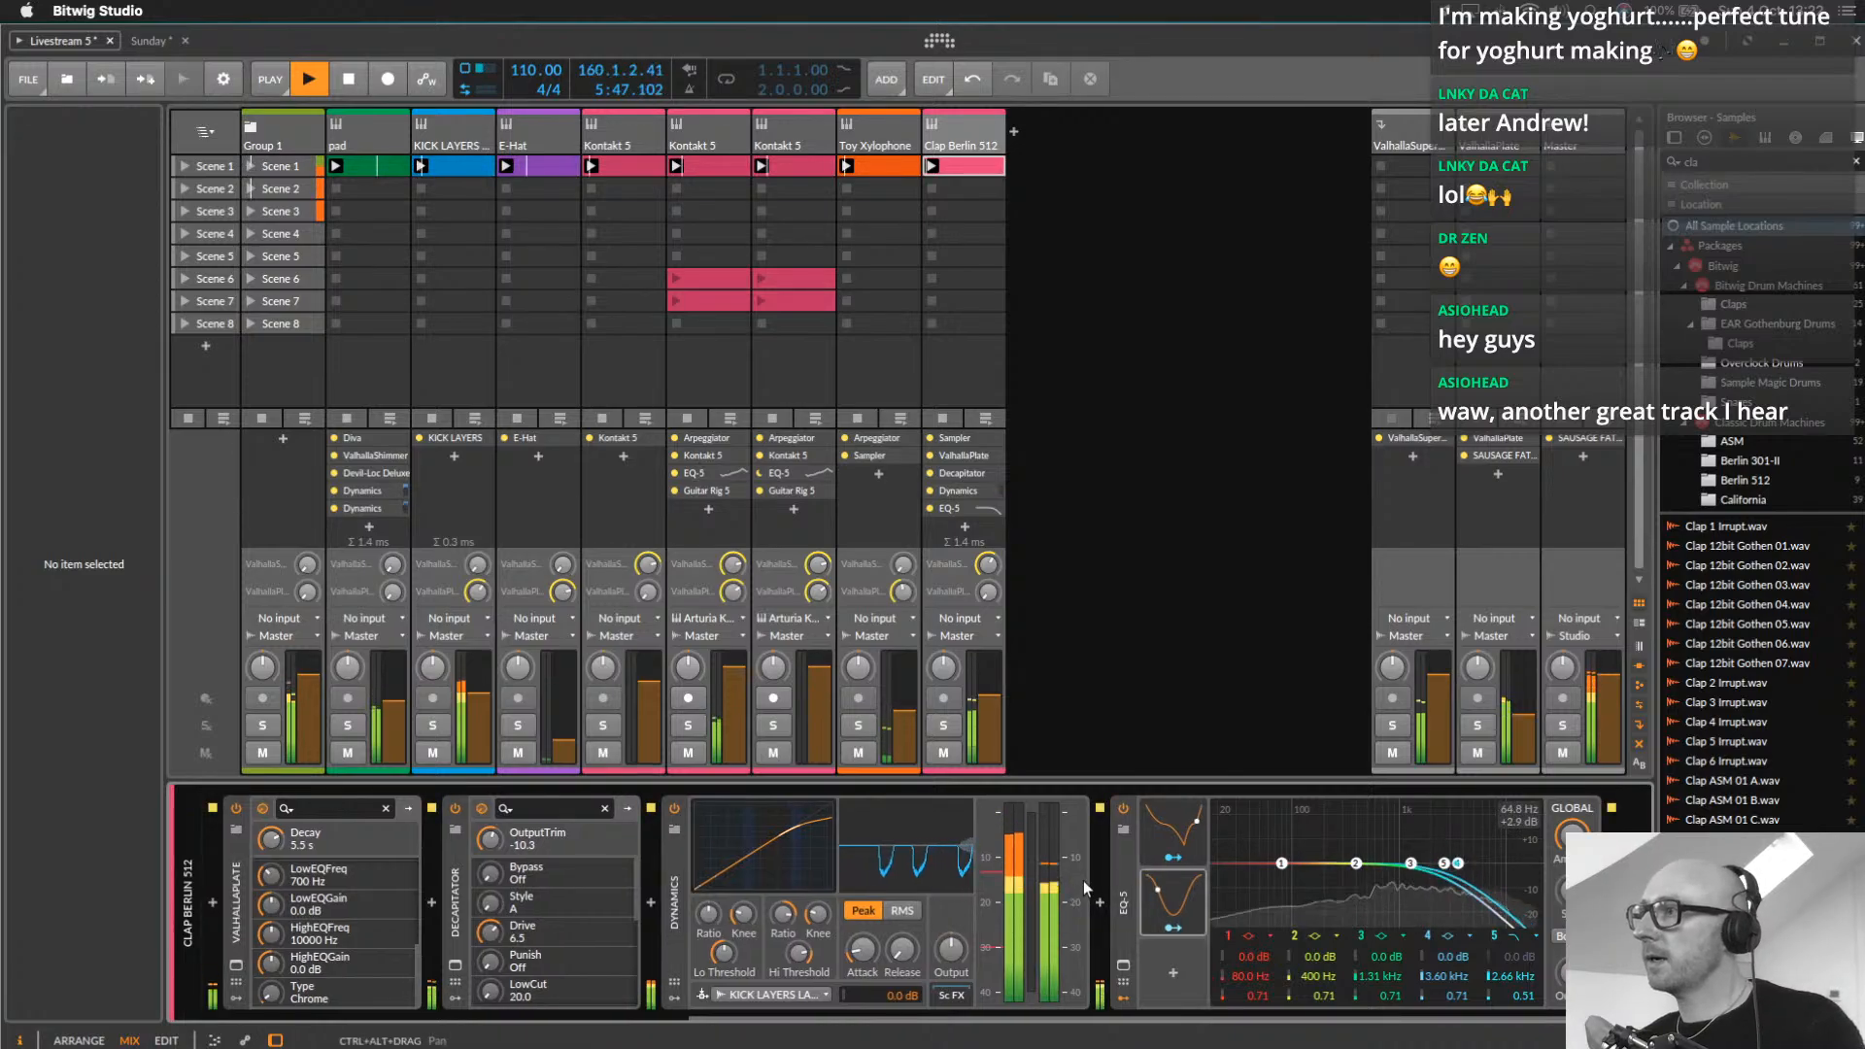
Set the second LFO to Free triggering at about 0.39 Hz and lower its tilt to skew the waveform
left_click(1176, 903)
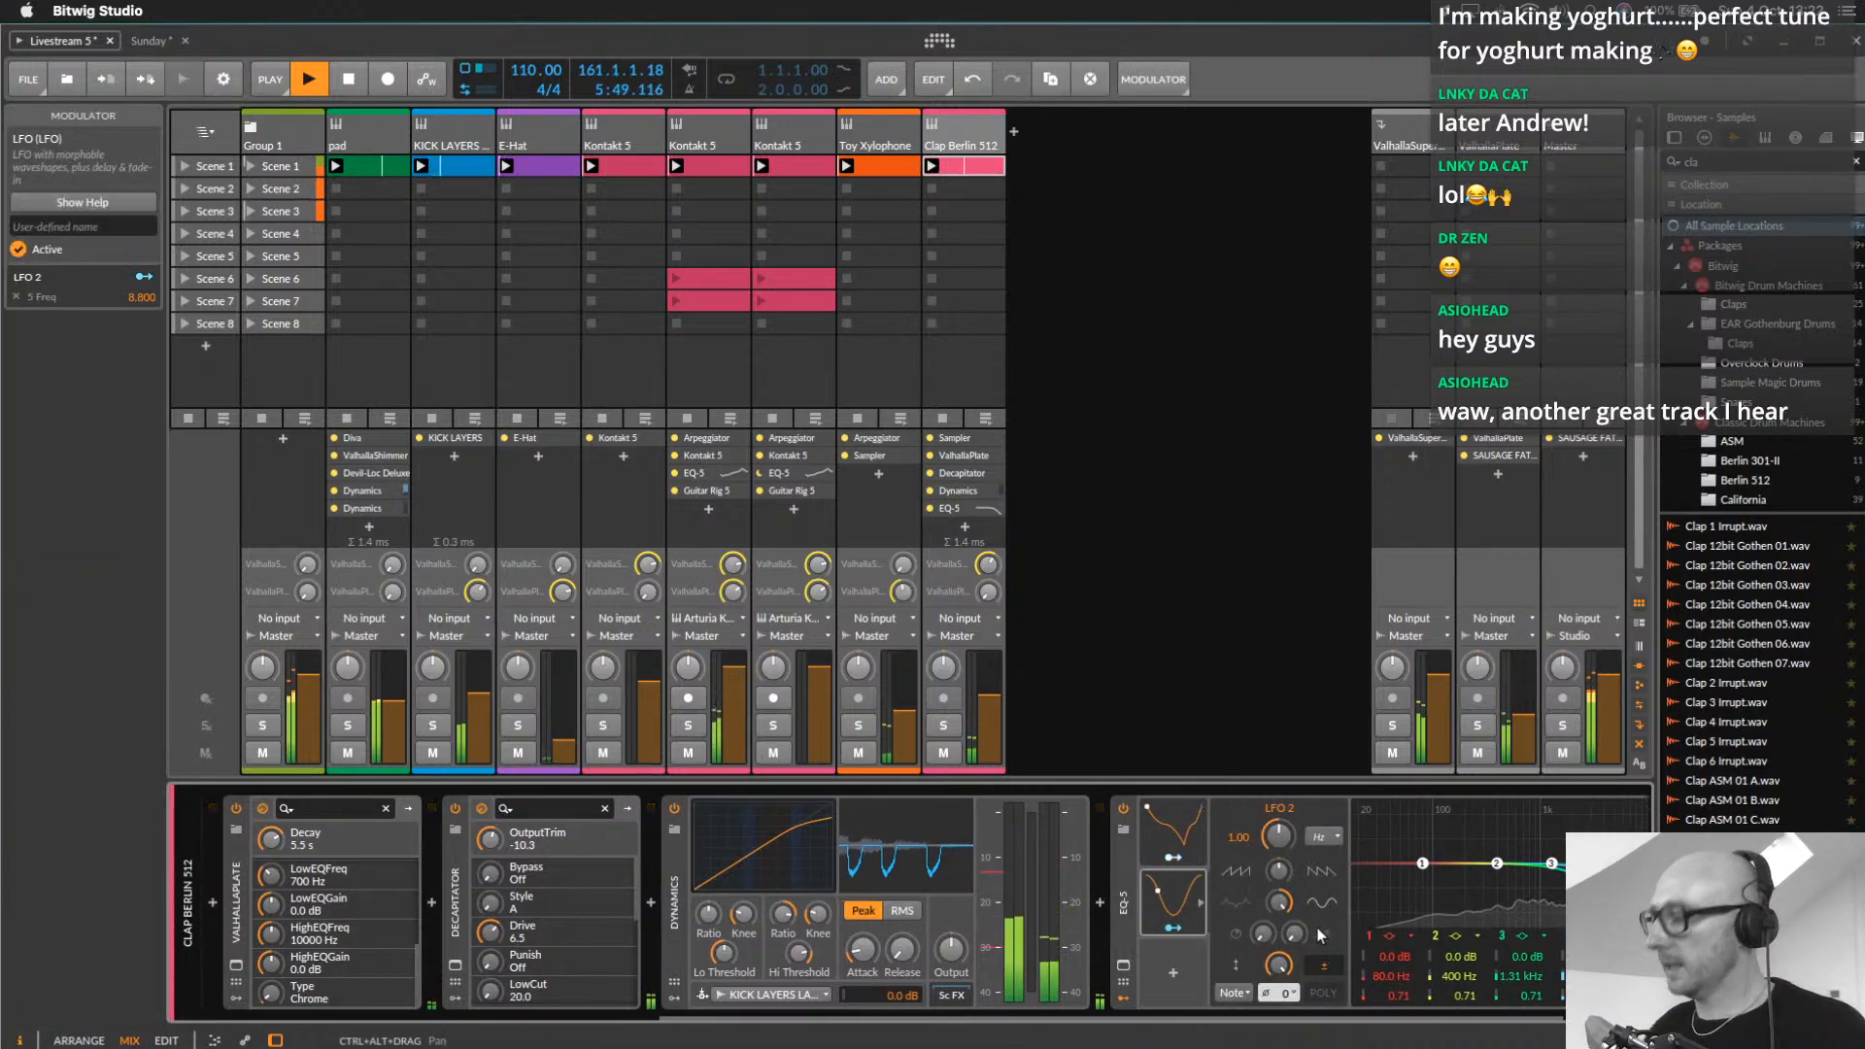
scroll(1535, 895, "right", 3)
left_click_drag(1138, 836, 1139, 908)
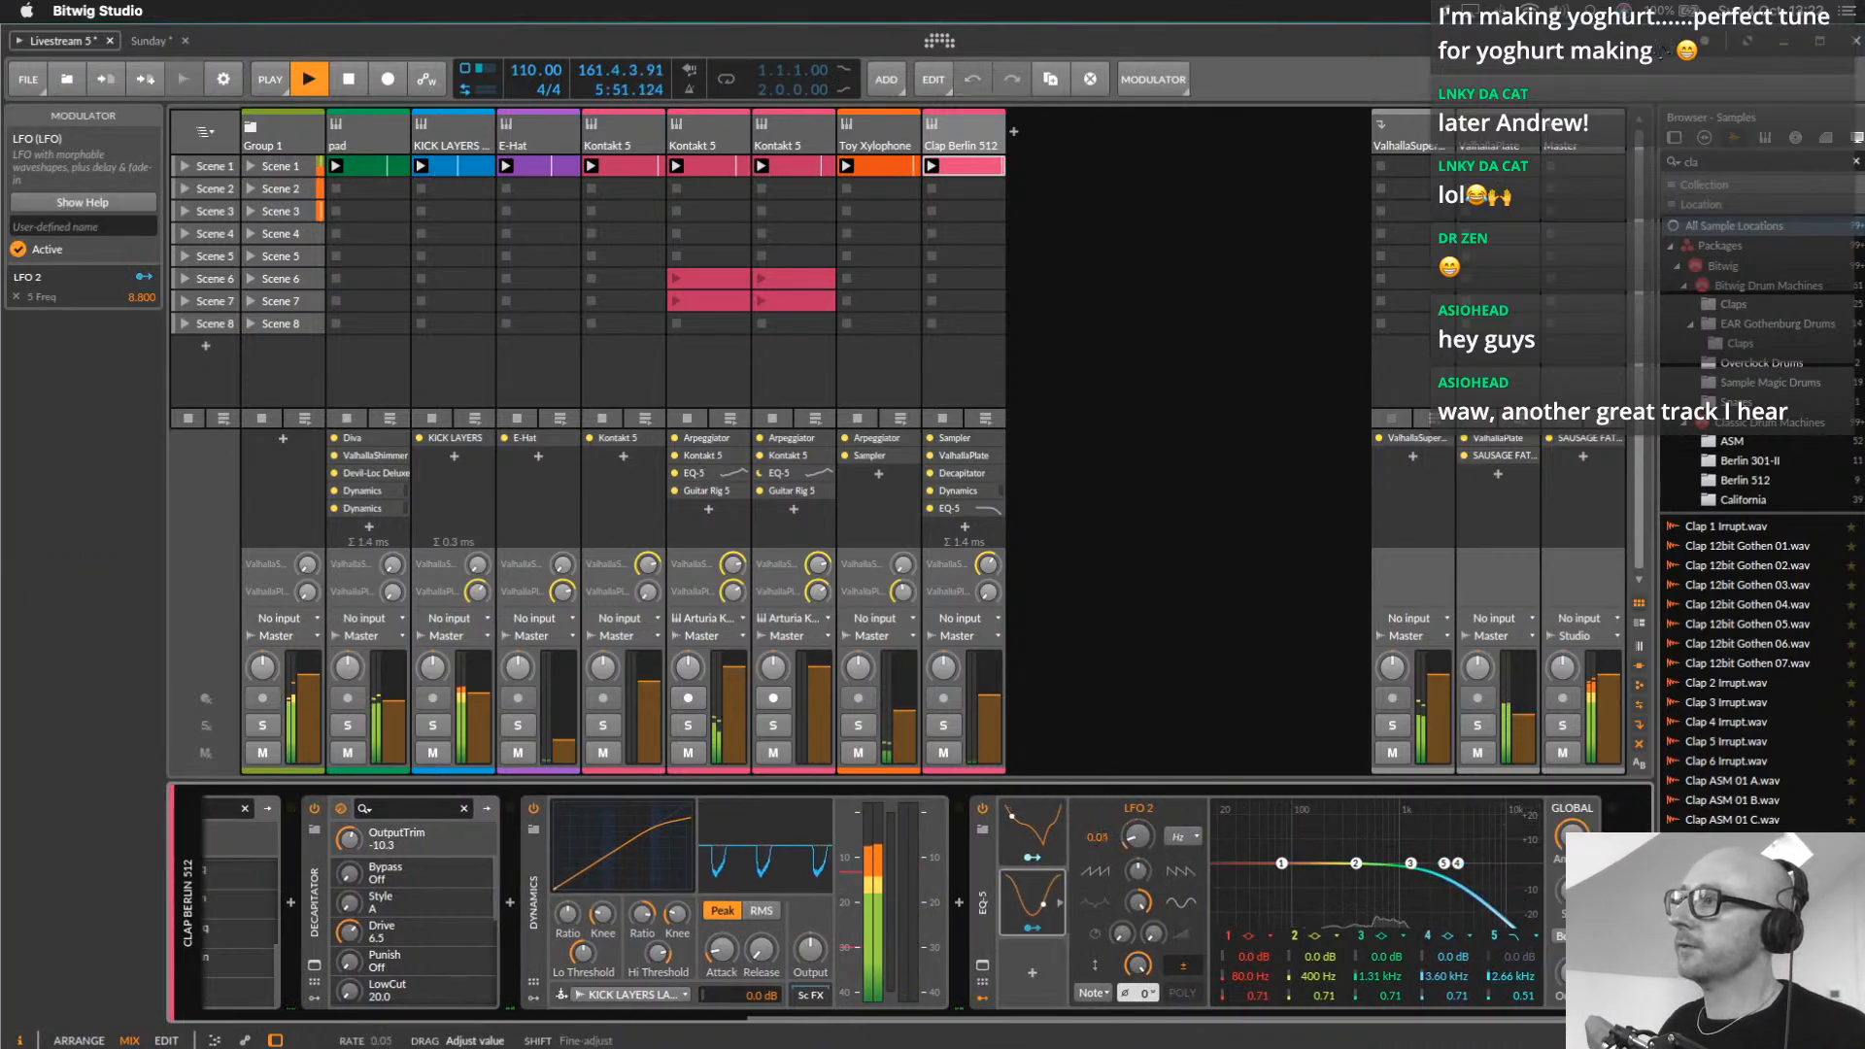
left_click(1090, 993)
left_click(1104, 907)
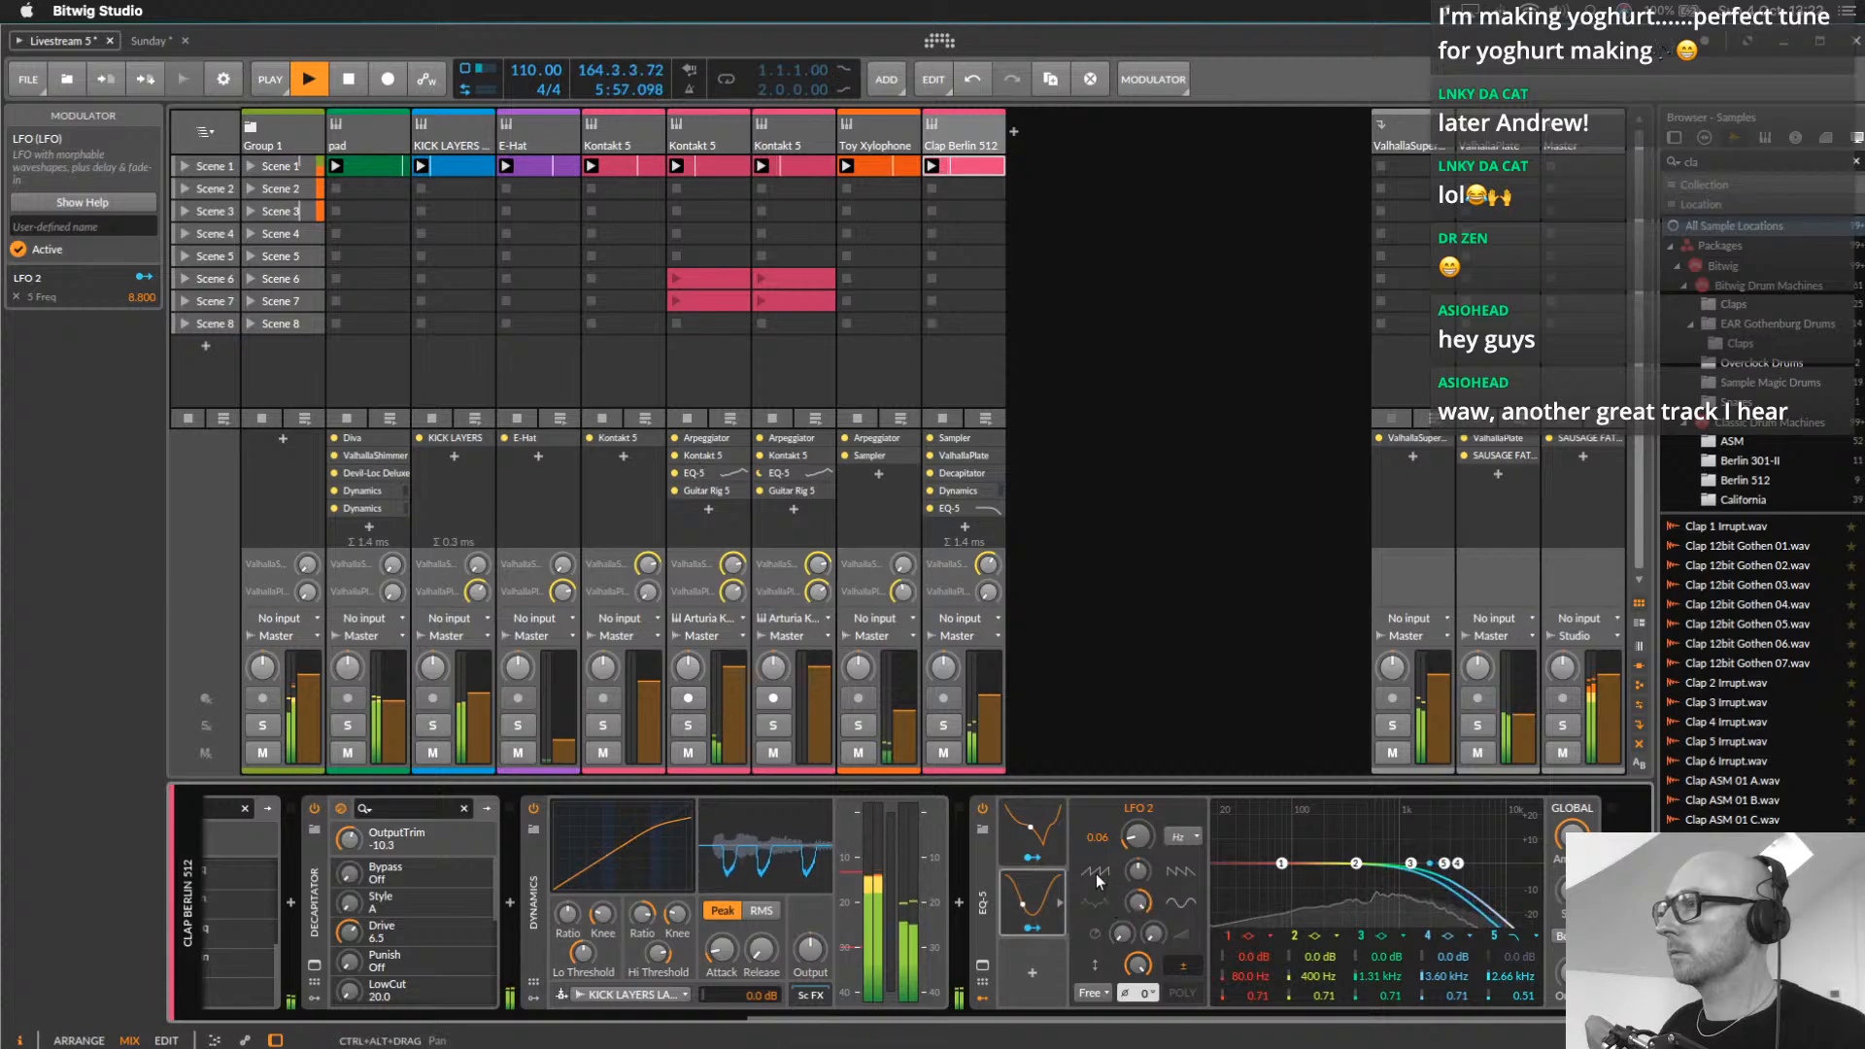
left_click_drag(1137, 837, 1137, 807)
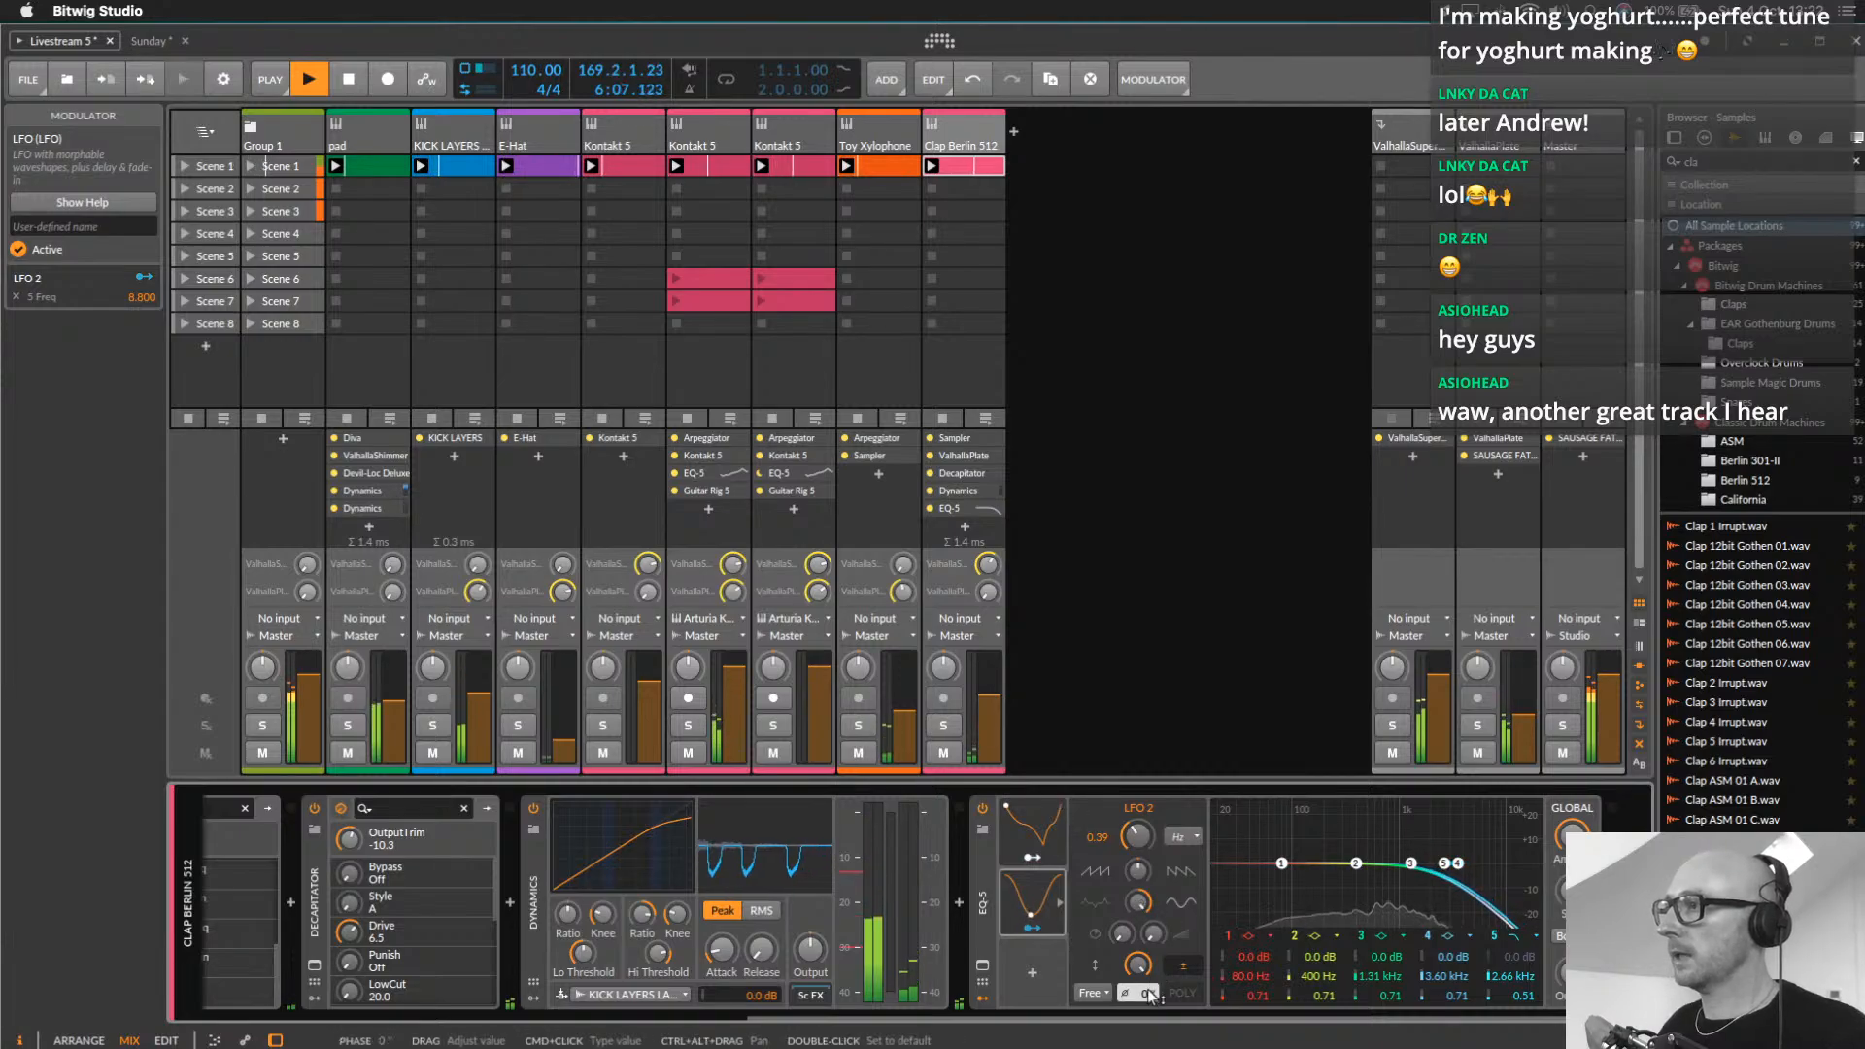
left_click_drag(1137, 870, 1137, 933)
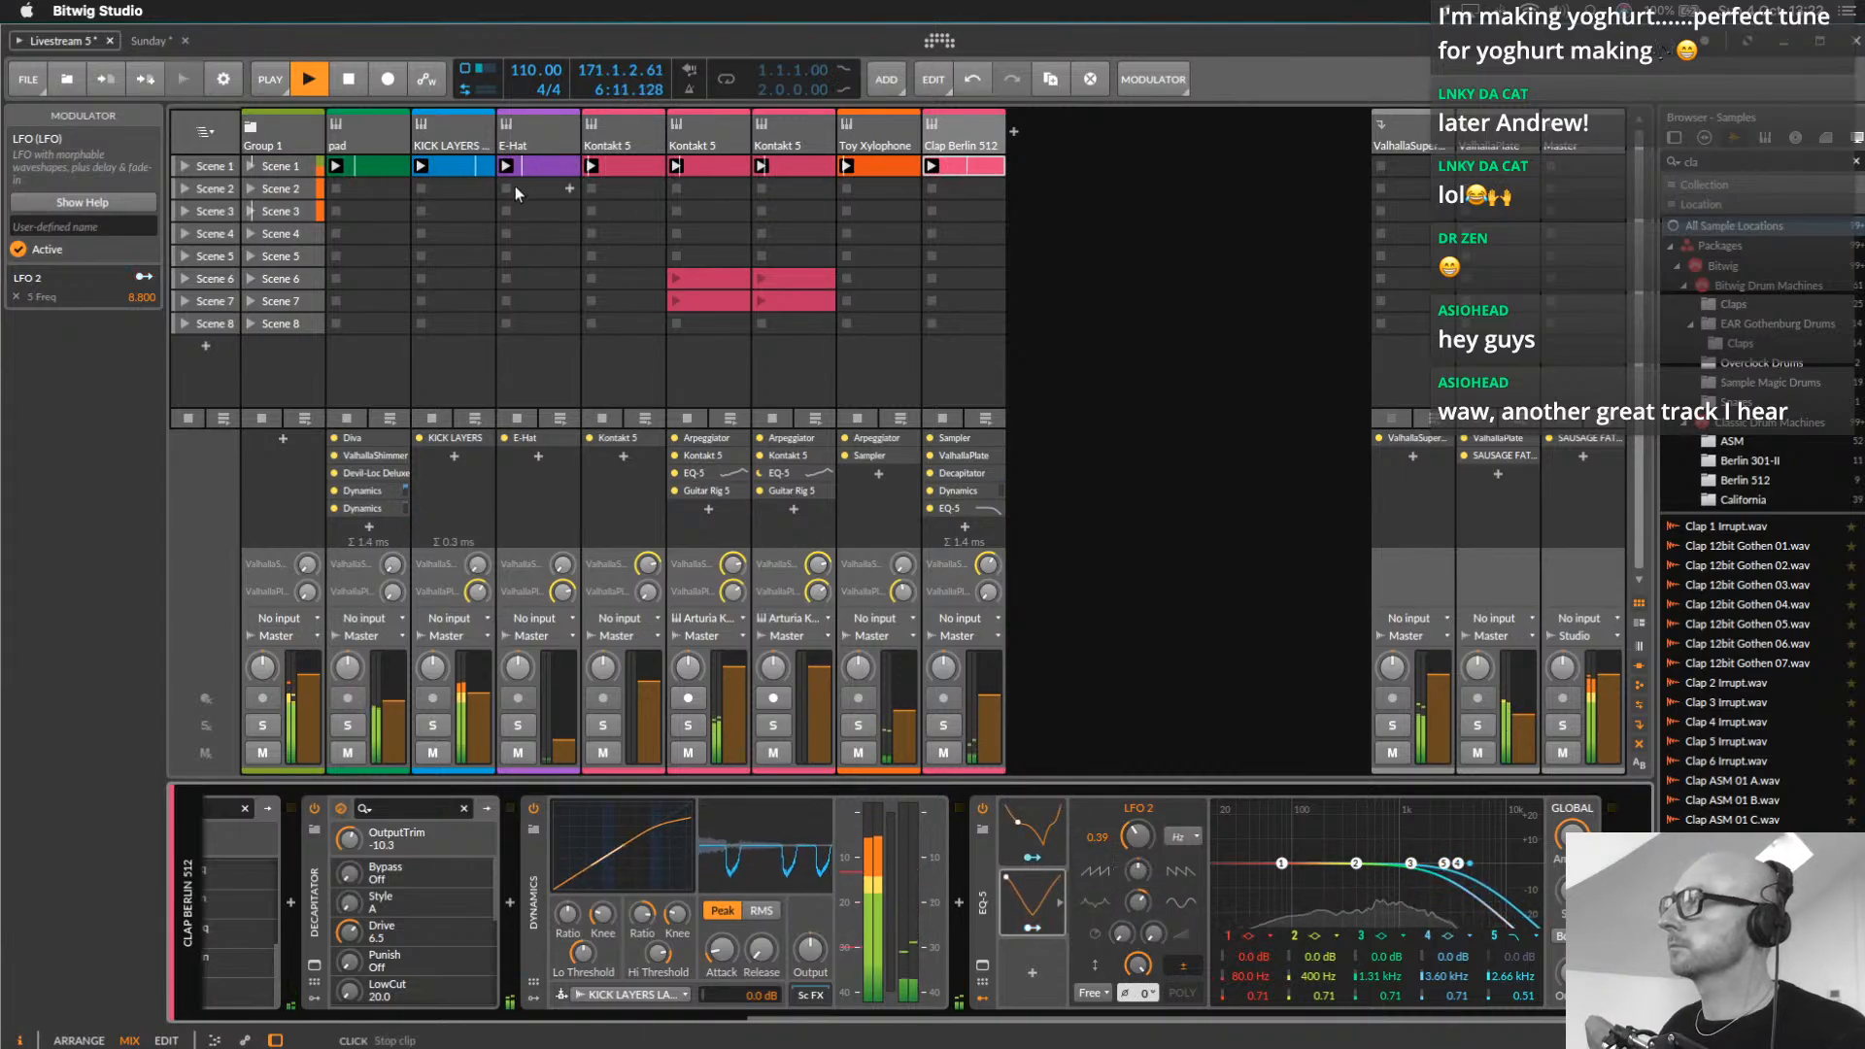
Check the Toy Xylophone and second Kontakt 5 tracks, and lower the Clap Berlin 512 track's volume slightly
left_click(881, 144)
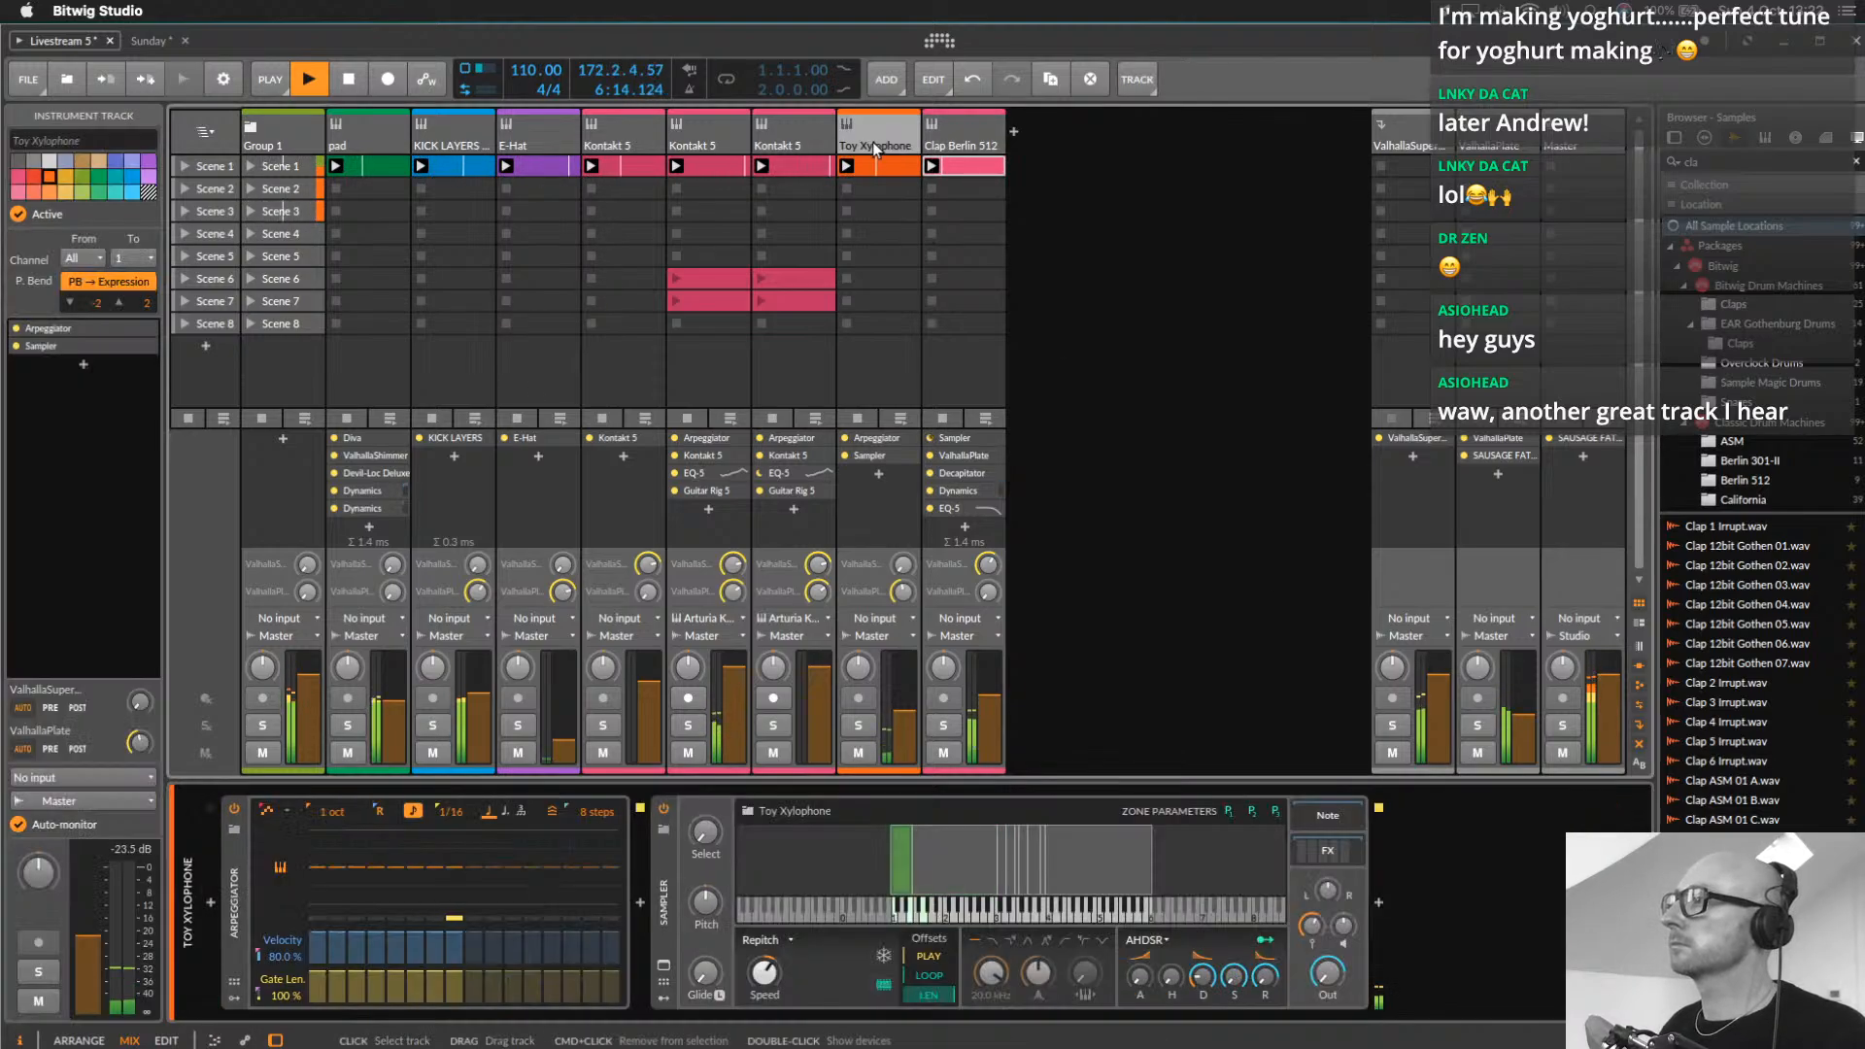
left_click(721, 134)
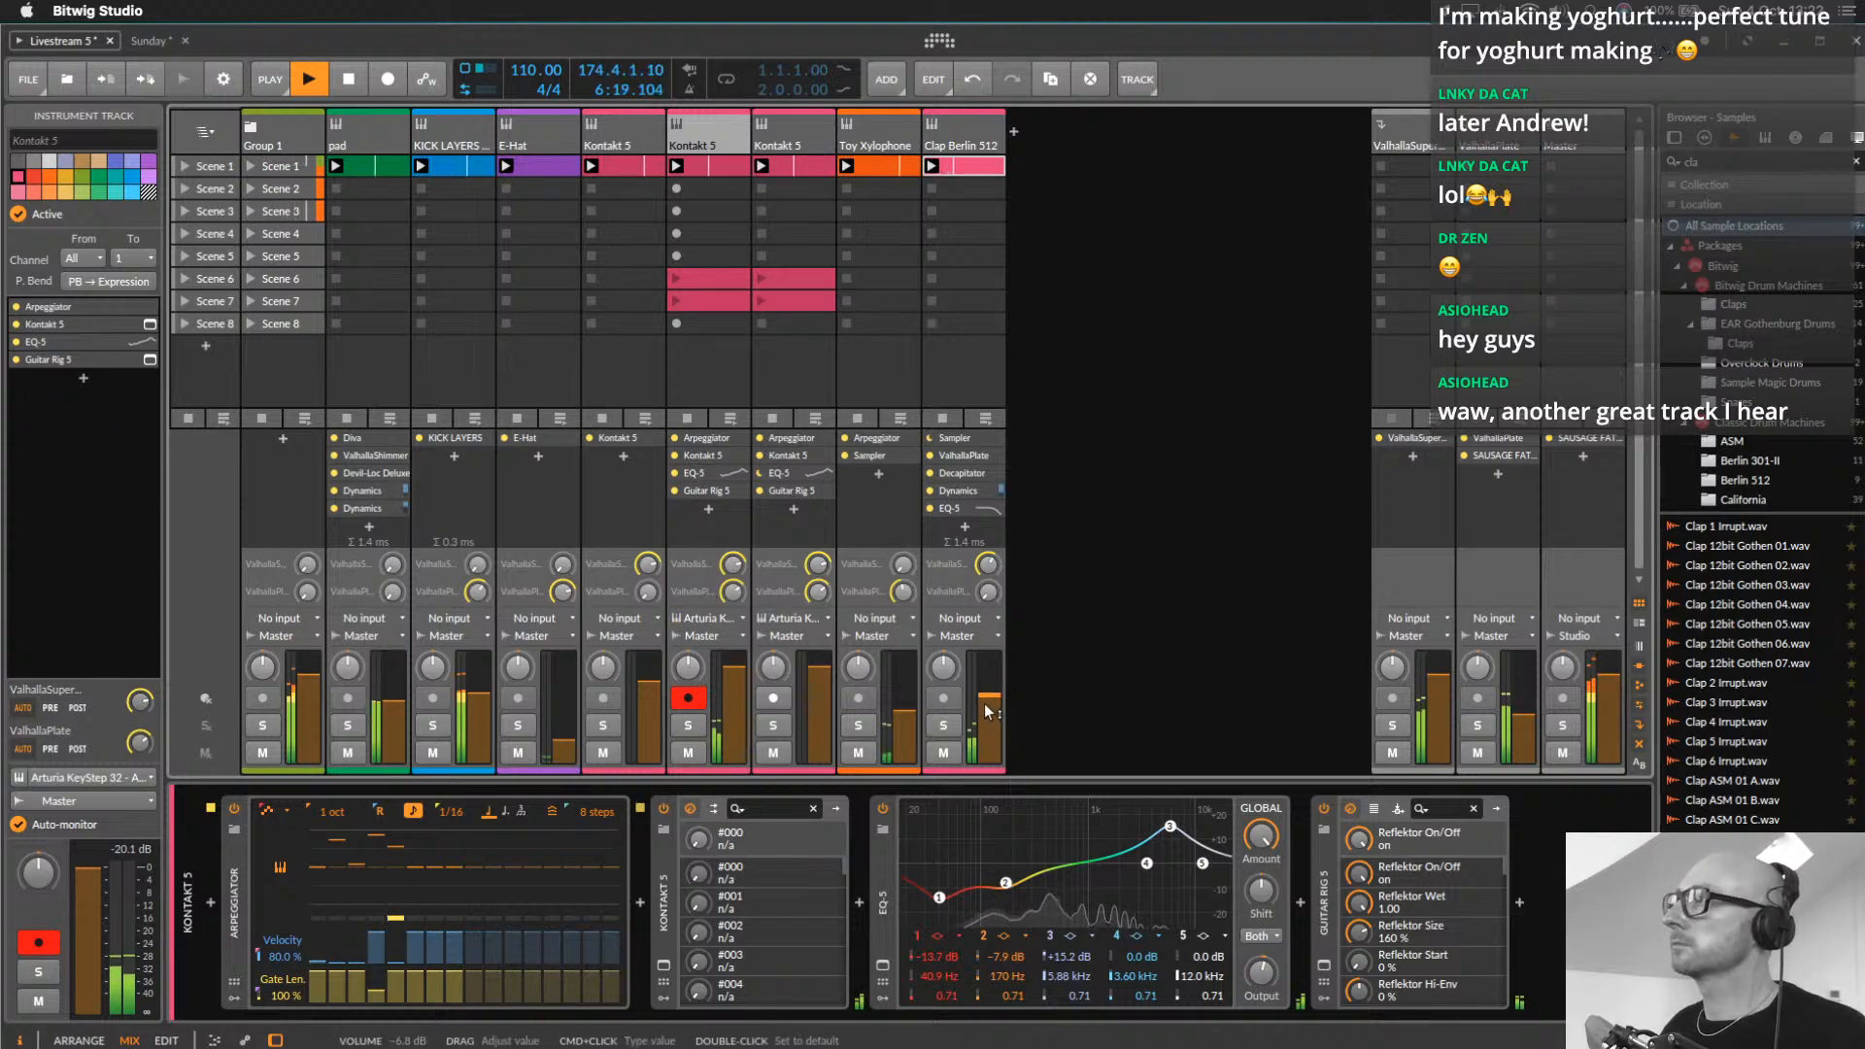
left_click_drag(989, 696, 904, 712)
Move the Toy Xylophone track directly after E-Hat and combine the two tracks into a group
left_click_drag(876, 144, 566, 139)
left_click(542, 130, "shift")
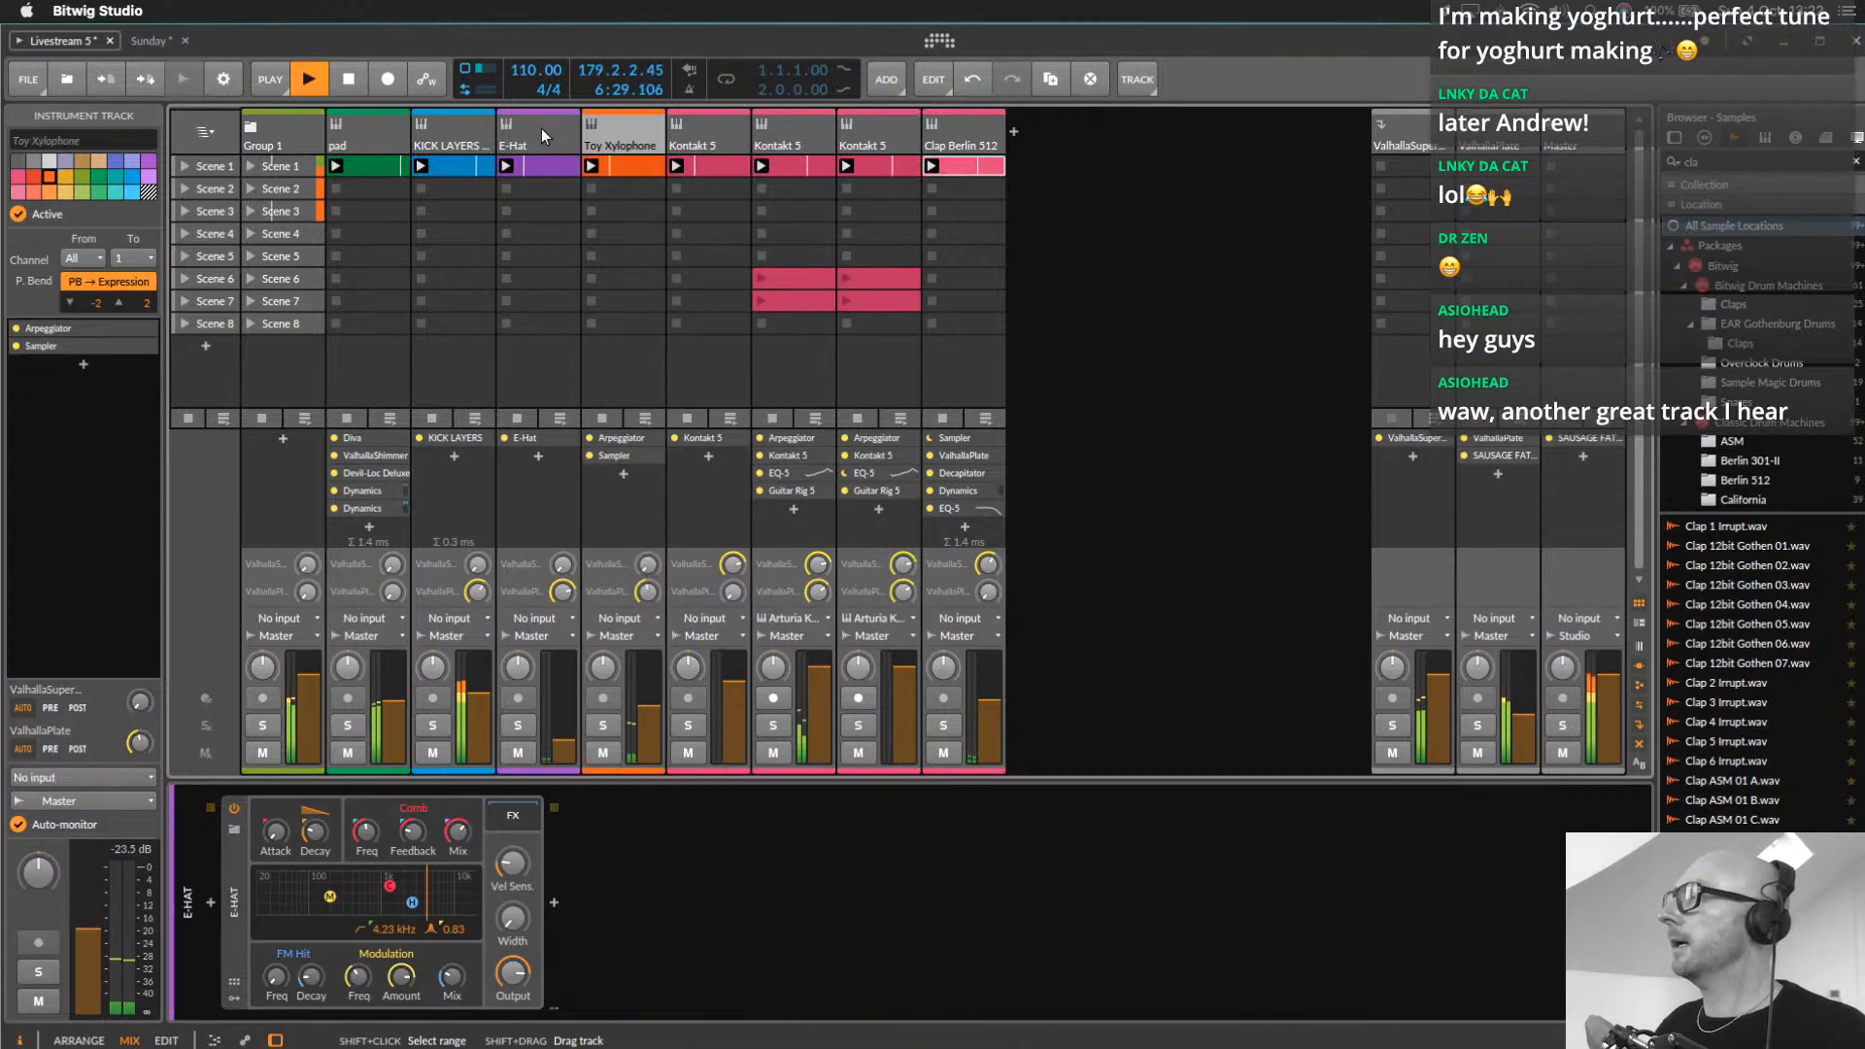
key("super+g")
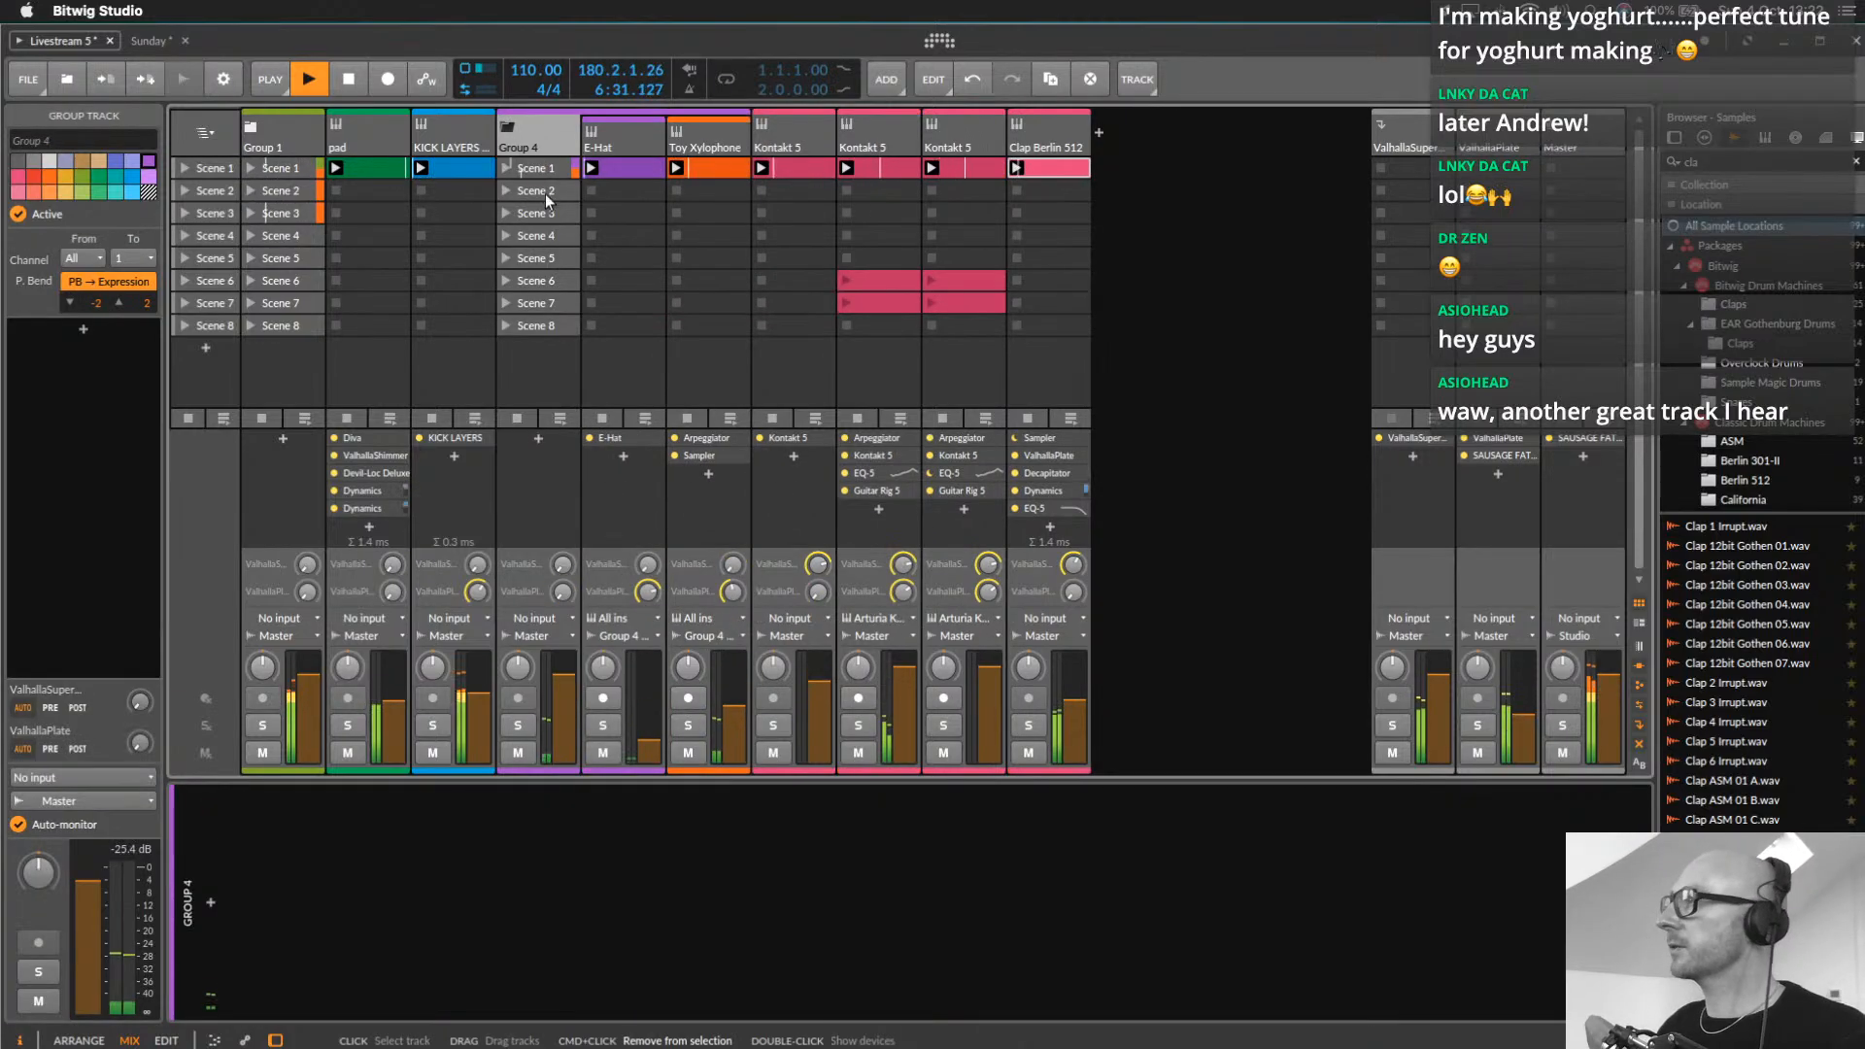
Lower the volume of the E-Hat and Toy Xylophone group to about -13.4 dB
left_click_drag(569, 677, 567, 711)
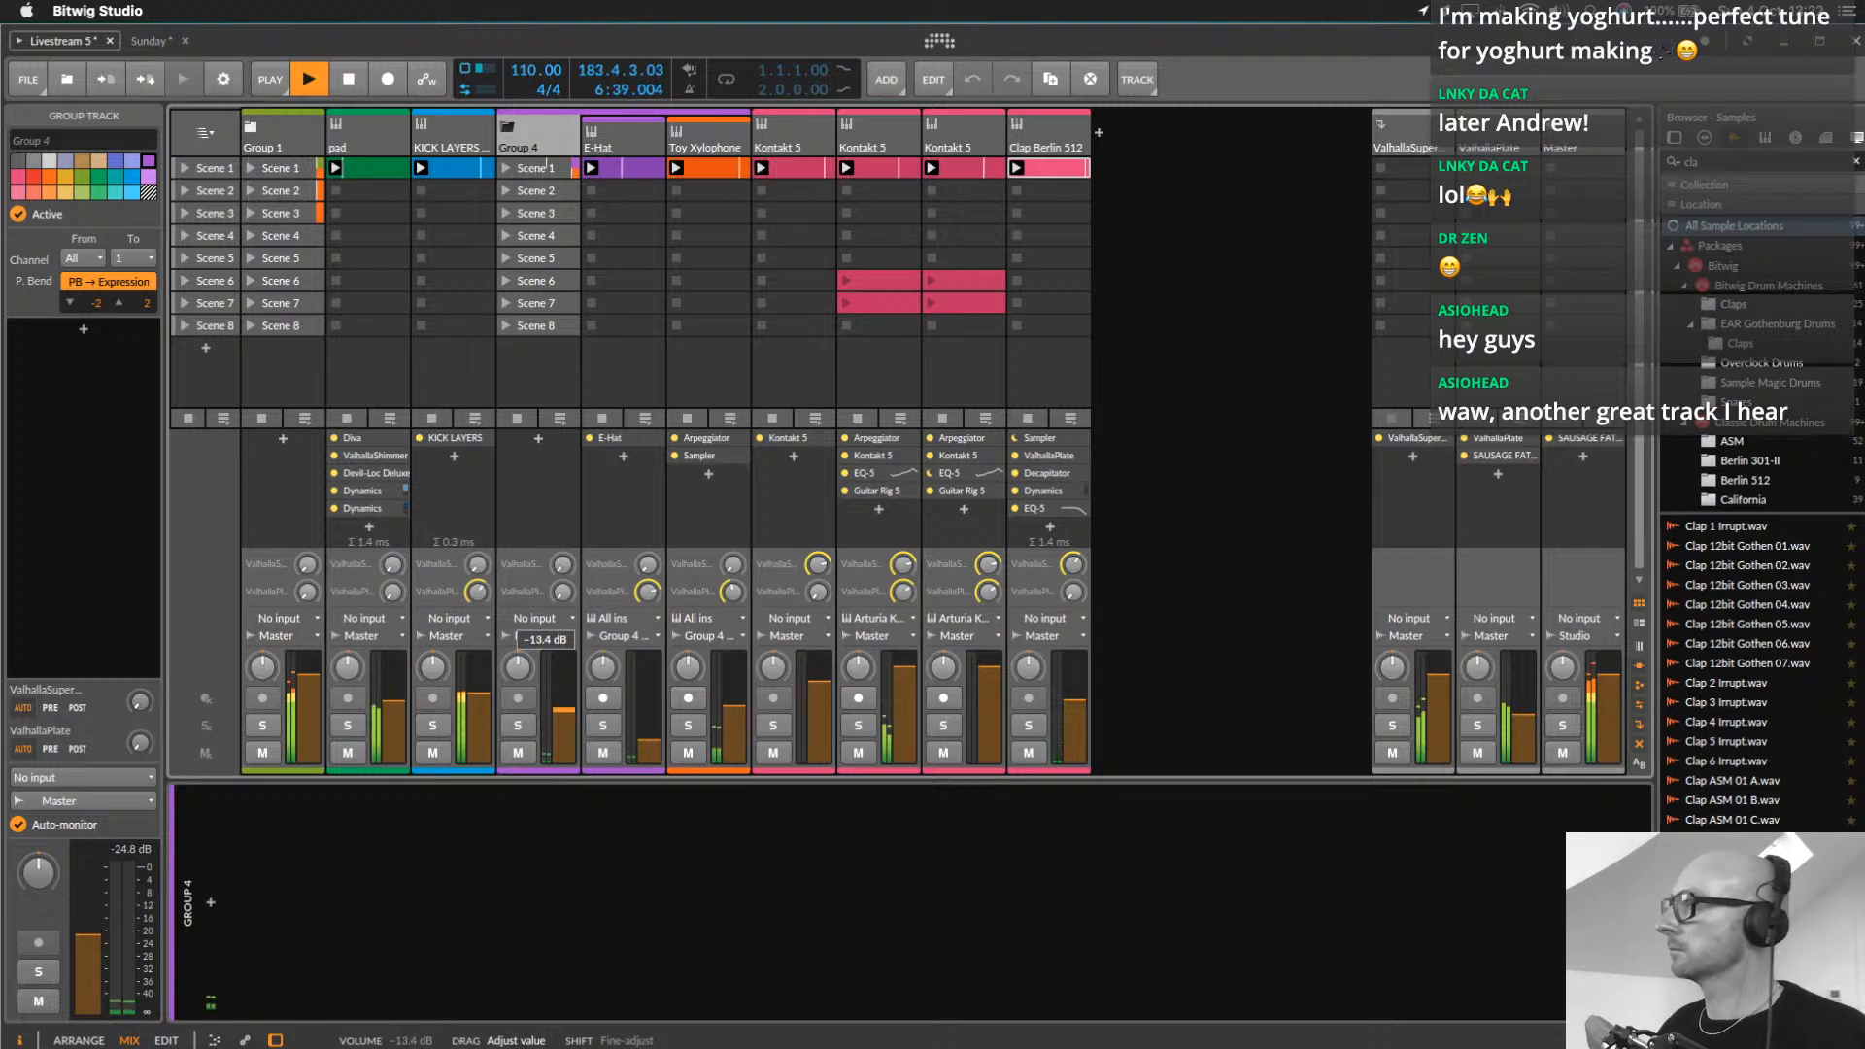
left_click_drag(567, 711, 568, 710)
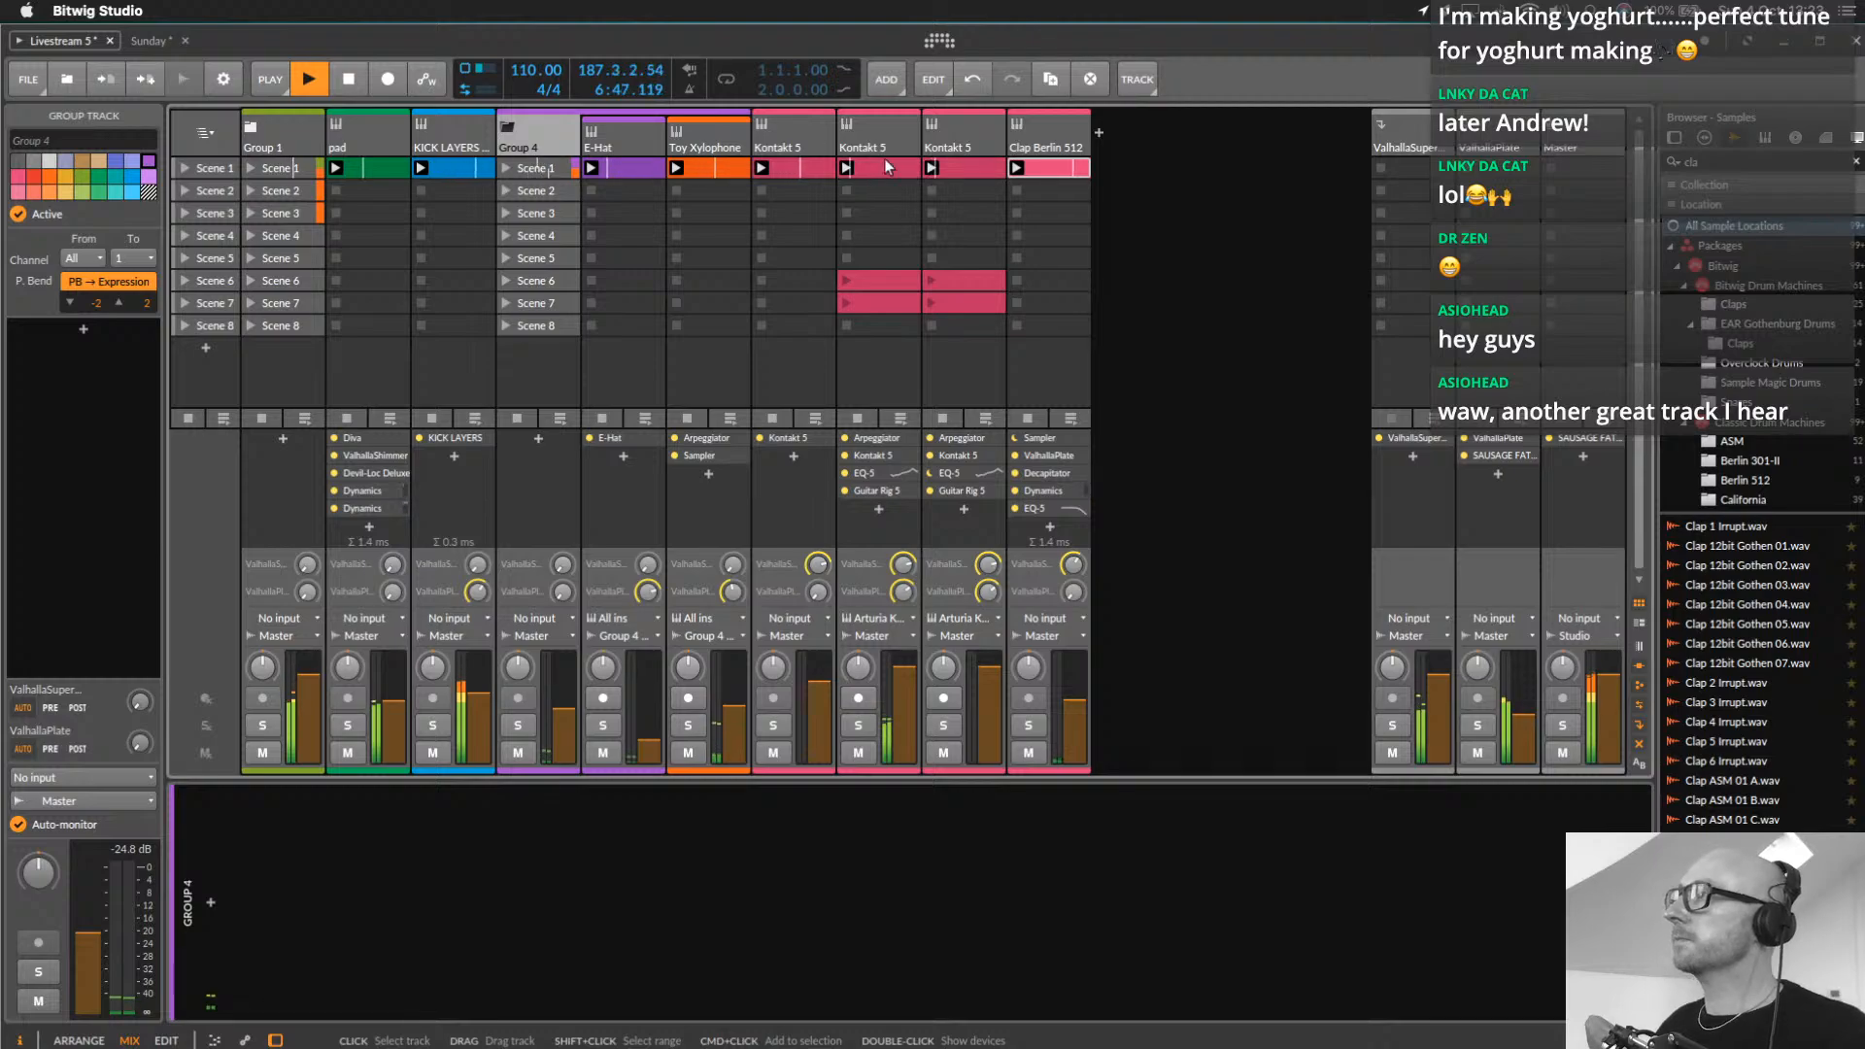
Duplicate Scene 1 of Group 1 into a new scene row directly below it
left_click(1052, 167)
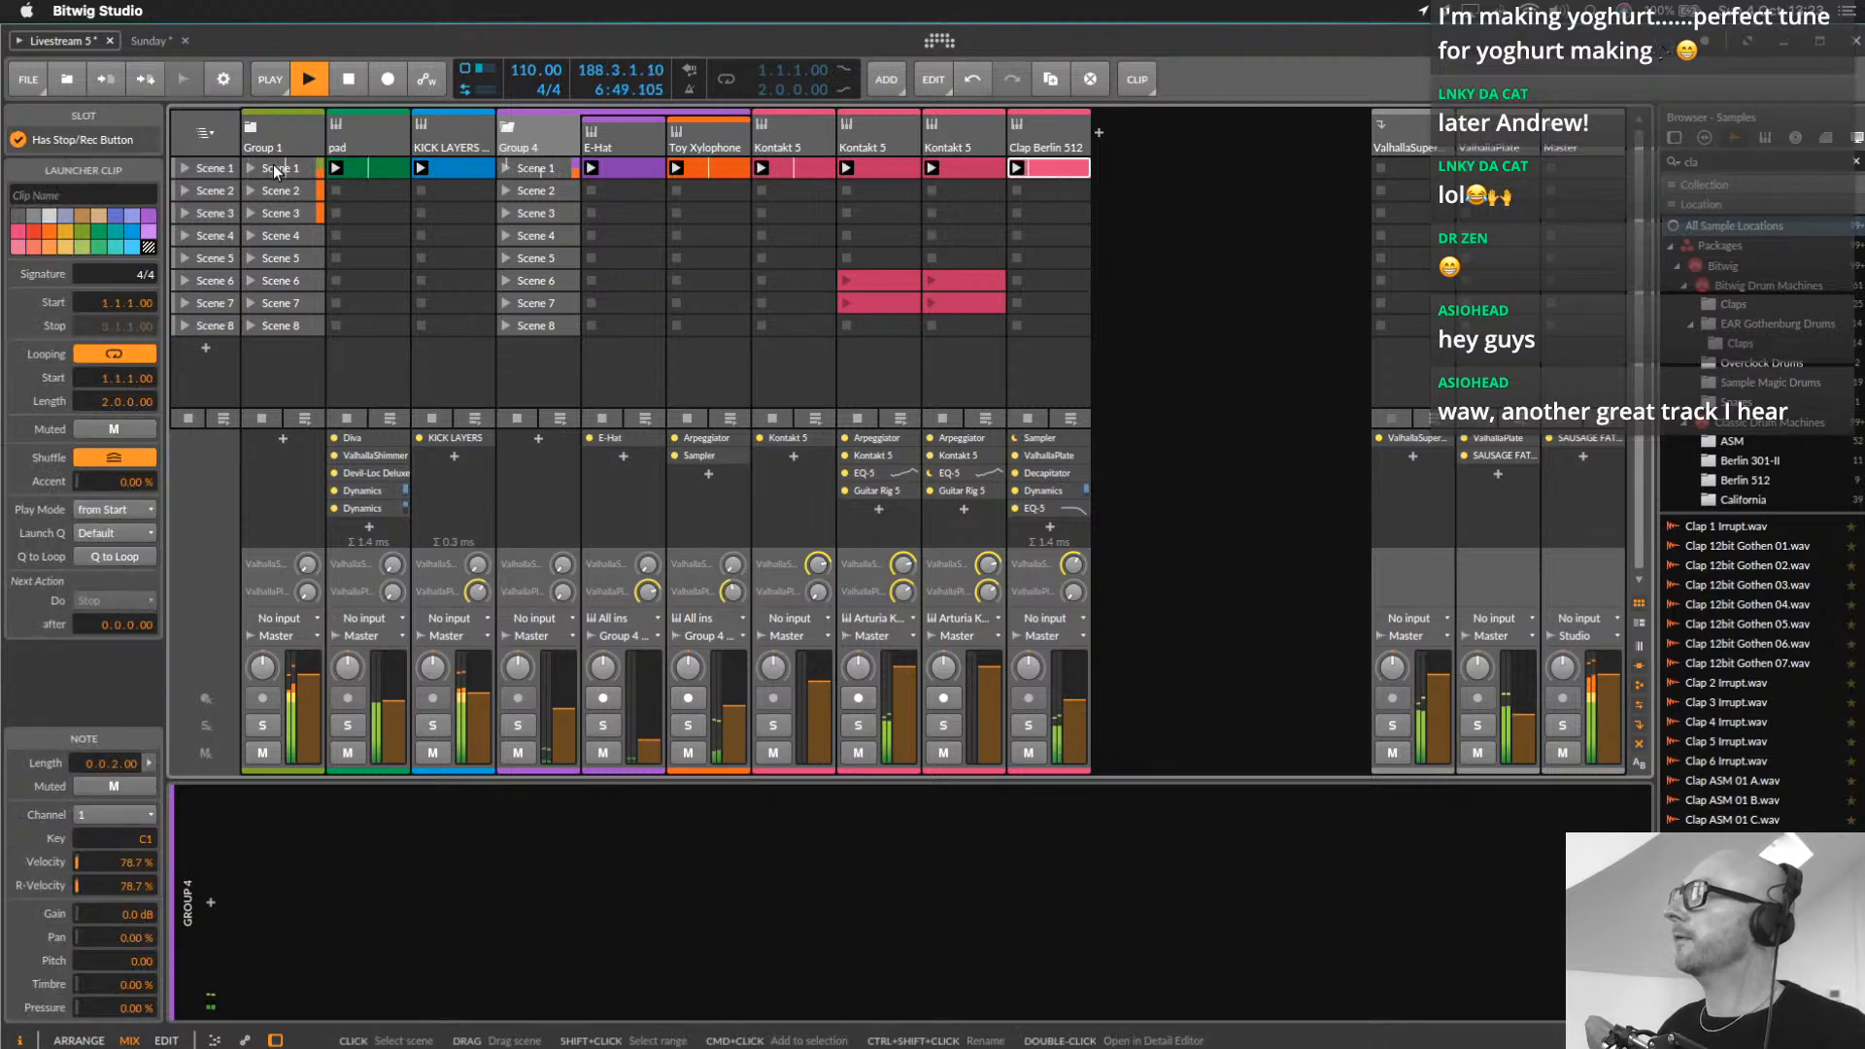
right_click(274, 170)
left_click(442, 189)
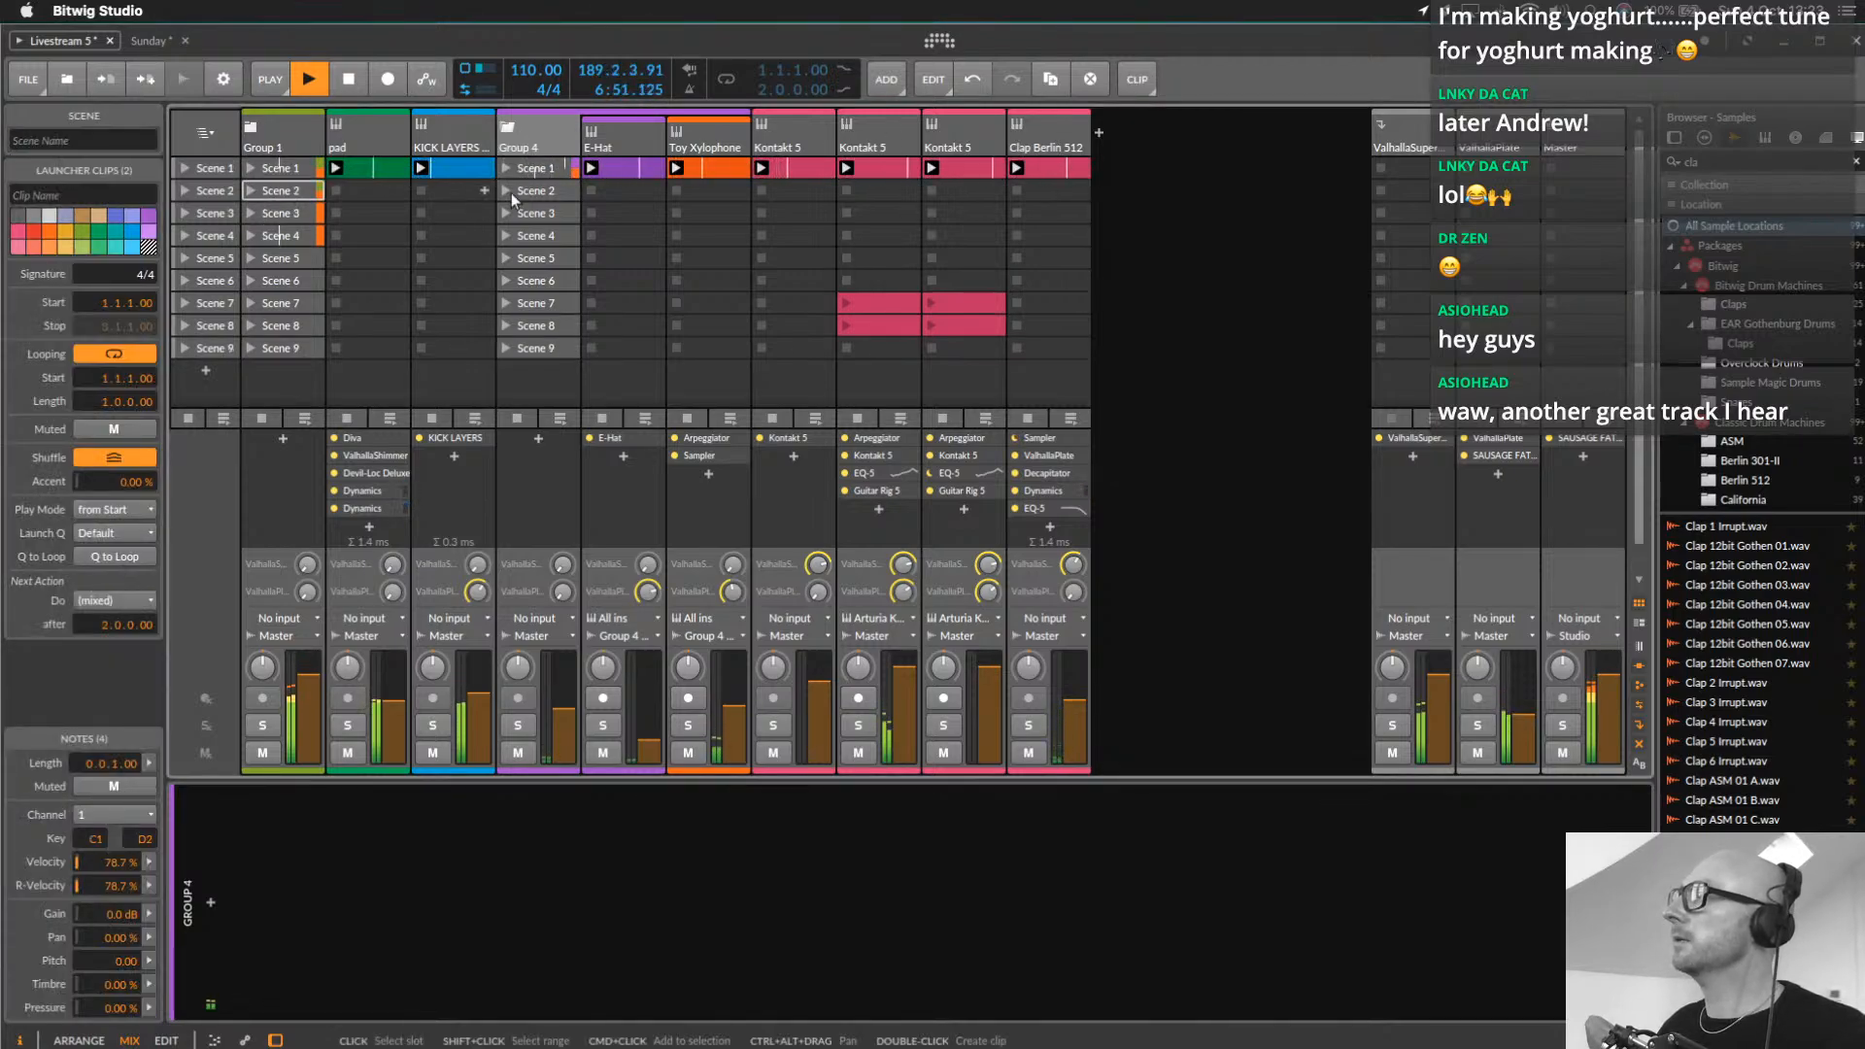
Duplicate the Scene 1 clips of pad, KICK LAYERS and all tracks from E-Hat through Clap Berlin 512 into Scene 2
left_click(408, 168)
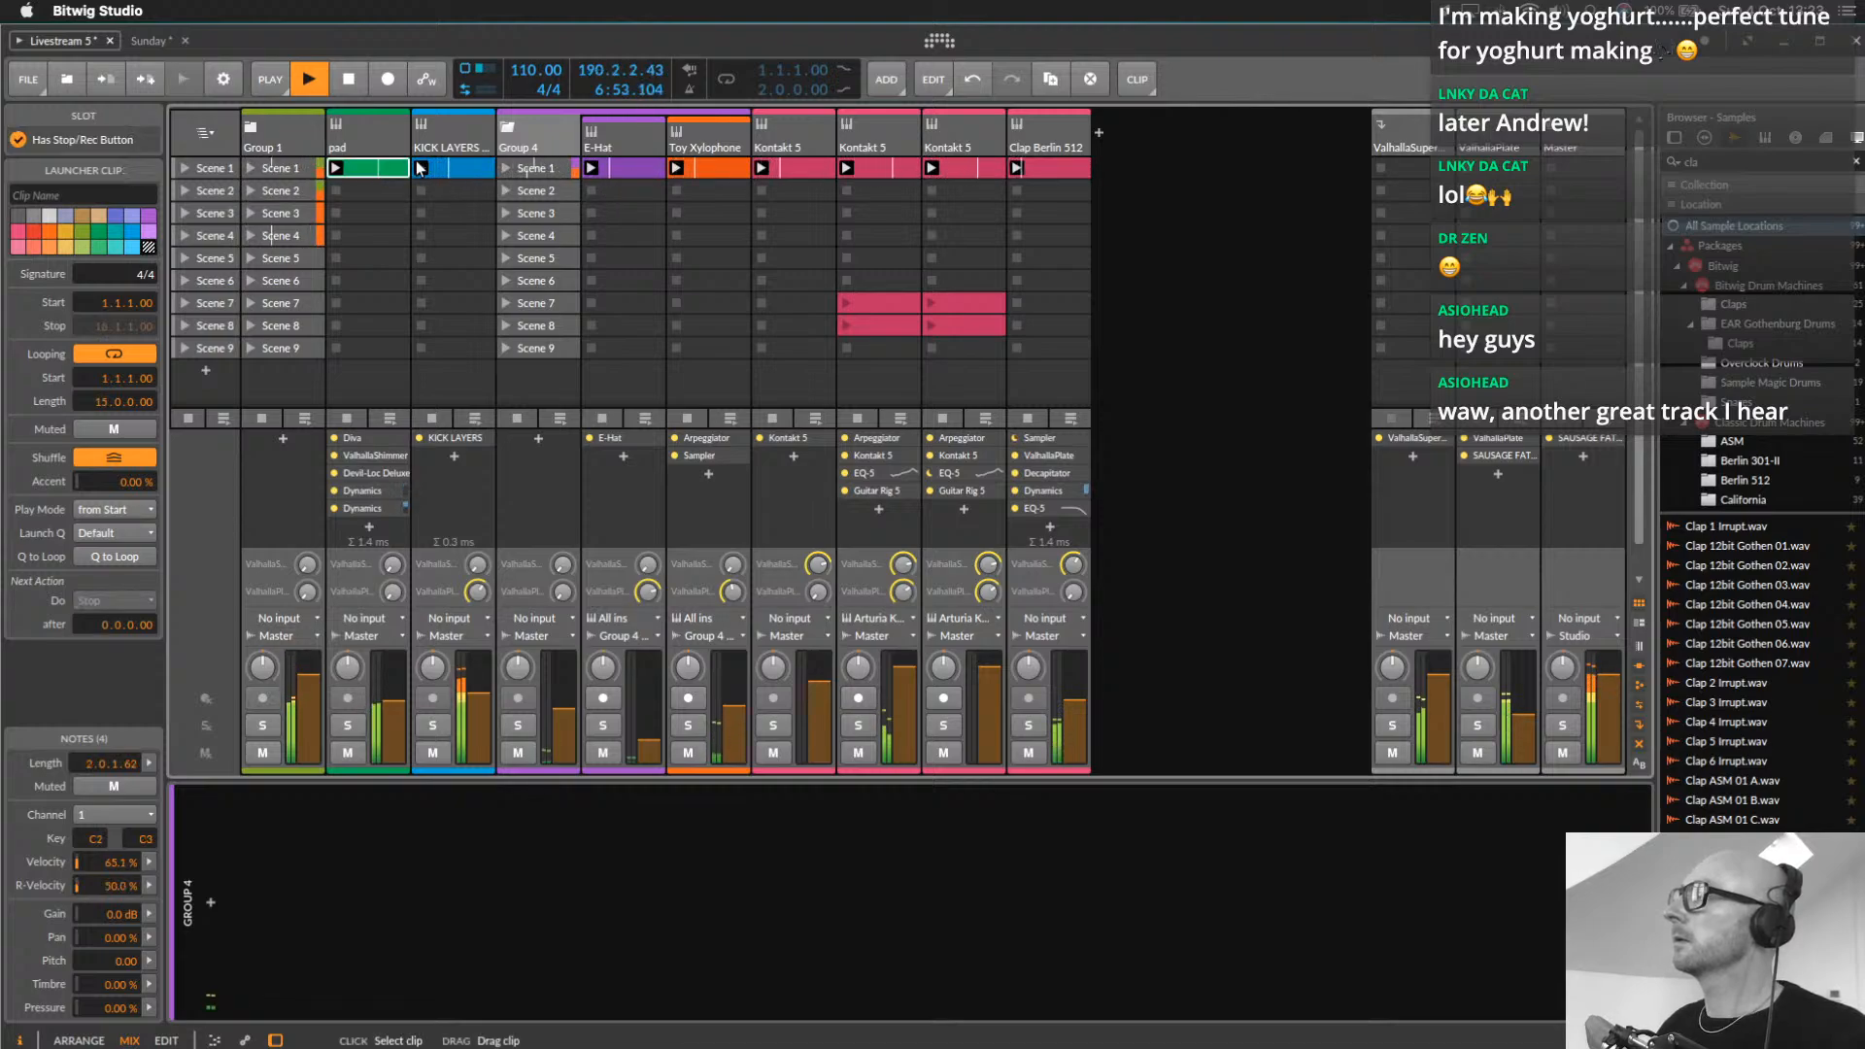
left_click(420, 167, "shift")
key("ctrl+d")
left_click(623, 167)
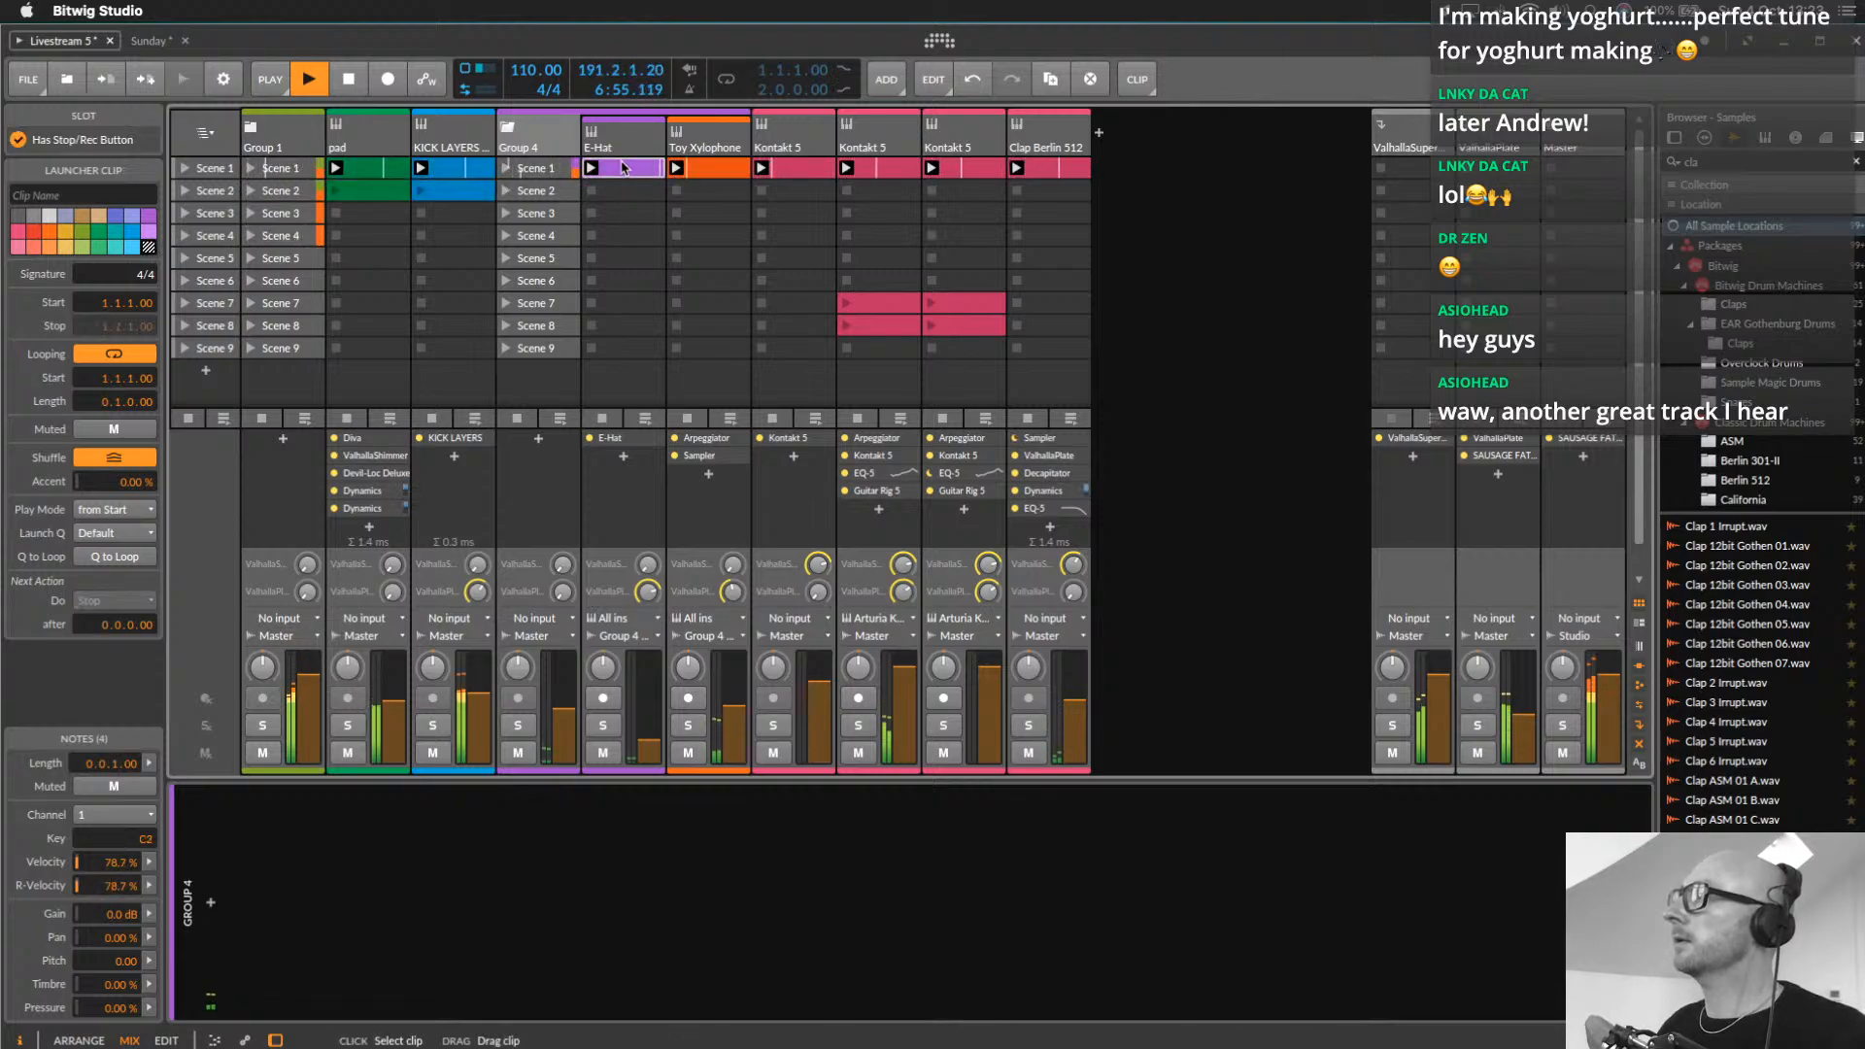
left_click(1015, 168, "shift")
key("ctrl+d")
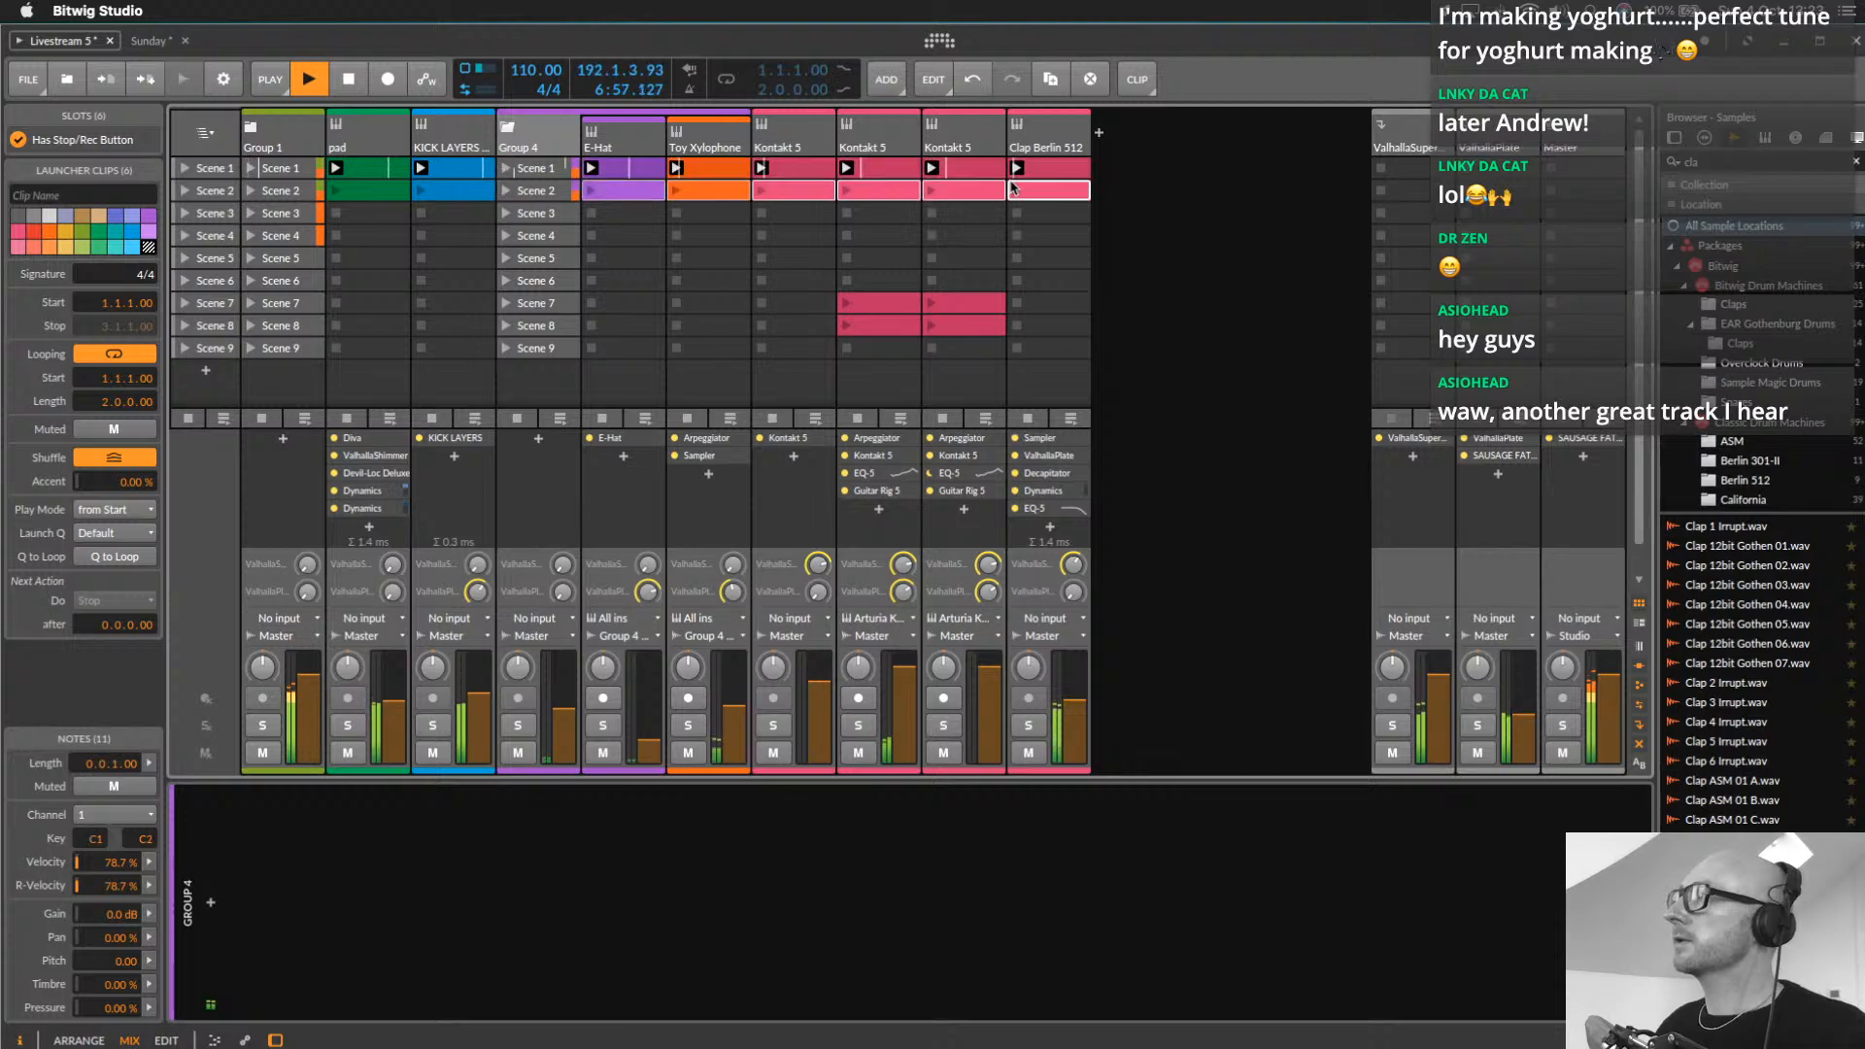
Unfold Group 1 to show its Poly Grid tracks and delete the pad and KICK LAYERS clips from Scene 1
left_click(332, 169)
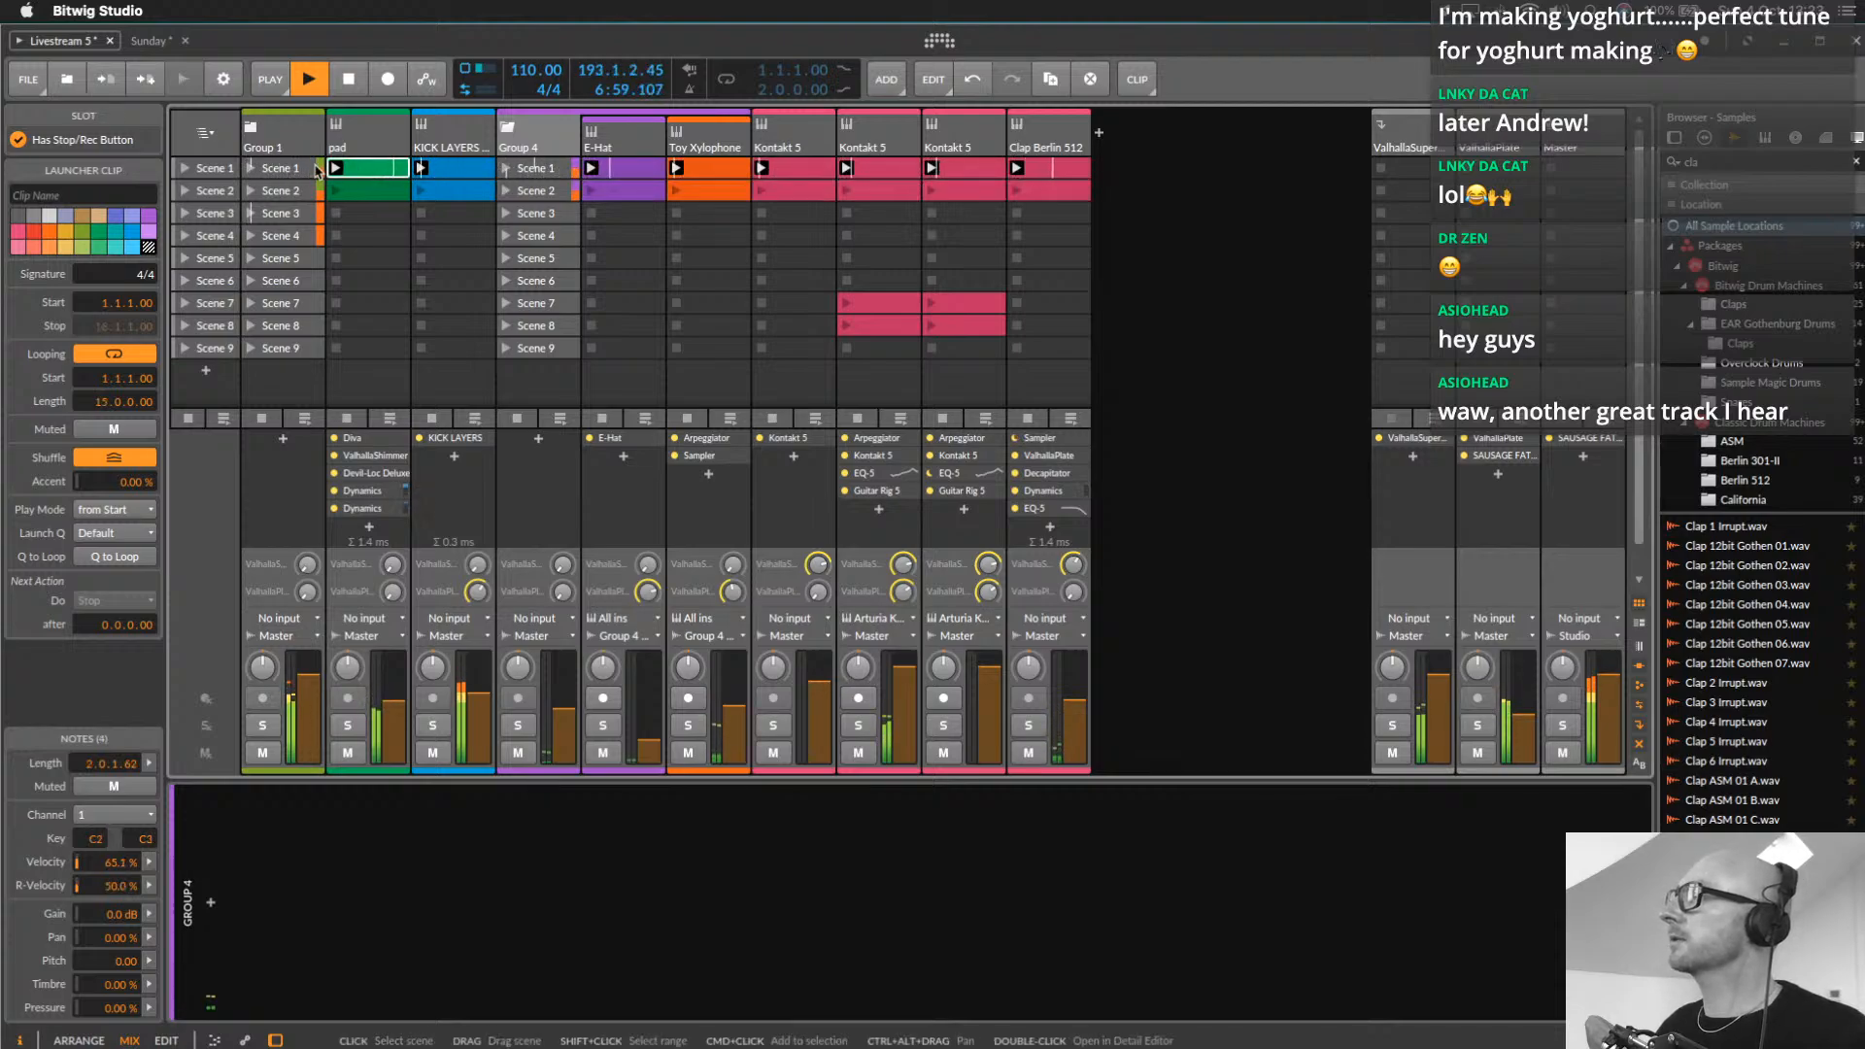
left_click(251, 127)
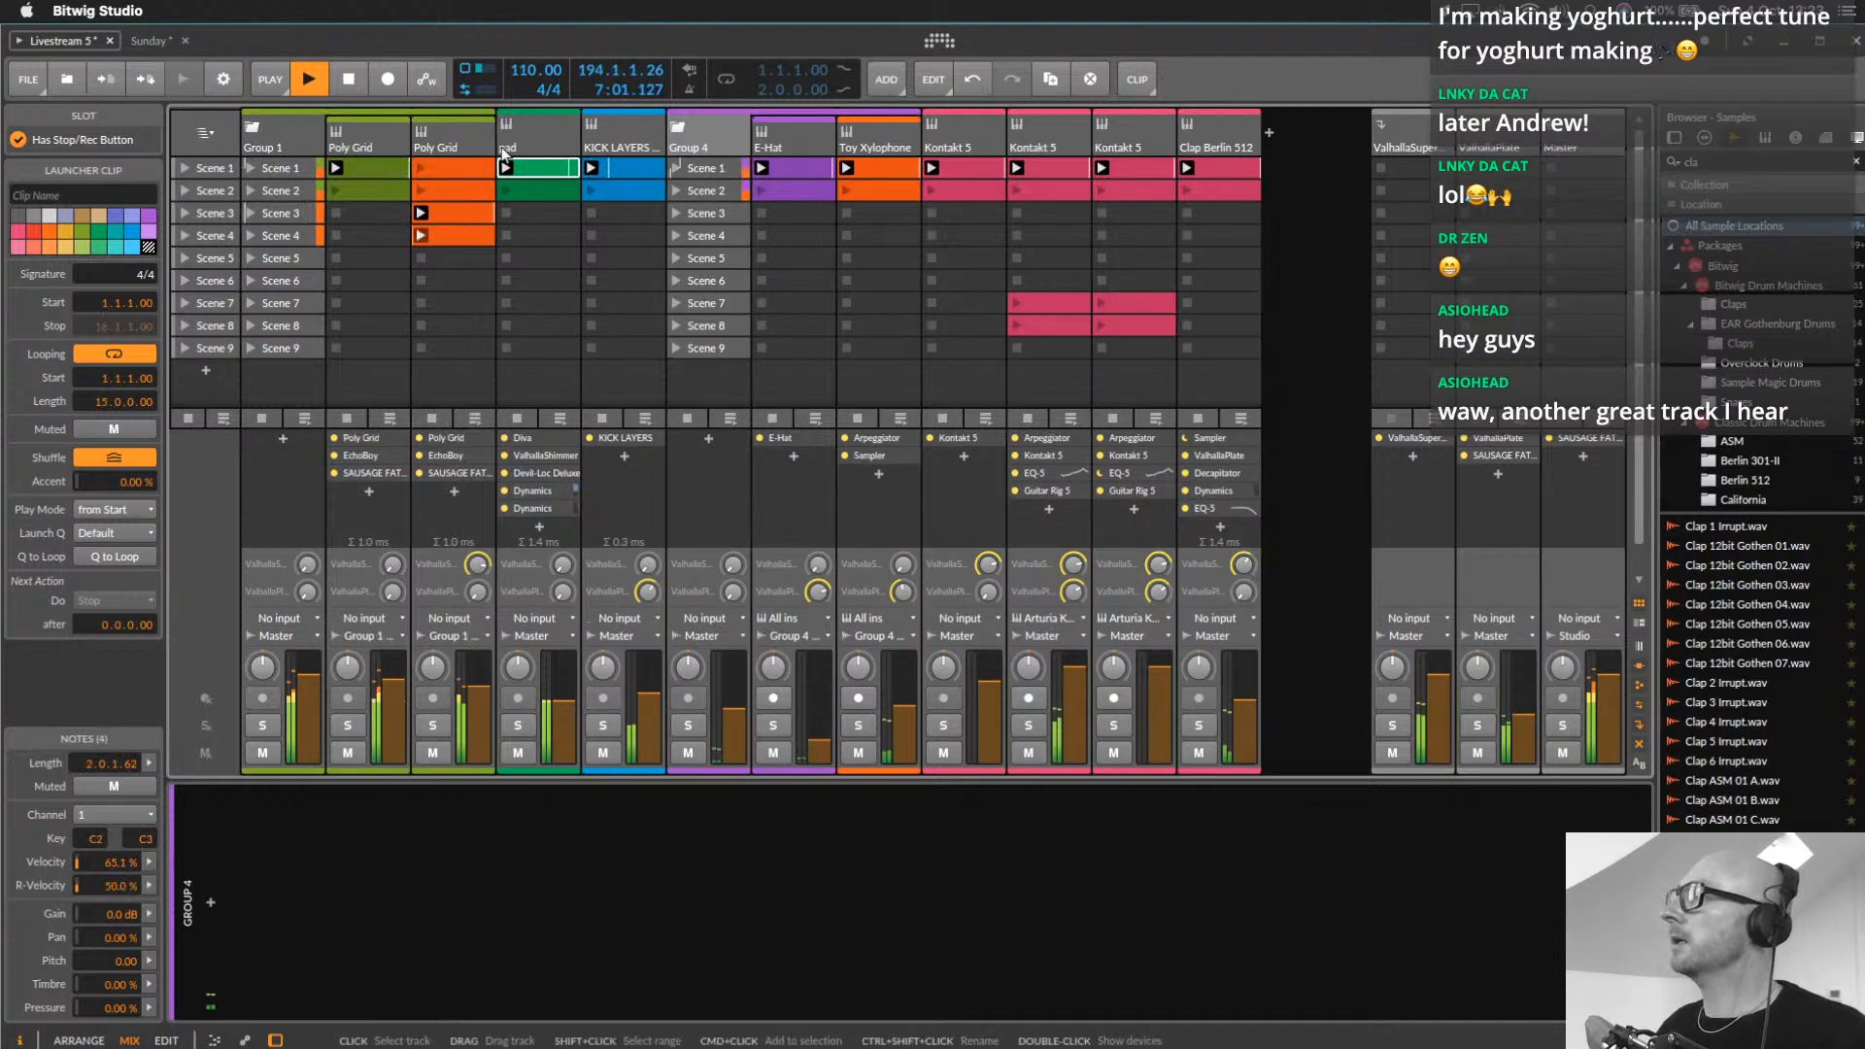
left_click(638, 167, "shift")
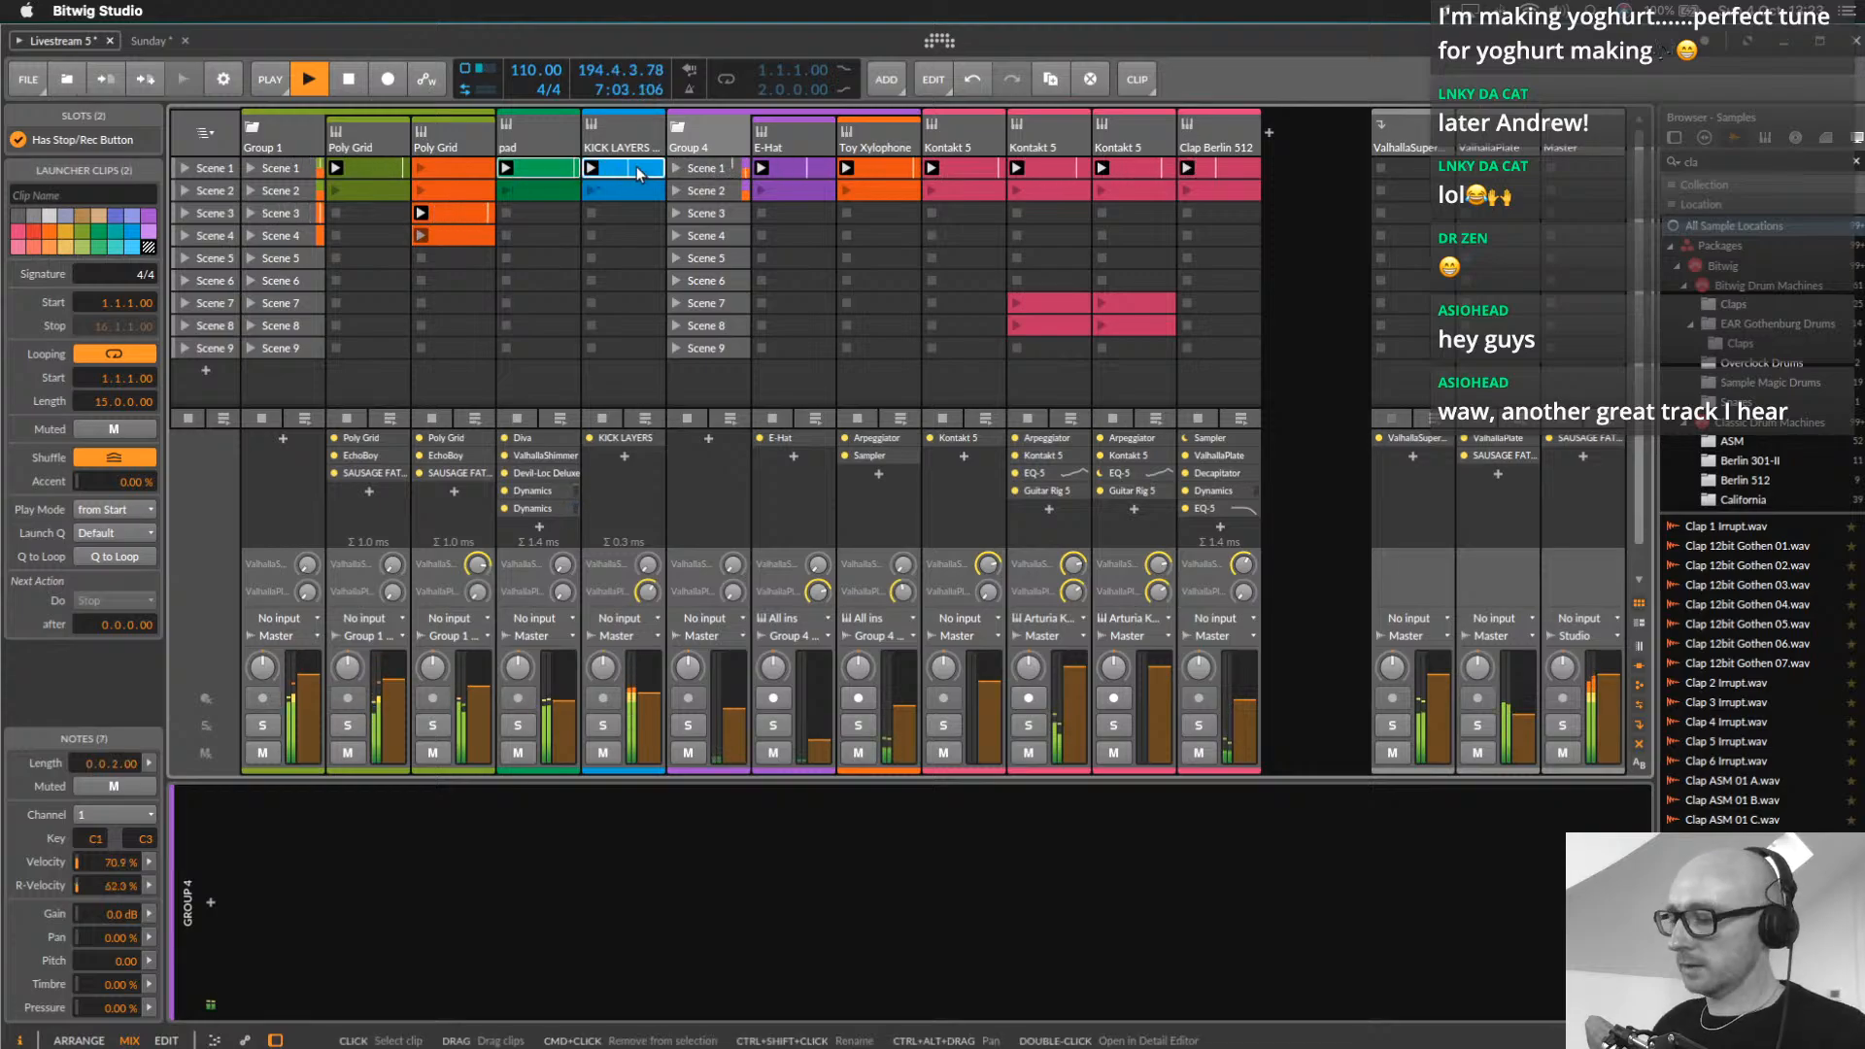
Delete the Scene 1 clips of E-Hat, Toy Xylophone, the first and third Kontakt 5 tracks, and Clap Berlin 512
left_click(814, 167)
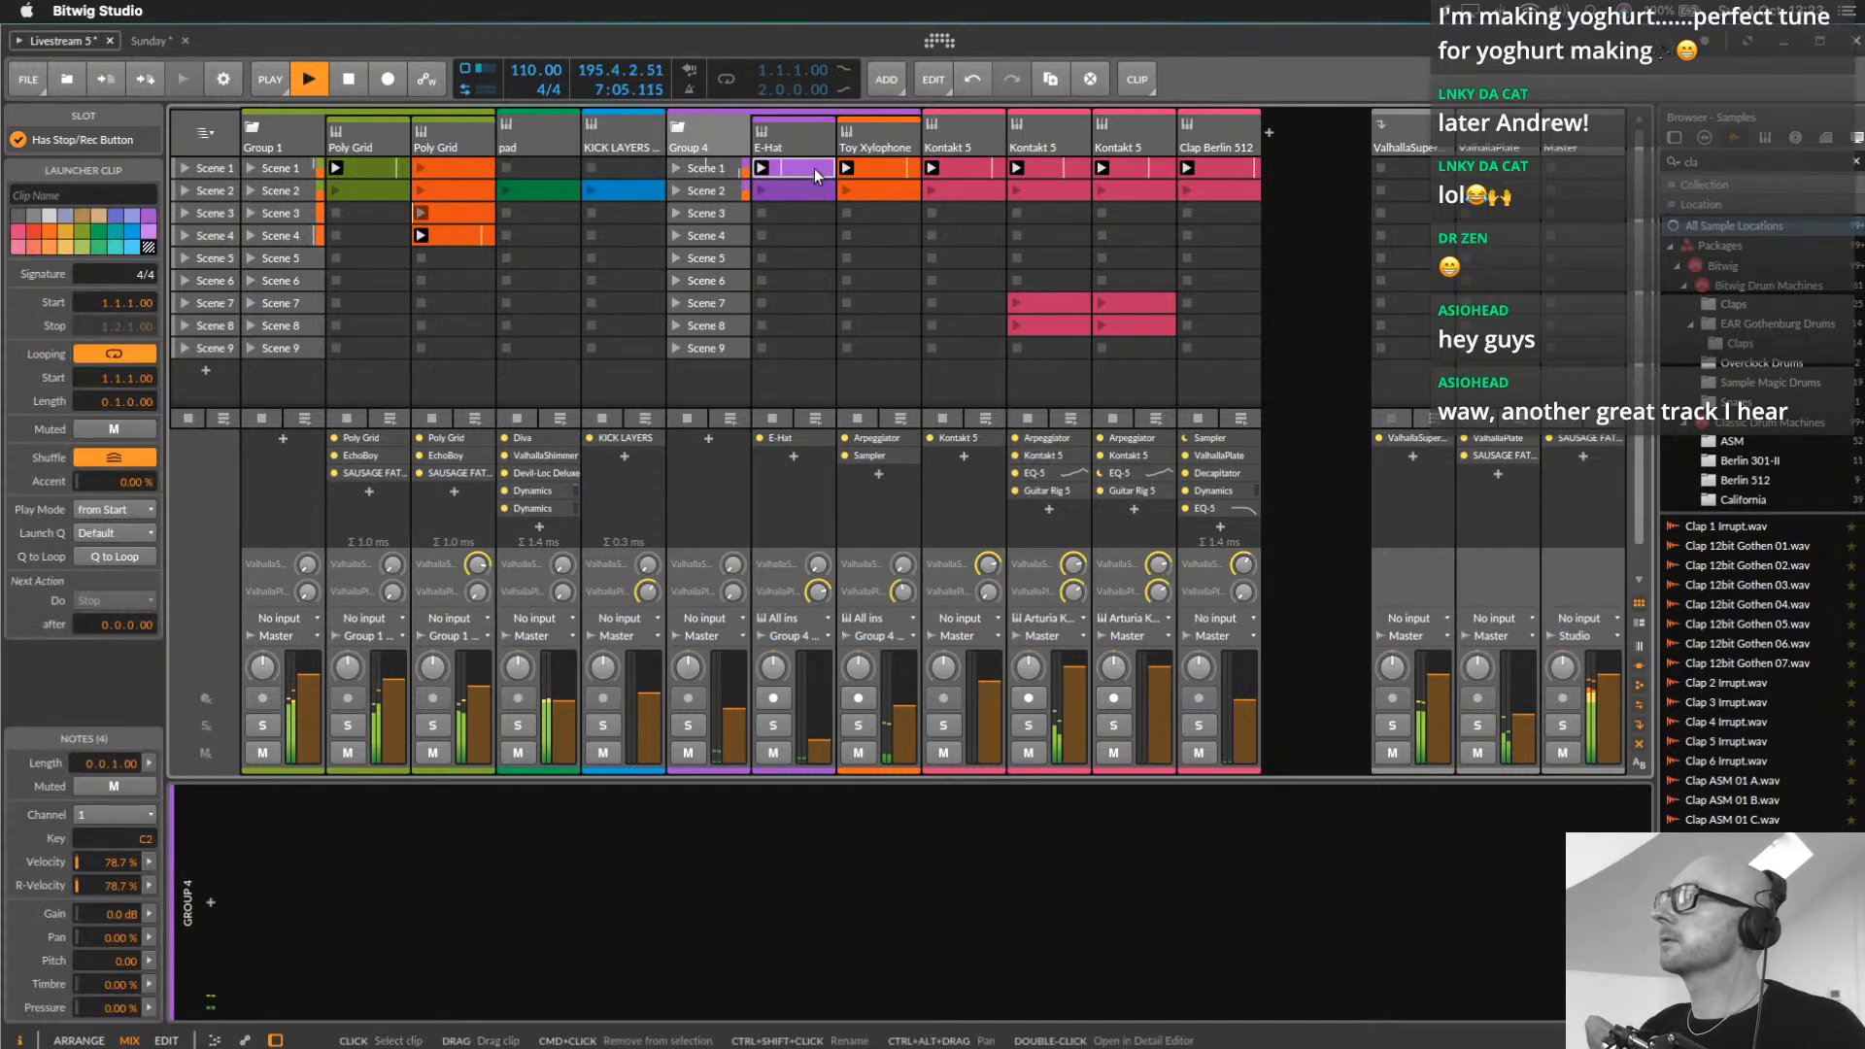
left_click(898, 164)
left_click(988, 165)
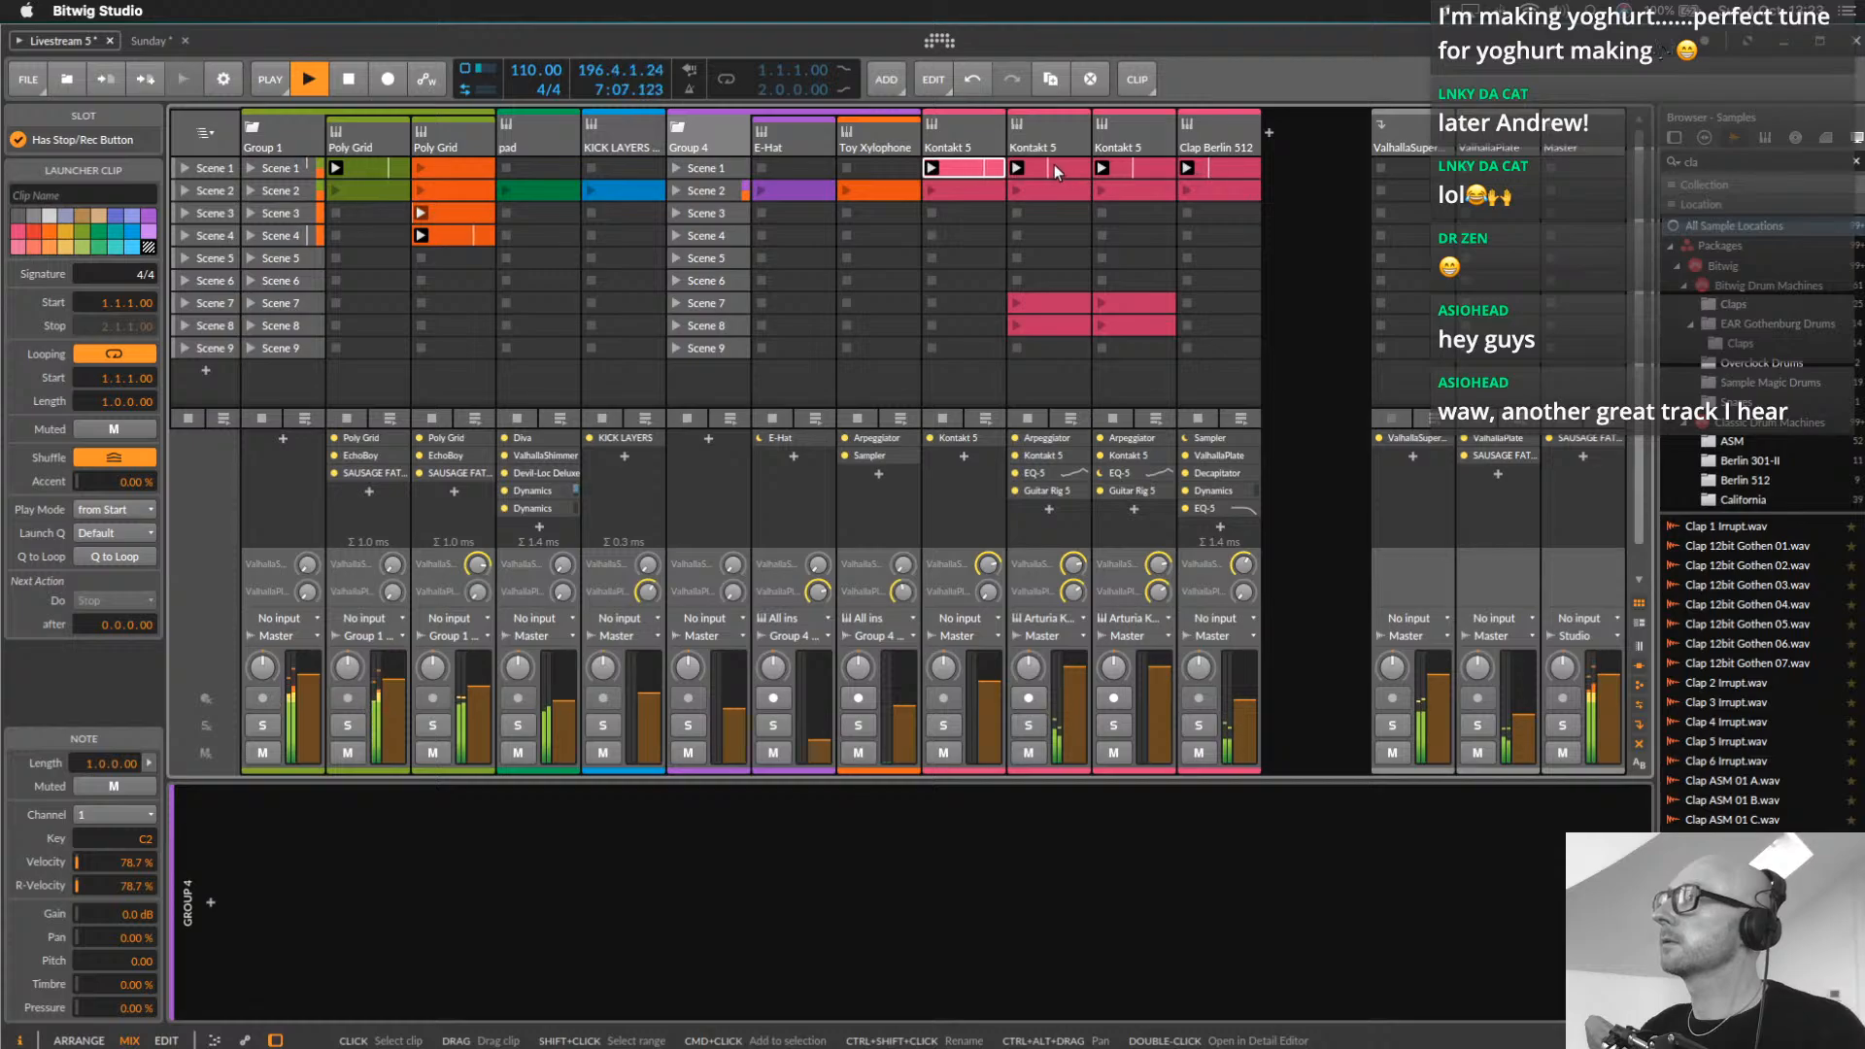
key("Delete")
left_click(1154, 166)
key("Delete")
left_click(1234, 164)
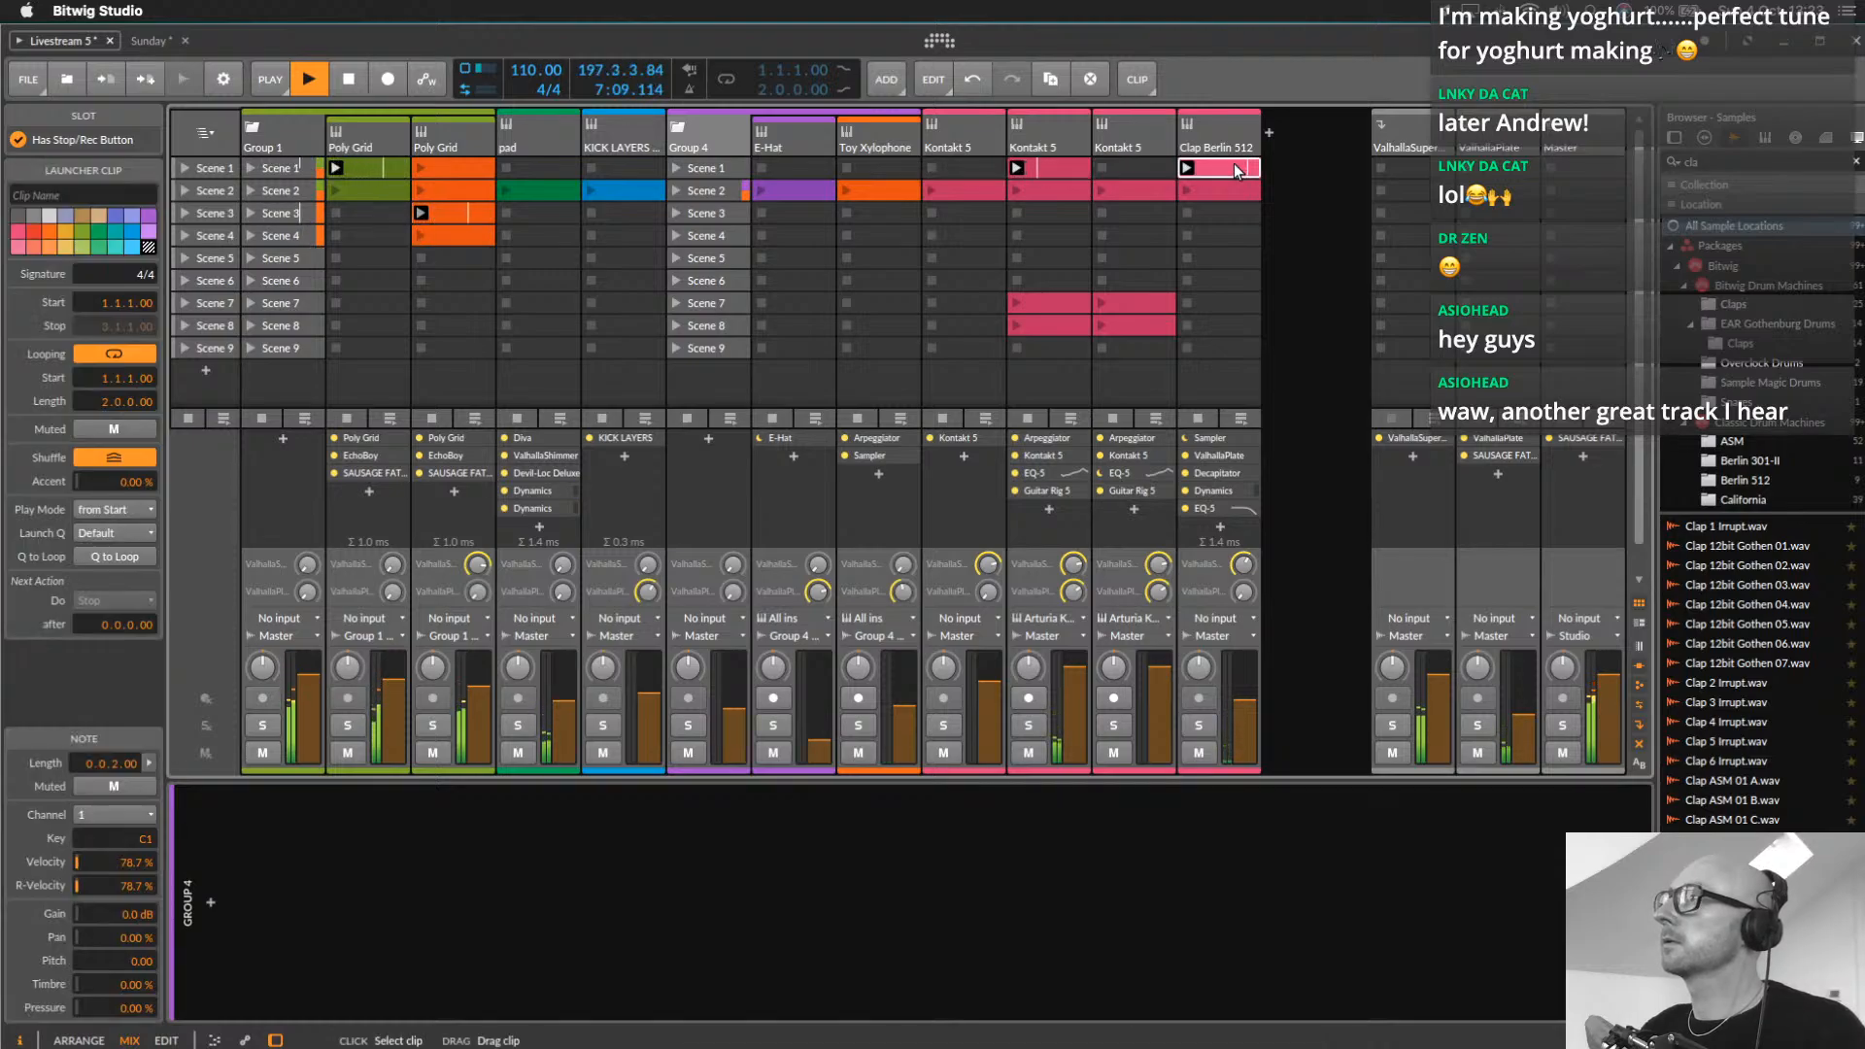
key("Delete")
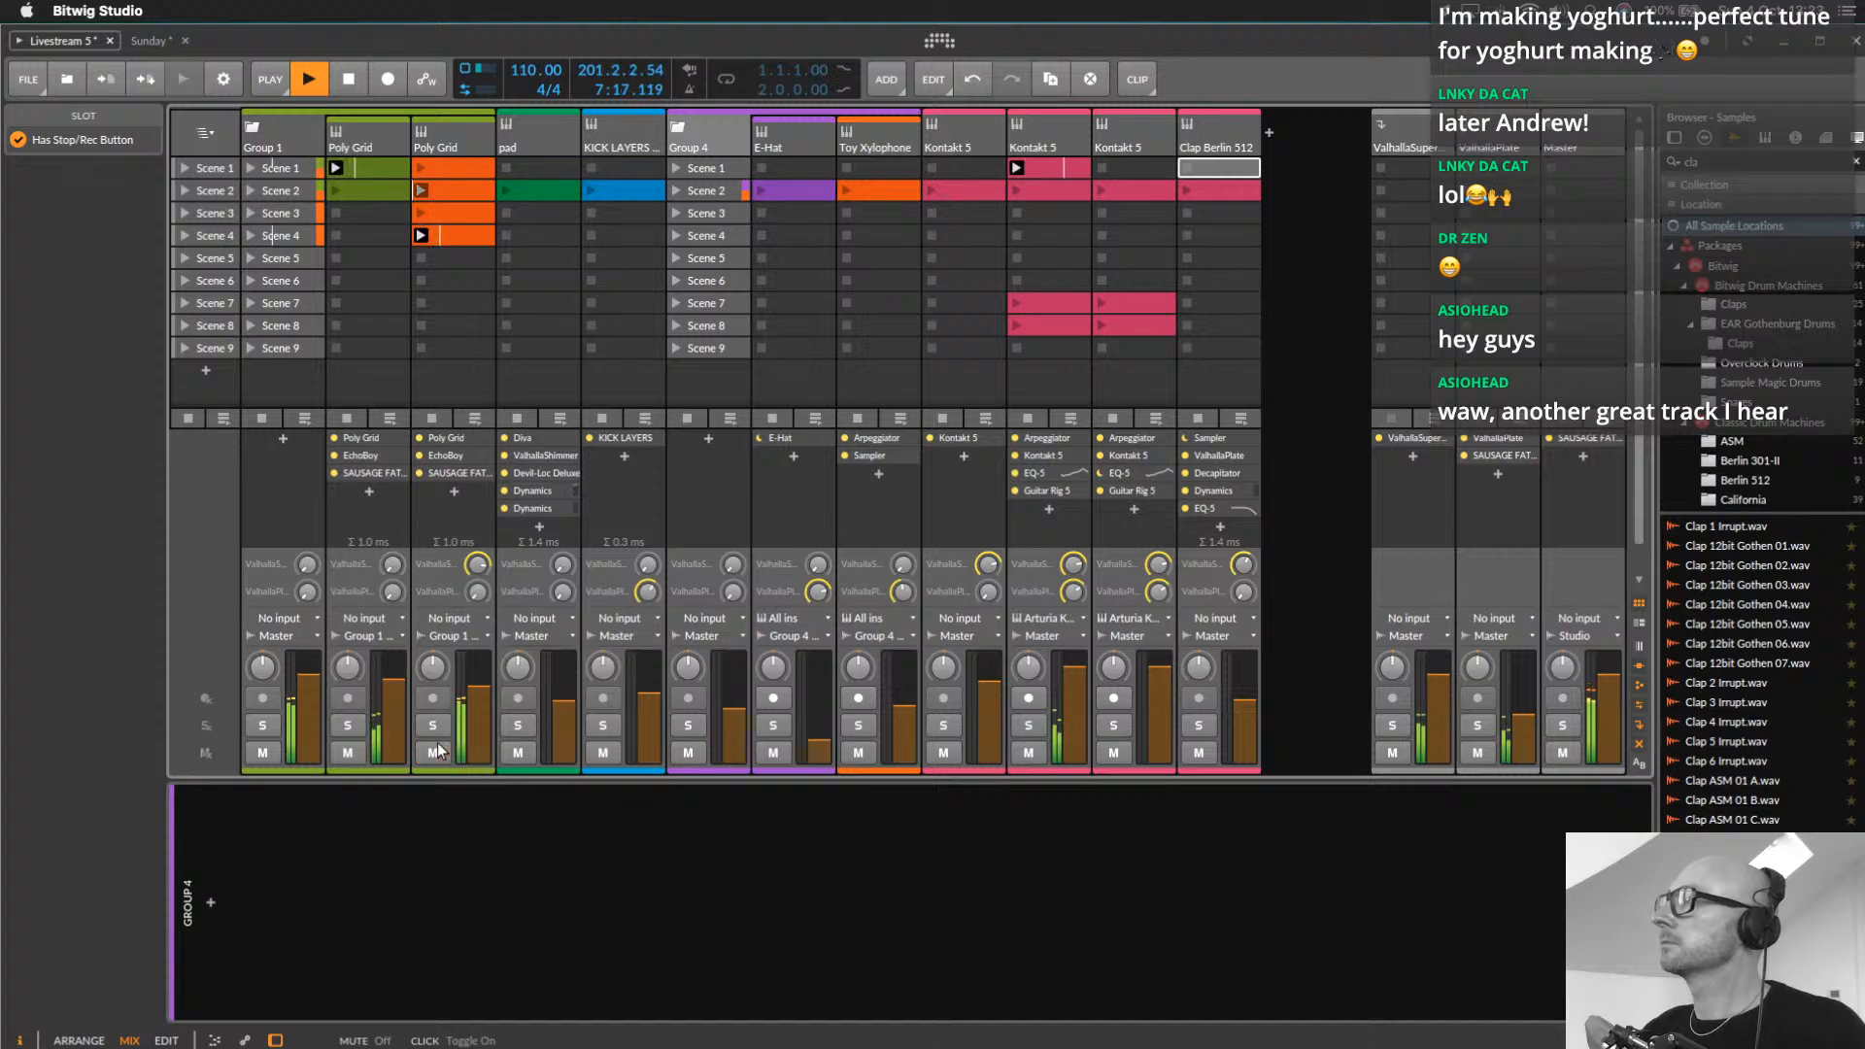
left_click(1074, 169)
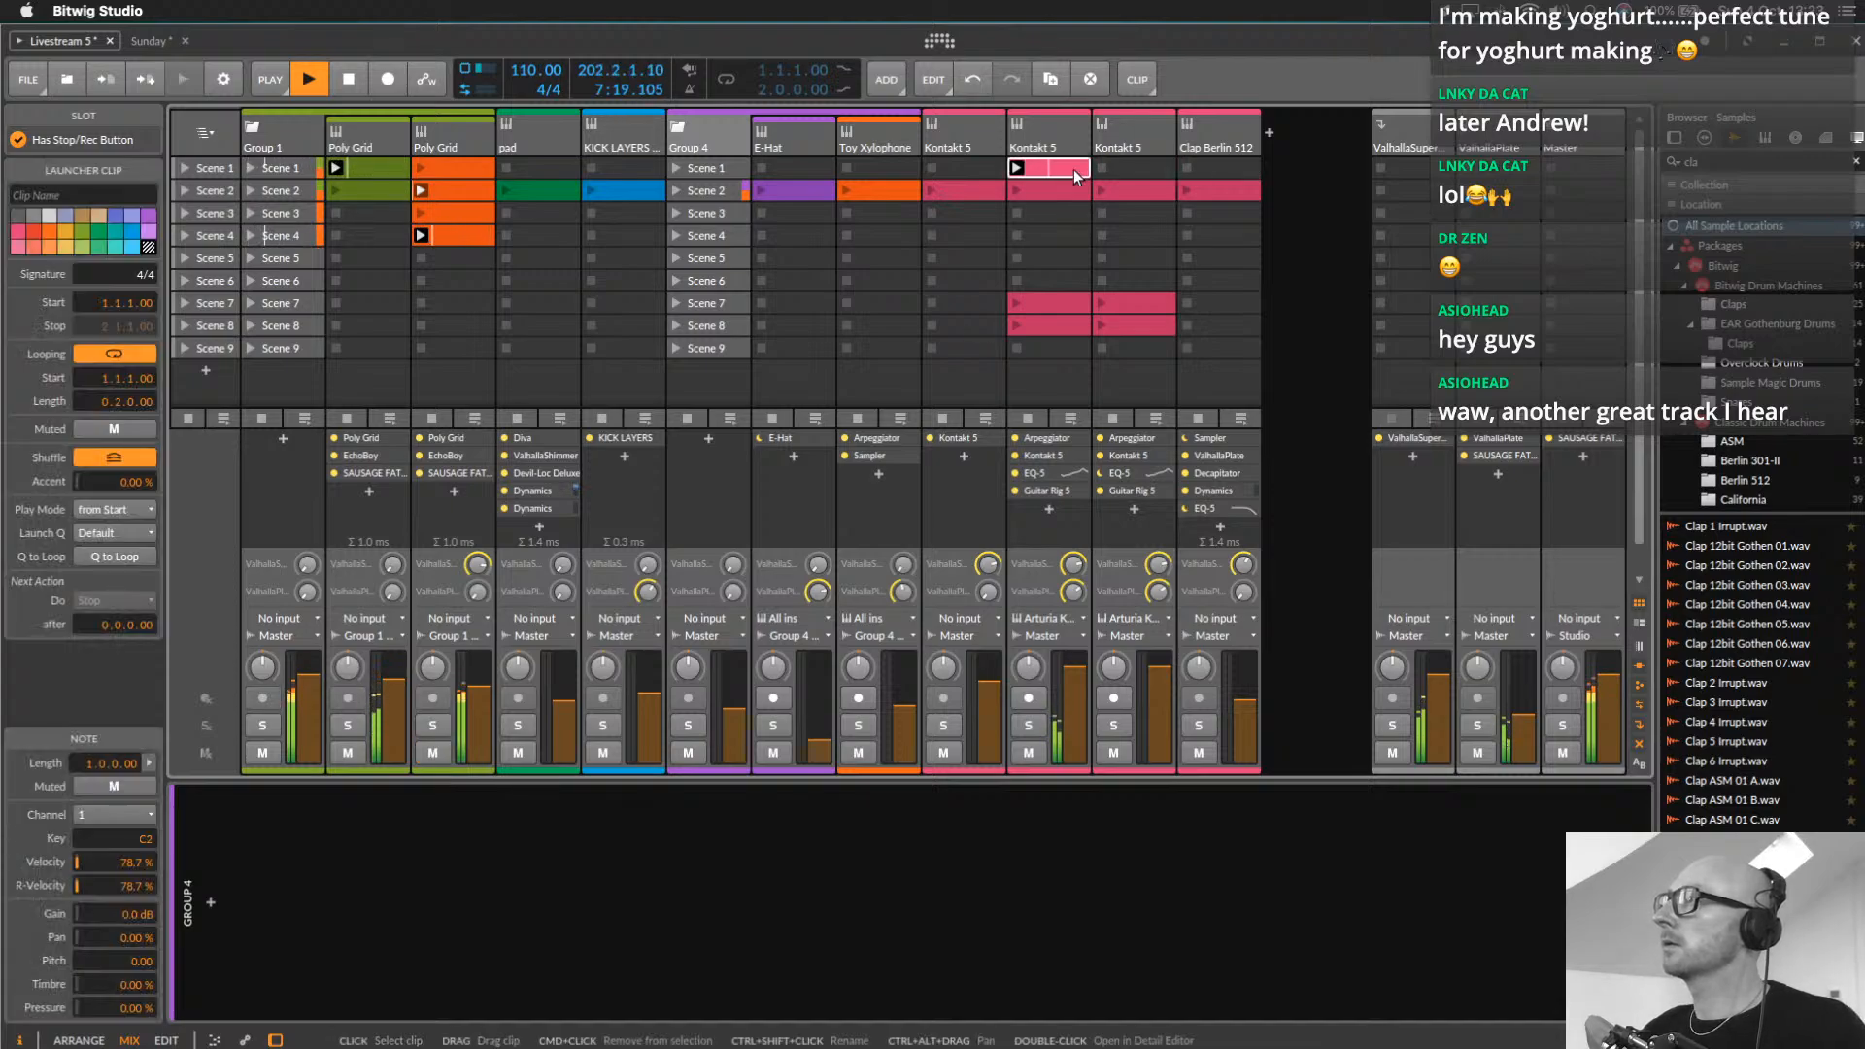
left_click(298, 169)
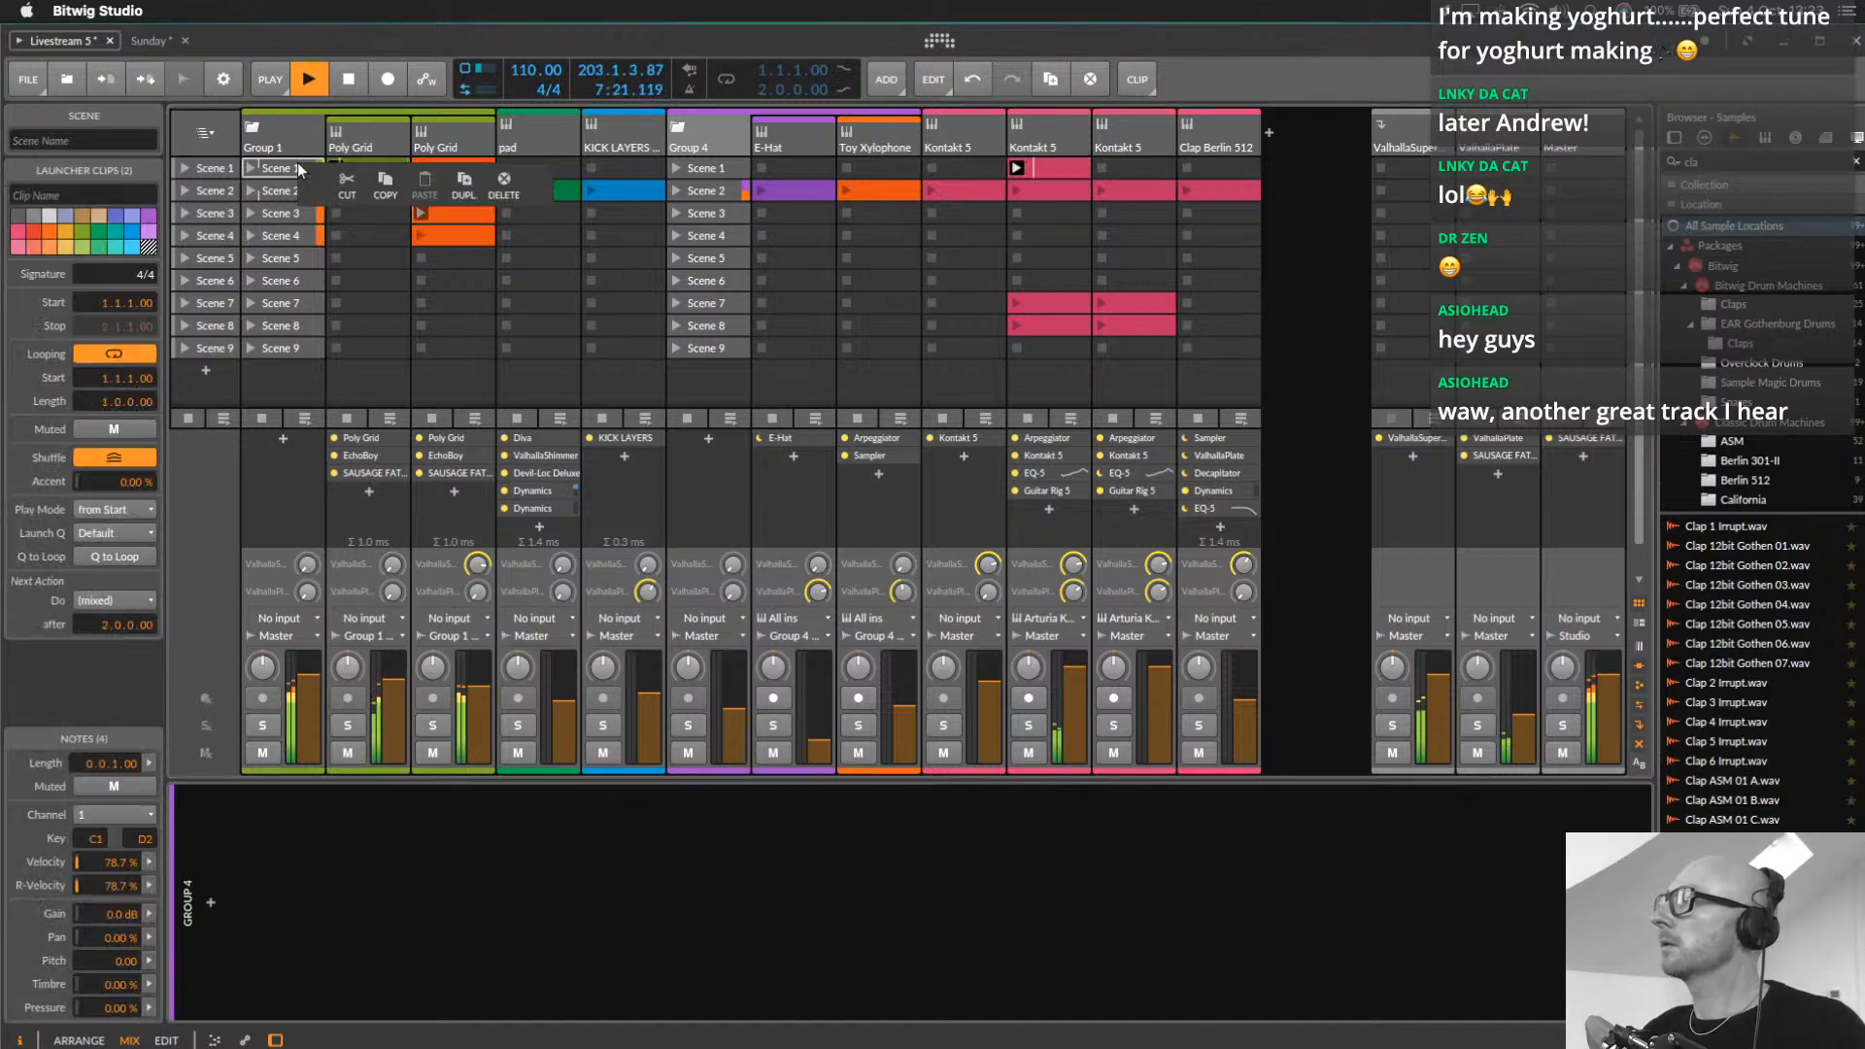
left_click(463, 192)
key("super+z")
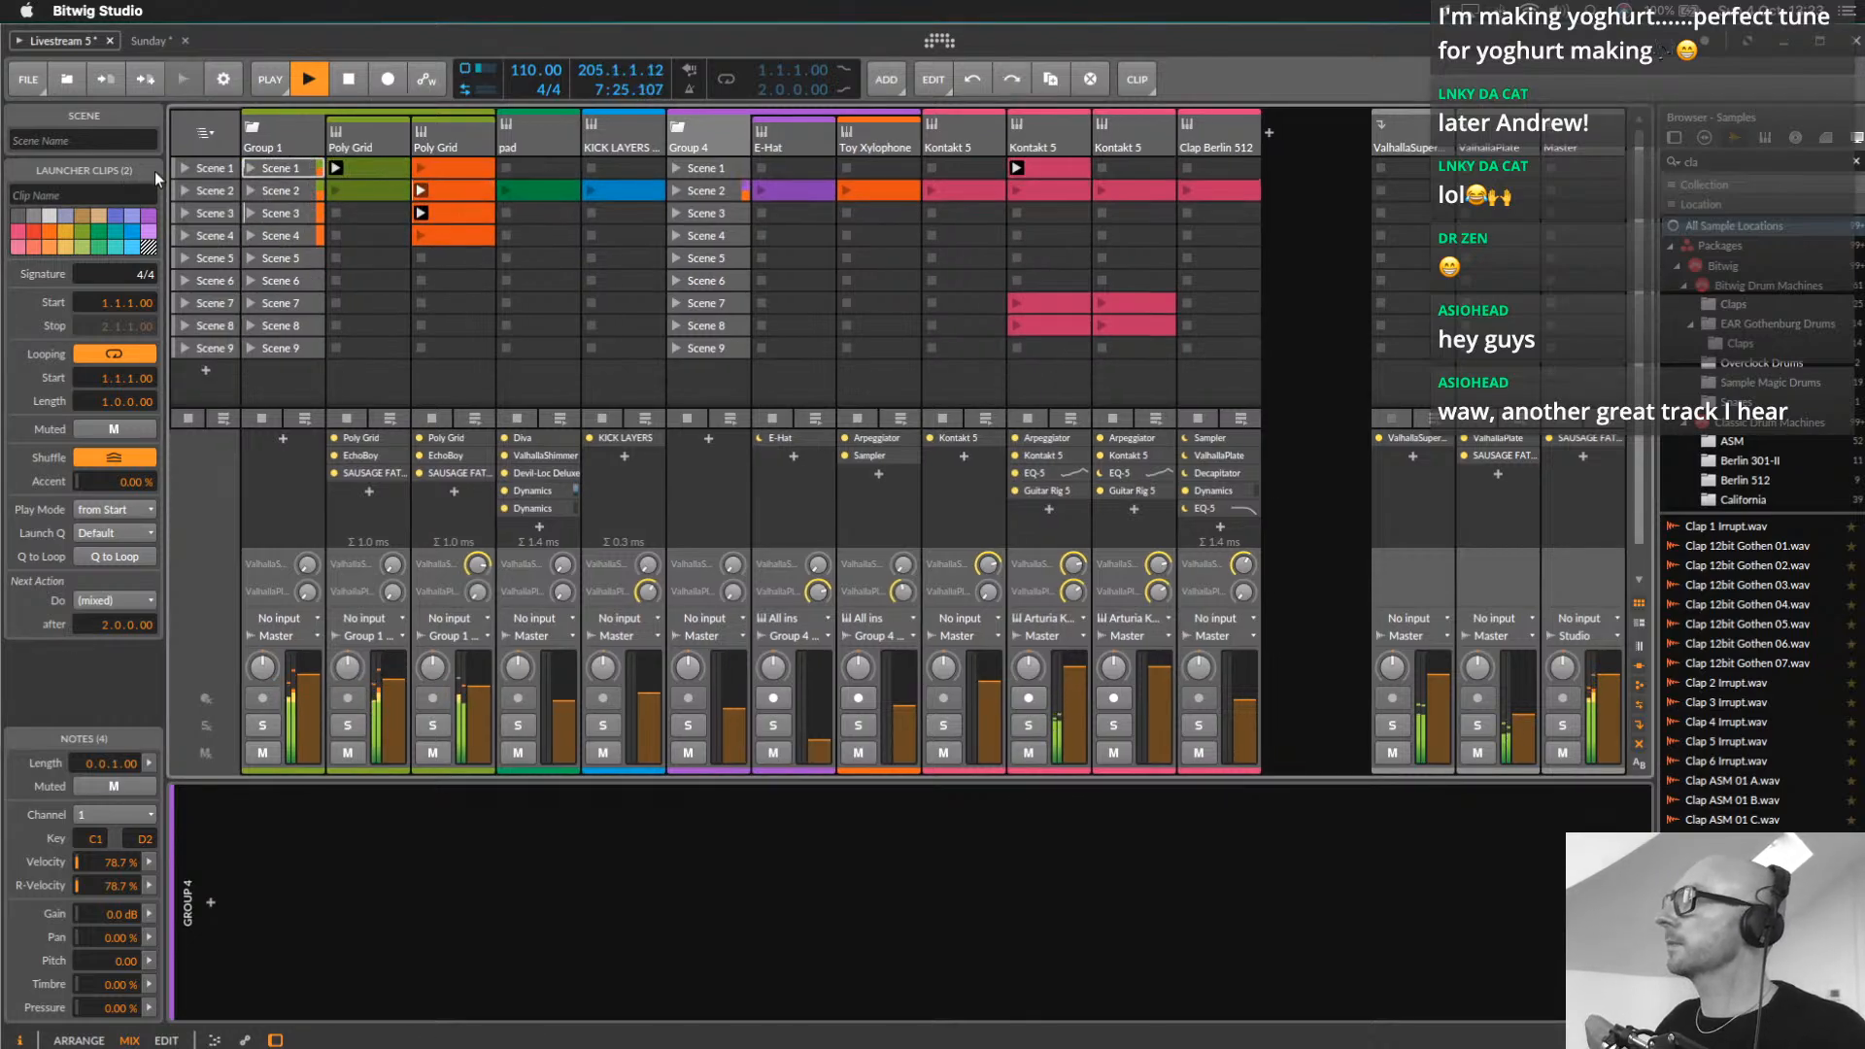
Duplicate the whole Scene 1 across all tracks, and delete the middle Kontakt 5 track's clip from the original Scene 1
left_click(212, 166)
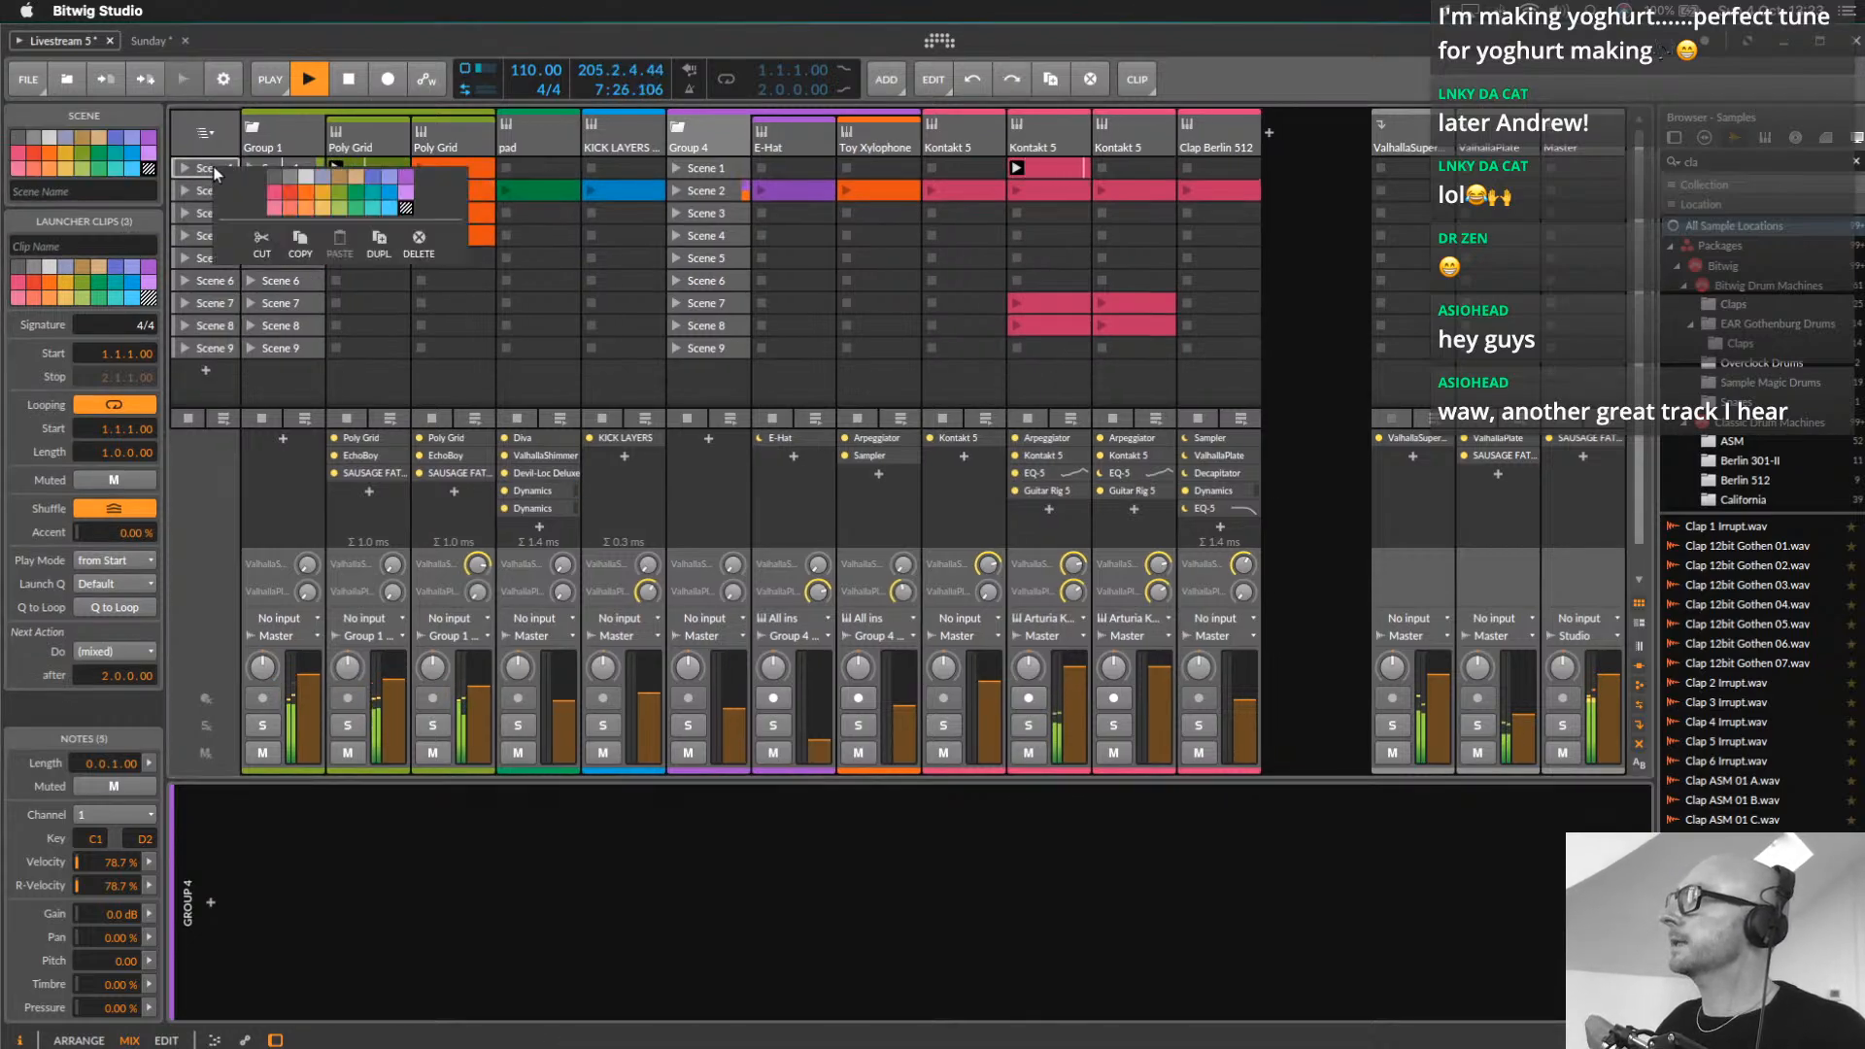
left_click(372, 243)
left_click(1080, 171)
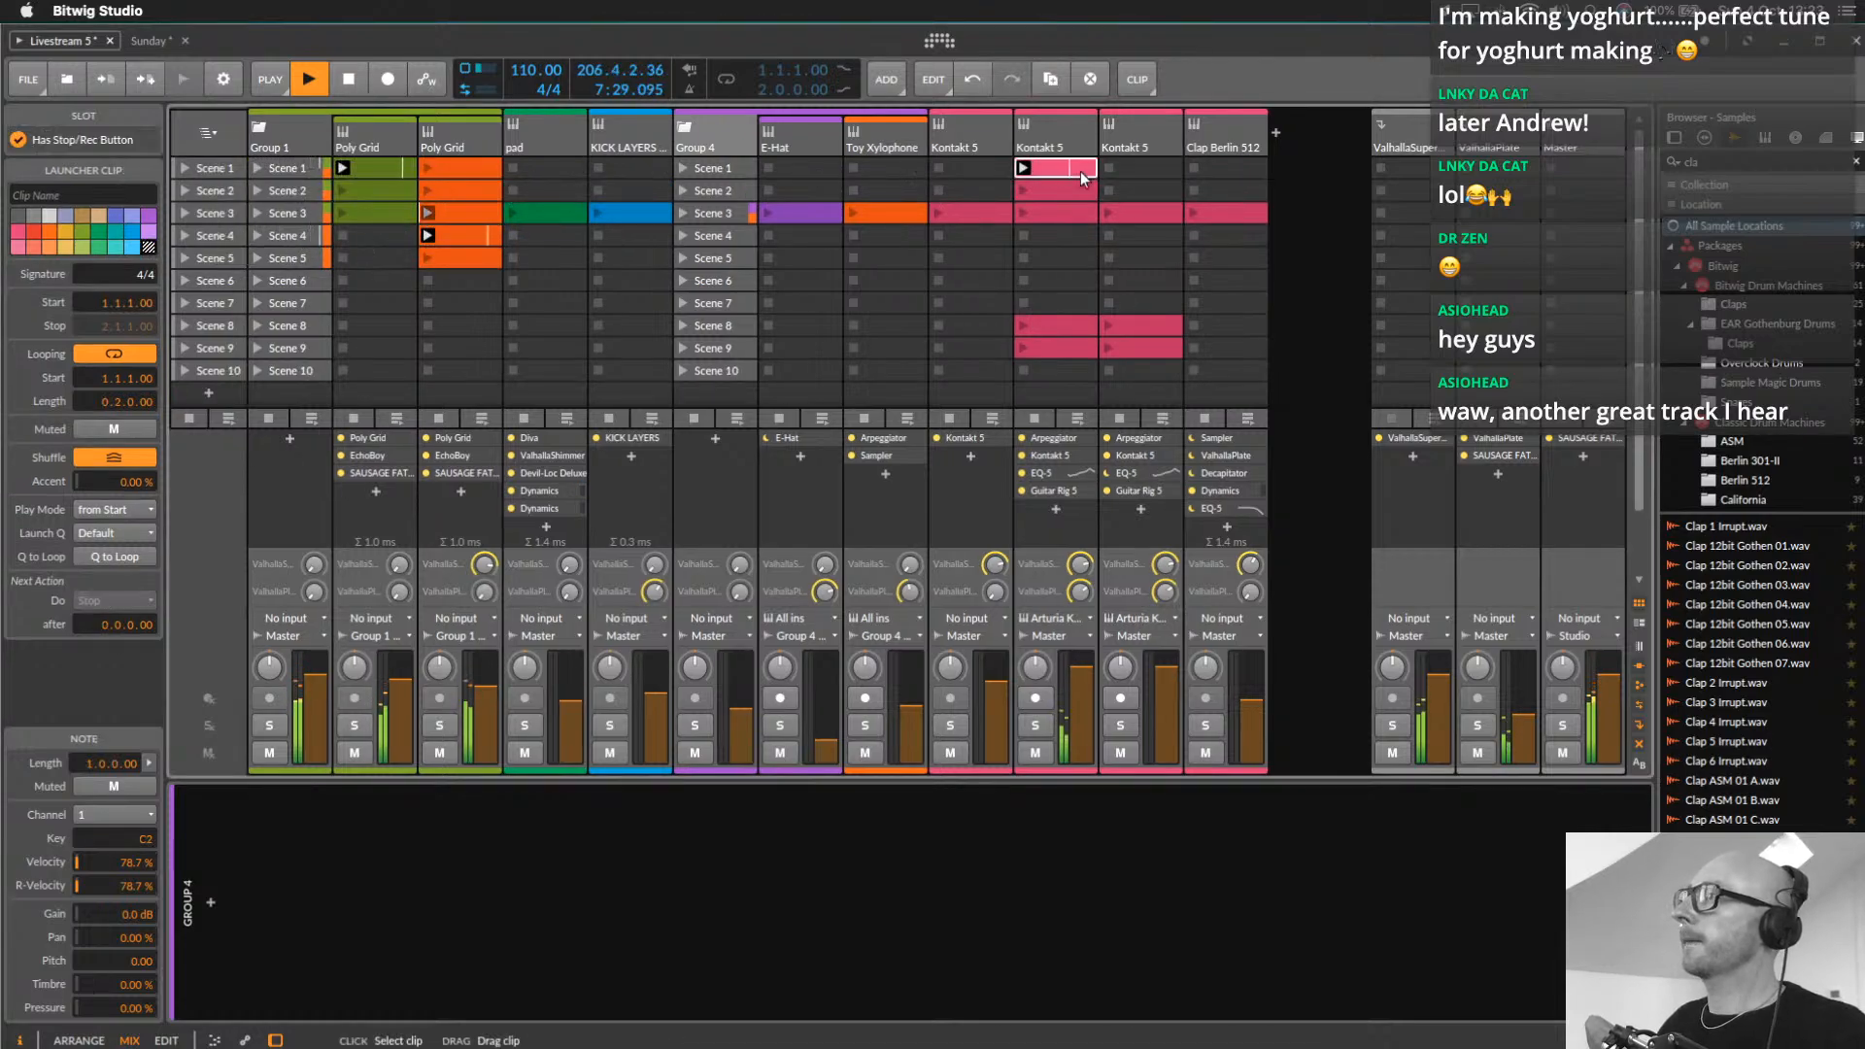
key("Delete")
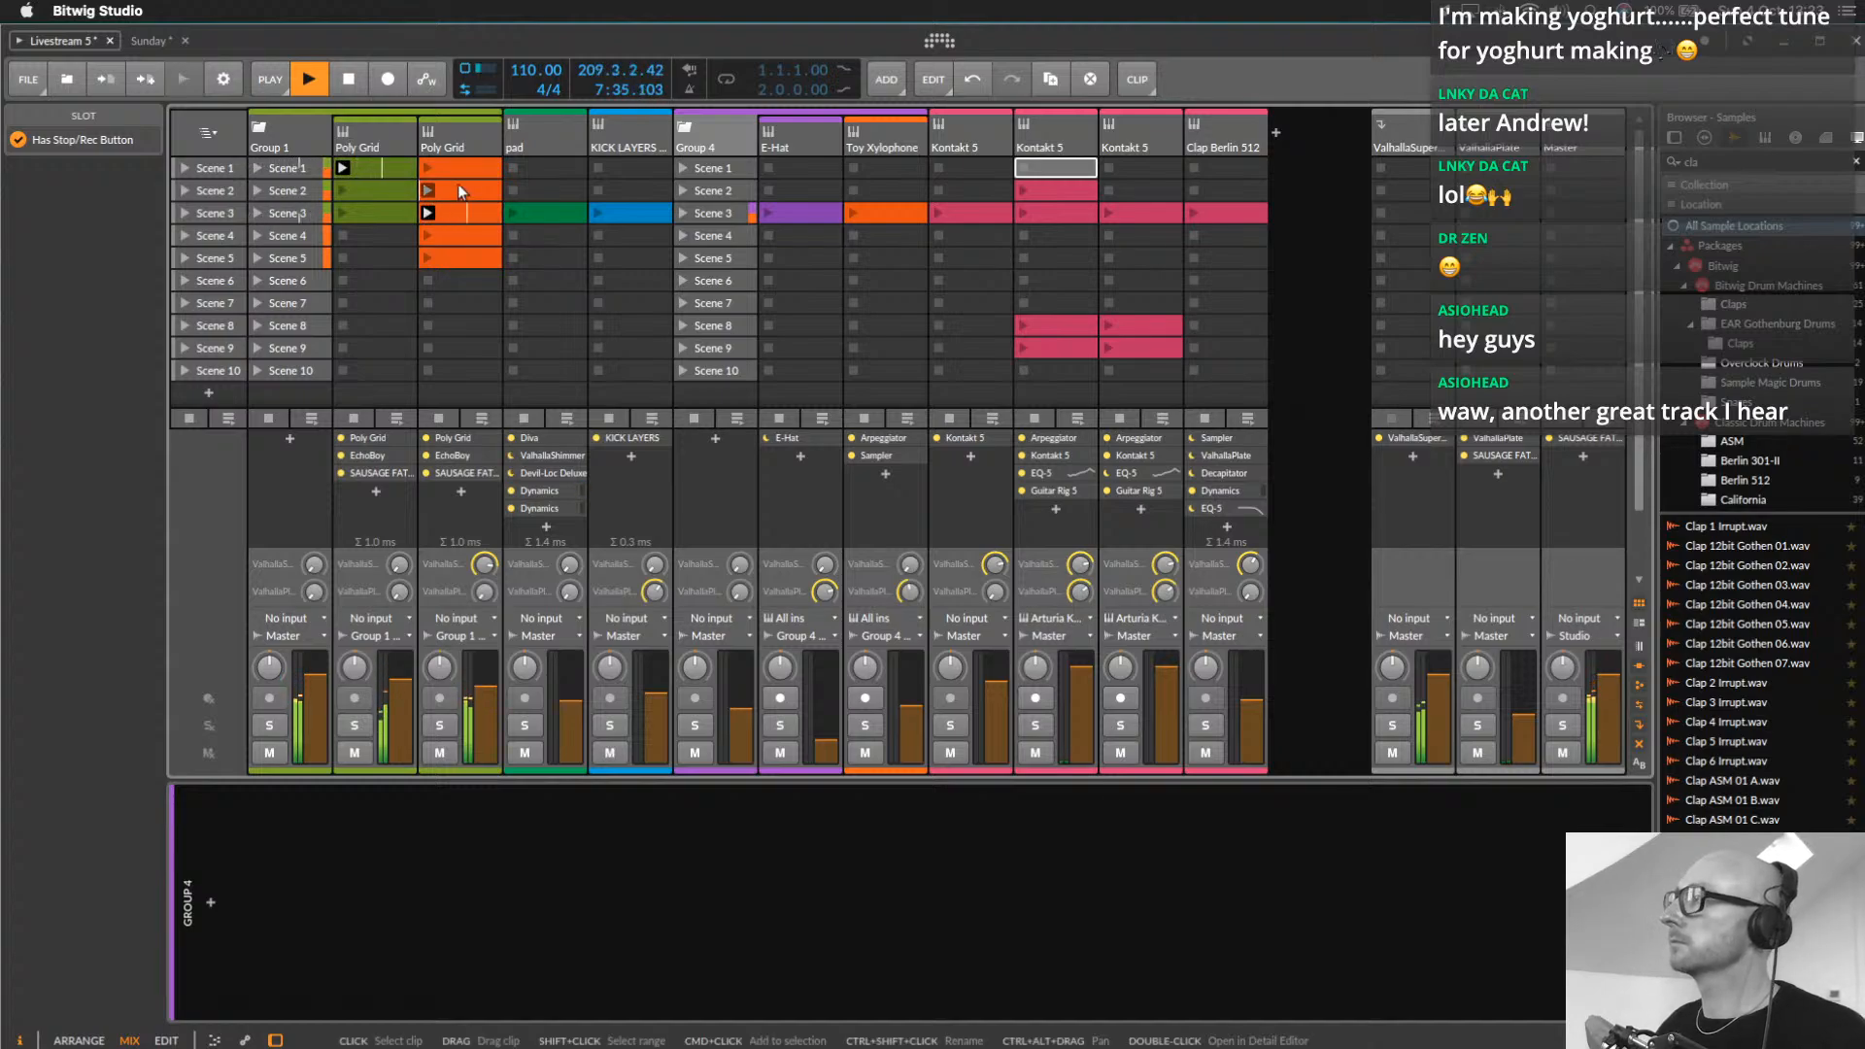
Duplicate the full Scene 3 across all tracks into a new scene row directly below it
left_click(427, 189)
left_click(386, 149)
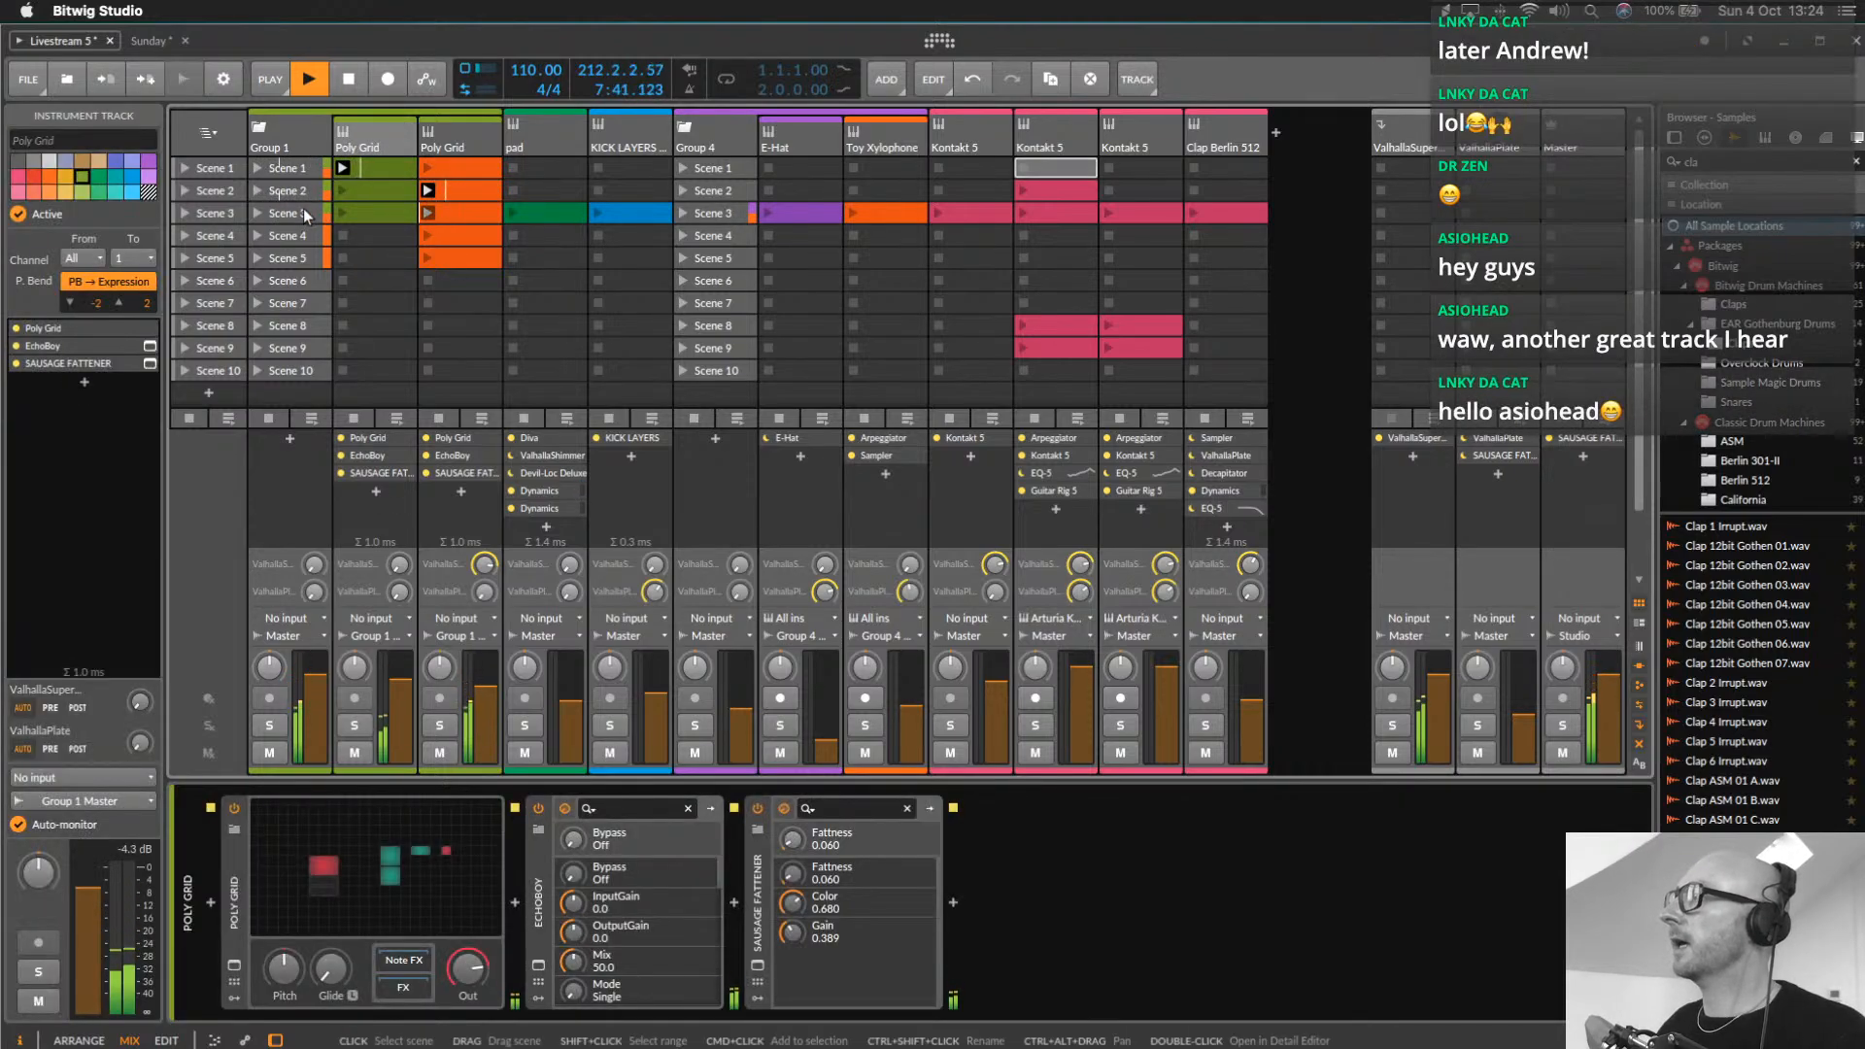
left_click(218, 214)
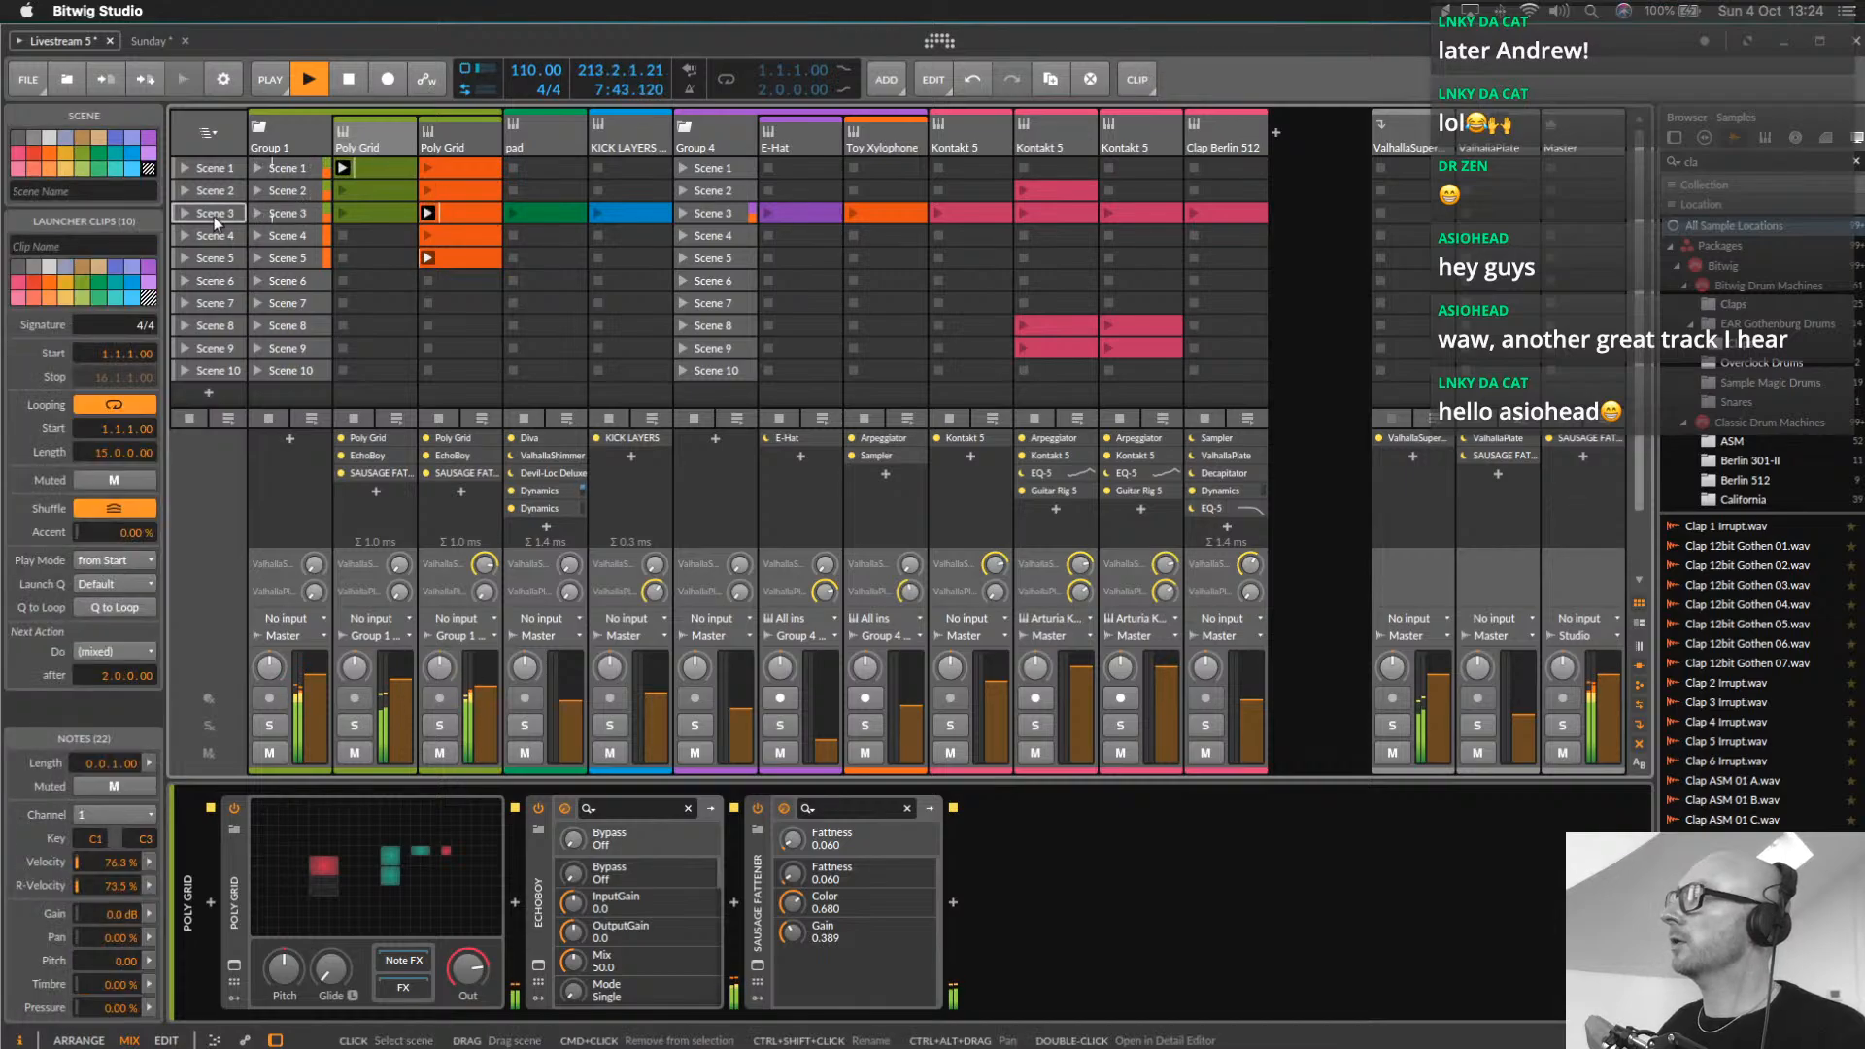
right_click(217, 215)
left_click(381, 289)
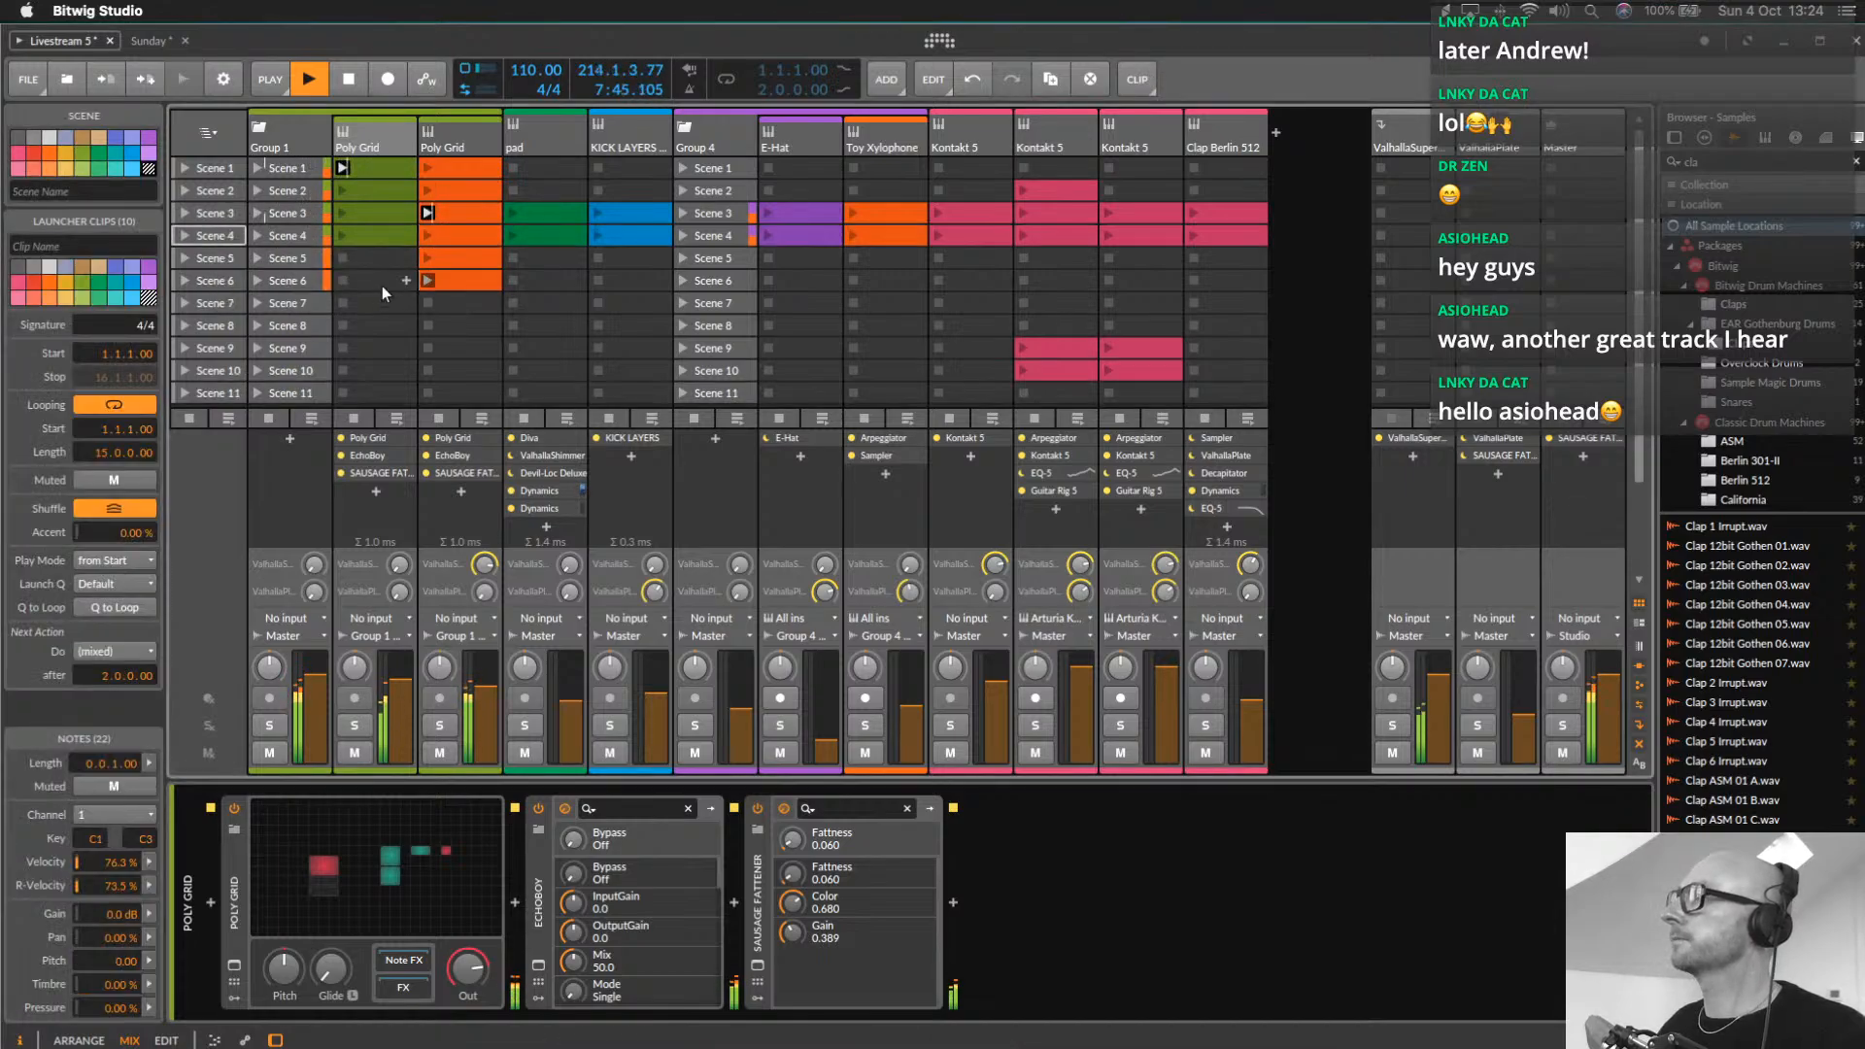
Launch the pad clip in Scene 3 and delete that scene's KICK LAYERS, E-Hat and Toy Xylophone clips
left_click(568, 214)
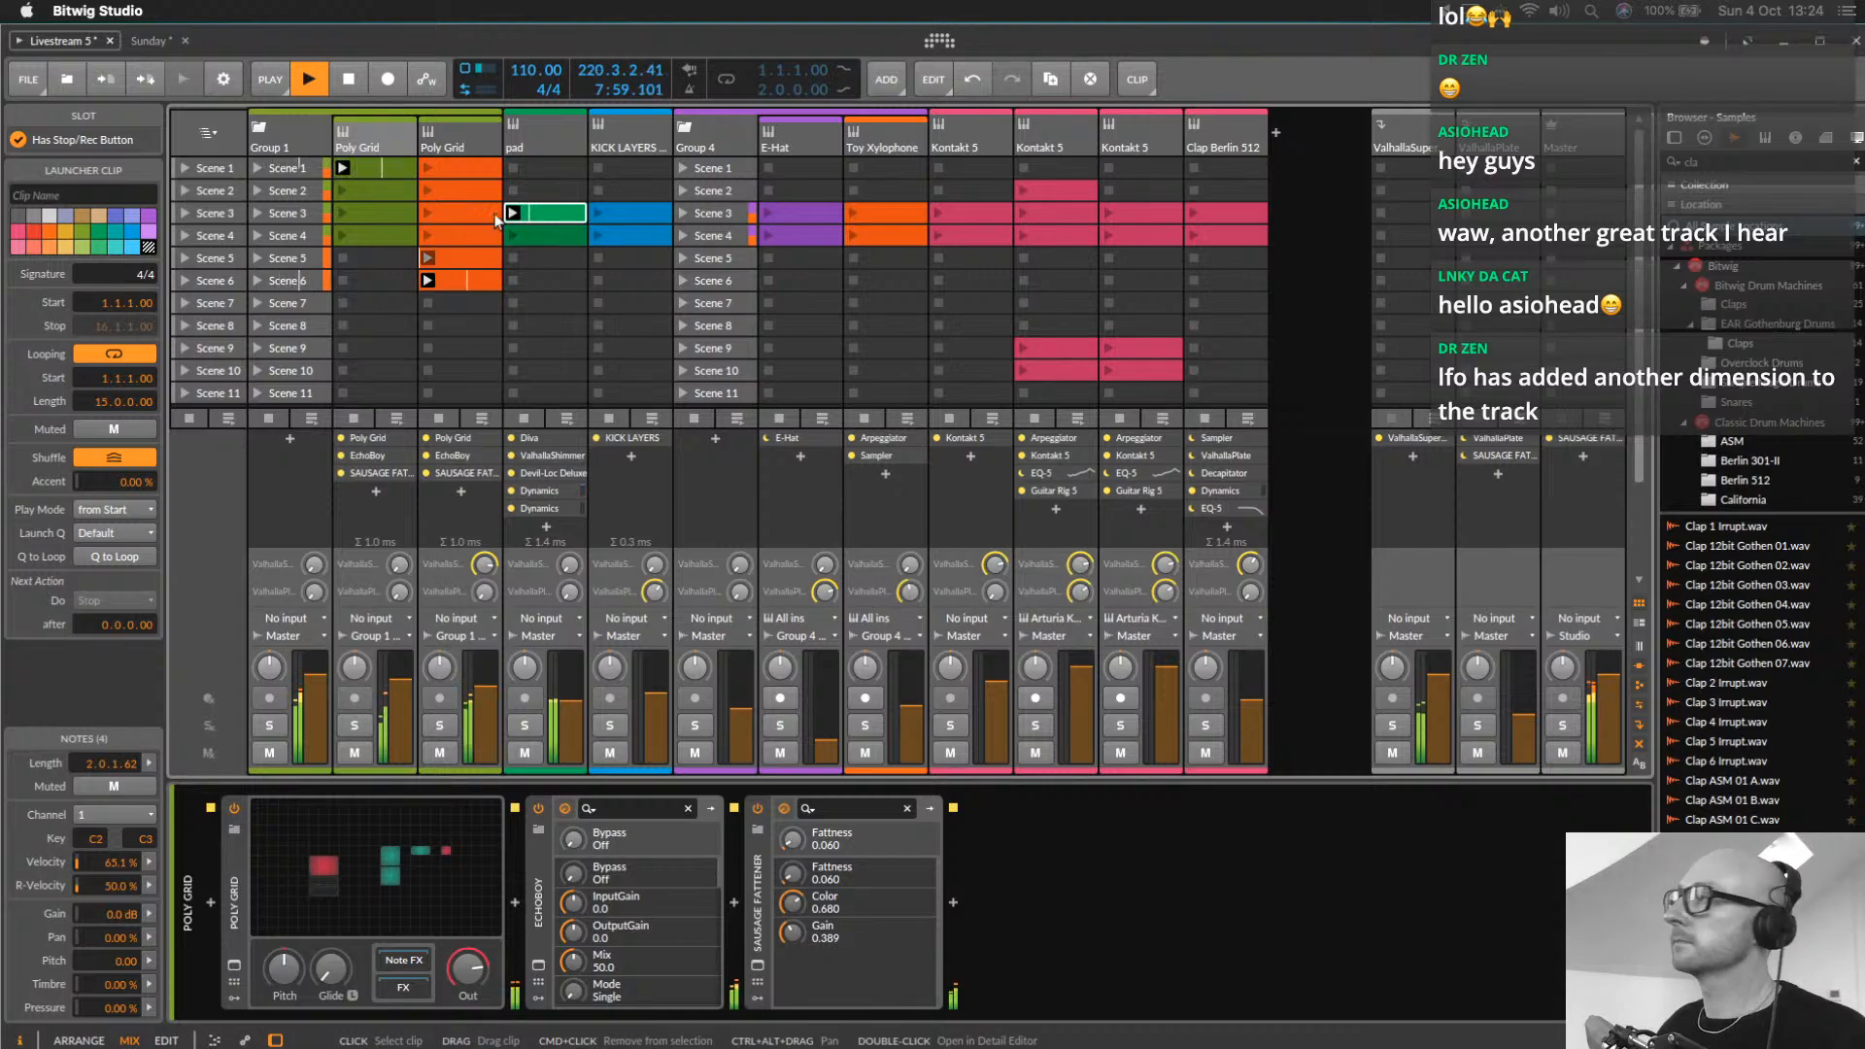
left_click(629, 216)
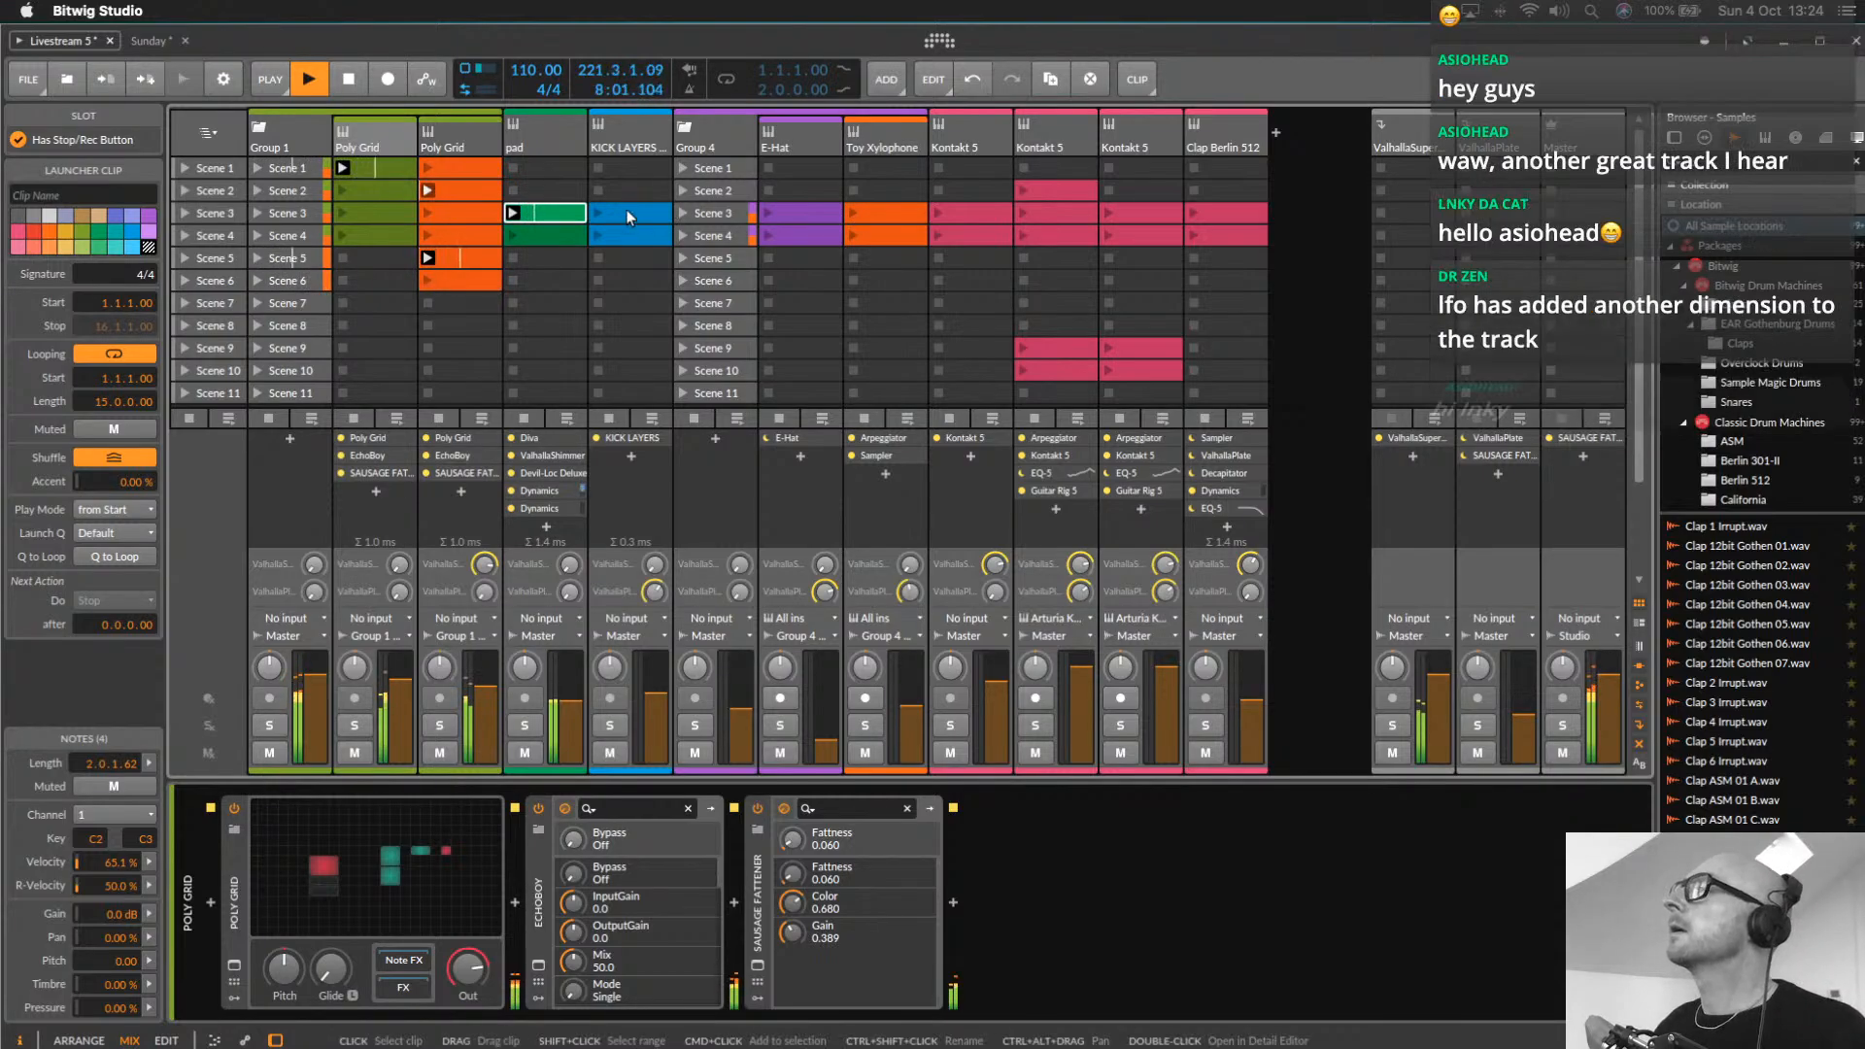
key("Delete")
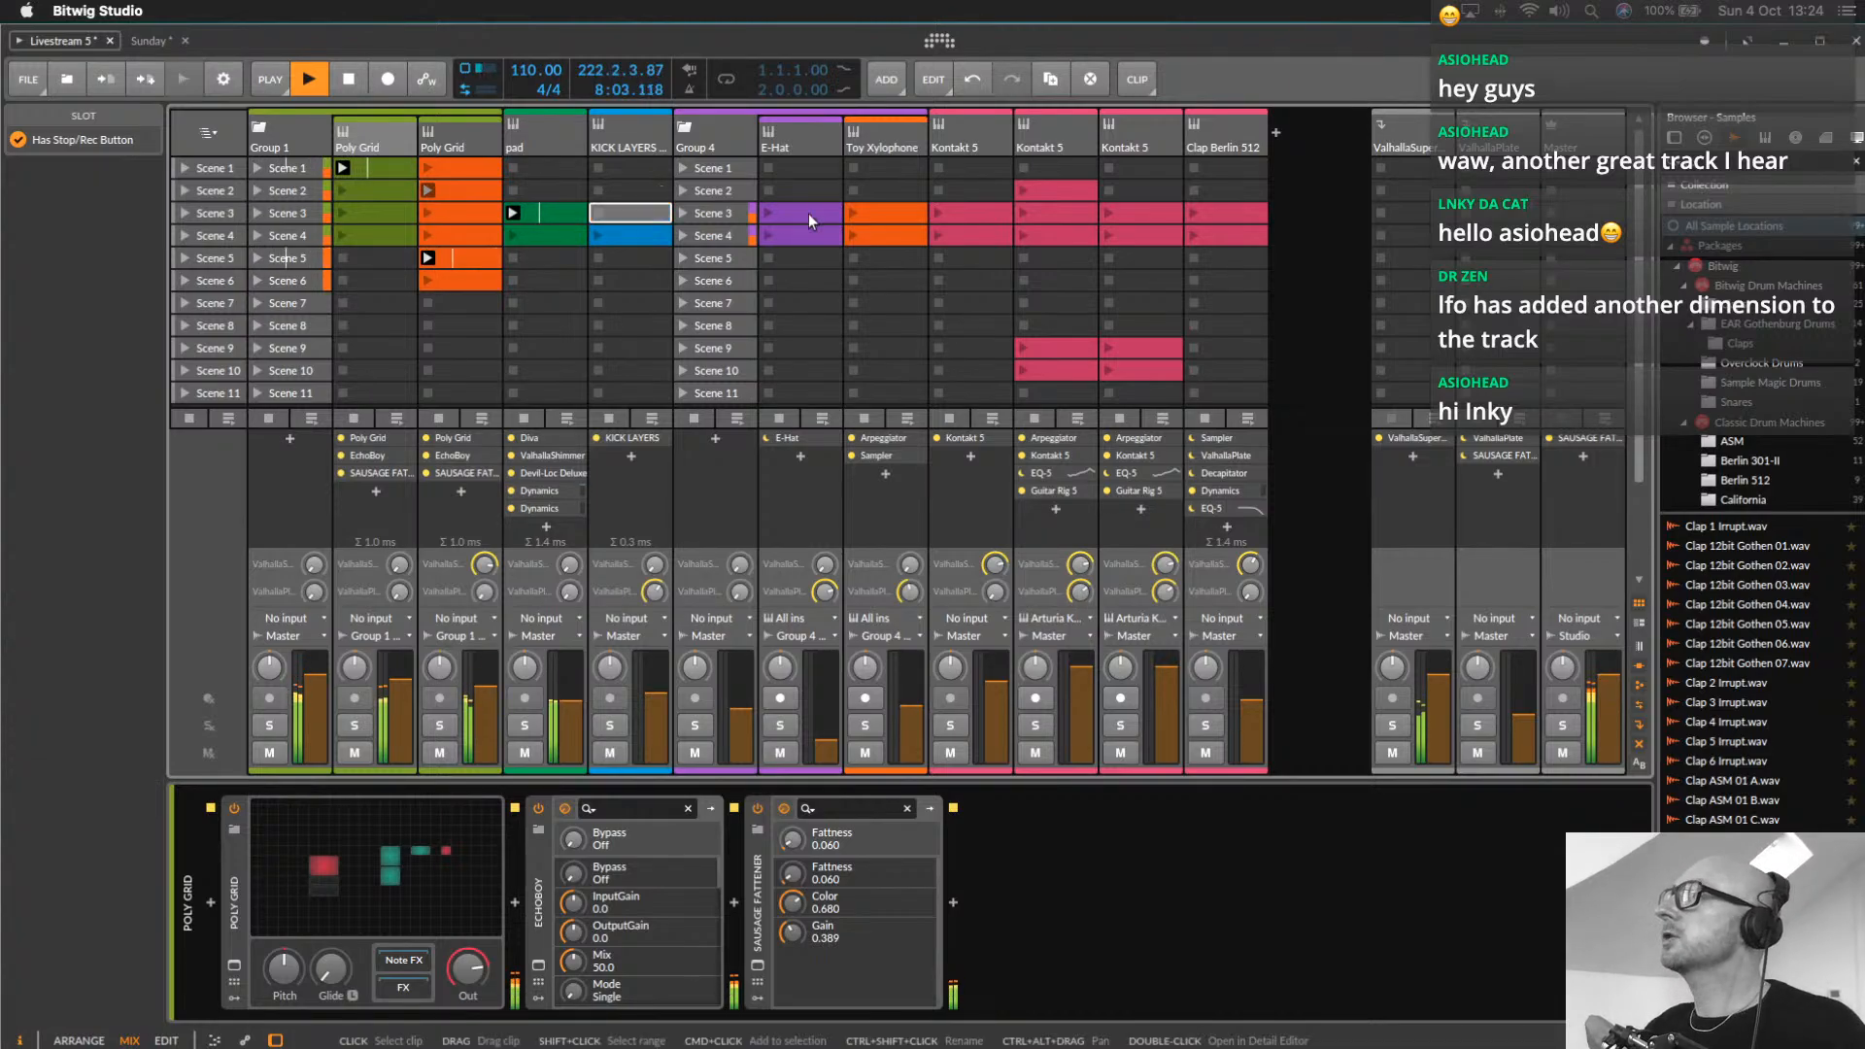
left_click(812, 220)
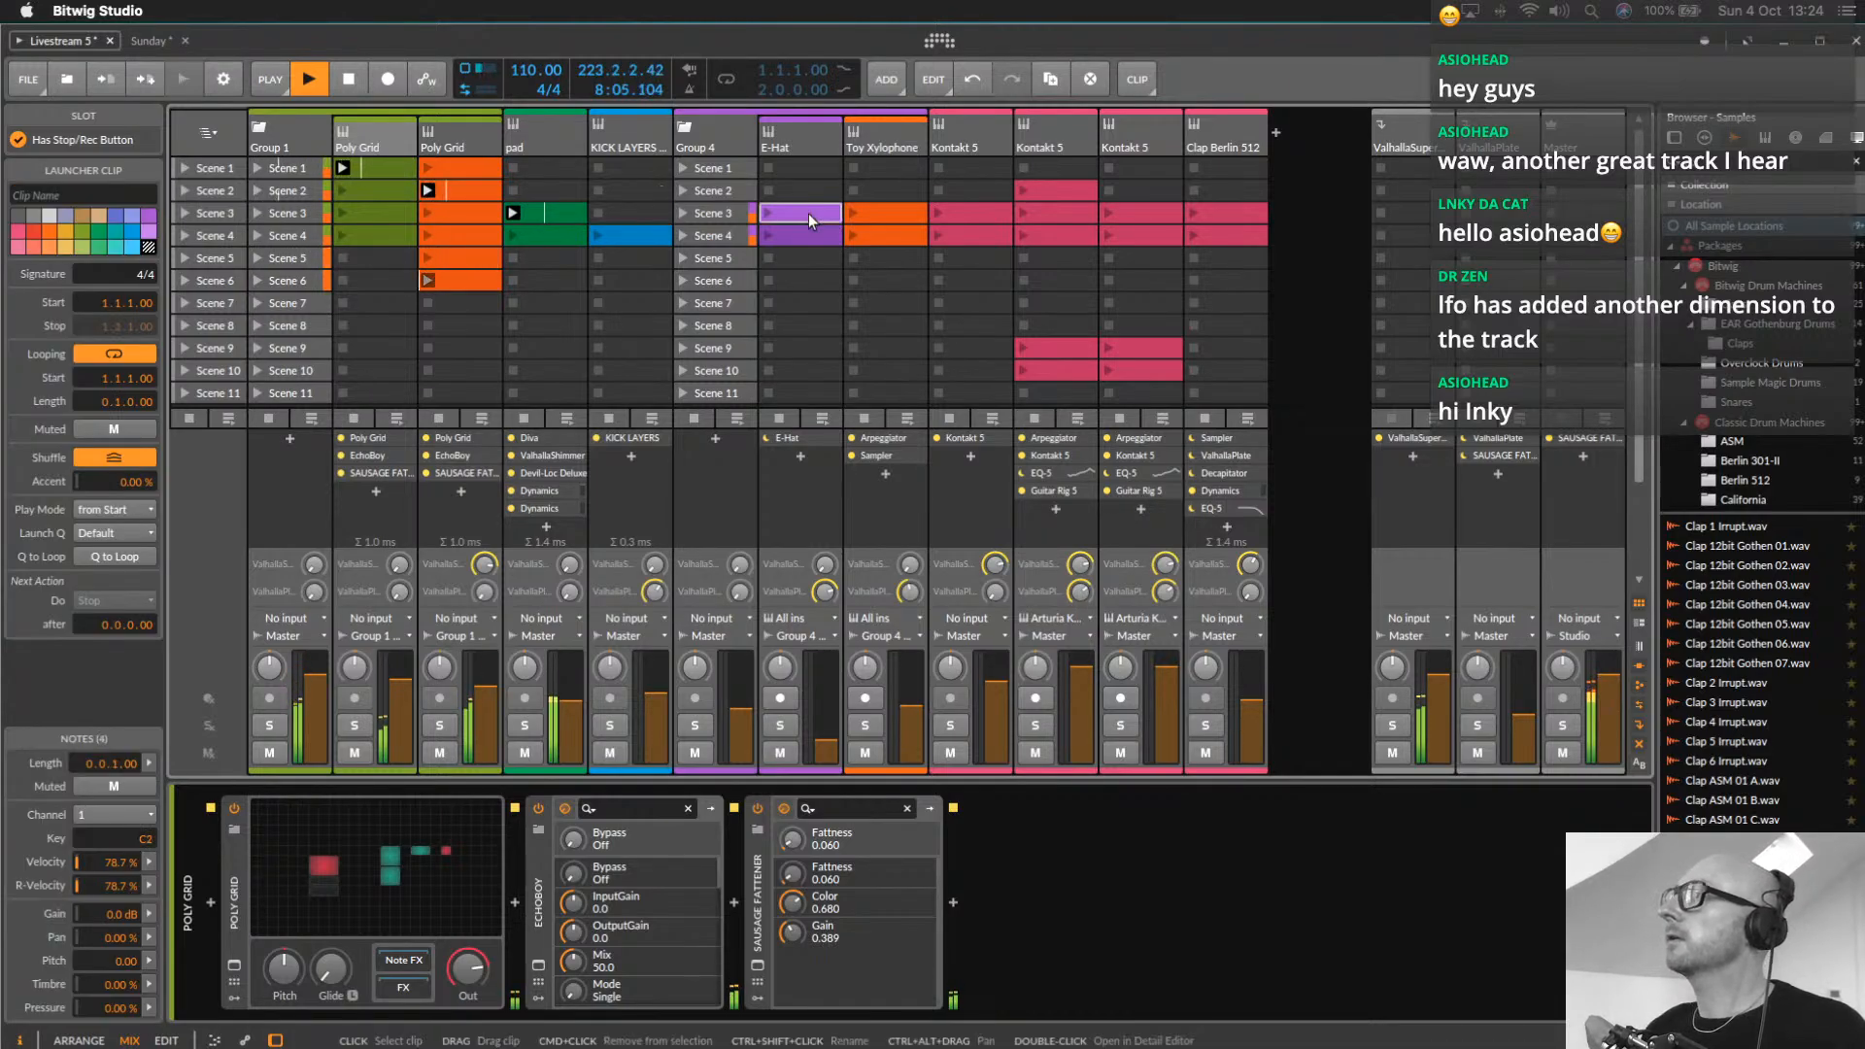
left_click(768, 214)
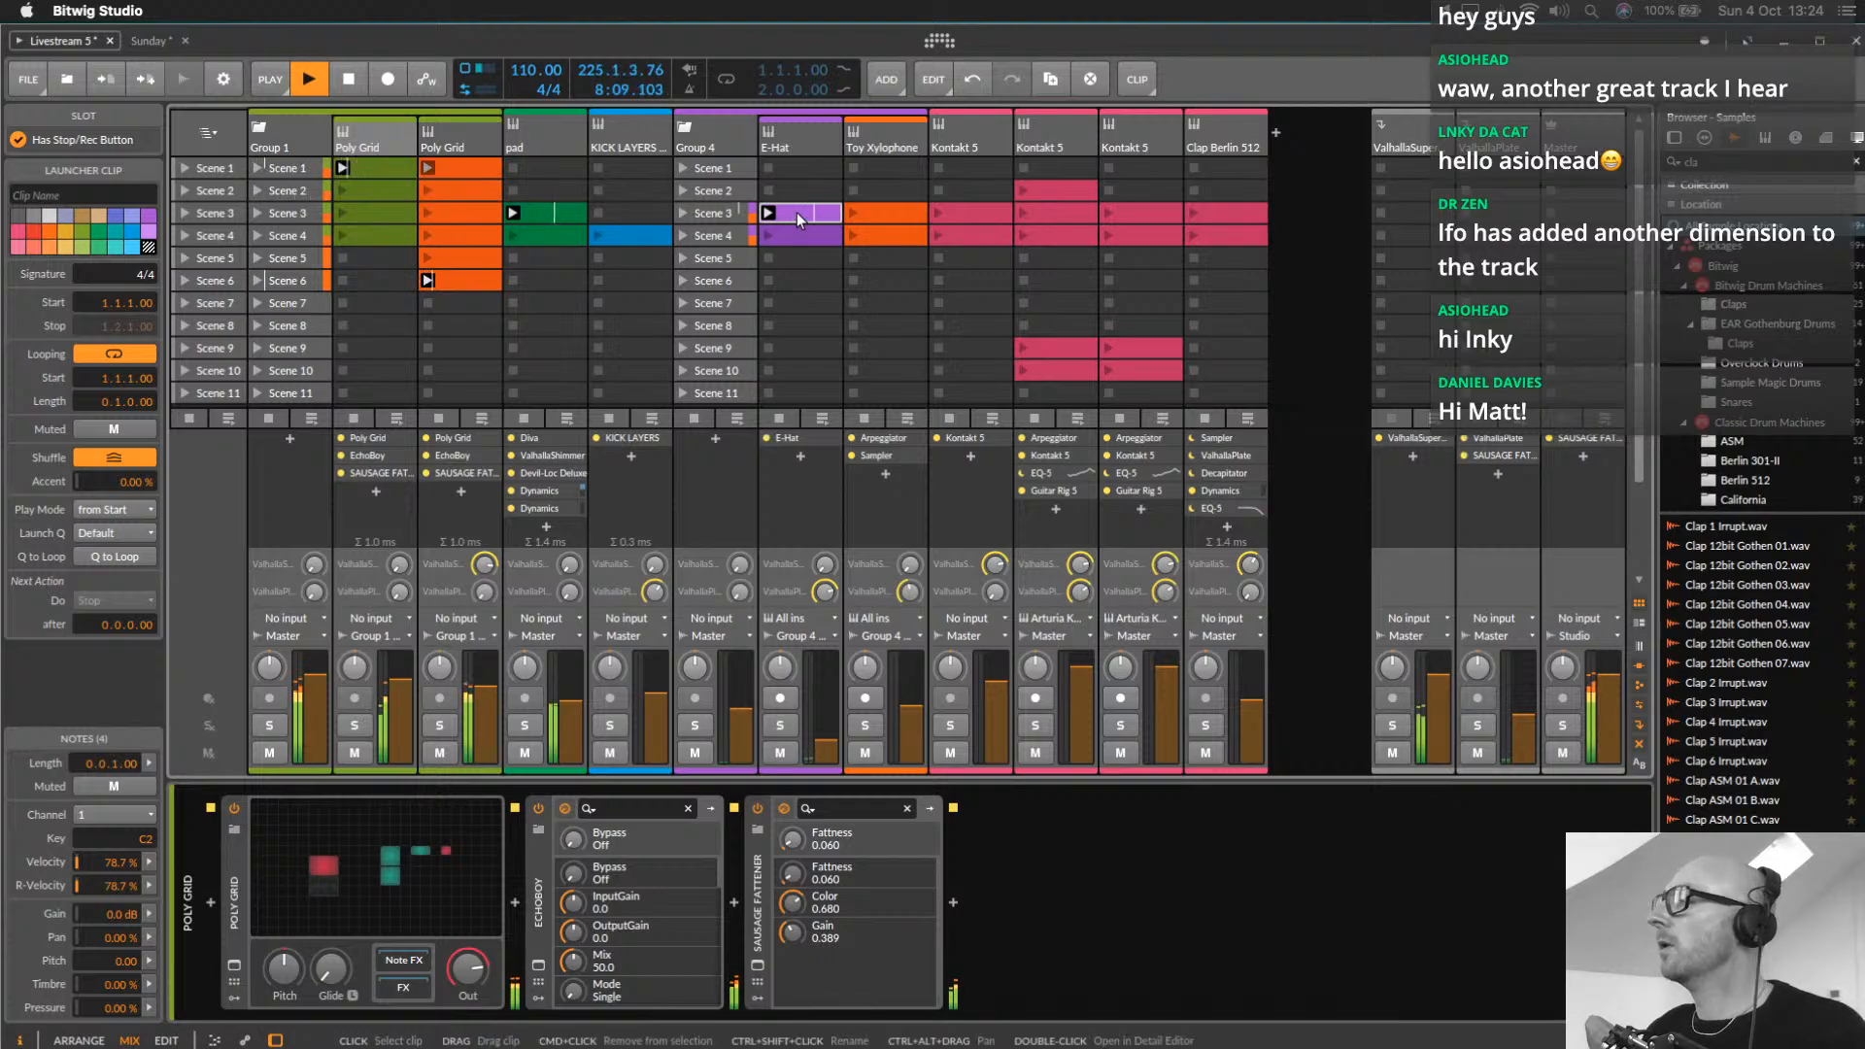
key("Delete")
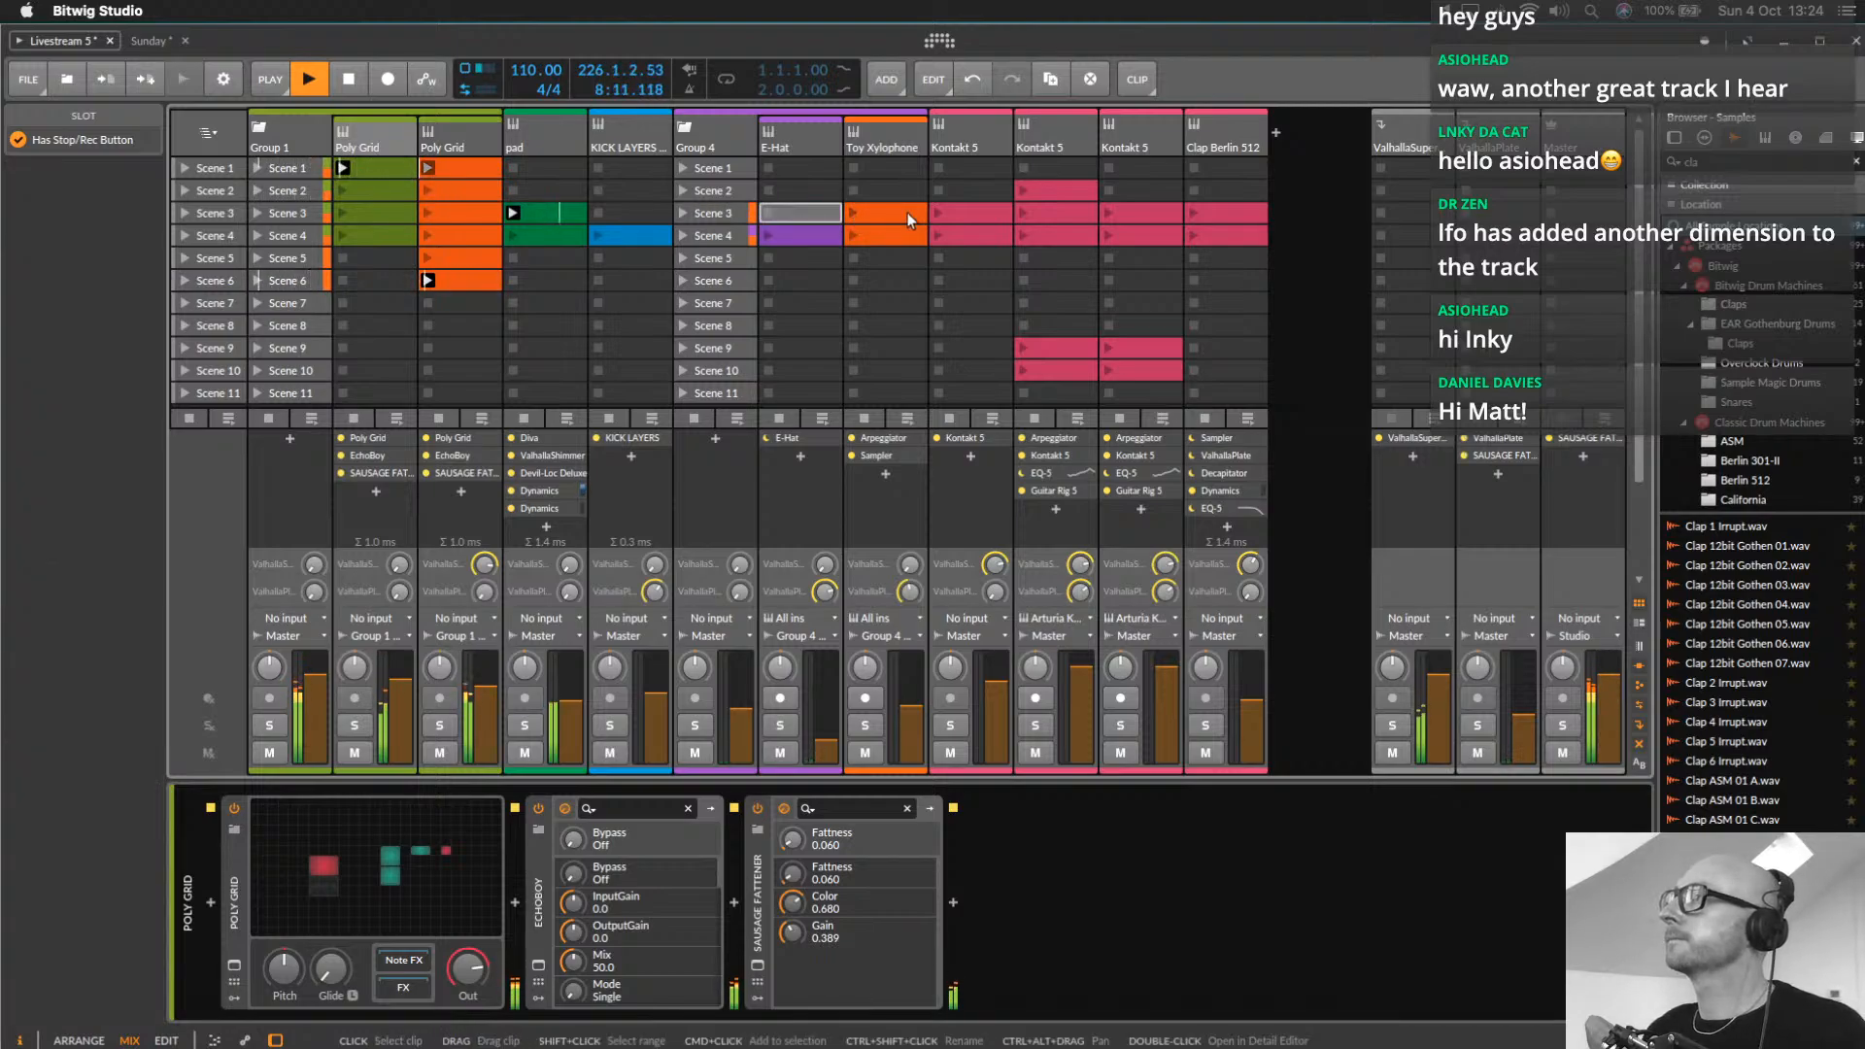
left_click(895, 207)
key("Delete")
Launch the Kontakt 5 clips in Scene 3, and delete the middle Kontakt 5 clips from Scenes 2 and 3 and Scene 3's clap clip
left_click(966, 209)
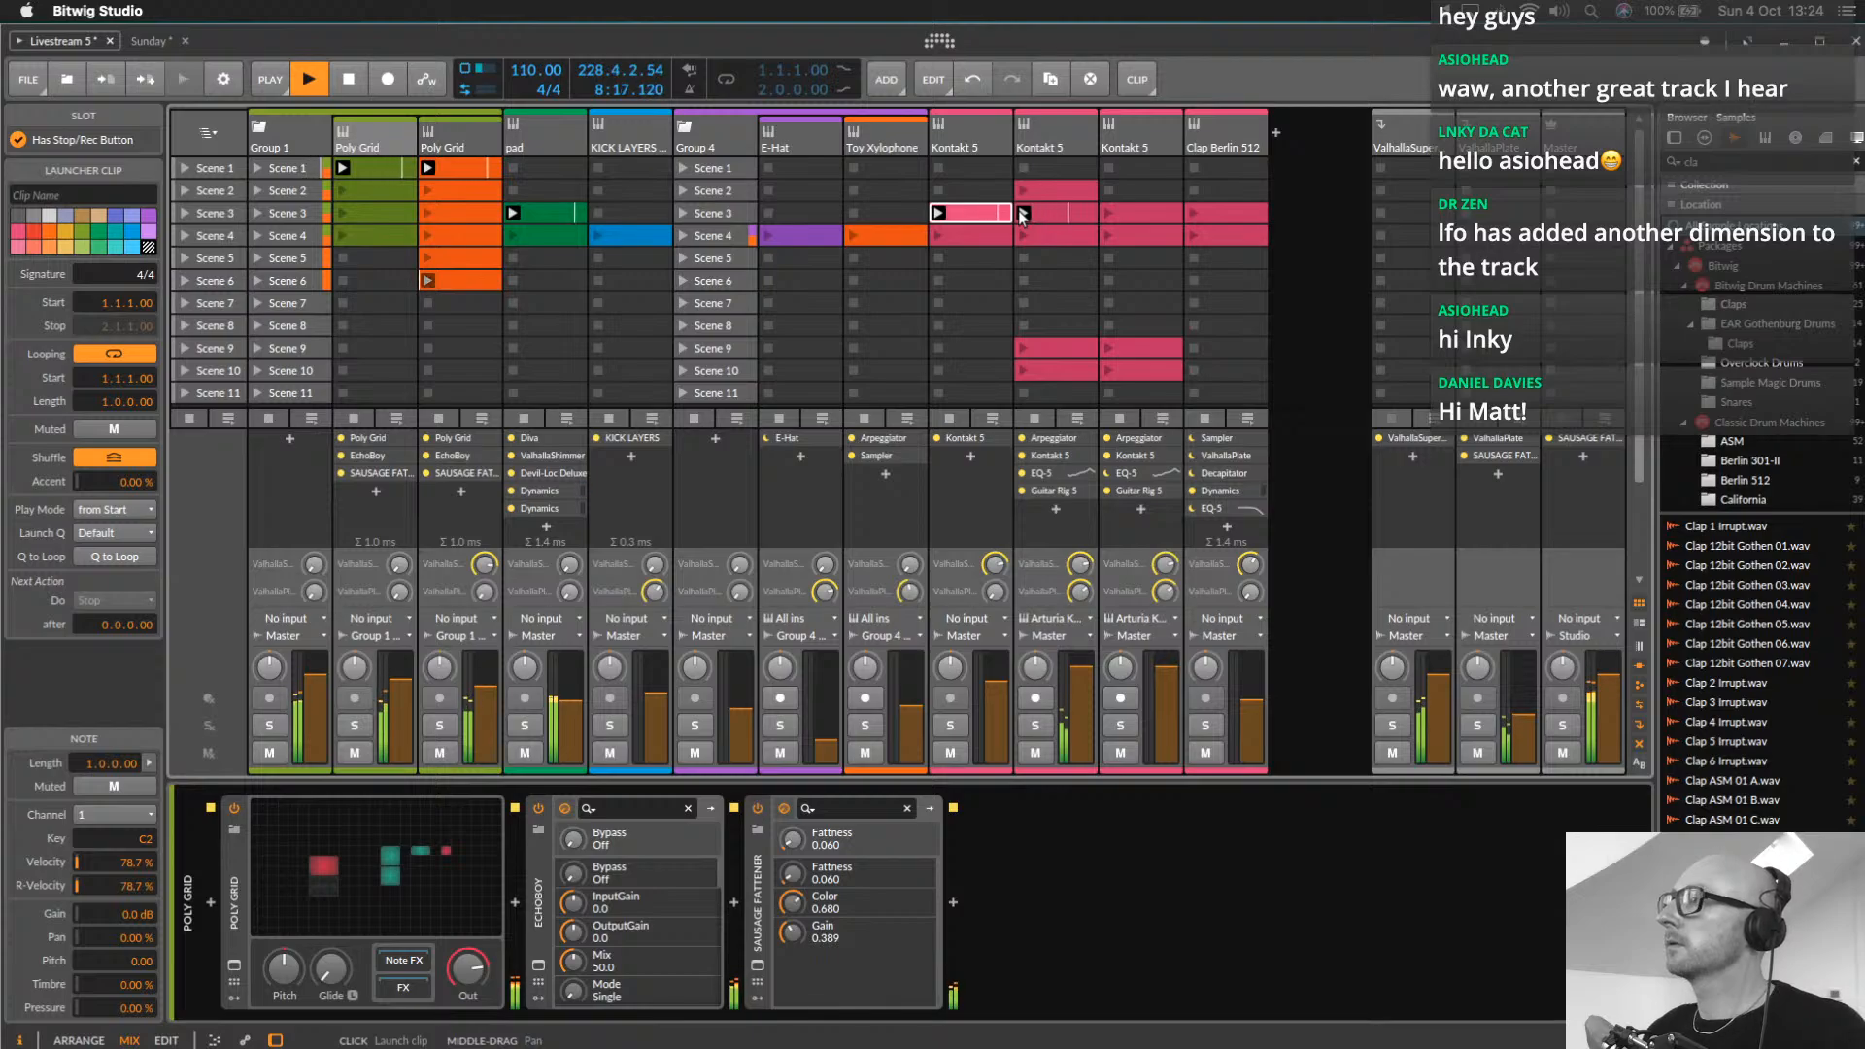
left_click(1109, 214)
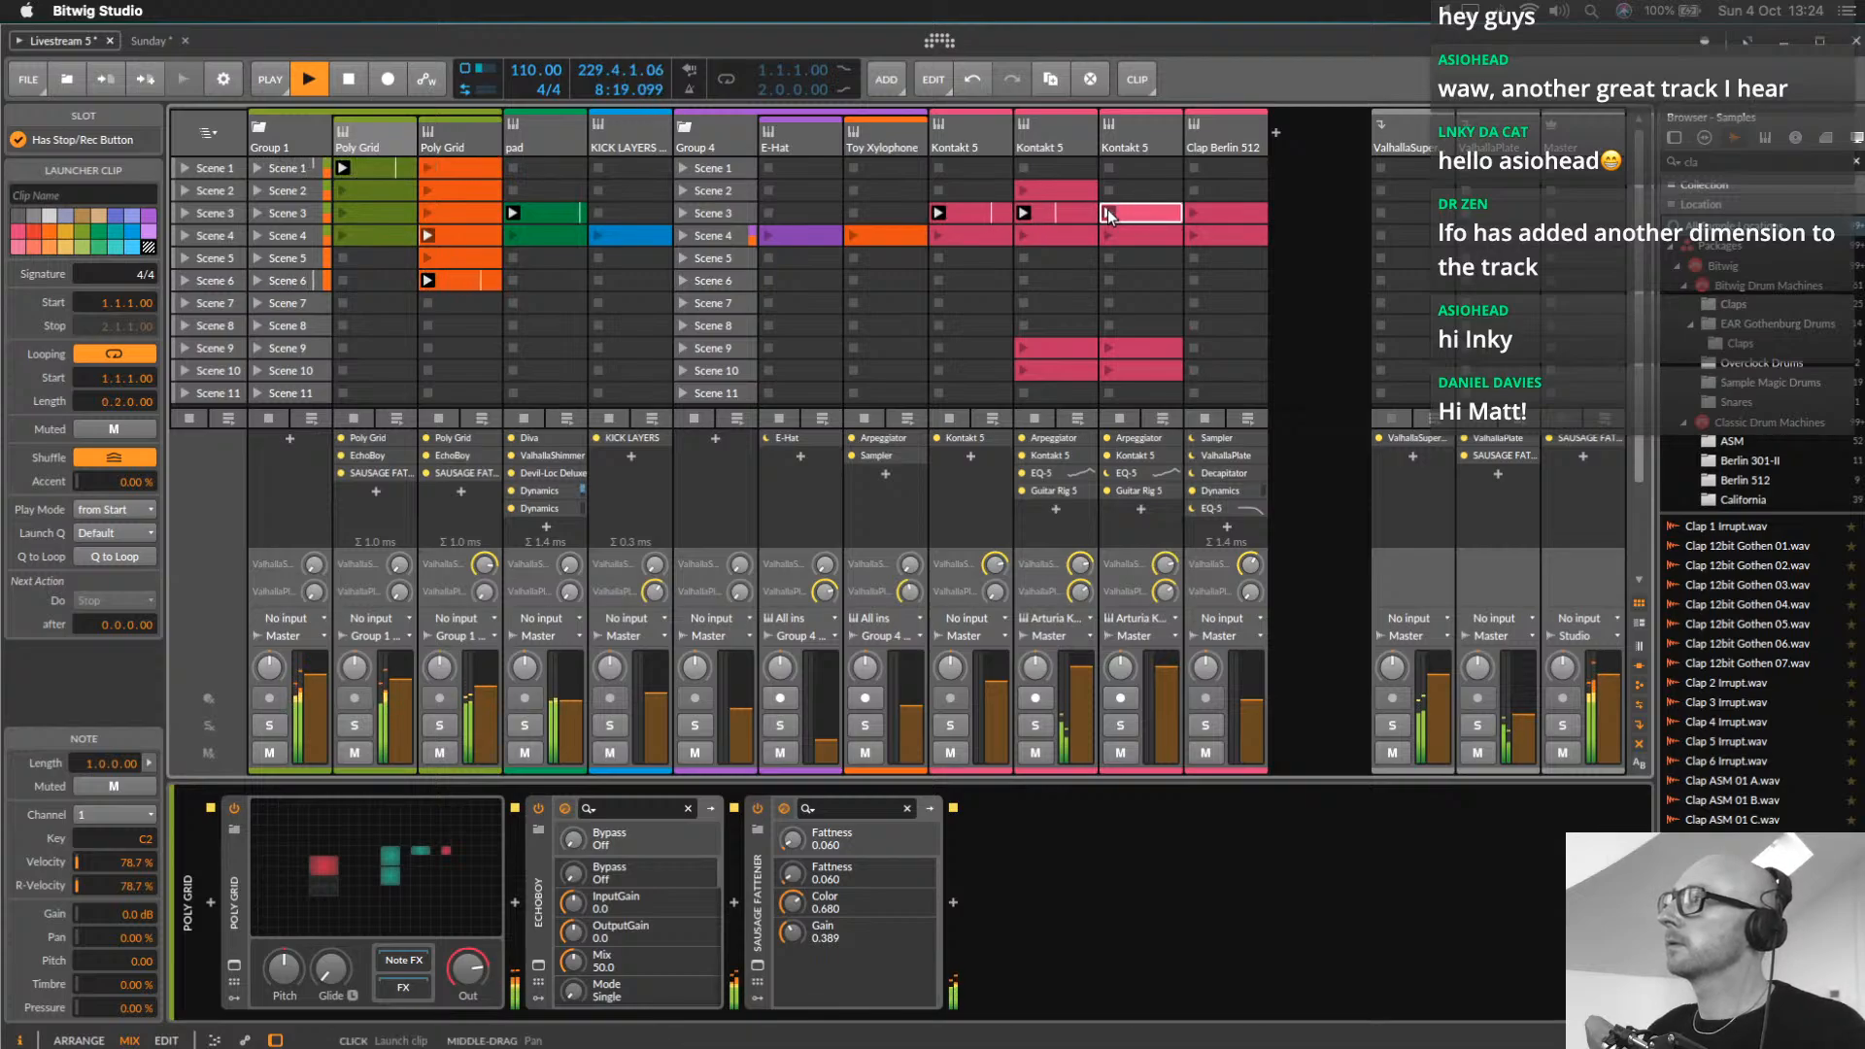
left_click(1053, 211)
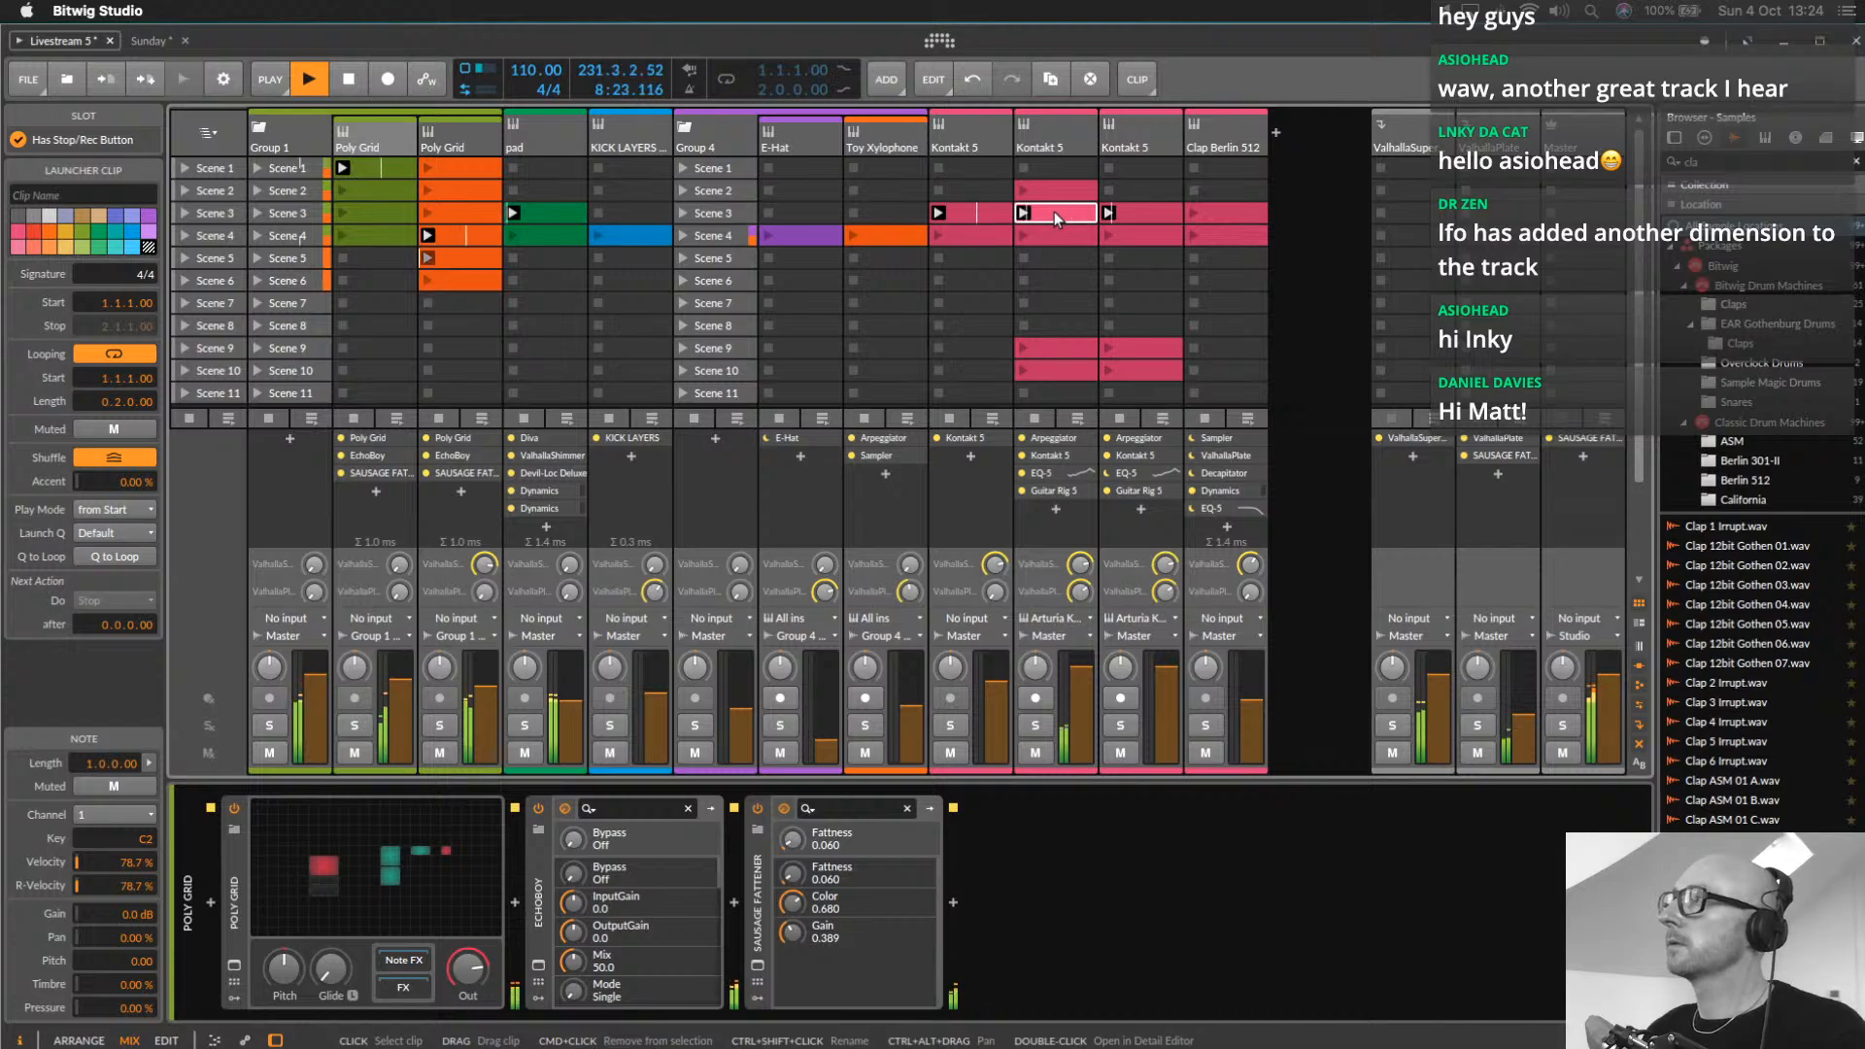
key("Delete")
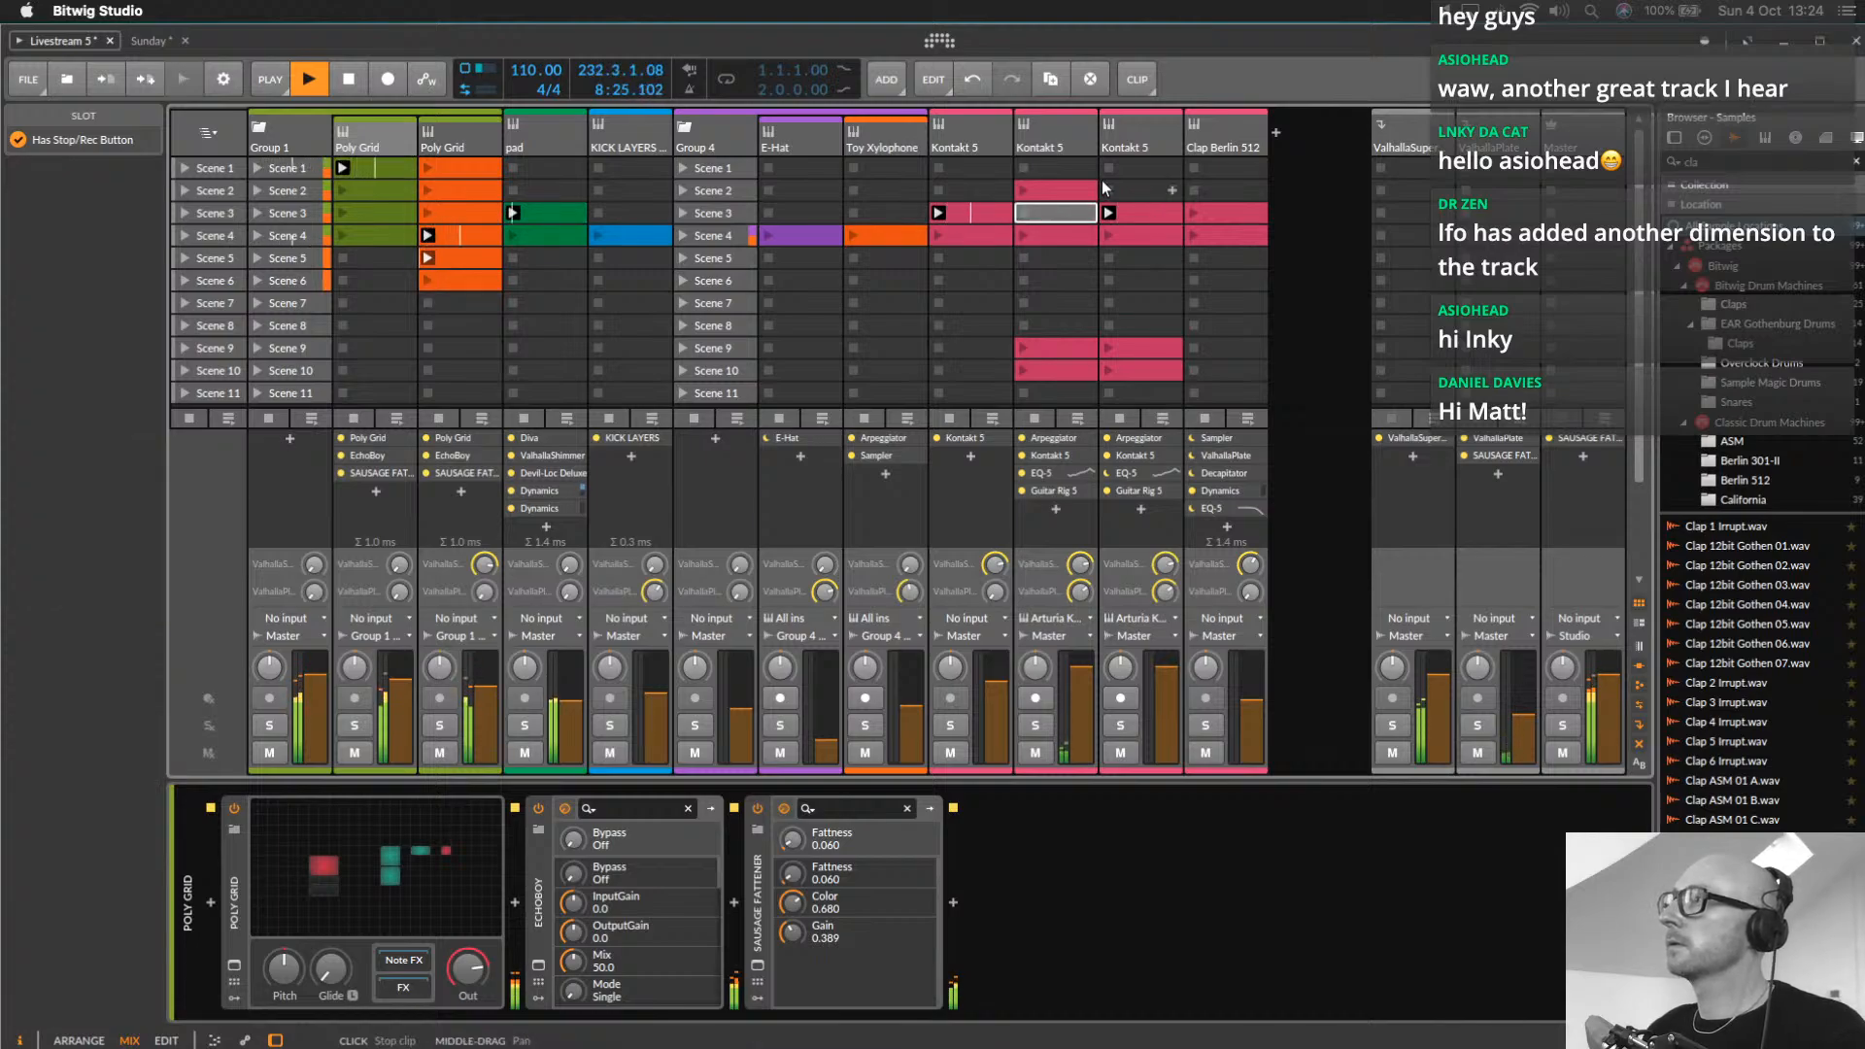
left_click(1087, 189)
key("Delete")
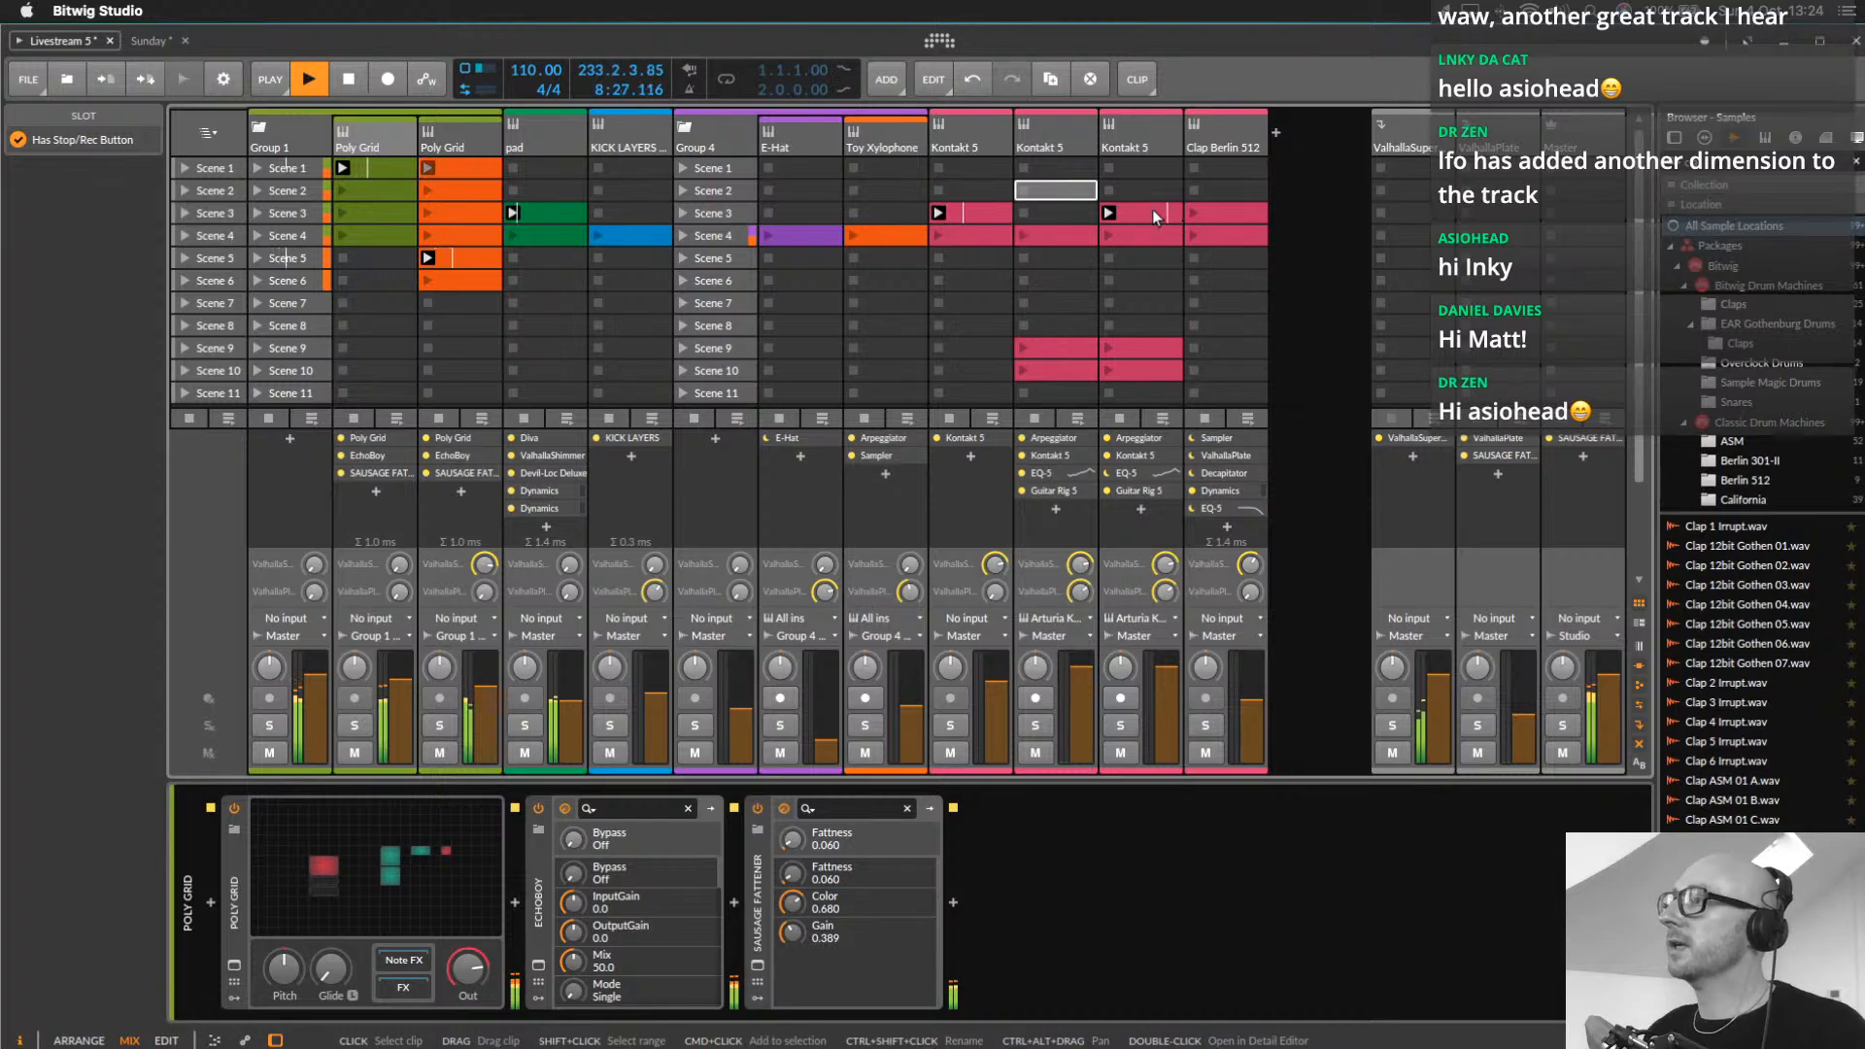
left_click(1236, 208)
key("Delete")
Launch Scene 4 on all tracks and duplicate it into a new scene row directly below
left_click(282, 238)
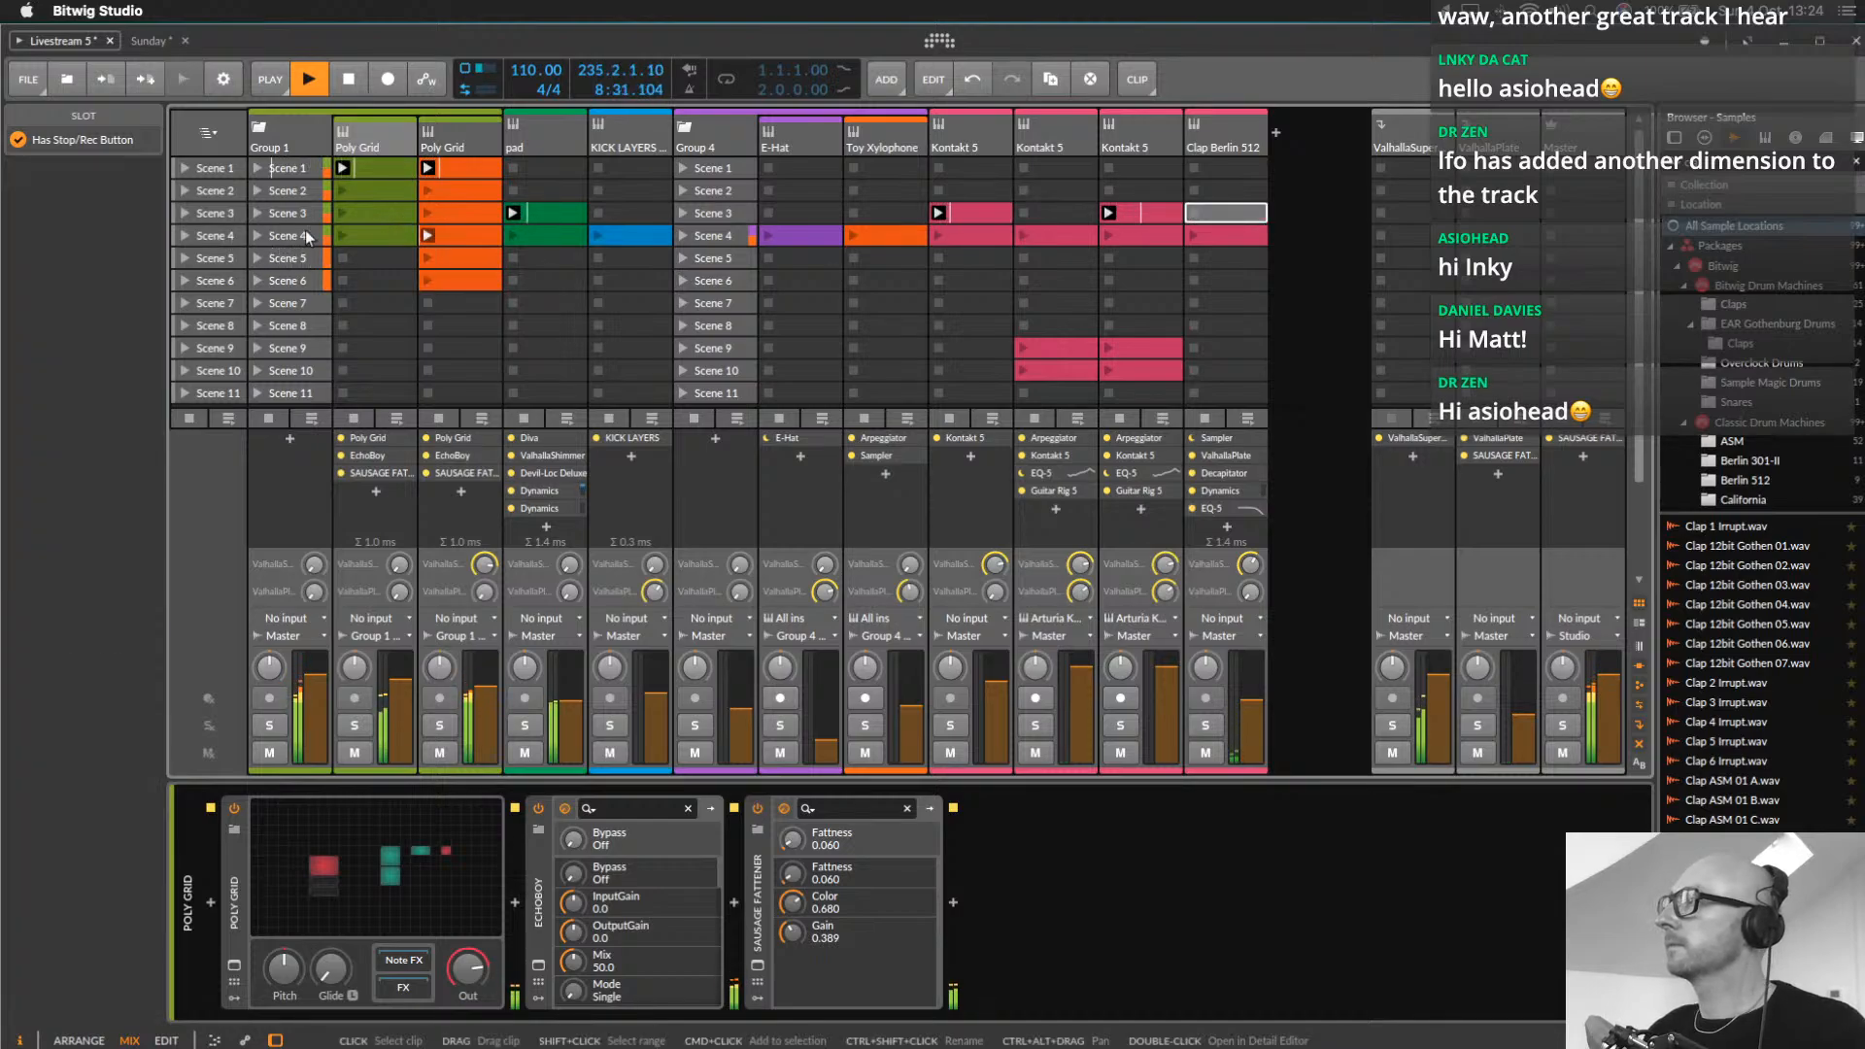
left_click(179, 236)
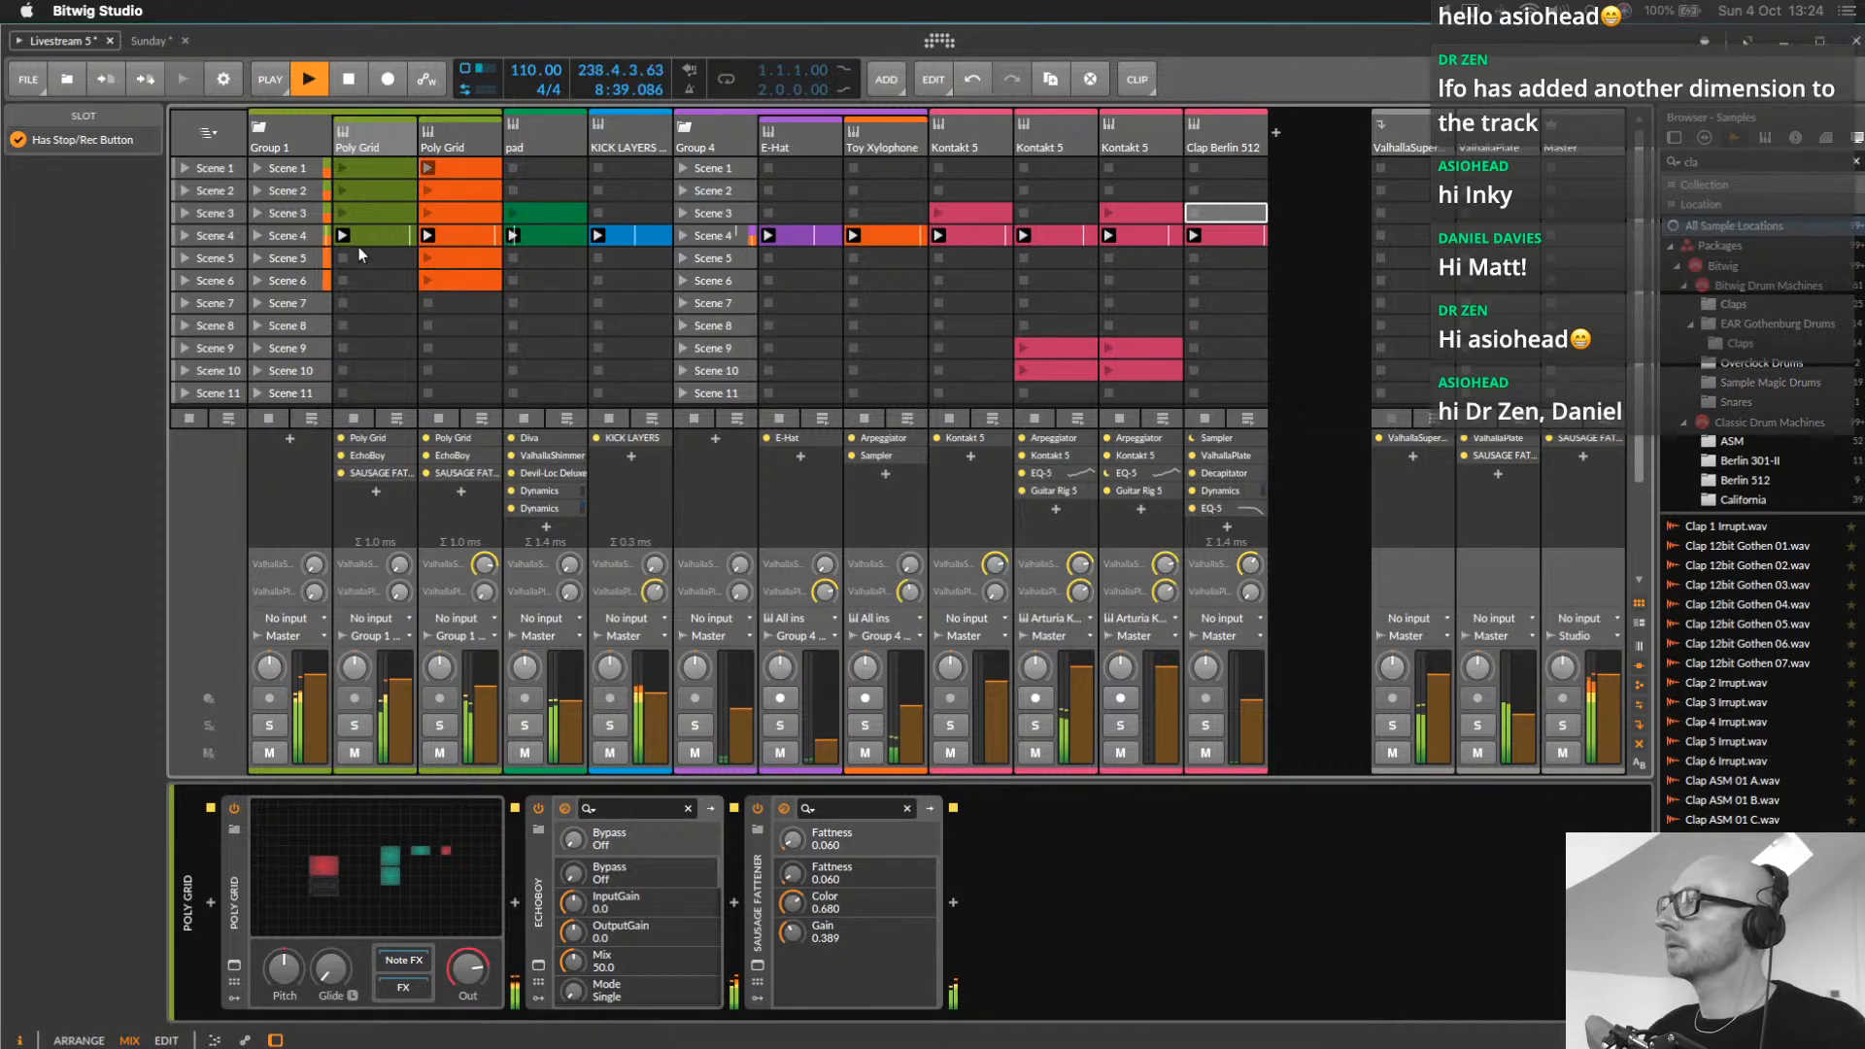
left_click(201, 237)
right_click(202, 237)
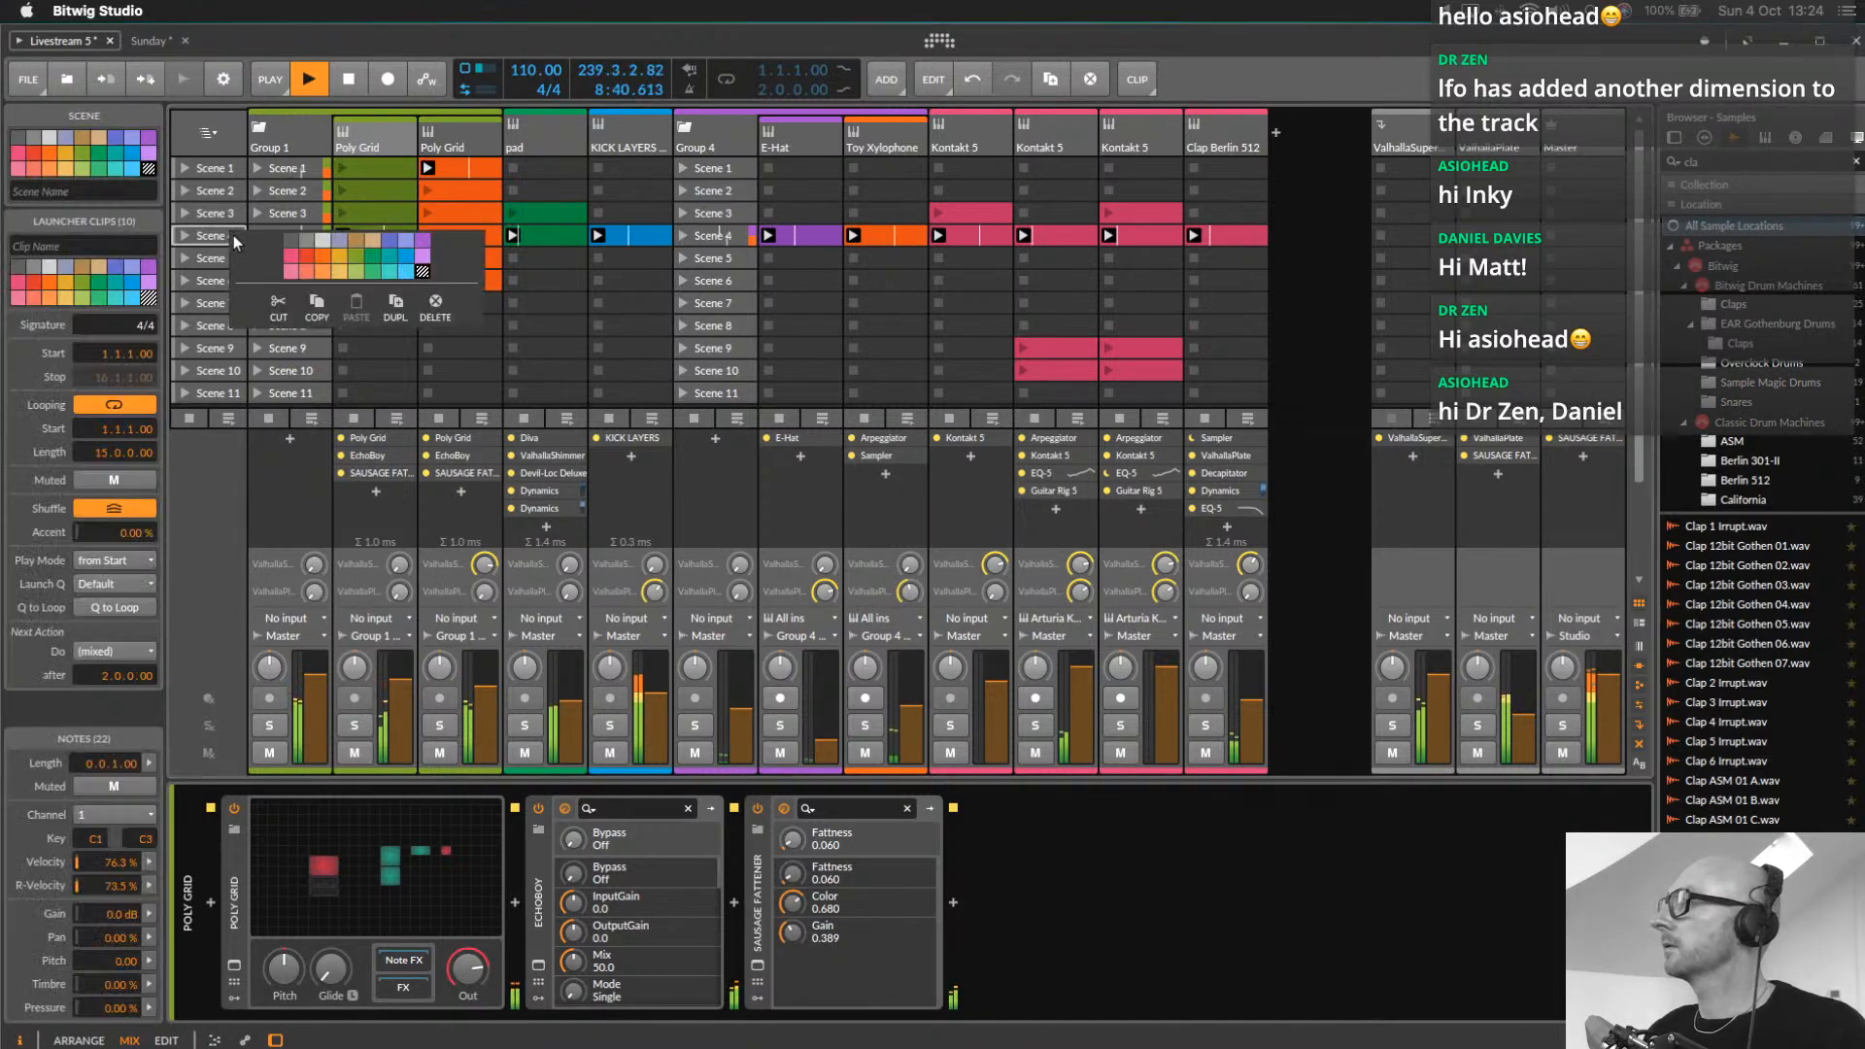
left_click(389, 313)
Set the Fattness of the Master track's SAUSAGE FATTENER to 0.180
left_click(1576, 142)
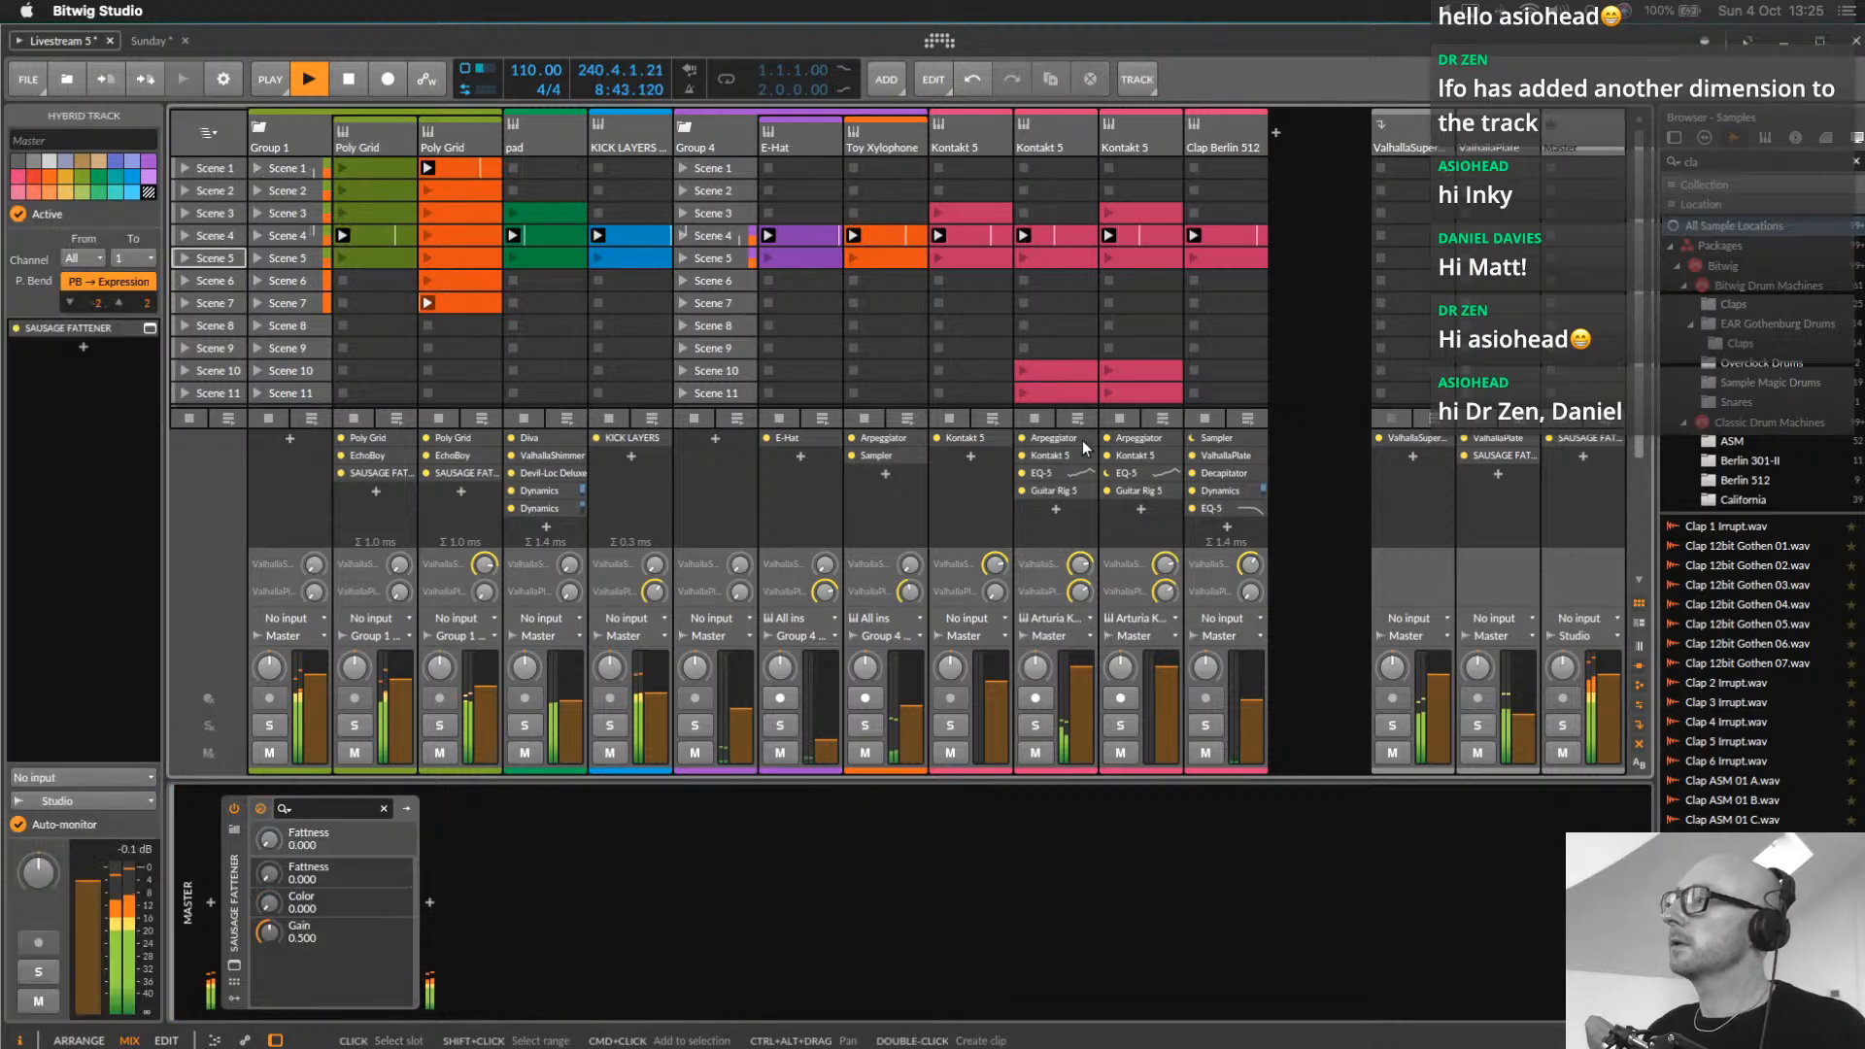
left_click_drag(269, 874, 269, 872)
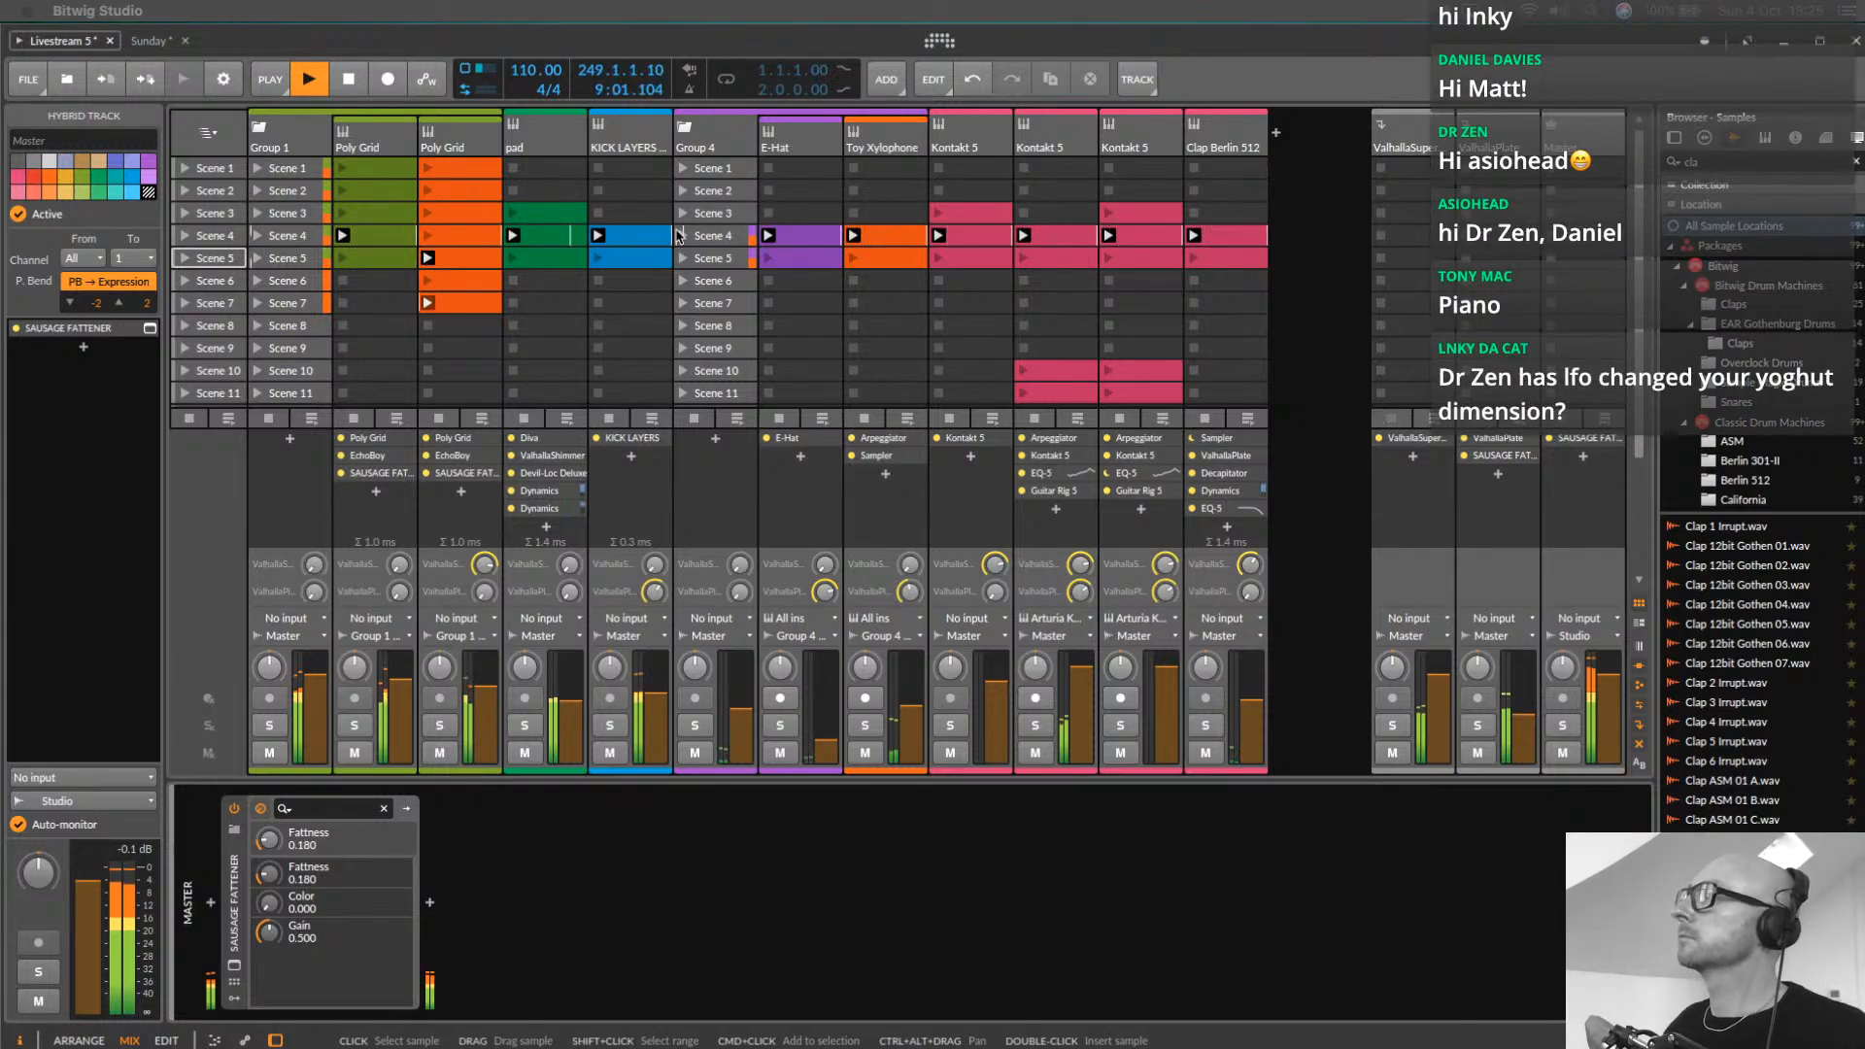
Copy the middle Kontakt 5 clip from Scene 4 into Scenes 3 and 2, and delete Scene 4's KICK LAYERS and Clap Berlin 512 clips
left_click(1057, 235)
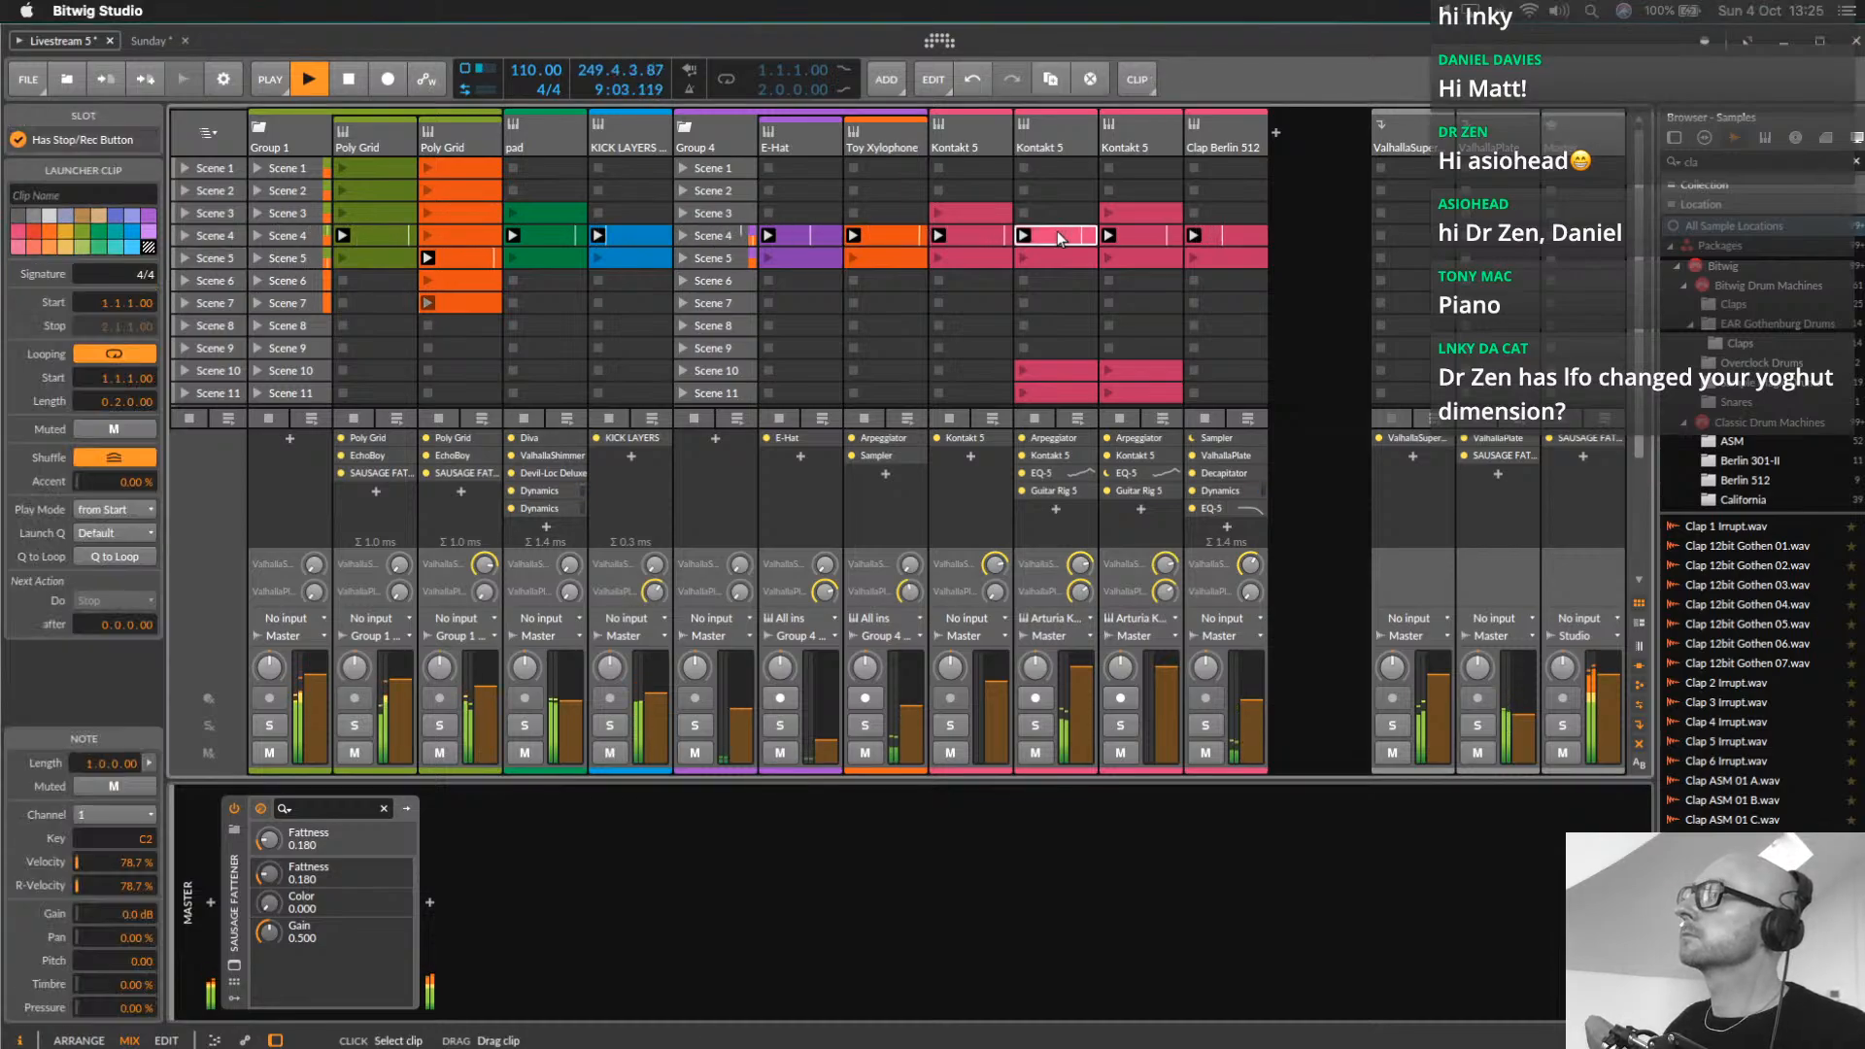
mouse_move(1057, 235)
left_mouse_down()
mouse_move(1062, 193)
mouse_move(1061, 212)
left_mouse_up()
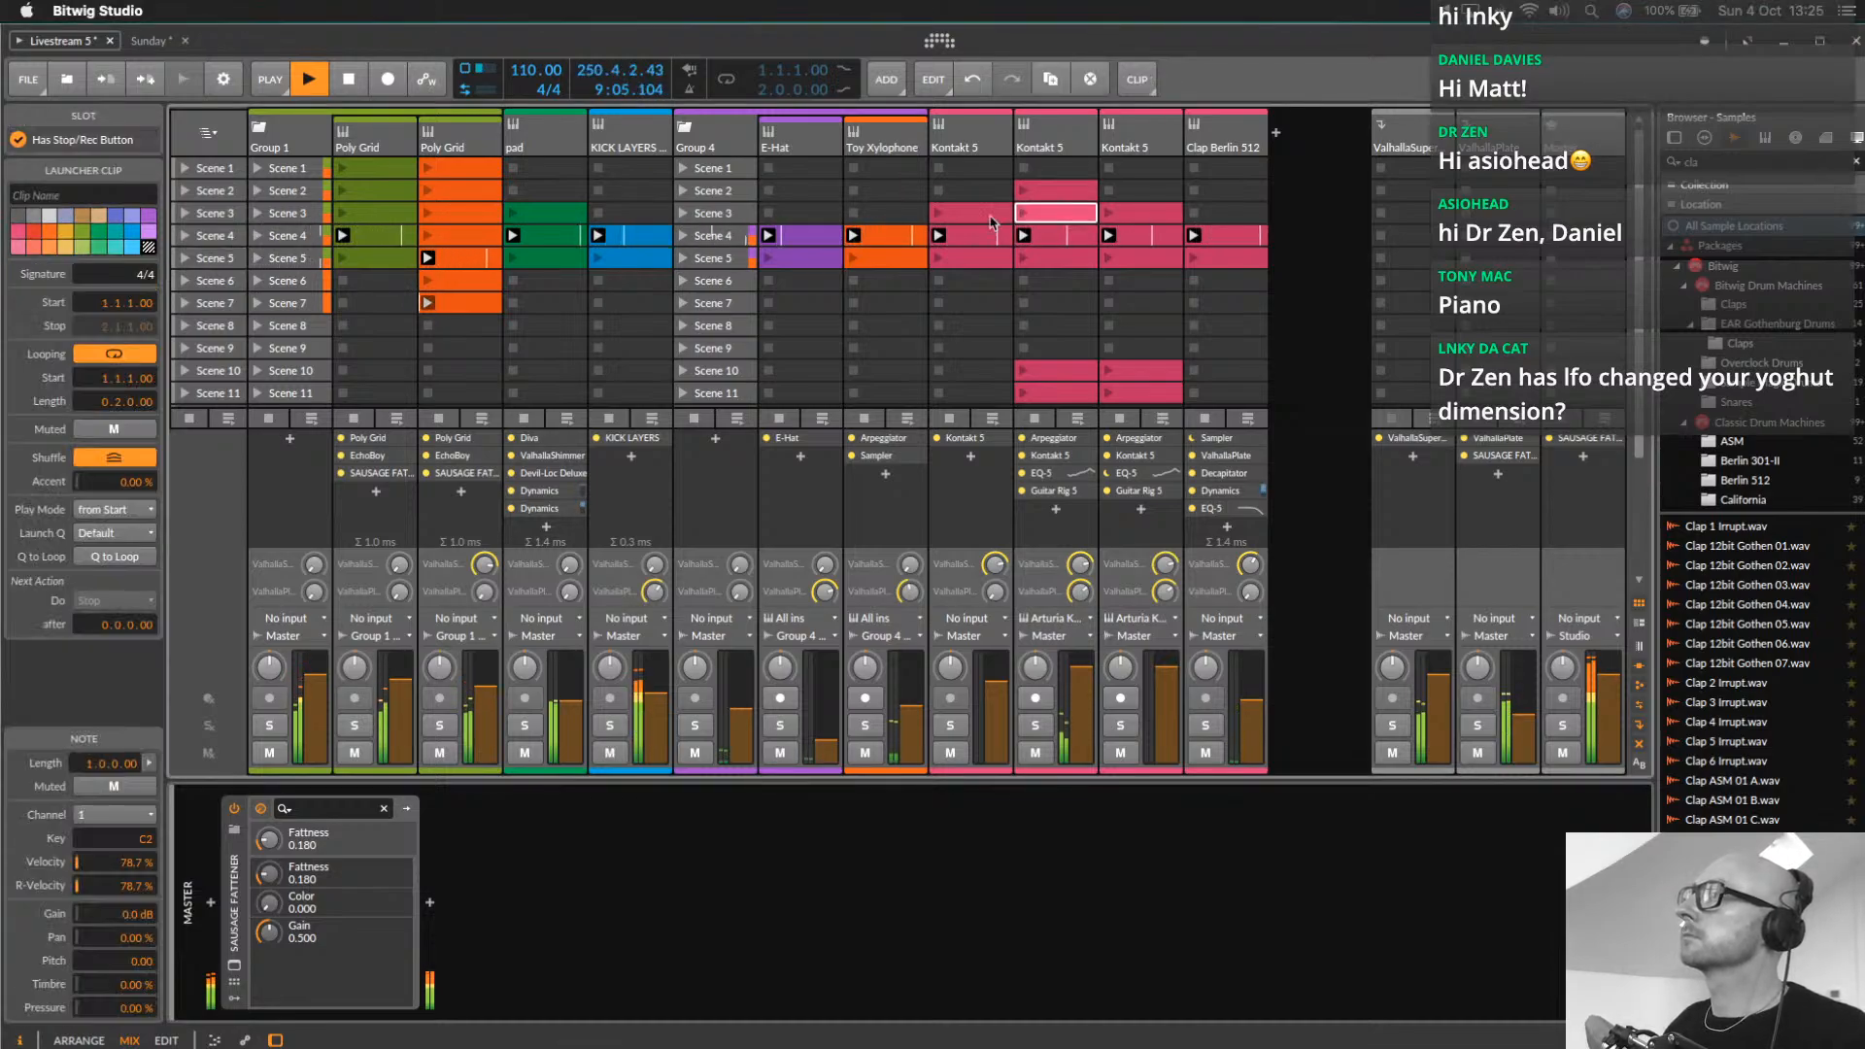
left_click(635, 243)
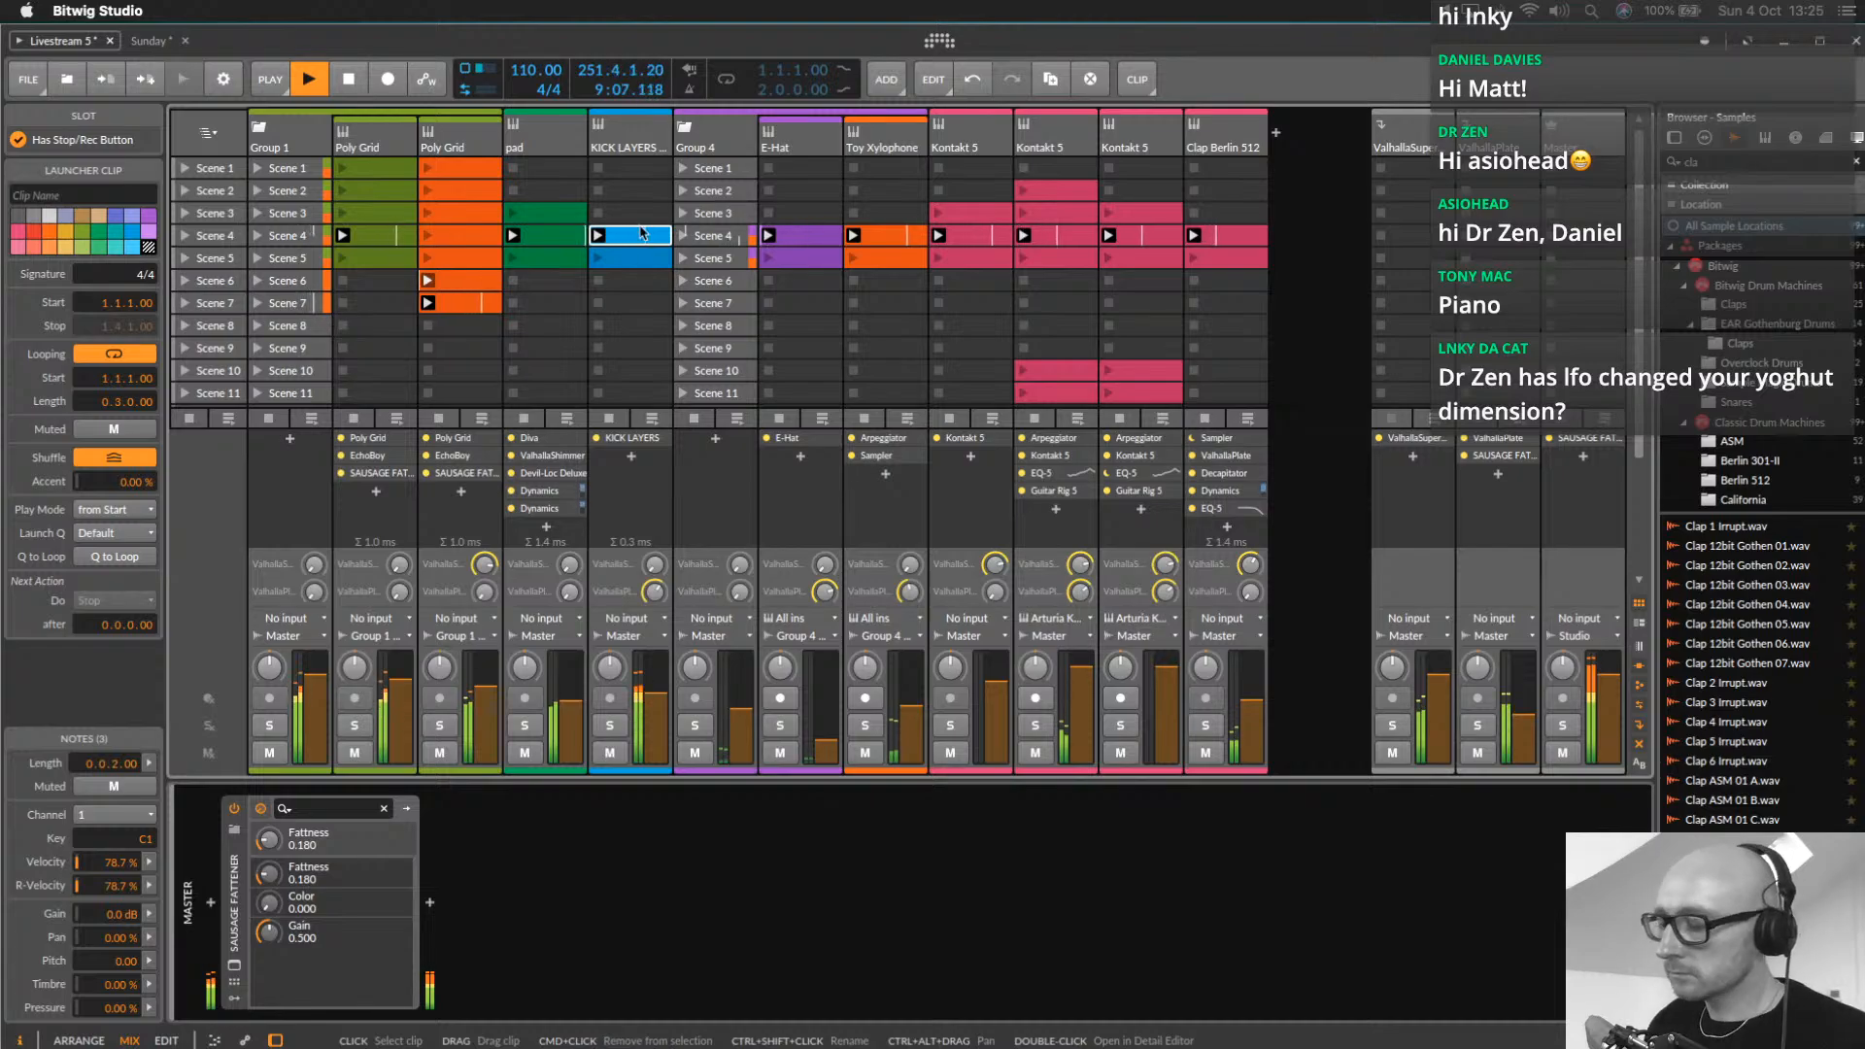
key("Delete")
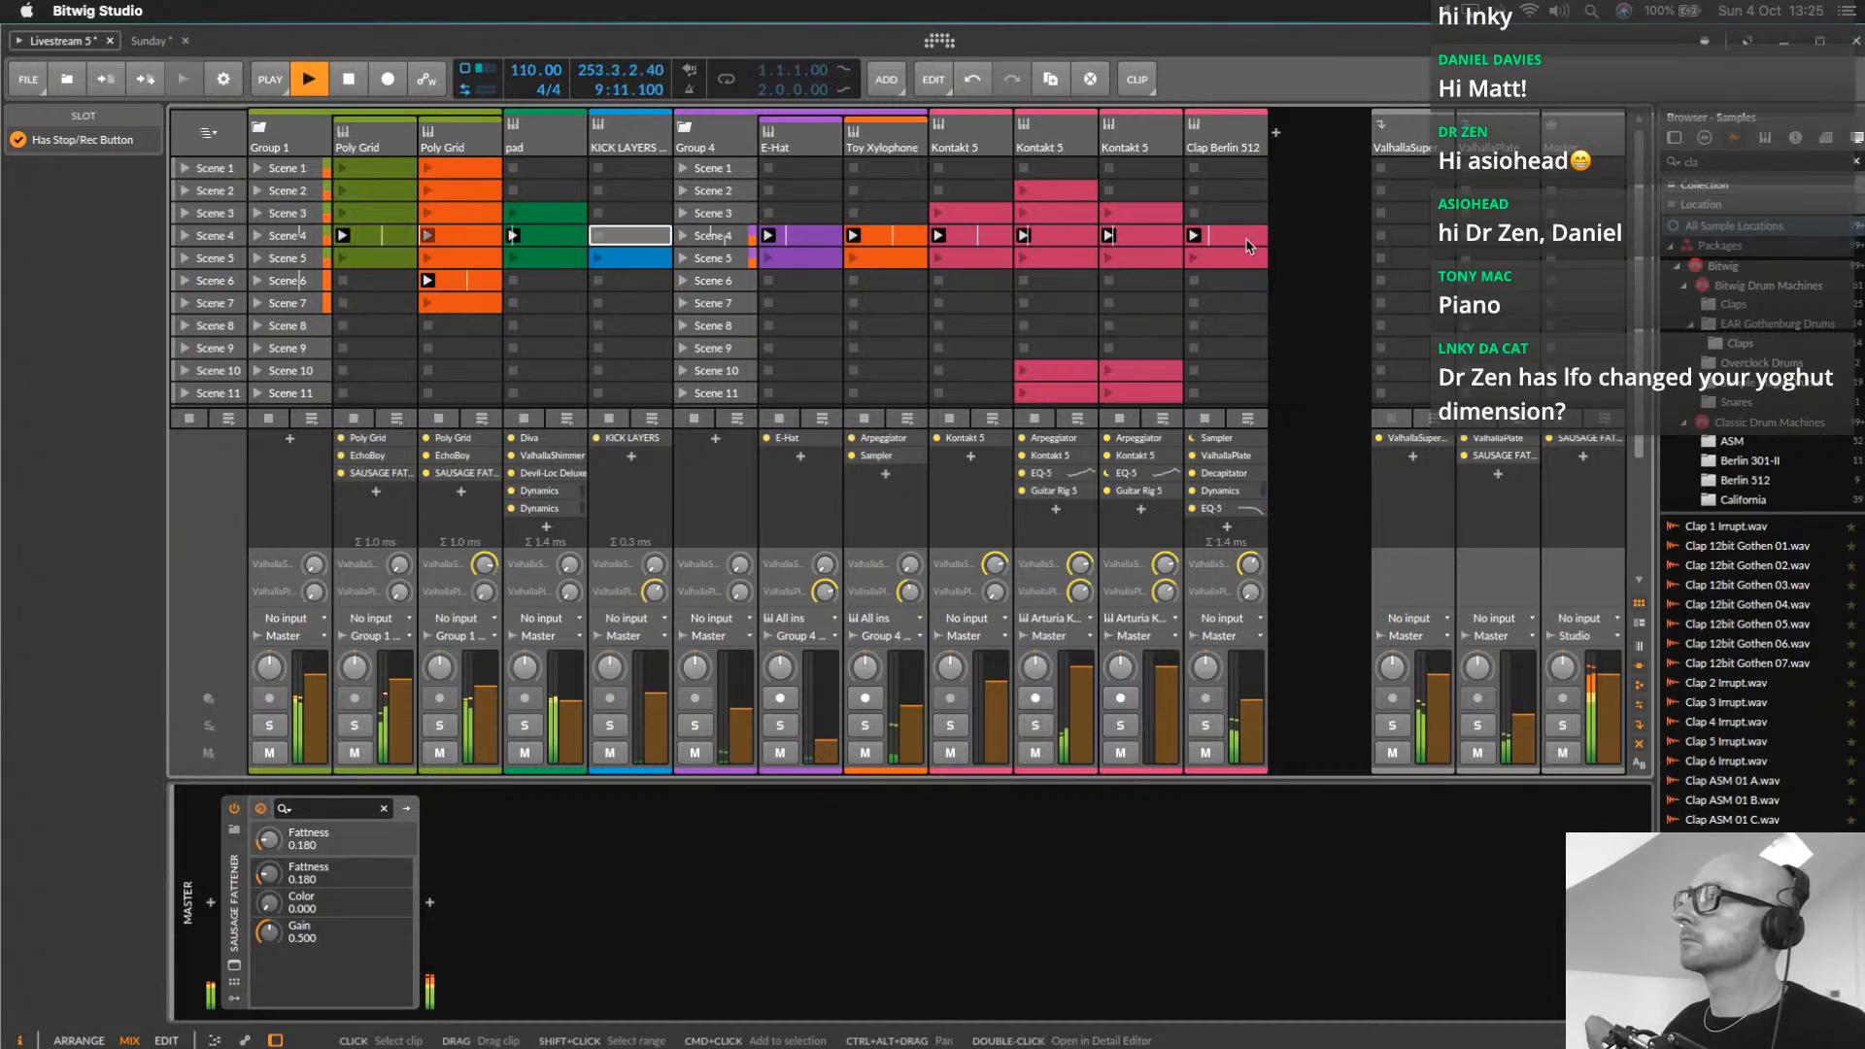
left_click(1239, 236)
key("Delete")
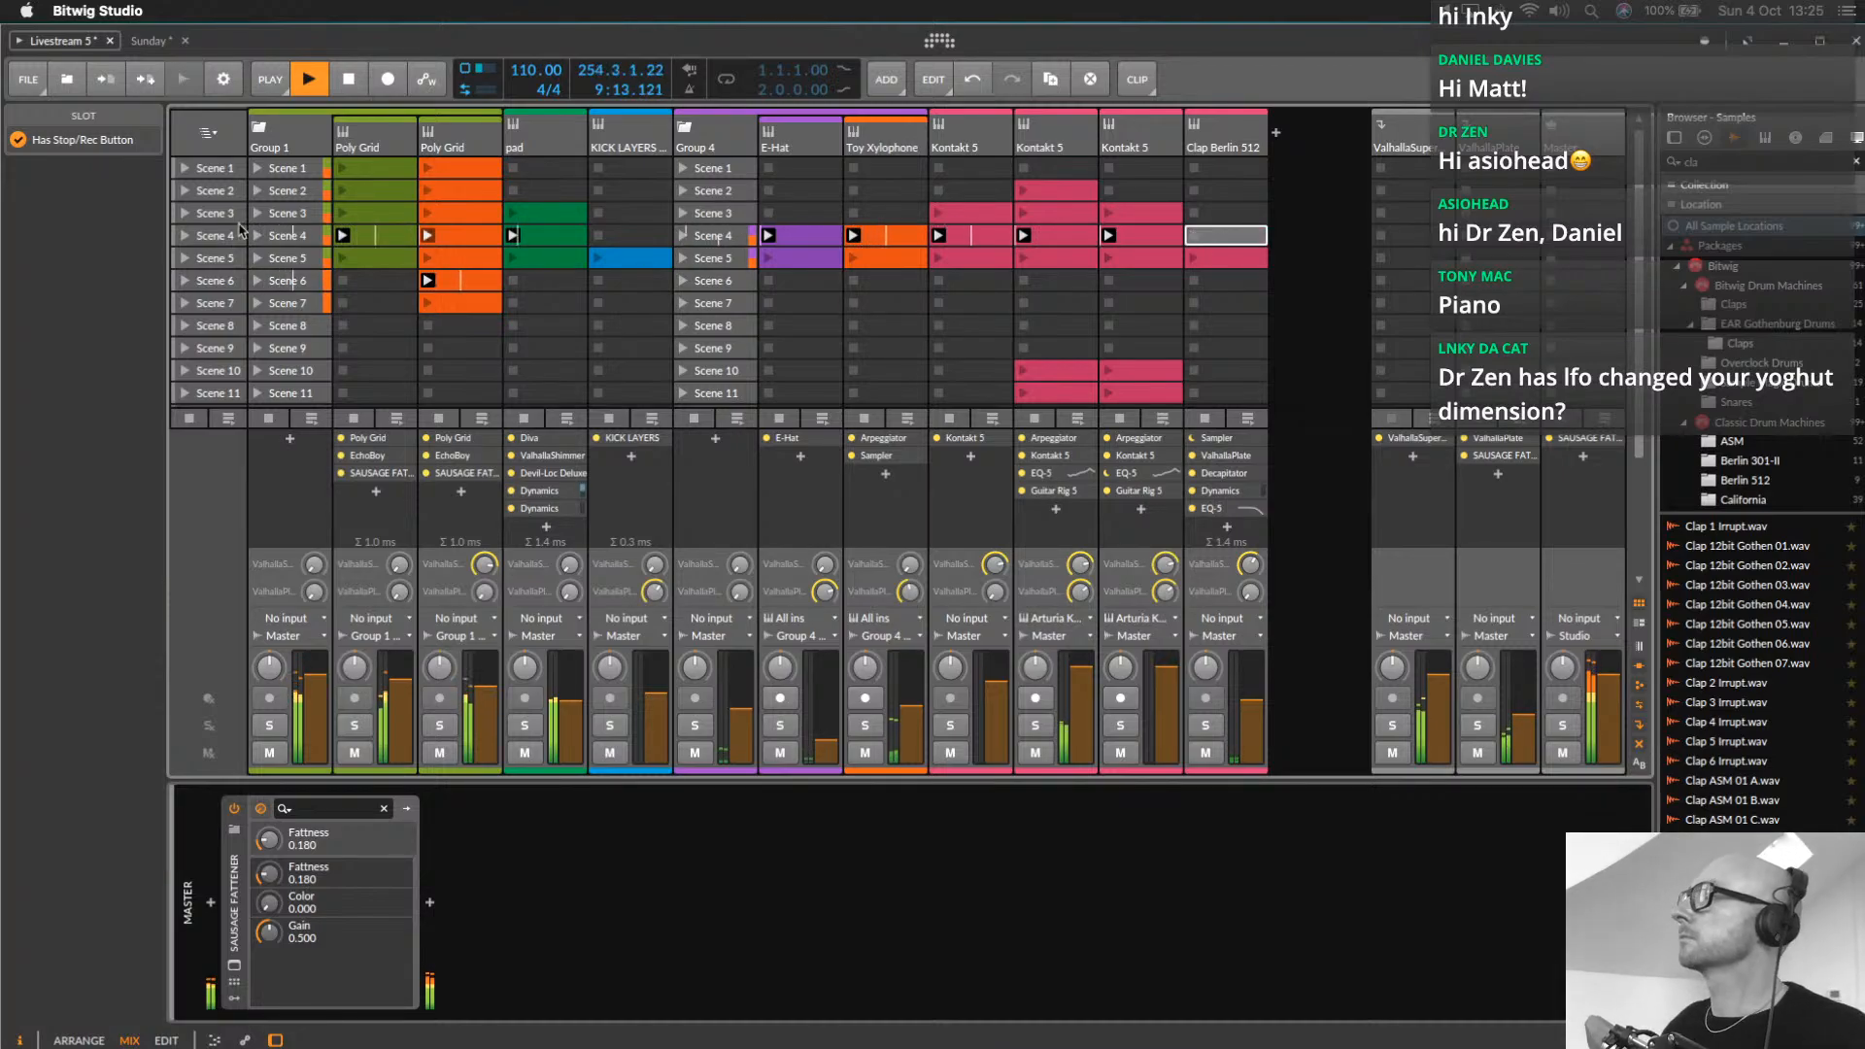
Stop playback, arm arranger recording at bar 1 and launch Scene 1 to start recording the performance
key("alt+1")
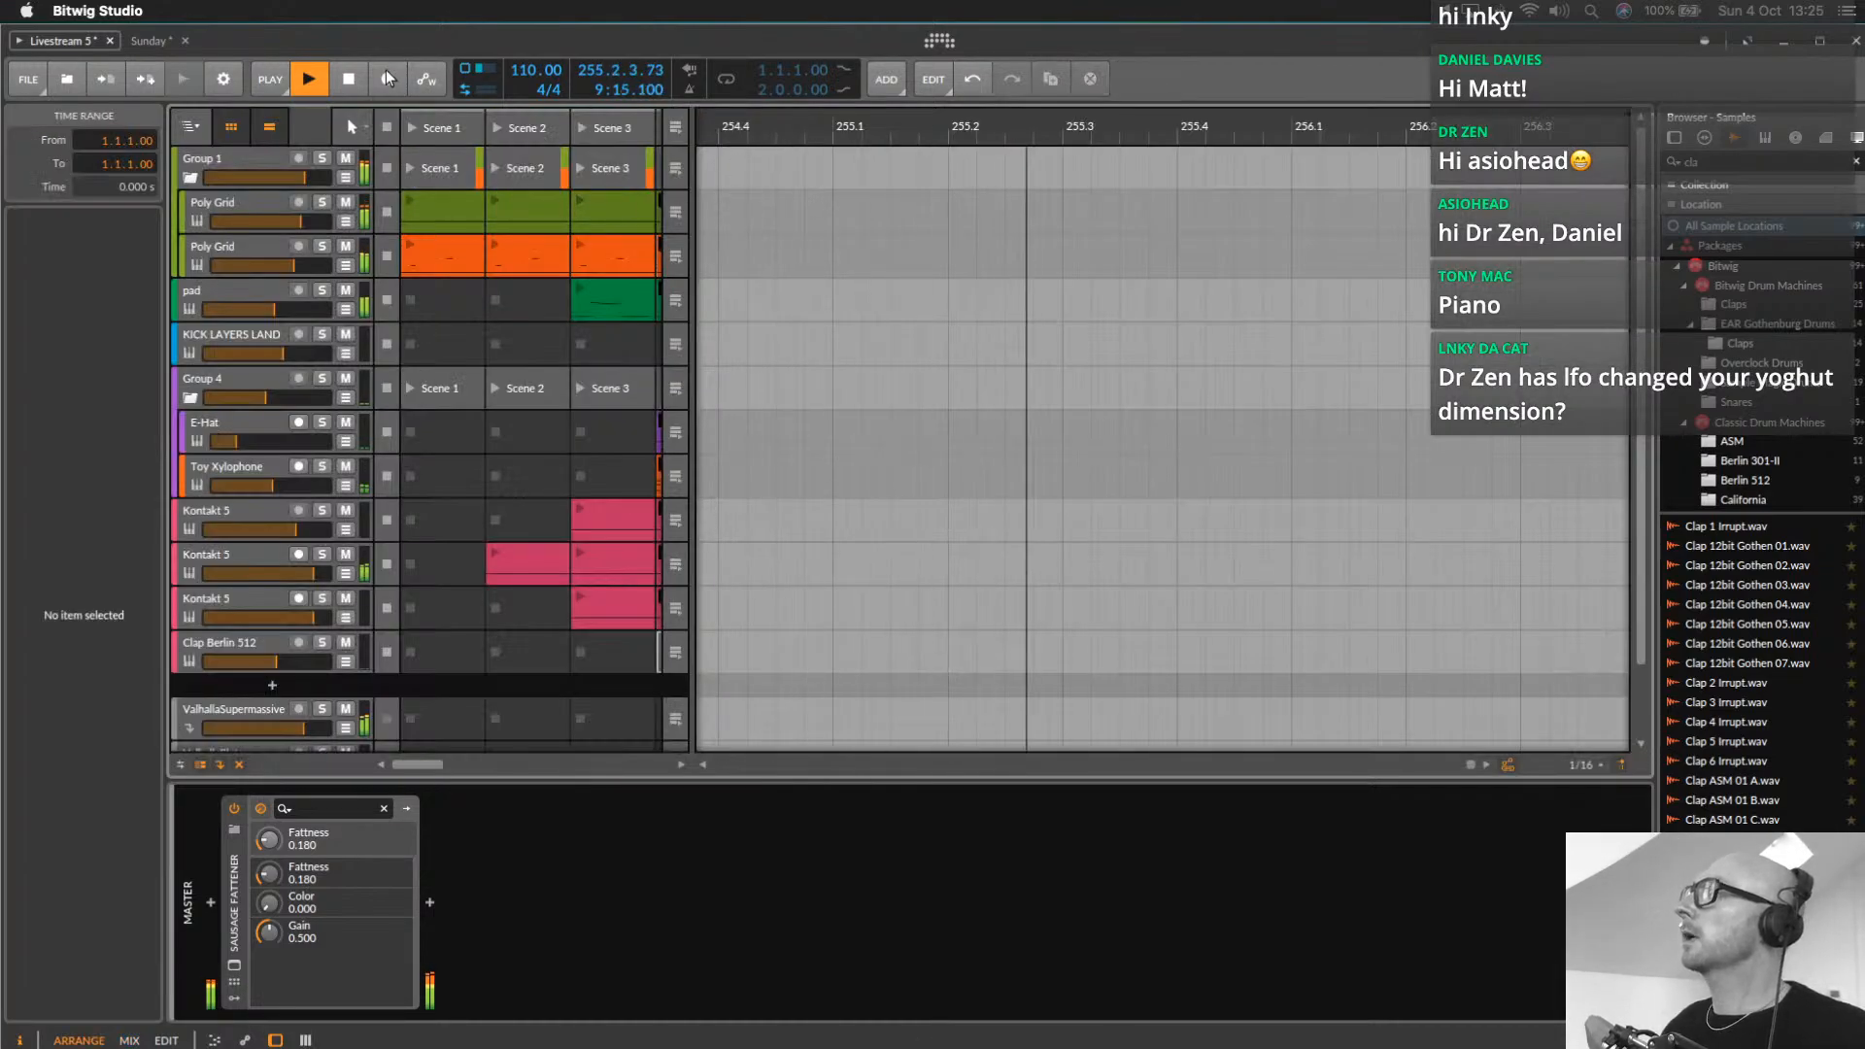
left_click(349, 79)
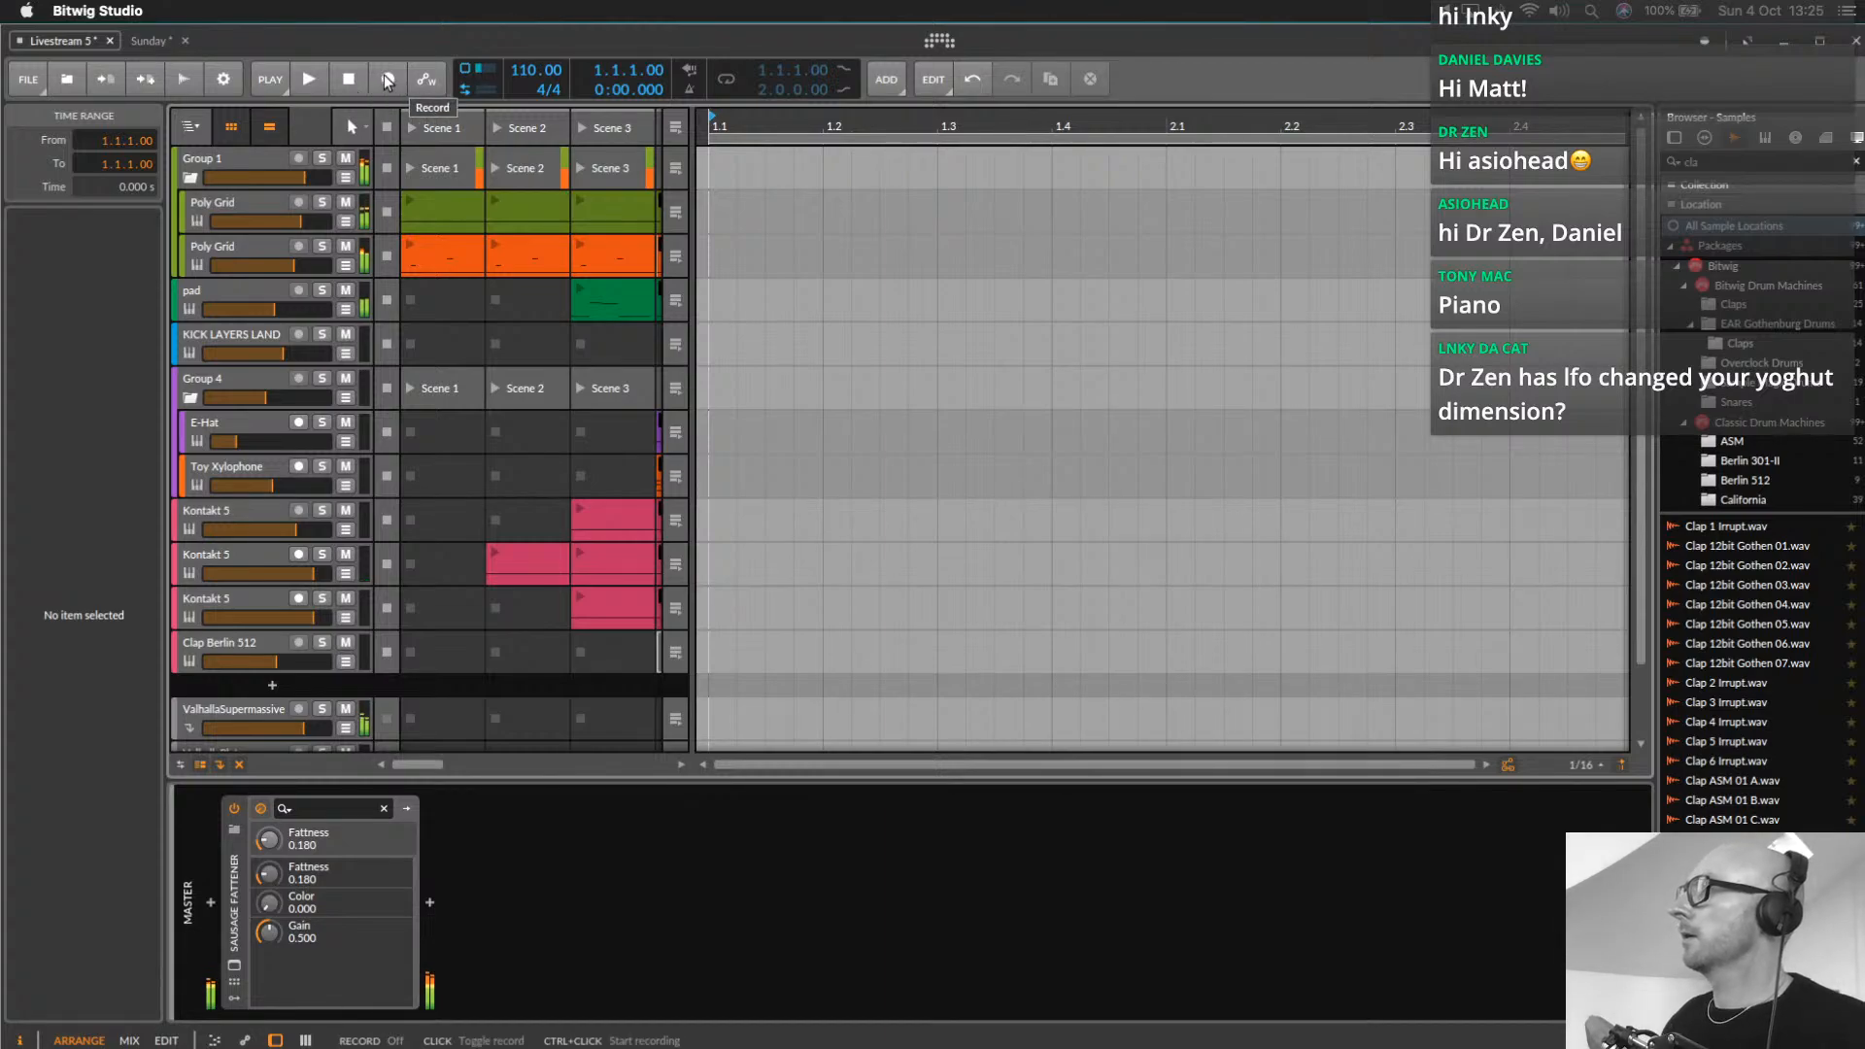
left_click(394, 85)
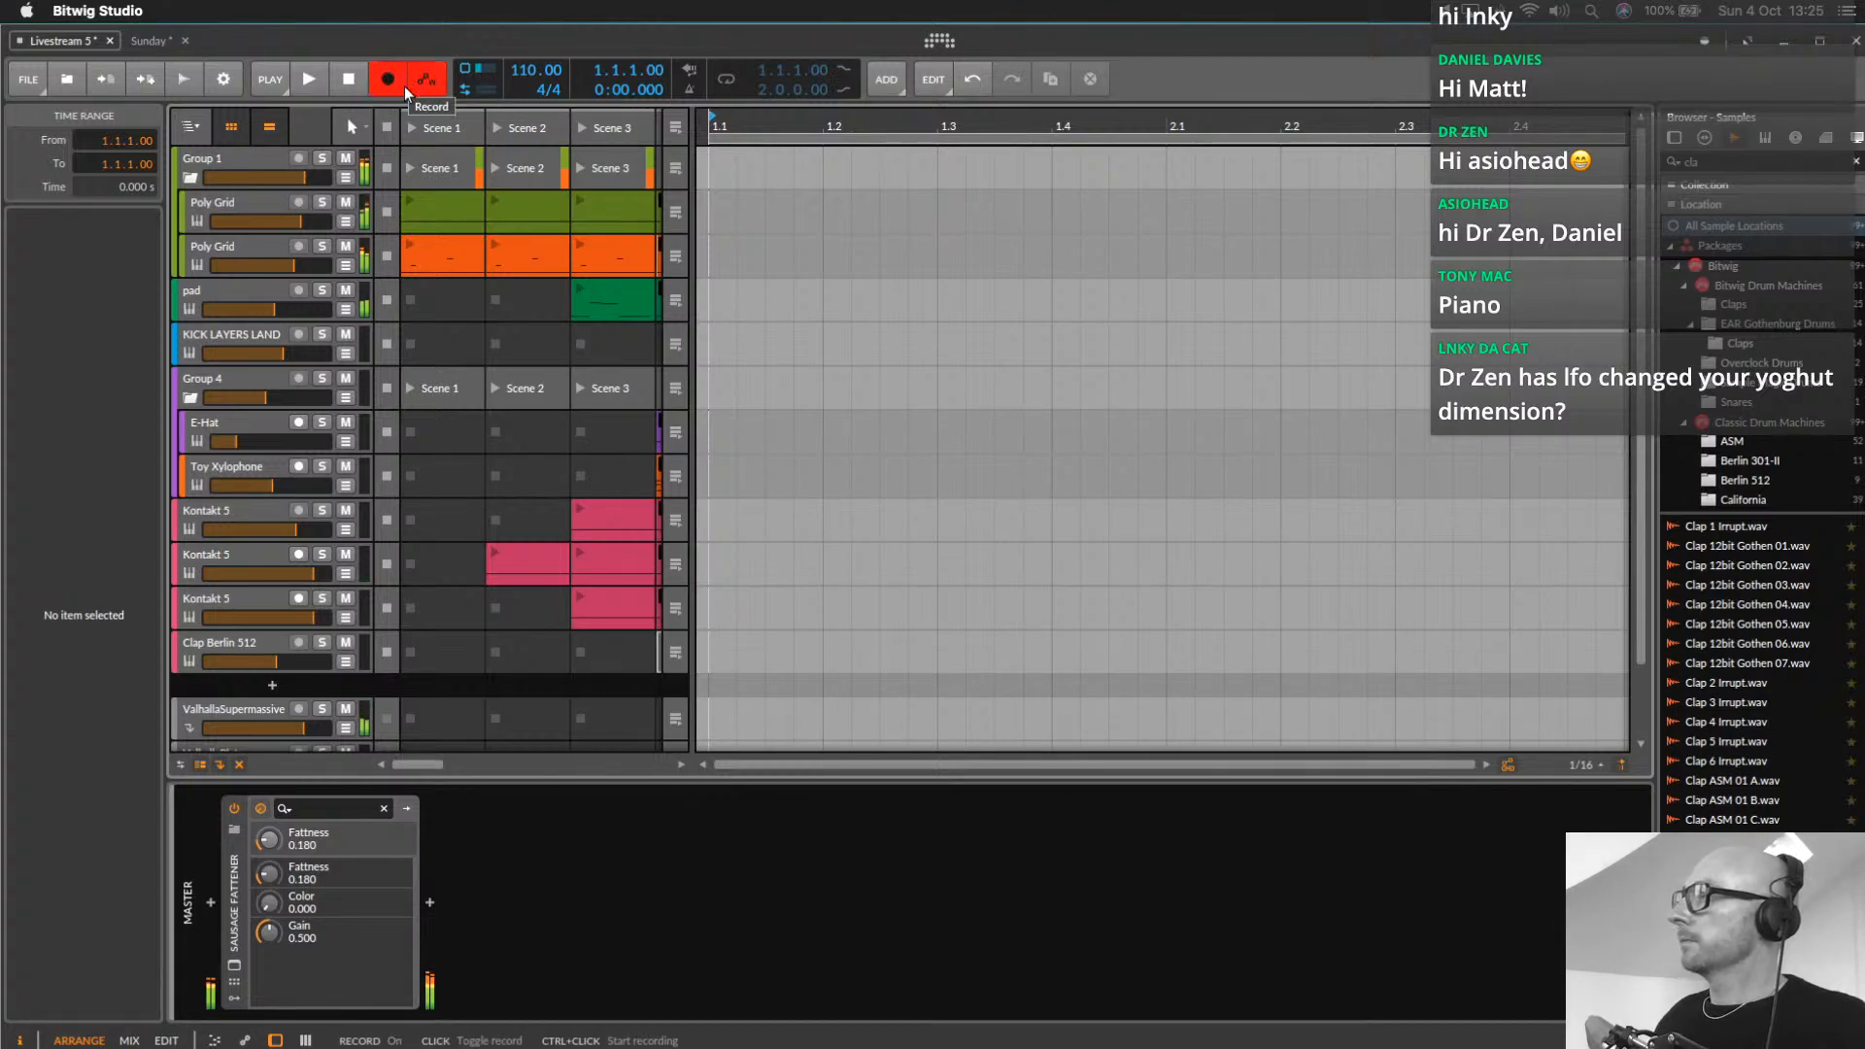
key("alt+2")
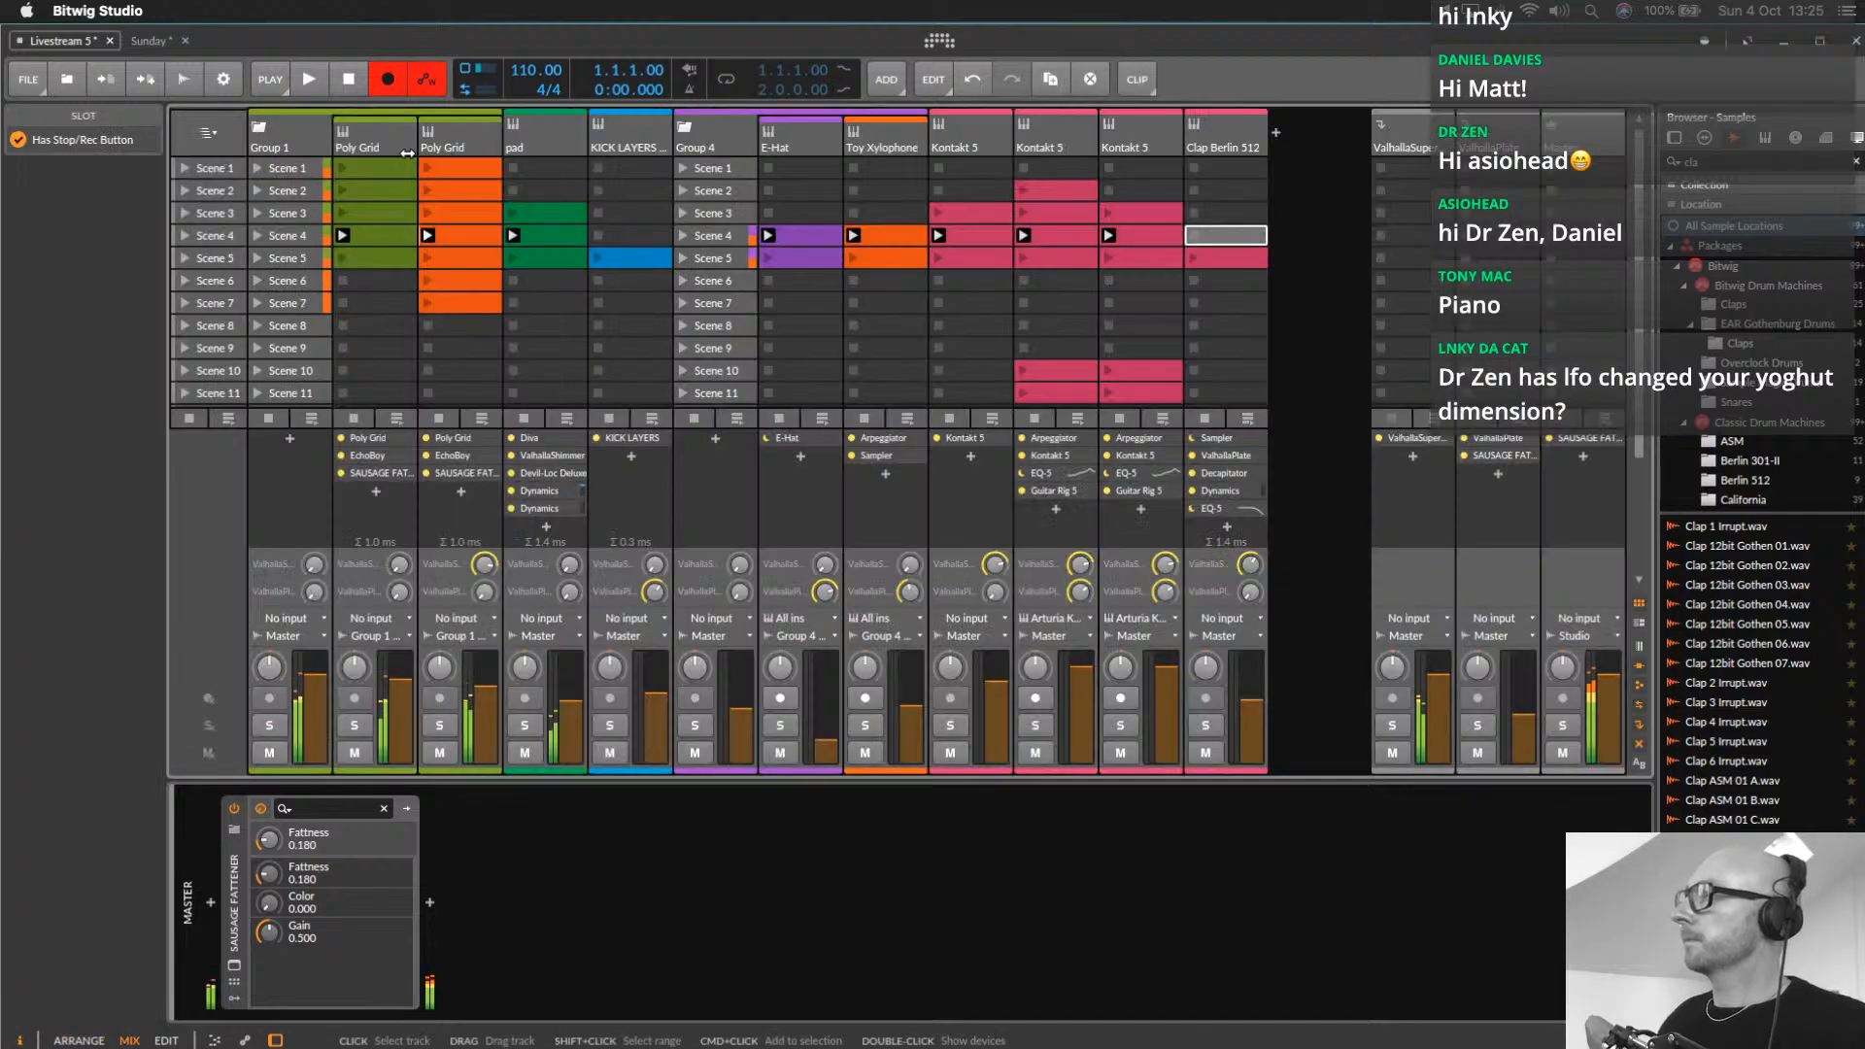
left_click(186, 167)
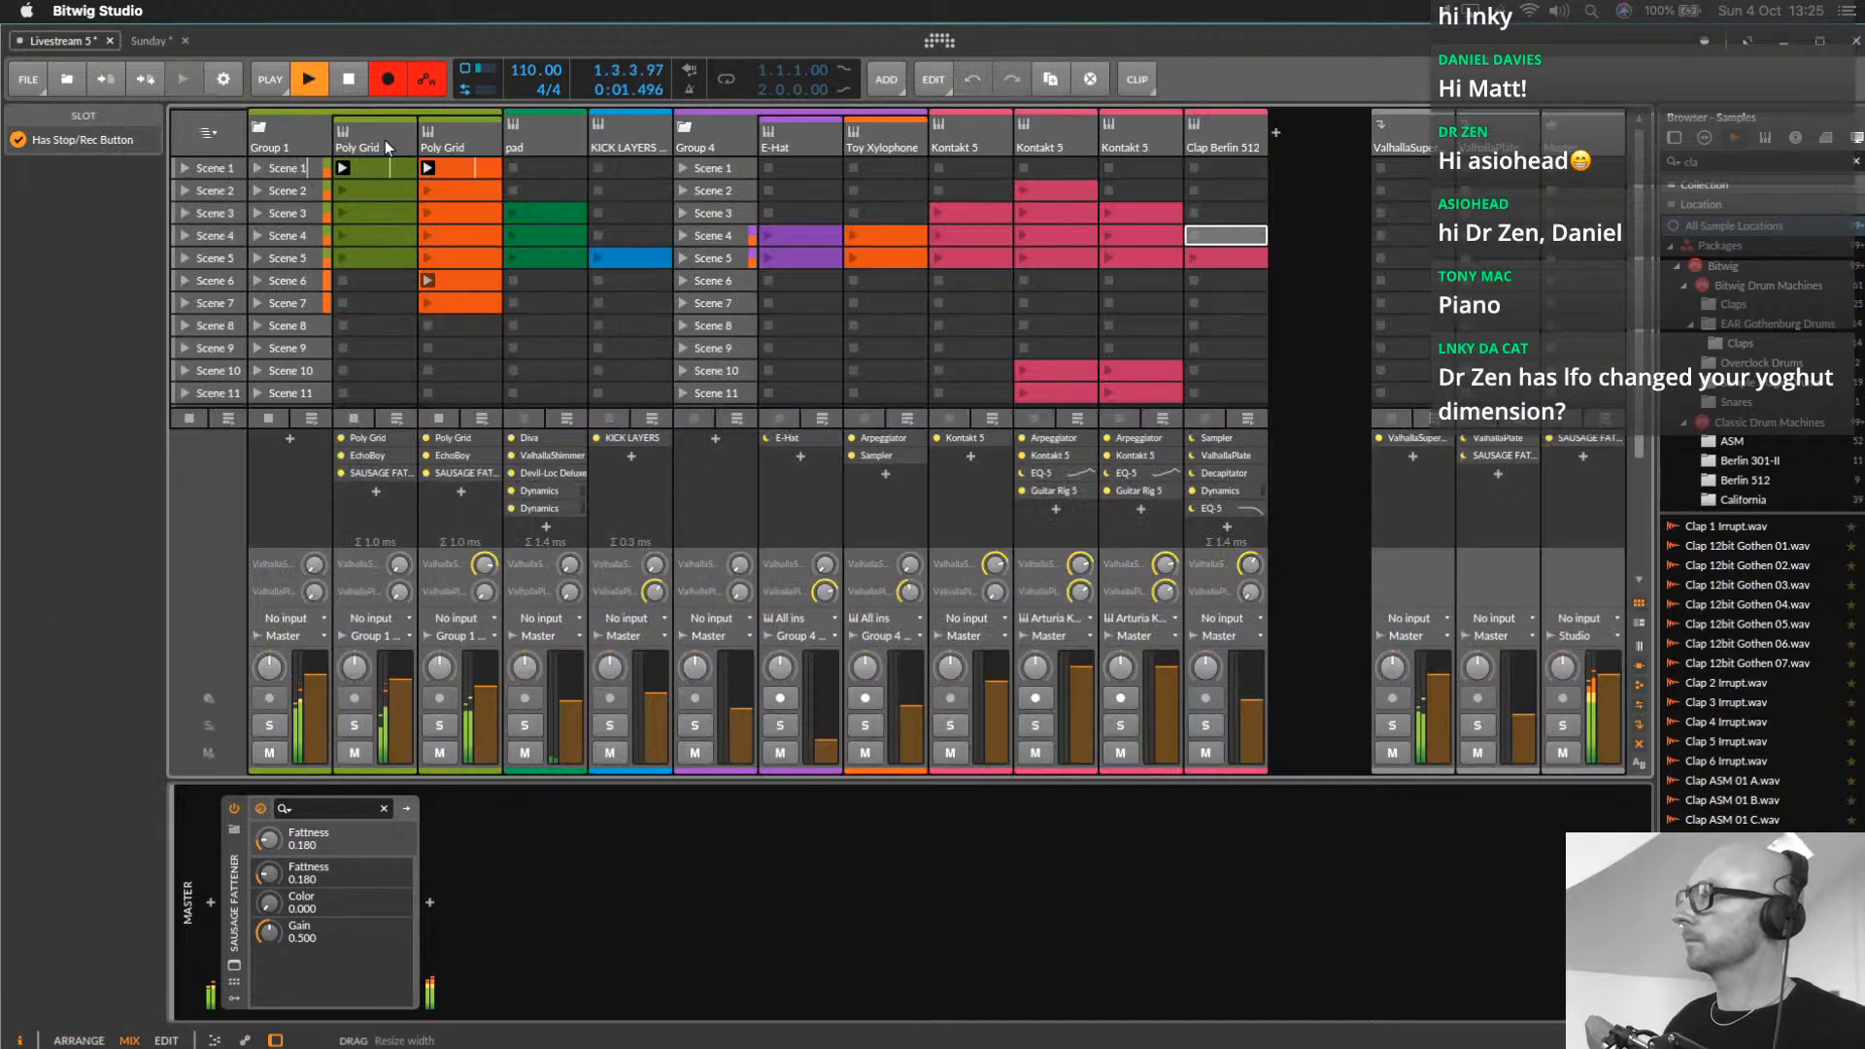
Open the first Poly Grid's patch, and check the clips being recorded in the zoomed-out arrangement before returning to the patch
left_click(398, 137)
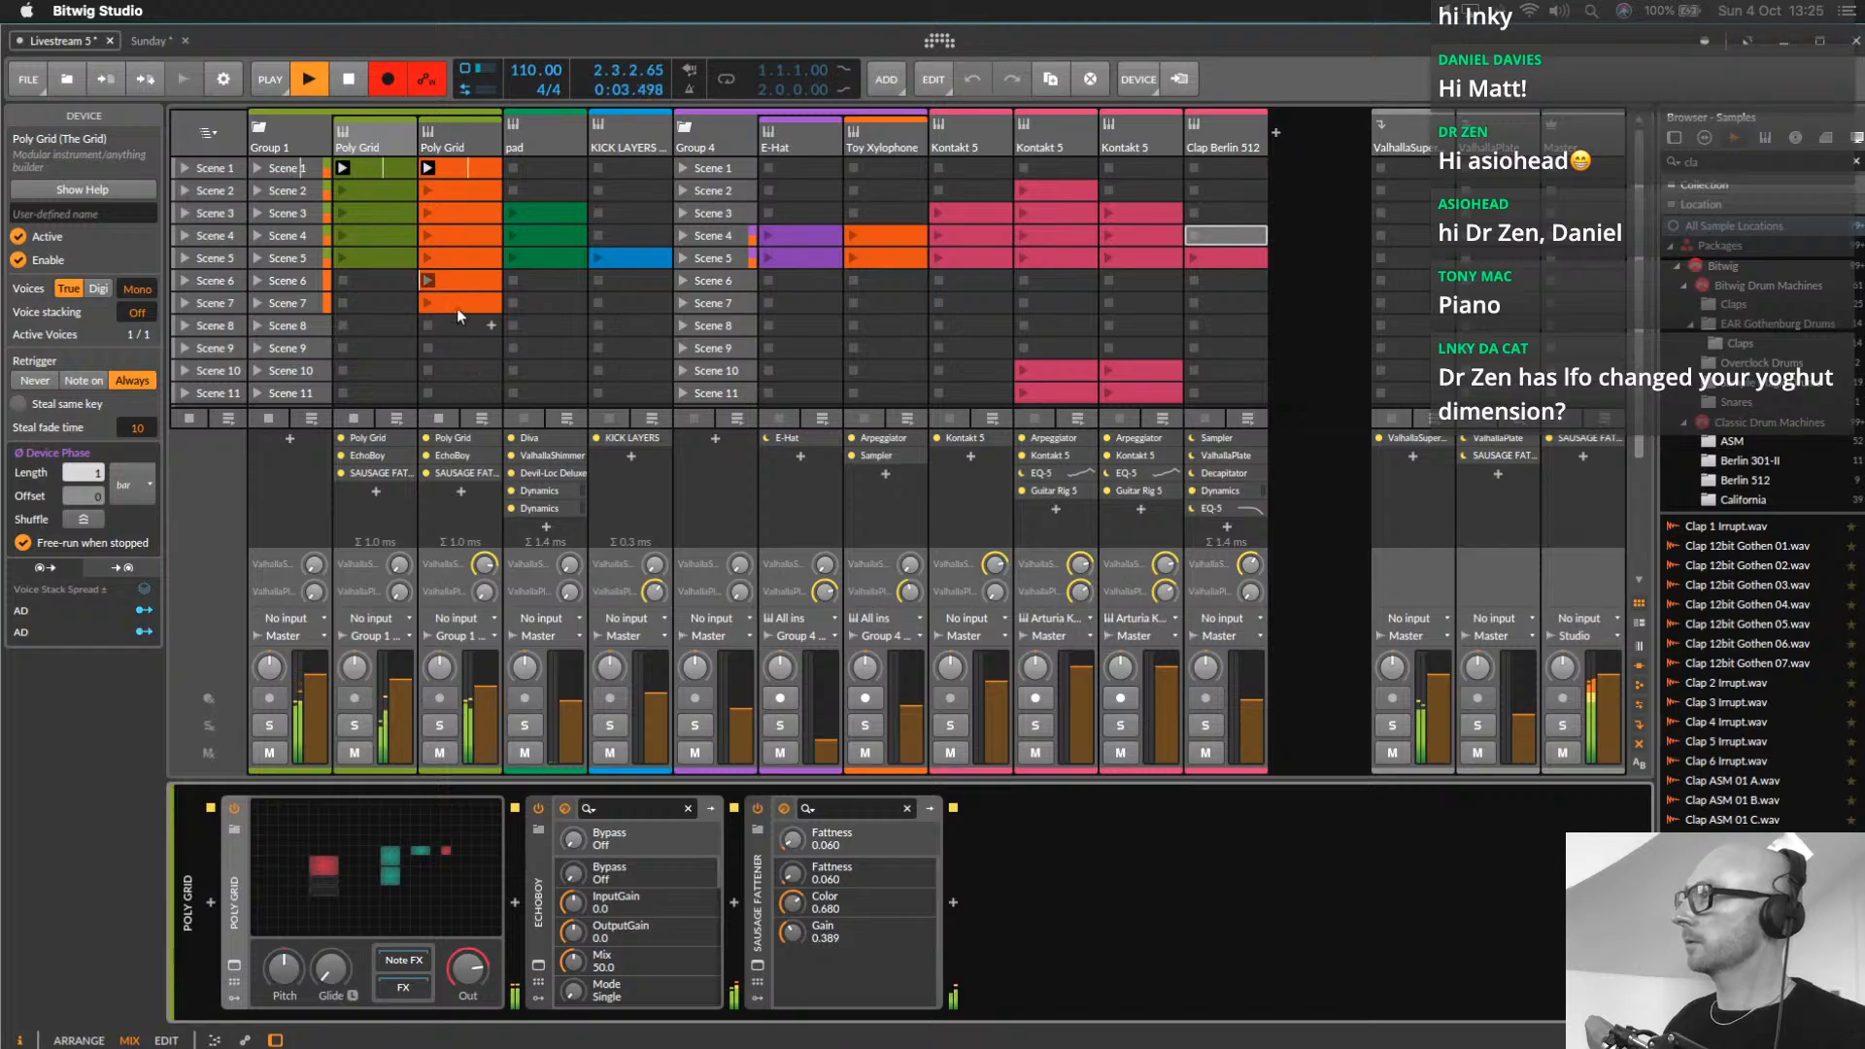
left_click(303, 898)
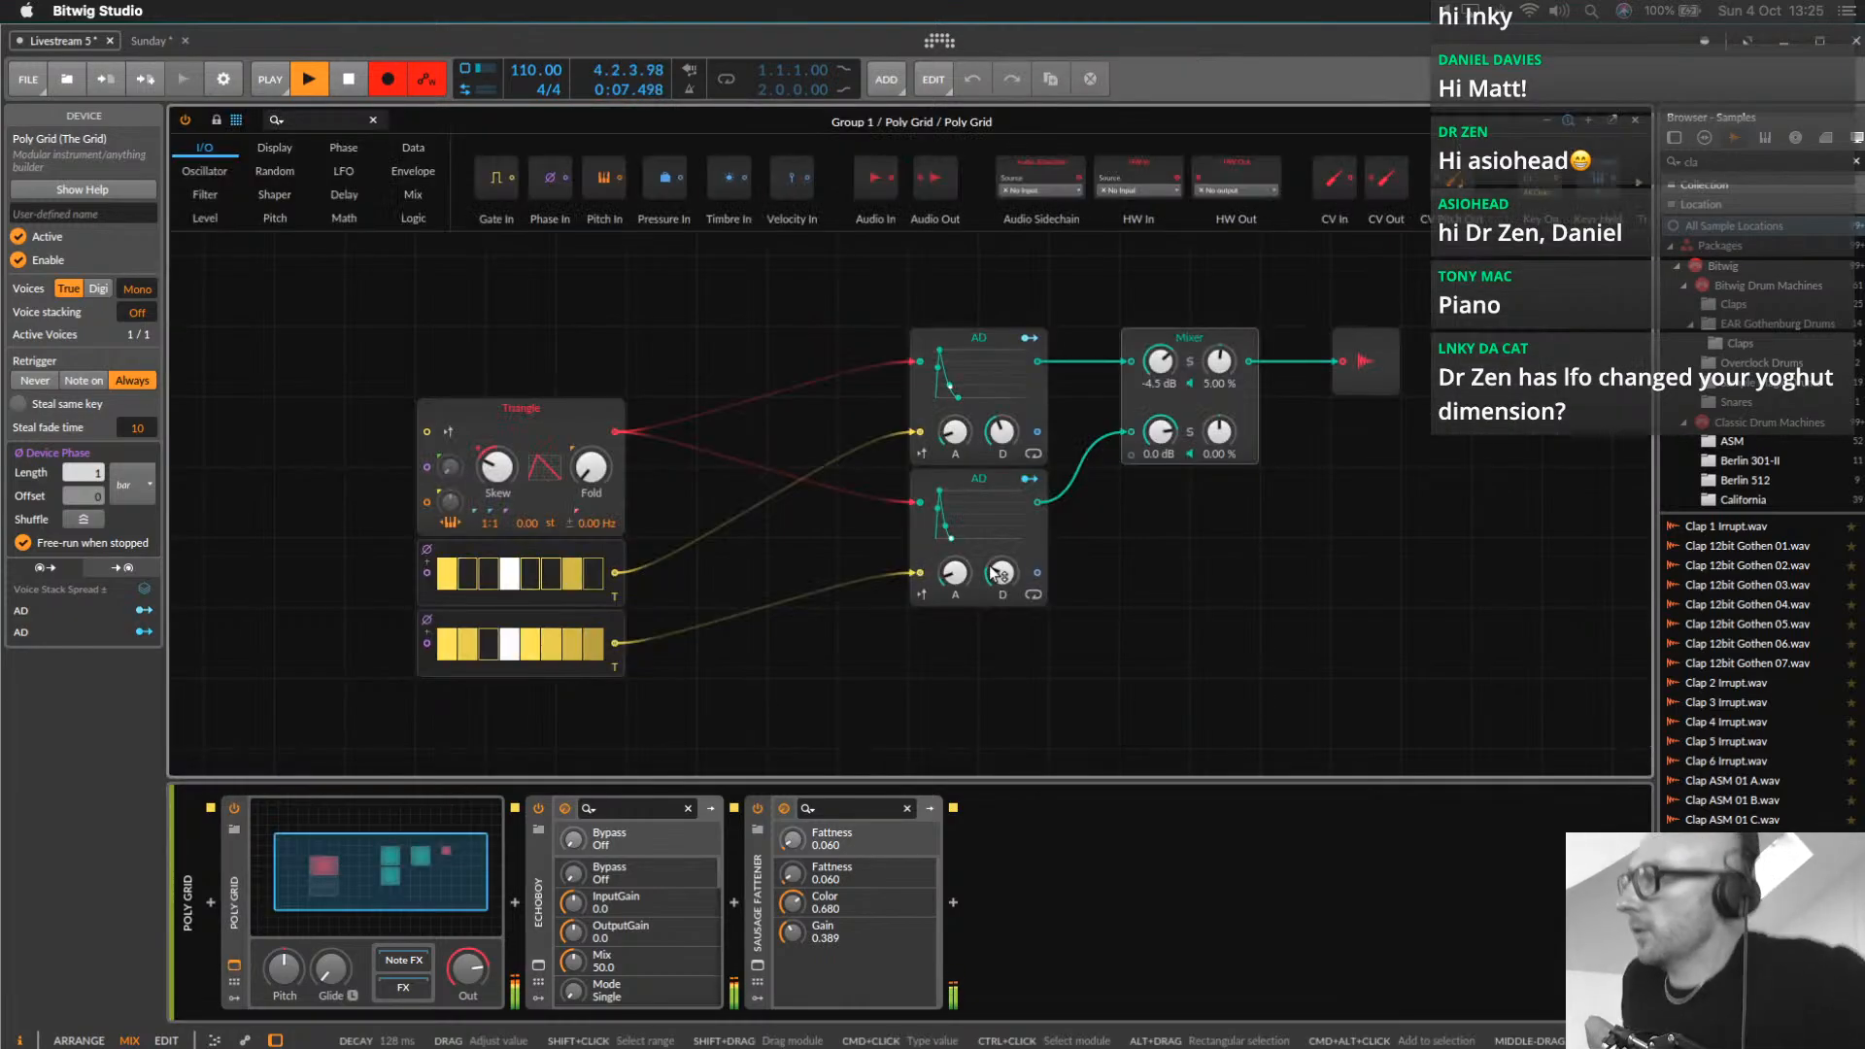
key("alt+1")
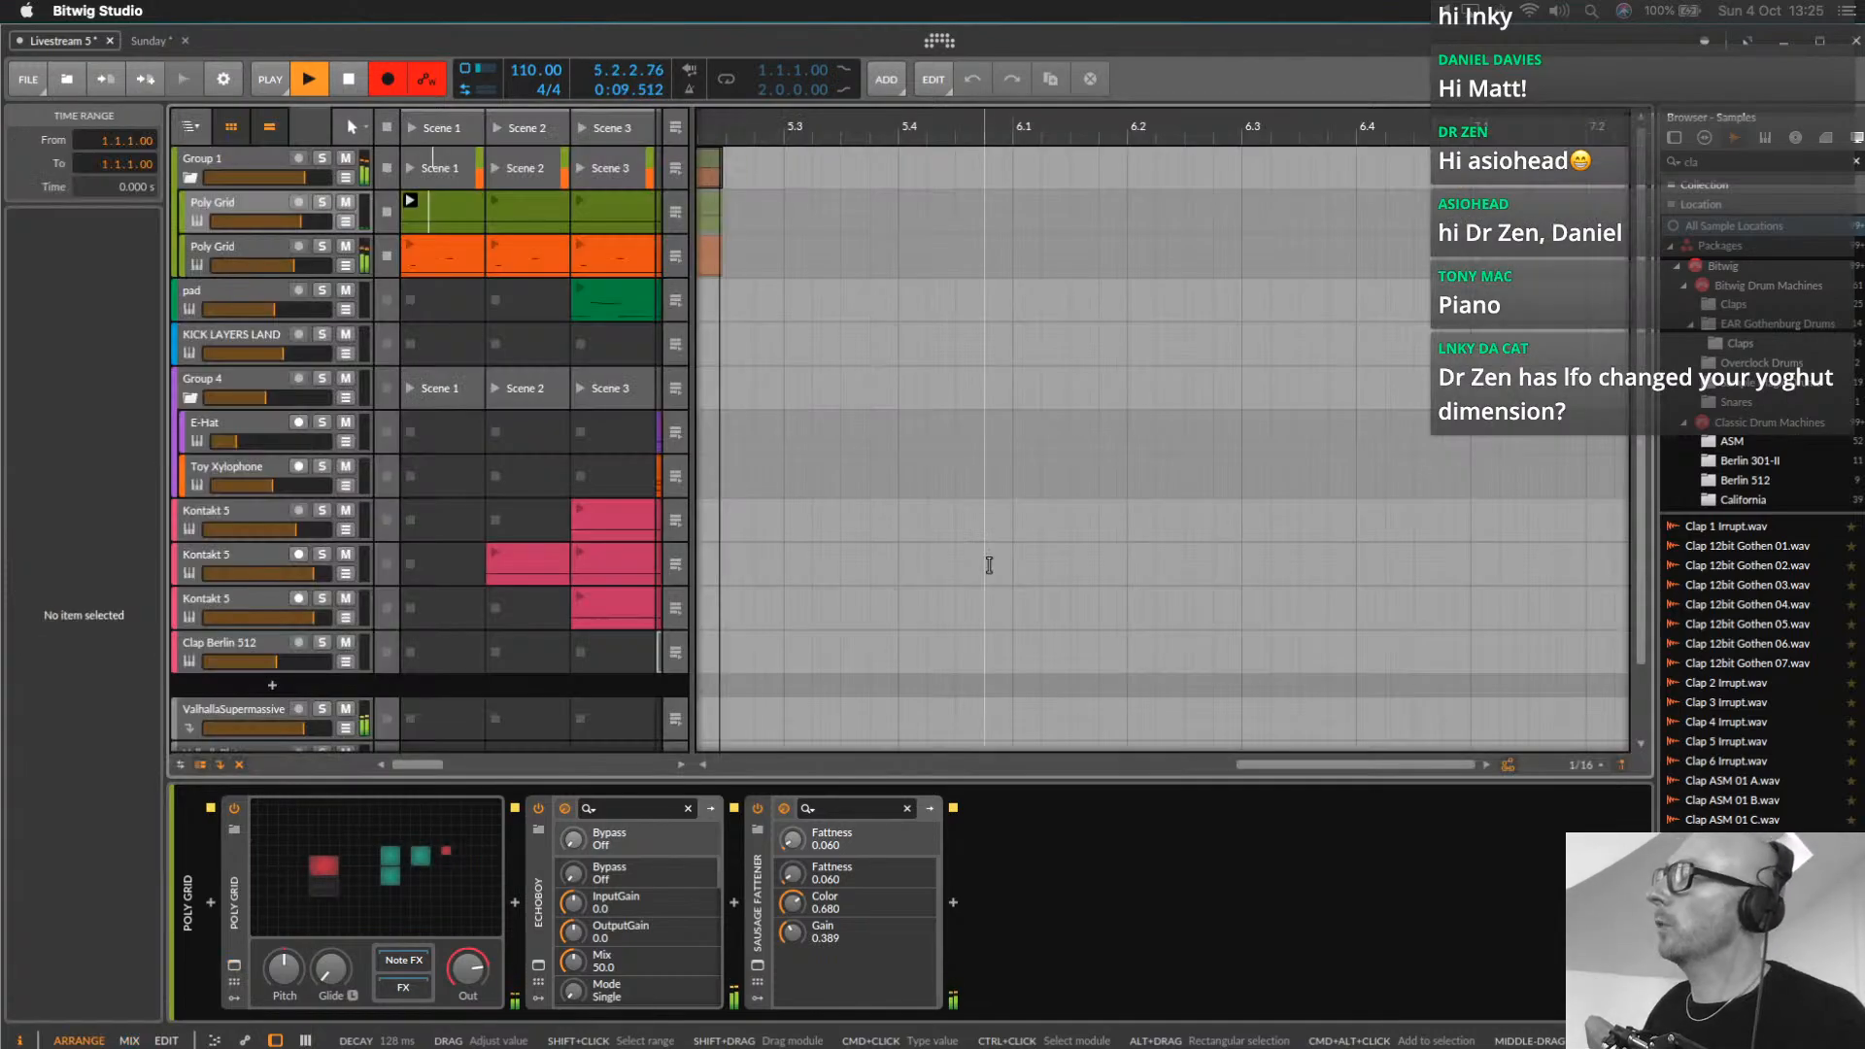
left_click_drag(974, 123, 972, 282)
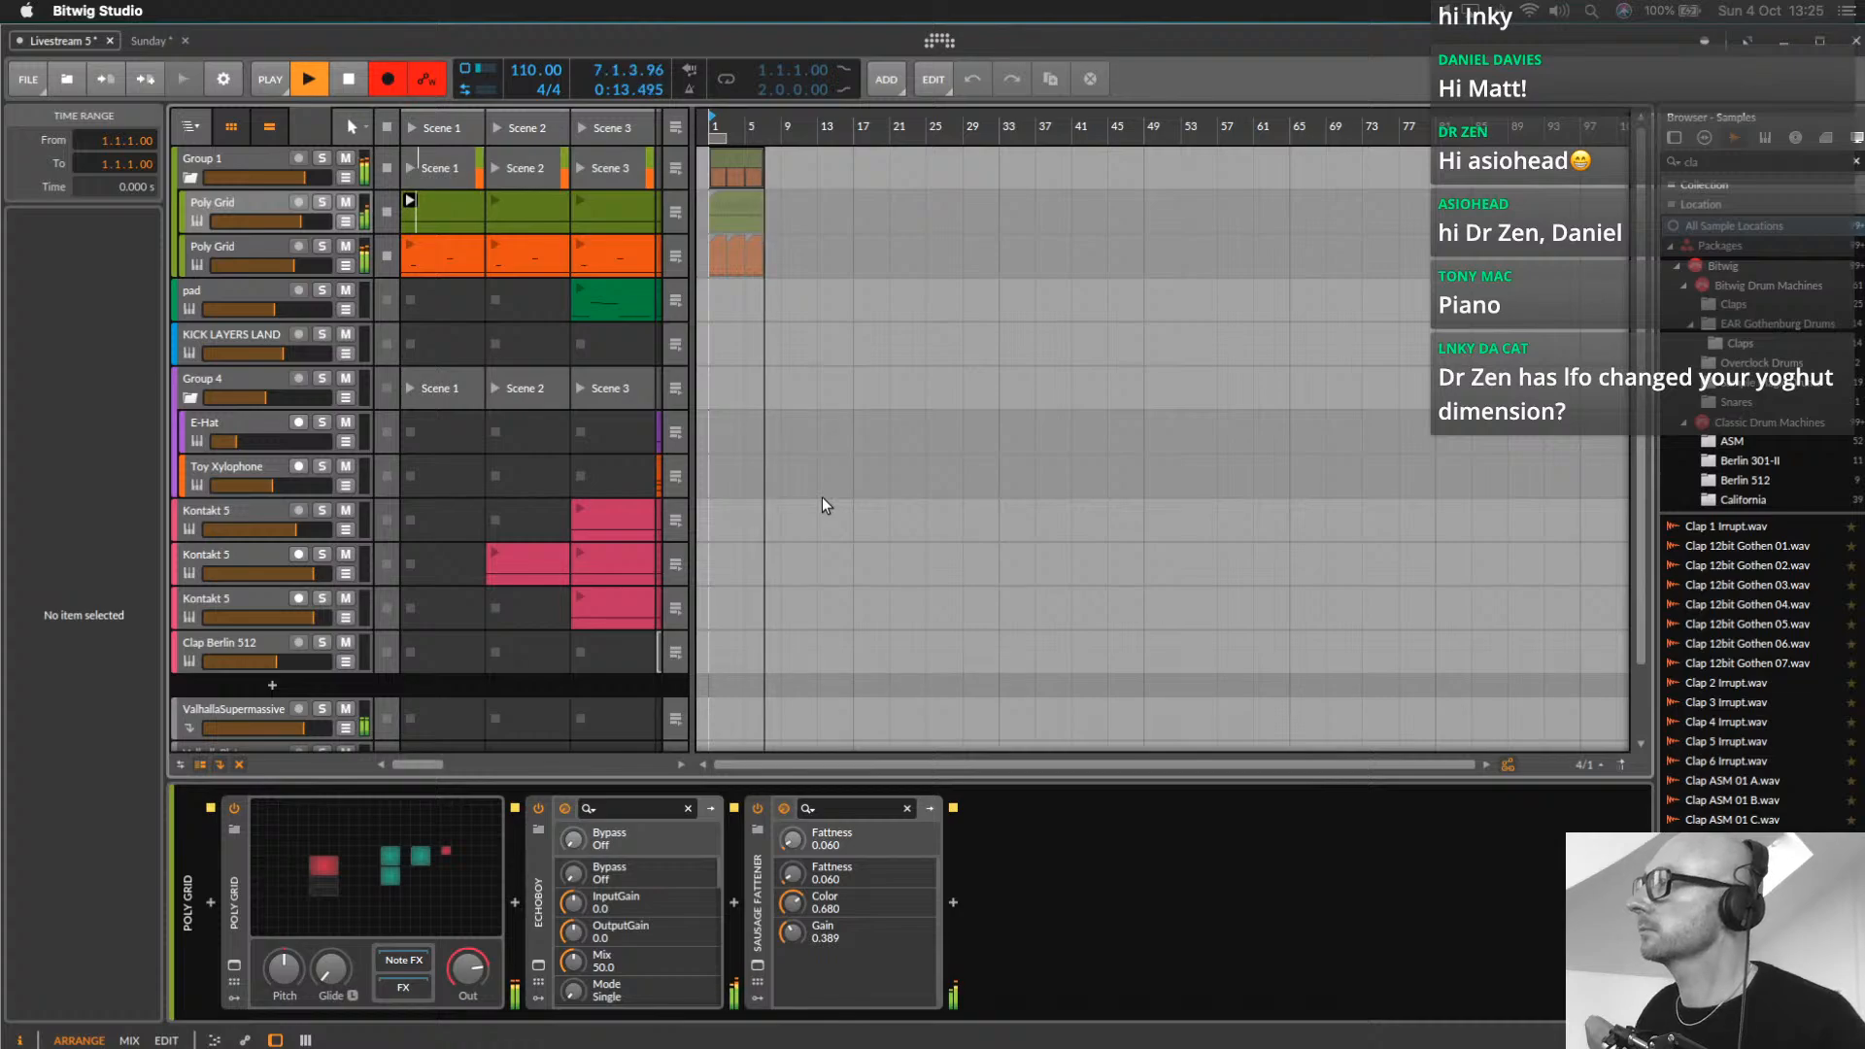
key("alt+2")
key("alt+1")
key("alt+2")
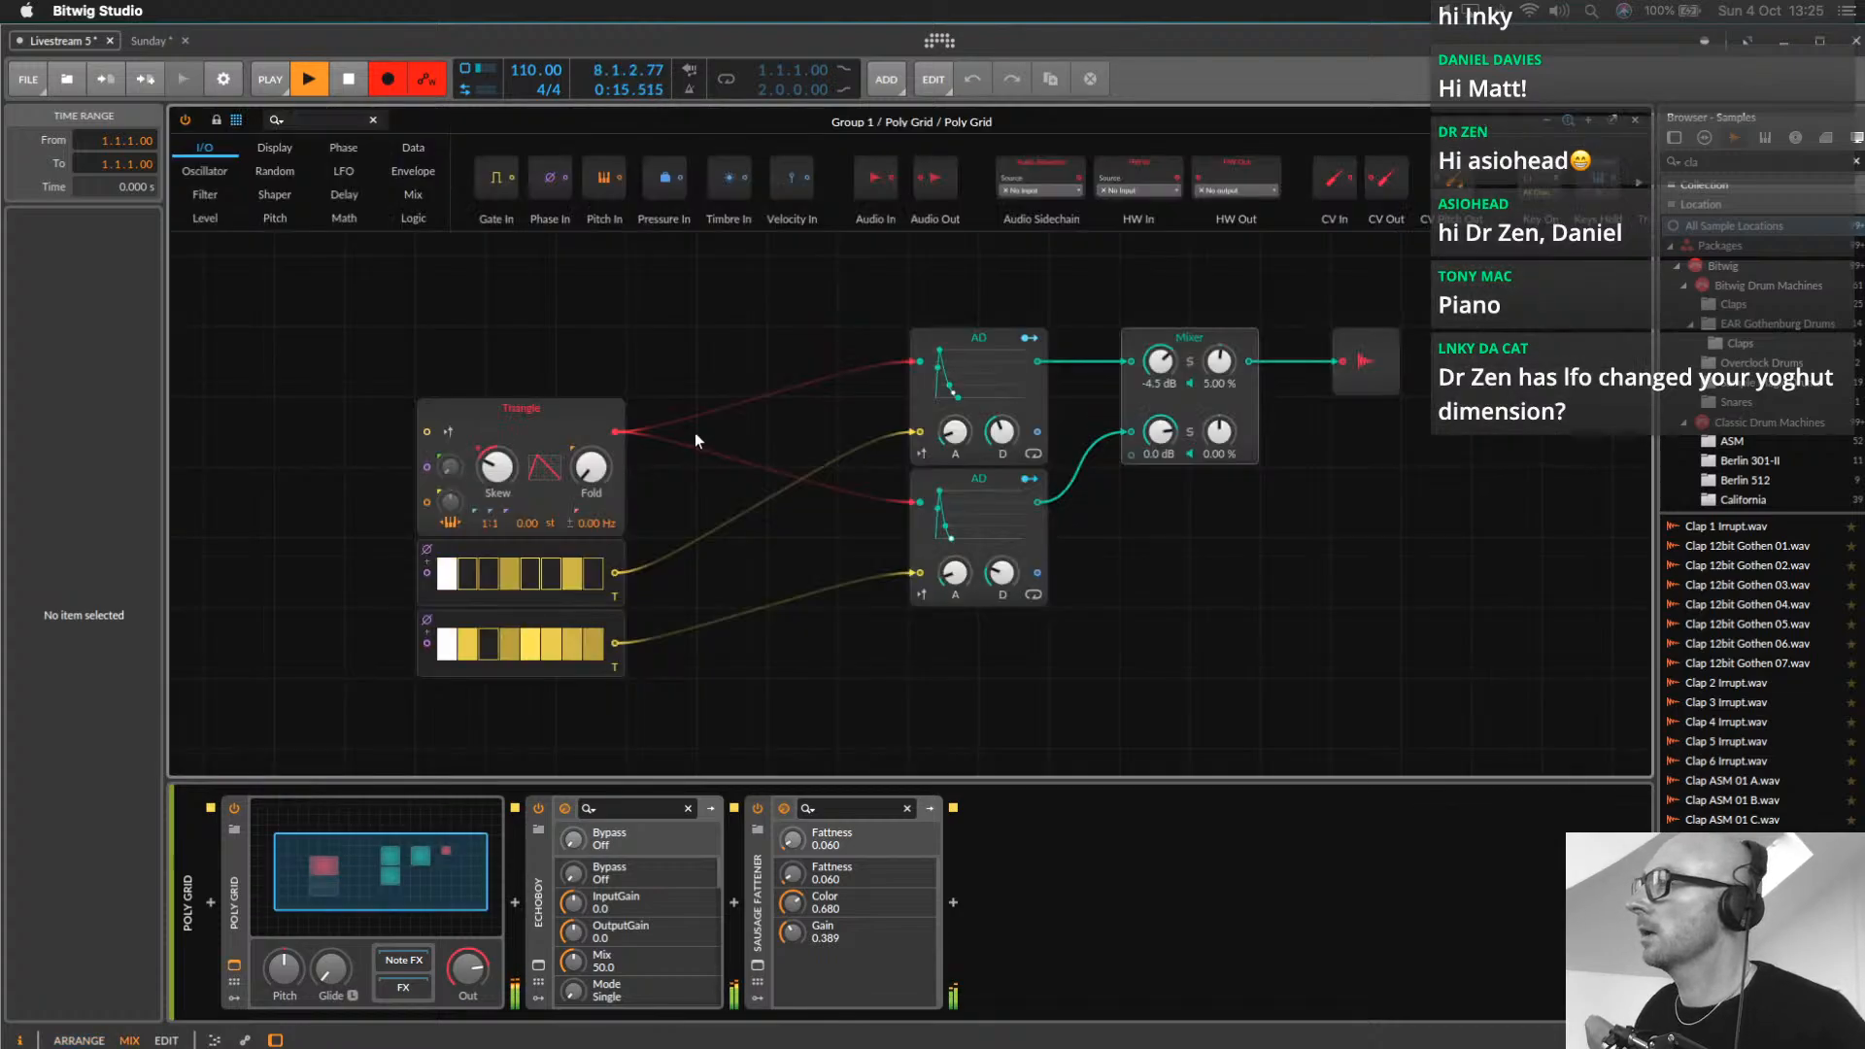
Record changes to the Triangle's Skew and both AD modules' decay times in the first Poly Grid, then close its patch
left_click_drag(497, 466, 497, 453)
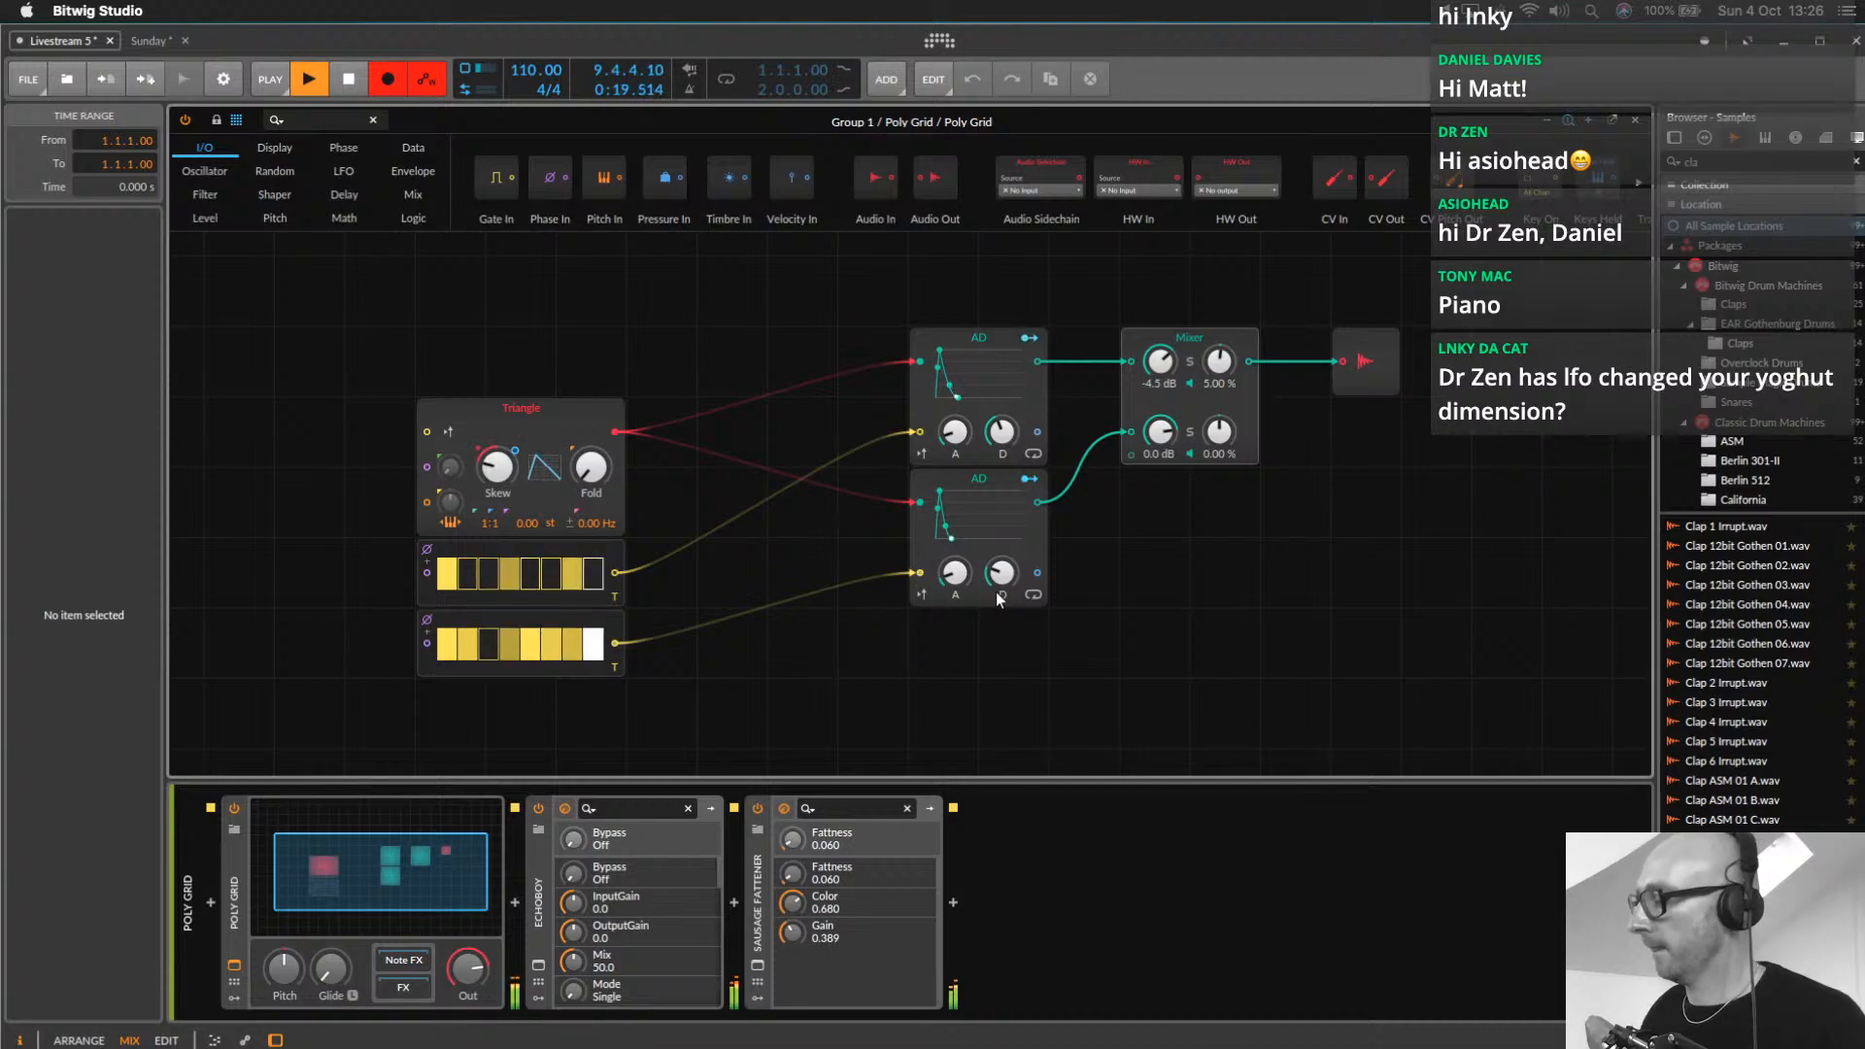
mouse_move(1001, 573)
left_mouse_down()
mouse_move(1001, 532)
mouse_move(1001, 581)
left_mouse_up()
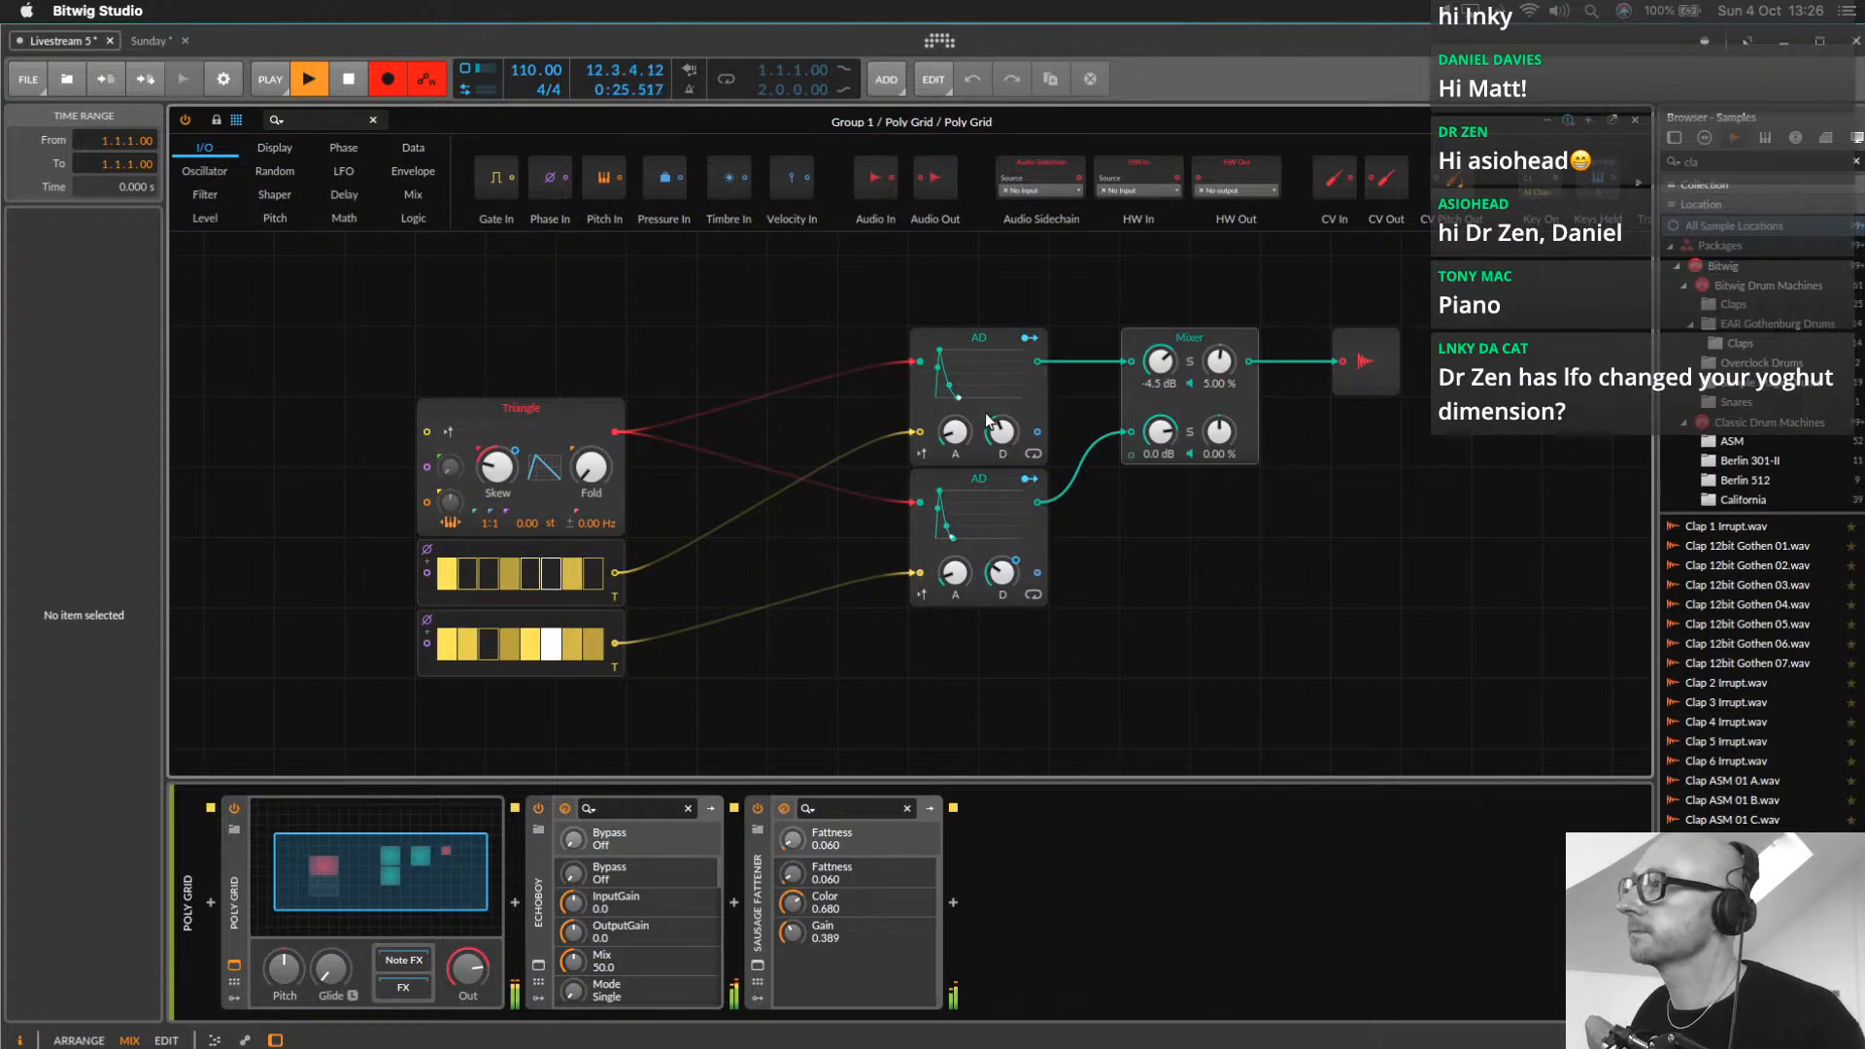
left_click_drag(1001, 431, 1000, 437)
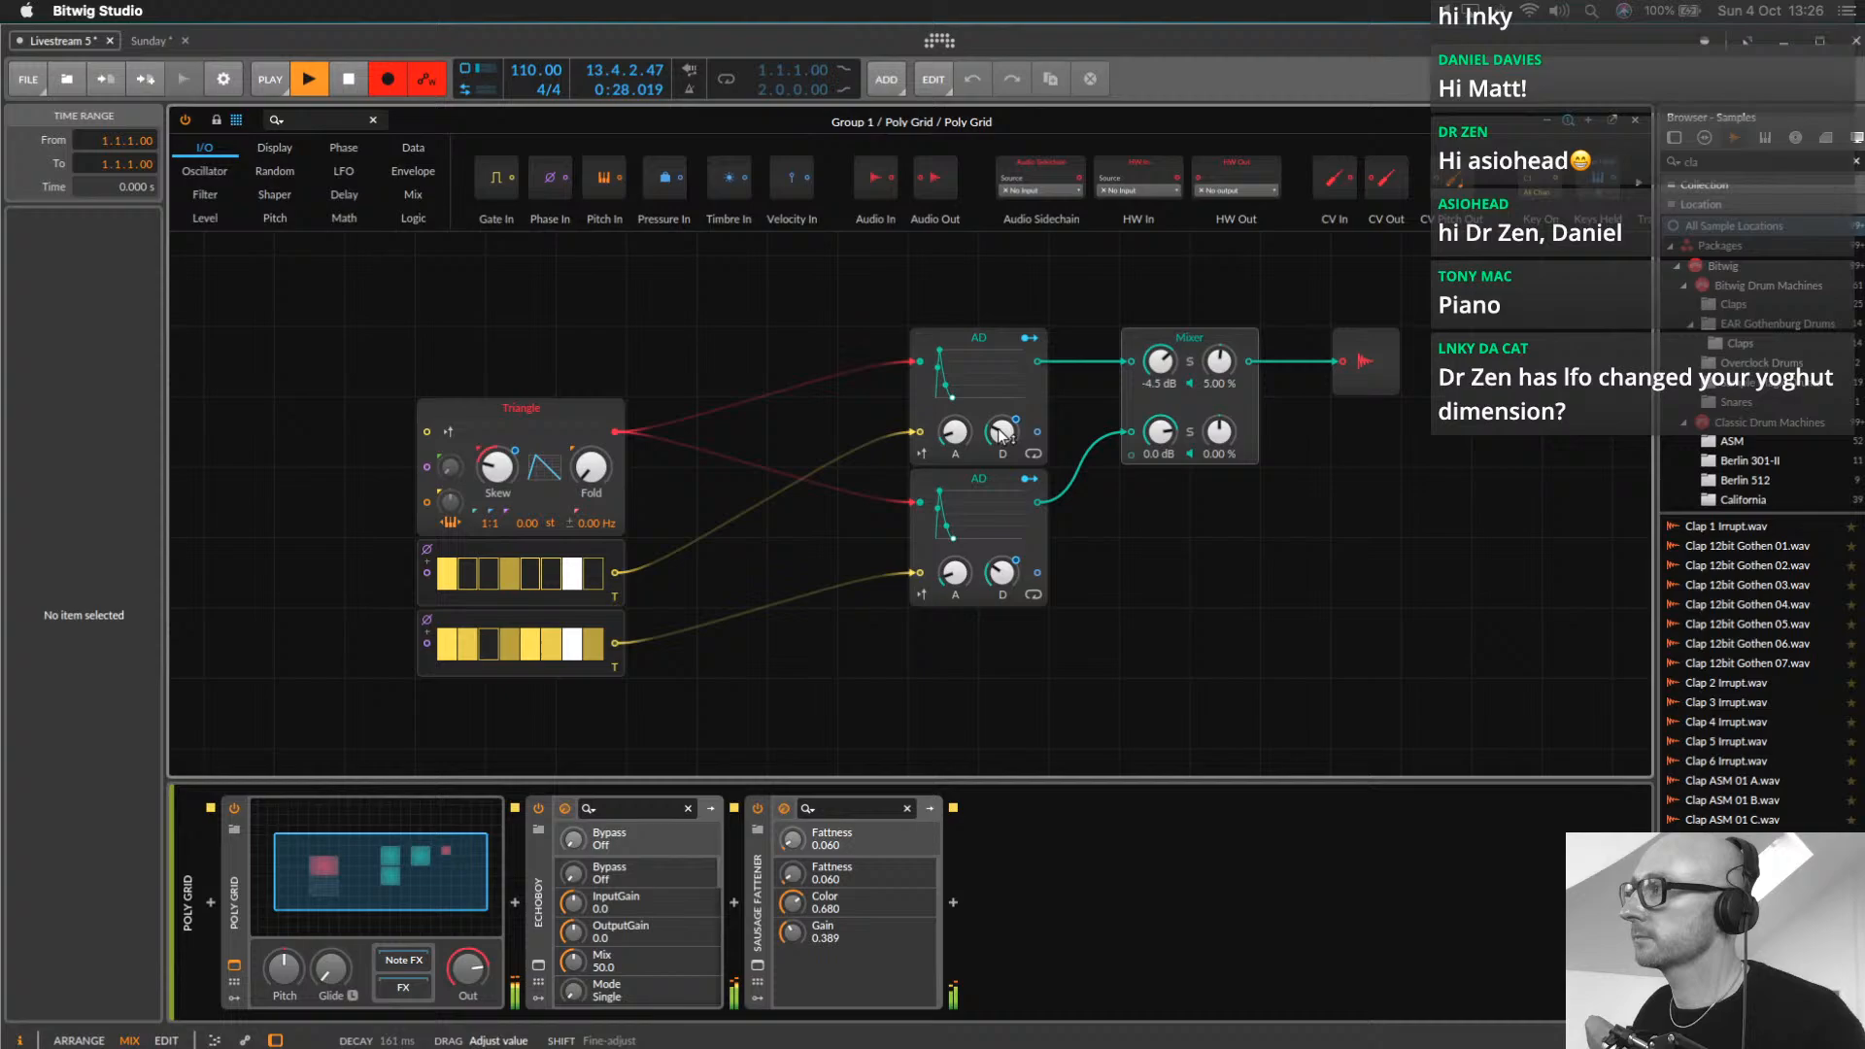
left_click(233, 962)
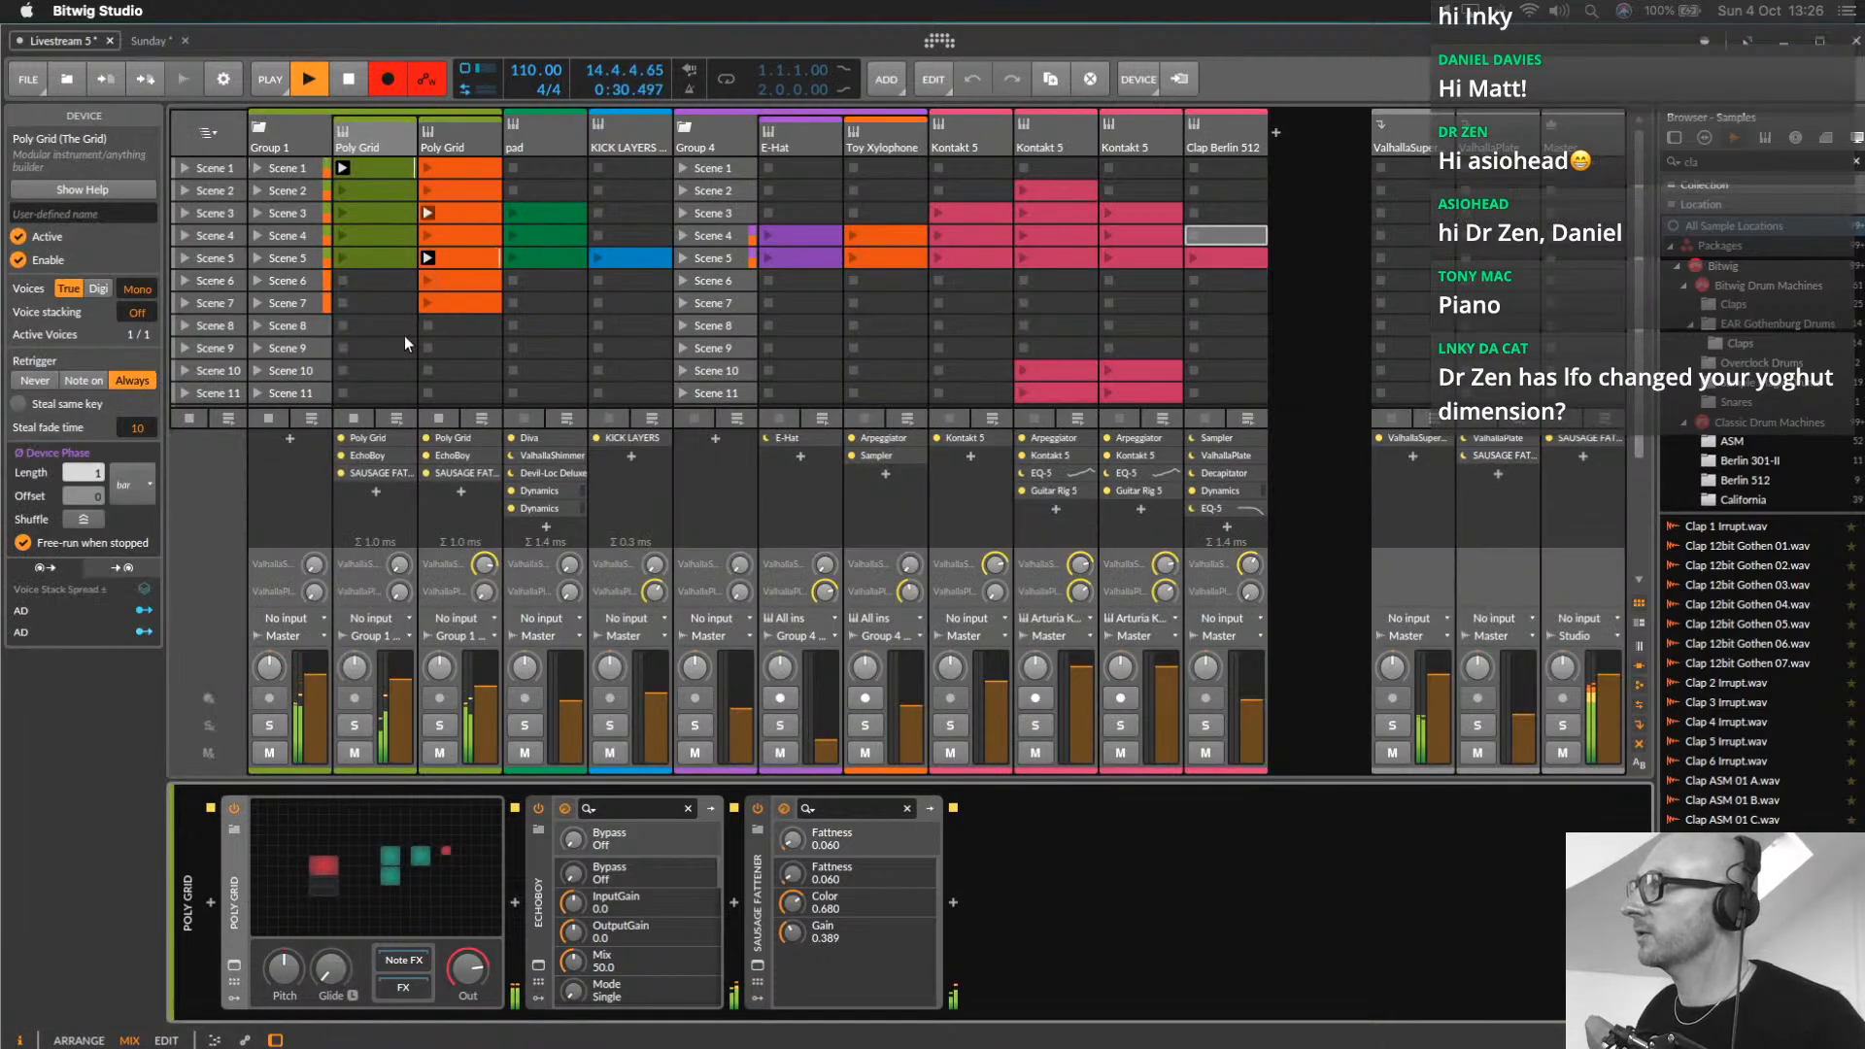
Record a sweep of the second Poly Grid's Low-pass SK cutoff down to 4.56 kHz and up to 16.3 kHz
left_click(433, 188)
left_click(233, 964)
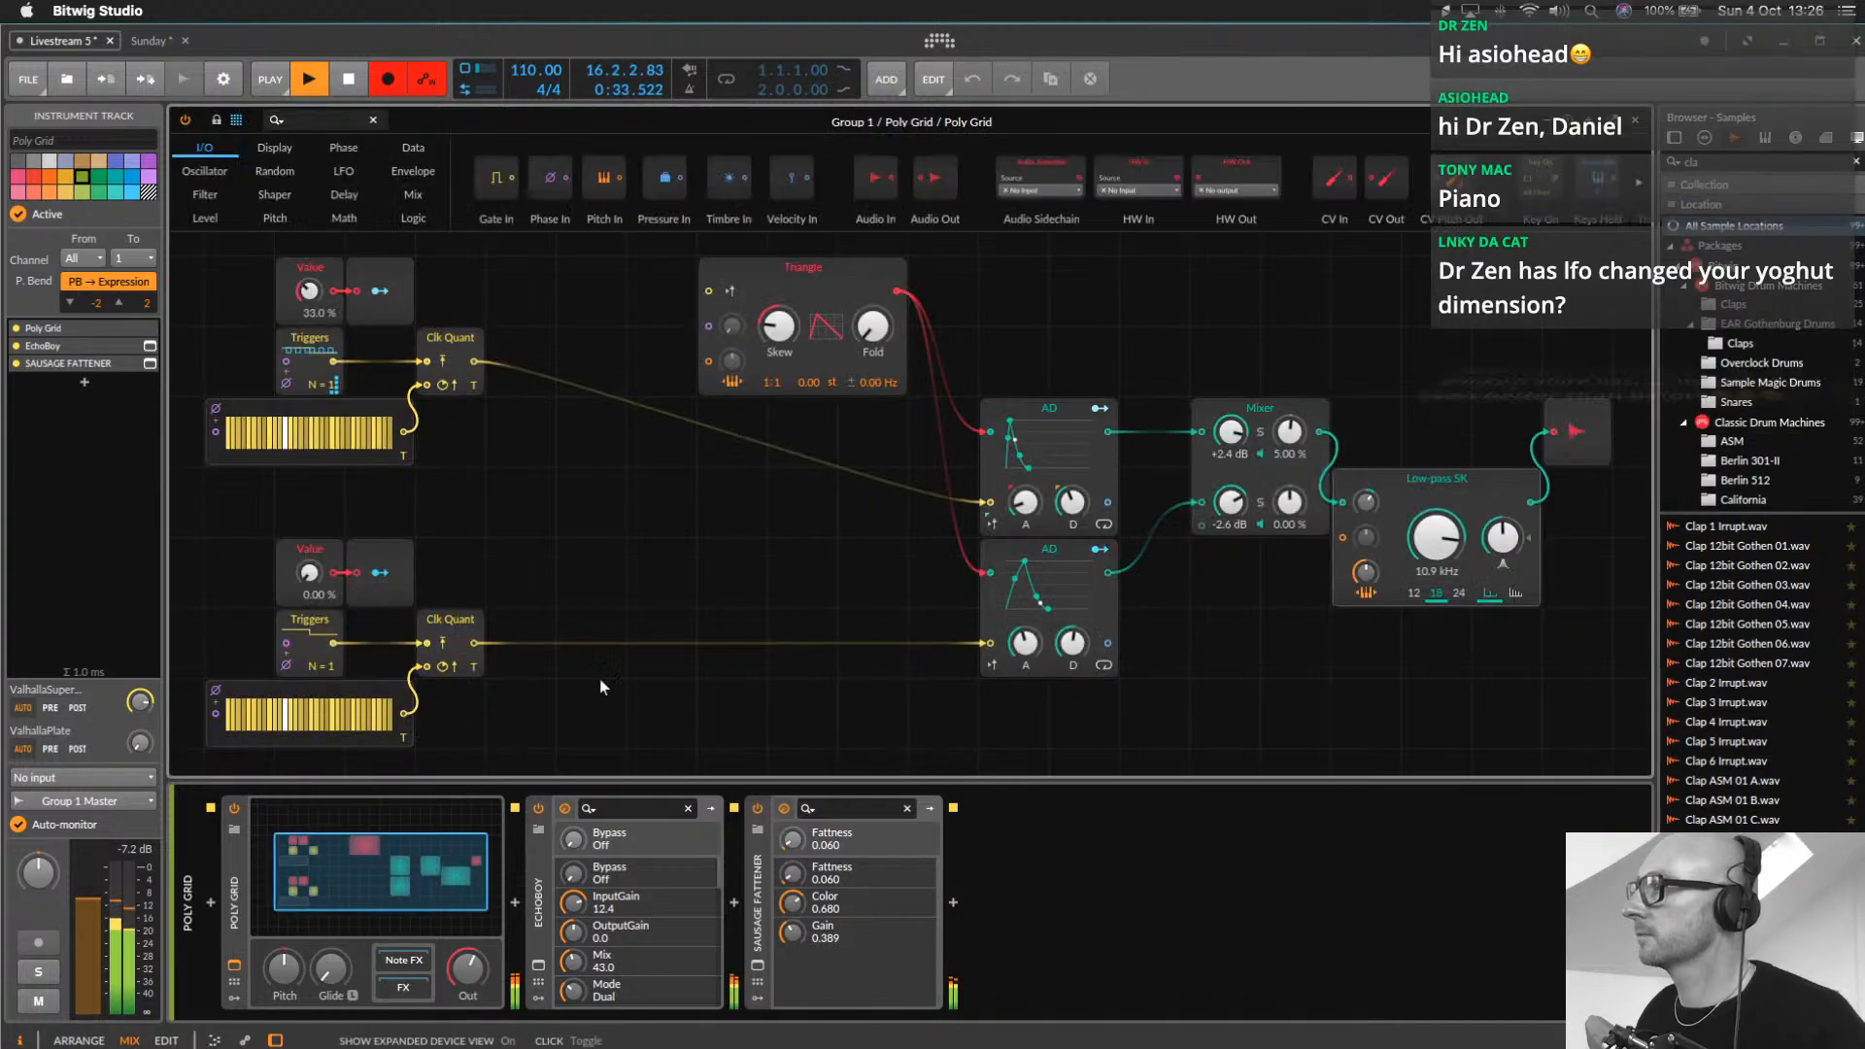
mouse_move(1436, 536)
left_mouse_down()
mouse_move(1436, 593)
mouse_move(1436, 540)
left_mouse_up()
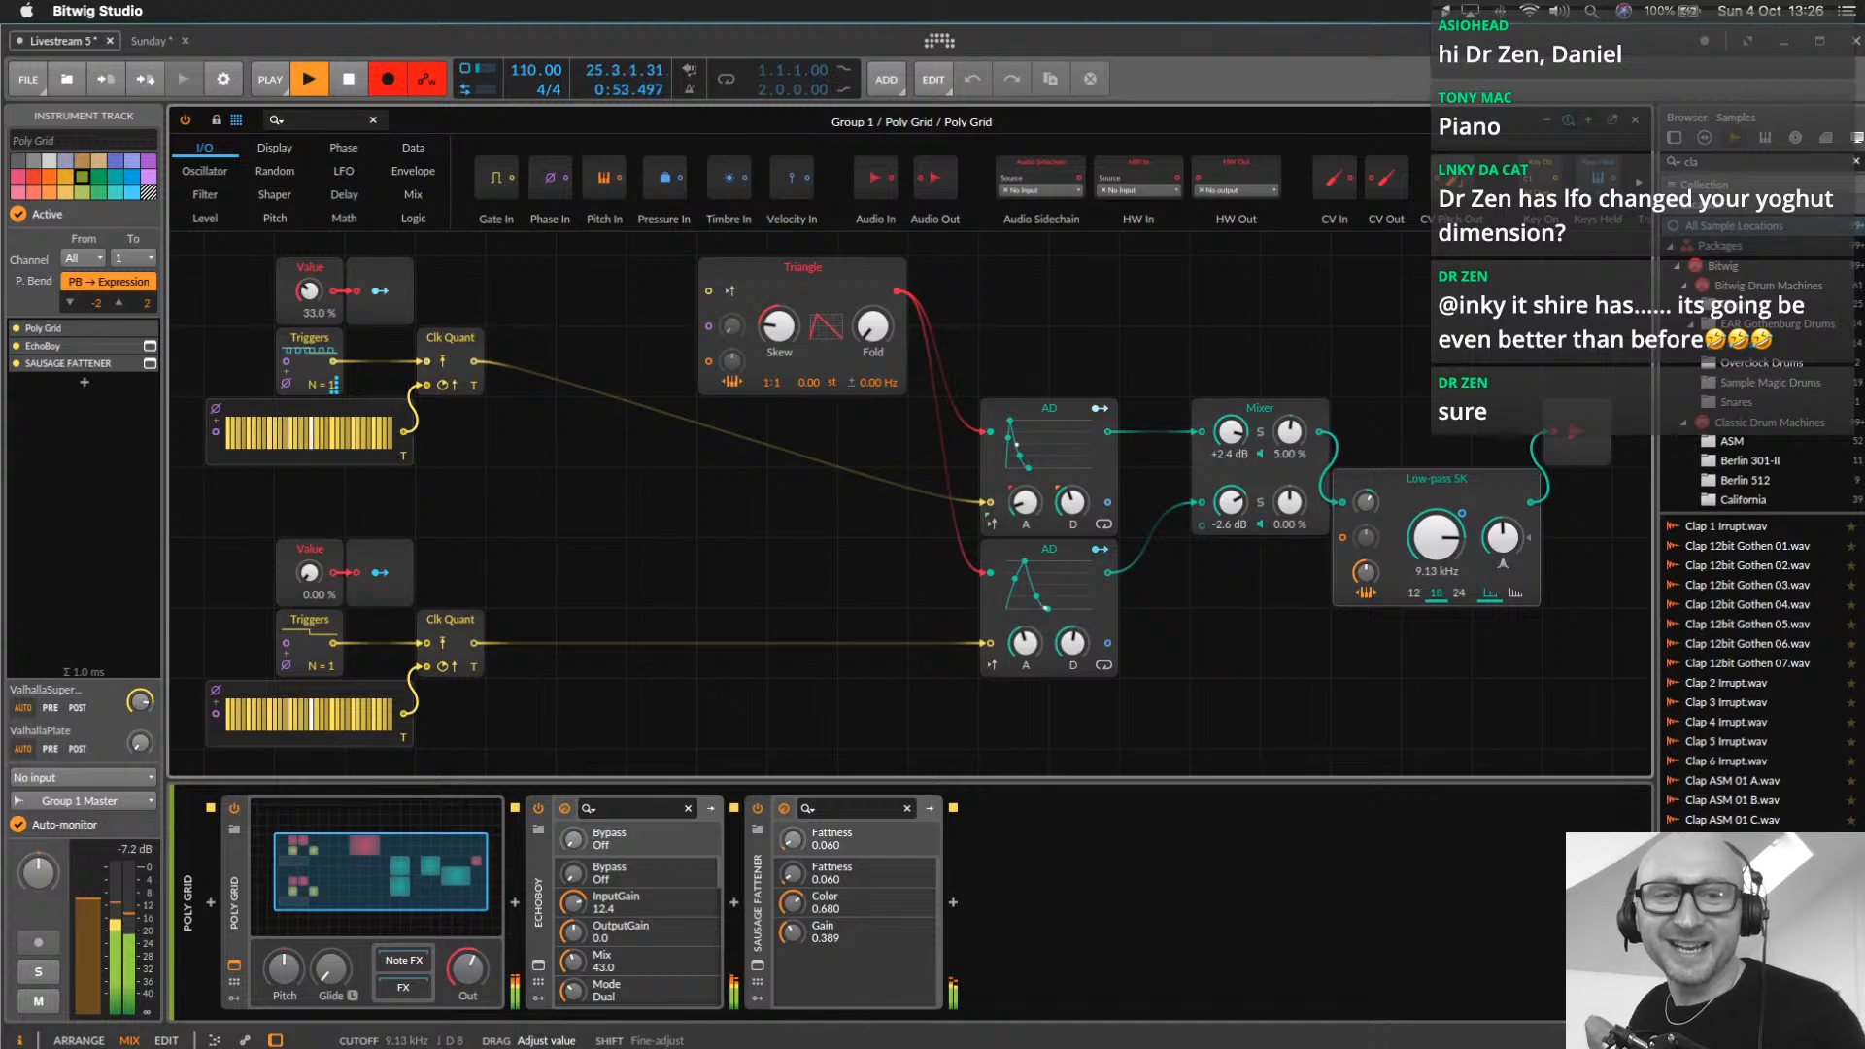
left_click_drag(1436, 537, 1436, 563)
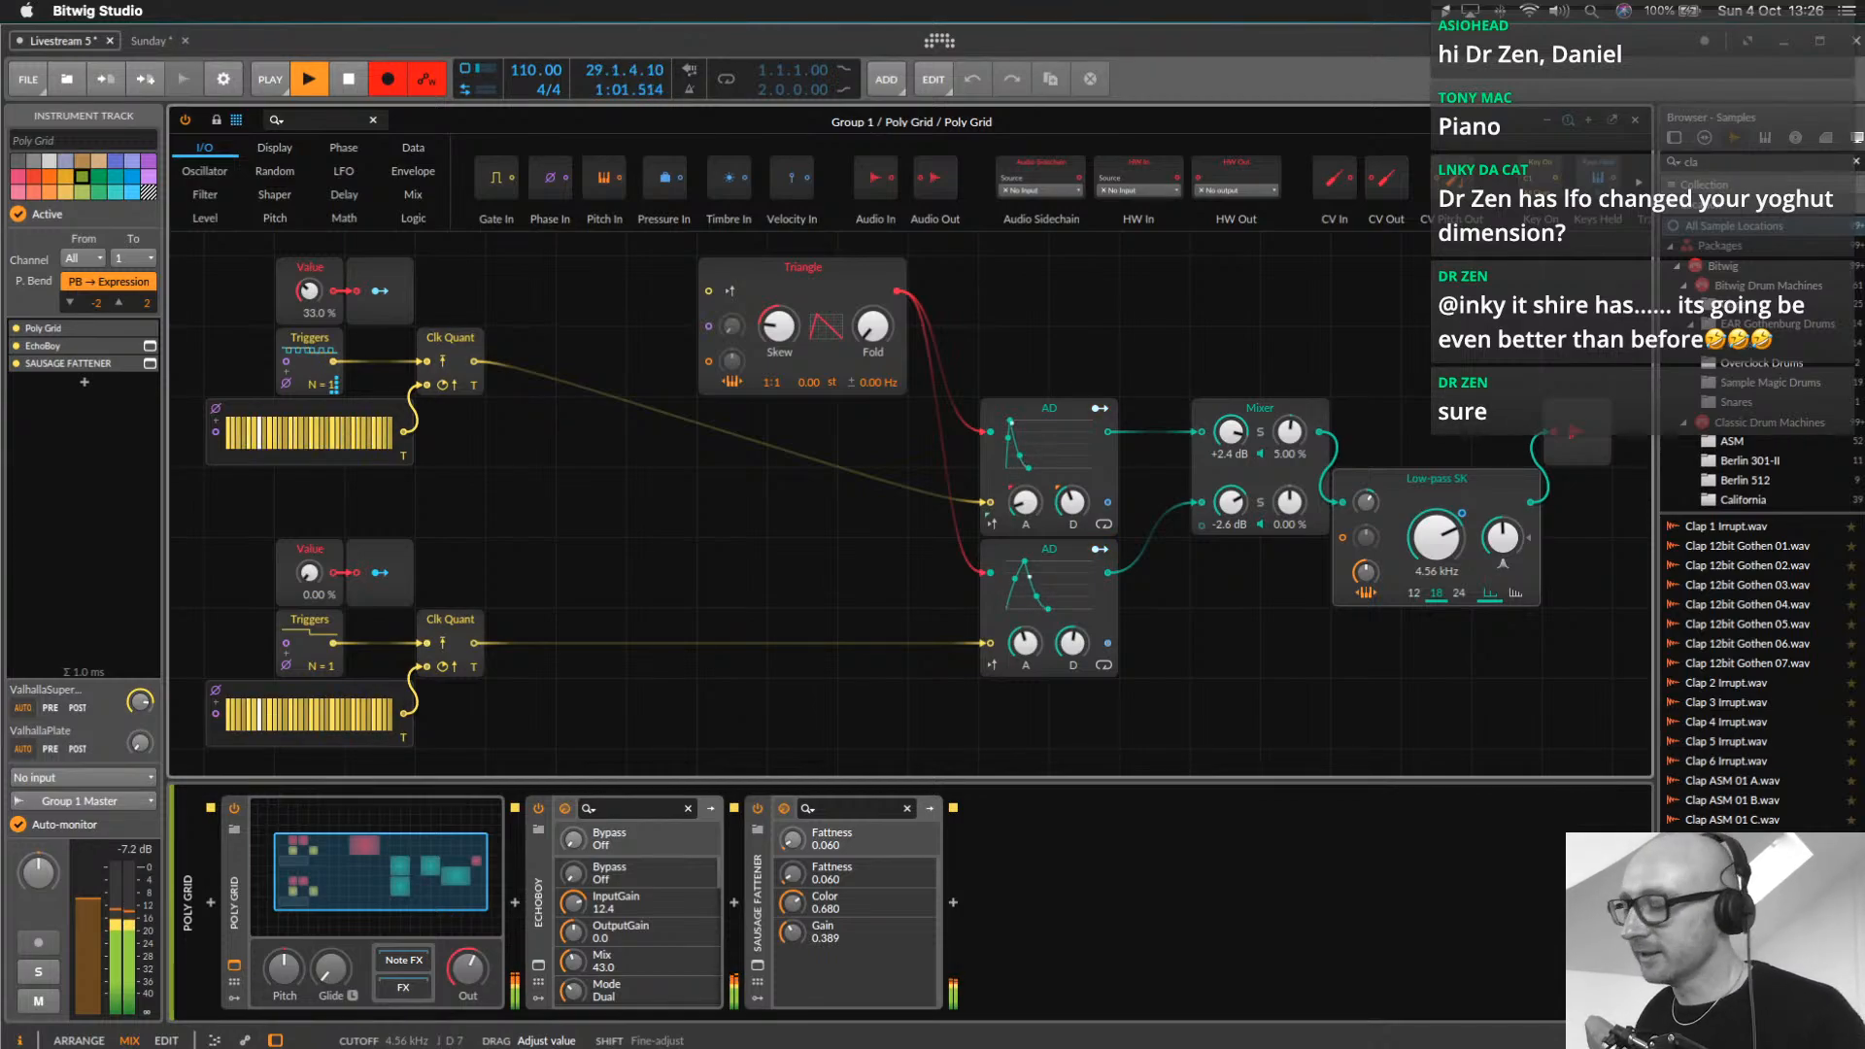
left_click_drag(1437, 537, 1437, 490)
key("Tab")
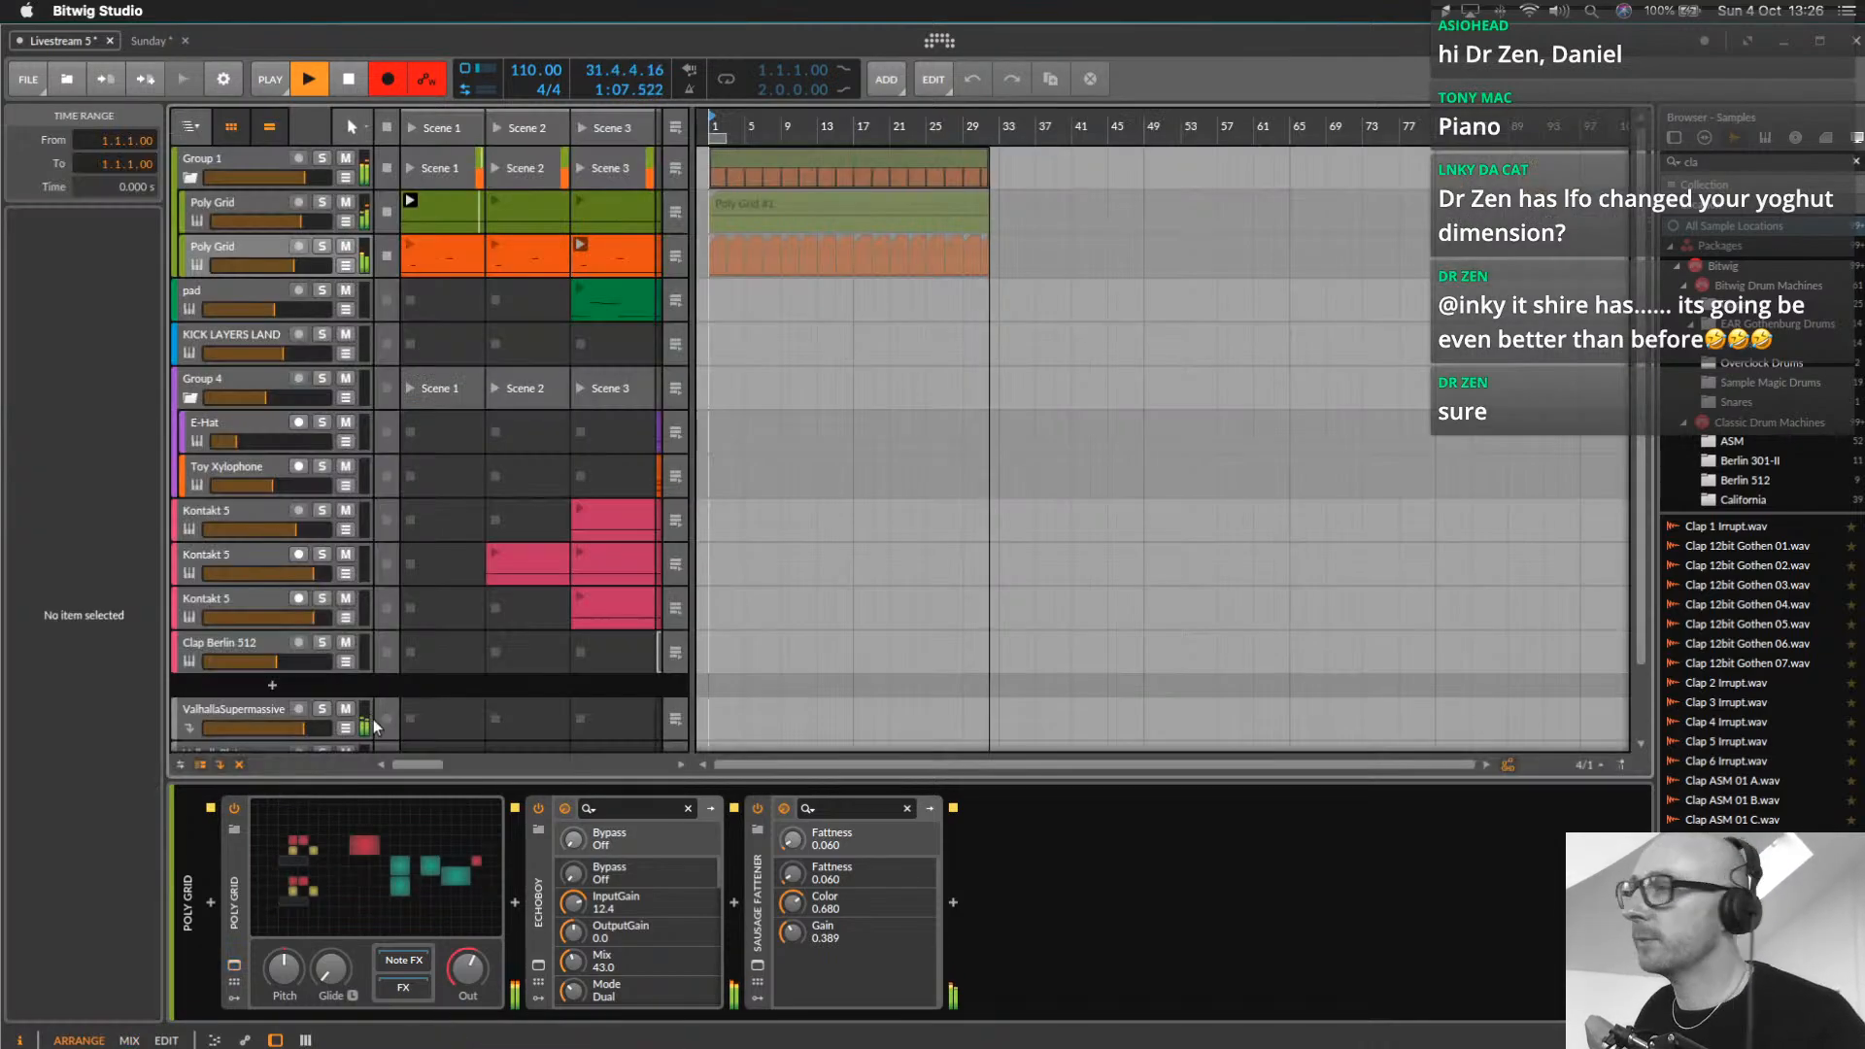
key("Tab")
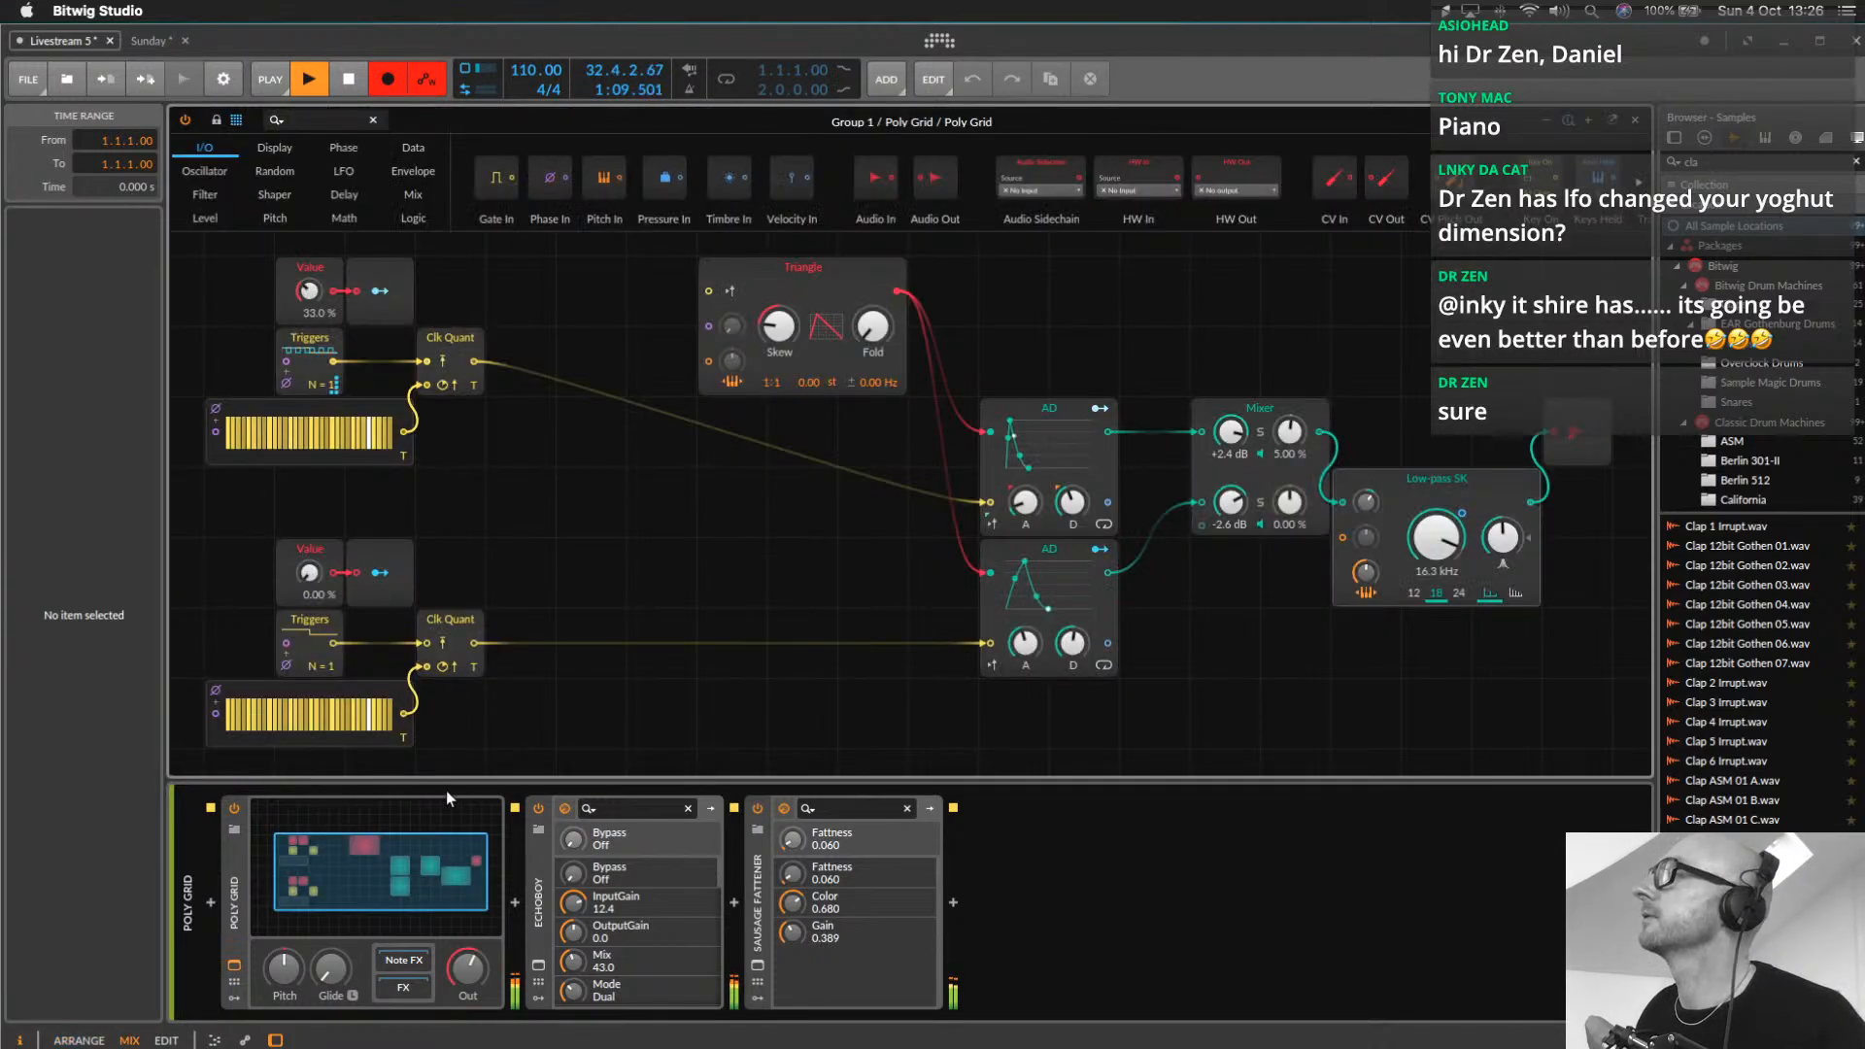
double_click(405, 881)
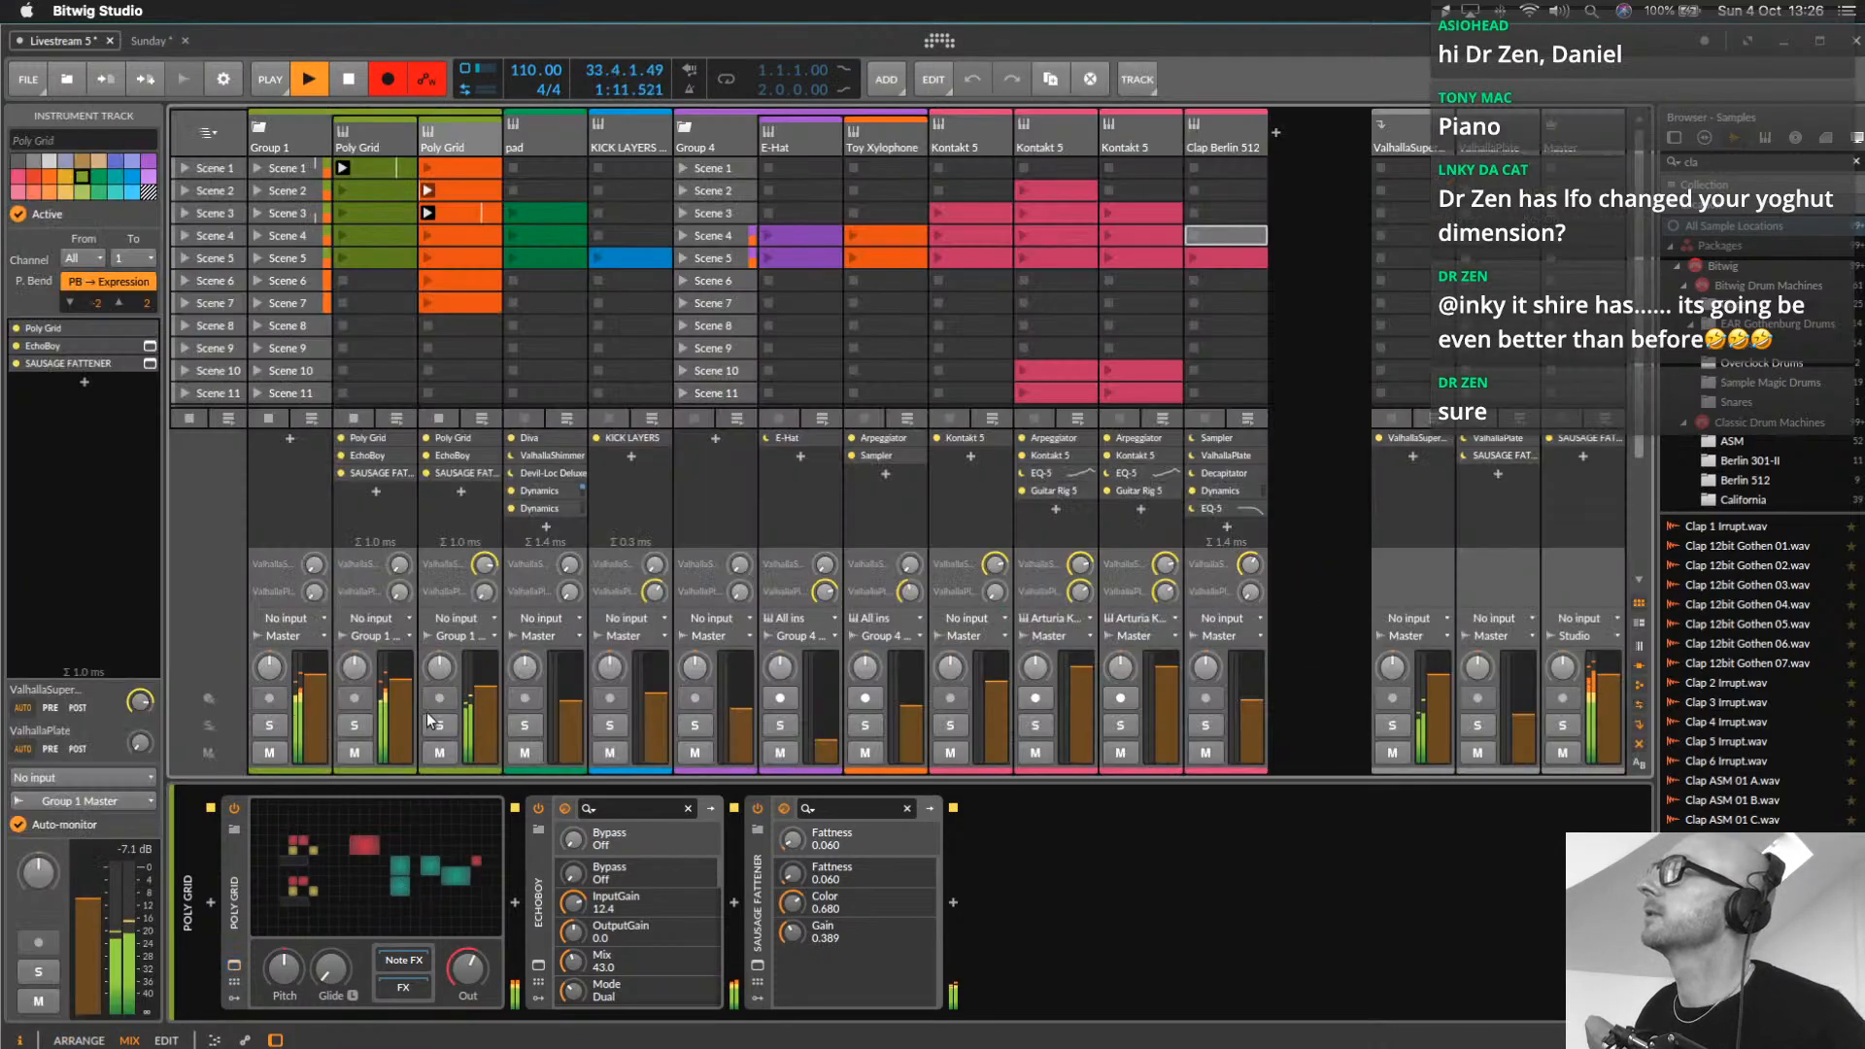
Launch Scene 2 into the recording and lower the middle Kontakt 5 track's volume to -6.4 dB
left_click(185, 190)
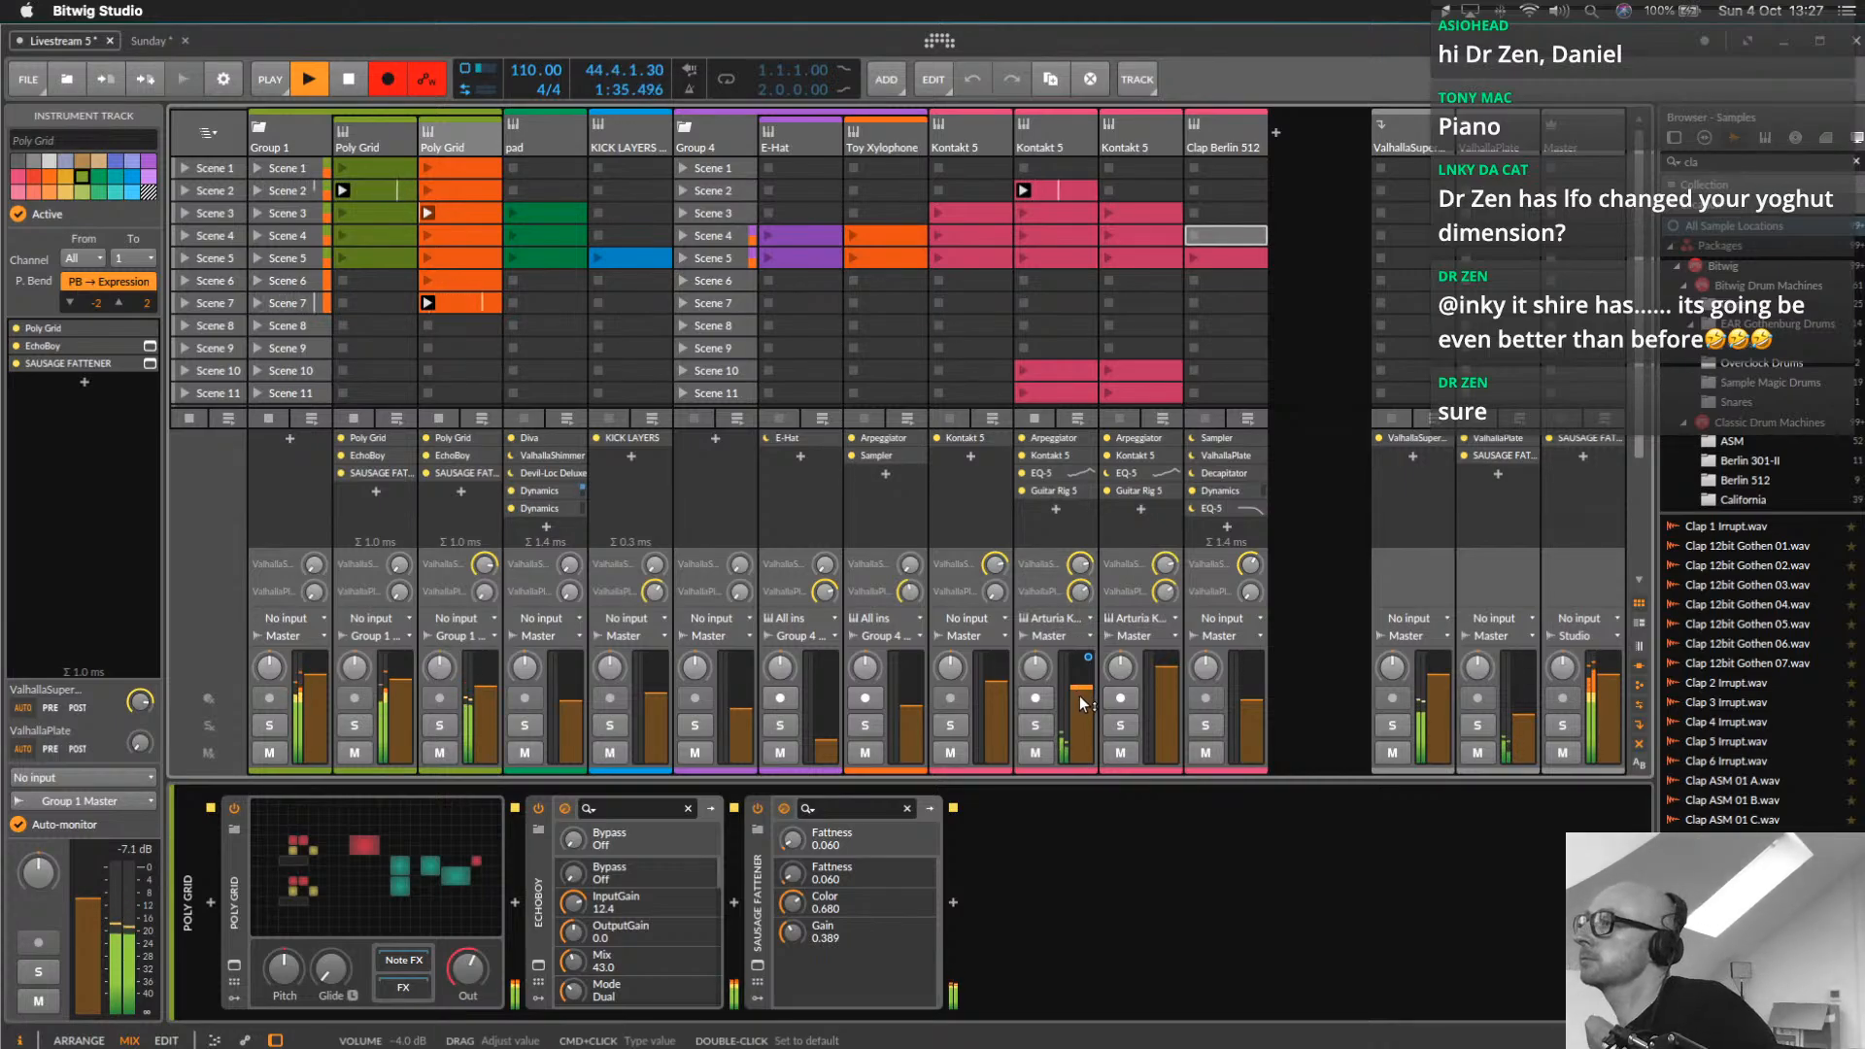
left_click_drag(1081, 699, 1081, 692)
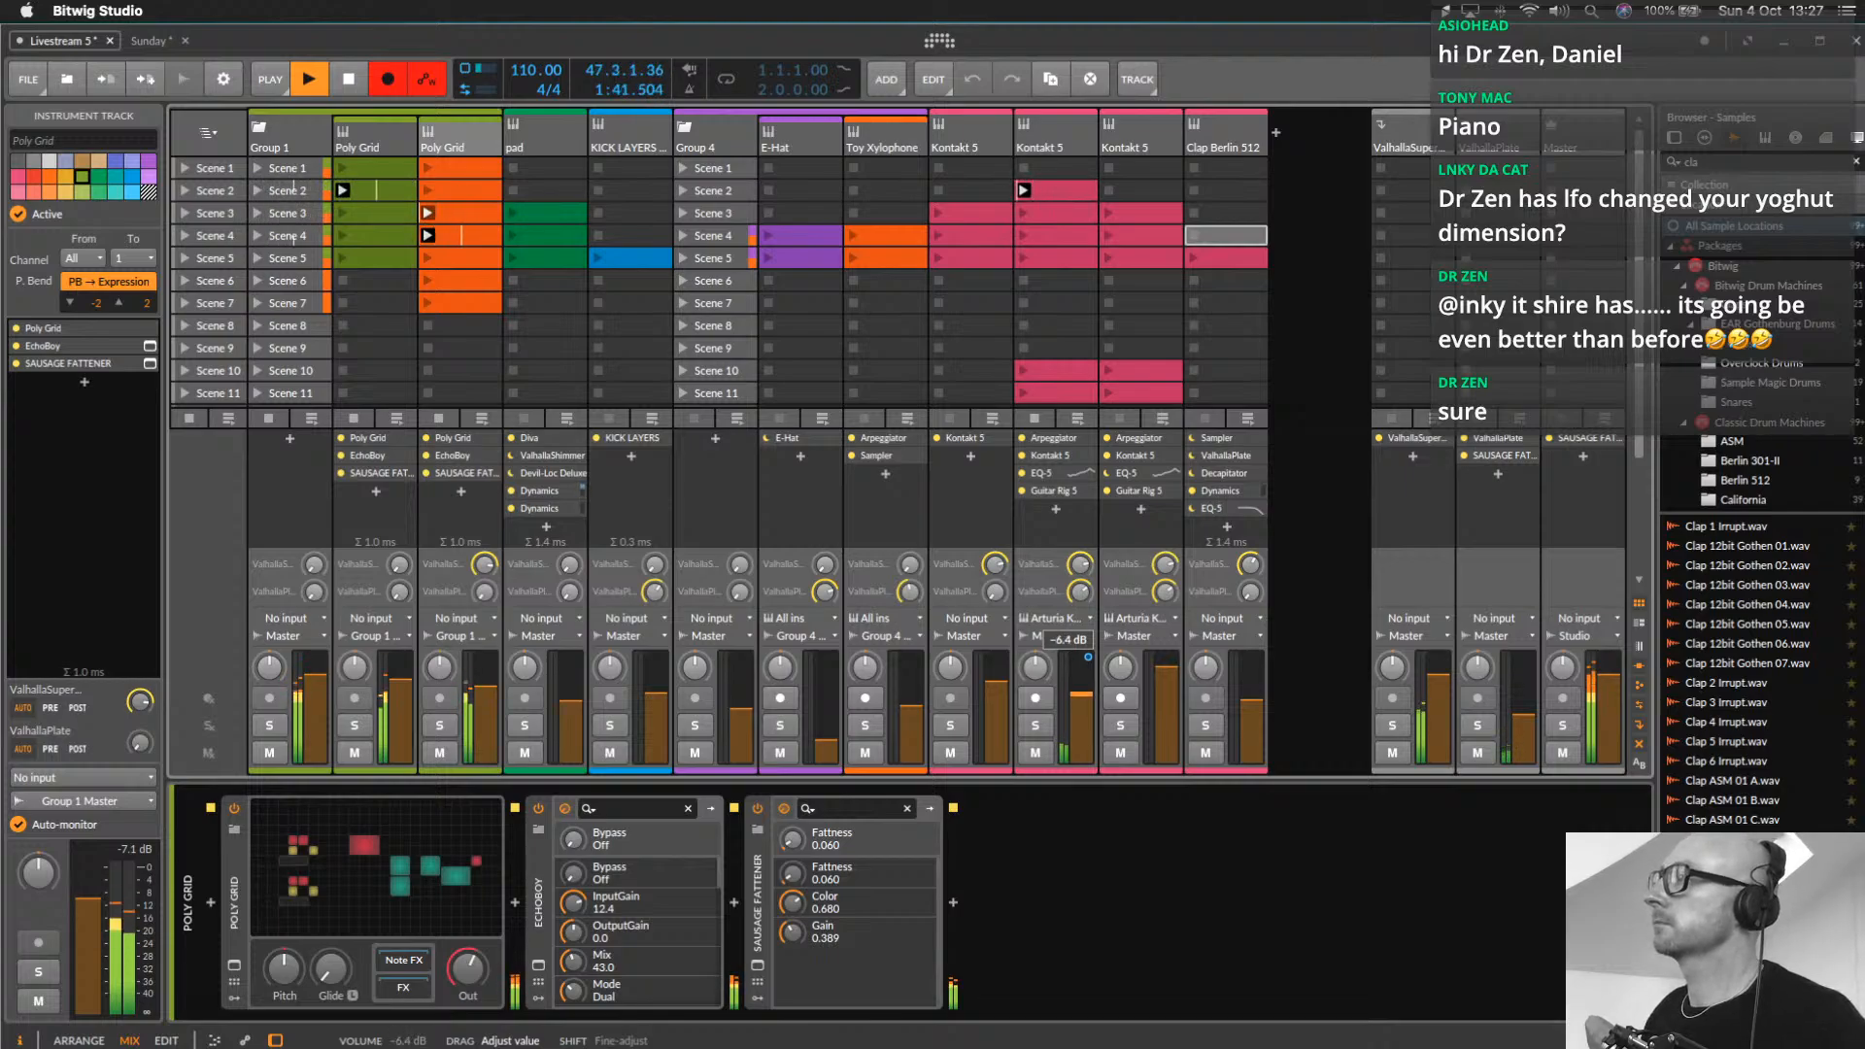
left_click(215, 216)
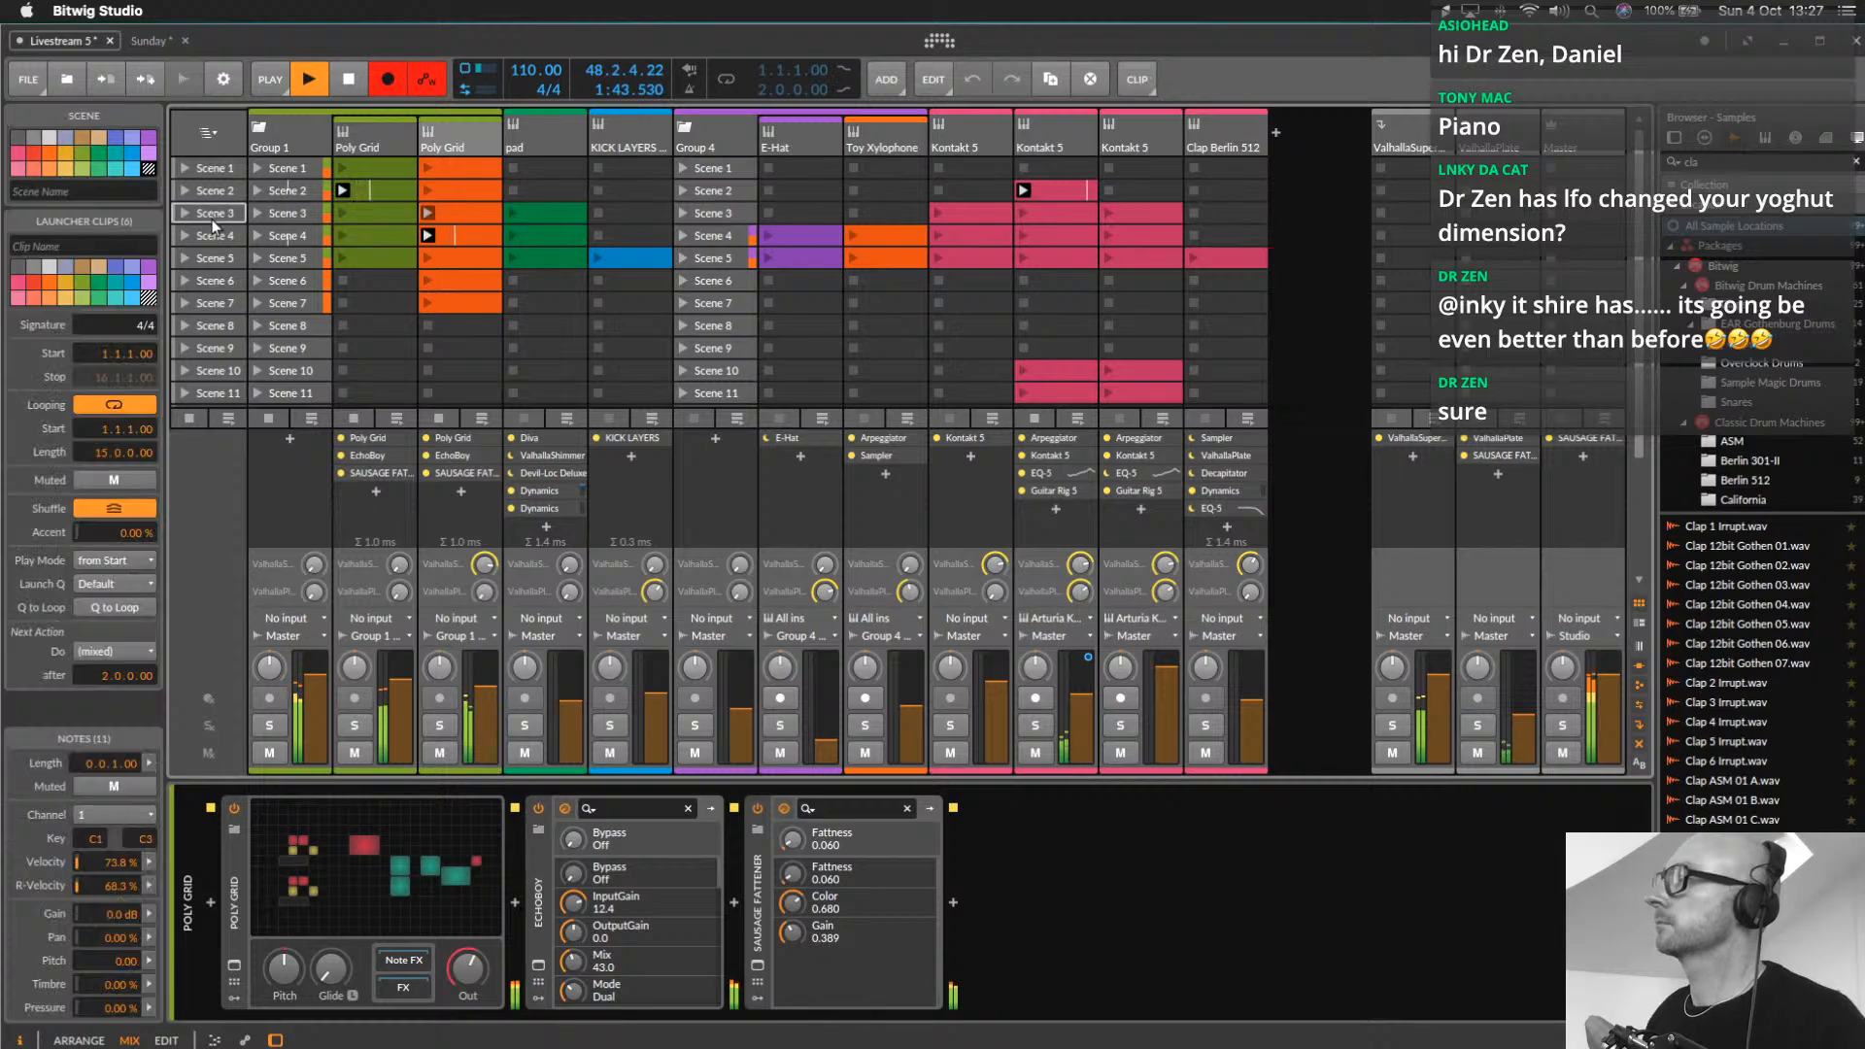
Ride the middle Kontakt 5 track's ValhallaSupermassive send and raise both reverb sends on the first Poly Grid track
left_click_drag(1081, 566, 1081, 540)
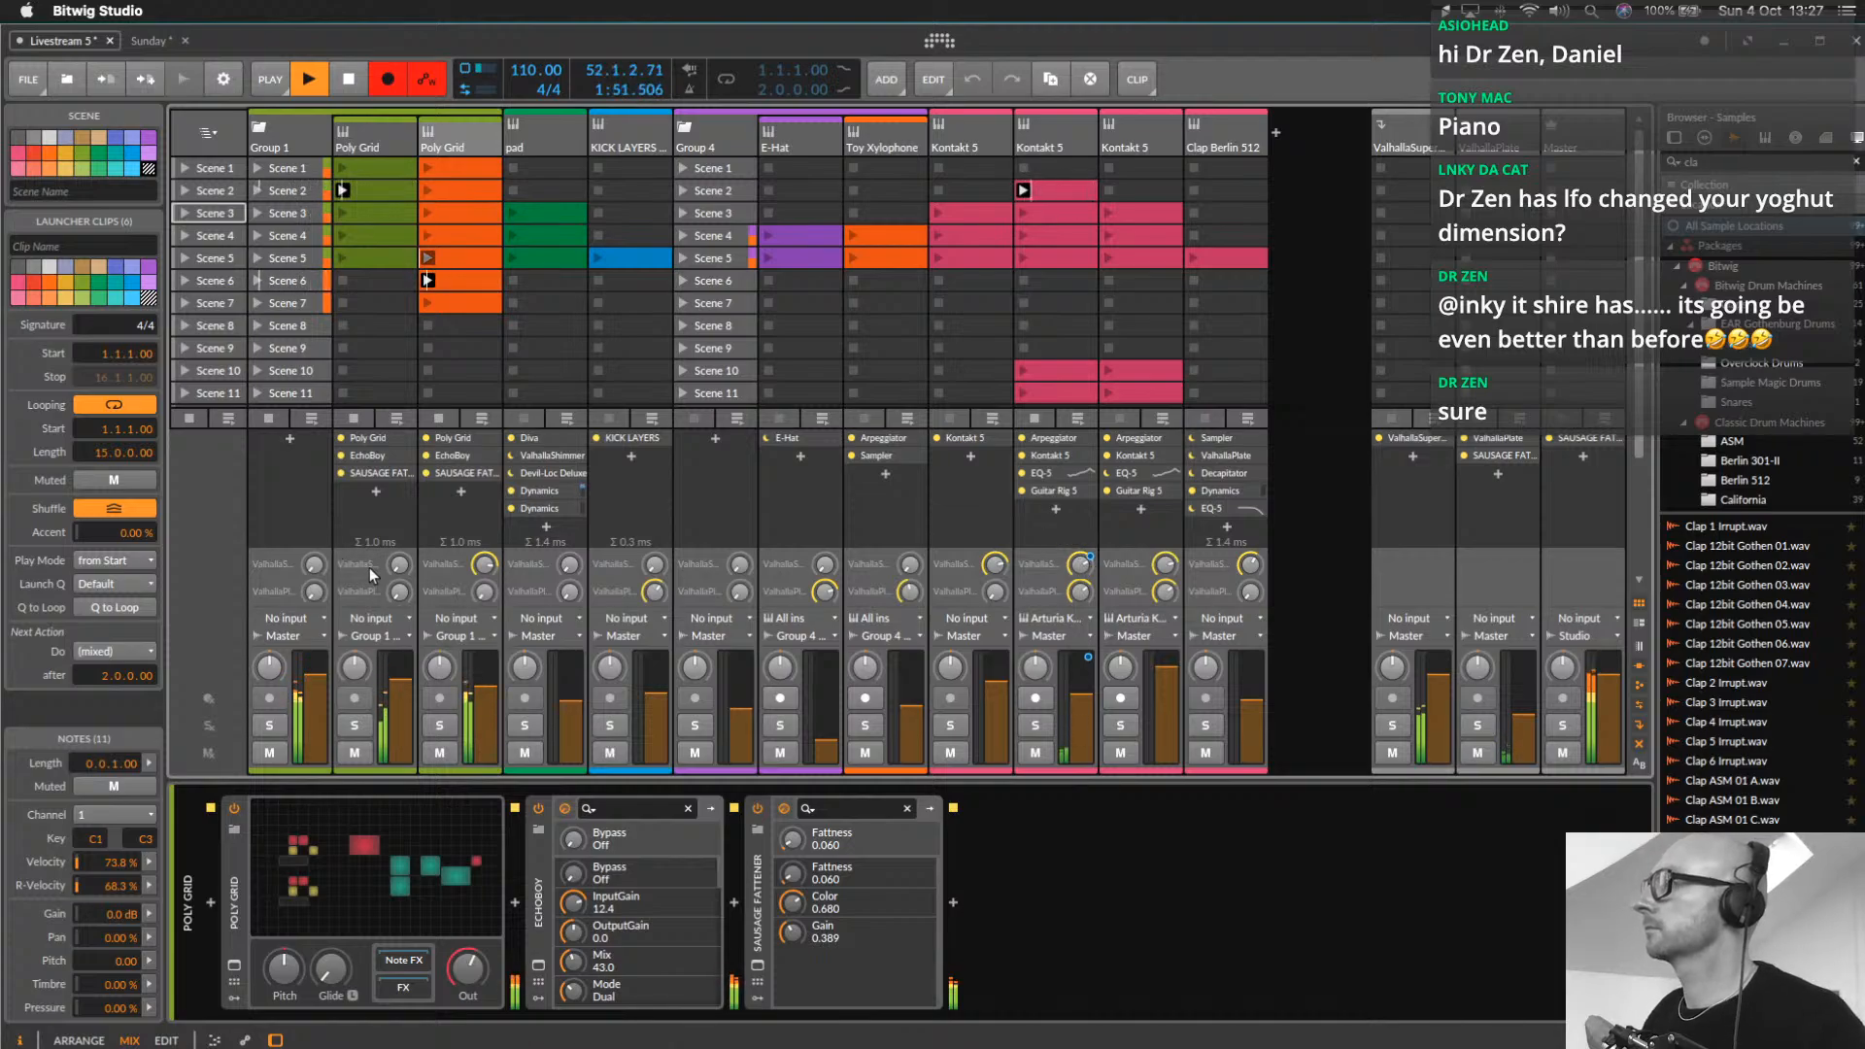
mouse_move(399, 563)
left_mouse_down()
mouse_move(399, 537)
mouse_move(410, 586)
mouse_move(404, 556)
left_mouse_up()
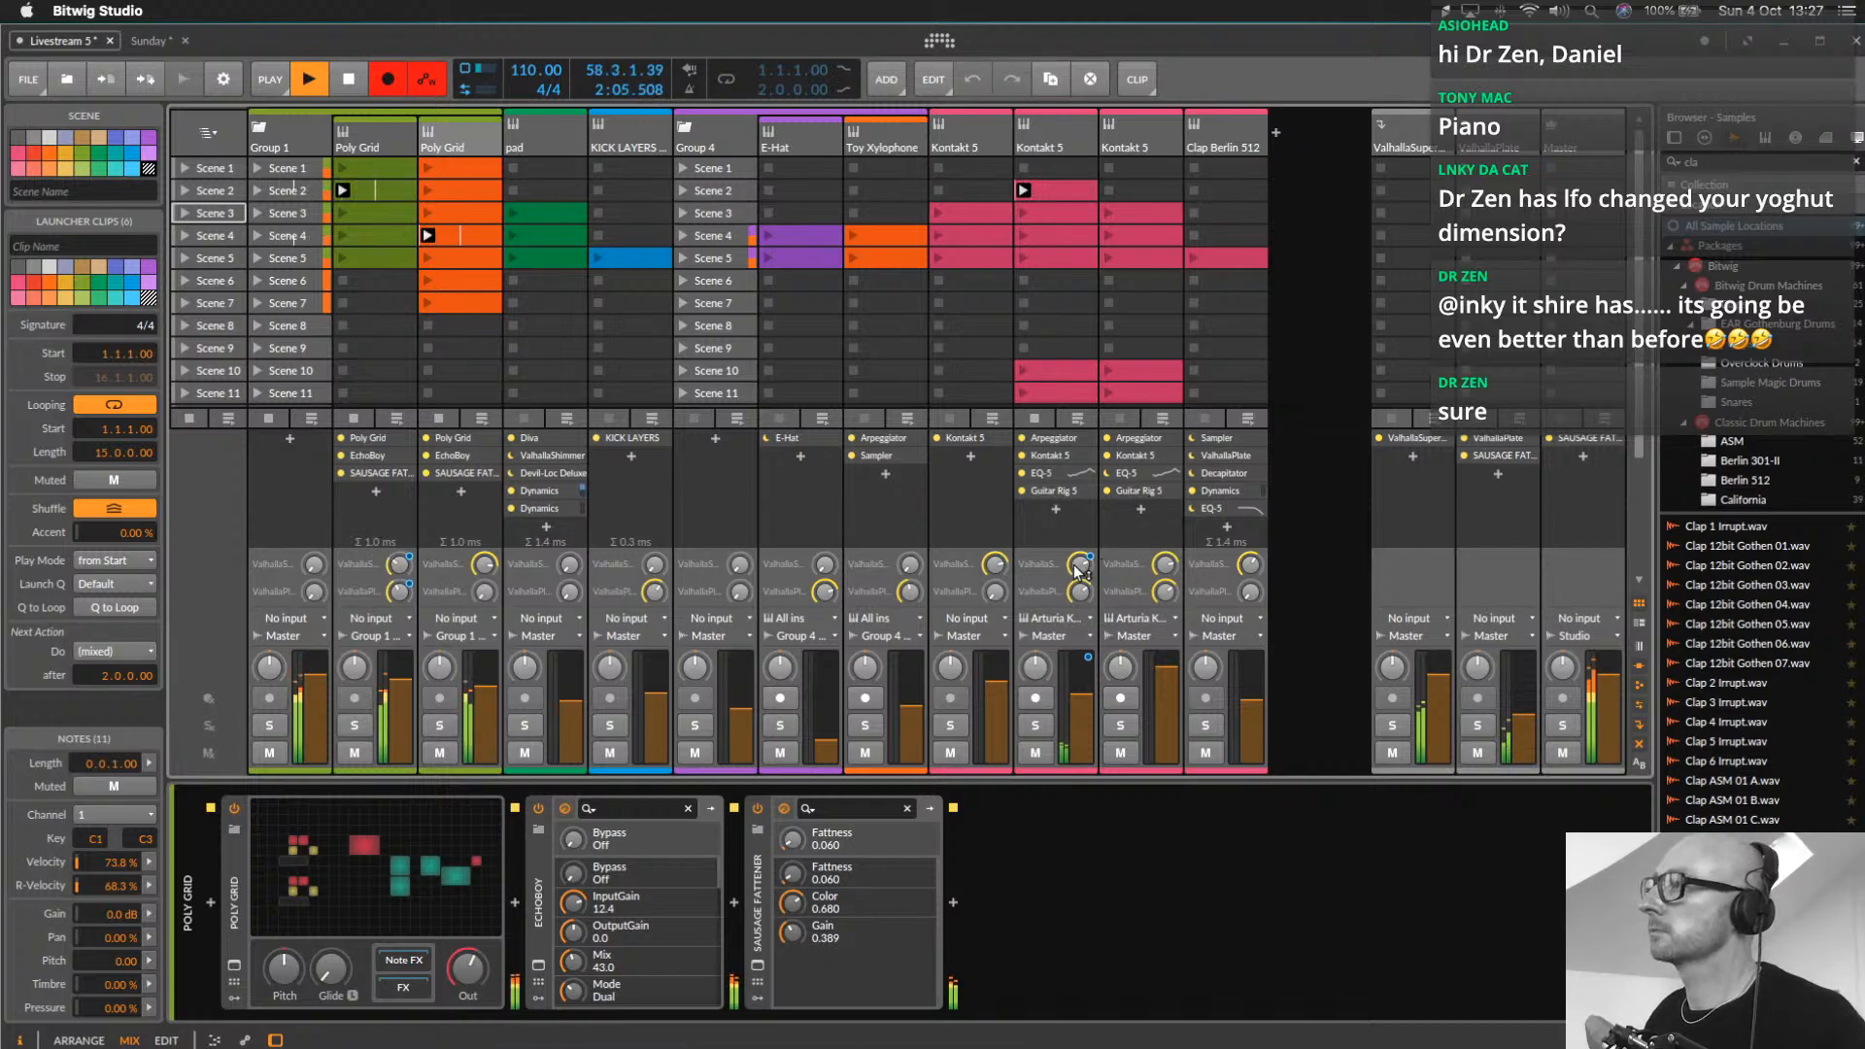
left_click_drag(1079, 565, 1079, 572)
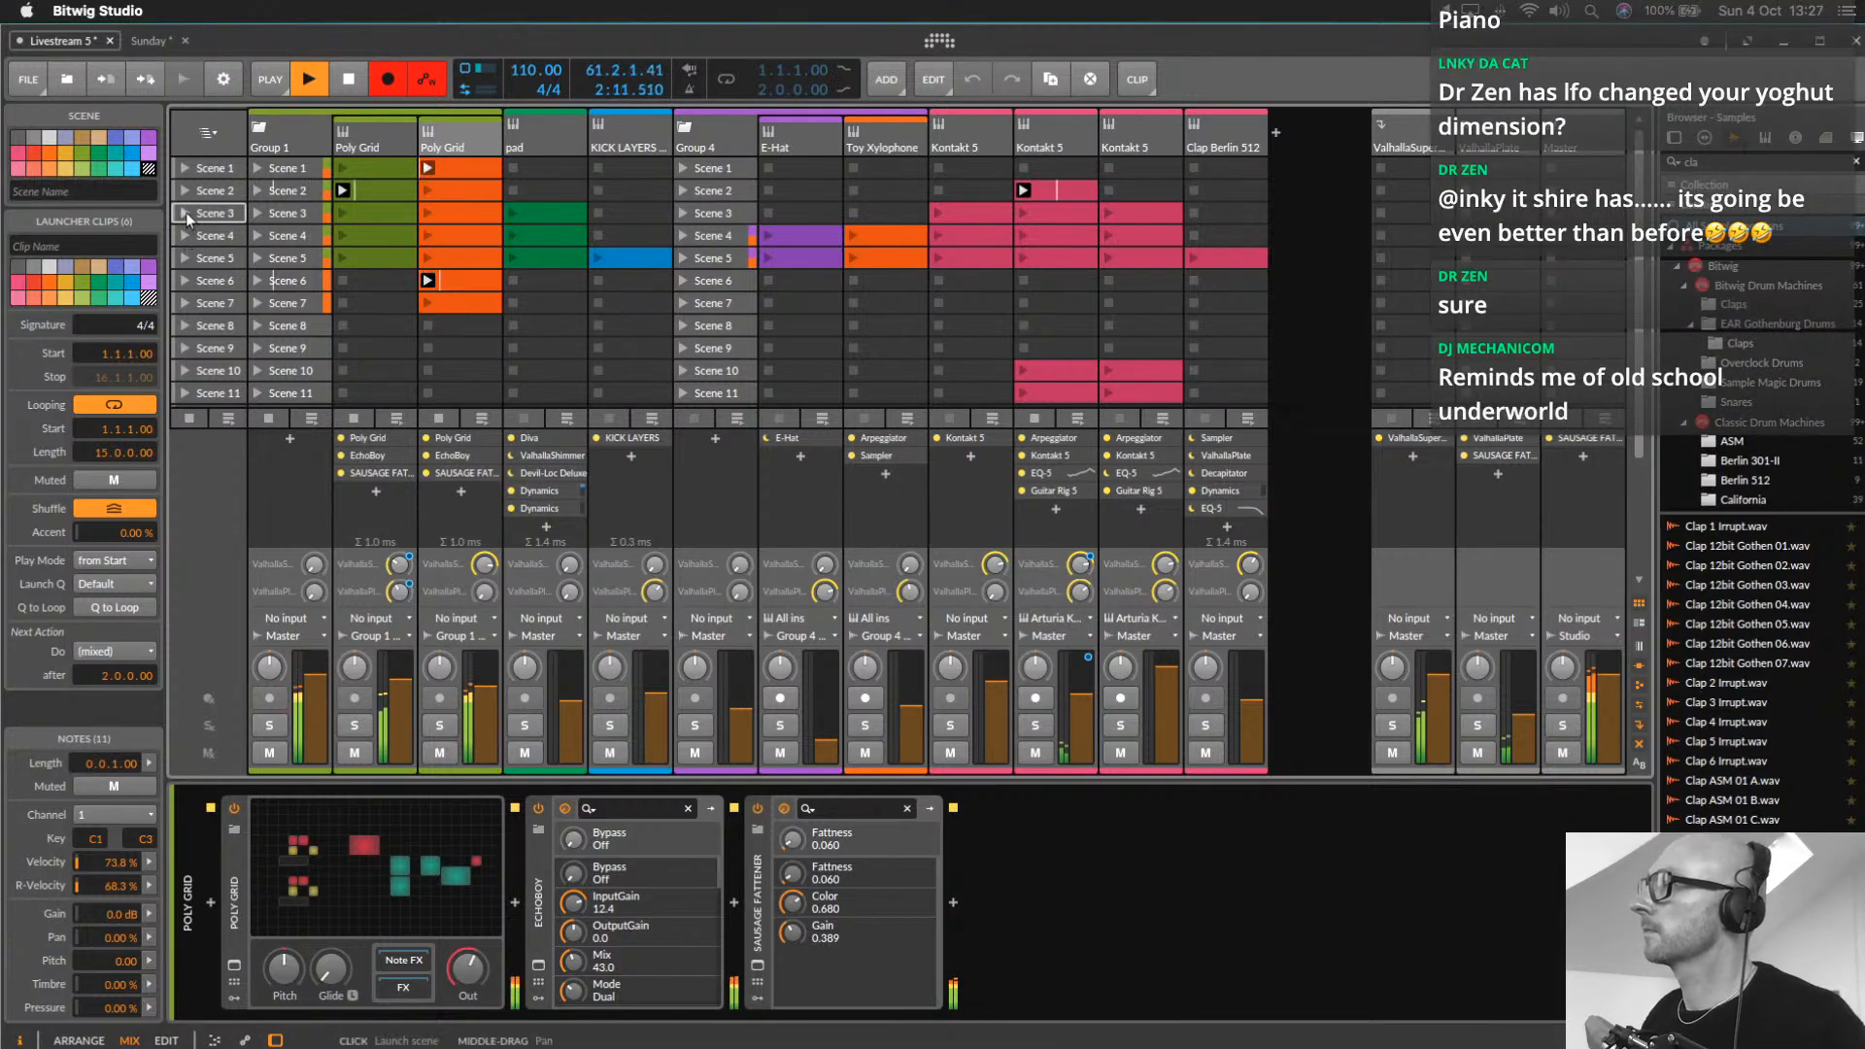
Launch Scene 3, and on the pad track raise Diva's Frequency to 102.00 and ride the volume down to -17.9 dB and slightly back up
left_click(185, 211)
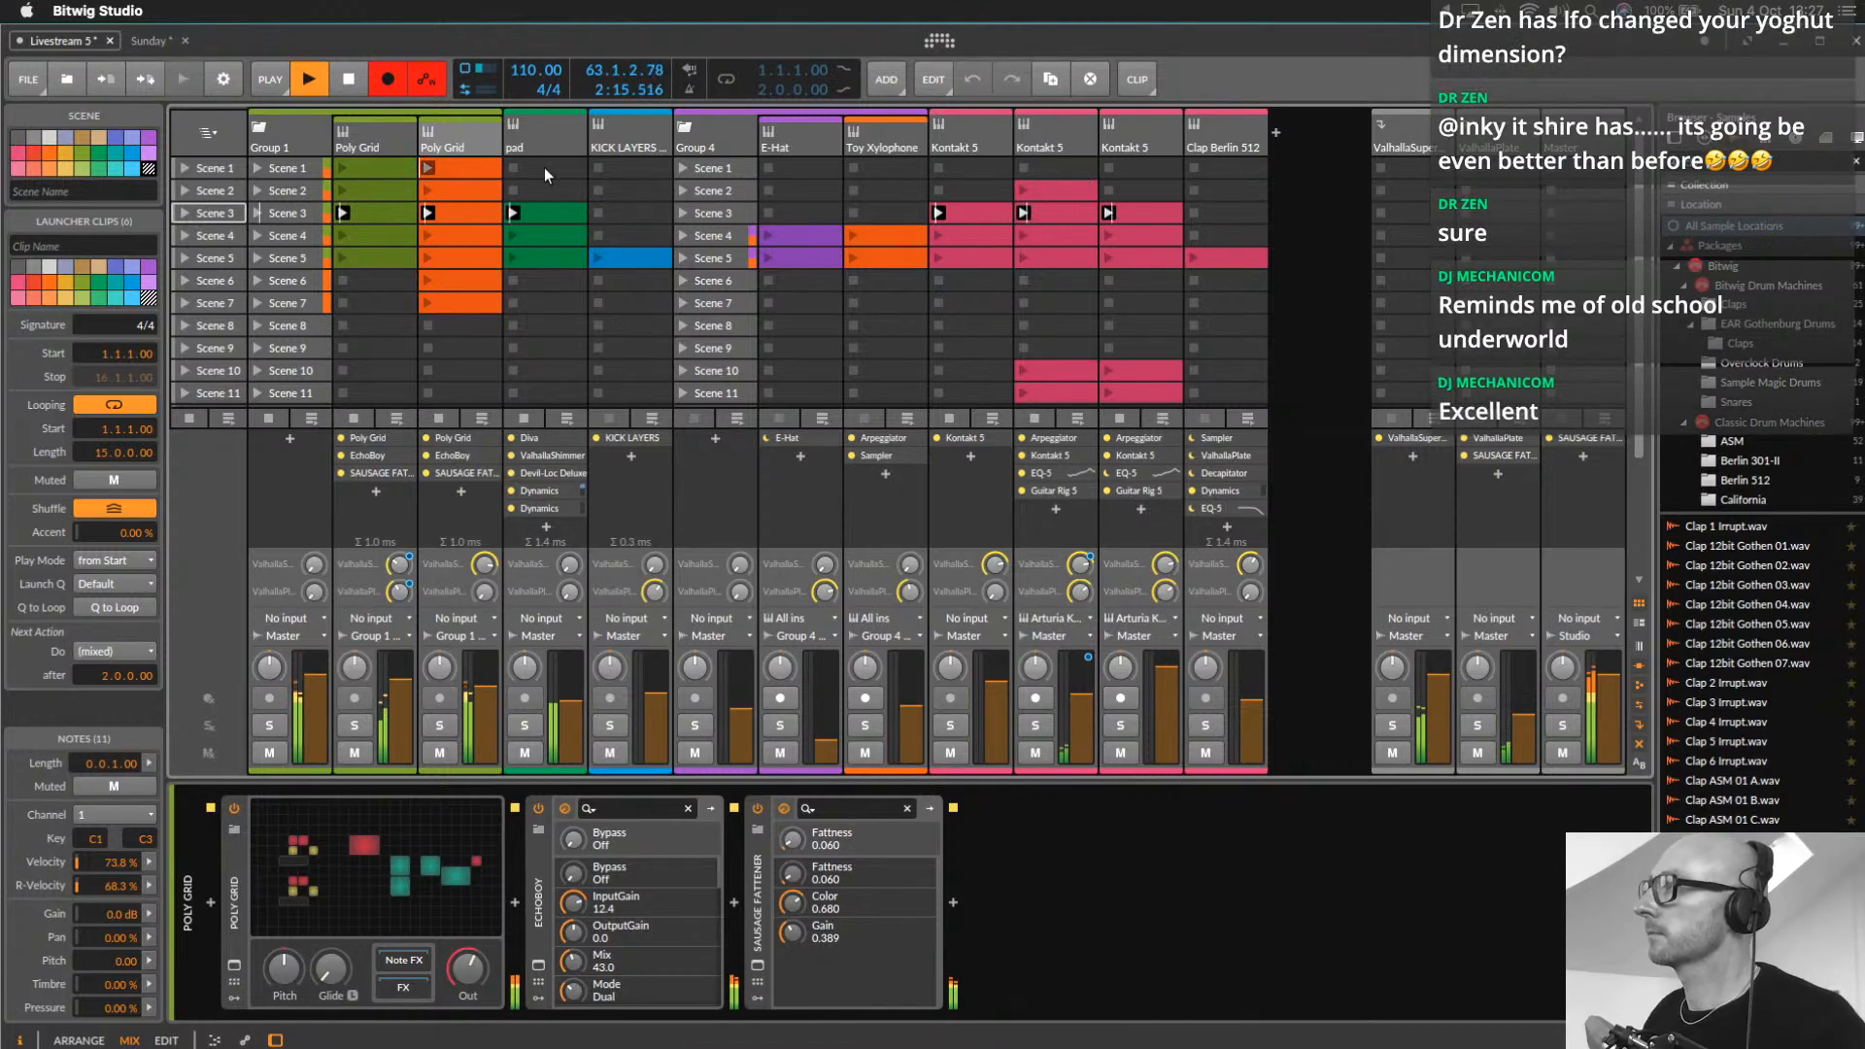
left_click(556, 137)
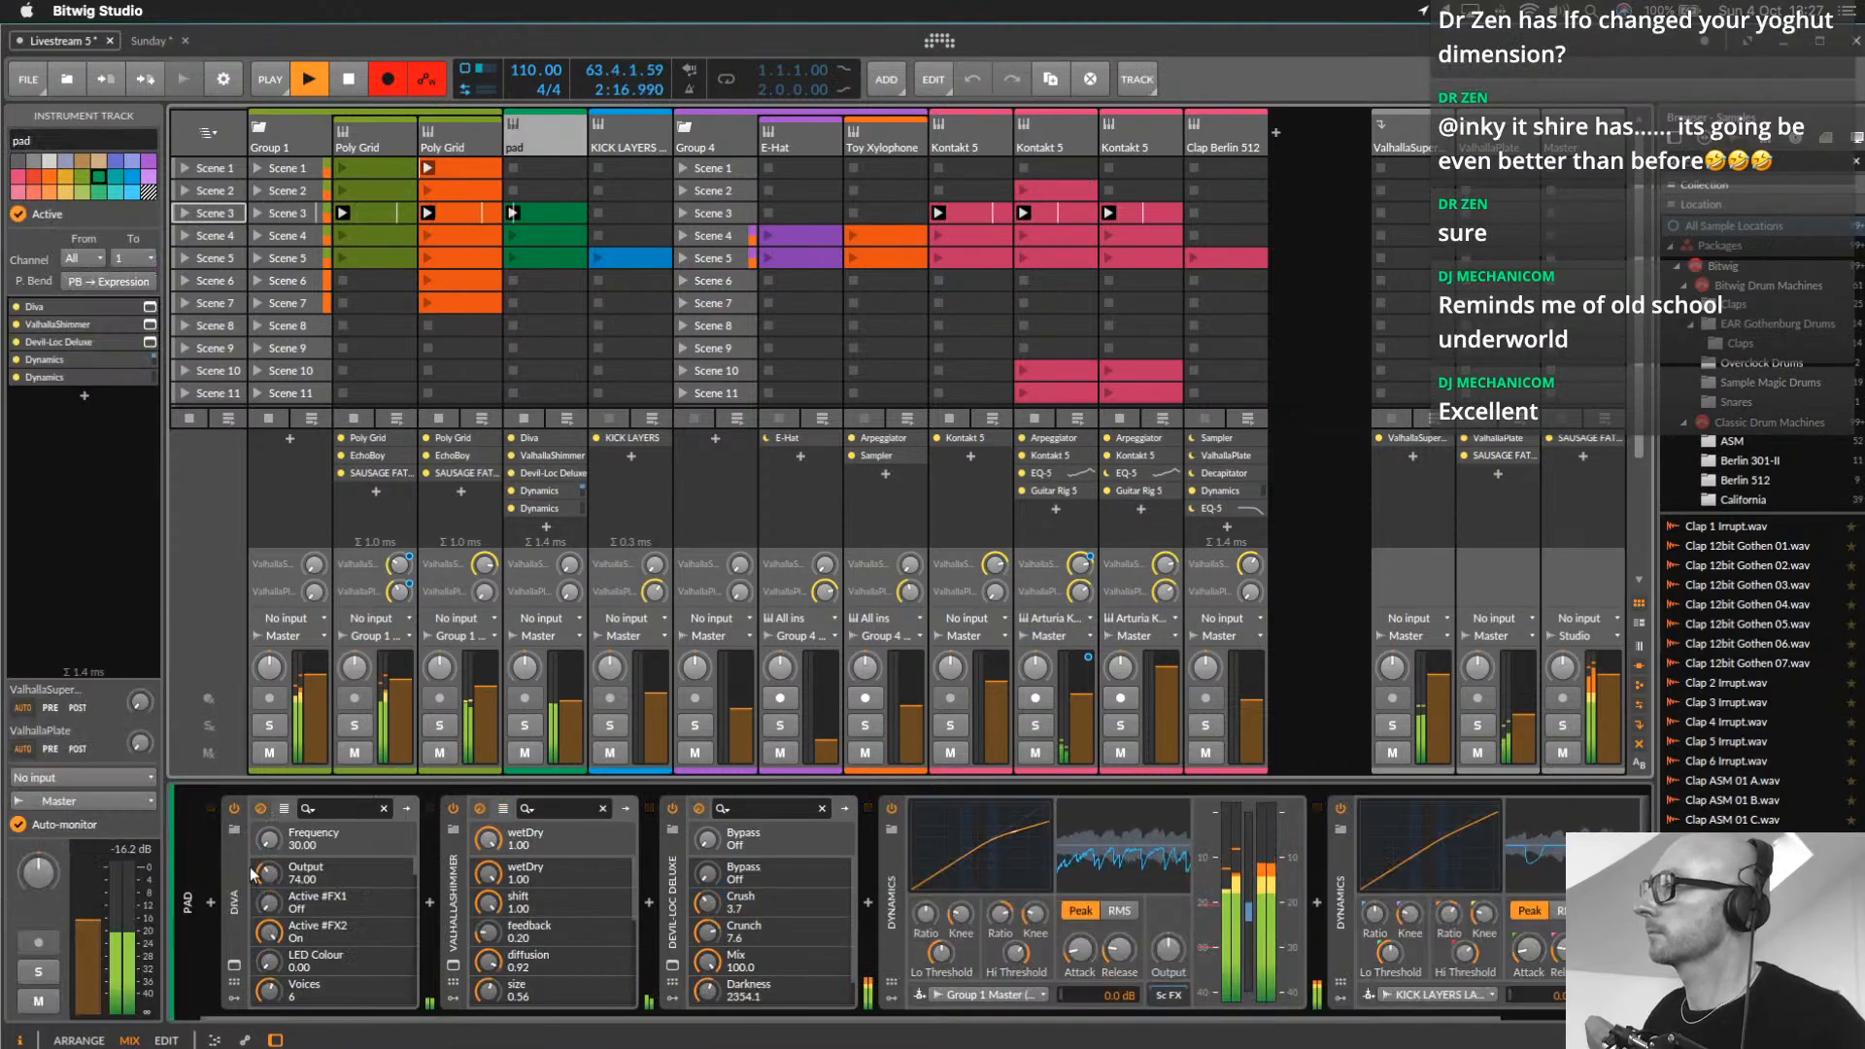
left_click_drag(268, 839, 268, 774)
left_click_drag(583, 706, 584, 716)
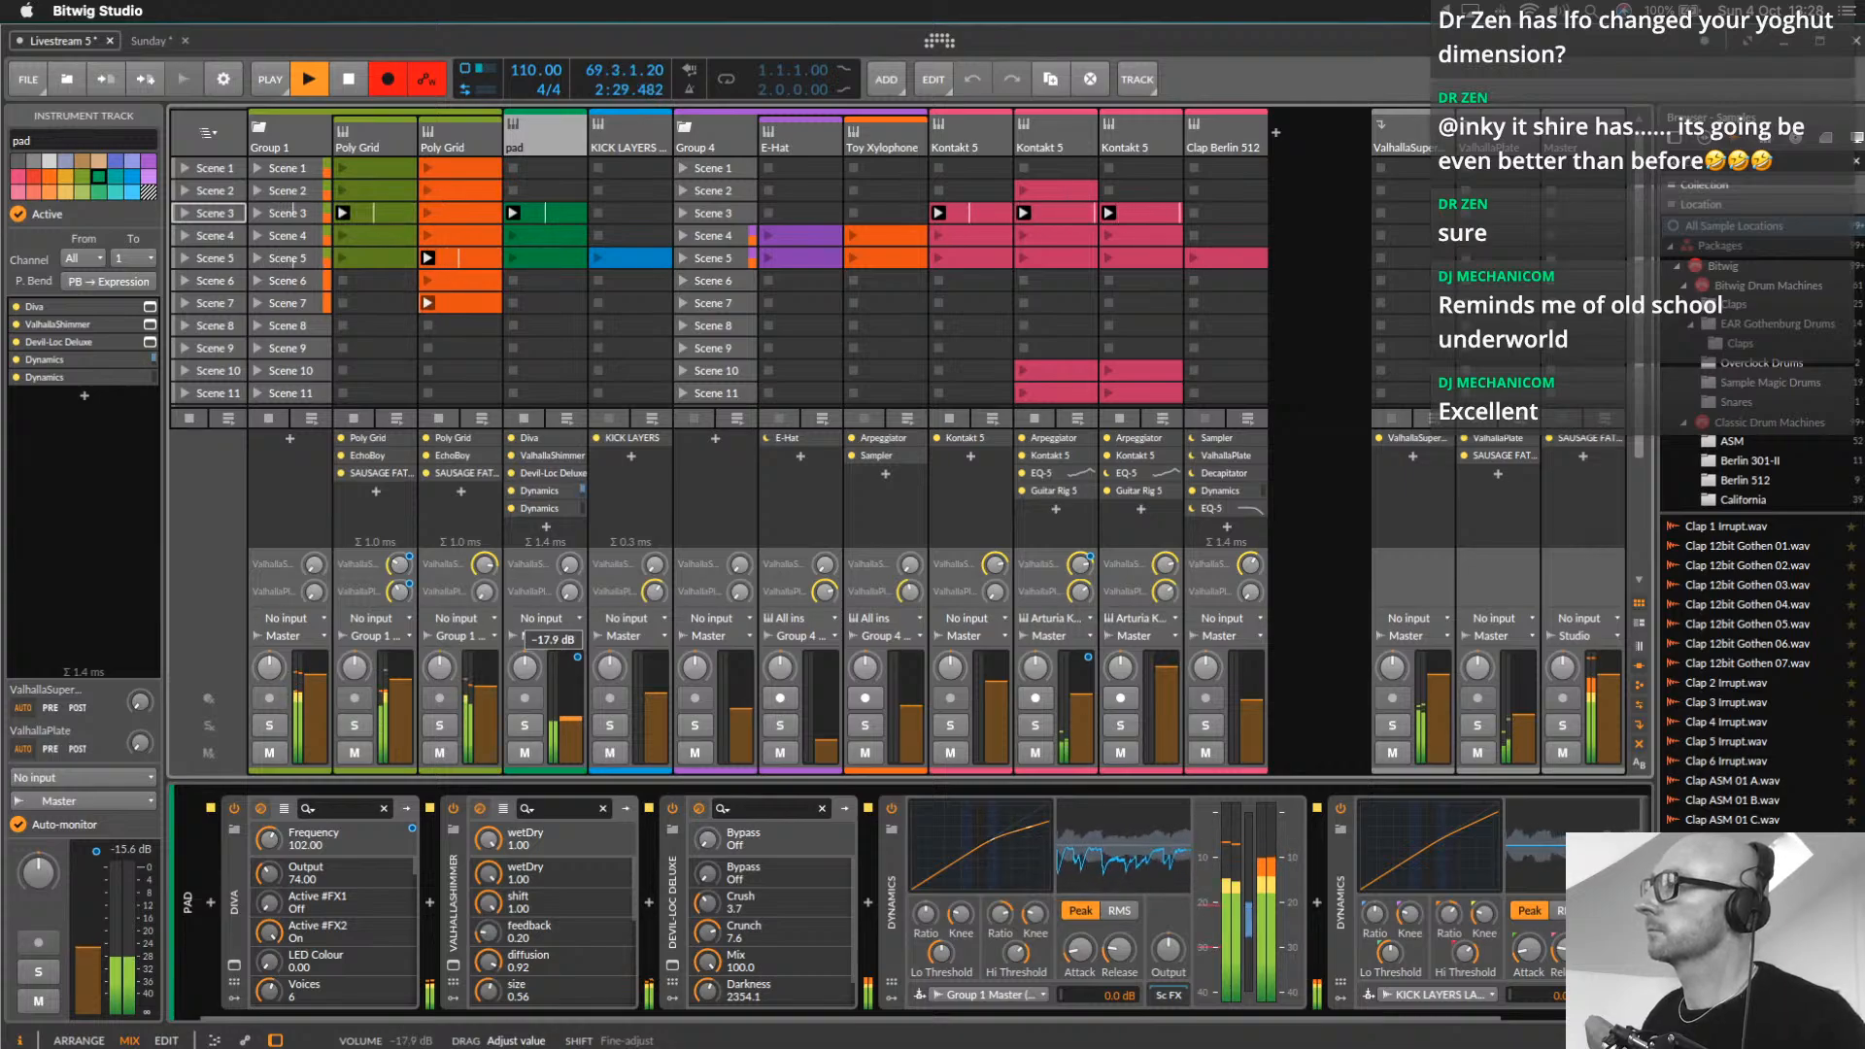
left_click_drag(584, 716, 584, 713)
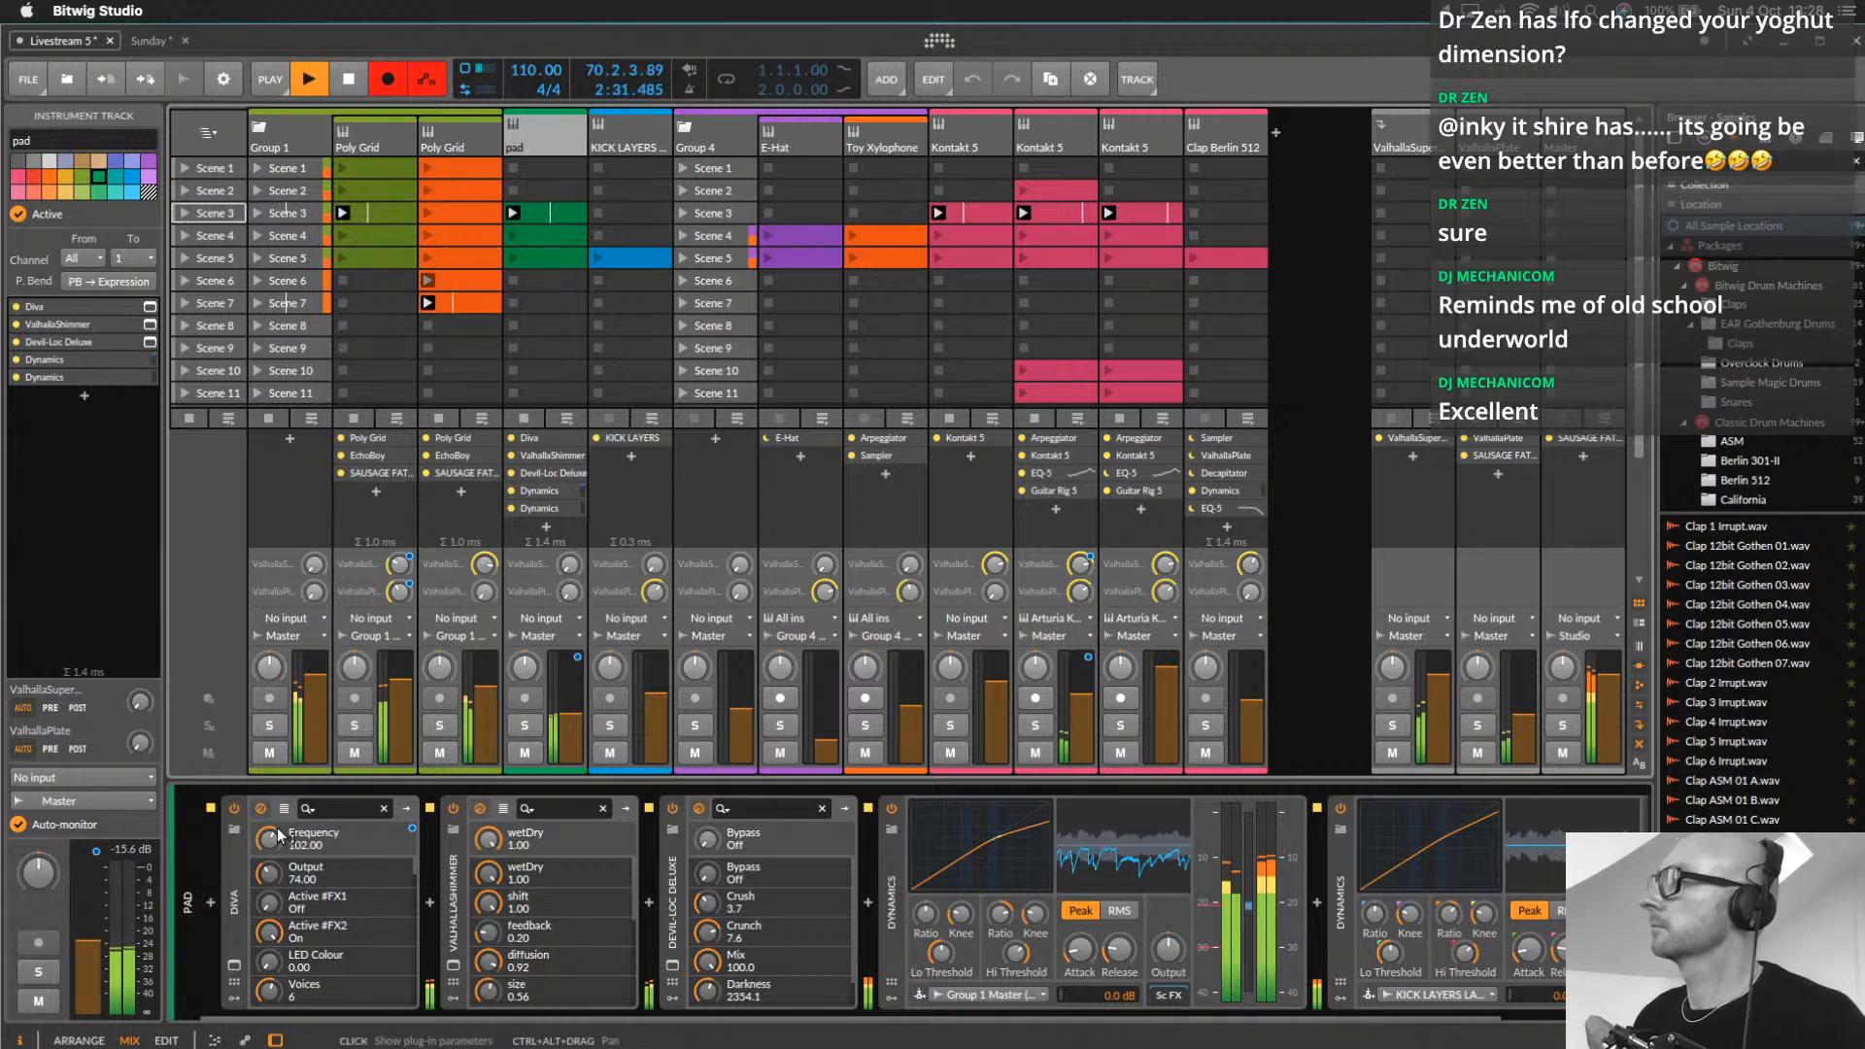
Record a ride of Diva's Frequency on the pad track up to 150.00 and back down to 124.80
left_click_drag(289, 841, 289, 838)
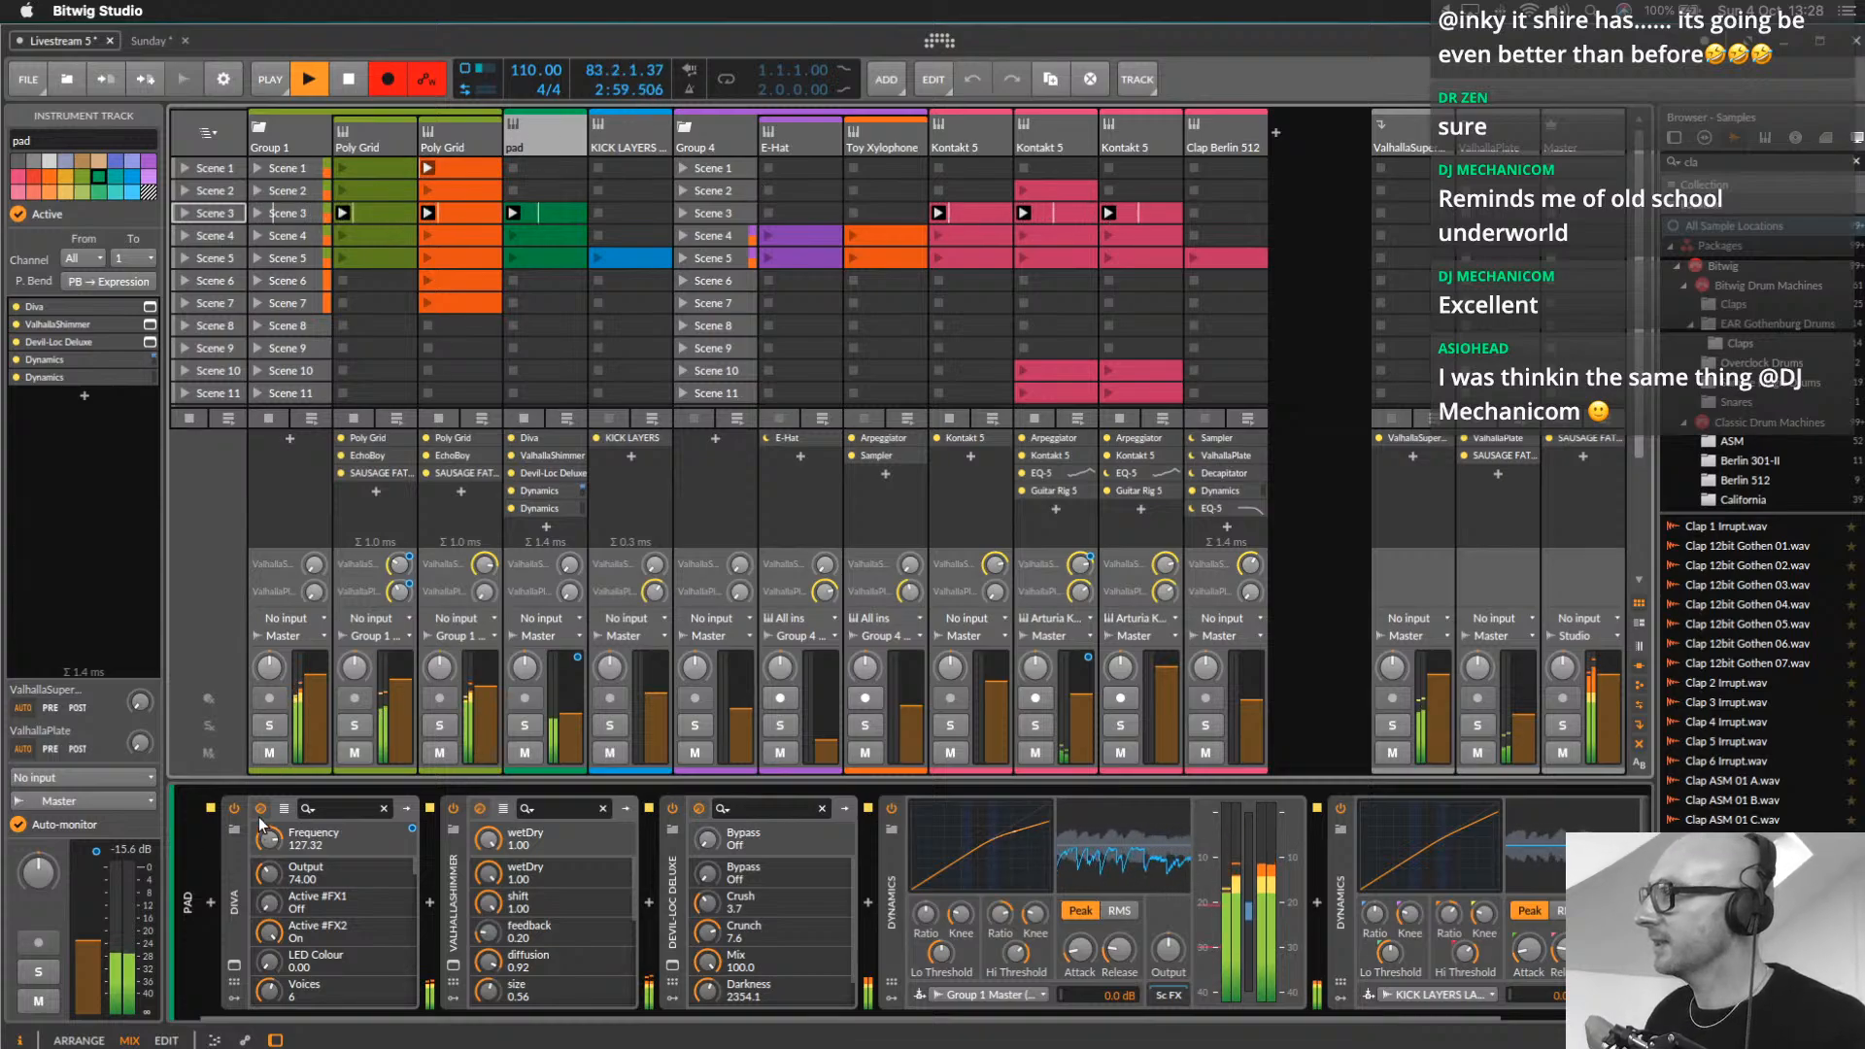
left_click_drag(269, 840, 270, 826)
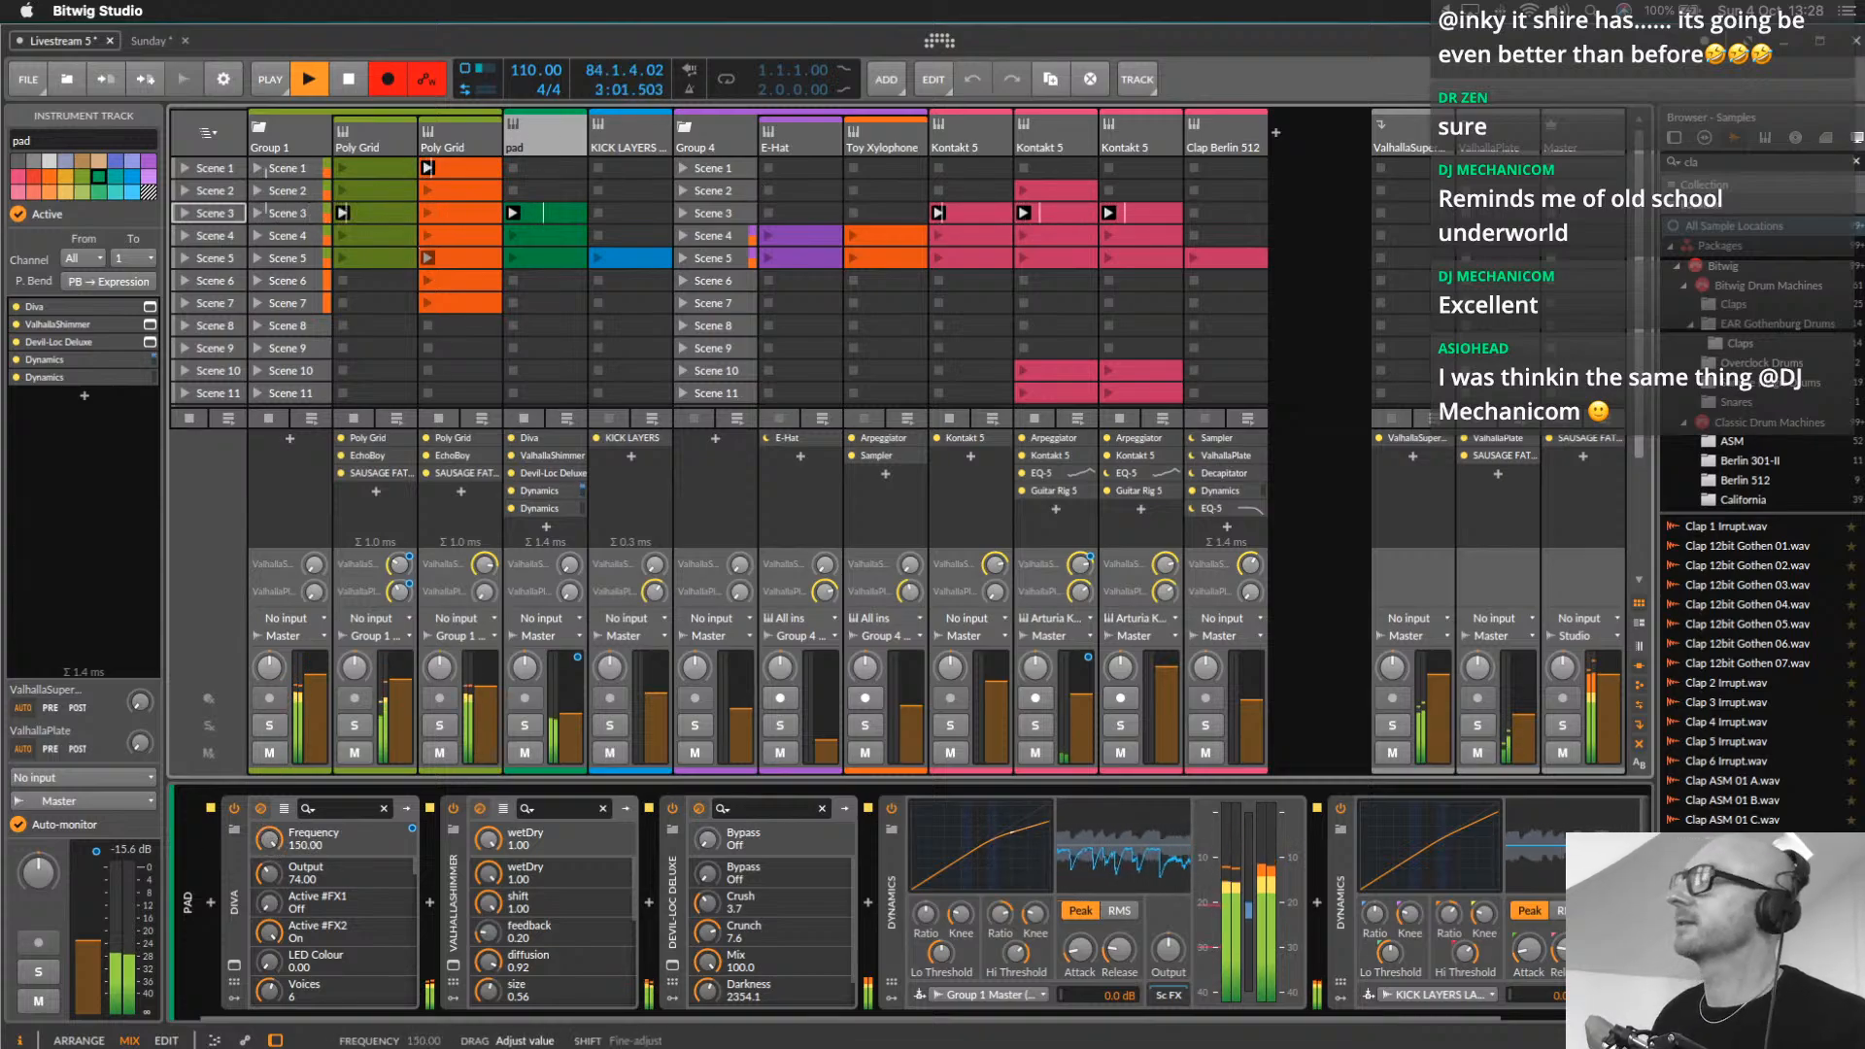
left_click(217, 233)
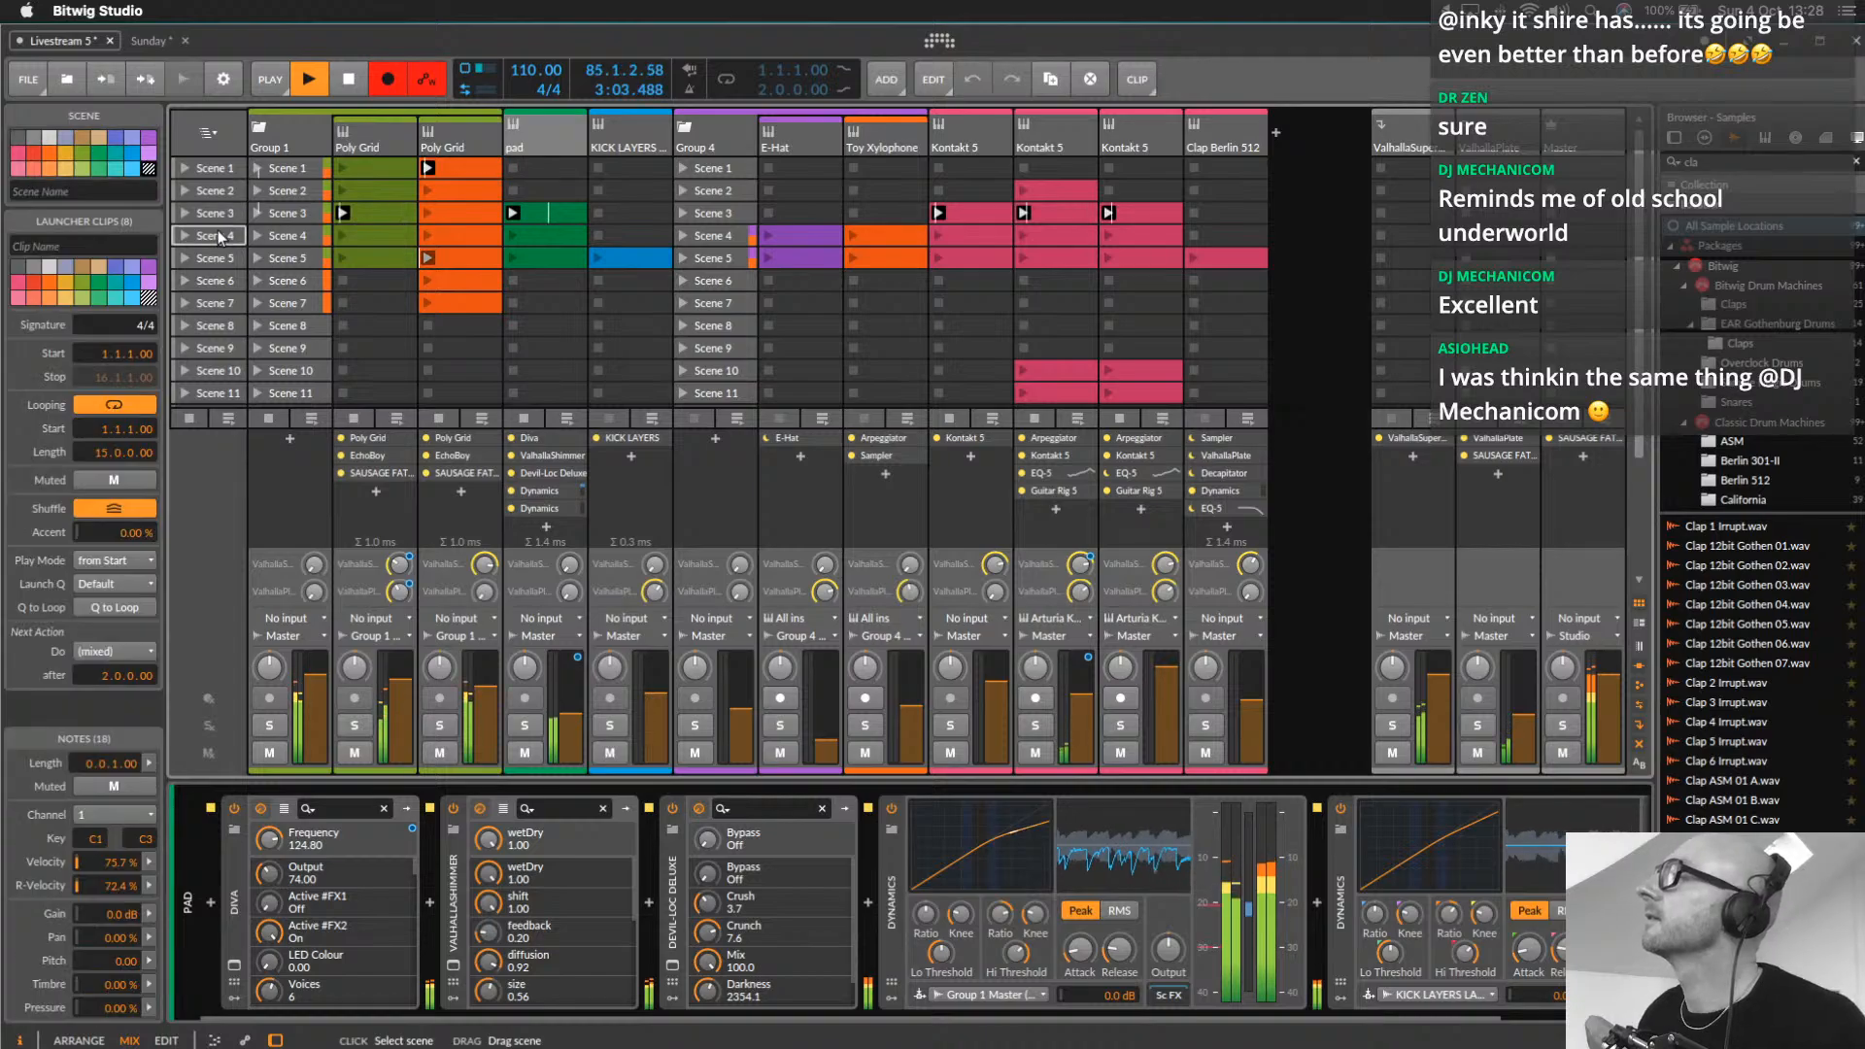
Record a sweep of the second Poly Grid's Low-pass SK cutoff down to 5.27 kHz
left_click(355, 133)
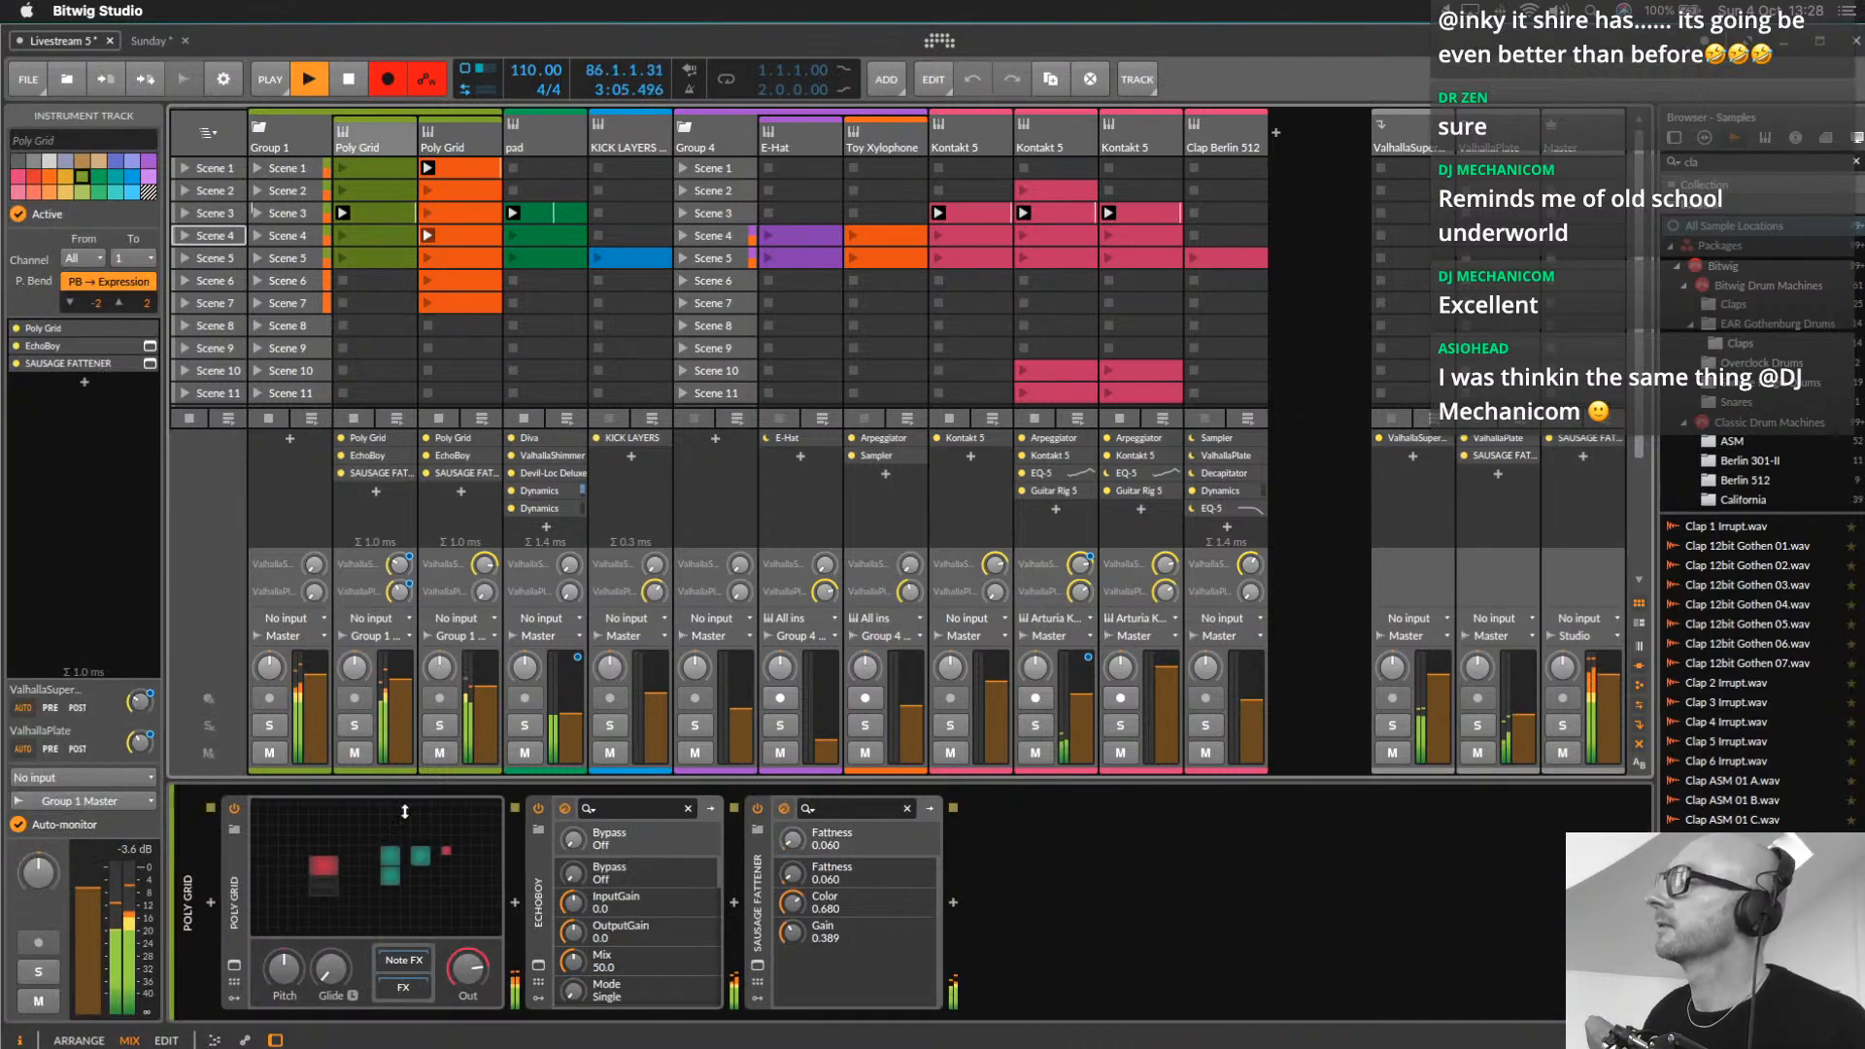
left_click(236, 965)
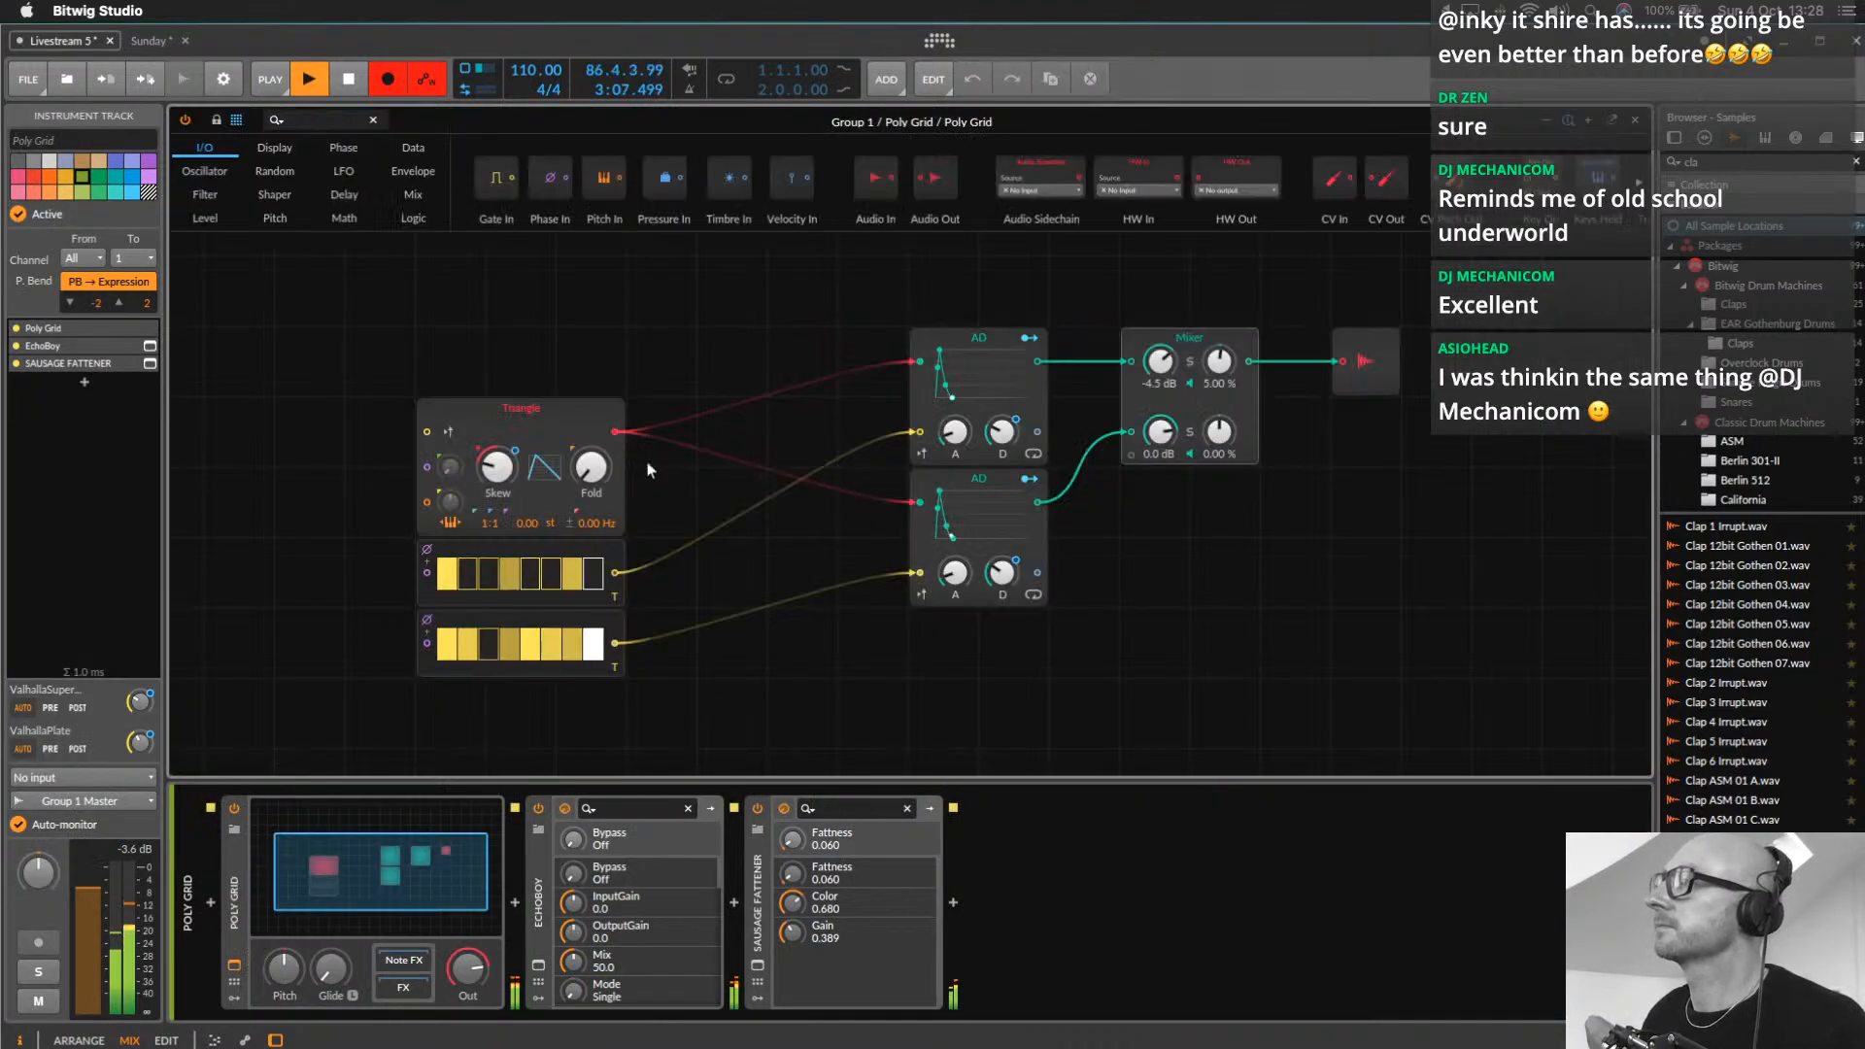
left_click(412, 852)
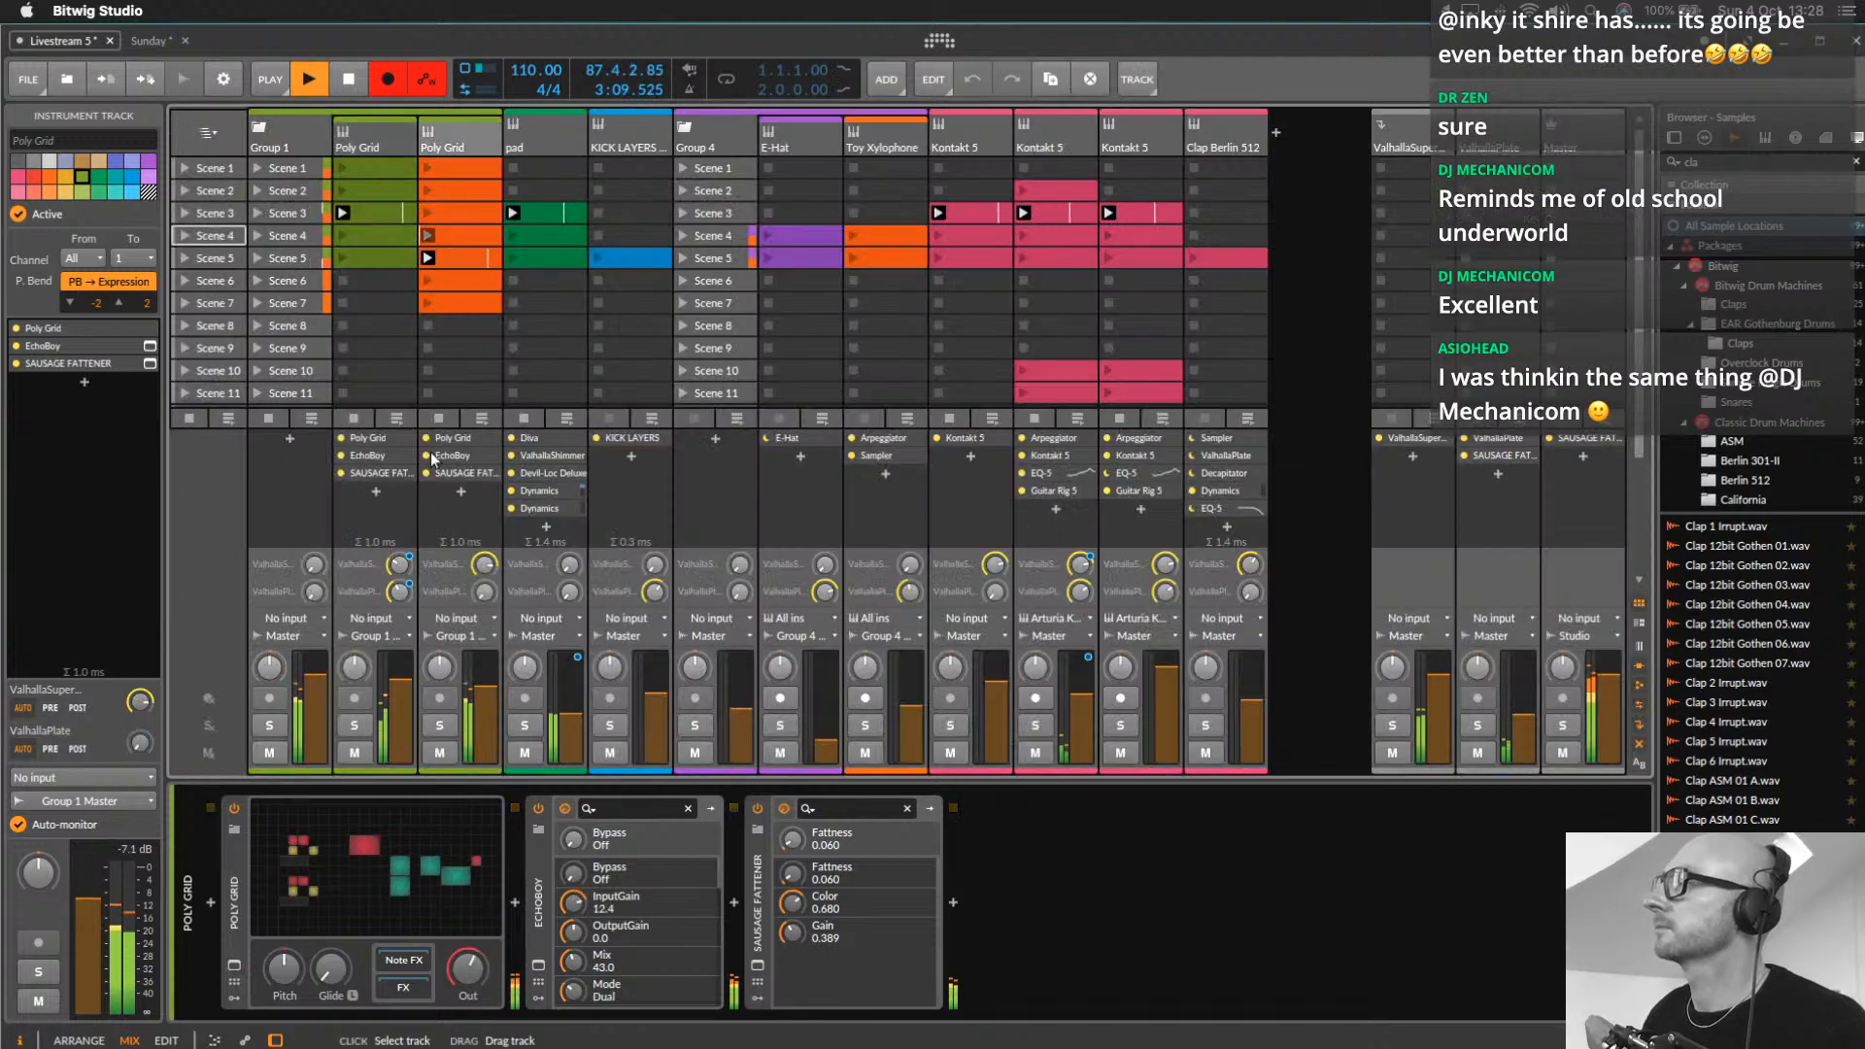
left_click(303, 895)
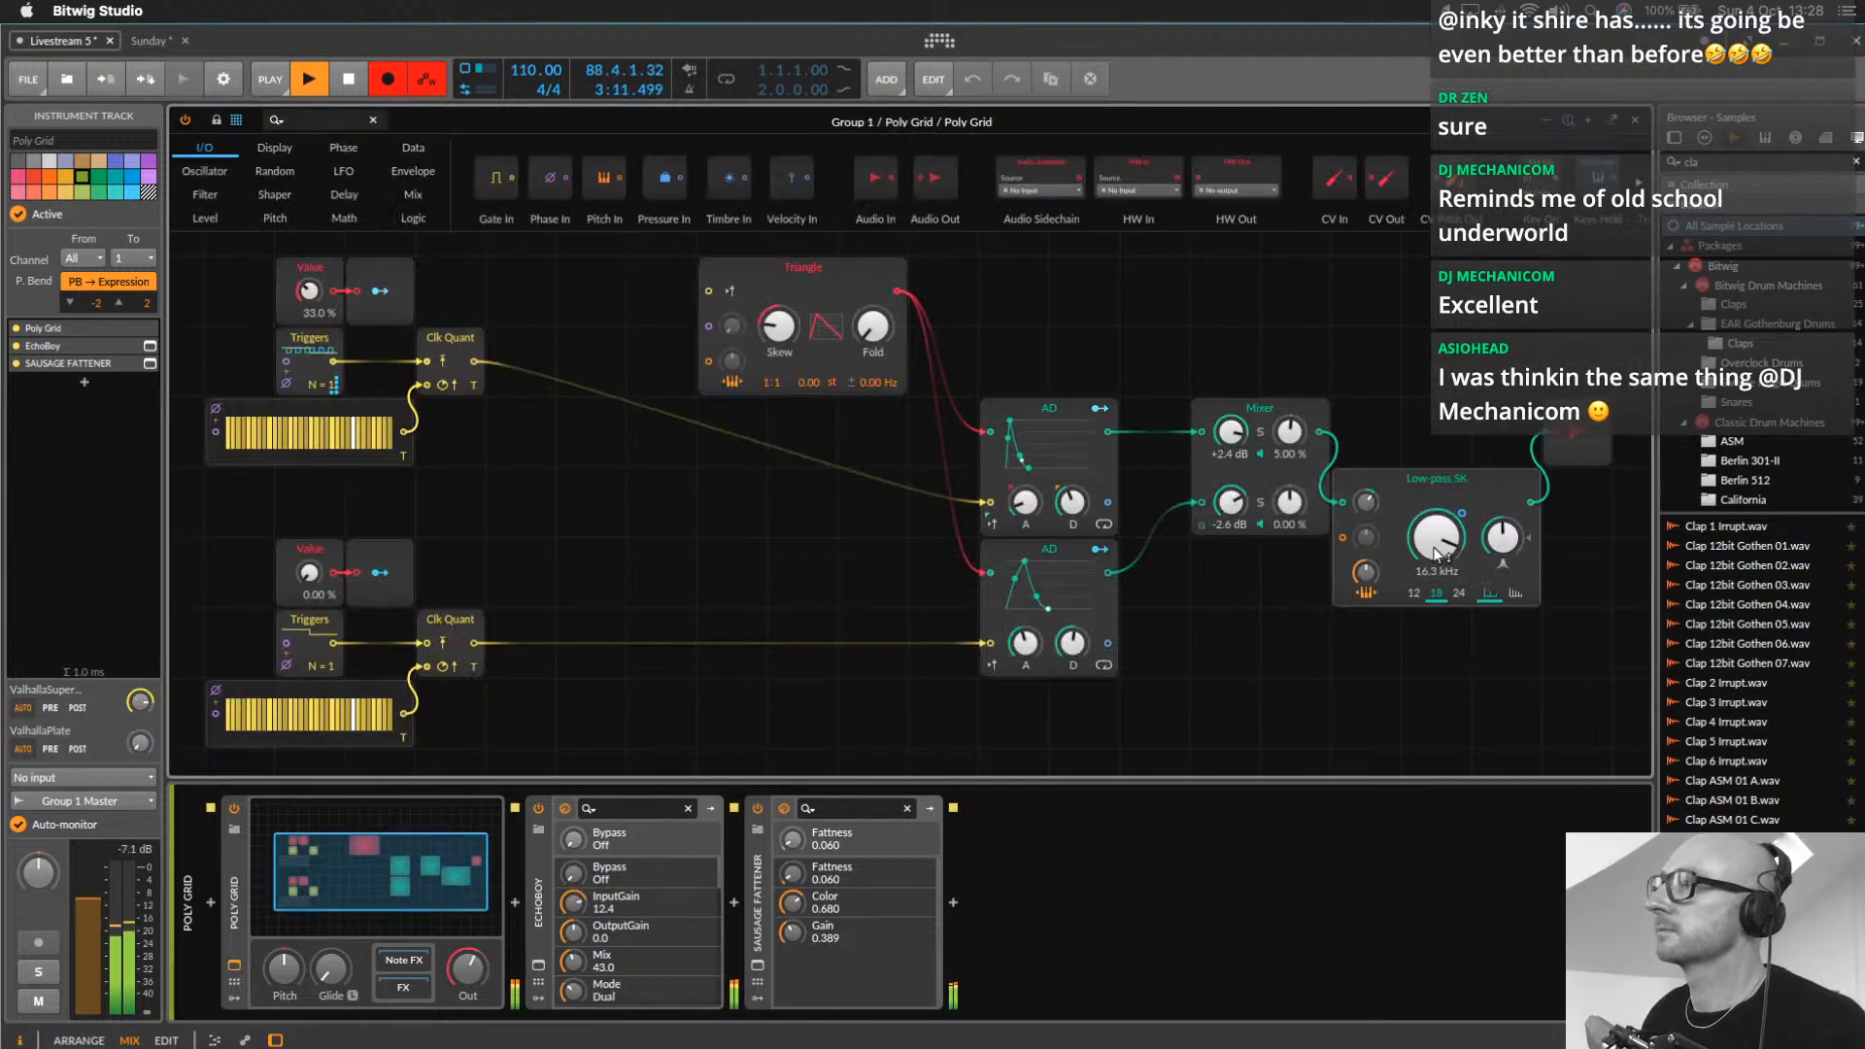
left_click_drag(1436, 539, 1436, 577)
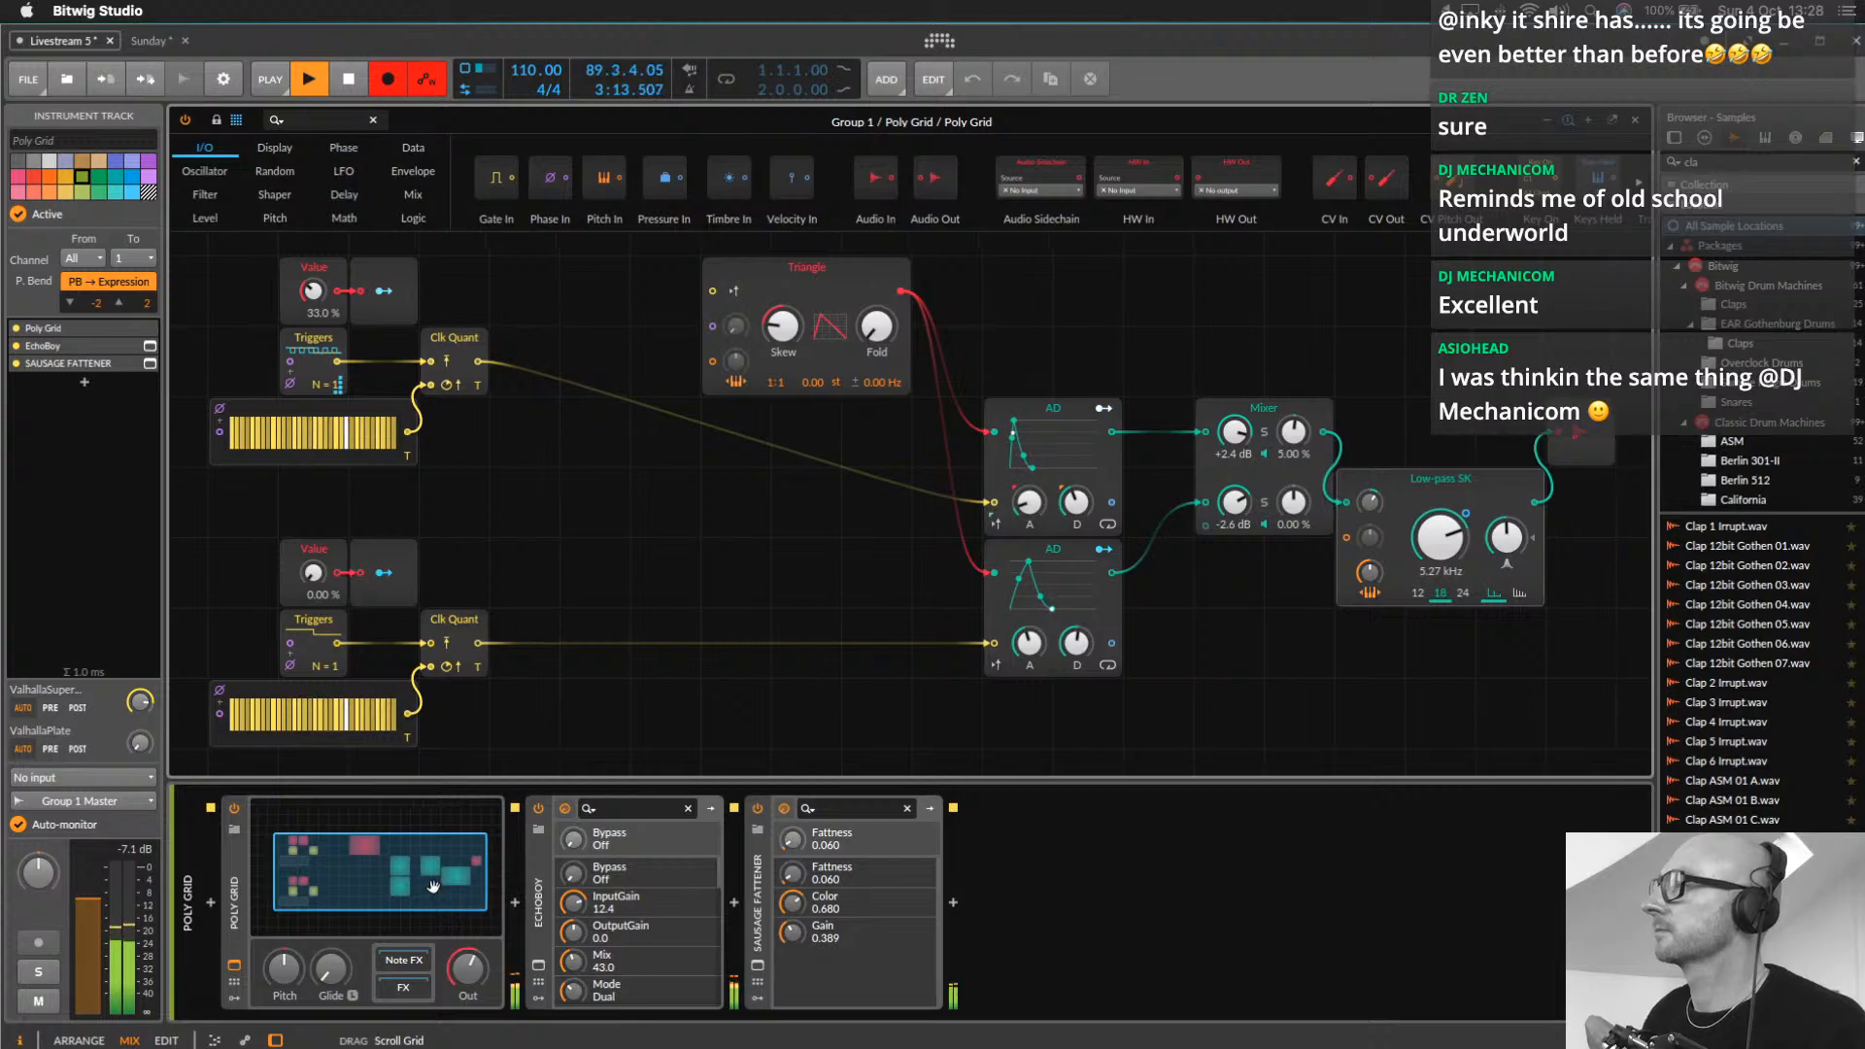
left_click(433, 885)
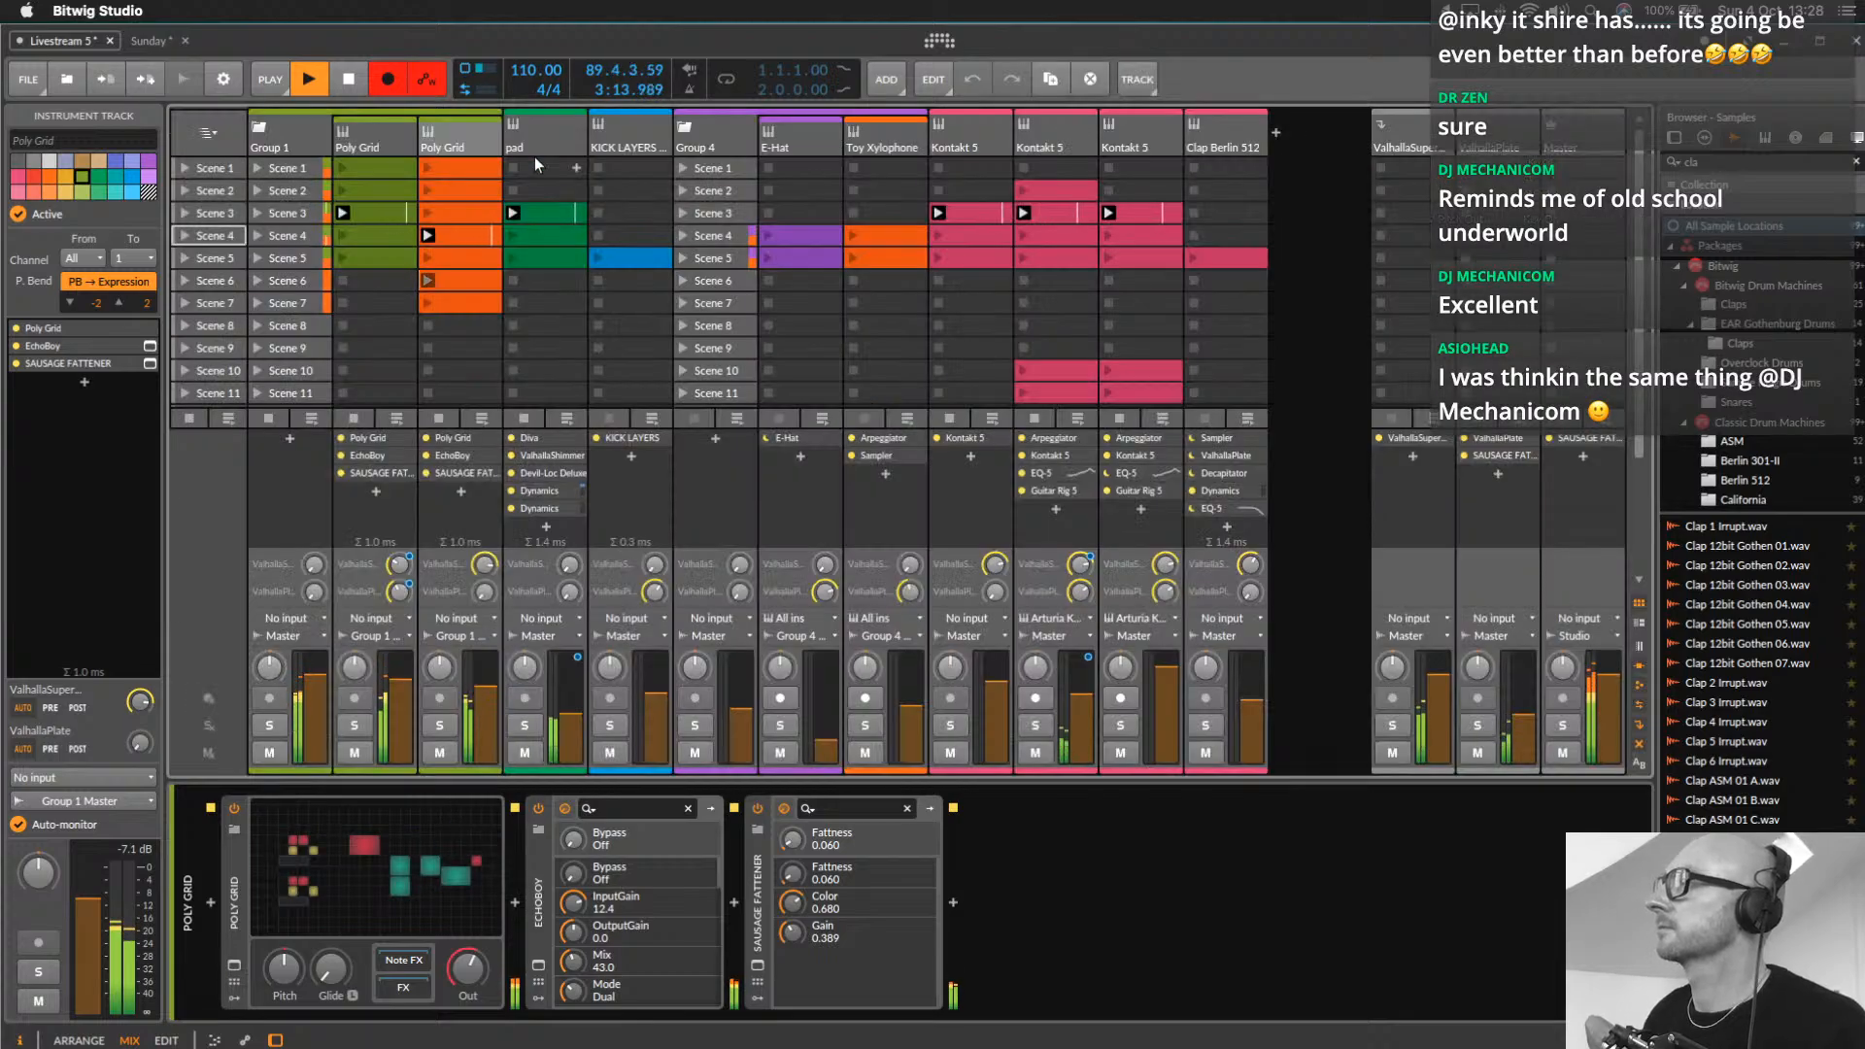
Launch Scene 4 into the recording and ride the E-Hat track's ValhallaSupermassive send
left_click(209, 238)
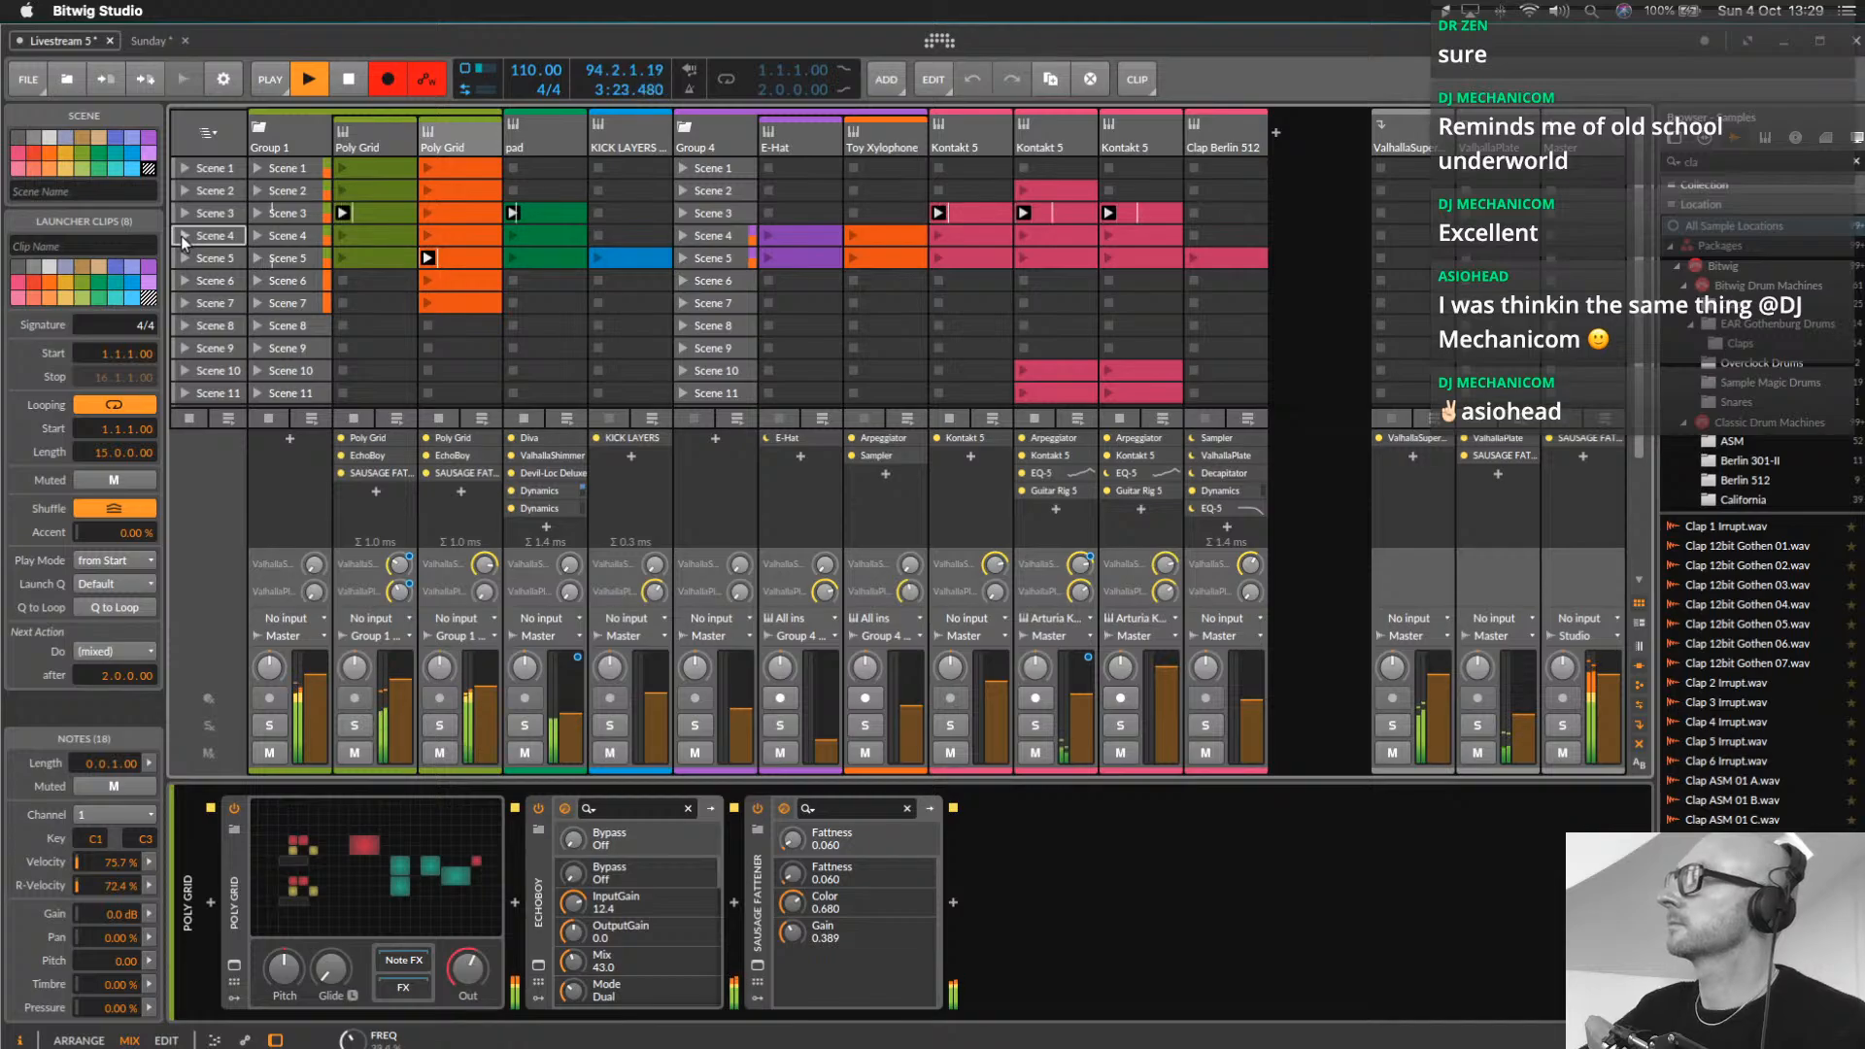
left_click(184, 237)
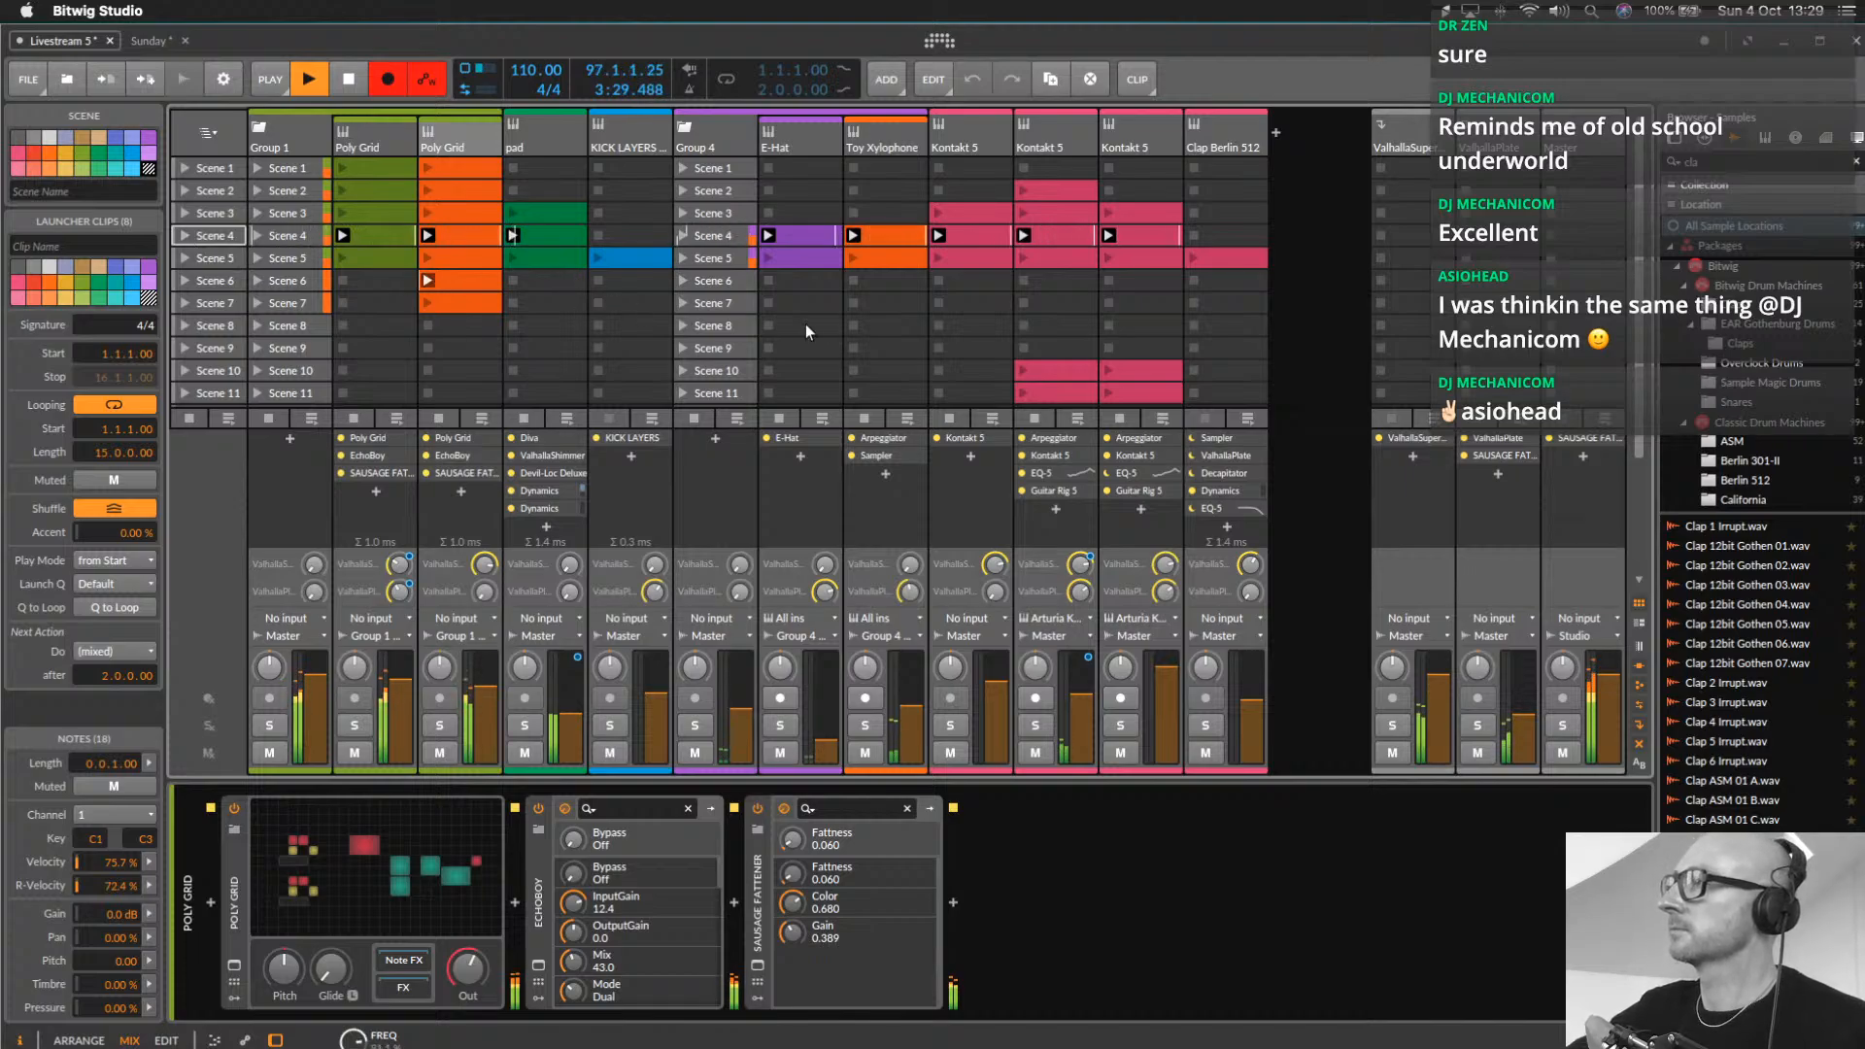
left_click_drag(826, 567, 825, 573)
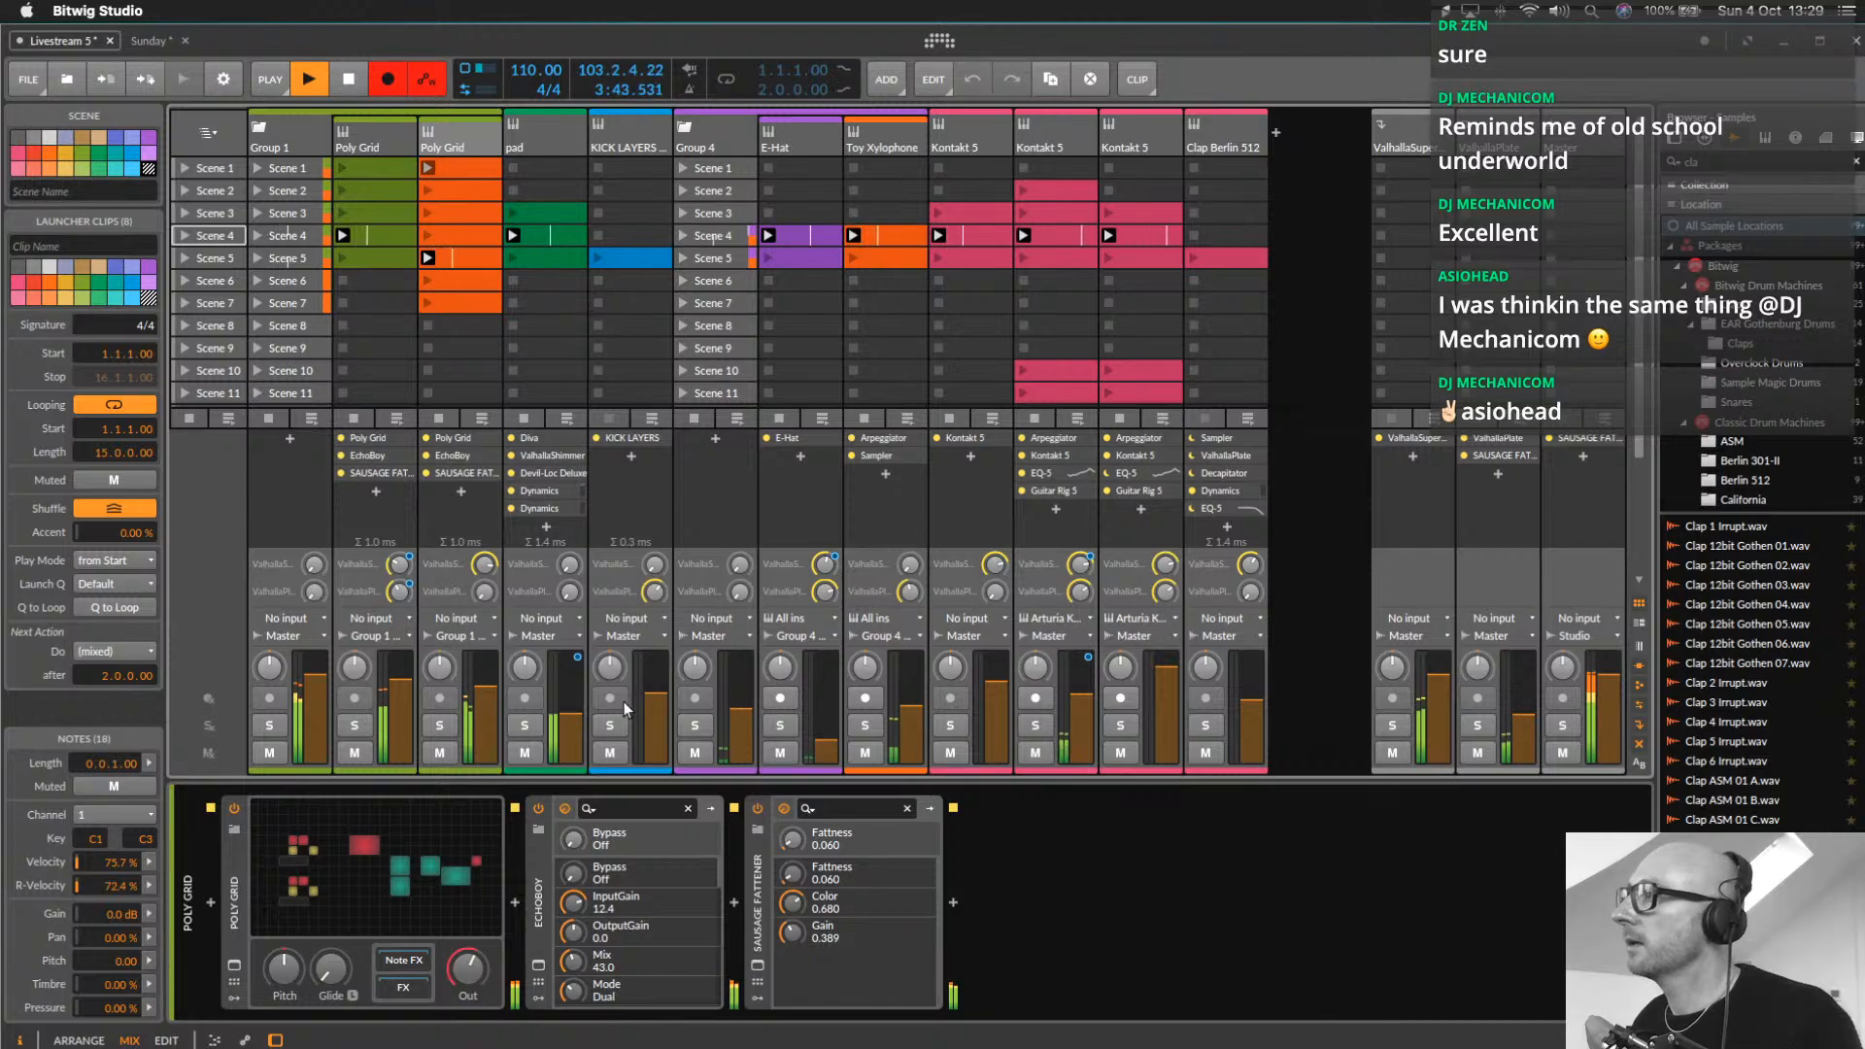
Pull the KICK LAYERS volume fully down and choose KICK LAYERS LAND as the sidechain source of the pad's second Dynamics
left_click_drag(653, 696, 650, 764)
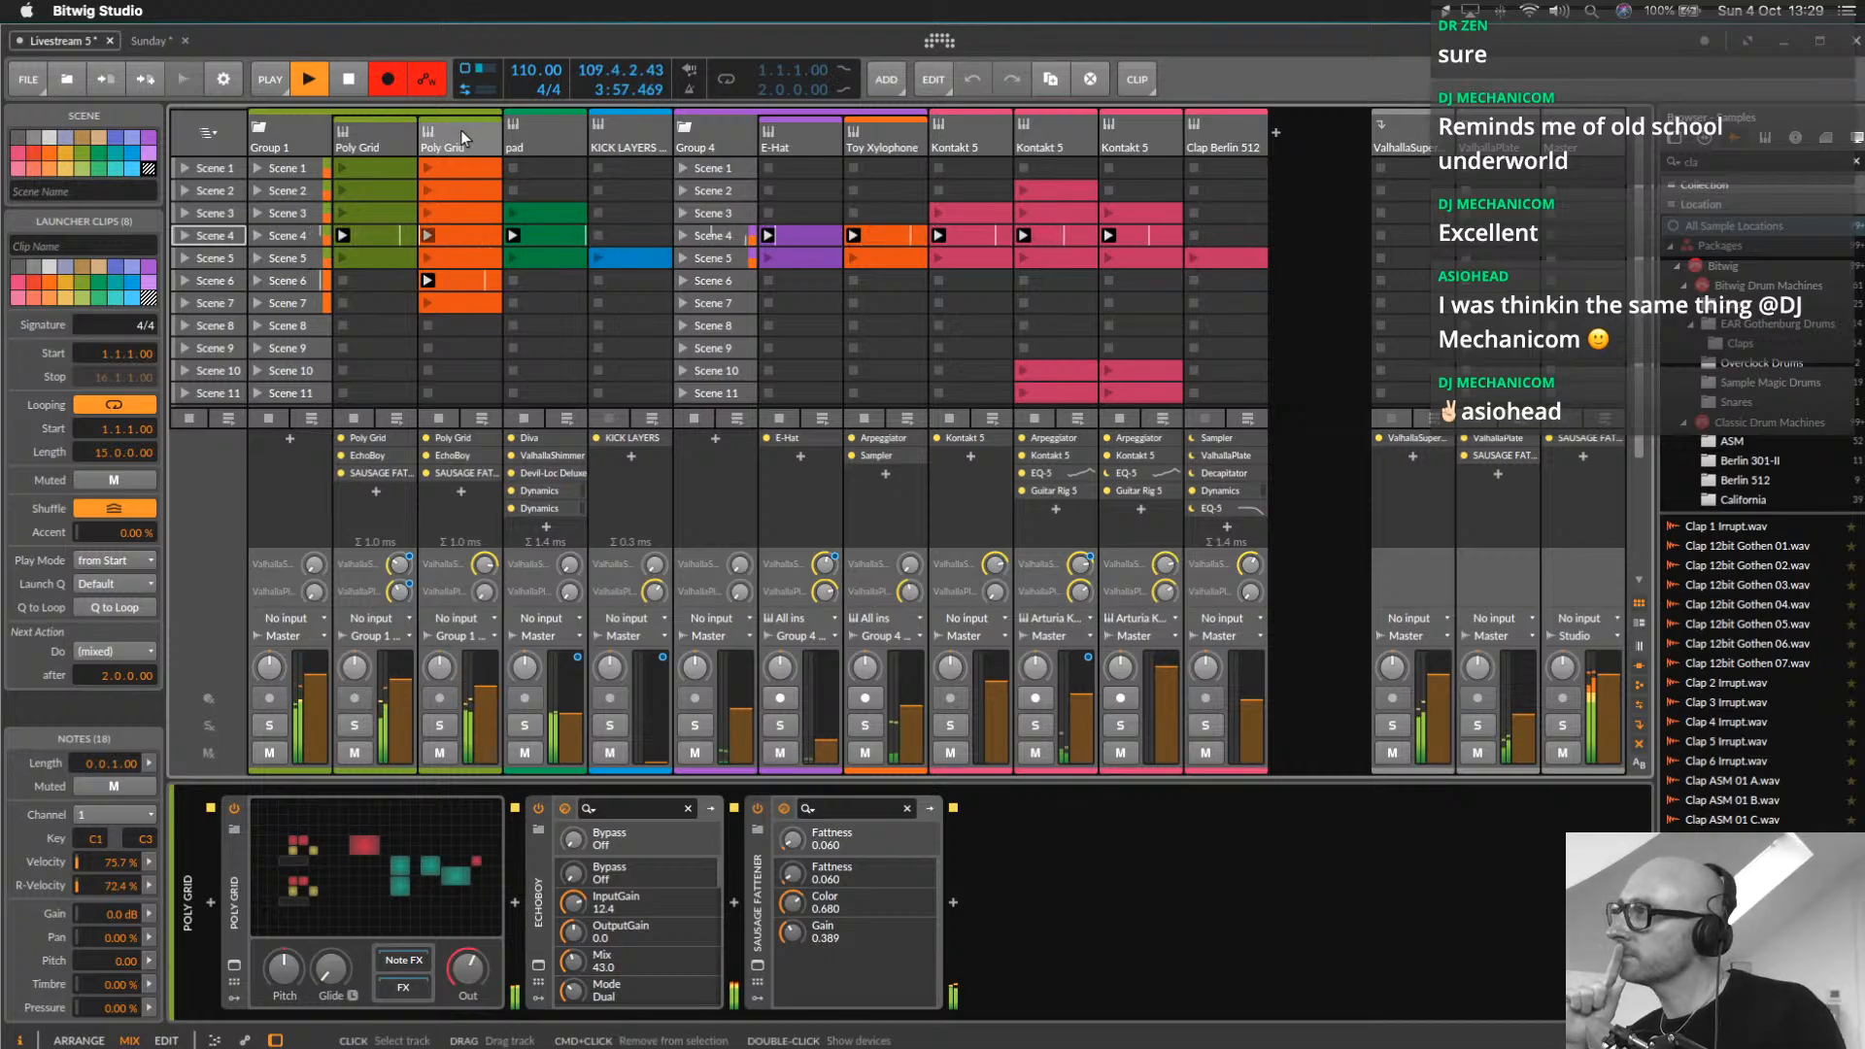
left_click(525, 137)
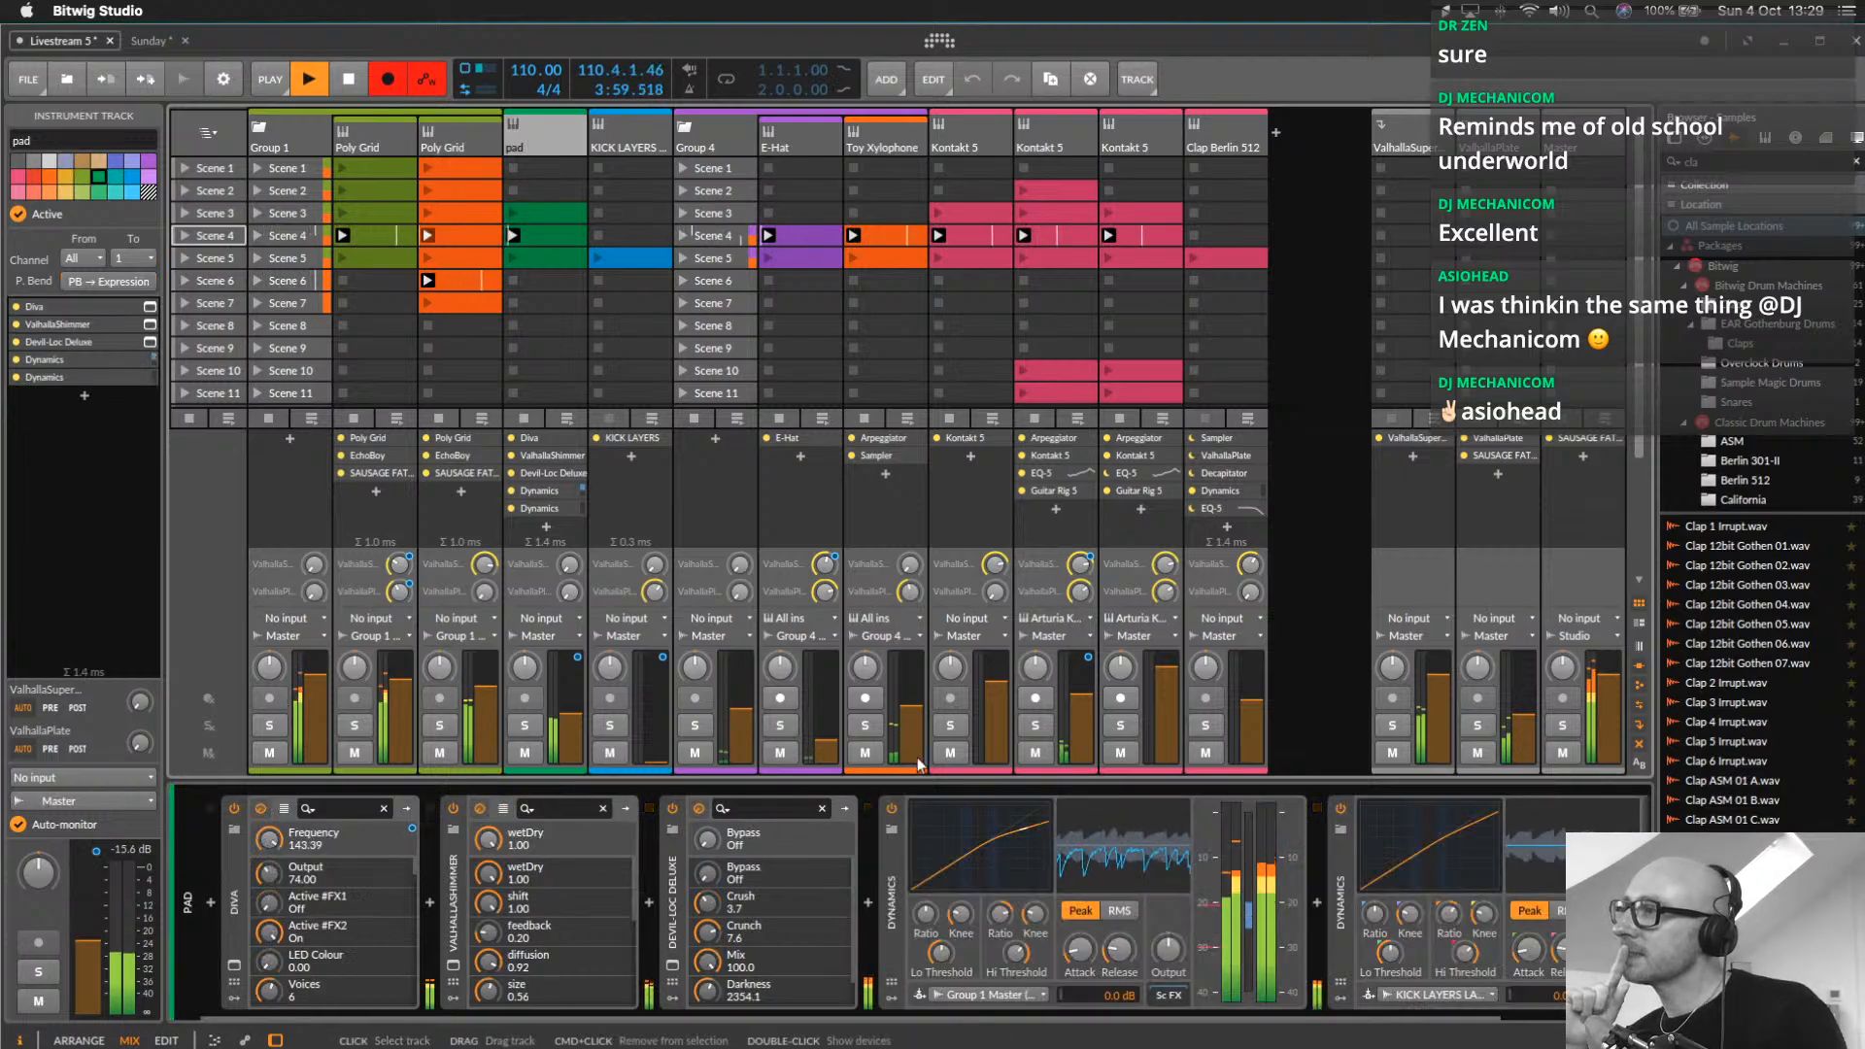
left_click(1463, 995)
mouse_move(1459, 832)
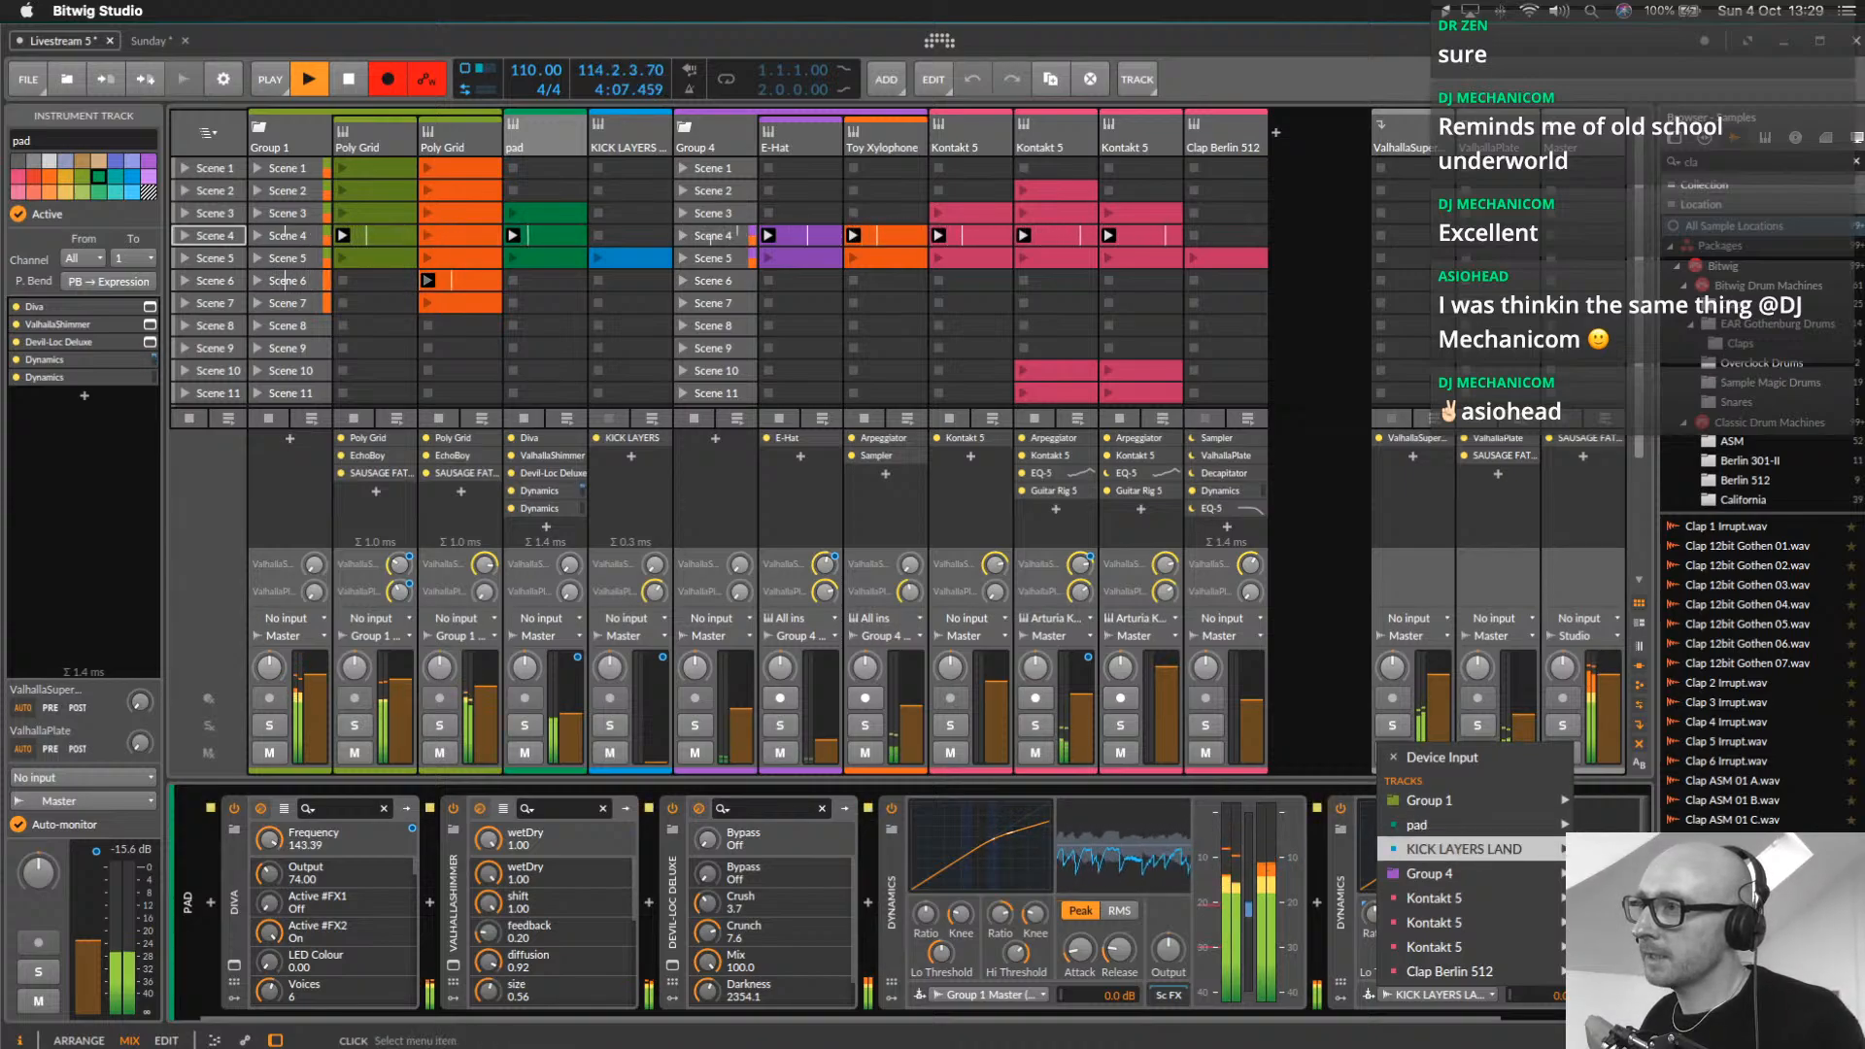
left_click(1463, 849)
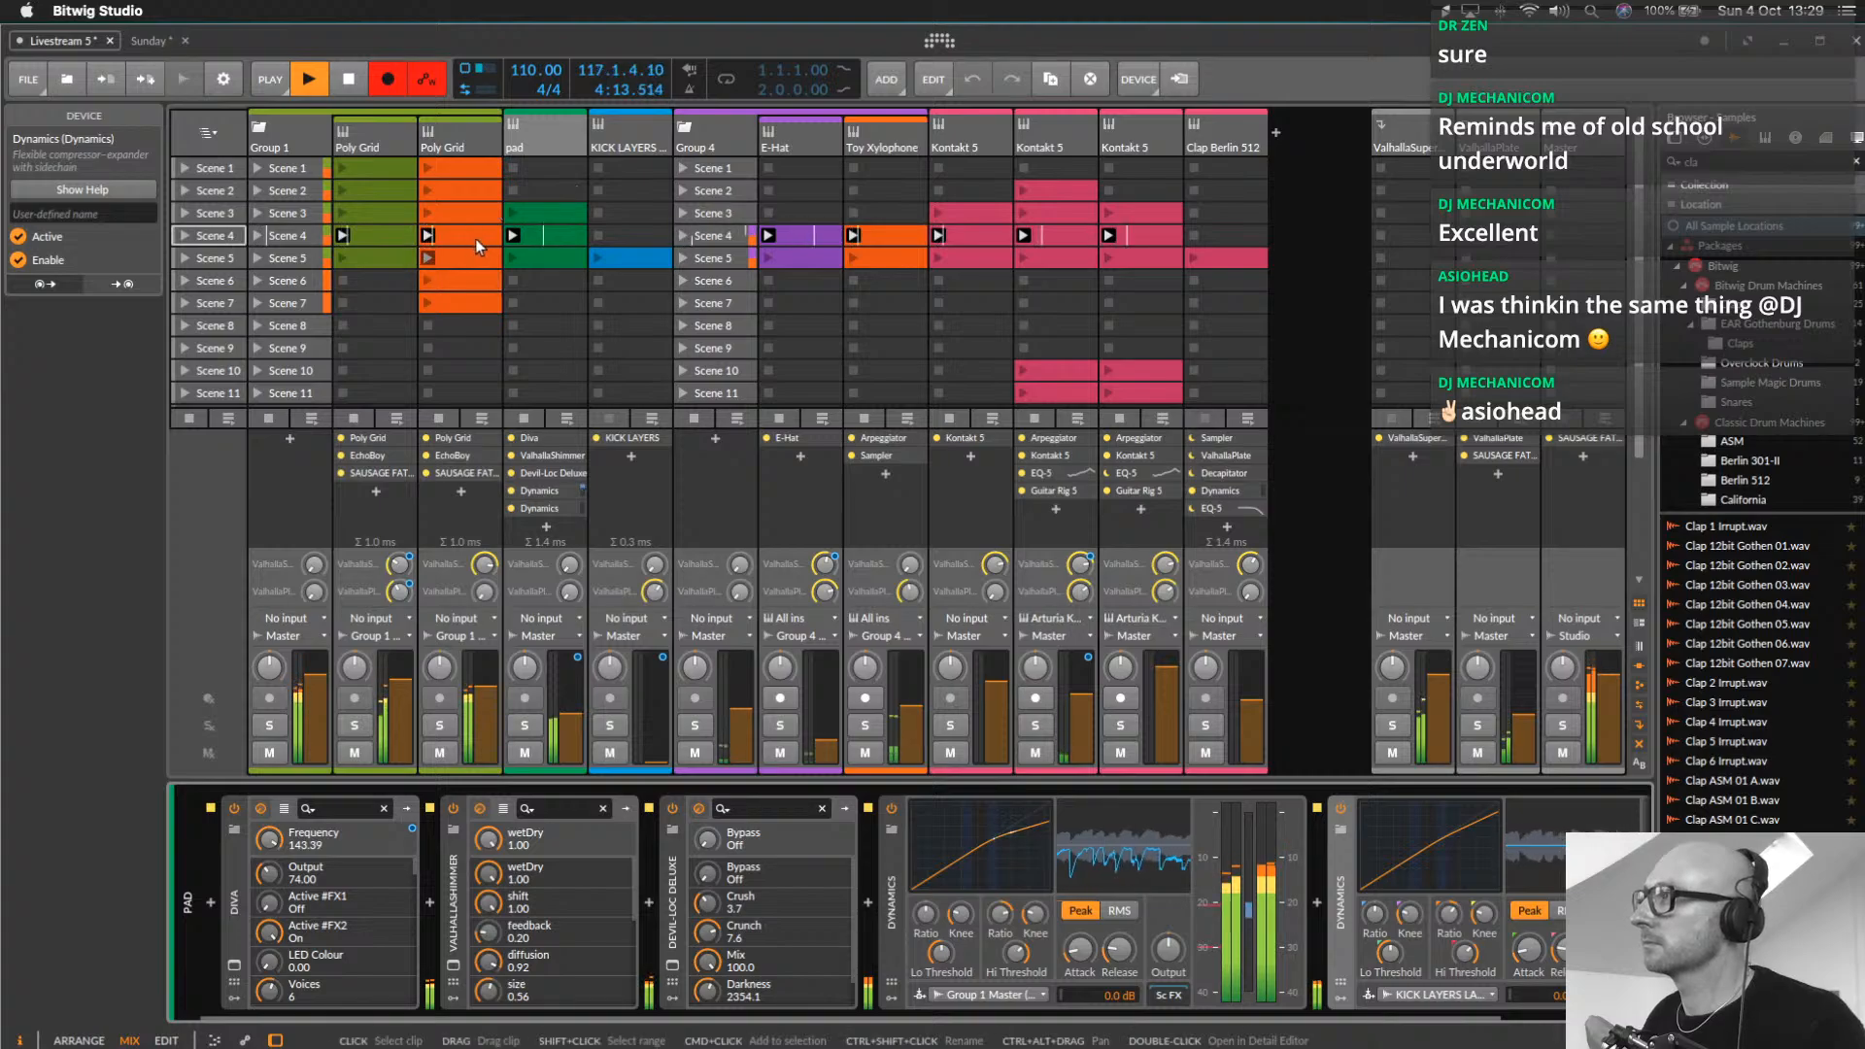
Launch the Scene 5 kick clip with its volume down and fade the KICK LAYERS track in
left_click_drag(651, 750, 651, 747)
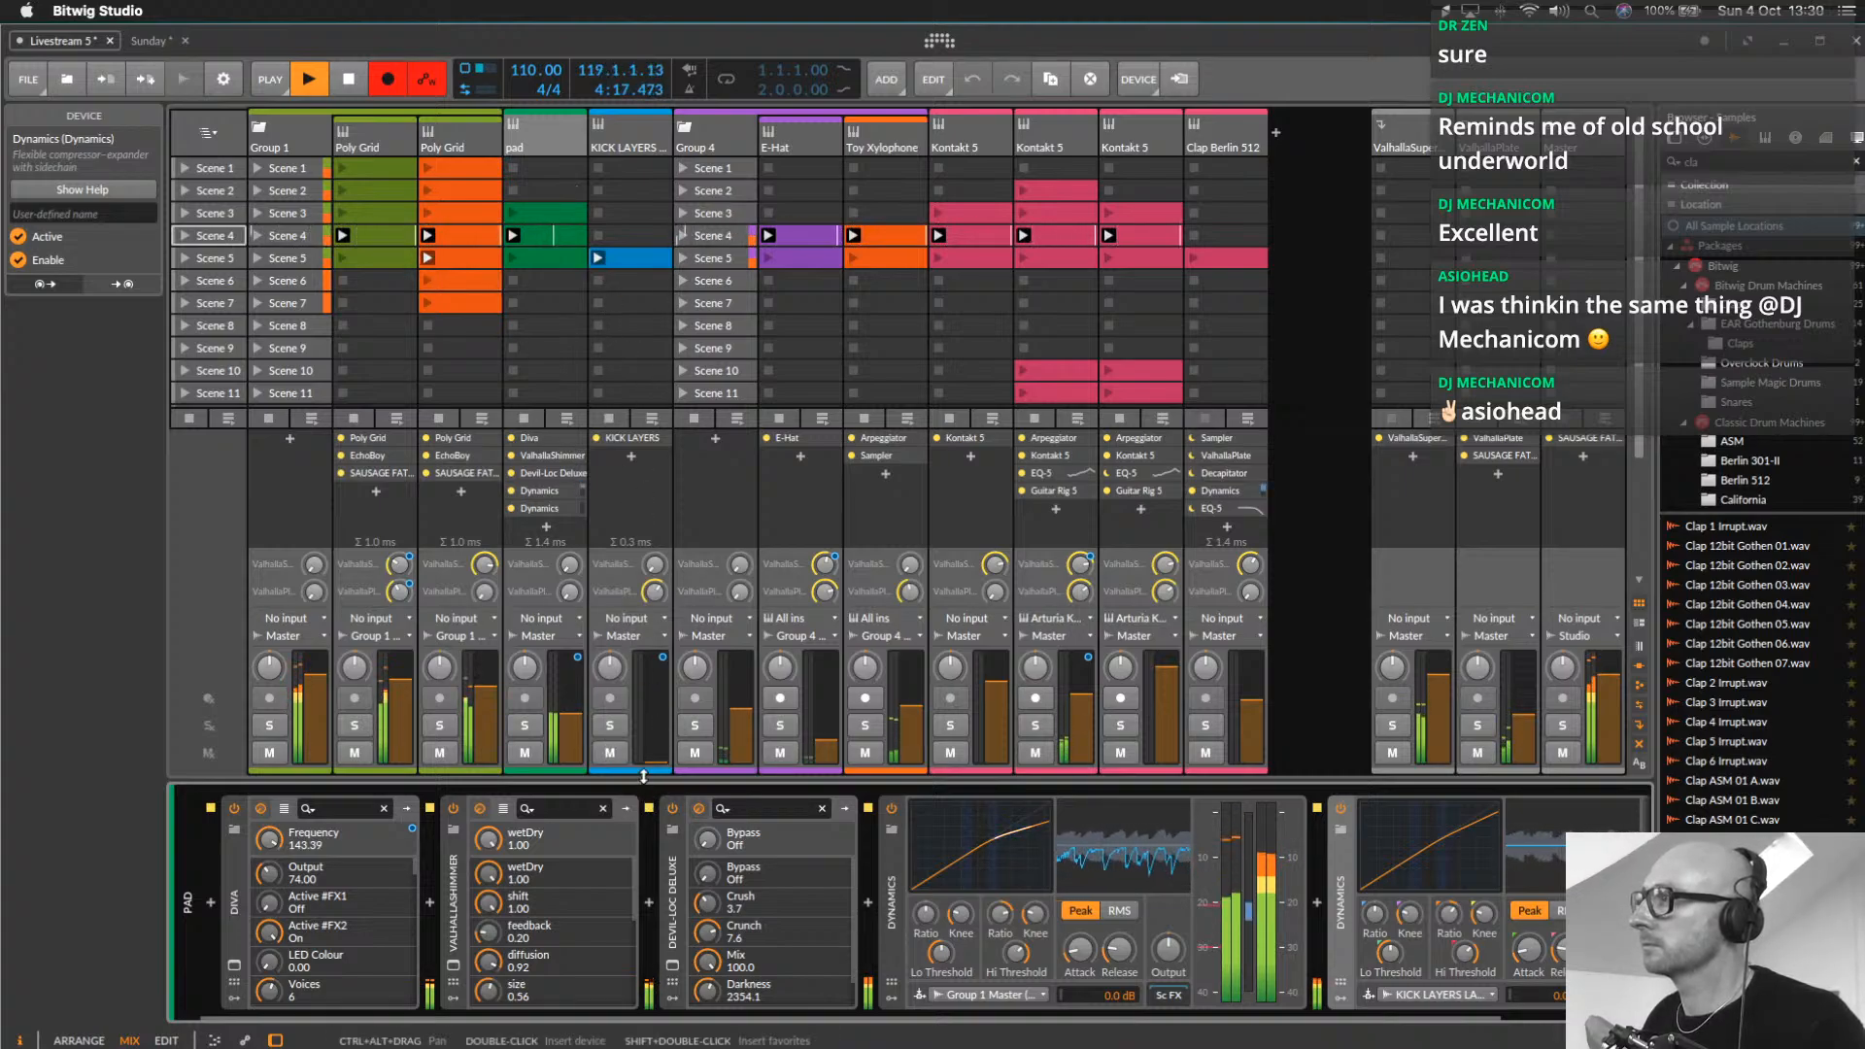
left_click_drag(651, 759, 651, 705)
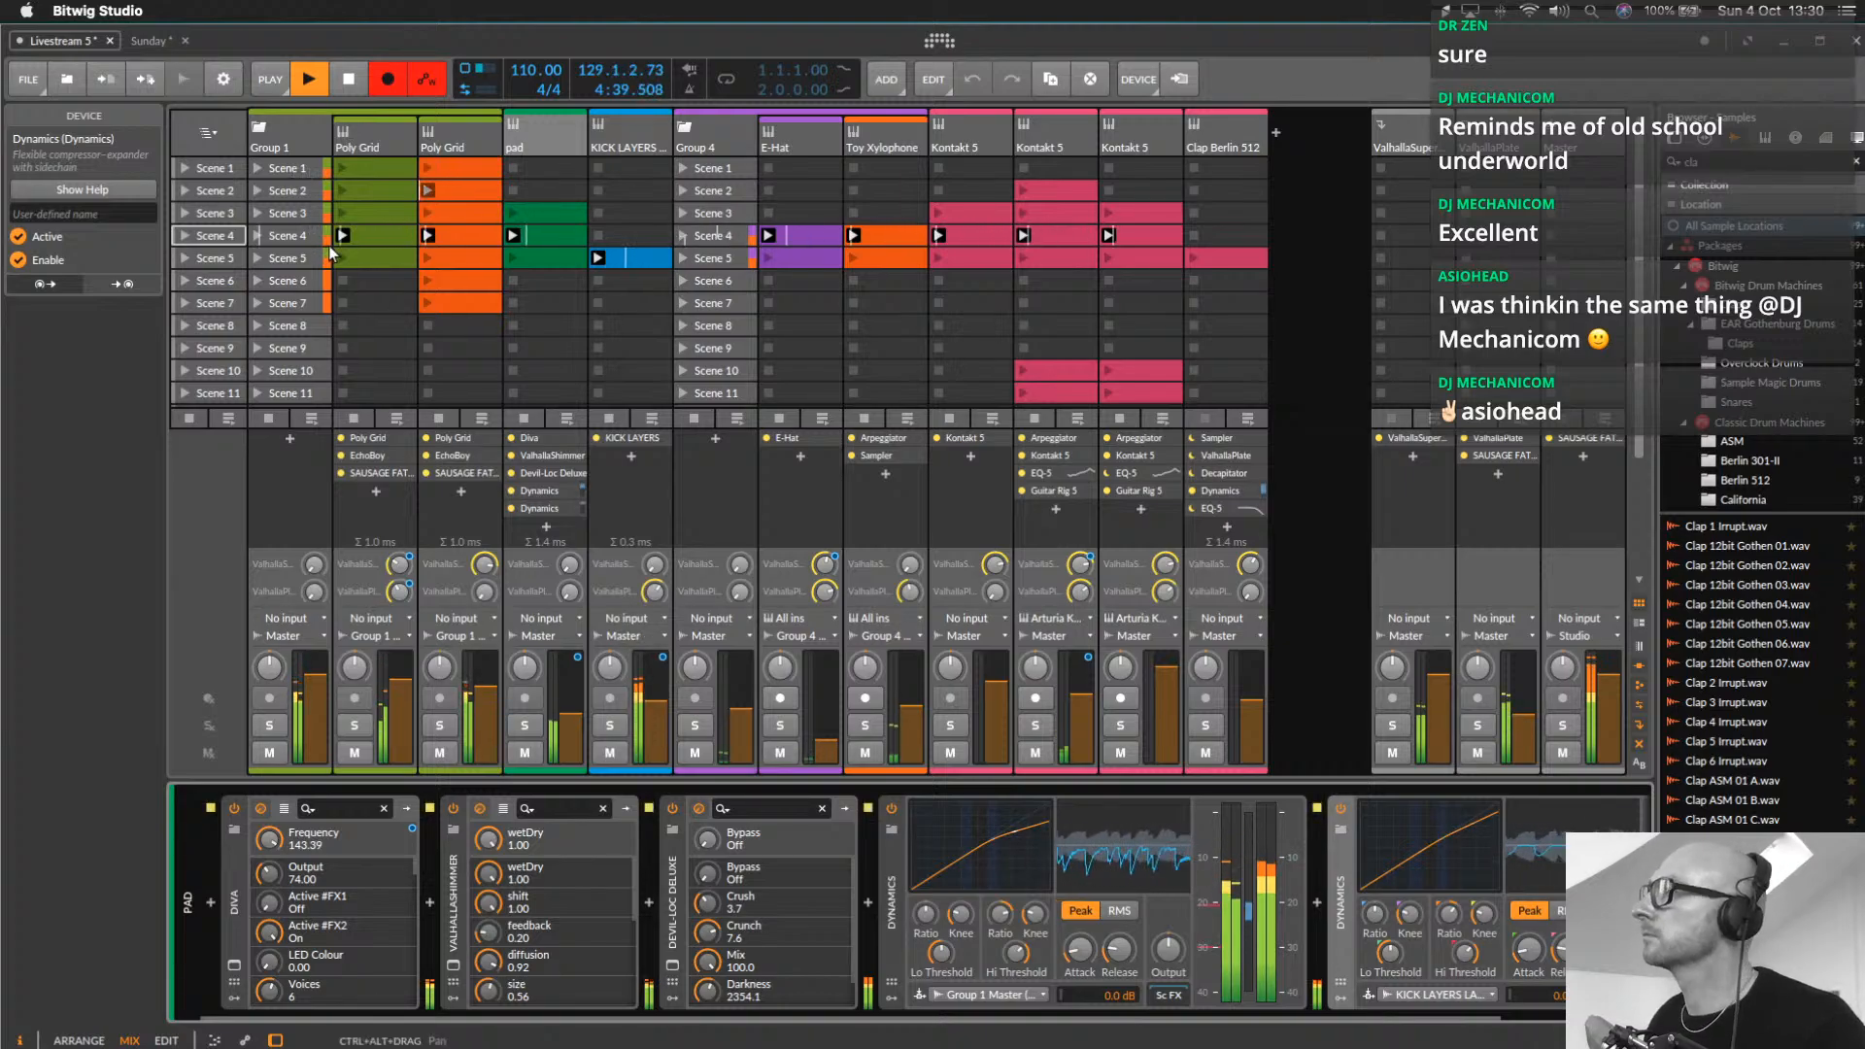
Duplicate Scene 5, deleting the kick and E-Hat clips from the copy and the Clap Berlin 512 clip from Scene 5
left_click(214, 258)
right_click(216, 258)
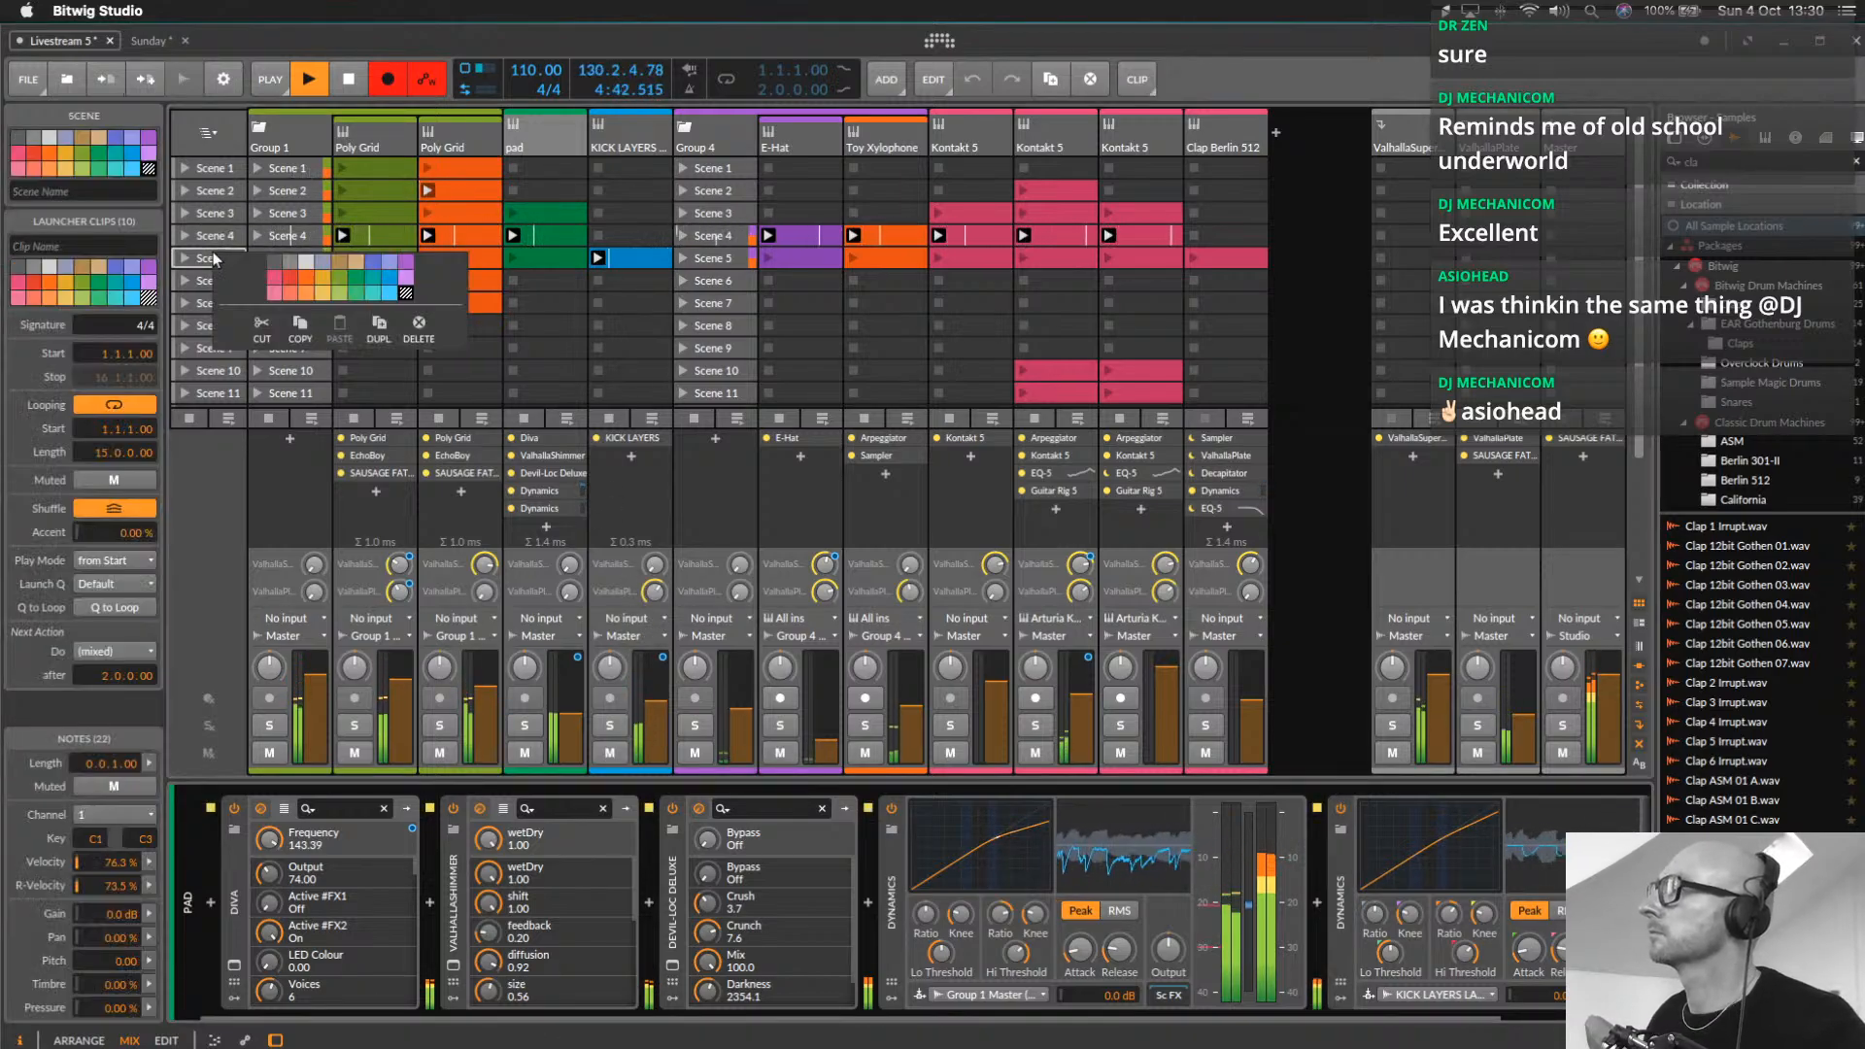
left_click(380, 328)
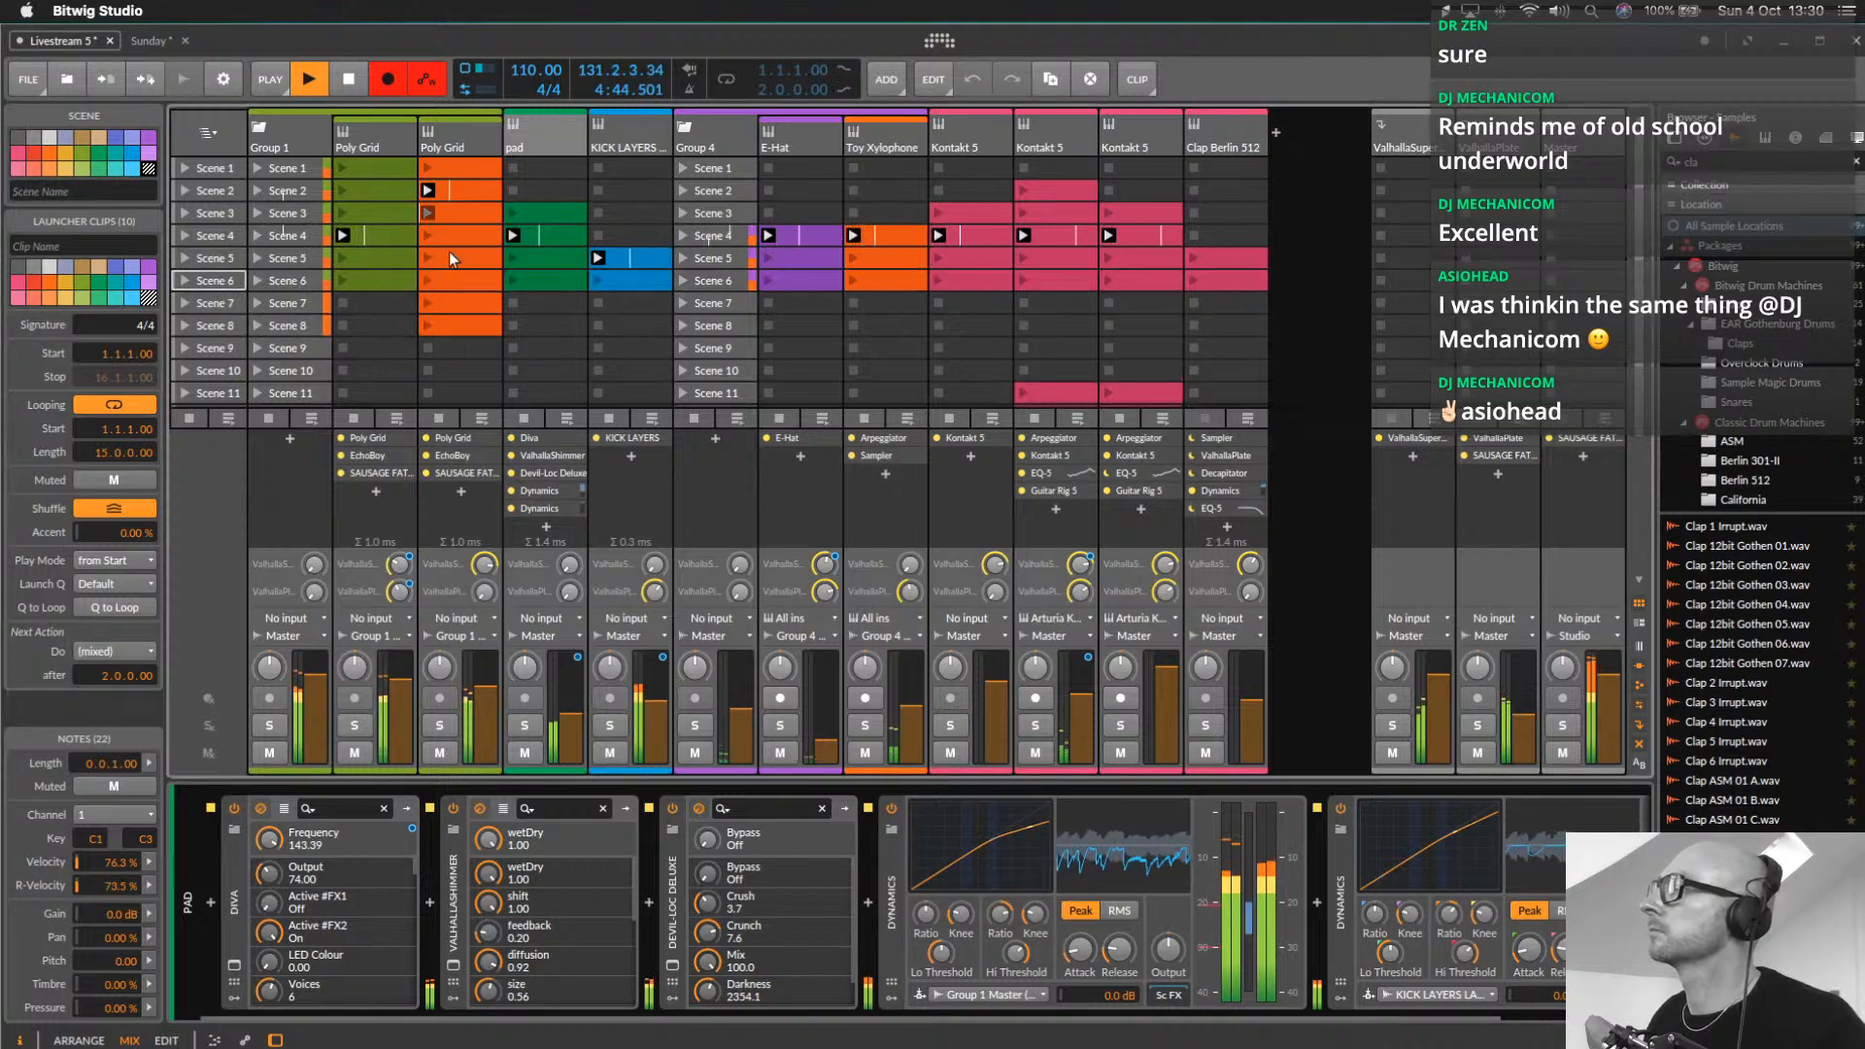
left_click(641, 279)
key("Delete")
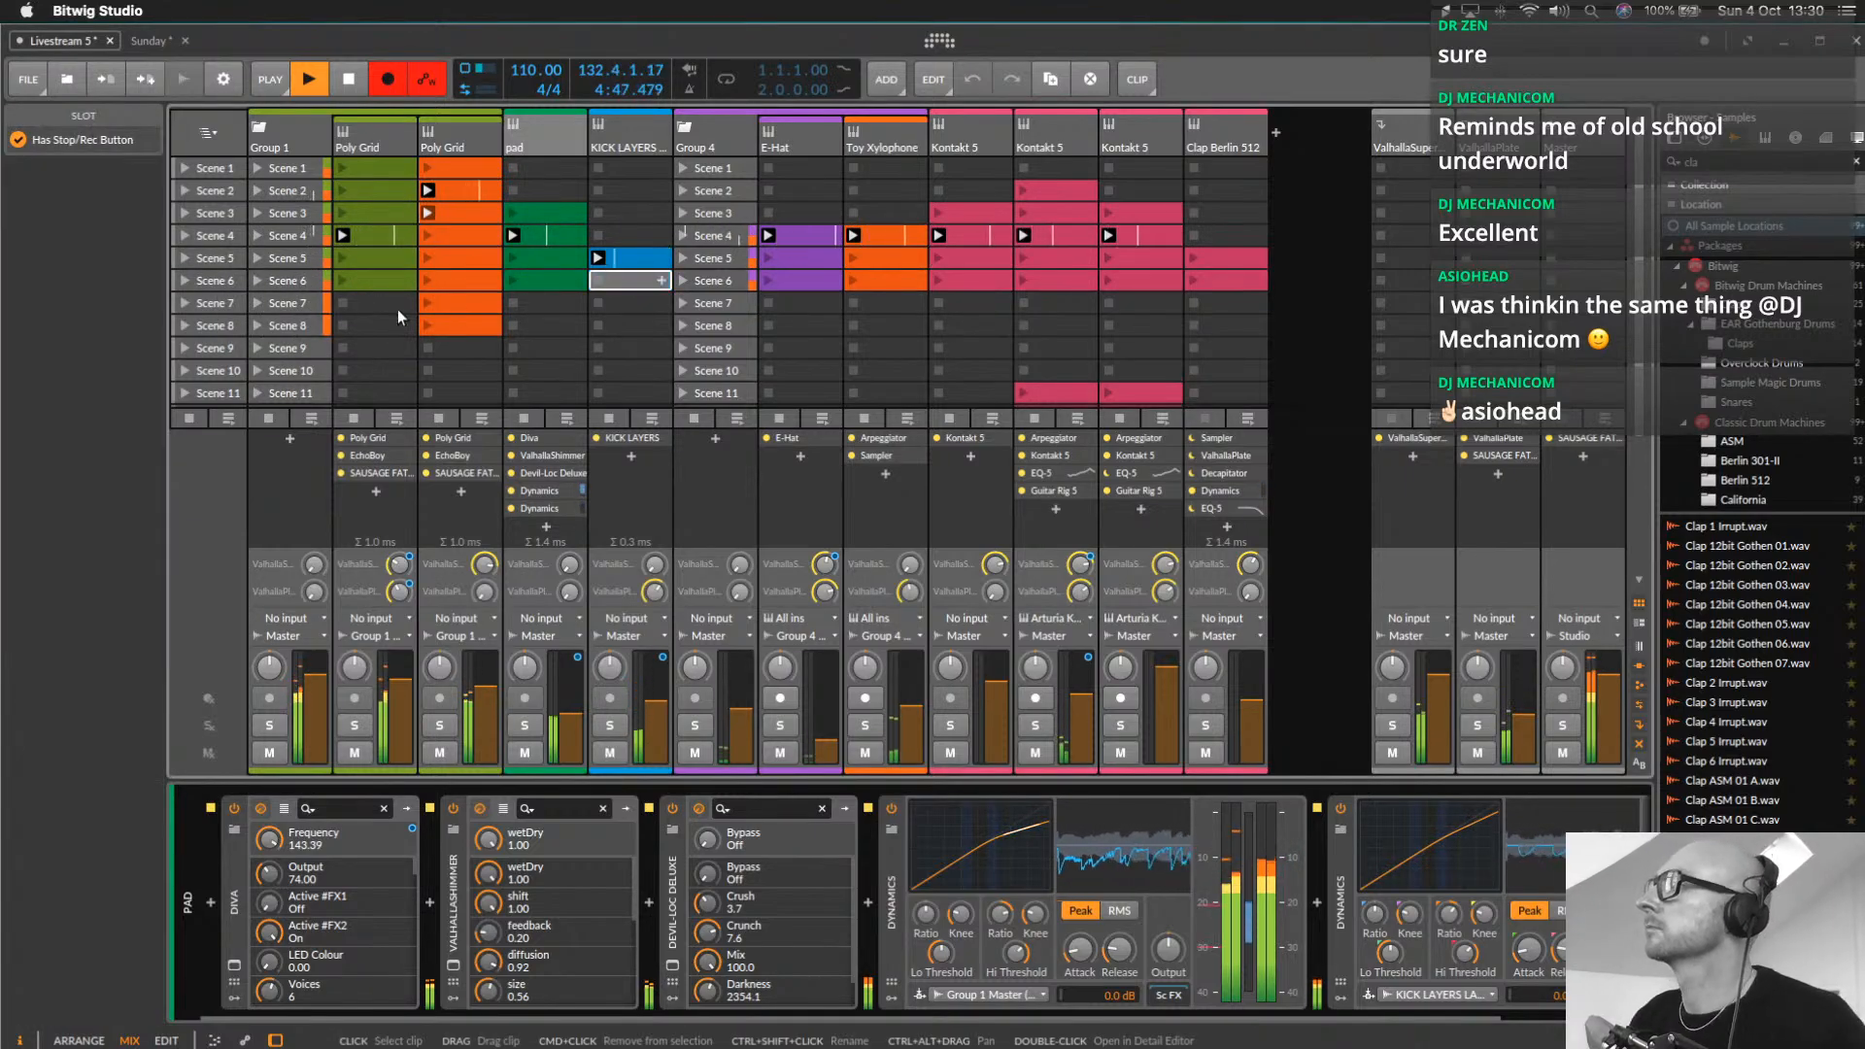
left_click(802, 281)
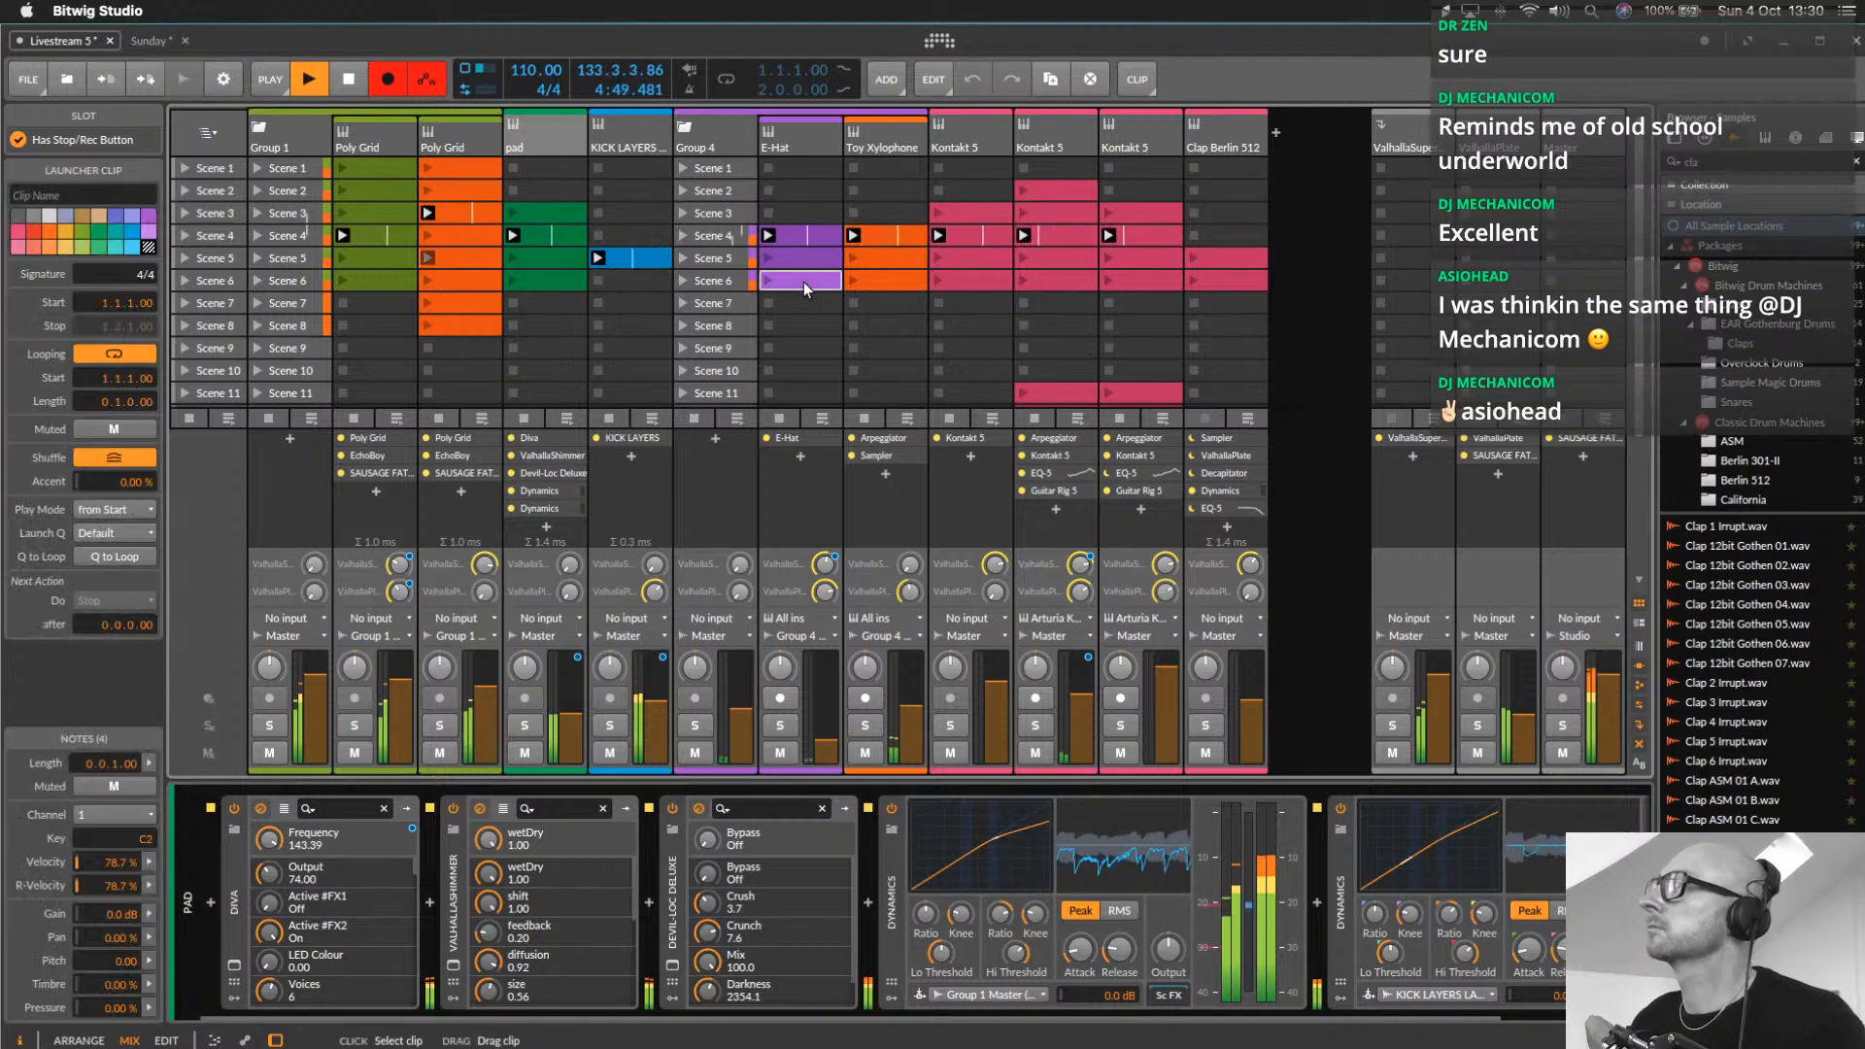
key("Delete")
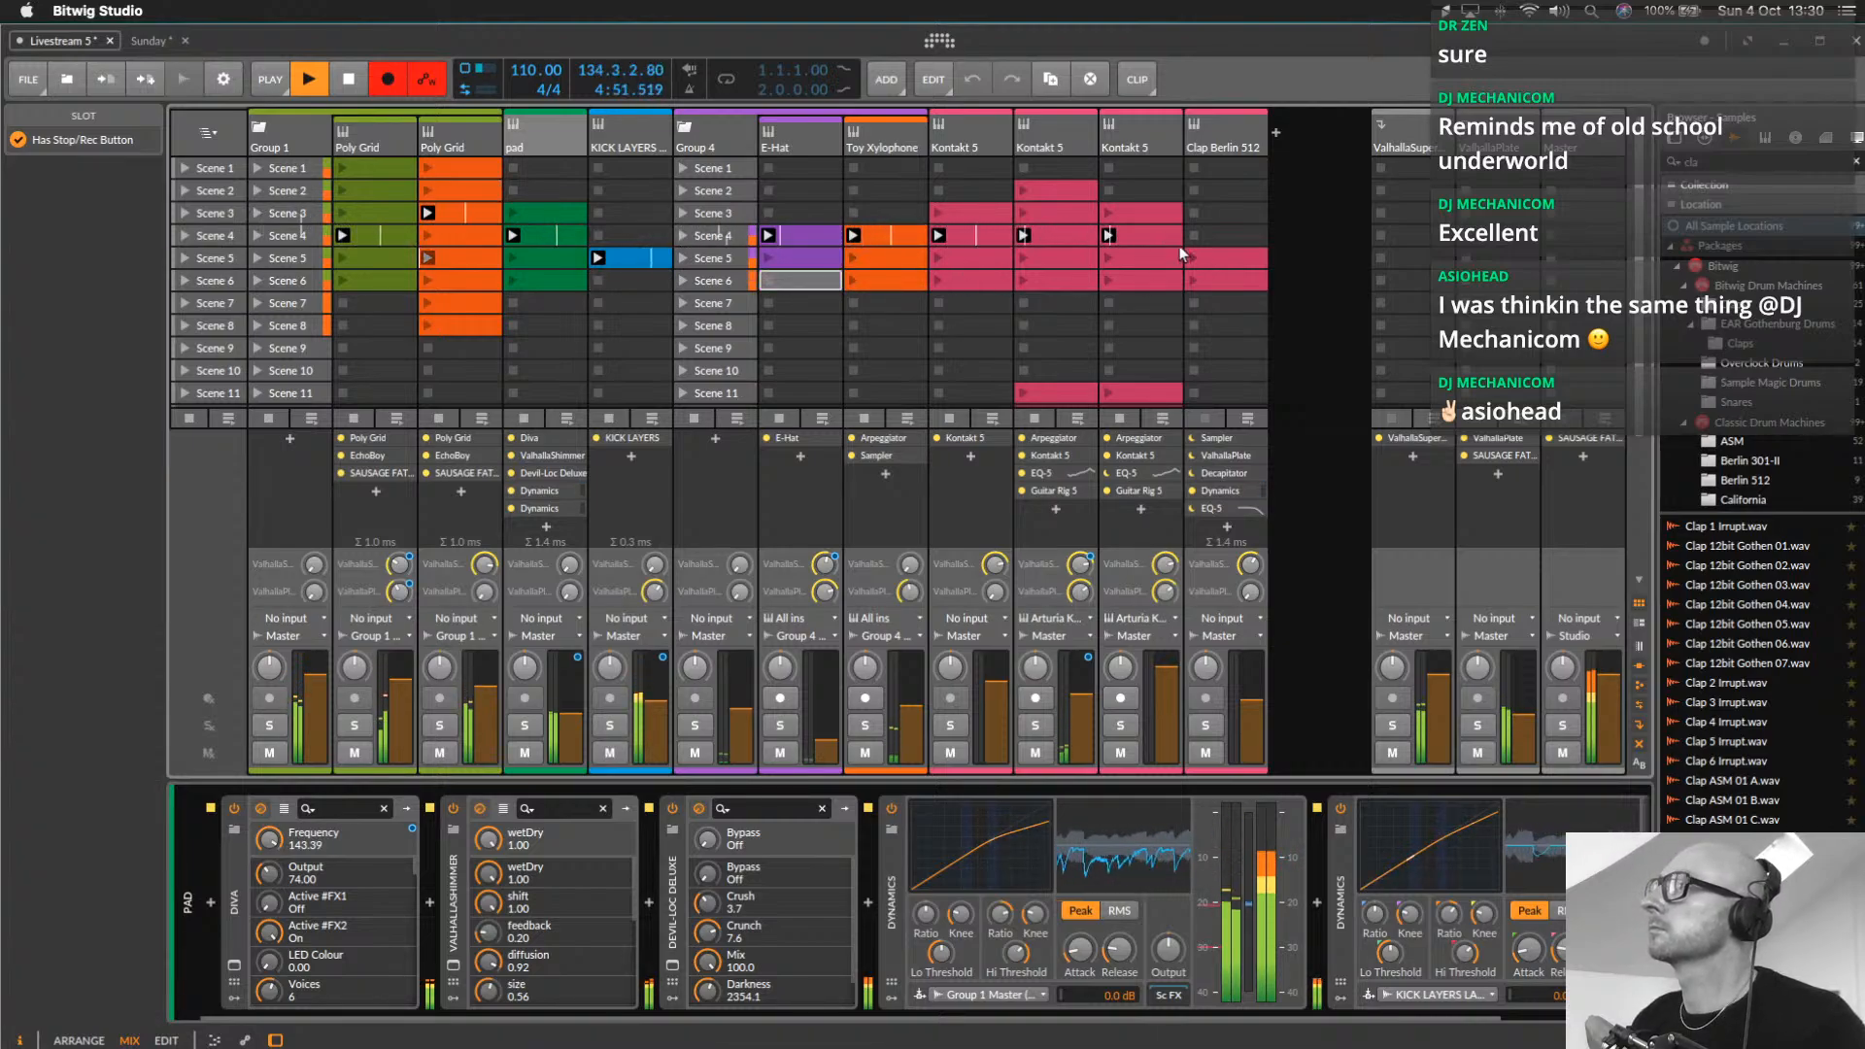
left_click(1212, 254)
key("Delete")
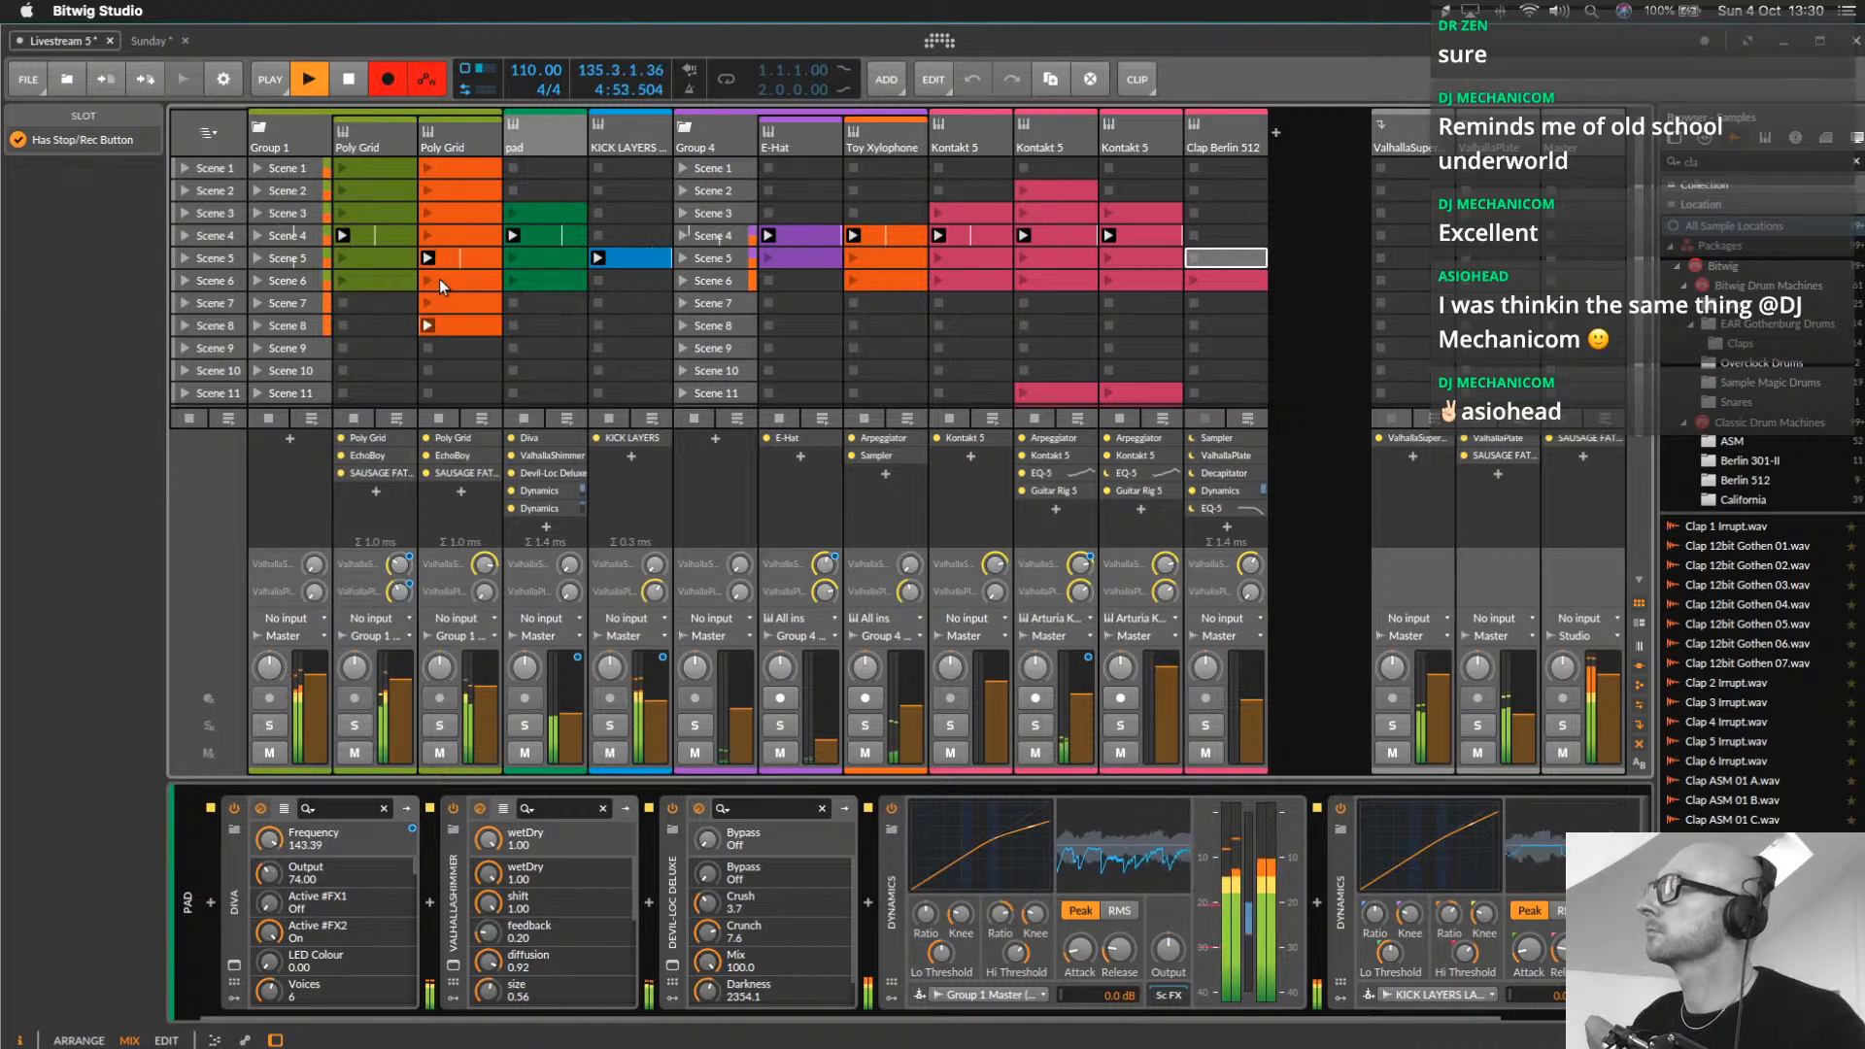
Duplicate the clapless Scene 5 and move the copy below the scene without kick, into the Scene 7 row
left_click(220, 259)
right_click(219, 258)
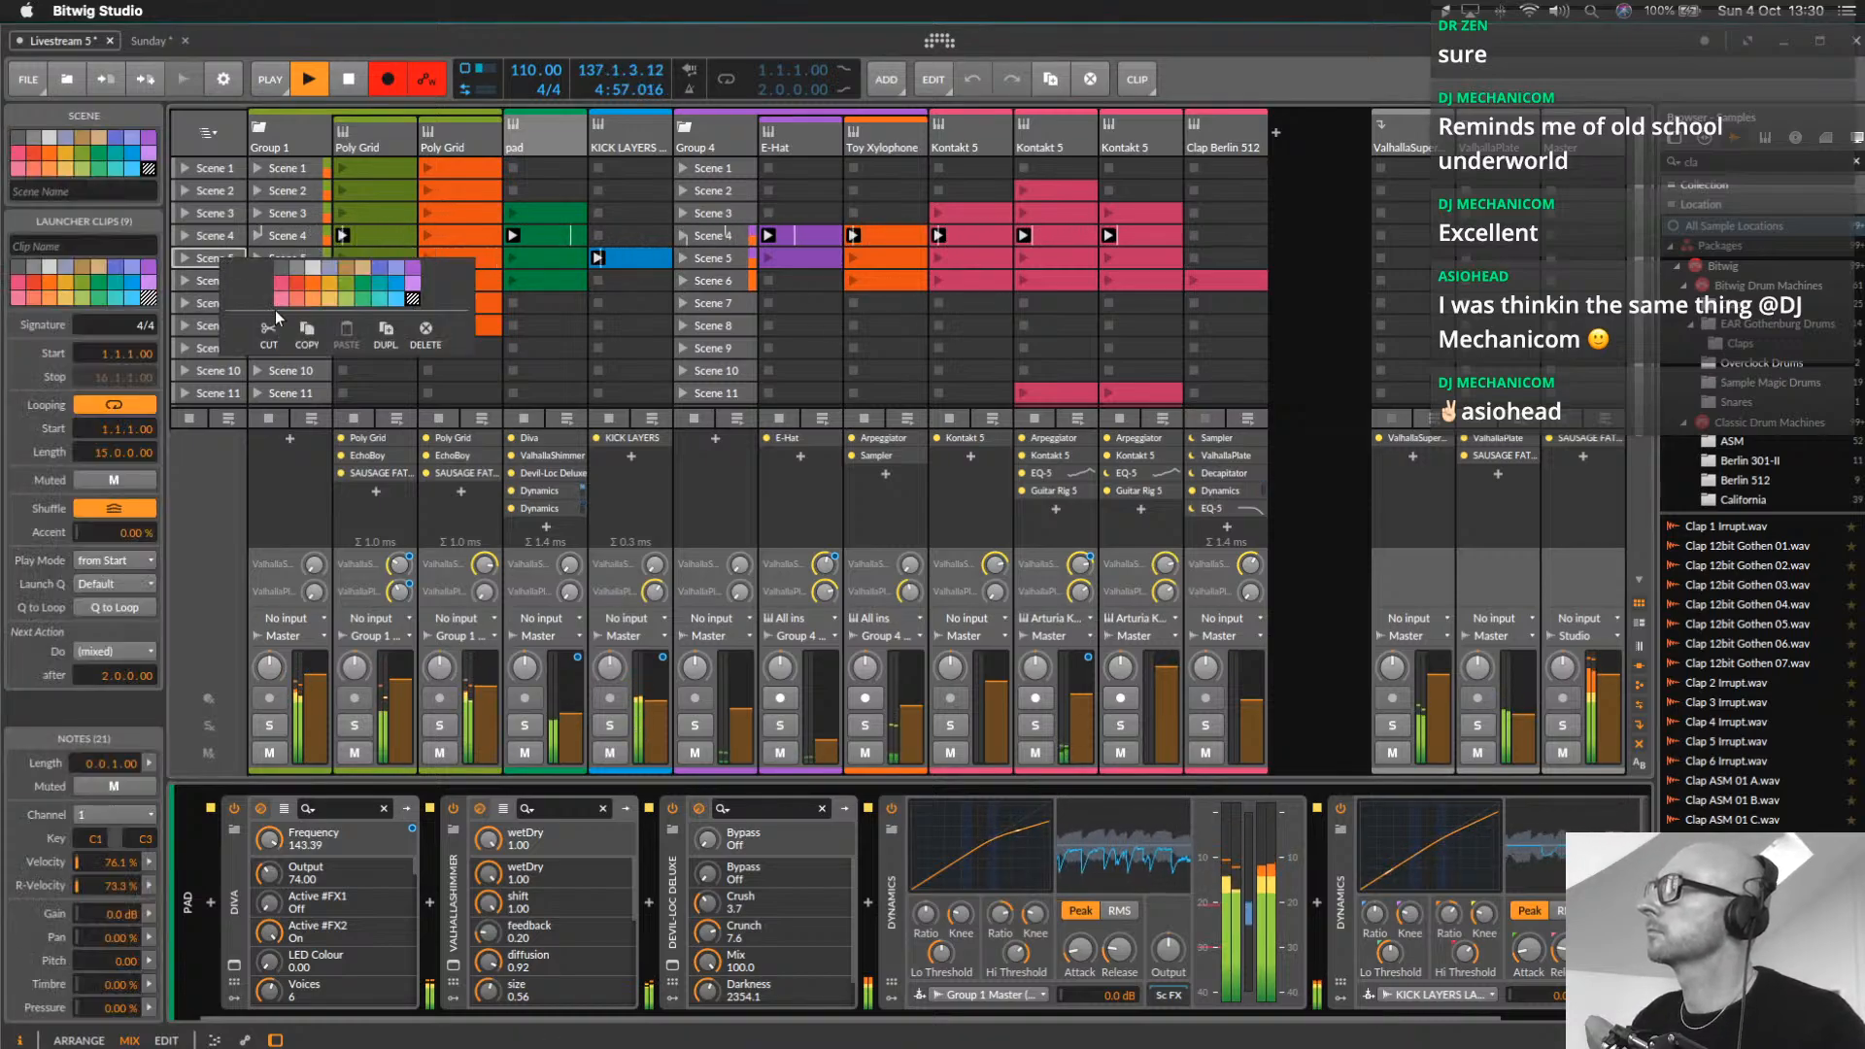
left_click(388, 331)
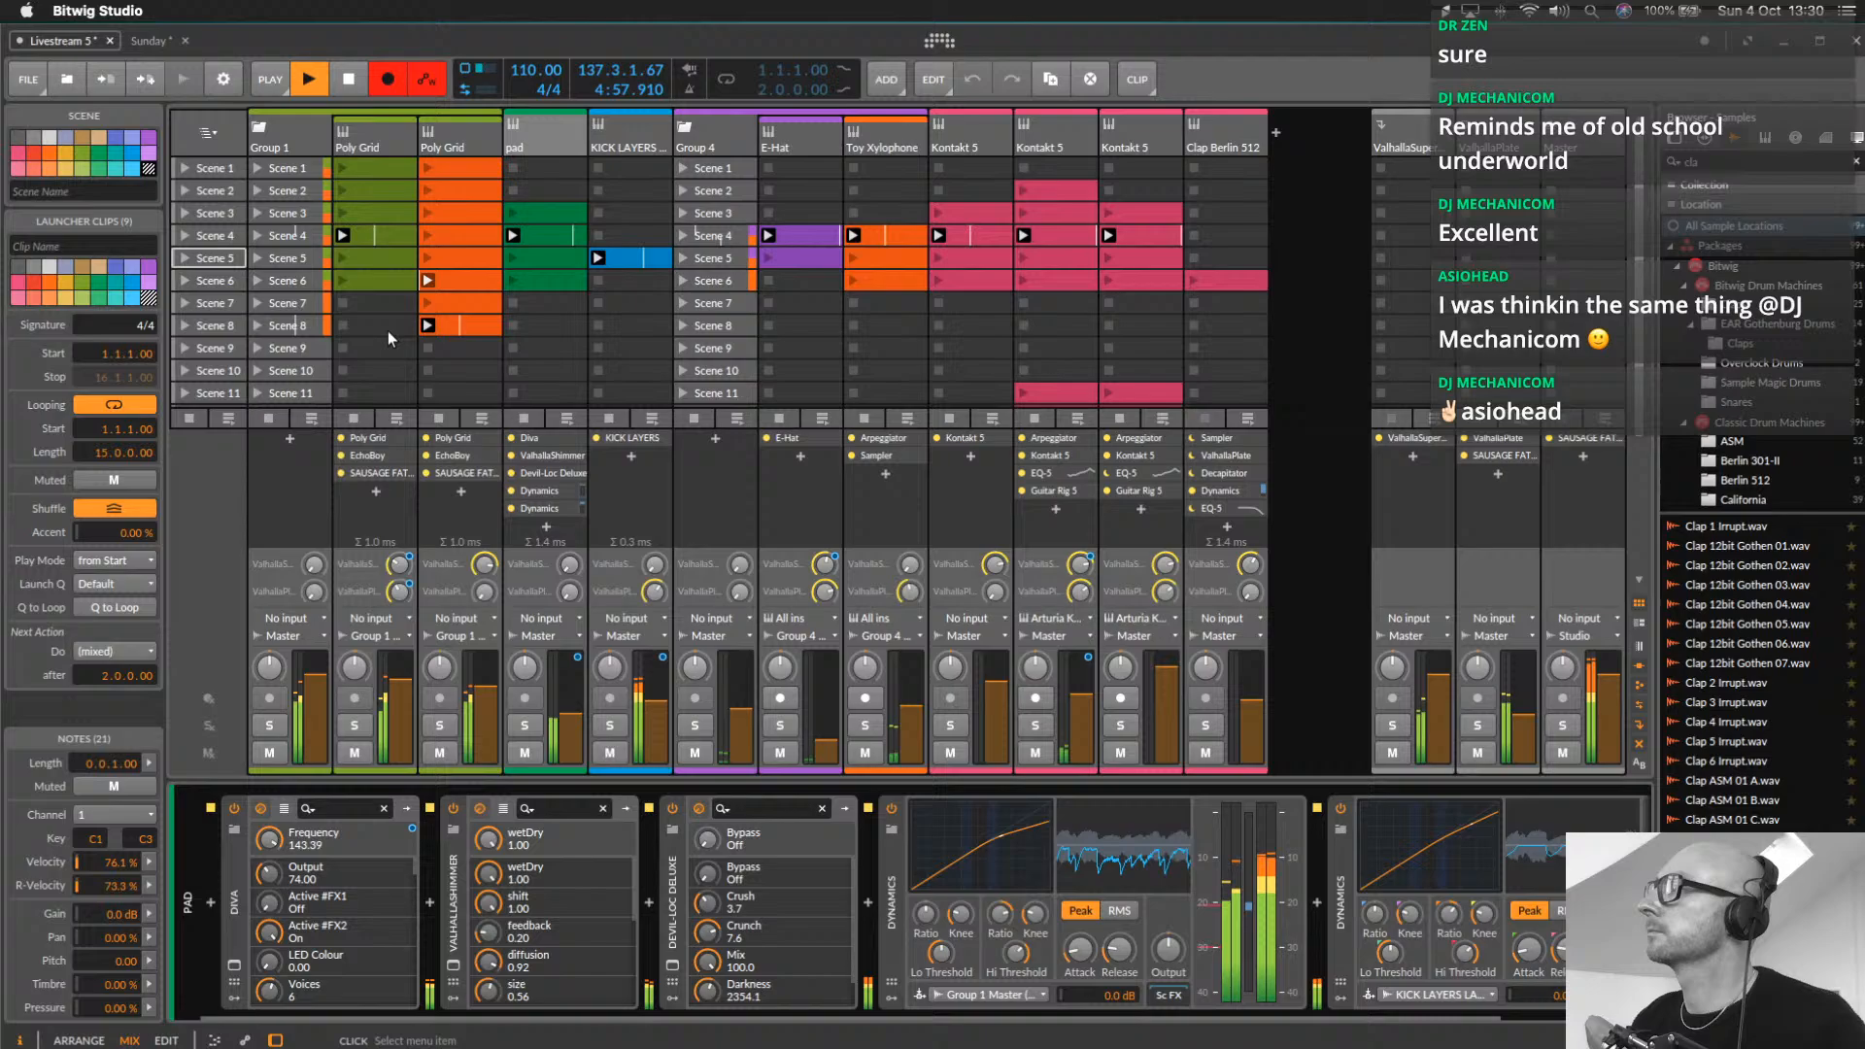
left_click(217, 262)
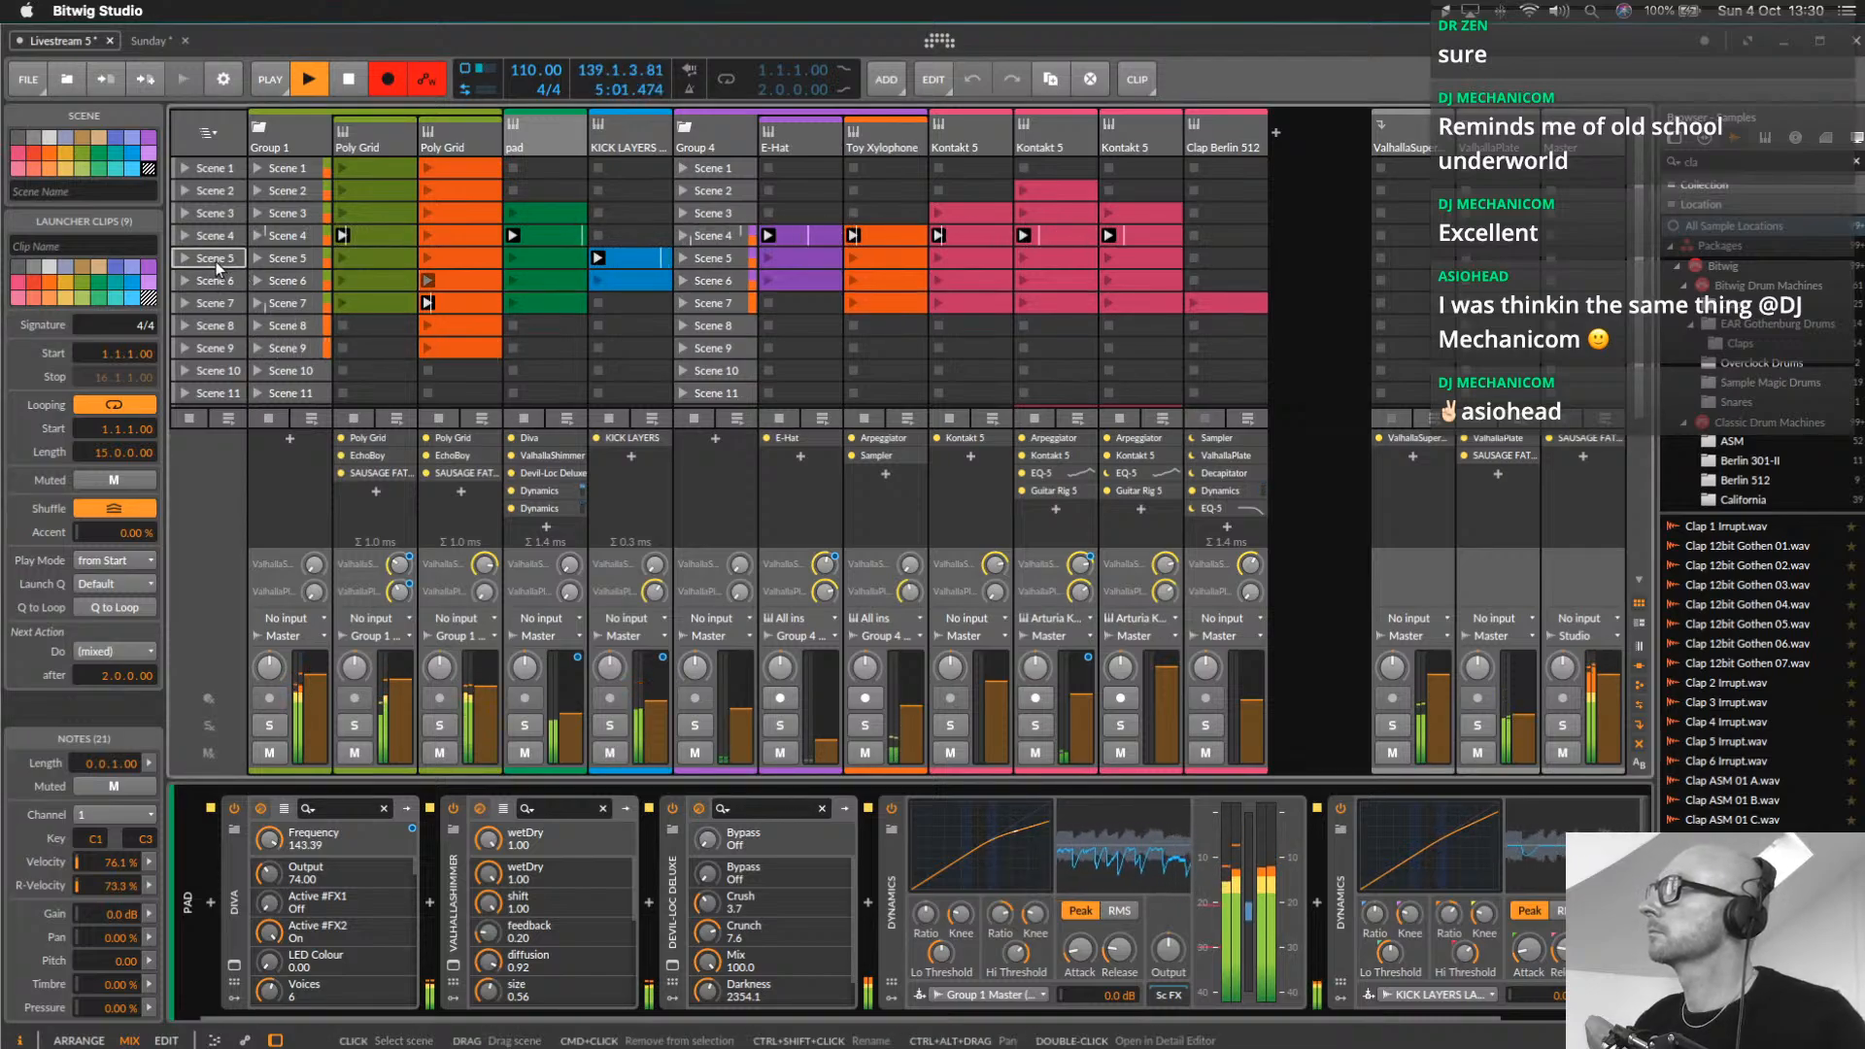
left_click_drag(225, 280, 224, 321)
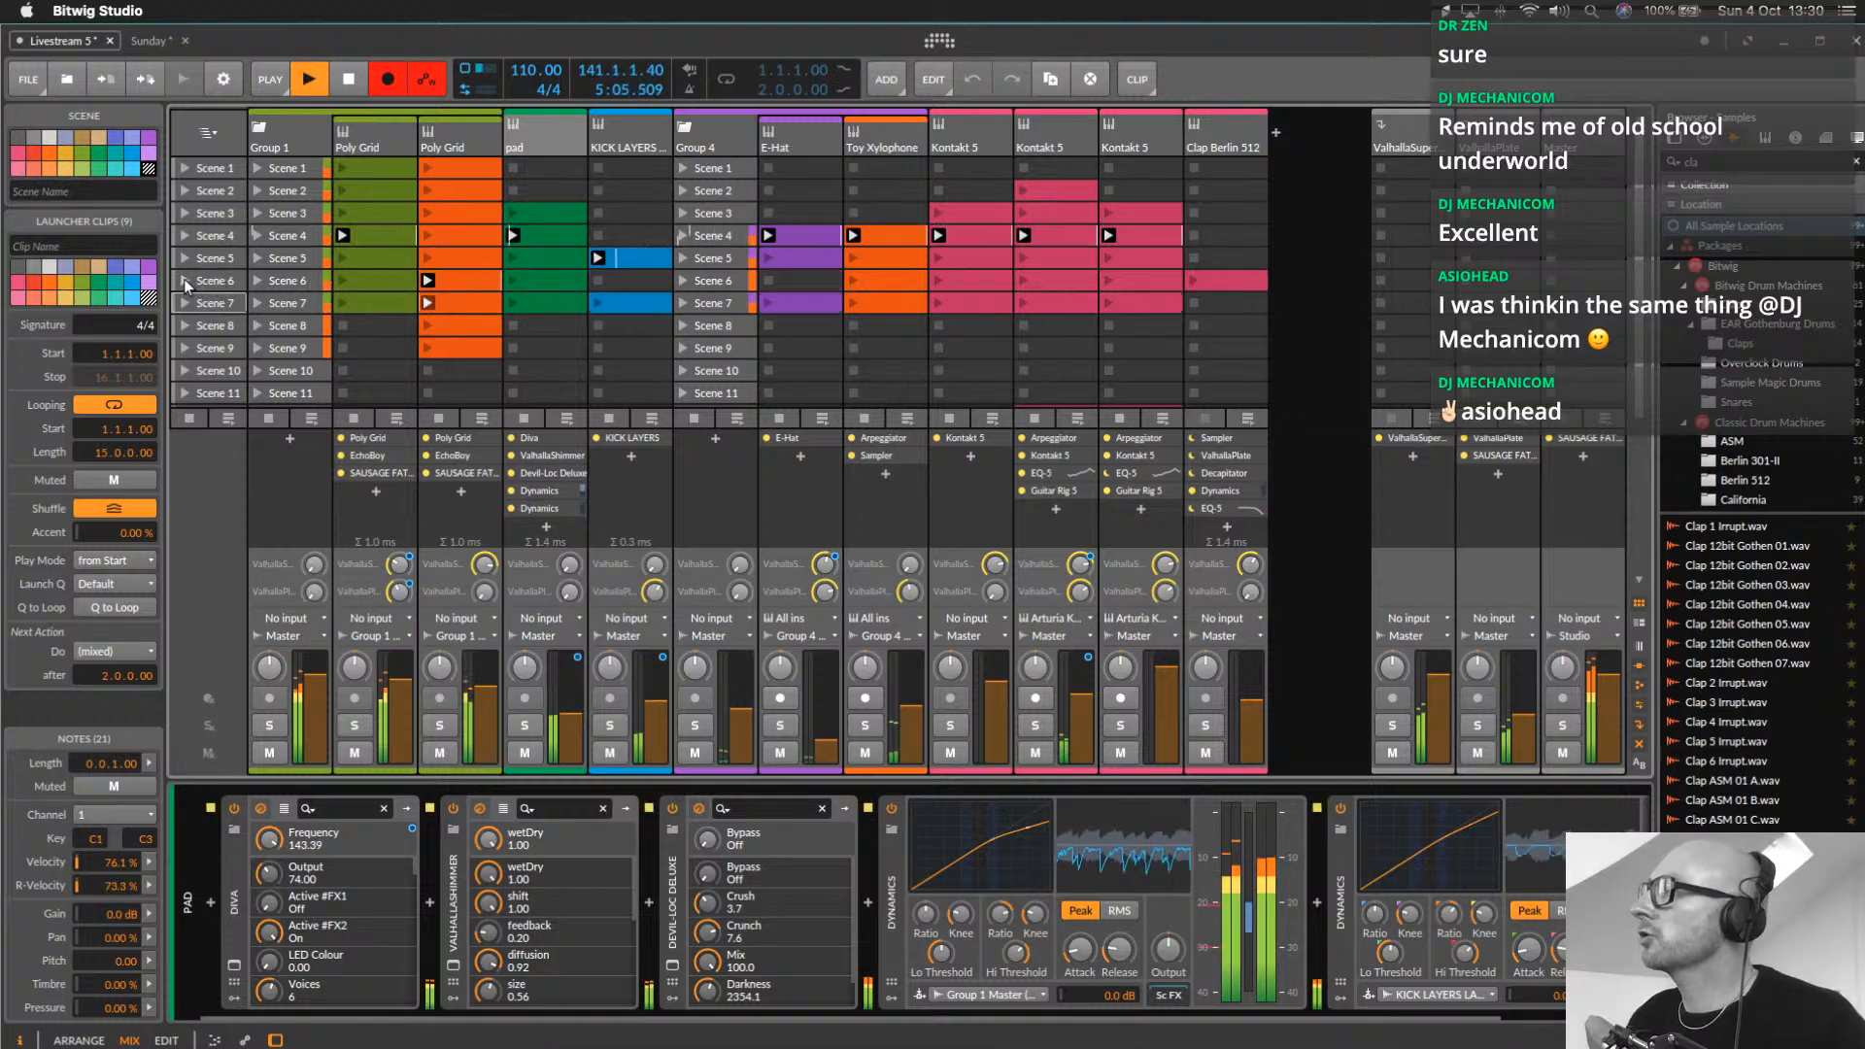
Launch Scene 6 into the recording and delete its Clap Berlin 512 clip
left_click(184, 278)
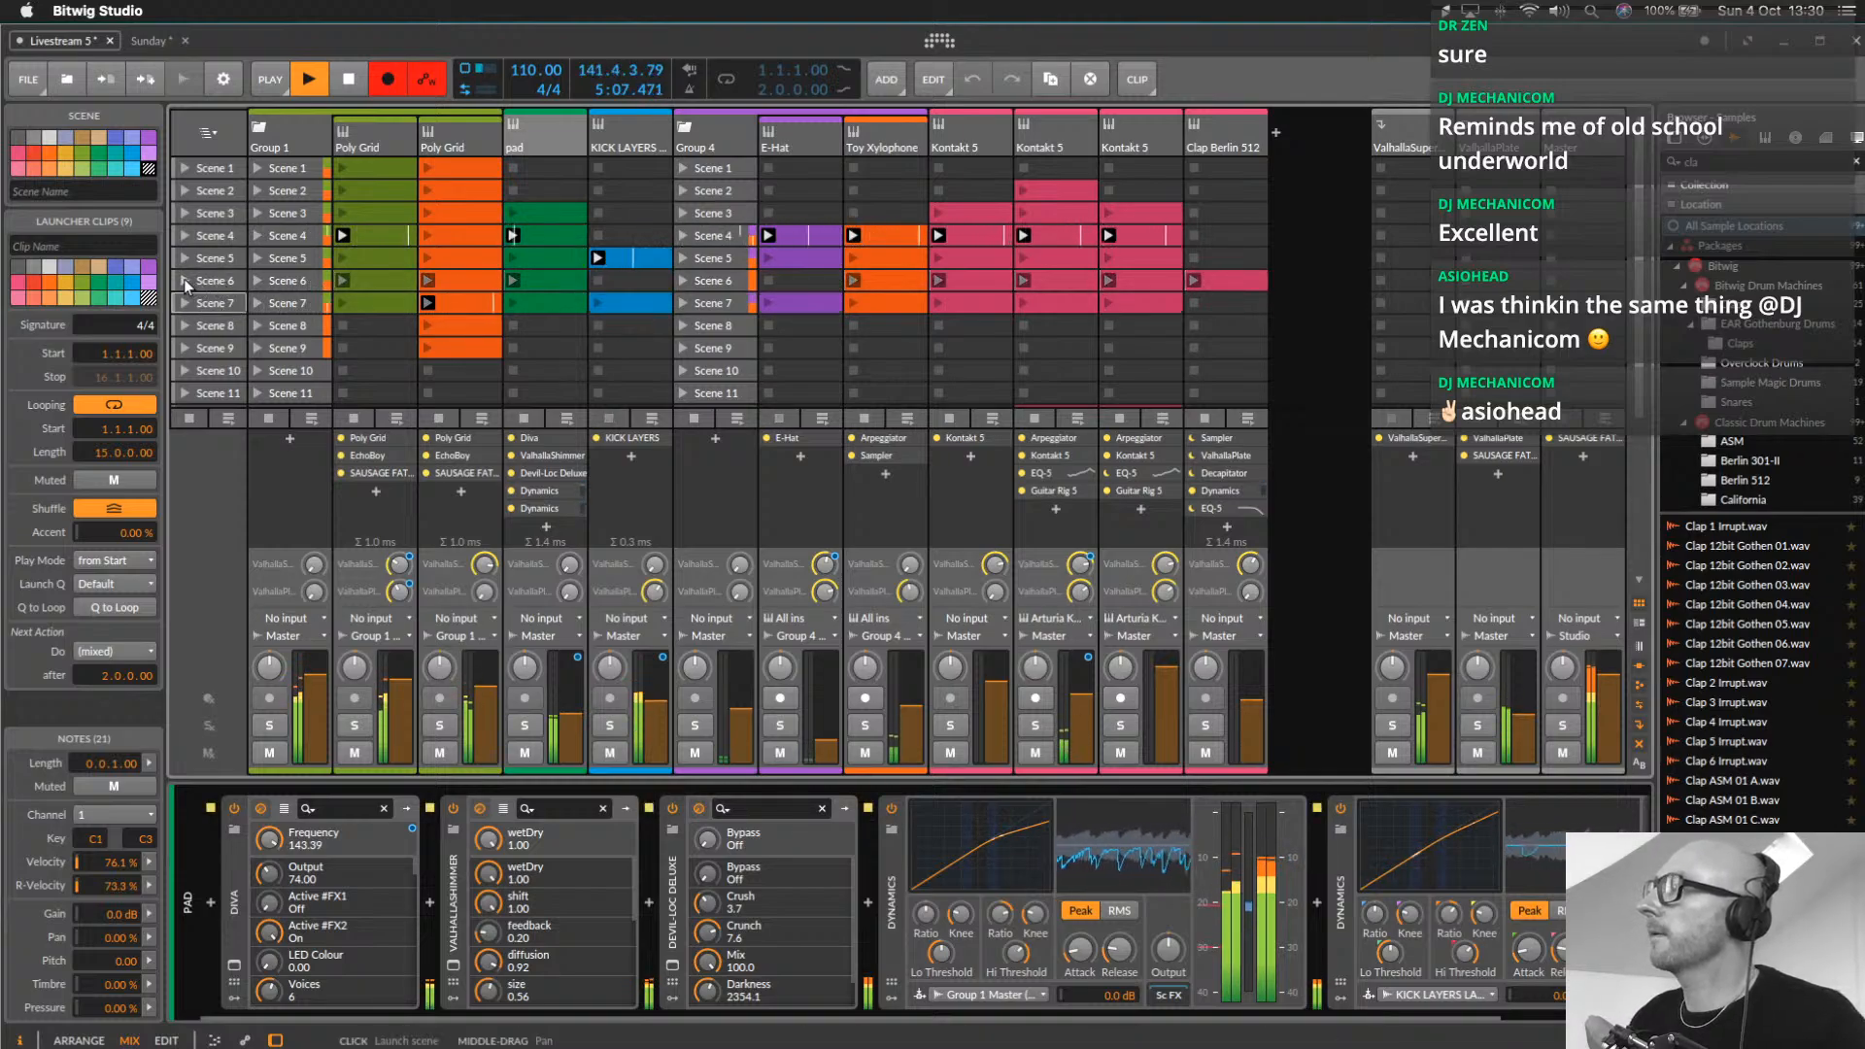
left_click(1223, 280)
key("Delete")
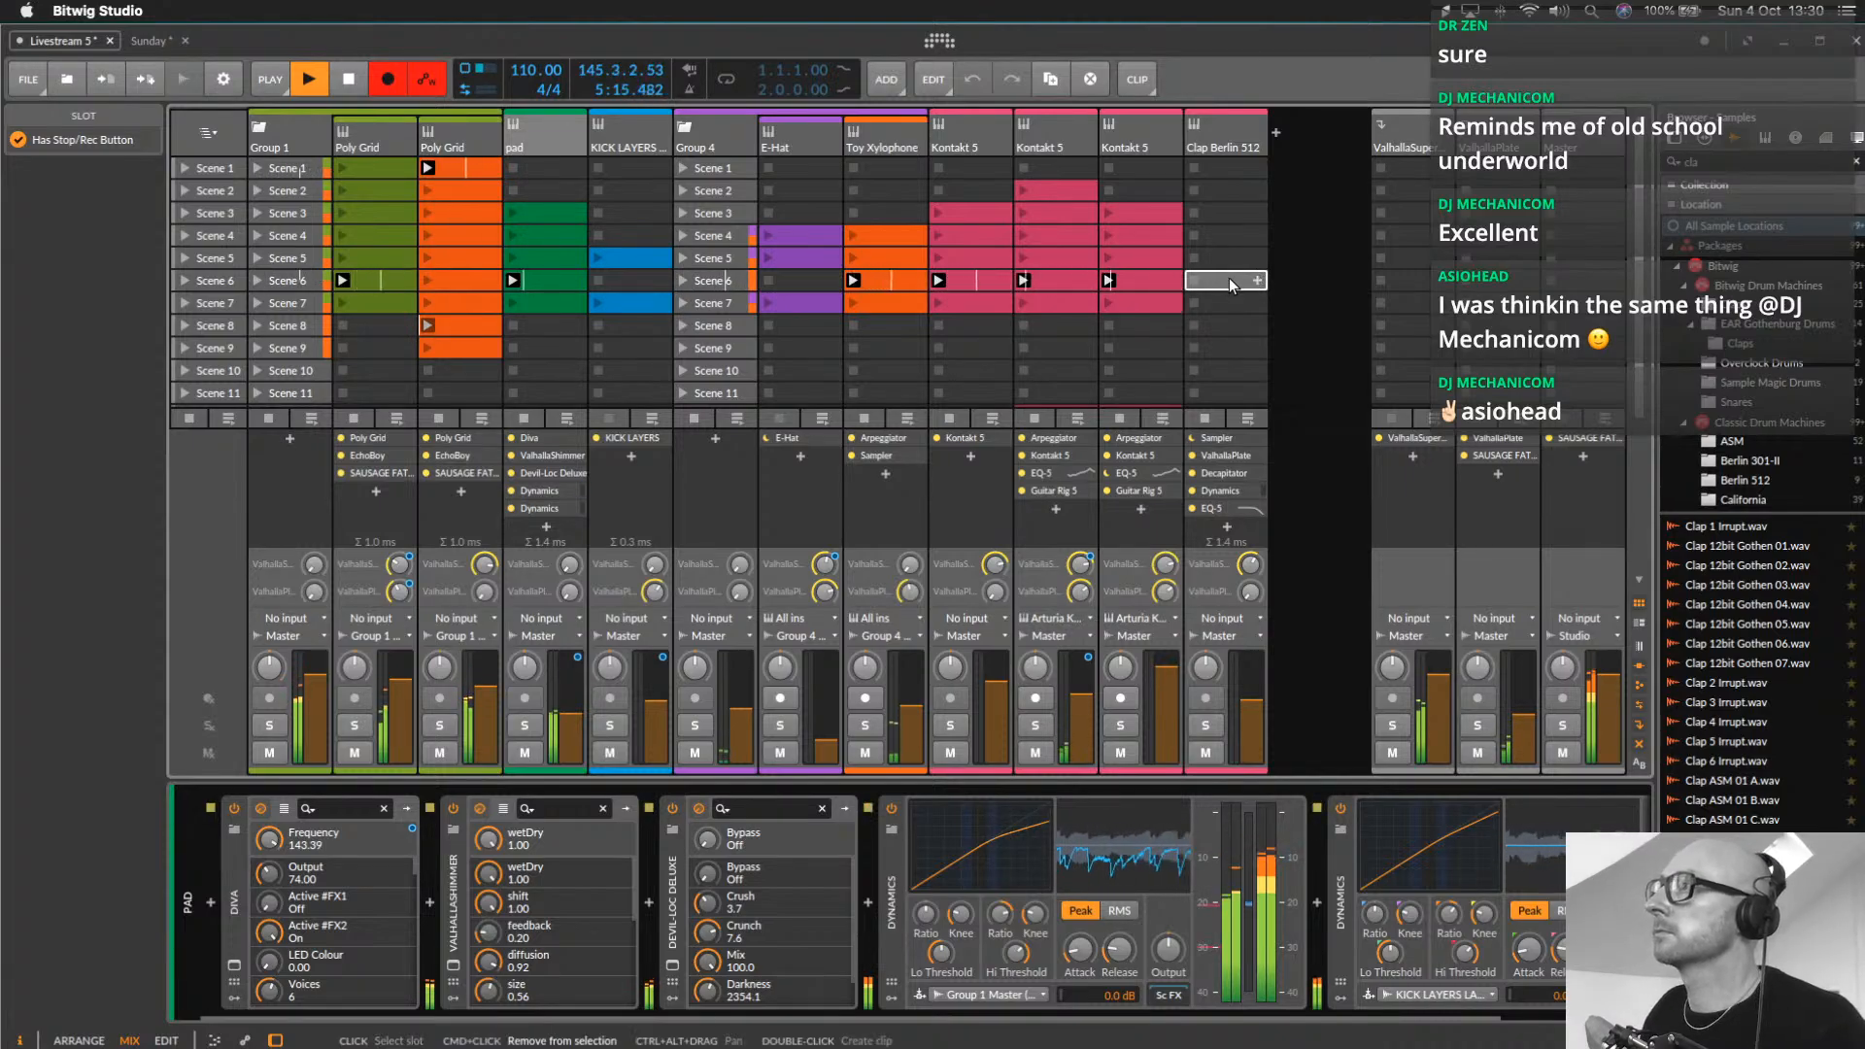
Create a Scene 7 clip on Clap Berlin 512 with a C2 note at 1.1.1.00, scale it 200%, and launch Scene 7
double_click(1220, 295)
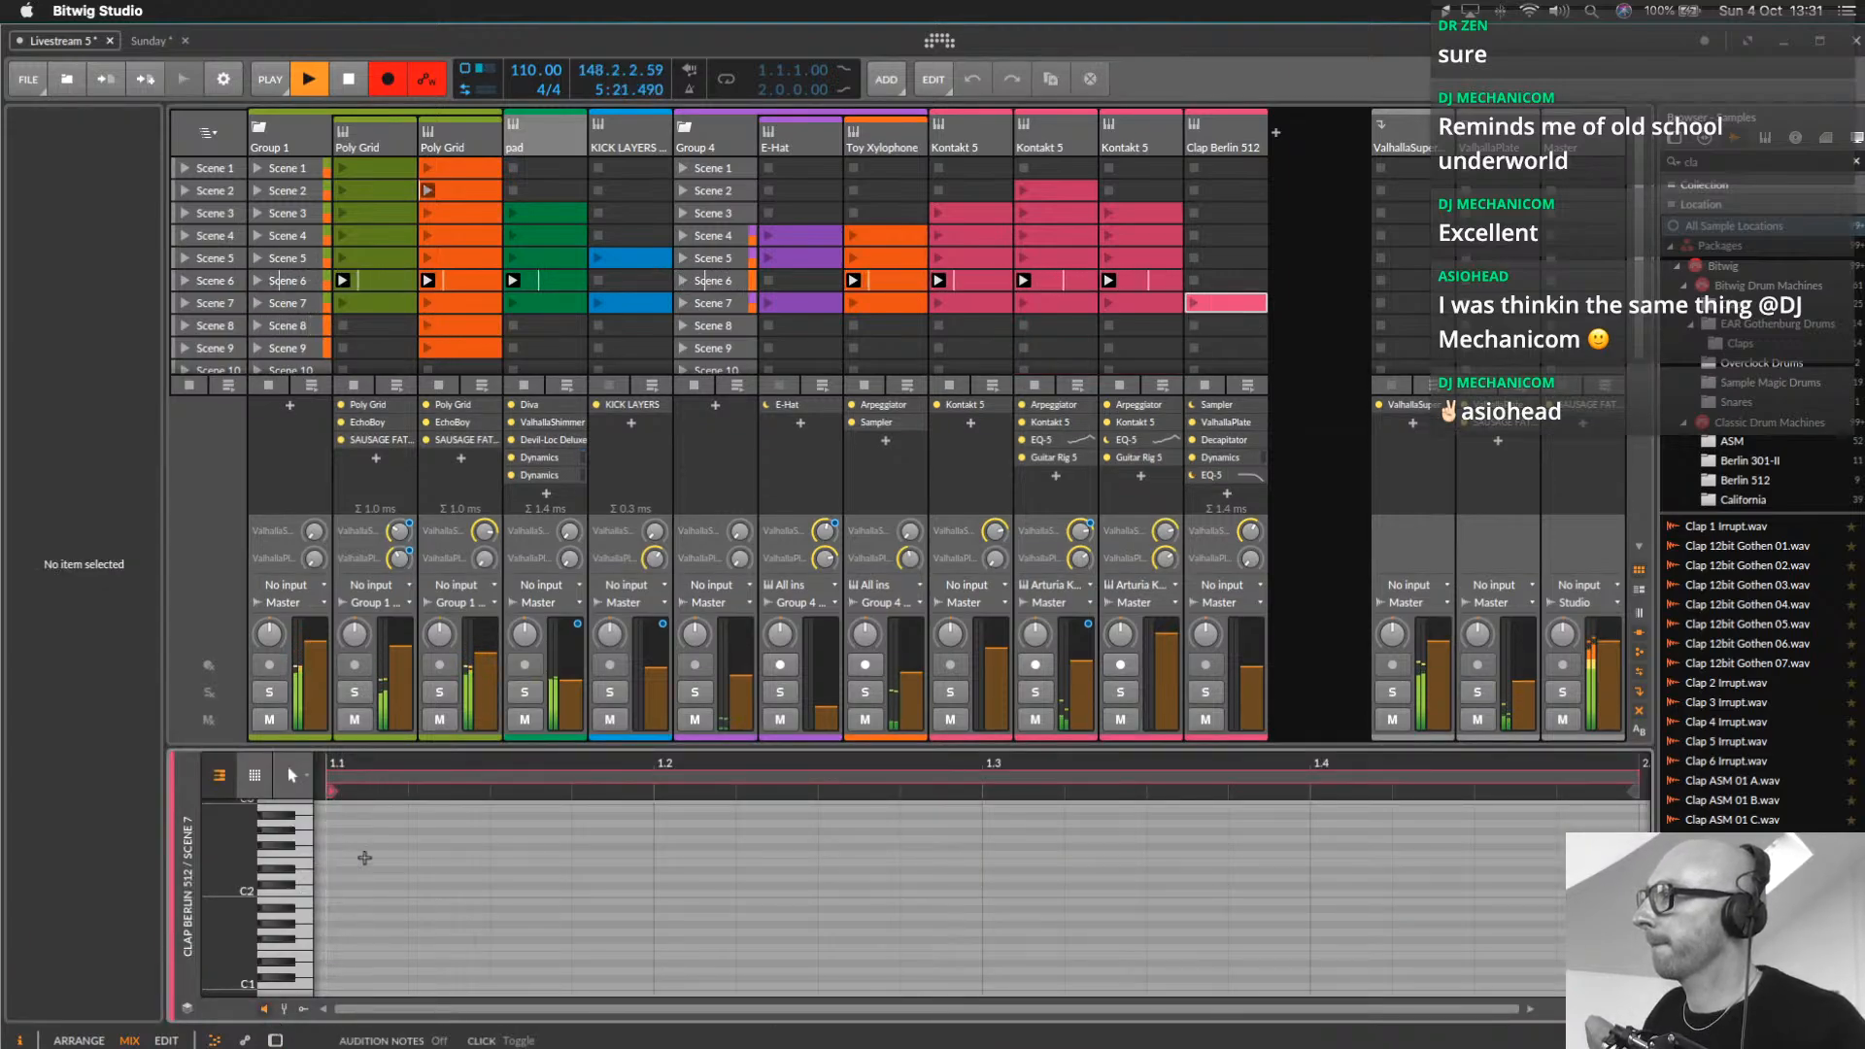
double_click(361, 892)
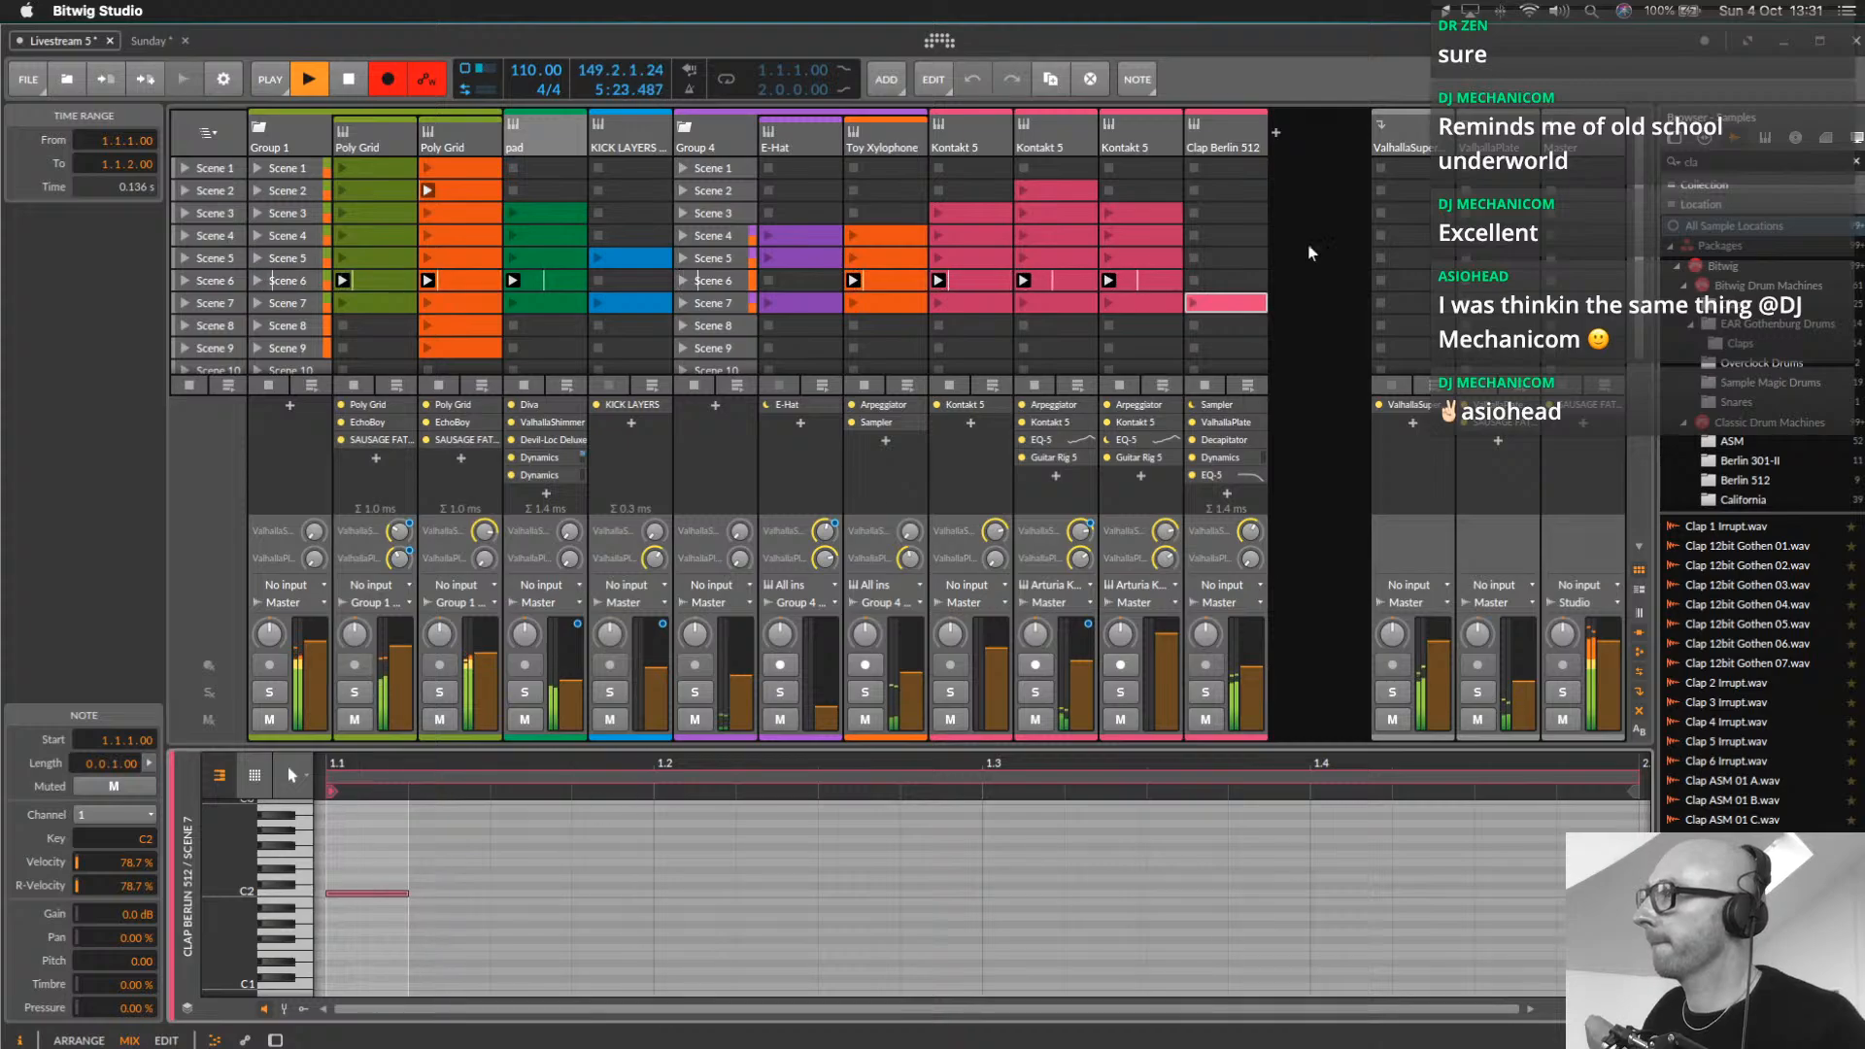
double_click(1235, 306)
right_click(1236, 306)
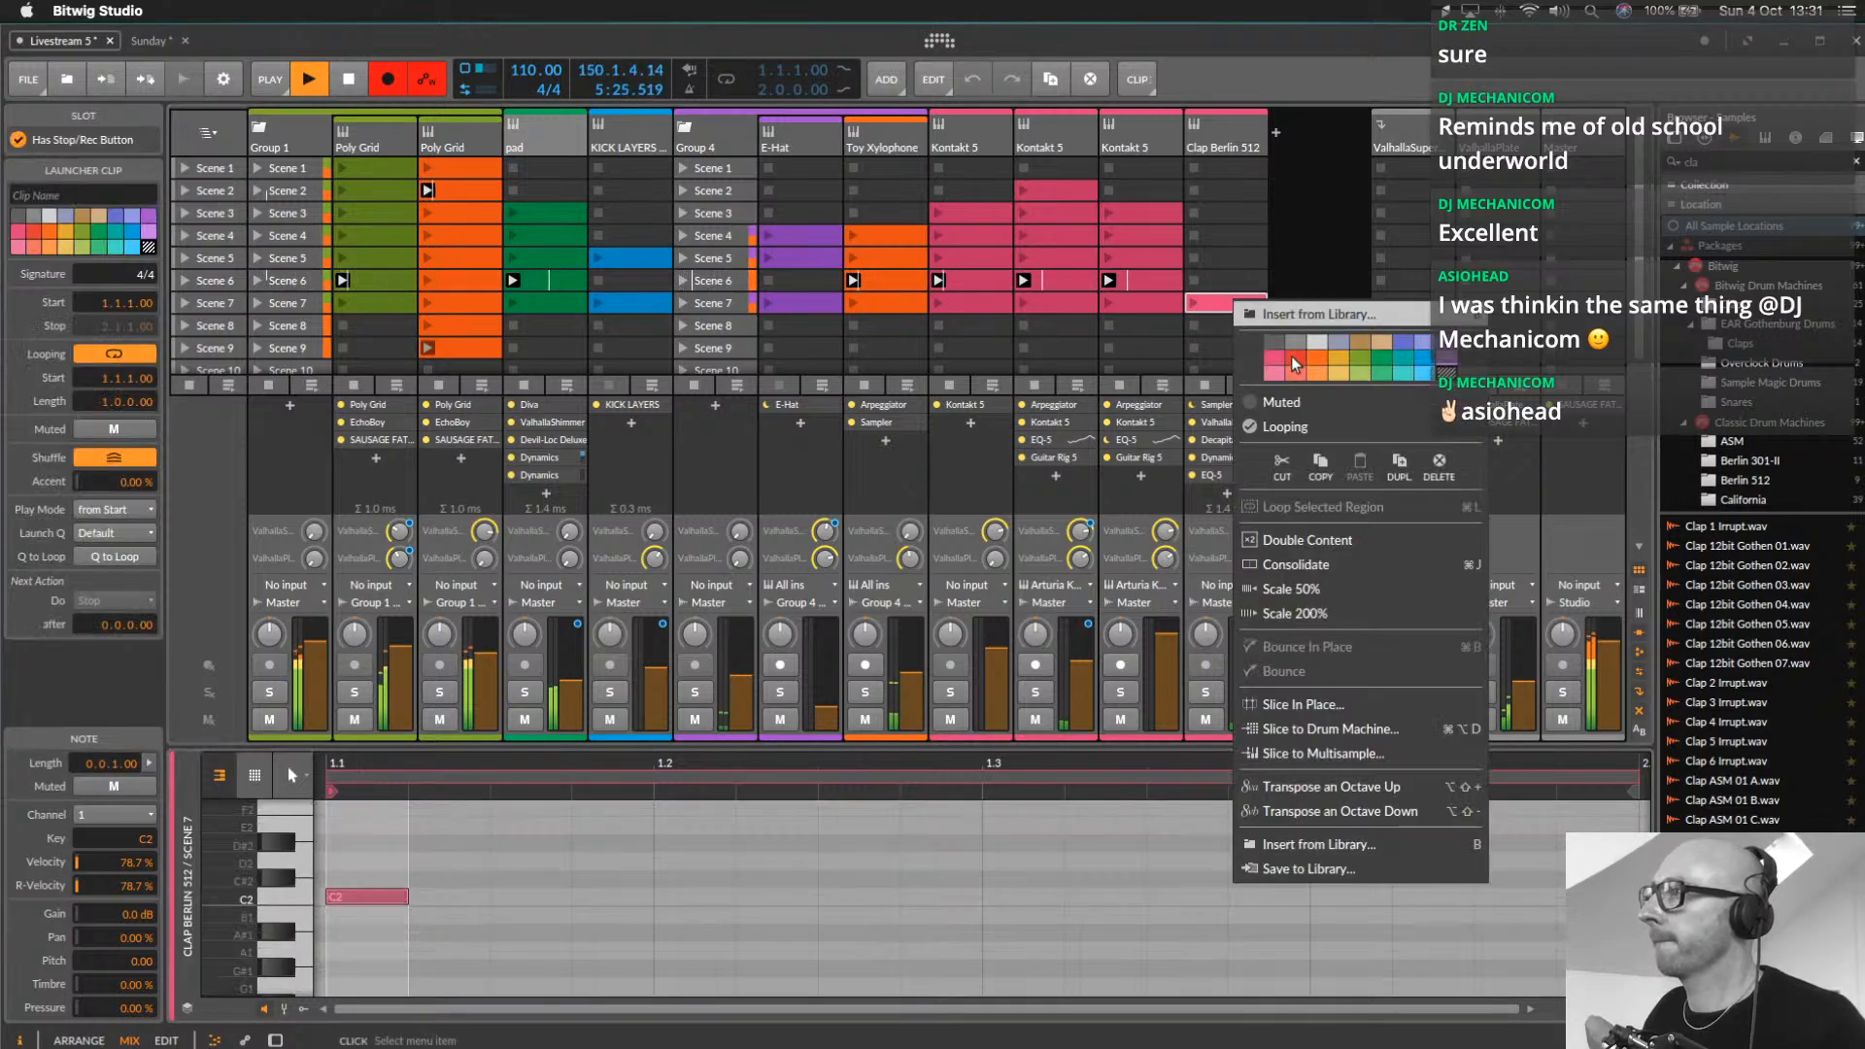
left_click(1329, 618)
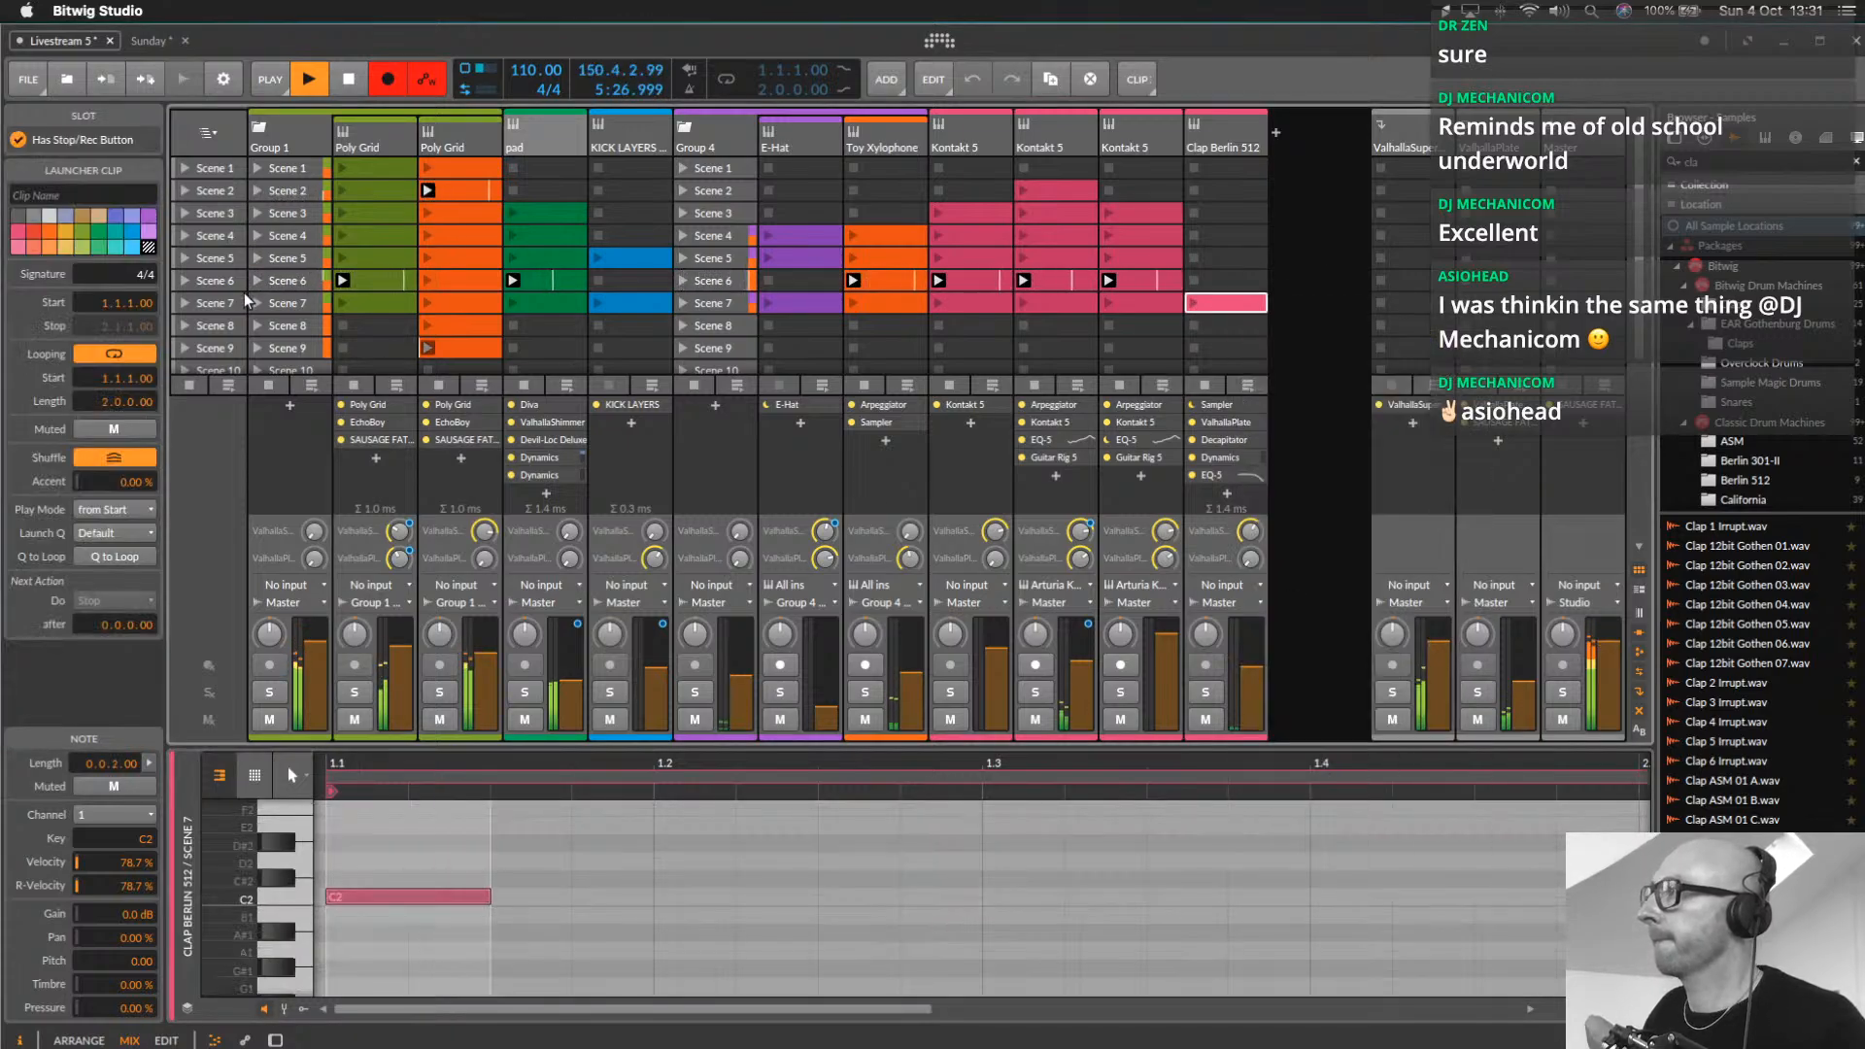
left_click(184, 303)
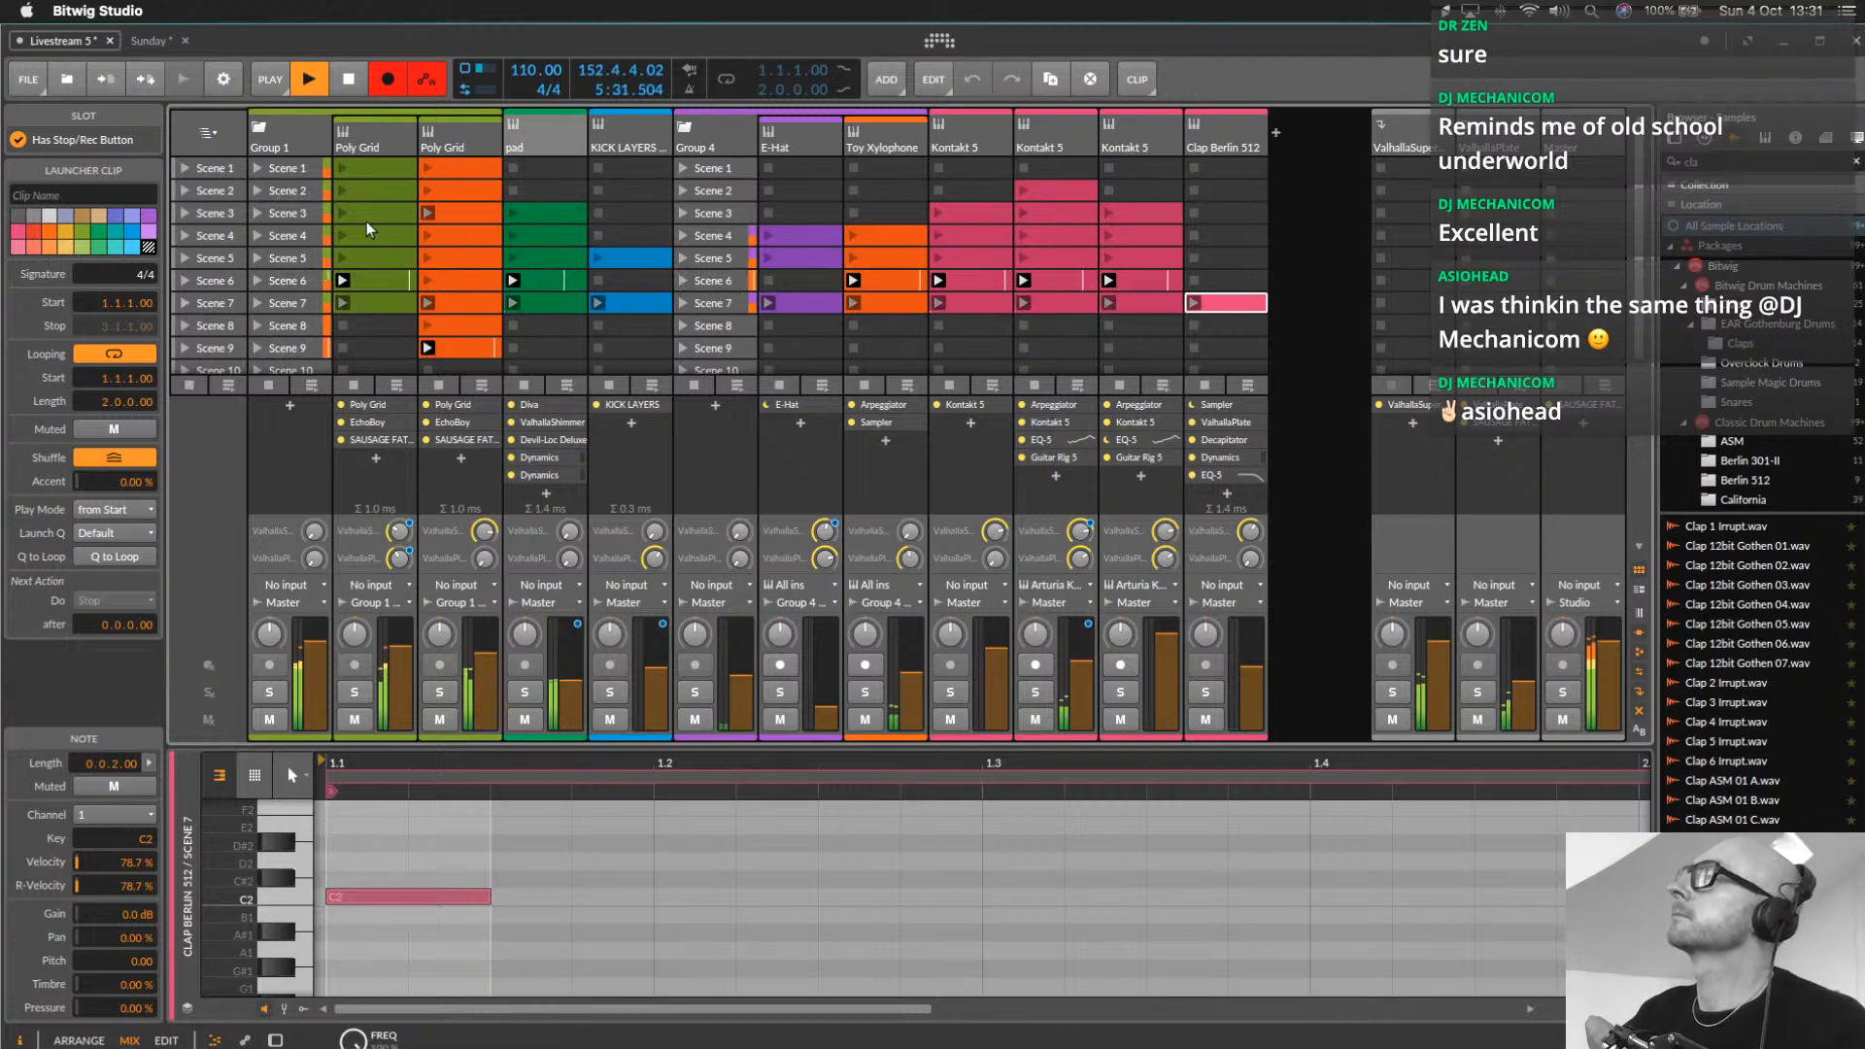
Set the Clap Berlin 512 track volume to about -12.5 dB and scale its Scene 7 clip to 200%
left_click_drag(1260, 663, 1260, 678)
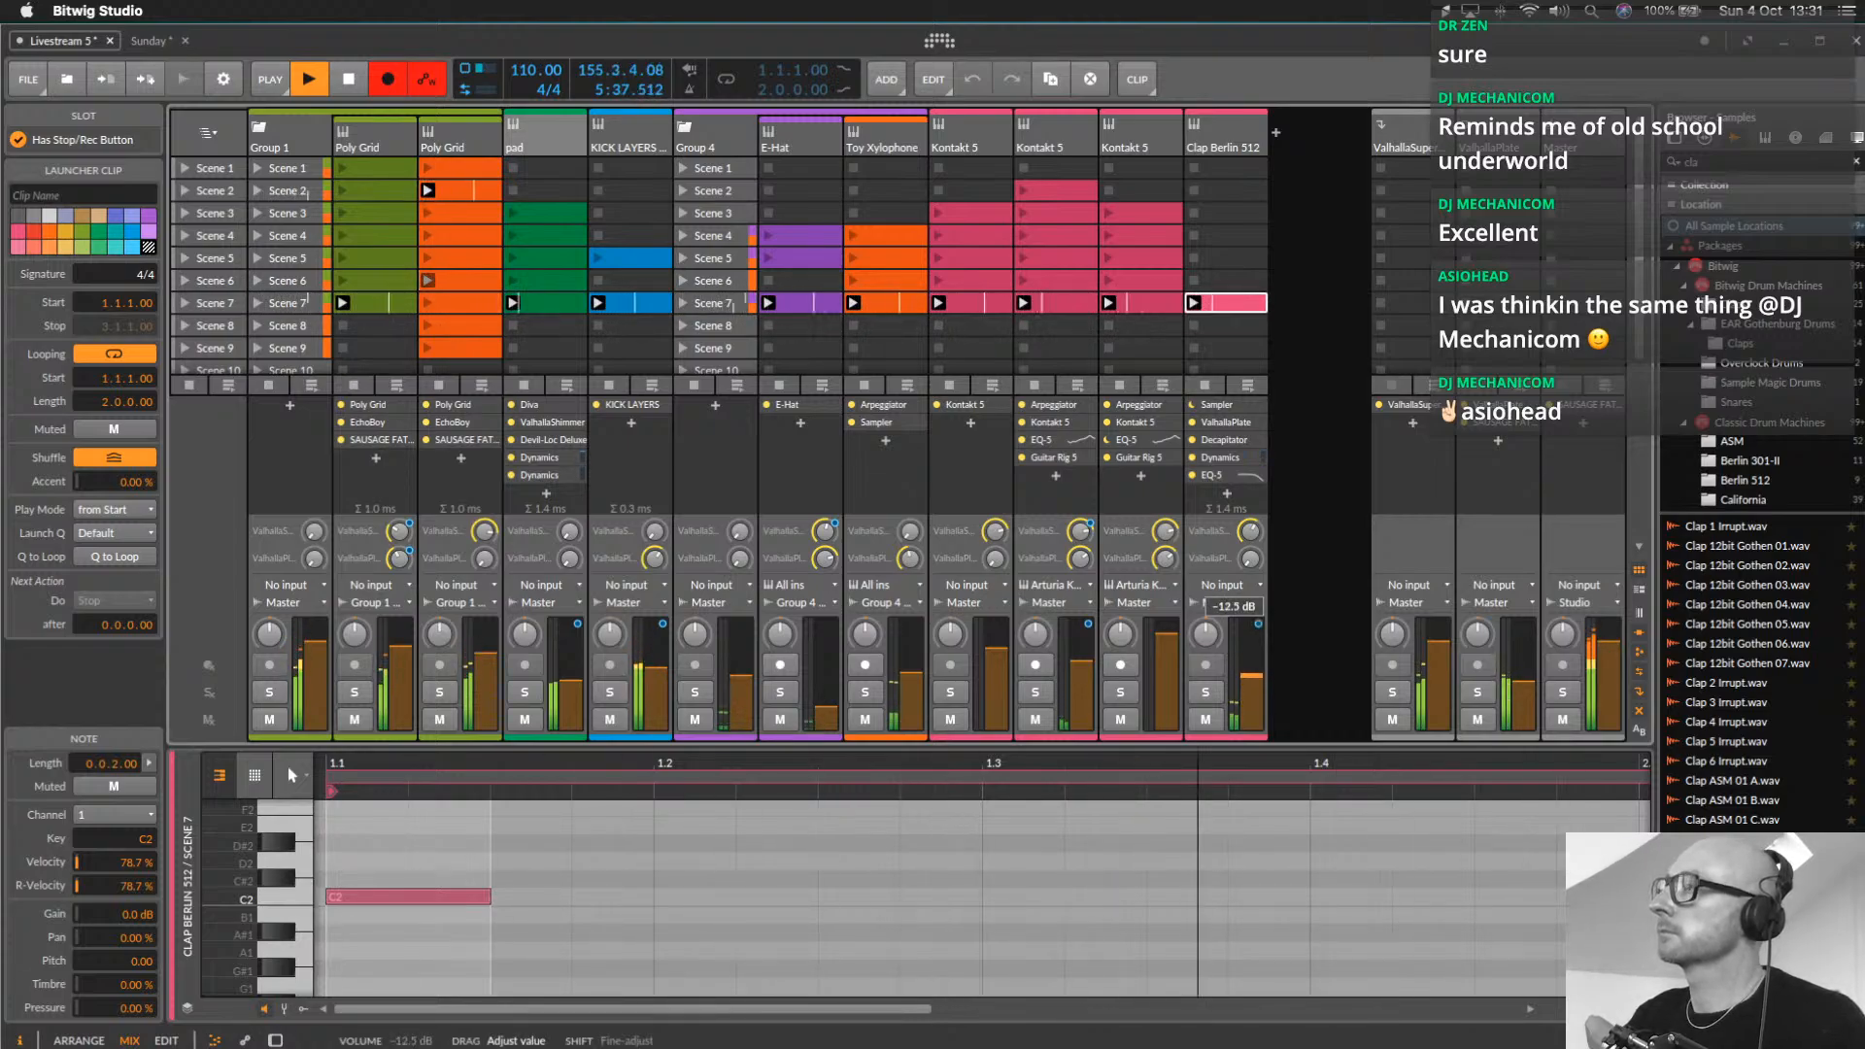
right_click(1230, 305)
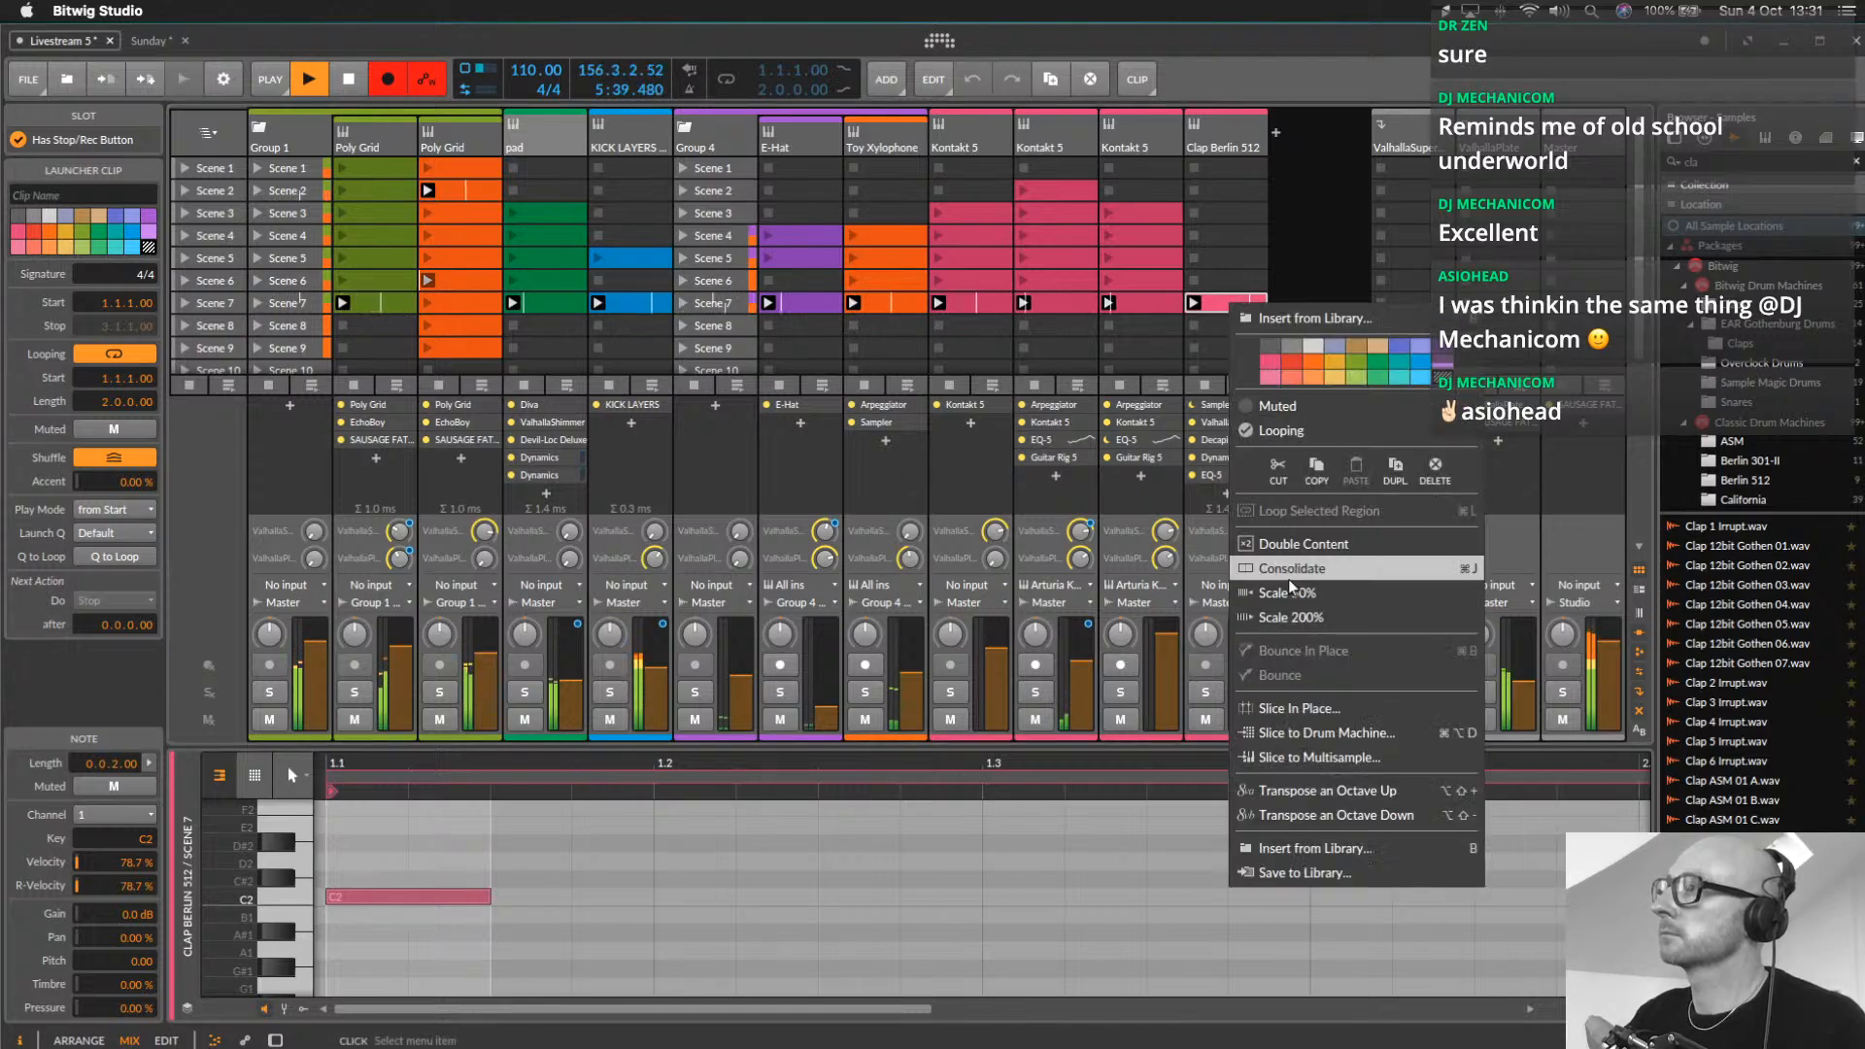
left_click(1300, 618)
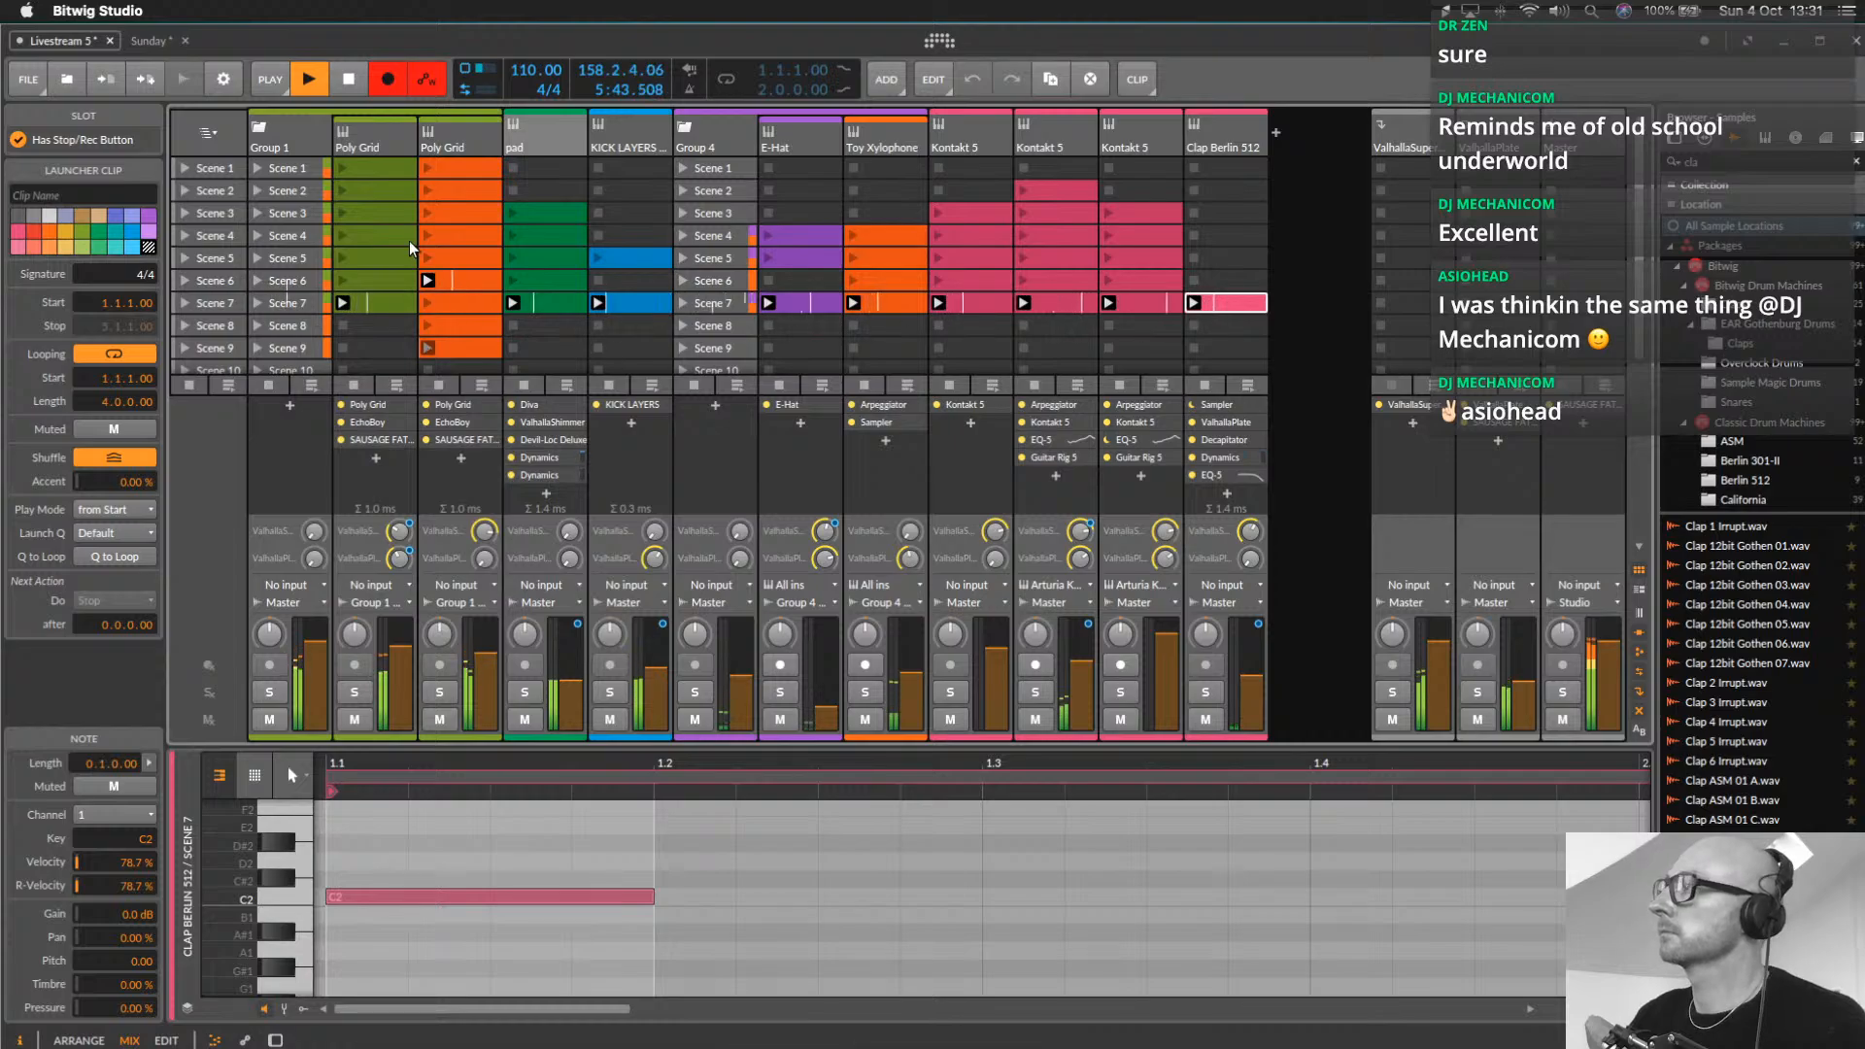
Check the orange Poly Grid track's clips and insert a Note Pitch Shifter before its Poly Grid device
left_click(458, 192)
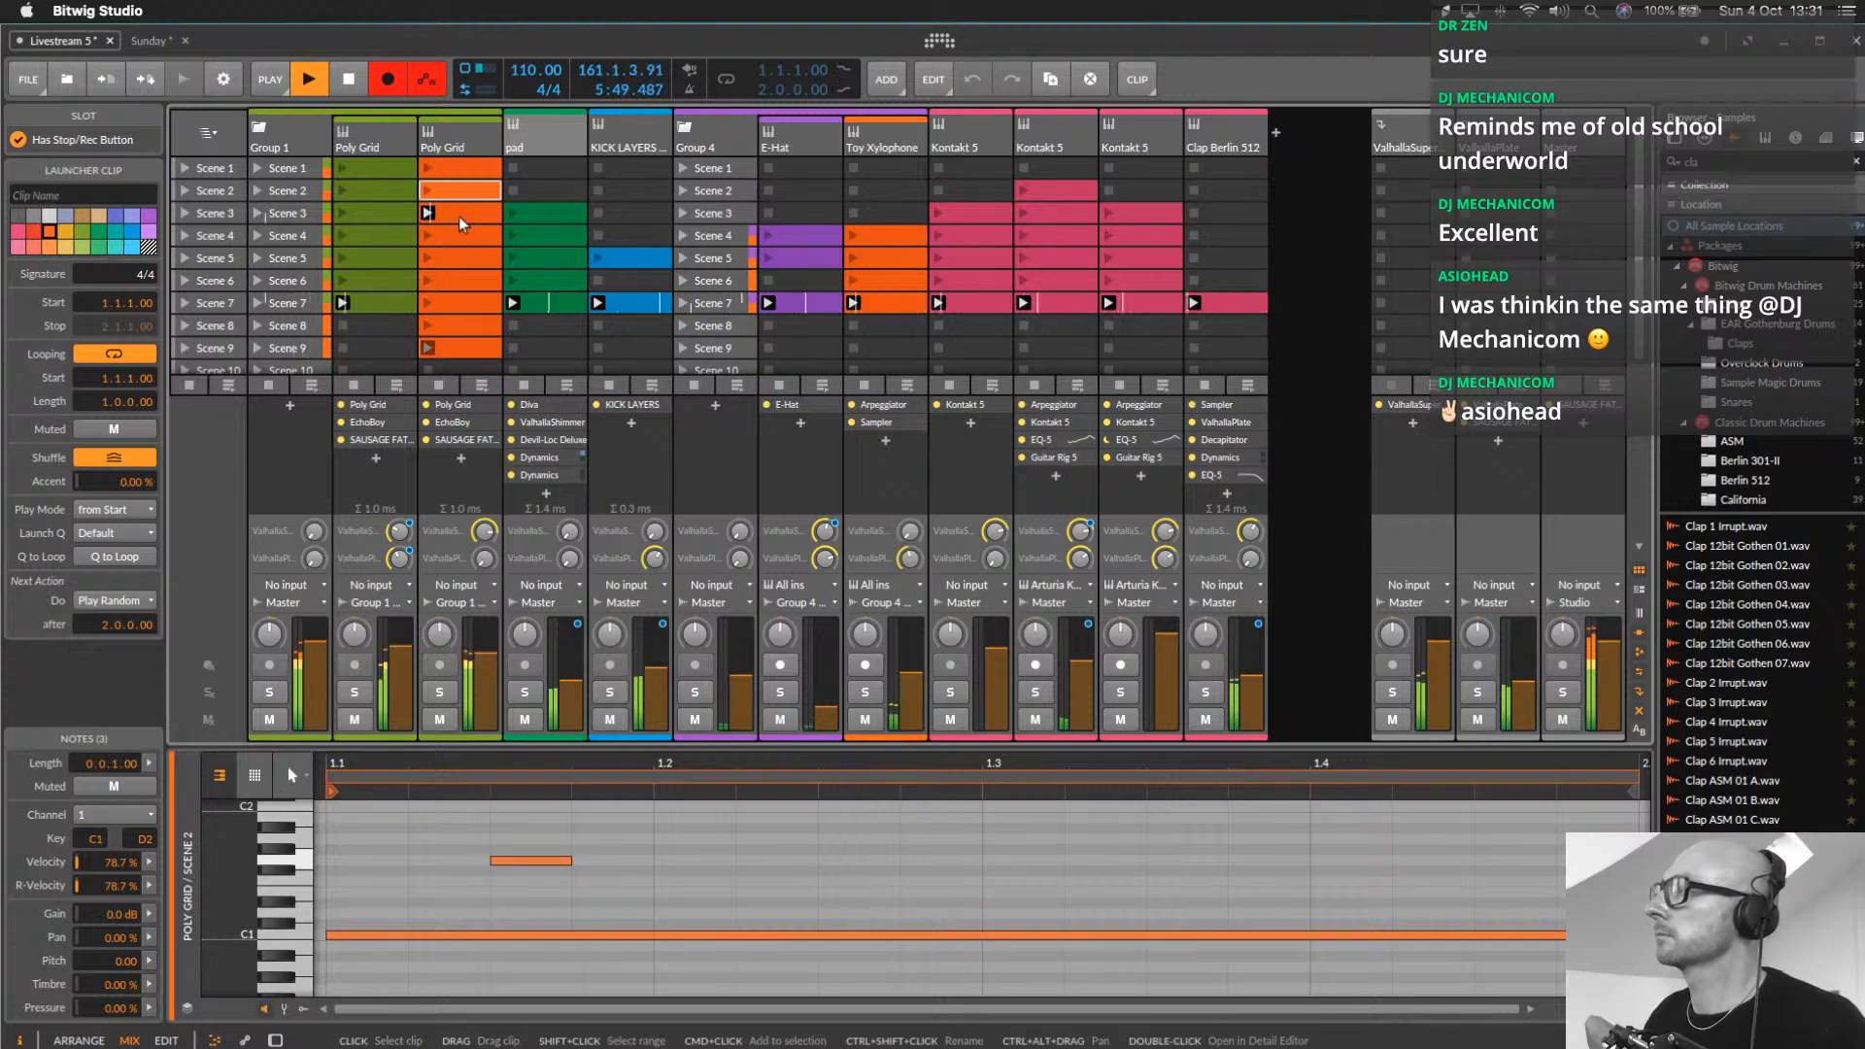
left_click(453, 344)
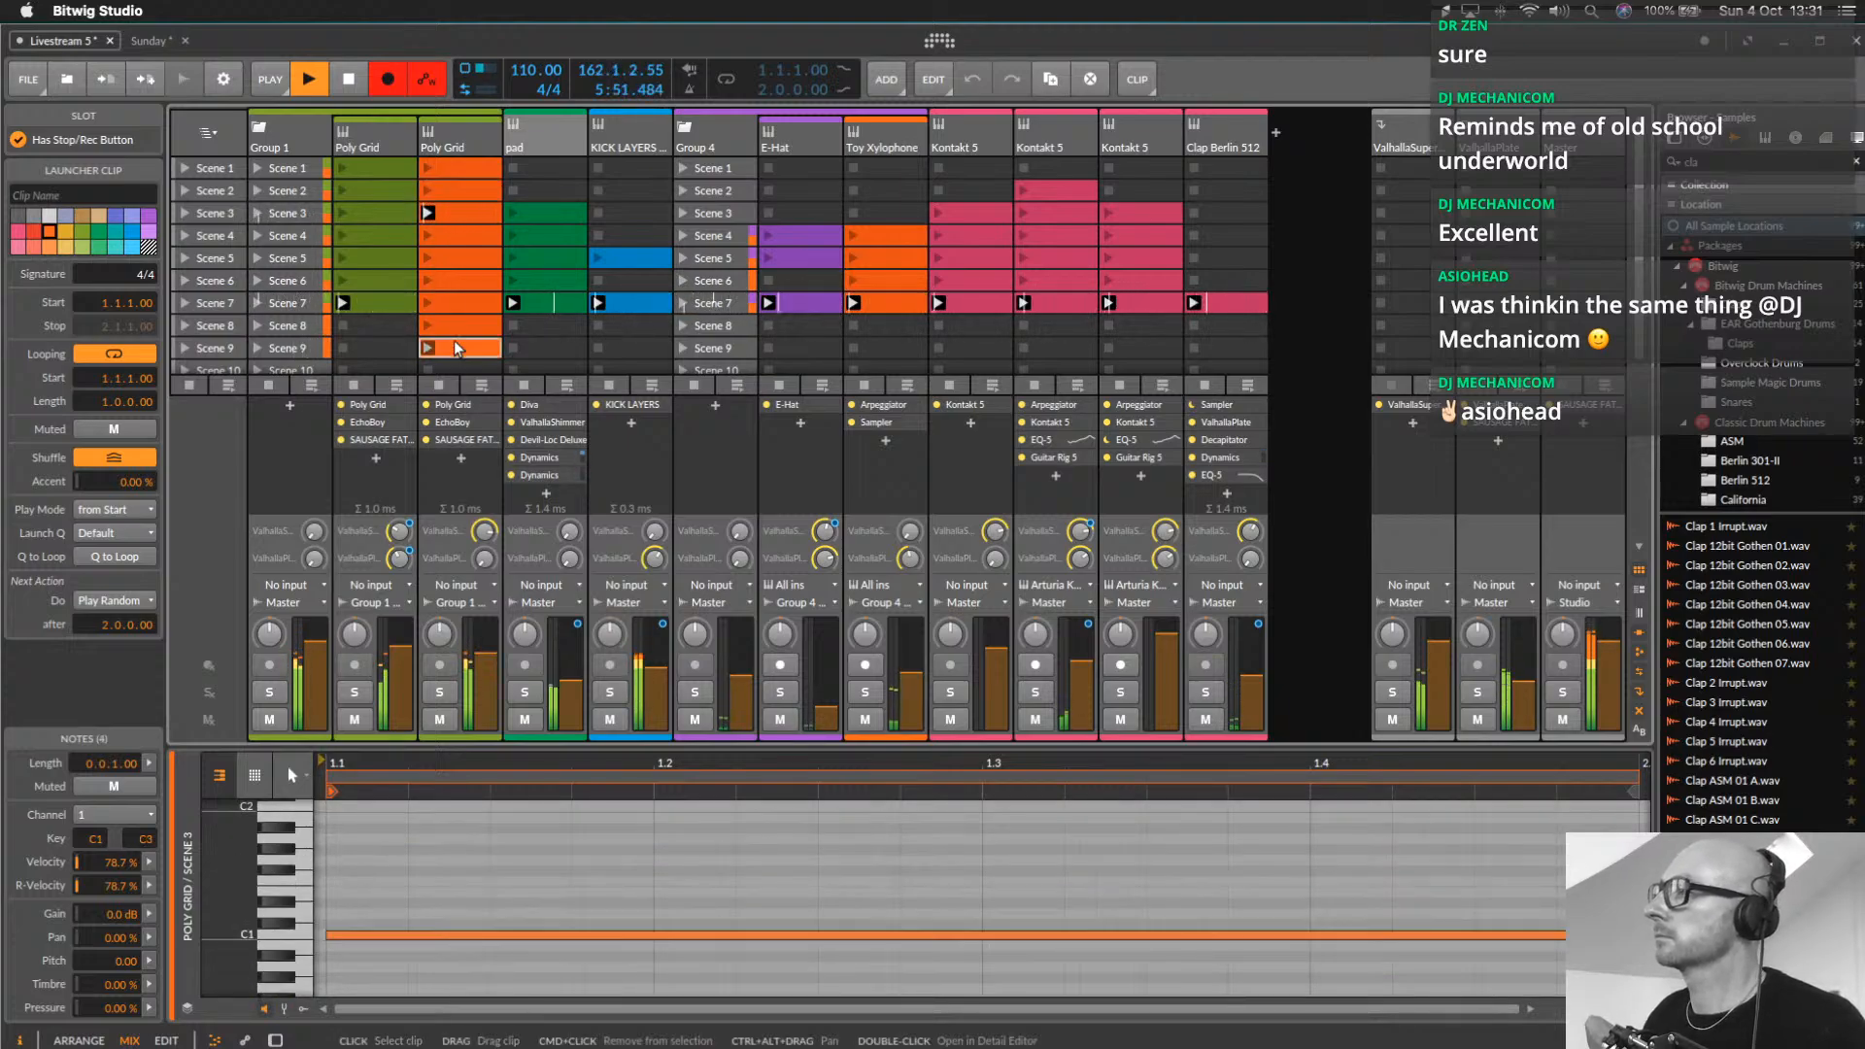
left_click_drag(791, 772, 790, 680)
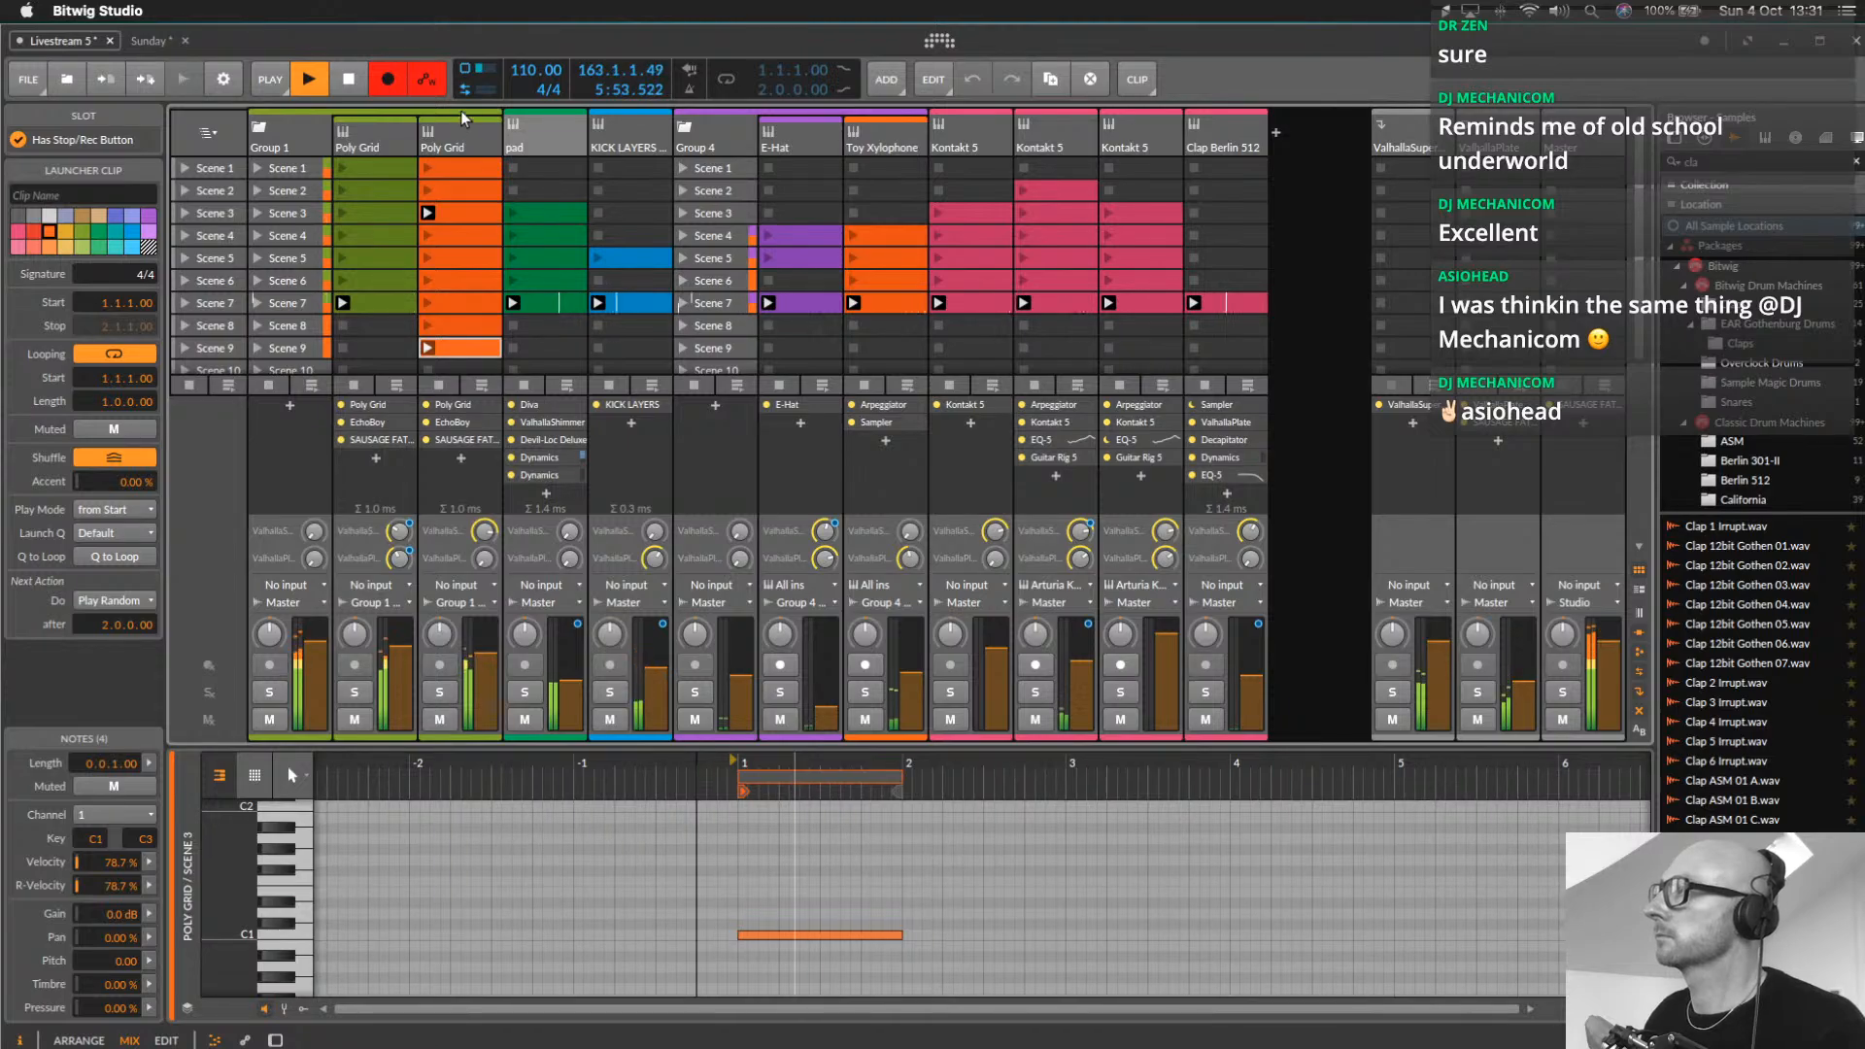
left_click(476, 134)
double_click(478, 136)
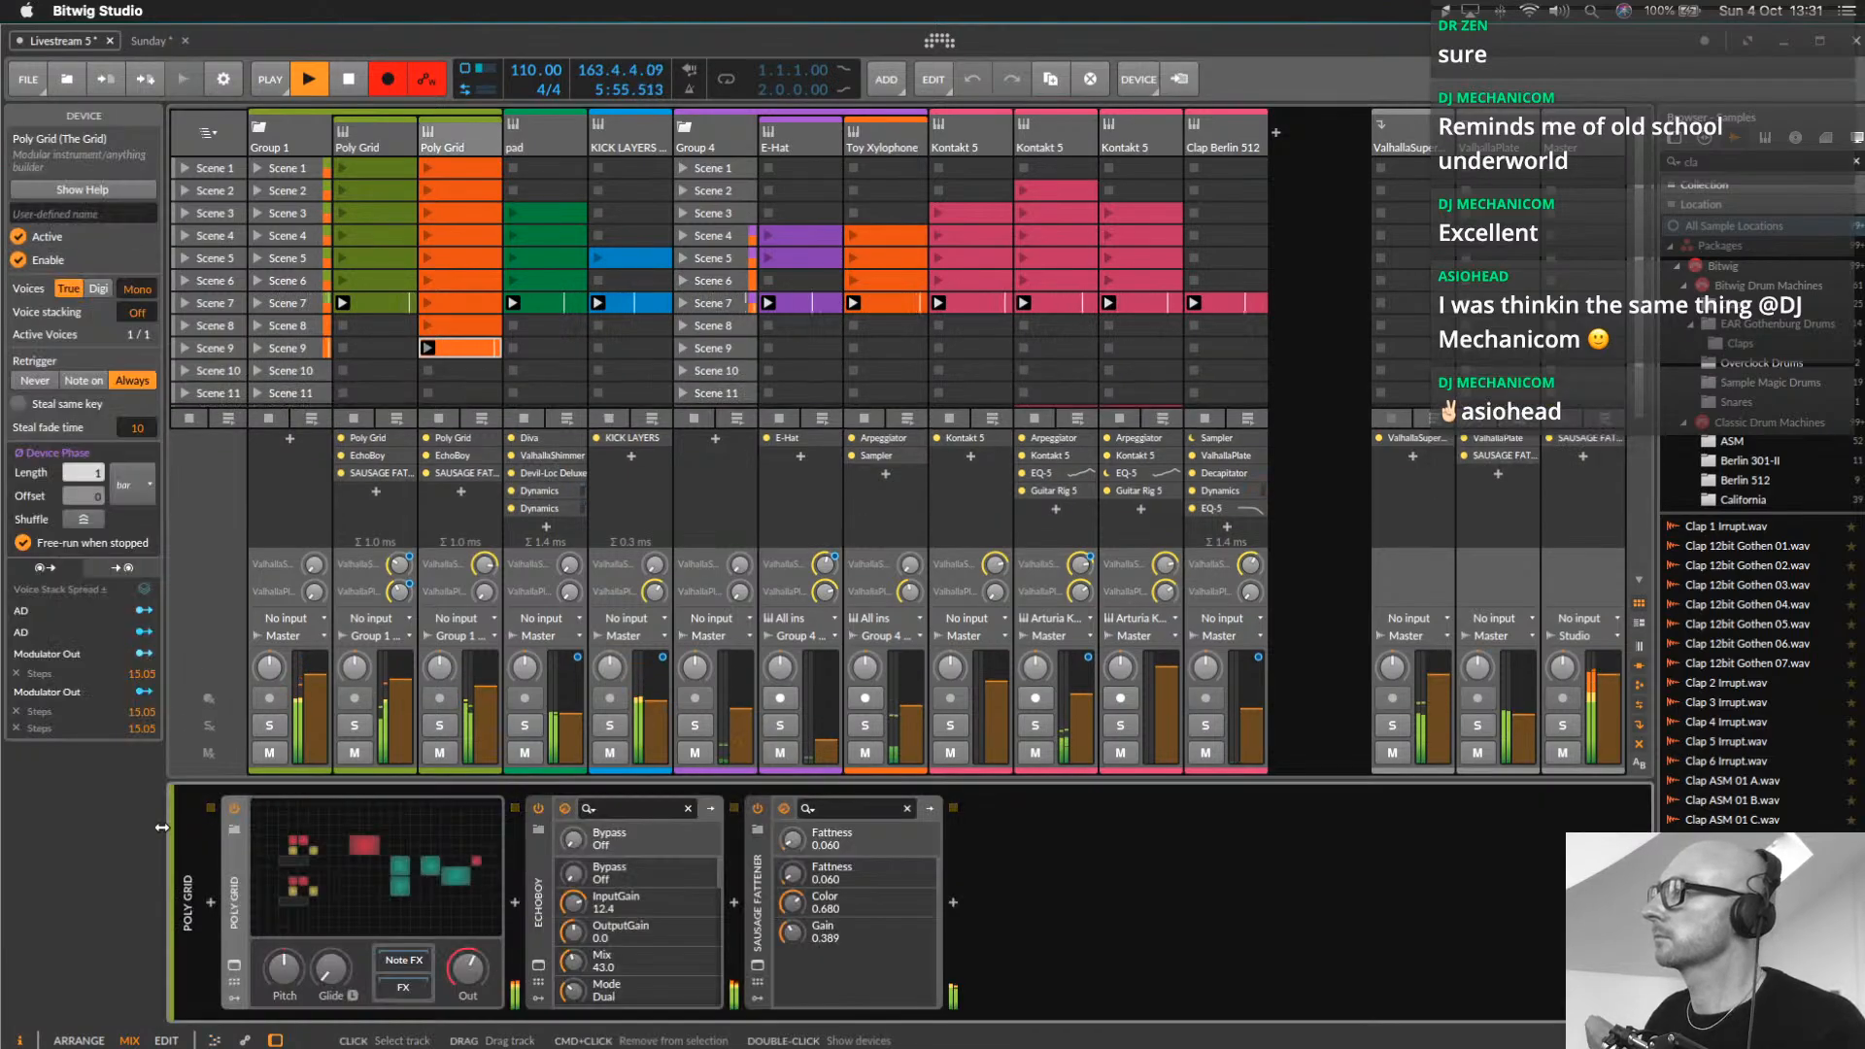
left_click(211, 903)
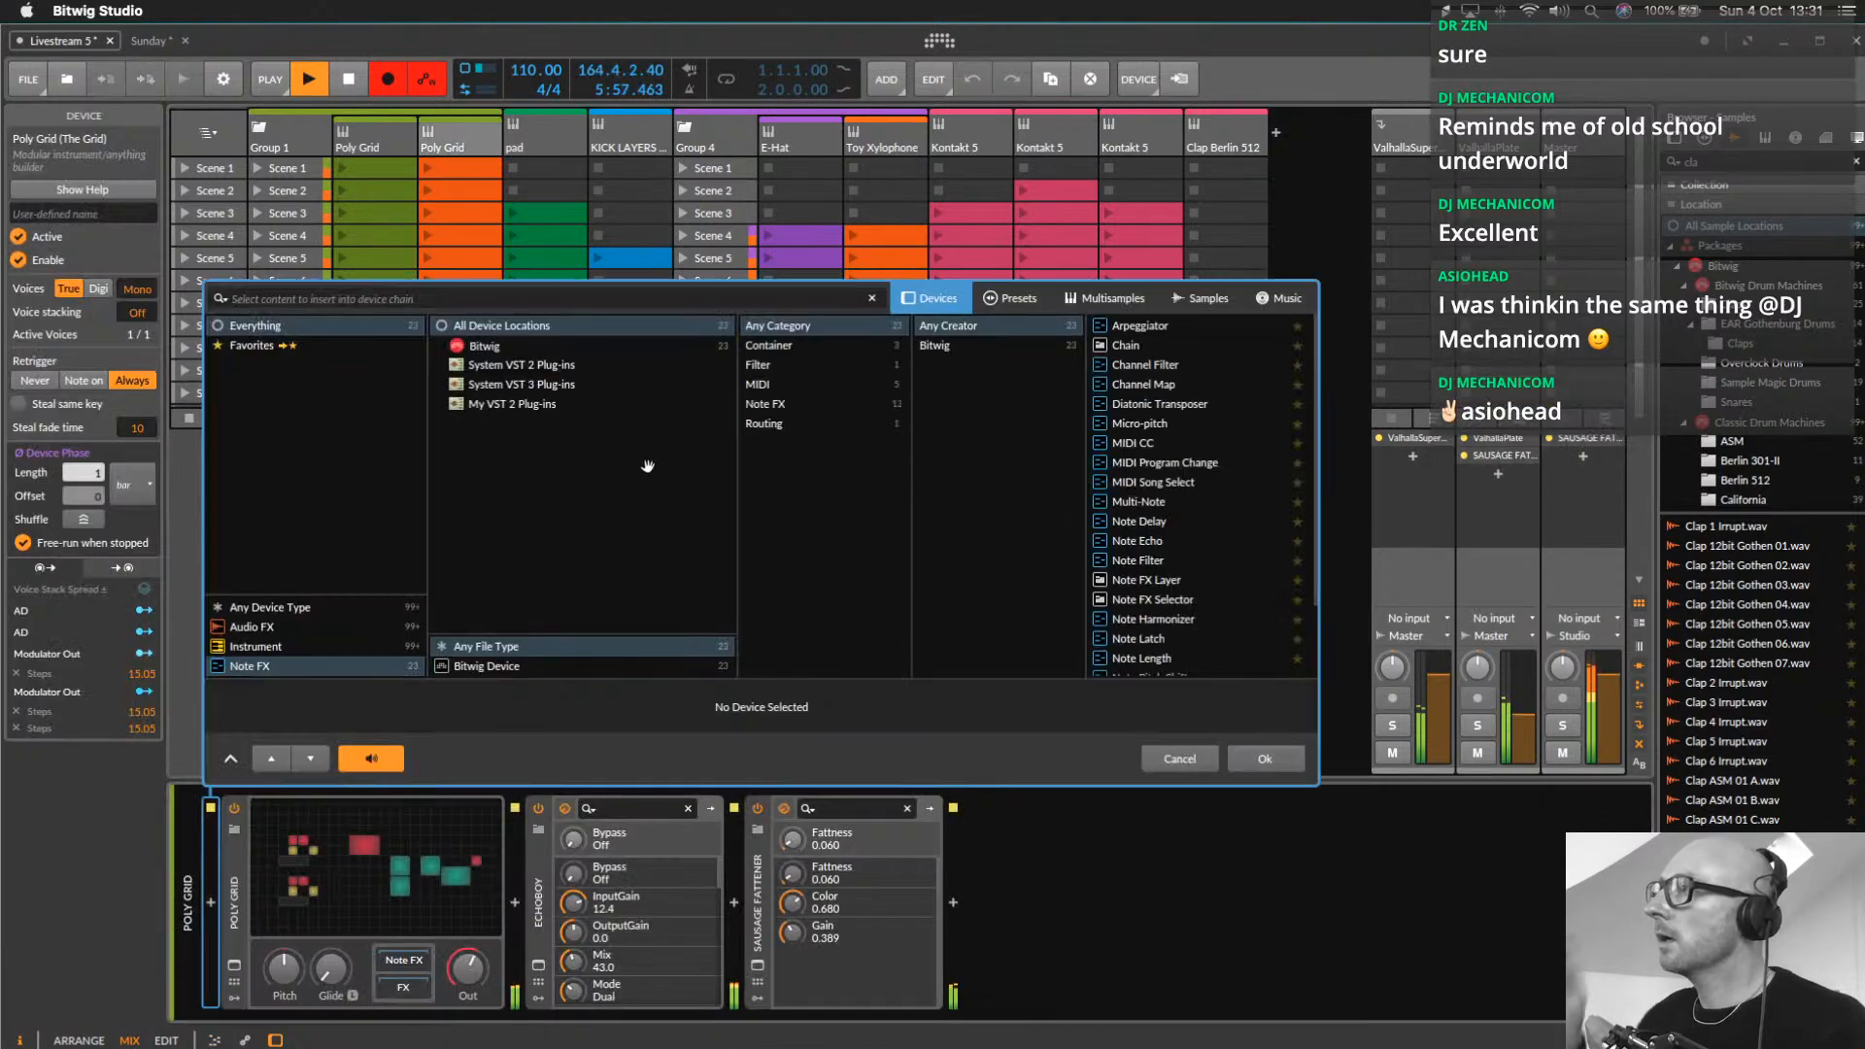
scroll(1184, 607, "down", 3)
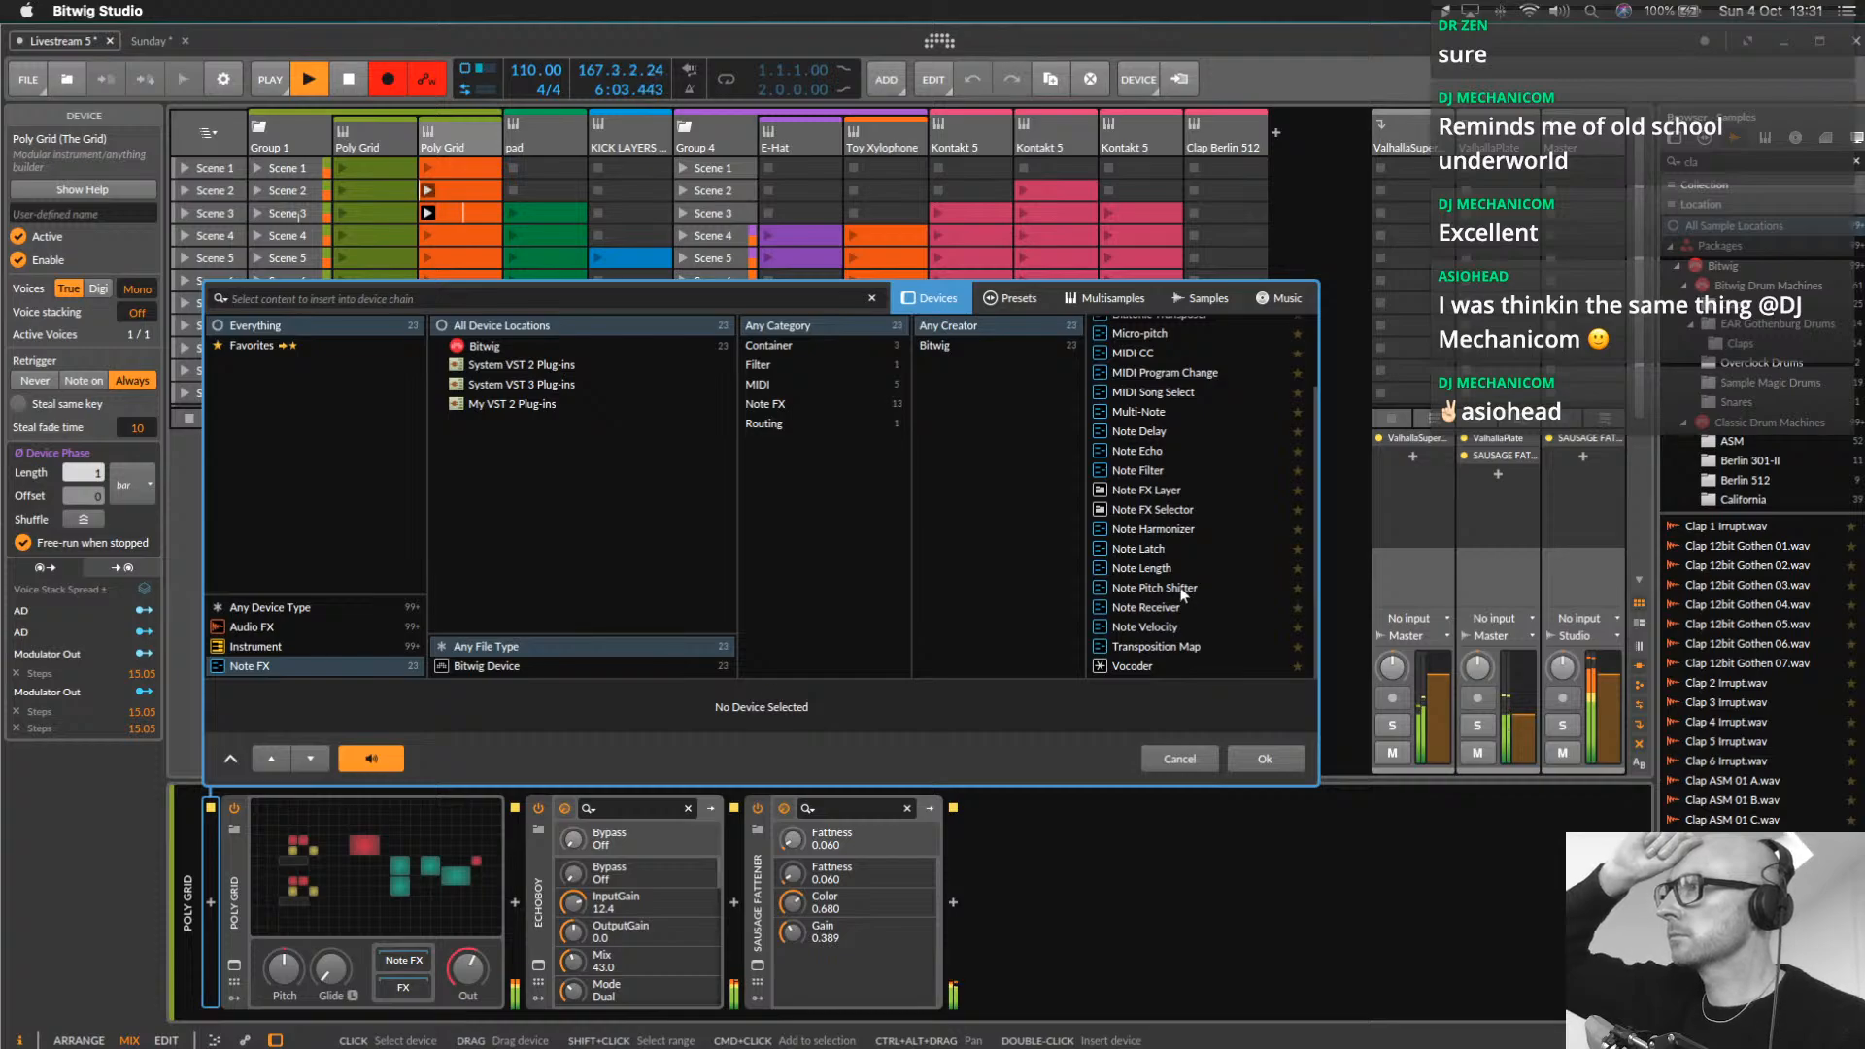
double_click(1182, 595)
Try octave shifts of +2, +1 and ±0 on the Note Pitch Shifter, settle on +1, and lower the track's volume to about -6.6 dB
left_click(303, 831)
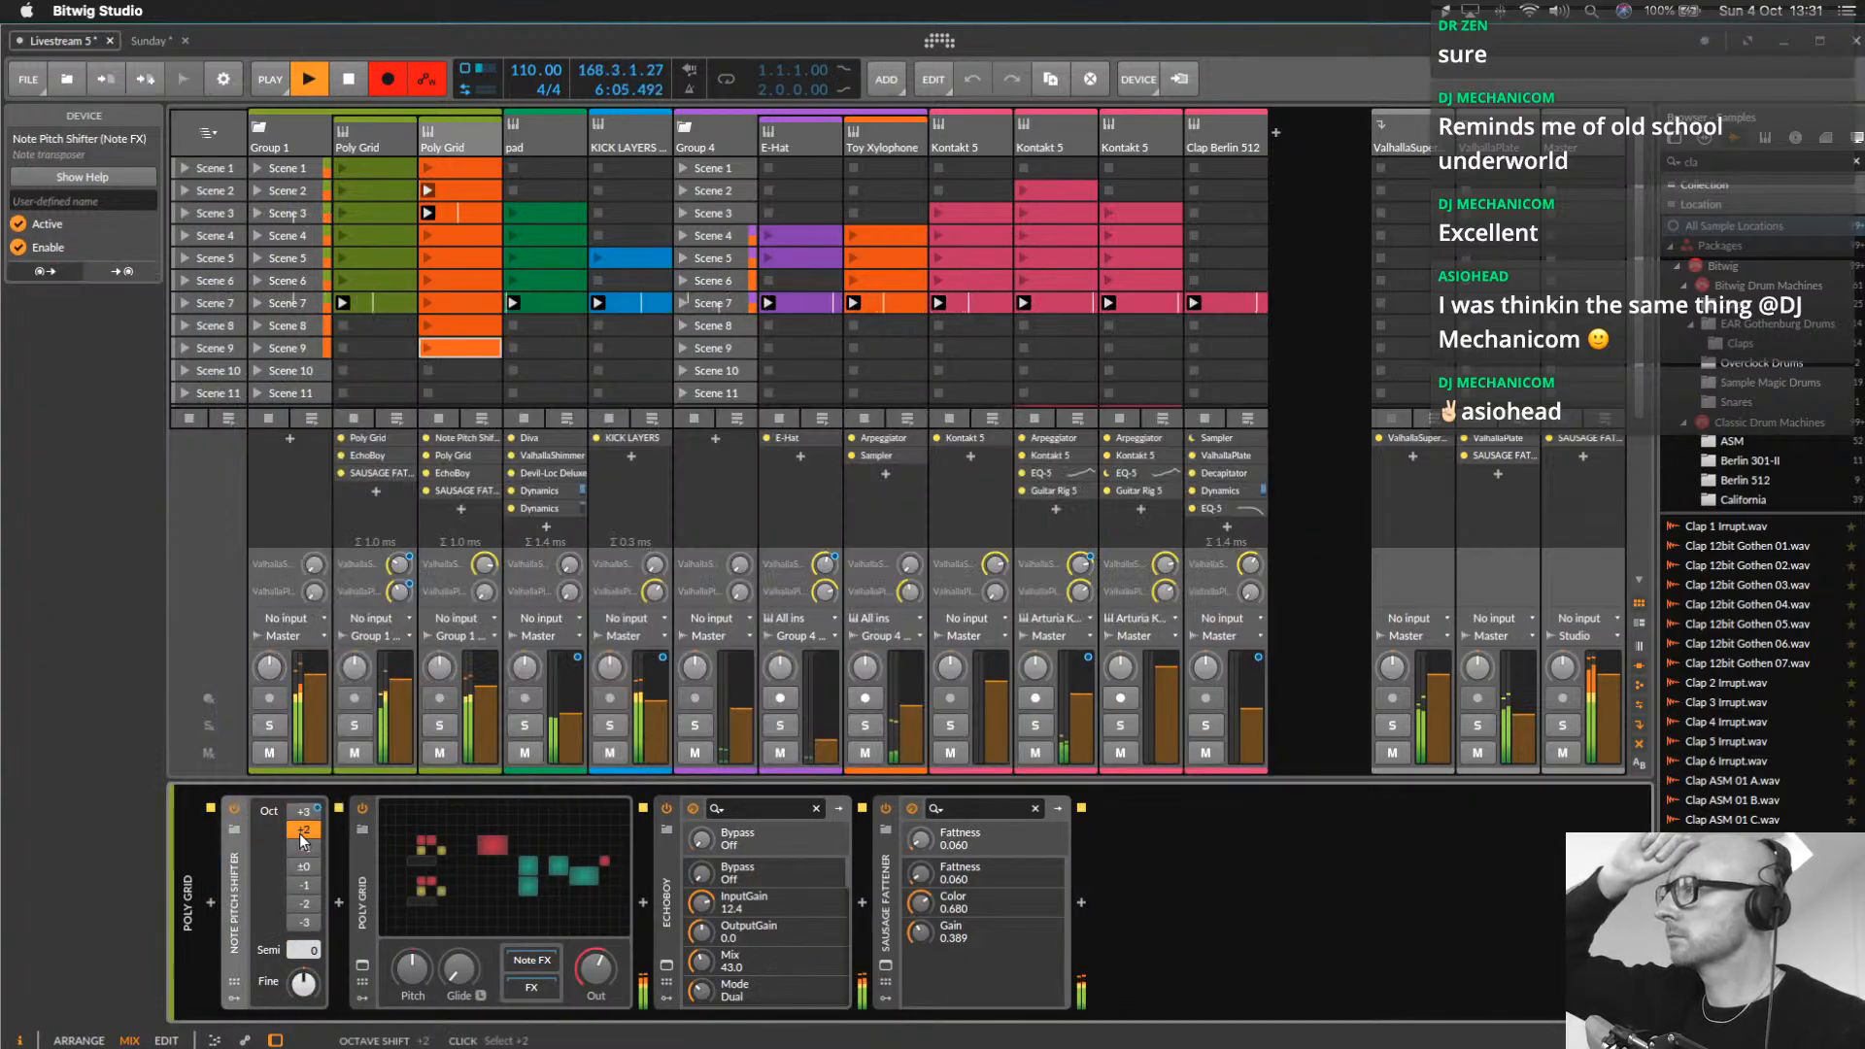
left_click(304, 848)
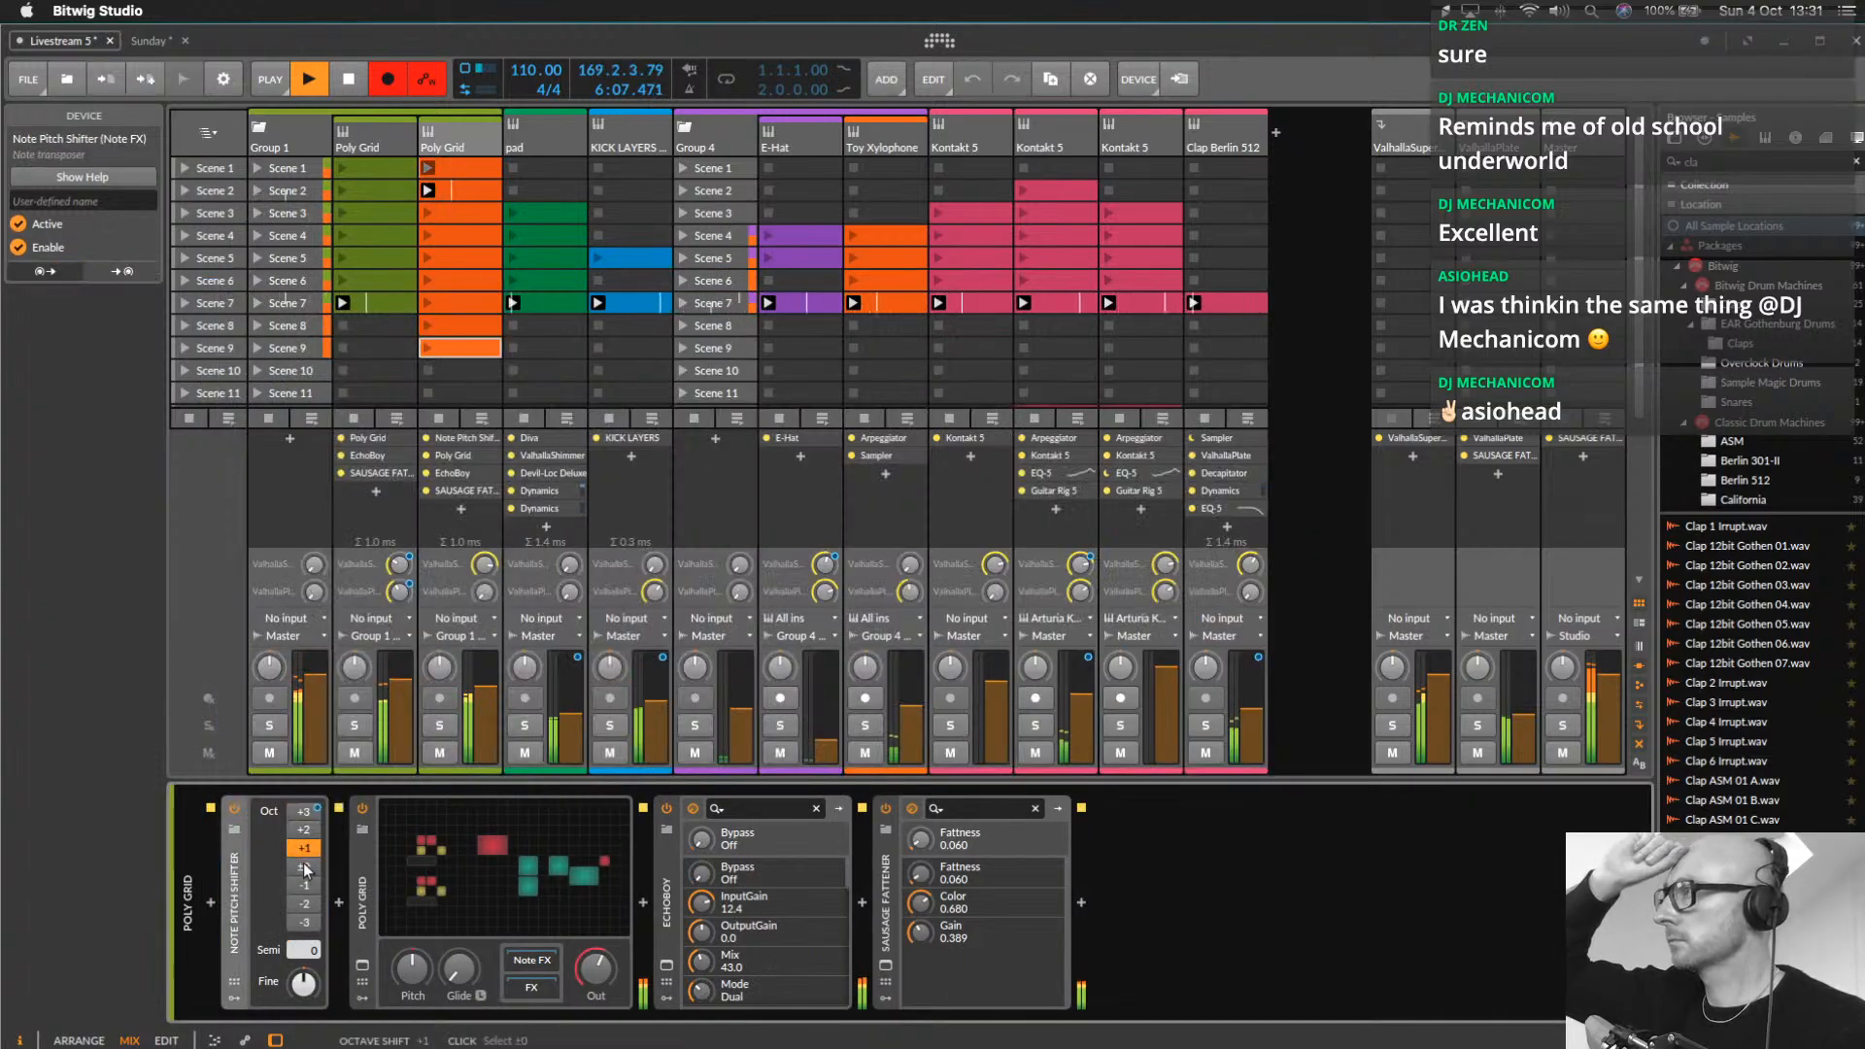
left_click(304, 867)
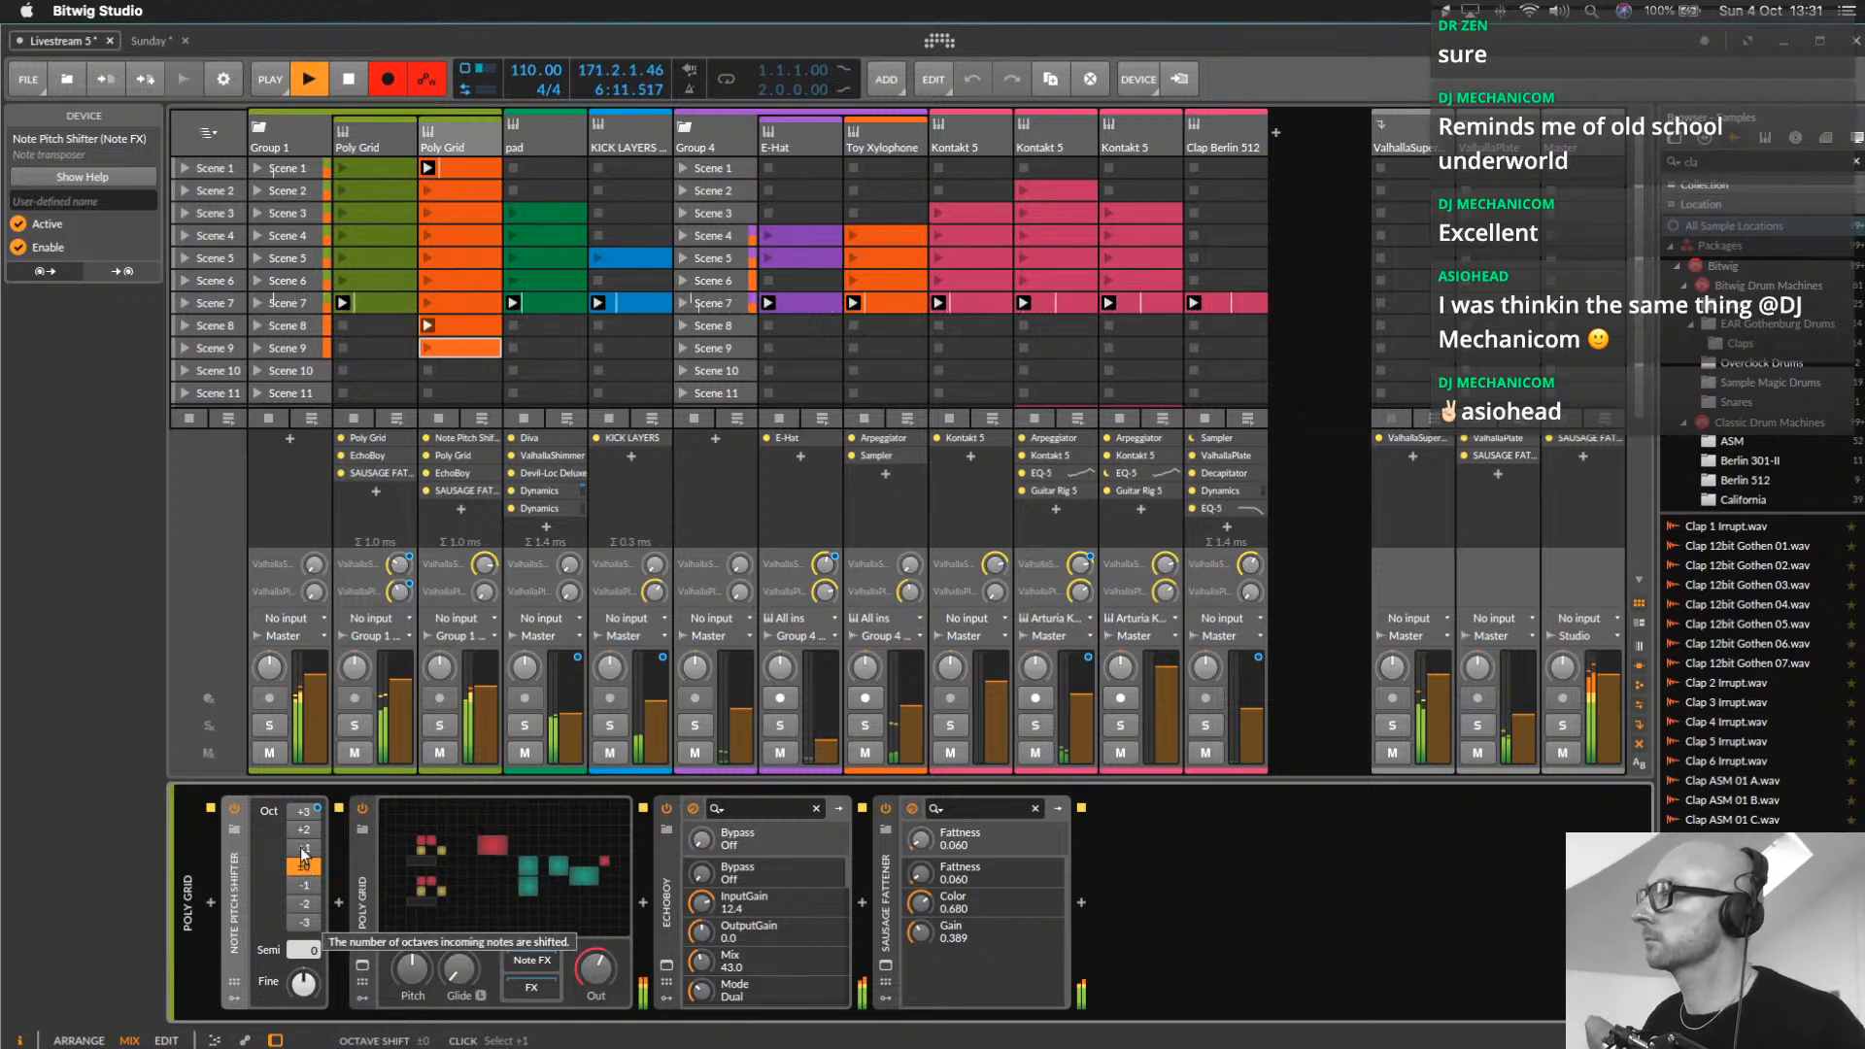
left_click(303, 848)
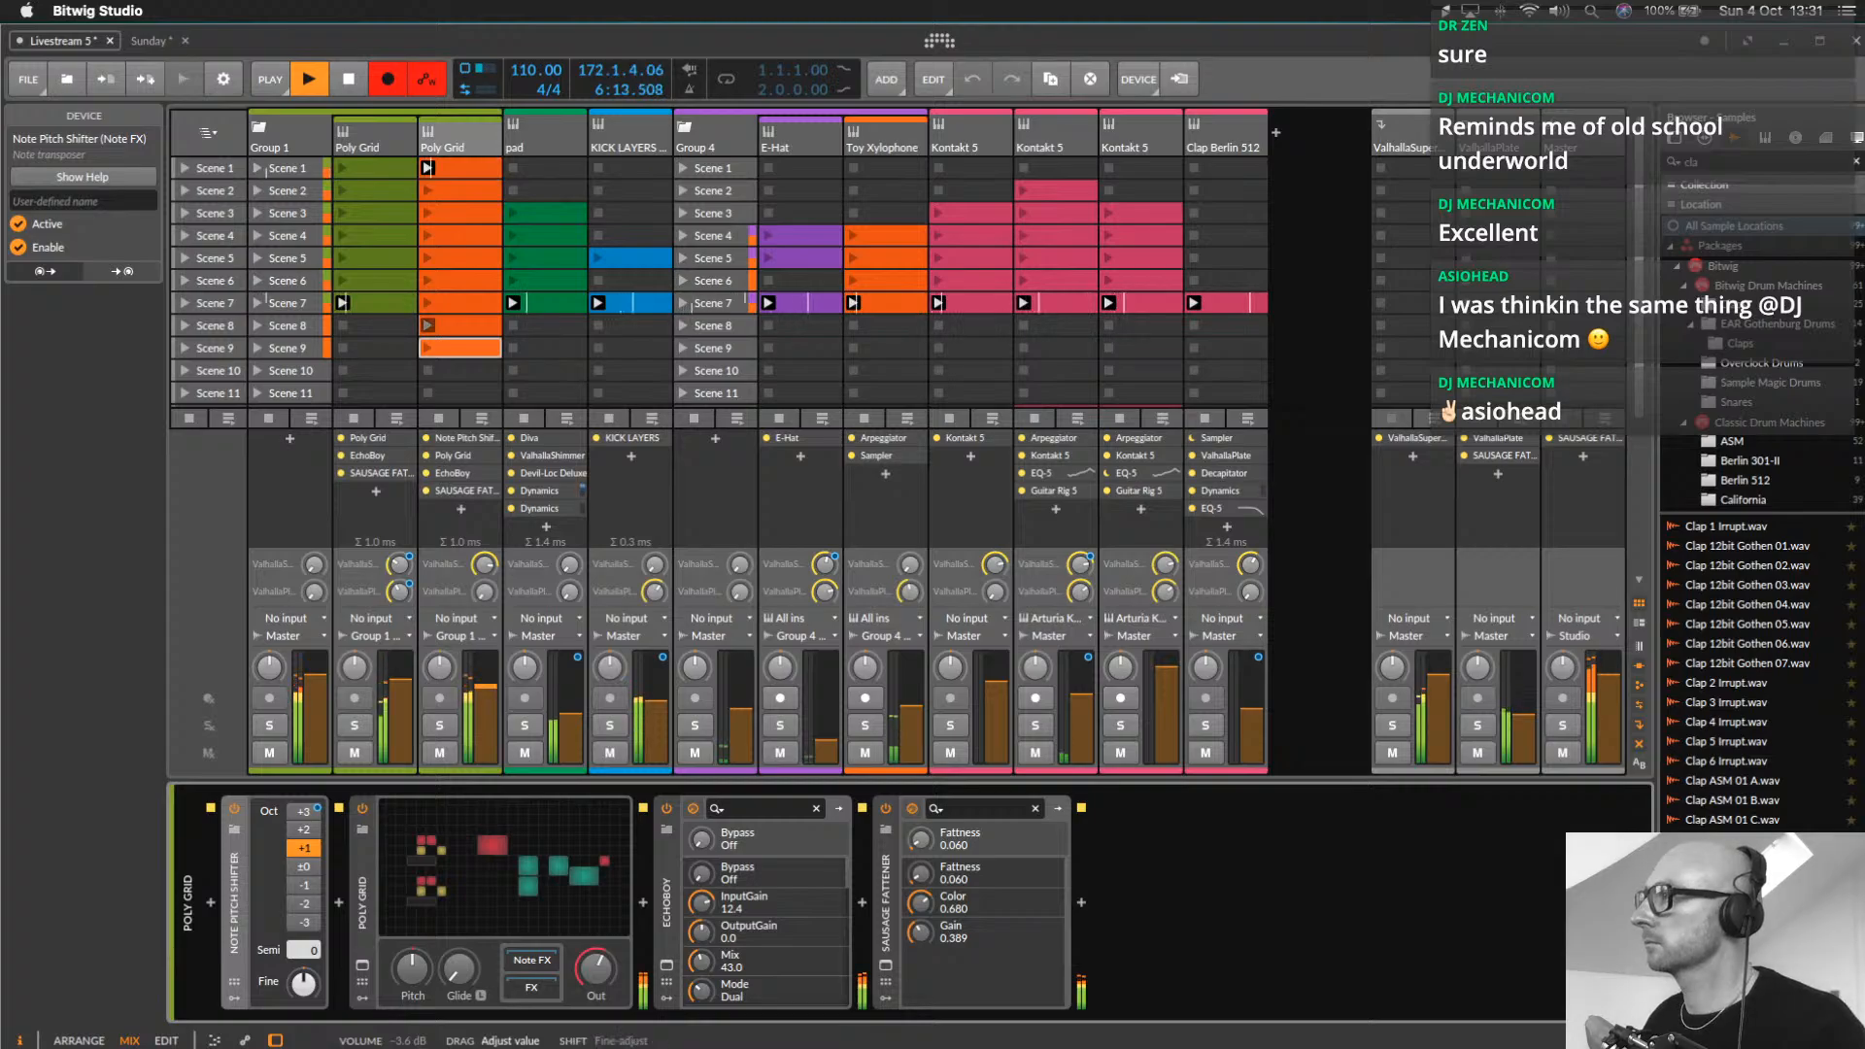
left_click_drag(486, 698, 486, 709)
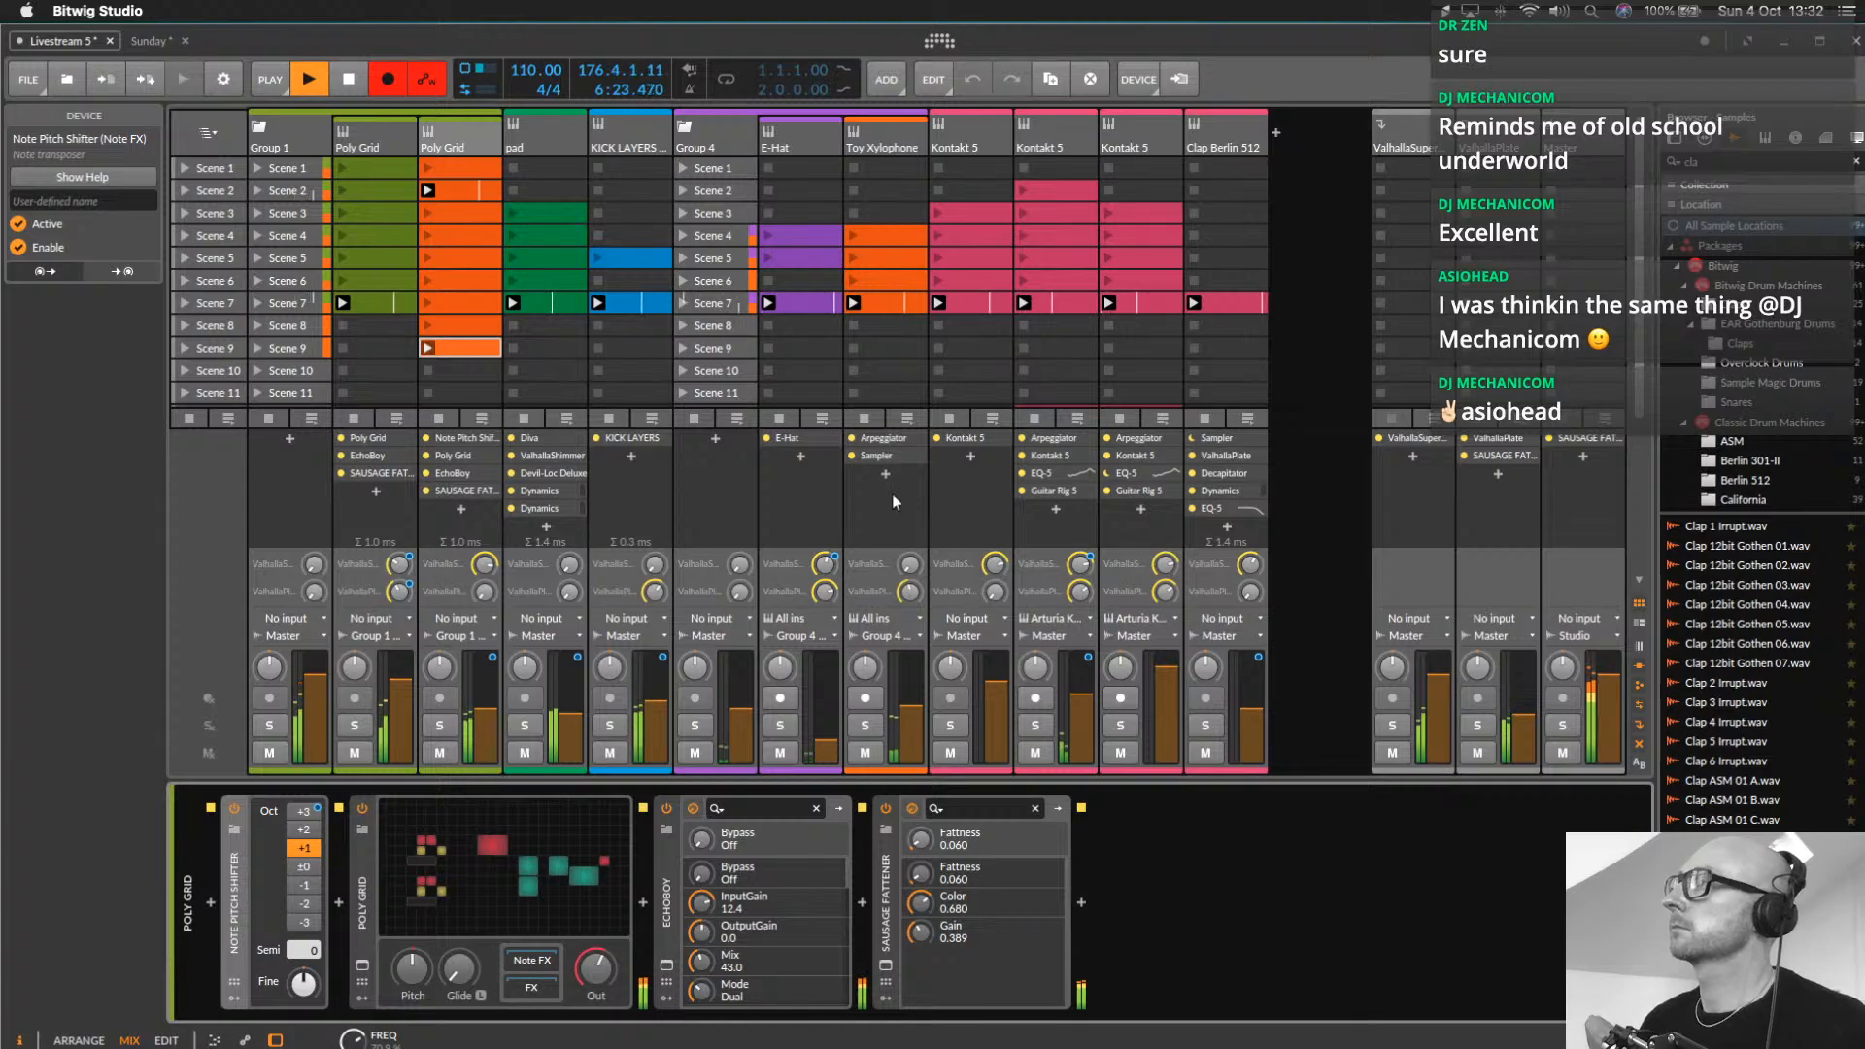
Lengthen the E-Hat's decay to about 113 ms and raise the Toy Xylophone volume to about -5.2 dB
left_click(785, 145)
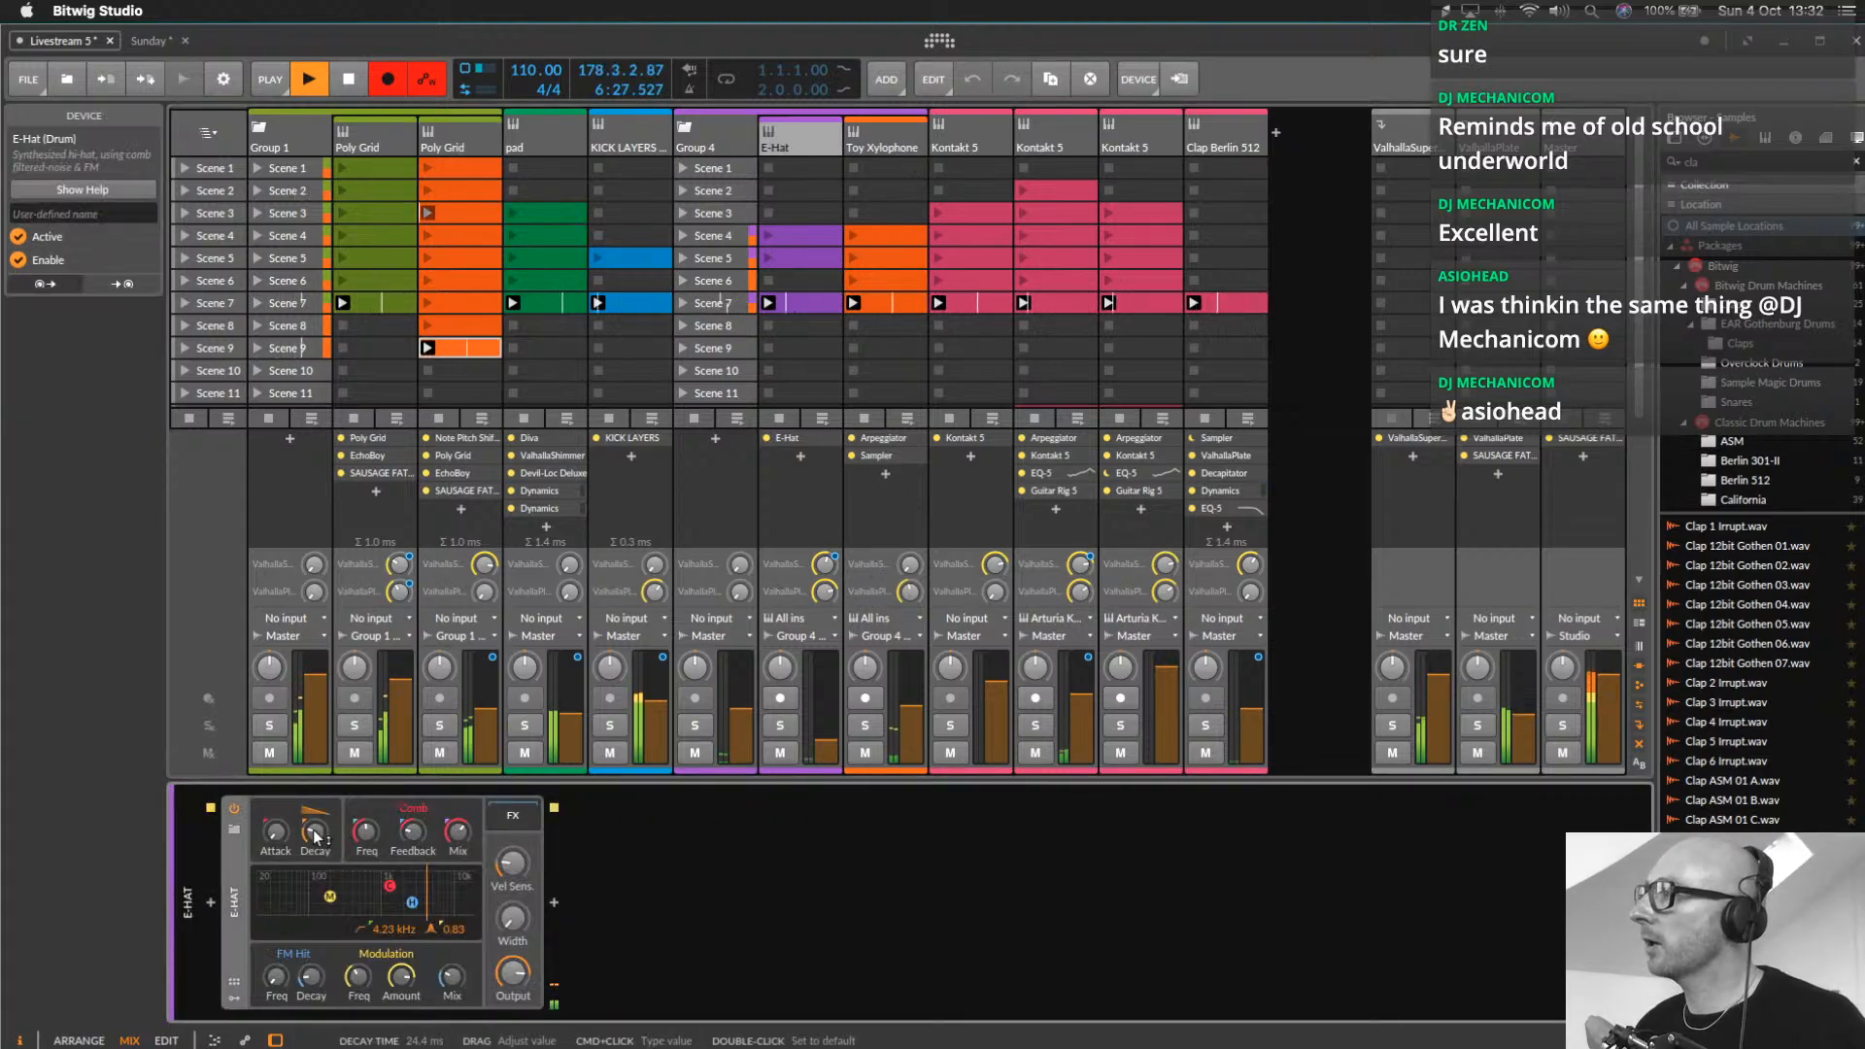
left_click_drag(316, 836, 316, 793)
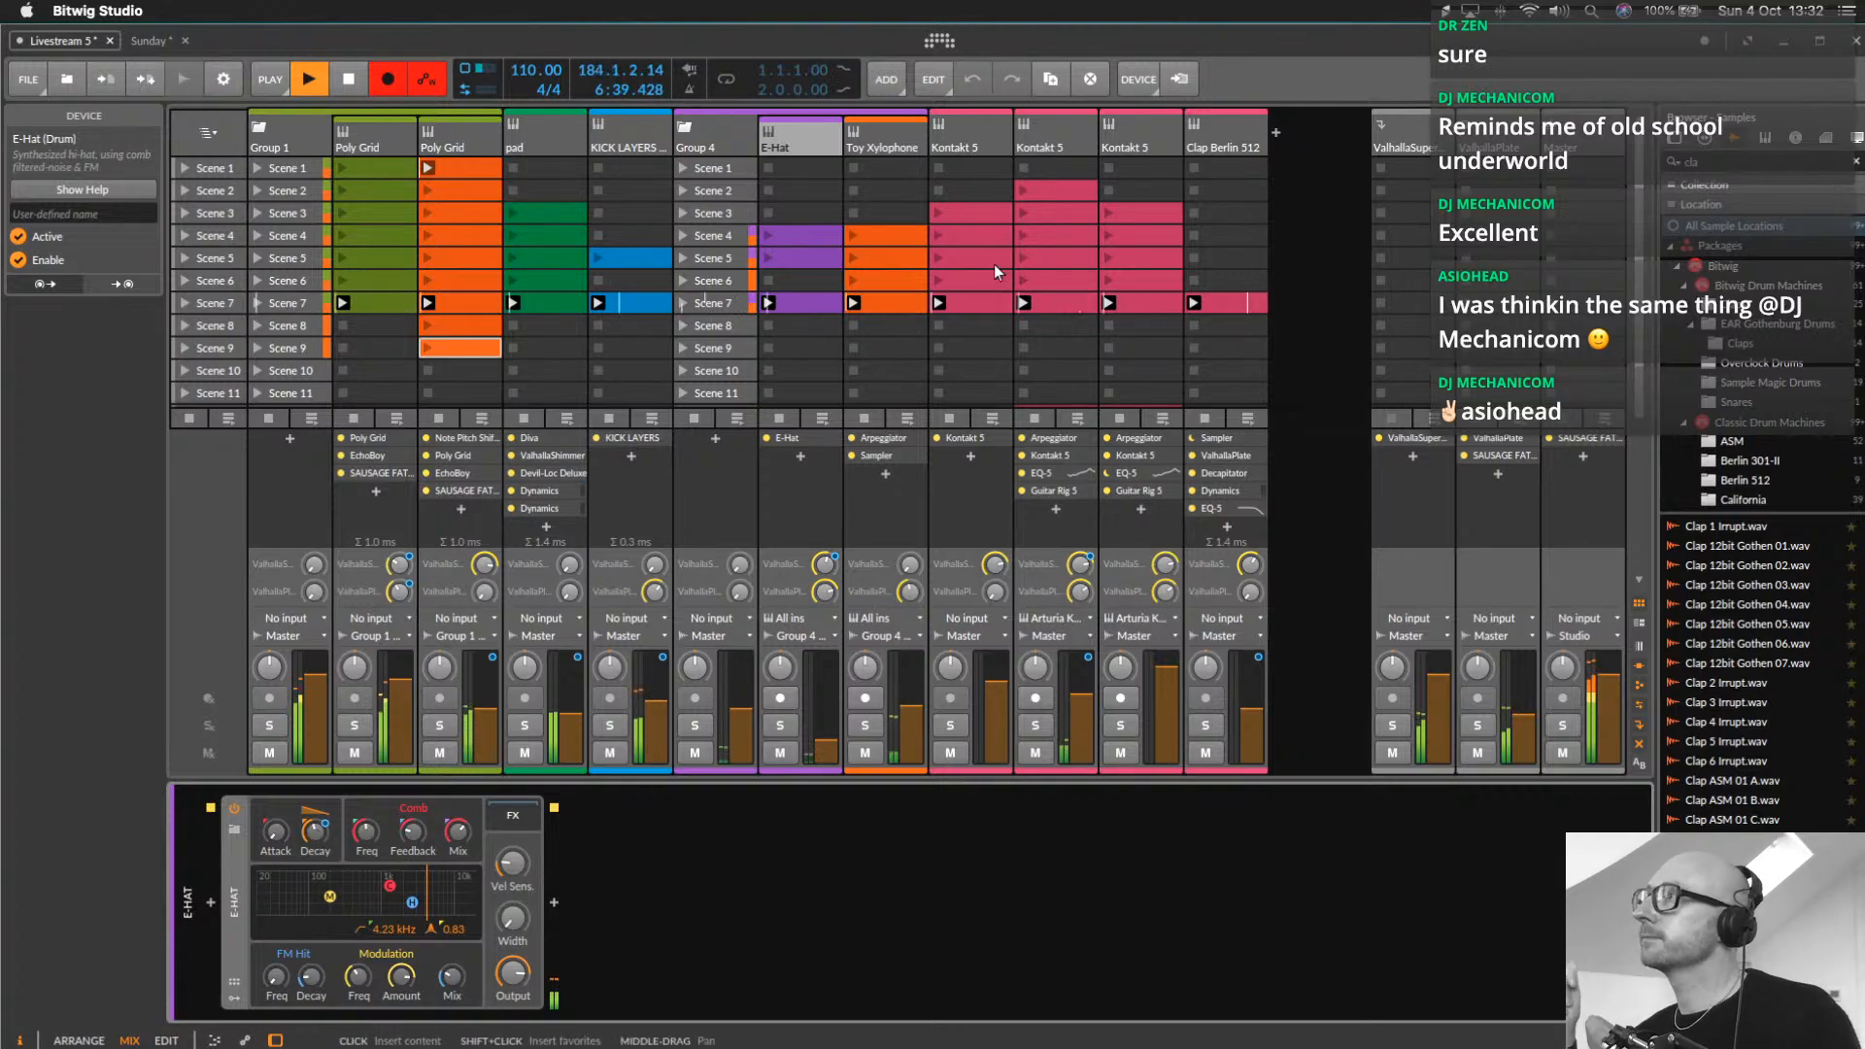
left_click_drag(911, 720, 911, 688)
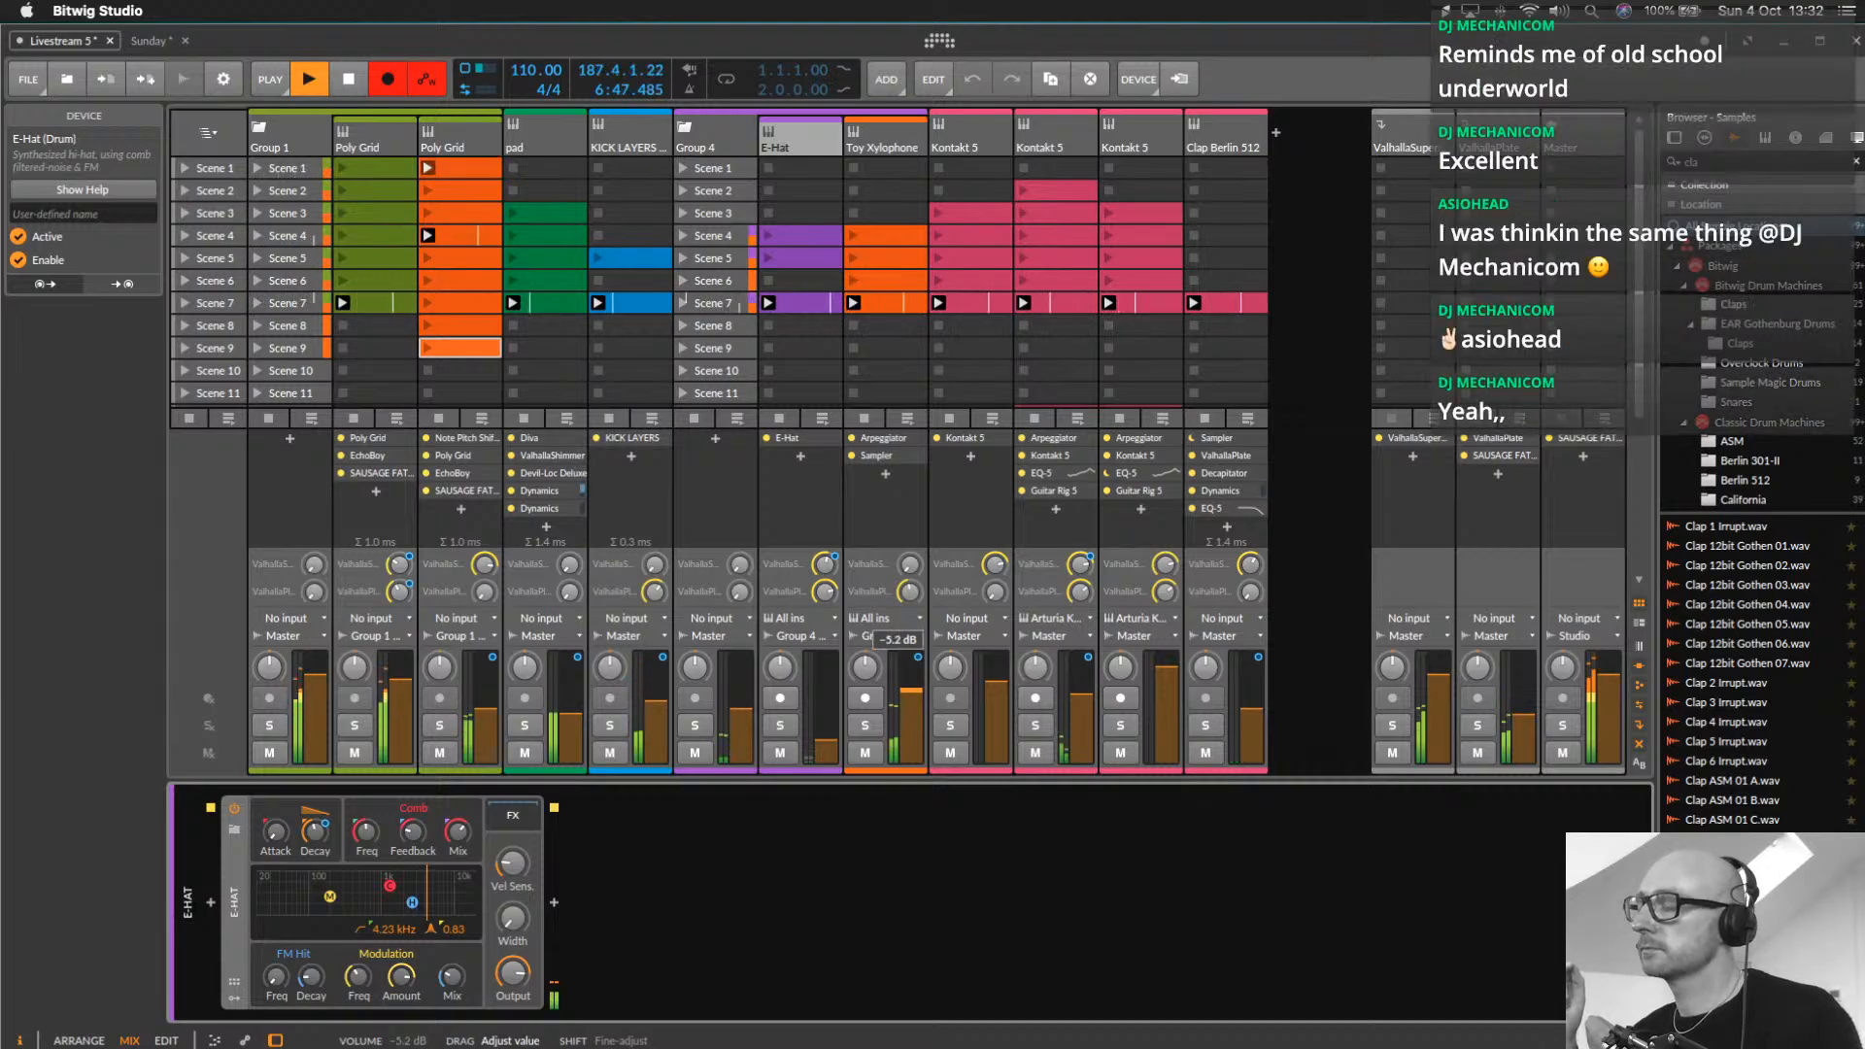
Stop the pad clip and the Clap Berlin 512 clip while recording continues
left_click(515, 131)
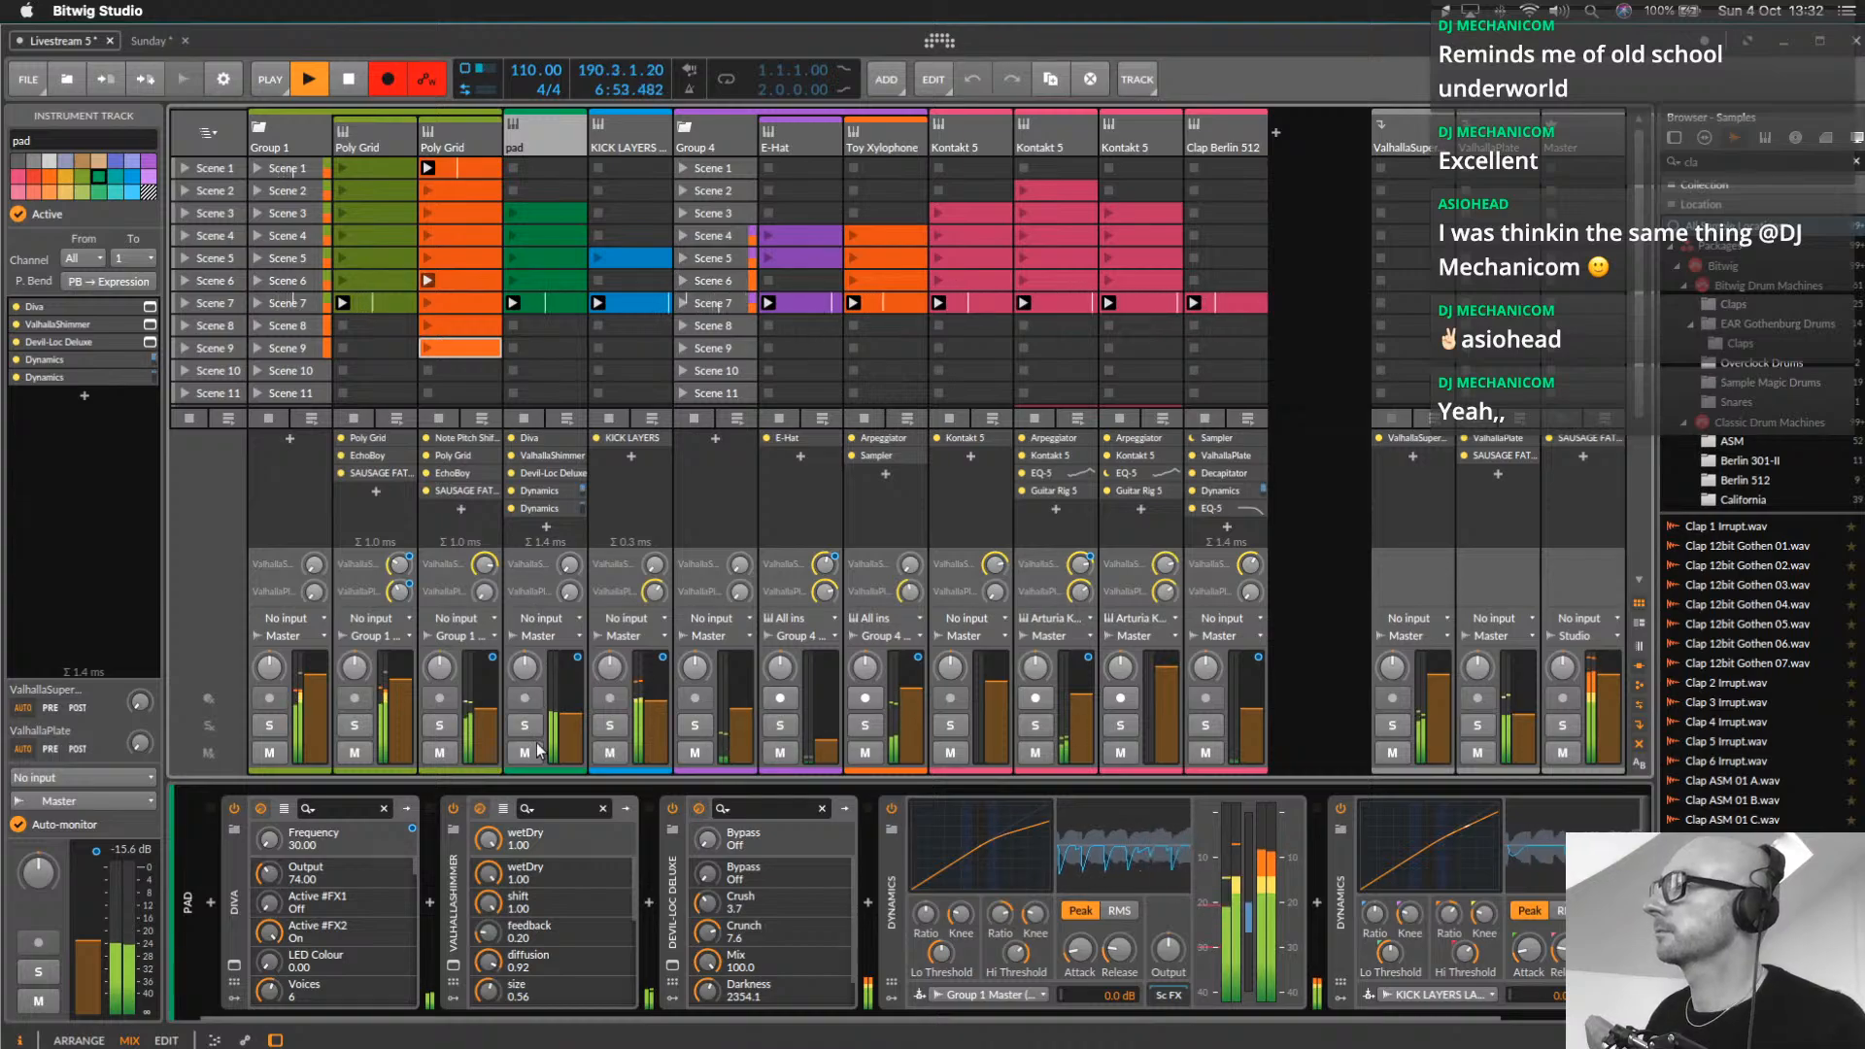
left_click(528, 416)
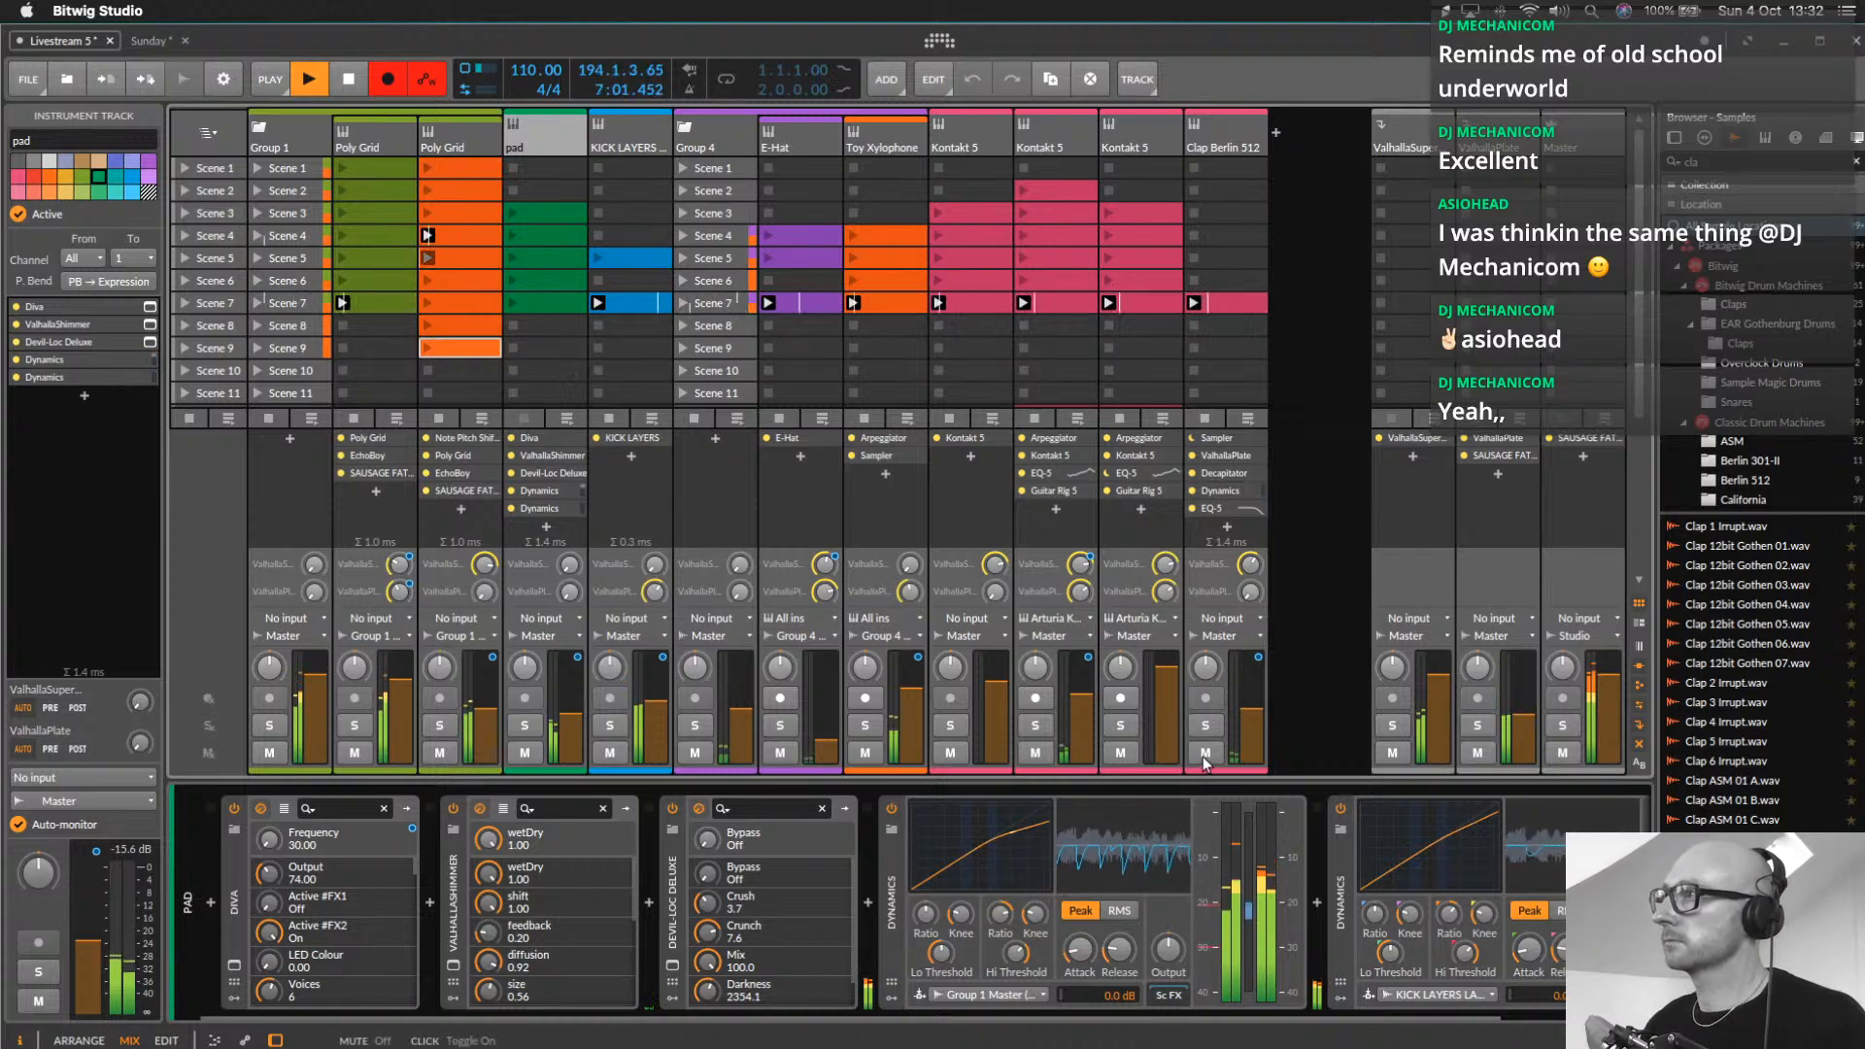
left_click(1192, 327)
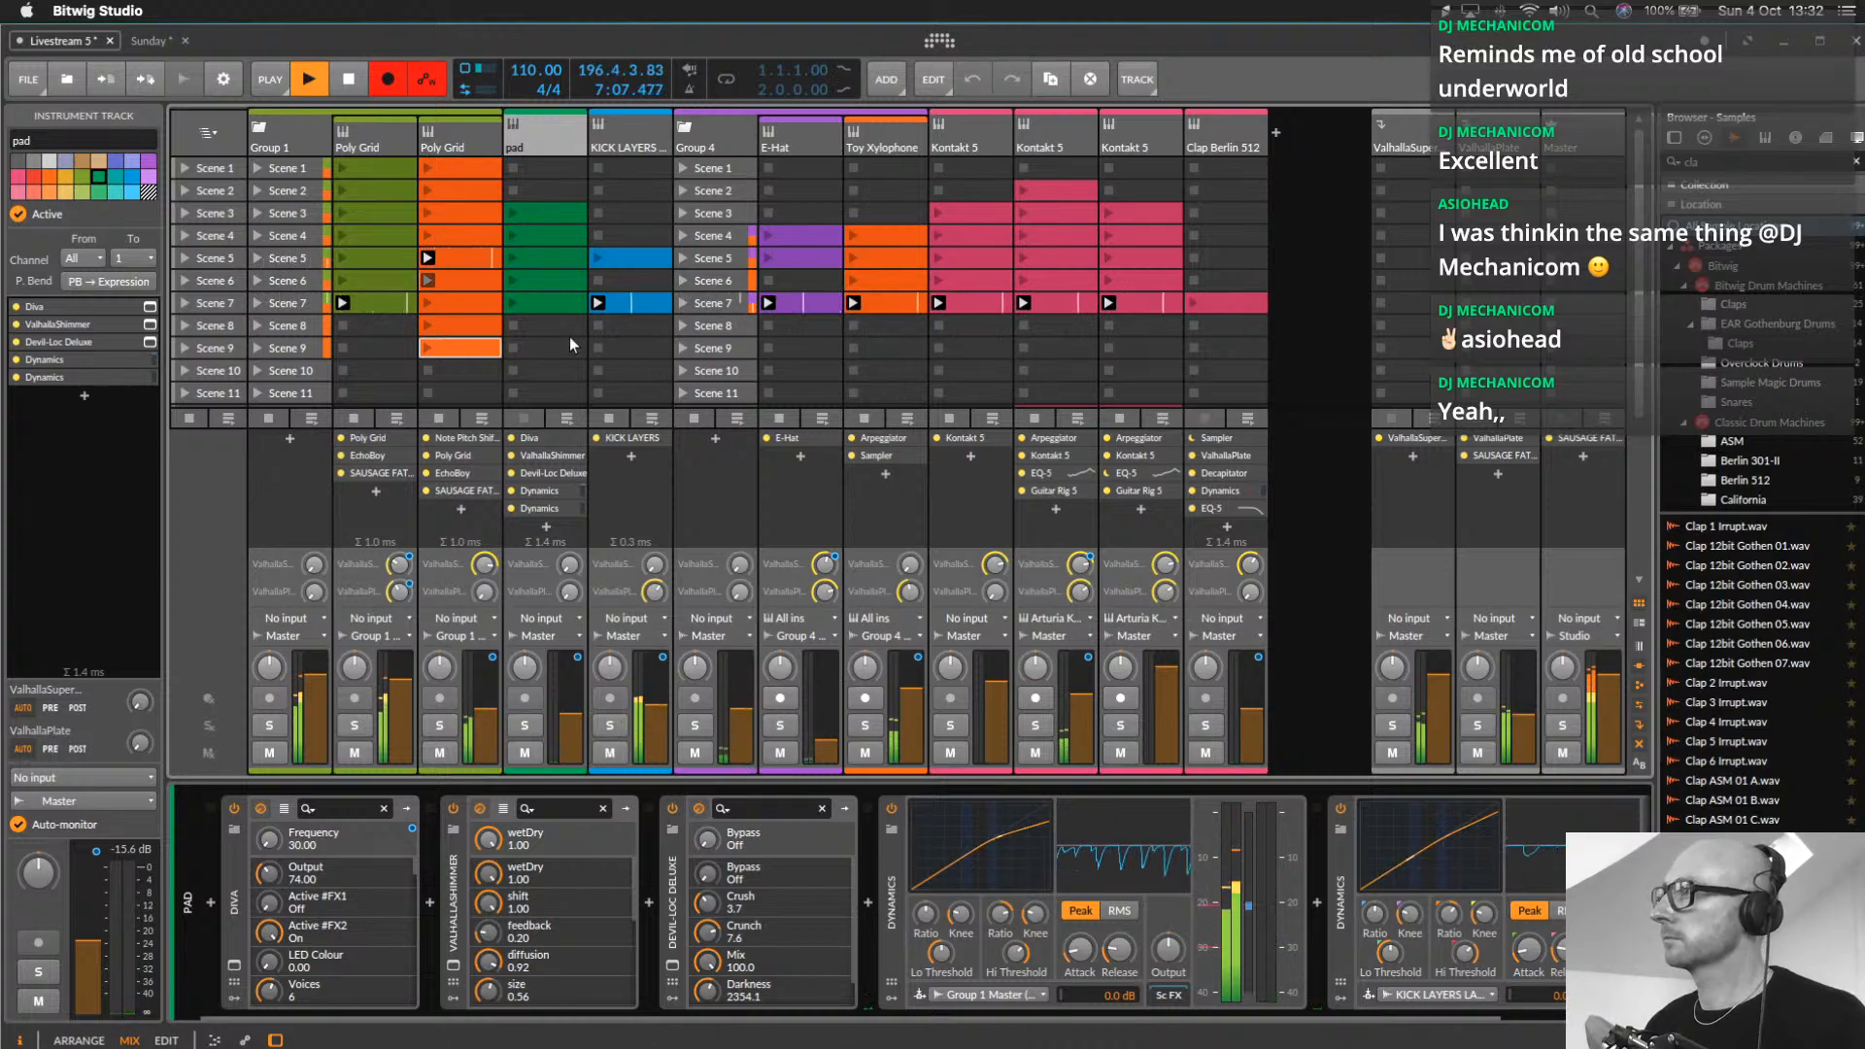
Lower the Toy Xylophone volume slightly and shorten the E-Hat's decay
left_click_drag(911, 690, 911, 700)
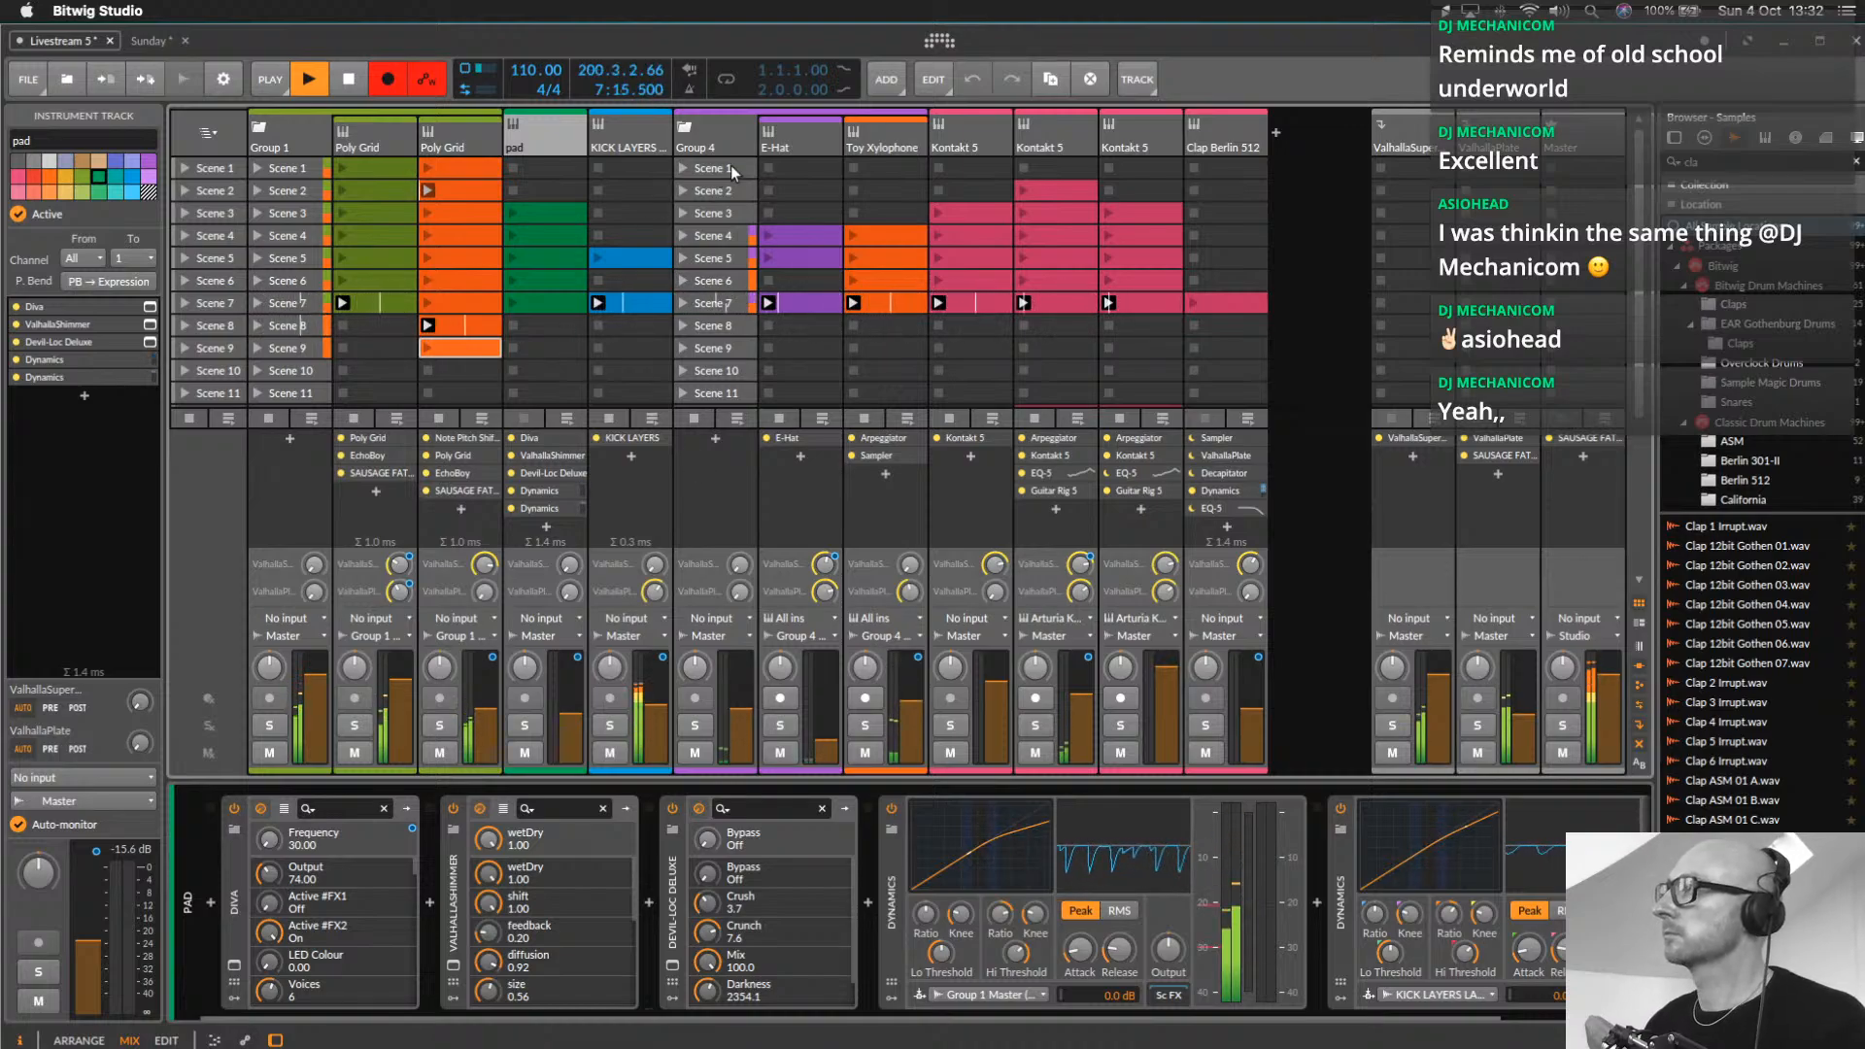
left_click(826, 130)
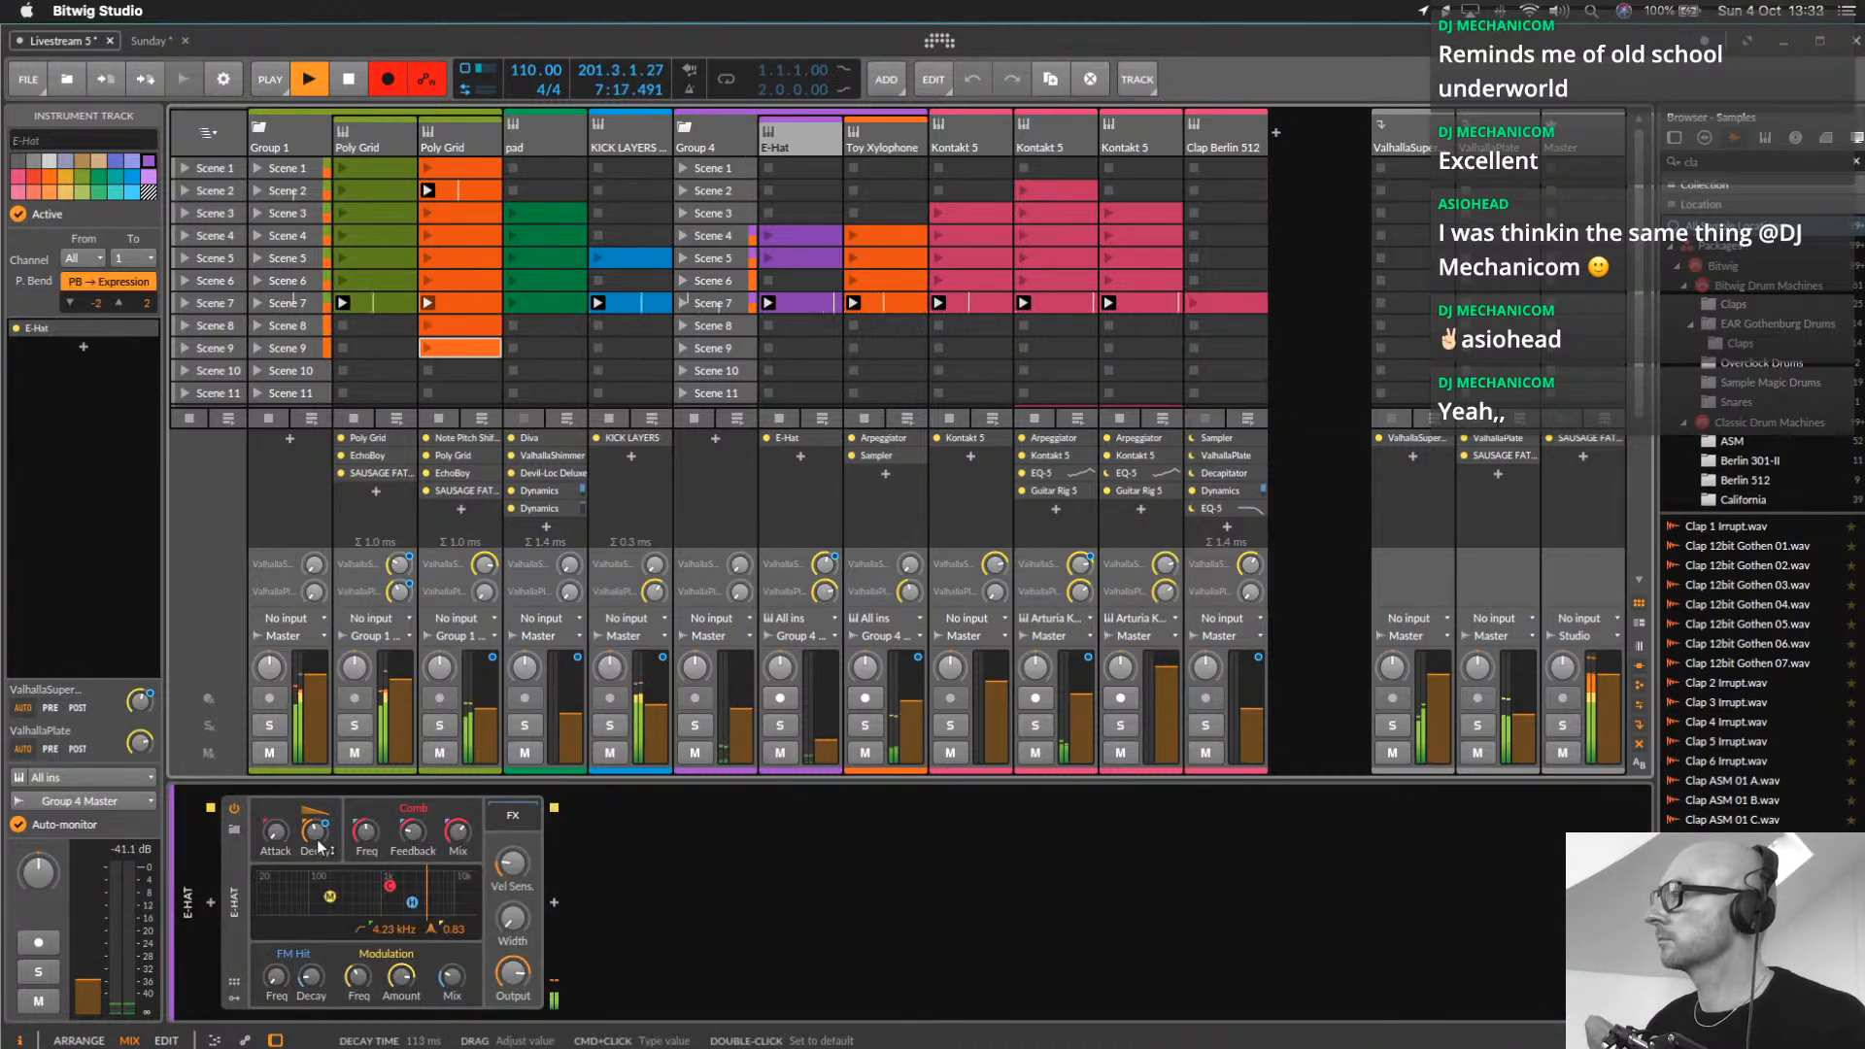
left_click_drag(318, 846, 319, 868)
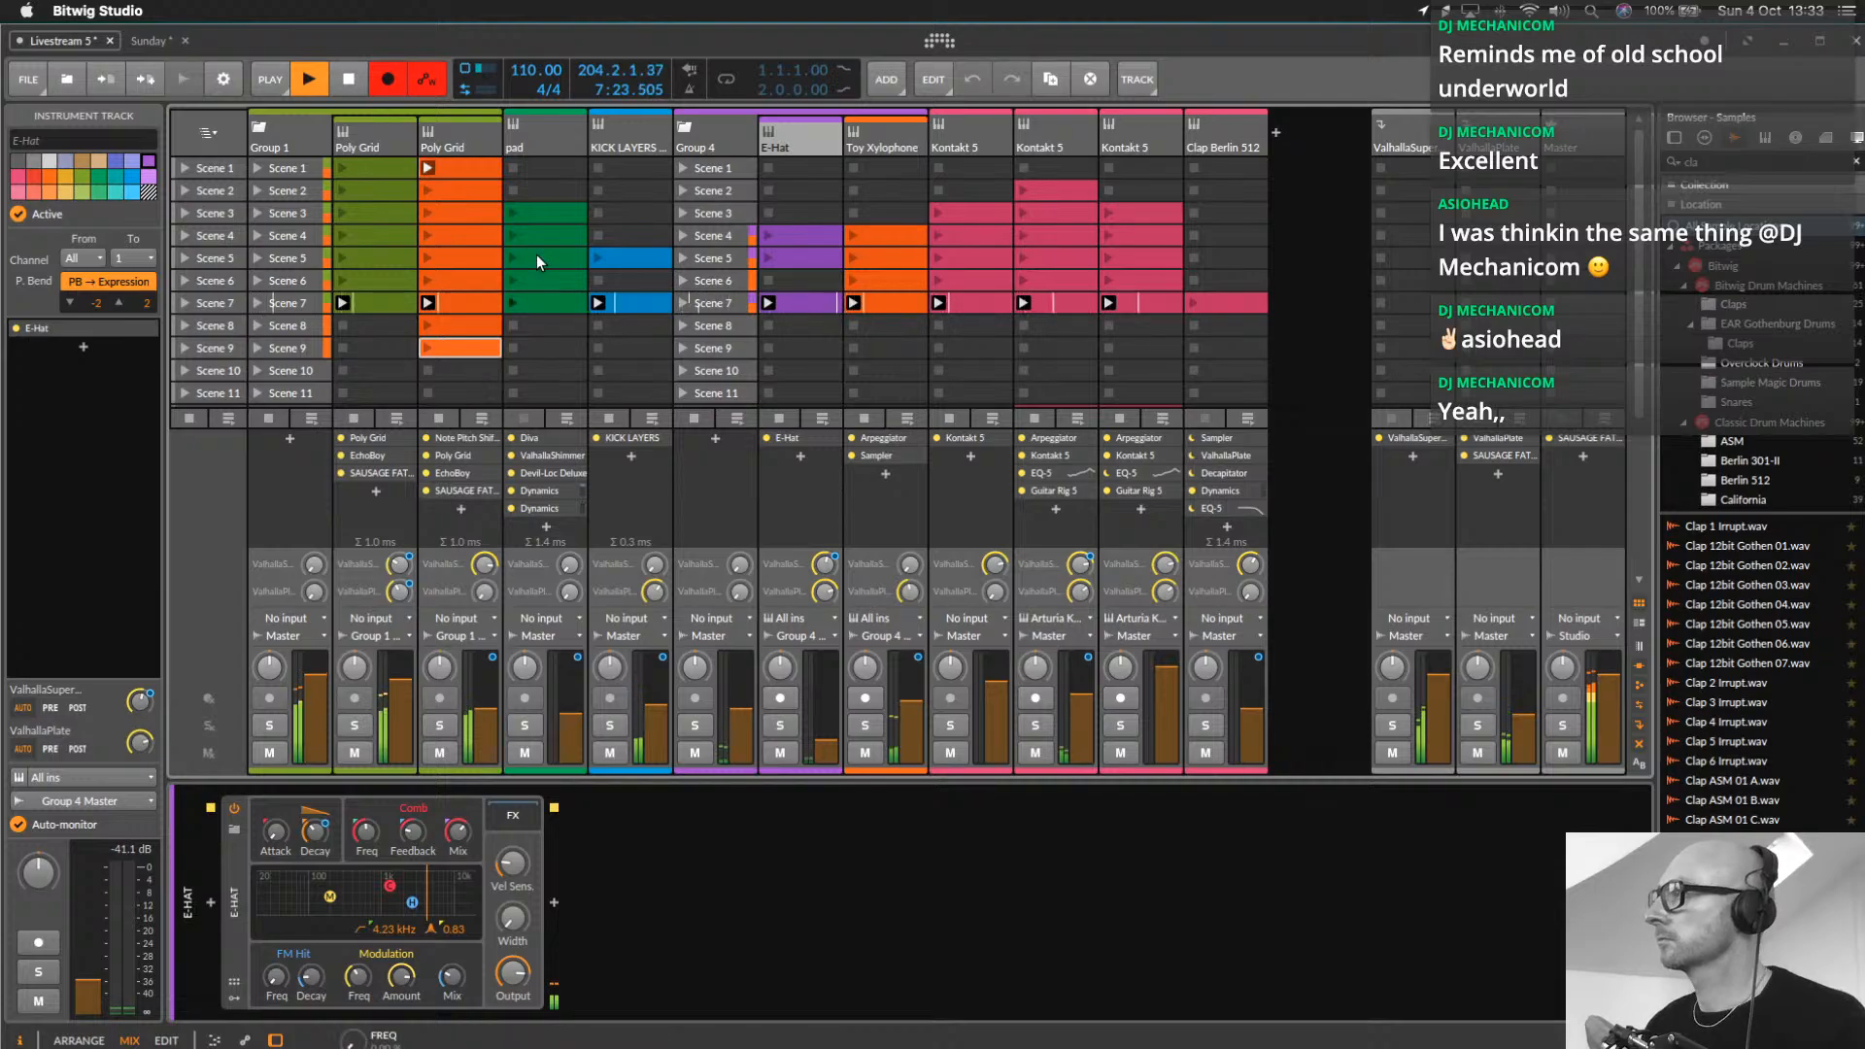
Retrigger the KICK LAYERS clip in Scene 7 and launch the pad clip in Scene 6
left_click(539, 125)
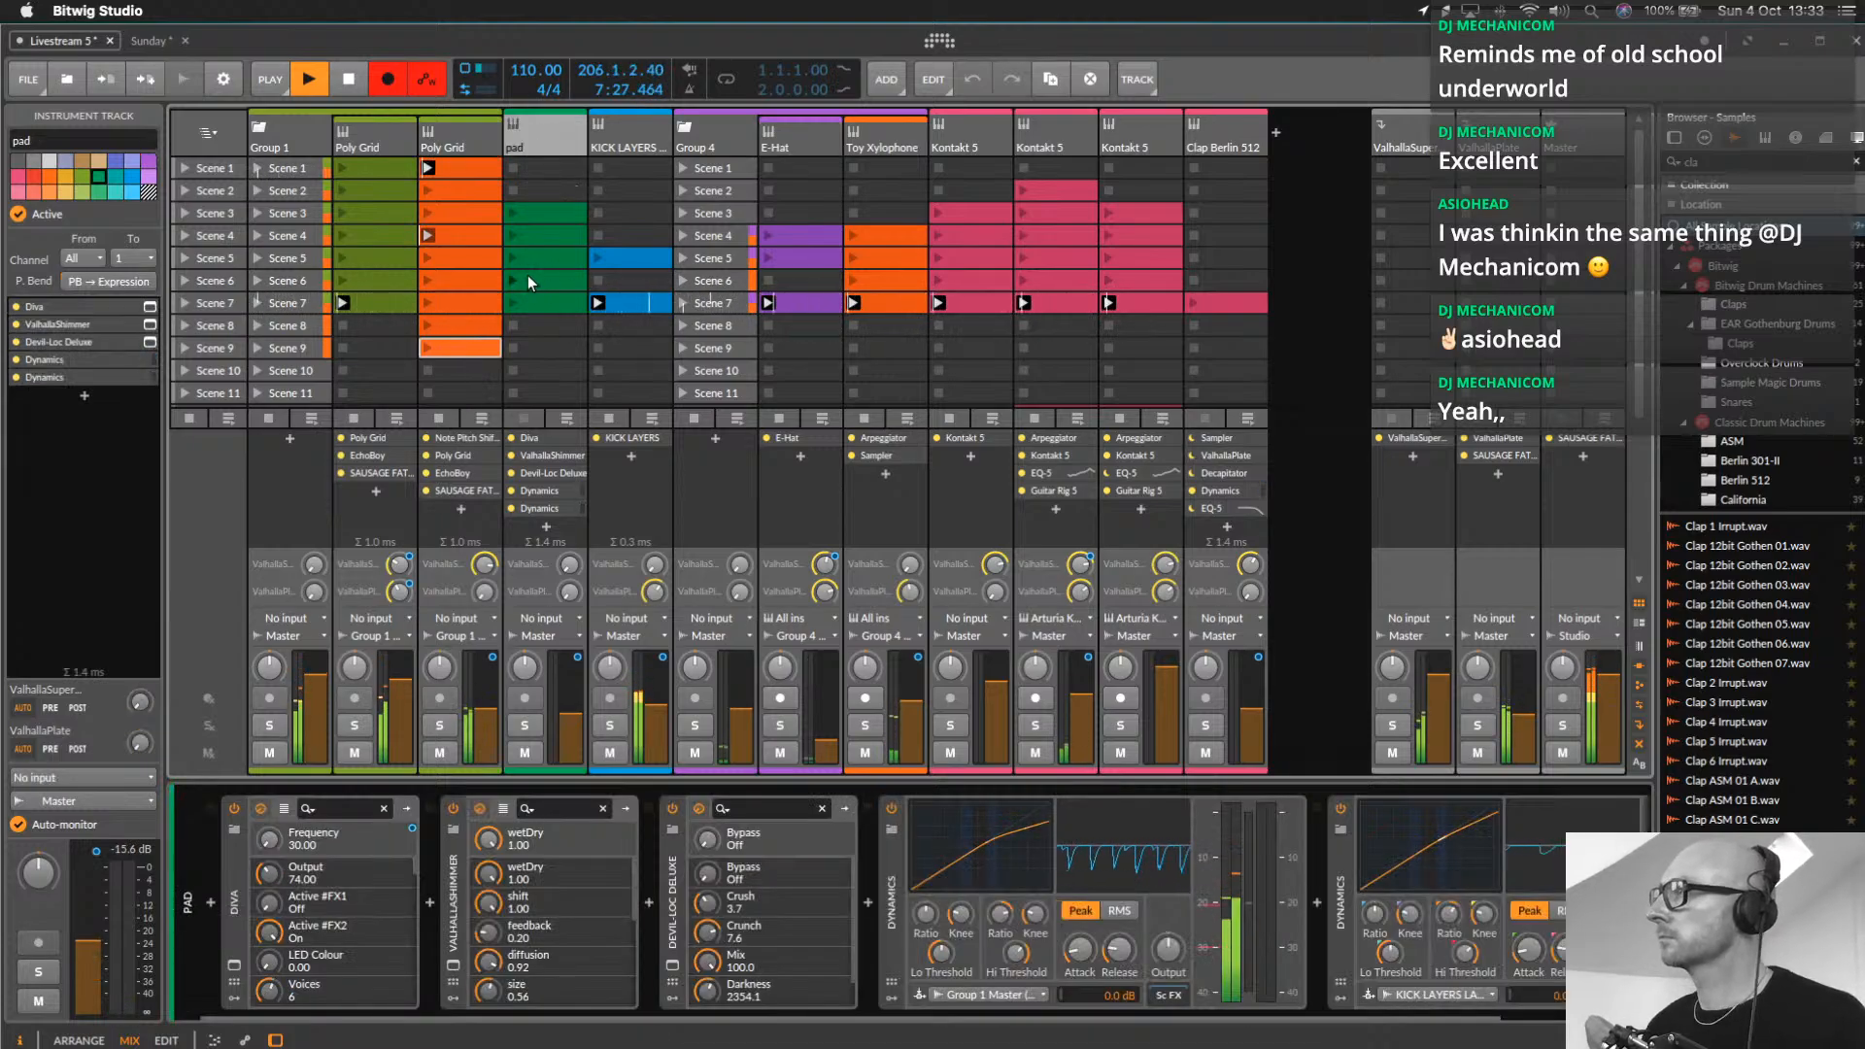
left_click(597, 305)
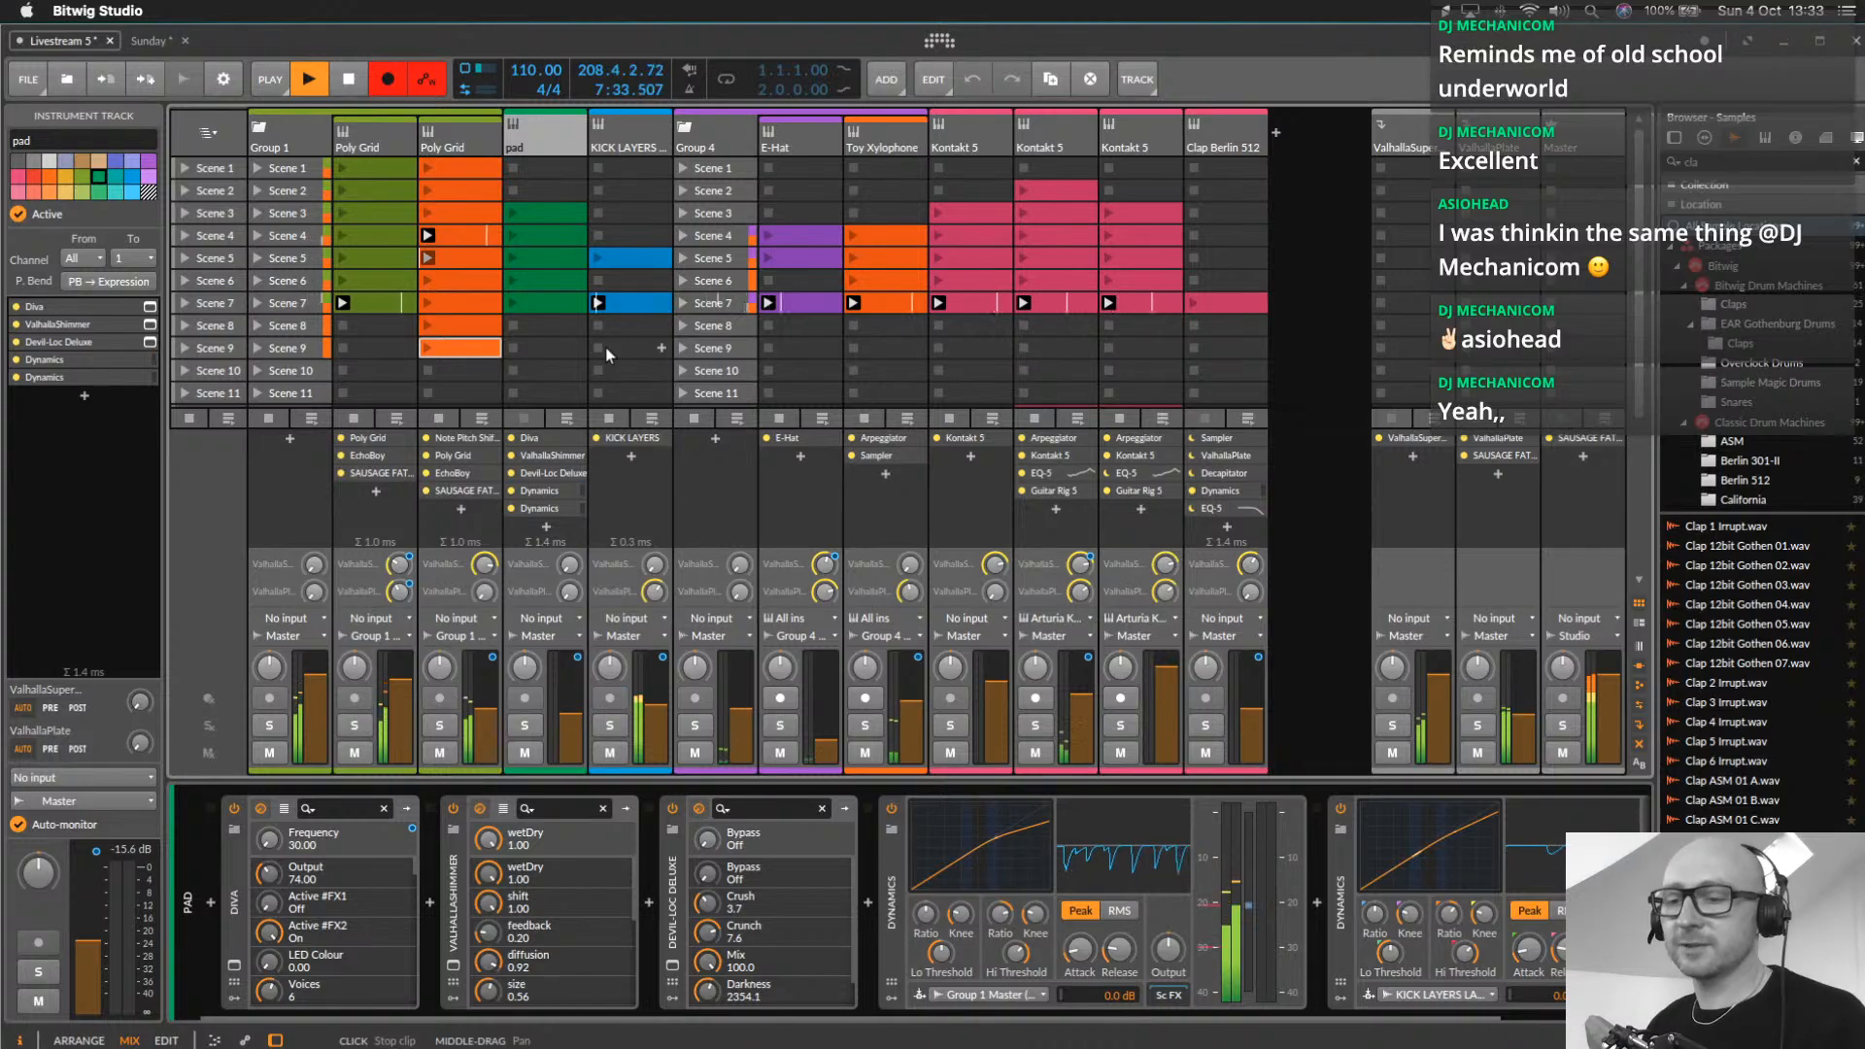
left_click(511, 278)
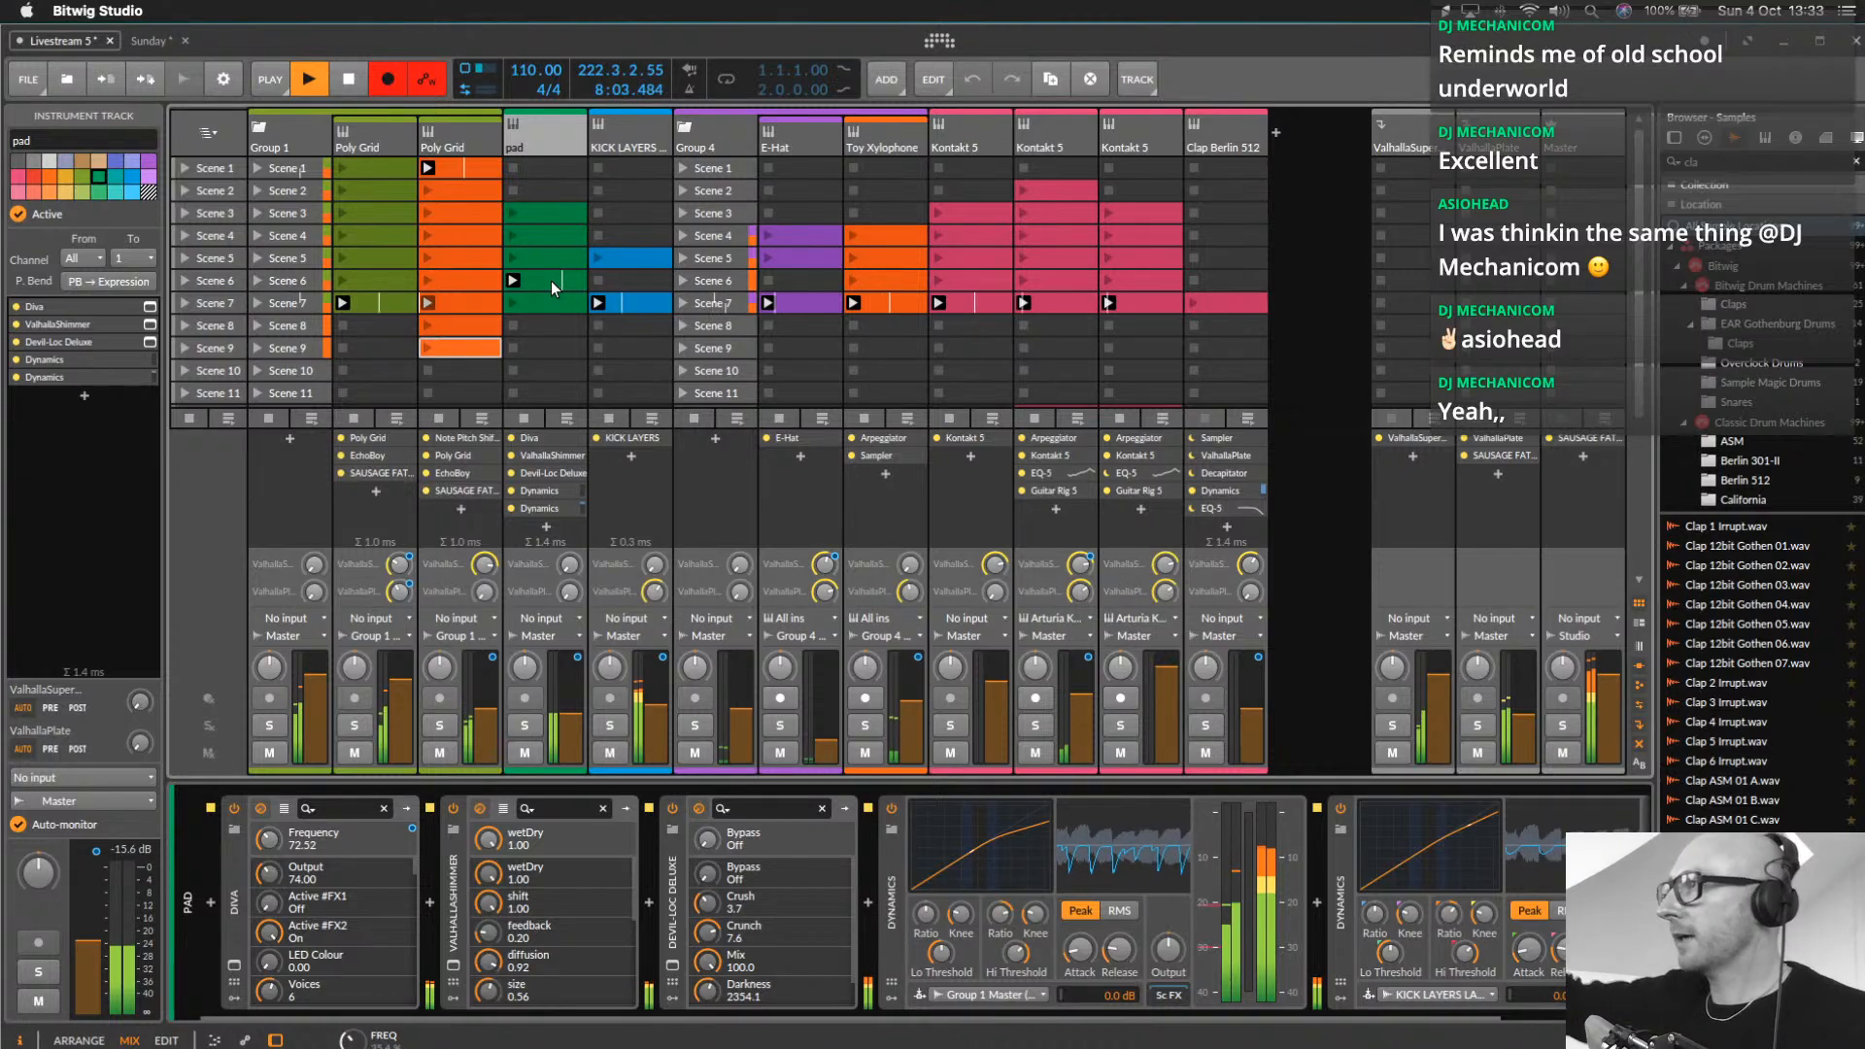
Break the arrangement down by launching Scenes 4, 3, 2 and 1 one after another into the recording
left_click(183, 235)
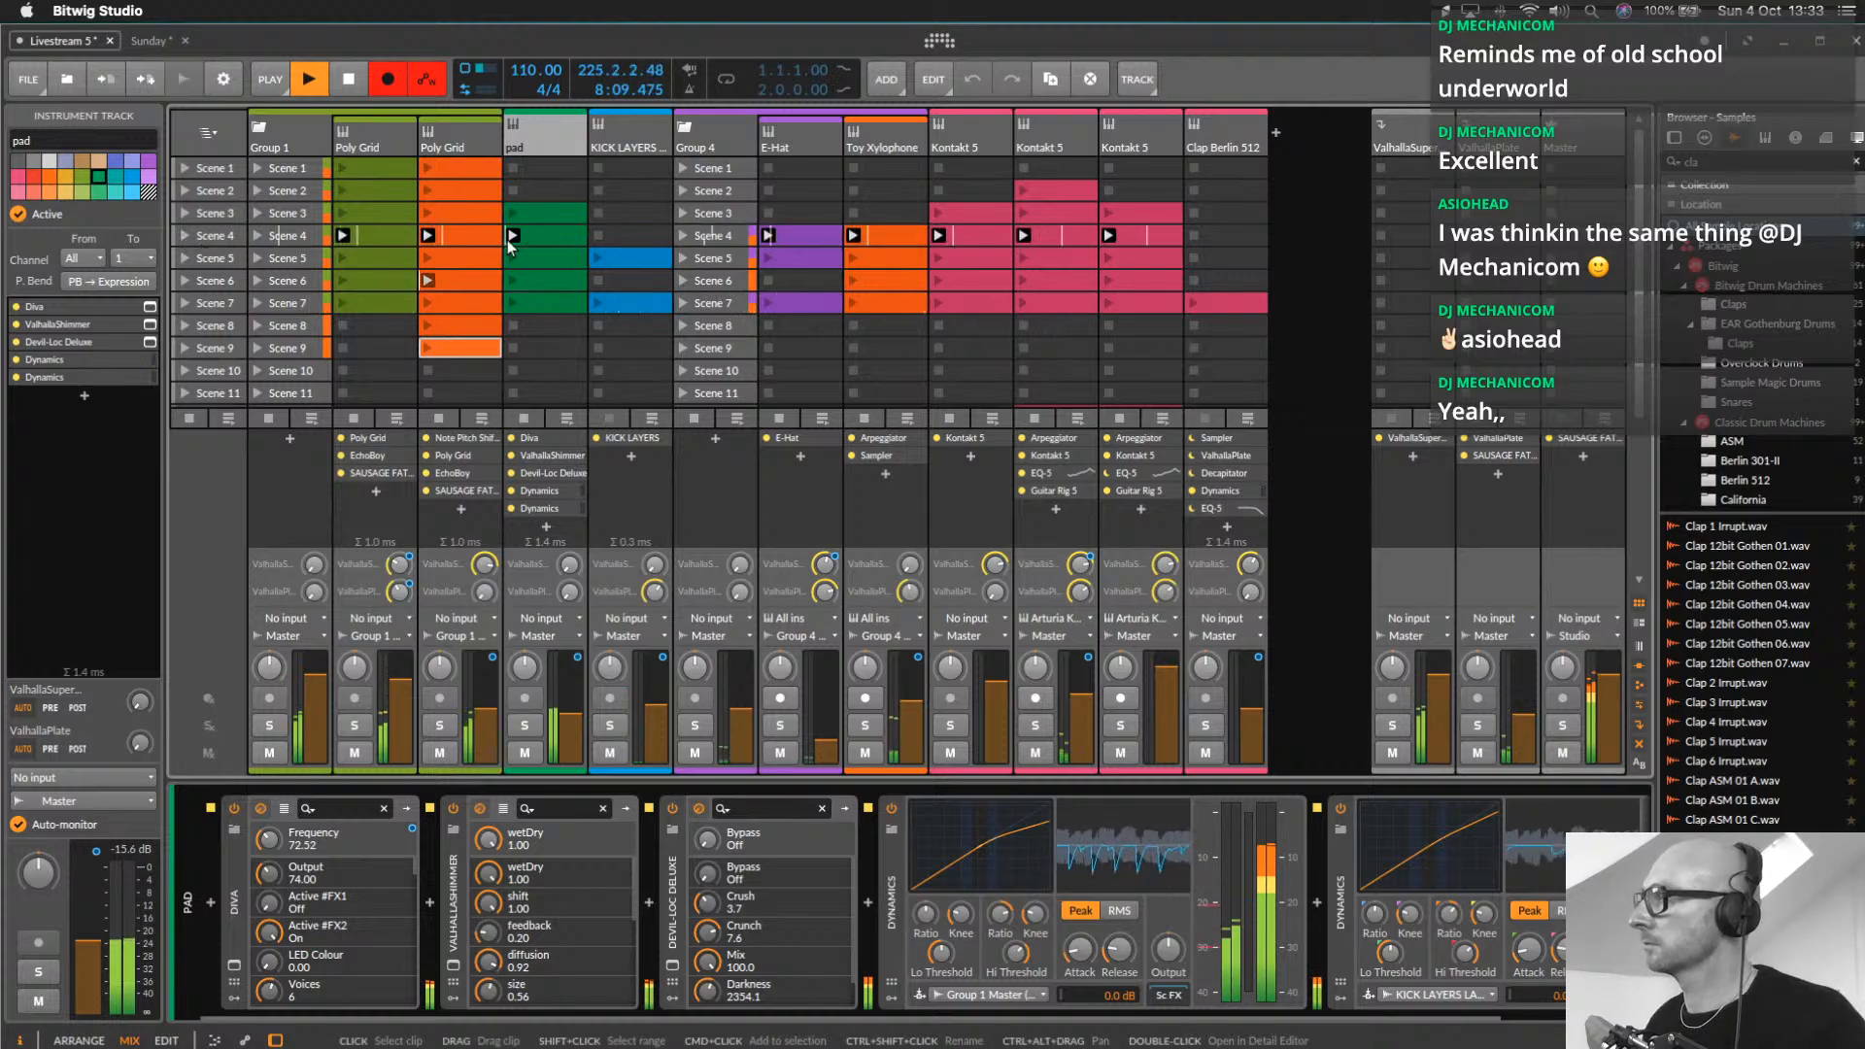
left_click(184, 210)
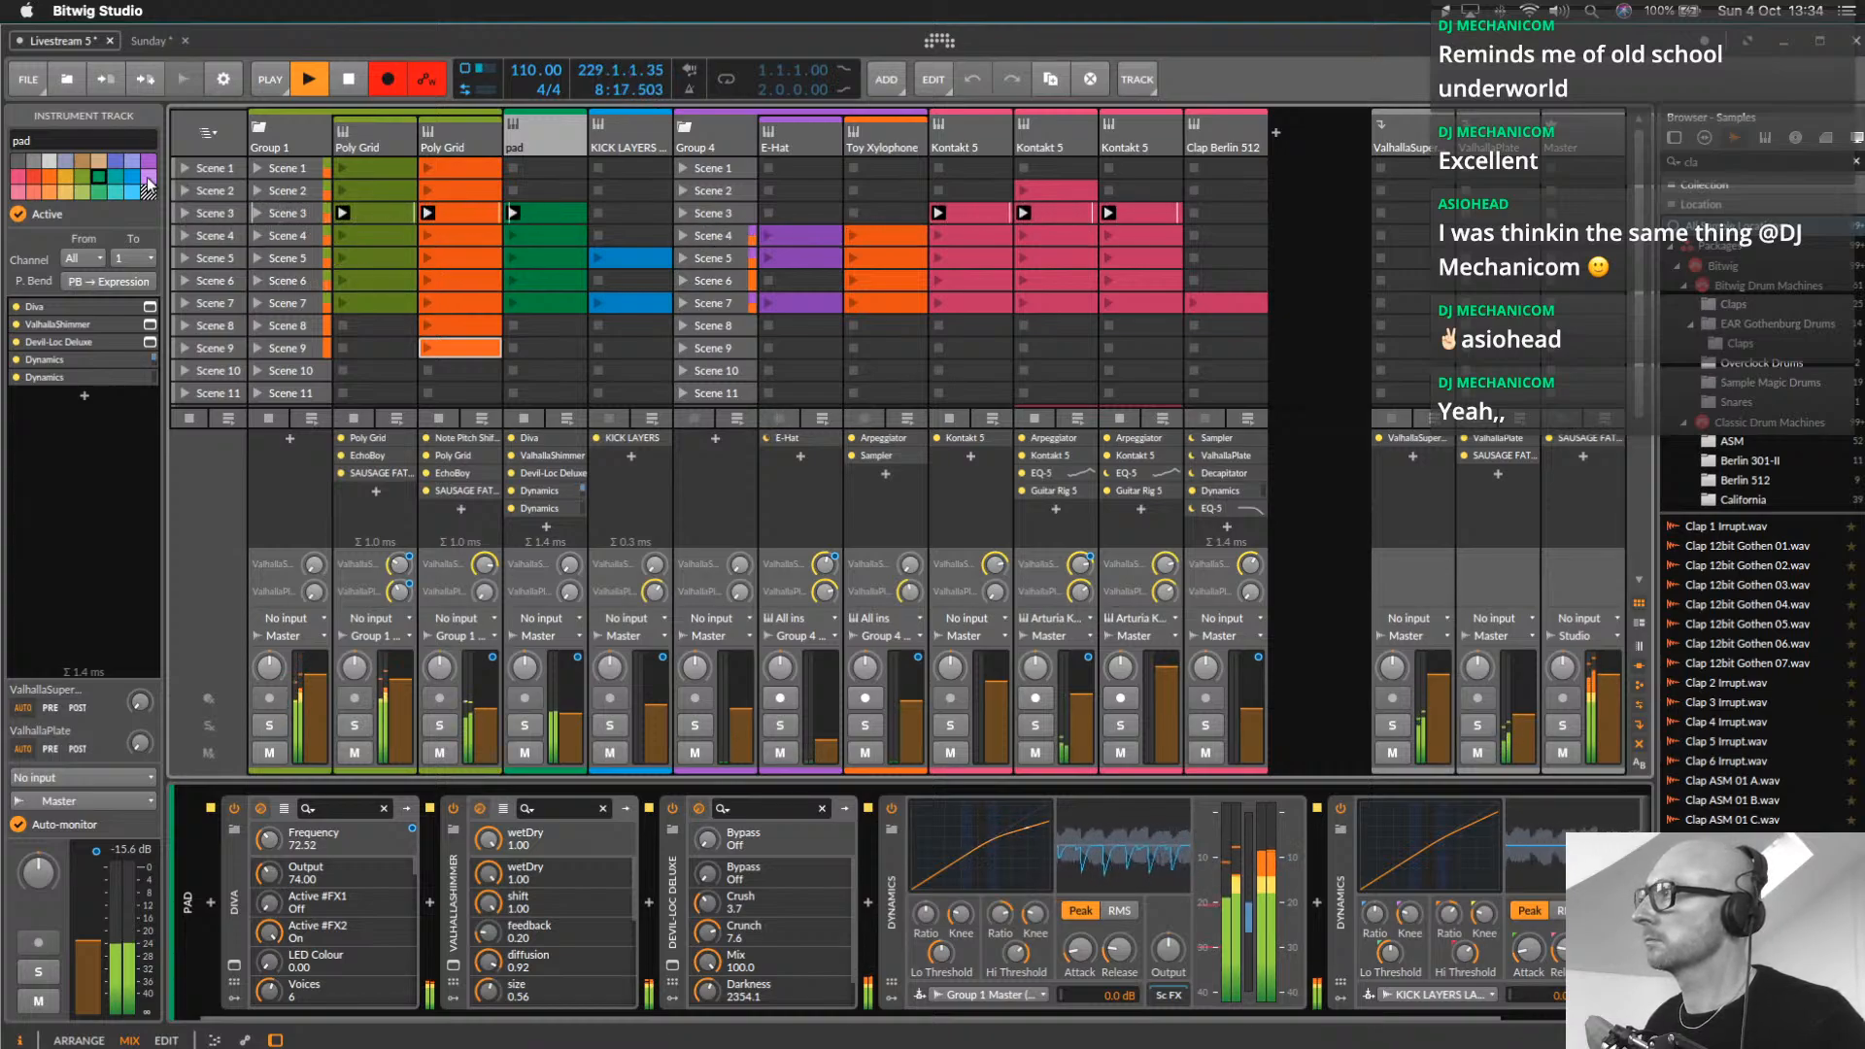
left_click(180, 189)
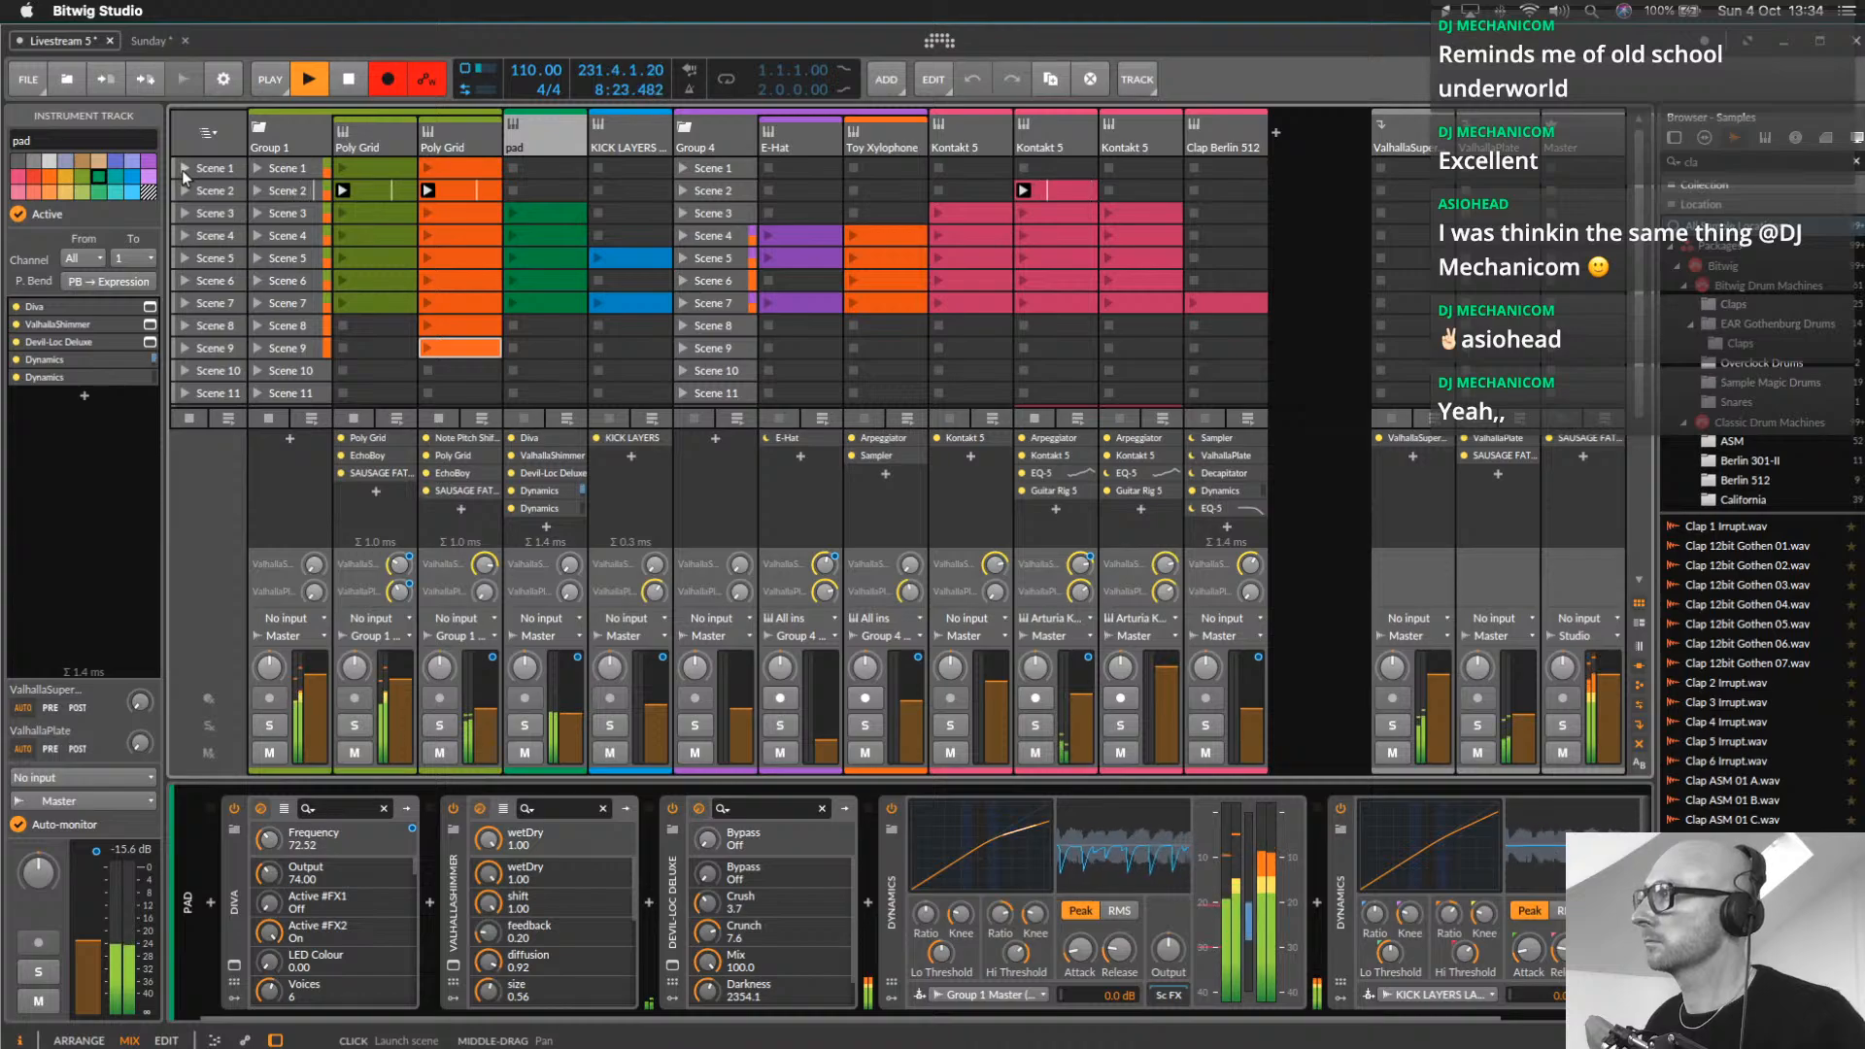
left_click(183, 171)
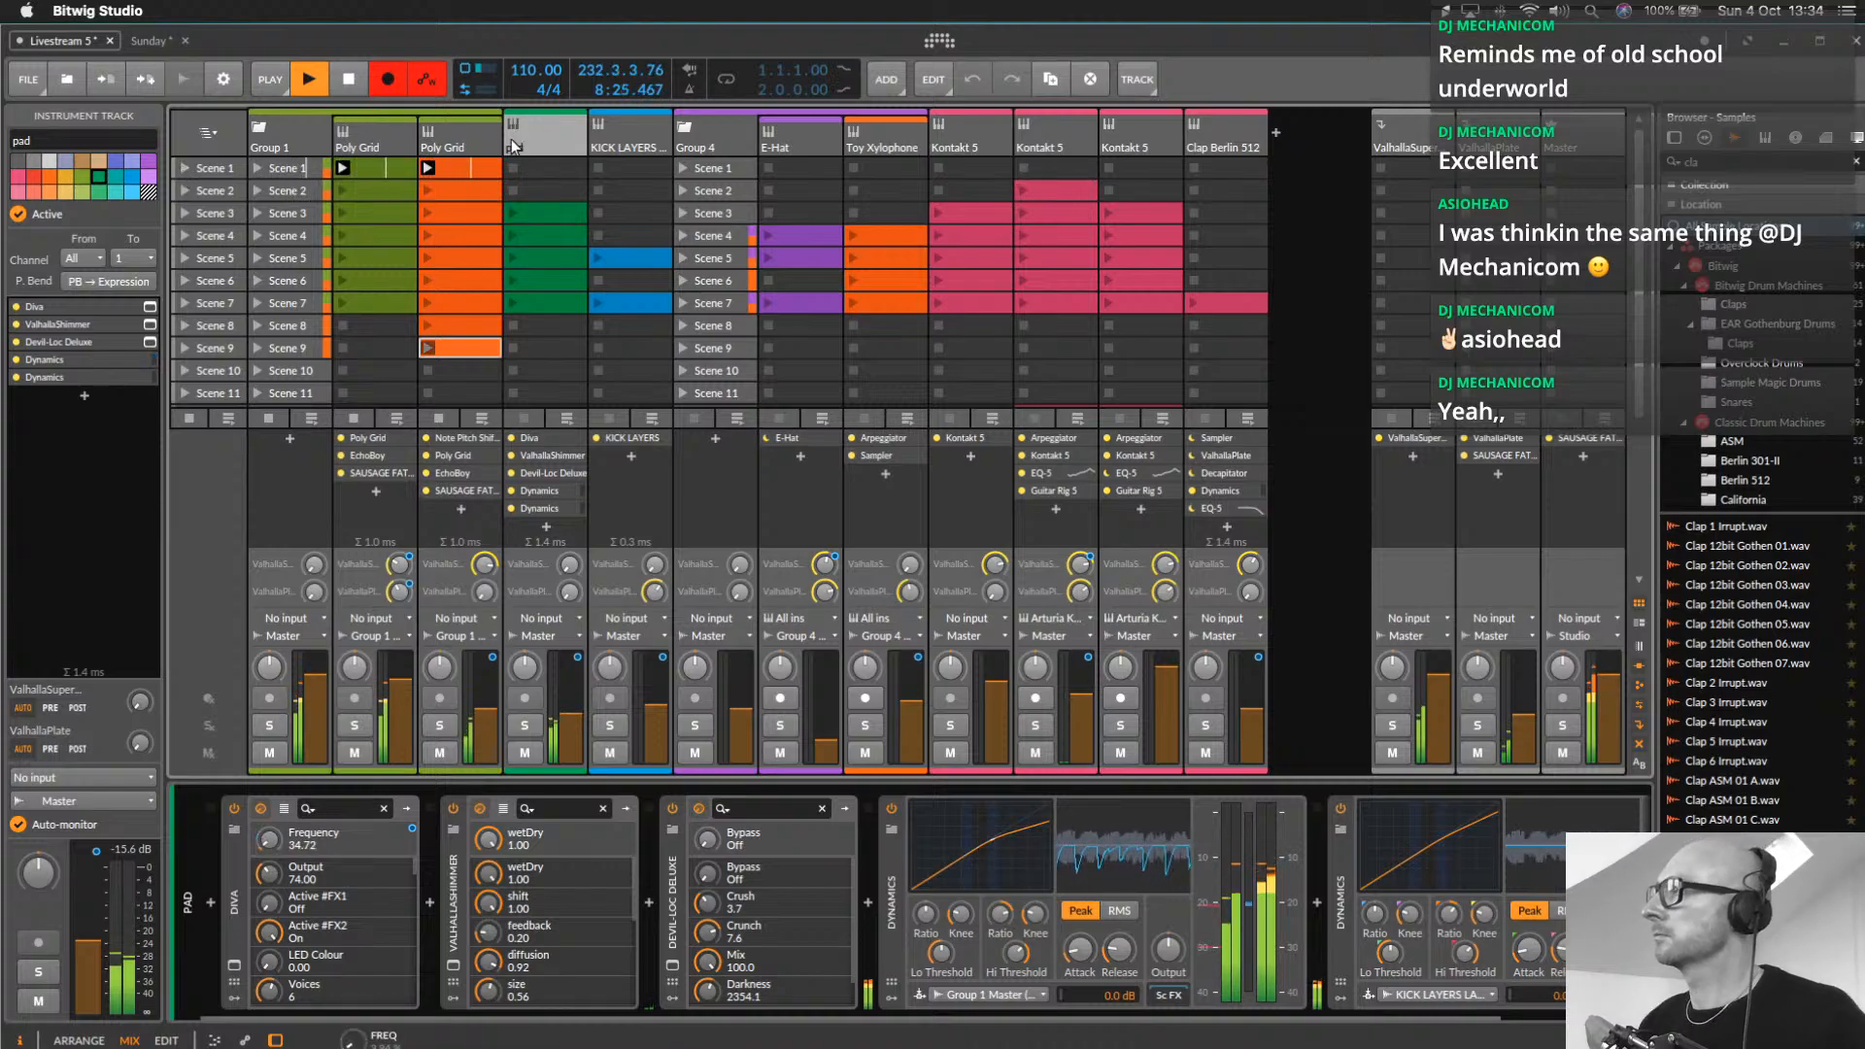
Switch the orange Poly Grid track's Note Pitch Shifter to +2 octaves and back to ±0
left_click(442, 148)
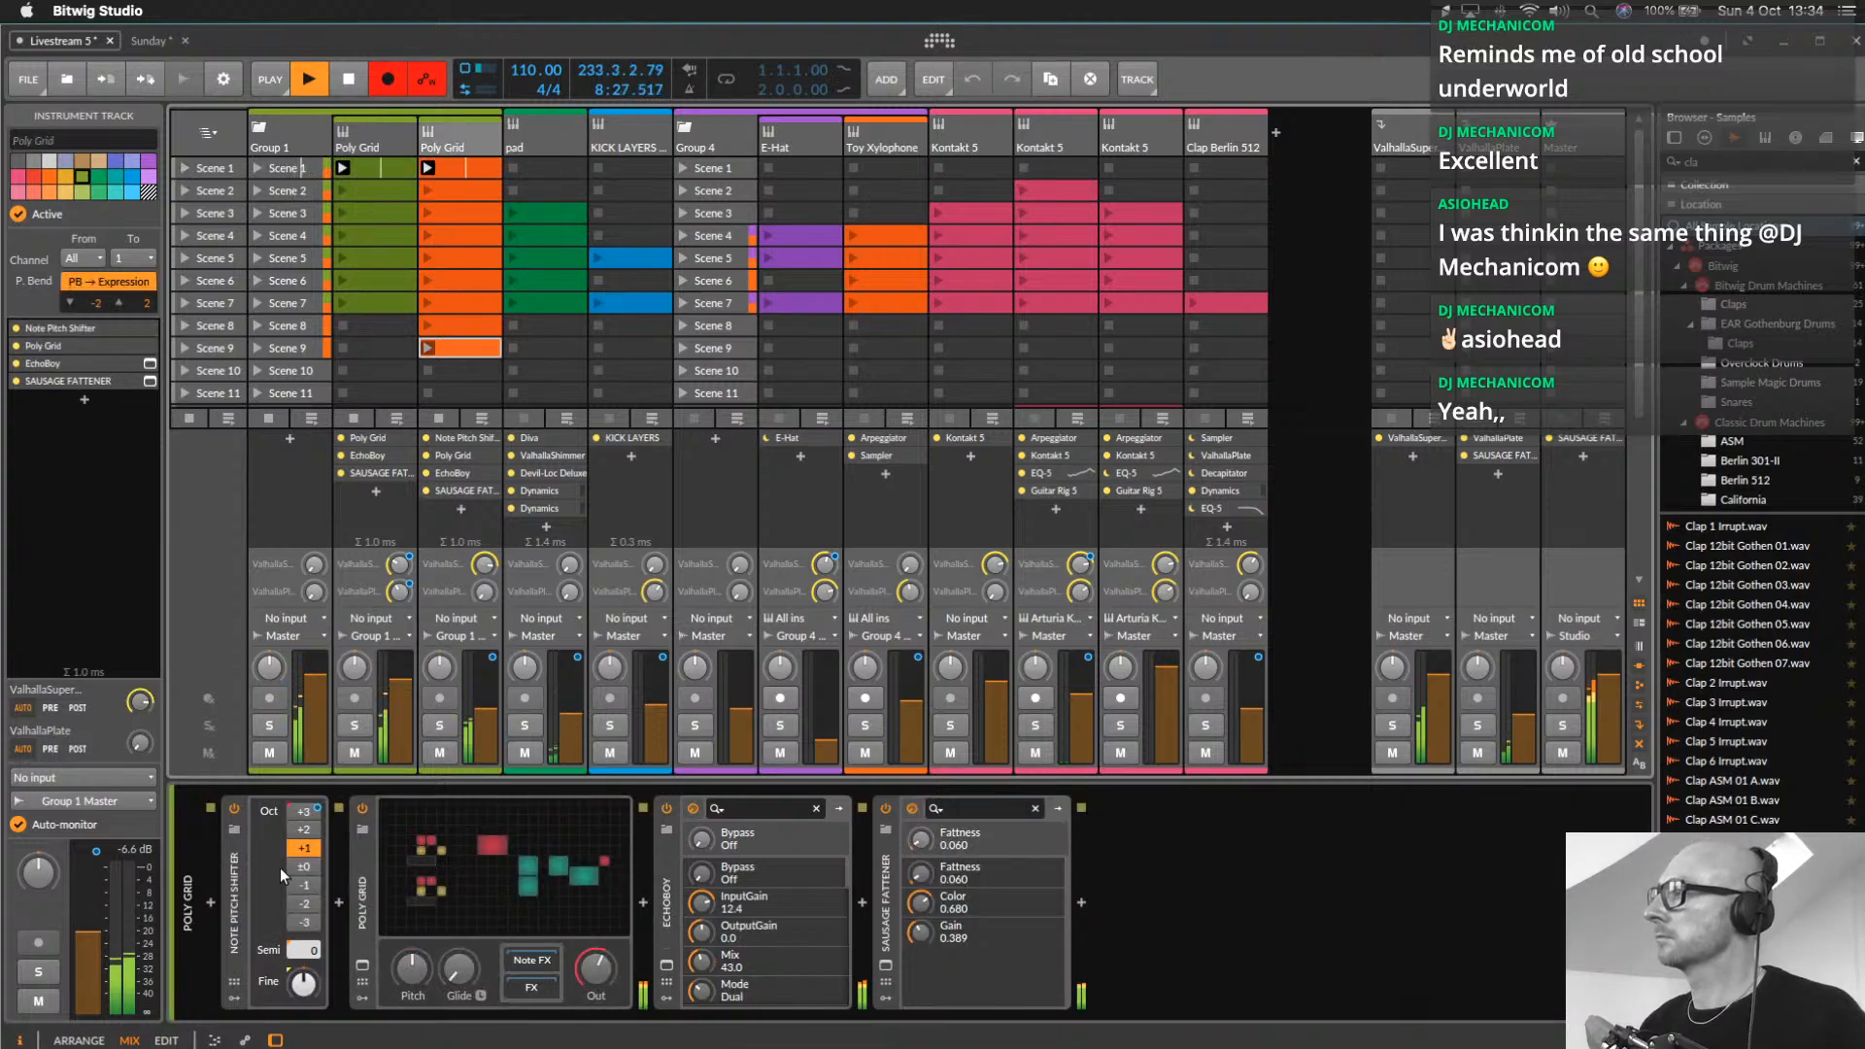
left_click(305, 829)
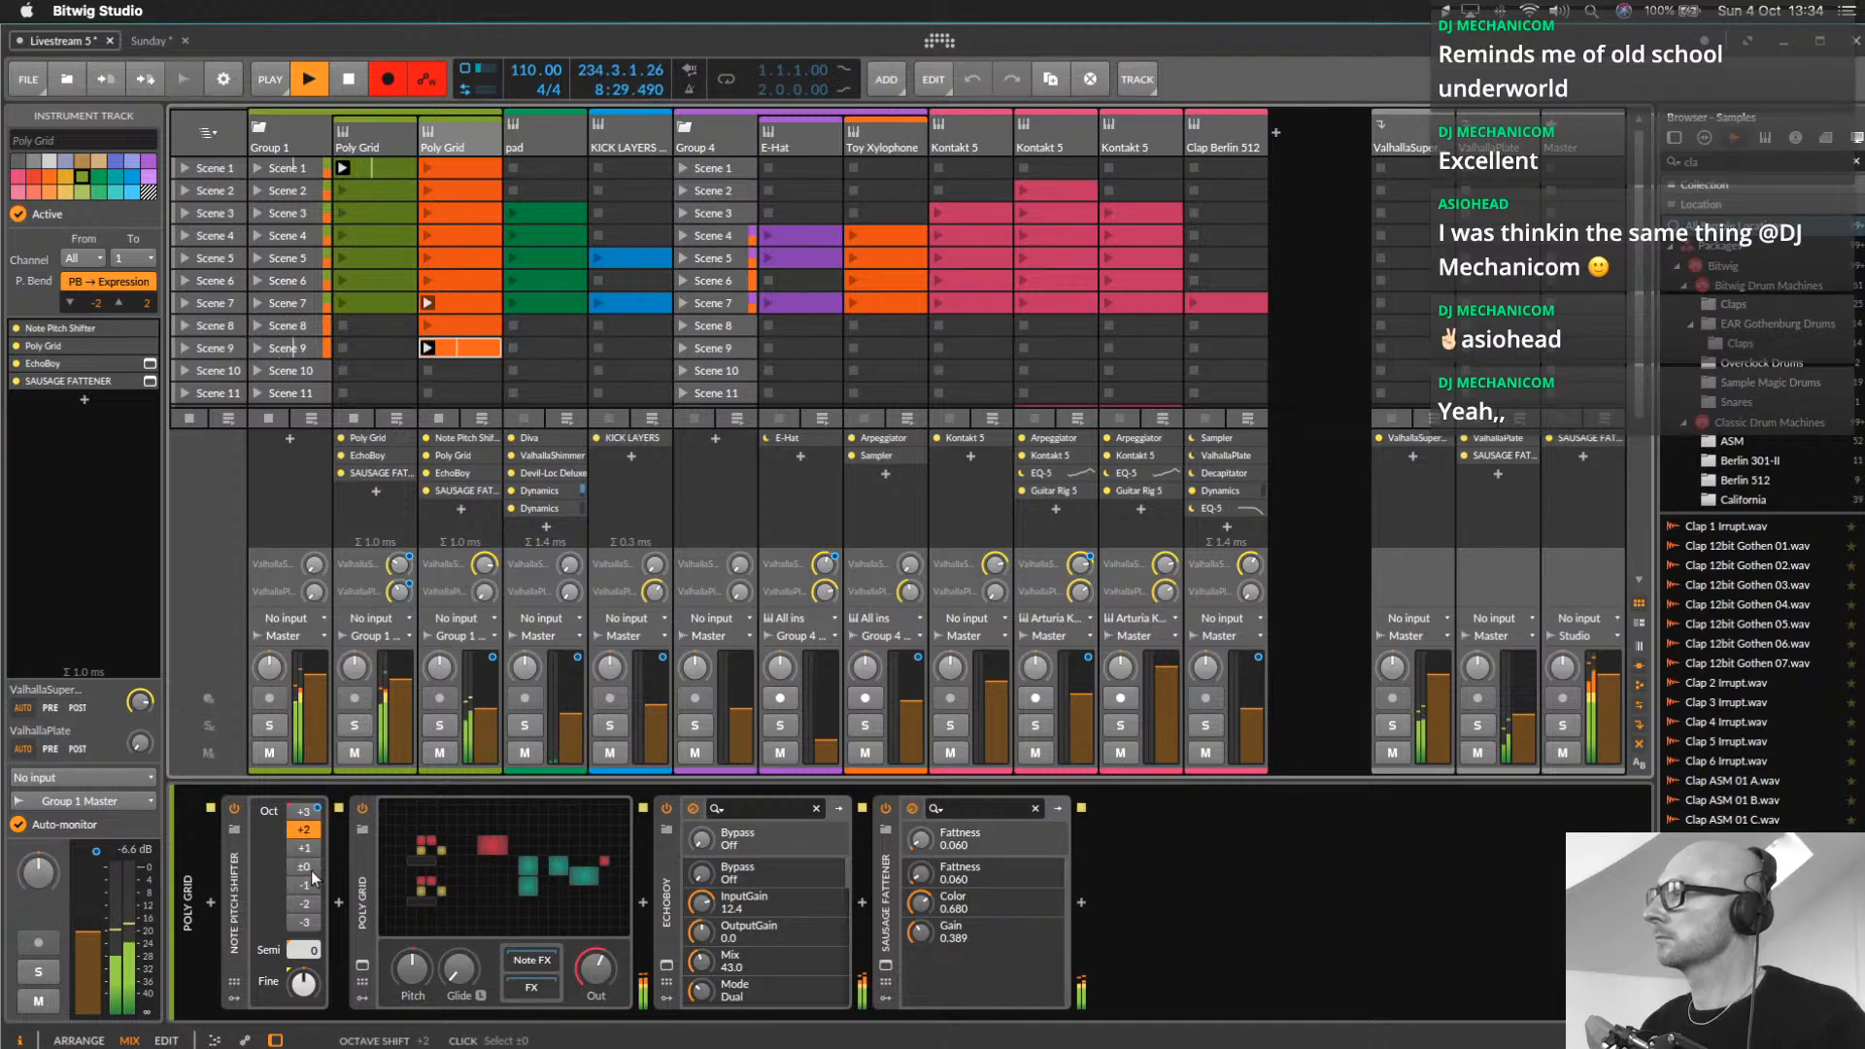
left_click(311, 869)
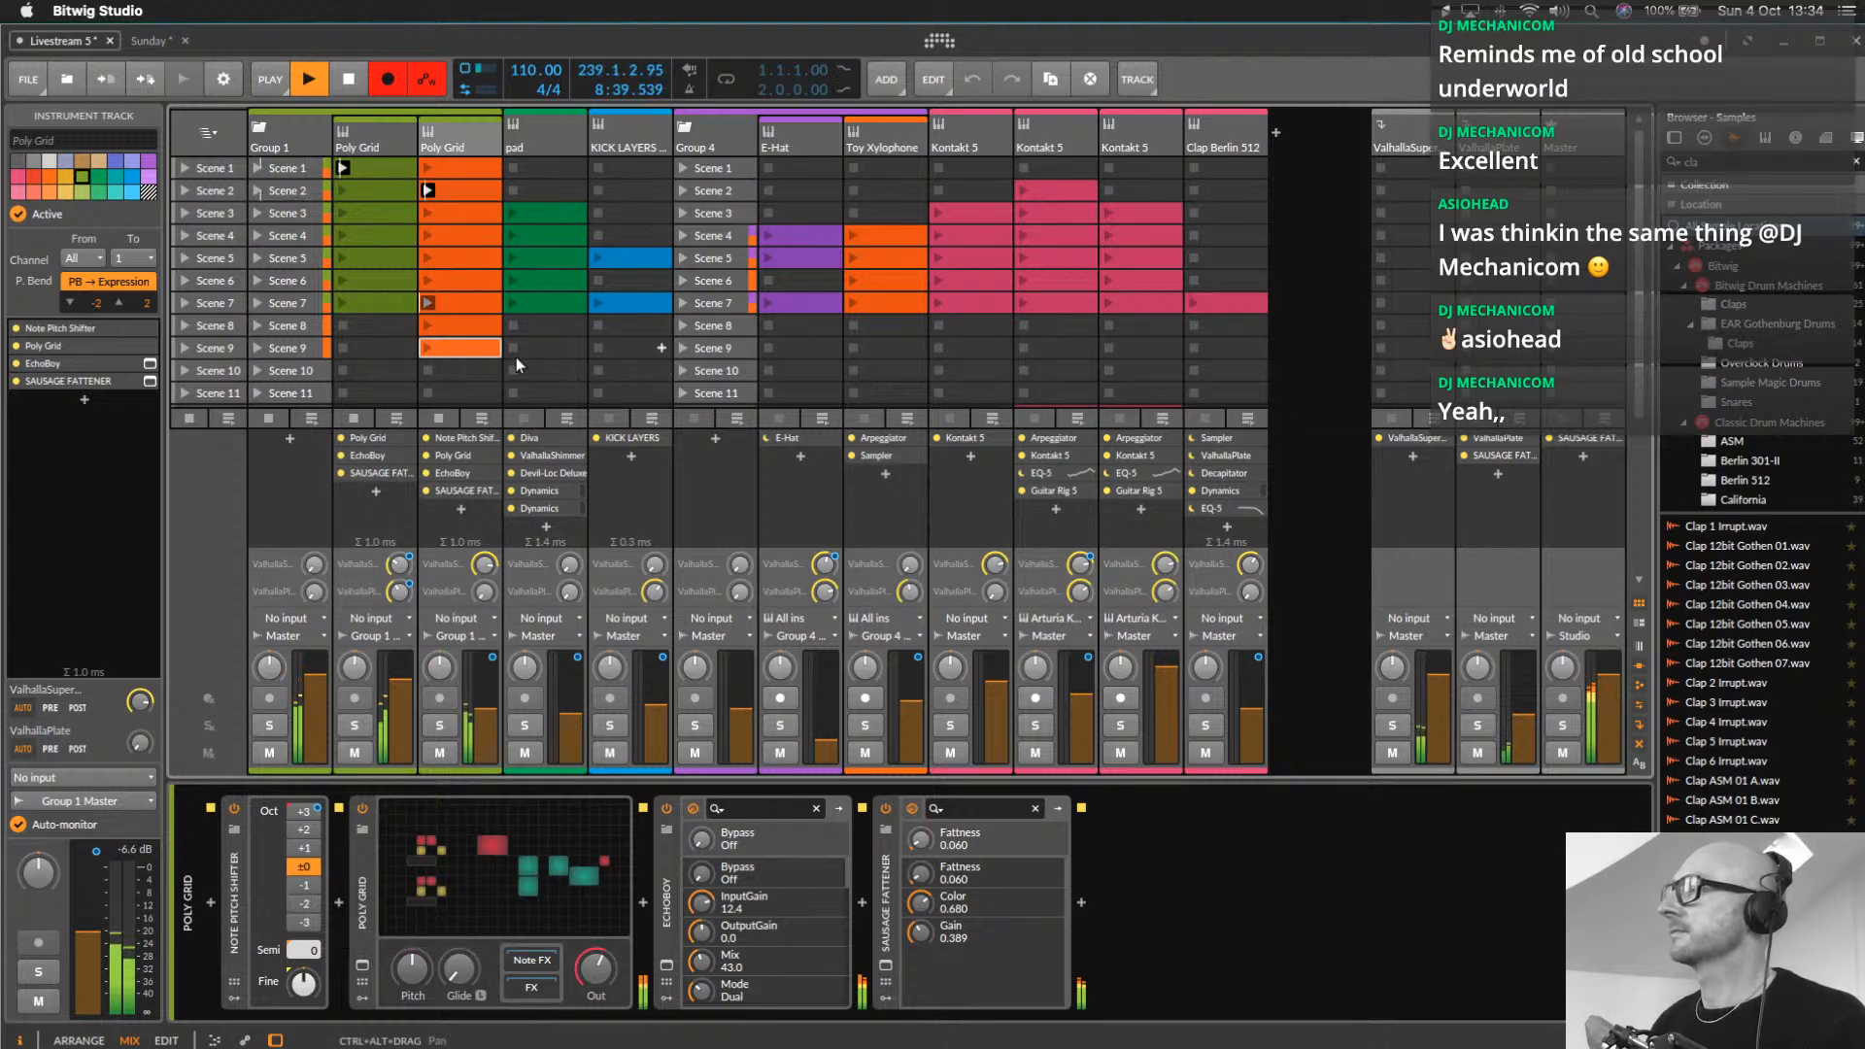
Stop all launcher clips and show the recorded performance in the arrangement timeline
left_click(189, 419)
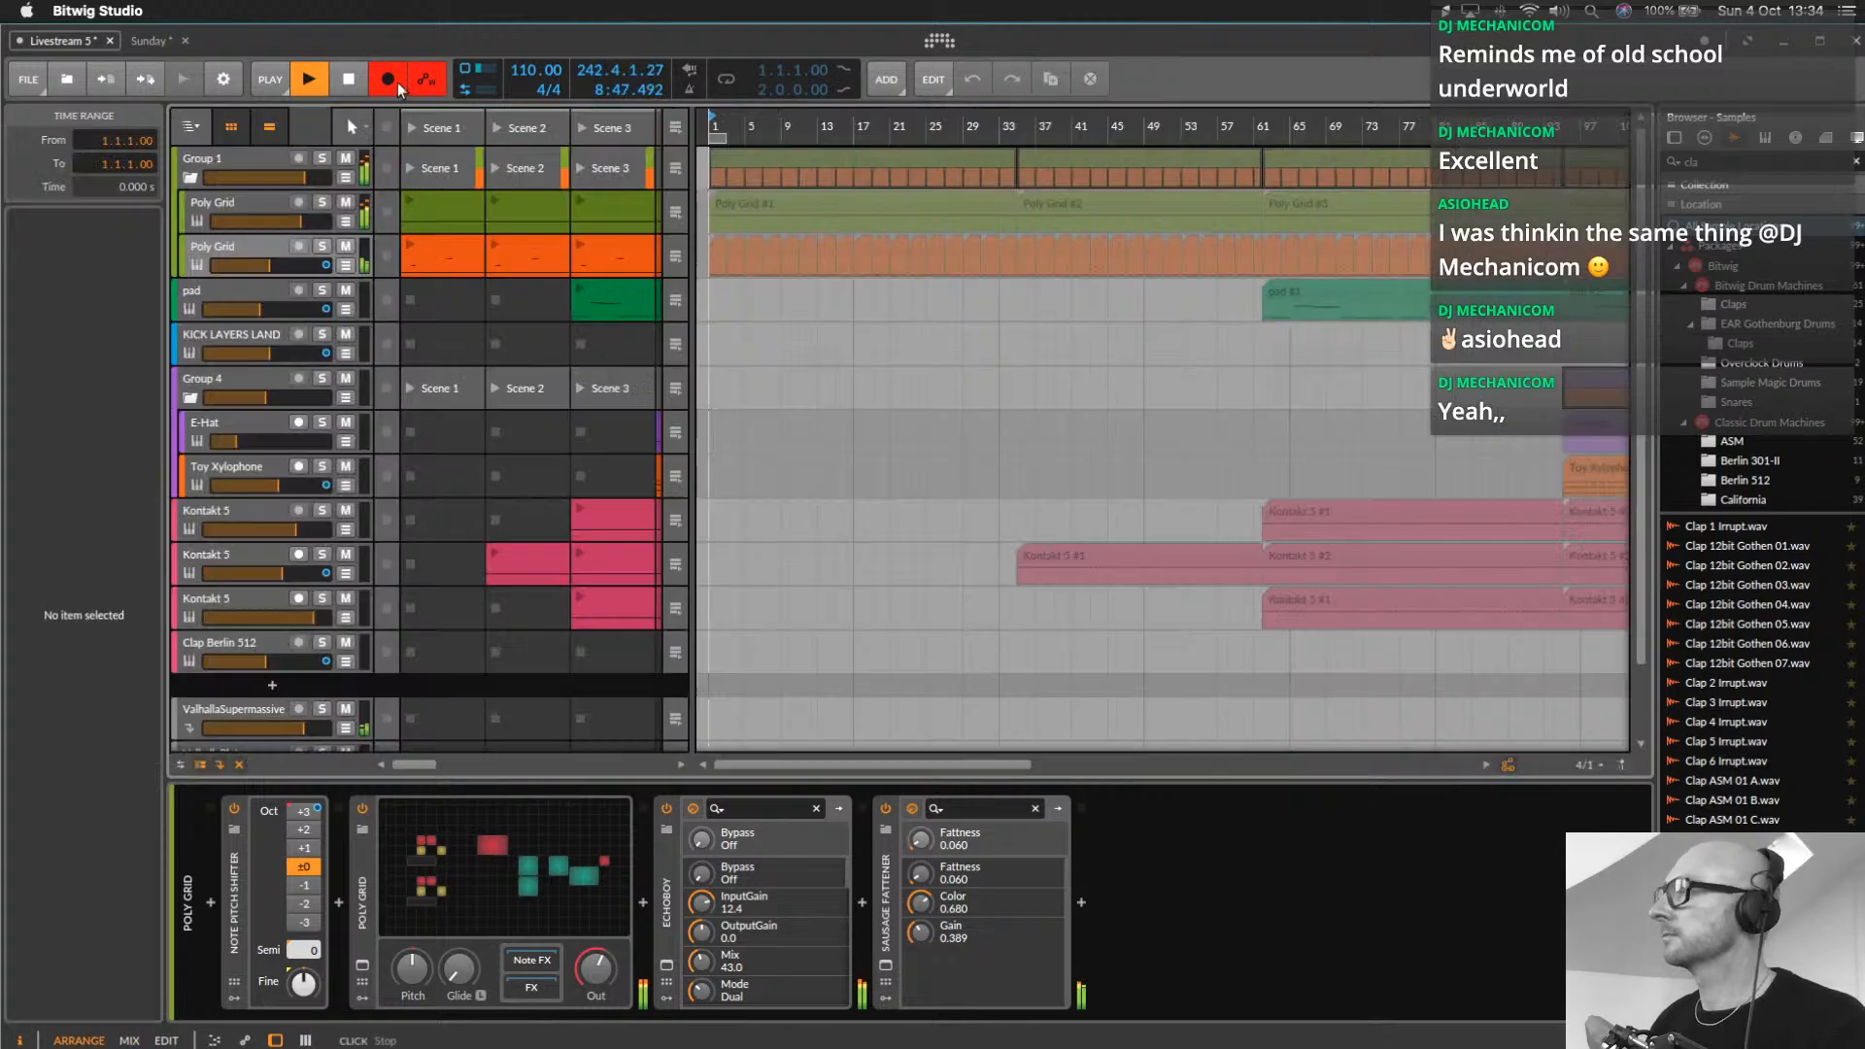
key("alt+1")
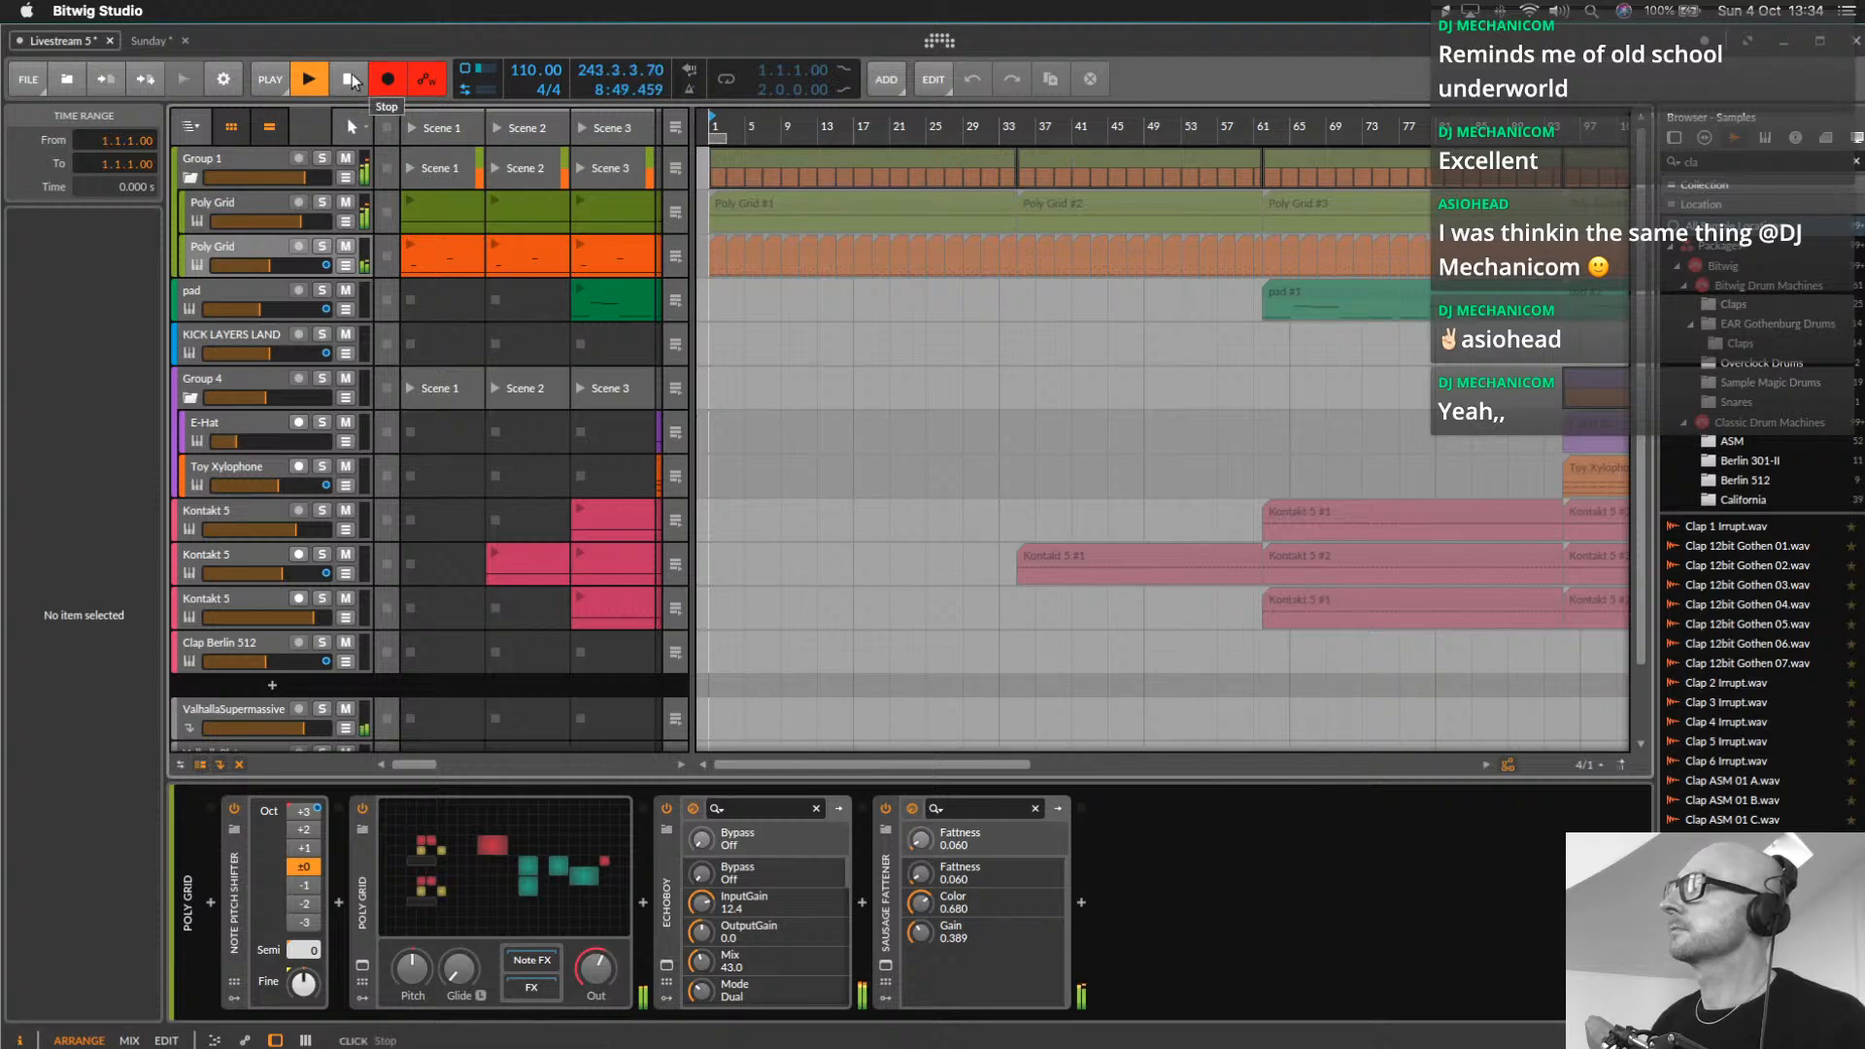
Stop the transport to end the recording and fit the whole recorded arrangement in the timeline
left_click(352, 80)
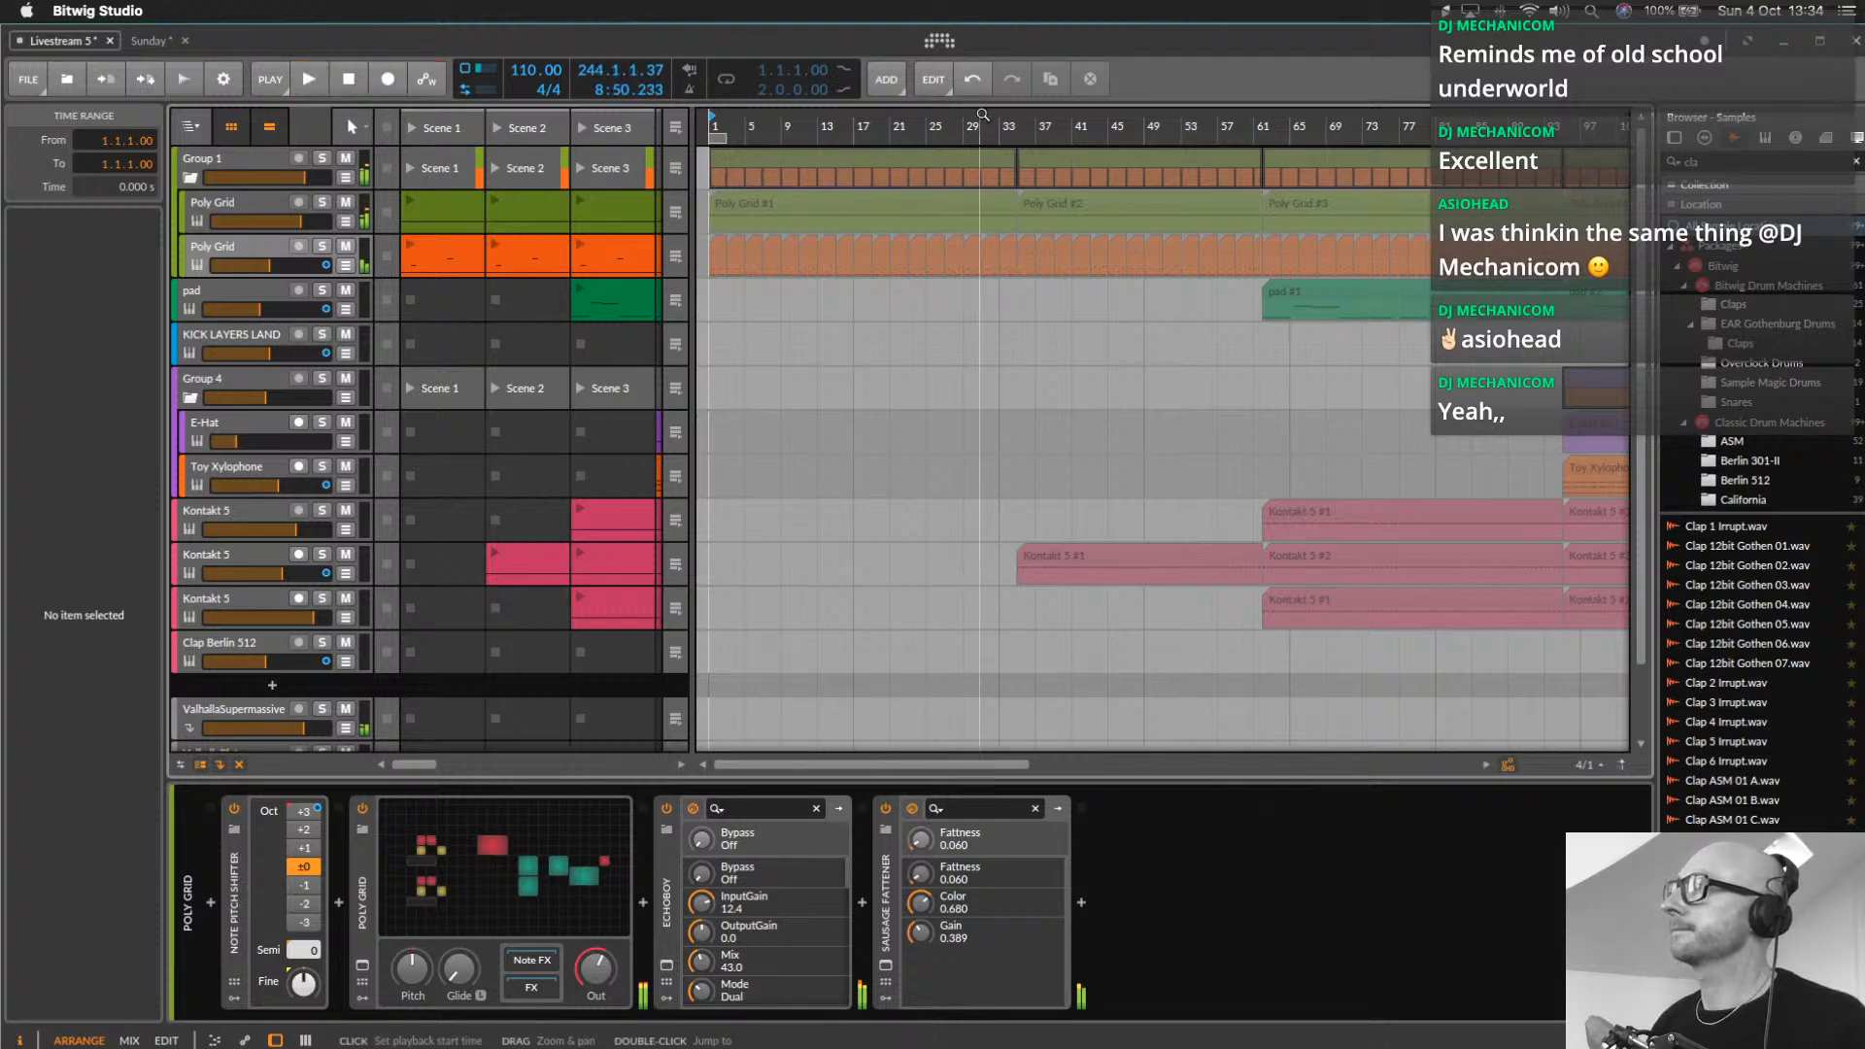
left_click_drag(980, 125, 980, 49)
mouse_move(749, 124)
left_mouse_down()
mouse_move(735, 87)
mouse_move(736, 115)
left_mouse_up()
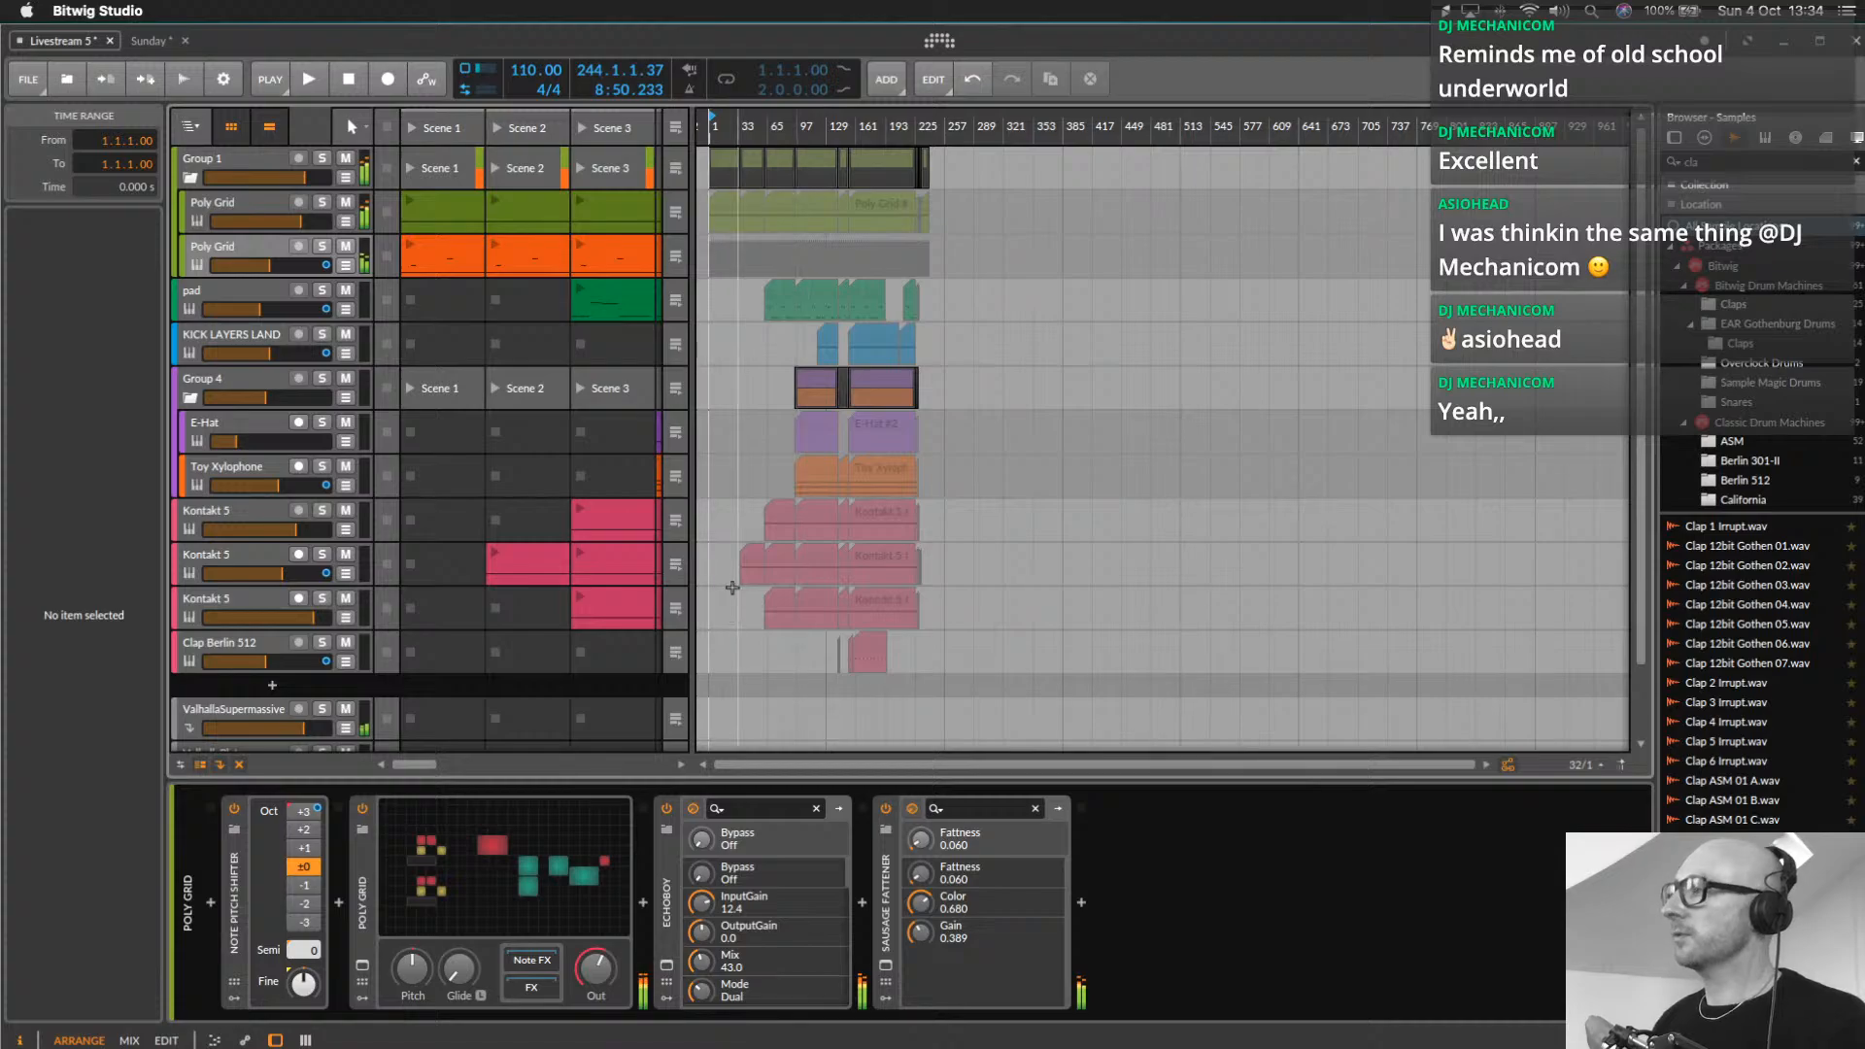
Mute the Group 1 track in the mixer and return to the arrangement timeline
key("alt+2")
left_click(292, 148)
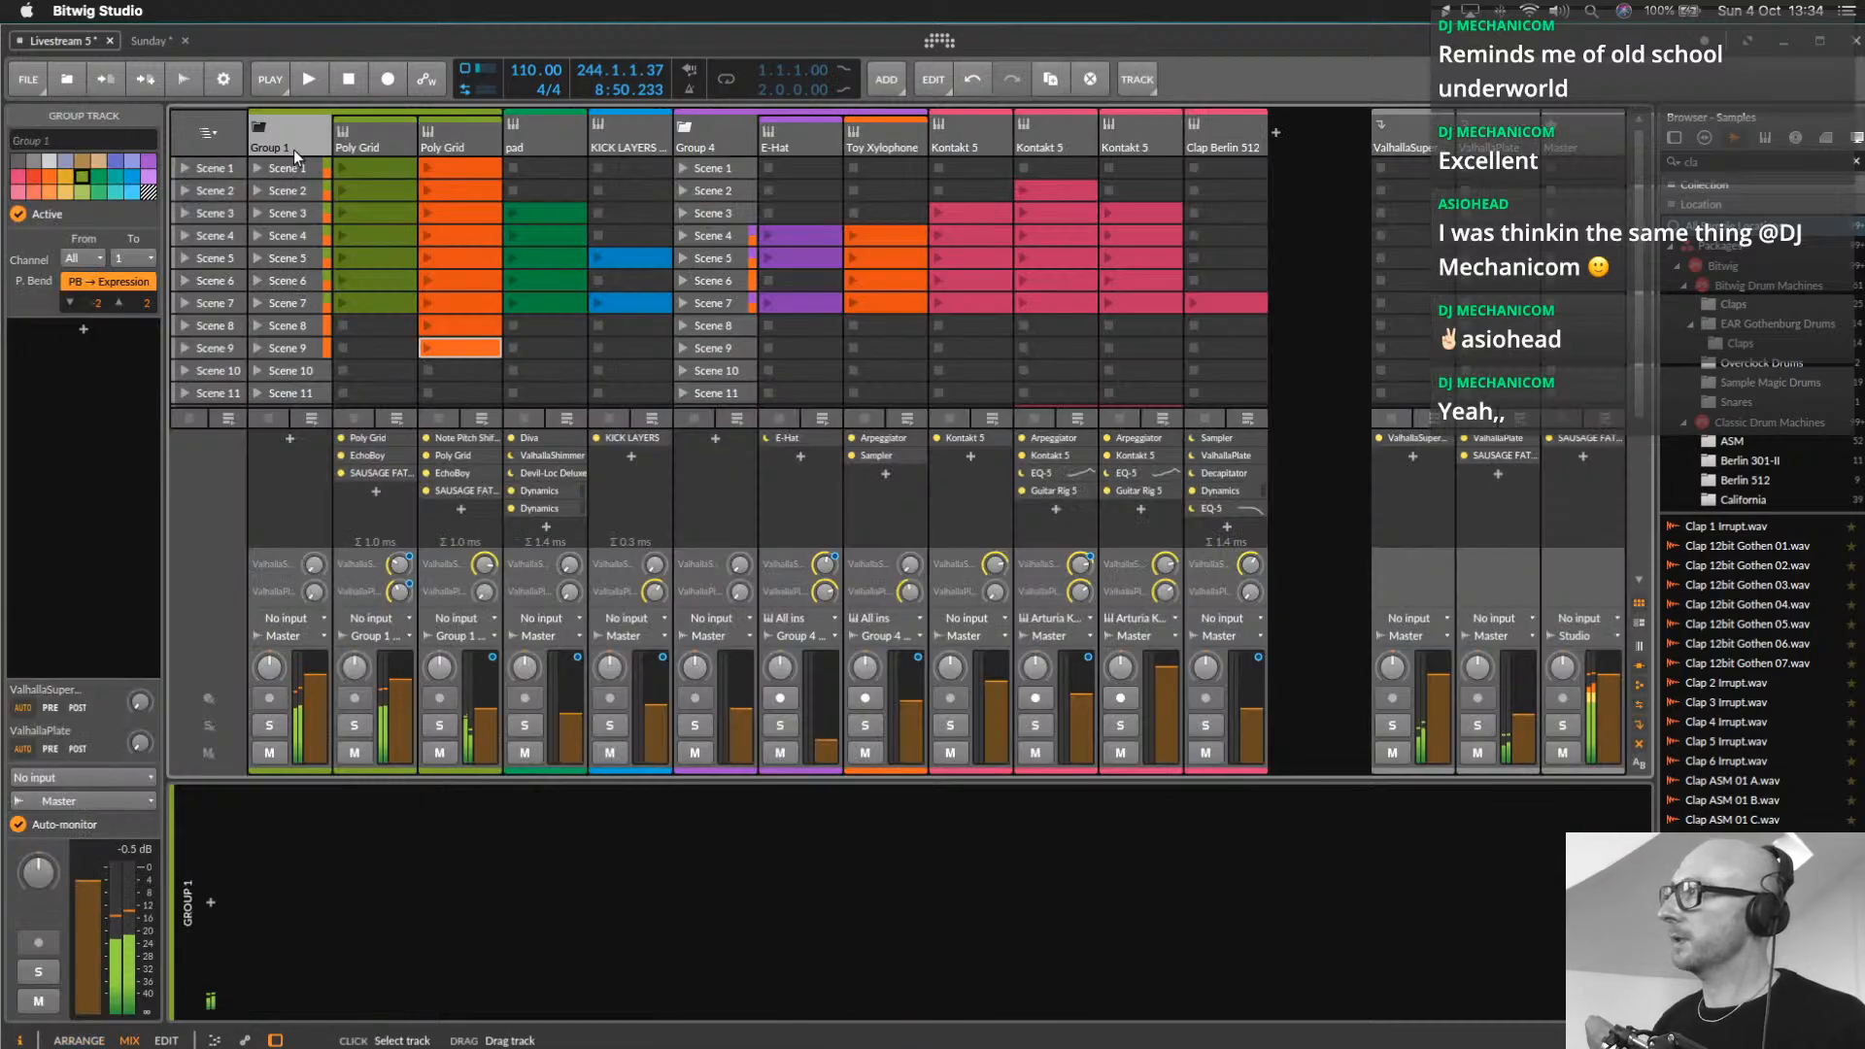
left_click(269, 752)
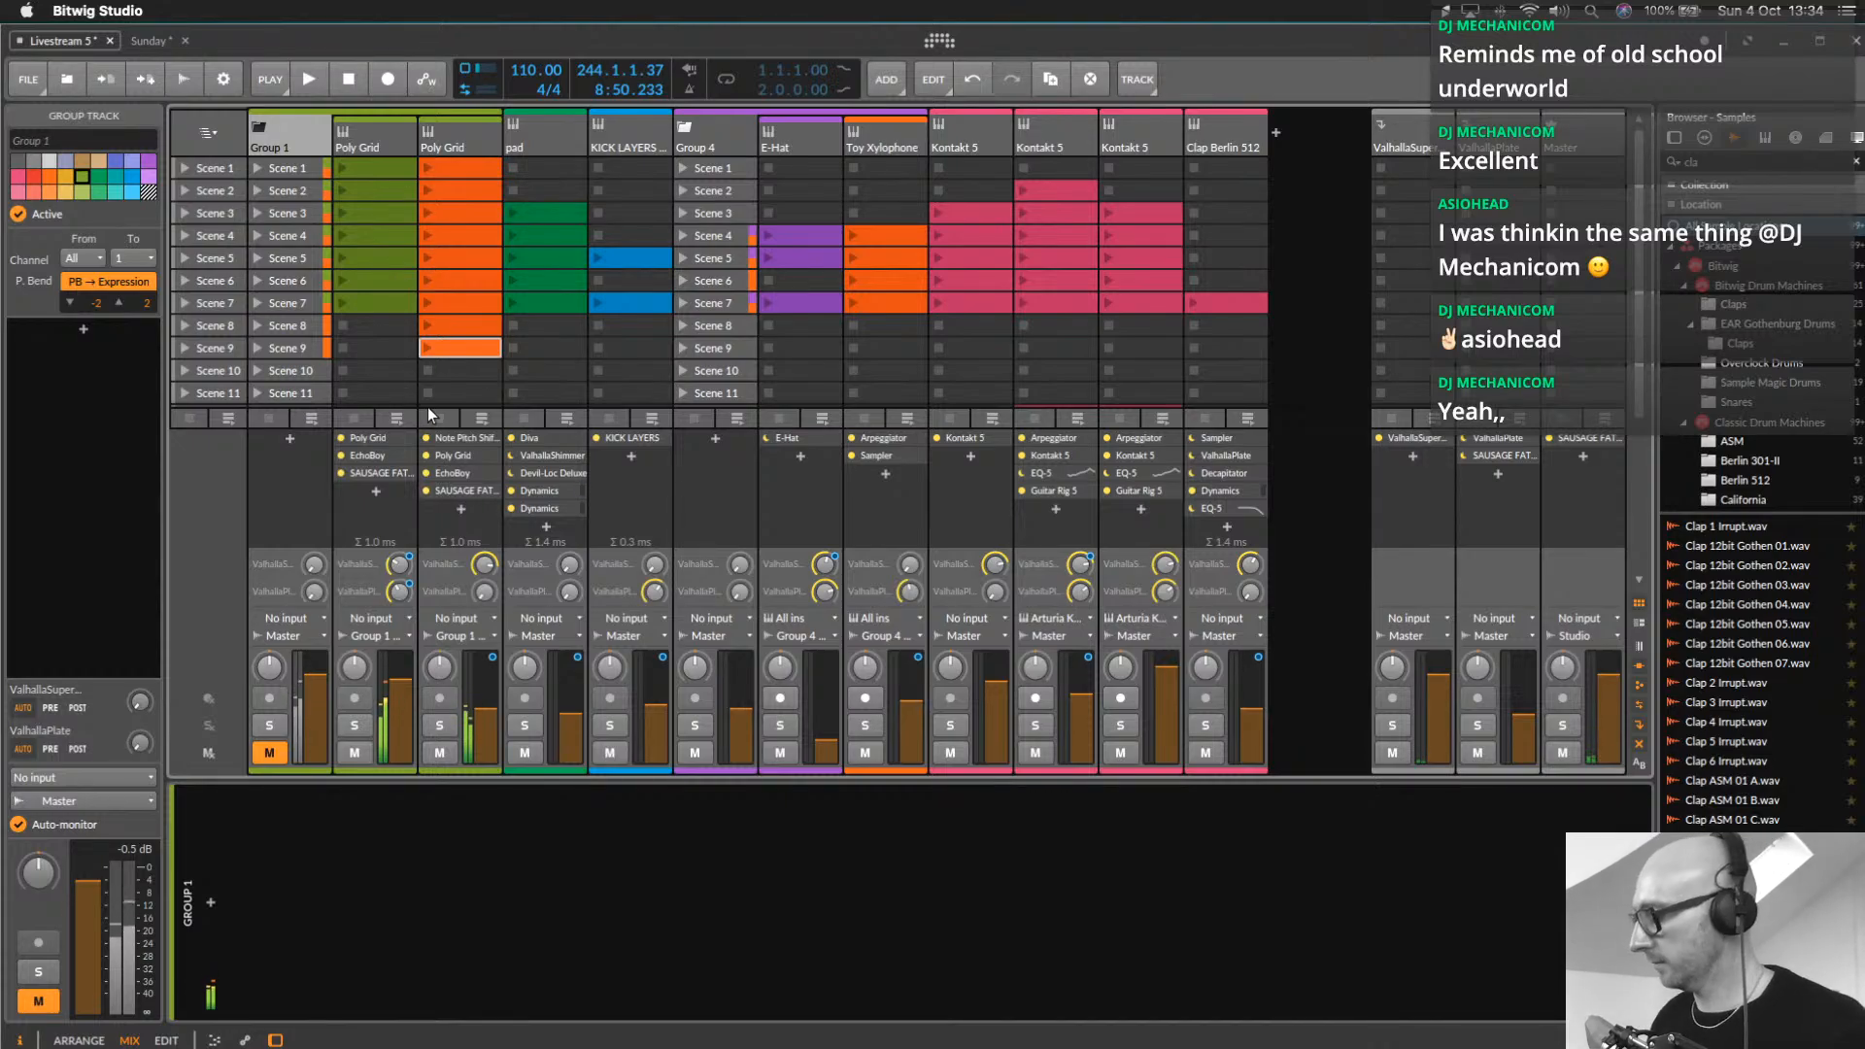
key("alt+1")
left_click_drag(781, 115, 1075, 220)
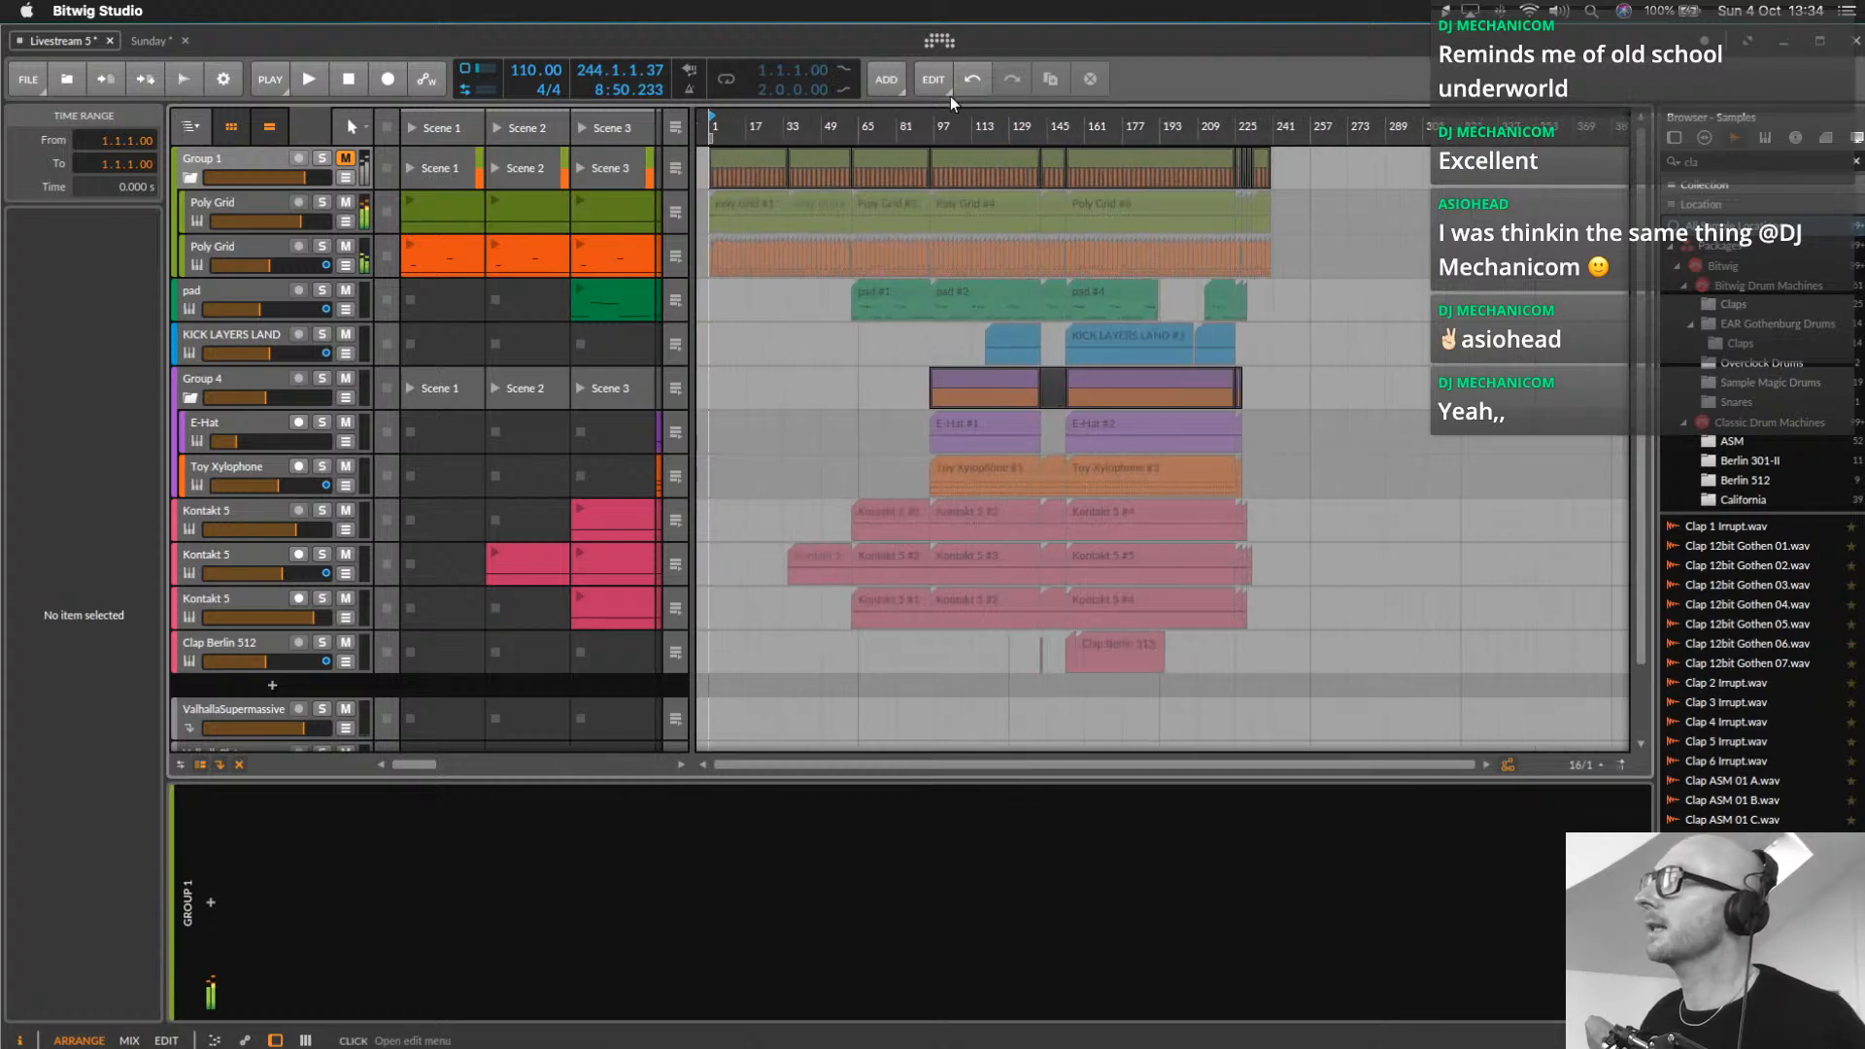
right_click(948, 129)
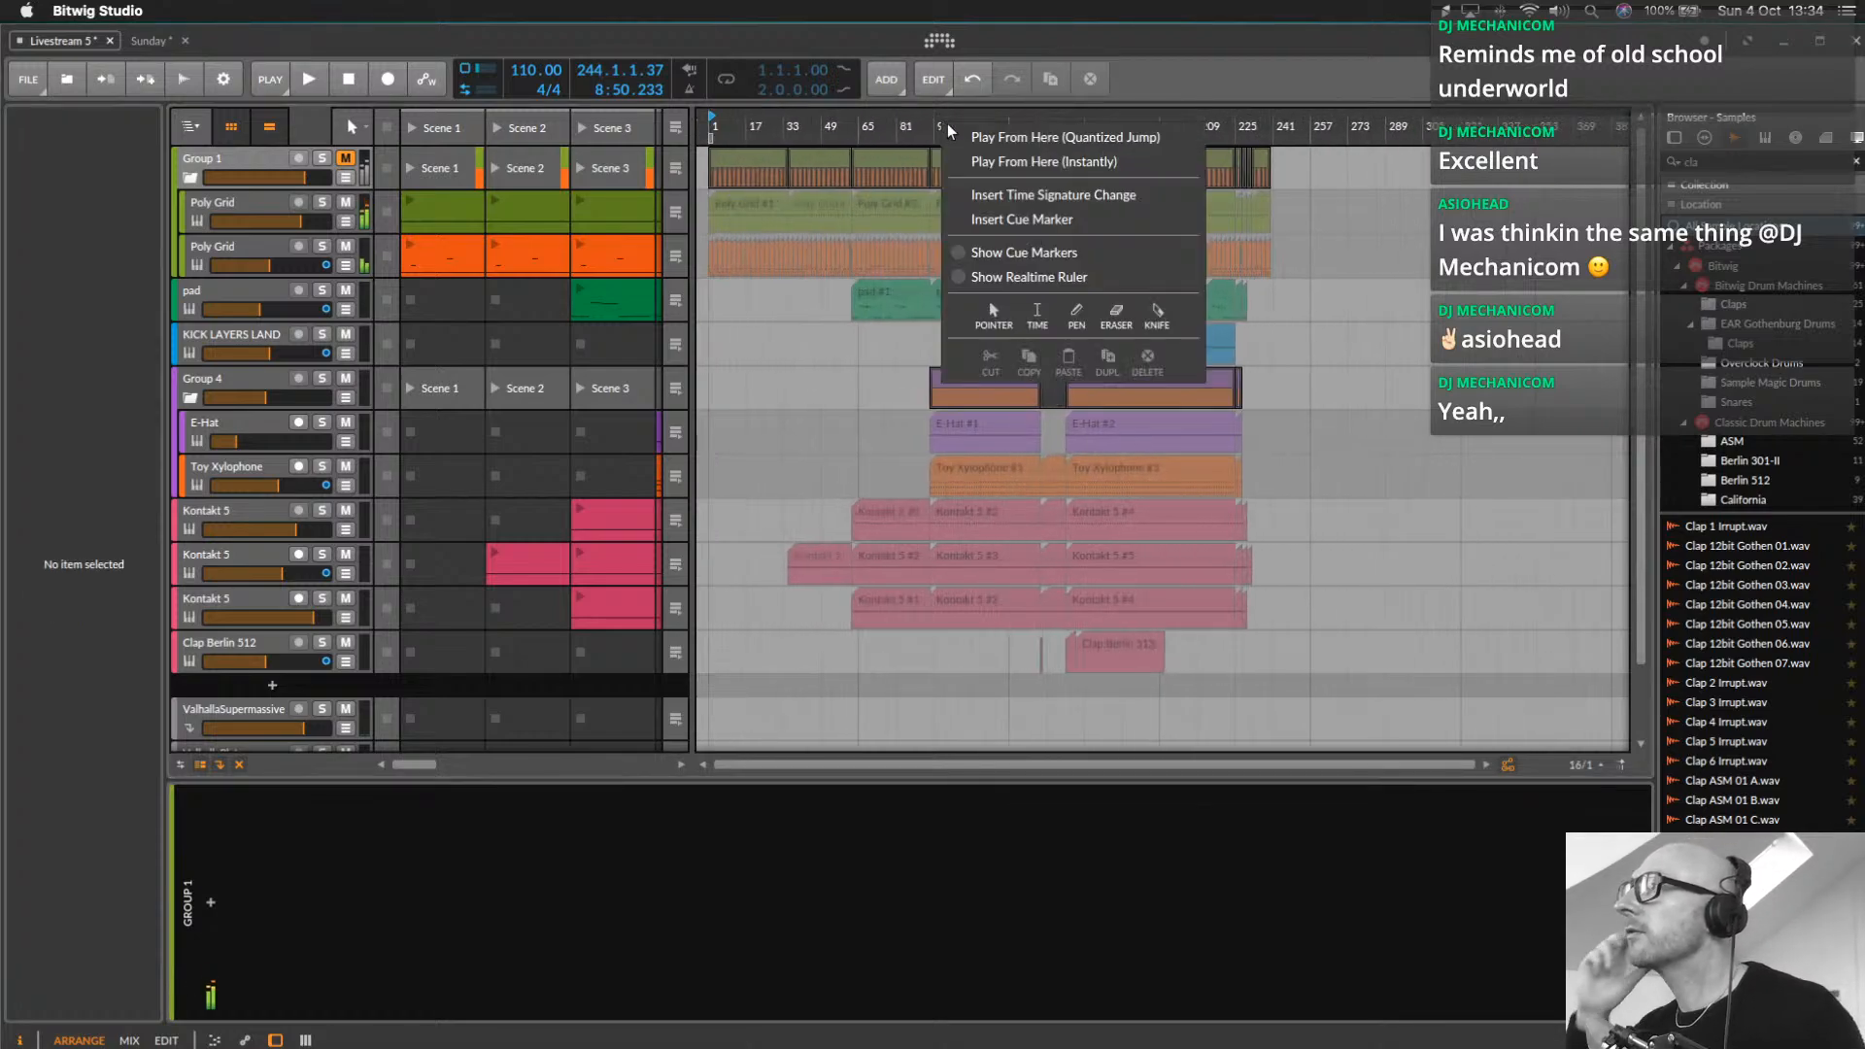
left_click(915, 123)
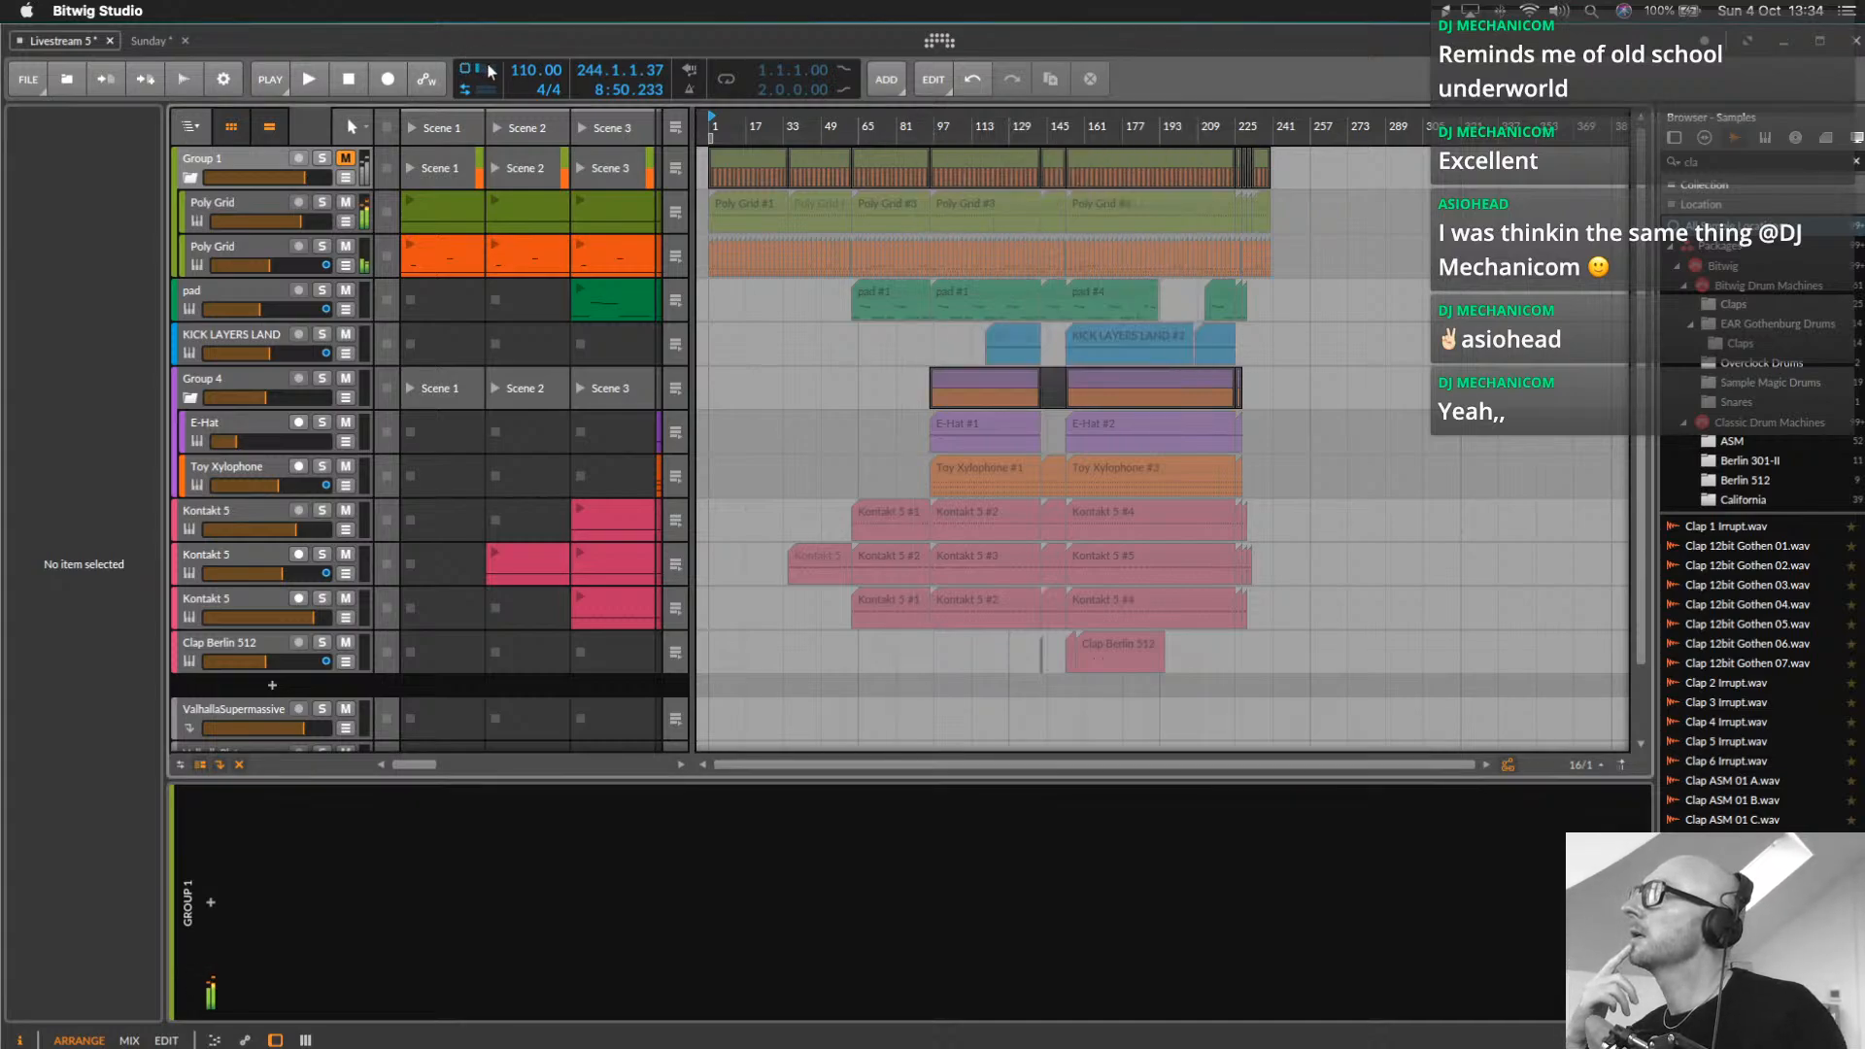
left_click_drag(886, 117, 980, 303)
left_click_drag(1189, 303, 960, 152)
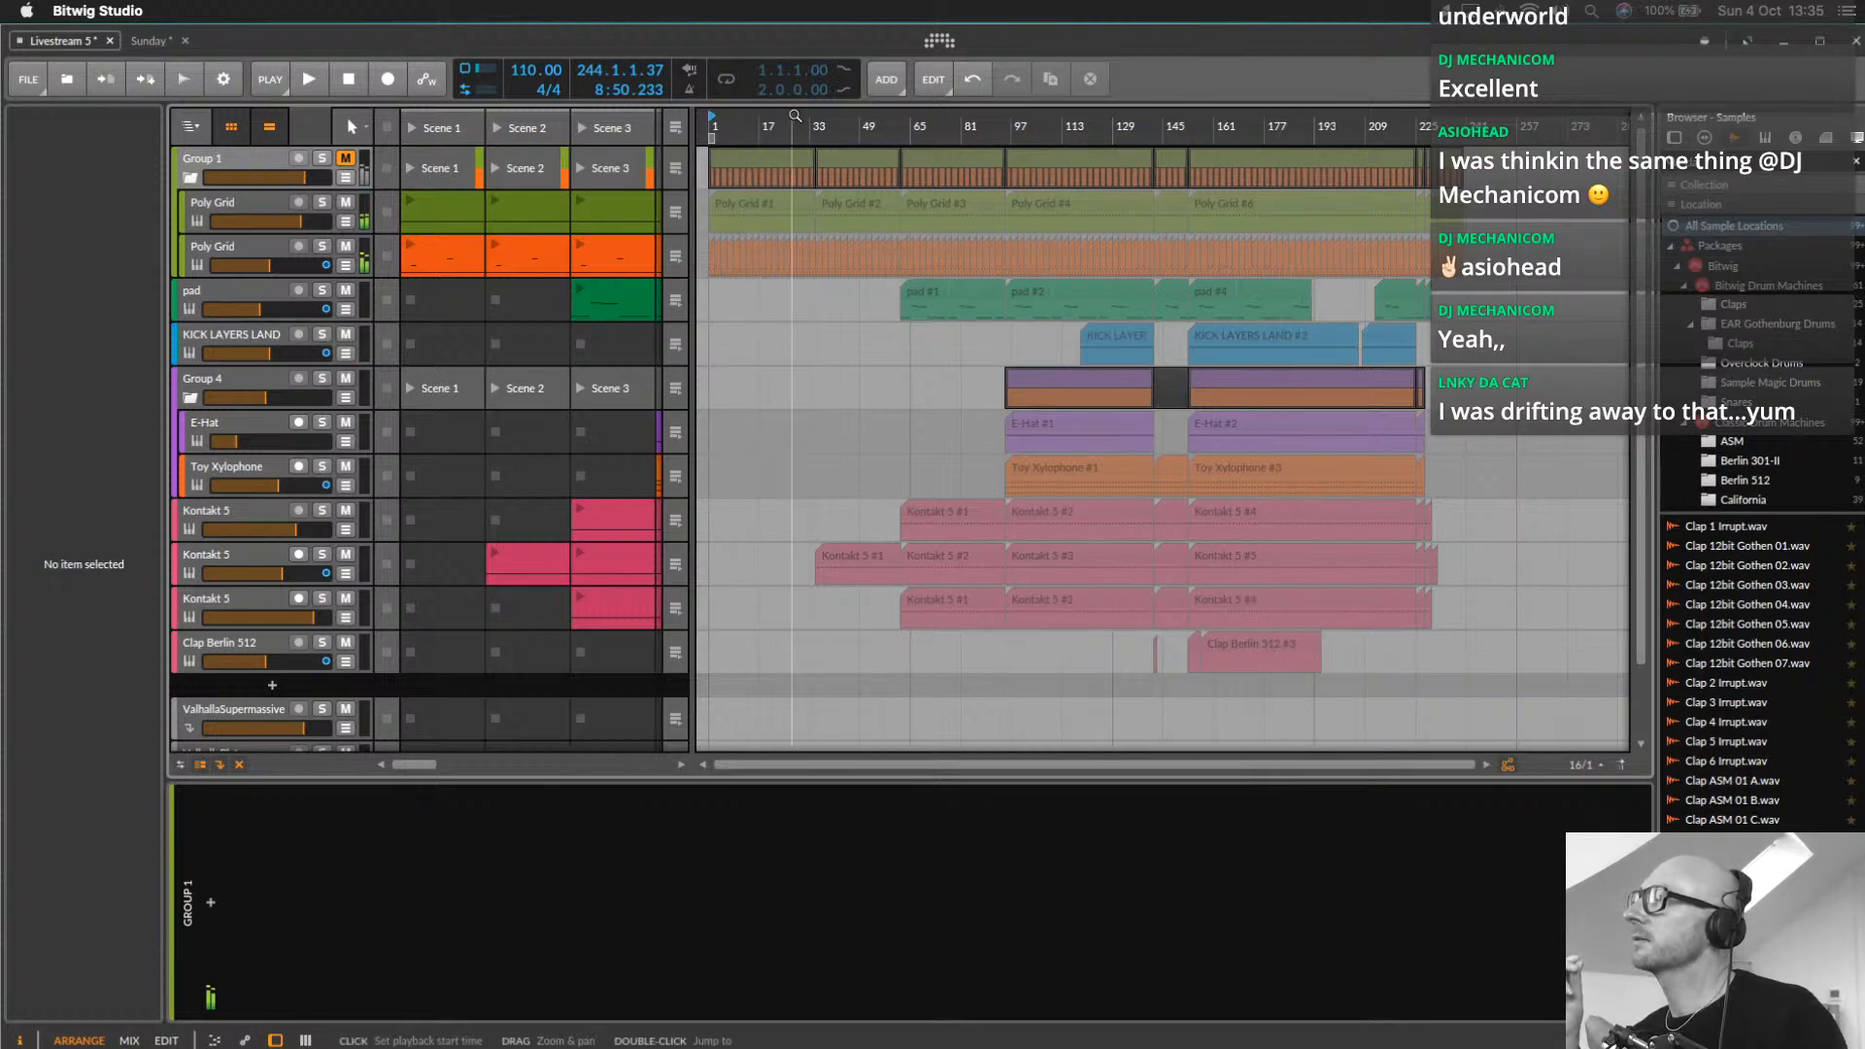
Activate the Time tool and select the time range from 1.1.1.00 to 245.4.4.95 across the recorded tracks
right_click(795, 117)
right_click(778, 116)
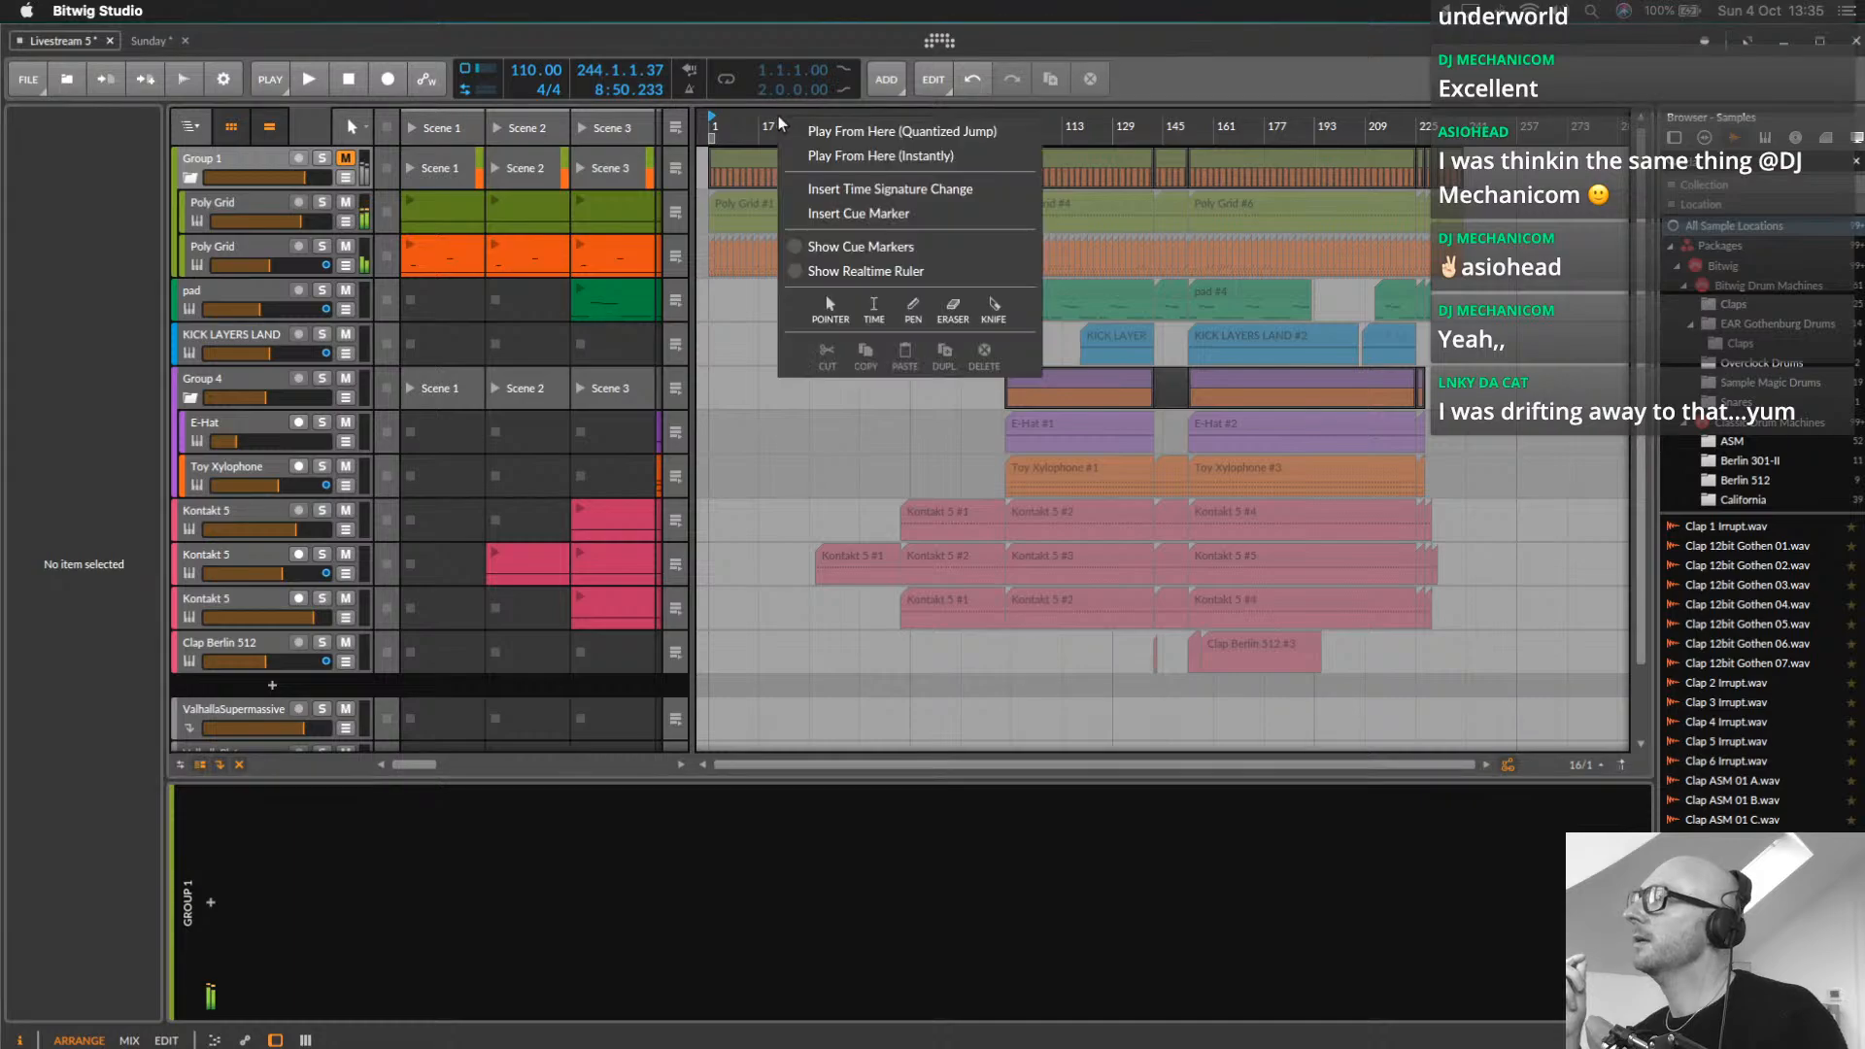
left_click(870, 304)
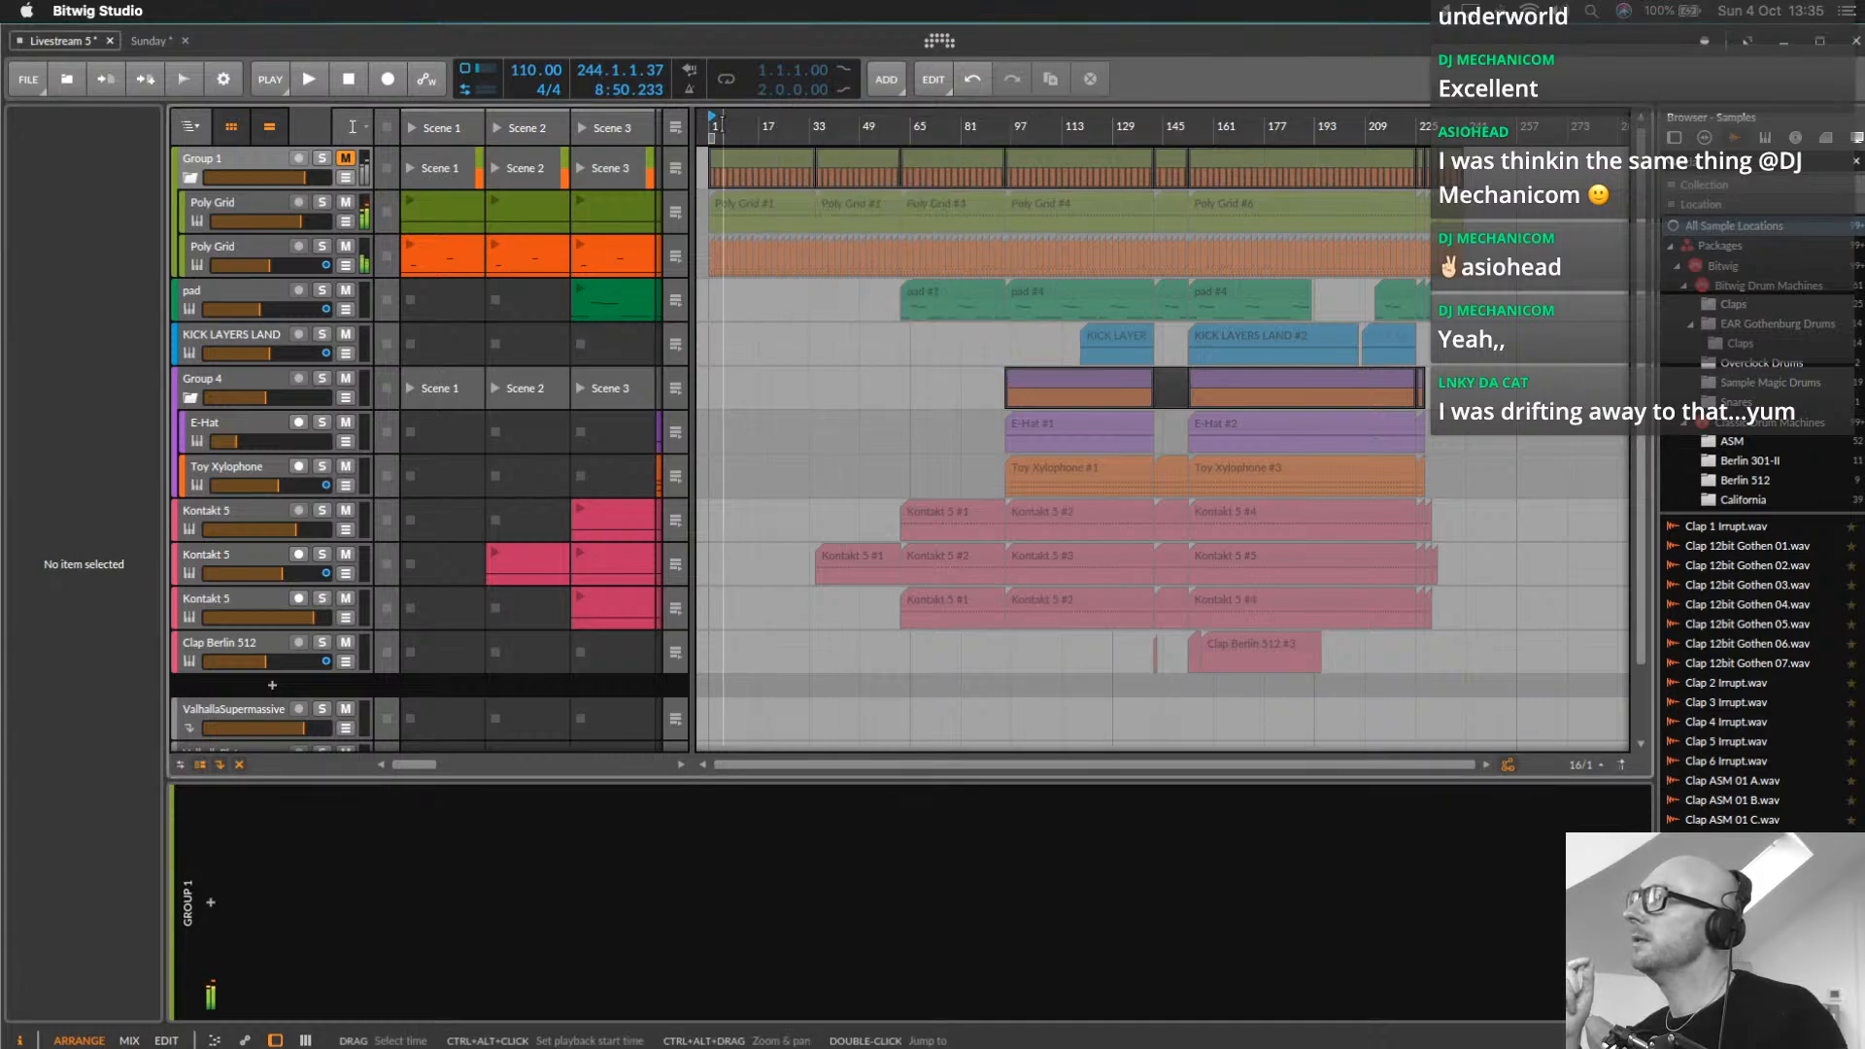
left_click_drag(712, 161, 1481, 668)
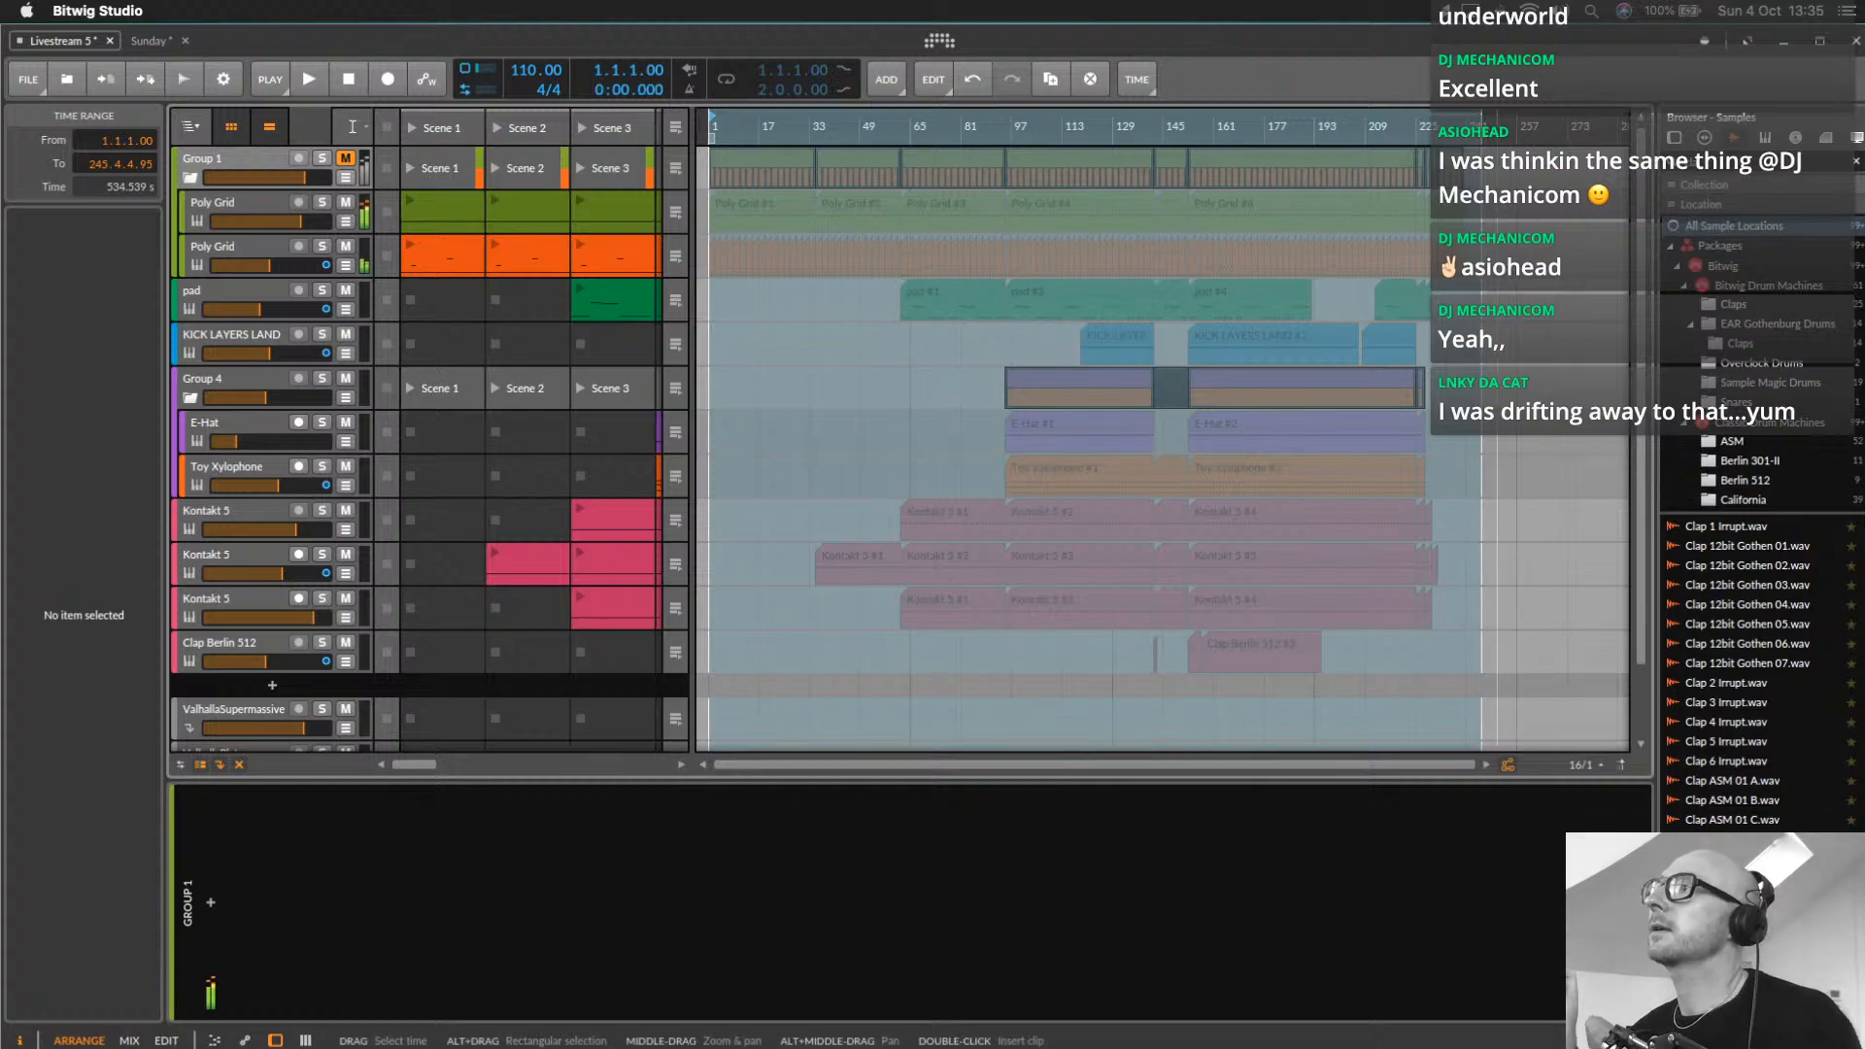
key("super+c")
Show the realtime ruler above the arrangement timeline and clear the time selection
right_click(785, 116)
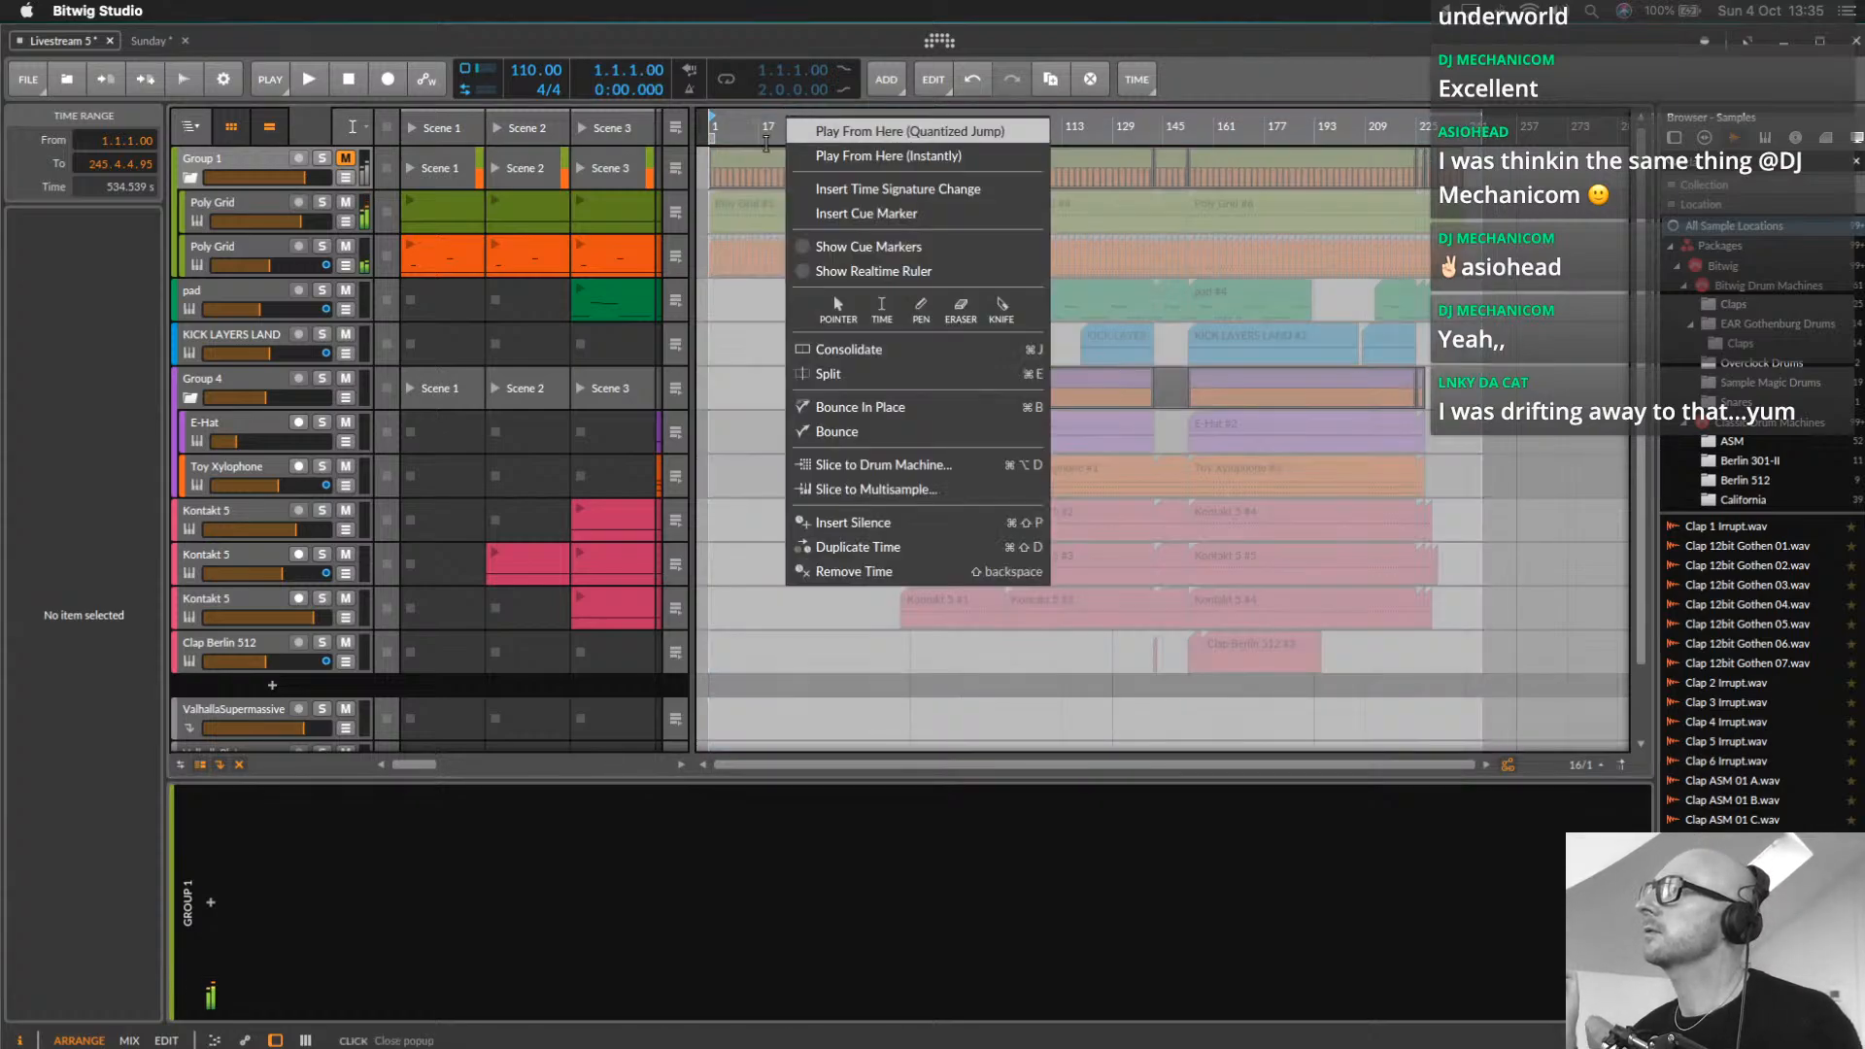
left_click(841, 273)
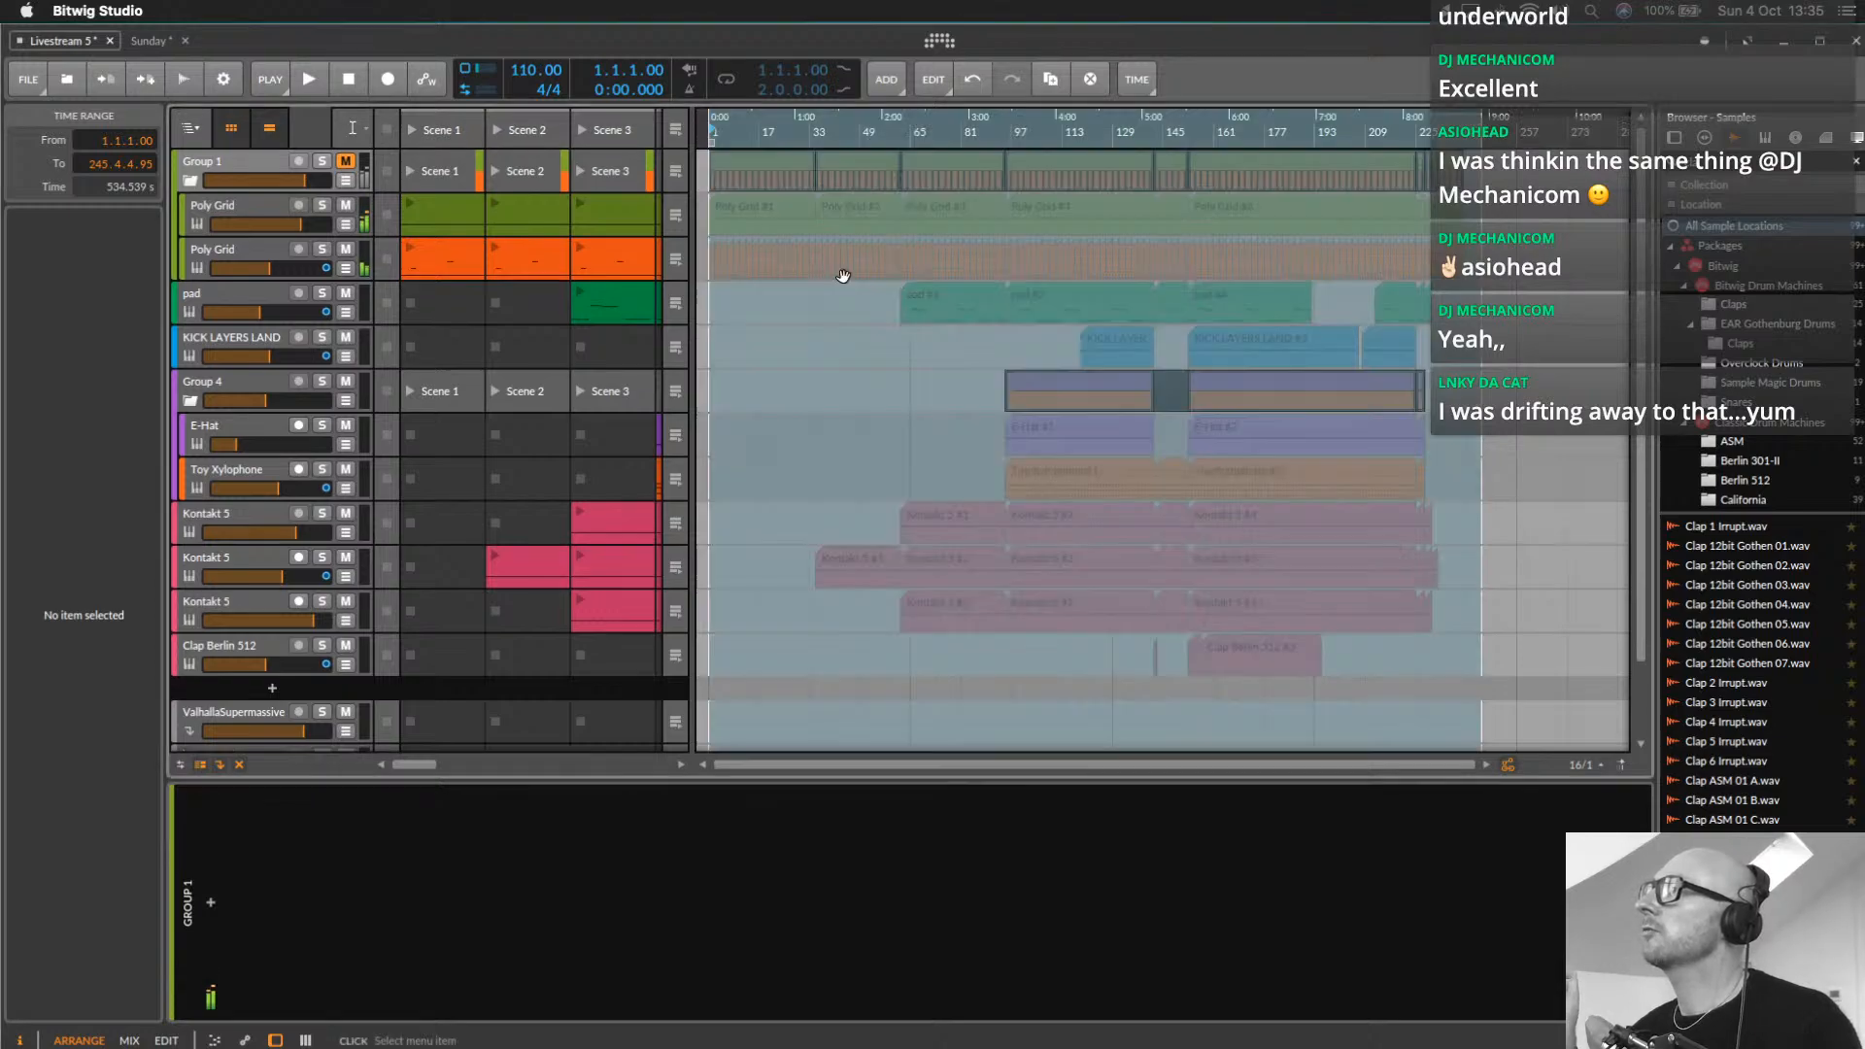
right_click(895, 125)
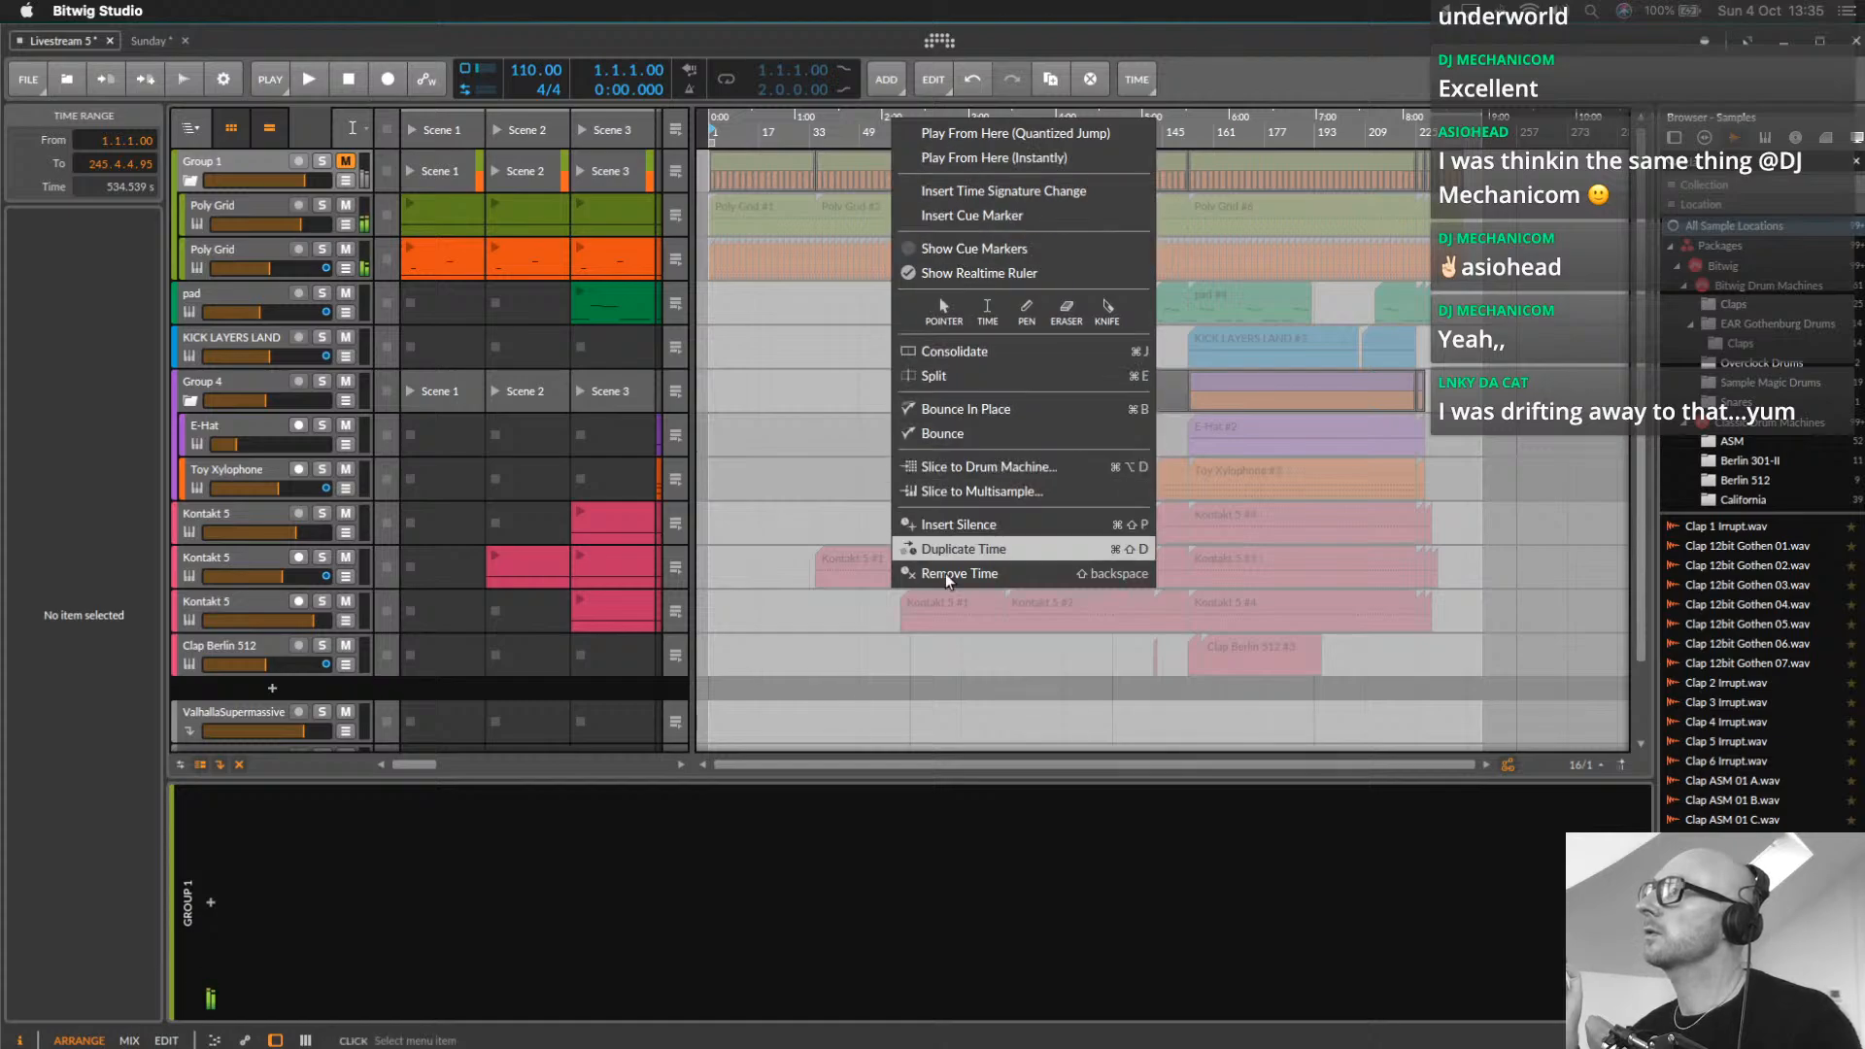
left_click(939, 694)
left_click(805, 637)
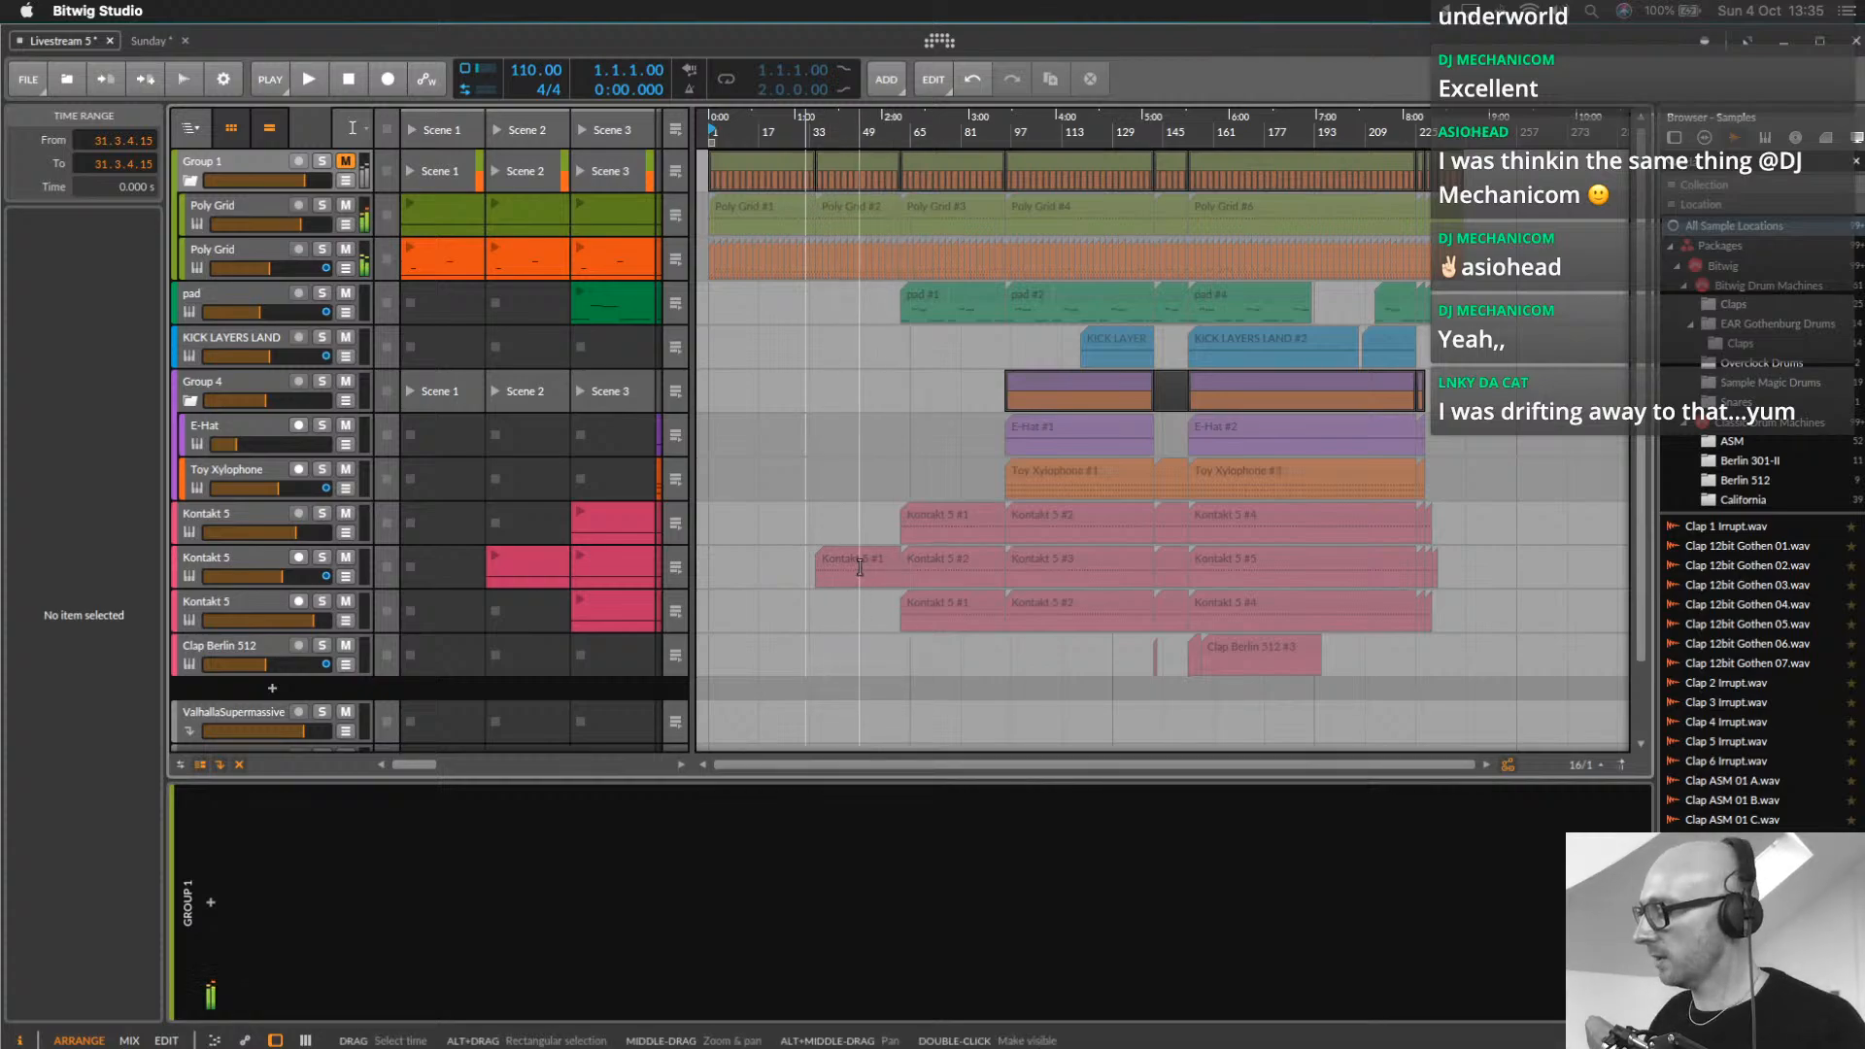
Measure the length of the Group 1 recording by selecting its time range from 1.1.1.00 to 241.1.1.00
key("alt+2")
key("alt+1")
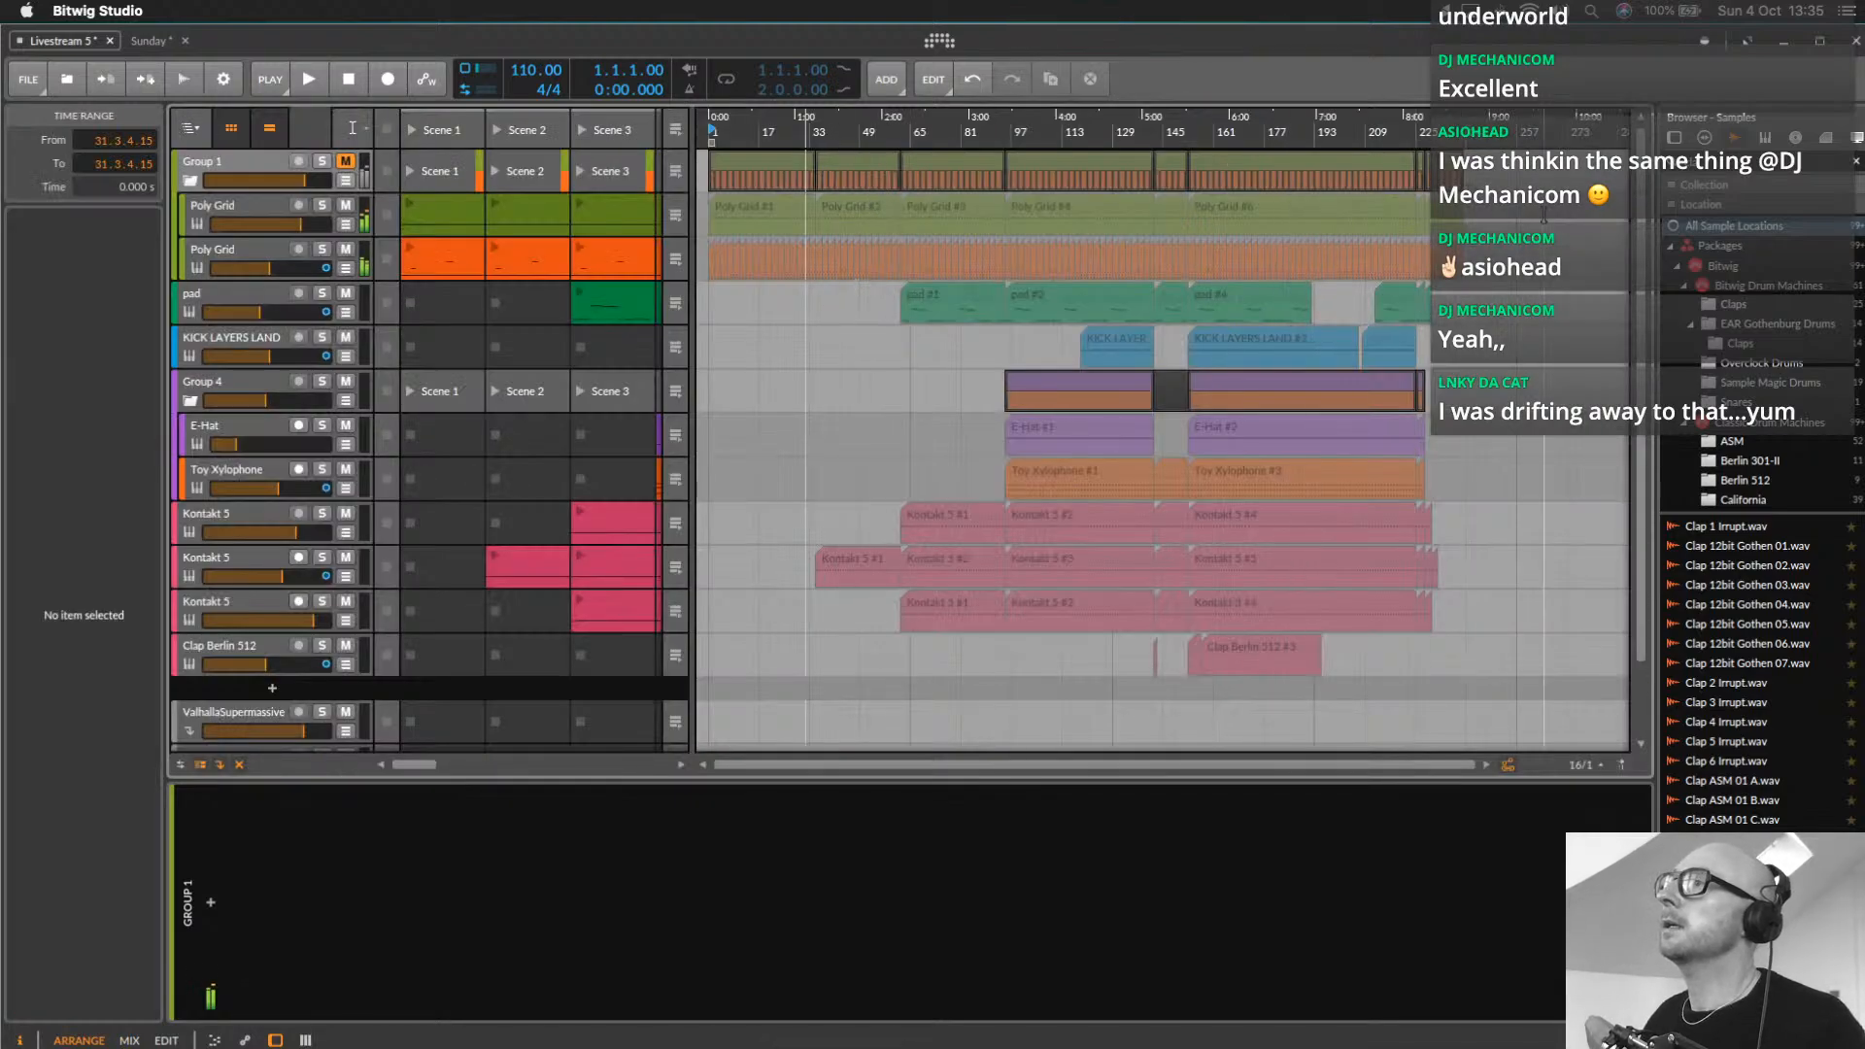
left_click(1567, 636)
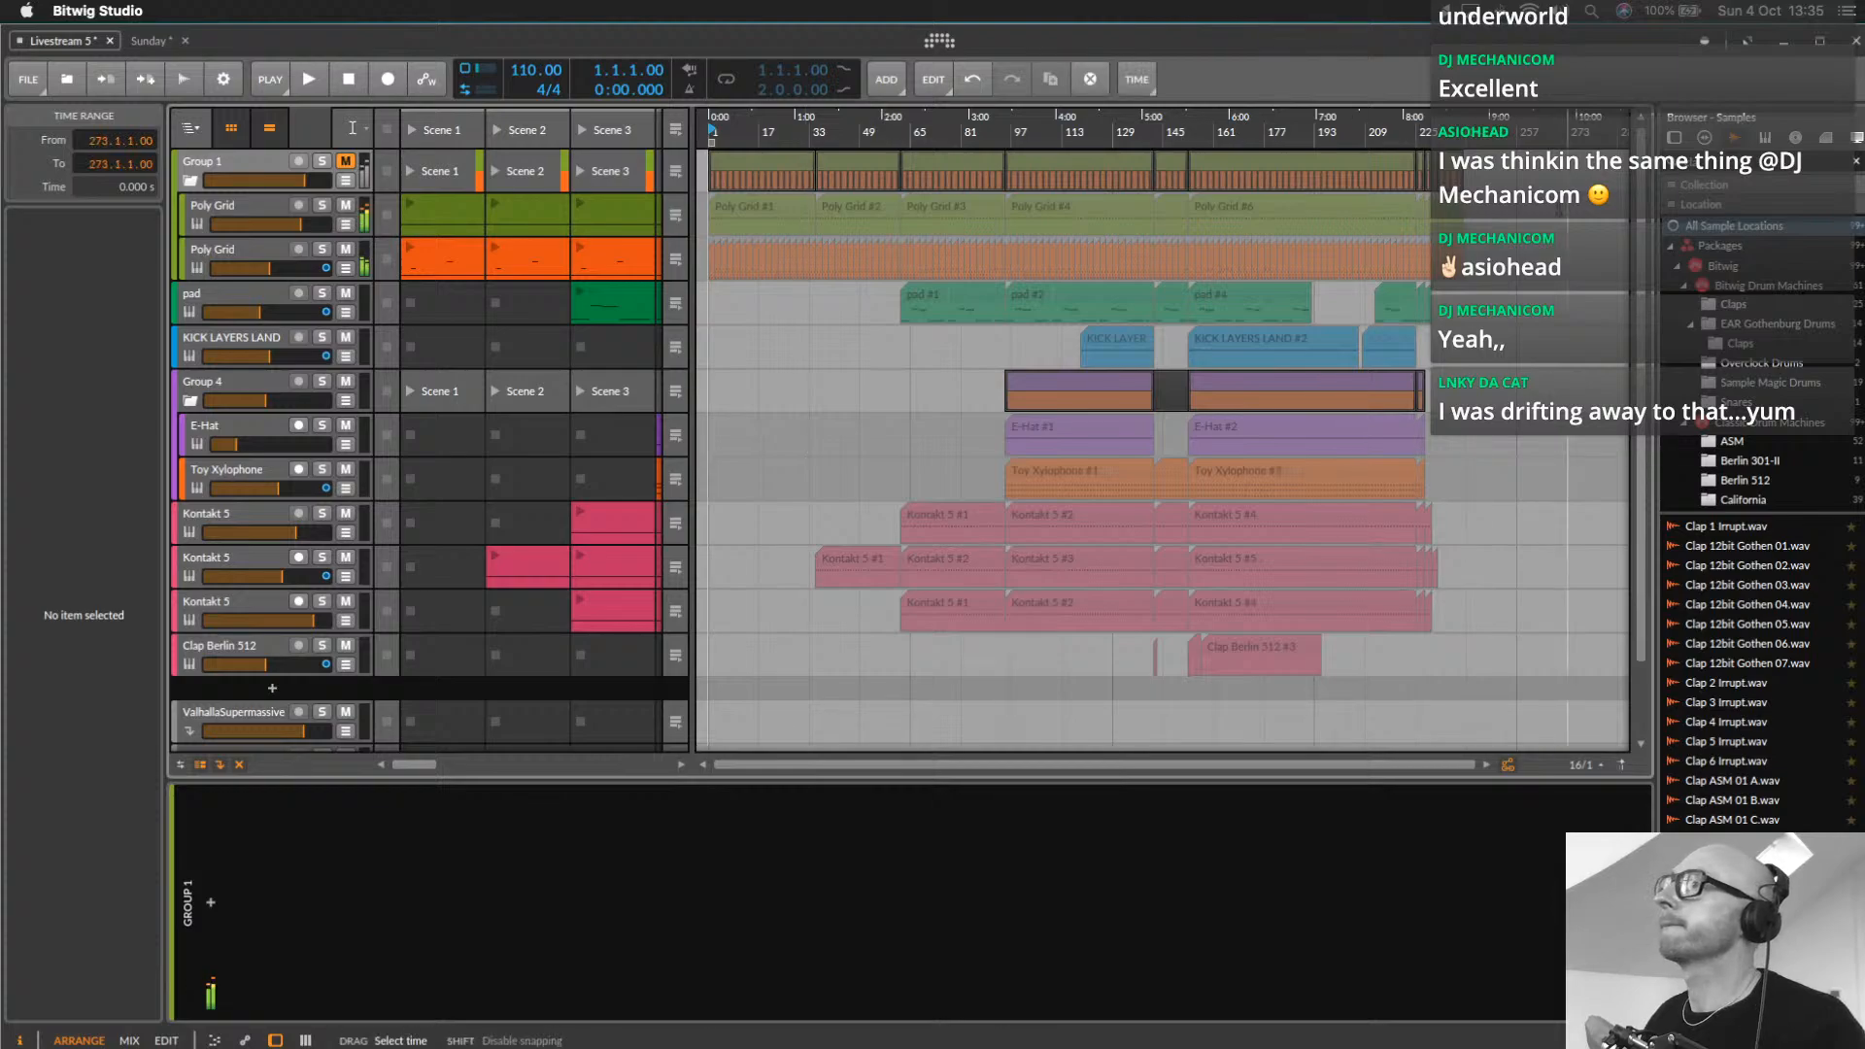
left_click_drag(1471, 173, 710, 173)
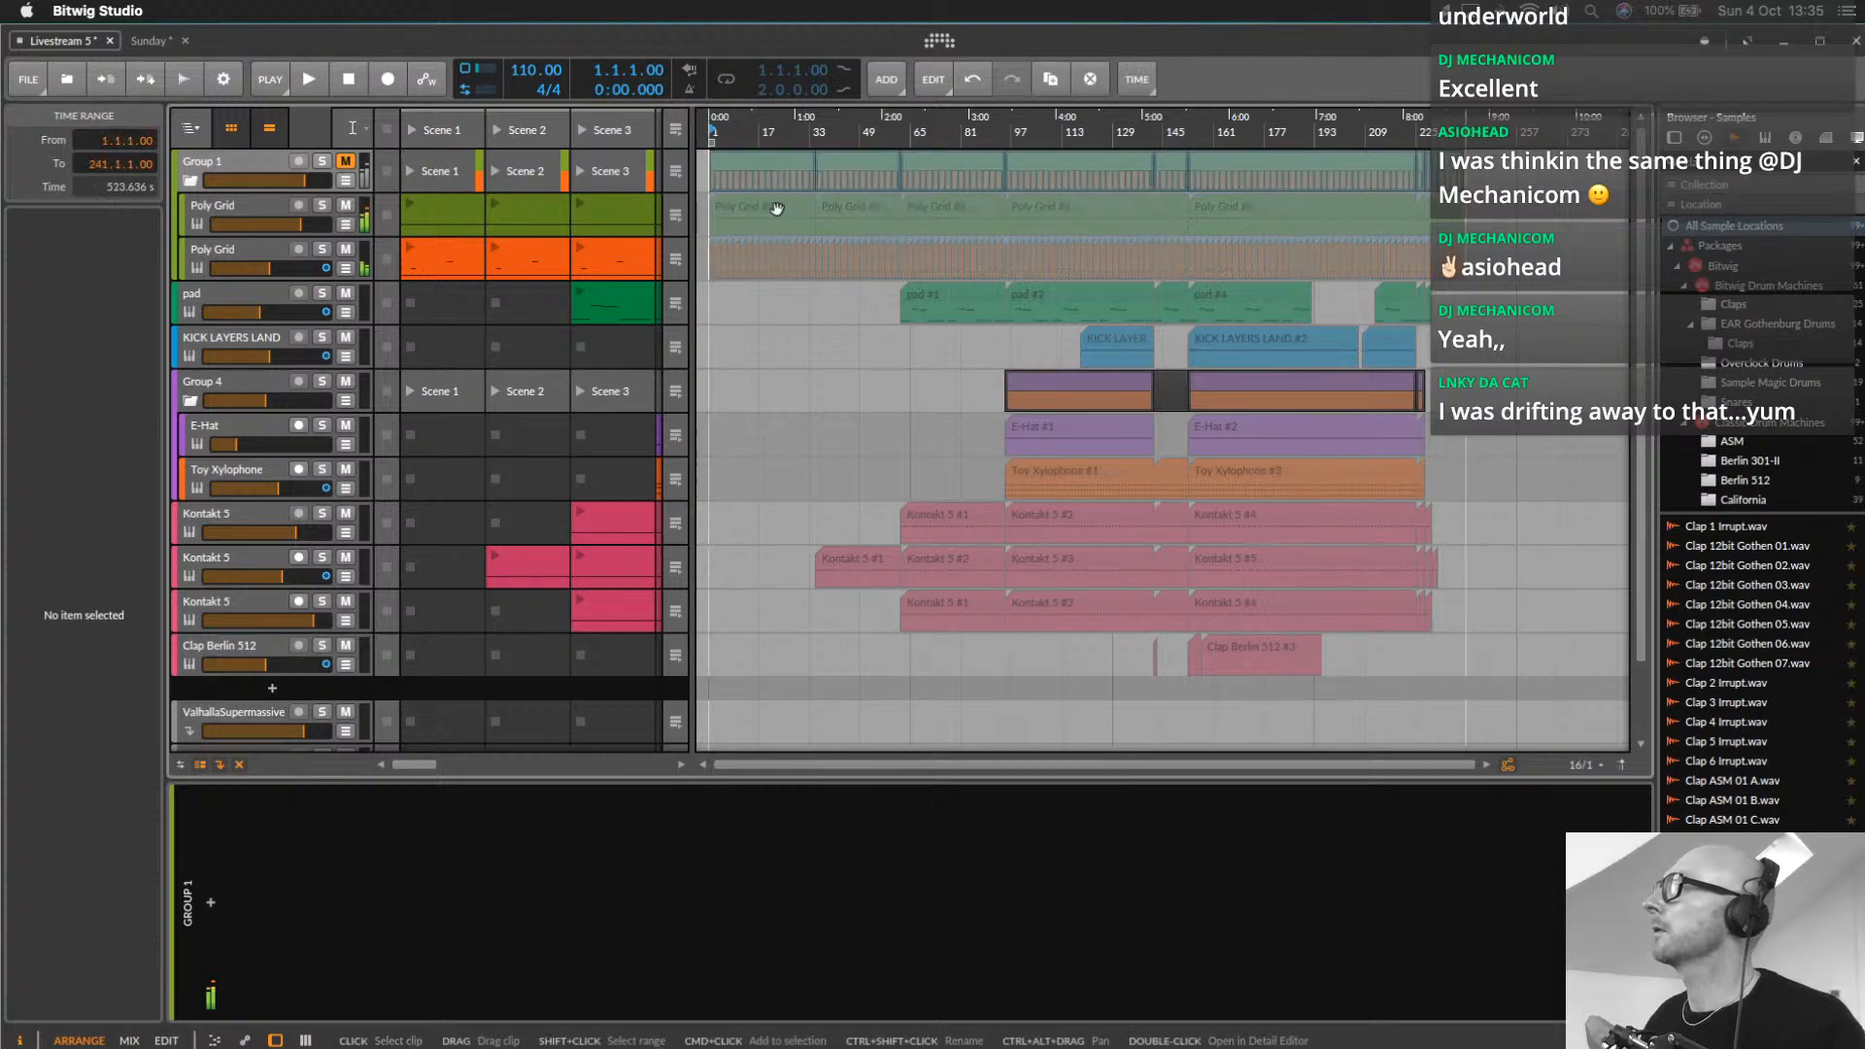
right_click(809, 193)
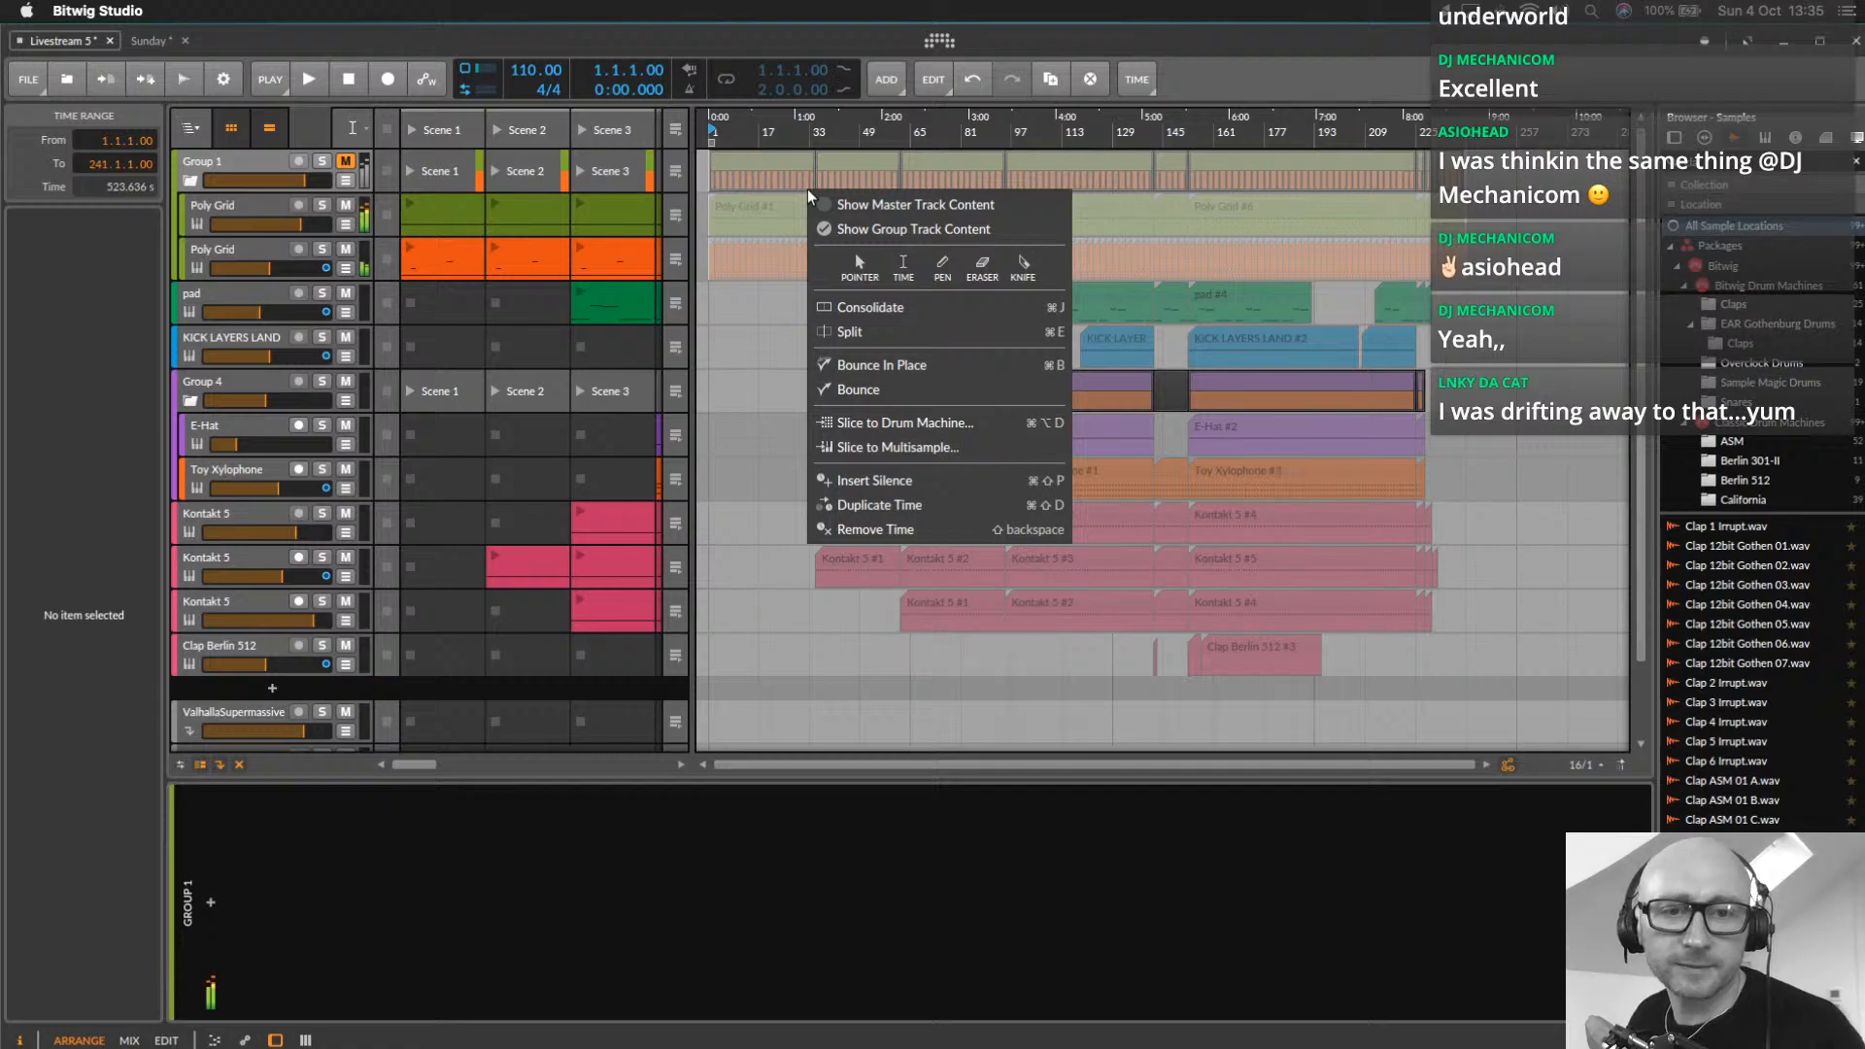
left_click(845, 204)
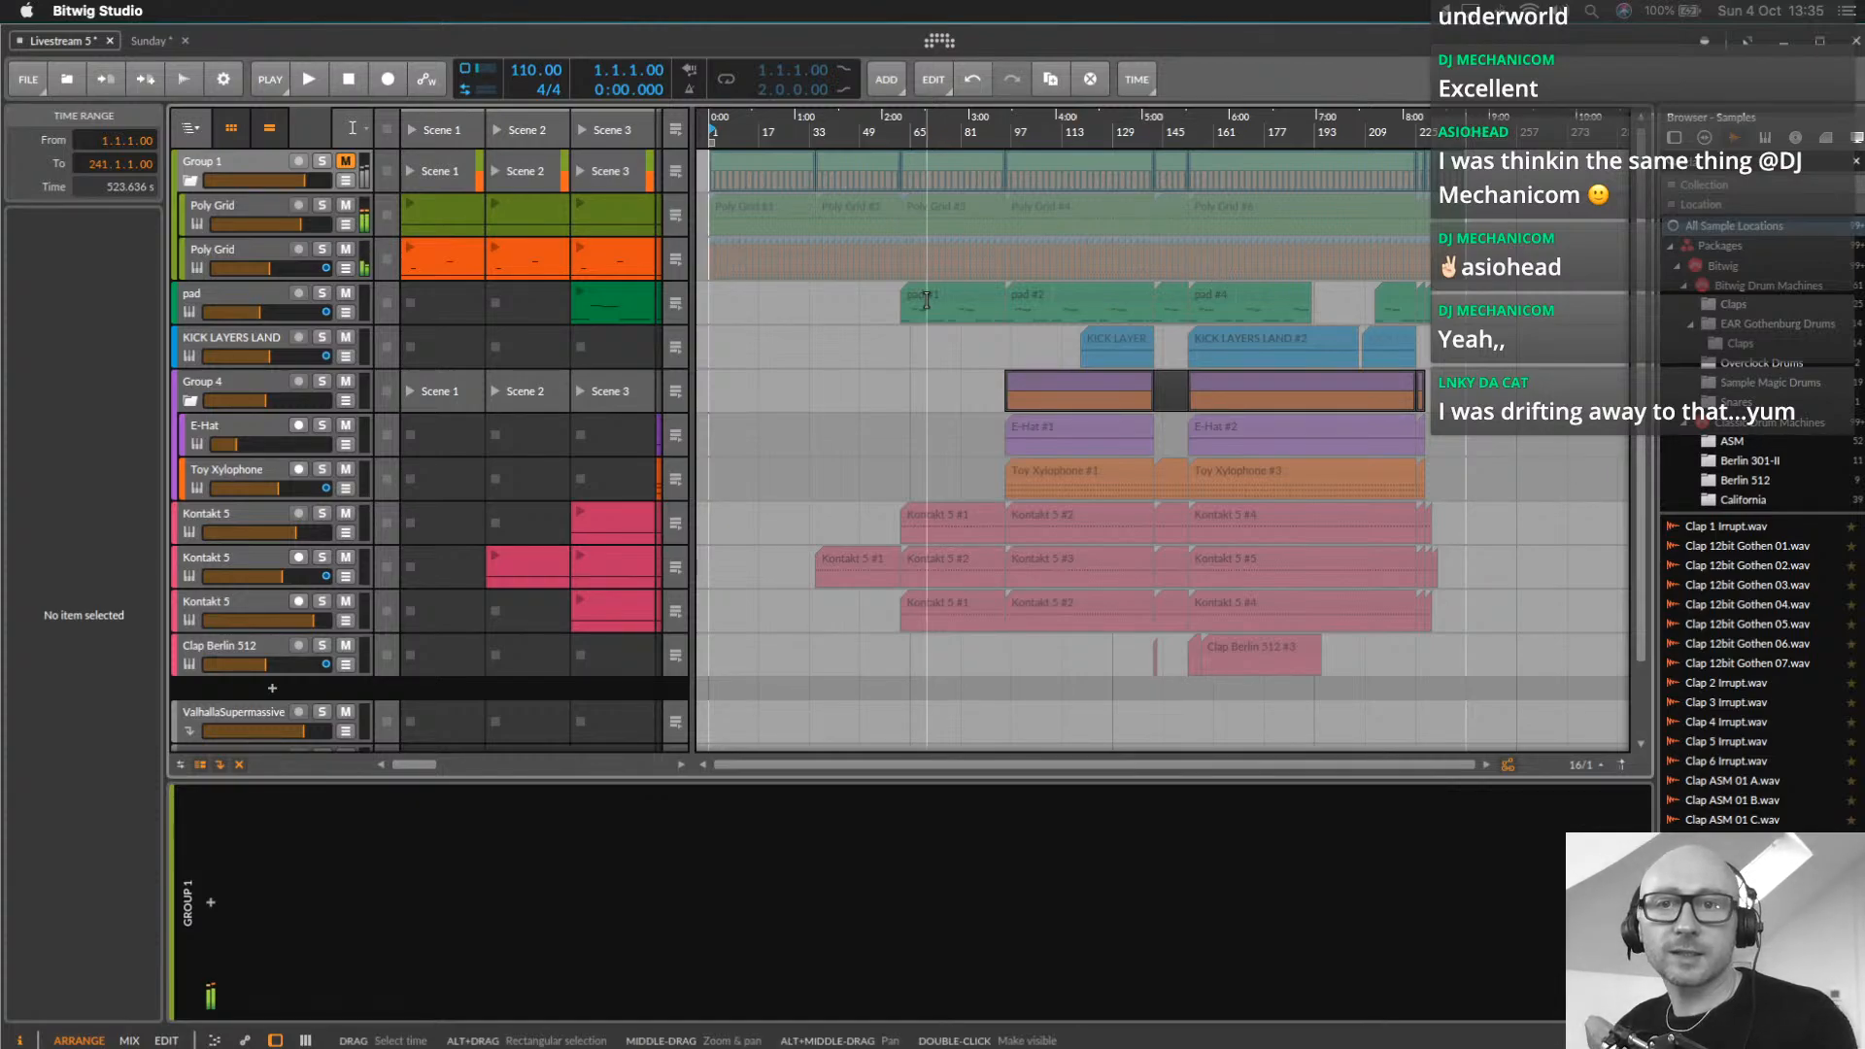
key("super+Tab")
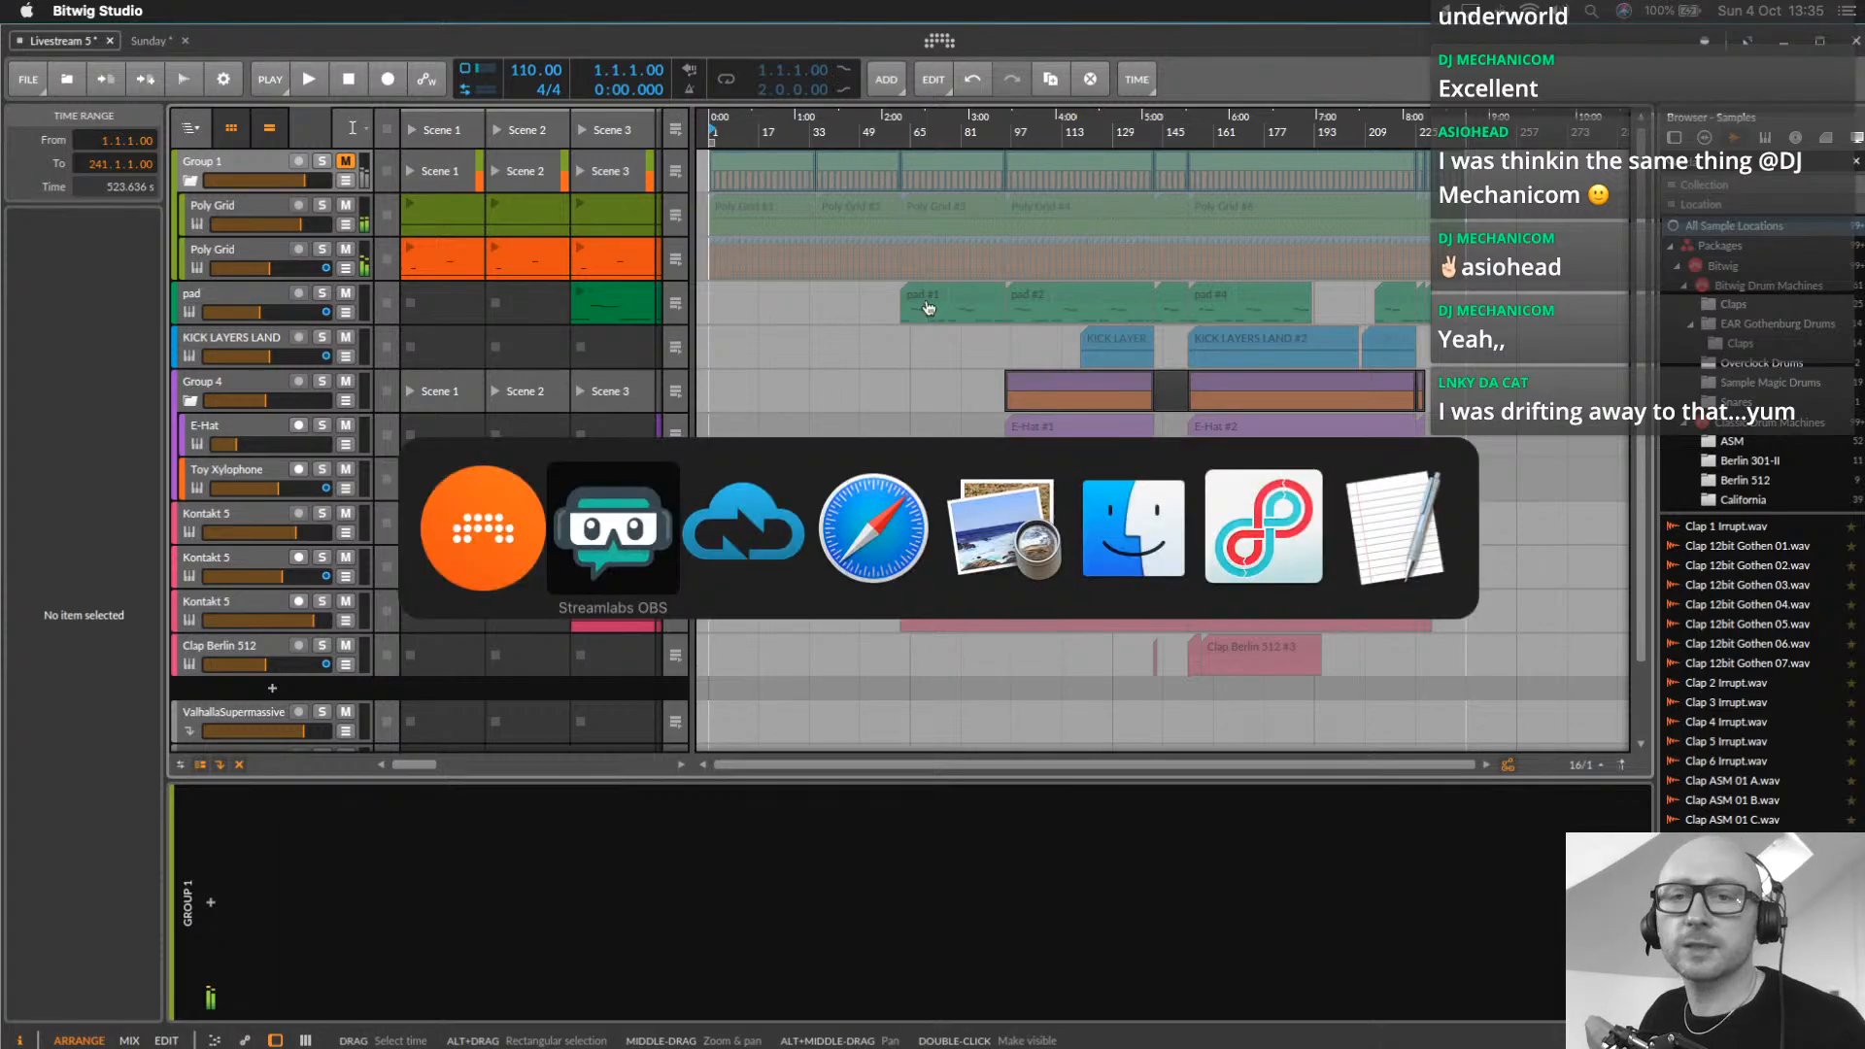
left_click(855, 530)
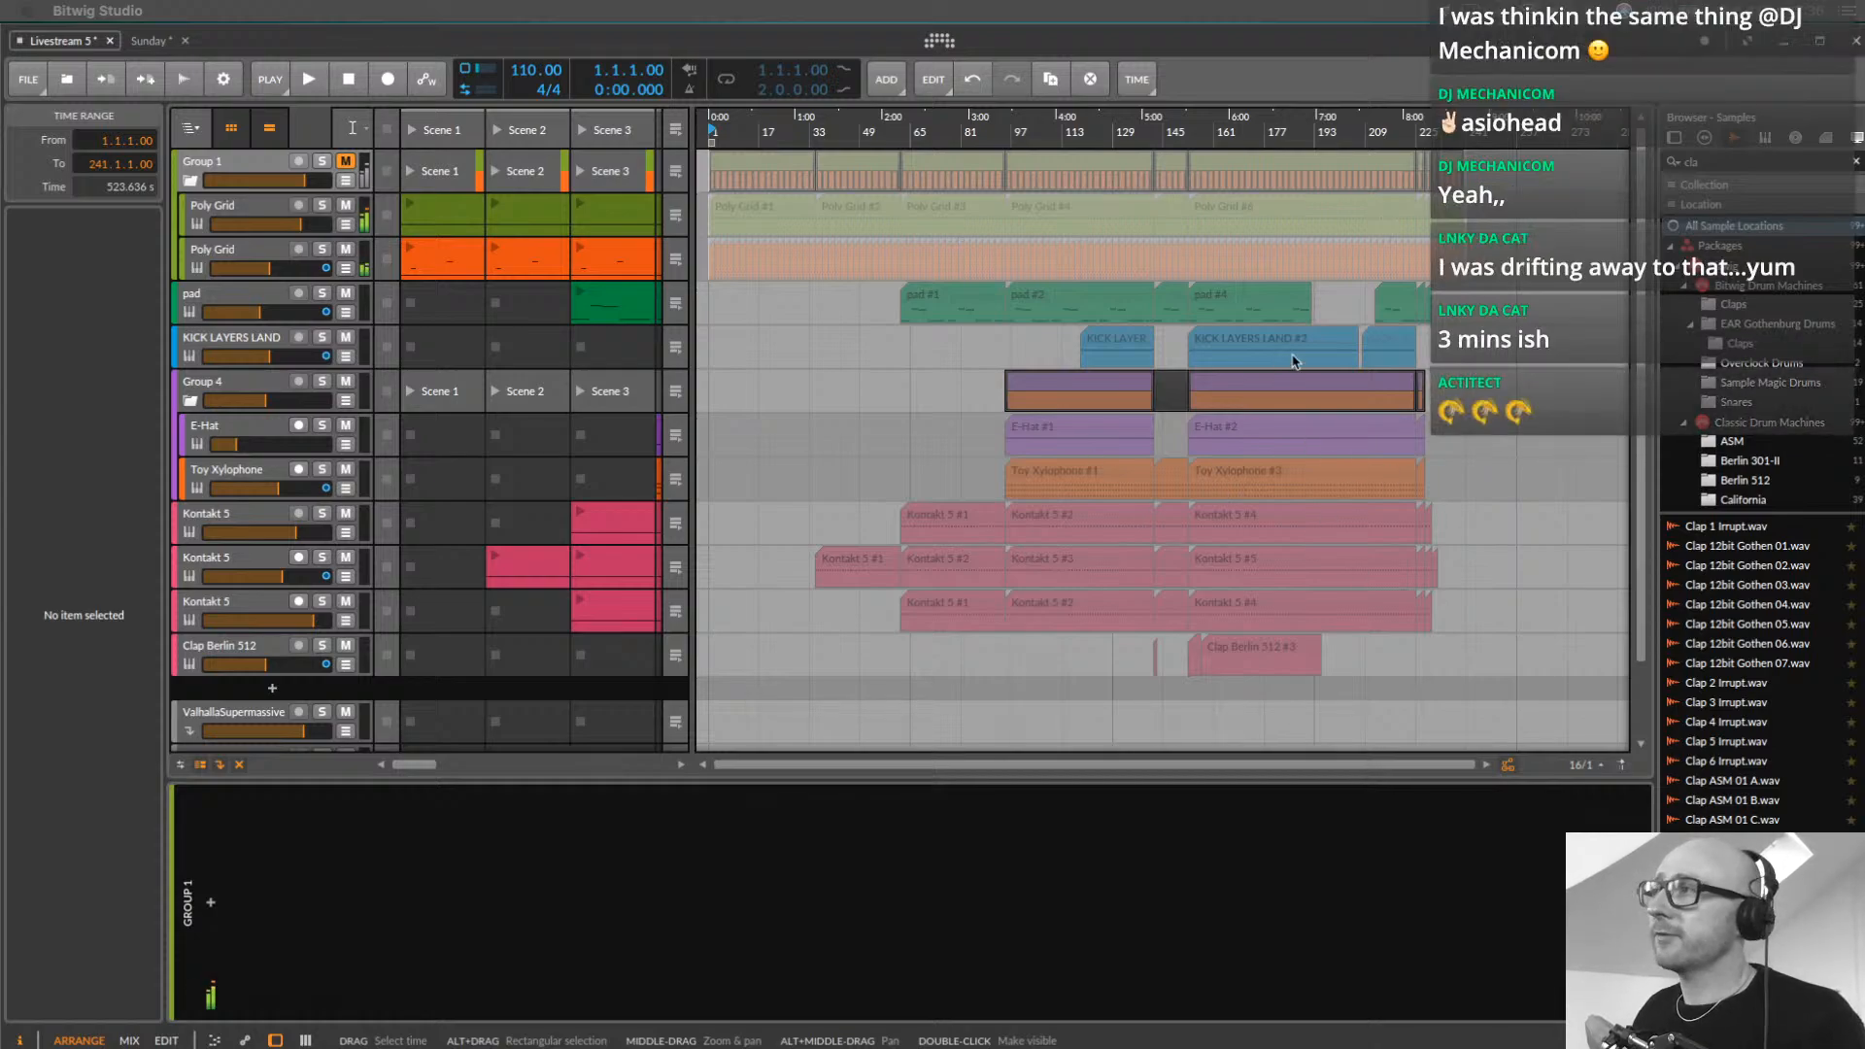
key("super+Tab")
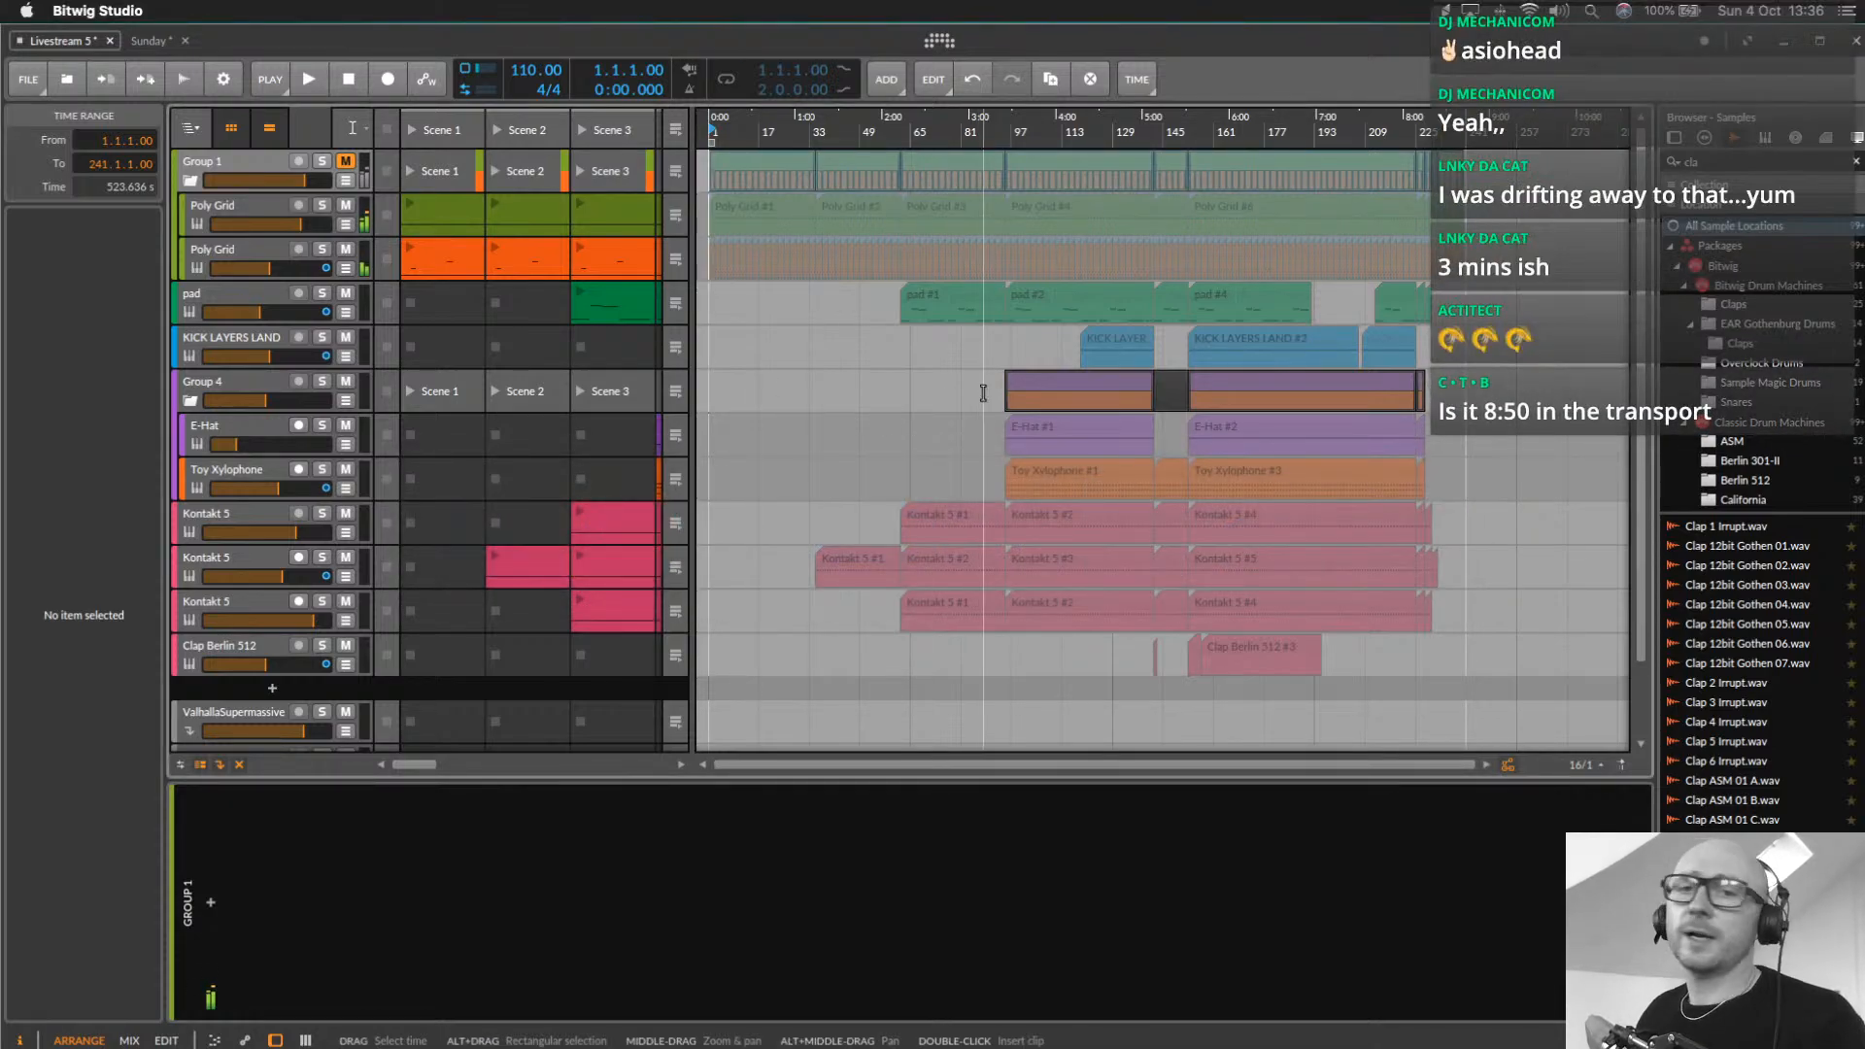
key("super+Tab")
key("super+Tab")
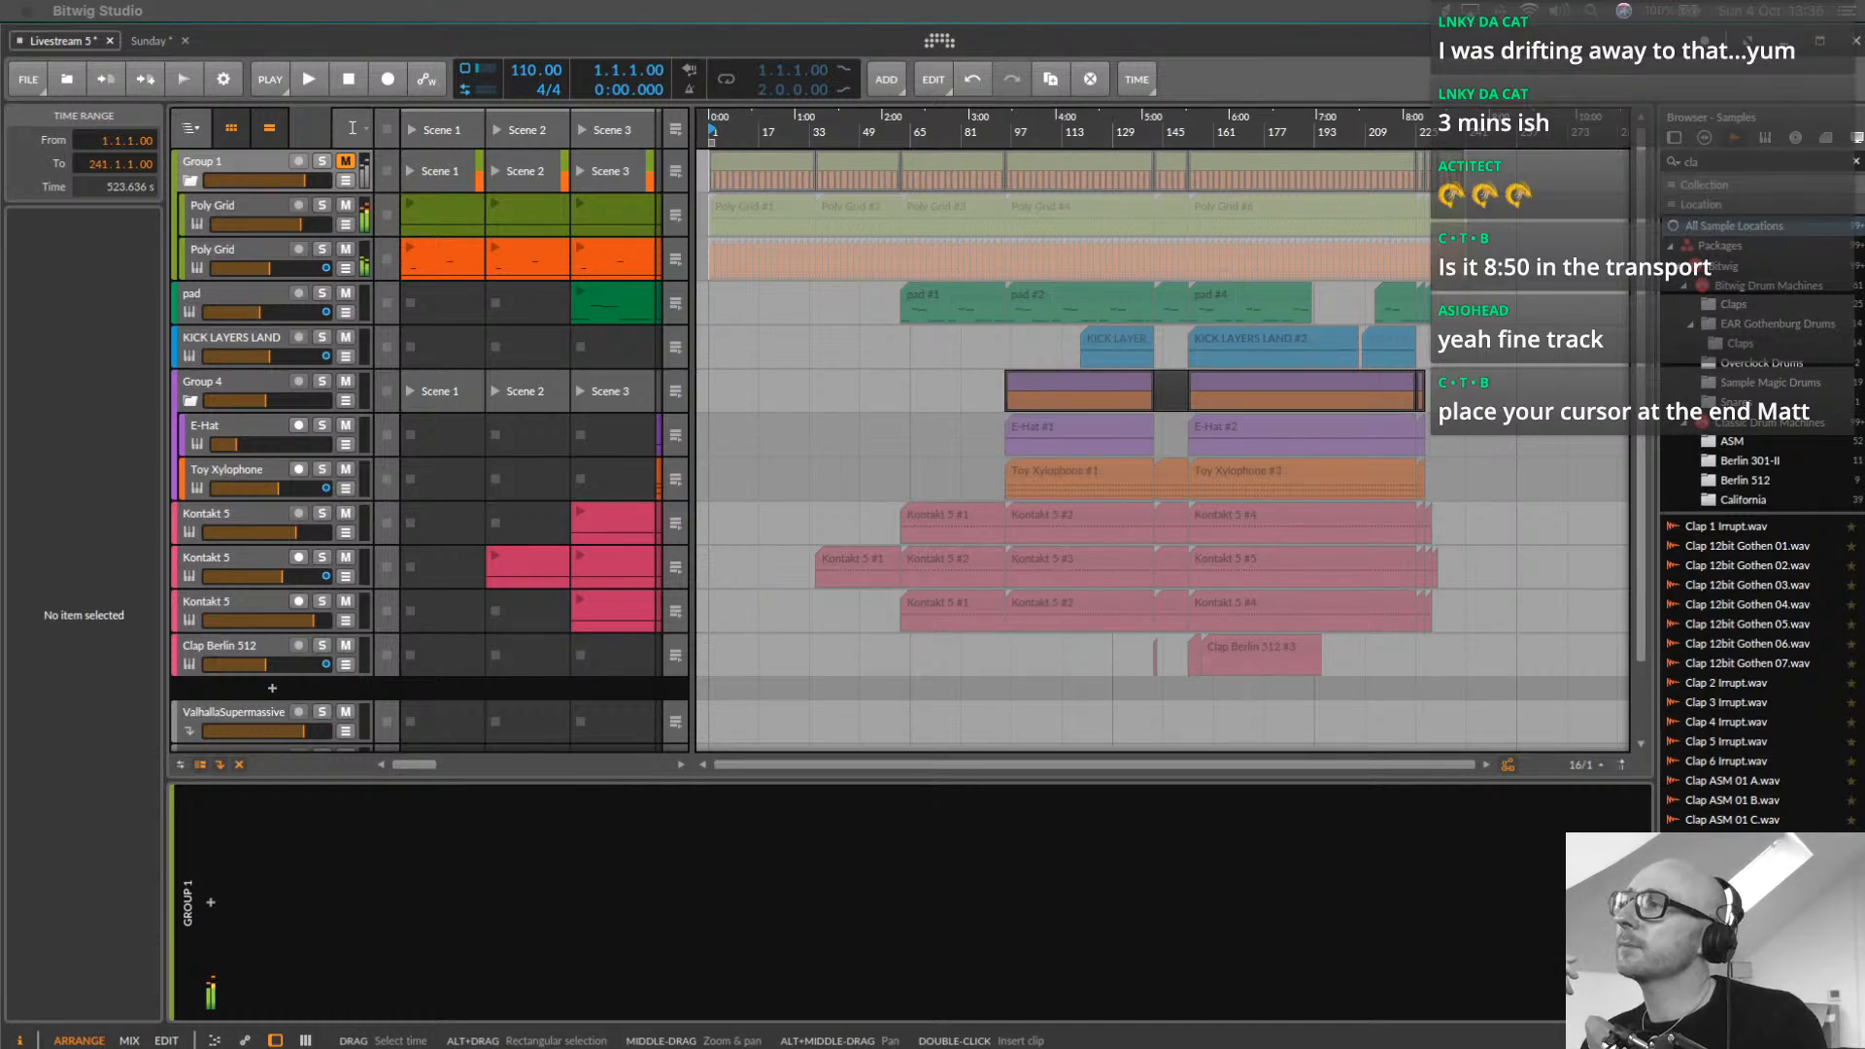
Place the play position at 241.1.1.00 after the end of the arrangement to read the track's duration
left_click(1474, 255)
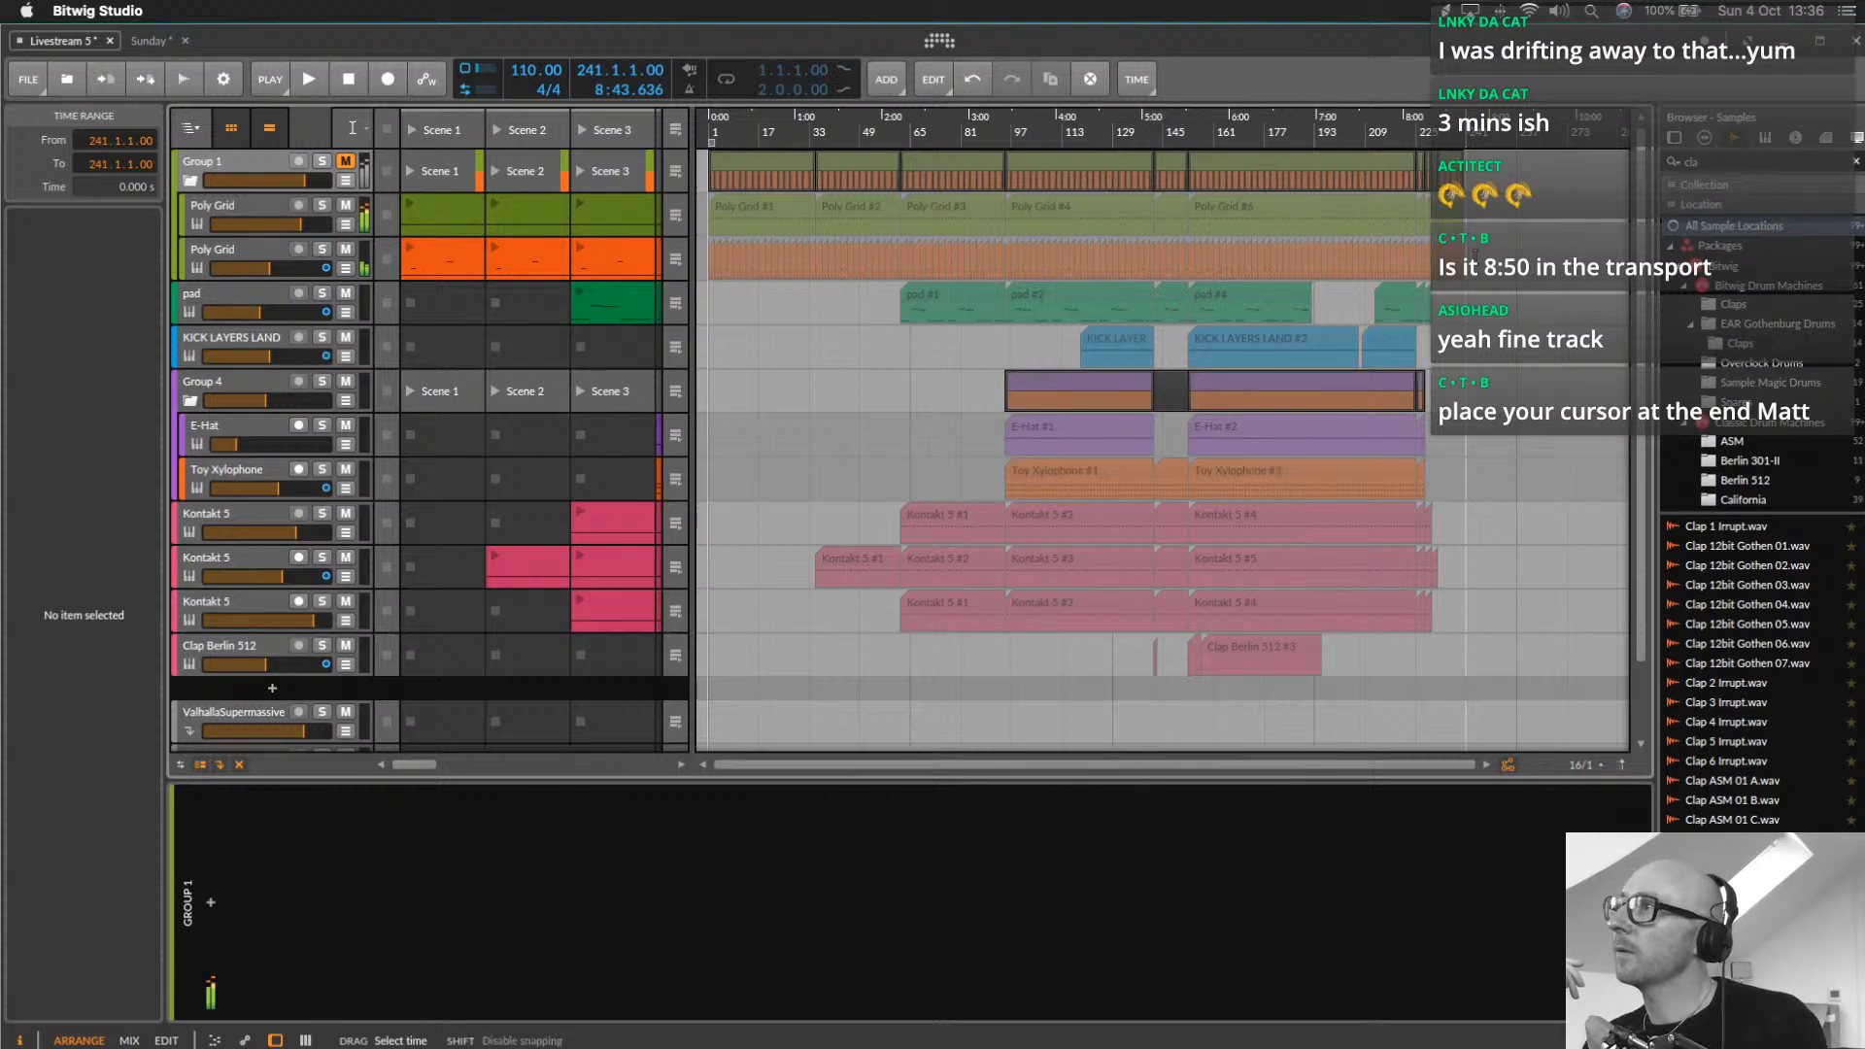
right_click(1475, 258)
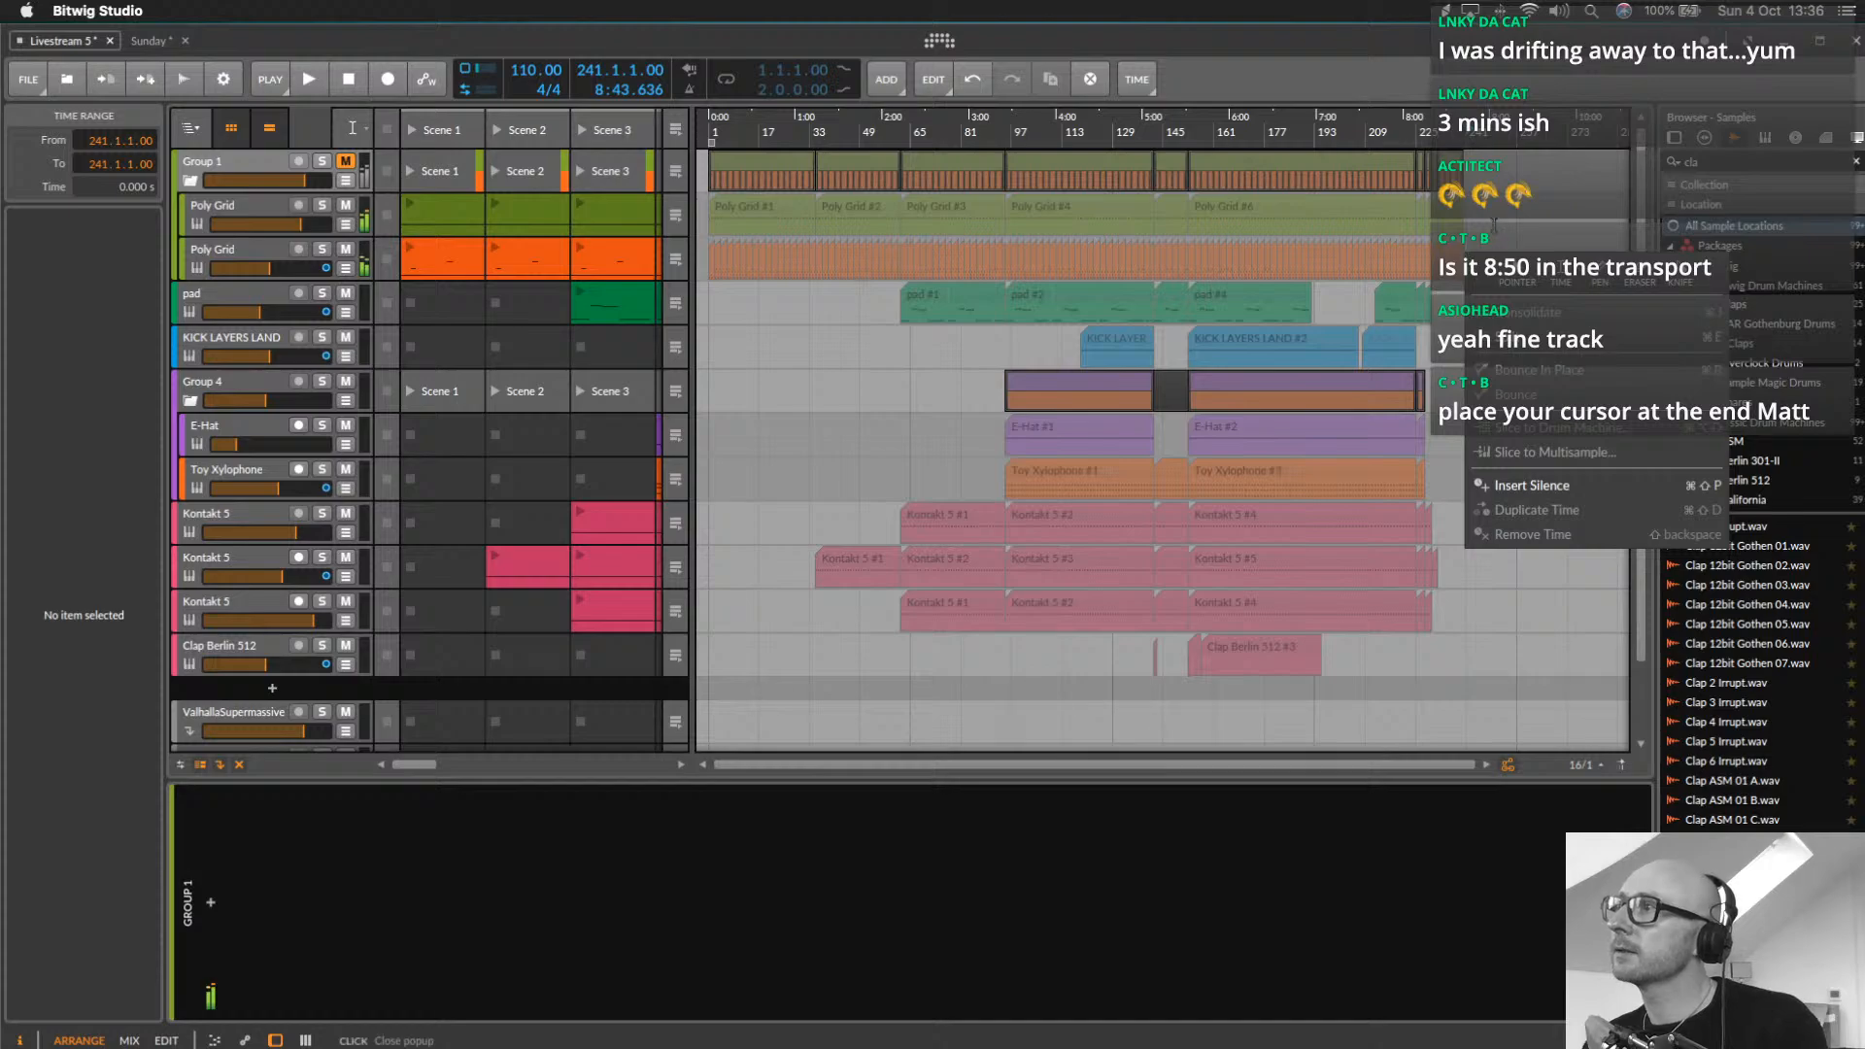
left_click(1494, 225)
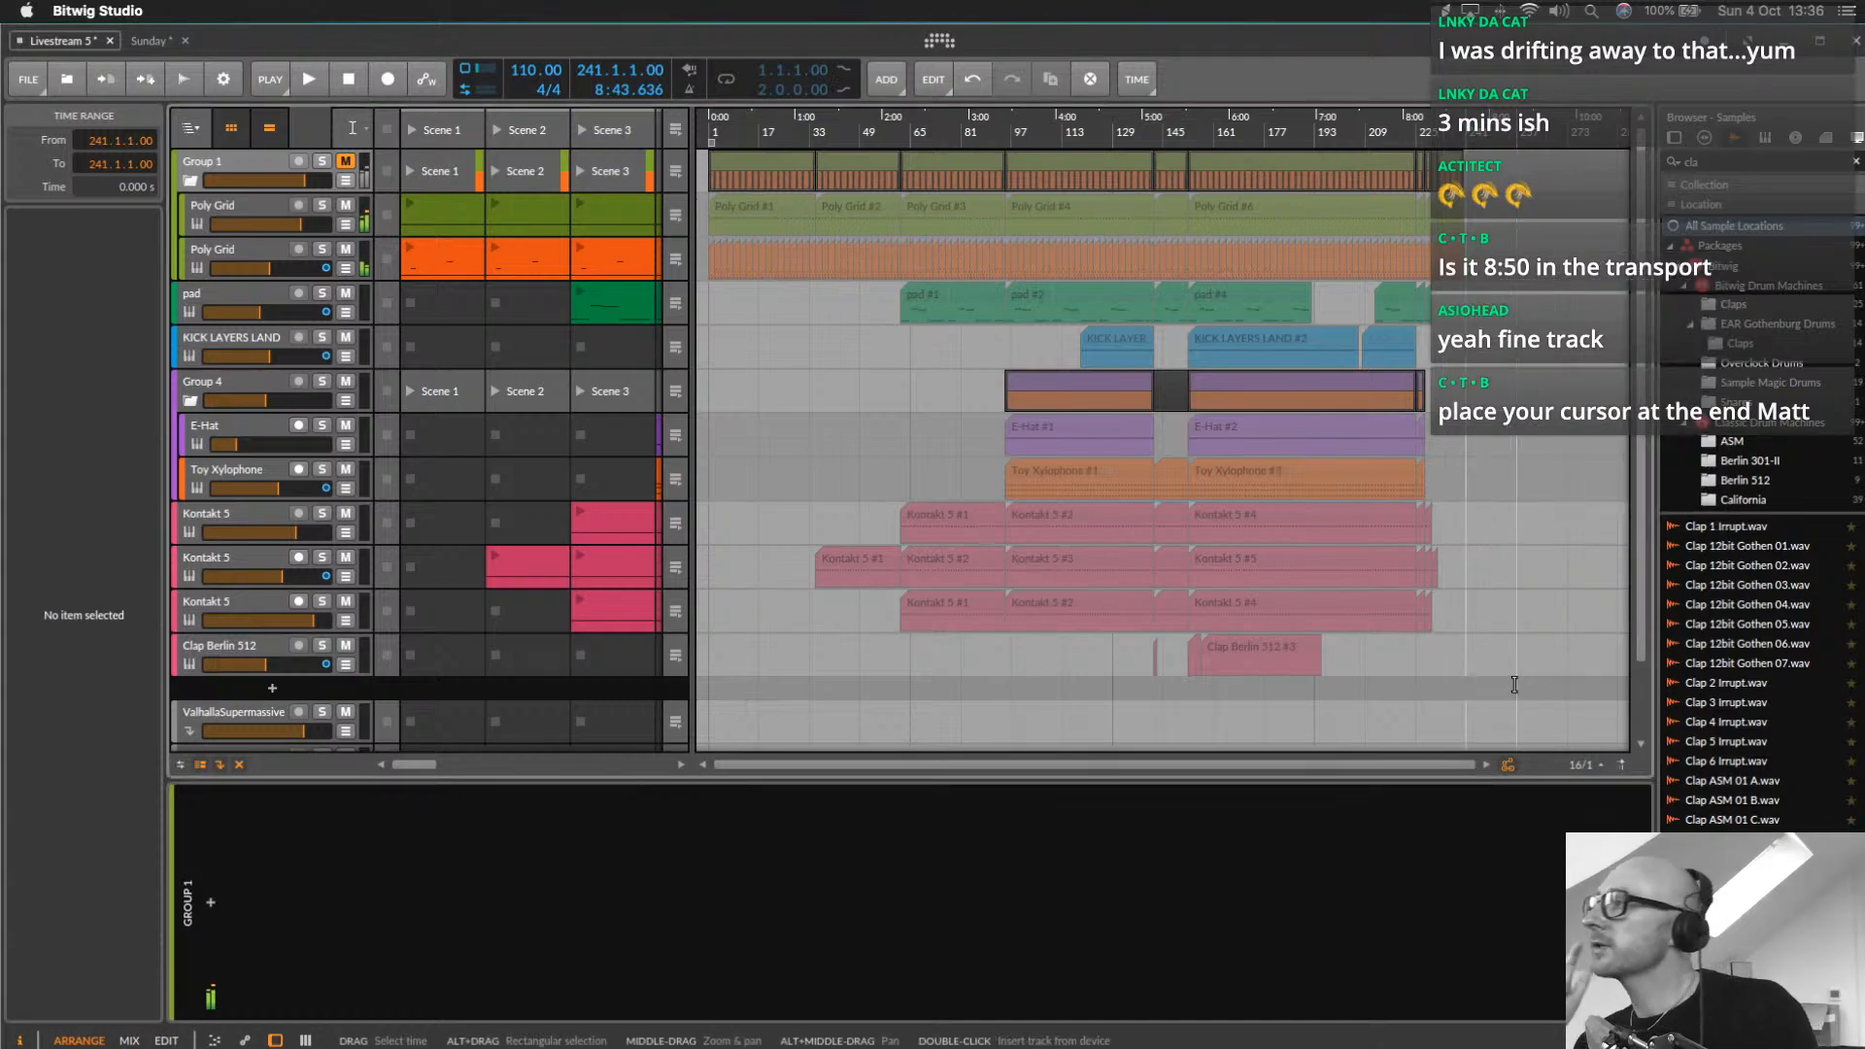
scroll(1514, 685, "down", 3)
scroll(1514, 685, "up", 3)
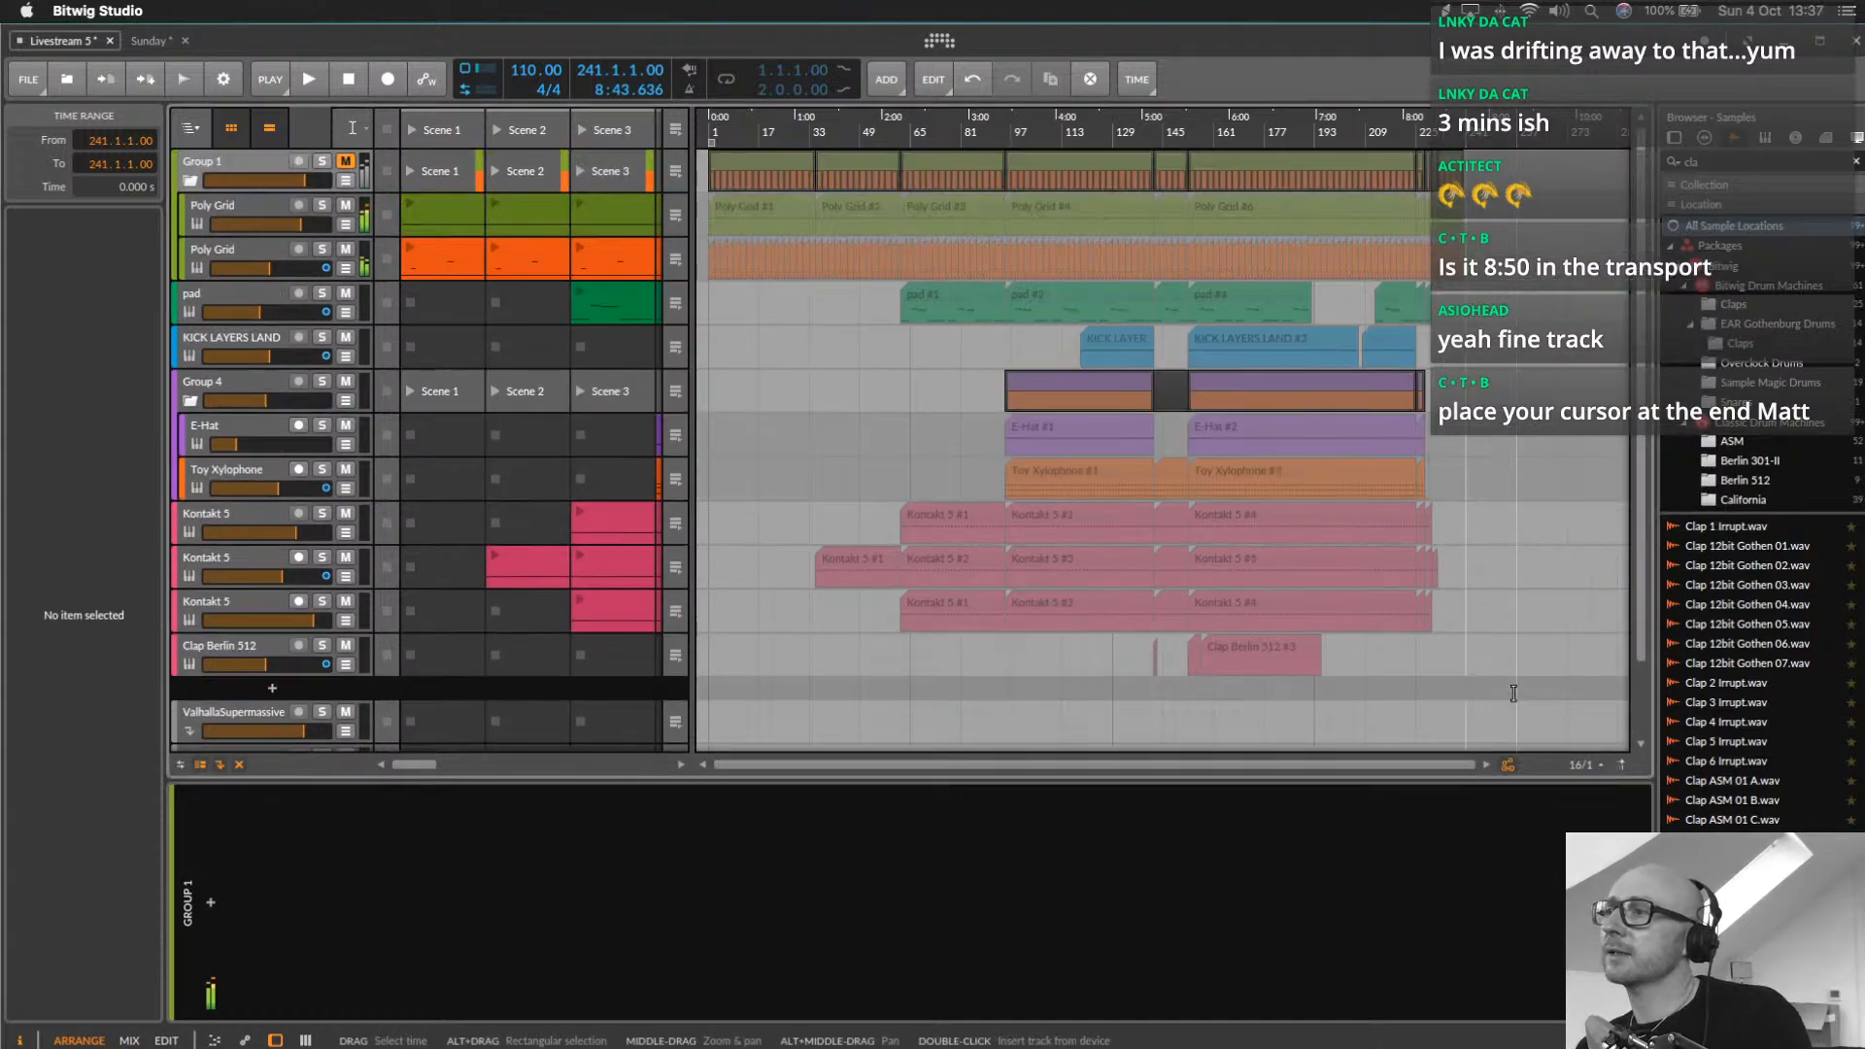
Save the Livestream 5 project with the recorded arrangement
left_click(1139, 84)
left_click(1205, 89)
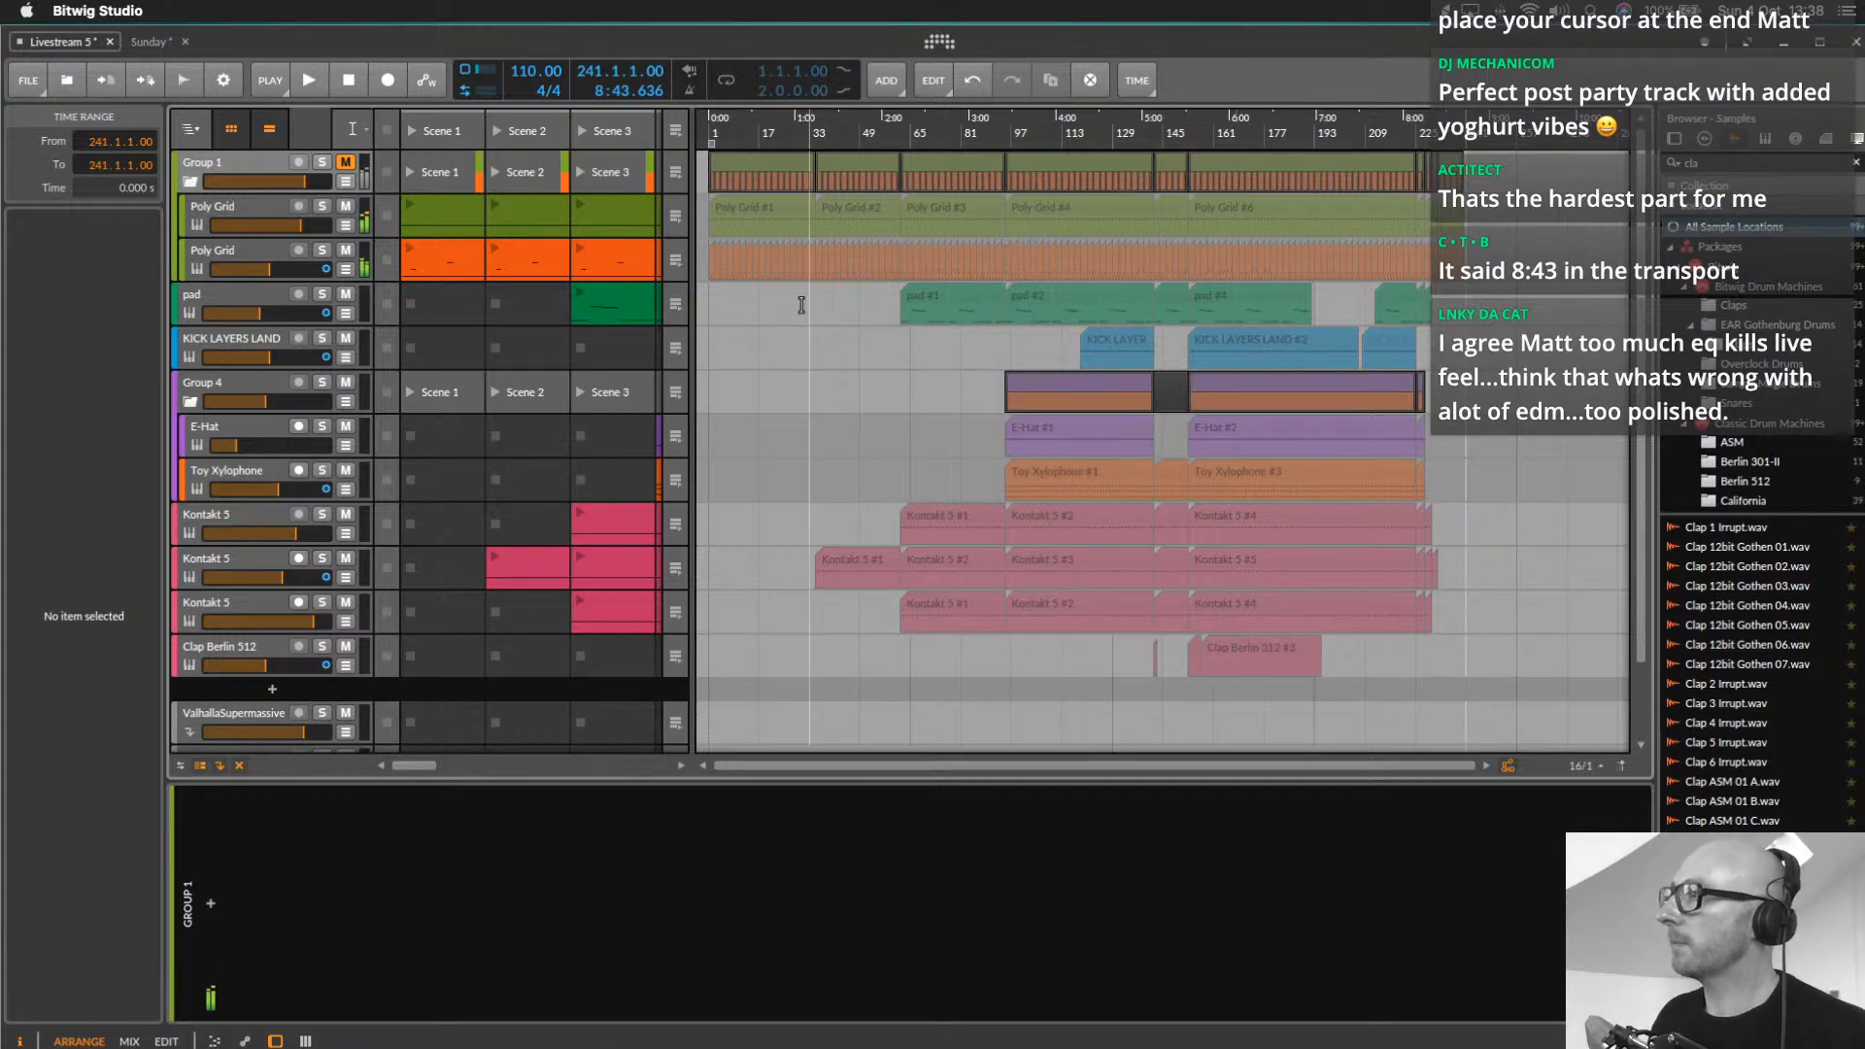
key("super+s")
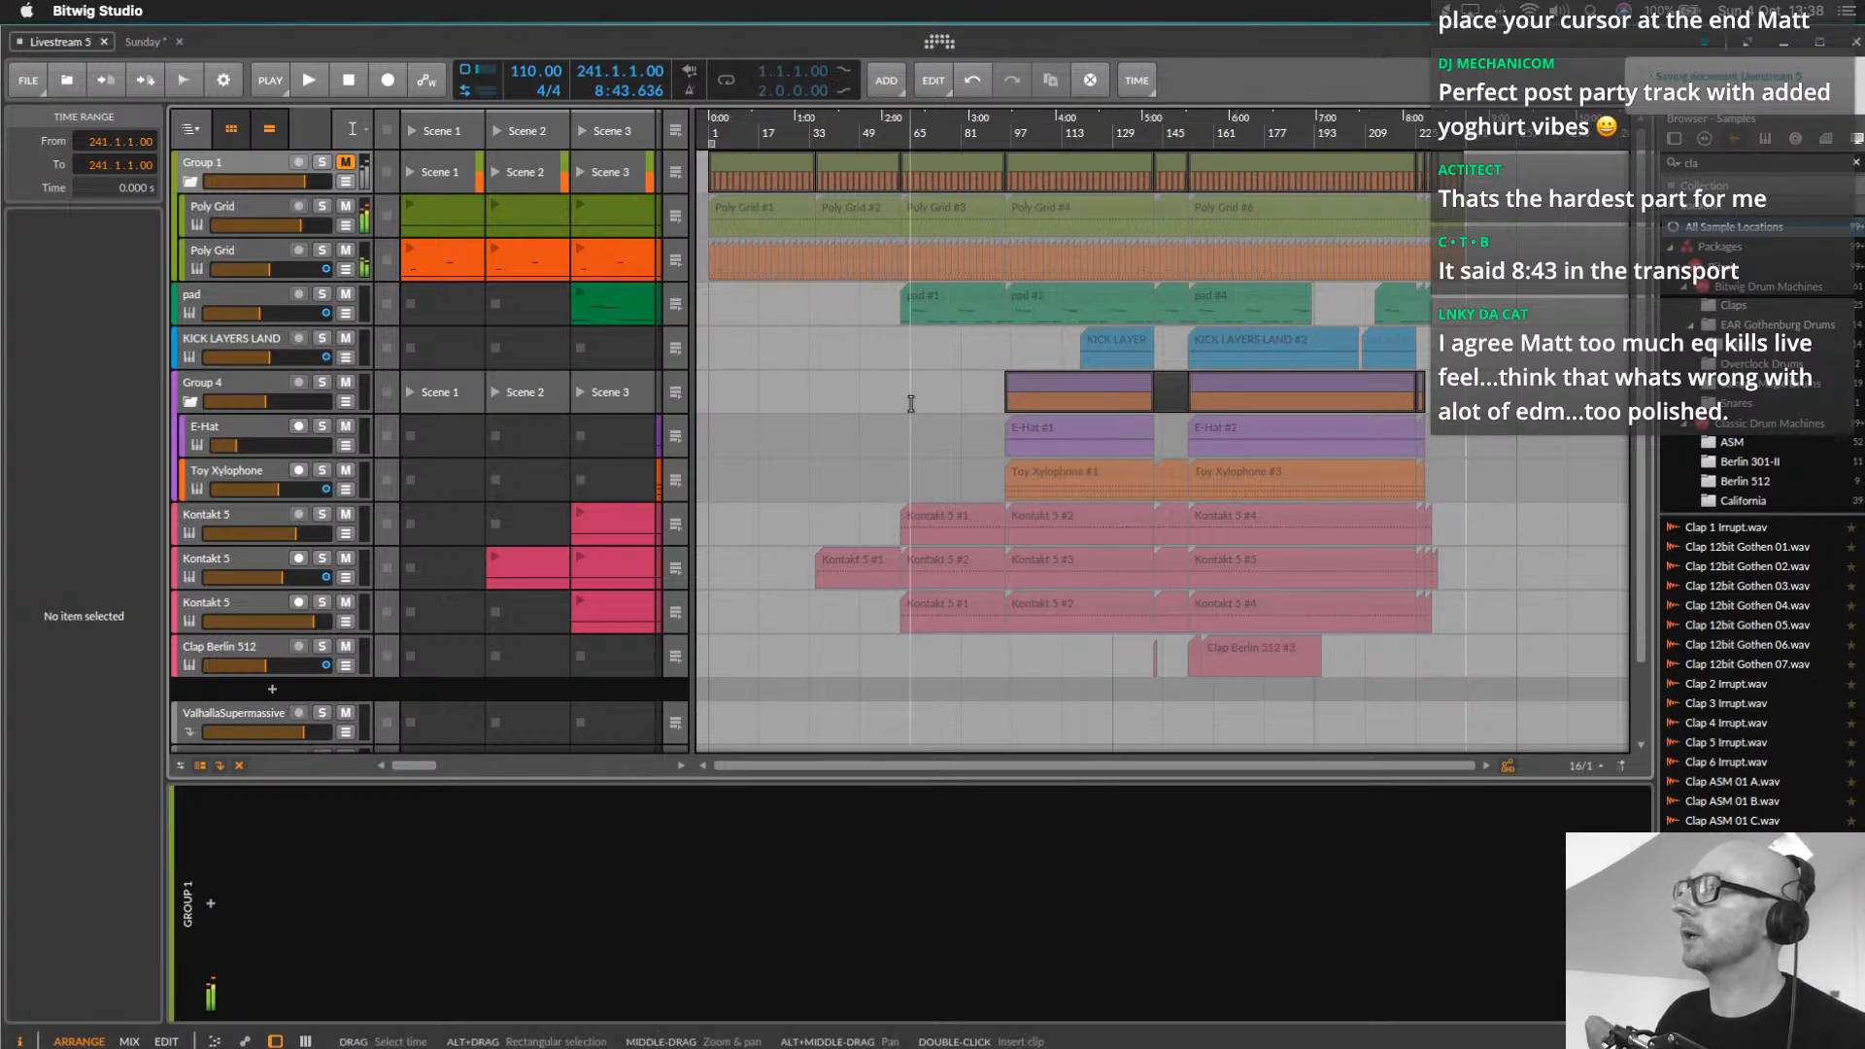